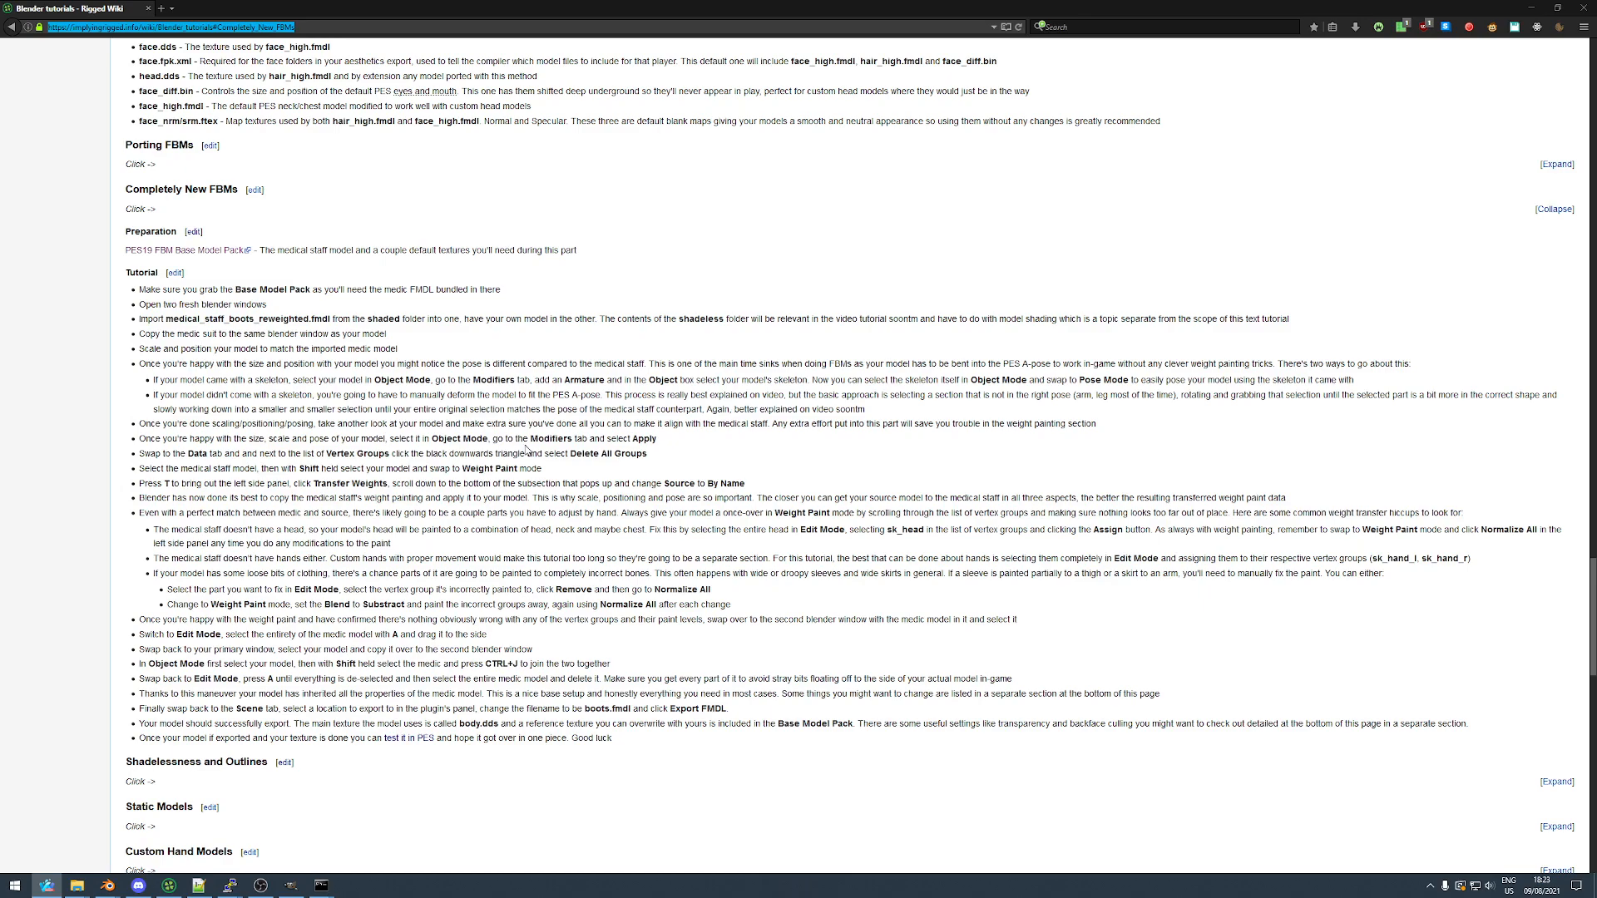
Switch to an empty Blender window and import the MikuMikuDance model jean.pmx from the jeanne folder.
{"action": "left_click", "coordinate": [463, 308]}
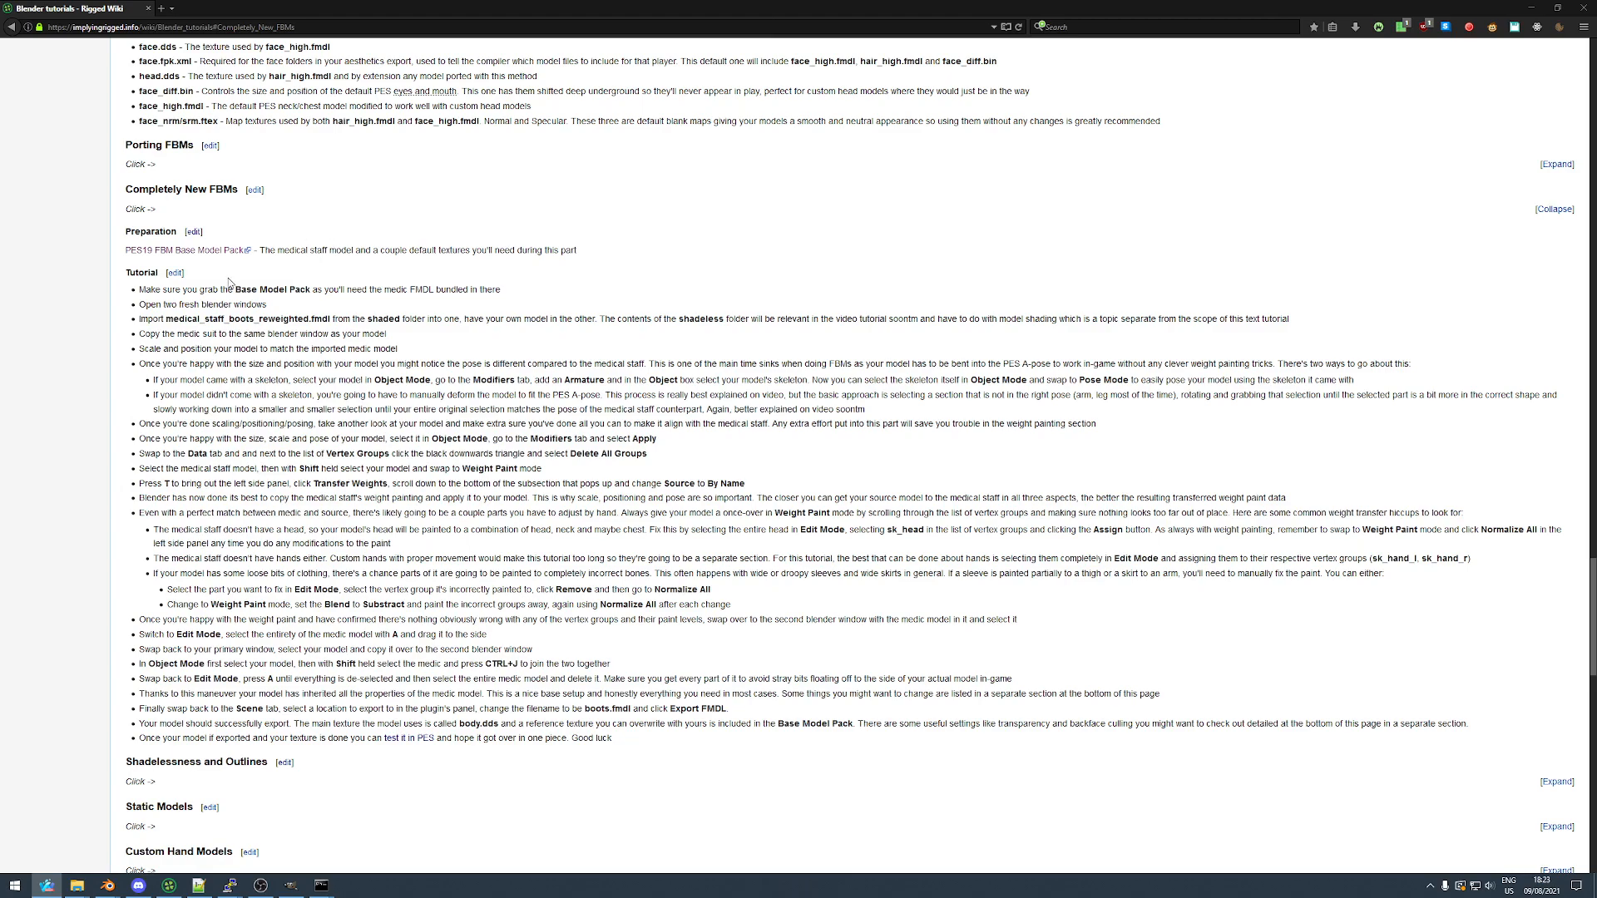
{"action": "mouse_move", "coordinate": [107, 885]}
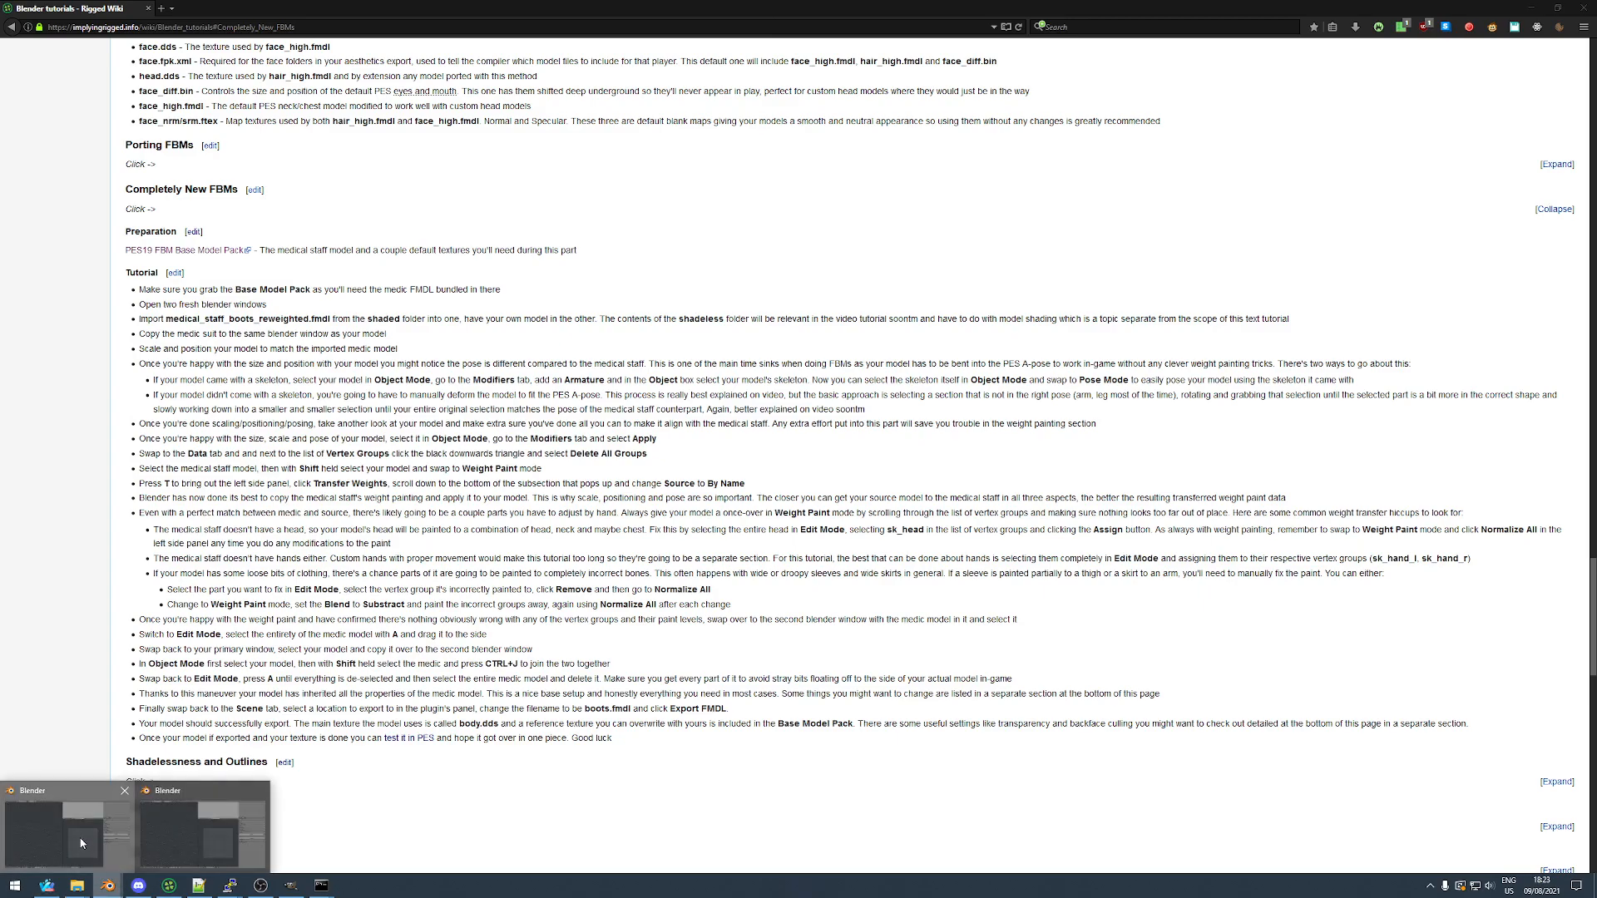
{"action": "left_click", "coordinate": [80, 843]}
{"action": "left_click", "coordinate": [38, 23]}
{"action": "mouse_move", "coordinate": [83, 260]}
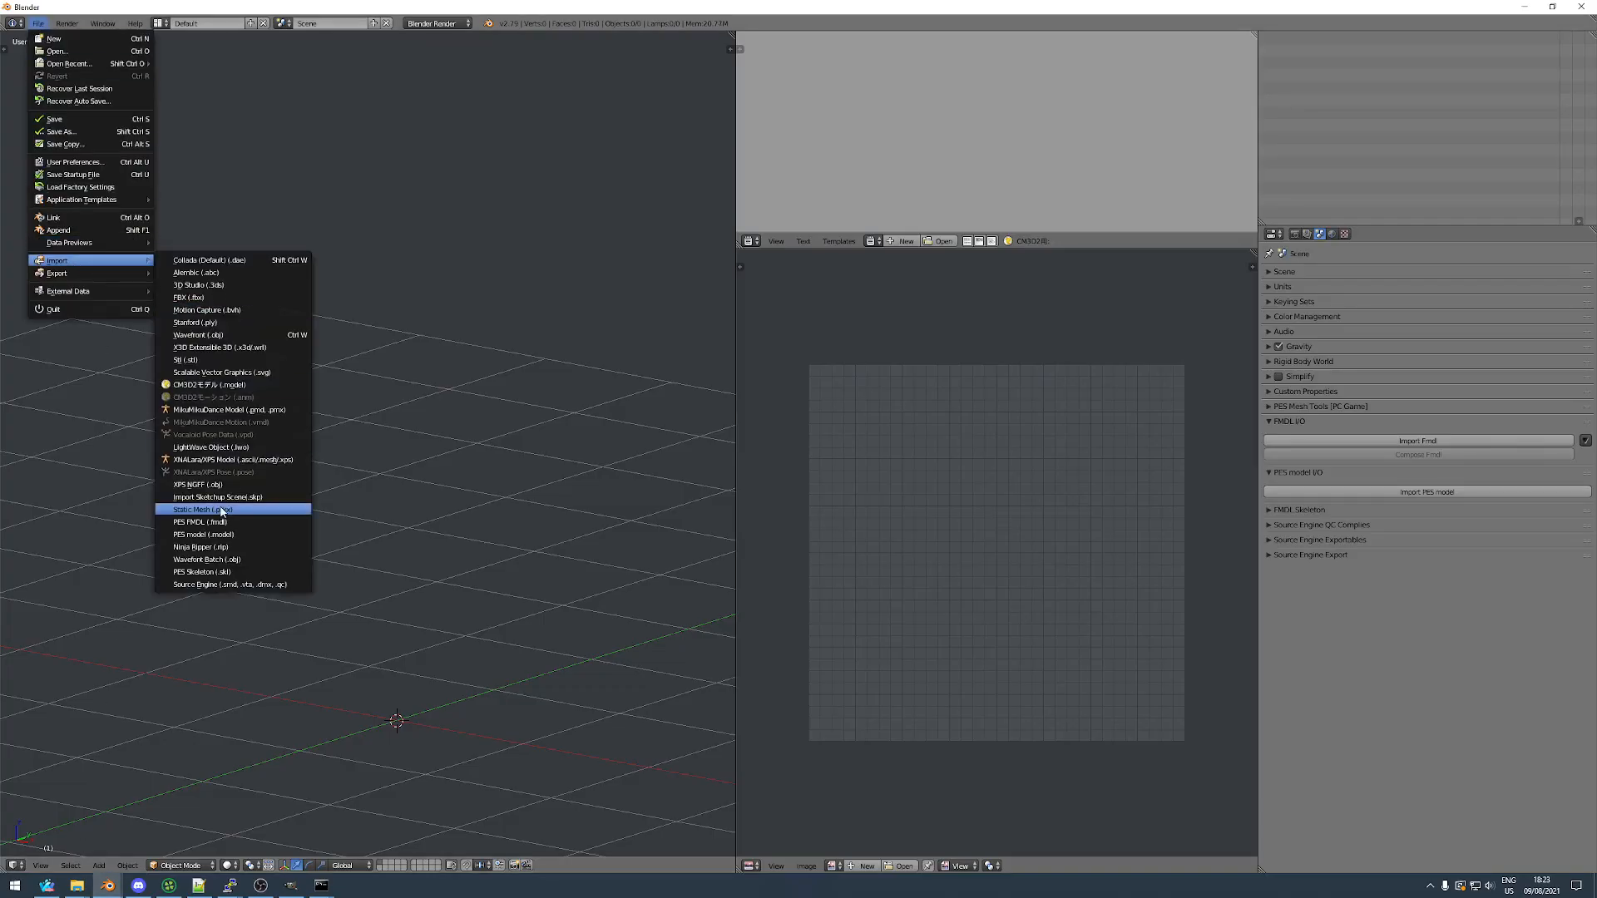
{"action": "left_click", "coordinate": [208, 411]}
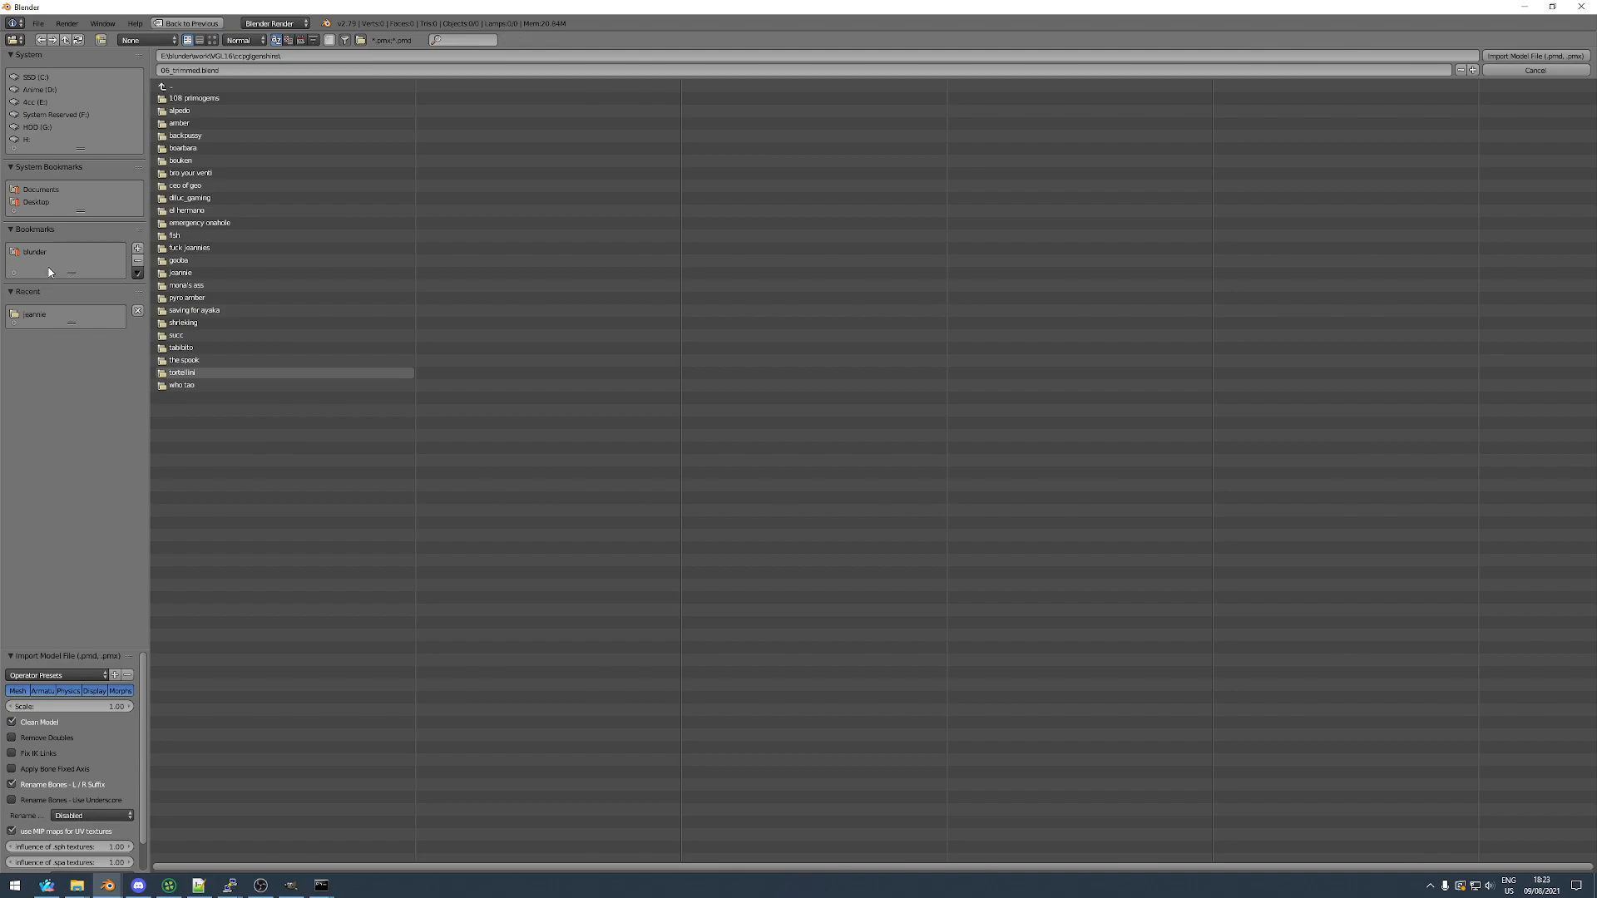
{"action": "left_click", "coordinate": [34, 315]}
{"action": "left_click", "coordinate": [186, 114]}
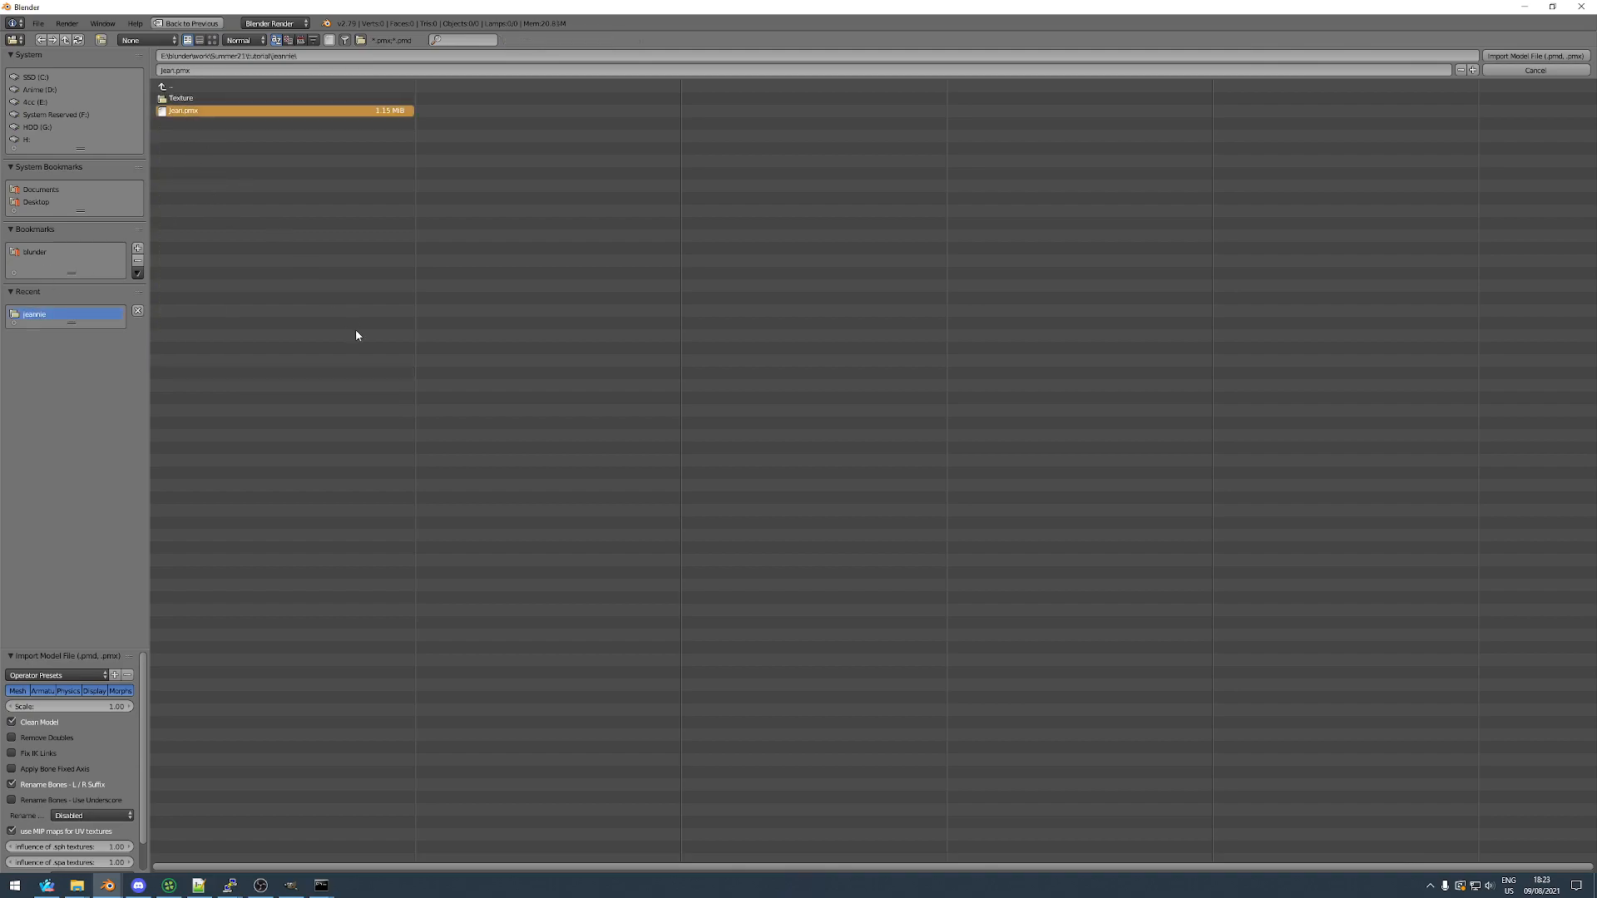
{"action": "key", "text": "Return"}
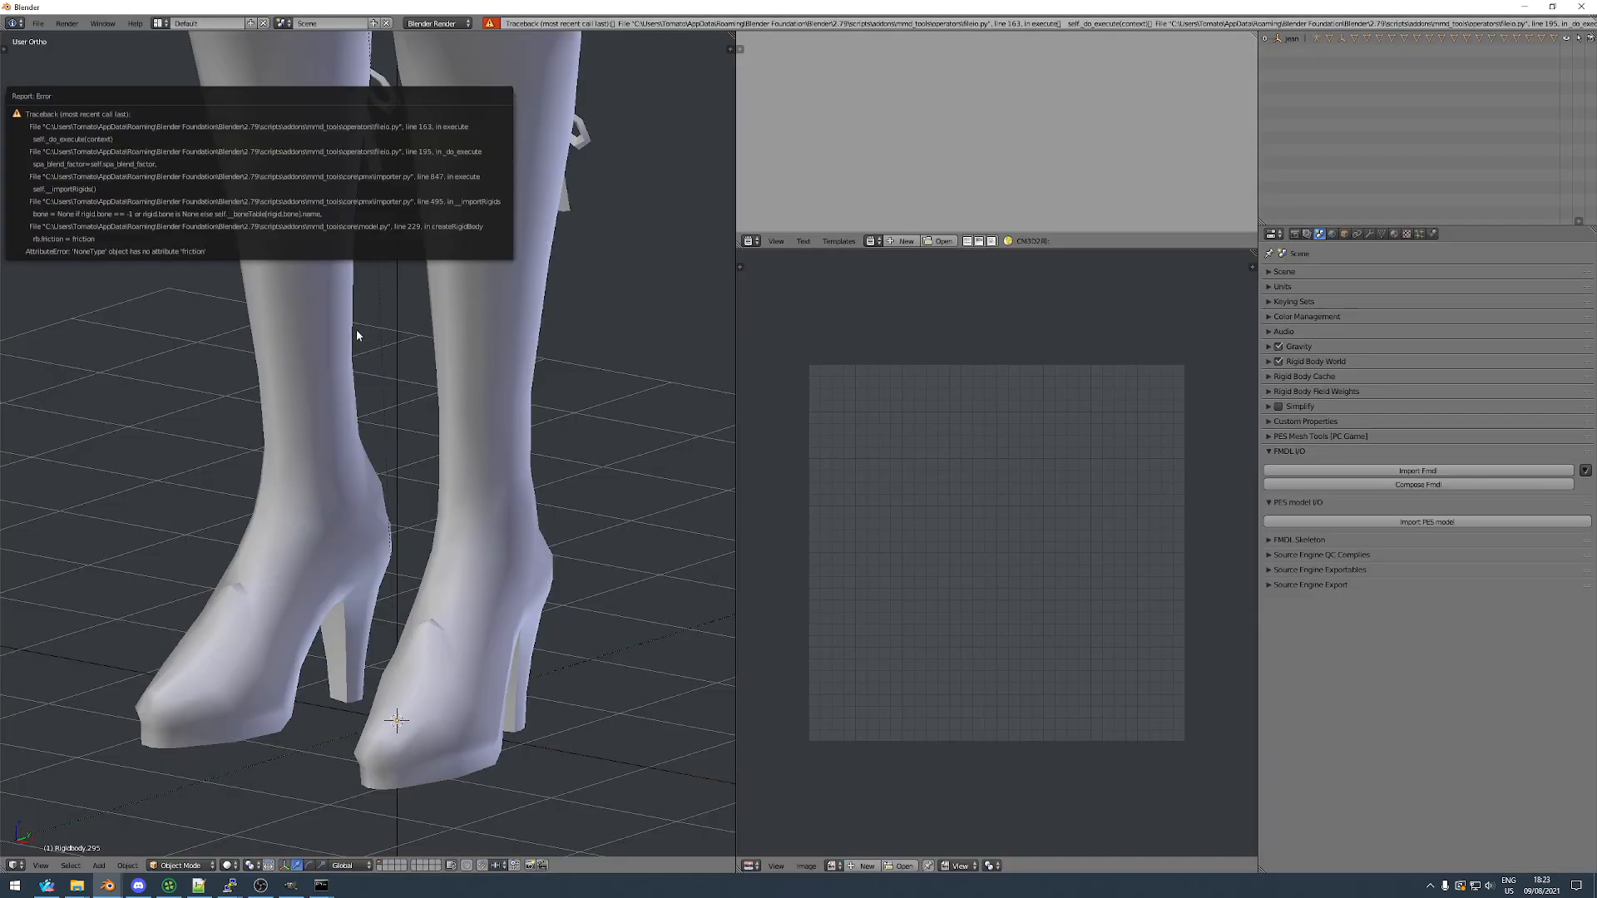
Examine the full imported character from head to feet.
{"action": "scroll", "coordinate": [325, 338], "scroll_direction": "down", "scroll_amount": 8}
{"action": "middle_click_drag", "start_coordinate": [316, 341], "coordinate": [398, 417], "text": "shift"}
{"action": "scroll", "coordinate": [437, 272], "scroll_direction": "up", "scroll_amount": 5}
{"action": "scroll", "coordinate": [465, 265], "scroll_direction": "down", "scroll_amount": 1}
{"action": "middle_click_drag", "start_coordinate": [370, 292], "coordinate": [452, 330]}
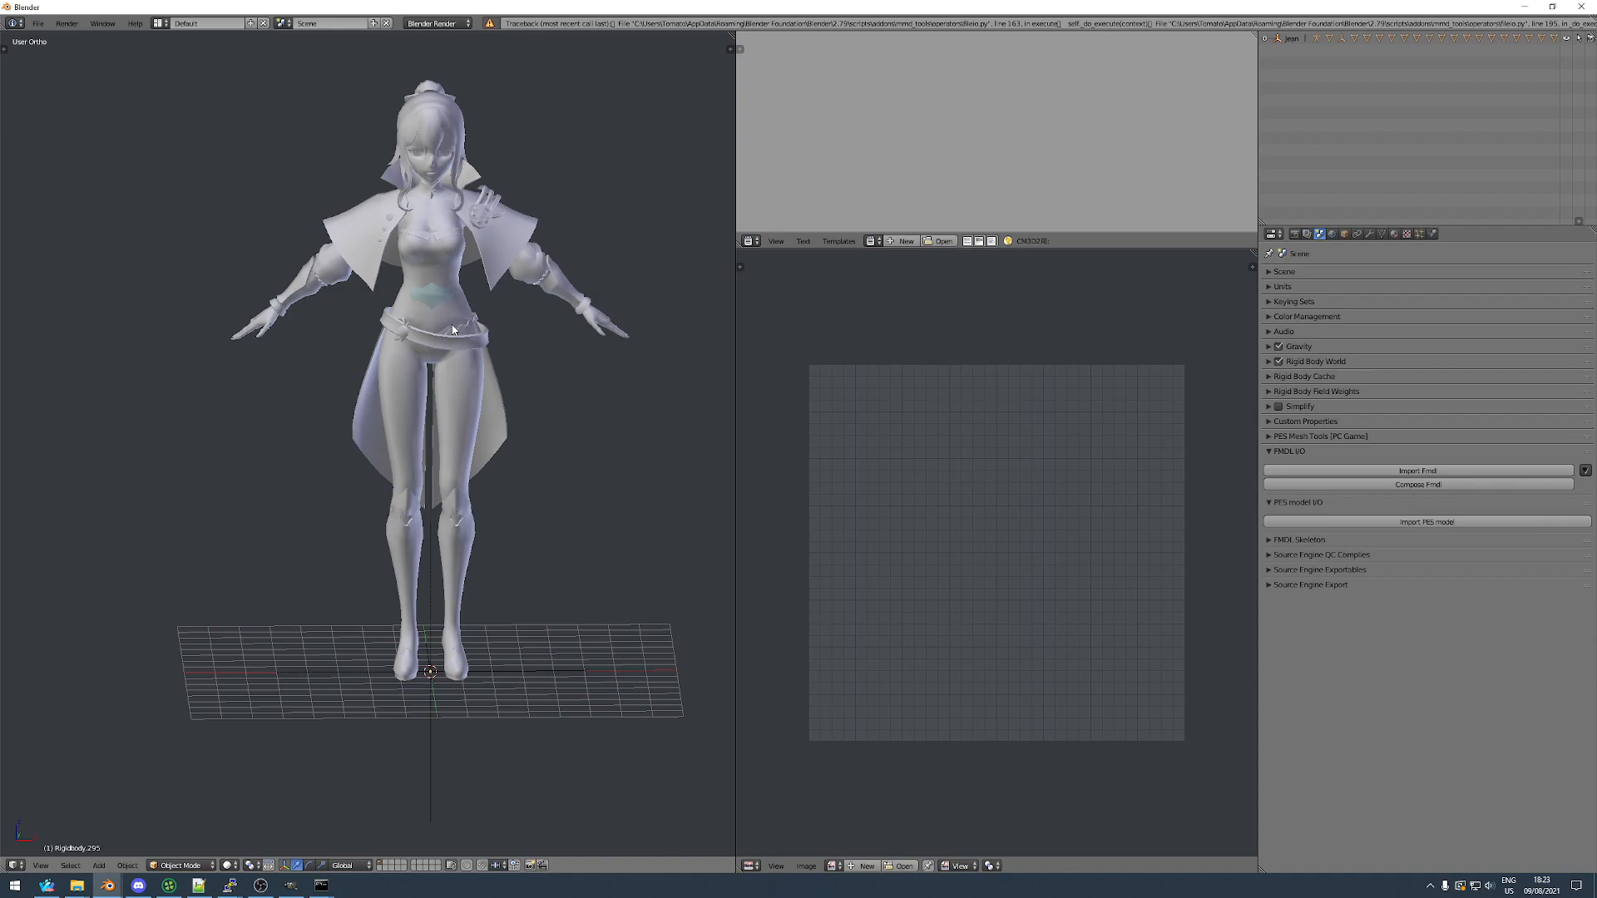
{"action": "middle_click_drag", "start_coordinate": [446, 326], "coordinate": [433, 372], "text": "shift"}
{"action": "scroll", "coordinate": [441, 350], "scroll_direction": "up", "scroll_amount": 4}
{"action": "right_click", "coordinate": [441, 360]}
{"action": "scroll", "coordinate": [433, 372], "scroll_direction": "down", "scroll_amount": 4}
{"action": "key", "text": "a"}
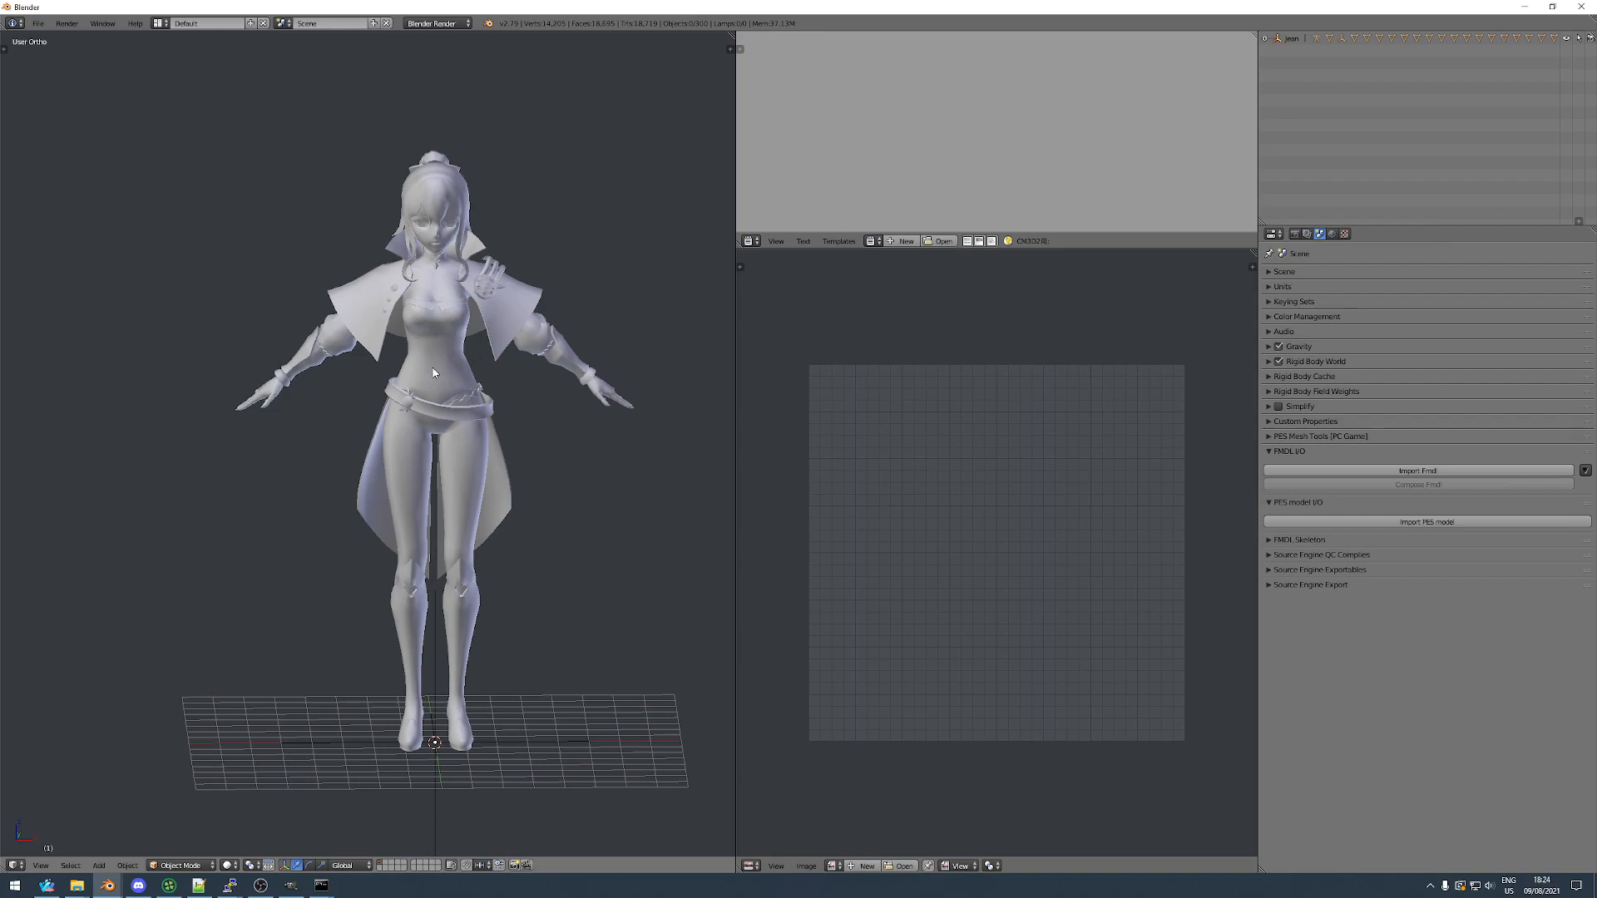
Select the character mesh and separate all of its geometry by material in front view.
{"action": "right_click", "coordinate": [434, 374]}
{"action": "scroll", "coordinate": [437, 391], "scroll_direction": "up", "scroll_amount": 4}
{"action": "middle_click_drag", "start_coordinate": [449, 382], "coordinate": [373, 363]}
{"action": "scroll", "coordinate": [374, 363], "scroll_direction": "down", "scroll_amount": 4}
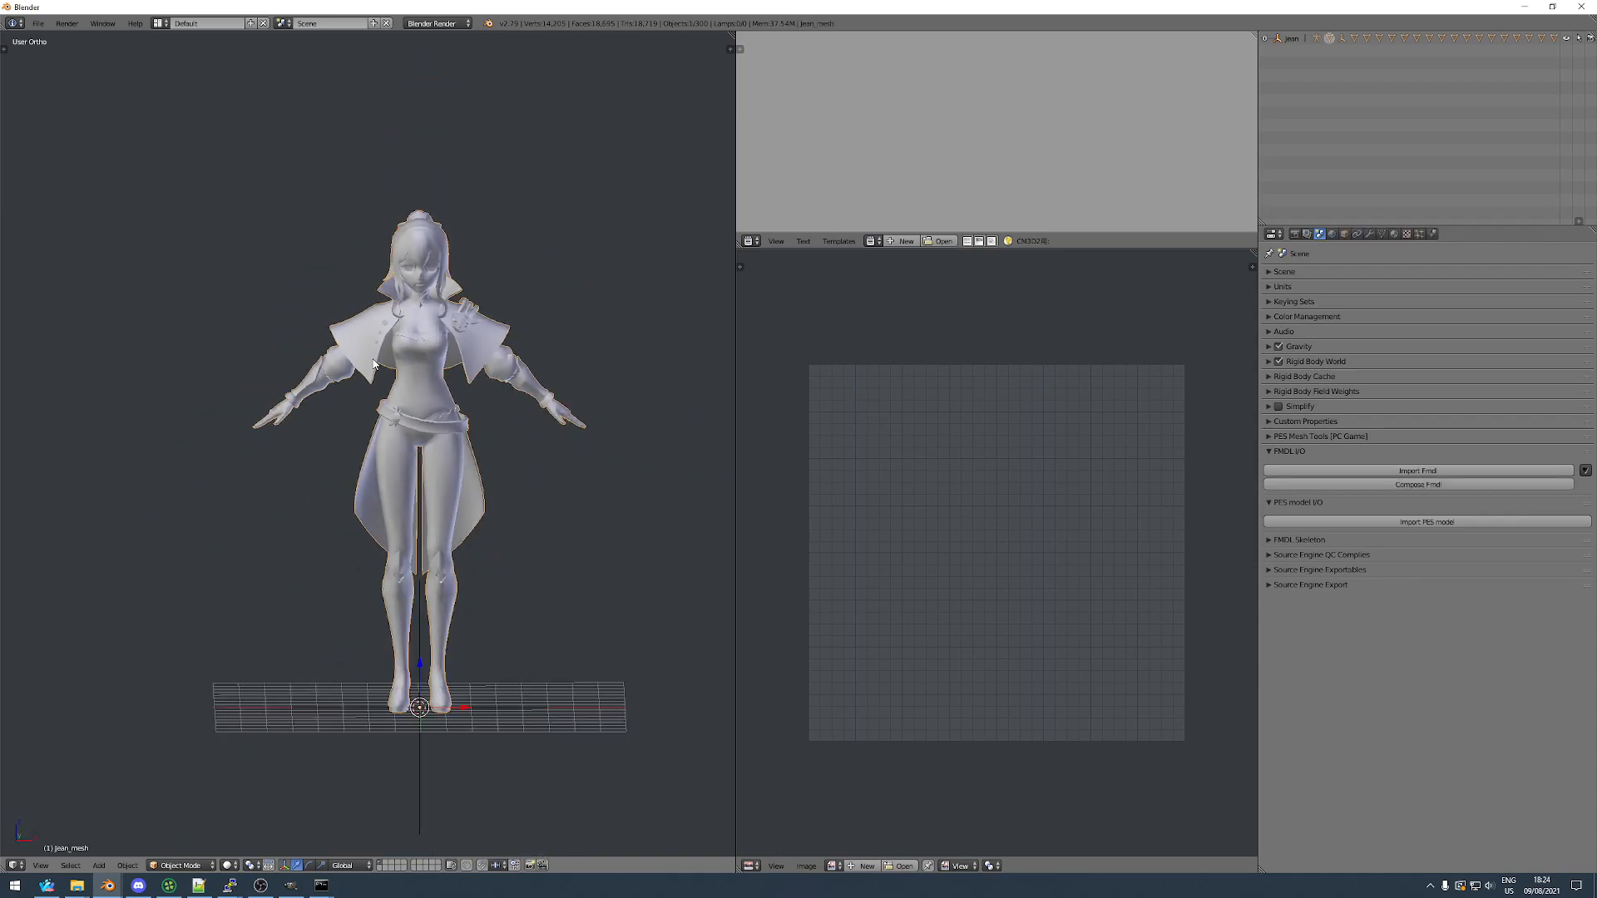
{"action": "key", "text": "KP_1"}
{"action": "key", "text": "Tab"}
{"action": "key", "text": "a"}
{"action": "key", "text": "p"}
{"action": "left_click", "coordinate": [385, 376]}
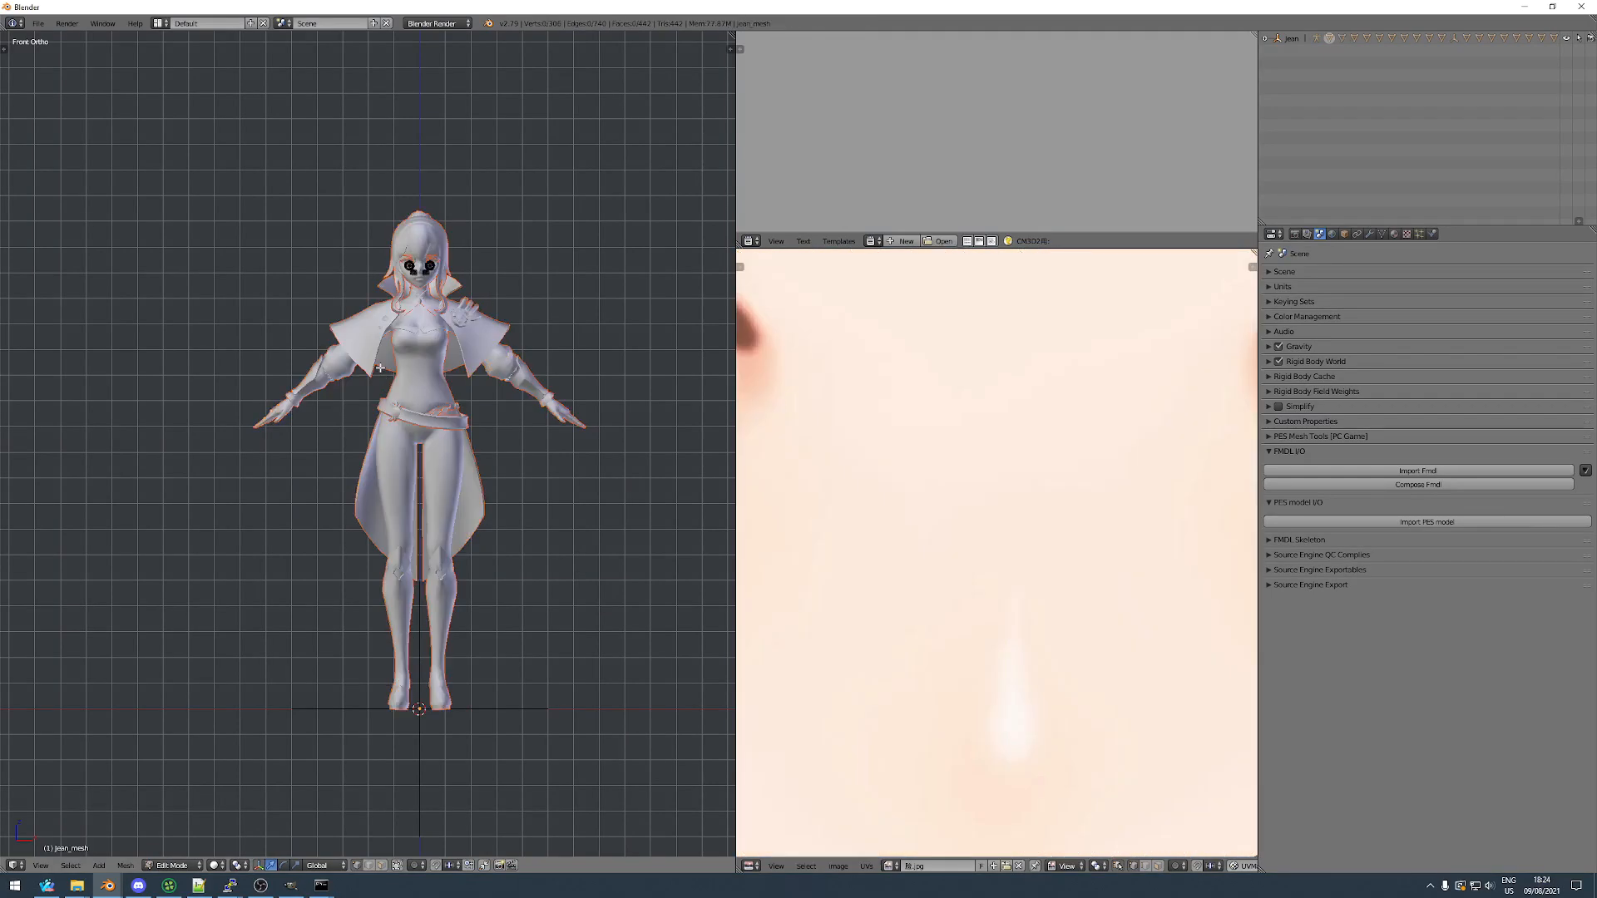
{"action": "key", "text": "Tab"}
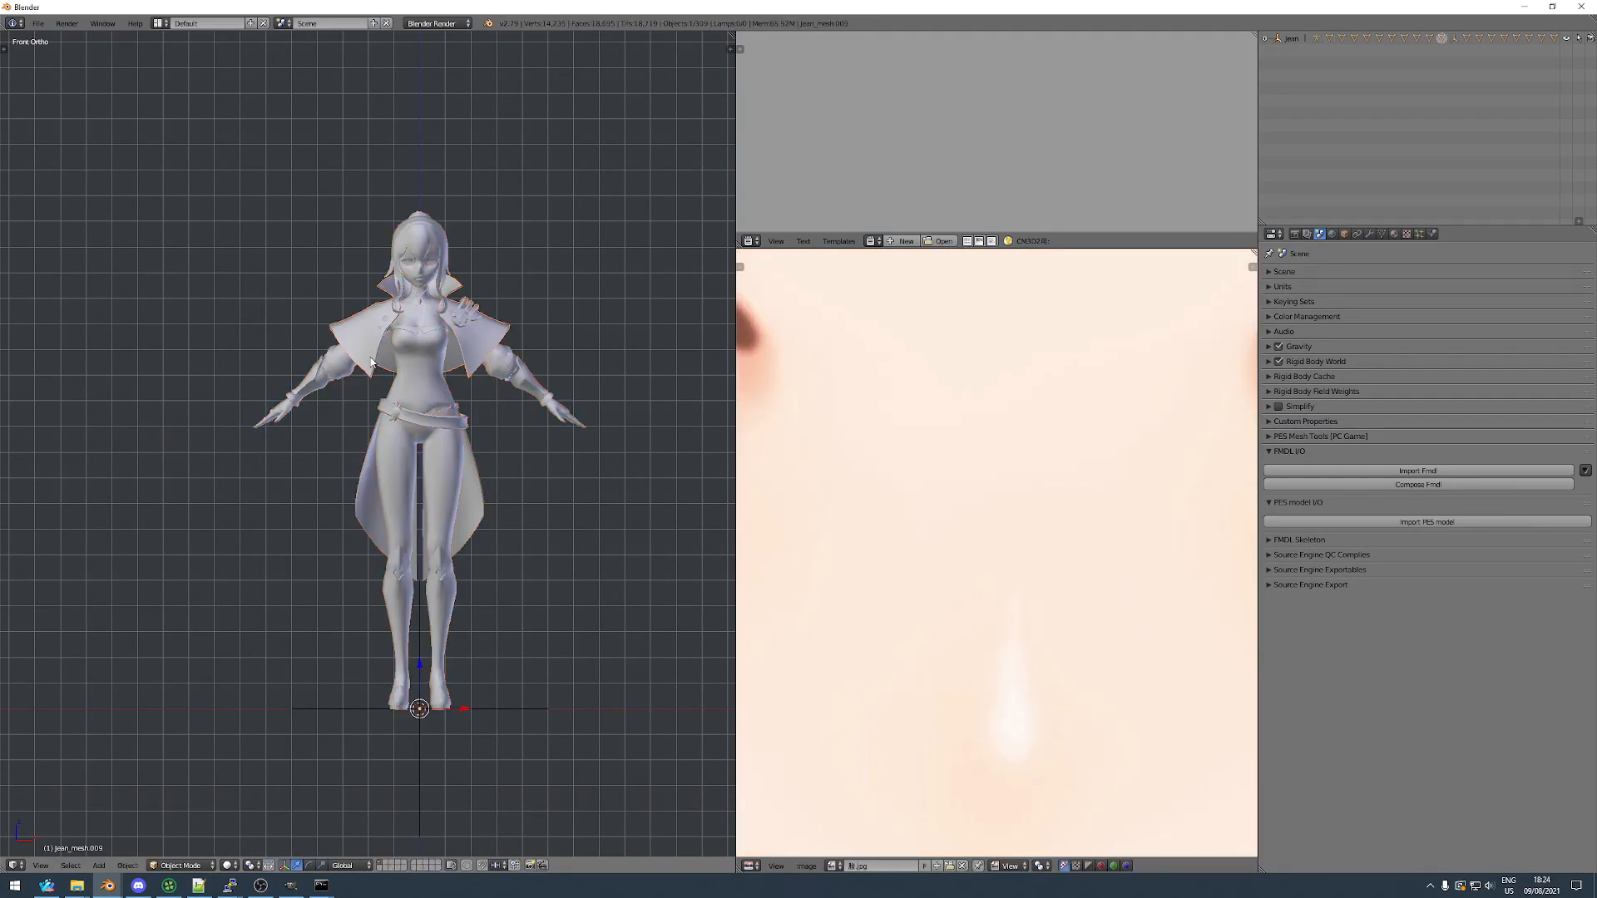
Examine the leg and torso mesh part's UV layout against the complete texture it uses.
{"action": "scroll", "coordinate": [386, 423], "scroll_direction": "up", "scroll_amount": 2}
{"action": "right_click", "coordinate": [406, 557]}
{"action": "key", "text": "Tab"}
{"action": "middle_click_drag", "start_coordinate": [405, 557], "coordinate": [438, 585]}
{"action": "key", "text": "a"}
{"action": "key", "text": "Tab"}
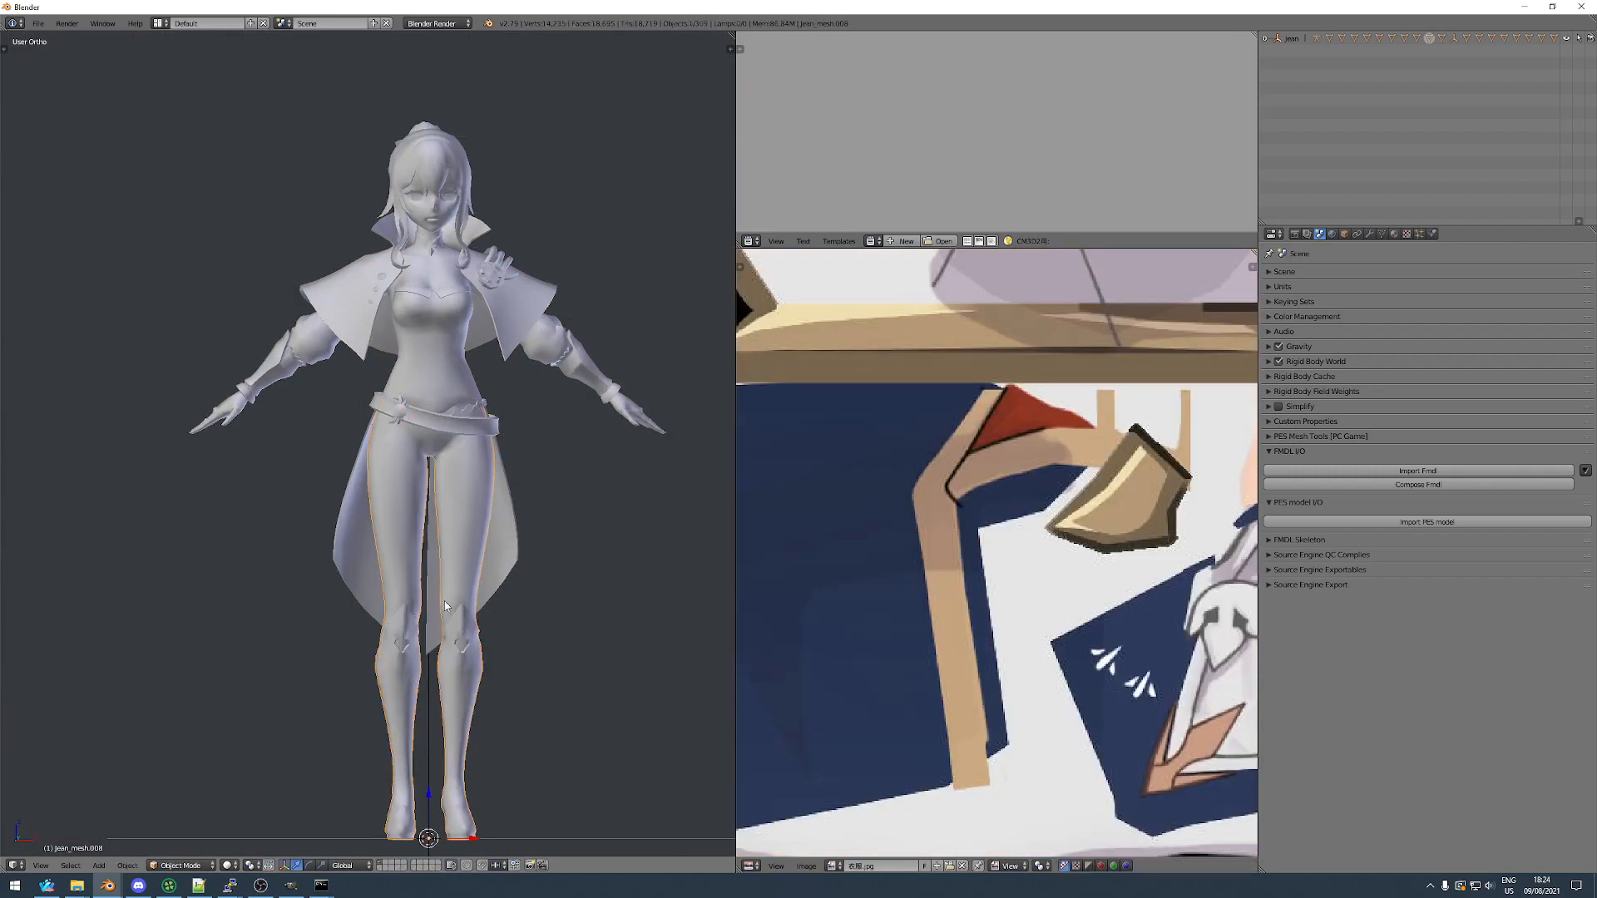
{"action": "right_click", "coordinate": [426, 746]}
{"action": "key", "text": "h"}
{"action": "scroll", "coordinate": [426, 747], "scroll_direction": "down", "scroll_amount": 4}
{"action": "middle_click_drag", "start_coordinate": [426, 746], "coordinate": [444, 619], "text": "shift"}
{"action": "scroll", "coordinate": [420, 624], "scroll_direction": "up", "scroll_amount": 2}
{"action": "scroll", "coordinate": [426, 625], "scroll_direction": "up", "scroll_amount": 1}
{"action": "right_click", "coordinate": [426, 625]}
{"action": "key", "text": "Tab"}
{"action": "scroll", "coordinate": [925, 568], "scroll_direction": "down", "scroll_amount": 9}
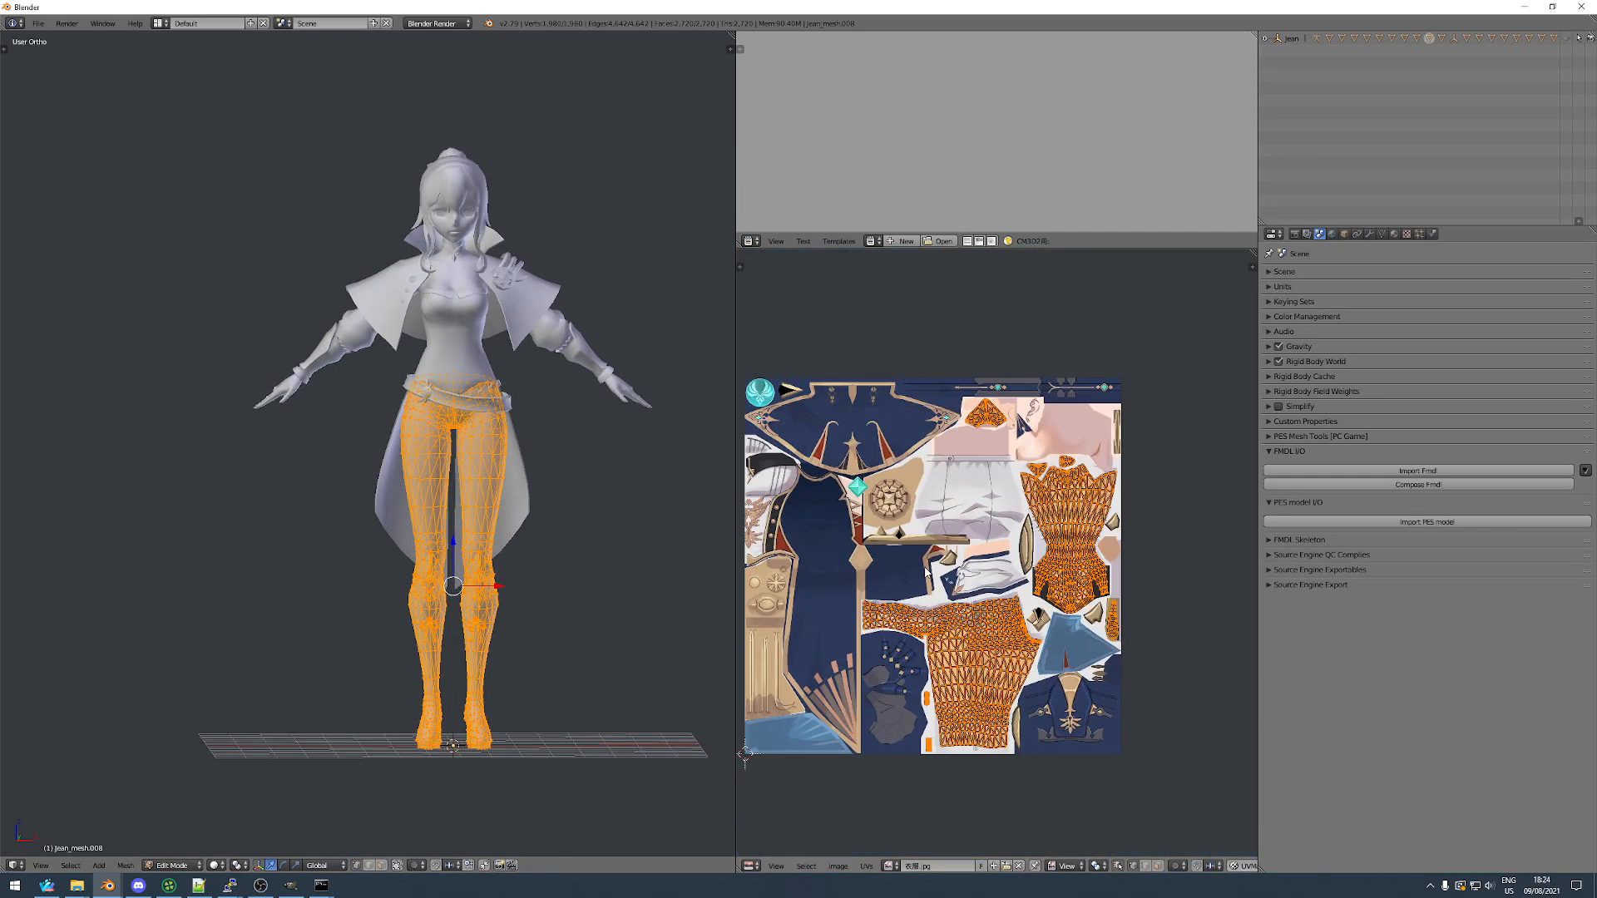
{"action": "scroll", "coordinate": [893, 541], "scroll_direction": "down", "scroll_amount": 1}
{"action": "middle_click_drag", "start_coordinate": [892, 541], "coordinate": [950, 548]}
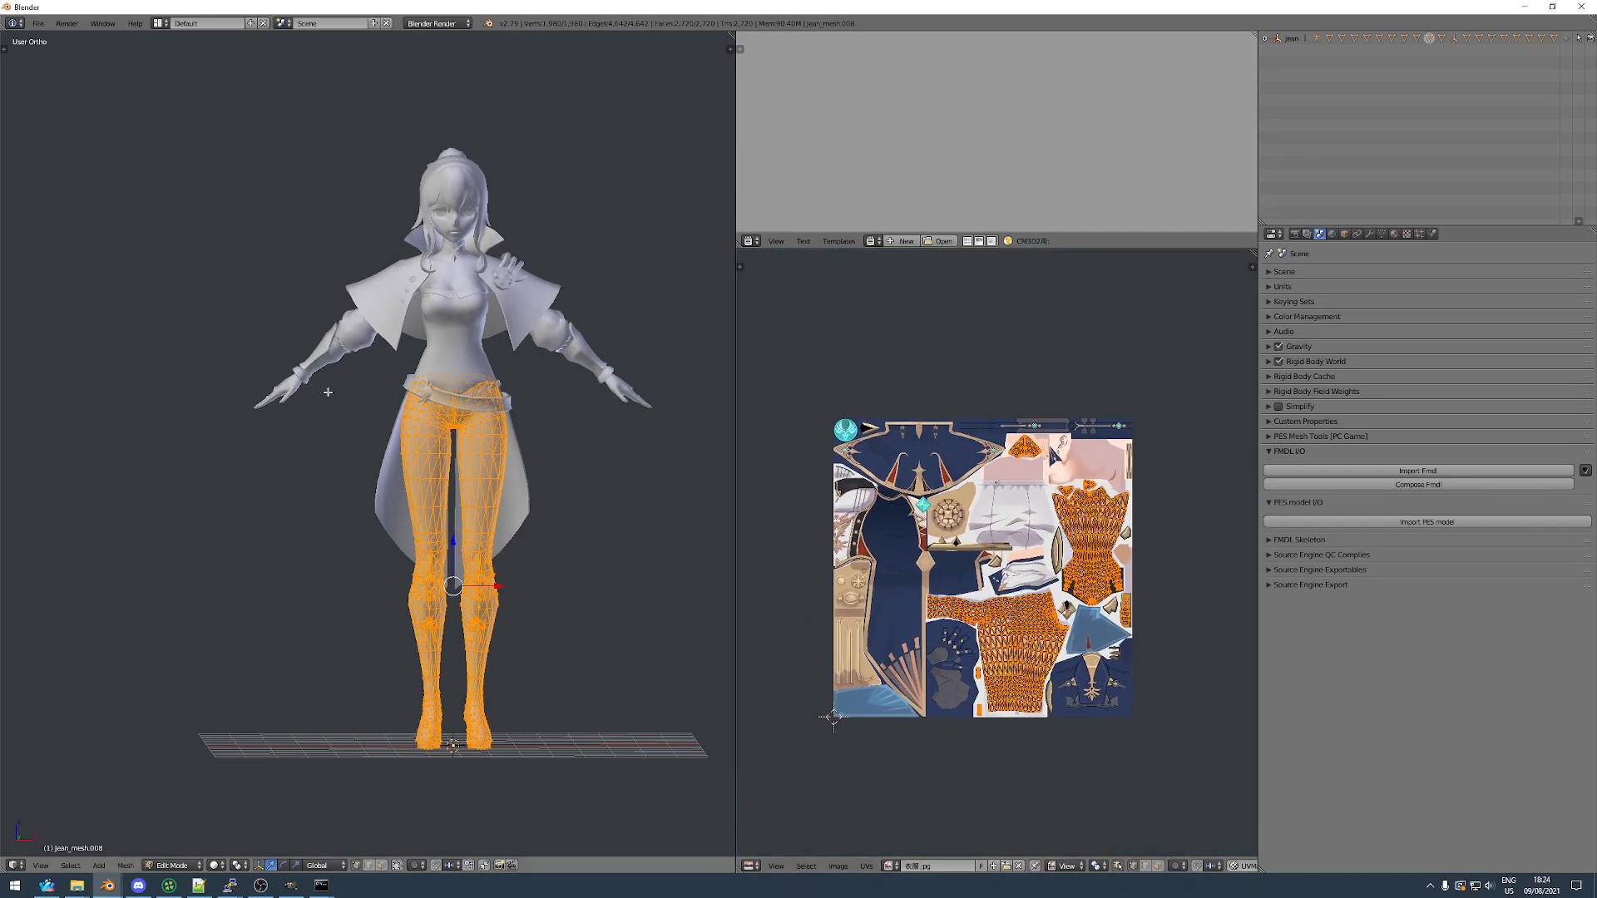
{"action": "scroll", "coordinate": [367, 339], "scroll_direction": "up", "scroll_amount": 2}
Examine the UV layouts of the sleeve and cape parts to check which texture they share.
{"action": "key", "text": "Tab"}
{"action": "right_click", "coordinate": [341, 325]}
{"action": "key", "text": "Tab"}
{"action": "key", "text": "a"}
{"action": "key", "text": "Tab"}
{"action": "right_click", "coordinate": [366, 292]}
{"action": "key", "text": "Tab"}
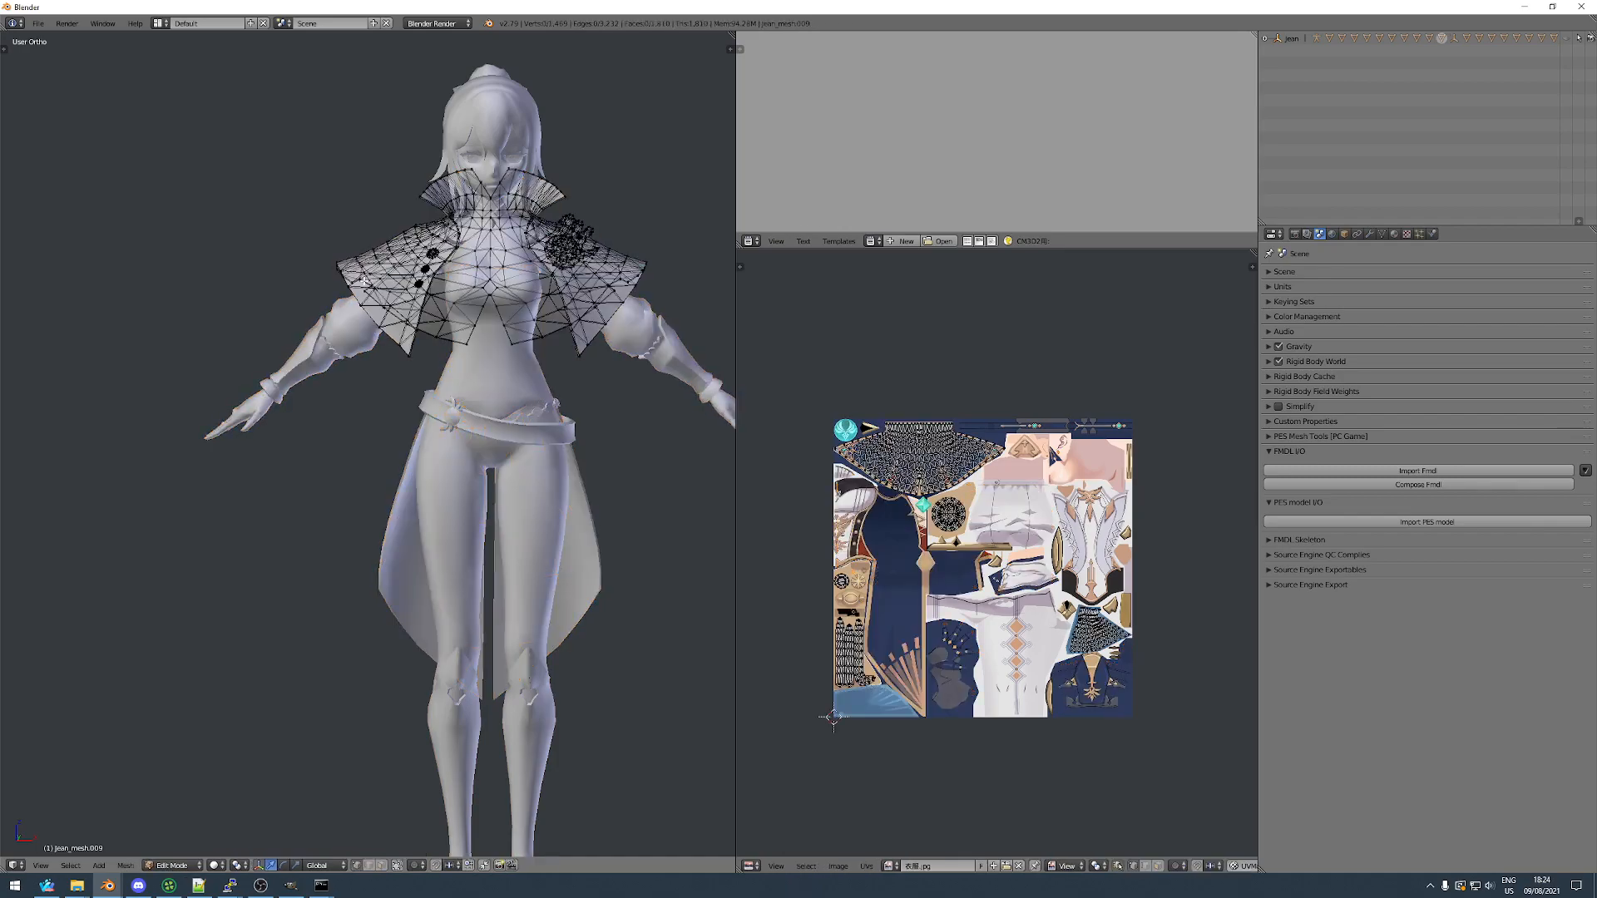
{"action": "key", "text": "a"}
{"action": "key", "text": "Tab"}
{"action": "right_click", "coordinate": [324, 337]}
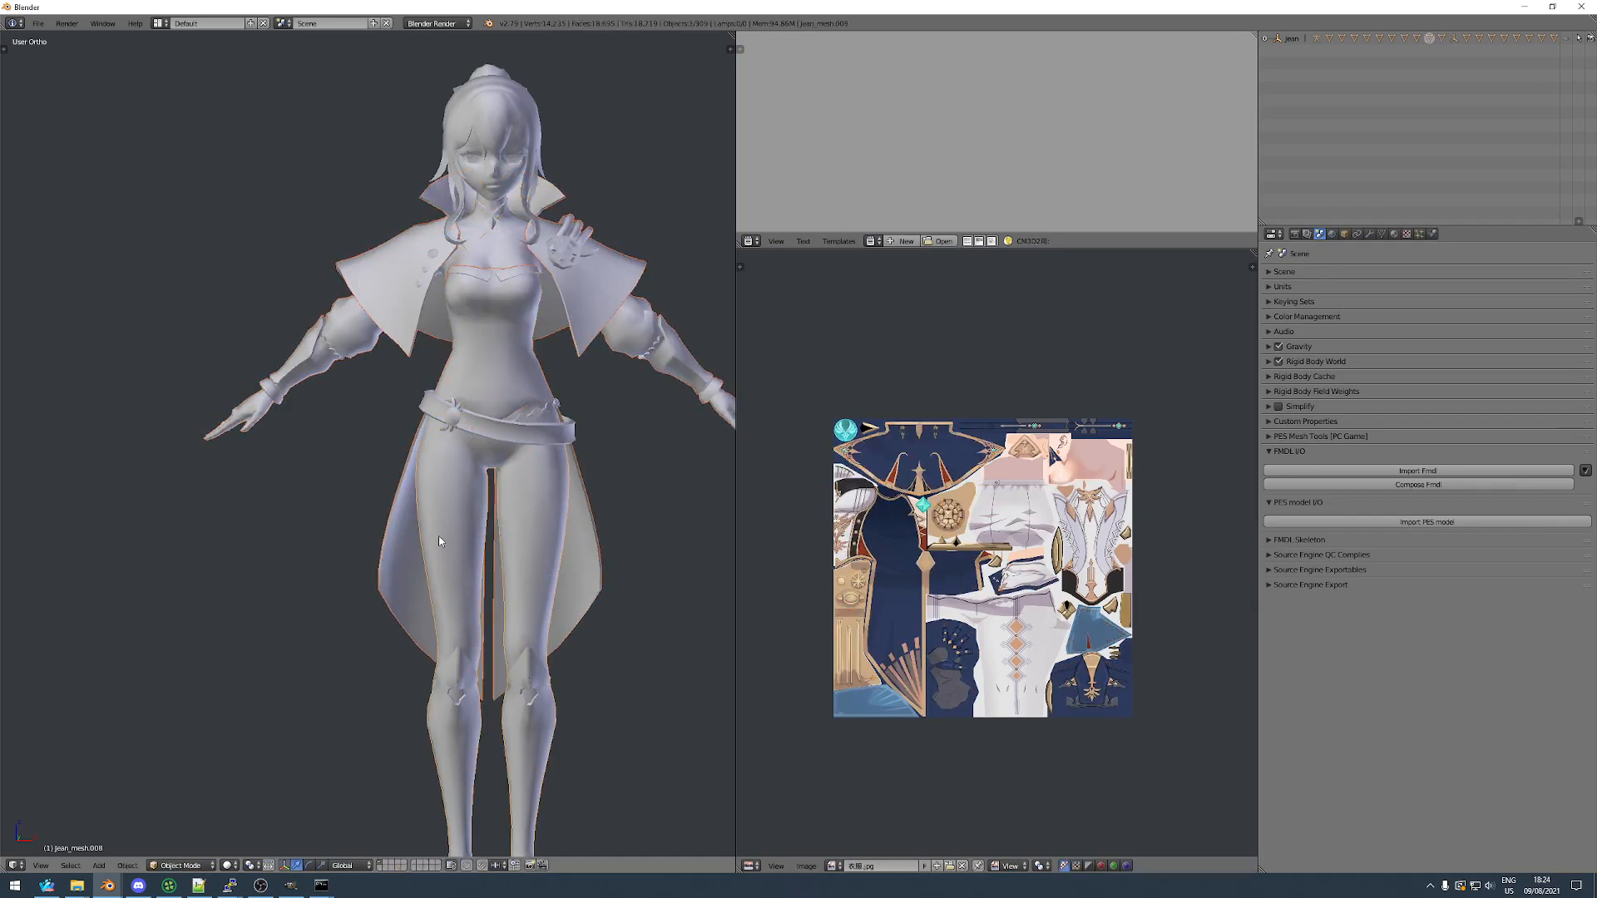
Combine the body, clothing and skin parts that use the clothing texture, and hide them.
{"action": "right_click", "coordinate": [441, 473]}
{"action": "key", "text": "Tab"}
{"action": "key", "text": "Tab"}
{"action": "right_click", "coordinate": [441, 482]}
{"action": "right_click", "coordinate": [500, 289]}
{"action": "key", "text": "Tab"}
{"action": "key", "text": "a"}
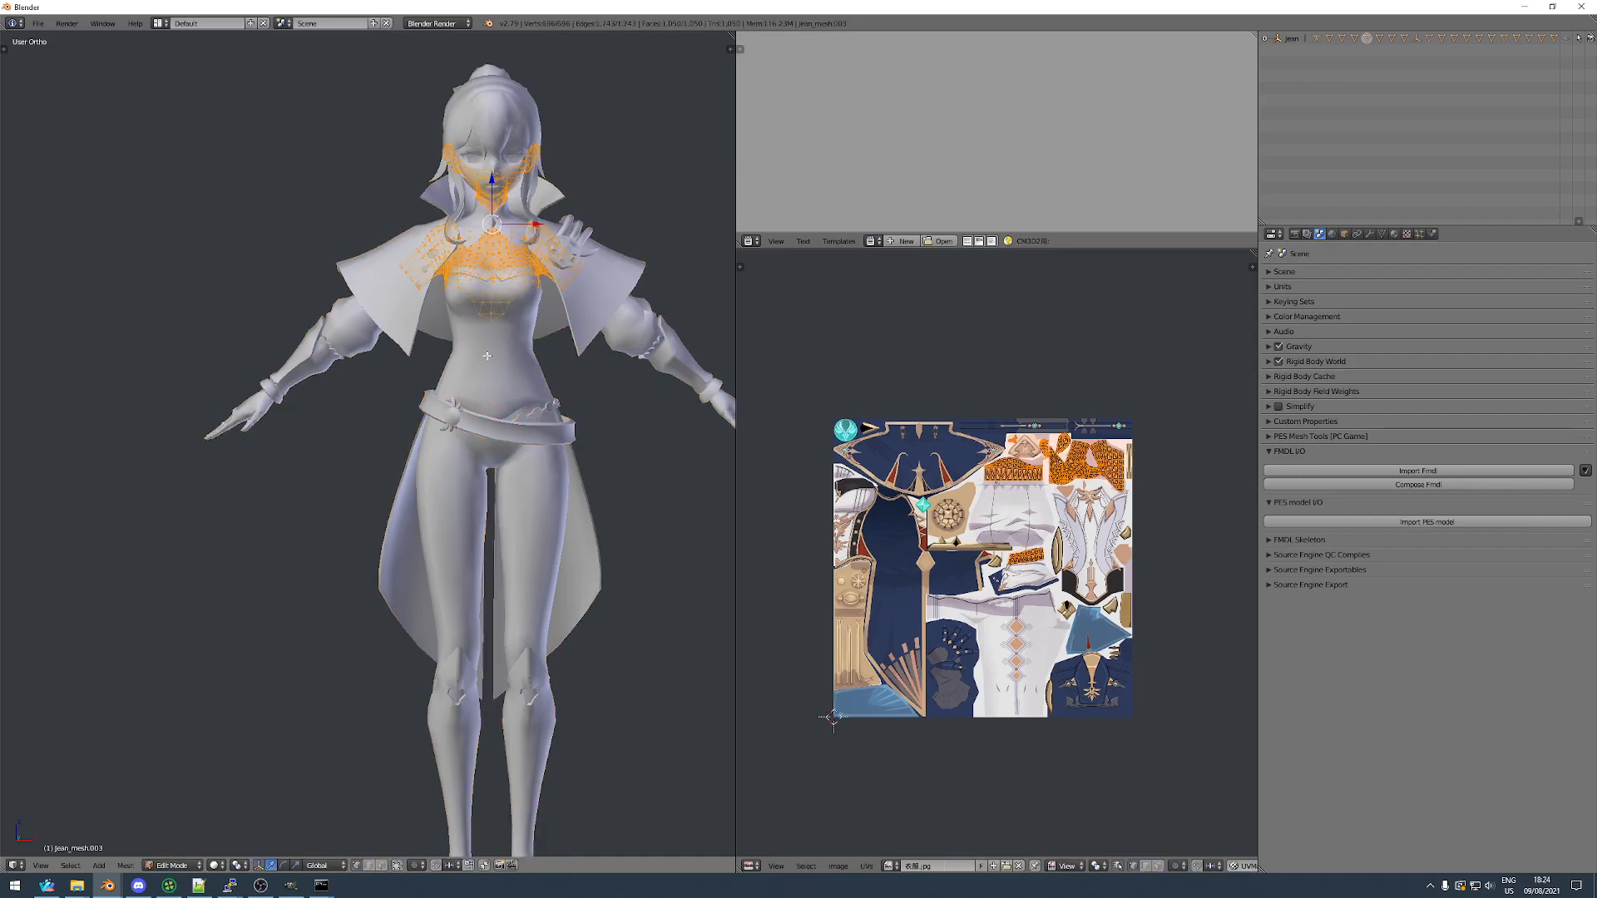
{"action": "key", "text": "Tab"}
{"action": "right_click", "coordinate": [444, 515]}
{"action": "key", "text": "h"}
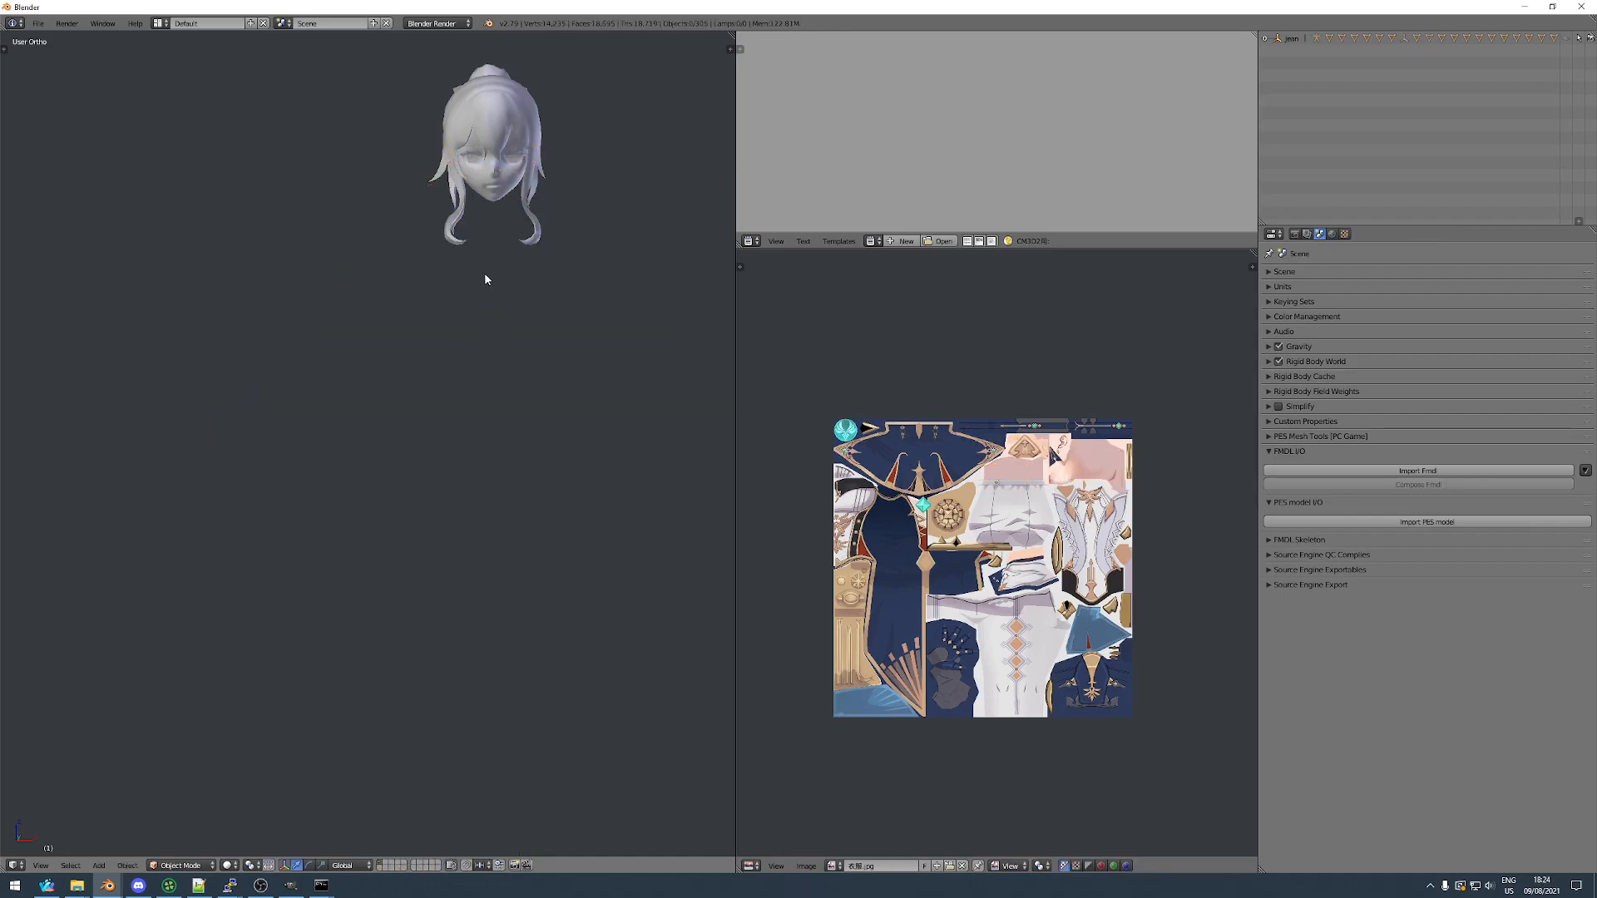
Join the hair pieces of the head into one object and hide it.
{"action": "scroll", "coordinate": [472, 143], "scroll_direction": "up", "scroll_amount": 3}
{"action": "right_click", "coordinate": [476, 158]}
{"action": "scroll", "coordinate": [474, 162], "scroll_direction": "up", "scroll_amount": 1}
{"action": "middle_click_drag", "start_coordinate": [473, 247], "coordinate": [467, 401], "text": "shift"}
{"action": "scroll", "coordinate": [467, 400], "scroll_direction": "up", "scroll_amount": 2}
{"action": "right_click", "coordinate": [467, 401]}
{"action": "right_click", "coordinate": [427, 283], "text": "shift"}
{"action": "key", "text": "h"}
{"action": "right_click", "coordinate": [472, 432]}
{"action": "key", "text": "ctrl+j"}
{"action": "key", "text": "Tab"}
{"action": "key", "text": "Tab"}
{"action": "key", "text": "h"}
Delete the leftover disc and plate meshes behind the face and unhide all objects.
{"action": "right_click", "coordinate": [487, 413]}
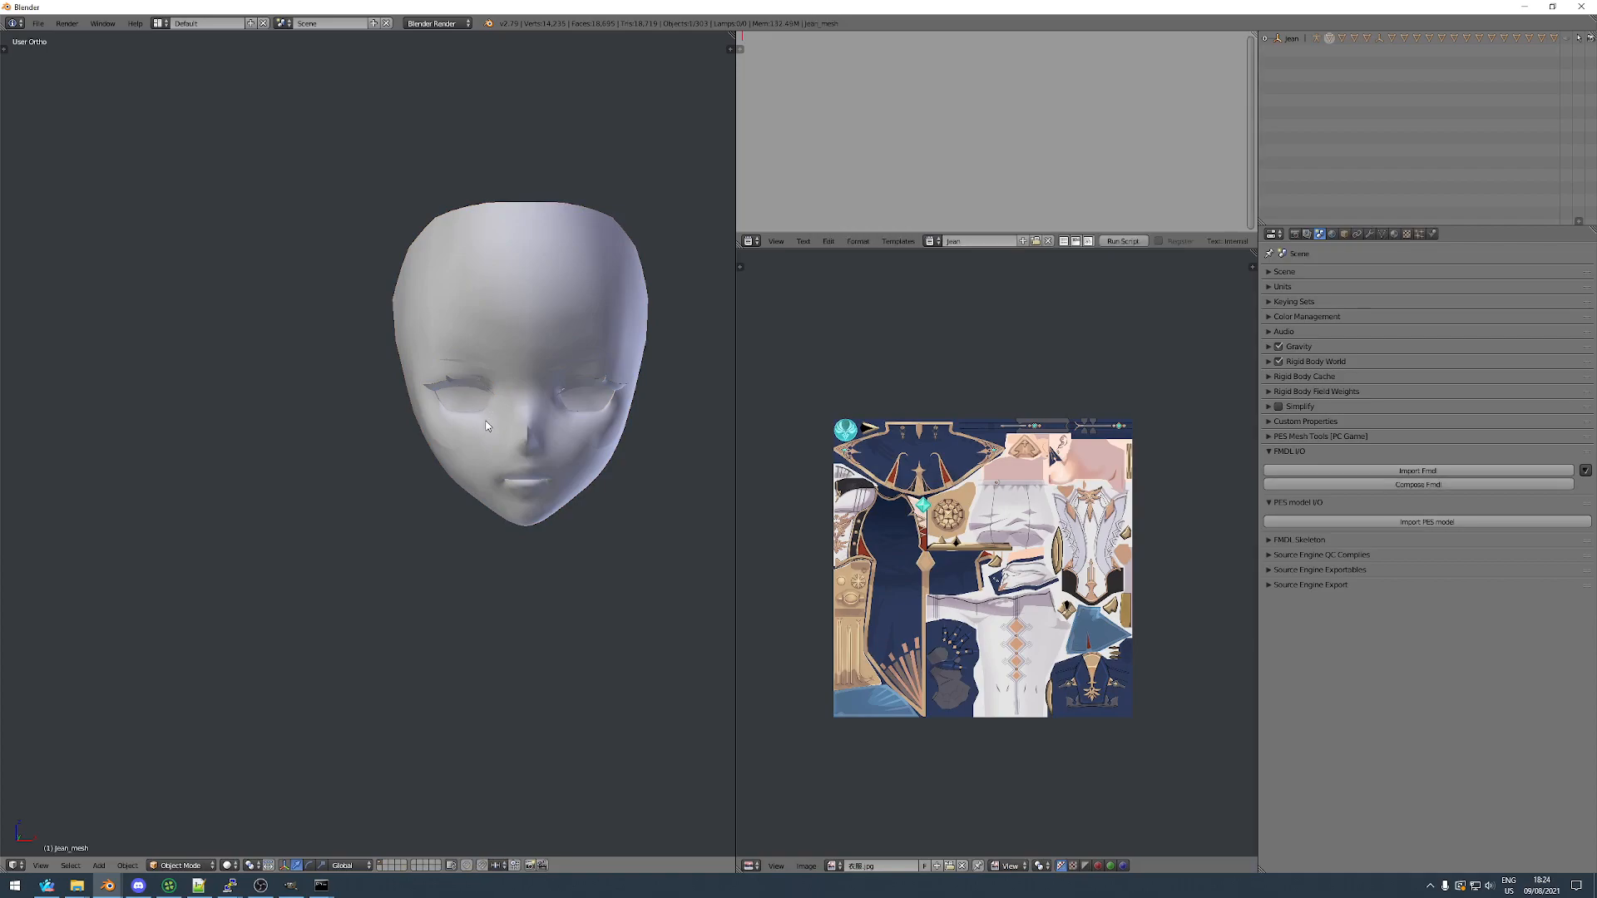
{"action": "key", "text": "h"}
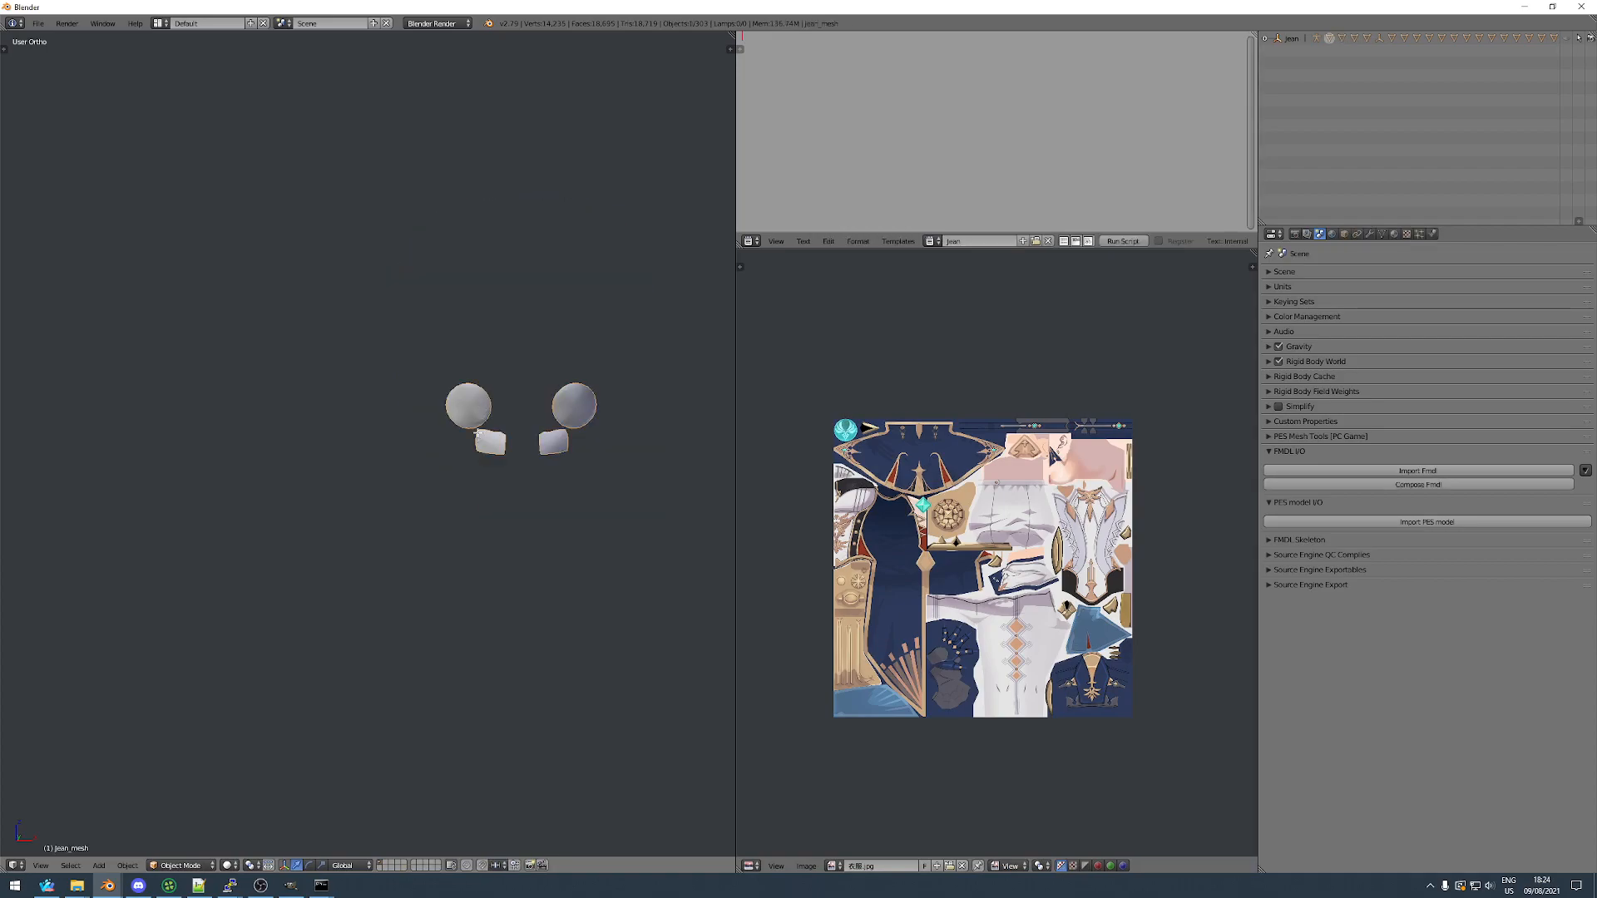
{"action": "key", "text": "Delete"}
{"action": "key", "text": "alt+h"}
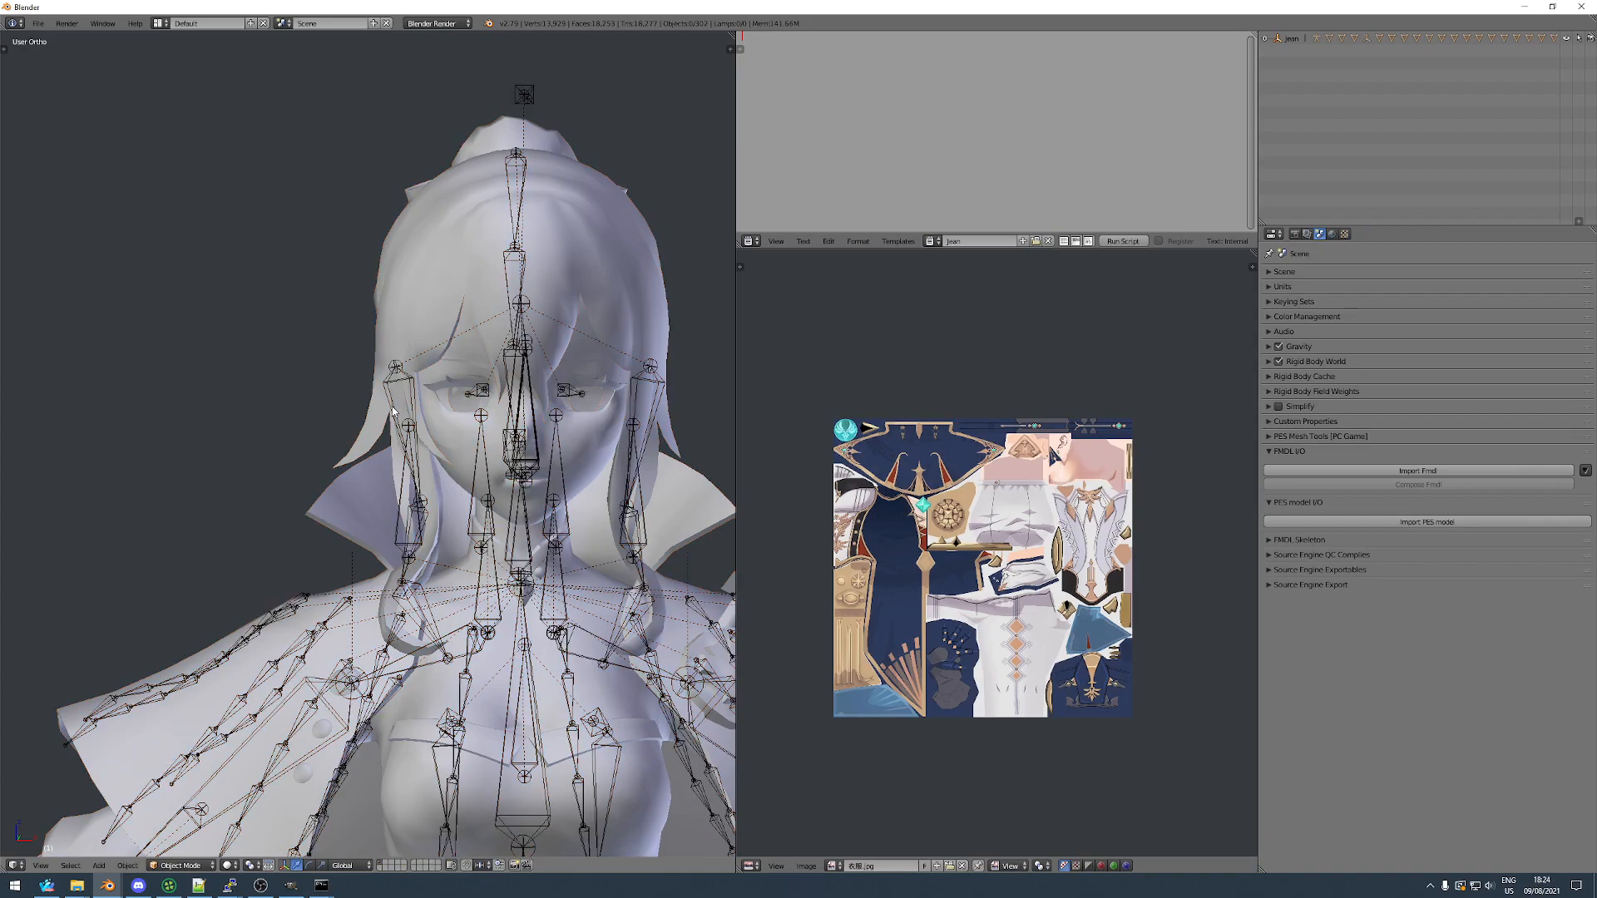
Display the model with textured shading, hide the armature and its helper objects, and select the clothing mesh.
{"action": "key", "text": "alt+z"}
{"action": "scroll", "coordinate": [396, 416], "scroll_direction": "down", "scroll_amount": 4}
{"action": "right_click", "coordinate": [454, 358]}
{"action": "right_click", "coordinate": [454, 358]}
{"action": "right_click", "coordinate": [454, 357]}
{"action": "right_click", "coordinate": [457, 355]}
{"action": "right_click", "coordinate": [456, 353]}
{"action": "right_click", "coordinate": [454, 301]}
{"action": "key", "text": "h"}
{"action": "scroll", "coordinate": [410, 430], "scroll_direction": "down", "scroll_amount": 2}
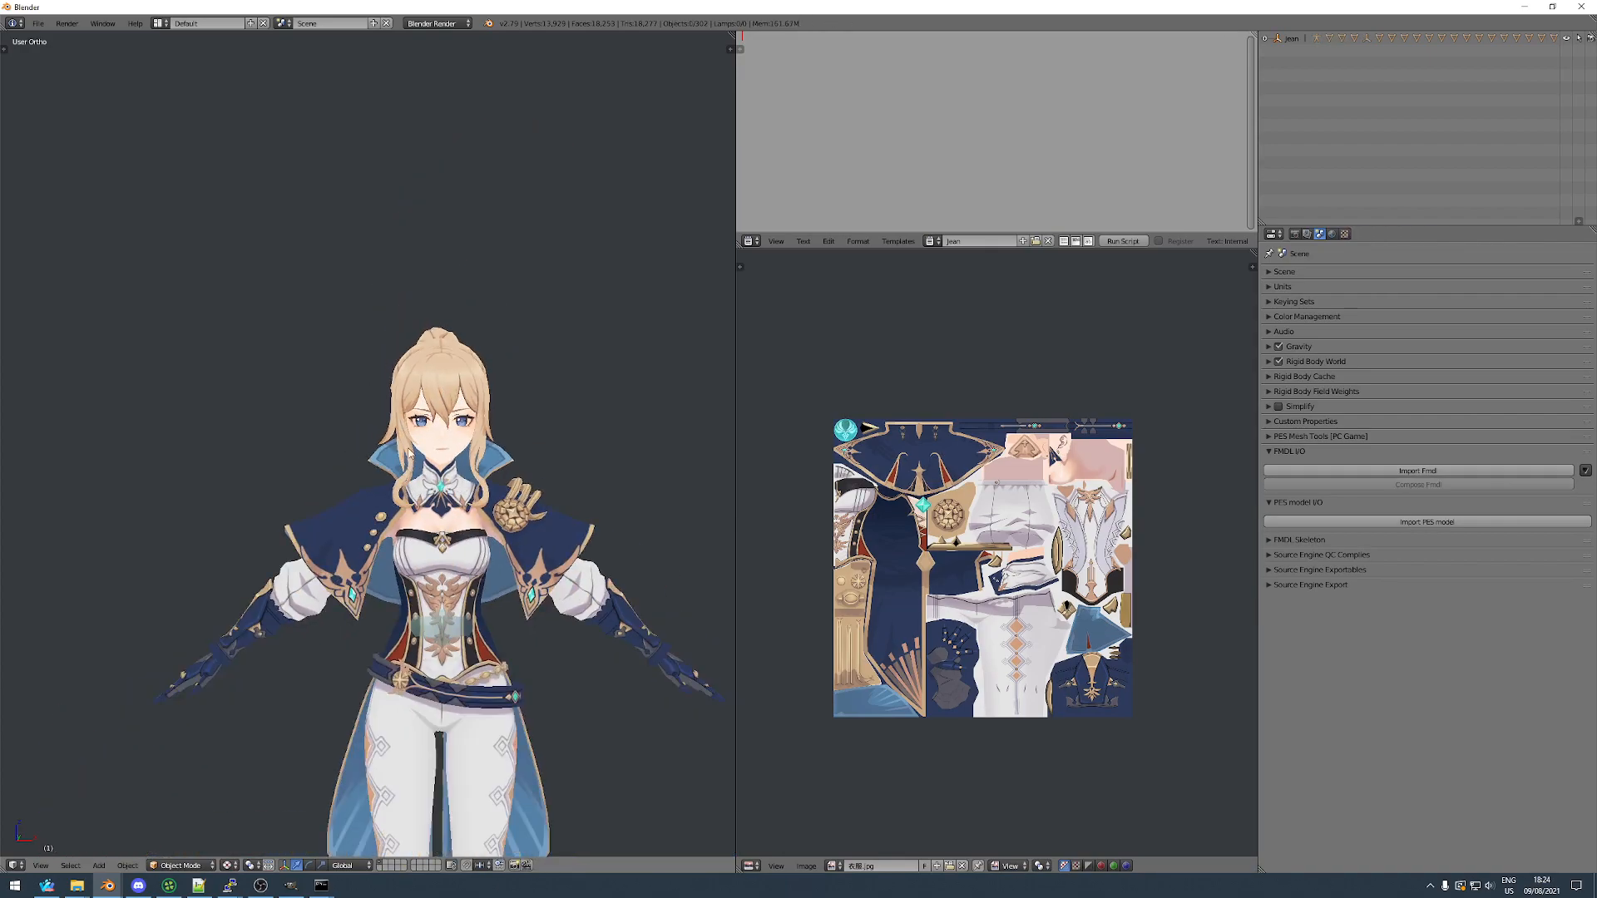
{"action": "middle_click_drag", "start_coordinate": [399, 499], "coordinate": [389, 404], "text": "shift"}
{"action": "middle_click_drag", "start_coordinate": [389, 404], "coordinate": [416, 405]}
{"action": "right_click", "coordinate": [387, 421]}
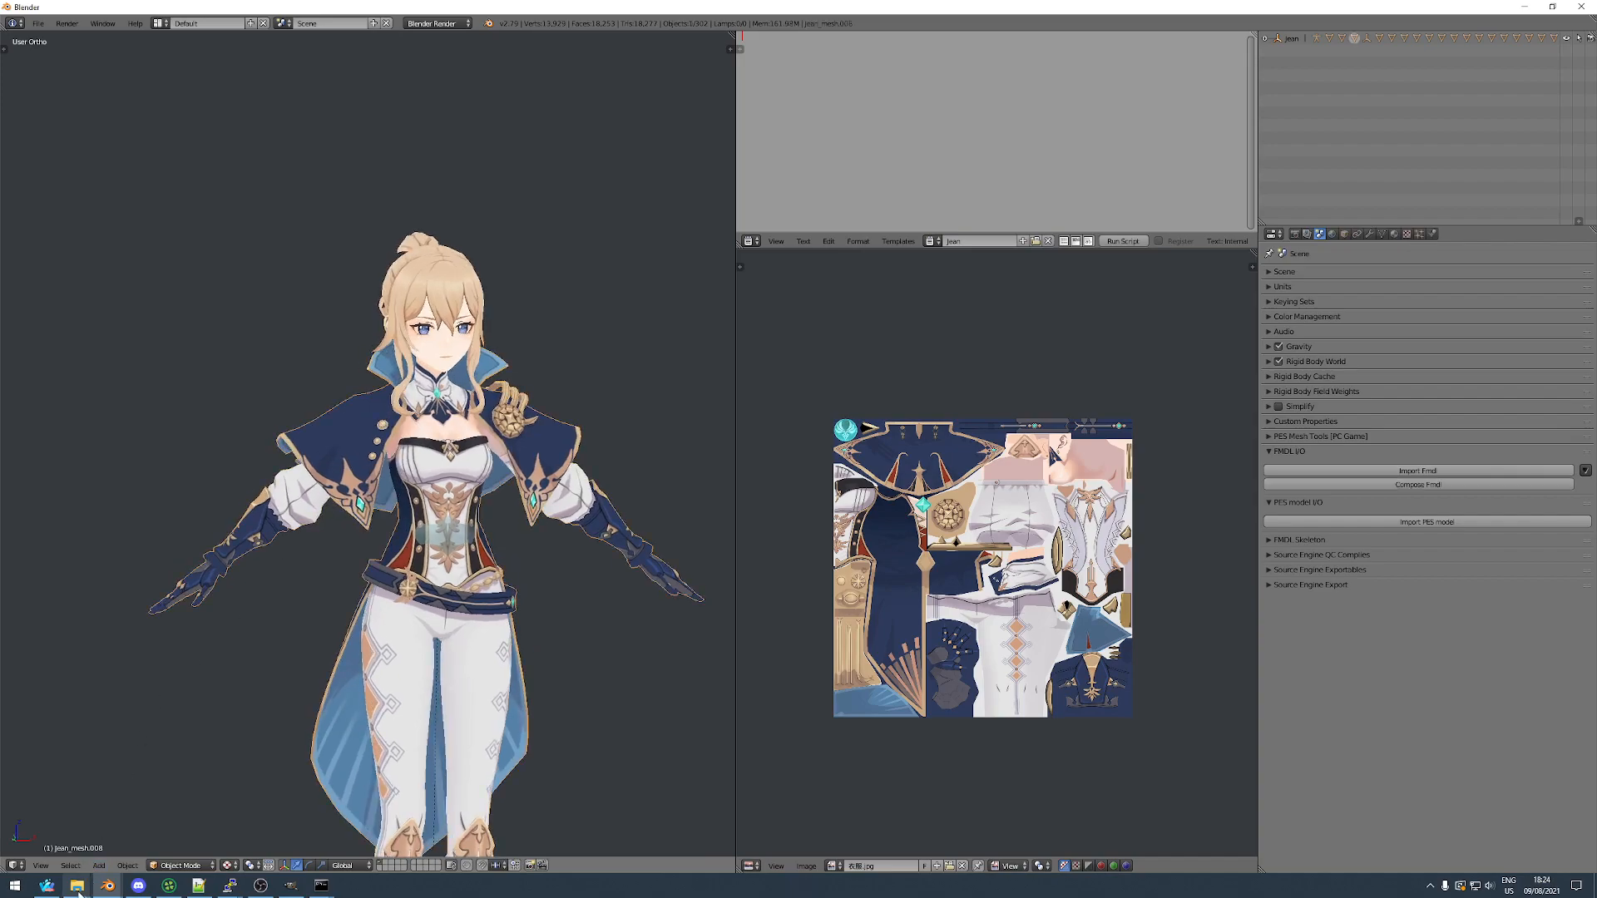
Open the model's Texture folder, select the hair texture, and close the combined image already open in GIMP.
{"action": "mouse_move", "coordinate": [76, 885]}
{"action": "left_click", "coordinate": [63, 826]}
{"action": "left_click", "coordinate": [460, 287]}
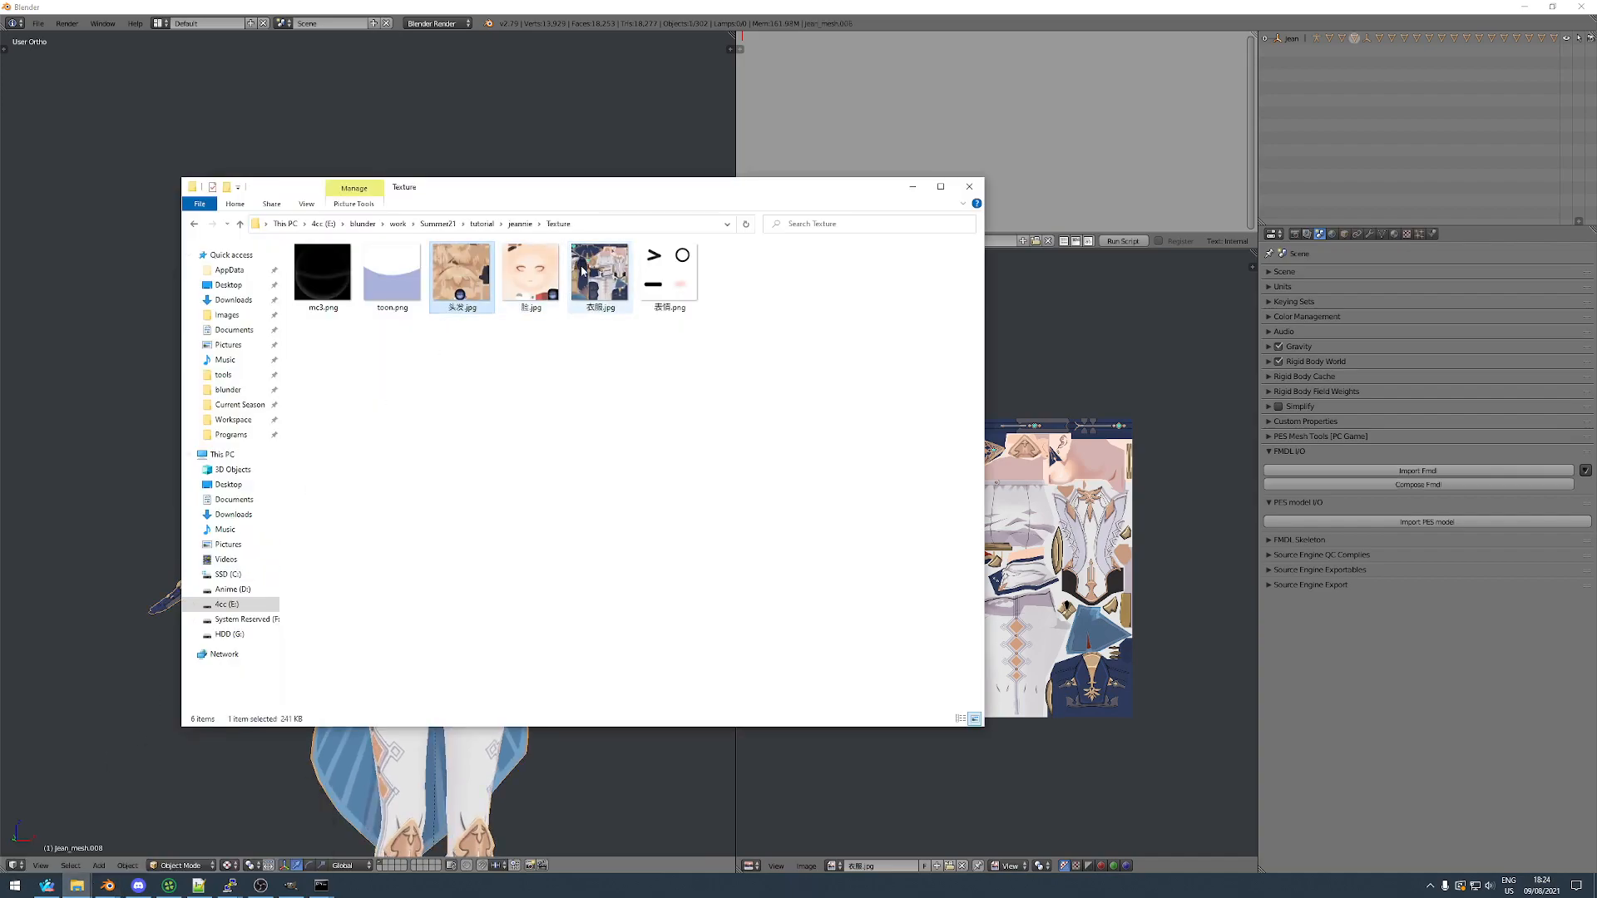
{"action": "left_click", "coordinate": [290, 885]}
{"action": "left_click_drag", "start_coordinate": [1359, 117], "coordinate": [1030, 127]}
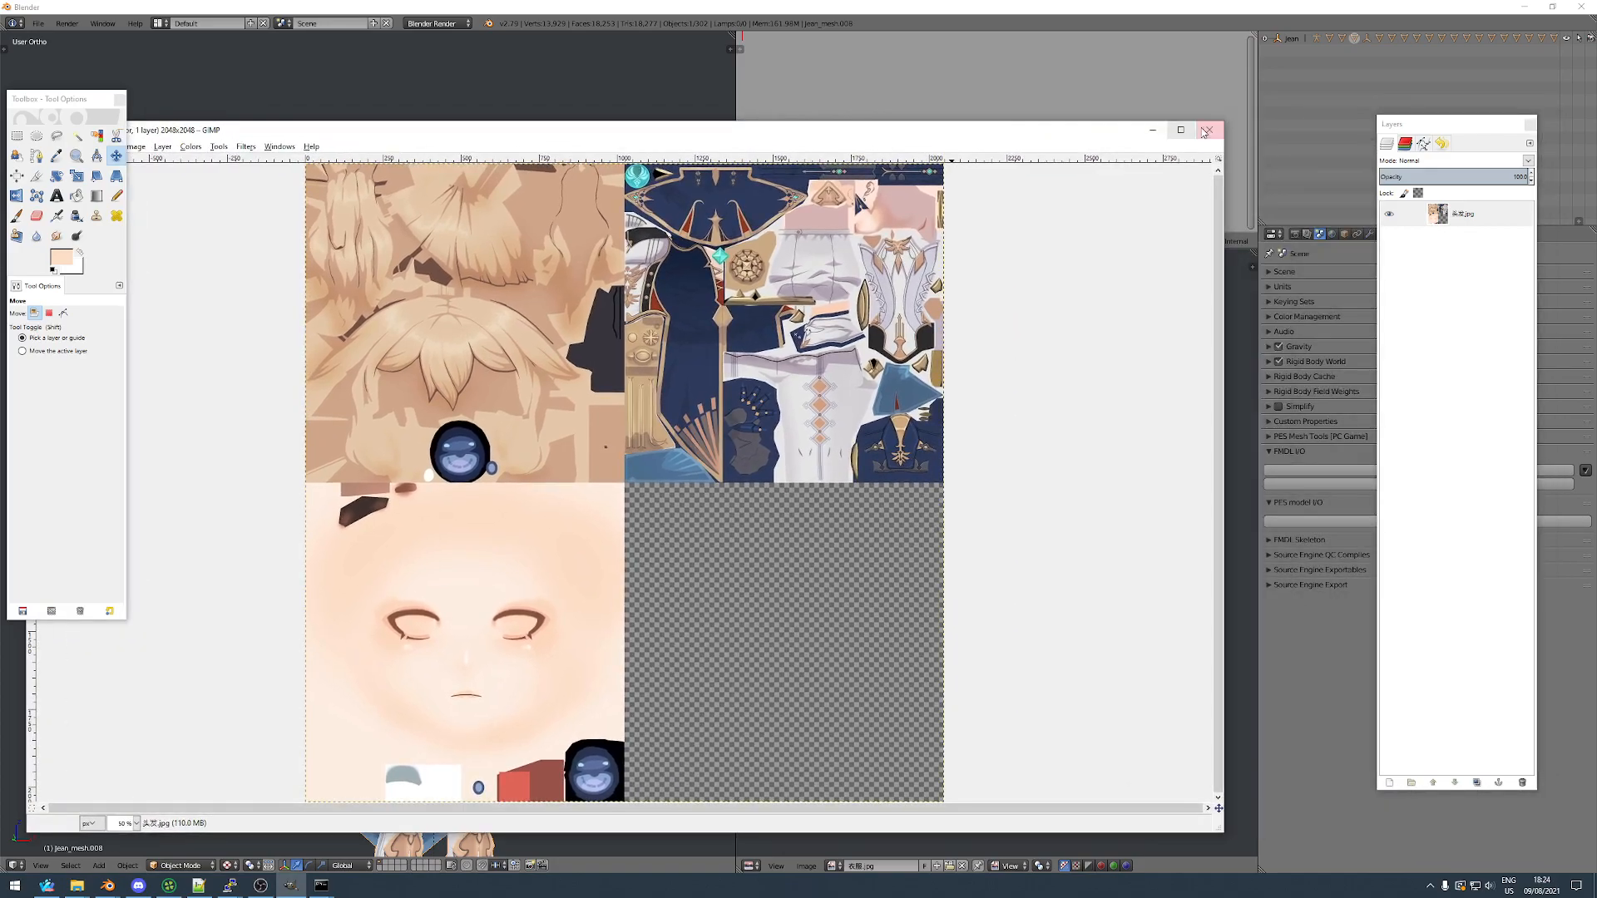
{"action": "left_click", "coordinate": [1209, 130]}
{"action": "left_click", "coordinate": [629, 564]}
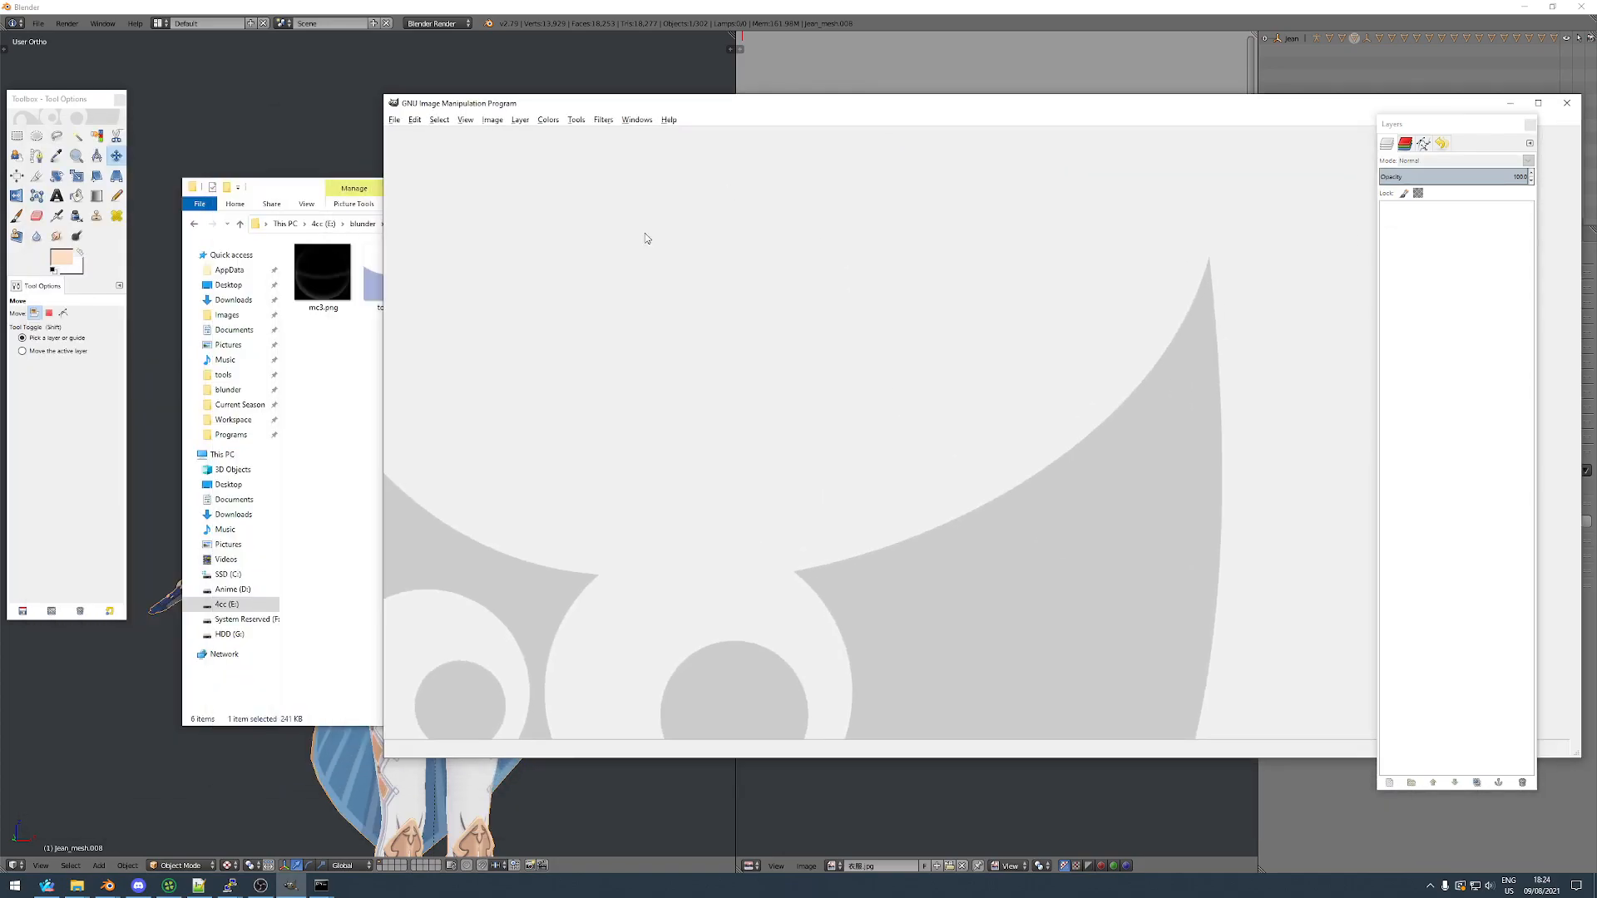
Open the hair, face and clothing JPG textures from the Texture folder in GIMP.
{"action": "key", "text": "alt+Tab"}
{"action": "left_click", "coordinate": [600, 274], "text": "shift"}
{"action": "right_click", "coordinate": [603, 269]}
{"action": "left_click", "coordinate": [728, 526]}
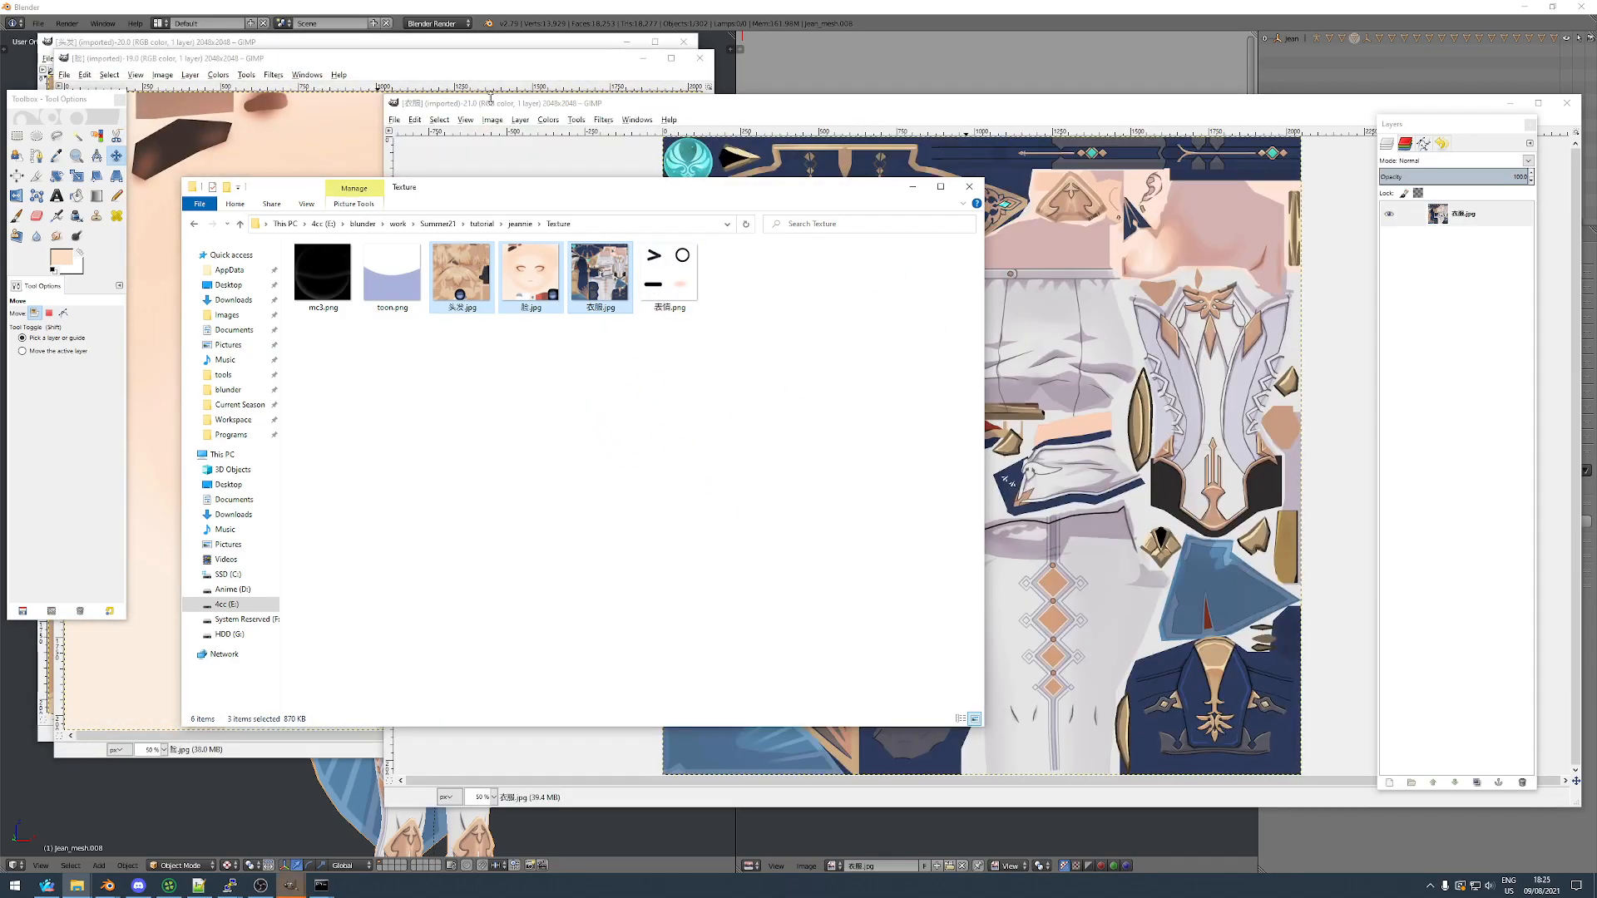
Scale the clothing texture's layer to a width of 1024 px with its proportions kept.
{"action": "left_click", "coordinate": [516, 123]}
{"action": "left_click", "coordinate": [519, 120]}
{"action": "left_click", "coordinate": [553, 315]}
{"action": "type", "text": "1"}
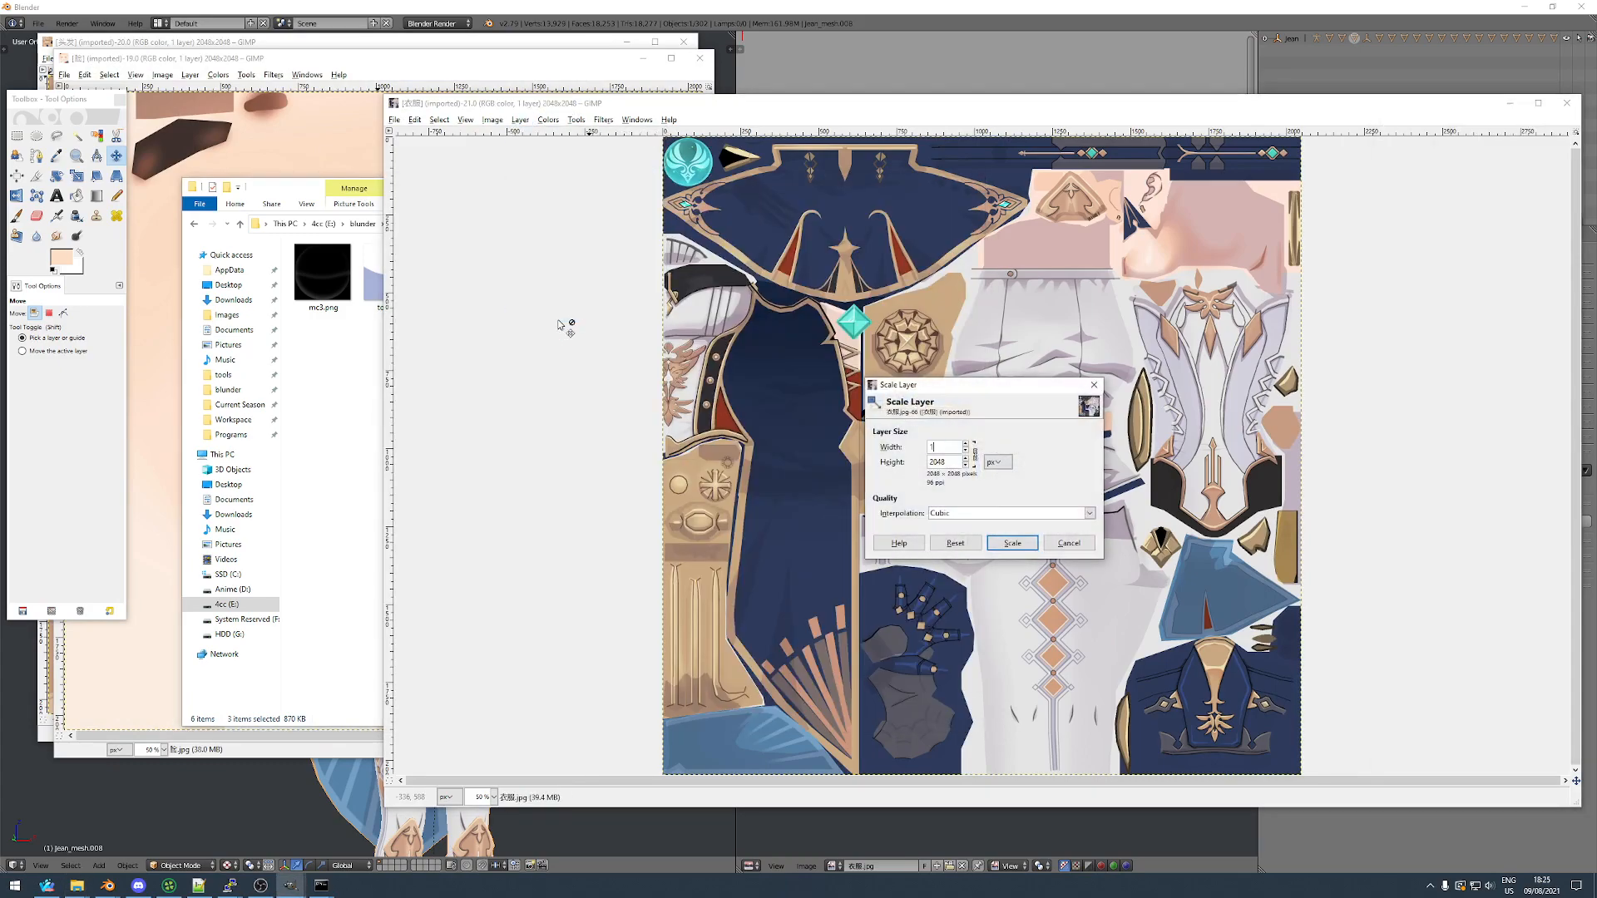
{"action": "type", "text": "024"}
{"action": "left_click", "coordinate": [1012, 542]}
Move the scaled clothing layer exactly into the upper-left corner of the 2048 px canvas.
{"action": "scroll", "coordinate": [766, 356], "scroll_direction": "down", "scroll_amount": 1, "text": "ctrl"}
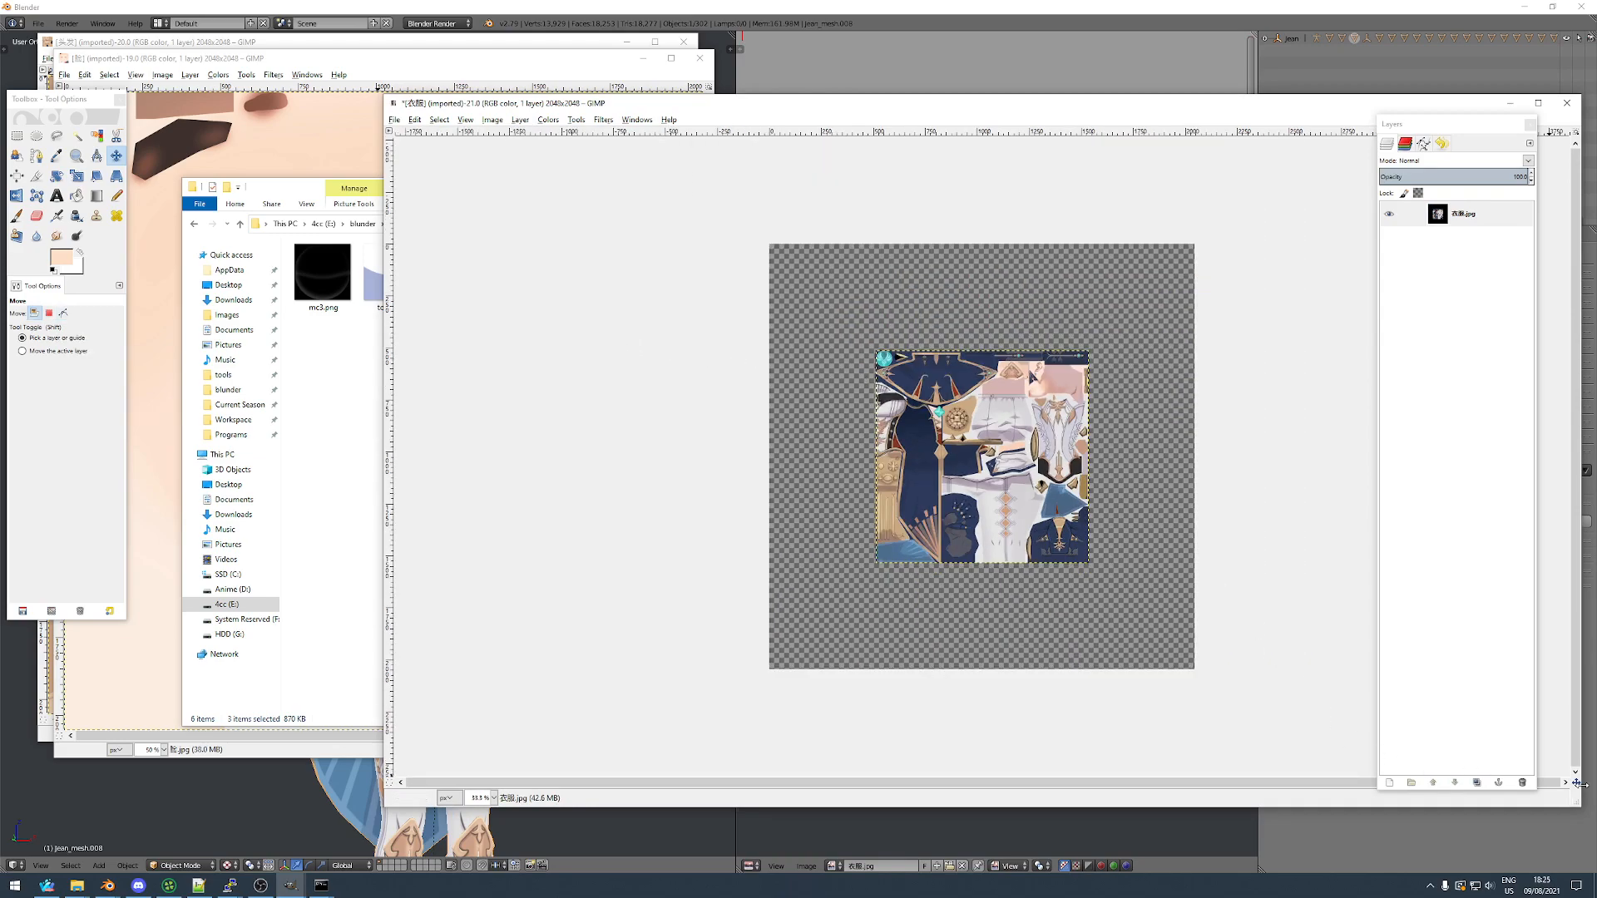
{"action": "left_click_drag", "start_coordinate": [1578, 785], "coordinate": [1568, 773]}
{"action": "left_click_drag", "start_coordinate": [1052, 574], "coordinate": [935, 469]}
{"action": "scroll", "coordinate": [878, 399], "scroll_direction": "up", "scroll_amount": 3, "text": "ctrl"}
{"action": "scroll", "coordinate": [516, 422], "scroll_direction": "up", "scroll_amount": 5, "text": "ctrl"}
{"action": "left_click_drag", "start_coordinate": [731, 594], "coordinate": [692, 466]}
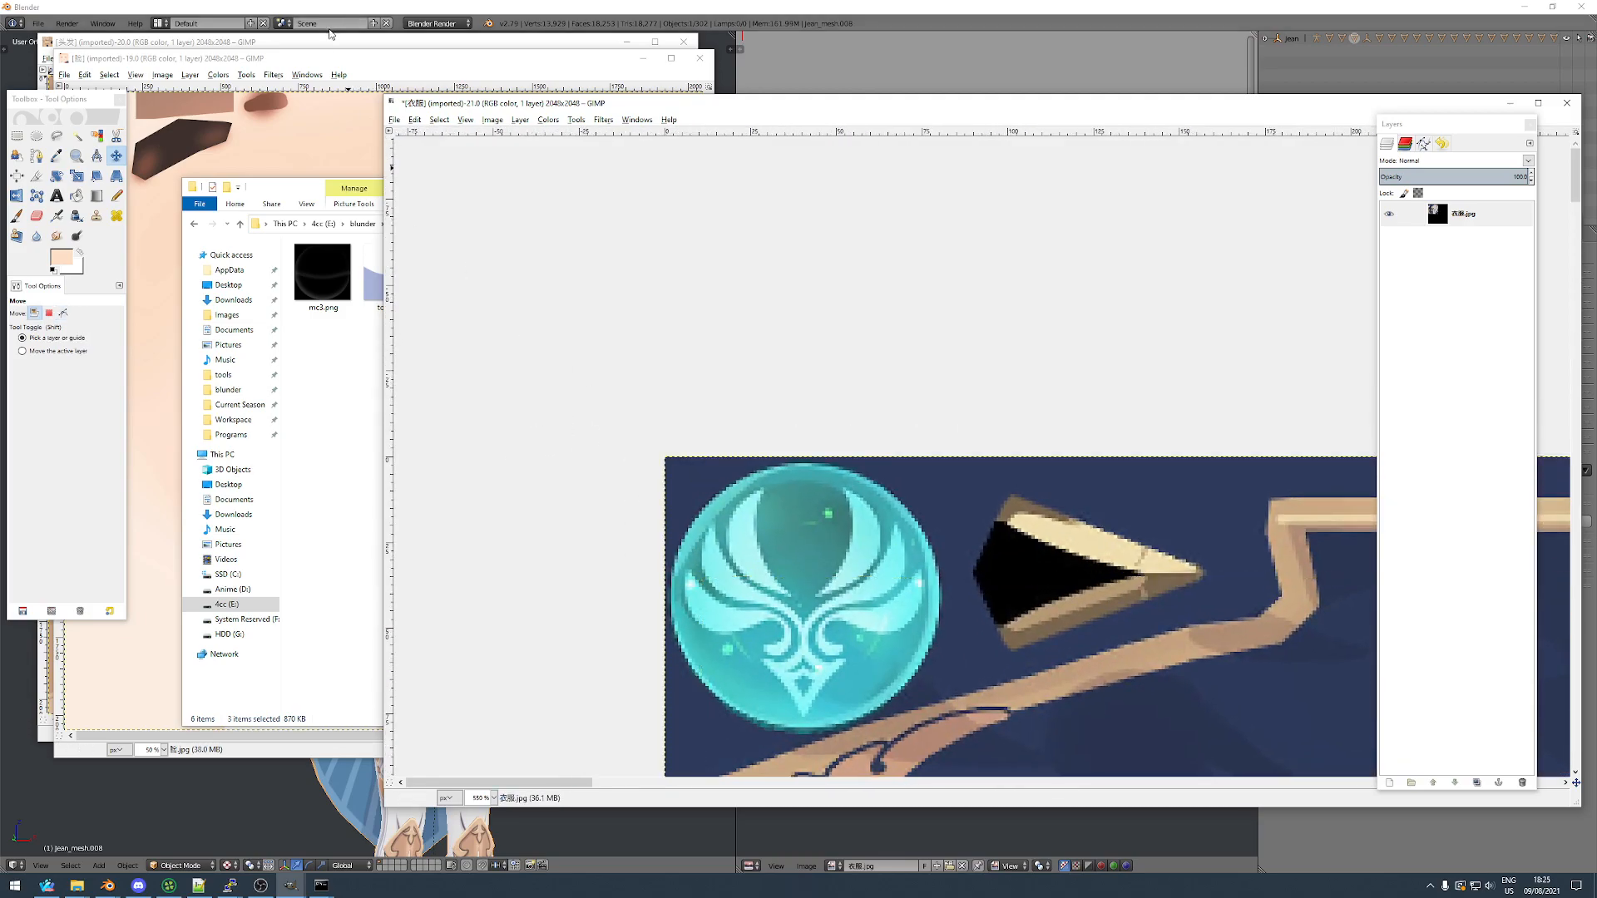
Copy the face texture, close its image, and paste it into the clothing image as a new layer.
{"action": "left_click", "coordinate": [315, 60]}
{"action": "key", "text": "ctrl+c"}
{"action": "left_click", "coordinate": [699, 58]}
{"action": "key", "text": "ctrl+v"}
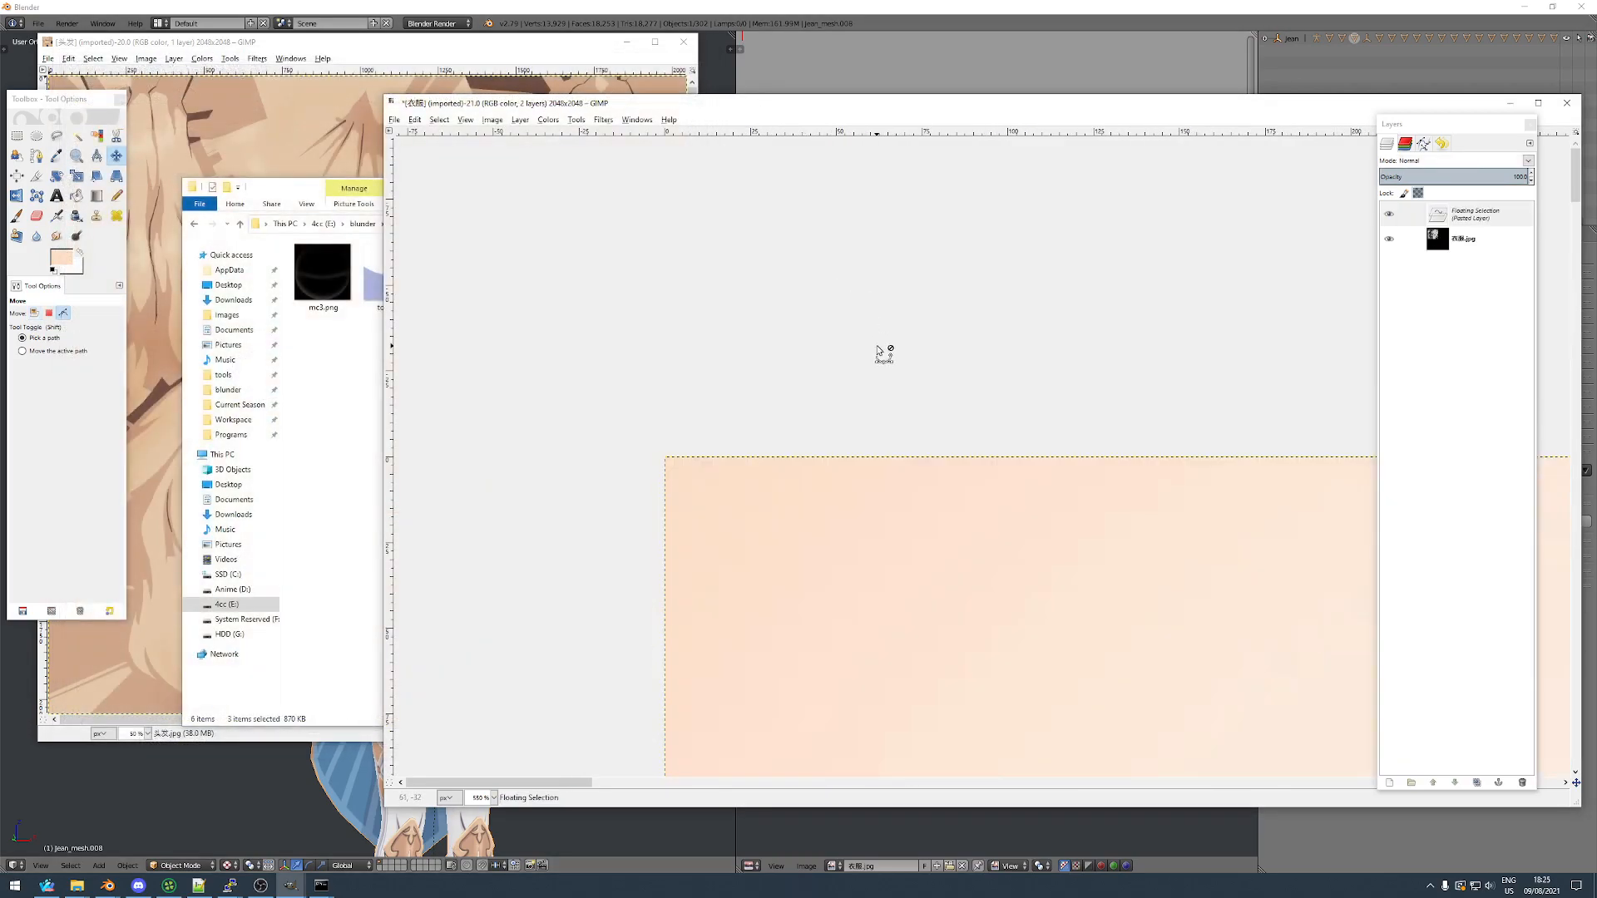
{"action": "scroll", "coordinate": [884, 353], "scroll_direction": "down", "scroll_amount": 7, "text": "ctrl"}
{"action": "key", "text": "shift+ctrl+n"}
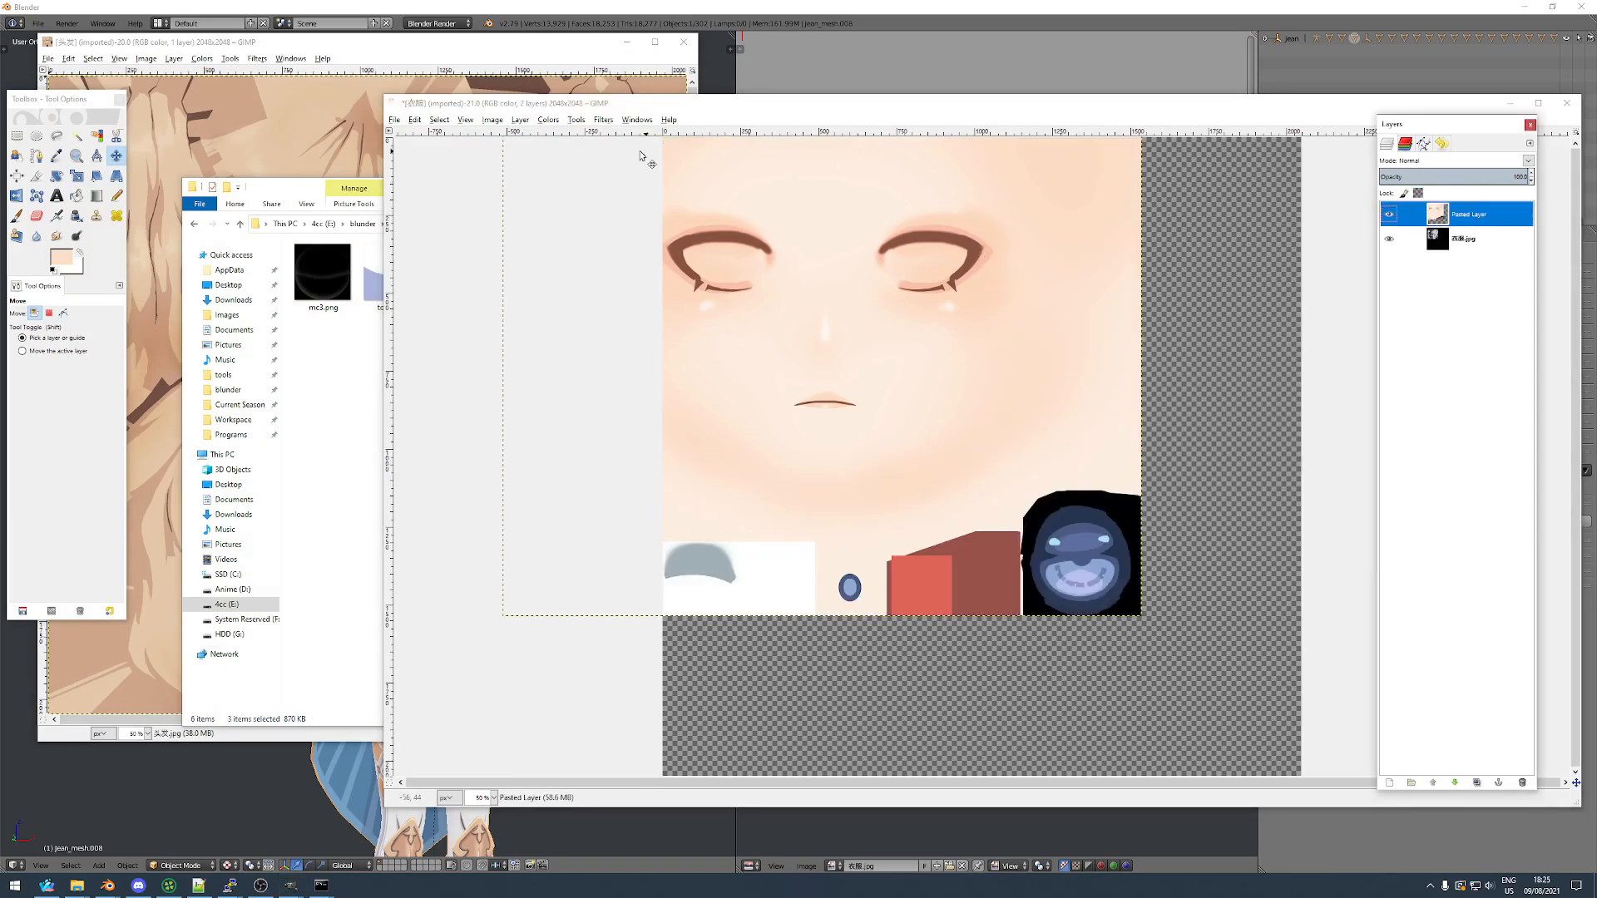
Scale the pasted face layer to 1024 px wide and place it flush against the clothing layer's right edge.
{"action": "left_click", "coordinate": [520, 119]}
{"action": "left_click", "coordinate": [560, 316]}
{"action": "type", "text": "1024"}
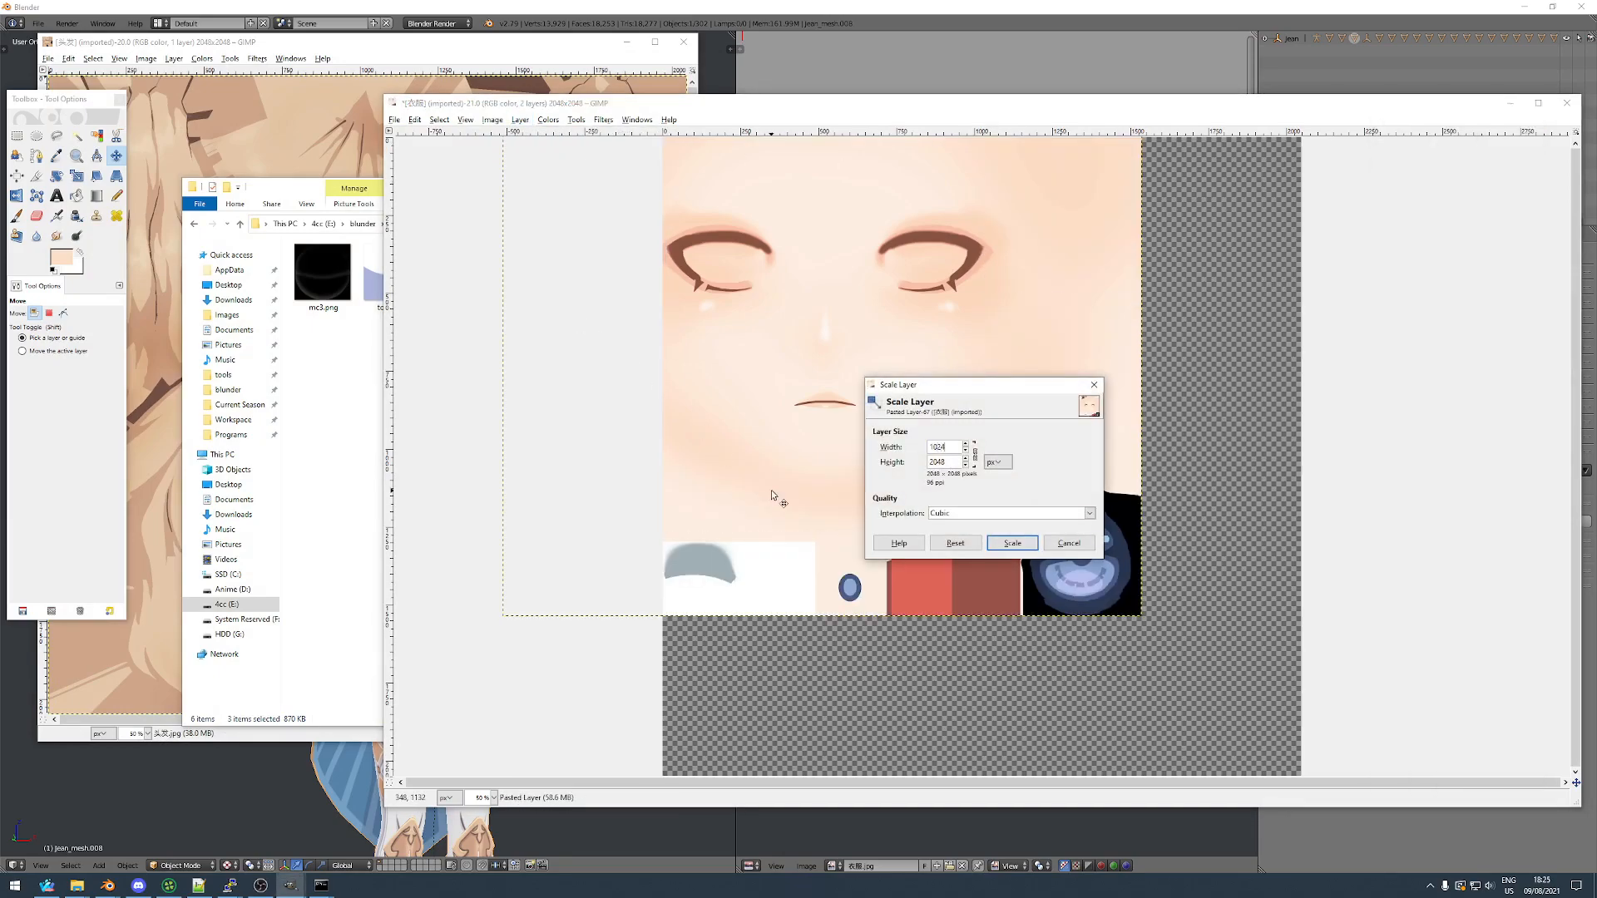
{"action": "left_click", "coordinate": [1013, 543]}
{"action": "left_click_drag", "start_coordinate": [767, 336], "coordinate": [1061, 395]}
{"action": "scroll", "coordinate": [984, 453], "scroll_direction": "up", "scroll_amount": 8, "text": "ctrl"}
{"action": "left_click_drag", "start_coordinate": [985, 486], "coordinate": [945, 519]}
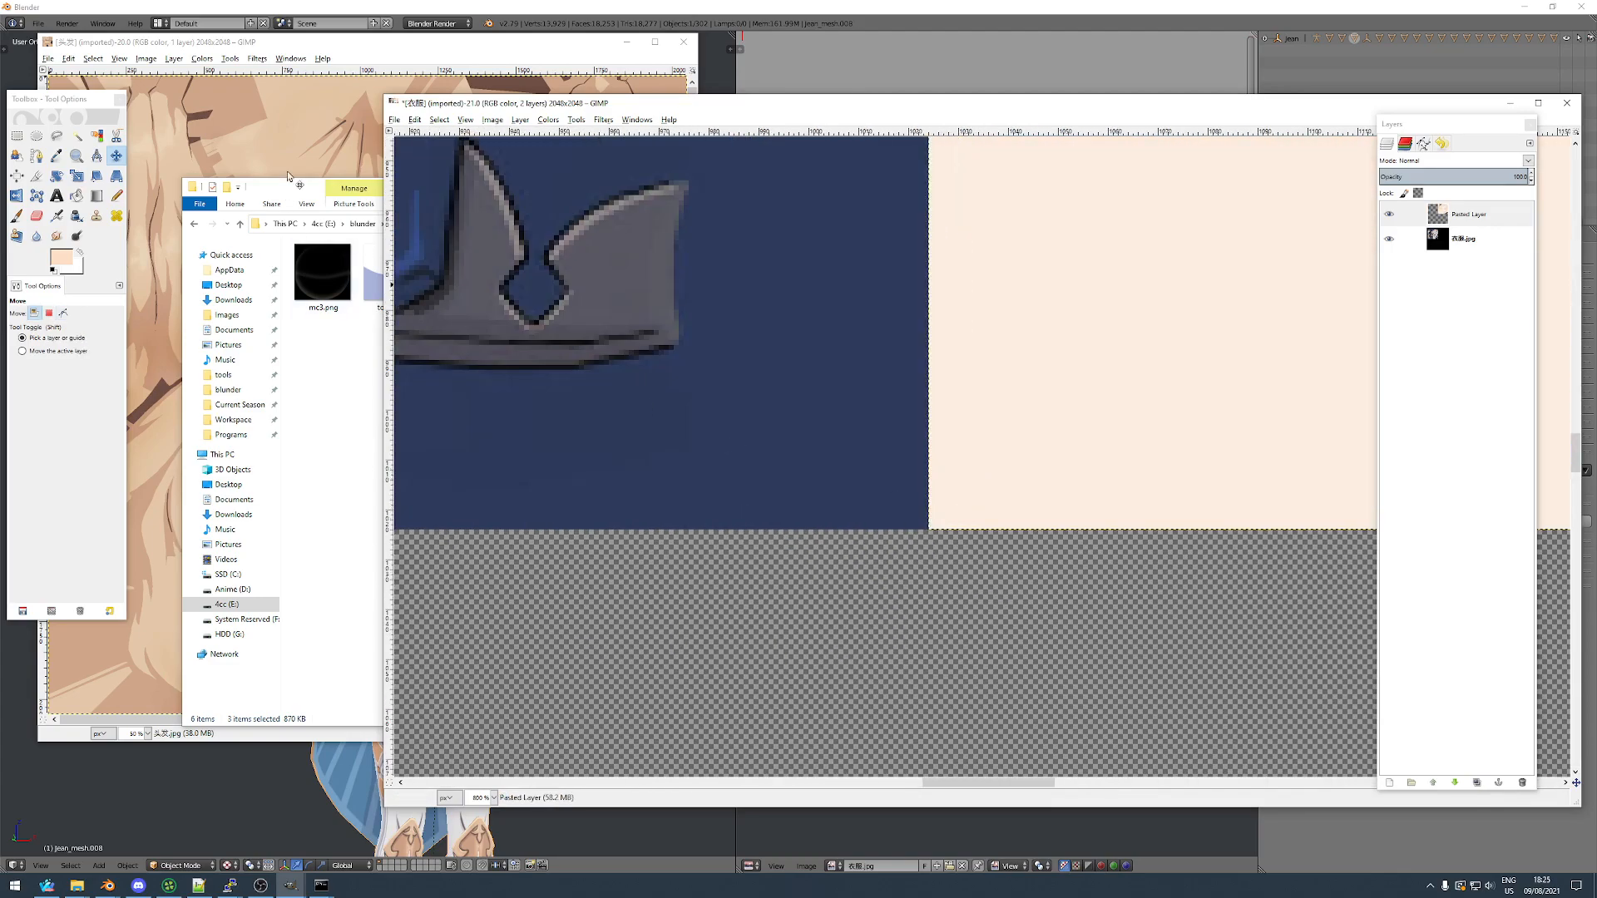
Close the hair texture's image and paste the copied hair texture into the clothing image as a new layer.
{"action": "left_click", "coordinate": [333, 47]}
{"action": "left_click", "coordinate": [626, 41]}
{"action": "key", "text": "ctrl+v"}
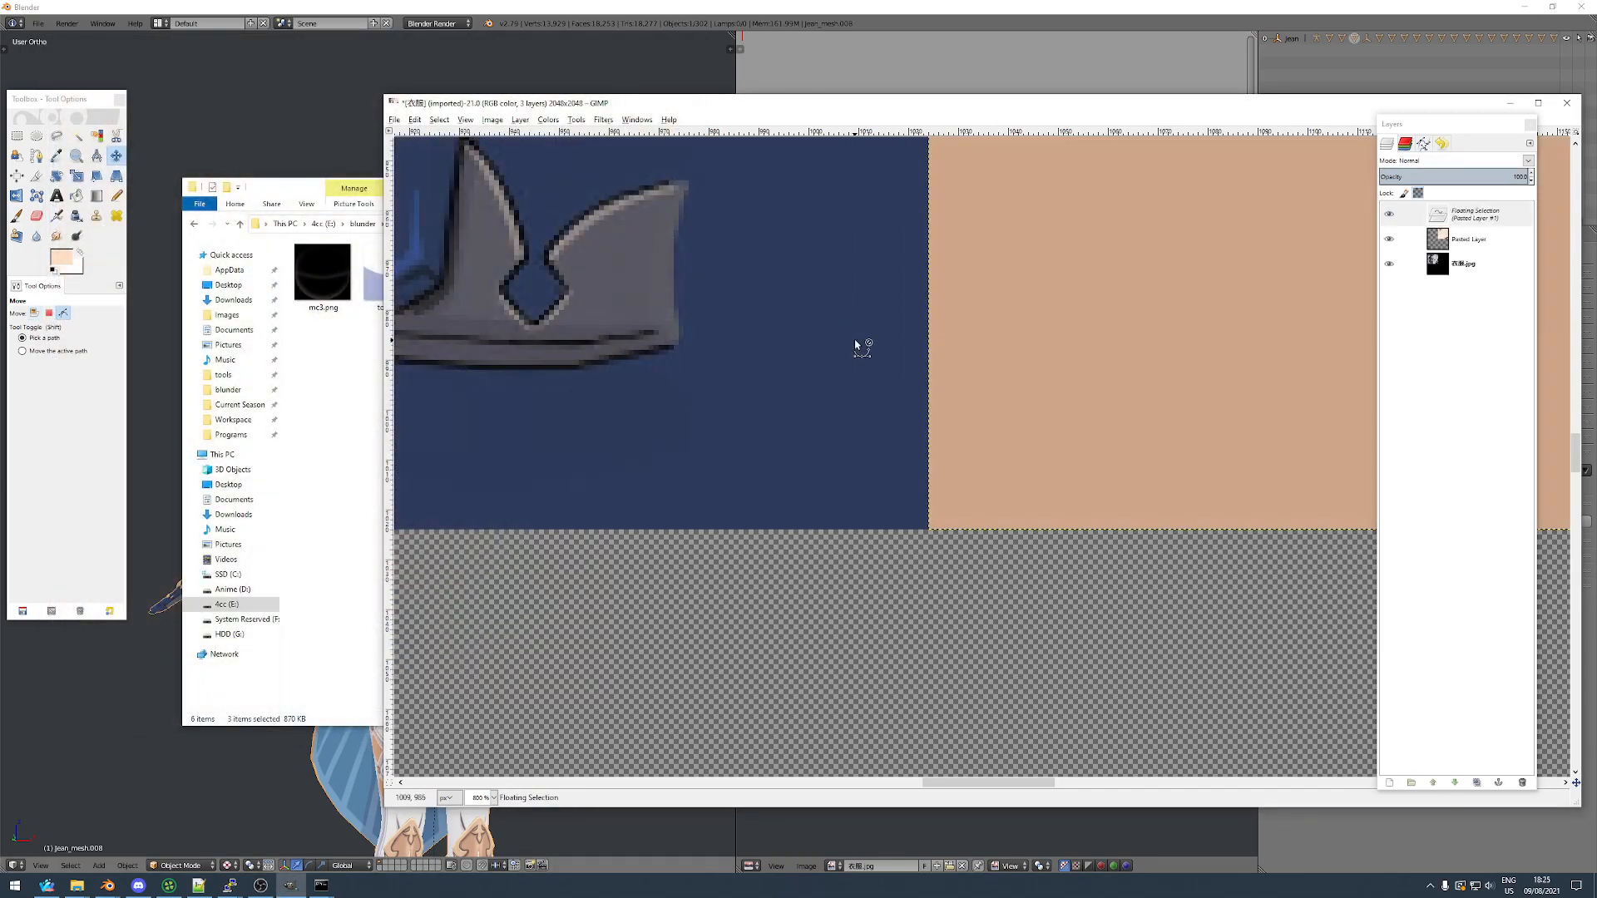
{"action": "key", "text": "shift+ctrl+n"}
Scale the pasted hair layer to 1024 px with its proportions kept.
{"action": "scroll", "coordinate": [970, 337], "scroll_direction": "down", "scroll_amount": 10, "text": "ctrl"}
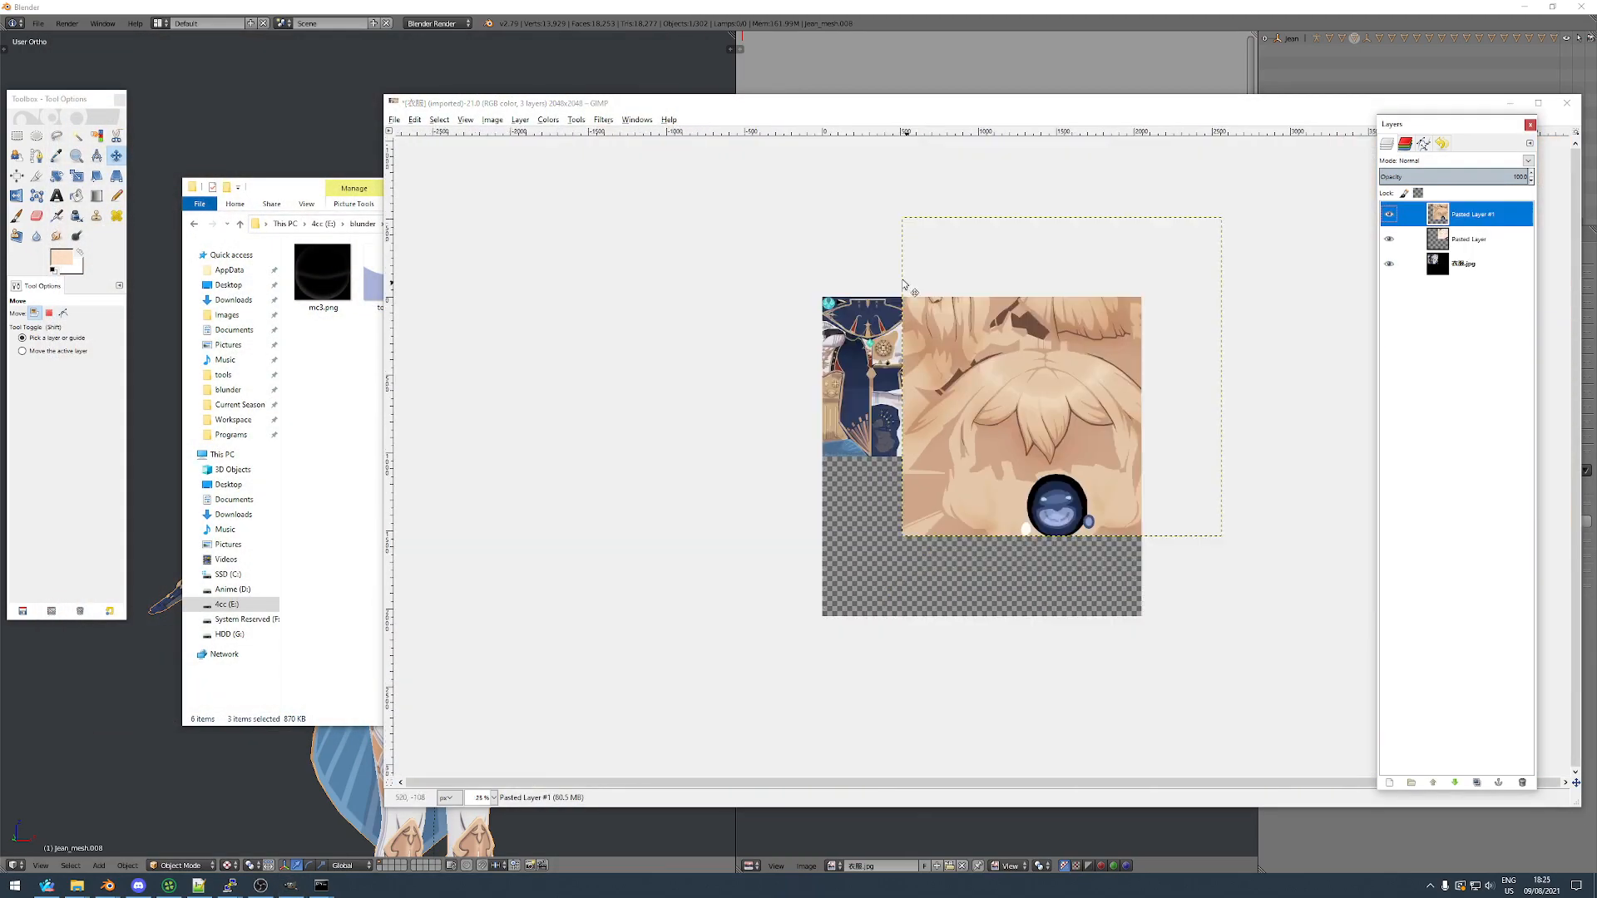
{"action": "left_click", "coordinate": [520, 119]}
{"action": "left_click", "coordinate": [551, 314]}
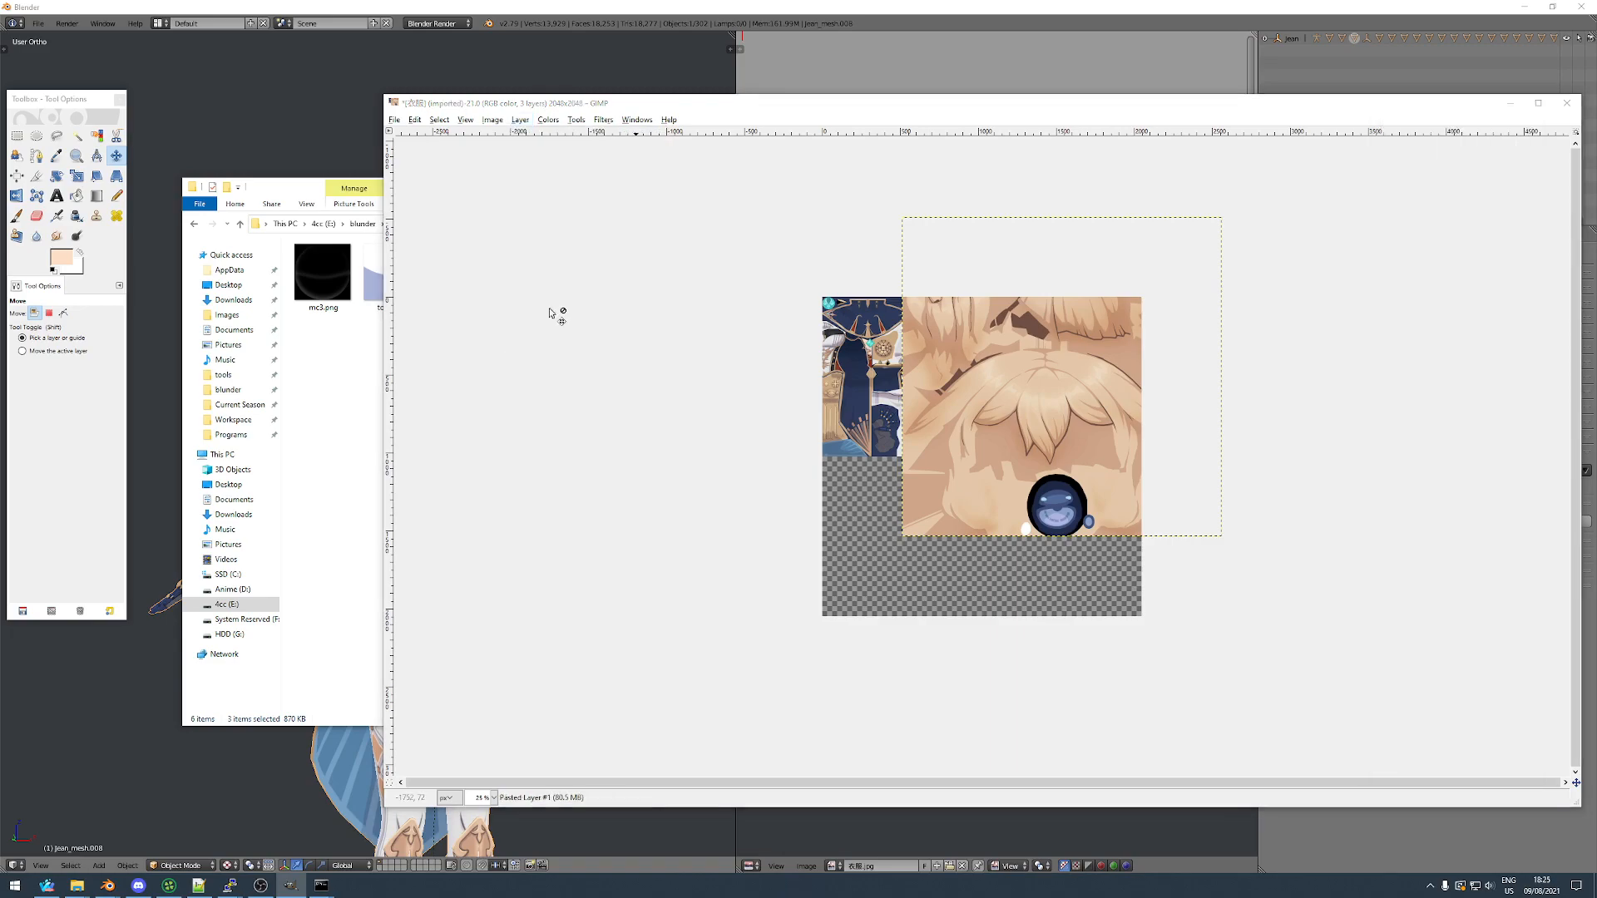
{"action": "type", "text": "1024"}
{"action": "left_click", "coordinate": [1013, 543]}
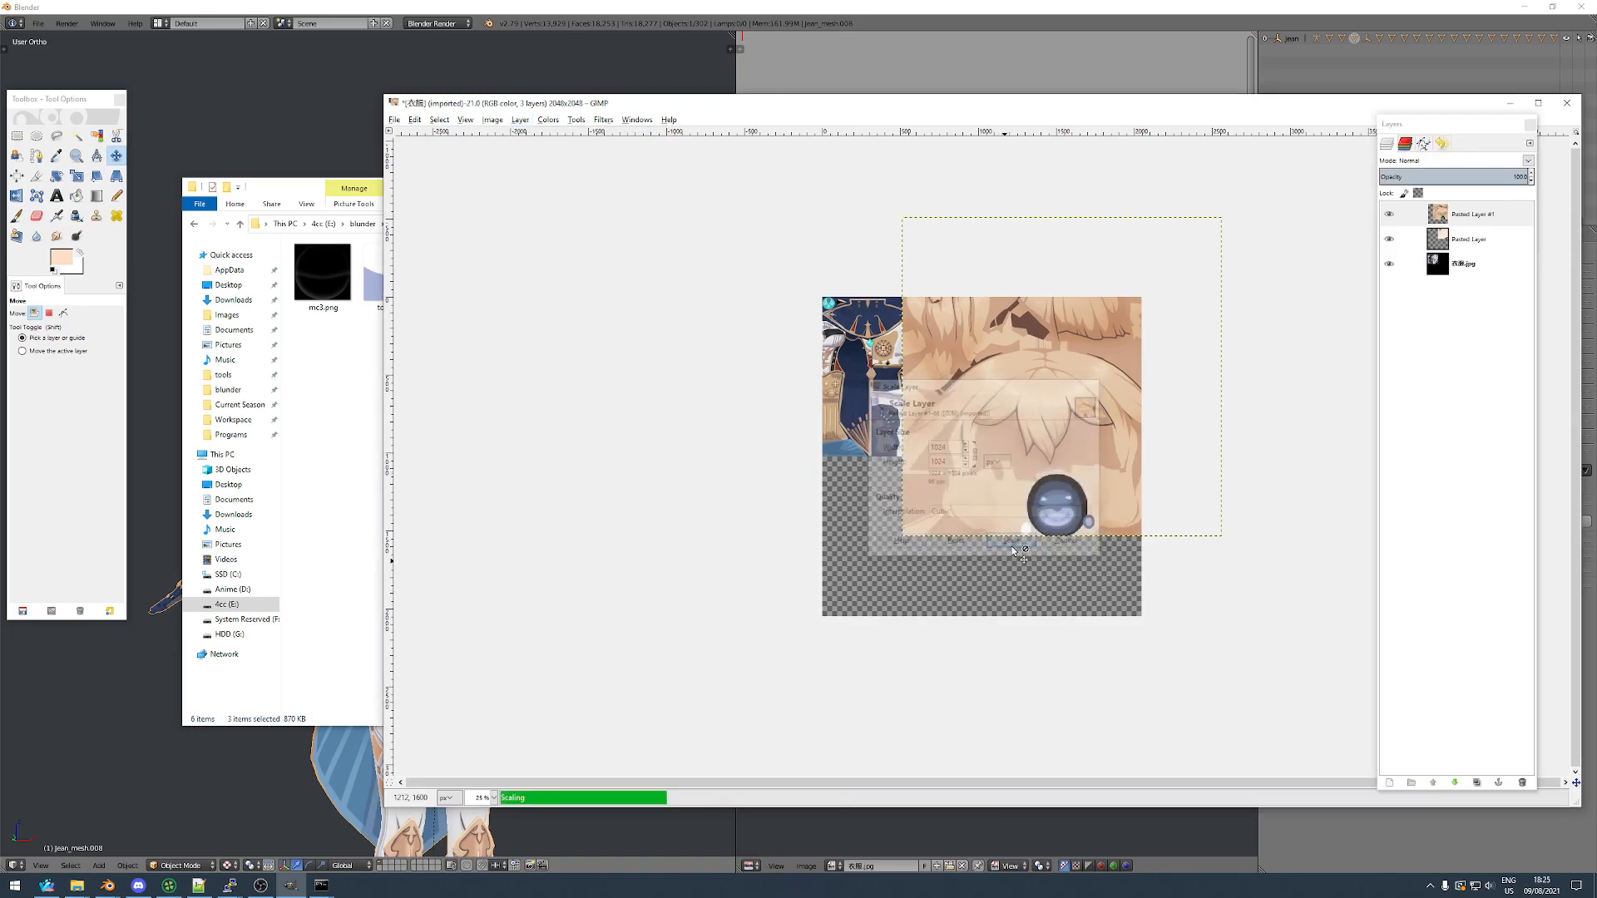
Place the hair layer flush beneath the clothing texture at the canvas's left edge and merge all visible layers into one.
{"action": "left_click_drag", "start_coordinate": [1085, 366], "coordinate": [927, 525]}
{"action": "scroll", "coordinate": [980, 457], "scroll_direction": "up", "scroll_amount": 8, "text": "ctrl"}
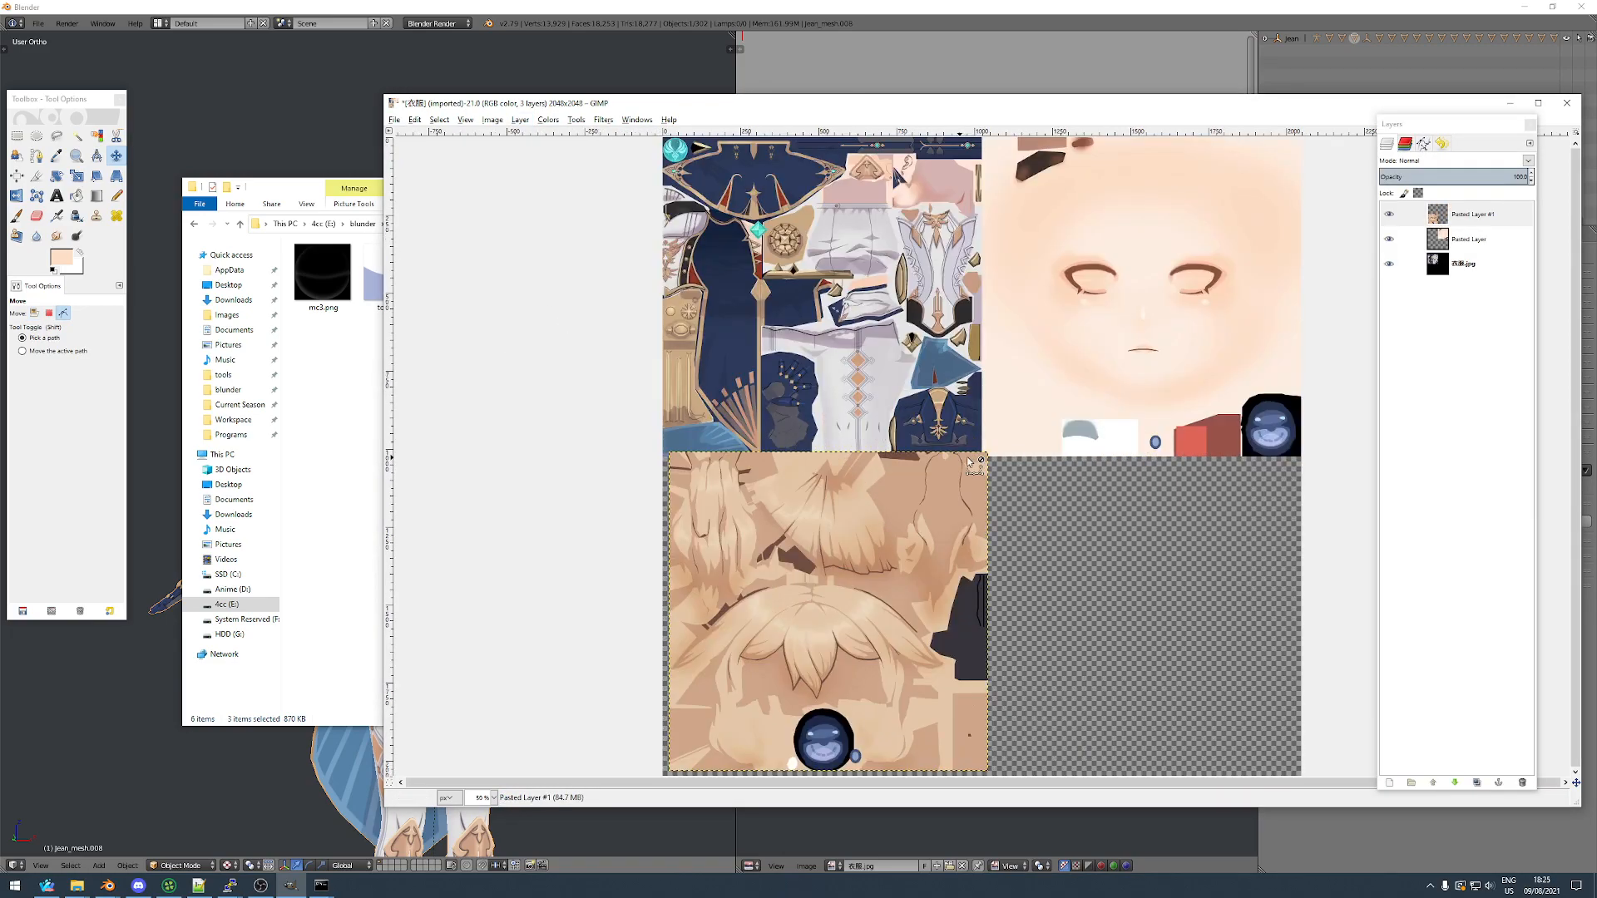
{"action": "left_click_drag", "start_coordinate": [980, 457], "coordinate": [999, 501]}
{"action": "scroll", "coordinate": [1106, 430], "scroll_direction": "down", "scroll_amount": 6, "text": "ctrl"}
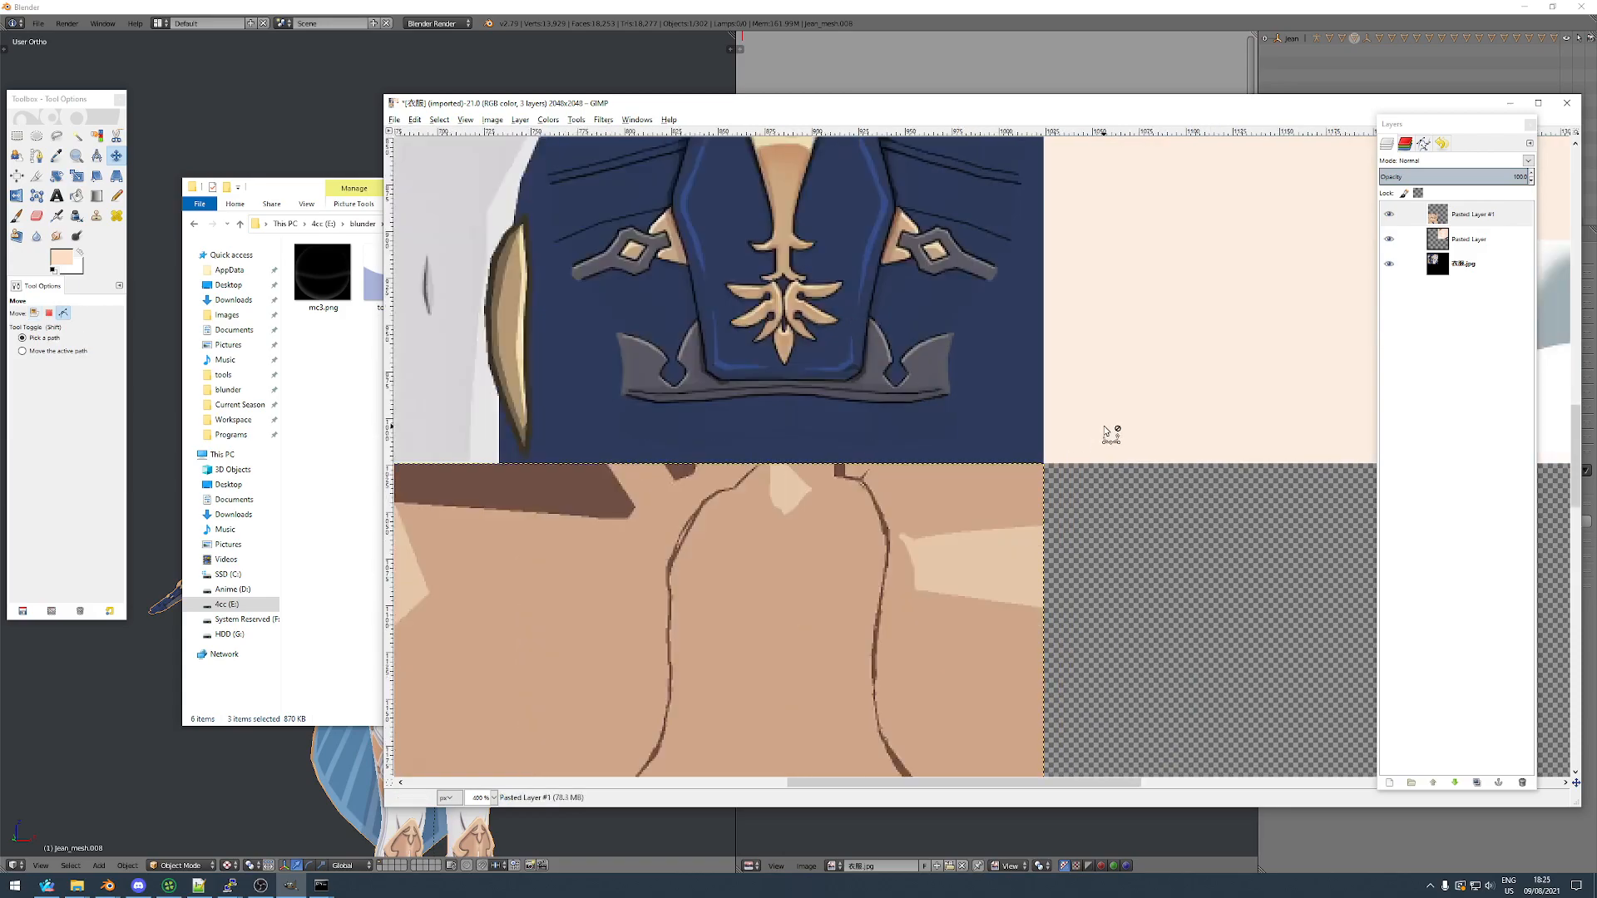
{"action": "right_click", "coordinate": [1471, 214]}
{"action": "left_click", "coordinate": [1477, 537]}
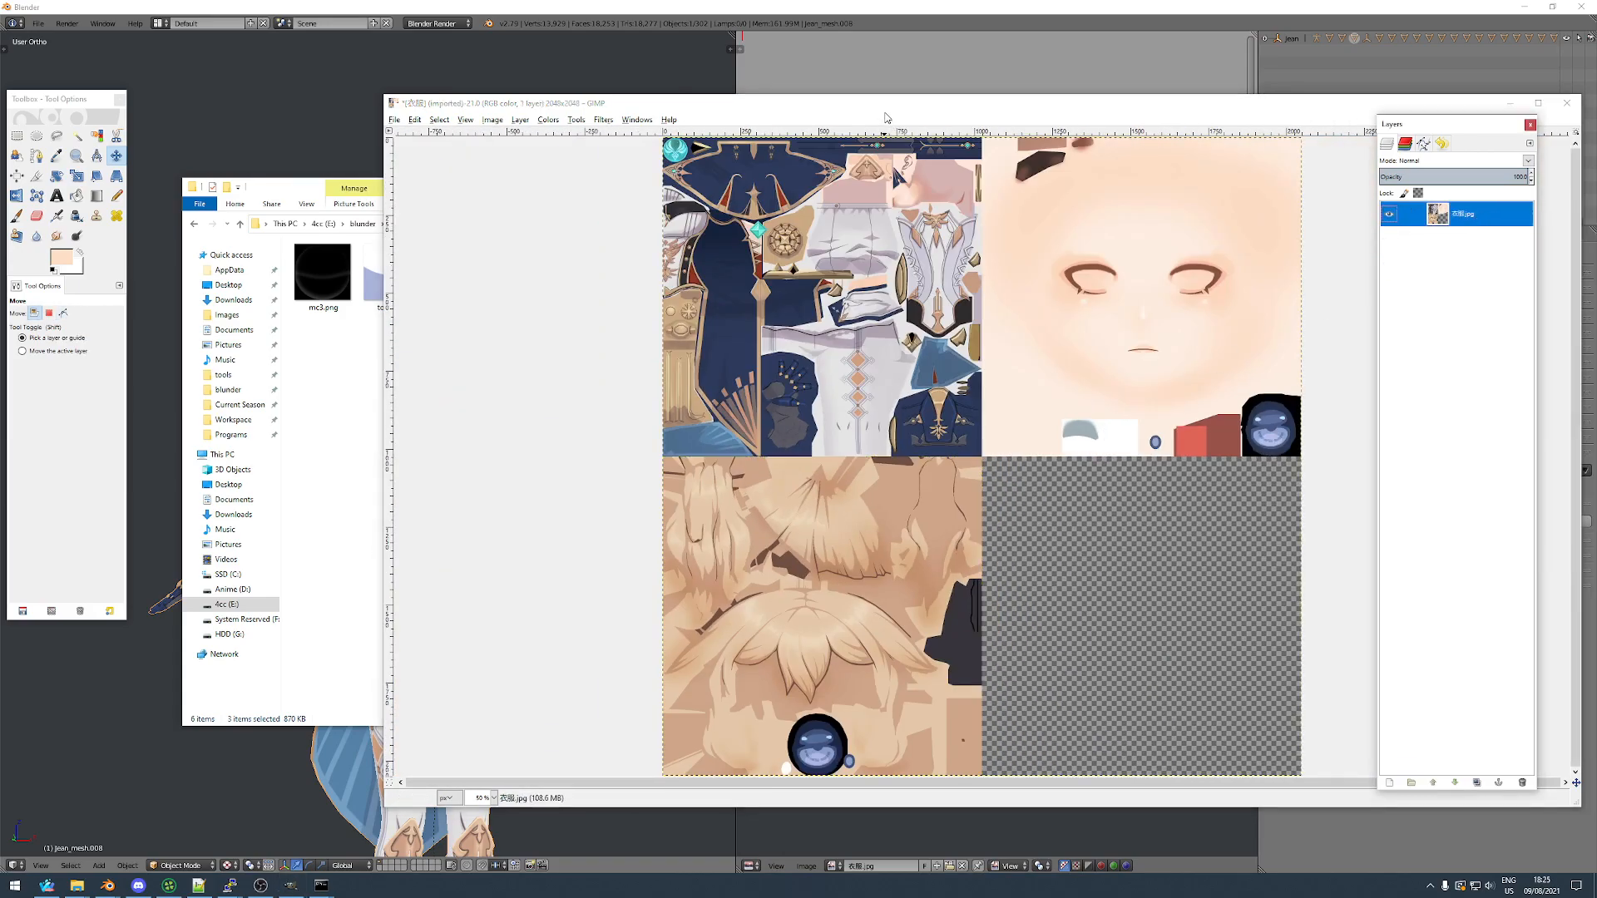
Export the merged image as body.dds in Texture's parent folder, replacing the existing file, with BC3 / DXT5 compression and generated mipmaps.
{"action": "left_click", "coordinate": [887, 116]}
{"action": "key", "text": "ctrl+shift+e"}
{"action": "left_click", "coordinate": [566, 388]}
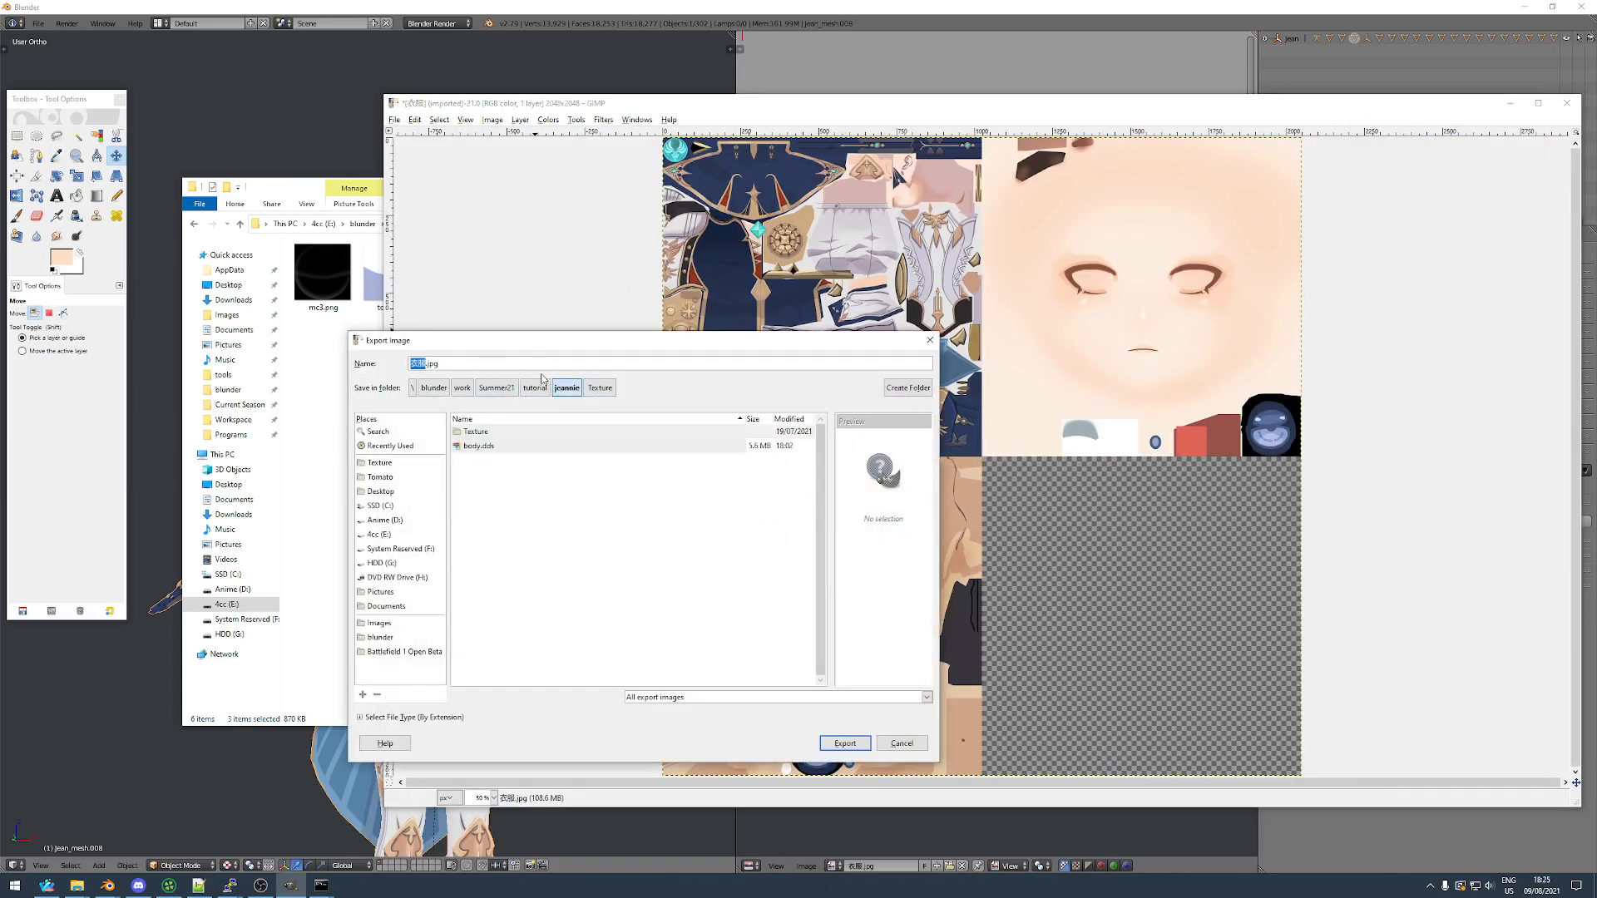
{"action": "key", "text": "ctrl+a"}
{"action": "type", "text": "body.dds"}
{"action": "key", "text": "Return"}
{"action": "left_click", "coordinate": [682, 605]}
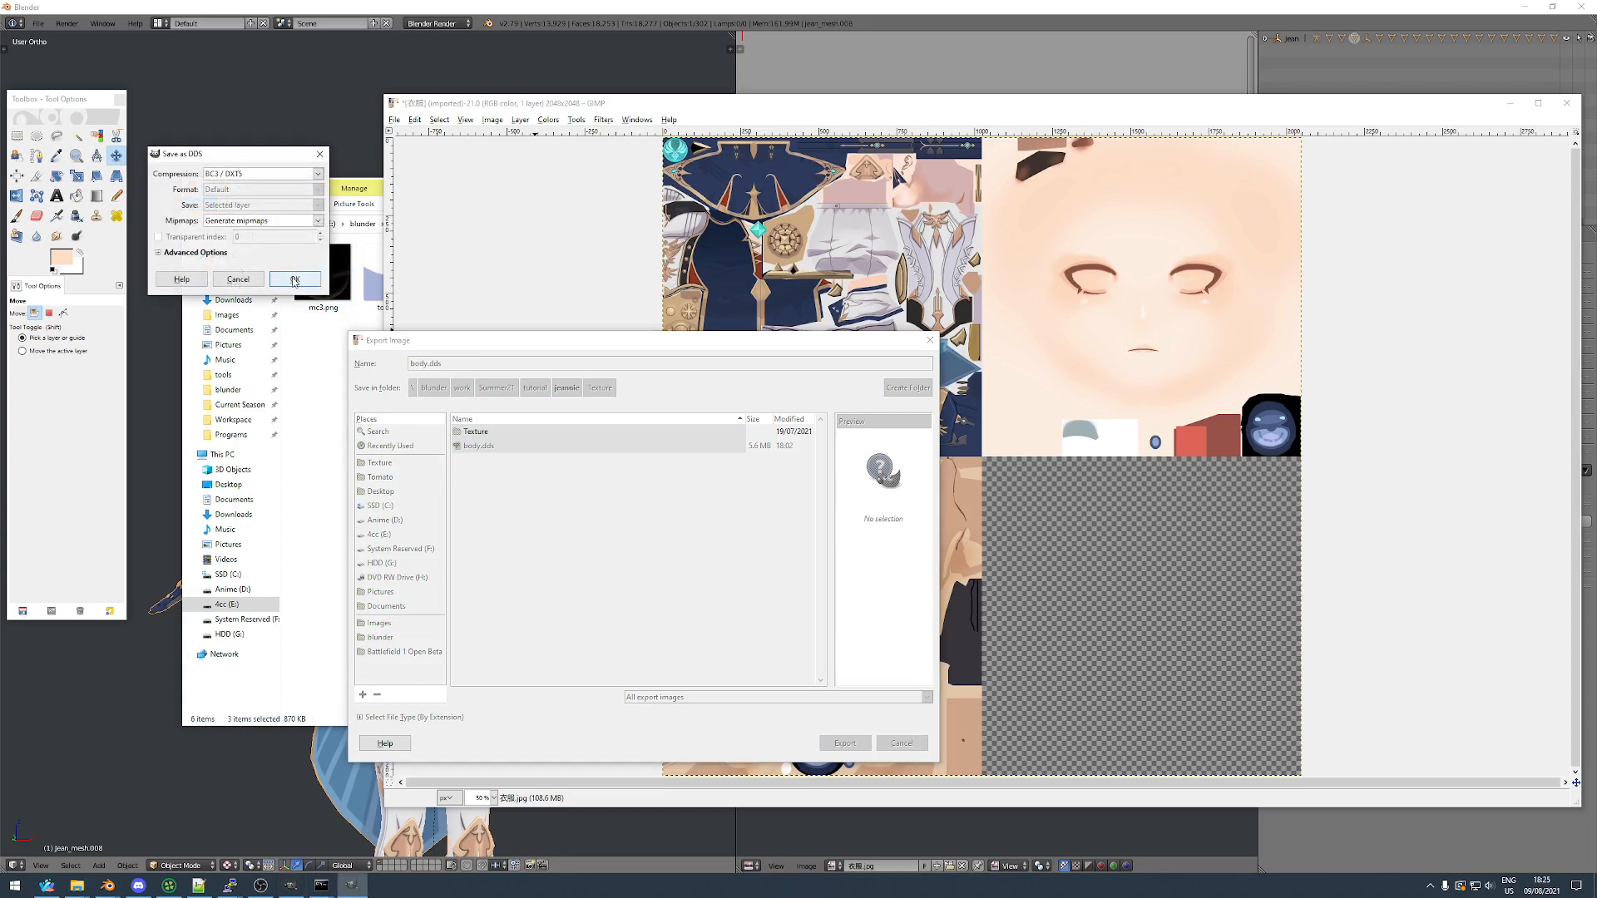
{"action": "left_click", "coordinate": [295, 278]}
{"action": "right_click", "coordinate": [379, 313]}
{"action": "key", "text": "KP_1"}
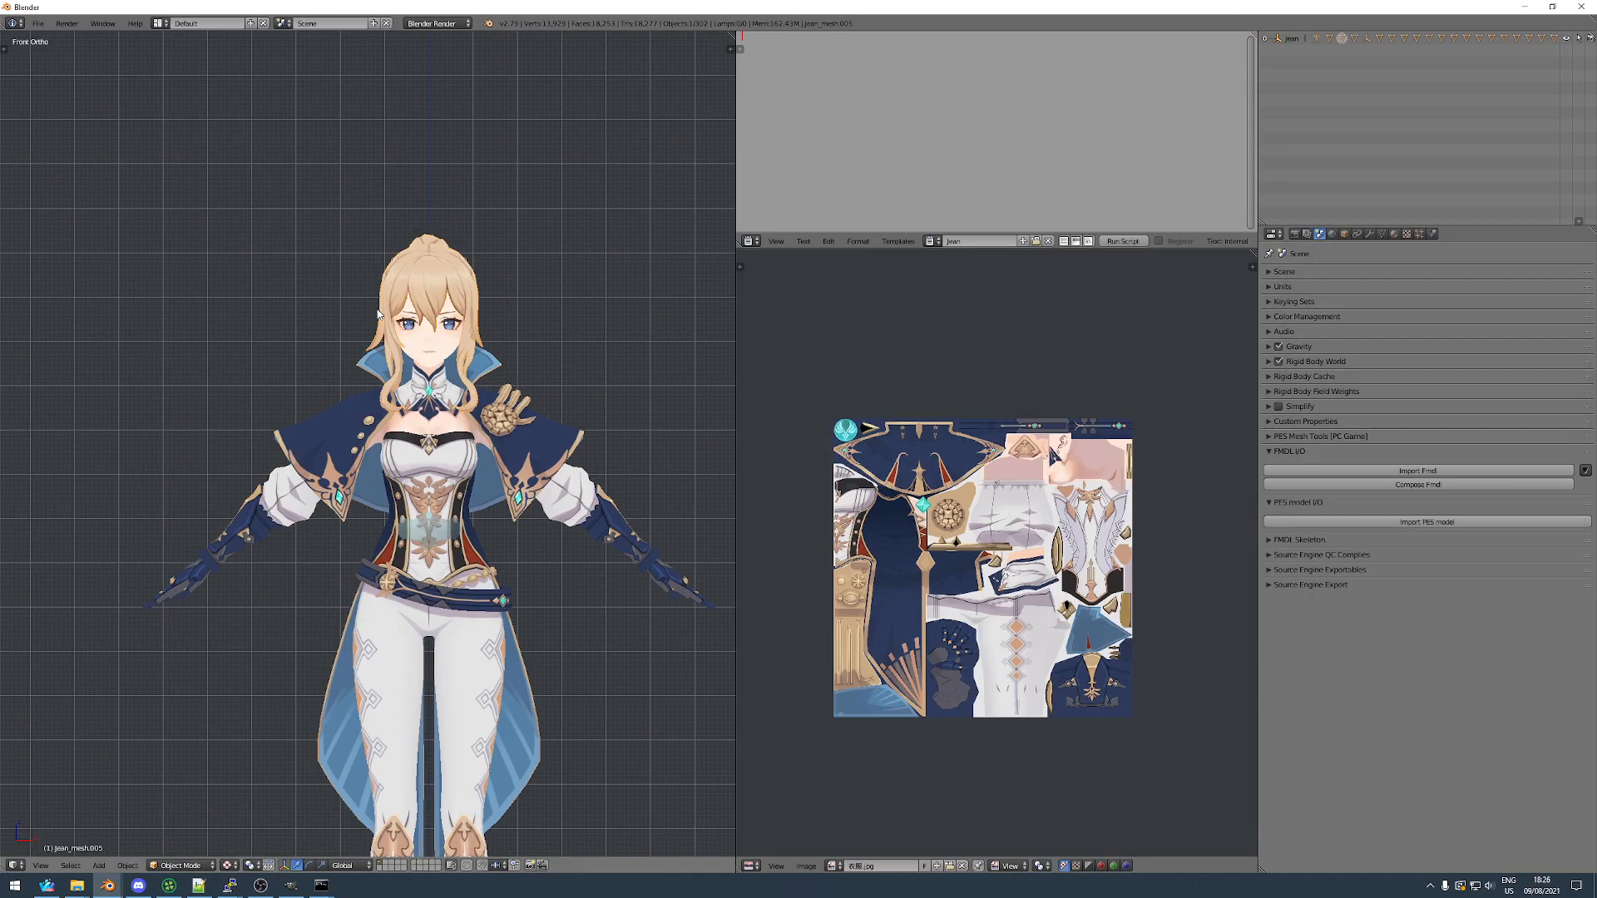
{"action": "mouse_move", "coordinate": [427, 392]}
{"action": "middle_mouse_down", "text": "shift"}
{"action": "mouse_move", "coordinate": [409, 375]}
{"action": "mouse_move", "coordinate": [422, 389]}
{"action": "middle_mouse_up", "text": "shift"}
{"action": "scroll", "coordinate": [541, 486], "scroll_direction": "down", "scroll_amount": 3}
{"action": "scroll", "coordinate": [508, 447], "scroll_direction": "up", "scroll_amount": 3}
In Blender, select the clothing mesh with all its geometry in Edit Mode and open body.dds as its UV image.
{"action": "right_click", "coordinate": [329, 466]}
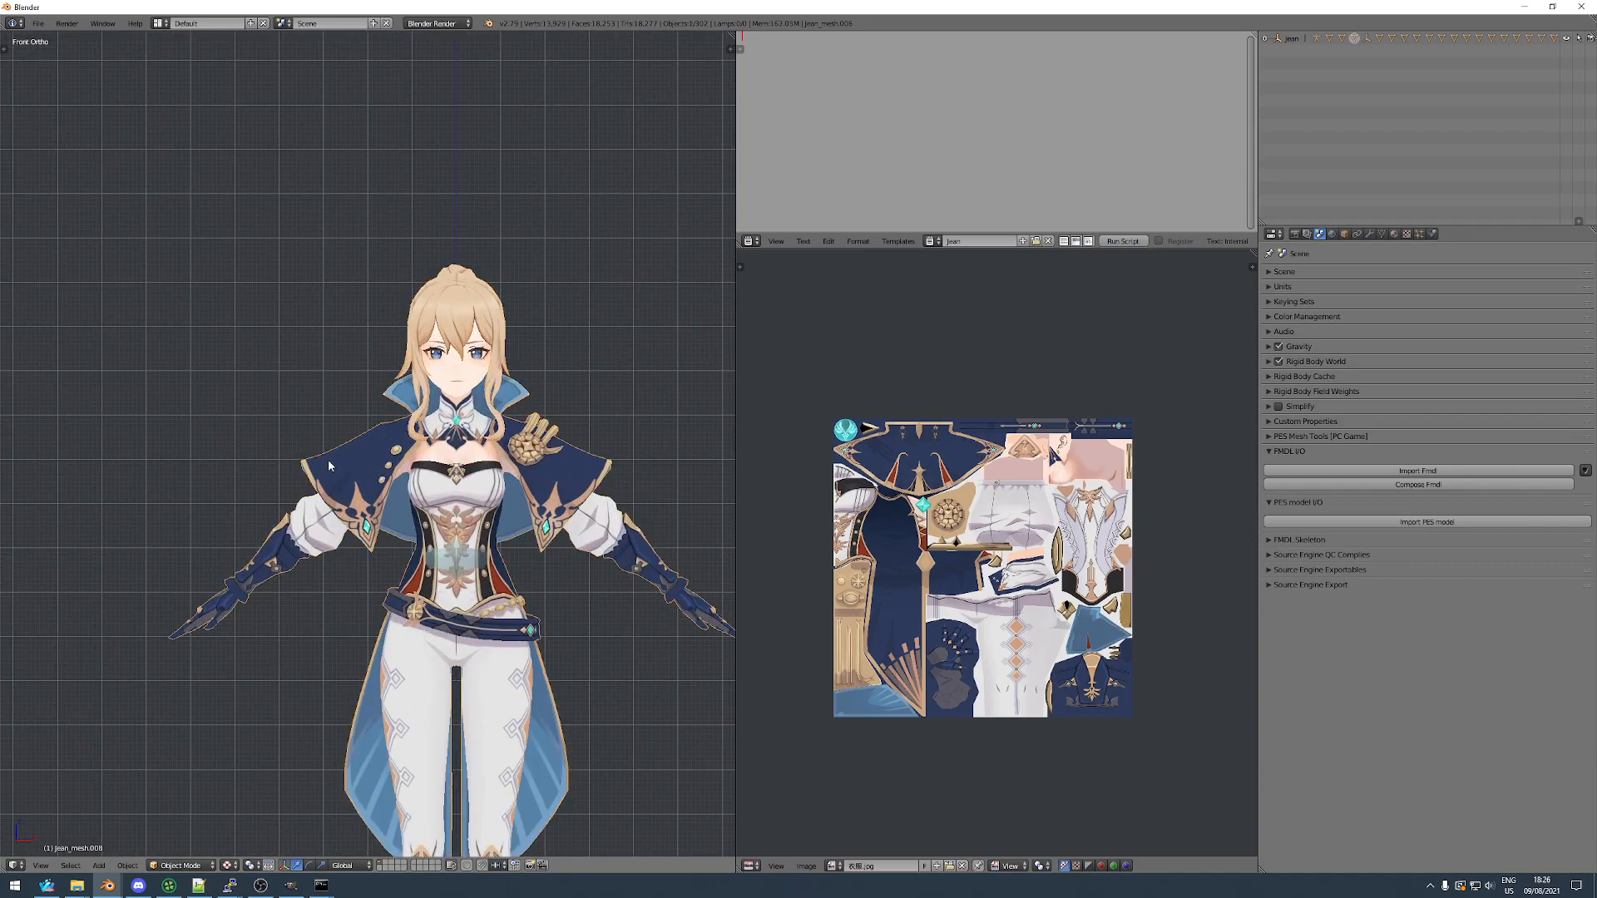
{"action": "key", "text": "Tab"}
{"action": "key", "text": "Tab"}
{"action": "mouse_move", "coordinate": [389, 469]}
{"action": "middle_mouse_down"}
{"action": "mouse_move", "coordinate": [432, 470]}
{"action": "mouse_move", "coordinate": [385, 466]}
{"action": "middle_mouse_up"}
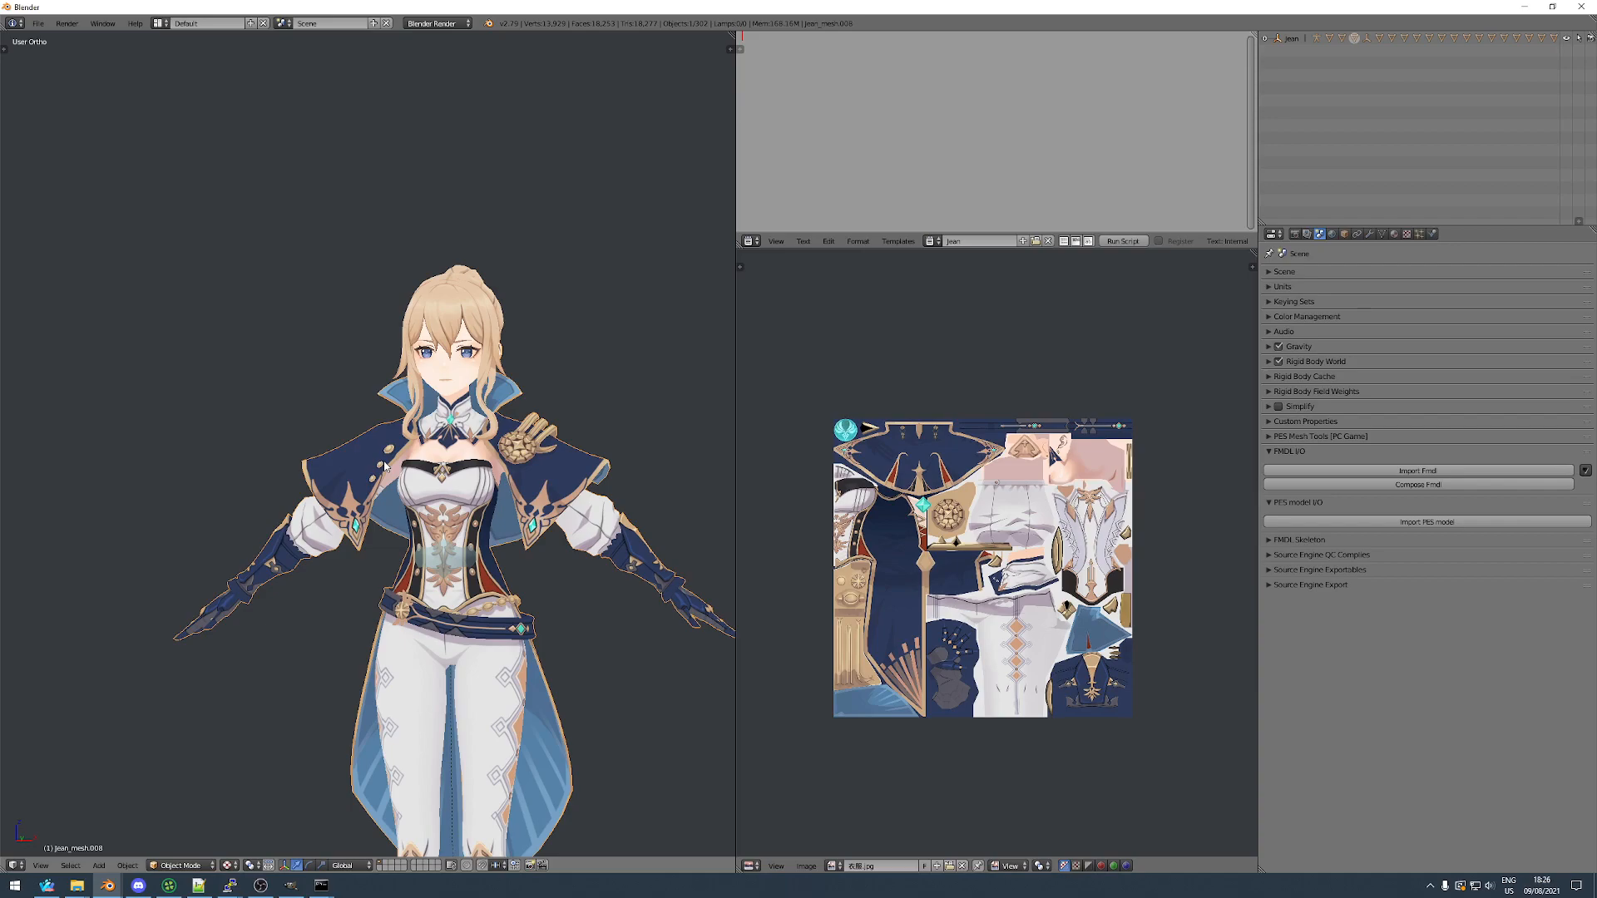
{"action": "mouse_move", "coordinate": [381, 472]}
{"action": "middle_mouse_down"}
{"action": "mouse_move", "coordinate": [557, 492]}
{"action": "mouse_move", "coordinate": [408, 486]}
{"action": "middle_mouse_up"}
{"action": "key", "text": "KP_1"}
{"action": "key", "text": "Tab"}
{"action": "key", "text": "a"}
{"action": "left_click", "coordinate": [837, 866]}
{"action": "left_click", "coordinate": [856, 853]}
{"action": "left_click", "coordinate": [842, 866]}
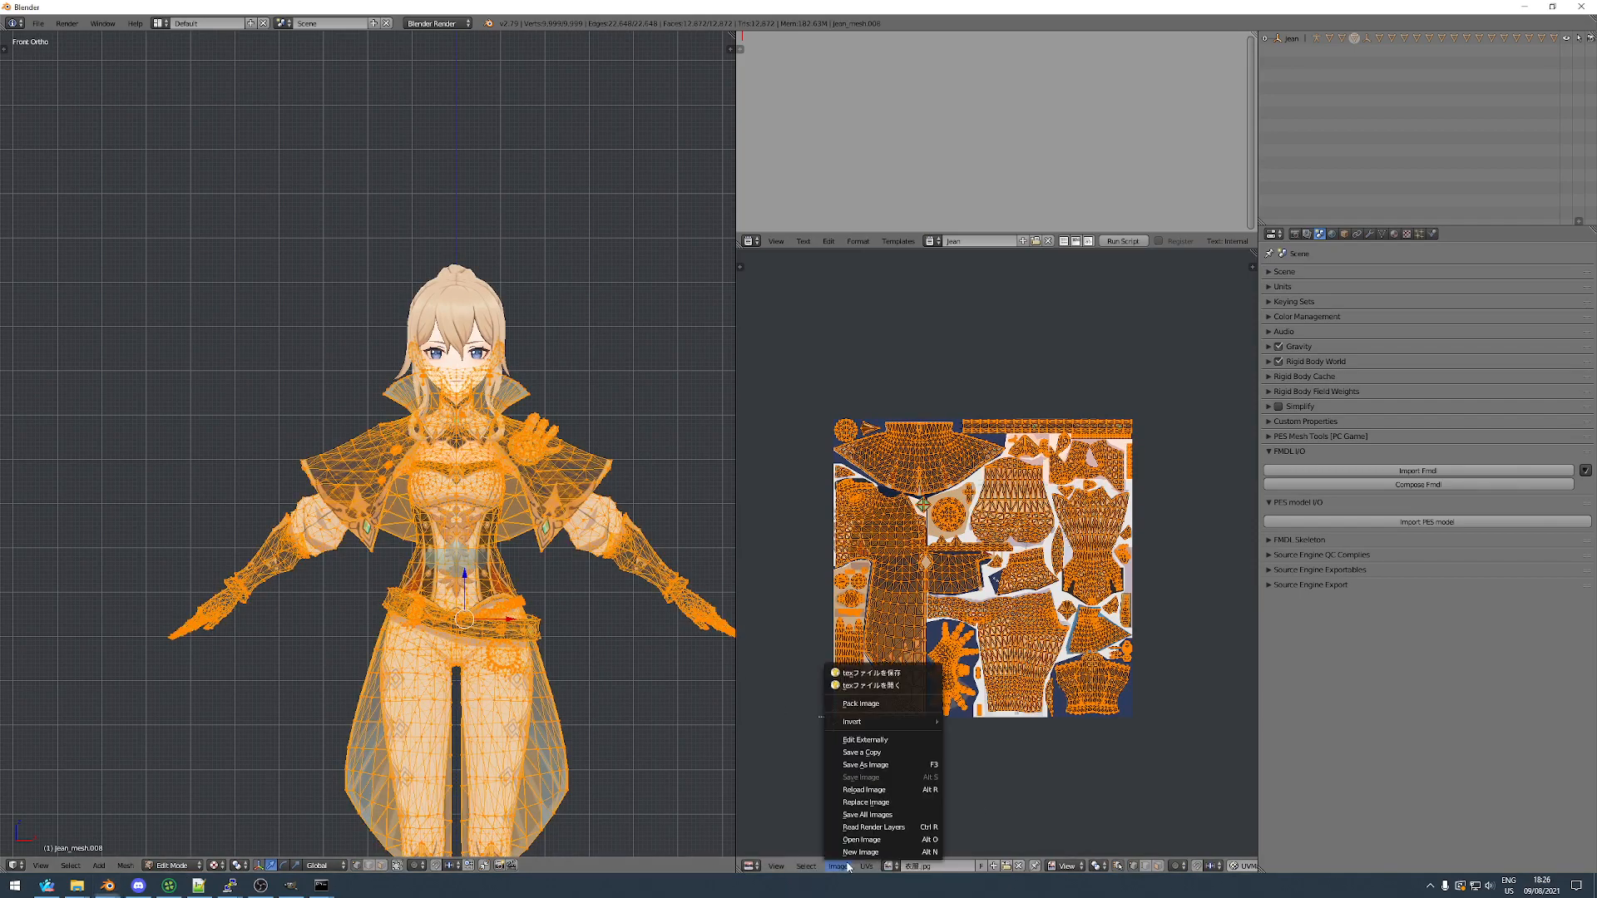
{"action": "left_click", "coordinate": [853, 843]}
{"action": "left_click", "coordinate": [183, 161]}
{"action": "double_click", "coordinate": [421, 160]}
Scale all UVs of the clothing mesh by 0.5.
{"action": "scroll", "coordinate": [922, 544], "scroll_direction": "down", "scroll_amount": 2}
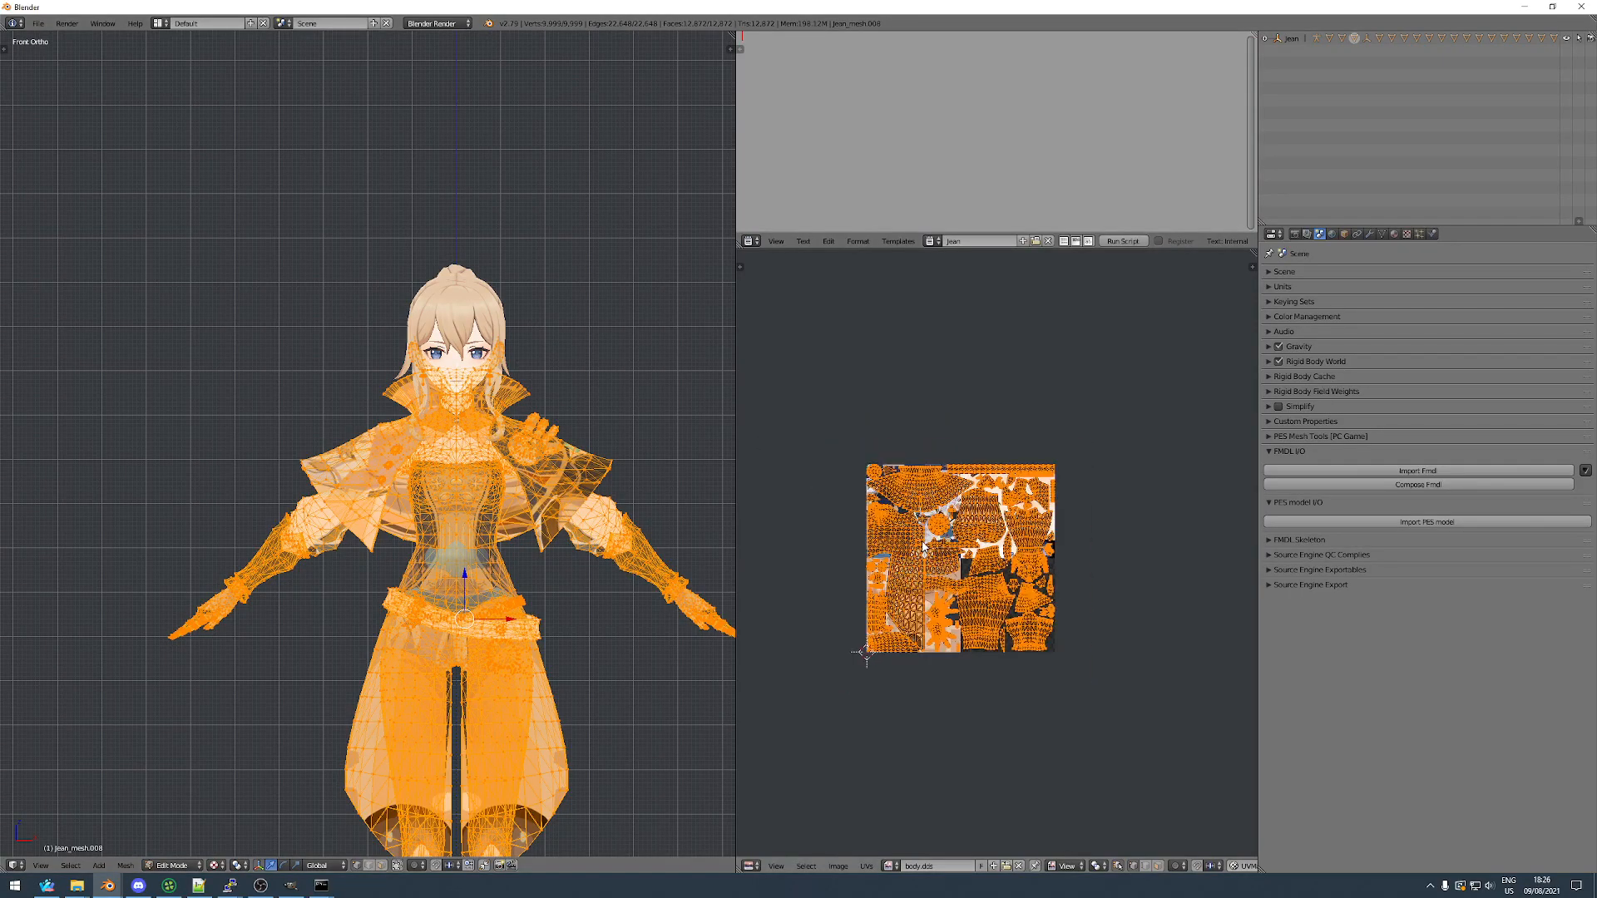
{"action": "type", "text": "s.5"}
{"action": "key", "text": "Return"}
Move the clothing UVs onto the clothing texture in the upper-left quadrant of body.dds, aligning them precisely with the round teal ornament.
{"action": "scroll", "coordinate": [940, 554], "scroll_direction": "up", "scroll_amount": 5}
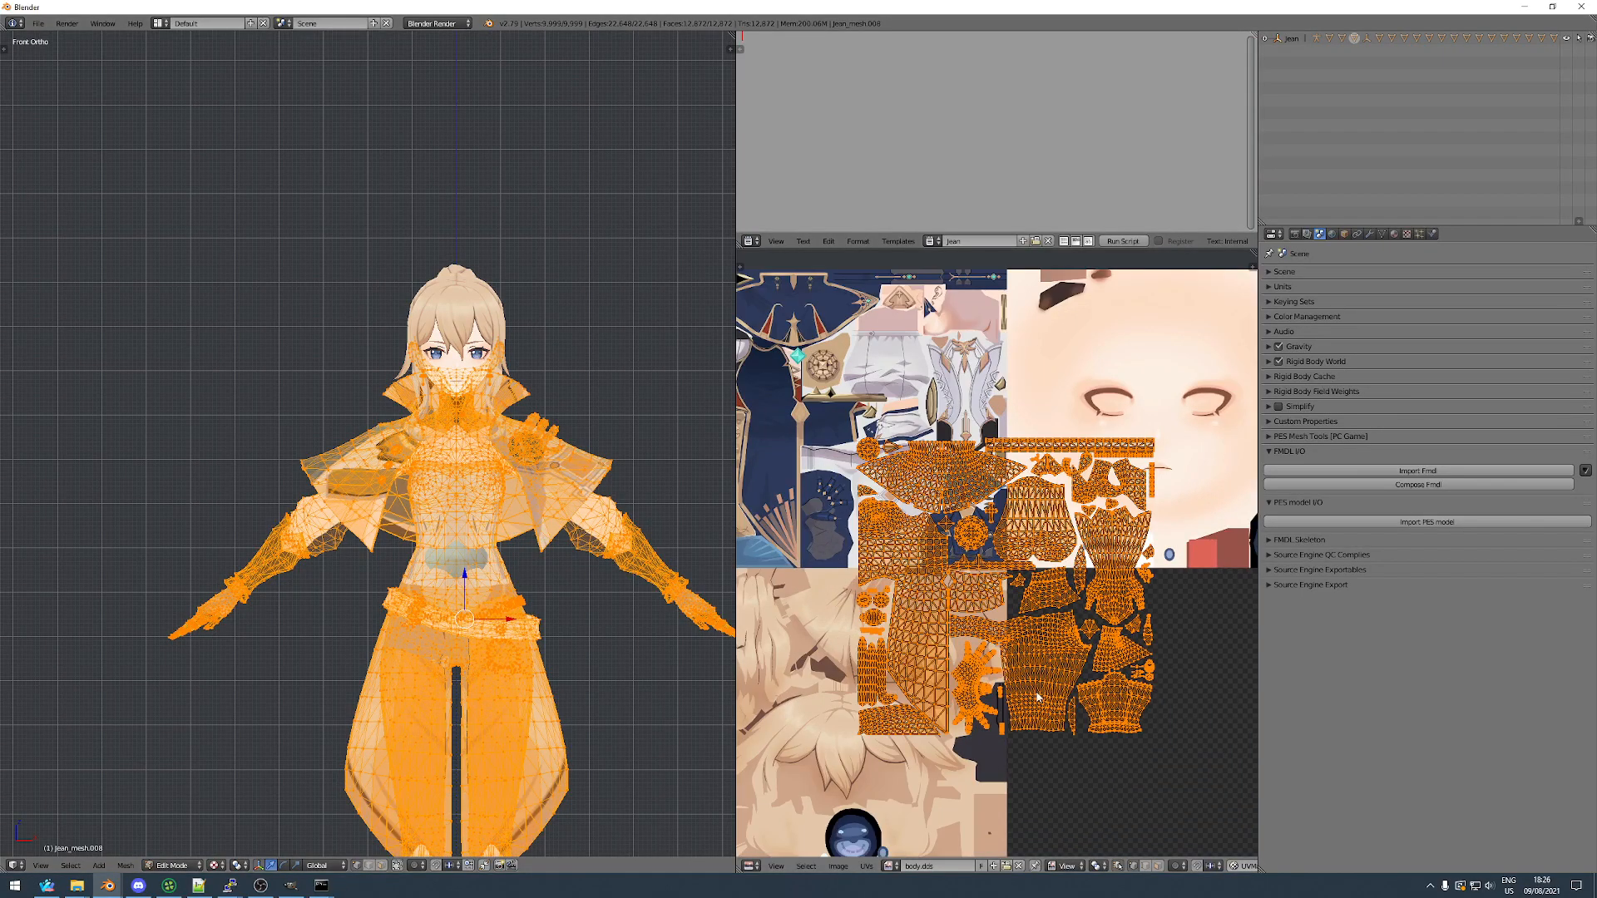
{"action": "key", "text": "g"}
{"action": "left_click", "coordinate": [894, 502]}
{"action": "middle_click_drag", "start_coordinate": [894, 502], "coordinate": [1015, 644]}
{"action": "scroll", "coordinate": [830, 387], "scroll_direction": "up", "scroll_amount": 3}
{"action": "scroll", "coordinate": [869, 441], "scroll_direction": "up", "scroll_amount": 5}
{"action": "key", "text": "g"}
{"action": "left_click", "coordinate": [799, 525]}
{"action": "scroll", "coordinate": [798, 523], "scroll_direction": "up", "scroll_amount": 4}
{"action": "key", "text": "g"}
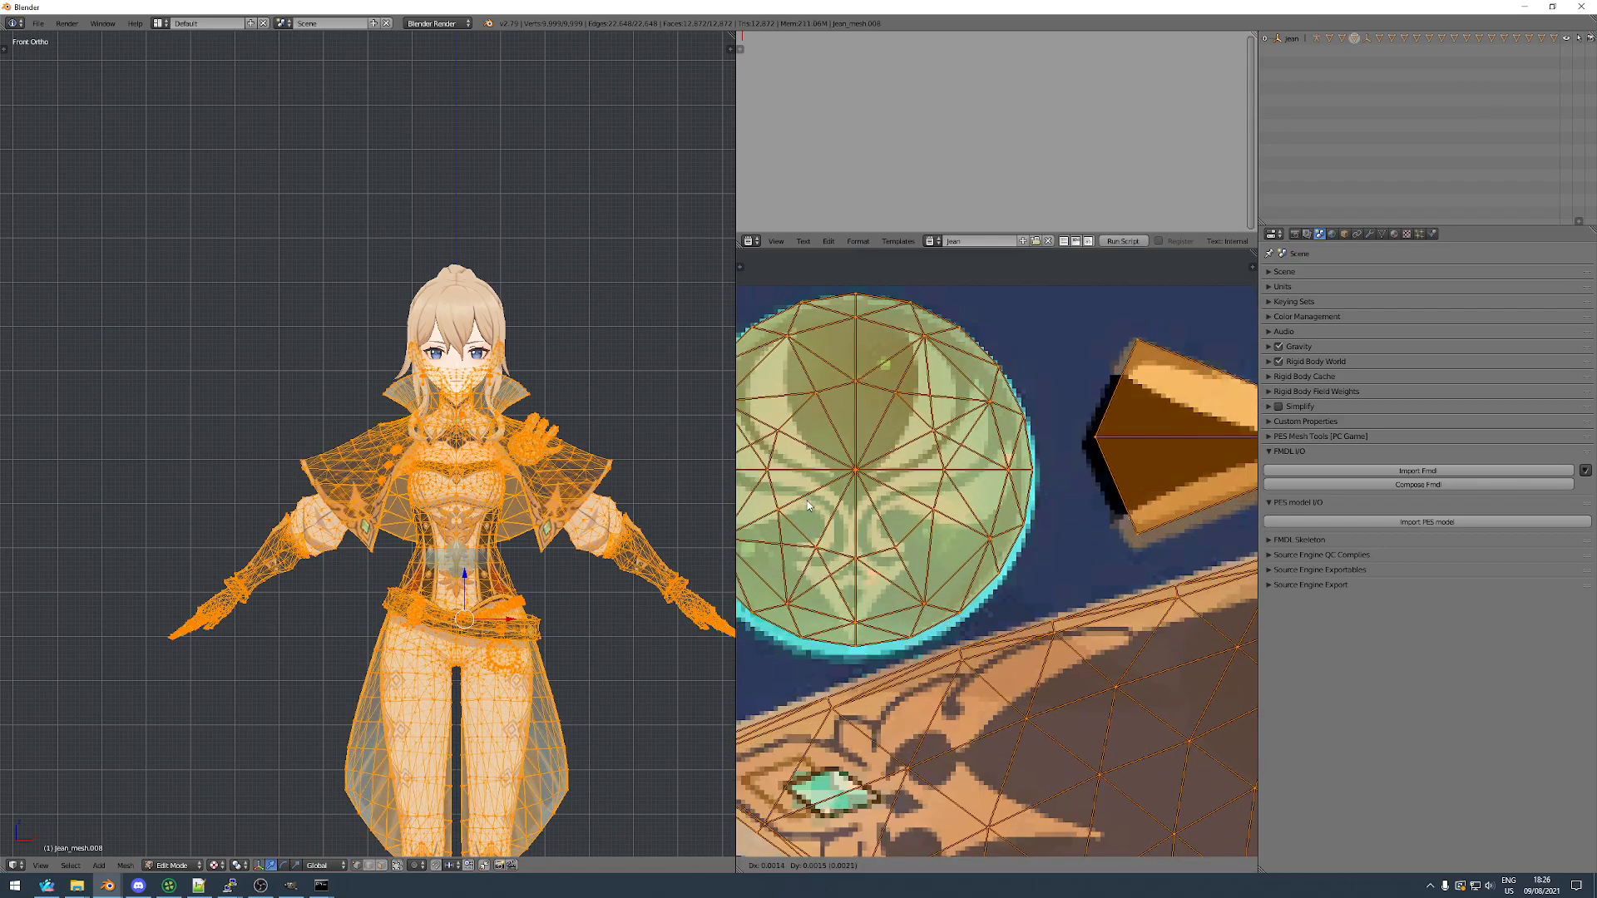
{"action": "left_click", "coordinate": [805, 504]}
{"action": "middle_click_drag", "start_coordinate": [806, 503], "coordinate": [895, 499]}
{"action": "key", "text": "g"}
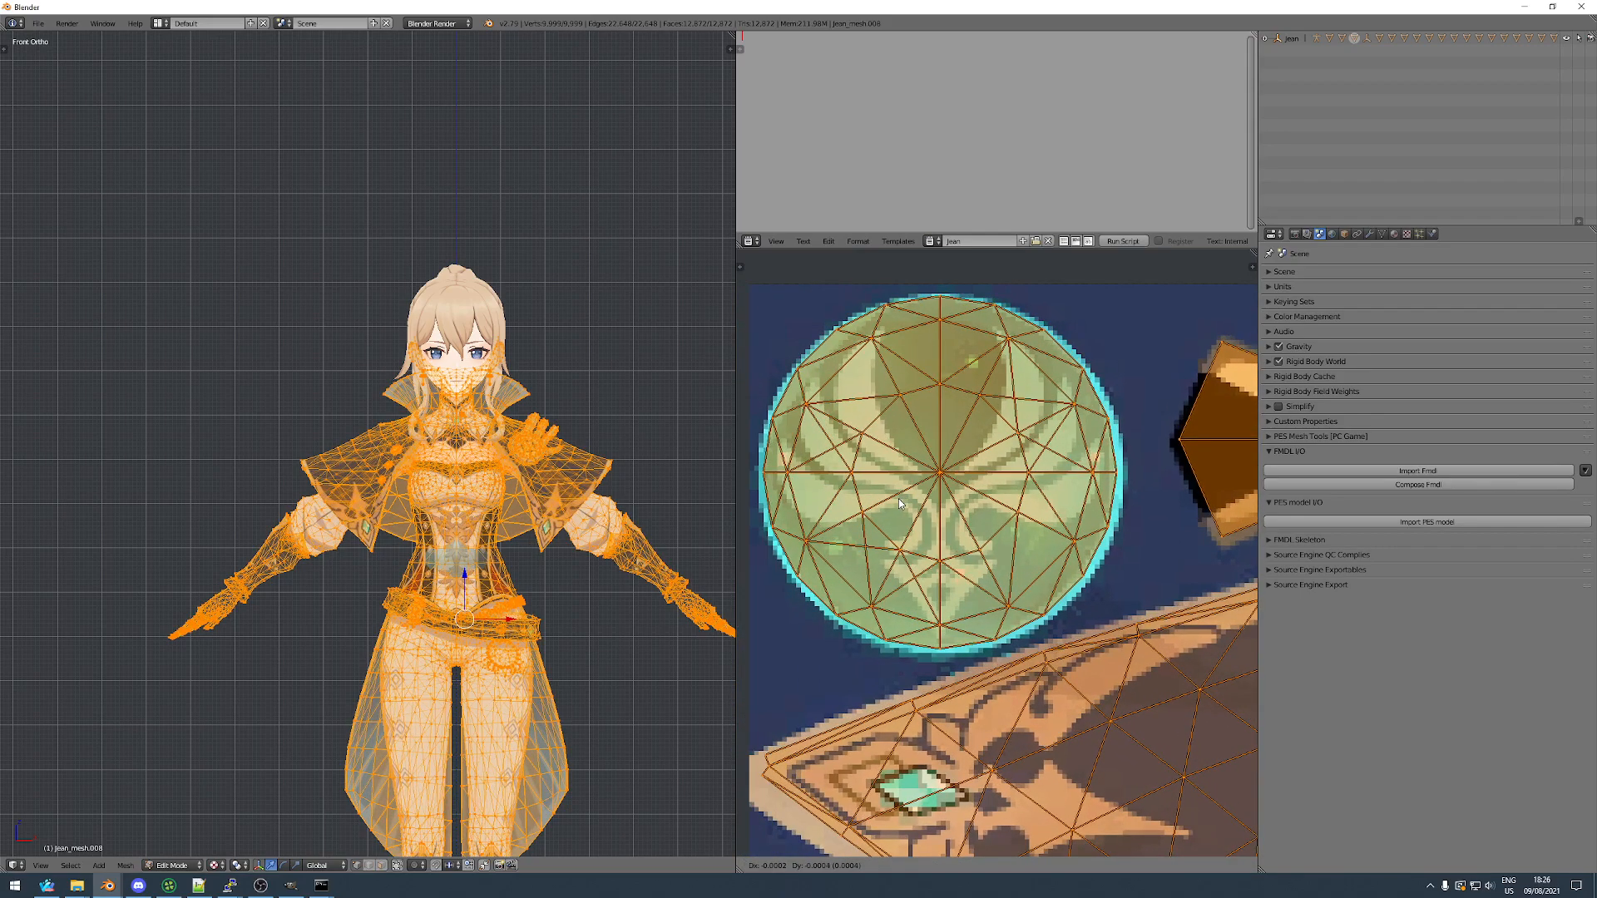
{"action": "left_click", "coordinate": [900, 504]}
Hide the clothing mesh, select the hair mesh with all its geometry in Edit Mode, and open body.dds as its UV image.
{"action": "key", "text": "Tab"}
{"action": "key", "text": "h"}
{"action": "right_click", "coordinate": [499, 429]}
{"action": "key", "text": "Tab"}
{"action": "key", "text": "a"}
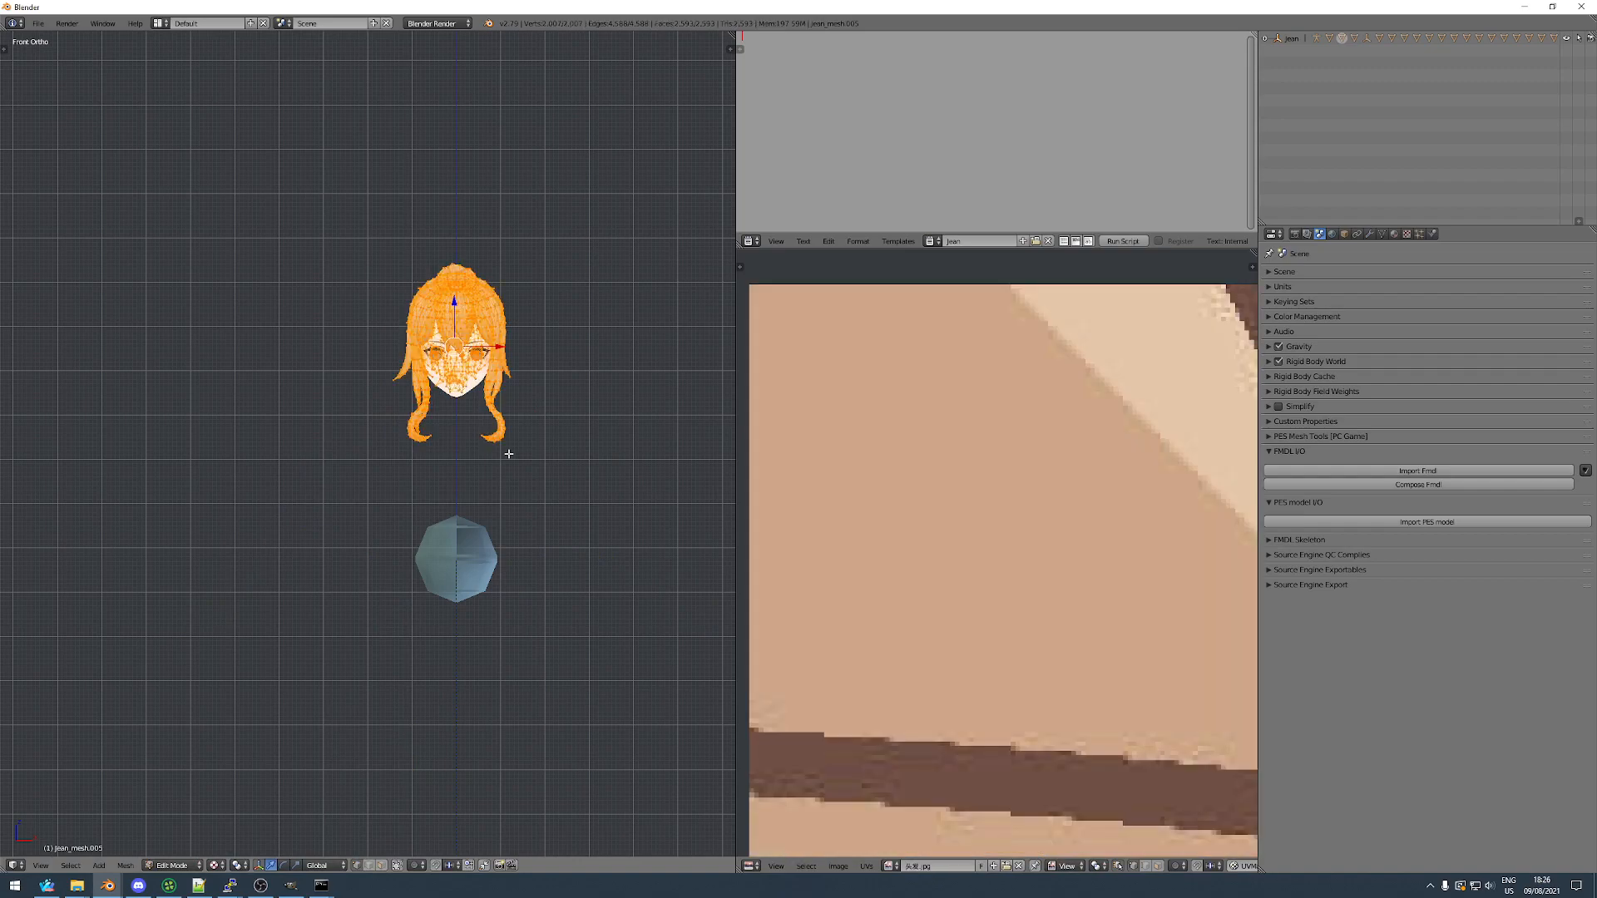
{"action": "scroll", "coordinate": [991, 553], "scroll_direction": "down", "scroll_amount": 10}
{"action": "scroll", "coordinate": [992, 553], "scroll_direction": "down", "scroll_amount": 4}
{"action": "left_click", "coordinate": [838, 865]}
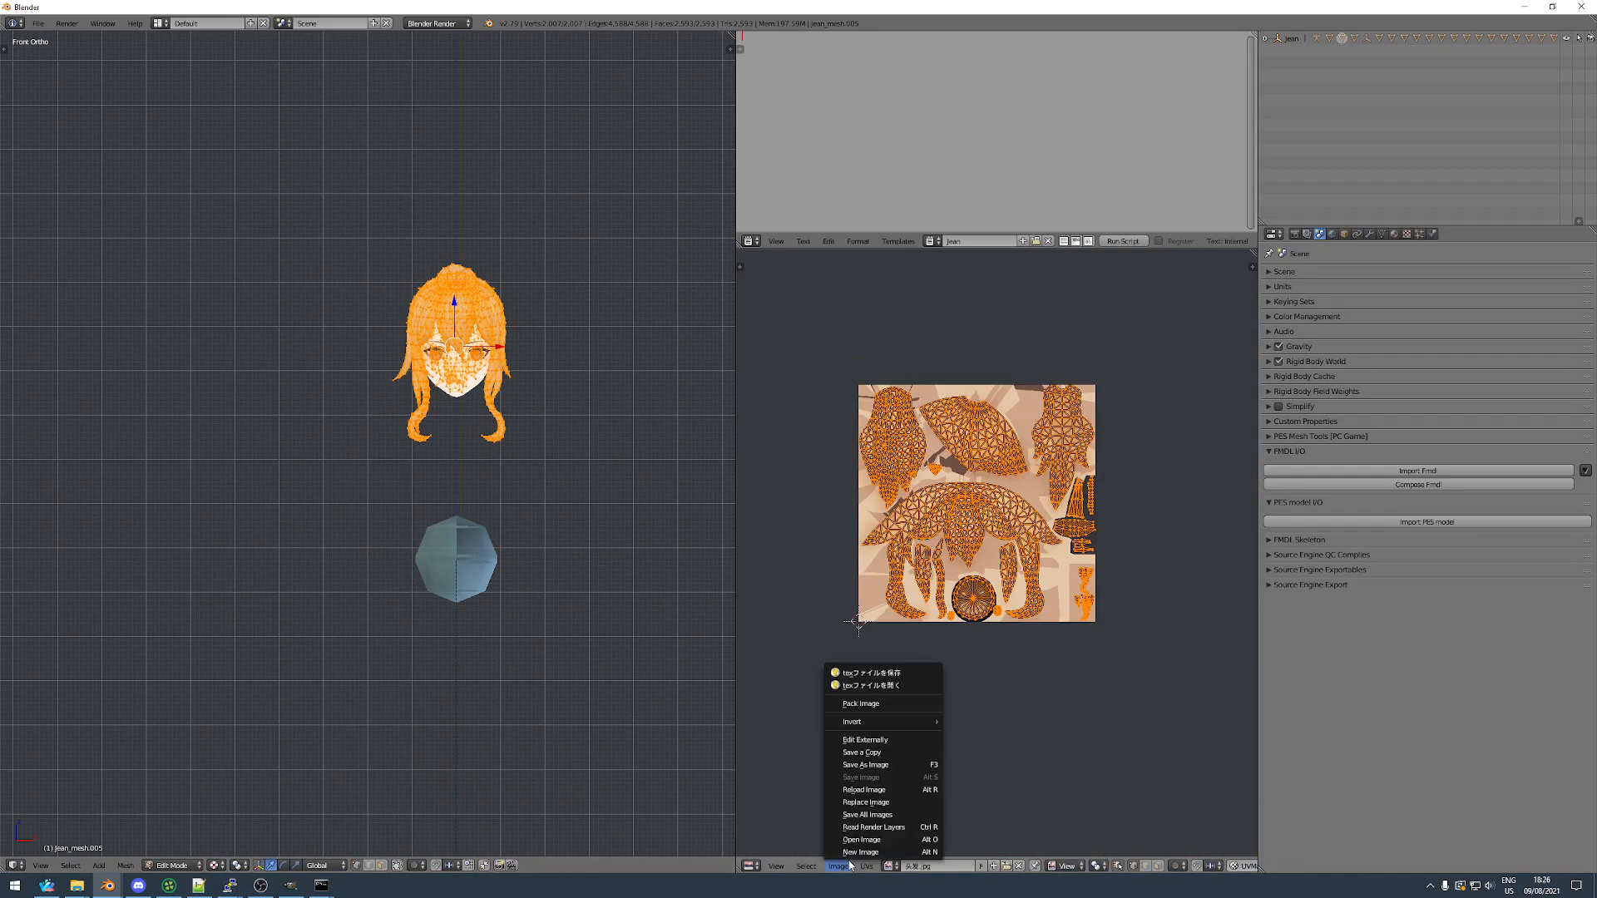
{"action": "left_click", "coordinate": [874, 838]}
{"action": "left_click", "coordinate": [228, 129]}
{"action": "double_click", "coordinate": [389, 127]}
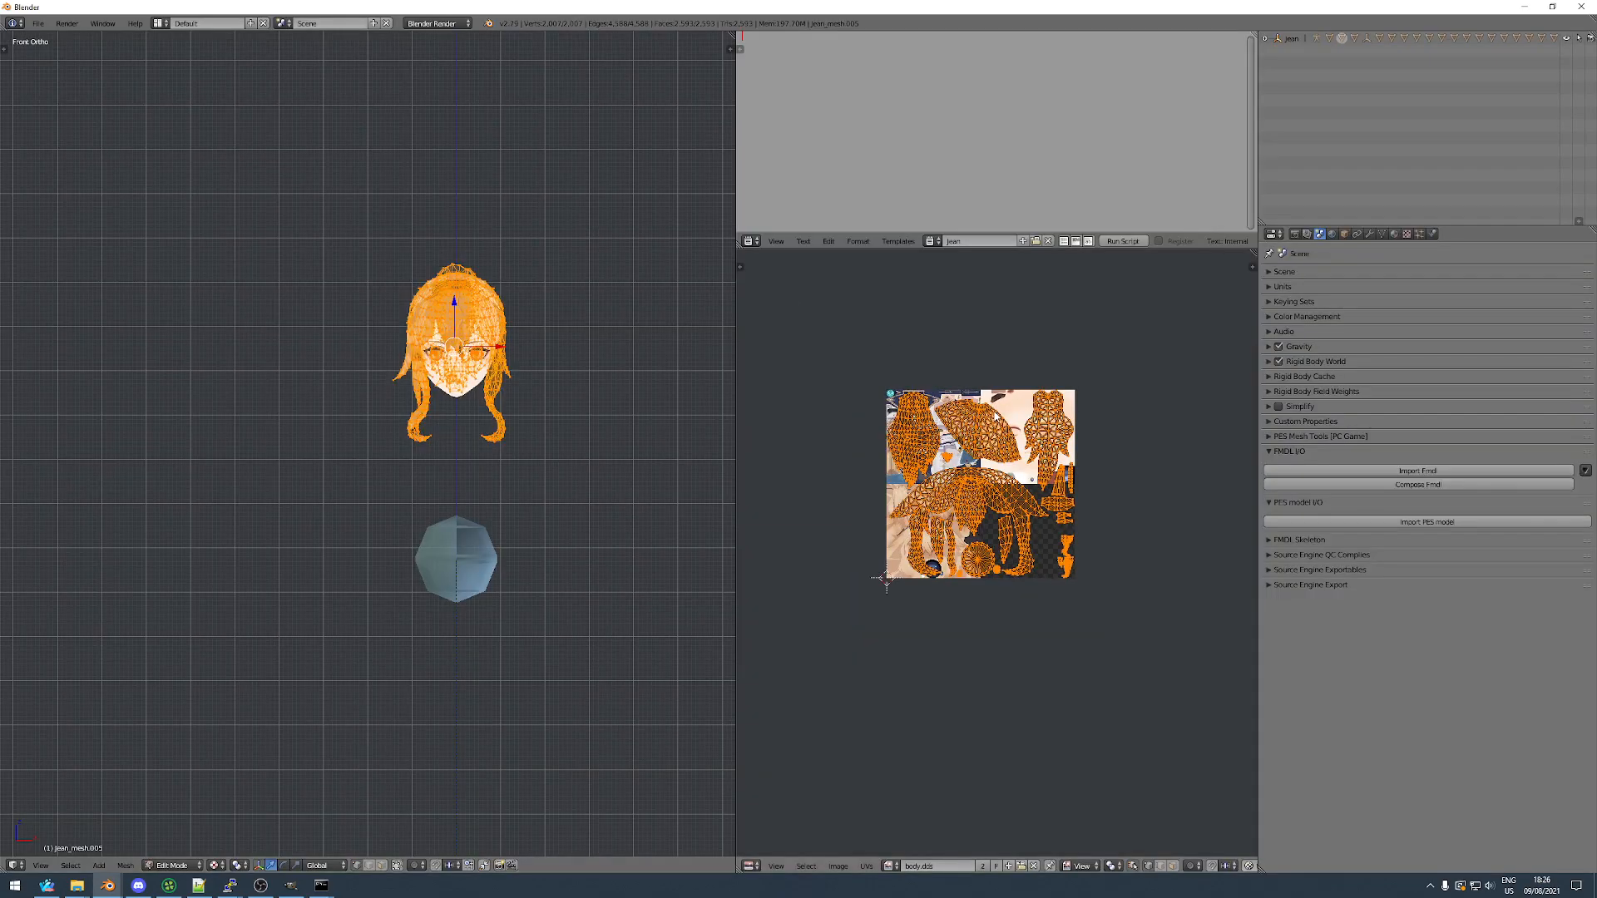
Scale the hair mesh's UVs to half size and align them with the hair texture in the lower-left quadrant of body.dds.
{"action": "scroll", "coordinate": [983, 520], "scroll_direction": "up", "scroll_amount": 10}
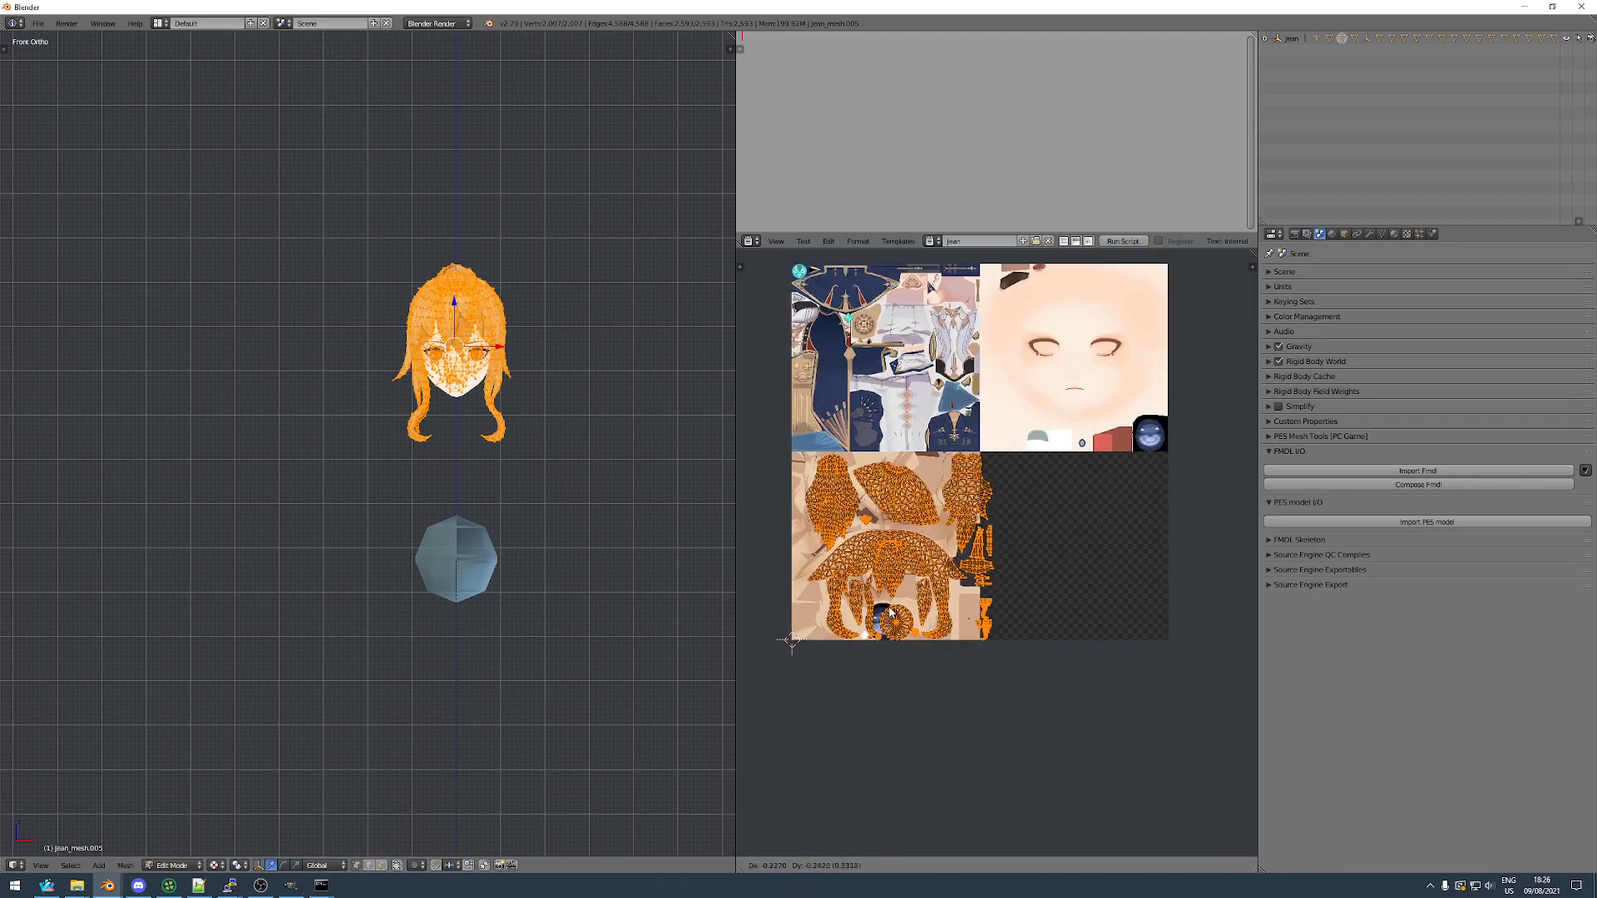
{"action": "scroll", "coordinate": [983, 657], "scroll_direction": "up", "scroll_amount": 4}
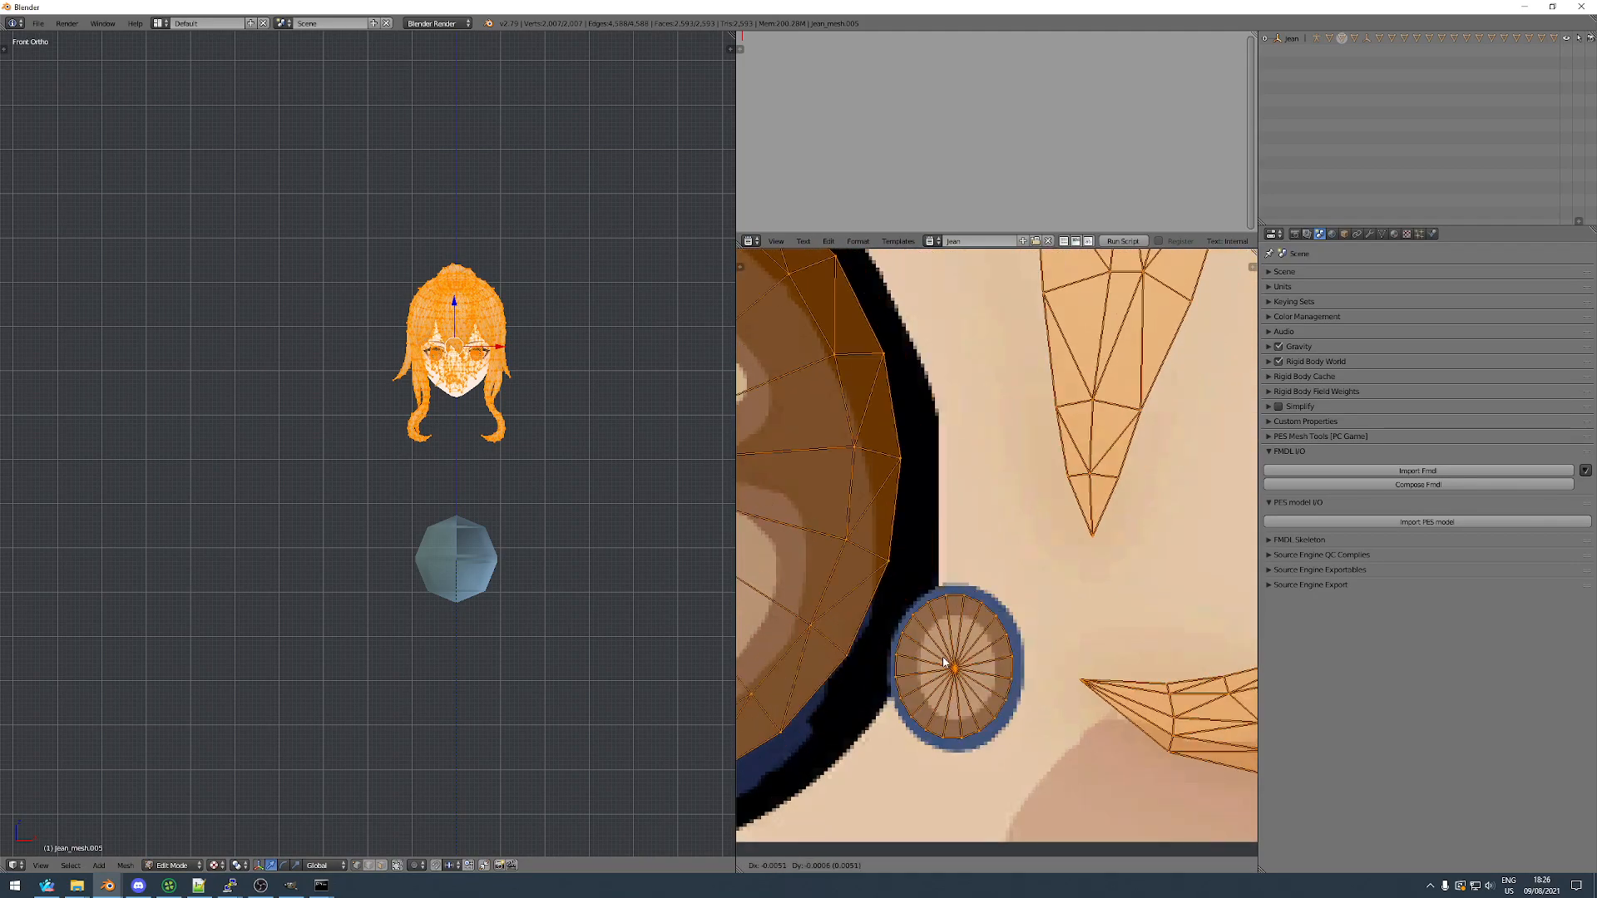
Hide the hair mesh and assign the loaded body.dds image to the face mesh's UVs in Edit Mode.
{"action": "key", "text": "Tab"}
{"action": "key", "text": "h"}
{"action": "right_click", "coordinate": [449, 351]}
{"action": "key", "text": "Tab"}
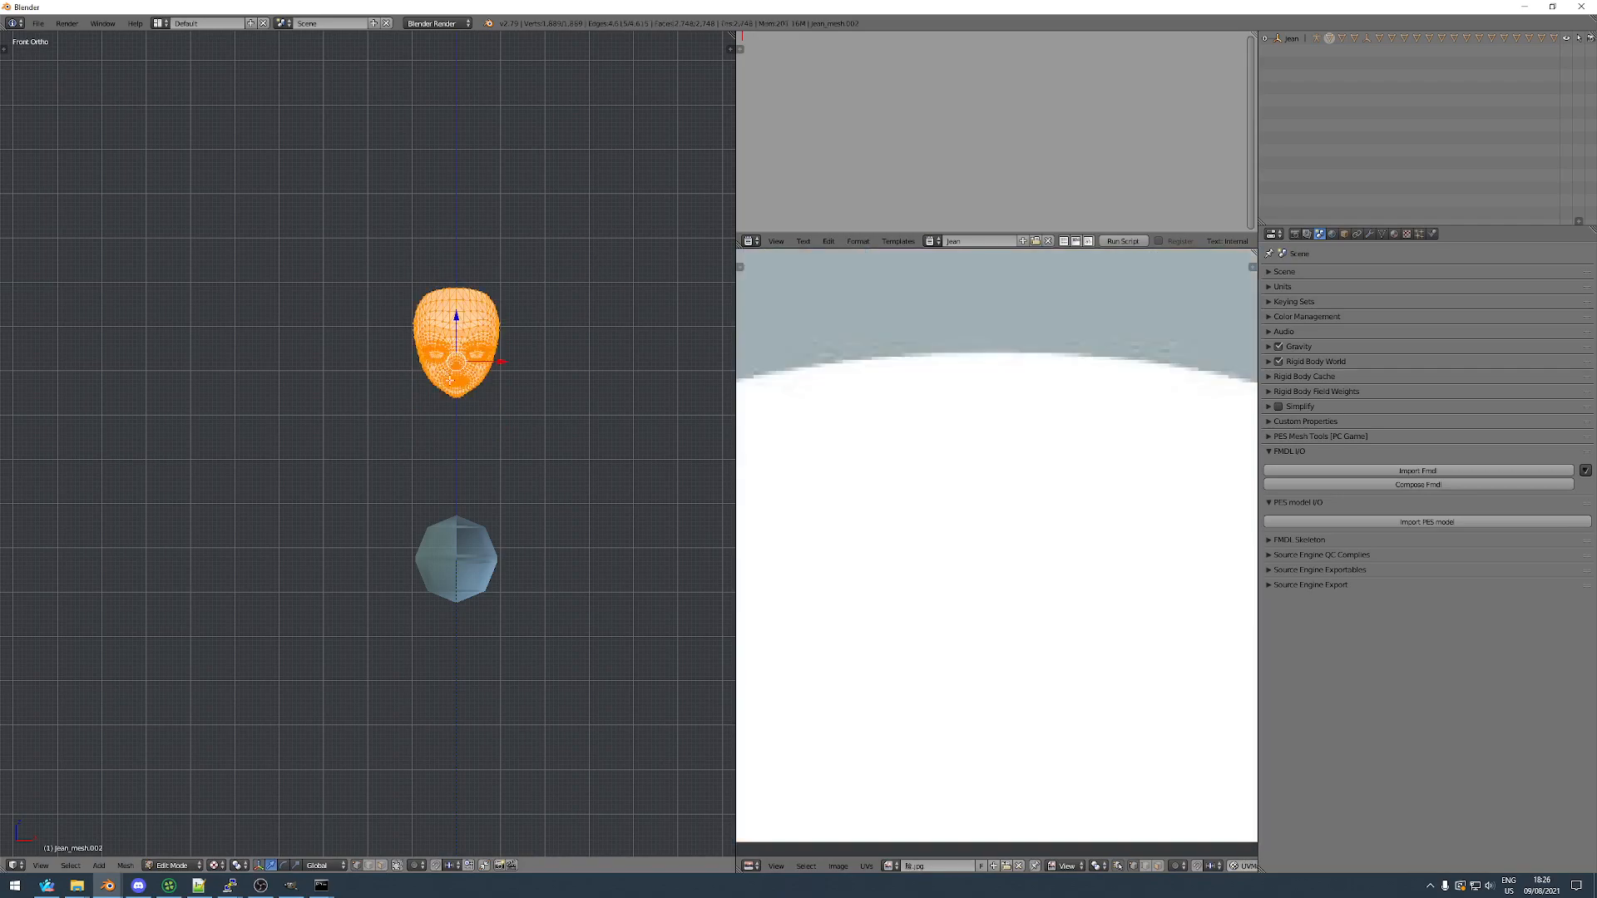
{"action": "scroll", "coordinate": [918, 833], "scroll_direction": "down", "scroll_amount": 6}
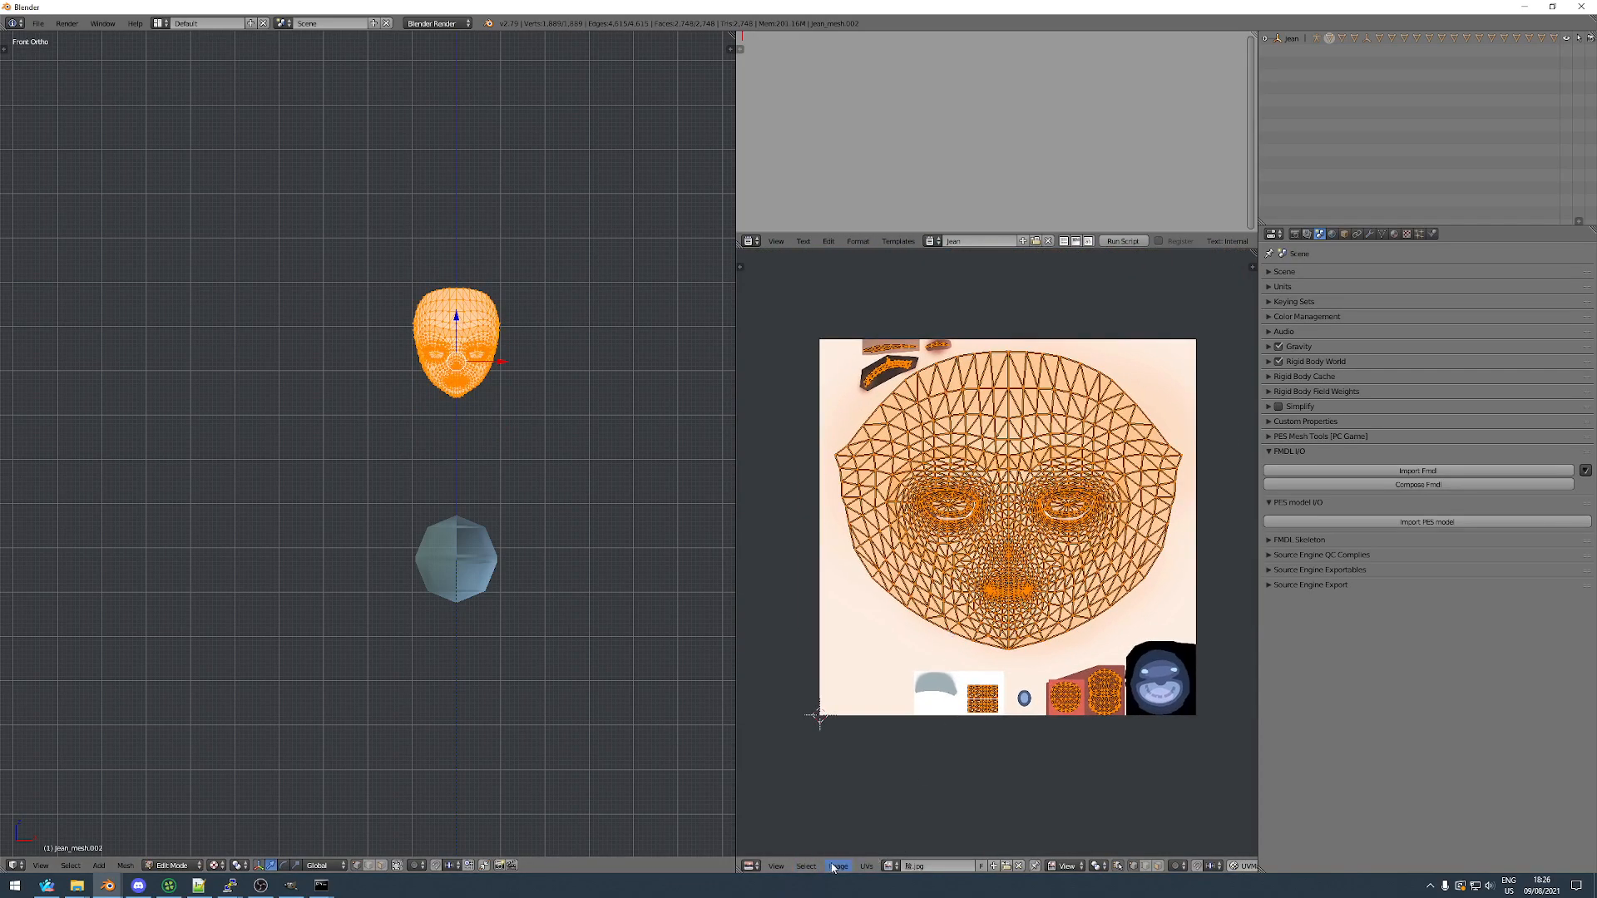
{"action": "left_click", "coordinate": [888, 867]}
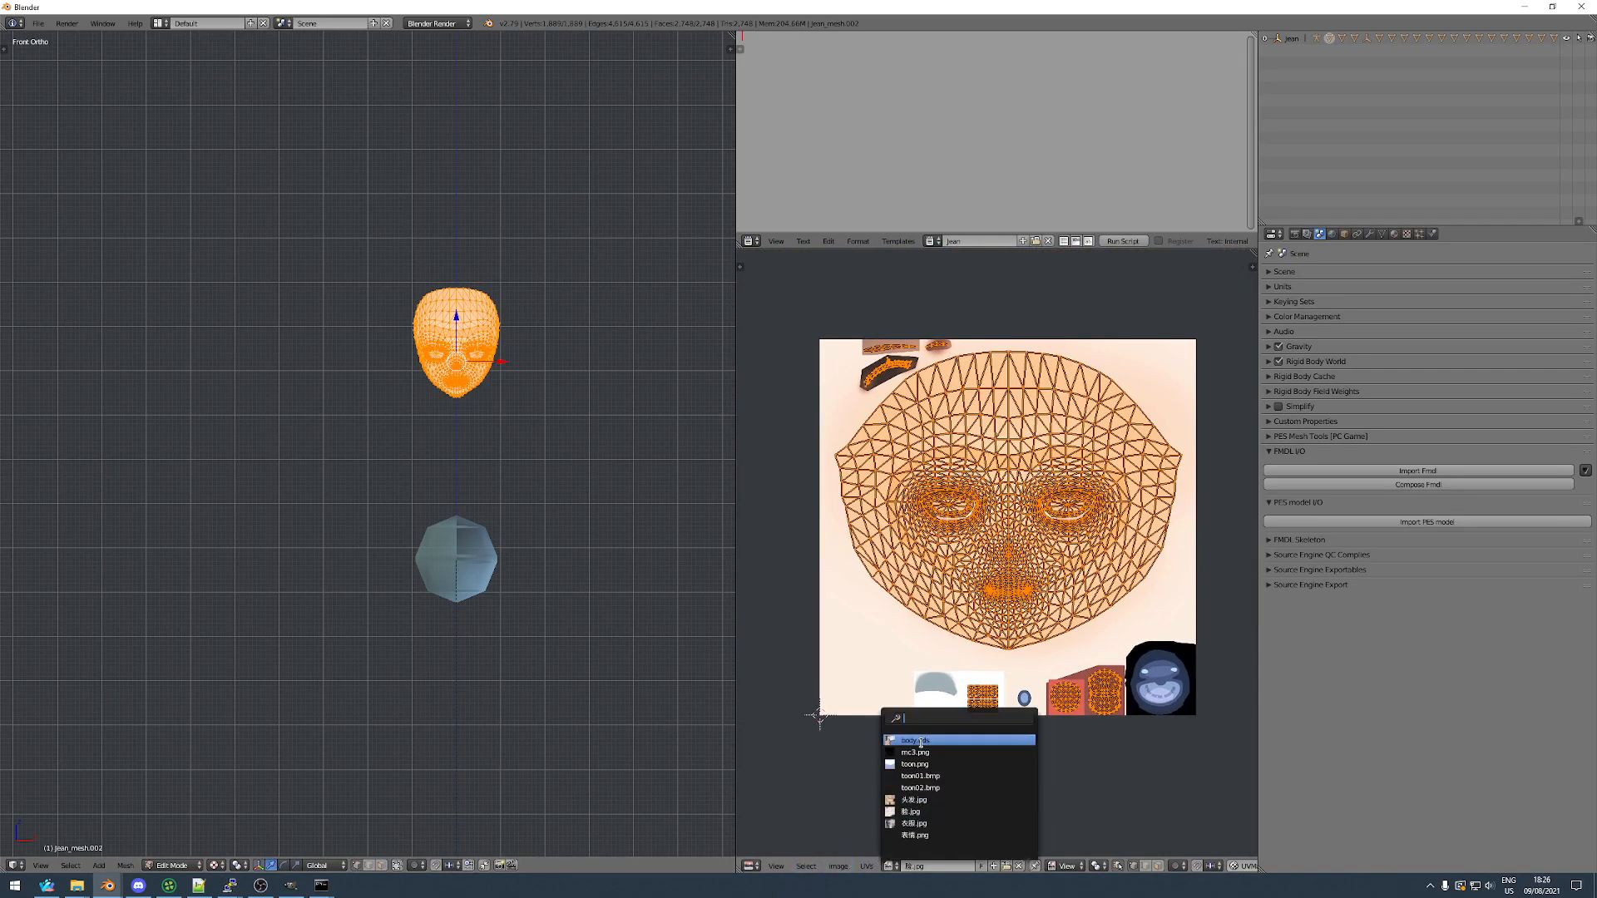
{"action": "left_click", "coordinate": [918, 740]}
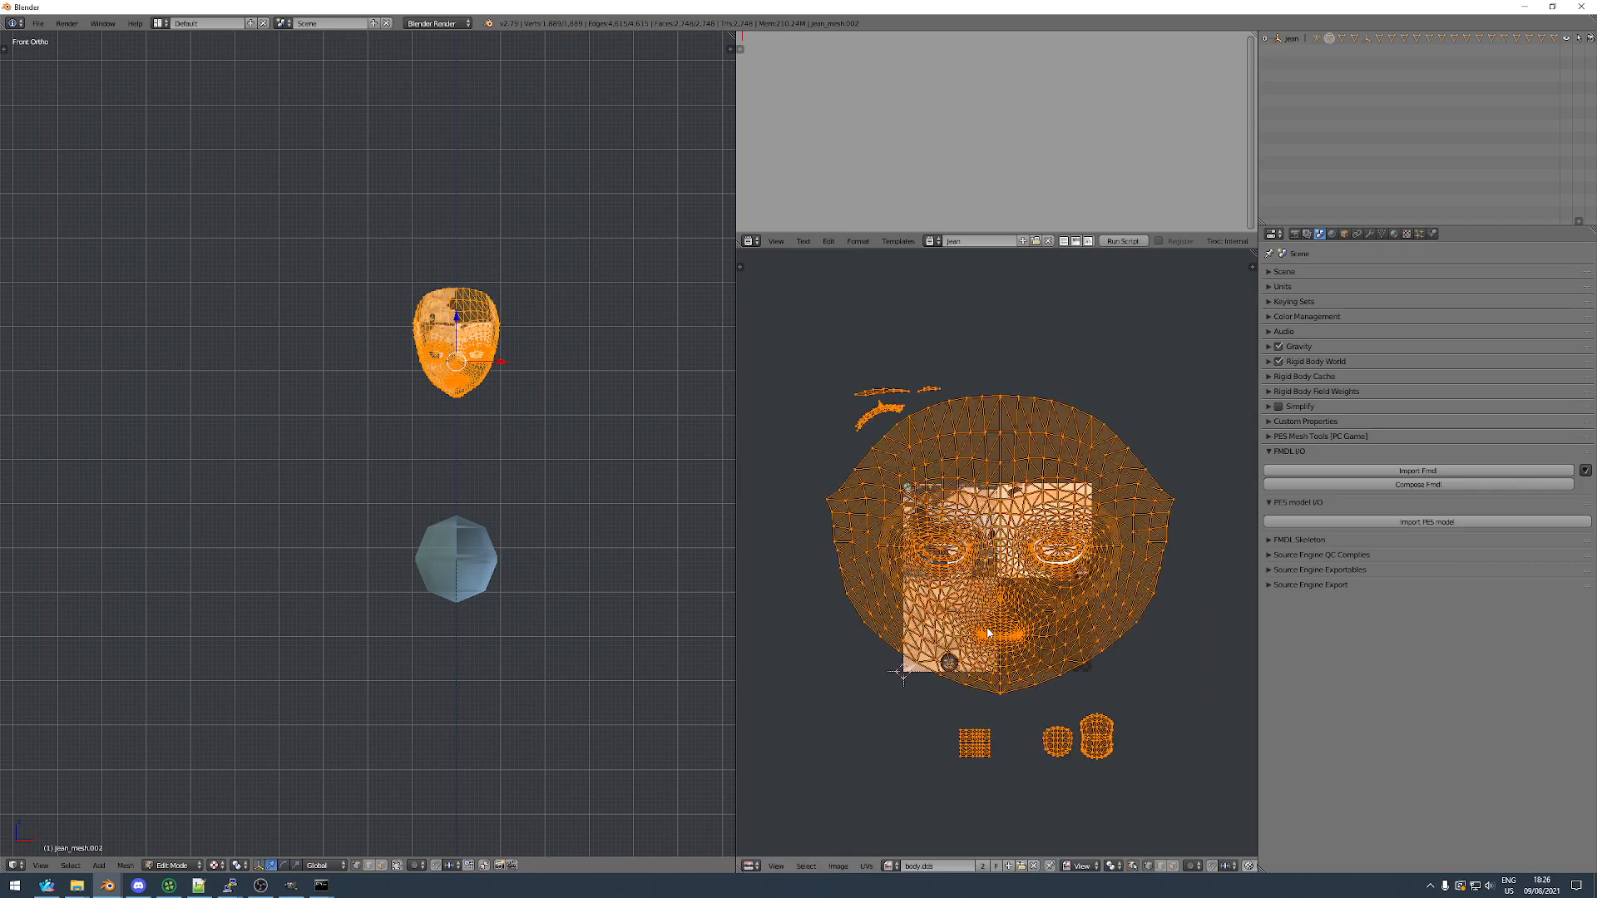
Scale the face mesh's oversized UVs by 0.5 twice.
{"action": "type", "text": "s.5"}
{"action": "key", "text": "Return"}
{"action": "type", "text": "s.5"}
{"action": "key", "text": "Return"}
Move the face UVs onto the face texture in the upper-right quadrant of body.dds, aligning the mouth pieces with their red areas.
{"action": "scroll", "coordinate": [1026, 650], "scroll_direction": "up", "scroll_amount": 2}
{"action": "key", "text": "g"}
{"action": "left_click", "coordinate": [1107, 574]}
{"action": "scroll", "coordinate": [1094, 527], "scroll_direction": "up", "scroll_amount": 9}
{"action": "key", "text": "g"}
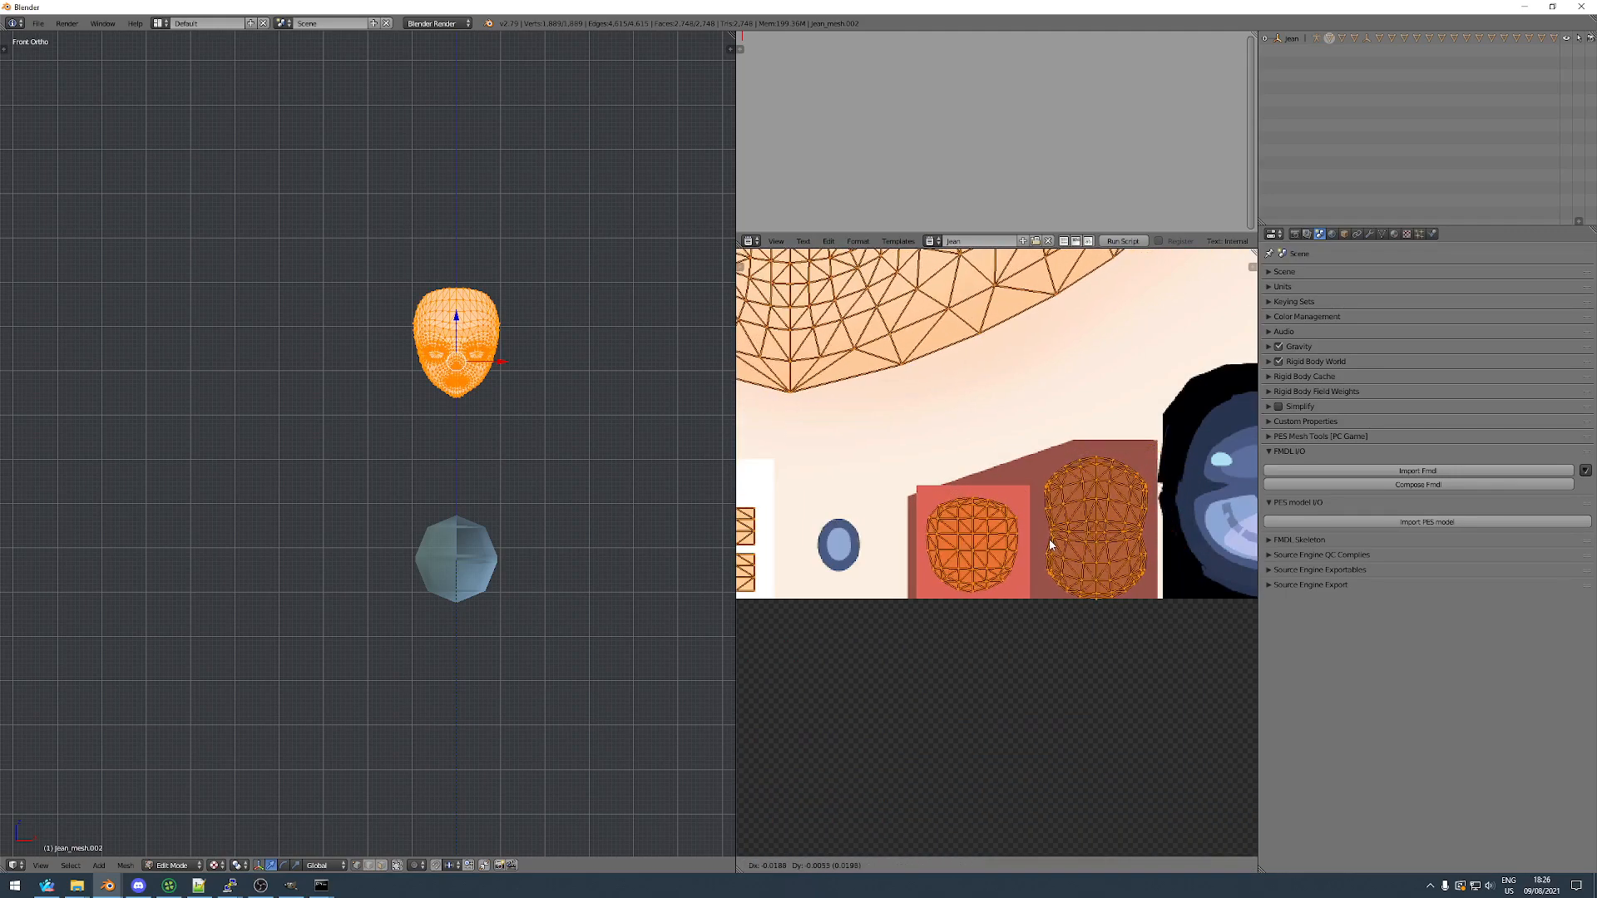
{"action": "left_click", "coordinate": [1047, 544]}
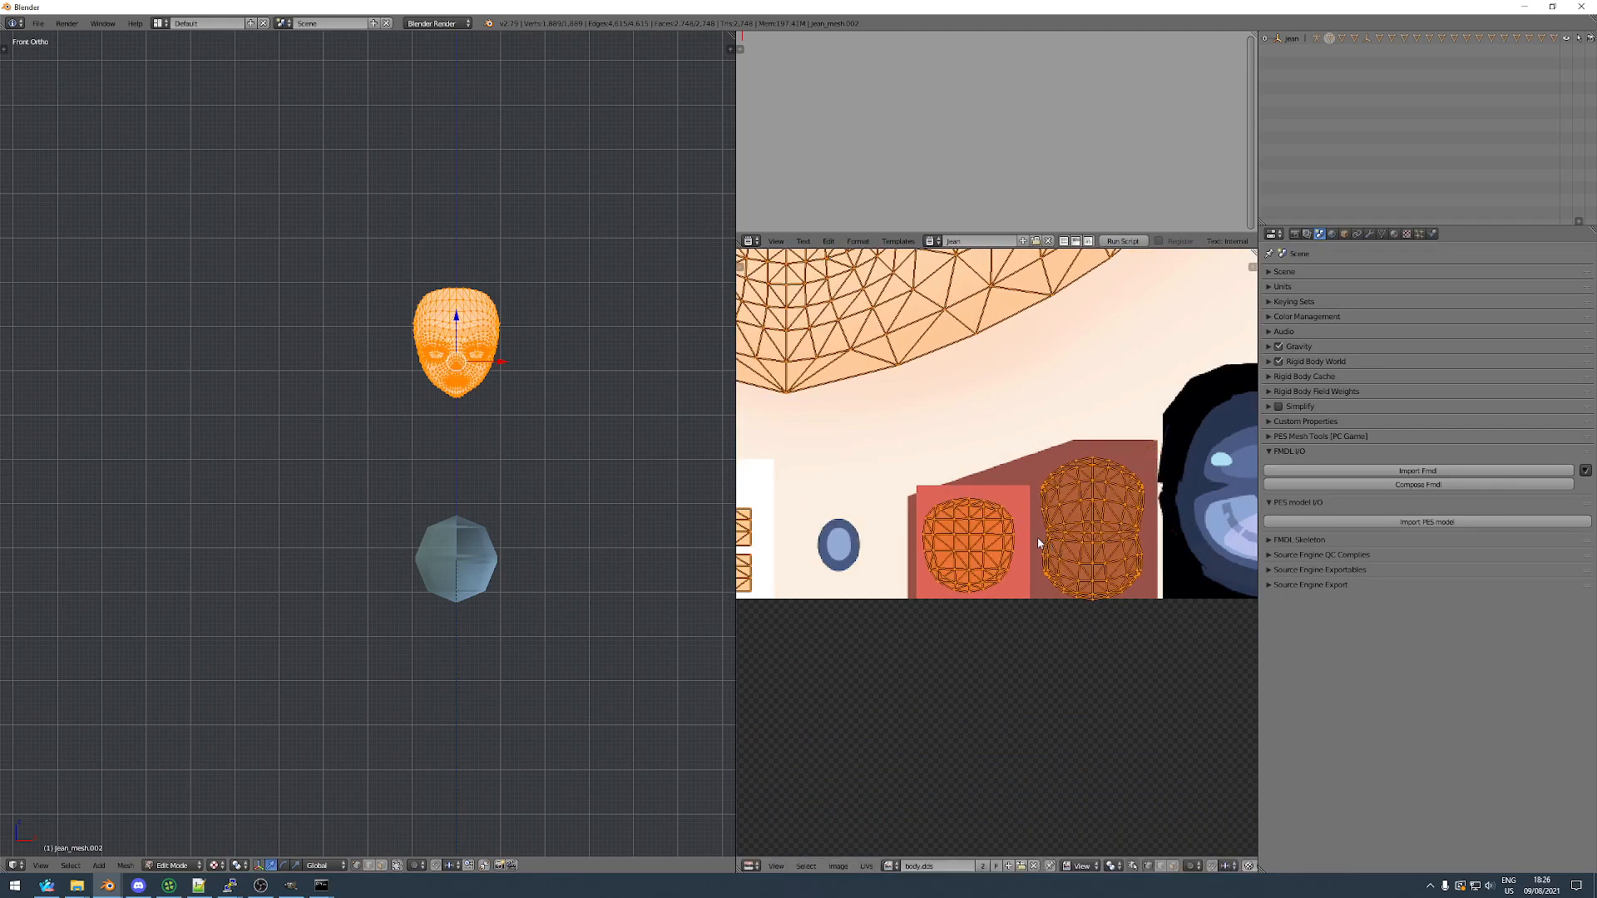
{"action": "key", "text": "g"}
{"action": "left_click", "coordinate": [1043, 537]}
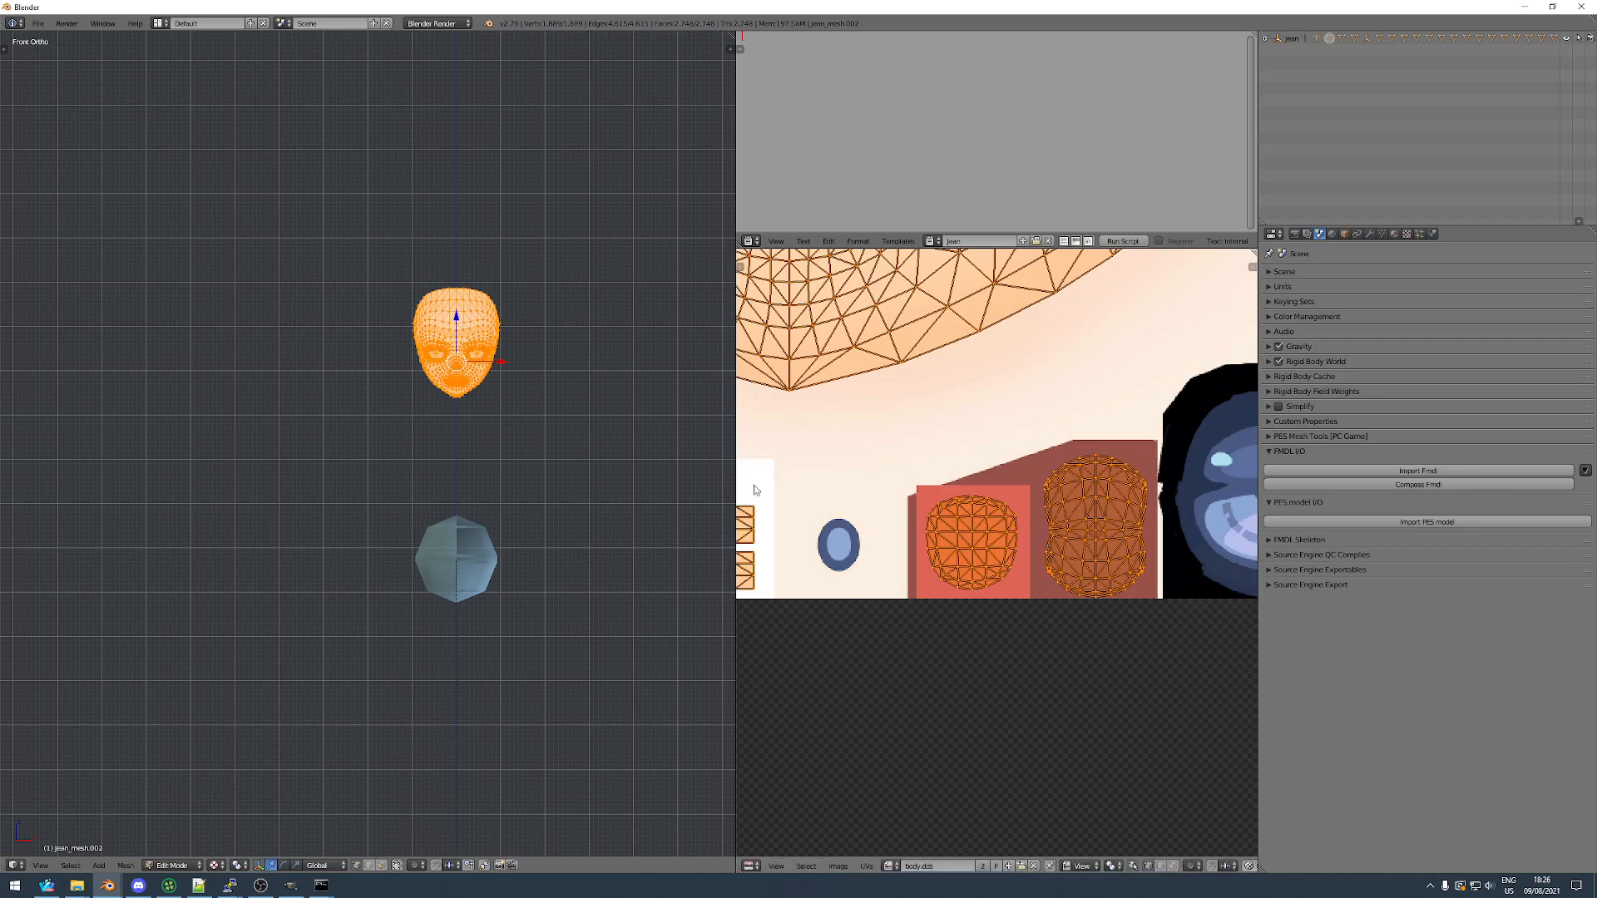
Leave Edit Mode, reveal all hidden objects, and hide only the armature.
{"action": "key", "text": "Tab"}
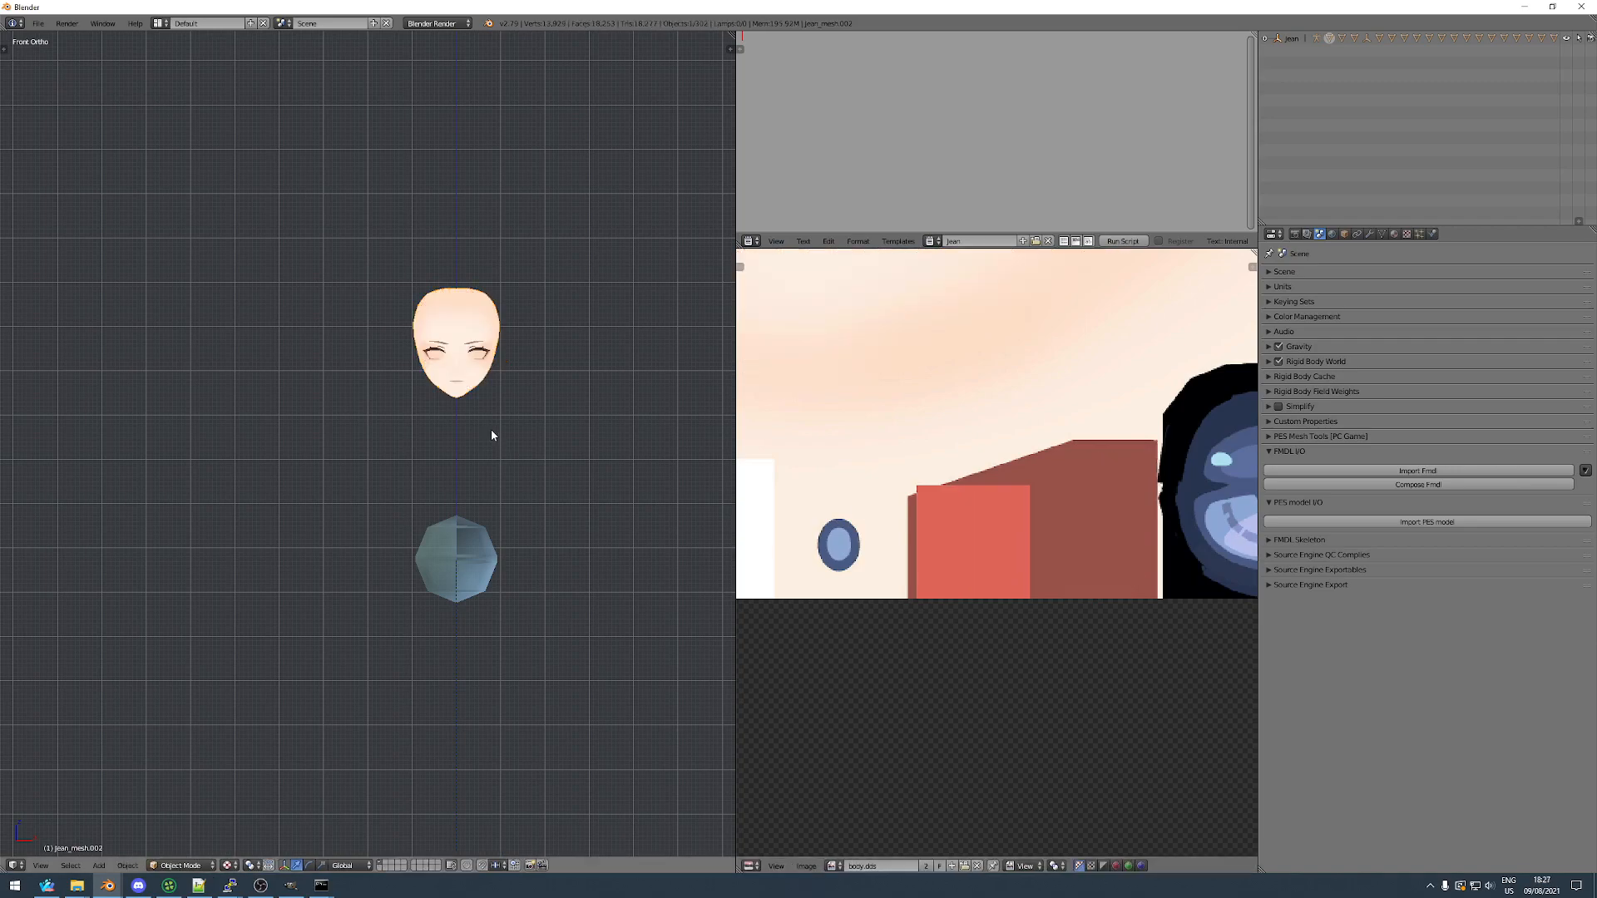
{"action": "key", "text": "h"}
{"action": "key", "text": "alt+h"}
{"action": "key", "text": "a"}
{"action": "right_click", "coordinate": [373, 426]}
{"action": "key", "text": "h"}
{"action": "scroll", "coordinate": [420, 537], "scroll_direction": "down", "scroll_amount": 3}
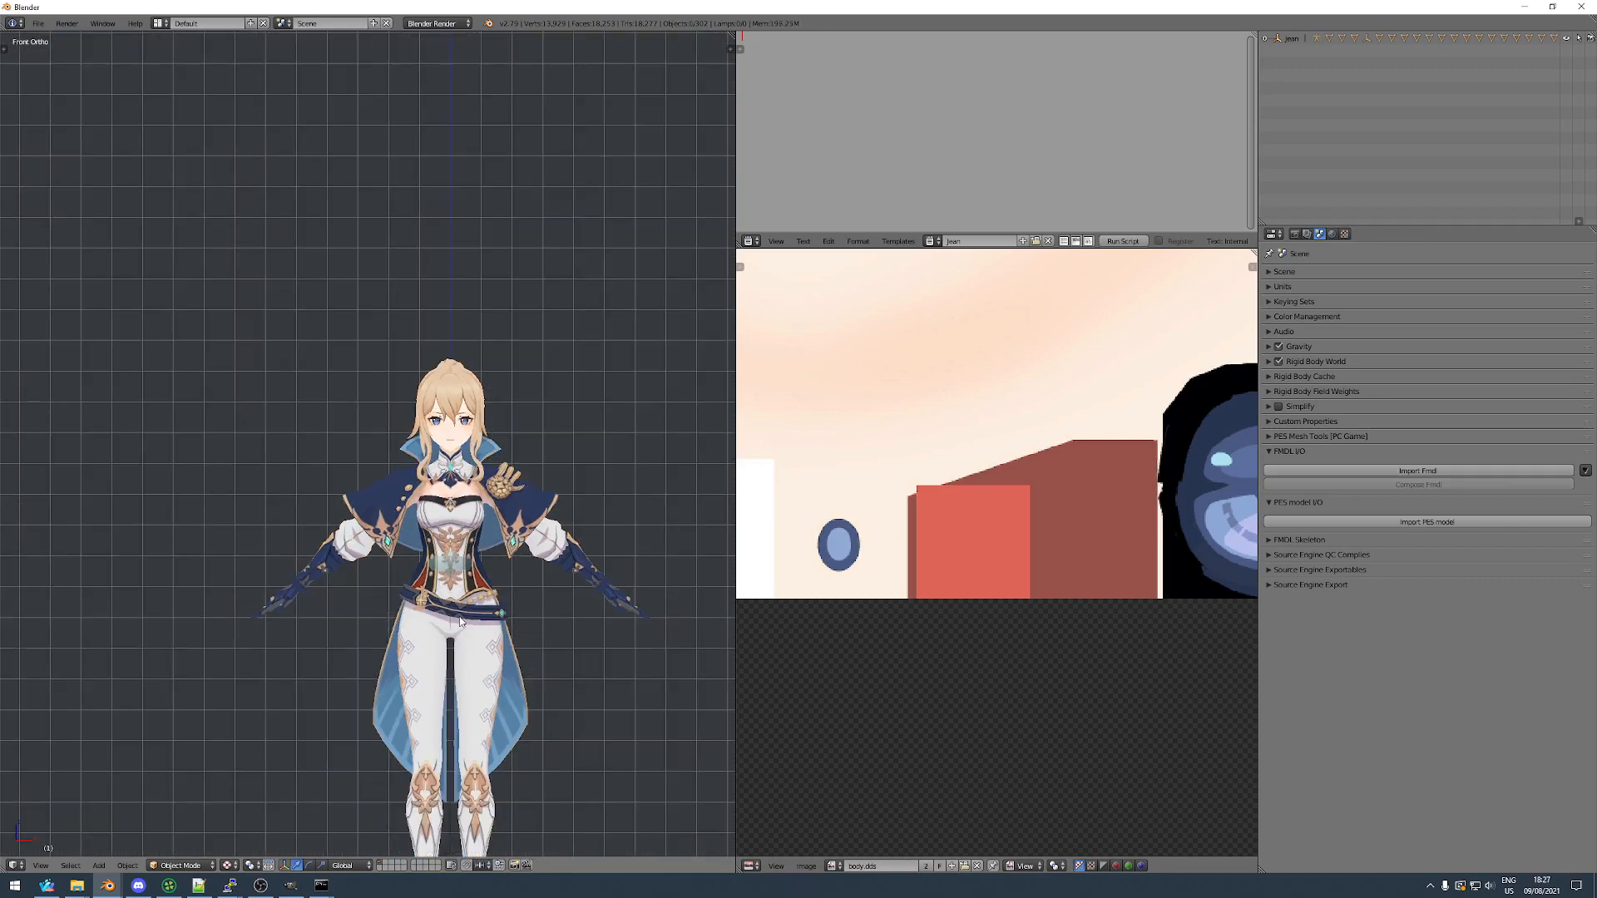
{"action": "scroll", "coordinate": [446, 539], "scroll_direction": "up", "scroll_amount": 1}
{"action": "scroll", "coordinate": [441, 549], "scroll_direction": "down", "scroll_amount": 2}
{"action": "scroll", "coordinate": [432, 557], "scroll_direction": "up", "scroll_amount": 1}
Switch the viewport to solid shading, join the clothing, hair and face meshes into one object, and check its combined UV layout.
{"action": "right_click", "coordinate": [429, 562]}
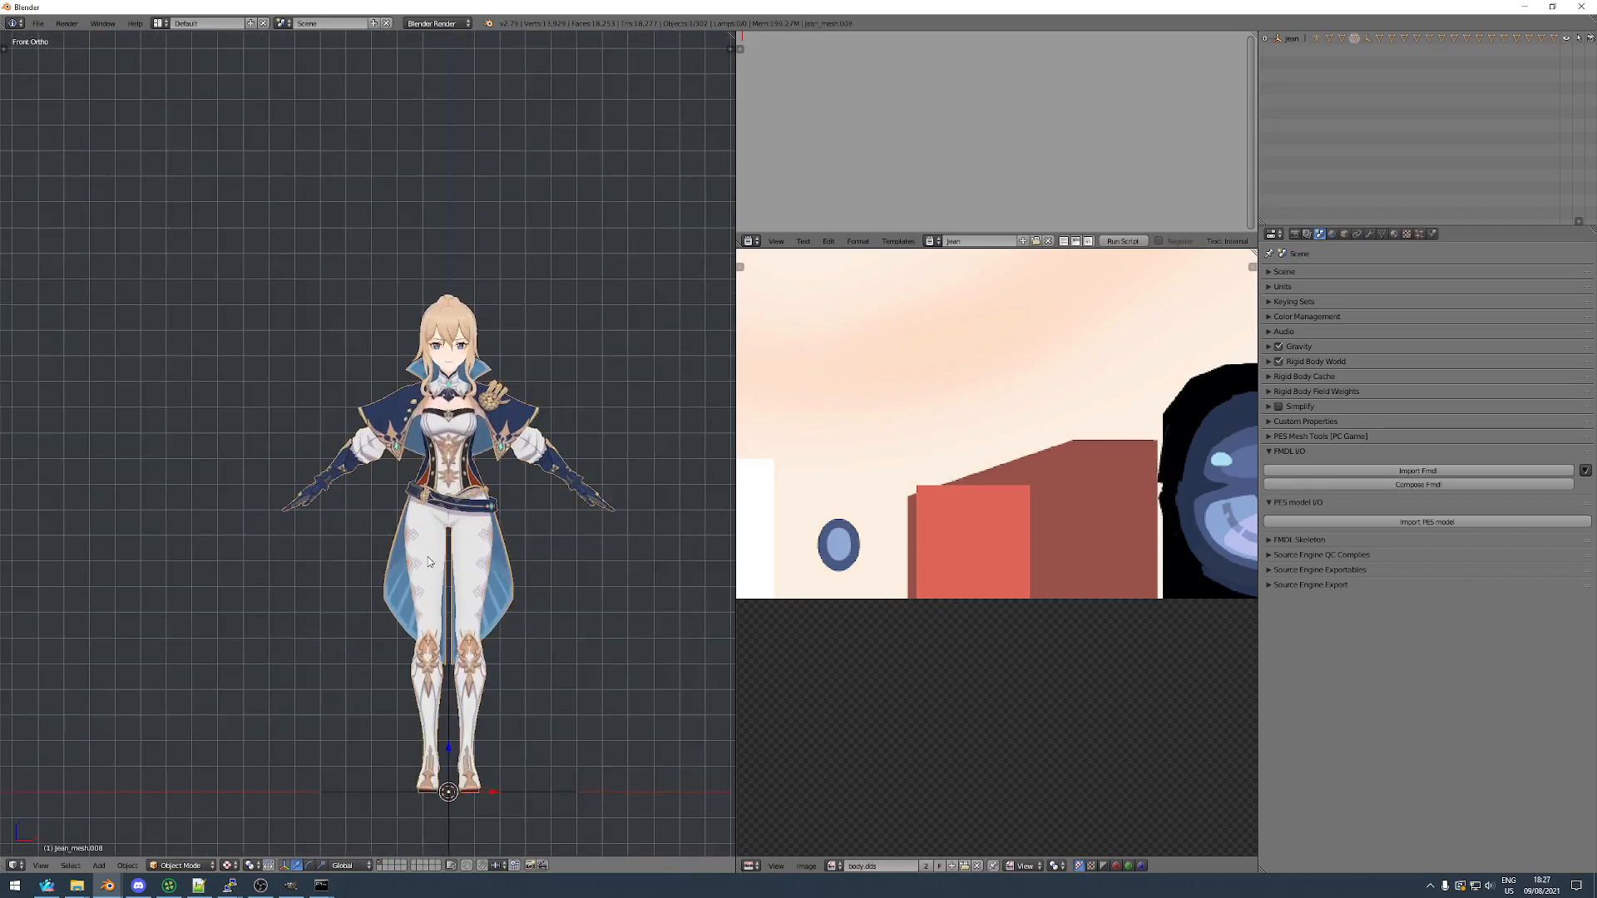
{"action": "key", "text": "alt+z"}
{"action": "scroll", "coordinate": [432, 349], "scroll_direction": "up", "scroll_amount": 2}
{"action": "right_click", "coordinate": [447, 318], "text": "shift"}
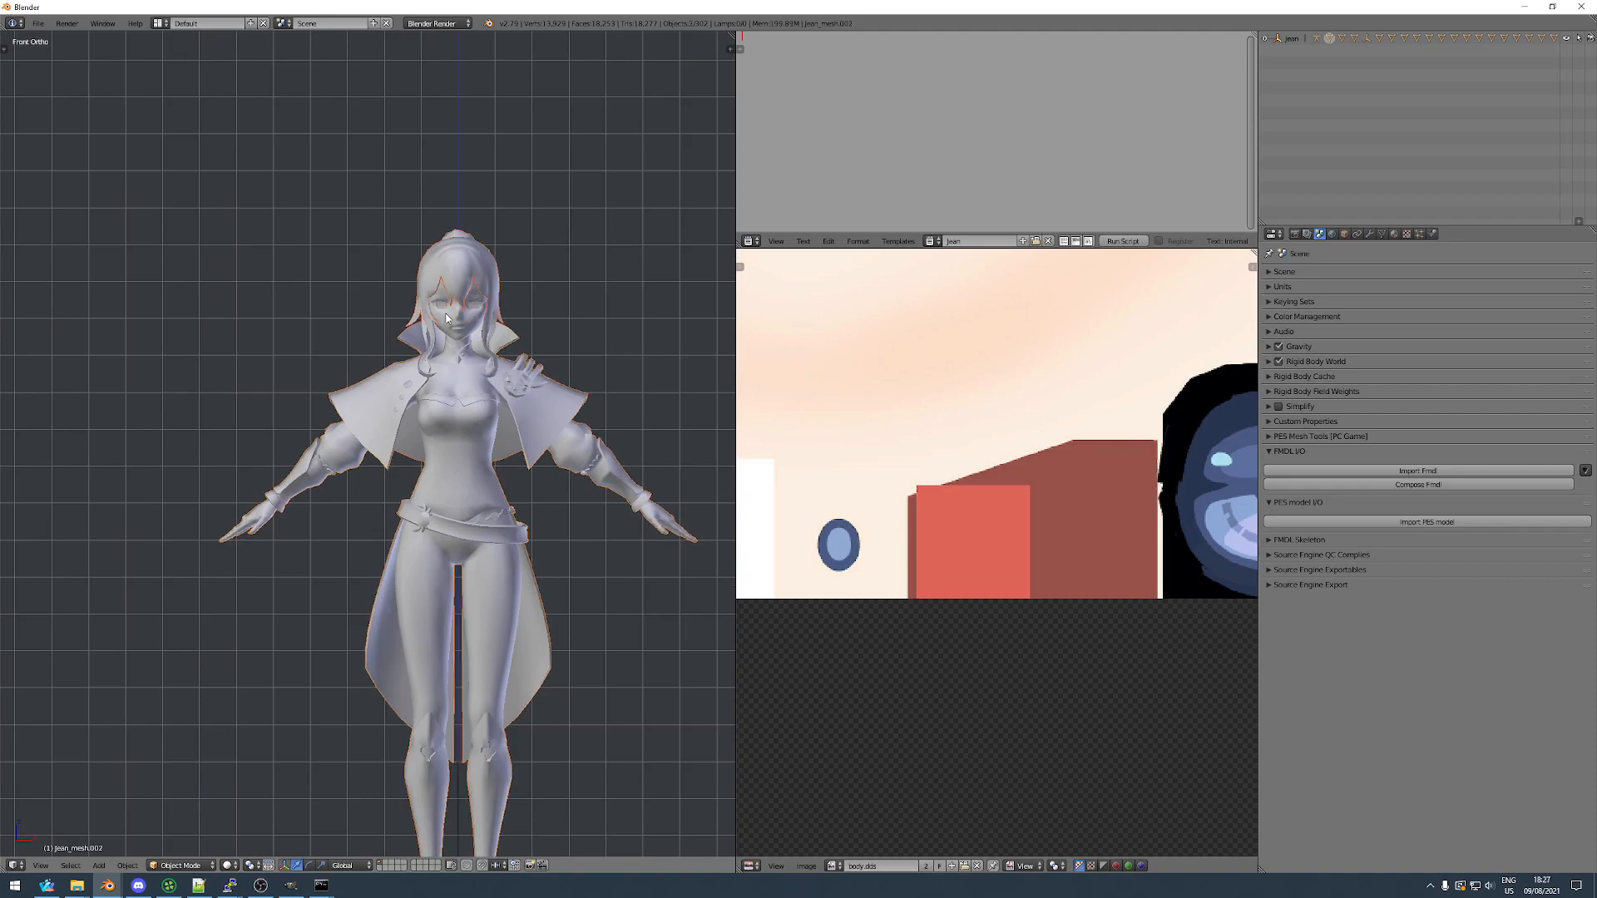
{"action": "key", "text": "Tab"}
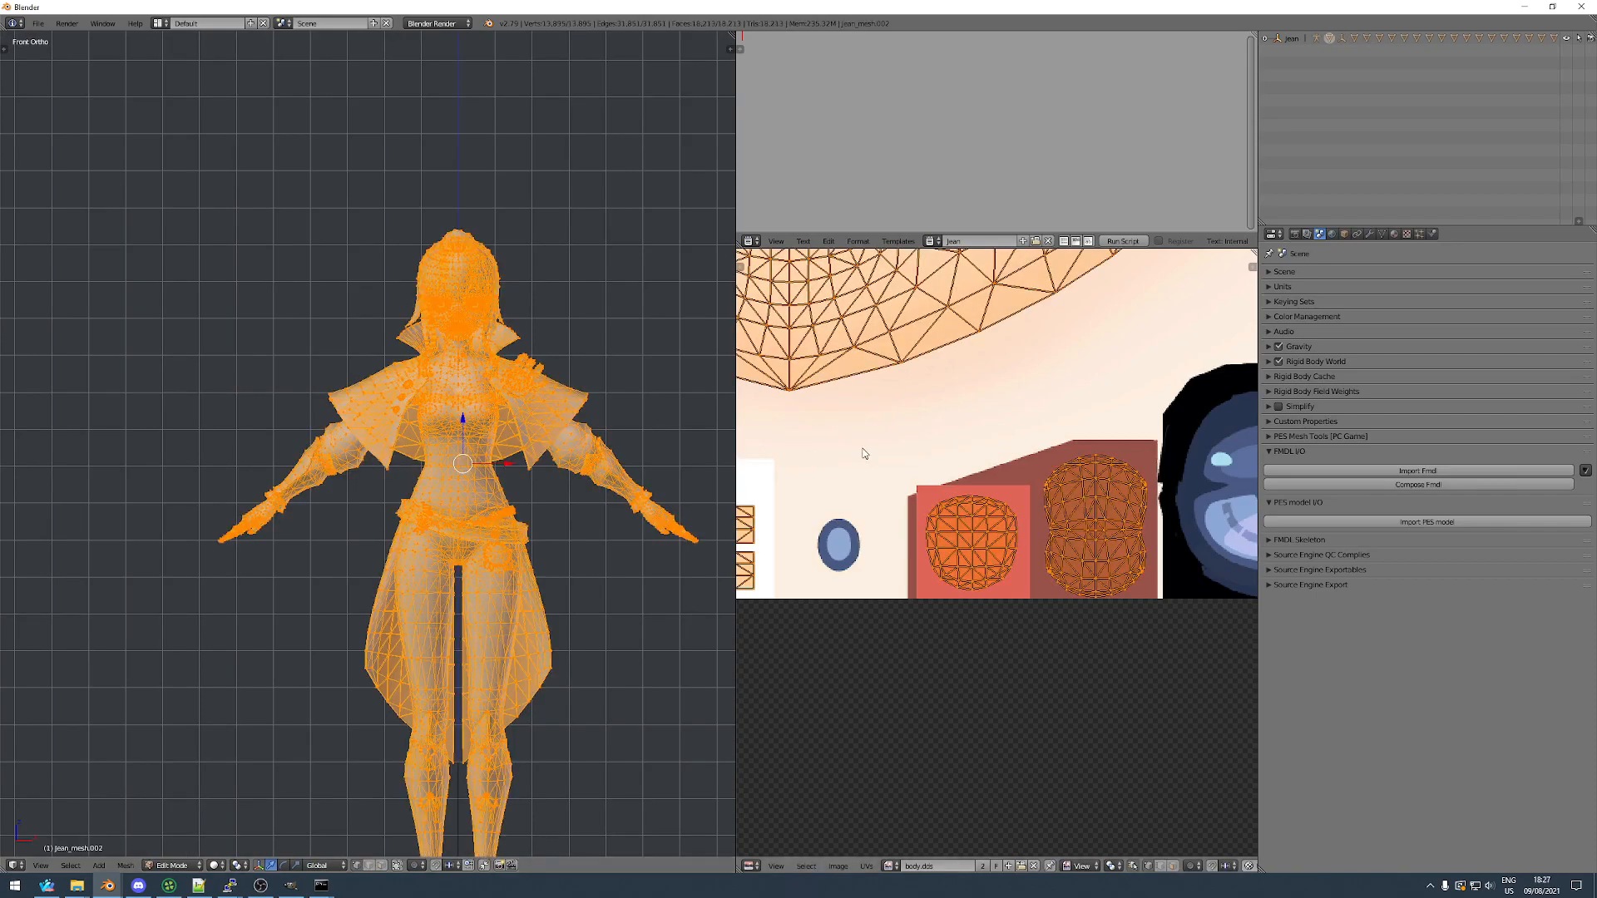
{"action": "scroll", "coordinate": [857, 454], "scroll_direction": "down", "scroll_amount": 4}
{"action": "scroll", "coordinate": [858, 451], "scroll_direction": "down", "scroll_amount": 4}
{"action": "middle_click_drag", "start_coordinate": [762, 516], "coordinate": [856, 548]}
Return the joined mesh to Object Mode, reveal all hidden objects, and select only the armature.
{"action": "key", "text": "Tab"}
{"action": "key", "text": "h"}
{"action": "key", "text": "alt+h"}
{"action": "key", "text": "a"}
{"action": "right_click", "coordinate": [345, 396]}
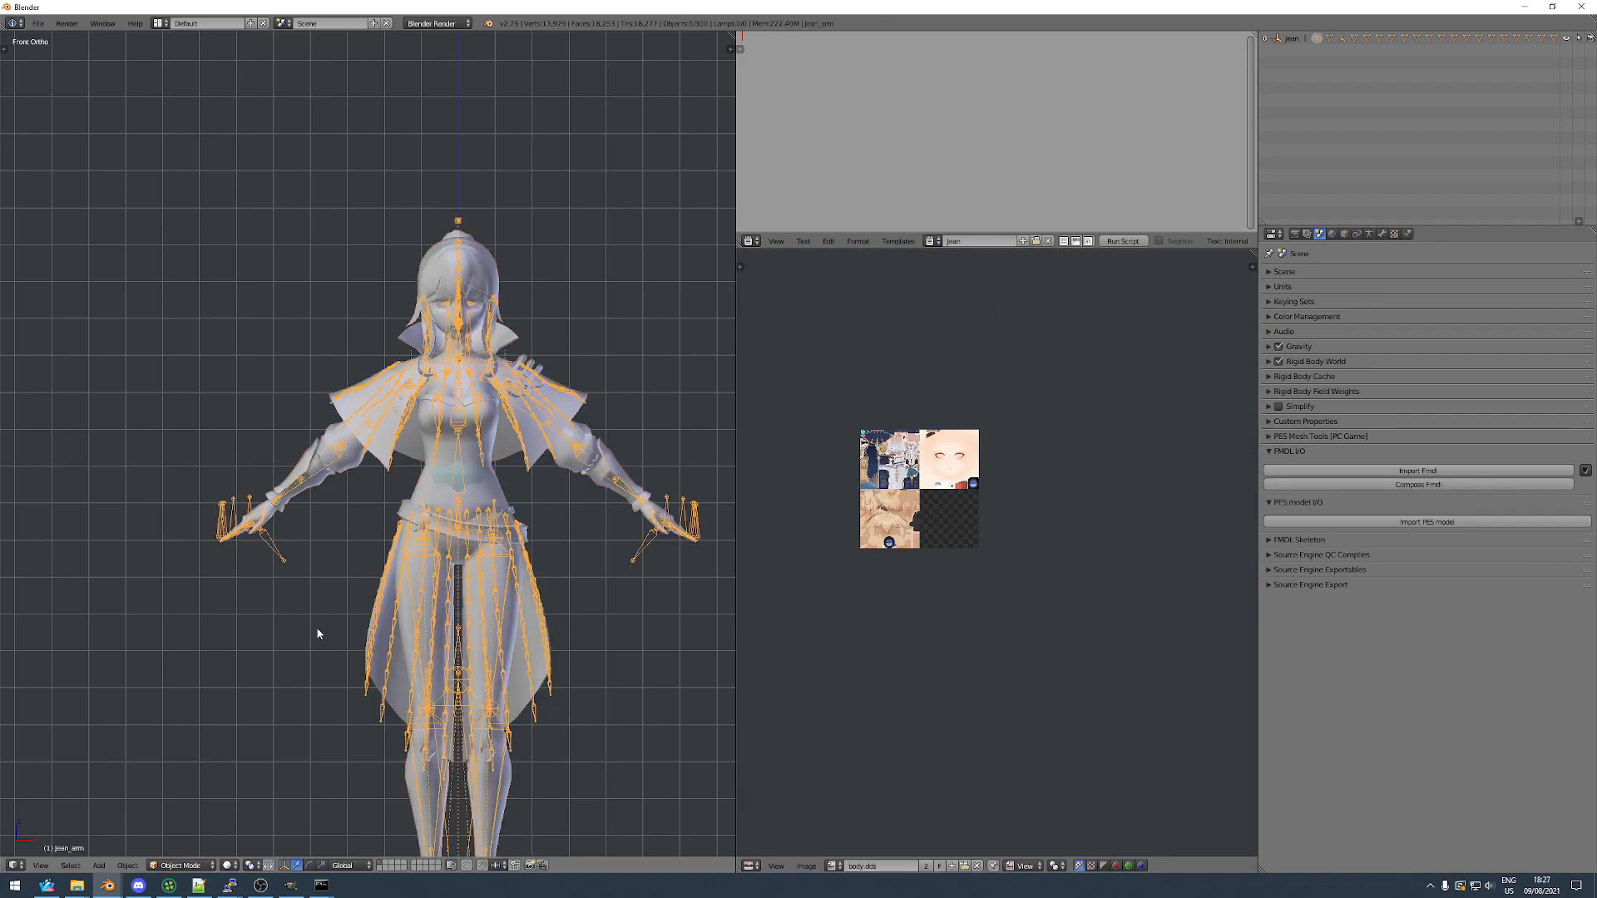
Switch to an empty Blender scene and import the reweighted medical staff boots FMDL from the PES19 FBM Template folder.
{"action": "key", "text": "ctrl+n"}
{"action": "left_click", "coordinate": [151, 850]}
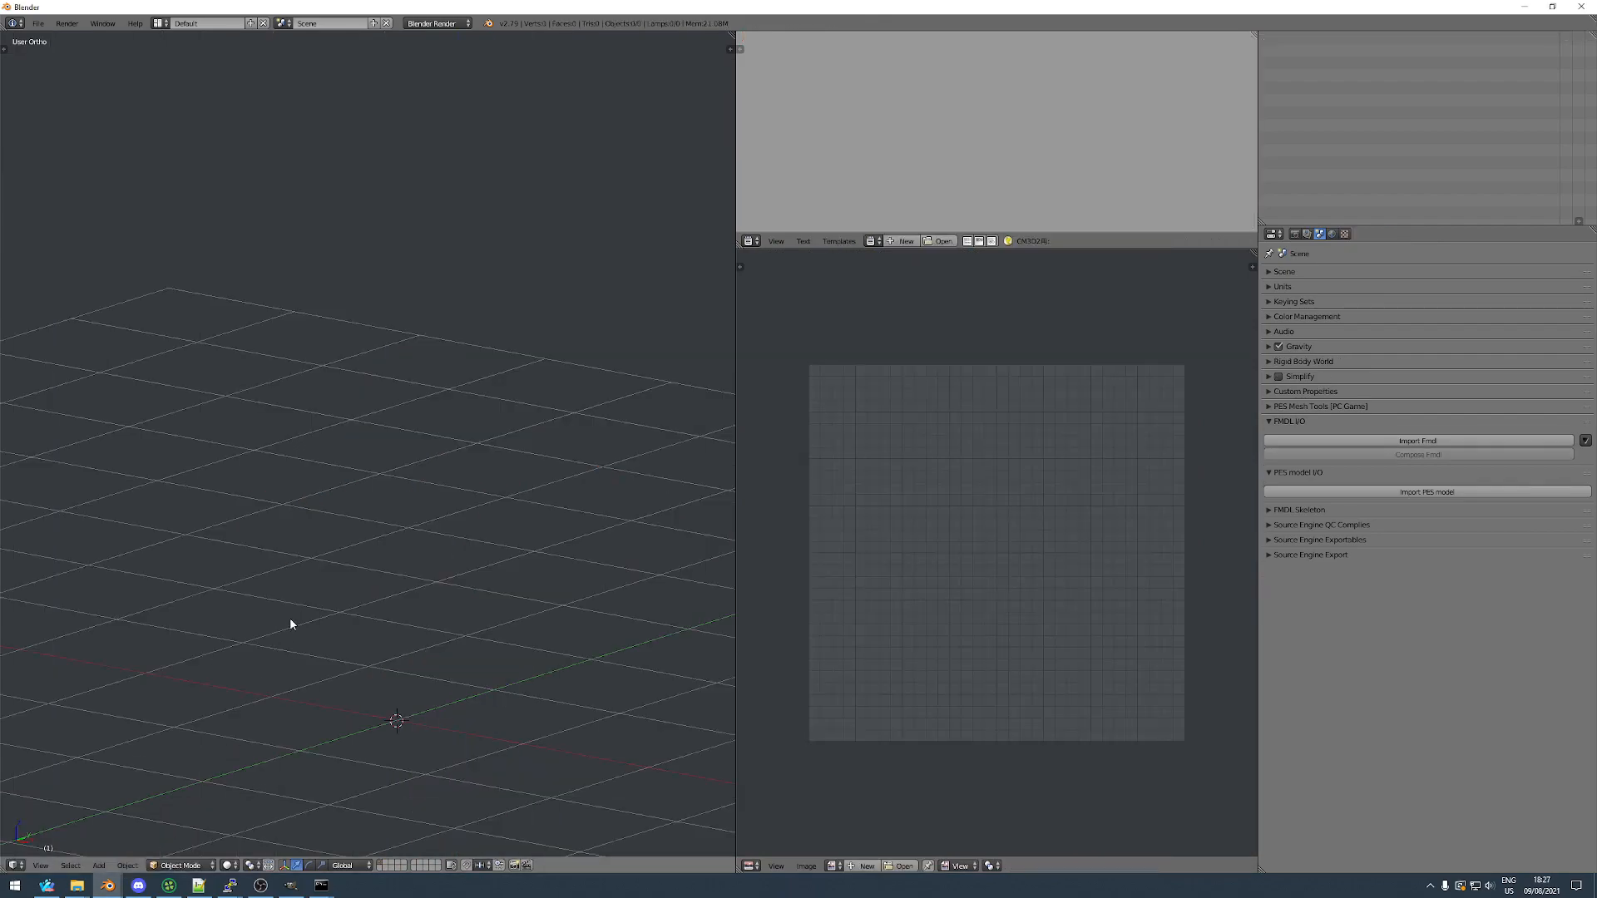
{"action": "left_click", "coordinate": [1373, 442]}
{"action": "left_click", "coordinate": [47, 314]}
{"action": "left_click", "coordinate": [172, 88]}
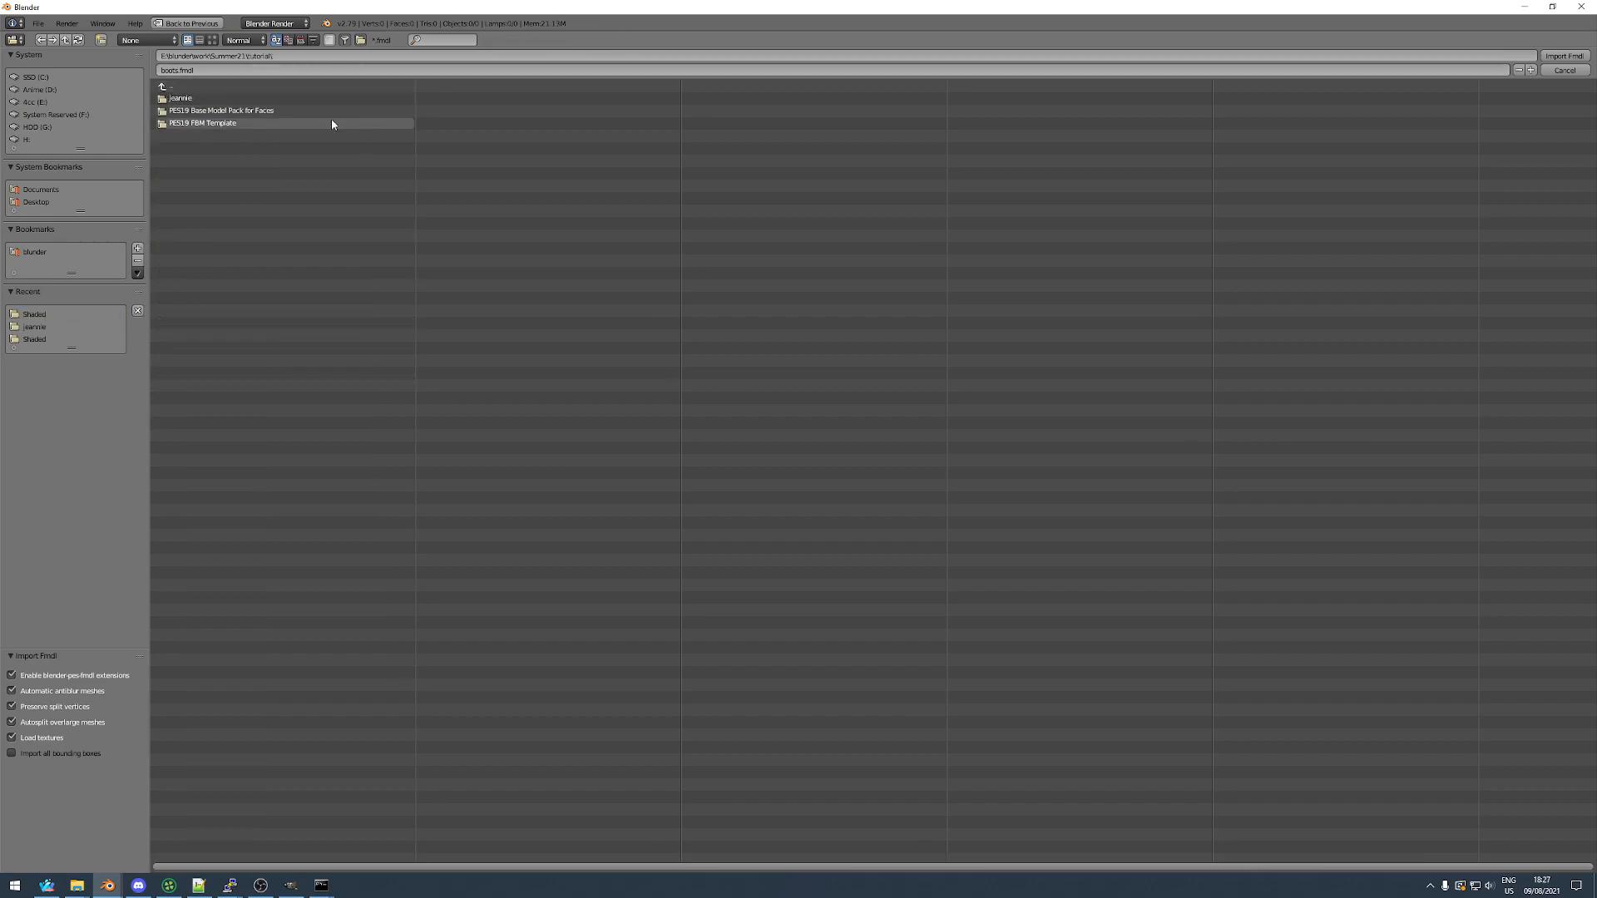
{"action": "left_click", "coordinate": [210, 124]}
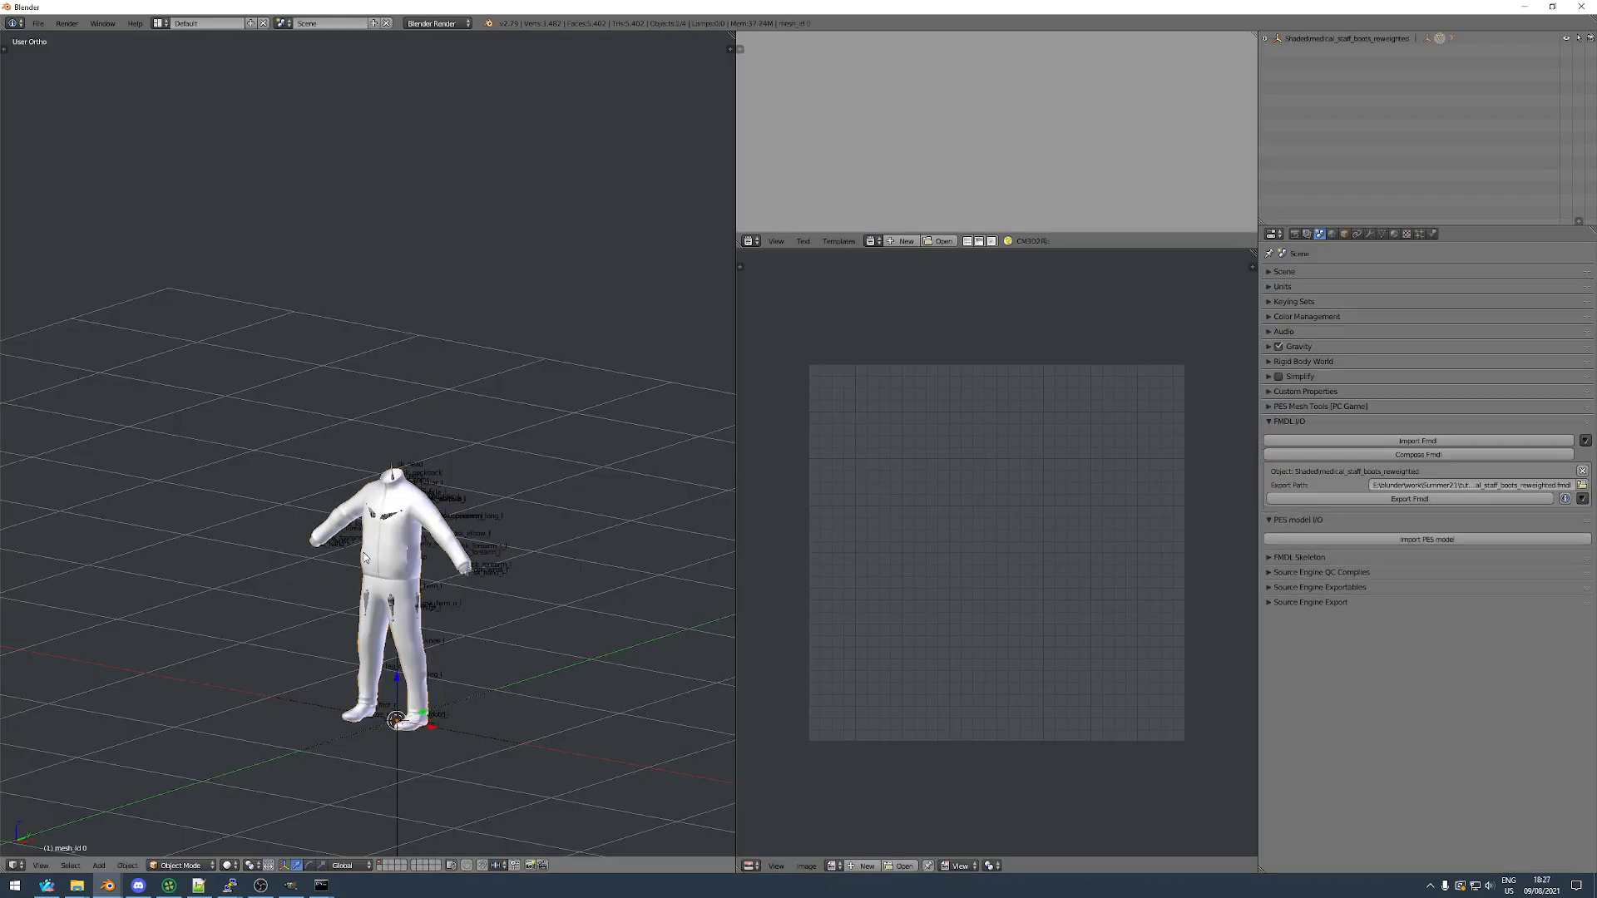
Copy the imported template mesh and skeleton and paste them into the jean model's scene.
{"action": "scroll", "coordinate": [365, 556], "scroll_direction": "up", "scroll_amount": 3}
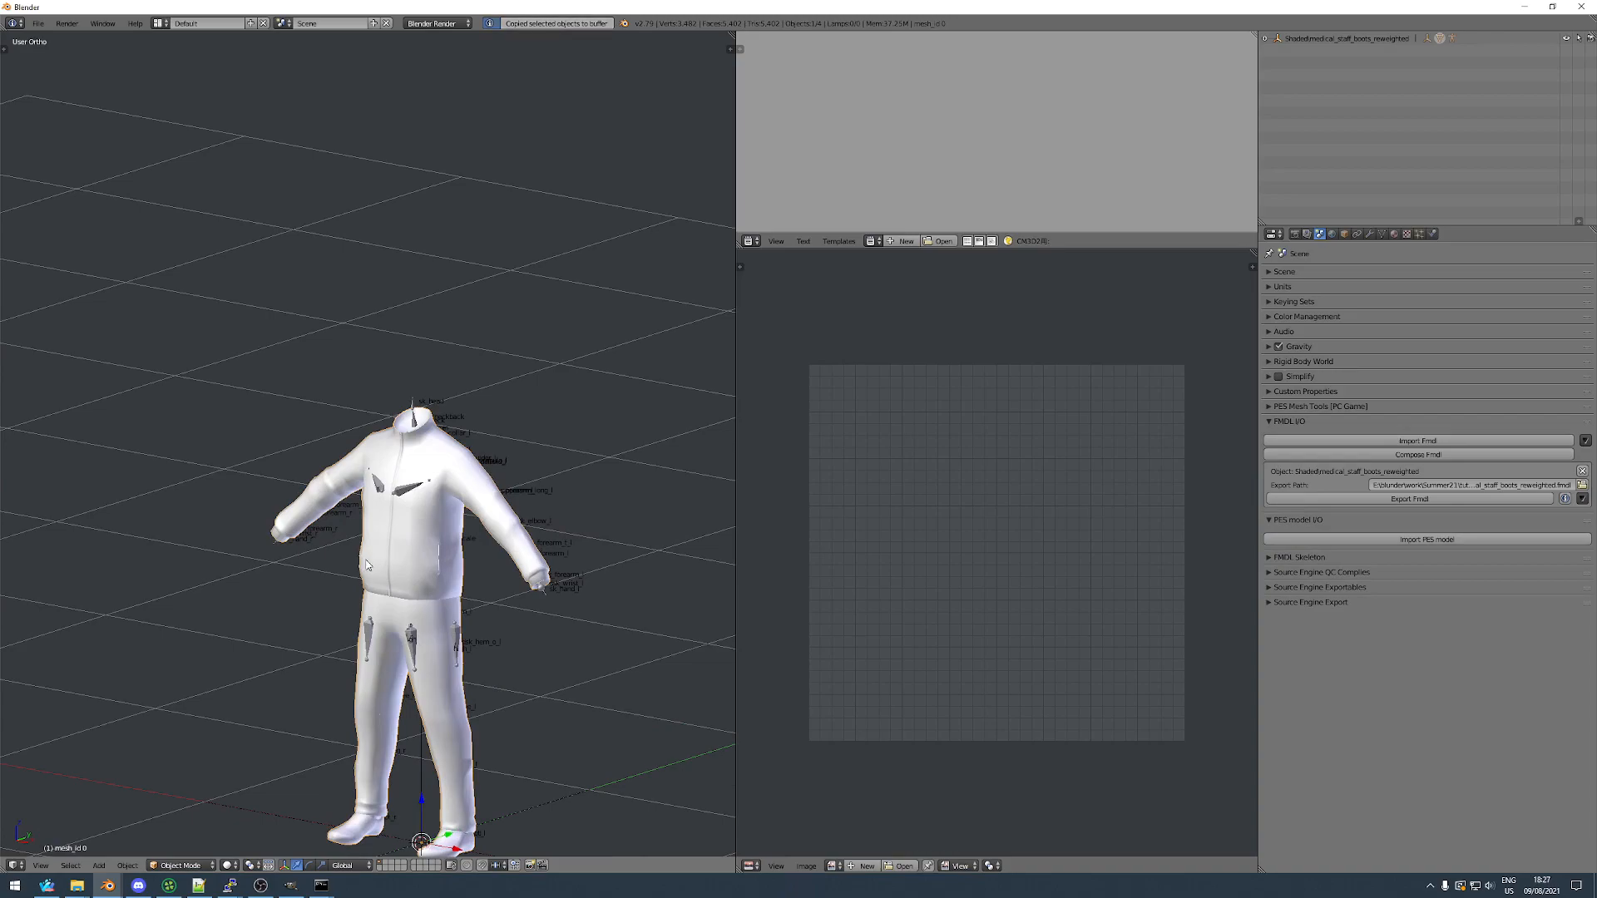
{"action": "left_click", "coordinate": [208, 832]}
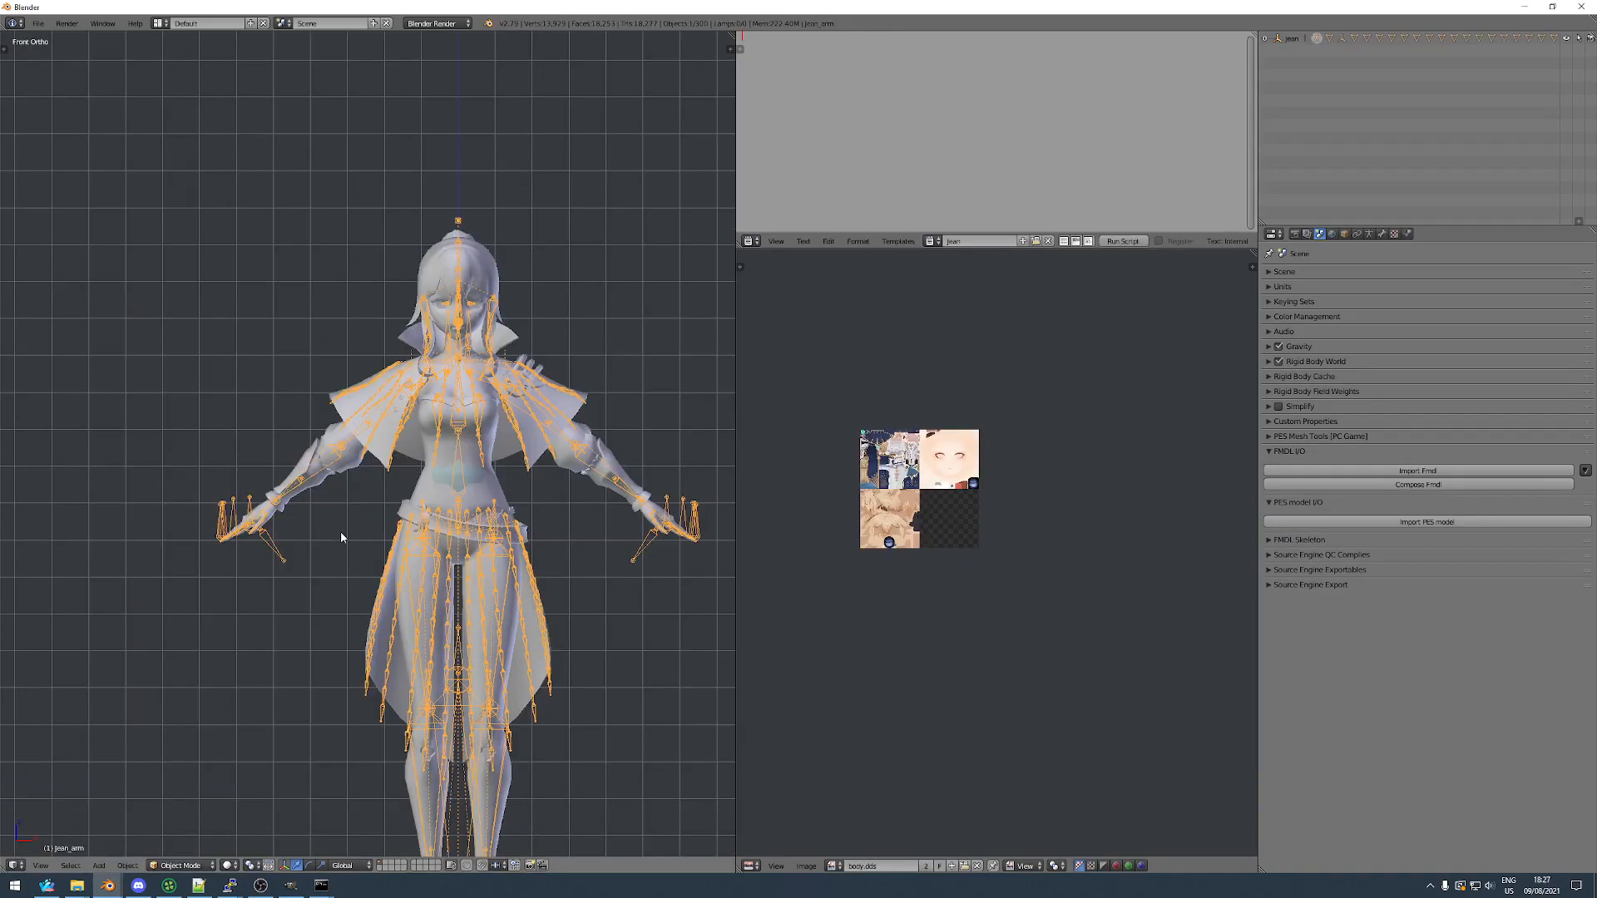
{"action": "key", "text": "ctrl+v"}
{"action": "scroll", "coordinate": [423, 585], "scroll_direction": "down", "scroll_amount": 5}
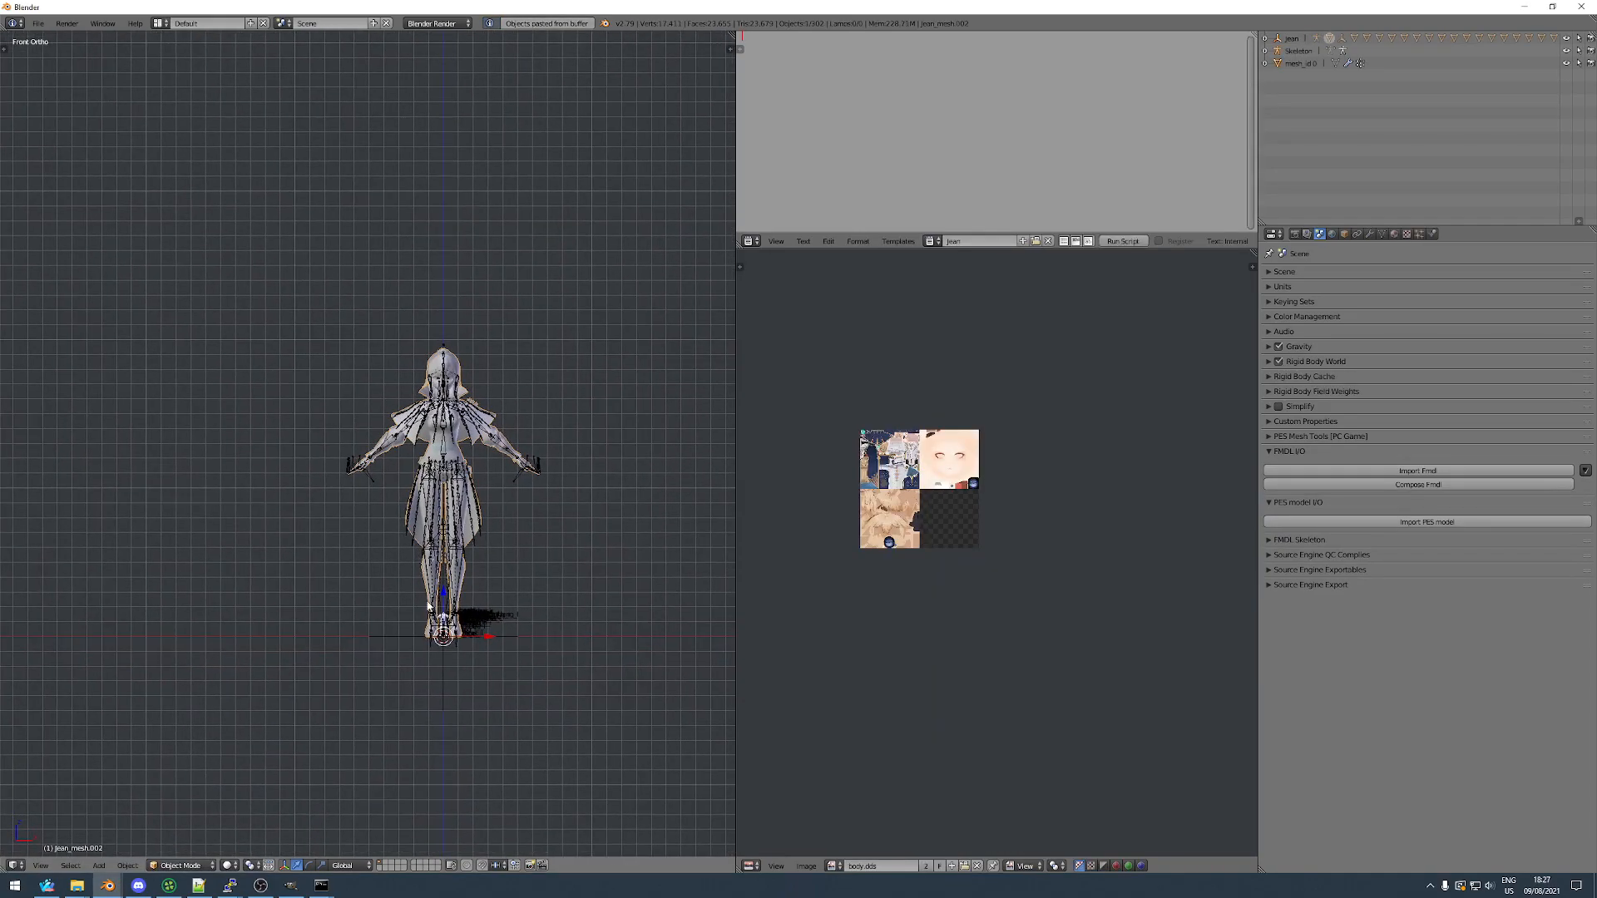
Select the jean root object and scale the whole character down roughly to the PES template's size.
{"action": "scroll", "coordinate": [467, 702], "scroll_direction": "up", "scroll_amount": 4}
{"action": "mouse_move", "coordinate": [468, 702]}
{"action": "middle_mouse_down"}
{"action": "mouse_move", "coordinate": [520, 687]}
{"action": "mouse_move", "coordinate": [490, 681]}
{"action": "middle_mouse_up"}
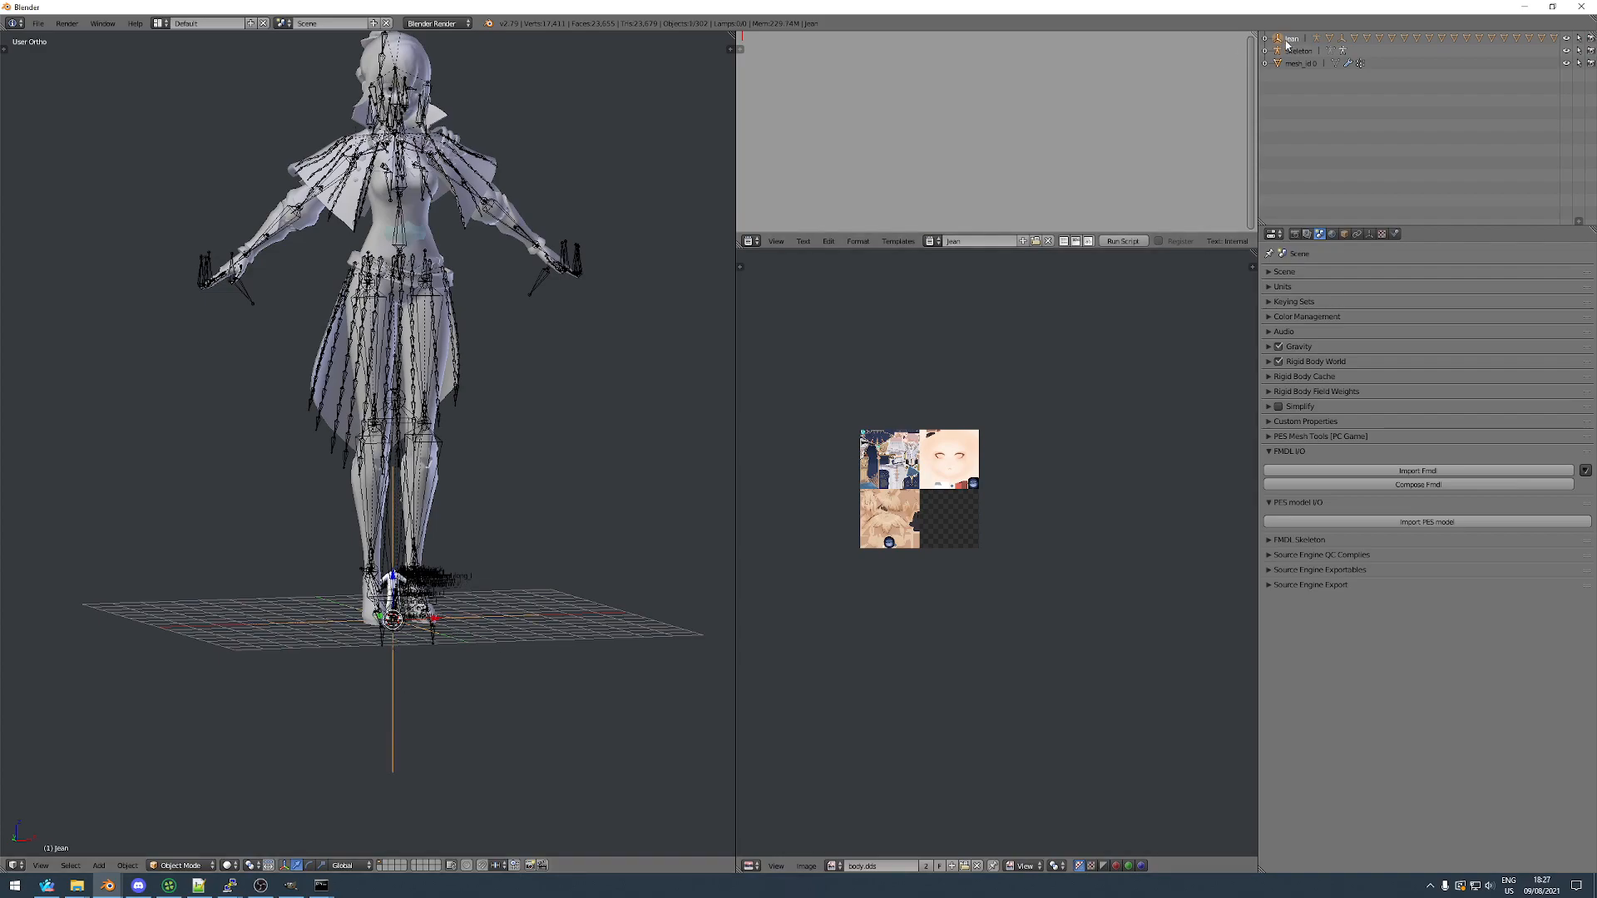
{"action": "middle_click_drag", "start_coordinate": [487, 357], "coordinate": [474, 402], "text": "shift"}
{"action": "key", "text": "s"}
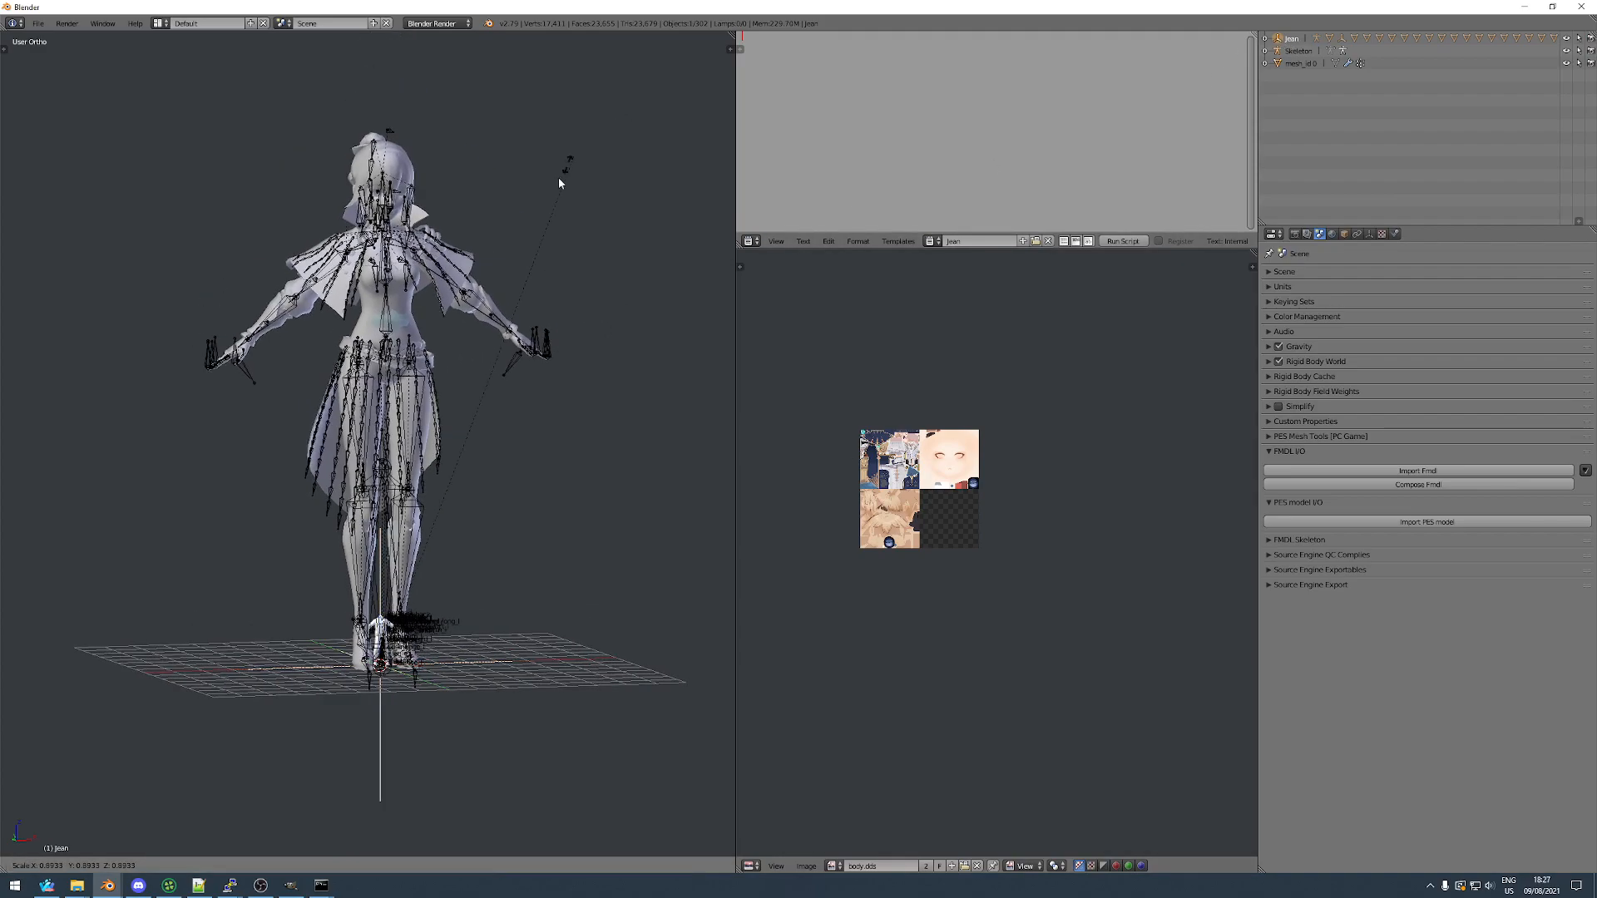
{"action": "left_click", "coordinate": [393, 641]}
Fine-tune the uniform scale of the jean root so the character's shoulders and arms fit the template body.
{"action": "scroll", "coordinate": [395, 641], "scroll_direction": "up", "scroll_amount": 10}
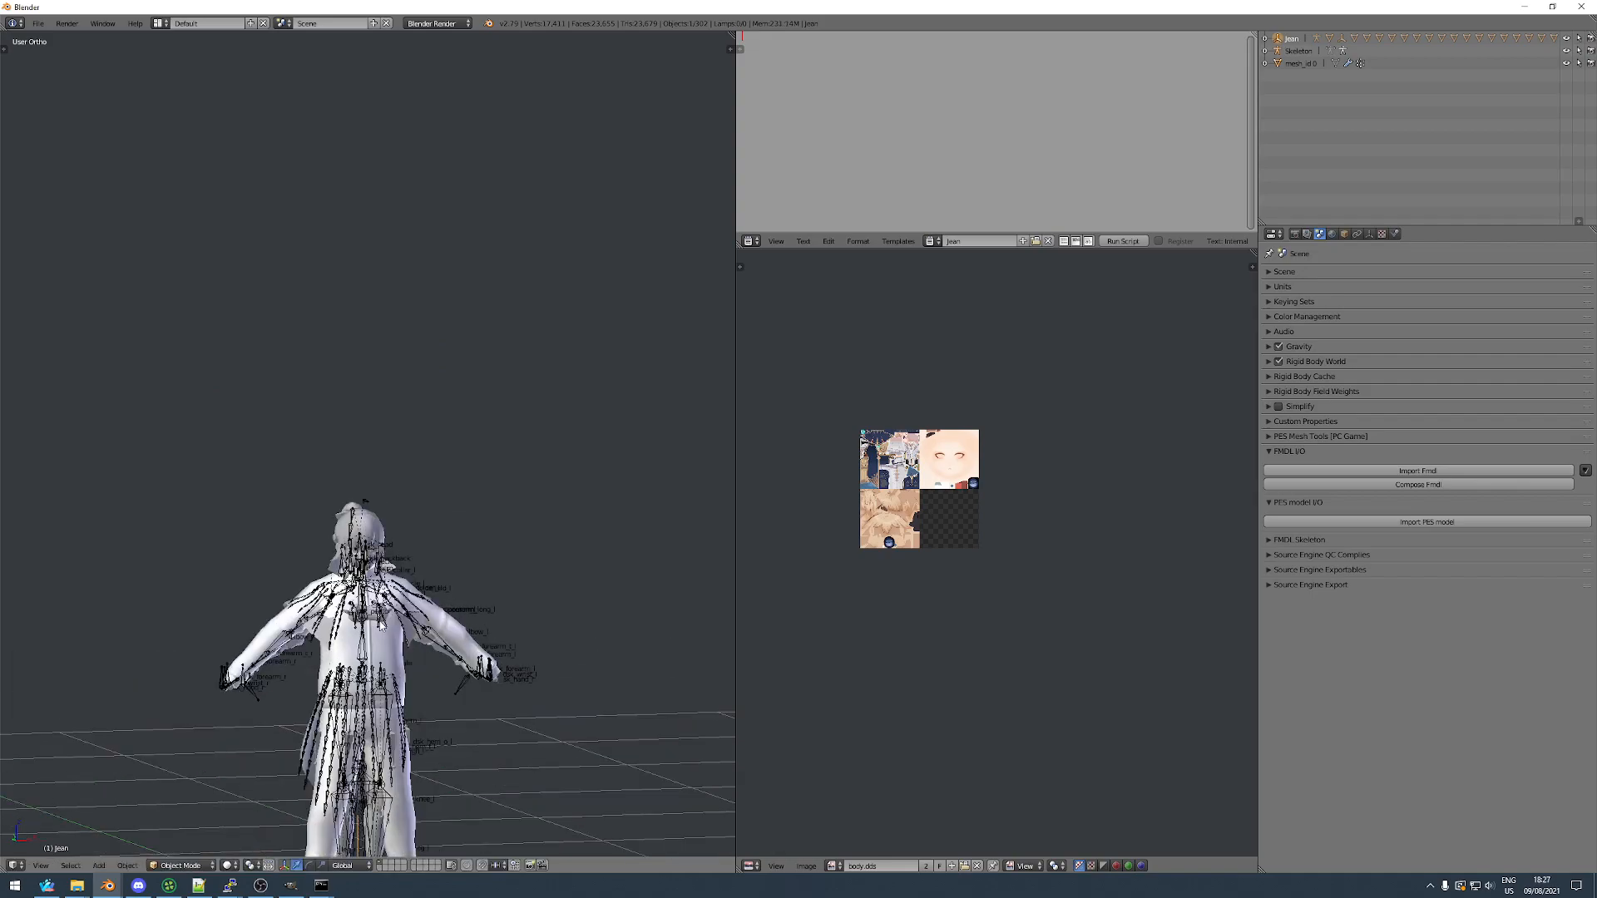
{"action": "middle_click_drag", "start_coordinate": [395, 640], "coordinate": [456, 589]}
{"action": "key", "text": "s"}
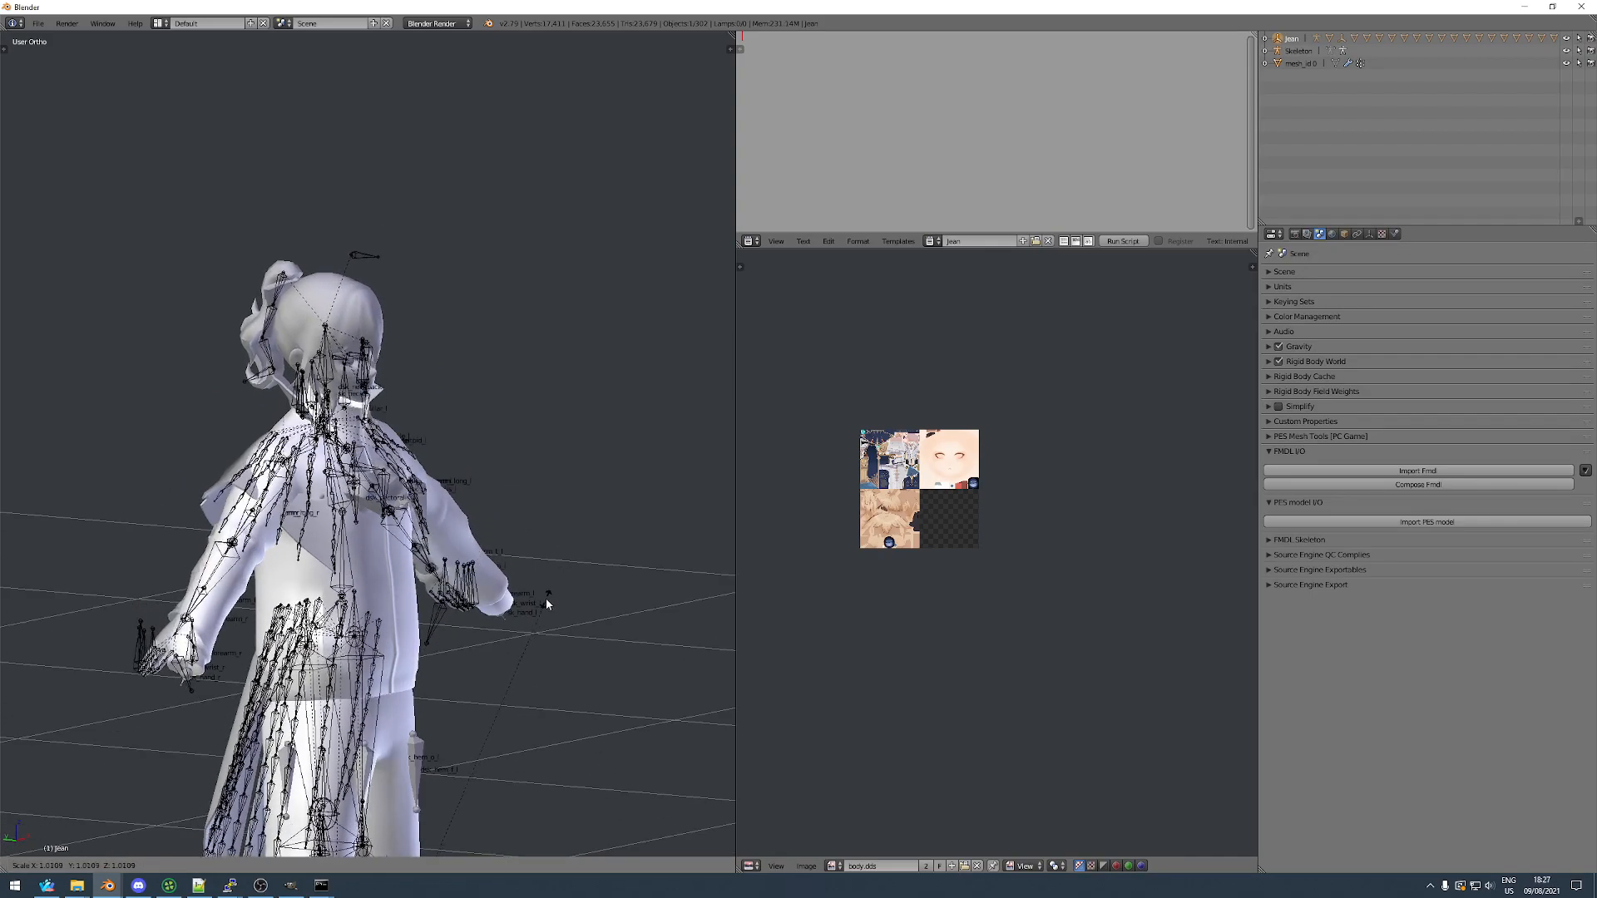
{"action": "left_click", "coordinate": [563, 587]}
{"action": "middle_click_drag", "start_coordinate": [562, 586], "coordinate": [352, 617]}
Hide the jean armature to expose both meshes, and reselect the jean root object.
{"action": "right_click", "coordinate": [210, 439]}
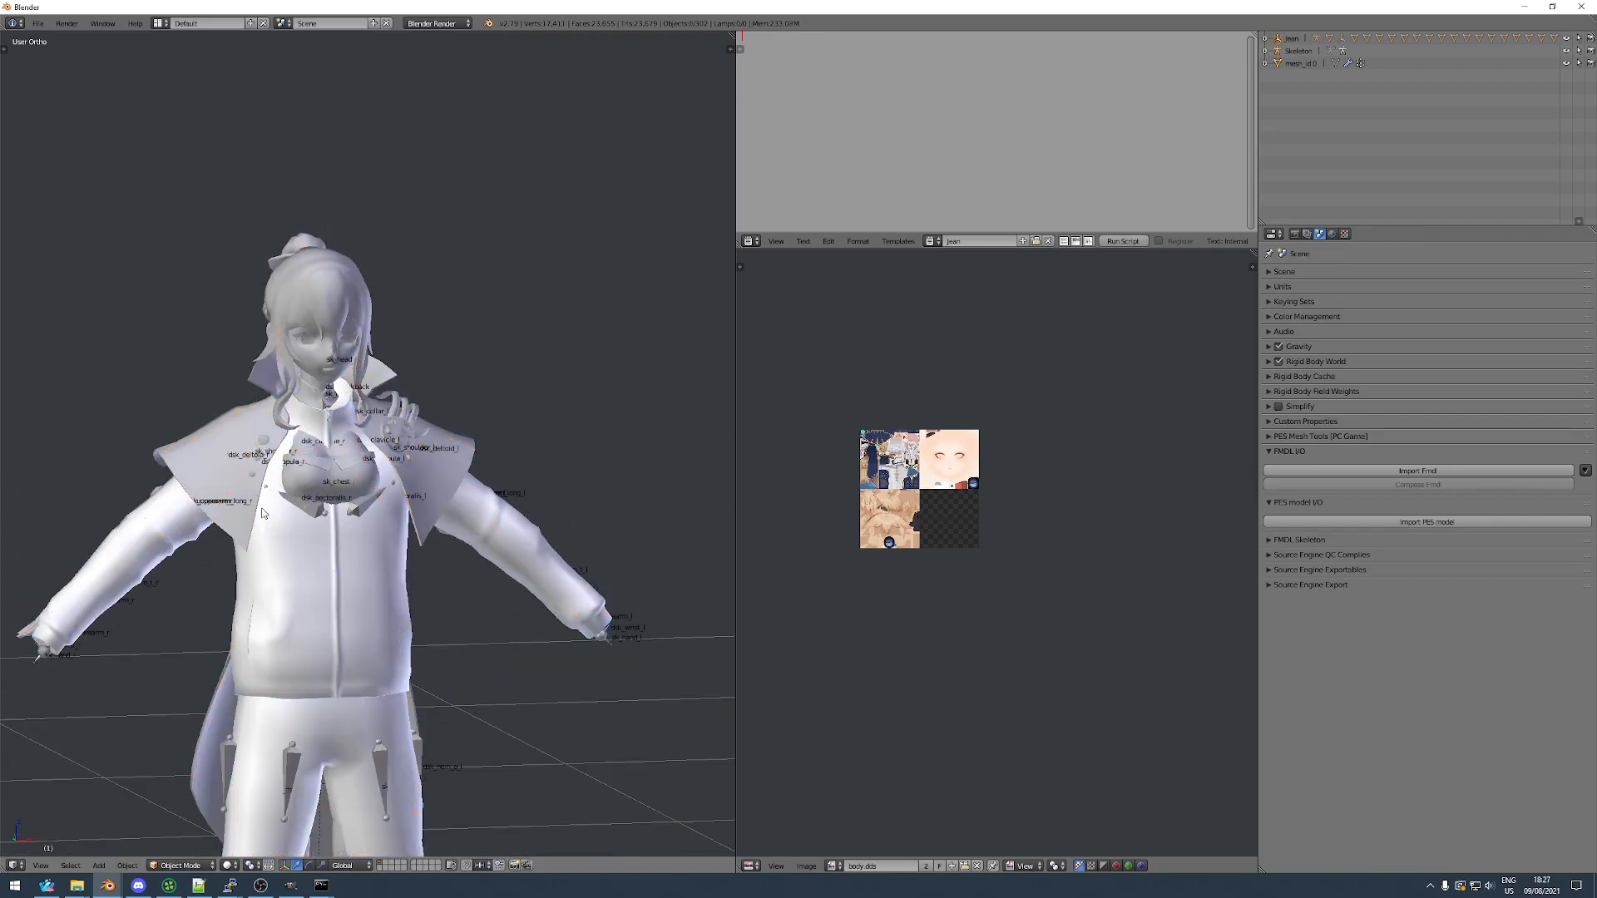
{"action": "key", "text": "h"}
{"action": "scroll", "coordinate": [278, 513], "scroll_direction": "down", "scroll_amount": 2}
{"action": "middle_click_drag", "start_coordinate": [296, 513], "coordinate": [298, 387], "text": "shift"}
{"action": "right_click", "coordinate": [323, 818]}
{"action": "middle_click_drag", "start_coordinate": [420, 809], "coordinate": [399, 720], "text": "shift"}
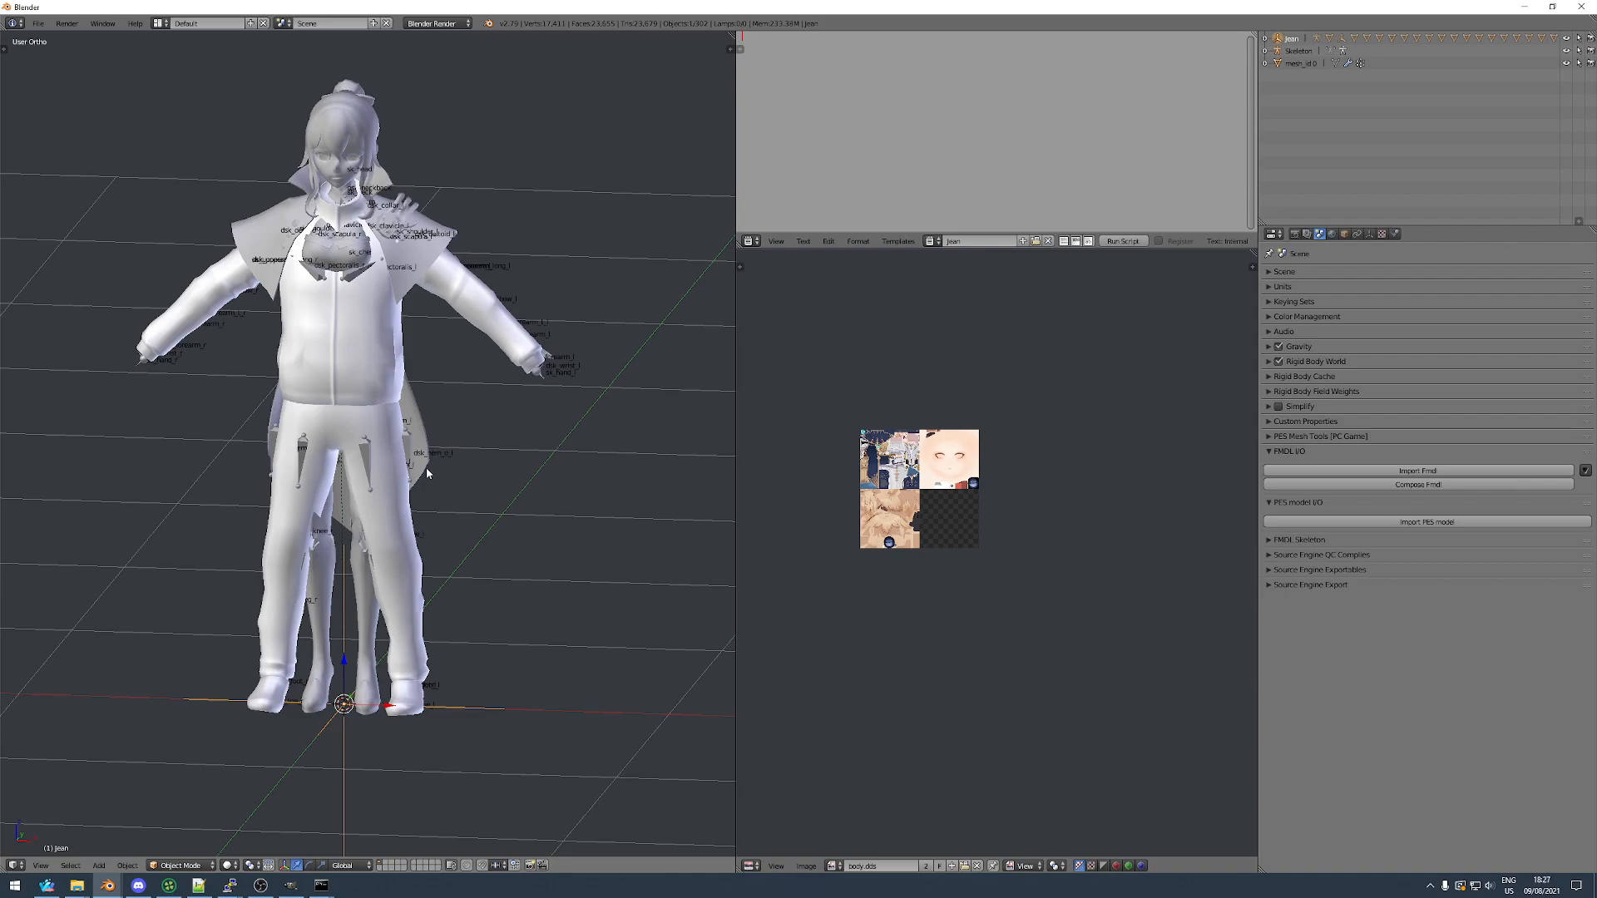
Examine from several angles how the character's height, shoulders, arms and feet line up with the PES template.
{"action": "scroll", "coordinate": [426, 472], "scroll_direction": "up", "scroll_amount": 3}
{"action": "middle_click_drag", "start_coordinate": [416, 385], "coordinate": [455, 333]}
{"action": "scroll", "coordinate": [389, 366], "scroll_direction": "down", "scroll_amount": 4}
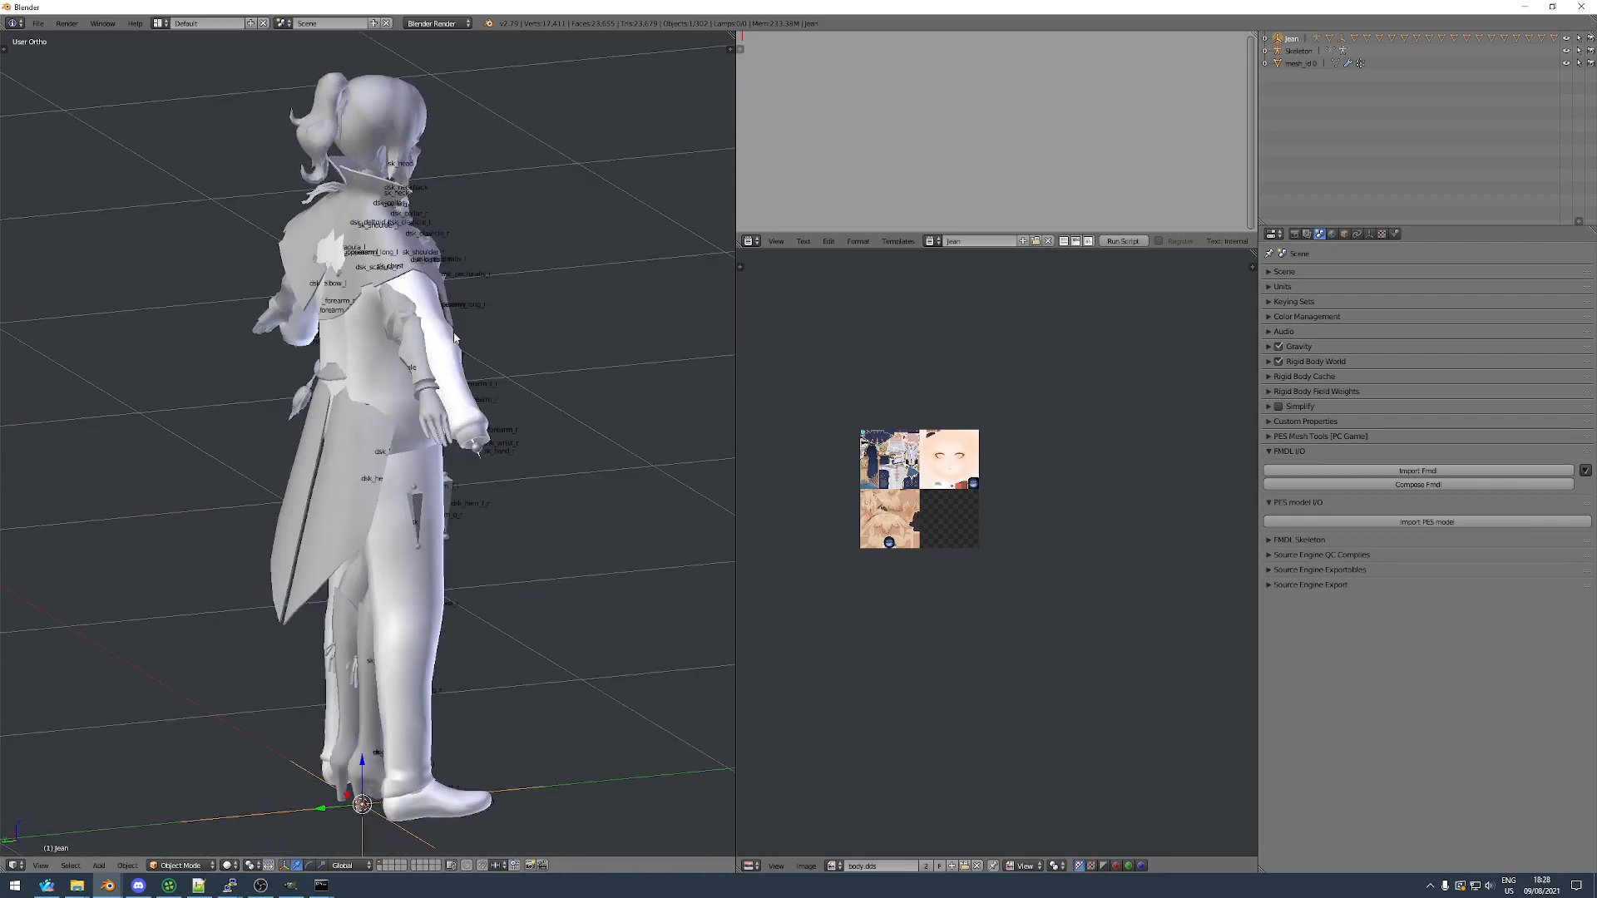
{"action": "scroll", "coordinate": [455, 337], "scroll_direction": "up", "scroll_amount": 2}
{"action": "middle_click_drag", "start_coordinate": [473, 429], "coordinate": [312, 426]}
{"action": "scroll", "coordinate": [277, 421], "scroll_direction": "down", "scroll_amount": 3}
{"action": "scroll", "coordinate": [547, 410], "scroll_direction": "up", "scroll_amount": 3}
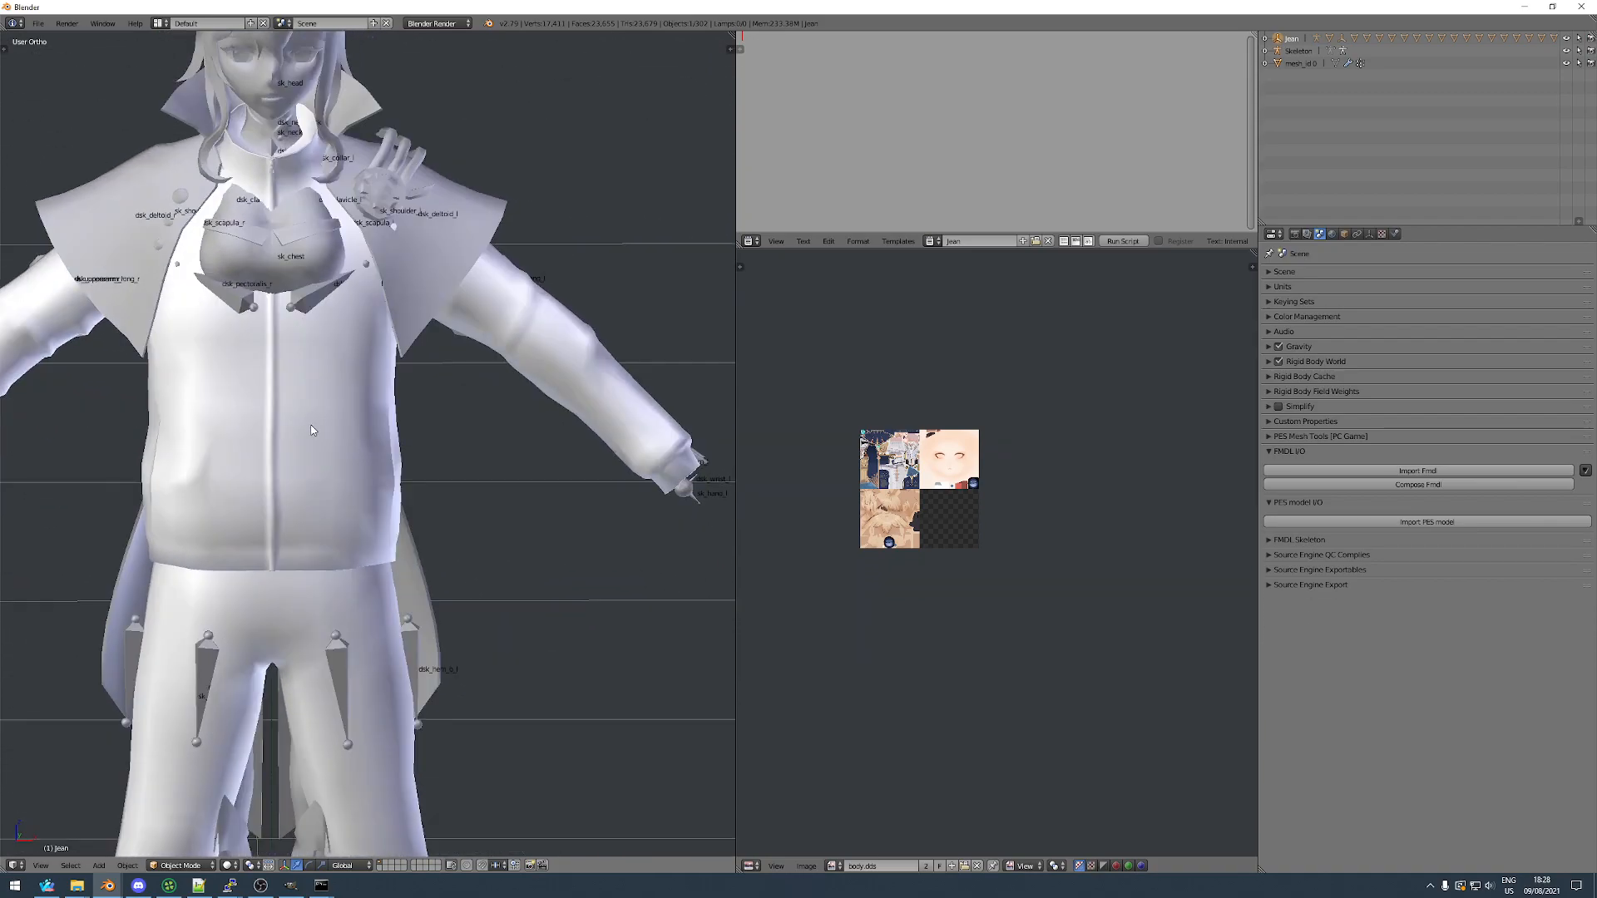
{"action": "scroll", "coordinate": [356, 397], "scroll_direction": "down", "scroll_amount": 3}
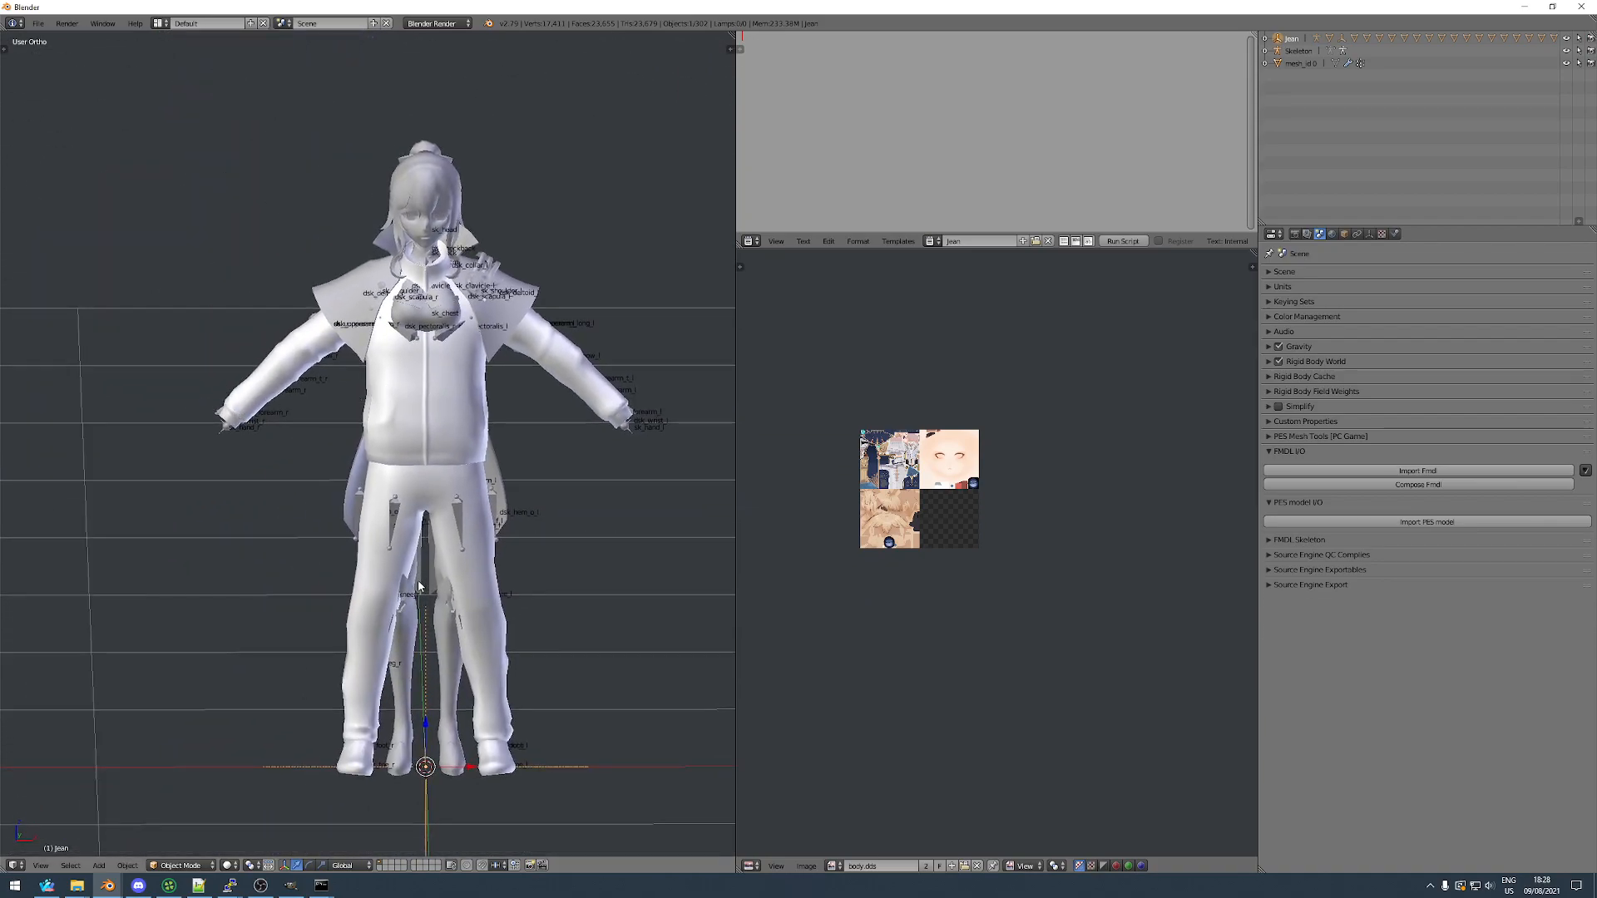
{"action": "scroll", "coordinate": [387, 646], "scroll_direction": "down", "scroll_amount": 1}
{"action": "scroll", "coordinate": [396, 642], "scroll_direction": "up", "scroll_amount": 3}
{"action": "scroll", "coordinate": [396, 642], "scroll_direction": "down", "scroll_amount": 4}
{"action": "key", "text": "KP_1"}
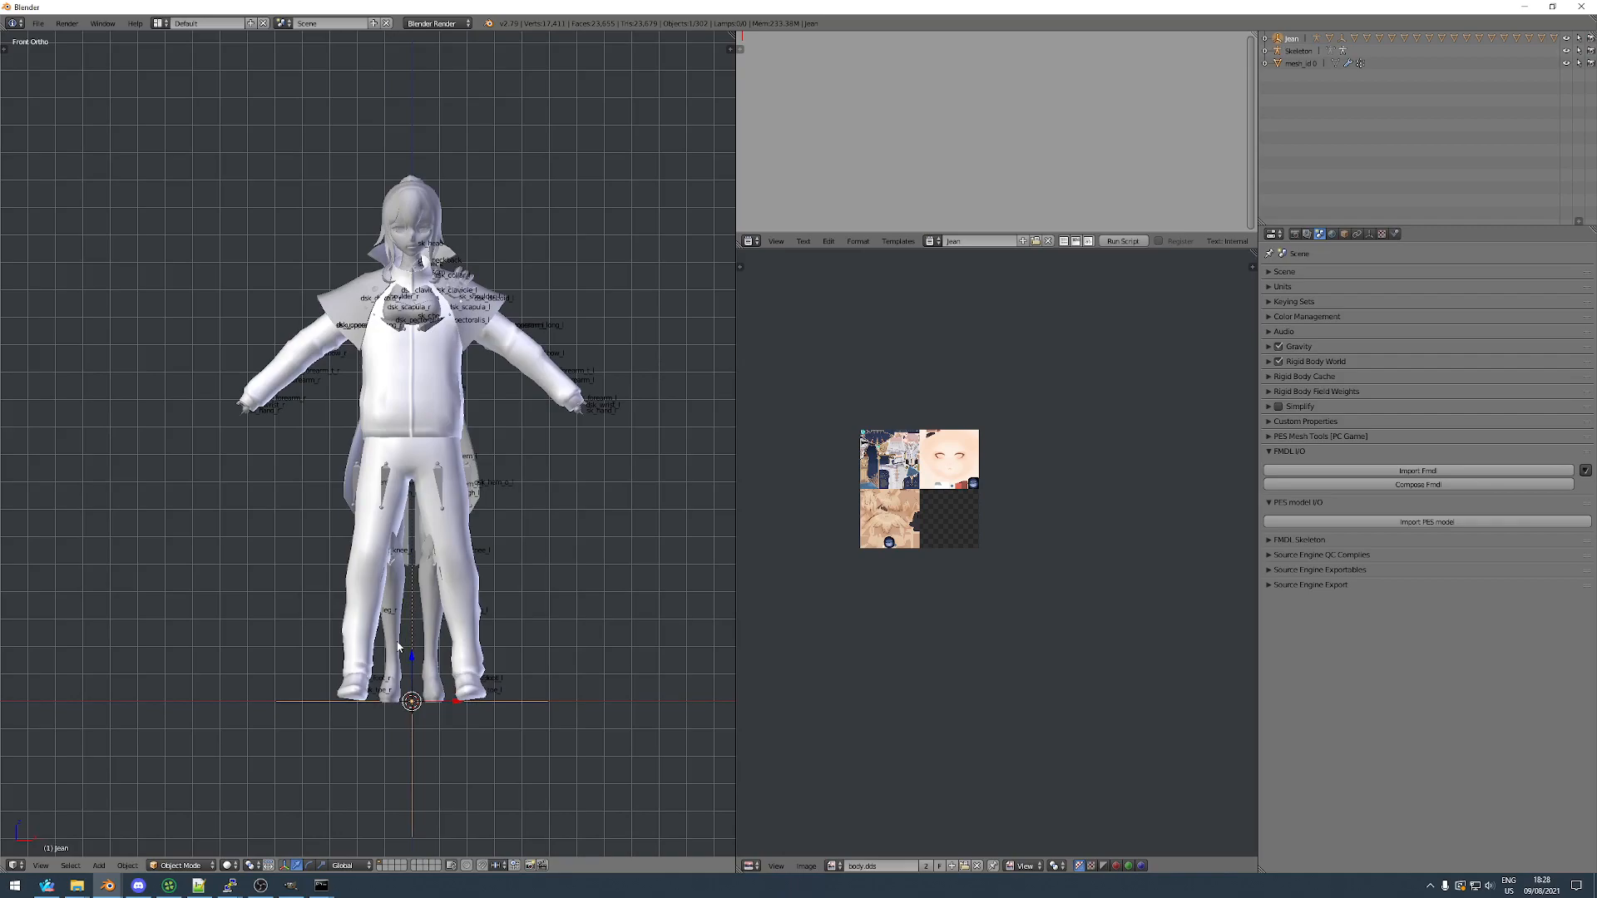
{"action": "scroll", "coordinate": [400, 650], "scroll_direction": "up", "scroll_amount": 3}
{"action": "scroll", "coordinate": [391, 617], "scroll_direction": "down", "scroll_amount": 2}
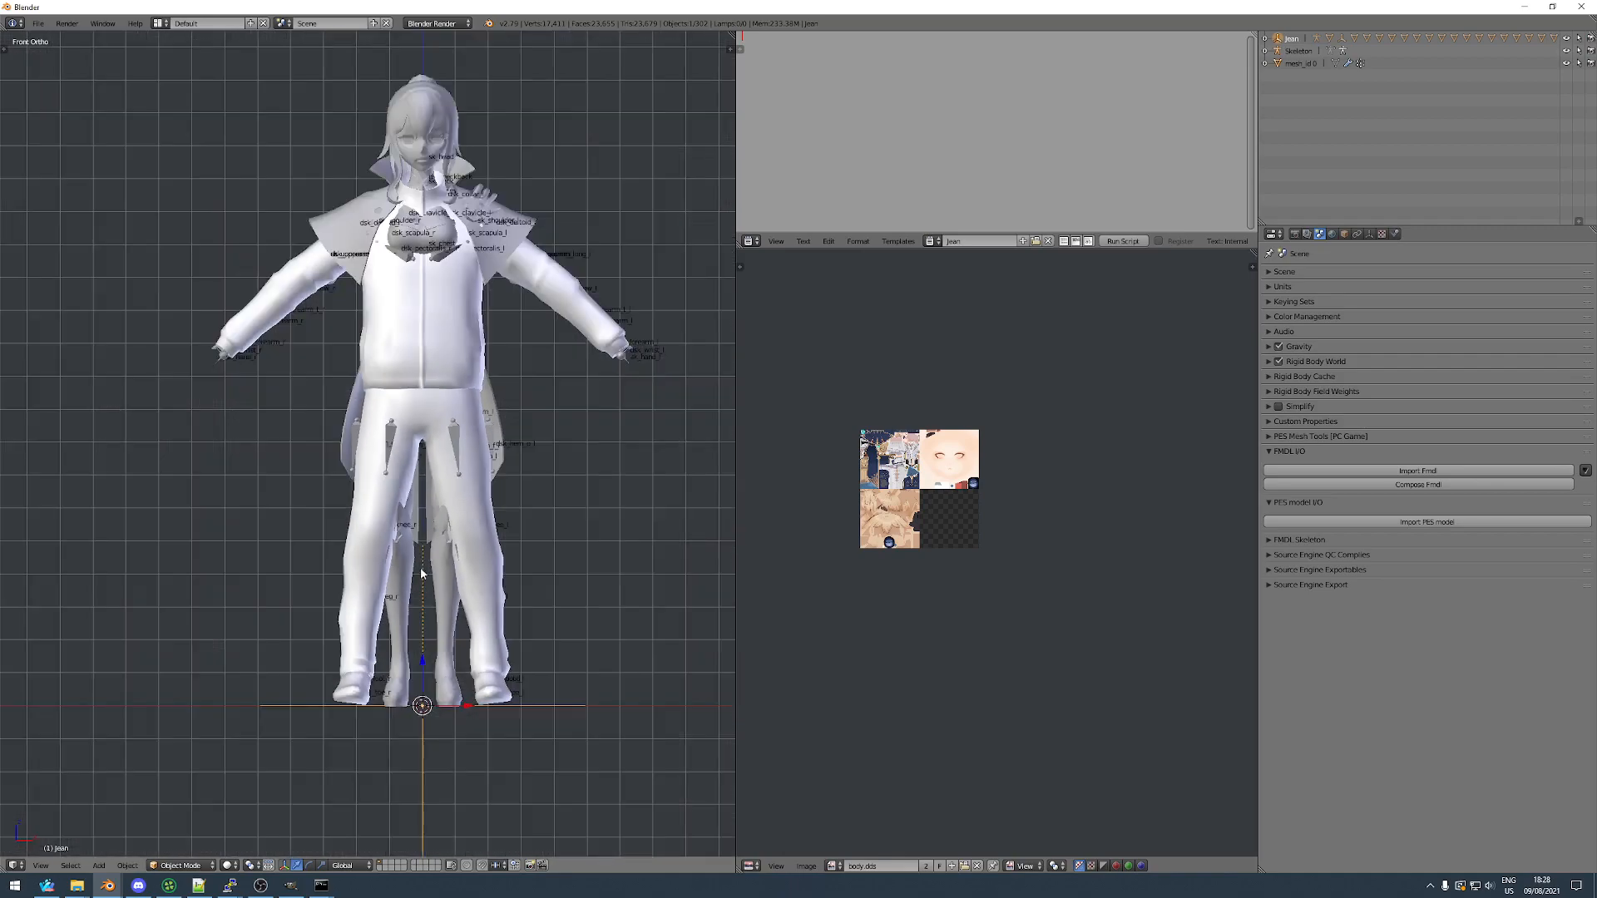
{"action": "scroll", "coordinate": [500, 502], "scroll_direction": "down", "scroll_amount": 1}
{"action": "middle_click_drag", "start_coordinate": [489, 526], "coordinate": [577, 441]}
{"action": "scroll", "coordinate": [372, 434], "scroll_direction": "up", "scroll_amount": 4}
{"action": "scroll", "coordinate": [577, 441], "scroll_direction": "up", "scroll_amount": 1}
{"action": "scroll", "coordinate": [471, 437], "scroll_direction": "down", "scroll_amount": 3}
{"action": "middle_click_drag", "start_coordinate": [471, 436], "coordinate": [370, 367], "text": "shift"}
{"action": "scroll", "coordinate": [379, 325], "scroll_direction": "down", "scroll_amount": 5}
{"action": "key", "text": "KP_1"}
{"action": "scroll", "coordinate": [350, 224], "scroll_direction": "up", "scroll_amount": 3}
{"action": "scroll", "coordinate": [524, 331], "scroll_direction": "down", "scroll_amount": 4}
{"action": "scroll", "coordinate": [428, 350], "scroll_direction": "down", "scroll_amount": 1}
Move the jean root along the Y axis so the character's heels sit within the template's feet.
{"action": "key", "text": "KP_3"}
{"action": "scroll", "coordinate": [387, 595], "scroll_direction": "up", "scroll_amount": 10}
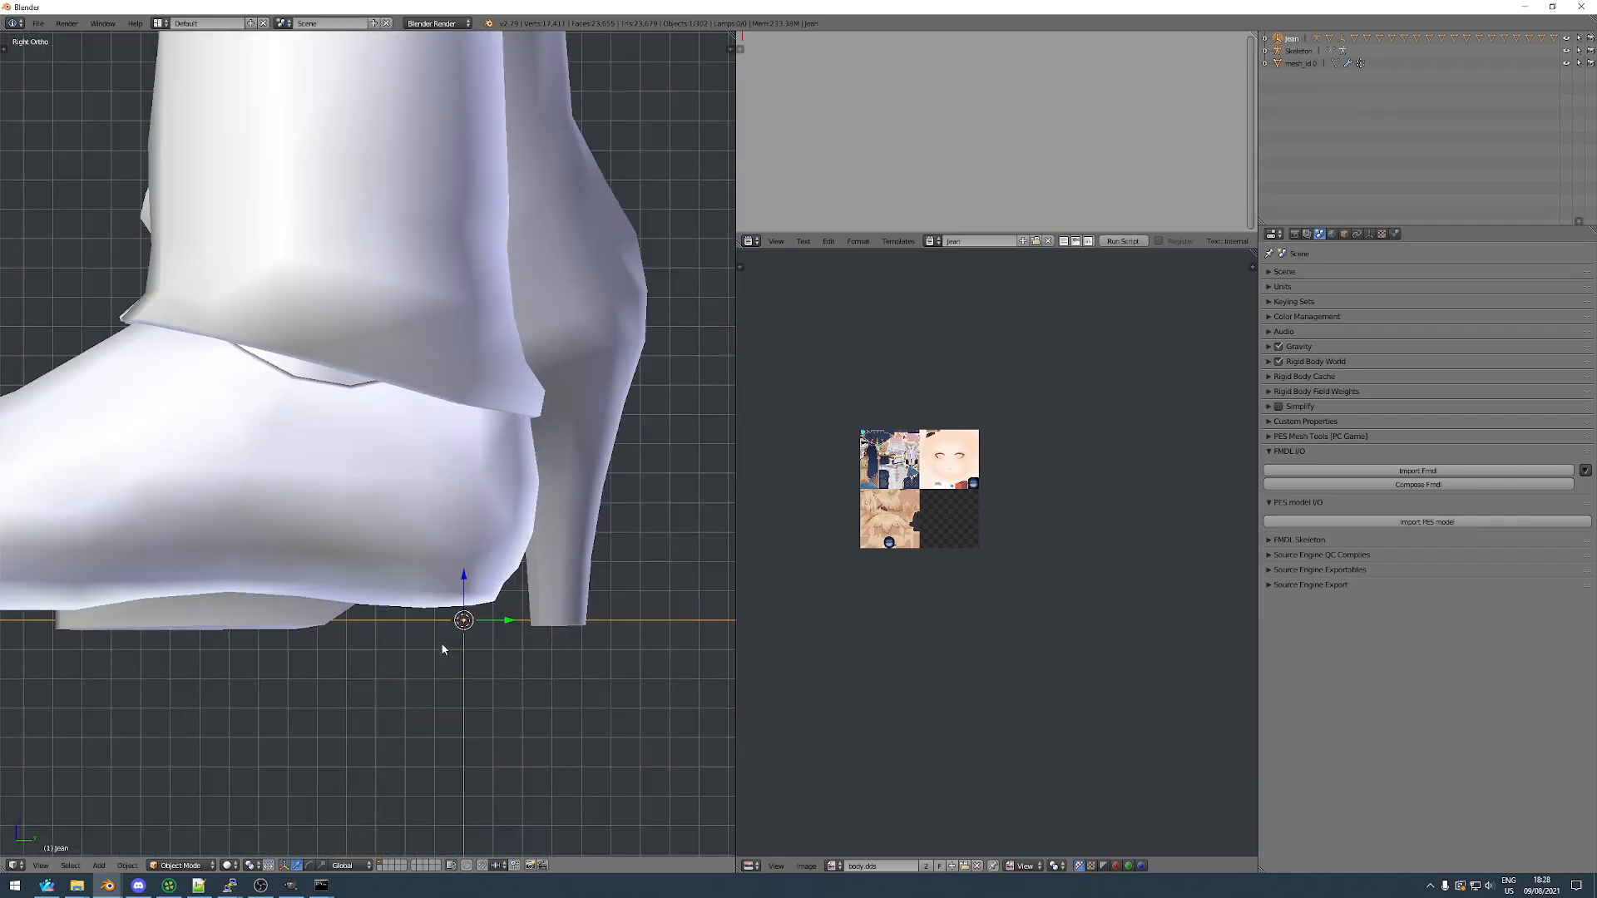
{"action": "key", "text": "g"}
{"action": "key", "text": "y"}
{"action": "left_click", "coordinate": [321, 638]}
{"action": "middle_click_drag", "start_coordinate": [332, 660], "coordinate": [402, 654], "text": "shift"}
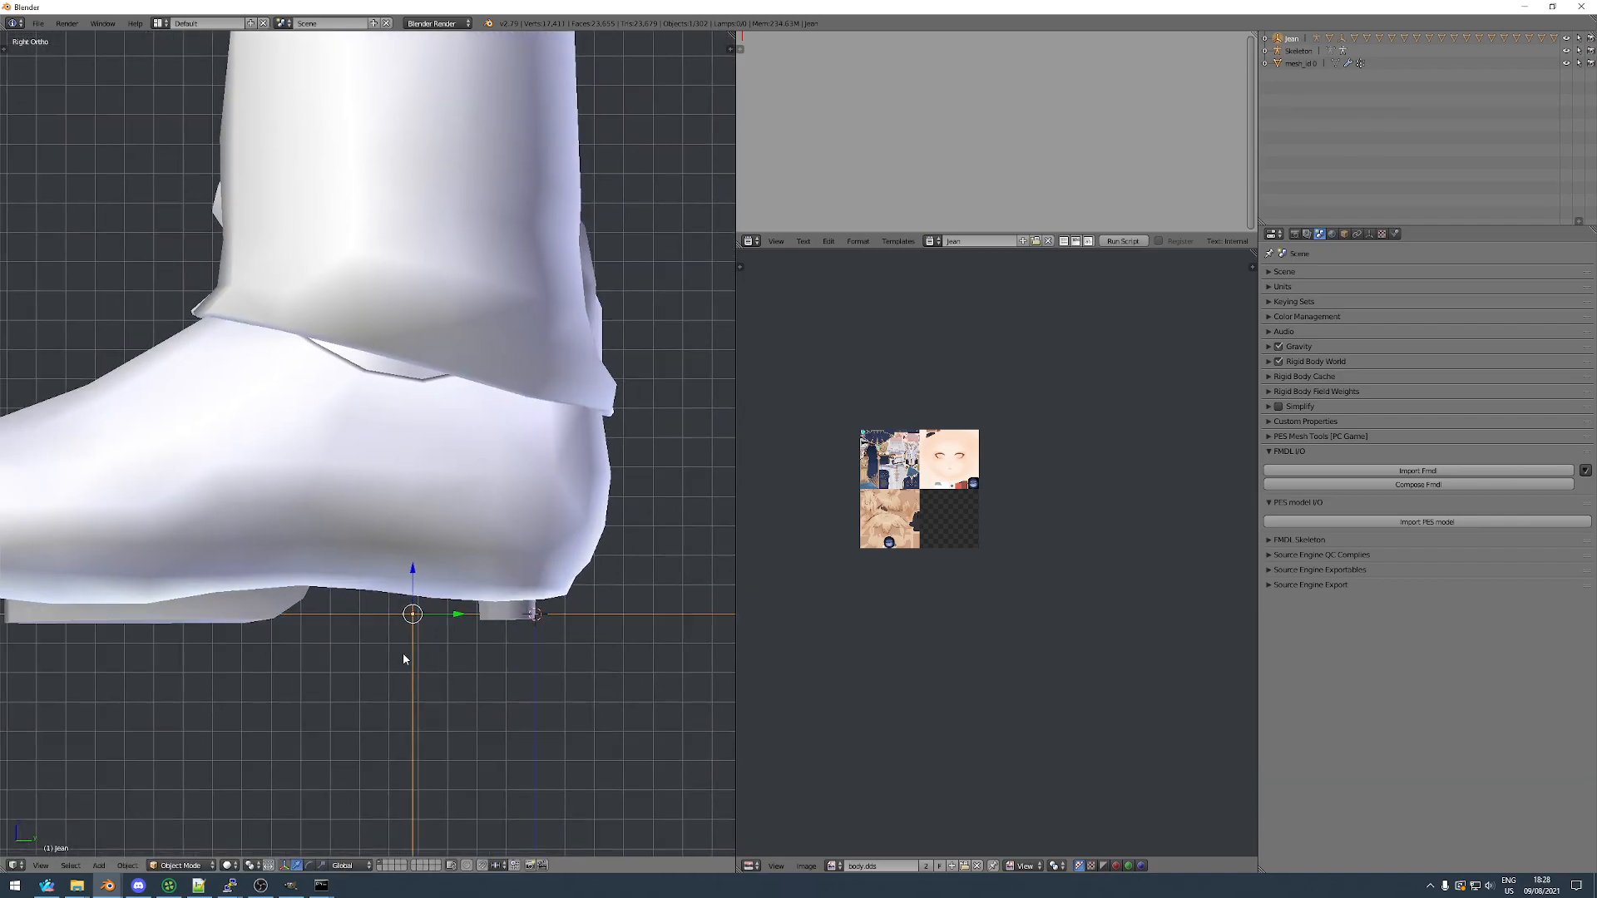
Raise the jean root along the Z axis until the shoe soles meet the underside of the template's feet.
{"action": "key", "text": "g"}
{"action": "key", "text": "z"}
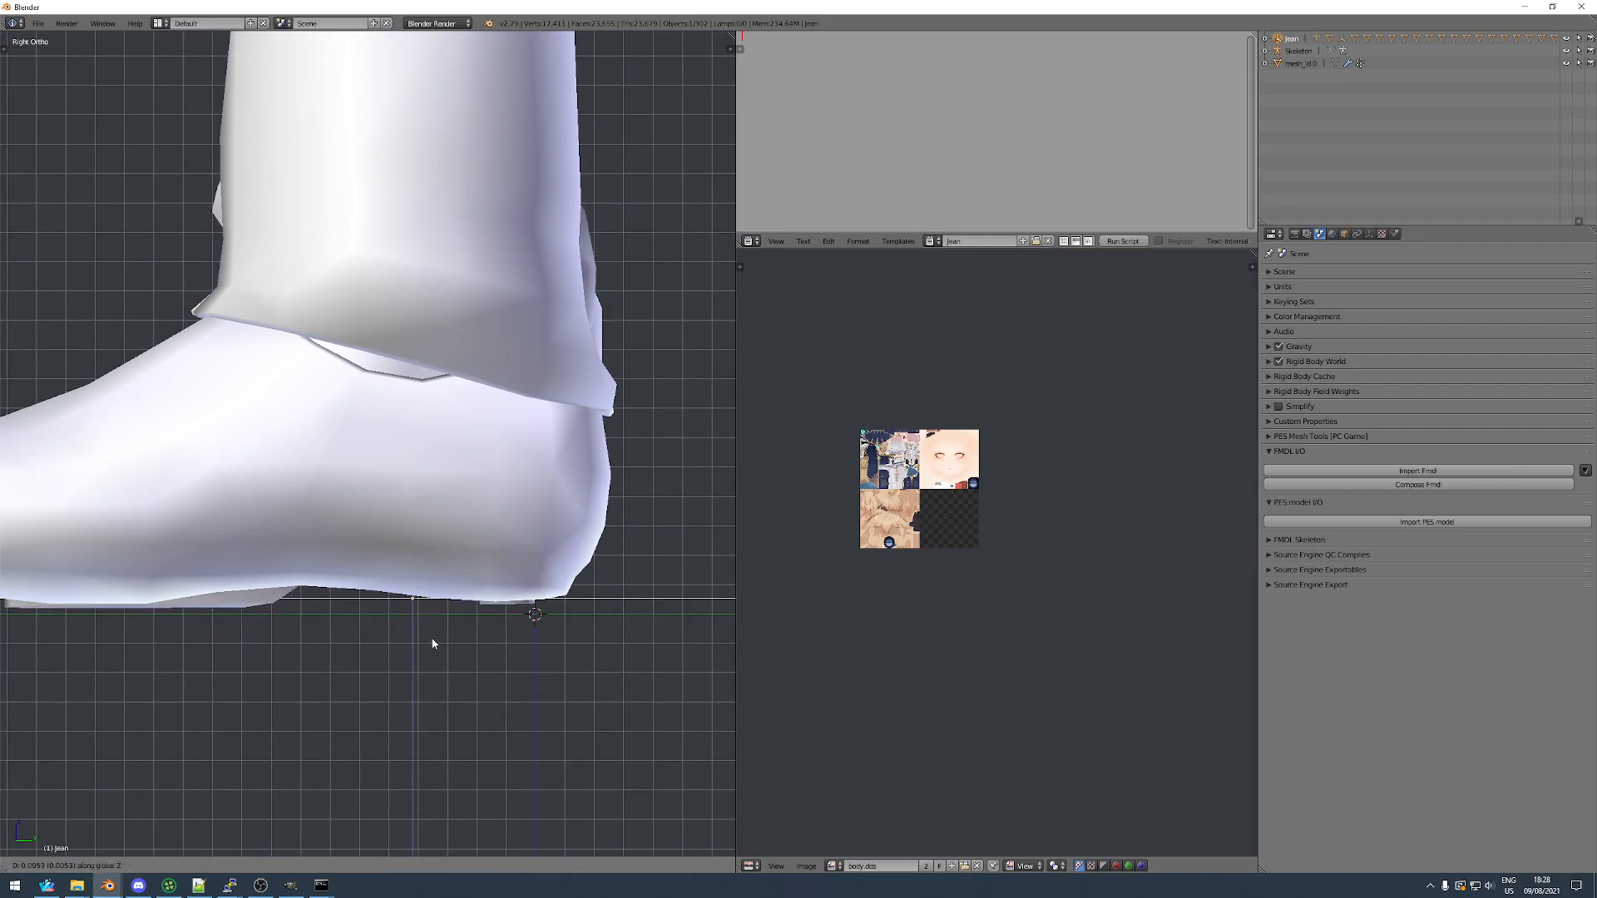
{"action": "left_click", "coordinate": [436, 637]}
Scale the jean root down slightly to match the character's shoulders and arms to the template's upper body.
{"action": "scroll", "coordinate": [437, 637], "scroll_direction": "down", "scroll_amount": 6}
{"action": "middle_click_drag", "start_coordinate": [437, 637], "coordinate": [532, 642]}
{"action": "scroll", "coordinate": [481, 630], "scroll_direction": "down", "scroll_amount": 3}
{"action": "scroll", "coordinate": [526, 645], "scroll_direction": "down", "scroll_amount": 2}
{"action": "middle_click_drag", "start_coordinate": [548, 360], "coordinate": [522, 560], "text": "shift"}
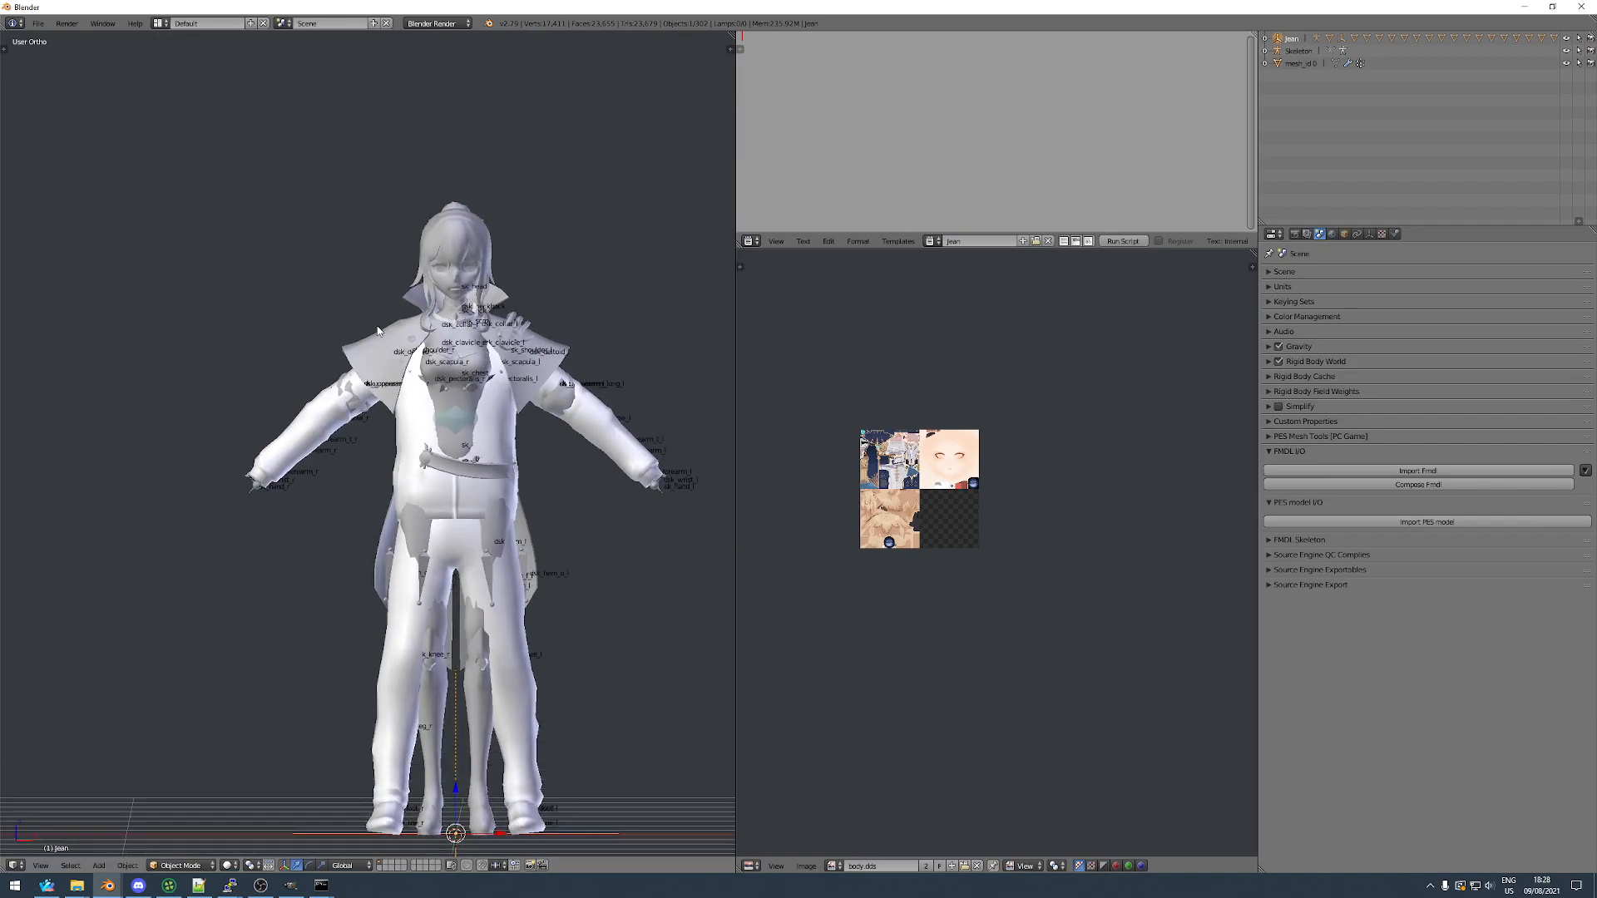
{"action": "scroll", "coordinate": [382, 338], "scroll_direction": "up", "scroll_amount": 3}
{"action": "mouse_move", "coordinate": [422, 433]}
{"action": "middle_mouse_down"}
{"action": "mouse_move", "coordinate": [508, 436]}
{"action": "mouse_move", "coordinate": [396, 430]}
{"action": "mouse_move", "coordinate": [432, 433]}
{"action": "middle_mouse_up"}
{"action": "key", "text": "s"}
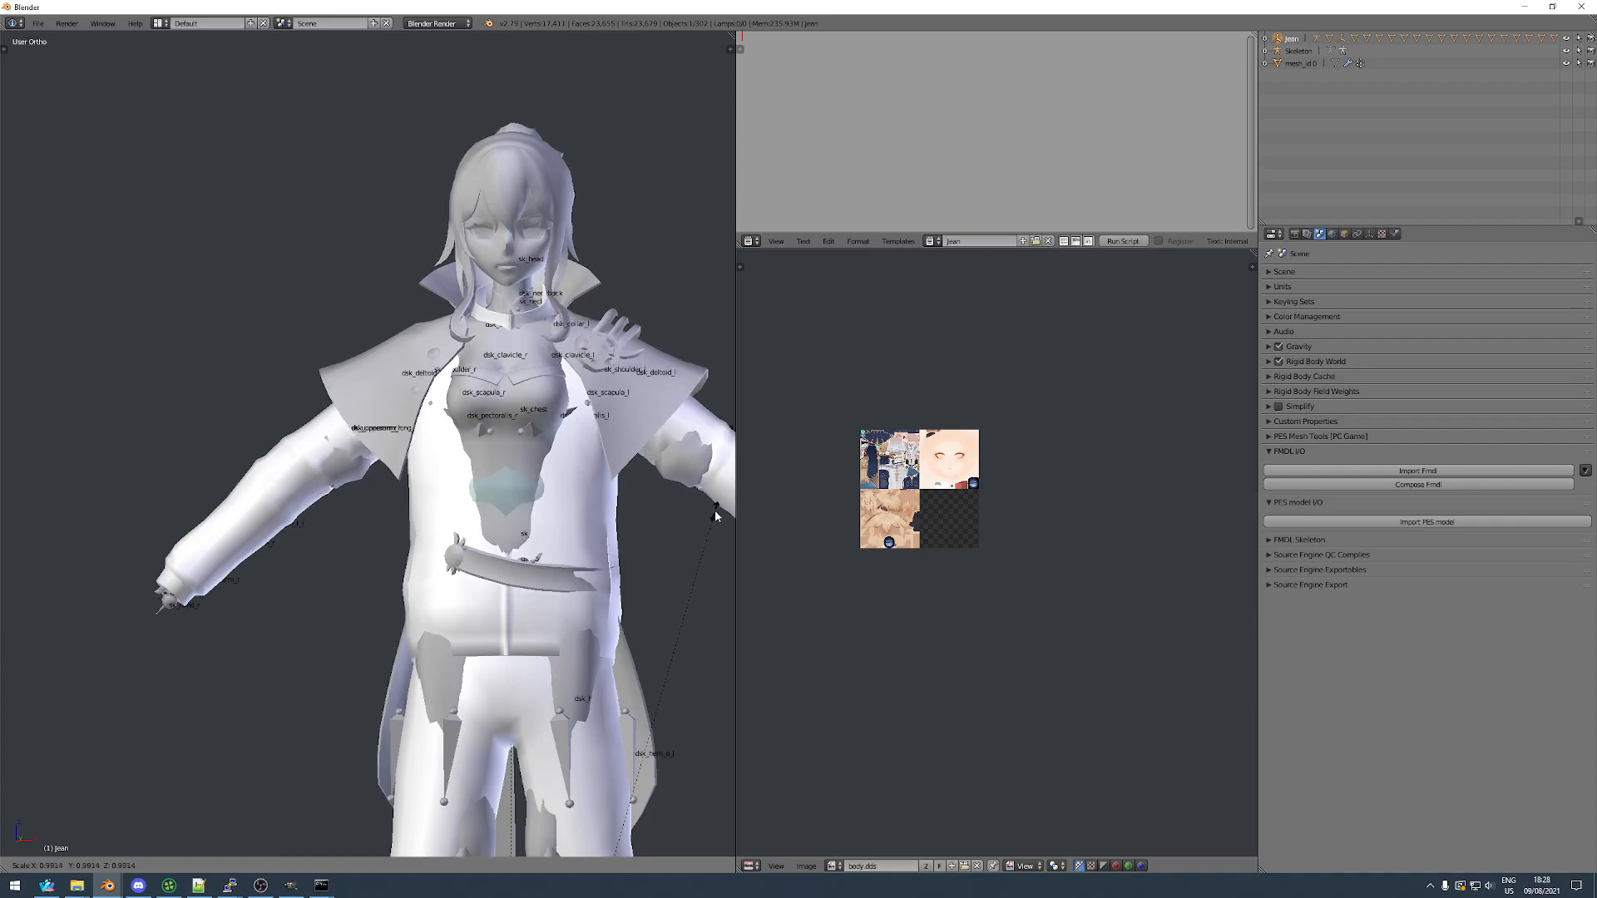
{"action": "middle_click_drag", "start_coordinate": [676, 516], "coordinate": [632, 556]}
Check the rescaled character's fit against the template body from the front, back and sides.
{"action": "scroll", "coordinate": [553, 549], "scroll_direction": "down", "scroll_amount": 3}
{"action": "scroll", "coordinate": [516, 421], "scroll_direction": "up", "scroll_amount": 5}
{"action": "middle_click_drag", "start_coordinate": [515, 422], "coordinate": [447, 467]}
{"action": "scroll", "coordinate": [447, 468], "scroll_direction": "down", "scroll_amount": 6}
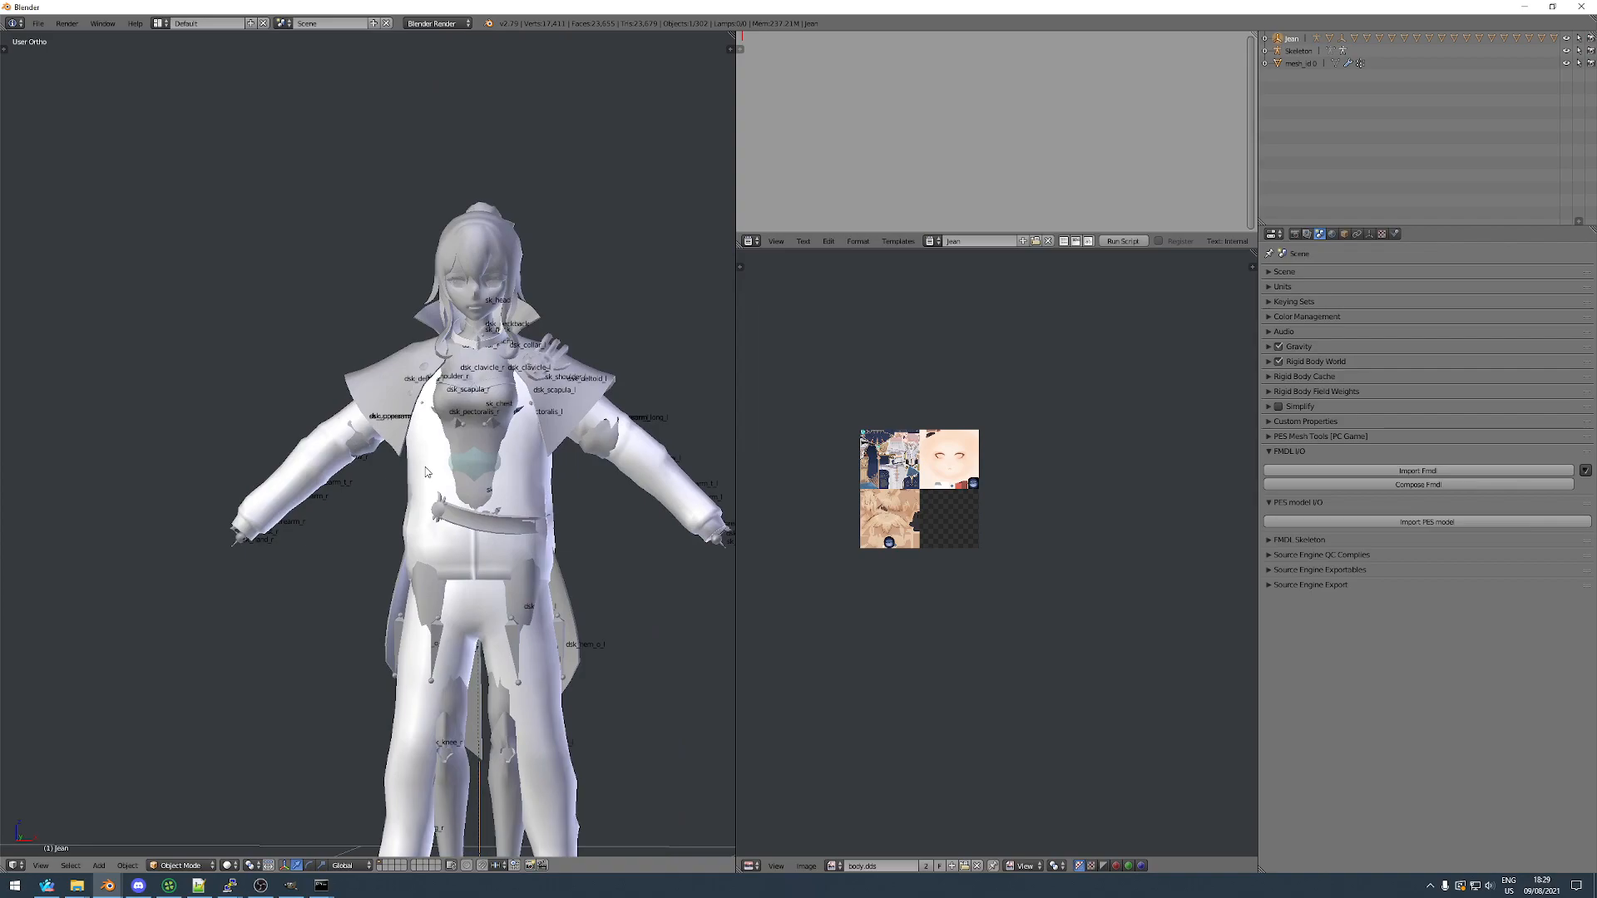
{"action": "middle_click_drag", "start_coordinate": [289, 486], "coordinate": [613, 391]}
{"action": "scroll", "coordinate": [649, 451], "scroll_direction": "down", "scroll_amount": 2}
{"action": "scroll", "coordinate": [517, 646], "scroll_direction": "up", "scroll_amount": 1}
{"action": "middle_click_drag", "start_coordinate": [517, 643], "coordinate": [502, 374]}
Reveal the hidden jean armature and leave all objects deselected.
{"action": "key", "text": "alt+h"}
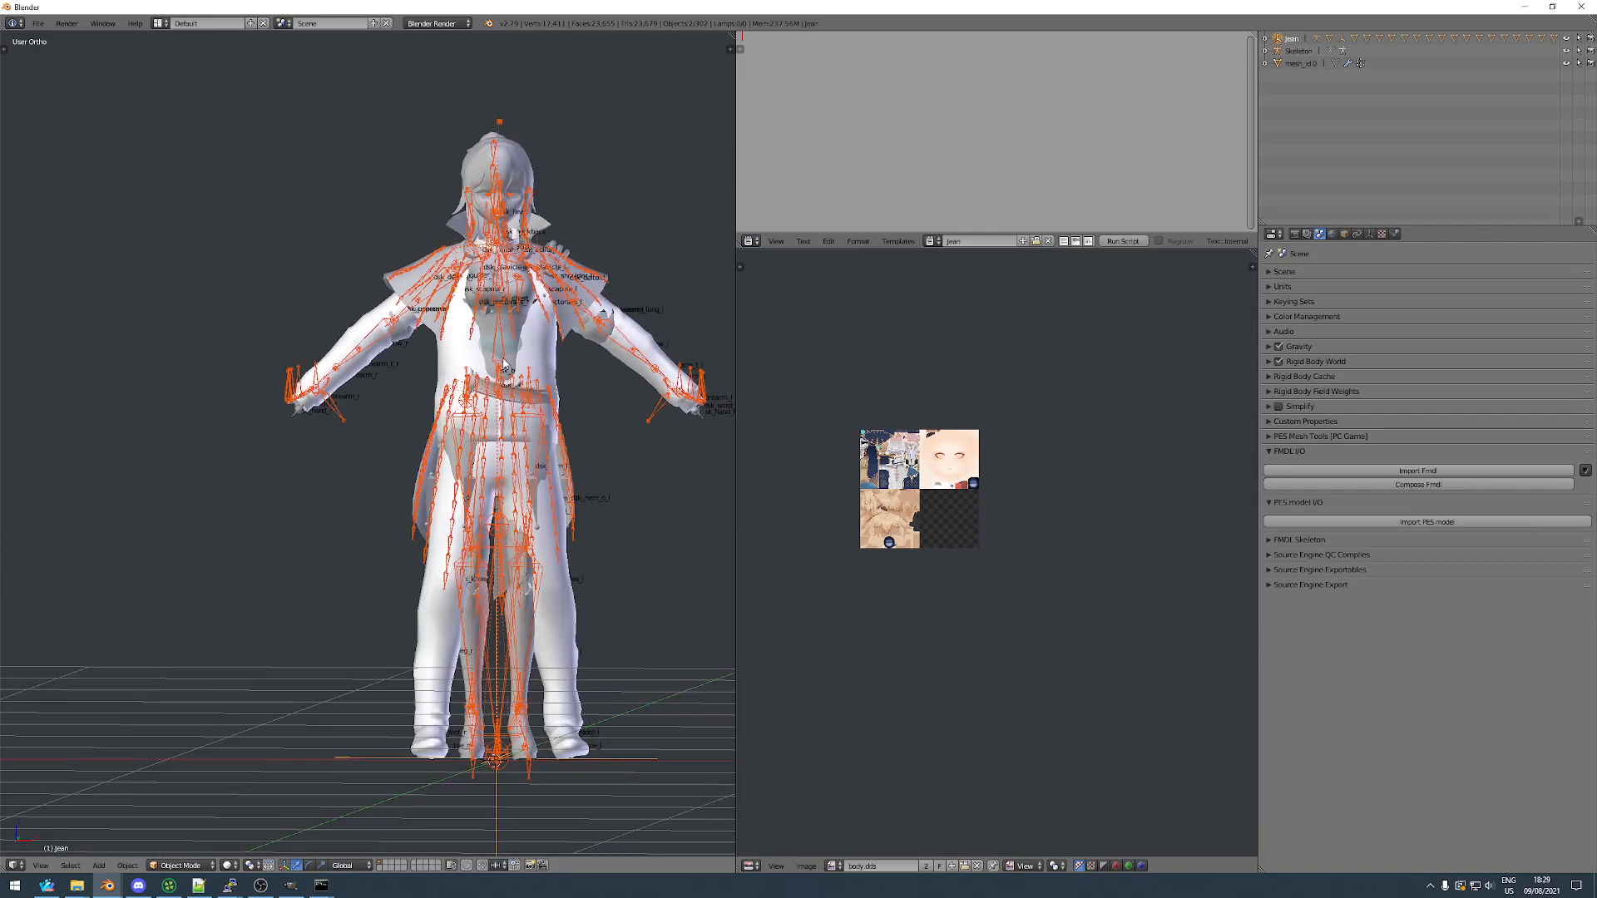
{"action": "key", "text": "a"}
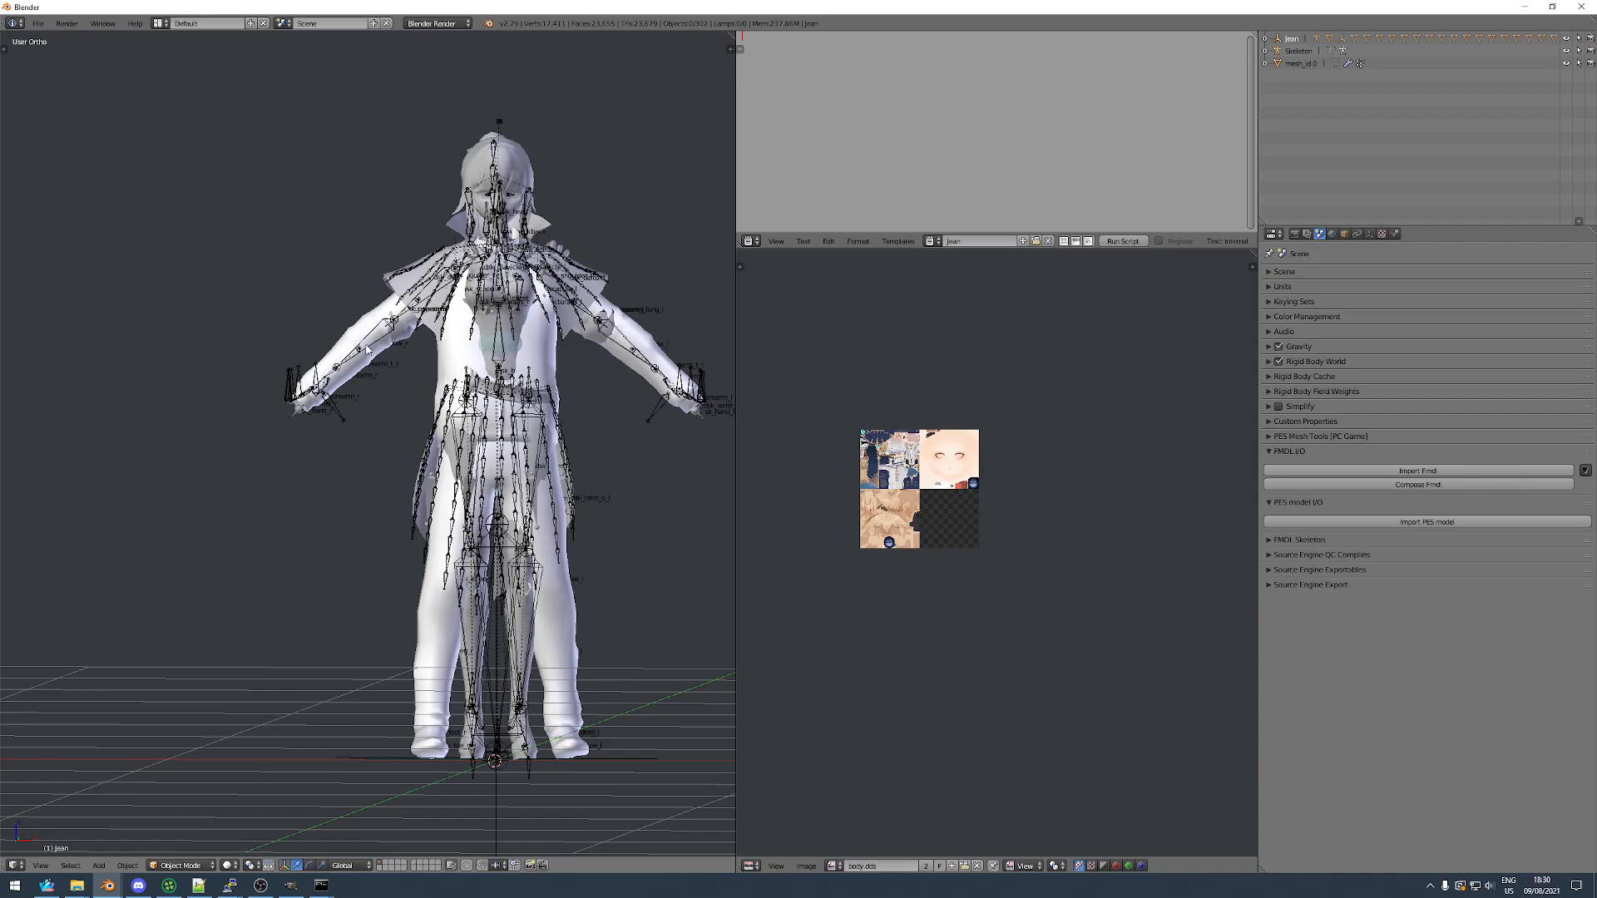
{"action": "scroll", "coordinate": [439, 337], "scroll_direction": "up", "scroll_amount": 5}
{"action": "scroll", "coordinate": [439, 337], "scroll_direction": "down", "scroll_amount": 5}
{"action": "middle_click_drag", "start_coordinate": [439, 337], "coordinate": [435, 362]}
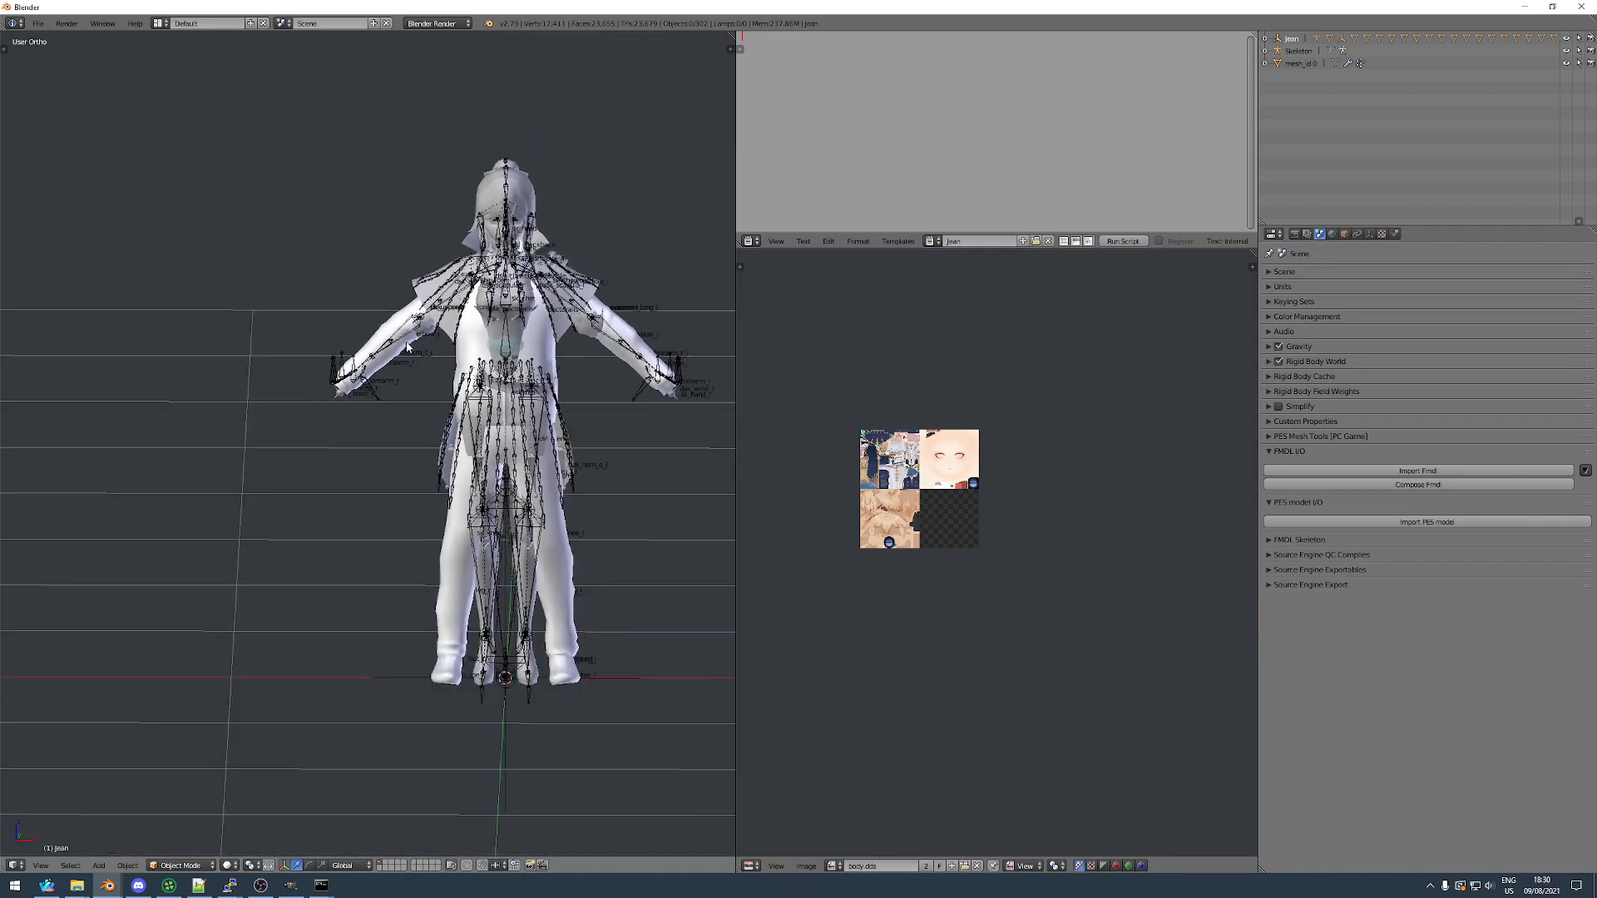
{"action": "scroll", "coordinate": [434, 362], "scroll_direction": "up", "scroll_amount": 4}
{"action": "right_click", "coordinate": [439, 382]}
{"action": "key", "text": "a"}
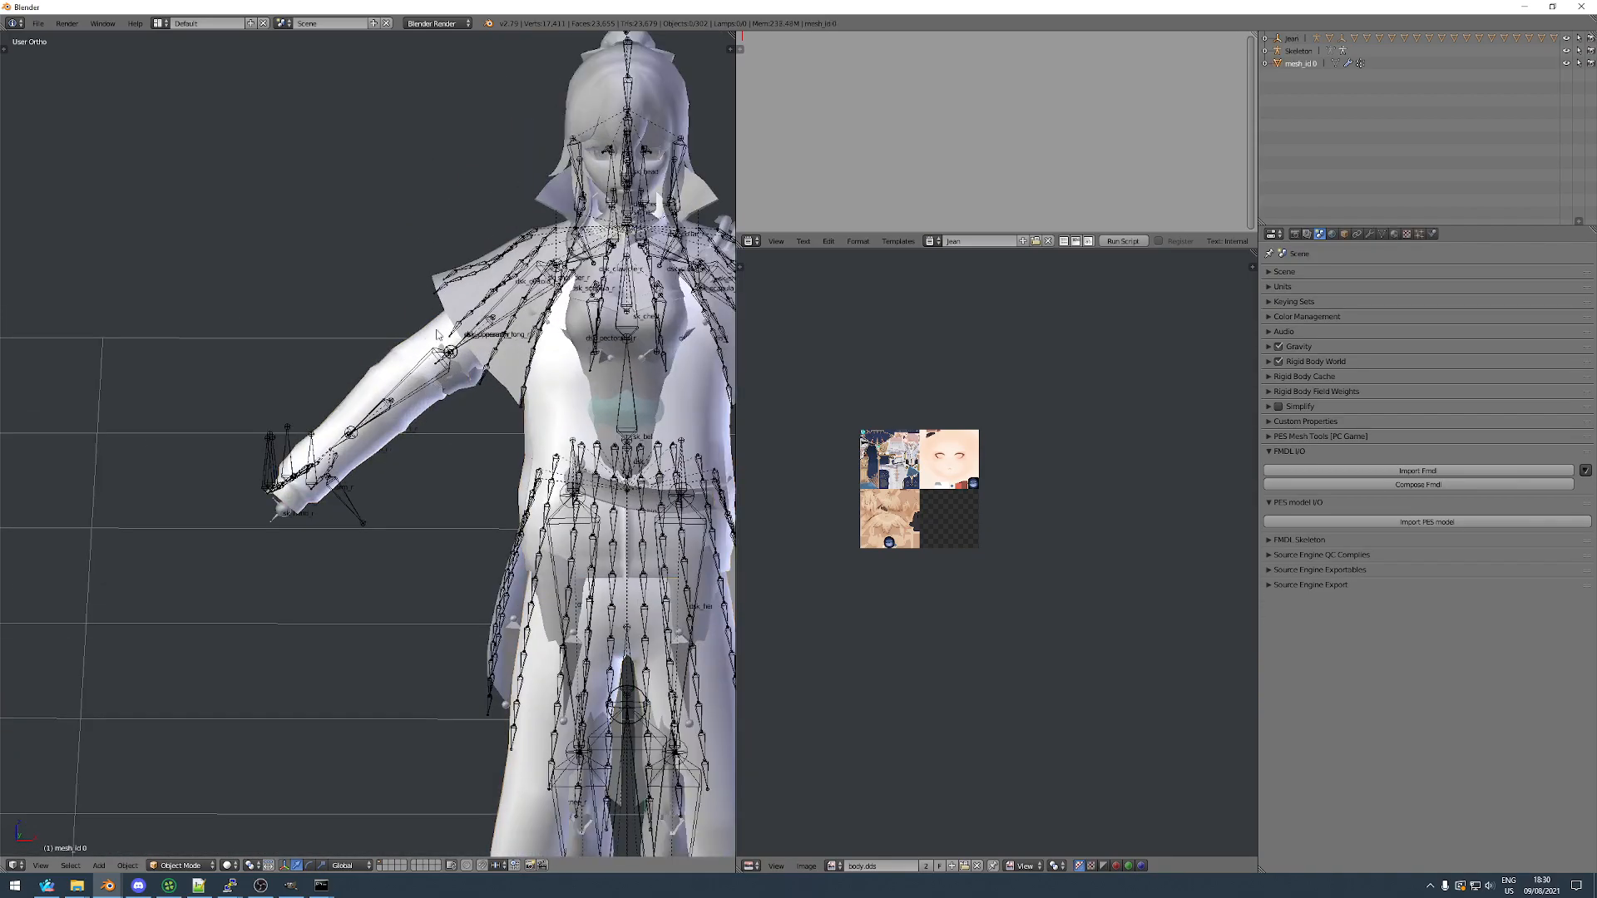
Add an Armature modifier to the jean character mesh with jean_arm as its object.
{"action": "right_click", "coordinate": [457, 288]}
{"action": "scroll", "coordinate": [458, 288], "scroll_direction": "down", "scroll_amount": 3}
{"action": "middle_click_drag", "start_coordinate": [481, 332], "coordinate": [421, 351], "text": "shift"}
{"action": "key", "text": "KP_1"}
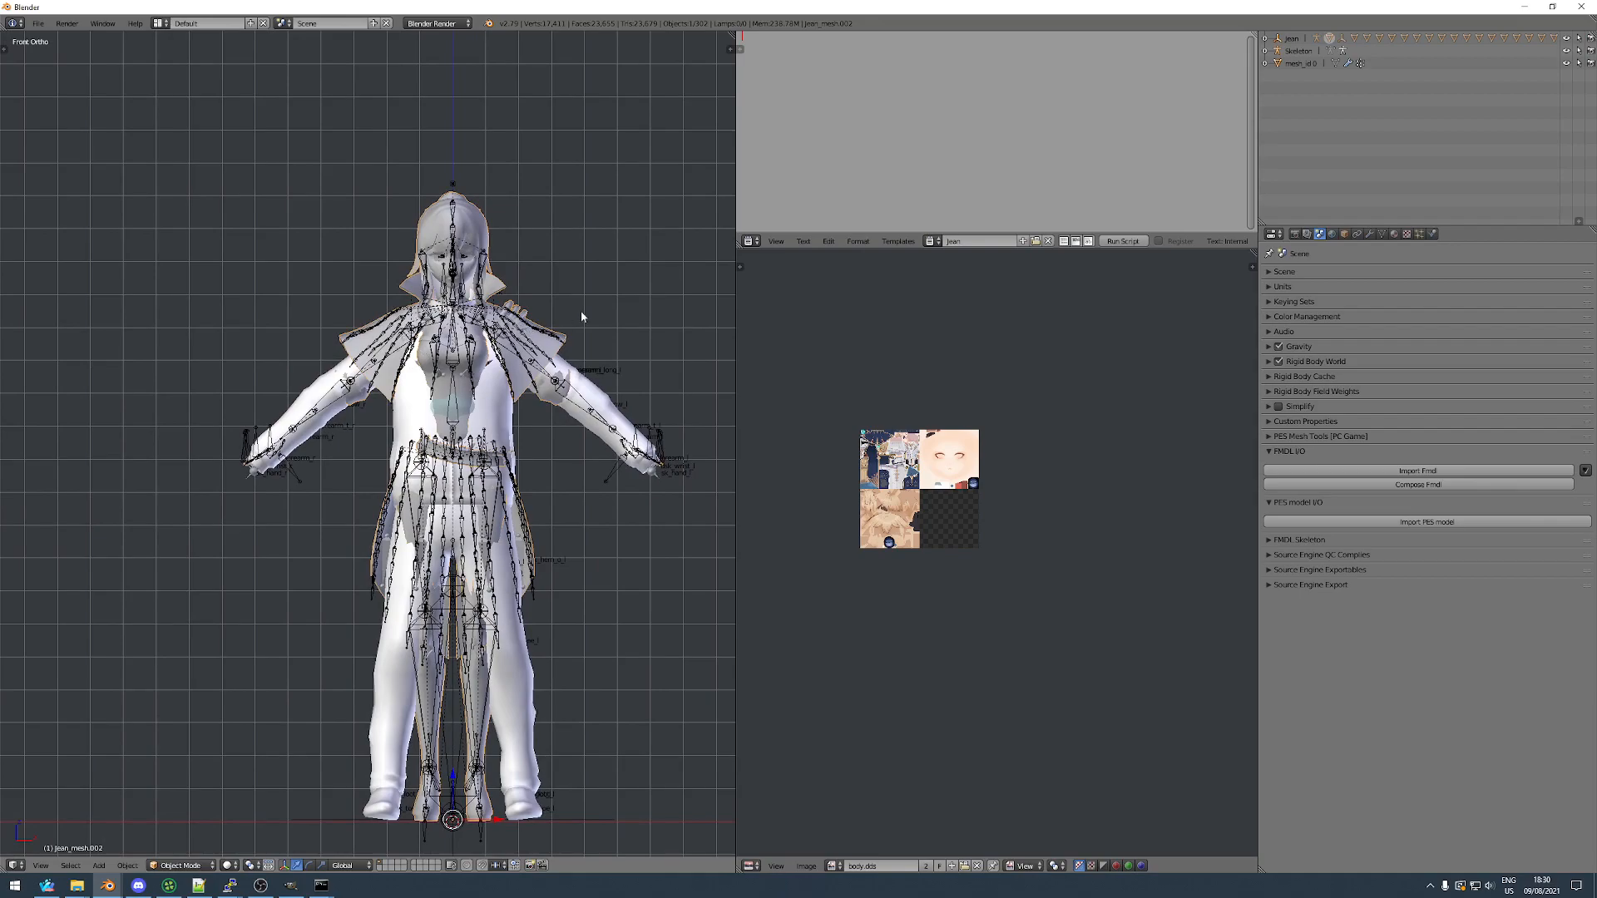
{"action": "left_click", "coordinate": [1370, 235]}
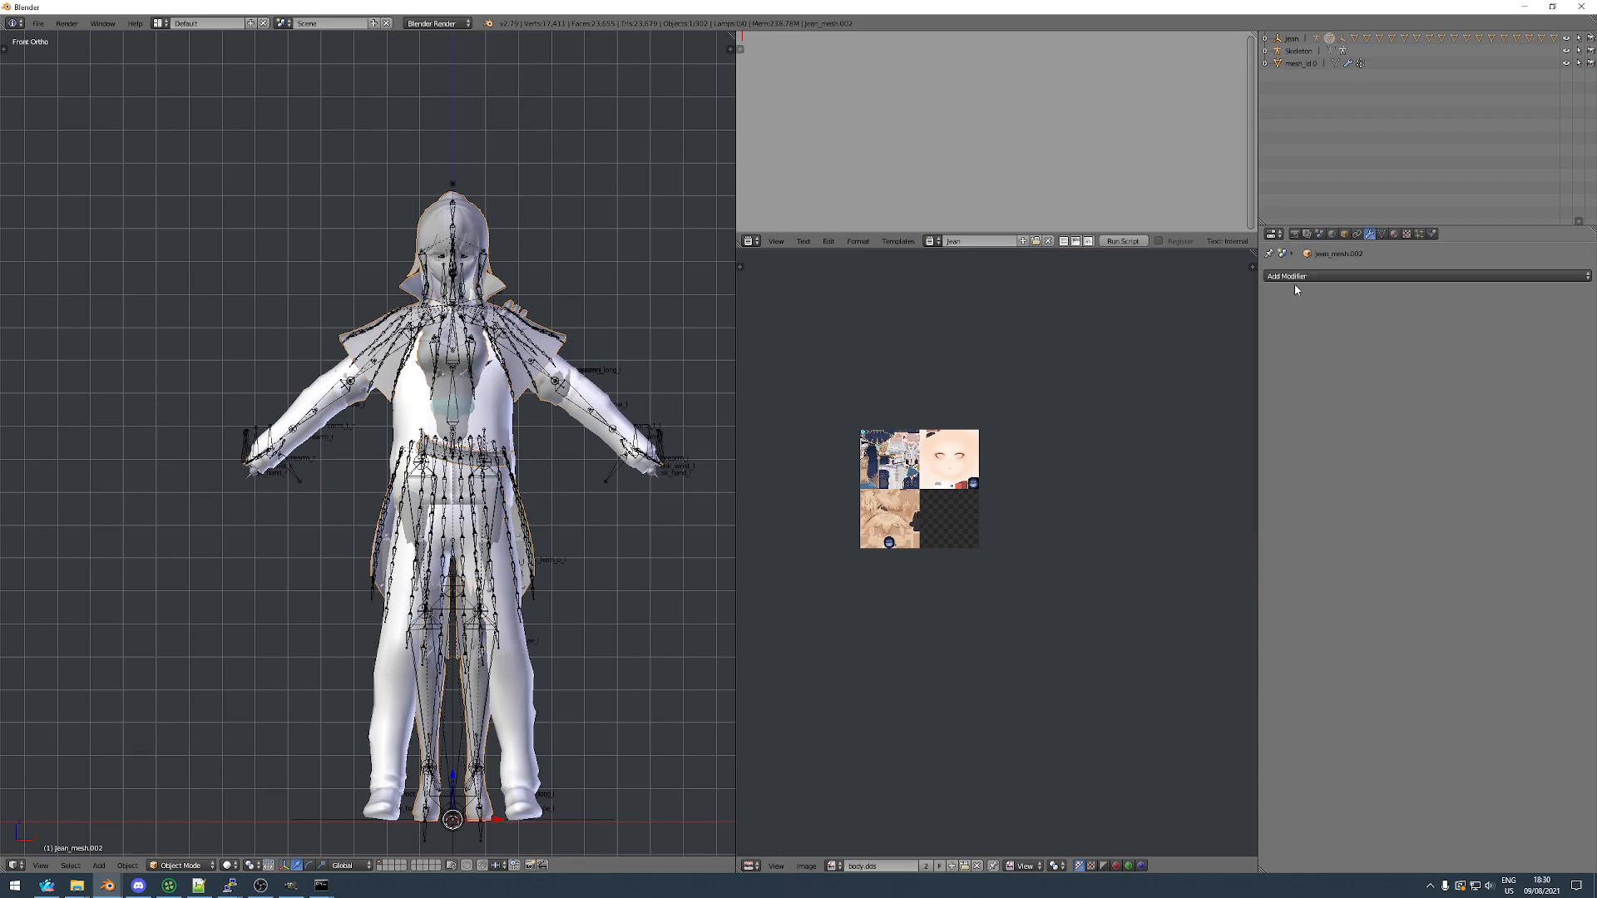
{"action": "left_click", "coordinate": [1312, 279]}
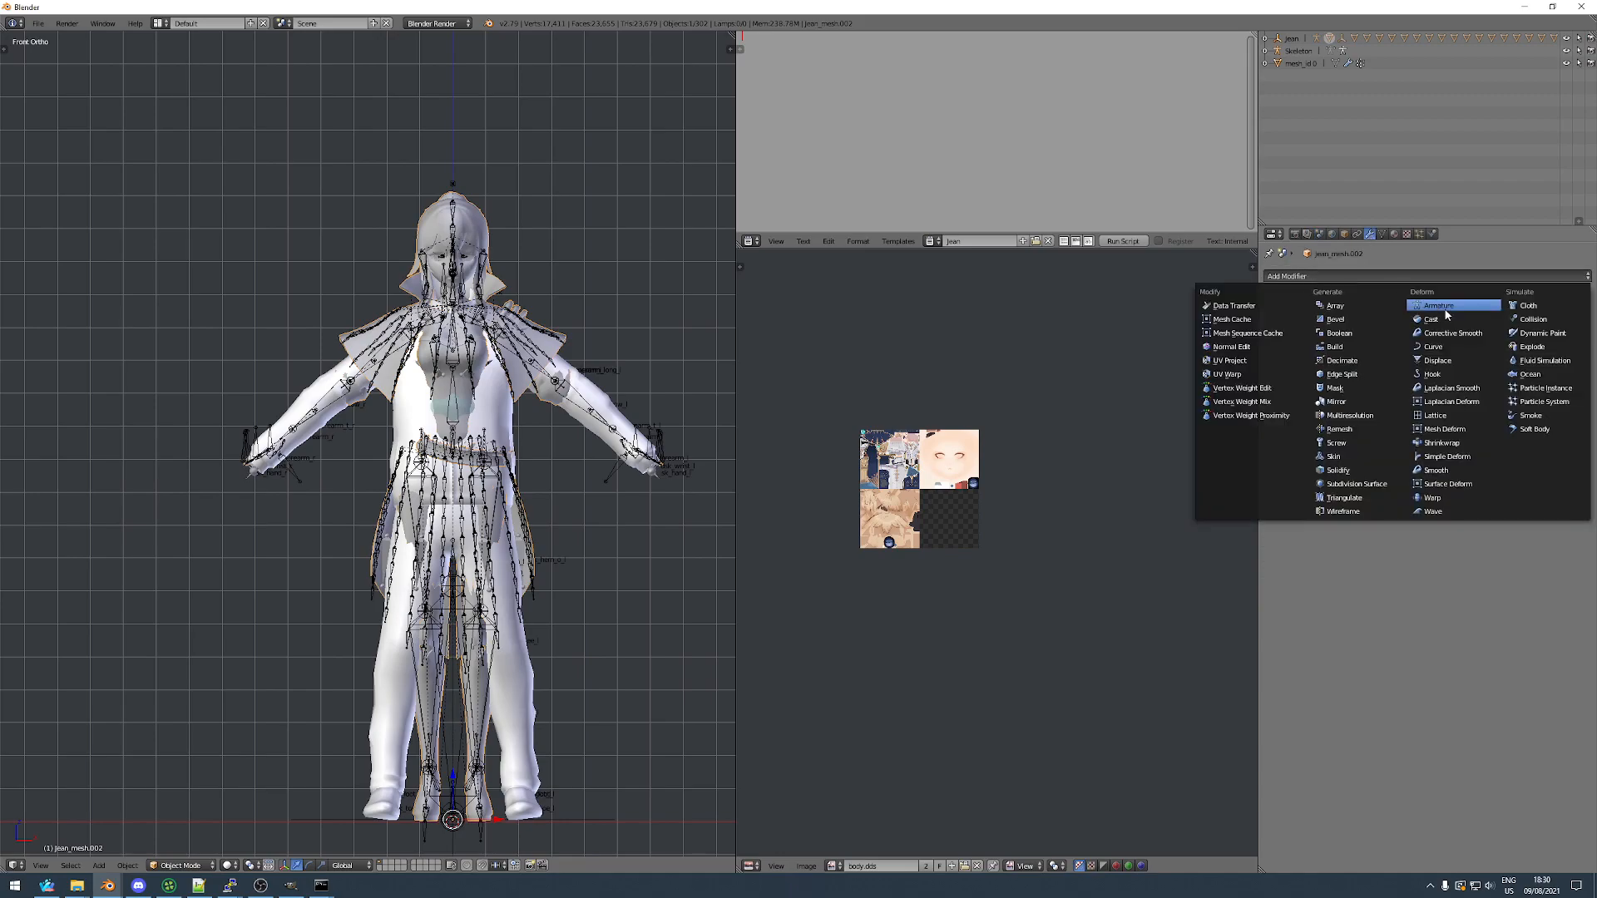
{"action": "left_click", "coordinate": [1419, 310]}
{"action": "left_click", "coordinate": [1323, 344]}
{"action": "left_click", "coordinate": [1285, 363]}
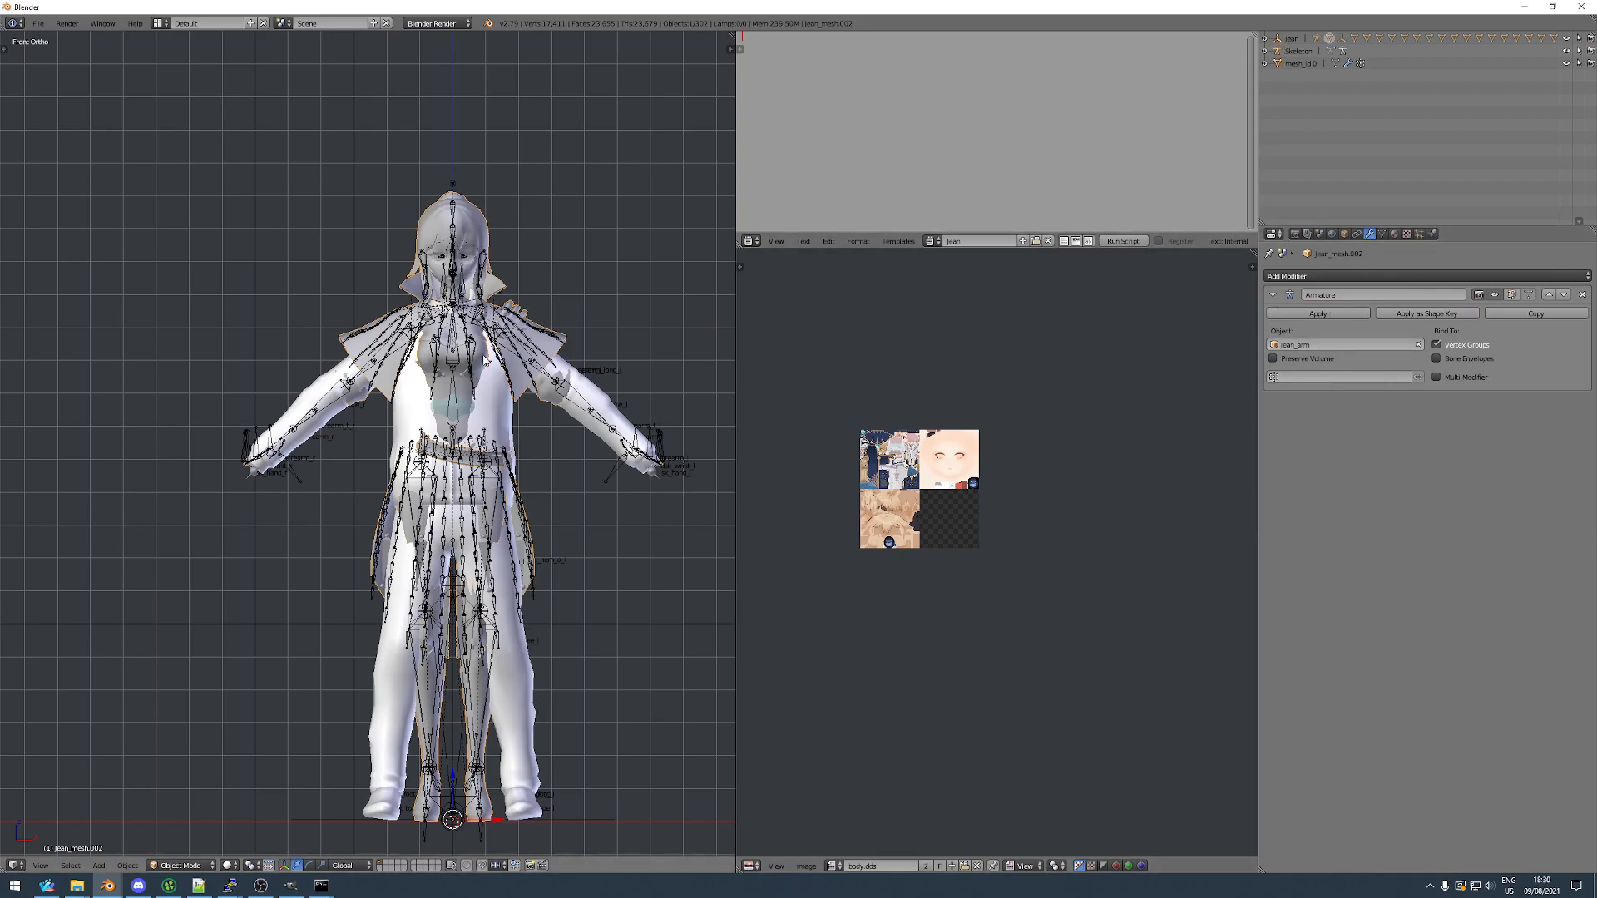
Put the jean_arm armature into Pose Mode and select the shoulder bone on the character's right side.
{"action": "right_click", "coordinate": [367, 354]}
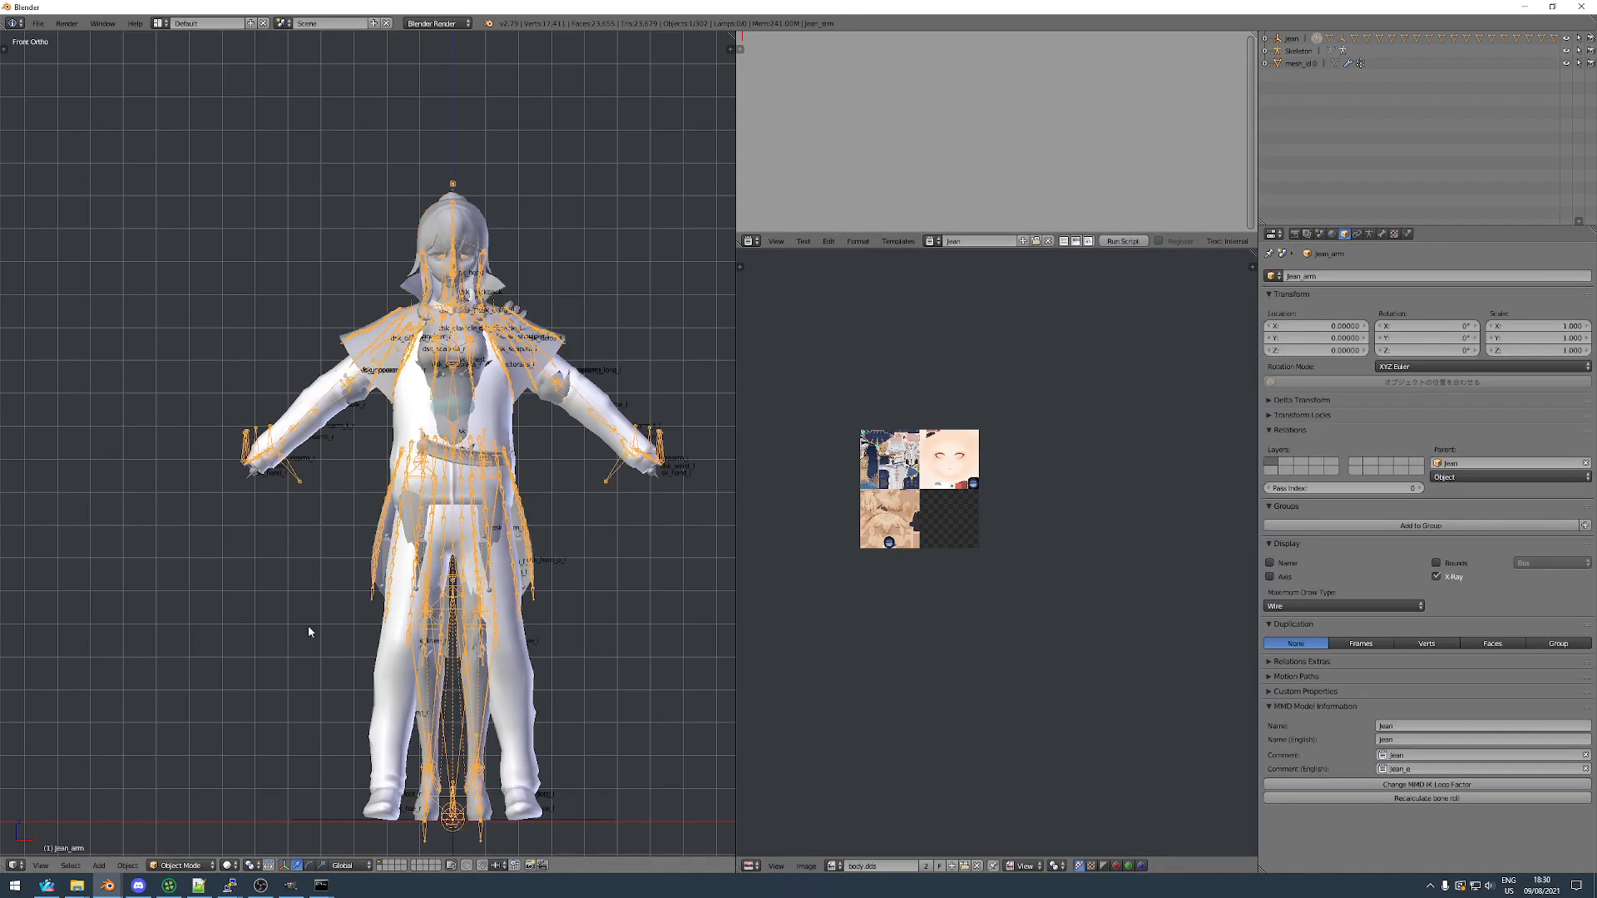
{"action": "left_click", "coordinate": [175, 865]}
{"action": "left_click", "coordinate": [190, 825]}
{"action": "scroll", "coordinate": [424, 312], "scroll_direction": "up", "scroll_amount": 6}
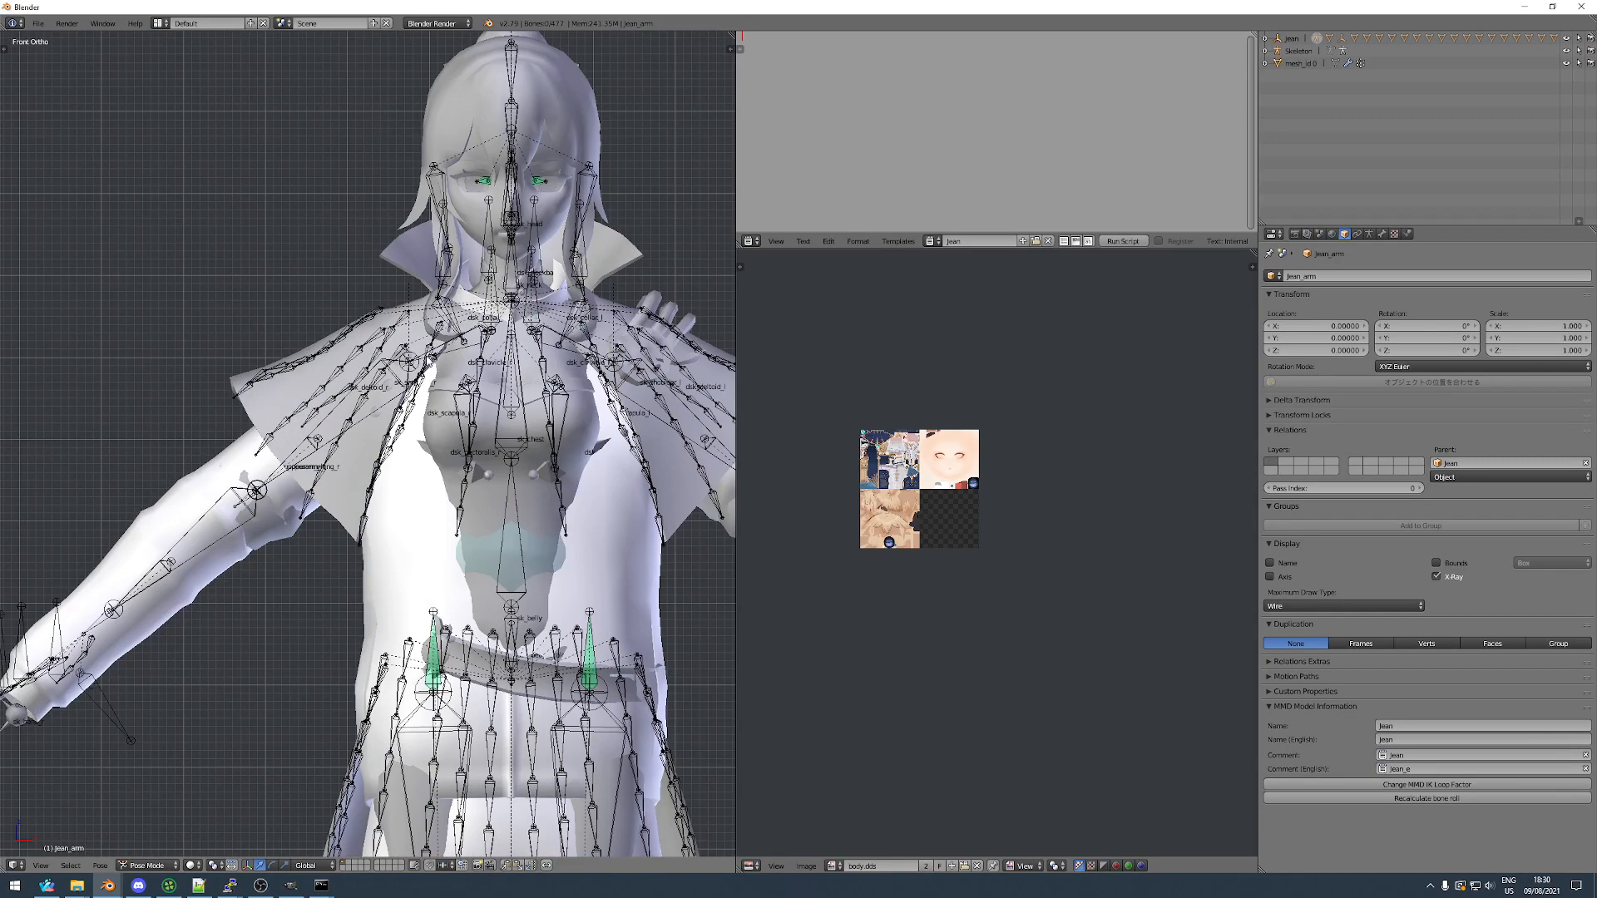
{"action": "middle_click_drag", "start_coordinate": [270, 534], "coordinate": [357, 504]}
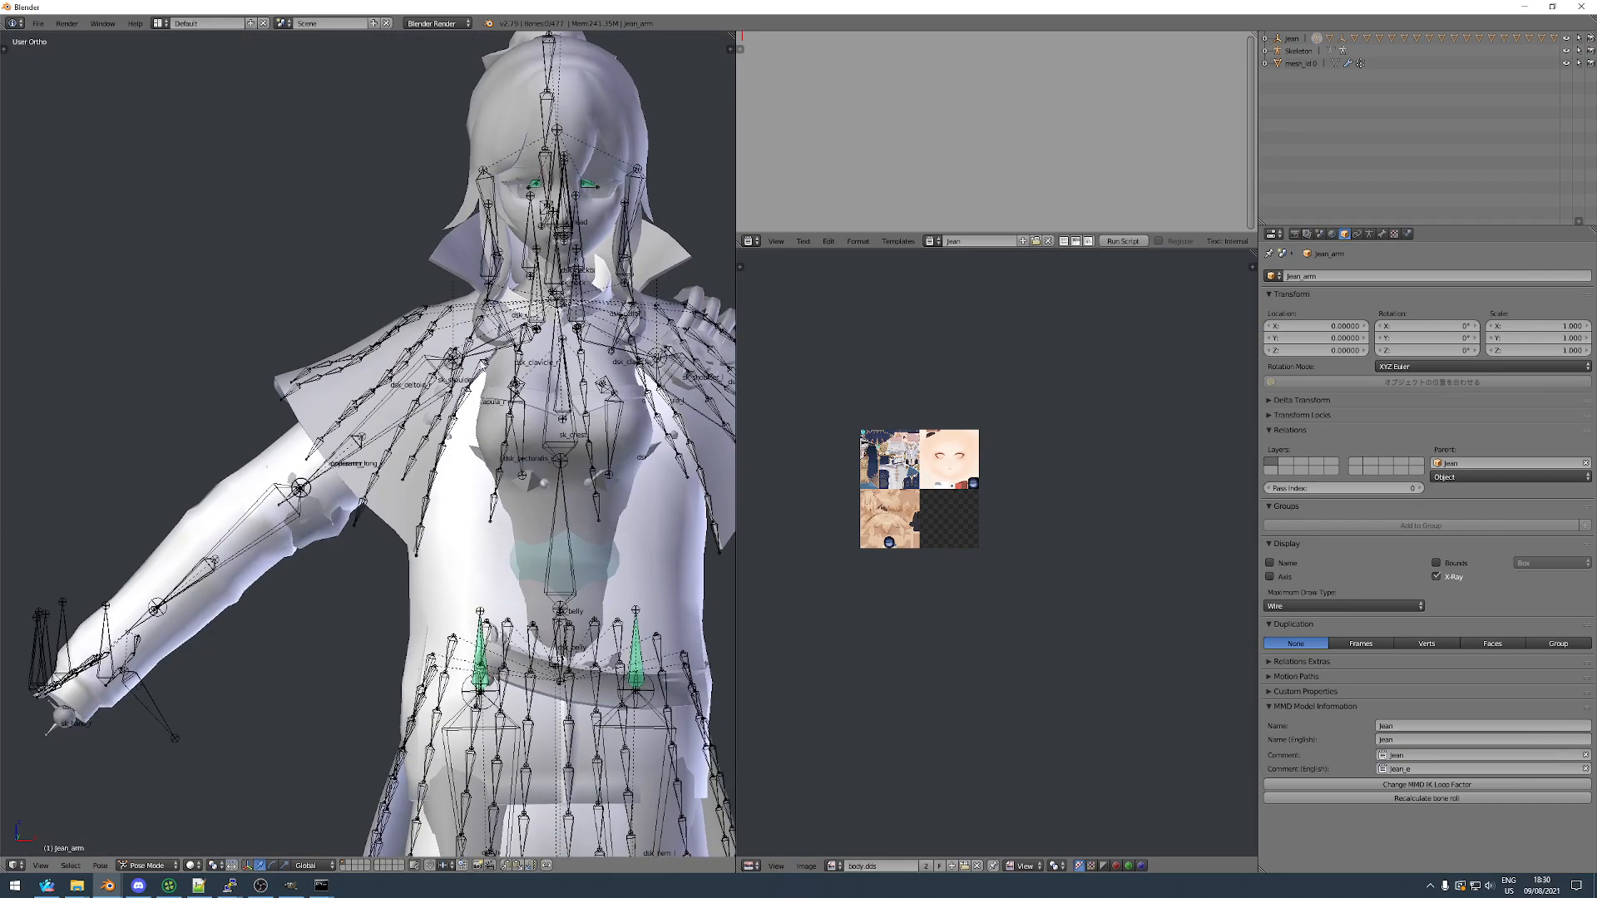
{"action": "scroll", "coordinate": [544, 326], "scroll_direction": "up", "scroll_amount": 5}
{"action": "right_click", "coordinate": [548, 359]}
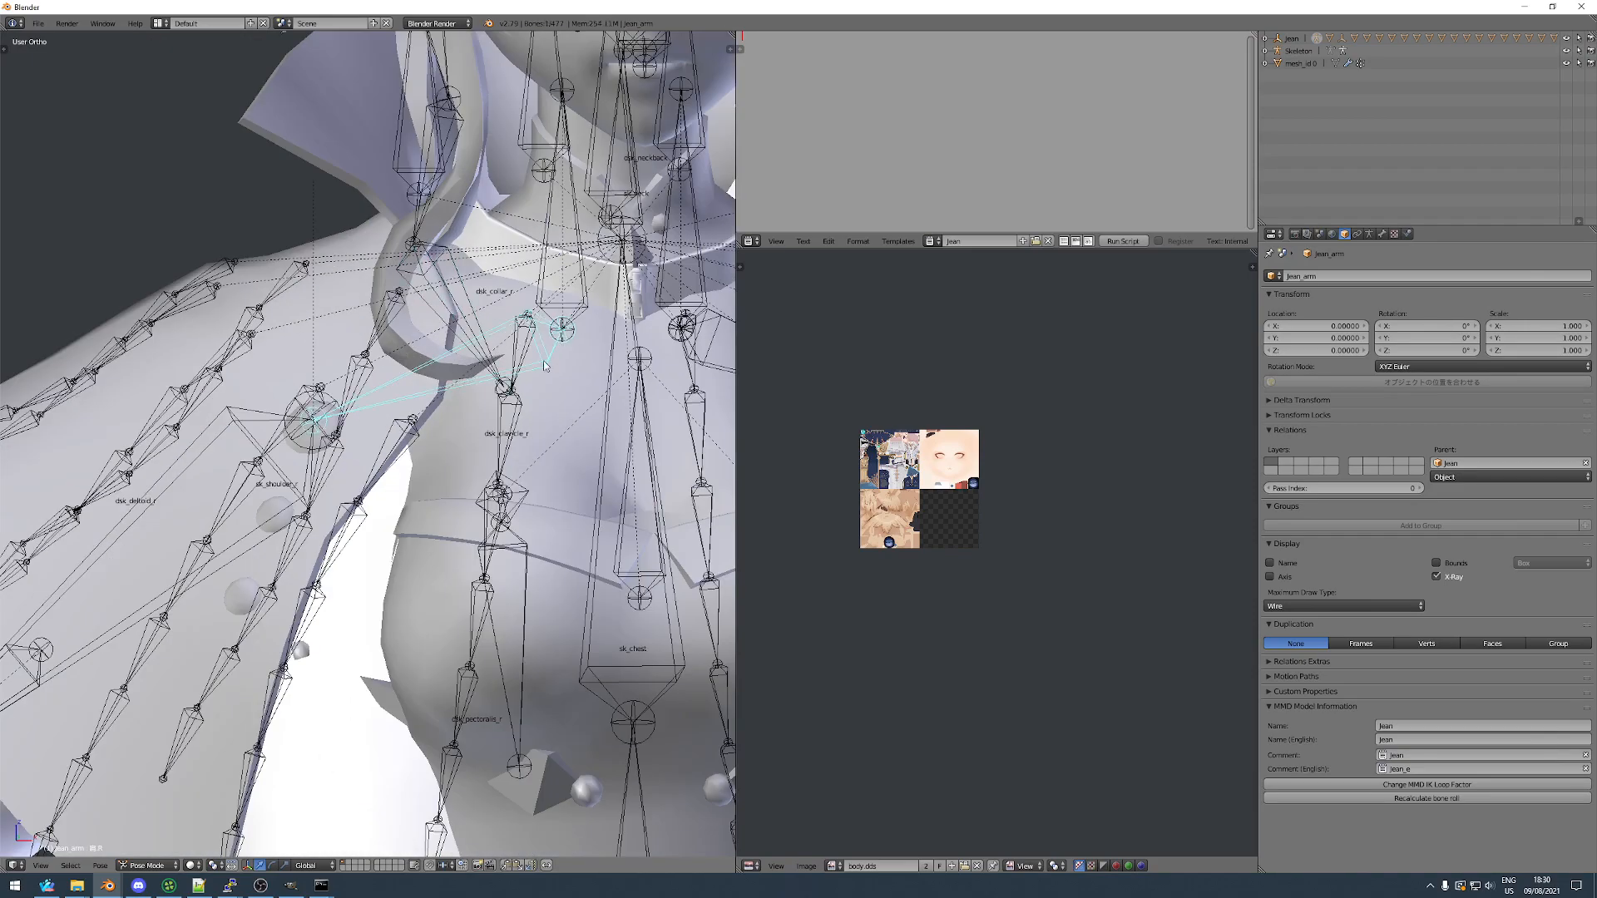
Scale up the right shoulder bone in wireframe display until the character's right arm matches the template arm's size.
{"action": "scroll", "coordinate": [429, 513], "scroll_direction": "down", "scroll_amount": 5}
{"action": "middle_click_drag", "start_coordinate": [477, 624], "coordinate": [571, 403], "text": "shift"}
{"action": "key", "text": "z"}
{"action": "mouse_move", "coordinate": [356, 494]}
{"action": "middle_mouse_down", "text": "shift"}
{"action": "mouse_move", "coordinate": [406, 455]}
{"action": "mouse_move", "coordinate": [413, 495]}
{"action": "mouse_move", "coordinate": [303, 421]}
{"action": "mouse_move", "coordinate": [321, 402]}
{"action": "middle_mouse_up", "text": "shift"}
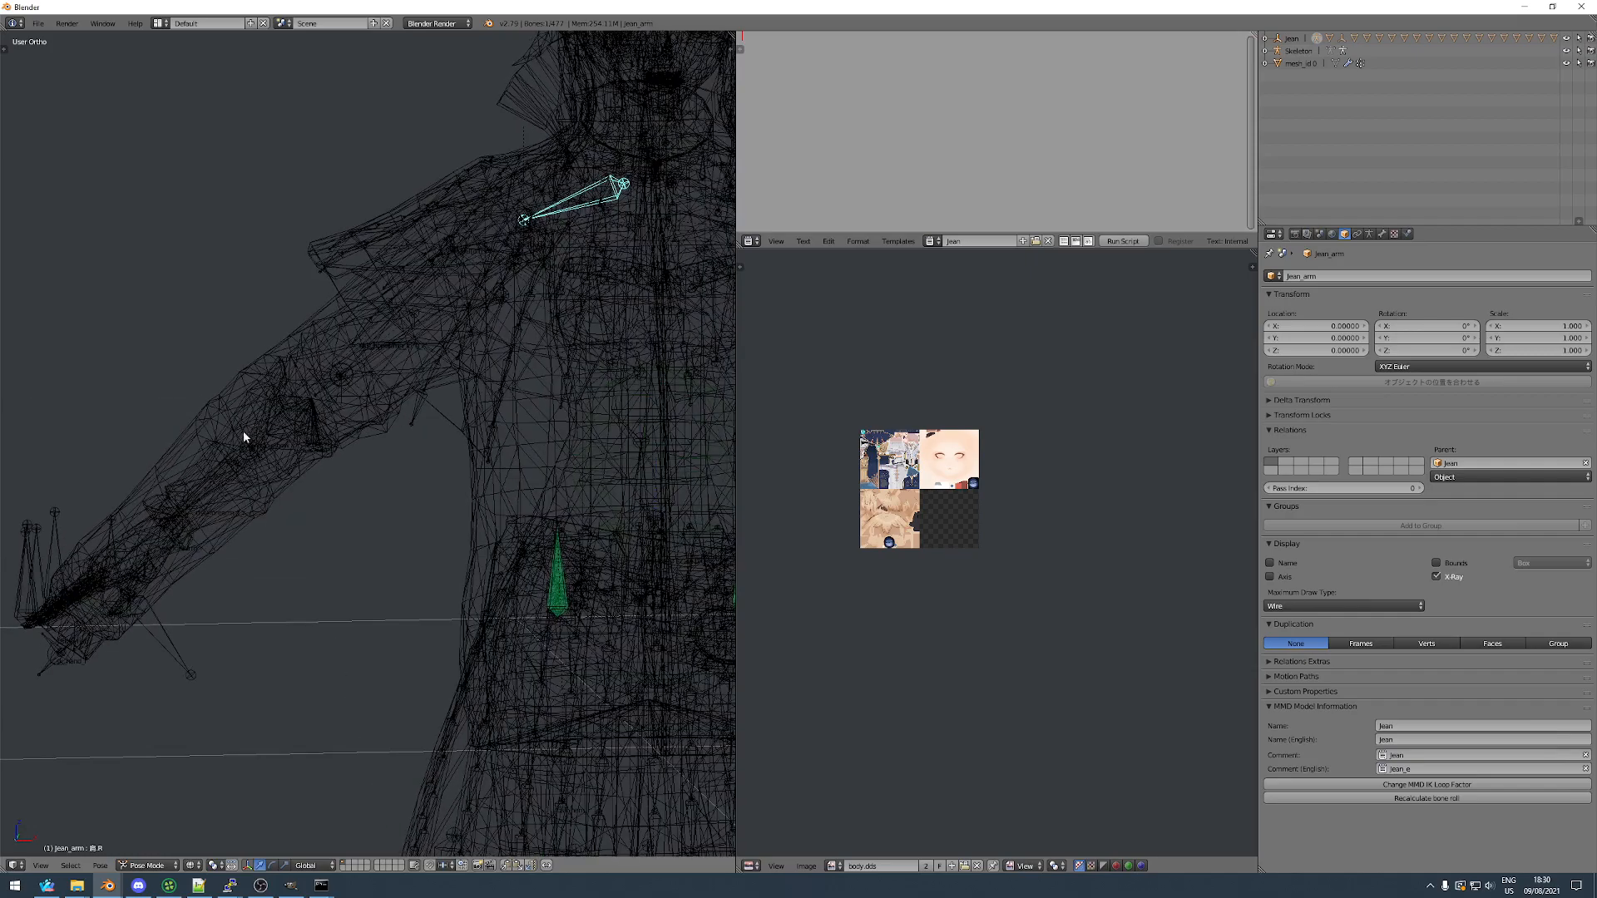
{"action": "middle_click_drag", "start_coordinate": [211, 523], "coordinate": [237, 503], "text": "shift"}
{"action": "middle_click_drag", "start_coordinate": [306, 440], "coordinate": [301, 434]}
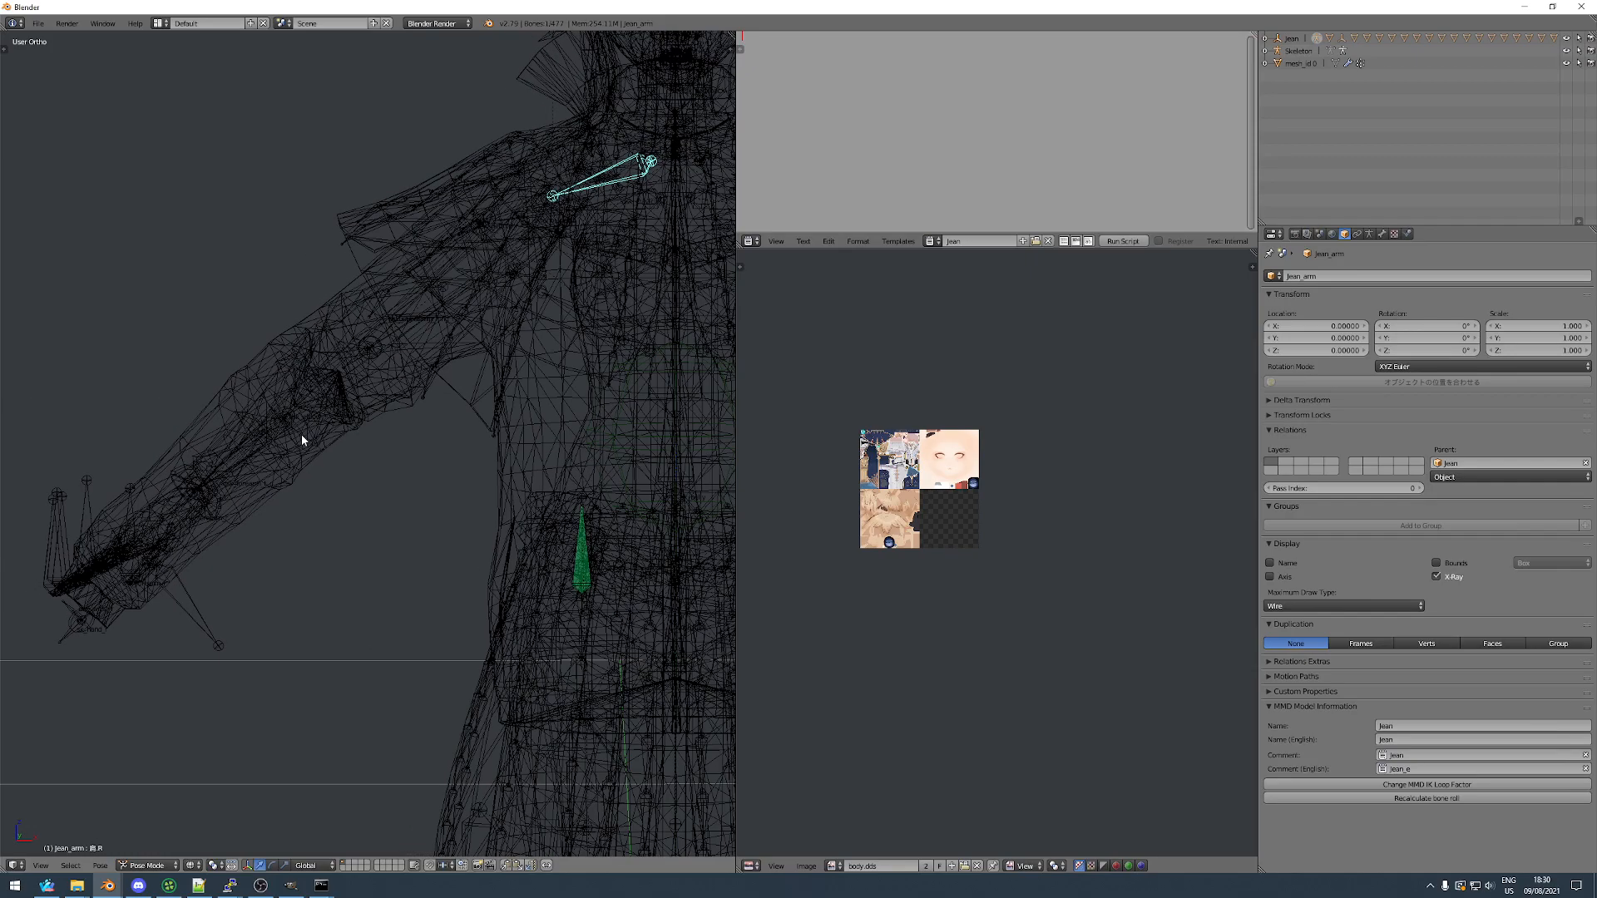
{"action": "scroll", "coordinate": [301, 434], "scroll_direction": "down", "scroll_amount": 3}
{"action": "scroll", "coordinate": [479, 440], "scroll_direction": "down", "scroll_amount": 3}
{"action": "scroll", "coordinate": [587, 418], "scroll_direction": "up", "scroll_amount": 4}
{"action": "middle_click_drag", "start_coordinate": [183, 449], "coordinate": [462, 456], "text": "shift"}
{"action": "scroll", "coordinate": [178, 530], "scroll_direction": "up", "scroll_amount": 4}
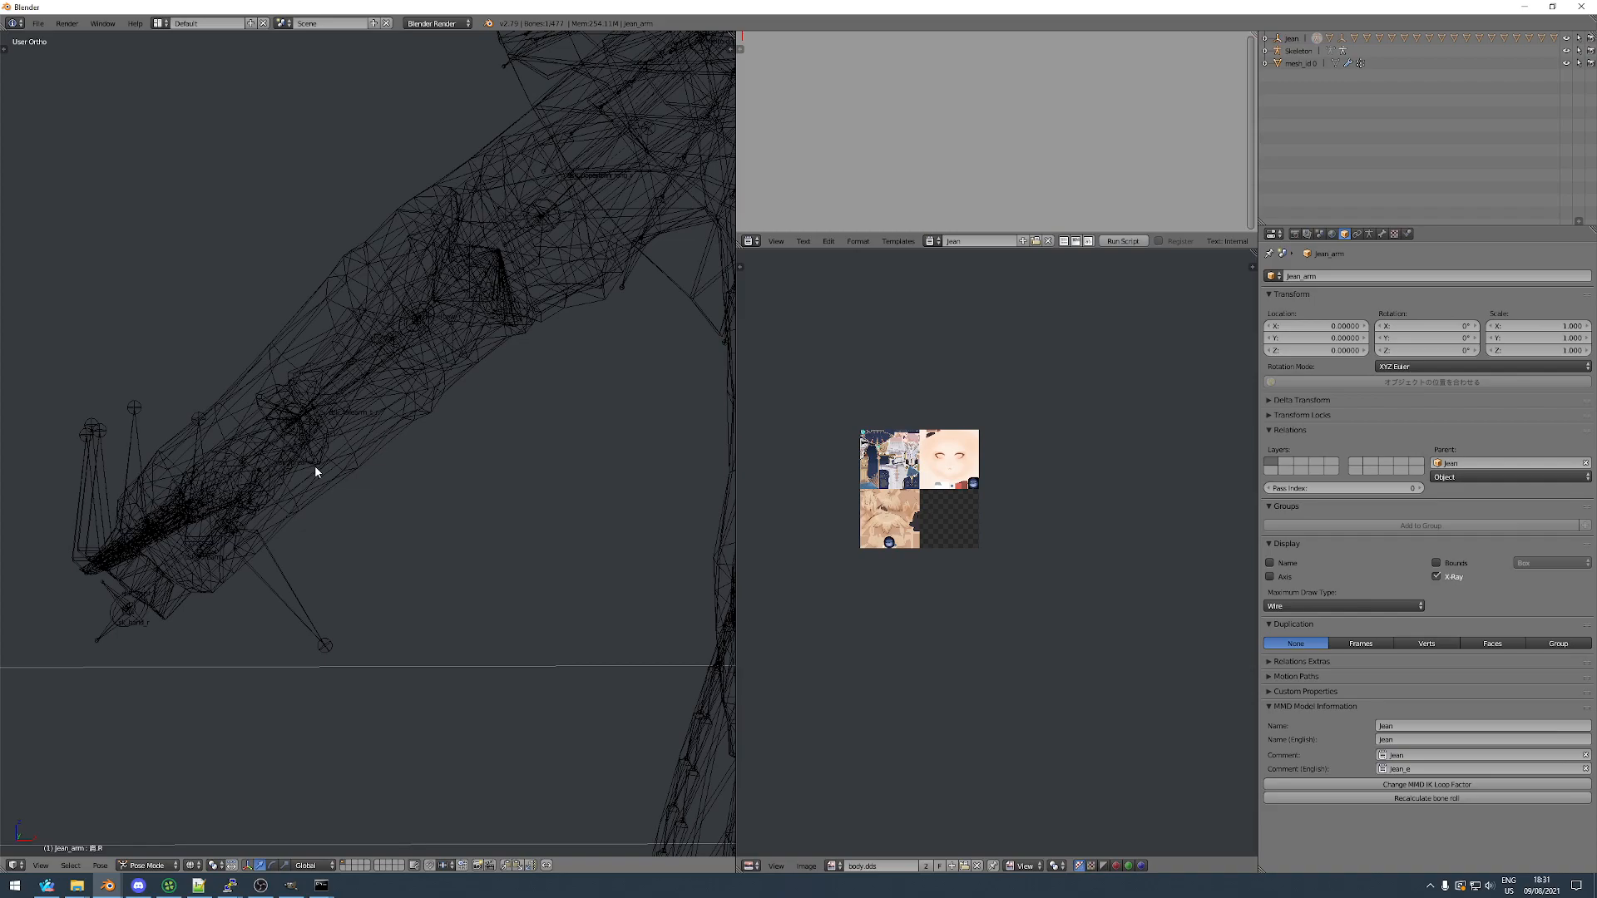
{"action": "scroll", "coordinate": [316, 468], "scroll_direction": "down", "scroll_amount": 6}
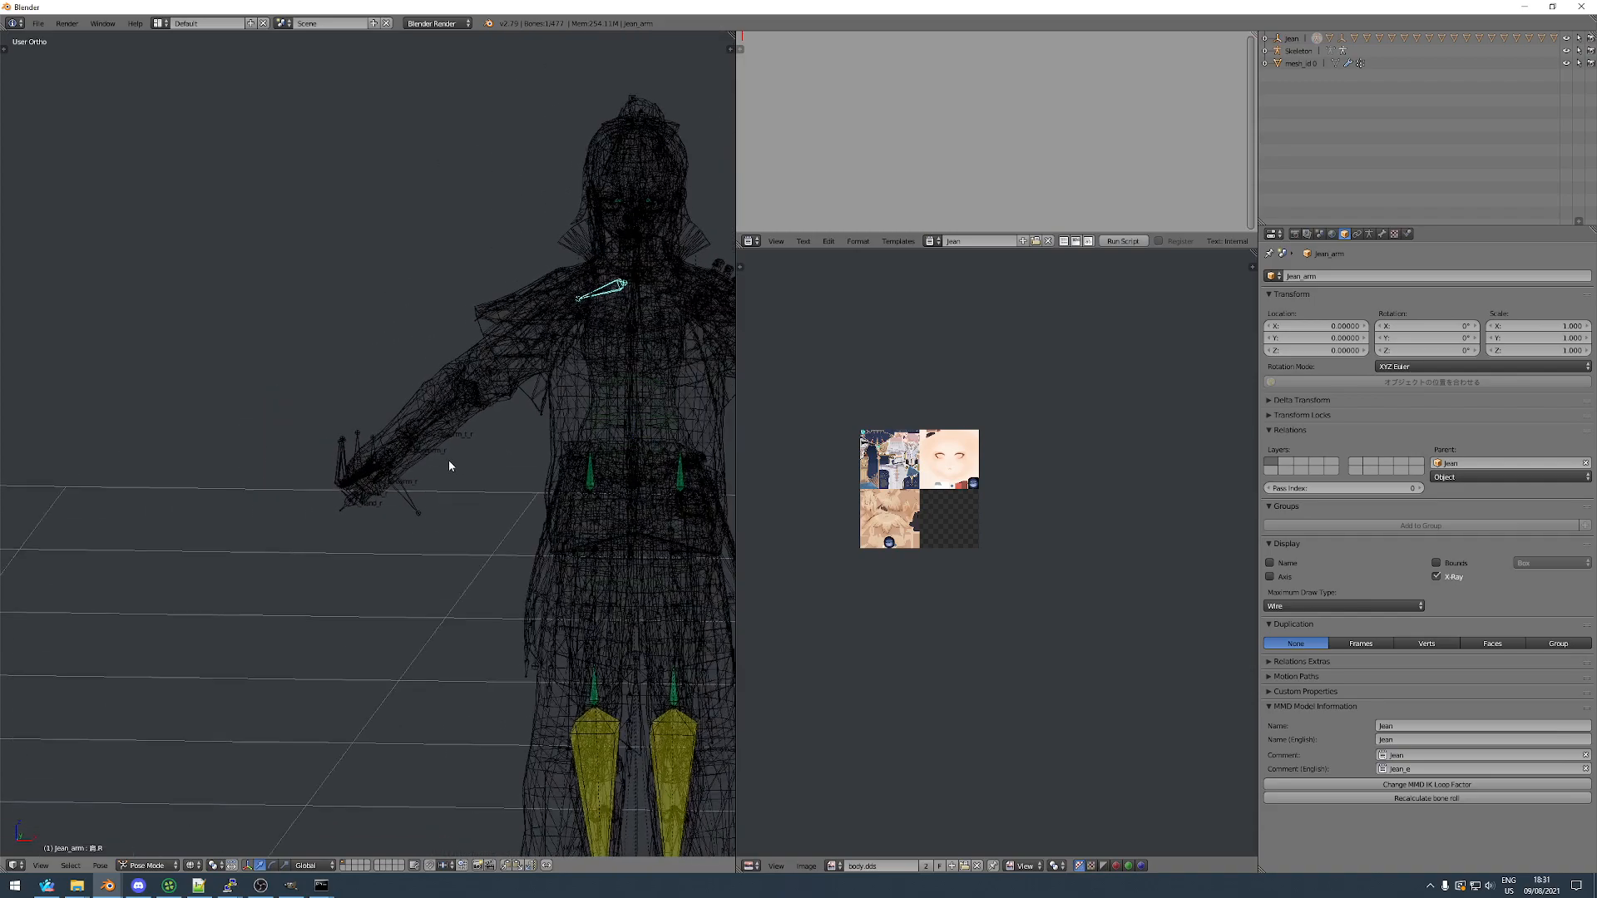
{"action": "scroll", "coordinate": [455, 462], "scroll_direction": "up", "scroll_amount": 5}
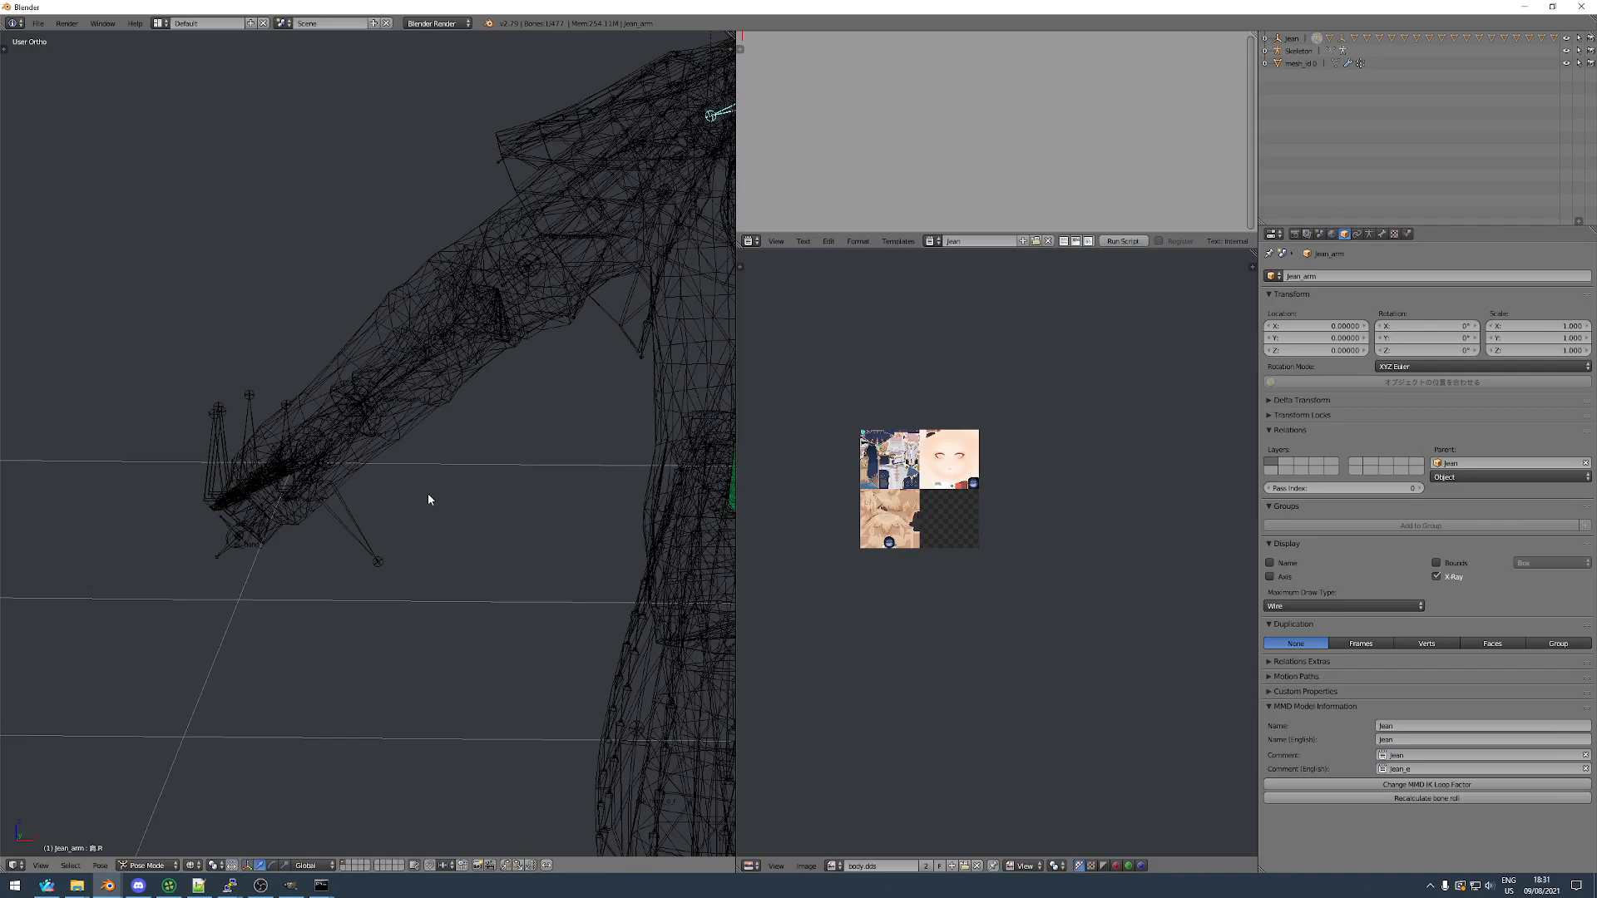
{"action": "key", "text": "s"}
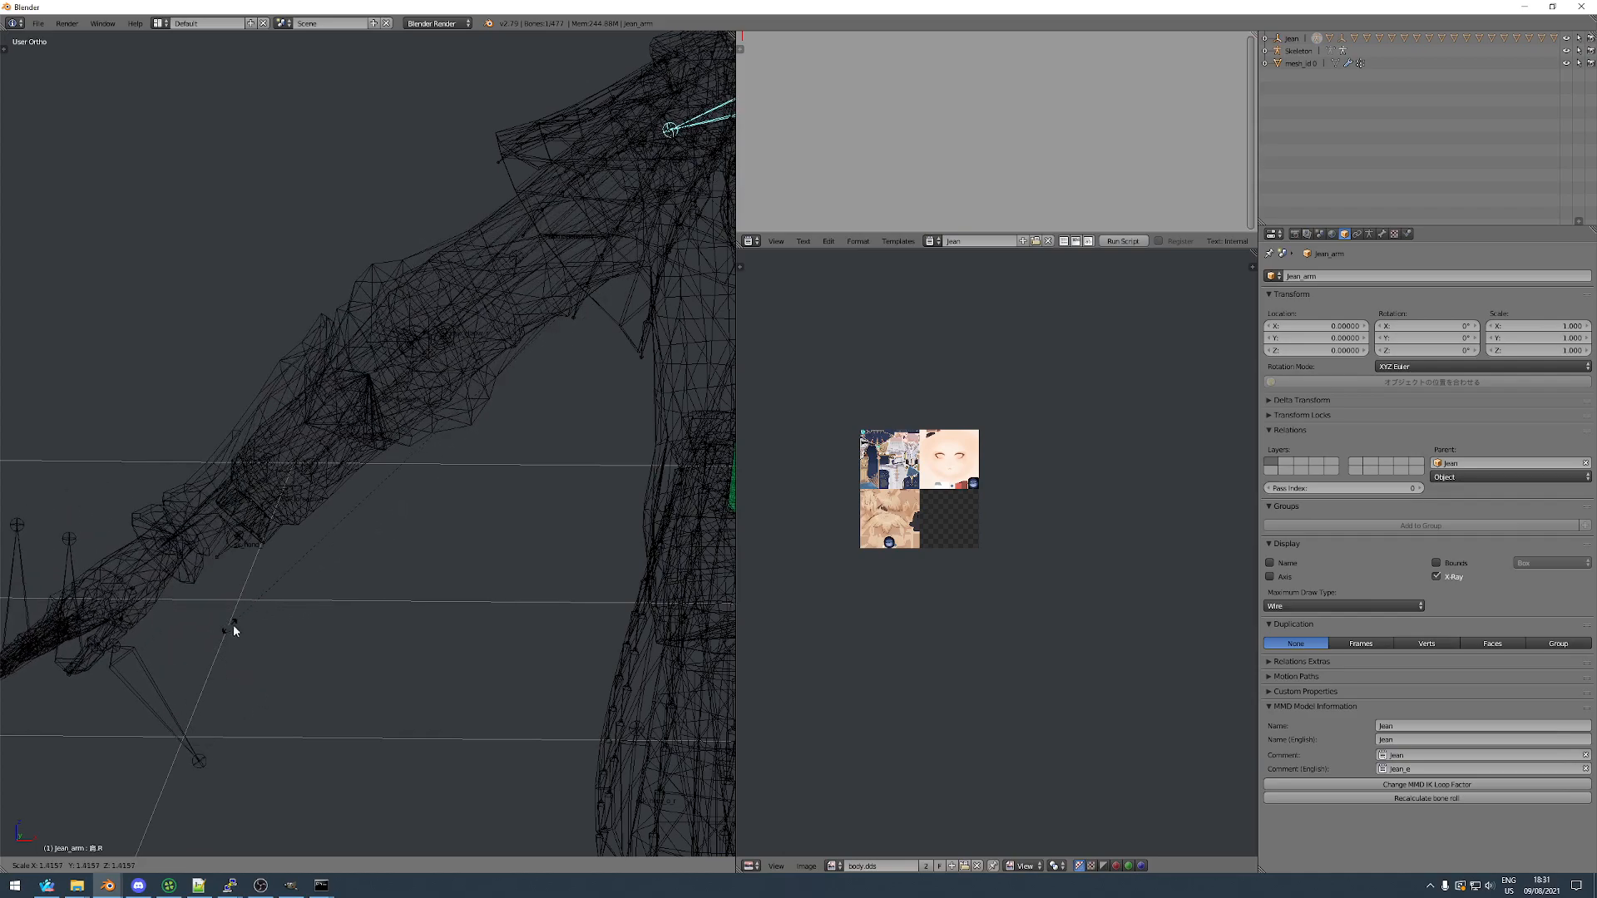
{"action": "right_click", "coordinate": [314, 612]}
Check the scaled right arm against the template arm from several angles in wireframe and solid display.
{"action": "middle_click_drag", "start_coordinate": [243, 574], "coordinate": [347, 639]}
{"action": "scroll", "coordinate": [378, 582], "scroll_direction": "down", "scroll_amount": 4}
{"action": "scroll", "coordinate": [330, 571], "scroll_direction": "up", "scroll_amount": 5}
{"action": "scroll", "coordinate": [329, 571], "scroll_direction": "down", "scroll_amount": 4}
{"action": "scroll", "coordinate": [329, 571], "scroll_direction": "down", "scroll_amount": 3}
{"action": "middle_click_drag", "start_coordinate": [329, 570], "coordinate": [372, 466]}
{"action": "scroll", "coordinate": [399, 467], "scroll_direction": "up", "scroll_amount": 4}
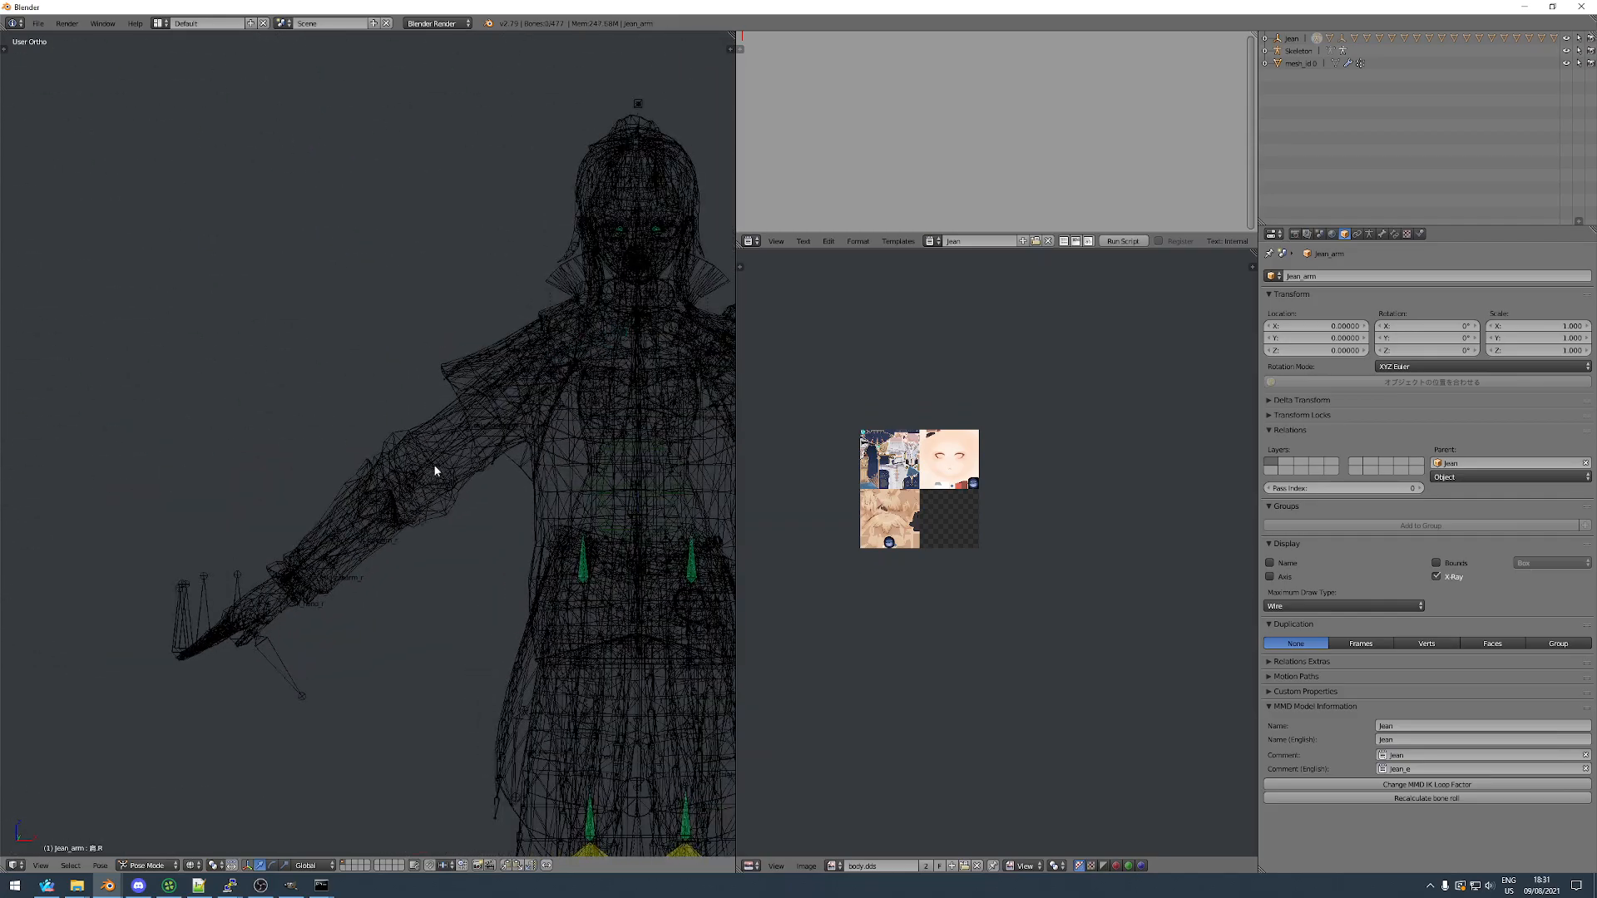
{"action": "key", "text": "a"}
{"action": "scroll", "coordinate": [434, 468], "scroll_direction": "up", "scroll_amount": 2}
{"action": "key", "text": "z"}
{"action": "mouse_move", "coordinate": [309, 572]}
{"action": "middle_mouse_down"}
{"action": "mouse_move", "coordinate": [539, 625]}
{"action": "mouse_move", "coordinate": [312, 436]}
{"action": "mouse_move", "coordinate": [200, 500]}
{"action": "middle_mouse_up"}
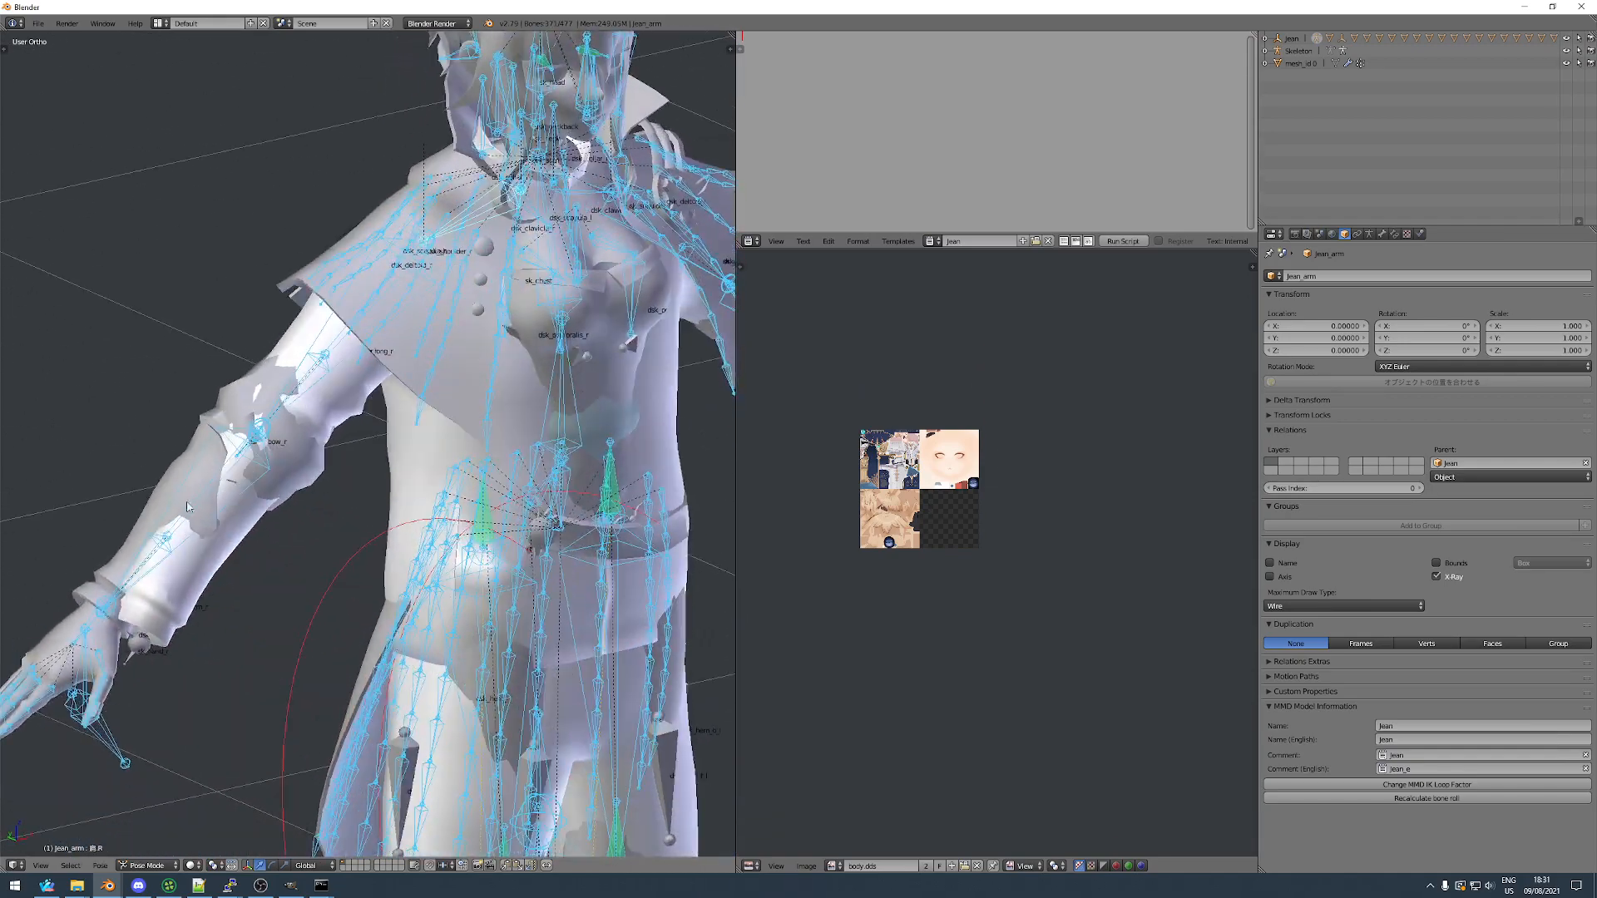
Rotate the character's right forearm bone to bring it in line with the template's forearm.
{"action": "right_click", "coordinate": [197, 524]}
{"action": "key", "text": "r"}
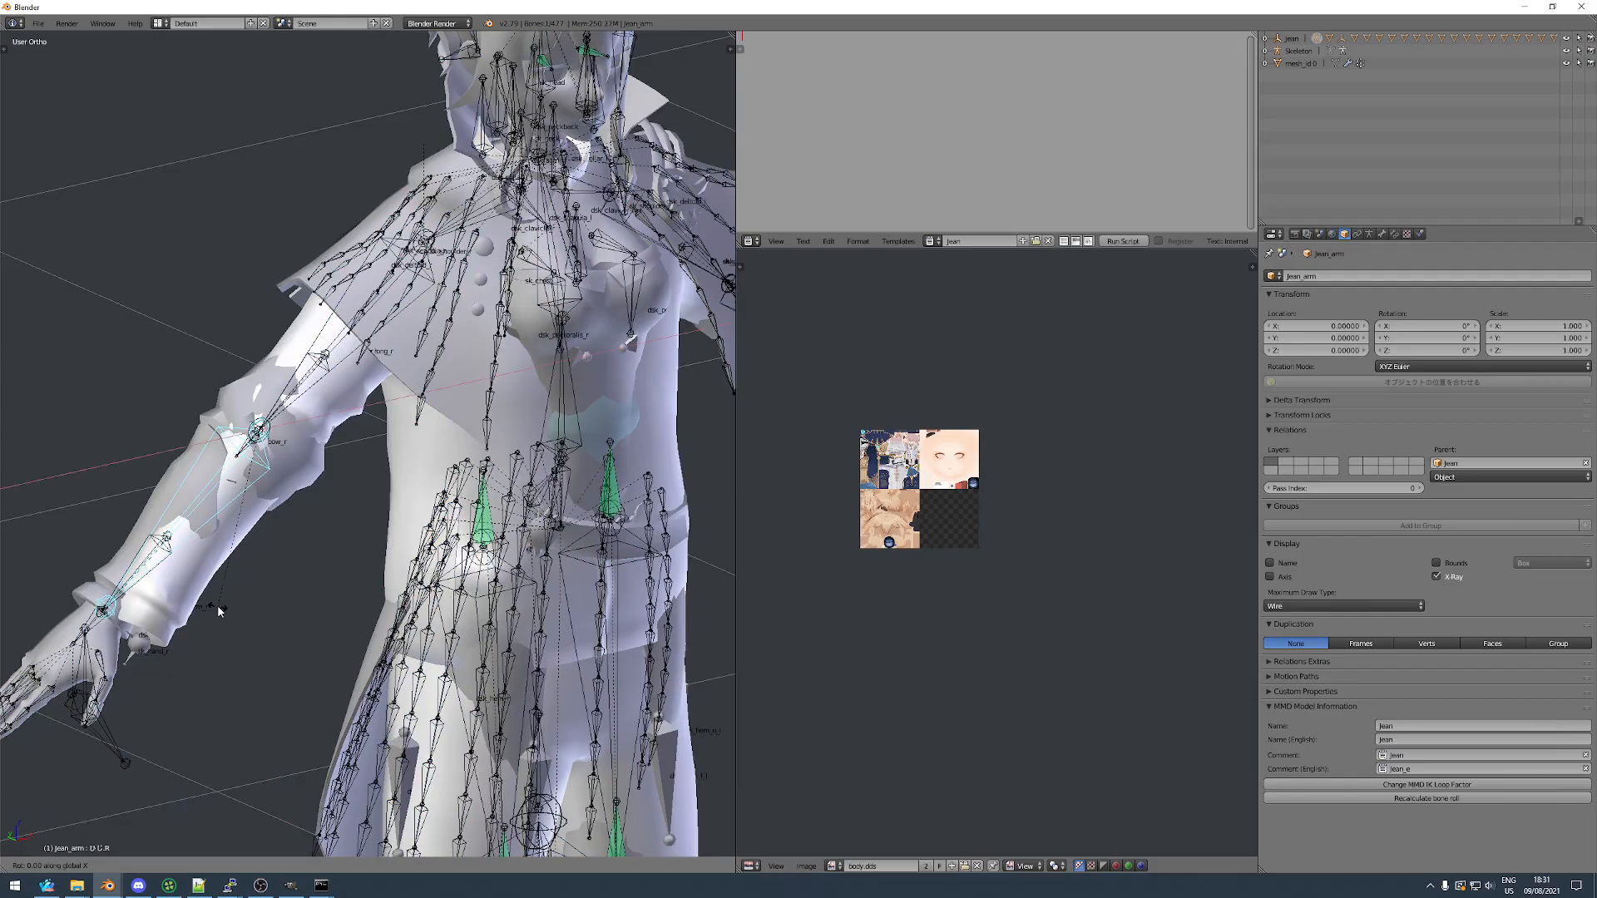
{"action": "left_click", "coordinate": [273, 617]}
{"action": "mouse_move", "coordinate": [273, 617]}
{"action": "middle_mouse_down"}
{"action": "mouse_move", "coordinate": [196, 612]}
{"action": "mouse_move", "coordinate": [250, 638]}
{"action": "middle_mouse_up"}
{"action": "key", "text": "r"}
{"action": "left_click", "coordinate": [214, 612]}
{"action": "scroll", "coordinate": [250, 637], "scroll_direction": "up", "scroll_amount": 4}
{"action": "mouse_move", "coordinate": [250, 637]}
{"action": "middle_mouse_down"}
{"action": "mouse_move", "coordinate": [304, 638]}
{"action": "mouse_move", "coordinate": [243, 622]}
{"action": "middle_mouse_up"}
{"action": "scroll", "coordinate": [280, 325], "scroll_direction": "down", "scroll_amount": 4}
{"action": "middle_click_drag", "start_coordinate": [283, 326], "coordinate": [251, 336]}
Rotate the right upper arm bone about the global Y axis to follow the template's upper arm.
{"action": "right_click", "coordinate": [360, 196]}
{"action": "right_click", "coordinate": [362, 216]}
{"action": "key", "text": "r"}
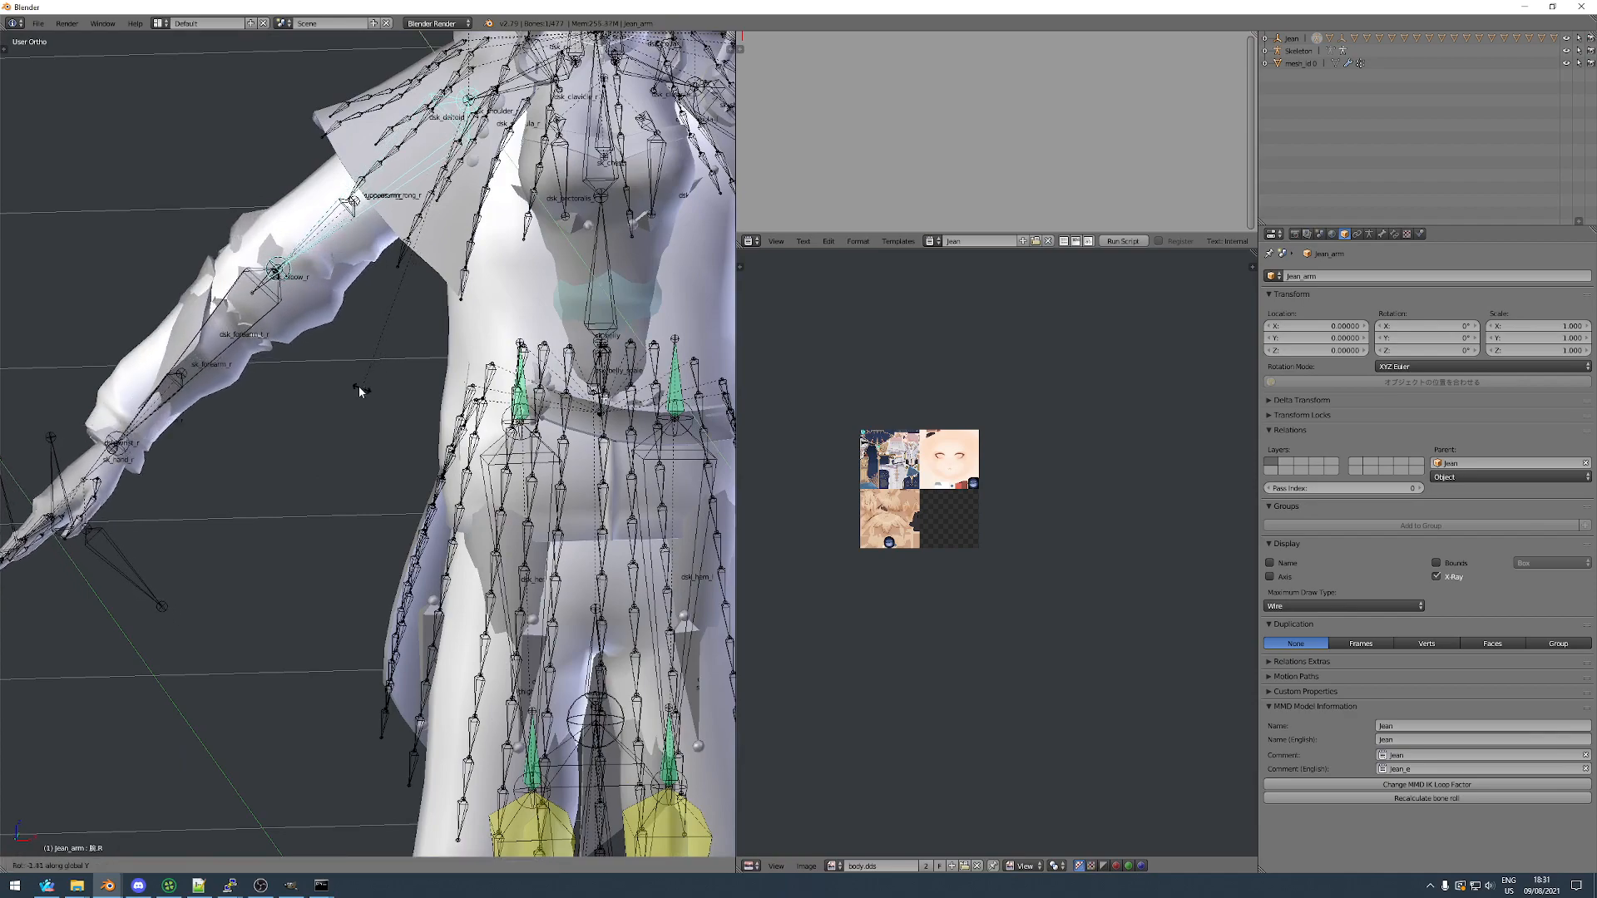
{"action": "left_click", "coordinate": [357, 386]}
Rotate the right forearm bone about the global Y axis so the wrist meets the template's wrist.
{"action": "right_click", "coordinate": [161, 403]}
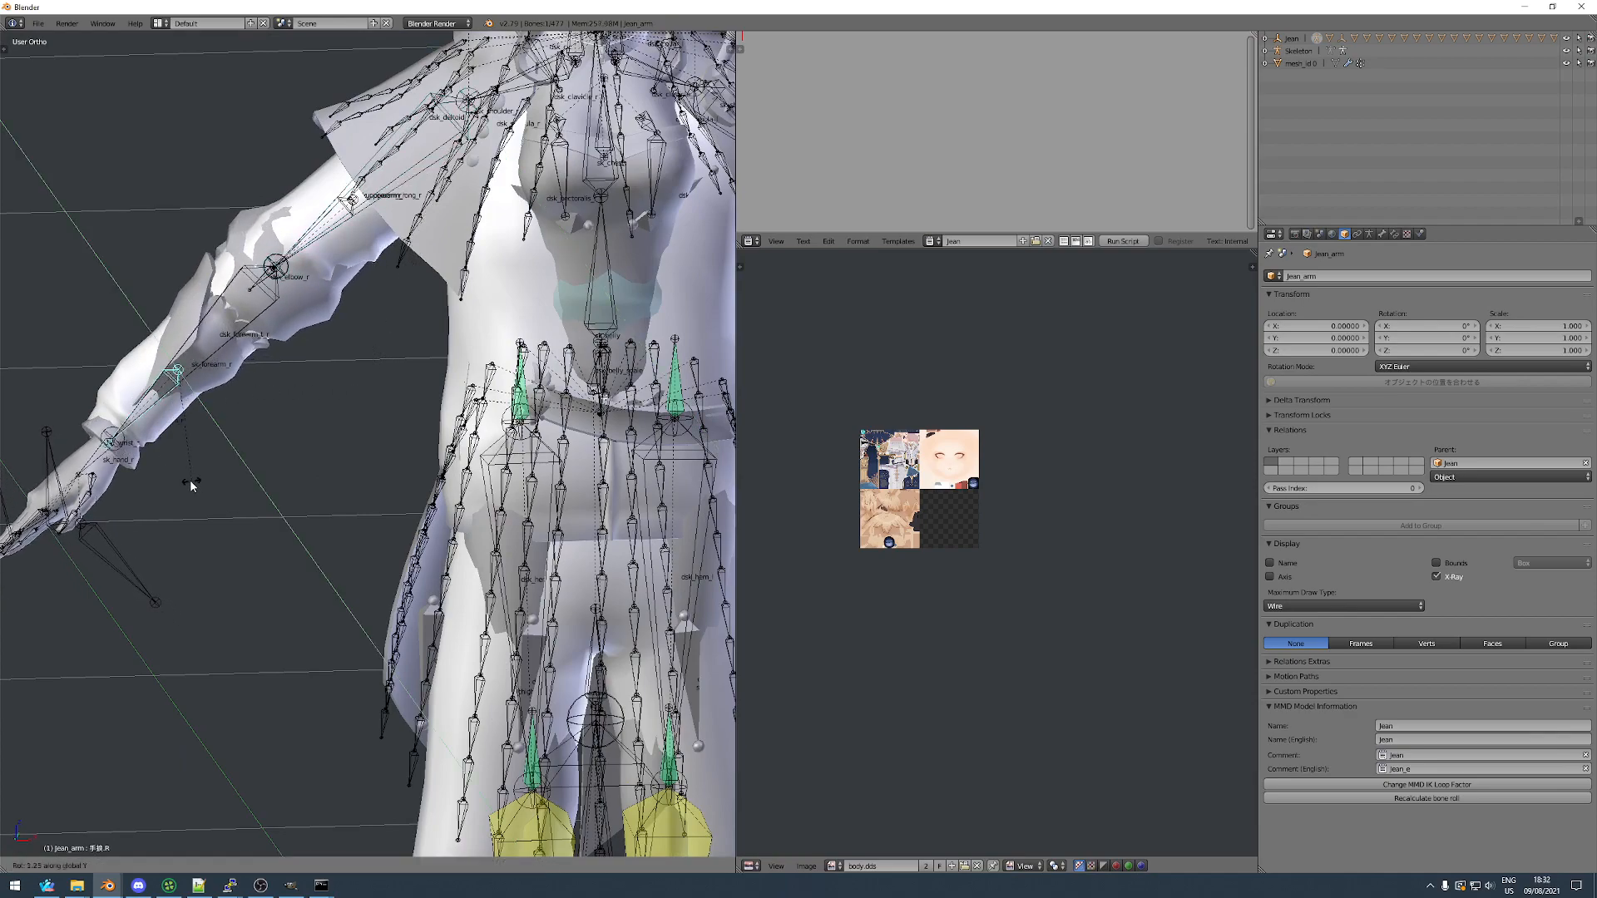
{"action": "right_click", "coordinate": [214, 331]}
{"action": "key", "text": "r"}
{"action": "key", "text": "y"}
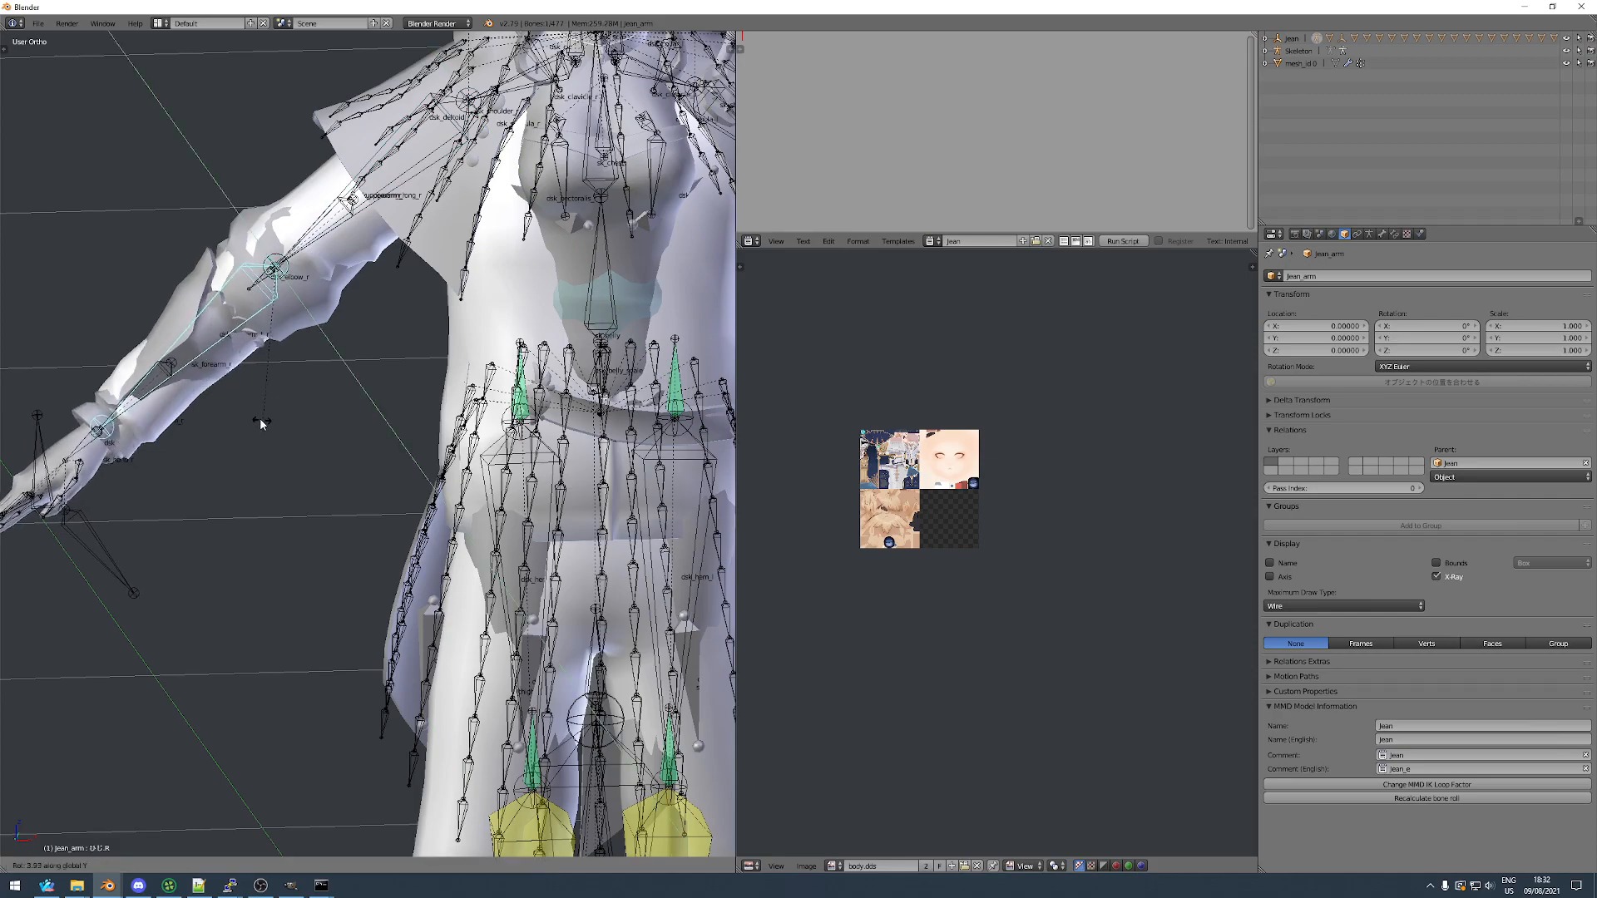
{"action": "left_click", "coordinate": [169, 468]}
Fine-tune the right forearm bone's rotation about the global X axis to centre it on the template's forearm.
{"action": "middle_click_drag", "start_coordinate": [192, 469], "coordinate": [293, 499]}
{"action": "scroll", "coordinate": [280, 498], "scroll_direction": "up", "scroll_amount": 3}
{"action": "key", "text": "r"}
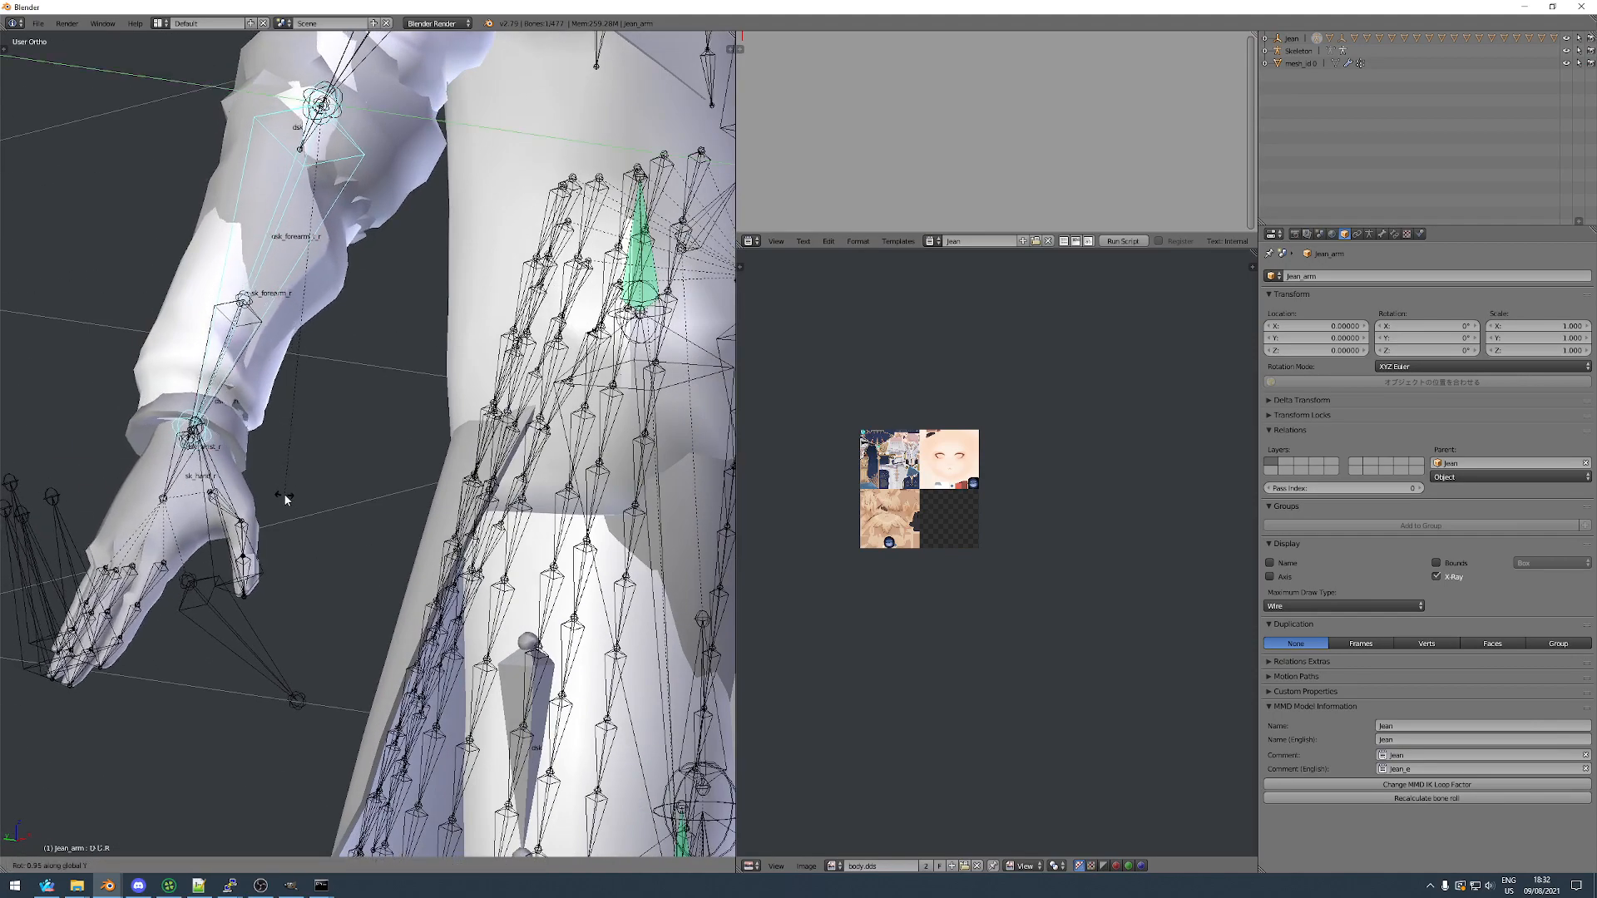
{"action": "key", "text": "x"}
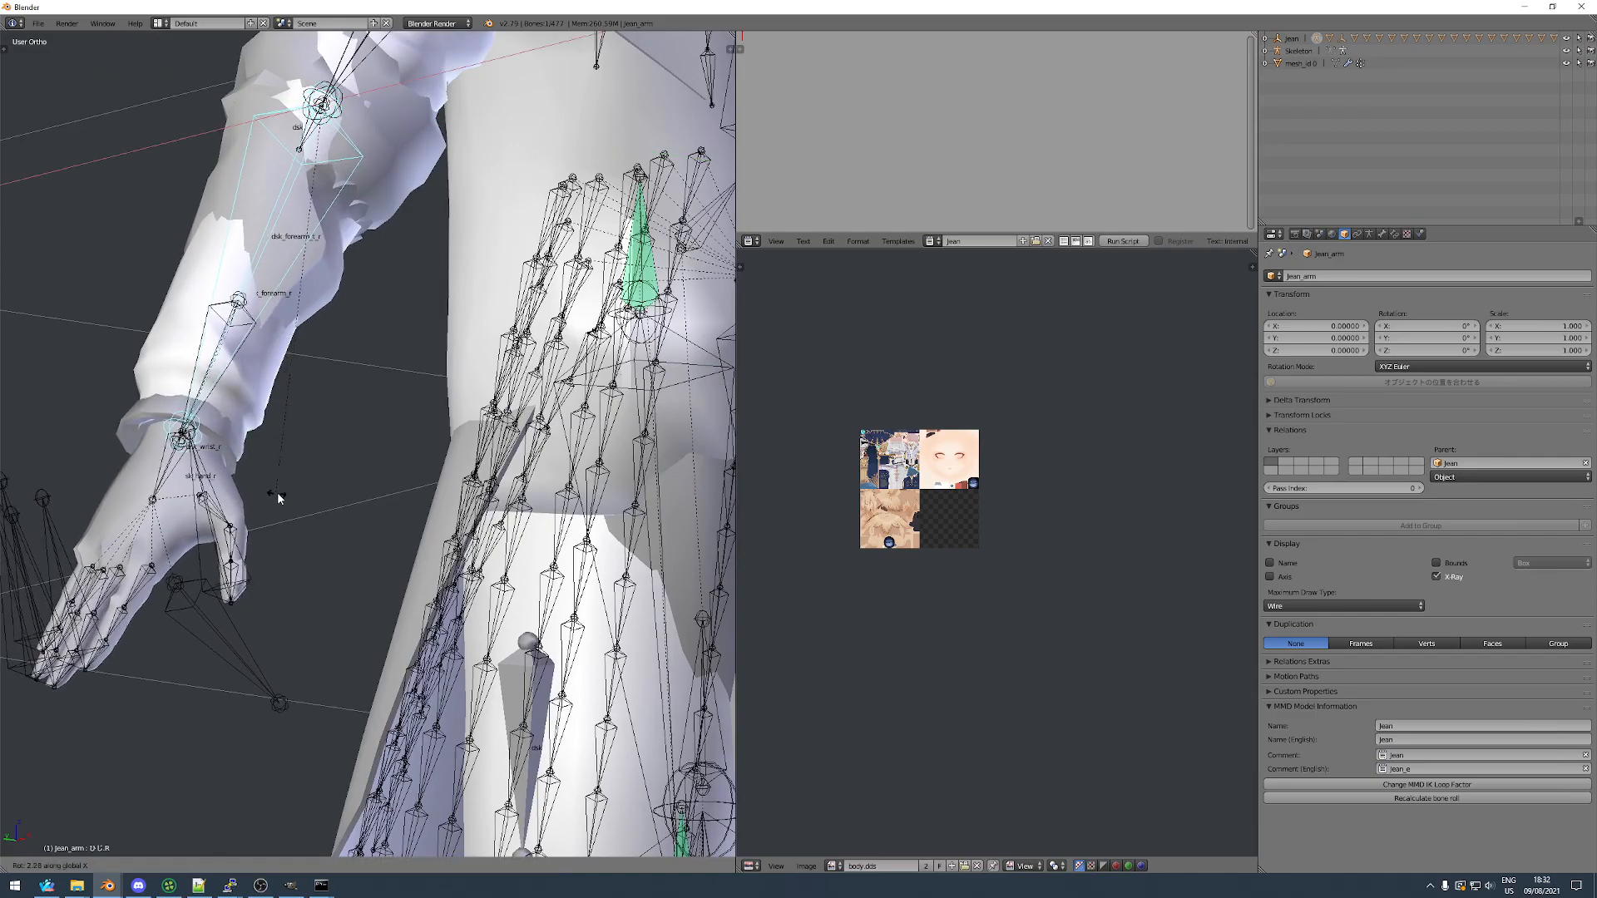
{"action": "left_click", "coordinate": [282, 491]}
{"action": "scroll", "coordinate": [281, 490], "scroll_direction": "down", "scroll_amount": 4}
{"action": "middle_click_drag", "start_coordinate": [281, 491], "coordinate": [187, 477]}
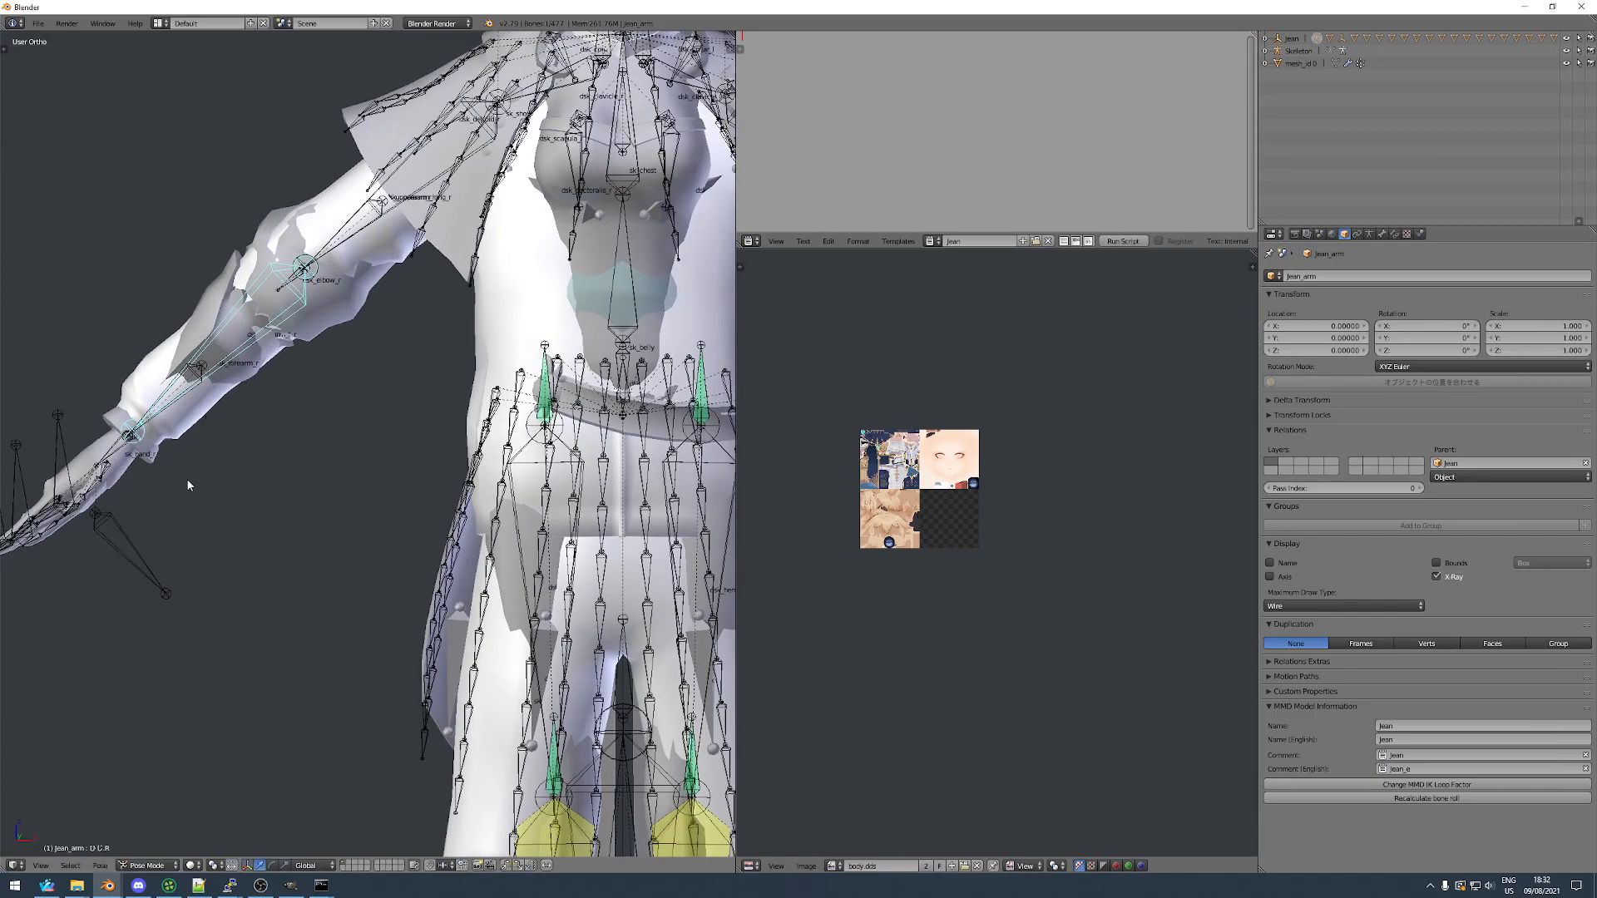
Return to Object Mode, hide the template body, the jean_arm armature and the template skeleton, and select the character mesh.
{"action": "scroll", "coordinate": [190, 477], "scroll_direction": "down", "scroll_amount": 4}
{"action": "right_click", "coordinate": [267, 345]}
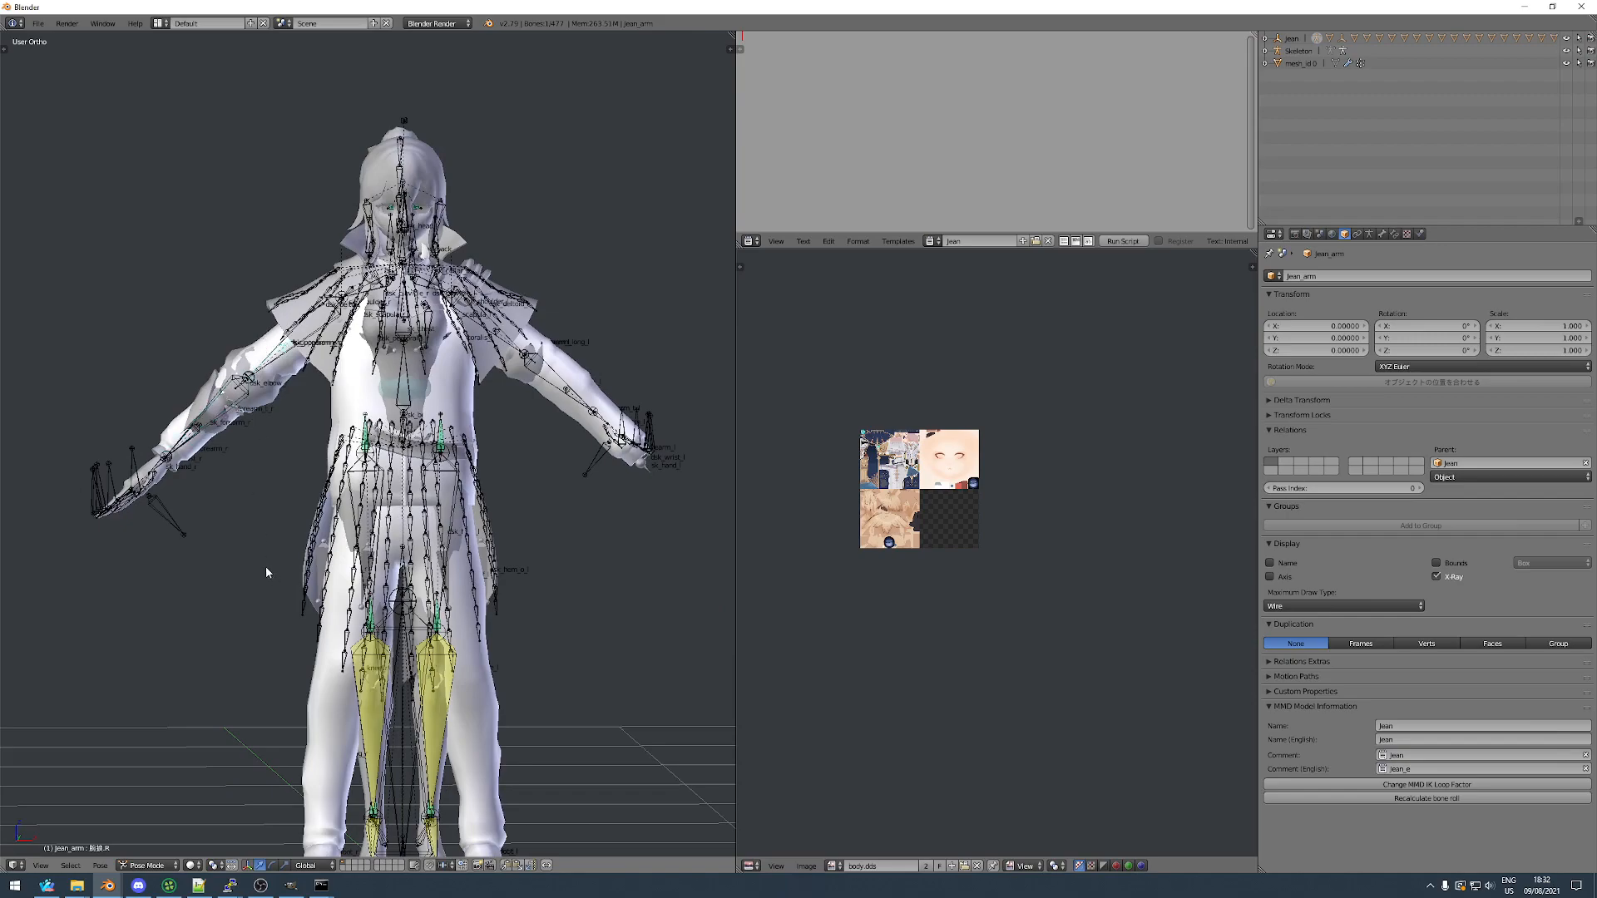
{"action": "right_click", "coordinate": [315, 520]}
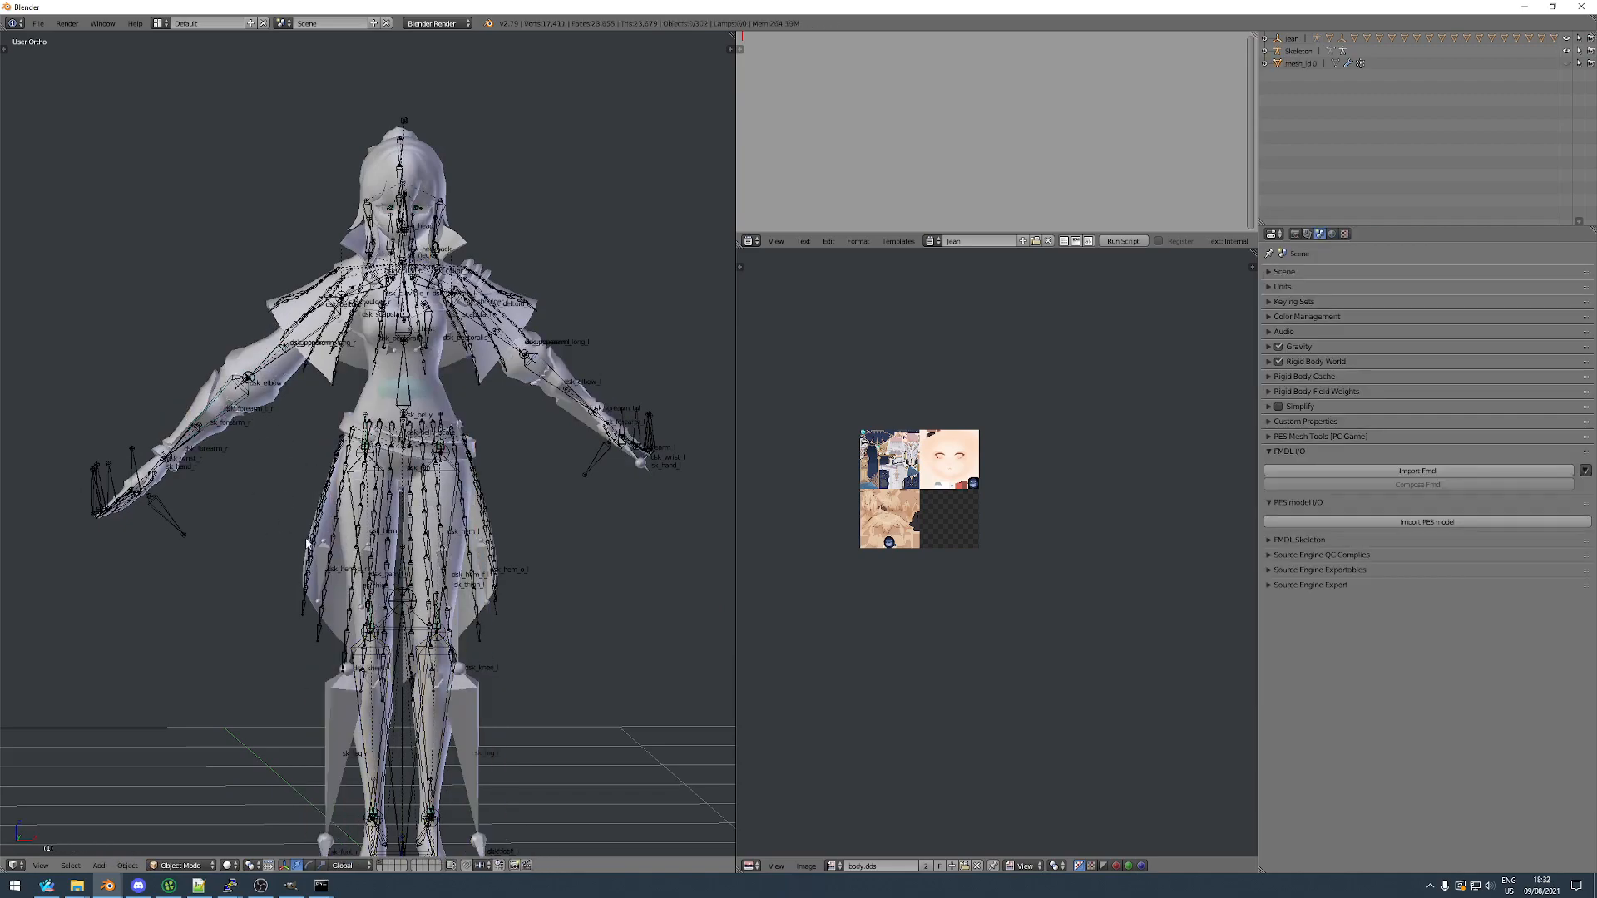
{"action": "left_click", "coordinate": [151, 865]}
{"action": "left_click", "coordinate": [153, 850]}
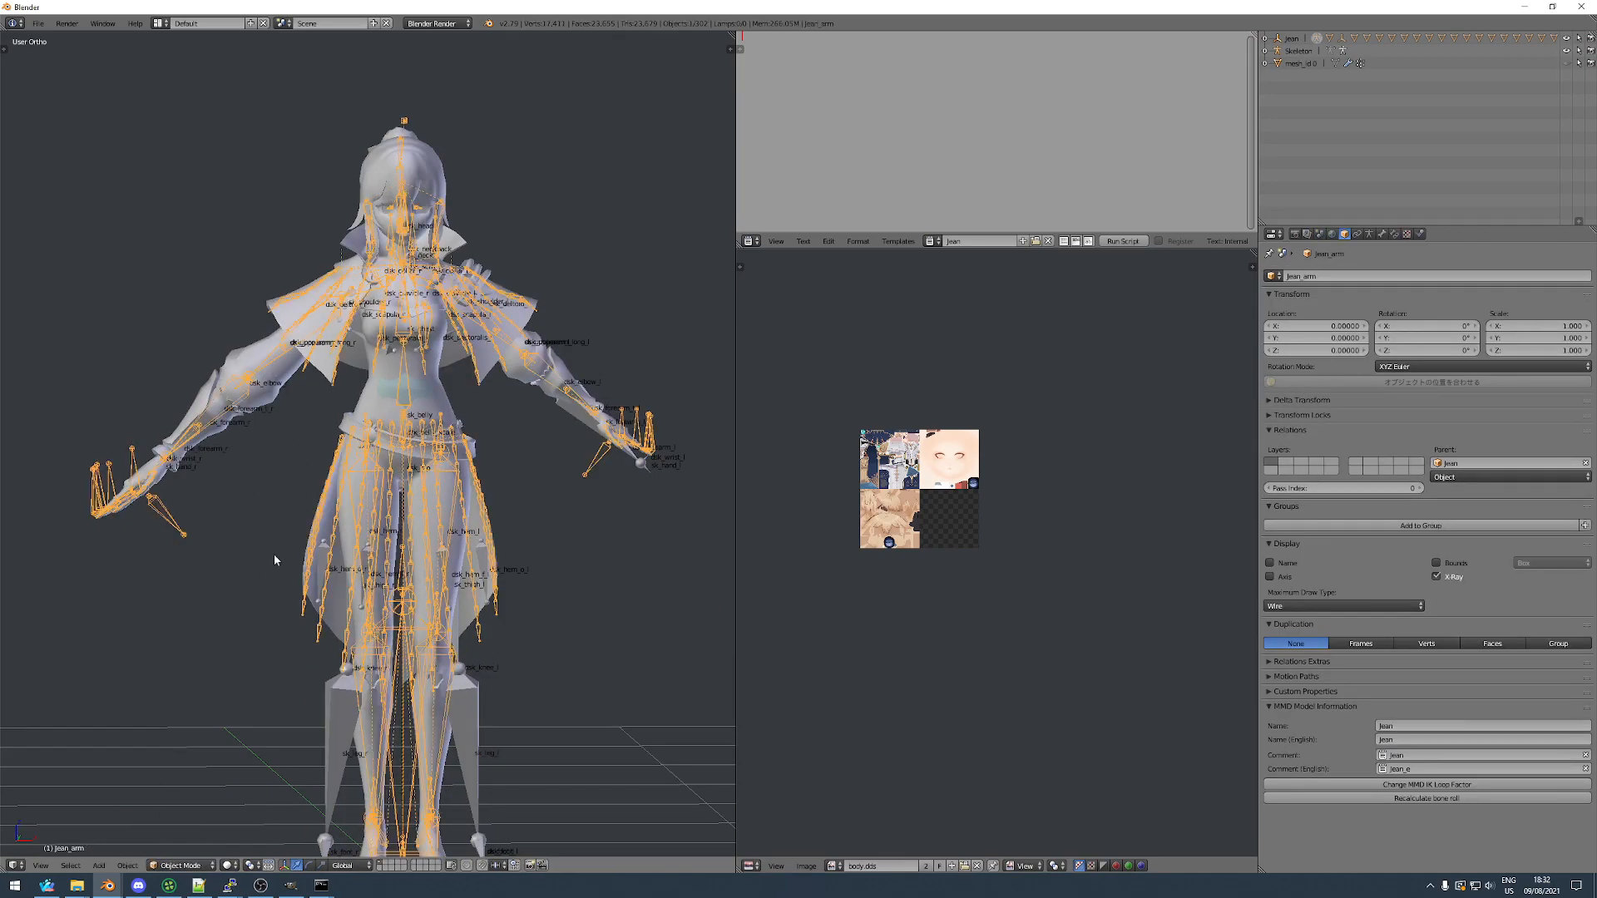
{"action": "key", "text": "h"}
{"action": "scroll", "coordinate": [259, 366], "scroll_direction": "up", "scroll_amount": 3}
{"action": "right_click", "coordinate": [274, 399]}
{"action": "scroll", "coordinate": [452, 424], "scroll_direction": "down", "scroll_amount": 4}
{"action": "right_click", "coordinate": [427, 689]}
{"action": "key", "text": "h"}
{"action": "right_click", "coordinate": [381, 422]}
{"action": "scroll", "coordinate": [381, 422], "scroll_direction": "down", "scroll_amount": 1}
Compare the proportions of the character's reposed right arm with the untouched left arm.
{"action": "middle_click_drag", "start_coordinate": [346, 490], "coordinate": [363, 452]}
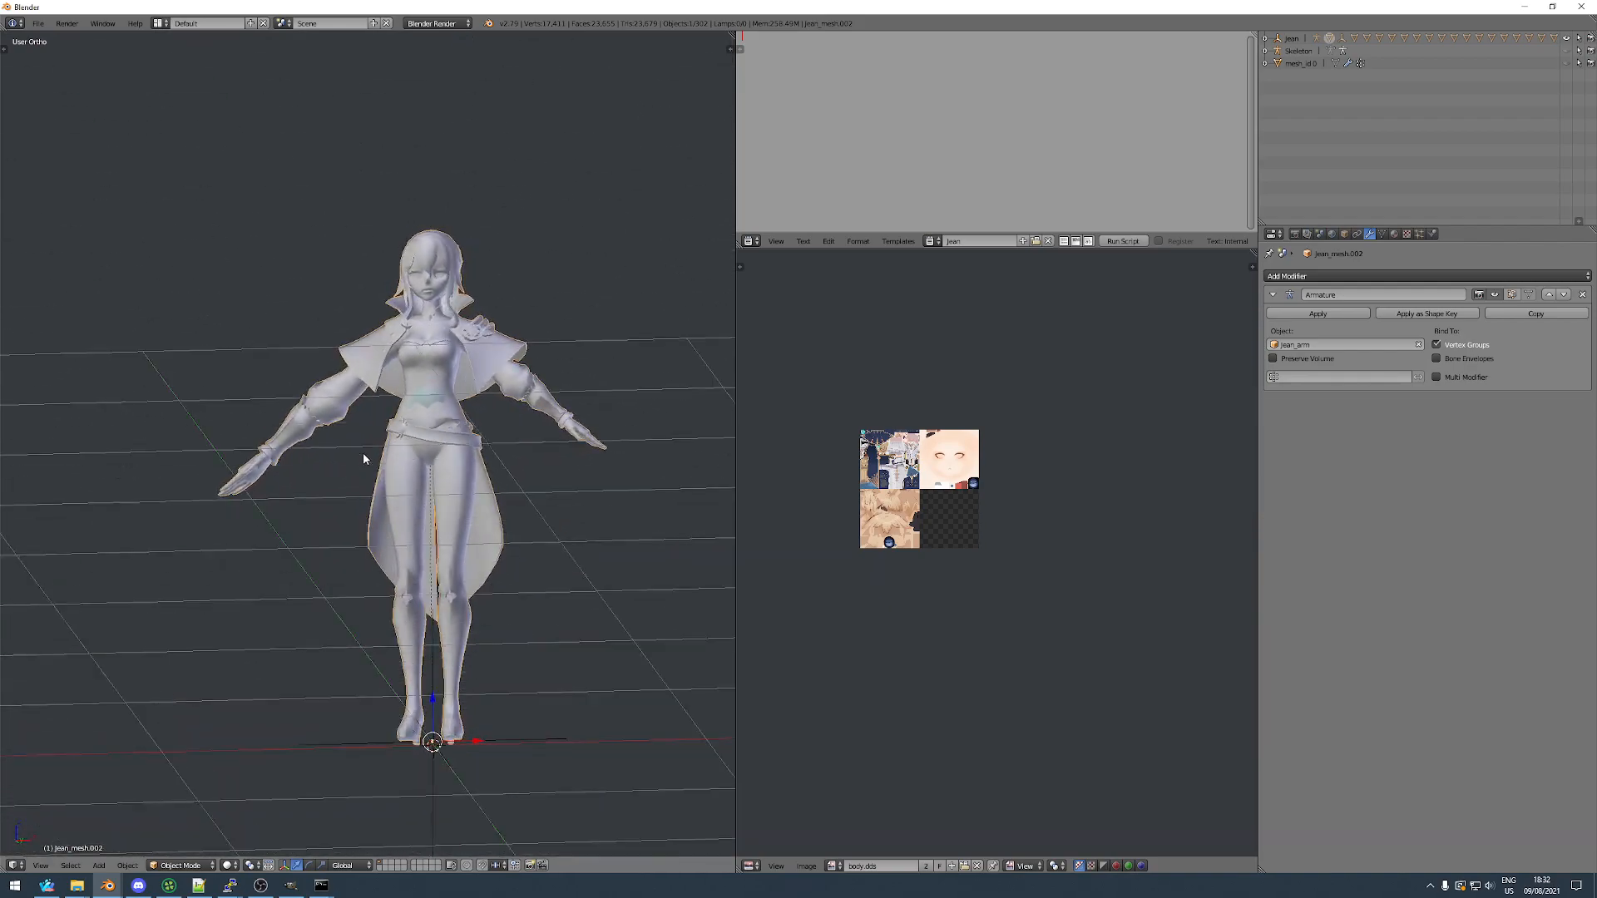
{"action": "scroll", "coordinate": [357, 391], "scroll_direction": "up", "scroll_amount": 4}
{"action": "middle_click_drag", "start_coordinate": [357, 391], "coordinate": [383, 429]}
{"action": "scroll", "coordinate": [379, 431], "scroll_direction": "down", "scroll_amount": 6}
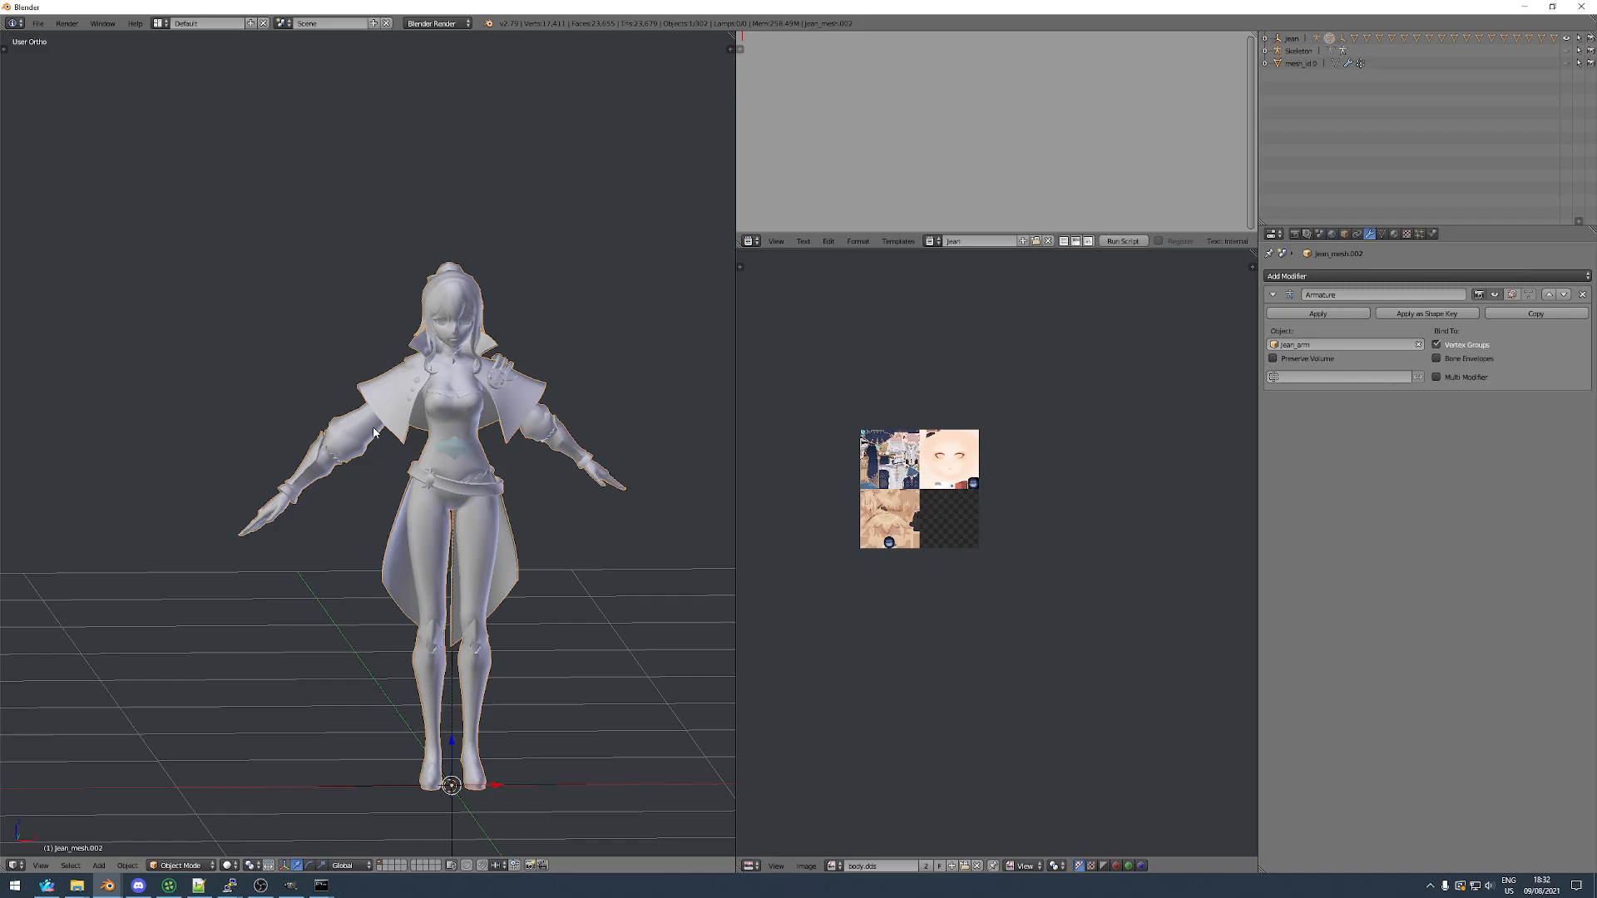
{"action": "middle_click_drag", "start_coordinate": [322, 453], "coordinate": [308, 386]}
{"action": "scroll", "coordinate": [306, 479], "scroll_direction": "up", "scroll_amount": 5}
{"action": "scroll", "coordinate": [313, 435], "scroll_direction": "down", "scroll_amount": 4}
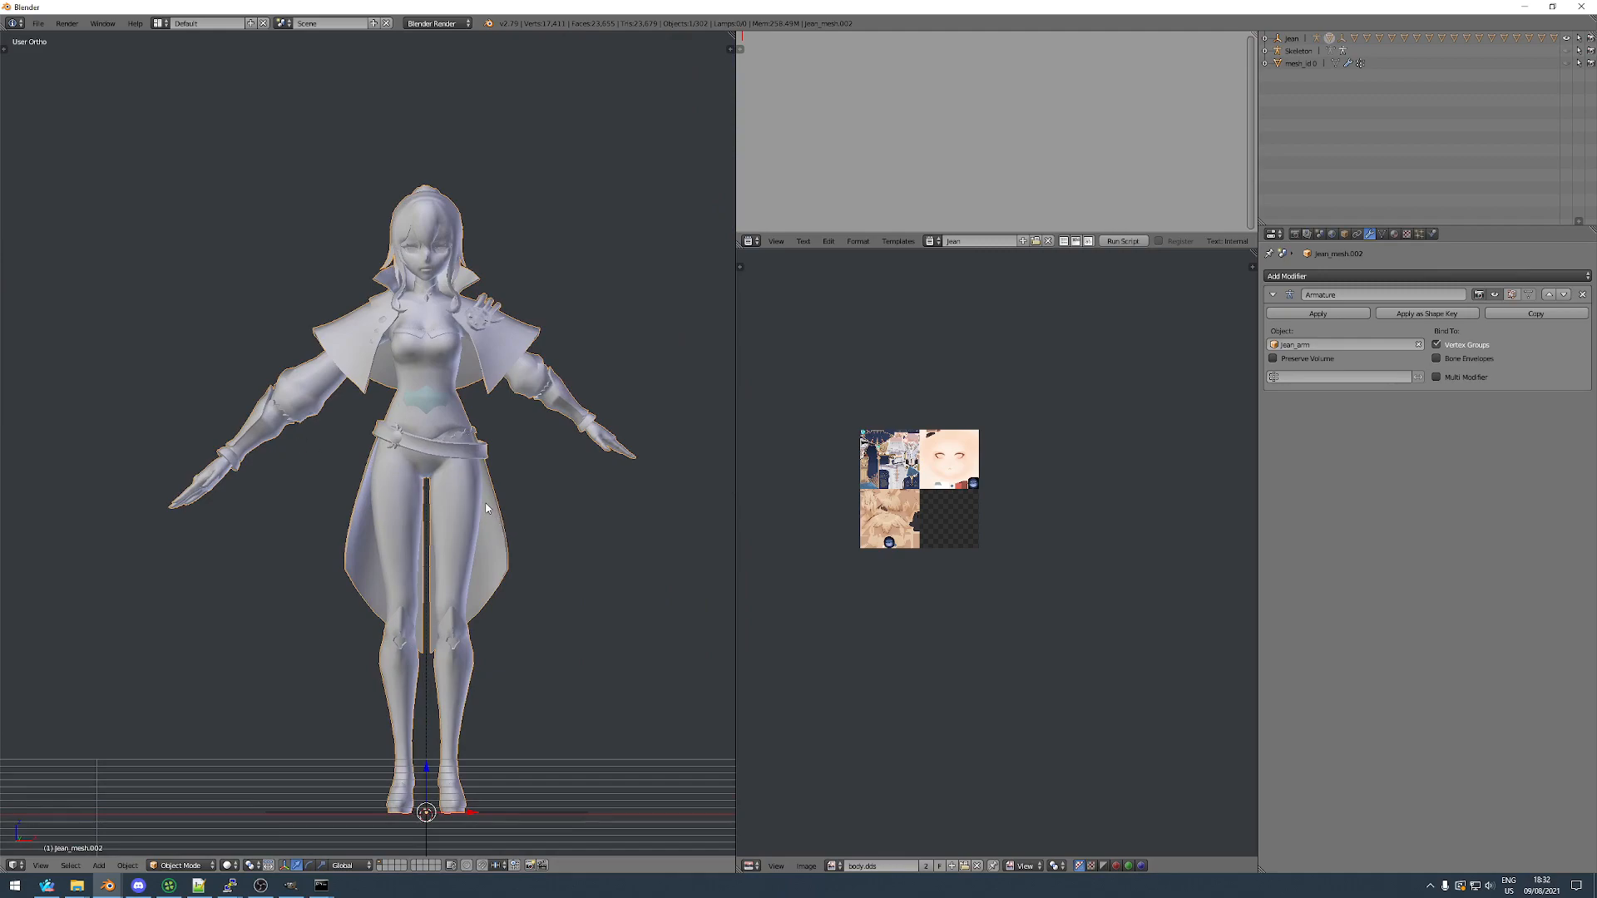
Unhide all objects and put the jean_arm armature back into Pose Mode.
{"action": "key", "text": "alt+h"}
{"action": "key", "text": "a"}
{"action": "right_click", "coordinate": [458, 421]}
{"action": "scroll", "coordinate": [505, 413], "scroll_direction": "up", "scroll_amount": 3}
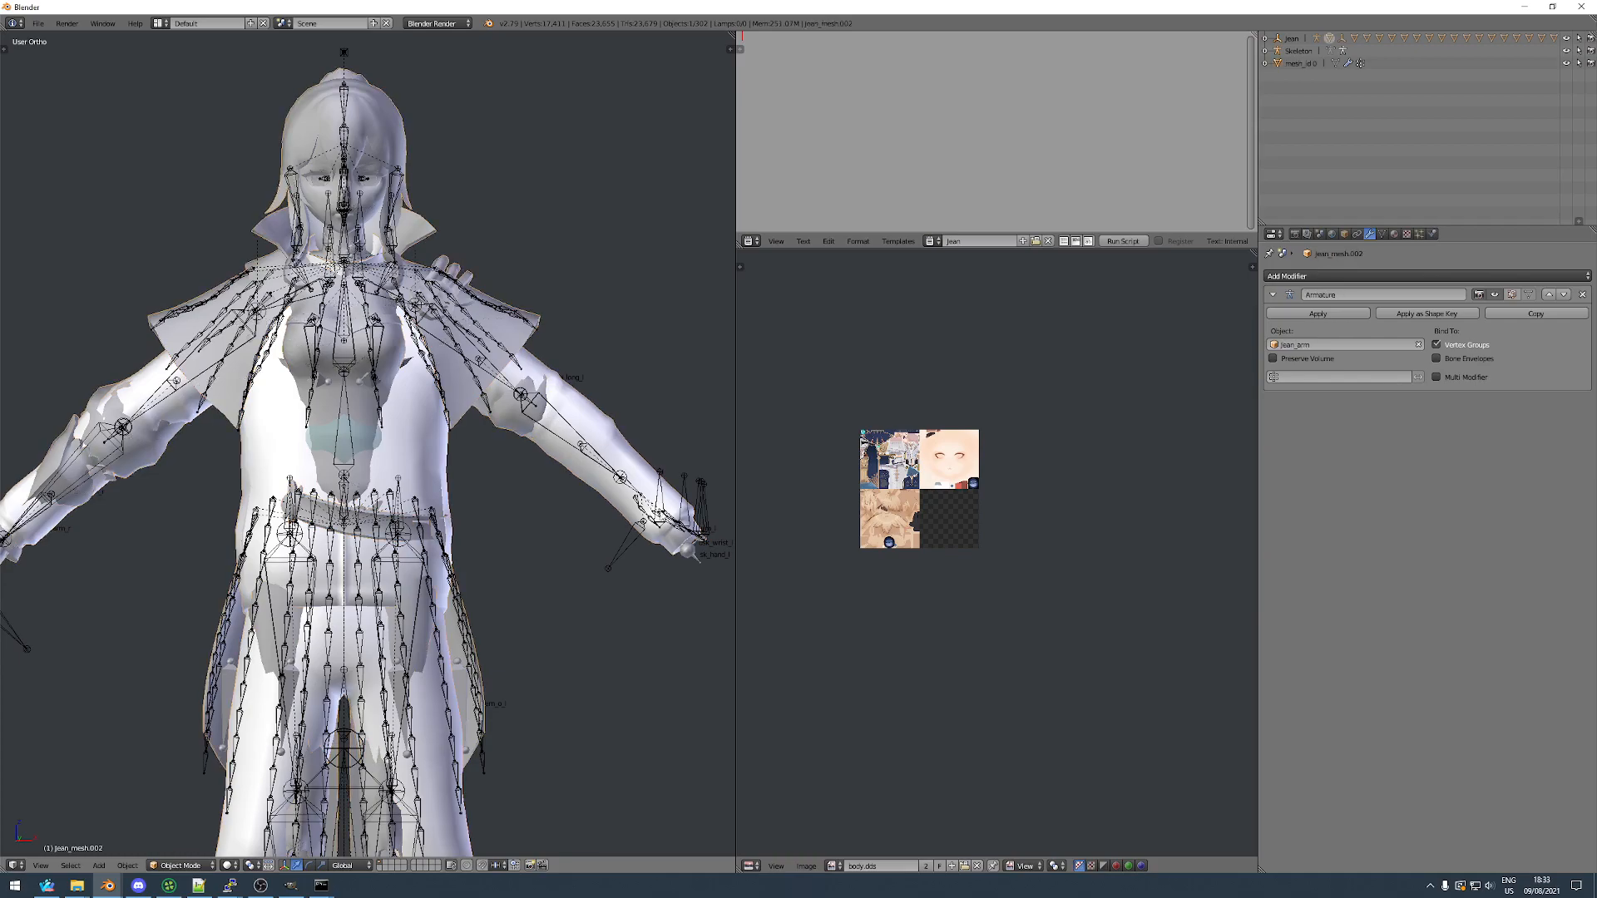
{"action": "right_click", "coordinate": [702, 491]}
{"action": "left_click", "coordinate": [197, 866]}
{"action": "left_click", "coordinate": [181, 823]}
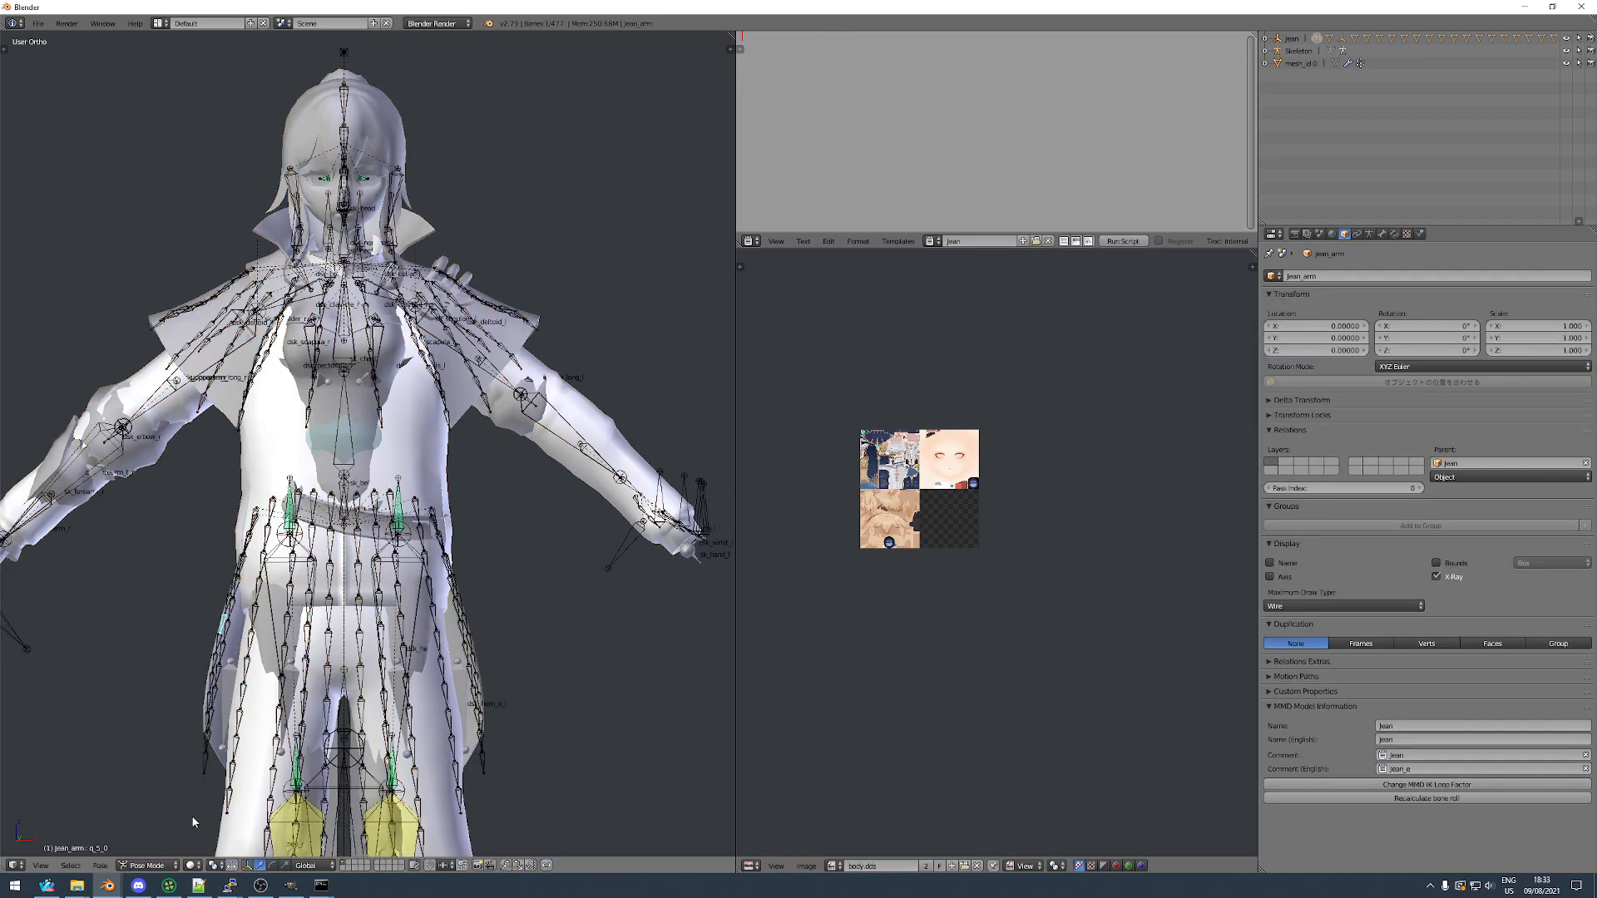
Scale up the left shoulder bone in wireframe display until the character's left arm matches the template arm's size.
{"action": "scroll", "coordinate": [361, 313], "scroll_direction": "up", "scroll_amount": 6}
{"action": "right_click", "coordinate": [316, 381]}
{"action": "right_click", "coordinate": [250, 304]}
{"action": "scroll", "coordinate": [368, 374], "scroll_direction": "down", "scroll_amount": 9}
{"action": "mouse_move", "coordinate": [574, 391]}
{"action": "middle_mouse_down"}
{"action": "mouse_move", "coordinate": [331, 408]}
{"action": "mouse_move", "coordinate": [197, 566]}
{"action": "mouse_move", "coordinate": [202, 541]}
{"action": "mouse_move", "coordinate": [282, 515]}
{"action": "middle_mouse_up"}
{"action": "key", "text": "z"}
{"action": "scroll", "coordinate": [234, 505], "scroll_direction": "up", "scroll_amount": 5}
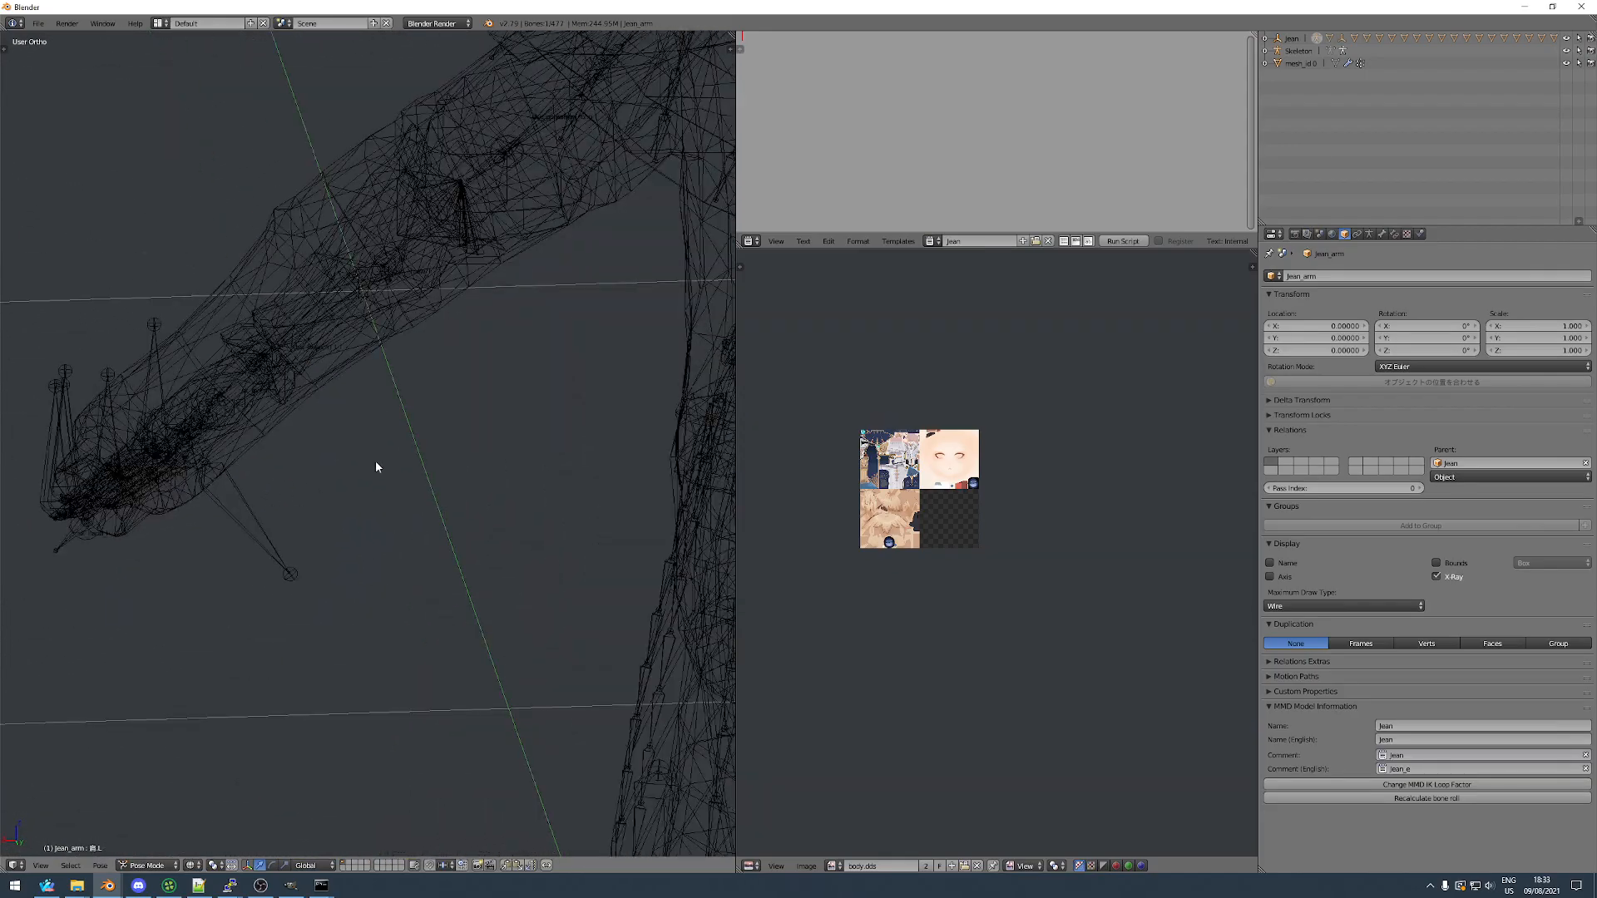
{"action": "key", "text": "s"}
{"action": "left_click", "coordinate": [193, 583]}
{"action": "scroll", "coordinate": [192, 582], "scroll_direction": "down", "scroll_amount": 2}
{"action": "scroll", "coordinate": [192, 580], "scroll_direction": "down", "scroll_amount": 5}
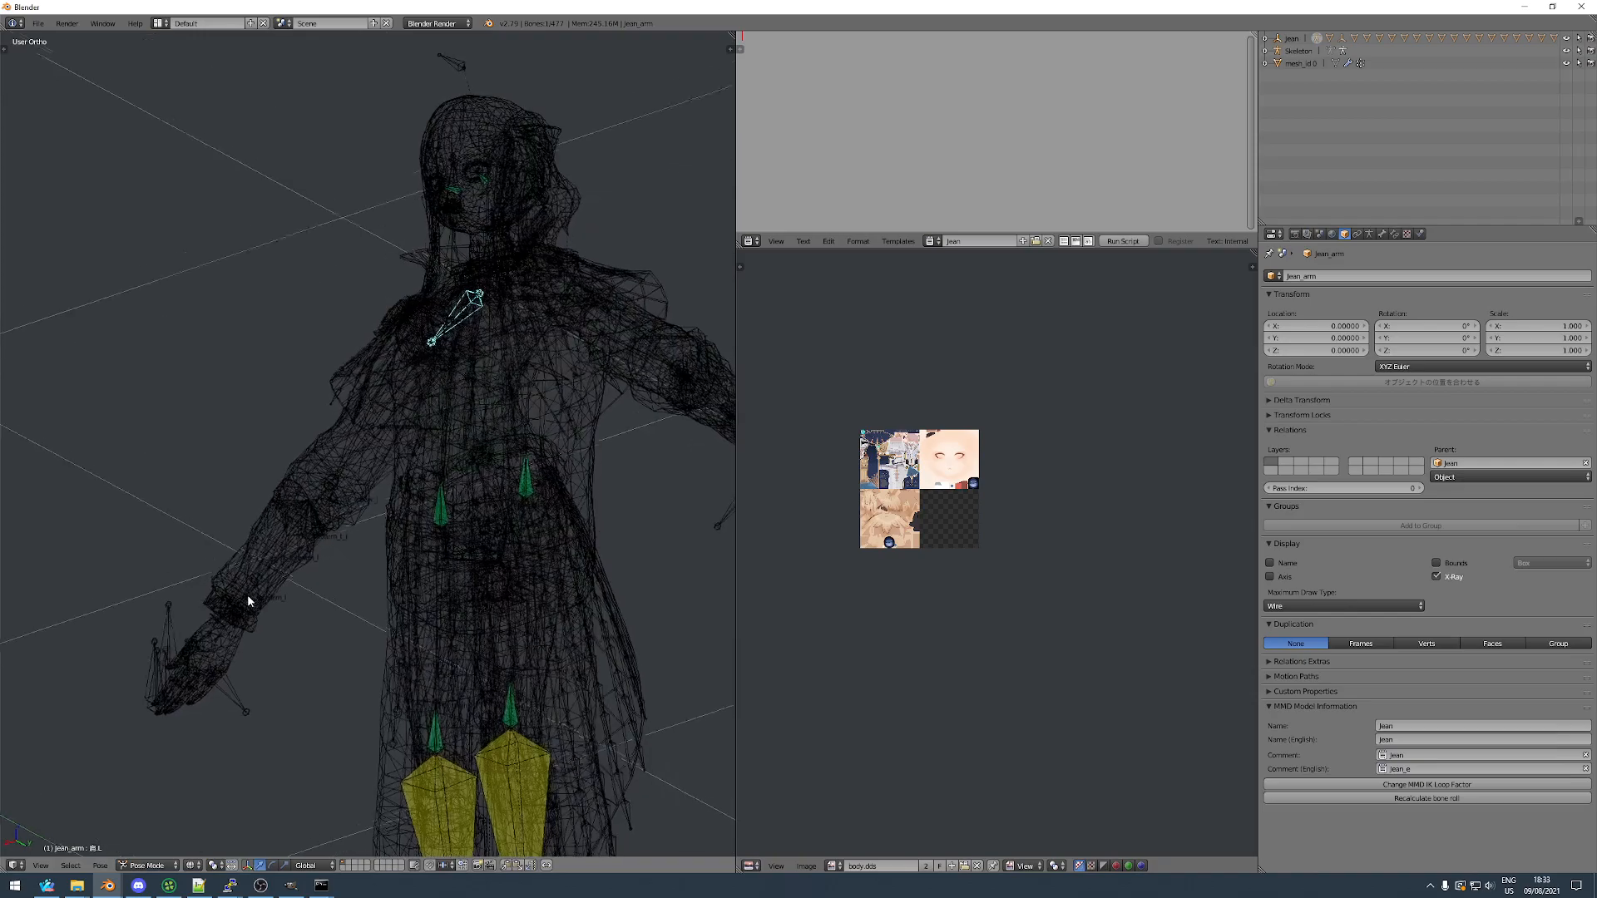
Return to solid display and rotate the left upper arm bone about the global Y axis to follow the template's arm.
{"action": "scroll", "coordinate": [233, 594], "scroll_direction": "up", "scroll_amount": 5}
{"action": "key", "text": "z"}
{"action": "scroll", "coordinate": [259, 537], "scroll_direction": "down", "scroll_amount": 4}
{"action": "key", "text": "a"}
{"action": "key", "text": "a"}
{"action": "scroll", "coordinate": [338, 431], "scroll_direction": "up", "scroll_amount": 3}
{"action": "right_click", "coordinate": [337, 423]}
{"action": "right_click", "coordinate": [440, 339]}
{"action": "middle_click_drag", "start_coordinate": [392, 523], "coordinate": [346, 497]}
{"action": "key", "text": "r"}
{"action": "key", "text": "y"}
{"action": "left_click", "coordinate": [349, 505]}
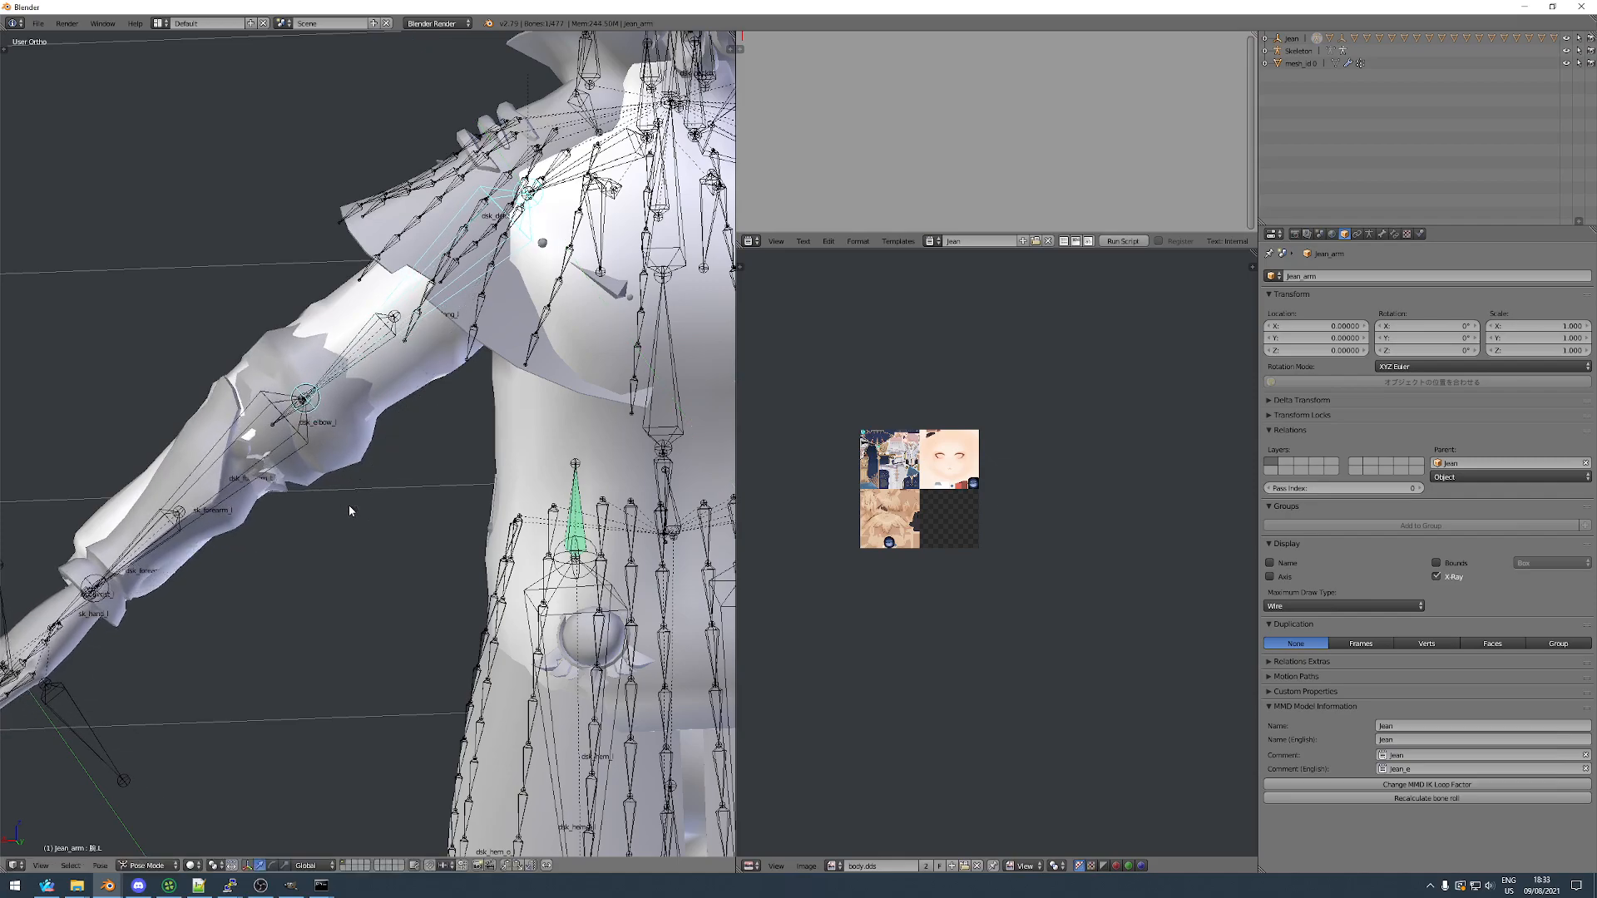
Rotate the left forearm bone, including about the global Y axis, to line it up with the template's forearm.
{"action": "right_click", "coordinate": [143, 552]}
{"action": "middle_click_drag", "start_coordinate": [143, 551], "coordinate": [278, 624]}
{"action": "key", "text": "r"}
{"action": "left_click", "coordinate": [374, 625]}
{"action": "key", "text": "r"}
{"action": "key", "text": "y"}
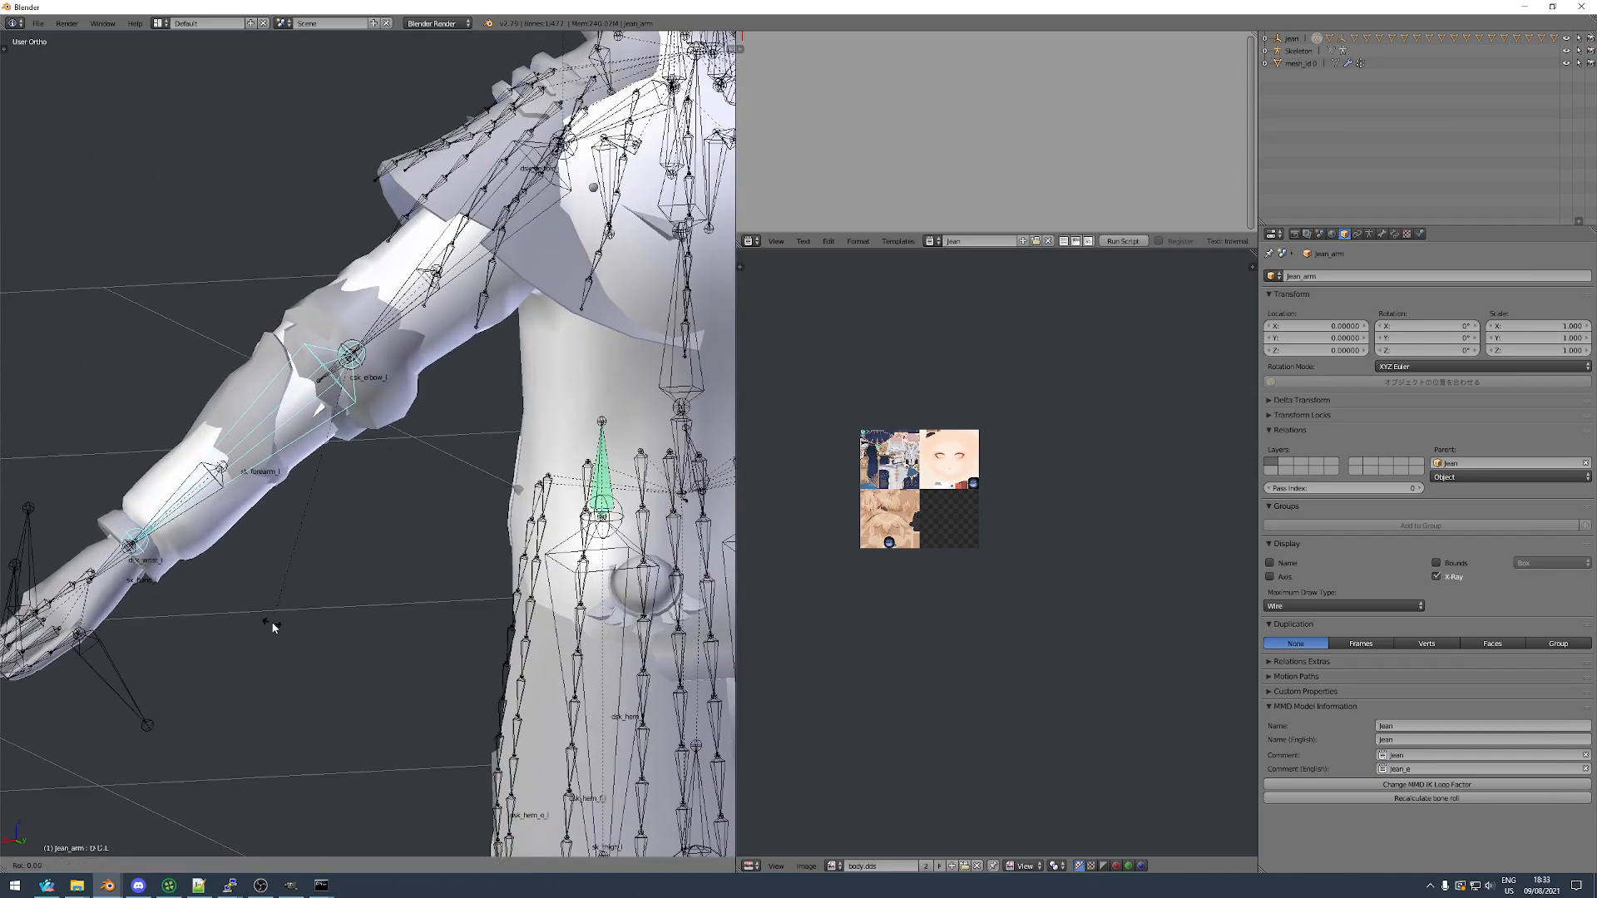
{"action": "left_click", "coordinate": [284, 621]}
Deselect the bones and check both reposed arms against the template body from the front.
{"action": "scroll", "coordinate": [284, 621], "scroll_direction": "down", "scroll_amount": 4}
{"action": "middle_click_drag", "start_coordinate": [285, 622], "coordinate": [612, 620]}
{"action": "scroll", "coordinate": [408, 618], "scroll_direction": "down", "scroll_amount": 1}
{"action": "middle_click_drag", "start_coordinate": [408, 623], "coordinate": [453, 577]}
{"action": "key", "text": "a"}
{"action": "scroll", "coordinate": [422, 469], "scroll_direction": "up", "scroll_amount": 6}
{"action": "mouse_move", "coordinate": [416, 461]}
{"action": "middle_mouse_down"}
{"action": "mouse_move", "coordinate": [418, 502]}
{"action": "mouse_move", "coordinate": [366, 472]}
{"action": "mouse_move", "coordinate": [138, 443]}
{"action": "mouse_move", "coordinate": [404, 459]}
{"action": "mouse_move", "coordinate": [407, 342]}
{"action": "mouse_move", "coordinate": [404, 466]}
{"action": "middle_mouse_up"}
{"action": "scroll", "coordinate": [380, 527], "scroll_direction": "down", "scroll_amount": 5}
{"action": "middle_click_drag", "start_coordinate": [379, 527], "coordinate": [462, 477], "text": "shift"}
{"action": "scroll", "coordinate": [442, 462], "scroll_direction": "down", "scroll_amount": 1}
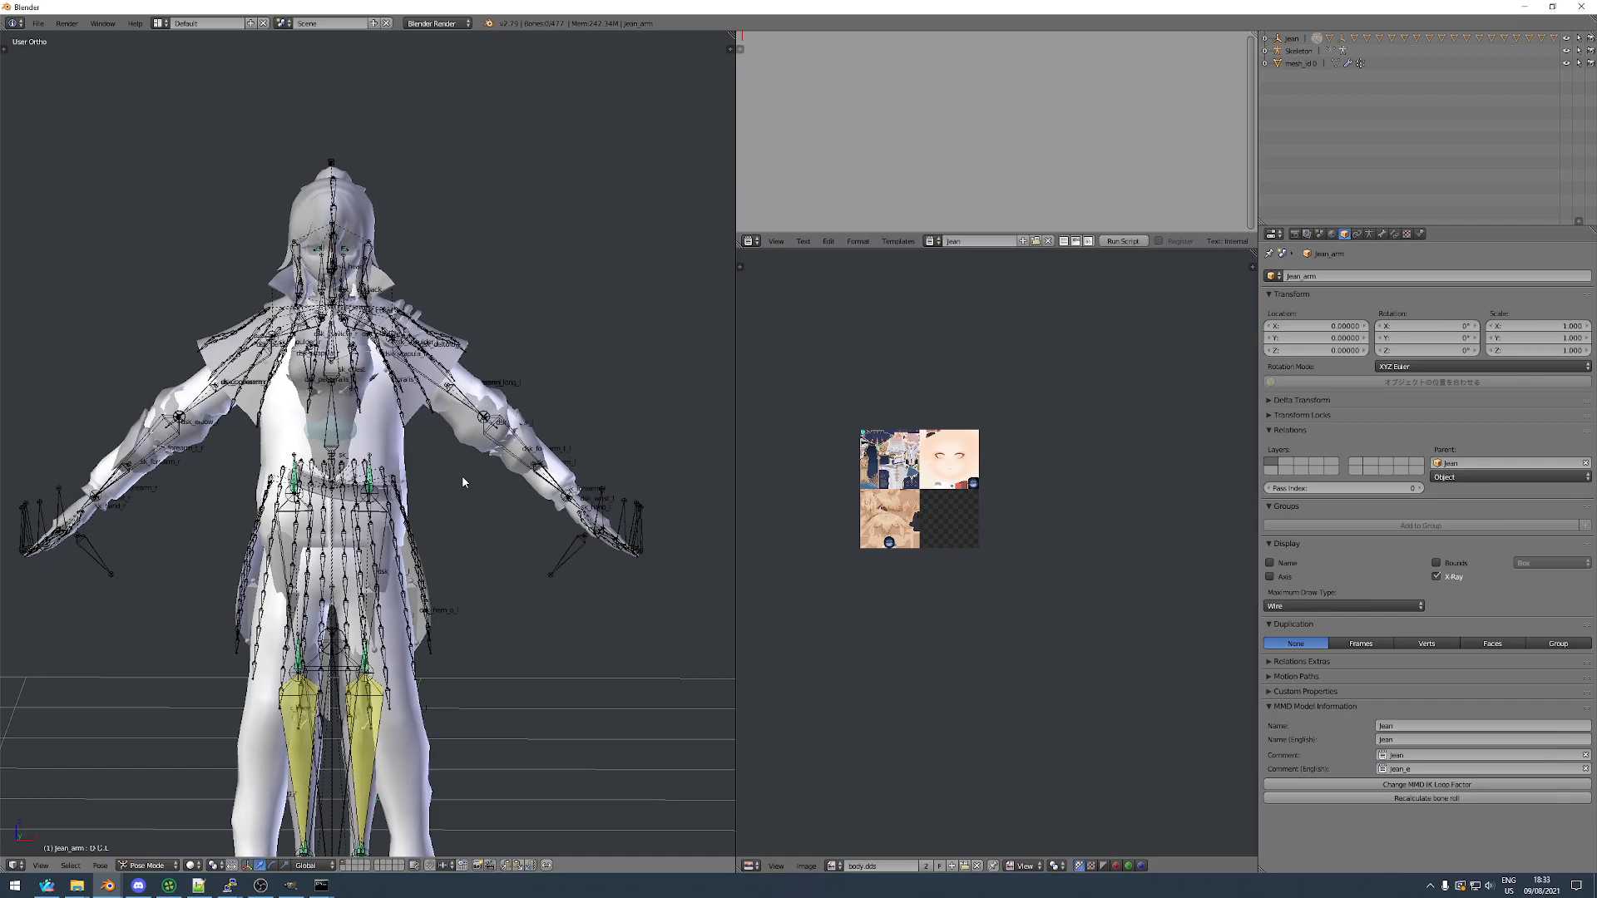
Select the thigh bone at the character's right hip.
{"action": "scroll", "coordinate": [461, 476], "scroll_direction": "down", "scroll_amount": 3}
{"action": "scroll", "coordinate": [366, 416], "scroll_direction": "up", "scroll_amount": 8}
{"action": "middle_click_drag", "start_coordinate": [348, 341], "coordinate": [389, 301]}
{"action": "scroll", "coordinate": [388, 301], "scroll_direction": "up", "scroll_amount": 4}
{"action": "right_click", "coordinate": [414, 278]}
{"action": "scroll", "coordinate": [415, 358], "scroll_direction": "down", "scroll_amount": 9}
{"action": "middle_click_drag", "start_coordinate": [471, 480], "coordinate": [468, 463]}
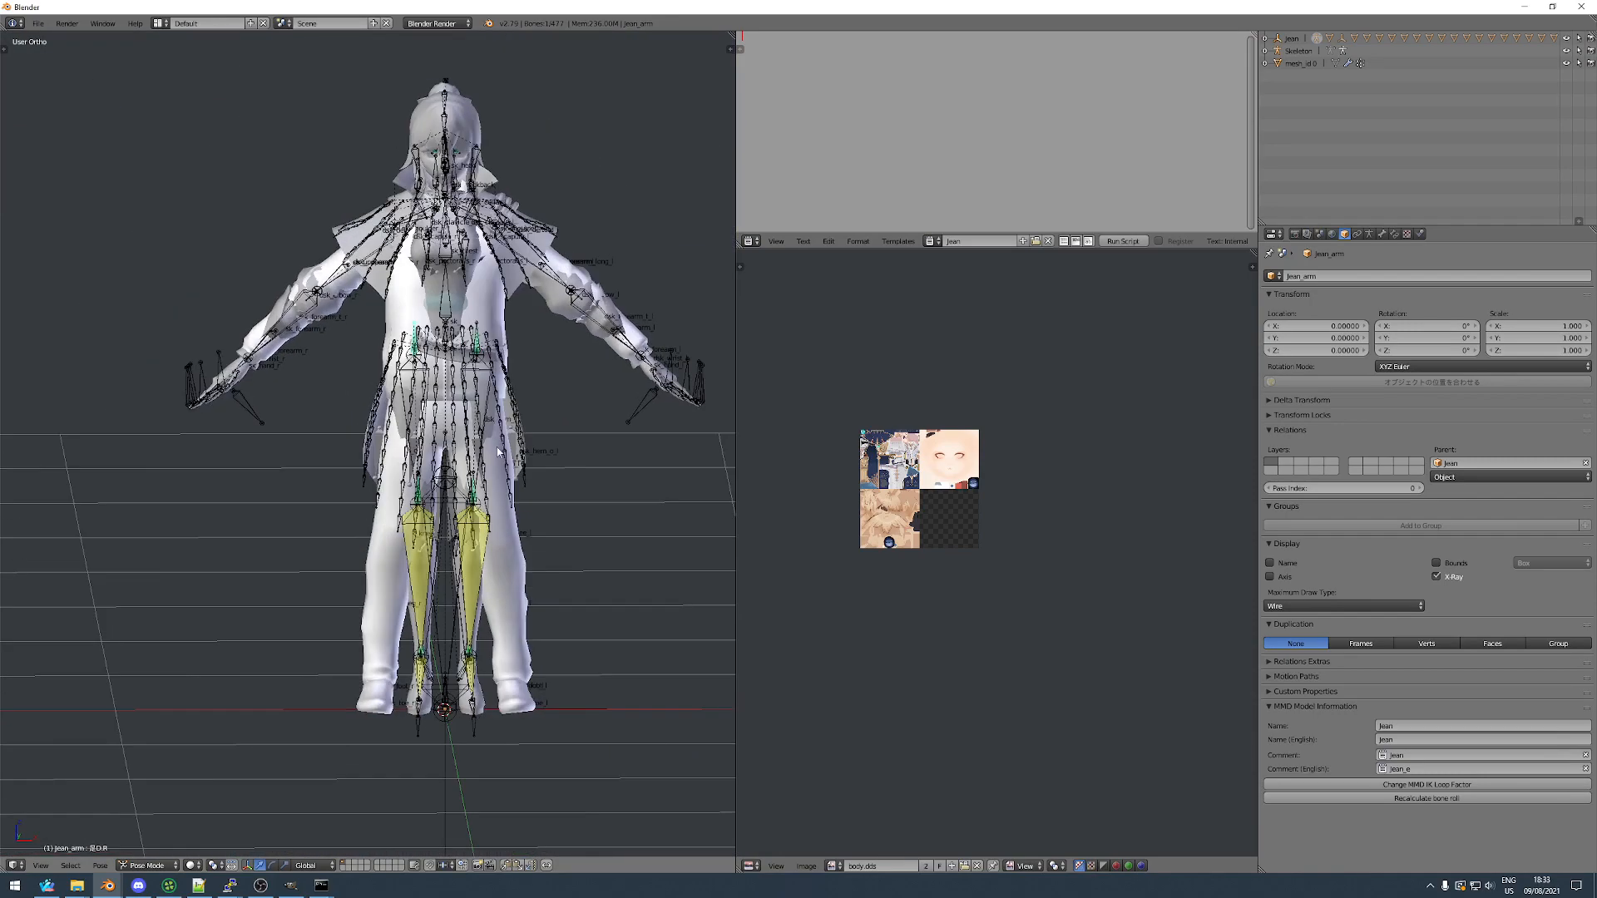
Examine how the character's hips, legs and feet line up with the template body.
{"action": "scroll", "coordinate": [581, 355], "scroll_direction": "up", "scroll_amount": 7}
{"action": "scroll", "coordinate": [541, 399], "scroll_direction": "down", "scroll_amount": 8}
{"action": "scroll", "coordinate": [491, 431], "scroll_direction": "up", "scroll_amount": 4}
{"action": "scroll", "coordinate": [489, 430], "scroll_direction": "down", "scroll_amount": 5}
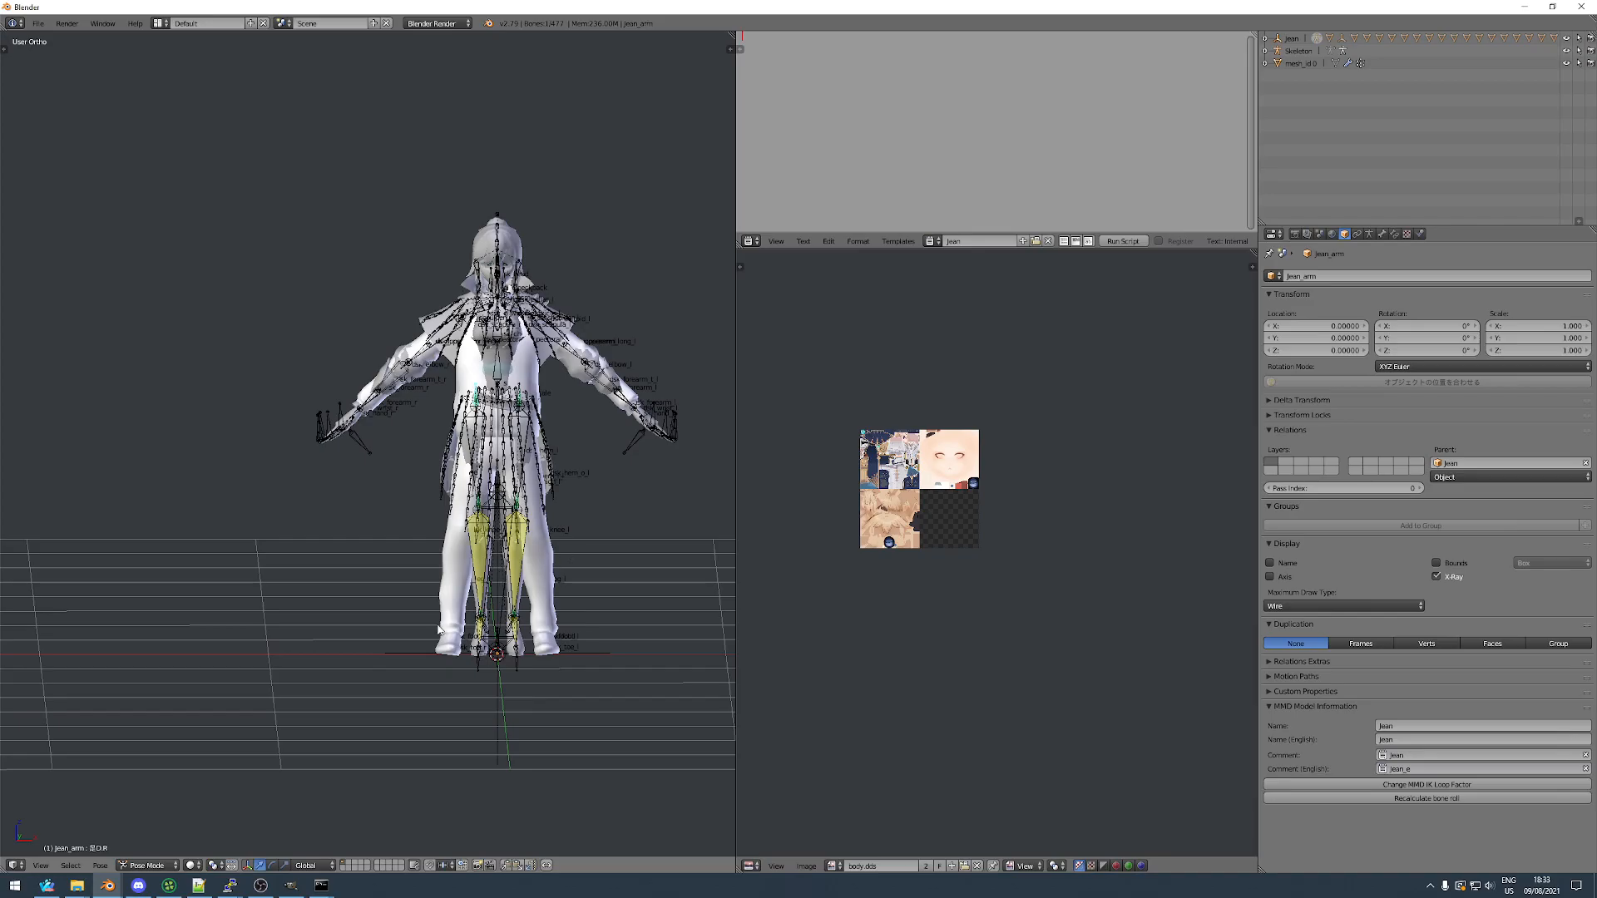
{"action": "scroll", "coordinate": [497, 574], "scroll_direction": "up", "scroll_amount": 5}
{"action": "mouse_move", "coordinate": [505, 654]}
{"action": "middle_mouse_down"}
{"action": "mouse_move", "coordinate": [554, 658]}
{"action": "mouse_move", "coordinate": [517, 673]}
{"action": "middle_mouse_up"}
{"action": "scroll", "coordinate": [516, 674], "scroll_direction": "down", "scroll_amount": 3}
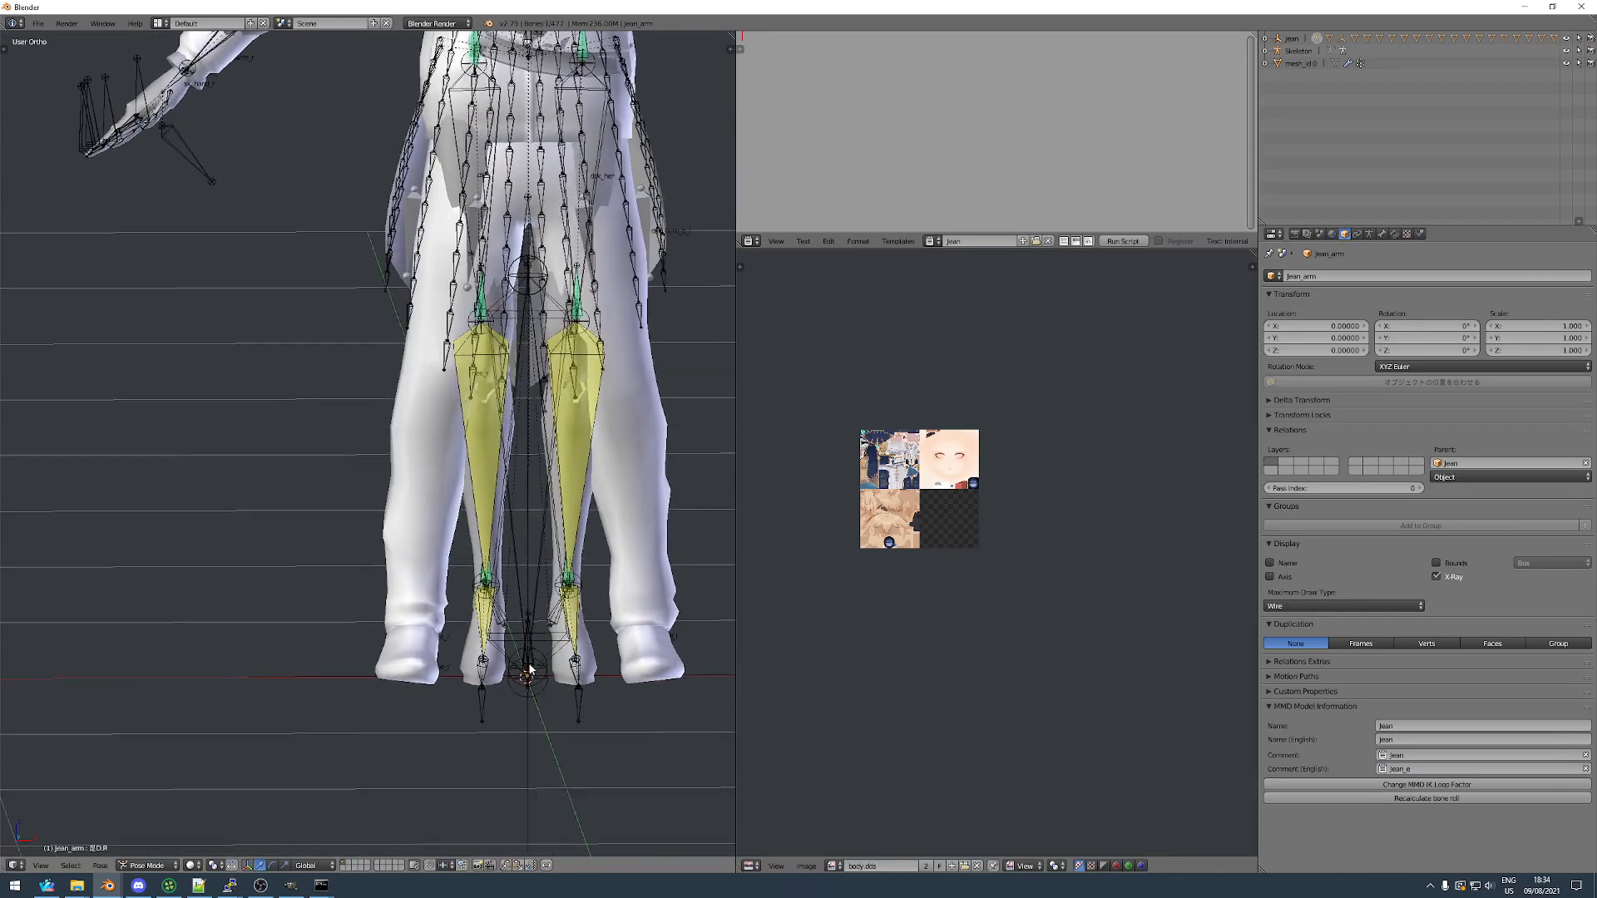
{"action": "scroll", "coordinate": [368, 444], "scroll_direction": "up", "scroll_amount": 6}
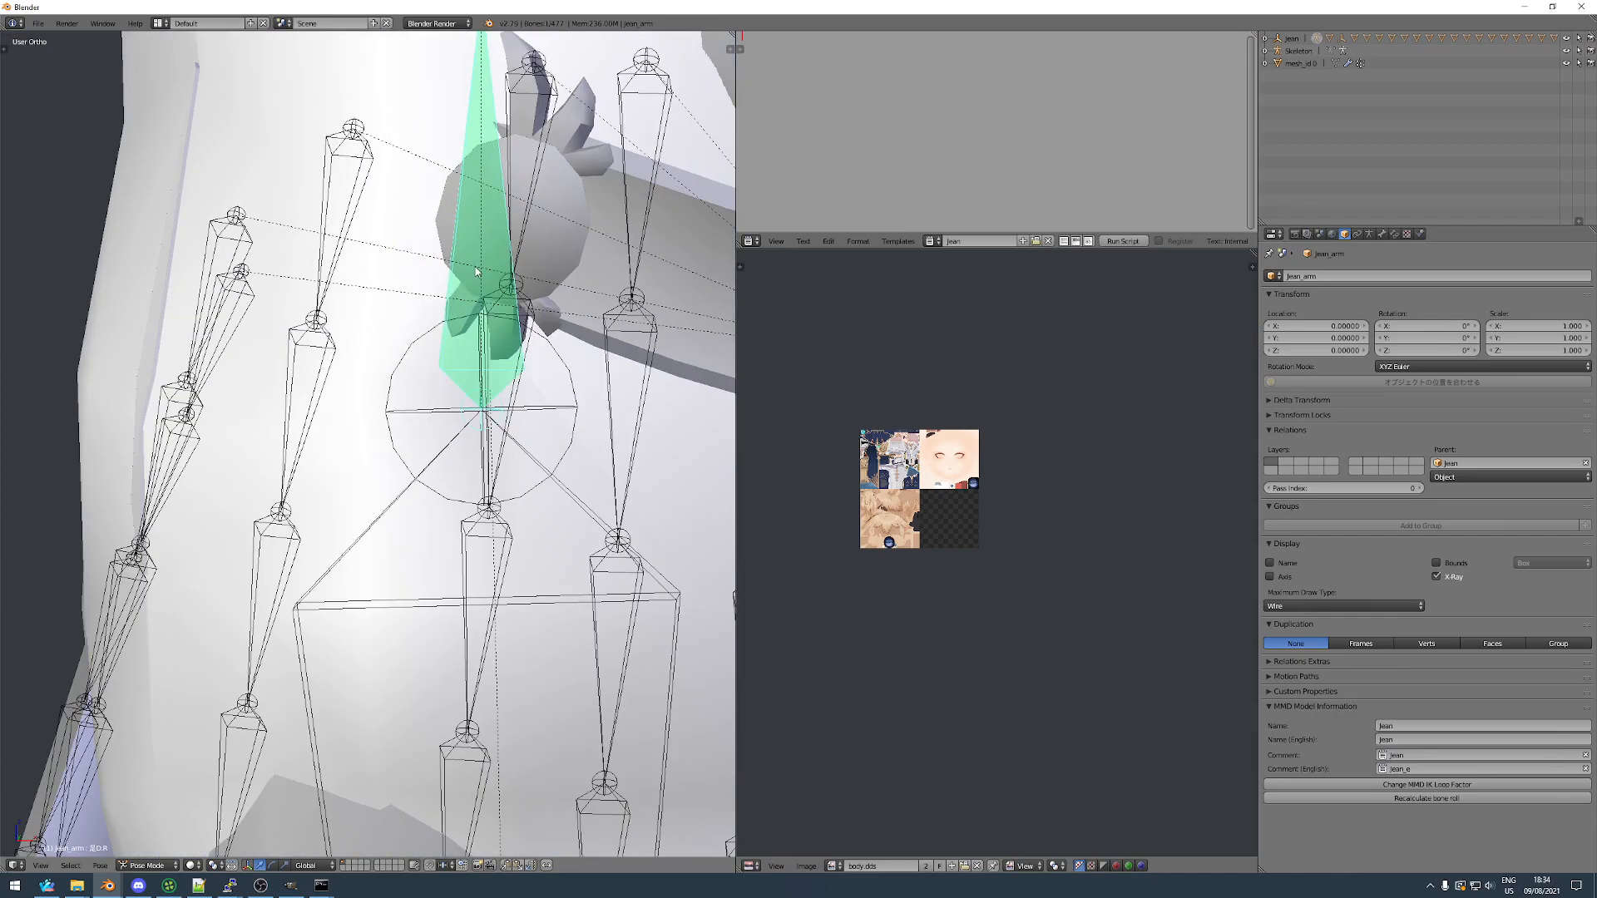
{"action": "scroll", "coordinate": [368, 444], "scroll_direction": "down", "scroll_amount": 3}
{"action": "scroll", "coordinate": [474, 354], "scroll_direction": "down", "scroll_amount": 2}
{"action": "middle_click_drag", "start_coordinate": [504, 656], "coordinate": [492, 555], "text": "shift"}
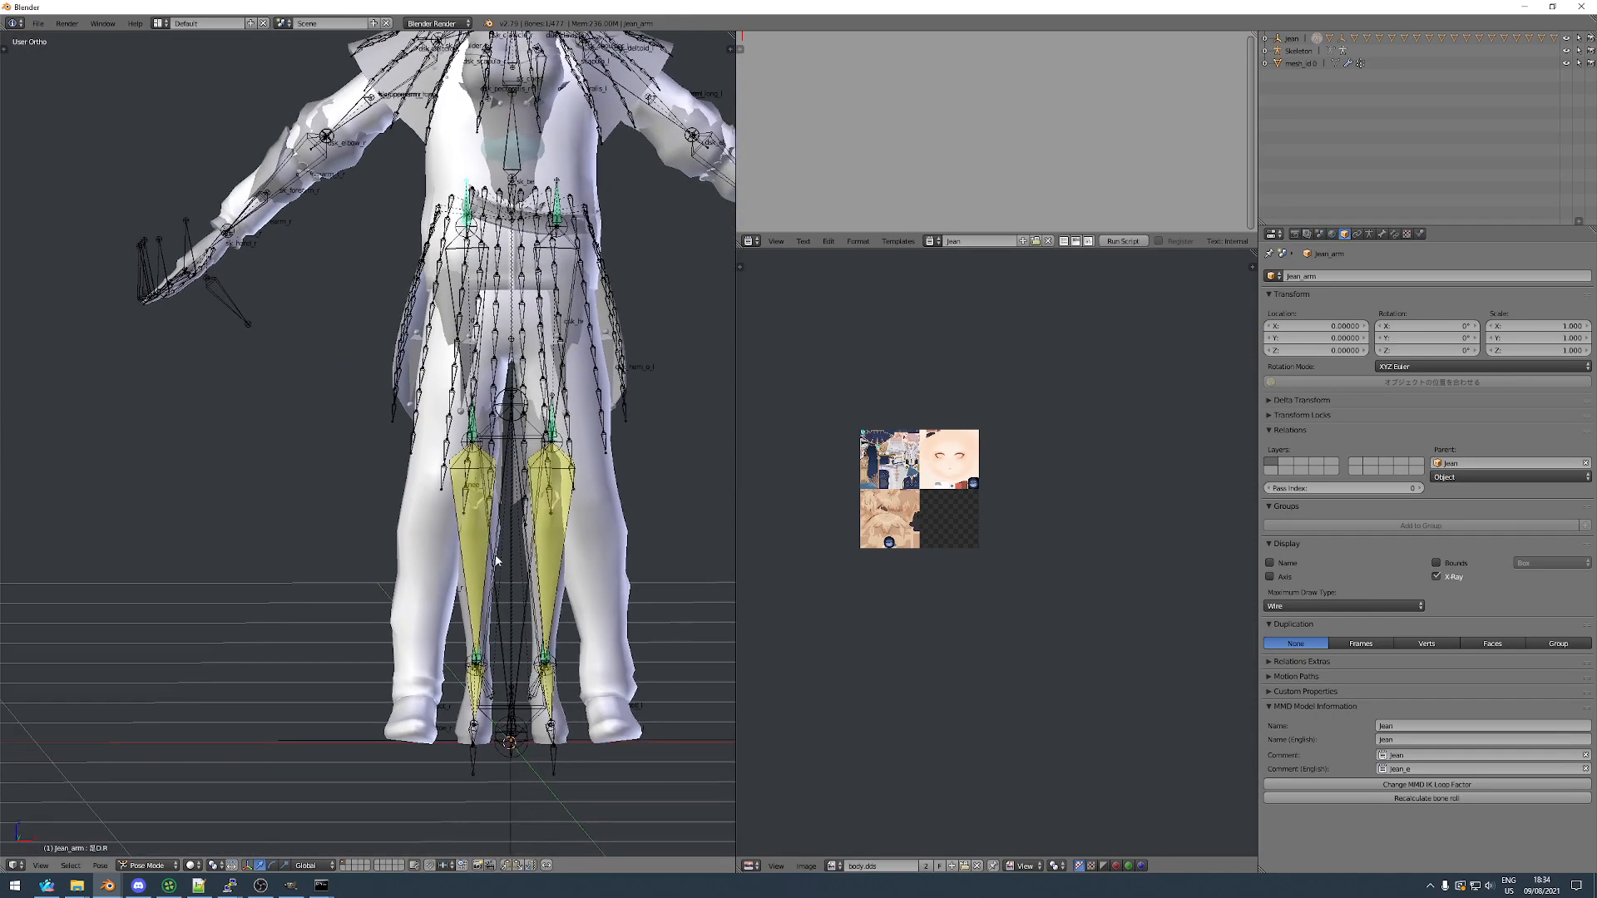
Rotate the right thigh bone outward about the global Y axis so the leg lies inside the template's leg.
{"action": "scroll", "coordinate": [493, 629], "scroll_direction": "up", "scroll_amount": 1}
{"action": "key", "text": "r"}
{"action": "key", "text": "y"}
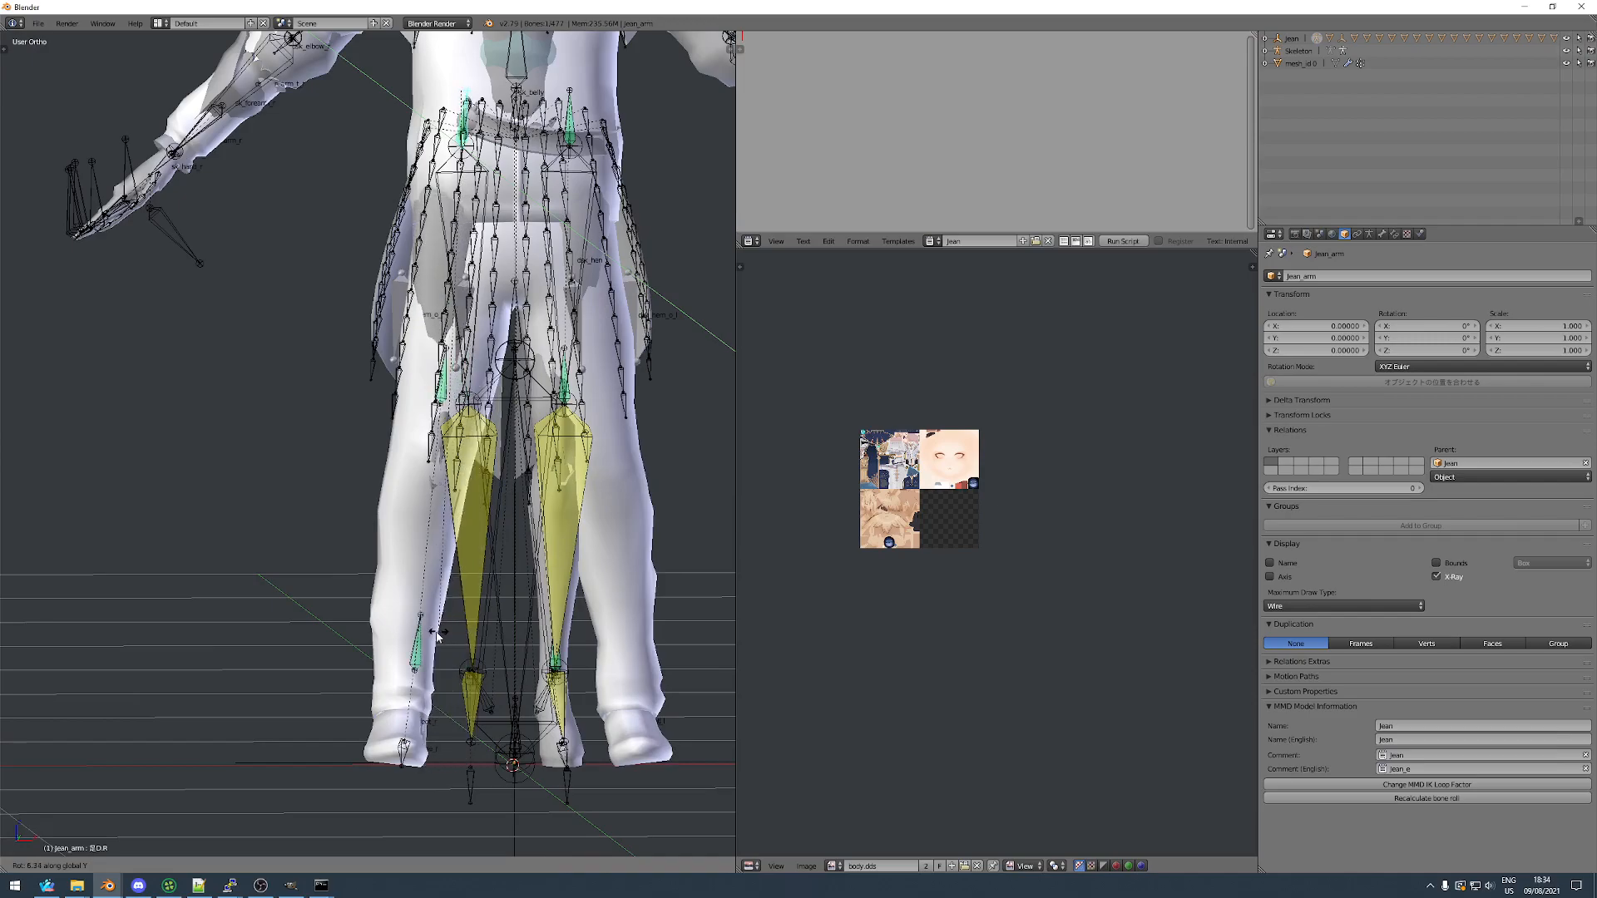
{"action": "left_click", "coordinate": [428, 636]}
Select the left thigh bone and rotate it outward about the global Y axis to match the template's left leg.
{"action": "right_click", "coordinate": [563, 129]}
{"action": "right_click", "coordinate": [577, 140]}
{"action": "key", "text": "r"}
{"action": "key", "text": "y"}
{"action": "left_click", "coordinate": [677, 452]}
{"action": "middle_click_drag", "start_coordinate": [677, 453], "coordinate": [664, 522]}
Return to Object Mode and hide the template body mesh to expose the reposed character.
{"action": "scroll", "coordinate": [496, 524], "scroll_direction": "down", "scroll_amount": 5}
{"action": "scroll", "coordinate": [541, 519], "scroll_direction": "up", "scroll_amount": 4}
{"action": "key", "text": "Tab"}
{"action": "key", "text": "Tab"}
{"action": "right_click", "coordinate": [545, 510]}
{"action": "middle_click_drag", "start_coordinate": [548, 538], "coordinate": [560, 526]}
{"action": "key", "text": "h"}
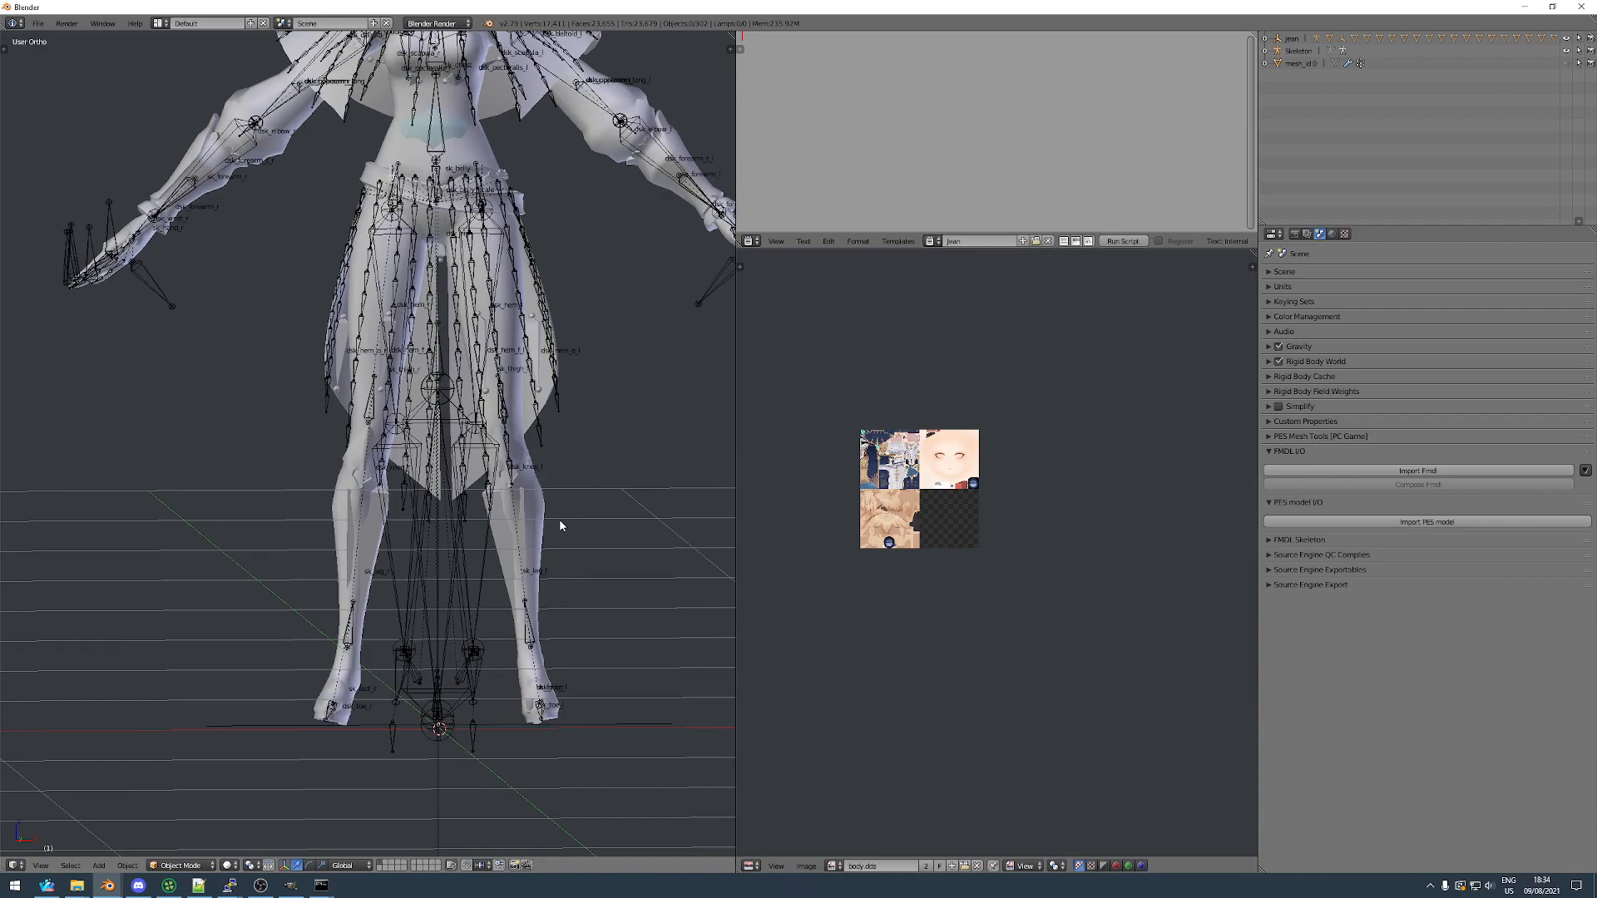
Apply the Armature modifier on the character mesh and clear the mesh's parent.
{"action": "right_click", "coordinate": [334, 504]}
{"action": "scroll", "coordinate": [335, 504], "scroll_direction": "down", "scroll_amount": 4}
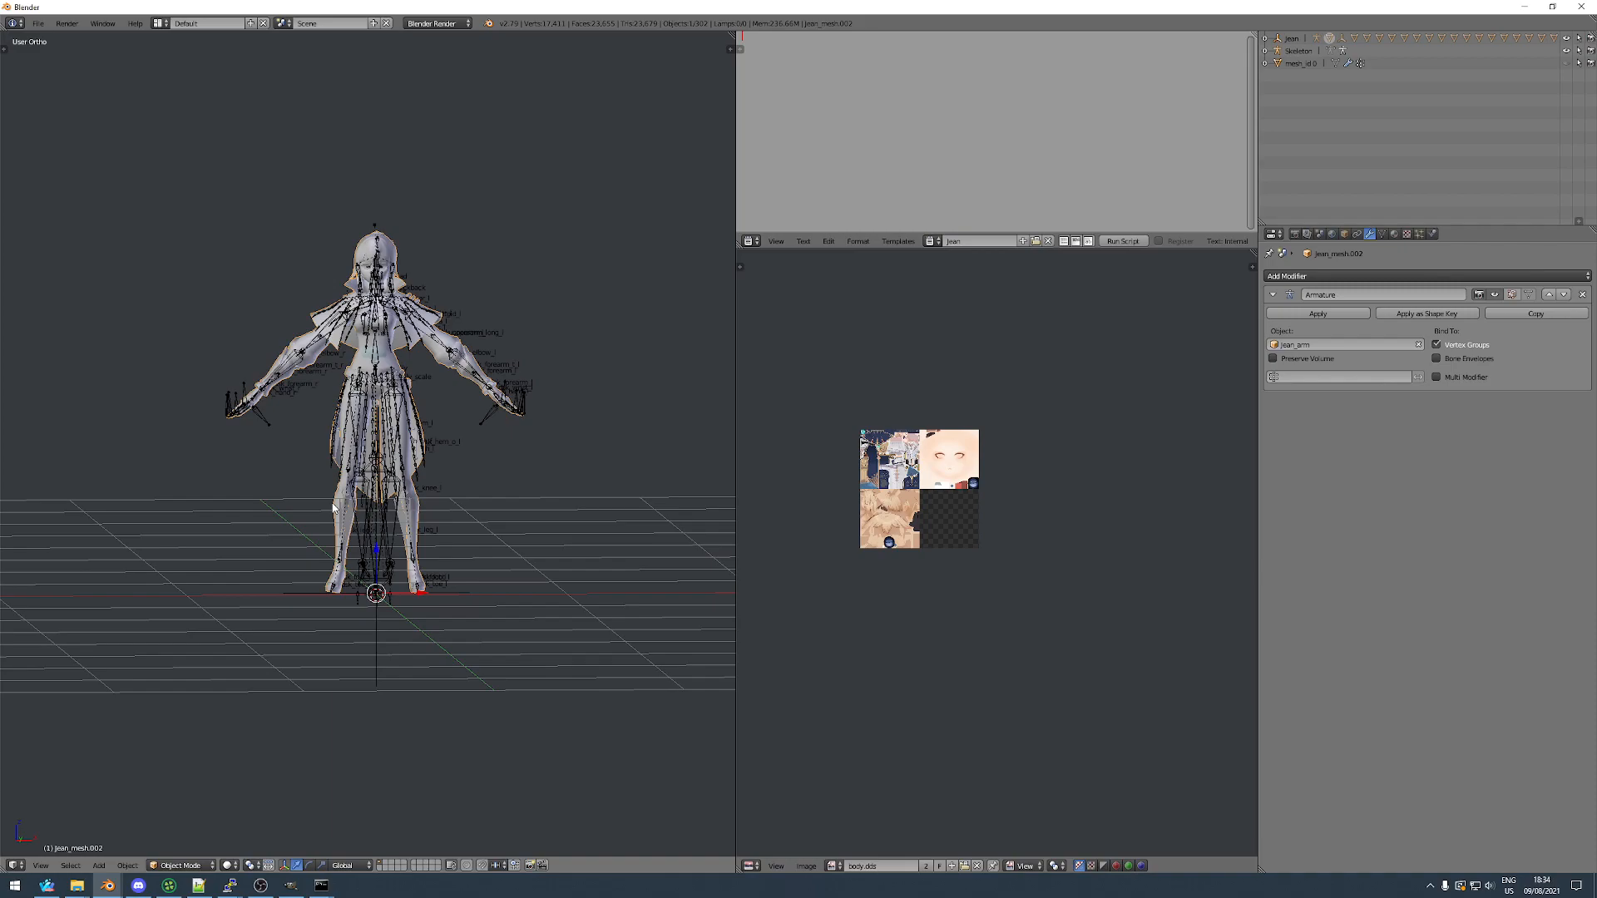
{"action": "scroll", "coordinate": [372, 372], "scroll_direction": "up", "scroll_amount": 5}
{"action": "mouse_move", "coordinate": [374, 379]}
{"action": "middle_mouse_down"}
{"action": "mouse_move", "coordinate": [626, 385]}
{"action": "mouse_move", "coordinate": [372, 385]}
{"action": "middle_mouse_up"}
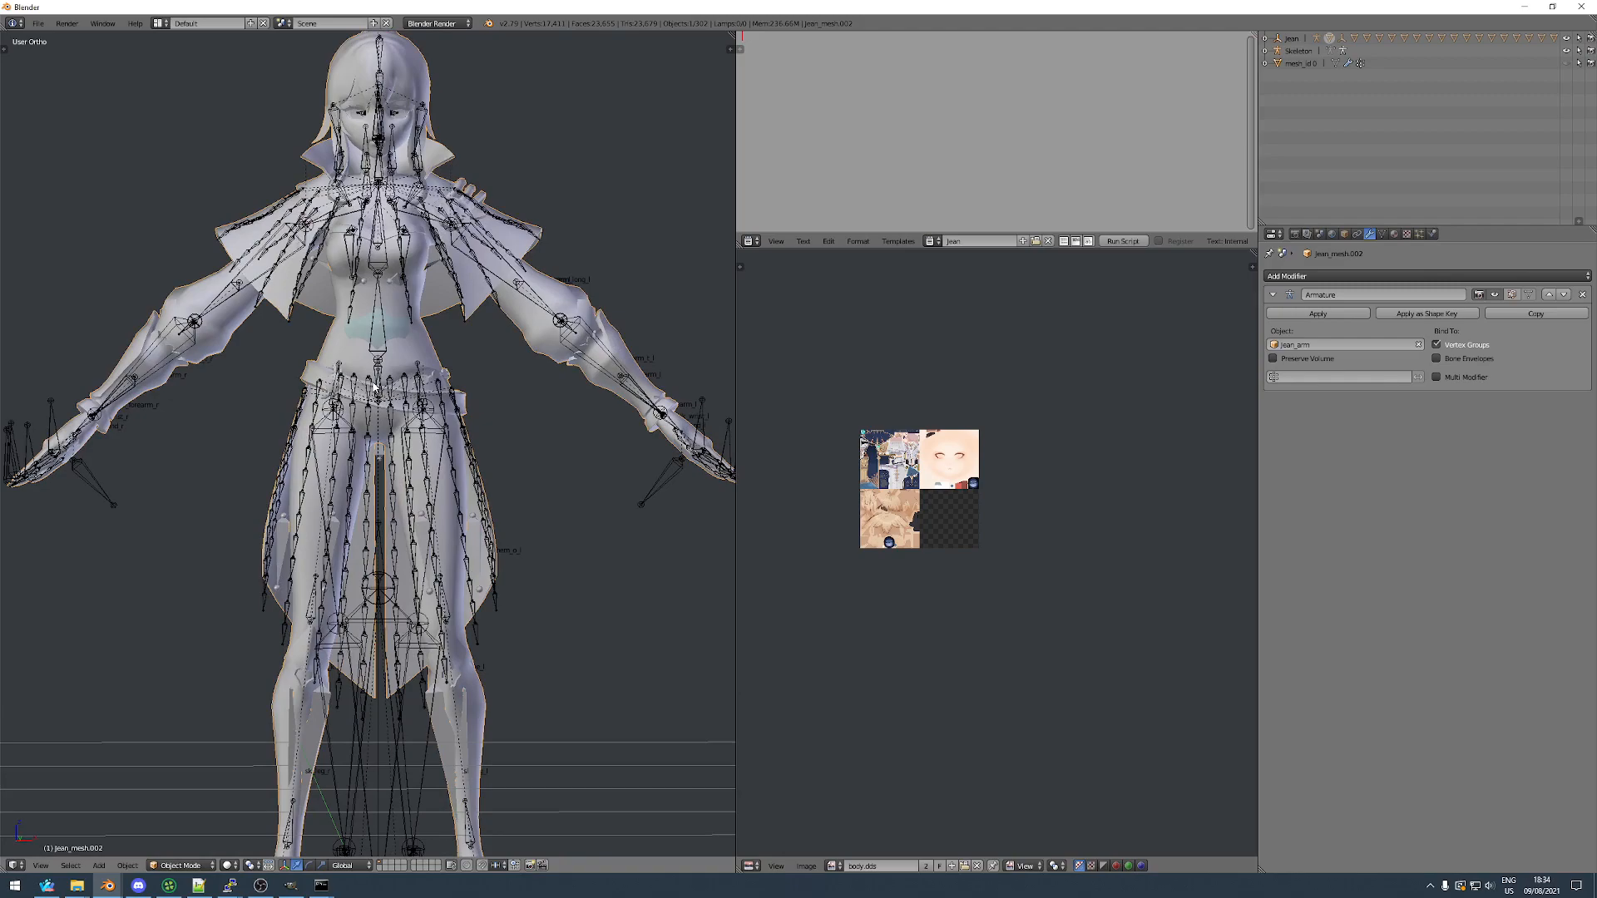
{"action": "left_click", "coordinate": [1290, 316]}
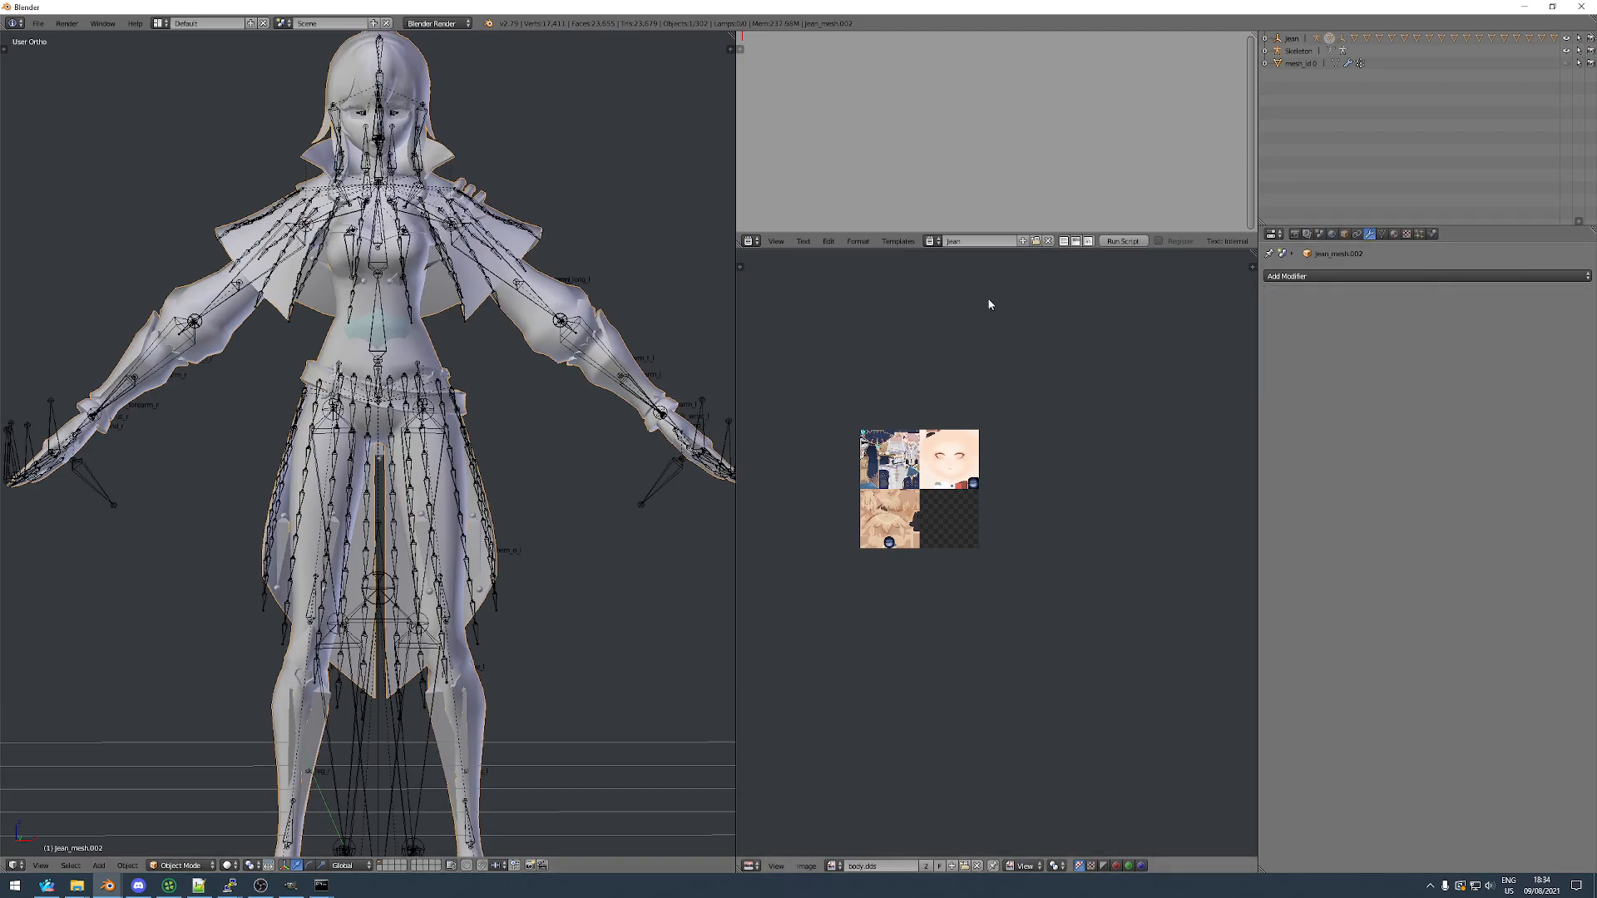
{"action": "key", "text": "ctrl+p"}
{"action": "left_click", "coordinate": [478, 319]}
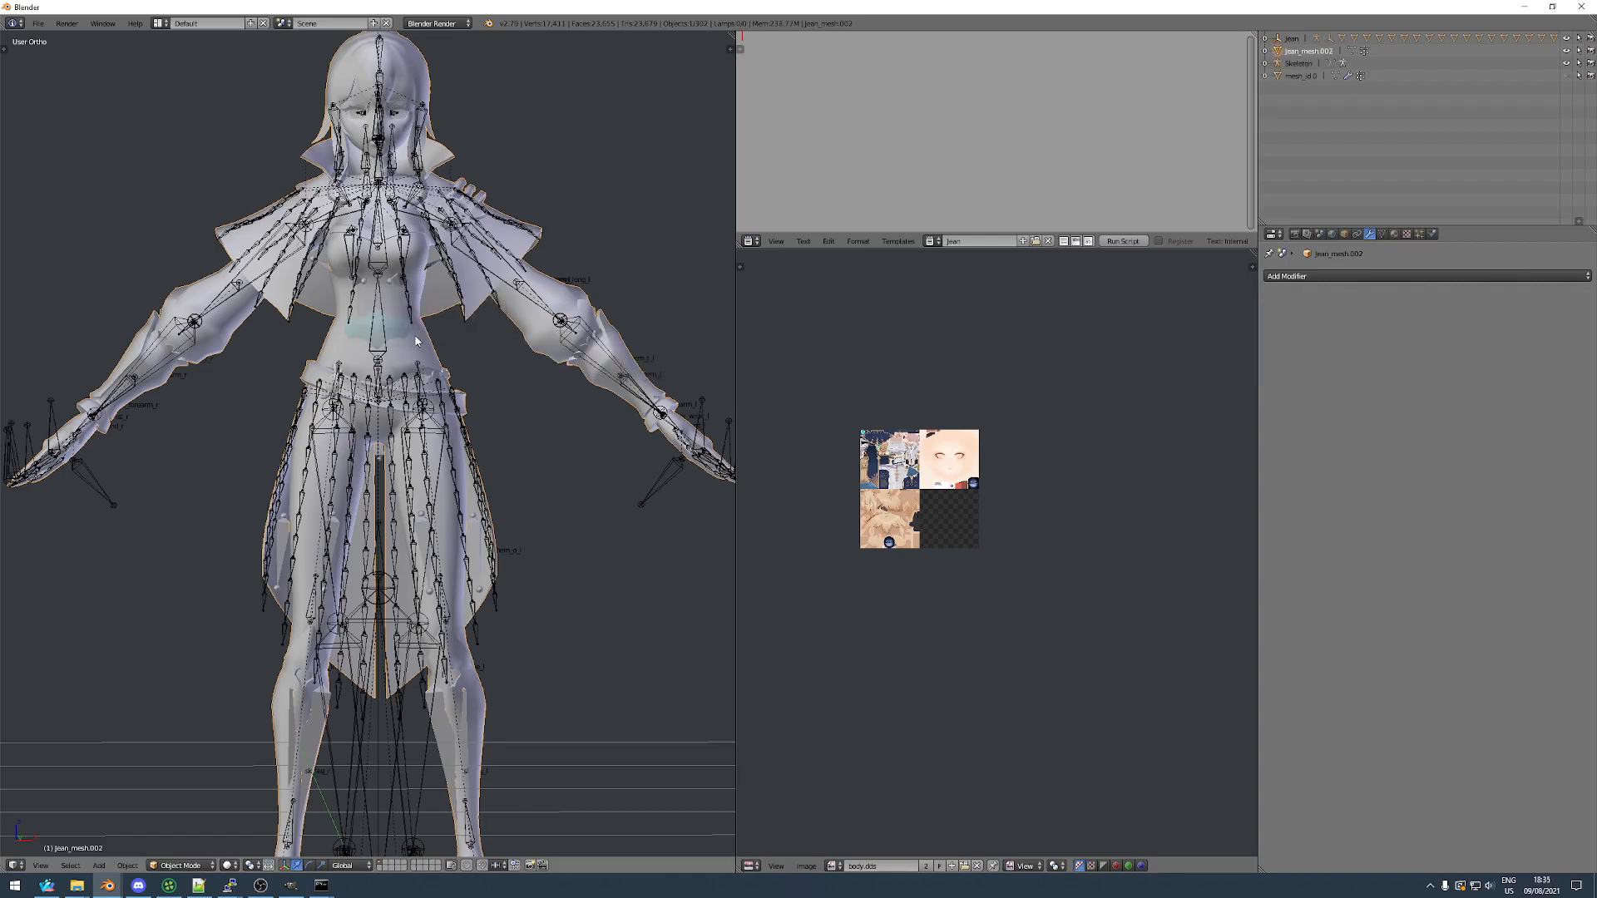
Select the character's original armature and delete it from the scene.
{"action": "right_click", "coordinate": [549, 299]}
{"action": "left_click", "coordinate": [137, 865]}
{"action": "left_click", "coordinate": [155, 851]}
{"action": "scroll", "coordinate": [375, 549], "scroll_direction": "down", "scroll_amount": 3}
{"action": "middle_click_drag", "start_coordinate": [391, 541], "coordinate": [440, 541]}
{"action": "scroll", "coordinate": [479, 538], "scroll_direction": "up", "scroll_amount": 3}
{"action": "key", "text": "x"}
{"action": "left_click", "coordinate": [416, 539]}
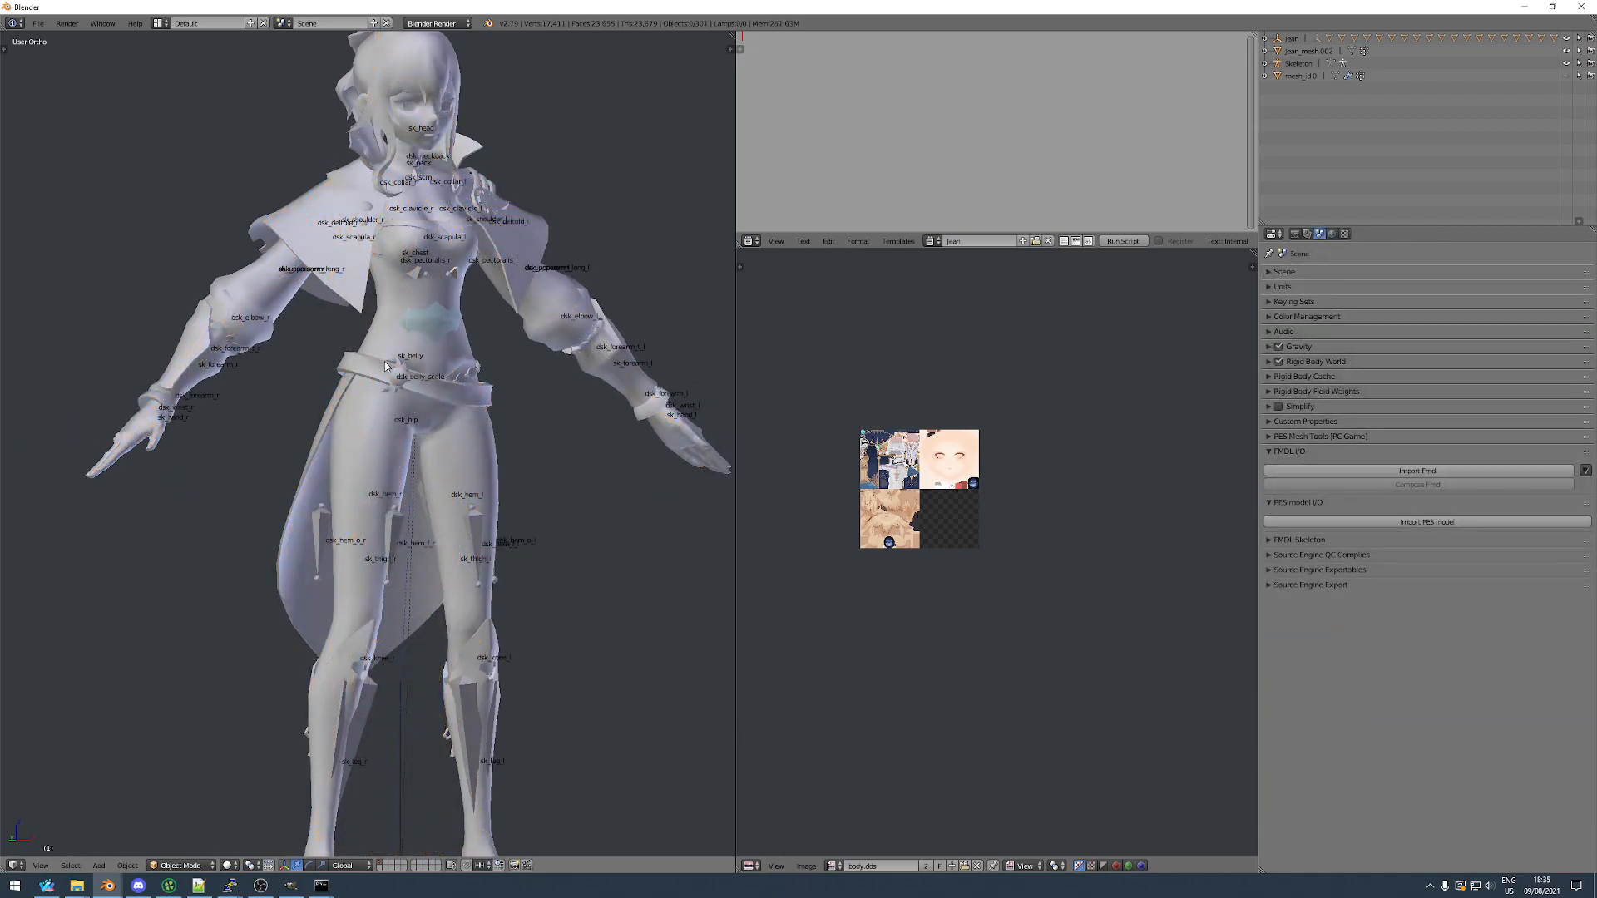
Select the character mesh, remove its unused vertex groups and enlarge the vertex group list.
{"action": "middle_click_drag", "start_coordinate": [381, 363], "coordinate": [386, 327]}
{"action": "right_click", "coordinate": [392, 324]}
{"action": "right_click", "coordinate": [326, 408]}
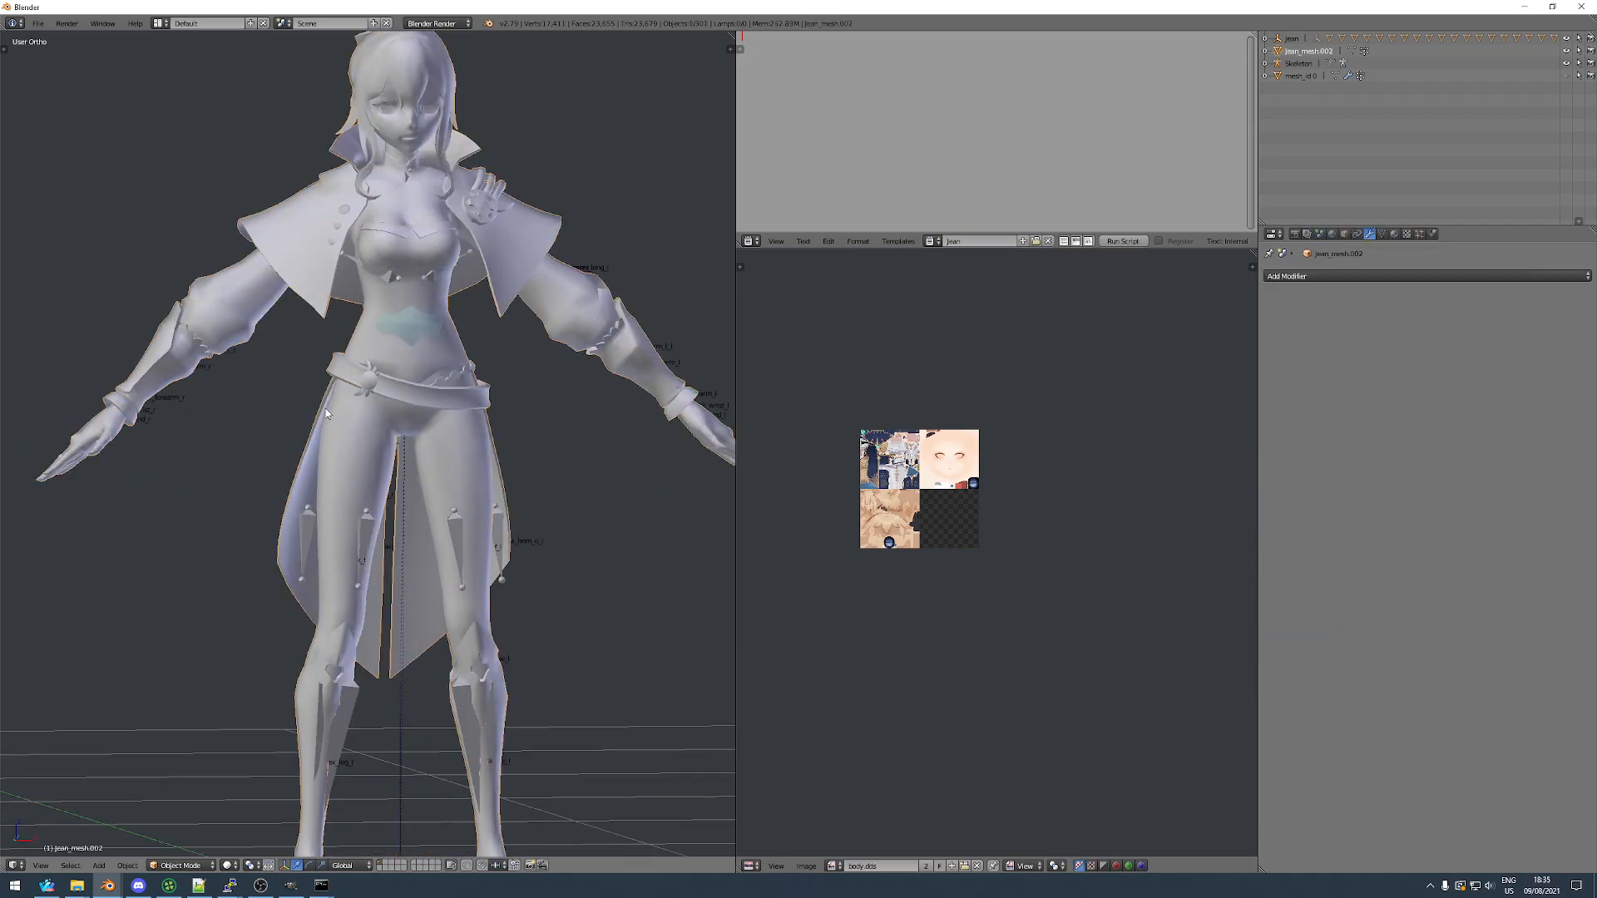
{"action": "scroll", "coordinate": [320, 413], "scroll_direction": "down", "scroll_amount": 4}
{"action": "middle_click_drag", "start_coordinate": [313, 416], "coordinate": [309, 417]}
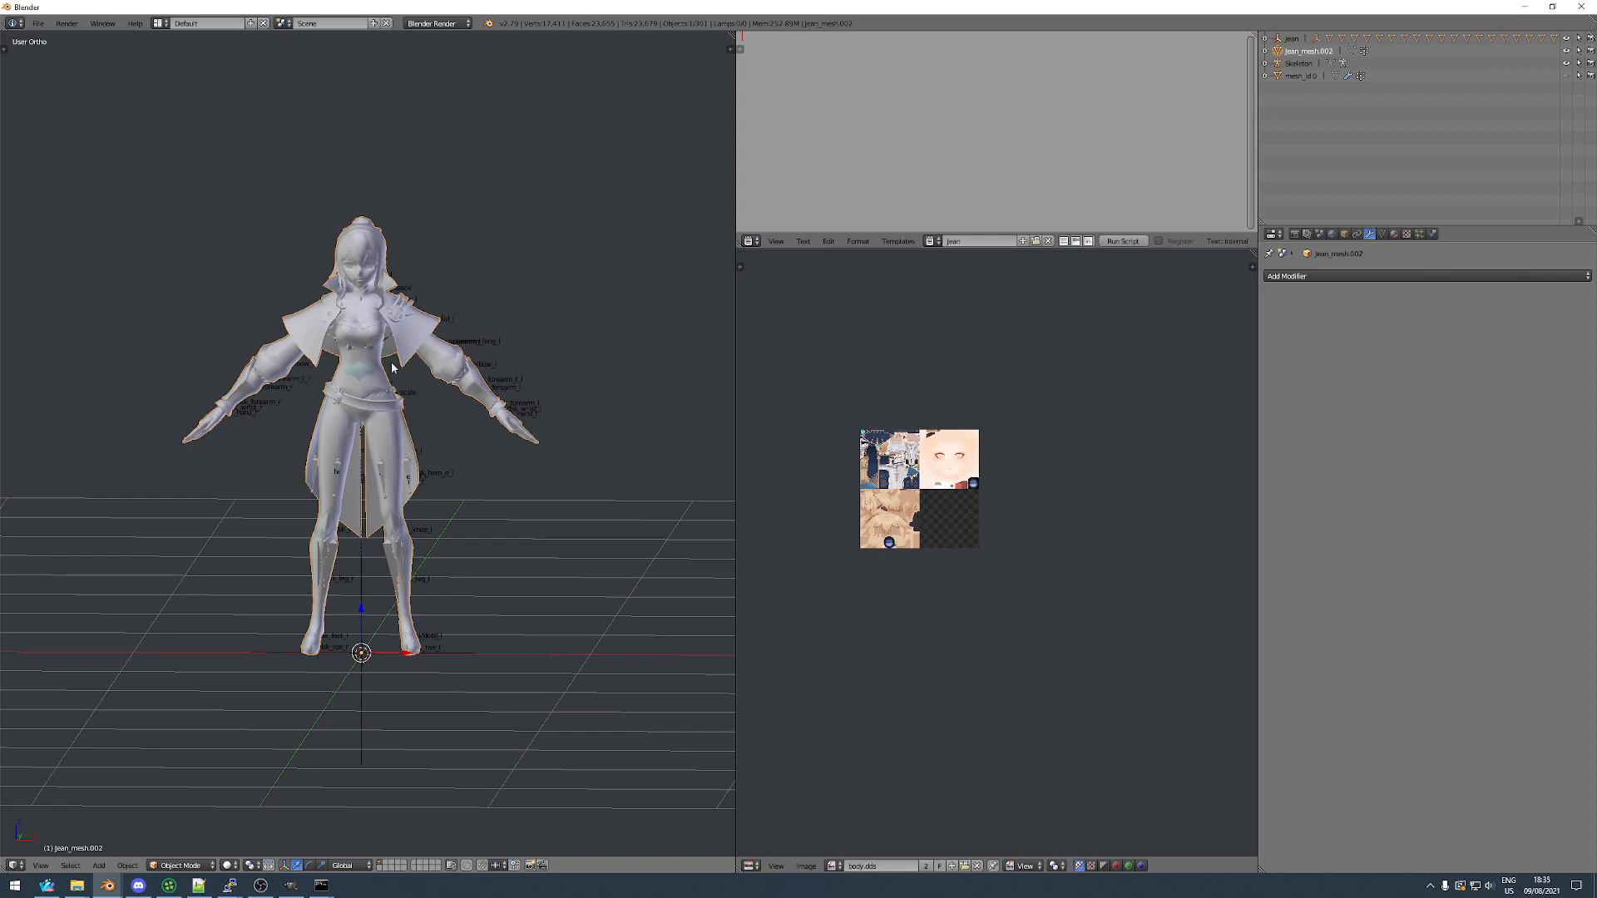
{"action": "left_click", "coordinate": [1381, 234]}
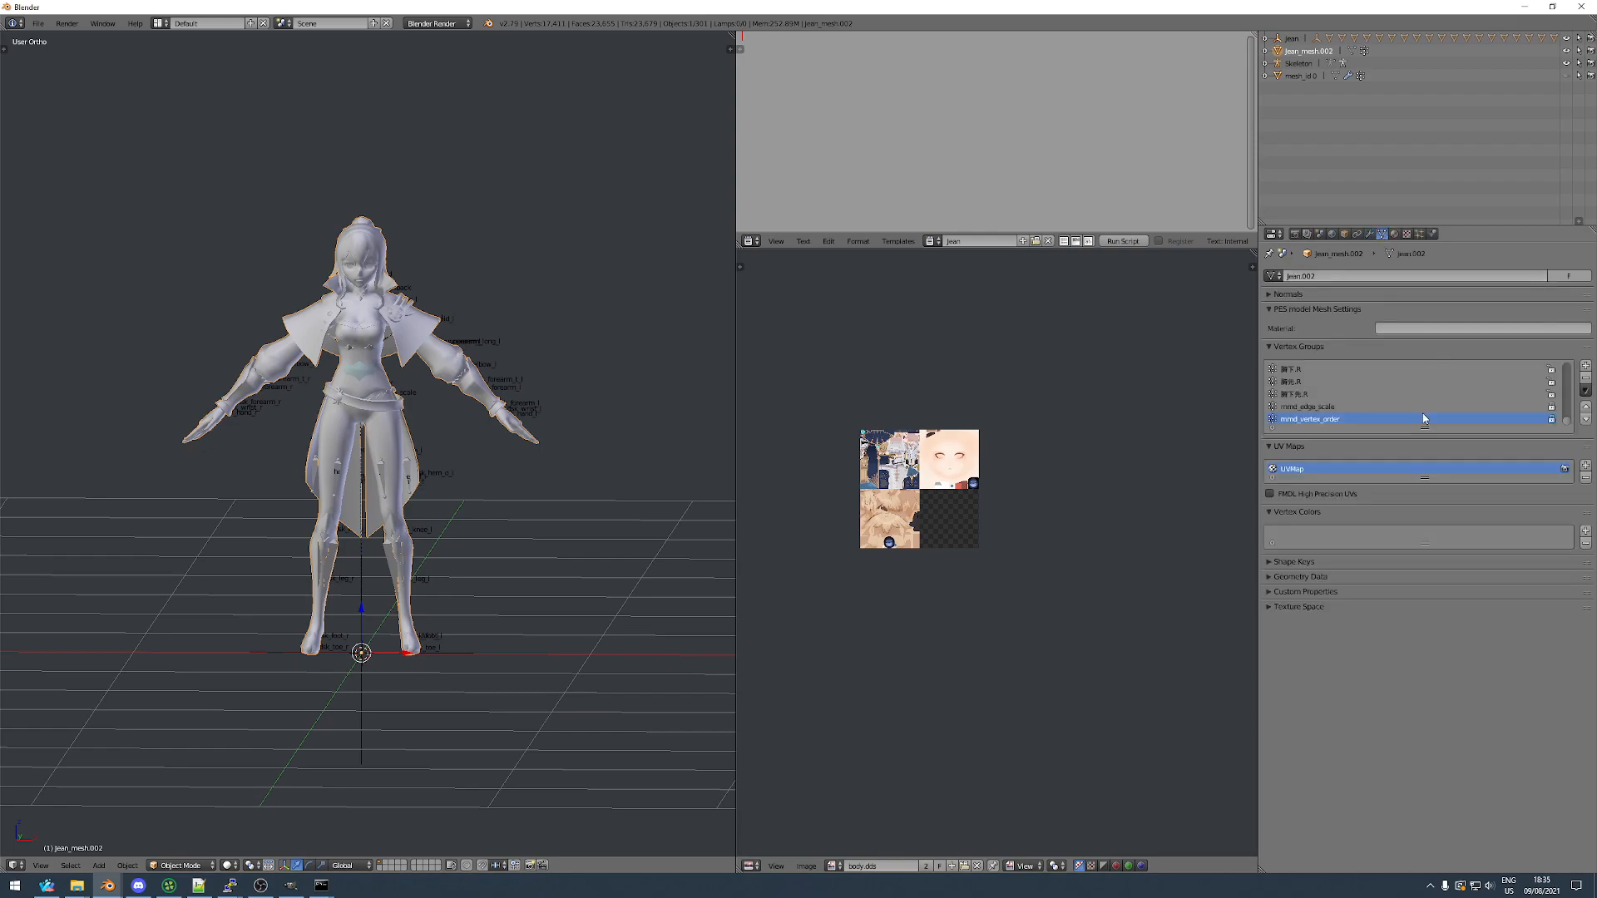
{"action": "left_click_drag", "start_coordinate": [1425, 427], "coordinate": [1425, 615]}
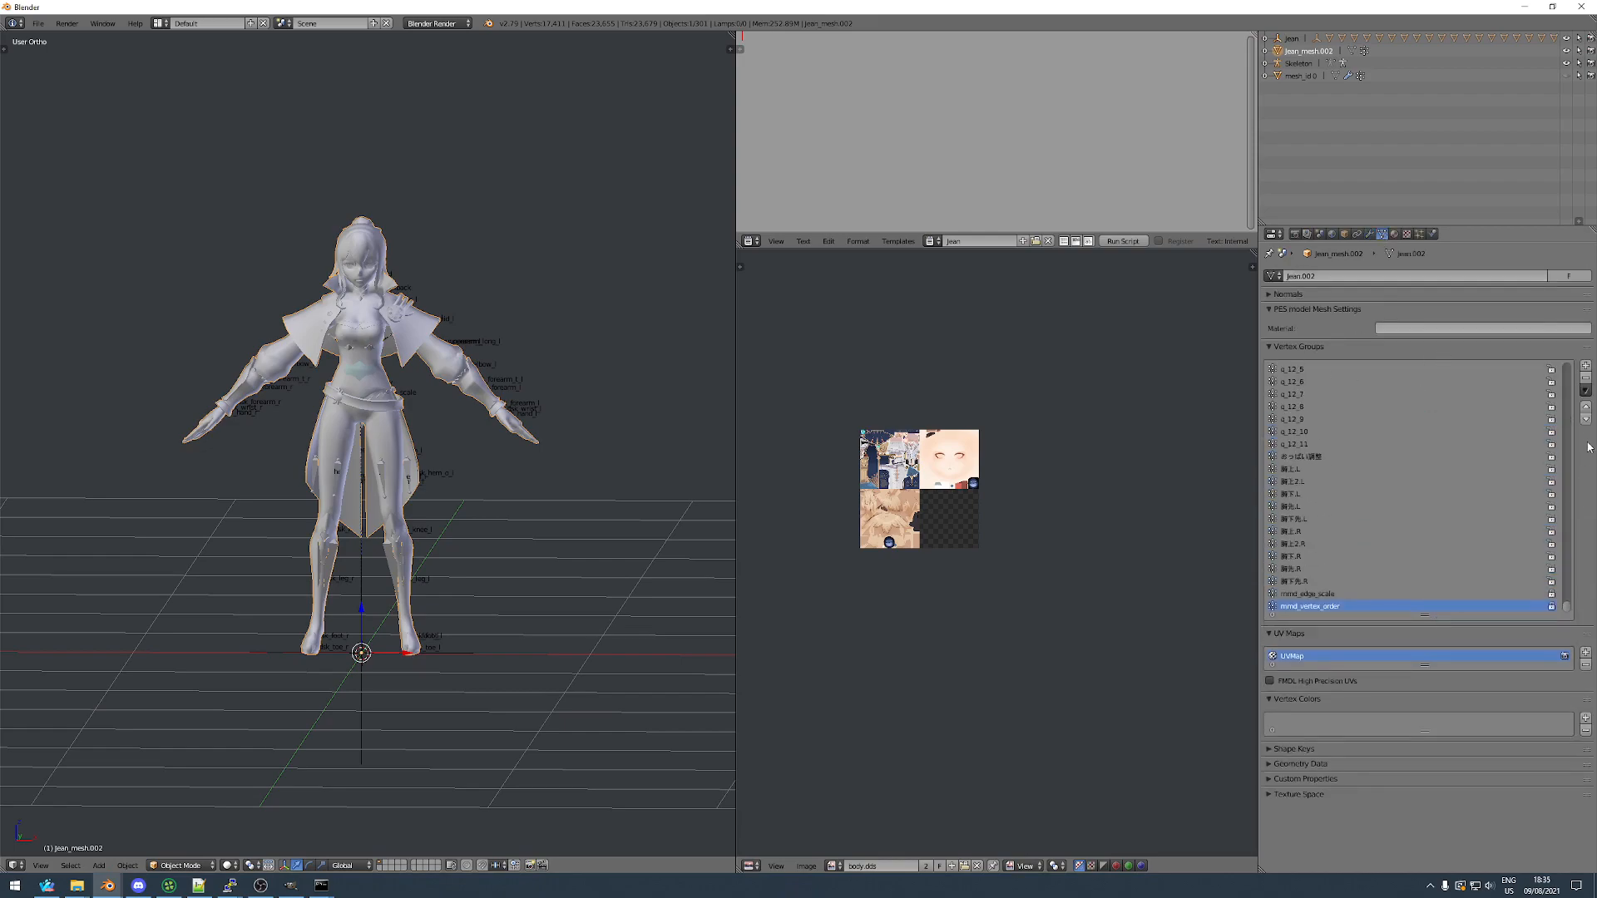
{"action": "left_click", "coordinate": [1586, 390]}
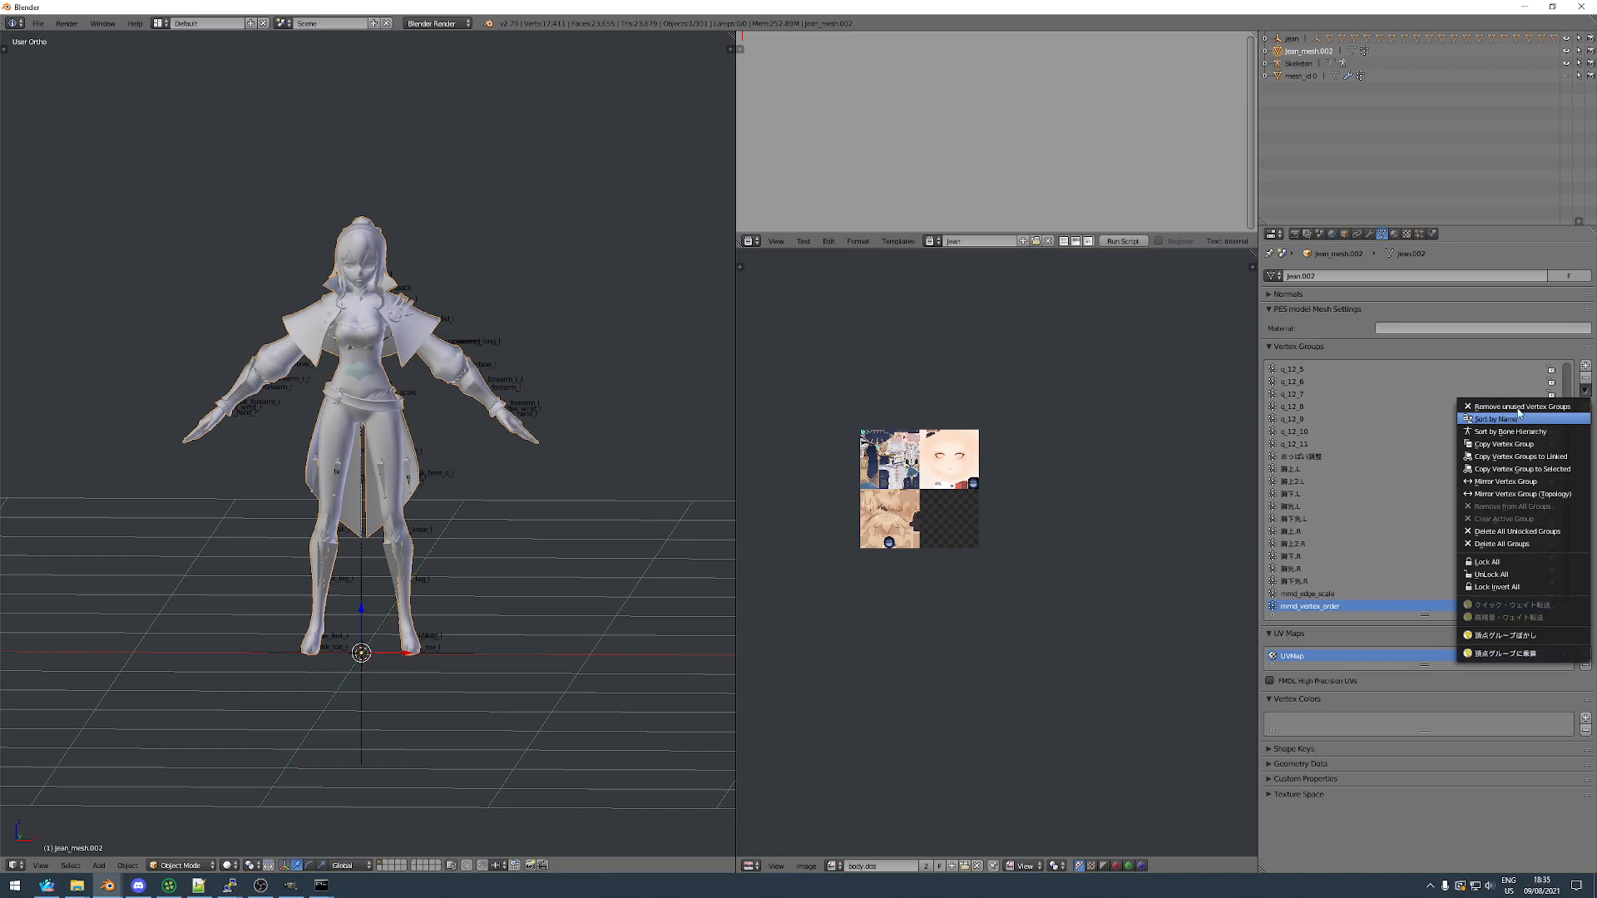
{"action": "left_click", "coordinate": [1521, 407]}
{"action": "left_click_drag", "start_coordinate": [1429, 615], "coordinate": [1429, 752]}
Switch the character mesh to Weight Paint mode and make a vertex group near the start of the list active.
{"action": "left_click", "coordinate": [181, 865]}
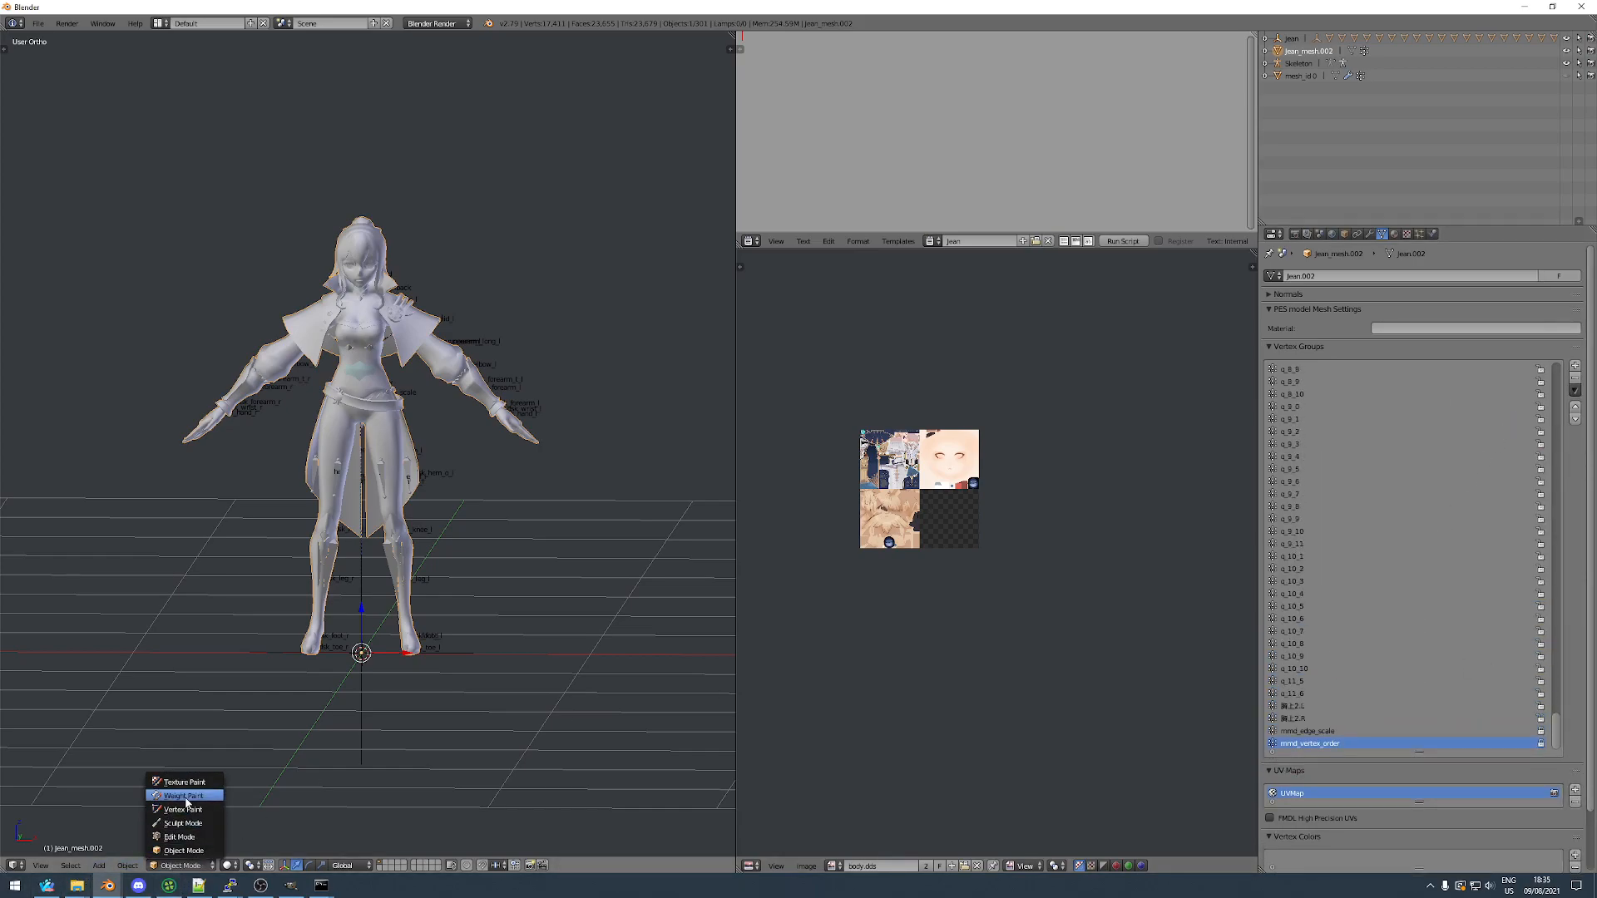
{"action": "left_click", "coordinate": [183, 796]}
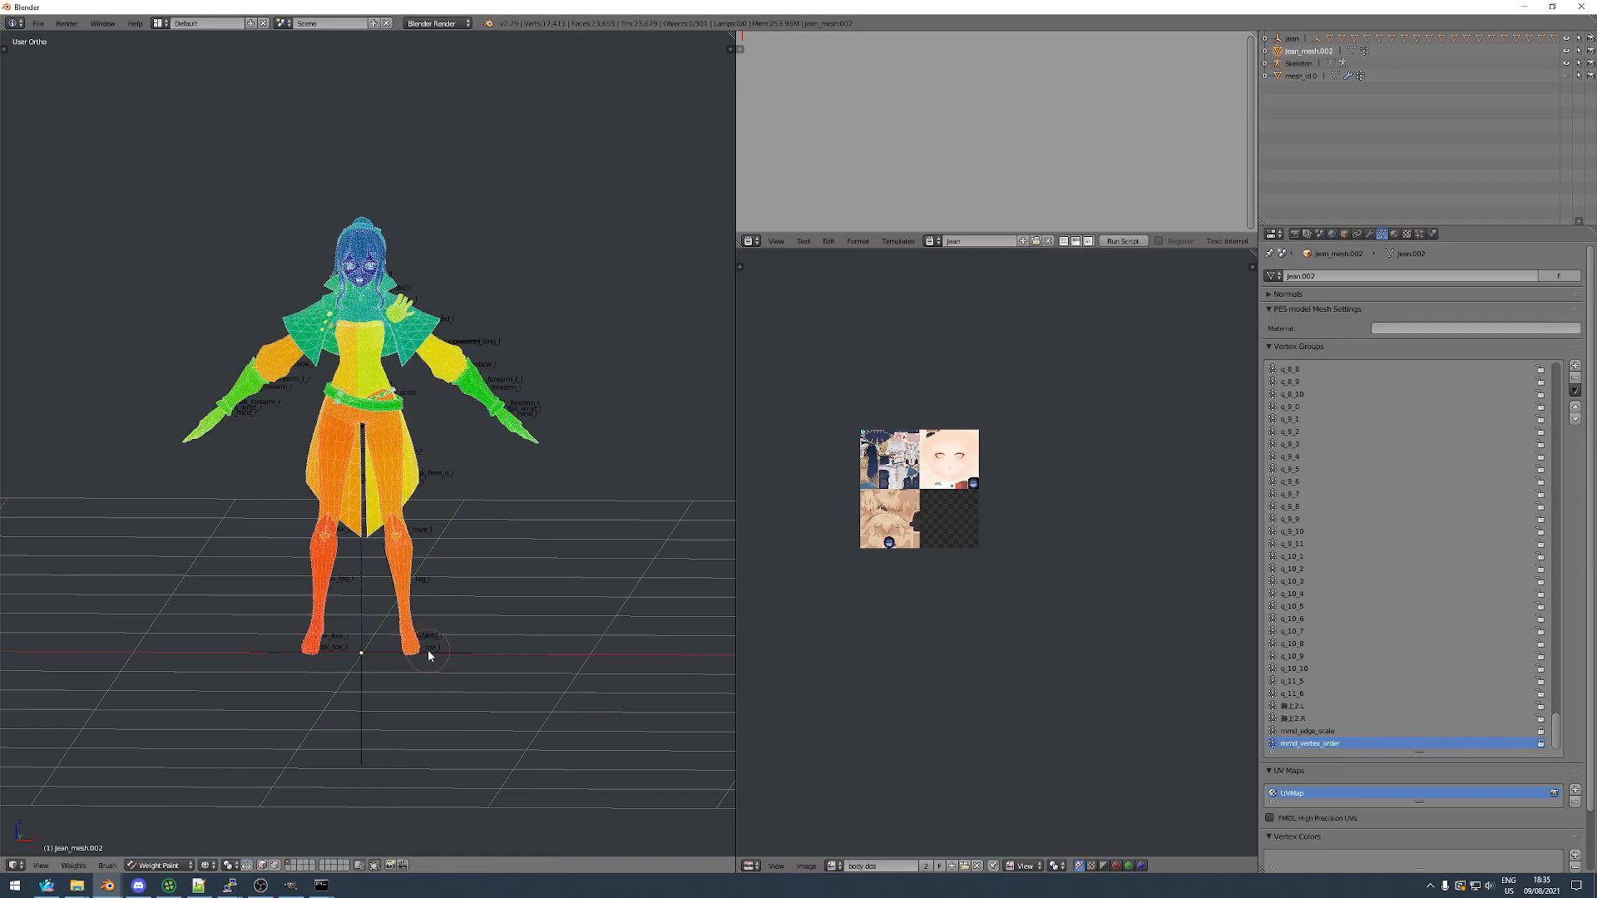
{"action": "left_click", "coordinate": [1306, 444]}
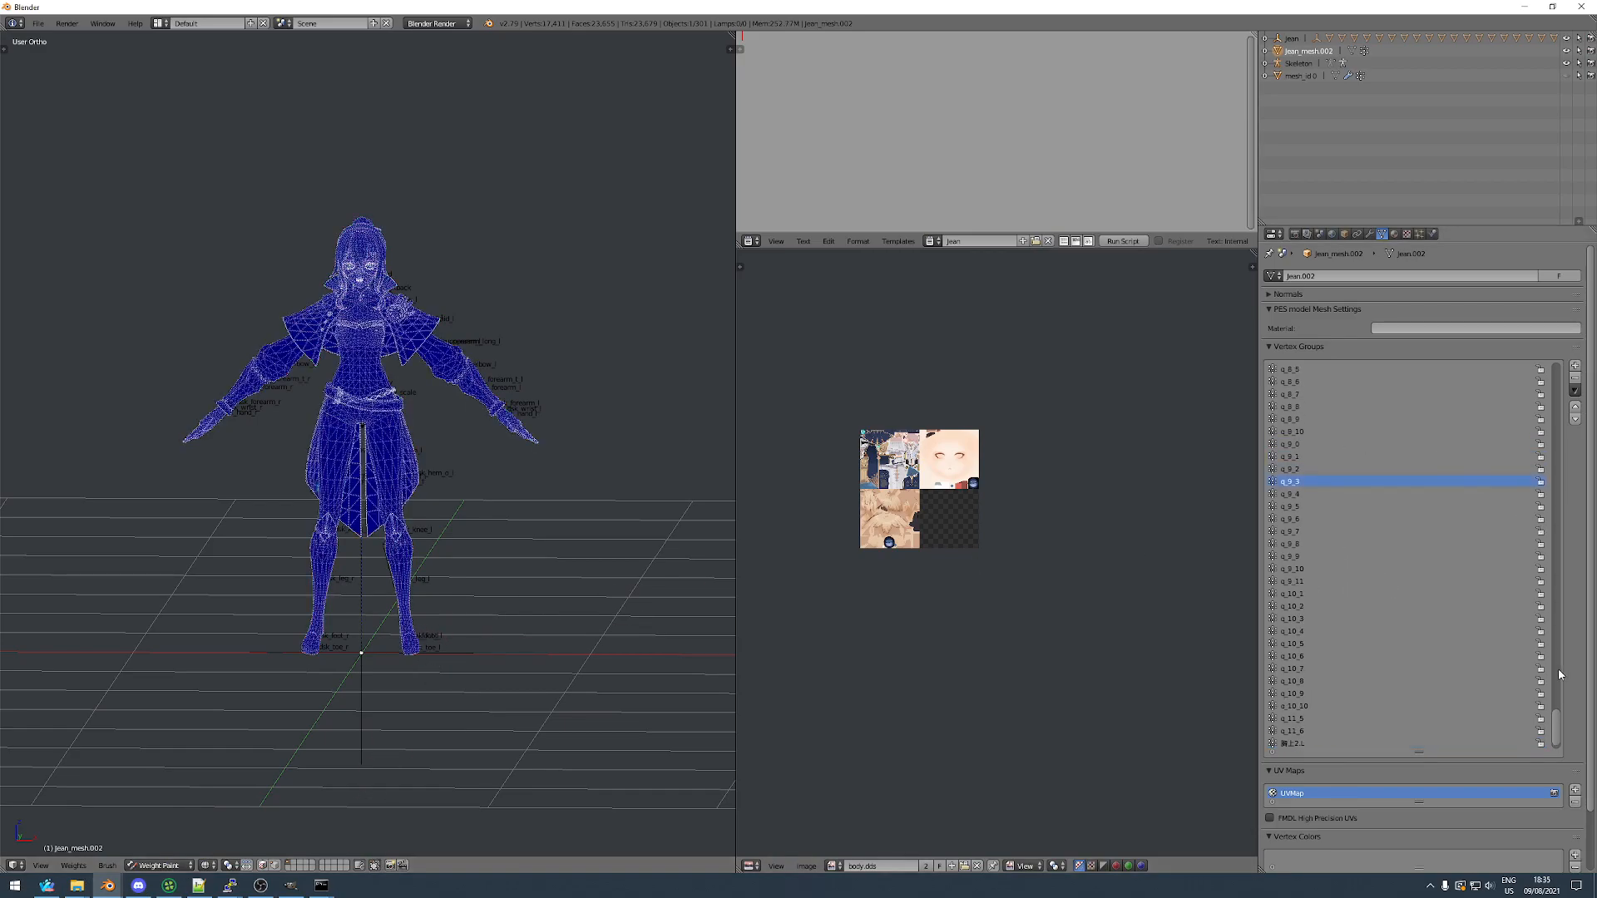
{"action": "left_click_drag", "start_coordinate": [1555, 722], "coordinate": [1361, 371]}
{"action": "left_click", "coordinate": [1361, 371]}
Step back and forth through the body, limb and hair vertex groups to examine which areas each one weights.
{"action": "key", "text": "Down"}
{"action": "key", "text": "Down"}
{"action": "key", "text": "Down"}
{"action": "key", "text": "Down"}
{"action": "key", "text": "Down"}
{"action": "key", "text": "Down"}
{"action": "key", "text": "Down"}
{"action": "key", "text": "Down"}
{"action": "key", "text": "Down"}
{"action": "key", "text": "Down"}
{"action": "key", "text": "Down"}
{"action": "key", "text": "Down"}
{"action": "key", "text": "Down"}
{"action": "key", "text": "Down"}
{"action": "key", "text": "Down"}
{"action": "key", "text": "Down"}
{"action": "key", "text": "Down"}
{"action": "key", "text": "Down"}
{"action": "key", "text": "Down"}
{"action": "key", "text": "Down"}
{"action": "key", "text": "Down"}
{"action": "key", "text": "Down"}
{"action": "key", "text": "Down"}
{"action": "key", "text": "Down"}
{"action": "key", "text": "Down"}
{"action": "key", "text": "Down"}
{"action": "key", "text": "Down"}
{"action": "key", "text": "Down"}
{"action": "key", "text": "Down"}
{"action": "key", "text": "Down"}
{"action": "key", "text": "Down"}
{"action": "key", "text": "Down"}
{"action": "key", "text": "Down"}
{"action": "key", "text": "Down"}
{"action": "key", "text": "Down"}
{"action": "key", "text": "Down"}
{"action": "key", "text": "Down"}
{"action": "key", "text": "Down"}
{"action": "key", "text": "Down"}
{"action": "key", "text": "Down"}
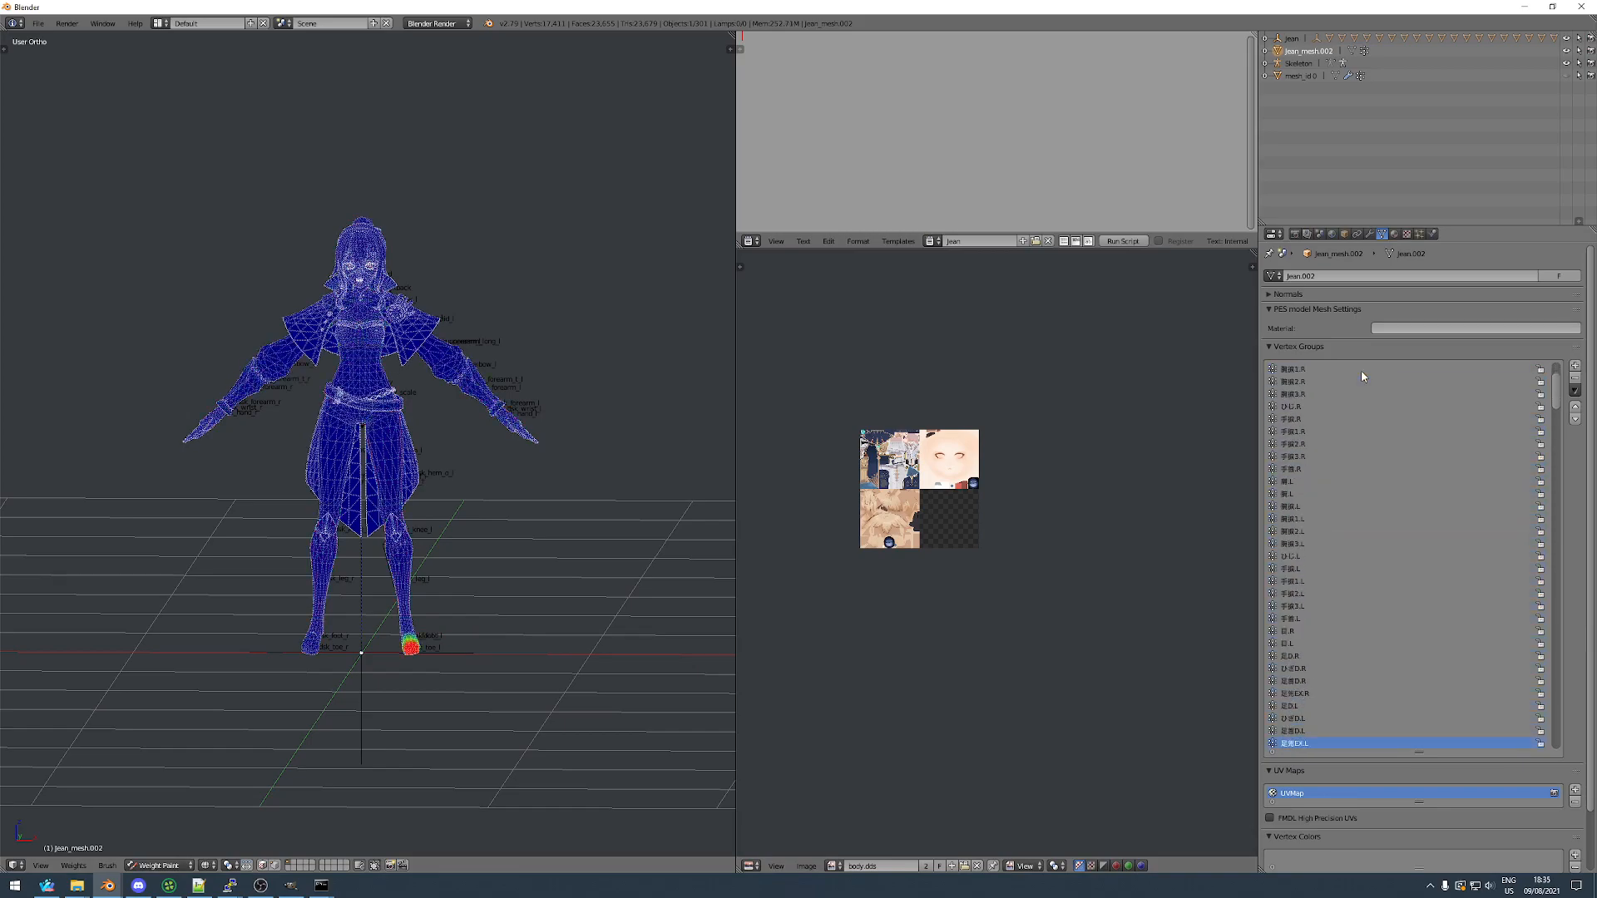
{"action": "key", "text": "Up"}
{"action": "key", "text": "Up"}
{"action": "key", "text": "Up"}
{"action": "key", "text": "Up"}
{"action": "key", "text": "Up"}
{"action": "key", "text": "Up"}
{"action": "key", "text": "Up"}
{"action": "key", "text": "Up"}
{"action": "key", "text": "Up"}
{"action": "key", "text": "Up"}
{"action": "key", "text": "Up"}
{"action": "key", "text": "Up"}
{"action": "key", "text": "Up"}
{"action": "key", "text": "Up"}
{"action": "key", "text": "Up"}
{"action": "key", "text": "Up"}
{"action": "key", "text": "Up"}
{"action": "key", "text": "Up"}
{"action": "key", "text": "Up"}
{"action": "key", "text": "Up"}
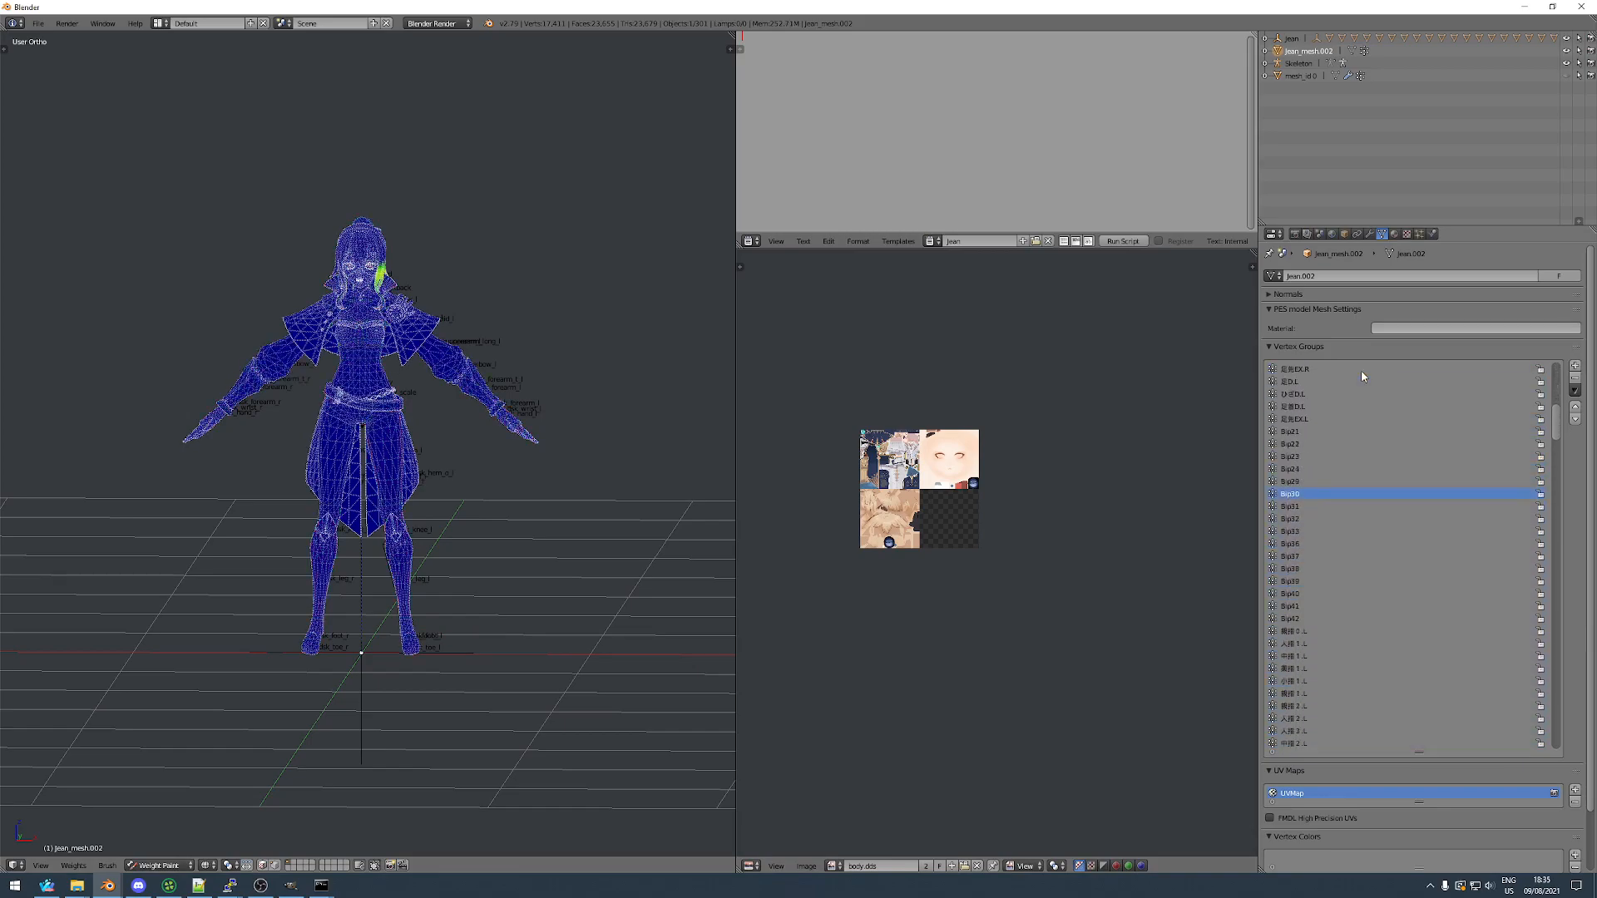
{"action": "key", "text": "Down"}
{"action": "key", "text": "Down"}
{"action": "key", "text": "Down"}
{"action": "key", "text": "Down"}
{"action": "key", "text": "Down"}
{"action": "key", "text": "Down"}
{"action": "key", "text": "Down"}
{"action": "key", "text": "Down"}
{"action": "key", "text": "Down"}
{"action": "key", "text": "Down"}
{"action": "key", "text": "Down"}
{"action": "key", "text": "Down"}
{"action": "key", "text": "Down"}
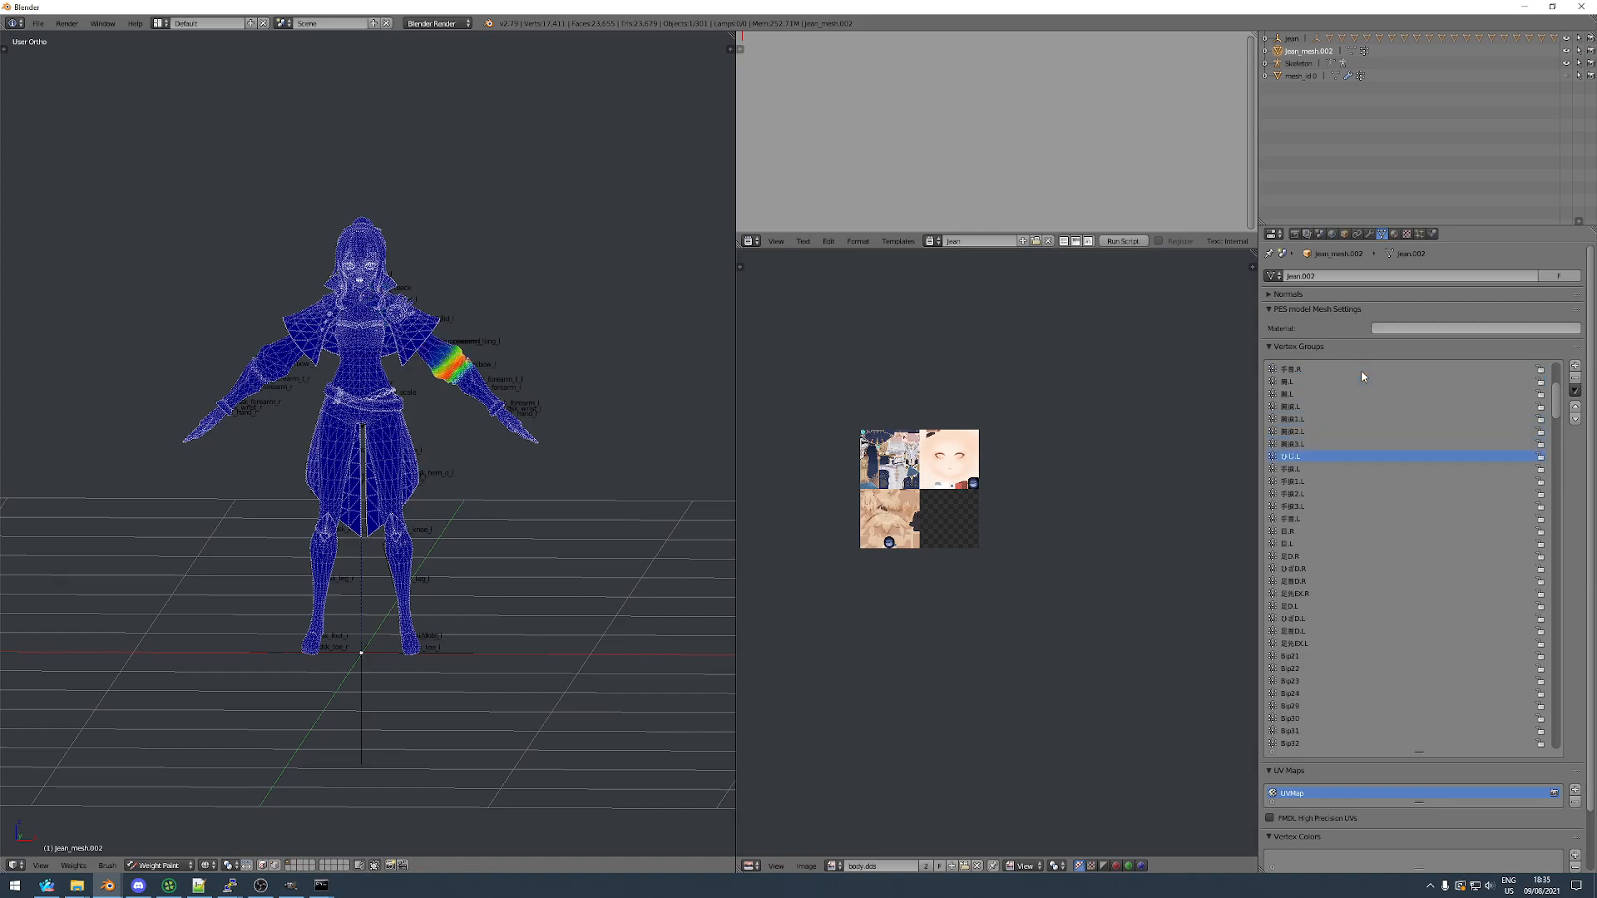
{"action": "key", "text": "Up"}
{"action": "key", "text": "Up"}
{"action": "key", "text": "Down"}
{"action": "key", "text": "Down"}
{"action": "key", "text": "Down"}
{"action": "key", "text": "Down"}
{"action": "scroll", "coordinate": [1361, 372], "scroll_direction": "down", "scroll_amount": 4, "text": "ctrl"}
{"action": "scroll", "coordinate": [1361, 372], "scroll_direction": "up", "scroll_amount": 6, "text": "ctrl"}
{"action": "scroll", "coordinate": [1362, 376], "scroll_direction": "up", "scroll_amount": 1, "text": "ctrl"}
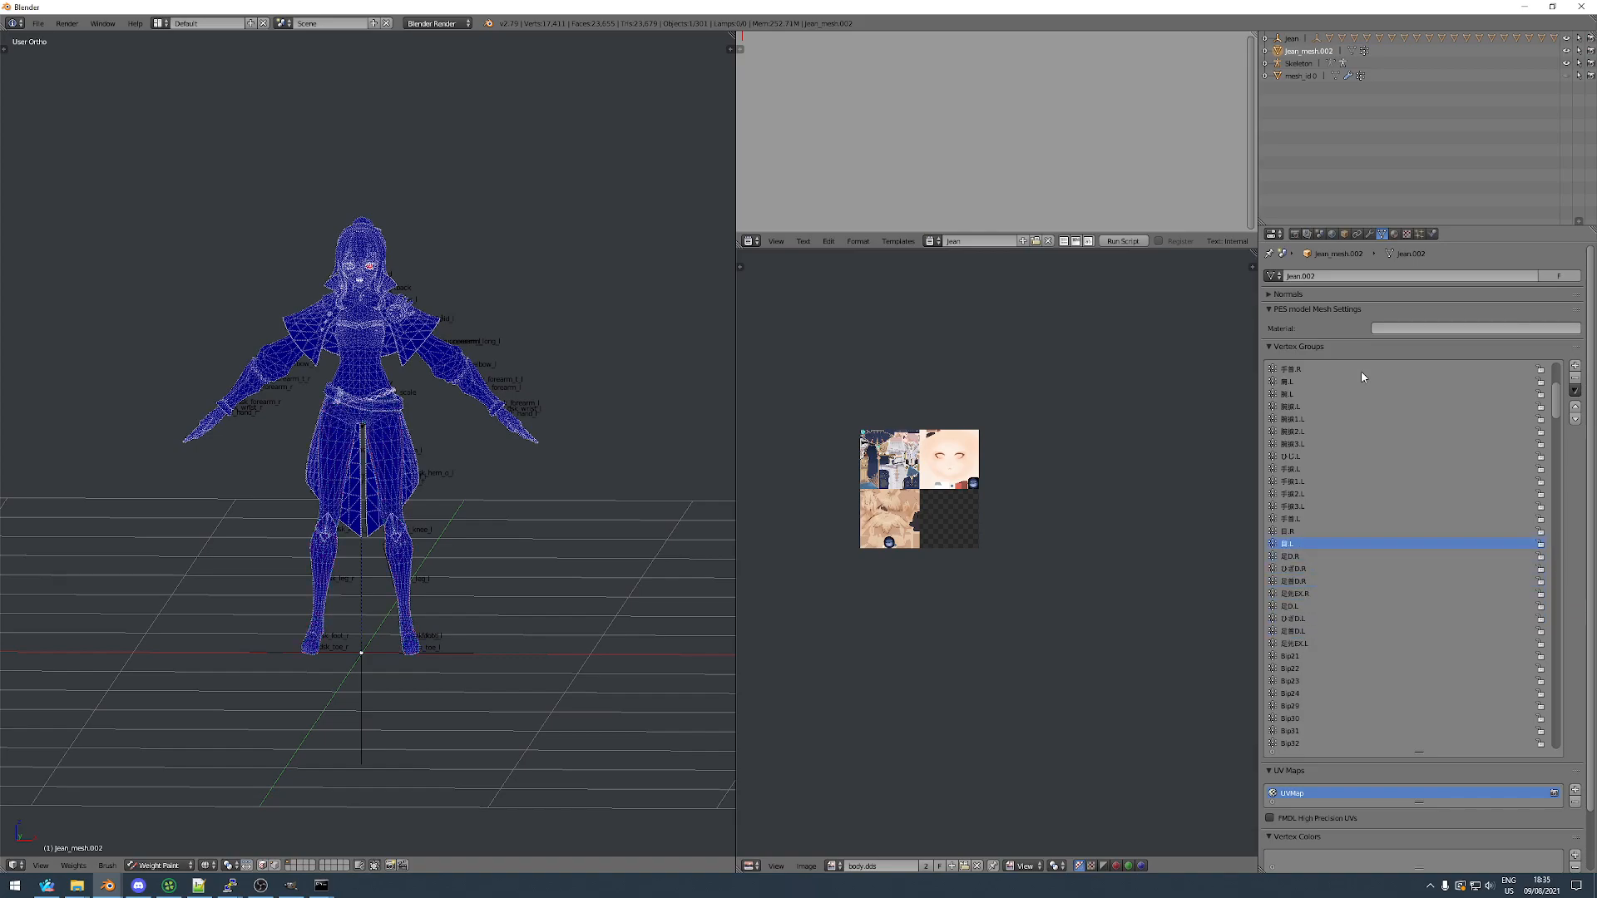
Go back to the first vertex group and step down through the torso, arm and leg groups to examine their weighted areas.
{"action": "scroll", "coordinate": [1362, 377], "scroll_direction": "up", "scroll_amount": 20, "text": "ctrl"}
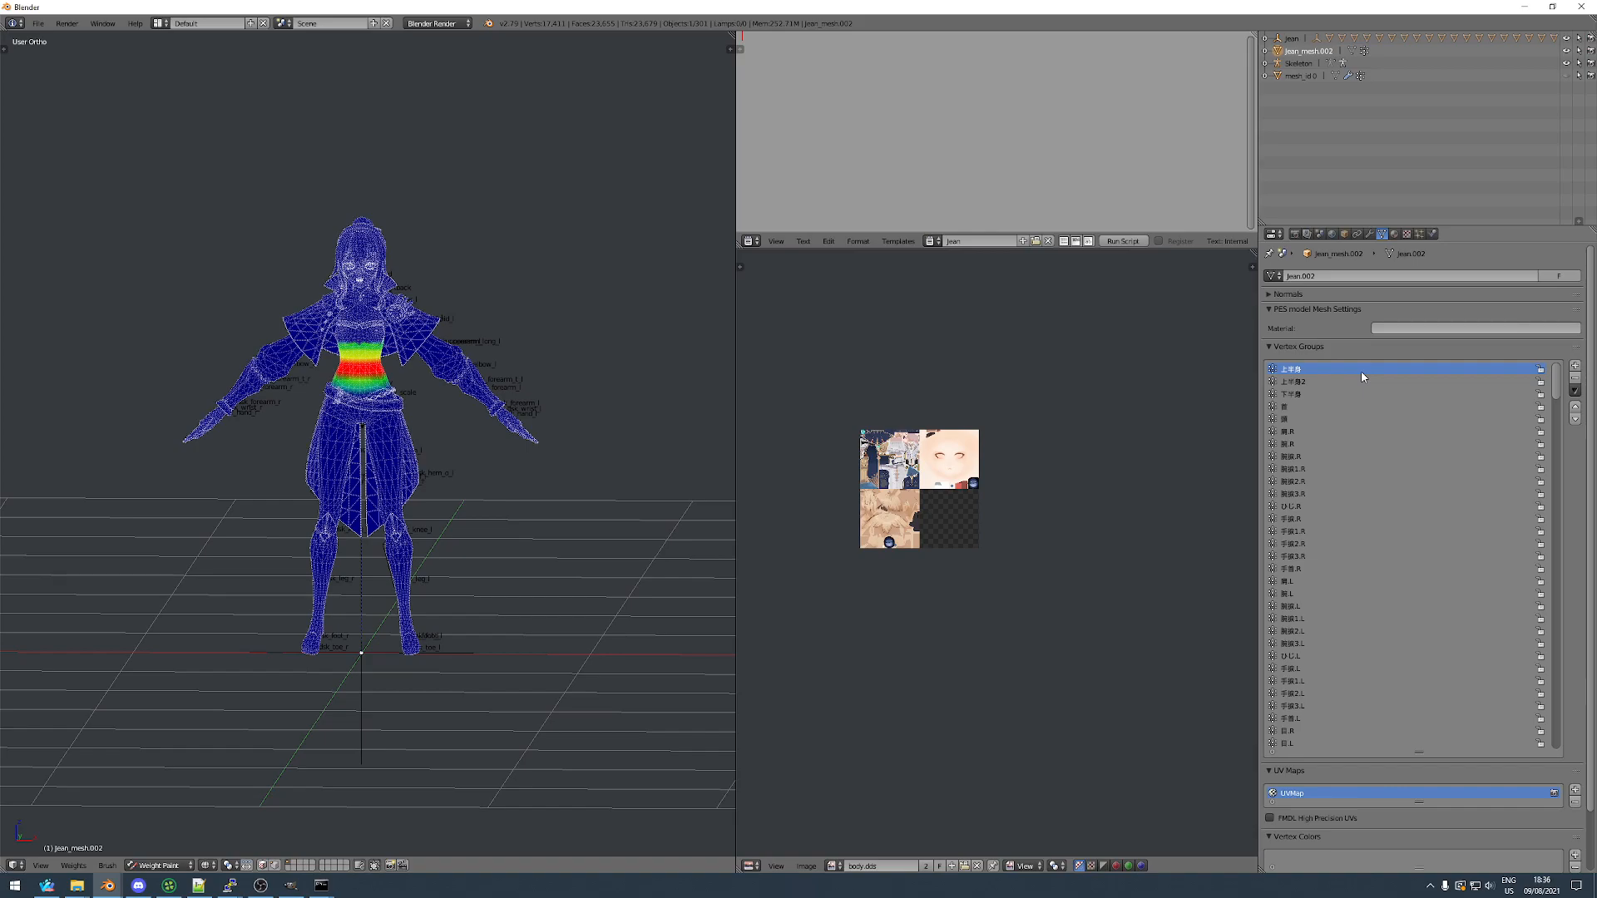
{"action": "key", "text": "Down"}
{"action": "key", "text": "Down"}
{"action": "key", "text": "Up"}
{"action": "key", "text": "Up"}
{"action": "key", "text": "Down"}
{"action": "key", "text": "Down"}
{"action": "key", "text": "Down"}
{"action": "key", "text": "Down"}
{"action": "key", "text": "Down"}
{"action": "key", "text": "Down"}
{"action": "key", "text": "Down"}
{"action": "key", "text": "Down"}
{"action": "key", "text": "Down"}
{"action": "key", "text": "Down"}
{"action": "key", "text": "Down"}
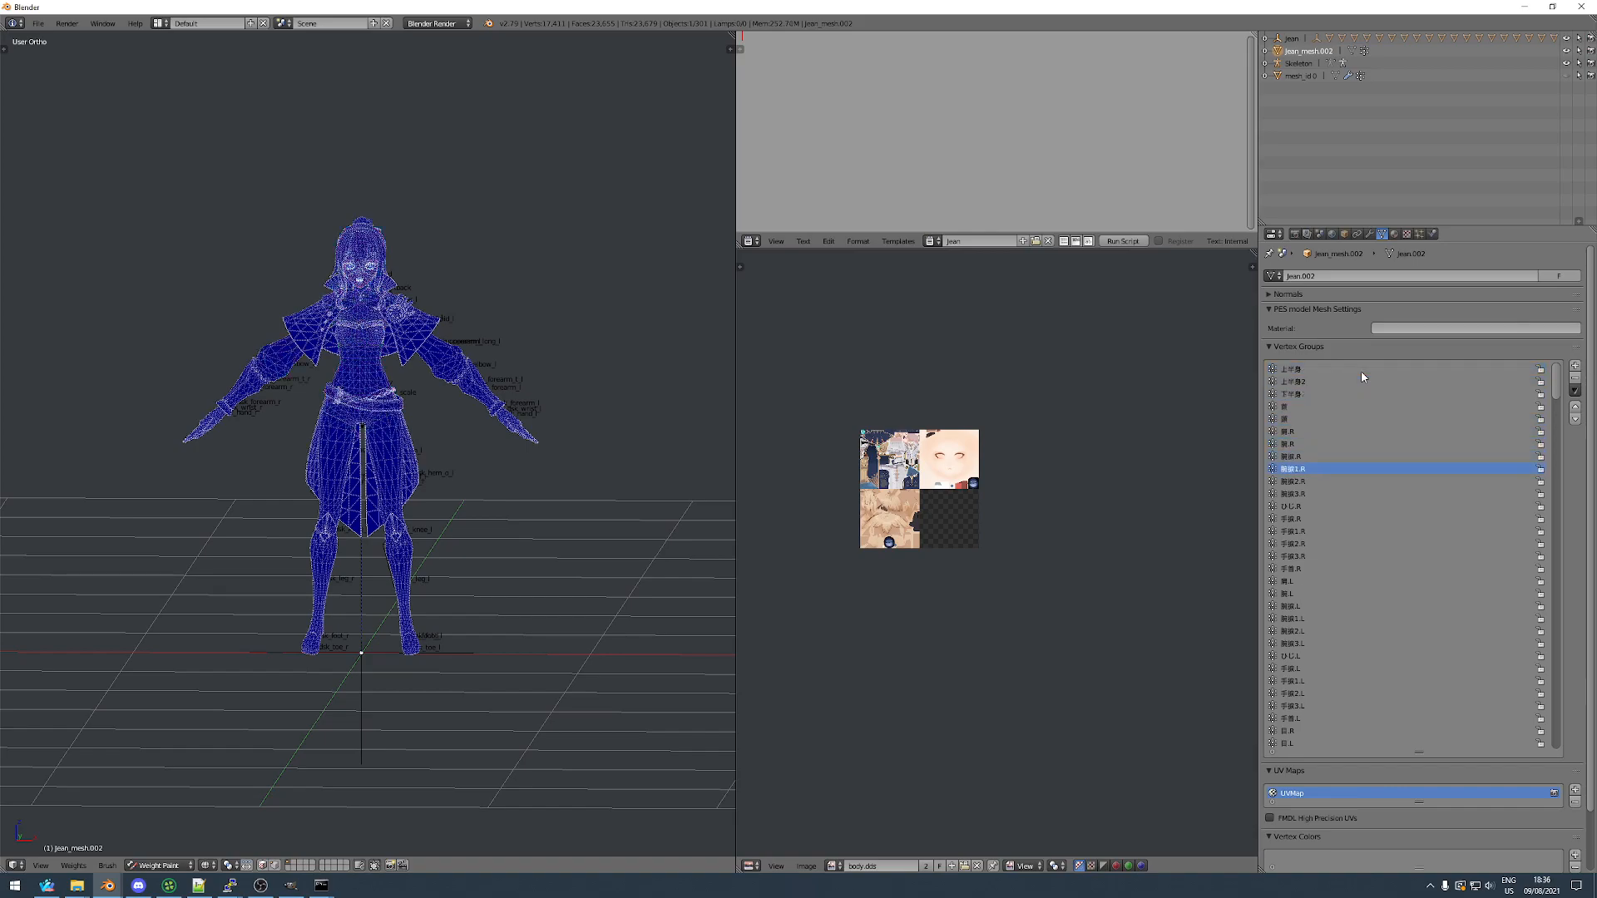
{"action": "key", "text": "Down"}
{"action": "key", "text": "Down"}
{"action": "key", "text": "Down"}
{"action": "key", "text": "Down"}
{"action": "key", "text": "Down"}
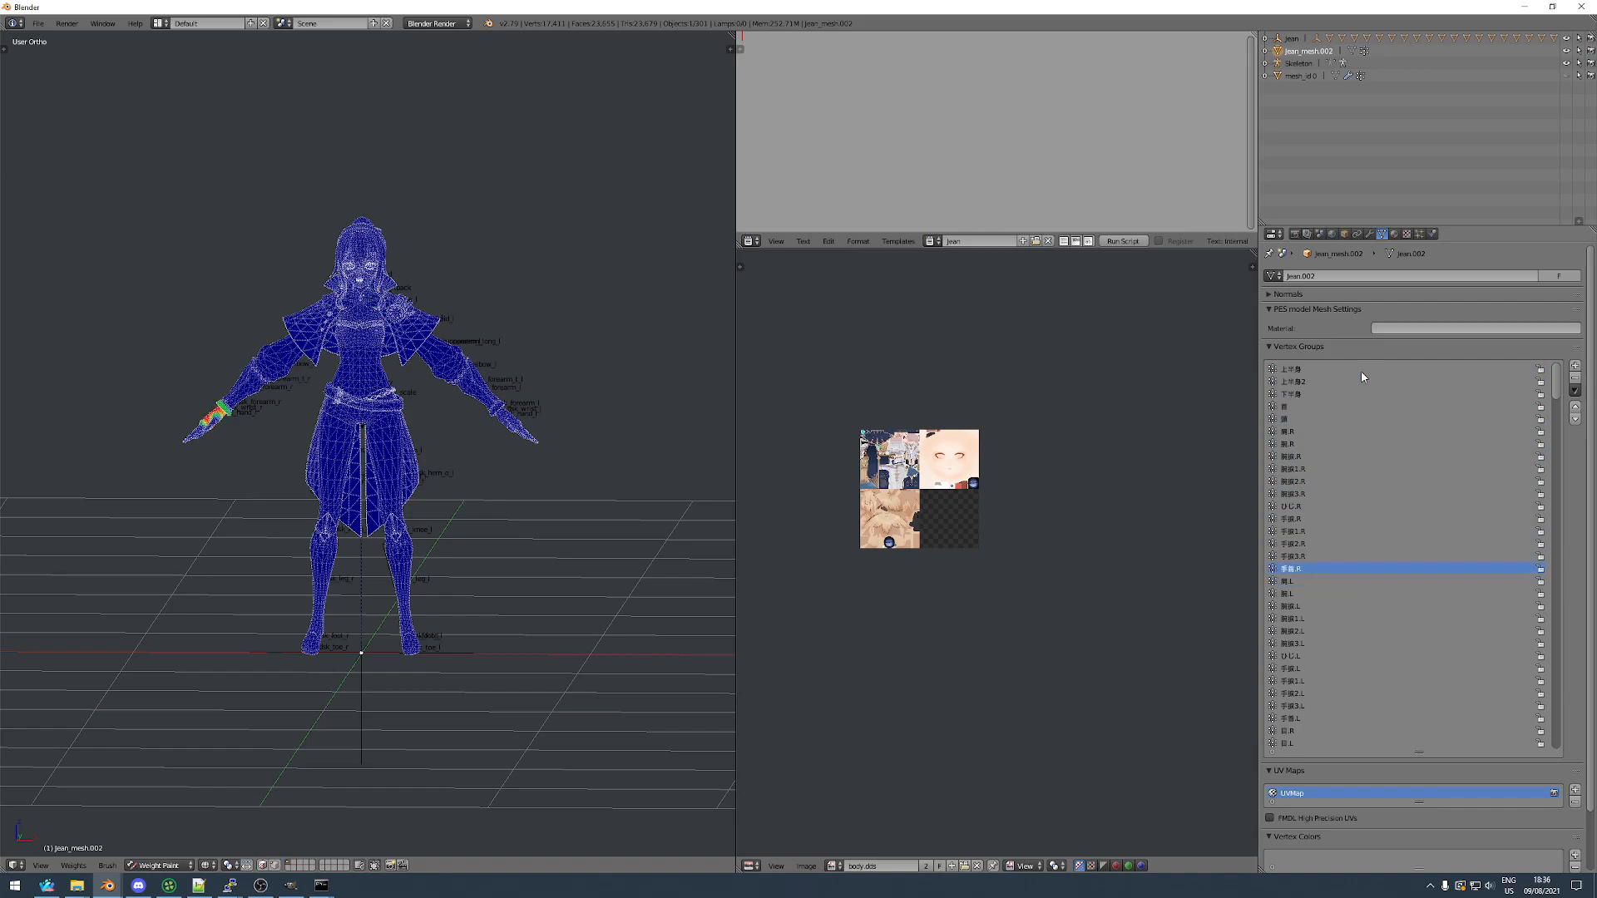
{"action": "key", "text": "Down"}
{"action": "key", "text": "Down"}
{"action": "key", "text": "Down"}
{"action": "key", "text": "Down"}
{"action": "key", "text": "Down"}
{"action": "key", "text": "Down"}
{"action": "key", "text": "Down"}
{"action": "key", "text": "Down"}
{"action": "key", "text": "Down"}
{"action": "key", "text": "Down"}
{"action": "key", "text": "Down"}
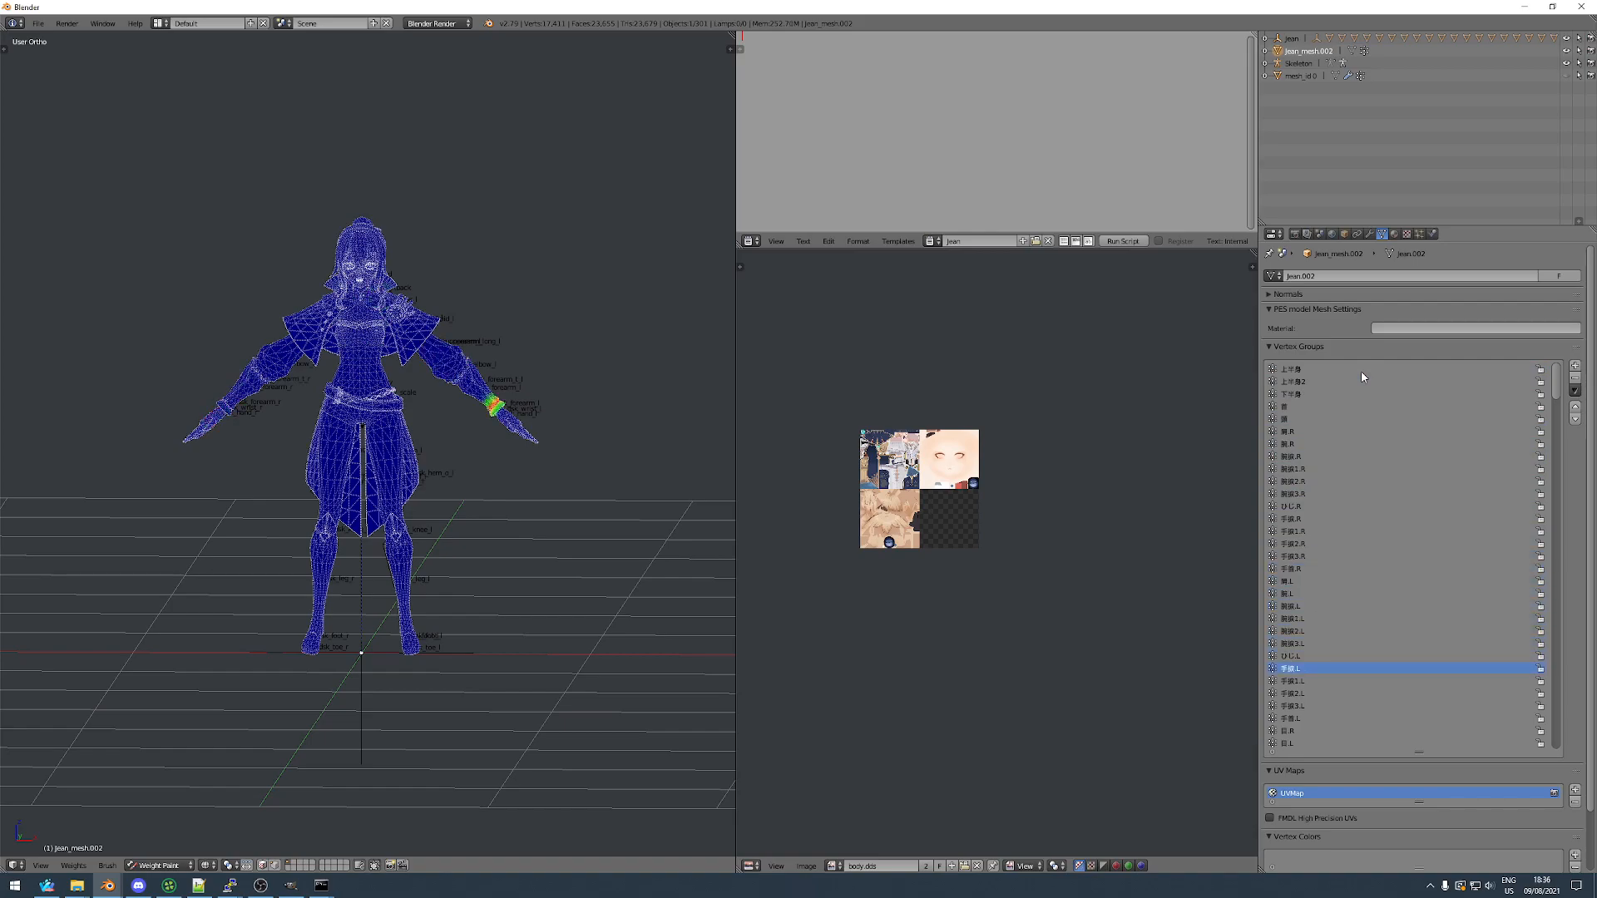
{"action": "key", "text": "Down"}
{"action": "key", "text": "Down"}
{"action": "key", "text": "Down"}
{"action": "key", "text": "Down"}
{"action": "key", "text": "Down"}
{"action": "key", "text": "Down"}
{"action": "key", "text": "Down"}
{"action": "key", "text": "Down"}
{"action": "key", "text": "Down"}
{"action": "key", "text": "Down"}
{"action": "key", "text": "Down"}
{"action": "key", "text": "Down"}
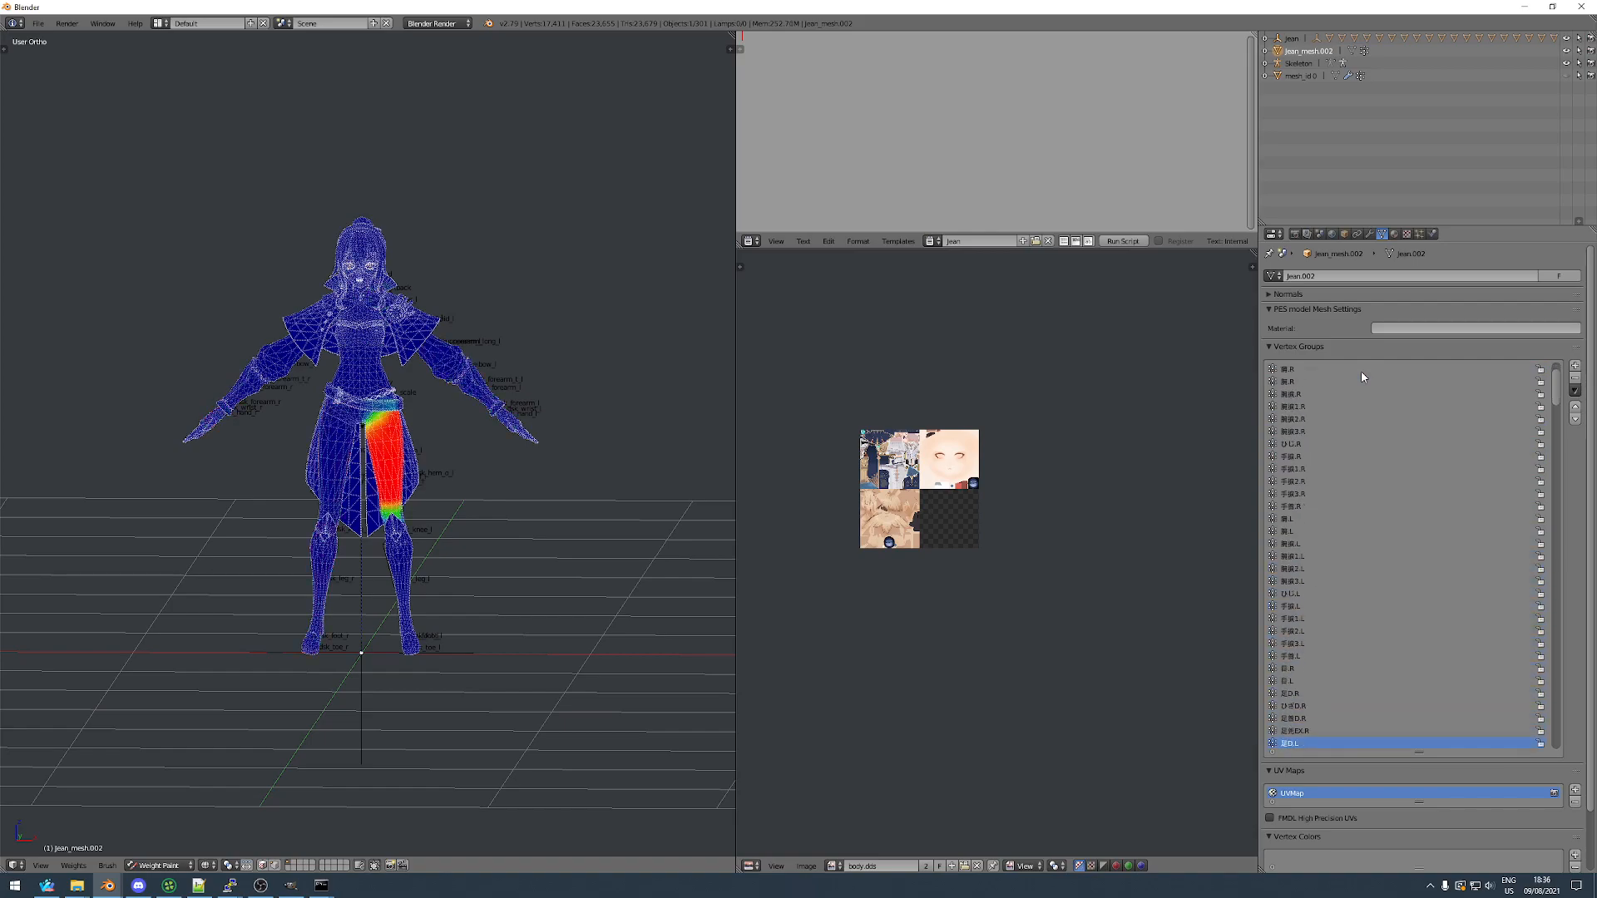
Step back and forth through the Bip-named vertex groups below the leg groups to examine which parts they weight.
{"action": "key", "text": "Down"}
{"action": "key", "text": "Down"}
{"action": "key", "text": "Down"}
{"action": "key", "text": "Down"}
{"action": "key", "text": "Down"}
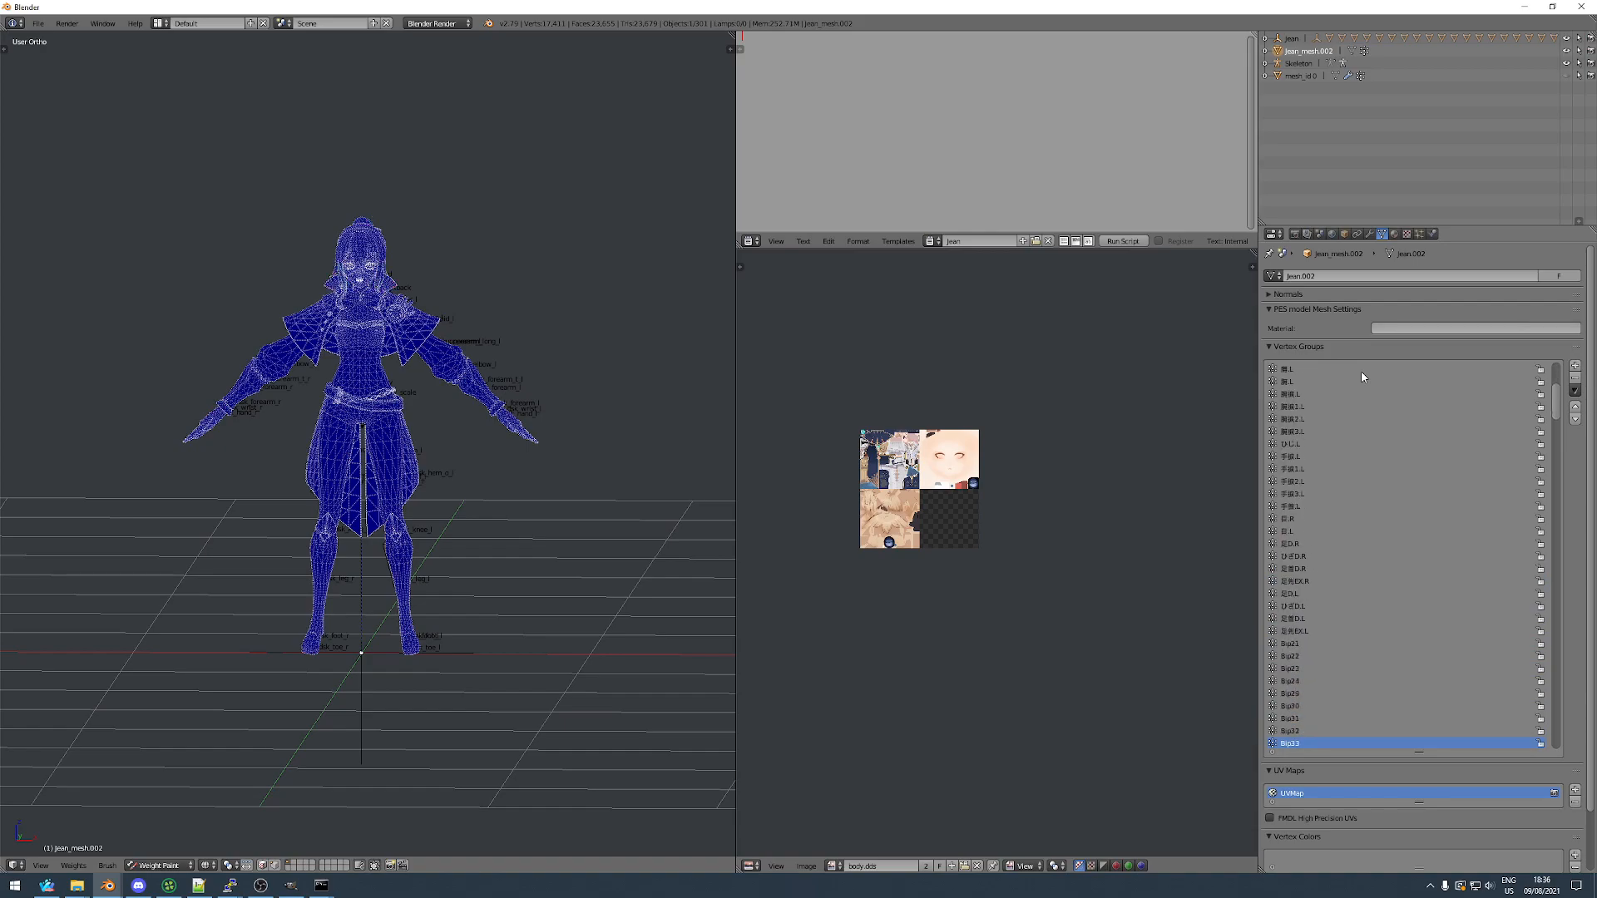
{"action": "key", "text": "Up"}
{"action": "key", "text": "Up"}
{"action": "key", "text": "Up"}
{"action": "key", "text": "Up"}
{"action": "key", "text": "Up"}
{"action": "key", "text": "Down"}
{"action": "key", "text": "Down"}
{"action": "key", "text": "Down"}
{"action": "key", "text": "Down"}
{"action": "key", "text": "Down"}
{"action": "key", "text": "Down"}
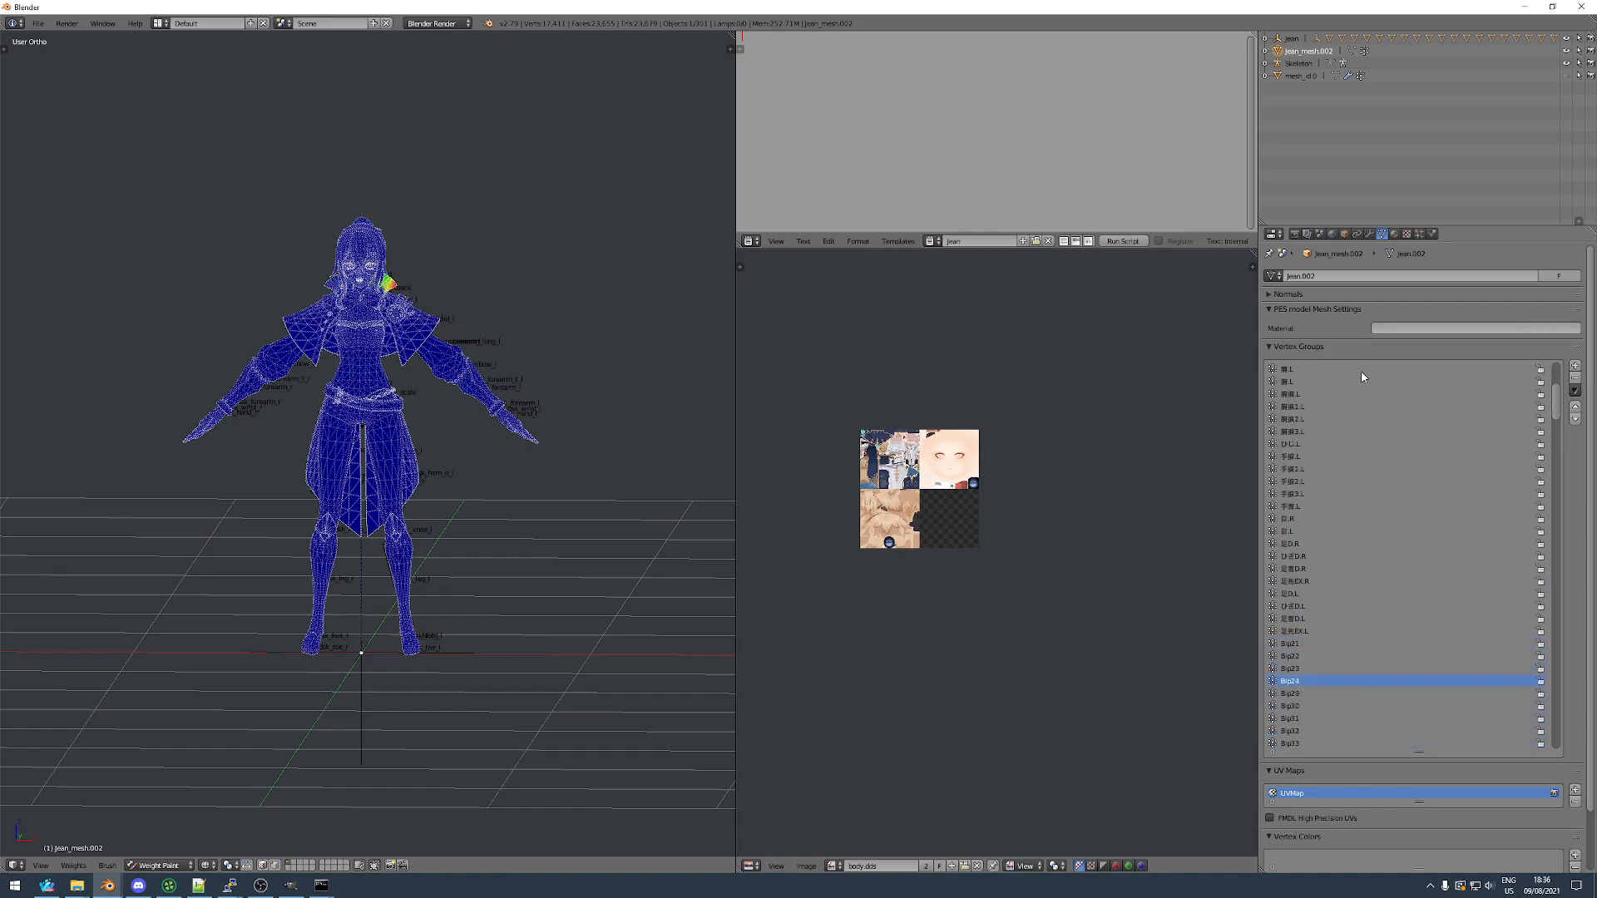
{"action": "key", "text": "Down"}
{"action": "key", "text": "Down"}
{"action": "key", "text": "Down"}
{"action": "key", "text": "Down"}
{"action": "key", "text": "Down"}
{"action": "key", "text": "Down"}
{"action": "key", "text": "Down"}
{"action": "key", "text": "Down"}
{"action": "key", "text": "Down"}
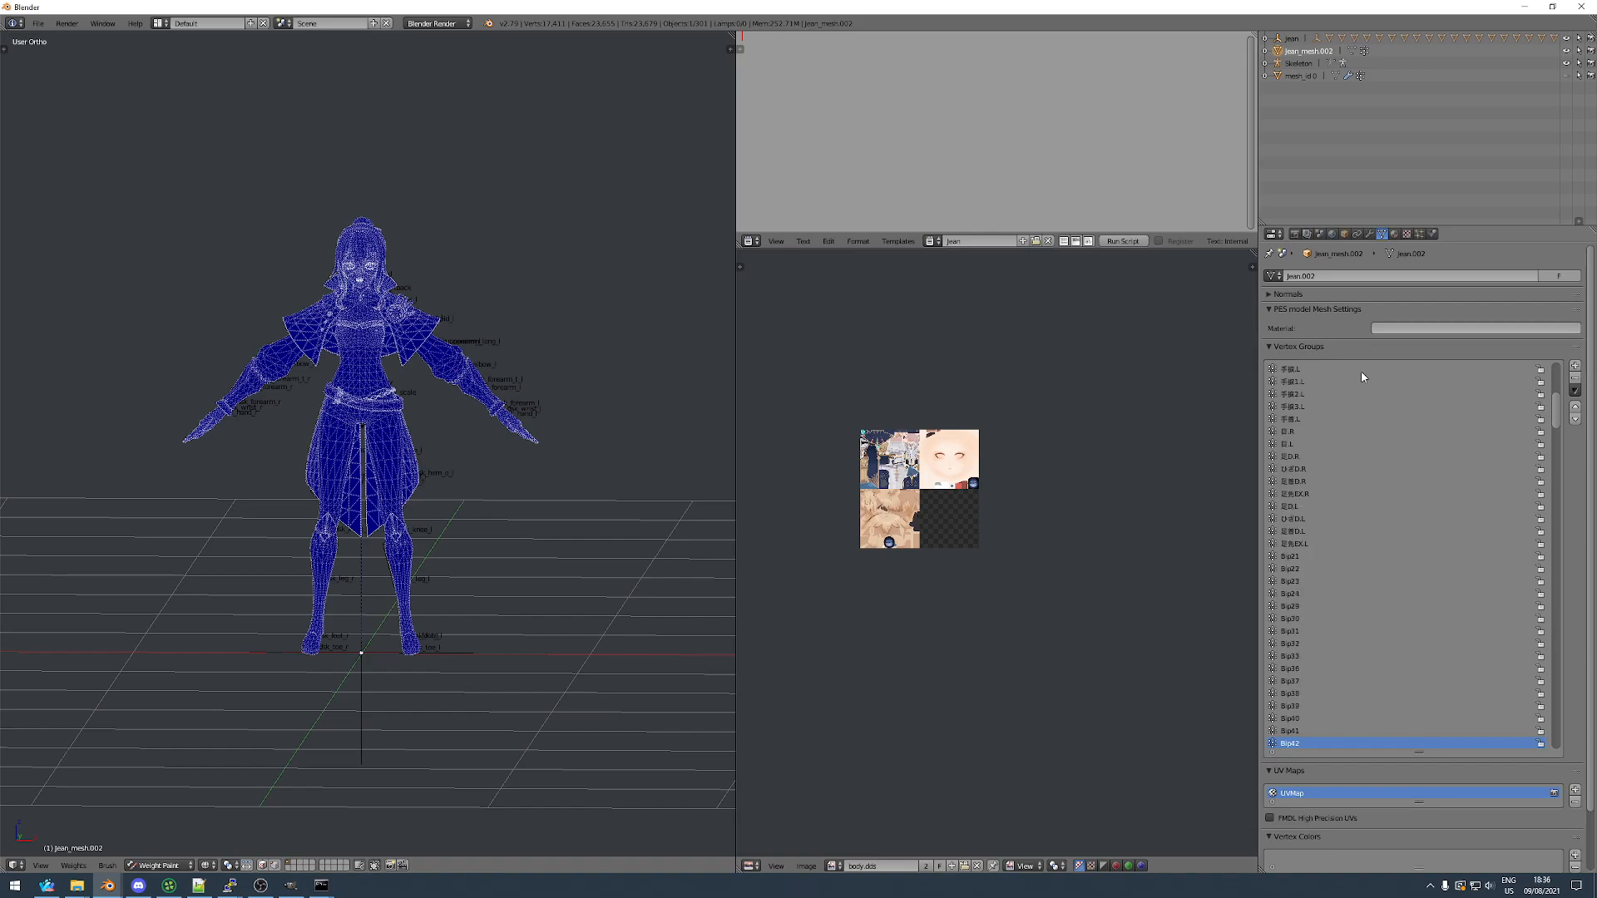
Step back up from the Bip groups to the first vertex group, reviewing the leg and arm weights on the way.
{"action": "key", "text": "Up"}
{"action": "key", "text": "Up"}
{"action": "key", "text": "Up"}
{"action": "key", "text": "Up"}
{"action": "key", "text": "Up"}
{"action": "key", "text": "Up"}
{"action": "key", "text": "Up"}
{"action": "key", "text": "Up"}
{"action": "key", "text": "Up"}
{"action": "key", "text": "Up"}
{"action": "key", "text": "Up"}
{"action": "key", "text": "Up"}
{"action": "key", "text": "Up"}
{"action": "key", "text": "Up"}
{"action": "key", "text": "Up"}
{"action": "key", "text": "Up"}
{"action": "key", "text": "Up"}
{"action": "key", "text": "Up"}
{"action": "key", "text": "Up"}
{"action": "key", "text": "Up"}
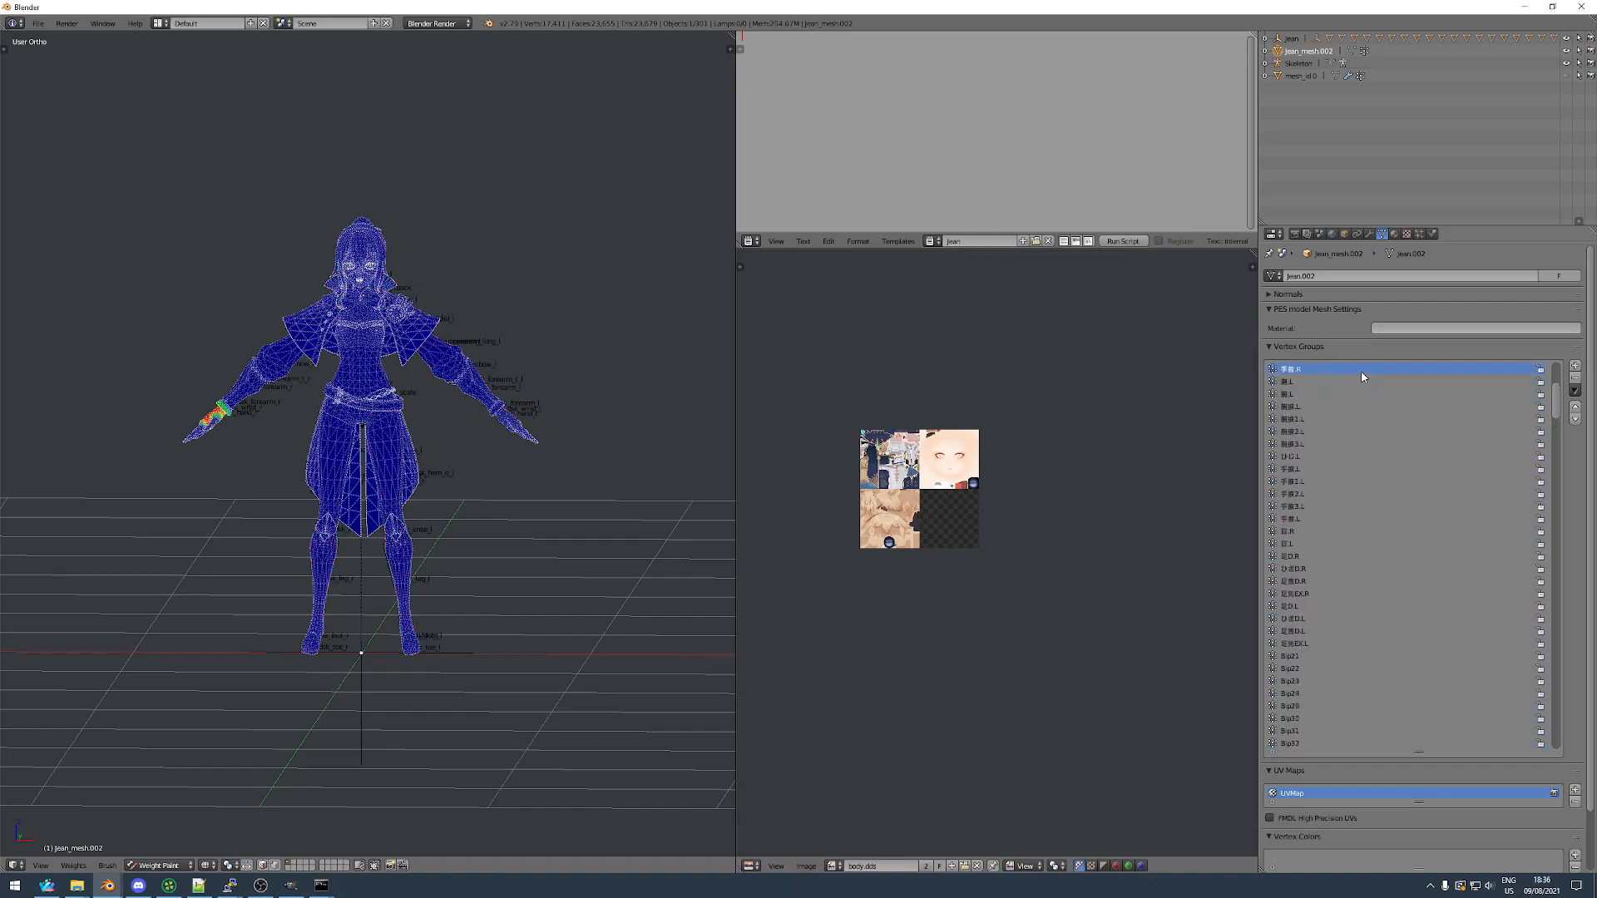
{"action": "key", "text": "Up"}
{"action": "key", "text": "Down"}
{"action": "key", "text": "Up"}
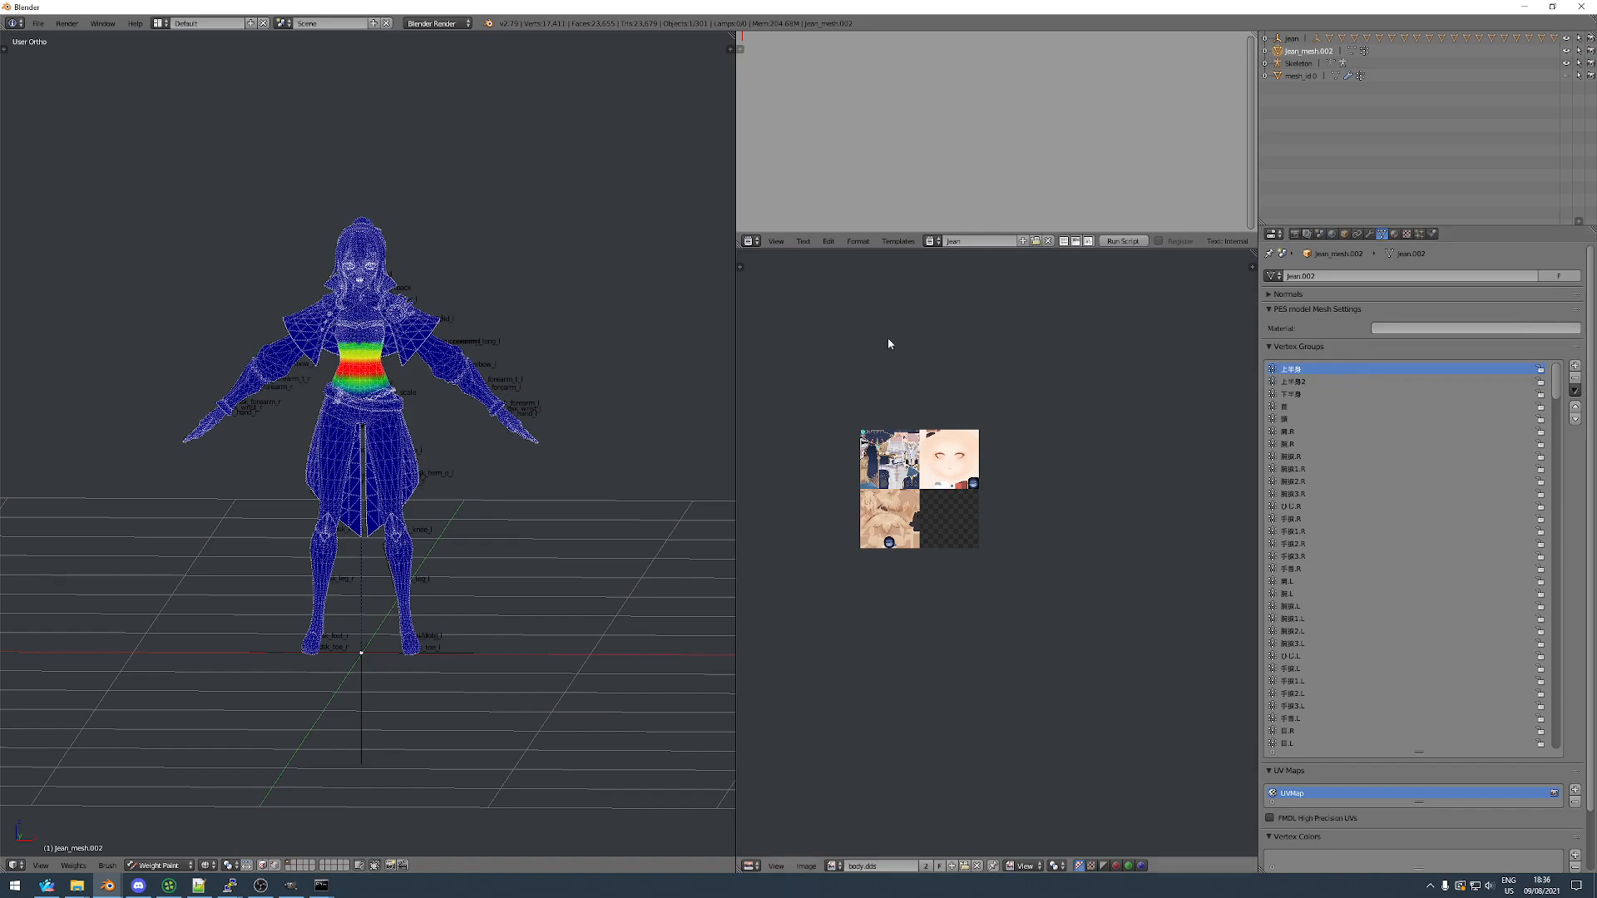
Switch to the Blender window with the template body and display its mesh in Weight Paint mode as wireframe.
{"action": "mouse_move", "coordinate": [108, 885]}
{"action": "left_click", "coordinate": [173, 853]}
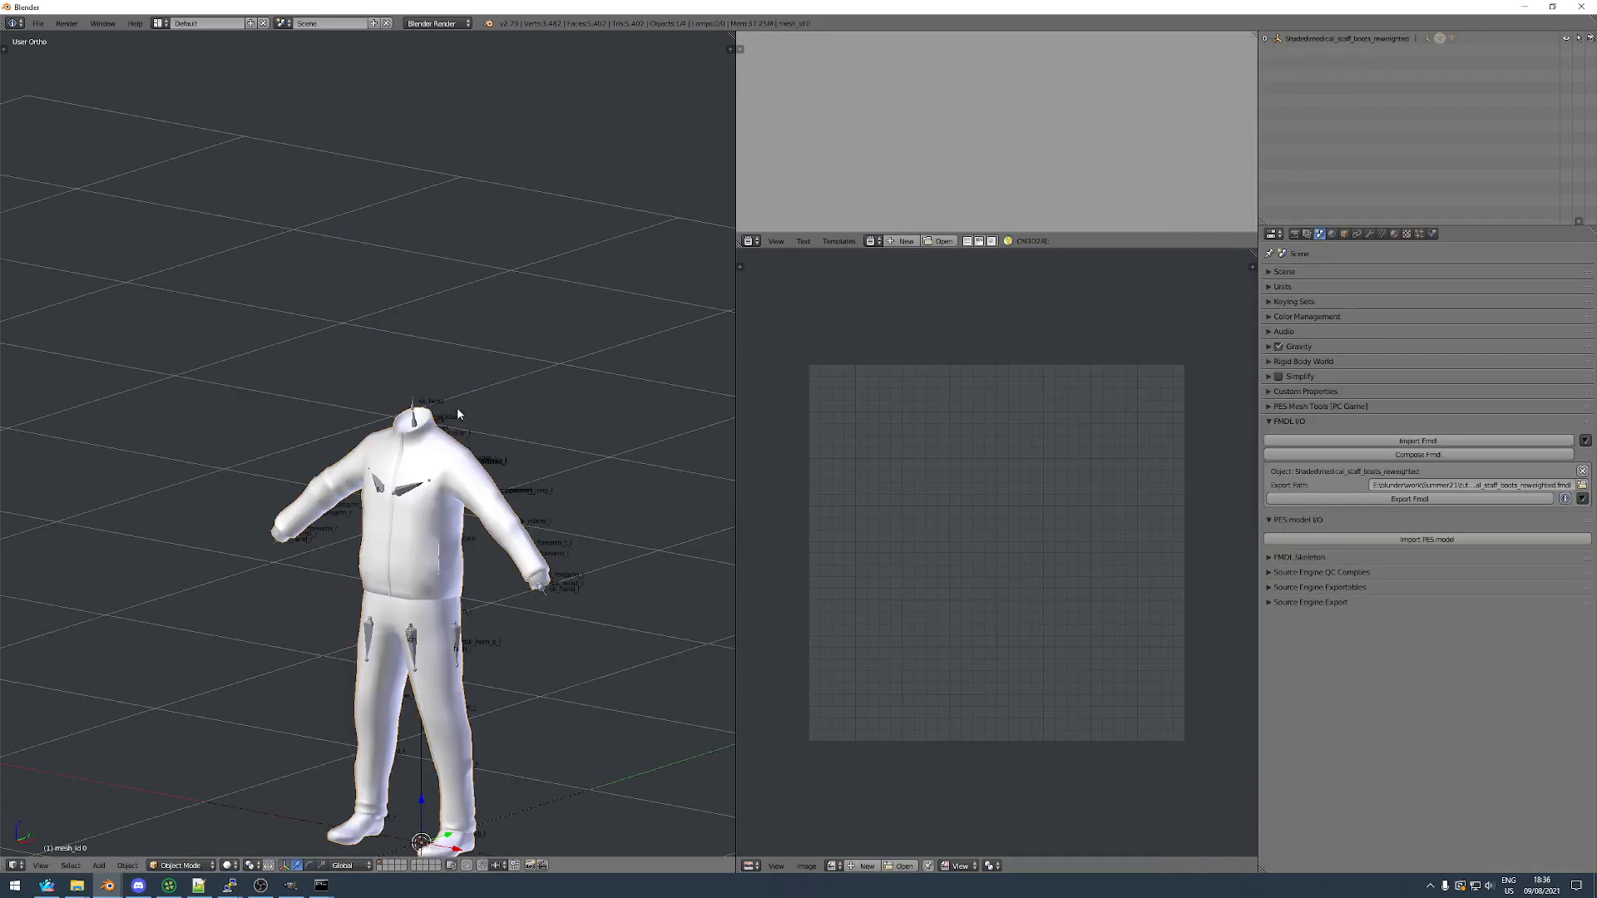
{"action": "left_click", "coordinate": [165, 865]}
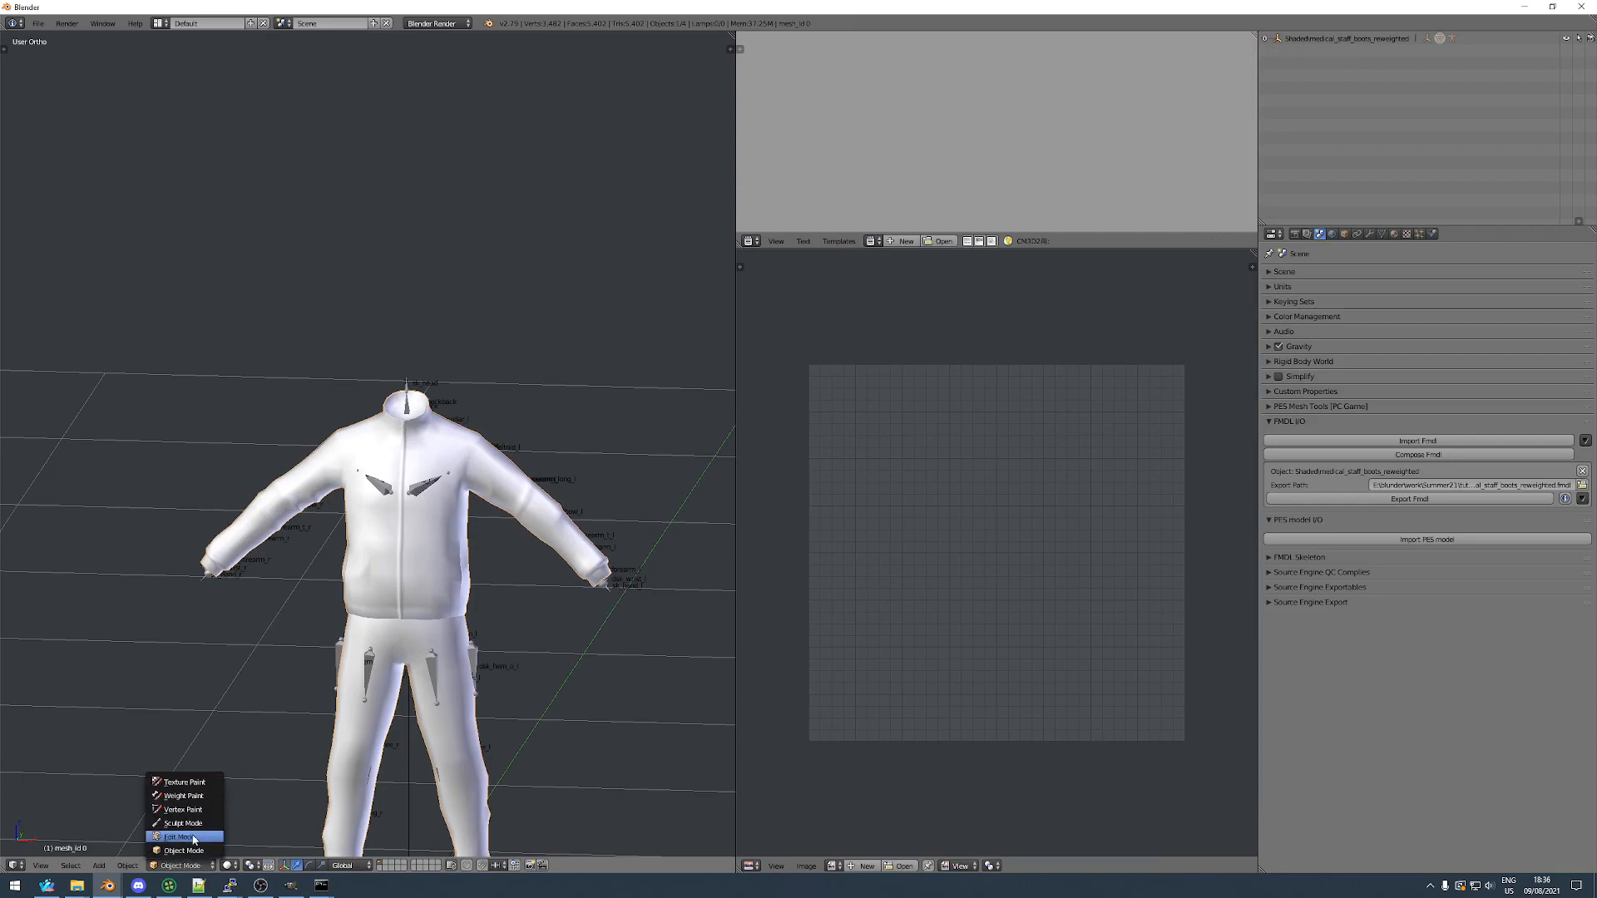
{"action": "left_click", "coordinate": [177, 796]}
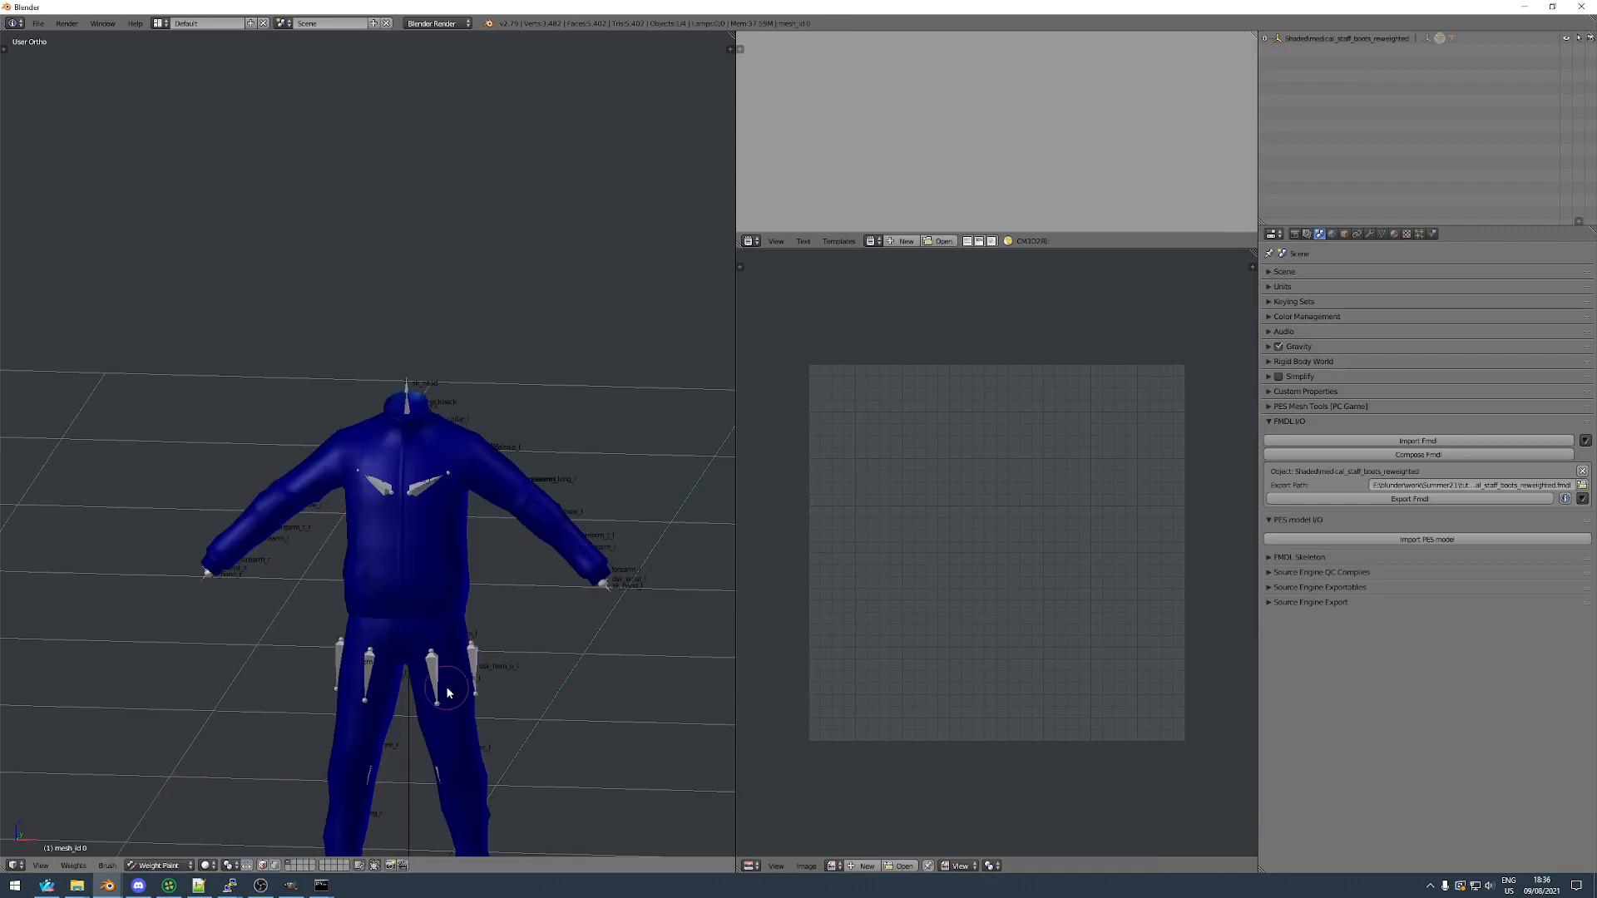
{"action": "key", "text": "z"}
{"action": "middle_click_drag", "start_coordinate": [446, 691], "coordinate": [459, 492], "text": "shift"}
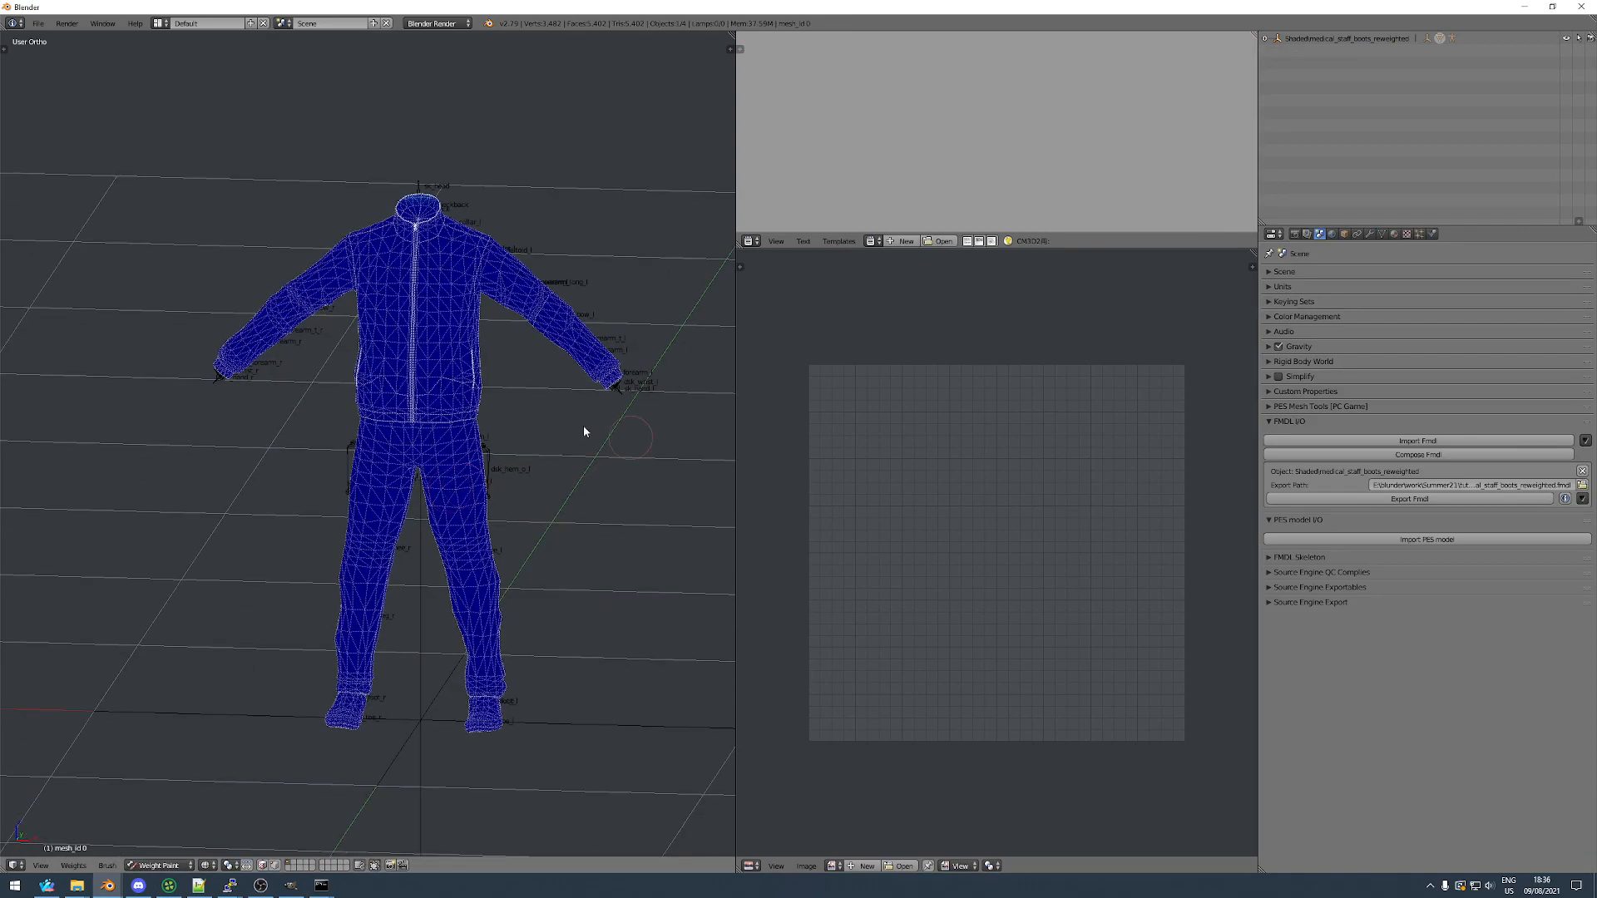
Show the template mesh's vertex groups, enlarge the list and make its first group, dsk_hip, active.
{"action": "left_click", "coordinate": [1381, 234]}
{"action": "left_click_drag", "start_coordinate": [1420, 422], "coordinate": [1451, 756]}
{"action": "scroll", "coordinate": [1350, 496], "scroll_direction": "up", "scroll_amount": 20, "text": "ctrl"}
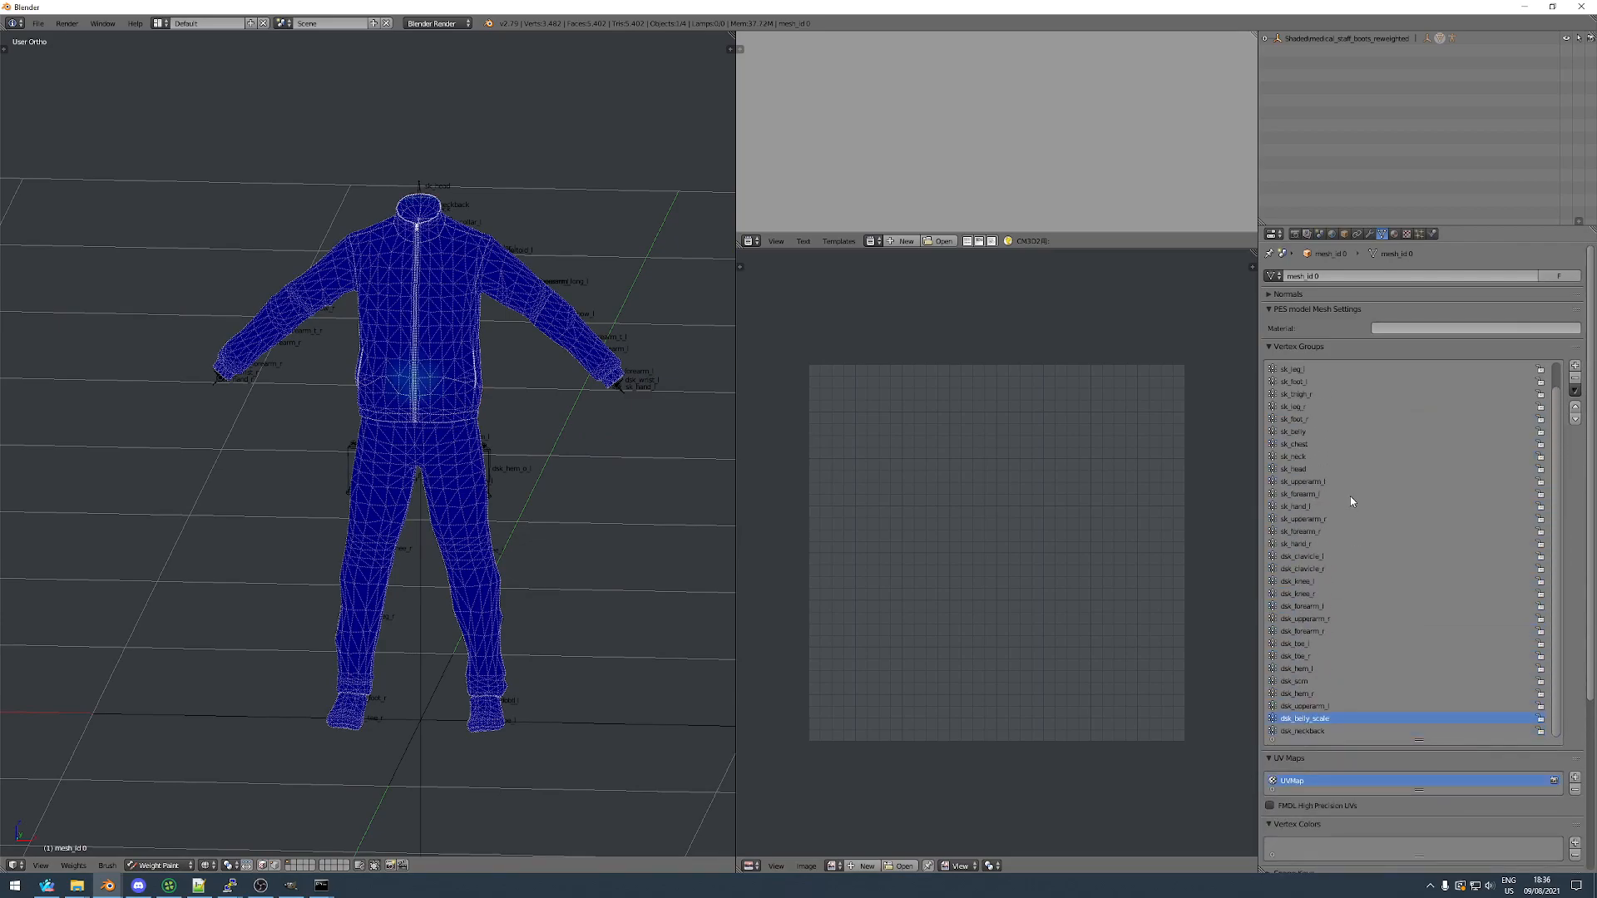
{"action": "scroll", "coordinate": [1350, 496], "scroll_direction": "down", "scroll_amount": 1, "text": "ctrl"}
{"action": "scroll", "coordinate": [1350, 496], "scroll_direction": "up", "scroll_amount": 1, "text": "ctrl"}
Return to the character's Blender window and examine the first vertex group's waist weights up close.
{"action": "mouse_move", "coordinate": [108, 886]}
{"action": "left_click", "coordinate": [166, 819]}
{"action": "scroll", "coordinate": [1309, 389], "scroll_direction": "down", "scroll_amount": 1, "text": "ctrl"}
{"action": "scroll", "coordinate": [1309, 388], "scroll_direction": "up", "scroll_amount": 1, "text": "ctrl"}
{"action": "scroll", "coordinate": [356, 366], "scroll_direction": "up", "scroll_amount": 8}
{"action": "mouse_move", "coordinate": [332, 353]}
{"action": "middle_mouse_down"}
{"action": "mouse_move", "coordinate": [536, 359]}
{"action": "mouse_move", "coordinate": [443, 334]}
{"action": "mouse_move", "coordinate": [411, 371]}
{"action": "mouse_move", "coordinate": [377, 338]}
{"action": "mouse_move", "coordinate": [361, 365]}
{"action": "middle_mouse_up"}
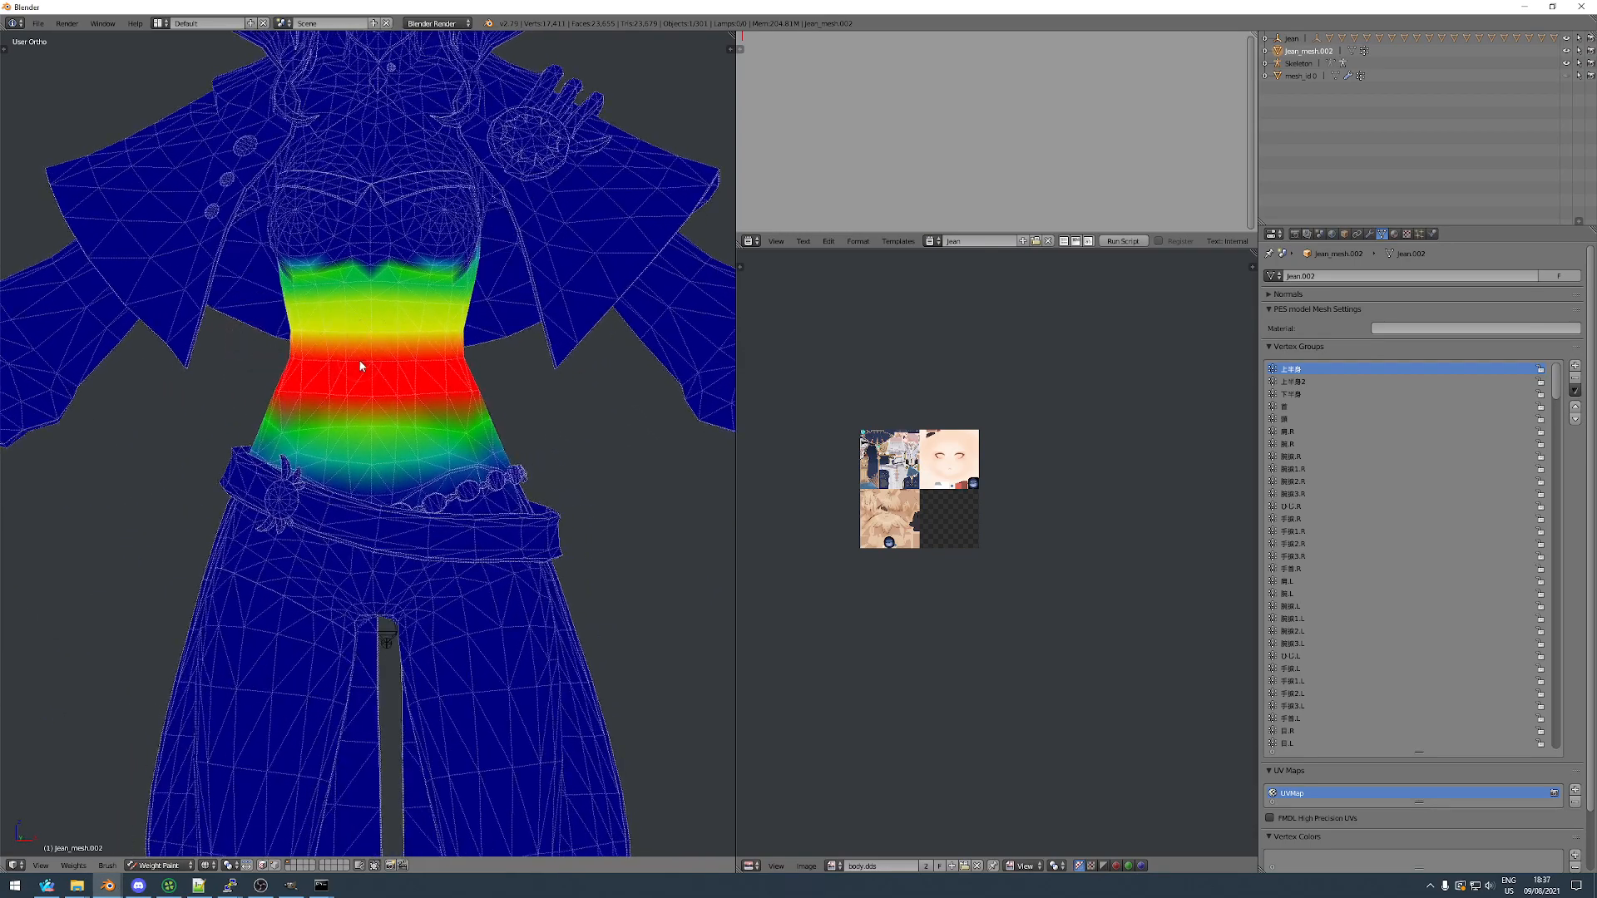
Switch to the template body's Blender window and compare its groups from dsk_hip to sk_chest with the character's waist weights.
{"action": "left_click", "coordinate": [107, 886]}
{"action": "left_click", "coordinate": [171, 831]}
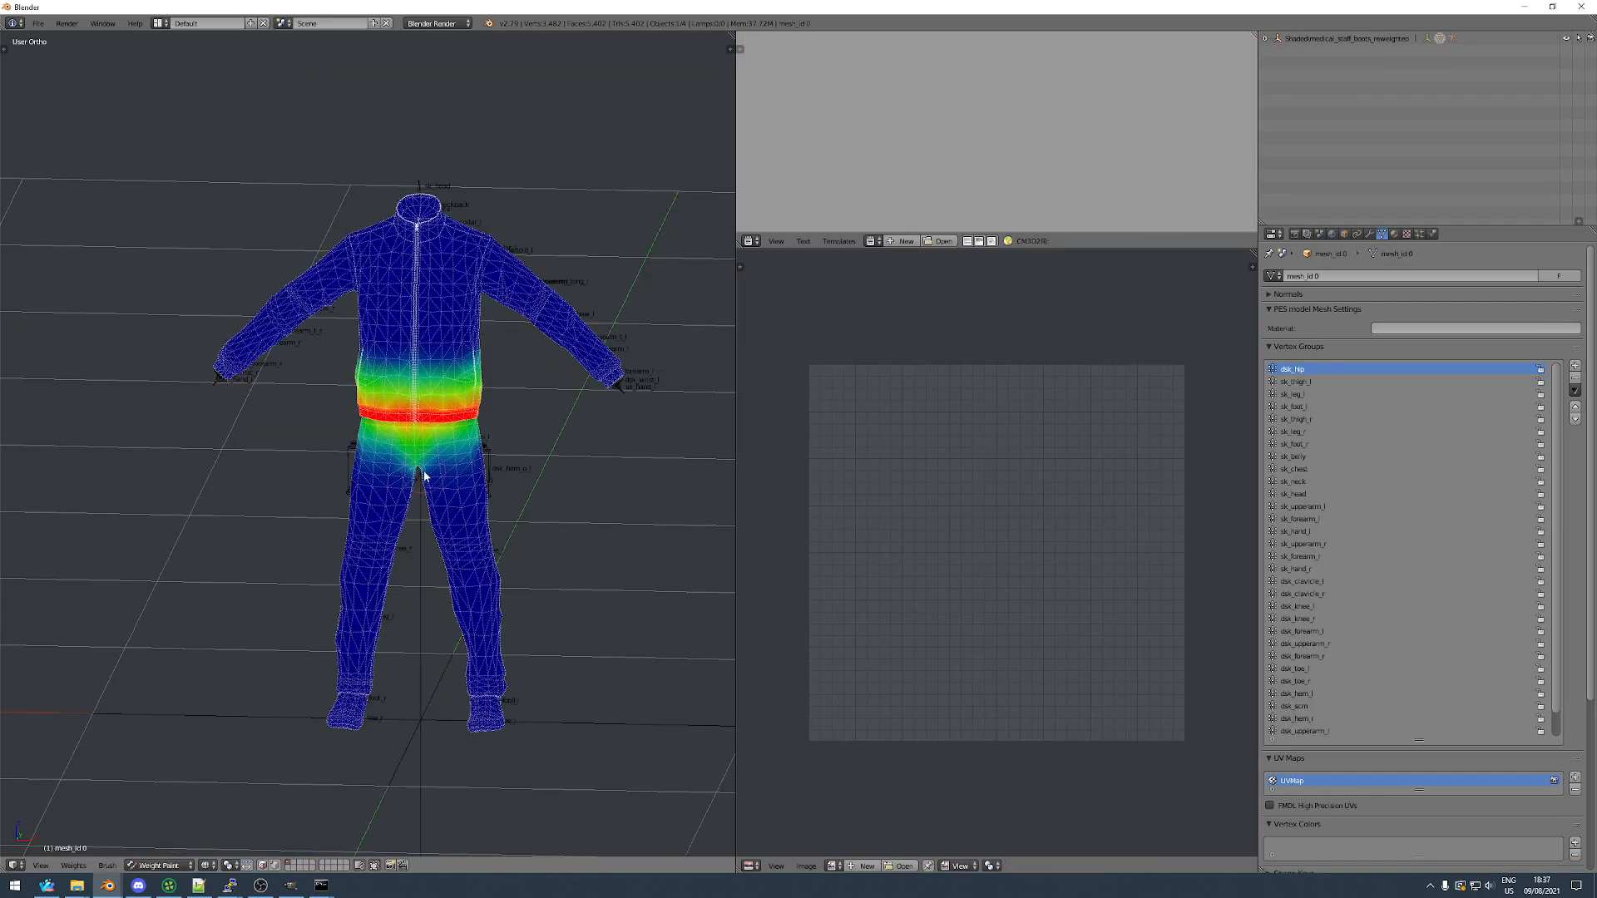
{"action": "key", "text": "Down"}
{"action": "key", "text": "Down"}
{"action": "key", "text": "Down"}
{"action": "key", "text": "Down"}
{"action": "key", "text": "Down"}
{"action": "key", "text": "Down"}
{"action": "key", "text": "Down"}
{"action": "key", "text": "Down"}
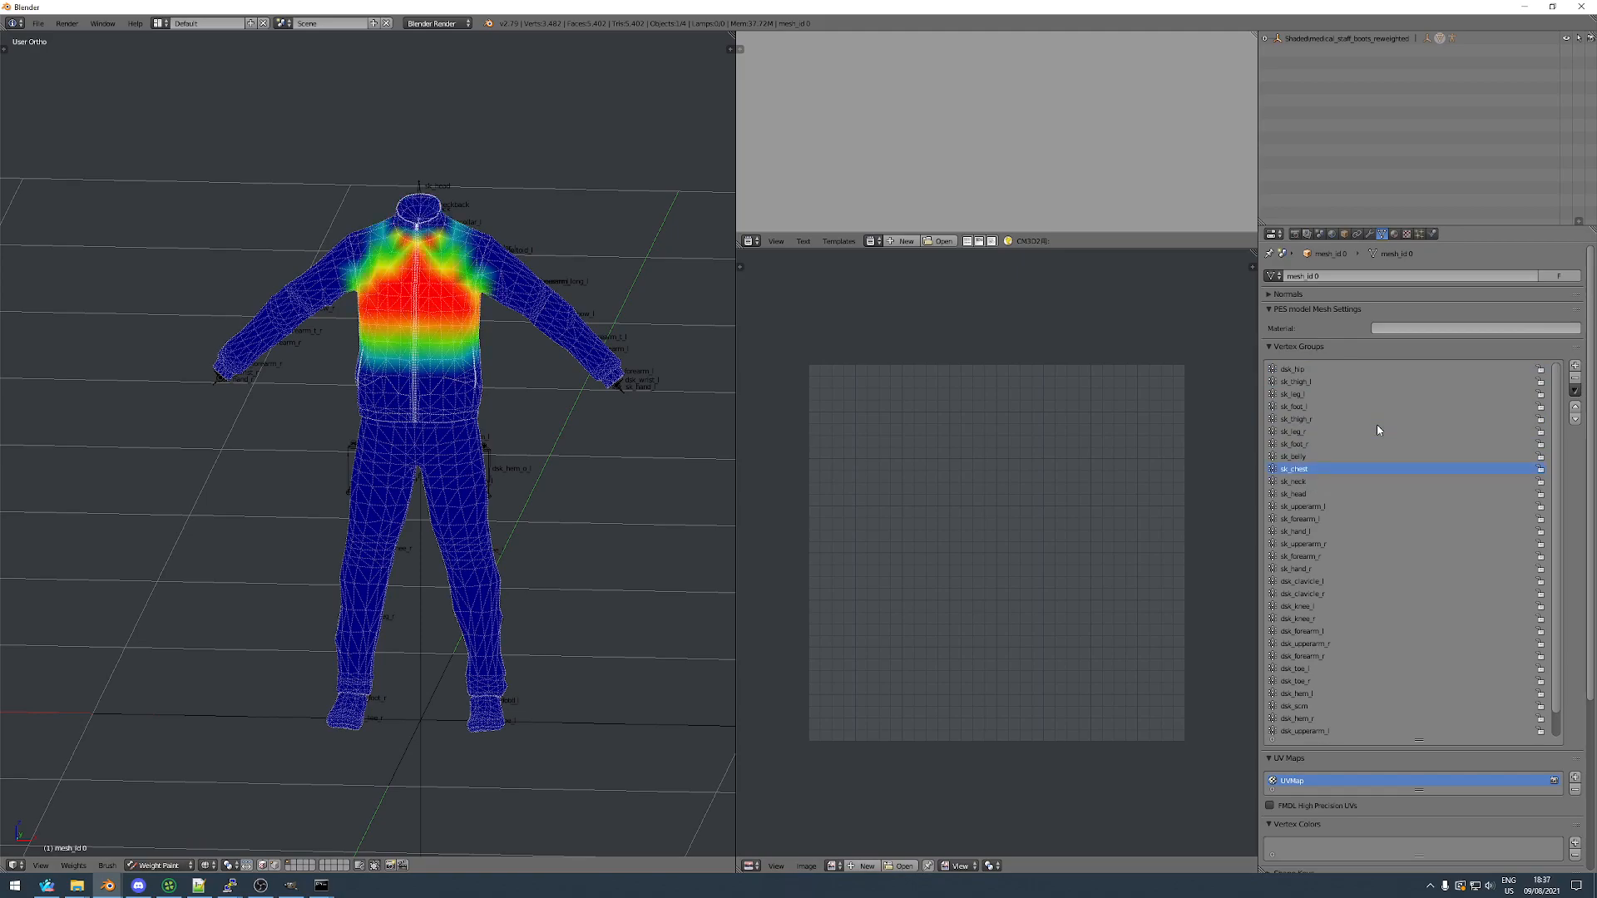
{"action": "key", "text": "Up"}
{"action": "key", "text": "Down"}
{"action": "key", "text": "Up"}
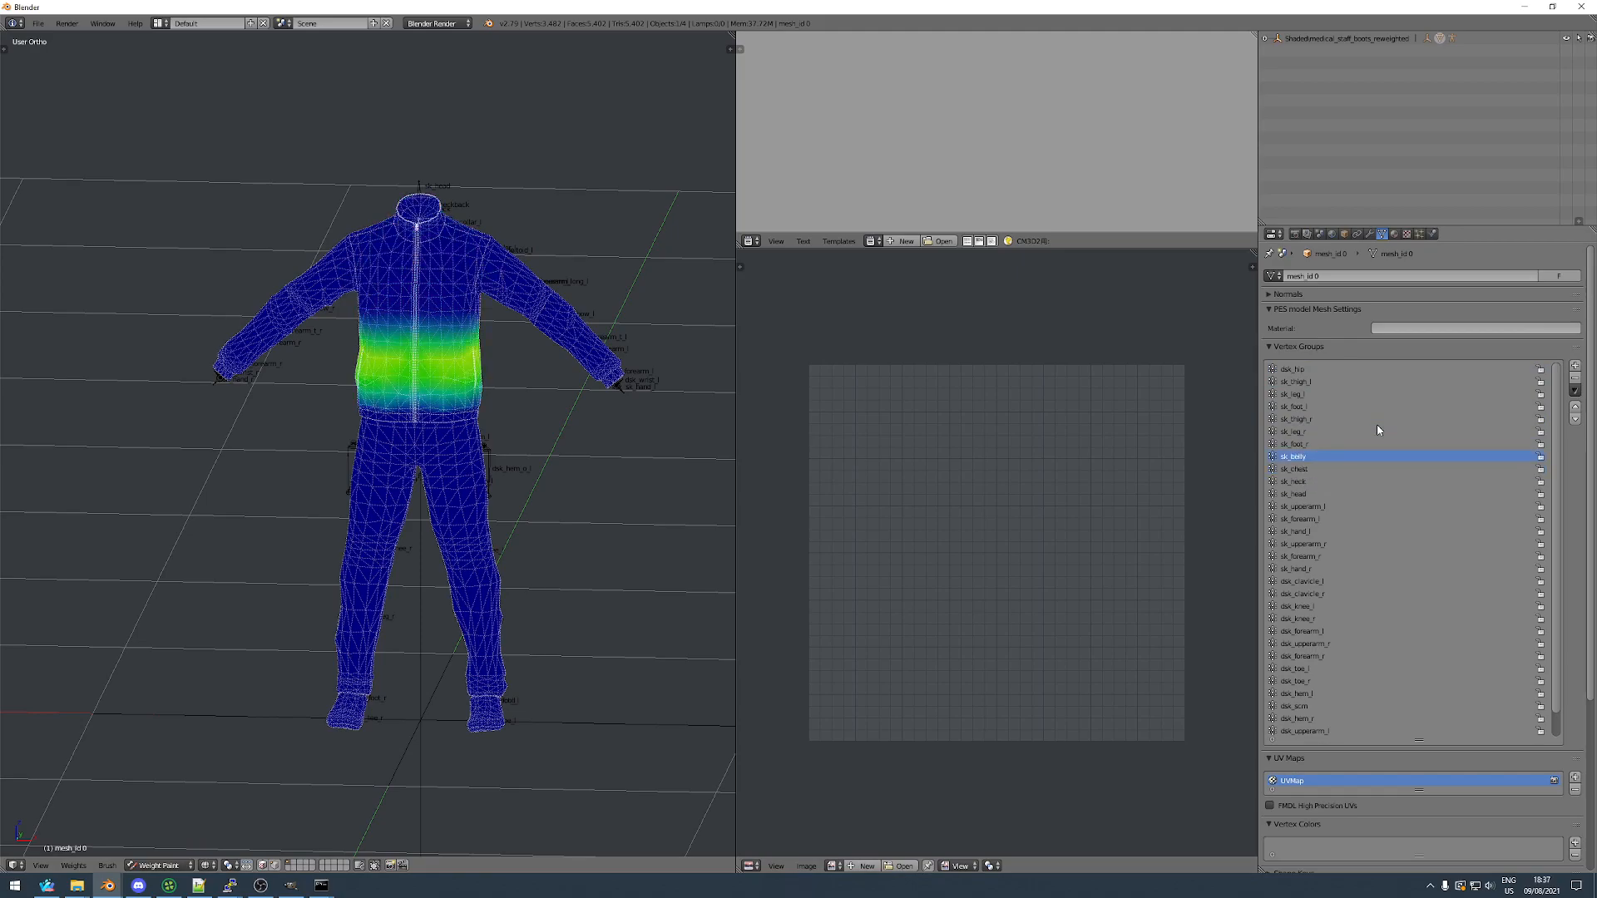
{"action": "key", "text": "Up"}
{"action": "key", "text": "Down"}
{"action": "key", "text": "Down"}
{"action": "key", "text": "Up"}
Return to the character's Blender window and rename its first vertex group as sk_belly.
{"action": "mouse_move", "coordinate": [108, 886]}
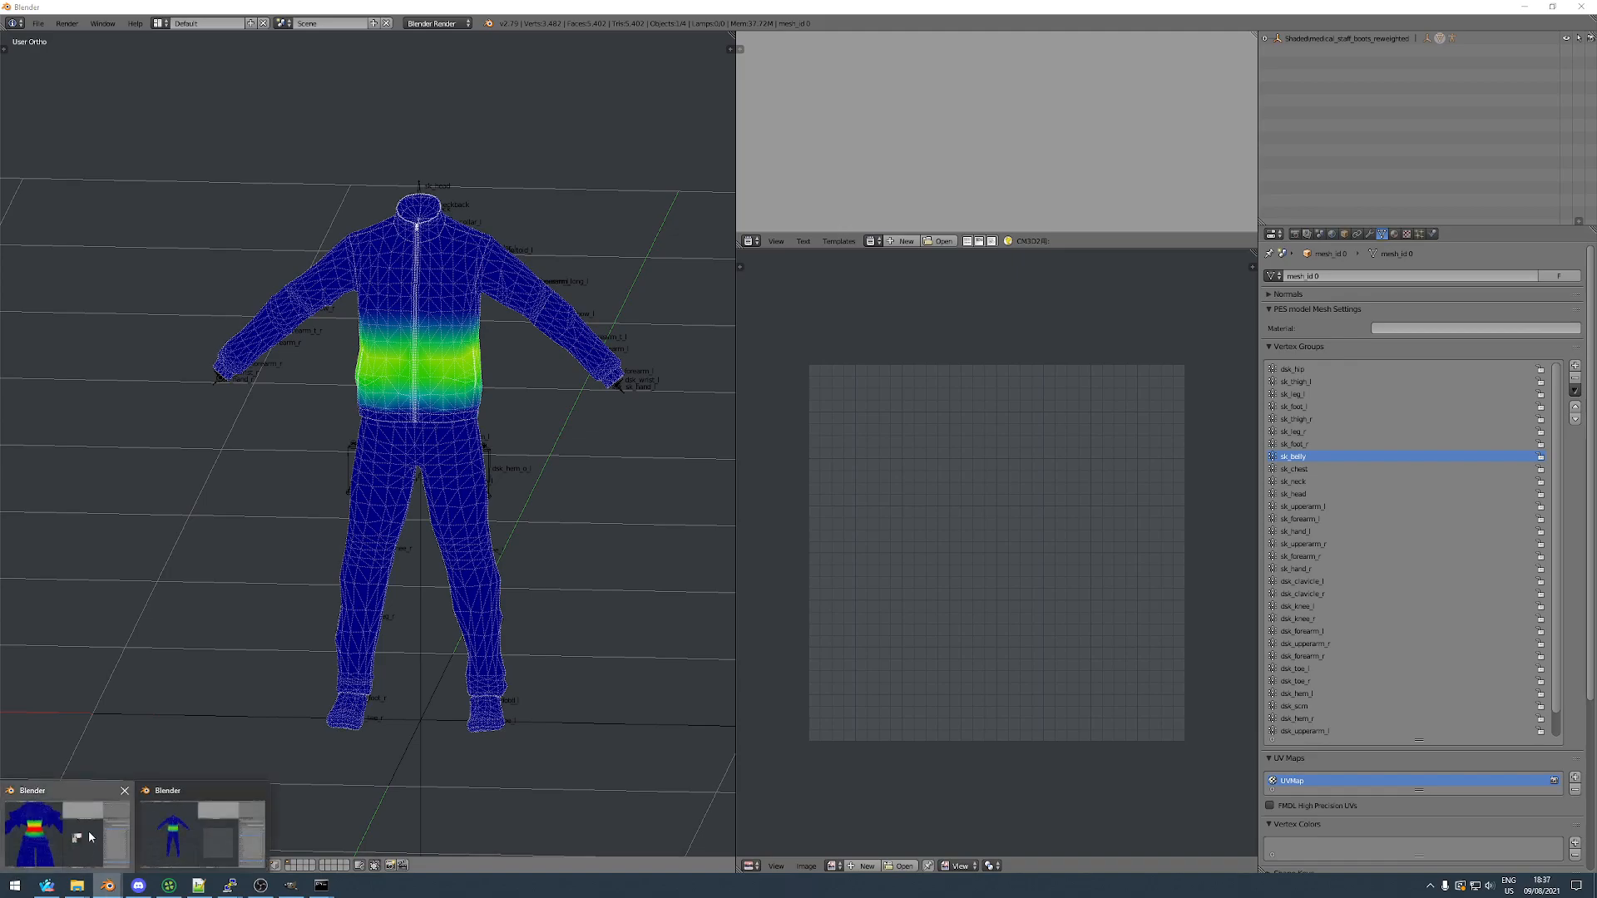
{"action": "left_click", "coordinate": [80, 830]}
{"action": "double_click", "coordinate": [1294, 369]}
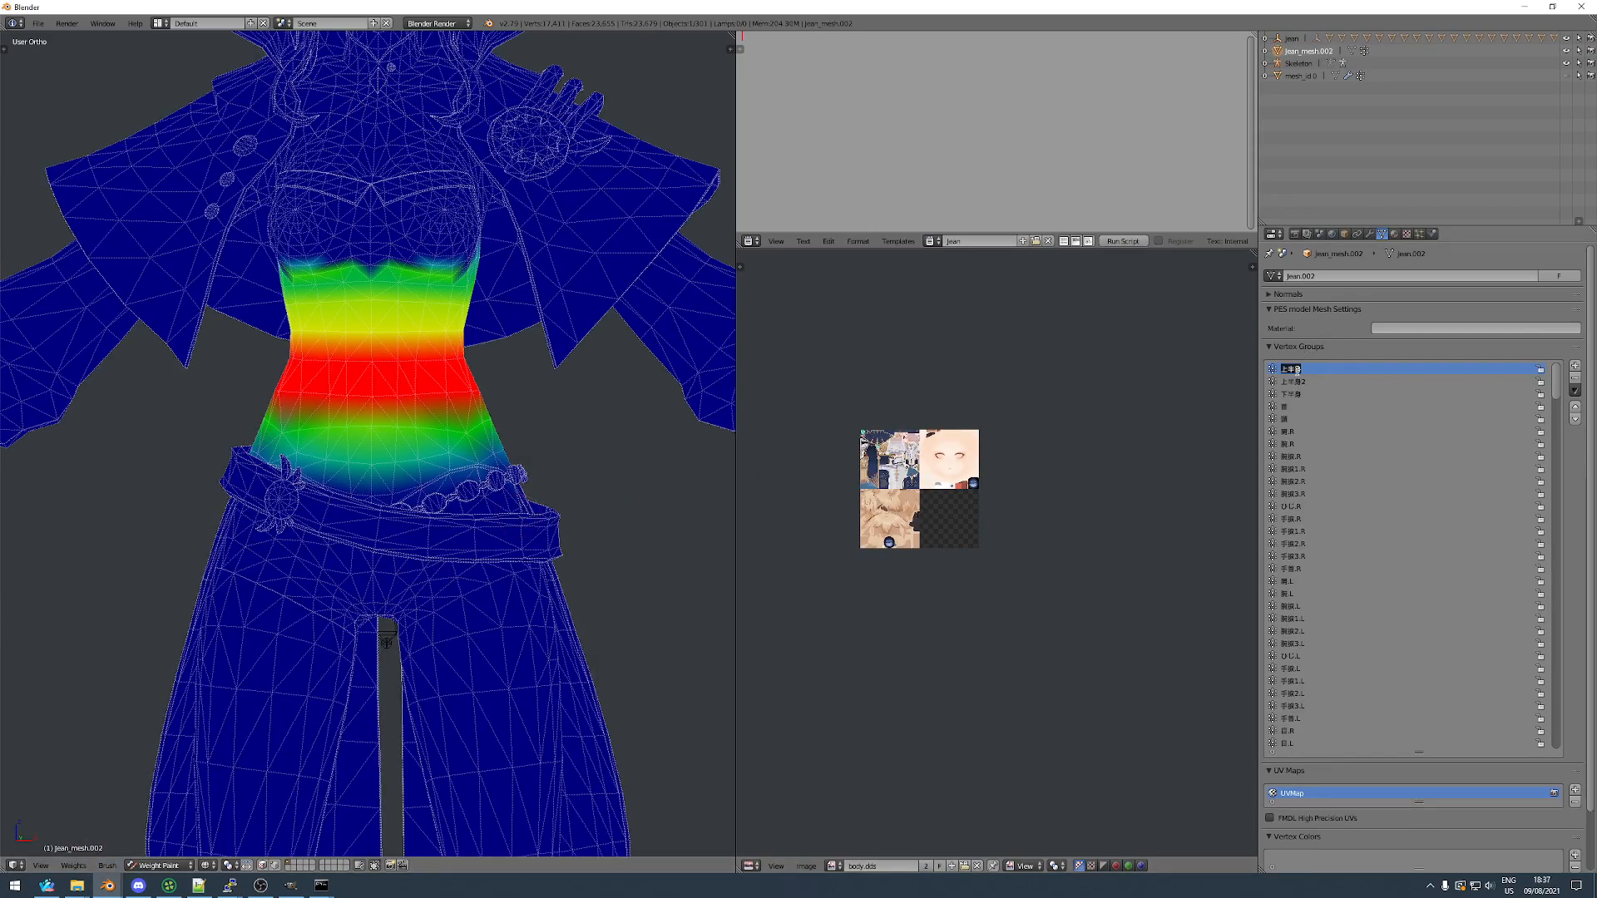
{"action": "type", "text": "sk_belly"}
{"action": "key", "text": "Return"}
Make the character's second vertex group active and compare its weights with the sk_chest group in the template body's Blender window.
{"action": "left_click", "coordinate": [1300, 380]}
{"action": "scroll", "coordinate": [332, 356], "scroll_direction": "down", "scroll_amount": 2}
{"action": "middle_click_drag", "start_coordinate": [331, 357], "coordinate": [356, 221]}
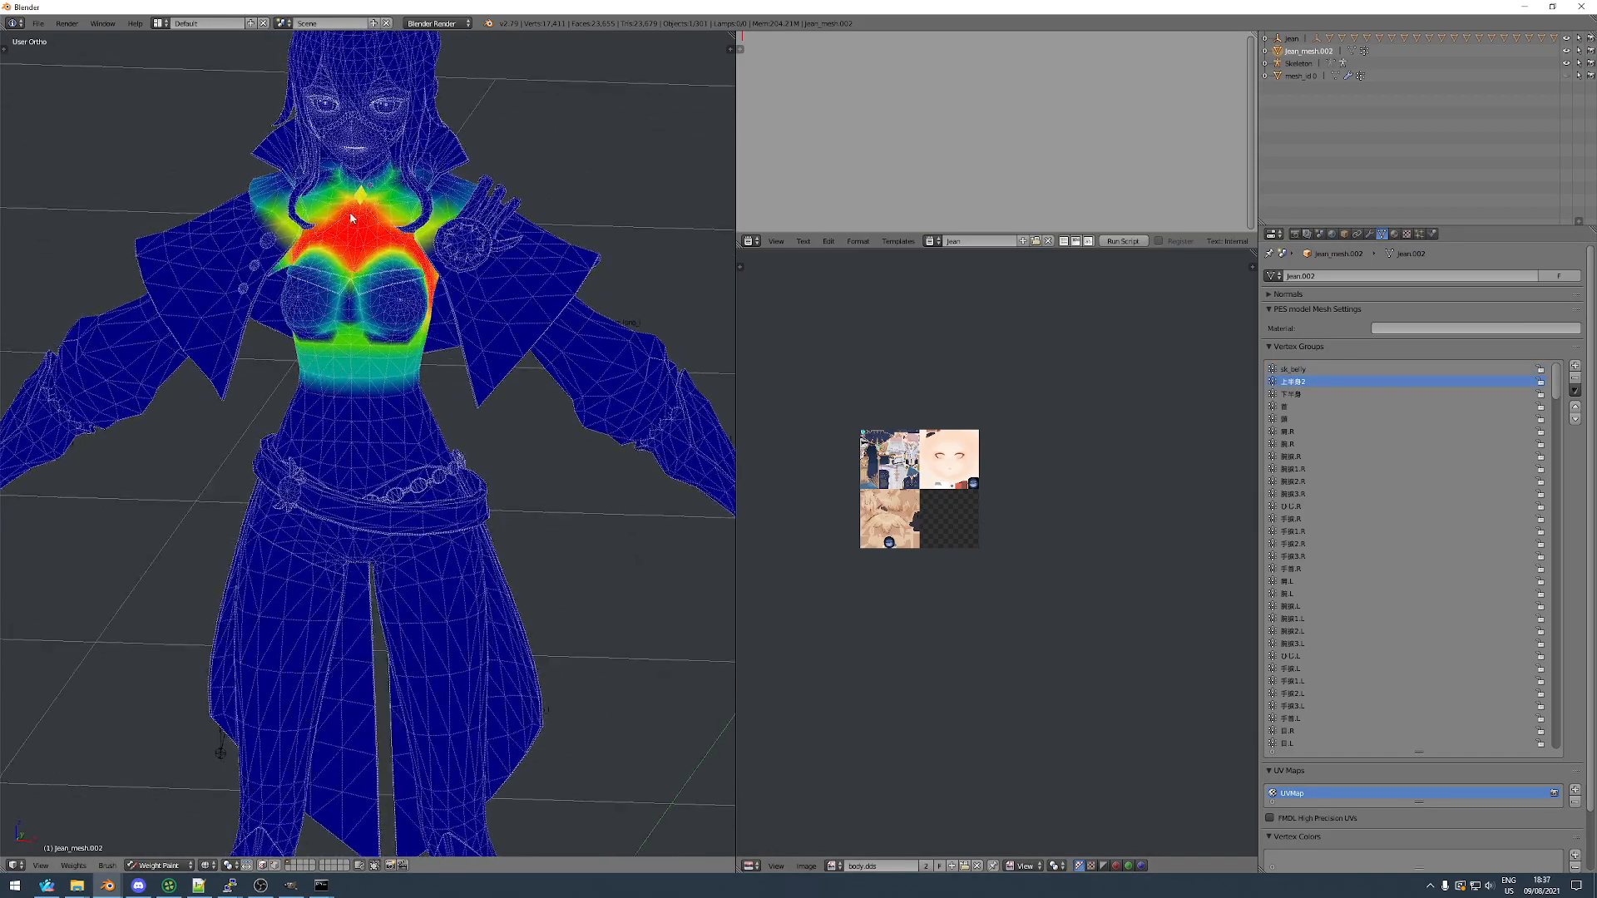
{"action": "mouse_move", "coordinate": [108, 886]}
{"action": "left_click", "coordinate": [191, 831]}
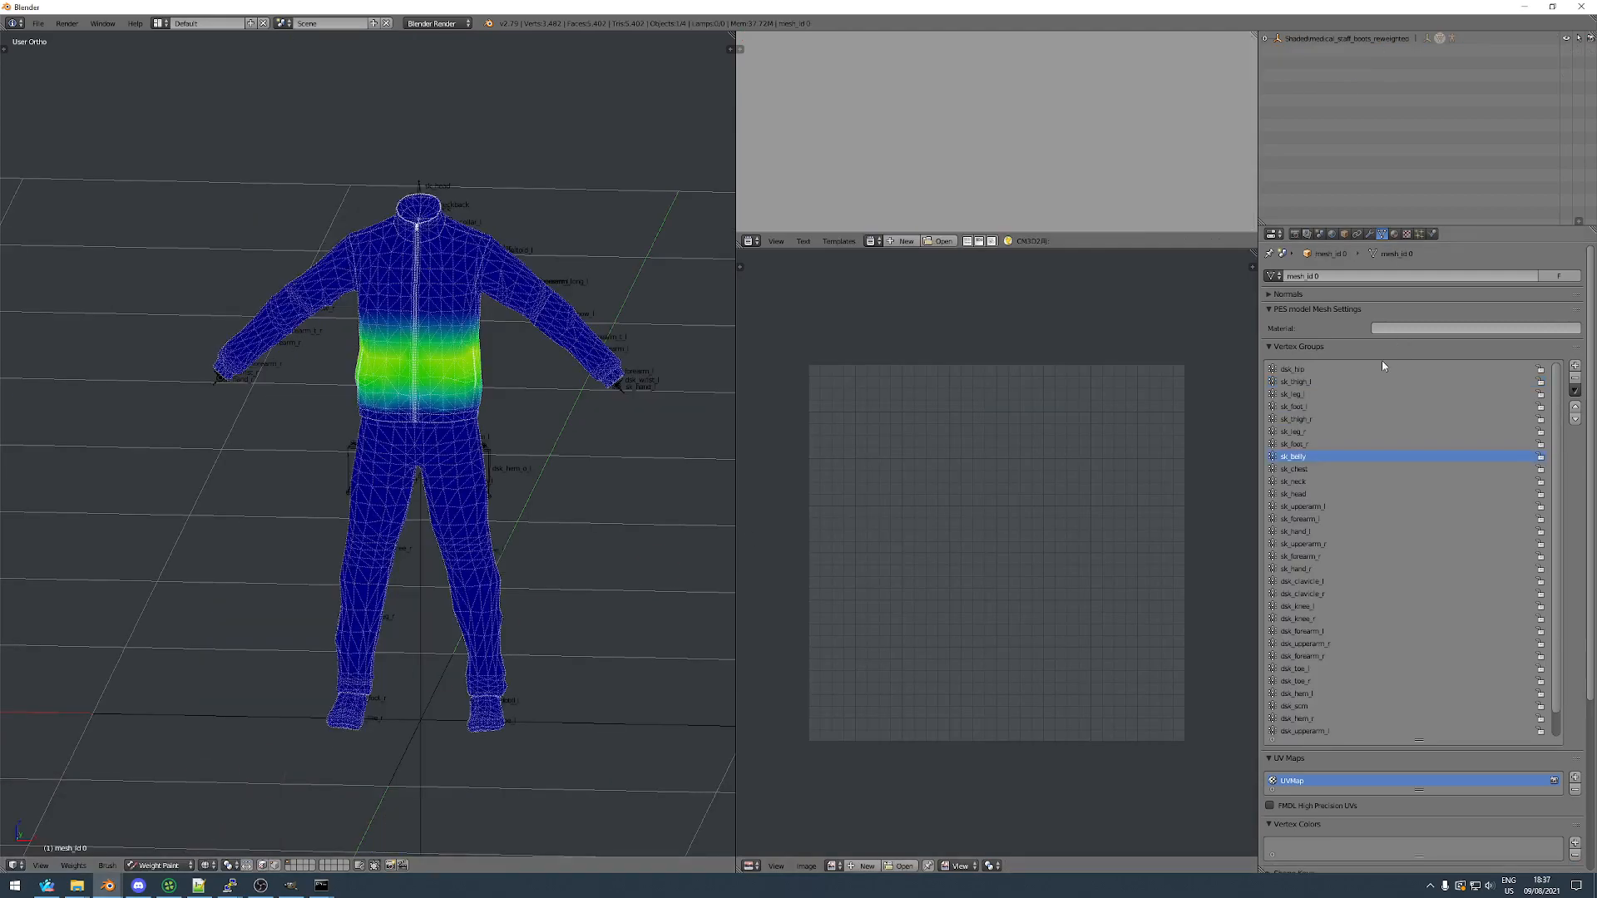
{"action": "left_click", "coordinate": [1321, 382]}
{"action": "left_click", "coordinate": [1310, 444]}
{"action": "left_click", "coordinate": [1331, 469]}
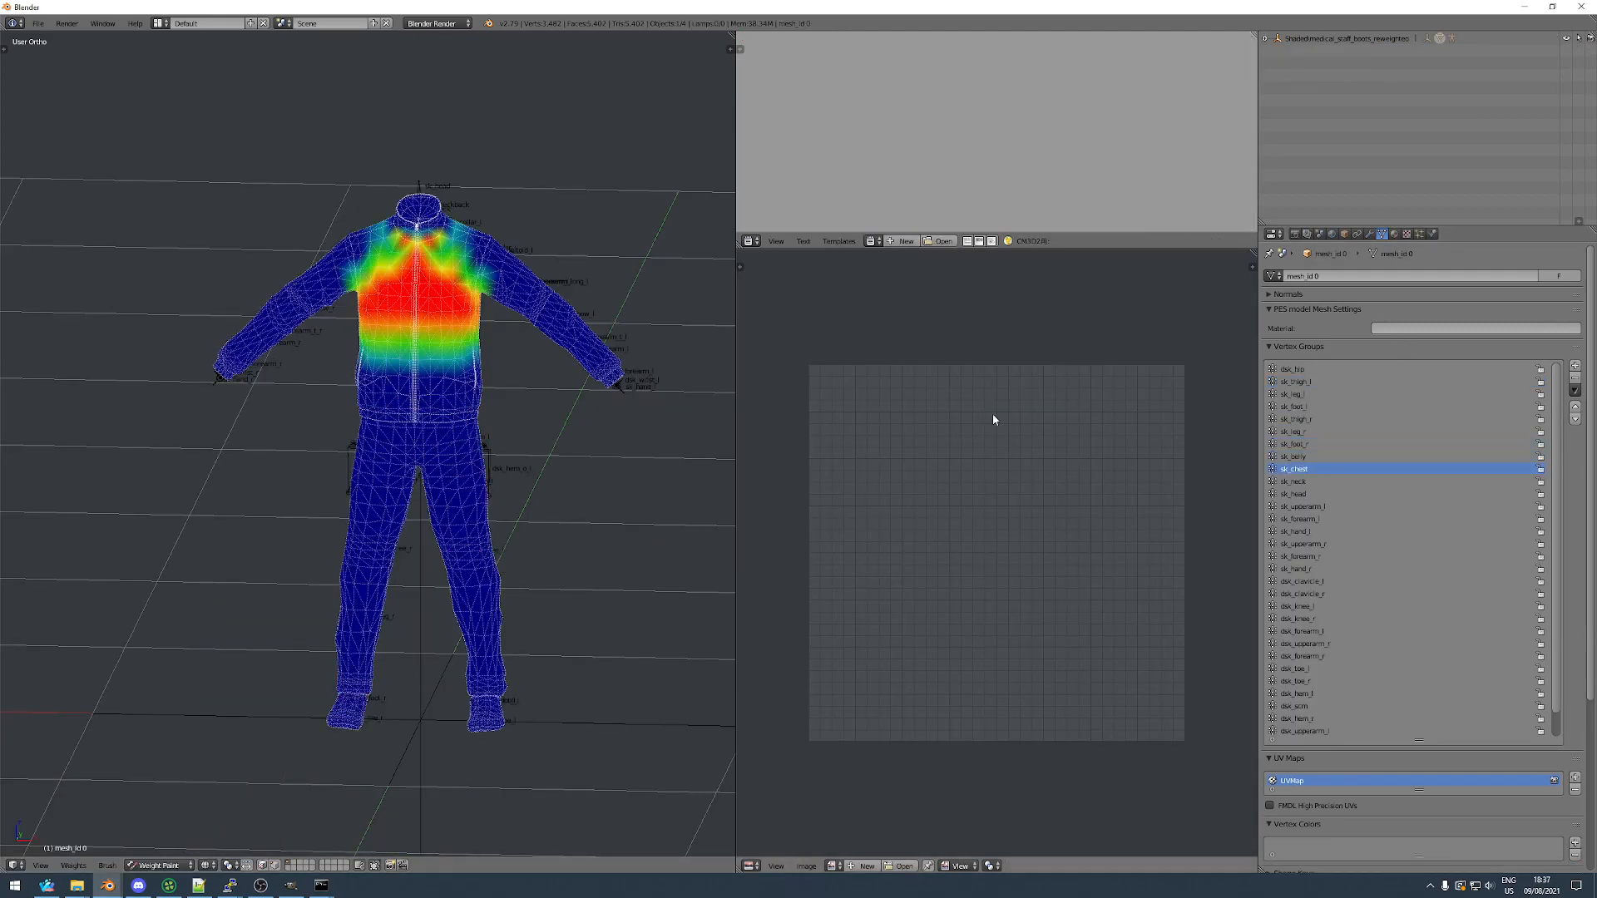
{"action": "scroll", "coordinate": [368, 445], "scroll_direction": "up", "scroll_amount": 3}
Return to the character's Blender window and rename its second vertex group as sk_chest.
{"action": "mouse_move", "coordinate": [108, 886]}
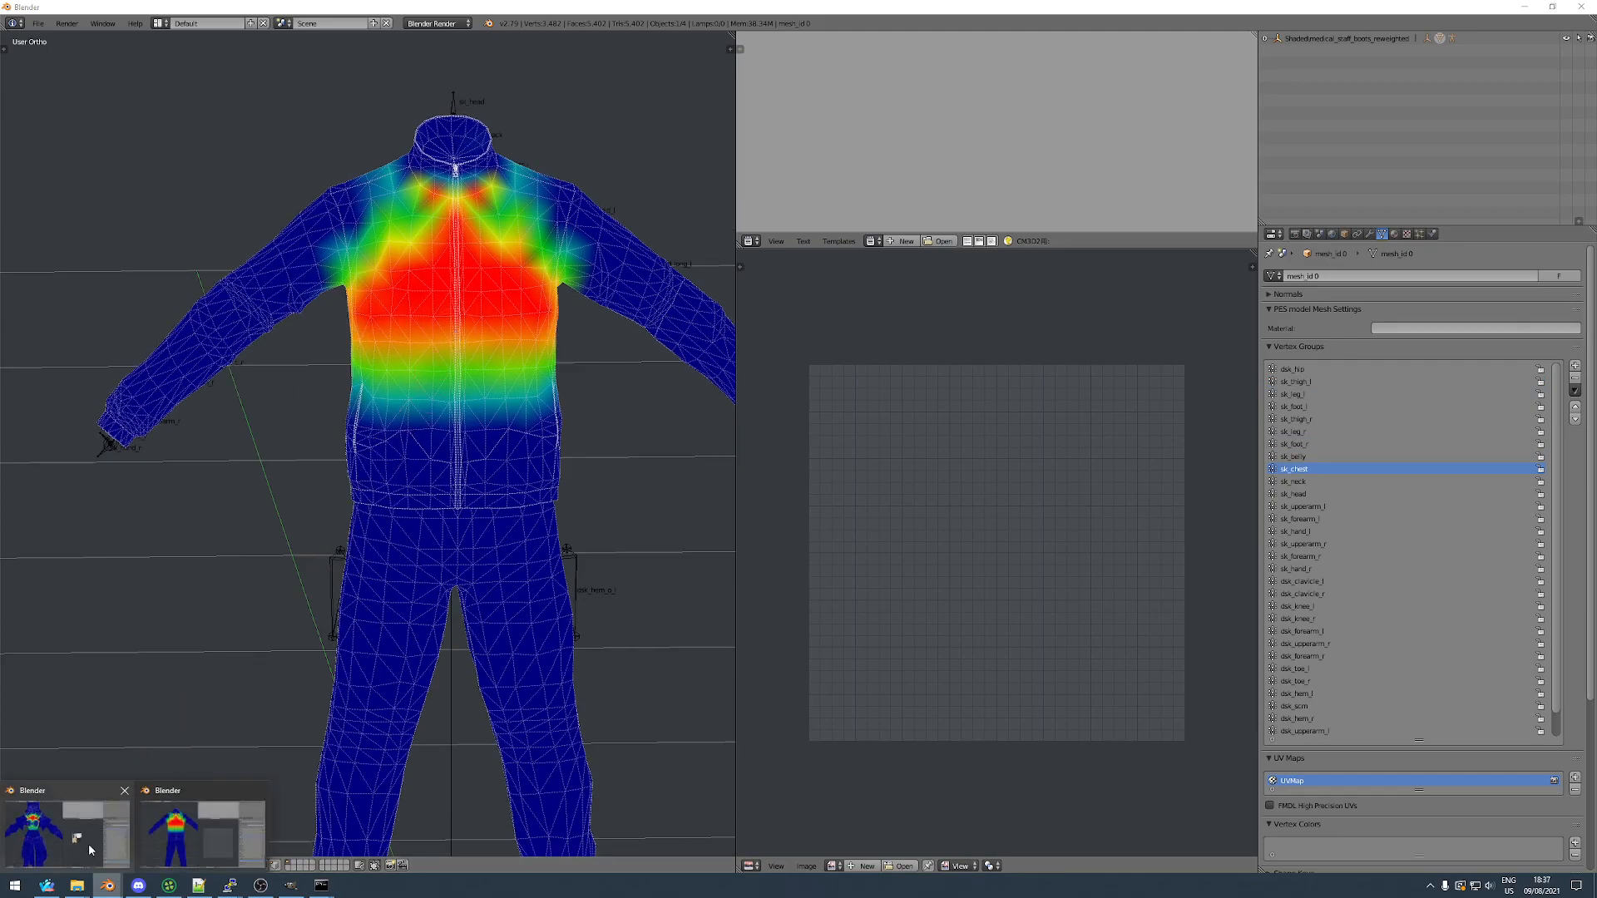
{"action": "left_click", "coordinate": [90, 846]}
{"action": "type", "text": "sk_hchest"}
{"action": "key", "text": "Return"}
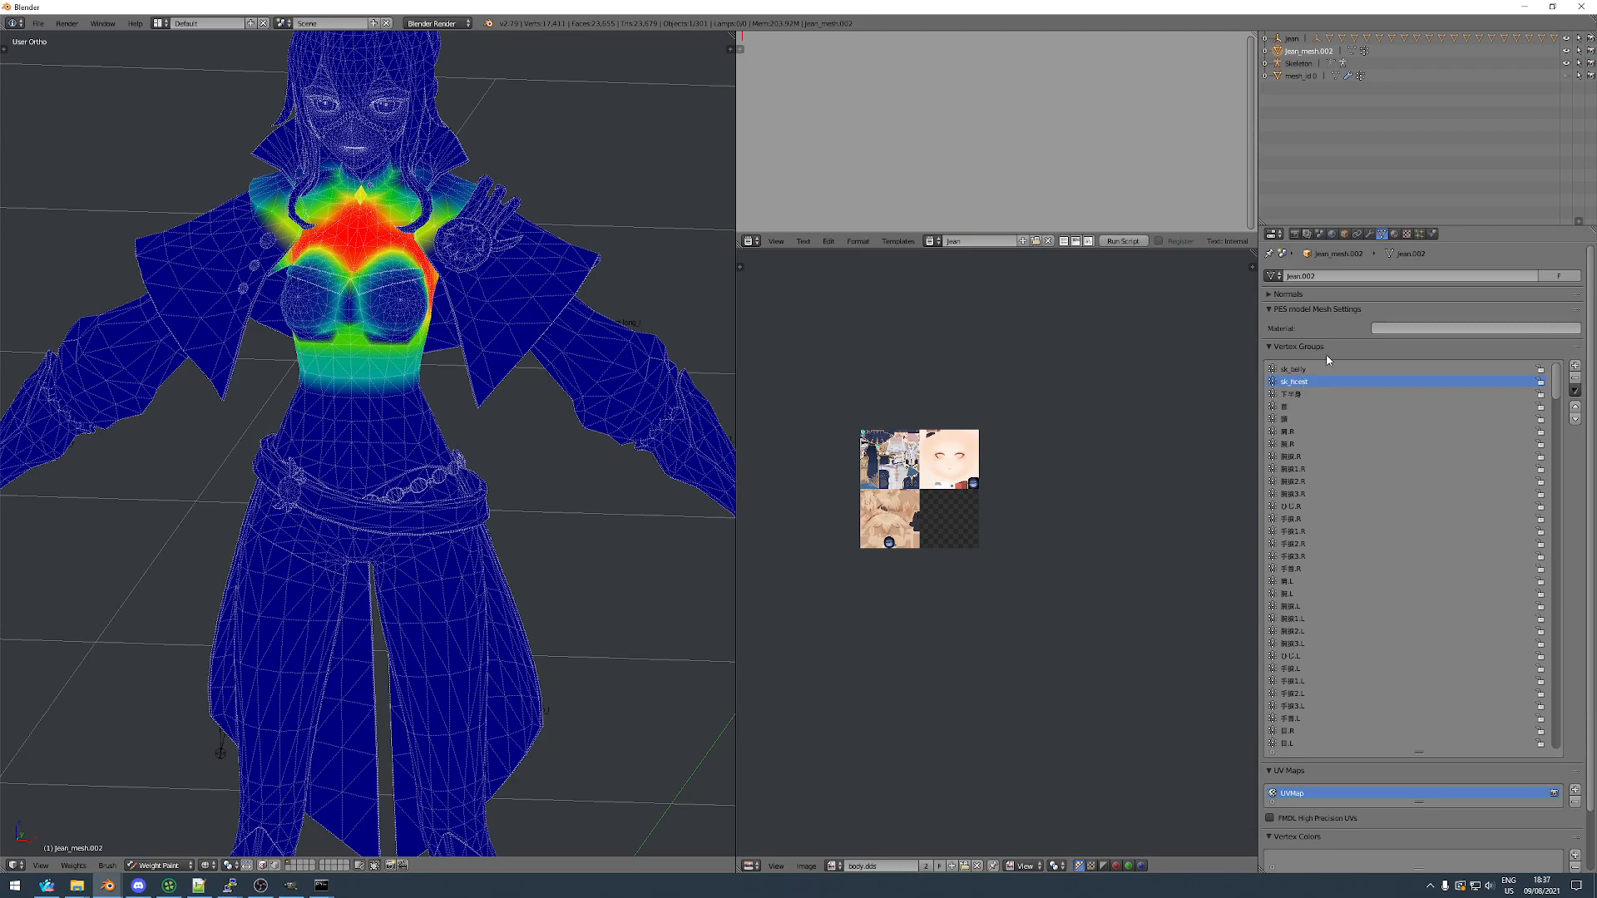
{"action": "double_click", "coordinate": [1291, 382]}
{"action": "type", "text": "sk_chest"}
{"action": "key", "text": "Return"}
Make the character's third vertex group active, then move the template body's Blender window to the adjacent monitor and maximize it there.
{"action": "key", "text": "Down"}
{"action": "key", "text": "Down"}
{"action": "key", "text": "Up"}
{"action": "key", "text": "Down"}
{"action": "mouse_move", "coordinate": [108, 885]}
{"action": "left_click", "coordinate": [214, 823]}
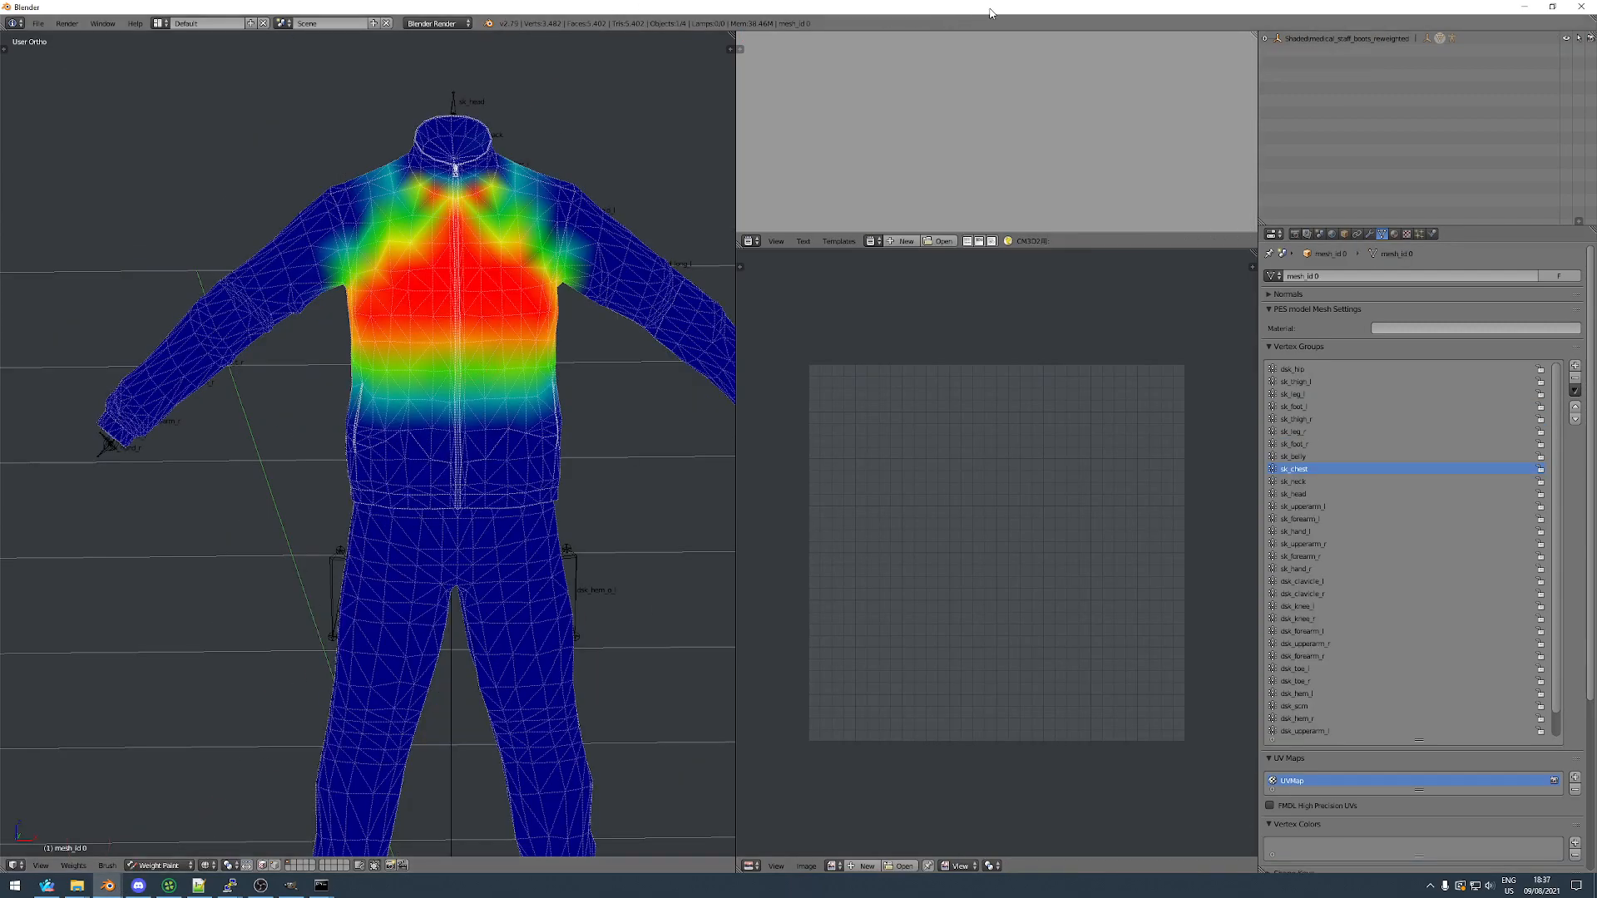
{"action": "mouse_move", "coordinate": [960, 15]}
{"action": "left_mouse_down"}
{"action": "mouse_move", "coordinate": [29, 154]}
{"action": "mouse_move", "coordinate": [166, 79]}
{"action": "mouse_move", "coordinate": [273, 94]}
{"action": "left_mouse_up"}
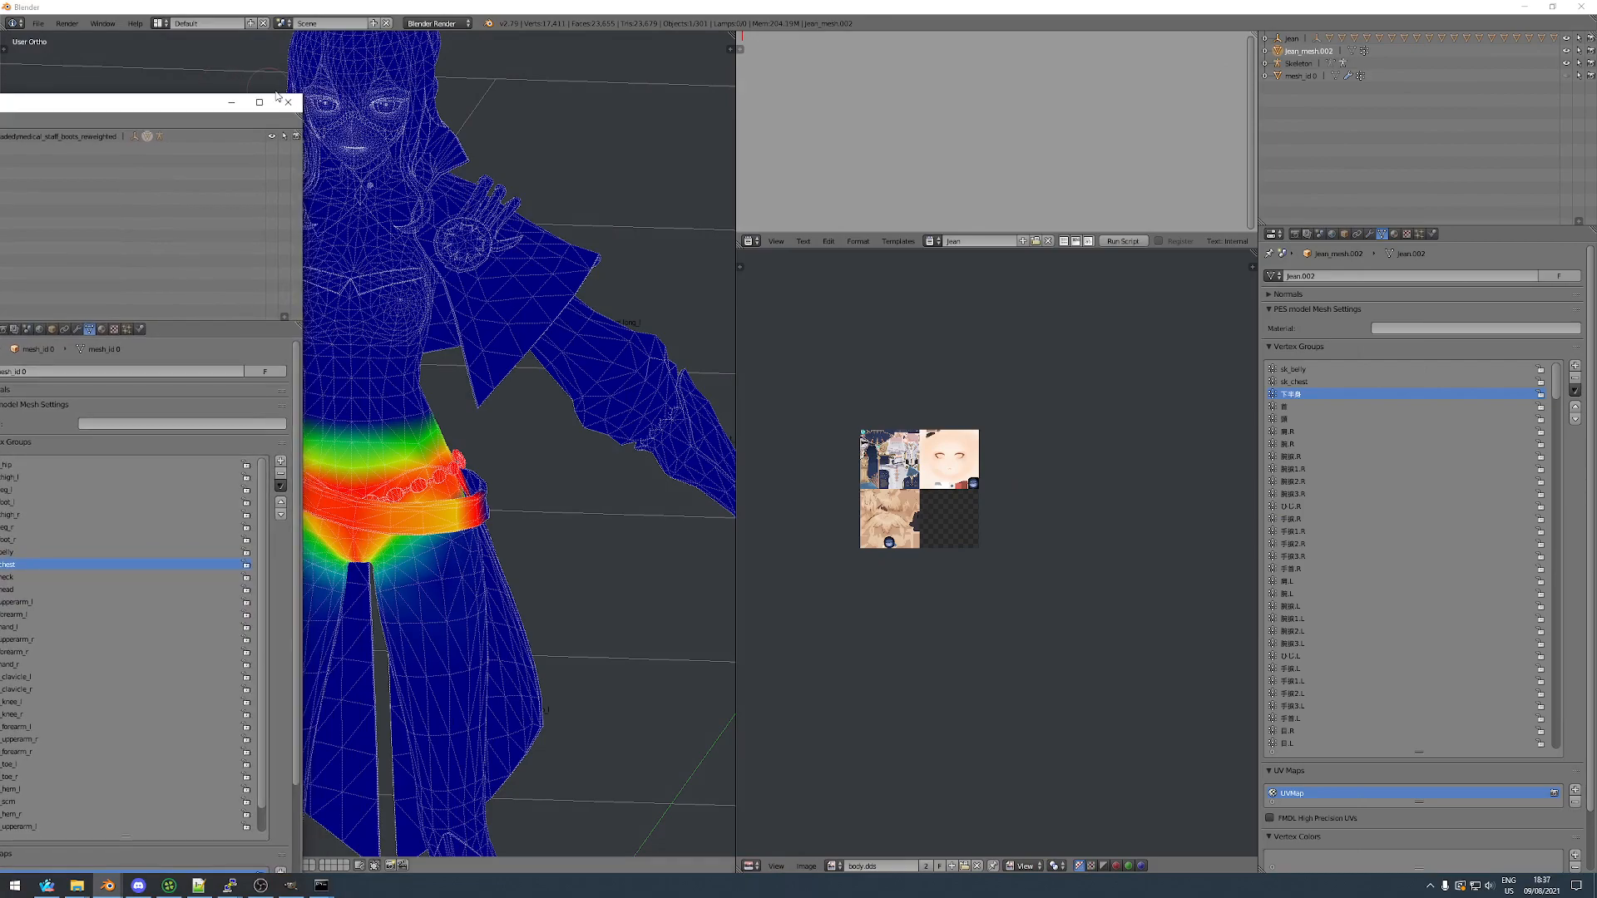
{"action": "left_click", "coordinate": [259, 103]}
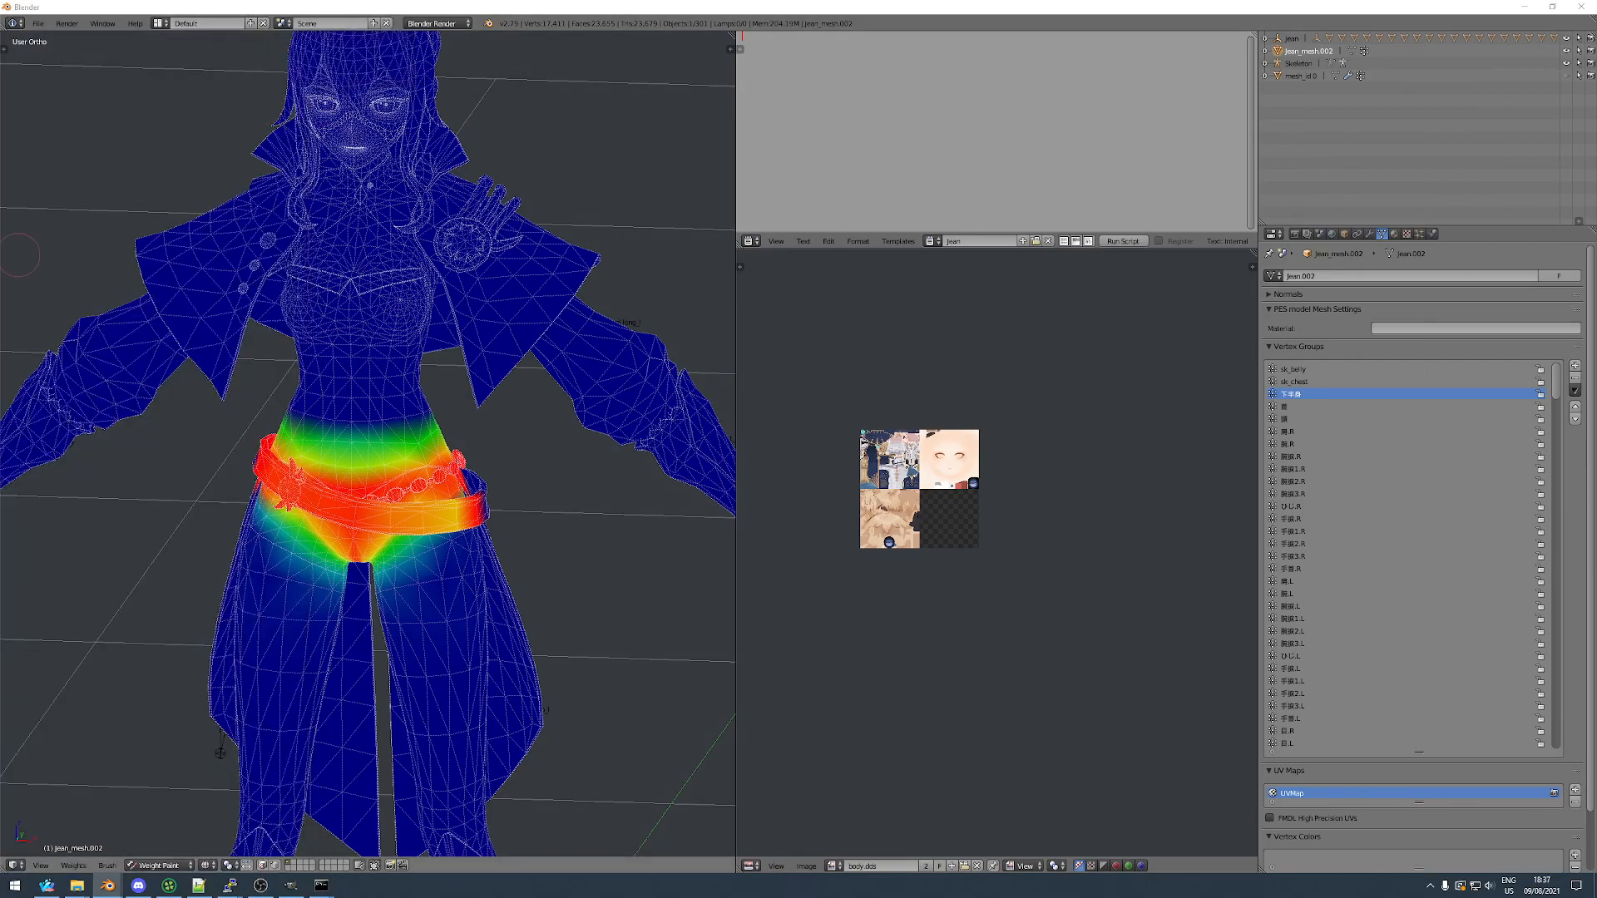
Rename the character's third vertex group, which weights the hips, as dsk_hip.
{"action": "left_click", "coordinate": [1295, 407]}
{"action": "left_click", "coordinate": [1298, 396]}
{"action": "double_click", "coordinate": [1300, 398]}
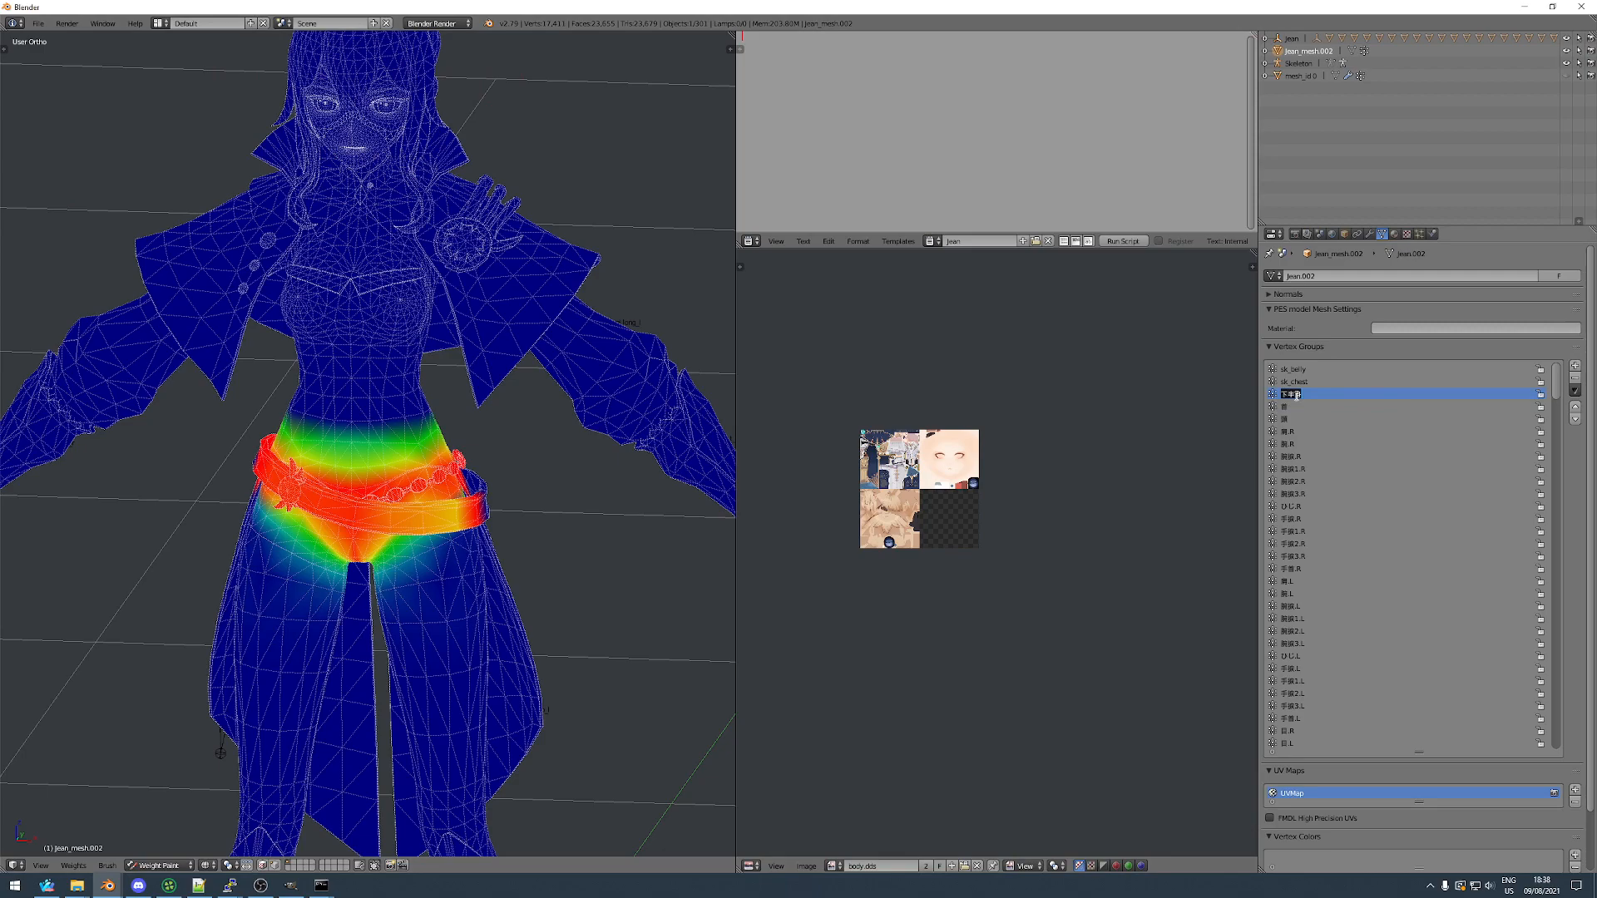
{"action": "type", "text": "dsk_hip"}
{"action": "key", "text": "Return"}
Rename the neck vertex group as sk_neck and the head vertex group as sk_head.
{"action": "left_click", "coordinate": [1303, 406]}
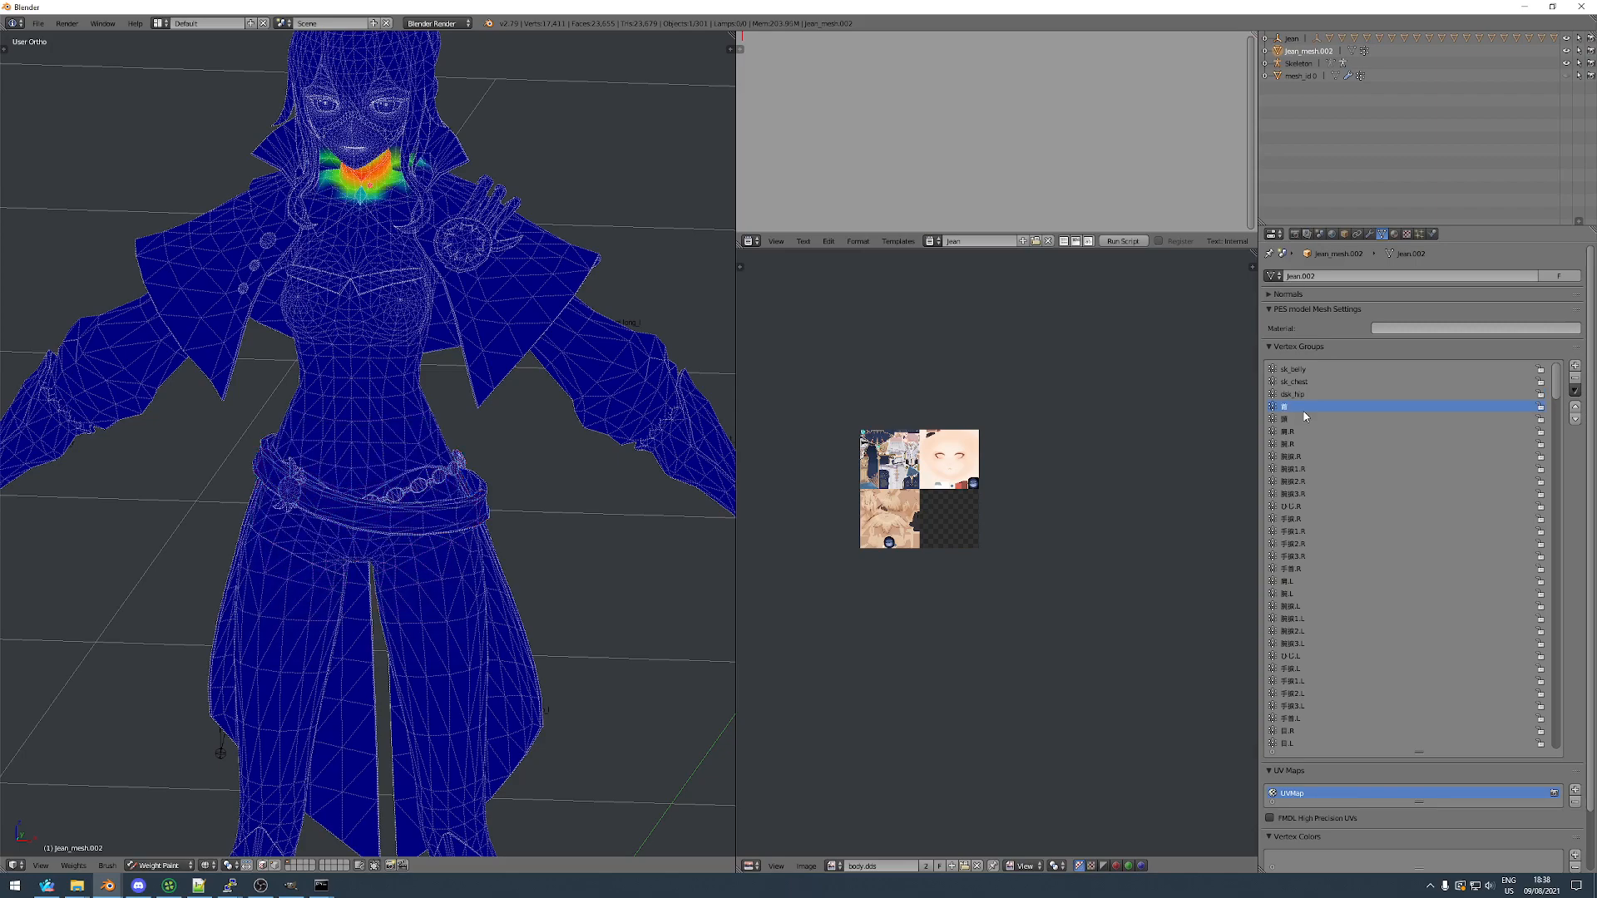
{"action": "type", "text": "sk_neck"}
{"action": "left_click", "coordinate": [1286, 419]}
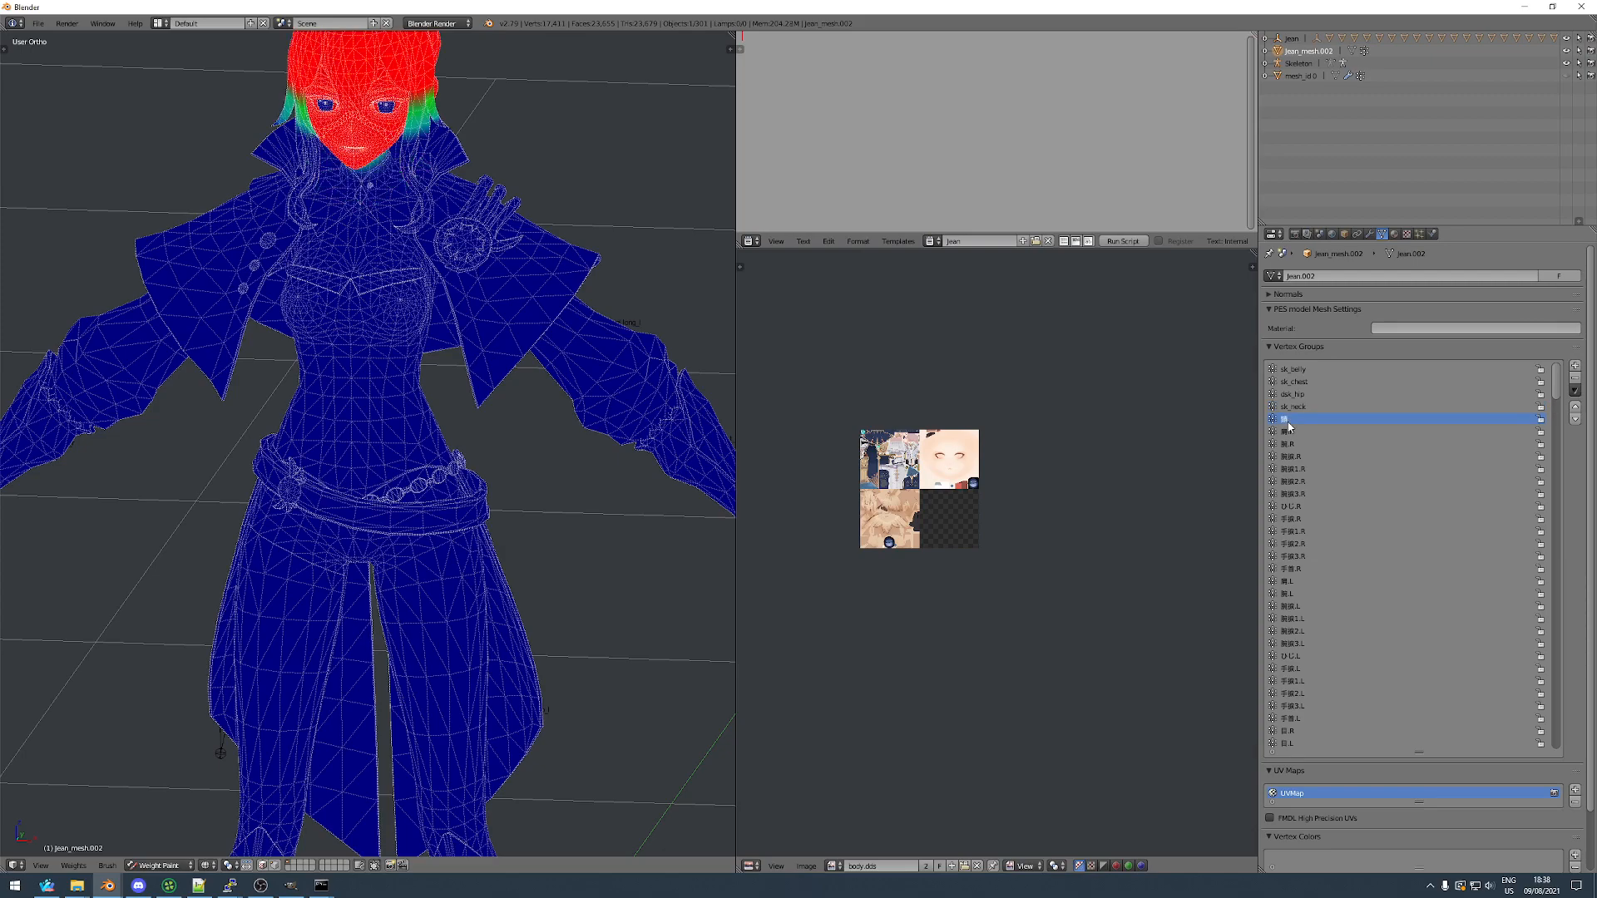
{"action": "type", "text": "sk_head"}
{"action": "key", "text": "Return"}
Check the weights of the two right shoulder-area vertex groups from front and back, and rename the collarbone one as dsk_clavicle_r.
{"action": "left_click", "coordinate": [1287, 432]}
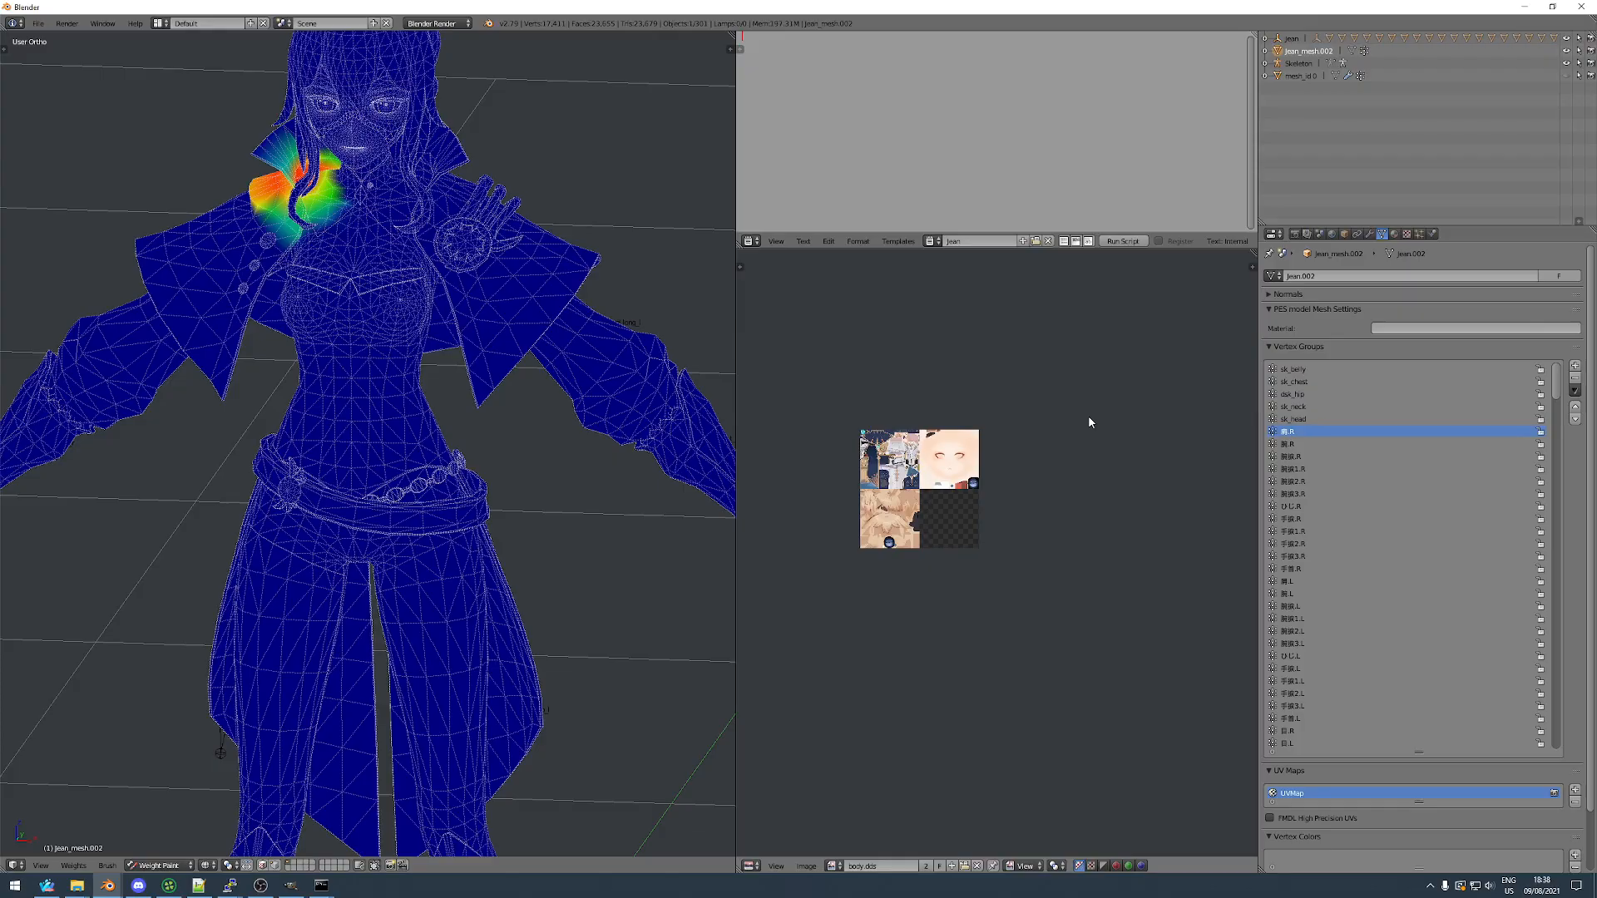
{"action": "scroll", "coordinate": [313, 250], "scroll_direction": "up", "scroll_amount": 4}
{"action": "middle_click_drag", "start_coordinate": [416, 297], "coordinate": [18, 340]}
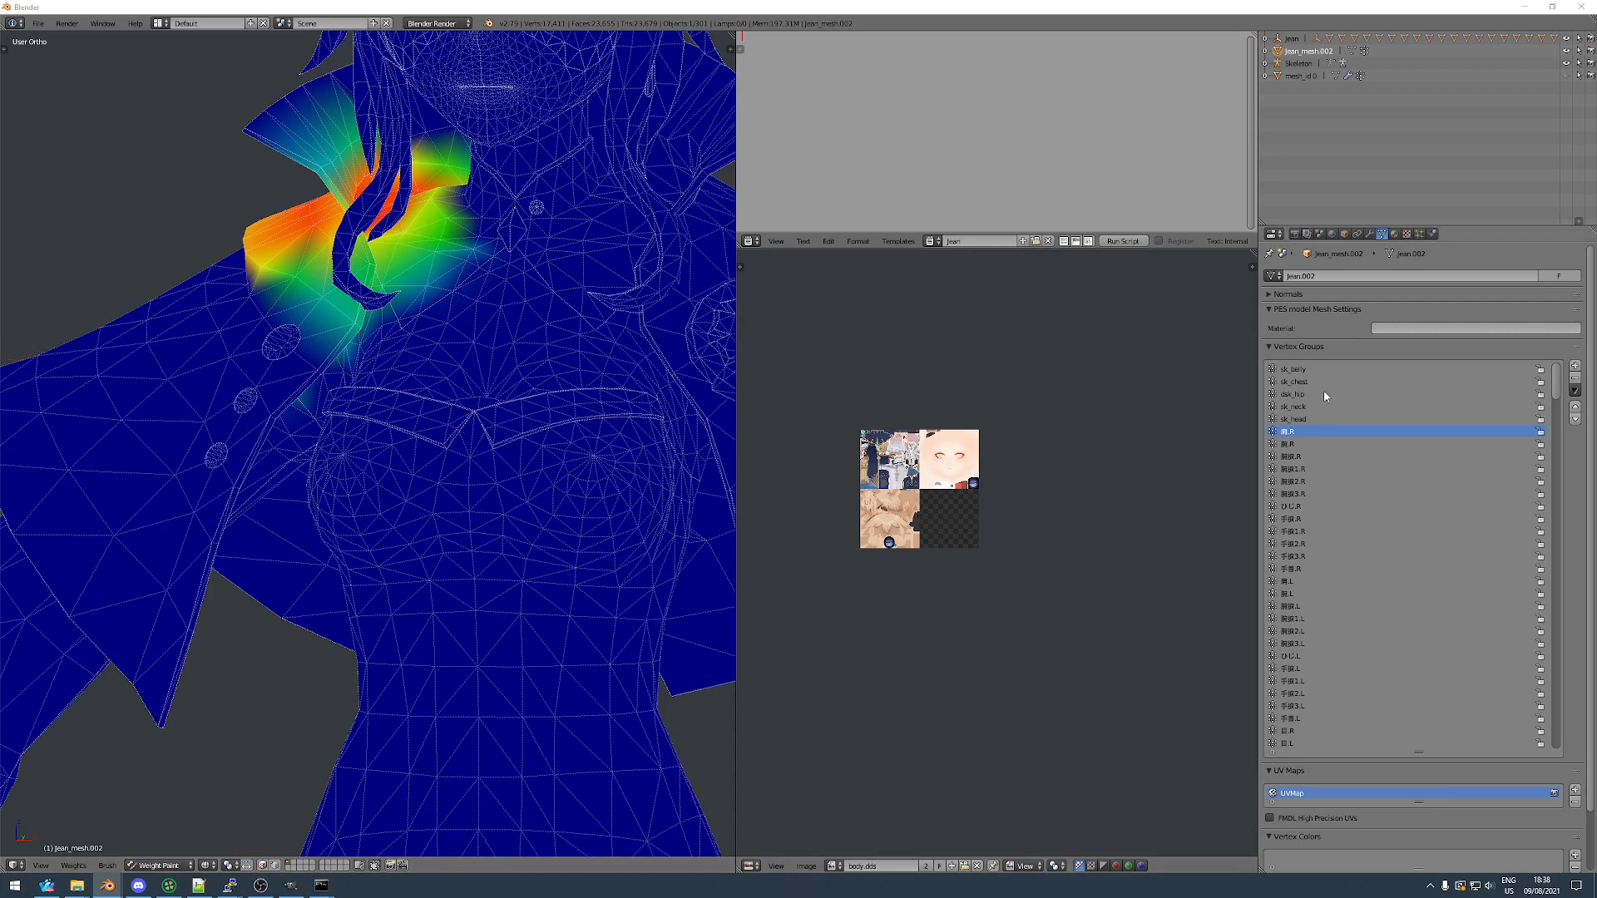
{"action": "left_click", "coordinate": [1298, 444]}
{"action": "left_click", "coordinate": [1298, 432]}
{"action": "left_click", "coordinate": [1297, 444]}
{"action": "middle_click_drag", "start_coordinate": [426, 418], "coordinate": [412, 527]}
{"action": "scroll", "coordinate": [265, 526], "scroll_direction": "down", "scroll_amount": 3}
{"action": "left_click", "coordinate": [1298, 431]}
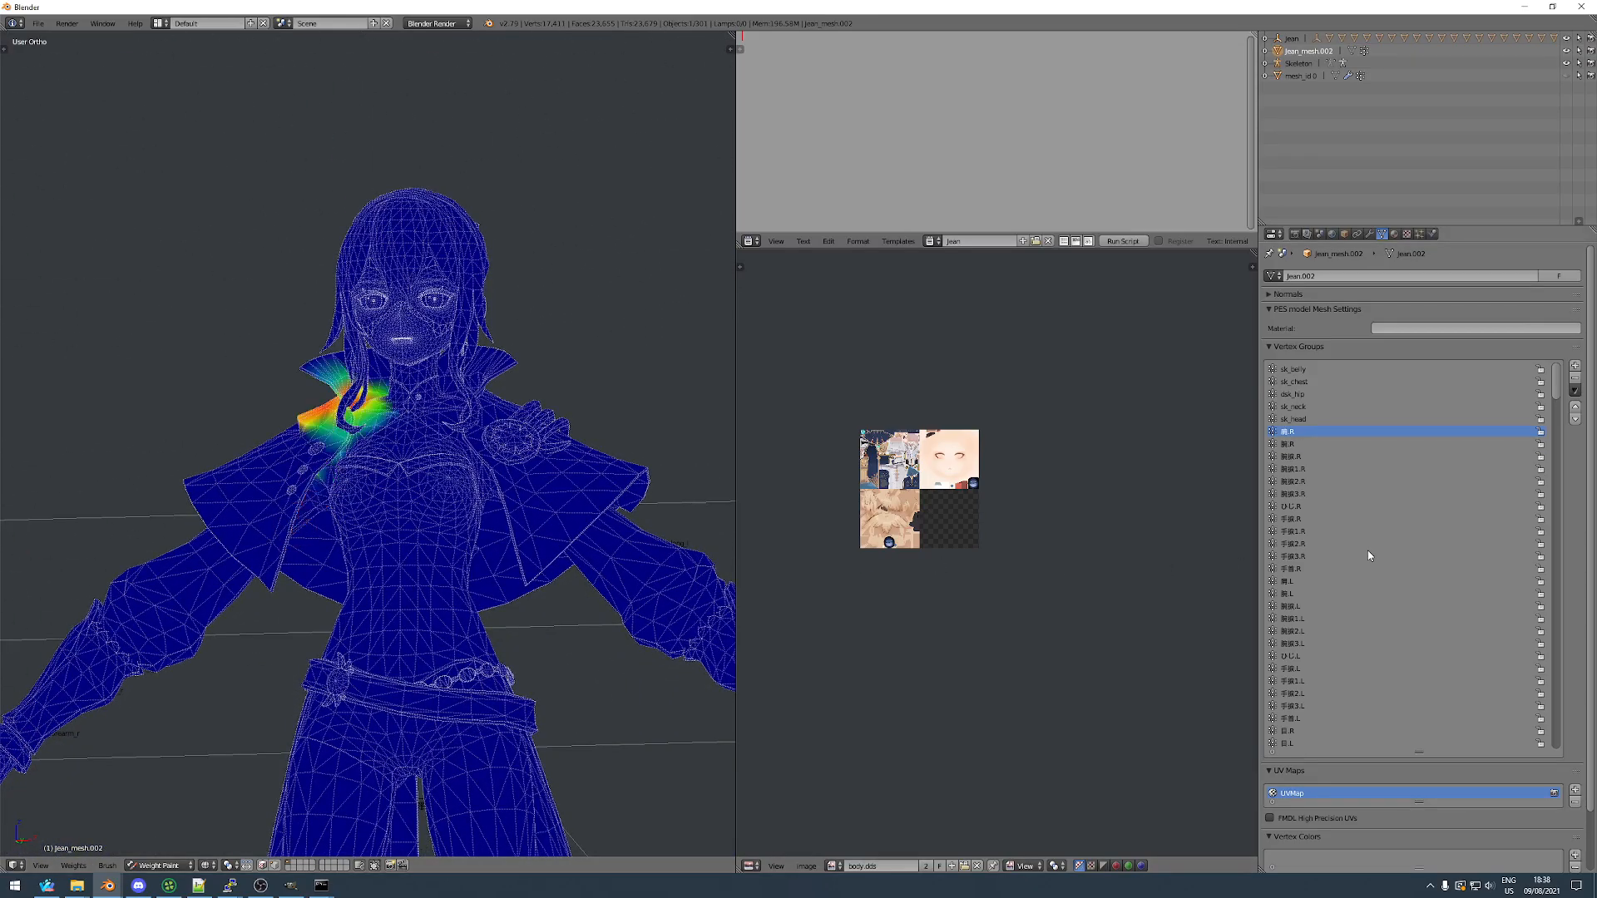
{"action": "middle_click_drag", "start_coordinate": [574, 488], "coordinate": [260, 503]}
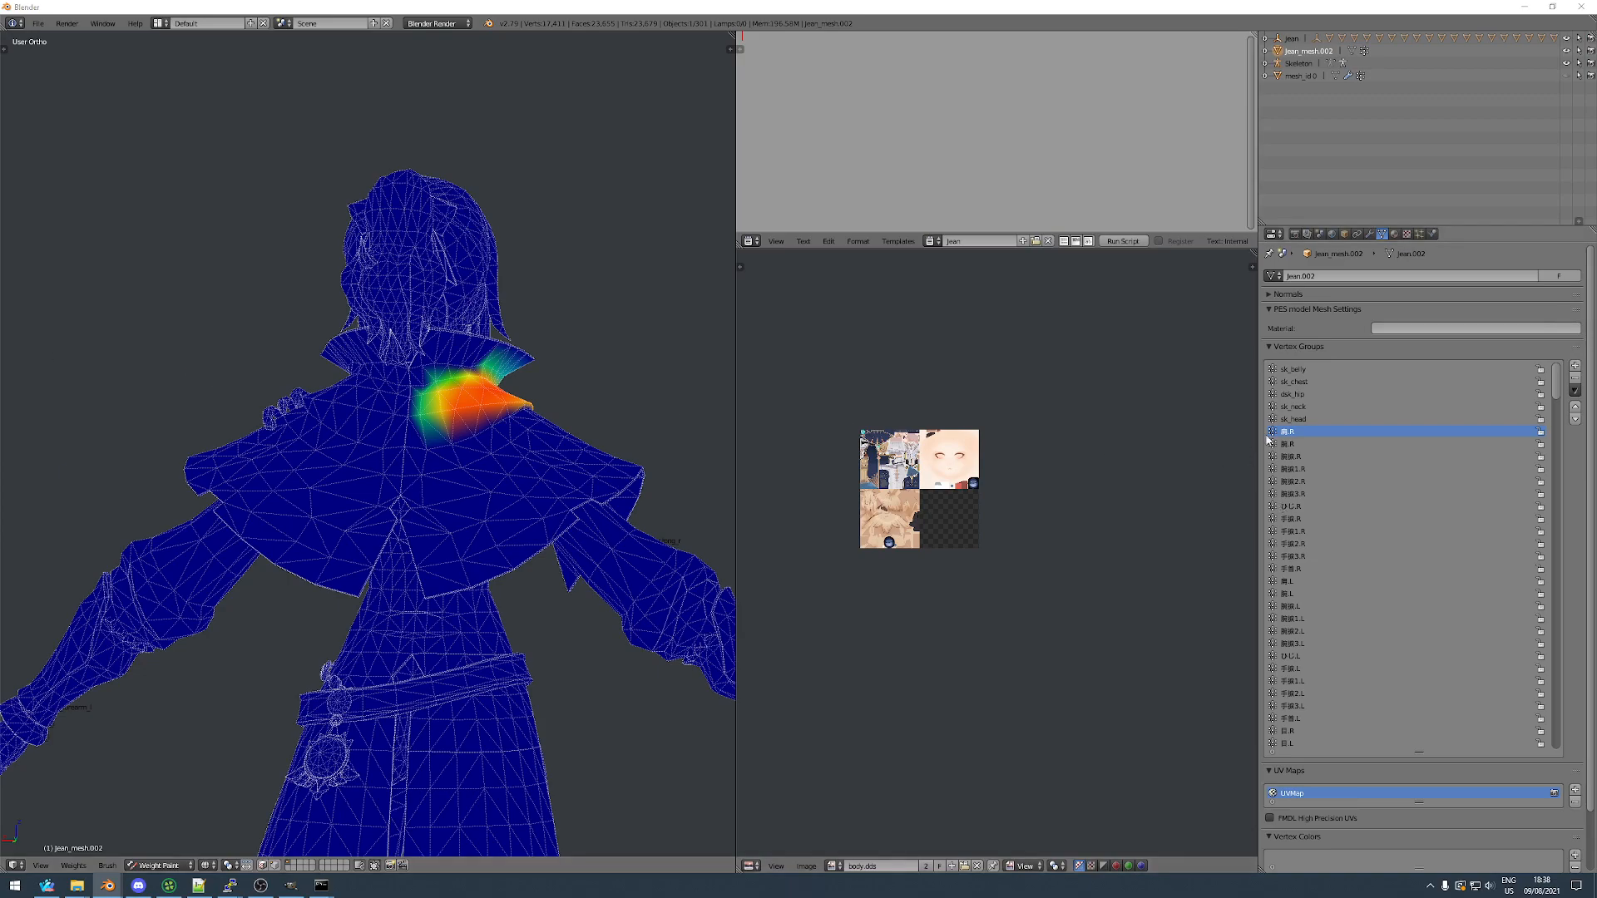
{"action": "type", "text": "dsk"}
{"action": "type", "text": "_clavicle_r"}
{"action": "key", "text": "Return"}
Inspect the vertex group below dsk_clavicle_r on the model and rename it as sk_shoulder_r.
{"action": "middle_click_drag", "start_coordinate": [616, 453], "coordinate": [665, 452]}
{"action": "left_click", "coordinate": [1349, 445]}
{"action": "middle_click_drag", "start_coordinate": [466, 415], "coordinate": [283, 416]}
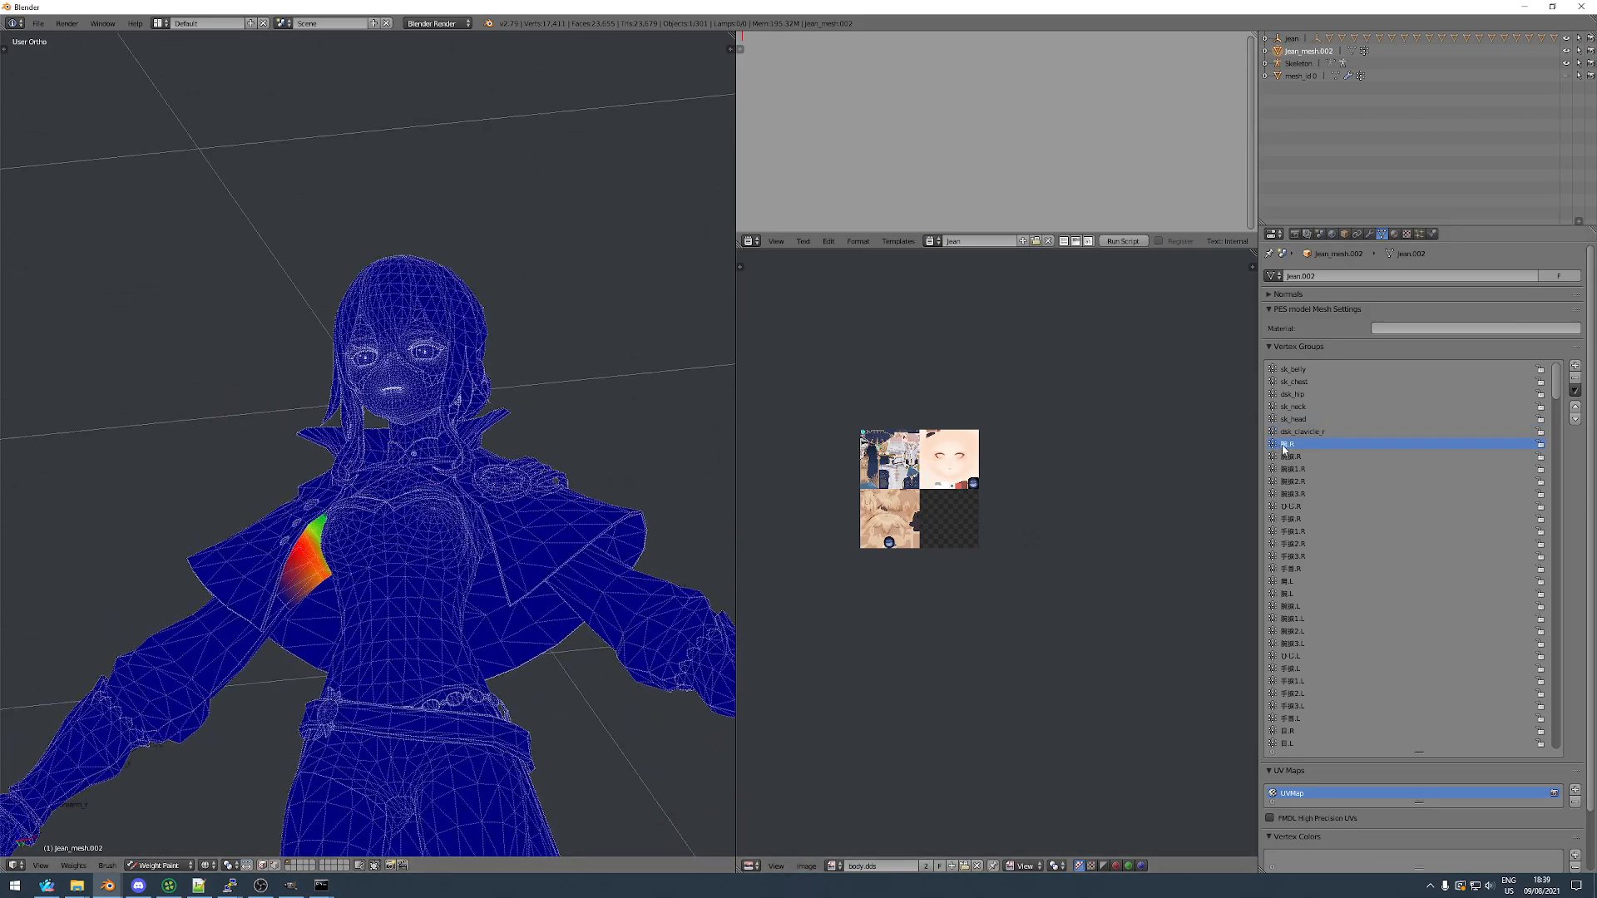
{"action": "type", "text": "sk_shoulder_r"}
{"action": "key", "text": "Return"}
Find the vertex group weighting the right elbow and rename it as dsk_elbow_r.
{"action": "key", "text": "Down"}
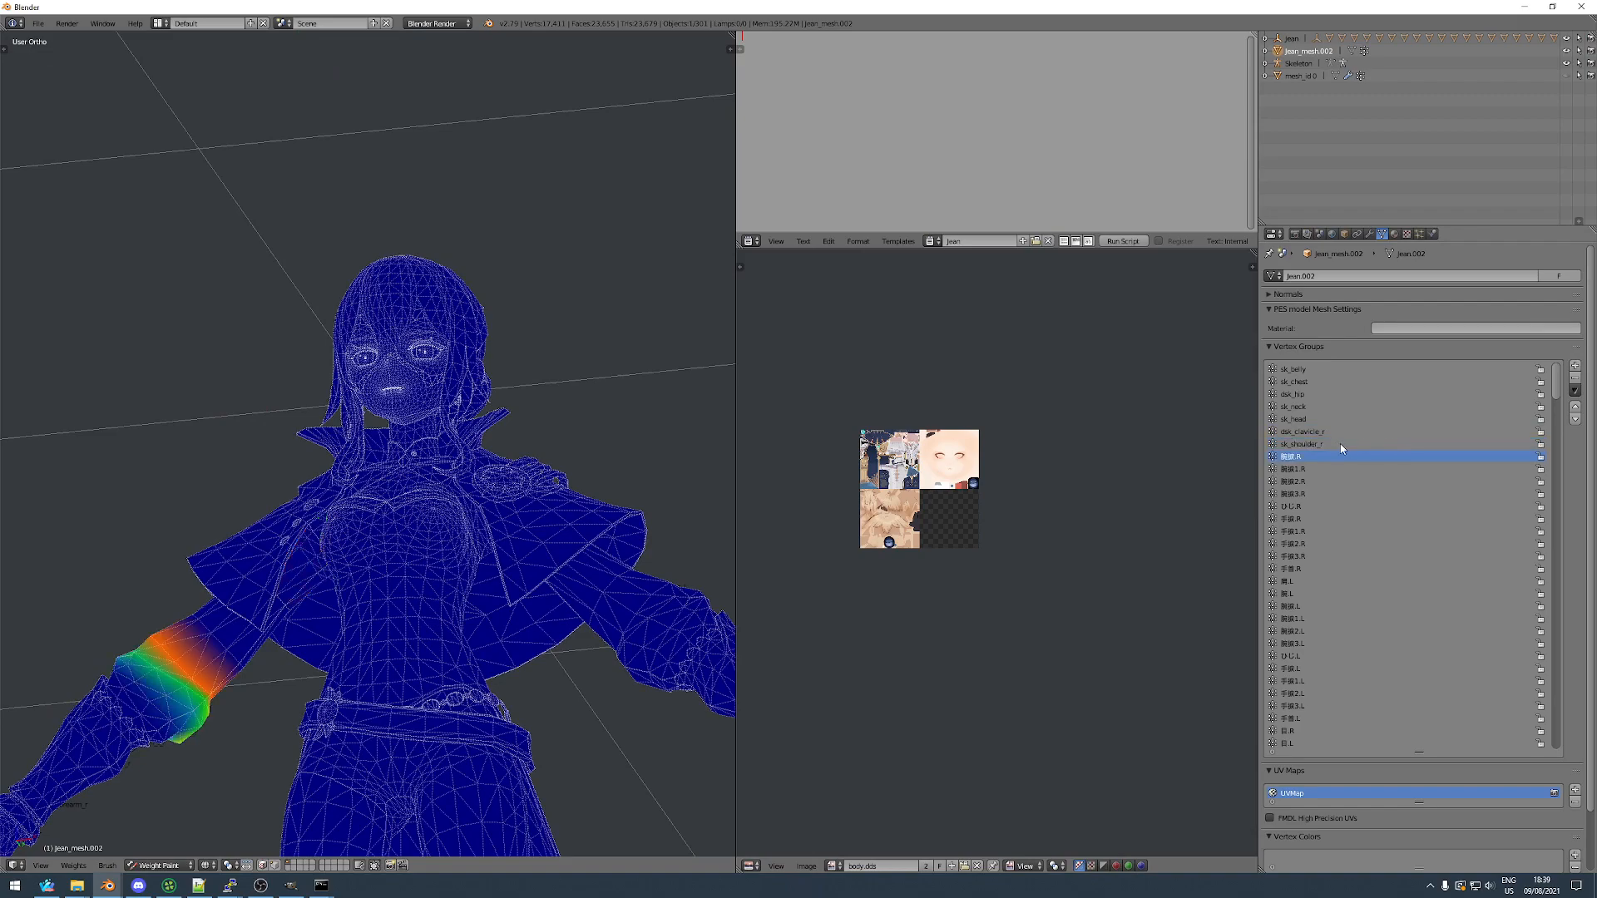
{"action": "scroll", "coordinate": [399, 590], "scroll_direction": "down", "scroll_amount": 1}
{"action": "middle_click_drag", "start_coordinate": [397, 589], "coordinate": [430, 611]}
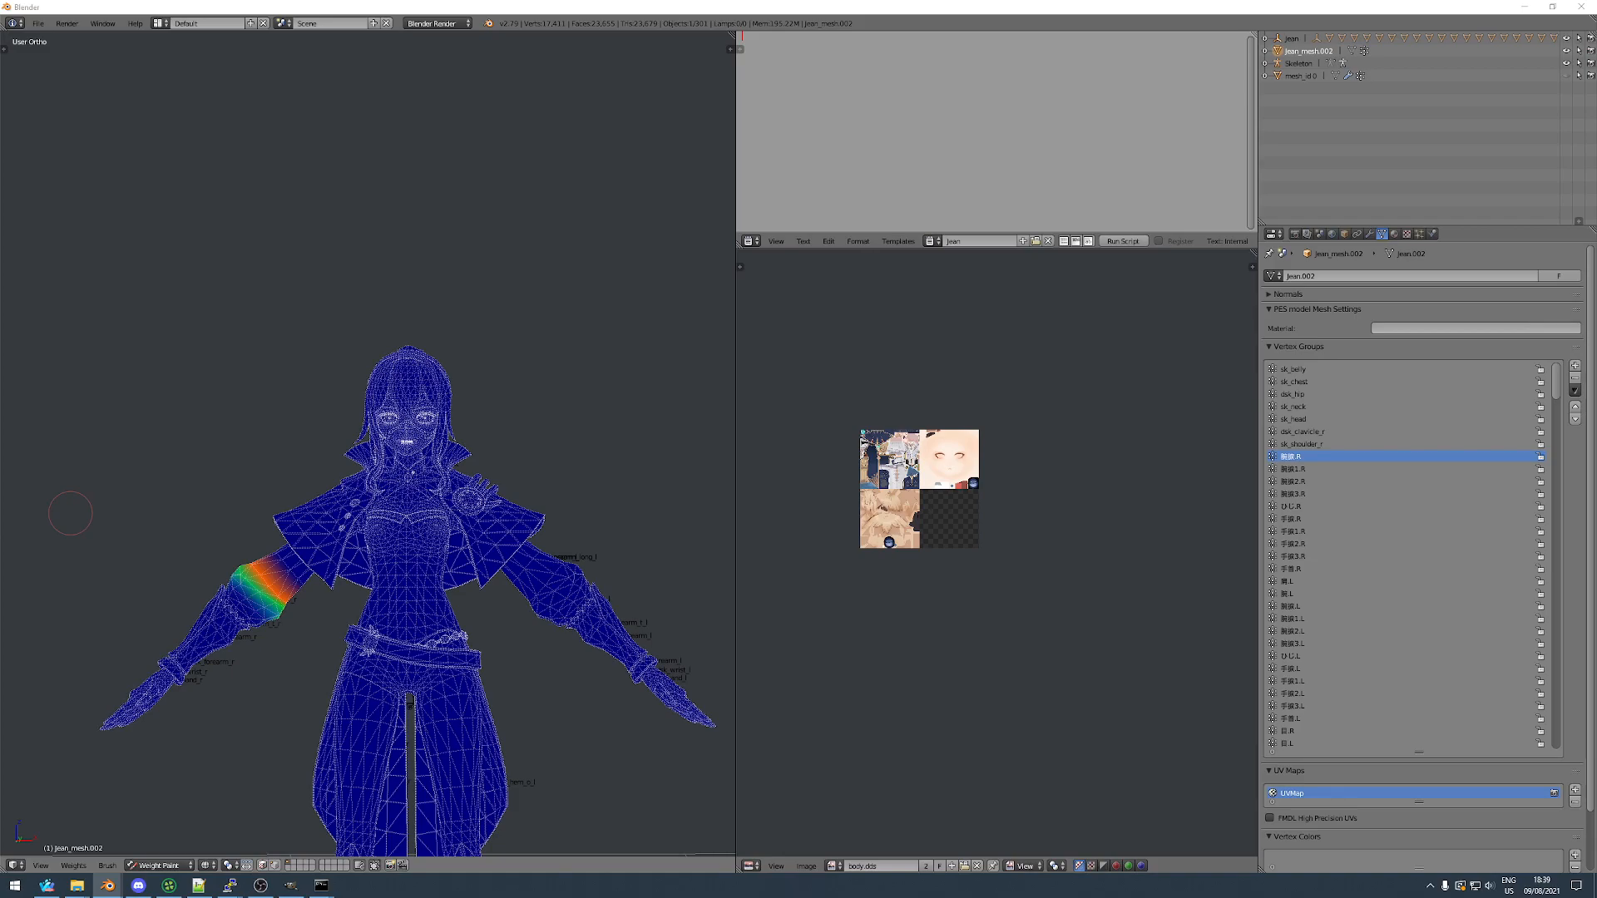
{"action": "left_click", "coordinate": [1299, 508]}
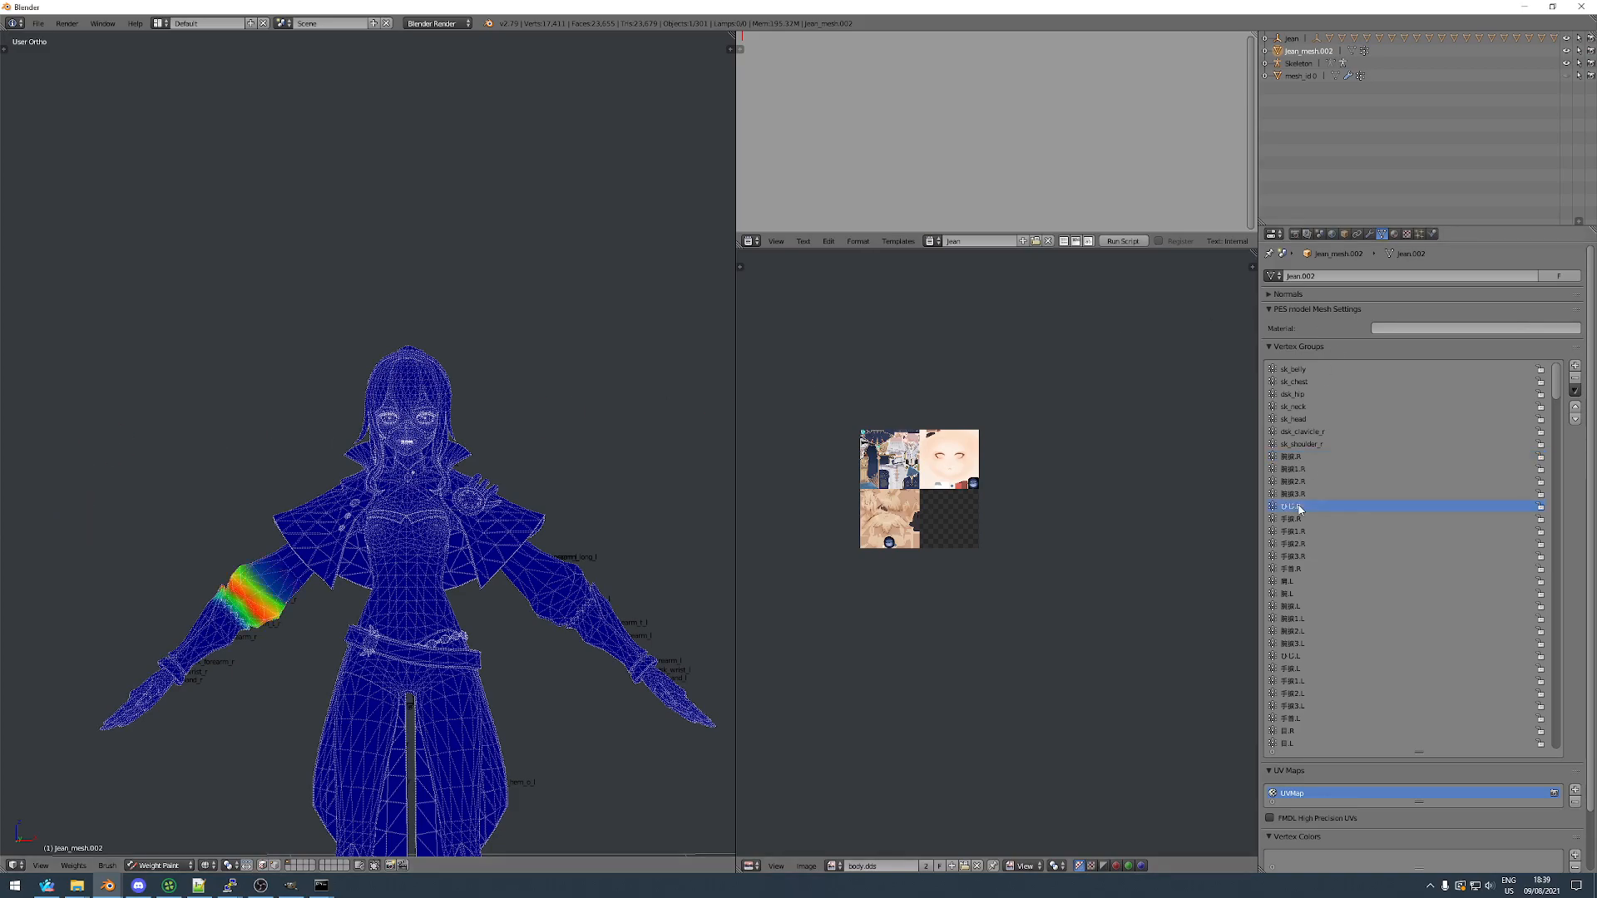
{"action": "double_click", "coordinate": [1292, 506]}
{"action": "type", "text": "ds"}
{"action": "left_click", "coordinate": [1294, 519]}
Check the right forearm groups' weights and rename the vertex group below dsk_elbow_r as dsk_wrist_r.
{"action": "left_click", "coordinate": [1293, 506]}
{"action": "left_click", "coordinate": [1295, 517]}
{"action": "left_click", "coordinate": [1319, 530]}
{"action": "key", "text": "Up"}
{"action": "key", "text": "Up"}
{"action": "left_click", "coordinate": [1319, 530]}
{"action": "key", "text": "Up"}
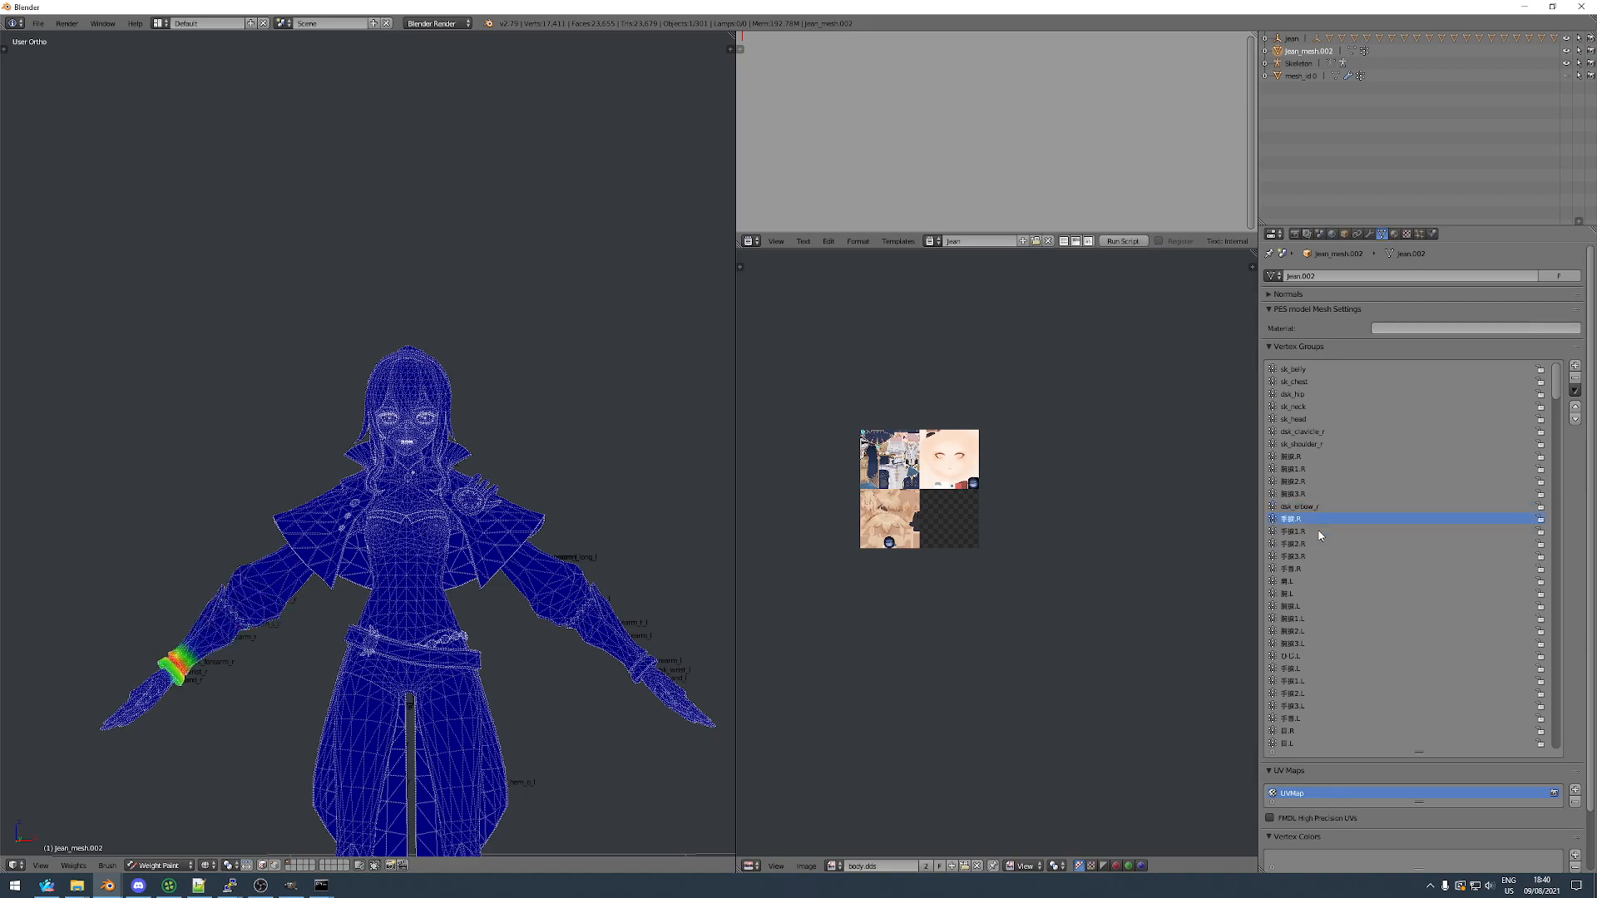
{"action": "double_click", "coordinate": [1292, 519]}
{"action": "type", "text": "dsk"}
Examine the weights of the right arm's vertex groups one by one, comparing the upper-arm, elbow, wrist and forearm groups.
{"action": "key", "text": "Down"}
{"action": "key", "text": "Down"}
{"action": "key", "text": "Up"}
{"action": "key", "text": "Down"}
{"action": "key", "text": "Down"}
{"action": "key", "text": "Down"}
{"action": "key", "text": "Up"}
{"action": "key", "text": "Up"}
{"action": "key", "text": "Up"}
{"action": "key", "text": "Up"}
{"action": "key", "text": "Up"}
{"action": "key", "text": "Up"}
{"action": "key", "text": "Up"}
{"action": "key", "text": "Down"}
{"action": "key", "text": "Down"}
{"action": "key", "text": "Down"}
{"action": "key", "text": "Down"}
{"action": "key", "text": "Down"}
{"action": "key", "text": "Down"}
{"action": "key", "text": "Down"}
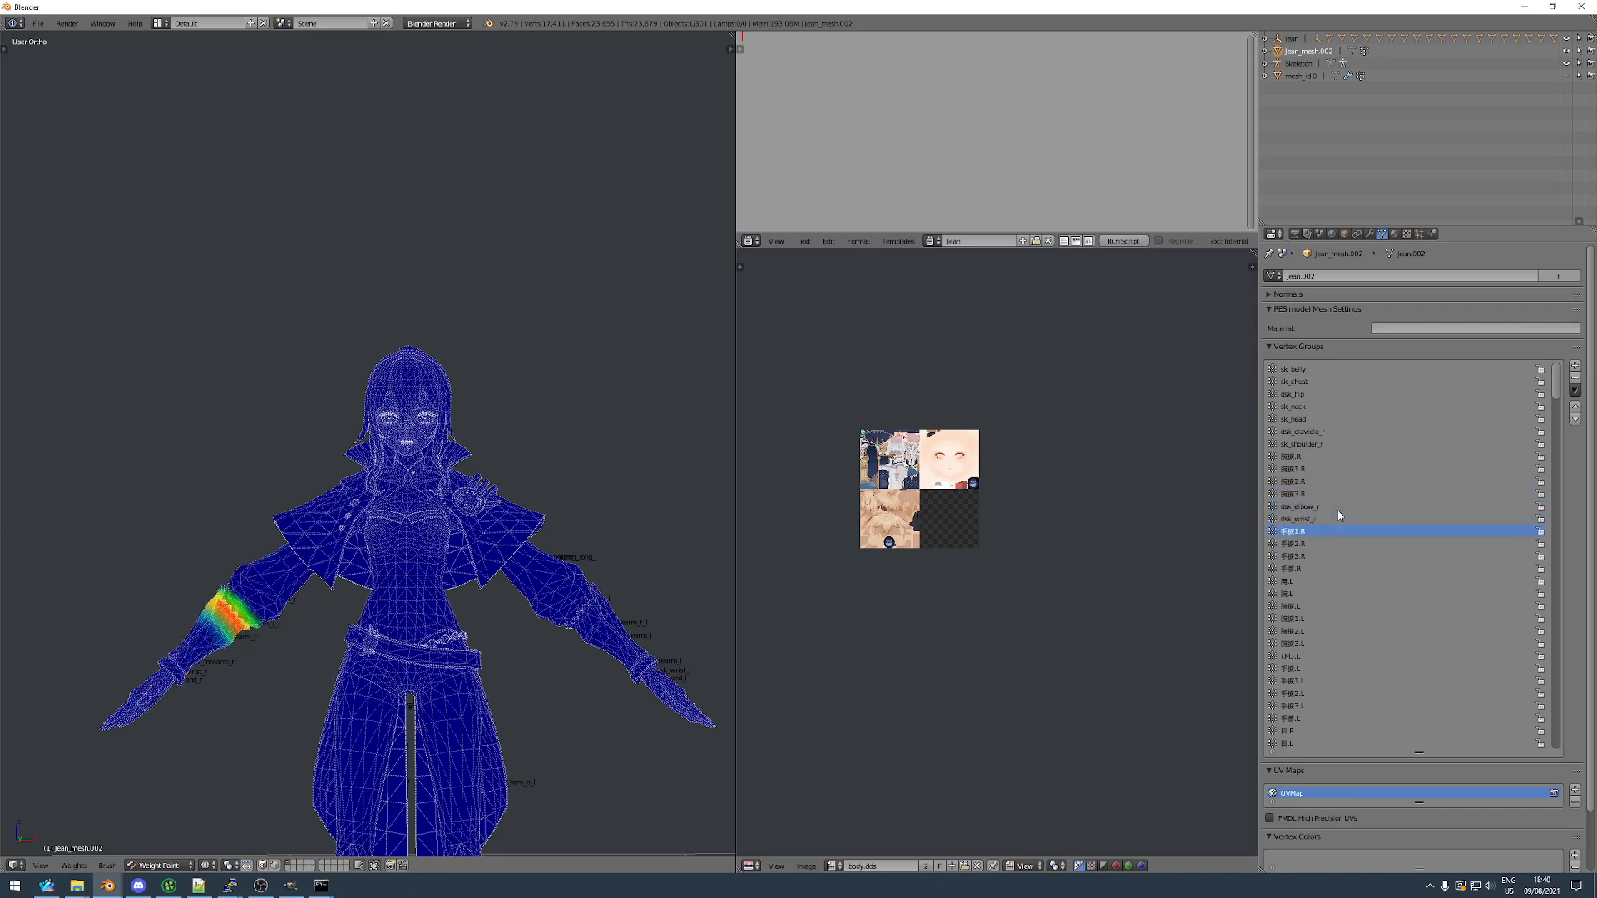
{"action": "key", "text": "Up"}
{"action": "key", "text": "Up"}
{"action": "key", "text": "Up"}
{"action": "key", "text": "Up"}
{"action": "key", "text": "Up"}
{"action": "key", "text": "Up"}
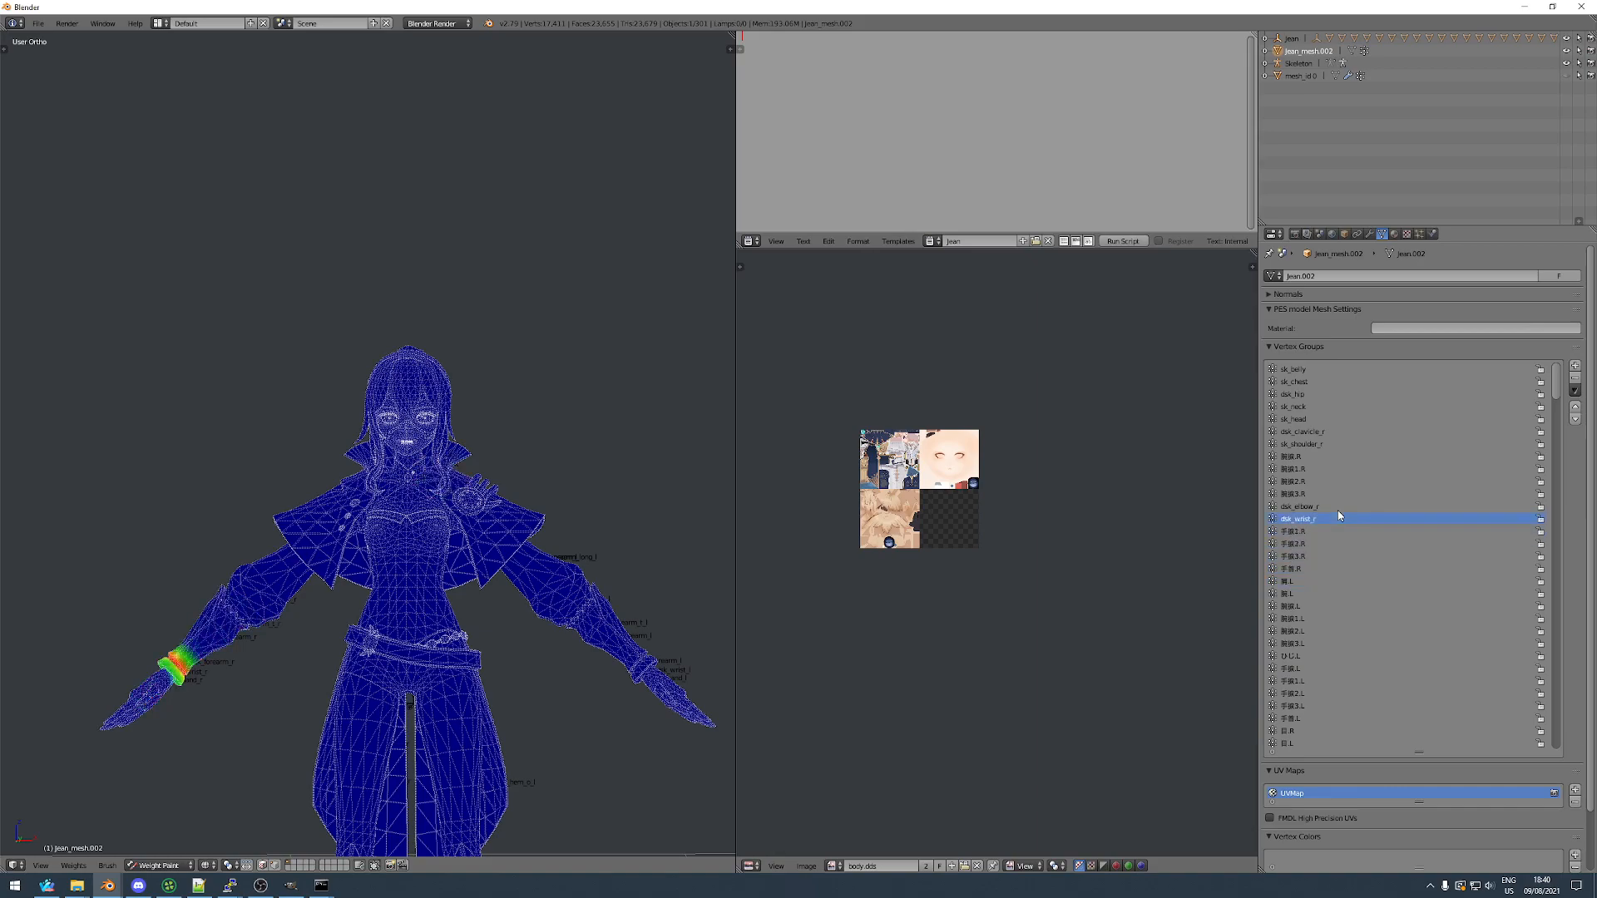
{"action": "key", "text": "Down"}
{"action": "key", "text": "Up"}
{"action": "key", "text": "Up"}
{"action": "key", "text": "Up"}
{"action": "key", "text": "Up"}
{"action": "key", "text": "Up"}
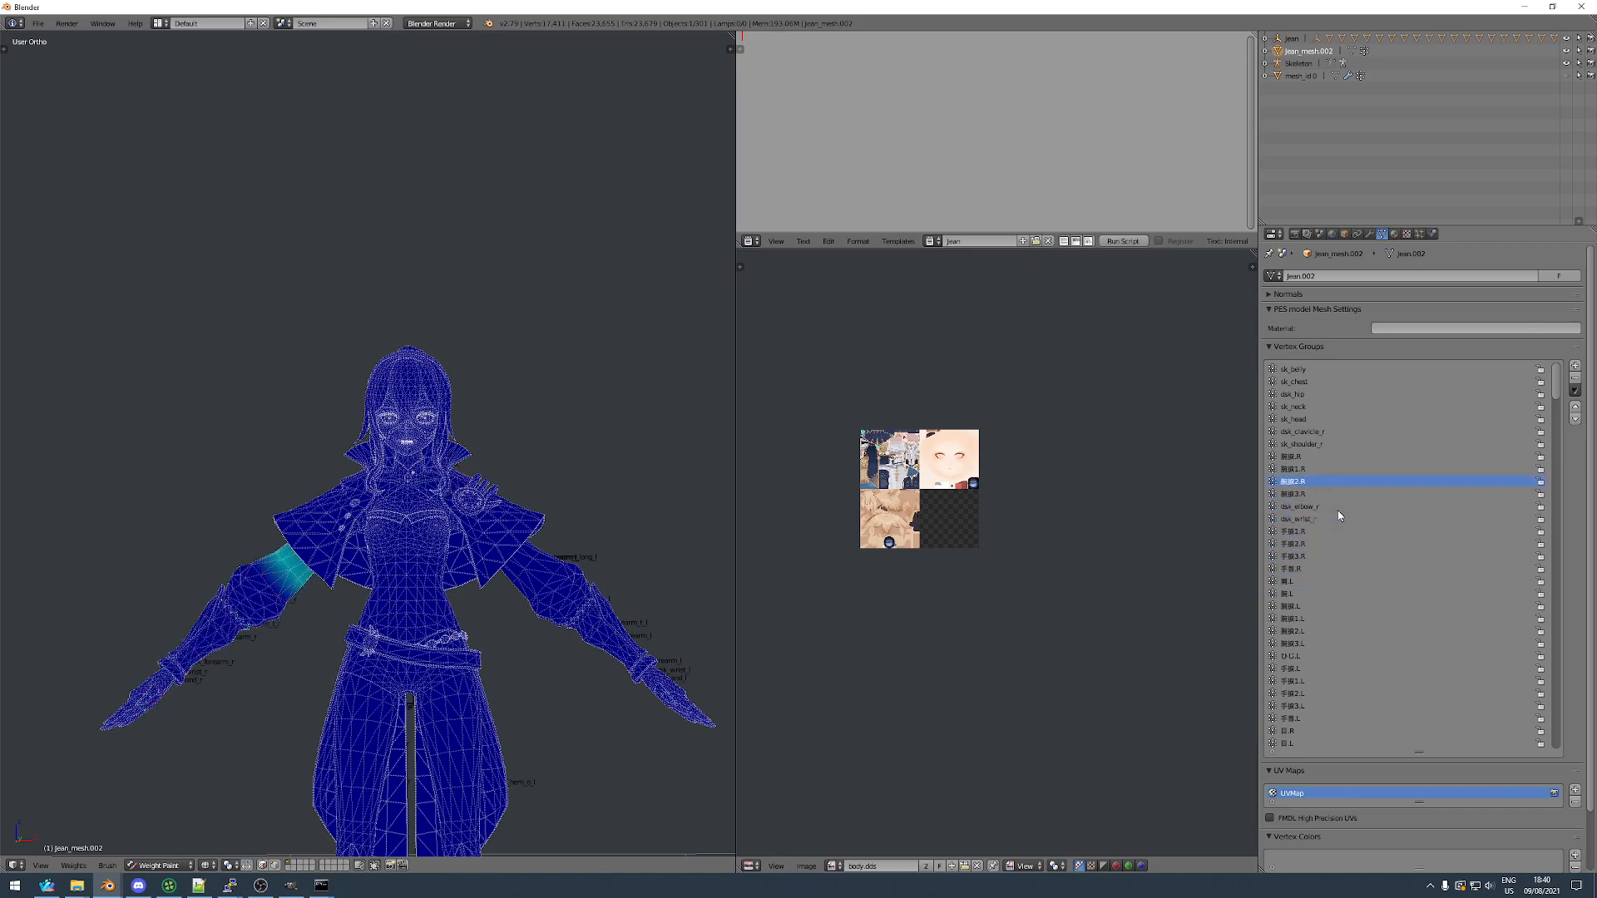
{"action": "key", "text": "Down"}
{"action": "key", "text": "Down"}
{"action": "key", "text": "Down"}
{"action": "key", "text": "Down"}
{"action": "key", "text": "Down"}
{"action": "key", "text": "Up"}
{"action": "key", "text": "Up"}
{"action": "key", "text": "Up"}
{"action": "key", "text": "Up"}
{"action": "key", "text": "Up"}
{"action": "key", "text": "Down"}
{"action": "key", "text": "Down"}
{"action": "key", "text": "Down"}
{"action": "key", "text": "Down"}
{"action": "key", "text": "Up"}
{"action": "key", "text": "Up"}
{"action": "key", "text": "Down"}
{"action": "key", "text": "Down"}
{"action": "key", "text": "Up"}
{"action": "key", "text": "Up"}
{"action": "key", "text": "Up"}
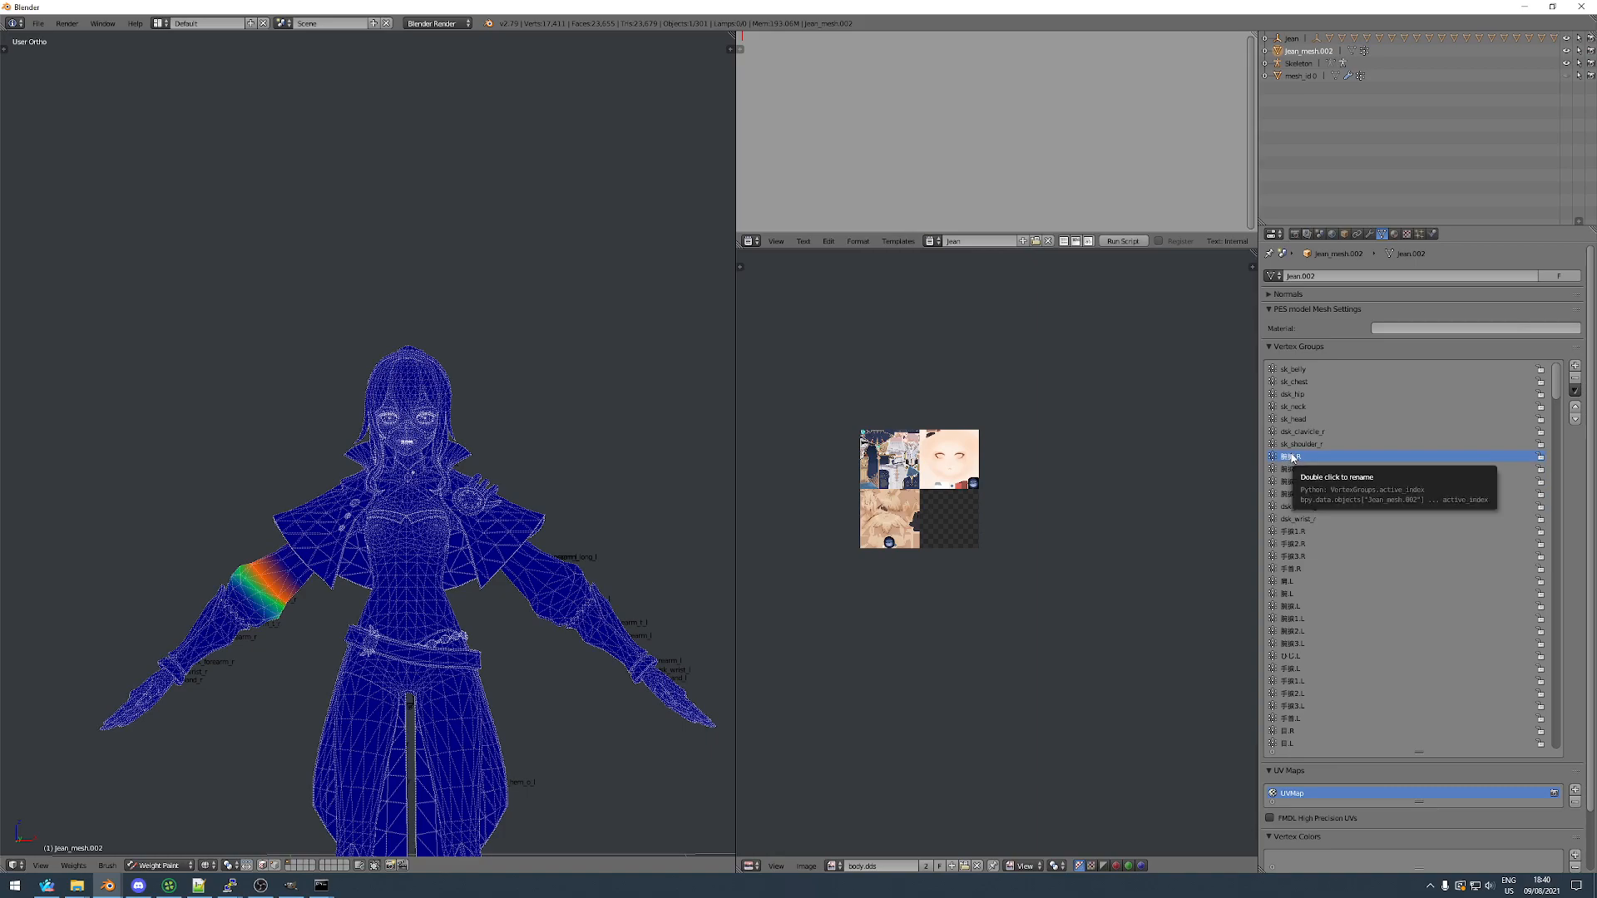
{"action": "key", "text": "Down"}
{"action": "key", "text": "Down"}
{"action": "key", "text": "Down"}
{"action": "key", "text": "Down"}
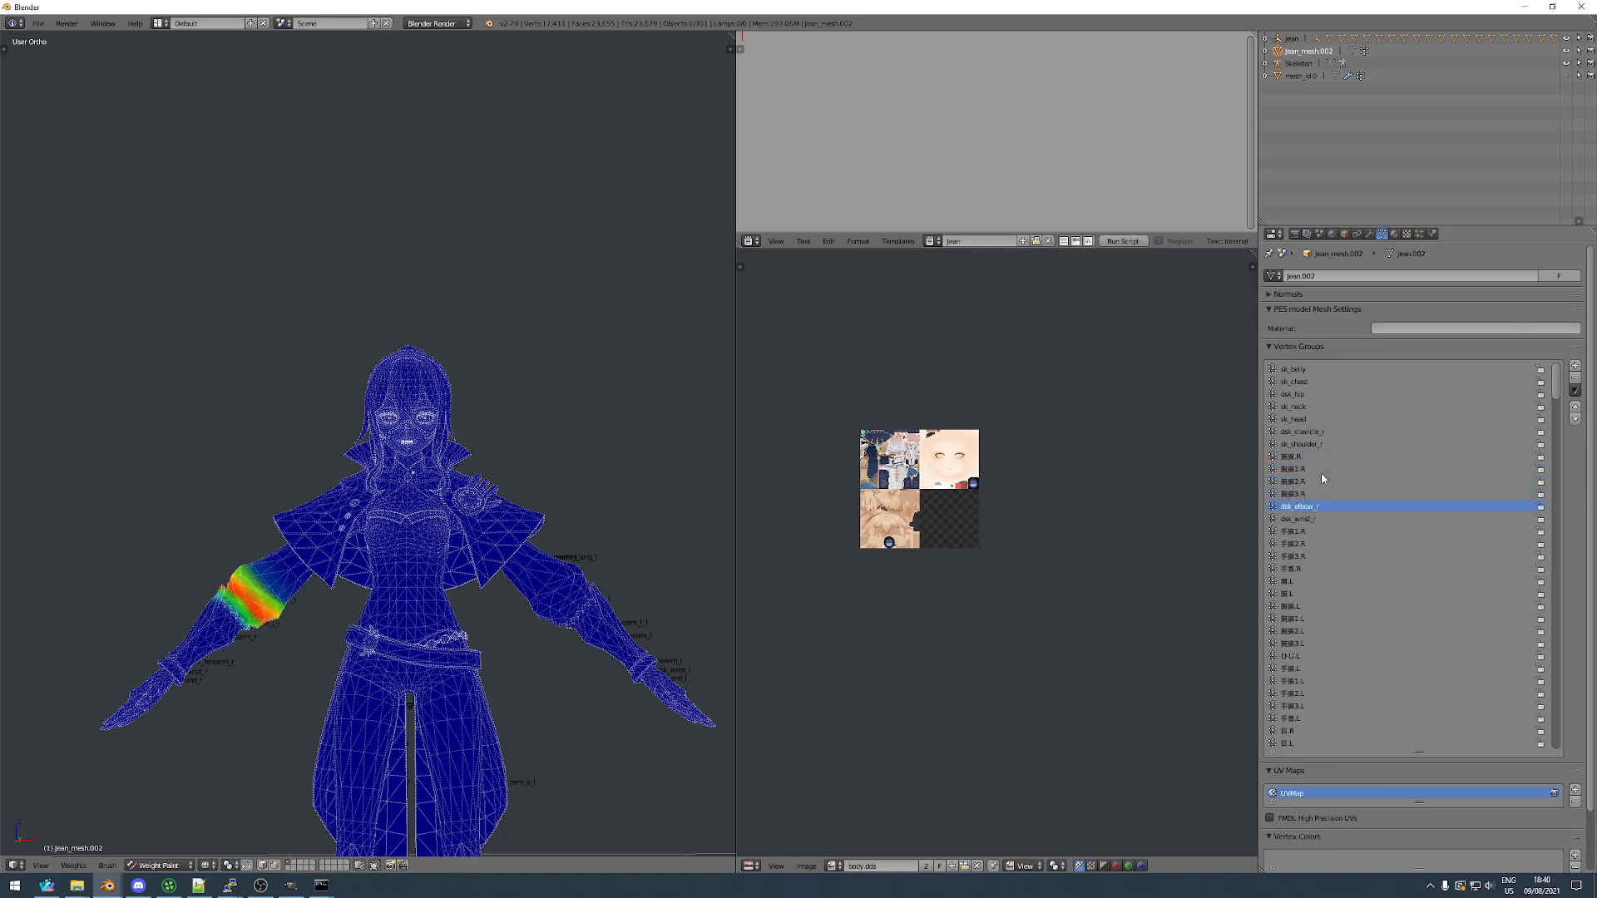
Rename the right upper-arm vertex group directly below sk_shoulder_r as sk_upperarm_r.
{"action": "key", "text": "Up"}
{"action": "key", "text": "Up"}
{"action": "key", "text": "Up"}
{"action": "key", "text": "Up"}
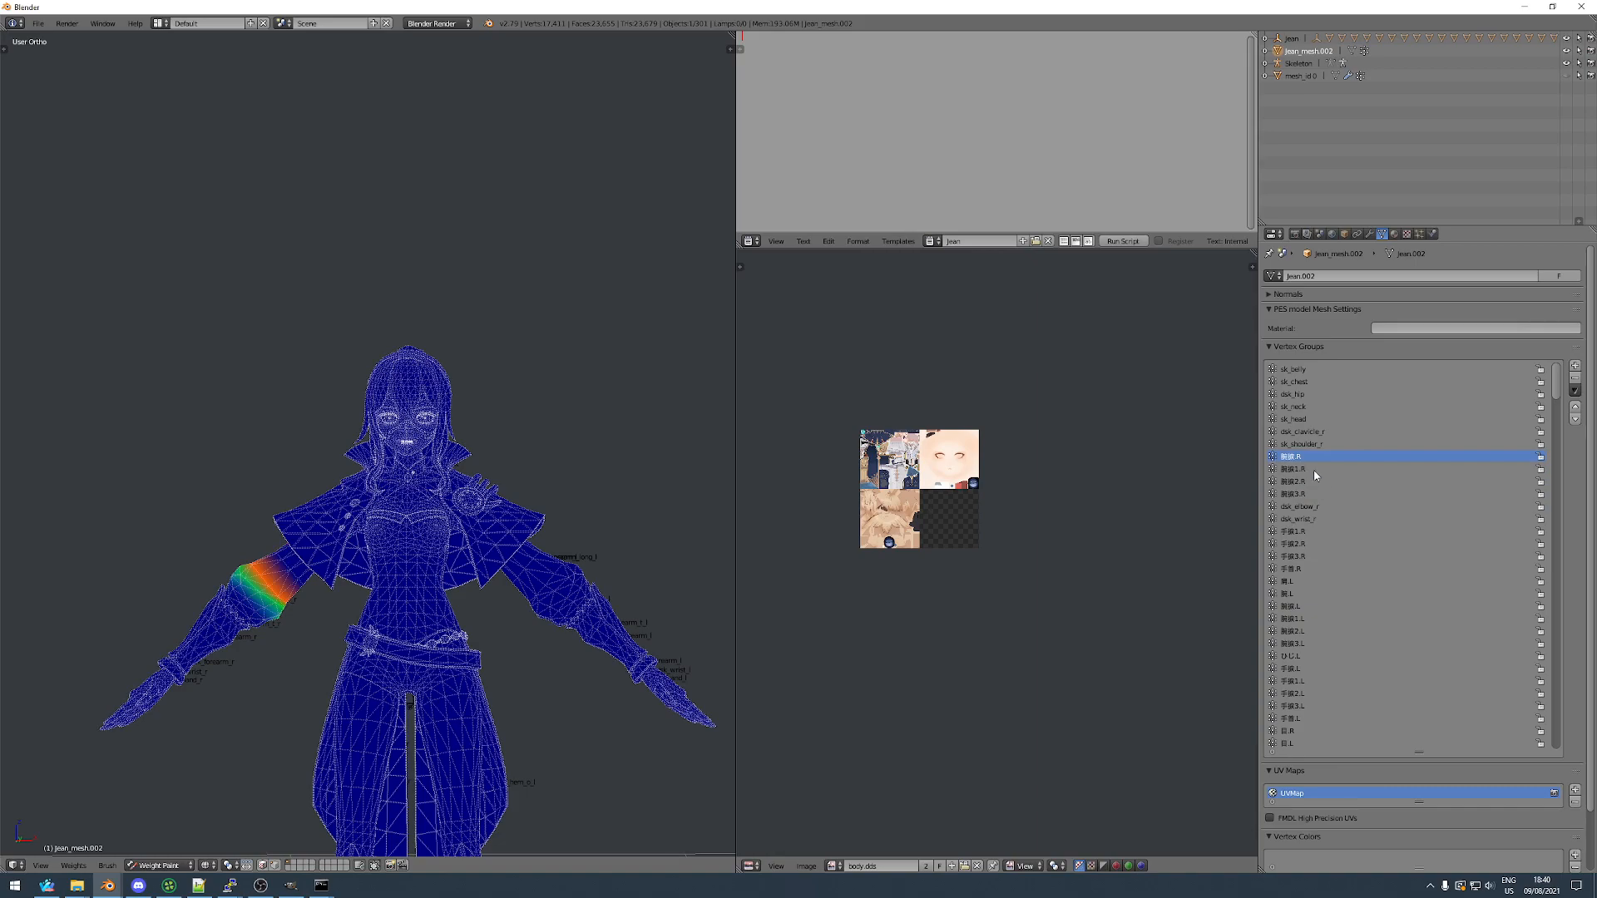
{"action": "double_click", "coordinate": [1294, 455]}
{"action": "type", "text": "sk_upperarm_r"}
Compare the weights of the numbered right upper-arm twist groups with those of sk_upperarm_r.
{"action": "key", "text": "Down"}
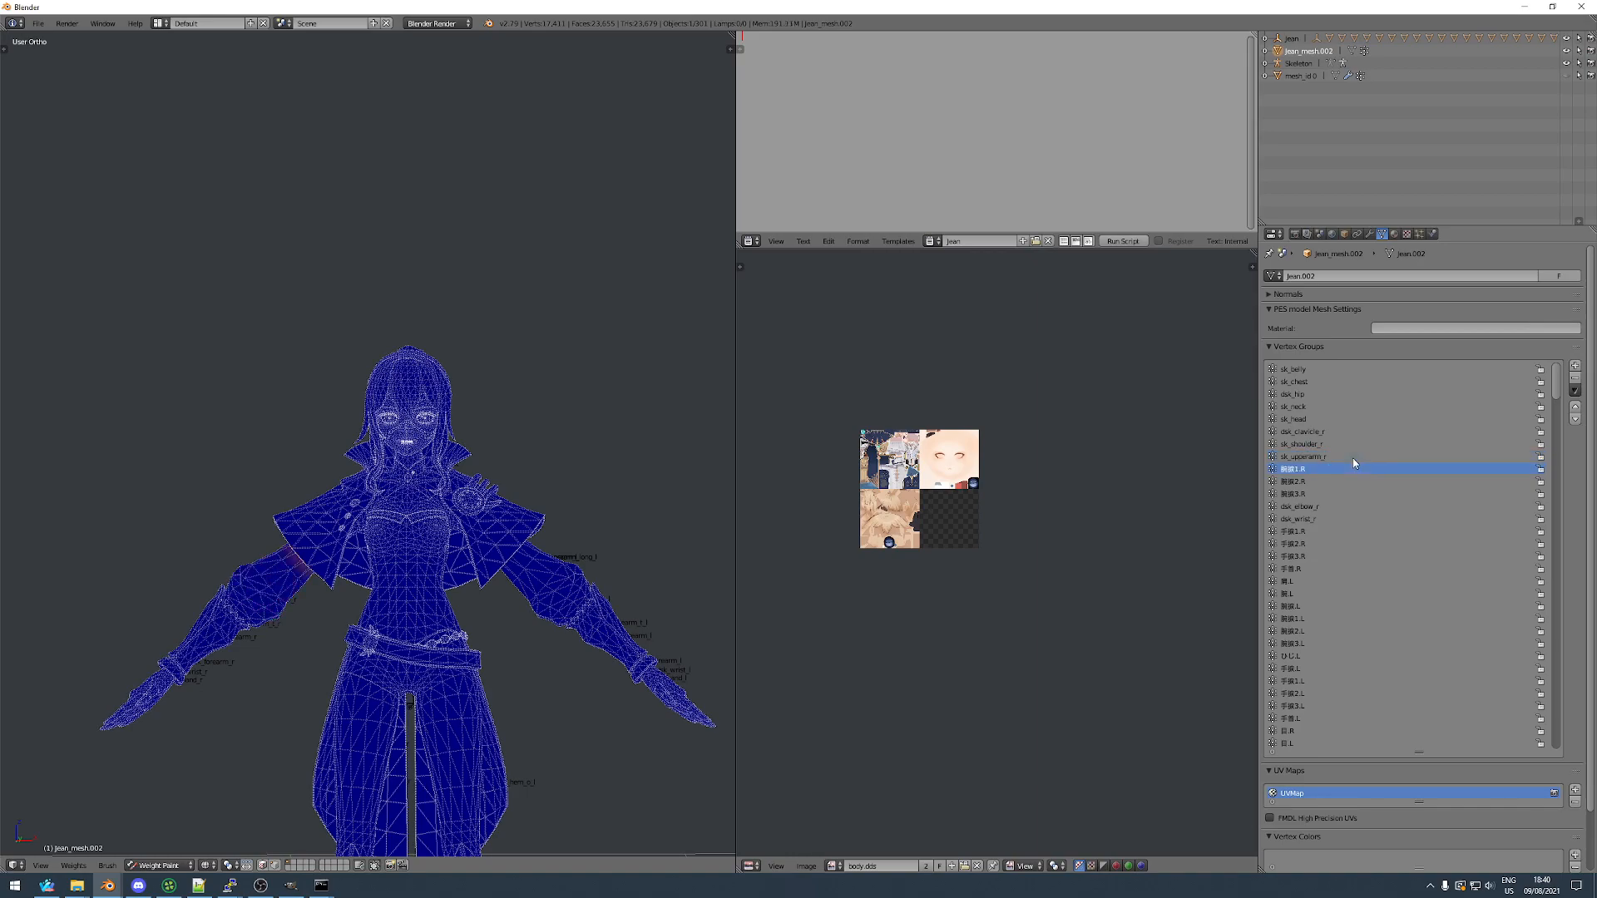
{"action": "scroll", "coordinate": [340, 569], "scroll_direction": "up", "scroll_amount": 4}
{"action": "middle_click_drag", "start_coordinate": [340, 569], "coordinate": [387, 541]}
{"action": "key", "text": "Up"}
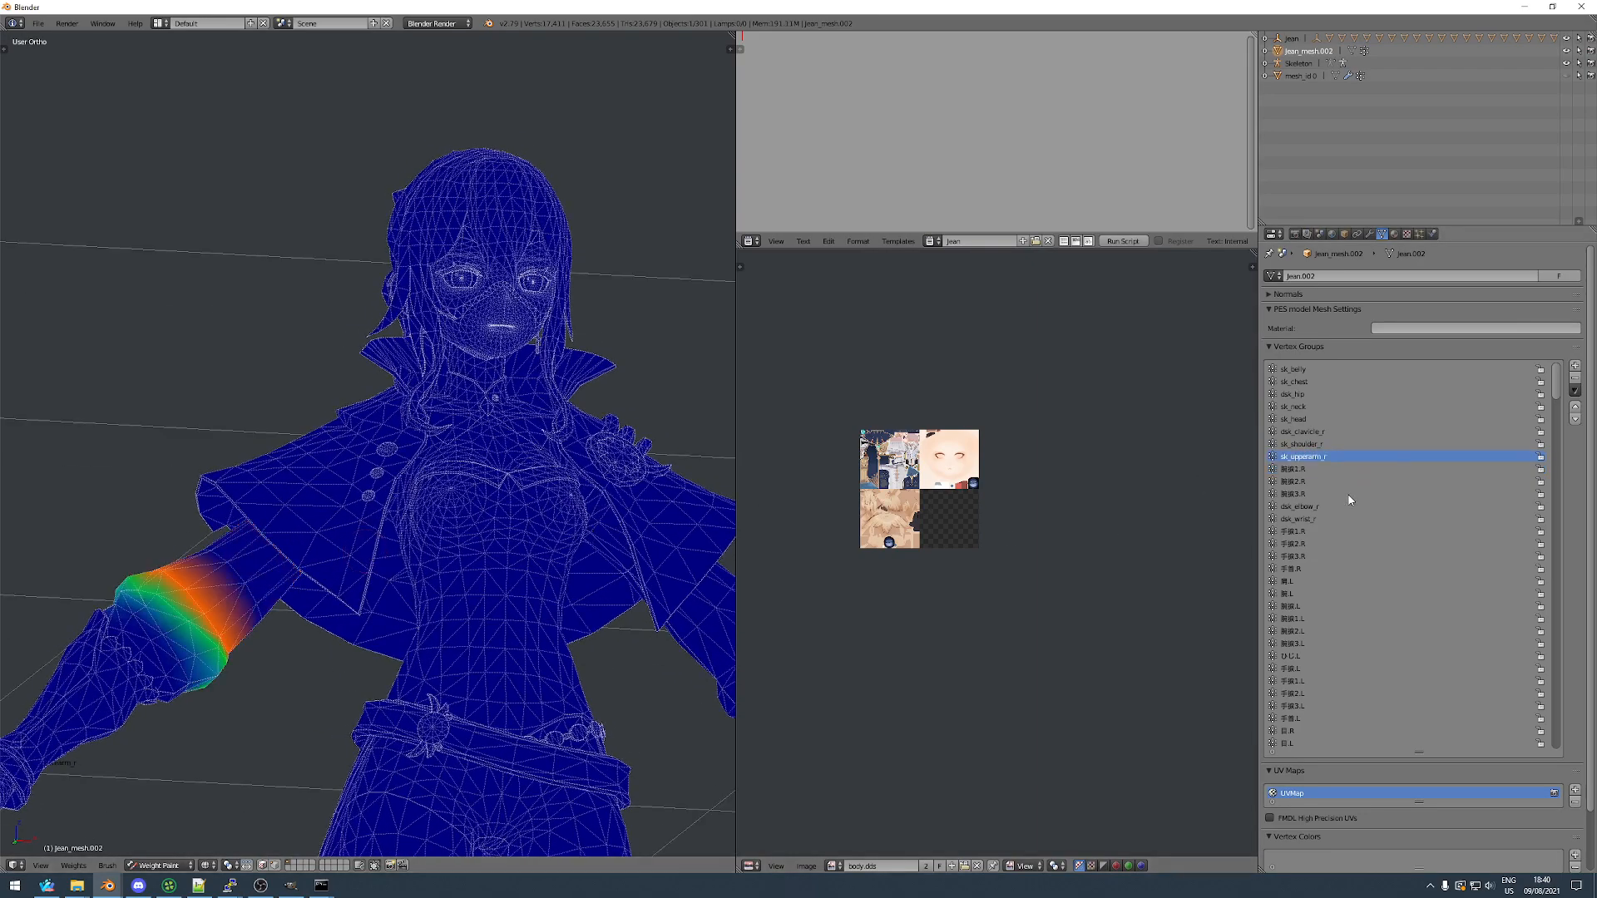
{"action": "key", "text": "Down"}
{"action": "key", "text": "Down"}
{"action": "key", "text": "Down"}
{"action": "key", "text": "Up"}
{"action": "key", "text": "Down"}
{"action": "key", "text": "Up"}
{"action": "key", "text": "Down"}
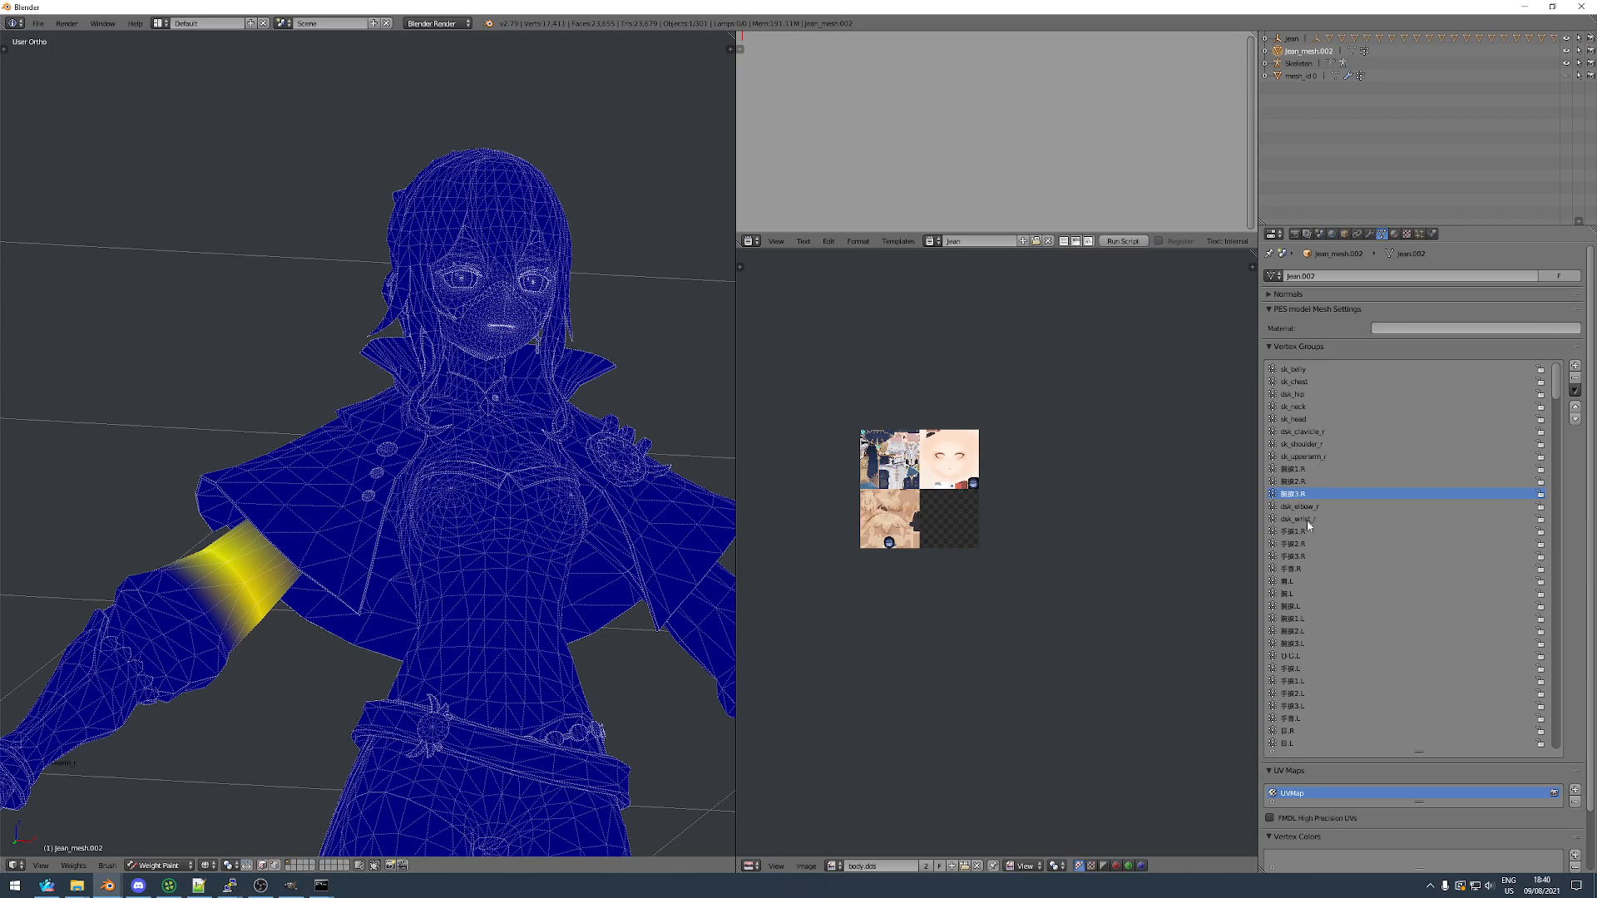
{"action": "left_click", "coordinate": [1300, 456]}
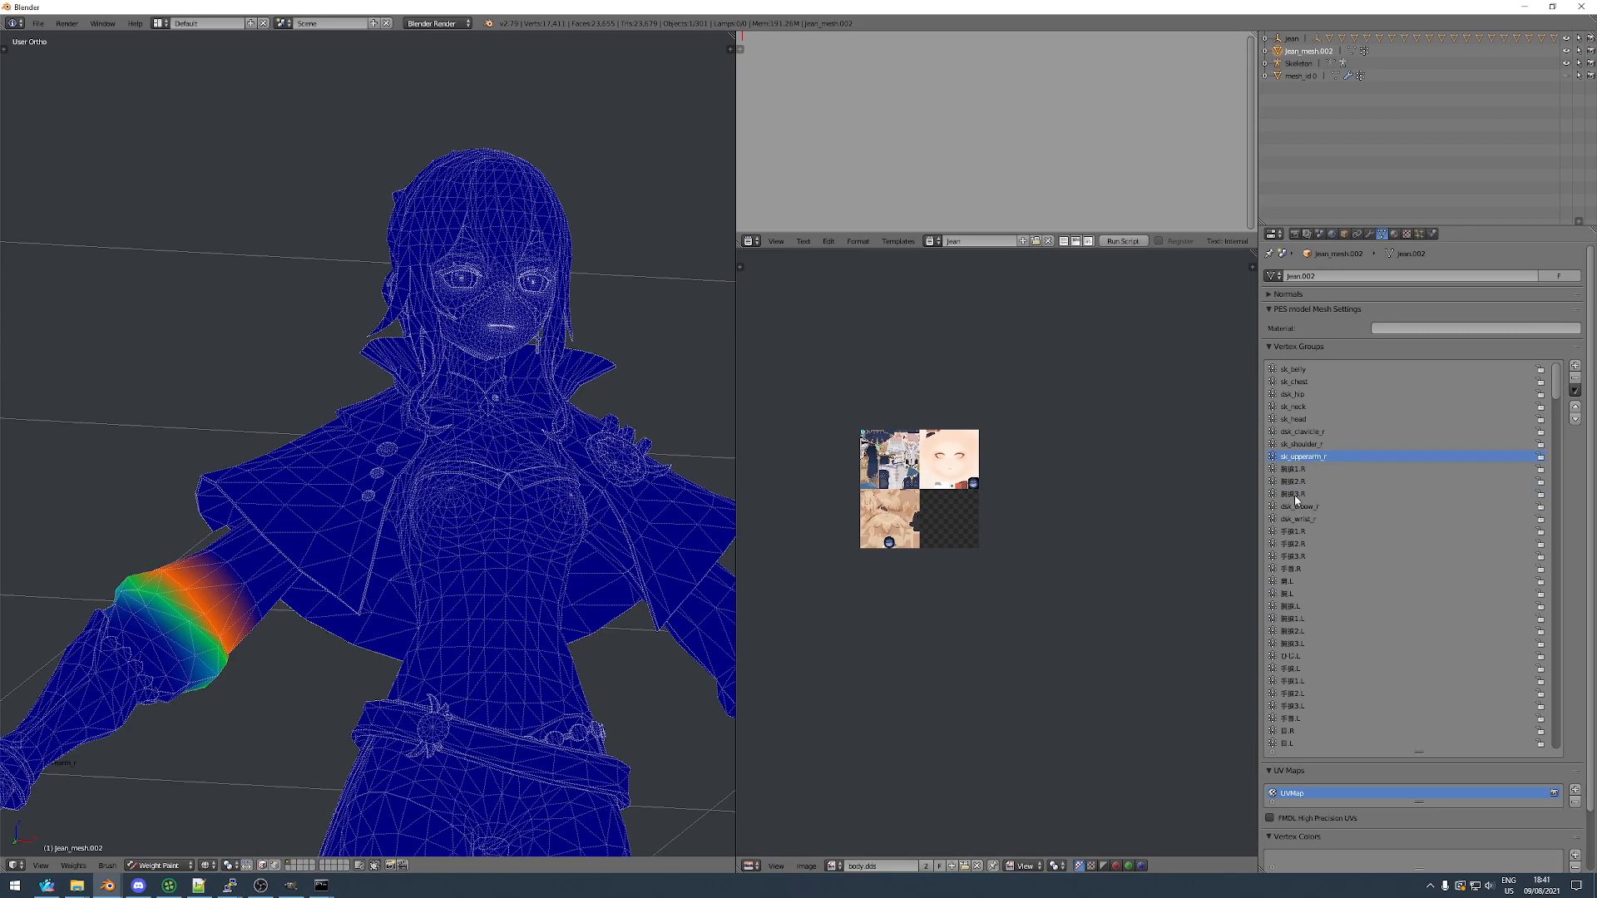
Add a Vertex Weight Mix modifier with sk_upperarm_r as group A and the upper-arm twist group ending in 3.R as group B.
{"action": "left_click", "coordinate": [1370, 234]}
{"action": "left_click", "coordinate": [1320, 276]}
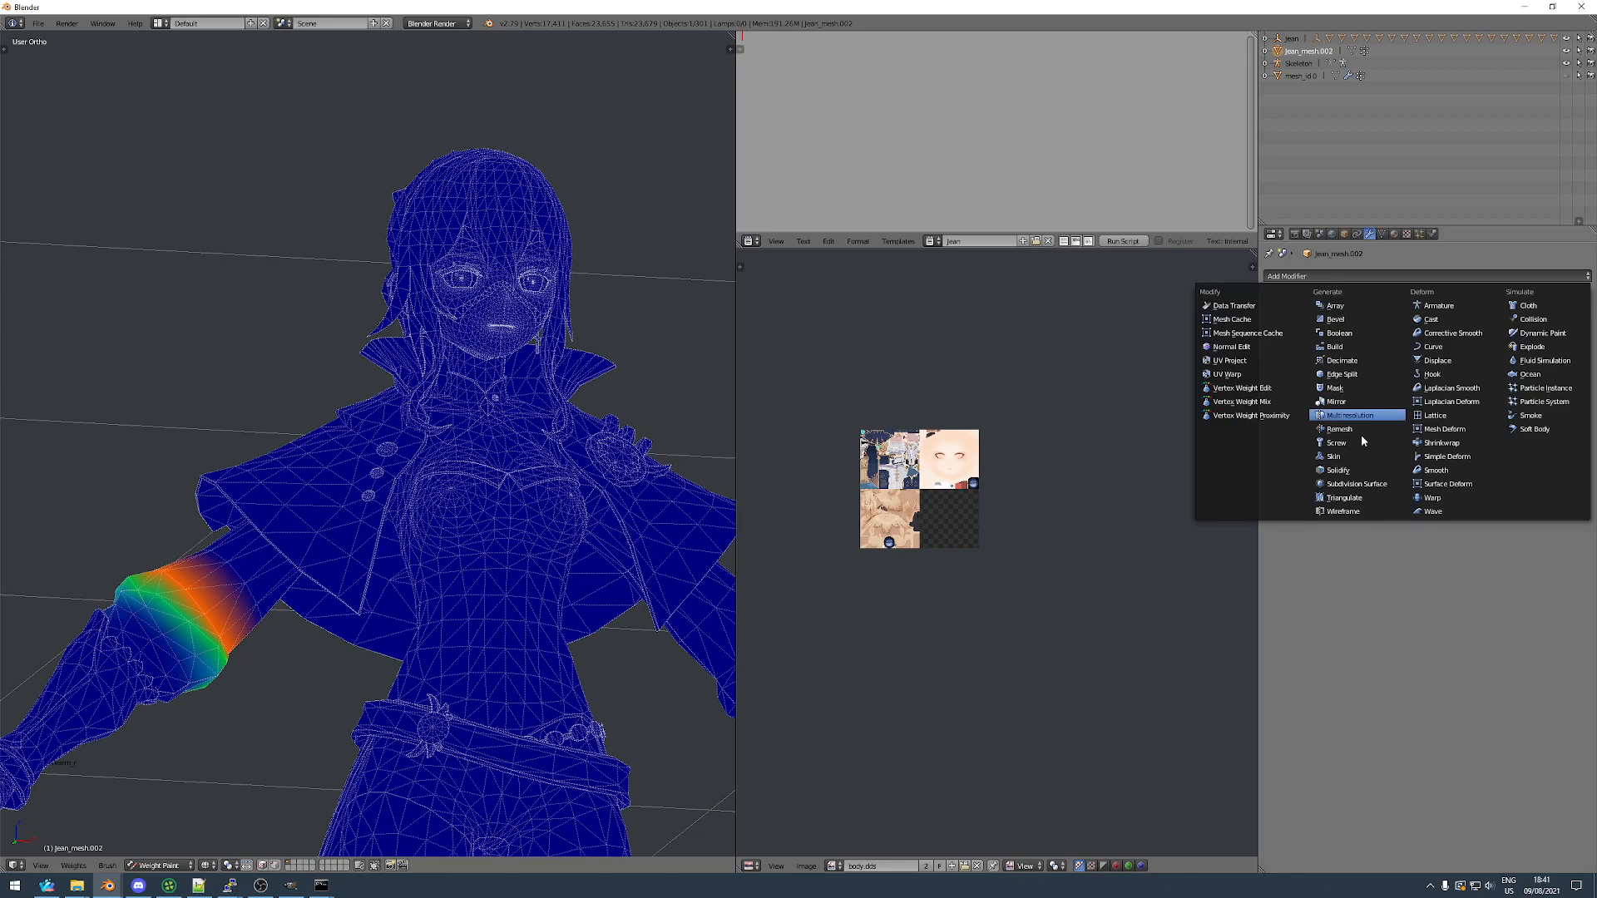
{"action": "left_click", "coordinate": [1261, 403]}
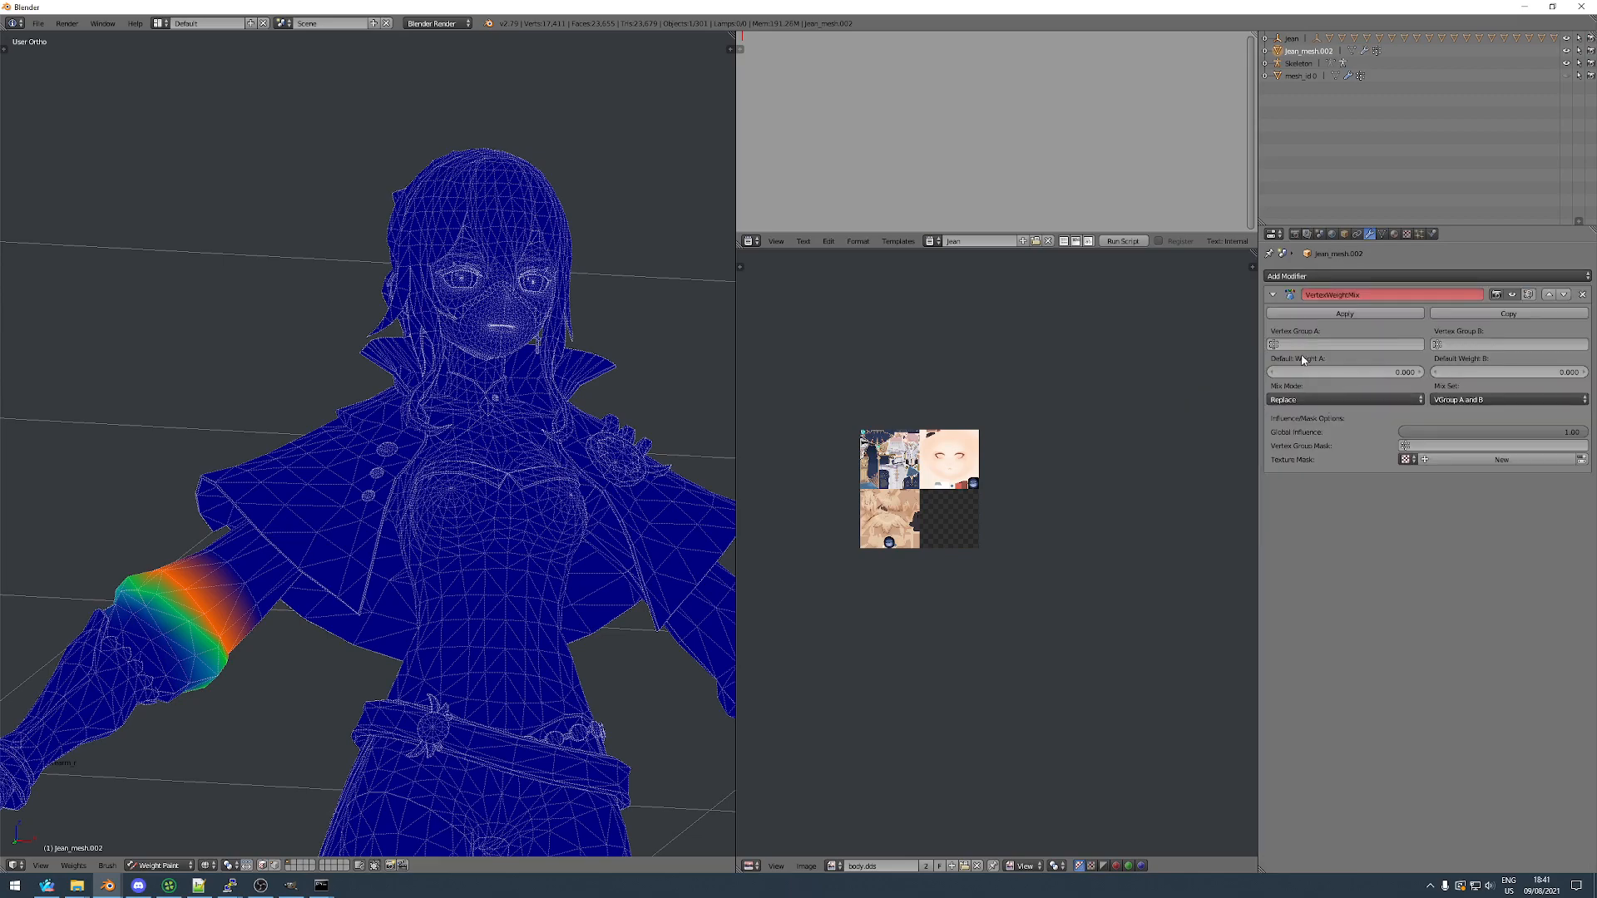
{"action": "left_click", "coordinate": [1311, 345]}
{"action": "type", "text": "upper"}
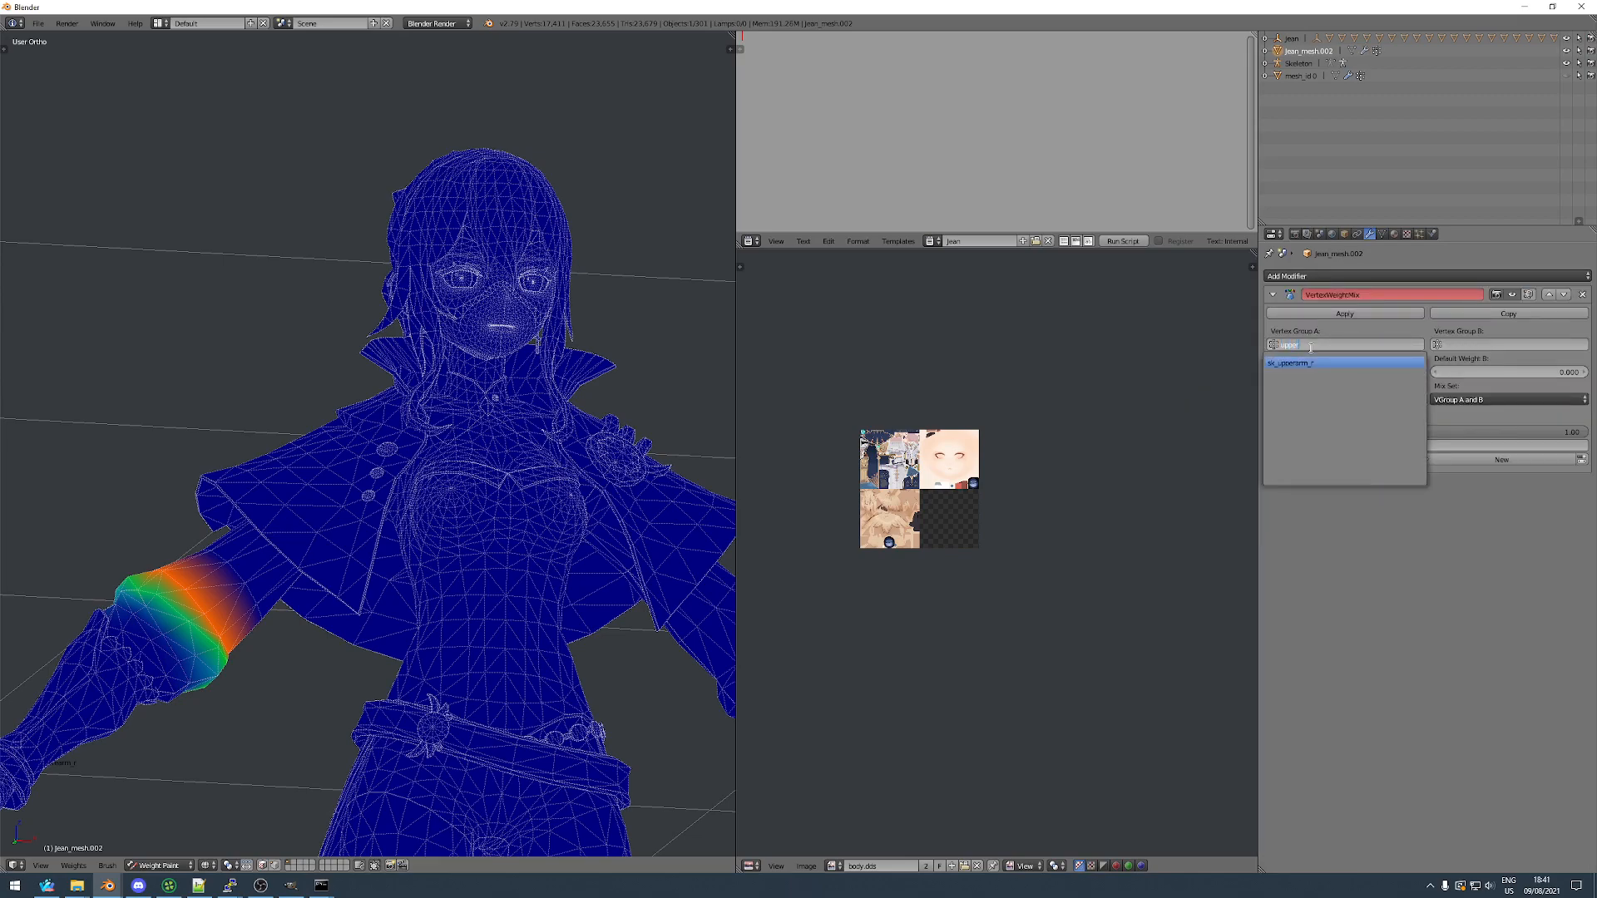
{"action": "left_click", "coordinate": [1308, 364]}
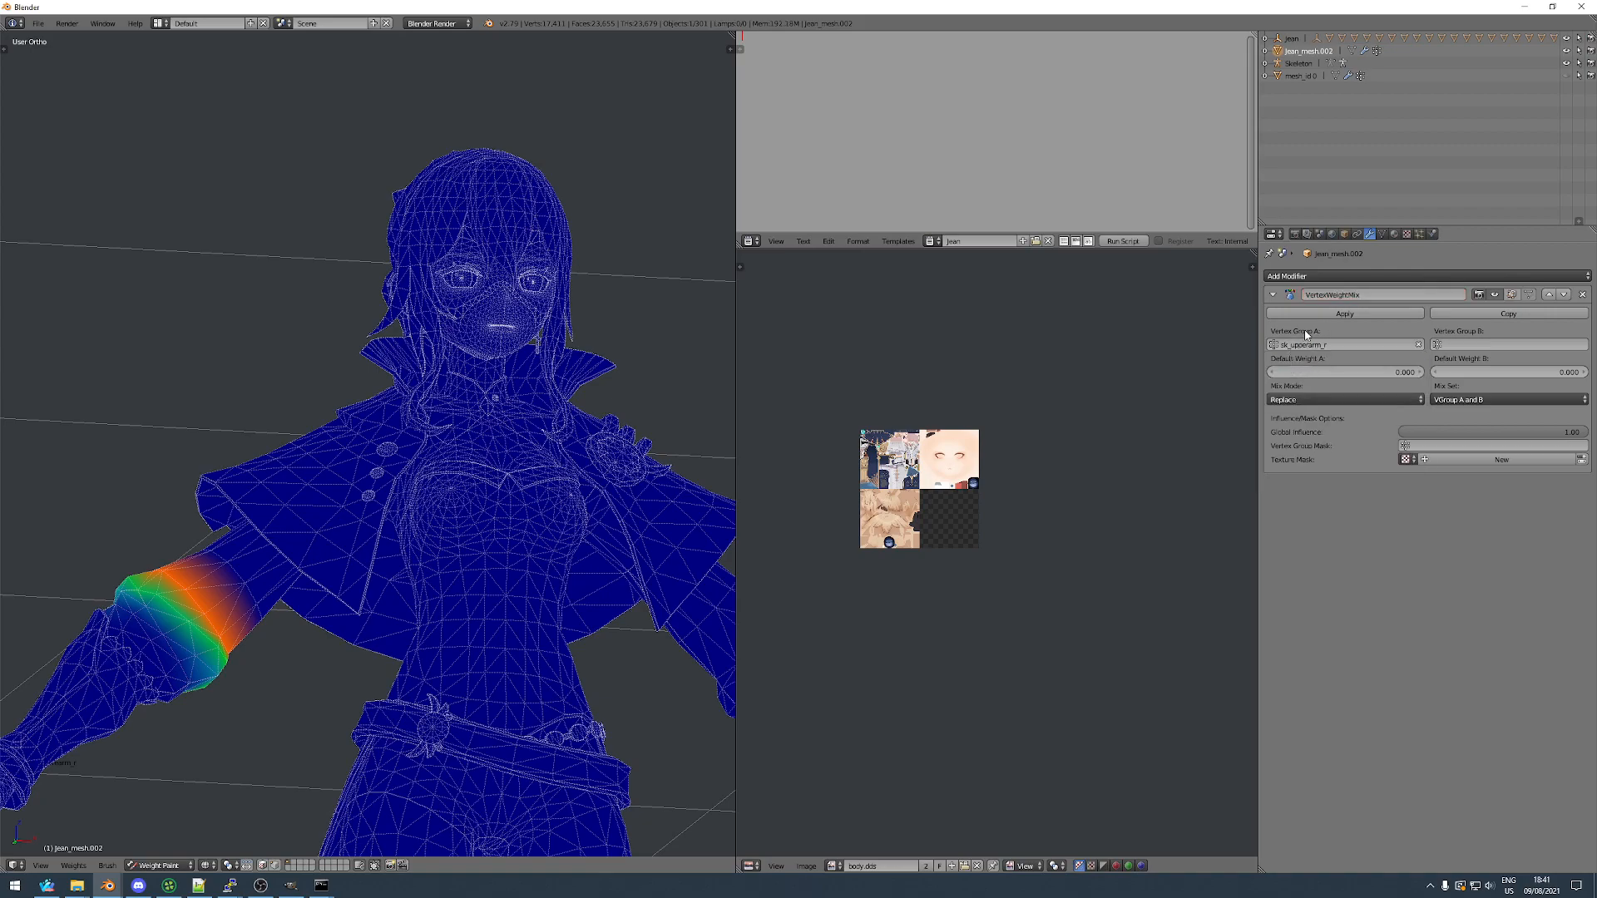
{"action": "left_click", "coordinate": [1455, 344]}
{"action": "type", "text": "3.r"}
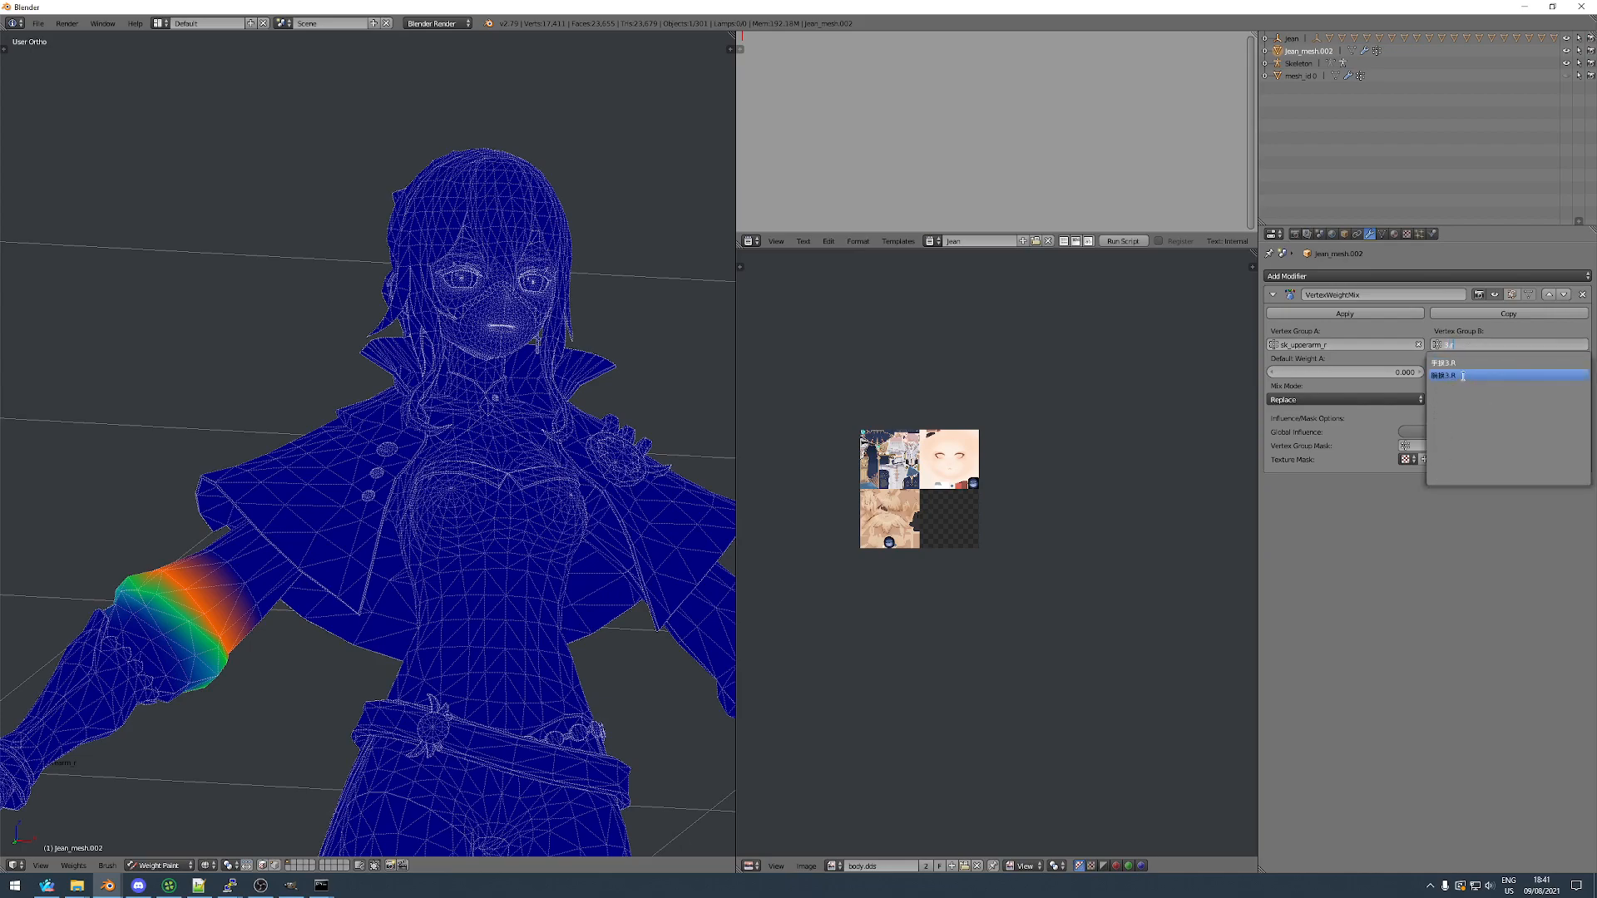
{"action": "left_click", "coordinate": [1451, 375]}
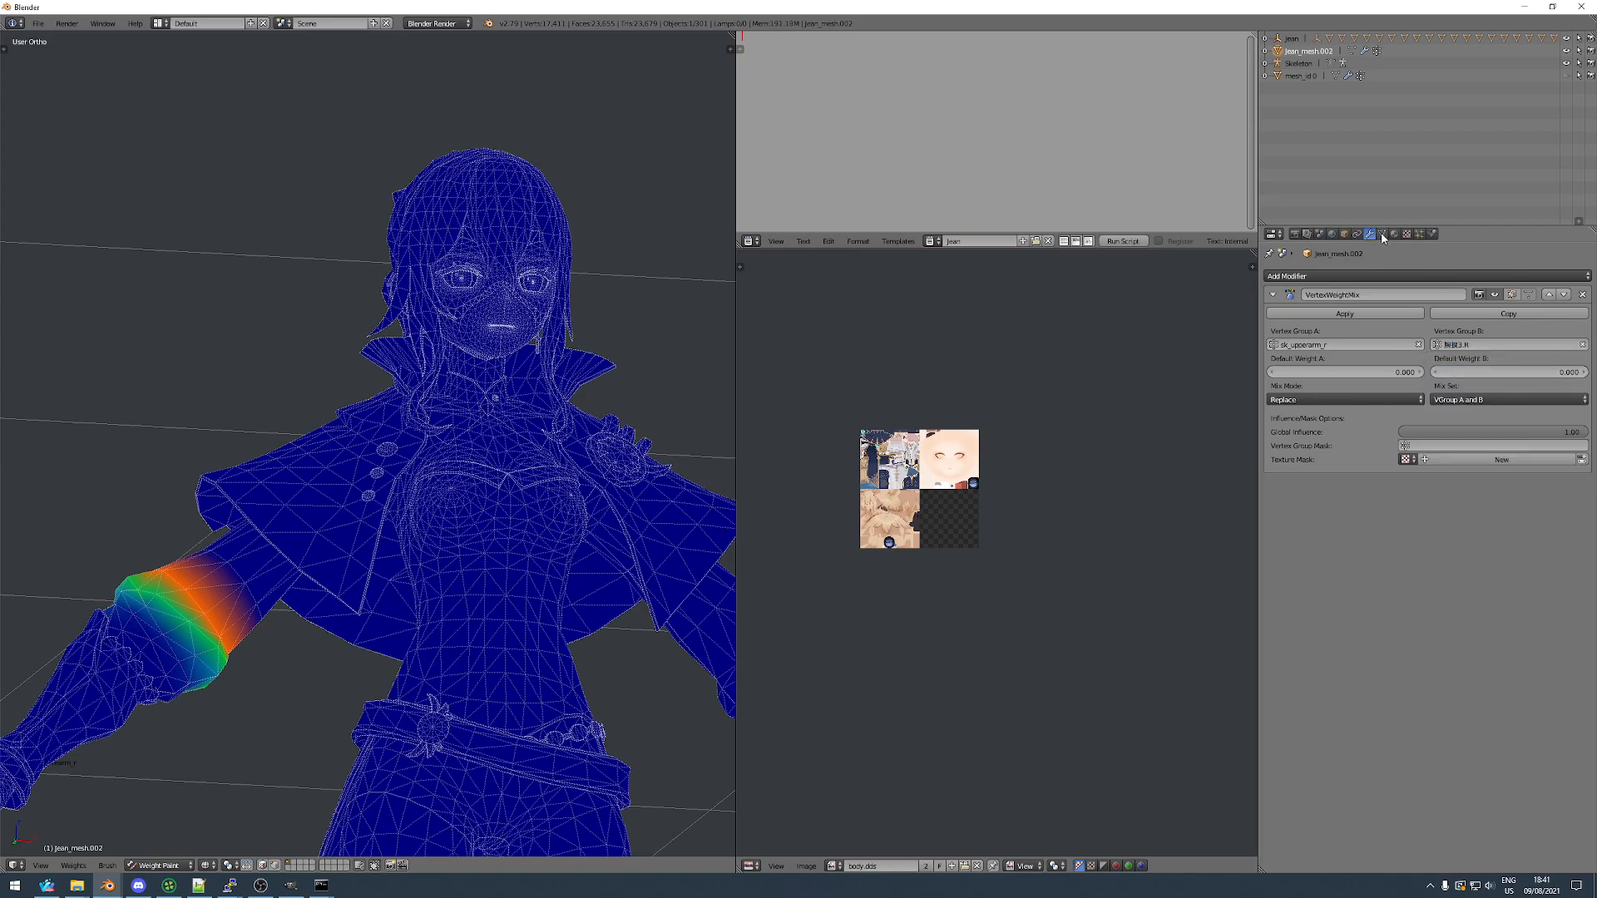
Set the modifier's mix mode to Add and its mix set to All, and apply it.
{"action": "left_click", "coordinate": [1382, 236]}
{"action": "left_click", "coordinate": [1370, 234]}
{"action": "left_click", "coordinate": [1348, 400]}
{"action": "left_click", "coordinate": [1347, 385]}
{"action": "left_click", "coordinate": [1443, 400]}
{"action": "left_click", "coordinate": [1440, 386]}
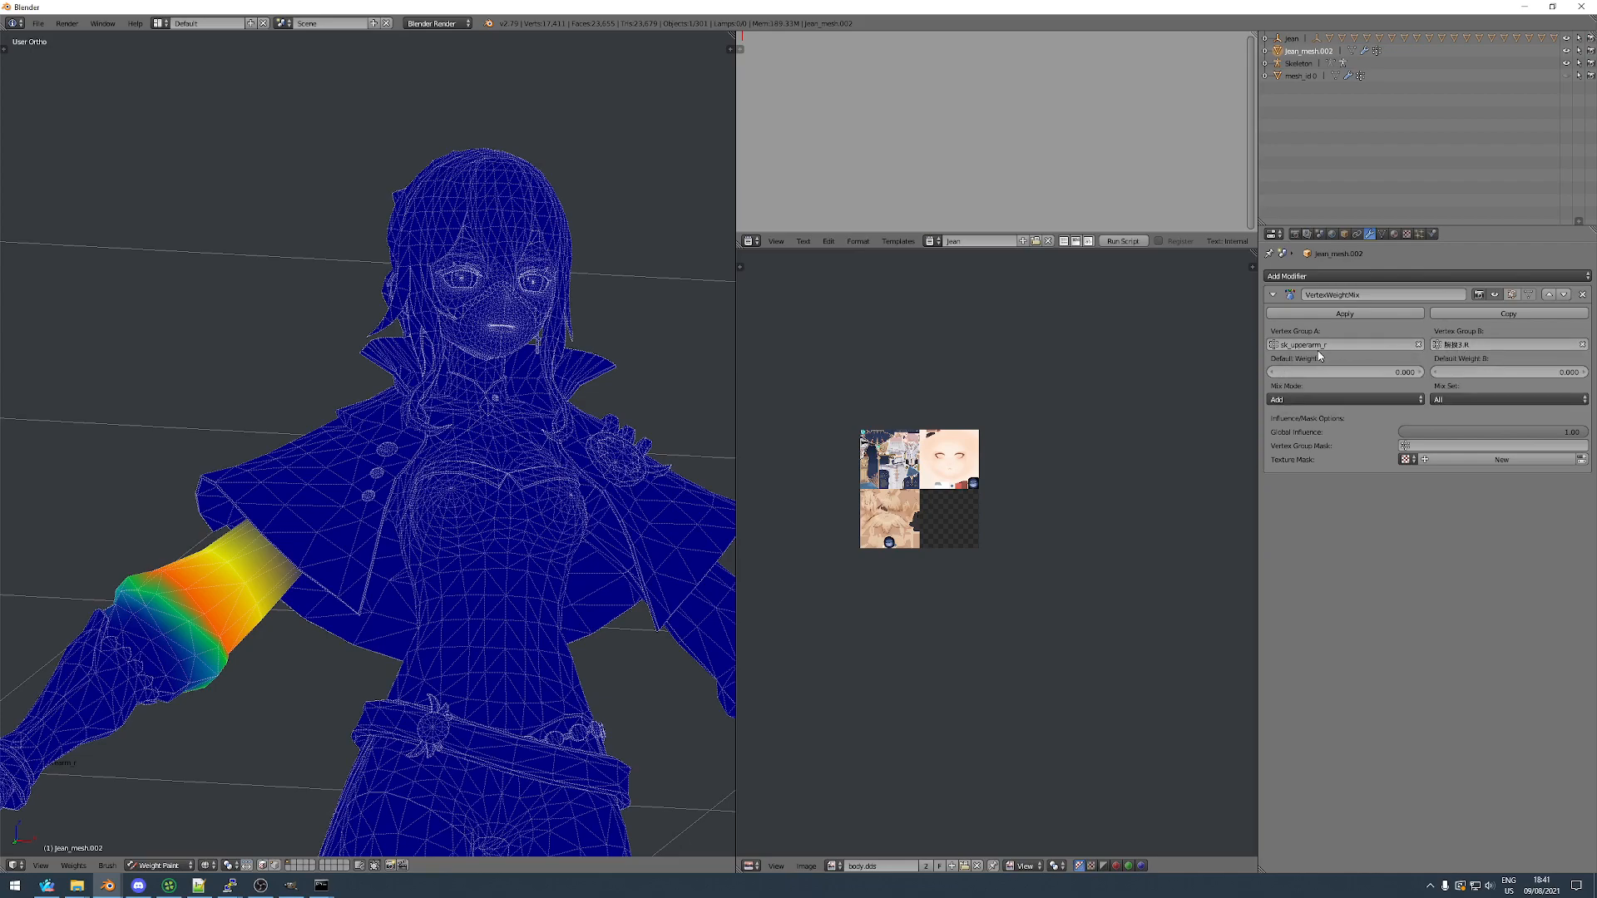
{"action": "left_click", "coordinate": [1345, 314]}
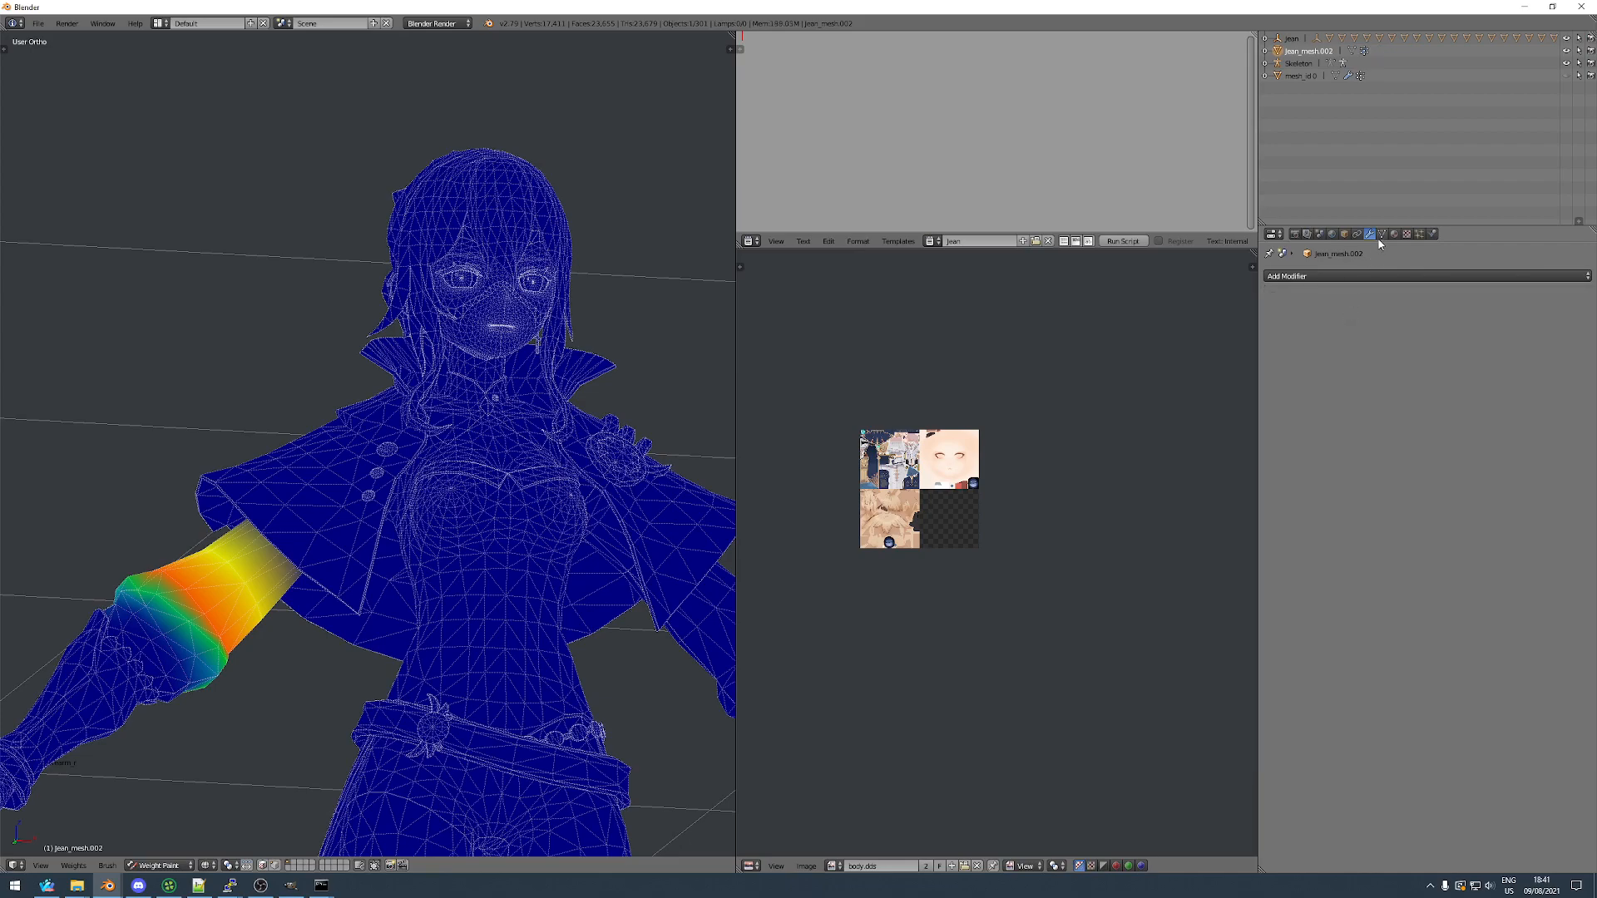
Remove the merged upper-arm twist group ending in 3.R and make sk_upperarm_r the active vertex group.
{"action": "left_click", "coordinate": [1382, 233]}
{"action": "left_click", "coordinate": [1295, 494]}
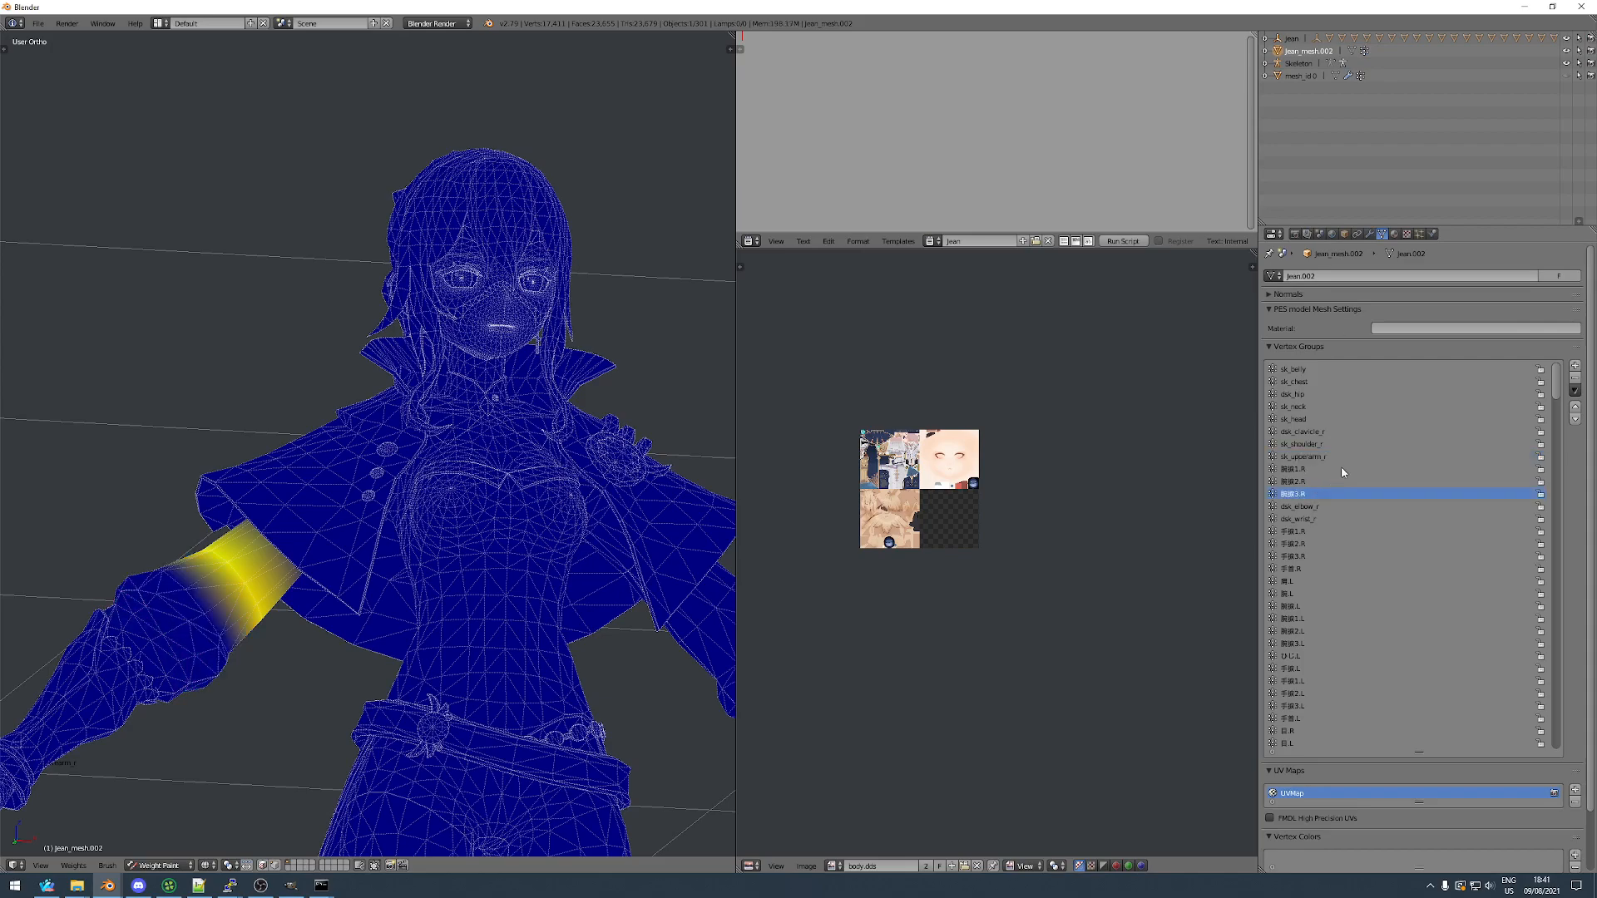
{"action": "left_click", "coordinate": [1575, 377]}
{"action": "left_click", "coordinate": [1334, 456]}
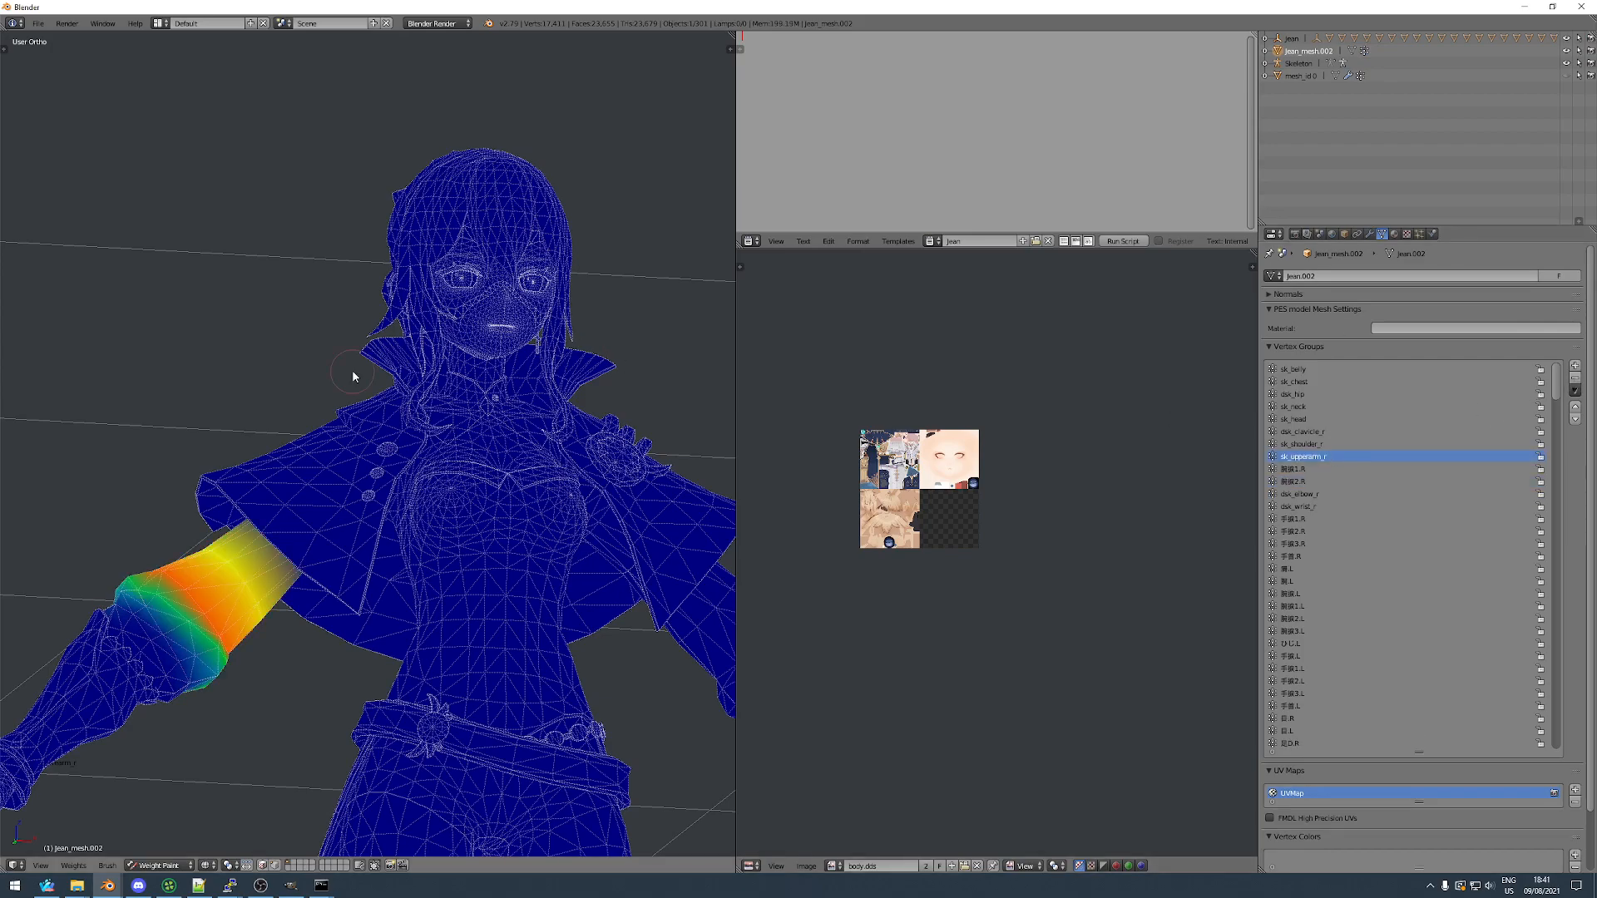
Try normalizing all vertex groups with the active group locked, and check the remaining right upper-arm twist groups.
{"action": "key", "text": "t"}
{"action": "left_click", "coordinate": [69, 288]}
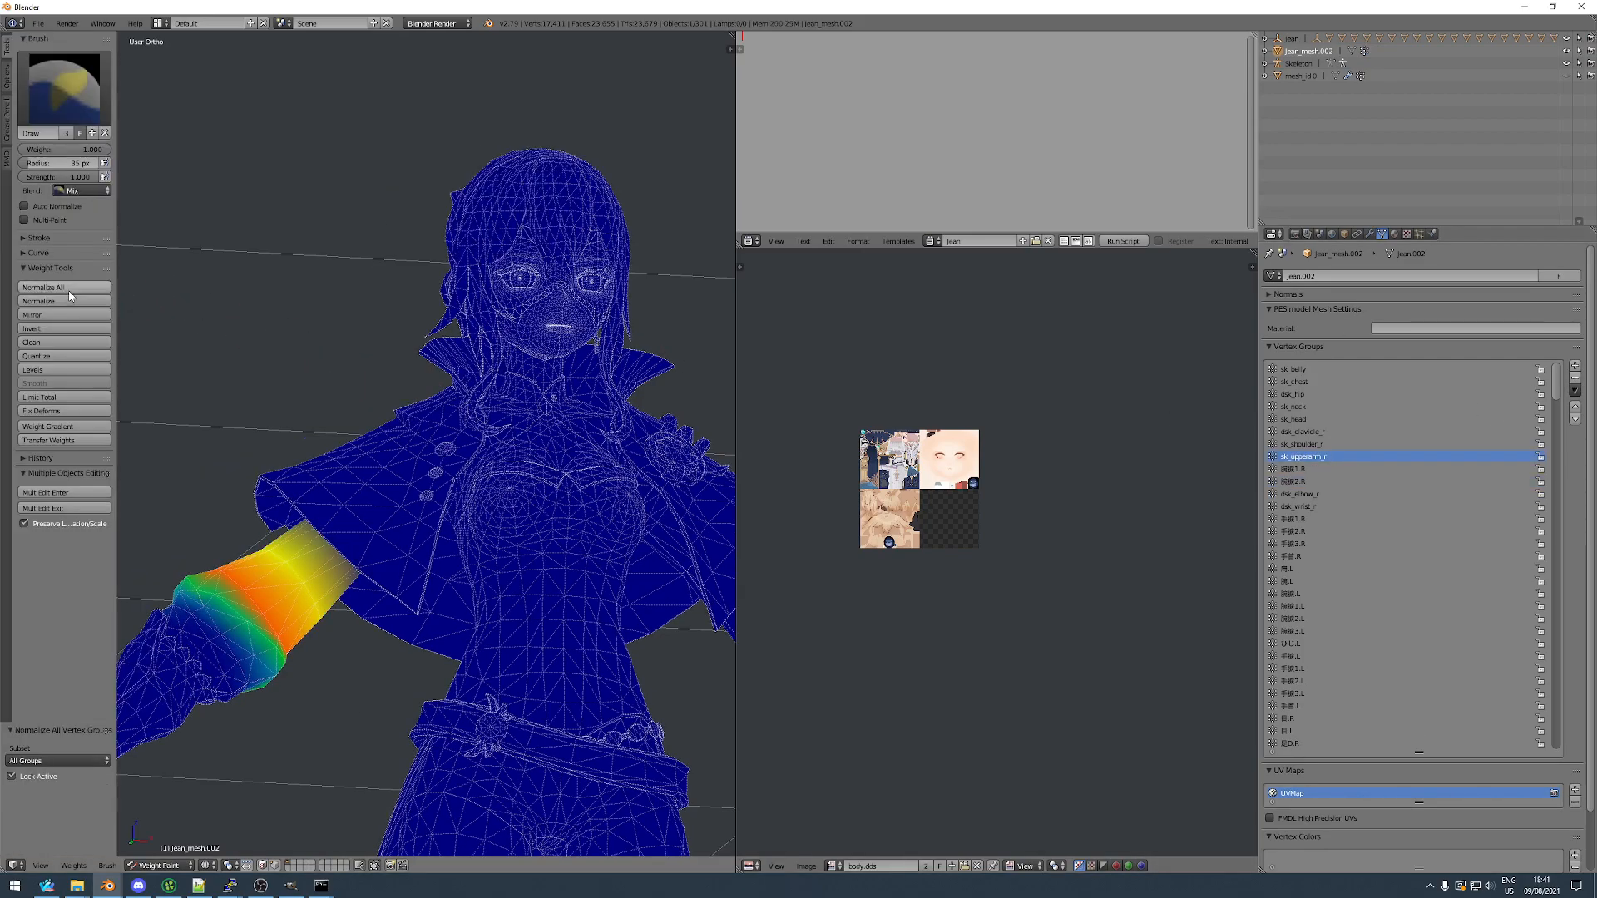
{"action": "left_click", "coordinate": [1380, 470]}
{"action": "left_click", "coordinate": [1381, 482]}
{"action": "middle_click_drag", "start_coordinate": [491, 507], "coordinate": [438, 519]}
{"action": "scroll", "coordinate": [1324, 521], "scroll_direction": "up", "scroll_amount": 2, "text": "ctrl"}
{"action": "scroll", "coordinate": [1324, 521], "scroll_direction": "down", "scroll_amount": 2, "text": "ctrl"}
{"action": "scroll", "coordinate": [1325, 521], "scroll_direction": "up", "scroll_amount": 2, "text": "ctrl"}
Undo the normalization of all vertex groups.
{"action": "key", "text": "ctrl+z"}
{"action": "key", "text": "ctrl+z"}
{"action": "key", "text": "ctrl+z"}
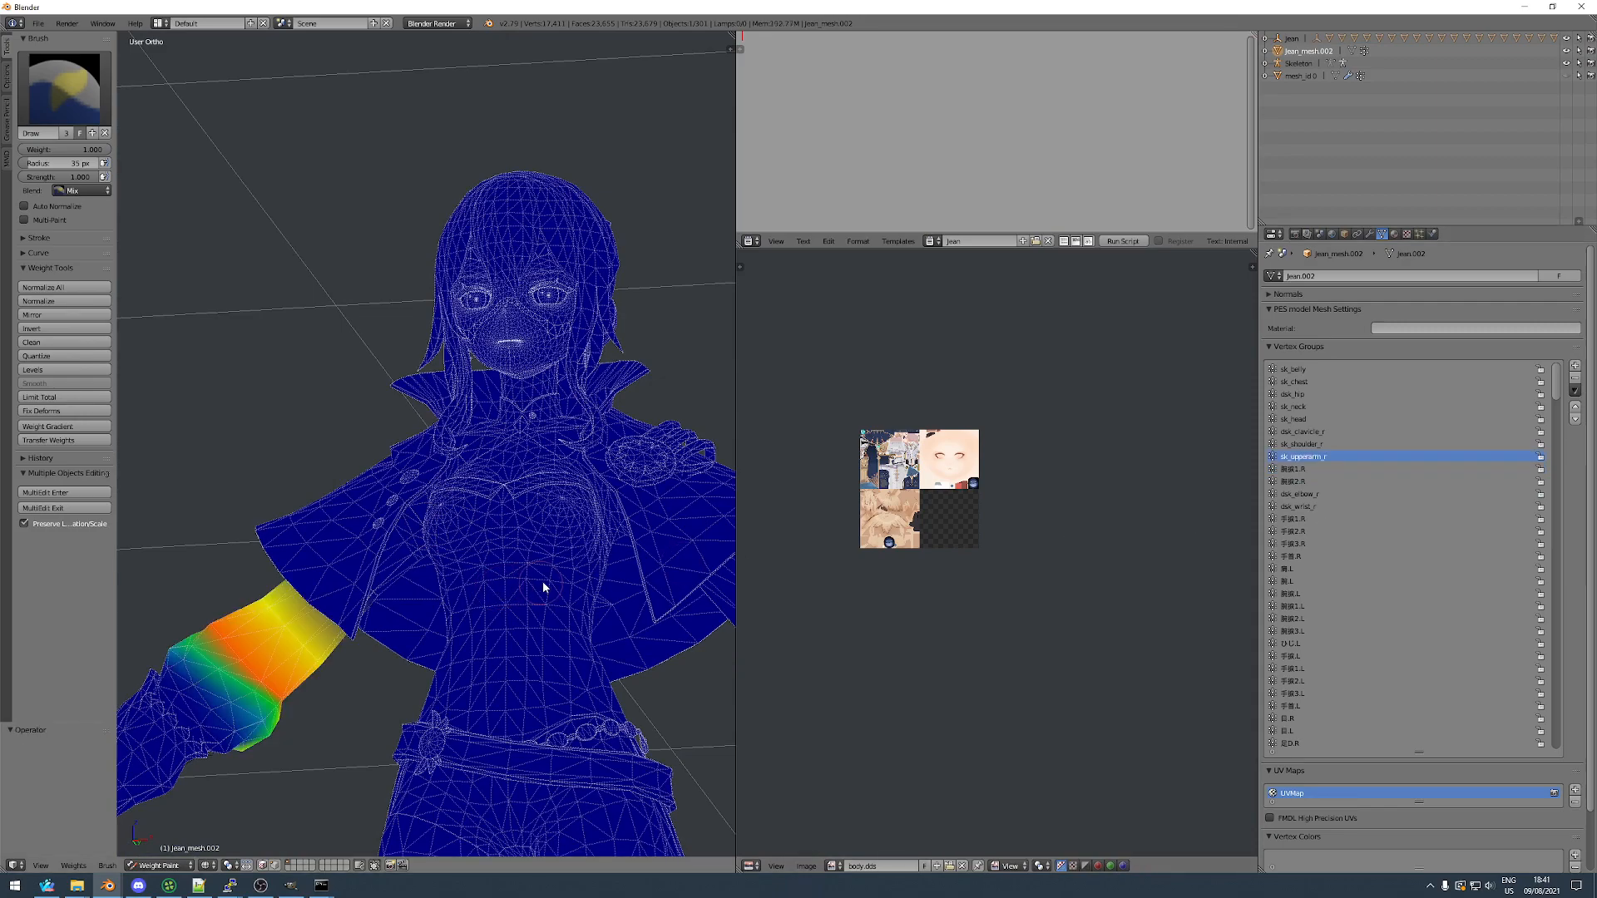
{"action": "key", "text": "ctrl+z"}
{"action": "key", "text": "ctrl+z"}
{"action": "key", "text": "ctrl+z"}
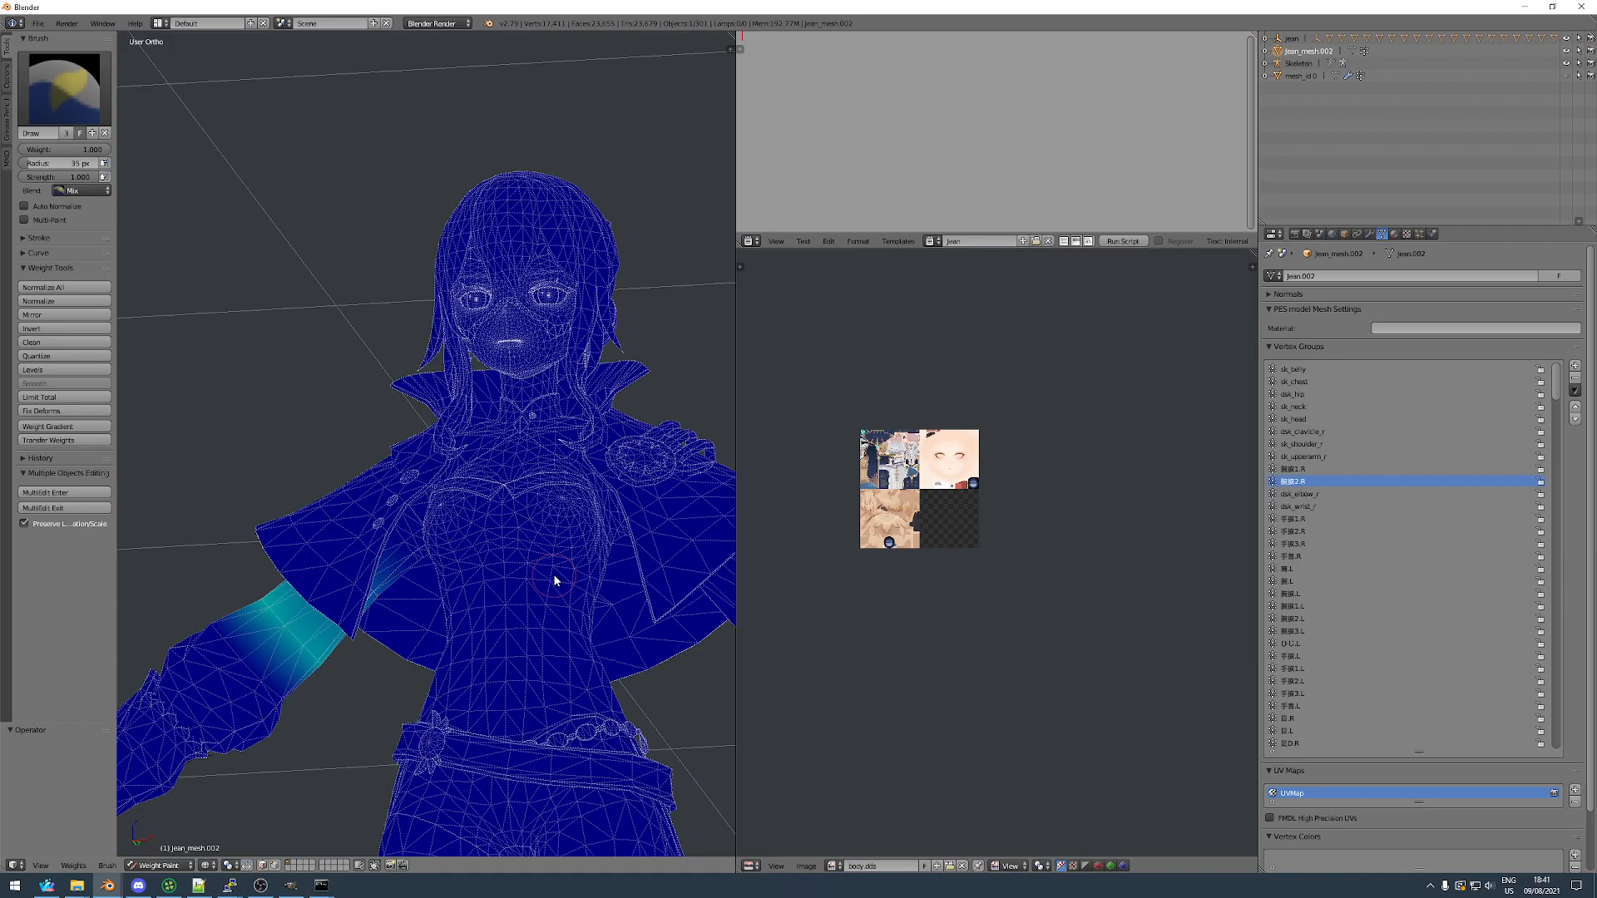
Examine which mesh regions the vertex groups at the end of the list influence, starting from mmd_vertex_order.
{"action": "left_click_drag", "start_coordinate": [1558, 387], "coordinate": [1554, 749]}
{"action": "left_click", "coordinate": [1323, 743]}
{"action": "scroll", "coordinate": [541, 562], "scroll_direction": "down", "scroll_amount": 6}
{"action": "key", "text": "Up"}
{"action": "key", "text": "Up"}
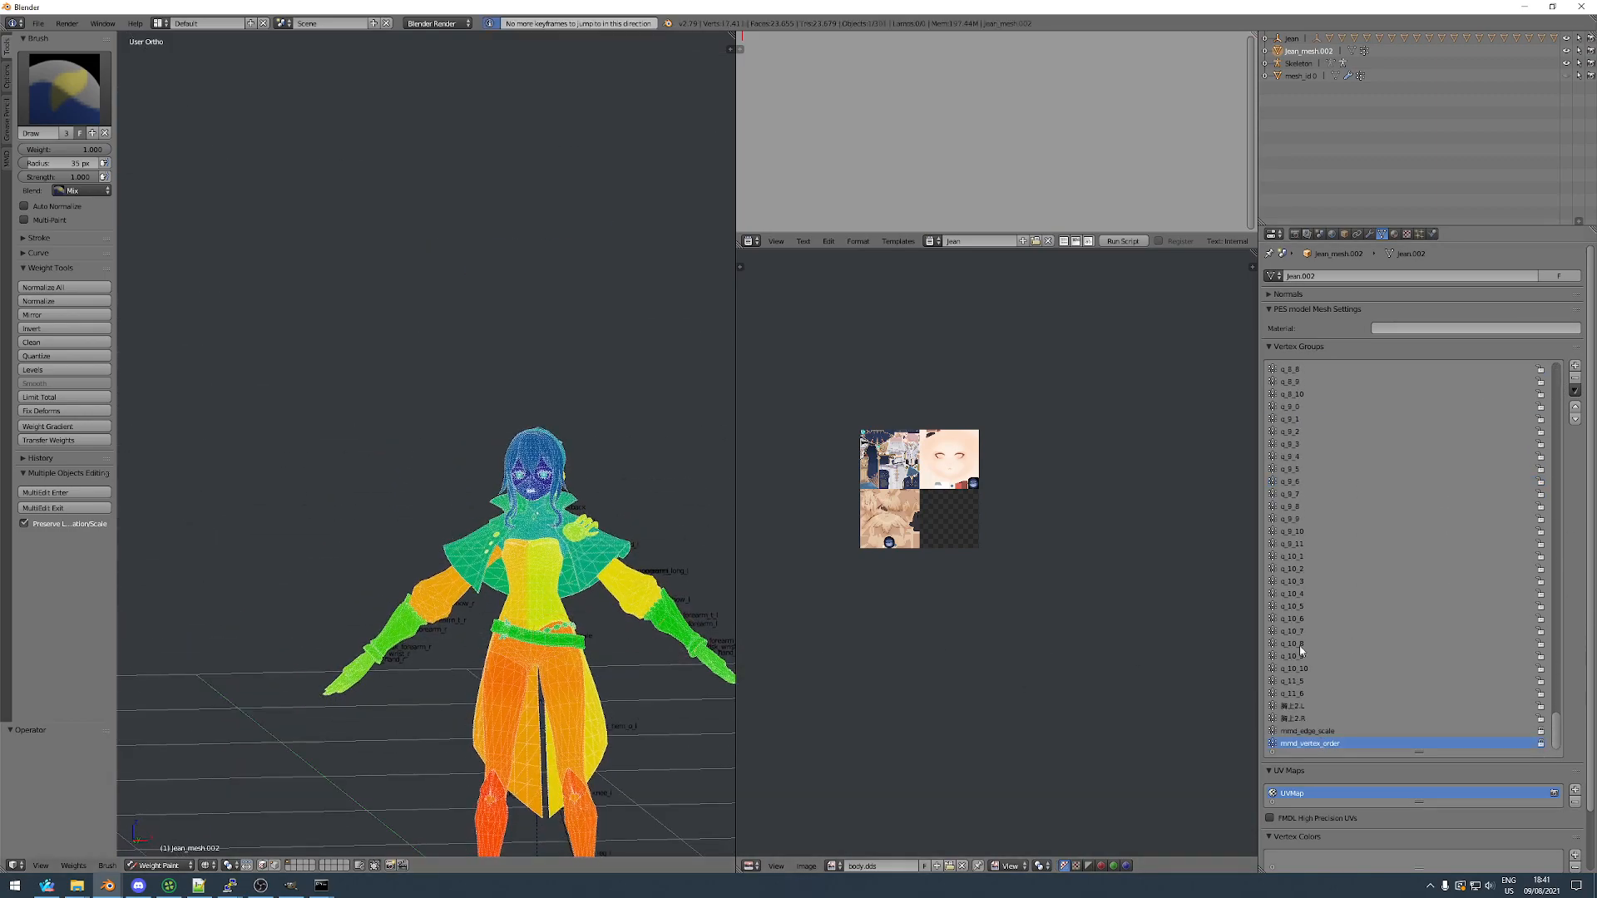
{"action": "key", "text": "Down"}
{"action": "key", "text": "Up"}
{"action": "key", "text": "Up"}
{"action": "key", "text": "Up"}
{"action": "key", "text": "Up"}
{"action": "key", "text": "Up"}
{"action": "key", "text": "Up"}
{"action": "key", "text": "Up"}
{"action": "key", "text": "Up"}
{"action": "key", "text": "Up"}
{"action": "key", "text": "Up"}
{"action": "key", "text": "Up"}
{"action": "key", "text": "Up"}
{"action": "key", "text": "Up"}
{"action": "key", "text": "Up"}
{"action": "key", "text": "Up"}
{"action": "key", "text": "Up"}
{"action": "key", "text": "Up"}
{"action": "key", "text": "Up"}
{"action": "key", "text": "Up"}
{"action": "key", "text": "Up"}
{"action": "key", "text": "Up"}
{"action": "key", "text": "Up"}
{"action": "key", "text": "Up"}
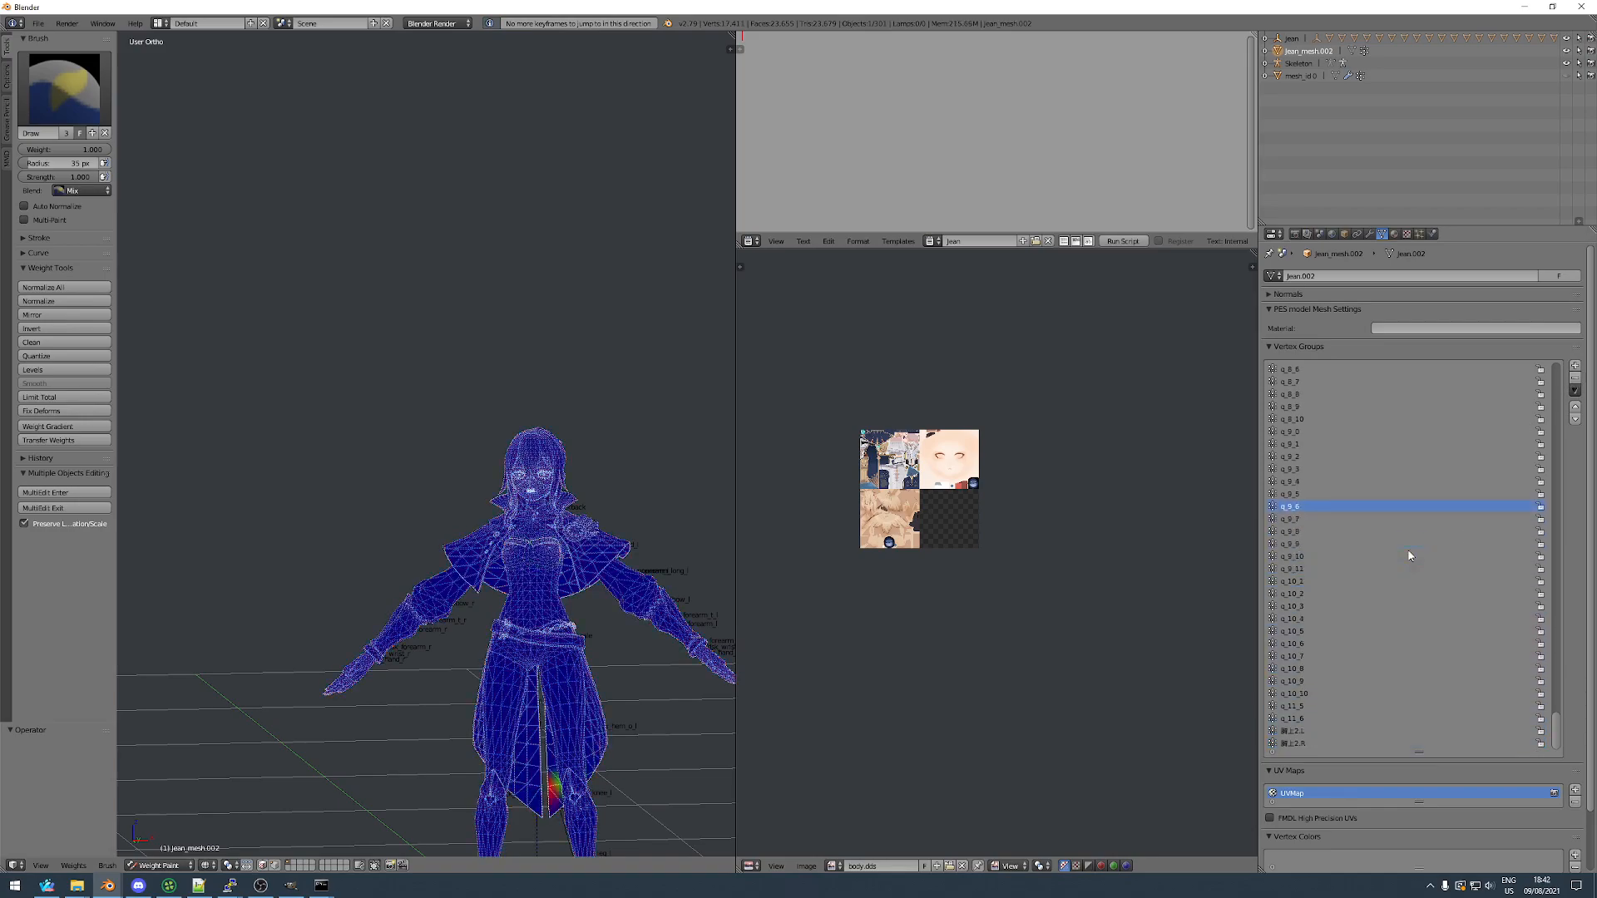
Make sk_upperarm_r the active vertex group and normalize all vertex groups with it locked.
{"action": "left_click_drag", "start_coordinate": [1559, 695], "coordinate": [1559, 370]}
{"action": "left_click", "coordinate": [1331, 455]}
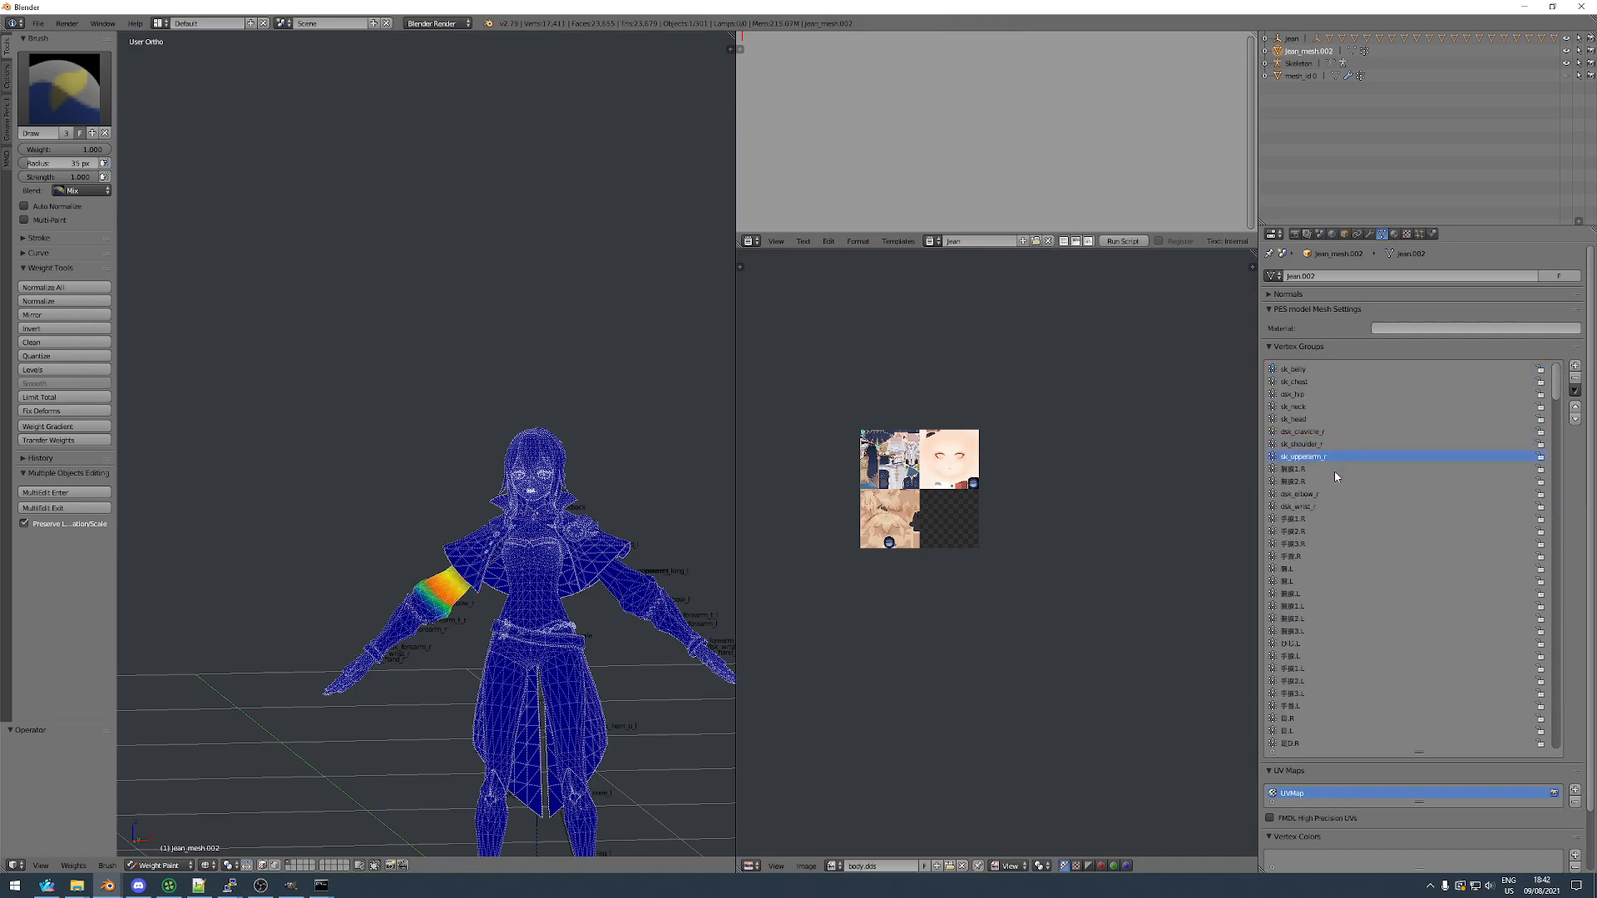
{"action": "scroll", "coordinate": [531, 592], "scroll_direction": "up", "scroll_amount": 8}
{"action": "middle_click_drag", "start_coordinate": [532, 592], "coordinate": [510, 479]}
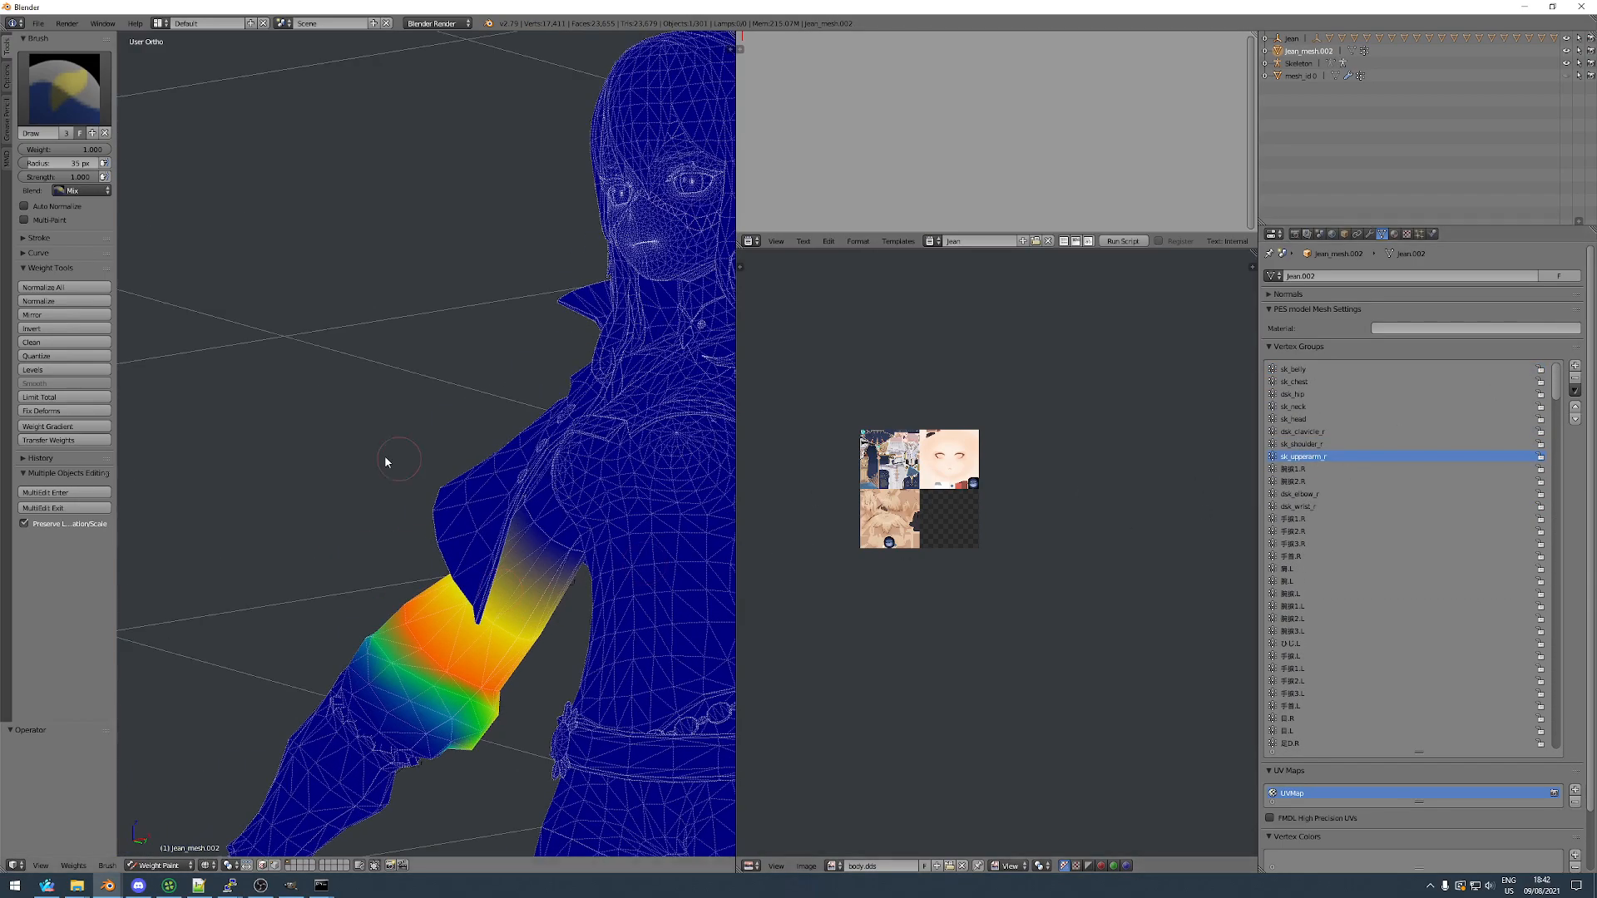
{"action": "left_click", "coordinate": [65, 288]}
Rename the right upper-arm twist group ending in 1.R to dsk_upperarm_r.
{"action": "left_click", "coordinate": [1348, 469]}
{"action": "left_click", "coordinate": [1364, 481]}
{"action": "scroll", "coordinate": [1382, 507], "scroll_direction": "up", "scroll_amount": 1, "text": "ctrl"}
{"action": "double_click", "coordinate": [1299, 466]}
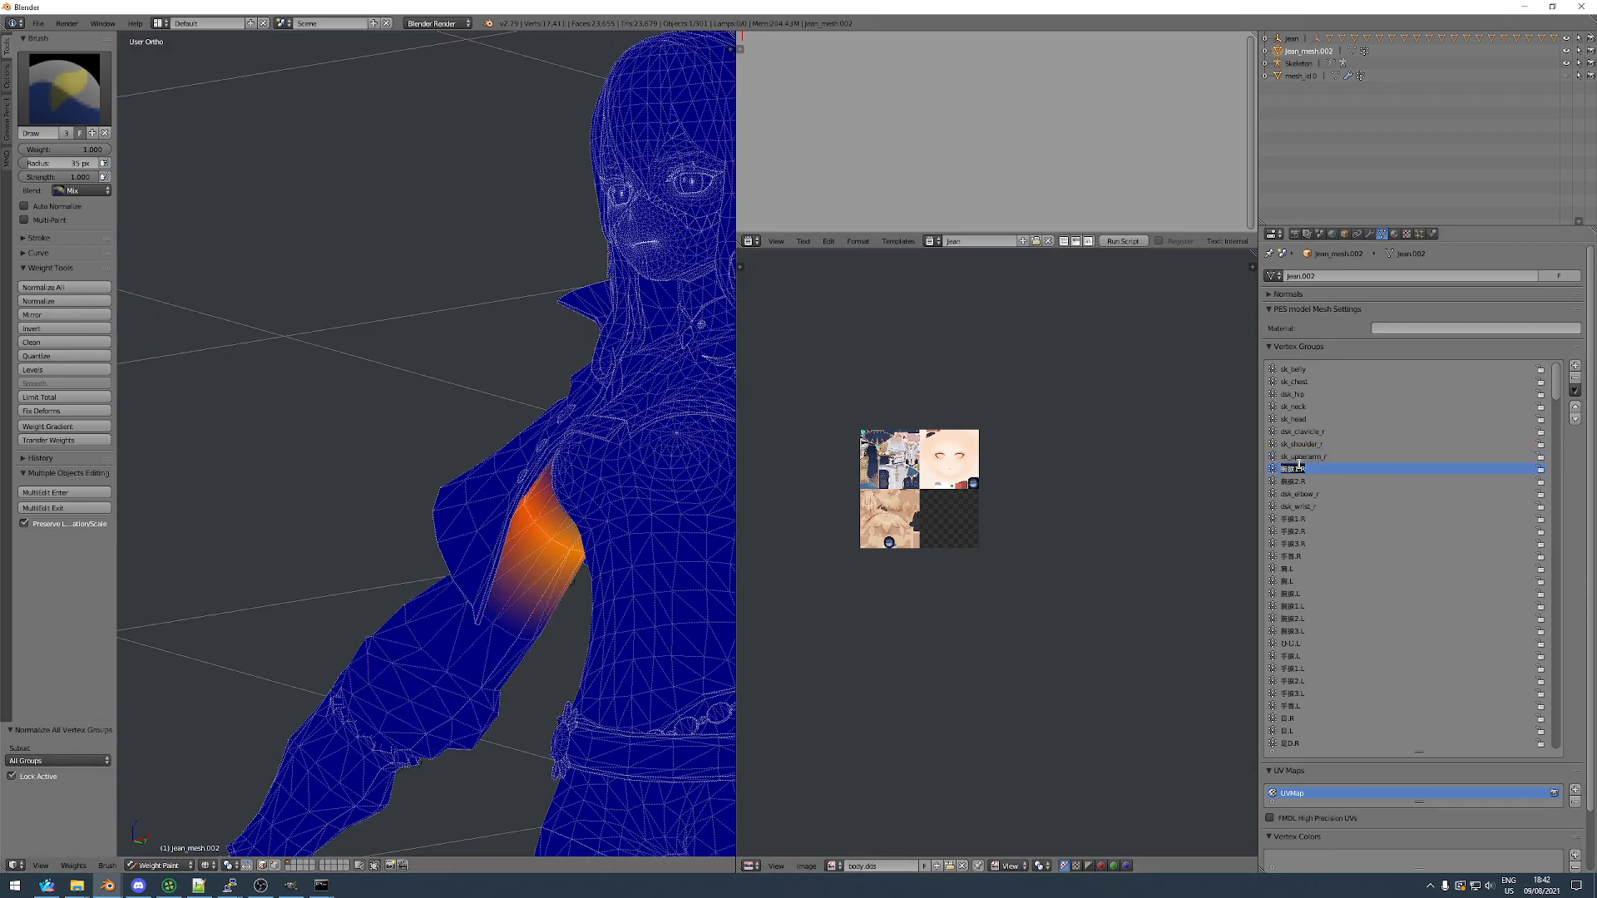
{"action": "type", "text": "dsk_upperarm_r"}
{"action": "left_click", "coordinate": [1303, 482]}
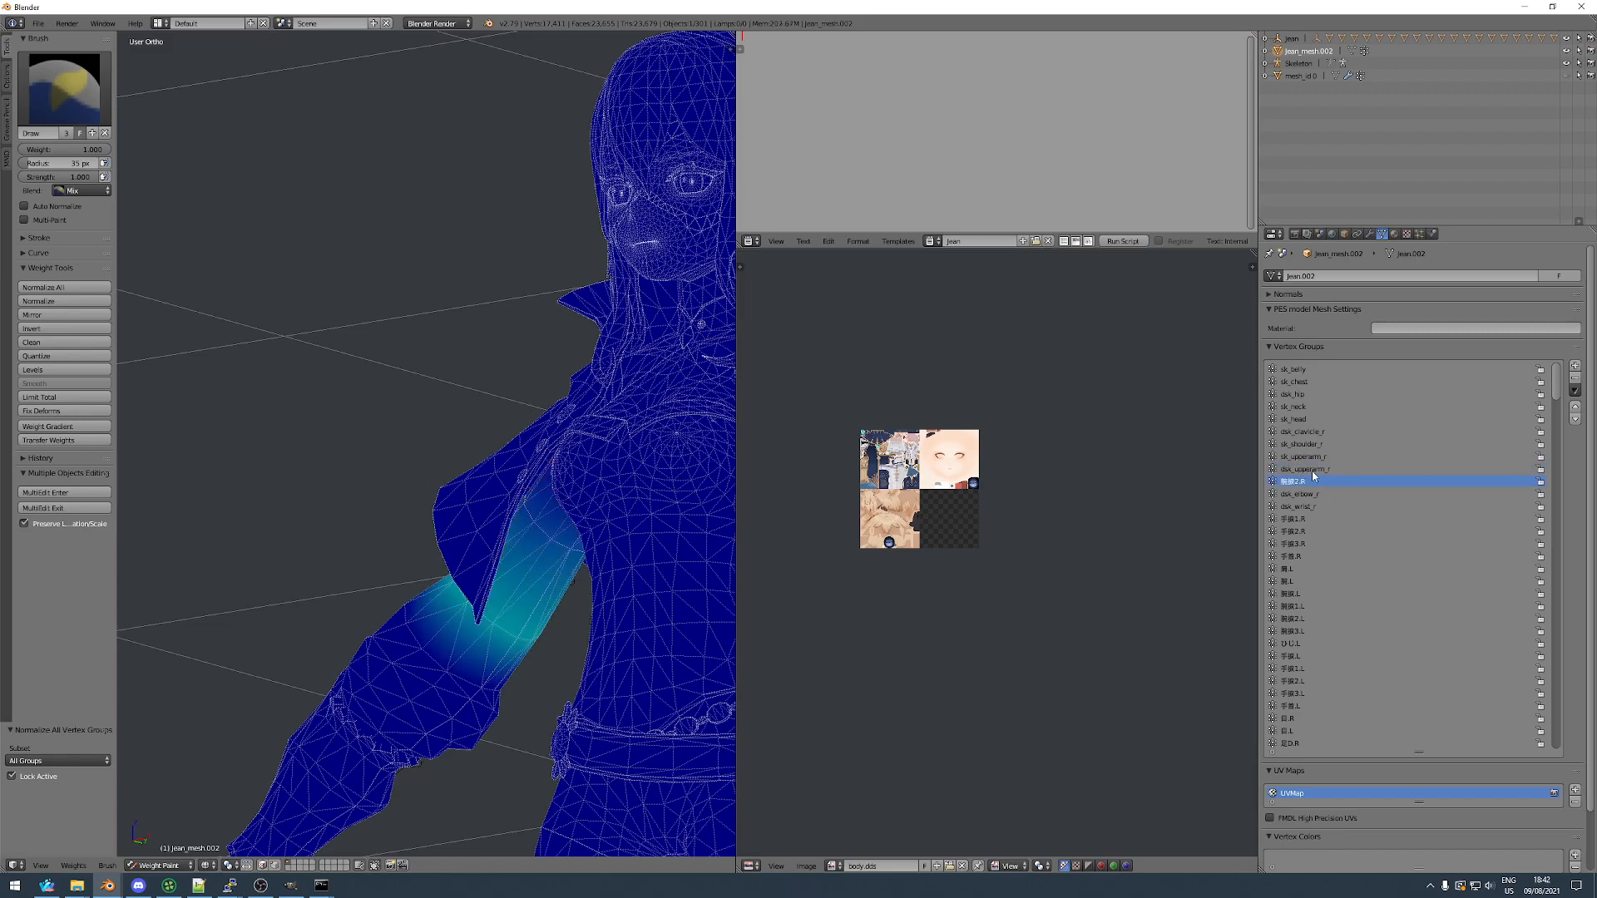
Add a Vertex Weight Mix modifier to the character mesh with dsk_upperarm_r as vertex group A.
{"action": "left_click", "coordinate": [1370, 234]}
{"action": "left_click", "coordinate": [1319, 277]}
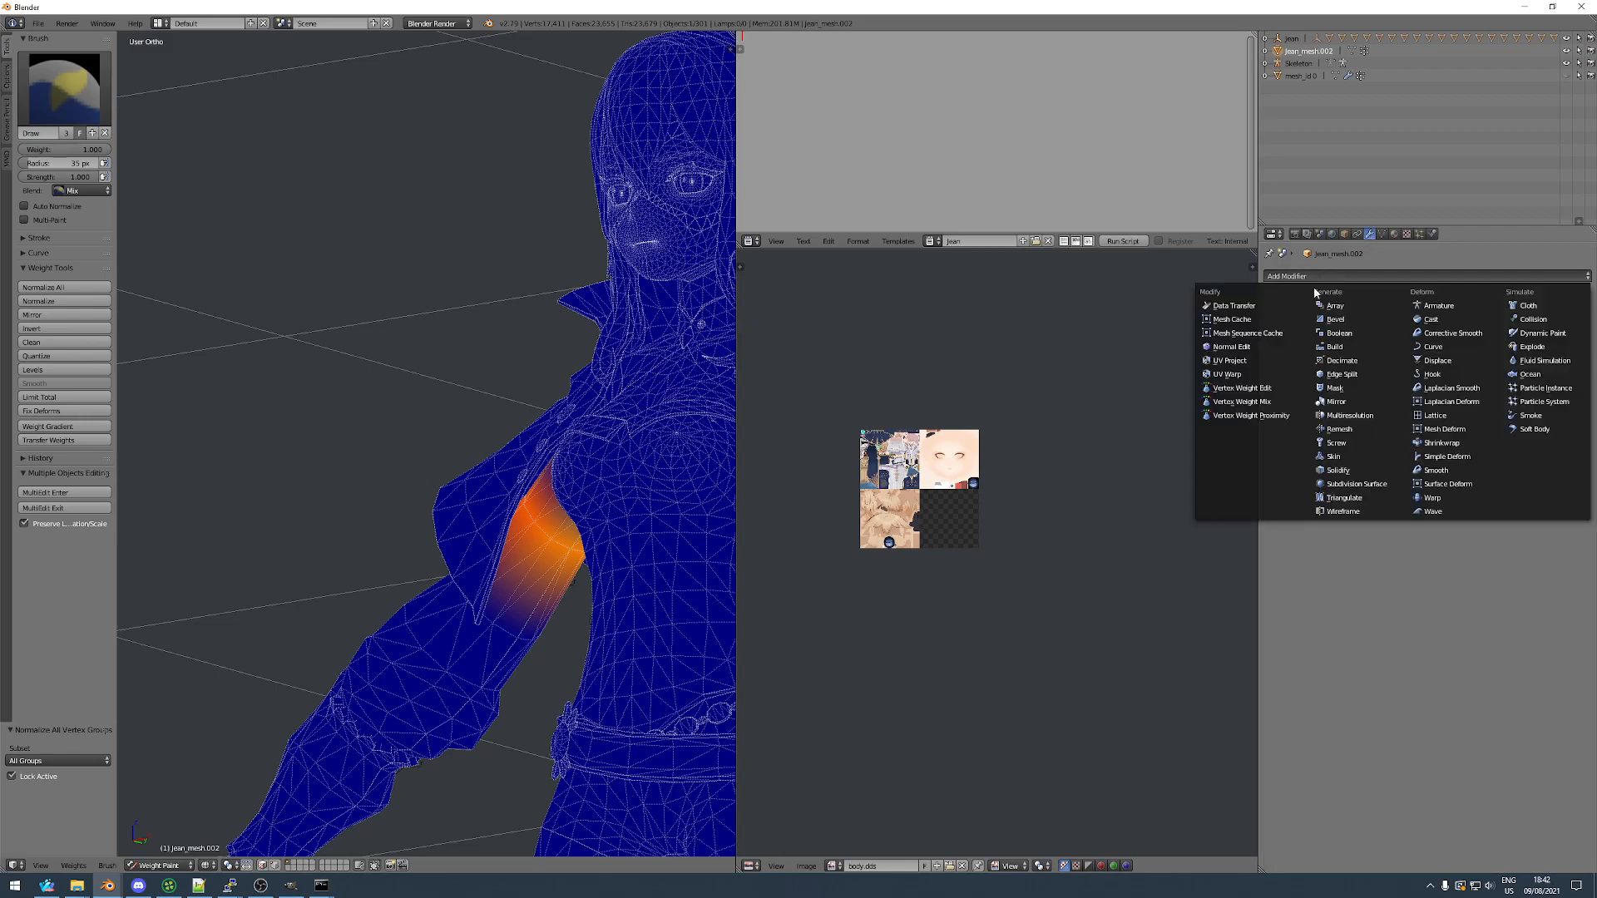
{"action": "left_click", "coordinate": [1242, 402]}
{"action": "left_click", "coordinate": [1315, 344]}
{"action": "type", "text": "dsk_u"}
{"action": "left_click", "coordinate": [1323, 362]}
Choose the right upper-arm twist group ending in 2.R as the modifier's vertex group B.
{"action": "left_click", "coordinate": [1449, 341]}
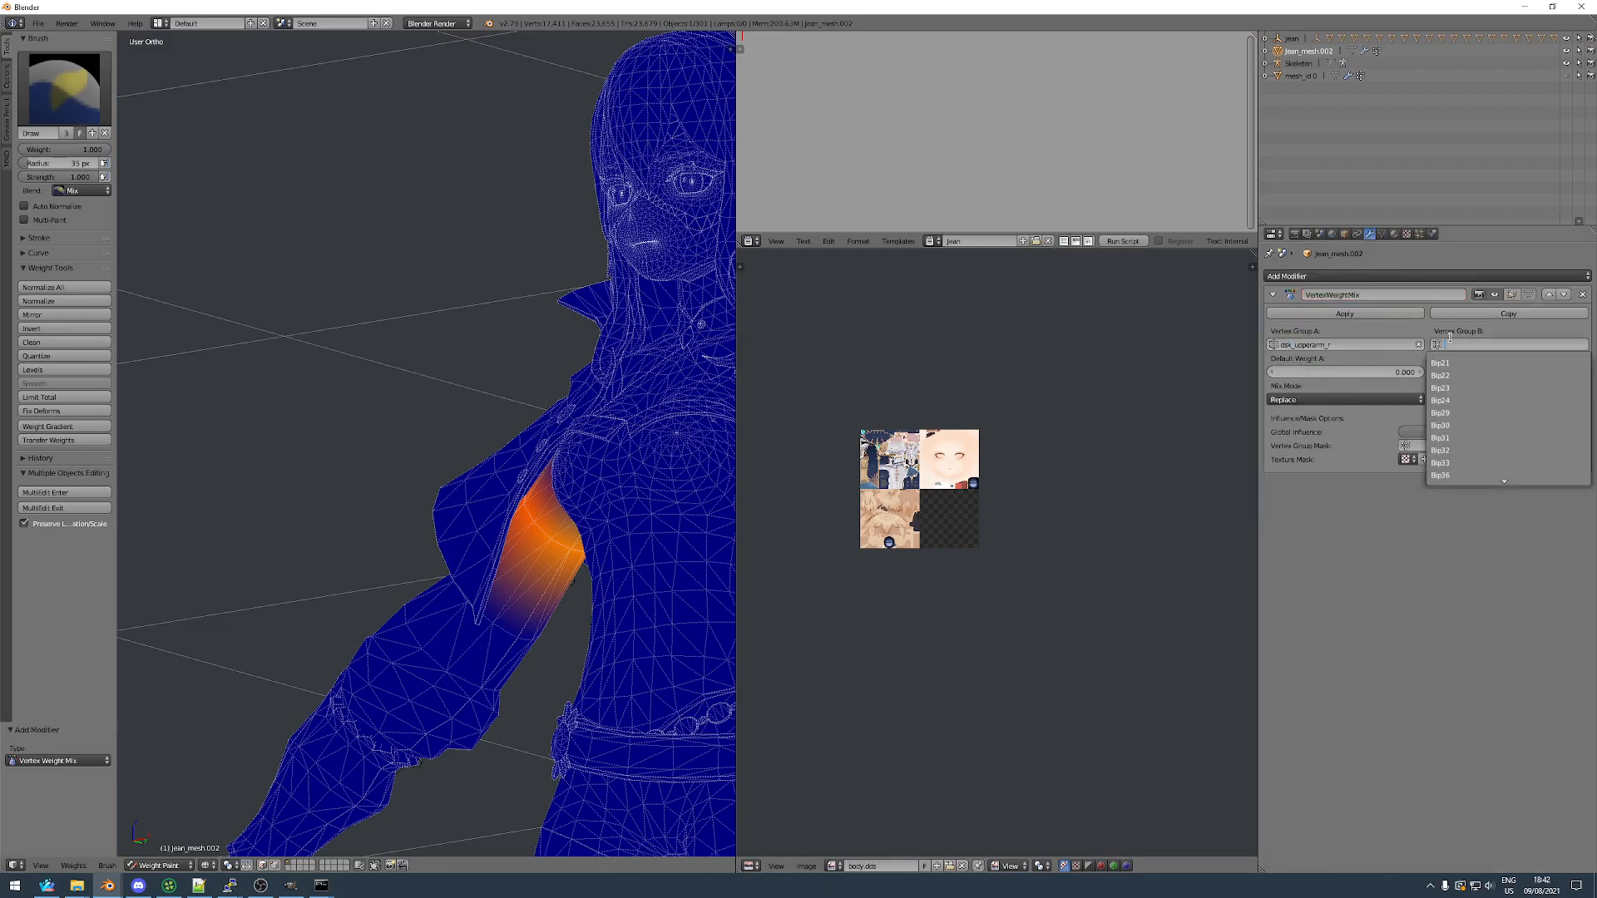
{"action": "type", "text": "r.2"}
{"action": "key", "text": "BackSpace"}
{"action": "key", "text": "BackSpace"}
{"action": "key", "text": "BackSpace"}
{"action": "type", "text": "2."}
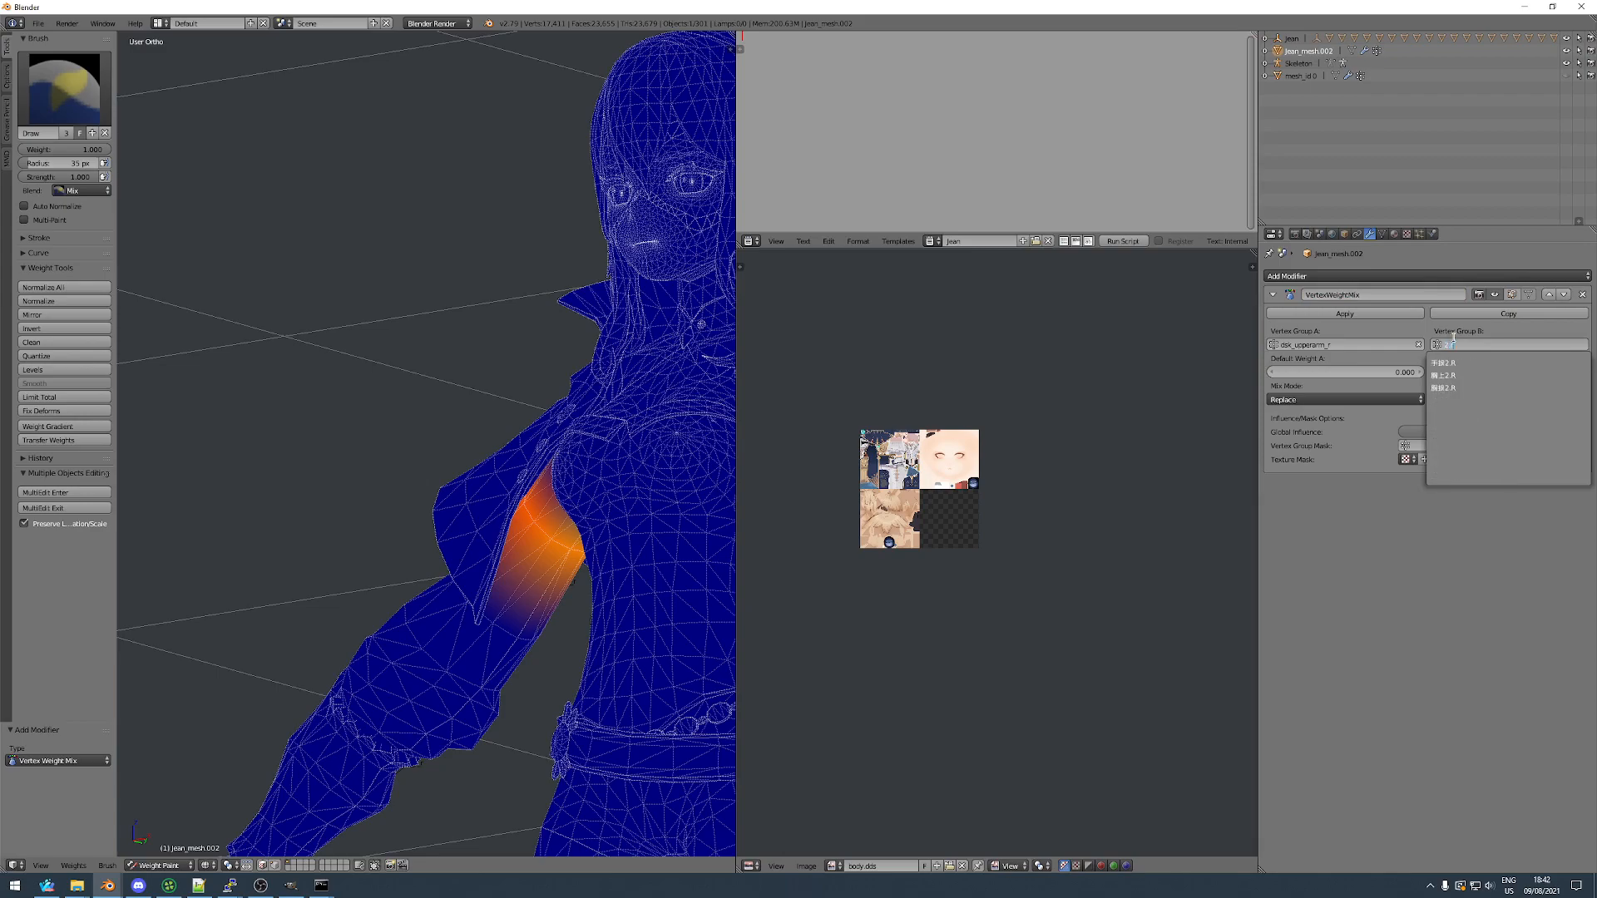
{"action": "key", "text": "Down"}
{"action": "key", "text": "Down"}
{"action": "key", "text": "Down"}
{"action": "key", "text": "Return"}
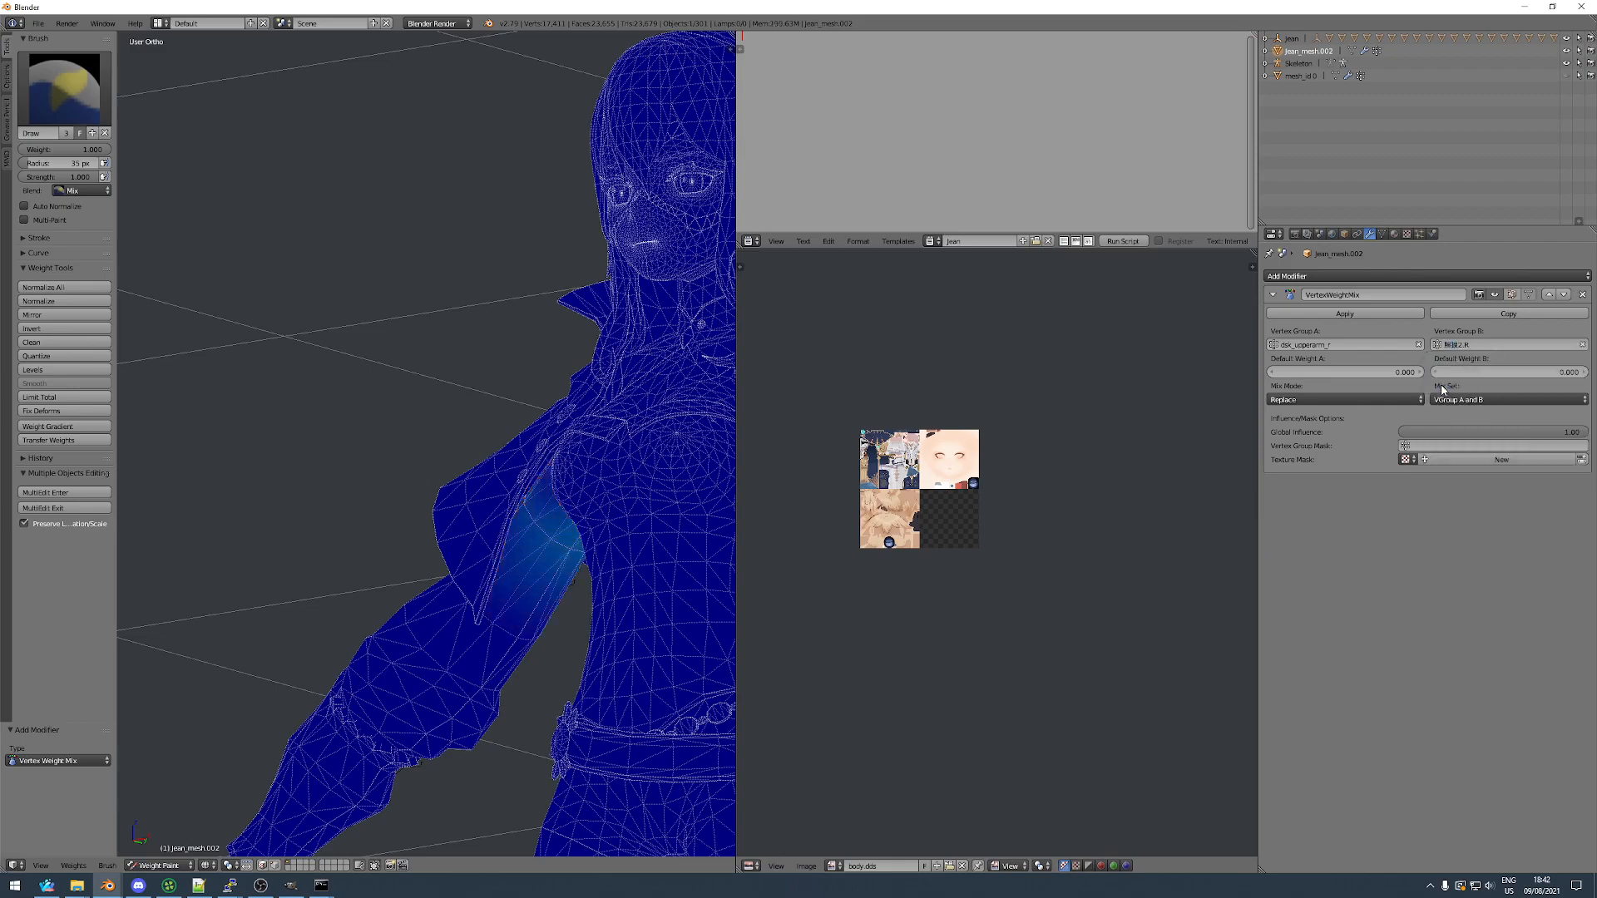
Set the upper-arm weight mix to mode Add and mix set All, and apply the modifier.
{"action": "left_click", "coordinate": [1382, 236]}
{"action": "left_click", "coordinate": [1370, 234]}
{"action": "left_click", "coordinate": [1316, 401]}
{"action": "left_click", "coordinate": [1452, 400]}
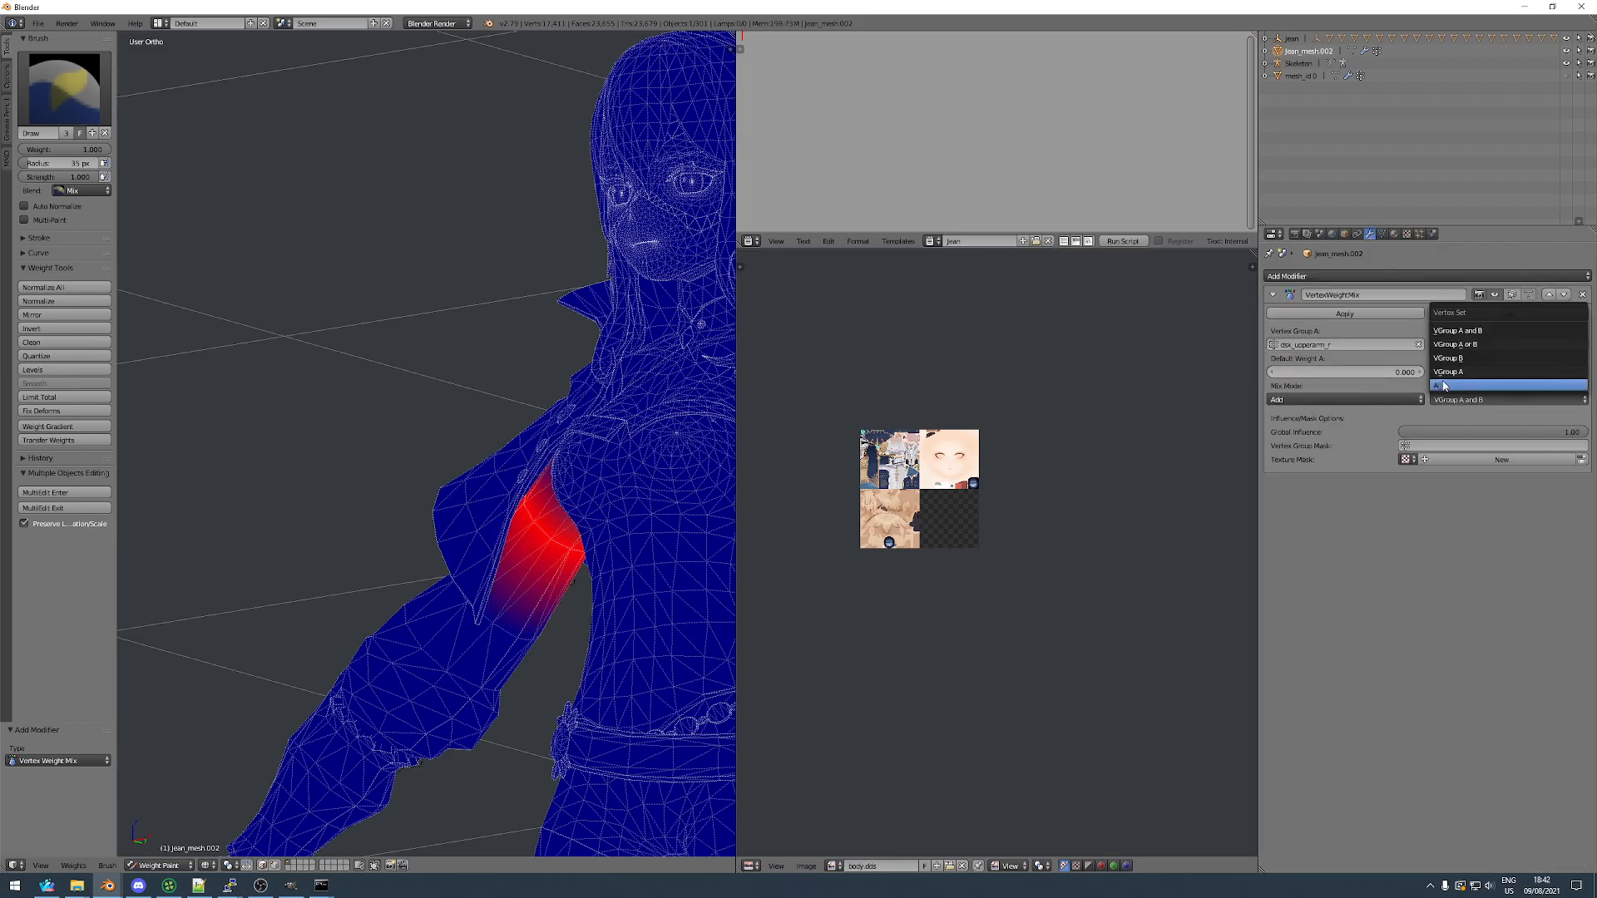
{"action": "left_click", "coordinate": [1449, 384]}
{"action": "left_click", "coordinate": [1353, 319]}
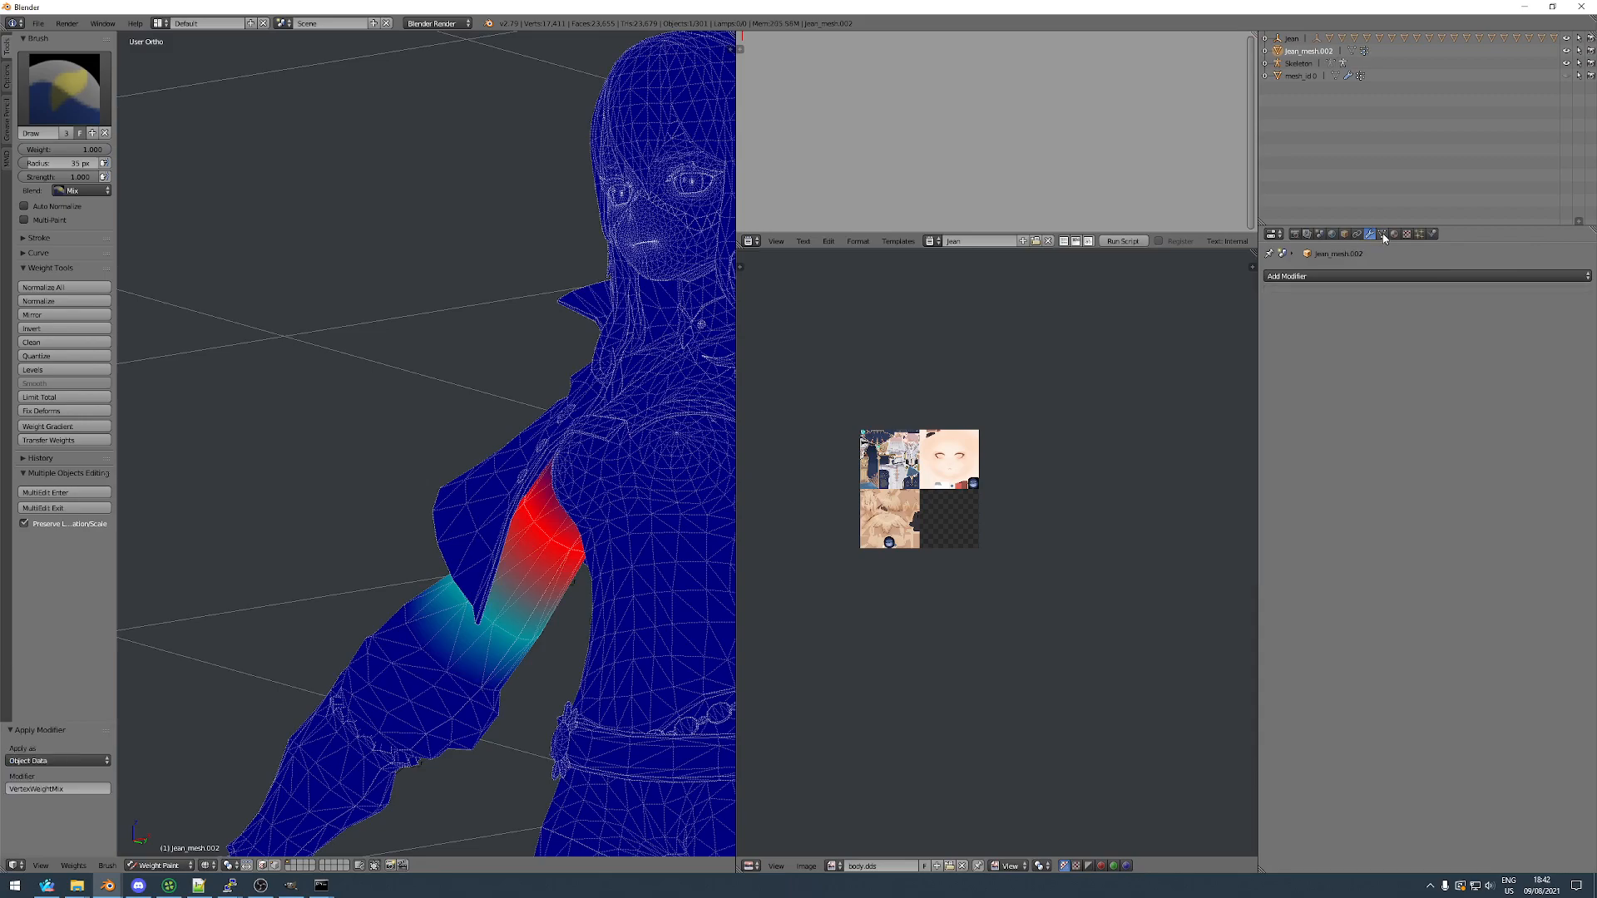
Remove the merged upper-arm twist group ending in 2.R and normalize all vertex groups with dsk_upperarm_r locked.
{"action": "left_click", "coordinate": [1382, 234]}
{"action": "left_click", "coordinate": [1304, 480]}
{"action": "left_click", "coordinate": [1574, 378]}
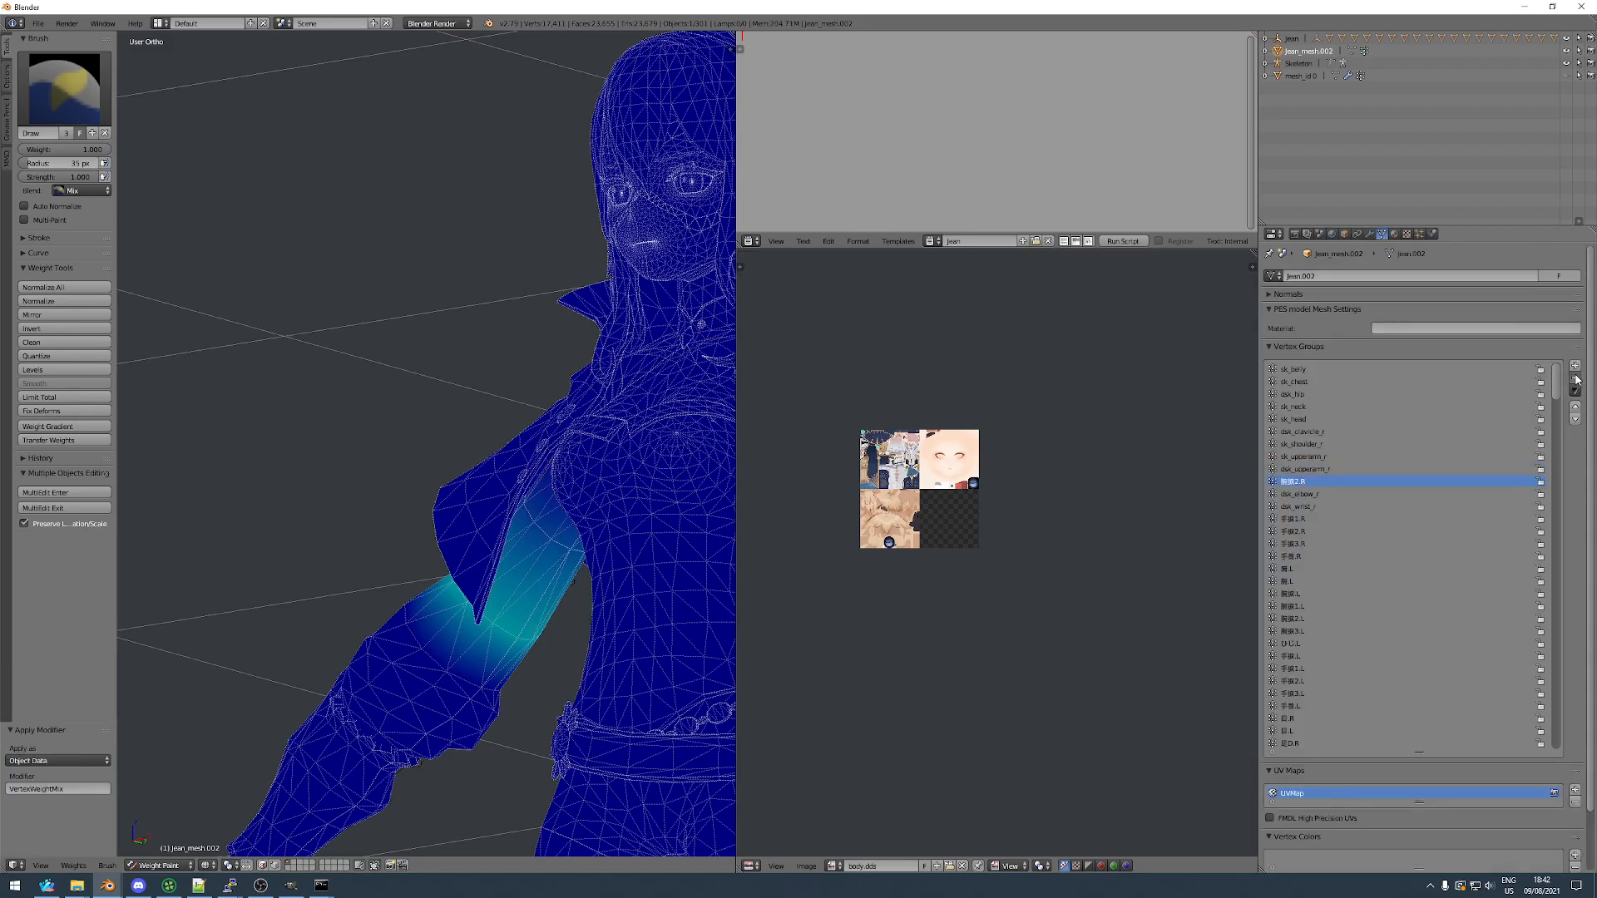
{"action": "left_click", "coordinate": [66, 288]}
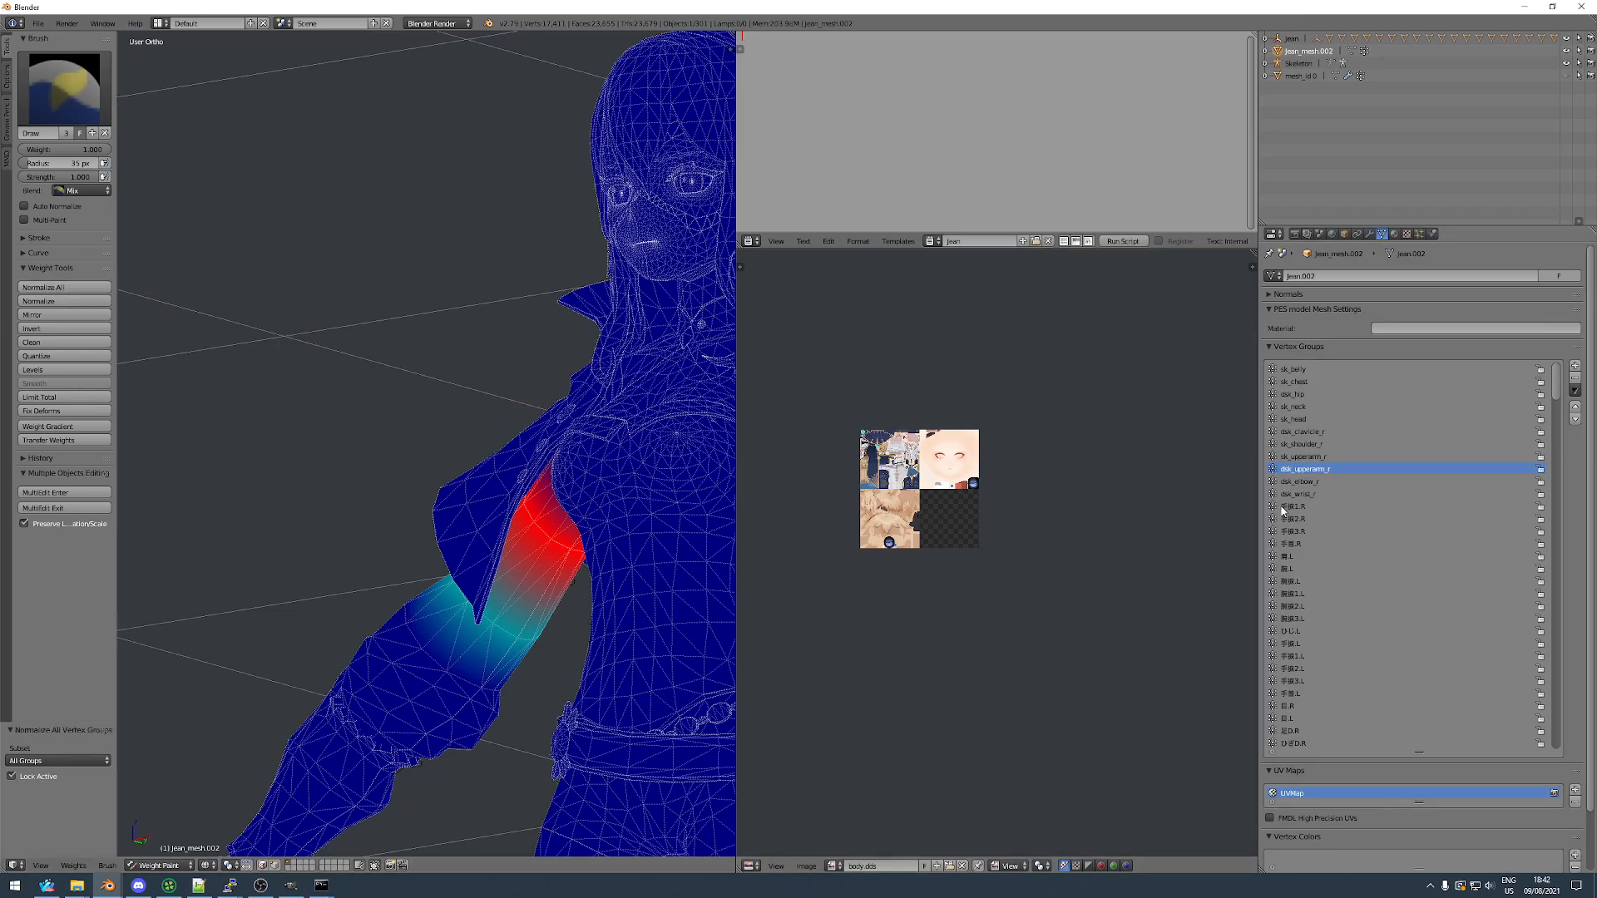
Rename the right forearm twist group ending in 1.R to sk_forearm_r.
{"action": "left_click", "coordinate": [1427, 506]}
{"action": "scroll", "coordinate": [516, 666], "scroll_direction": "down", "scroll_amount": 6}
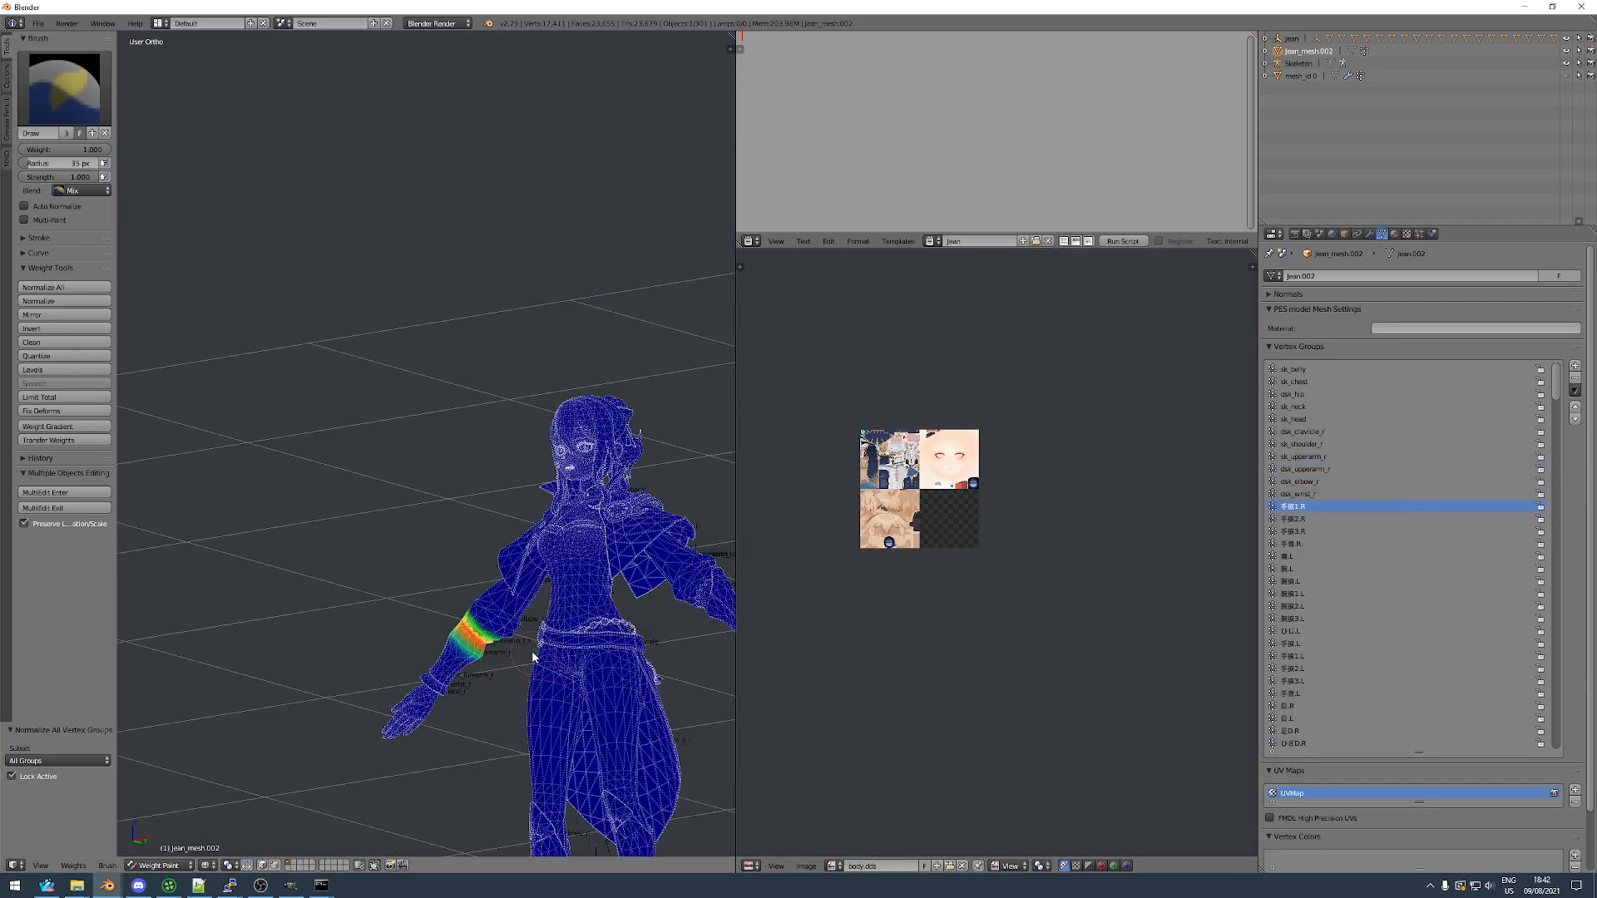
{"action": "scroll", "coordinate": [396, 514], "scroll_direction": "up", "scroll_amount": 4}
{"action": "middle_click_drag", "start_coordinate": [396, 514], "coordinate": [250, 493]}
{"action": "middle_click_drag", "start_coordinate": [249, 492], "coordinate": [393, 505], "text": "shift"}
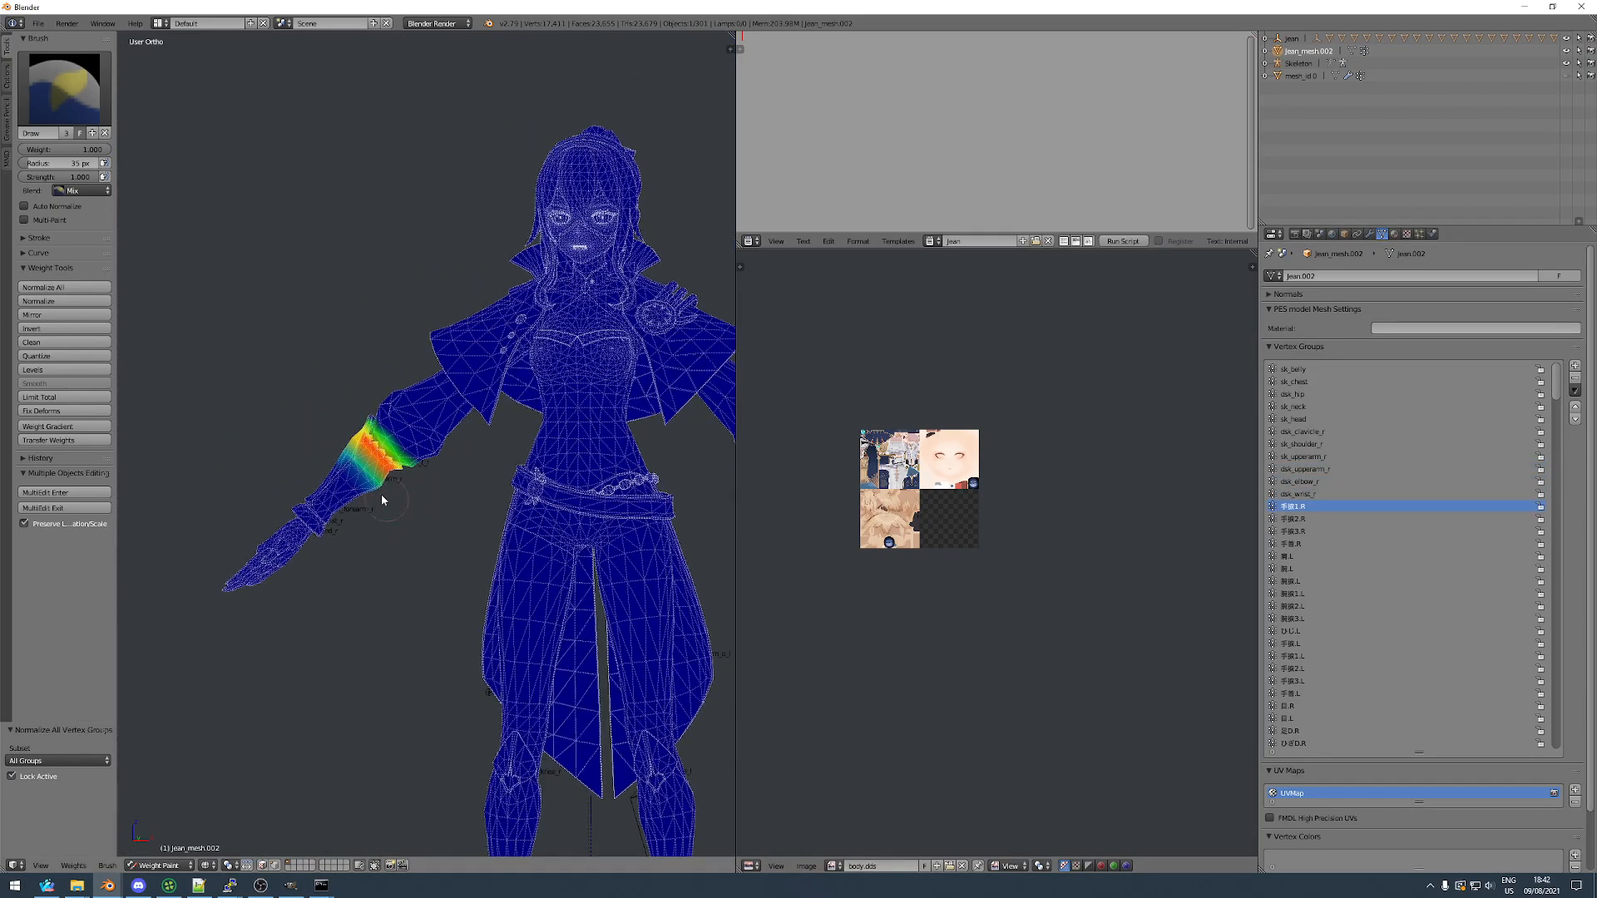
{"action": "scroll", "coordinate": [393, 505], "scroll_direction": "up", "scroll_amount": 1}
{"action": "double_click", "coordinate": [1301, 506]}
{"action": "type", "text": "sk_fo"}
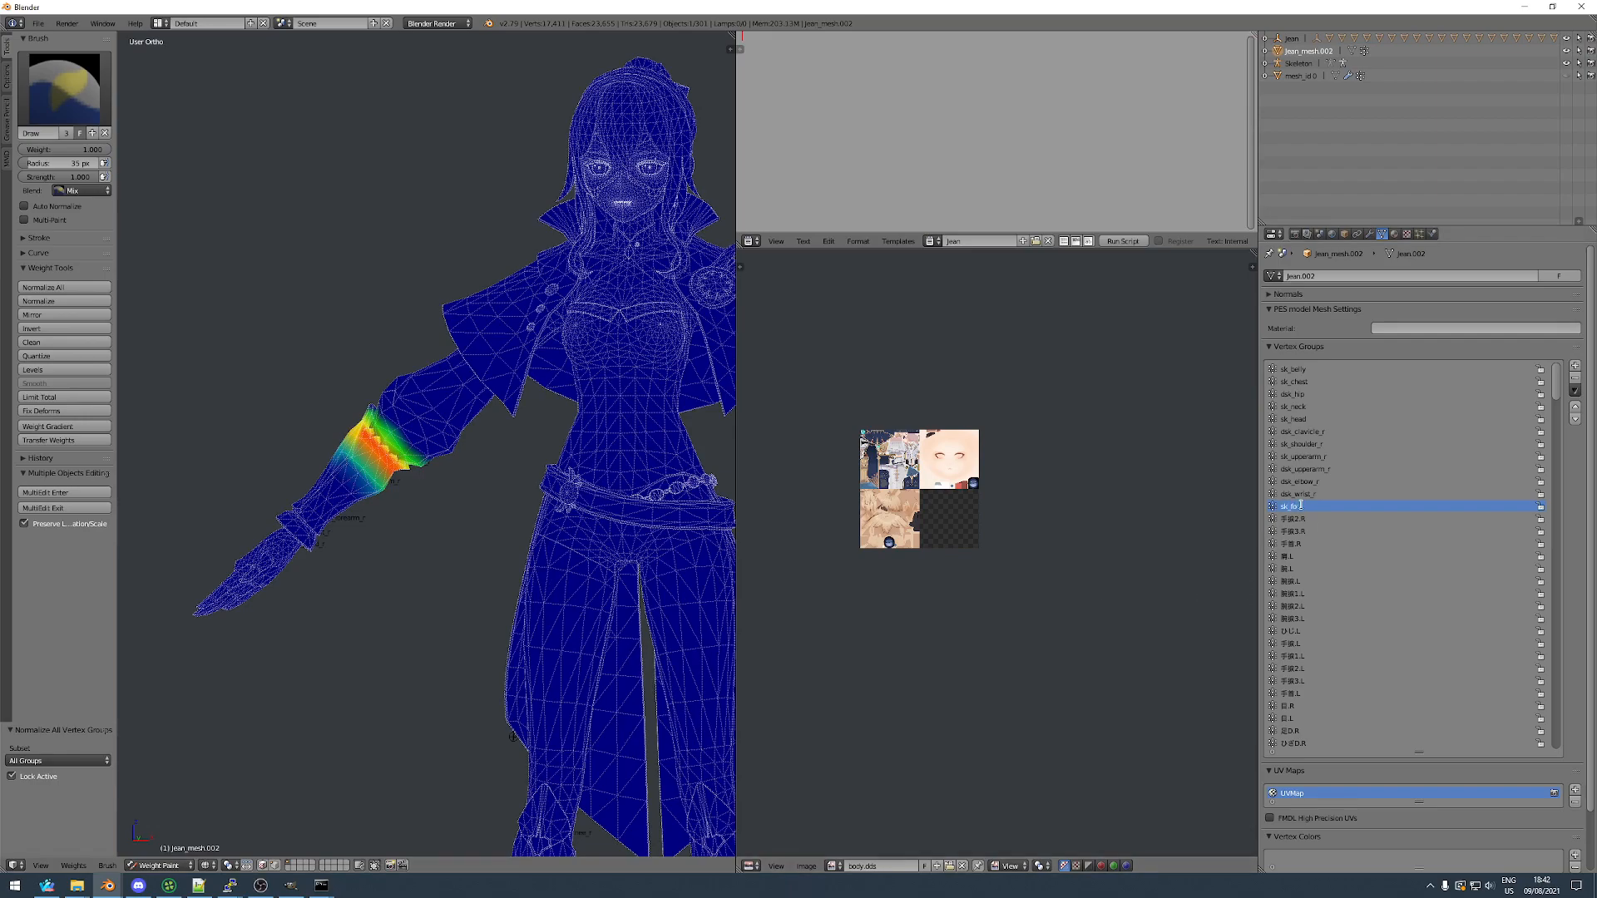
{"action": "type", "text": "rearm_r"}
Compare the weights of the right elbow, wrist, hand and remaining forearm twist groups.
{"action": "left_click", "coordinate": [1298, 518]}
{"action": "left_click", "coordinate": [1295, 531]}
{"action": "left_click", "coordinate": [1292, 543]}
{"action": "left_click", "coordinate": [1292, 531]}
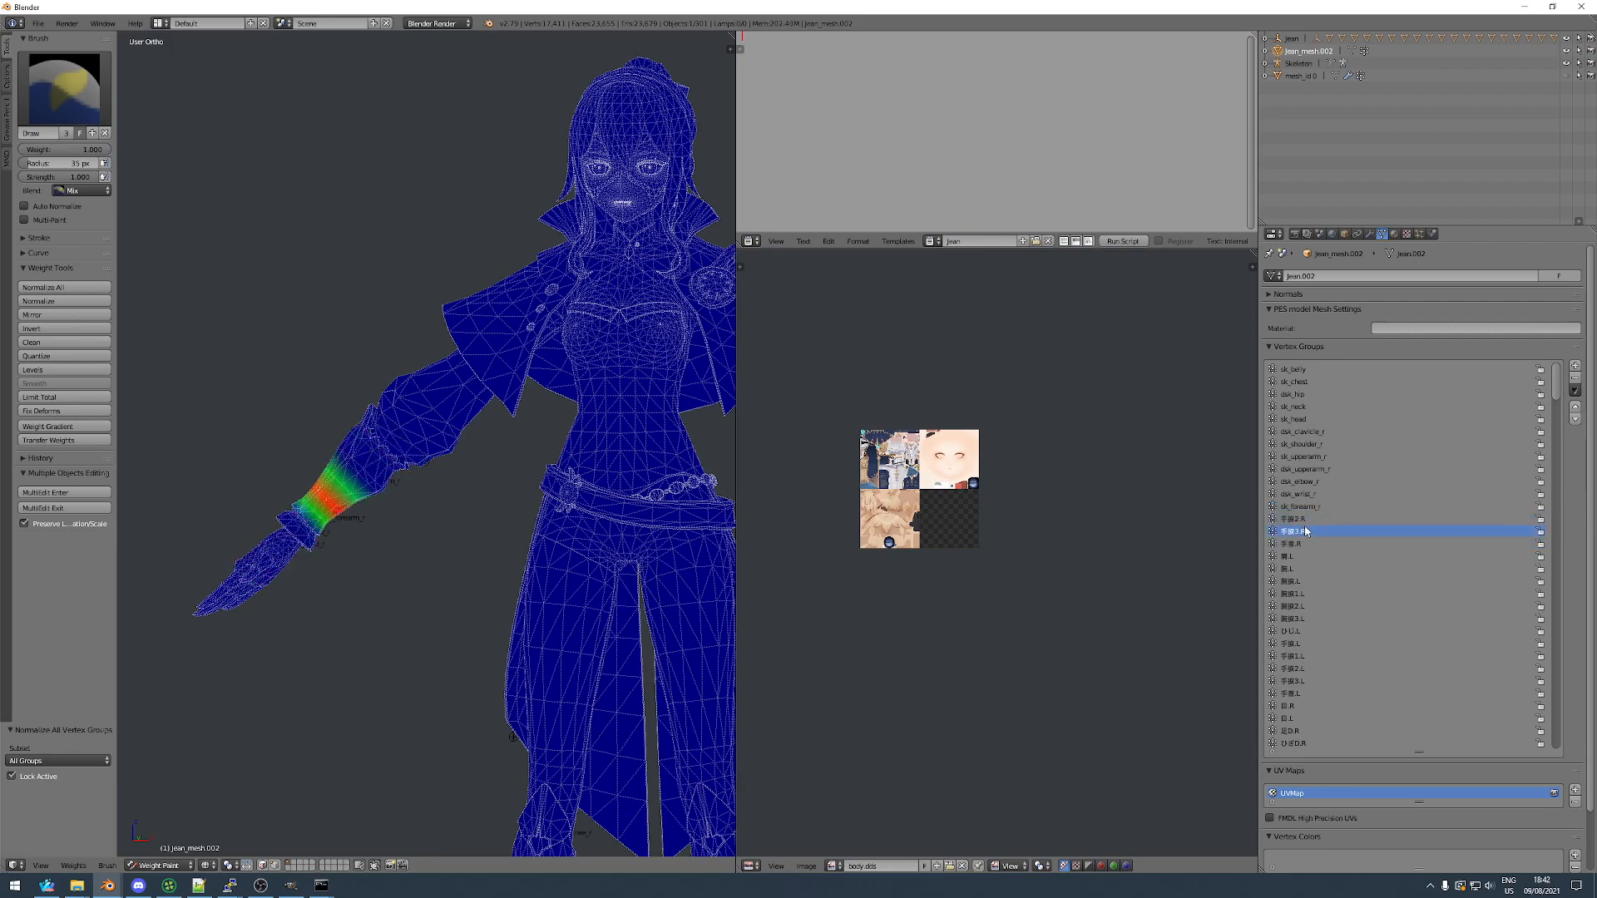
{"action": "left_click", "coordinate": [1292, 543]}
{"action": "left_click", "coordinate": [1294, 518]}
{"action": "left_click", "coordinate": [1292, 531]}
{"action": "left_click", "coordinate": [1294, 543]}
{"action": "left_click", "coordinate": [1293, 555]}
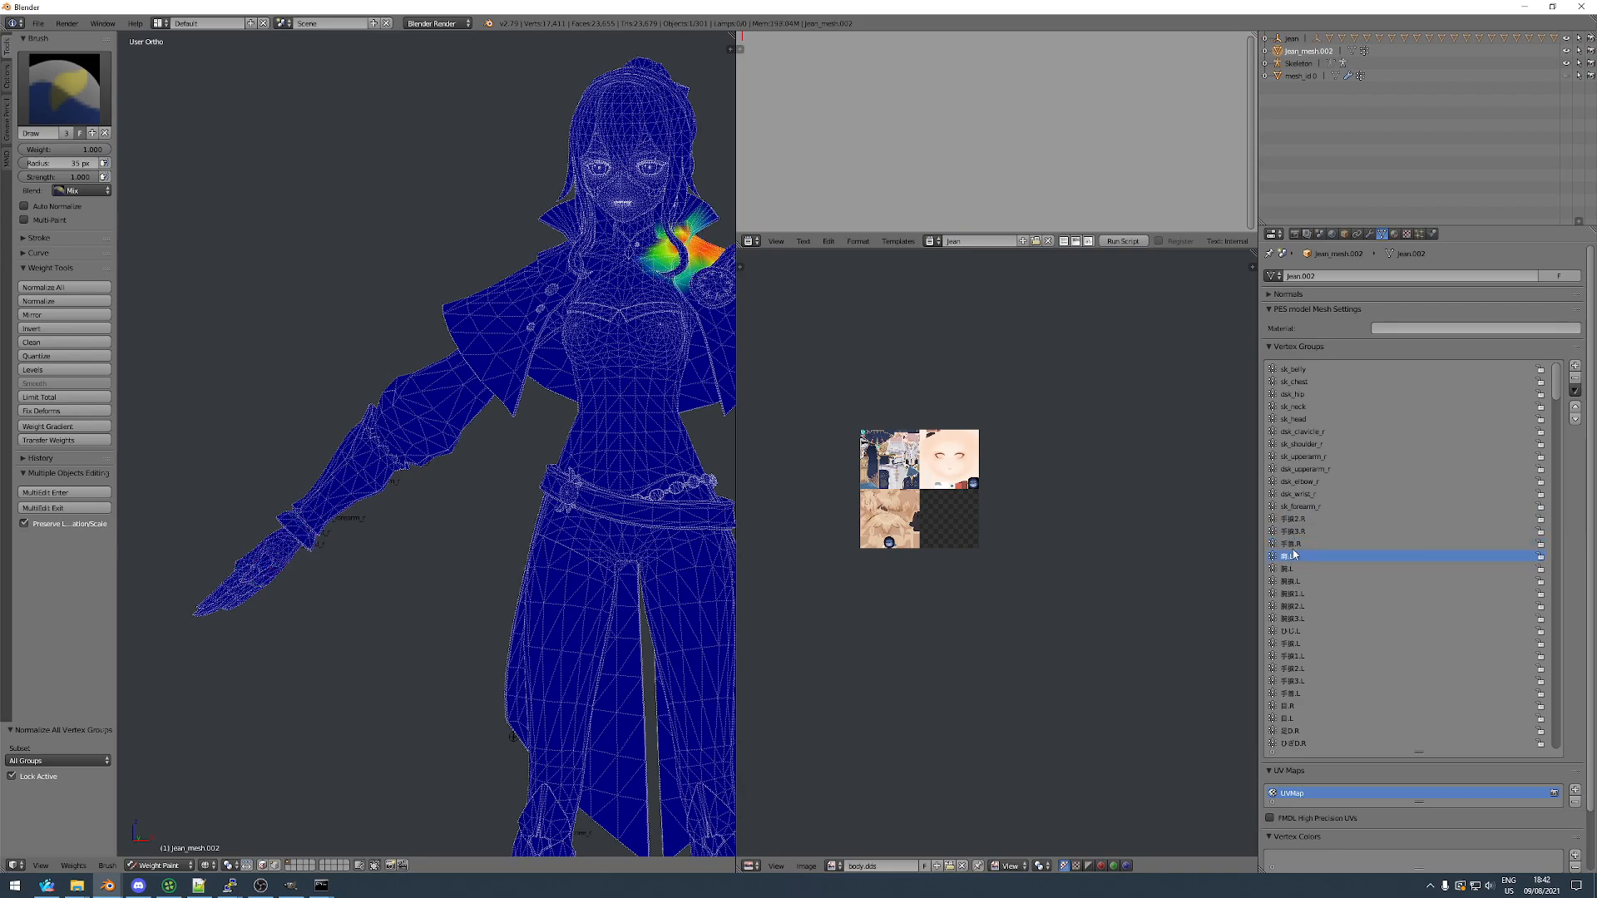
{"action": "left_click", "coordinate": [1302, 506]}
{"action": "key", "text": "Up"}
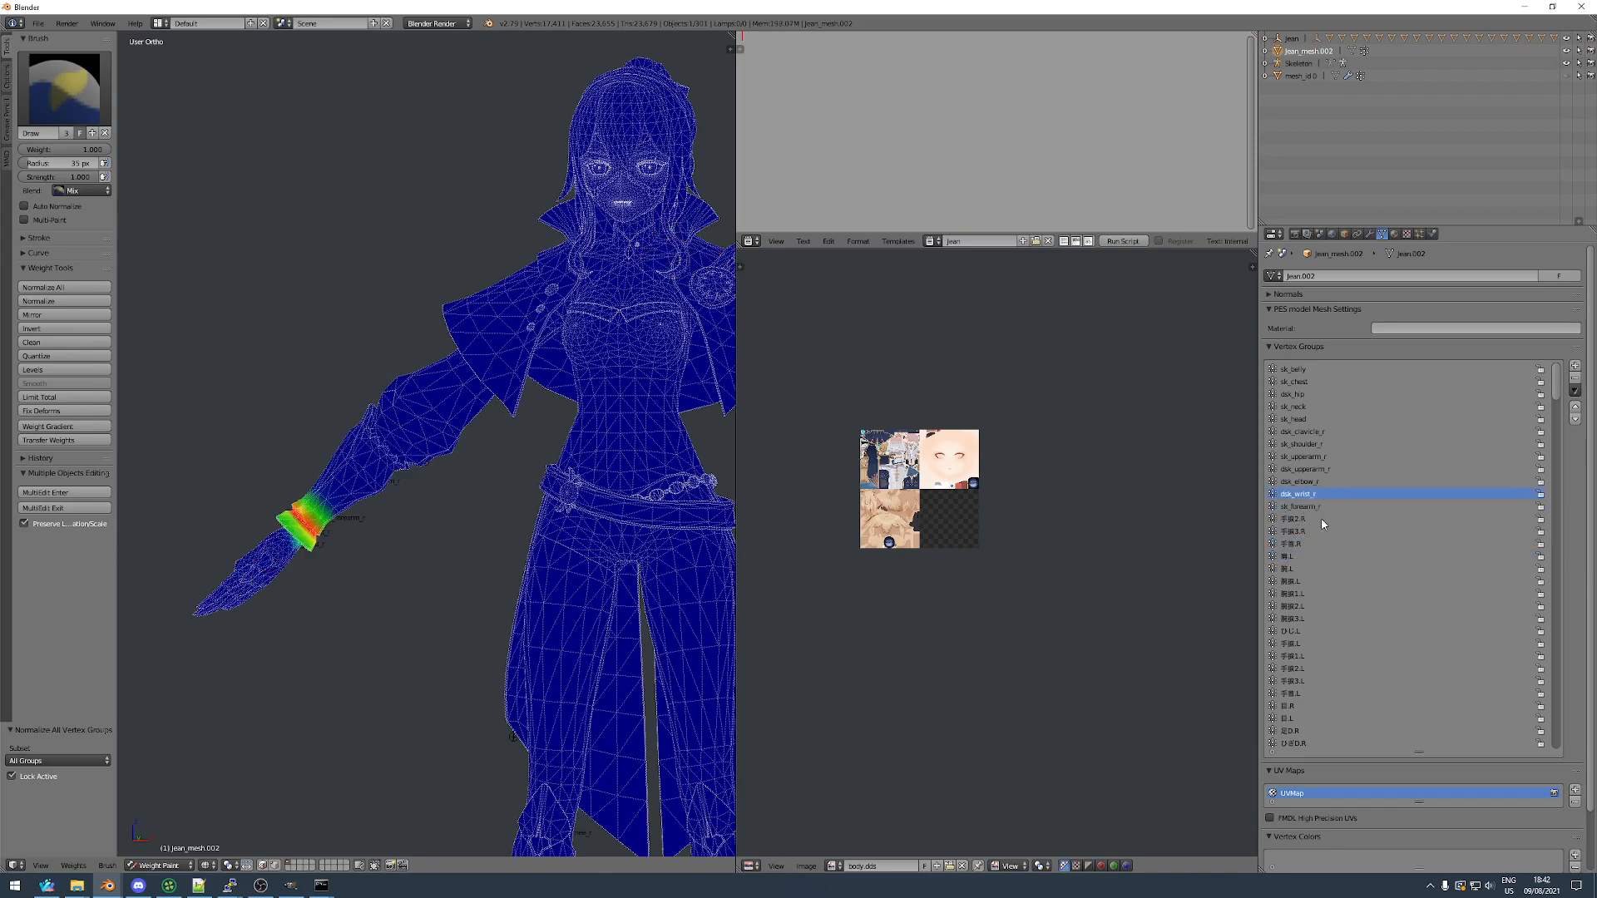
{"action": "key", "text": "Up"}
{"action": "key", "text": "Down"}
{"action": "key", "text": "Down"}
{"action": "key", "text": "Down"}
{"action": "key", "text": "Down"}
{"action": "key", "text": "Down"}
{"action": "key", "text": "Up"}
{"action": "key", "text": "Up"}
{"action": "key", "text": "Up"}
{"action": "key", "text": "Up"}
{"action": "key", "text": "Up"}
{"action": "key", "text": "Down"}
Rename the dsk_wrist_r vertex group to dsk_forearm_r.
{"action": "double_click", "coordinate": [1297, 494]}
{"action": "type", "text": "dsk_forearm_r"}
{"action": "key", "text": "Return"}
{"action": "key", "text": "Down"}
{"action": "key", "text": "Down"}
{"action": "key", "text": "Up"}
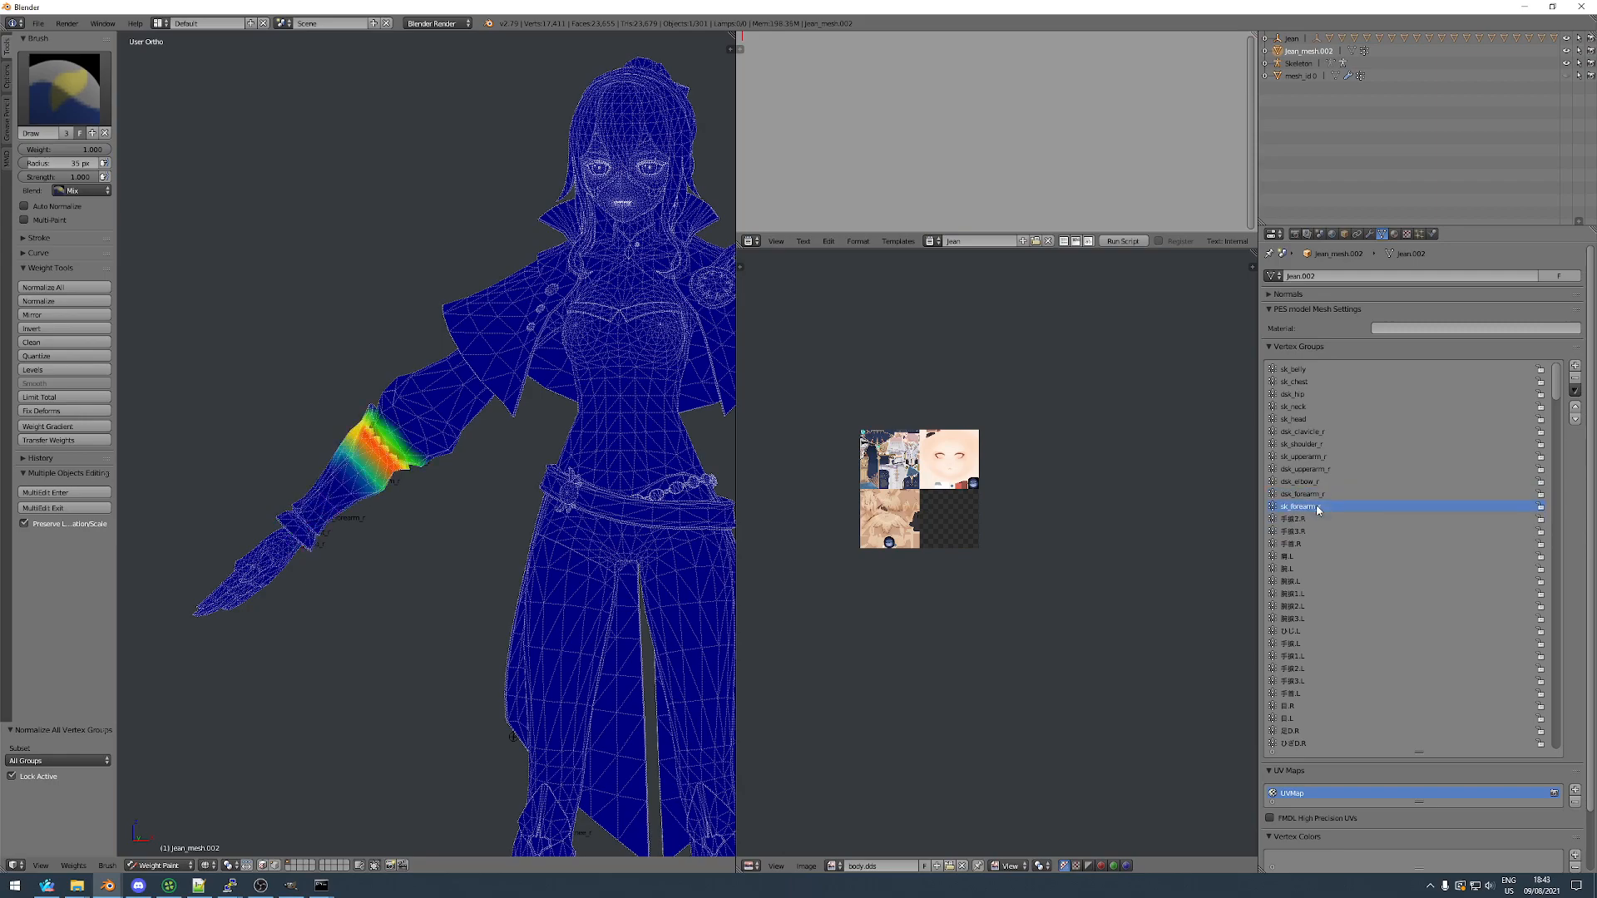
Rename the vertex group that weights the right hand to sk_hand_r.
{"action": "key", "text": "Down"}
{"action": "key", "text": "Down"}
{"action": "key", "text": "Down"}
{"action": "key", "text": "Down"}
{"action": "key", "text": "Up"}
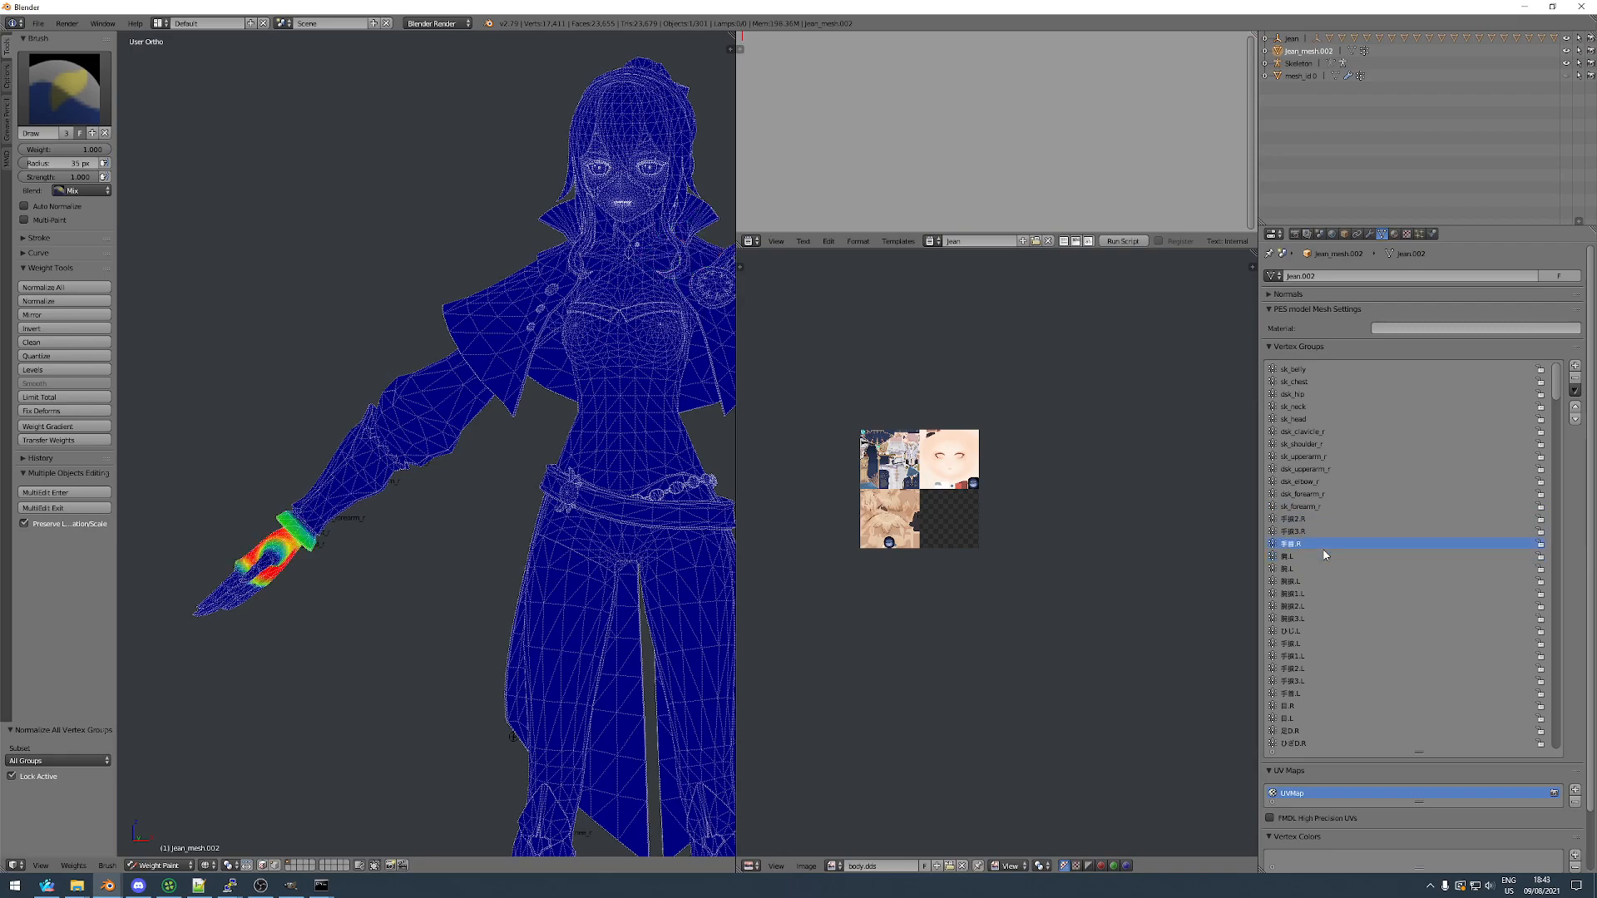
{"action": "double_click", "coordinate": [1295, 544]}
{"action": "type", "text": "sk_hand_r"}
Compare the weights of the right forearm groups with the two remaining forearm twist groups.
{"action": "key", "text": "Up"}
{"action": "key", "text": "Up"}
{"action": "key", "text": "Up"}
{"action": "key", "text": "Down"}
{"action": "key", "text": "Down"}
{"action": "key", "text": "Up"}
{"action": "key", "text": "Up"}
{"action": "key", "text": "Up"}
{"action": "key", "text": "Down"}
{"action": "key", "text": "Down"}
{"action": "key", "text": "Up"}
{"action": "key", "text": "Down"}
{"action": "key", "text": "Up"}
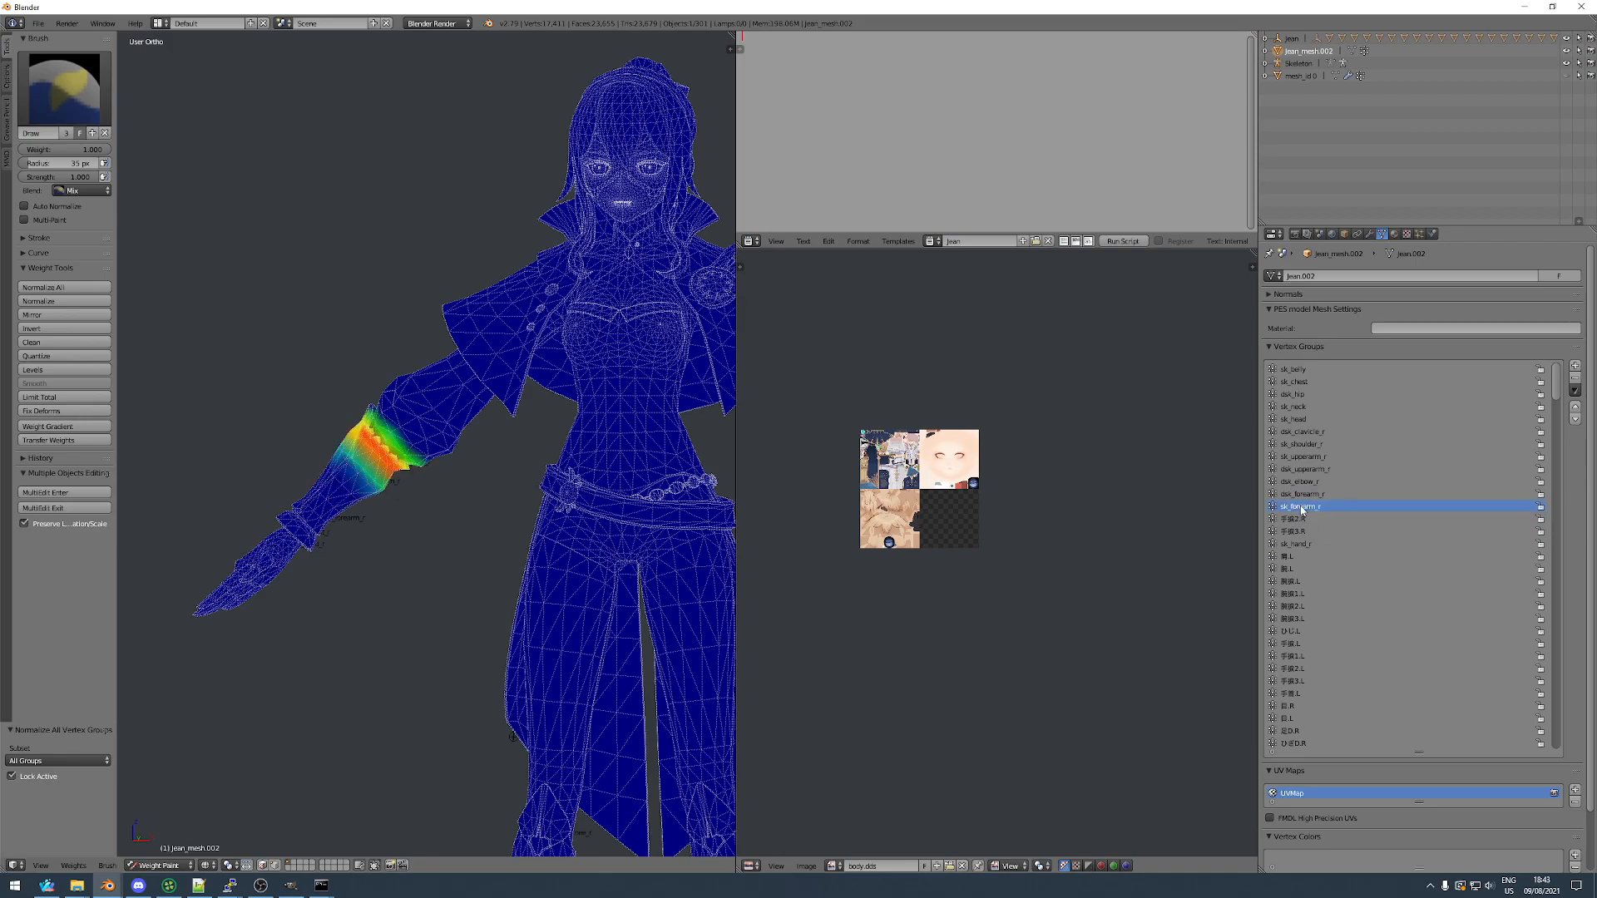
Add a Vertex Weight Mix modifier with sk_forearm_r as group A and the right forearm twist group ending in 2.R as group B.
{"action": "left_click", "coordinate": [1371, 235]}
{"action": "left_click", "coordinate": [1371, 275]}
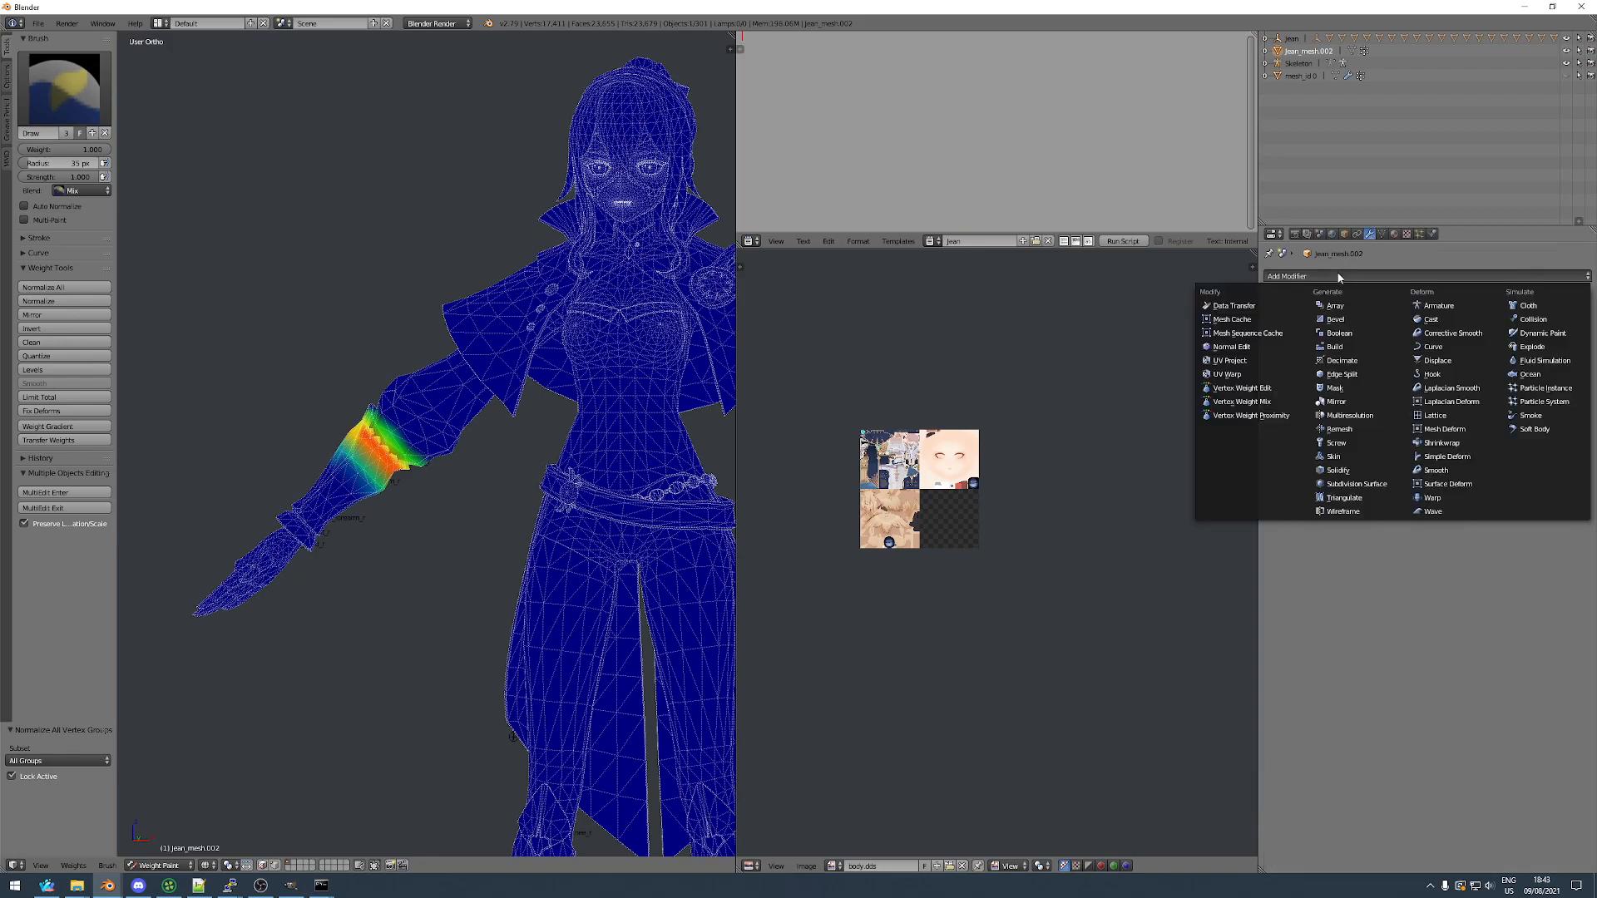
{"action": "left_click", "coordinate": [1256, 404]}
{"action": "left_click", "coordinate": [1313, 343]}
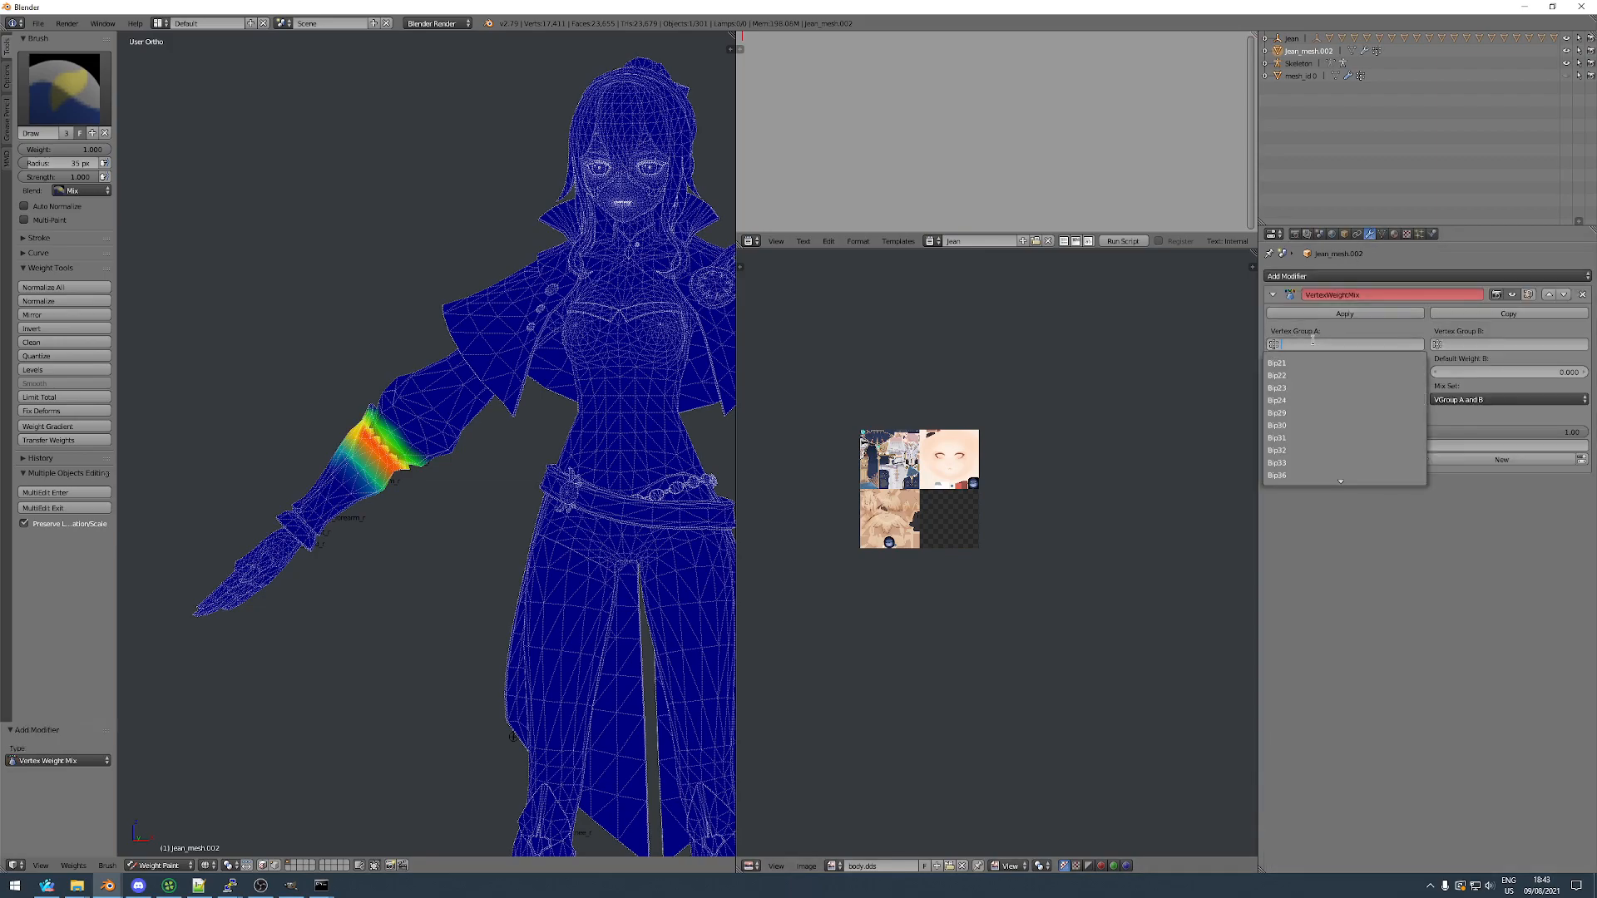
{"action": "type", "text": "fore"}
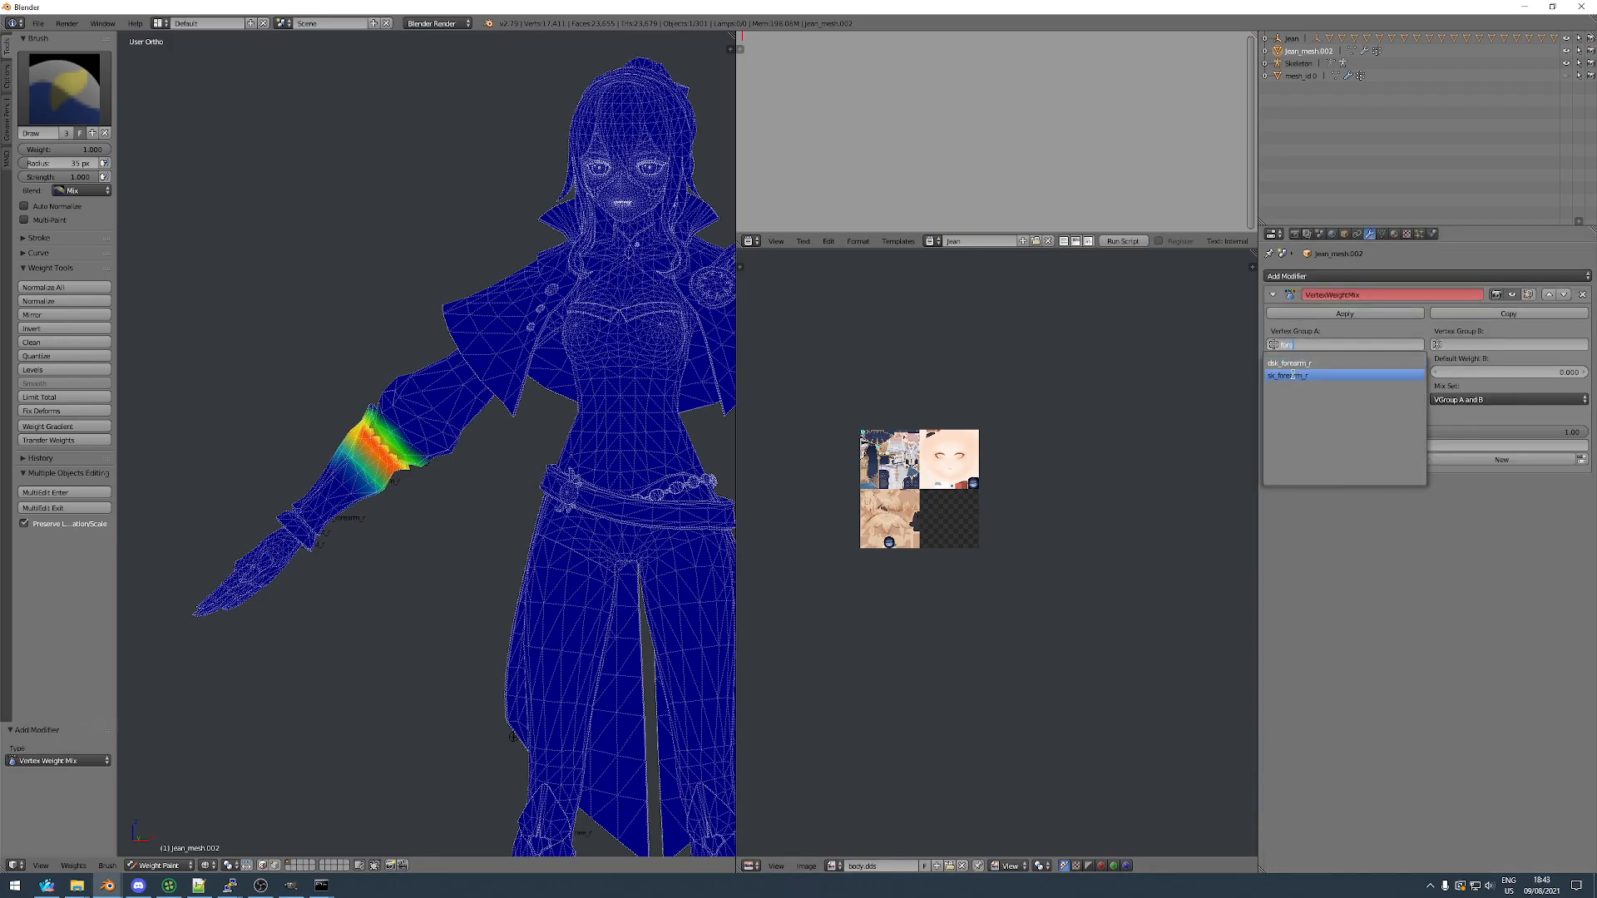
{"action": "left_click", "coordinate": [1291, 376]}
{"action": "left_click", "coordinate": [1457, 343]}
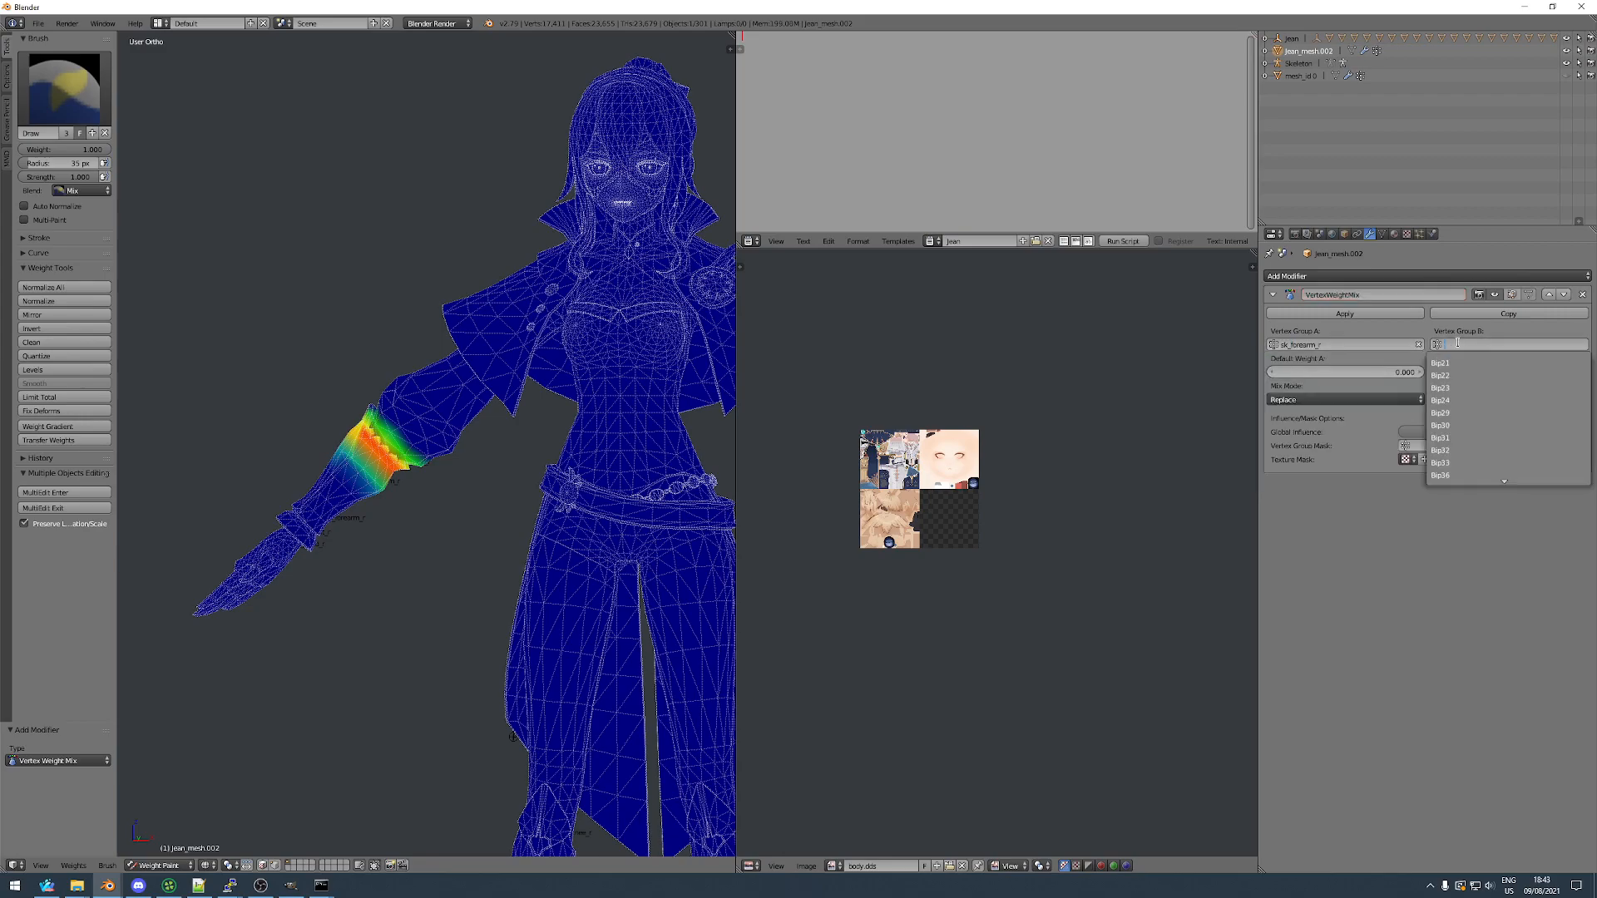
{"action": "type", "text": "2.r"}
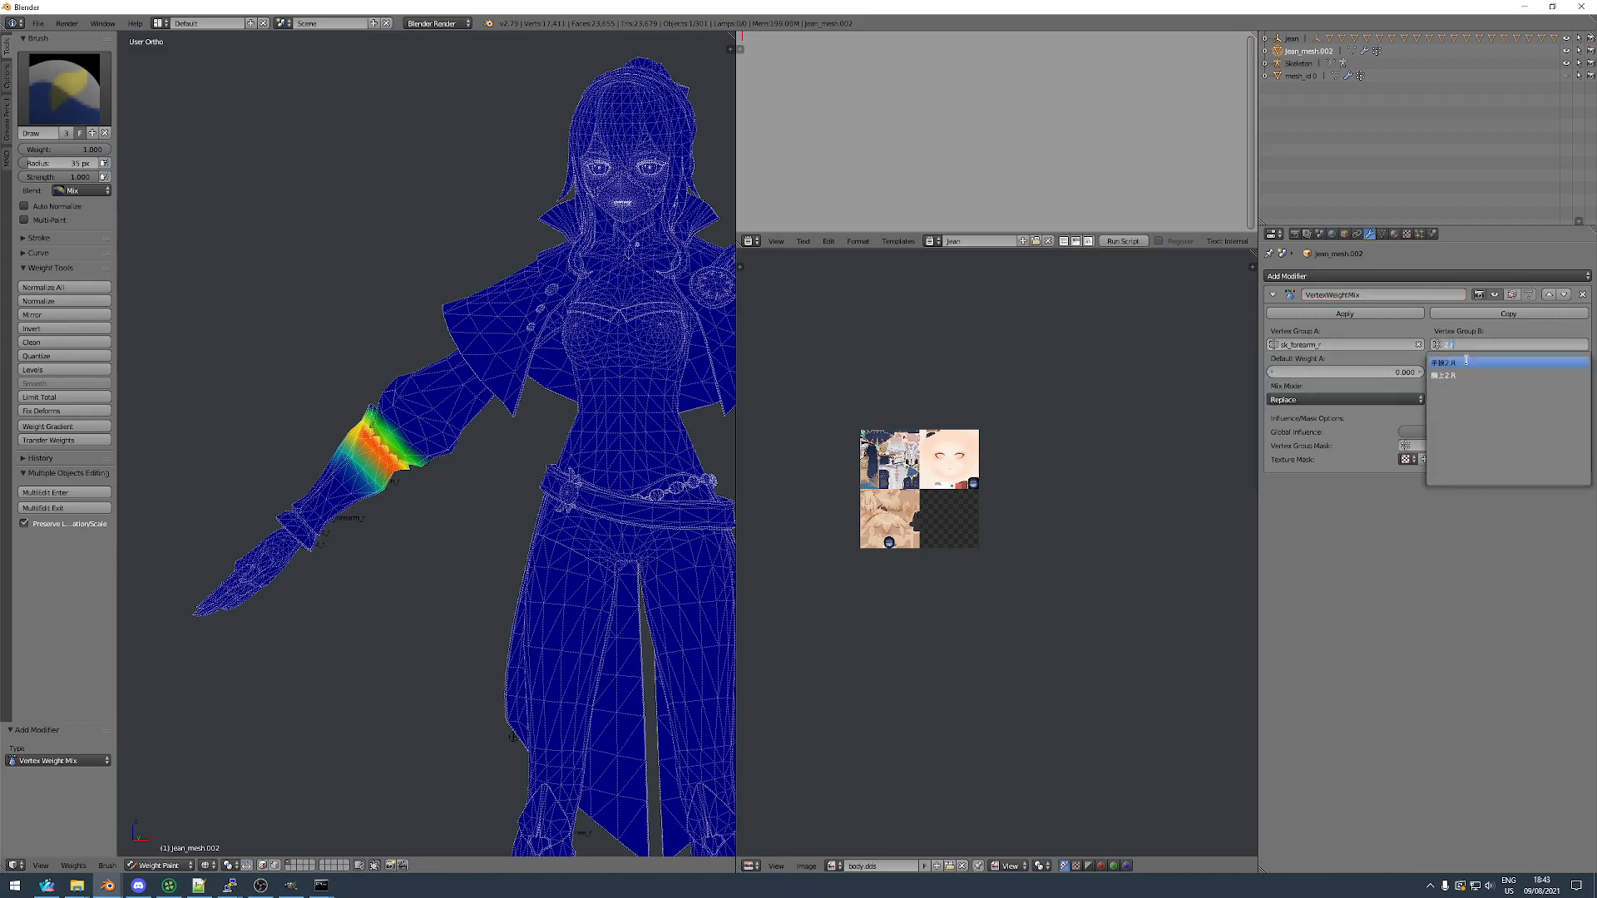
{"action": "left_click", "coordinate": [1451, 362]}
Set the forearm weight mix to mode Add and mix set All, and apply the modifier.
{"action": "left_click", "coordinate": [1315, 398]}
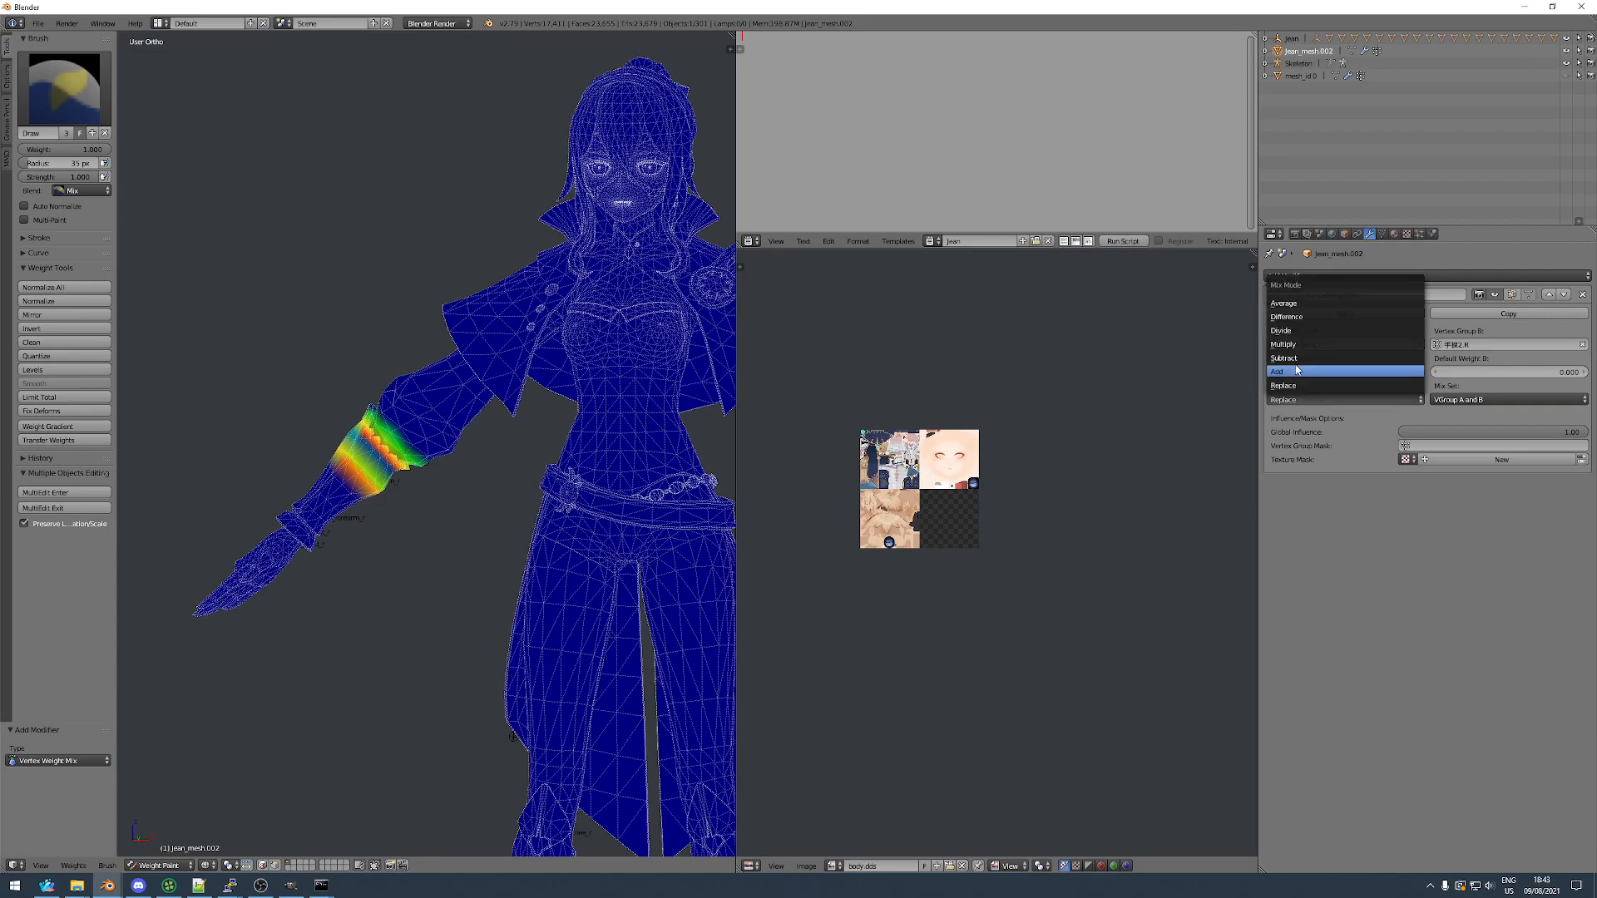
{"action": "left_click", "coordinate": [1297, 371]}
{"action": "left_click", "coordinate": [1450, 399]}
{"action": "left_click", "coordinate": [1451, 388]}
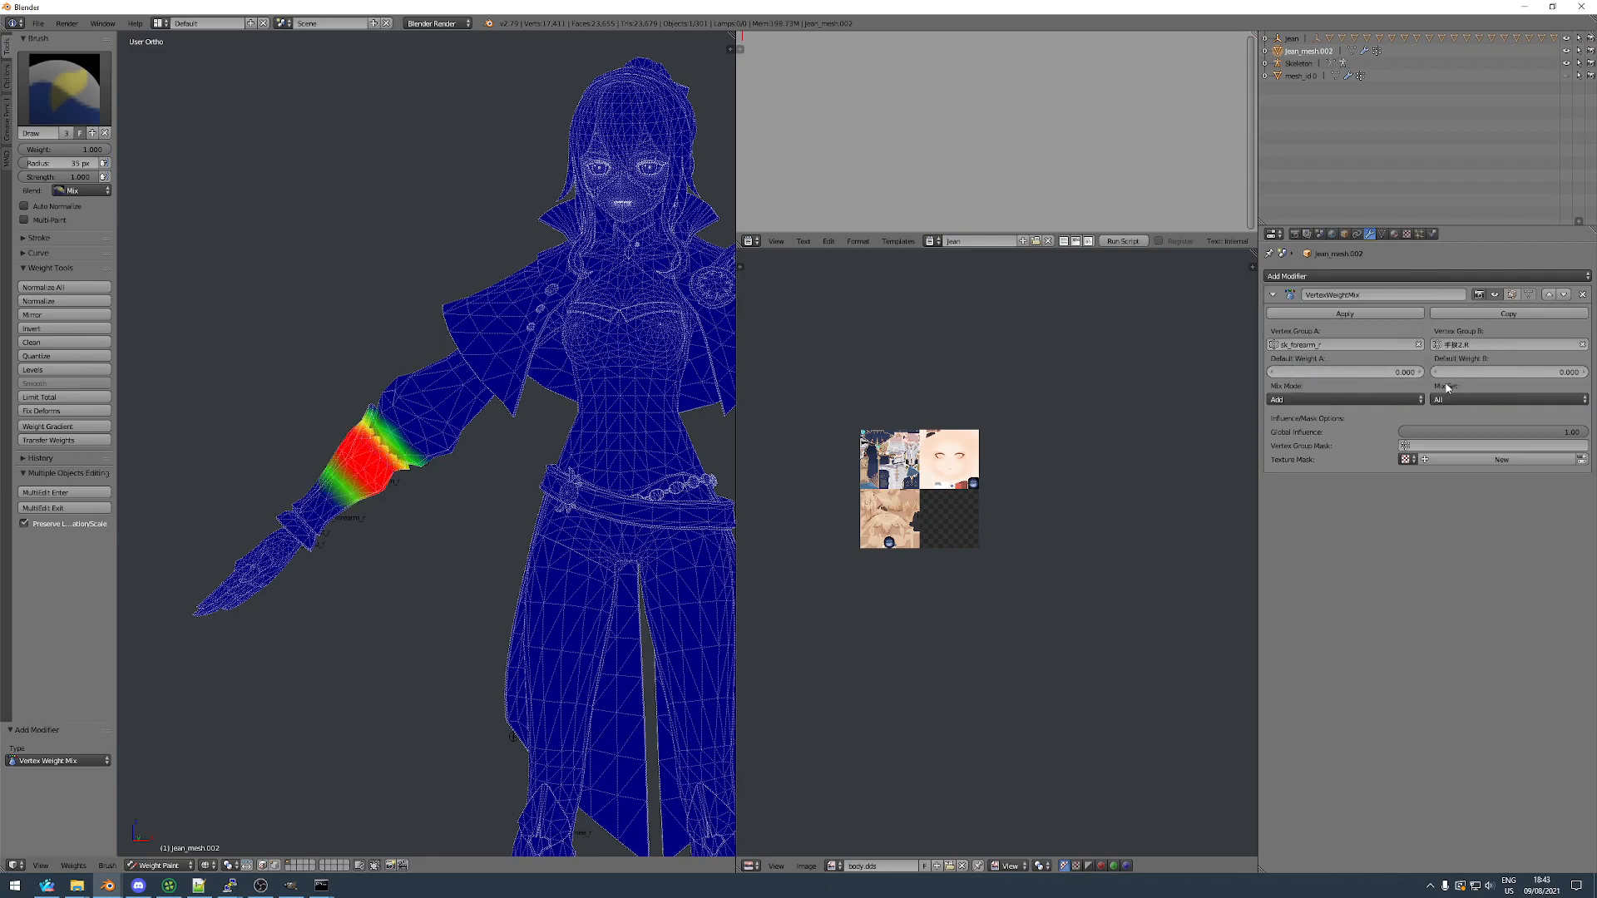
{"action": "left_click", "coordinate": [1318, 315]}
Remove the merged forearm twist group ending in 2.R and normalize all vertex groups with sk_forearm_r locked.
{"action": "left_click", "coordinate": [1383, 234]}
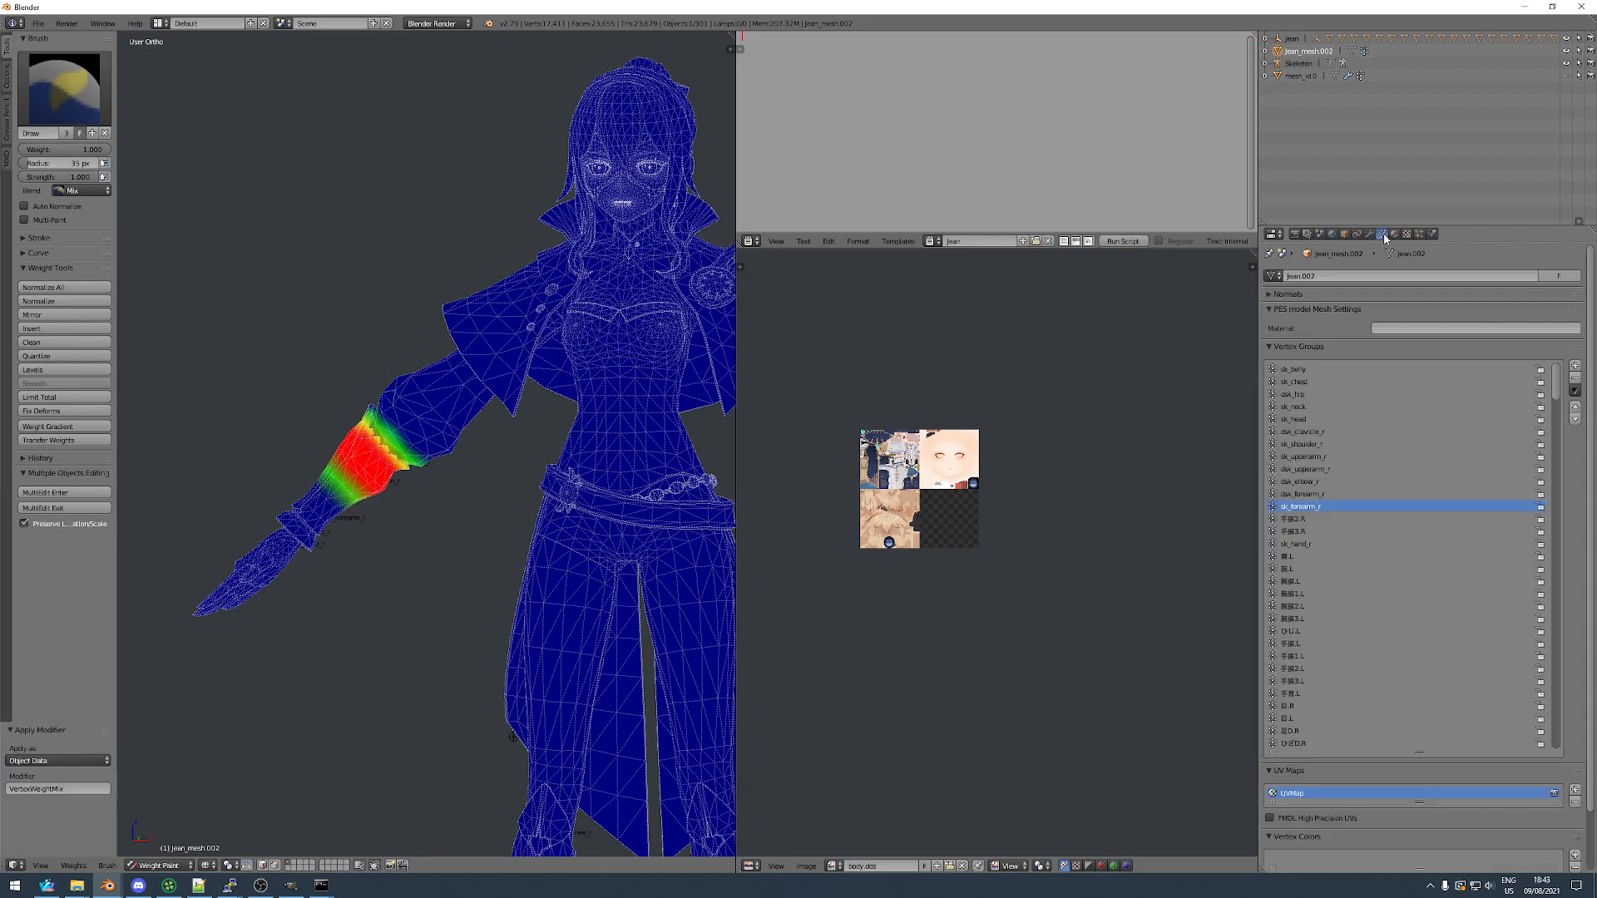
{"action": "scroll", "coordinate": [1372, 508], "scroll_direction": "down", "scroll_amount": 1, "text": "ctrl"}
{"action": "left_click", "coordinate": [1575, 379]}
{"action": "scroll", "coordinate": [1361, 473], "scroll_direction": "up", "scroll_amount": 1, "text": "ctrl"}
{"action": "scroll", "coordinate": [1361, 472], "scroll_direction": "down", "scroll_amount": 1, "text": "ctrl"}
{"action": "left_click", "coordinate": [33, 287]}
Compare the weights of the remaining forearm twist group ending in 3.R with the neighbouring right forearm groups.
{"action": "scroll", "coordinate": [1349, 516], "scroll_direction": "down", "scroll_amount": 1, "text": "ctrl"}
{"action": "scroll", "coordinate": [1352, 517], "scroll_direction": "down", "scroll_amount": 1, "text": "ctrl"}
{"action": "scroll", "coordinate": [1354, 516], "scroll_direction": "up", "scroll_amount": 4, "text": "ctrl"}
{"action": "scroll", "coordinate": [1358, 517], "scroll_direction": "down", "scroll_amount": 2, "text": "ctrl"}
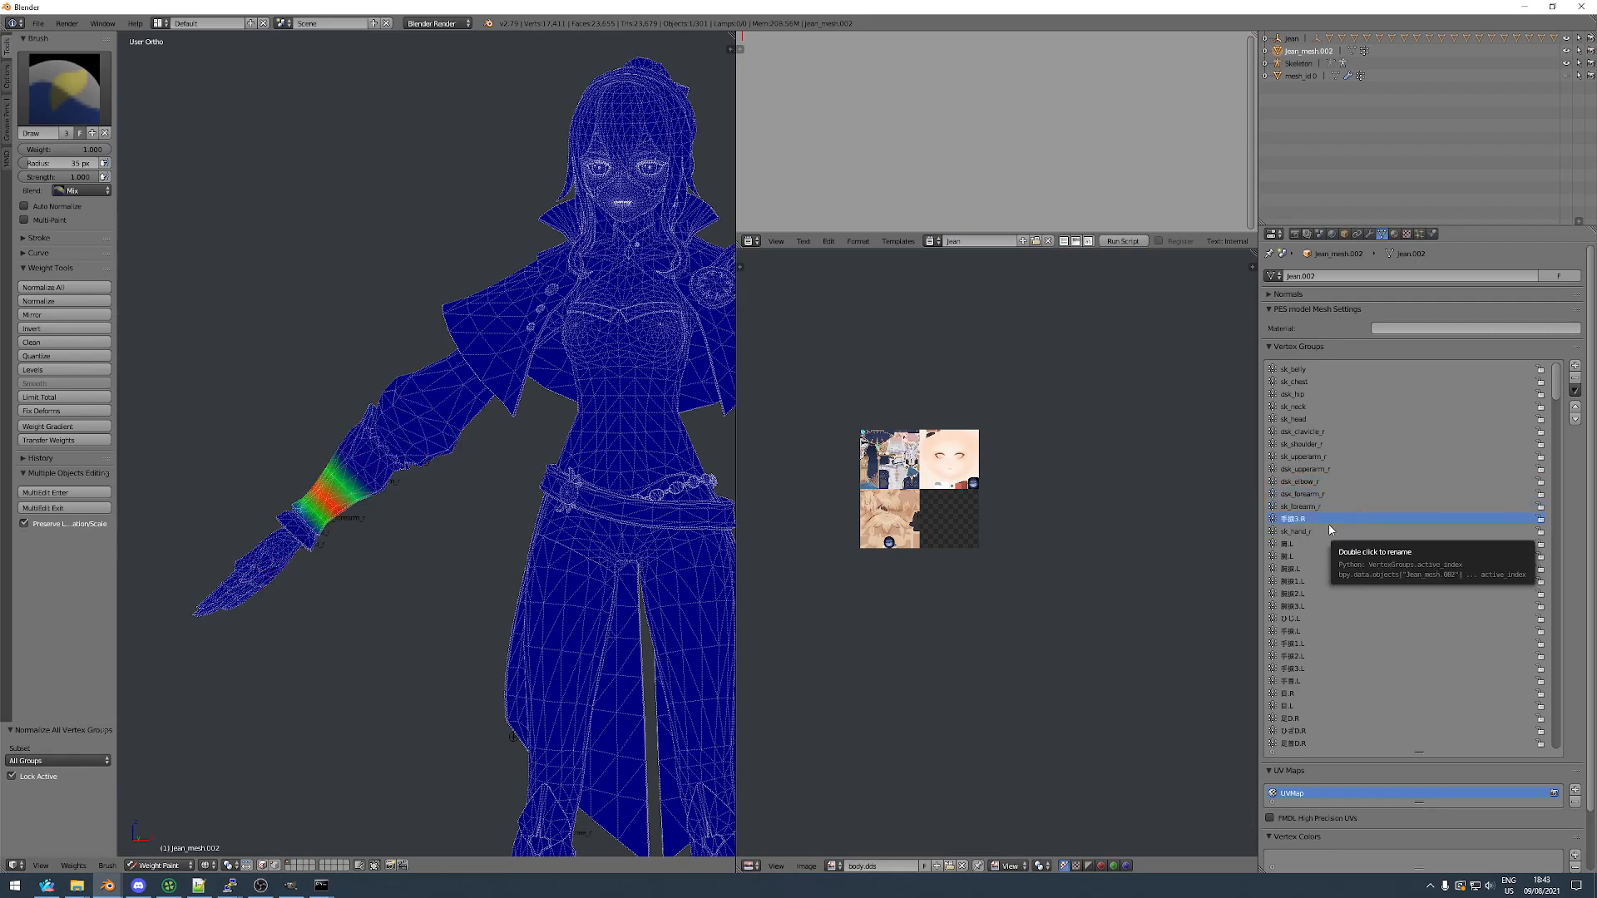
{"action": "scroll", "coordinate": [1329, 529], "scroll_direction": "up", "scroll_amount": 1, "text": "ctrl"}
{"action": "scroll", "coordinate": [1329, 529], "scroll_direction": "up", "scroll_amount": 1, "text": "ctrl"}
{"action": "scroll", "coordinate": [1330, 530], "scroll_direction": "down", "scroll_amount": 1, "text": "ctrl"}
{"action": "scroll", "coordinate": [1329, 530], "scroll_direction": "up", "scroll_amount": 1, "text": "ctrl"}
{"action": "scroll", "coordinate": [1329, 530], "scroll_direction": "down", "scroll_amount": 1, "text": "ctrl"}
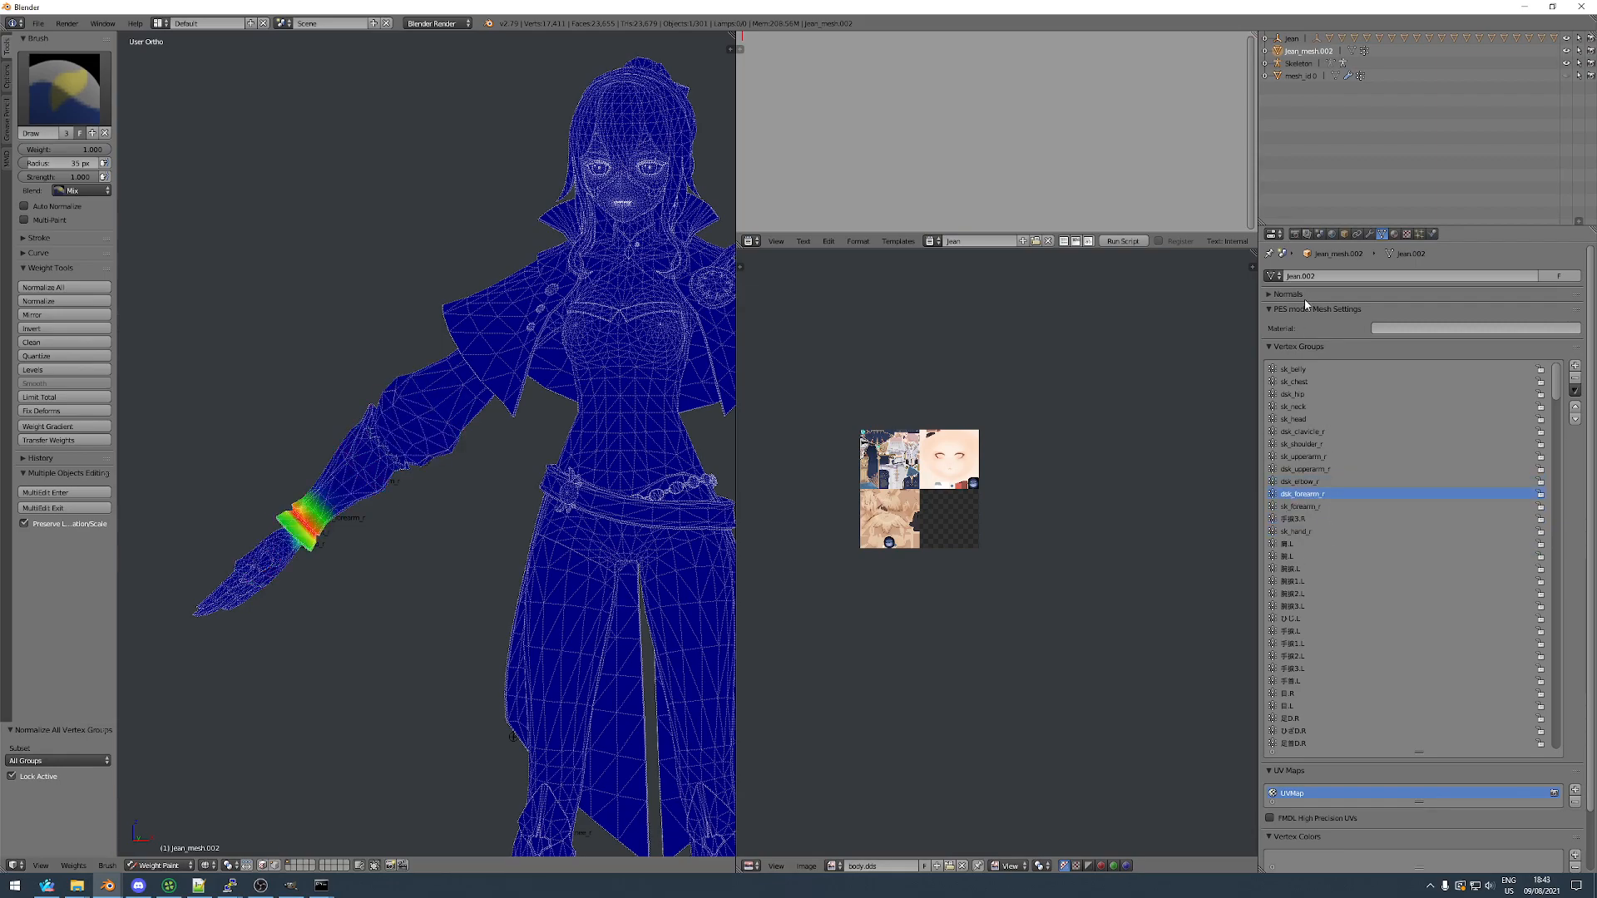
Add a Vertex Weight Mix modifier with dsk_forearm_r as group A and the right forearm twist group ending in 3.R as group B.
{"action": "left_click", "coordinate": [1370, 234]}
{"action": "left_click", "coordinate": [1382, 234]}
{"action": "left_click", "coordinate": [1370, 235]}
{"action": "left_click", "coordinate": [1314, 275]}
{"action": "left_click", "coordinate": [1257, 403]}
{"action": "left_click", "coordinate": [1328, 342]}
{"action": "type", "text": "fore"}
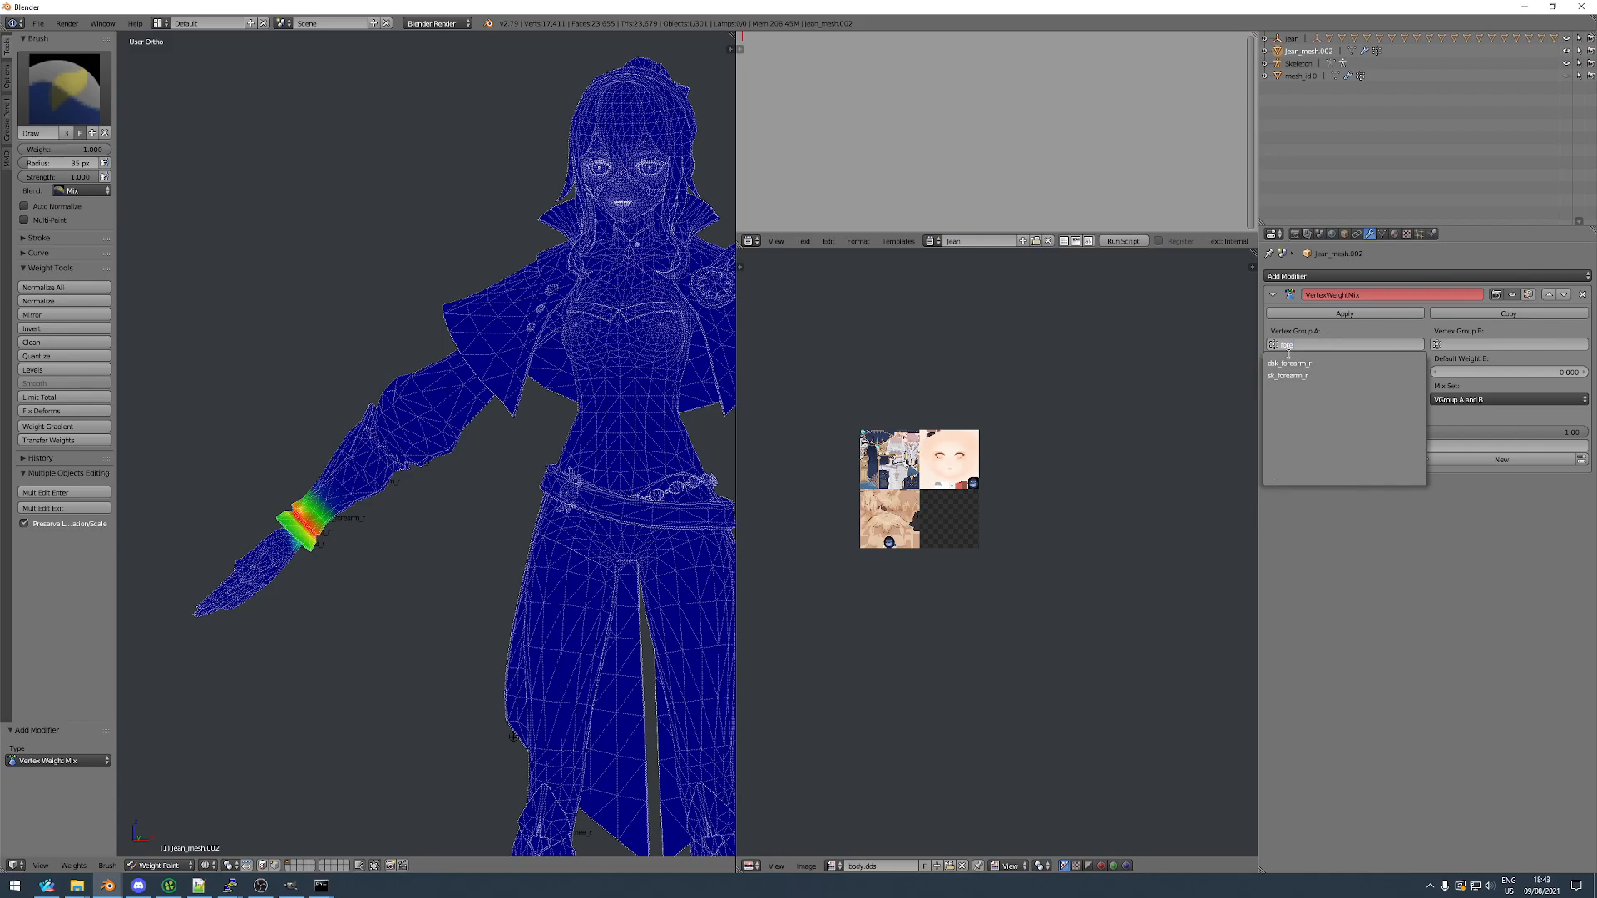
{"action": "left_click", "coordinate": [1289, 362]}
{"action": "left_click", "coordinate": [1477, 344]}
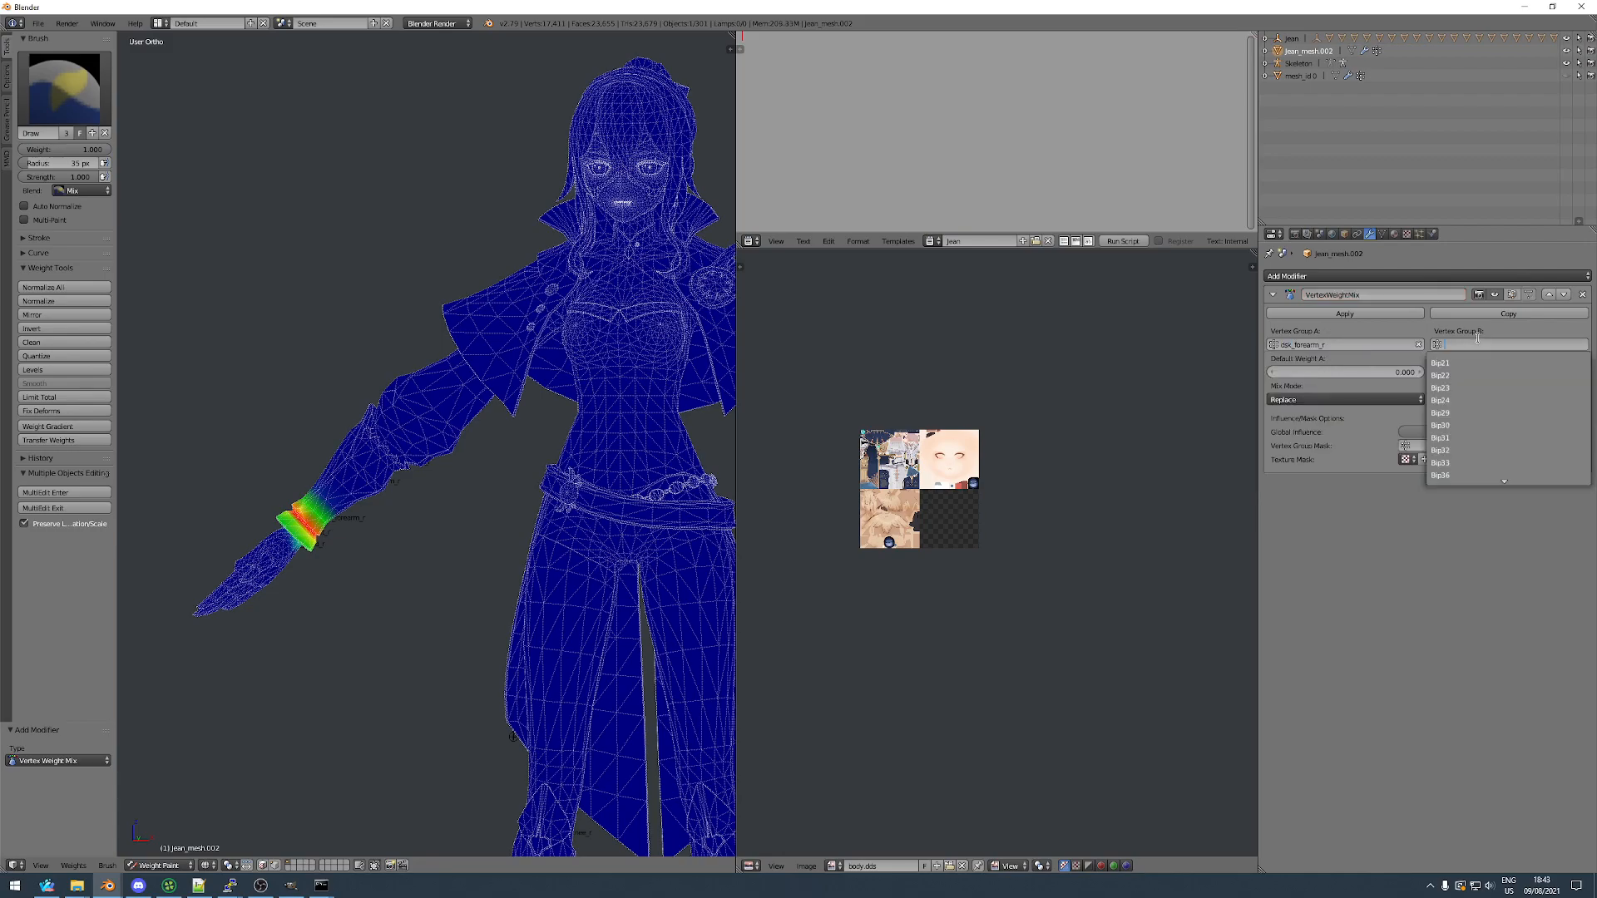
{"action": "type", "text": "3.r"}
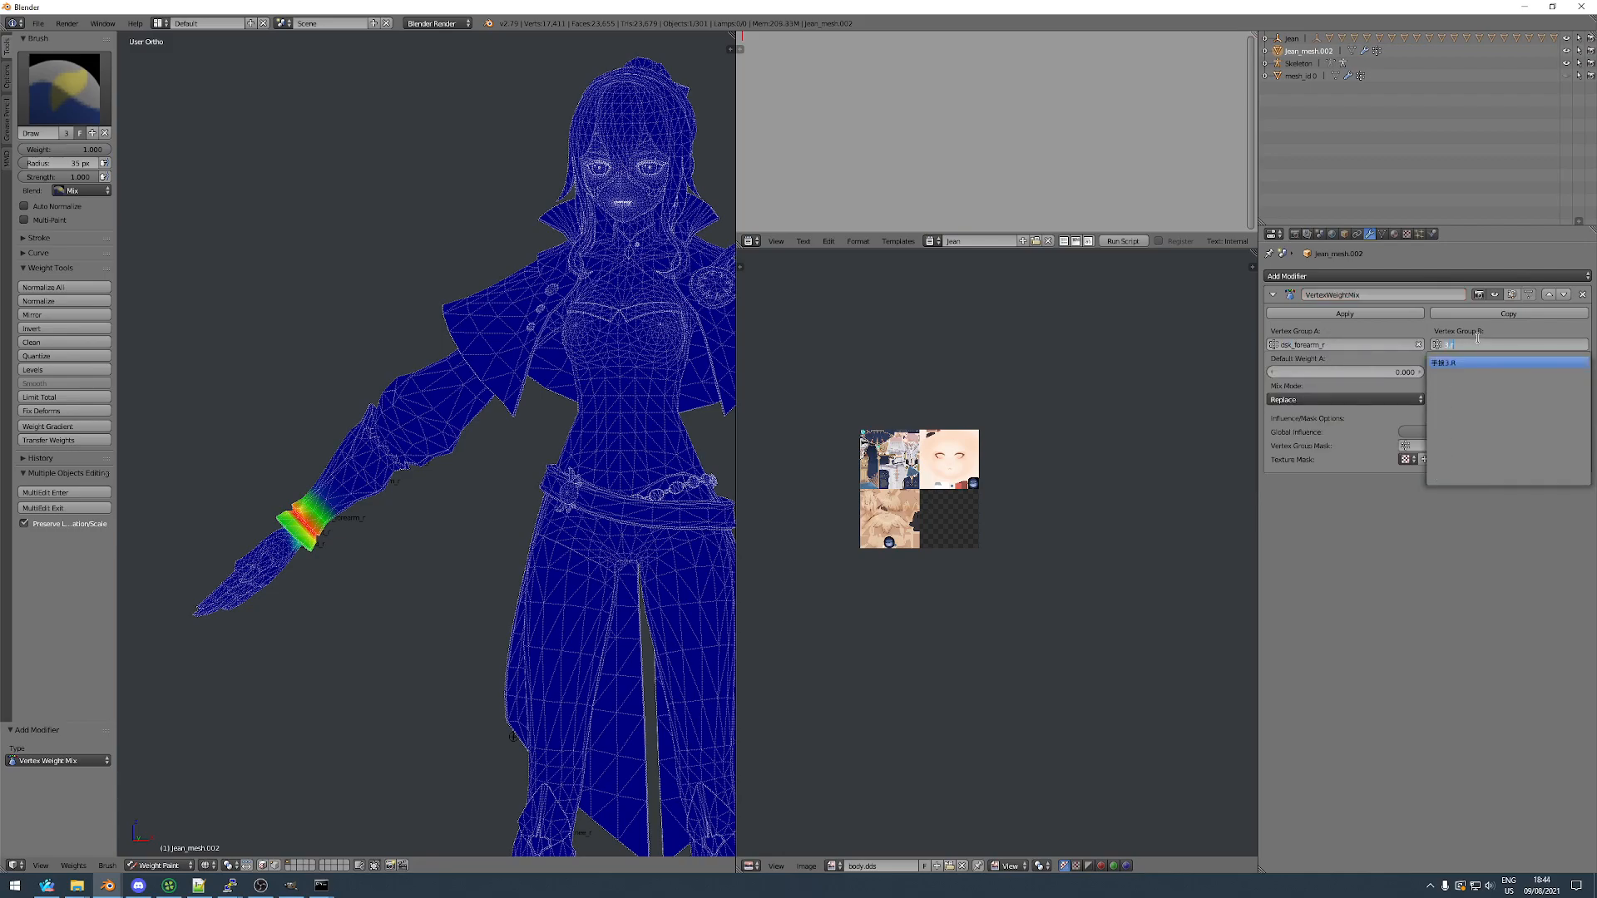
{"action": "left_click", "coordinate": [1445, 362]}
Set the dsk_forearm_r weight mix to mode Add and mix set All, and apply the modifier.
{"action": "left_click", "coordinate": [1364, 400]}
{"action": "left_click", "coordinate": [1361, 381]}
{"action": "left_click", "coordinate": [1448, 400]}
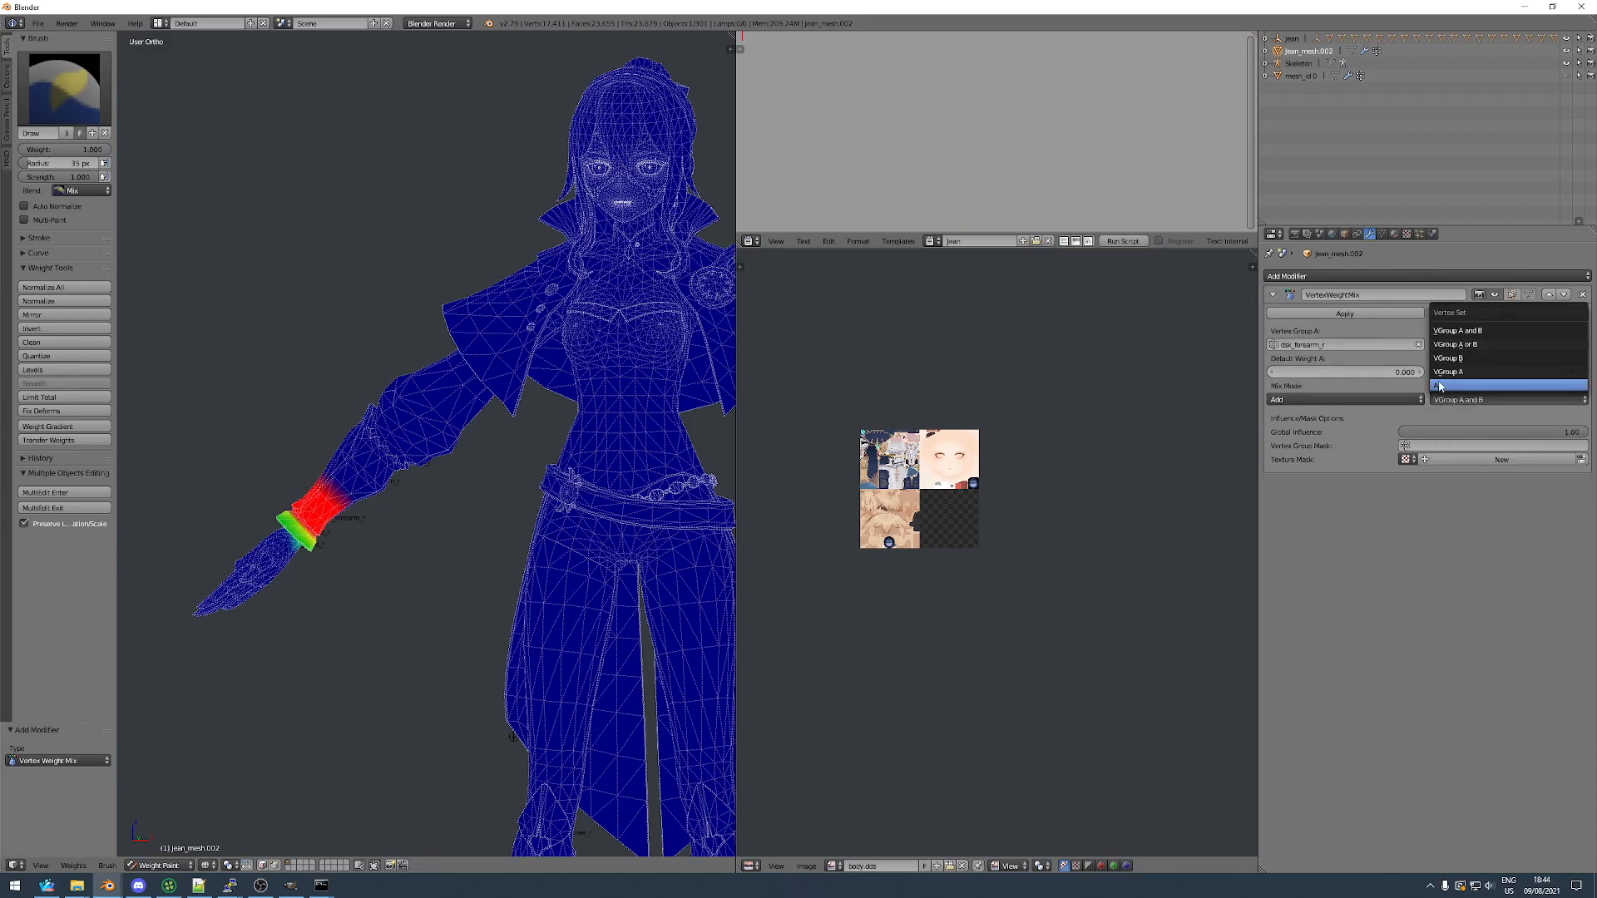
{"action": "left_click", "coordinate": [1439, 385]}
{"action": "left_click", "coordinate": [1360, 314]}
Remove the merged forearm twist group ending in 3.R and normalize all vertex groups with dsk_forearm_r locked.
{"action": "left_click", "coordinate": [1381, 234]}
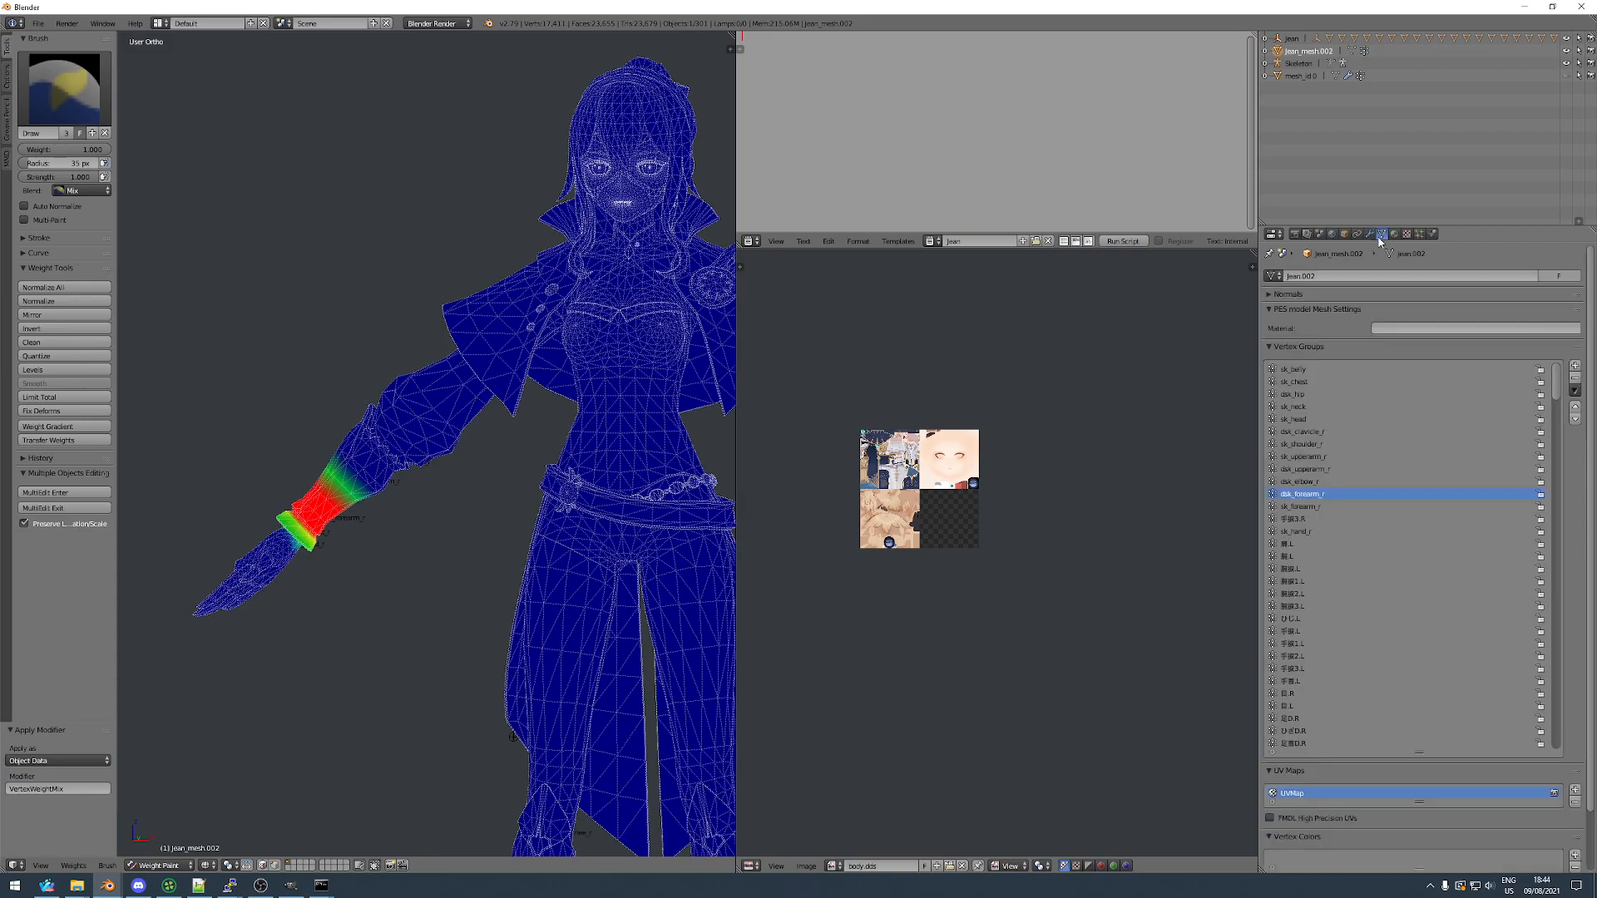
{"action": "left_click", "coordinate": [1294, 519]}
{"action": "left_click", "coordinate": [1575, 377]}
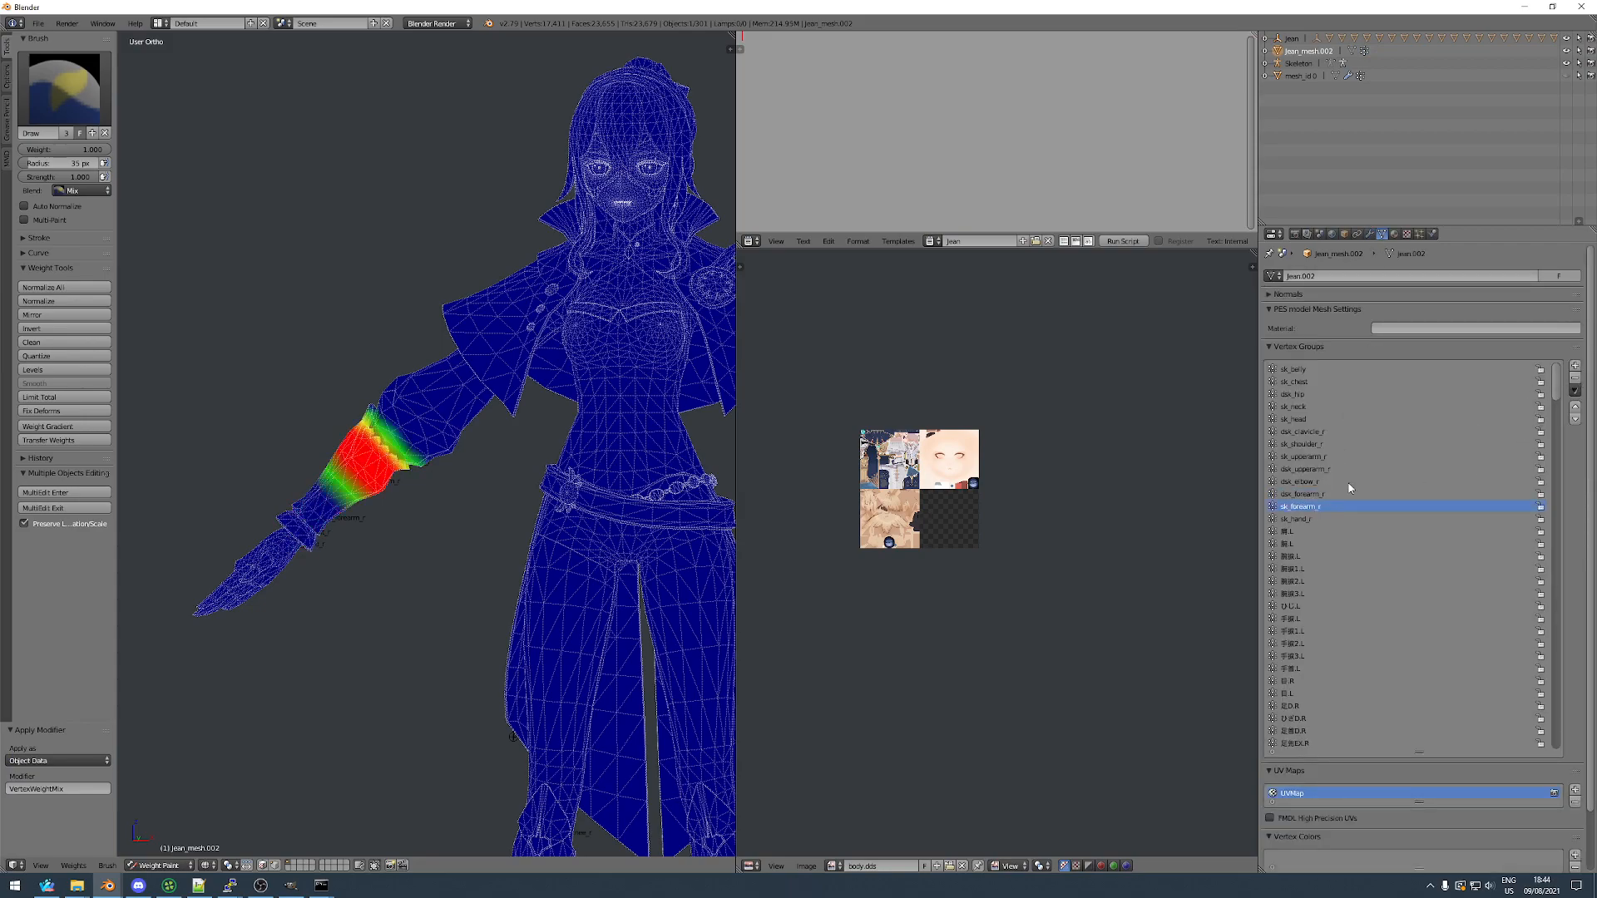
{"action": "left_click", "coordinate": [1387, 494]}
{"action": "left_click", "coordinate": [64, 287]}
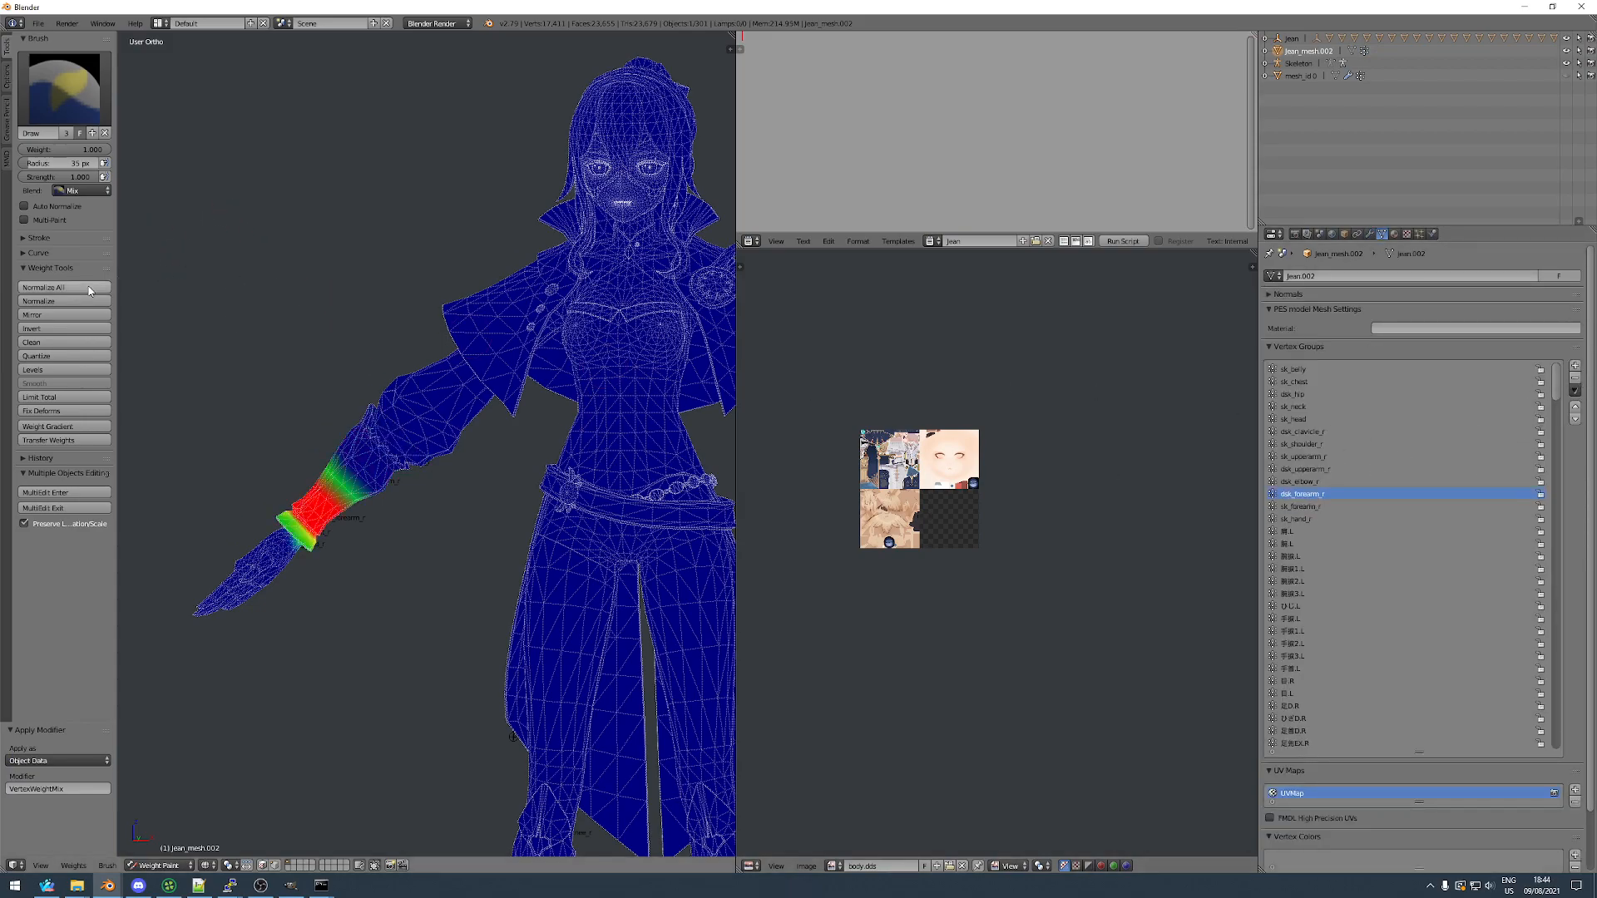
Rename the left collarbone vertex group, the first one after sk_hand_r, as dsk_clavicle_l.
{"action": "left_click", "coordinate": [1388, 516]}
{"action": "left_click", "coordinate": [1389, 531]}
{"action": "scroll", "coordinate": [606, 457], "scroll_direction": "down", "scroll_amount": 3}
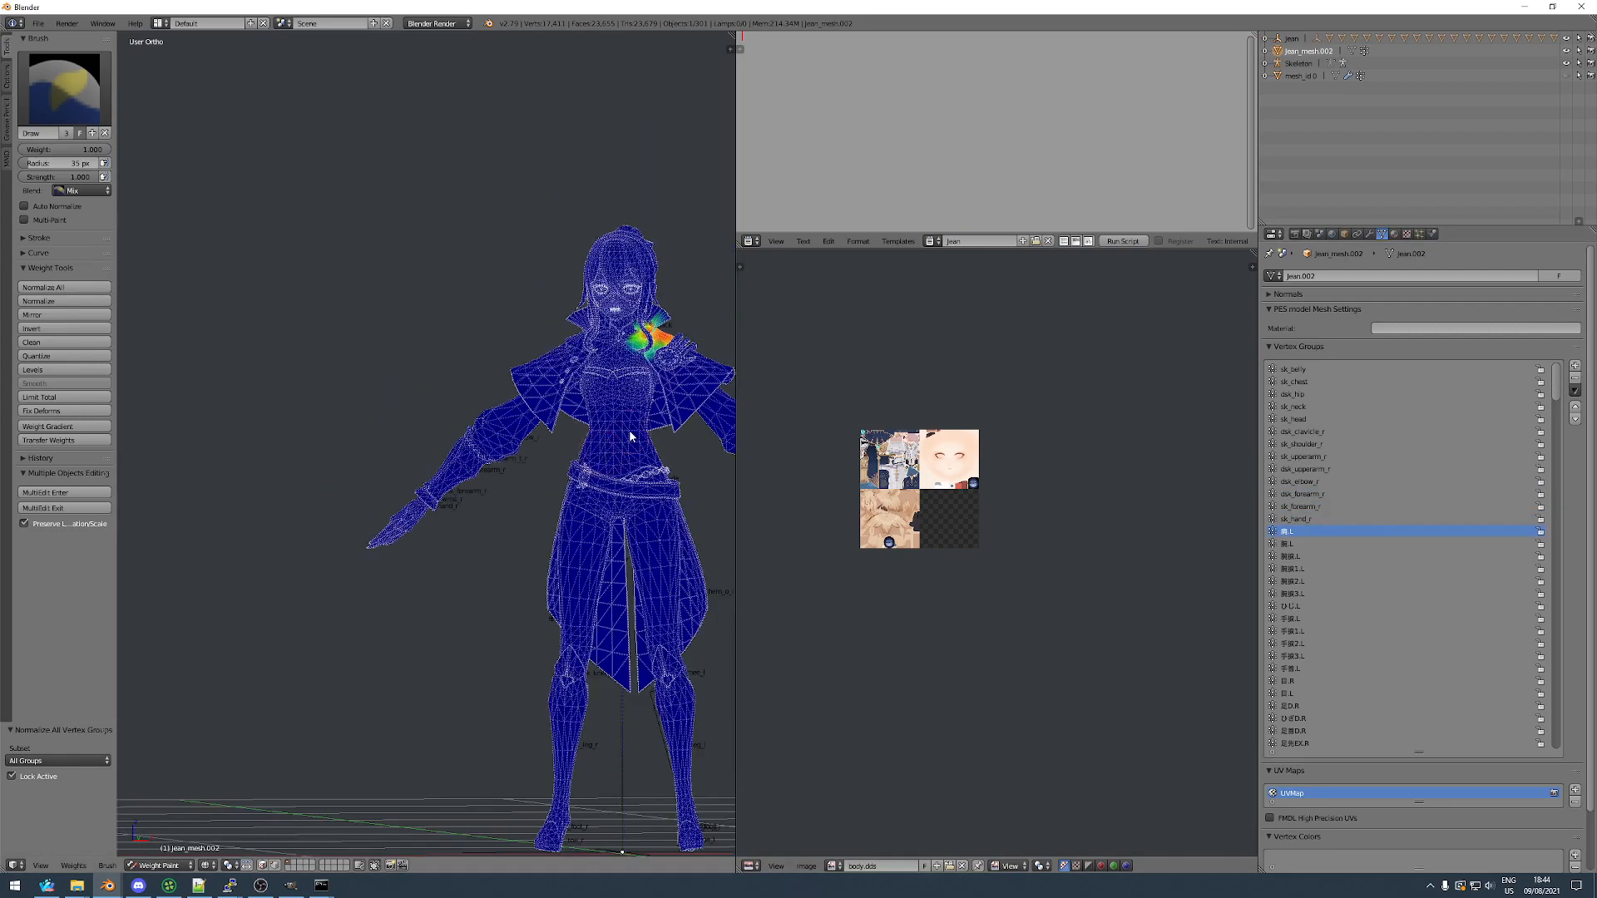
{"action": "scroll", "coordinate": [629, 430], "scroll_direction": "up", "scroll_amount": 2}
{"action": "middle_click_drag", "start_coordinate": [641, 428], "coordinate": [504, 424], "text": "shift"}
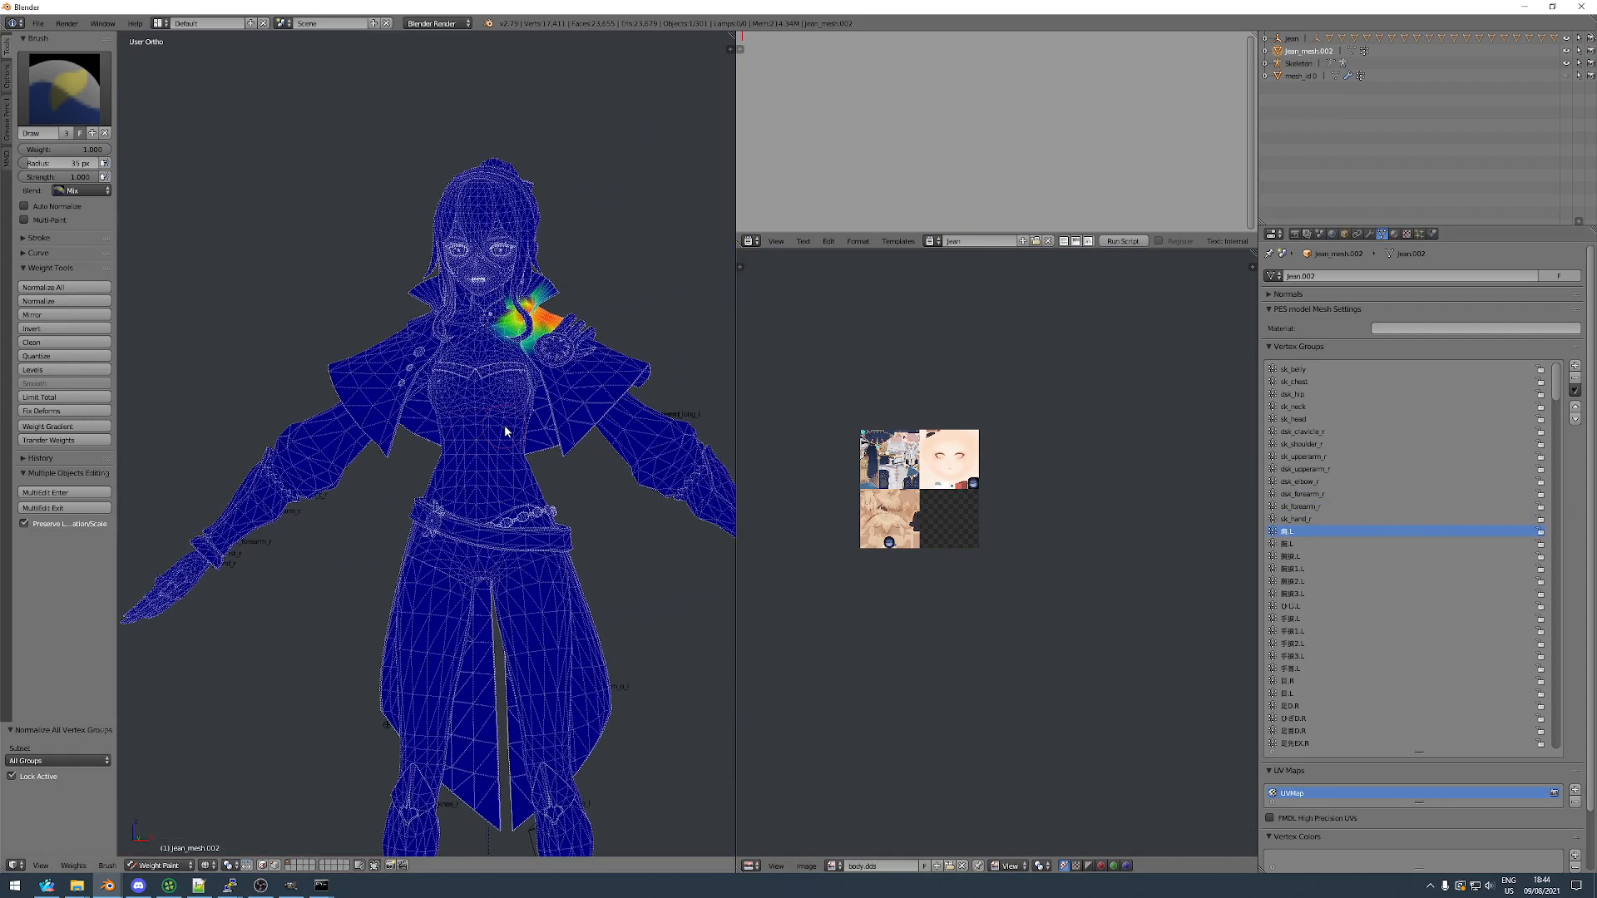
{"action": "left_click", "coordinate": [1304, 432]}
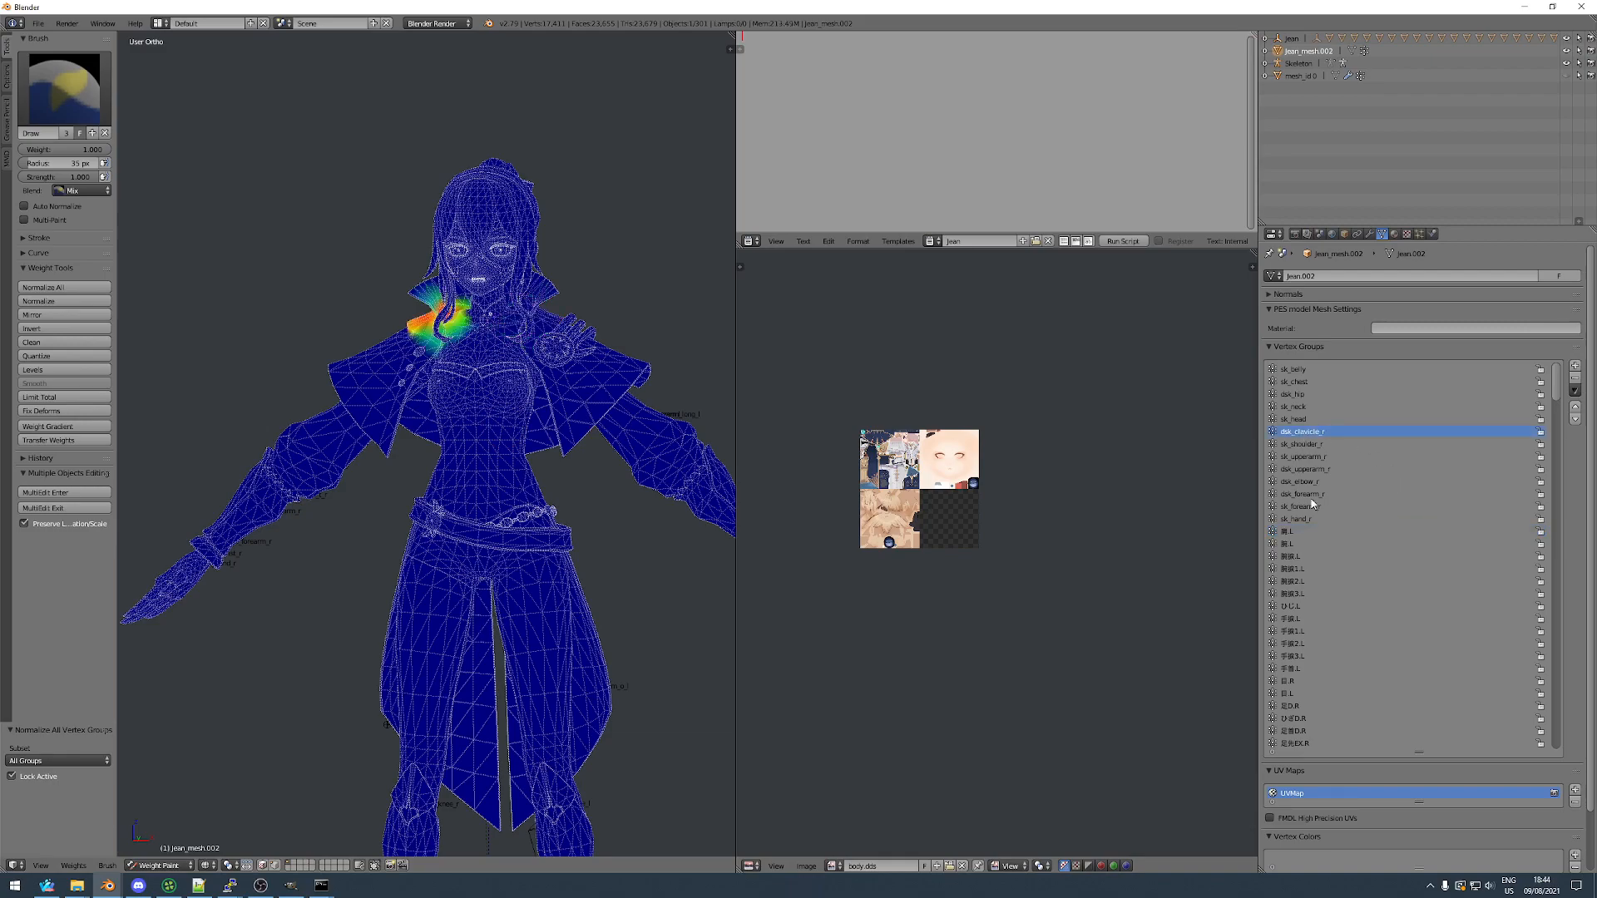
{"action": "left_click", "coordinate": [1295, 532]}
{"action": "type", "text": "dsk_clavicle_r"}
{"action": "double_click", "coordinate": [1367, 533]}
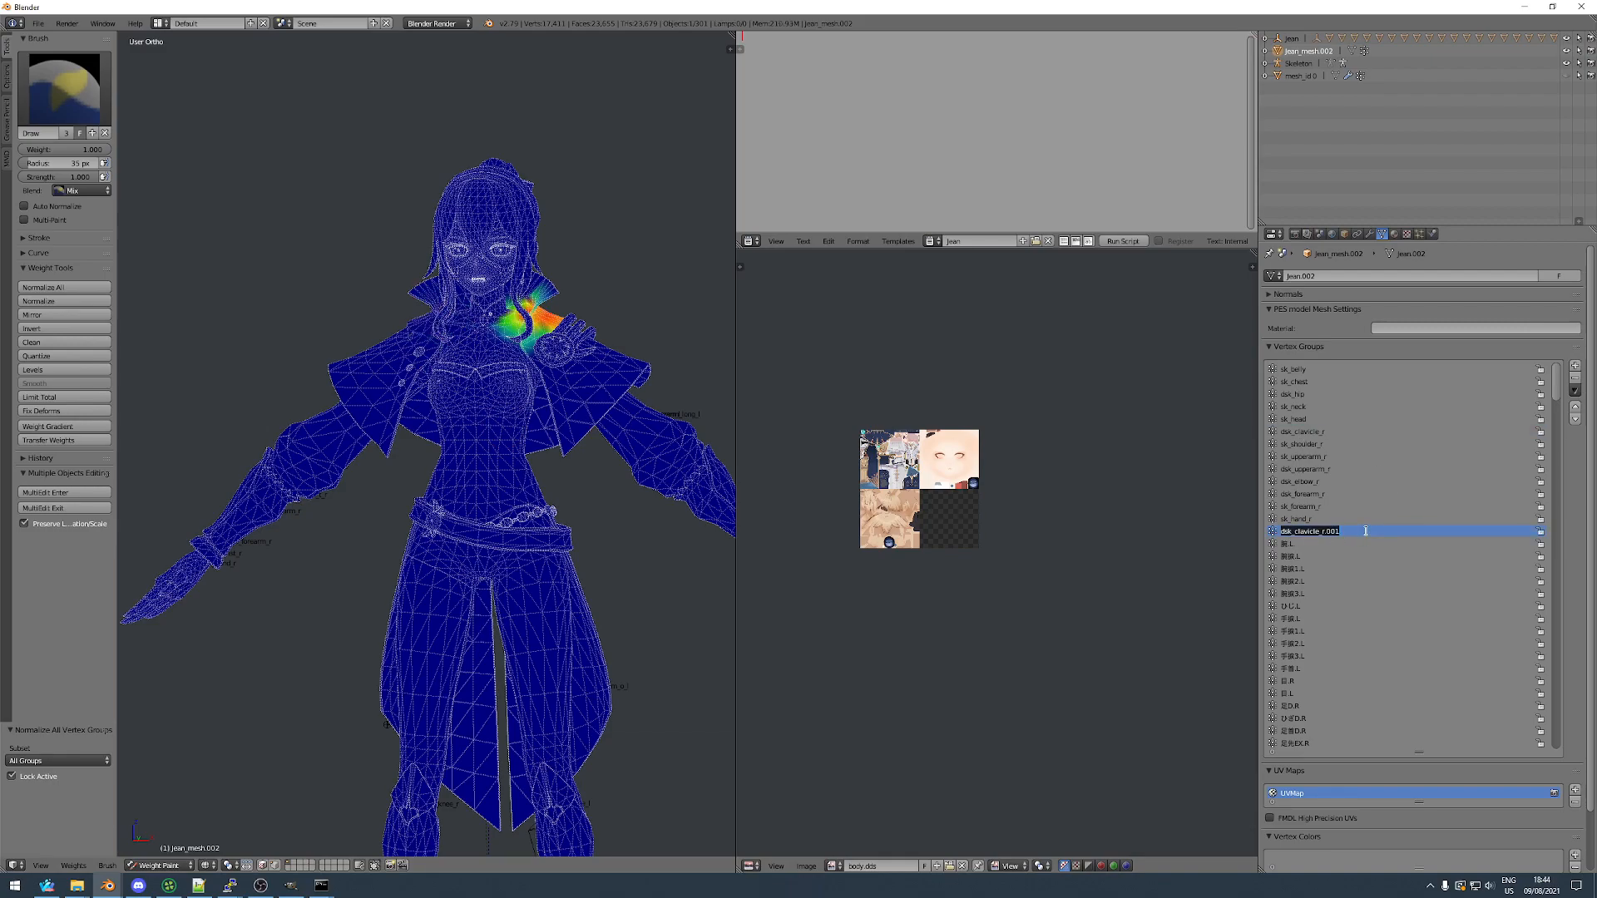
{"action": "type", "text": "l"}
Rename the vertex group following dsk_clavicle_l as sk_shoulder_l, based on the name of its right-side counterpart.
{"action": "left_click", "coordinate": [1287, 545]}
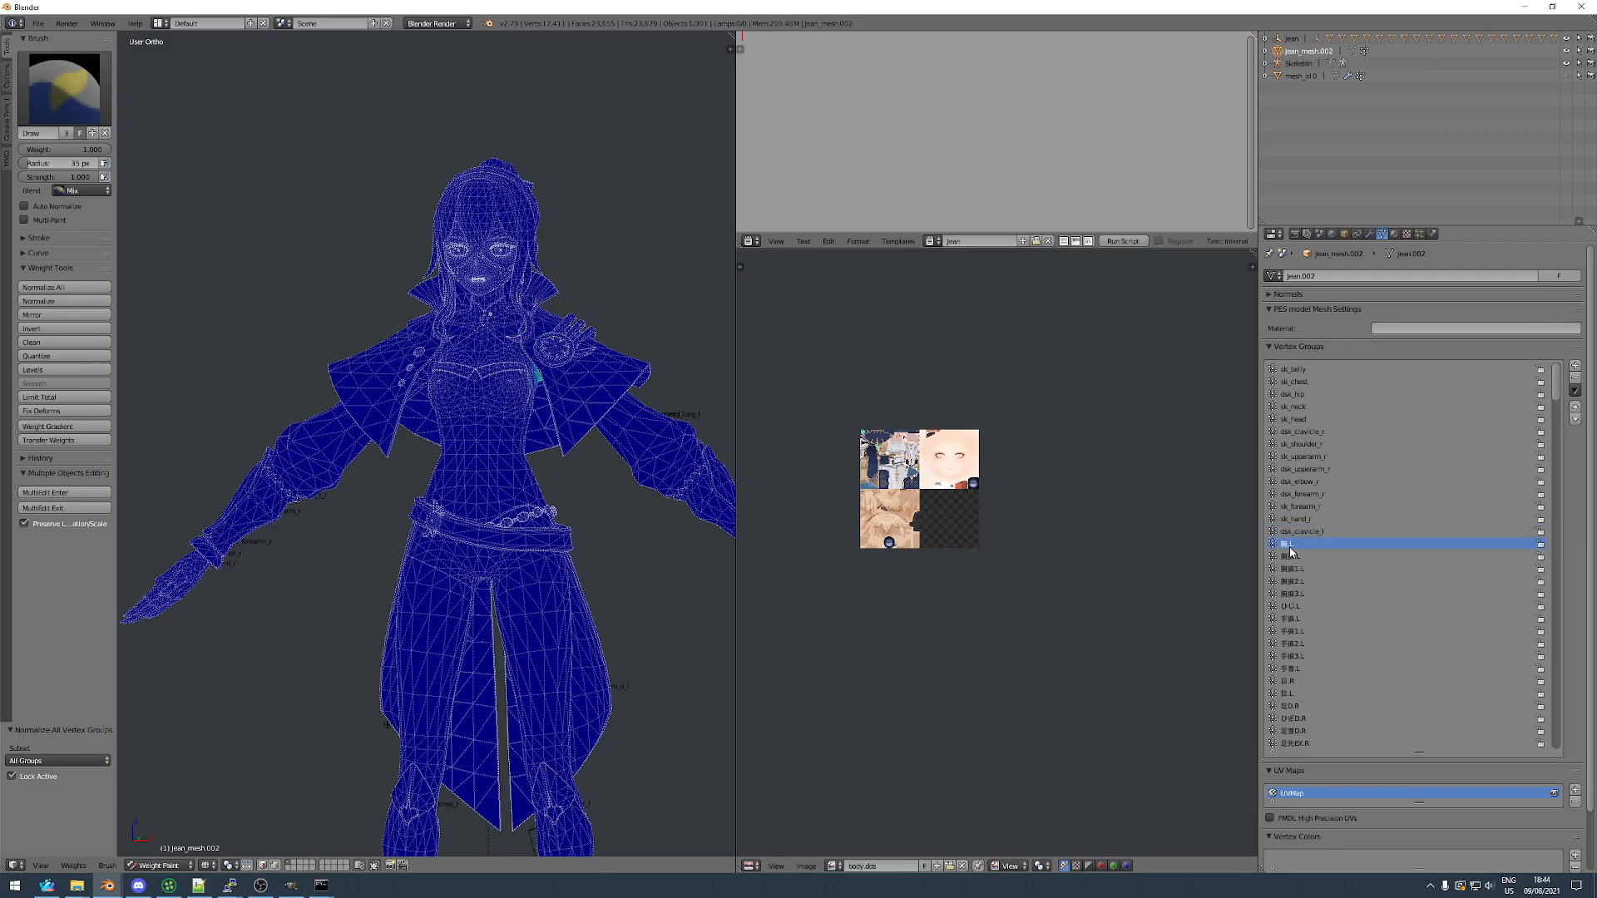
{"action": "double_click", "coordinate": [1323, 446]}
{"action": "key", "text": "ctrl+c"}
{"action": "double_click", "coordinate": [1295, 546]}
{"action": "left_click", "coordinate": [1294, 544]}
{"action": "key", "text": "ctrl+v"}
{"action": "key", "text": "ctrl+a"}
{"action": "key", "text": "ctrl+v"}
{"action": "key", "text": "Return"}
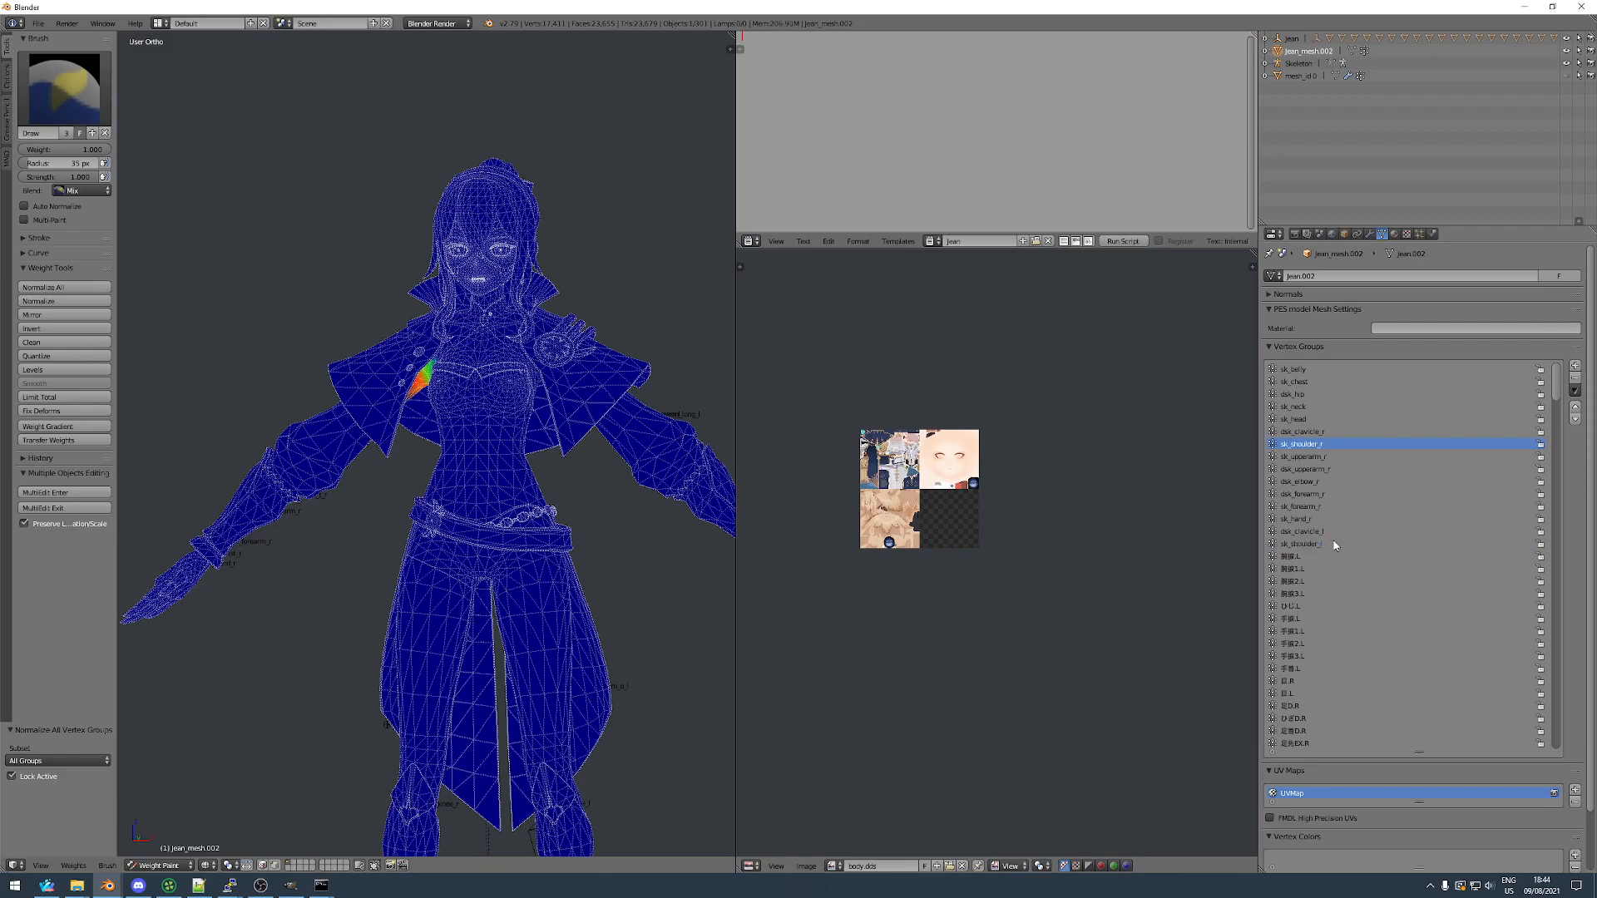
Rename the left upper arm group following sk_shoulder_l as sk_upperarm_l, based on the name of its right-side counterpart.
{"action": "left_click", "coordinate": [1294, 556]}
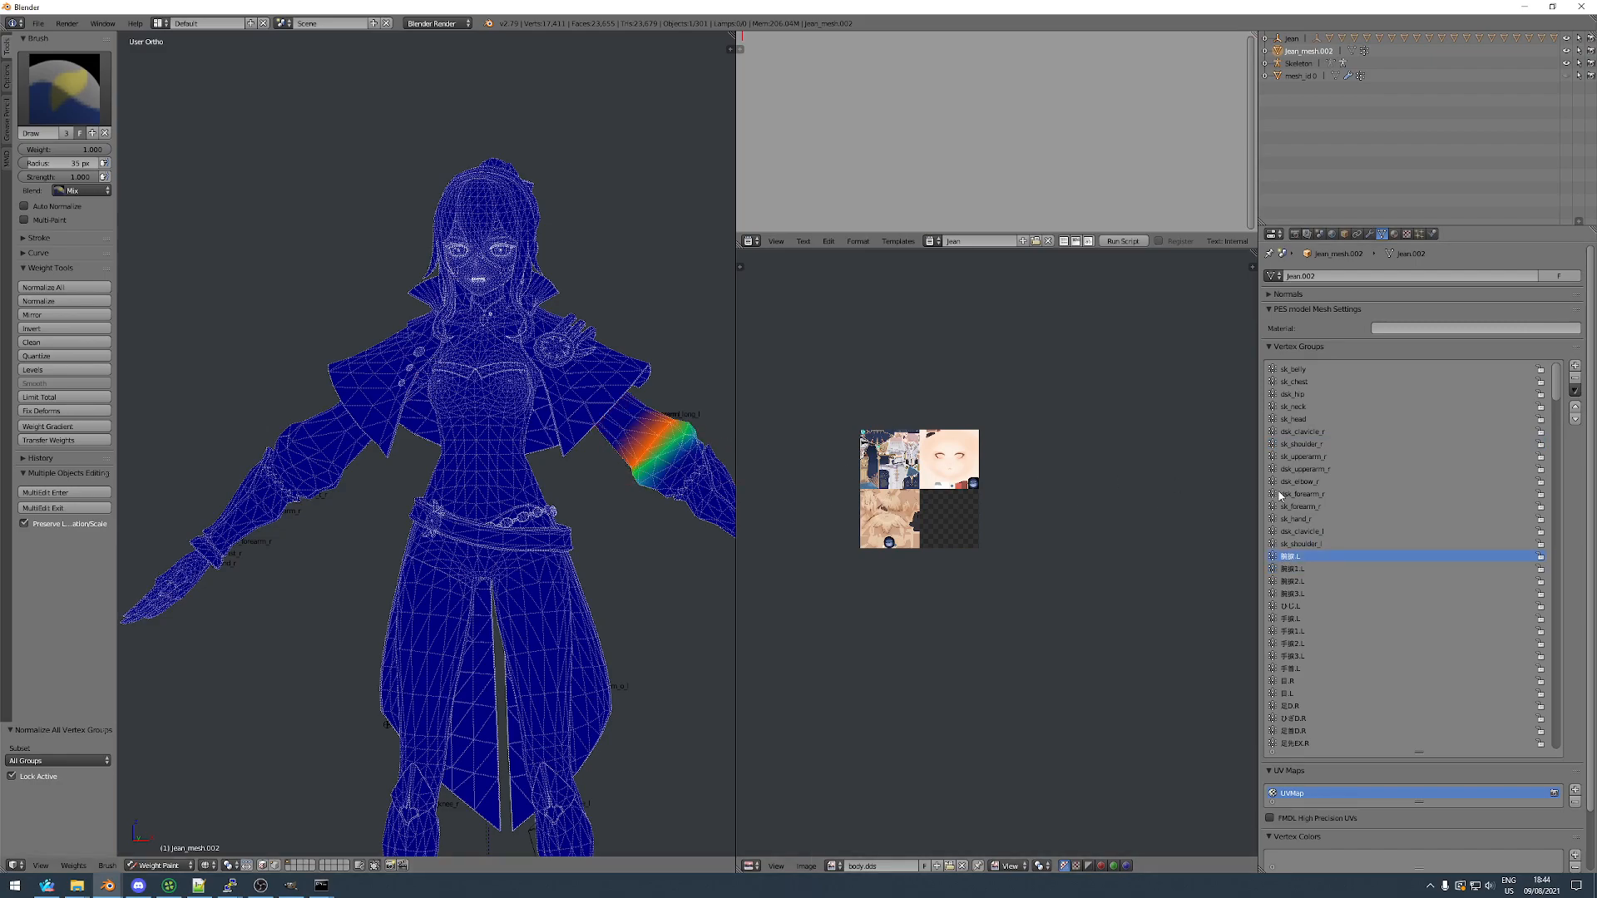
{"action": "left_click", "coordinate": [1315, 459]}
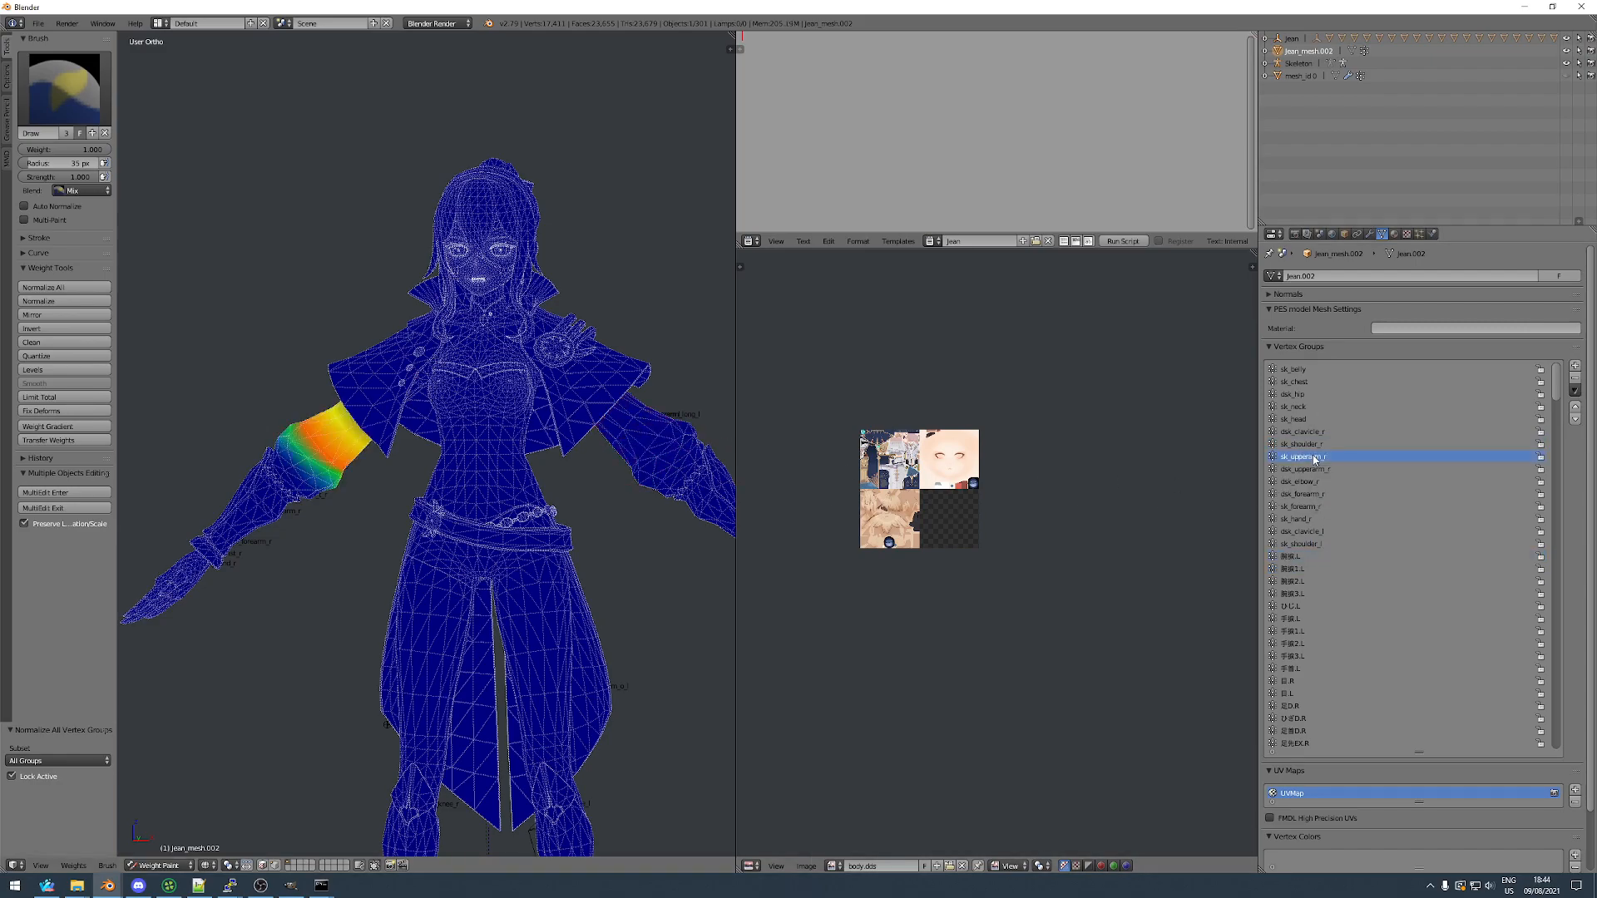
{"action": "double_click", "coordinate": [1313, 456]}
{"action": "key", "text": "ctrl+c"}
{"action": "left_click", "coordinate": [1302, 557]}
{"action": "left_click", "coordinate": [1297, 548]}
{"action": "left_click", "coordinate": [1296, 556]}
{"action": "double_click", "coordinate": [1300, 557]}
{"action": "key", "text": "ctrl+v"}
{"action": "key", "text": "BackSpace"}
{"action": "type", "text": "l"}
{"action": "key", "text": "Return"}
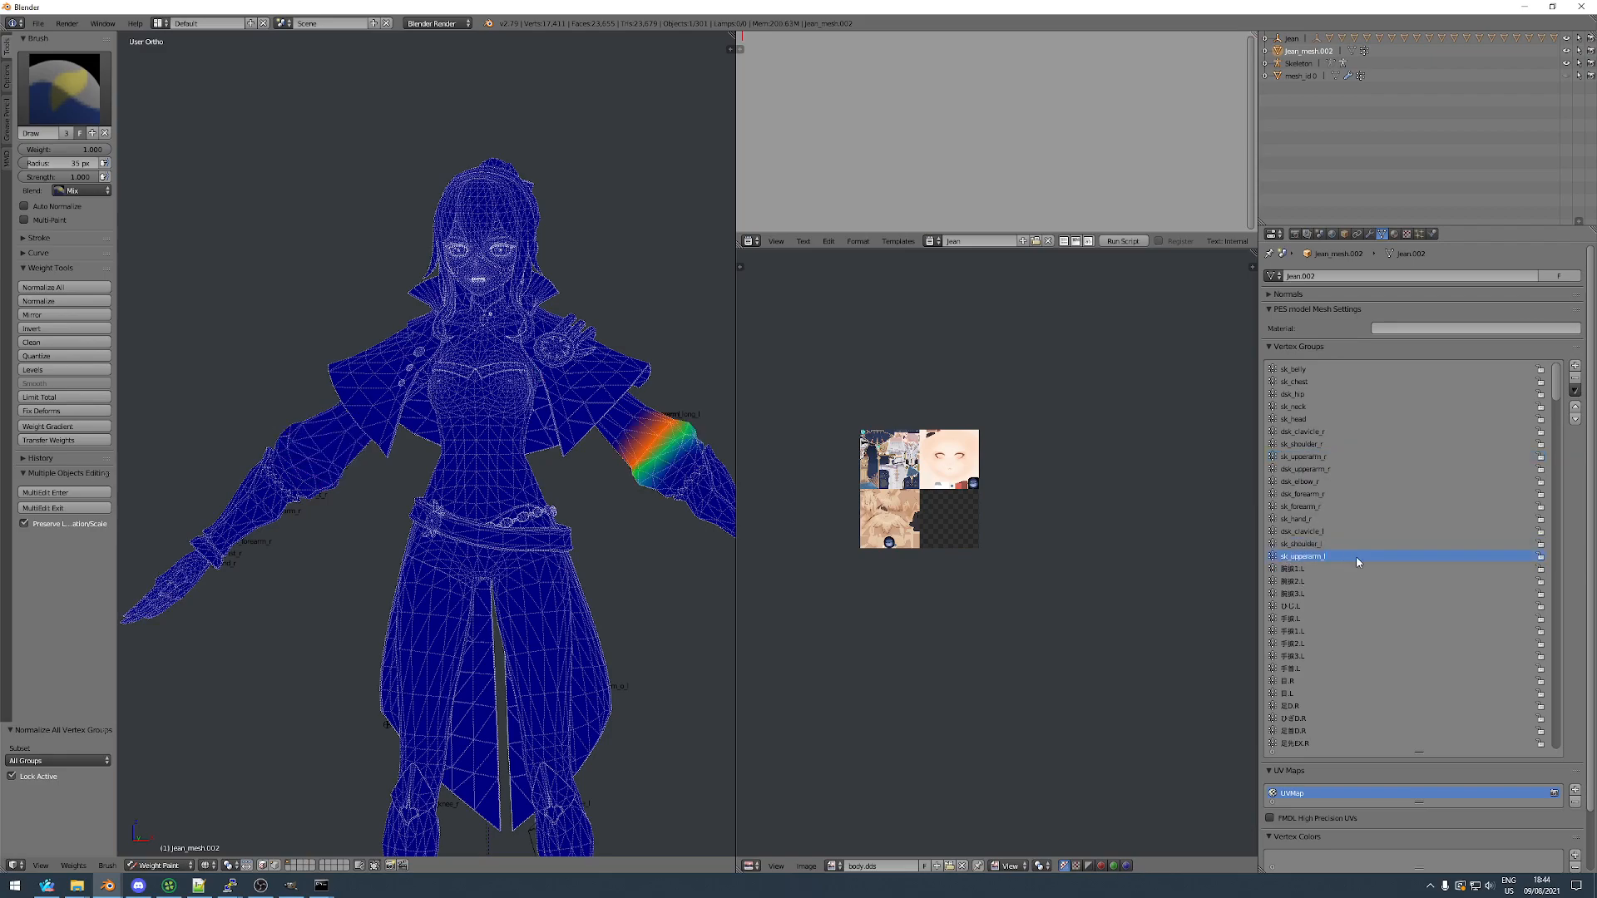
Rename the left upper arm twist group ending in 1.L as dsk_upperarm_l, based on the name of its right-side counterpart.
{"action": "left_click", "coordinate": [1357, 568]}
{"action": "left_click", "coordinate": [1354, 557]}
{"action": "left_click", "coordinate": [1359, 567]}
{"action": "left_click", "coordinate": [1359, 556]}
{"action": "left_click", "coordinate": [1315, 471]}
{"action": "double_click", "coordinate": [1309, 470]}
{"action": "key", "text": "ctrl+c"}
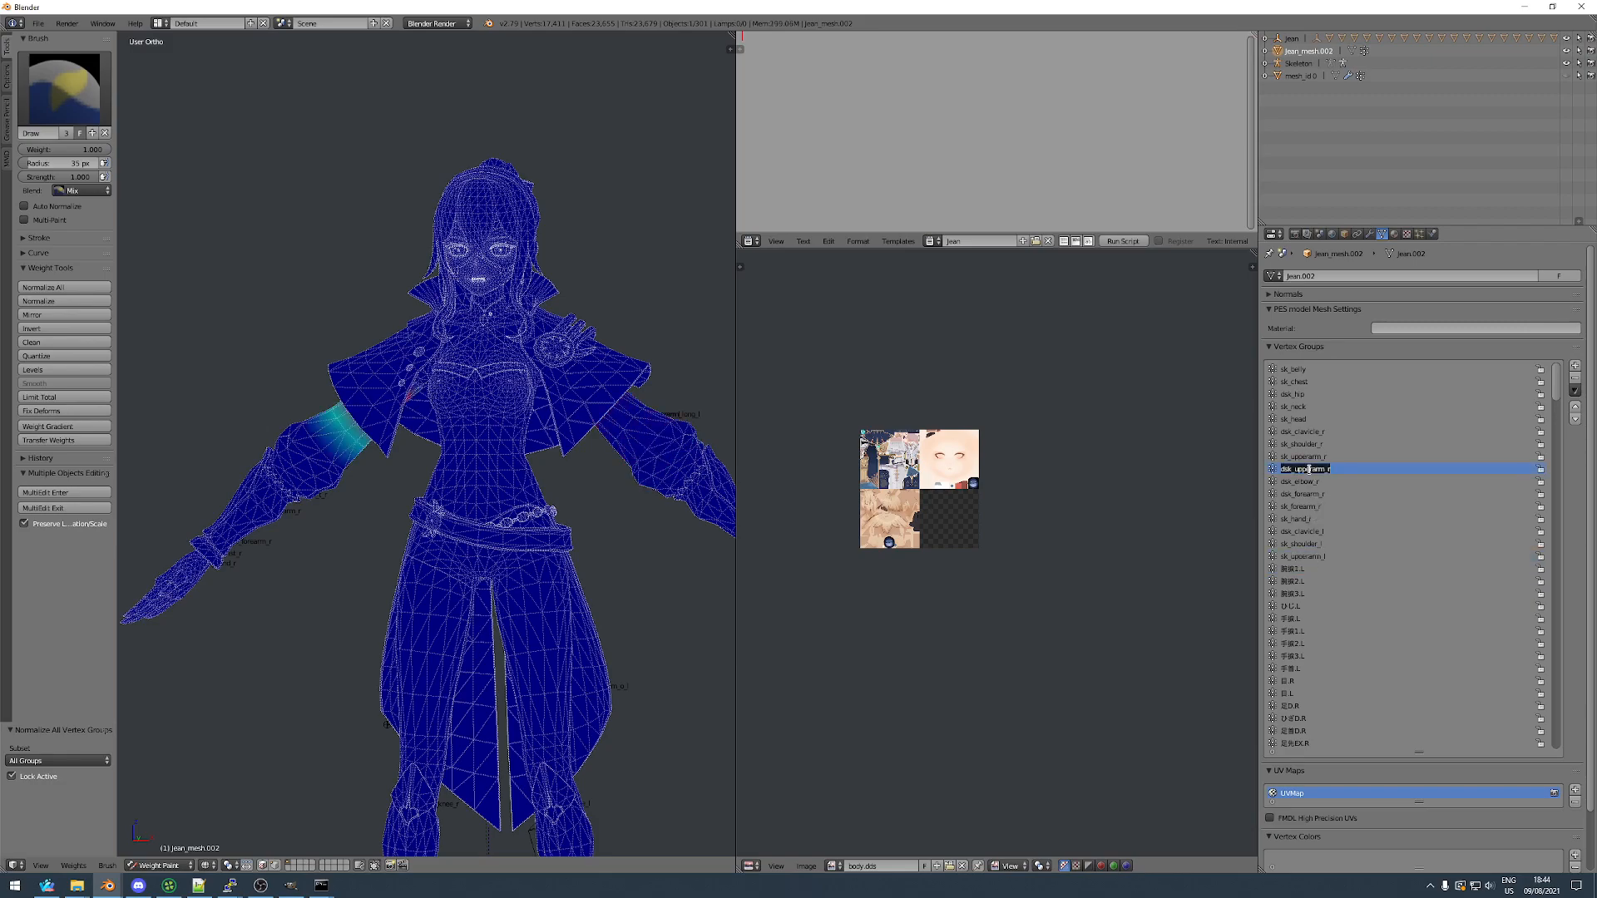
{"action": "left_click", "coordinate": [1302, 570]}
{"action": "middle_click_drag", "start_coordinate": [576, 470], "coordinate": [717, 495]}
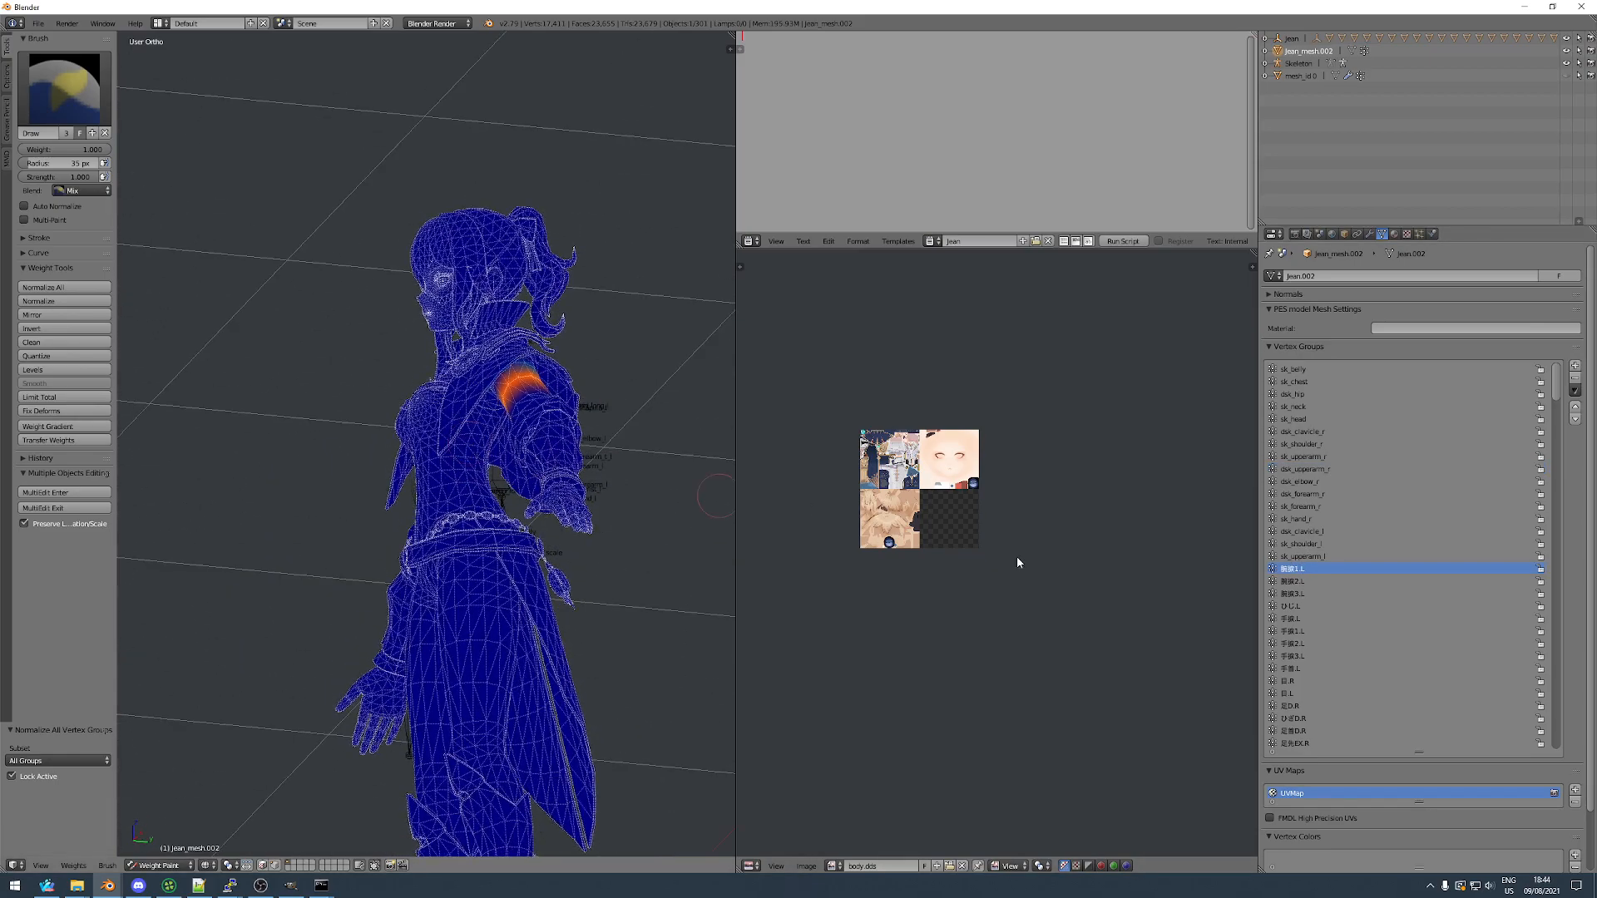
{"action": "double_click", "coordinate": [1304, 570]}
{"action": "key", "text": "ctrl+v"}
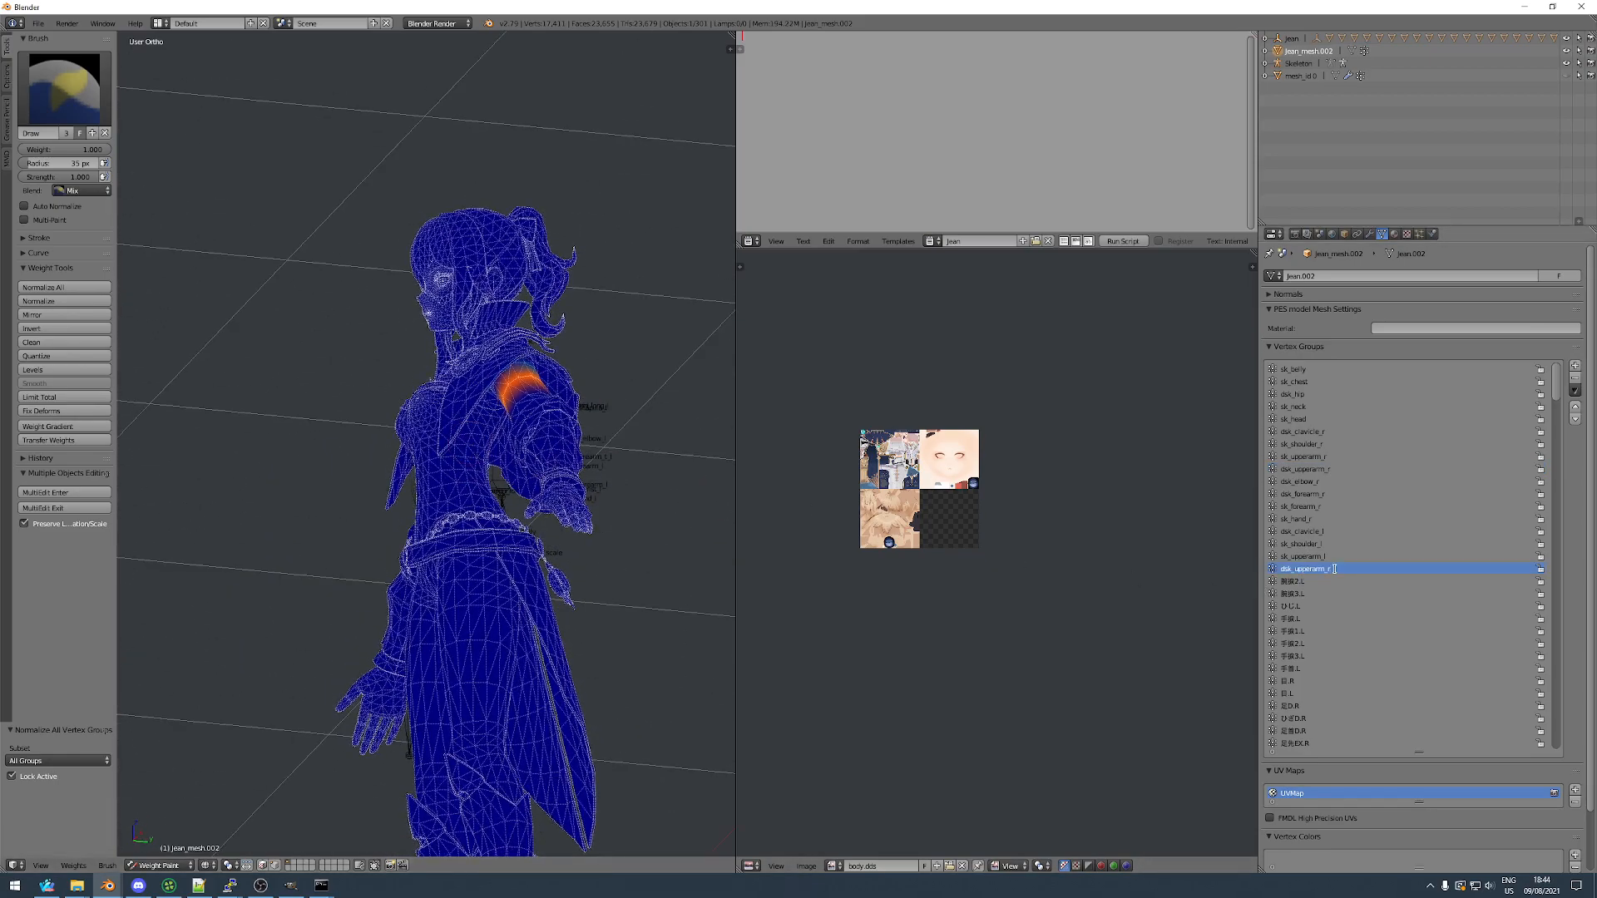
Compare the weights of the left upper arm twist groups ending in 2.L and 3.L with sk_upperarm_l and dsk_upperarm_l.
{"action": "left_click", "coordinate": [1332, 579]}
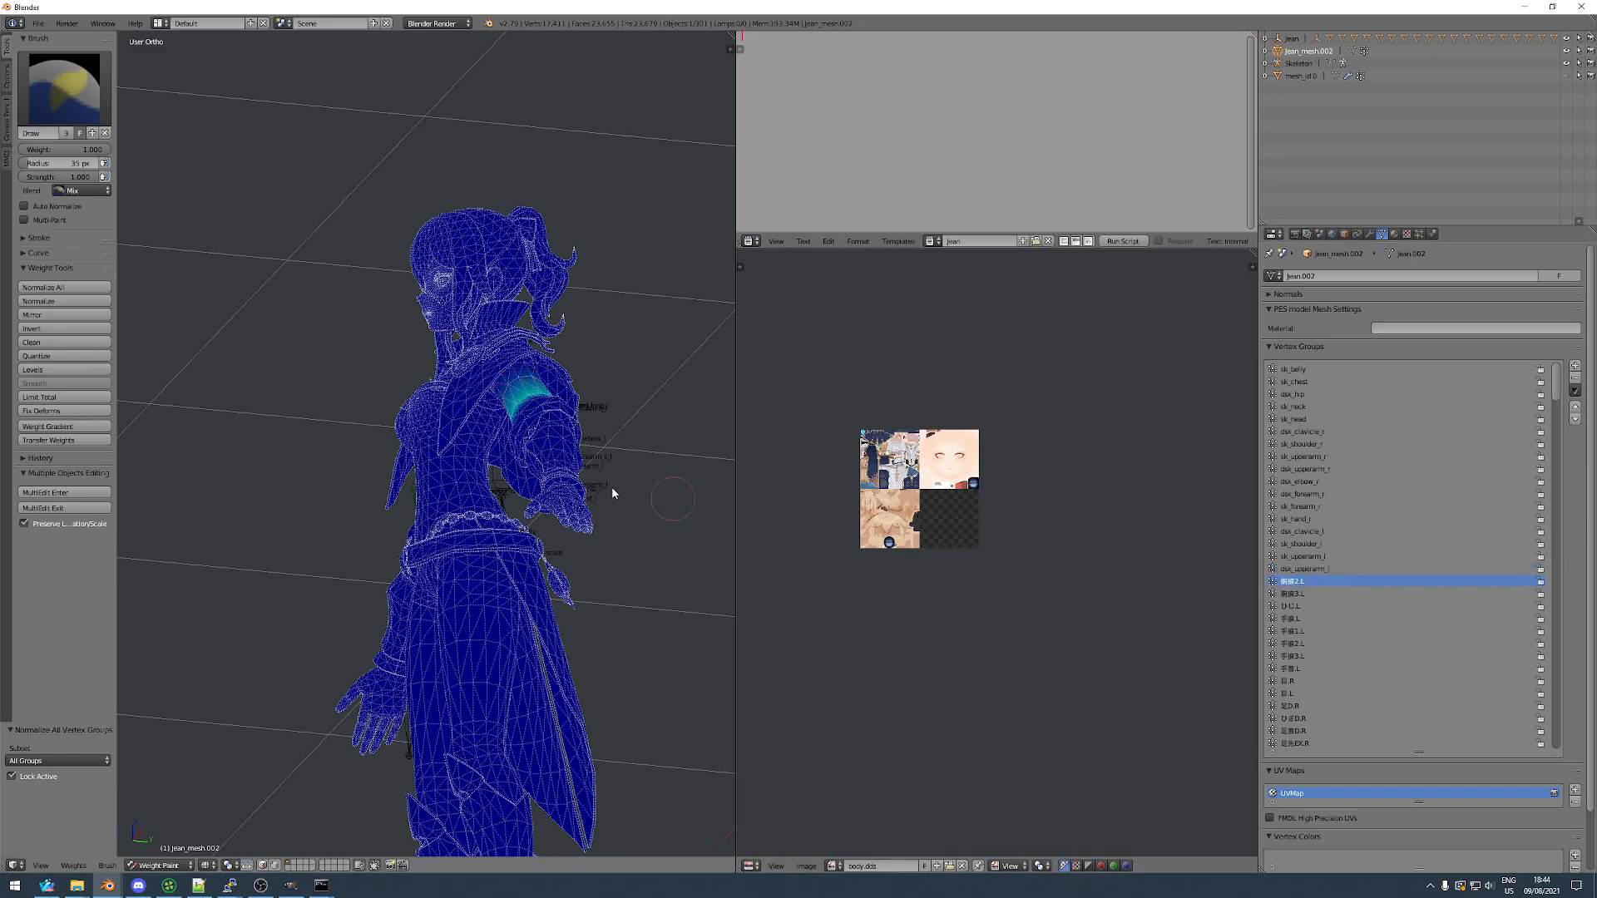
{"action": "middle_click_drag", "start_coordinate": [651, 494], "coordinate": [650, 512]}
{"action": "left_click", "coordinate": [1314, 555]}
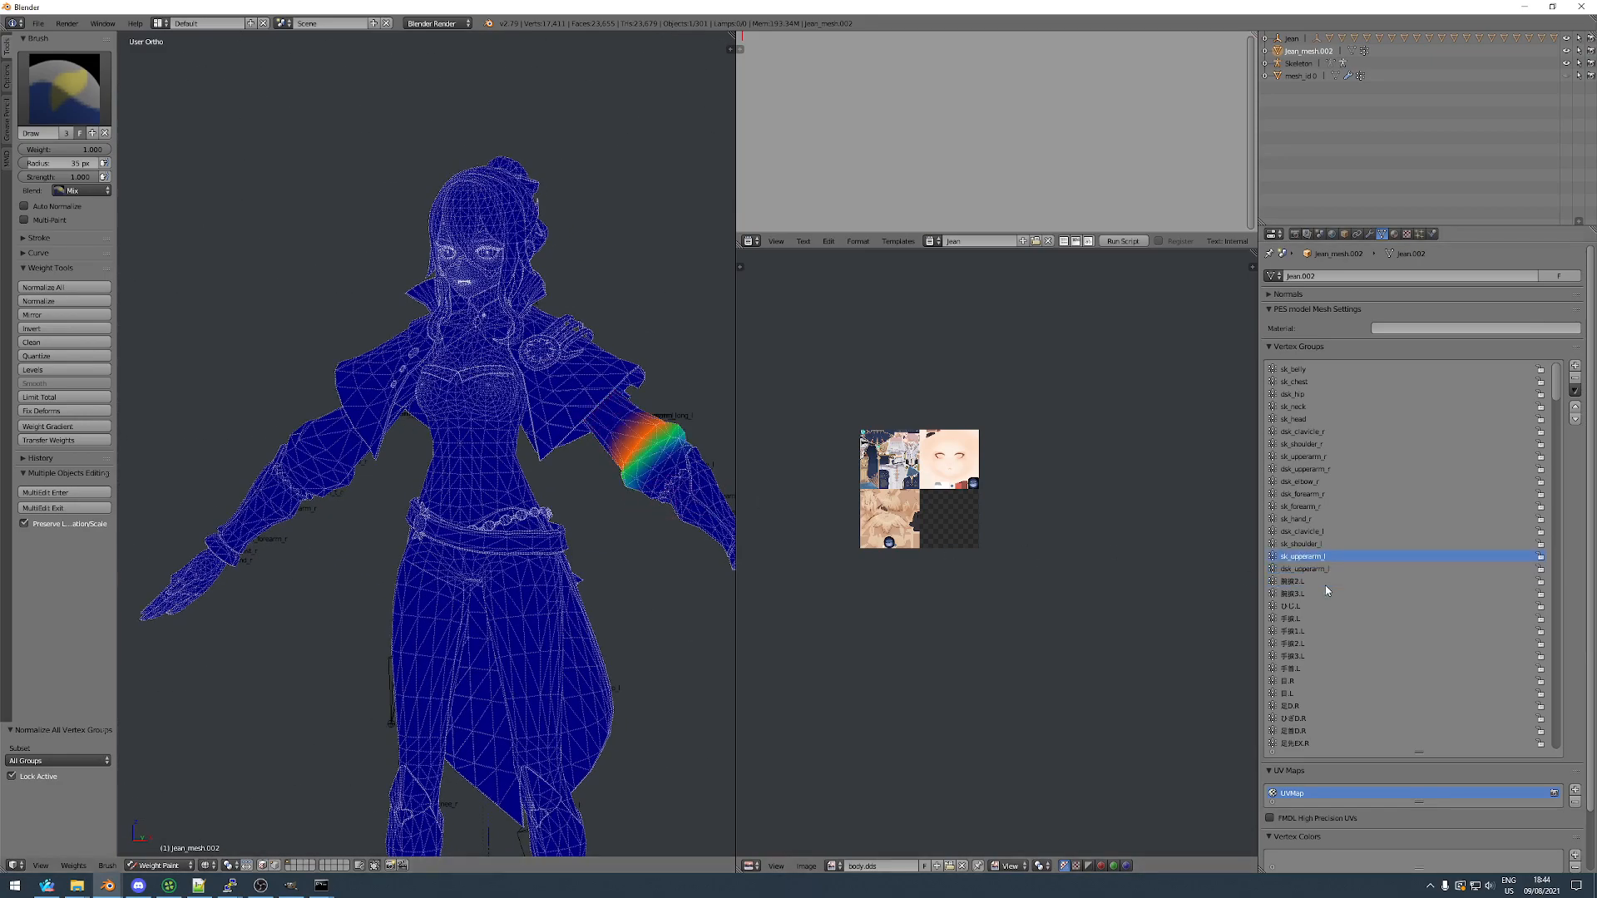
{"action": "left_click", "coordinate": [1341, 594]}
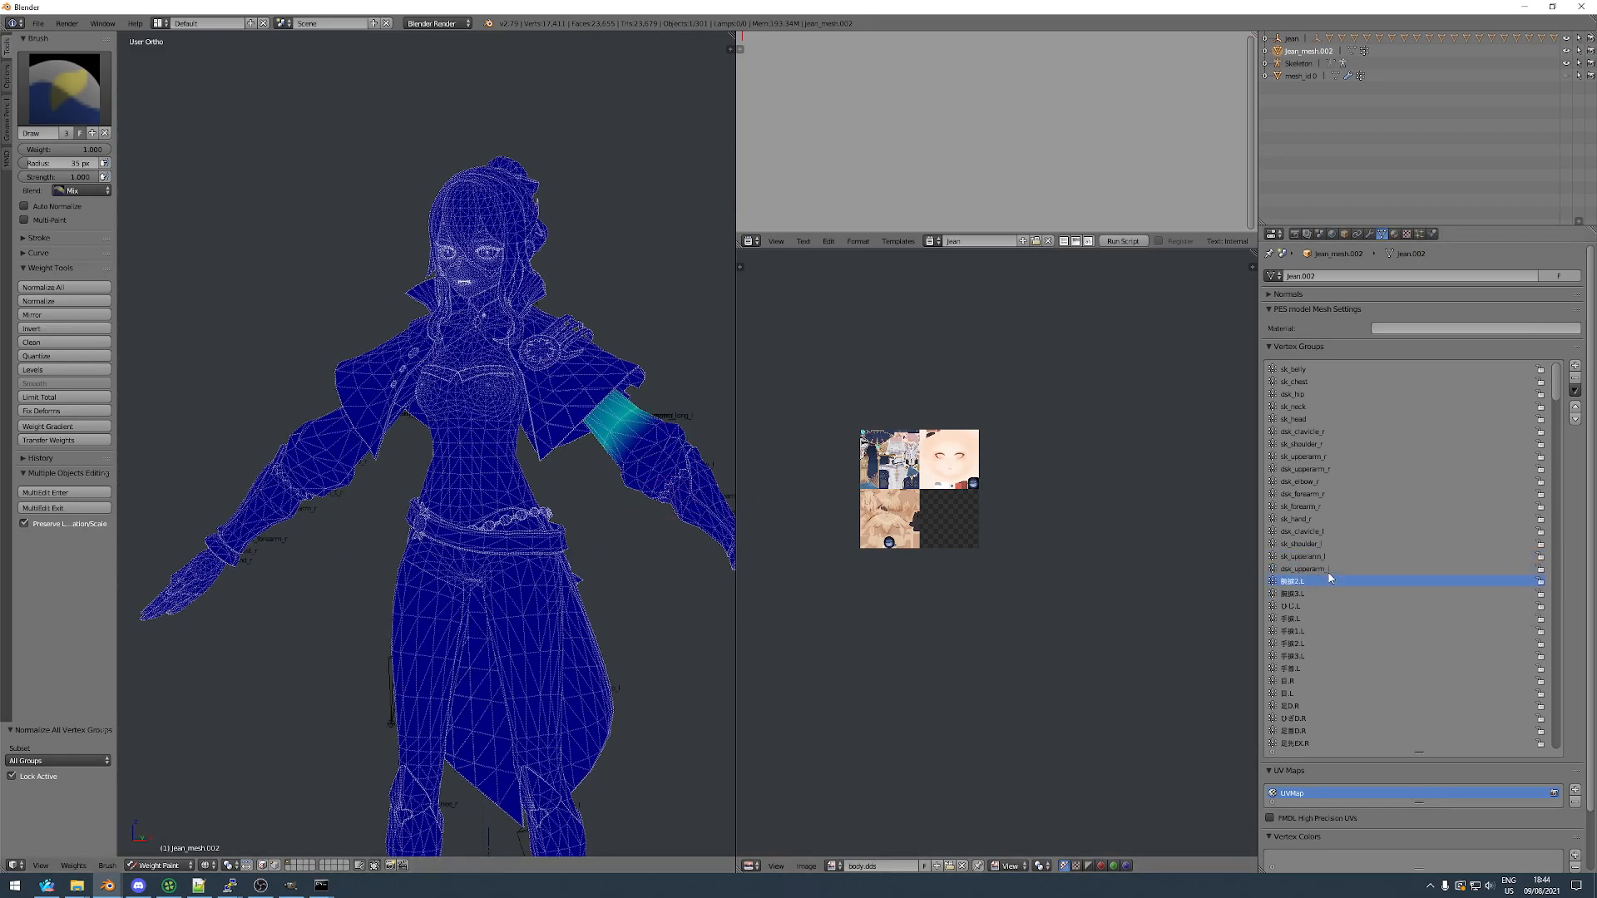
{"action": "scroll", "coordinate": [1329, 573], "scroll_direction": "up", "scroll_amount": 1, "text": "ctrl"}
{"action": "scroll", "coordinate": [1328, 574], "scroll_direction": "down", "scroll_amount": 1, "text": "ctrl"}
{"action": "scroll", "coordinate": [1328, 582], "scroll_direction": "up", "scroll_amount": 2, "text": "ctrl"}
{"action": "scroll", "coordinate": [1328, 585], "scroll_direction": "up", "scroll_amount": 1, "text": "ctrl"}
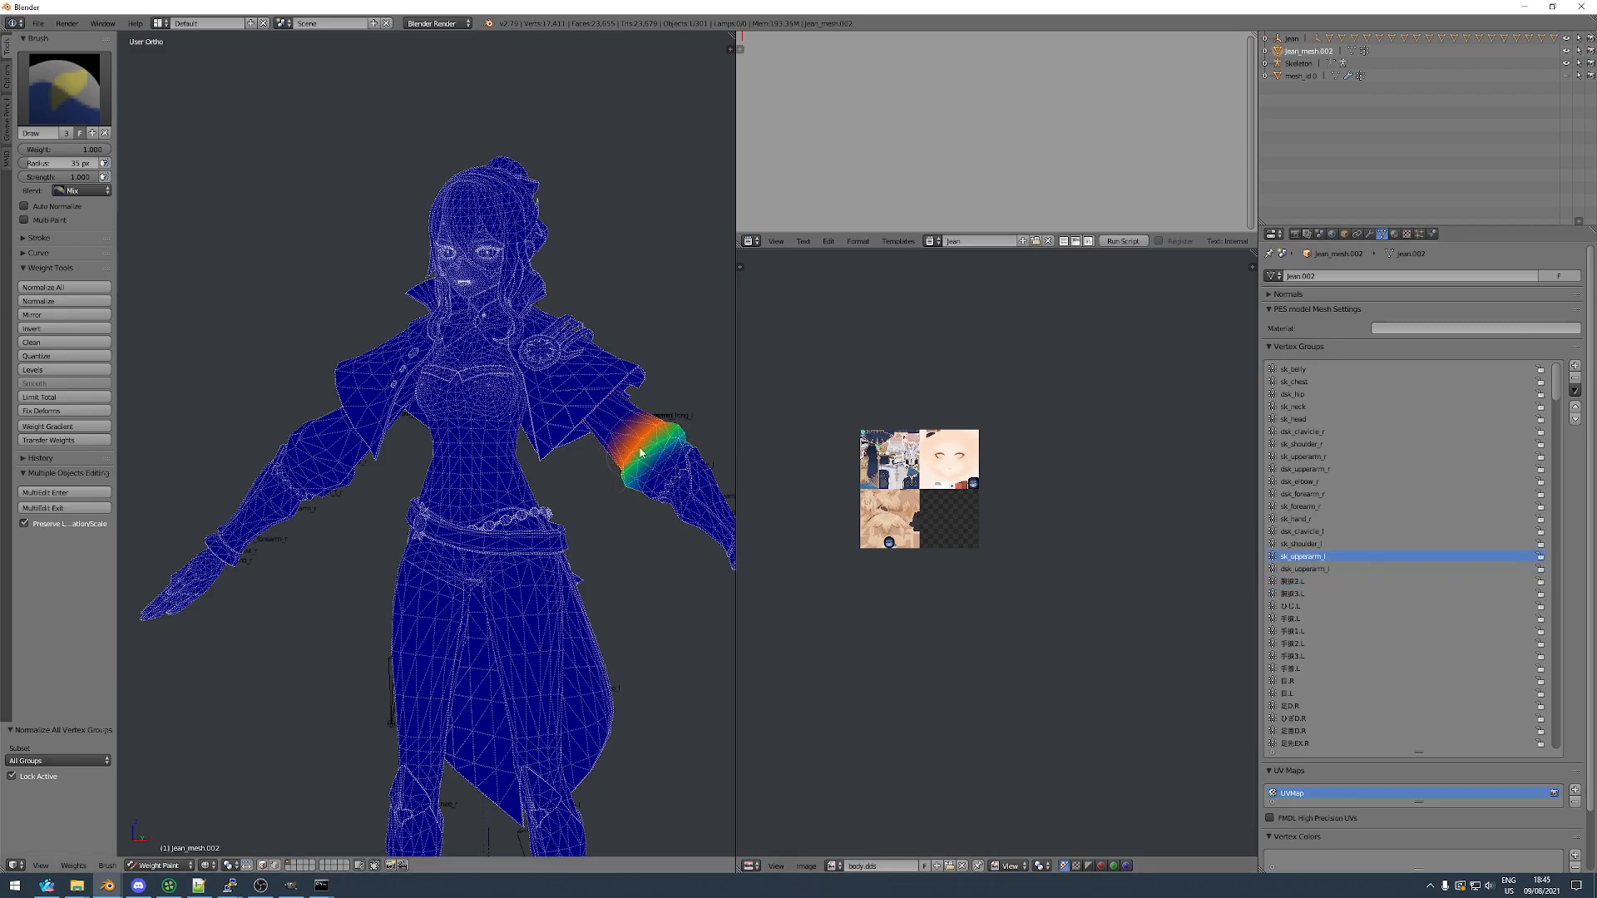
{"action": "scroll", "coordinate": [1371, 569], "scroll_direction": "down", "scroll_amount": 3, "text": "ctrl"}
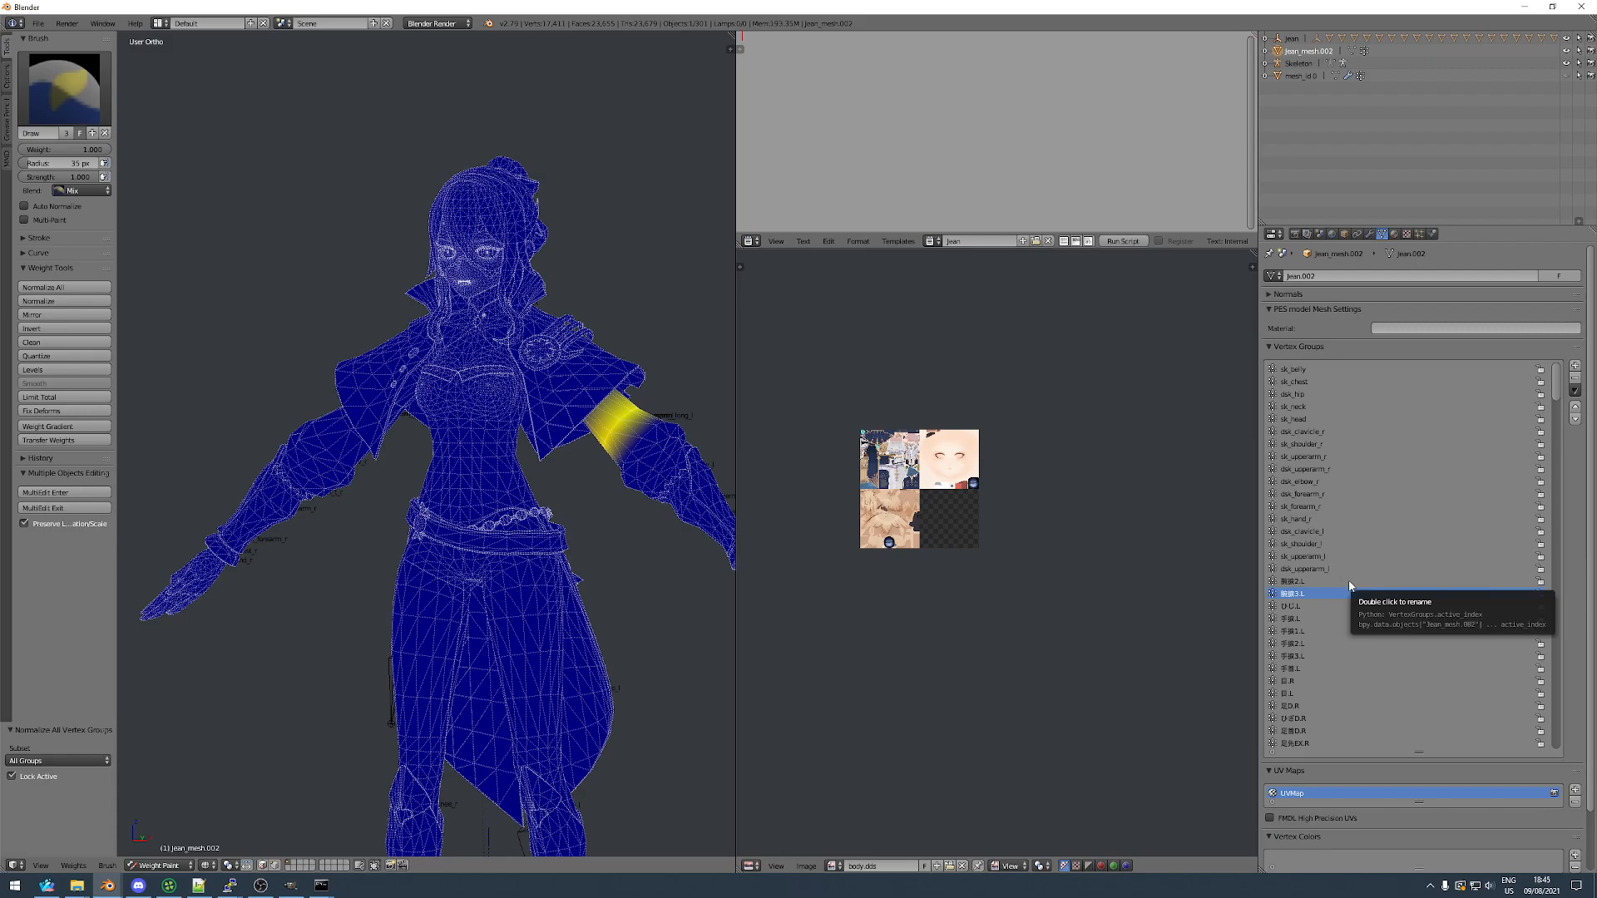
{"action": "scroll", "coordinate": [1338, 587], "scroll_direction": "up", "scroll_amount": 3, "text": "ctrl"}
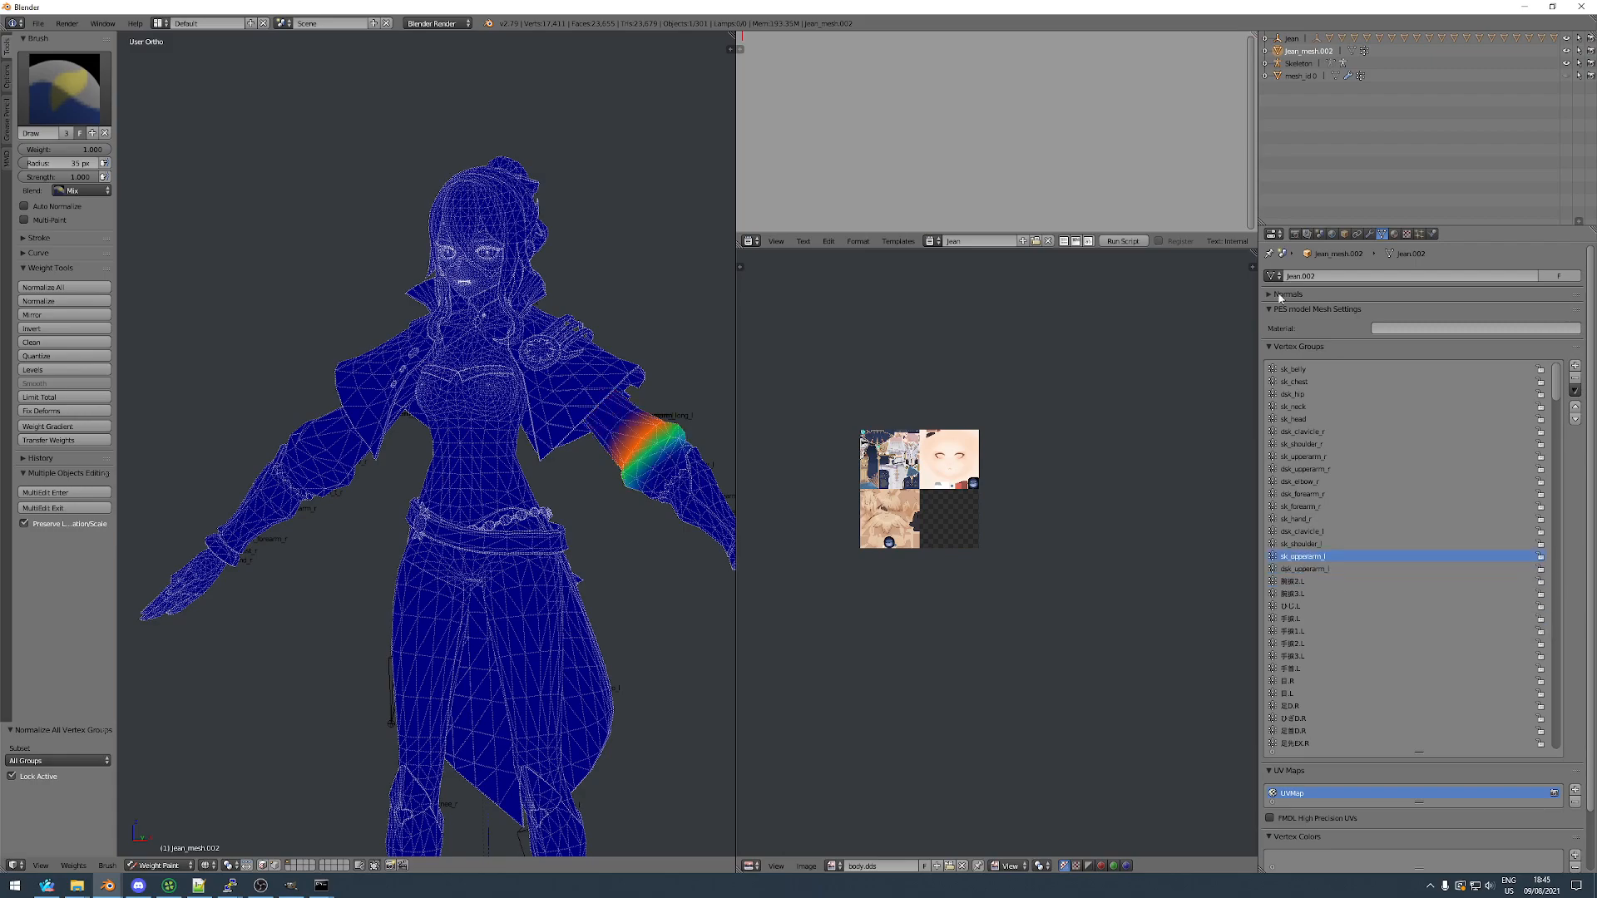
Add a Vertex Weight Mix modifier with sk_upperarm_l as group A and the left upper arm twist group ending in 3.L as group B.
{"action": "left_click", "coordinate": [1369, 233]}
{"action": "left_click", "coordinate": [1380, 276]}
{"action": "left_click", "coordinate": [1286, 398]}
{"action": "left_click", "coordinate": [1326, 342]}
{"action": "type", "text": "upper"}
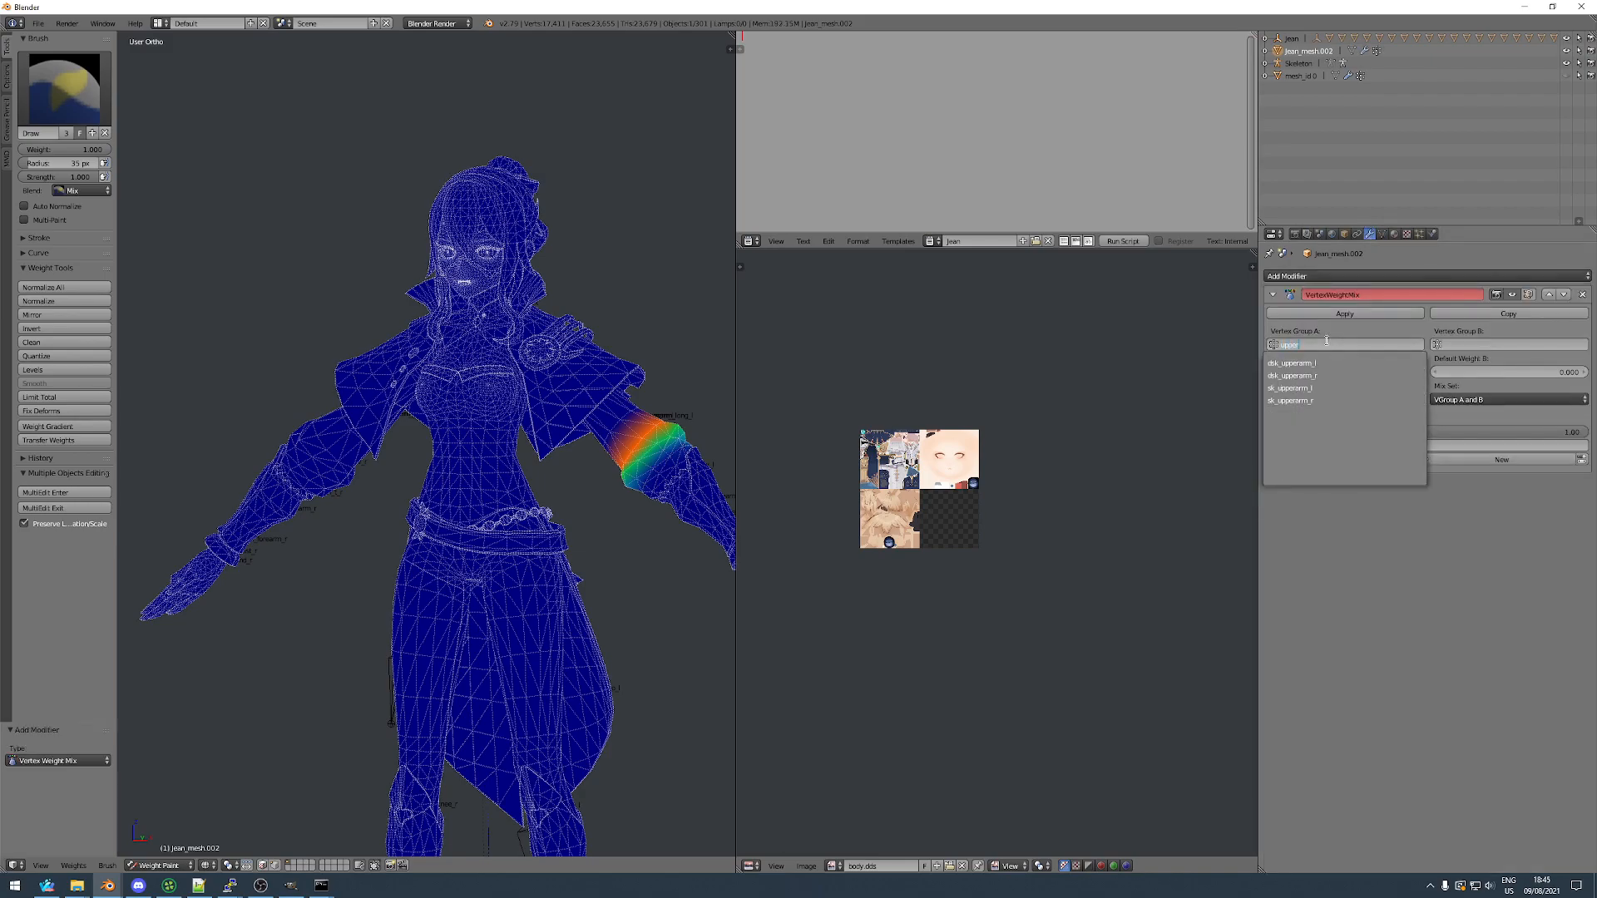
{"action": "left_click", "coordinate": [1288, 388]}
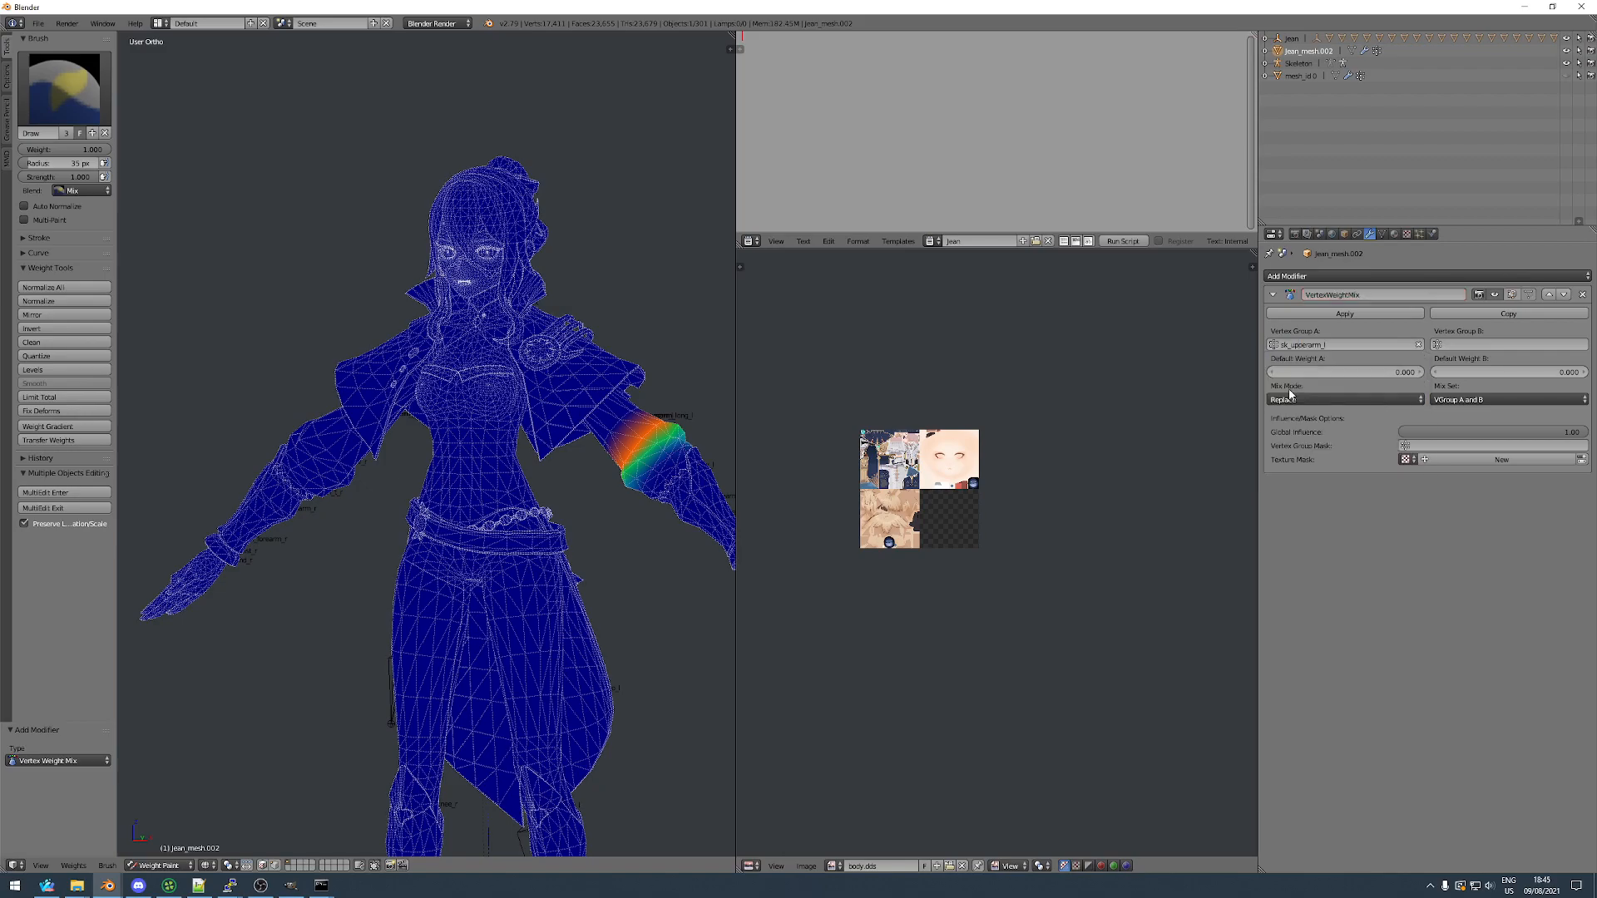
{"action": "left_click", "coordinate": [1455, 345]}
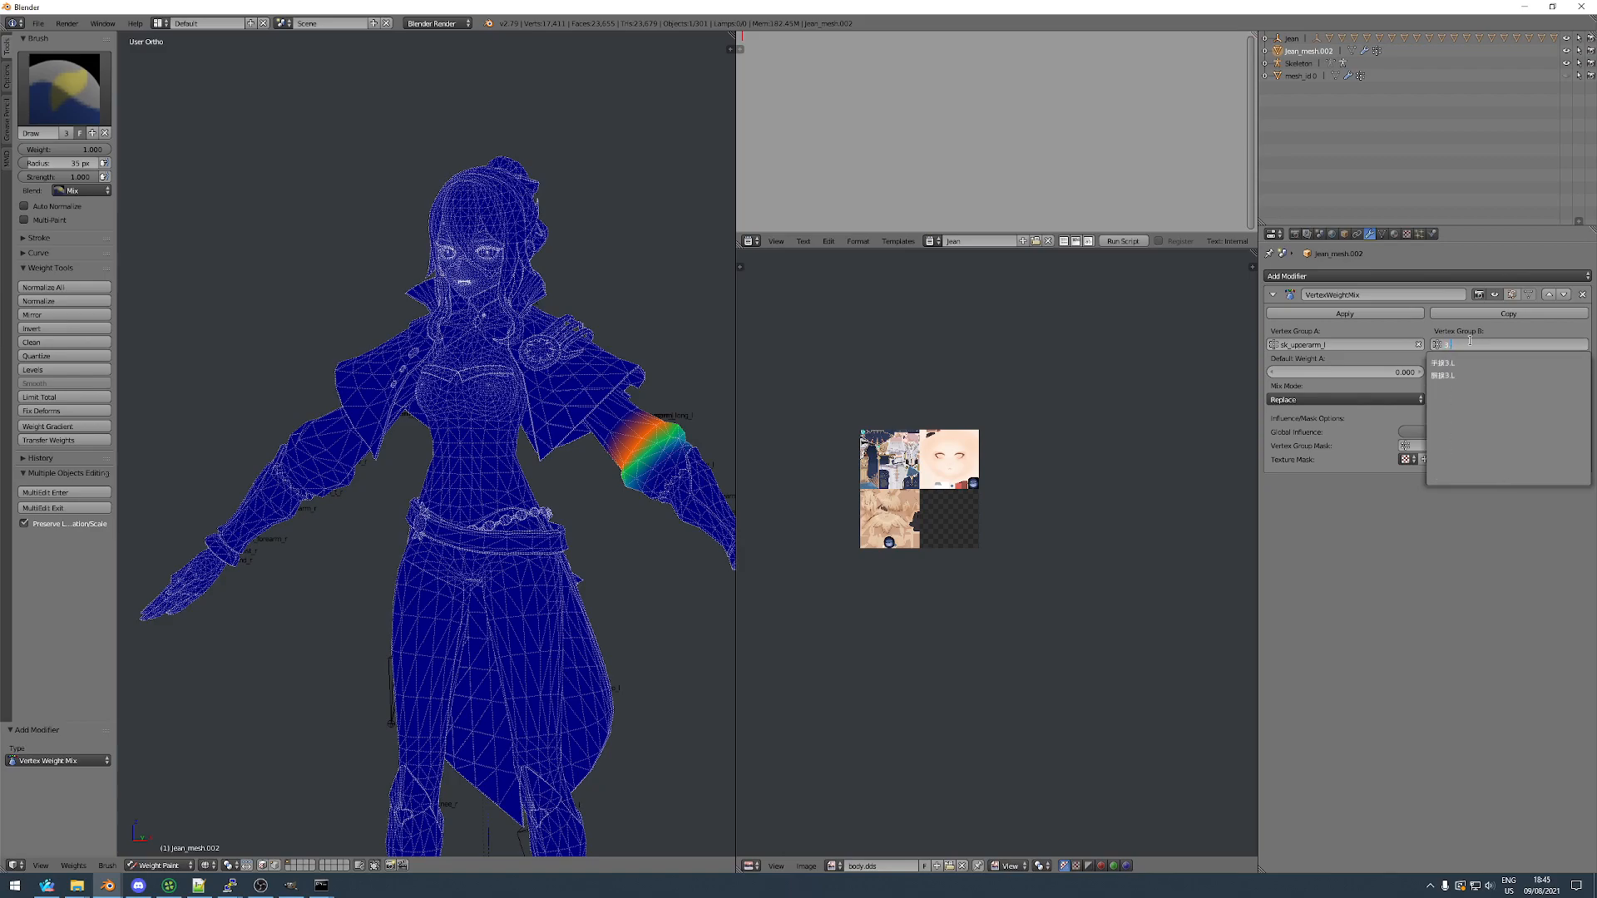
{"action": "type", "text": "3.l"}
{"action": "left_click", "coordinate": [1448, 375]}
Set the sk_upperarm_l weight mix to mode Add and mix set All, and apply the modifier.
{"action": "left_click", "coordinate": [1306, 400]}
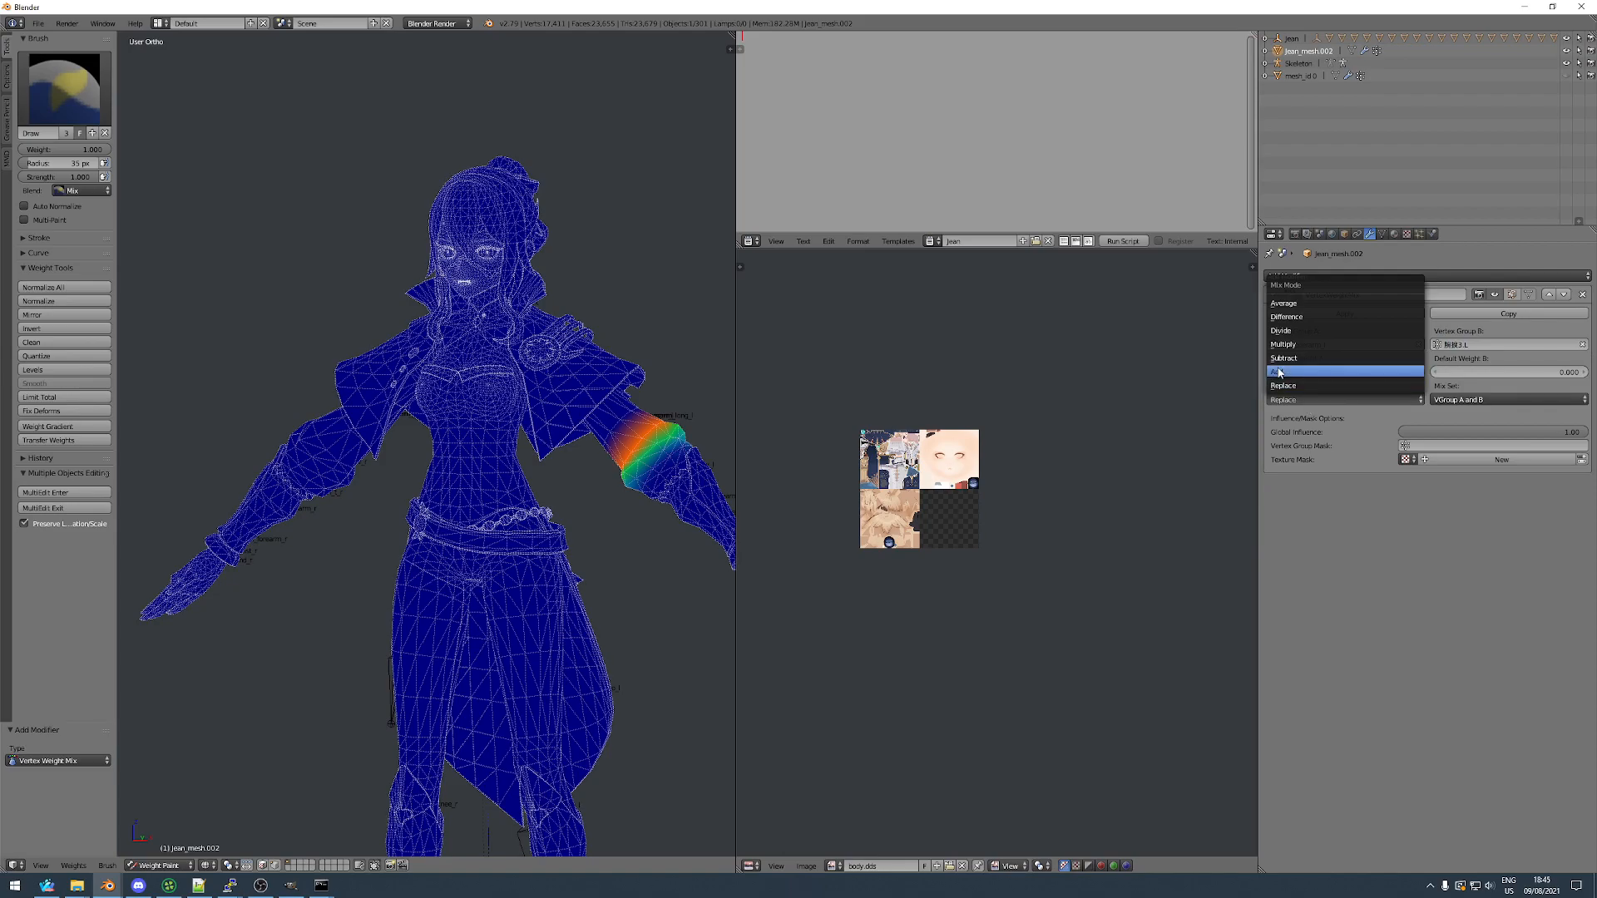
{"action": "left_click", "coordinate": [1278, 374]}
{"action": "left_click", "coordinate": [1444, 400]}
{"action": "left_click", "coordinate": [1444, 386]}
{"action": "left_click", "coordinate": [1345, 313]}
Remove the merged upper arm twist group ending in 3.L and normalize all vertex groups with sk_upperarm_l locked.
{"action": "left_click", "coordinate": [1382, 233]}
{"action": "left_click", "coordinate": [1304, 593]}
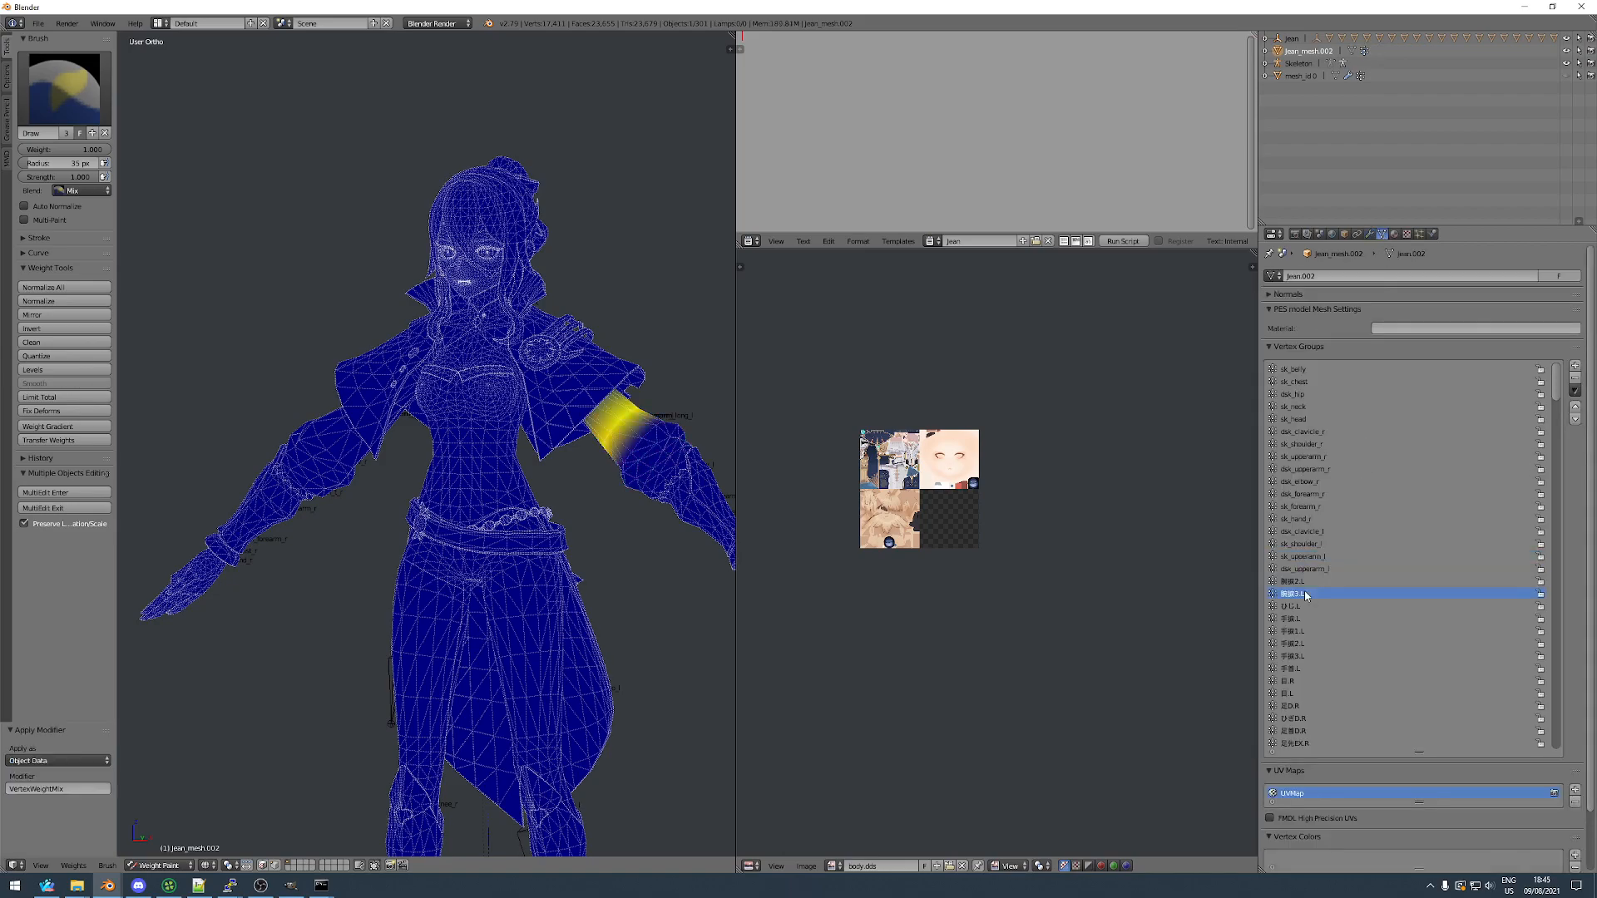
{"action": "left_click", "coordinate": [1575, 377]}
{"action": "left_click", "coordinate": [1326, 556]}
{"action": "left_click", "coordinate": [1333, 568]}
{"action": "left_click", "coordinate": [1338, 556]}
{"action": "left_click", "coordinate": [71, 286]}
Add a Vertex Weight Mix modifier with dsk_upperarm_l as group A and the left upper arm twist group ending in 2.L as group B.
{"action": "key", "text": "Down"}
{"action": "key", "text": "Down"}
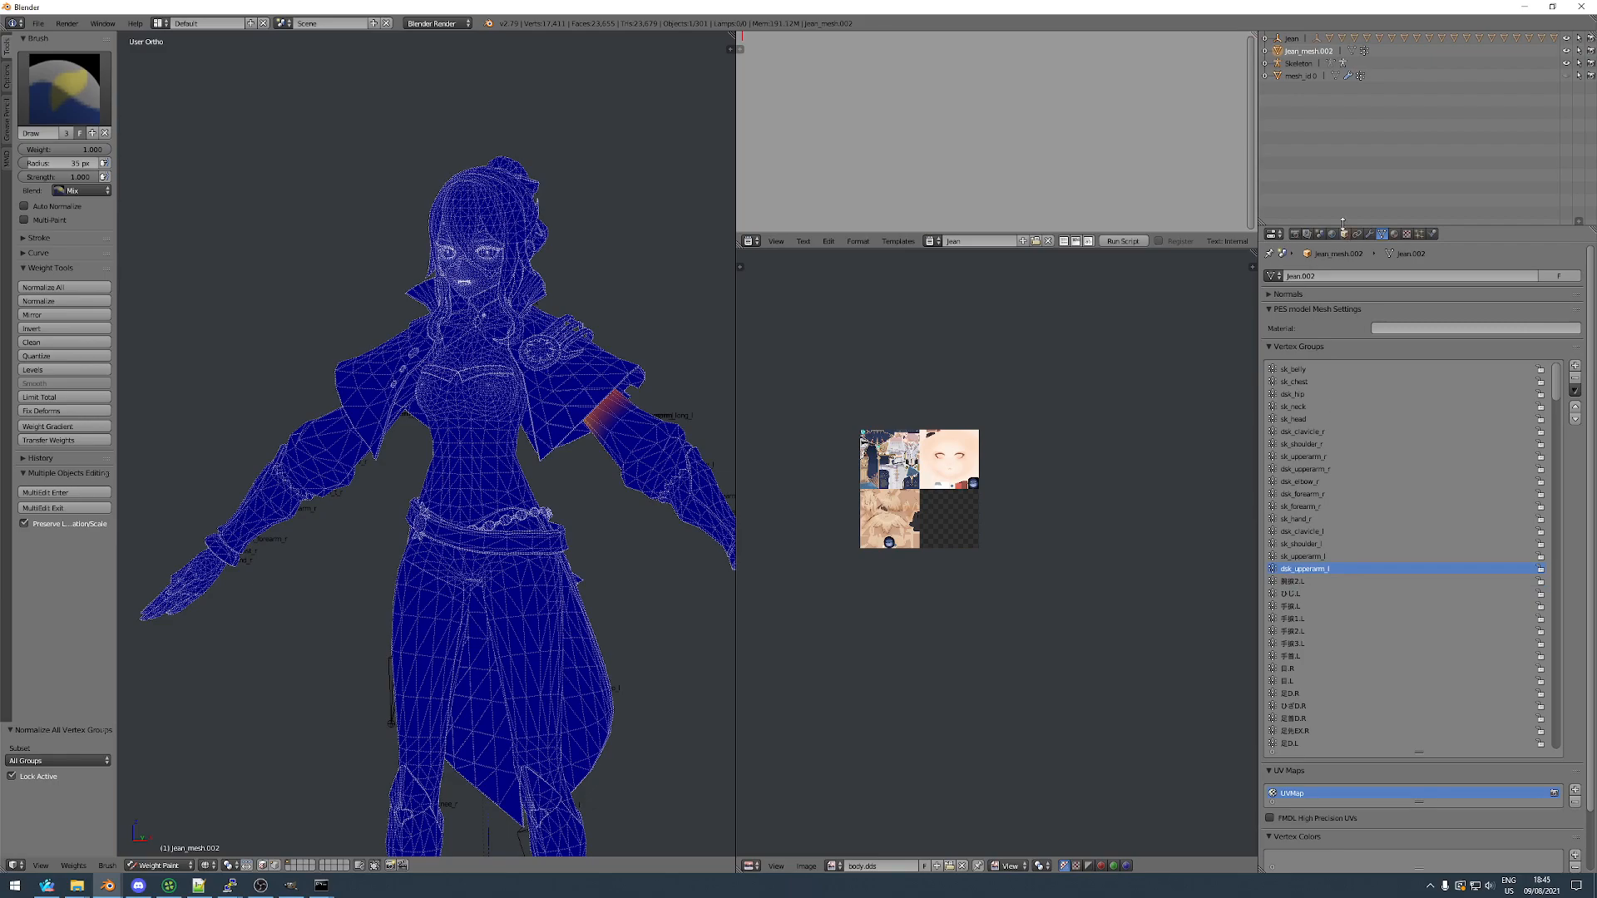
{"action": "left_click", "coordinate": [1369, 234]}
{"action": "left_click", "coordinate": [1304, 276]}
{"action": "left_click", "coordinate": [1221, 401]}
{"action": "left_click", "coordinate": [1314, 344]}
{"action": "type", "text": "upper"}
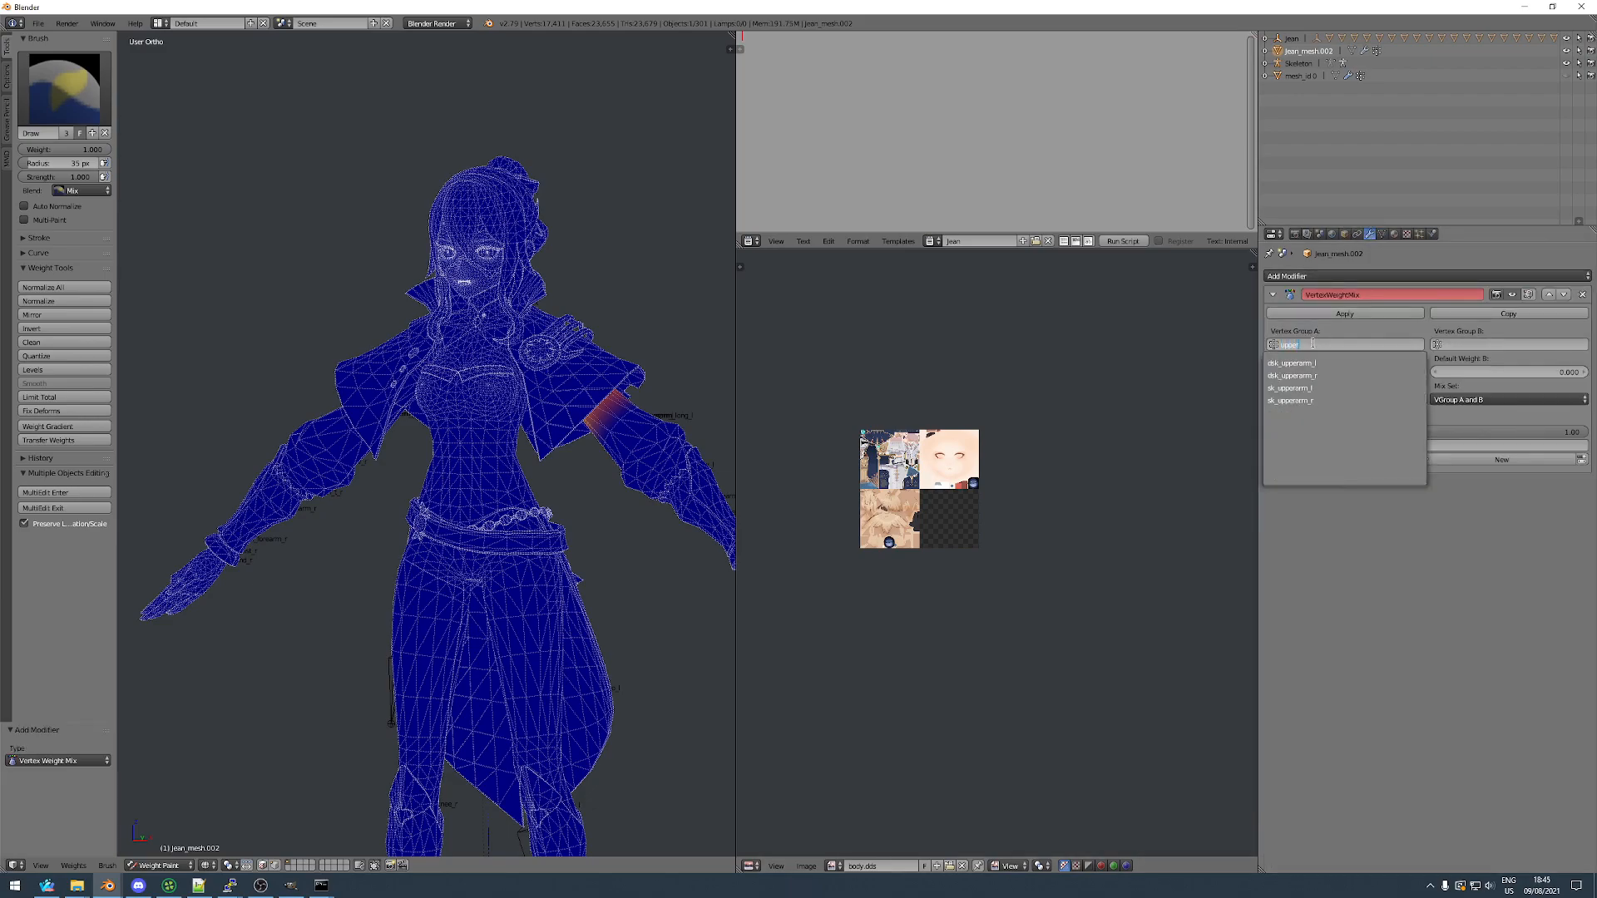
{"action": "left_click", "coordinate": [1294, 364]}
{"action": "left_click", "coordinate": [1450, 343]}
{"action": "type", "text": "2.l"}
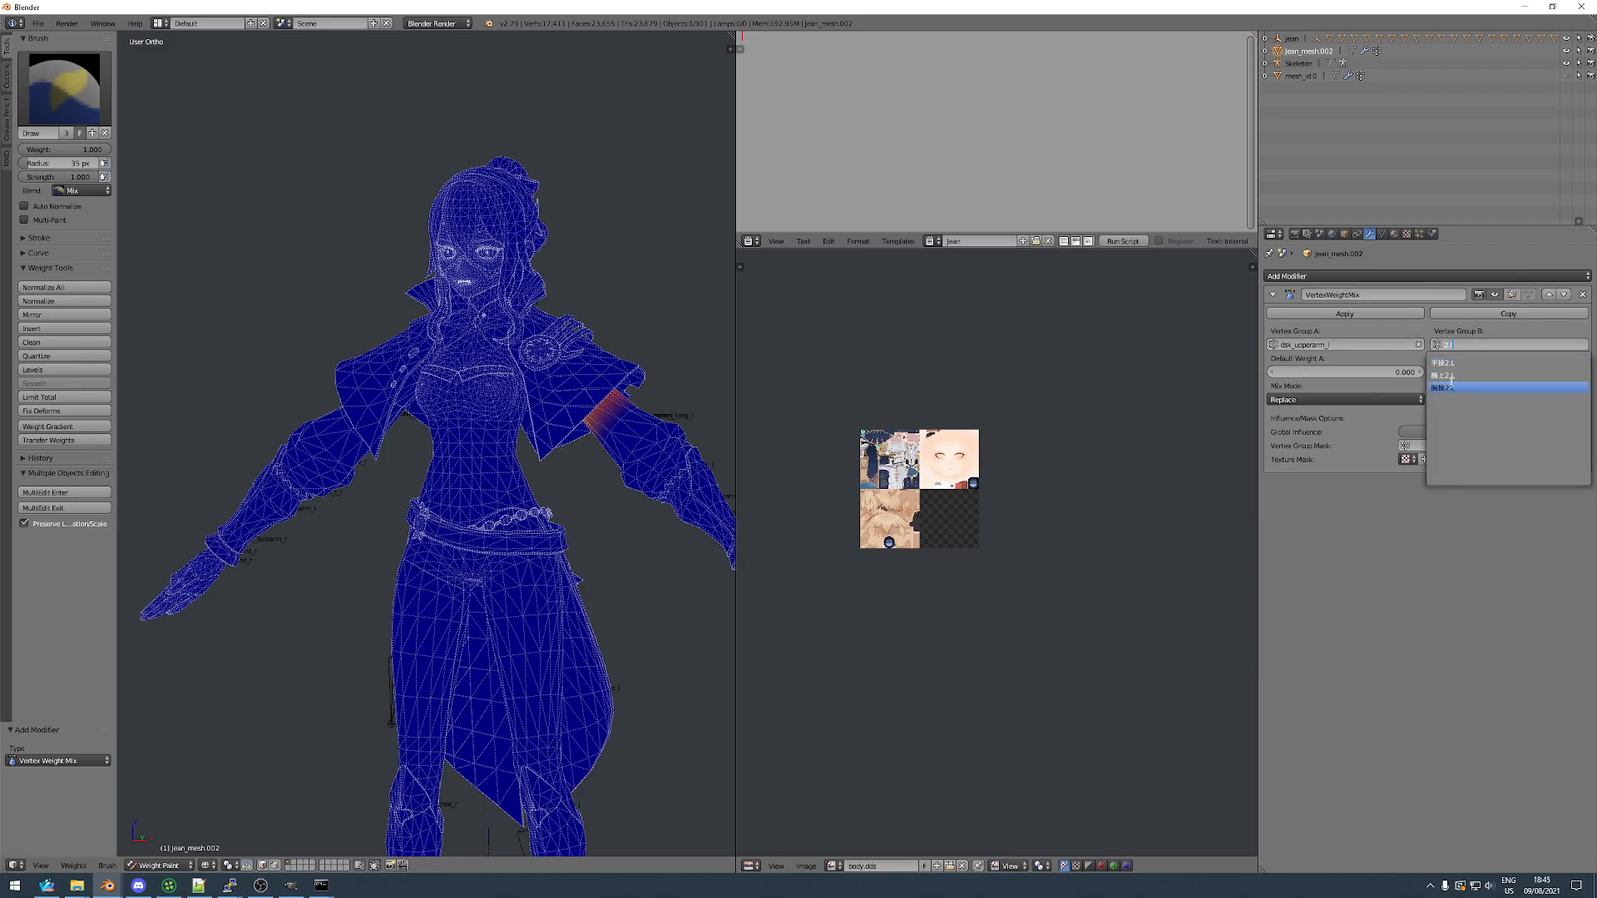
{"action": "left_click", "coordinate": [1446, 388]}
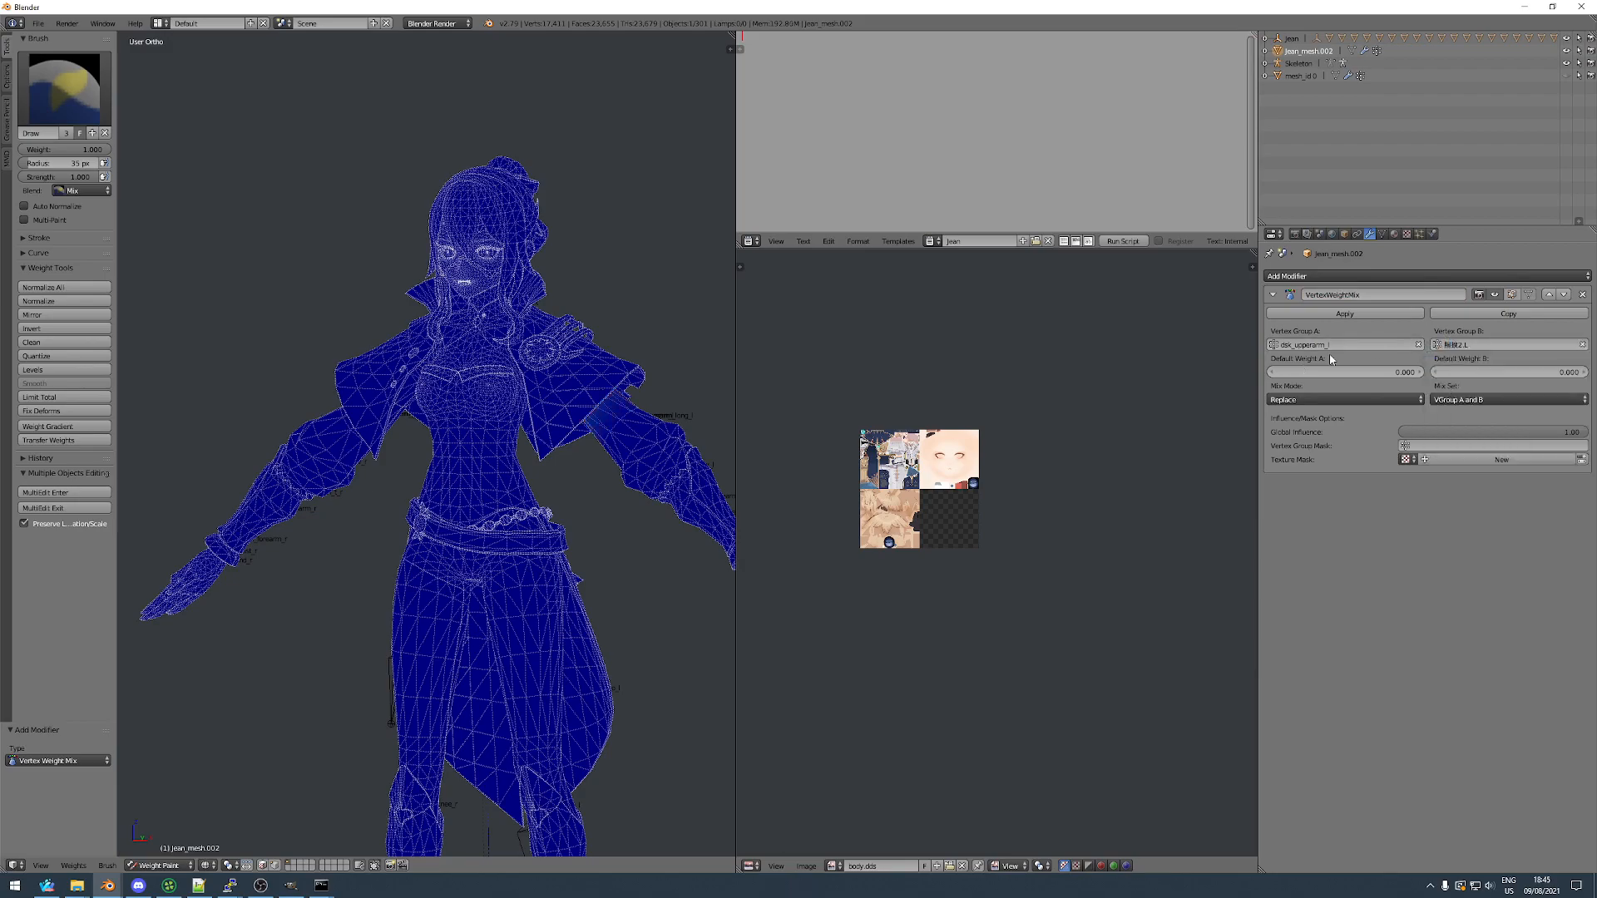
Set the dsk_upperarm_l weight mix to mode Add and mix set All, and apply the modifier.
{"action": "left_click", "coordinate": [1296, 400]}
{"action": "left_click", "coordinate": [1294, 379]}
{"action": "left_click", "coordinate": [1435, 400]}
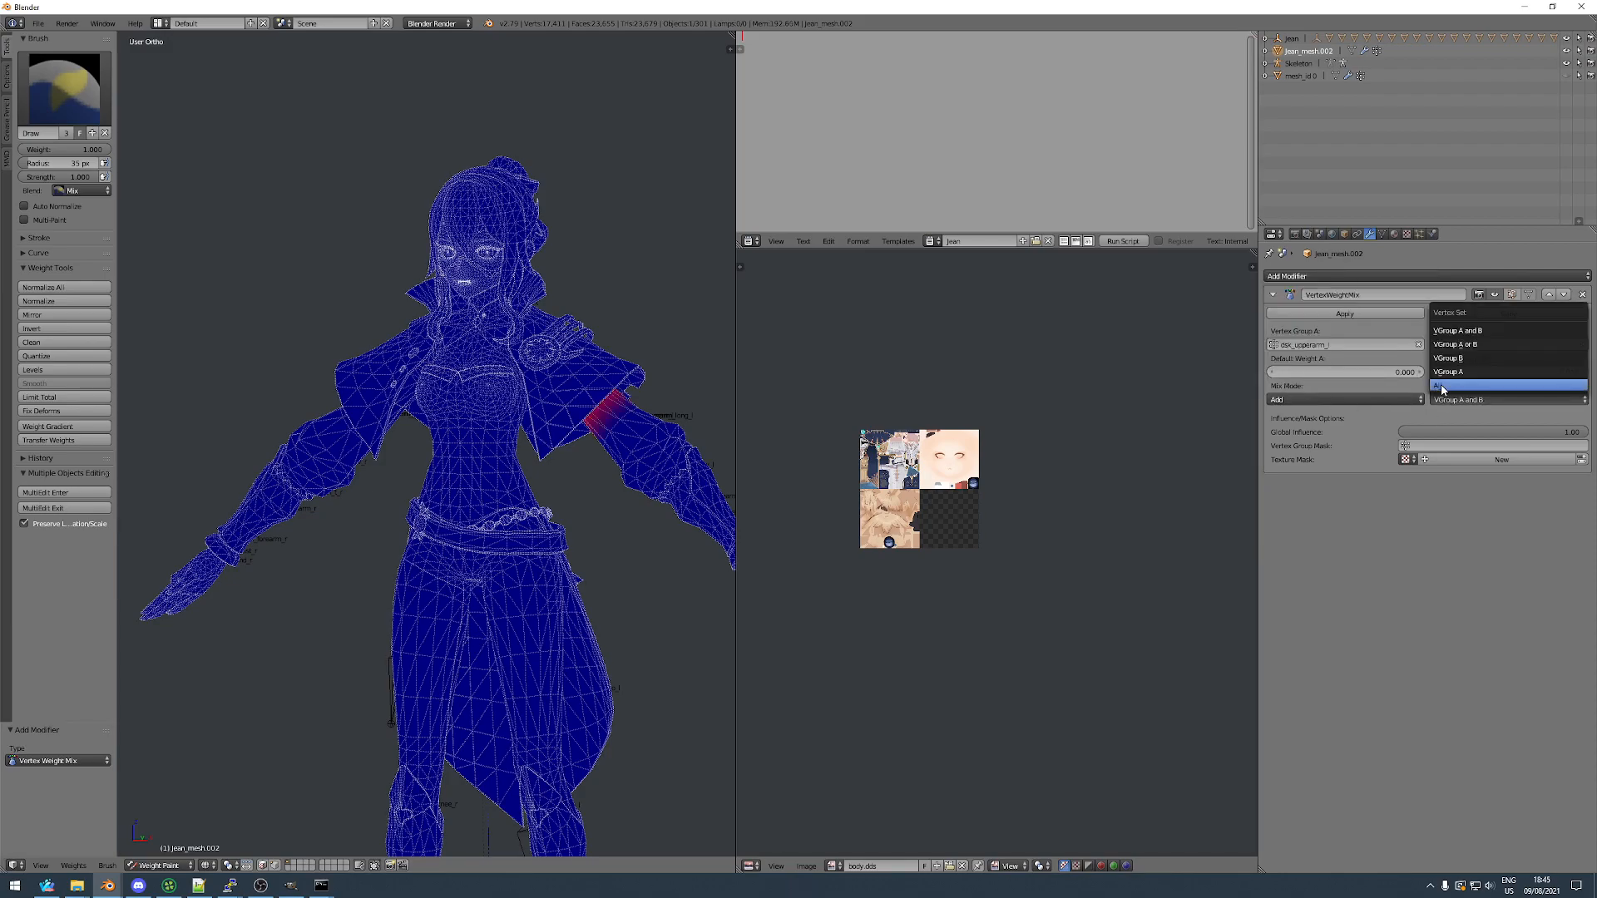
{"action": "left_click", "coordinate": [1428, 386]}
{"action": "left_click", "coordinate": [1345, 314]}
Remove the merged upper arm twist group ending in 2.L and normalize all vertex groups with dsk_upperarm_l locked.
{"action": "left_click", "coordinate": [1382, 234]}
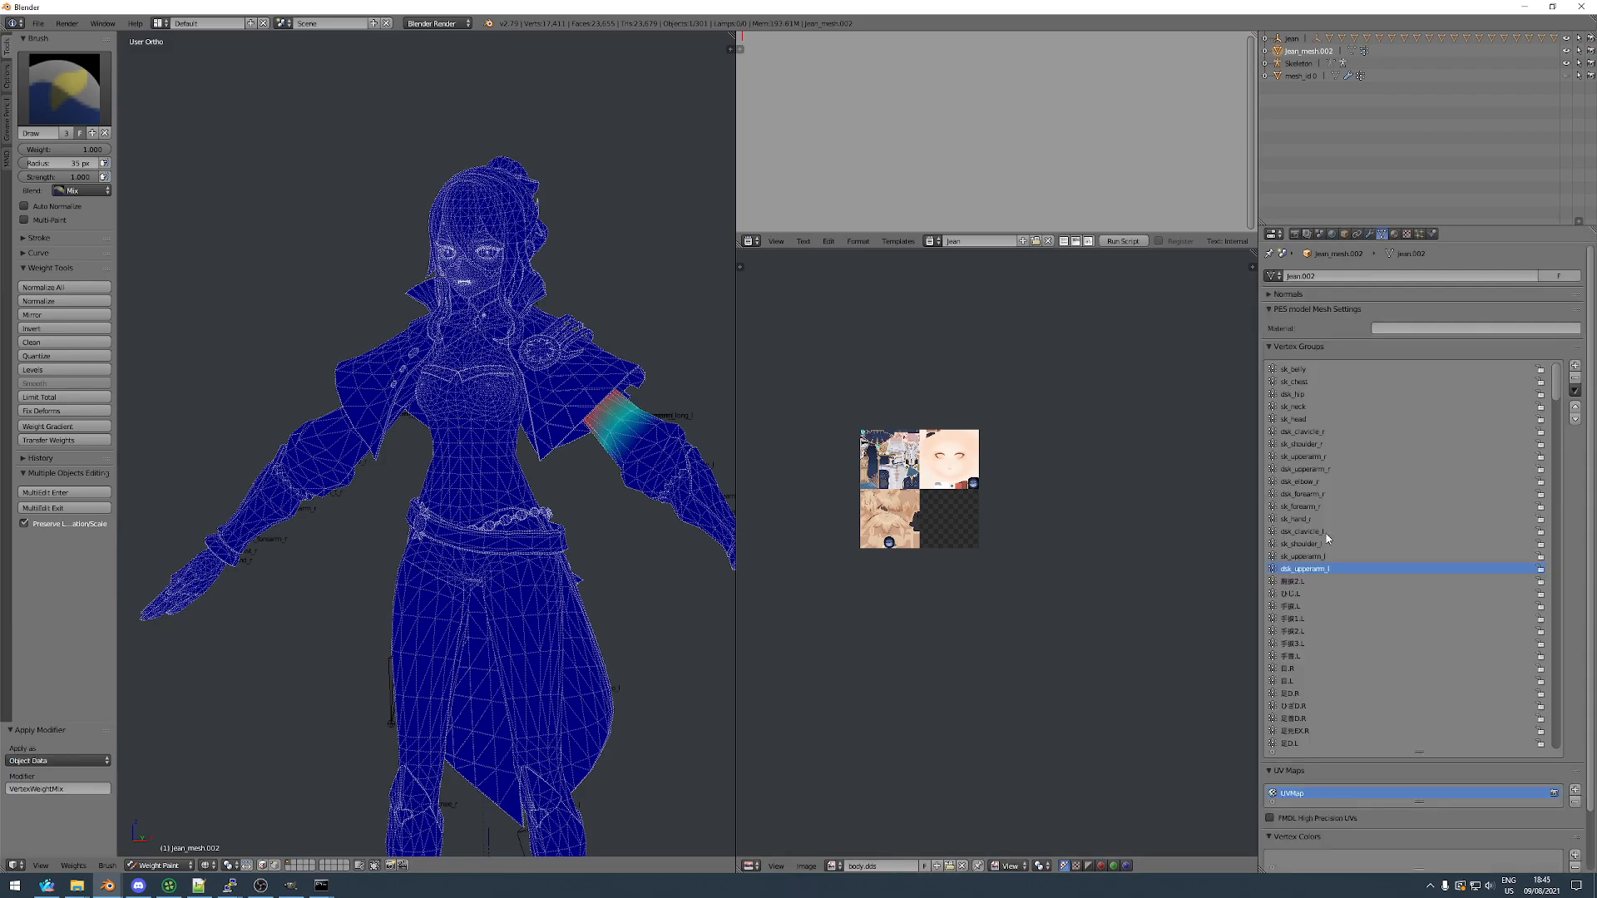
{"action": "left_click", "coordinate": [1575, 378]}
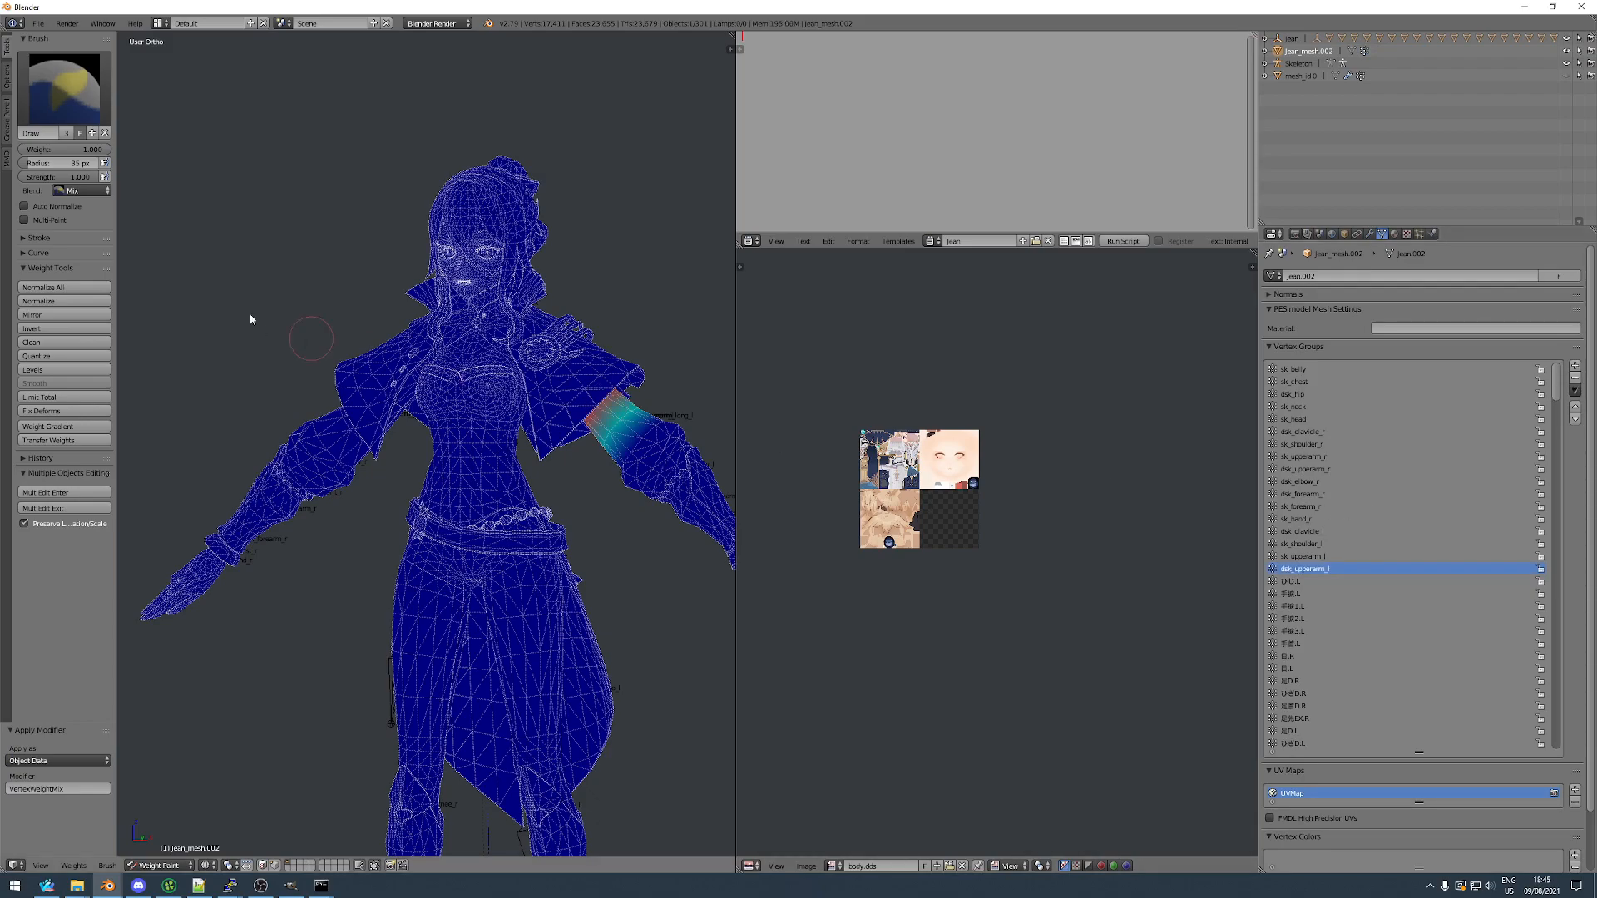
{"action": "left_click", "coordinate": [64, 287]}
Rename the left elbow vertex group as dsk_elbow_l, reusing the name of its right-side counterpart.
{"action": "double_click", "coordinate": [1331, 481]}
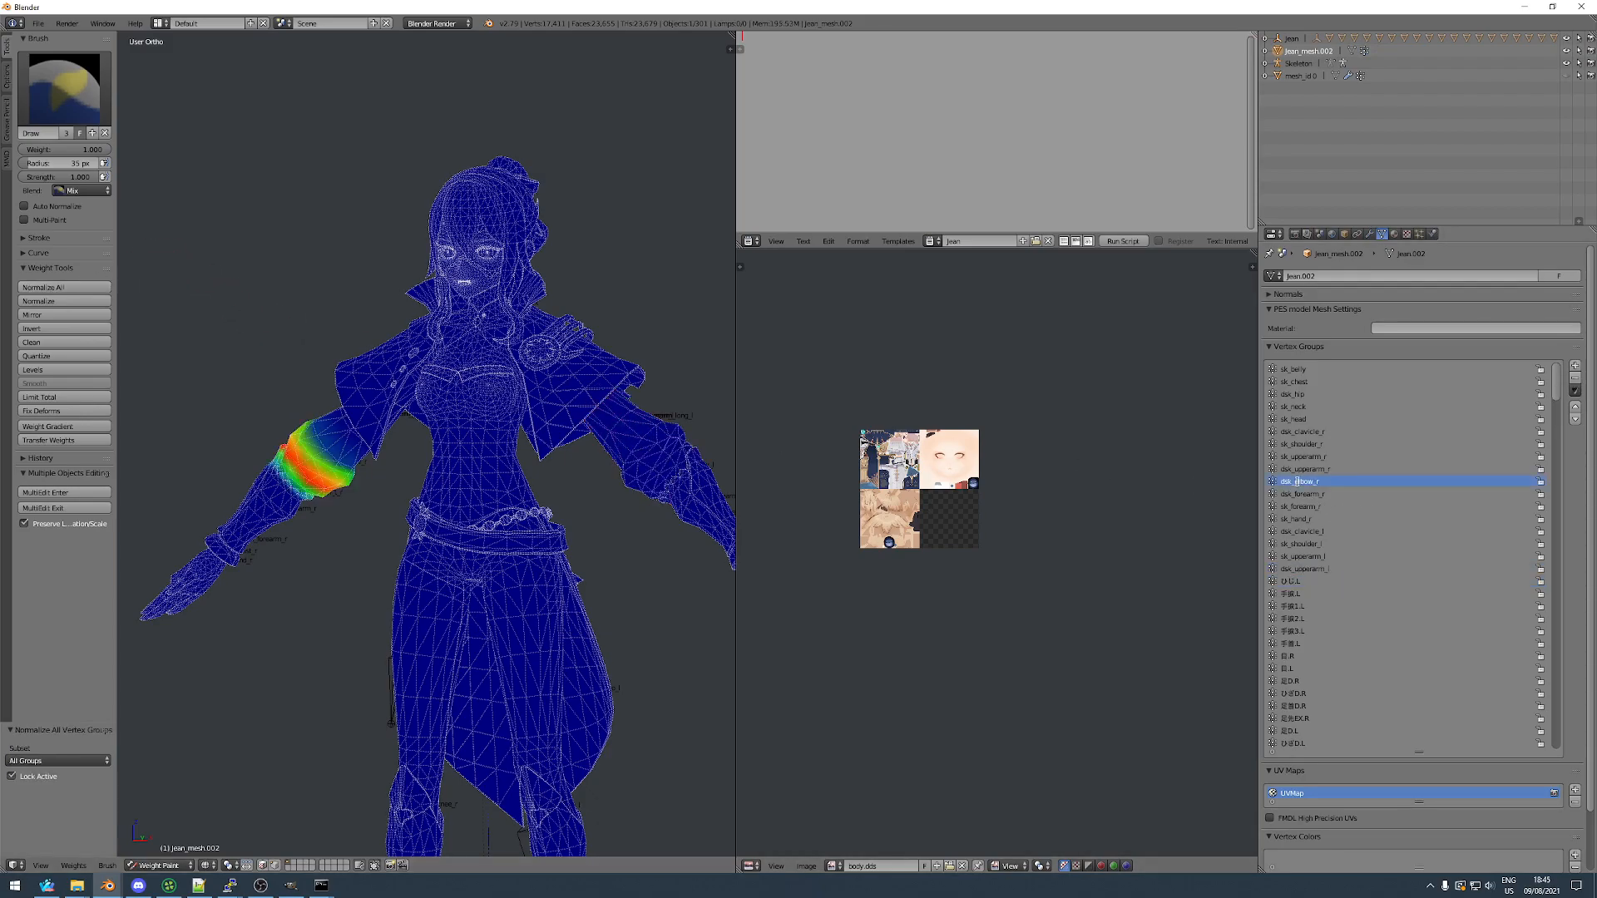
{"action": "key", "text": "ctrl+c"}
{"action": "left_click", "coordinate": [1293, 585]}
{"action": "double_click", "coordinate": [1296, 581]}
{"action": "key", "text": "ctrl+v"}
{"action": "left_click", "coordinate": [1355, 591]}
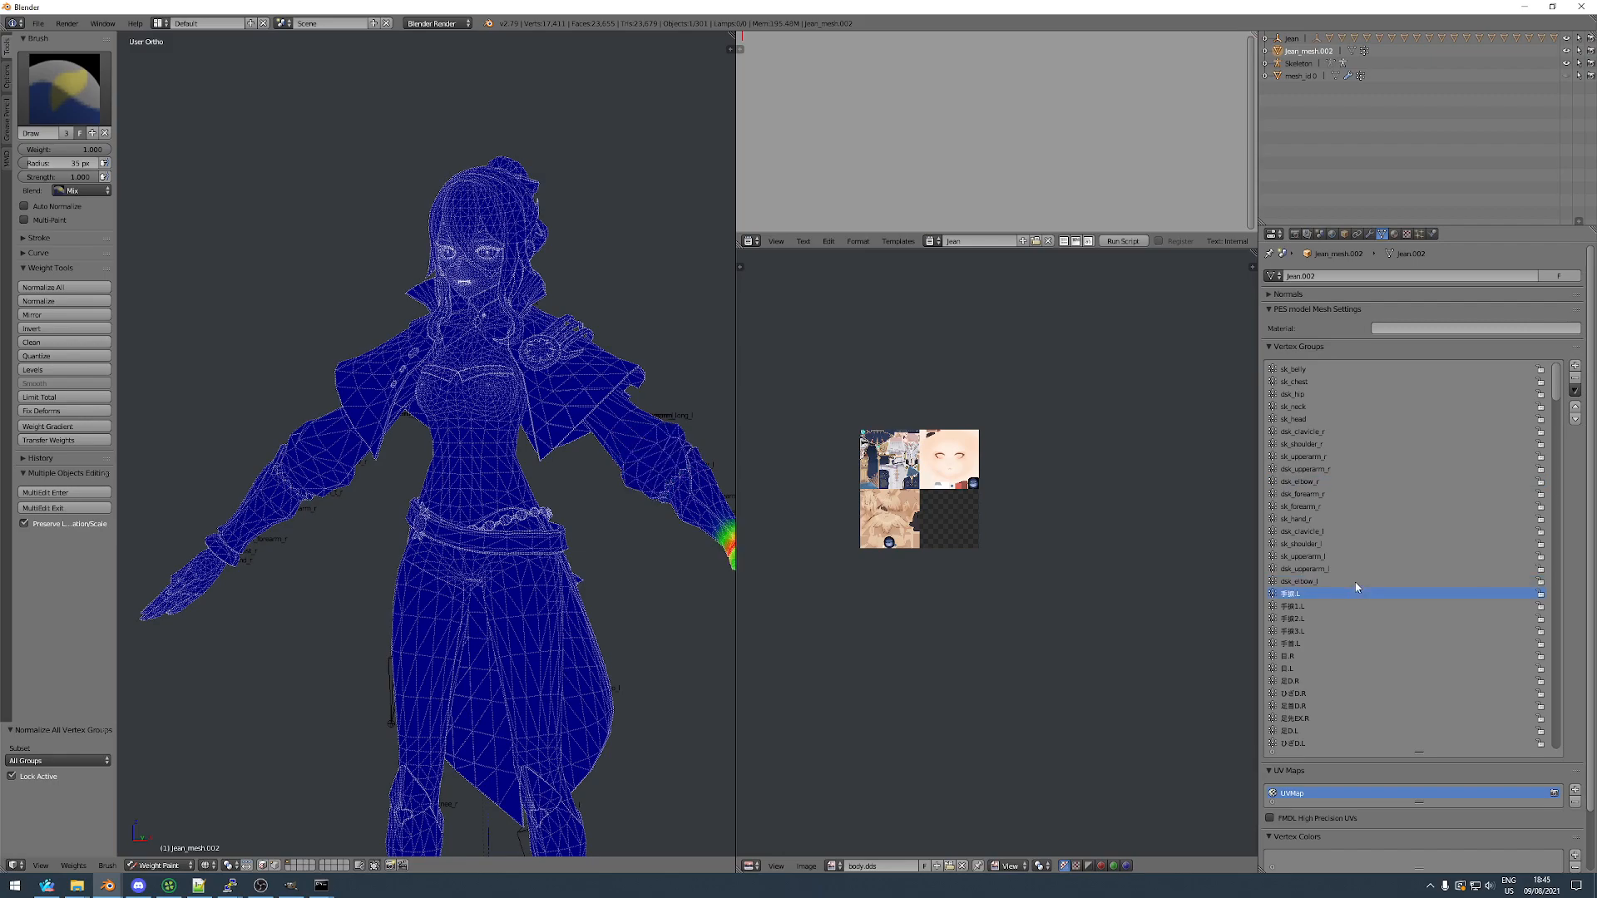
Rename the unnumbered left forearm twist group near the wrist as dsk_forearm_l, based on the right-side name.
{"action": "scroll", "coordinate": [530, 491], "scroll_direction": "down", "scroll_amount": 2}
{"action": "middle_click_drag", "start_coordinate": [601, 513], "coordinate": [488, 493], "text": "shift"}
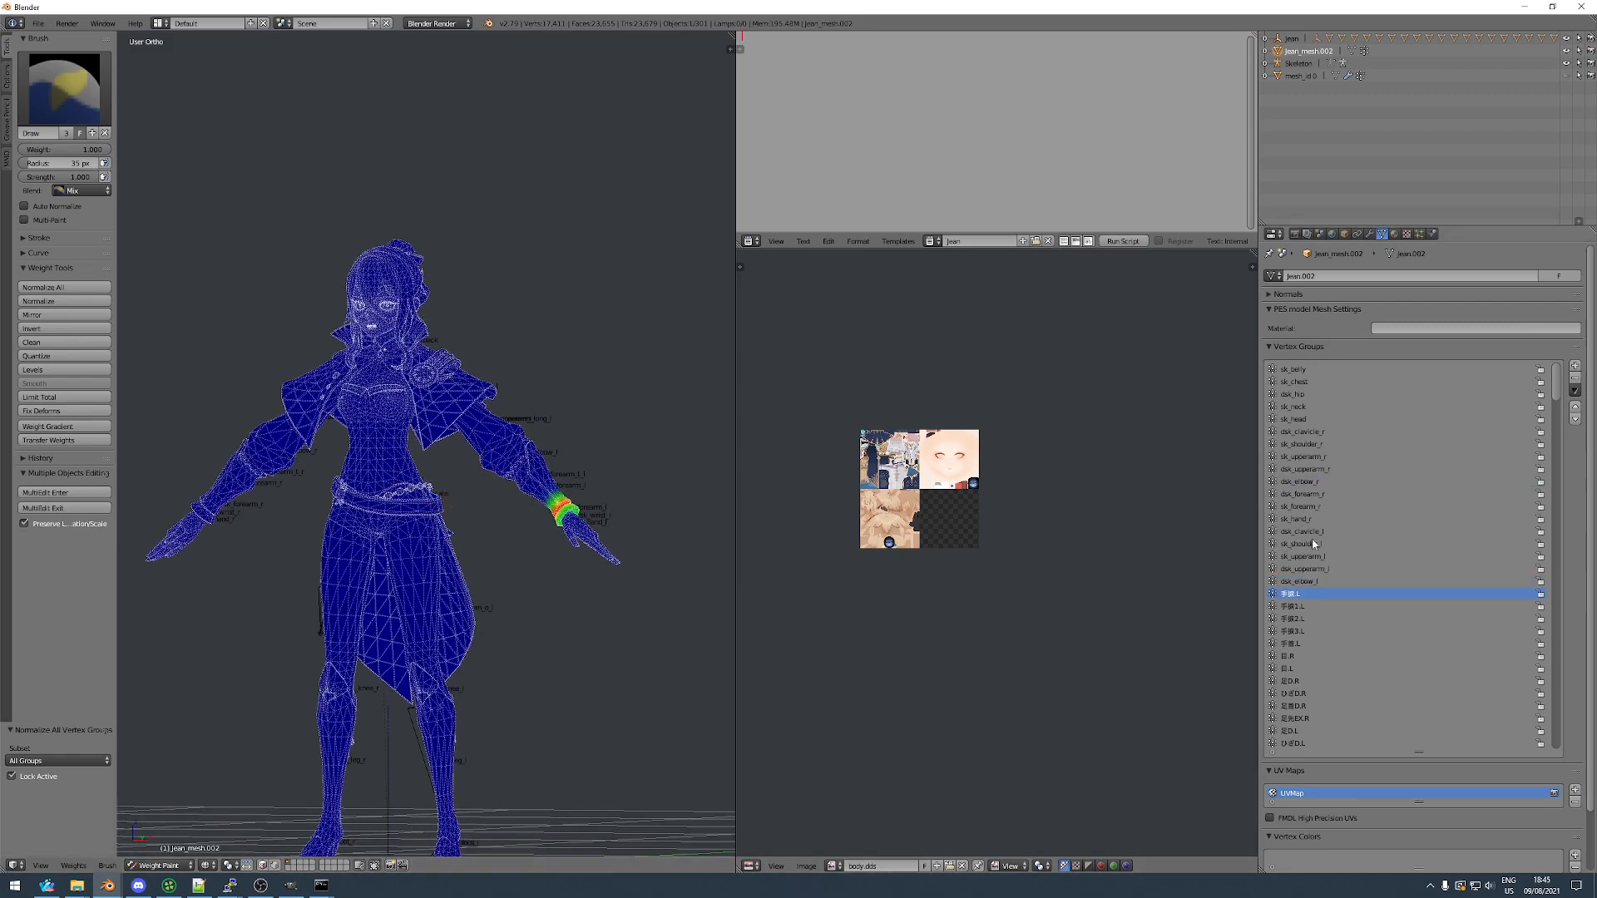
{"action": "left_click", "coordinate": [1303, 494]}
{"action": "double_click", "coordinate": [1307, 495]}
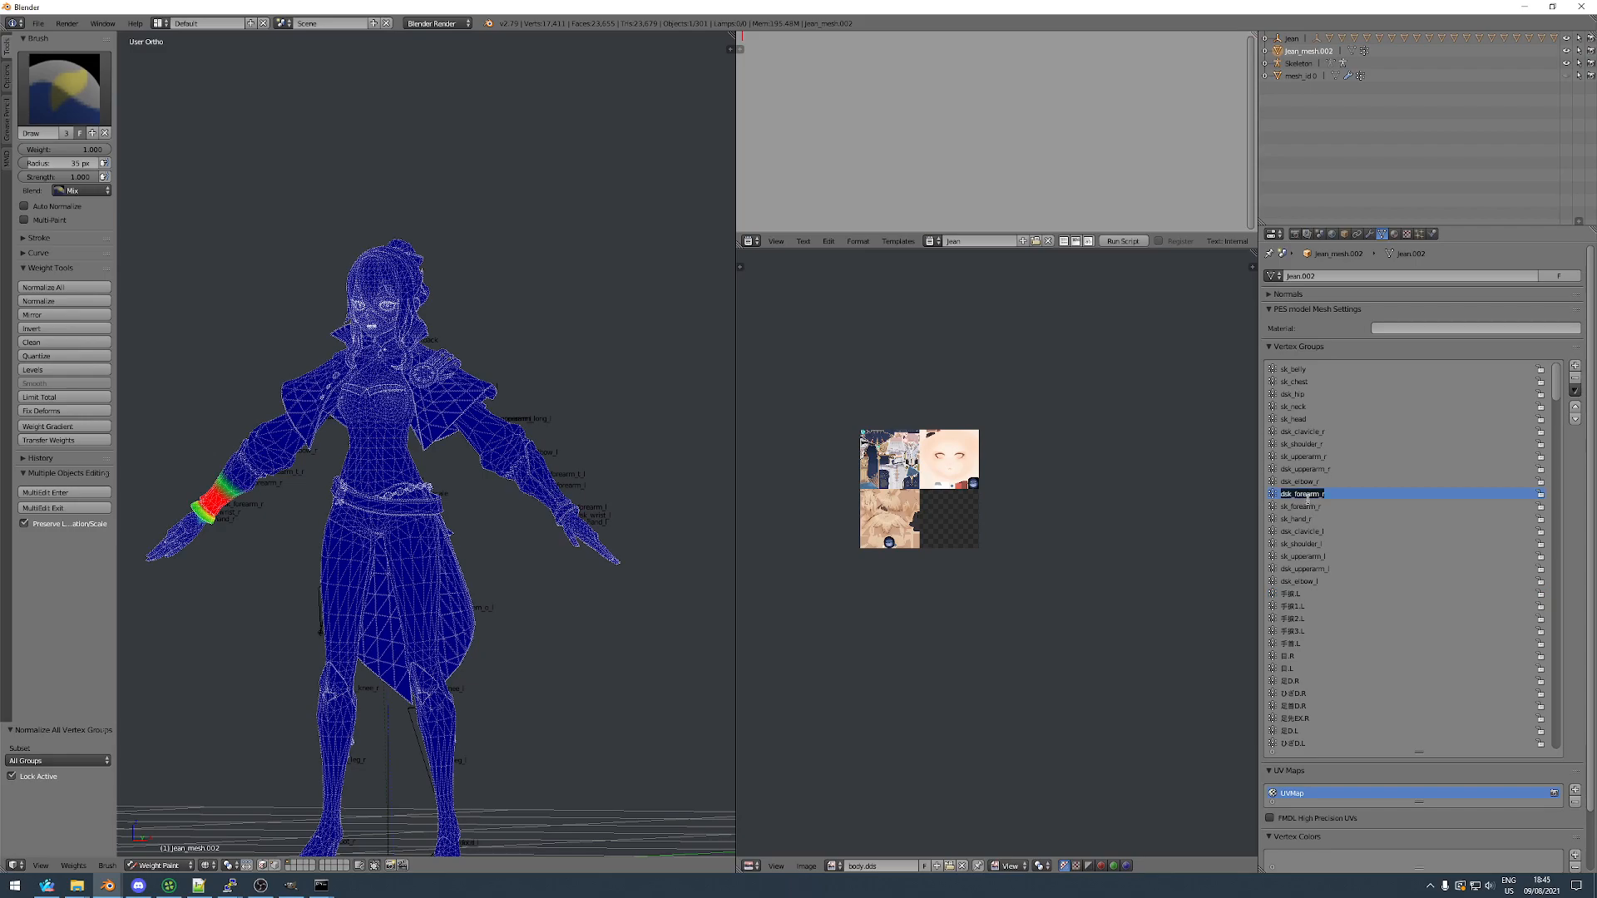
{"action": "left_click", "coordinate": [1300, 592]}
{"action": "double_click", "coordinate": [1328, 593]}
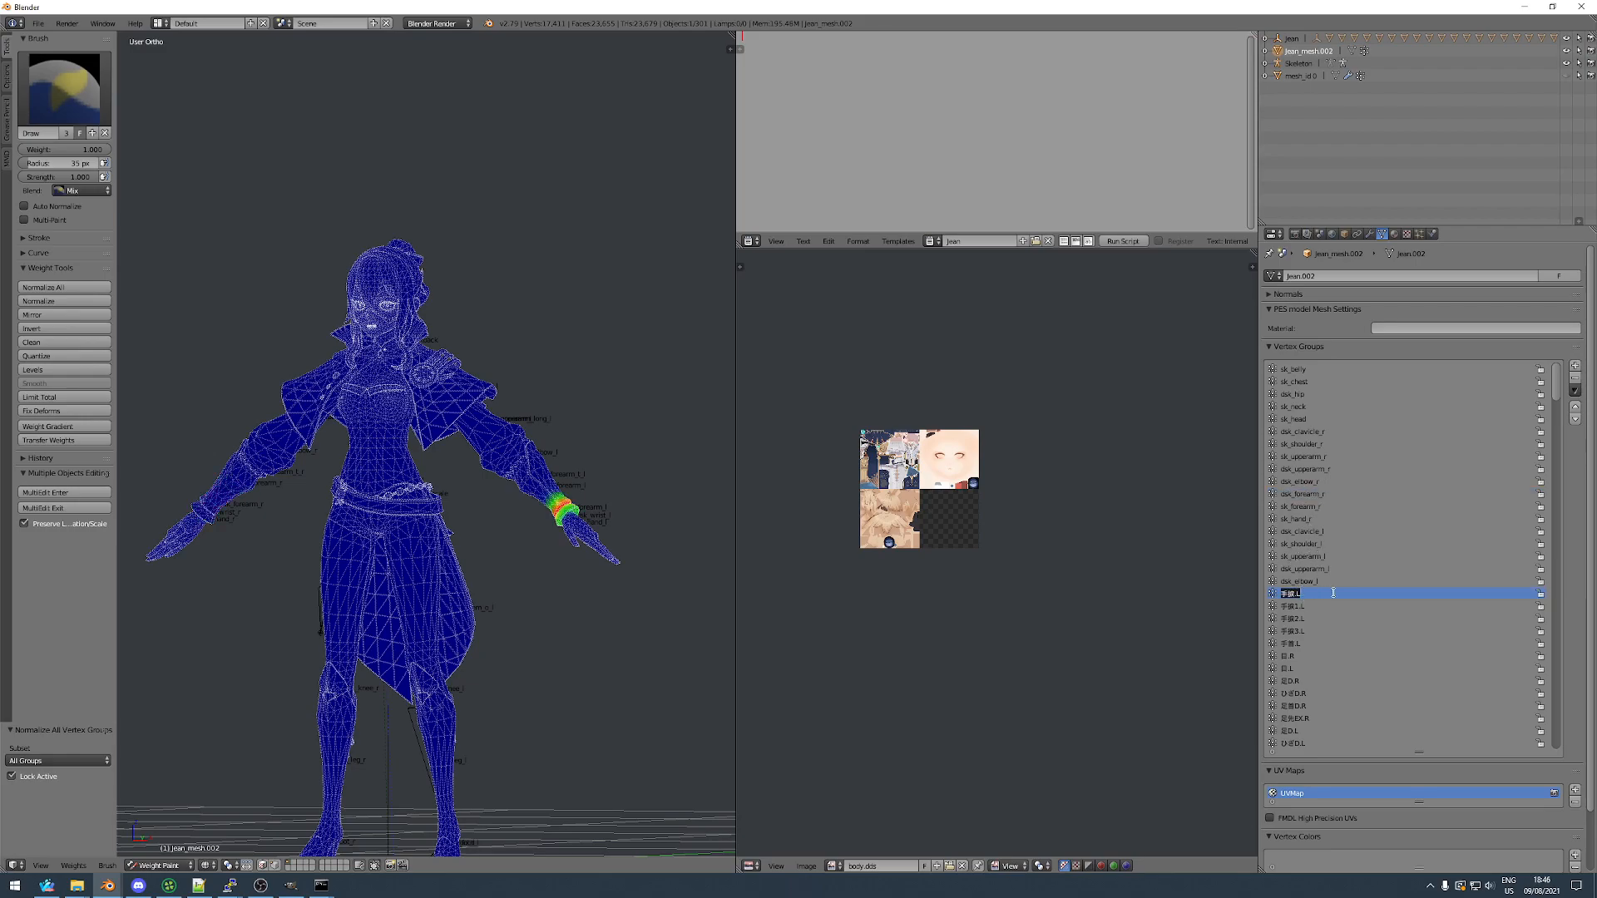
{"action": "key", "text": "ctrl+v"}
{"action": "key", "text": "Down"}
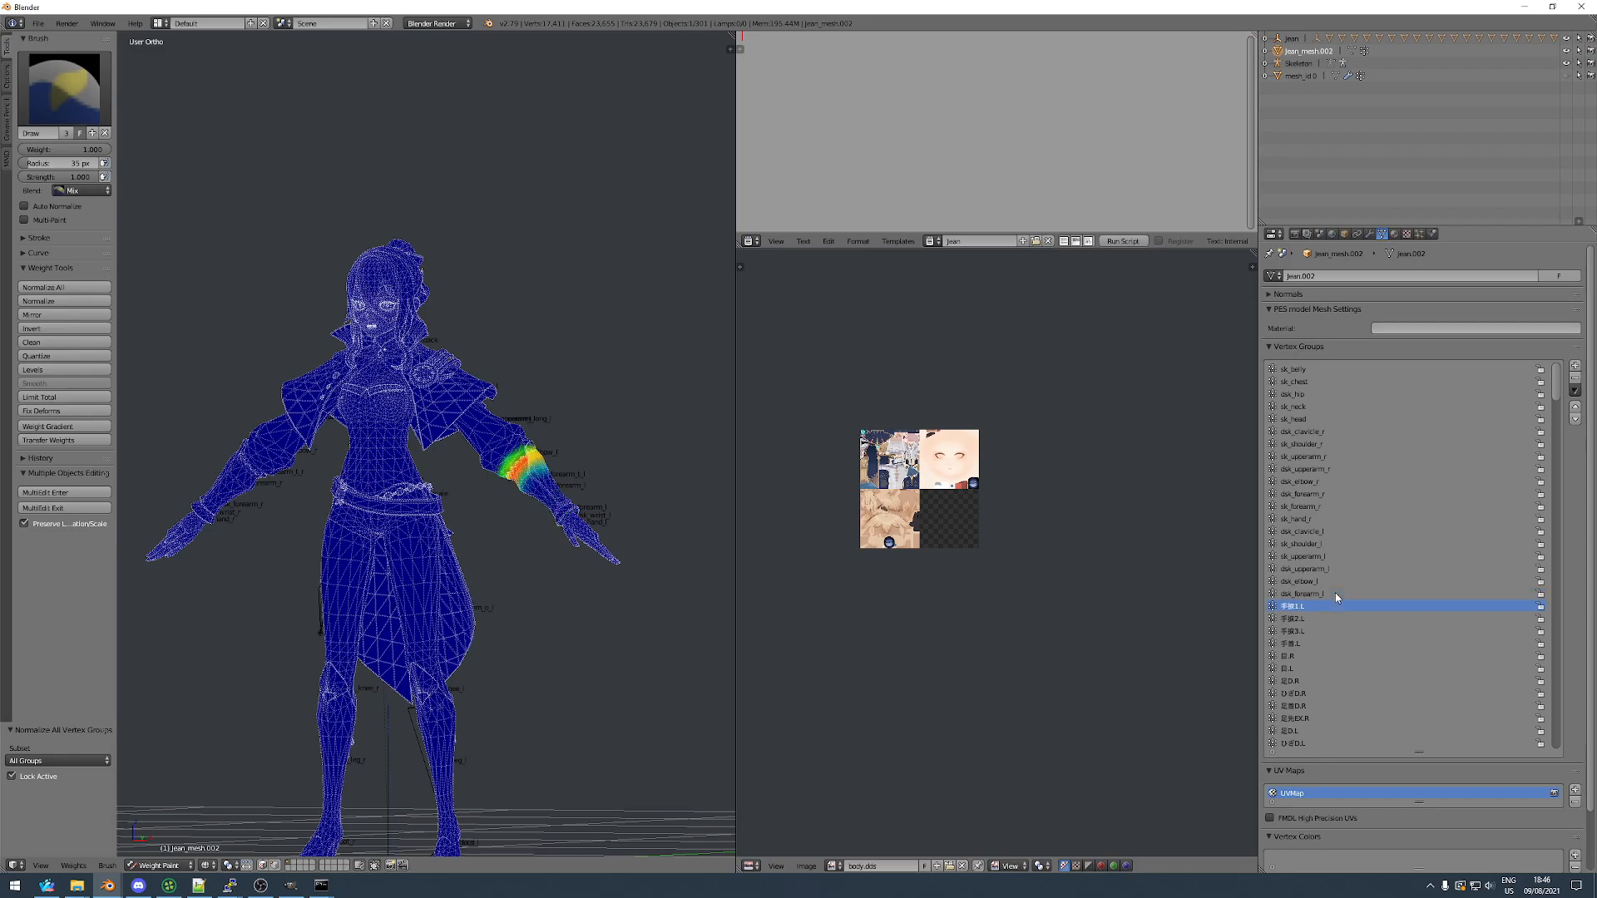
Rename the left forearm twist group ending in 1.L as sk_forearm_l, based on the right-side name.
{"action": "left_click", "coordinate": [1298, 507]}
{"action": "double_click", "coordinate": [1331, 507]}
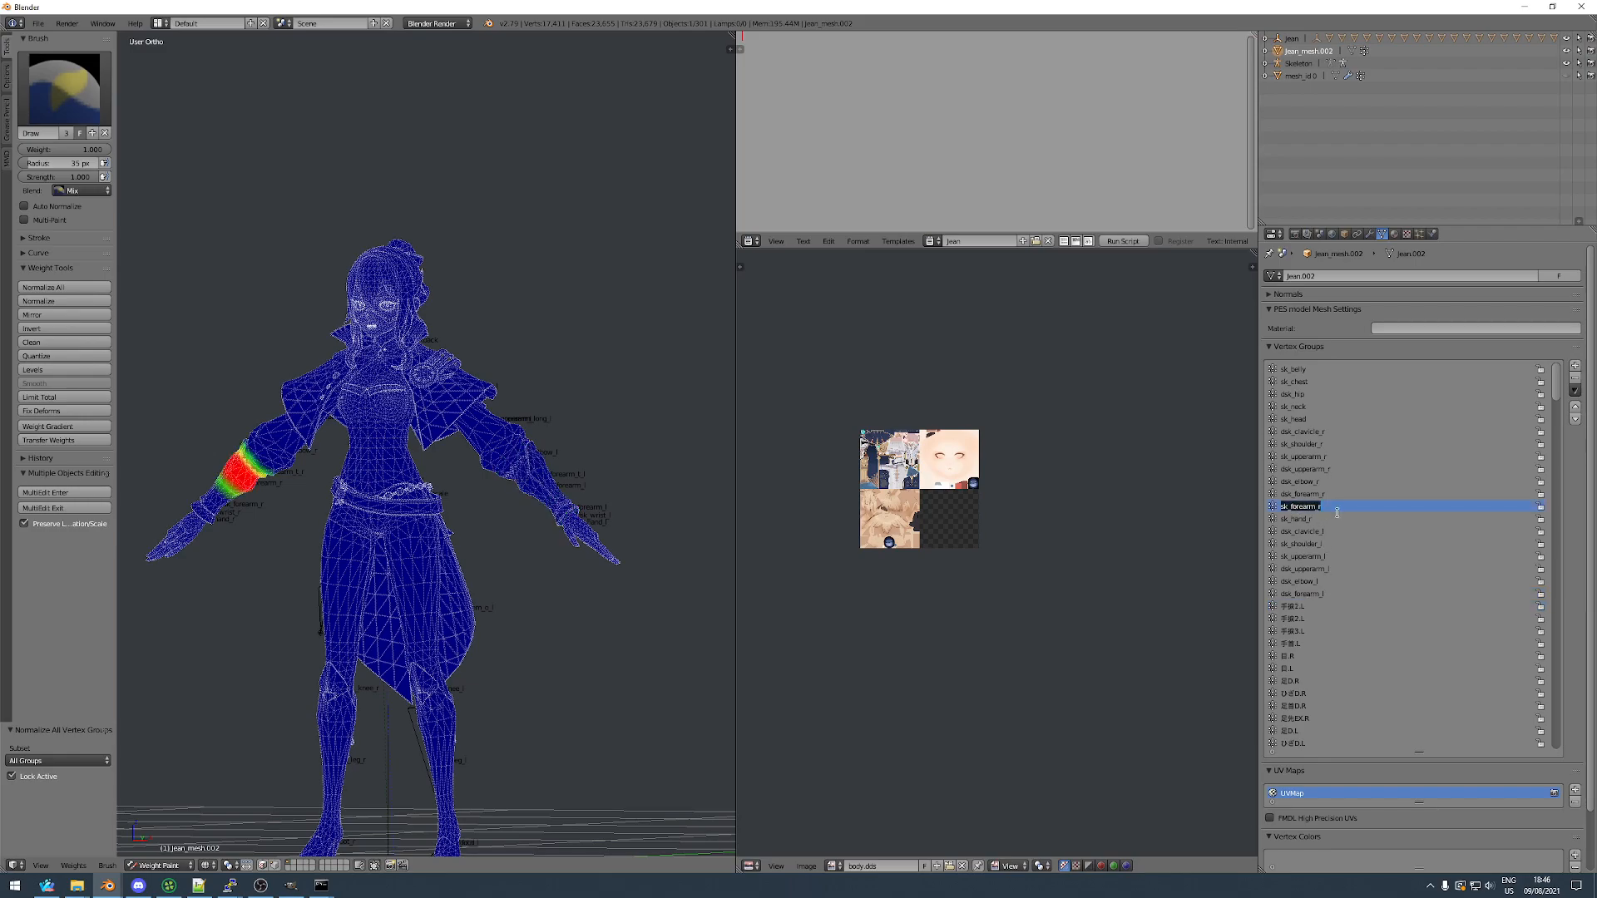
{"action": "left_click", "coordinate": [1295, 613]}
{"action": "left_click", "coordinate": [1297, 610]}
{"action": "double_click", "coordinate": [1321, 606]}
{"action": "key", "text": "ctrl+v"}
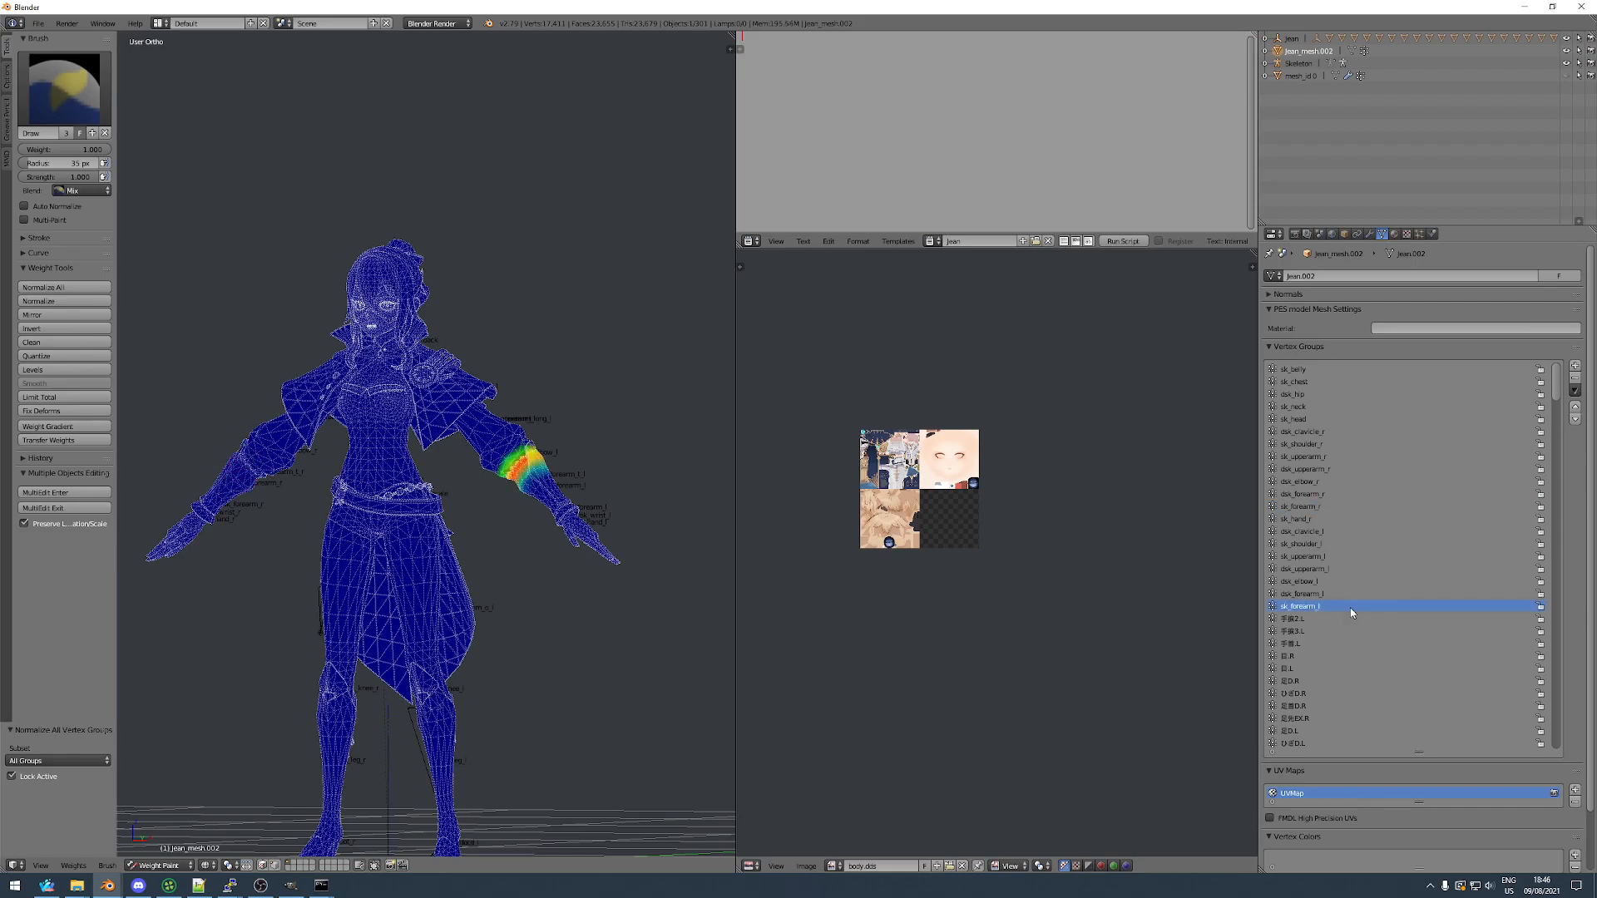
{"action": "type", "text": "l"}
{"action": "key", "text": "Return"}
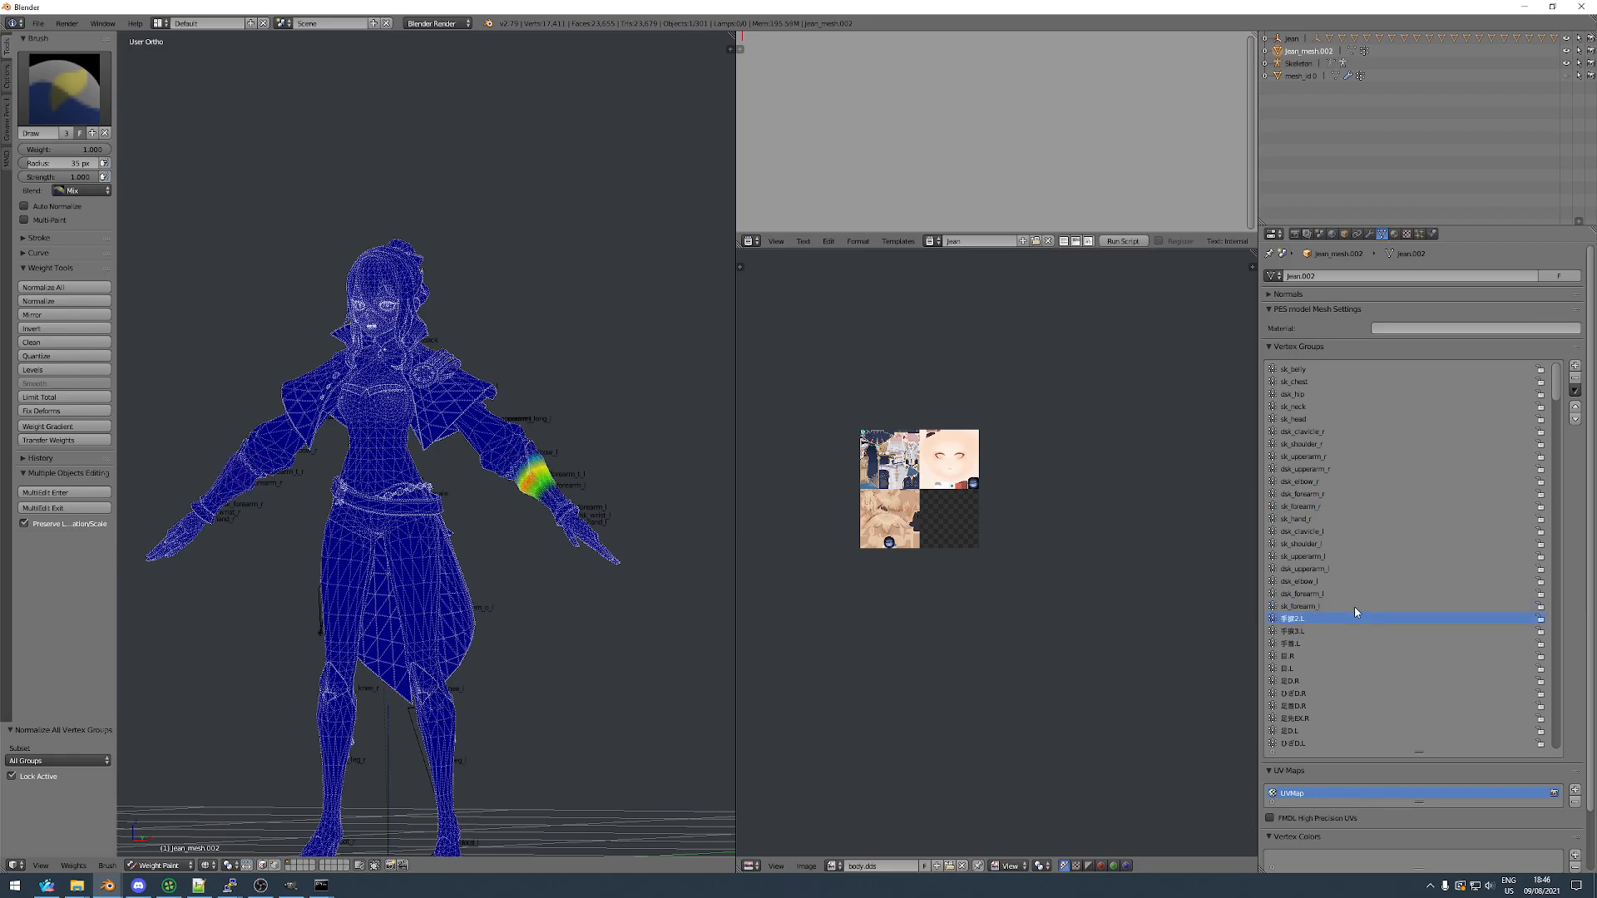
Add a Vertex Weight Mix modifier with sk_forearm_l as group A and the left forearm twist group ending in 2.L as group B.
{"action": "left_click", "coordinate": [1370, 234]}
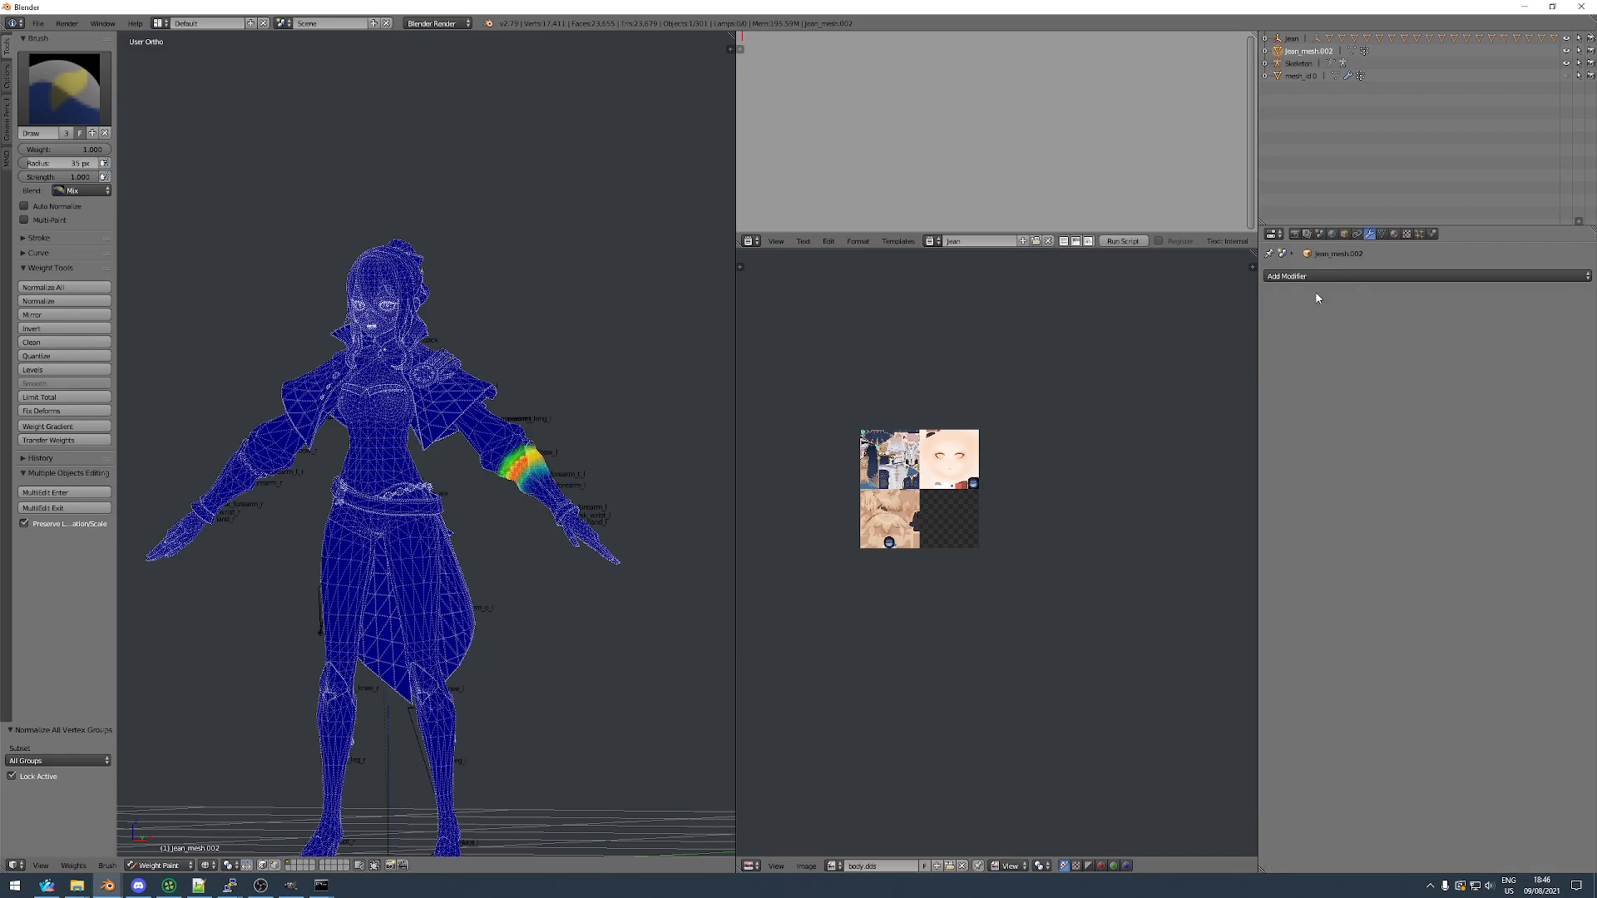
{"action": "left_click", "coordinate": [1331, 275]}
{"action": "left_click", "coordinate": [1252, 407]}
{"action": "left_click", "coordinate": [1324, 341]}
{"action": "type", "text": "forearm_l"}
{"action": "left_click", "coordinate": [1288, 387]}
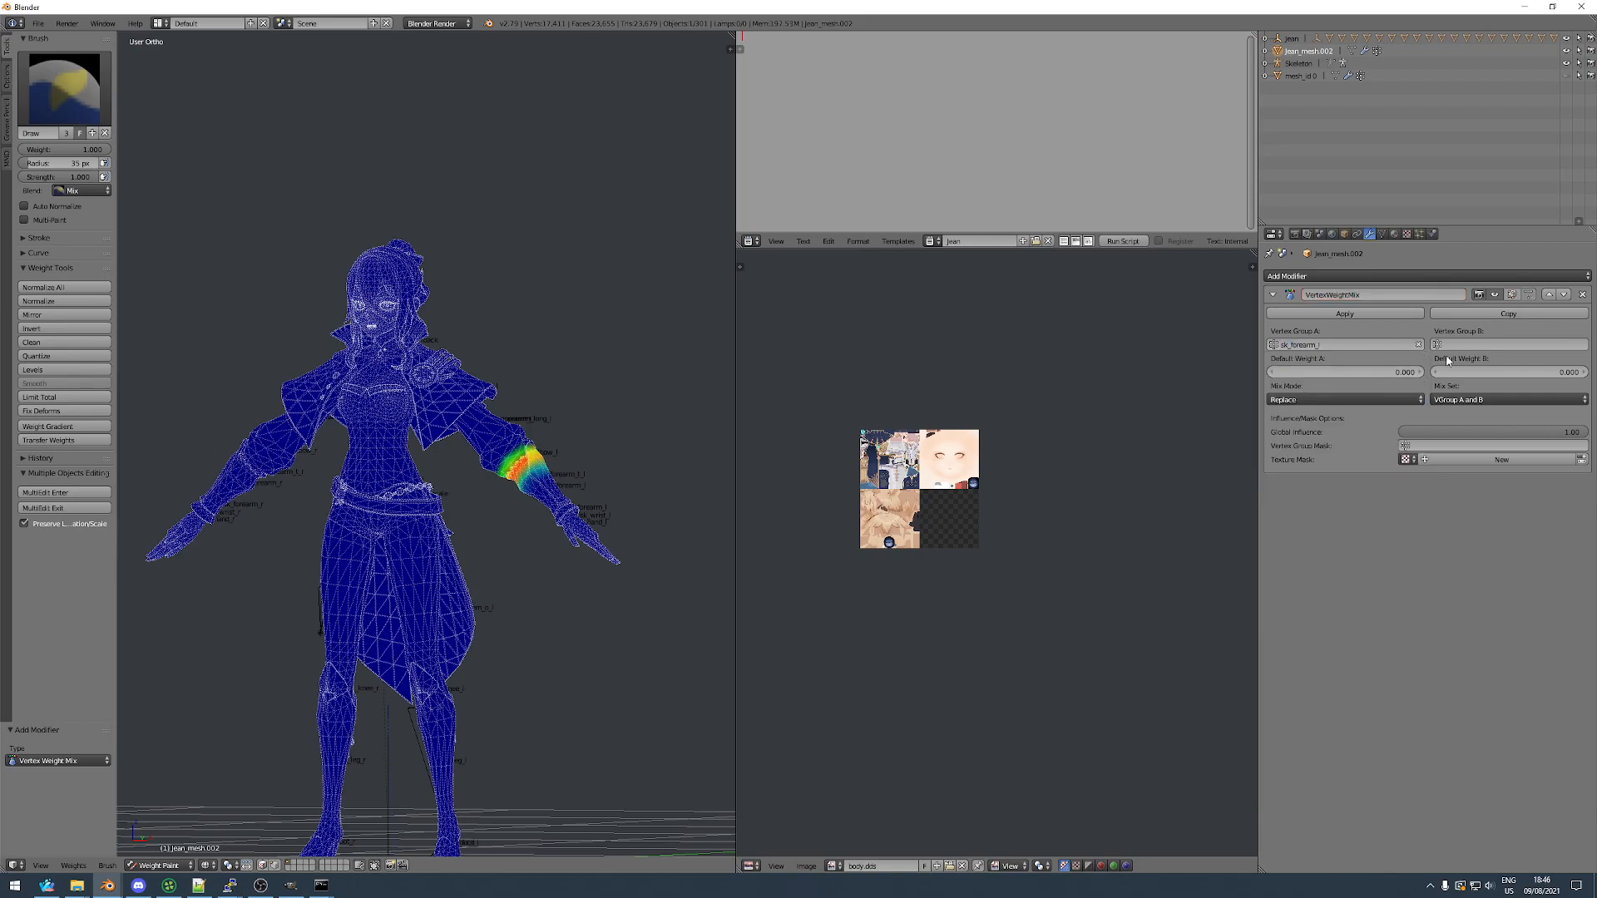
{"action": "left_click", "coordinate": [1465, 345]}
{"action": "type", "text": "2"}
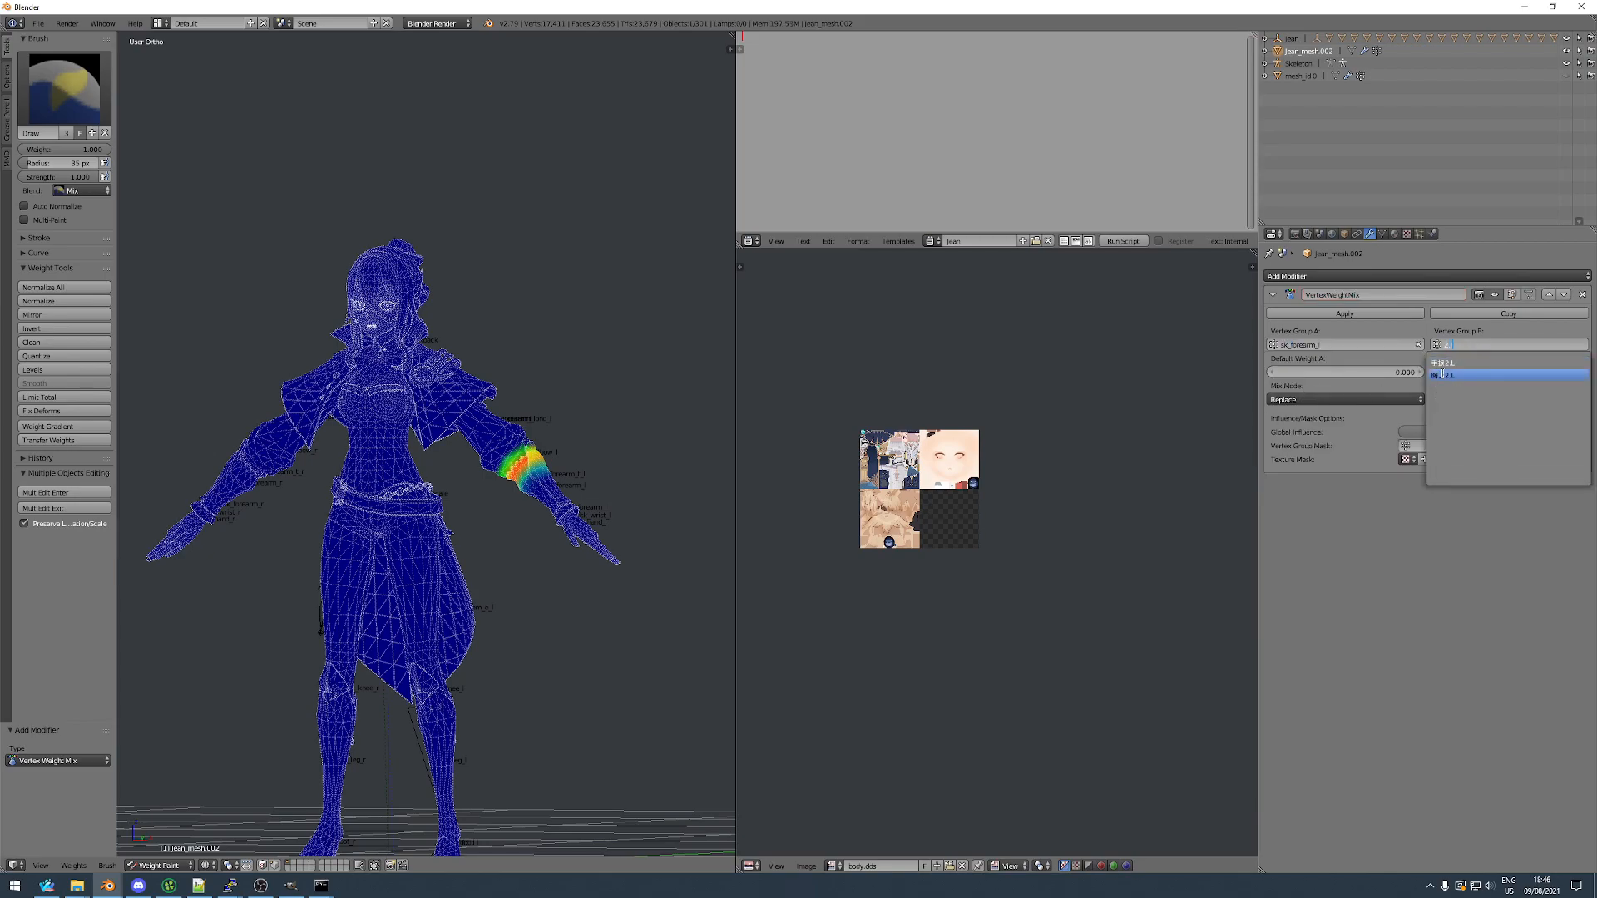
{"action": "left_click", "coordinate": [1374, 236]}
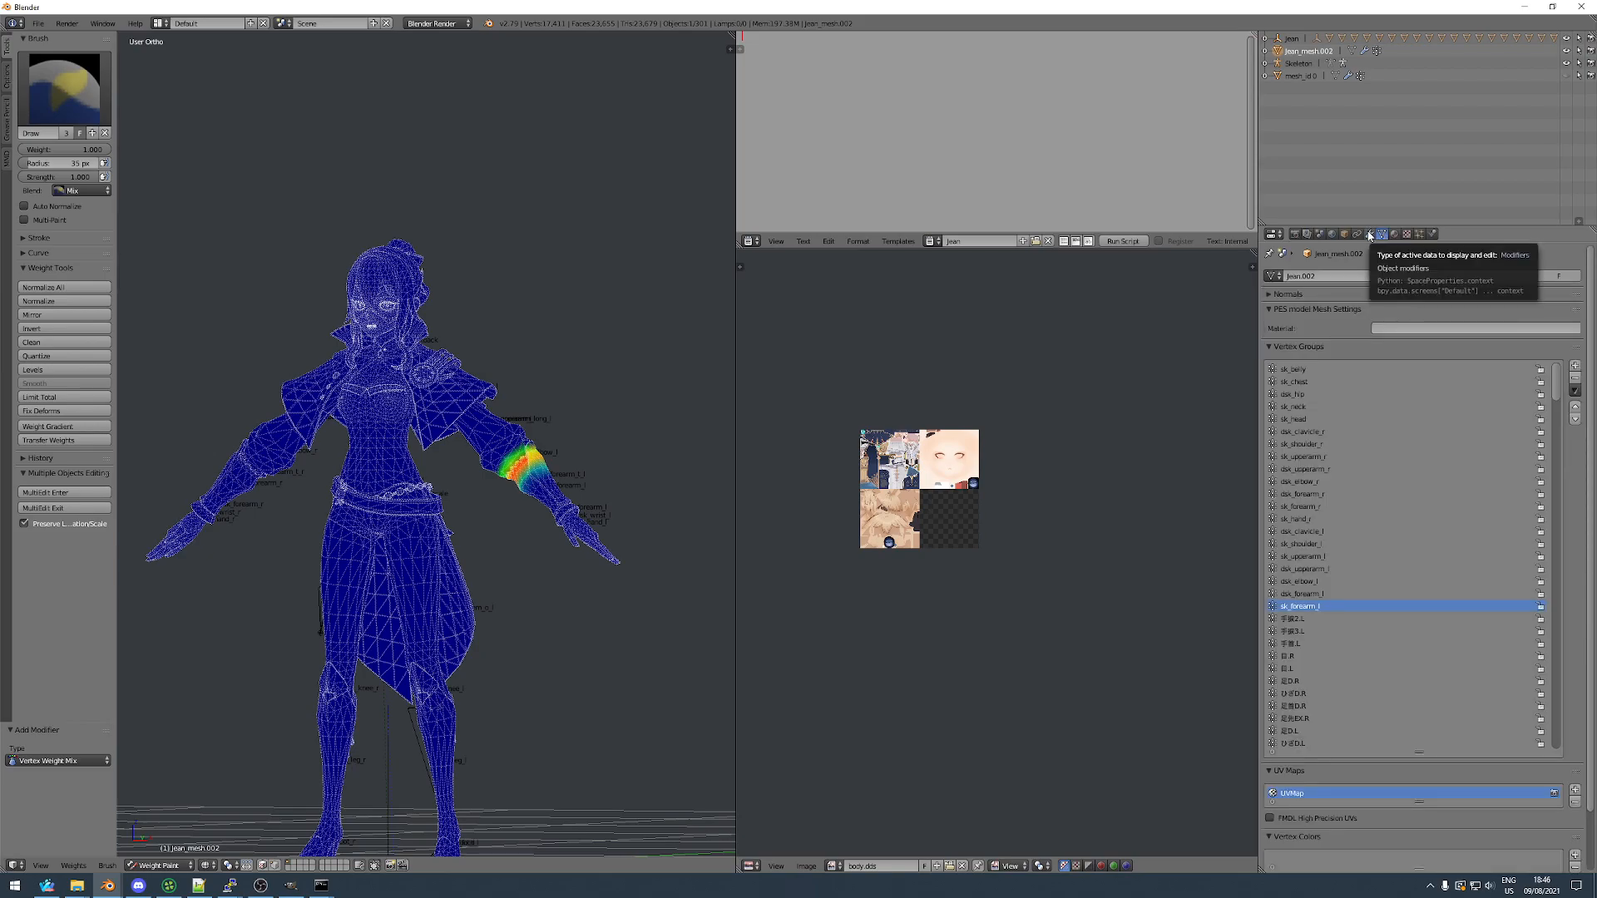
{"action": "left_click", "coordinate": [1370, 236]}
{"action": "left_click", "coordinate": [1455, 343]}
{"action": "type", "text": "2.L"}
{"action": "left_click", "coordinate": [1443, 363]}
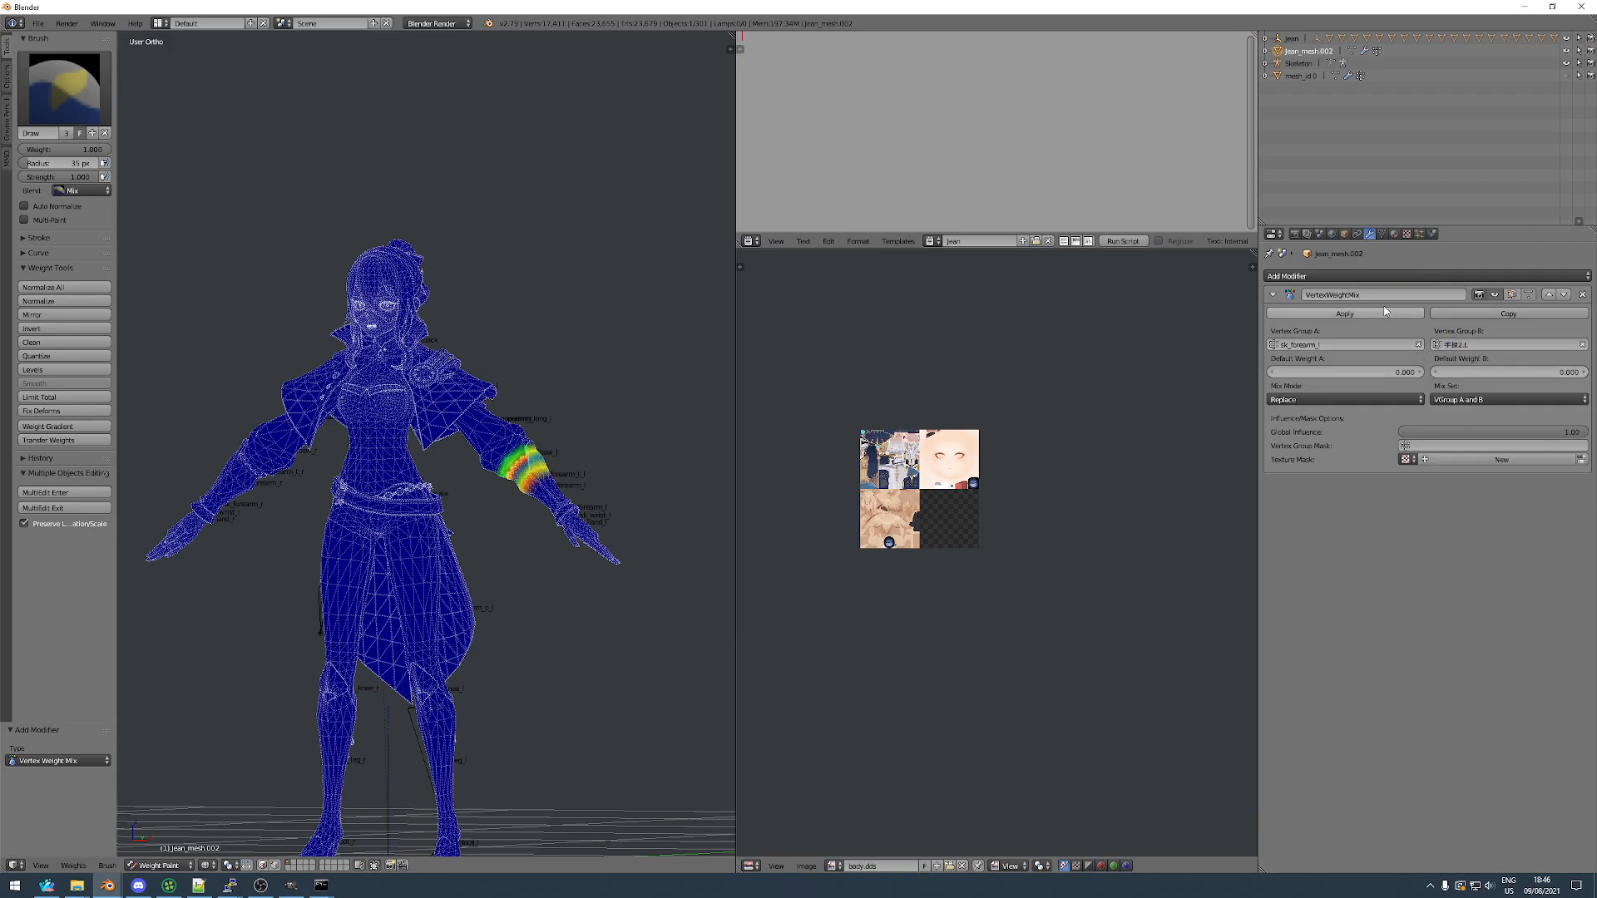
Set the sk_forearm_l weight mix to mode Add and mix set All, and apply the modifier.
{"action": "left_click", "coordinate": [1306, 400]}
{"action": "left_click", "coordinate": [1278, 372]}
{"action": "left_click", "coordinate": [1466, 400]}
{"action": "left_click", "coordinate": [1466, 386]}
{"action": "left_click", "coordinate": [1345, 314]}
Remove the merged forearm twist group ending in 2.L and normalize all vertex groups with sk_forearm_l locked.
{"action": "left_click", "coordinate": [1382, 234]}
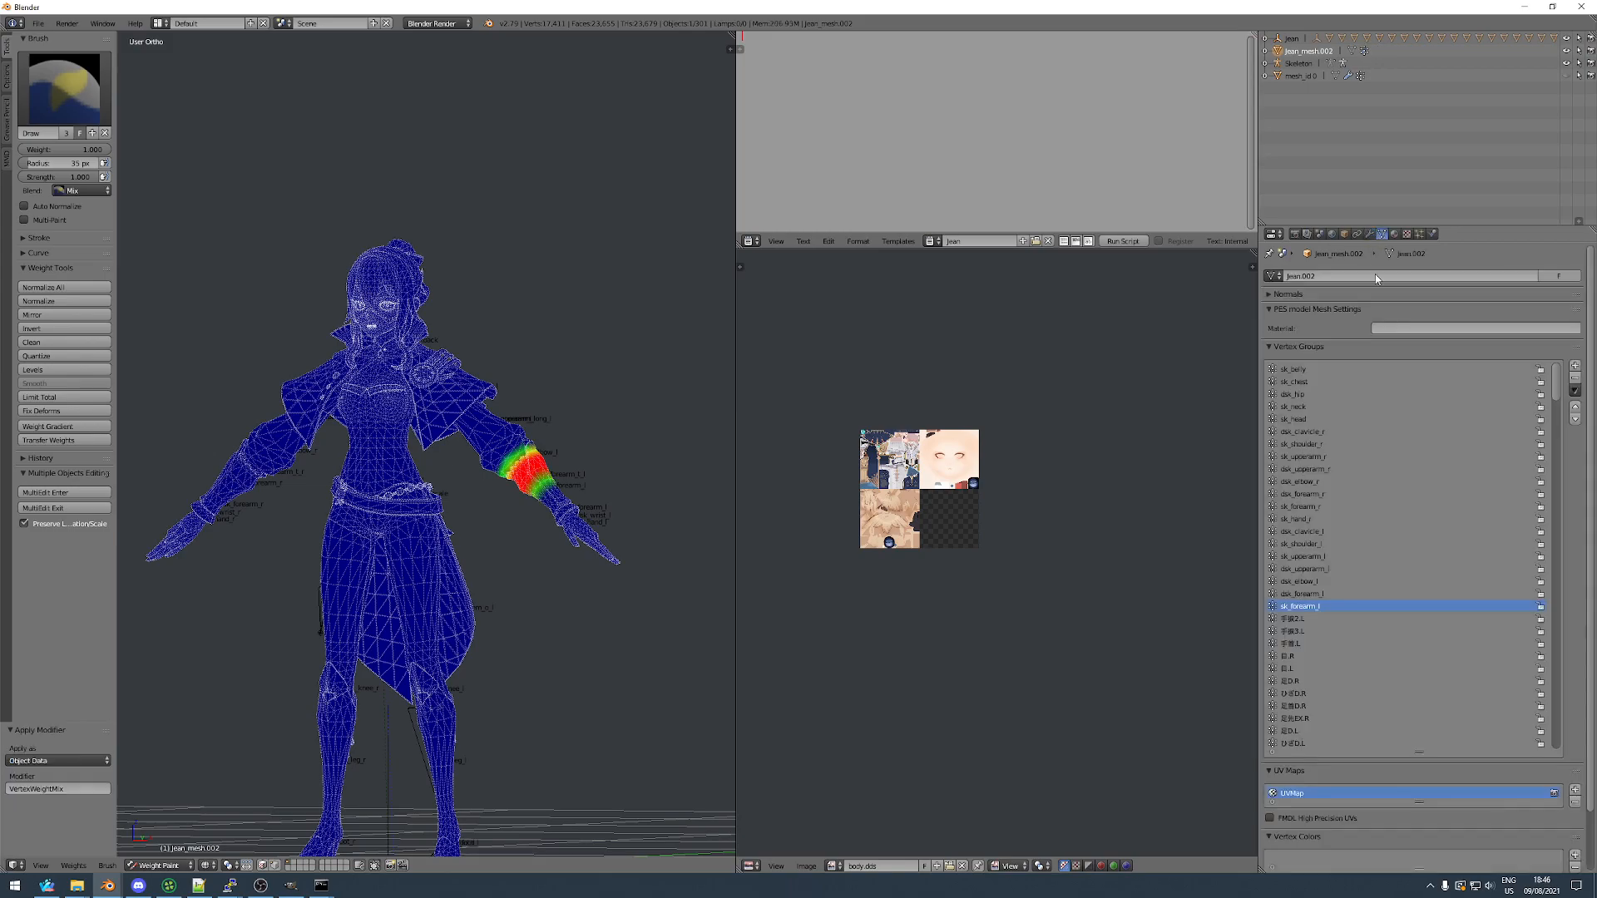
{"action": "left_click", "coordinate": [1308, 620]}
{"action": "left_click", "coordinate": [1574, 378]}
{"action": "left_click", "coordinate": [64, 287]}
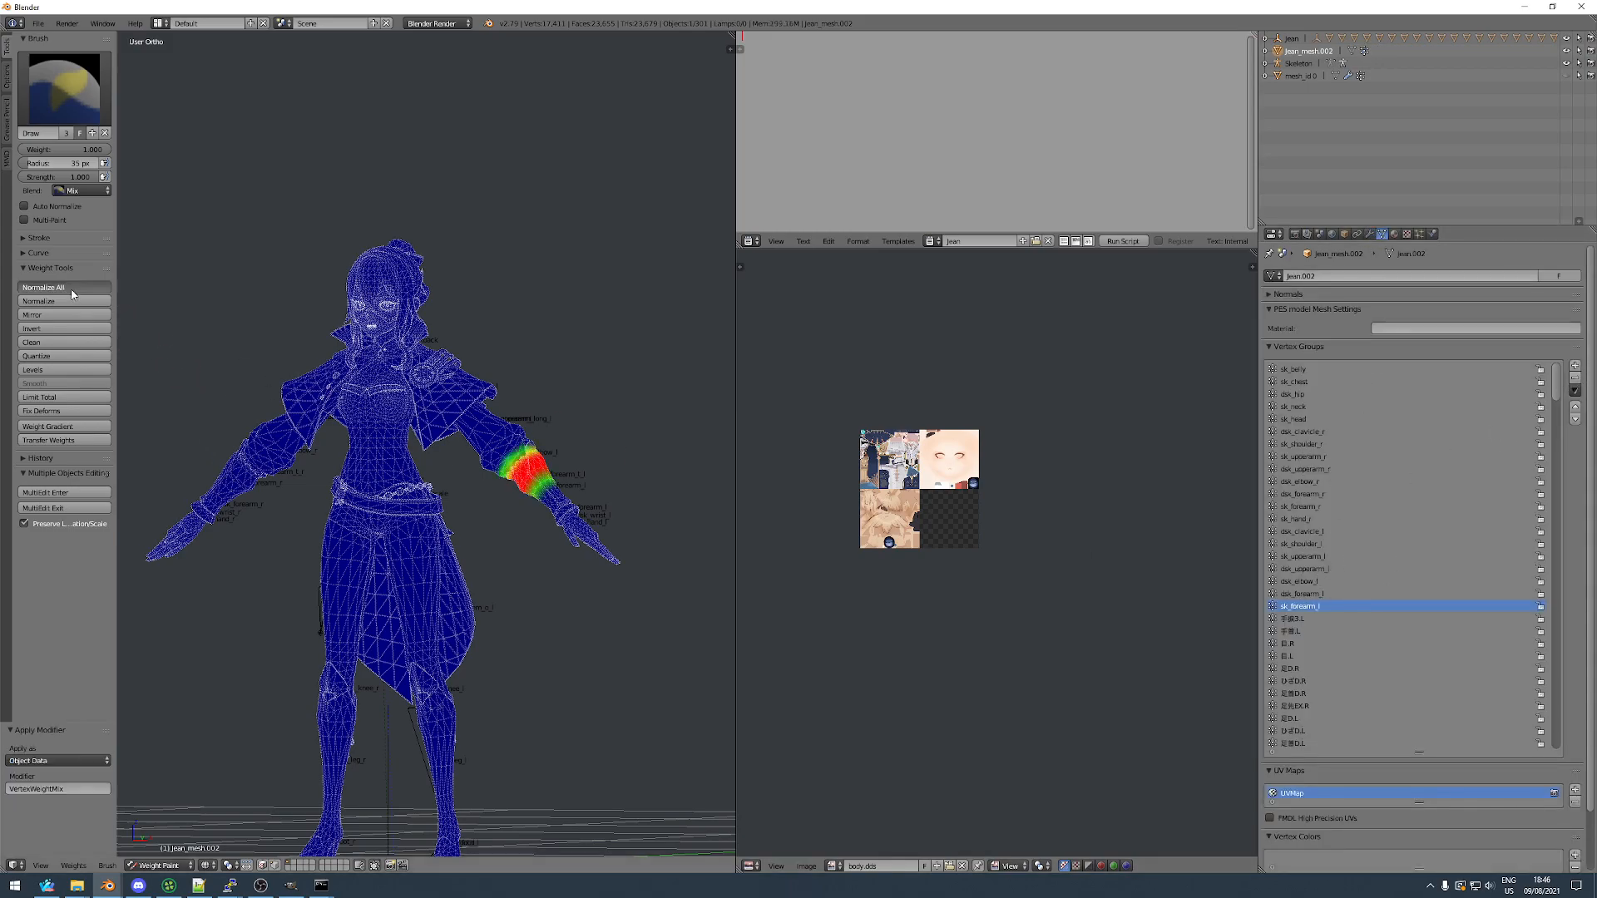
Add a Vertex Weight Mix modifier with dsk_forearm_l as group A and the left forearm twist group ending in 3.L as group B.
{"action": "left_click", "coordinate": [1364, 596]}
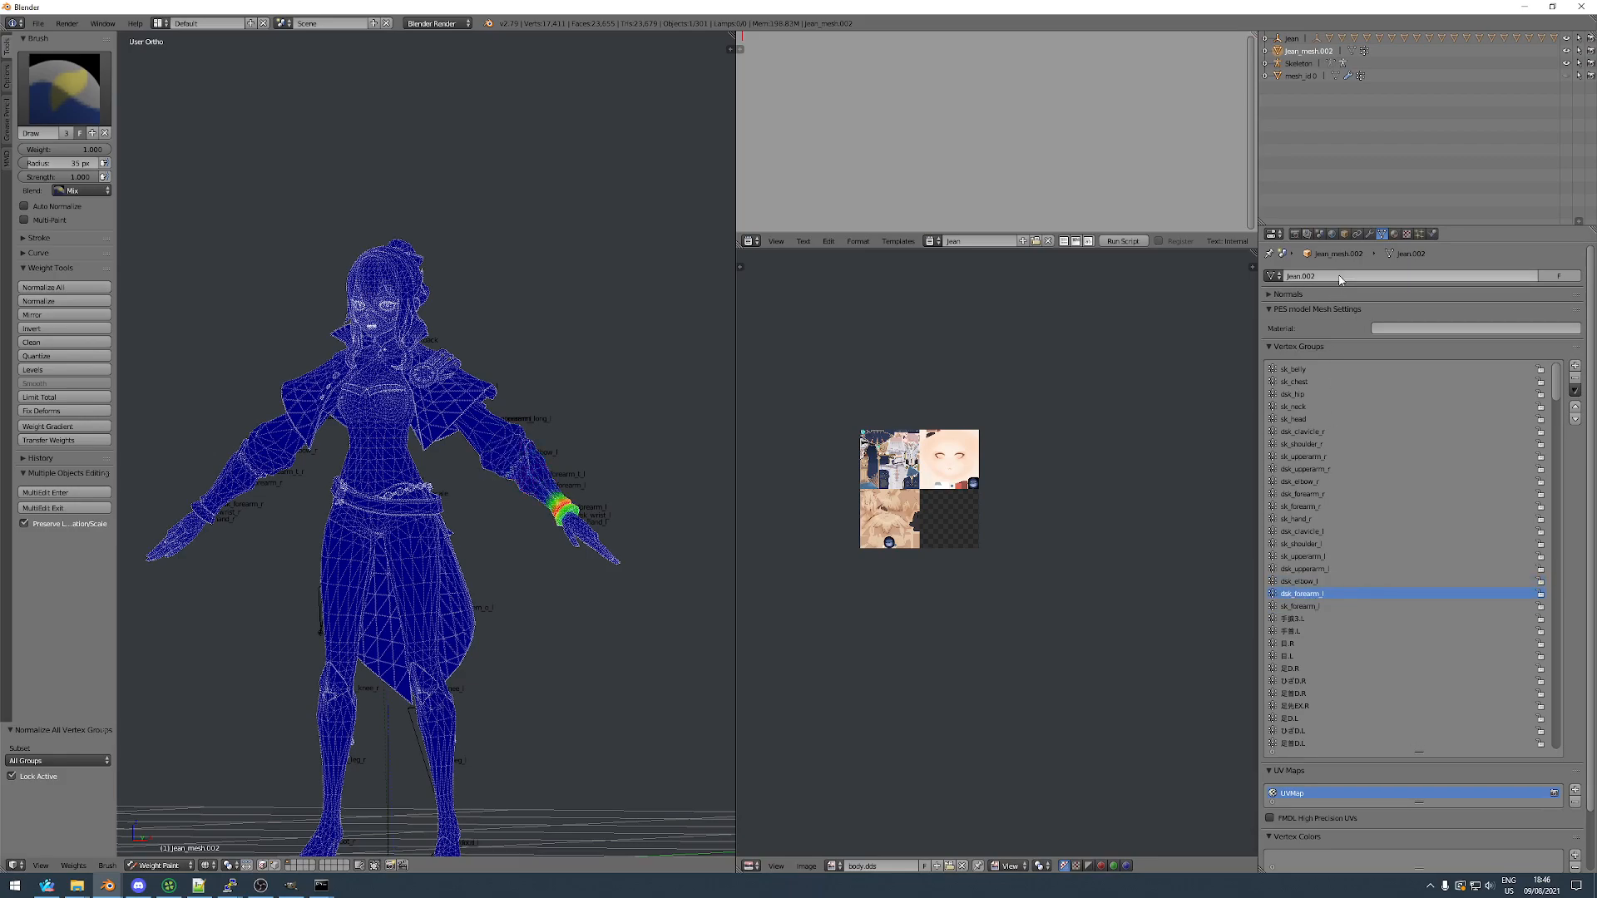
{"action": "left_click", "coordinate": [1371, 234]}
{"action": "left_click", "coordinate": [1286, 276]}
{"action": "left_click", "coordinate": [1295, 404]}
{"action": "left_click", "coordinate": [1318, 343]}
{"action": "type", "text": "fore"}
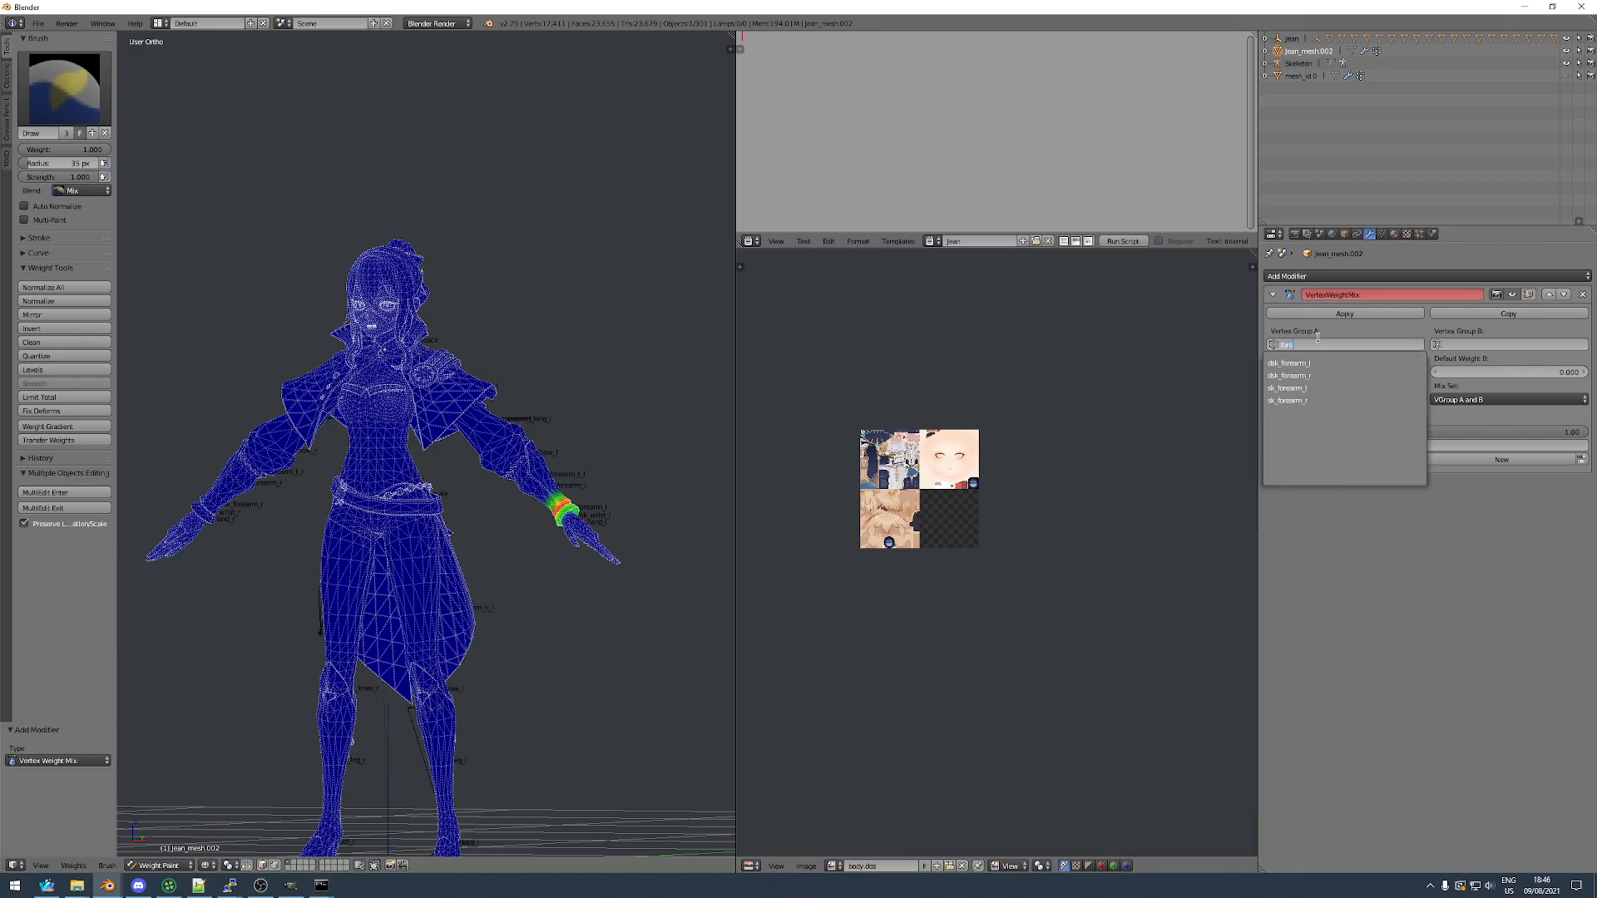
{"action": "left_click", "coordinate": [1289, 363]}
{"action": "left_click", "coordinate": [1473, 343]}
{"action": "type", "text": "3.l"}
{"action": "left_click", "coordinate": [1444, 362]}
Set the dsk_forearm_l weight mix to mode Add and mix set All.
{"action": "left_click", "coordinate": [1345, 400]}
{"action": "left_click", "coordinate": [1339, 386]}
{"action": "left_click", "coordinate": [1452, 398]}
{"action": "left_click", "coordinate": [1453, 388]}
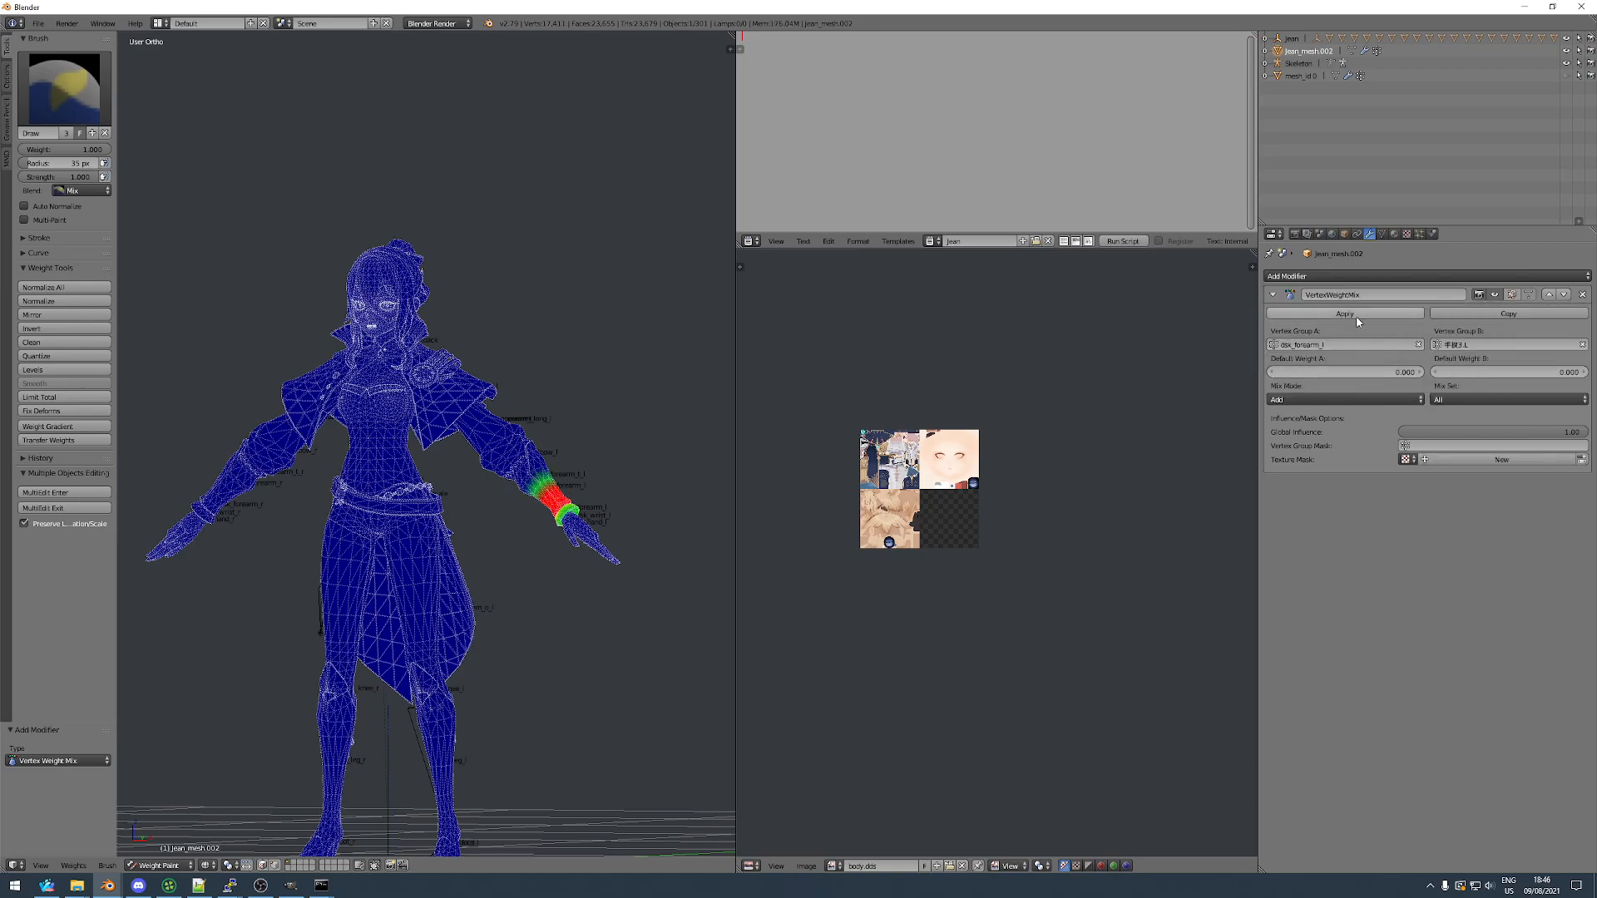
Apply the VertexWeightMix modifier to jean_mesh.002 and delete the merged left forearm twist group just below sk_forearm_l.
{"action": "left_click", "coordinate": [1345, 314]}
{"action": "left_click", "coordinate": [1382, 233]}
{"action": "left_click", "coordinate": [1331, 606]}
{"action": "left_click", "coordinate": [1336, 617]}
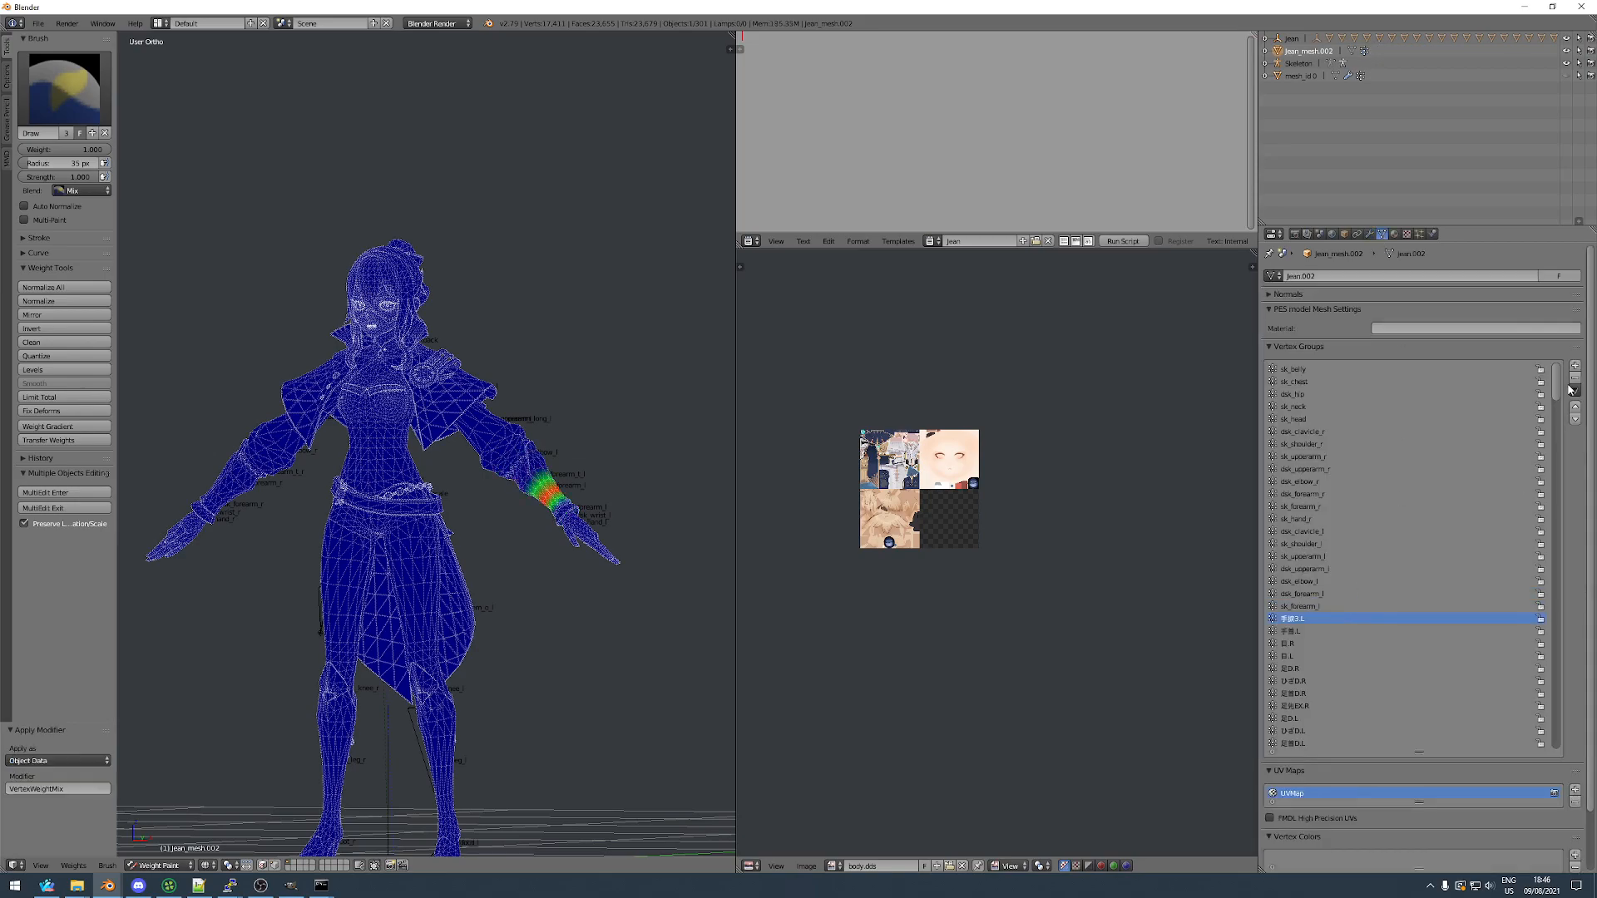
{"action": "left_click", "coordinate": [1573, 378]}
Normalize all vertex groups with dsk_forearm_l as the locked active group.
{"action": "key", "text": "Up"}
{"action": "left_click", "coordinate": [1323, 594]}
{"action": "left_click", "coordinate": [64, 287]}
Rename the left wrist vertex group 手首.L to sk_hand_l.
{"action": "left_click", "coordinate": [1343, 606]}
{"action": "left_click", "coordinate": [1331, 618]}
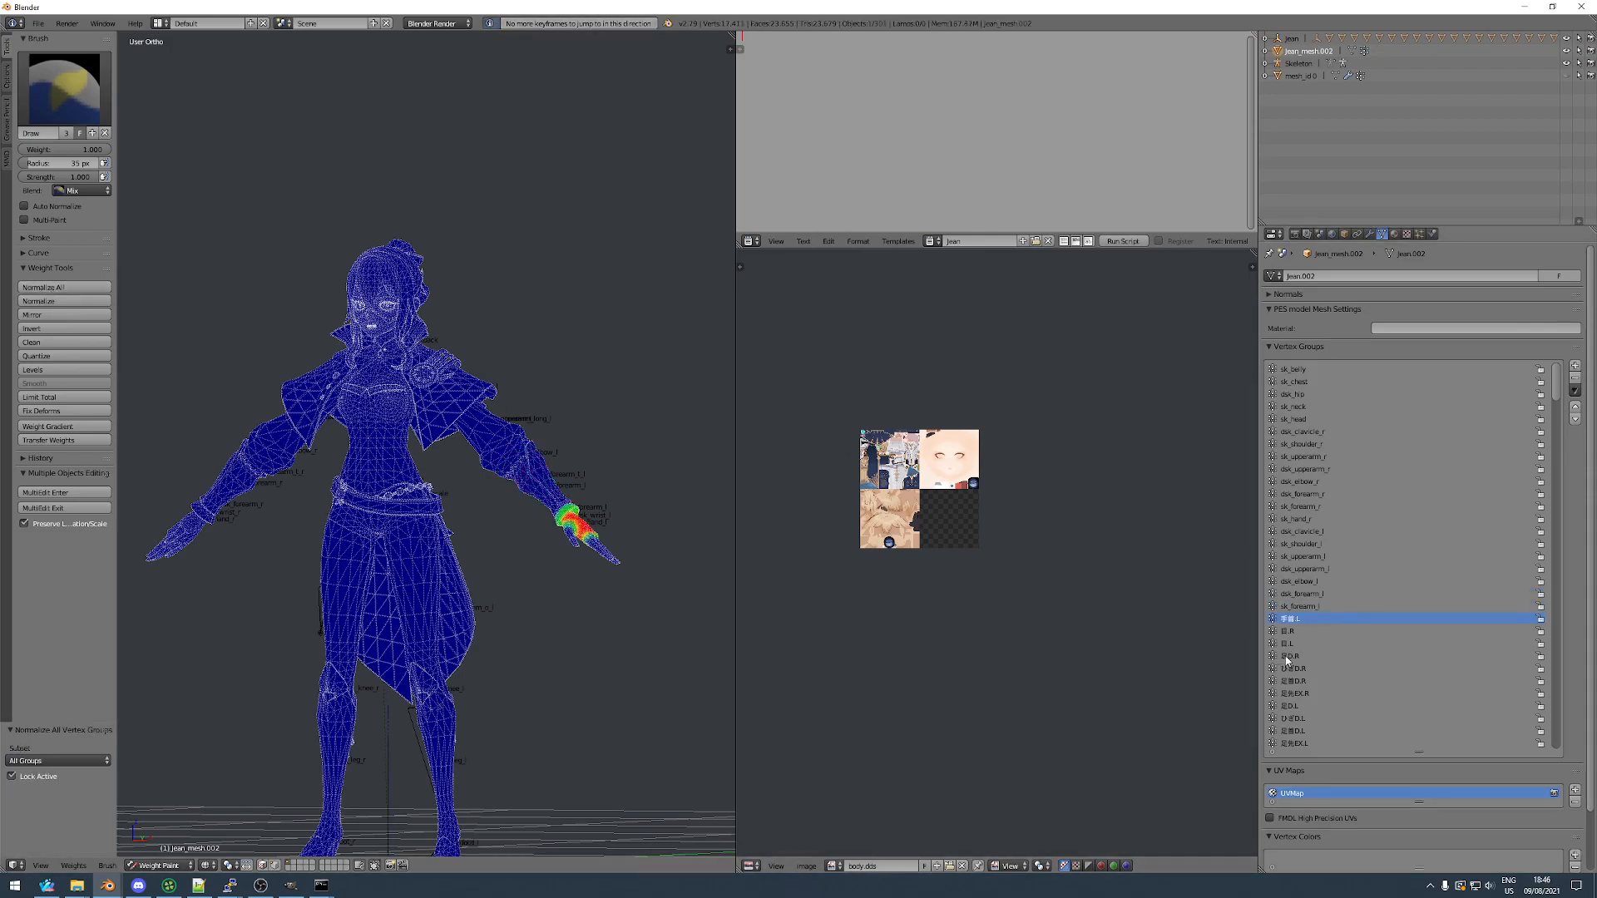
{"action": "type", "text": "sk_hand_l"}
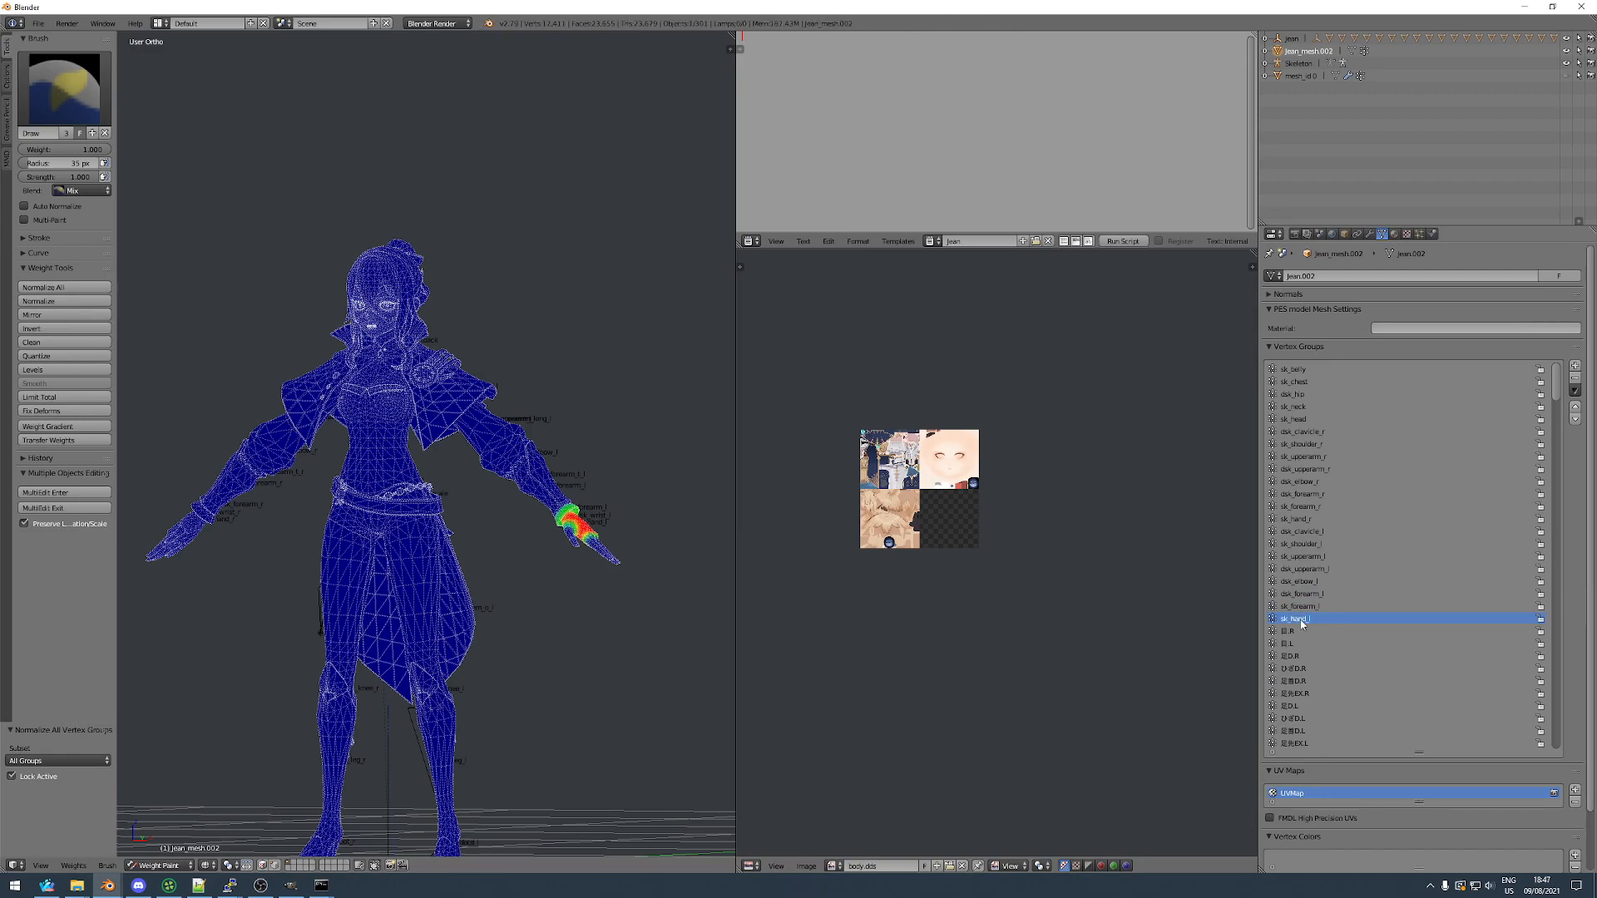
In Edit Mode, select only the vertices belonging to the two eye groups 目.R and 目.L.
{"action": "key", "text": "Down"}
{"action": "scroll", "coordinate": [466, 499], "scroll_direction": "down", "scroll_amount": 2}
{"action": "scroll", "coordinate": [482, 512], "scroll_direction": "up", "scroll_amount": 8}
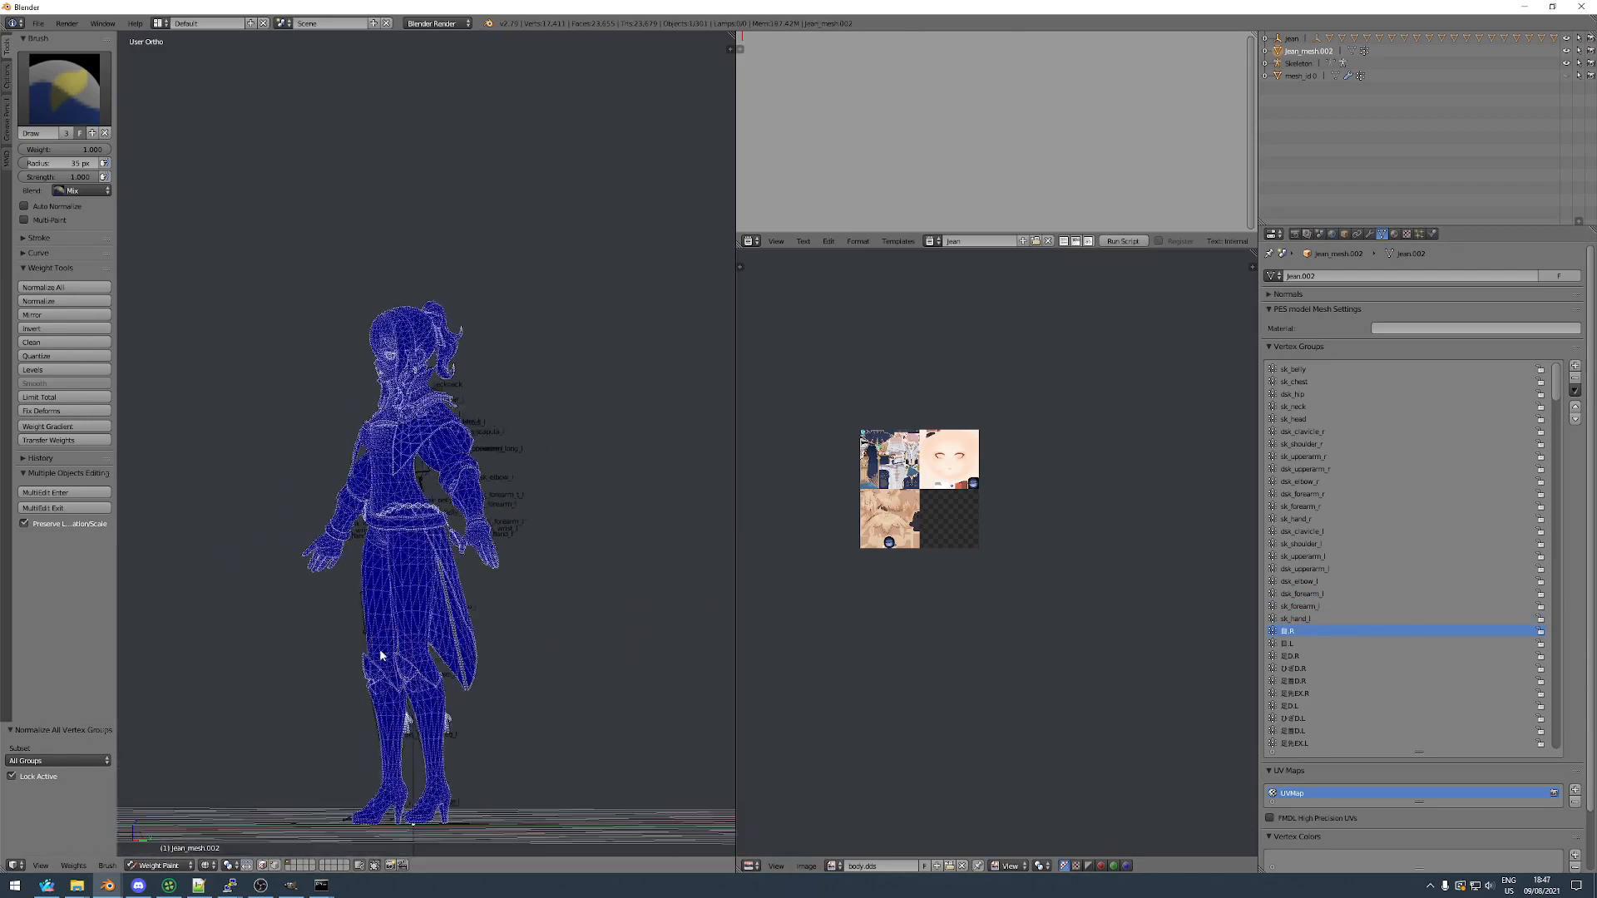
{"action": "middle_click_drag", "start_coordinate": [427, 414], "coordinate": [446, 471]}
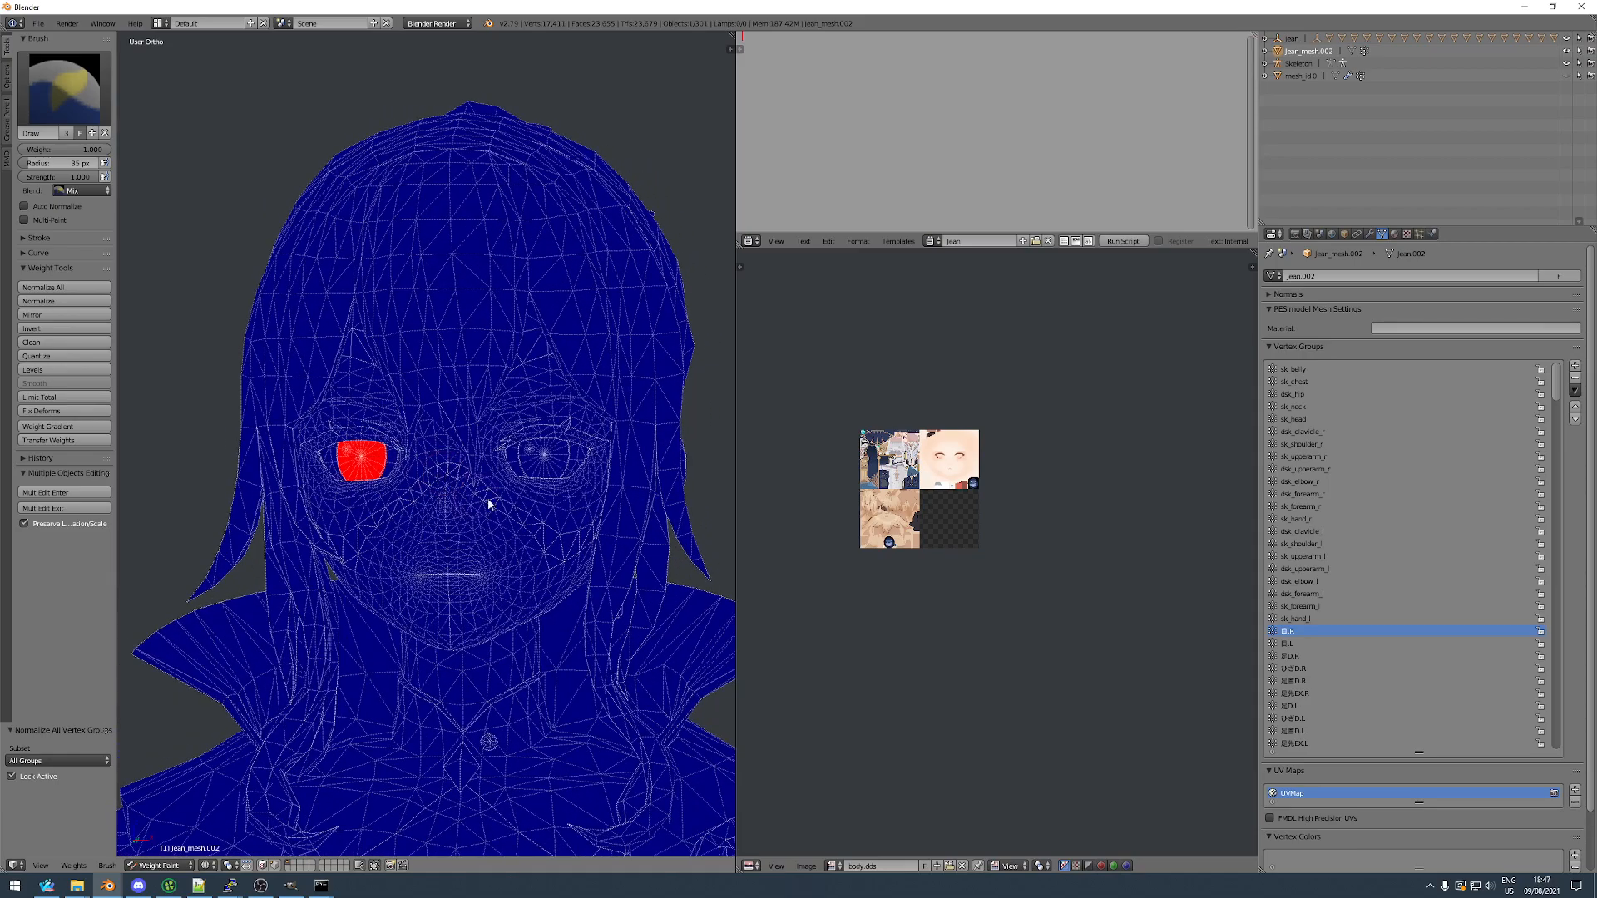
{"action": "key", "text": "Down"}
{"action": "key", "text": "Down"}
{"action": "key", "text": "Up"}
{"action": "key", "text": "Up"}
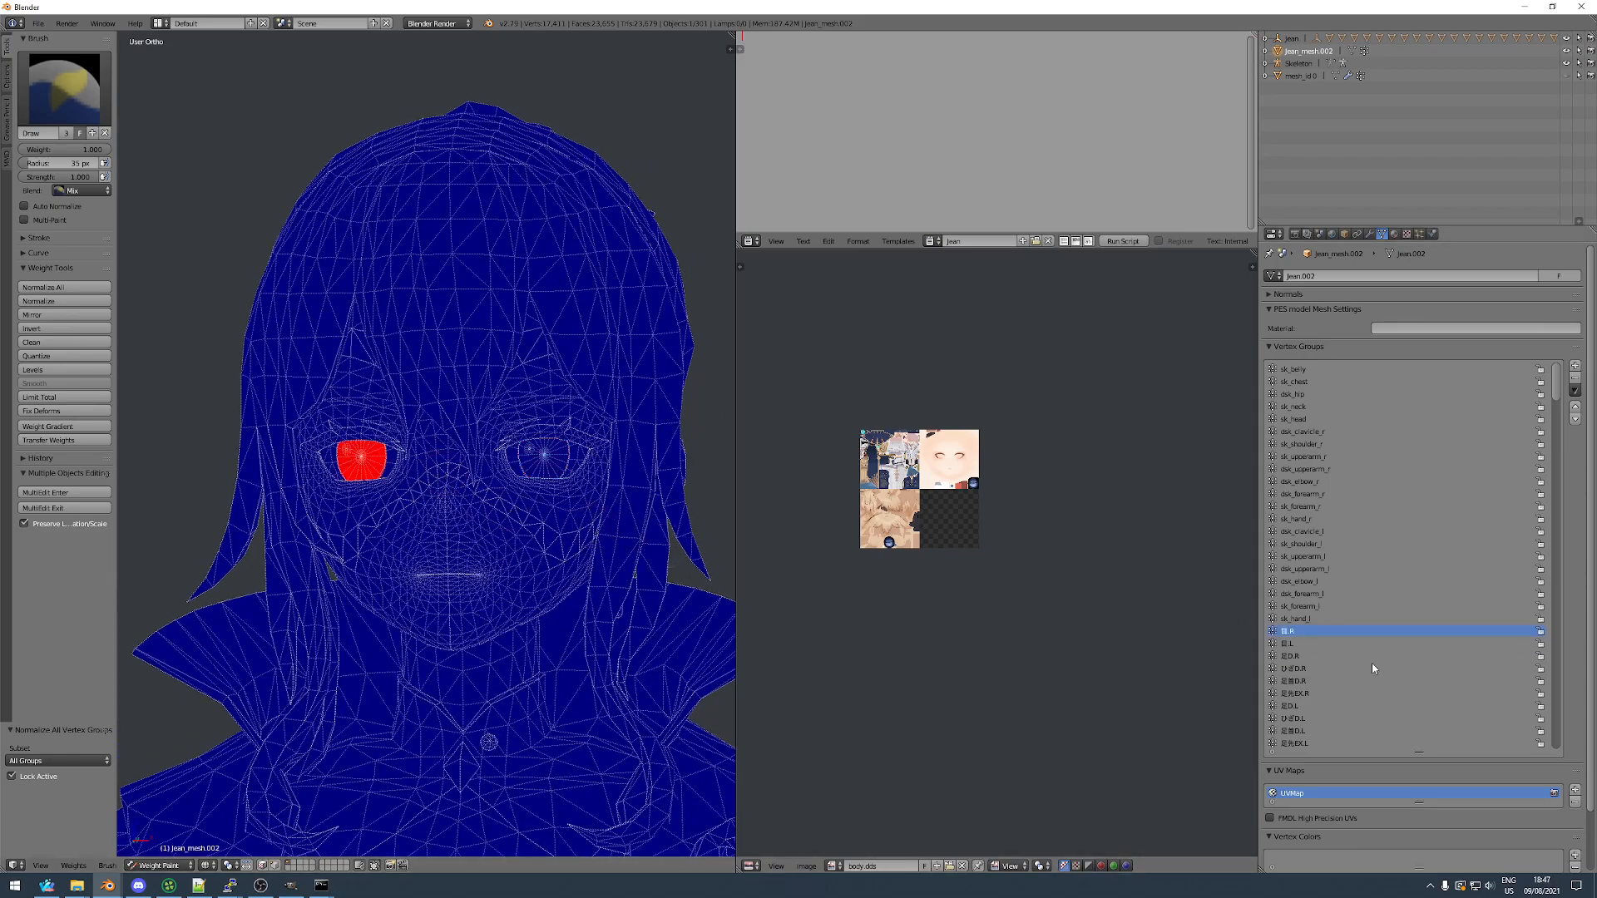
{"action": "key", "text": "Tab"}
{"action": "key", "text": "a"}
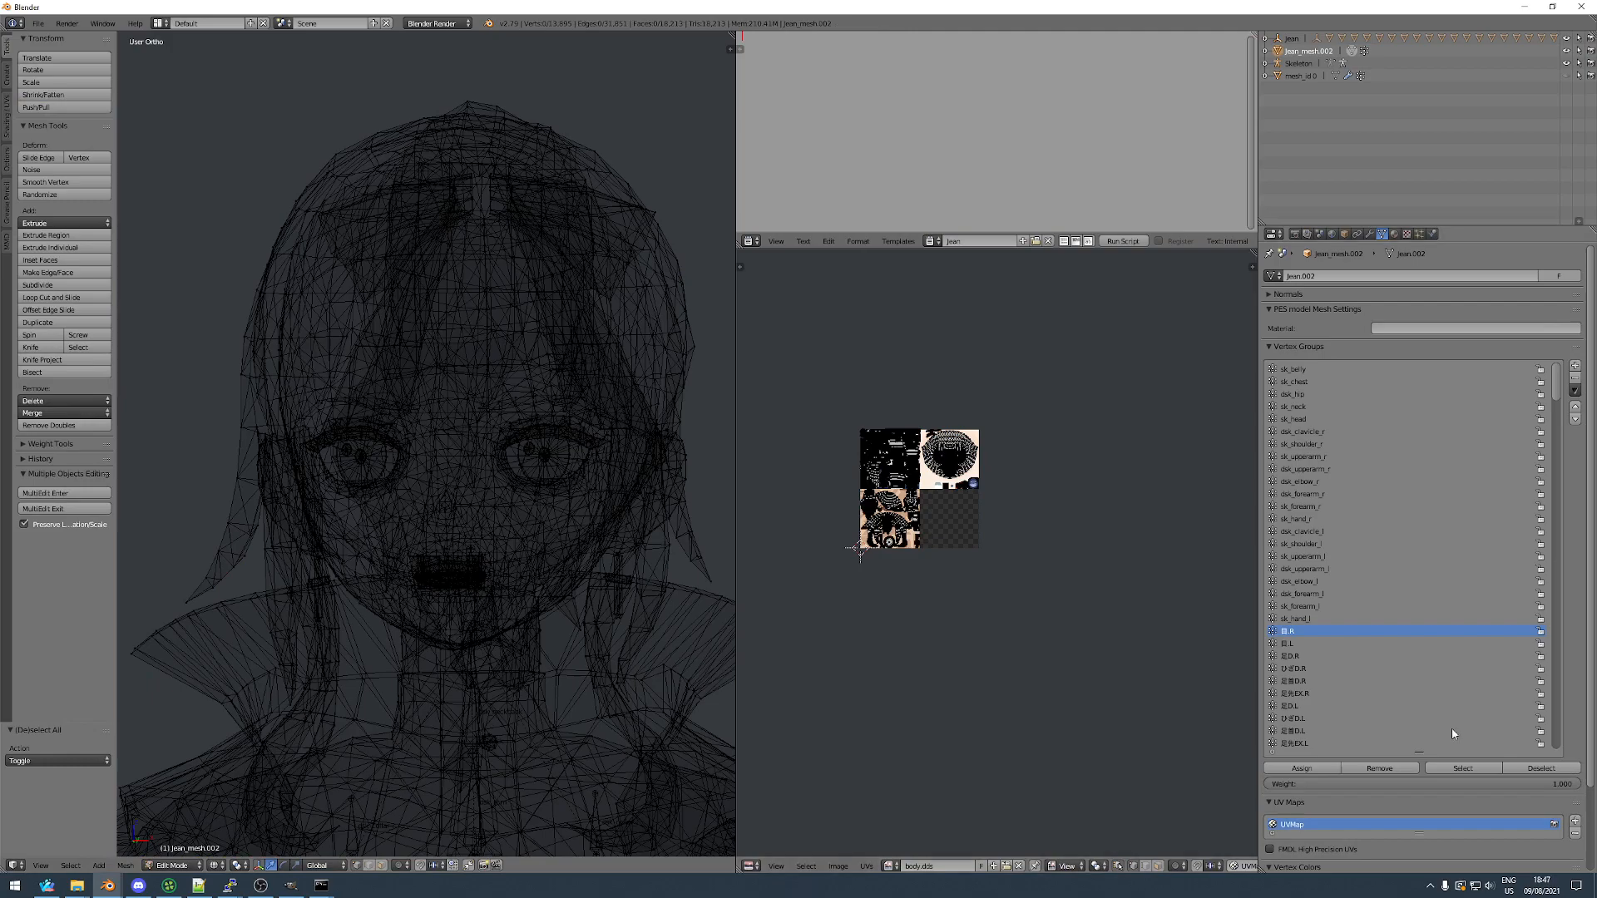
{"action": "left_click", "coordinate": [1457, 769]}
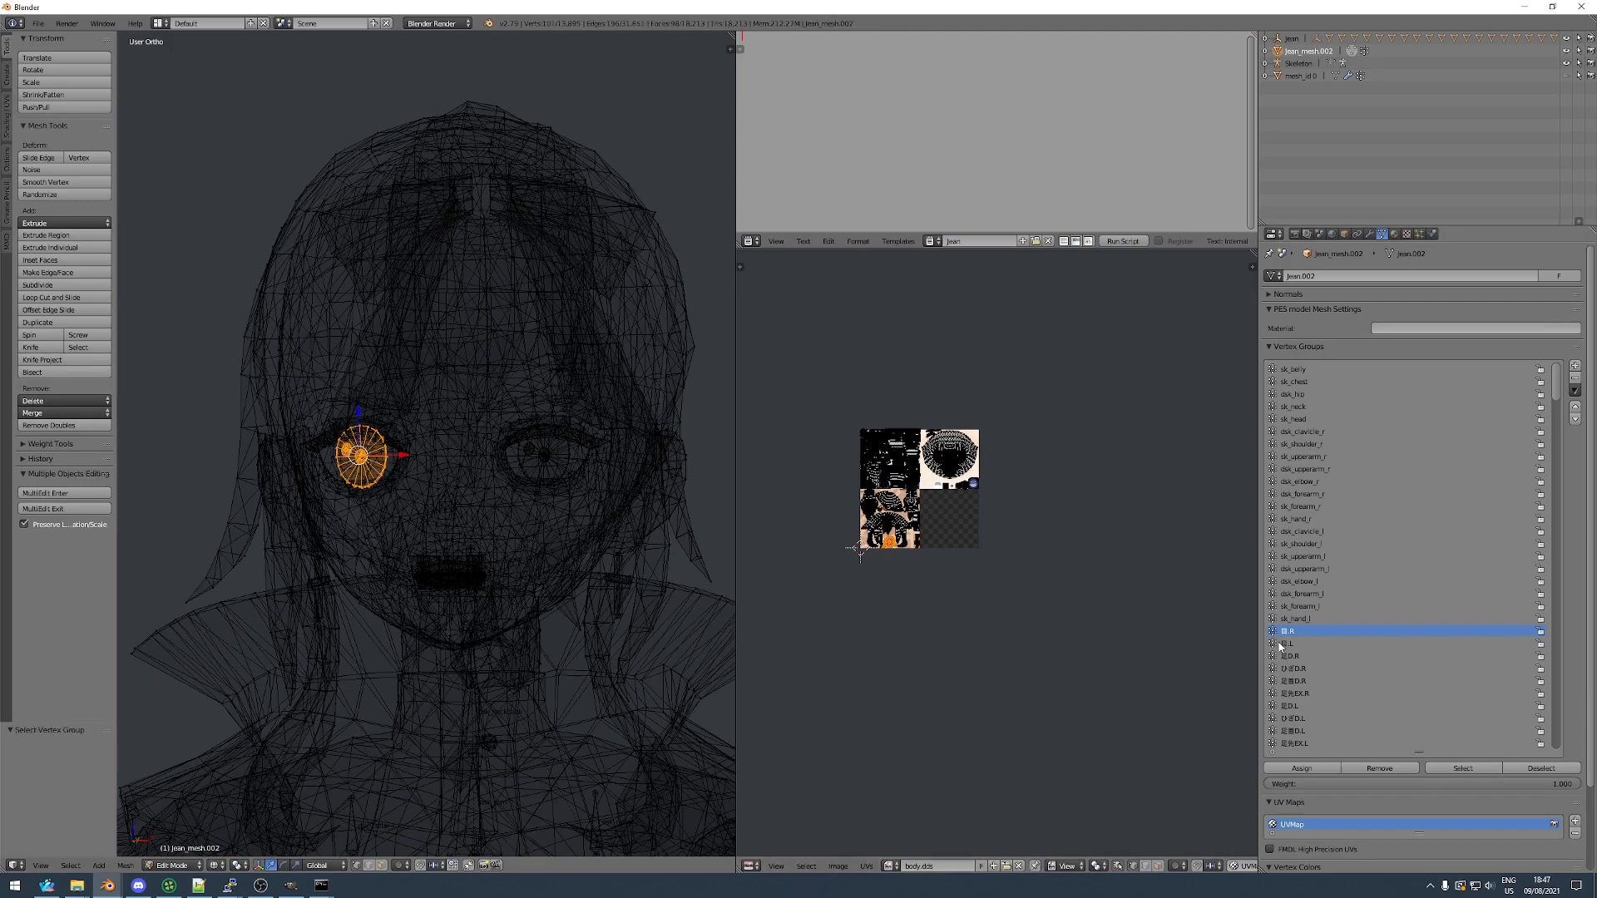
{"action": "left_click", "coordinate": [1457, 769]}
Delete both eye vertex groups and assign the selected eye vertices to sk_head with weight 1.000.
{"action": "left_click", "coordinate": [1575, 379]}
{"action": "left_click", "coordinate": [1575, 379]}
{"action": "left_click", "coordinate": [1294, 420]}
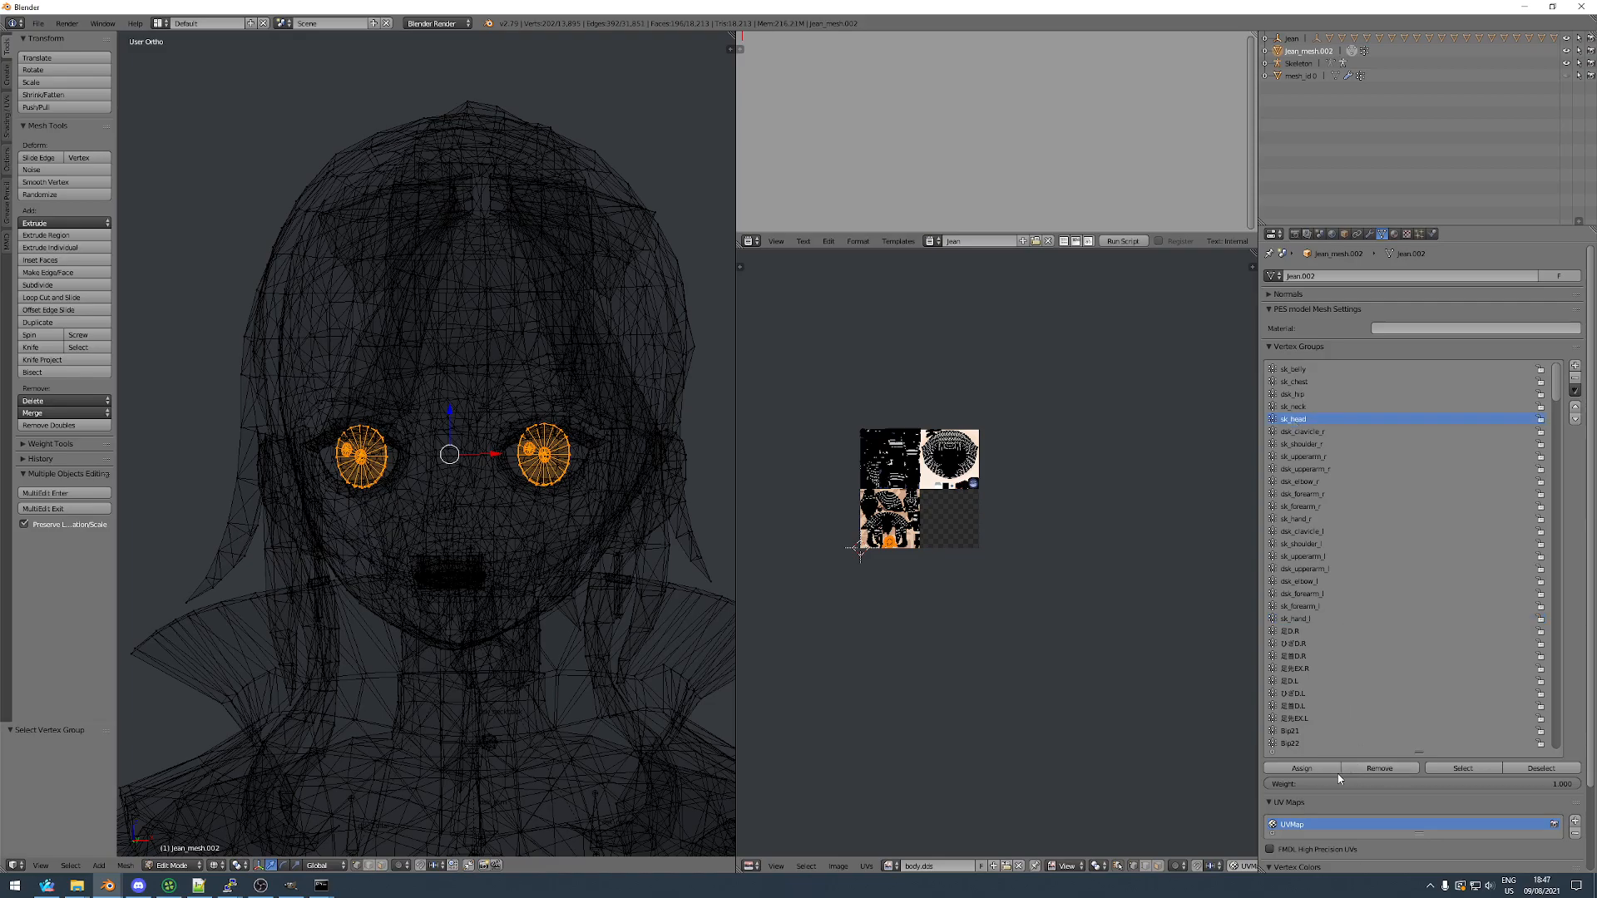
{"action": "left_click", "coordinate": [1323, 771]}
Return to Weight Paint mode and normalize all vertex groups with sk_head active.
{"action": "key", "text": "Tab"}
{"action": "left_click", "coordinate": [61, 287]}
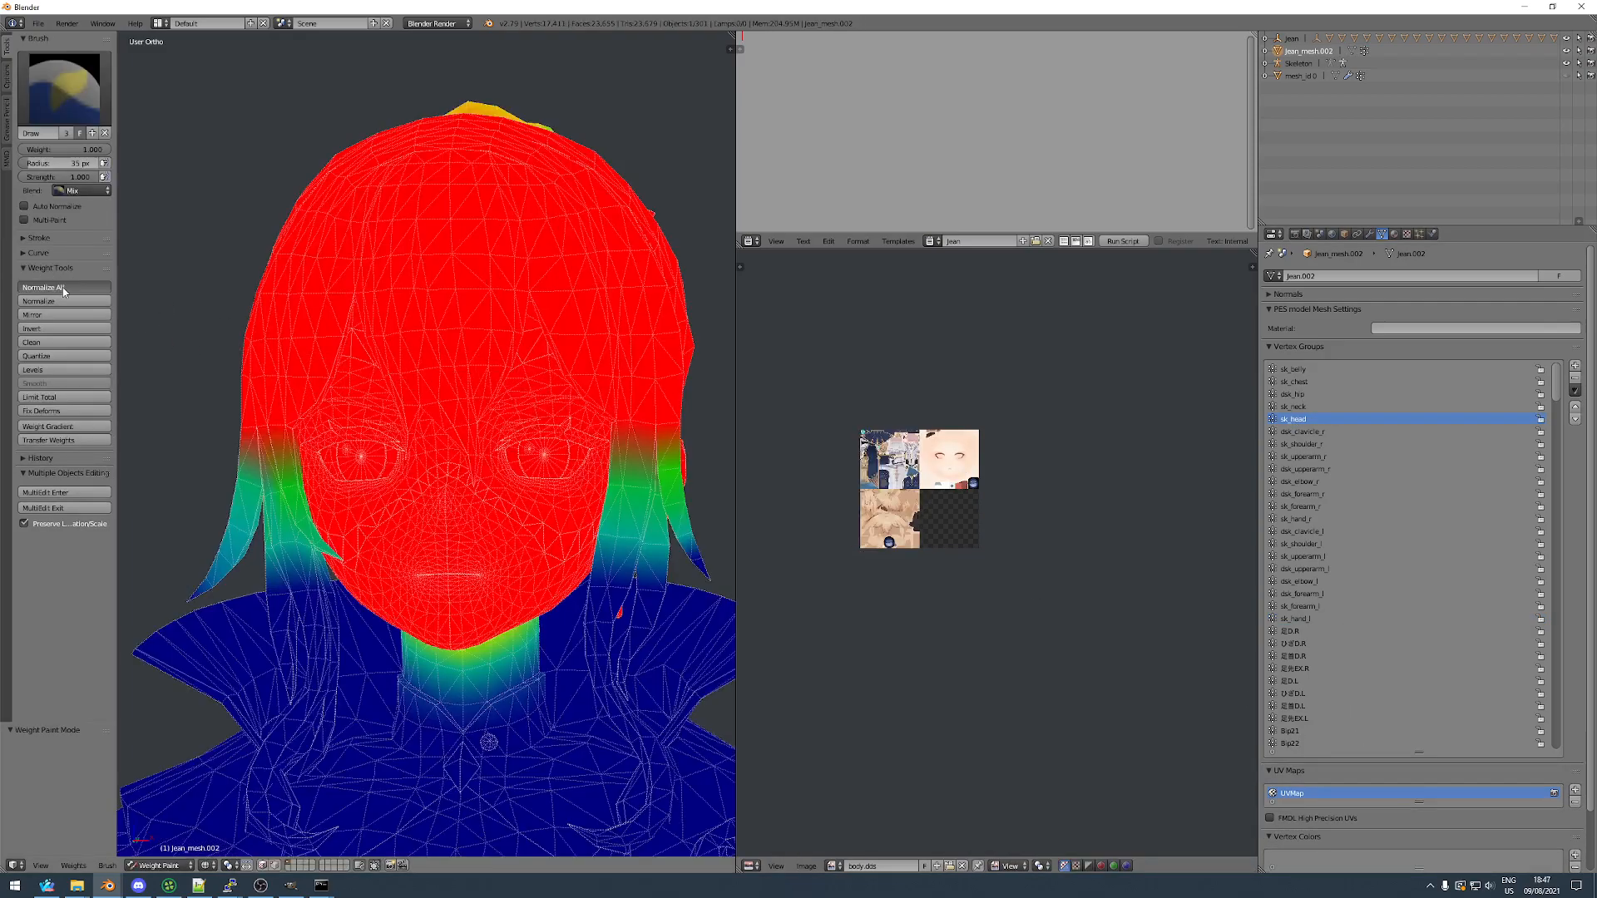
{"action": "scroll", "coordinate": [321, 445], "scroll_direction": "down", "scroll_amount": 3}
{"action": "scroll", "coordinate": [329, 443], "scroll_direction": "down", "scroll_amount": 1}
{"action": "middle_click_drag", "start_coordinate": [329, 447], "coordinate": [335, 456]}
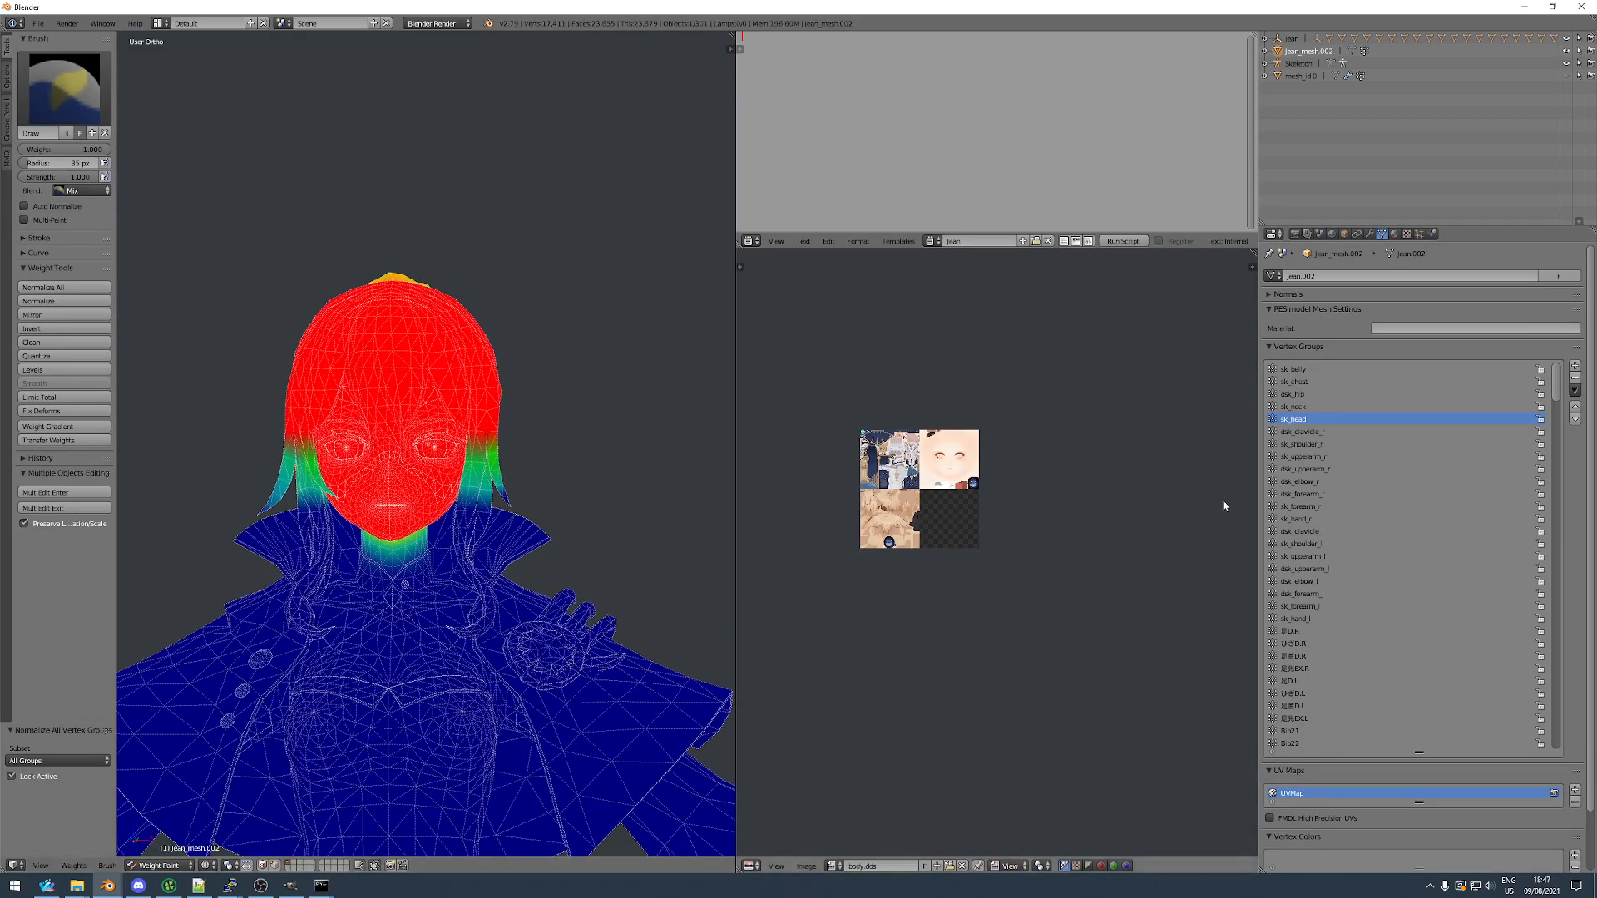
Rename the right thigh vertex group 足D.R to sk_thigh_r.
{"action": "key", "text": "Down"}
{"action": "key", "text": "Down"}
{"action": "key", "text": "Down"}
{"action": "left_click", "coordinate": [1301, 632]}
{"action": "scroll", "coordinate": [370, 549], "scroll_direction": "down", "scroll_amount": 3}
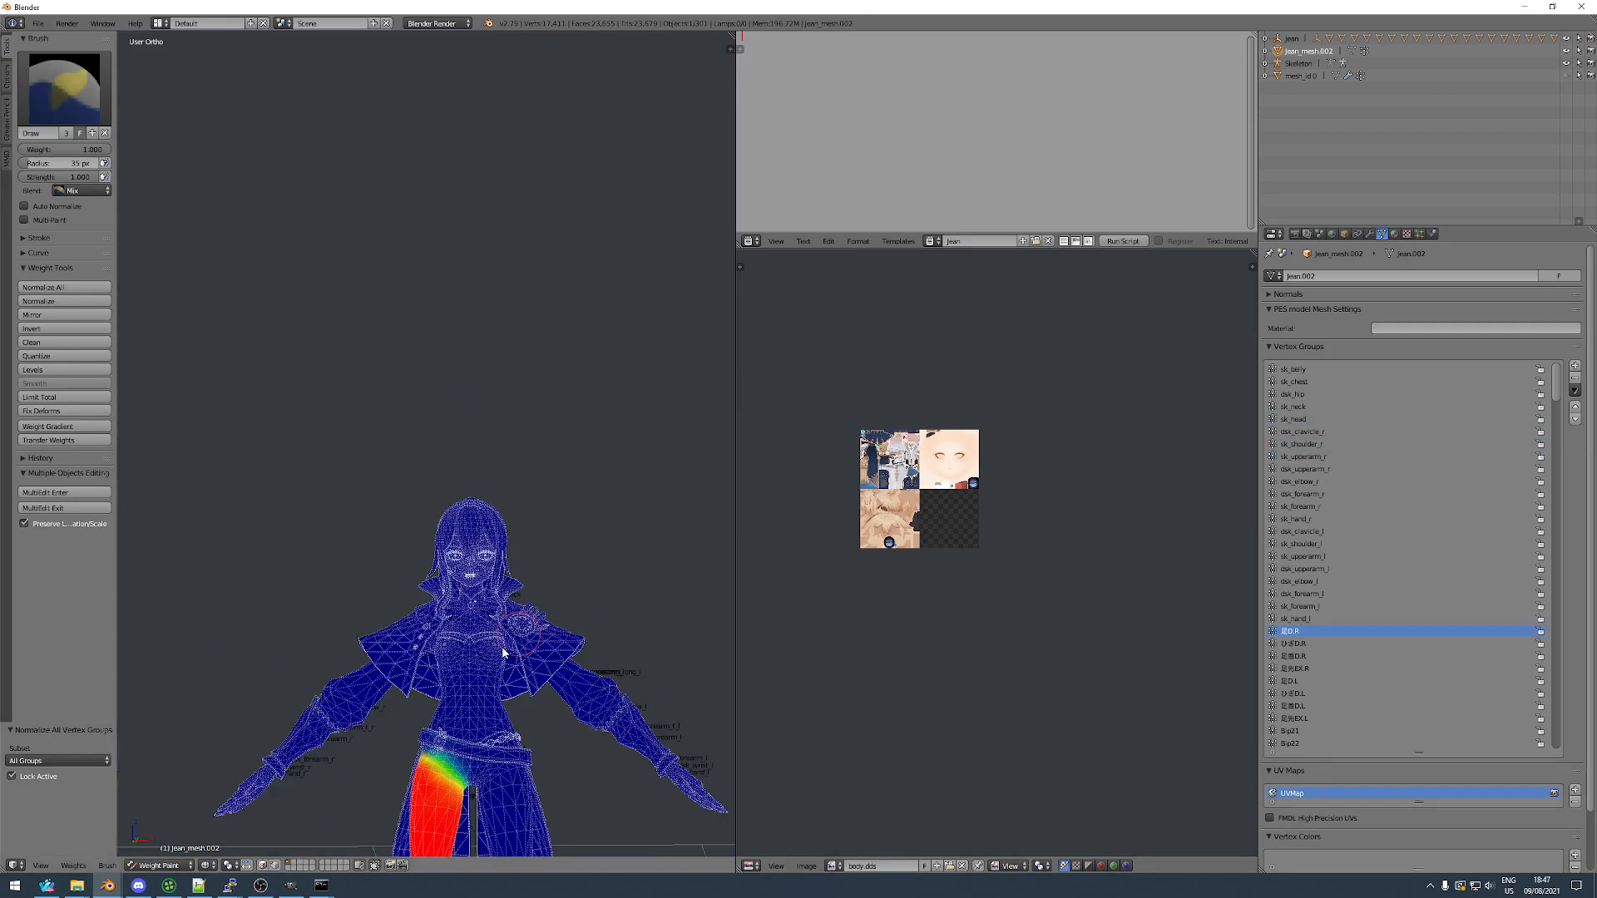
{"action": "scroll", "coordinate": [370, 549], "scroll_direction": "up", "scroll_amount": 2}
{"action": "scroll", "coordinate": [370, 549], "scroll_direction": "up", "scroll_amount": 2}
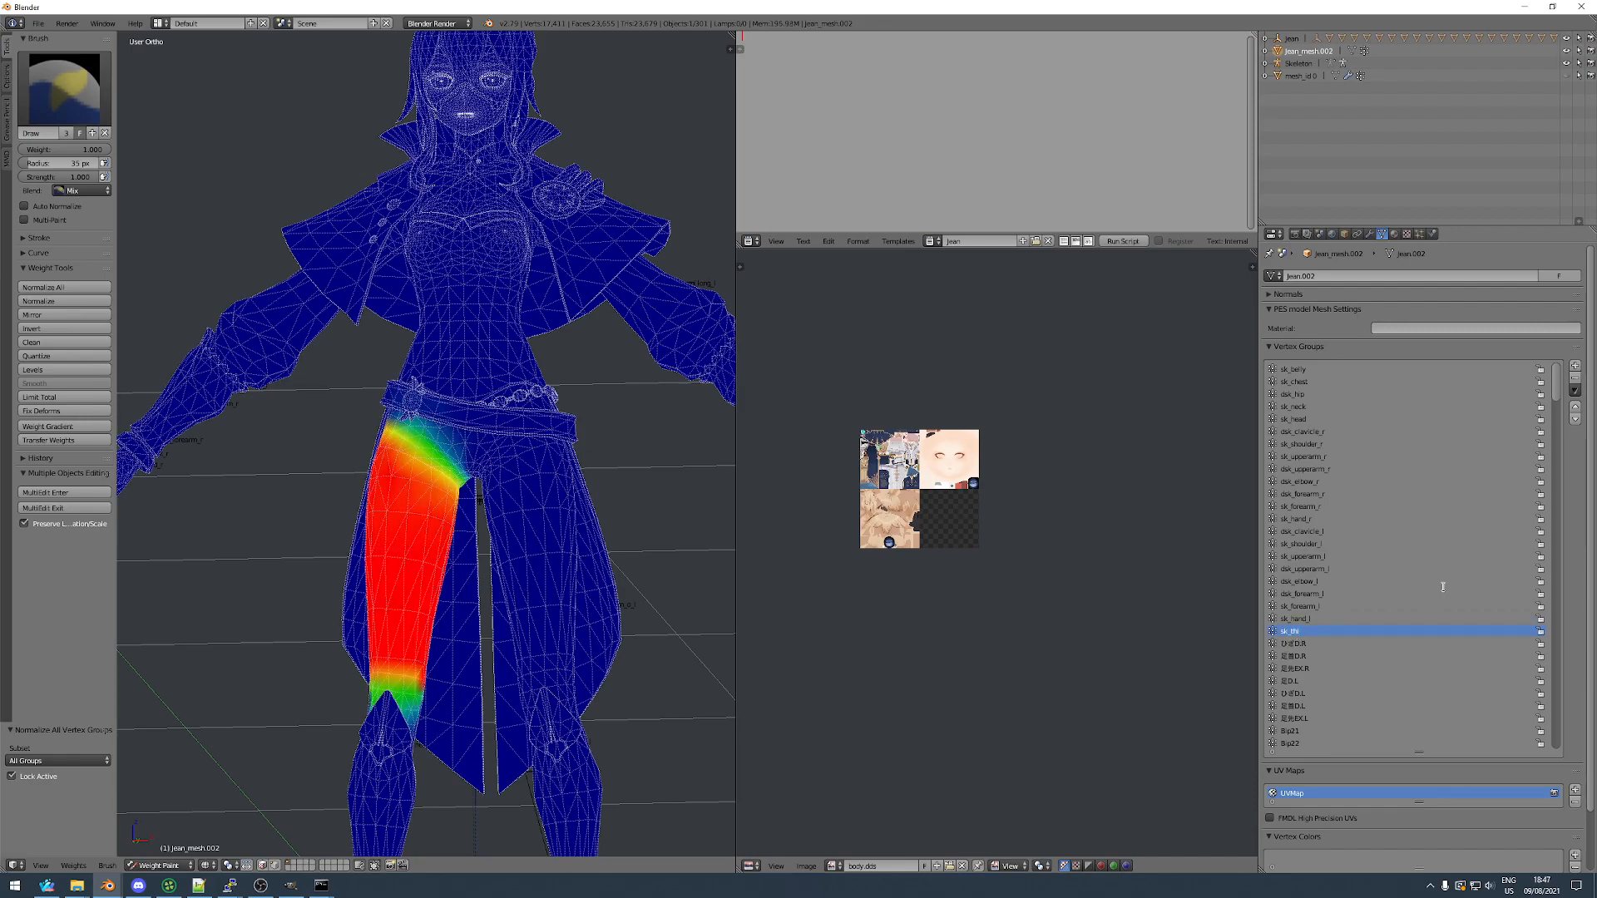
Rename the right lower-leg vertex group ひざD.R to sk_leg_r.
{"action": "left_click", "coordinate": [1314, 643]}
{"action": "scroll", "coordinate": [443, 566], "scroll_direction": "down", "scroll_amount": 3}
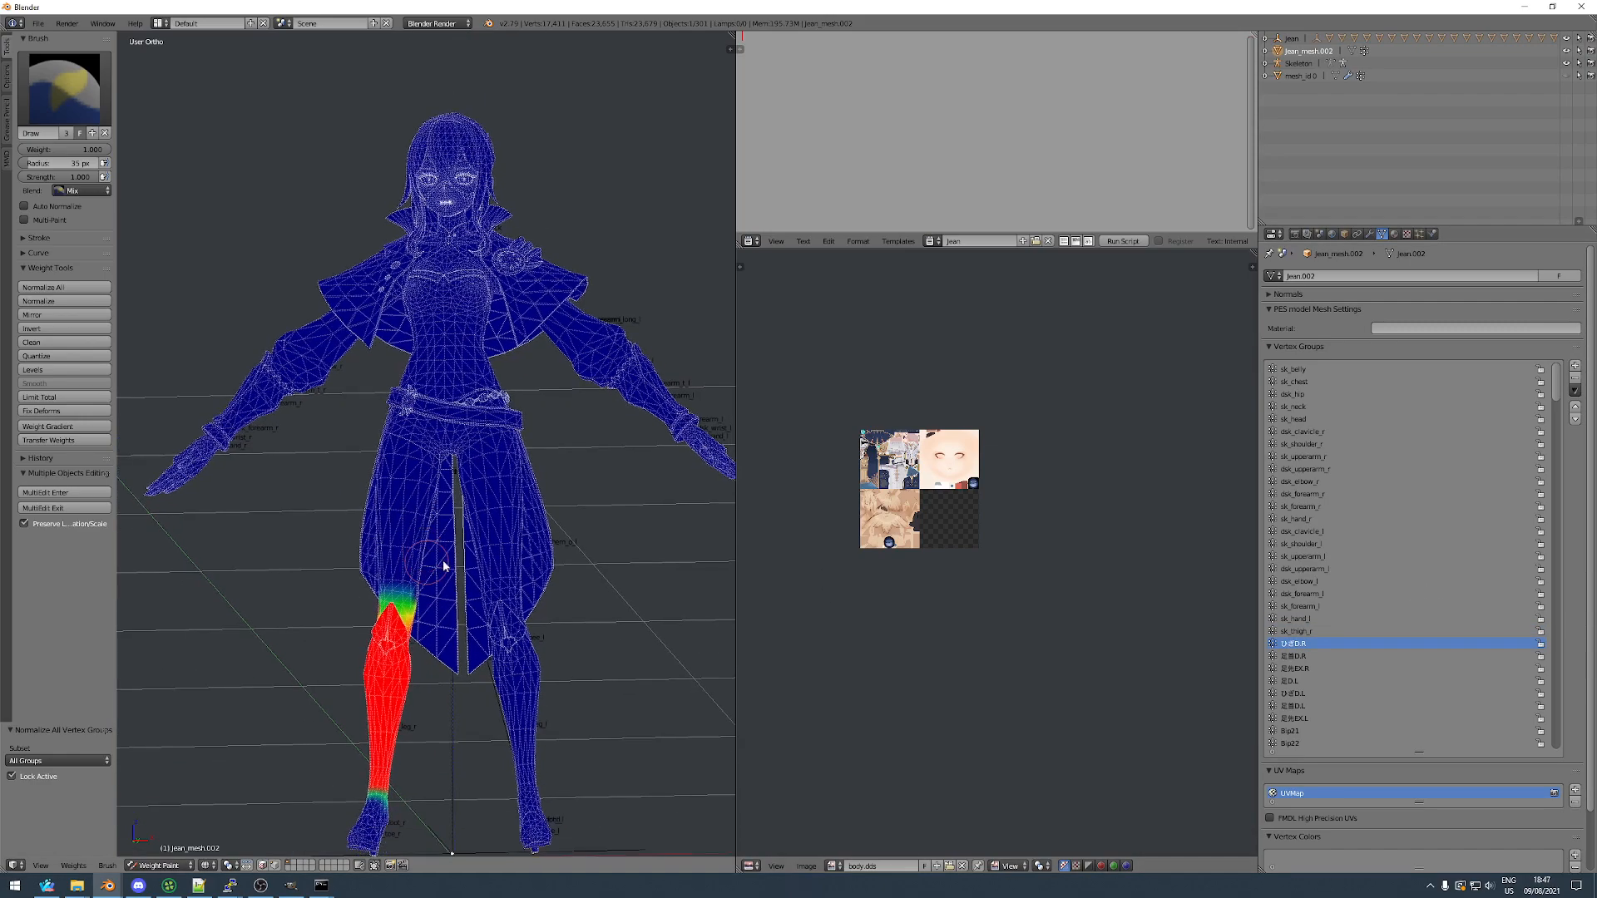
{"action": "left_click", "coordinate": [1294, 656]}
{"action": "left_click", "coordinate": [1307, 633]}
{"action": "left_click", "coordinate": [1294, 643]}
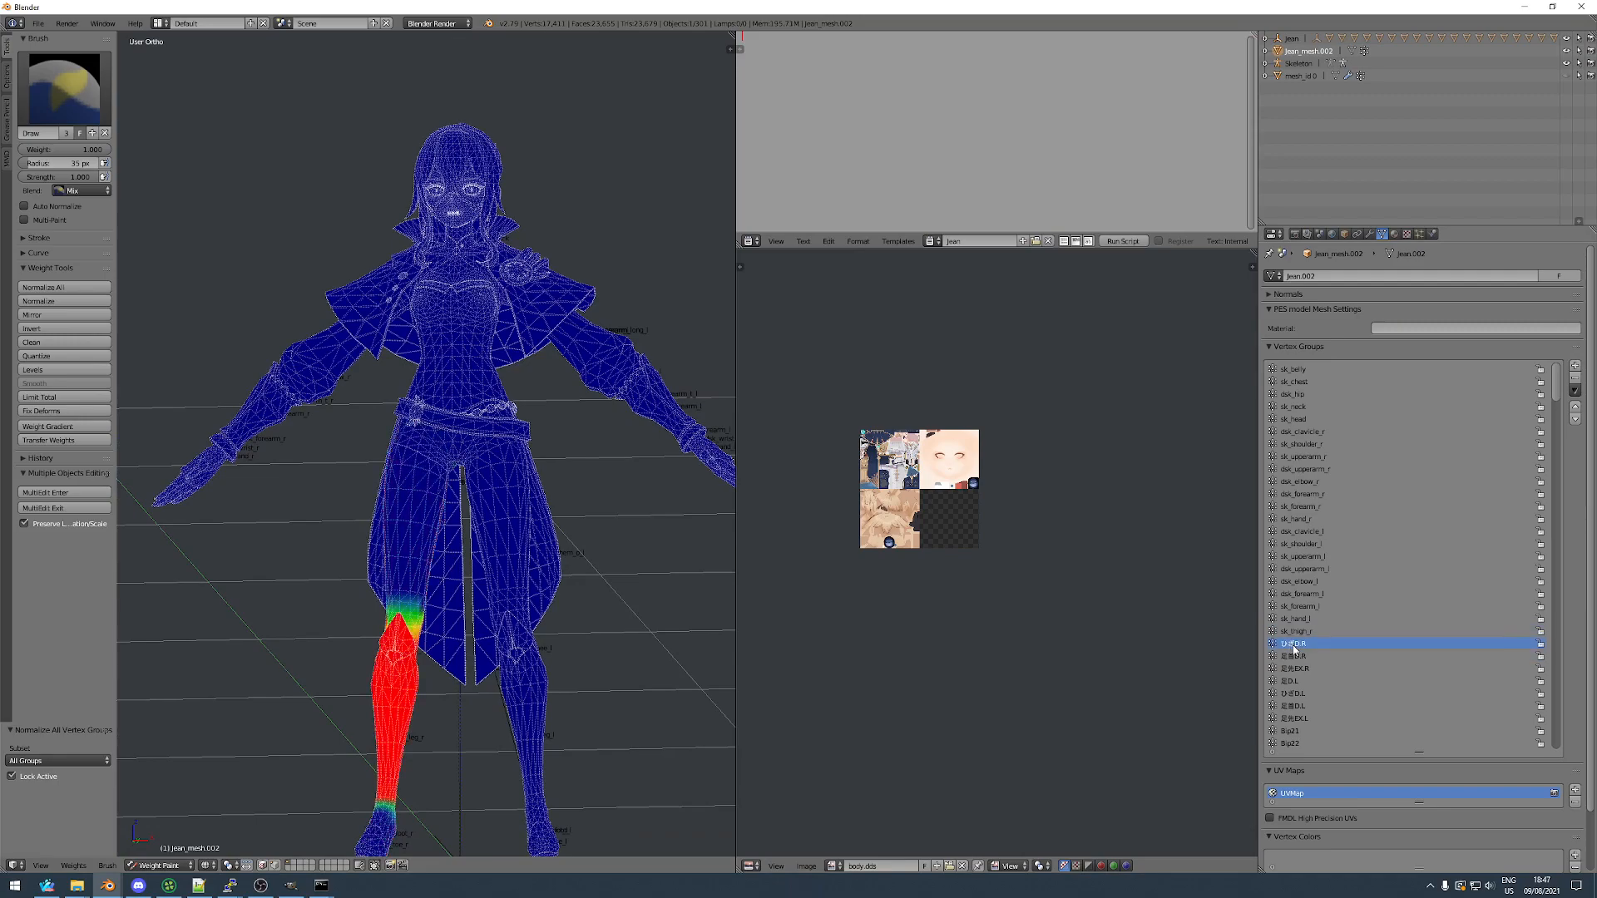
{"action": "type", "text": "sk_"}
Rename the right ankle group to sk_foot_r and the right toe group to dsk_toe_r.
{"action": "left_click", "coordinate": [1380, 658]}
{"action": "scroll", "coordinate": [528, 652], "scroll_direction": "down", "scroll_amount": 2}
{"action": "middle_click_drag", "start_coordinate": [535, 685], "coordinate": [472, 660]}
{"action": "scroll", "coordinate": [473, 660], "scroll_direction": "up", "scroll_amount": 3}
{"action": "double_click", "coordinate": [1301, 657]}
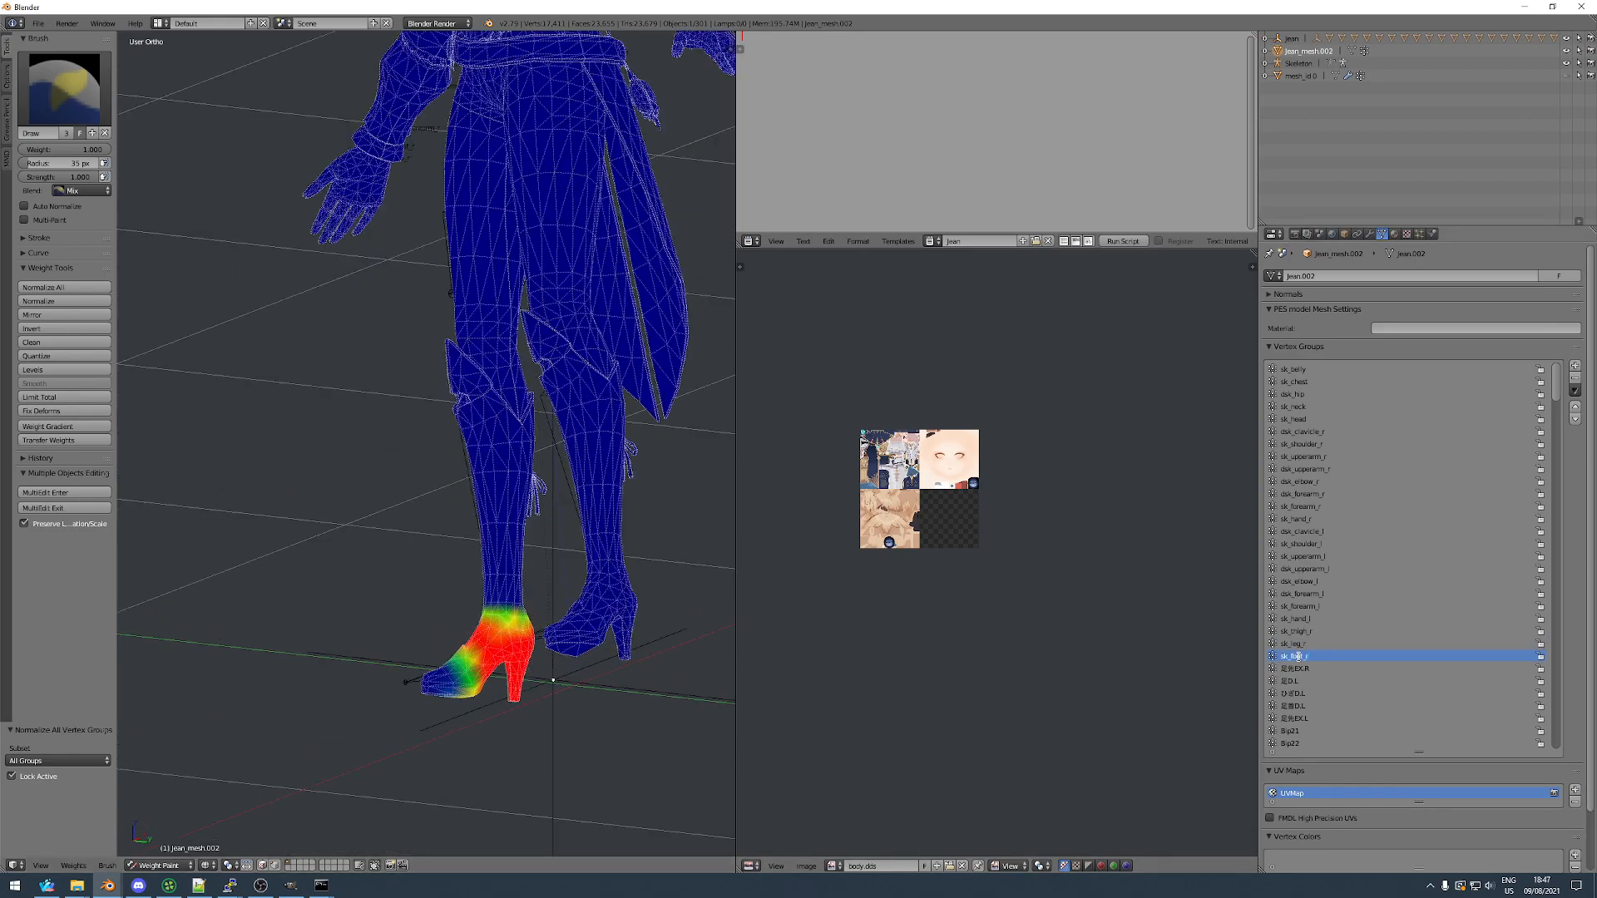
{"action": "left_click", "coordinate": [1303, 670]}
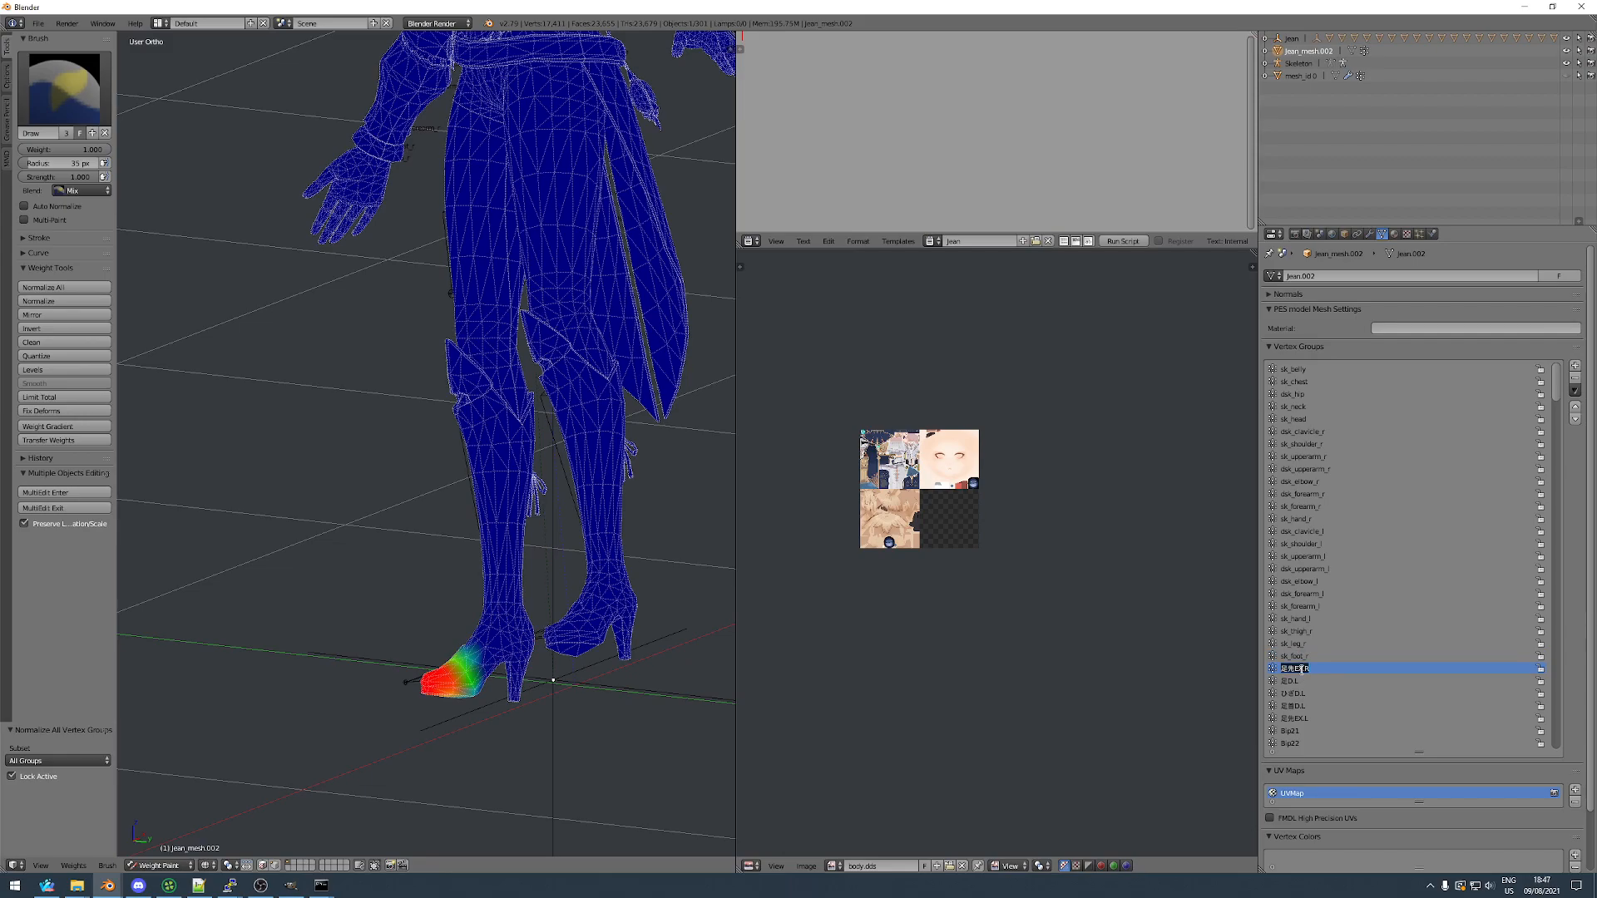
{"action": "type", "text": "dsk_toe_r"}
Rename the left leg's thigh, knee, ankle and toe groups to sk_thigh_l, sk_leg_l, sk_foot_l and dsk_toe_l.
{"action": "key", "text": "Down"}
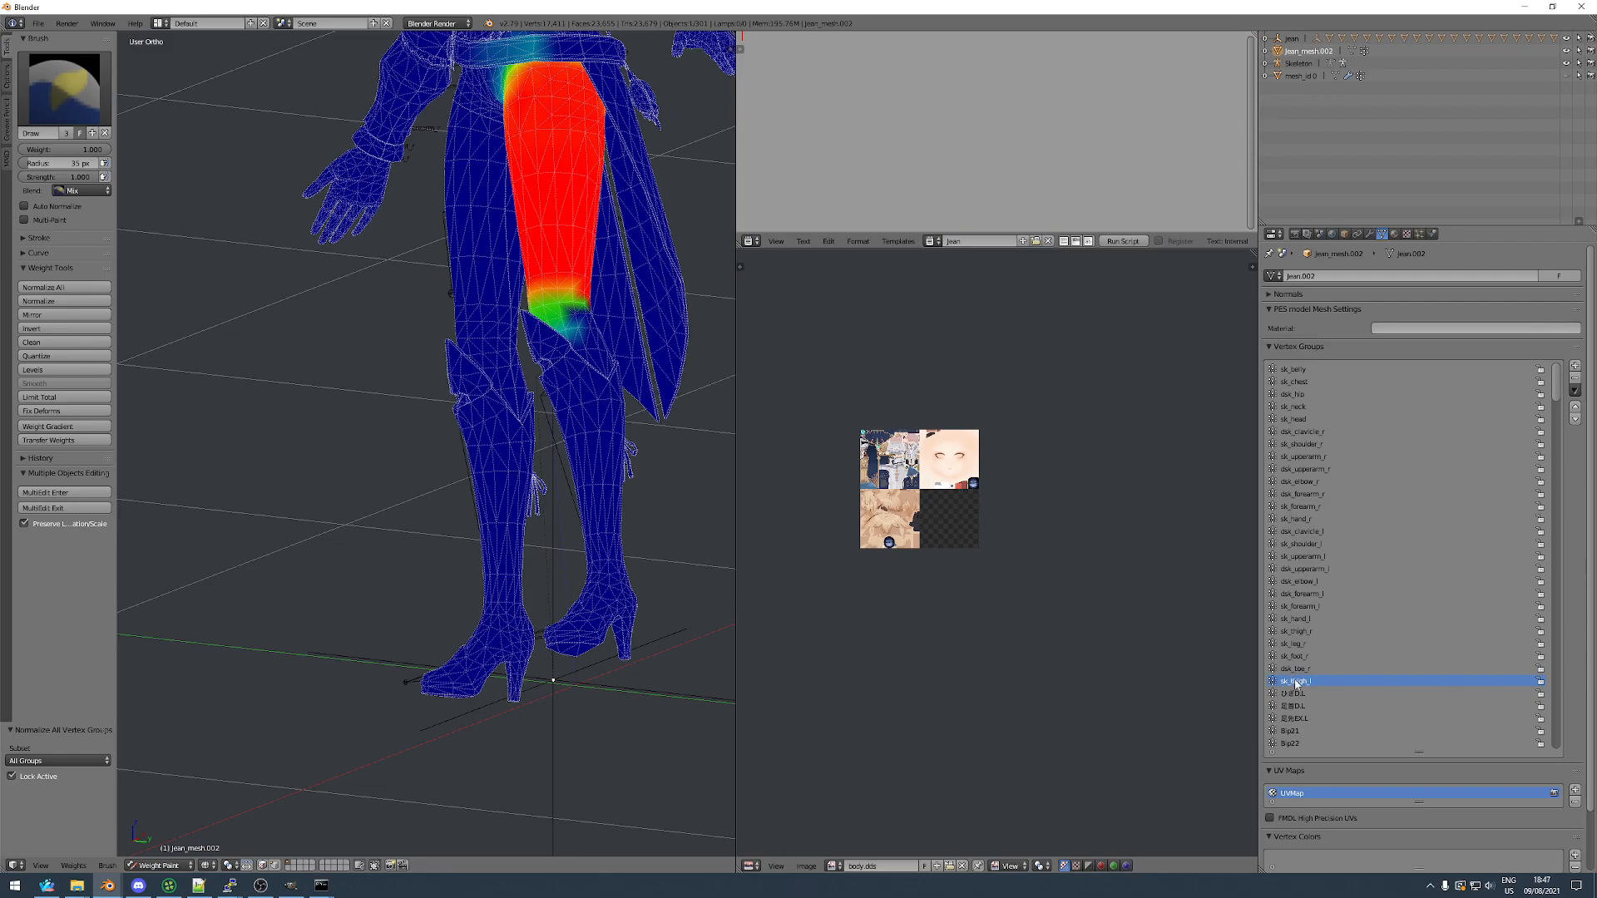
{"action": "double_click", "coordinate": [1303, 695]}
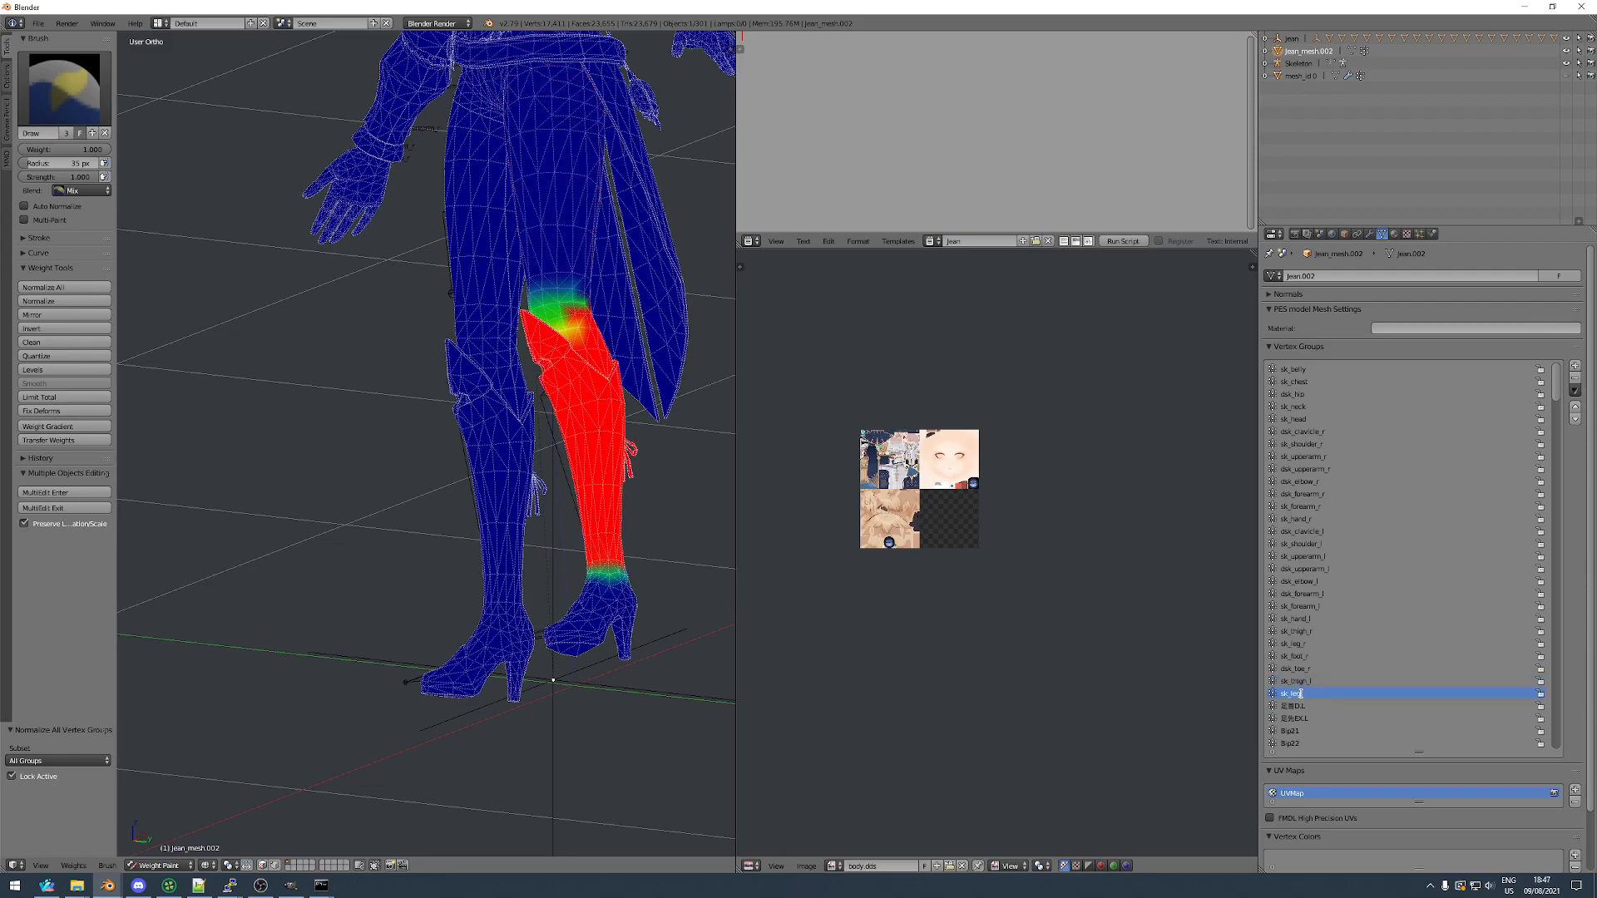
{"action": "double_click", "coordinate": [1299, 705]}
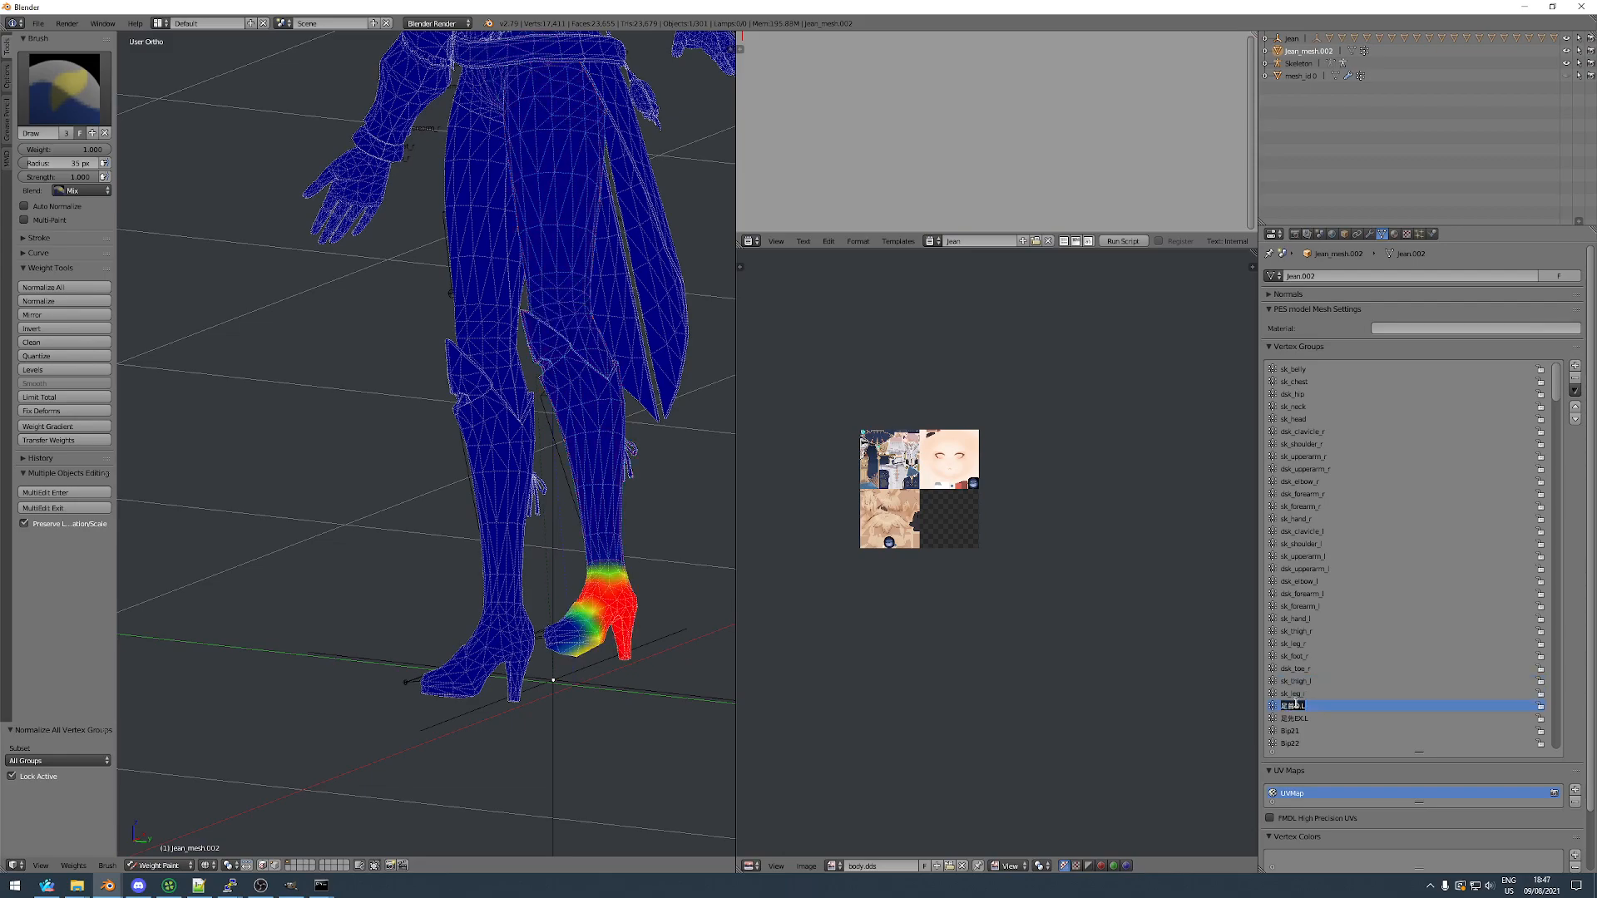
{"action": "scroll", "coordinate": [1300, 708], "scroll_direction": "down", "scroll_amount": 4}
{"action": "double_click", "coordinate": [1295, 668]}
{"action": "type", "text": "dsk_toe_l"}
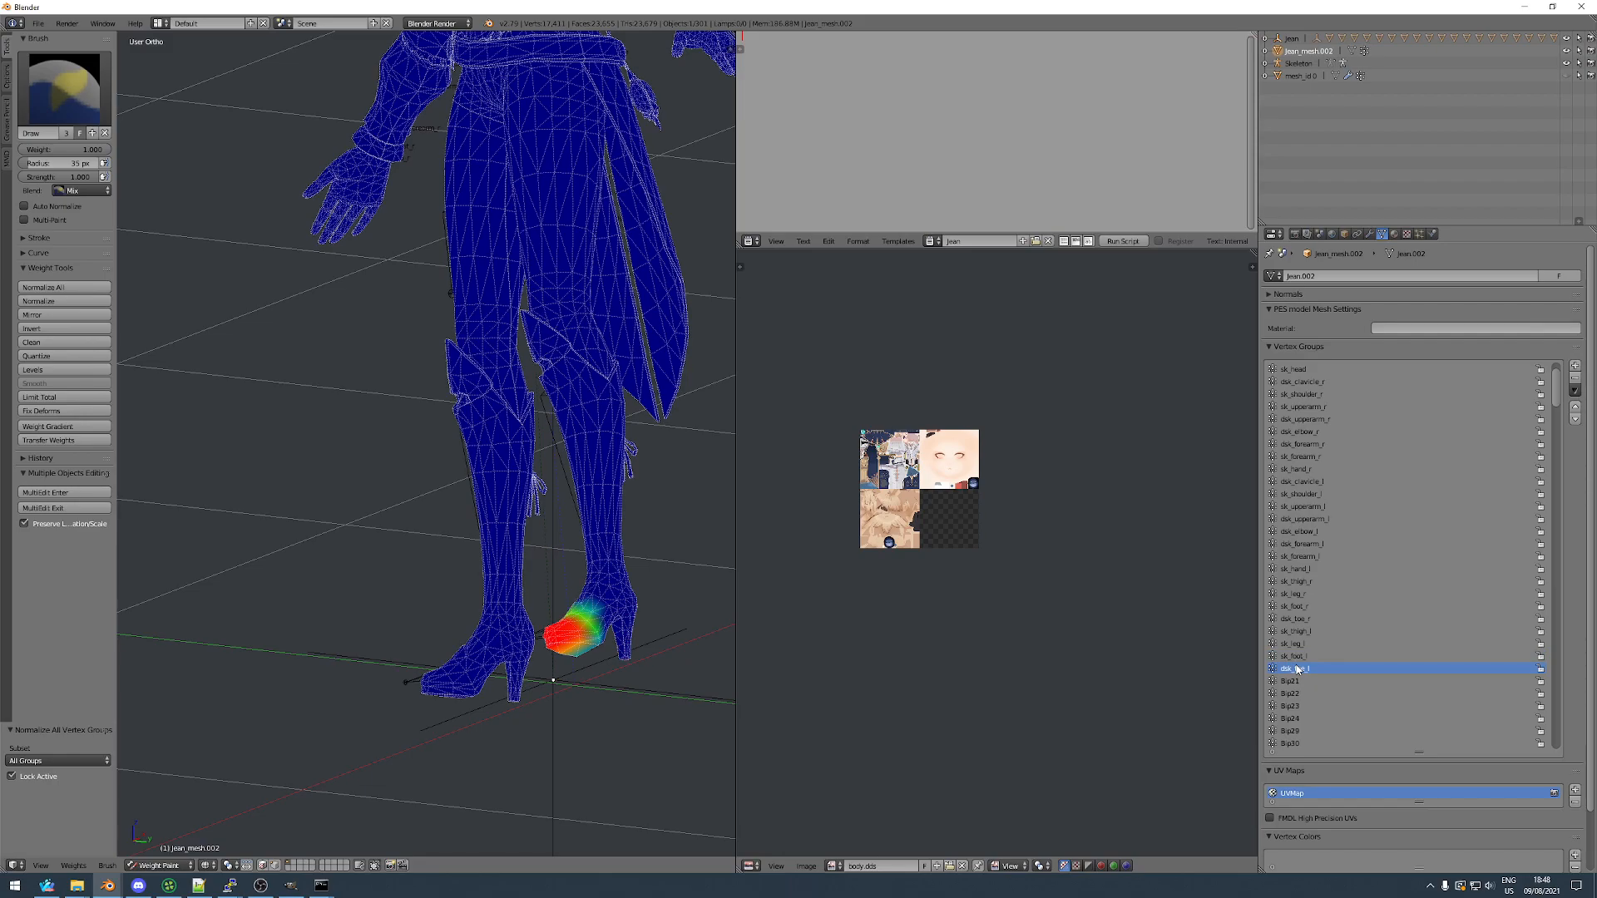
Examine which parts of the mesh the unrenamed Bip vertex groups influence, starting from Bip21.
{"action": "scroll", "coordinate": [1296, 667], "scroll_direction": "up", "scroll_amount": 3, "text": "ctrl"}
{"action": "scroll", "coordinate": [1296, 668], "scroll_direction": "down", "scroll_amount": 3, "text": "ctrl"}
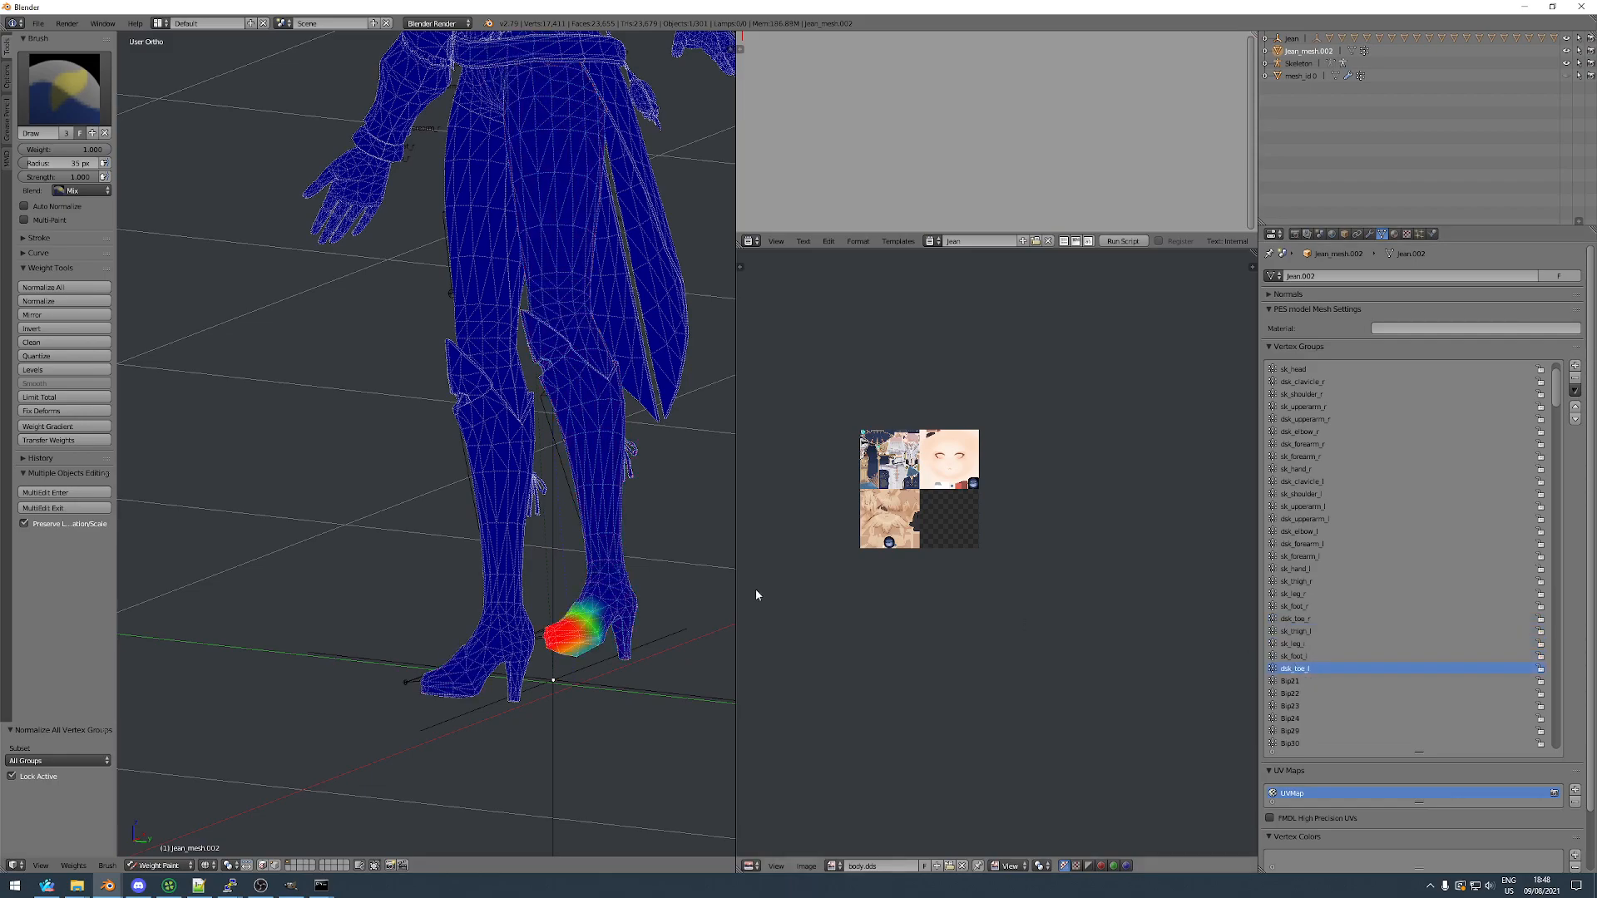
{"action": "scroll", "coordinate": [620, 562], "scroll_direction": "down", "scroll_amount": 5}
{"action": "middle_click_drag", "start_coordinate": [623, 583], "coordinate": [657, 577]}
{"action": "key", "text": "KP_1"}
{"action": "scroll", "coordinate": [627, 556], "scroll_direction": "up", "scroll_amount": 4}
{"action": "middle_click_drag", "start_coordinate": [547, 511], "coordinate": [463, 559], "text": "shift"}
{"action": "middle_click_drag", "start_coordinate": [463, 559], "coordinate": [466, 529]}
{"action": "scroll", "coordinate": [1359, 599], "scroll_direction": "down", "scroll_amount": 1, "text": "ctrl"}
{"action": "scroll", "coordinate": [498, 354], "scroll_direction": "down", "scroll_amount": 2}
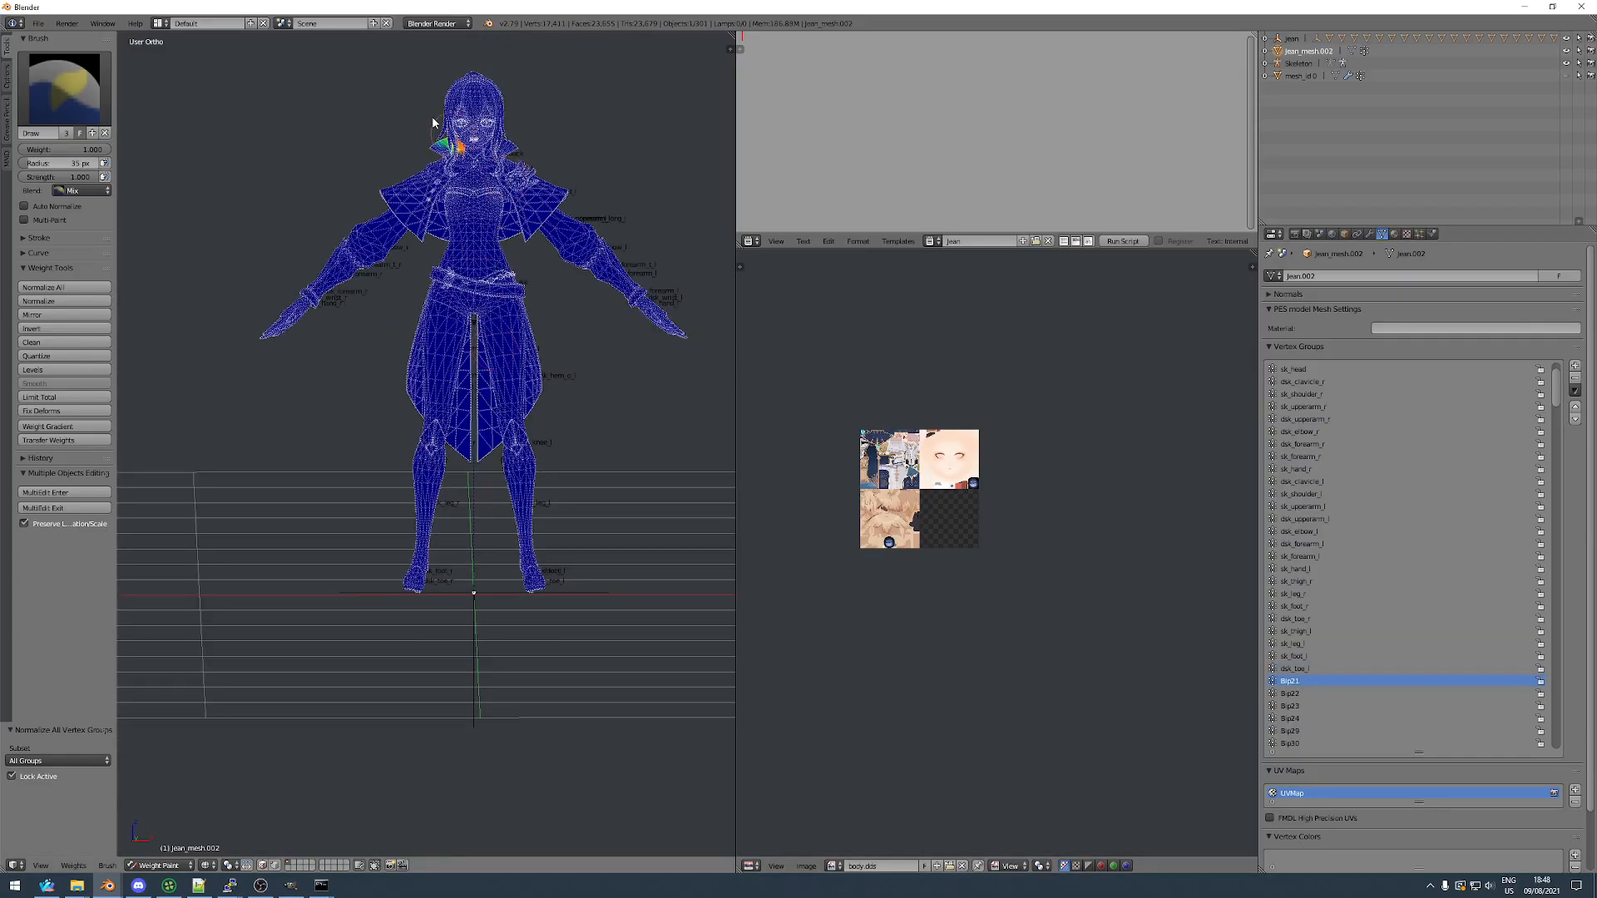
{"action": "scroll", "coordinate": [432, 117], "scroll_direction": "up", "scroll_amount": 6}
{"action": "middle_click_drag", "start_coordinate": [515, 235], "coordinate": [582, 249]}
{"action": "scroll", "coordinate": [1385, 619], "scroll_direction": "down", "scroll_amount": 1, "text": "ctrl"}
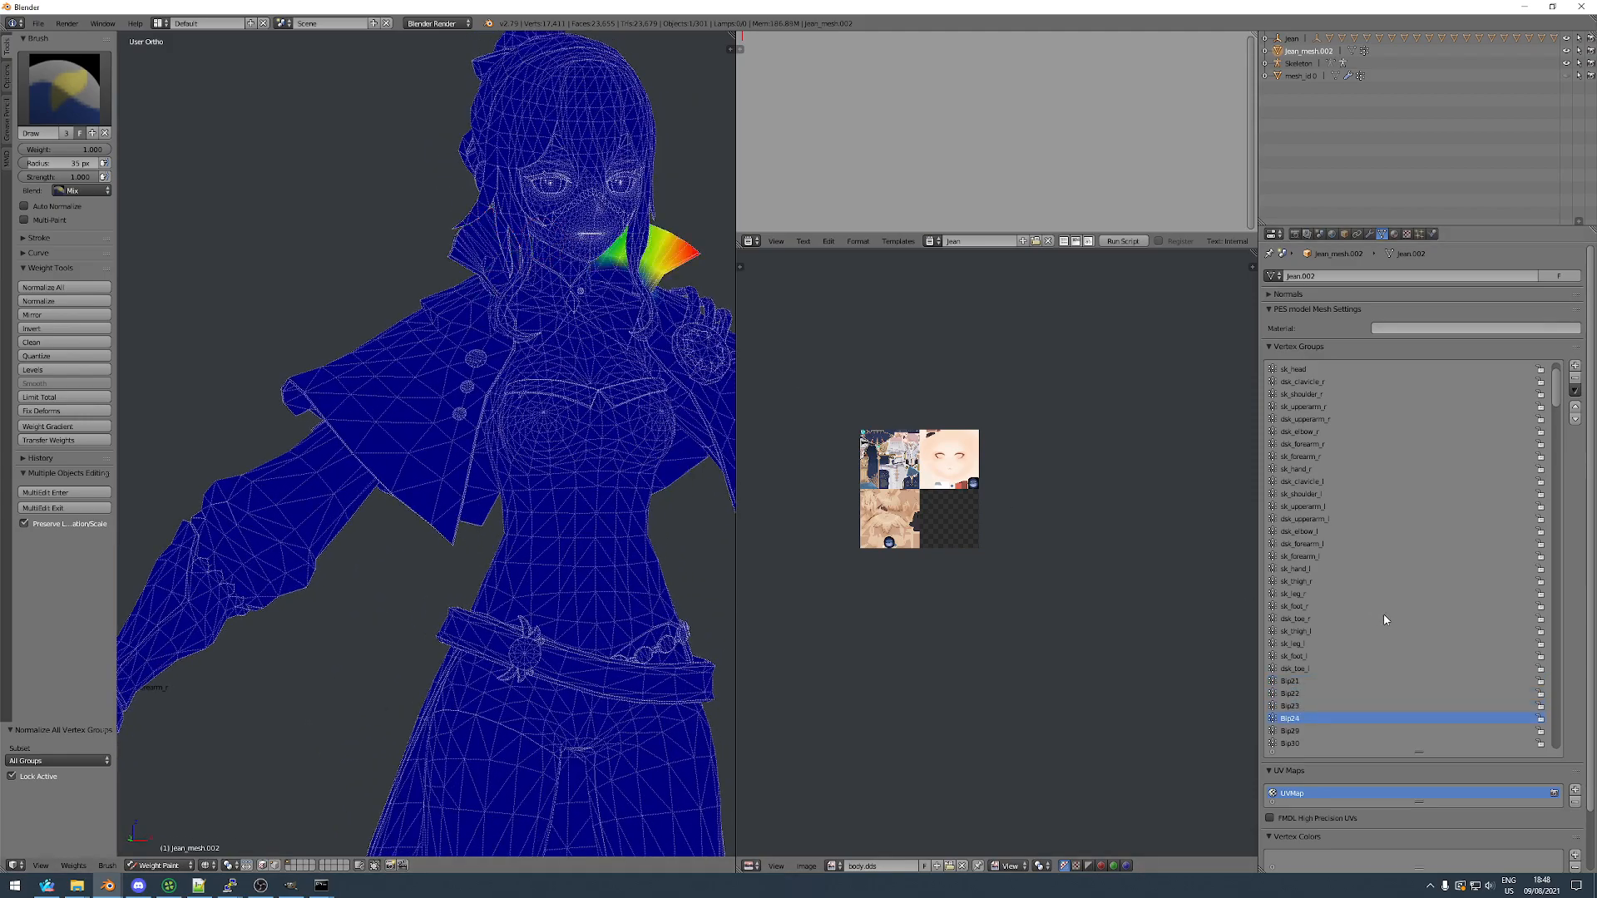
{"action": "scroll", "coordinate": [1385, 620], "scroll_direction": "down", "scroll_amount": 8, "text": "ctrl"}
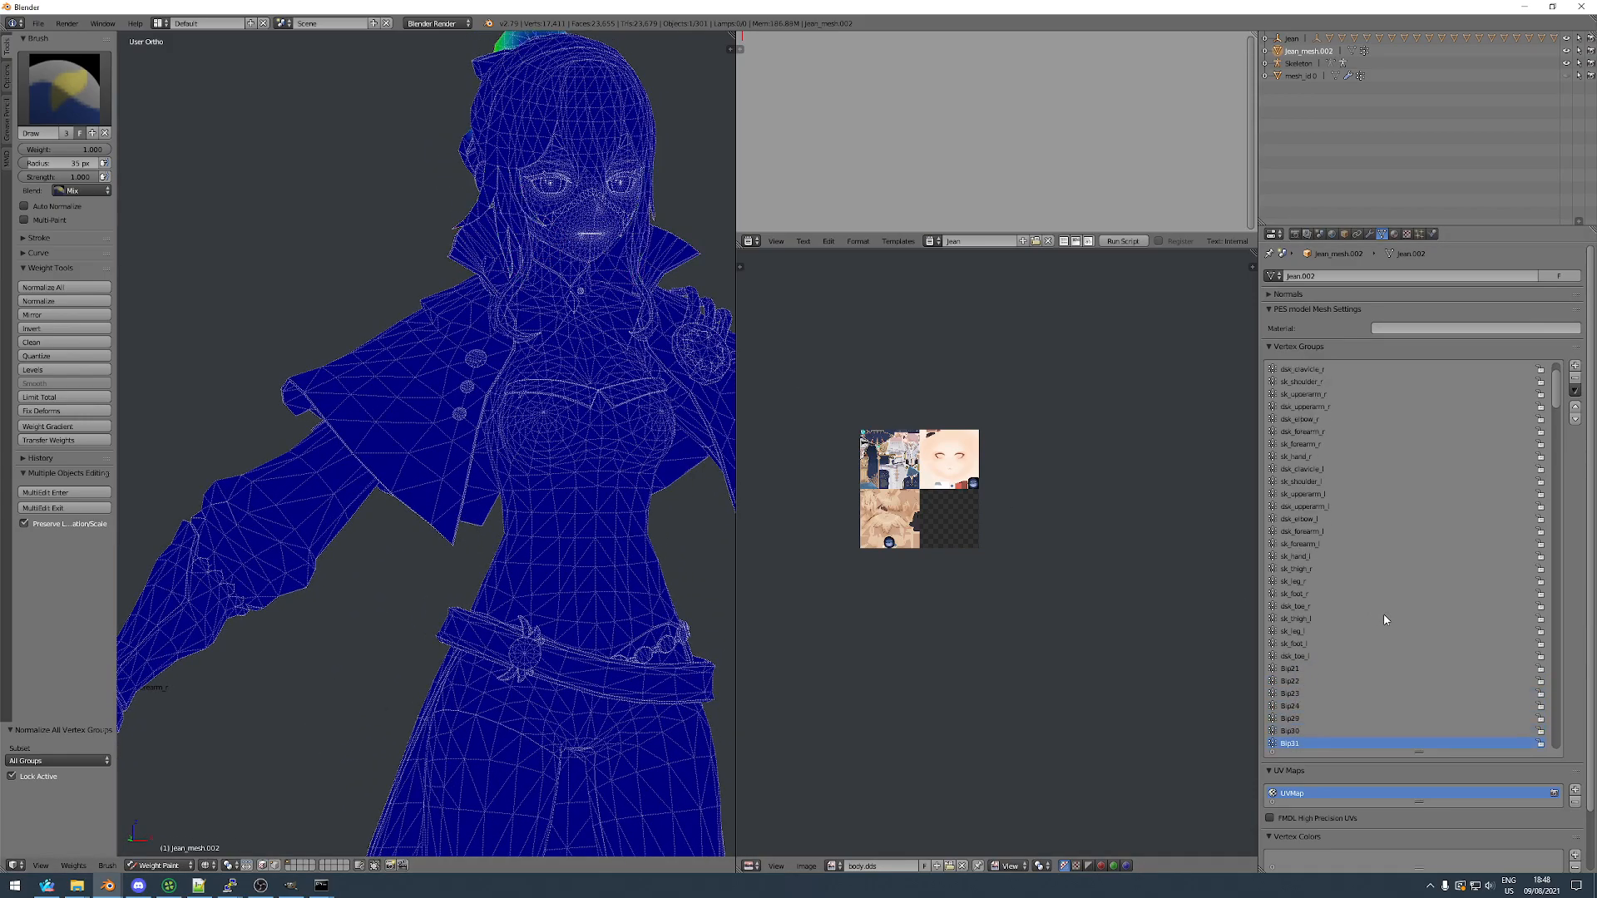
{"action": "scroll", "coordinate": [1385, 619], "scroll_direction": "down", "scroll_amount": 2, "text": "ctrl"}
Step back through the renamed sk and dsk vertex groups and check their weights on the model.
{"action": "scroll", "coordinate": [1385, 619], "scroll_direction": "up", "scroll_amount": 13, "text": "ctrl"}
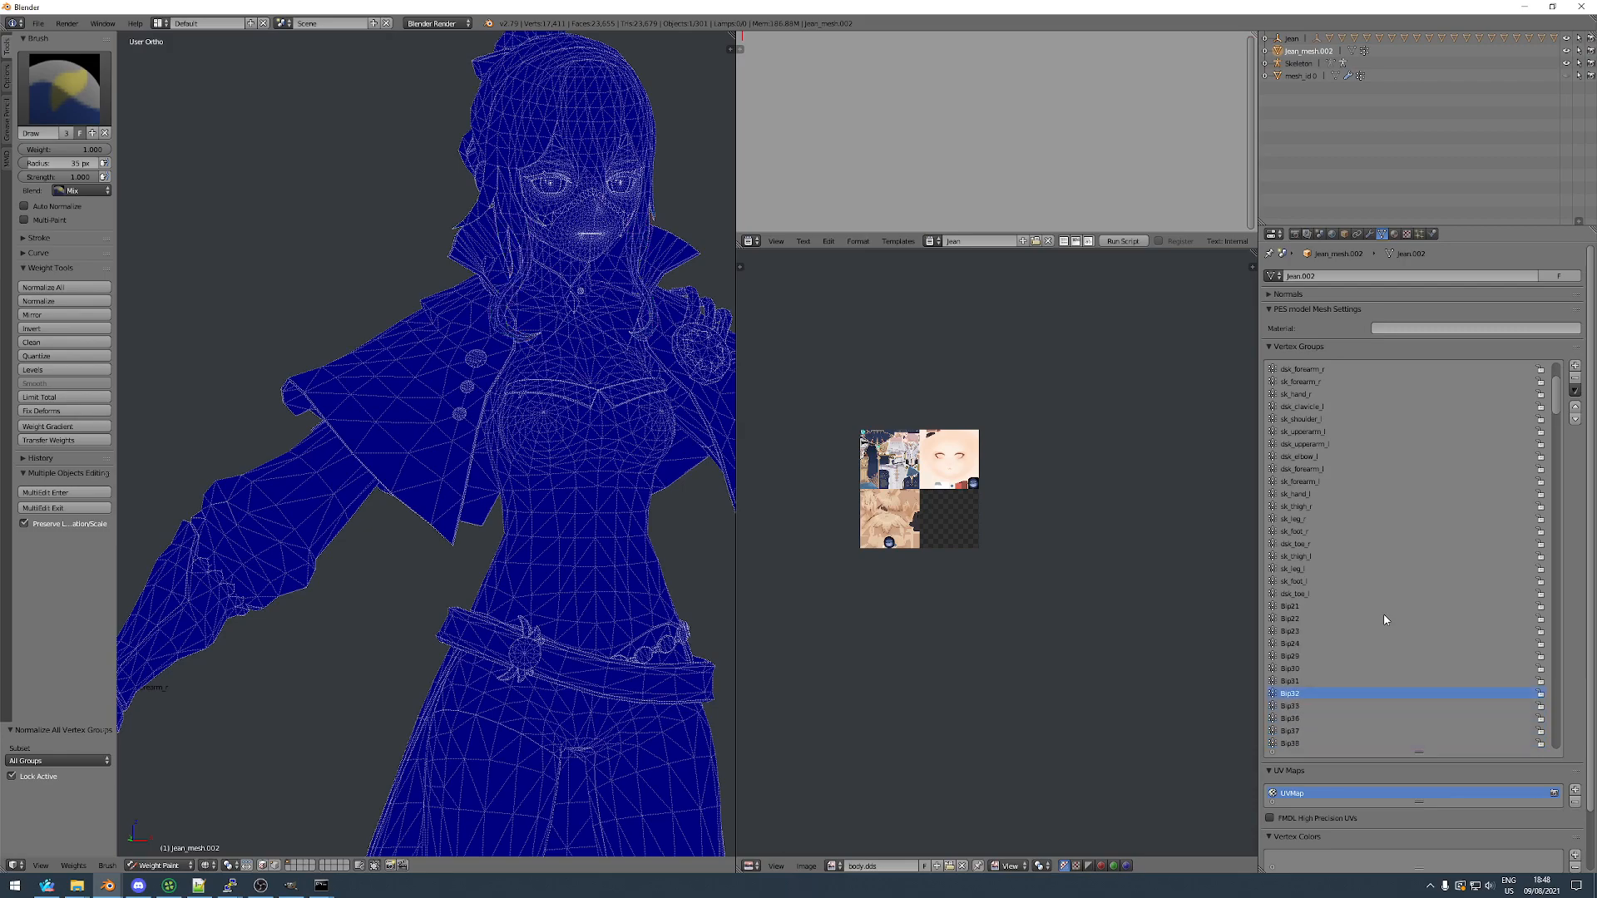
{"action": "scroll", "coordinate": [1385, 620], "scroll_direction": "down", "scroll_amount": 1, "text": "ctrl"}
{"action": "scroll", "coordinate": [1385, 620], "scroll_direction": "up", "scroll_amount": 14, "text": "ctrl"}
{"action": "scroll", "coordinate": [1385, 620], "scroll_direction": "up", "scroll_amount": 15, "text": "ctrl"}
{"action": "scroll", "coordinate": [1385, 620], "scroll_direction": "down", "scroll_amount": 5, "text": "ctrl"}
{"action": "scroll", "coordinate": [1385, 619], "scroll_direction": "down", "scroll_amount": 1, "text": "ctrl"}
{"action": "scroll", "coordinate": [1385, 620], "scroll_direction": "up", "scroll_amount": 6, "text": "ctrl"}
{"action": "scroll", "coordinate": [1385, 620], "scroll_direction": "down", "scroll_amount": 1, "text": "ctrl"}
{"action": "middle_click_drag", "start_coordinate": [682, 557], "coordinate": [635, 566]}
{"action": "scroll", "coordinate": [1373, 573], "scroll_direction": "up", "scroll_amount": 1, "text": "ctrl"}
{"action": "scroll", "coordinate": [1373, 573], "scroll_direction": "down", "scroll_amount": 4, "text": "ctrl"}
Step through the finger and PJ vertex groups to see which areas of the model they weight, then return to Bip21.
{"action": "scroll", "coordinate": [1373, 573], "scroll_direction": "down", "scroll_amount": 20, "text": "ctrl"}
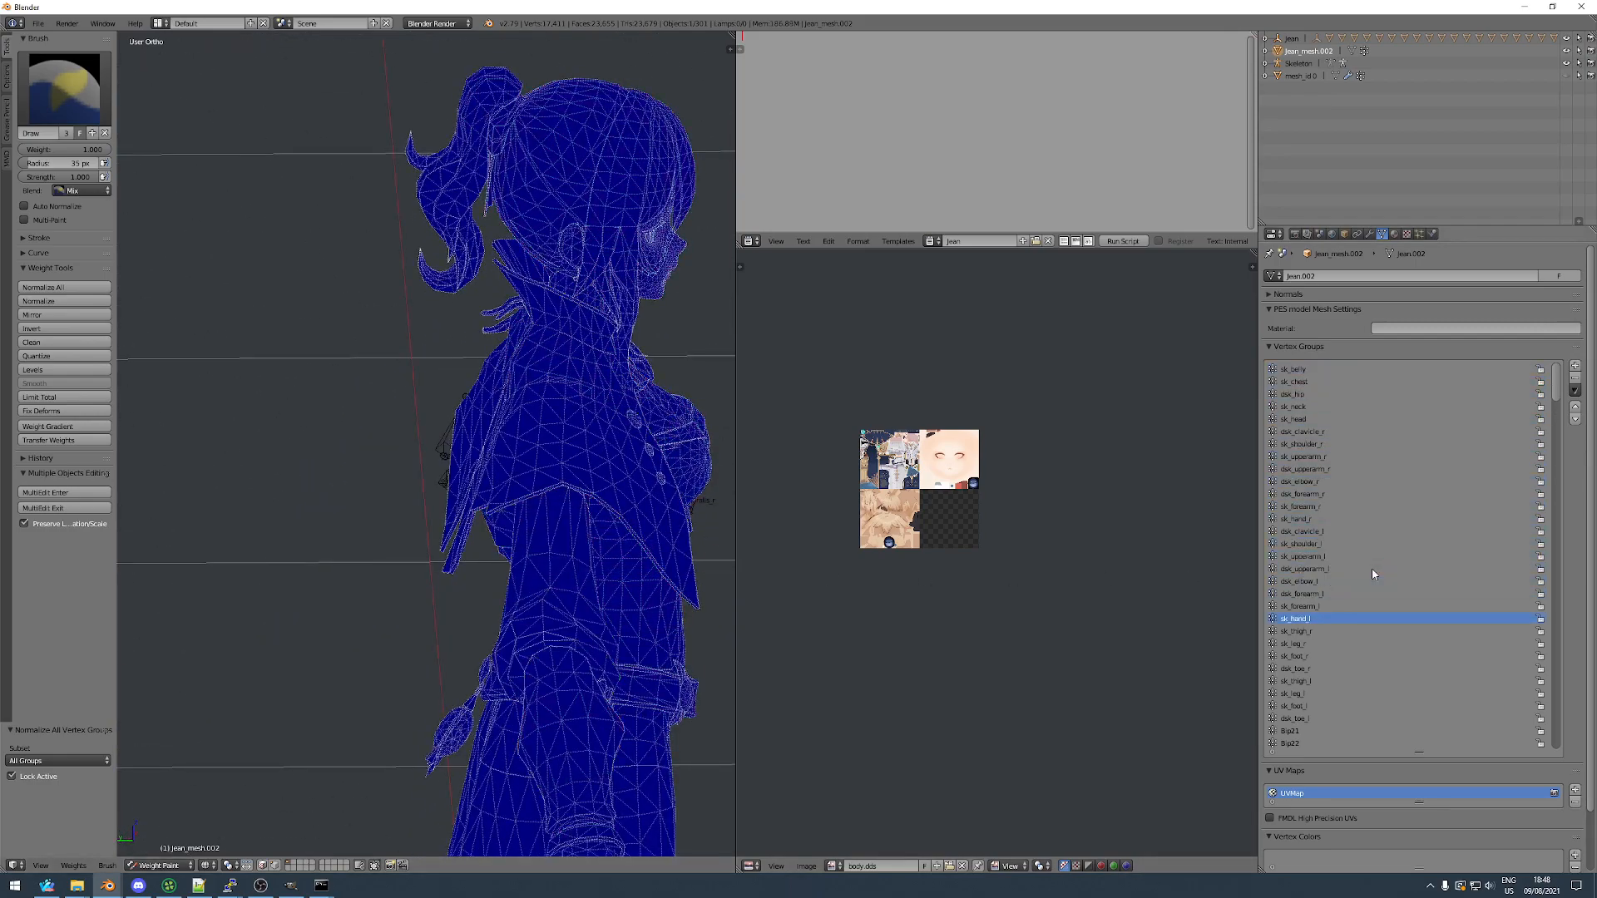
{"action": "scroll", "coordinate": [1372, 573], "scroll_direction": "down", "scroll_amount": 20, "text": "ctrl"}
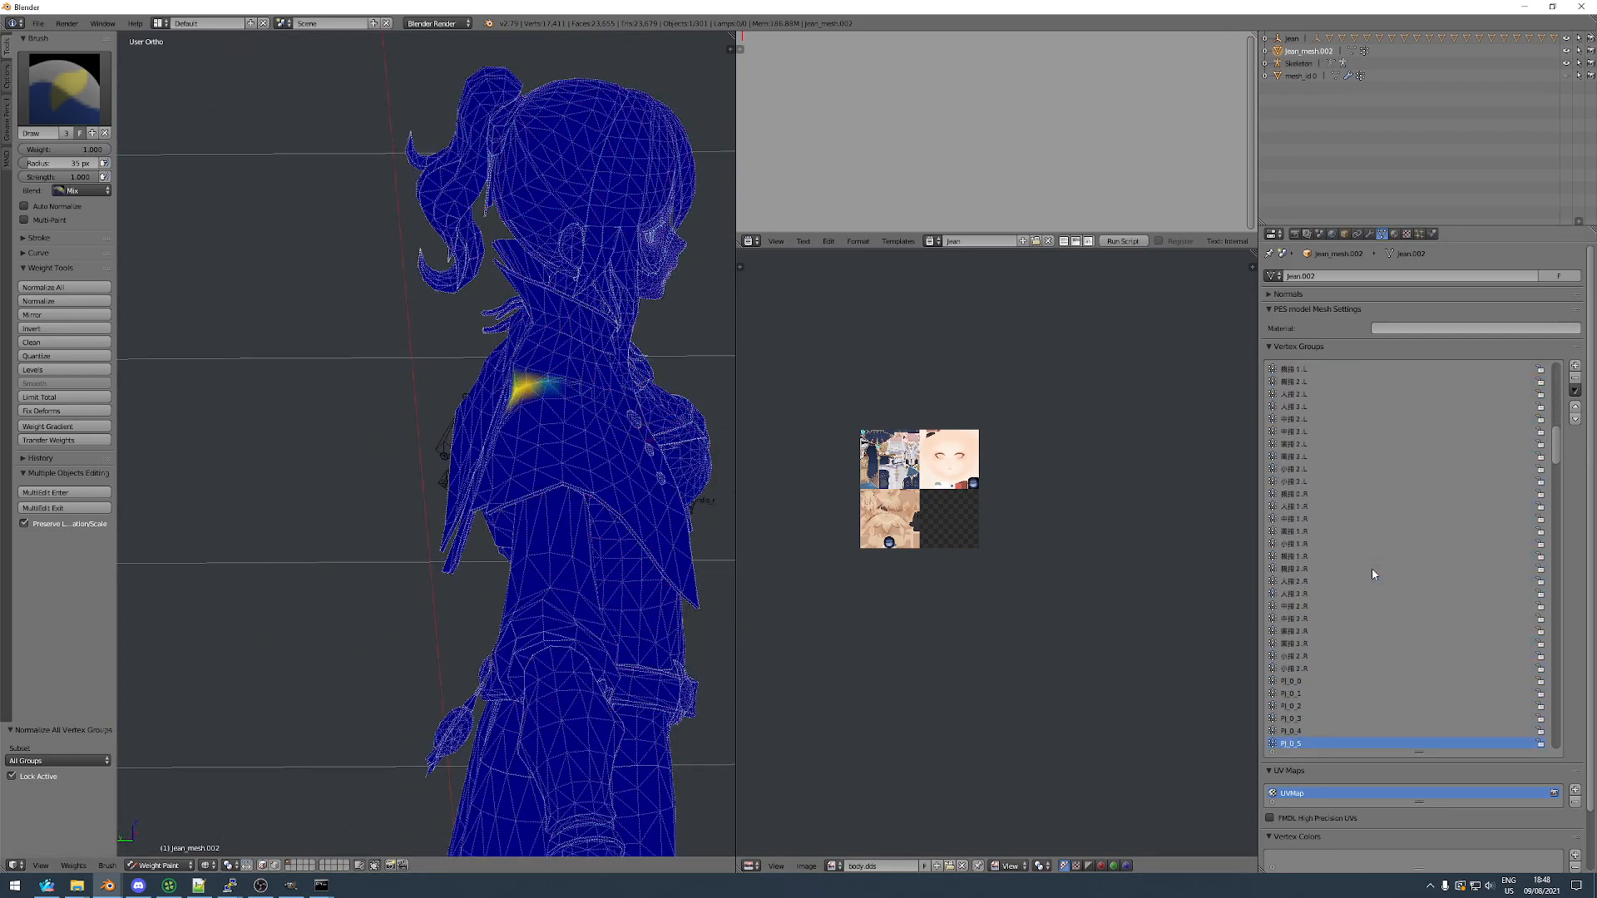
{"action": "scroll", "coordinate": [1372, 573], "scroll_direction": "down", "scroll_amount": 20, "text": "ctrl"}
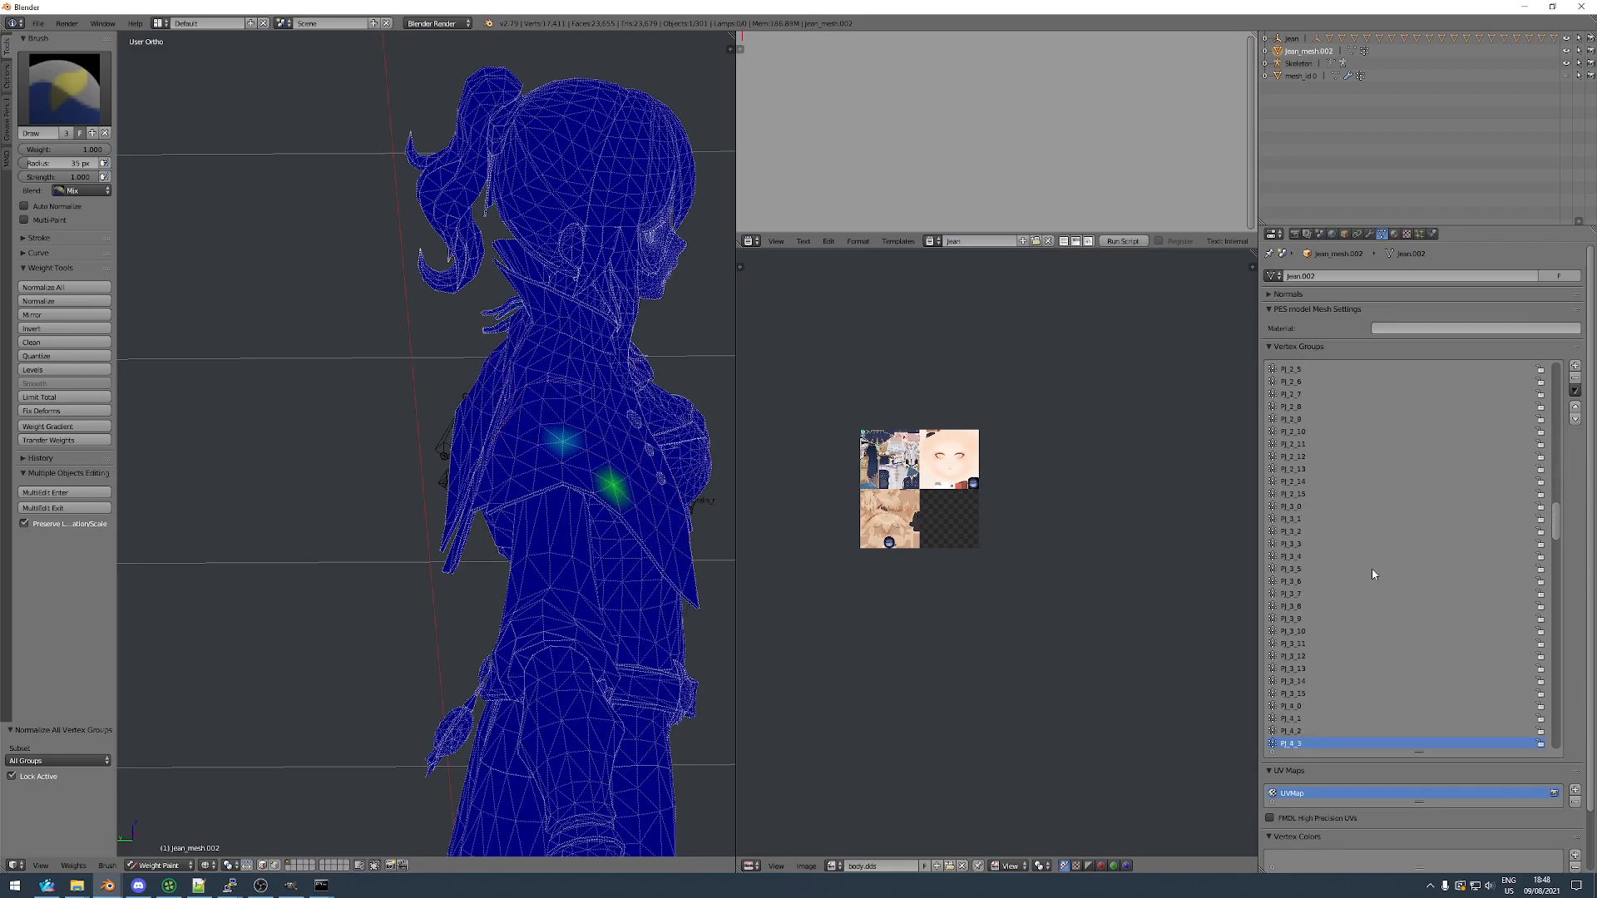
{"action": "scroll", "coordinate": [1373, 573], "scroll_direction": "up", "scroll_amount": 20, "text": "ctrl"}
{"action": "scroll", "coordinate": [1372, 574], "scroll_direction": "up", "scroll_amount": 20, "text": "ctrl"}
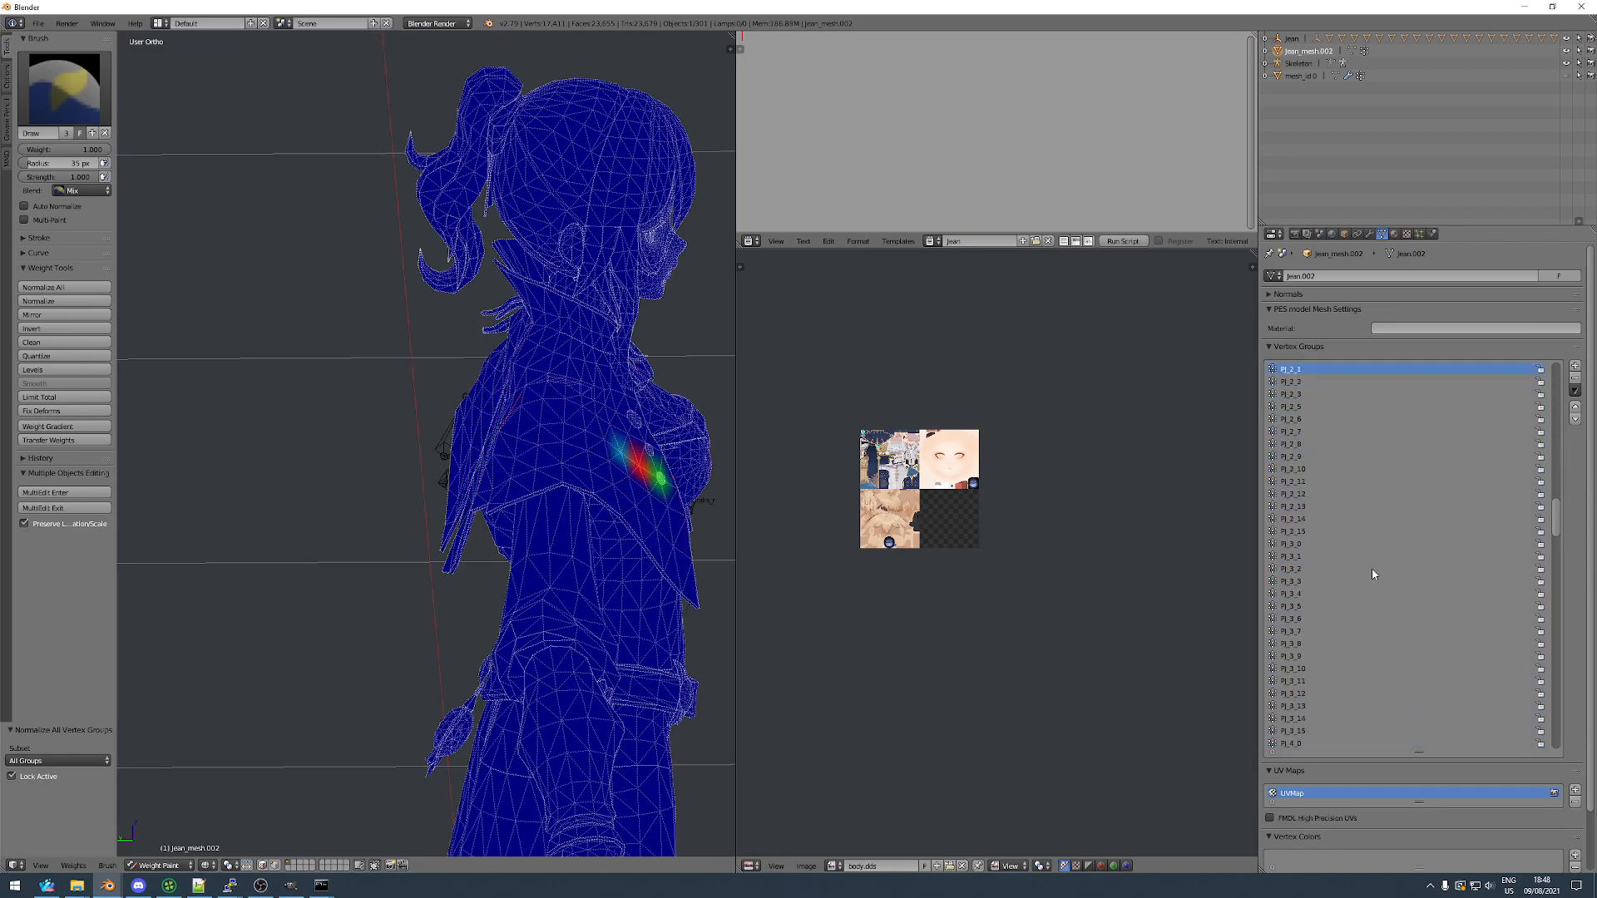
{"action": "scroll", "coordinate": [1373, 574], "scroll_direction": "up", "scroll_amount": 20, "text": "ctrl"}
{"action": "scroll", "coordinate": [1368, 645], "scroll_direction": "down", "scroll_amount": 17, "text": "ctrl"}
{"action": "scroll", "coordinate": [1368, 646], "scroll_direction": "up", "scroll_amount": 2, "text": "ctrl"}
In Edit Mode, select the cape geometry linked to the tip at the character's right shoulder.
{"action": "mouse_move", "coordinate": [499, 435]}
{"action": "middle_mouse_down"}
{"action": "mouse_move", "coordinate": [211, 421]}
{"action": "mouse_move", "coordinate": [492, 410]}
{"action": "mouse_move", "coordinate": [336, 419]}
{"action": "mouse_move", "coordinate": [367, 417]}
{"action": "middle_mouse_up"}
{"action": "key", "text": "Tab"}
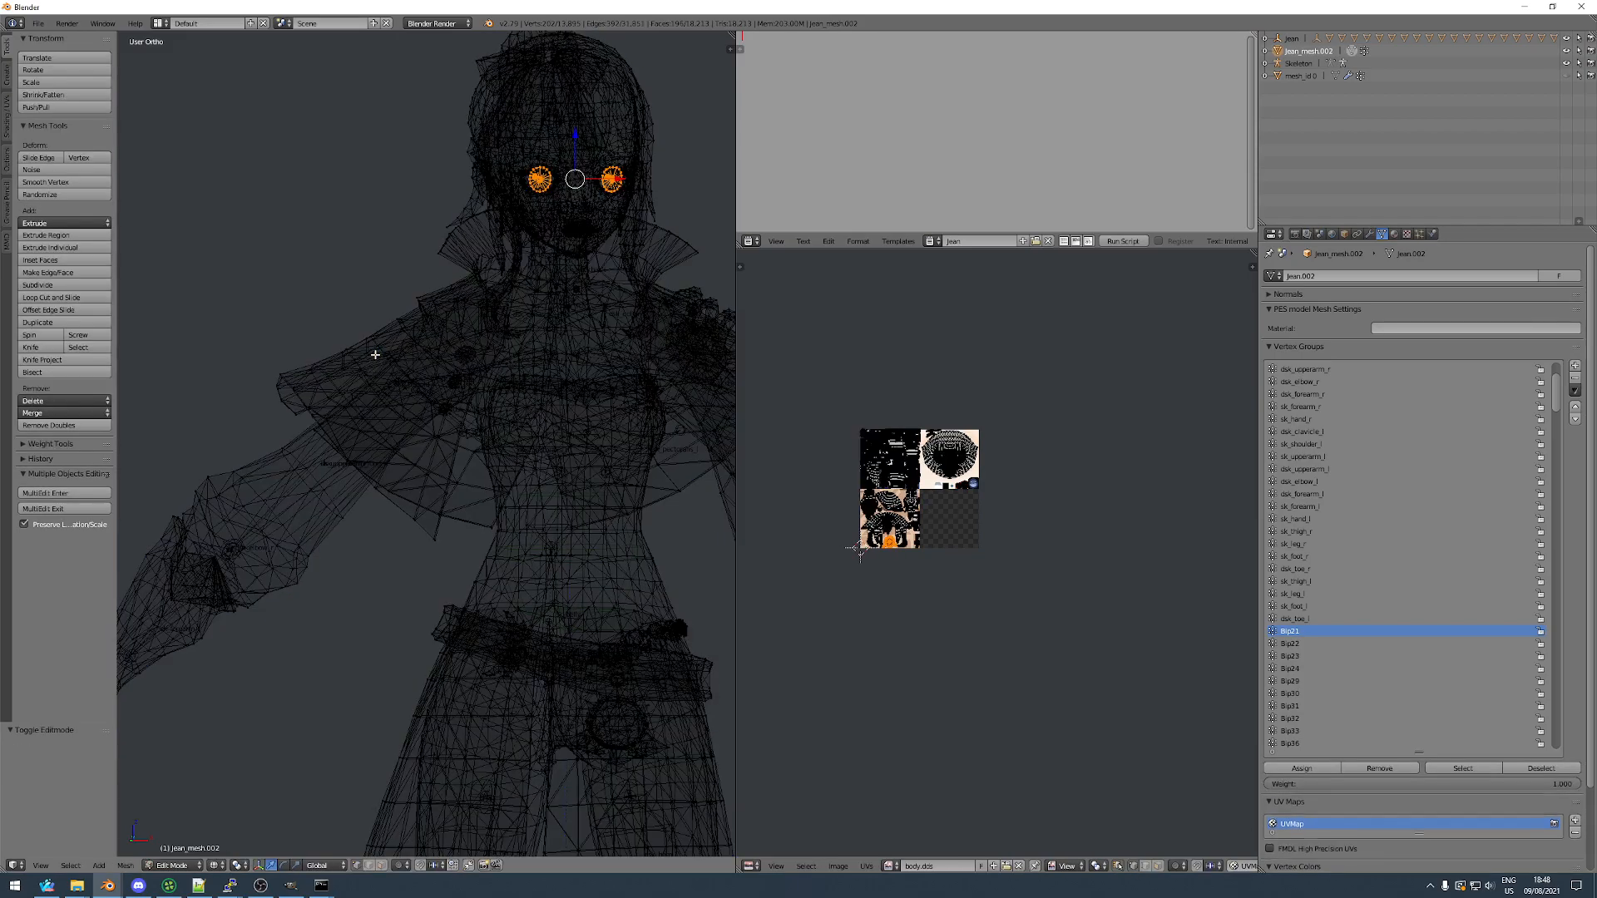
{"action": "scroll", "coordinate": [375, 355], "scroll_direction": "up", "scroll_amount": 2}
{"action": "key", "text": "a"}
{"action": "key", "text": "b"}
{"action": "left_click_drag", "start_coordinate": [184, 319], "coordinate": [291, 410]}
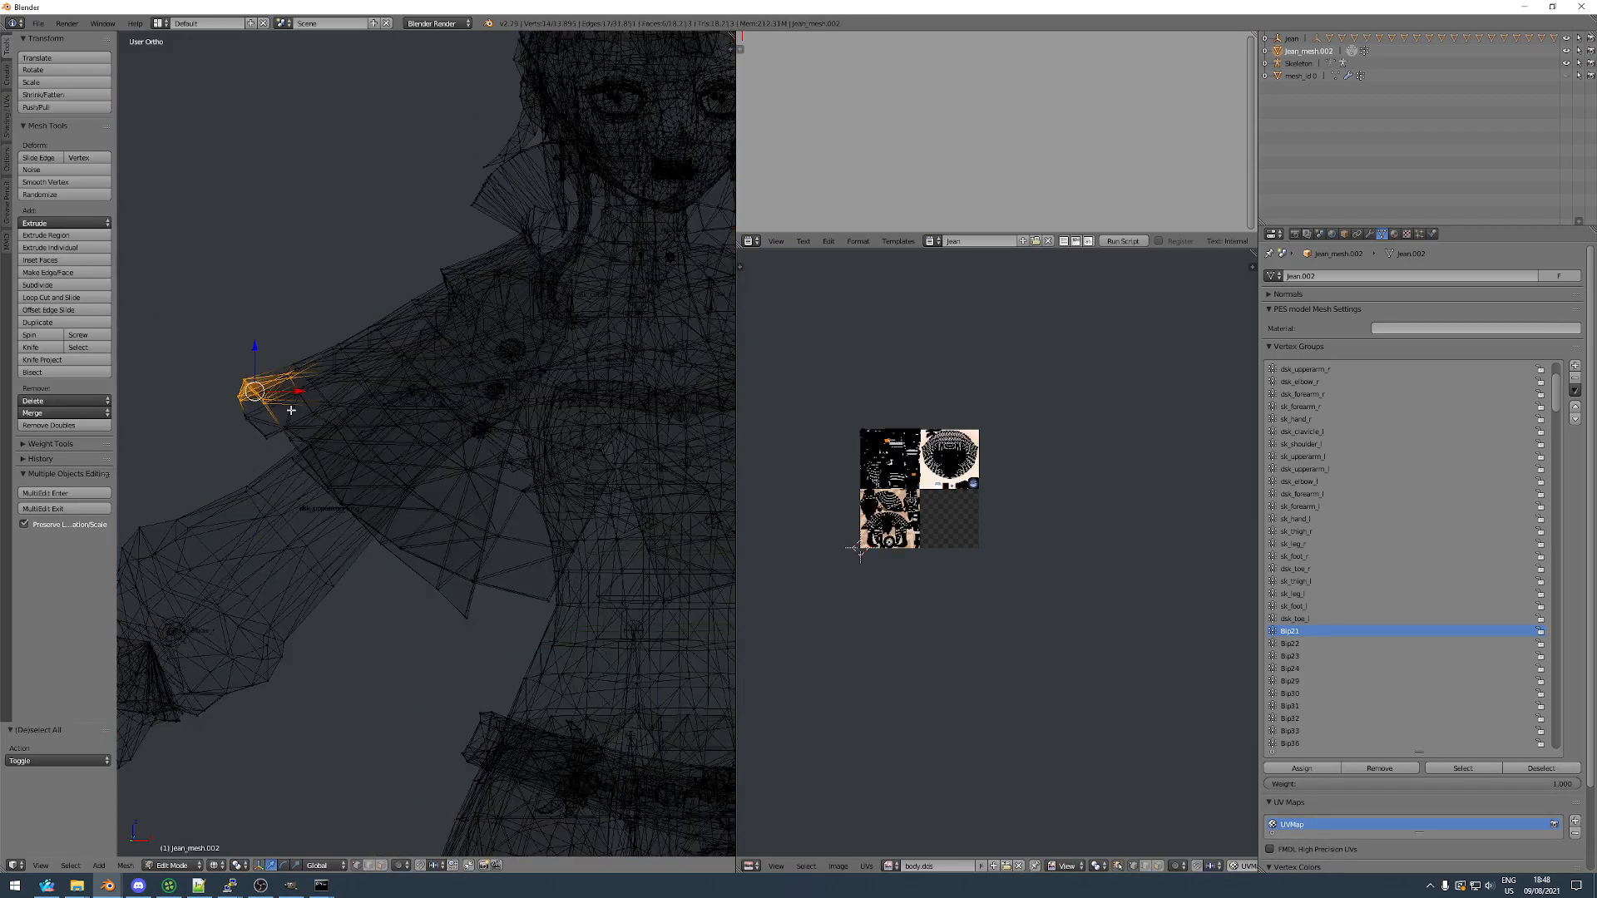
{"action": "key", "text": "ctrl+l"}
Extend the selection to all linked parts of the cape and collar and hide the selected geometry.
{"action": "scroll", "coordinate": [534, 436], "scroll_direction": "down", "scroll_amount": 5}
{"action": "mouse_move", "coordinate": [396, 441]}
{"action": "middle_mouse_down"}
{"action": "mouse_move", "coordinate": [502, 453]}
{"action": "mouse_move", "coordinate": [347, 493]}
{"action": "mouse_move", "coordinate": [682, 474]}
{"action": "mouse_move", "coordinate": [724, 449]}
{"action": "mouse_move", "coordinate": [658, 384]}
{"action": "middle_mouse_up"}
{"action": "key", "text": "z"}
{"action": "scroll", "coordinate": [362, 492], "scroll_direction": "up", "scroll_amount": 1}
{"action": "key", "text": "z"}
{"action": "scroll", "coordinate": [657, 385], "scroll_direction": "up", "scroll_amount": 2}
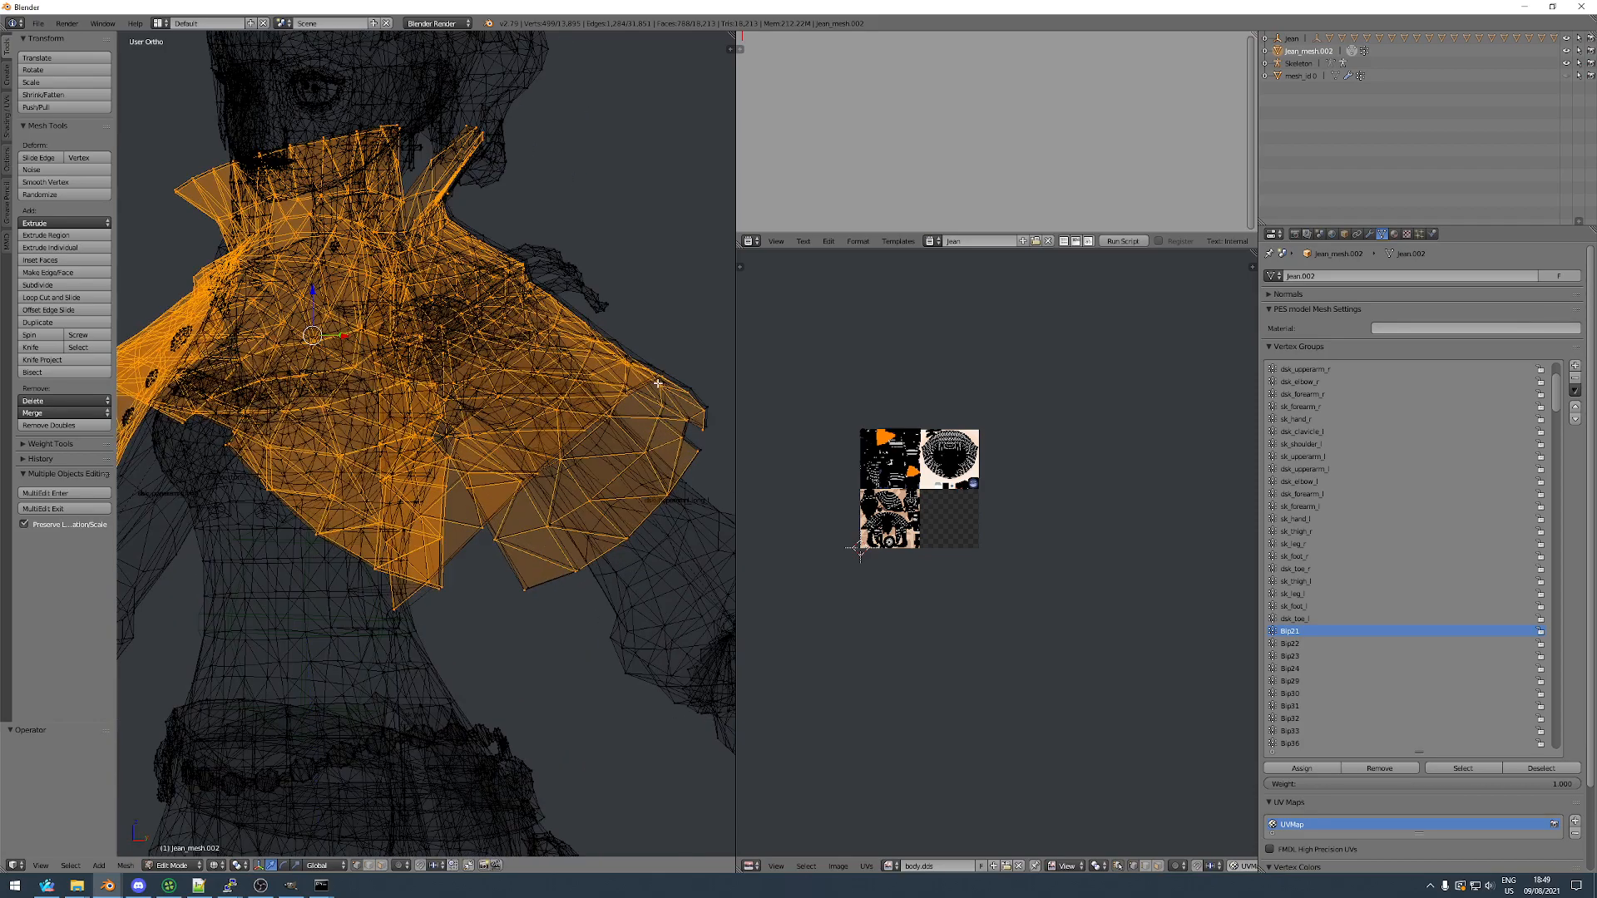
{"action": "key", "text": "ctrl+l"}
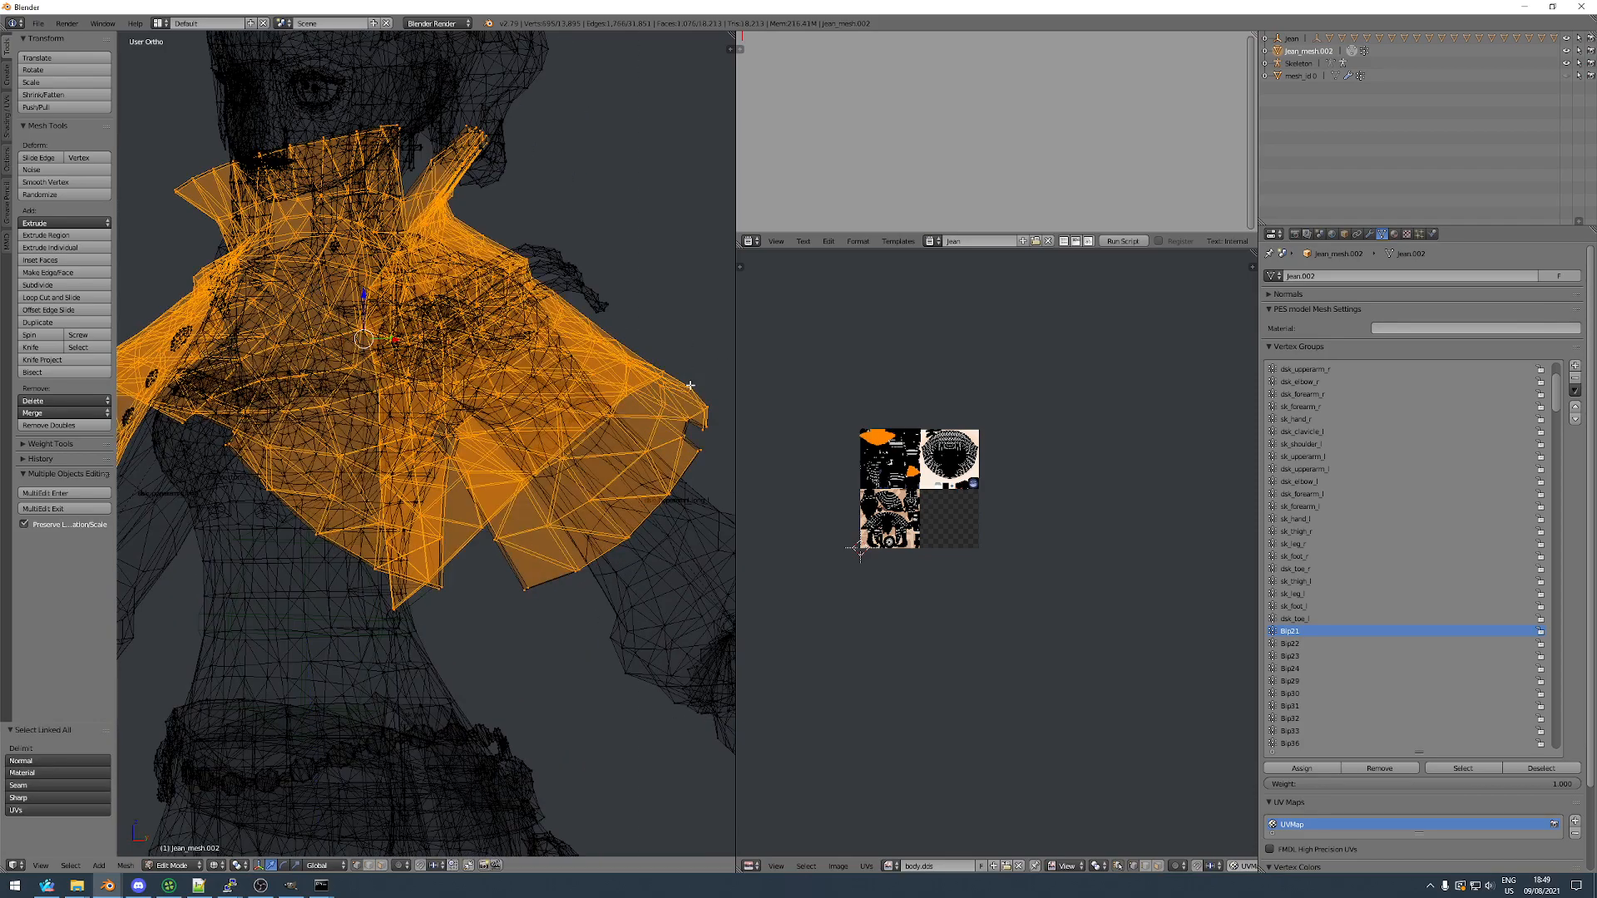
{"action": "key", "text": "h"}
{"action": "scroll", "coordinate": [456, 504], "scroll_direction": "down", "scroll_amount": 2}
{"action": "key", "text": "z"}
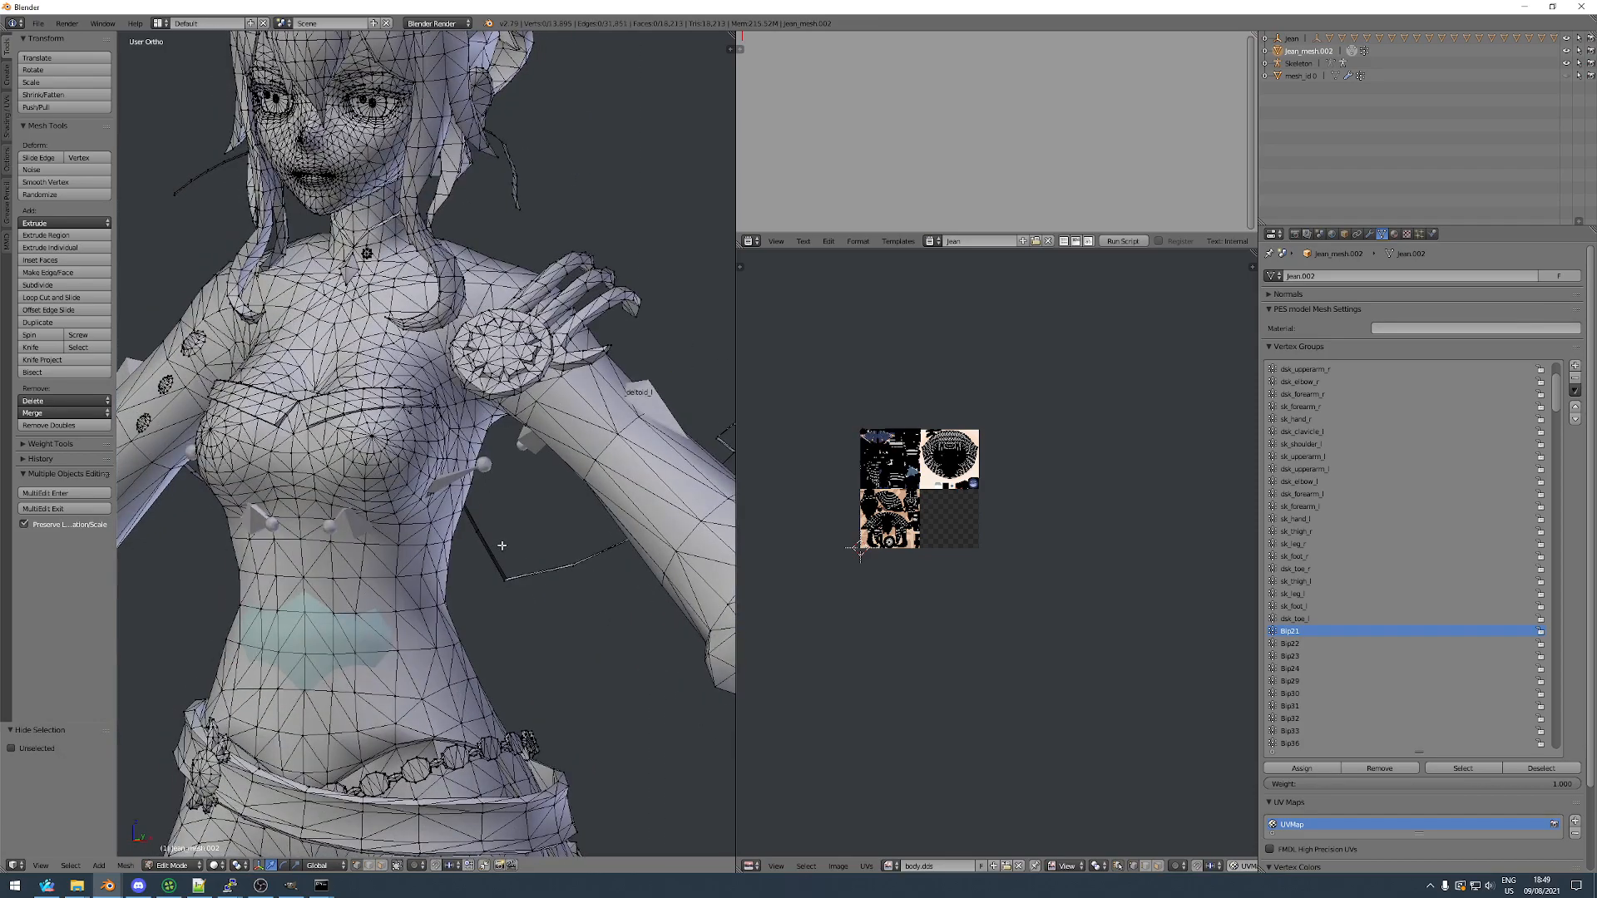
Select the thin cape piece beside the waist, extend the selection to its linked geometry and hide it.
{"action": "key", "text": "b"}
{"action": "left_click_drag", "start_coordinate": [494, 535], "coordinate": [548, 592]}
{"action": "key", "text": "ctrl+l"}
{"action": "key", "text": "h"}
{"action": "middle_click_drag", "start_coordinate": [664, 471], "coordinate": [608, 475]}
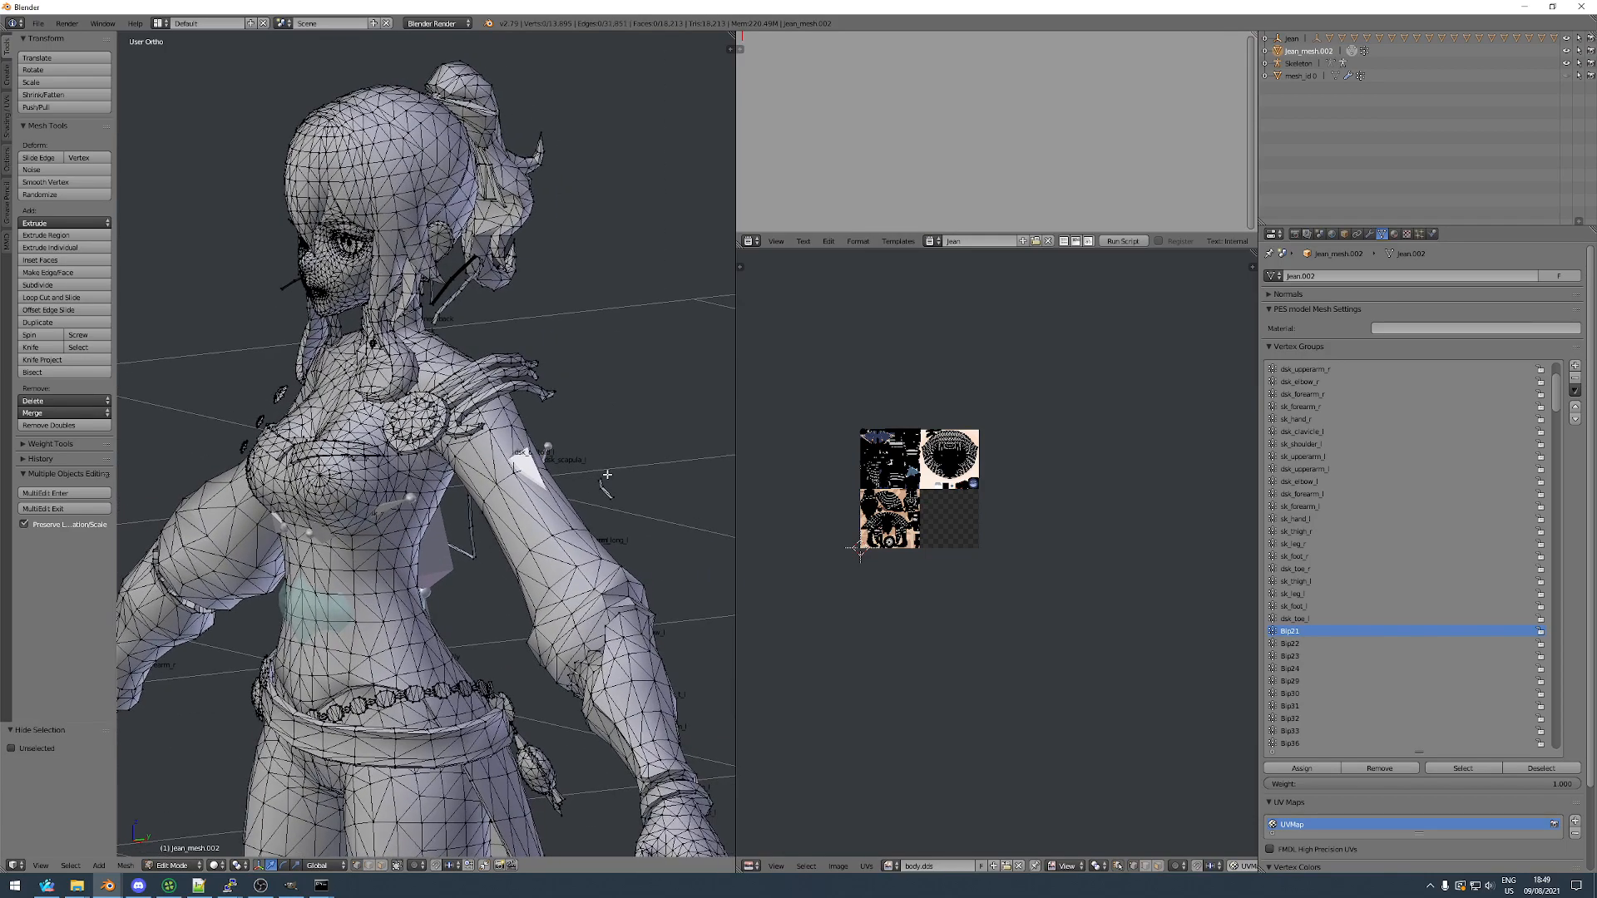
{"action": "key", "text": "z"}
{"action": "scroll", "coordinate": [587, 456], "scroll_direction": "up", "scroll_amount": 3}
{"action": "scroll", "coordinate": [570, 553], "scroll_direction": "down", "scroll_amount": 4}
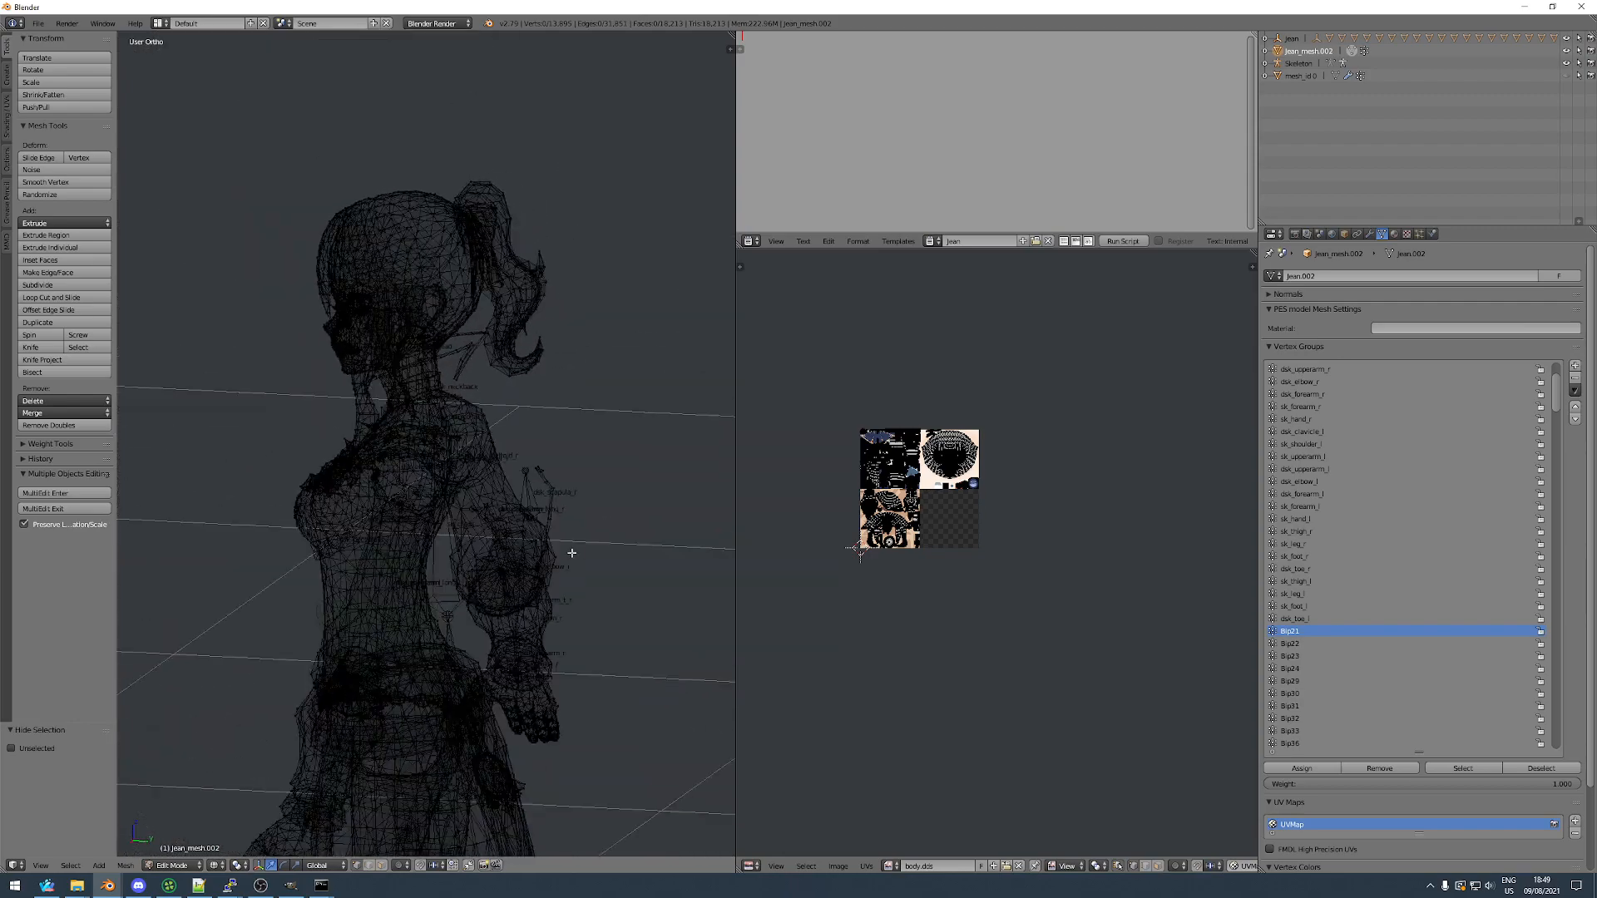
Select the remaining loose cape pieces behind the torso and upper arm with their linked geometry and hide them.
{"action": "scroll", "coordinate": [517, 499], "scroll_direction": "up", "scroll_amount": 3}
{"action": "key", "text": "b"}
{"action": "left_click_drag", "start_coordinate": [491, 455], "coordinate": [607, 615]}
{"action": "key", "text": "ctrl+l"}
{"action": "scroll", "coordinate": [525, 515], "scroll_direction": "up", "scroll_amount": 2}
{"action": "key", "text": "b"}
{"action": "left_click_drag", "start_coordinate": [446, 453], "coordinate": [497, 510]}
{"action": "key", "text": "z"}
{"action": "scroll", "coordinate": [513, 498], "scroll_direction": "down", "scroll_amount": 6}
{"action": "middle_click_drag", "start_coordinate": [512, 499], "coordinate": [462, 499]}
{"action": "scroll", "coordinate": [471, 374], "scroll_direction": "up", "scroll_amount": 7}
{"action": "key", "text": "ctrl+l"}
{"action": "key", "text": "h"}
{"action": "key", "text": "ctrl+l"}
{"action": "key", "text": "h"}
Hide the last linked cape part near the shoulder, then reveal all hidden geometry so the entire cape and collar are selected.
{"action": "scroll", "coordinate": [491, 392], "scroll_direction": "up", "scroll_amount": 3}
{"action": "key", "text": "b"}
{"action": "left_click_drag", "start_coordinate": [460, 354], "coordinate": [480, 424]}
{"action": "key", "text": "ctrl+l"}
{"action": "key", "text": "h"}
{"action": "scroll", "coordinate": [404, 470], "scroll_direction": "down", "scroll_amount": 8}
{"action": "middle_click_drag", "start_coordinate": [333, 491], "coordinate": [511, 522]}
{"action": "middle_click_drag", "start_coordinate": [391, 537], "coordinate": [563, 559]}
{"action": "key", "text": "alt+h"}
{"action": "key", "text": "g"}
{"action": "middle_click_drag", "start_coordinate": [461, 586], "coordinate": [427, 596]}
{"action": "right_click", "coordinate": [279, 633]}
{"action": "scroll", "coordinate": [405, 603], "scroll_direction": "down", "scroll_amount": 4}
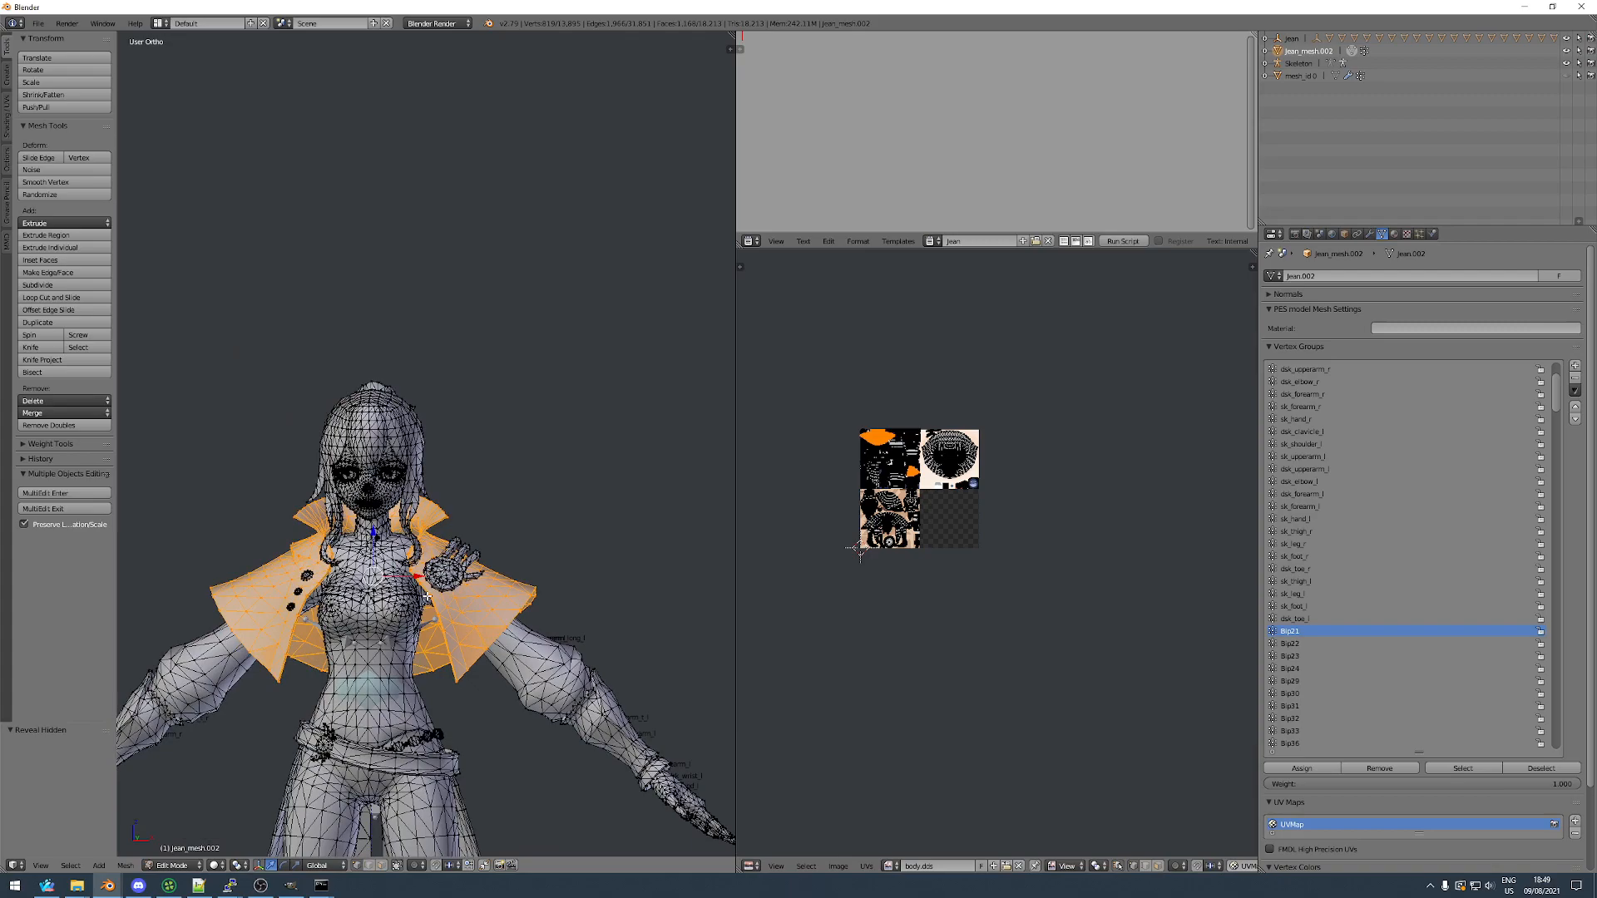
In Weight Paint mode with wireframe shading, step through the sk, dsk and PJ vertex groups to check the cape's weights.
{"action": "key", "text": "Tab"}
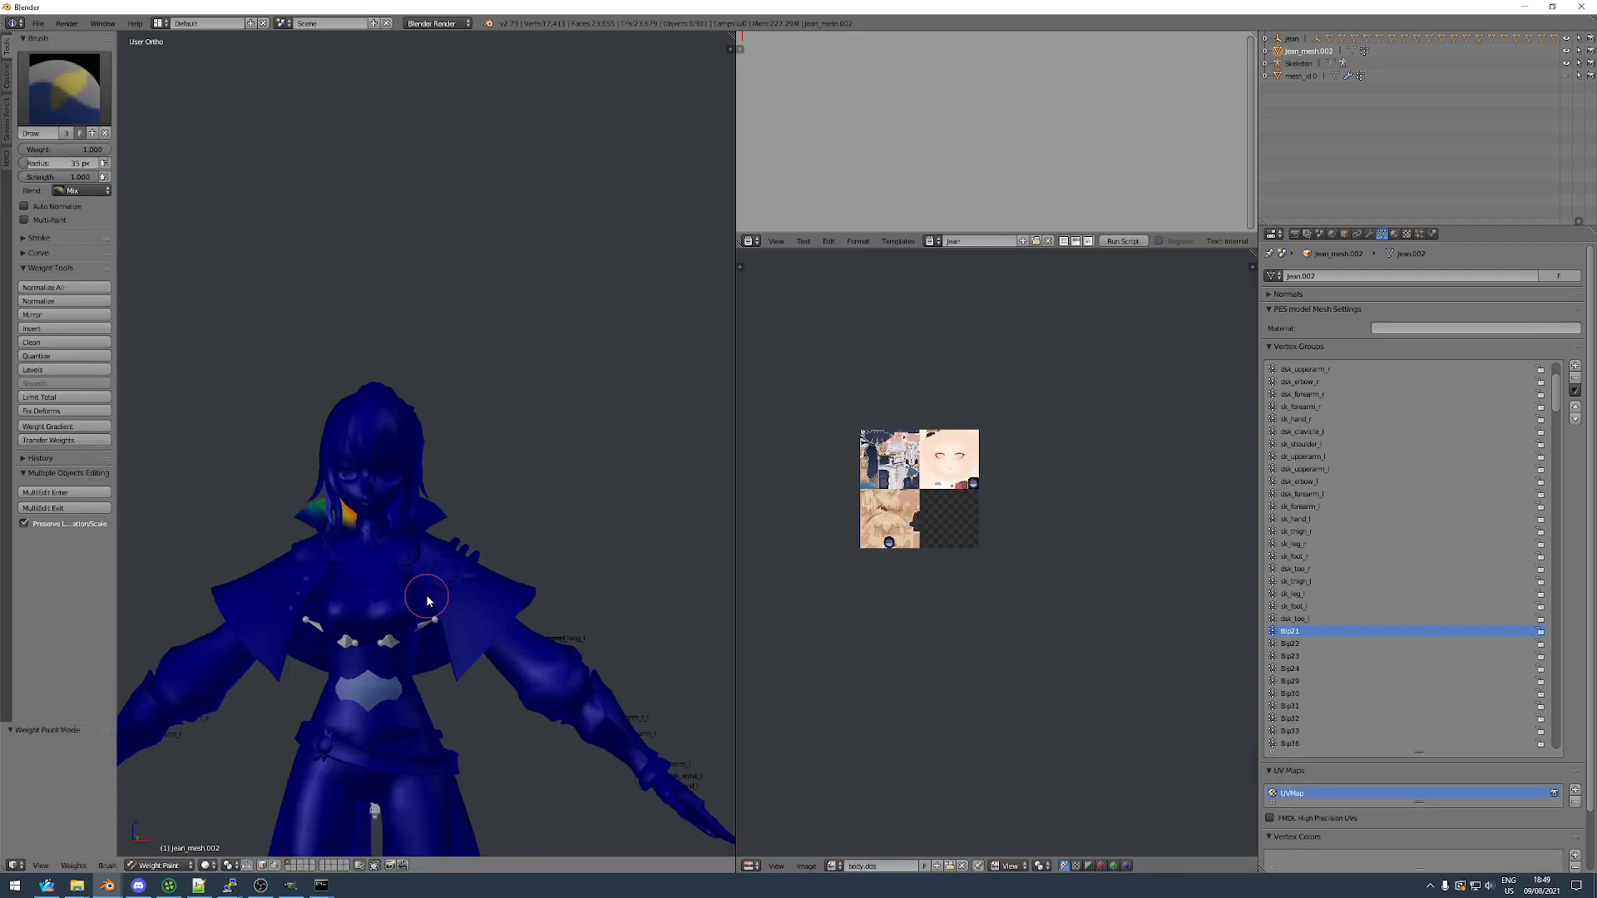
{"action": "key", "text": "z"}
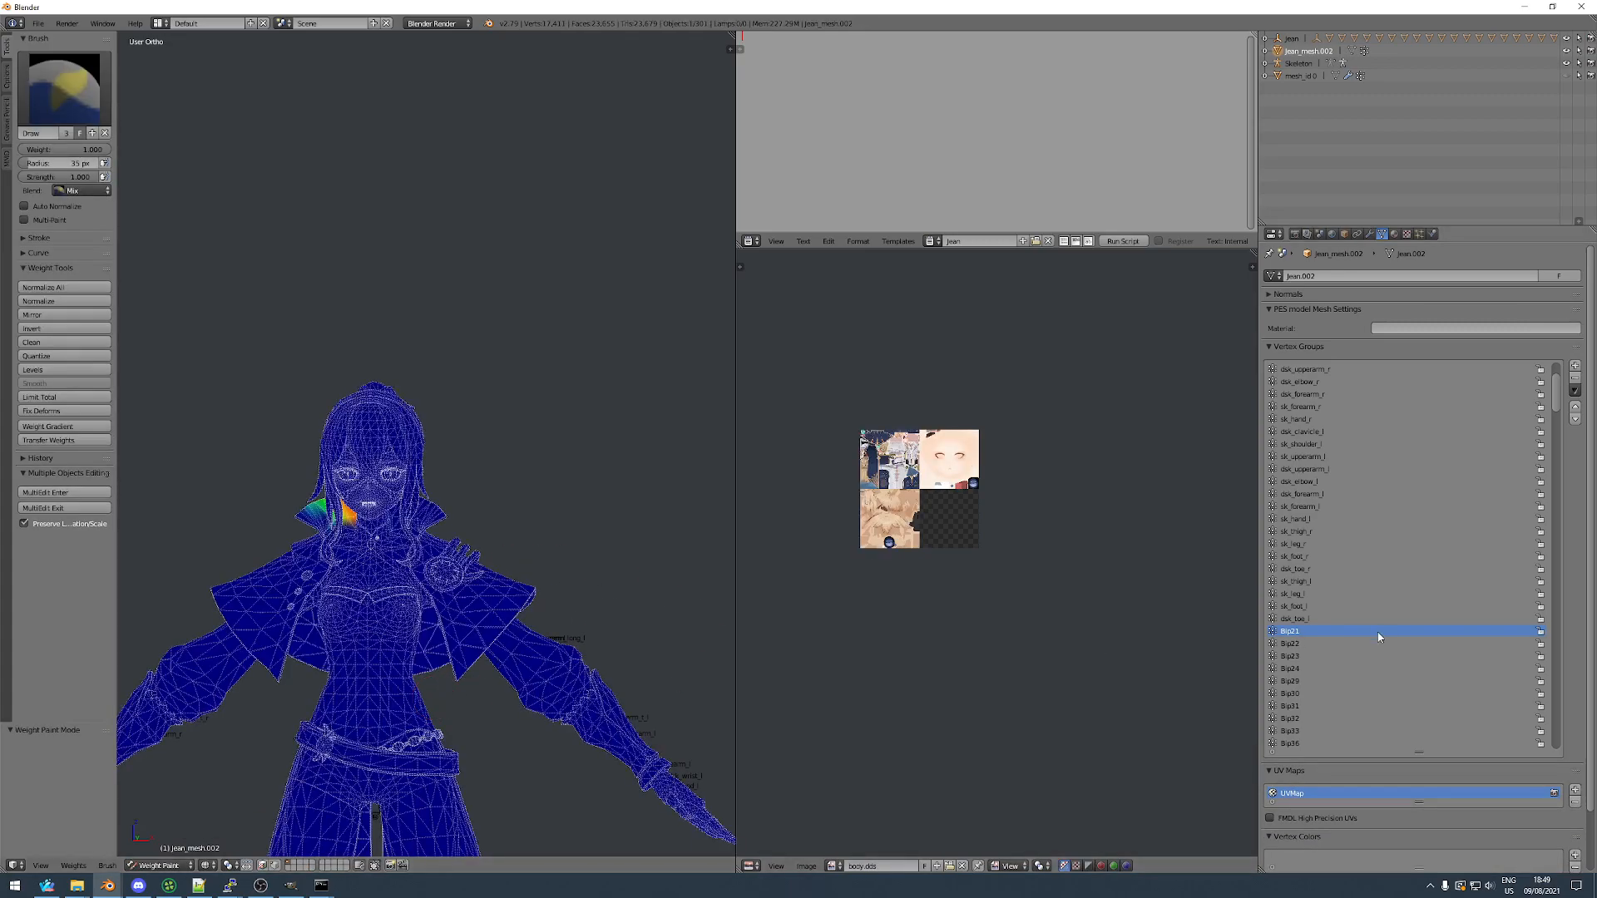
{"action": "scroll", "coordinate": [1377, 637], "scroll_direction": "up", "scroll_amount": 20, "text": "ctrl"}
{"action": "scroll", "coordinate": [1377, 637], "scroll_direction": "down", "scroll_amount": 5, "text": "ctrl"}
{"action": "scroll", "coordinate": [1377, 637], "scroll_direction": "down", "scroll_amount": 12, "text": "ctrl"}
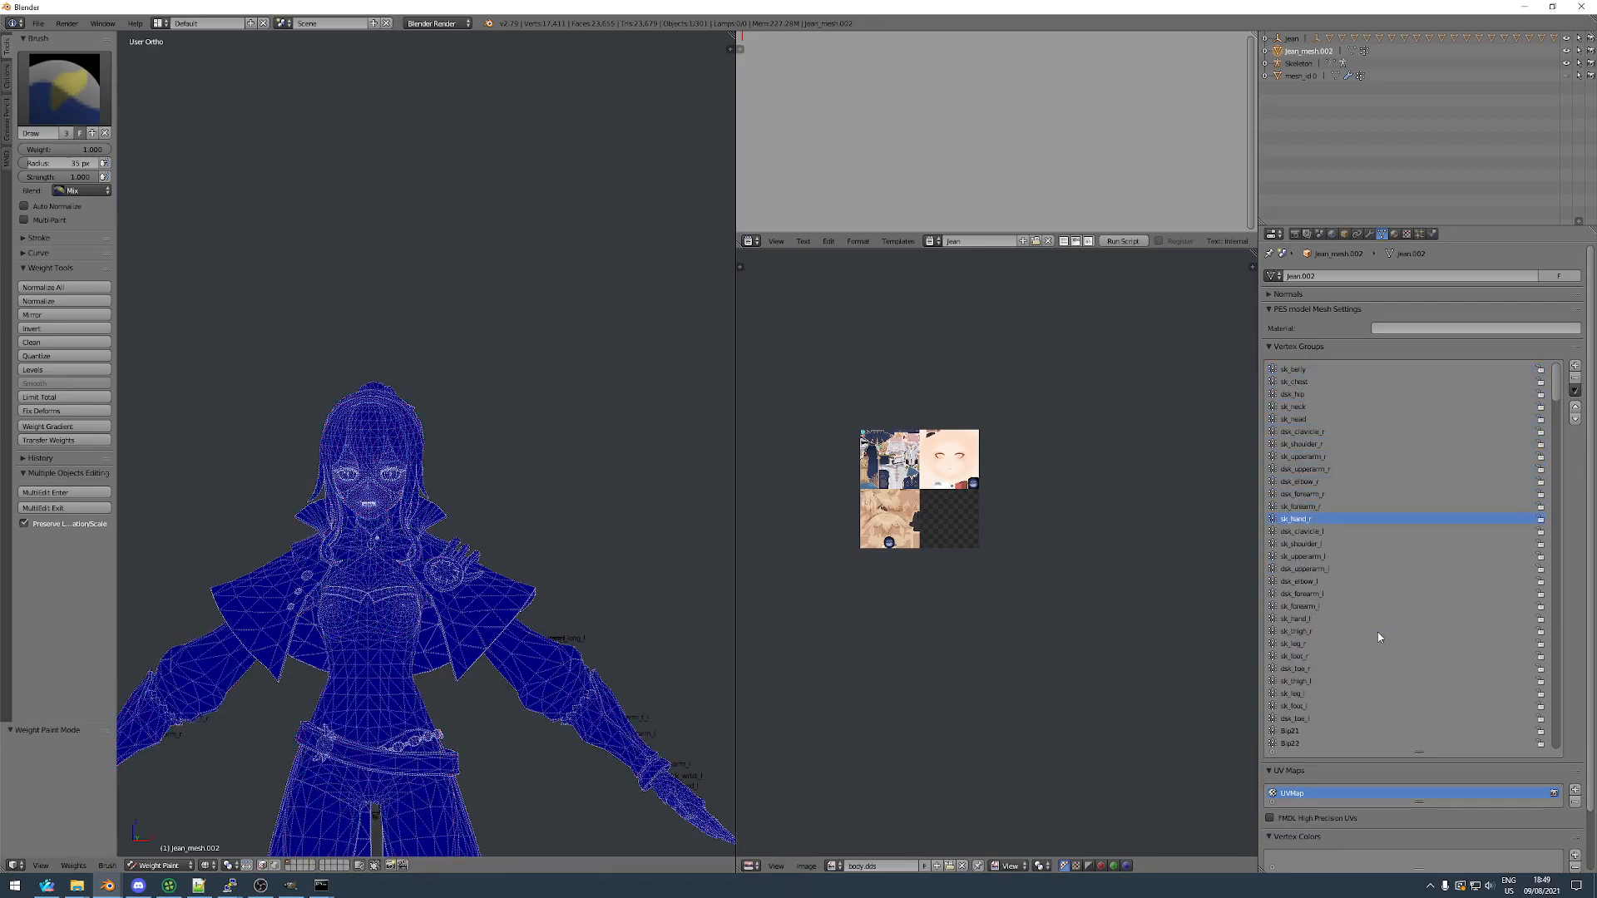
{"action": "scroll", "coordinate": [1378, 637], "scroll_direction": "down", "scroll_amount": 3, "text": "ctrl"}
{"action": "scroll", "coordinate": [1377, 637], "scroll_direction": "down", "scroll_amount": 3, "text": "ctrl"}
{"action": "scroll", "coordinate": [1377, 637], "scroll_direction": "down", "scroll_amount": 20, "text": "ctrl"}
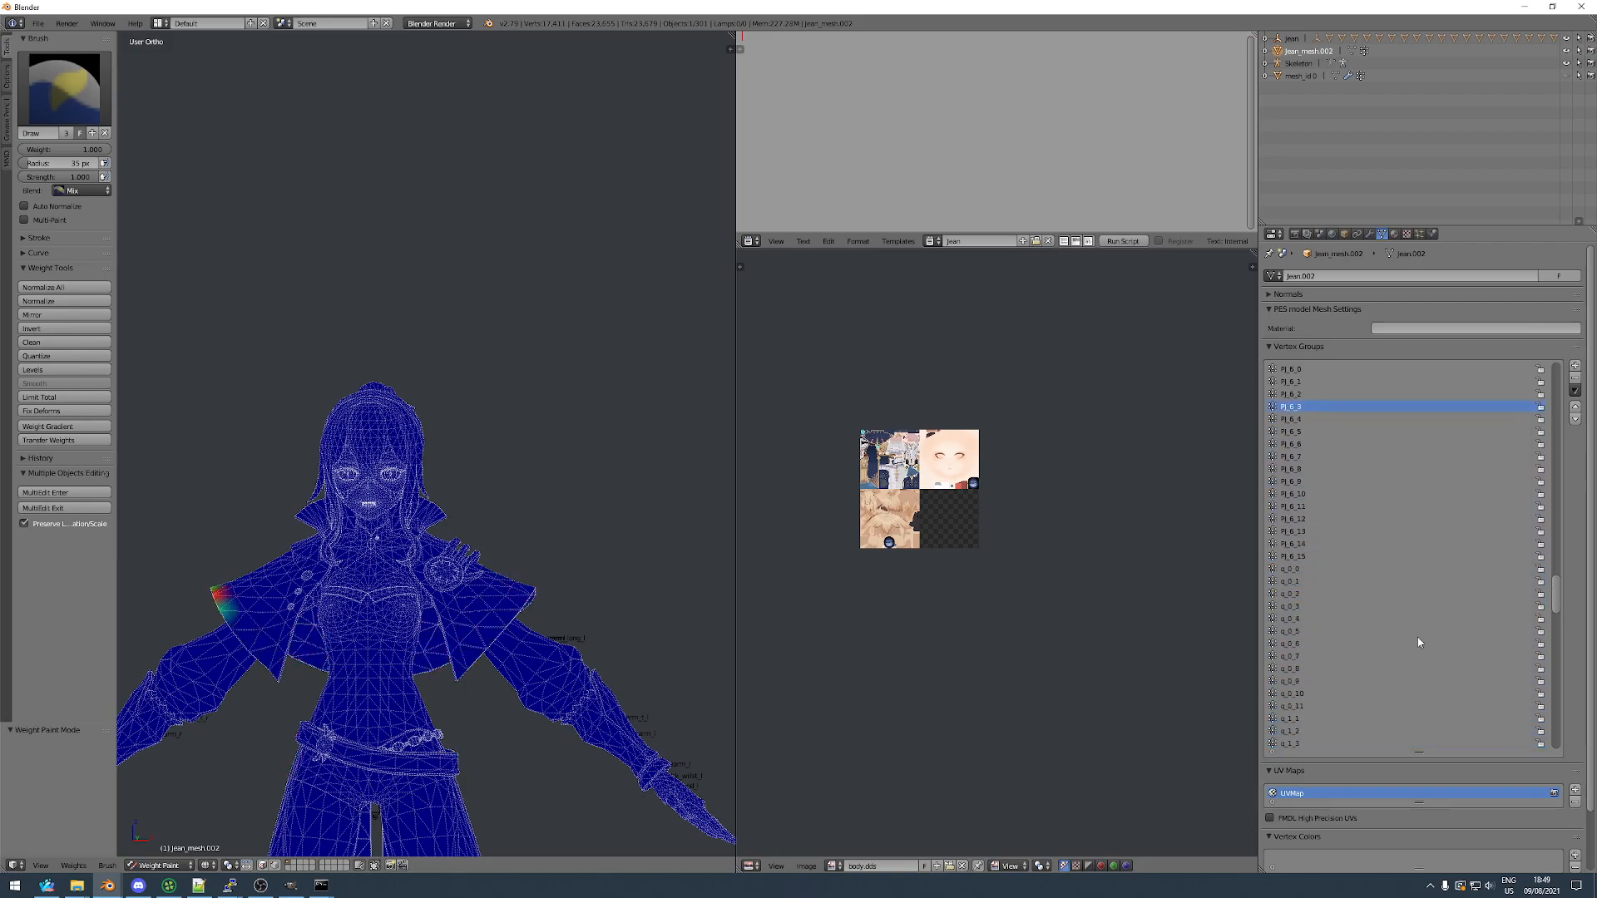
{"action": "key", "text": "Up"}
{"action": "left_click_drag", "start_coordinate": [1555, 579], "coordinate": [1548, 402]}
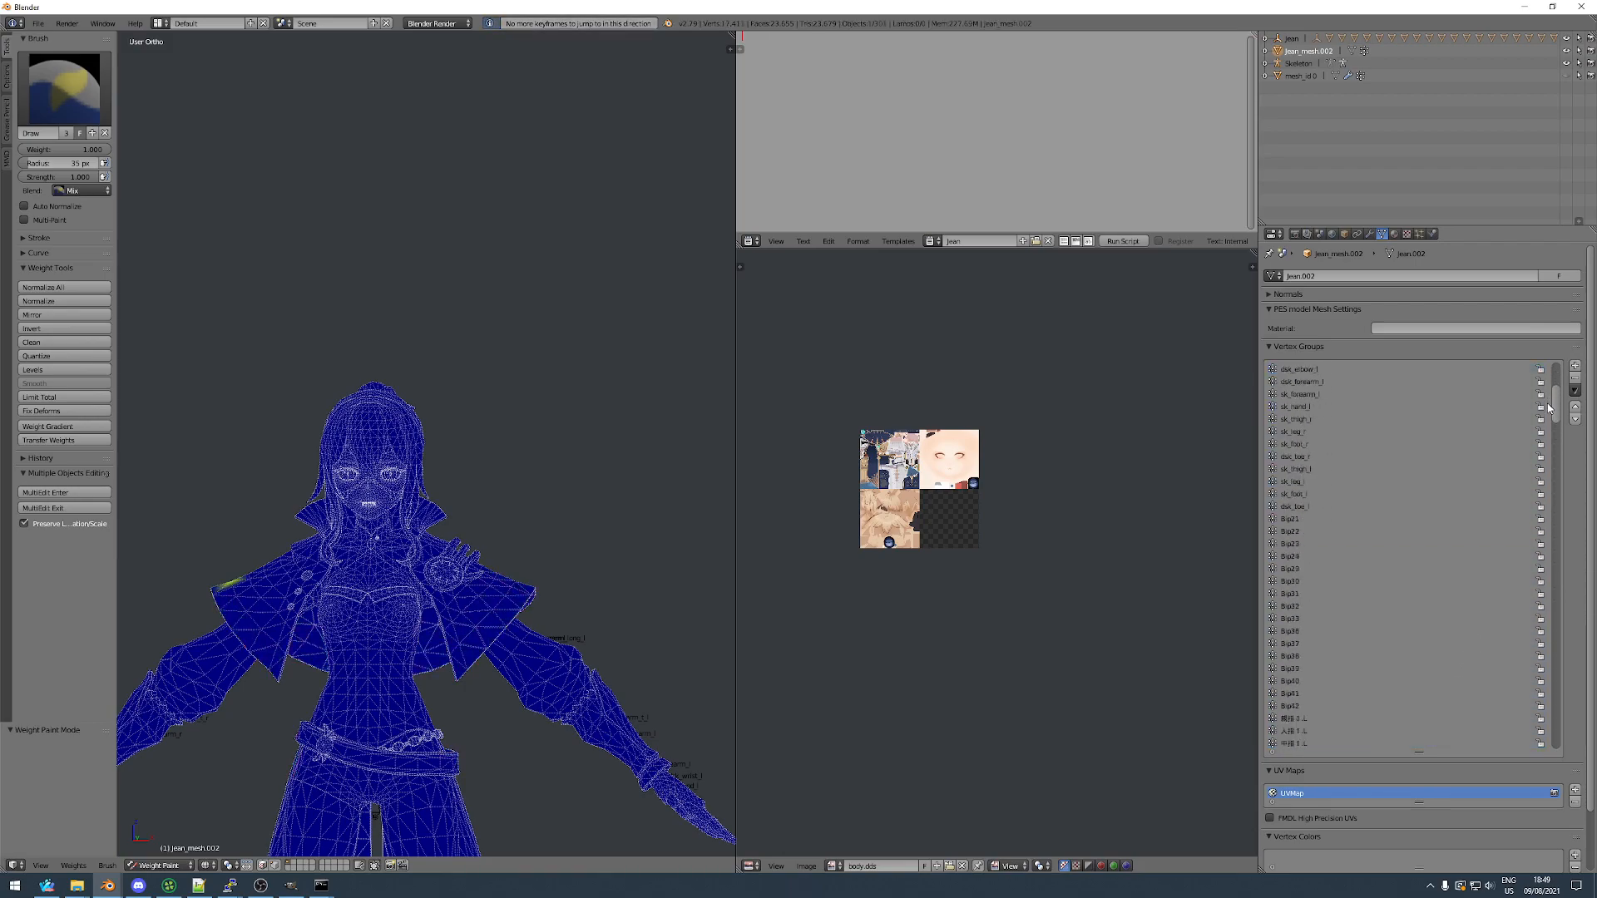
{"action": "scroll", "coordinate": [1337, 623], "scroll_direction": "up", "scroll_amount": 5}
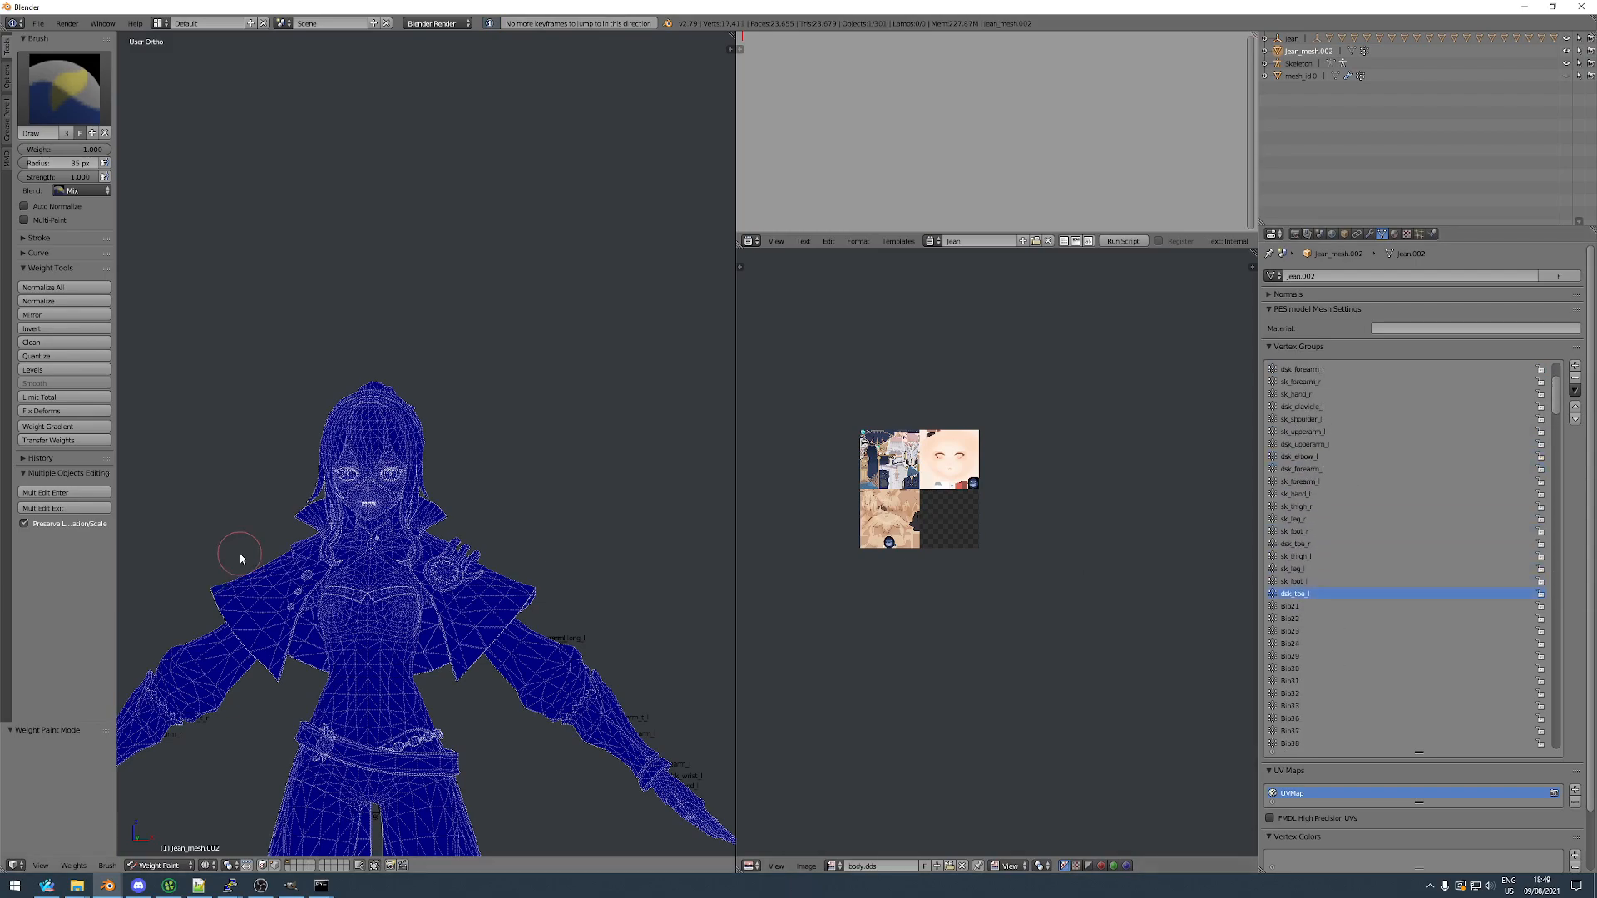
Assign the selected cape and collar to the sk_chest vertex group with weight 1.000 and normalize all groups.
{"action": "key", "text": "Tab"}
{"action": "scroll", "coordinate": [1315, 500], "scroll_direction": "up", "scroll_amount": 10}
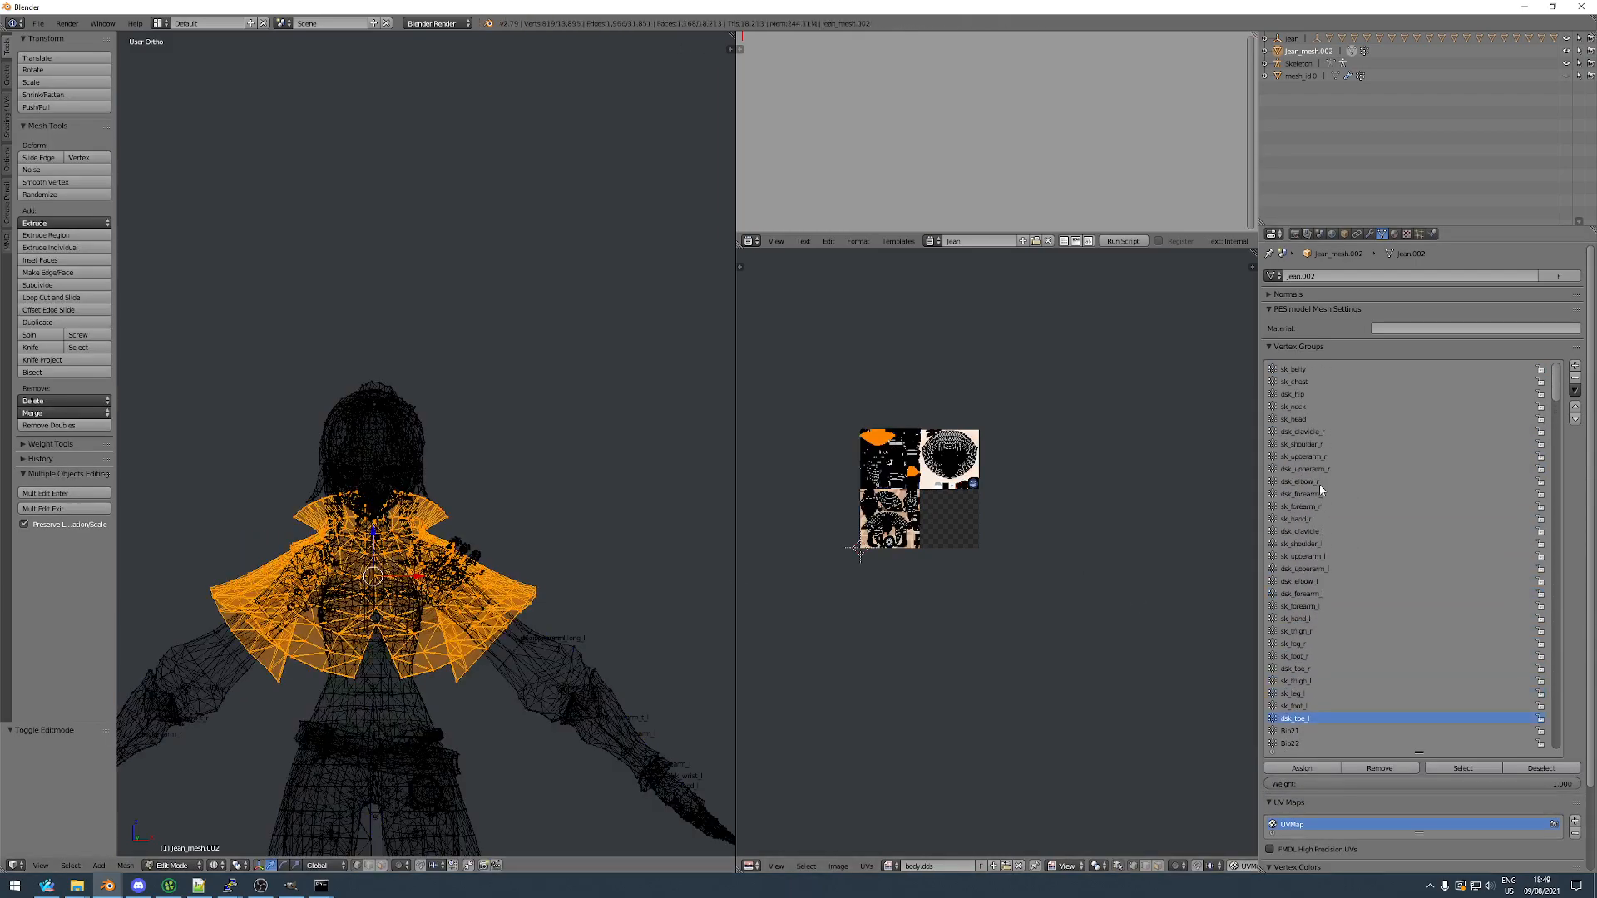
{"action": "left_click", "coordinate": [1302, 768]}
{"action": "key", "text": "Tab"}
{"action": "left_click", "coordinate": [64, 289]}
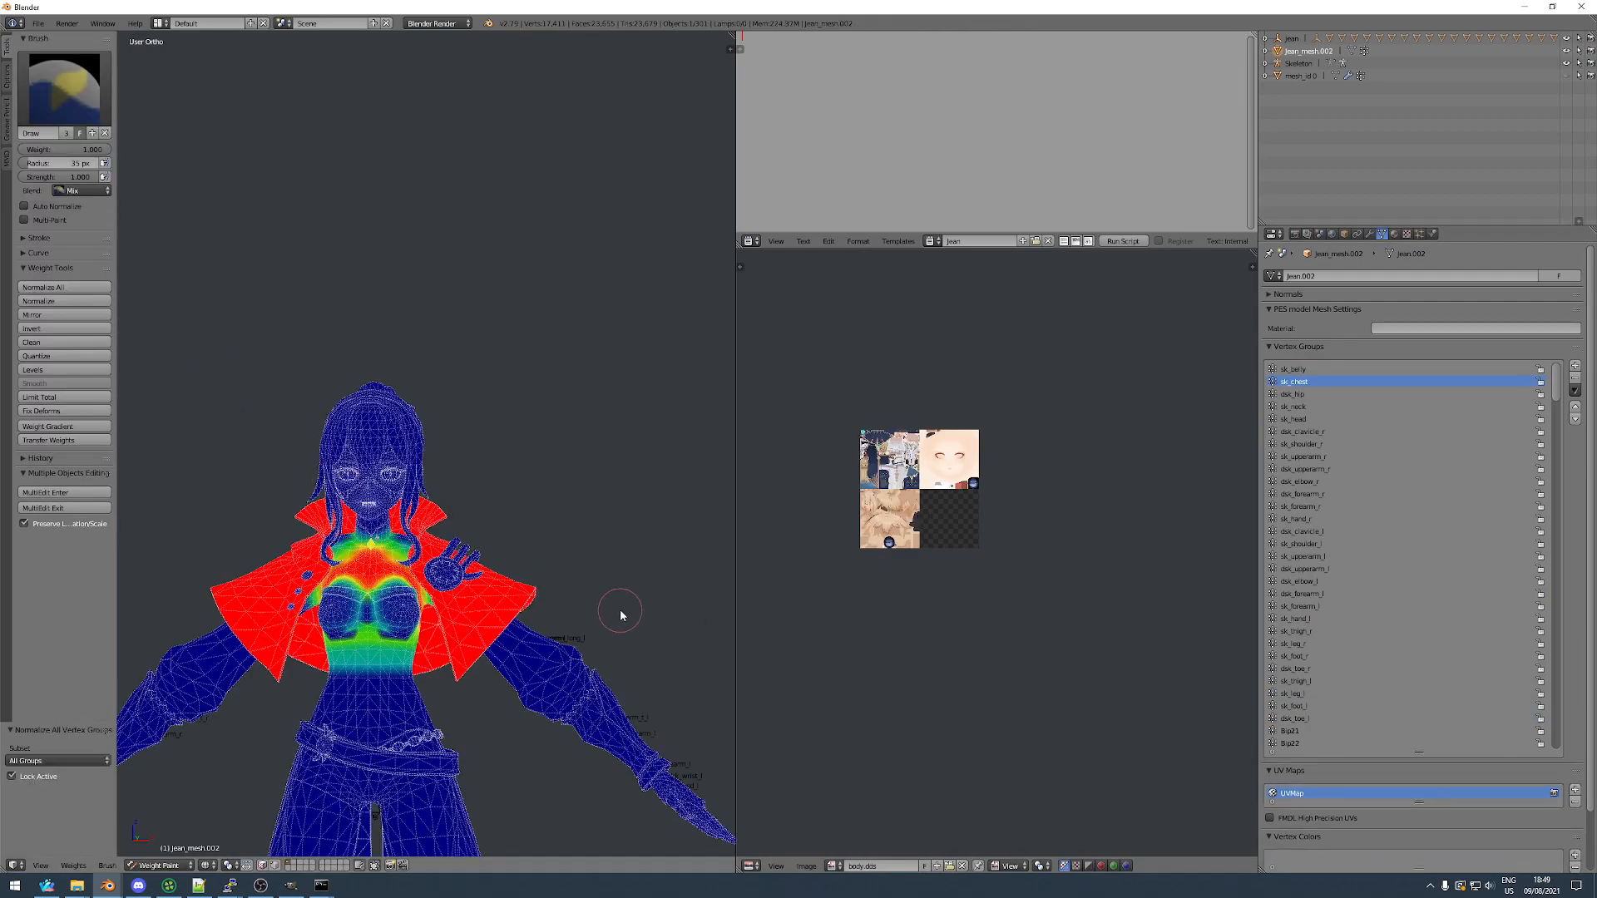
Remove the unused vertex groups and review the remaining group list.
{"action": "left_click", "coordinate": [1575, 391]}
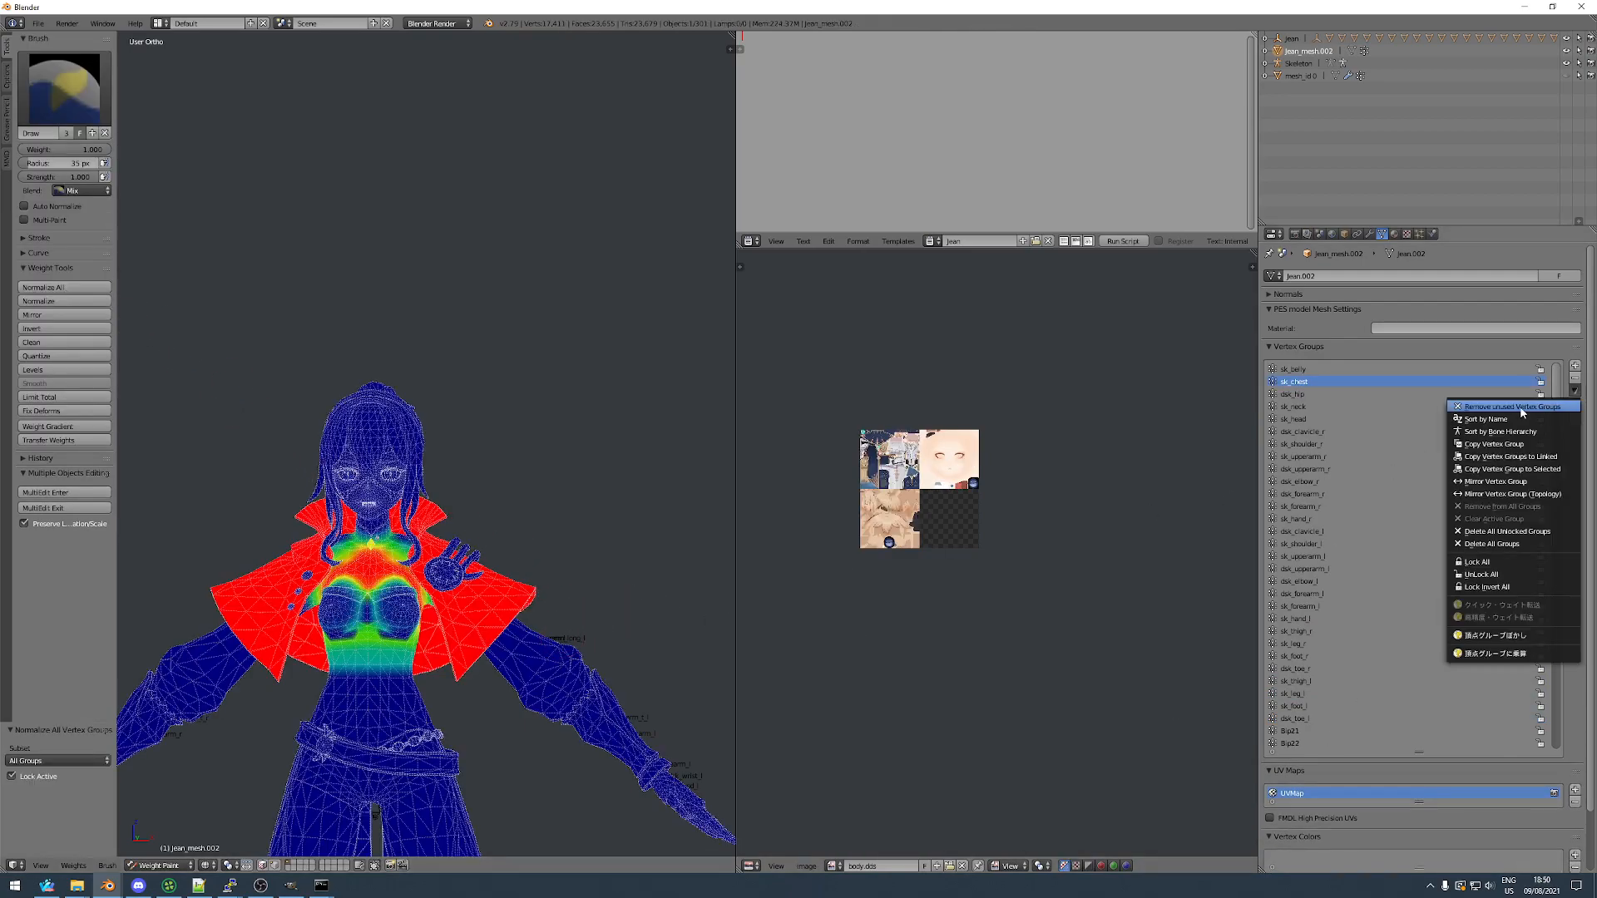
{"action": "left_click_drag", "start_coordinate": [1553, 391], "coordinate": [1564, 564]}
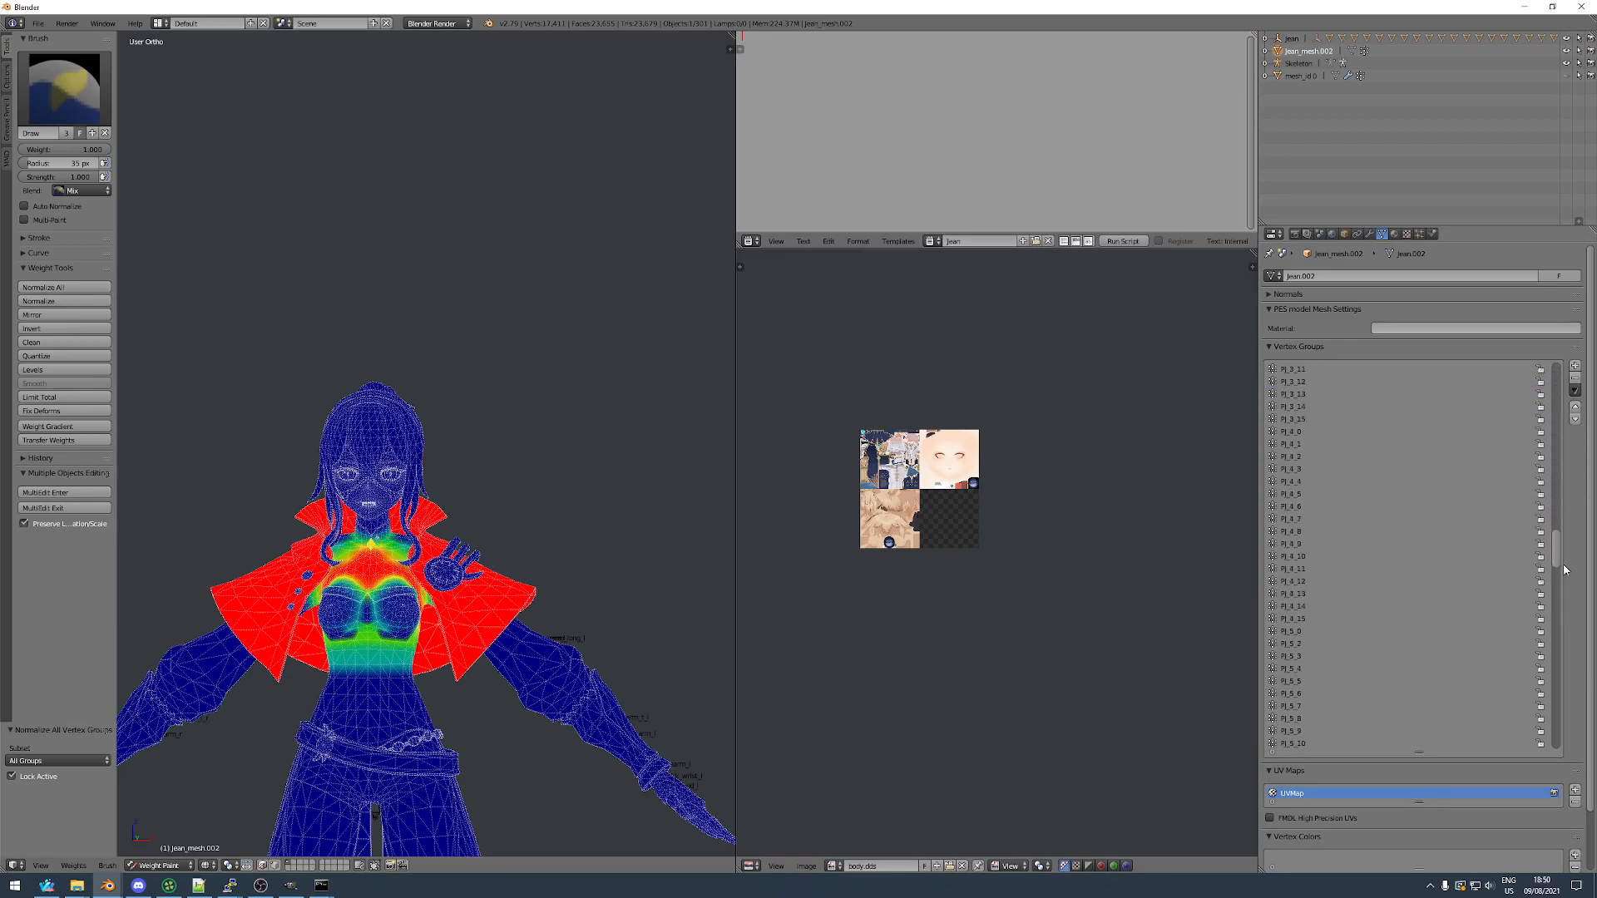
{"action": "left_click", "coordinate": [1576, 391]}
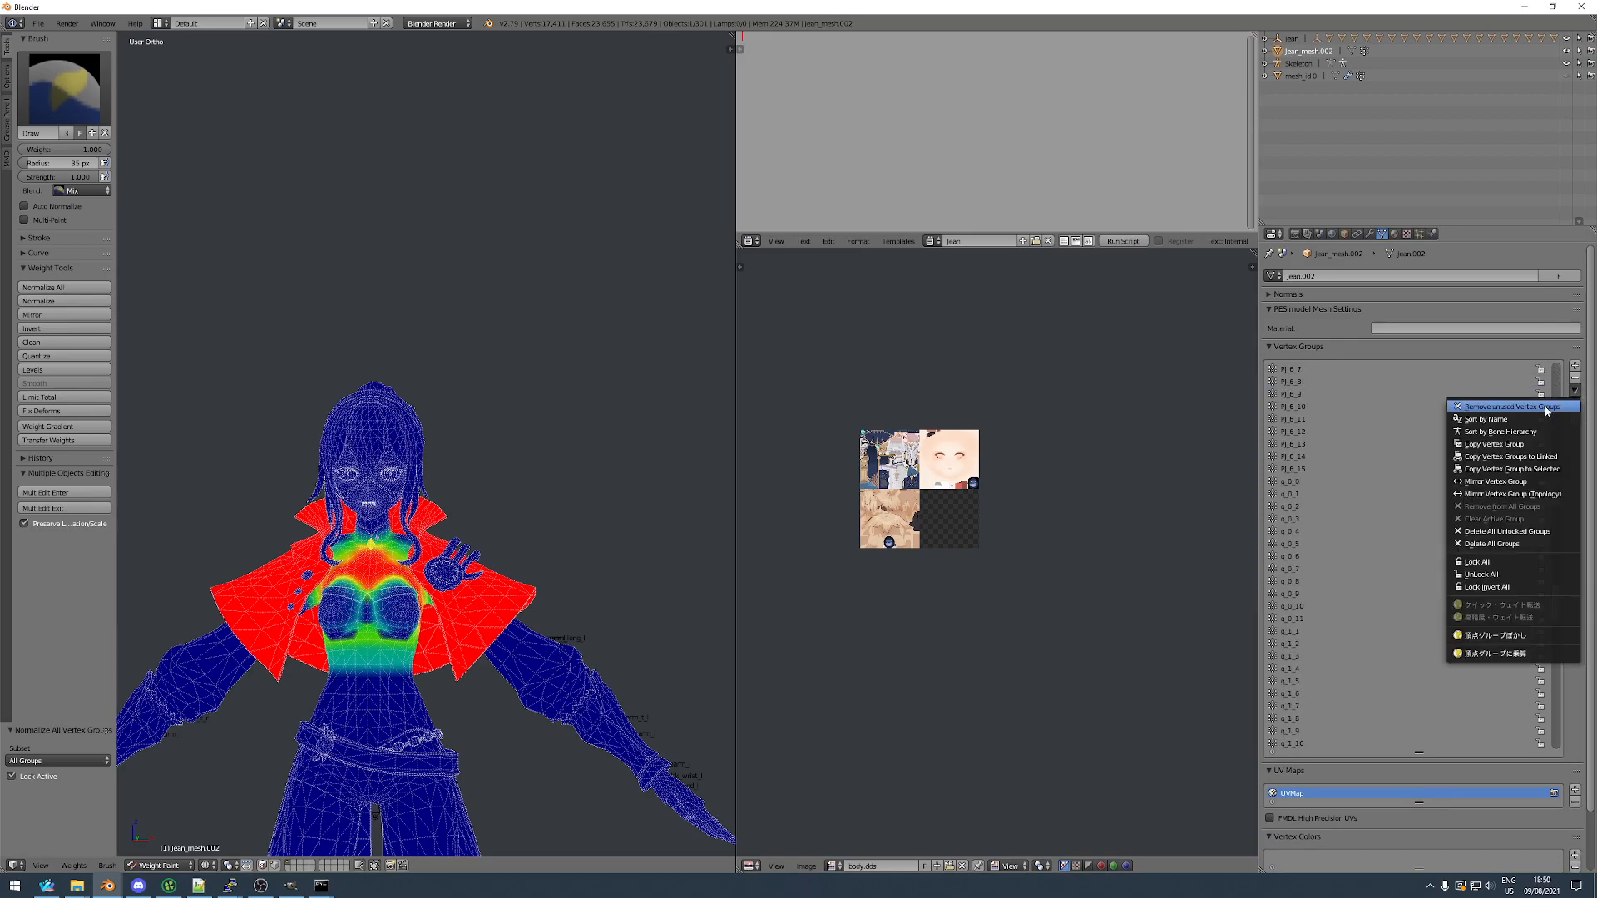
{"action": "left_click", "coordinate": [1548, 407]}
{"action": "left_click_drag", "start_coordinate": [1556, 398], "coordinate": [1552, 643]}
{"action": "left_click_drag", "start_coordinate": [1554, 711], "coordinate": [1552, 445]}
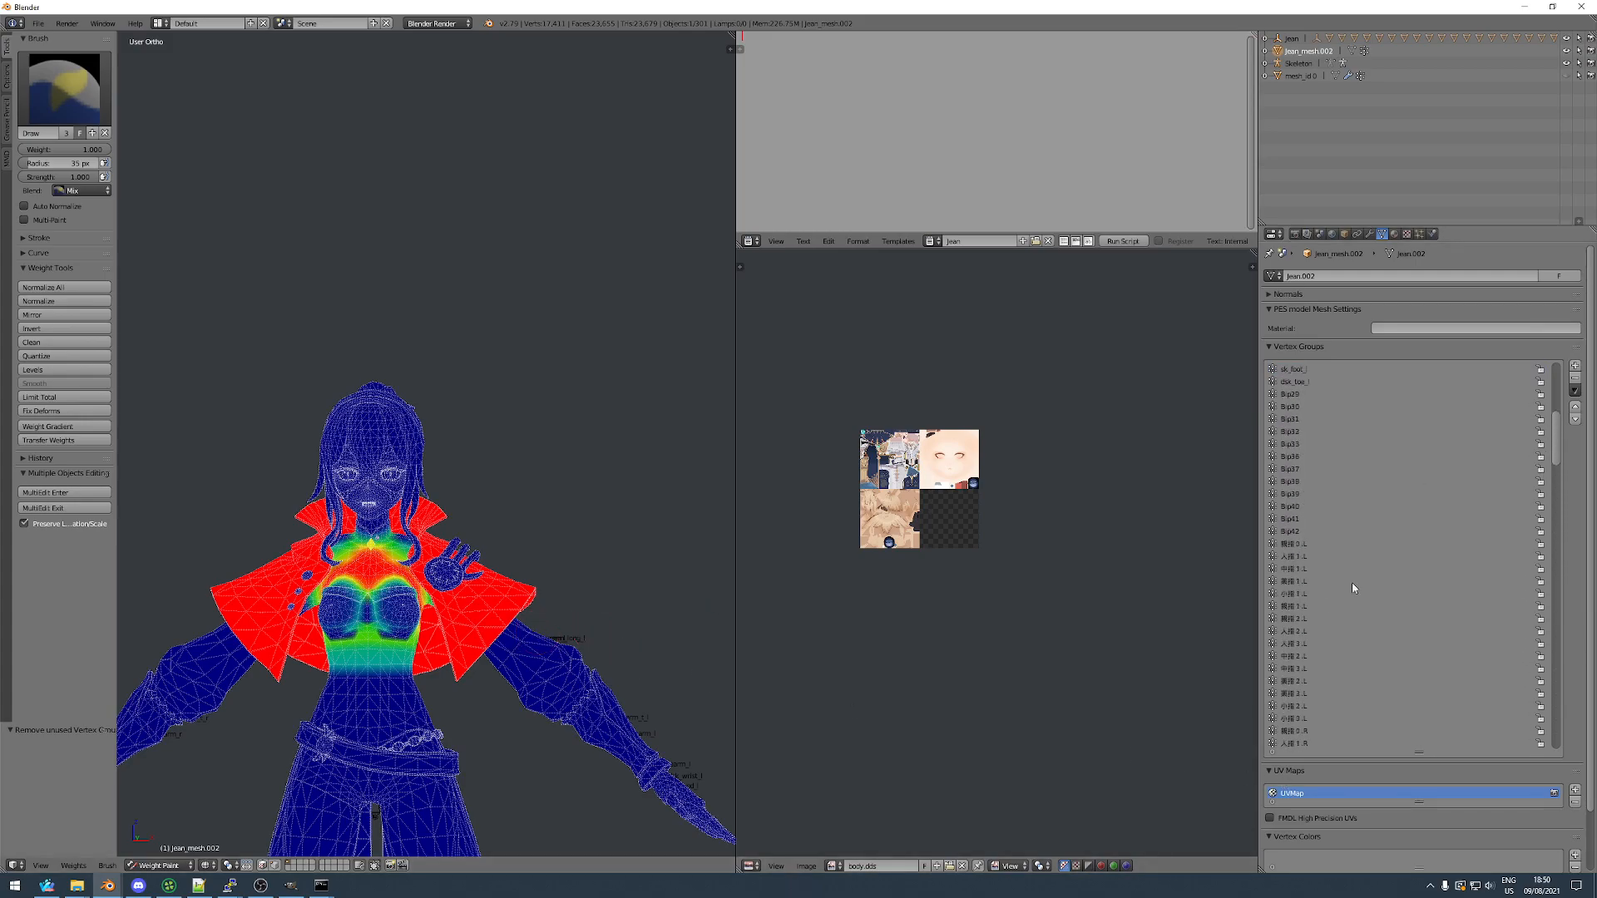
{"action": "scroll", "coordinate": [1345, 606], "scroll_direction": "up", "scroll_amount": 4}
{"action": "middle_click_drag", "start_coordinate": [499, 594], "coordinate": [446, 596]}
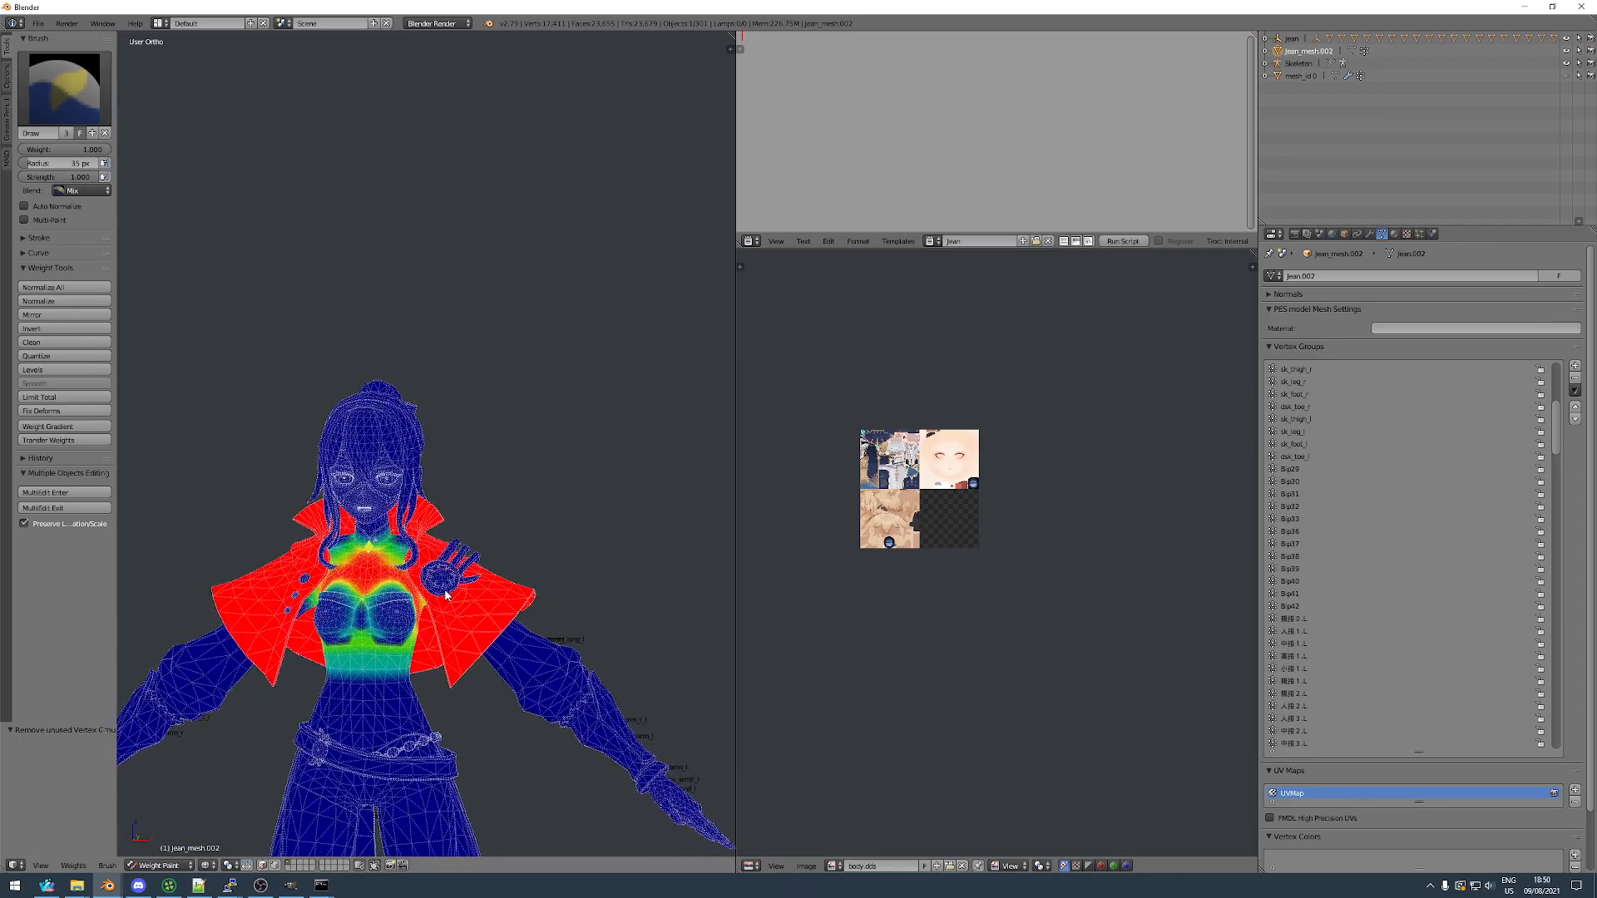
In Edit Mode, hide the cape, then select and hide the main part of the ornament at the character's left shoulder.
{"action": "key", "text": "Tab"}
{"action": "key", "text": "h"}
{"action": "scroll", "coordinate": [482, 532], "scroll_direction": "up", "scroll_amount": 5}
{"action": "key", "text": "b"}
{"action": "left_click_drag", "start_coordinate": [419, 432], "coordinate": [524, 509]}
{"action": "middle_click_drag", "start_coordinate": [546, 517], "coordinate": [577, 552]}
{"action": "key", "text": "b"}
{"action": "left_click_drag", "start_coordinate": [551, 530], "coordinate": [636, 652]}
{"action": "key", "text": "h"}
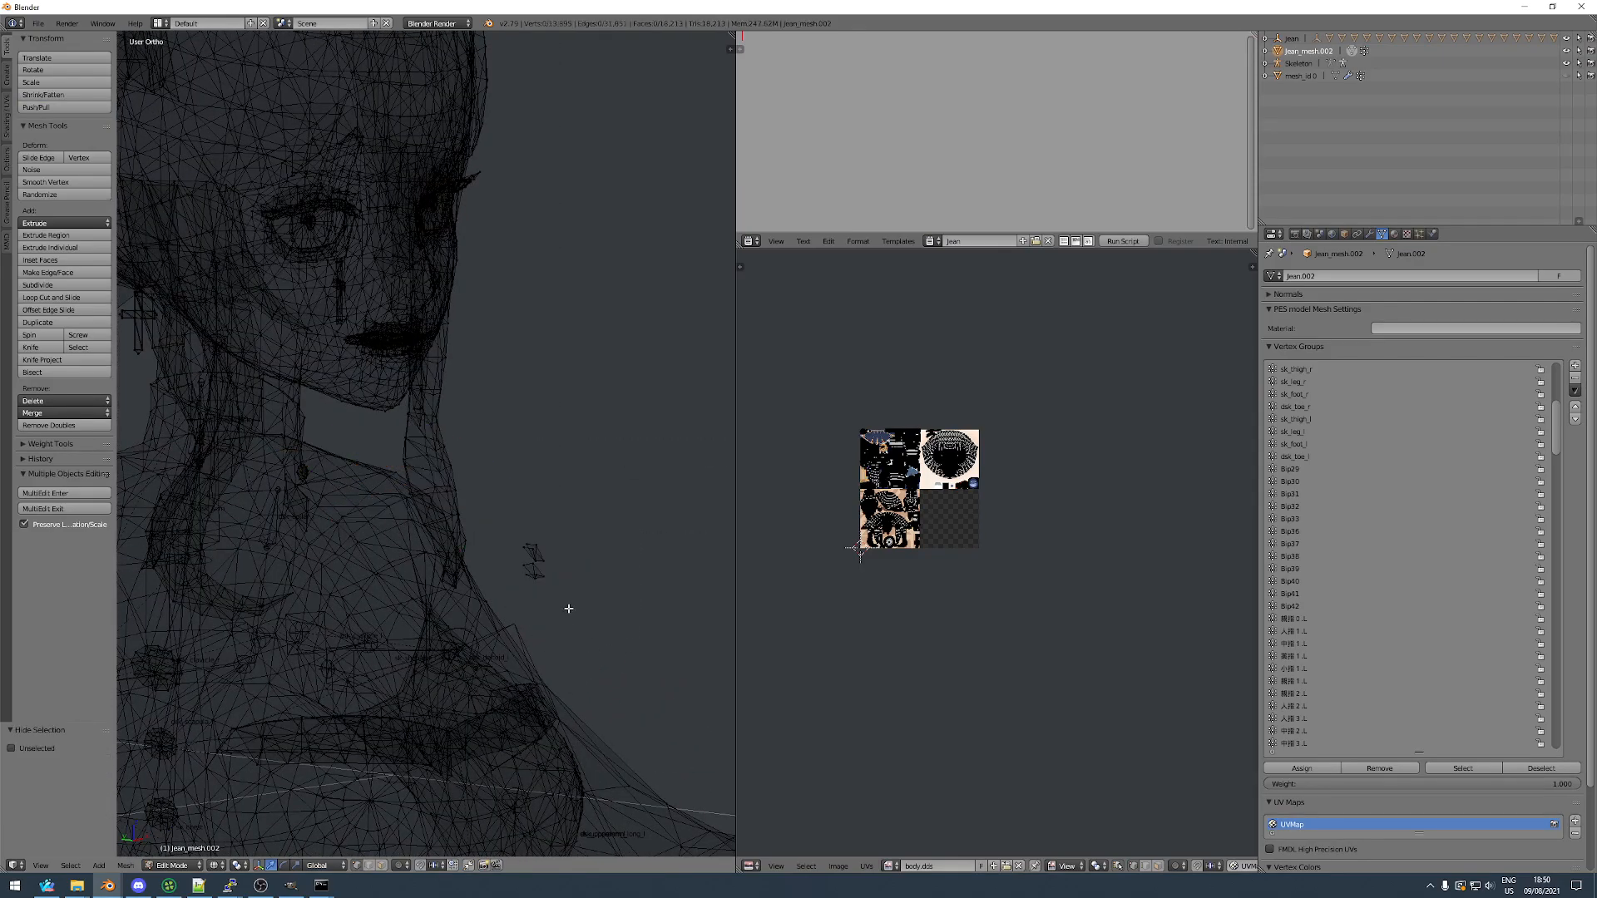
Include the ornament's leftover pieces and bring the hidden parts back so the complete shoulder ornament is selected.
{"action": "scroll", "coordinate": [544, 570], "scroll_direction": "up", "scroll_amount": 5}
{"action": "key", "text": "b"}
{"action": "left_click_drag", "start_coordinate": [476, 426], "coordinate": [567, 633]}
{"action": "key", "text": "alt+h"}
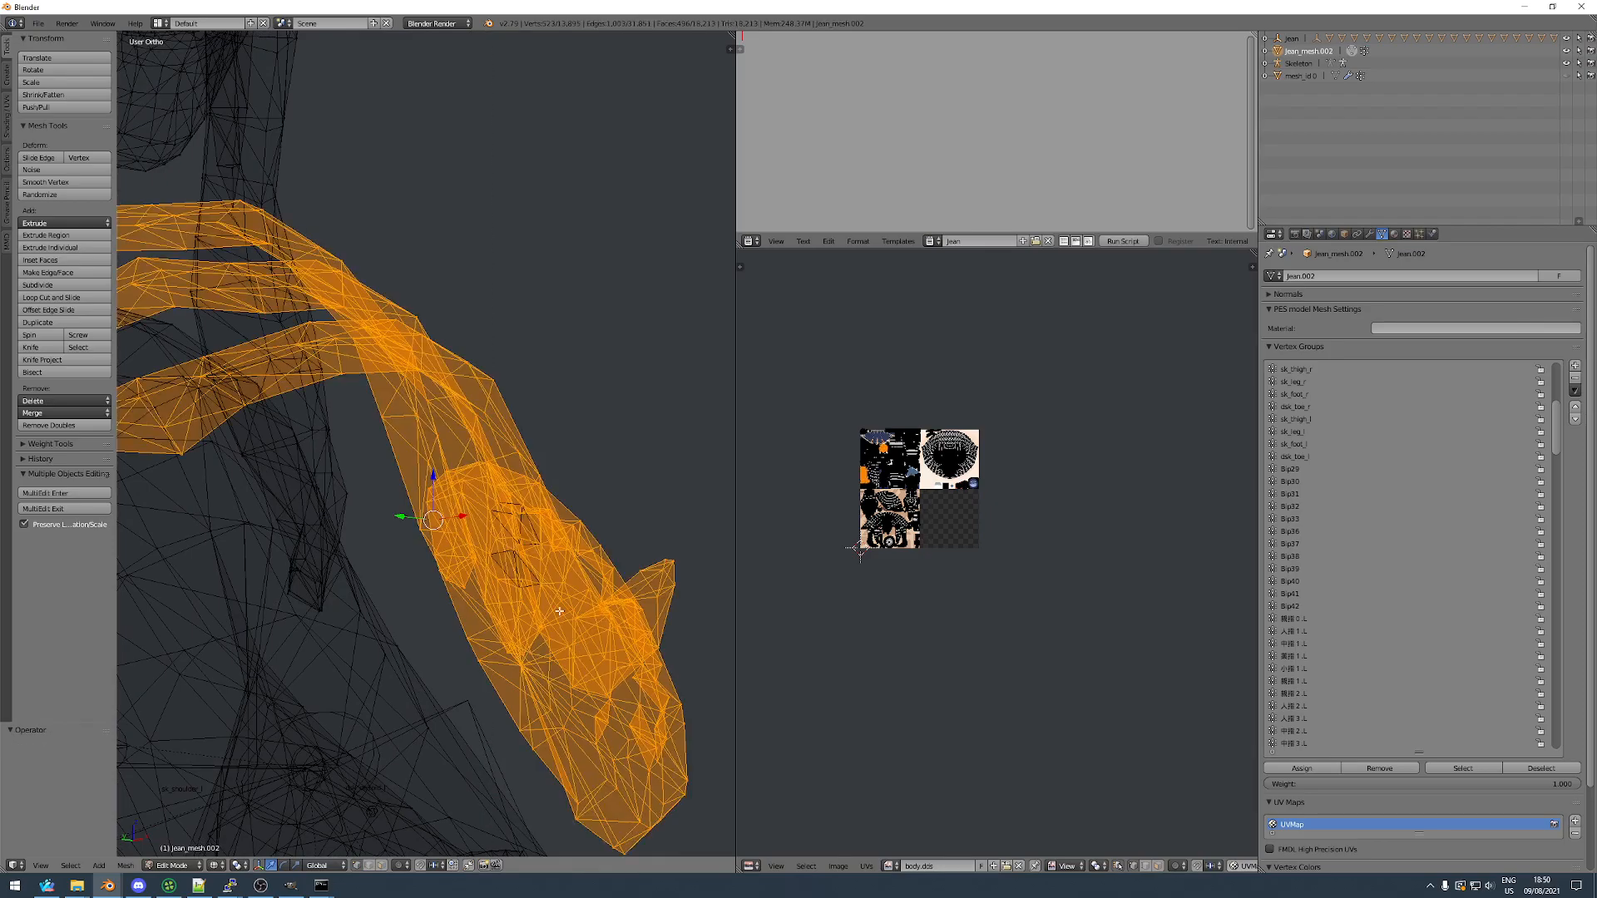
{"action": "scroll", "coordinate": [499, 583], "scroll_direction": "down", "scroll_amount": 6}
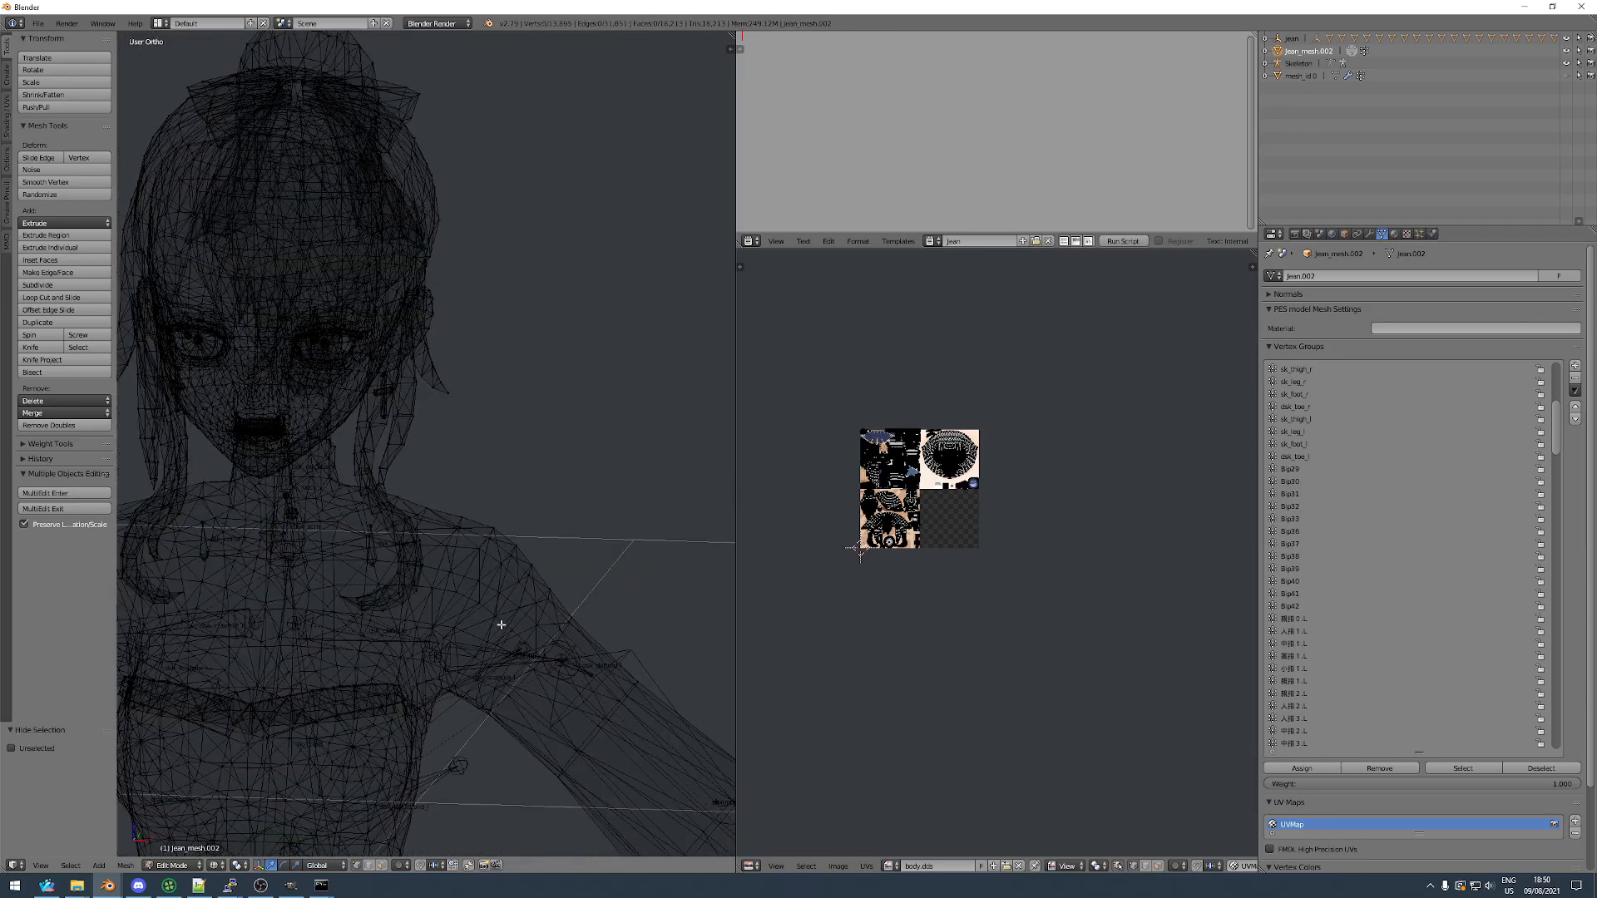
{"action": "middle_click_drag", "start_coordinate": [579, 694], "coordinate": [570, 688]}
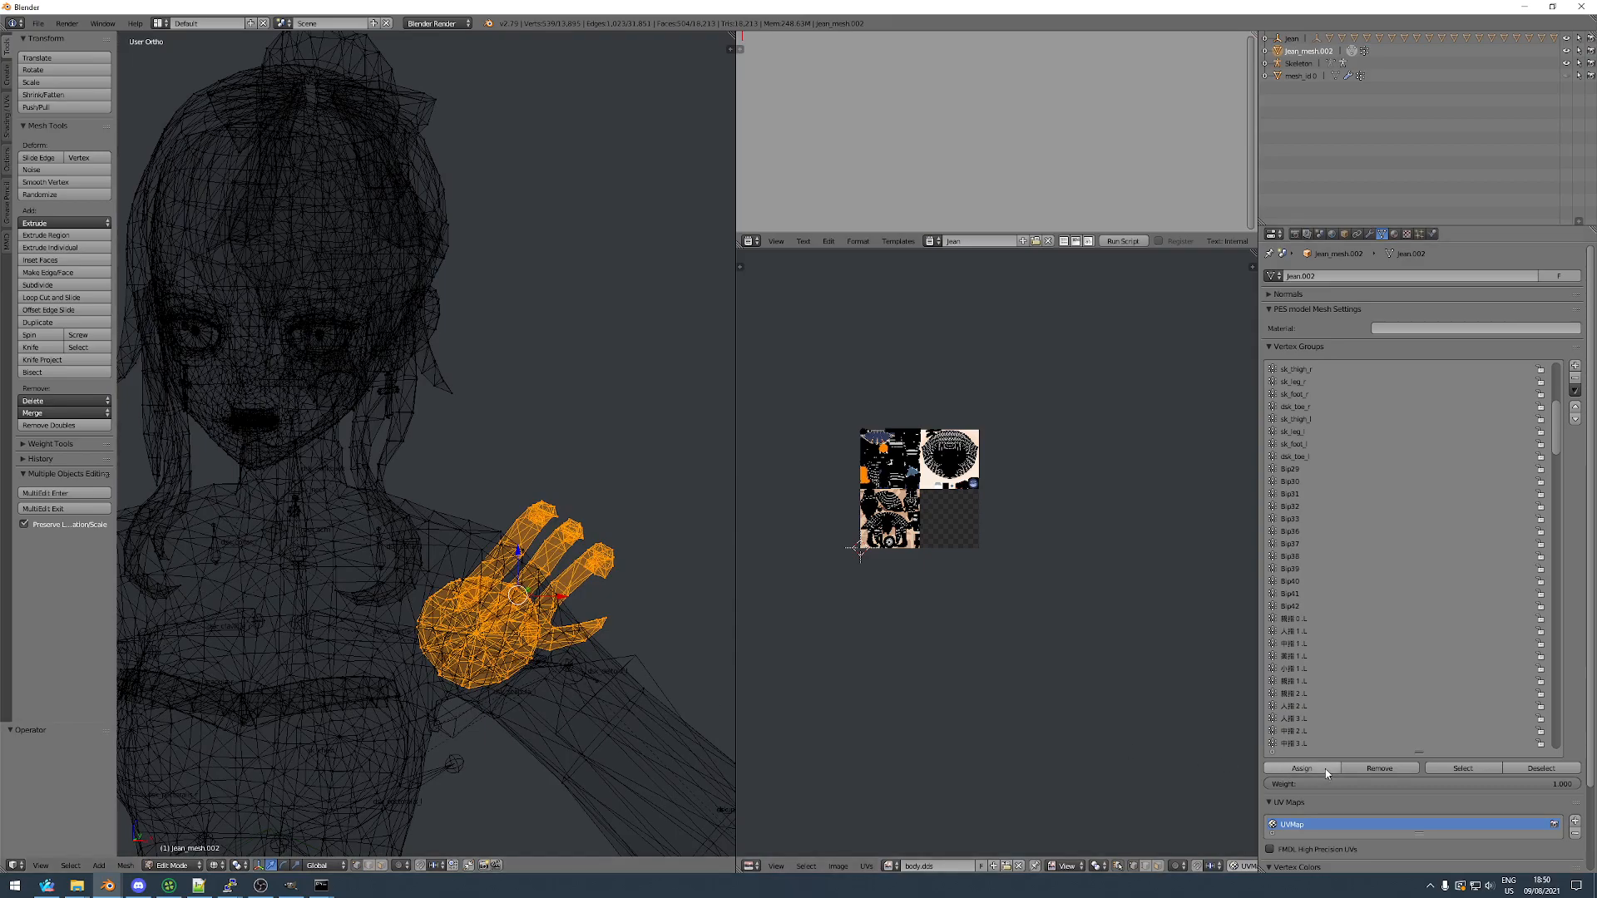
Assign the selected shoulder ornament to sk_chest with weight 1.000 and normalize all groups.
{"action": "left_click_drag", "start_coordinate": [1560, 426], "coordinate": [1560, 372]}
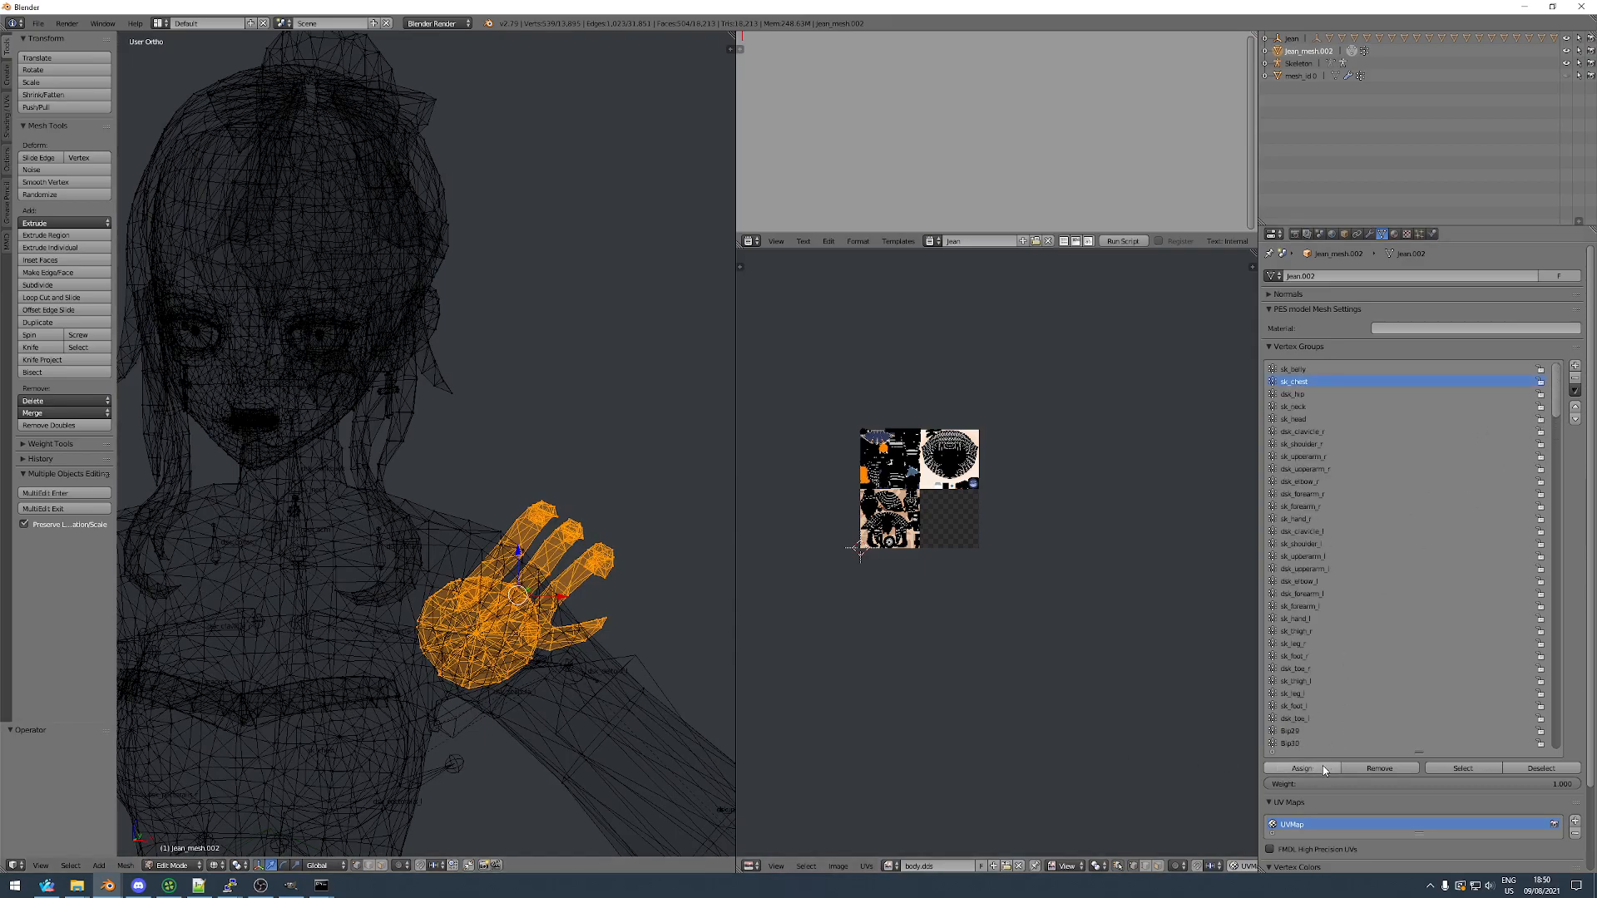
{"action": "key", "text": "Tab"}
{"action": "left_click", "coordinate": [57, 287]}
Select the three round cape buttons near the character's right shoulder with all their linked geometry, keeping them visible.
{"action": "scroll", "coordinate": [250, 433], "scroll_direction": "down", "scroll_amount": 4}
{"action": "mouse_move", "coordinate": [256, 527]}
{"action": "middle_mouse_down", "text": "shift"}
{"action": "mouse_move", "coordinate": [339, 483]}
{"action": "mouse_move", "coordinate": [298, 506]}
{"action": "mouse_move", "coordinate": [243, 501]}
{"action": "mouse_move", "coordinate": [480, 510]}
{"action": "mouse_move", "coordinate": [246, 480]}
{"action": "mouse_move", "coordinate": [346, 410]}
{"action": "mouse_move", "coordinate": [334, 402]}
{"action": "middle_mouse_up", "text": "shift"}
{"action": "scroll", "coordinate": [301, 468], "scroll_direction": "up", "scroll_amount": 7}
{"action": "key", "text": "Tab"}
{"action": "scroll", "coordinate": [287, 453], "scroll_direction": "up", "scroll_amount": 1}
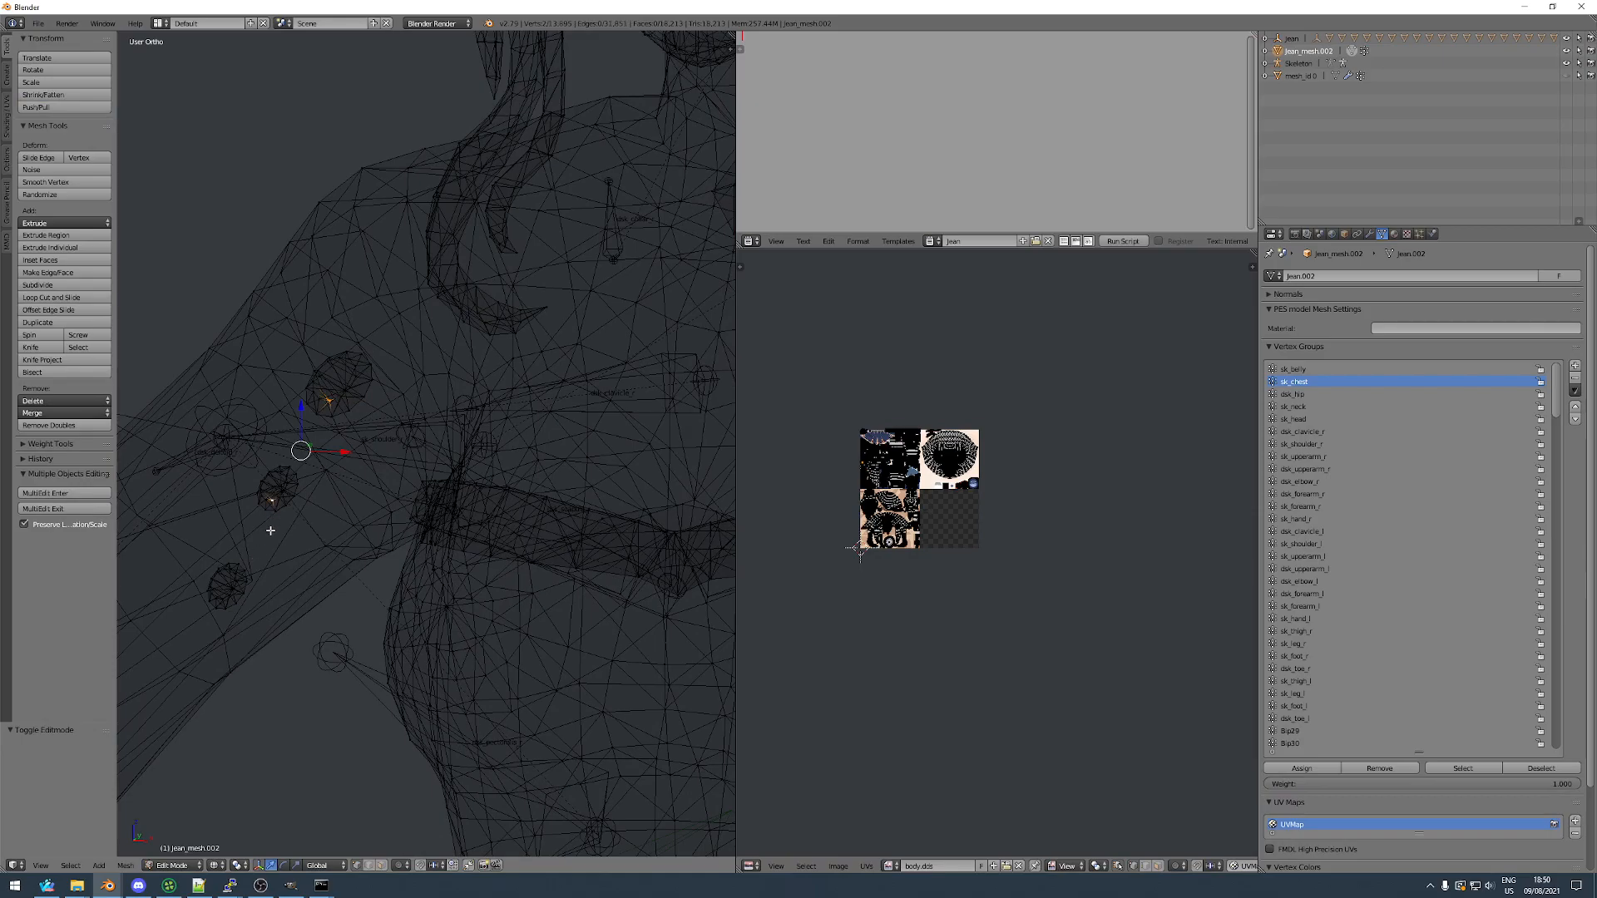
{"action": "key", "text": "ctrl+l"}
{"action": "key", "text": "h"}
{"action": "middle_click_drag", "start_coordinate": [285, 627], "coordinate": [304, 682]}
{"action": "key", "text": "ctrl+z"}
{"action": "key", "text": "b"}
{"action": "left_click_drag", "start_coordinate": [237, 626], "coordinate": [300, 740]}
{"action": "key", "text": "ctrl+l"}
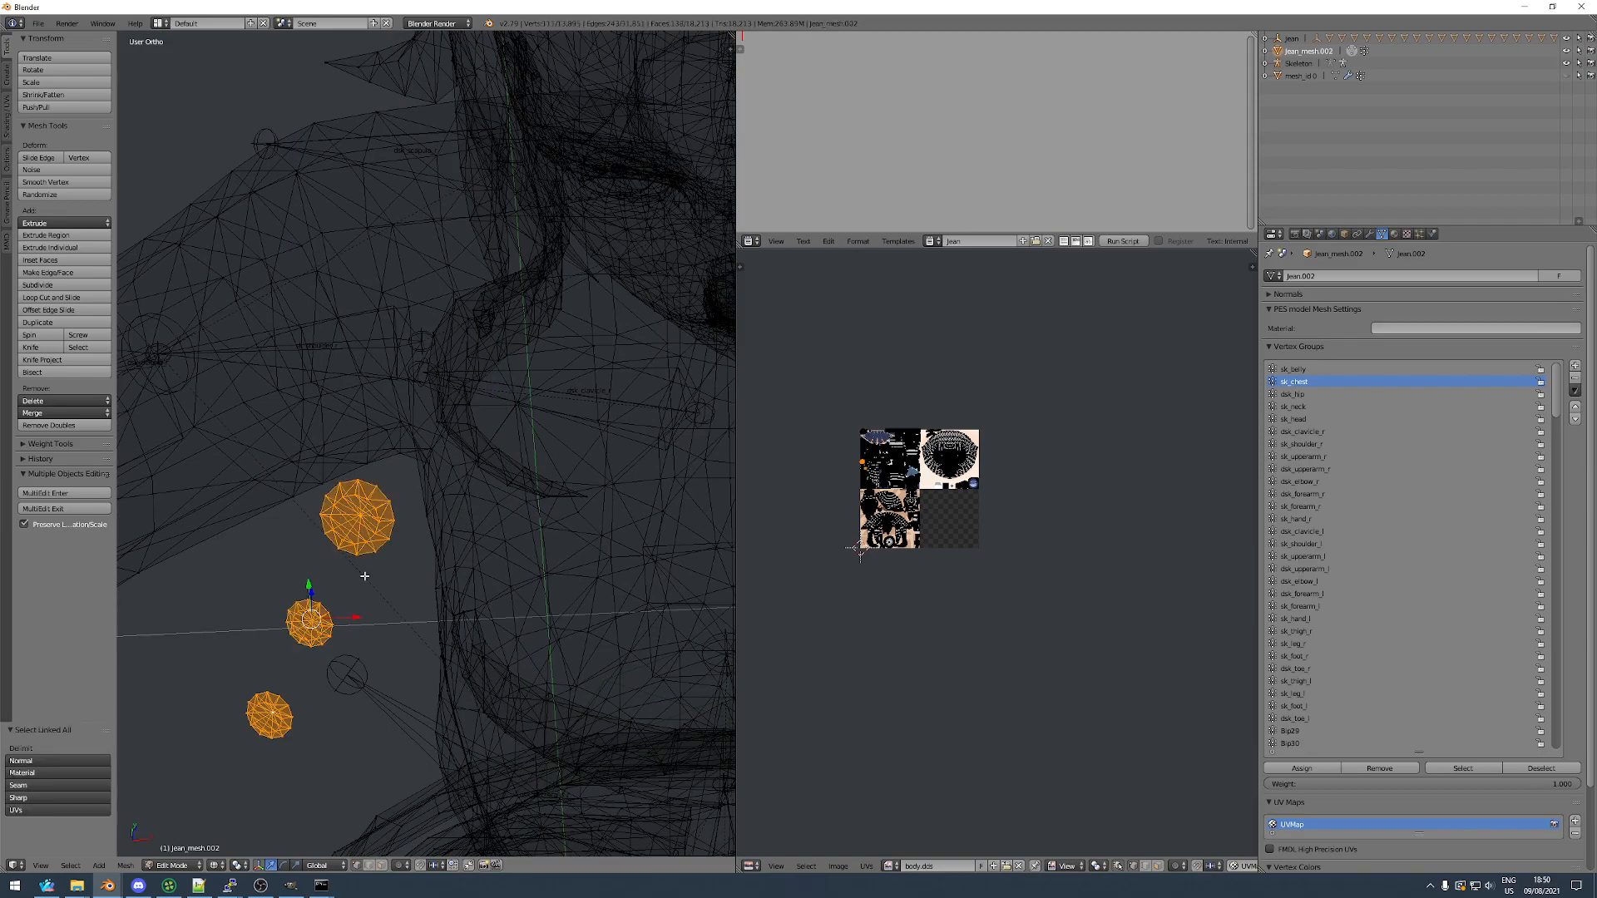
{"action": "key", "text": "h"}
{"action": "key", "text": "ctrl+z"}
Assign the three selected buttons to sk_chest with weight 1.000 and normalize all groups.
{"action": "left_click", "coordinate": [1295, 764]}
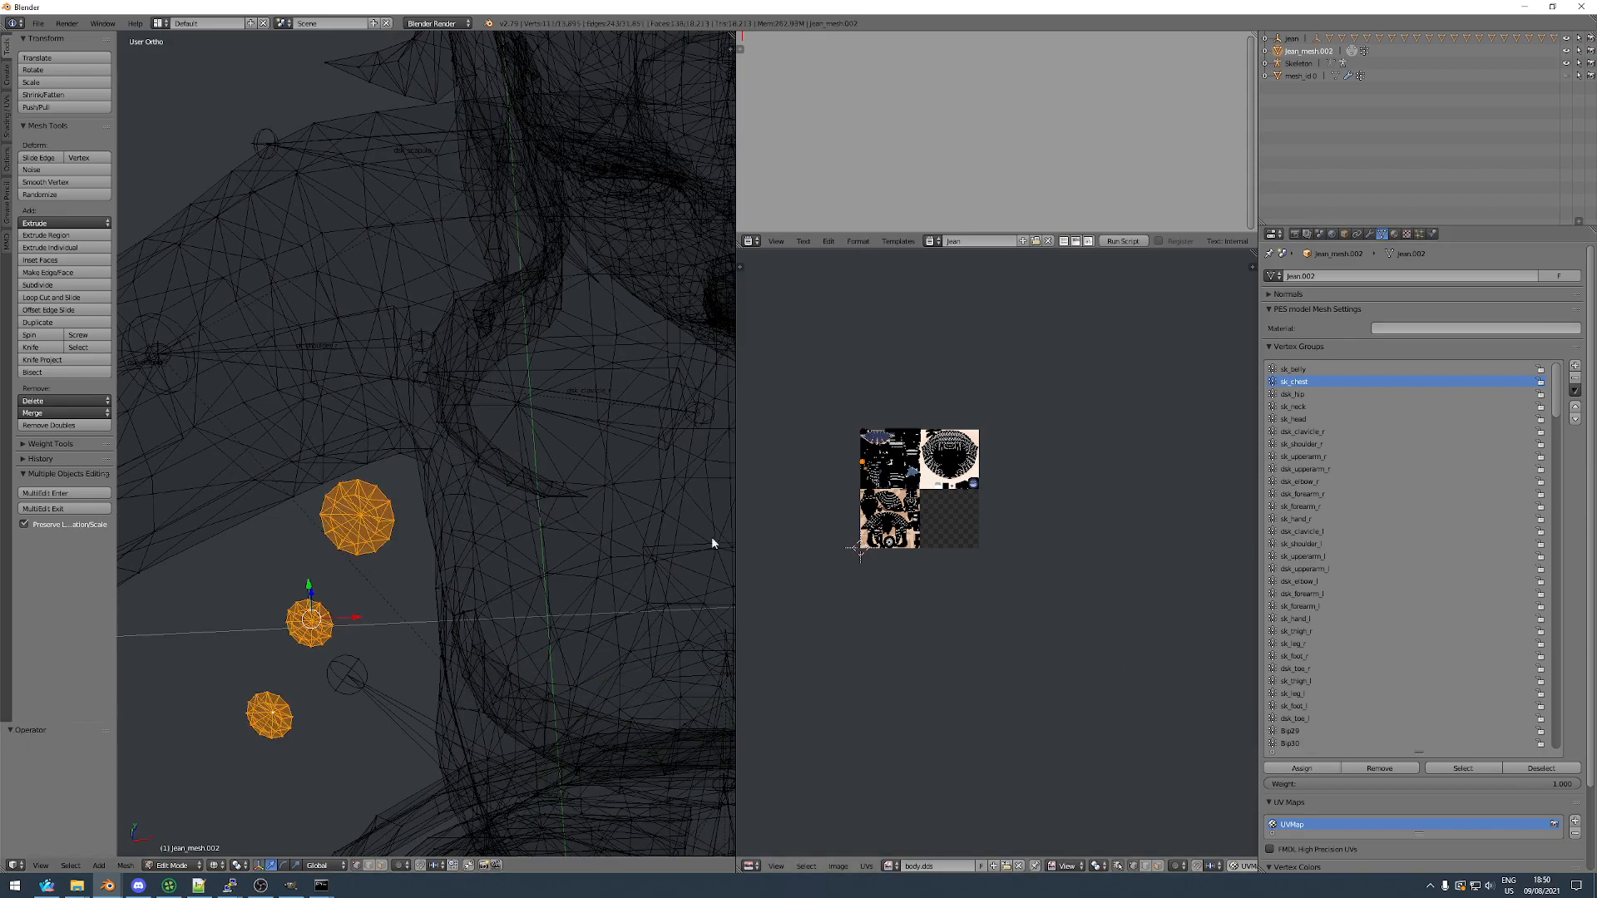
{"action": "key", "text": "Tab"}
{"action": "left_click", "coordinate": [66, 288]}
{"action": "scroll", "coordinate": [297, 359], "scroll_direction": "down", "scroll_amount": 11}
{"action": "middle_click_drag", "start_coordinate": [375, 454], "coordinate": [385, 354]}
Remove the unused vertex groups and step through the remaining Bip groups to Bip39 to see what they weight.
{"action": "left_click", "coordinate": [1574, 390]}
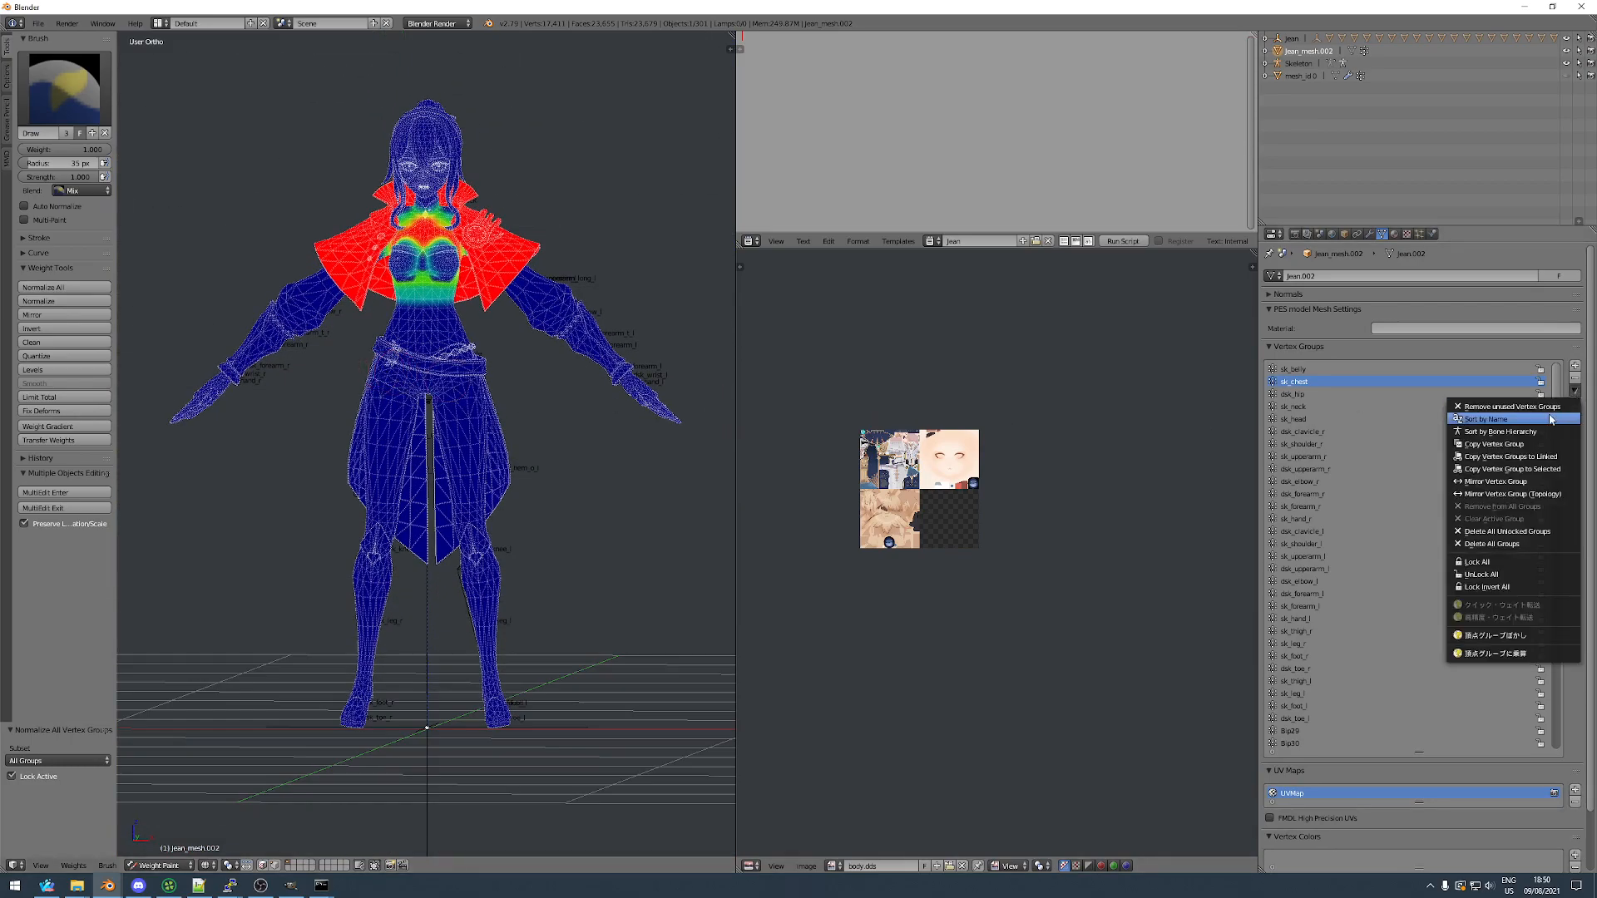
{"action": "left_click", "coordinate": [1516, 424]}
{"action": "scroll", "coordinate": [1307, 681], "scroll_direction": "down", "scroll_amount": 5}
{"action": "left_click", "coordinate": [1290, 669]}
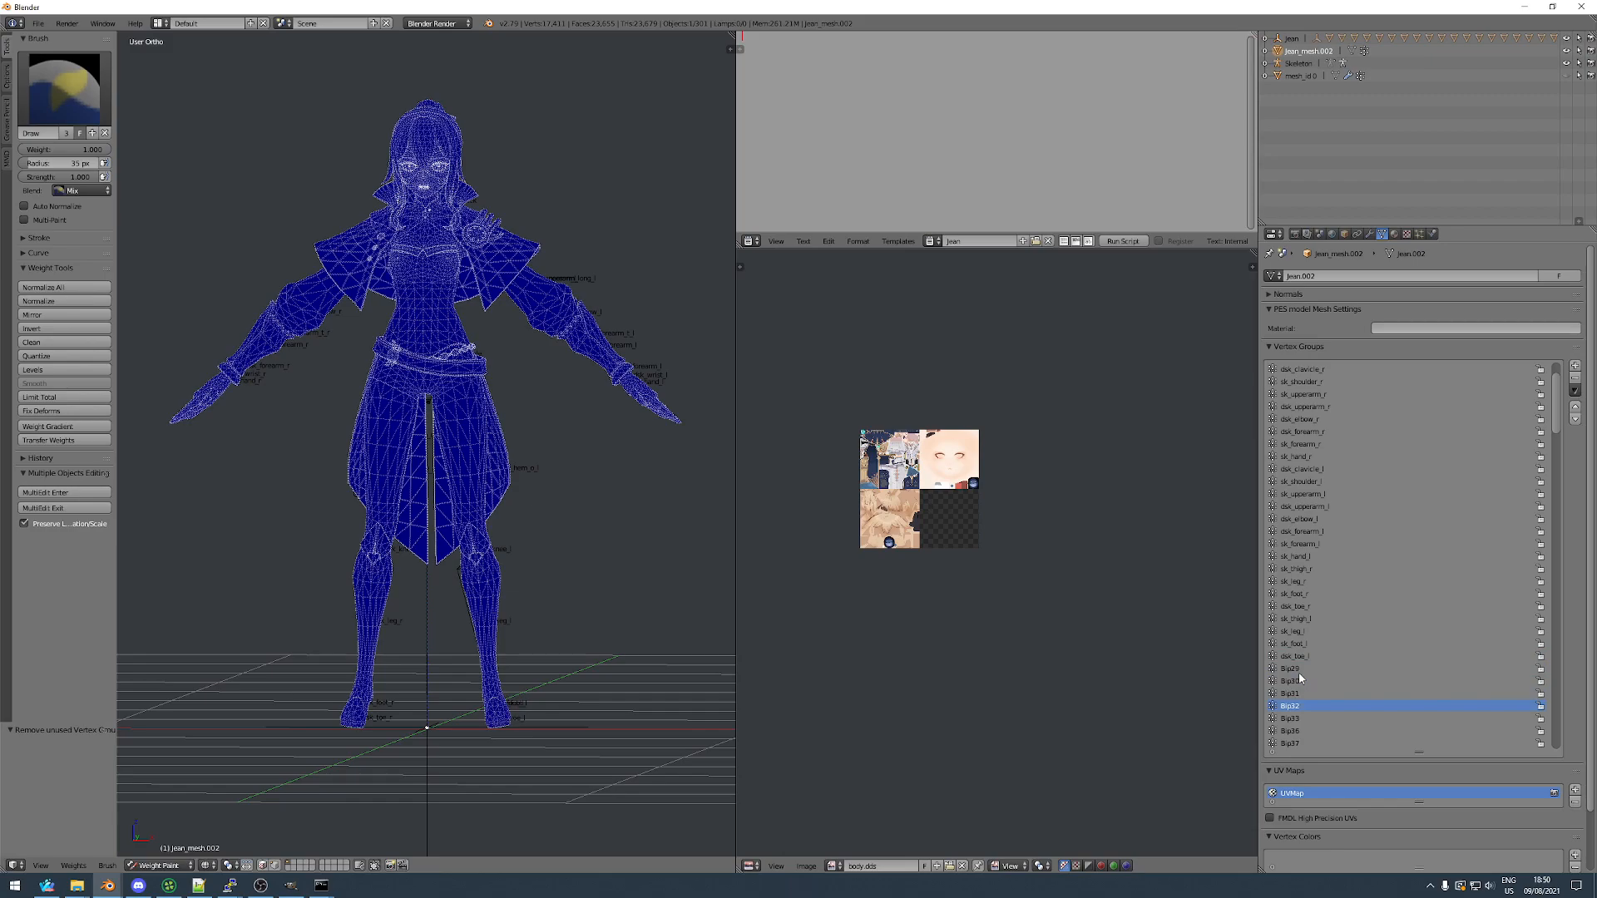
{"action": "scroll", "coordinate": [1302, 679], "scroll_direction": "down", "scroll_amount": 3, "text": "ctrl"}
{"action": "scroll", "coordinate": [1302, 679], "scroll_direction": "up", "scroll_amount": 1, "text": "ctrl"}
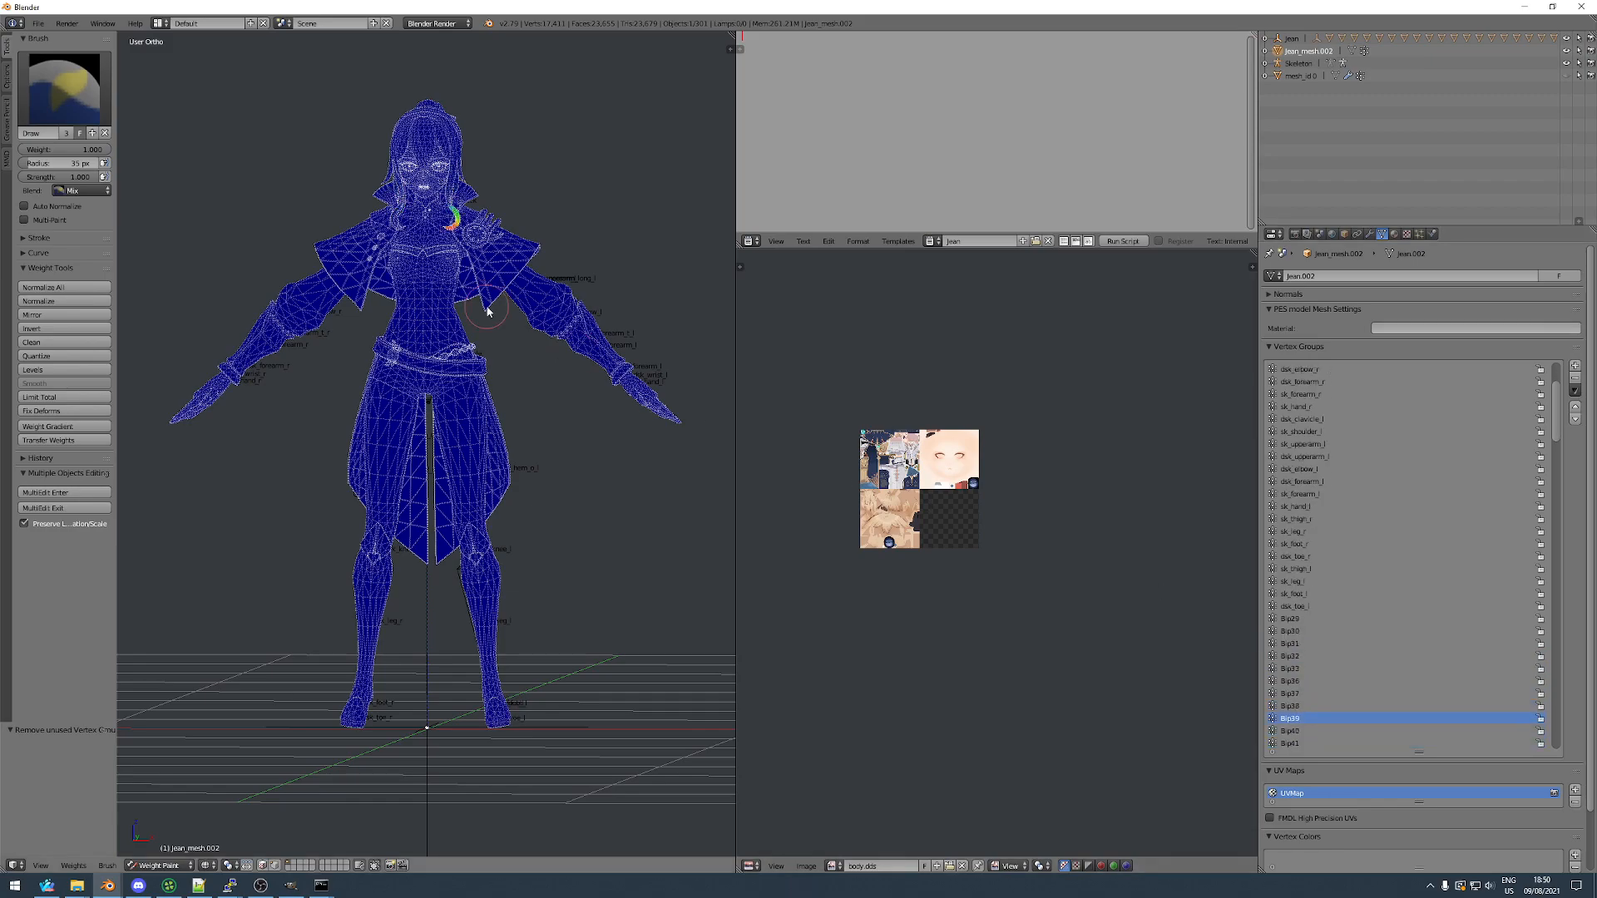
In Edit Mode, clear the button selection and box-select the hair region in the UV layout.
{"action": "scroll", "coordinate": [417, 146], "scroll_direction": "up", "scroll_amount": 5}
{"action": "key", "text": "Tab"}
{"action": "scroll", "coordinate": [875, 477], "scroll_direction": "up", "scroll_amount": 6}
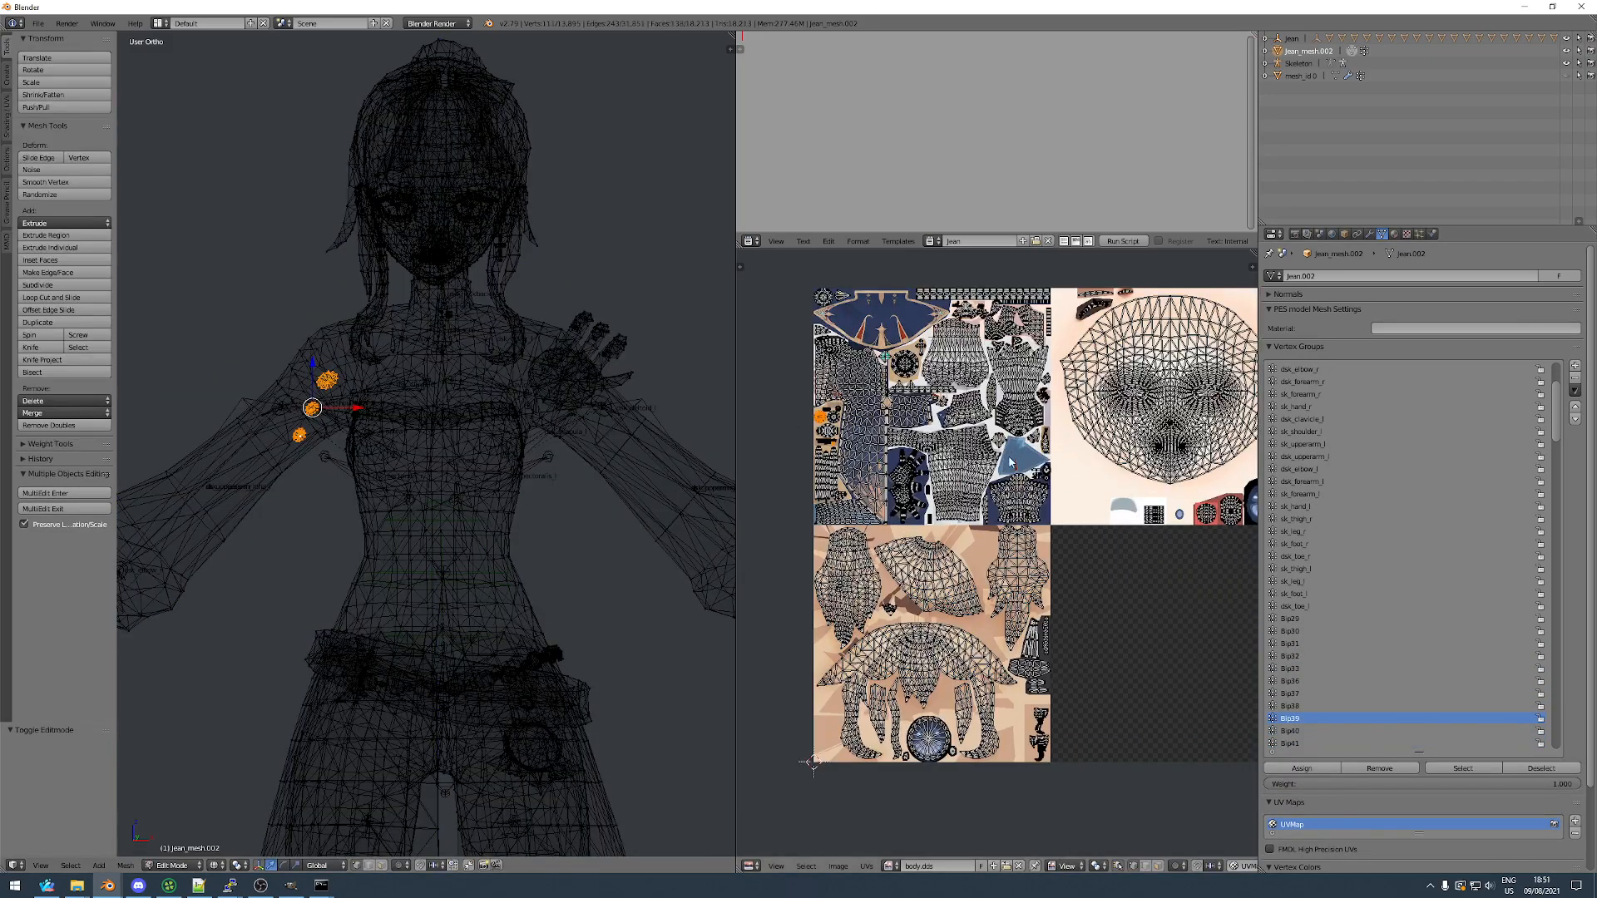
{"action": "middle_click_drag", "start_coordinate": [918, 638], "coordinate": [937, 532]}
{"action": "key", "text": "a"}
{"action": "key", "text": "a"}
{"action": "key", "text": "a"}
{"action": "left_click_drag", "start_coordinate": [818, 415], "coordinate": [1106, 665]}
{"action": "middle_click_drag", "start_coordinate": [466, 366], "coordinate": [496, 346]}
{"action": "key", "text": "h"}
{"action": "key", "text": "ctrl+z"}
Box-select the face and hair UV islands so the whole head is selected, then hide and reveal it to check coverage.
{"action": "scroll", "coordinate": [1039, 403], "scroll_direction": "down", "scroll_amount": 2}
{"action": "middle_click_drag", "start_coordinate": [1065, 393], "coordinate": [938, 514]}
{"action": "scroll", "coordinate": [939, 513], "scroll_direction": "up", "scroll_amount": 2}
{"action": "scroll", "coordinate": [921, 312], "scroll_direction": "up", "scroll_amount": 2}
{"action": "left_click_drag", "start_coordinate": [906, 270], "coordinate": [1222, 690]}
{"action": "scroll", "coordinate": [1006, 449], "scroll_direction": "down", "scroll_amount": 2}
{"action": "key", "text": "b"}
{"action": "left_click_drag", "start_coordinate": [946, 370], "coordinate": [1163, 606]}
{"action": "left_click", "coordinate": [381, 865]}
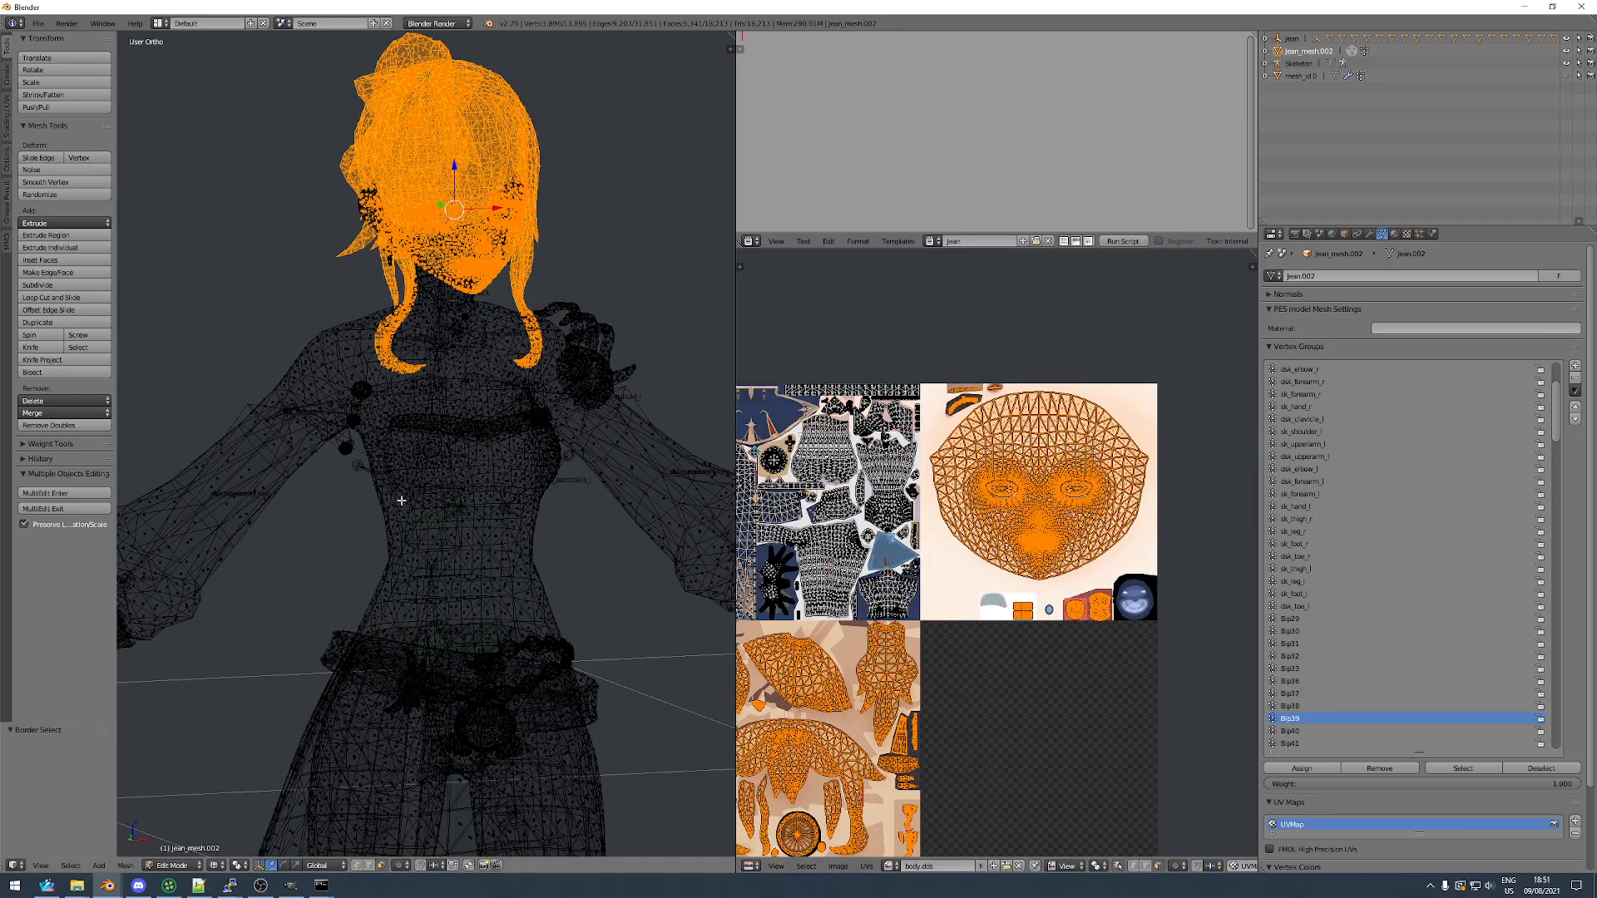
{"action": "key", "text": "h"}
{"action": "key", "text": "alt+h"}
{"action": "middle_click_drag", "start_coordinate": [390, 493], "coordinate": [453, 474]}
Assign the selected head and hair to the sk_head vertex group with weight 1.000 and normalize all groups.
{"action": "scroll", "coordinate": [1352, 524], "scroll_direction": "up", "scroll_amount": 9}
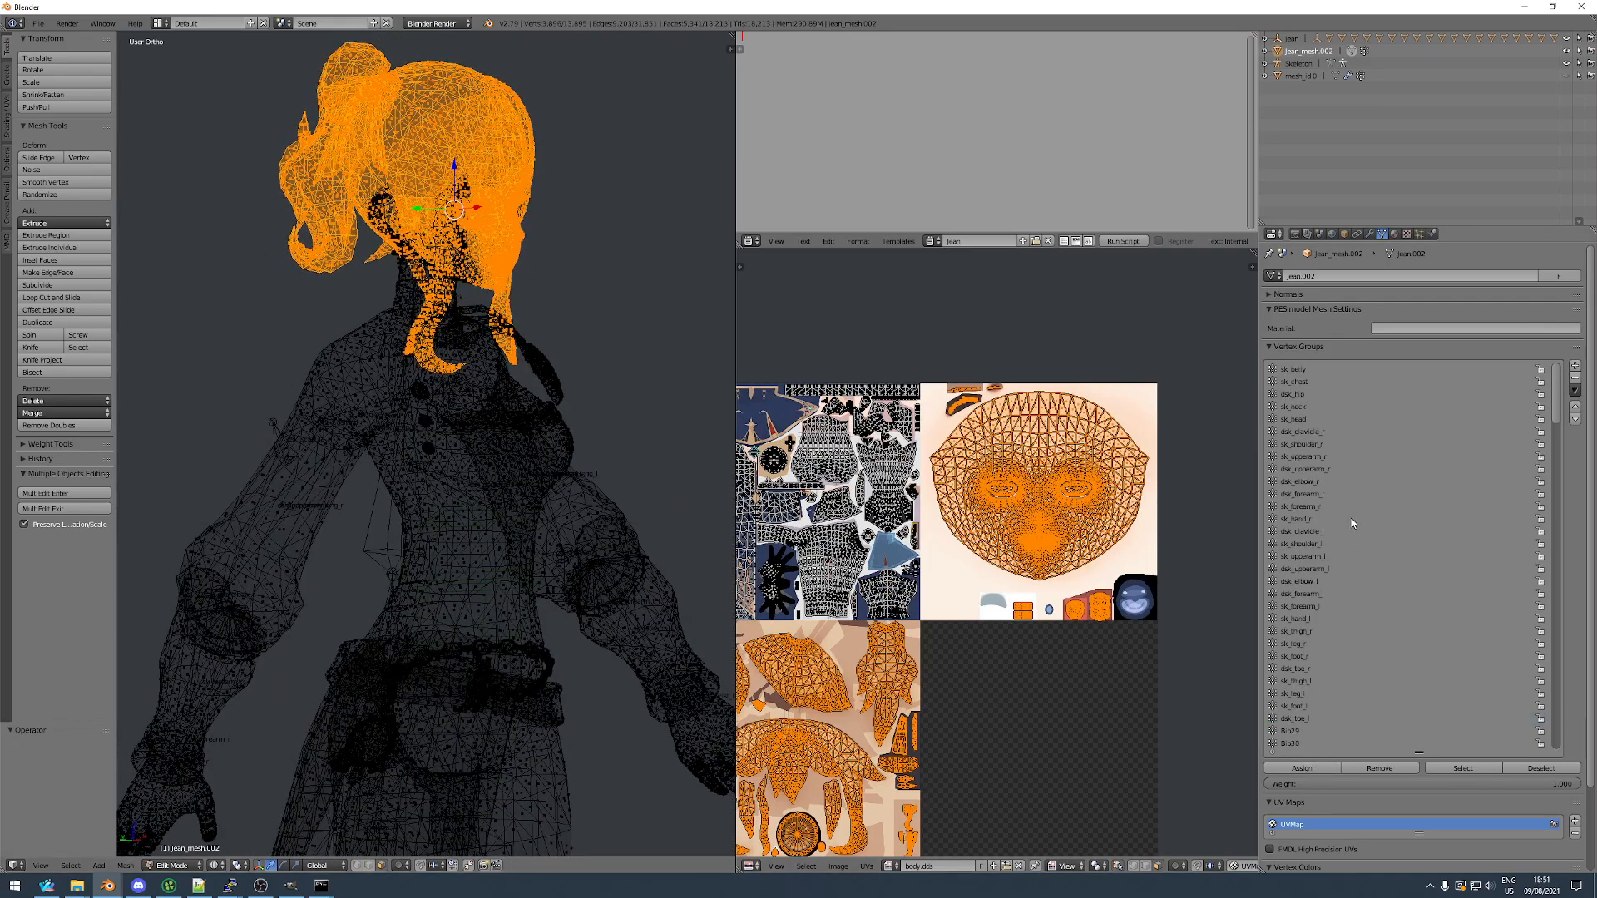
{"action": "middle_click_drag", "start_coordinate": [476, 468], "coordinate": [328, 502]}
{"action": "key", "text": "Tab"}
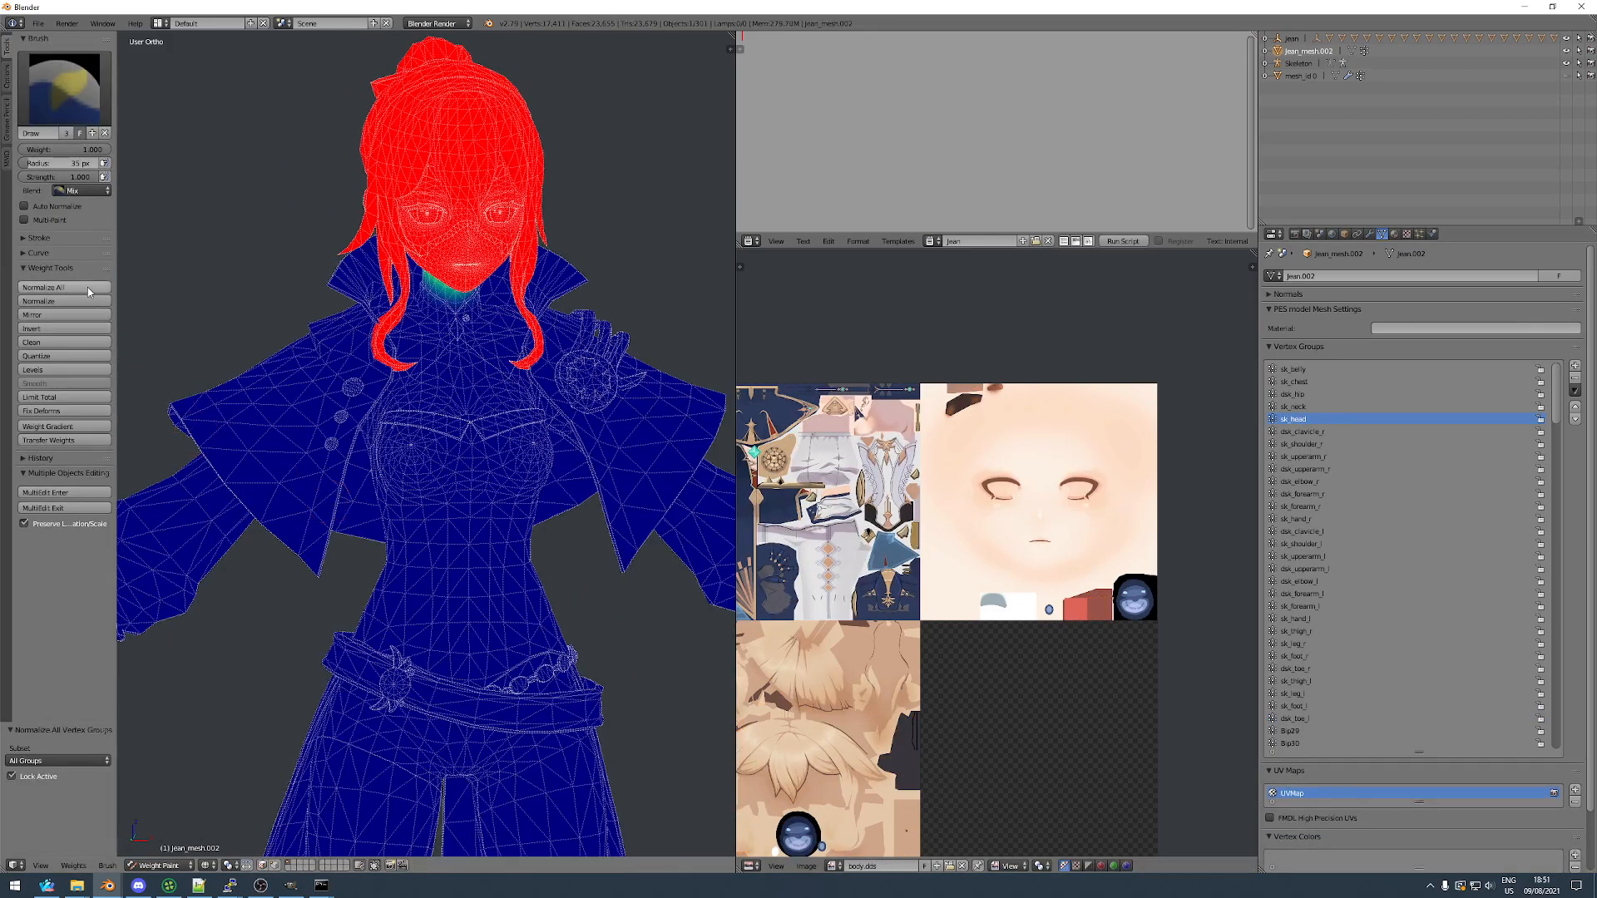
Remove the unused vertex groups and make the first Japanese-named left thumb group active.
{"action": "left_click", "coordinate": [1575, 390]}
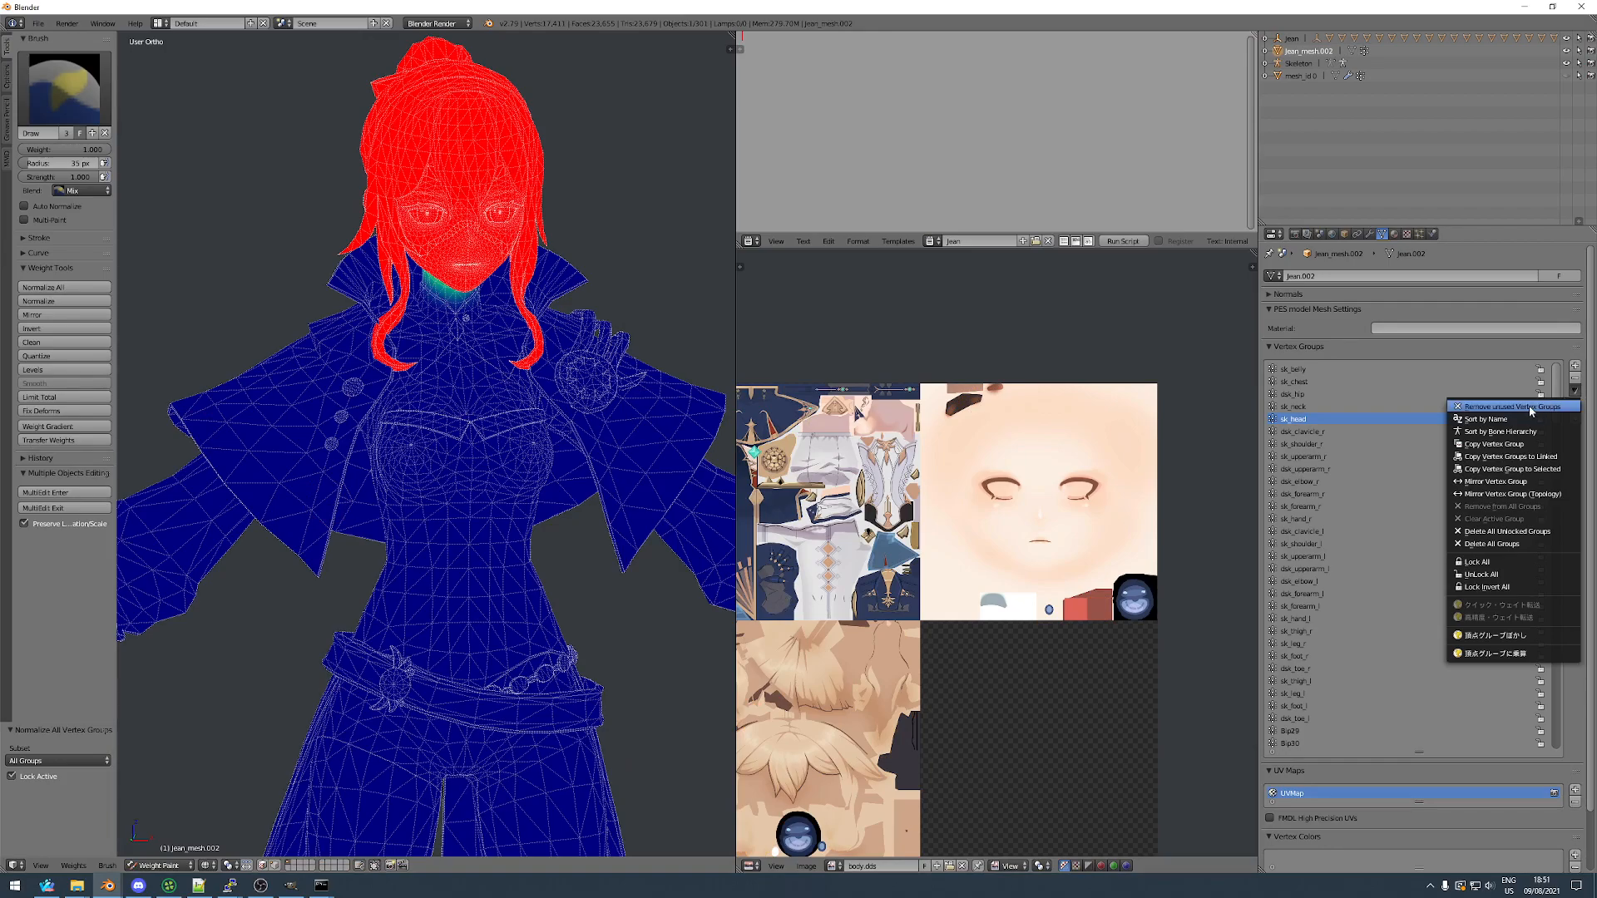
{"action": "left_click", "coordinate": [1509, 407]}
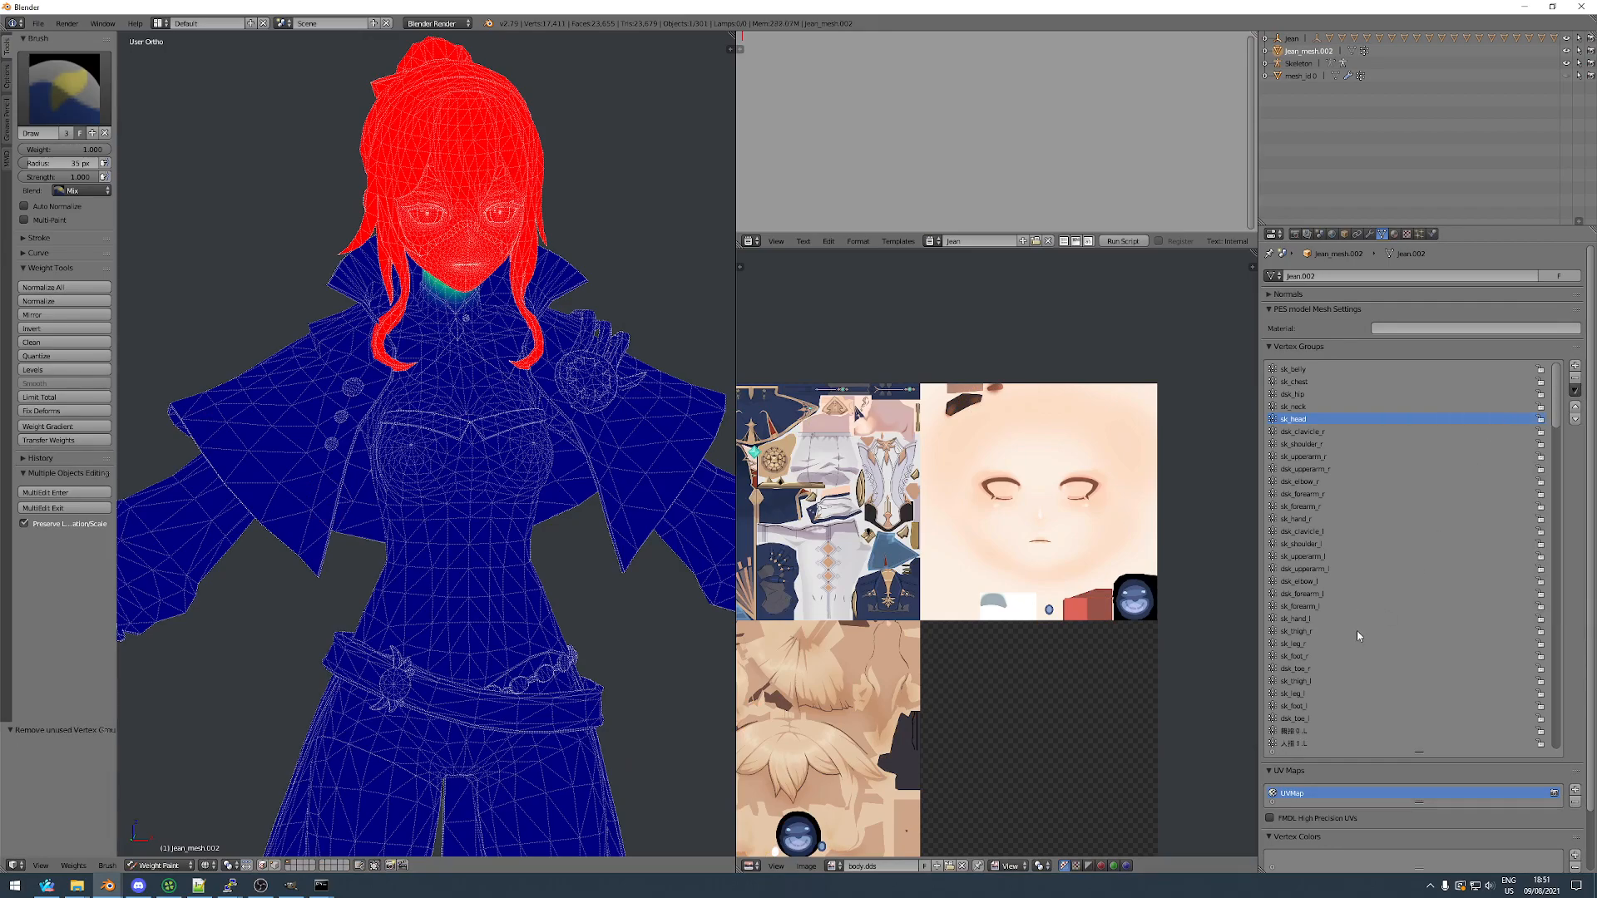
{"action": "left_click", "coordinate": [1298, 706]}
{"action": "scroll", "coordinate": [464, 626], "scroll_direction": "down", "scroll_amount": 11}
{"action": "scroll", "coordinate": [507, 665], "scroll_direction": "up", "scroll_amount": 12}
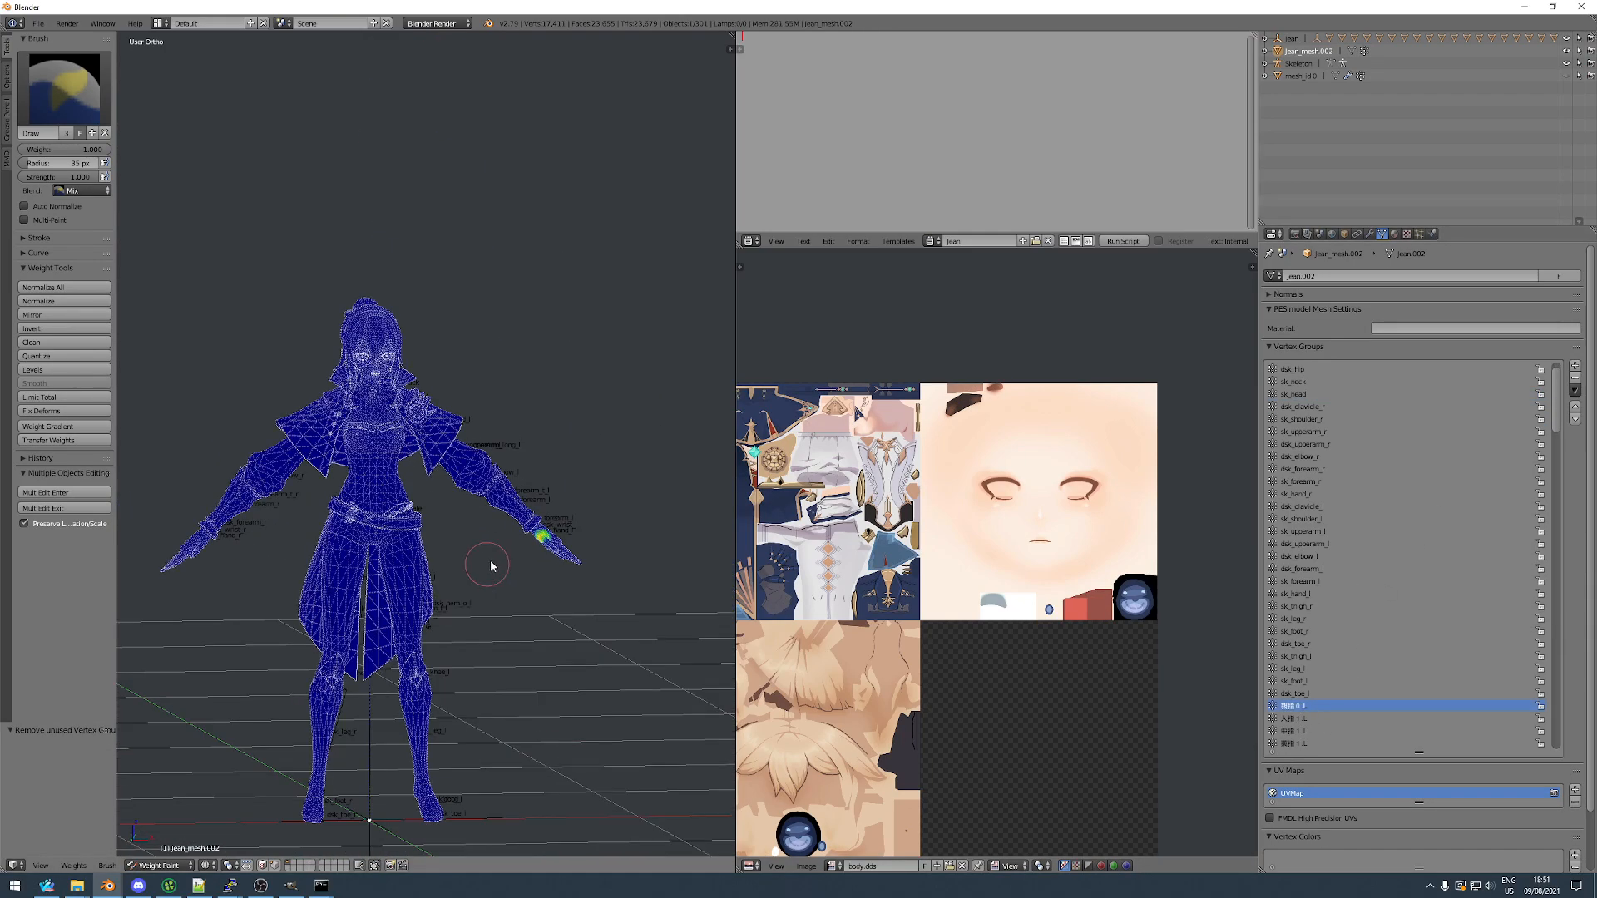
In Edit Mode, select the character's whole left hand using linked selection delimited by seam.
{"action": "middle_click_drag", "start_coordinate": [607, 552], "coordinate": [581, 581]}
{"action": "scroll", "coordinate": [558, 559], "scroll_direction": "down", "scroll_amount": 4}
{"action": "scroll", "coordinate": [582, 582], "scroll_direction": "up", "scroll_amount": 5}
{"action": "scroll", "coordinate": [545, 618], "scroll_direction": "down", "scroll_amount": 5}
{"action": "middle_click_drag", "start_coordinate": [520, 662], "coordinate": [625, 556], "text": "shift"}
{"action": "middle_click_drag", "start_coordinate": [626, 555], "coordinate": [551, 592]}
{"action": "middle_click_drag", "start_coordinate": [500, 645], "coordinate": [607, 556], "text": "shift"}
{"action": "mouse_move", "coordinate": [607, 555]}
{"action": "middle_mouse_down"}
{"action": "mouse_move", "coordinate": [581, 564]}
{"action": "mouse_move", "coordinate": [607, 565]}
{"action": "mouse_move", "coordinate": [468, 505]}
{"action": "middle_mouse_up"}
{"action": "scroll", "coordinate": [576, 568], "scroll_direction": "up", "scroll_amount": 3}
{"action": "scroll", "coordinate": [609, 556], "scroll_direction": "up", "scroll_amount": 3}
{"action": "key", "text": "Tab"}
{"action": "key", "text": "a"}
{"action": "key", "text": "a"}
{"action": "key", "text": "a"}
{"action": "key", "text": "b"}
{"action": "left_click_drag", "start_coordinate": [425, 489], "coordinate": [661, 697]}
{"action": "key", "text": "ctrl+l"}
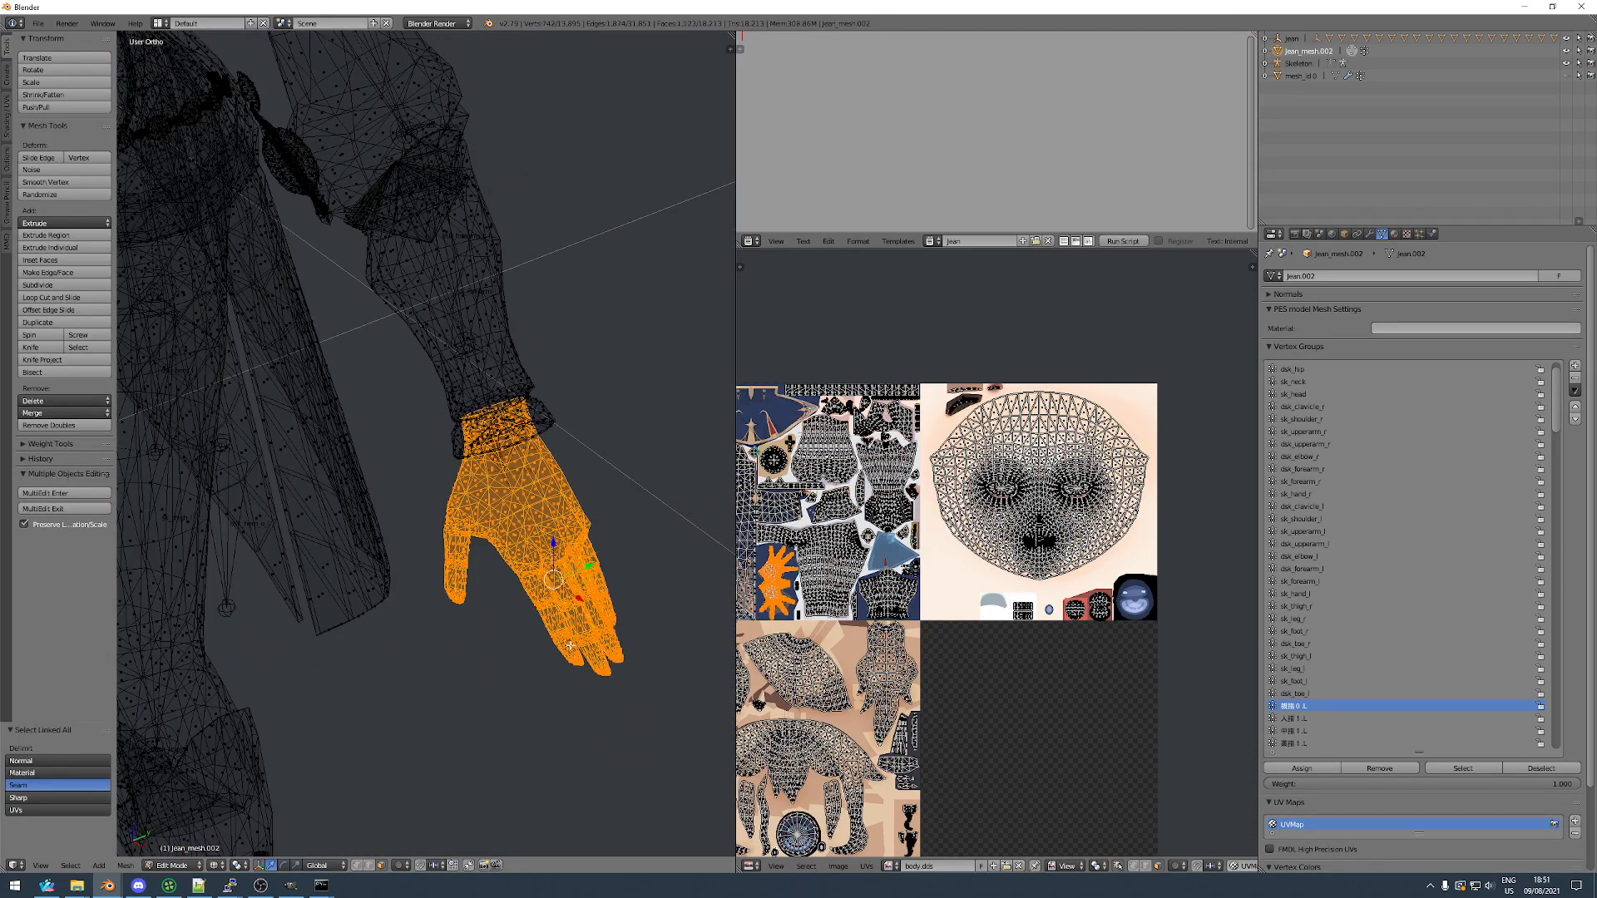
Hide and reveal the selected left hand to check its coverage, and view the active thumb group's weights in Weight Paint mode.
{"action": "key", "text": "h"}
{"action": "key", "text": "alt+h"}
{"action": "key", "text": "Tab"}
{"action": "key", "text": "ctrl+Tab"}
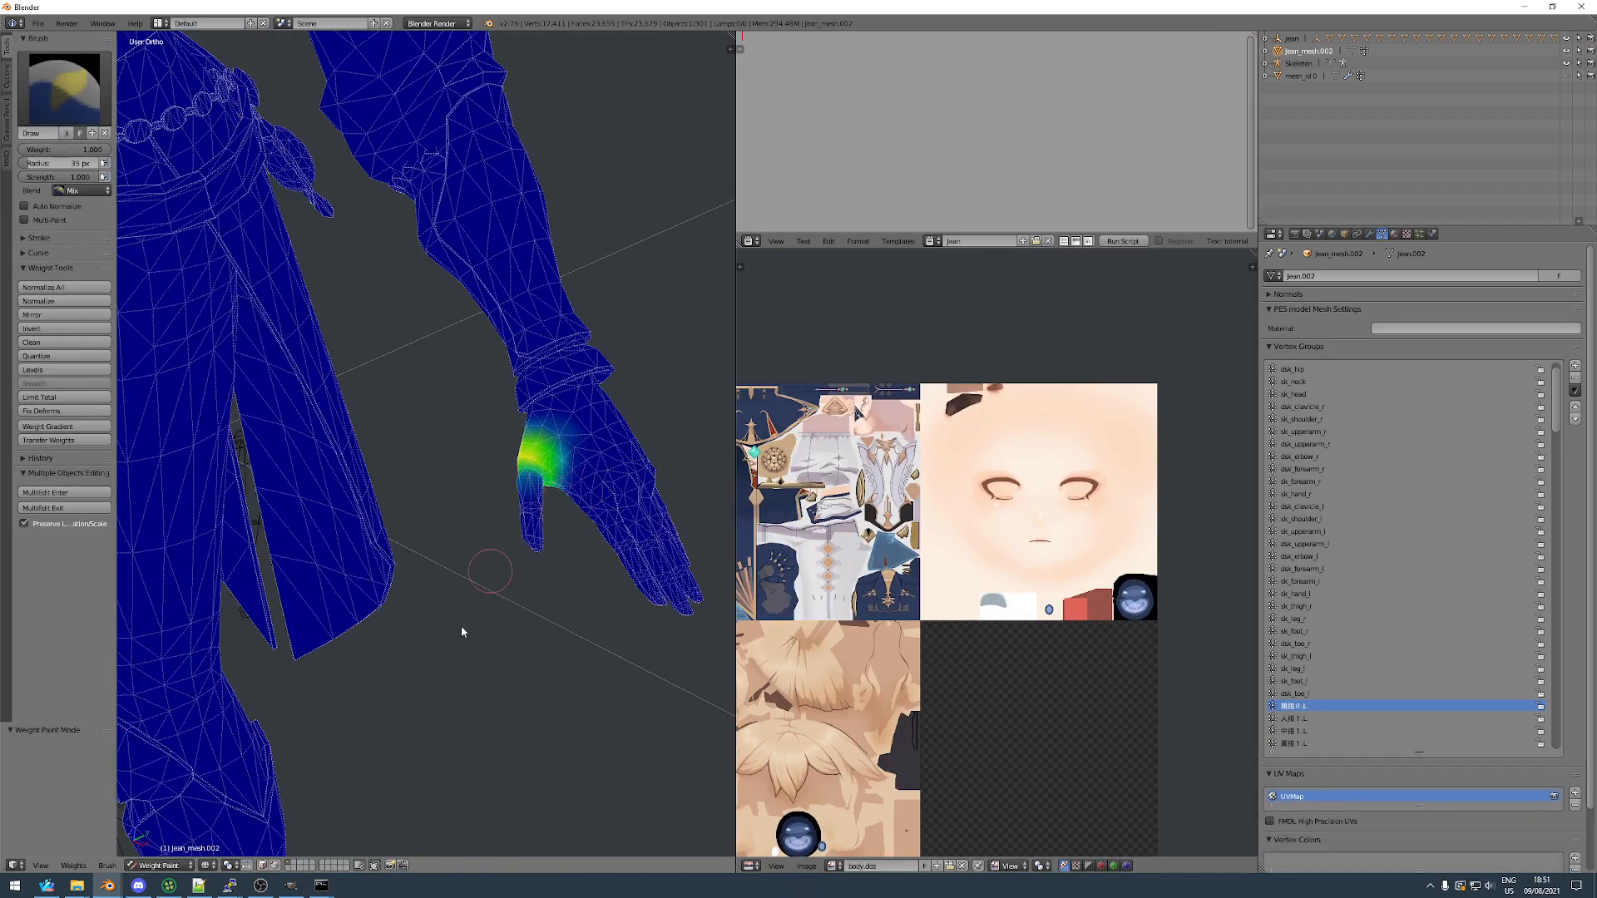
{"action": "left_click", "coordinate": [175, 865]}
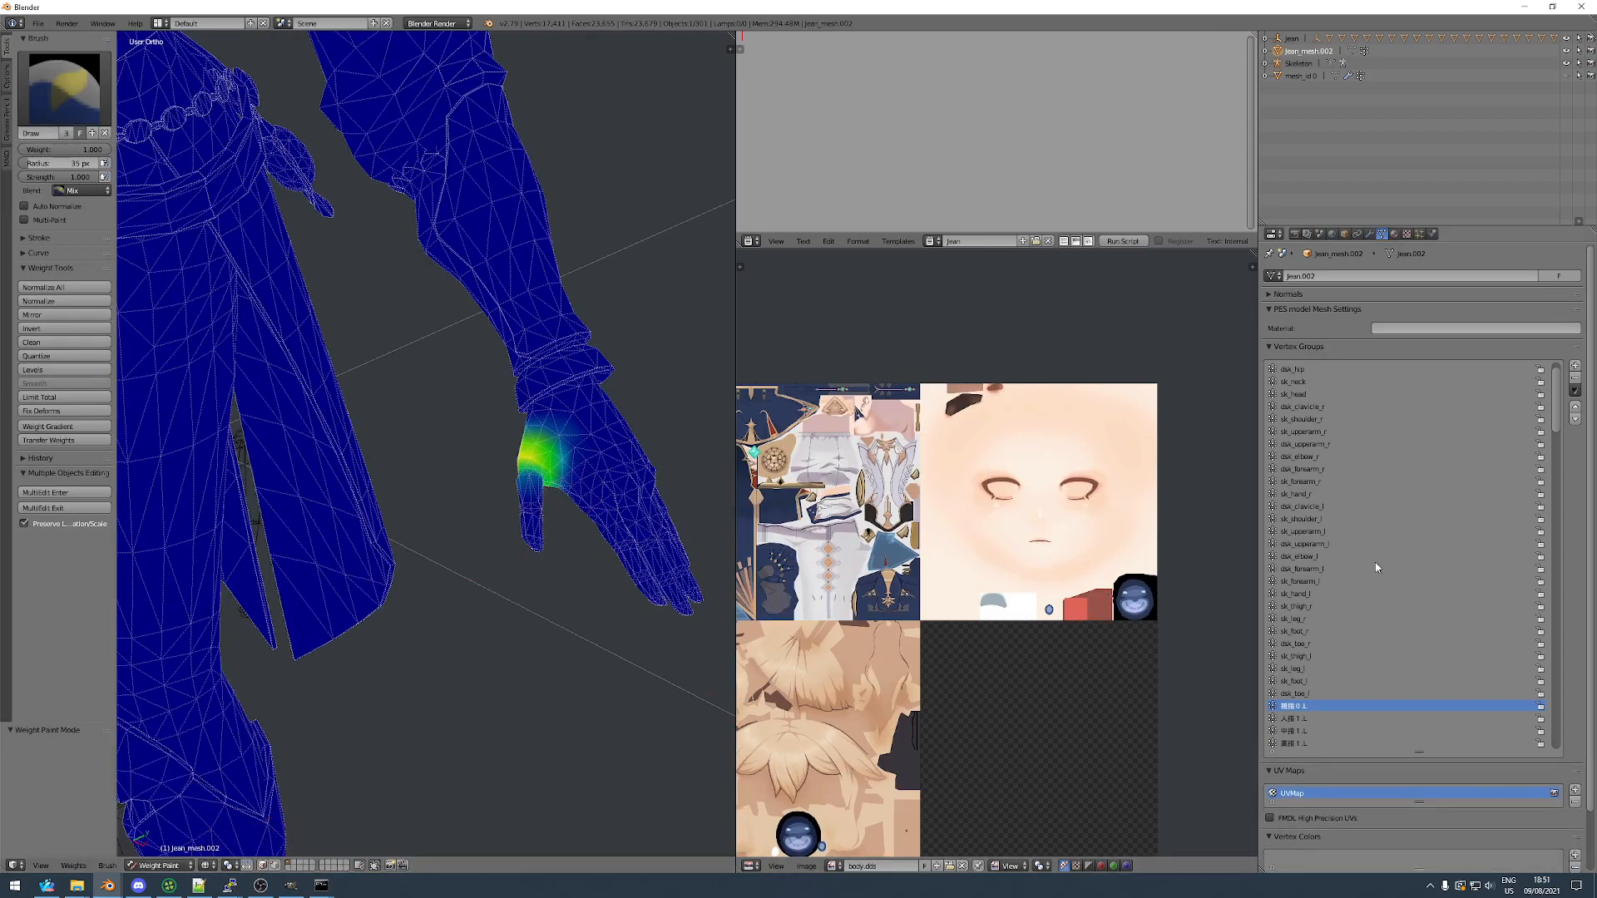
Assign the selected left hand to the sk_hand_l vertex group with weight 1.000 and normalize all groups.
{"action": "key", "text": "Tab"}
{"action": "scroll", "coordinate": [1332, 542], "scroll_direction": "up", "scroll_amount": 1}
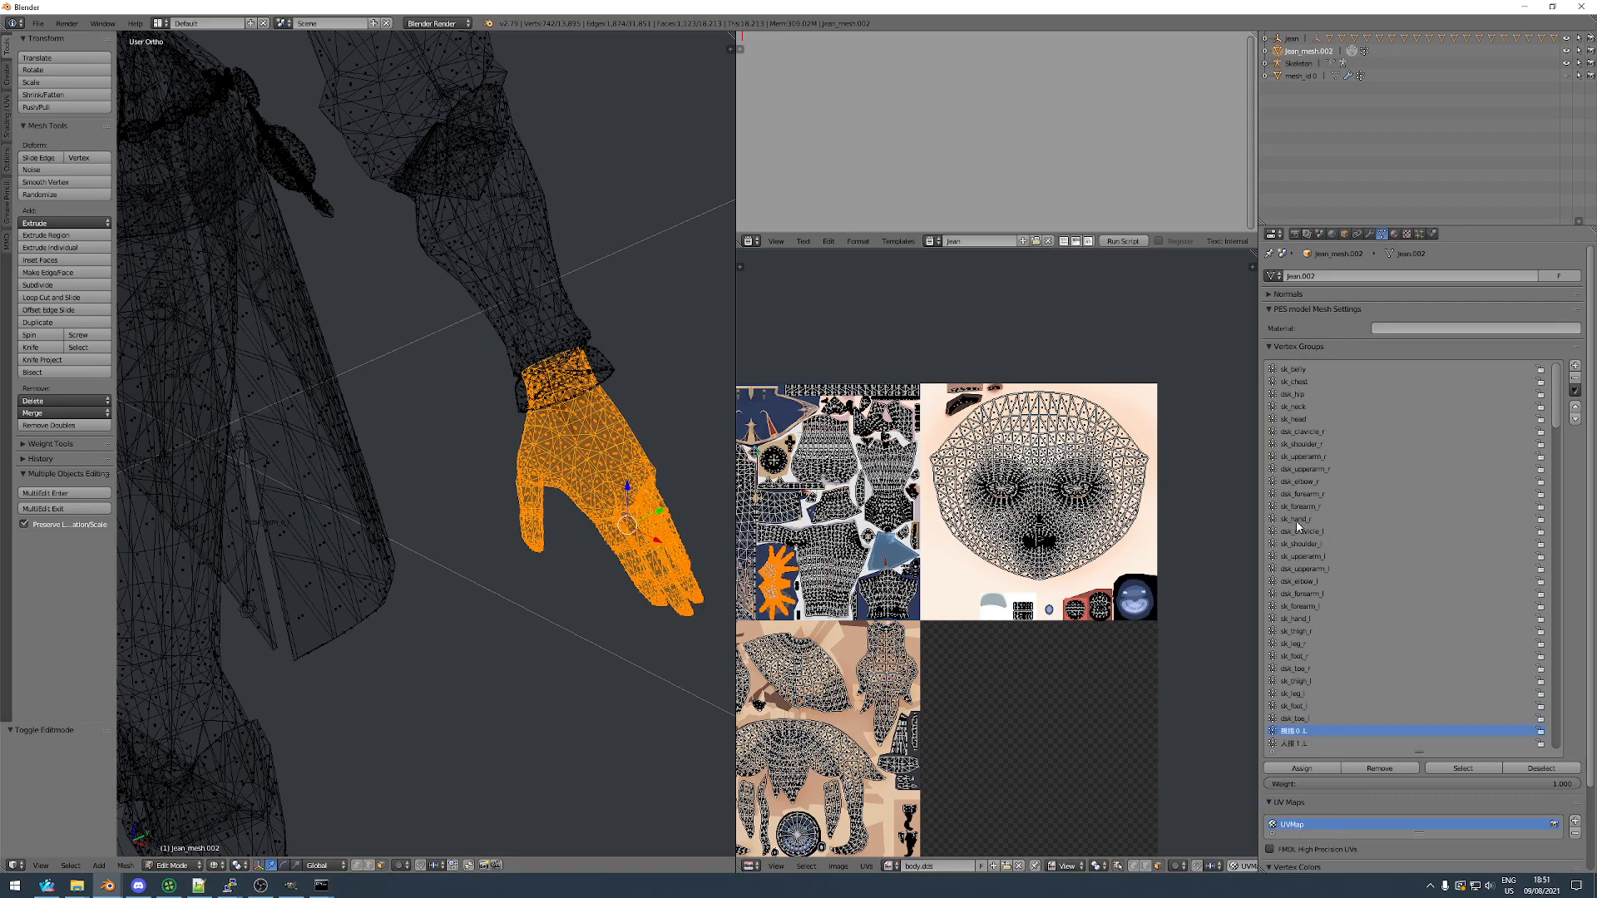
{"action": "left_click", "coordinate": [1298, 619]}
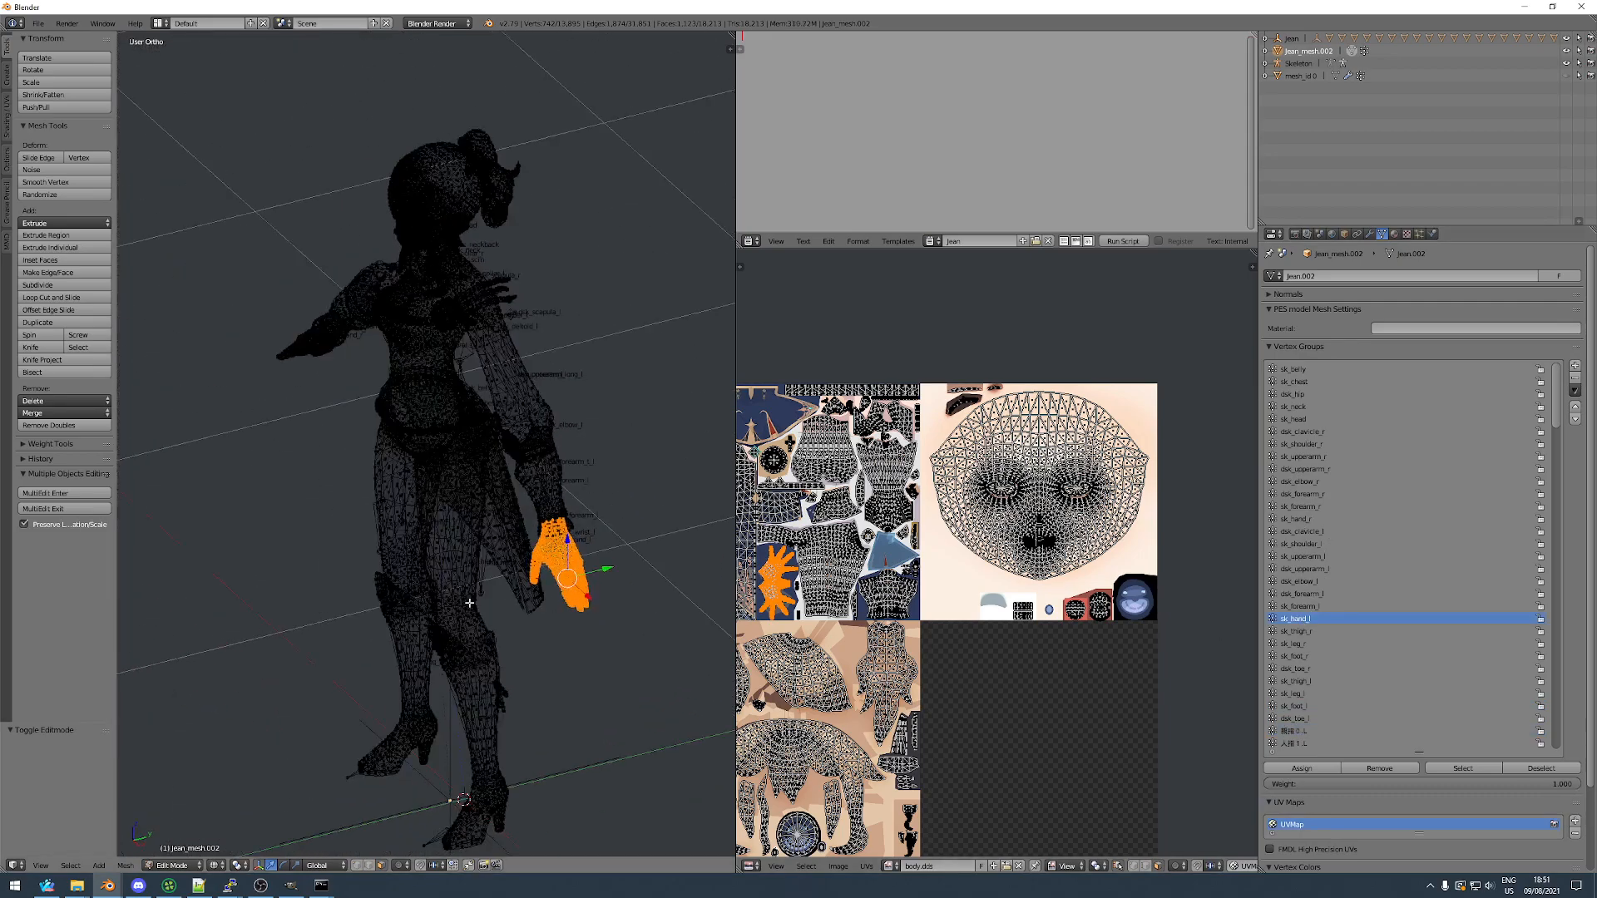
{"action": "left_click", "coordinate": [1300, 768]}
{"action": "key", "text": "Tab"}
{"action": "middle_click_drag", "start_coordinate": [468, 563], "coordinate": [527, 553]}
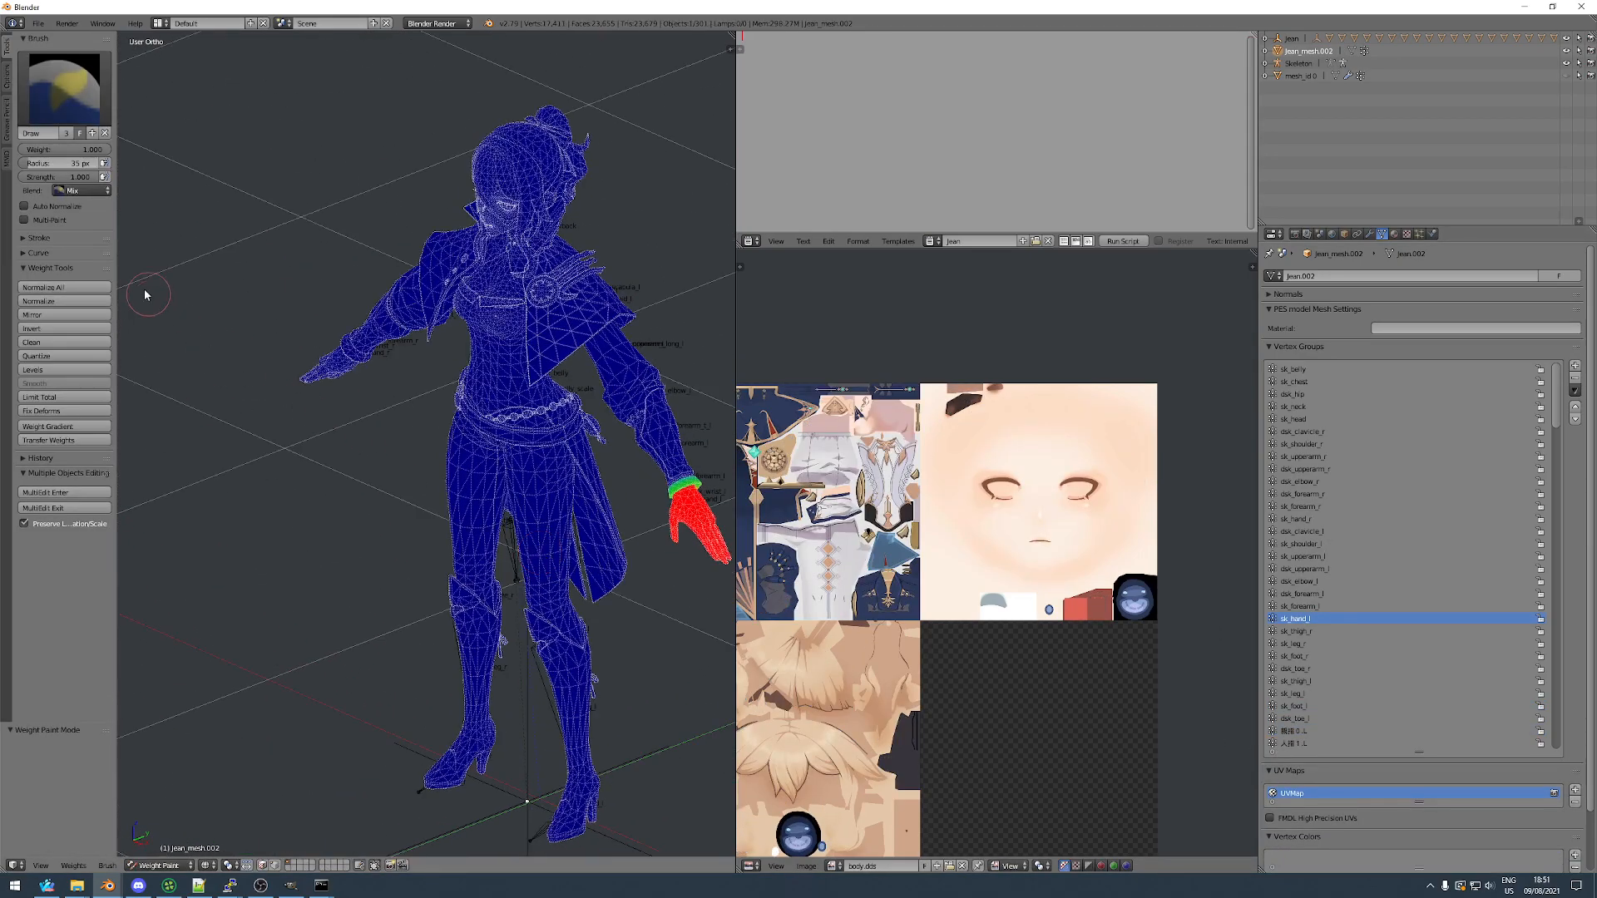
{"action": "left_click", "coordinate": [87, 286]}
Clear the selection in Edit Mode, box-select the character's right hand and hide it to check for missed vertices.
{"action": "middle_click_drag", "start_coordinate": [240, 293], "coordinate": [391, 310]}
{"action": "scroll", "coordinate": [250, 408], "scroll_direction": "up", "scroll_amount": 5}
{"action": "key", "text": "Tab"}
{"action": "key", "text": "a"}
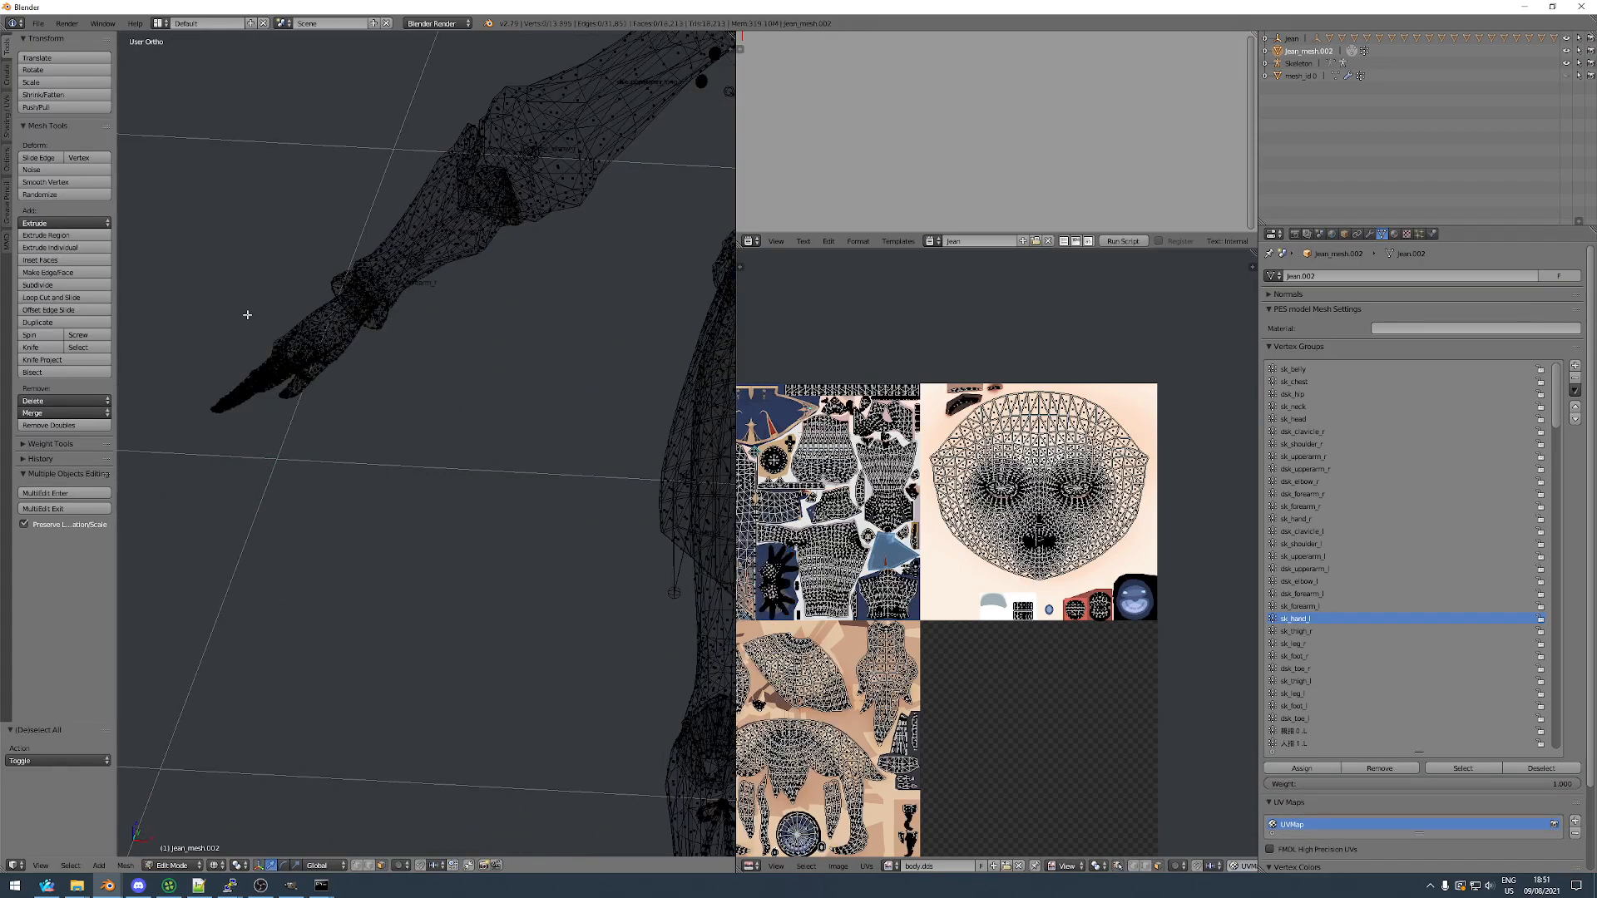
{"action": "middle_click_drag", "start_coordinate": [247, 310], "coordinate": [282, 332]}
{"action": "key", "text": "b"}
{"action": "left_click_drag", "start_coordinate": [197, 382], "coordinate": [304, 562]}
{"action": "key", "text": "h"}
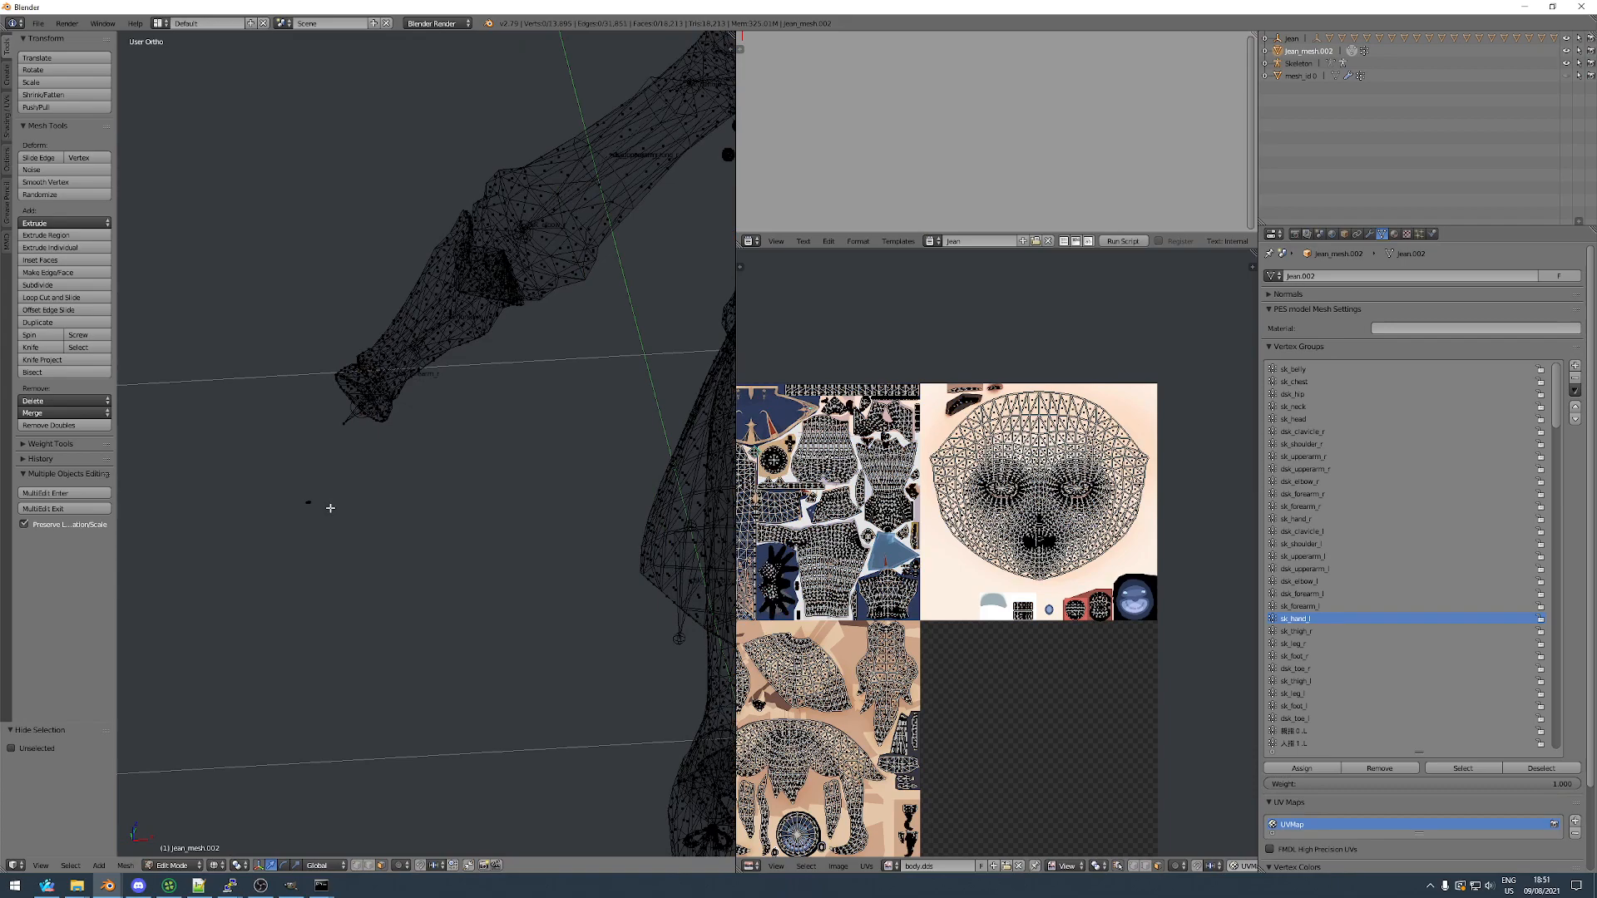
Reveal the right hand, box-select its missed vertices as well, and hide and reveal the selection to check full coverage.
{"action": "key", "text": "alt+h"}
{"action": "scroll", "coordinate": [316, 491], "scroll_direction": "up", "scroll_amount": 4}
{"action": "key", "text": "b"}
{"action": "left_click_drag", "start_coordinate": [255, 402], "coordinate": [374, 601]}
{"action": "key", "text": "h"}
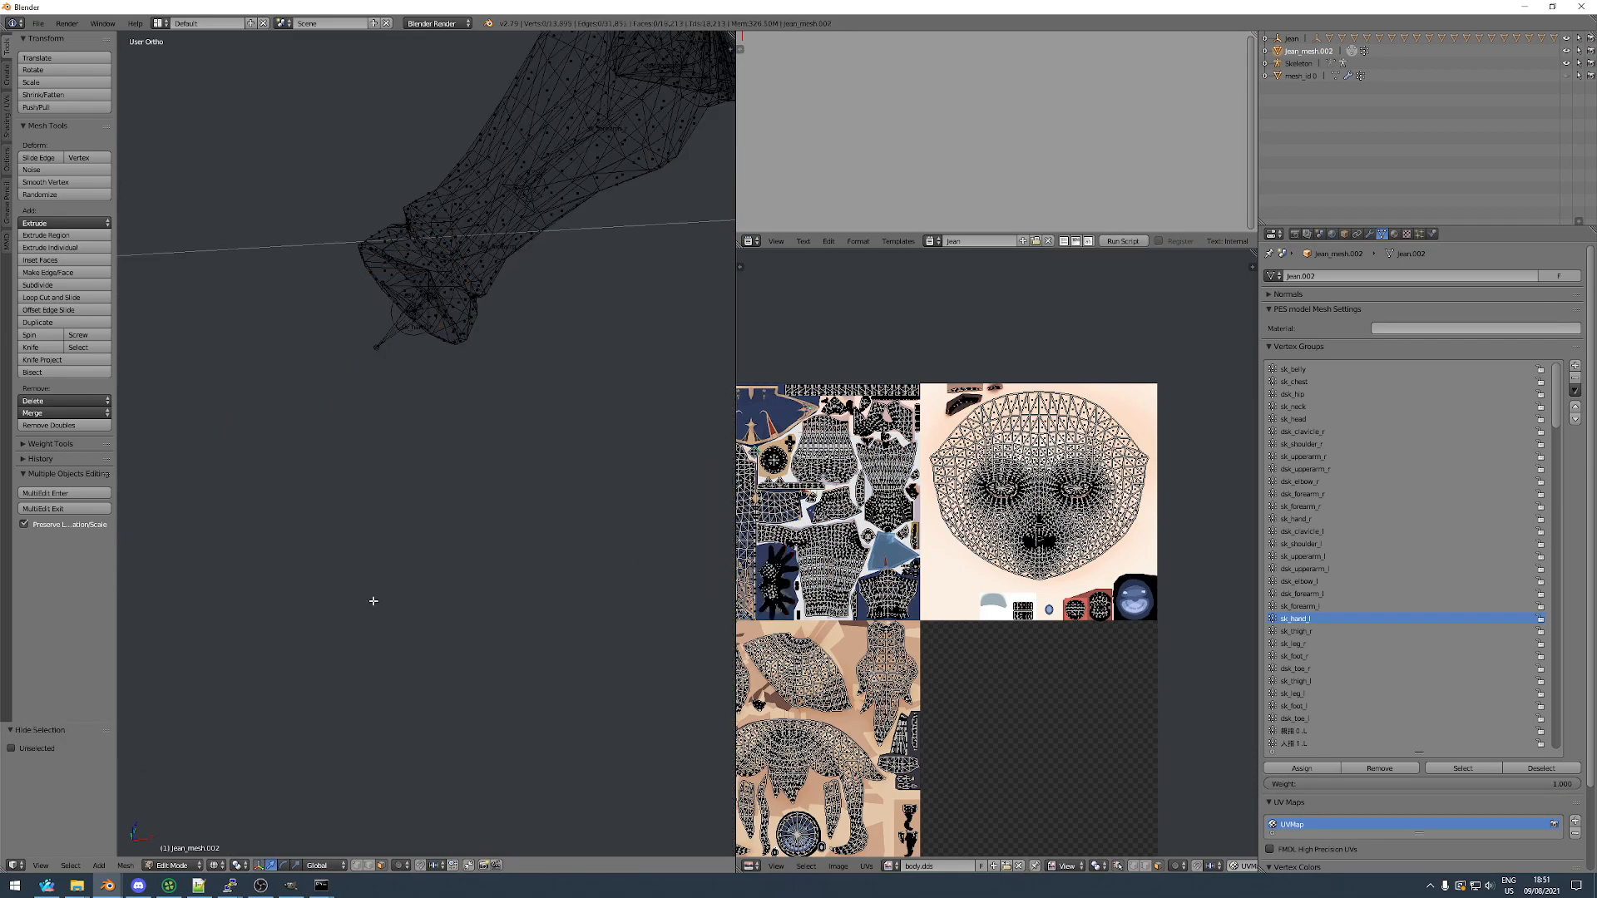
{"action": "key", "text": "alt+h"}
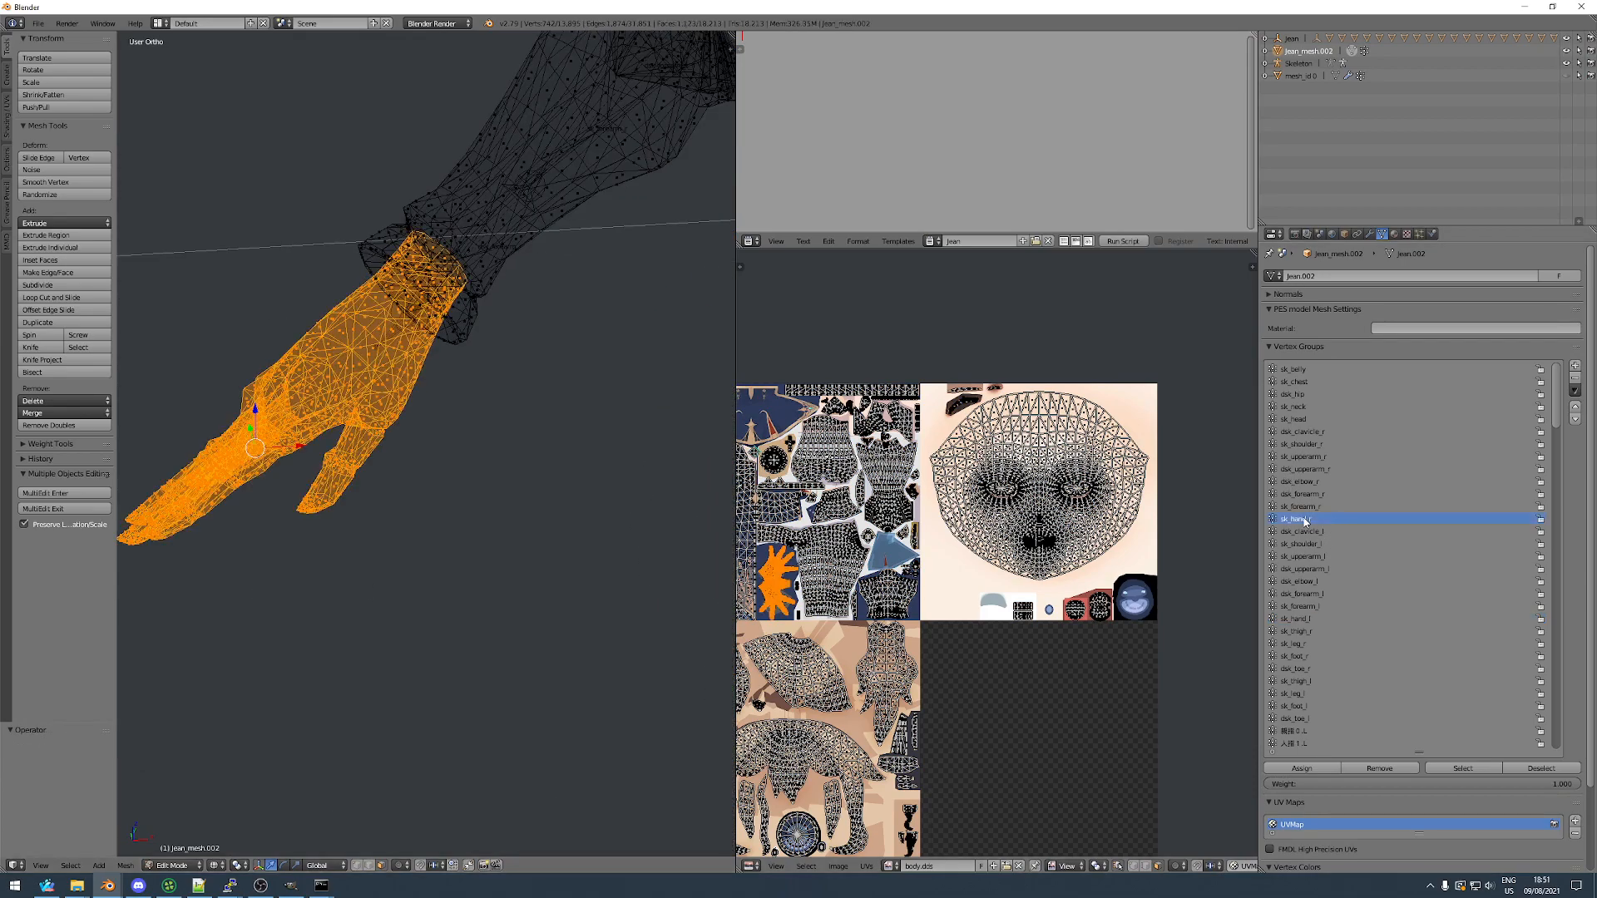
Assign the selected right hand to the sk_hand_r vertex group with weight 1.000 and normalize all groups.
{"action": "left_click", "coordinate": [1307, 771]}
{"action": "key", "text": "Tab"}
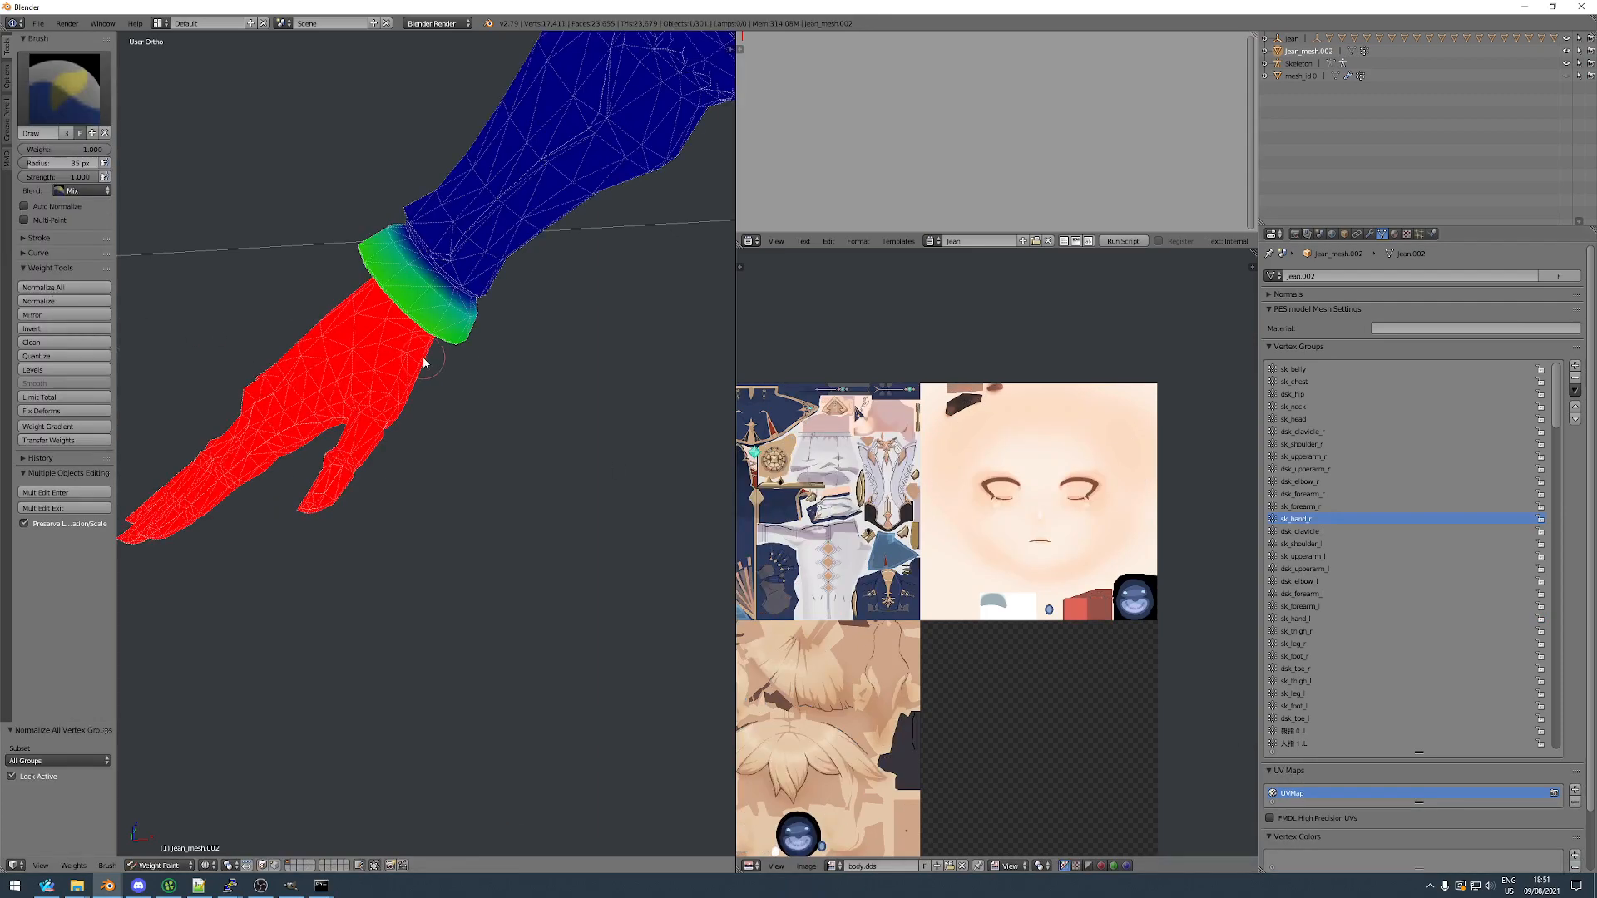
{"action": "scroll", "coordinate": [425, 362], "scroll_direction": "down", "scroll_amount": 4}
Remove the unused vertex groups and make q_0_0 the active group.
{"action": "scroll", "coordinate": [1427, 631], "scroll_direction": "down", "scroll_amount": 3}
{"action": "left_click", "coordinate": [1573, 392]}
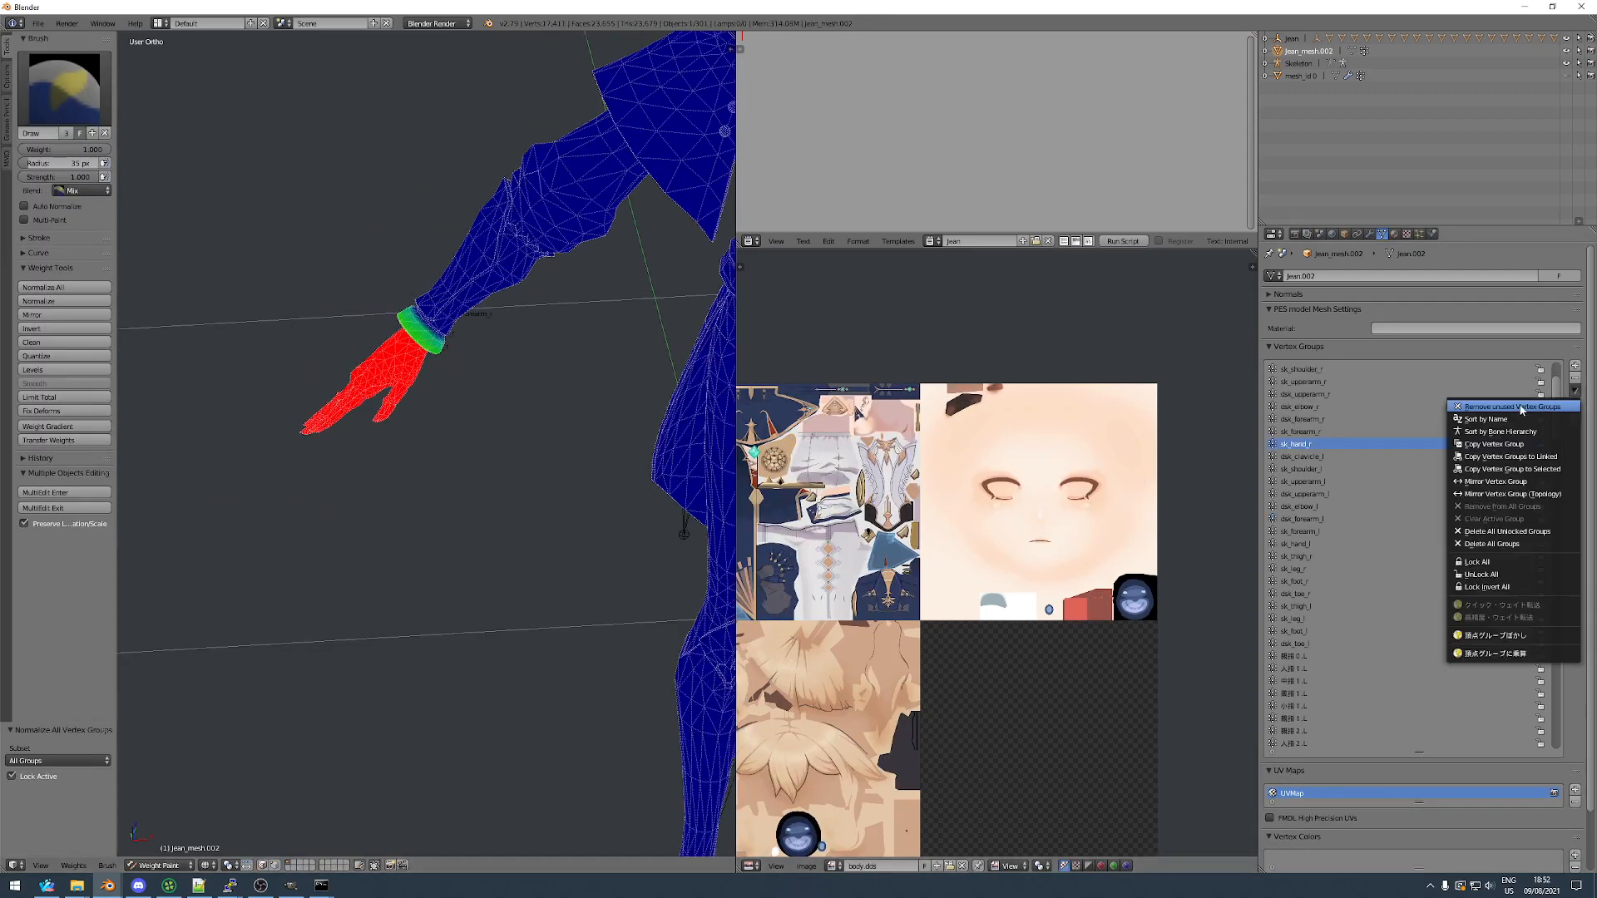
{"action": "left_click", "coordinate": [1456, 453]}
{"action": "left_click", "coordinate": [1312, 619]}
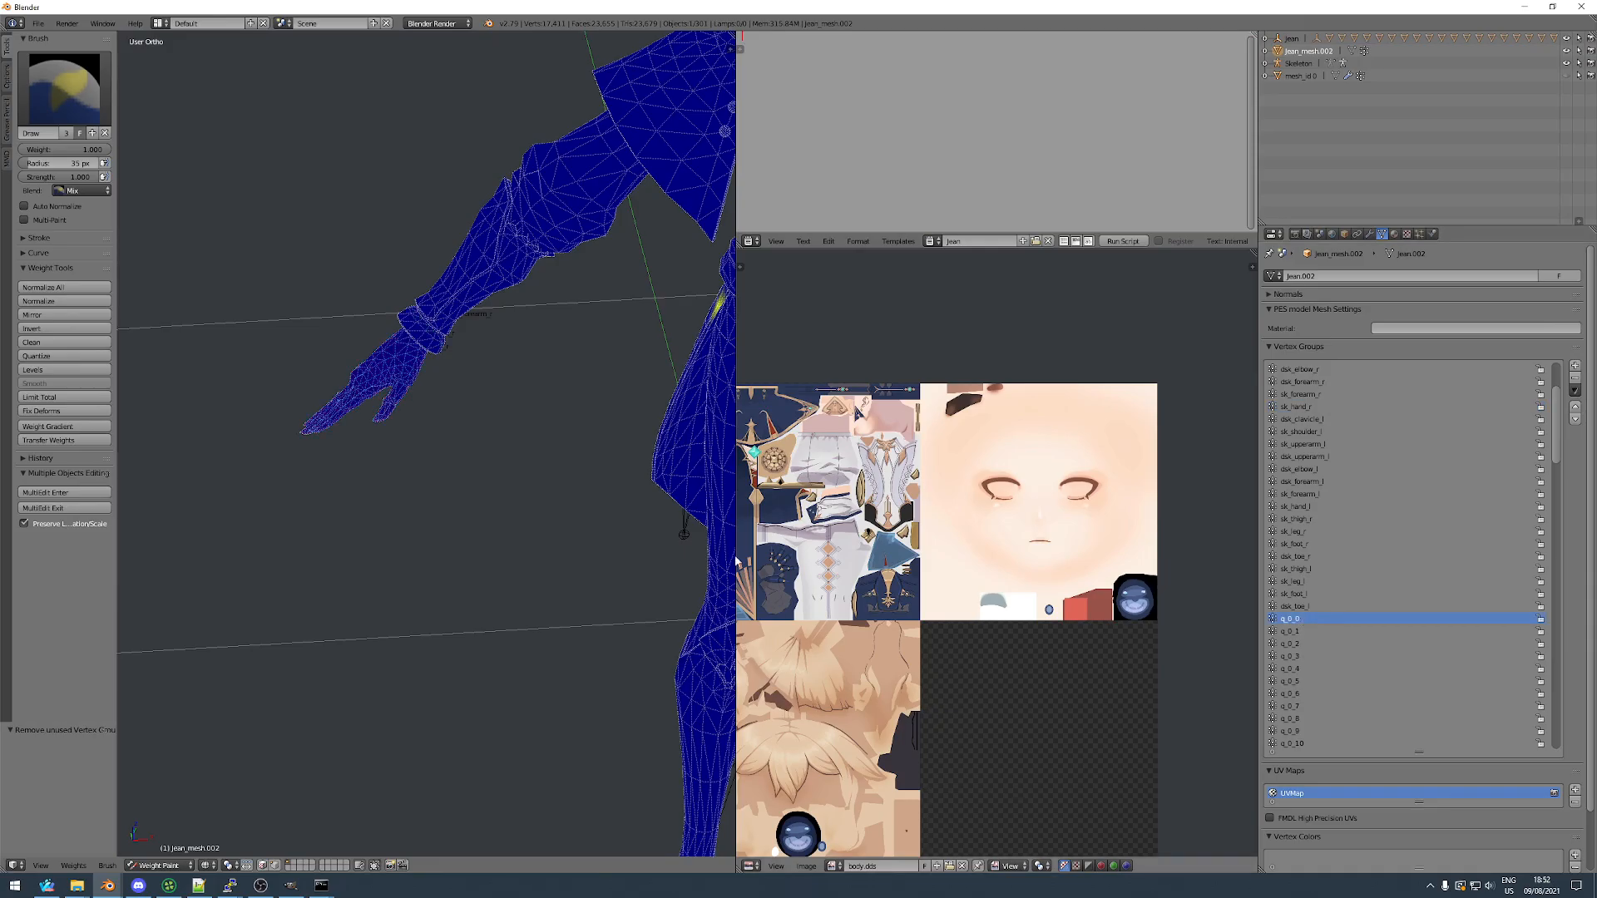
Step through the q_0 and following q_ vertex groups in Weight Paint mode, examining which mesh parts each one influences.
{"action": "scroll", "coordinate": [597, 526], "scroll_direction": "down", "scroll_amount": 9}
{"action": "scroll", "coordinate": [606, 524], "scroll_direction": "up", "scroll_amount": 6}
{"action": "middle_click_drag", "start_coordinate": [542, 489], "coordinate": [350, 513]}
{"action": "left_click", "coordinate": [1361, 631]}
{"action": "key", "text": "Down"}
{"action": "key", "text": "Down"}
{"action": "key", "text": "Down"}
{"action": "key", "text": "Down"}
{"action": "key", "text": "Down"}
{"action": "key", "text": "Down"}
{"action": "key", "text": "Down"}
{"action": "key", "text": "Down"}
{"action": "key", "text": "Down"}
{"action": "key", "text": "Down"}
{"action": "key", "text": "Down"}
{"action": "key", "text": "Down"}
{"action": "key", "text": "Down"}
{"action": "key", "text": "Down"}
{"action": "key", "text": "Down"}
{"action": "key", "text": "Down"}
{"action": "key", "text": "Down"}
{"action": "key", "text": "Down"}
{"action": "key", "text": "Down"}
{"action": "key", "text": "Down"}
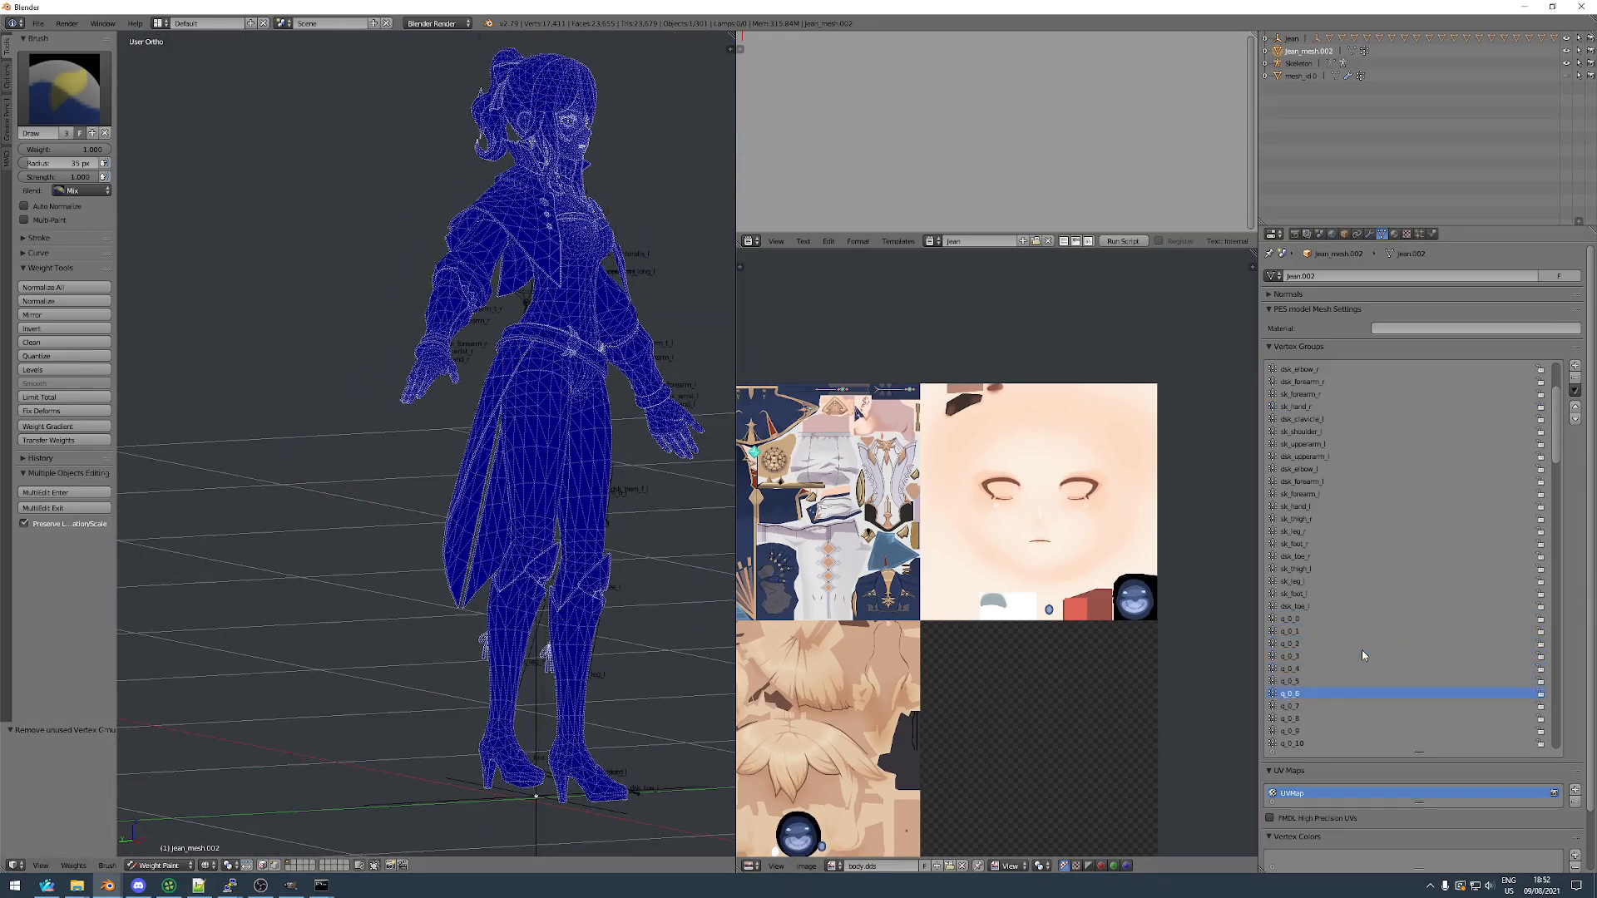
{"action": "middle_click_drag", "start_coordinate": [478, 468], "coordinate": [389, 476]}
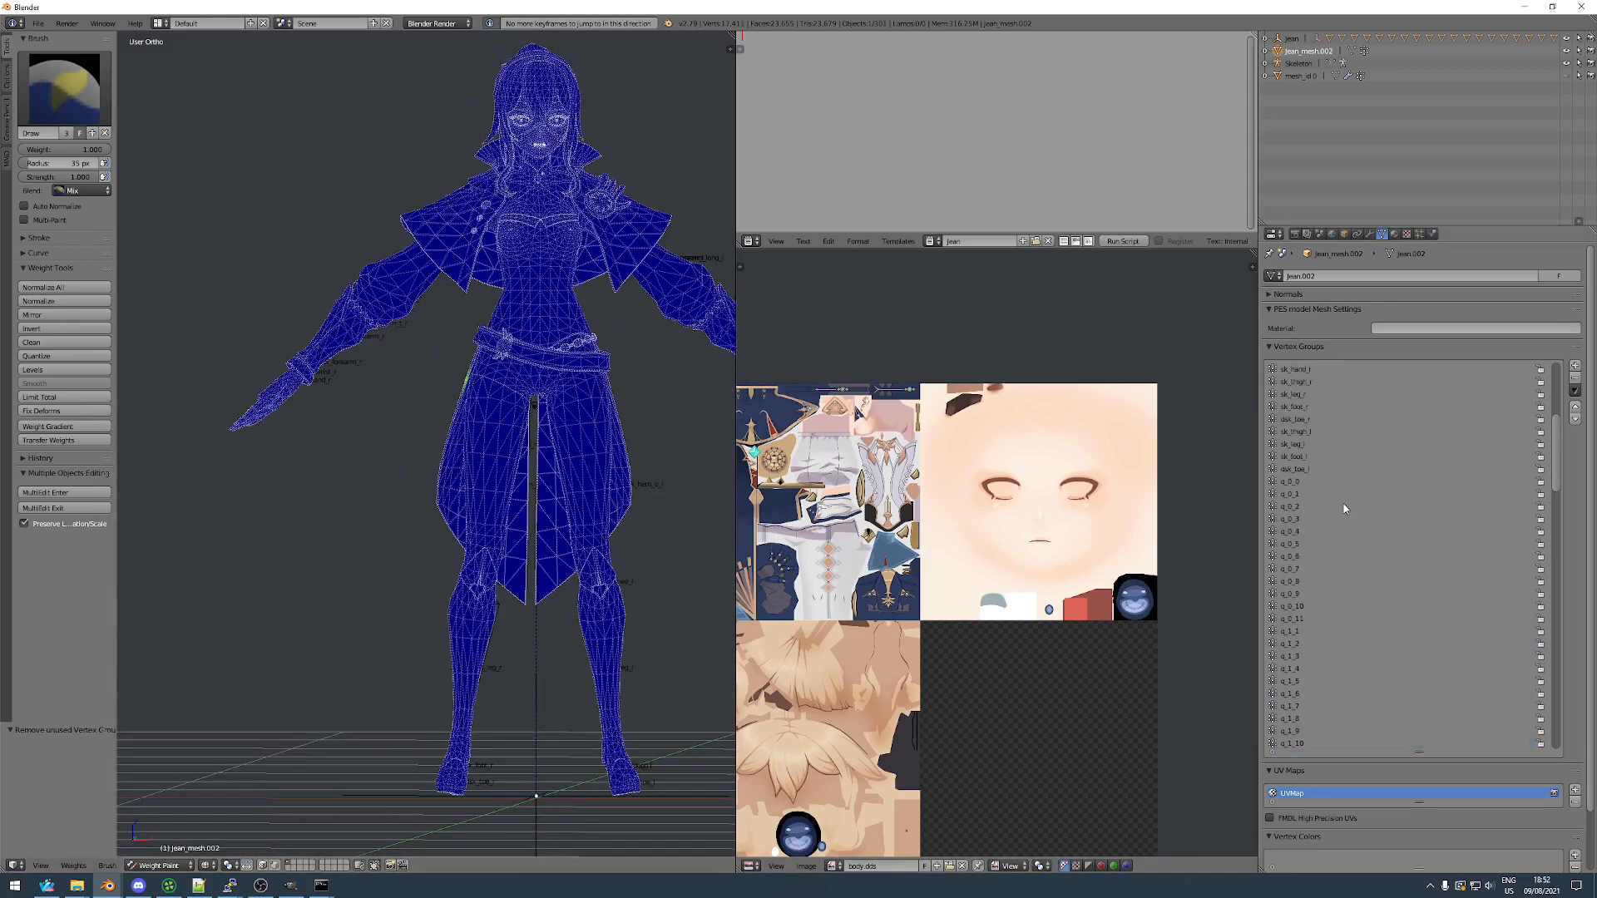
Step back up through the sk and dsk leg, arm and torso groups to dsk_hip, examining their weights on the body.
{"action": "key", "text": "Up"}
{"action": "key", "text": "Up"}
{"action": "key", "text": "Up"}
{"action": "key", "text": "Up"}
{"action": "key", "text": "Up"}
{"action": "key", "text": "Up"}
{"action": "key", "text": "Up"}
{"action": "key", "text": "Up"}
{"action": "key", "text": "Up"}
{"action": "key", "text": "Up"}
{"action": "key", "text": "Up"}
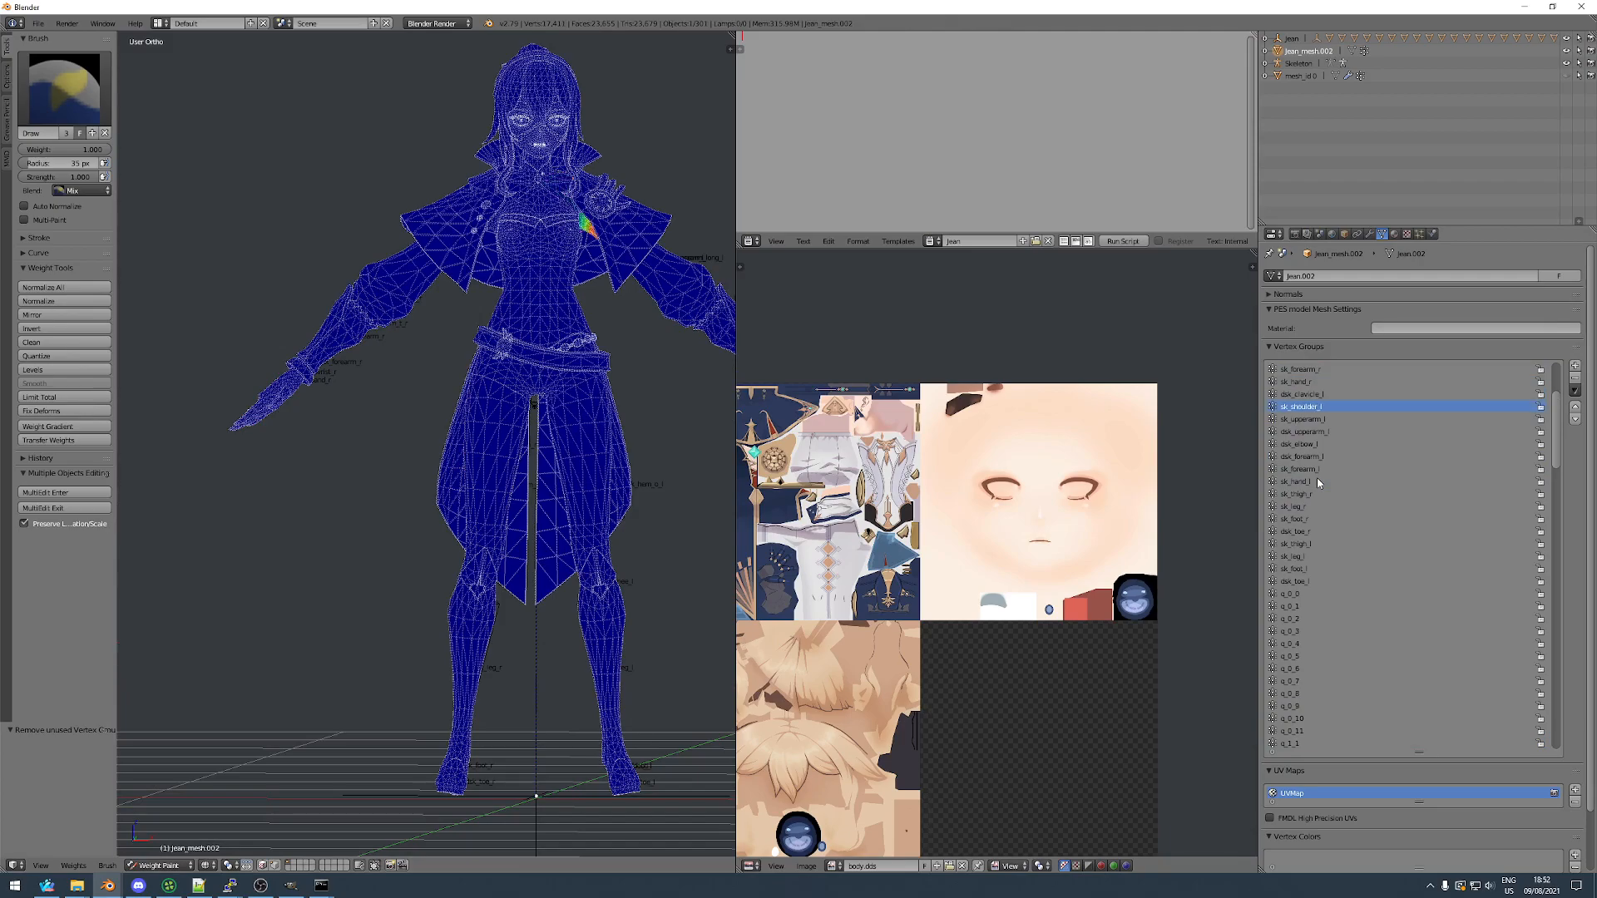
{"action": "key", "text": "Down"}
{"action": "key", "text": "Down"}
{"action": "key", "text": "Down"}
{"action": "key", "text": "Down"}
{"action": "key", "text": "Up"}
{"action": "middle_click_drag", "start_coordinate": [449, 416], "coordinate": [582, 449]}
{"action": "key", "text": "Up"}
{"action": "key", "text": "Up"}
{"action": "key", "text": "Up"}
{"action": "key", "text": "Up"}
{"action": "key", "text": "Up"}
{"action": "key", "text": "Up"}
{"action": "key", "text": "Up"}
{"action": "key", "text": "Up"}
{"action": "key", "text": "Up"}
{"action": "key", "text": "Up"}
{"action": "key", "text": "Up"}
{"action": "key", "text": "Up"}
{"action": "key", "text": "Up"}
{"action": "key", "text": "Up"}
{"action": "key", "text": "Up"}
{"action": "key", "text": "Up"}
{"action": "middle_click_drag", "start_coordinate": [499, 466], "coordinate": [400, 454]}
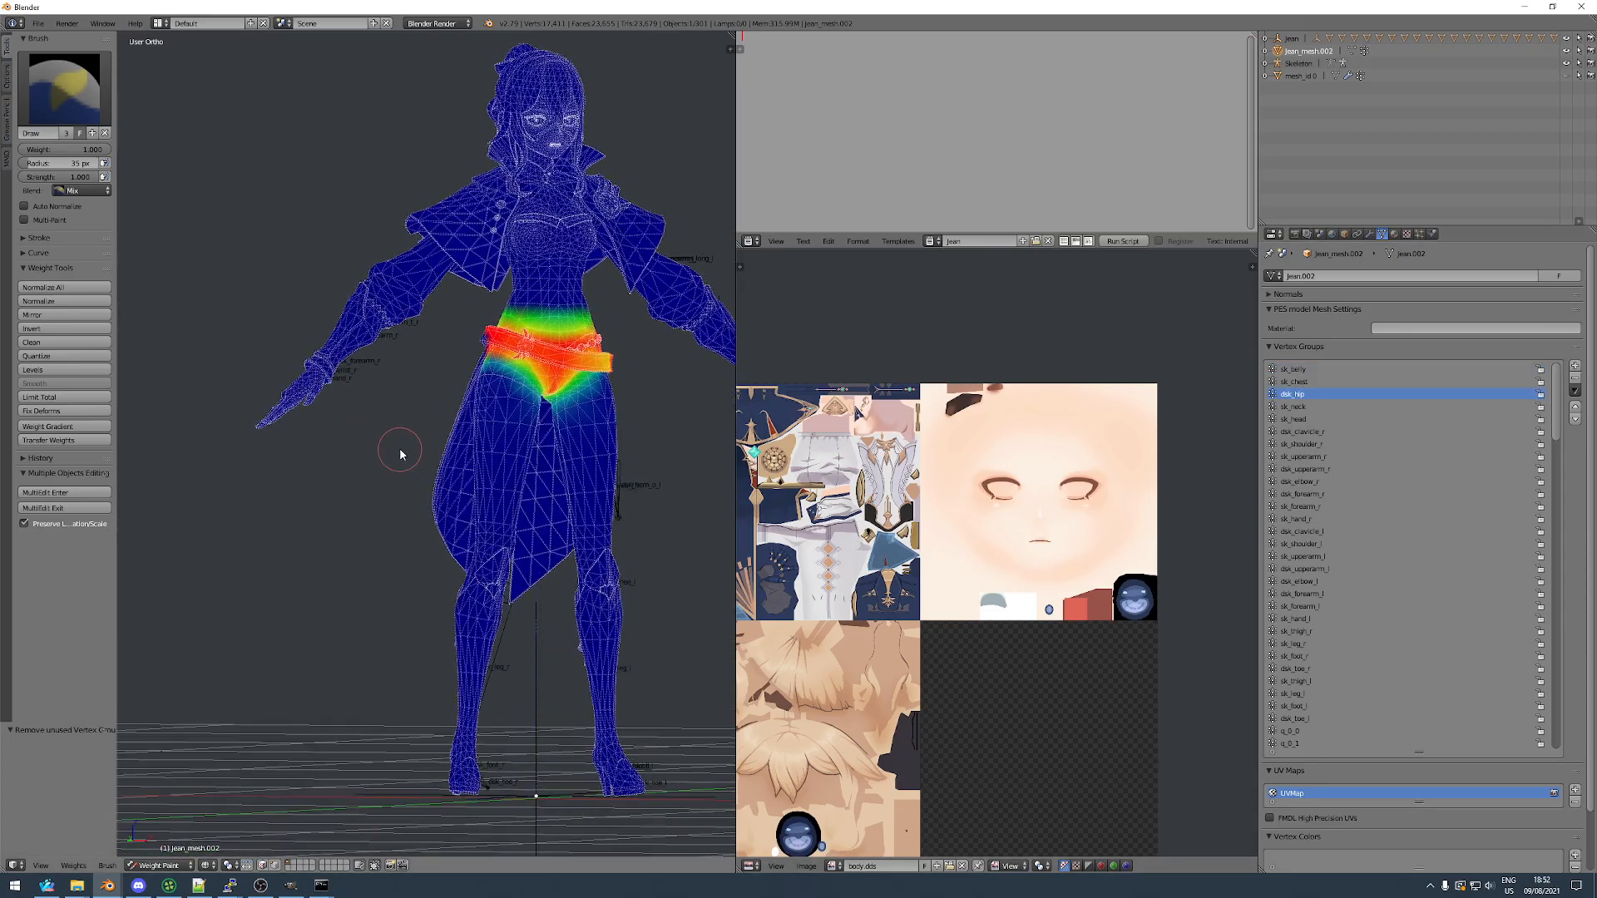
Examine the belt and waist chain up close while cycling through the vertex groups between dsk_hip and the q_ groups.
{"action": "middle_click_drag", "start_coordinate": [414, 510], "coordinate": [613, 382]}
{"action": "scroll", "coordinate": [585, 372], "scroll_direction": "up", "scroll_amount": 8}
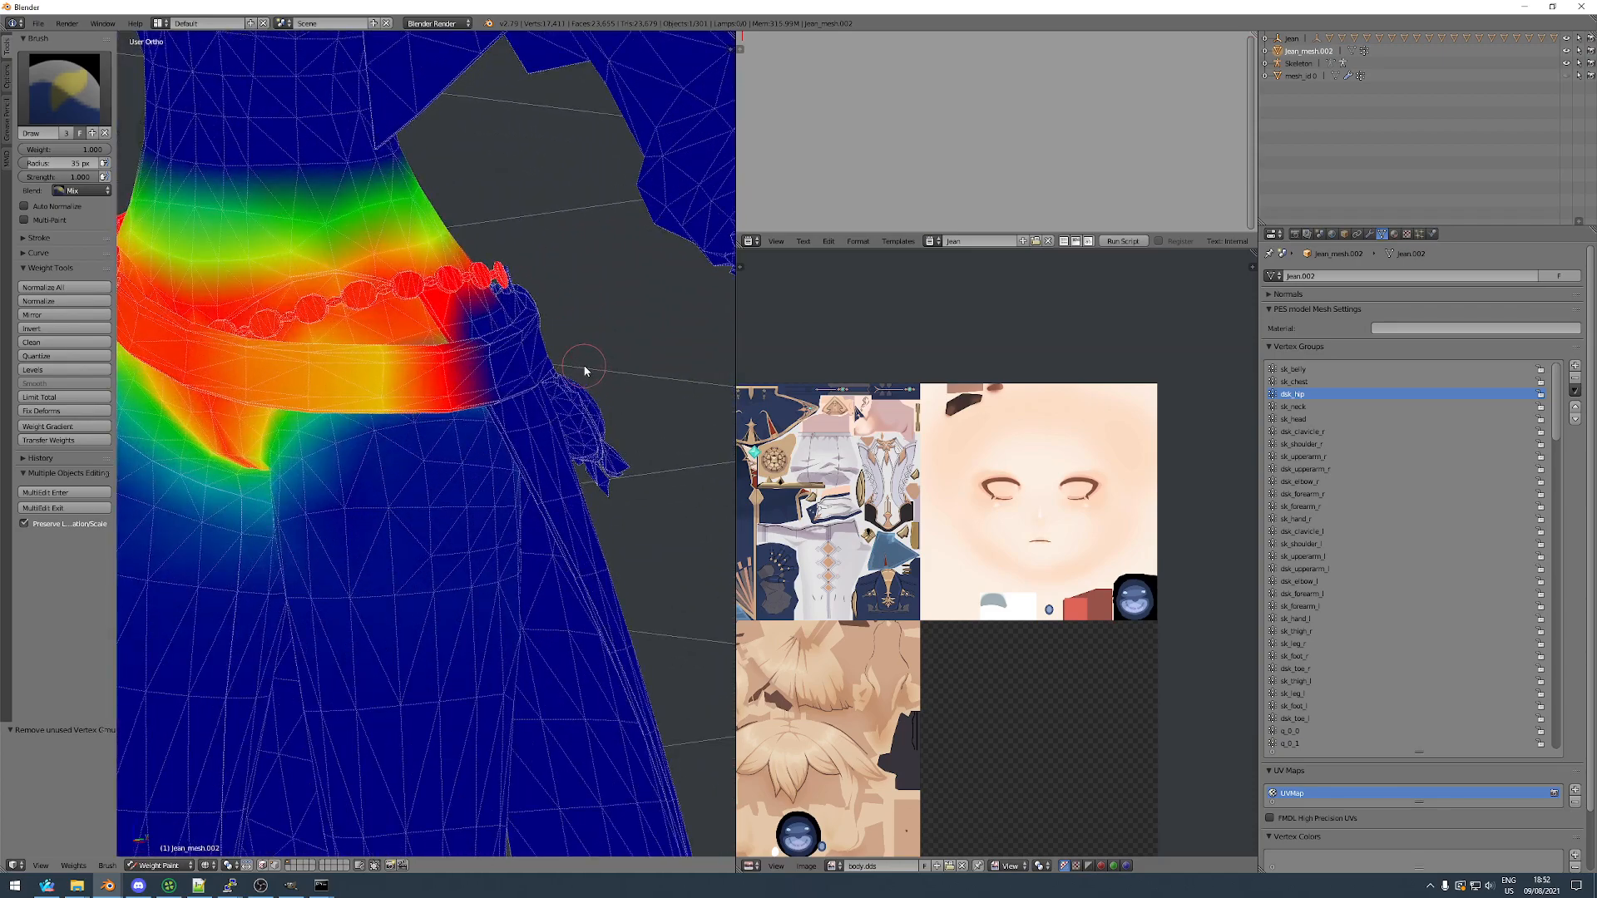
{"action": "key", "text": "Tab"}
{"action": "key", "text": "Tab"}
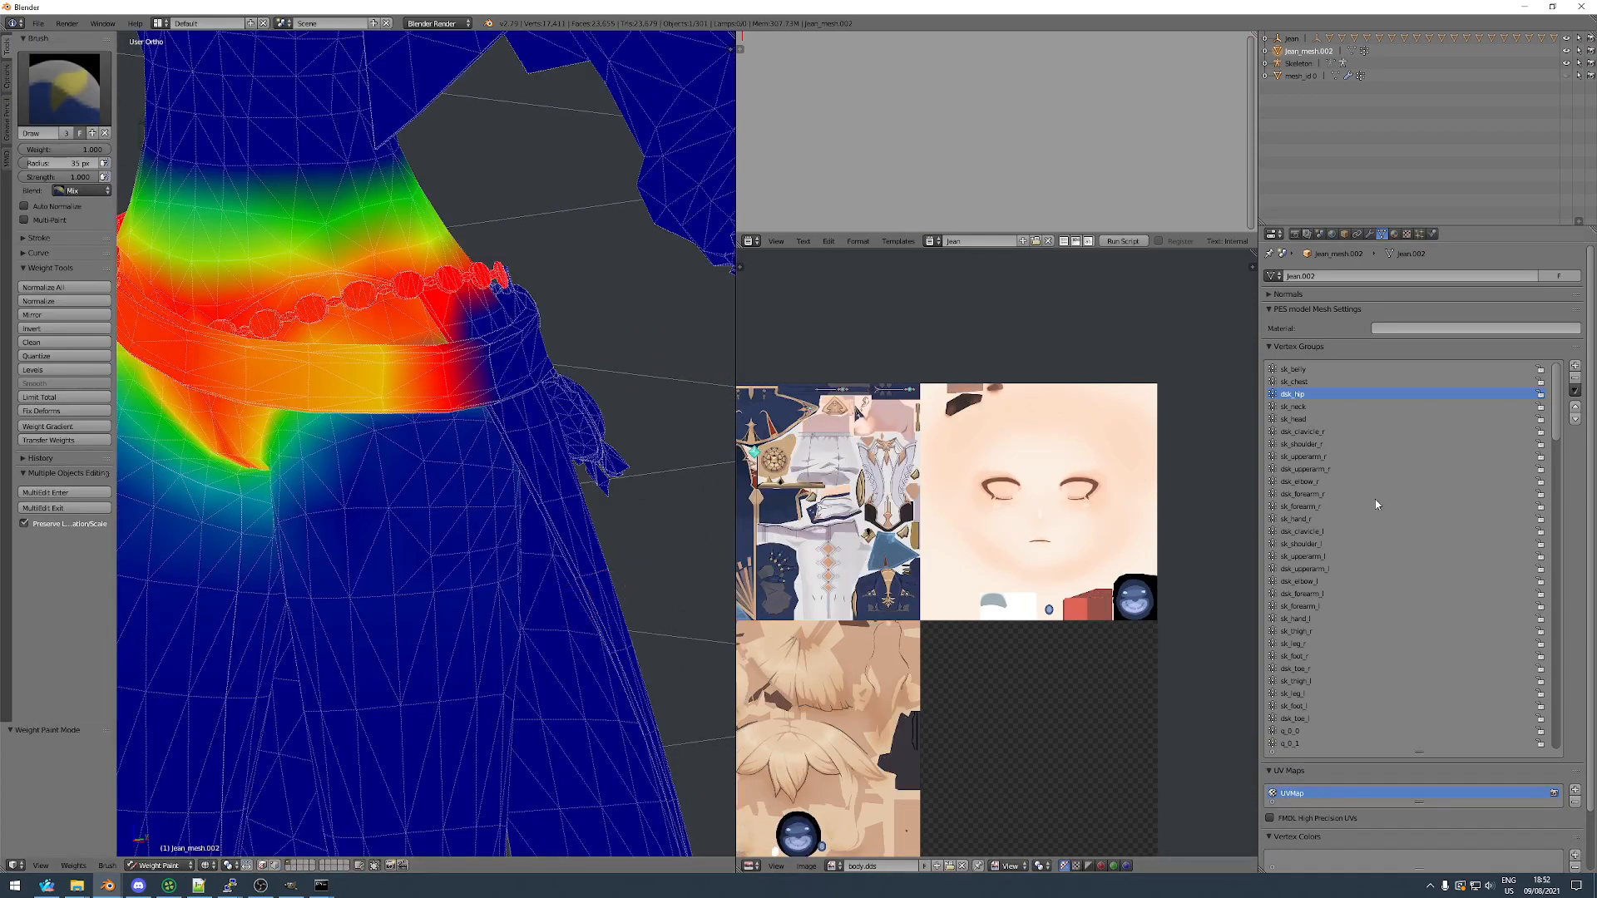
{"action": "scroll", "coordinate": [1375, 505], "scroll_direction": "down", "scroll_amount": 2, "text": "ctrl"}
{"action": "scroll", "coordinate": [1336, 497], "scroll_direction": "down", "scroll_amount": 20, "text": "ctrl"}
{"action": "scroll", "coordinate": [1336, 497], "scroll_direction": "up", "scroll_amount": 2, "text": "ctrl"}
{"action": "scroll", "coordinate": [1337, 497], "scroll_direction": "up", "scroll_amount": 20, "text": "ctrl"}
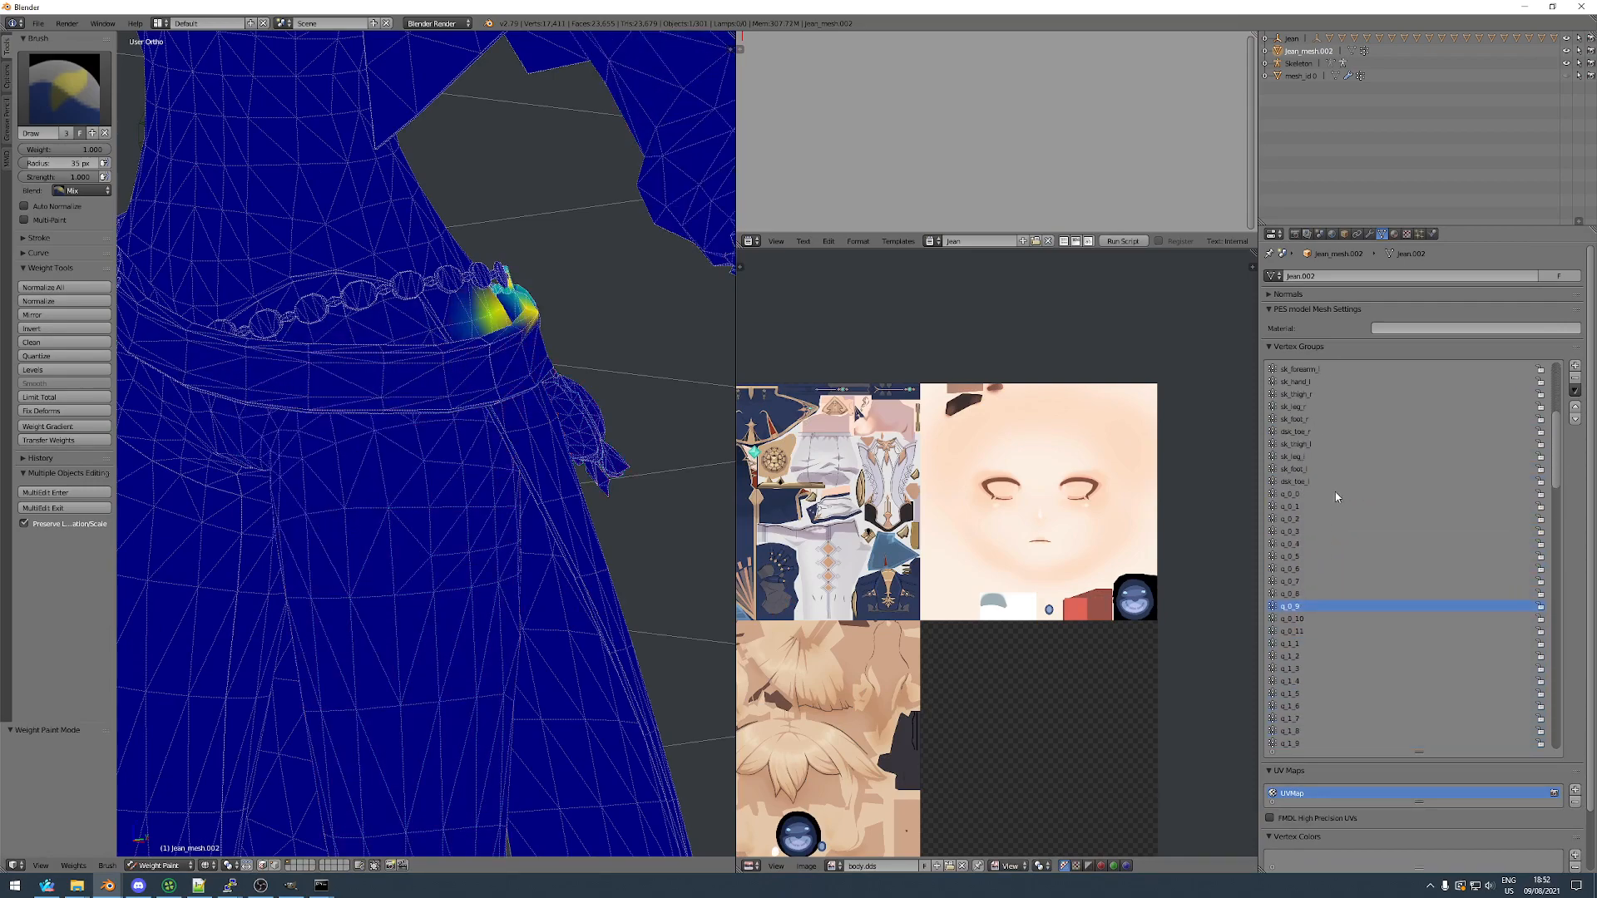
{"action": "key", "text": "Down"}
{"action": "key", "text": "Down"}
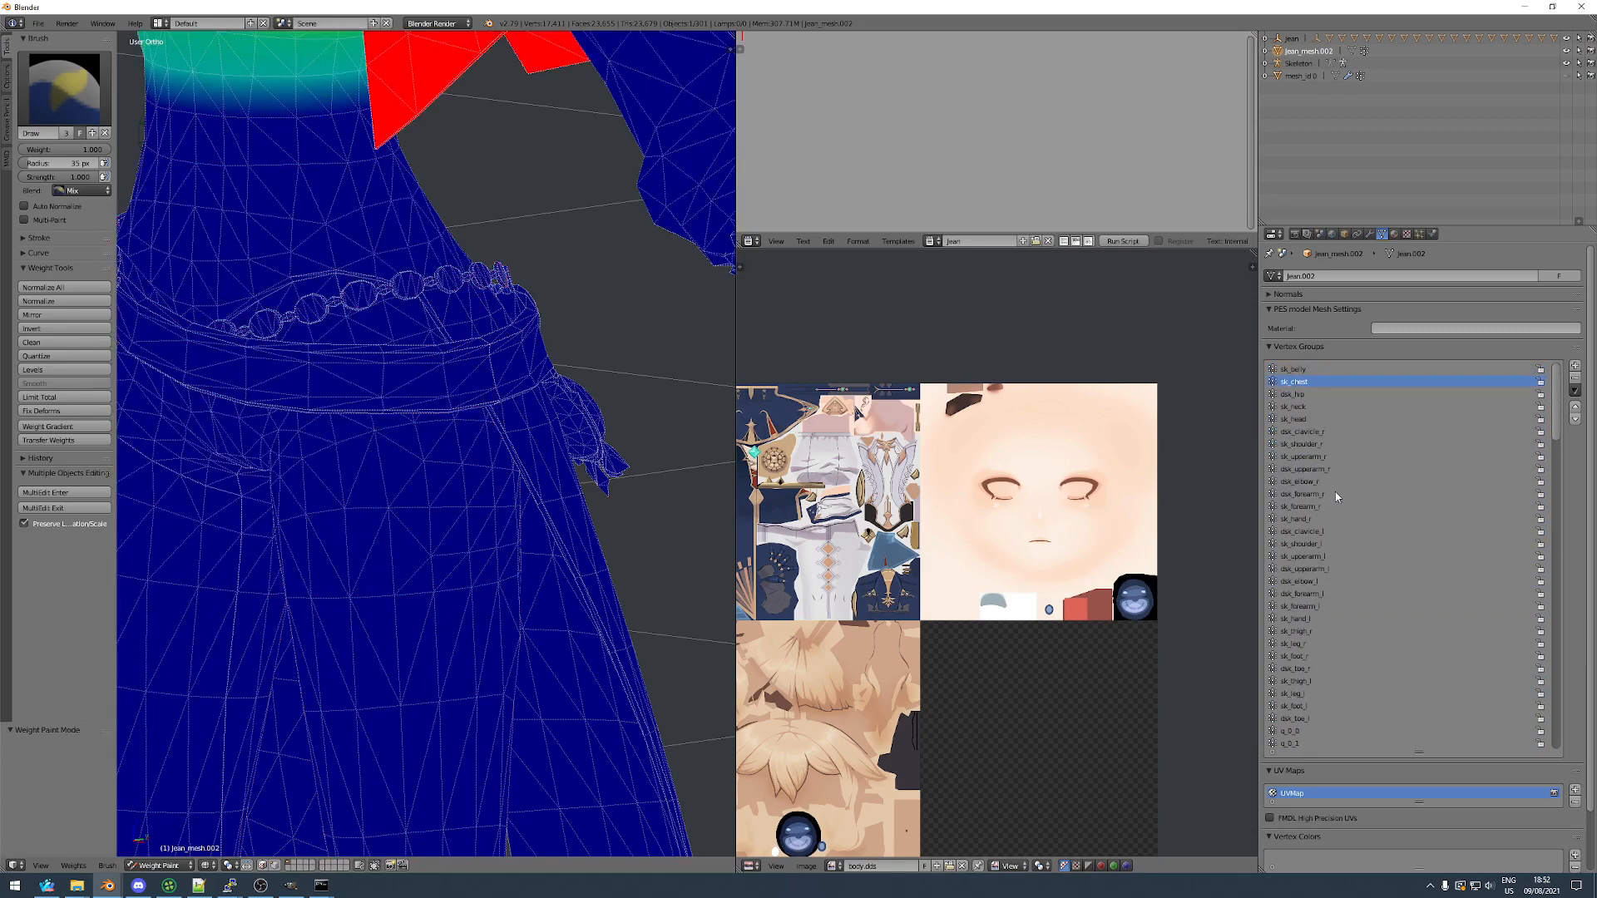
{"action": "key", "text": "Tab"}
{"action": "key", "text": "a"}
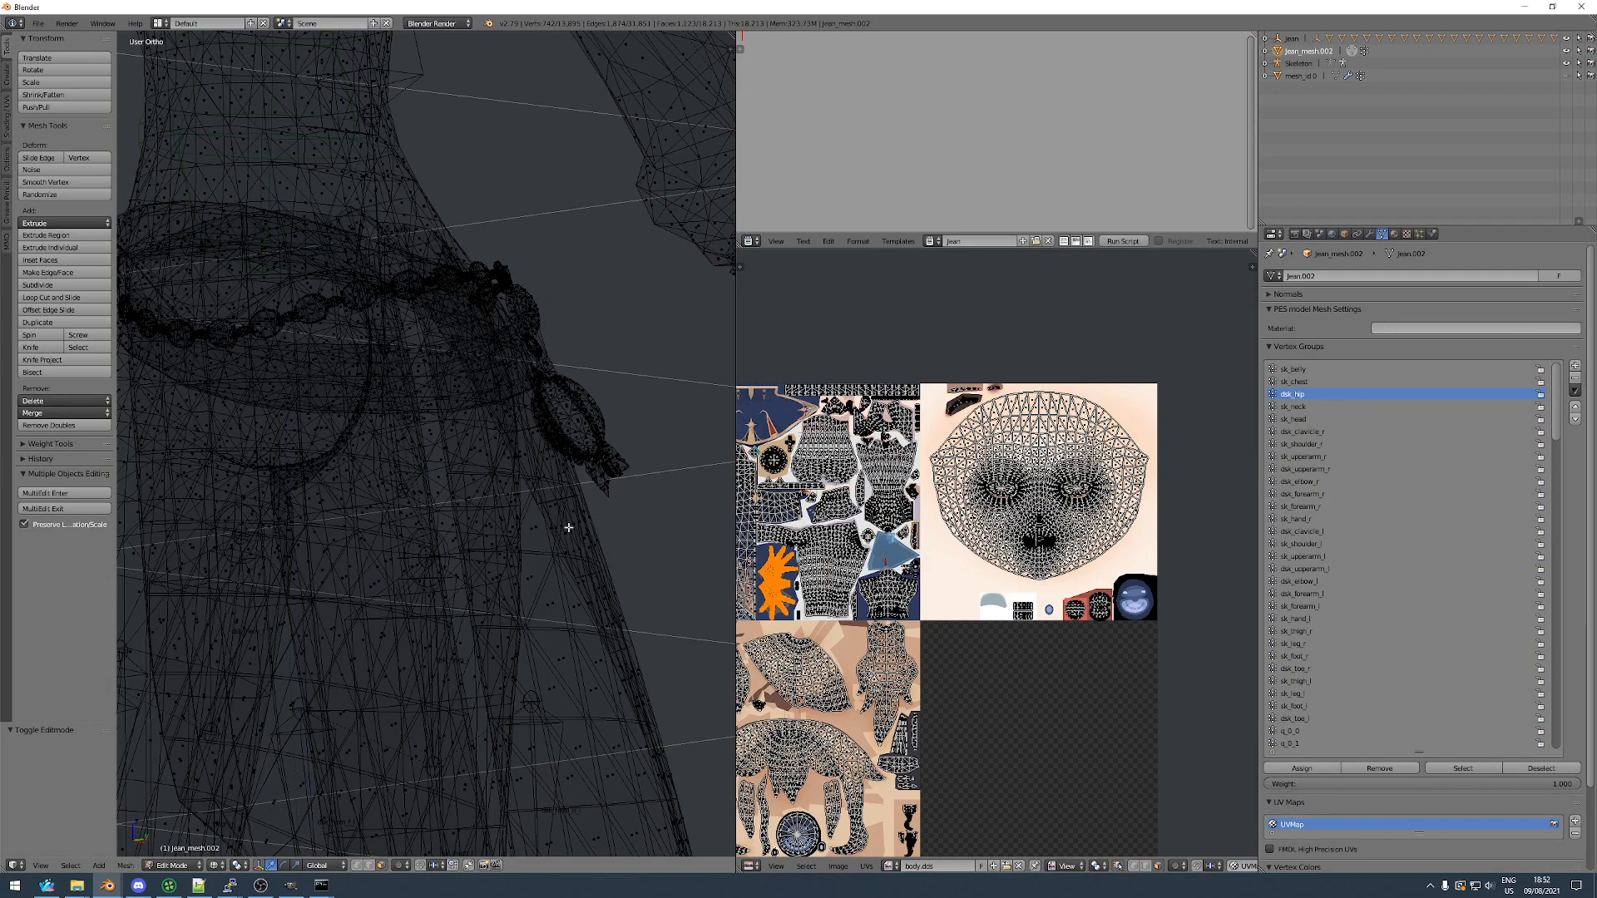
{"action": "key", "text": "b"}
{"action": "key", "text": "ctrl+l"}
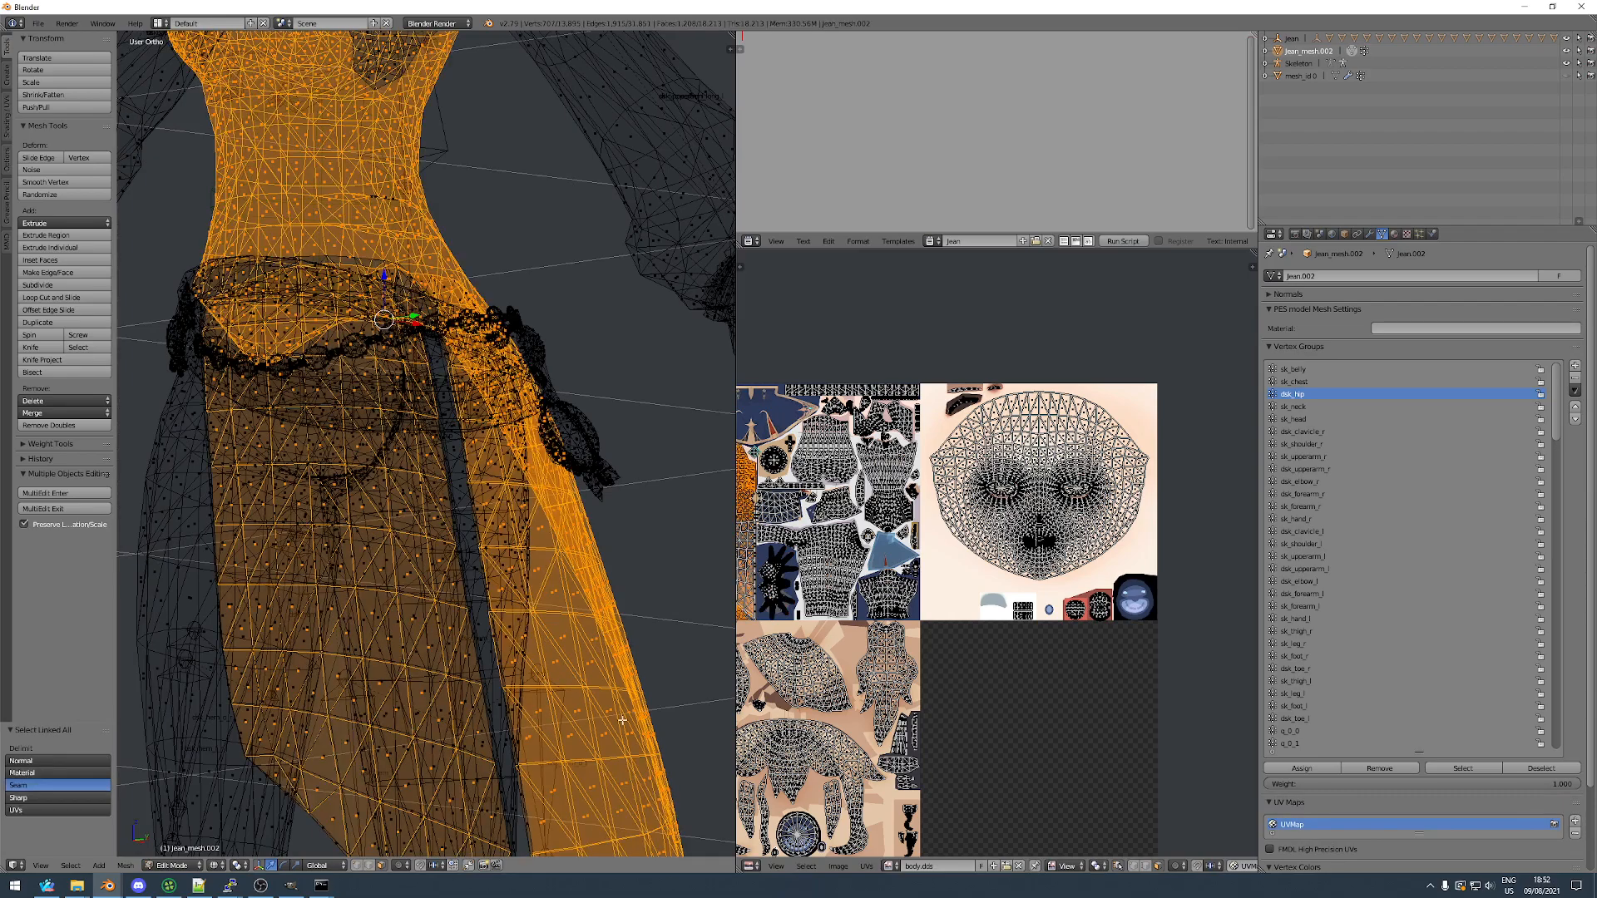
{"action": "key", "text": "h"}
{"action": "scroll", "coordinate": [525, 539], "scroll_direction": "up", "scroll_amount": 5}
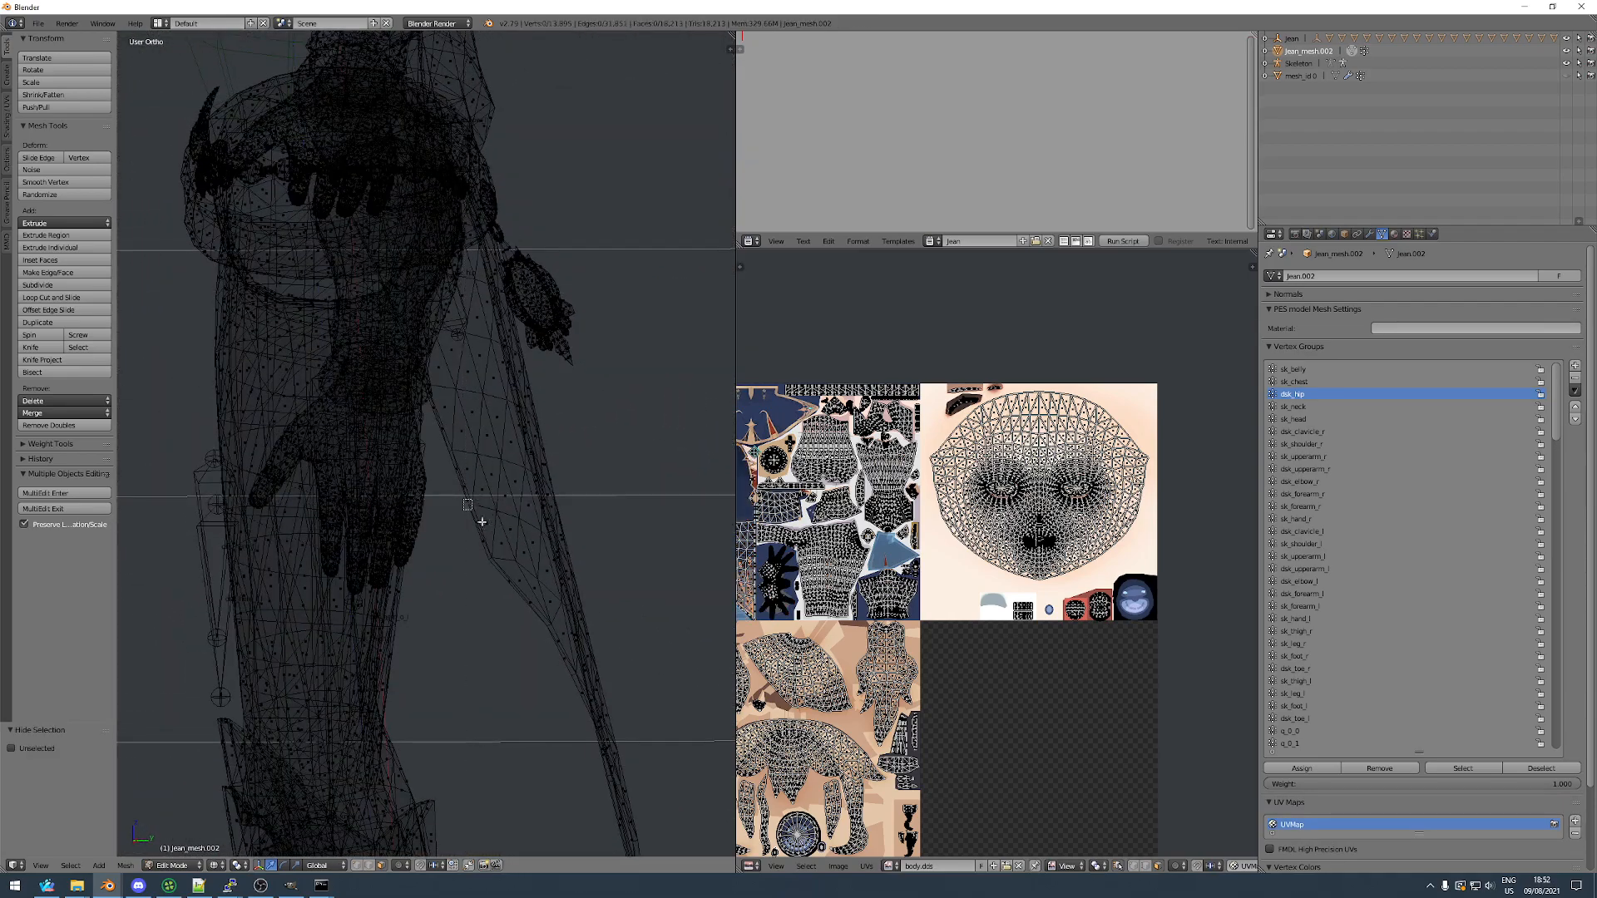
{"action": "key", "text": "ctrl+l"}
{"action": "scroll", "coordinate": [629, 676], "scroll_direction": "down", "scroll_amount": 5}
{"action": "key", "text": "alt+h"}
{"action": "key", "text": "a"}
{"action": "scroll", "coordinate": [582, 641], "scroll_direction": "up", "scroll_amount": 3}
{"action": "key", "text": "b"}
{"action": "left_click_drag", "start_coordinate": [530, 607], "coordinate": [667, 747]}
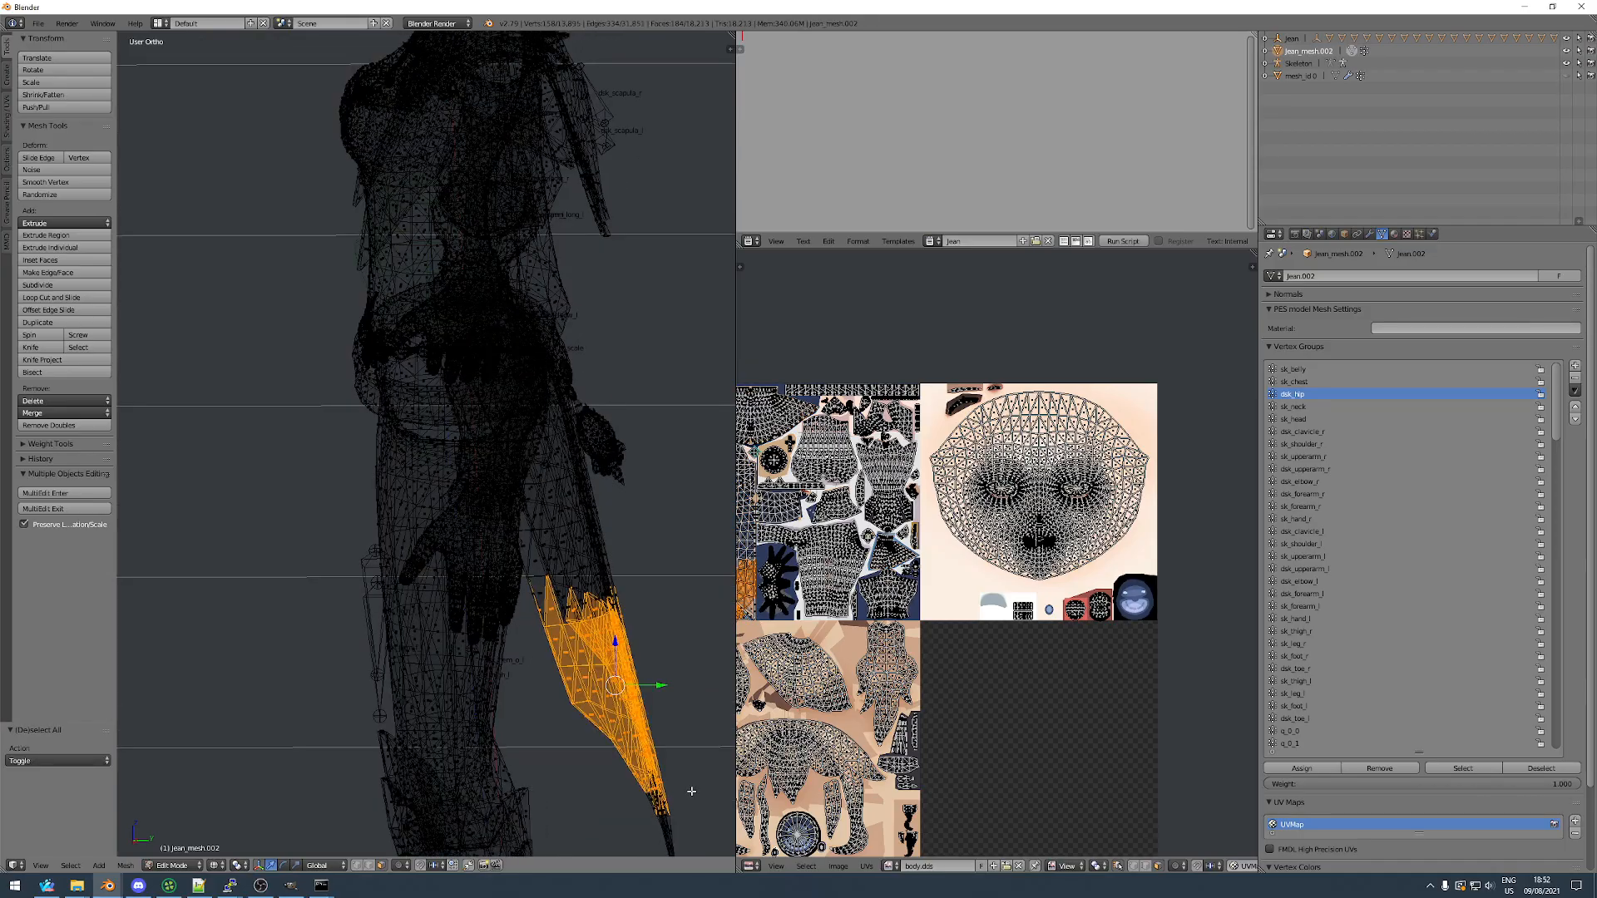
{"action": "key", "text": "ctrl+l"}
{"action": "mouse_move", "coordinate": [665, 750]}
{"action": "middle_mouse_down"}
{"action": "mouse_move", "coordinate": [600, 613]}
{"action": "mouse_move", "coordinate": [474, 577]}
{"action": "mouse_move", "coordinate": [516, 577]}
{"action": "middle_mouse_up"}
{"action": "key", "text": "Tab"}
{"action": "key", "text": "Tab"}
Switch to solid shading, clear the selection and select the belt's outer band by linked selection delimited by seam.
{"action": "key", "text": "z"}
{"action": "scroll", "coordinate": [492, 370], "scroll_direction": "up", "scroll_amount": 6}
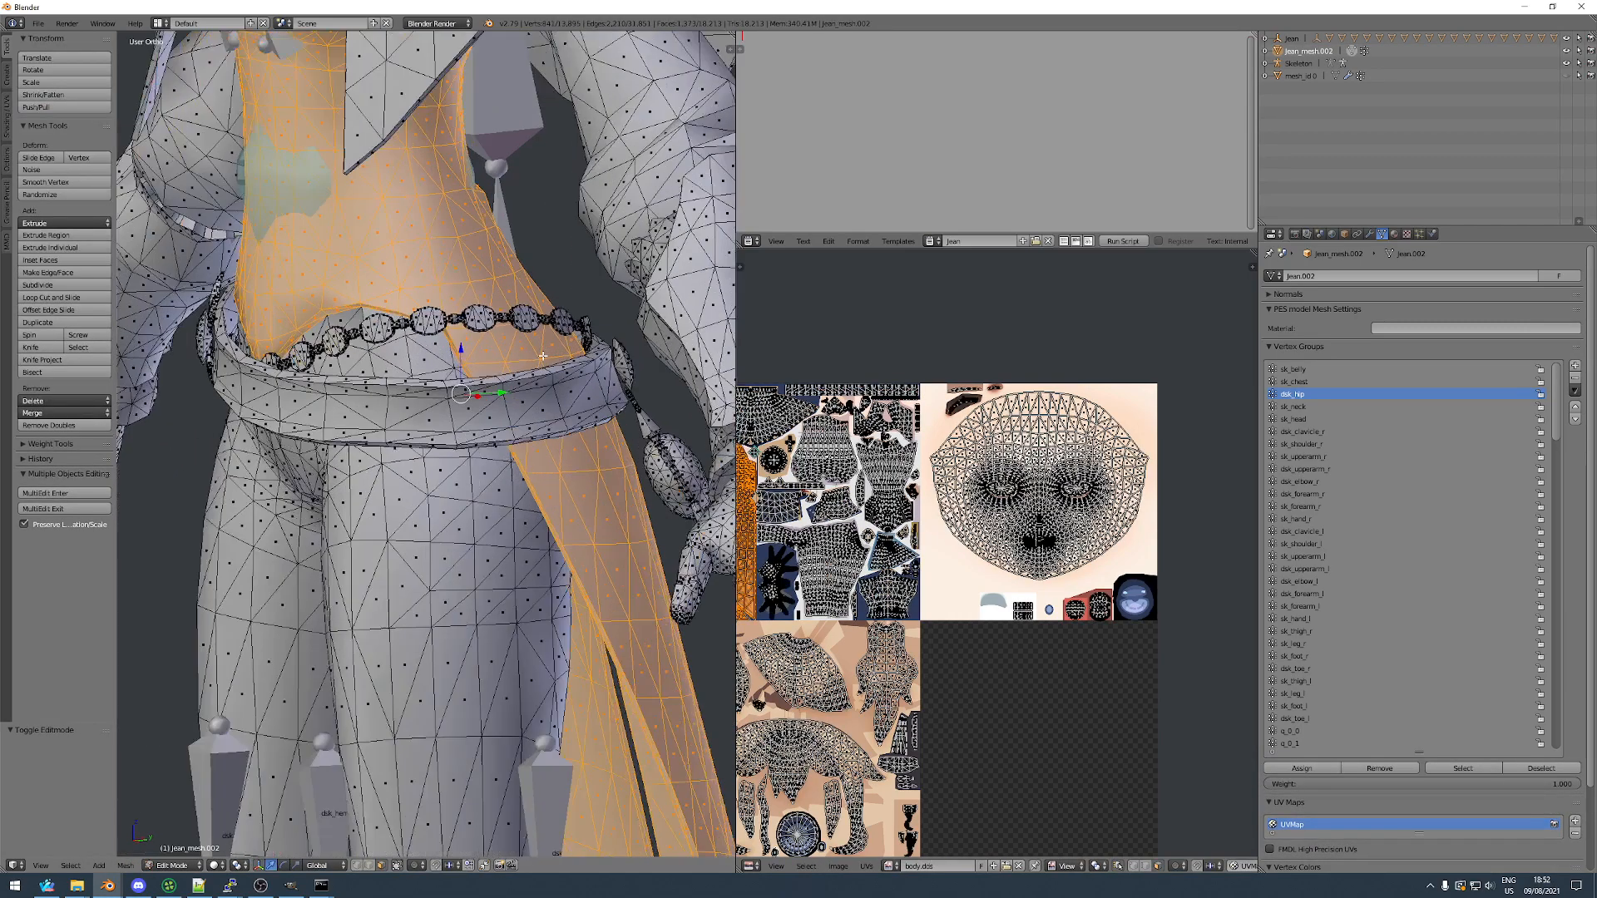
{"action": "key", "text": "a"}
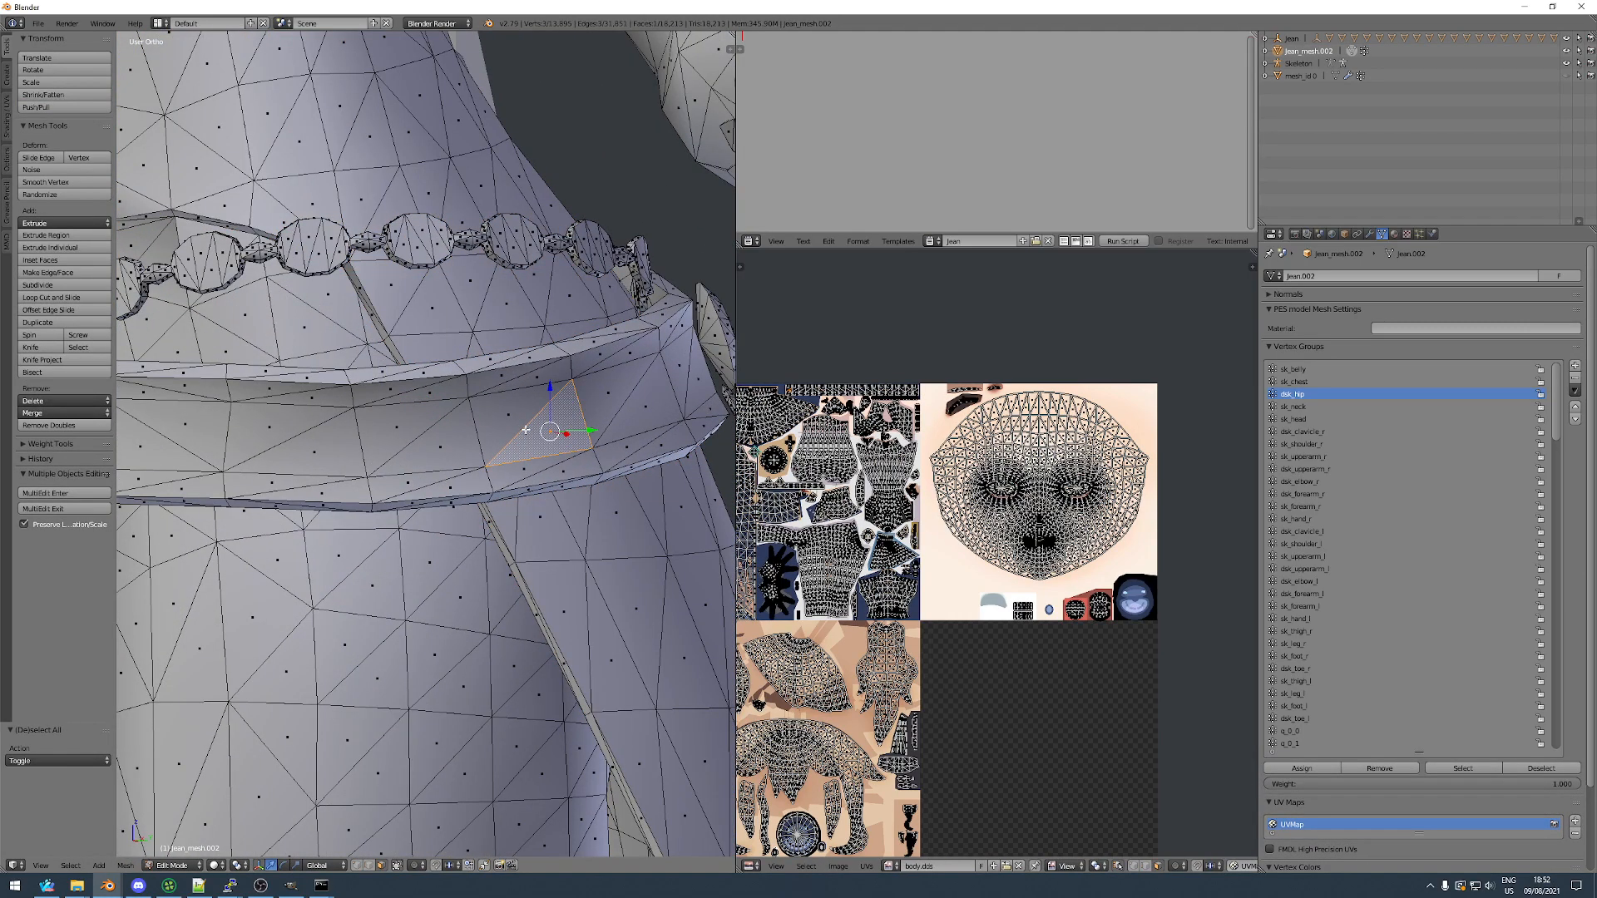
{"action": "key", "text": "ctrl+l"}
{"action": "scroll", "coordinate": [525, 430], "scroll_direction": "down", "scroll_amount": 4}
{"action": "mouse_move", "coordinate": [526, 430]}
{"action": "middle_mouse_down"}
{"action": "mouse_move", "coordinate": [590, 438]}
{"action": "mouse_move", "coordinate": [483, 480]}
{"action": "middle_mouse_up"}
{"action": "key", "text": "z"}
{"action": "key", "text": "z"}
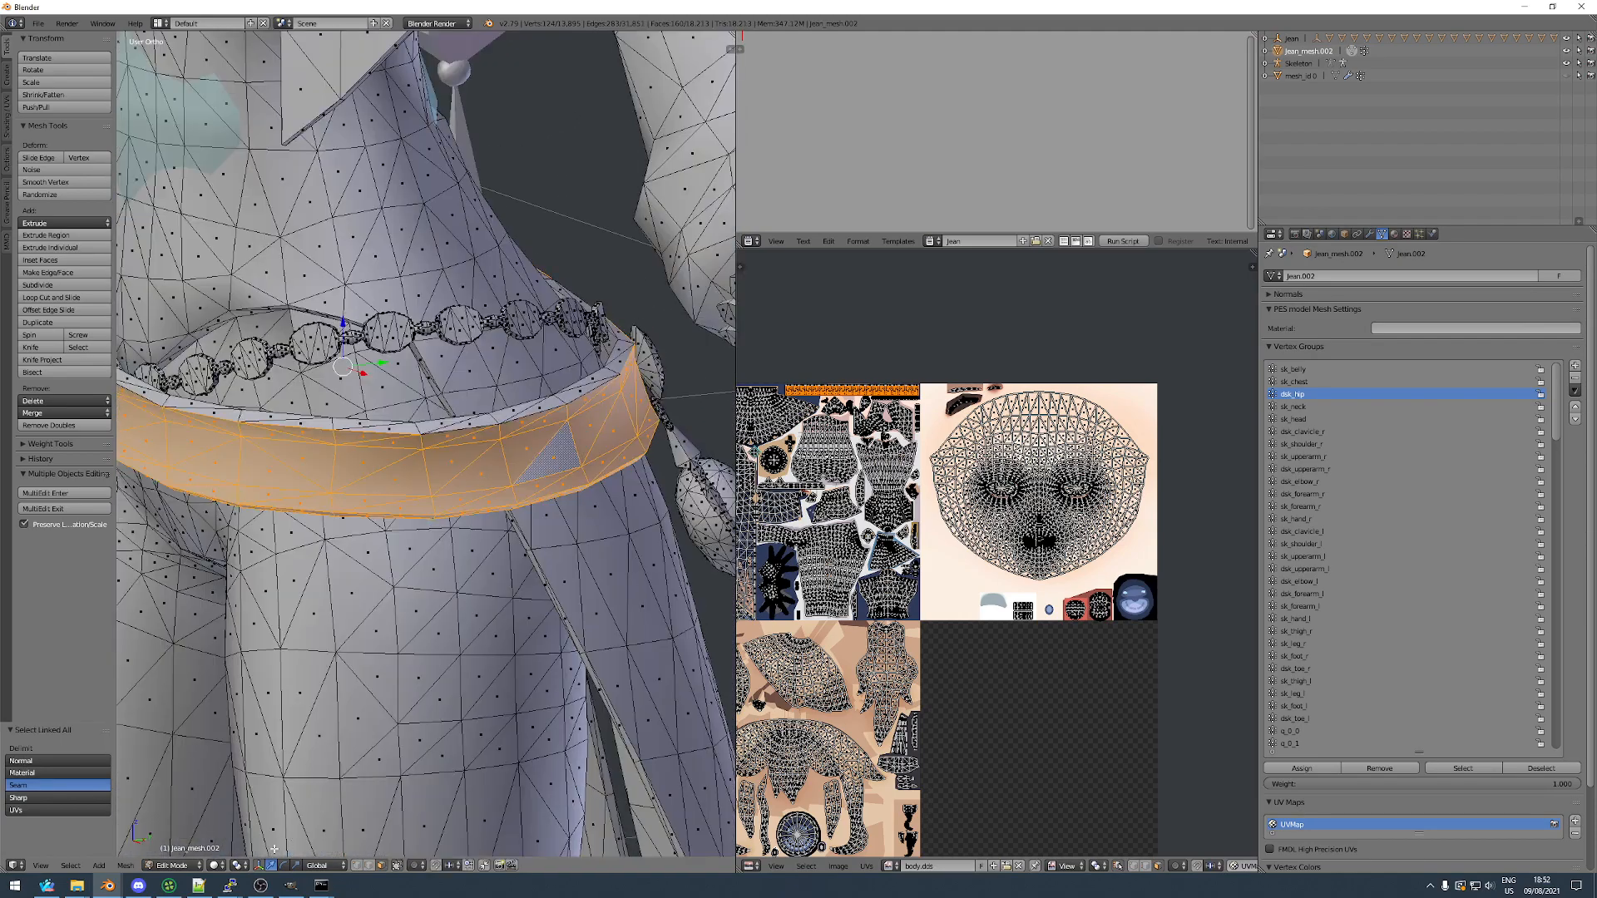
Examine the dsk_hip weights around the belt in Weight Paint wireframe view, comparing them with the selected band from front and back.
{"action": "left_click", "coordinate": [182, 797]}
{"action": "mouse_move", "coordinate": [416, 549]}
{"action": "middle_mouse_down"}
{"action": "mouse_move", "coordinate": [613, 499]}
{"action": "mouse_move", "coordinate": [398, 493]}
{"action": "mouse_move", "coordinate": [581, 524]}
{"action": "middle_mouse_up"}
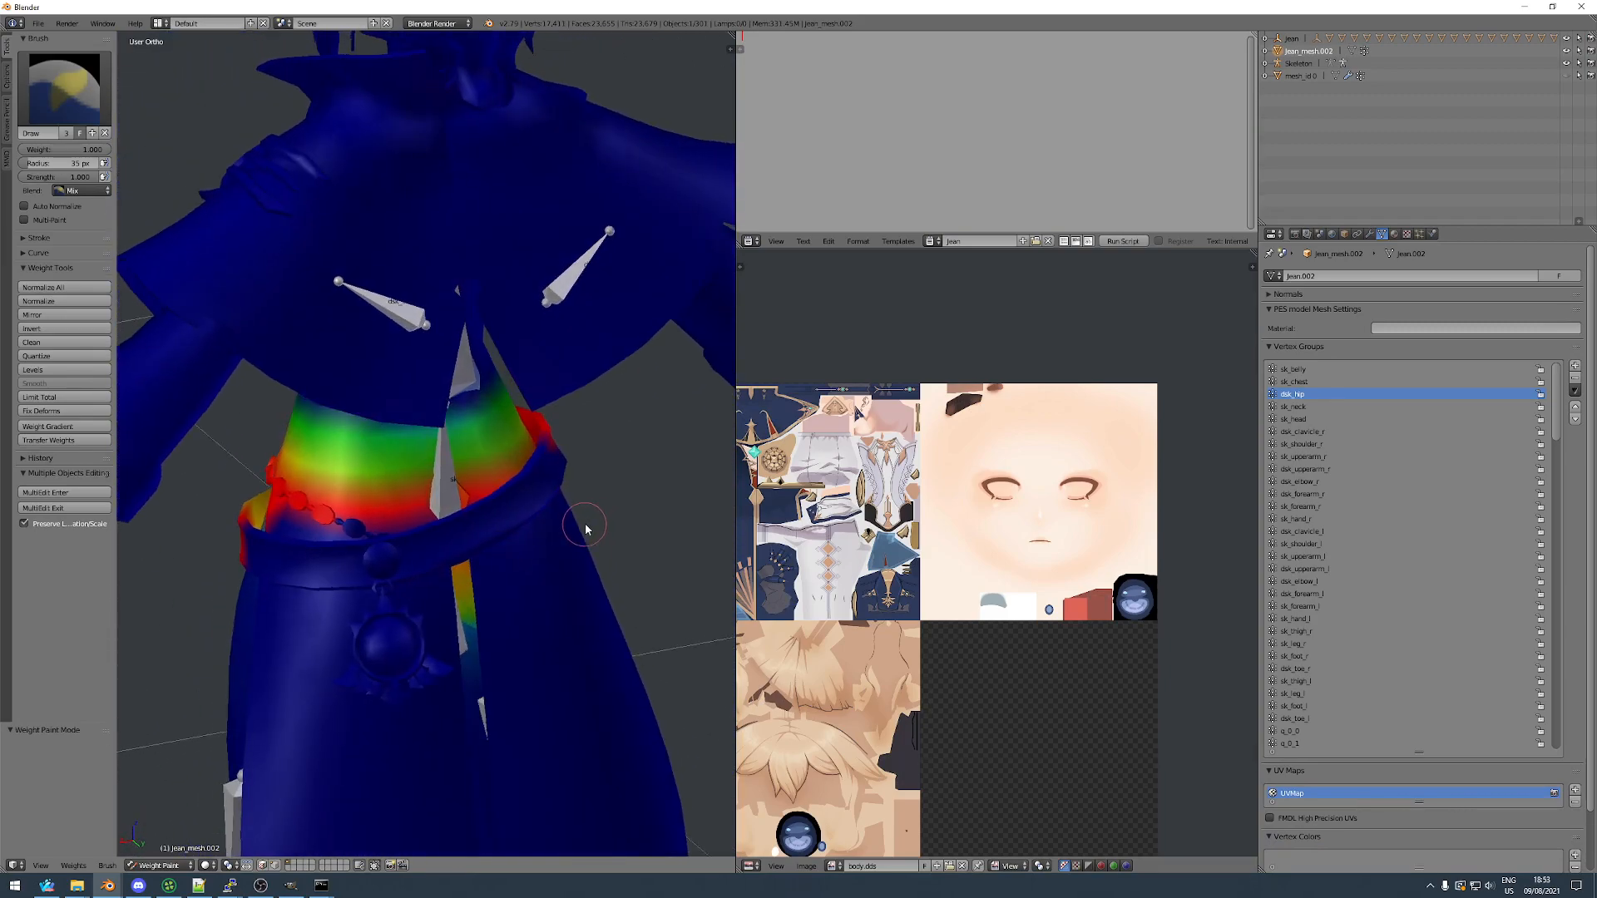
{"action": "scroll", "coordinate": [595, 523], "scroll_direction": "up", "scroll_amount": 2}
{"action": "key", "text": "z"}
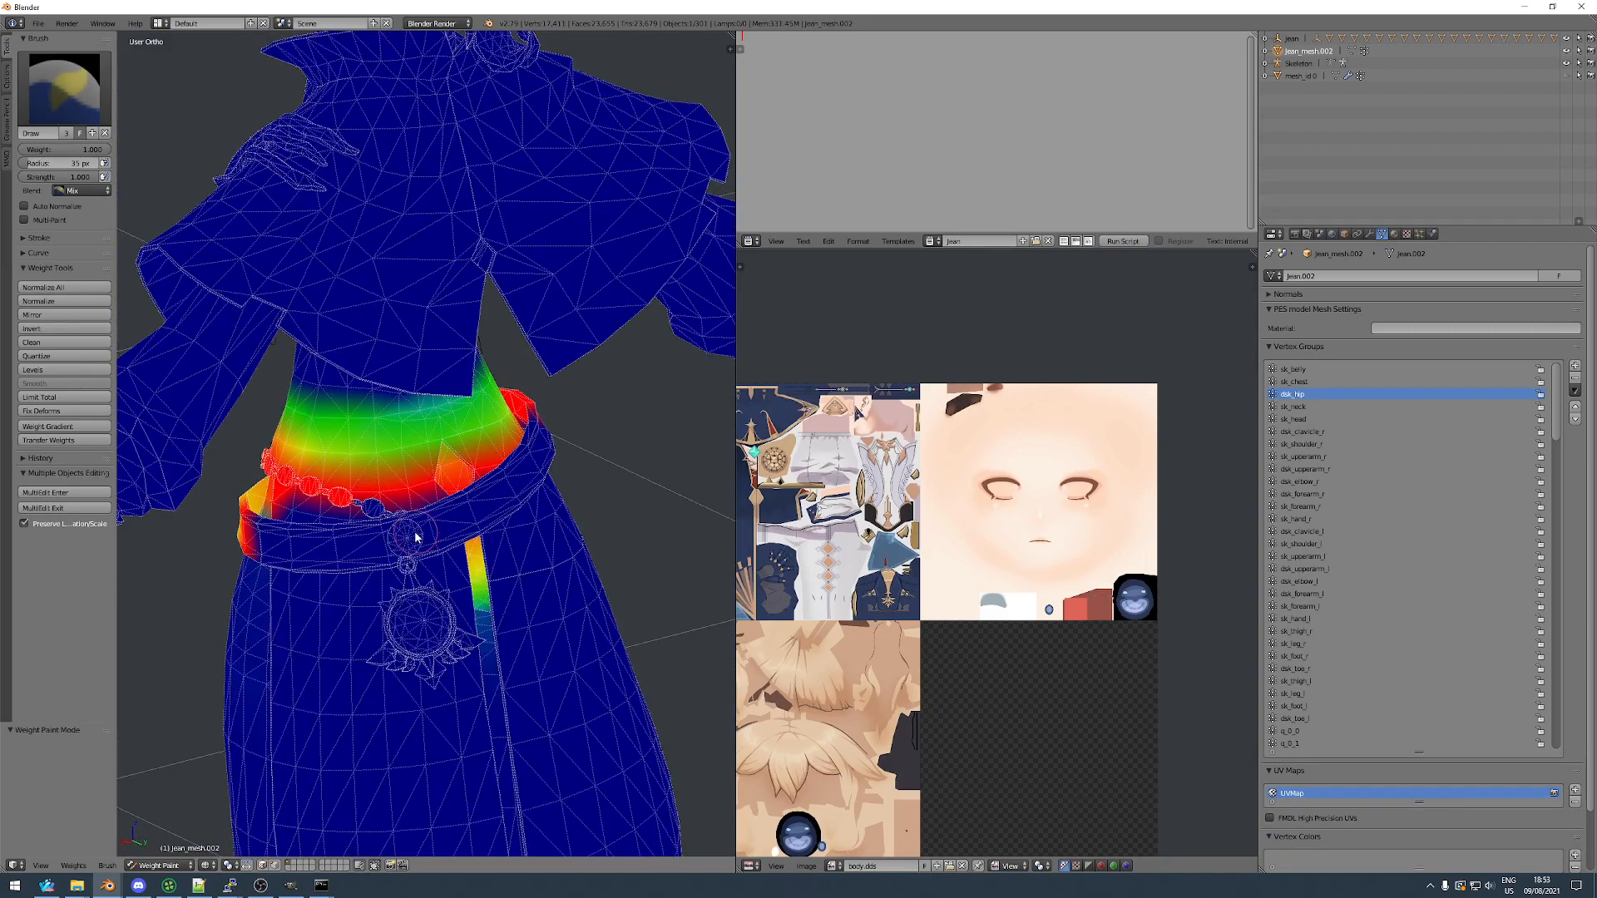
{"action": "key", "text": "Tab"}
{"action": "middle_click_drag", "start_coordinate": [482, 491], "coordinate": [325, 480]}
{"action": "scroll", "coordinate": [356, 480], "scroll_direction": "down", "scroll_amount": 3}
{"action": "key", "text": "Tab"}
{"action": "mouse_move", "coordinate": [491, 482]}
{"action": "middle_mouse_down"}
{"action": "mouse_move", "coordinate": [345, 483]}
{"action": "mouse_move", "coordinate": [398, 520]}
{"action": "mouse_move", "coordinate": [415, 577]}
{"action": "middle_mouse_up"}
{"action": "scroll", "coordinate": [341, 503], "scroll_direction": "up", "scroll_amount": 3}
{"action": "key", "text": "Tab"}
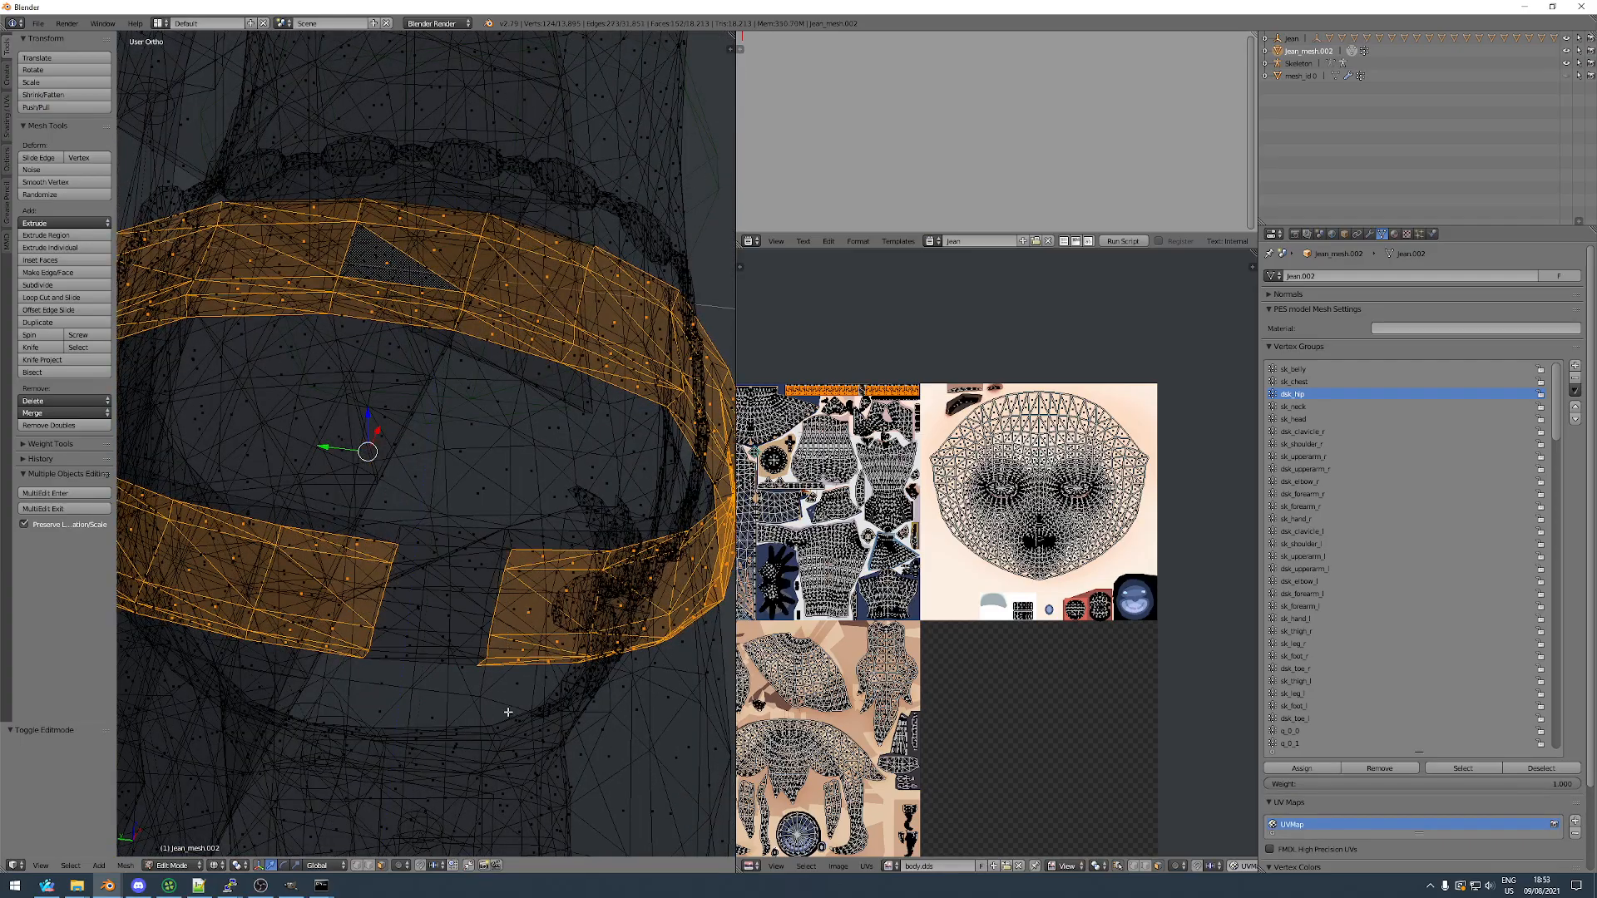
{"action": "scroll", "coordinate": [505, 599], "scroll_direction": "down", "scroll_amount": 4}
{"action": "middle_click_drag", "start_coordinate": [630, 656], "coordinate": [449, 612]}
{"action": "key", "text": "Tab"}
{"action": "mouse_move", "coordinate": [591, 599]}
{"action": "middle_mouse_down"}
{"action": "mouse_move", "coordinate": [471, 600]}
{"action": "mouse_move", "coordinate": [503, 554]}
{"action": "middle_mouse_up"}
{"action": "scroll", "coordinate": [421, 531], "scroll_direction": "up", "scroll_amount": 4}
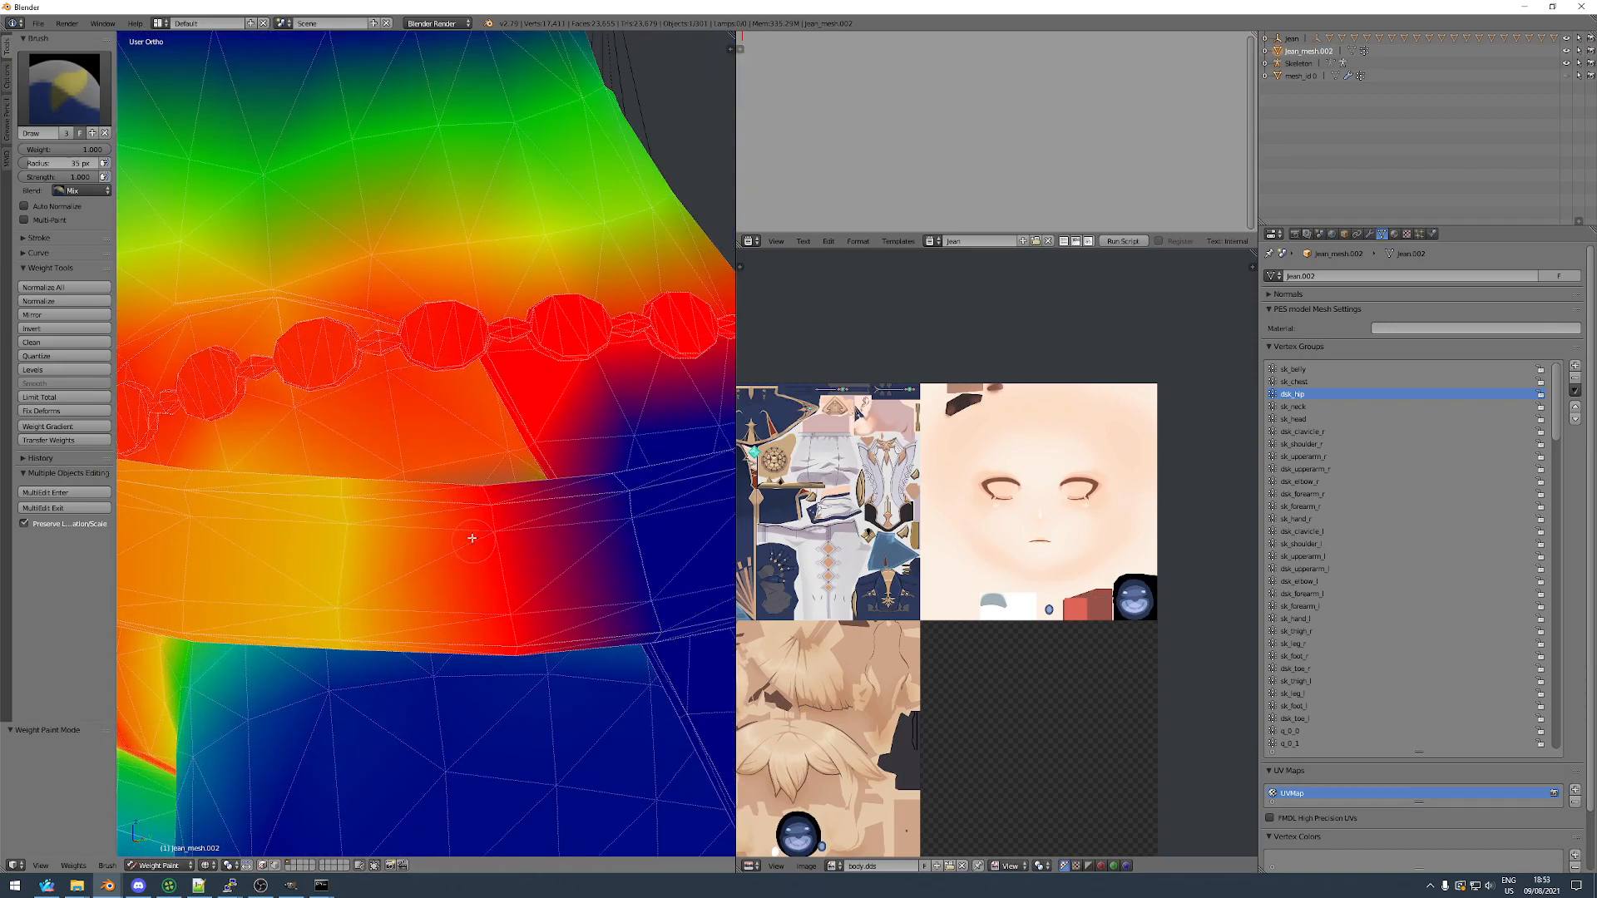
Box-deselect the right part of the belt band in Edit Mode, keeping only the half on the character's left side selected.
{"action": "key", "text": "Tab"}
{"action": "key", "text": "b"}
{"action": "left_click_drag", "start_coordinate": [325, 456], "coordinate": [484, 680]}
{"action": "scroll", "coordinate": [482, 676], "scroll_direction": "down", "scroll_amount": 3}
{"action": "middle_click_drag", "start_coordinate": [478, 665], "coordinate": [270, 535]}
{"action": "left_click_drag", "start_coordinate": [483, 684], "coordinate": [481, 663]}
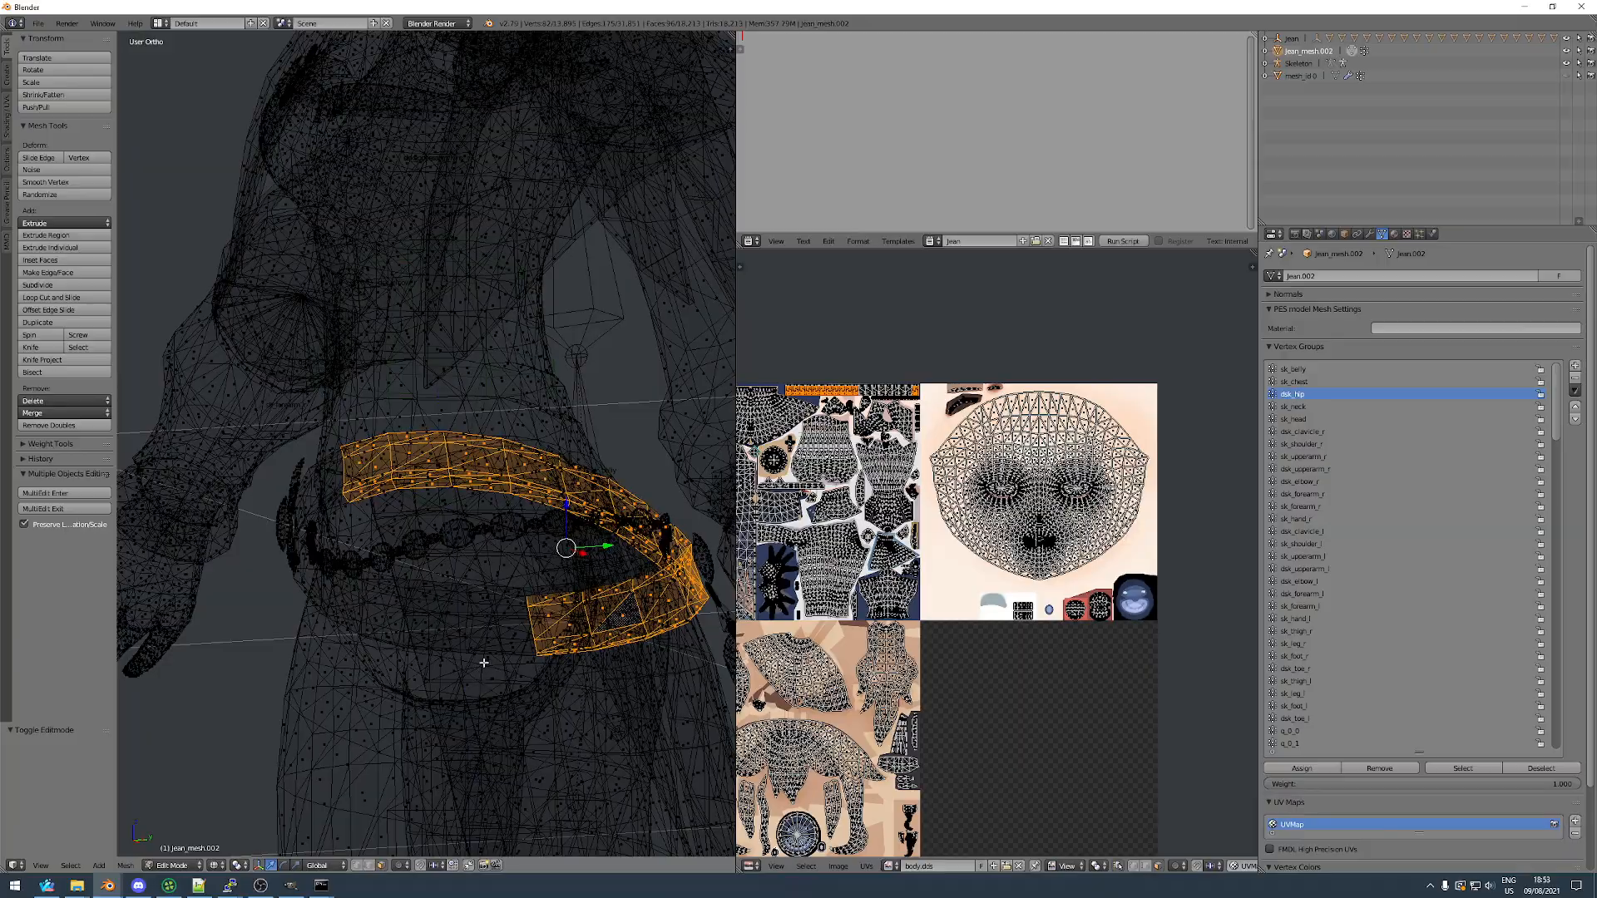
Assign the selected left half of the belt band to dsk_hip with weight 1.000 and normalize all groups.
{"action": "key", "text": "Tab"}
{"action": "middle_click_drag", "start_coordinate": [560, 652], "coordinate": [497, 598]}
{"action": "middle_click_drag", "start_coordinate": [489, 528], "coordinate": [443, 465]}
{"action": "key", "text": "Tab"}
{"action": "left_click", "coordinate": [1311, 767]}
{"action": "key", "text": "Tab"}
{"action": "mouse_move", "coordinate": [331, 485]}
{"action": "middle_mouse_down"}
{"action": "mouse_move", "coordinate": [433, 473]}
{"action": "mouse_move", "coordinate": [463, 442]}
{"action": "mouse_move", "coordinate": [373, 425]}
{"action": "middle_mouse_up"}
{"action": "left_click", "coordinate": [71, 286]}
{"action": "key", "text": "Tab"}
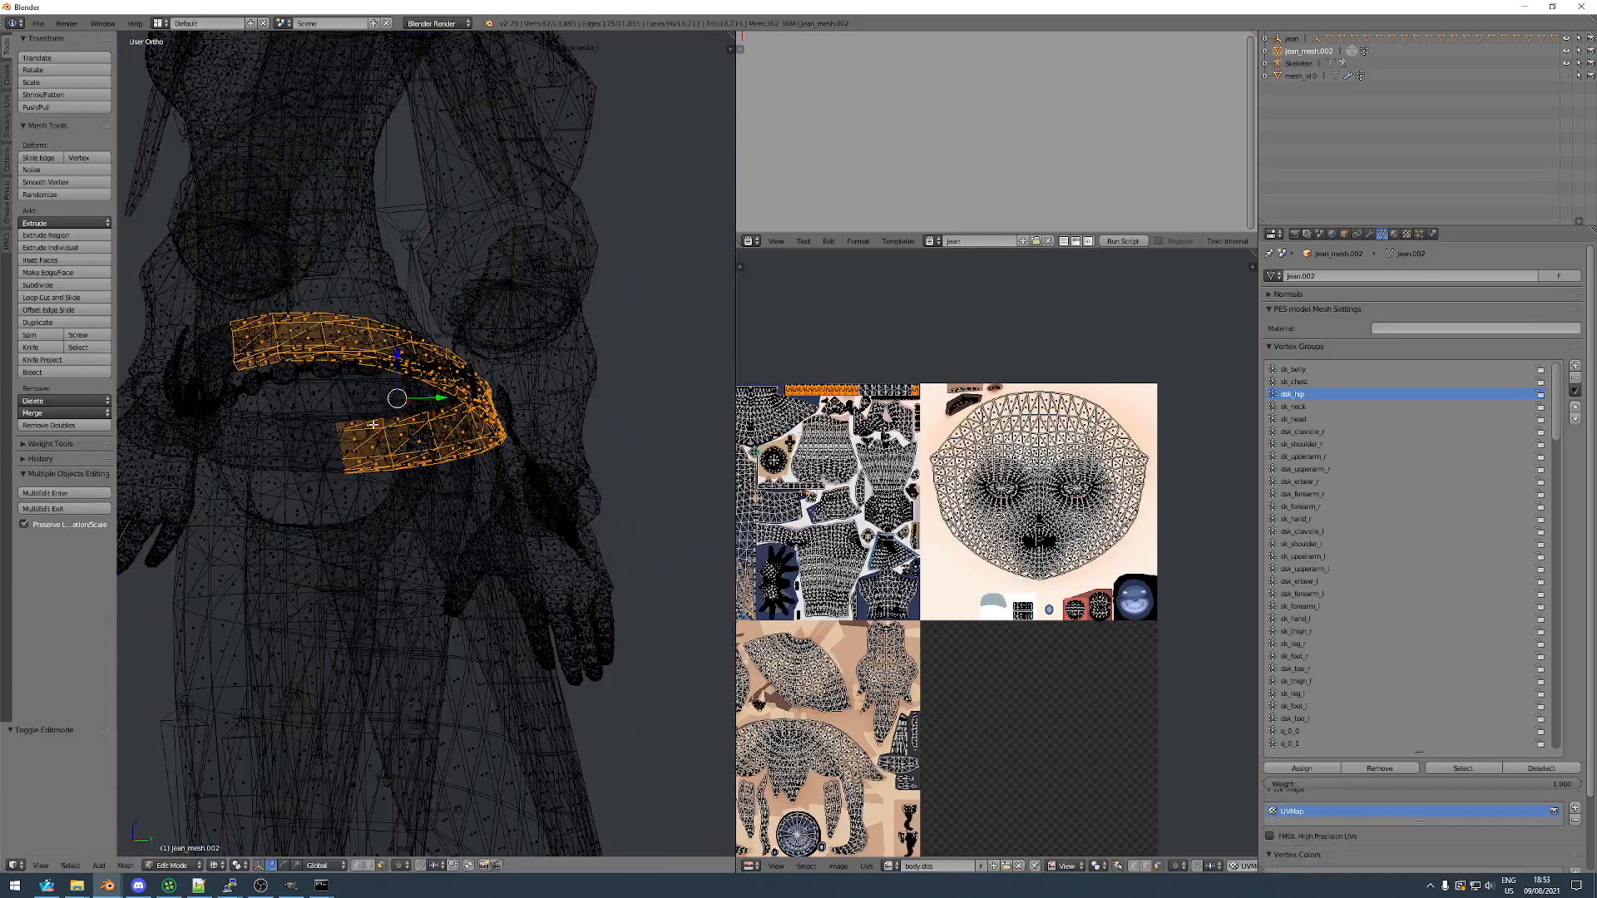
Hide the selected belt band half and one adjoining belt segment to expose the belt's inner faces in solid shading.
{"action": "key", "text": "Tab"}
{"action": "scroll", "coordinate": [382, 432], "scroll_direction": "up", "scroll_amount": 5}
{"action": "key", "text": "Tab"}
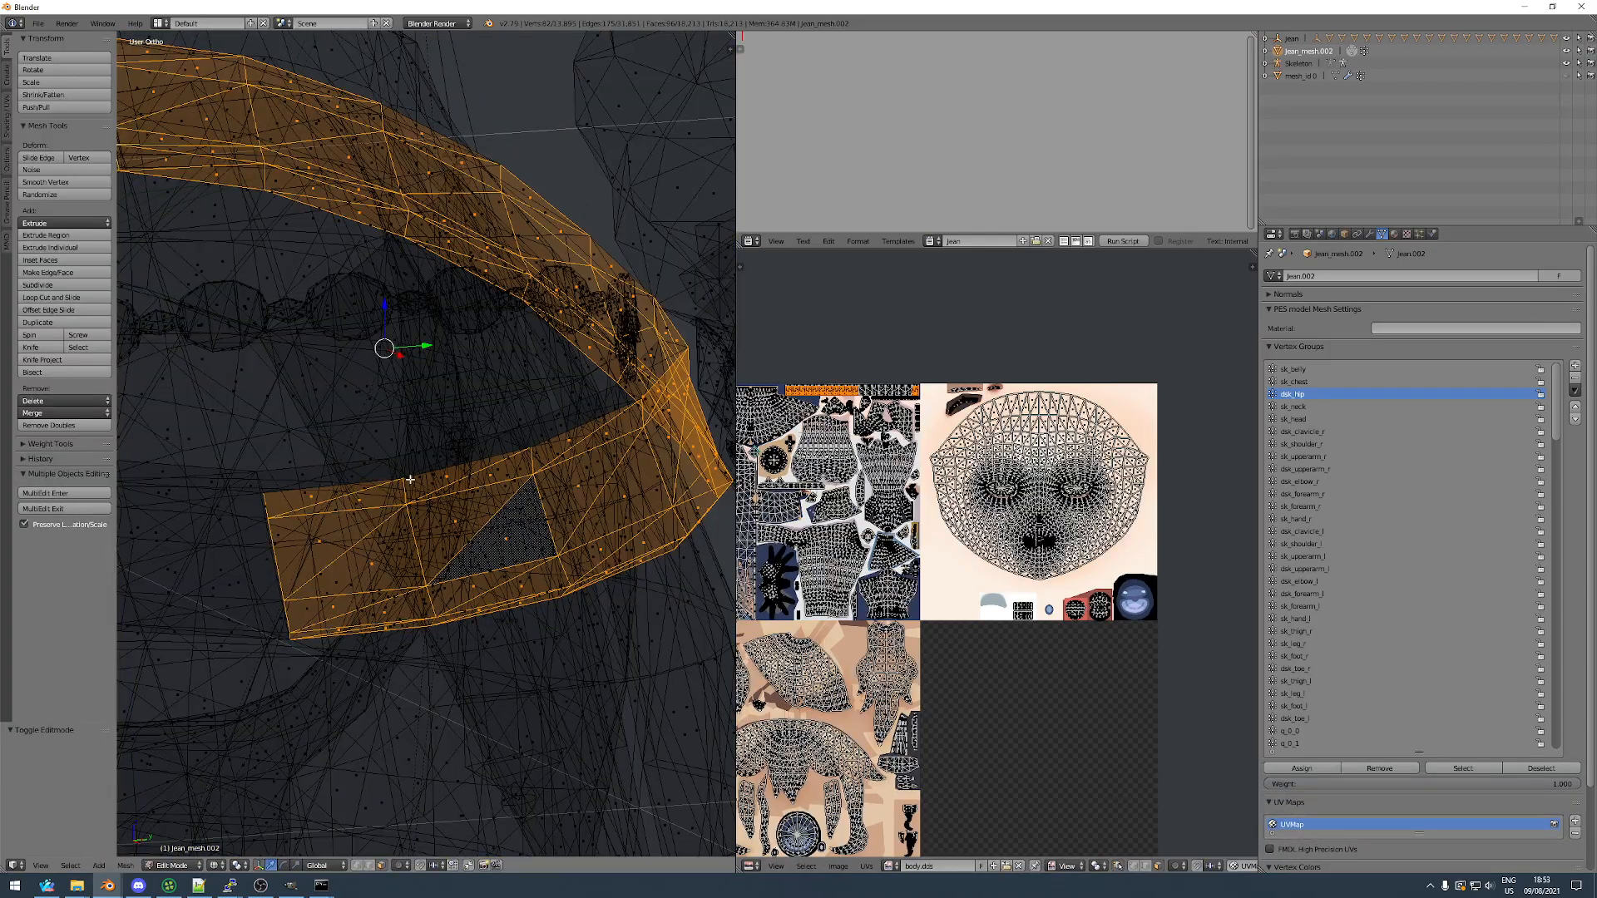
{"action": "key", "text": "h"}
{"action": "mouse_move", "coordinate": [410, 483]}
{"action": "middle_mouse_down"}
{"action": "mouse_move", "coordinate": [446, 528]}
{"action": "mouse_move", "coordinate": [417, 502]}
{"action": "mouse_move", "coordinate": [392, 524]}
{"action": "mouse_move", "coordinate": [405, 537]}
{"action": "middle_mouse_up"}
{"action": "key", "text": "z"}
{"action": "right_click", "coordinate": [418, 502], "text": "shift"}
{"action": "key", "text": "b"}
{"action": "left_click_drag", "start_coordinate": [406, 538], "coordinate": [466, 616]}
{"action": "middle_click_drag", "start_coordinate": [467, 616], "coordinate": [528, 588]}
{"action": "key", "text": "ctrl+z"}
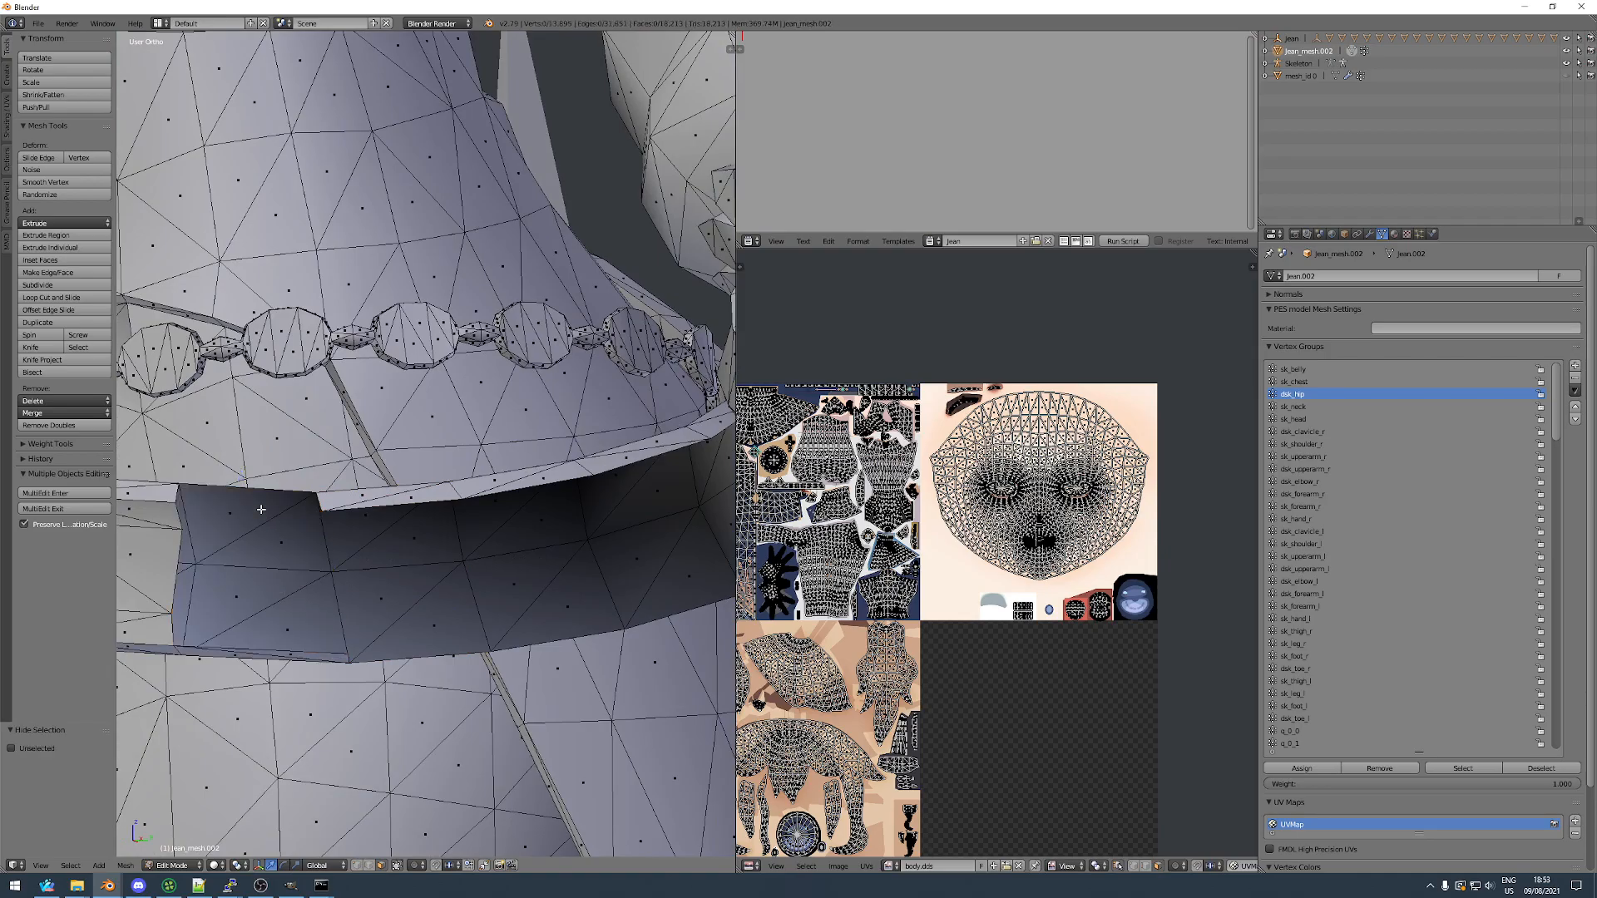
{"action": "key", "text": "h"}
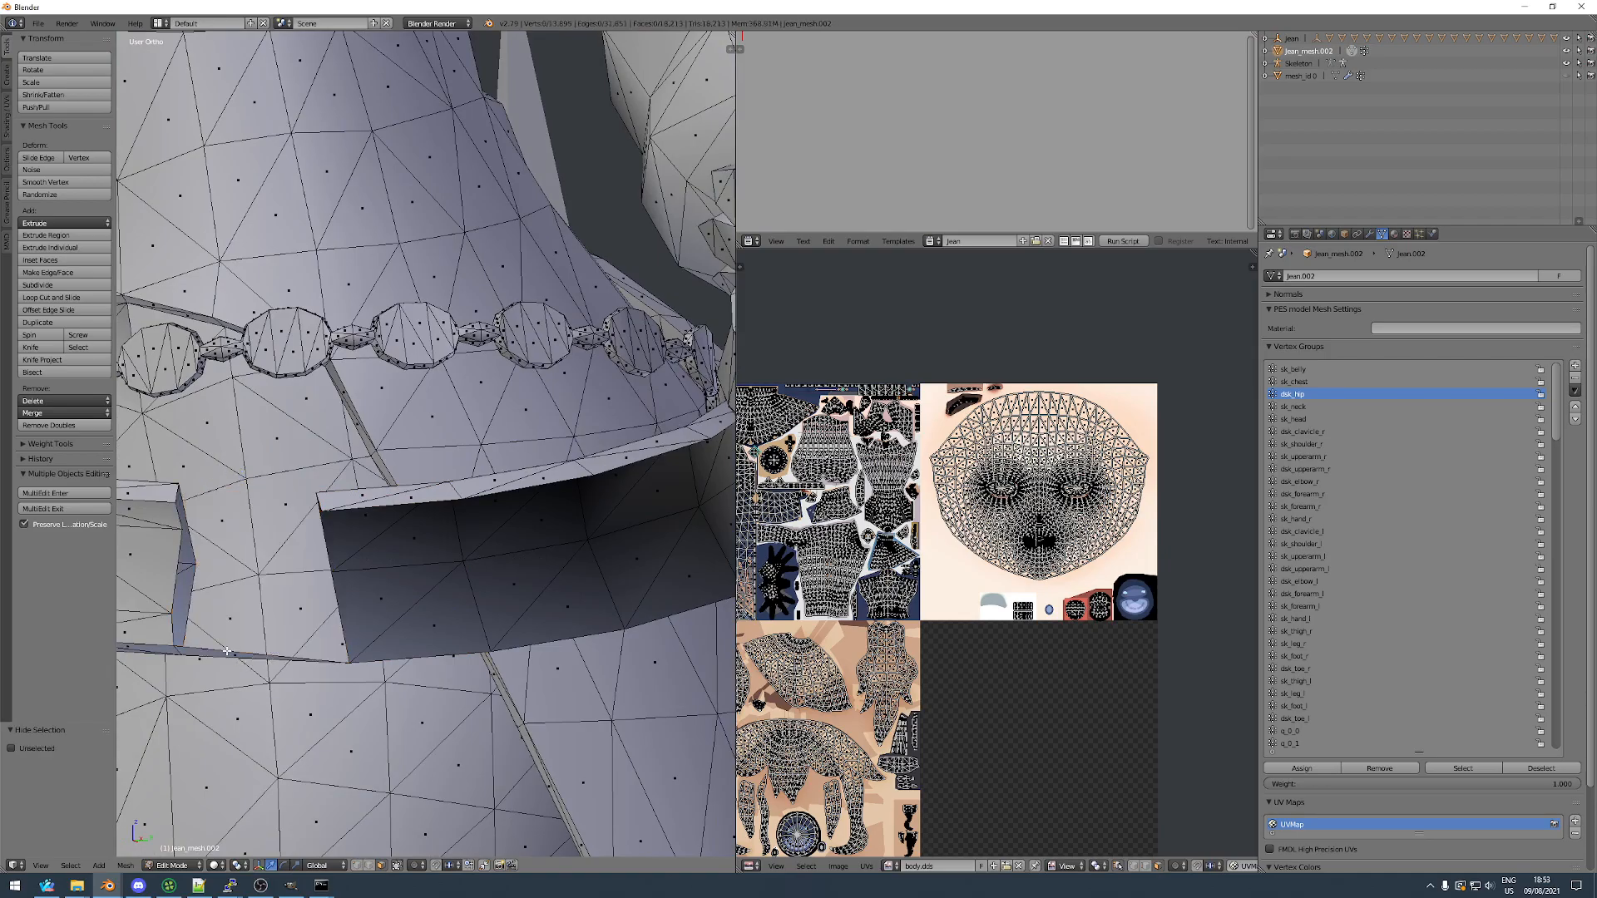
Select and hide the layered belt segment at the character's side, including the inner faces behind it.
{"action": "scroll", "coordinate": [330, 616], "scroll_direction": "down", "scroll_amount": 7}
{"action": "middle_click_drag", "start_coordinate": [356, 602], "coordinate": [257, 574]}
{"action": "right_click", "coordinate": [474, 560]}
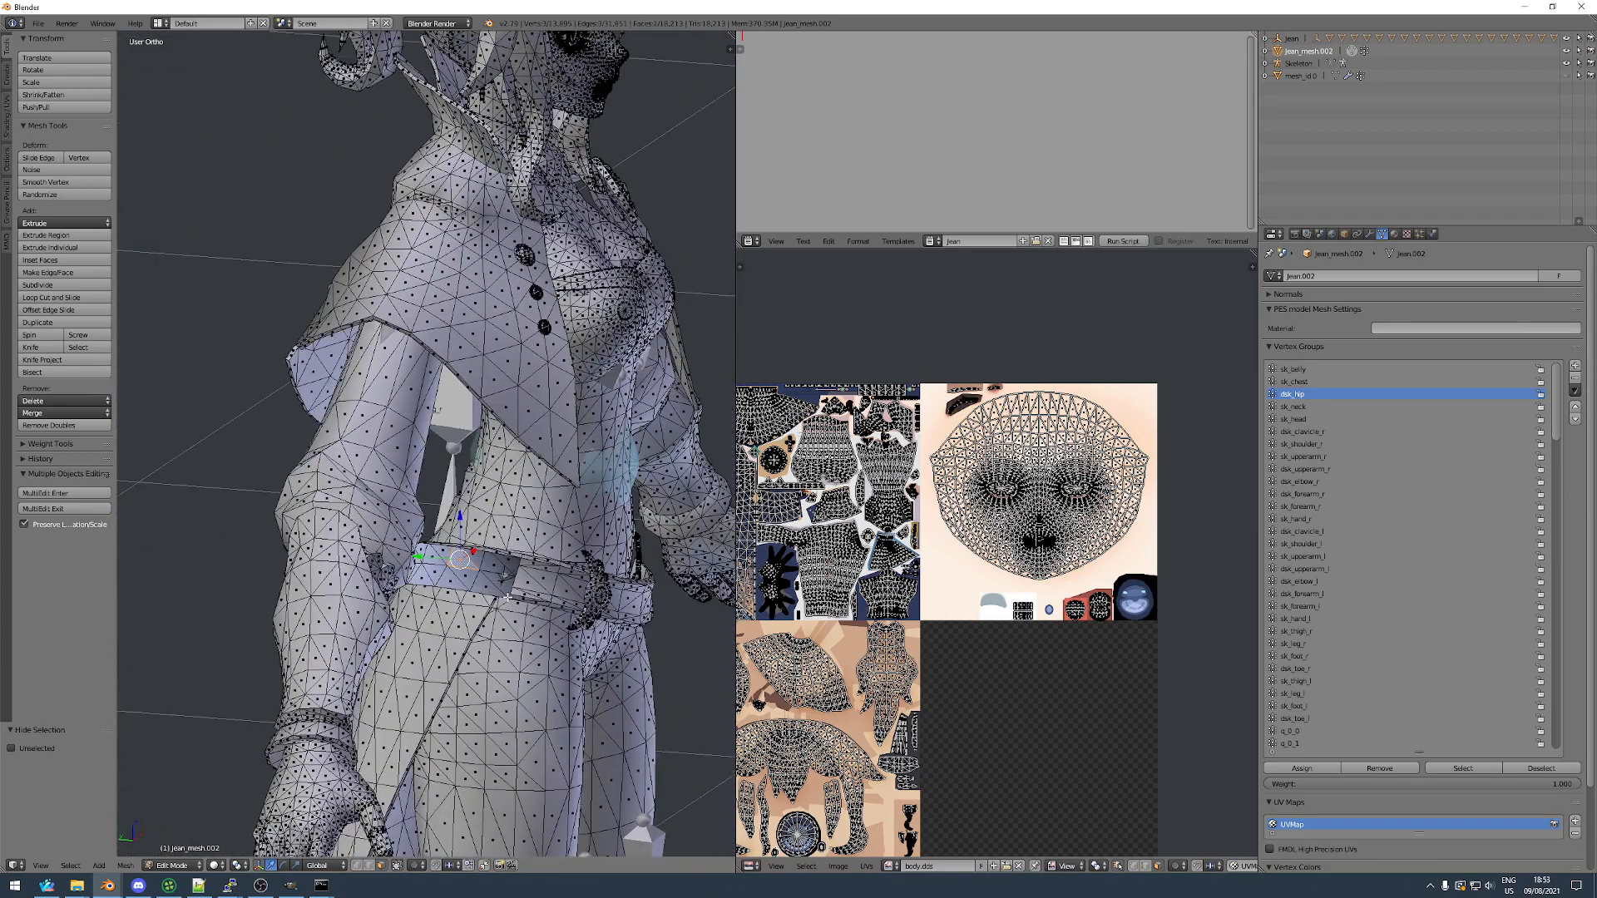
{"action": "scroll", "coordinate": [534, 594], "scroll_direction": "up", "scroll_amount": 8}
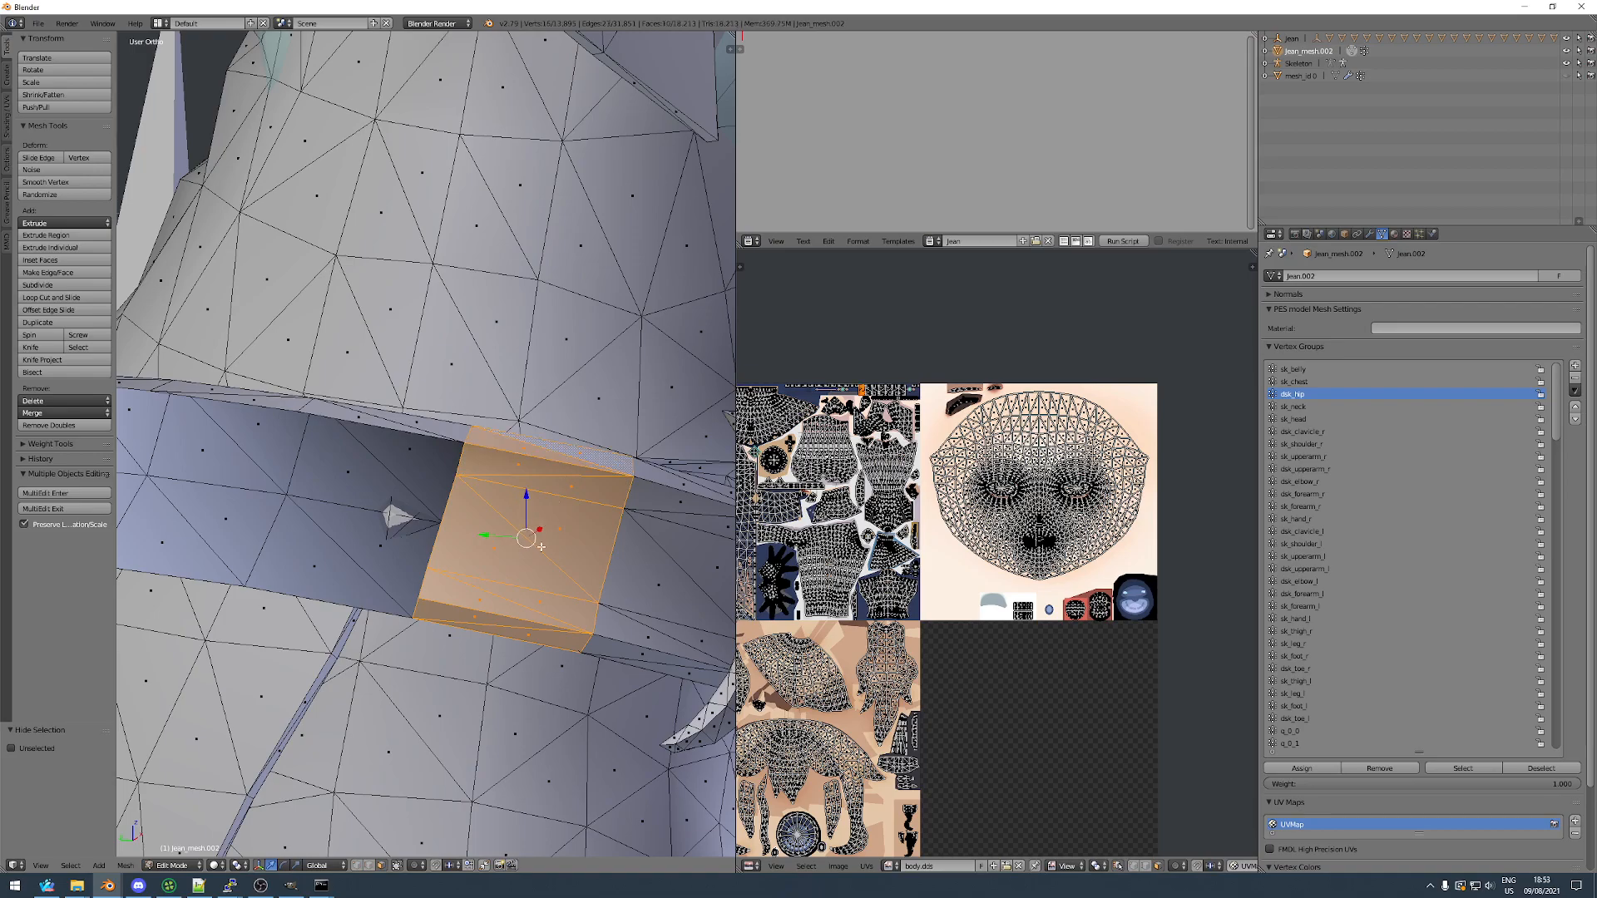
{"action": "key", "text": "h"}
{"action": "right_click", "coordinate": [502, 589], "text": "shift"}
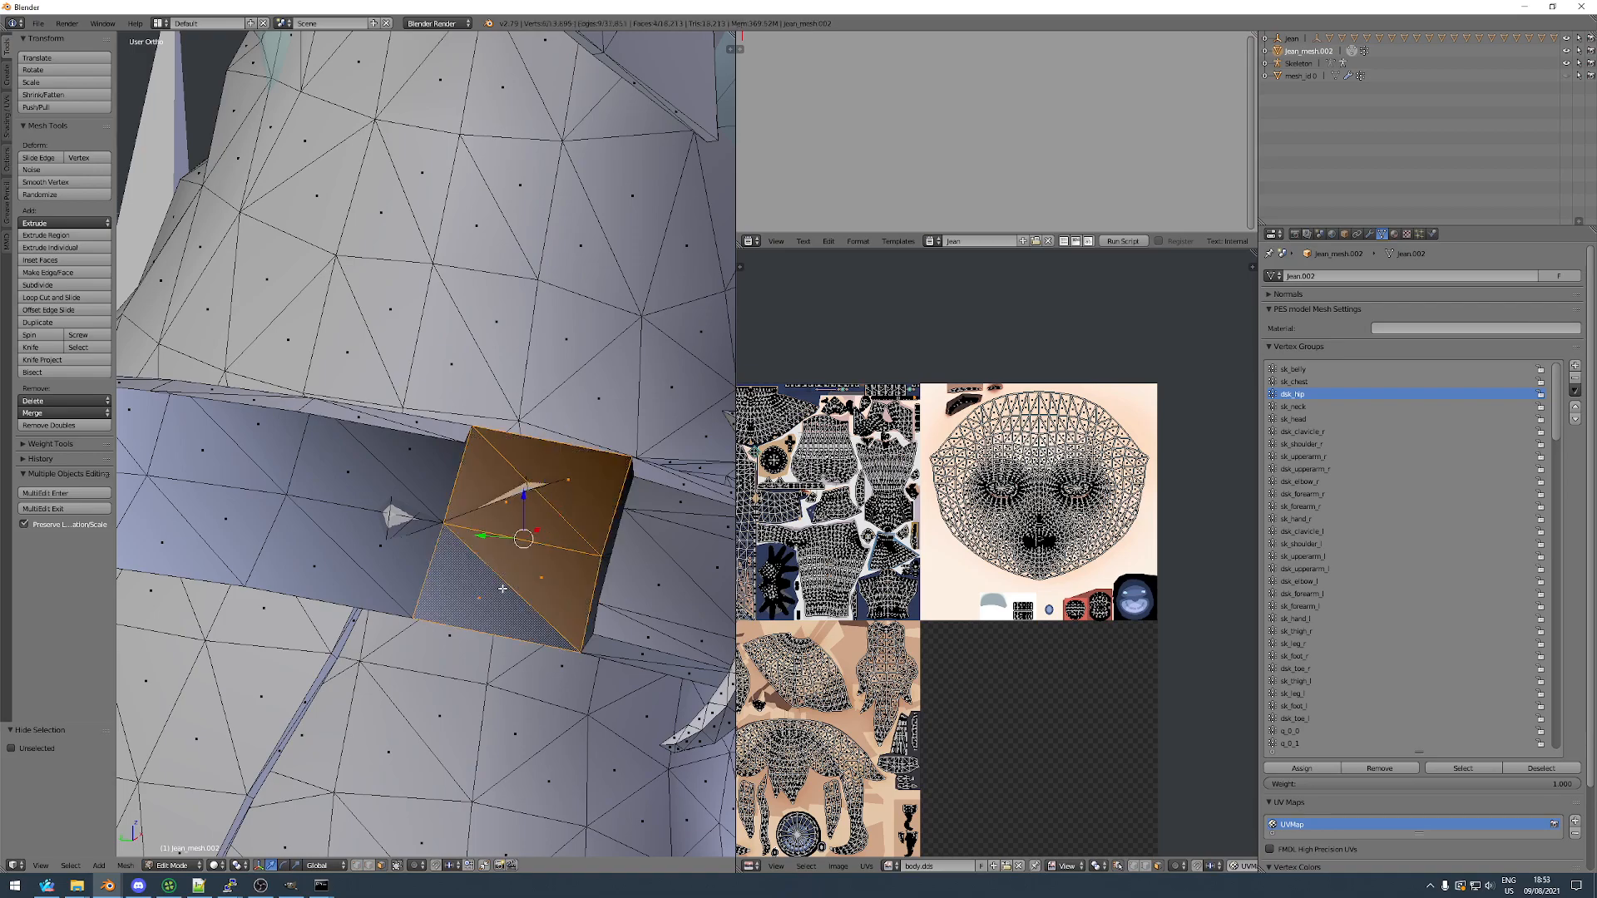
{"action": "key", "text": "h"}
Select the remaining belt band by linked selection delimited by seam, assign it to dsk_hip with weight 1.000 and normalize all groups.
{"action": "right_click", "coordinate": [334, 477]}
{"action": "scroll", "coordinate": [335, 477], "scroll_direction": "down", "scroll_amount": 7}
{"action": "middle_click_drag", "start_coordinate": [387, 508], "coordinate": [354, 483]}
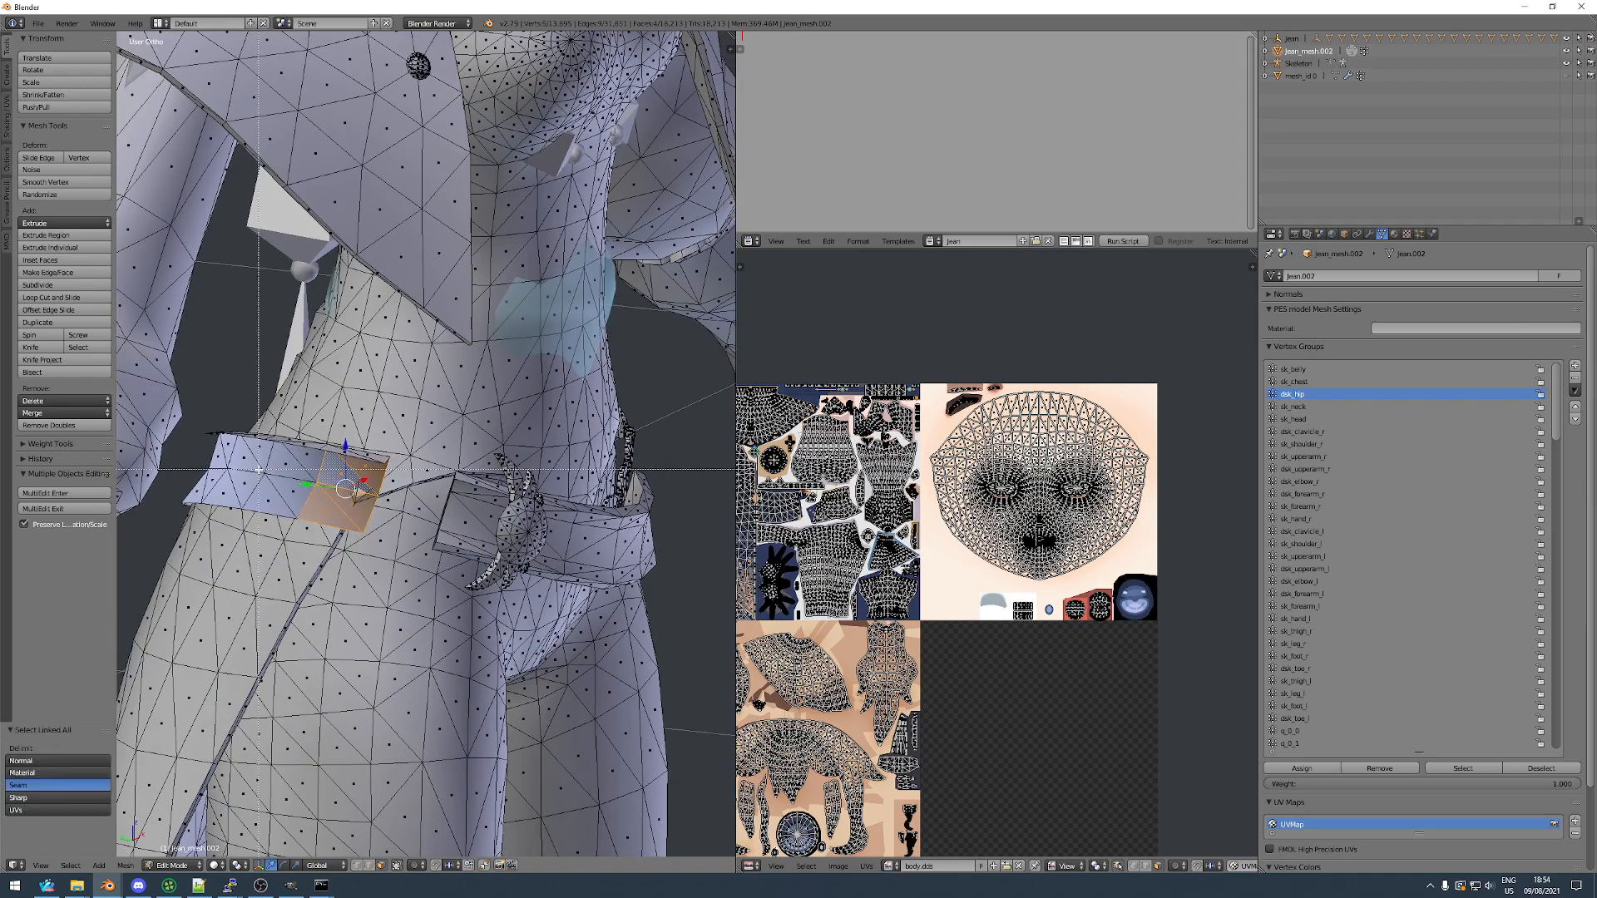
{"action": "middle_click_drag", "start_coordinate": [281, 497], "coordinate": [438, 528]}
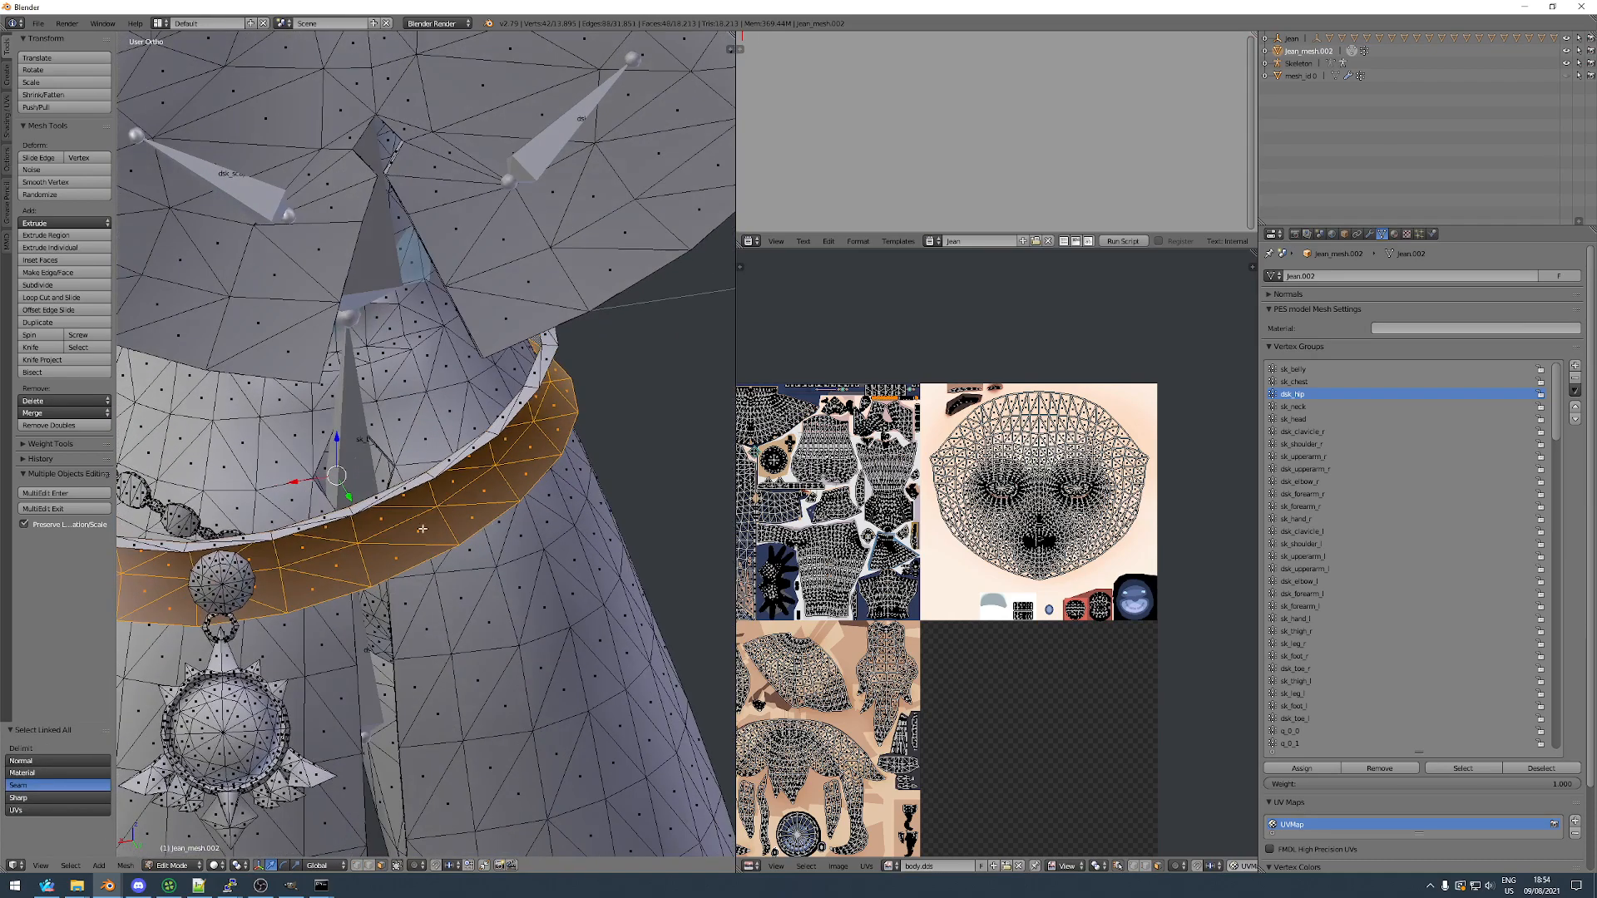
{"action": "scroll", "coordinate": [435, 480], "scroll_direction": "up", "scroll_amount": 2}
{"action": "scroll", "coordinate": [442, 467], "scroll_direction": "down", "scroll_amount": 5}
{"action": "middle_click_drag", "start_coordinate": [442, 466], "coordinate": [459, 532]}
{"action": "scroll", "coordinate": [449, 539], "scroll_direction": "up", "scroll_amount": 5}
{"action": "key", "text": "h"}
{"action": "key", "text": "ctrl+z"}
{"action": "key", "text": "Tab"}
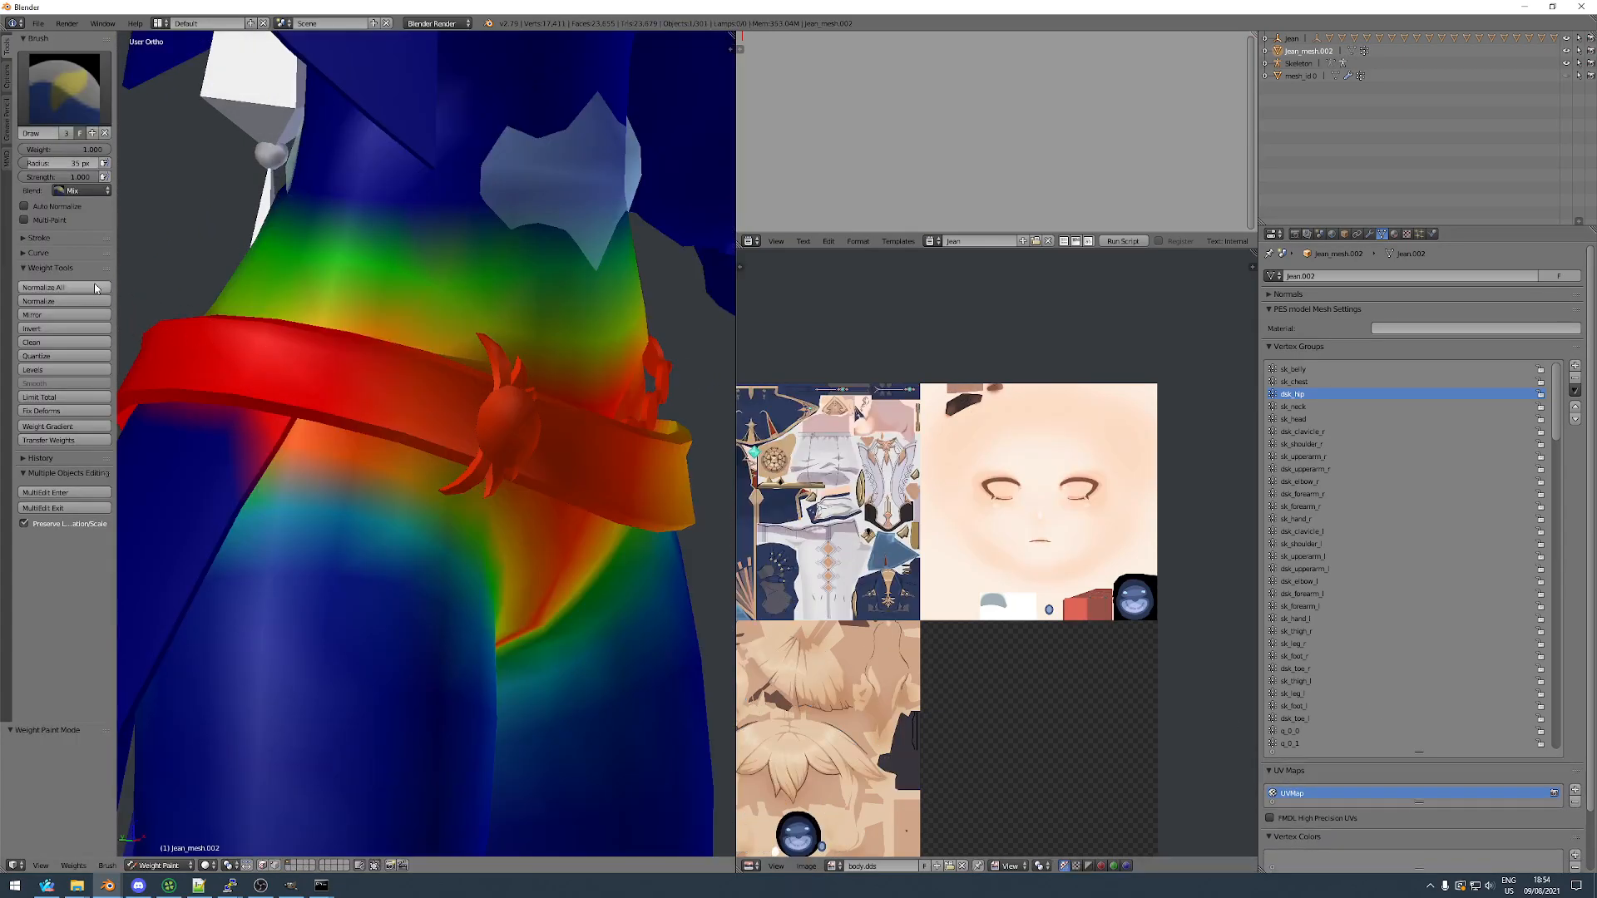
Clear the selection and select the bodice and coat tail surface behind the belt by linked selection delimited by seam.
{"action": "middle_click_drag", "start_coordinate": [337, 409], "coordinate": [291, 418]}
{"action": "scroll", "coordinate": [291, 417], "scroll_direction": "down", "scroll_amount": 6}
{"action": "key", "text": "Tab"}
{"action": "key", "text": "a"}
{"action": "mouse_move", "coordinate": [371, 458]}
{"action": "middle_mouse_down"}
{"action": "mouse_move", "coordinate": [407, 445]}
{"action": "mouse_move", "coordinate": [381, 428]}
{"action": "mouse_move", "coordinate": [237, 450]}
{"action": "mouse_move", "coordinate": [193, 419]}
{"action": "mouse_move", "coordinate": [255, 436]}
{"action": "mouse_move", "coordinate": [238, 450]}
{"action": "middle_mouse_up"}
{"action": "key", "text": "Tab"}
{"action": "scroll", "coordinate": [193, 419], "scroll_direction": "up", "scroll_amount": 6}
{"action": "key", "text": "Tab"}
{"action": "right_click", "coordinate": [238, 450]}
{"action": "key", "text": "ctrl+l"}
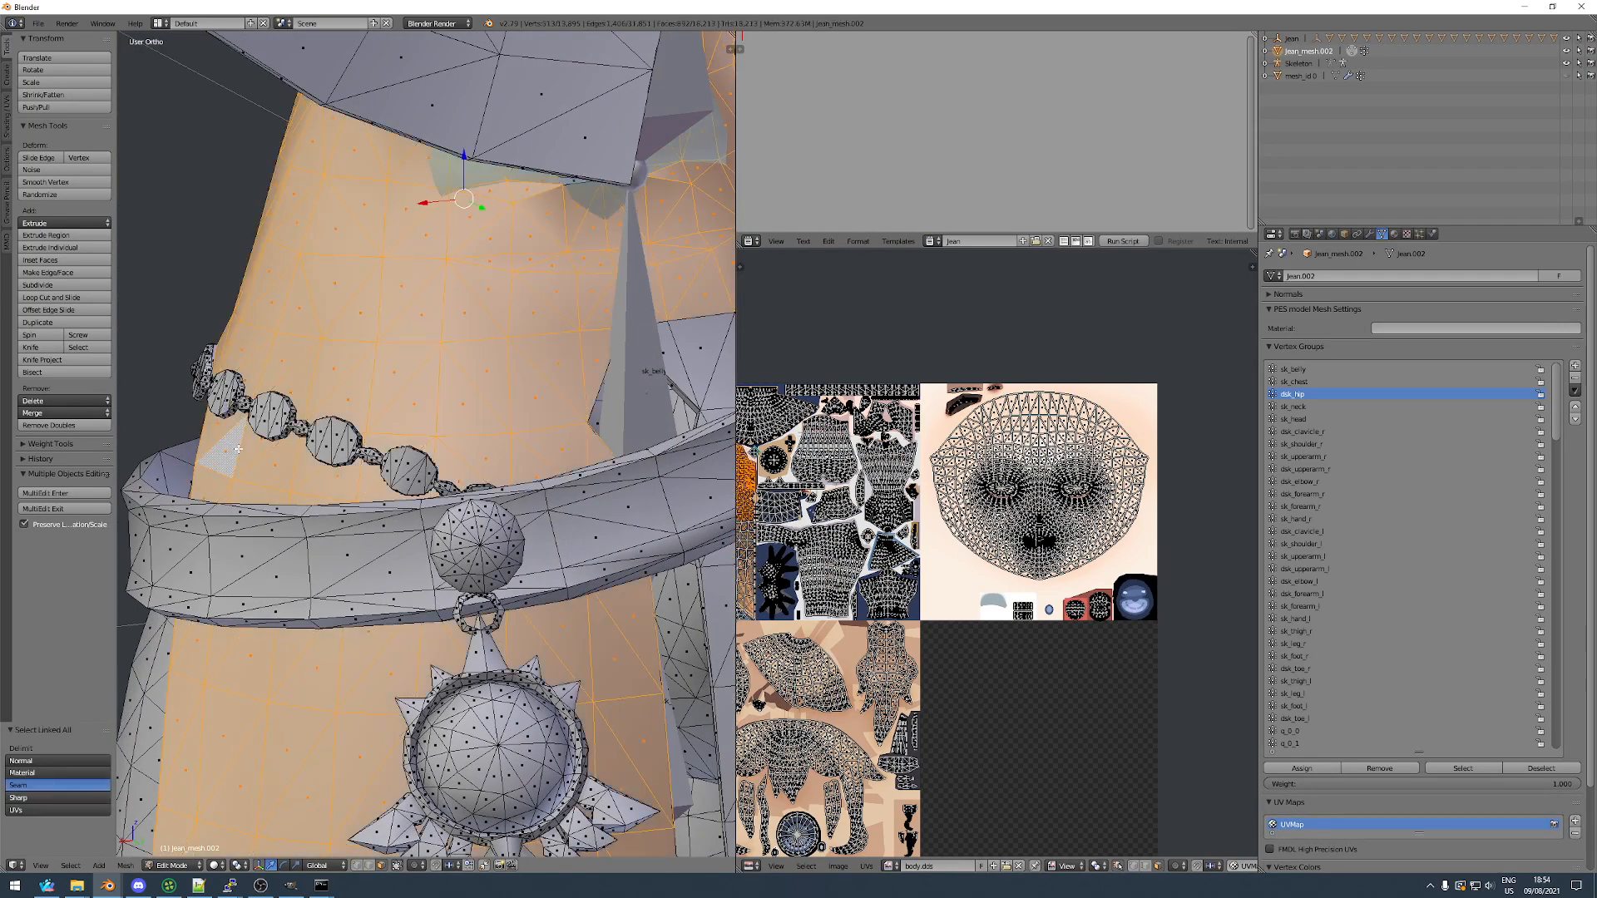
{"action": "key", "text": "ctrl+i"}
{"action": "key", "text": "ctrl+z"}
Extend the selection to the coat tails' linked faces, hide everything else and check the dsk_hip weights around the belt.
{"action": "scroll", "coordinate": [253, 450], "scroll_direction": "down", "scroll_amount": 4}
{"action": "middle_click_drag", "start_coordinate": [525, 536], "coordinate": [502, 508], "text": "shift"}
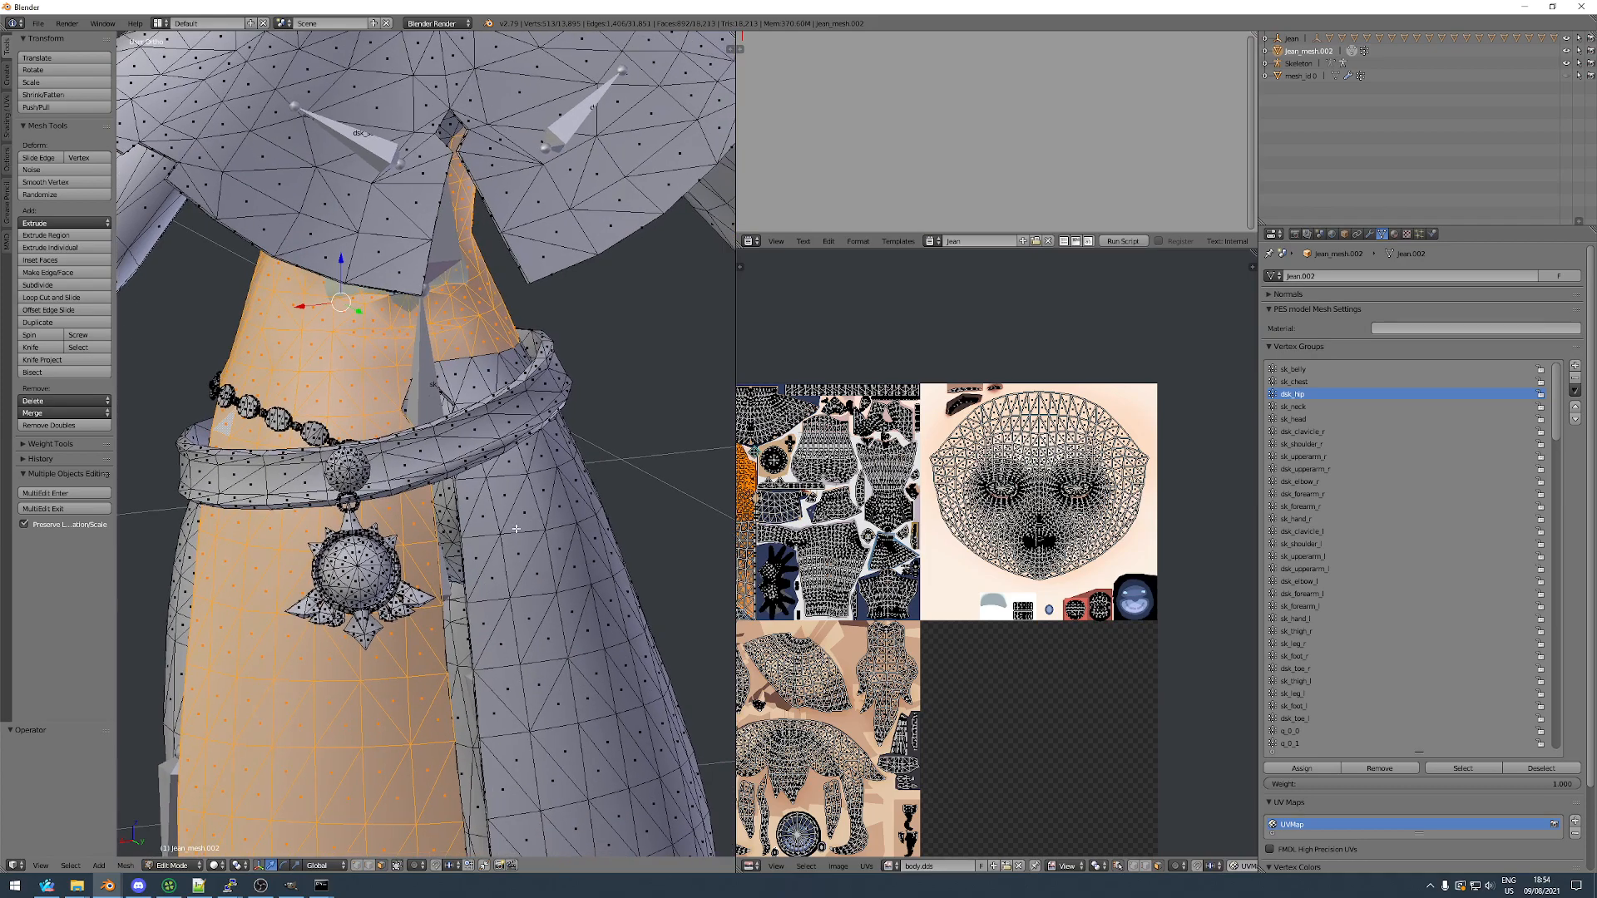
{"action": "mouse_move", "coordinate": [590, 702]}
{"action": "middle_mouse_down", "text": "shift"}
{"action": "mouse_move", "coordinate": [402, 421]}
{"action": "mouse_move", "coordinate": [439, 517]}
{"action": "mouse_move", "coordinate": [399, 561]}
{"action": "middle_mouse_up", "text": "shift"}
{"action": "key", "text": "z"}
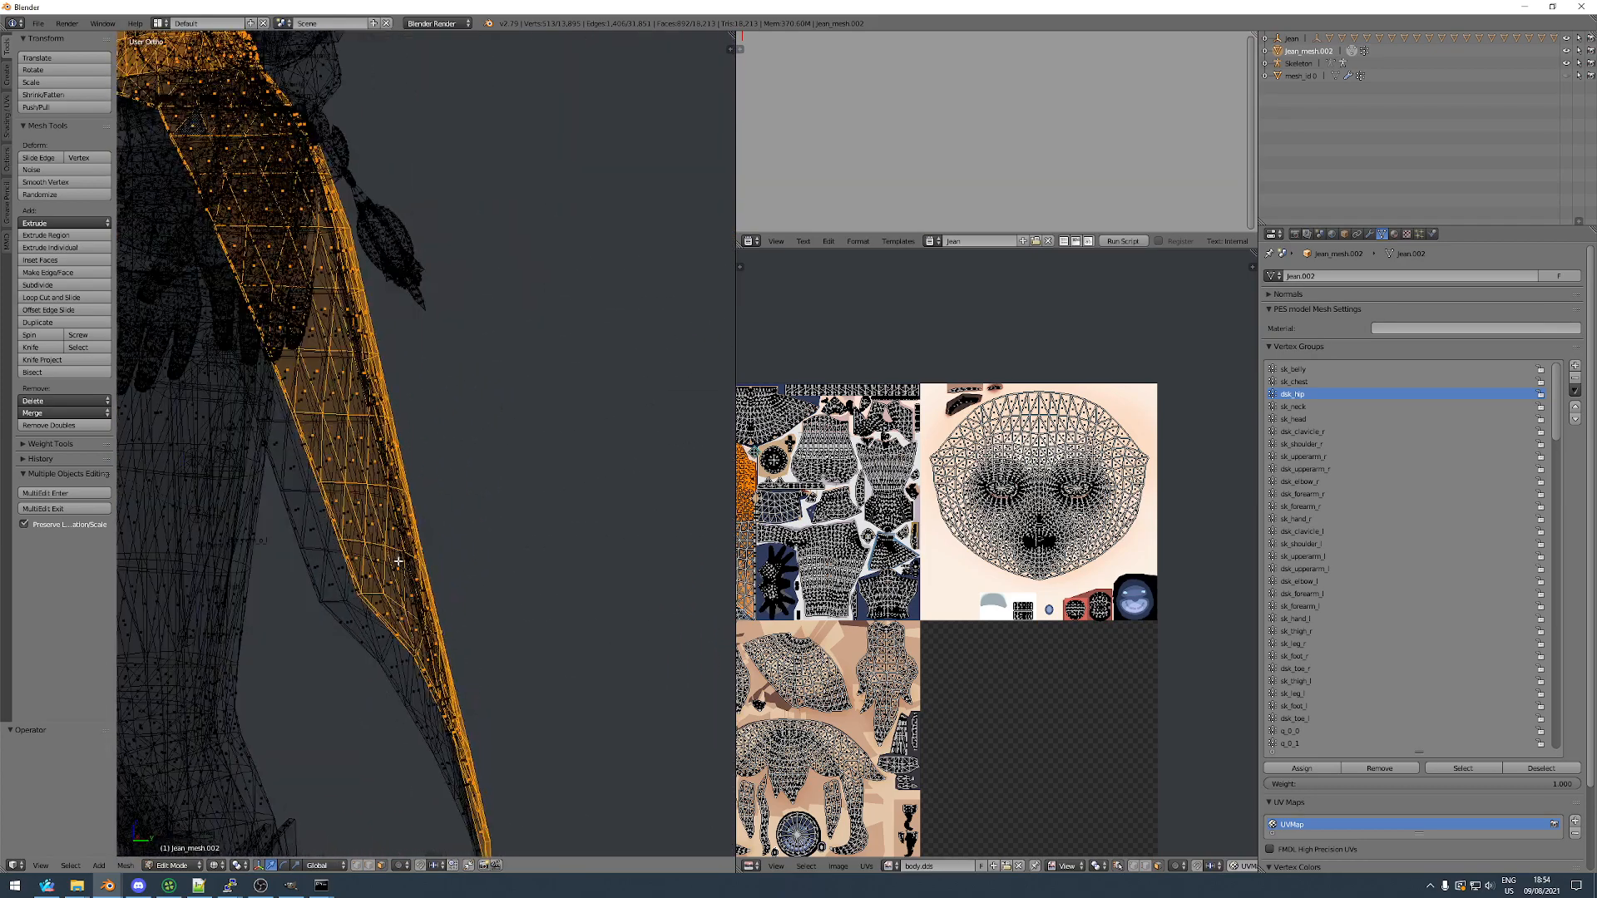
{"action": "left_click_drag", "start_coordinate": [465, 655], "coordinate": [466, 657]}
{"action": "key", "text": "ctrl+l"}
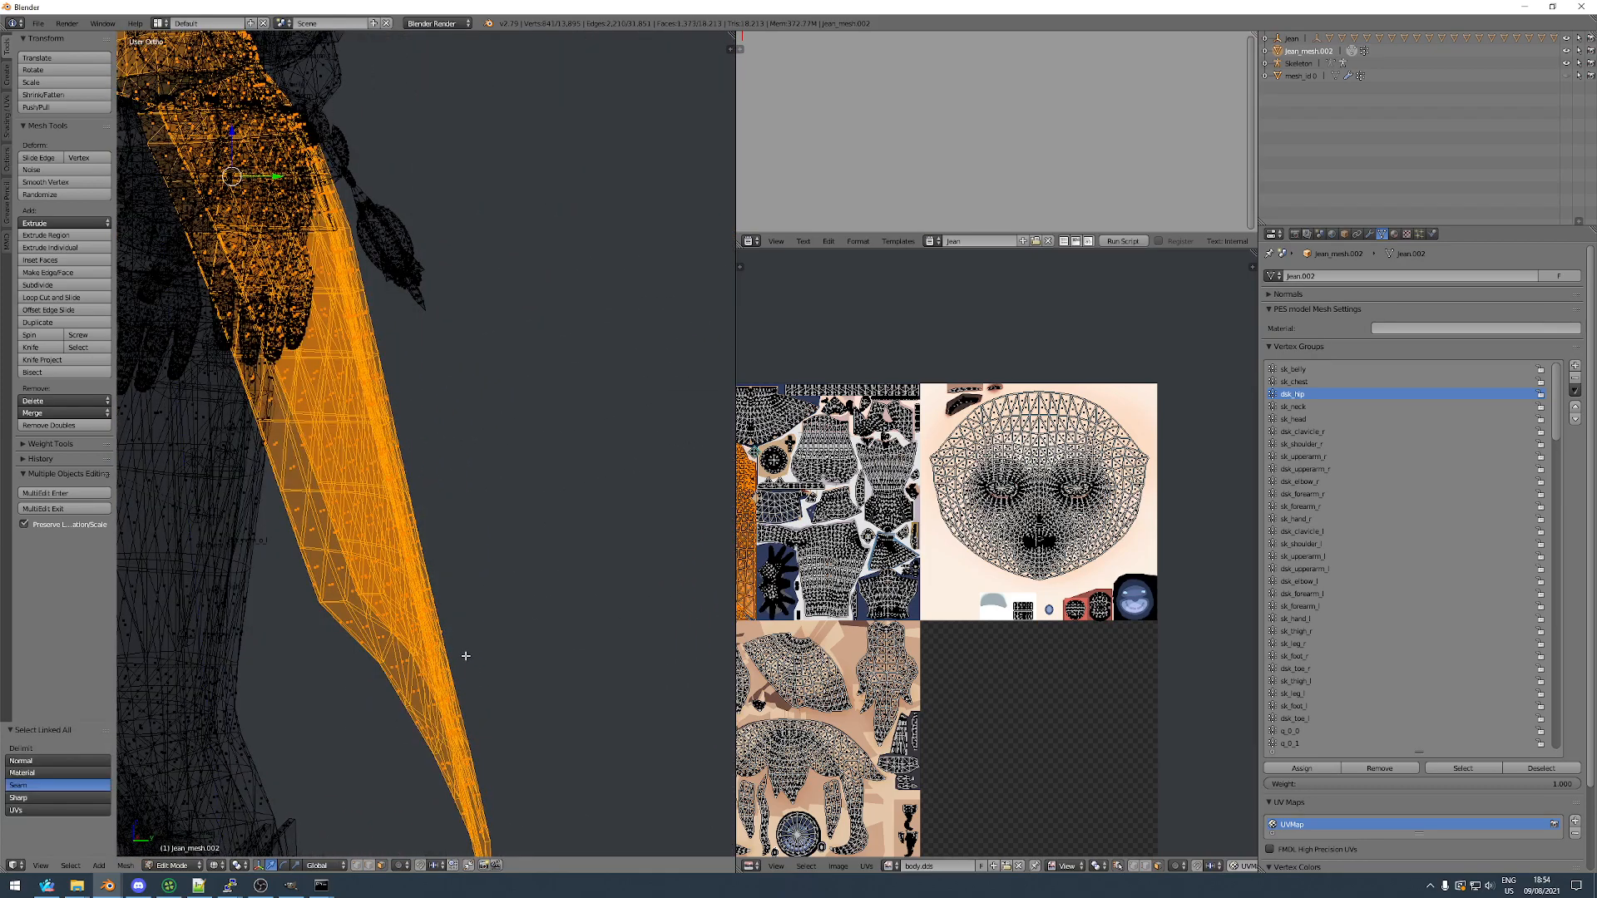
{"action": "key", "text": "ctrl+i"}
{"action": "key", "text": "h"}
{"action": "scroll", "coordinate": [294, 461], "scroll_direction": "down", "scroll_amount": 3}
{"action": "key", "text": "Tab"}
{"action": "mouse_move", "coordinate": [332, 392]}
{"action": "middle_mouse_down", "text": "shift"}
{"action": "mouse_move", "coordinate": [413, 446]}
{"action": "mouse_move", "coordinate": [391, 452]}
{"action": "middle_mouse_up", "text": "shift"}
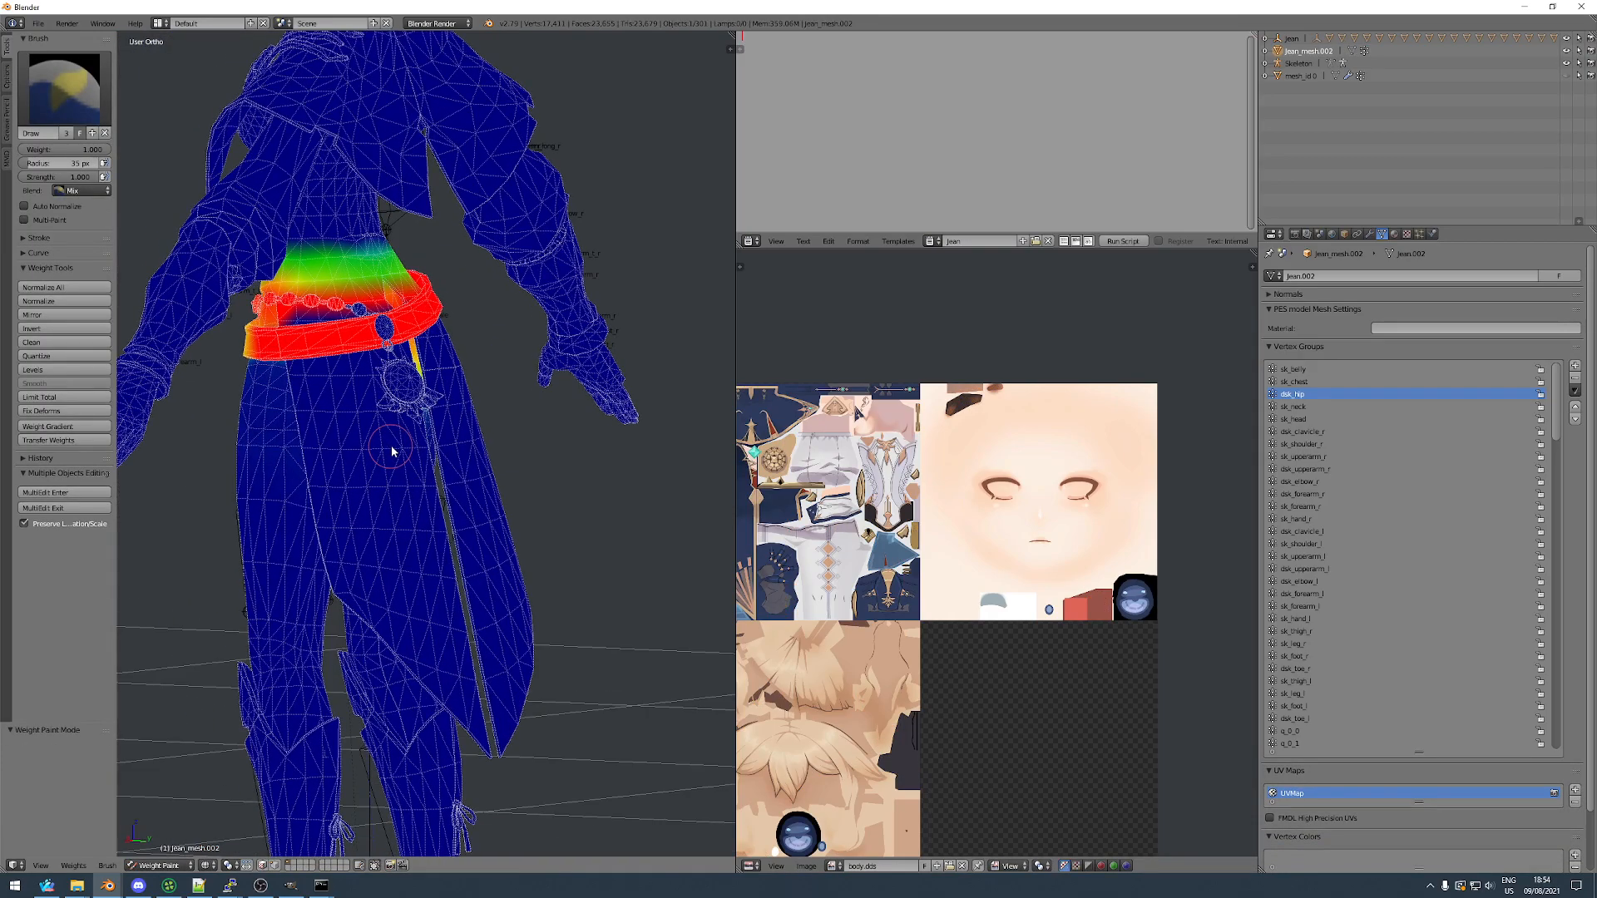
{"action": "scroll", "coordinate": [244, 358], "scroll_direction": "up", "scroll_amount": 5}
{"action": "scroll", "coordinate": [175, 324], "scroll_direction": "up", "scroll_amount": 2}
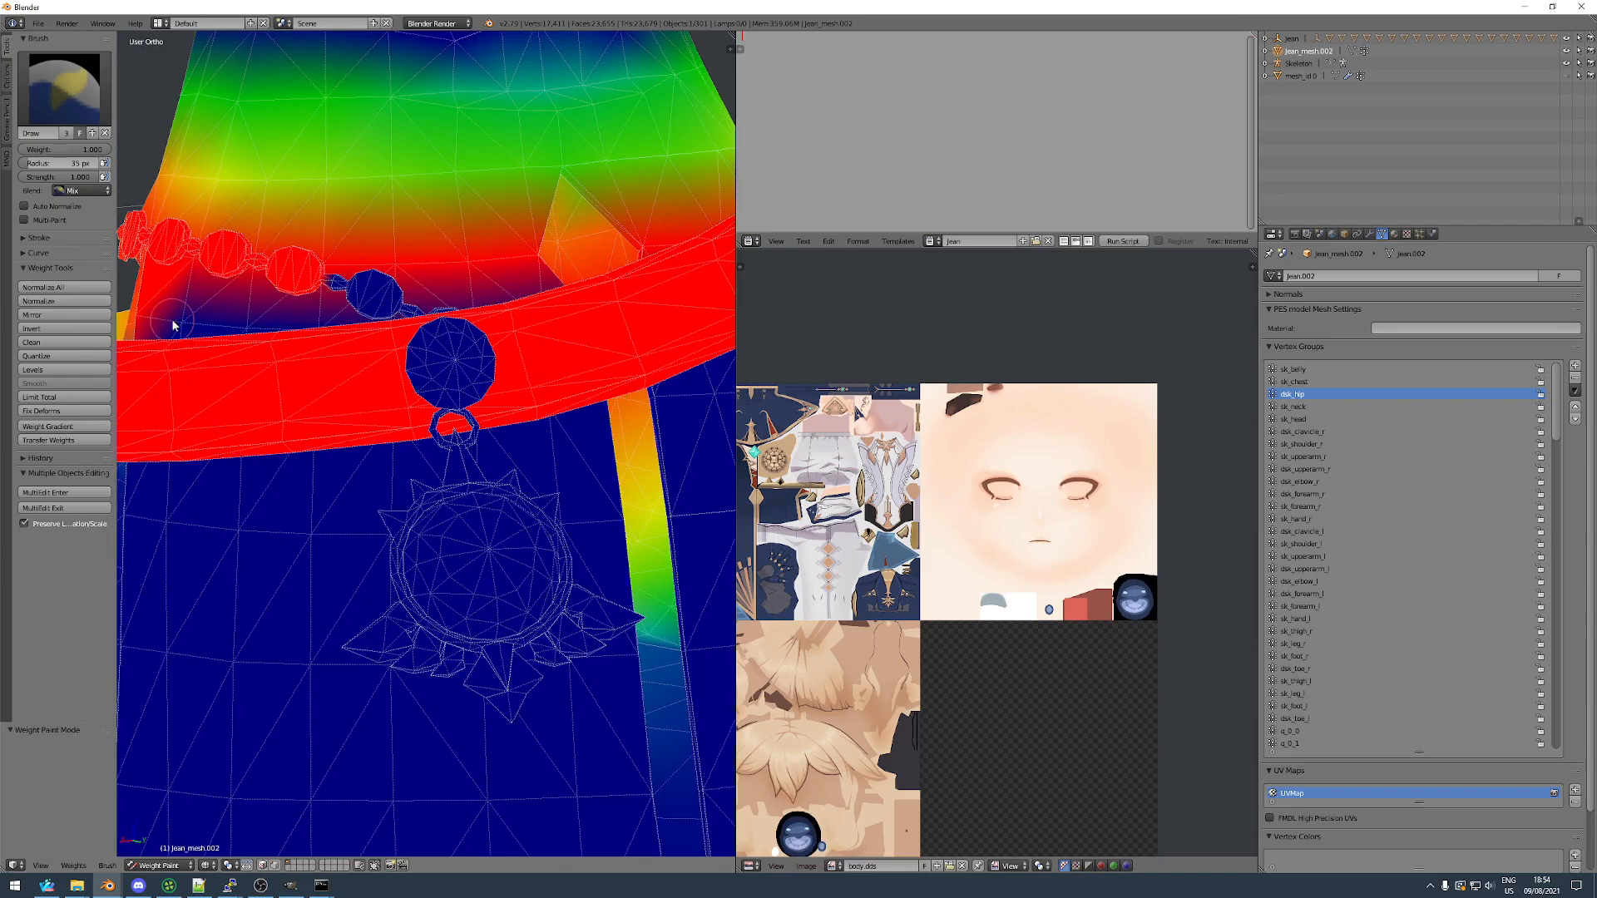
Try to box-select the upper row of coat tail faces below the waist around the back.
{"action": "key", "text": "Tab"}
{"action": "middle_click_drag", "start_coordinate": [166, 314], "coordinate": [175, 337]}
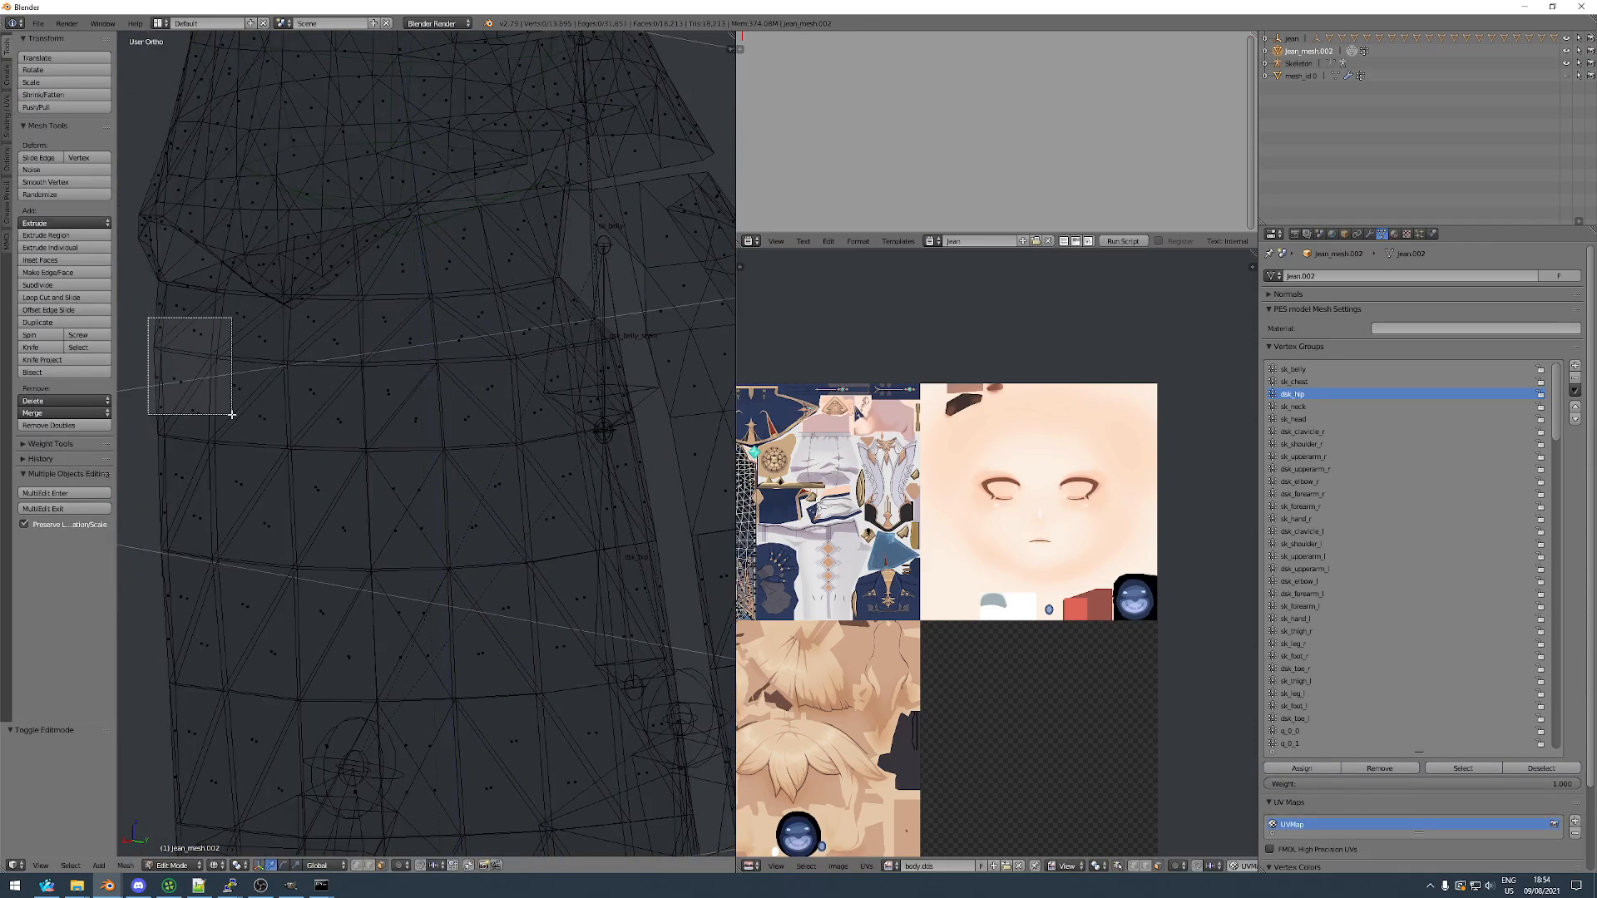
{"action": "scroll", "coordinate": [214, 386], "scroll_direction": "down", "scroll_amount": 4}
{"action": "scroll", "coordinate": [208, 377], "scroll_direction": "up", "scroll_amount": 3}
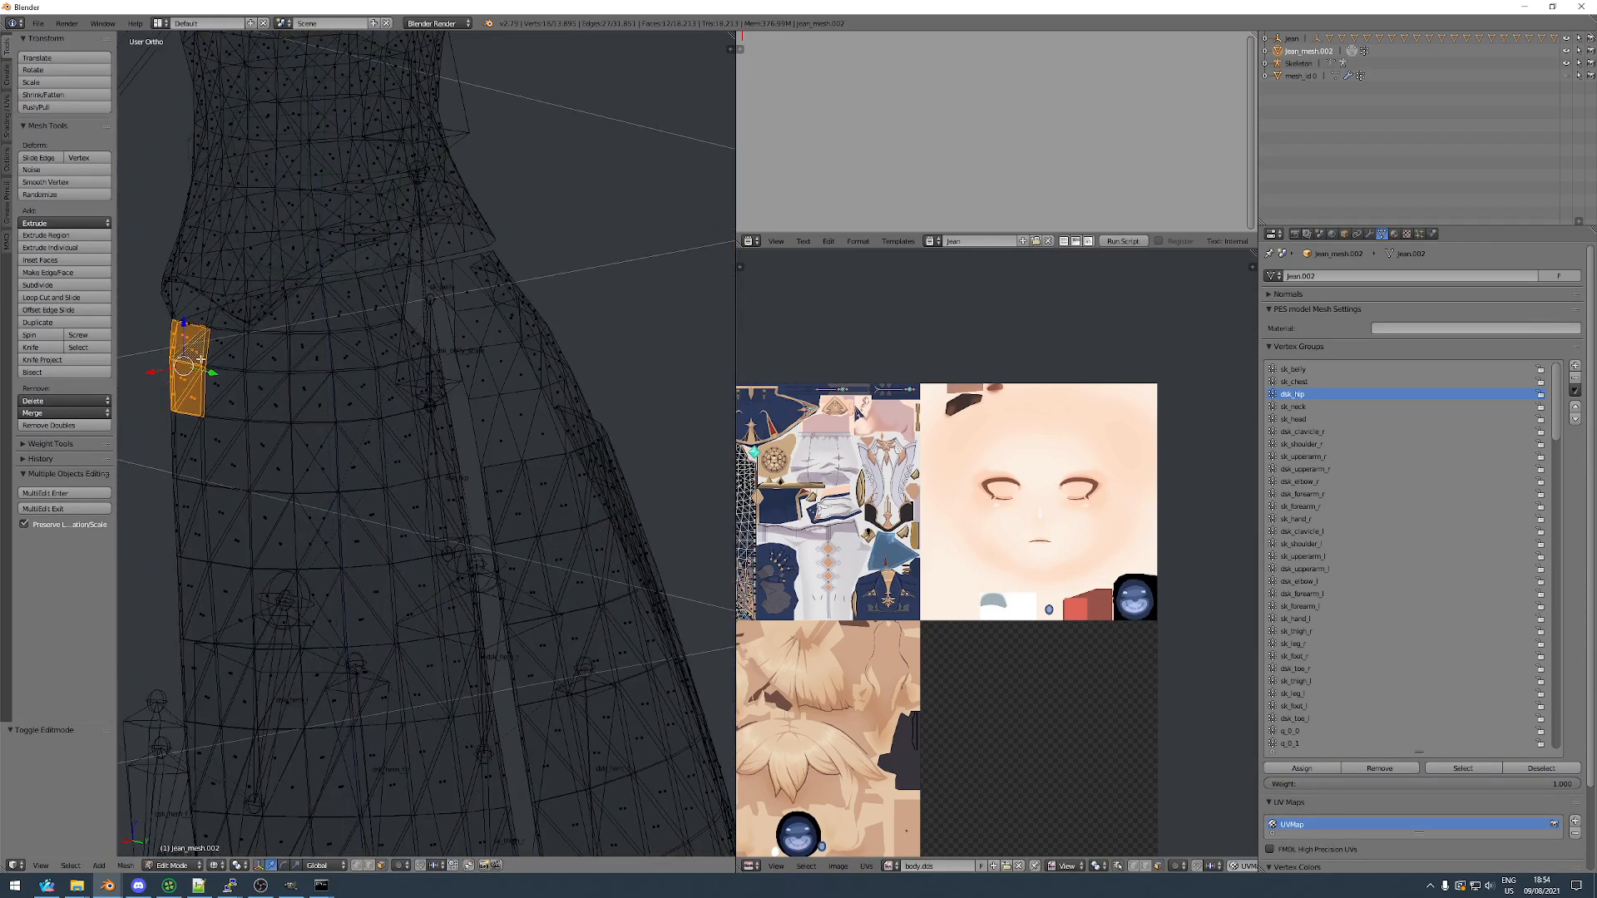
{"action": "key", "text": "b"}
{"action": "left_click_drag", "start_coordinate": [166, 332], "coordinate": [307, 453]}
{"action": "key", "text": "b"}
{"action": "left_click_drag", "start_coordinate": [246, 339], "coordinate": [421, 432]}
{"action": "middle_click_drag", "start_coordinate": [421, 432], "coordinate": [338, 453]}
{"action": "key", "text": "b"}
{"action": "left_click_drag", "start_coordinate": [330, 378], "coordinate": [558, 533]}
{"action": "middle_click_drag", "start_coordinate": [560, 518], "coordinate": [303, 374]}
{"action": "key", "text": "b"}
{"action": "left_click_drag", "start_coordinate": [243, 339], "coordinate": [463, 476]}
{"action": "scroll", "coordinate": [323, 434], "scroll_direction": "down", "scroll_amount": 3}
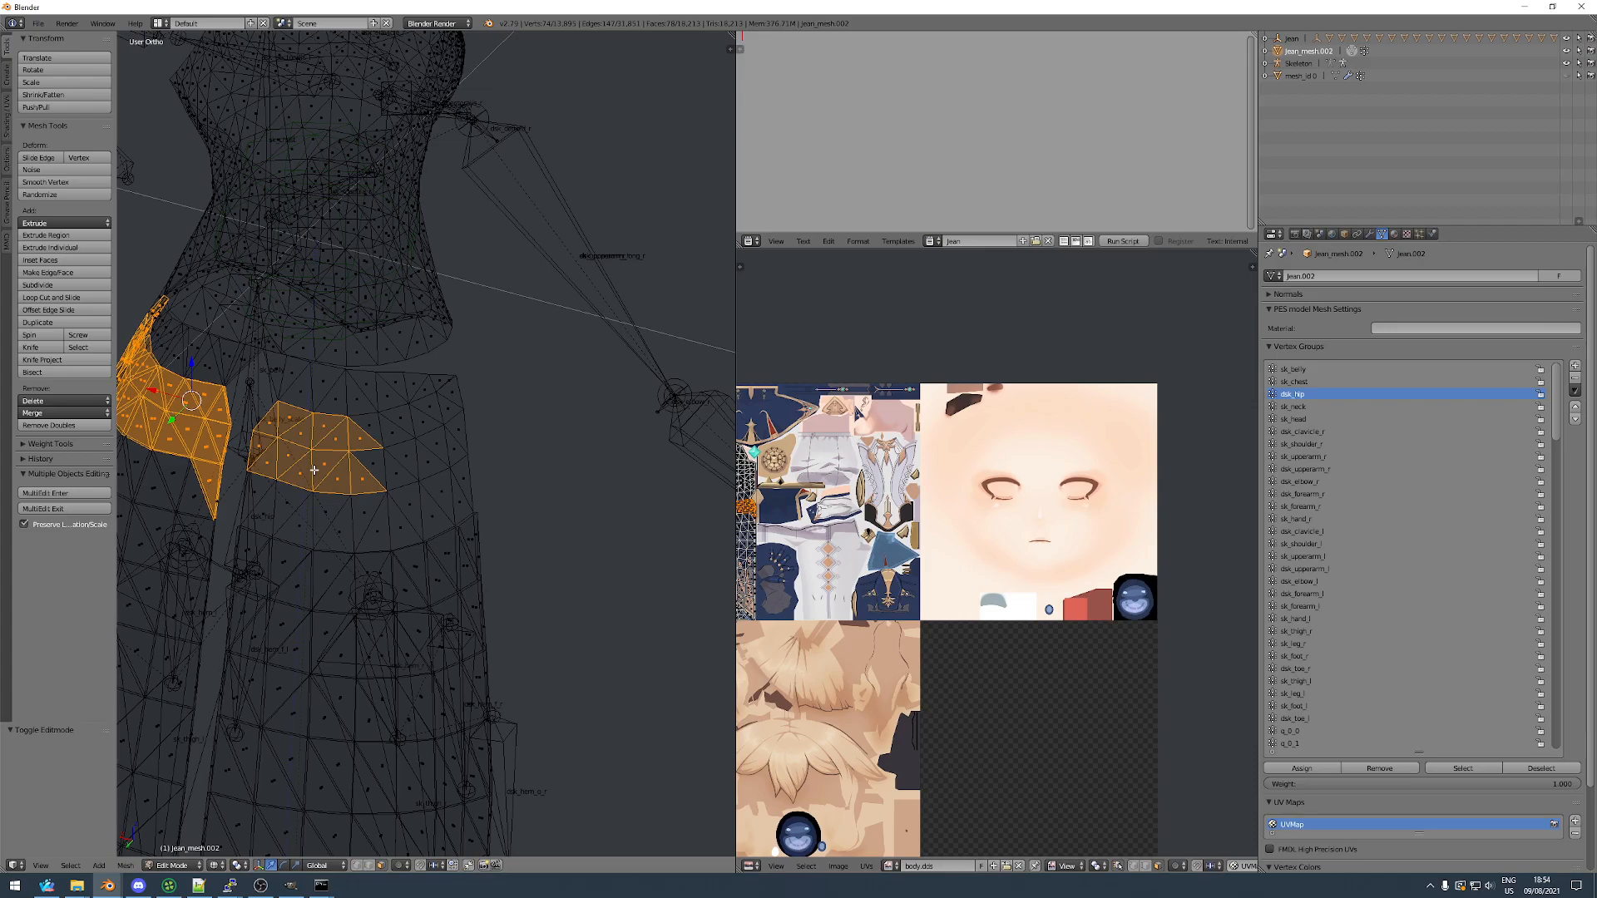
Reveal the hidden geometry, clear the selection and select the coat tails and bodice by linked selection delimited by seam.
{"action": "key", "text": "alt+h"}
{"action": "key", "text": "a"}
{"action": "middle_click_drag", "start_coordinate": [321, 467], "coordinate": [524, 438]}
{"action": "scroll", "coordinate": [421, 470], "scroll_direction": "down", "scroll_amount": 6}
{"action": "scroll", "coordinate": [421, 502], "scroll_direction": "up", "scroll_amount": 4}
{"action": "key", "text": "b"}
{"action": "left_click_drag", "start_coordinate": [331, 449], "coordinate": [513, 620]}
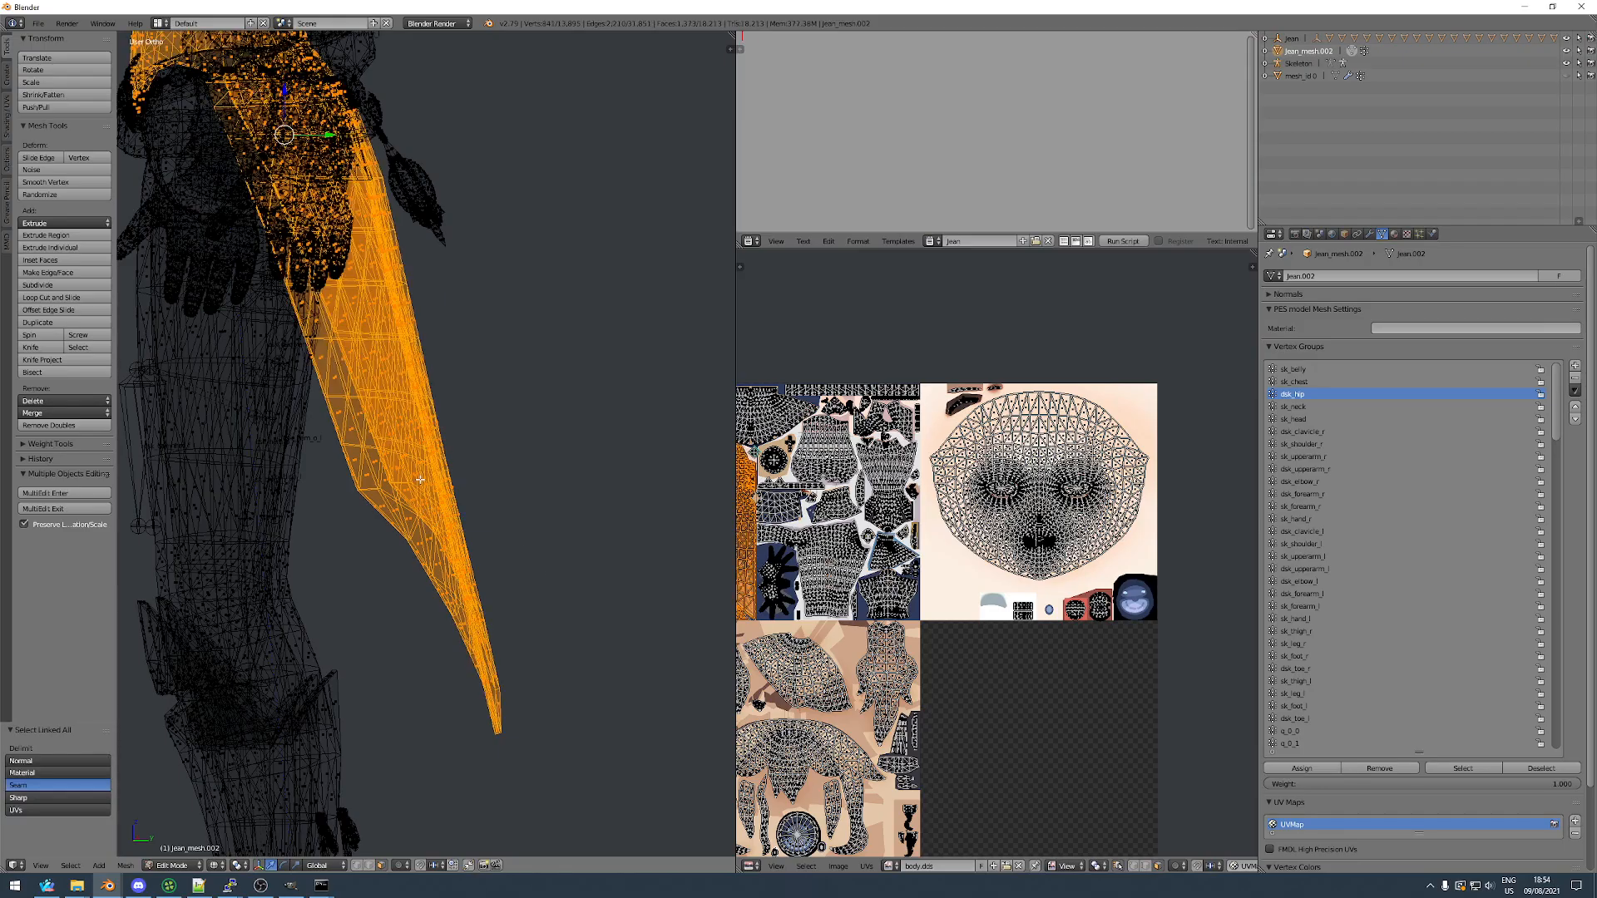
{"action": "middle_click_drag", "start_coordinate": [420, 479], "coordinate": [320, 506]}
{"action": "key", "text": "z"}
{"action": "middle_click_drag", "start_coordinate": [463, 403], "coordinate": [516, 580], "text": "shift"}
{"action": "scroll", "coordinate": [465, 441], "scroll_direction": "up", "scroll_amount": 1}
{"action": "key", "text": "b"}
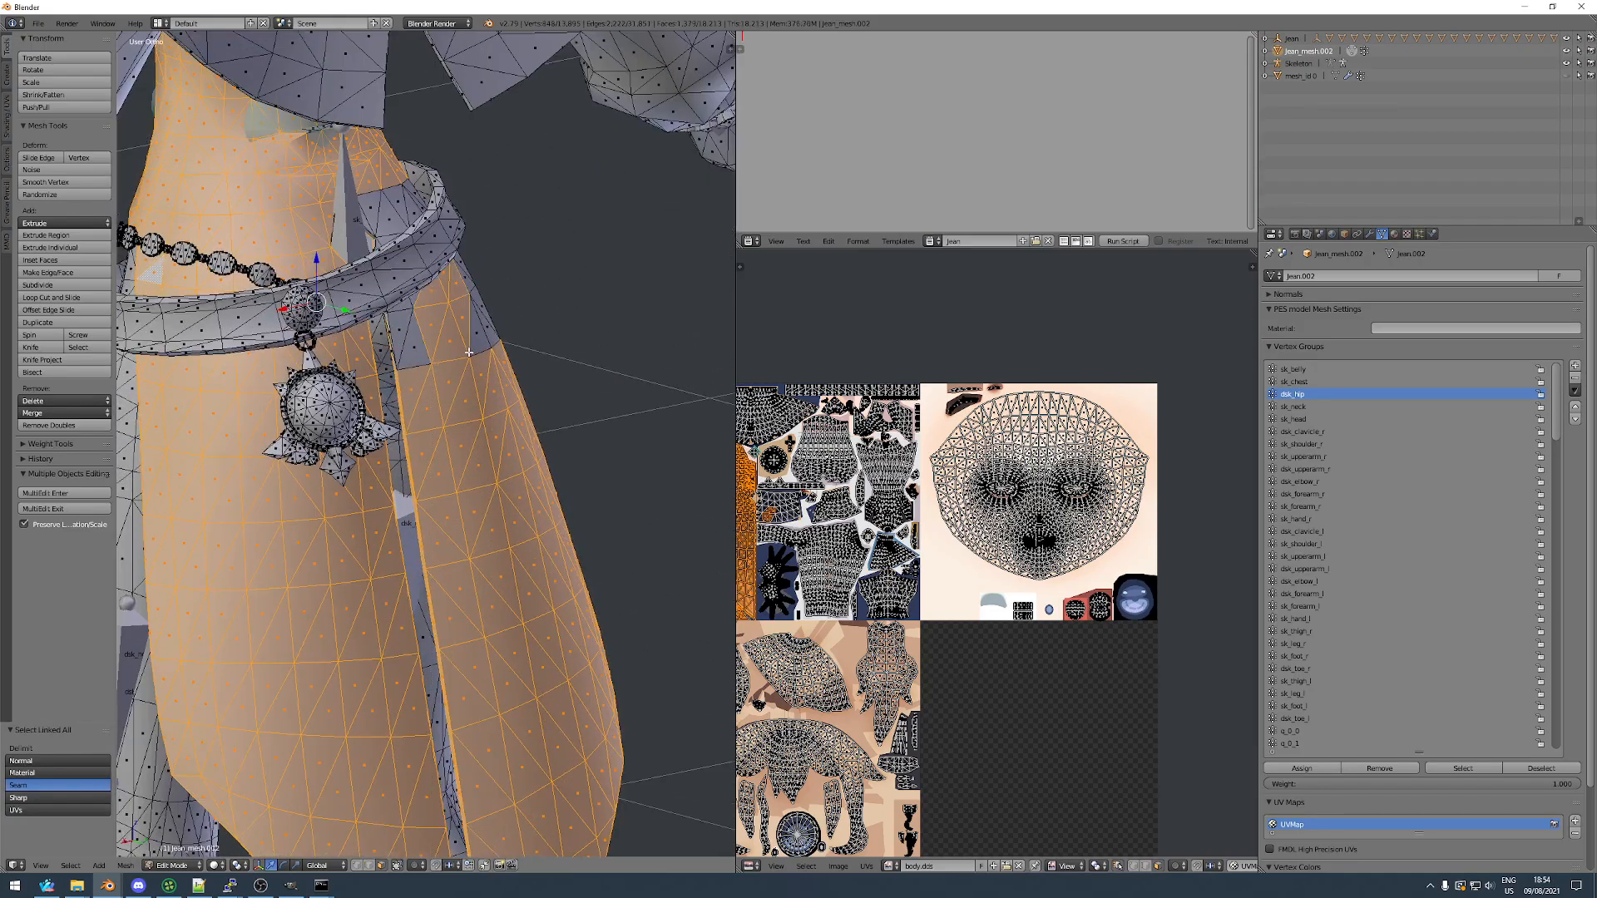
Complete the linked selection with the coat tails' missing faces and isolate coat tails and bodice by hiding all other geometry.
{"action": "middle_click_drag", "start_coordinate": [458, 351], "coordinate": [223, 334]}
{"action": "scroll", "coordinate": [254, 331], "scroll_direction": "up", "scroll_amount": 5}
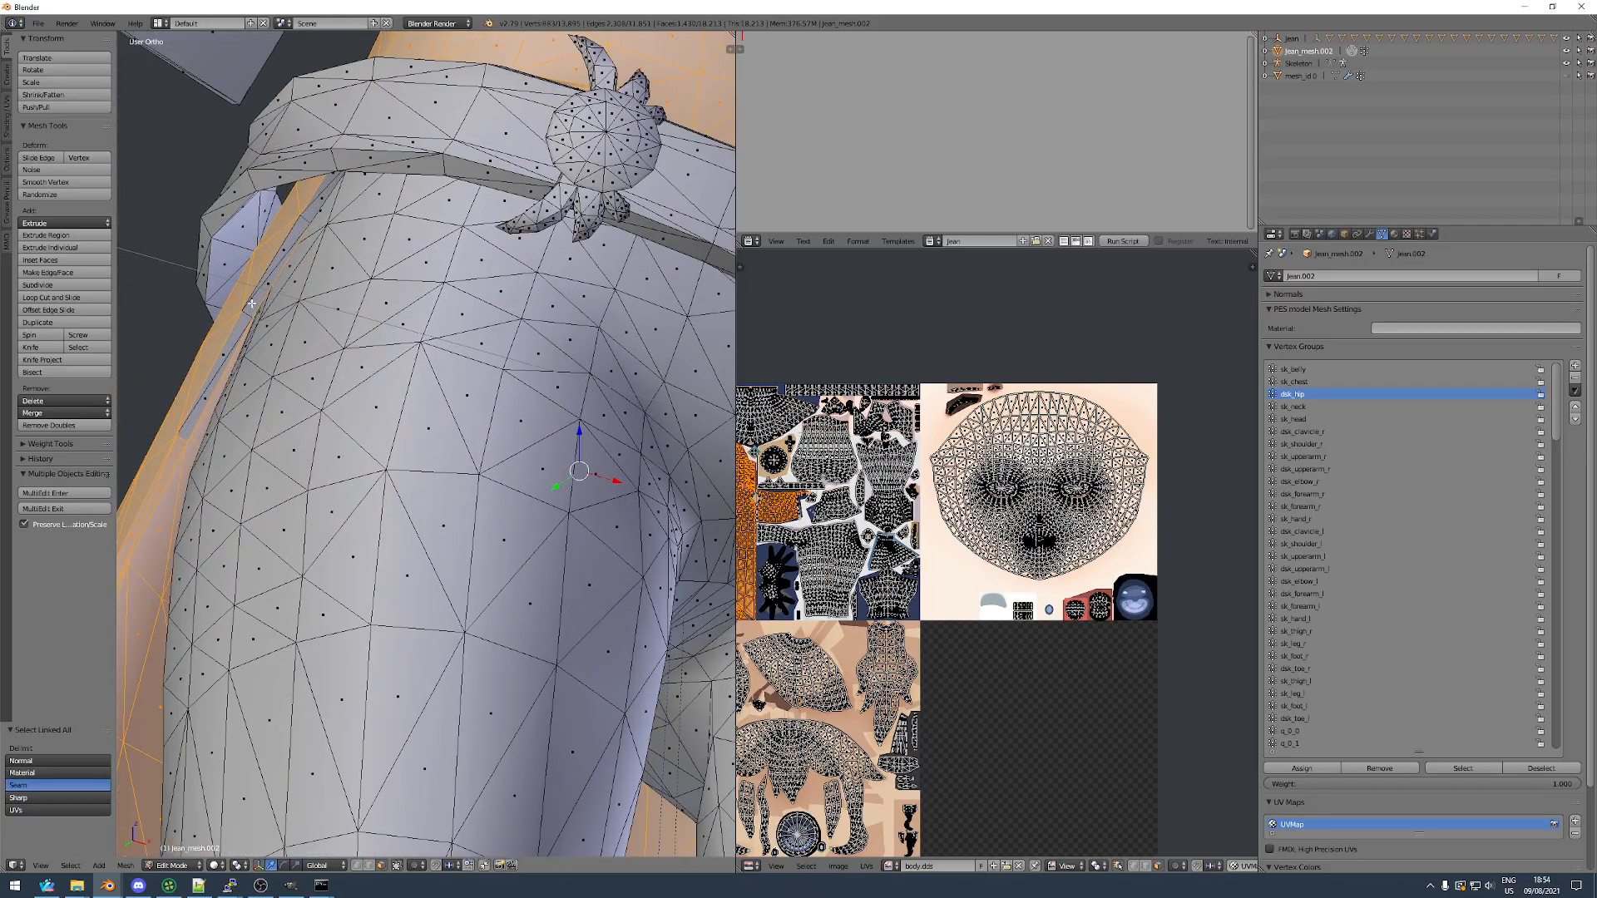
{"action": "key", "text": "h"}
{"action": "scroll", "coordinate": [350, 420], "scroll_direction": "down", "scroll_amount": 5}
{"action": "middle_click_drag", "start_coordinate": [350, 420], "coordinate": [334, 488]}
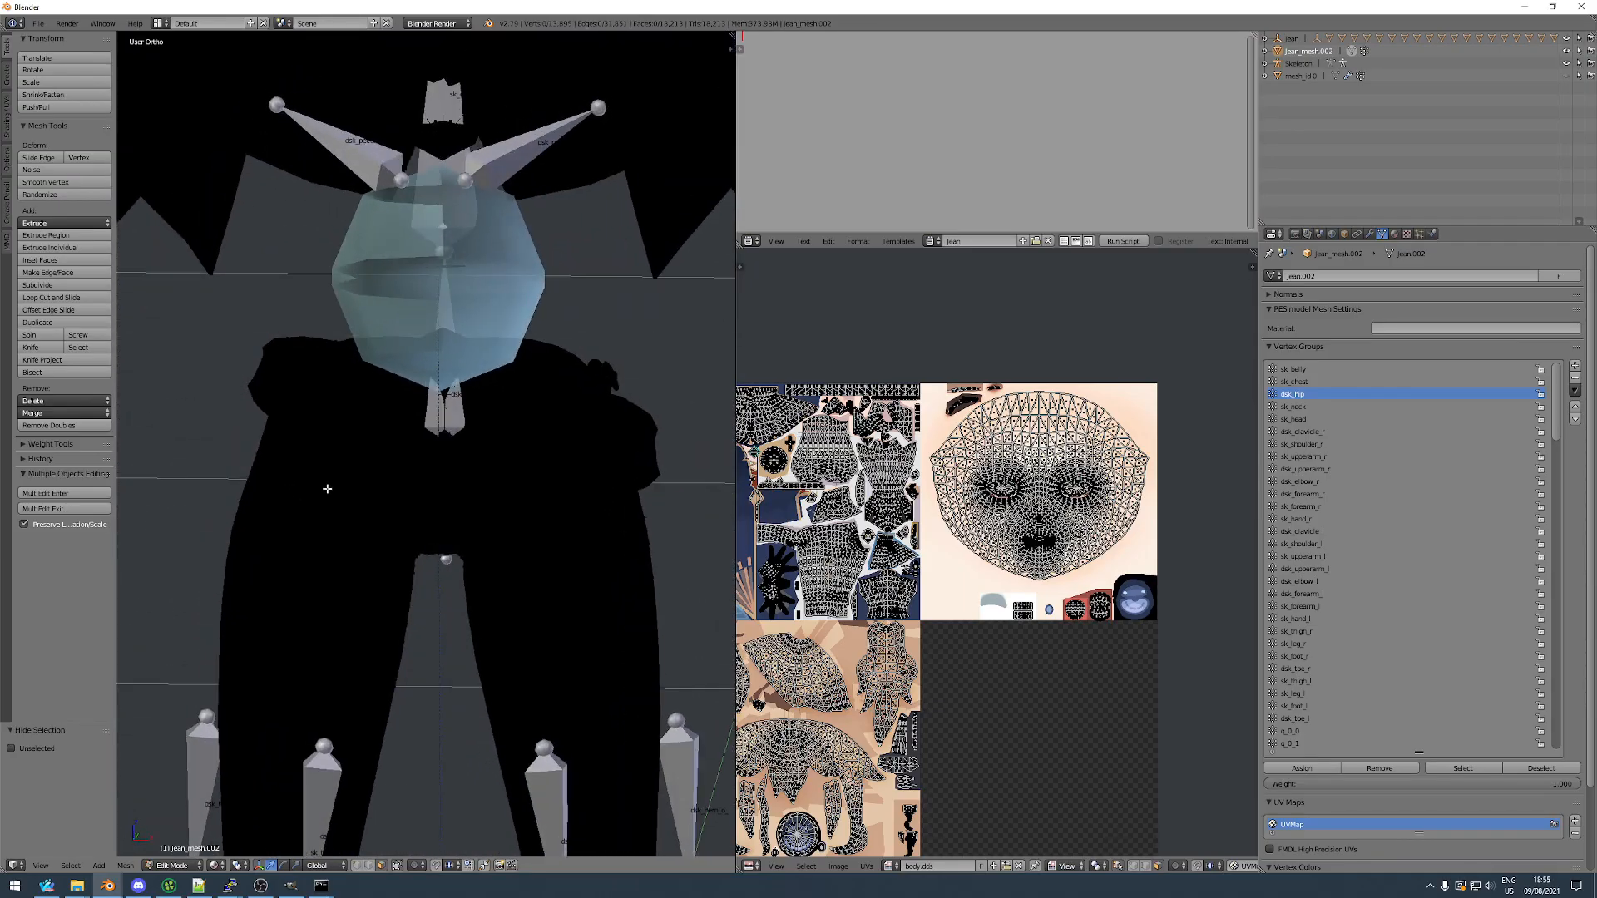
{"action": "key", "text": "z"}
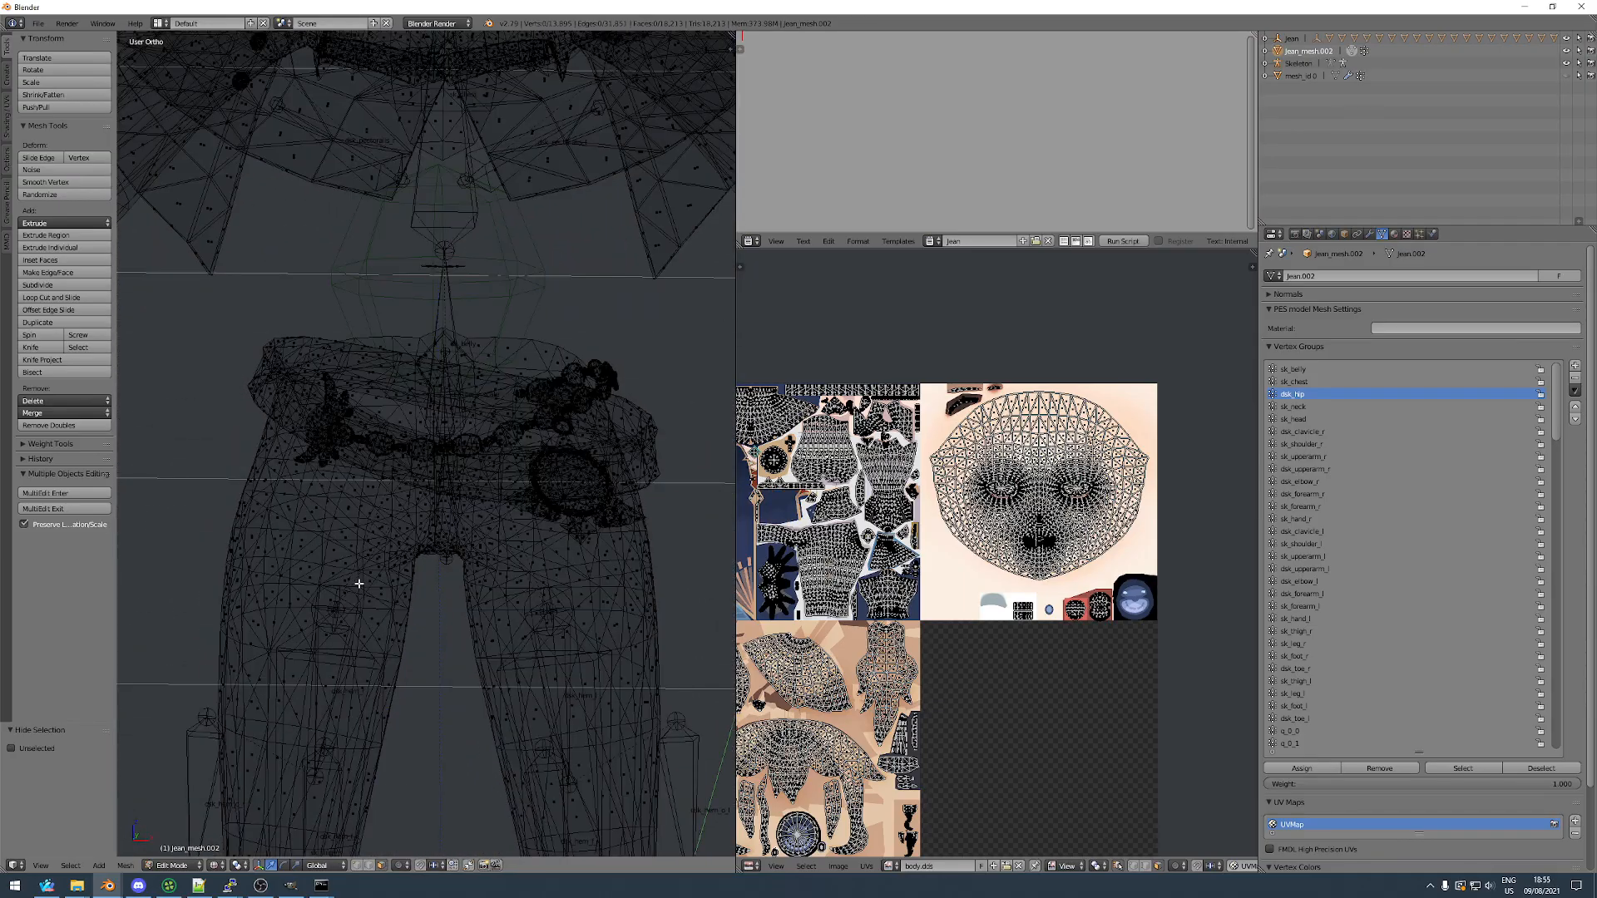
{"action": "key", "text": "l"}
{"action": "middle_click_drag", "start_coordinate": [359, 584], "coordinate": [441, 573]}
{"action": "key", "text": "ctrl+i"}
{"action": "key", "text": "h"}
Box-select the top row of coat tail faces just below the waist, working around the back on both tails.
{"action": "middle_click_drag", "start_coordinate": [368, 478], "coordinate": [424, 488]}
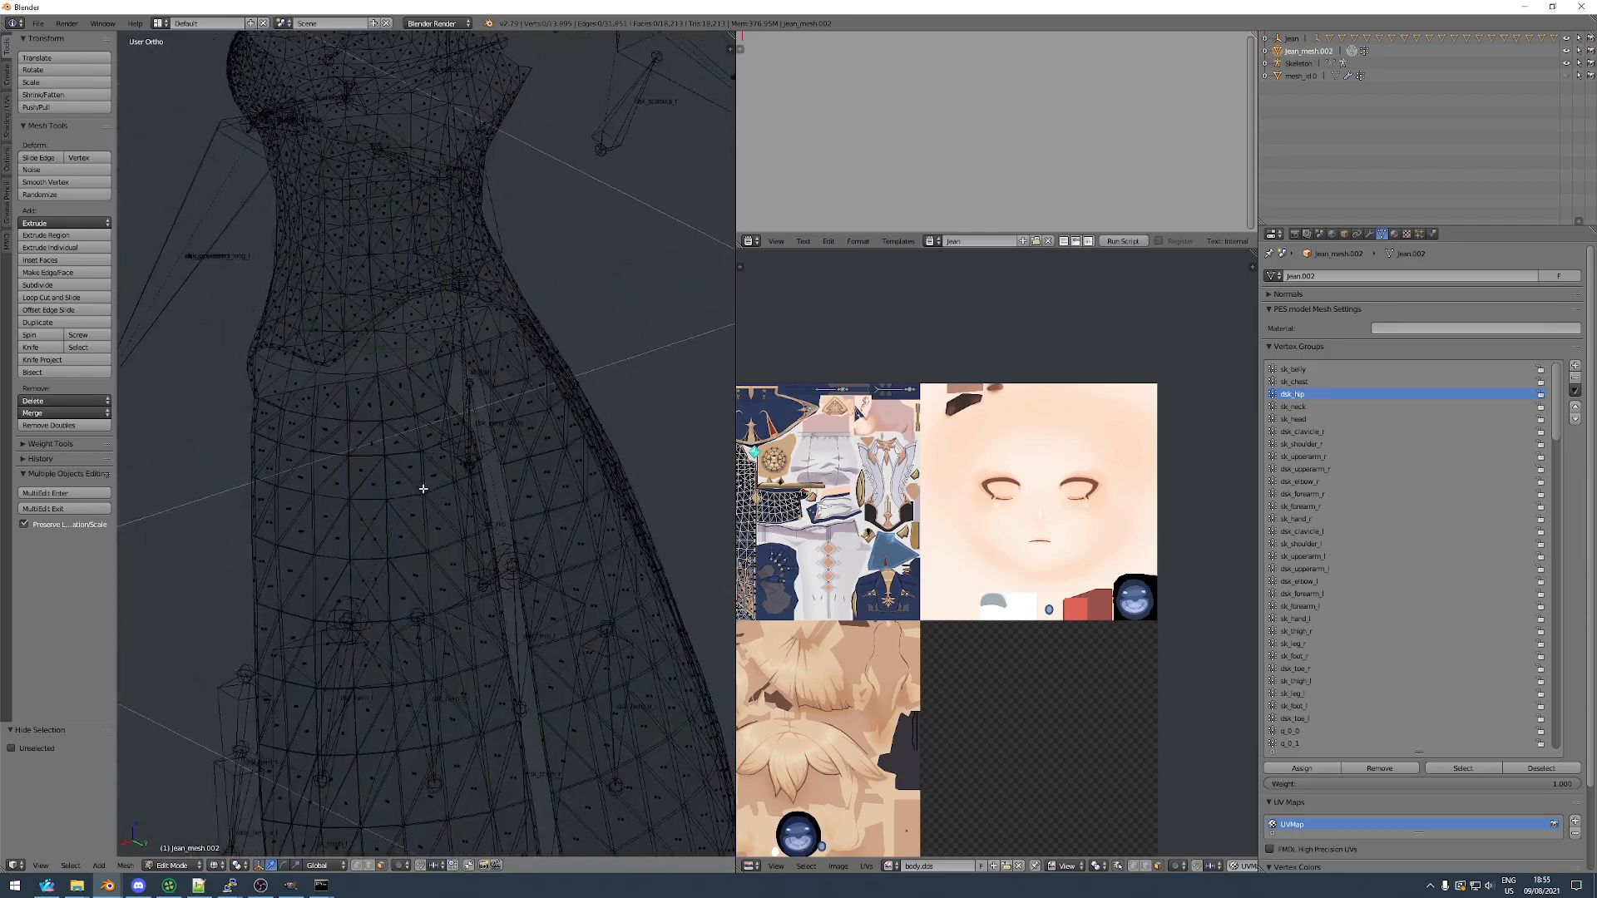
{"action": "scroll", "coordinate": [425, 488], "scroll_direction": "up", "scroll_amount": 1}
{"action": "key", "text": "Tab"}
{"action": "key", "text": "Tab"}
{"action": "scroll", "coordinate": [248, 459], "scroll_direction": "up", "scroll_amount": 2}
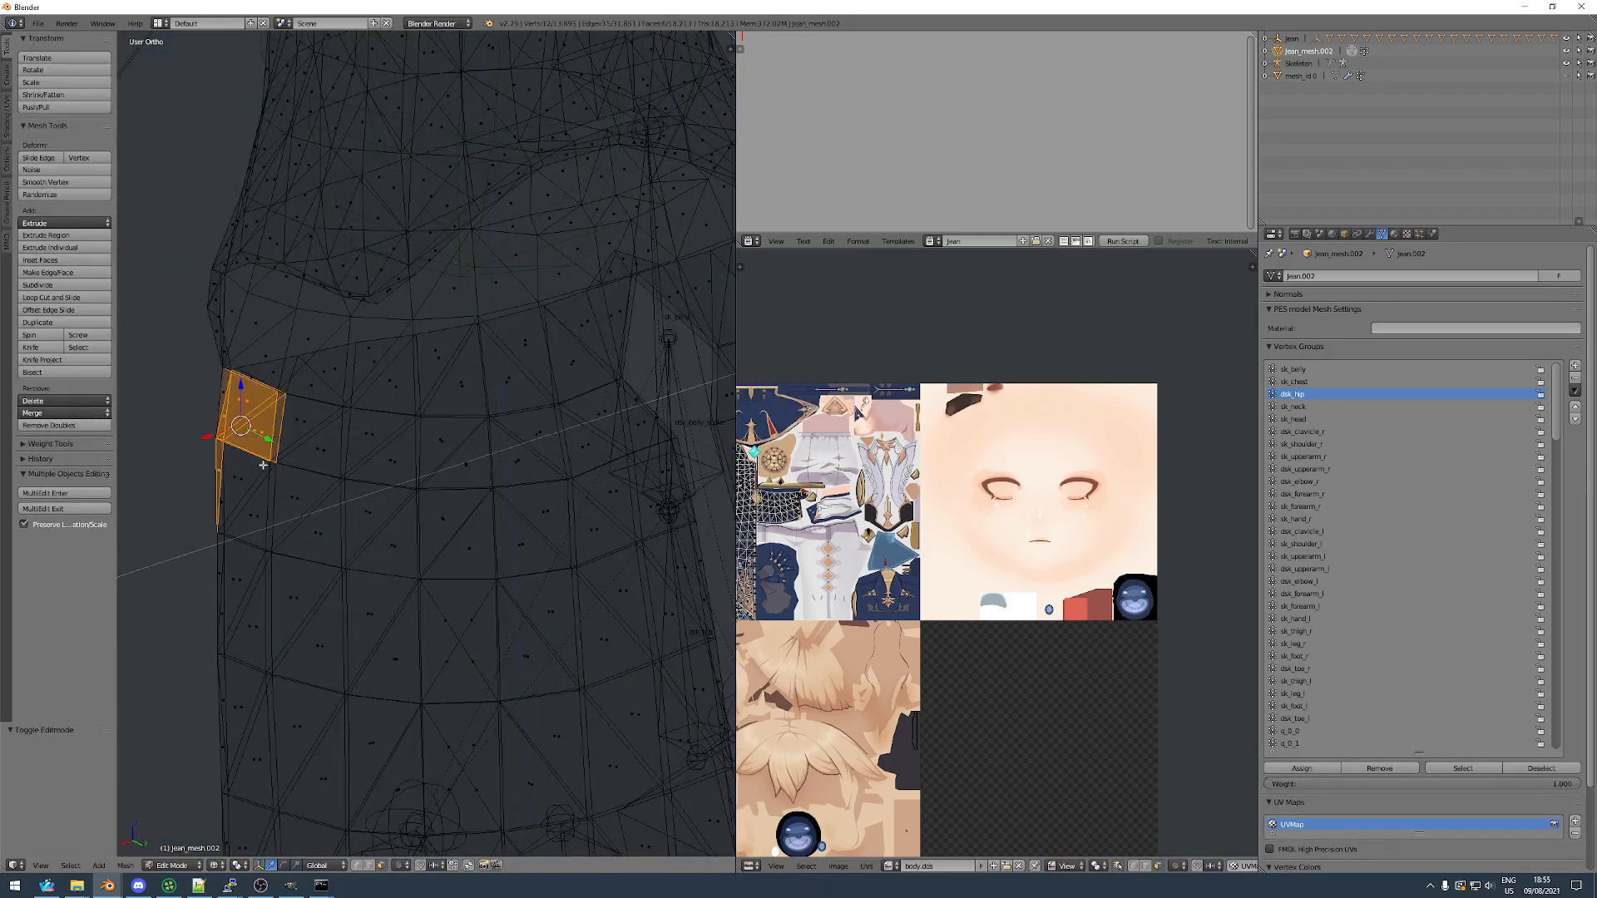
{"action": "left_click_drag", "start_coordinate": [253, 449], "coordinate": [404, 517]}
{"action": "key", "text": "b"}
{"action": "key", "text": "b"}
{"action": "left_click_drag", "start_coordinate": [350, 413], "coordinate": [528, 476]}
{"action": "middle_click_drag", "start_coordinate": [528, 476], "coordinate": [344, 454]}
{"action": "left_click_drag", "start_coordinate": [559, 460], "coordinate": [657, 497]}
{"action": "middle_click_drag", "start_coordinate": [626, 524], "coordinate": [305, 493], "text": "shift"}
{"action": "key", "text": "b"}
{"action": "left_click_drag", "start_coordinate": [317, 410], "coordinate": [529, 505]}
{"action": "middle_click_drag", "start_coordinate": [529, 505], "coordinate": [430, 506]}
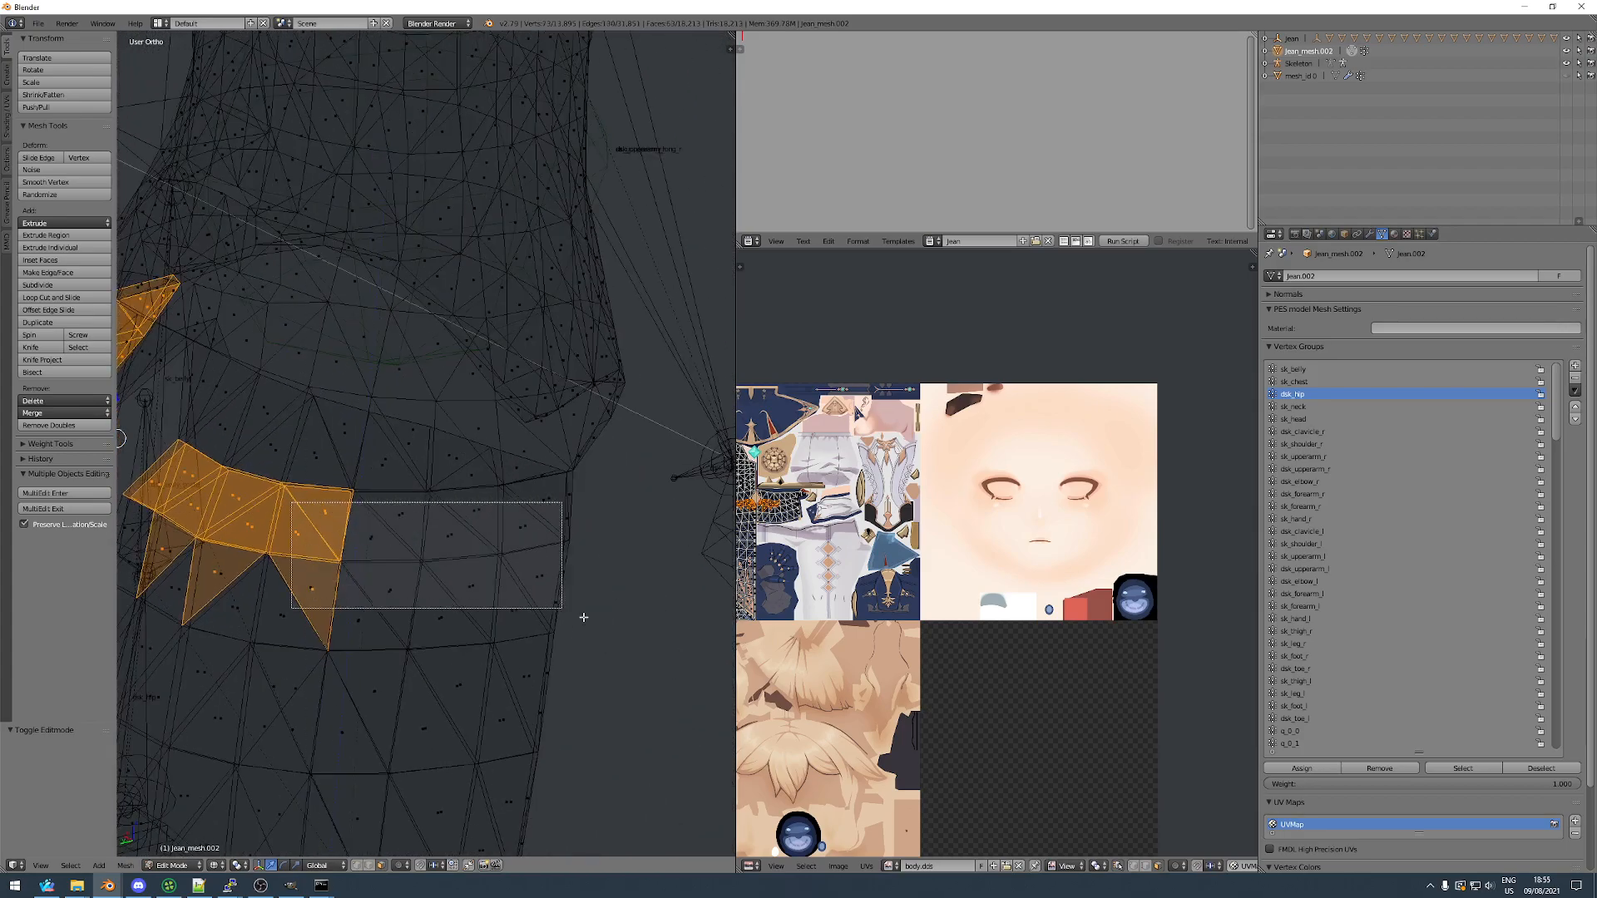
Add the large lower part of both coat tails to the selection with box selection from behind.
{"action": "scroll", "coordinate": [623, 564], "scroll_direction": "down", "scroll_amount": 10}
{"action": "middle_click_drag", "start_coordinate": [367, 634], "coordinate": [515, 545]}
{"action": "key", "text": "b"}
{"action": "left_click_drag", "start_coordinate": [275, 539], "coordinate": [627, 794]}
{"action": "scroll", "coordinate": [456, 573], "scroll_direction": "up", "scroll_amount": 2}
{"action": "key", "text": "b"}
{"action": "left_click_drag", "start_coordinate": [267, 466], "coordinate": [595, 547]}
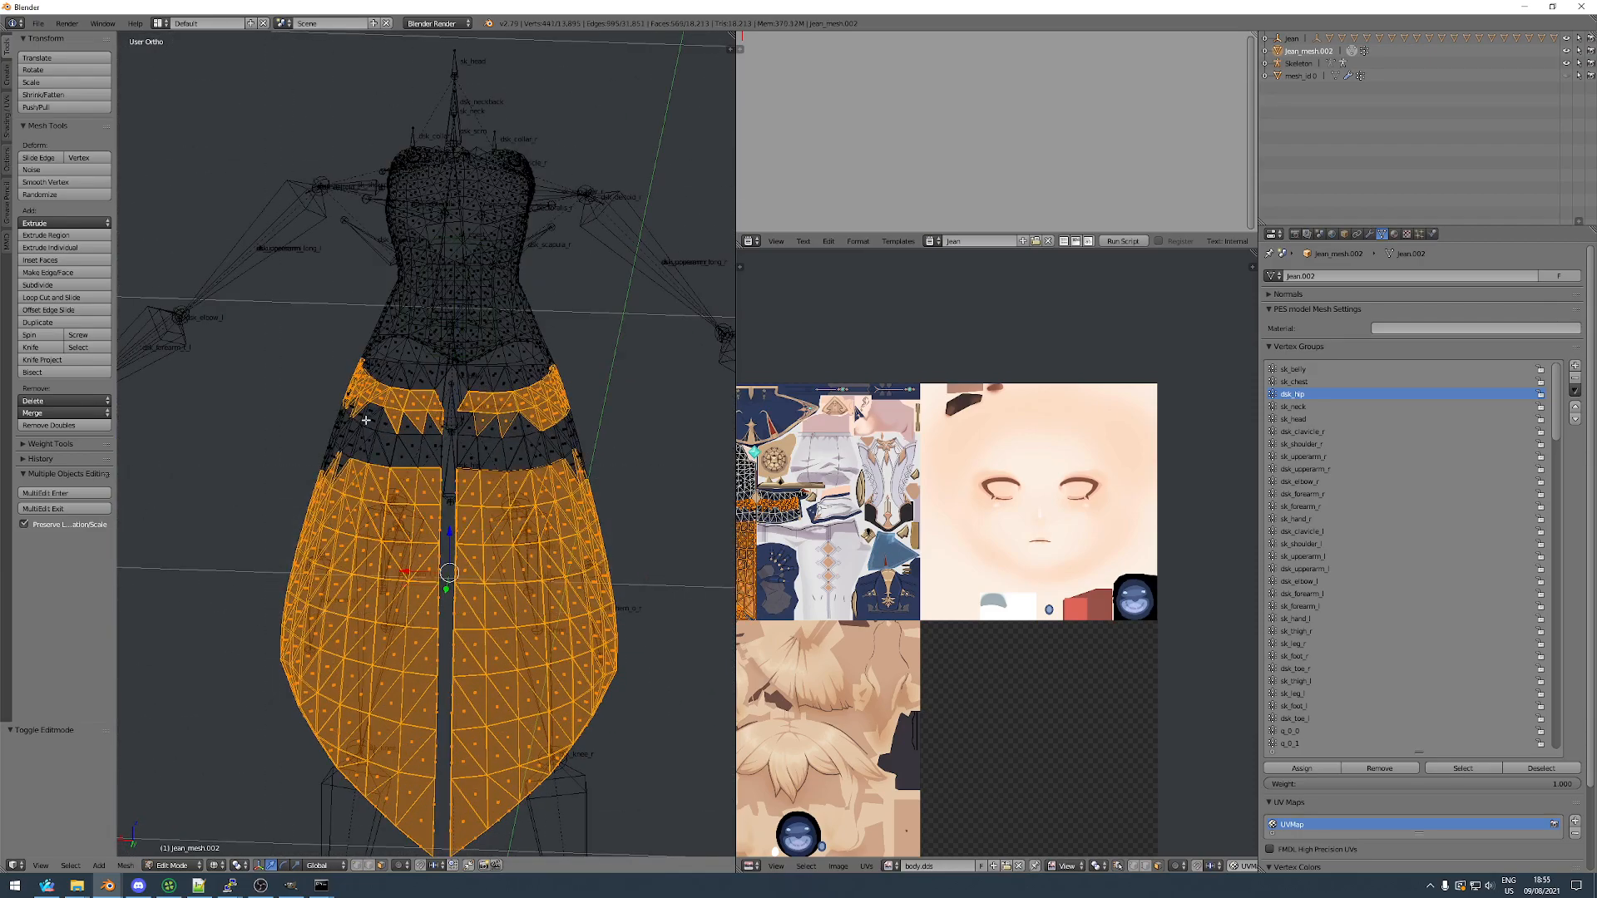
Box-select the unselected gaps between the top row and the lower part so both coat tails are fully selected.
{"action": "scroll", "coordinate": [414, 489], "scroll_direction": "up", "scroll_amount": 4}
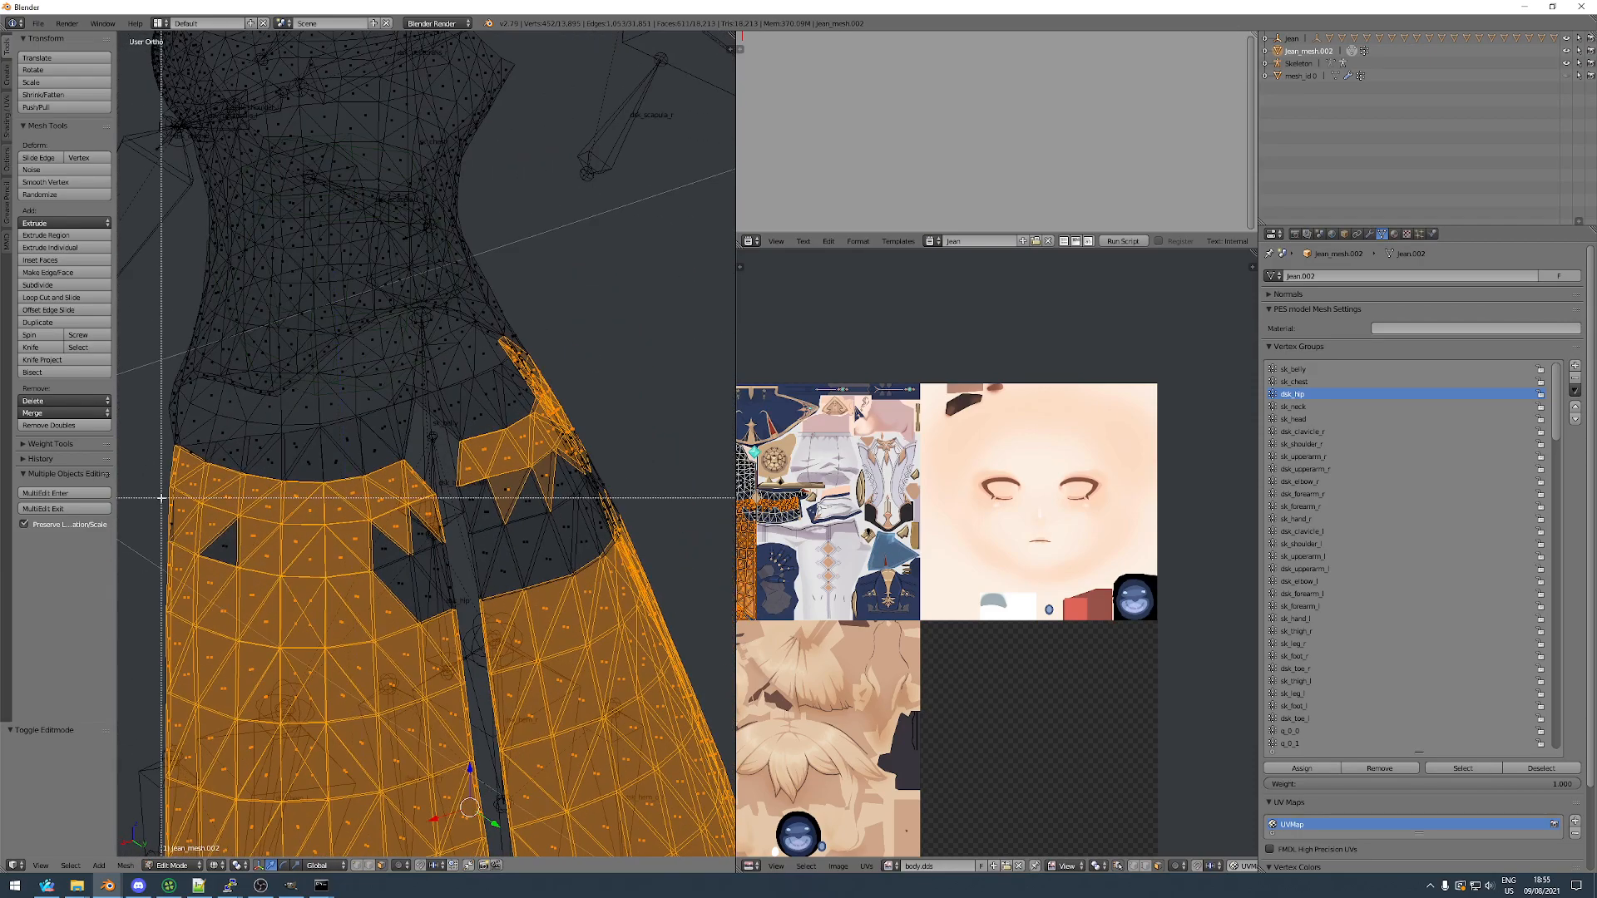
{"action": "key", "text": "b"}
{"action": "left_click_drag", "start_coordinate": [242, 537], "coordinate": [558, 629]}
{"action": "middle_click_drag", "start_coordinate": [520, 540], "coordinate": [441, 533]}
{"action": "key", "text": "b"}
{"action": "middle_click_drag", "start_coordinate": [553, 593], "coordinate": [450, 579]}
{"action": "key", "text": "b"}
{"action": "left_click_drag", "start_coordinate": [422, 556], "coordinate": [628, 688]}
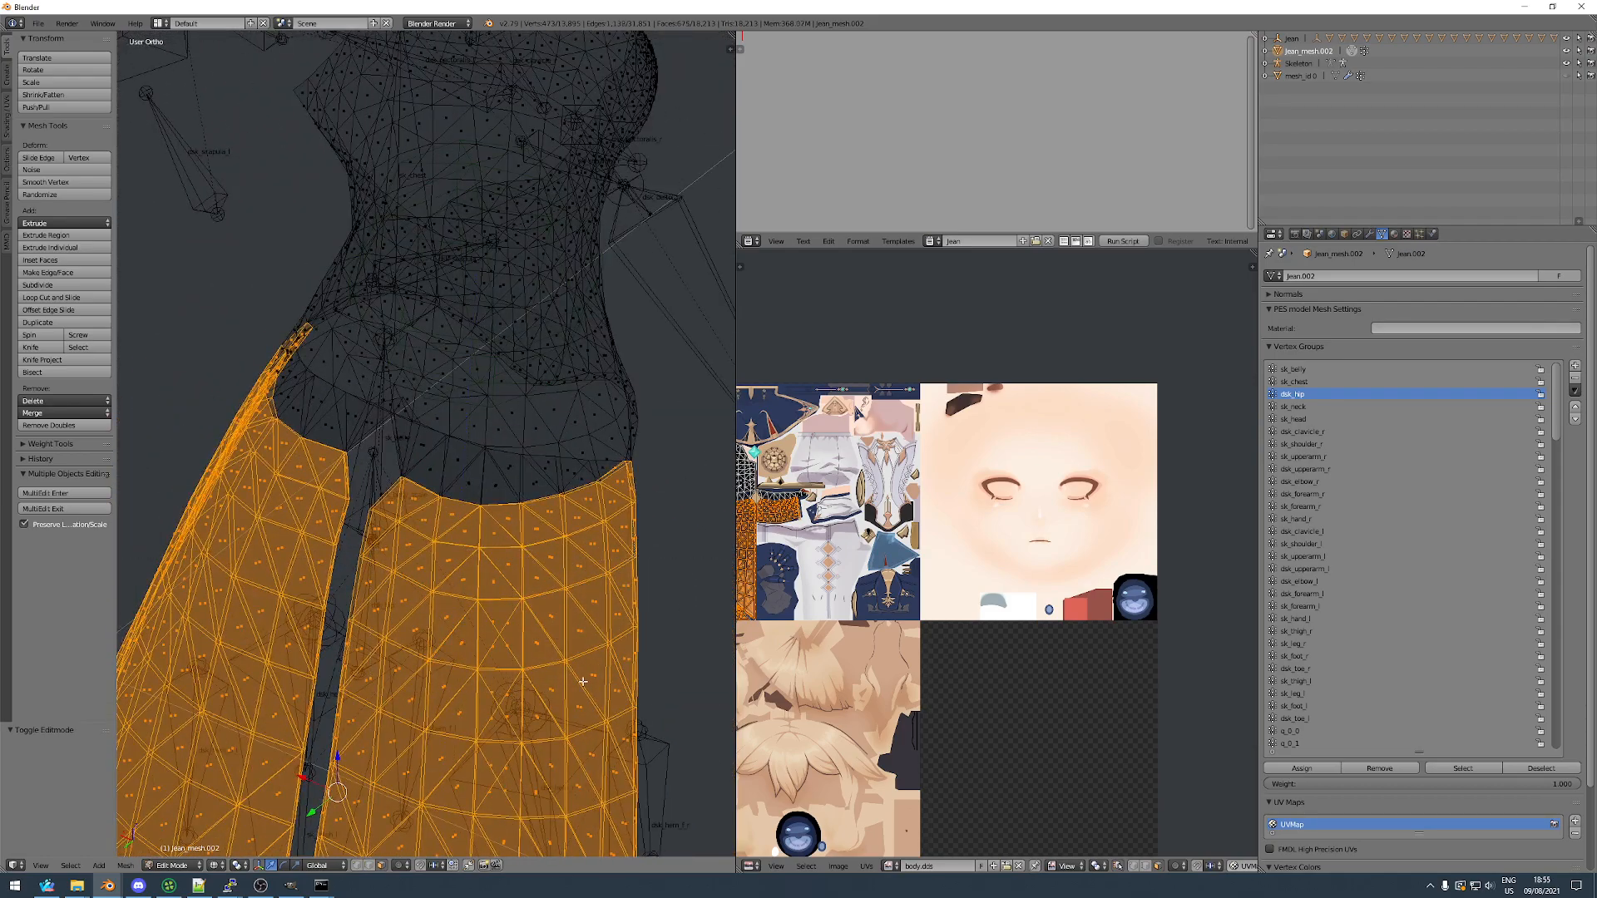
Check the coat tail selection for gaps by temporarily hiding it, assign it to dsk_hip with weight 1.000 and normalize all groups.
{"action": "key", "text": "h"}
{"action": "scroll", "coordinate": [582, 681], "scroll_direction": "down", "scroll_amount": 10}
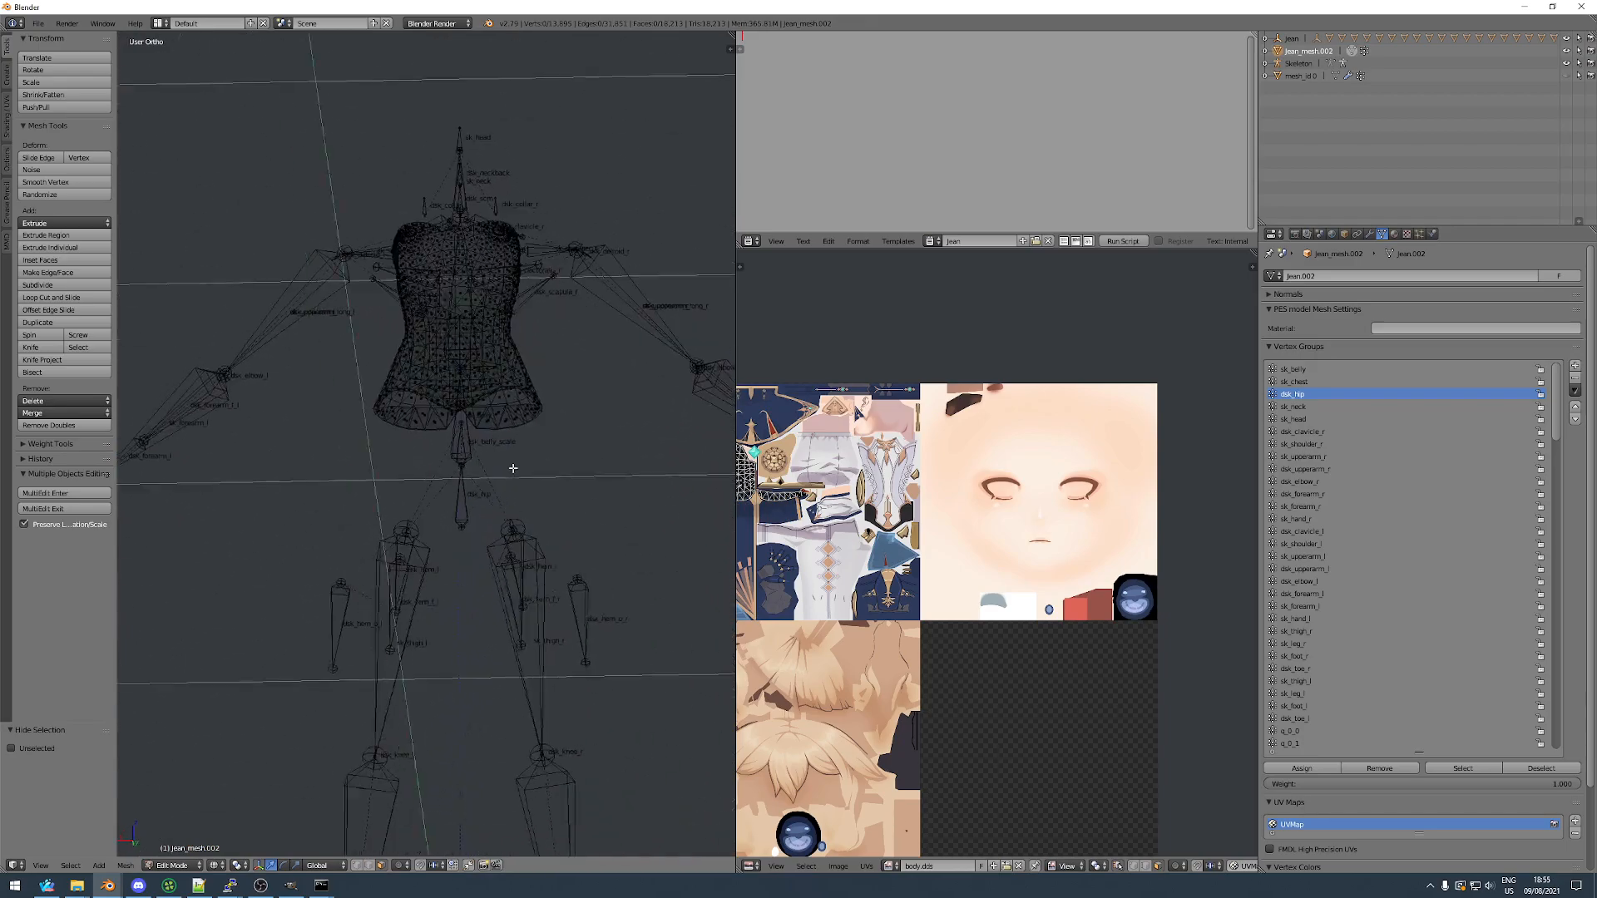
{"action": "middle_click_drag", "start_coordinate": [512, 469], "coordinate": [549, 460]}
{"action": "key", "text": "alt+h"}
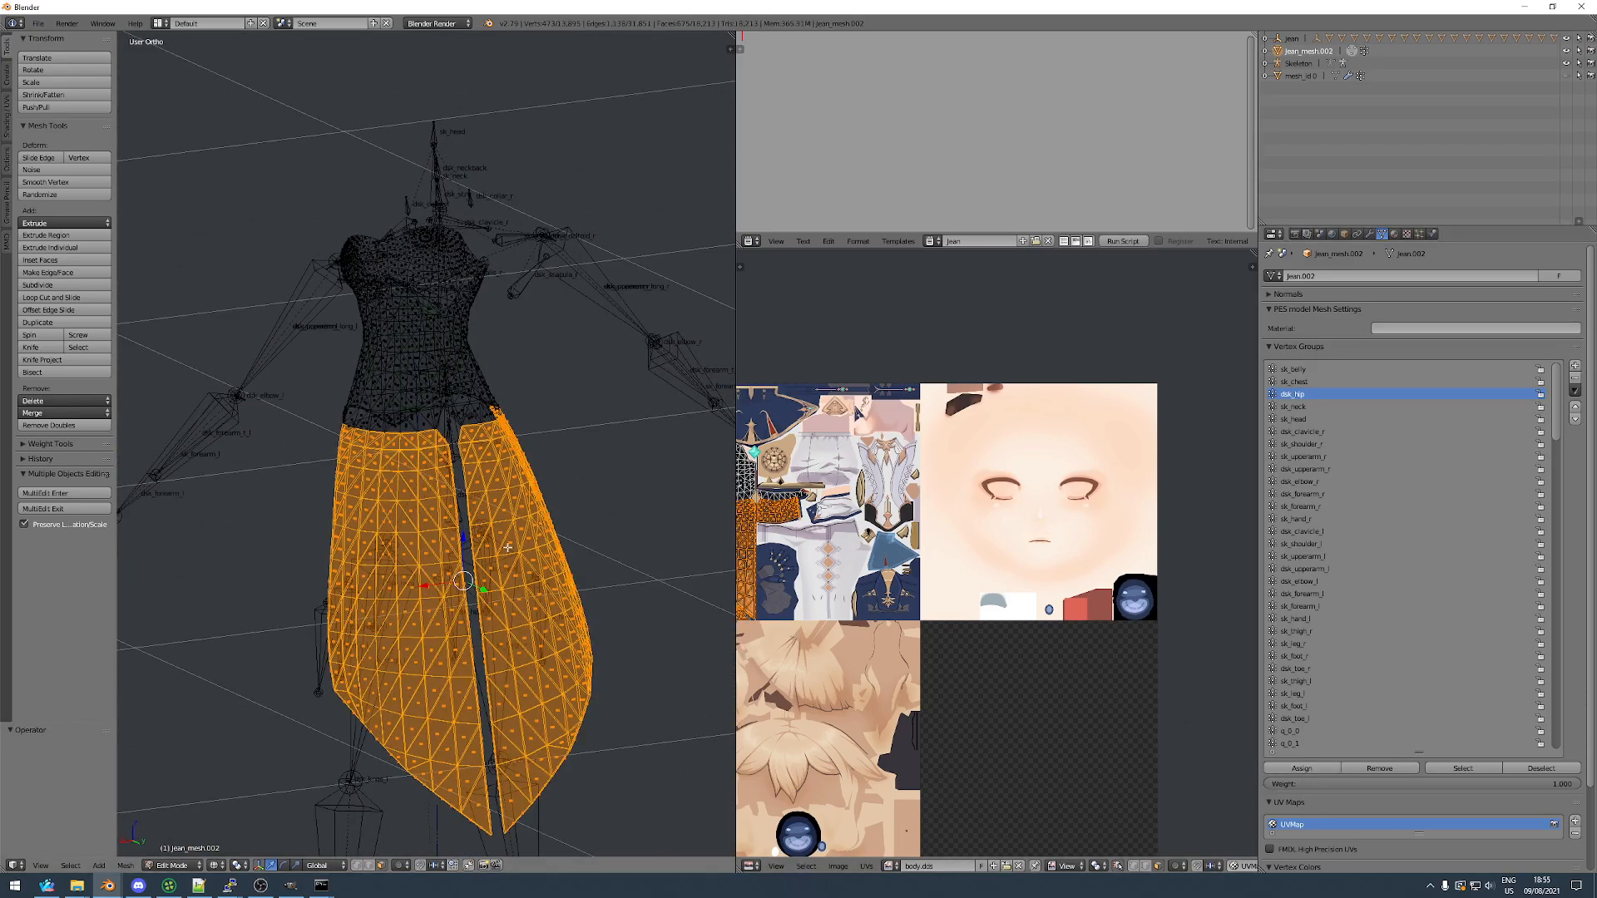
{"action": "key", "text": "Tab"}
{"action": "middle_click_drag", "start_coordinate": [359, 494], "coordinate": [443, 486]}
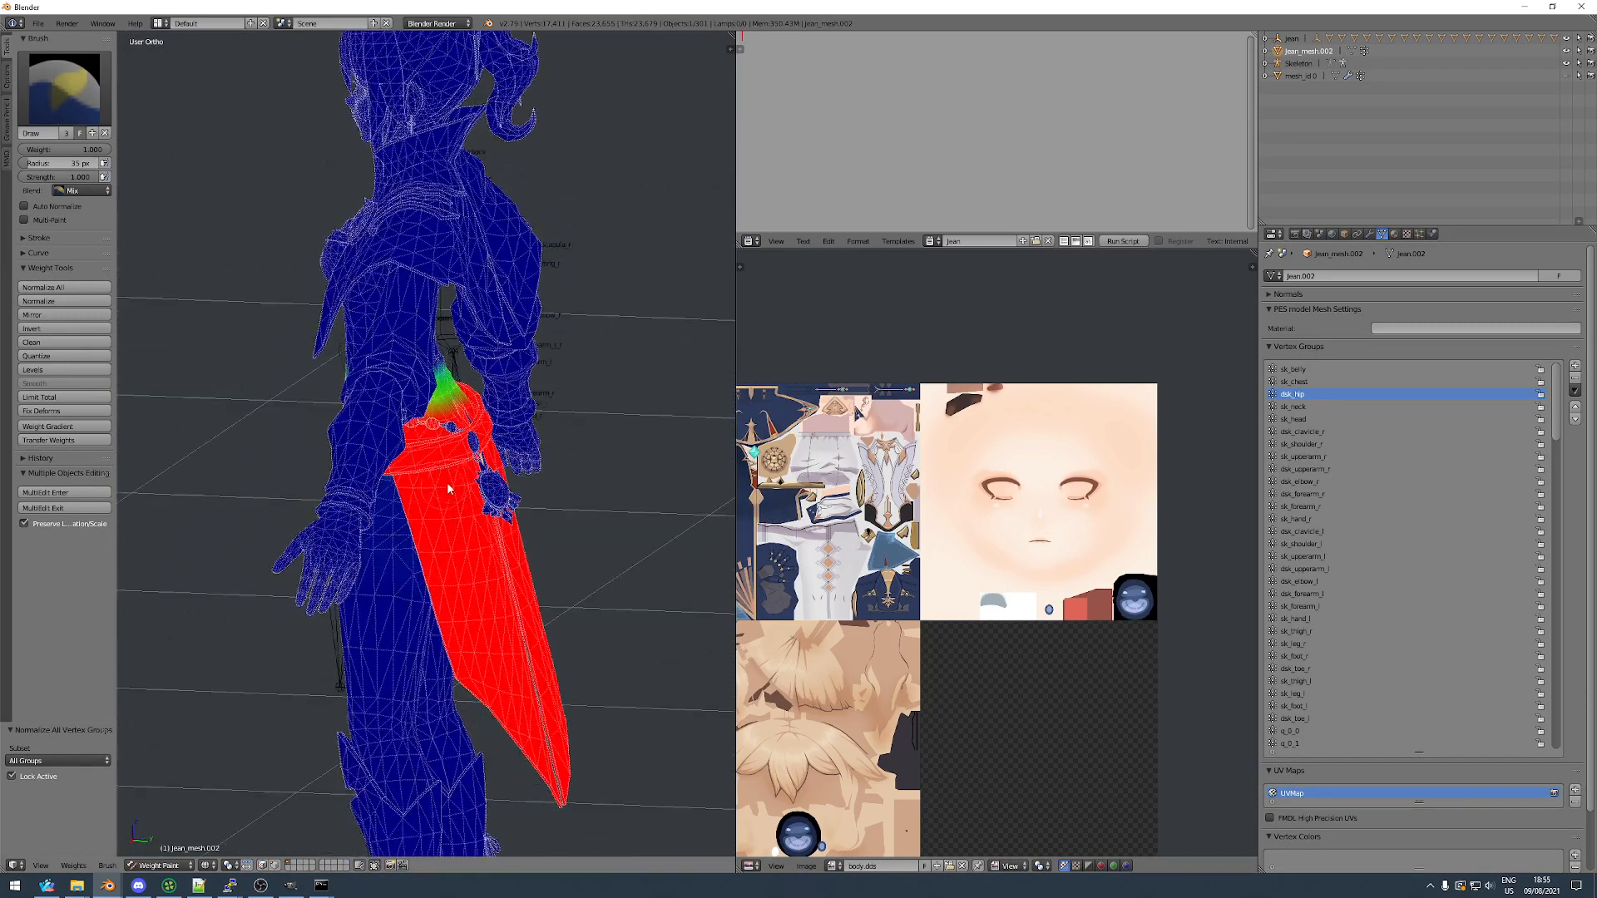
Reveal all hidden geometry in Edit Mode and clear the selection around the belt's hanging ornament.
{"action": "scroll", "coordinate": [441, 474], "scroll_direction": "up", "scroll_amount": 3}
{"action": "key", "text": "Tab"}
{"action": "key", "text": "alt+h"}
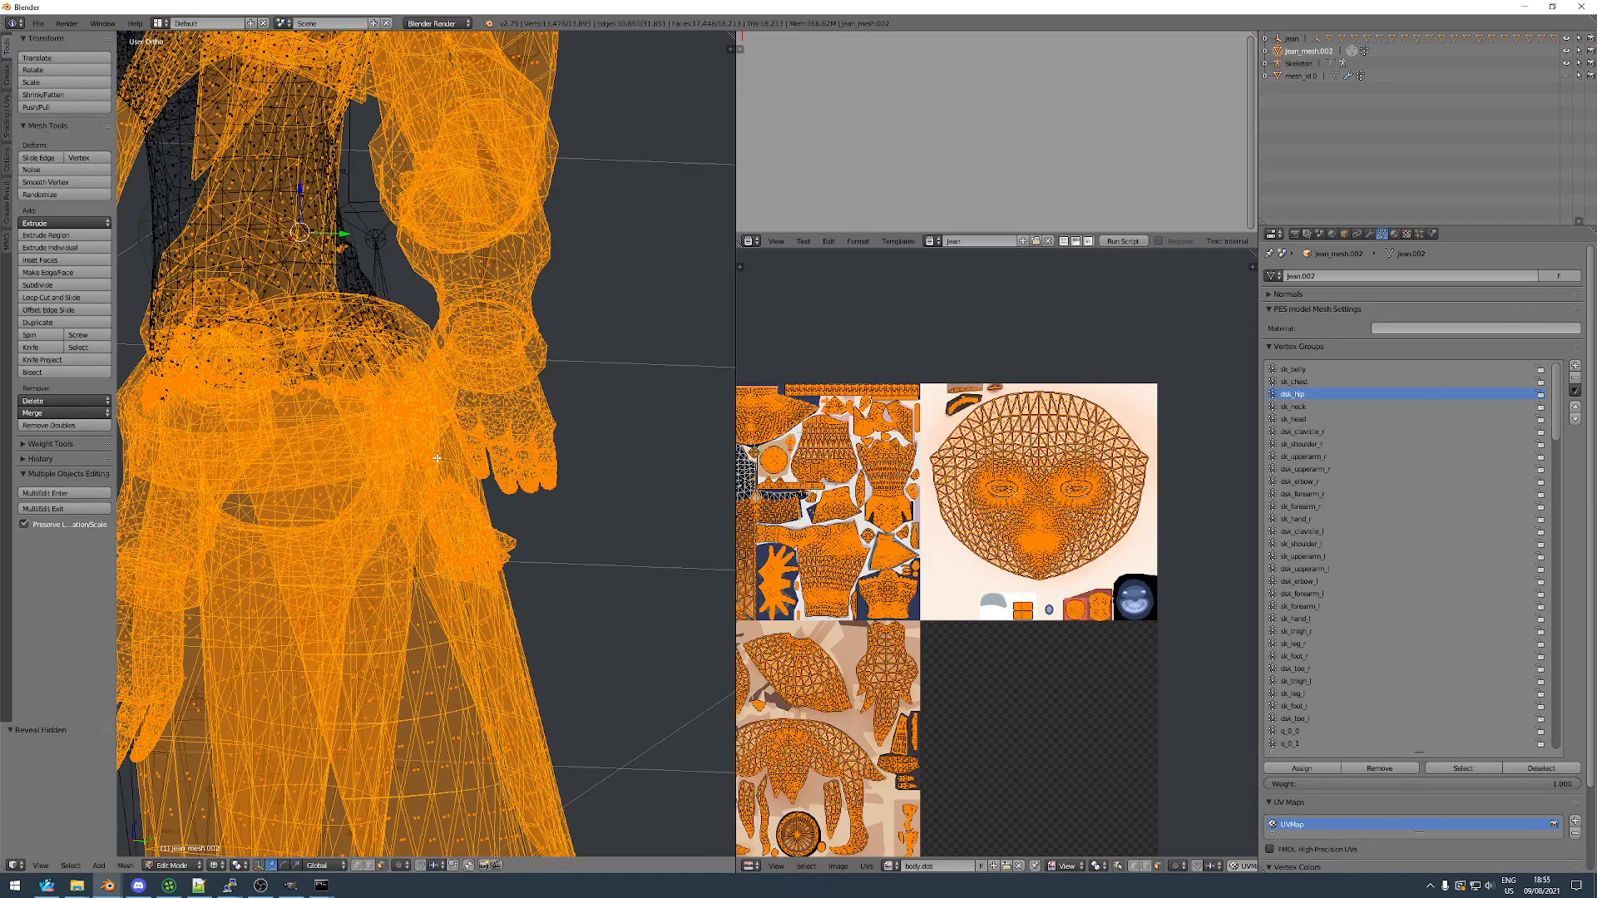
{"action": "key", "text": "a"}
{"action": "scroll", "coordinate": [435, 491], "scroll_direction": "up", "scroll_amount": 1}
{"action": "right_click", "coordinate": [457, 542]}
{"action": "middle_click_drag", "start_coordinate": [458, 542], "coordinate": [609, 543]}
{"action": "scroll", "coordinate": [608, 537], "scroll_direction": "up", "scroll_amount": 3}
{"action": "key", "text": "a"}
Try to select the belt's hanging ornament with box selection, checking for missed parts by temporarily hiding it.
{"action": "key", "text": "b"}
{"action": "left_click_drag", "start_coordinate": [566, 460], "coordinate": [695, 647]}
{"action": "scroll", "coordinate": [1021, 609], "scroll_direction": "down", "scroll_amount": 5}
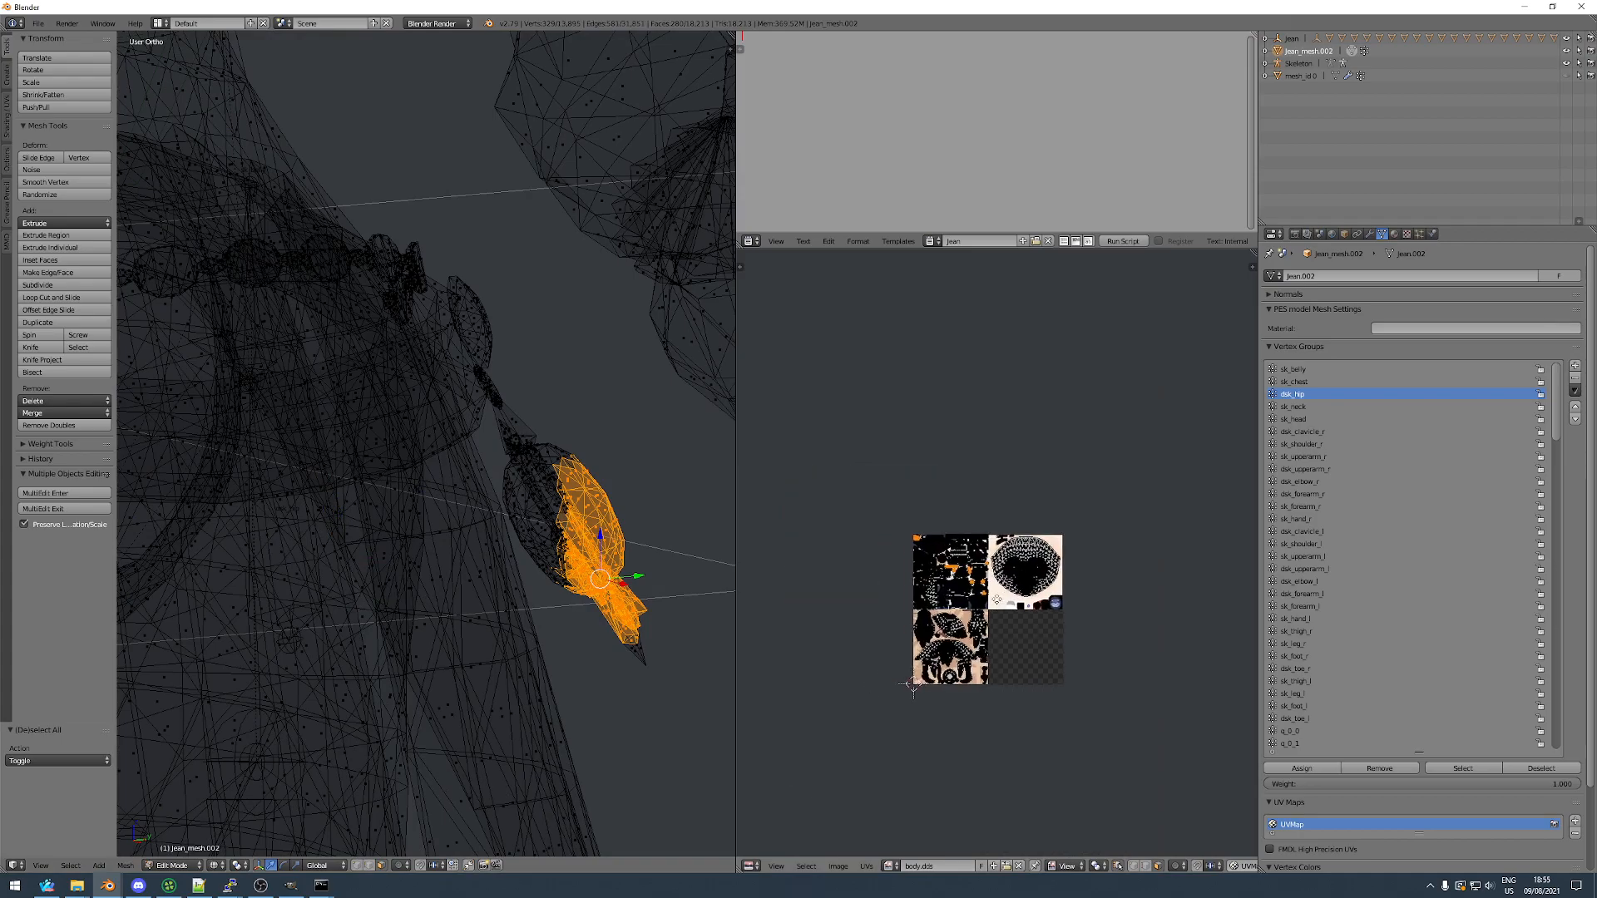
{"action": "scroll", "coordinate": [962, 573], "scroll_direction": "up", "scroll_amount": 5}
{"action": "scroll", "coordinate": [964, 574], "scroll_direction": "up", "scroll_amount": 5}
{"action": "scroll", "coordinate": [587, 524], "scroll_direction": "down", "scroll_amount": 1}
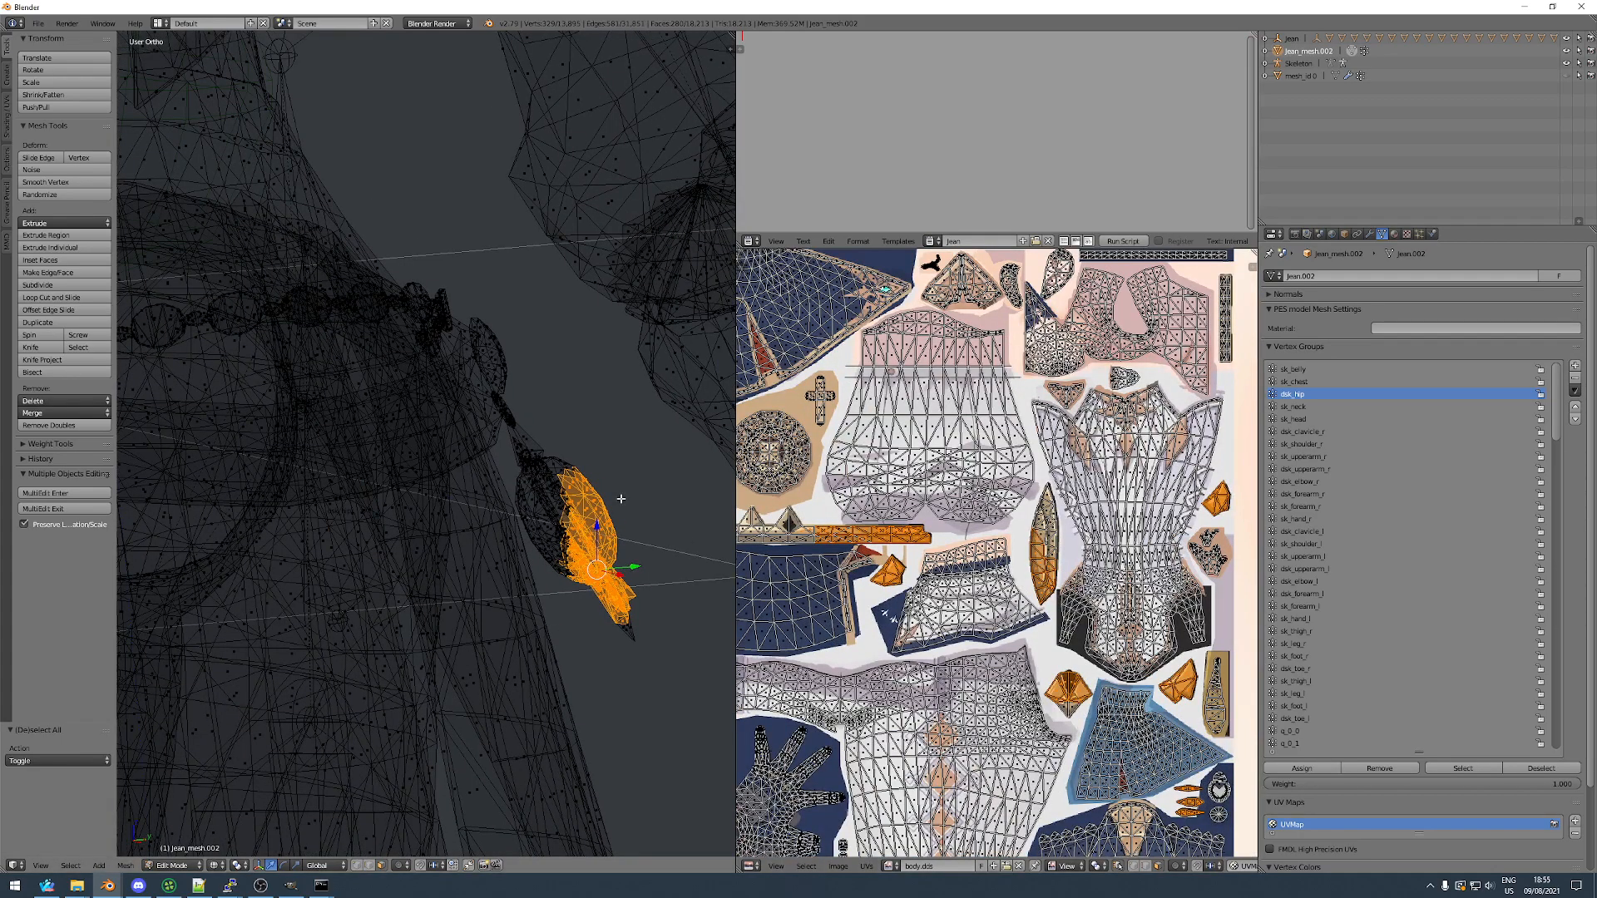
{"action": "key", "text": "h"}
{"action": "key", "text": "alt+h"}
{"action": "mouse_move", "coordinate": [509, 450]}
{"action": "middle_mouse_down"}
{"action": "mouse_move", "coordinate": [524, 463]}
{"action": "mouse_move", "coordinate": [501, 459]}
{"action": "middle_mouse_up"}
{"action": "scroll", "coordinate": [918, 536], "scroll_direction": "down", "scroll_amount": 1}
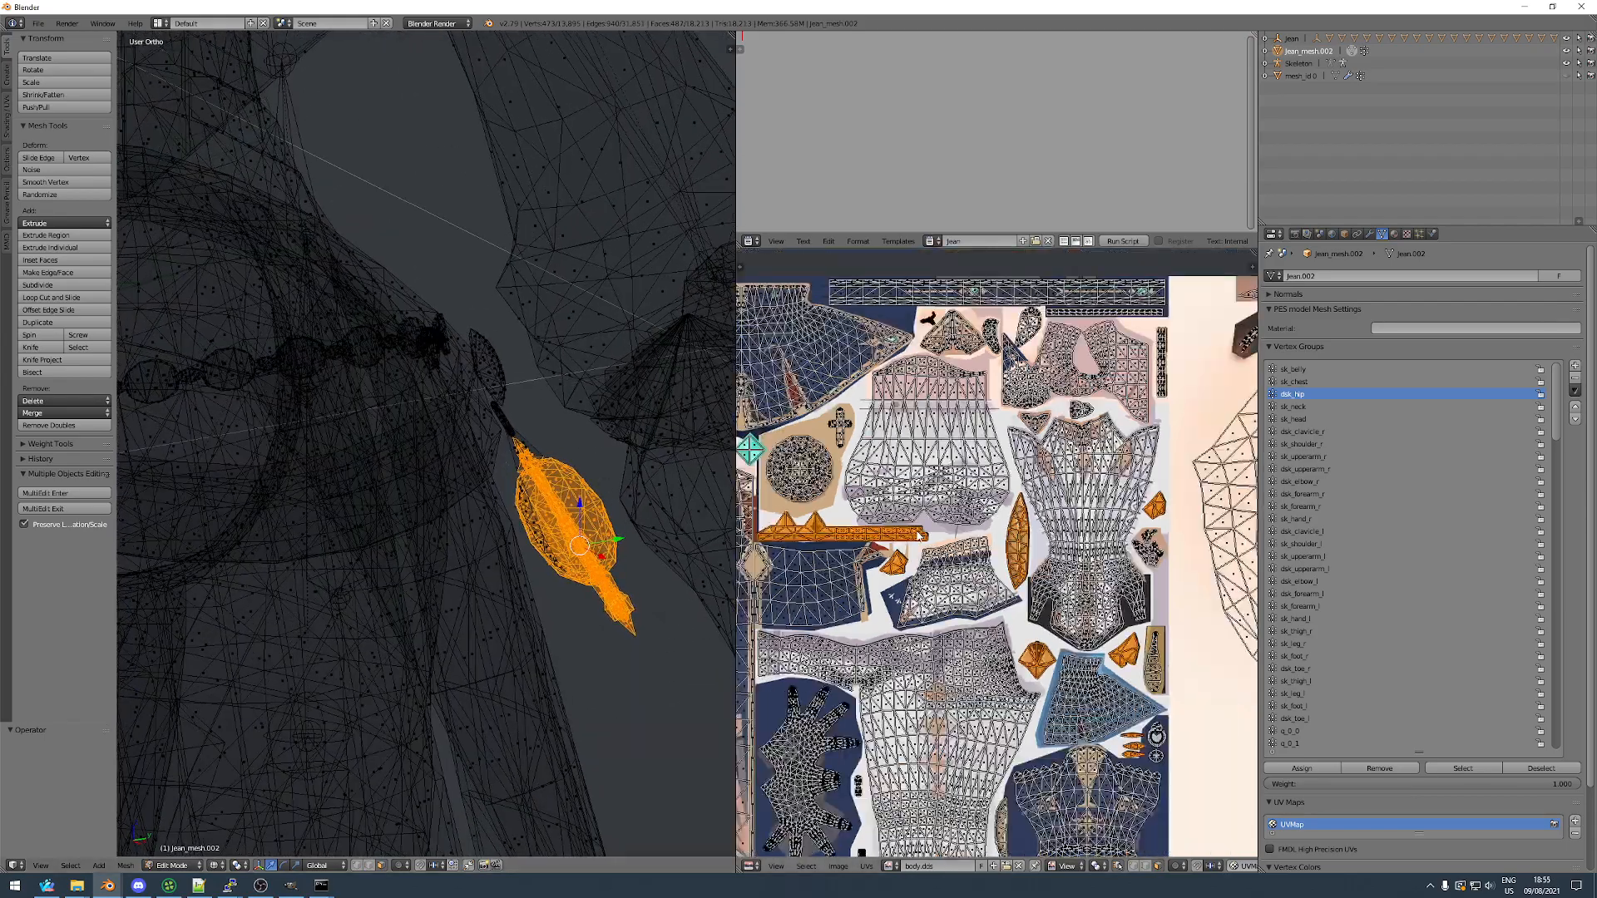
Try to add the chain pieces beside the hanging ornament to the selection in solid shading, using linked selection.
{"action": "scroll", "coordinate": [918, 536], "scroll_direction": "down", "scroll_amount": 2}
{"action": "mouse_move", "coordinate": [461, 379]}
{"action": "middle_mouse_down"}
{"action": "mouse_move", "coordinate": [482, 366]}
{"action": "mouse_move", "coordinate": [382, 301]}
{"action": "mouse_move", "coordinate": [410, 267]}
{"action": "middle_mouse_up"}
{"action": "key", "text": "z"}
{"action": "key", "text": "Tab"}
{"action": "key", "text": "Tab"}
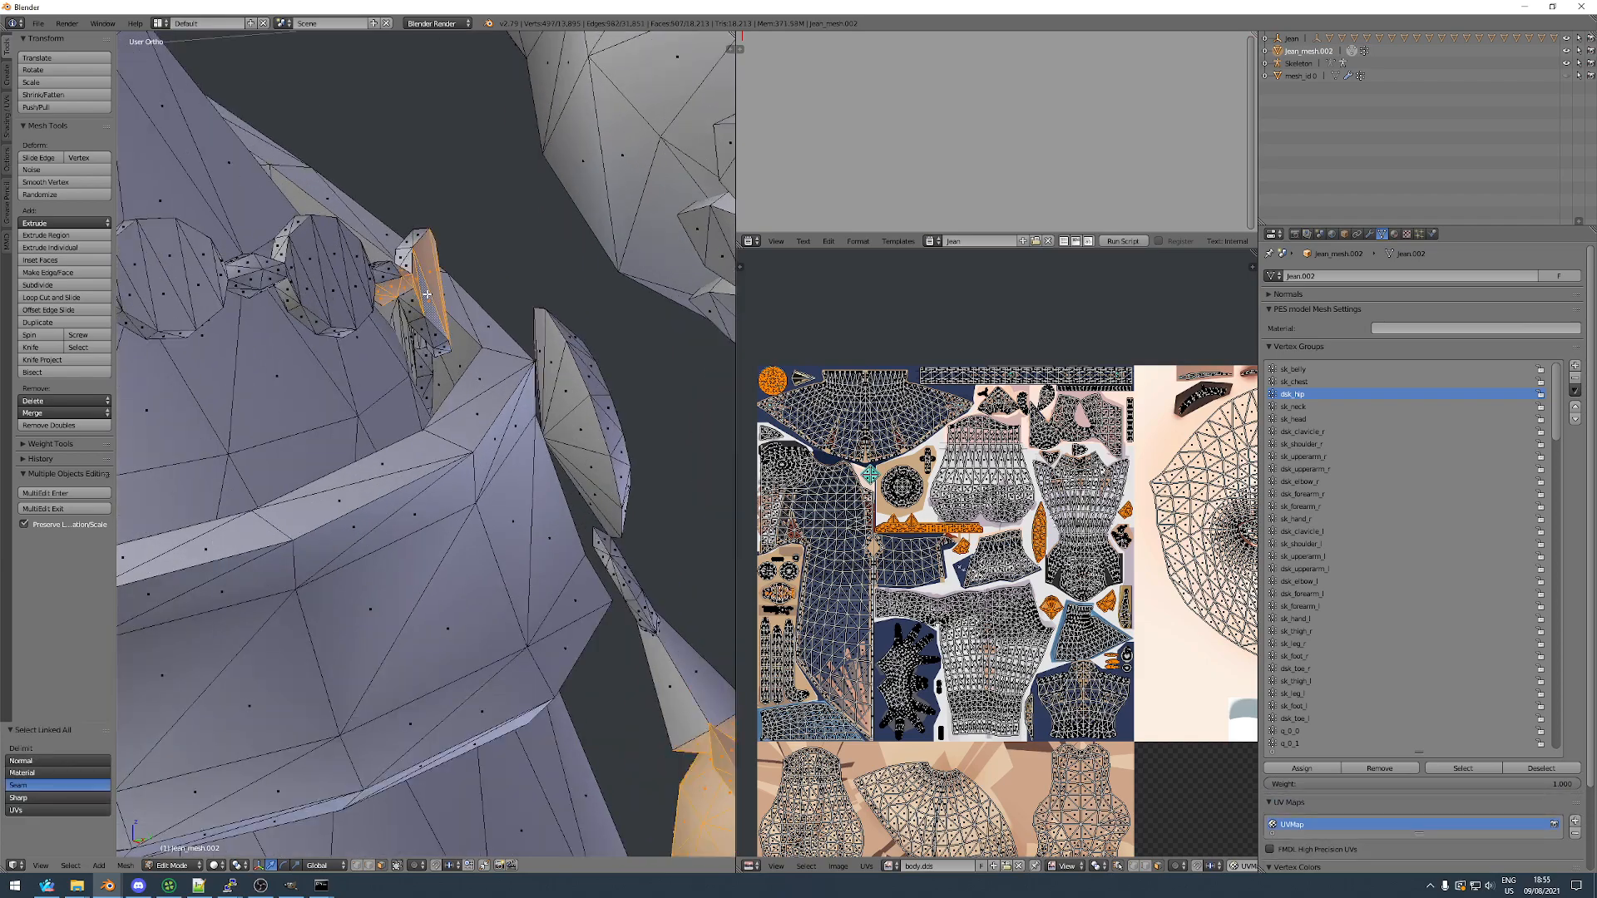
{"action": "middle_click_drag", "start_coordinate": [427, 294], "coordinate": [425, 309]}
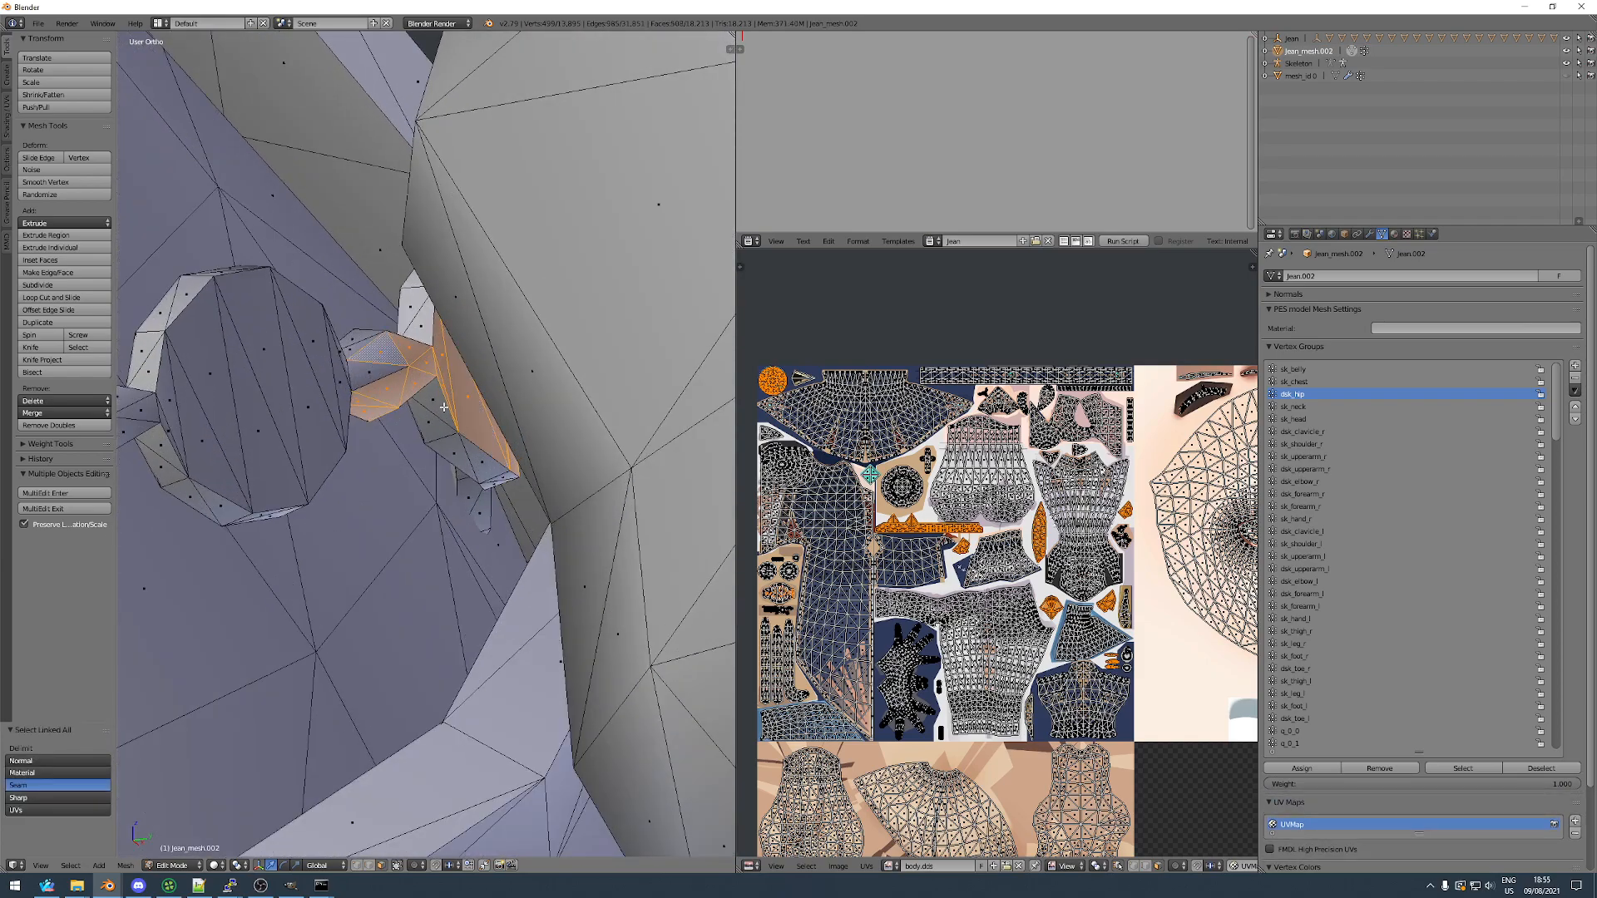
{"action": "key", "text": "ctrl+l"}
{"action": "key", "text": "ctrl+z"}
{"action": "middle_click_drag", "start_coordinate": [444, 407], "coordinate": [488, 407]}
{"action": "scroll", "coordinate": [449, 381], "scroll_direction": "up", "scroll_amount": 3}
{"action": "right_click", "coordinate": [392, 340], "text": "shift"}
Try to extend the selection to the chain disc and the round bead above the ornament, testing it by hiding.
{"action": "scroll", "coordinate": [487, 385], "scroll_direction": "down", "scroll_amount": 1}
{"action": "scroll", "coordinate": [581, 407], "scroll_direction": "down", "scroll_amount": 6}
{"action": "mouse_move", "coordinate": [562, 372]}
{"action": "middle_mouse_down", "text": "shift"}
{"action": "mouse_move", "coordinate": [437, 394]}
{"action": "mouse_move", "coordinate": [574, 389]}
{"action": "mouse_move", "coordinate": [549, 394]}
{"action": "middle_mouse_up", "text": "shift"}
{"action": "scroll", "coordinate": [463, 394], "scroll_direction": "down", "scroll_amount": 5}
{"action": "scroll", "coordinate": [549, 395], "scroll_direction": "up", "scroll_amount": 4}
{"action": "right_click", "coordinate": [527, 409], "text": "shift"}
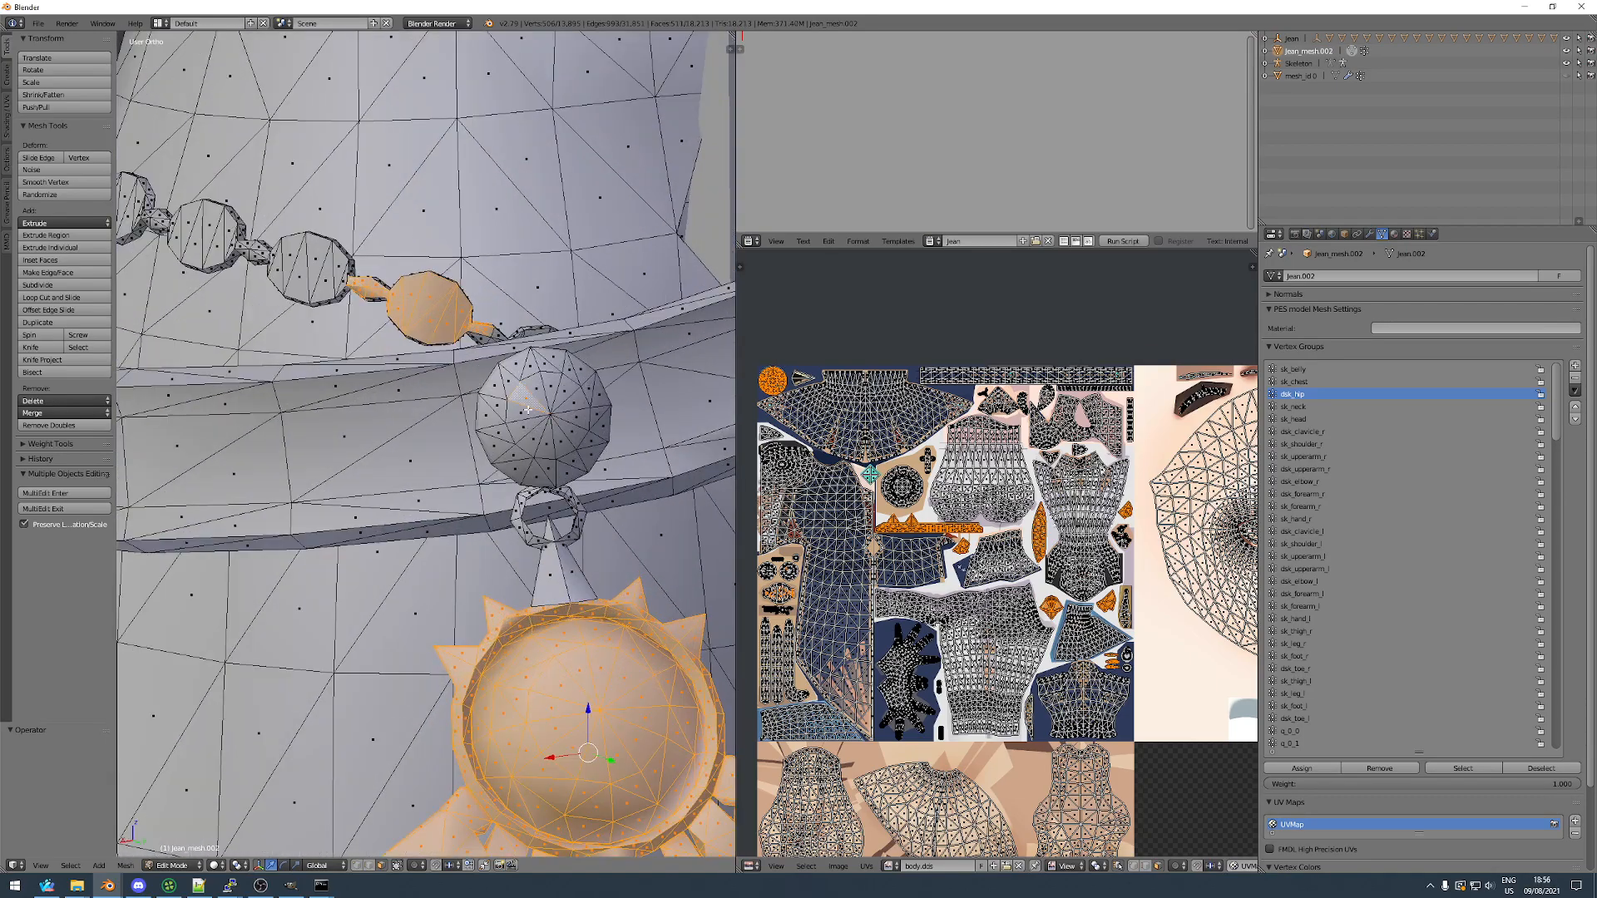
{"action": "right_click", "coordinate": [532, 432], "text": "shift"}
{"action": "key", "text": "ctrl+l"}
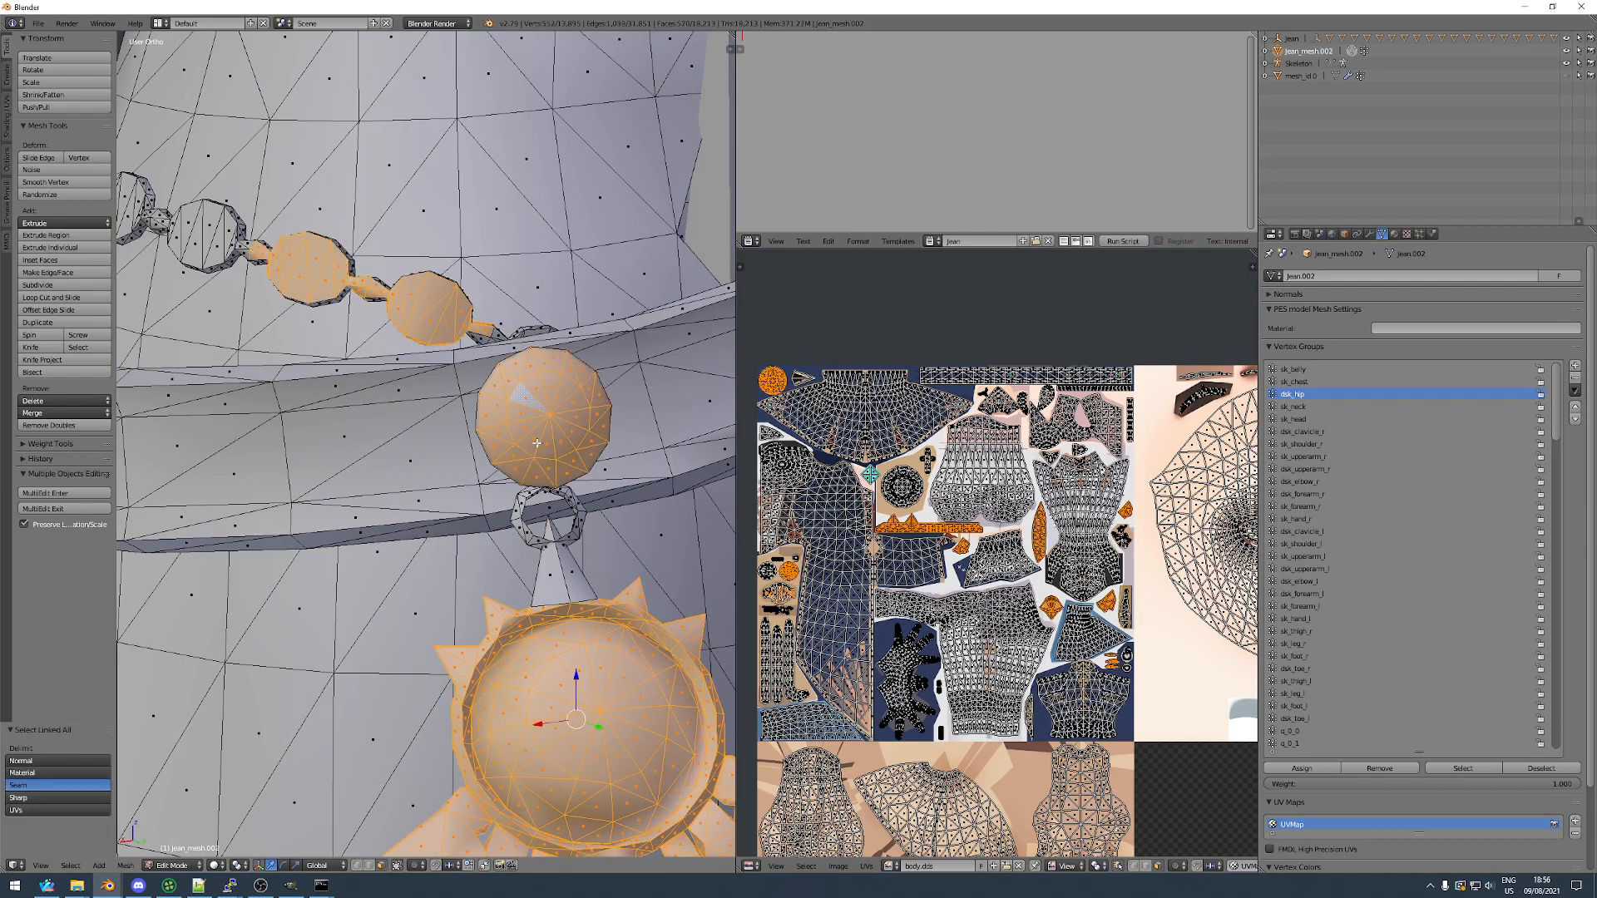
{"action": "key", "text": "h"}
{"action": "key", "text": "ctrl+z"}
Select the belt band behind the hanging ornament together with its linked faces.
{"action": "middle_click_drag", "start_coordinate": [502, 410], "coordinate": [562, 415]}
{"action": "right_click", "coordinate": [363, 452]}
{"action": "middle_click_drag", "start_coordinate": [363, 451], "coordinate": [342, 436]}
{"action": "key", "text": "ctrl+l"}
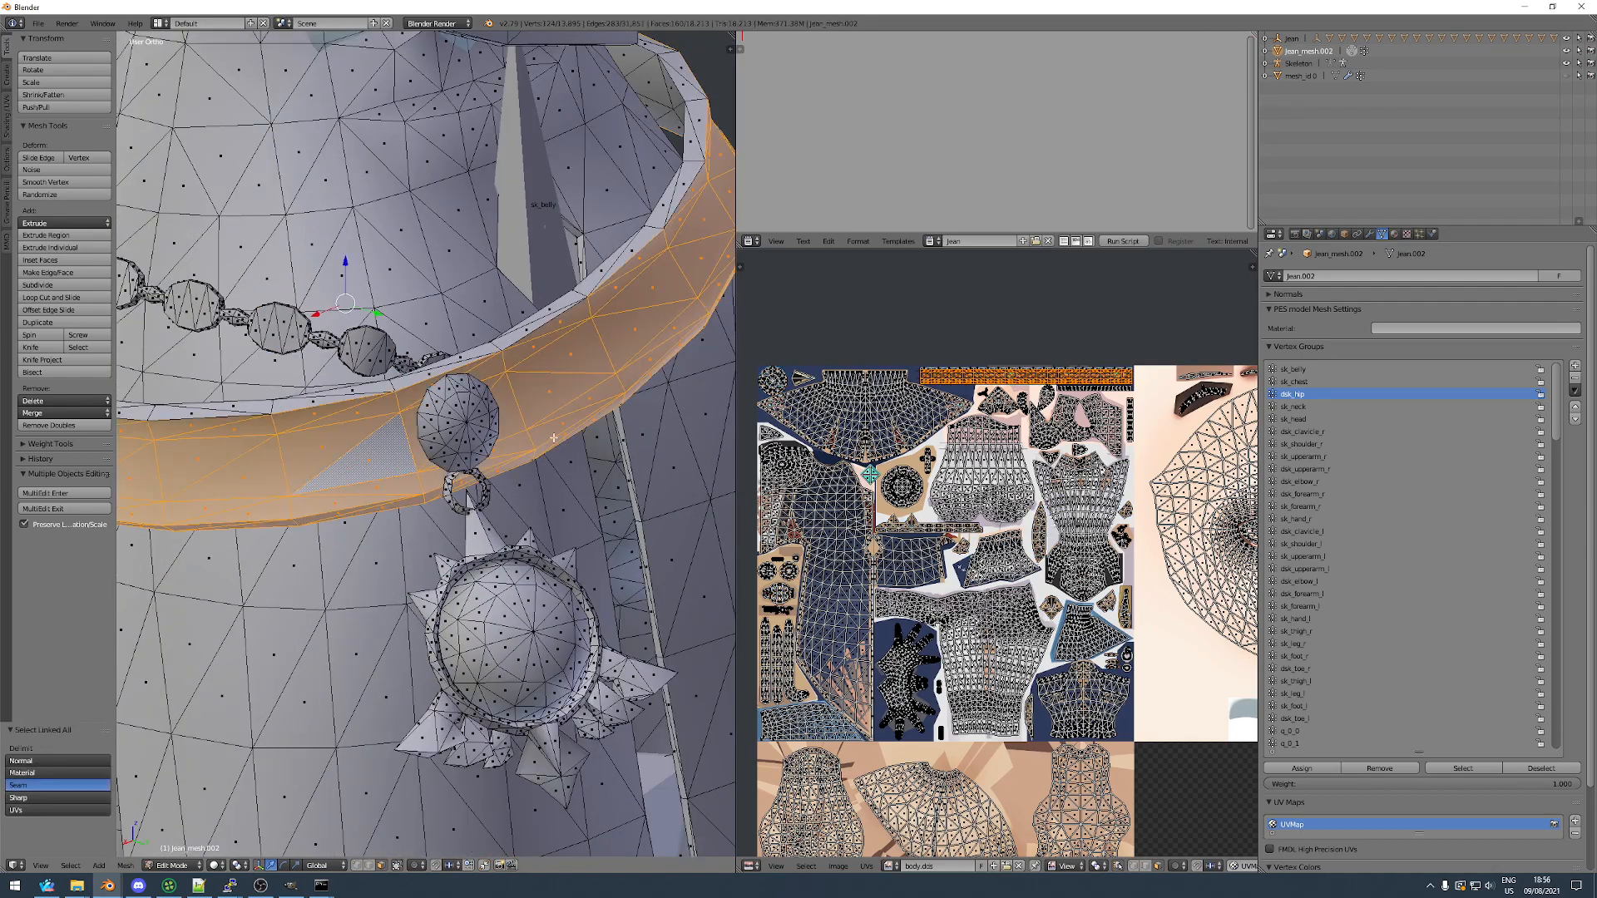
Add the remaining belt strips to the selection in the UV editor and hide the whole belt.
{"action": "scroll", "coordinate": [993, 387], "scroll_direction": "up", "scroll_amount": 4}
{"action": "key", "text": "b"}
{"action": "left_click_drag", "start_coordinate": [891, 306], "coordinate": [980, 391]}
{"action": "middle_click_drag", "start_coordinate": [1086, 350], "coordinate": [847, 342]}
{"action": "left_click_drag", "start_coordinate": [866, 317], "coordinate": [1024, 374]}
{"action": "key", "text": "ctrl+l"}
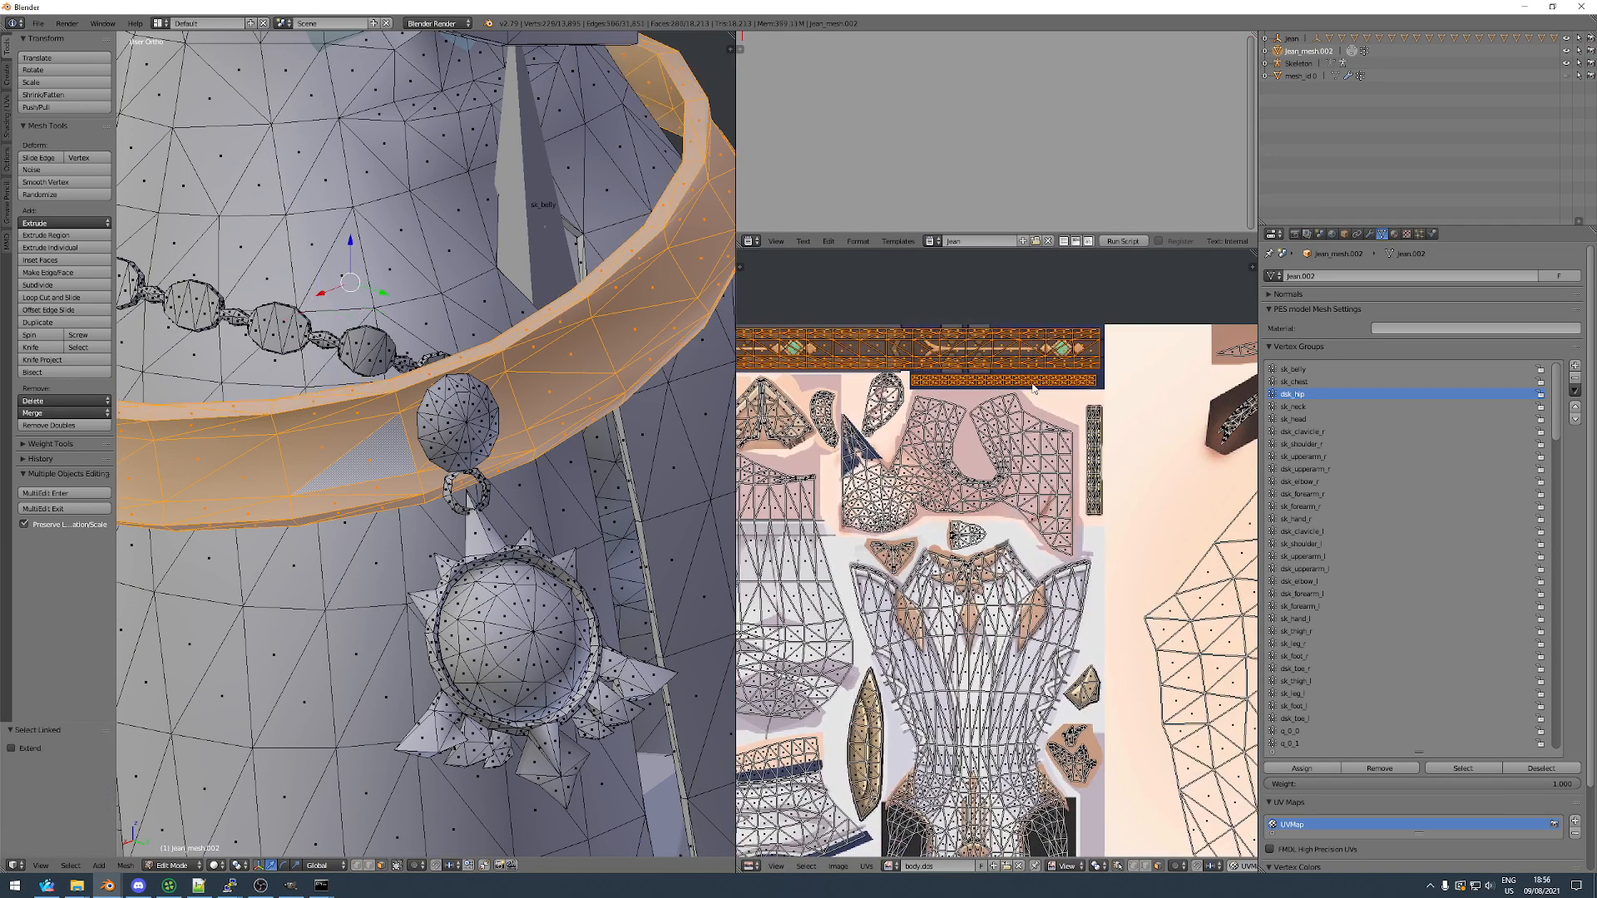
{"action": "key", "text": "h"}
{"action": "scroll", "coordinate": [463, 360], "scroll_direction": "down", "scroll_amount": 5}
{"action": "scroll", "coordinate": [363, 437], "scroll_direction": "up", "scroll_amount": 5}
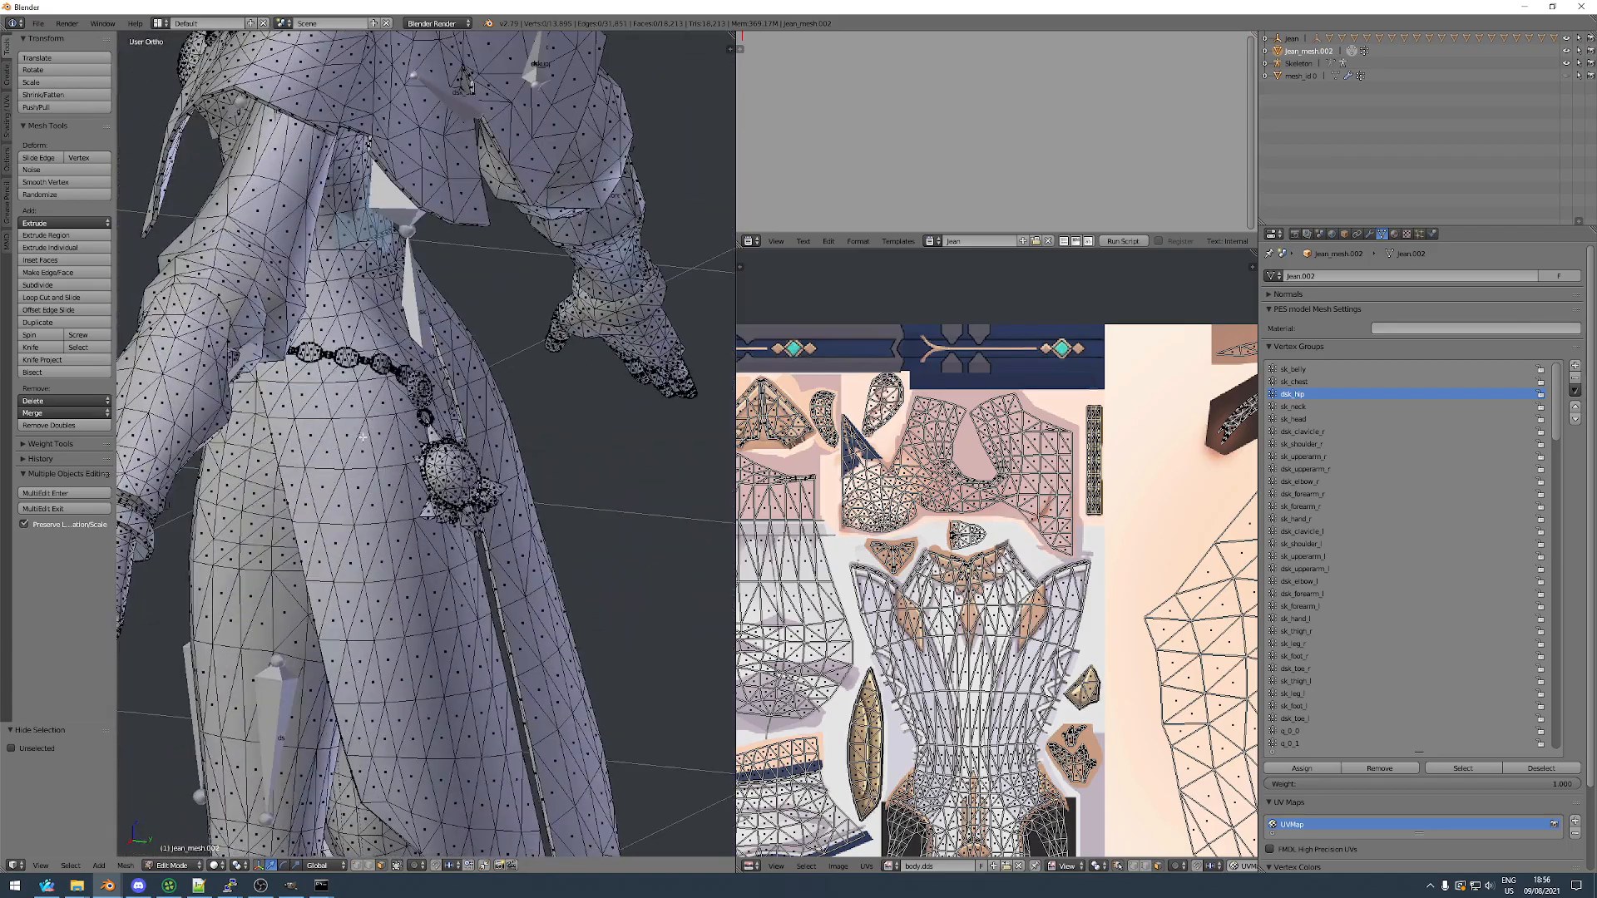
Box-select the lower coat tail in wireframe and extend the selection to its linked geometry.
{"action": "left_click_drag", "start_coordinate": [372, 472], "coordinate": [374, 489]}
{"action": "middle_click_drag", "start_coordinate": [532, 616], "coordinate": [383, 623]}
{"action": "middle_click_drag", "start_coordinate": [424, 624], "coordinate": [425, 433], "text": "shift"}
{"action": "key", "text": "z"}
{"action": "middle_click_drag", "start_coordinate": [466, 596], "coordinate": [431, 464]}
{"action": "key", "text": "b"}
{"action": "left_click_drag", "start_coordinate": [359, 419], "coordinate": [598, 624]}
{"action": "key", "text": "ctrl+l"}
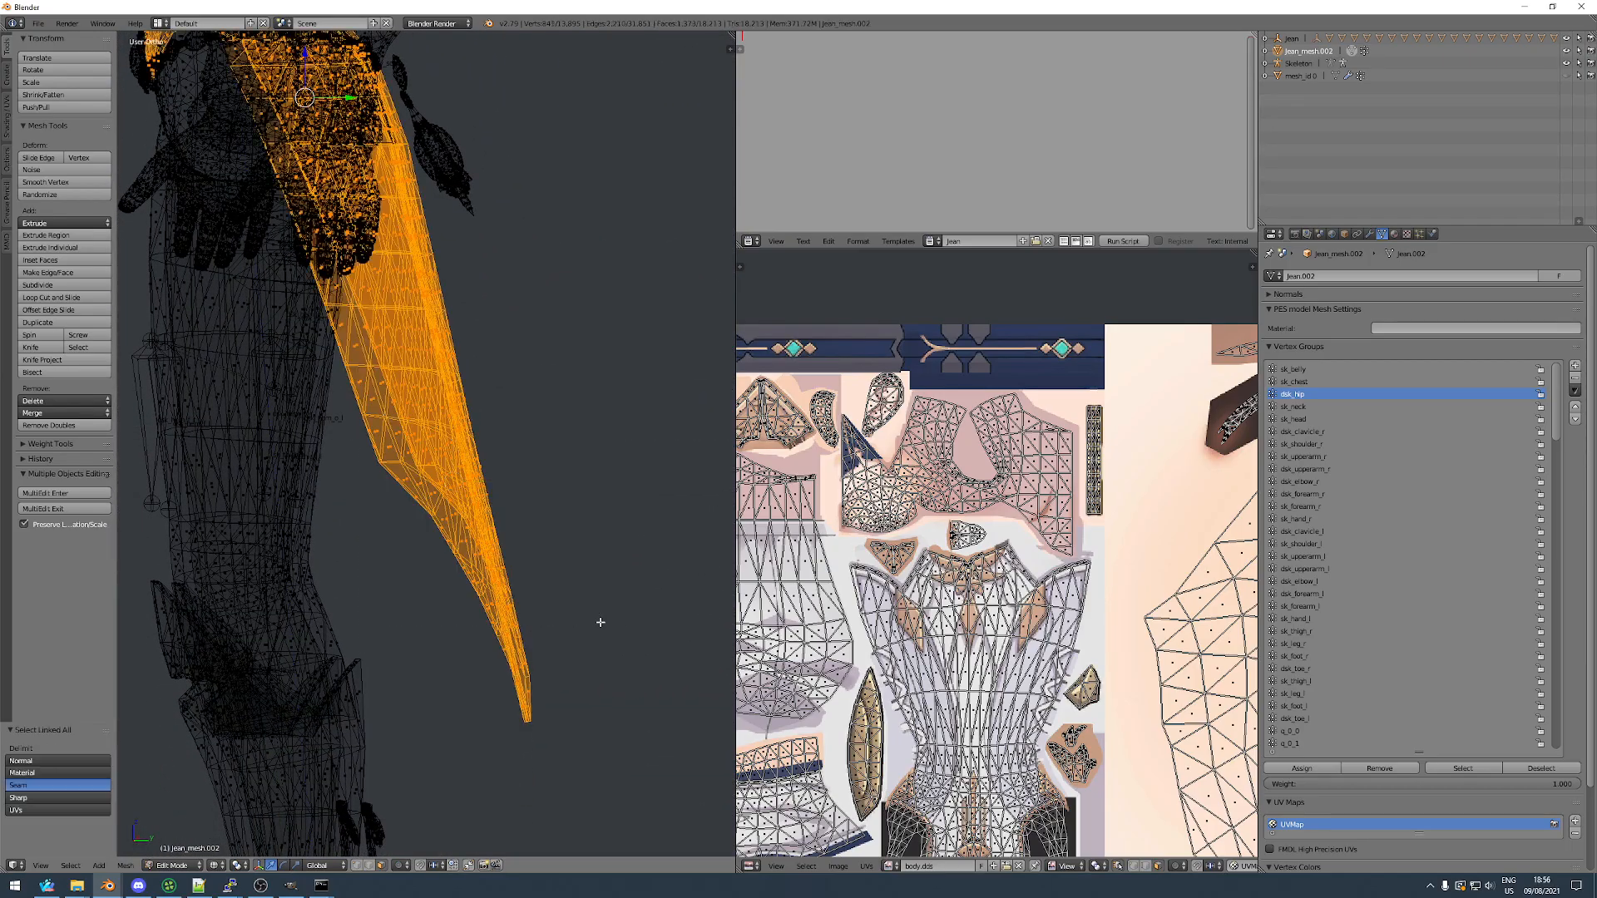
Box-select the coat area near the chain, extend it to linked geometry and hide it to expose the ornament.
{"action": "key", "text": "z"}
{"action": "scroll", "coordinate": [388, 371], "scroll_direction": "down", "scroll_amount": 2}
{"action": "middle_click_drag", "start_coordinate": [466, 333], "coordinate": [316, 524], "text": "shift"}
{"action": "scroll", "coordinate": [366, 357], "scroll_direction": "up", "scroll_amount": 5}
{"action": "key", "text": "b"}
{"action": "left_click_drag", "start_coordinate": [328, 328], "coordinate": [389, 405]}
{"action": "key", "text": "ctrl+l"}
{"action": "key", "text": "h"}
Hide the linked trouser and hip pieces and the loose waist piece around the hanging ornament.
{"action": "scroll", "coordinate": [389, 405], "scroll_direction": "down", "scroll_amount": 2}
{"action": "middle_click_drag", "start_coordinate": [388, 405], "coordinate": [494, 440], "text": "shift"}
{"action": "scroll", "coordinate": [432, 428], "scroll_direction": "up", "scroll_amount": 2}
{"action": "key", "text": "l"}
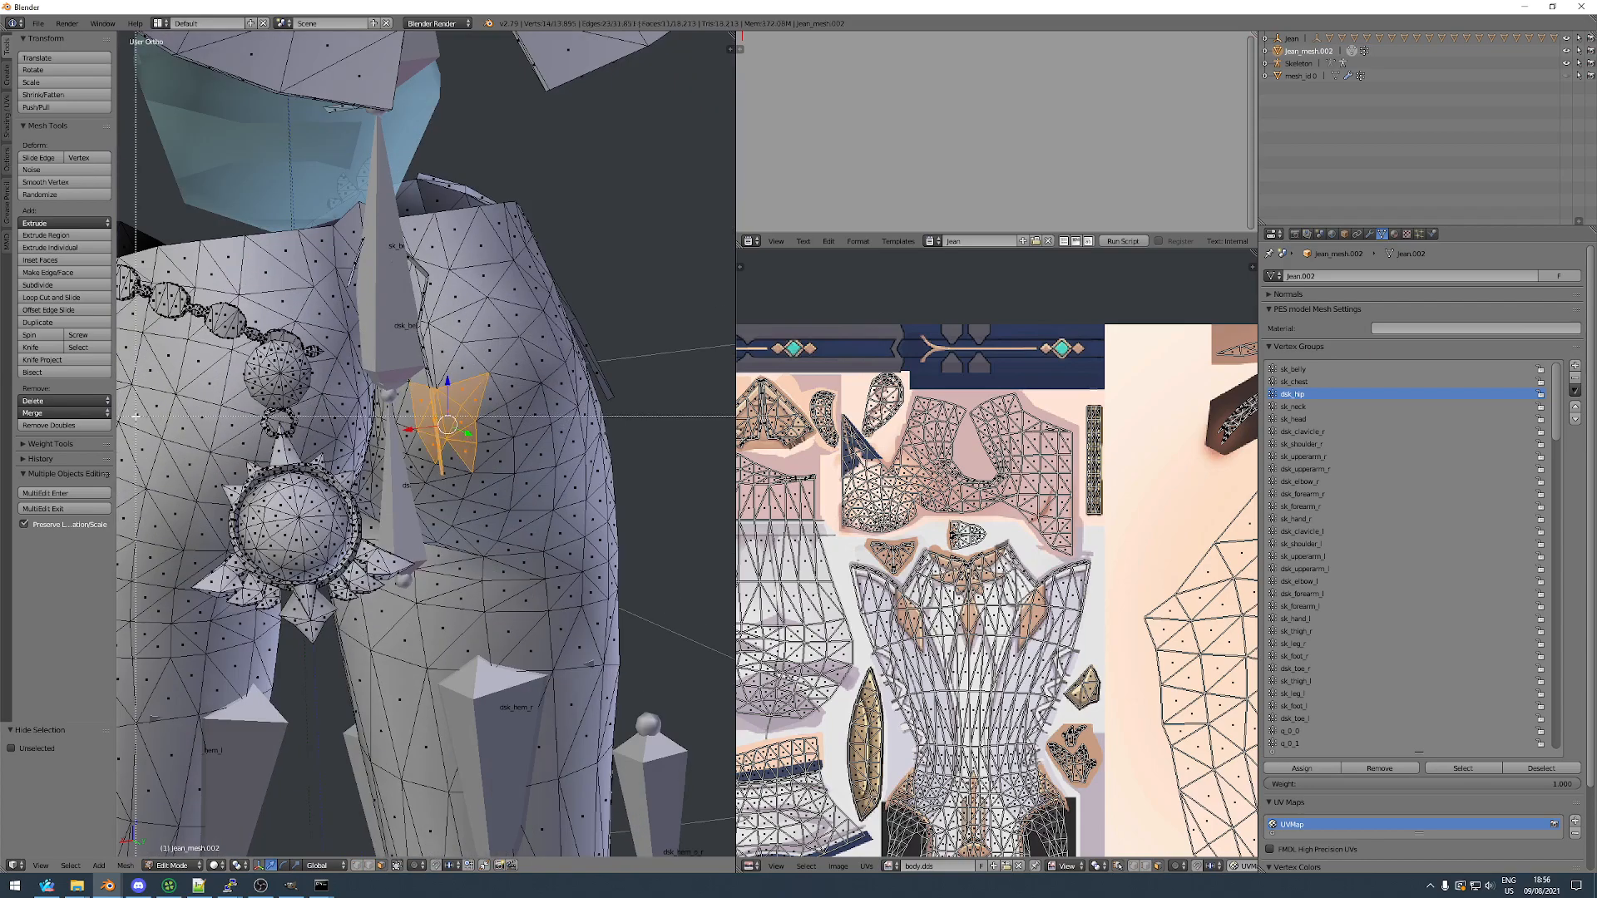
{"action": "key", "text": "l"}
{"action": "key", "text": "l"}
{"action": "key", "text": "h"}
{"action": "middle_click_drag", "start_coordinate": [192, 486], "coordinate": [271, 491]}
{"action": "right_click", "coordinate": [426, 273]}
{"action": "key", "text": "ctrl+l"}
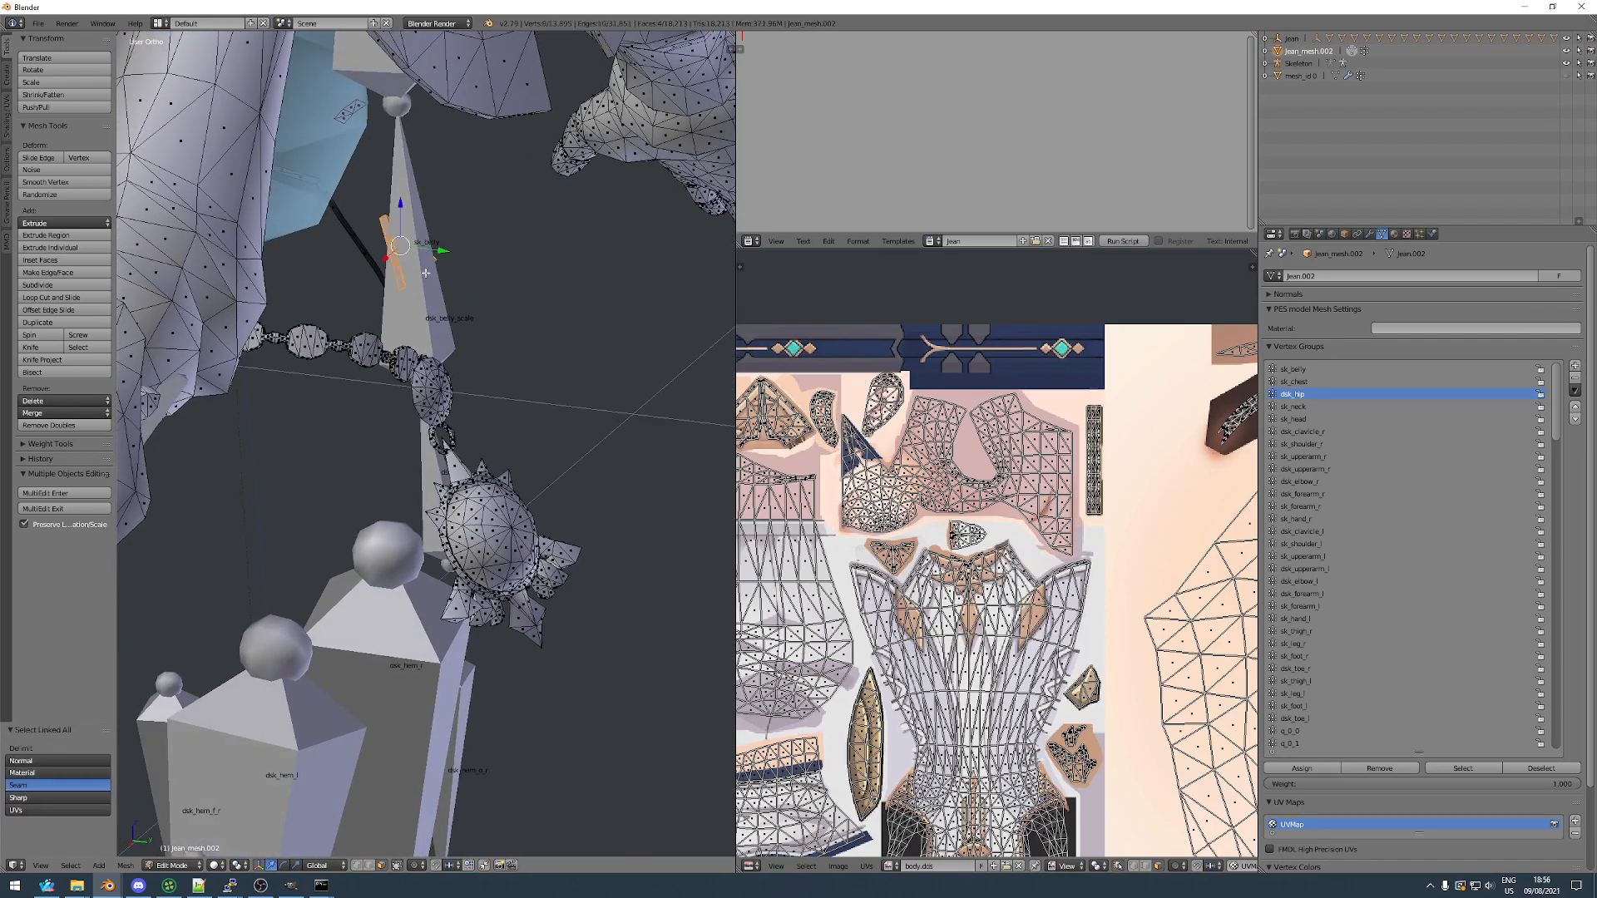
{"action": "key", "text": "h"}
Box-select the connecting link in wireframe where the hanging part of the chain begins.
{"action": "key", "text": "z"}
{"action": "key", "text": "Tab"}
{"action": "middle_click_drag", "start_coordinate": [429, 445], "coordinate": [420, 440], "text": "shift"}
{"action": "scroll", "coordinate": [337, 326], "scroll_direction": "up", "scroll_amount": 2}
{"action": "key", "text": "Tab"}
{"action": "scroll", "coordinate": [331, 324], "scroll_direction": "up", "scroll_amount": 1}
{"action": "key", "text": "b"}
{"action": "left_click_drag", "start_coordinate": [311, 328], "coordinate": [387, 378]}
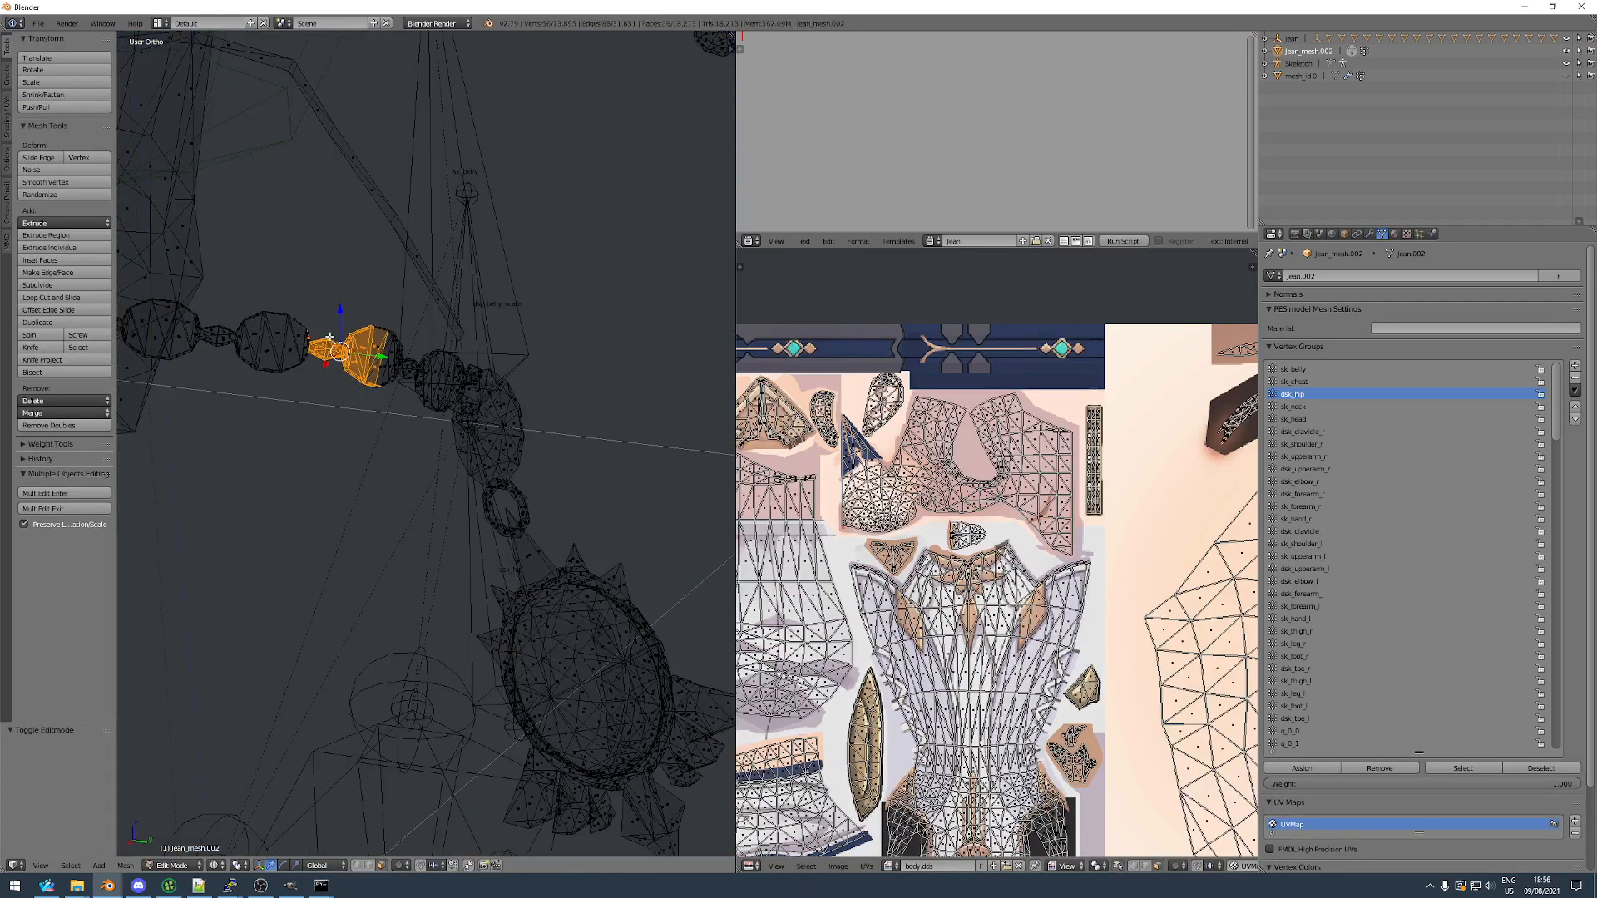
{"action": "scroll", "coordinate": [310, 345], "scroll_direction": "up", "scroll_amount": 4}
{"action": "key", "text": "a"}
{"action": "key", "text": "ctrl+z"}
{"action": "key", "text": "b"}
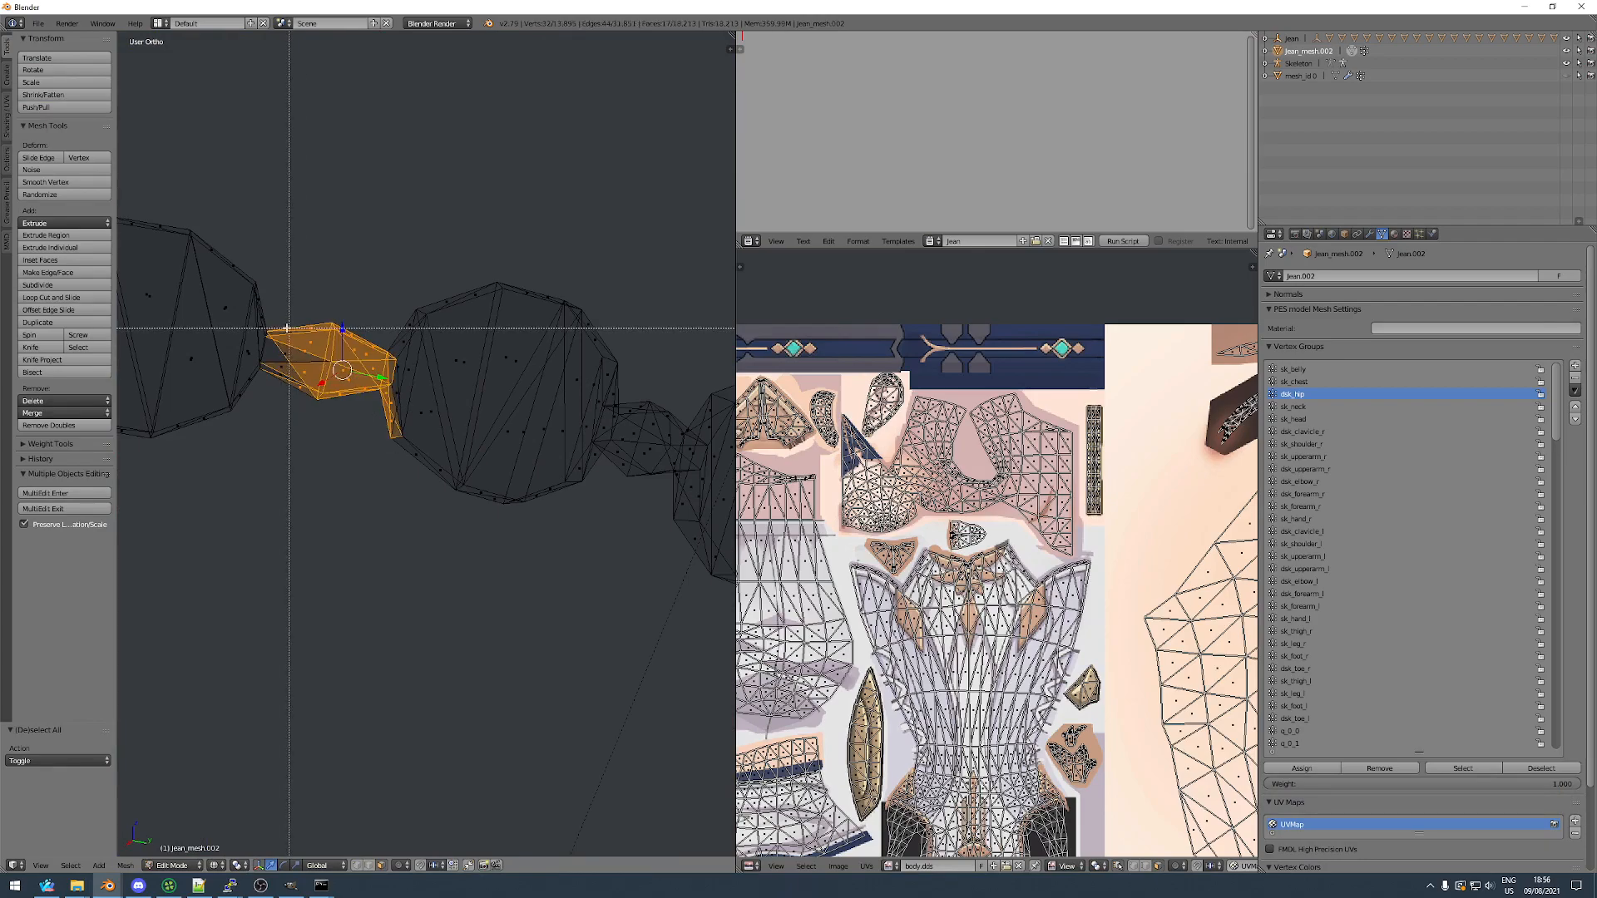
{"action": "left_click_drag", "start_coordinate": [279, 324], "coordinate": [445, 492]}
Extend the box selection over the remaining chain discs, the ring and the entire hanging ornament.
{"action": "scroll", "coordinate": [446, 488], "scroll_direction": "down", "scroll_amount": 6}
{"action": "key", "text": "b"}
{"action": "left_click_drag", "start_coordinate": [403, 361], "coordinate": [582, 566]}
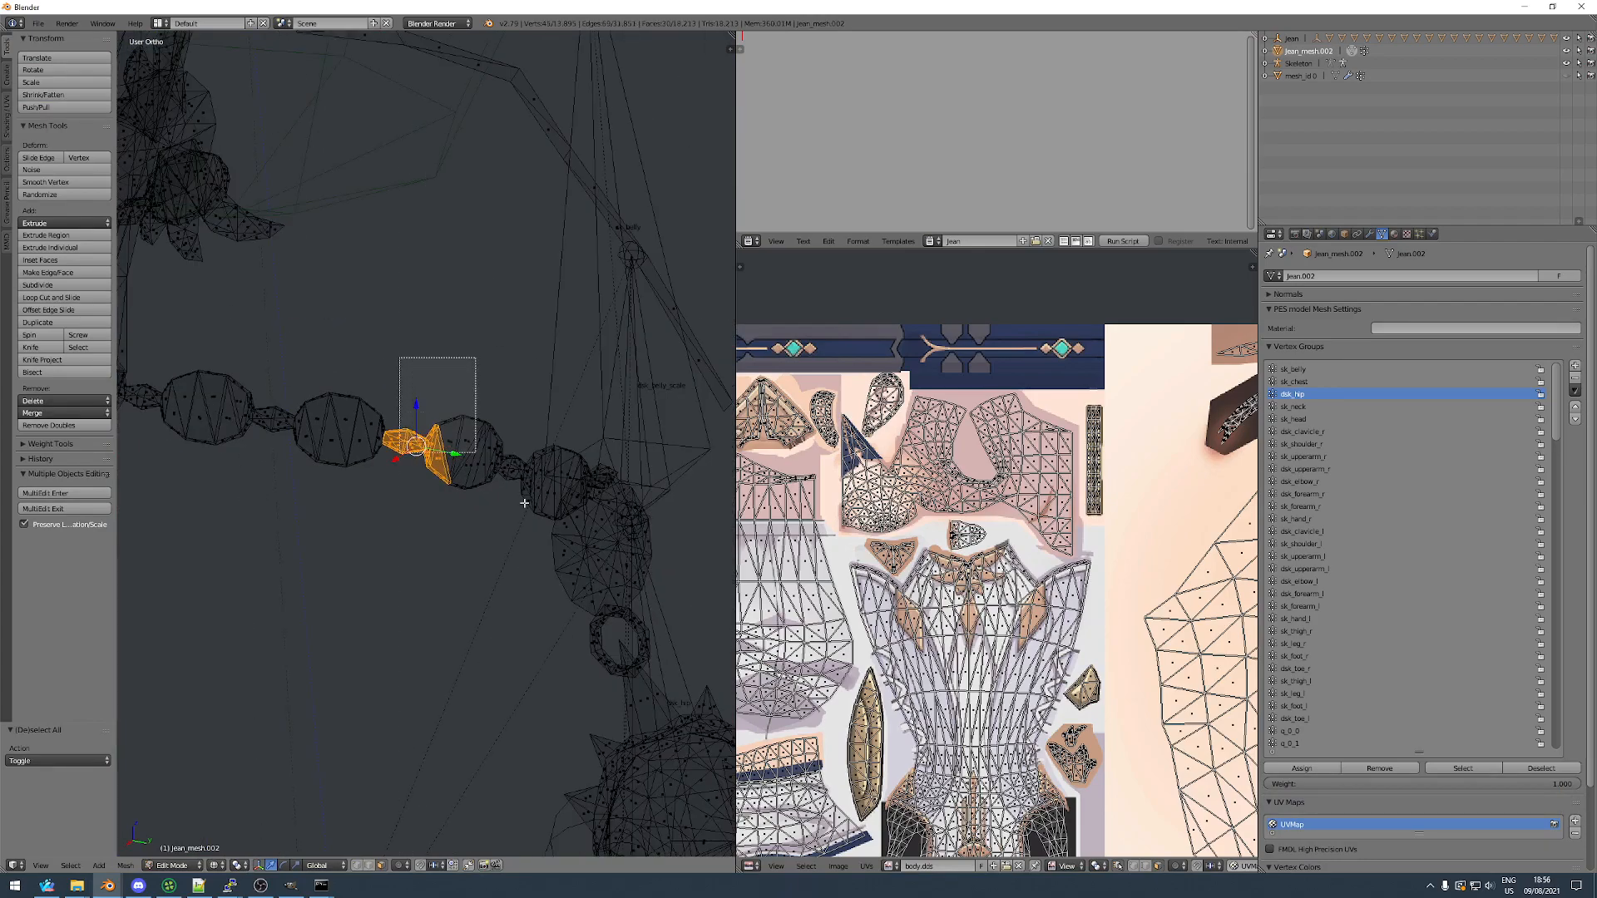
{"action": "middle_click_drag", "start_coordinate": [566, 553], "coordinate": [423, 394], "text": "shift"}
{"action": "scroll", "coordinate": [391, 374], "scroll_direction": "down", "scroll_amount": 4}
{"action": "key", "text": "b"}
{"action": "left_click_drag", "start_coordinate": [353, 310], "coordinate": [607, 677]}
{"action": "middle_click_drag", "start_coordinate": [617, 679], "coordinate": [514, 562]}
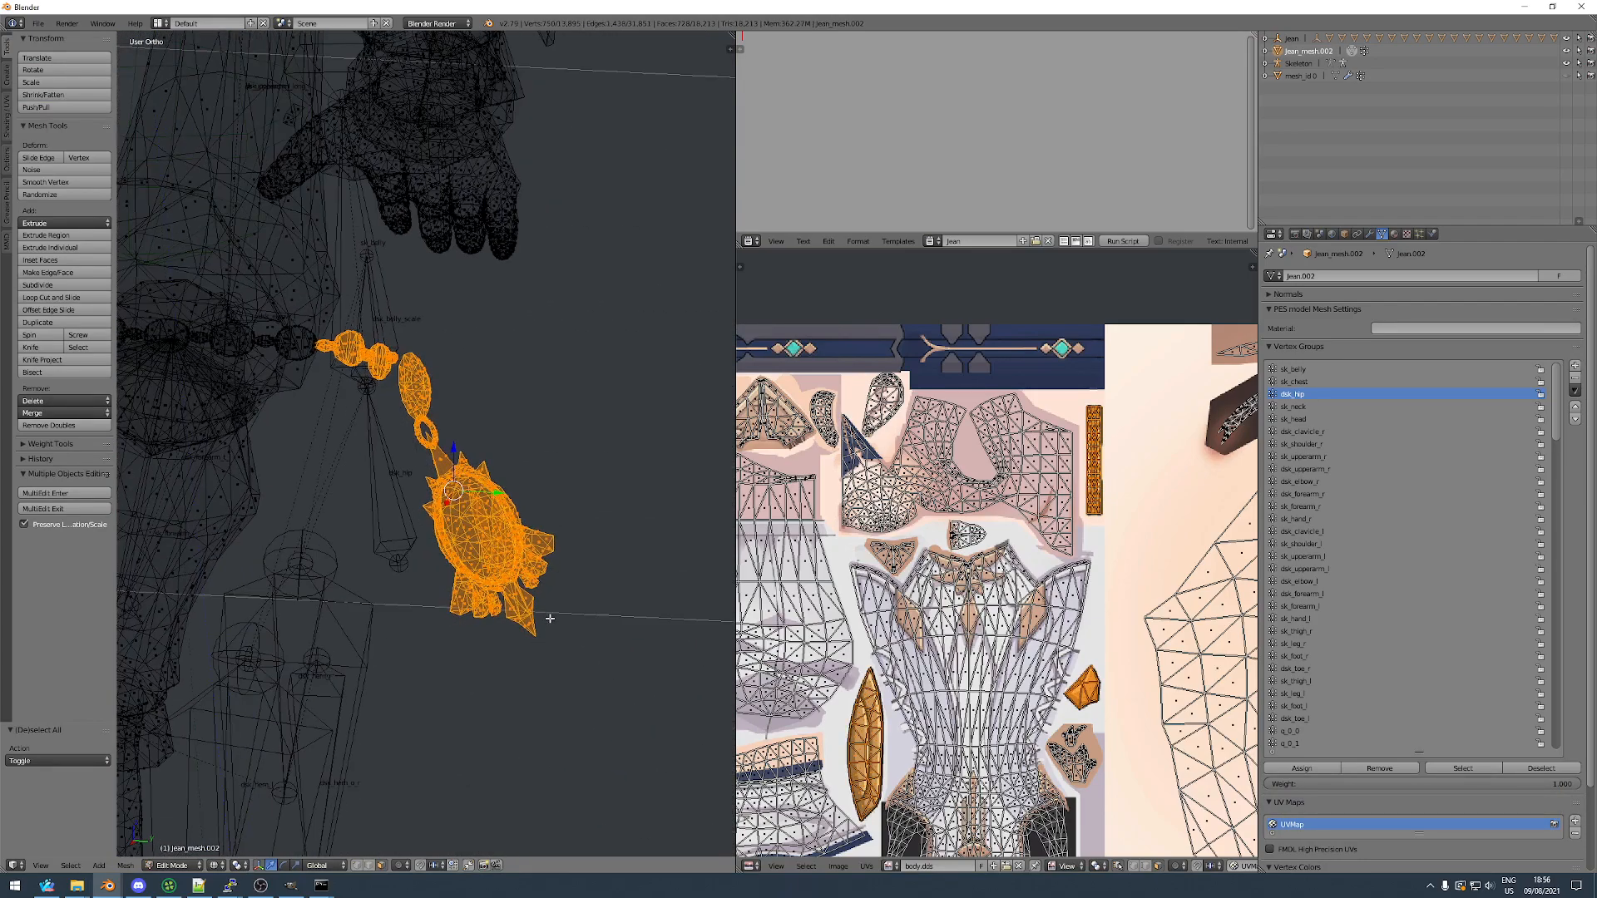
Assign the chain and ornament selection to dsk_hip, normalize all groups, then reveal the hidden geometry and clear the selection.
{"action": "key", "text": "Tab"}
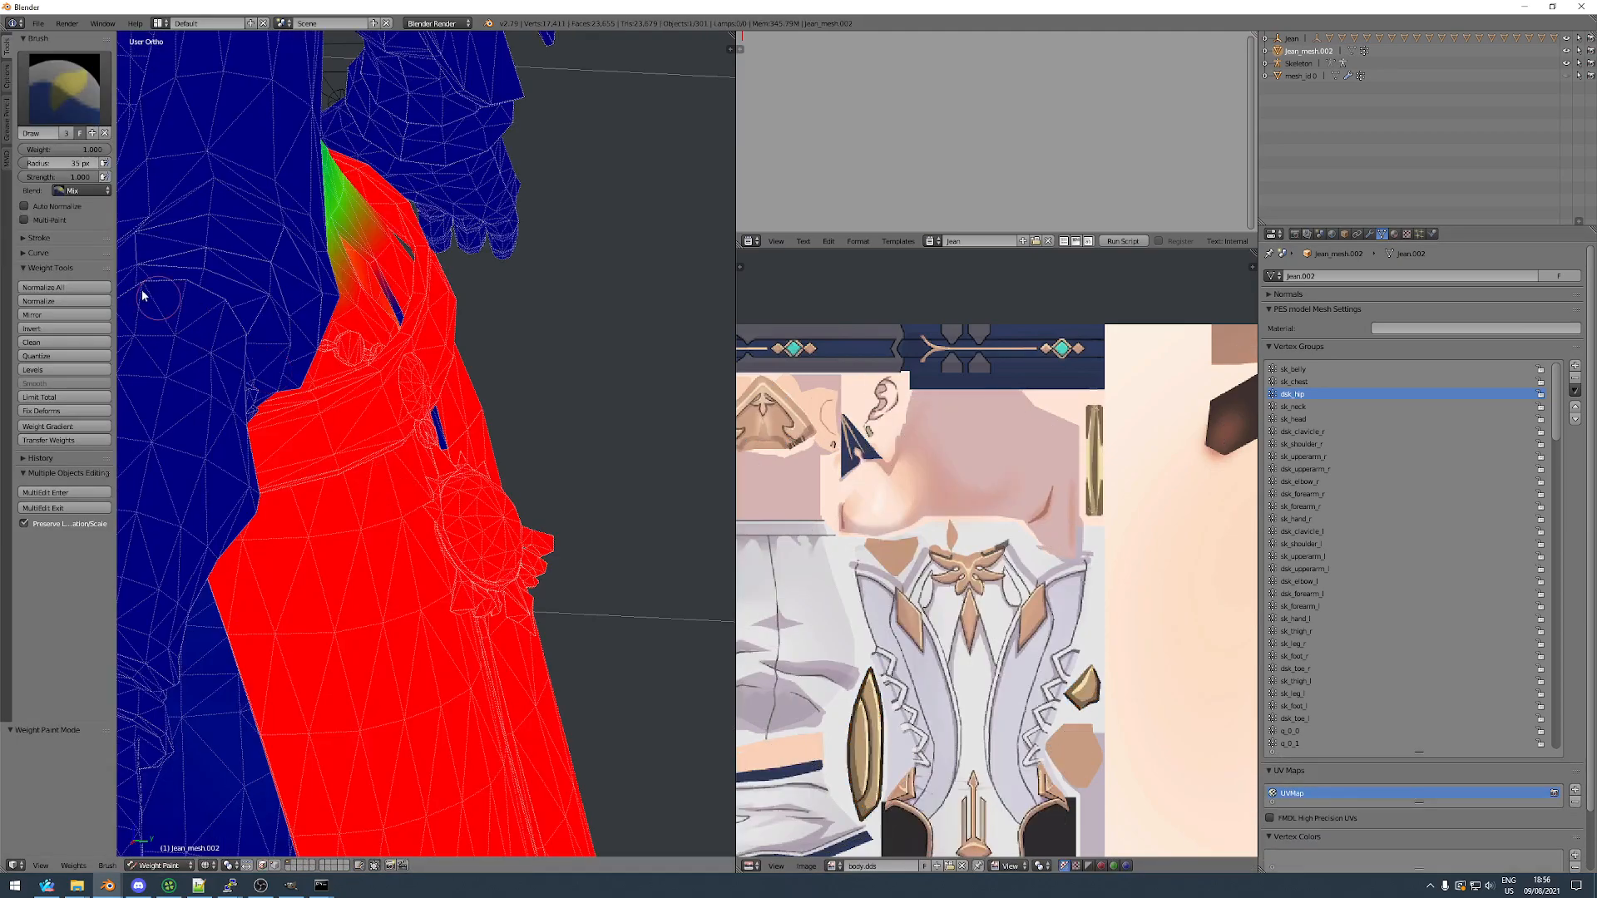
{"action": "middle_click_drag", "start_coordinate": [386, 399], "coordinate": [350, 366]}
{"action": "left_click", "coordinate": [64, 287]}
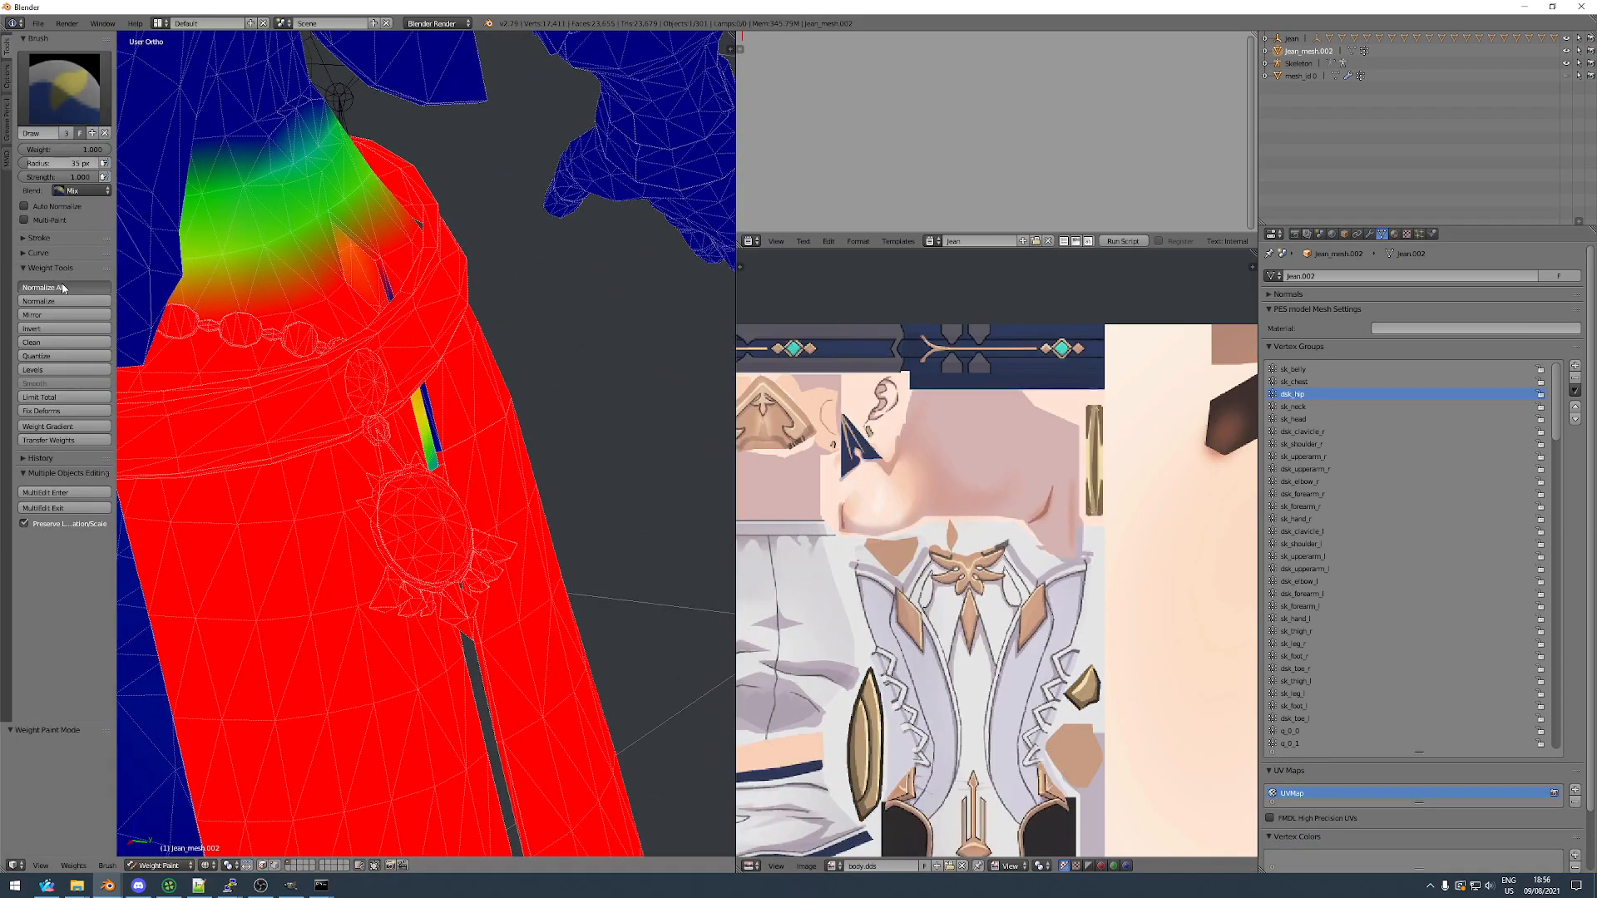
{"action": "key", "text": "Tab"}
{"action": "scroll", "coordinate": [384, 357], "scroll_direction": "up", "scroll_amount": 2}
{"action": "key", "text": "alt+h"}
{"action": "key", "text": "a"}
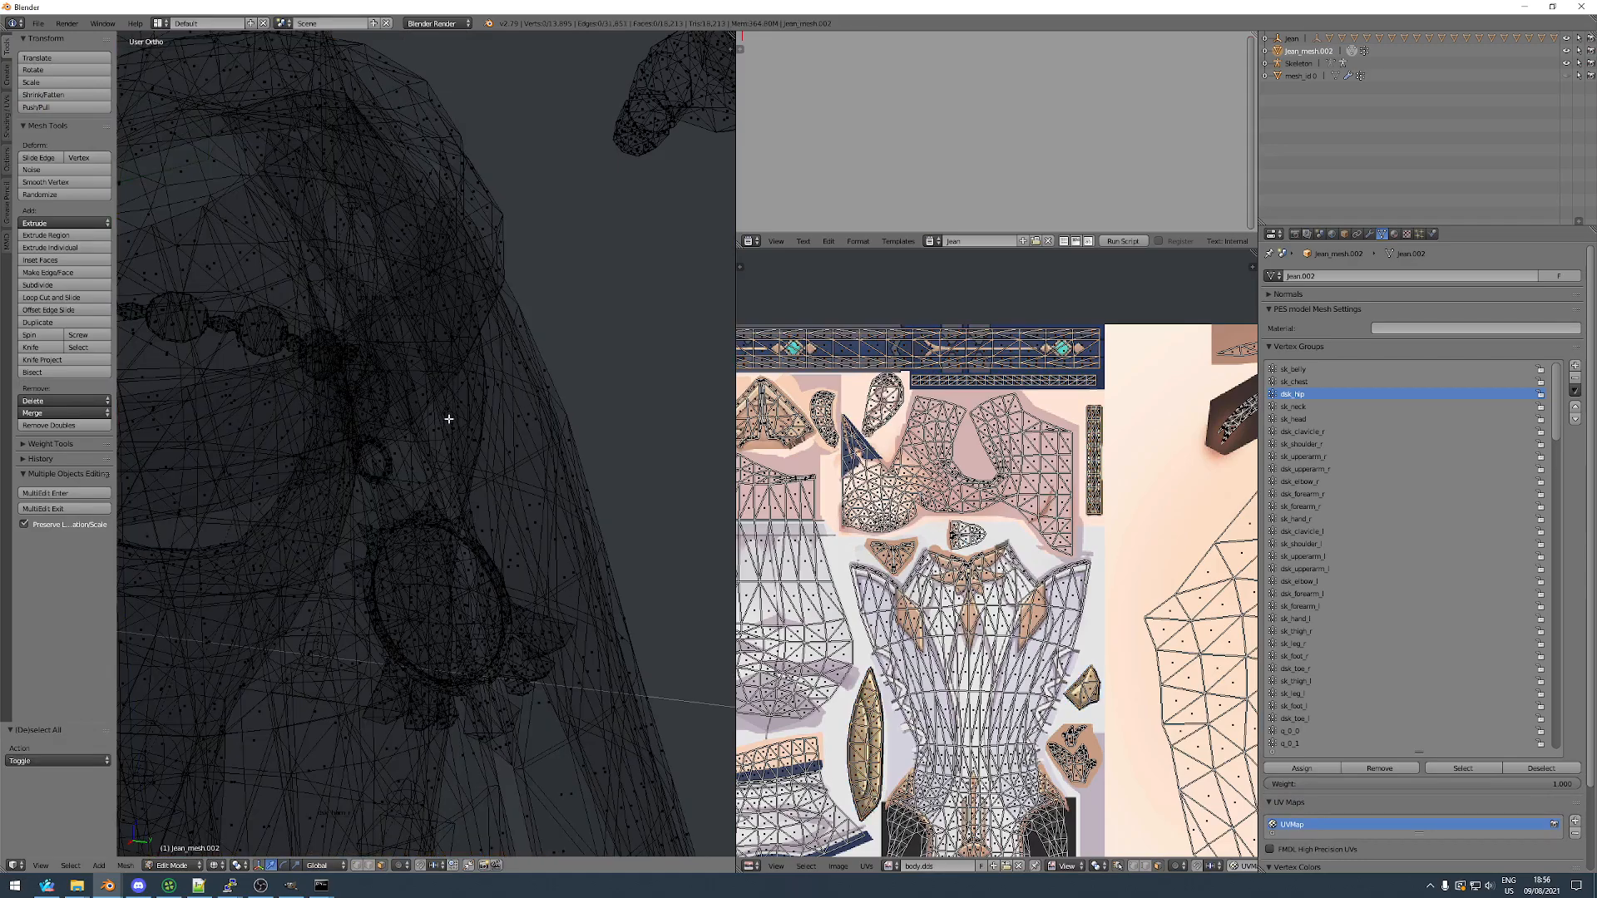
Remove the unused vertex groups from the mesh in Weight Paint mode.
{"action": "scroll", "coordinate": [447, 417], "scroll_direction": "down", "scroll_amount": 4}
{"action": "middle_click_drag", "start_coordinate": [447, 417], "coordinate": [406, 425]}
{"action": "key", "text": "Tab"}
{"action": "left_click", "coordinate": [1572, 391]}
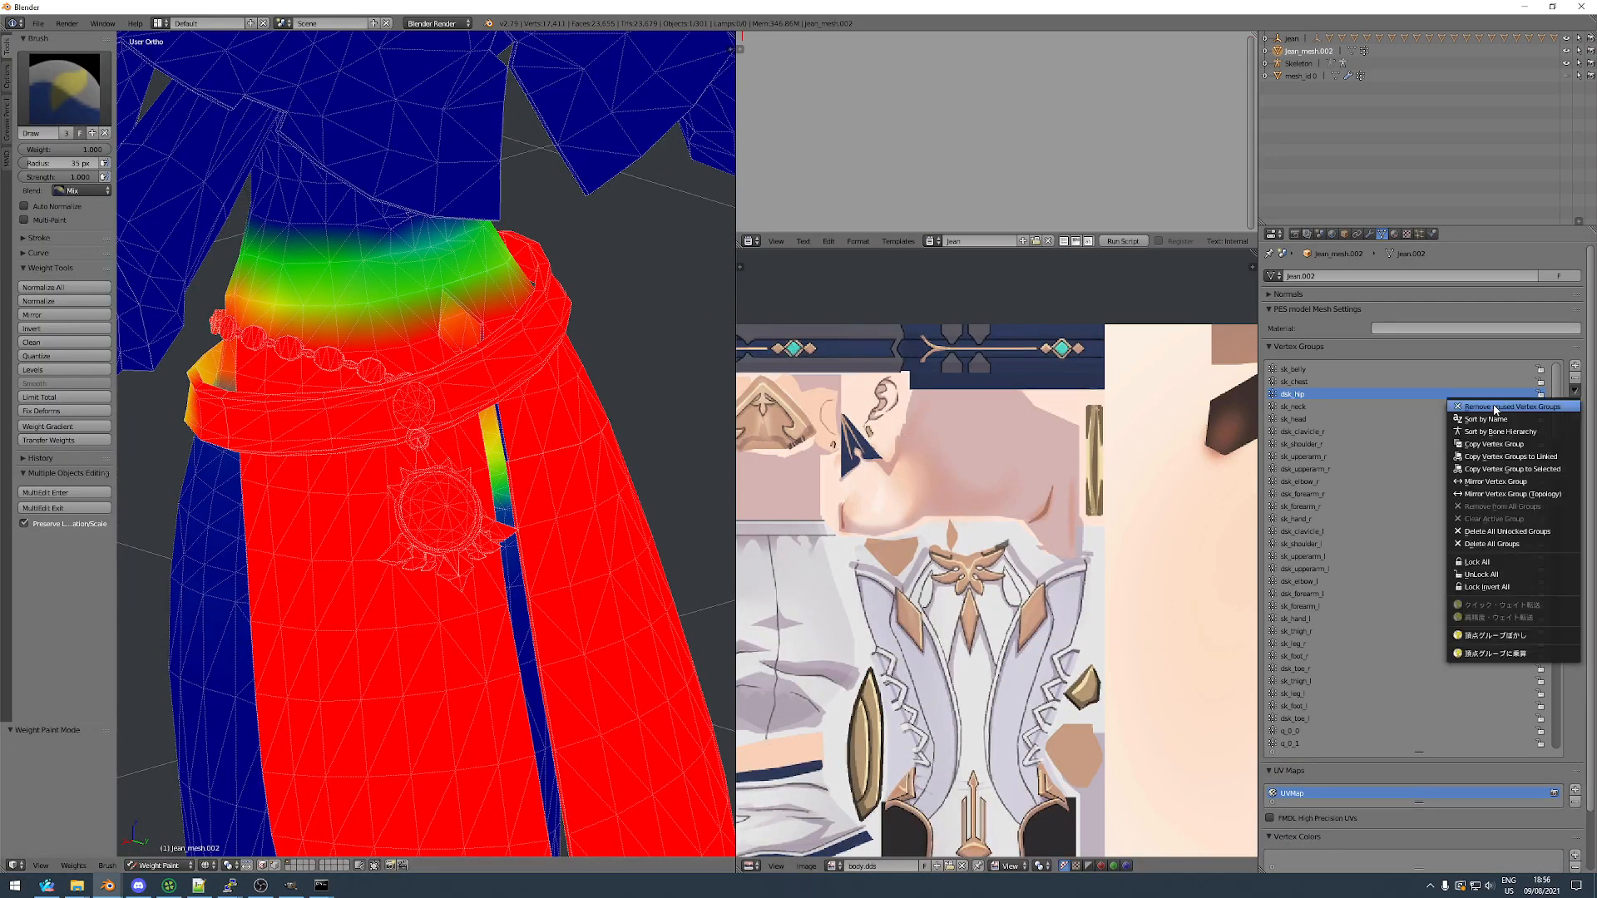
{"action": "left_click", "coordinate": [1495, 407]}
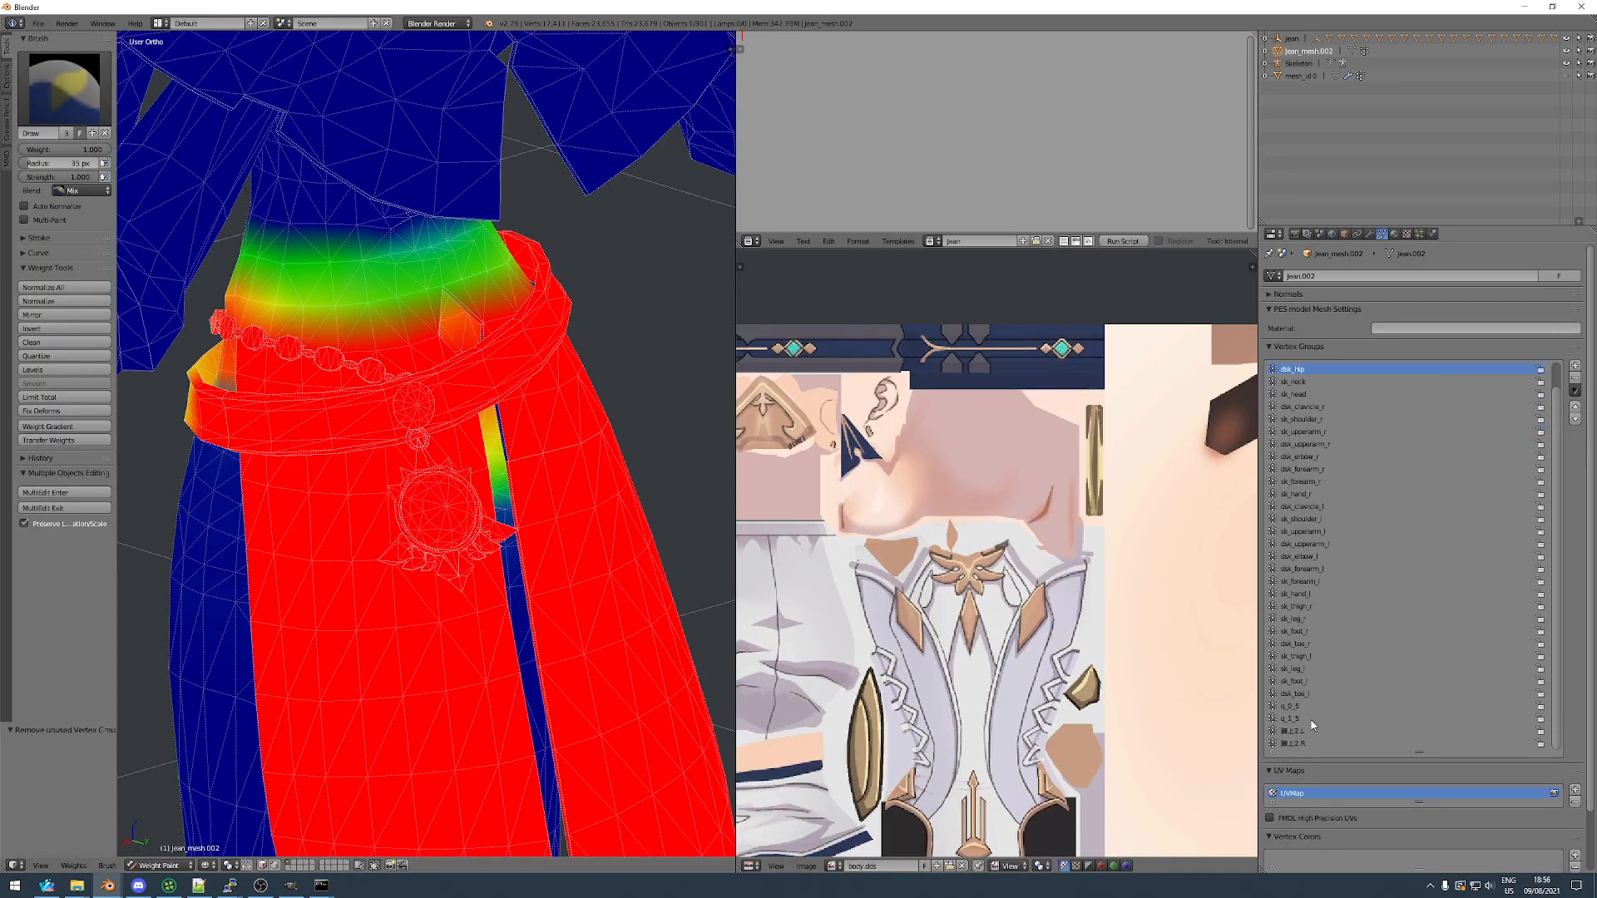
Examine the weights of the leftover non-skeleton groups q_0_5, q_1_5 and the two 胸上2 groups on the model.
{"action": "left_click", "coordinate": [1297, 707]}
{"action": "middle_click_drag", "start_coordinate": [399, 524], "coordinate": [677, 527]}
{"action": "scroll", "coordinate": [1383, 680], "scroll_direction": "down", "scroll_amount": 3, "text": "ctrl"}
{"action": "scroll", "coordinate": [374, 536], "scroll_direction": "down", "scroll_amount": 7}
{"action": "middle_click_drag", "start_coordinate": [374, 536], "coordinate": [549, 583]}
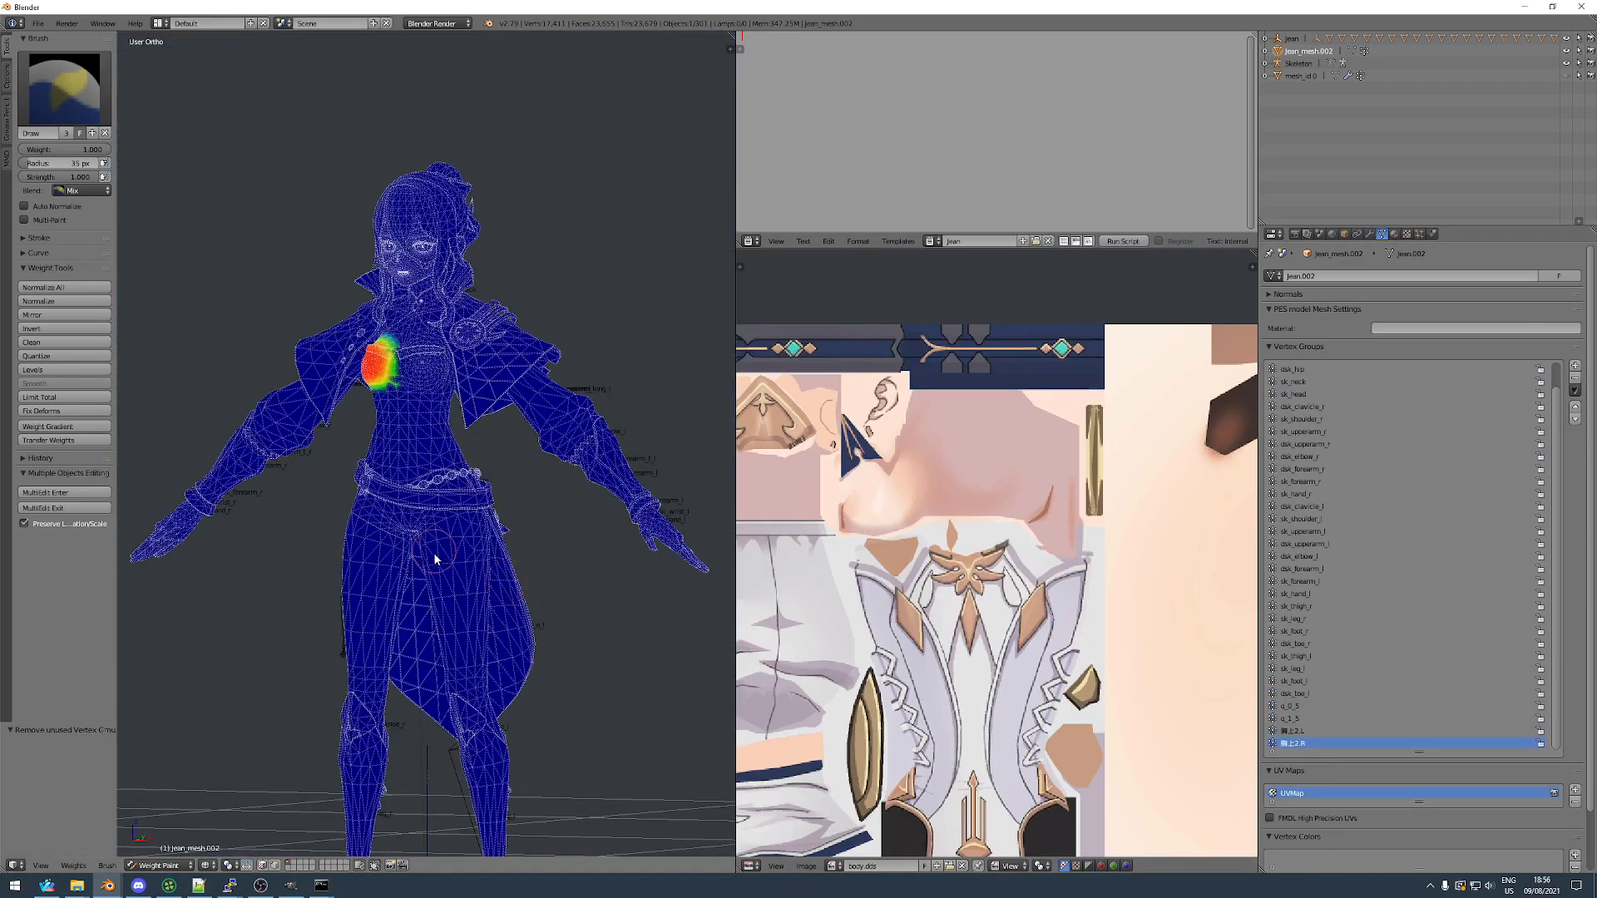
{"action": "middle_click_drag", "start_coordinate": [433, 551], "coordinate": [482, 570]}
{"action": "scroll", "coordinate": [1348, 684], "scroll_direction": "up", "scroll_amount": 2, "text": "ctrl"}
{"action": "middle_click_drag", "start_coordinate": [599, 566], "coordinate": [413, 569]}
{"action": "scroll", "coordinate": [439, 568], "scroll_direction": "up", "scroll_amount": 4}
Select the vertices of q_1_5 and q_0_5 in Edit Mode and assign them to dsk_hip.
{"action": "key", "text": "Tab"}
{"action": "key", "text": "a"}
{"action": "key", "text": "a"}
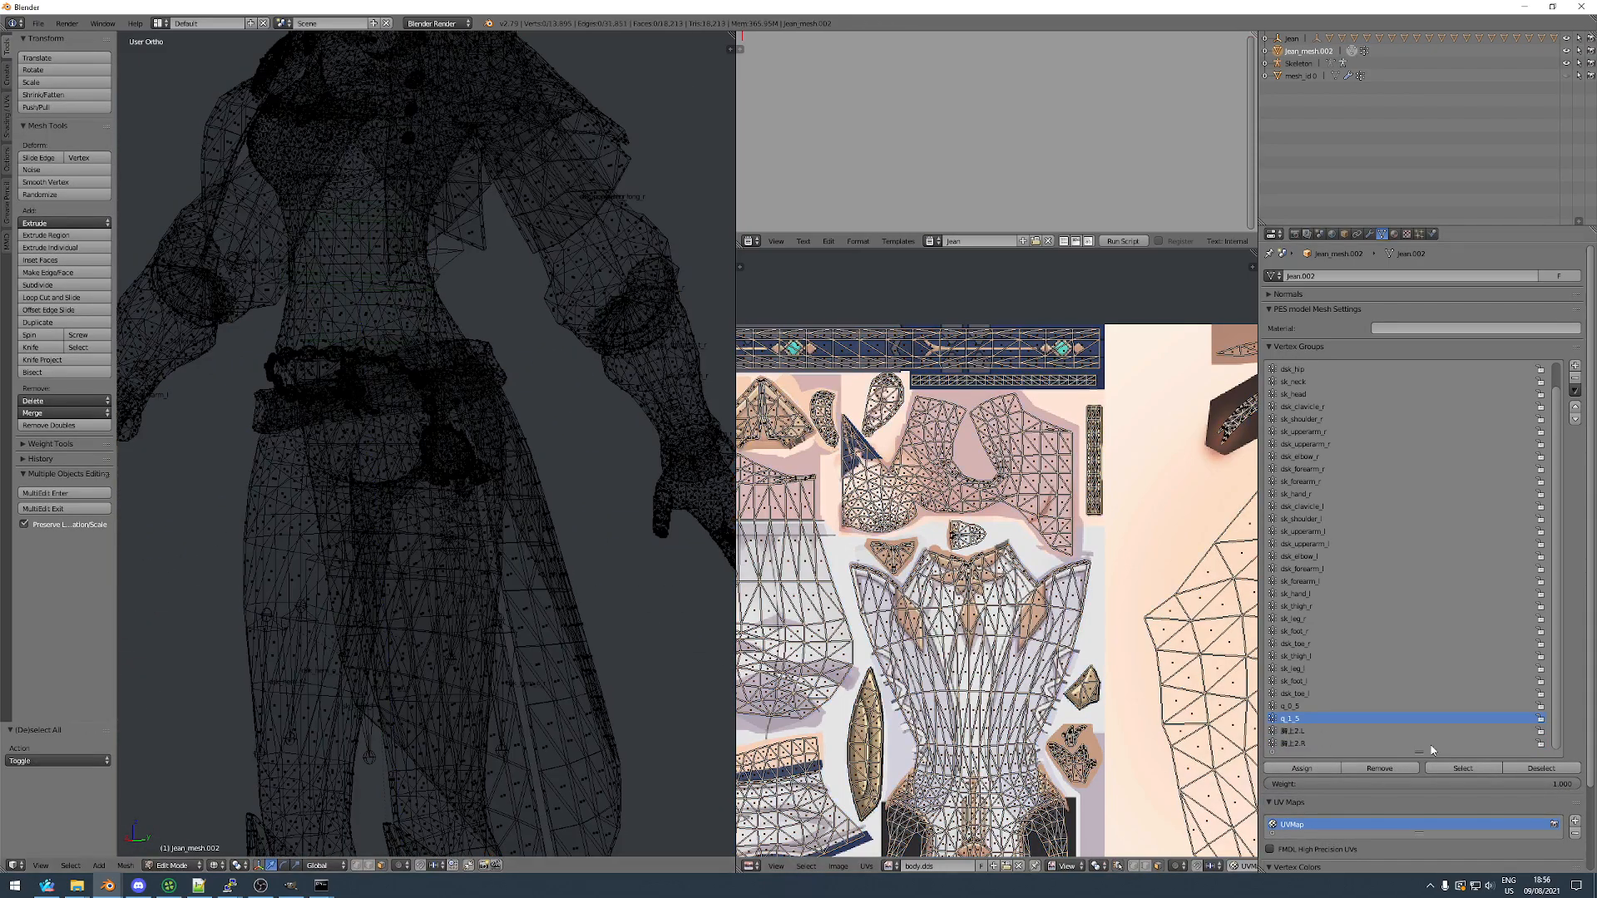
{"action": "left_click", "coordinate": [1479, 768]}
{"action": "left_click", "coordinate": [1315, 709]}
{"action": "left_click", "coordinate": [1463, 768]}
{"action": "left_click", "coordinate": [1293, 368]}
Normalize all vertex groups and remove the groups left unused.
{"action": "key", "text": "Tab"}
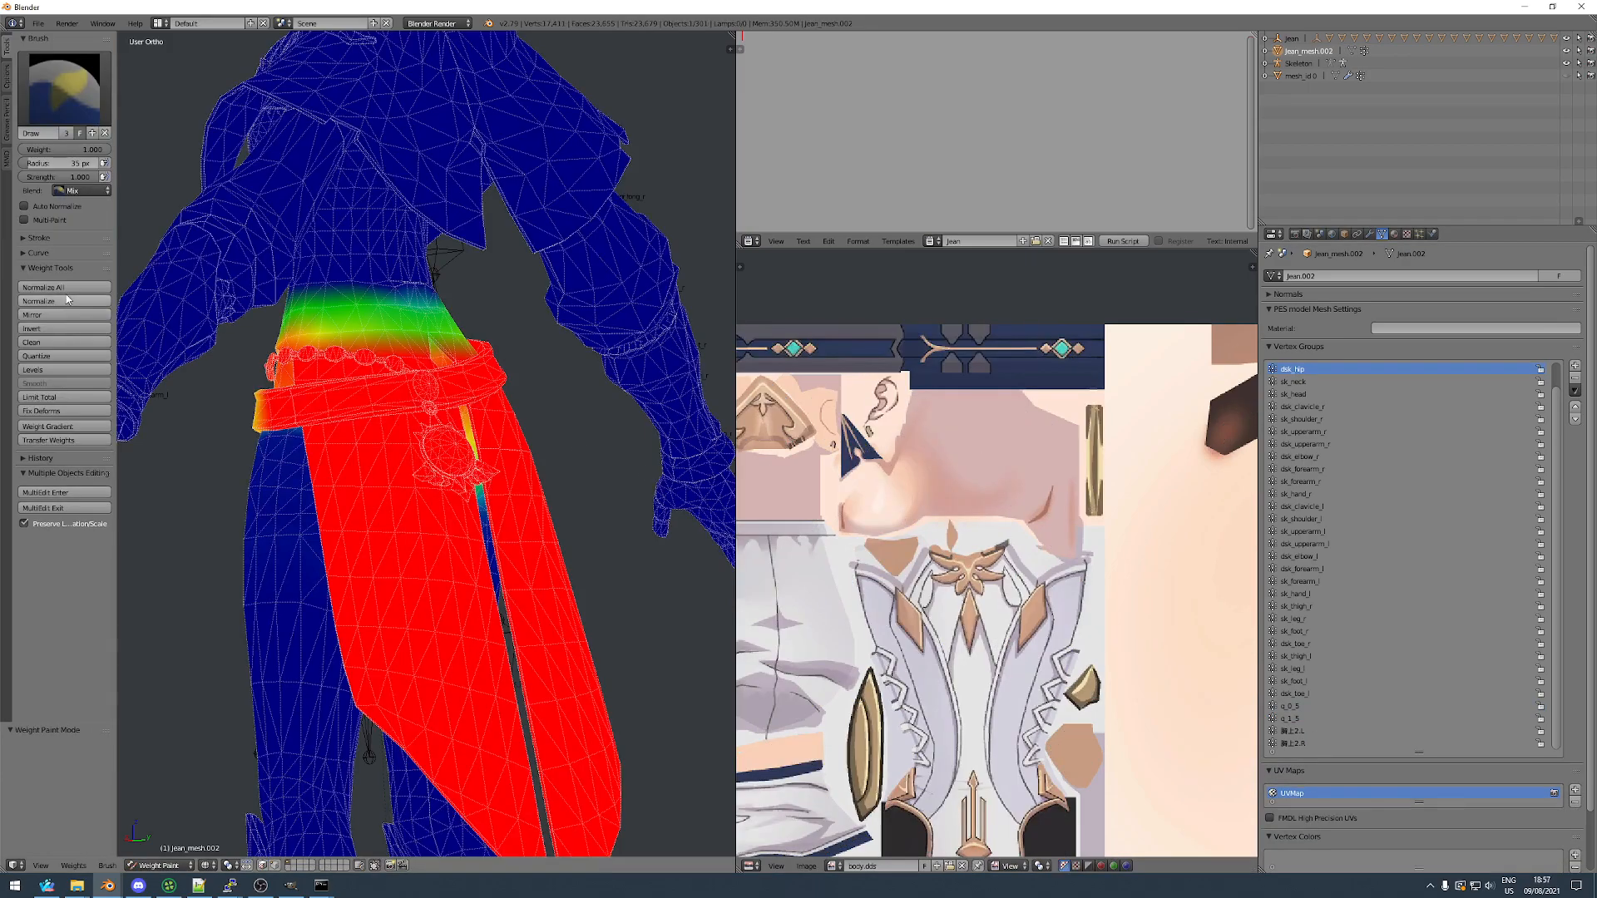
{"action": "left_click", "coordinate": [64, 286]}
{"action": "left_click", "coordinate": [1573, 390]}
{"action": "left_click", "coordinate": [1489, 657]}
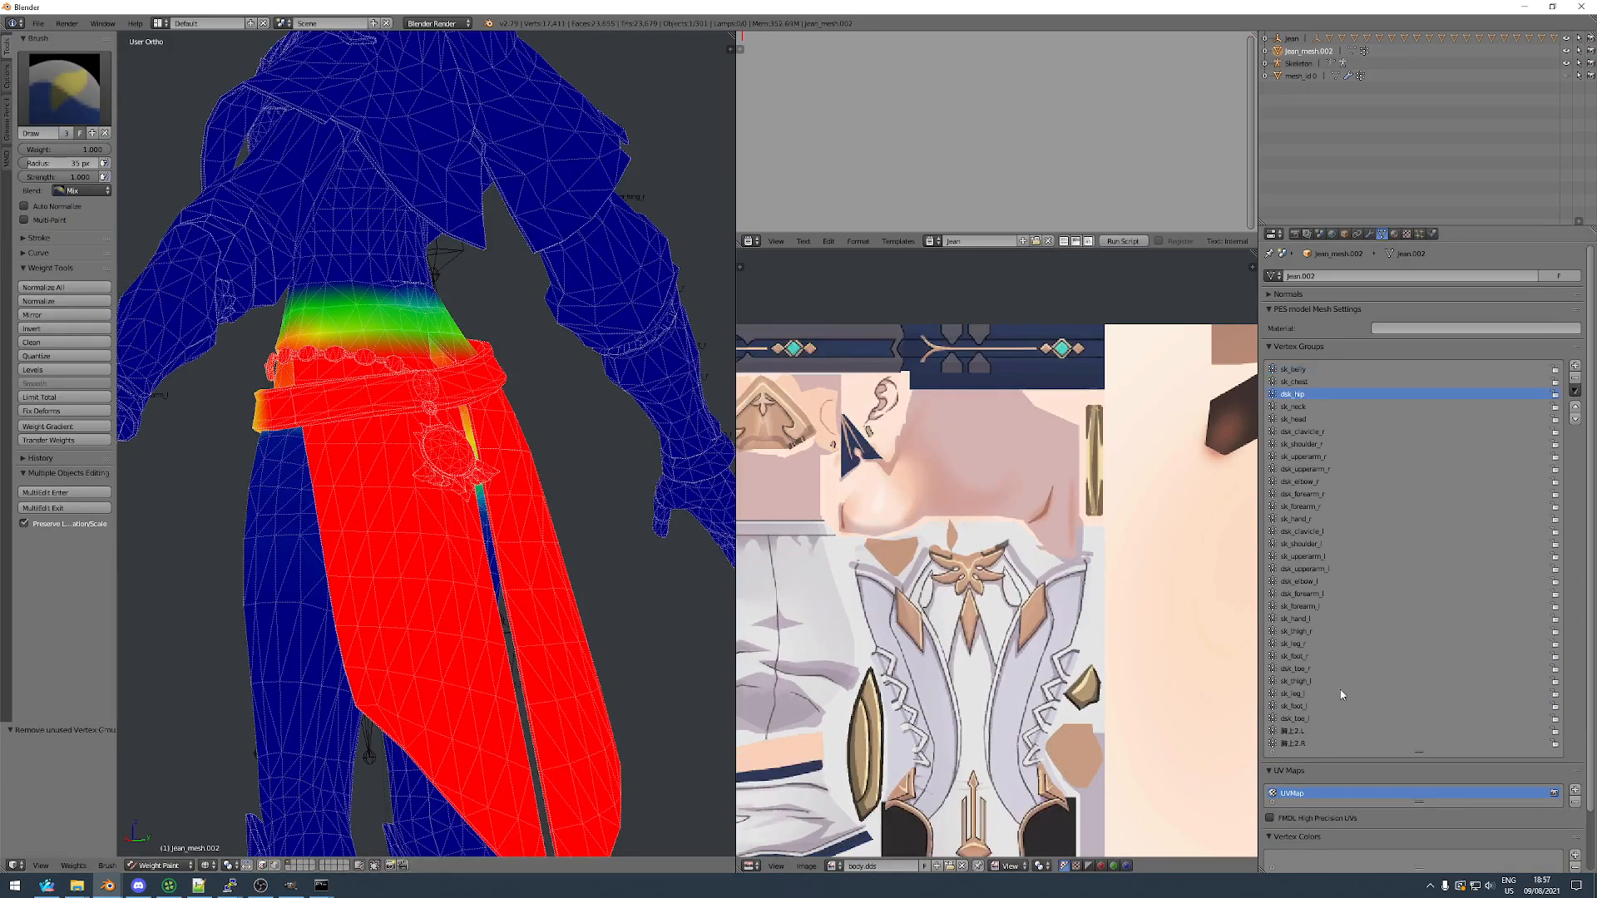
Compare the weights of 胸上2.L and sk_chest on the front of the torso and check the mesh's modifiers.
{"action": "left_click", "coordinate": [1301, 732]}
{"action": "scroll", "coordinate": [400, 404], "scroll_direction": "down", "scroll_amount": 3}
{"action": "middle_click_drag", "start_coordinate": [400, 404], "coordinate": [553, 314]}
{"action": "scroll", "coordinate": [487, 436], "scroll_direction": "up", "scroll_amount": 4}
{"action": "middle_click_drag", "start_coordinate": [478, 253], "coordinate": [615, 462], "text": "shift"}
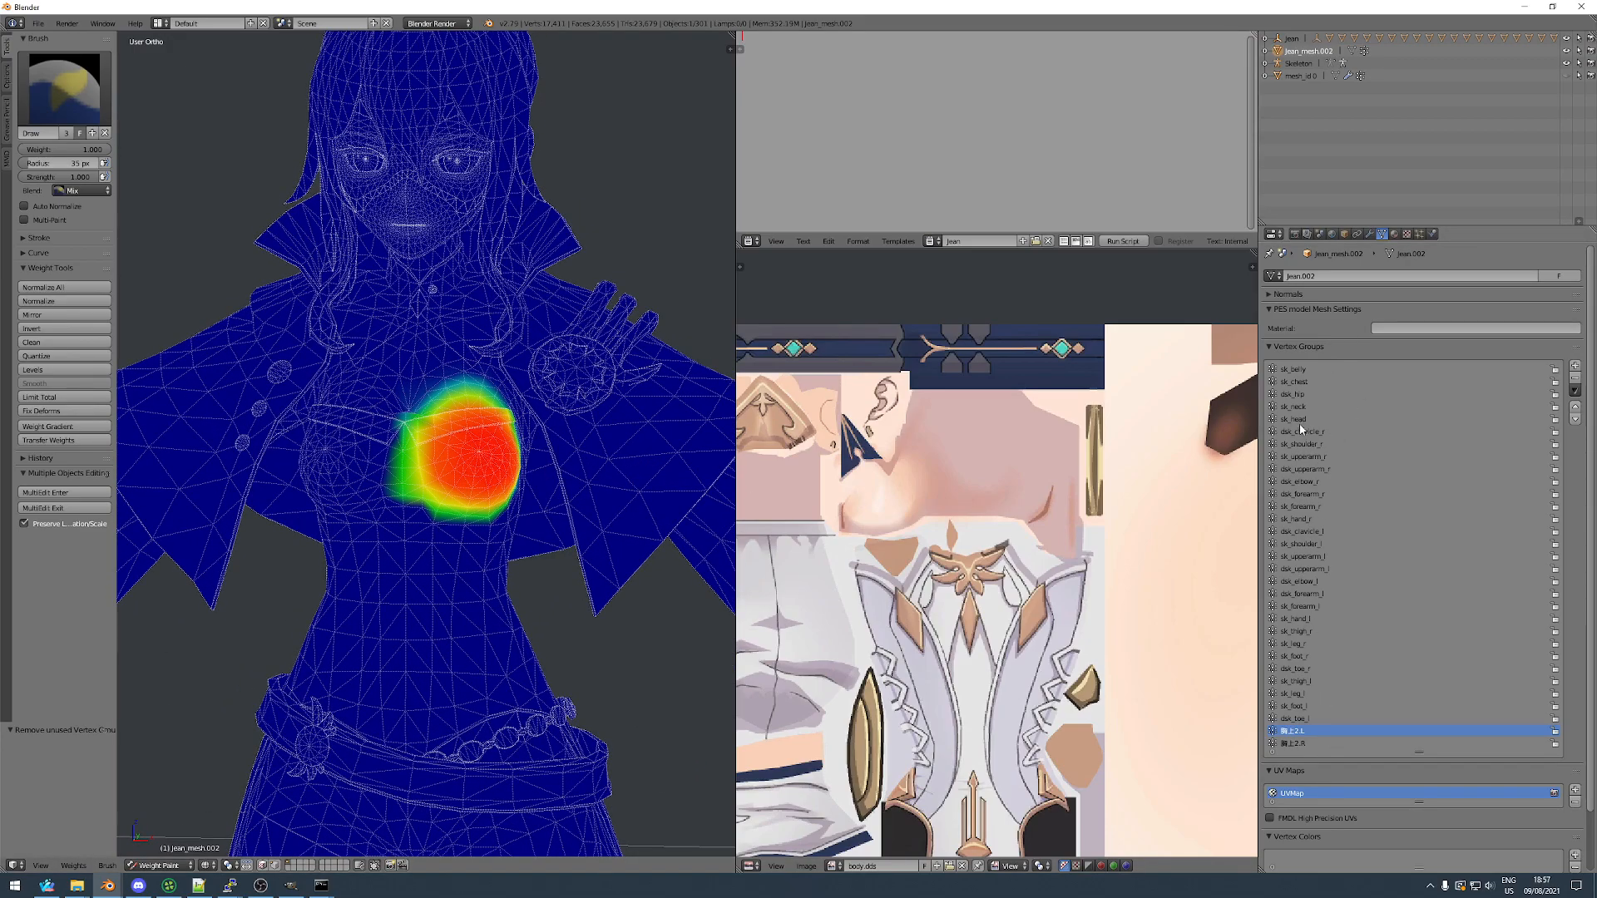
{"action": "left_click", "coordinate": [1294, 381]}
{"action": "left_click", "coordinate": [1369, 235]}
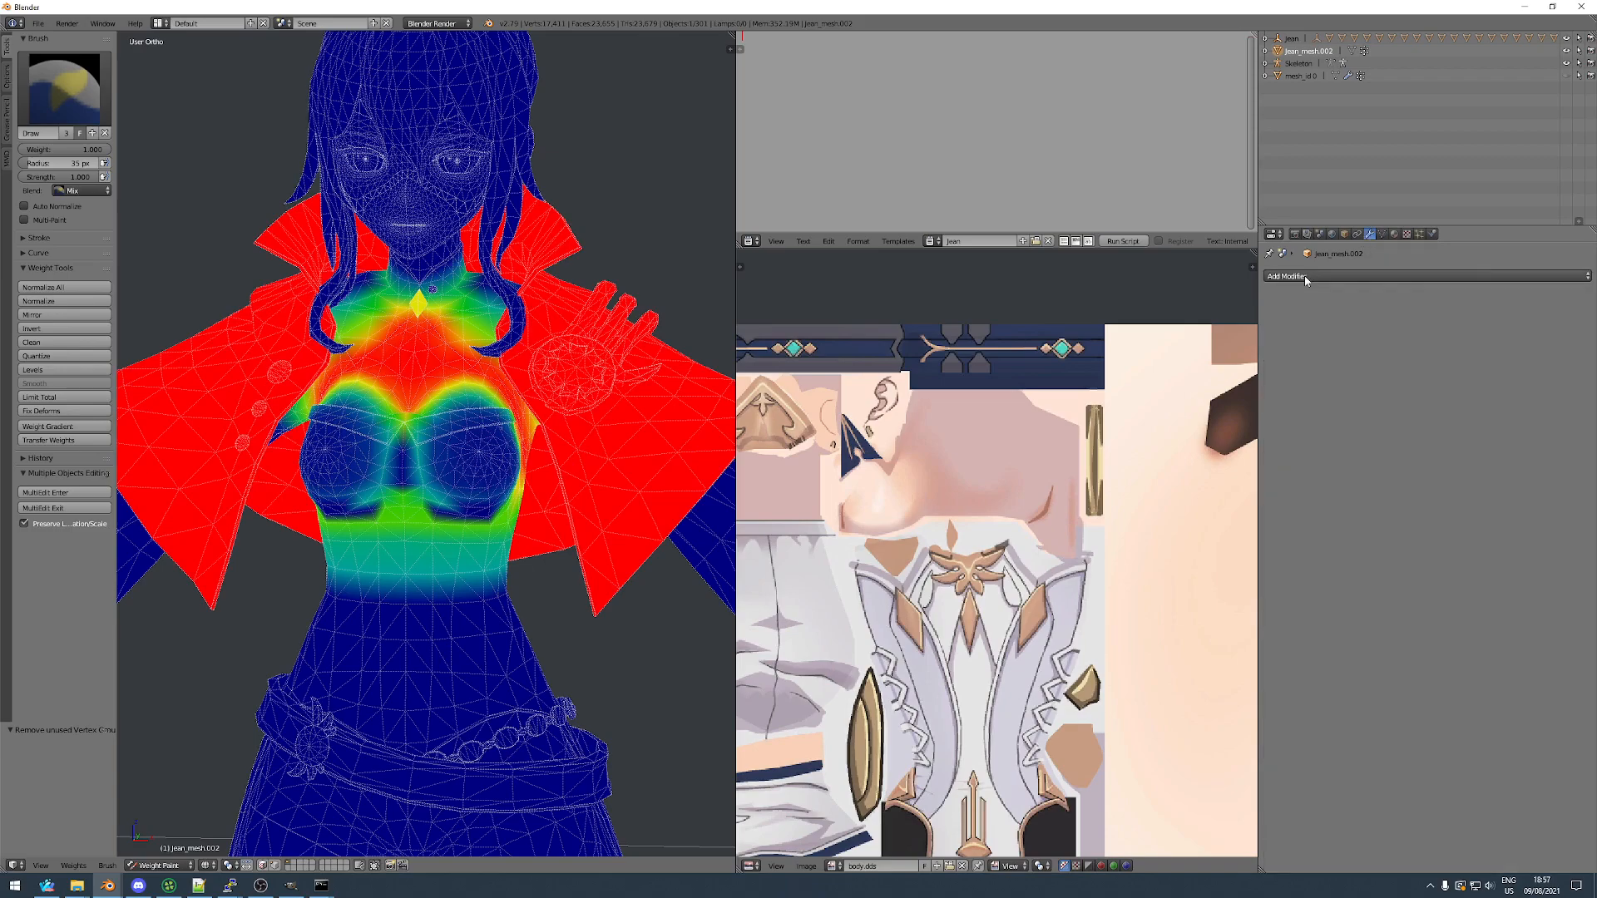
{"action": "left_click", "coordinate": [1382, 234]}
{"action": "left_click", "coordinate": [1369, 236]}
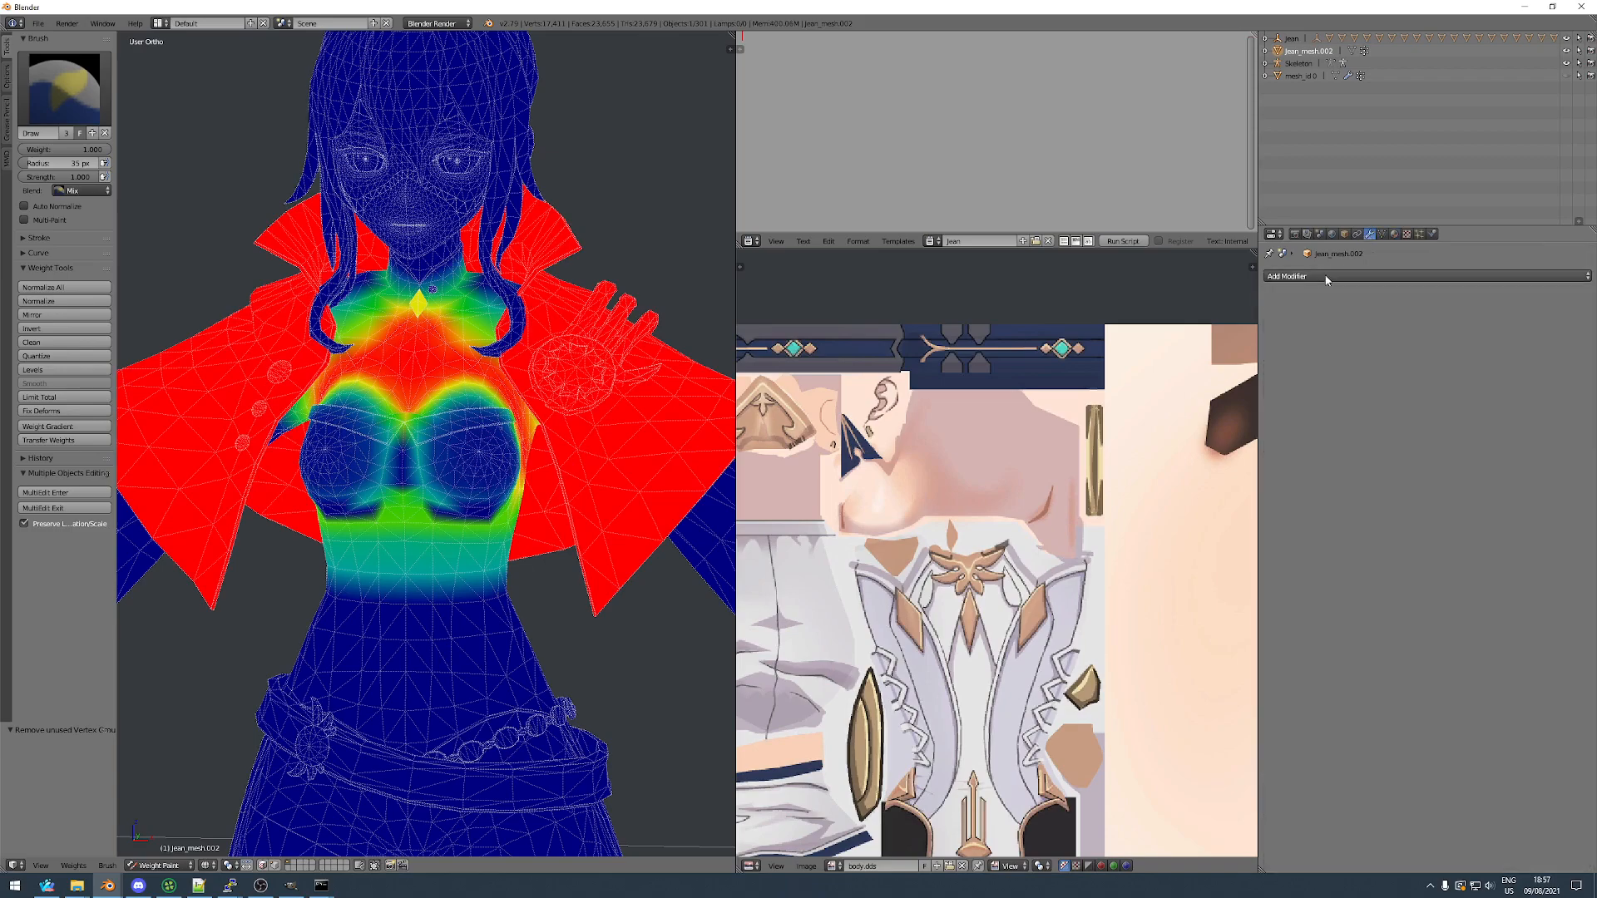
Add a Vertex Weight Mix modifier with sk_chest as vertex group A.
{"action": "left_click", "coordinate": [1297, 276]}
{"action": "left_click", "coordinate": [1257, 402]}
{"action": "left_click", "coordinate": [1300, 343]}
{"action": "type", "text": "ch"}
{"action": "left_click", "coordinate": [1285, 363]}
Set vertex group B to 胸上2.L, mix mode Add and mix set All, then apply the modifier.
{"action": "left_click", "coordinate": [1454, 342]}
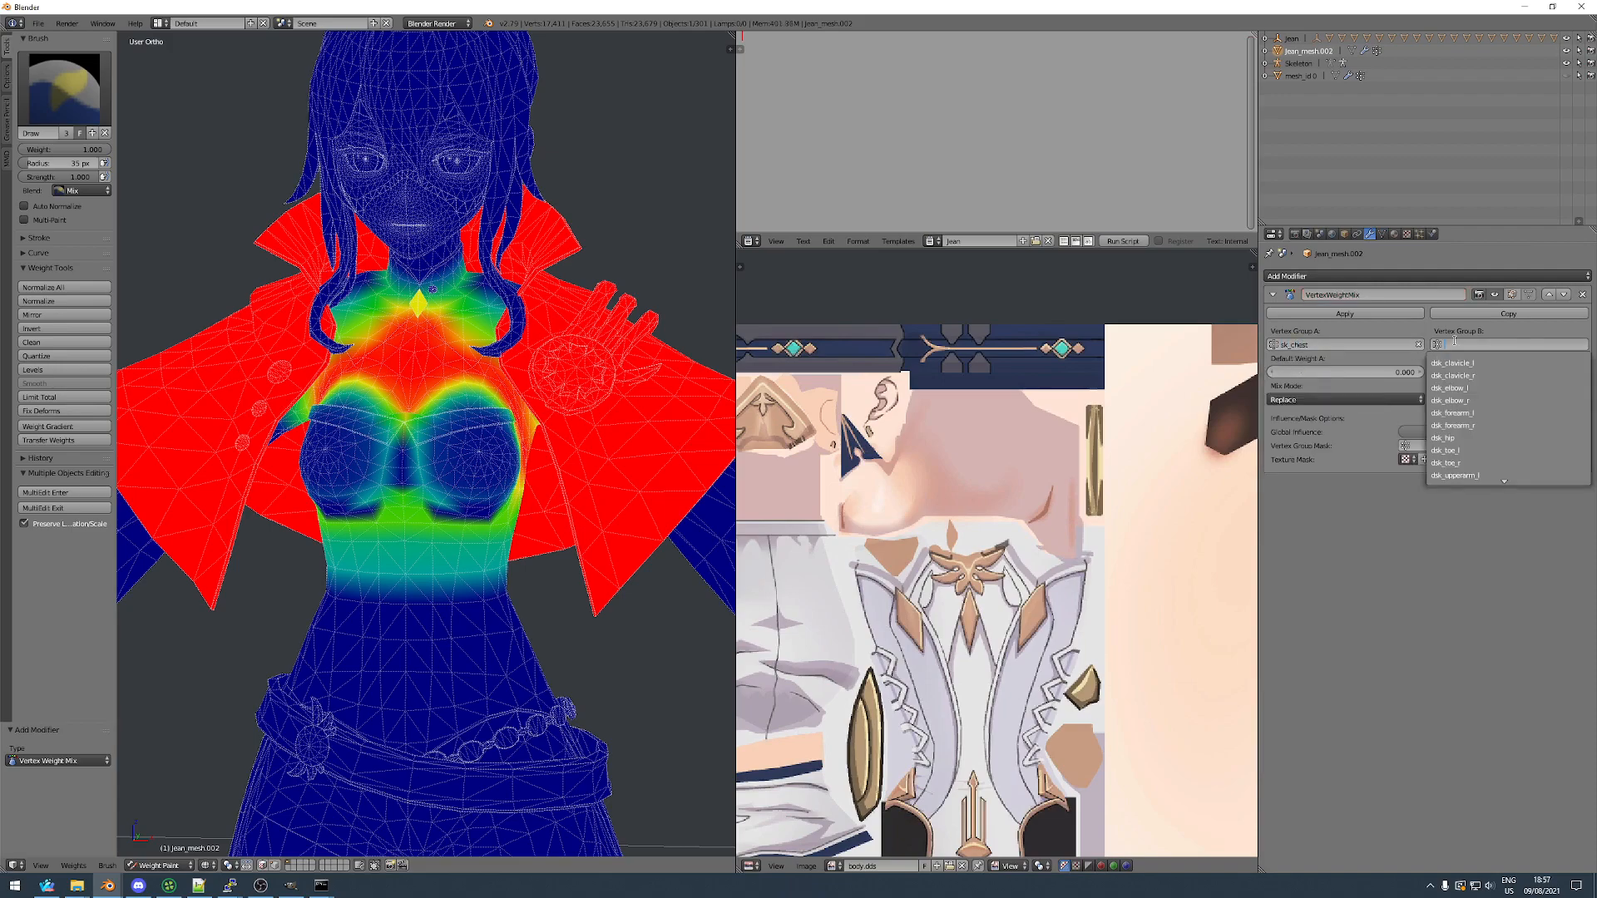
{"action": "type", "text": "2.L"}
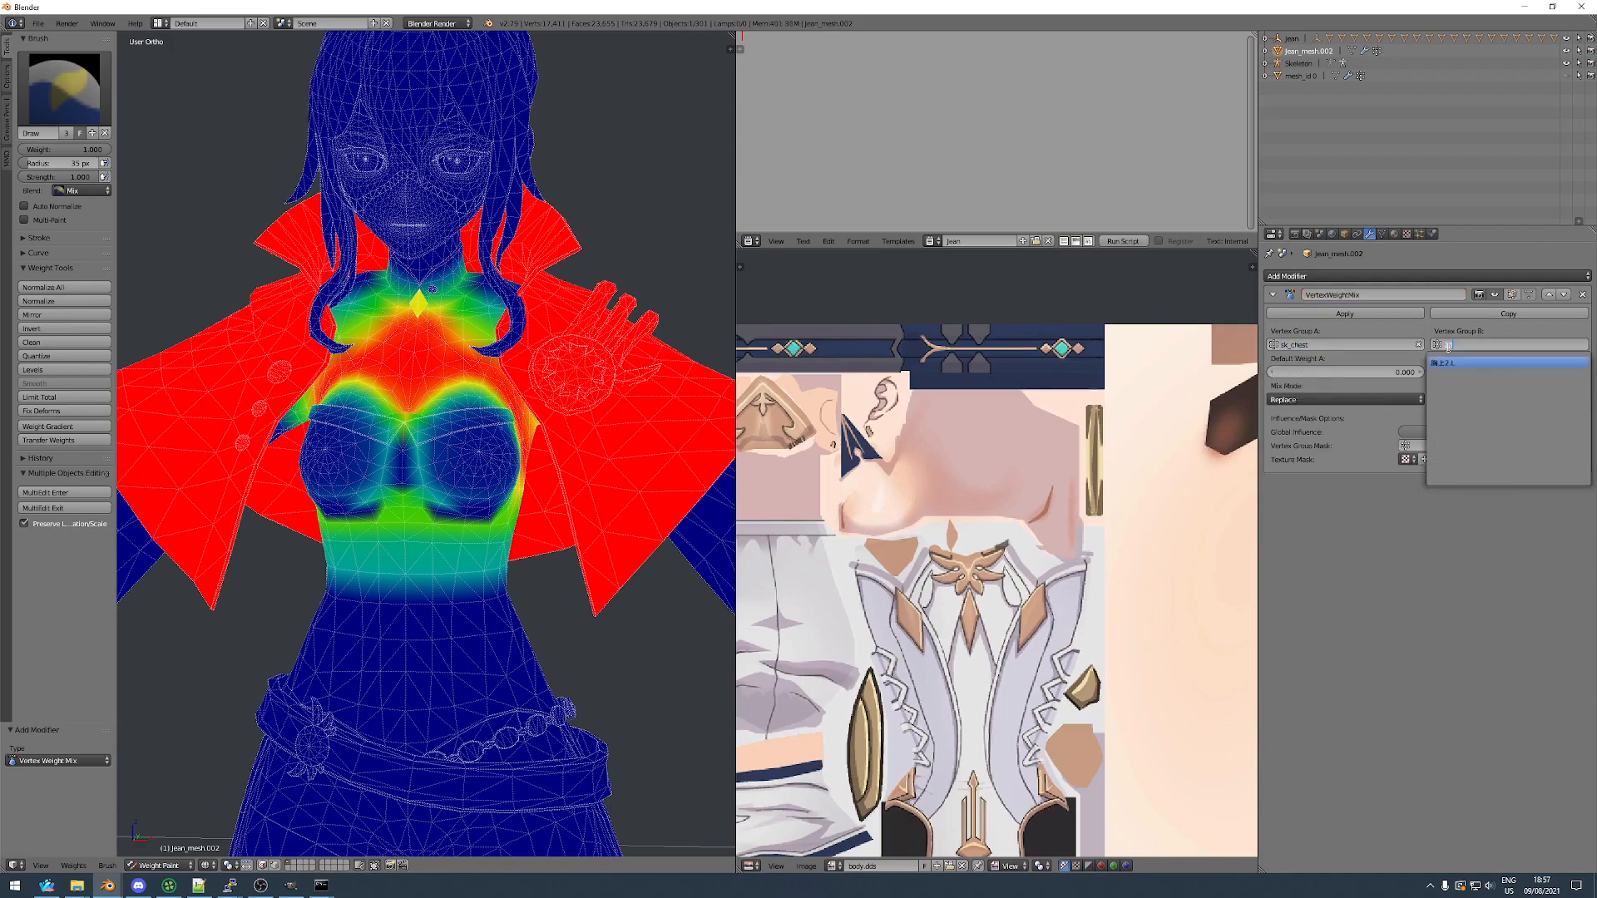
{"action": "left_click", "coordinate": [1448, 362]}
{"action": "left_click", "coordinate": [1345, 399]}
{"action": "left_click", "coordinate": [1345, 375]}
{"action": "left_click", "coordinate": [1508, 399]}
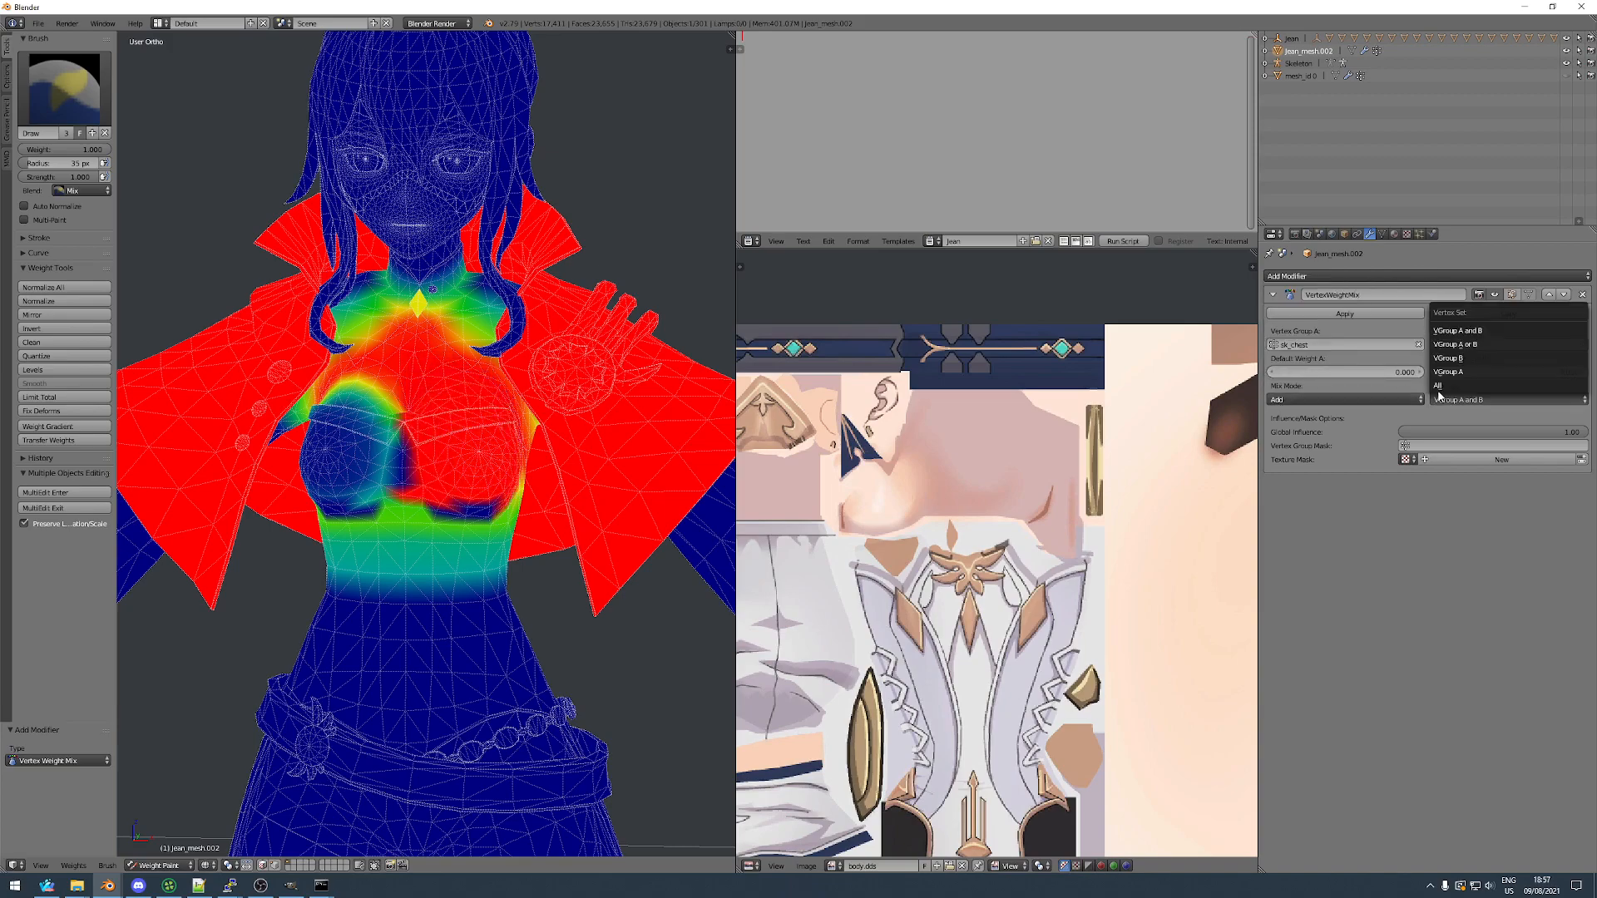
{"action": "left_click", "coordinate": [1497, 396]}
{"action": "left_click", "coordinate": [1369, 314]}
Add another Vertex Weight Mix modifier with sk_chest as vertex group A and 胸上2.R as vertex group B.
{"action": "left_click", "coordinate": [1364, 276]}
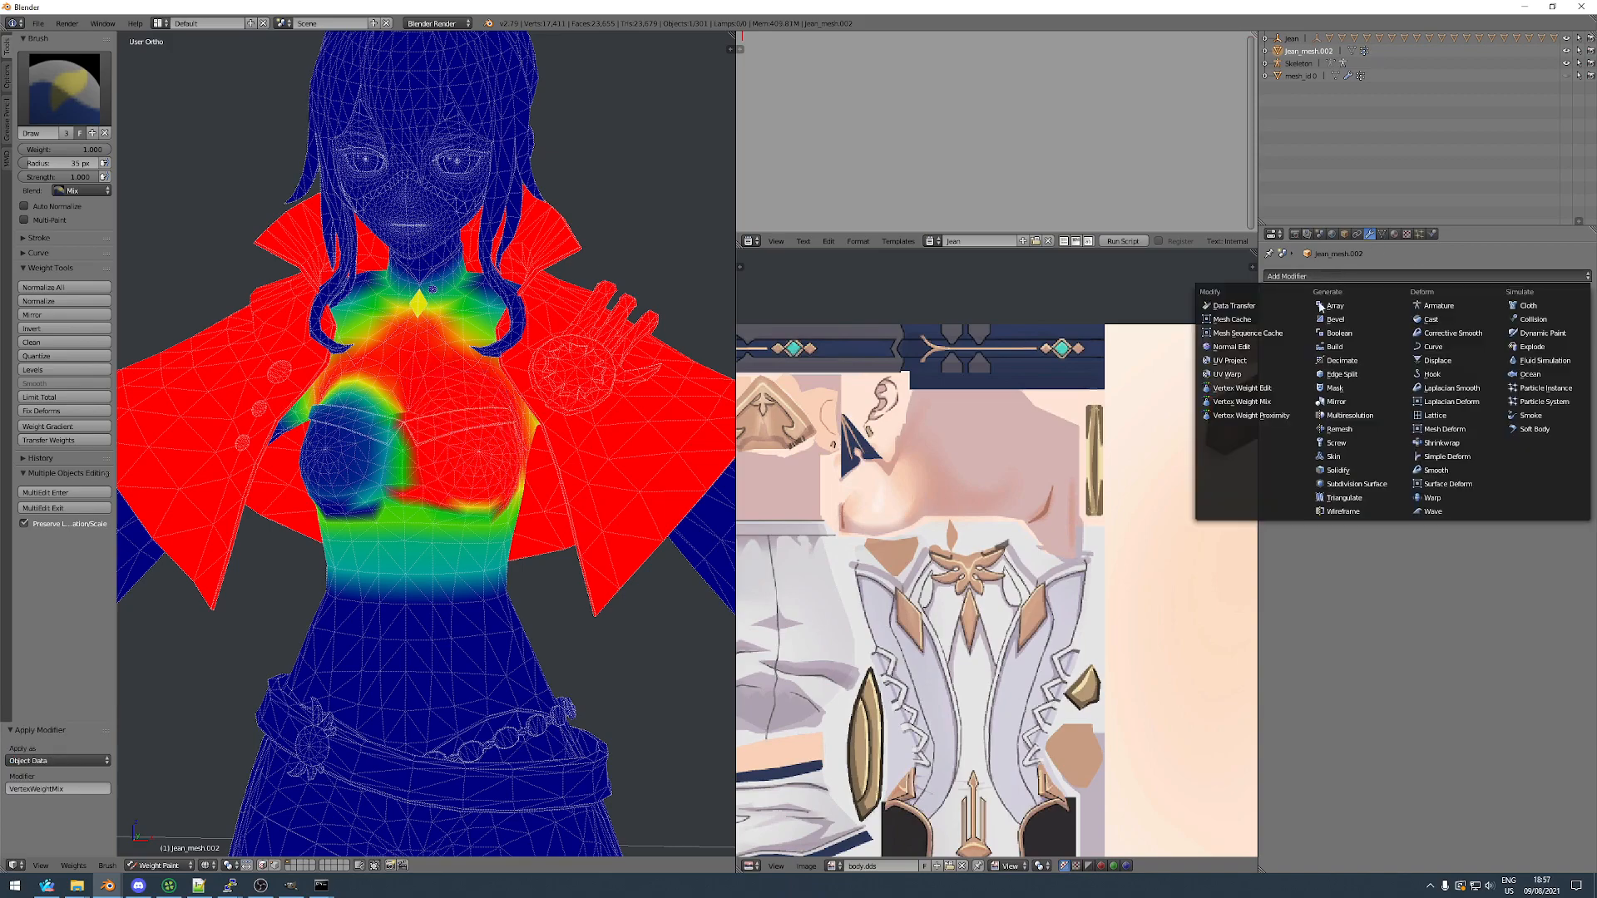
{"action": "left_click", "coordinate": [1252, 403]}
{"action": "left_click", "coordinate": [1313, 344]}
{"action": "type", "text": "ches"}
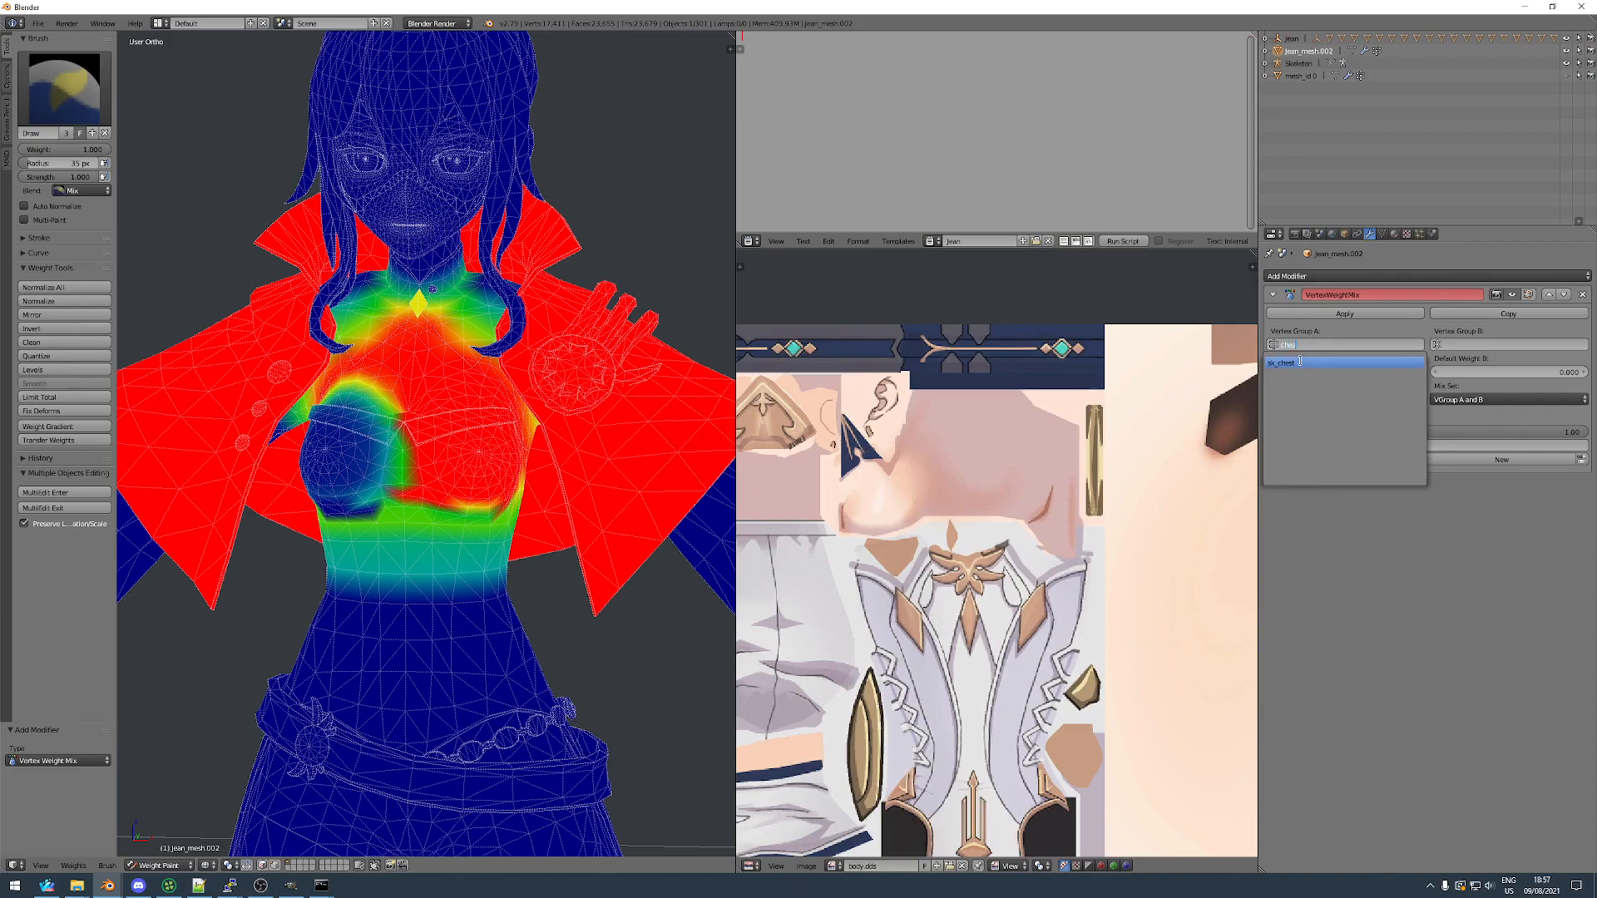
{"action": "left_click", "coordinate": [1296, 363]}
{"action": "left_click", "coordinate": [1471, 344]}
{"action": "type", "text": "2."}
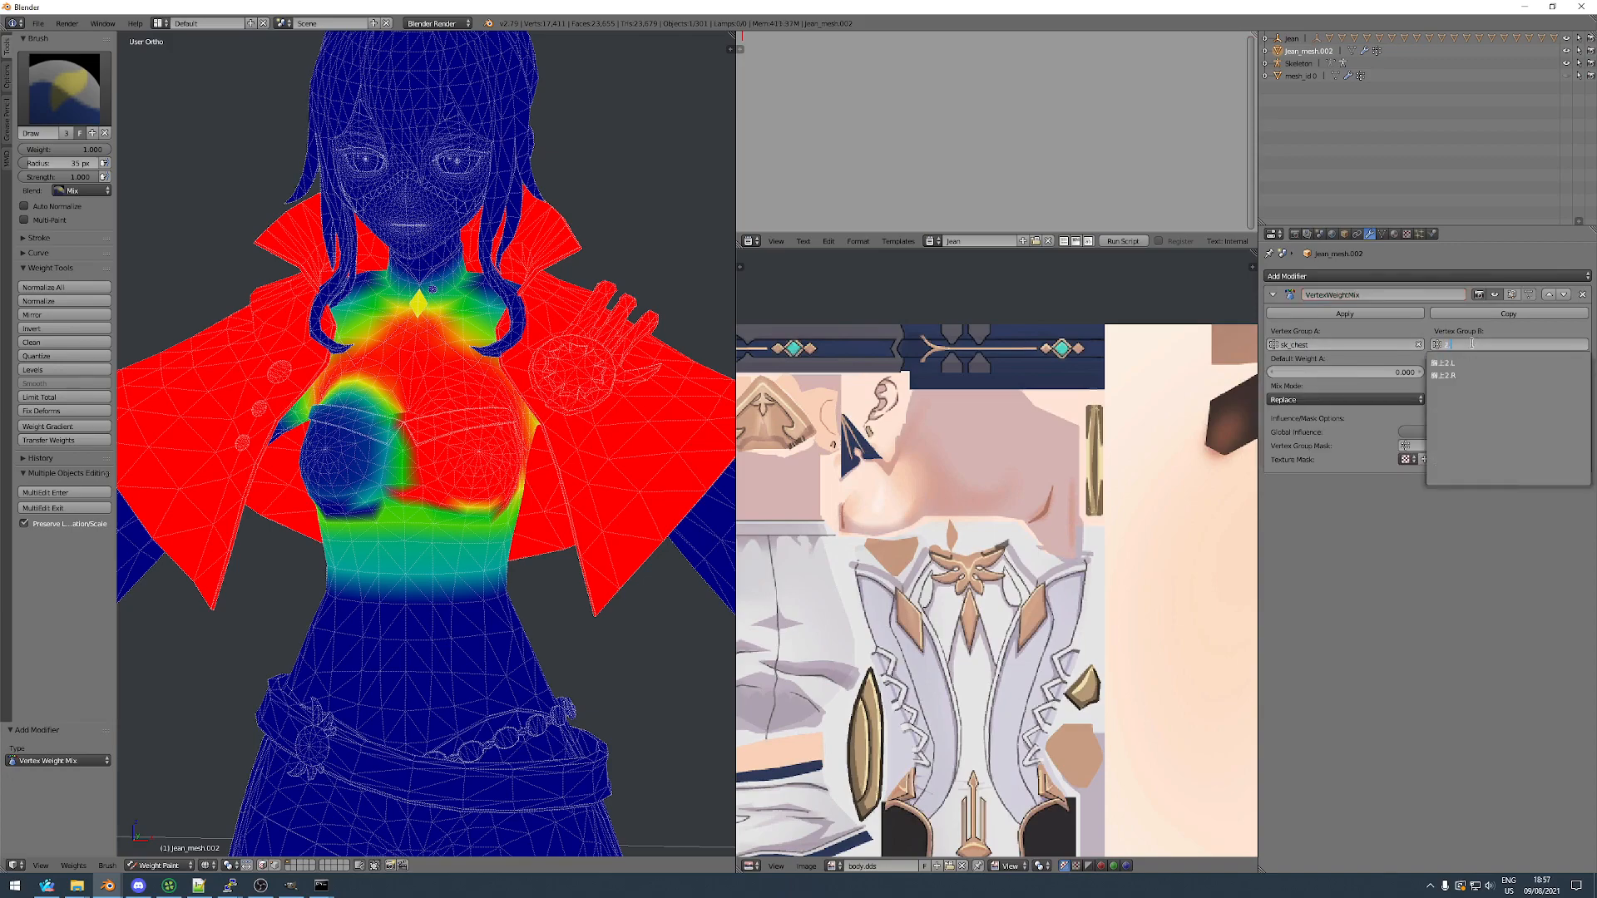
{"action": "left_click", "coordinate": [1443, 361]}
Set the modifier's mix mode to Add and its mix set to All, then apply it.
{"action": "left_click", "coordinate": [1345, 399]}
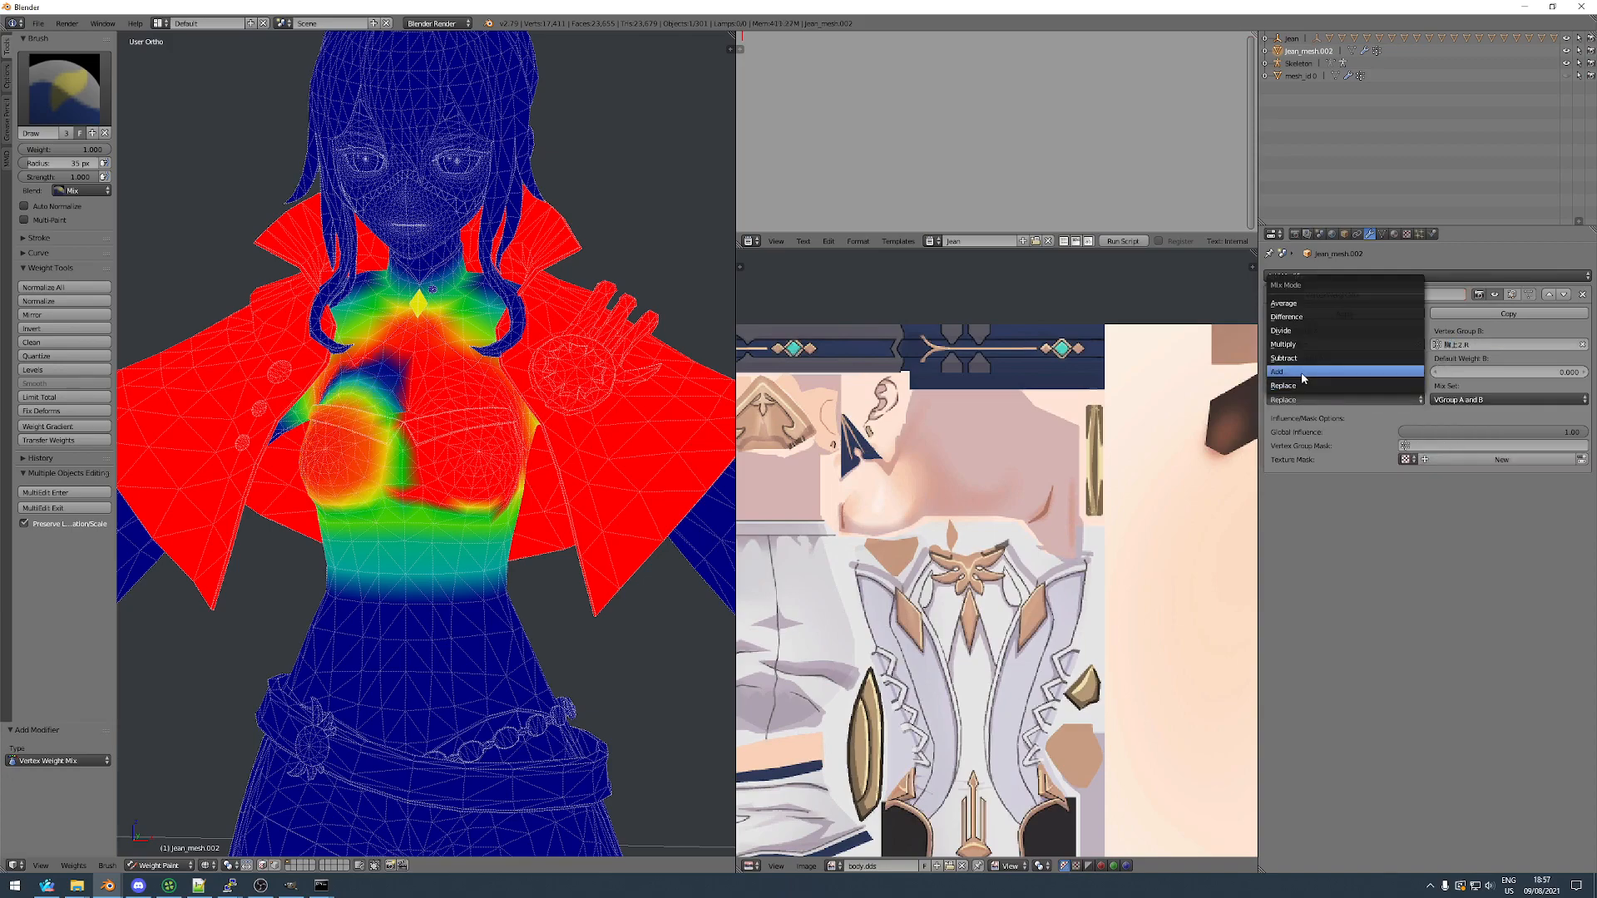
{"action": "left_click", "coordinate": [1345, 374]}
{"action": "left_click", "coordinate": [1447, 399]}
{"action": "left_click", "coordinate": [1436, 387]}
{"action": "left_click", "coordinate": [1345, 314]}
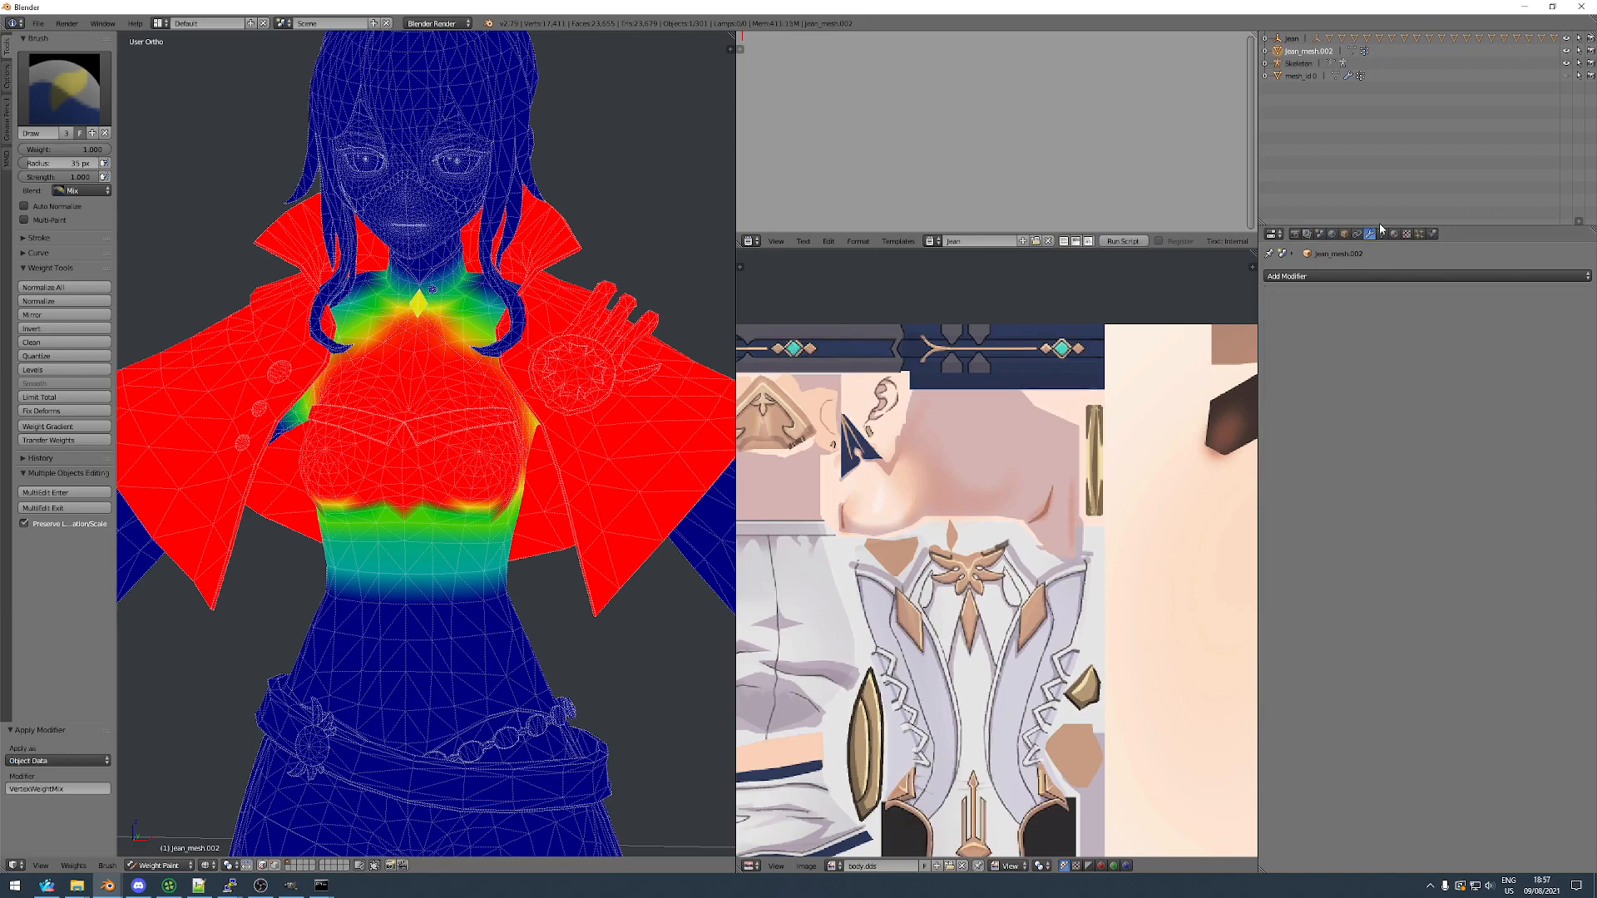
Delete the vertex groups 胸上2.R and 胸上2.L from the character mesh.
{"action": "left_click", "coordinate": [1381, 234]}
{"action": "left_click", "coordinate": [1340, 745]}
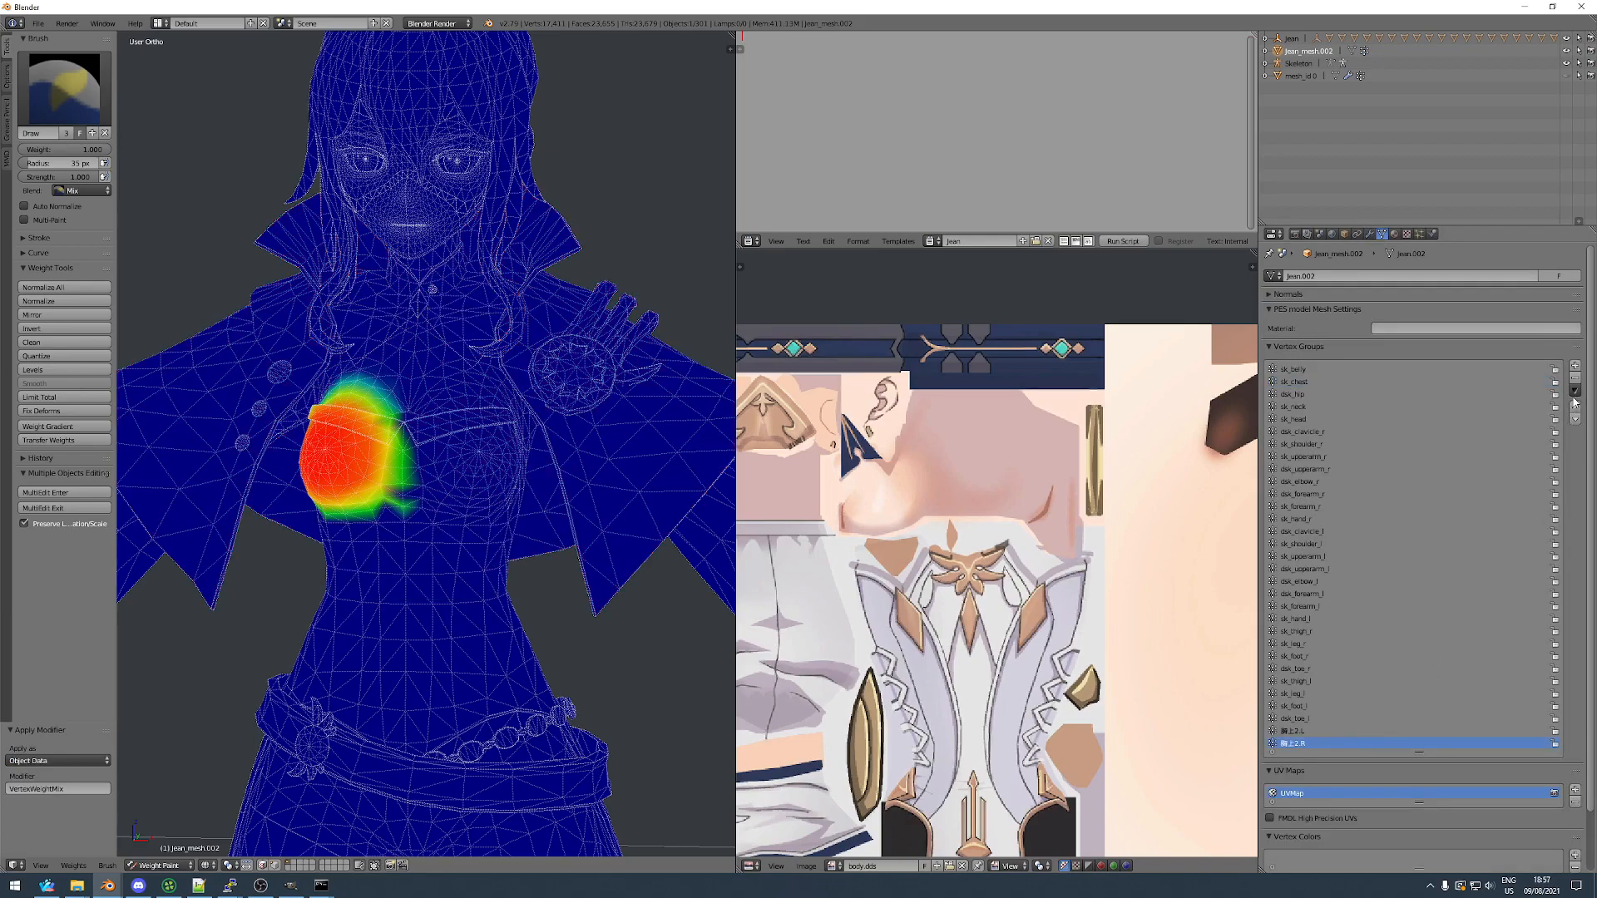
{"action": "left_click", "coordinate": [1572, 379]}
{"action": "left_click", "coordinate": [1572, 379]}
Normalize all vertex groups with sk_chest active and check its weights across the torso and cape.
{"action": "left_click", "coordinate": [1289, 406]}
{"action": "left_click", "coordinate": [1300, 419]}
{"action": "left_click", "coordinate": [1294, 382]}
{"action": "left_click", "coordinate": [64, 287]}
{"action": "scroll", "coordinate": [416, 406], "scroll_direction": "down", "scroll_amount": 8}
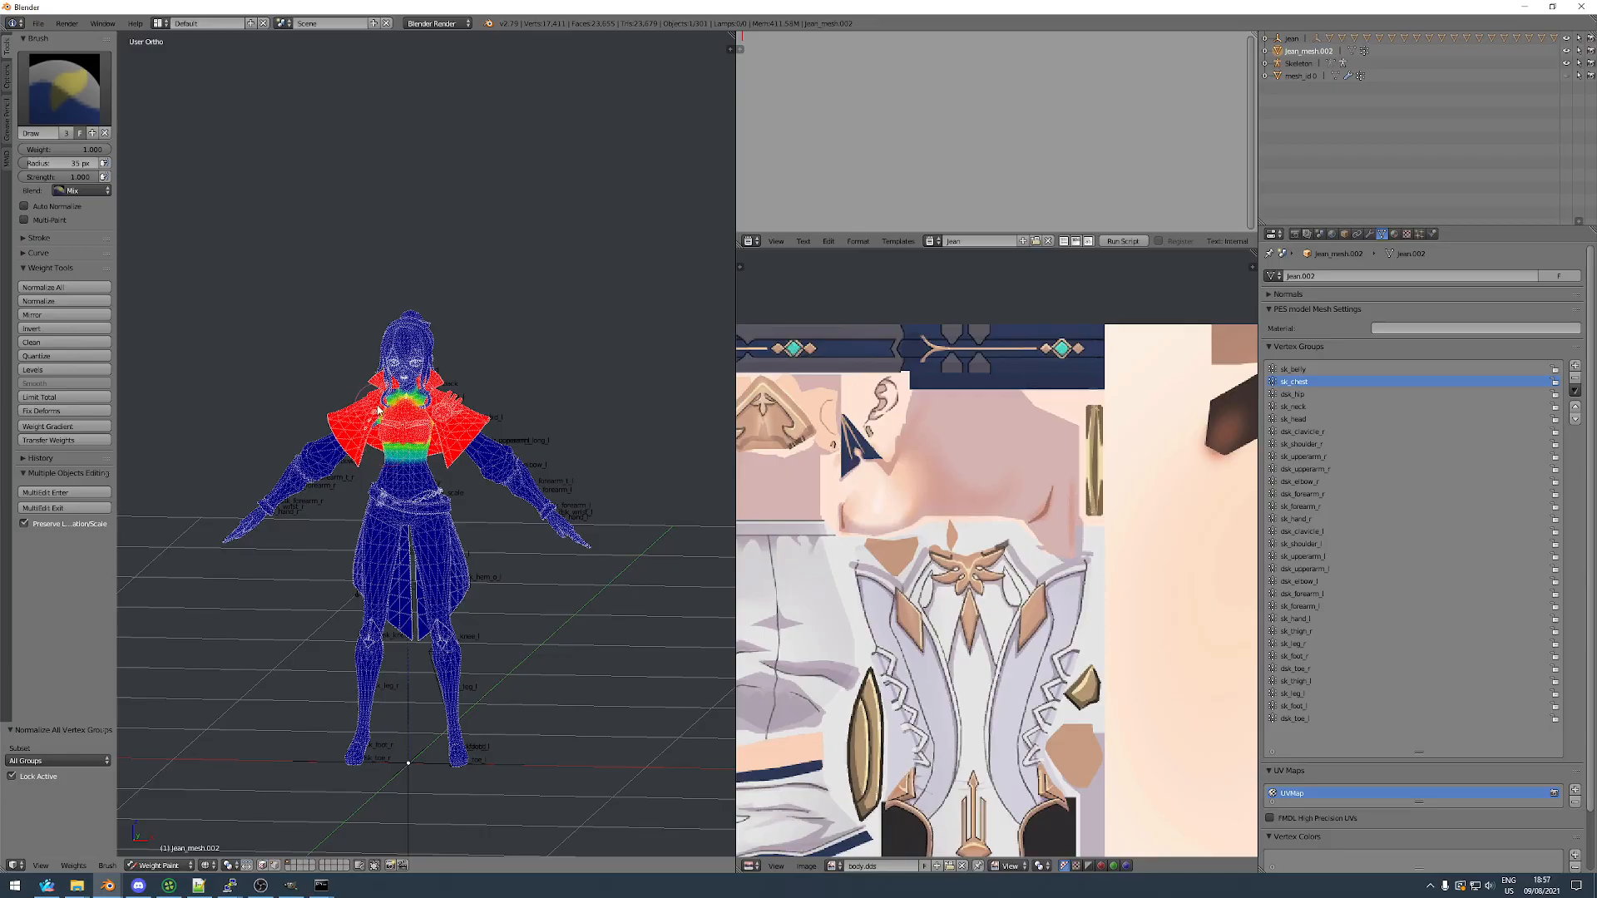
{"action": "scroll", "coordinate": [378, 409], "scroll_direction": "up", "scroll_amount": 7}
{"action": "middle_click_drag", "start_coordinate": [474, 470], "coordinate": [537, 460]}
{"action": "scroll", "coordinate": [438, 449], "scroll_direction": "down", "scroll_amount": 3}
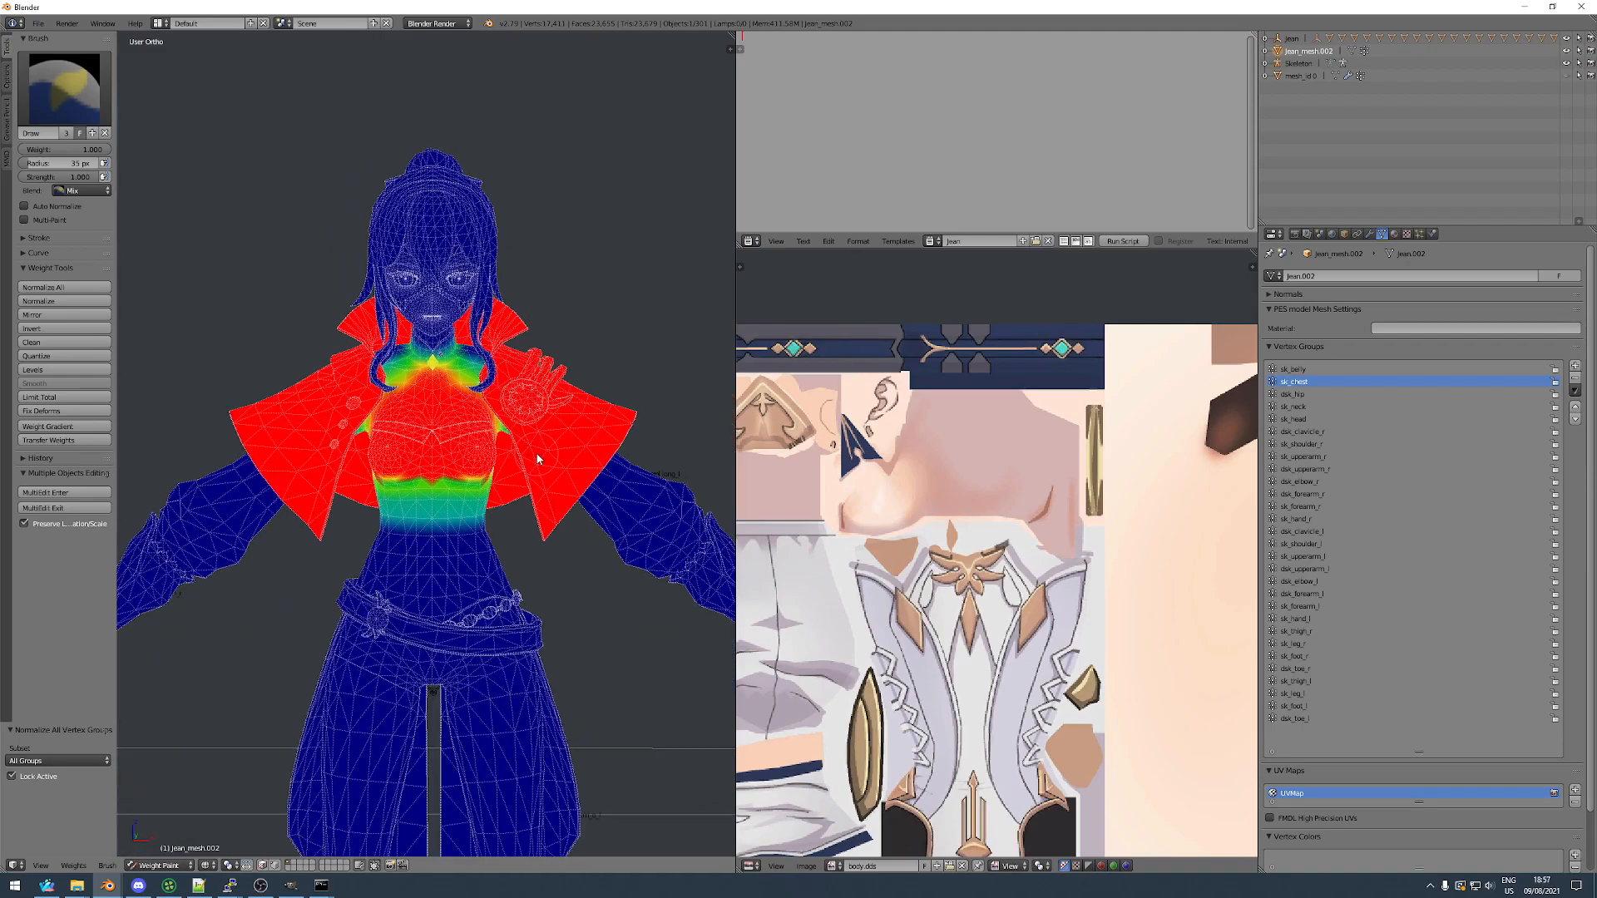
{"action": "scroll", "coordinate": [536, 459], "scroll_direction": "down", "scroll_amount": 5}
{"action": "middle_click_drag", "start_coordinate": [484, 509], "coordinate": [495, 446], "text": "shift"}
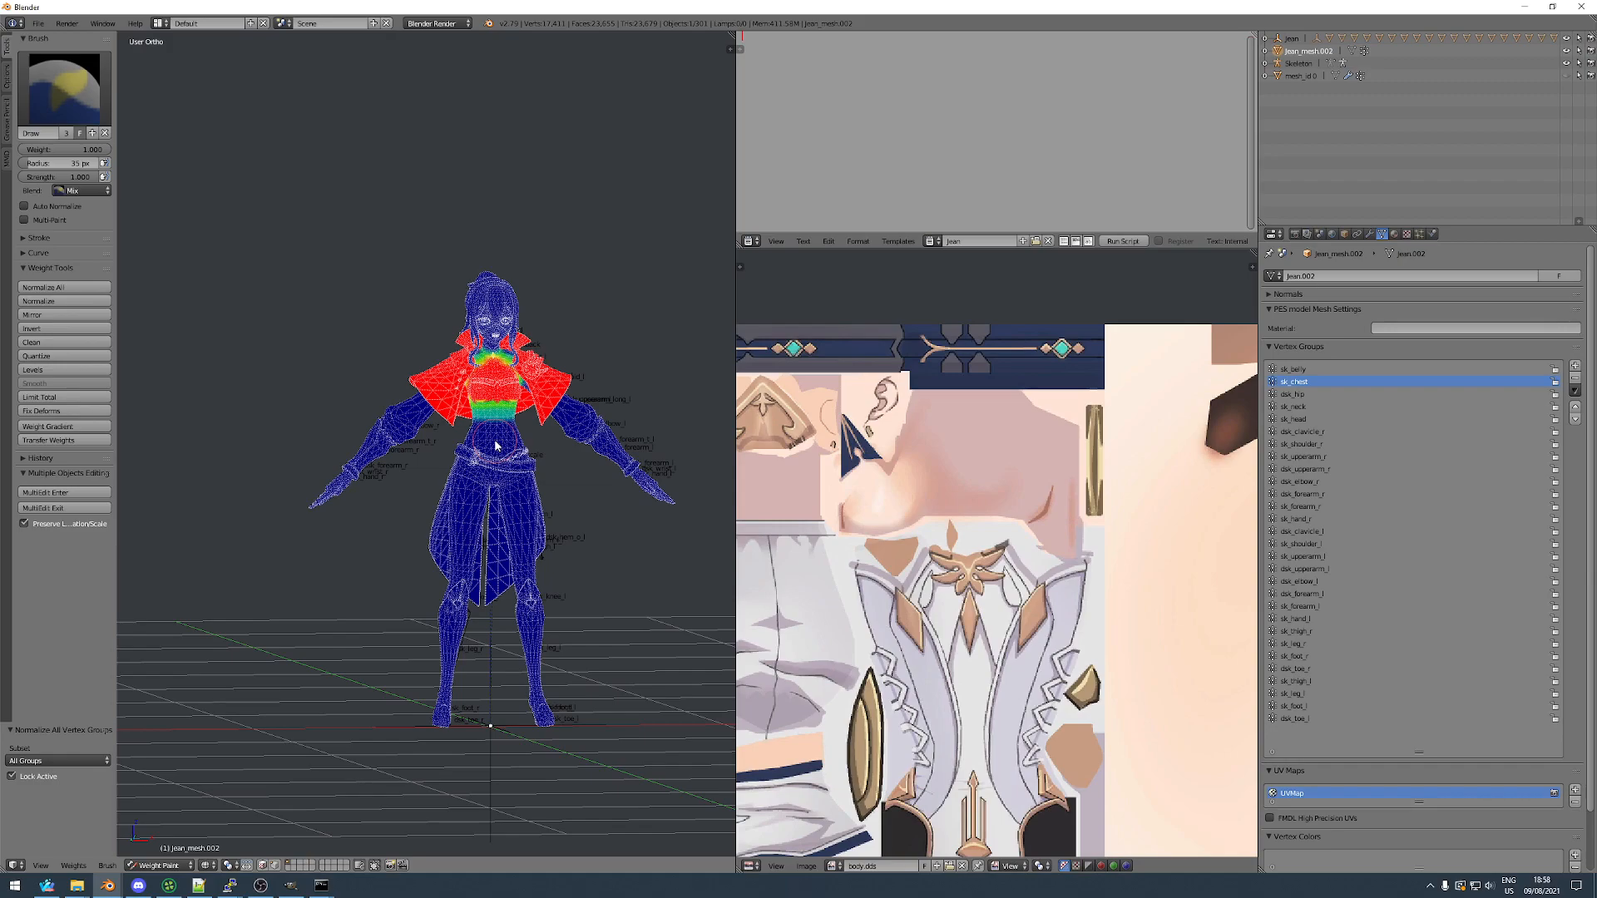
Return the character mesh to Object Mode and copy it to the buffer.
{"action": "left_click", "coordinate": [162, 865]}
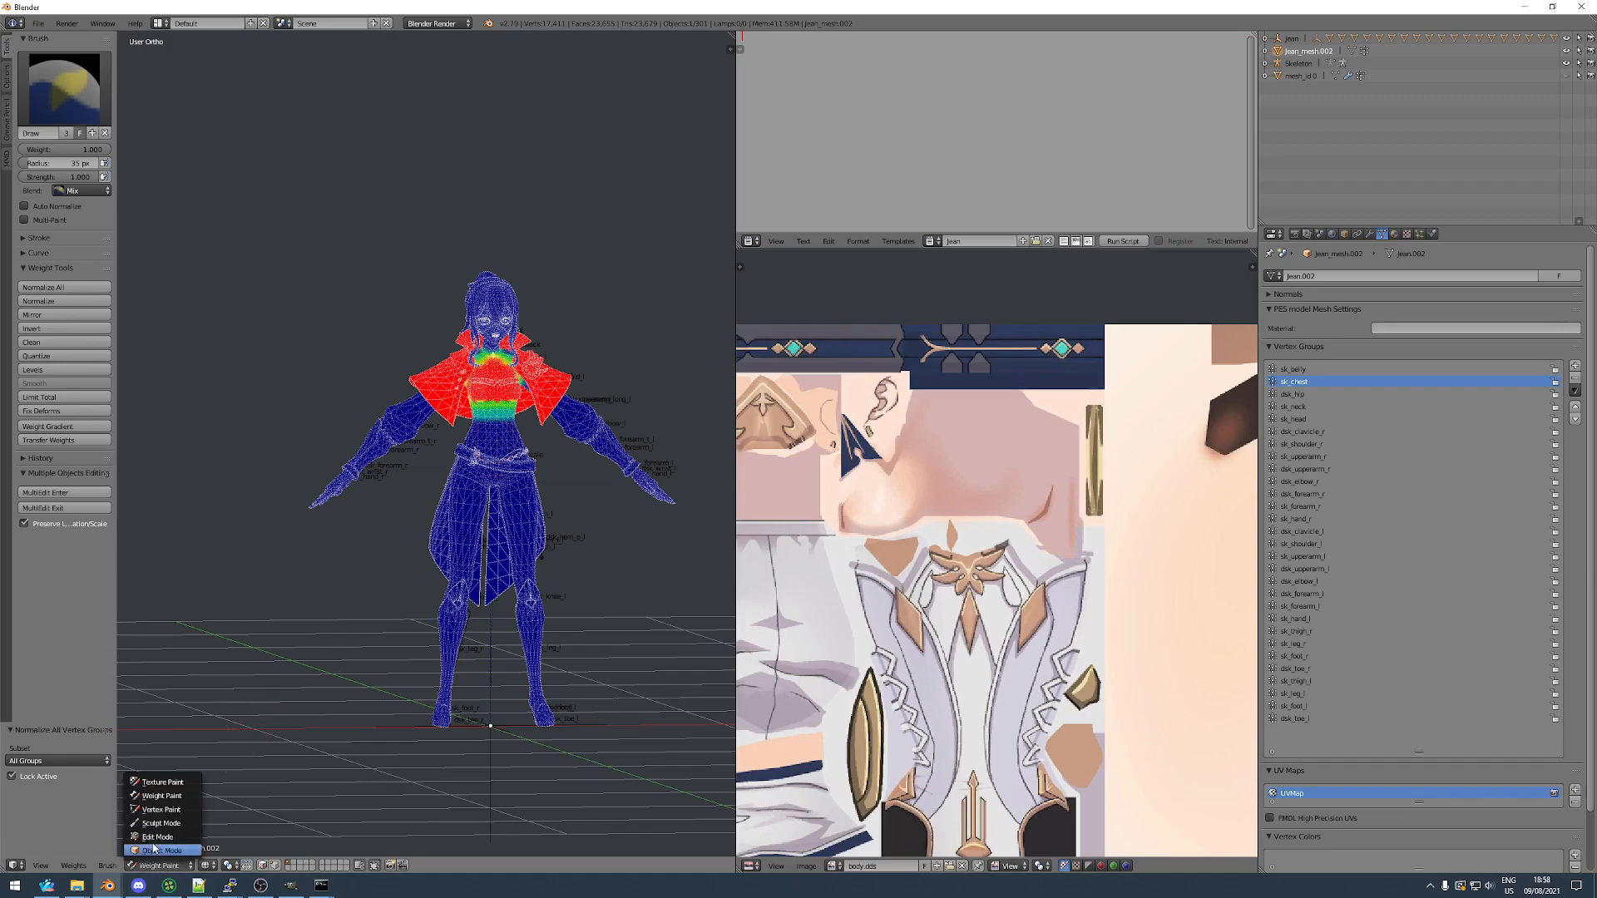
{"action": "left_click", "coordinate": [158, 779]}
{"action": "right_click", "coordinate": [360, 457]}
{"action": "right_click", "coordinate": [371, 431]}
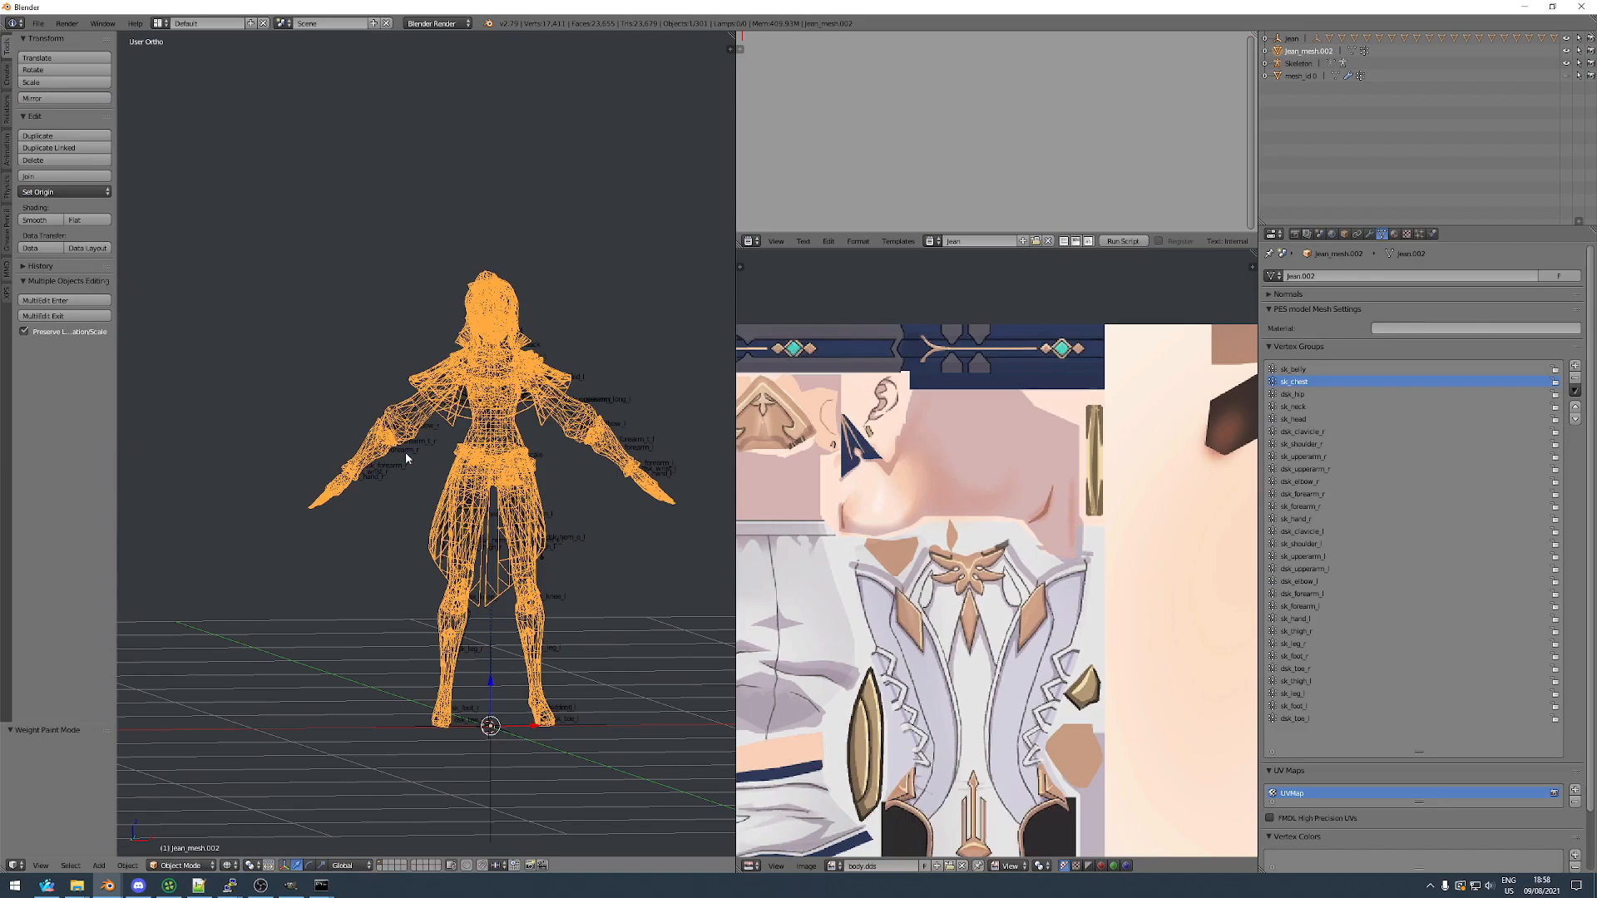
{"action": "key", "text": "ctrl+c"}
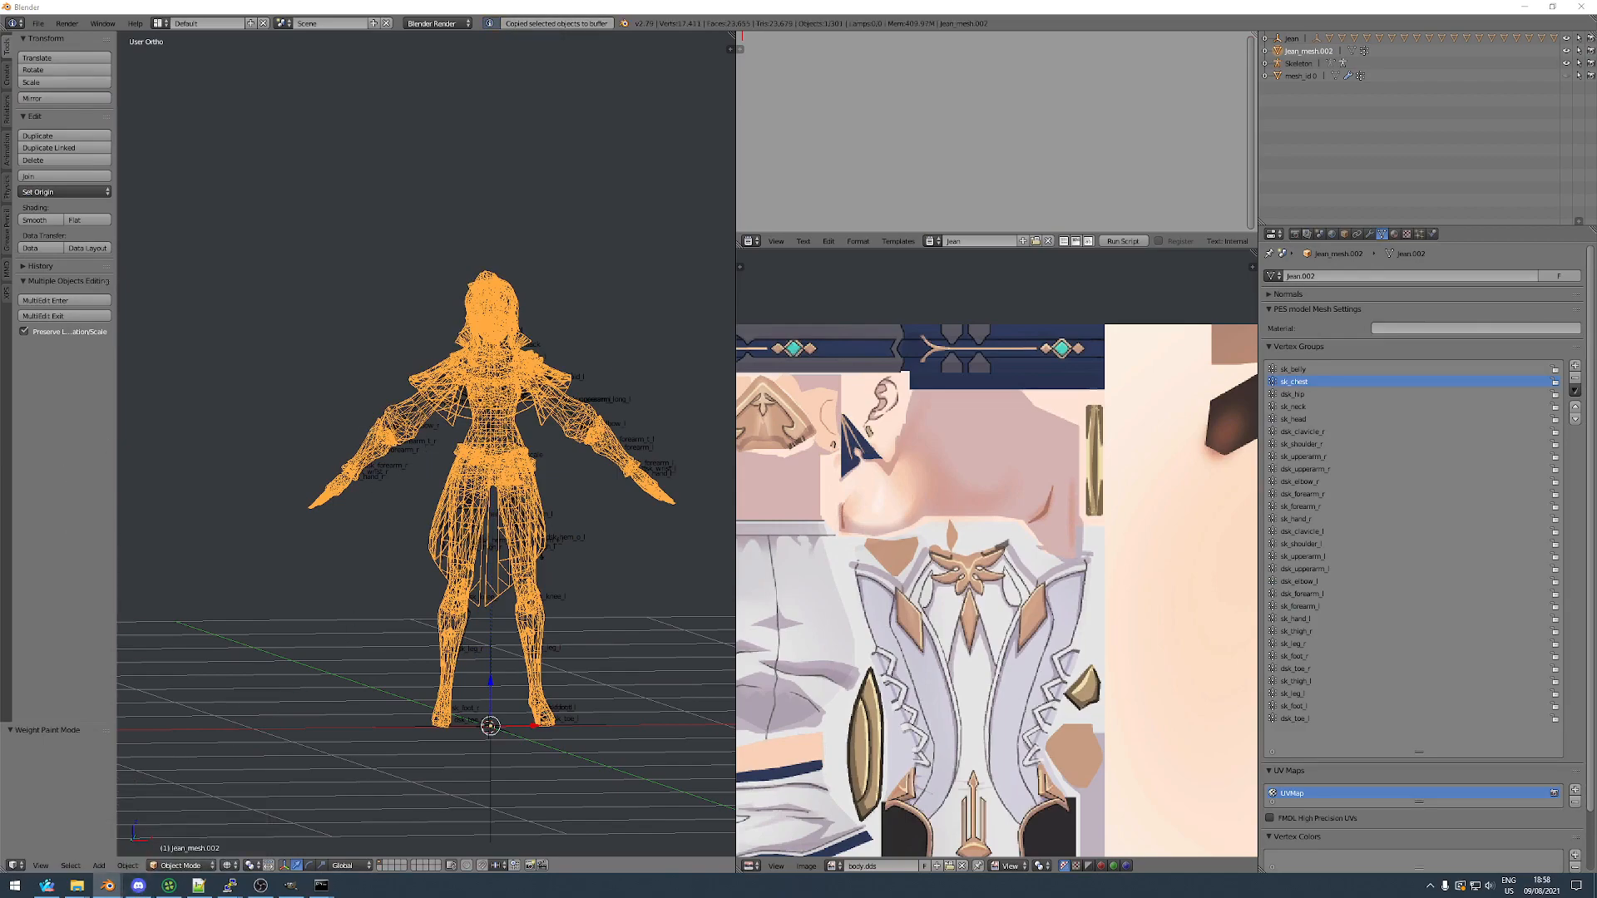
In the Blender window holding the medical staff template, move all of the tracksuit mesh's geometry well away from the skeleton.
{"action": "left_click_drag", "start_coordinate": [0, 17], "coordinate": [370, 89]}
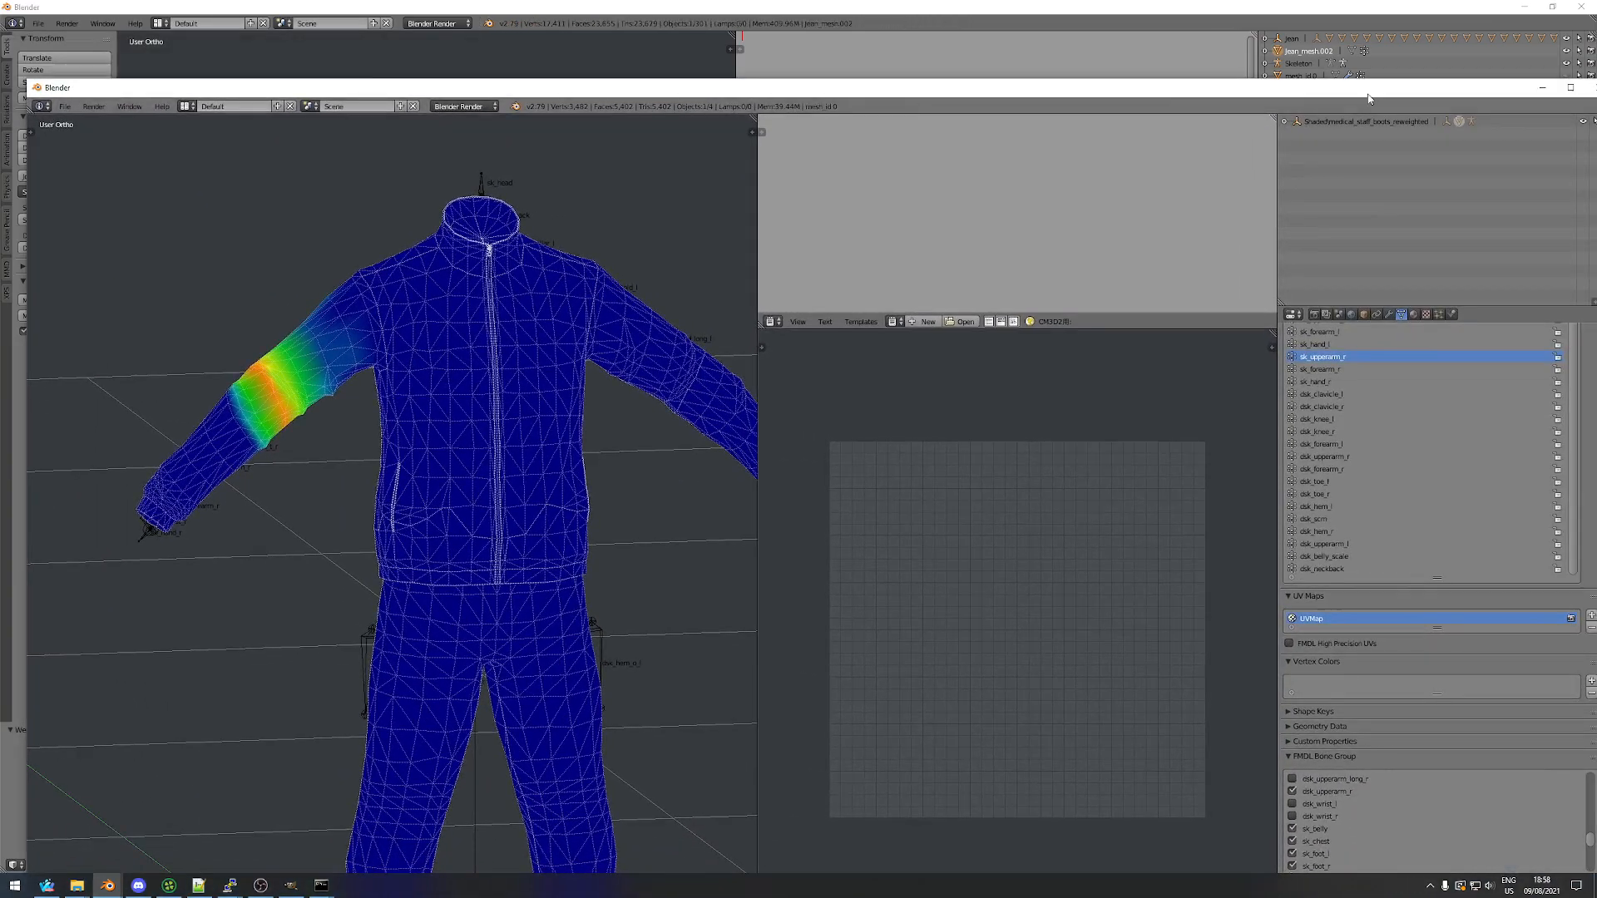
{"action": "left_click", "coordinate": [1569, 88]}
{"action": "left_click", "coordinate": [171, 865]}
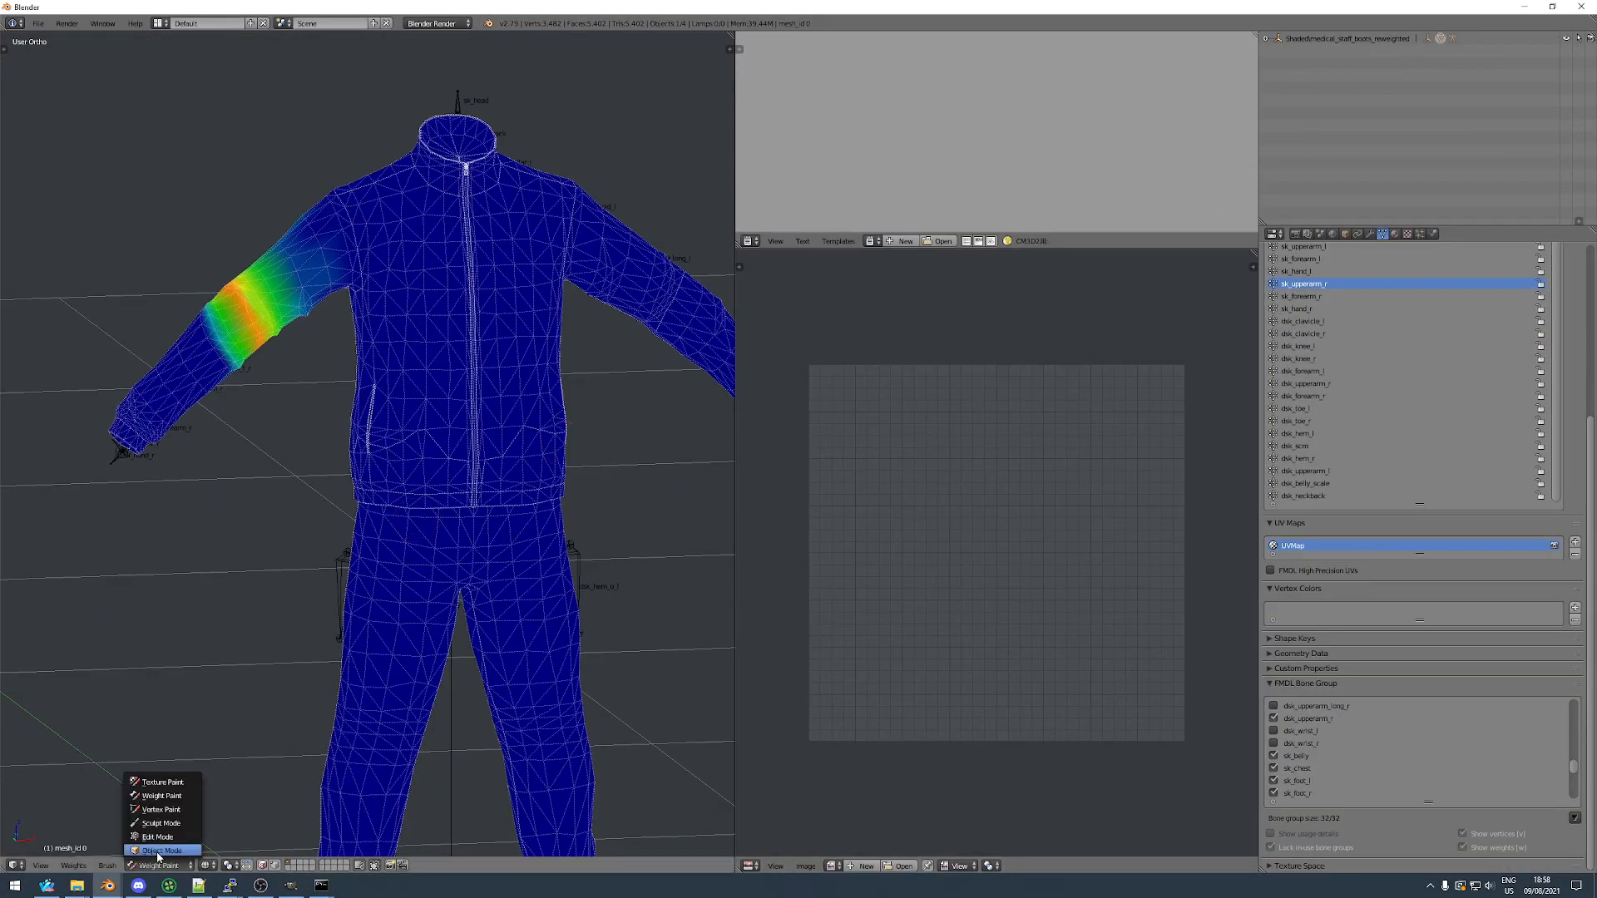
{"action": "left_click", "coordinate": [162, 849]}
{"action": "middle_click_drag", "start_coordinate": [321, 626], "coordinate": [297, 631]}
{"action": "scroll", "coordinate": [361, 535], "scroll_direction": "down", "scroll_amount": 7}
{"action": "key", "text": "Tab"}
{"action": "key", "text": "g"}
{"action": "left_click", "coordinate": [158, 273]}
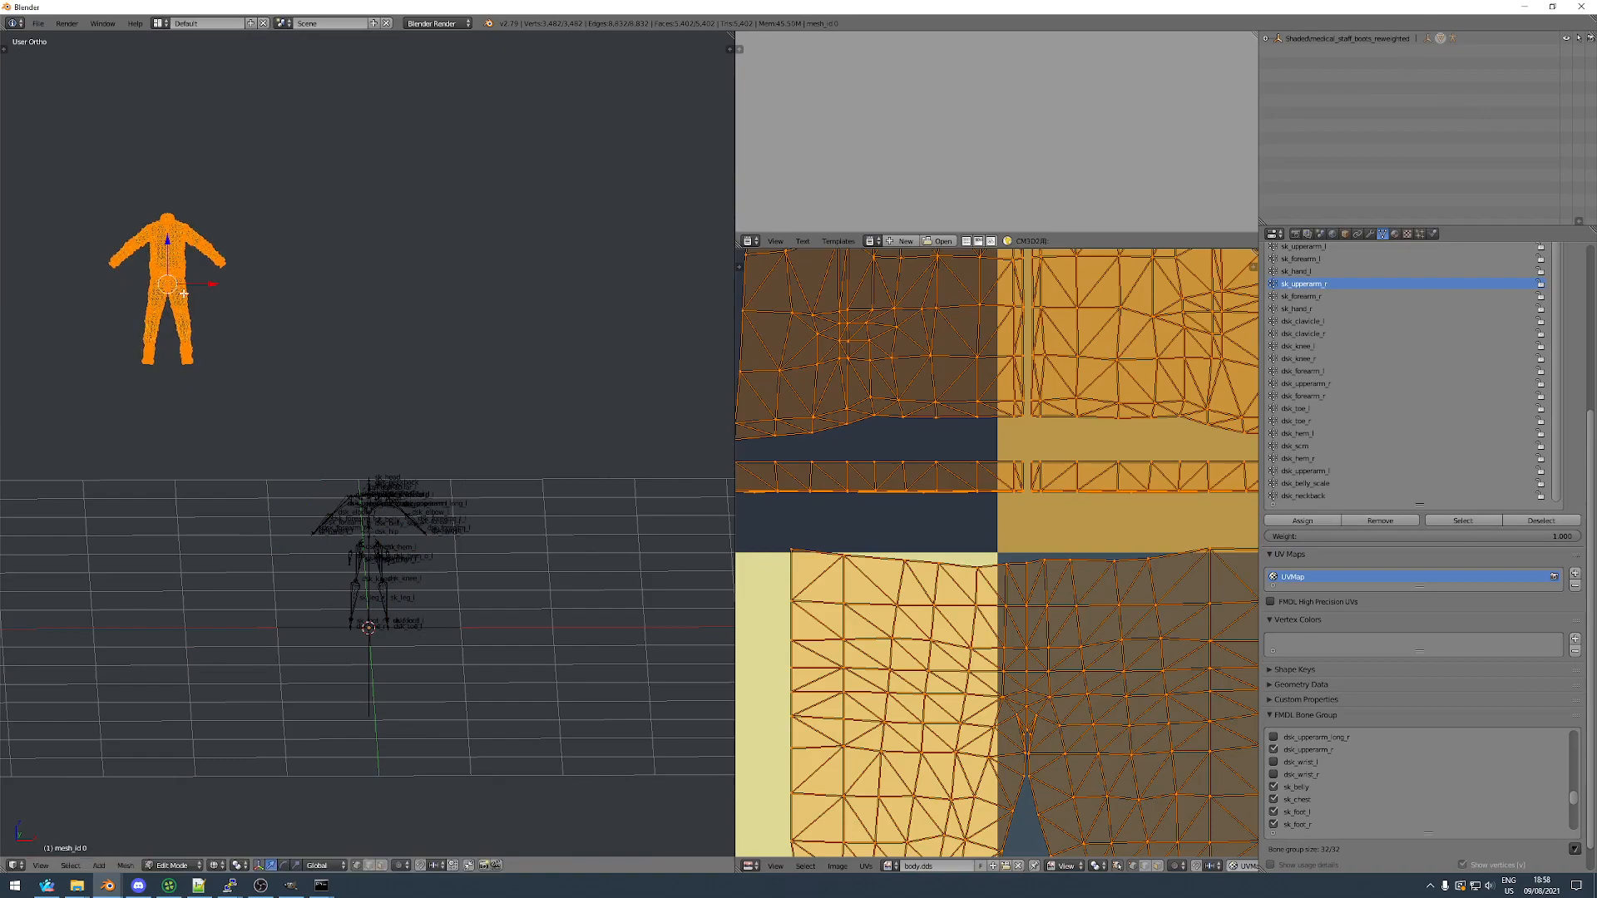
Paste the copied character mesh into the template scene in Object Mode and switch the viewport to solid shading.
{"action": "key", "text": "Tab"}
{"action": "key", "text": "ctrl+v"}
{"action": "key", "text": "a"}
{"action": "right_click", "coordinate": [353, 488]}
{"action": "key", "text": "z"}
{"action": "key", "text": "z"}
{"action": "key", "text": "z"}
{"action": "key", "text": "a"}
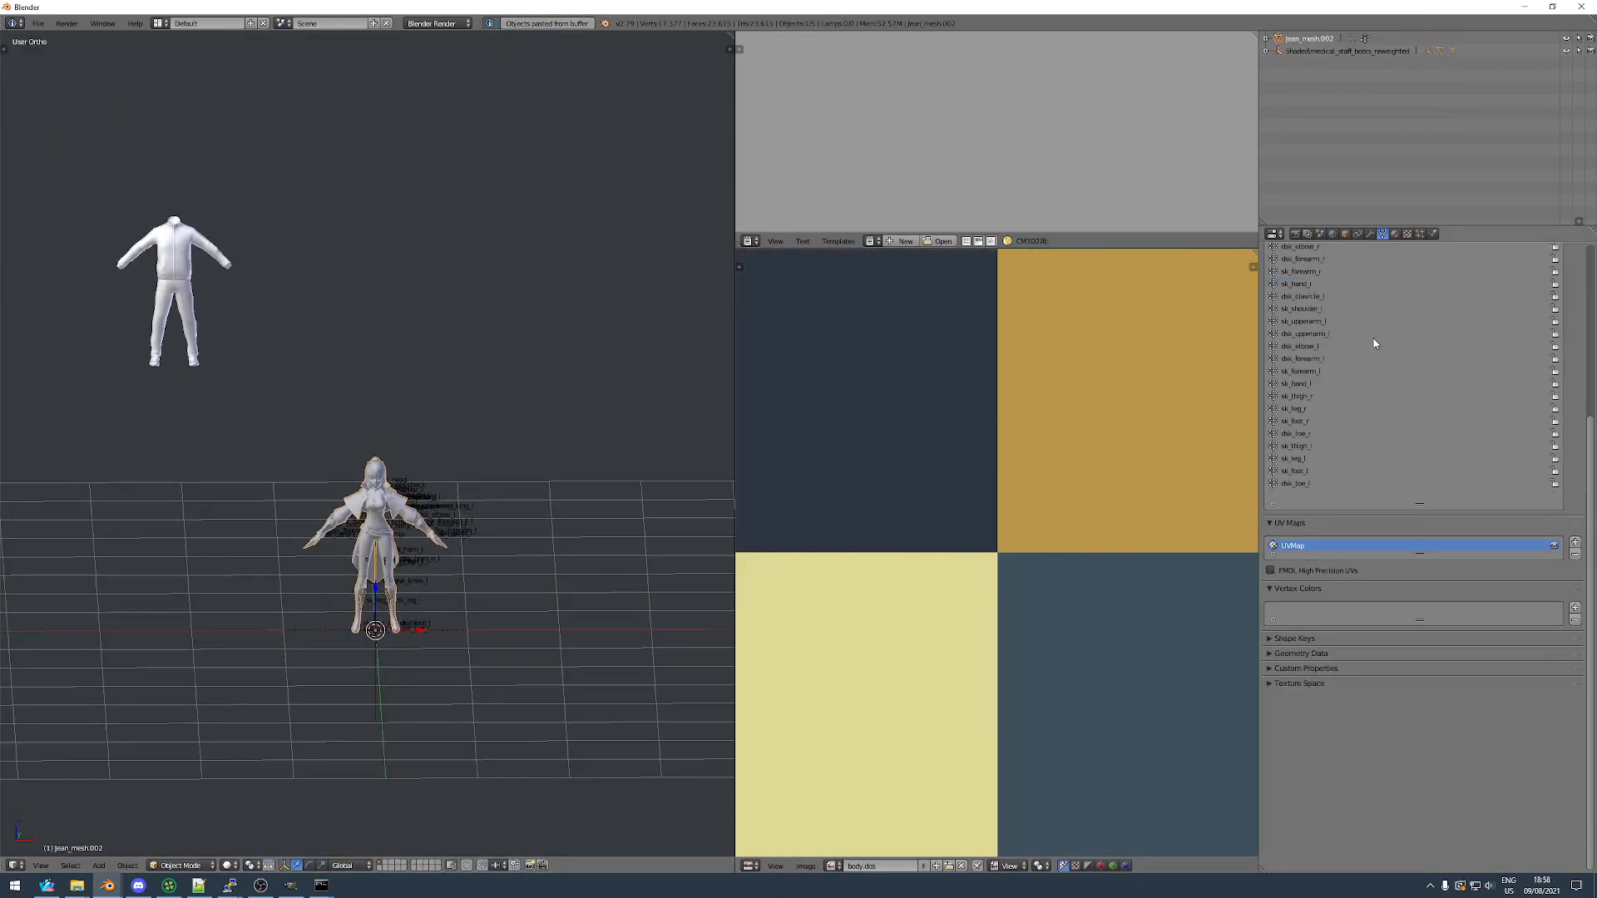
Look through the pasted character mesh's vertex groups to check the arm and leg bone names.
{"action": "scroll", "coordinate": [1371, 400], "scroll_direction": "up", "scroll_amount": 7}
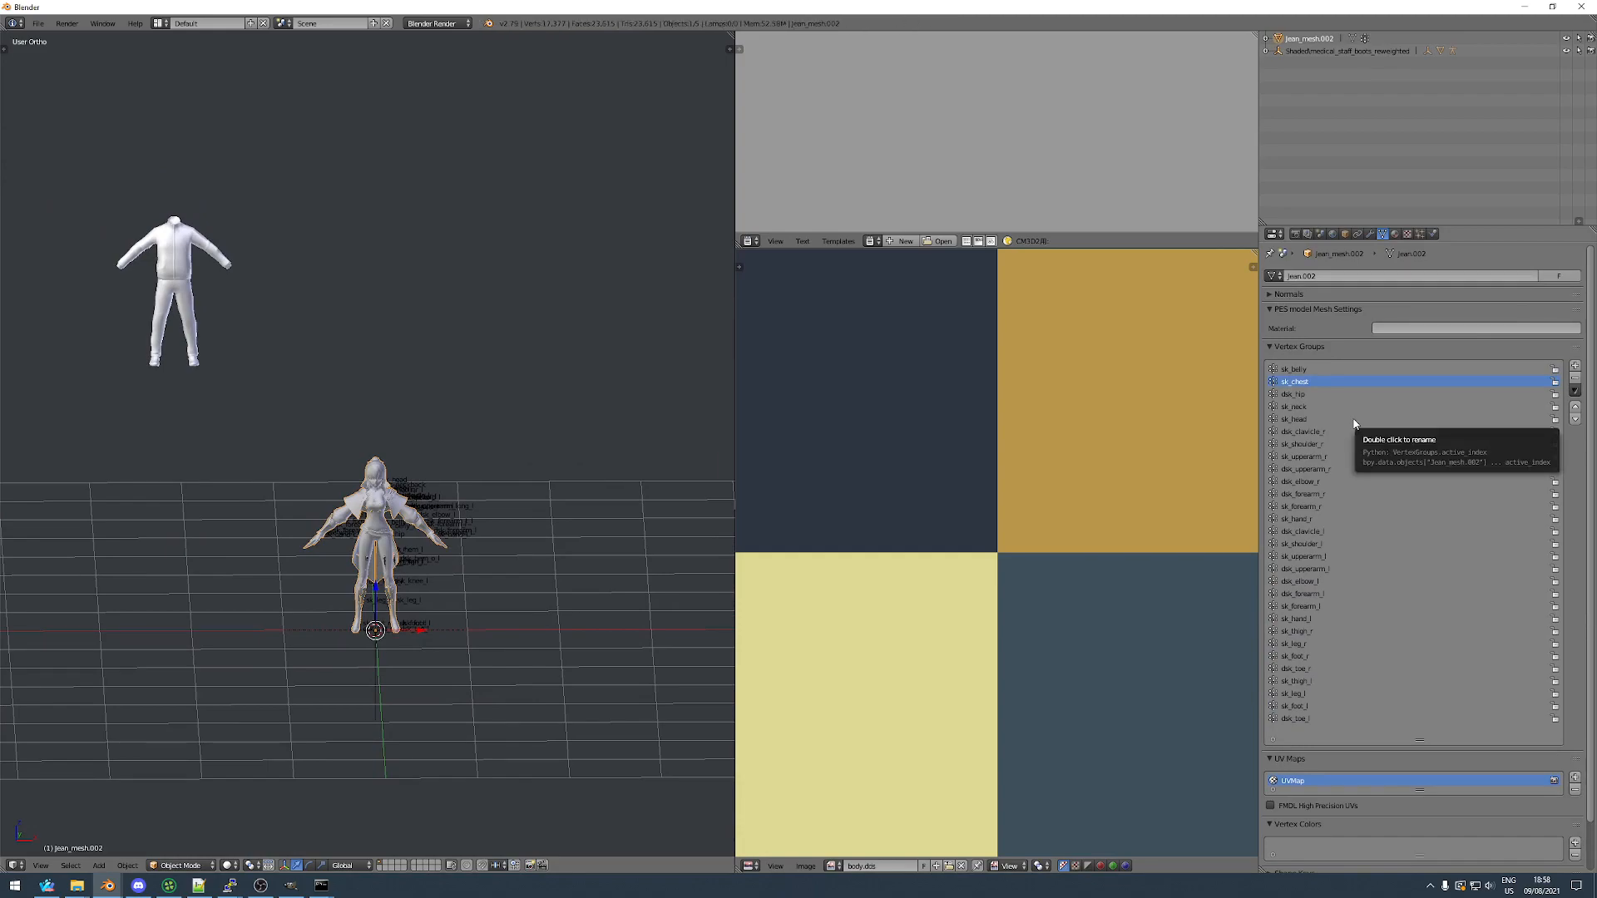
{"action": "left_click", "coordinate": [1310, 519]}
{"action": "left_click", "coordinate": [1294, 569]}
{"action": "left_click", "coordinate": [1296, 607]}
{"action": "left_click", "coordinate": [1298, 643]}
{"action": "left_click", "coordinate": [1288, 554]}
{"action": "left_click", "coordinate": [1294, 482]}
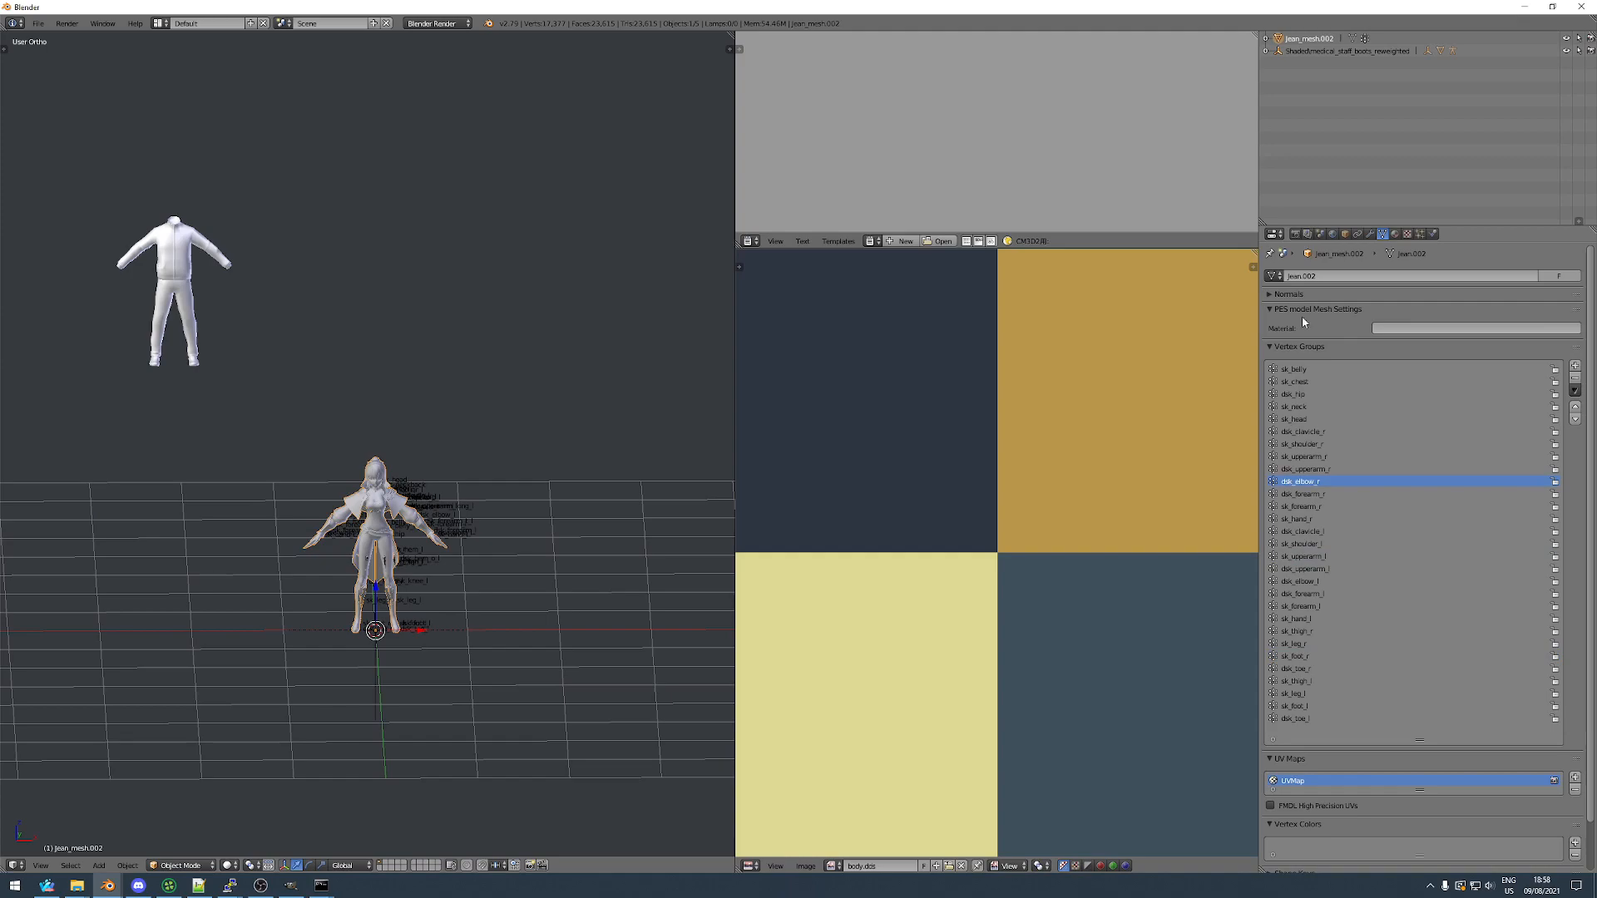
Remove all material slots from the pasted character mesh.
{"action": "left_click", "coordinate": [1383, 236]}
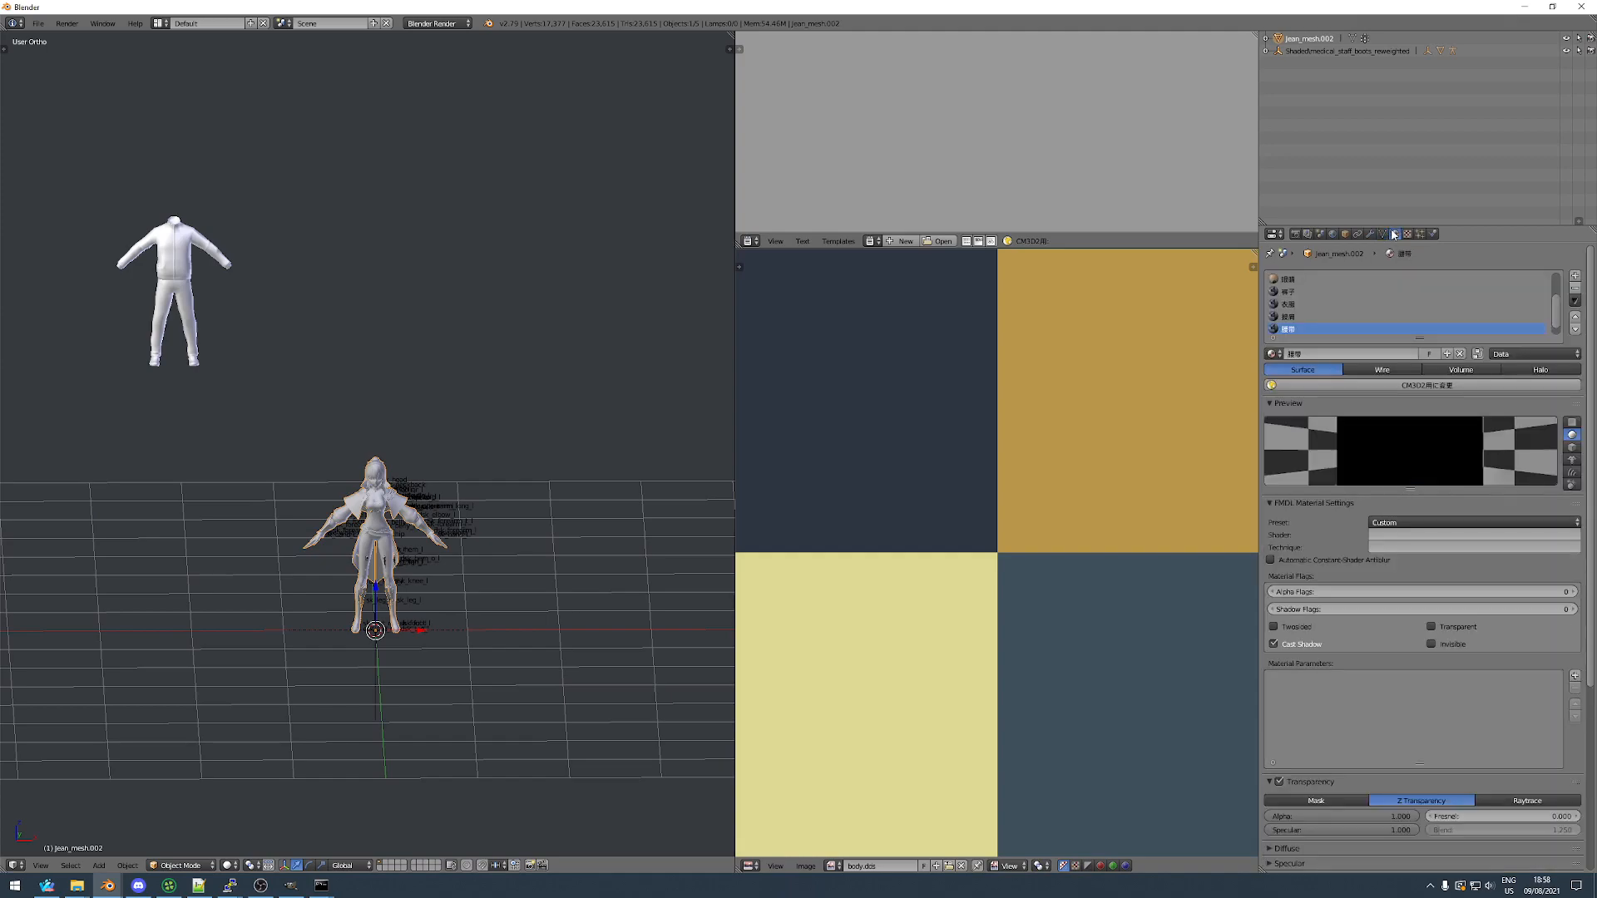
{"action": "left_click", "coordinate": [1573, 291]}
{"action": "left_click", "coordinate": [1573, 291]}
{"action": "left_click", "coordinate": [1573, 291]}
{"action": "left_click", "coordinate": [1573, 291]}
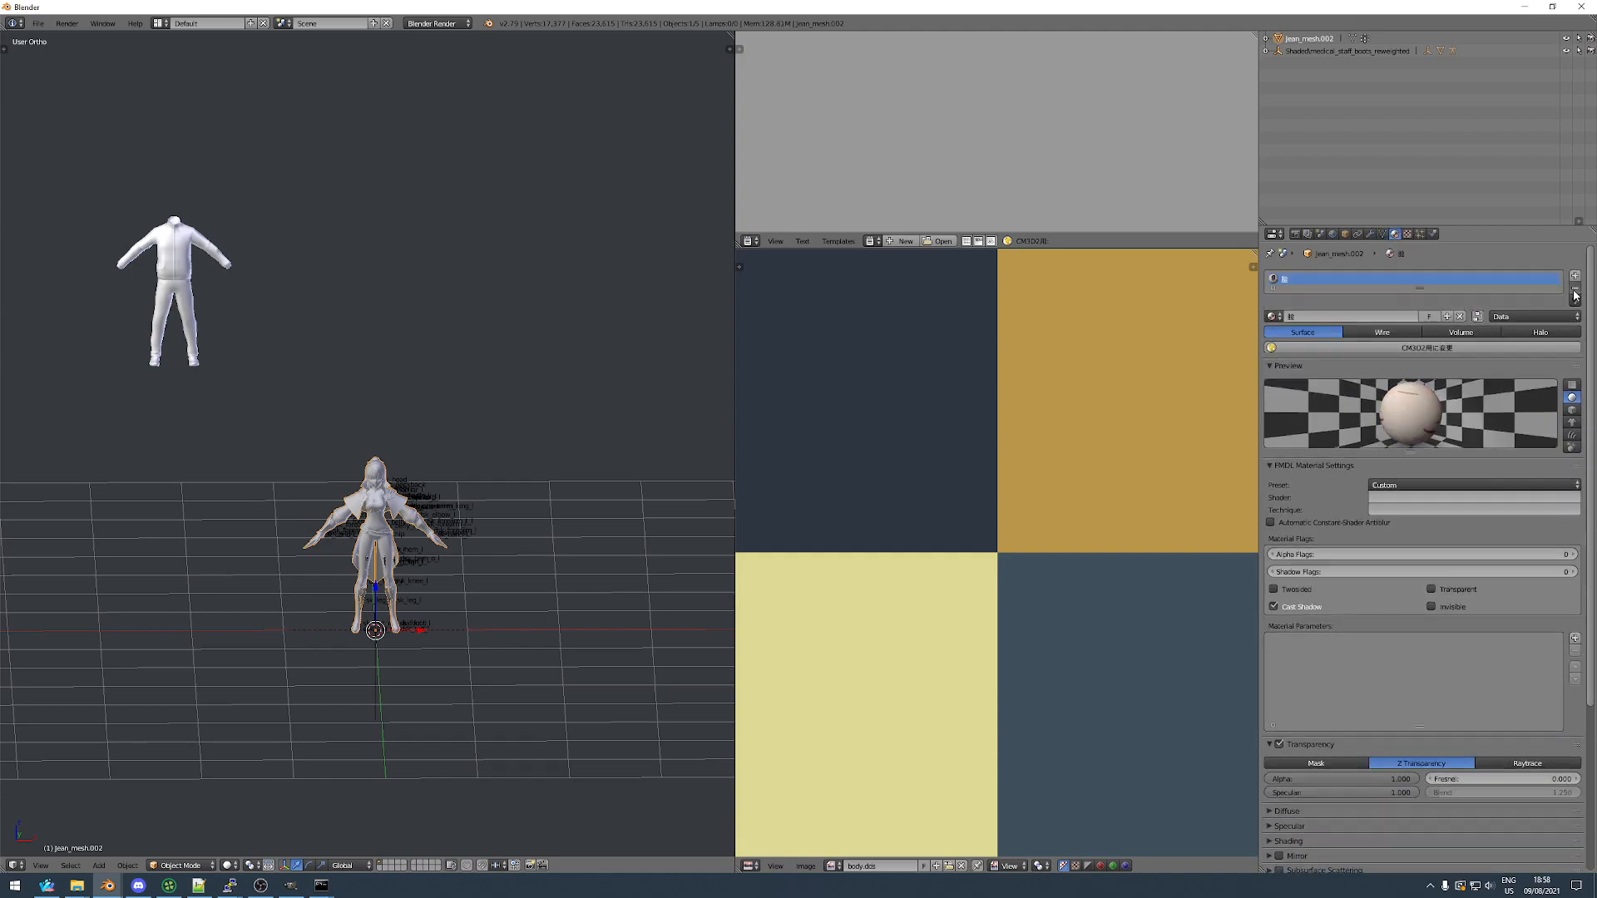
{"action": "left_click", "coordinate": [1573, 291]}
Join the character mesh into the tracksuit mesh and delete the original tracksuit vertices.
{"action": "right_click", "coordinate": [174, 289]}
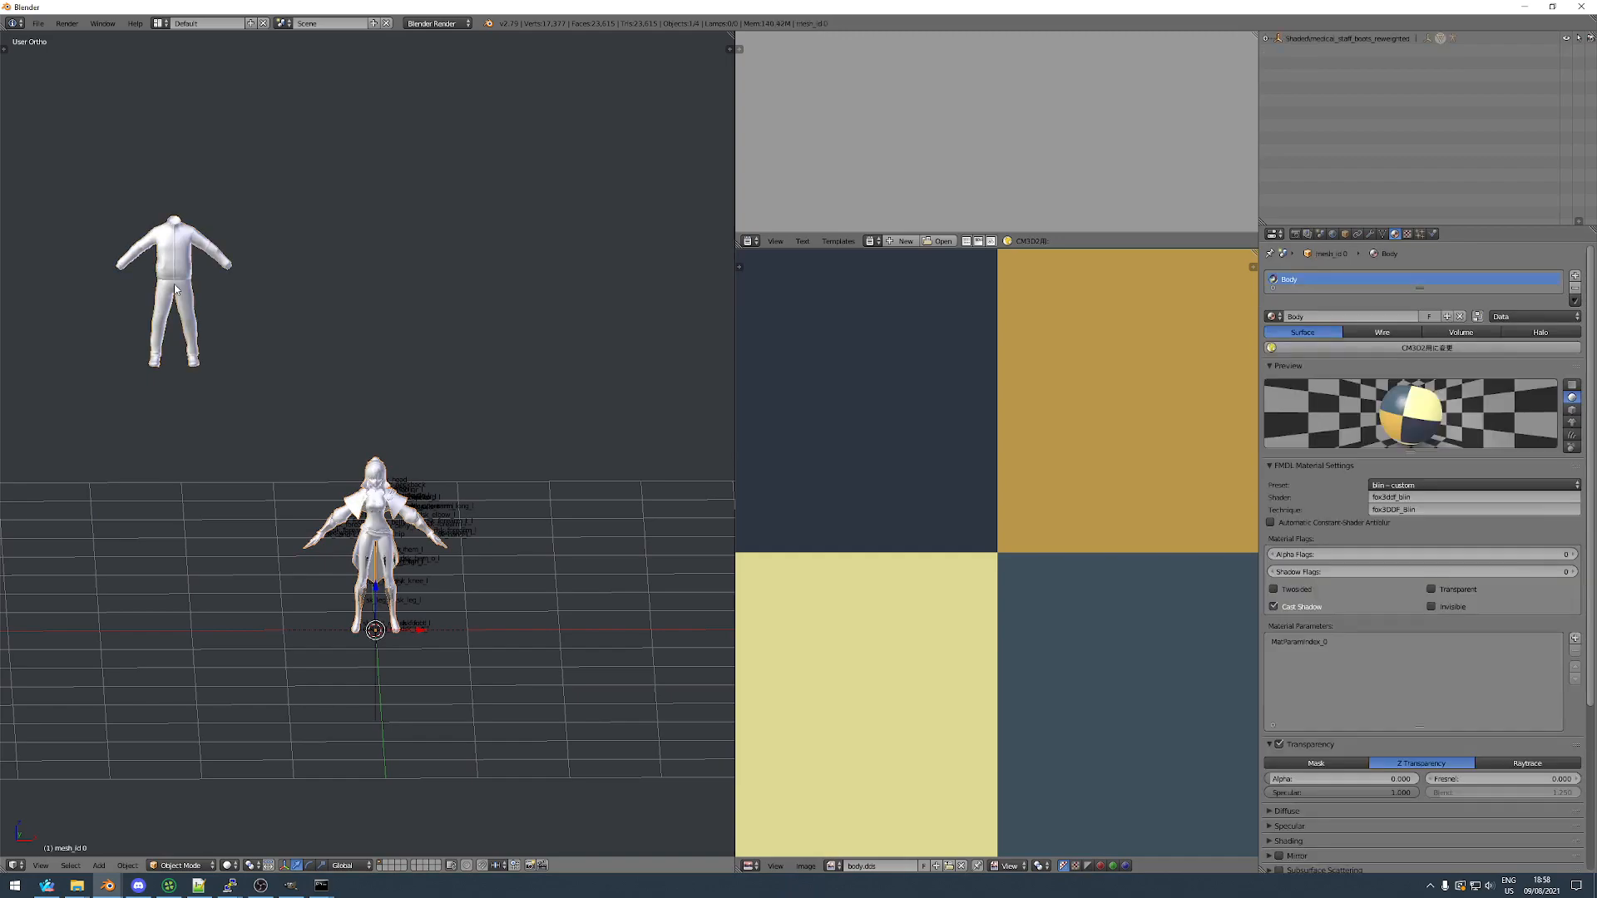
{"action": "key", "text": "Tab"}
{"action": "key", "text": "b"}
{"action": "left_click_drag", "start_coordinate": [75, 145], "coordinate": [266, 409]}
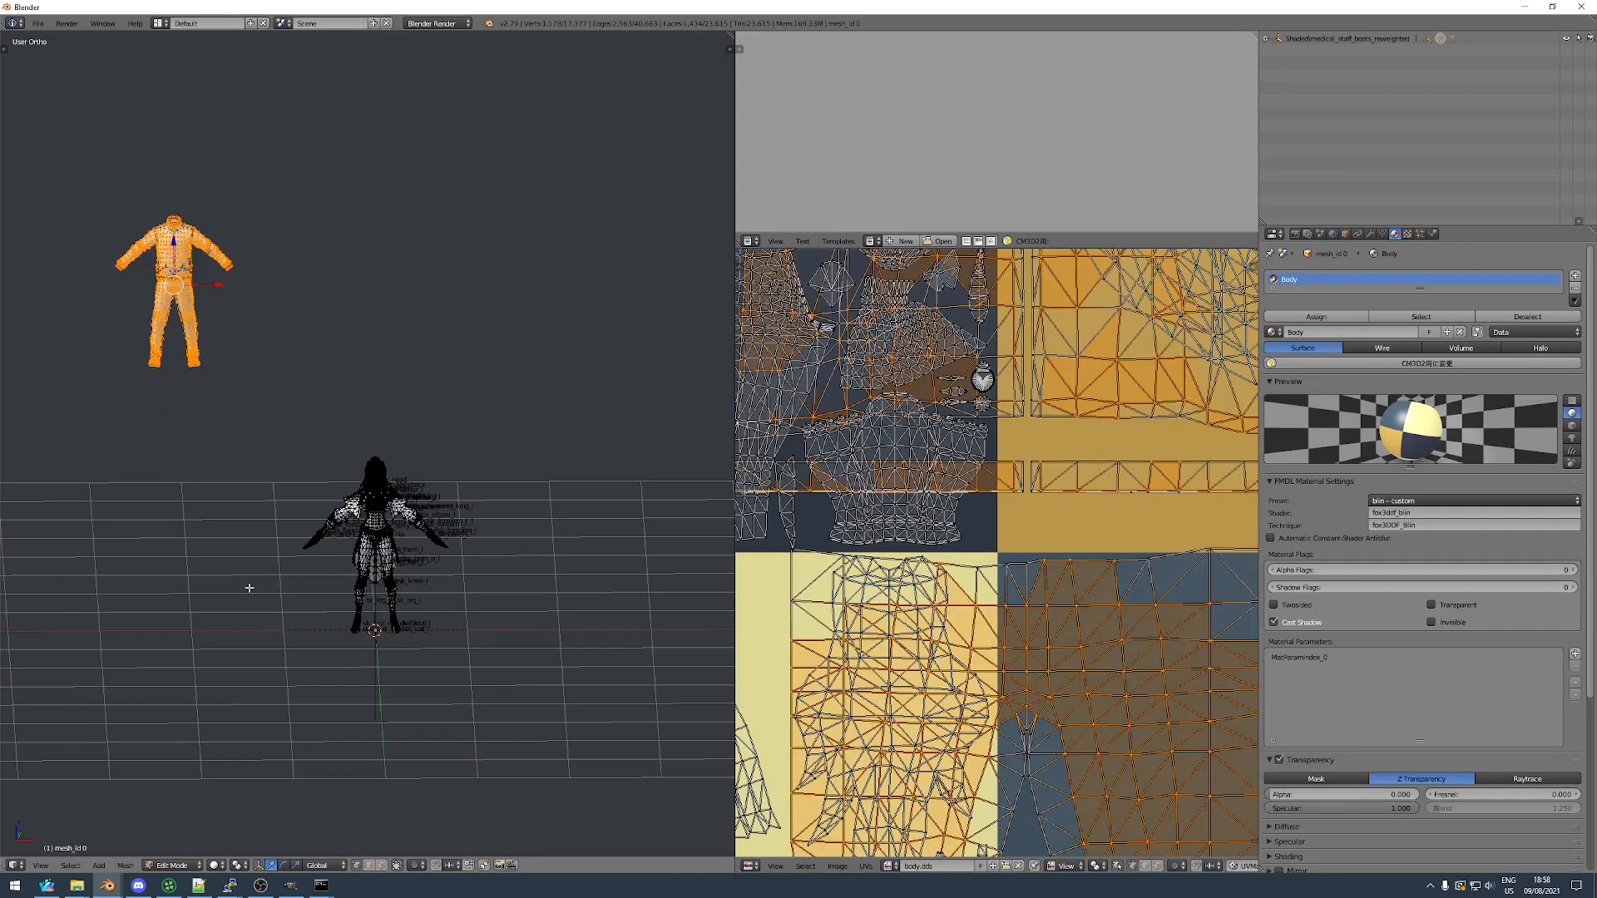
{"action": "key", "text": "a"}
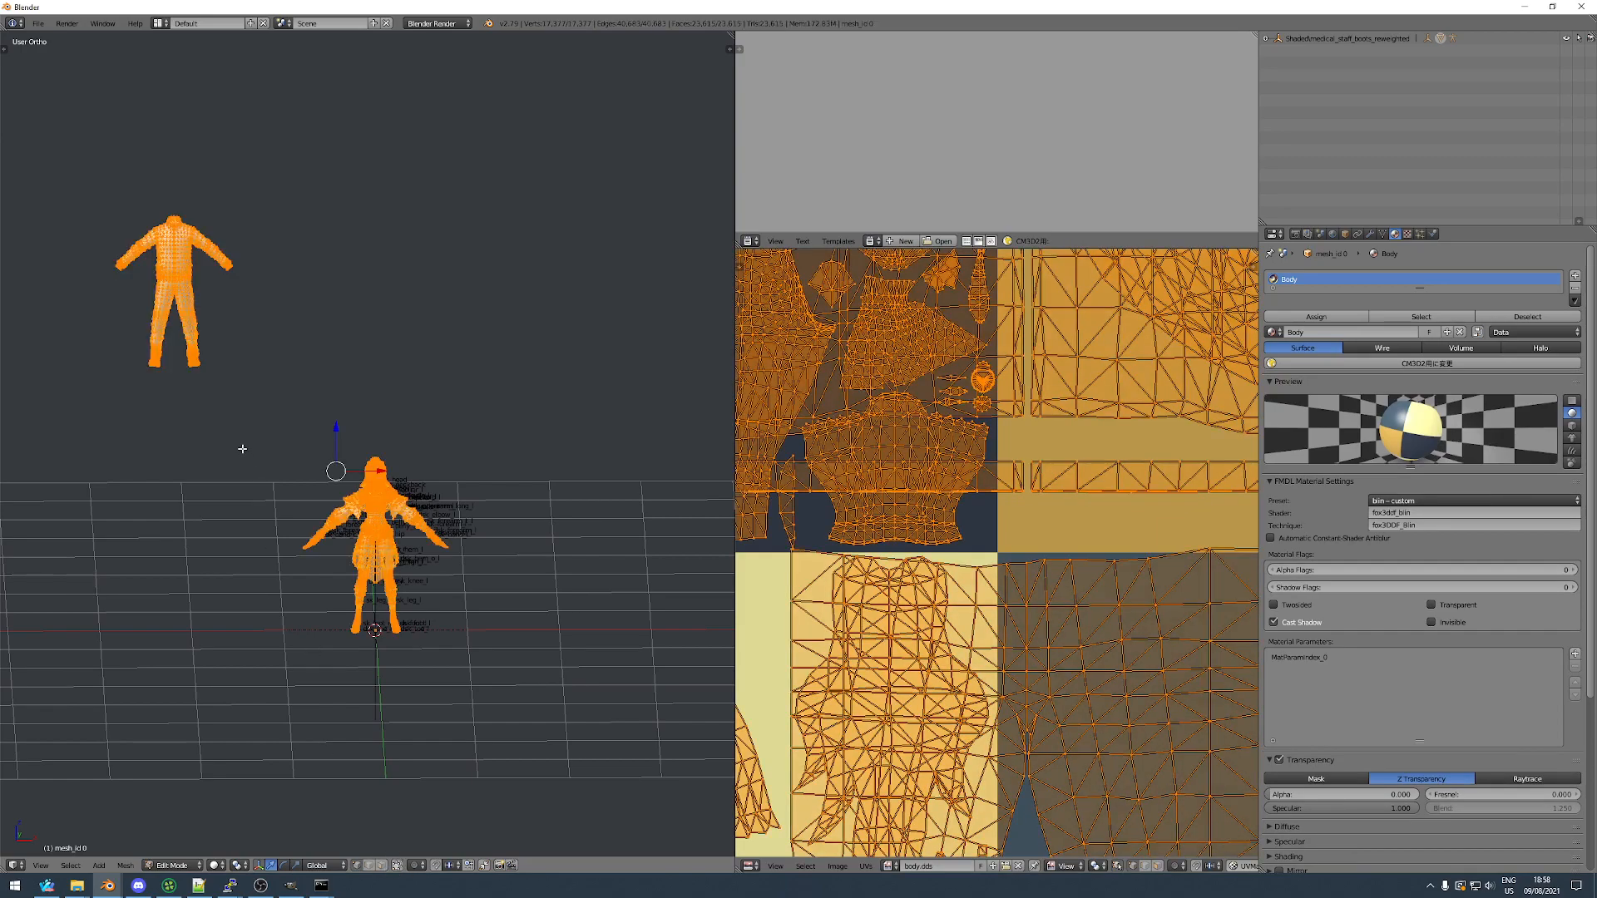
{"action": "key", "text": "a"}
{"action": "key", "text": "b"}
{"action": "left_click_drag", "start_coordinate": [57, 139], "coordinate": [315, 446]}
{"action": "key", "text": "x"}
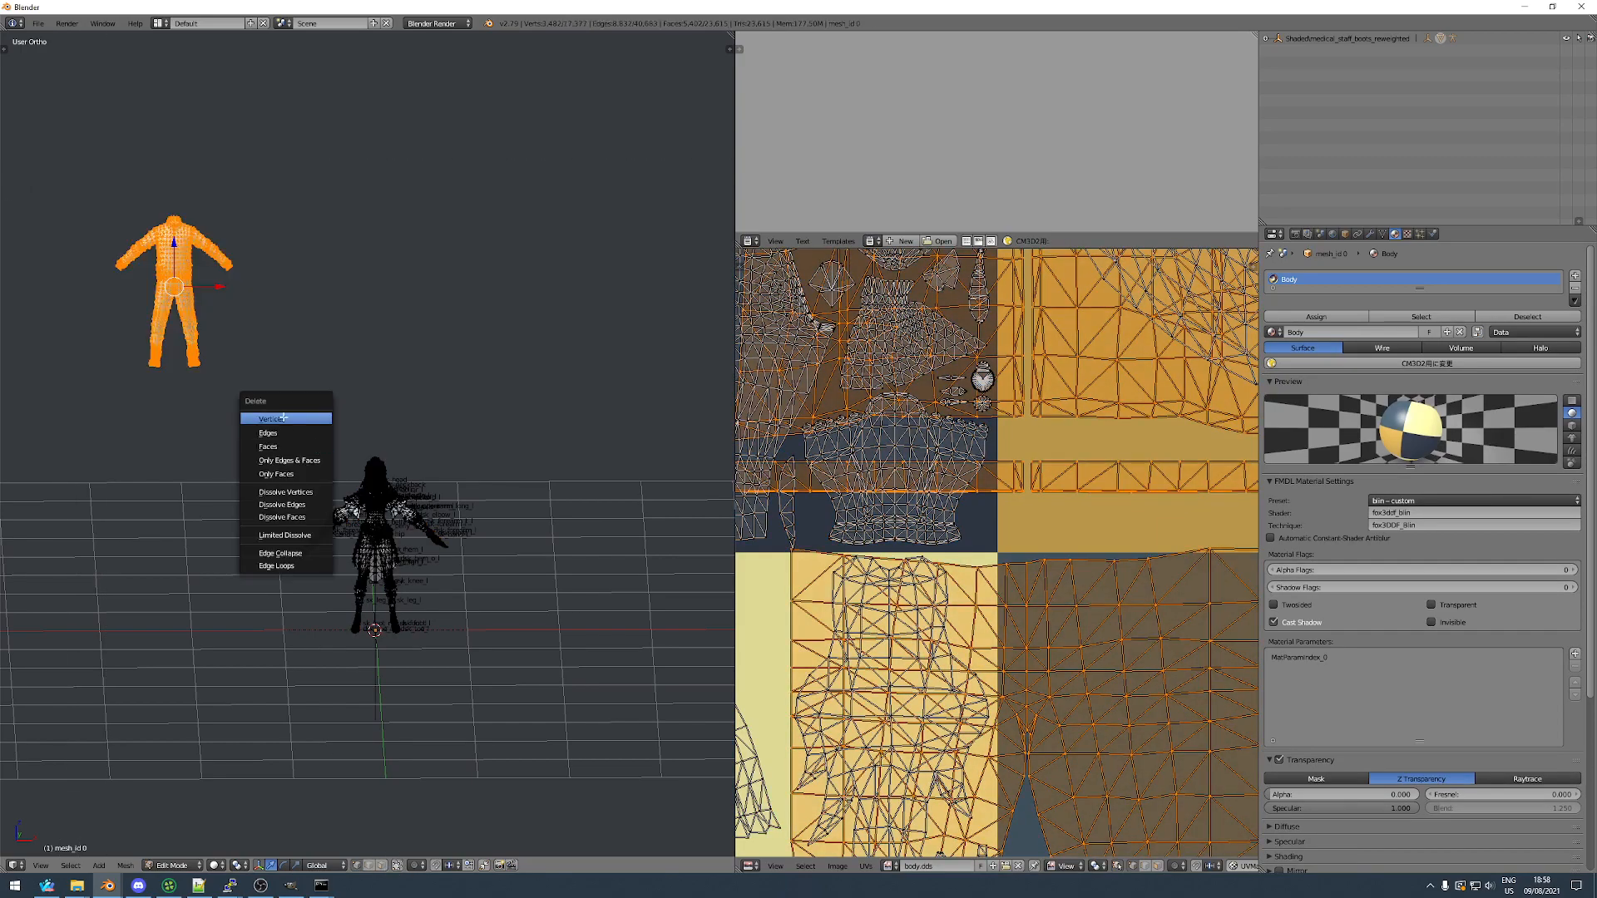
{"action": "left_click", "coordinate": [283, 420]}
{"action": "key", "text": "Tab"}
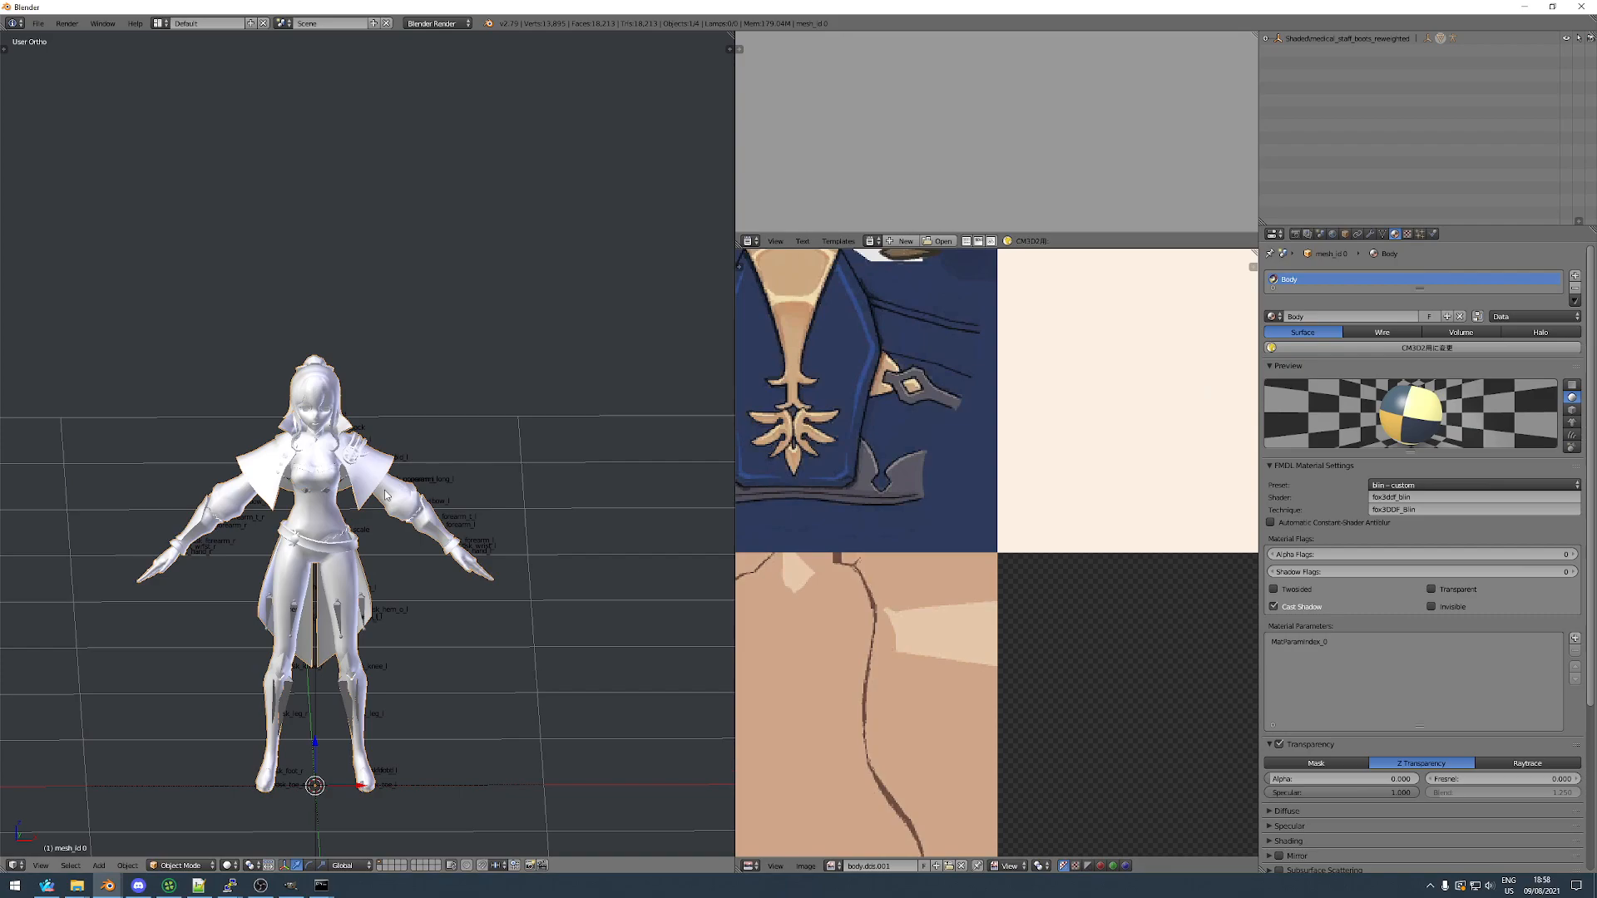
Apply the FMDL preset that gives the Body material the fox3dfw_constant_srgb_ndr_solid shader.
{"action": "left_click", "coordinate": [1395, 488]}
{"action": "left_click", "coordinate": [1387, 416]}
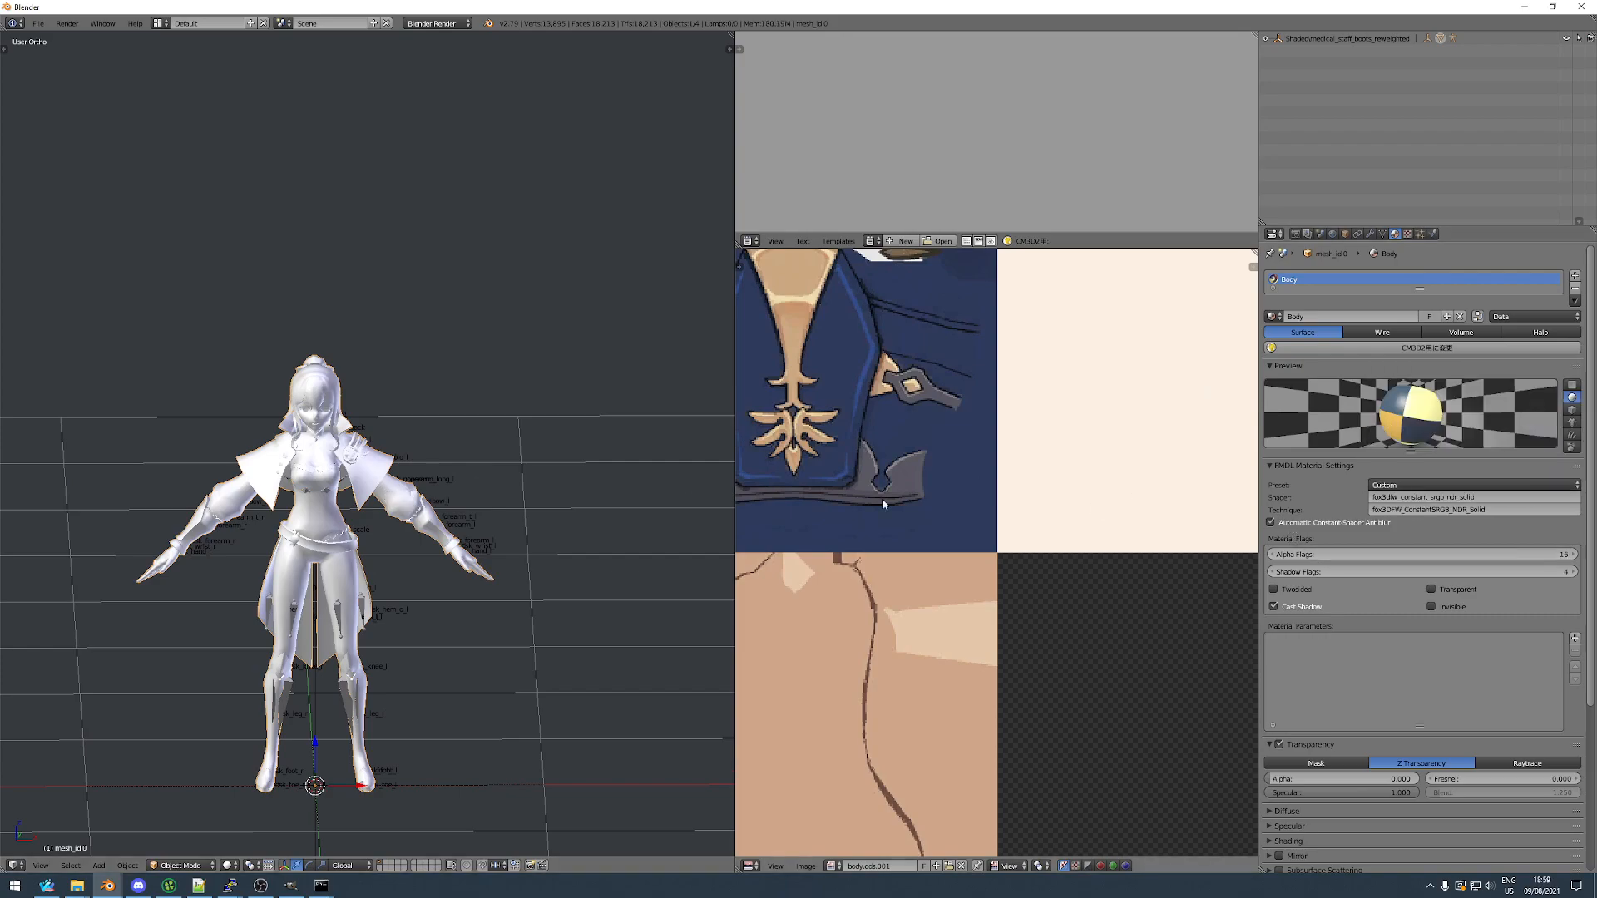
{"action": "middle_click_drag", "start_coordinate": [306, 522], "coordinate": [323, 523], "text": "shift"}
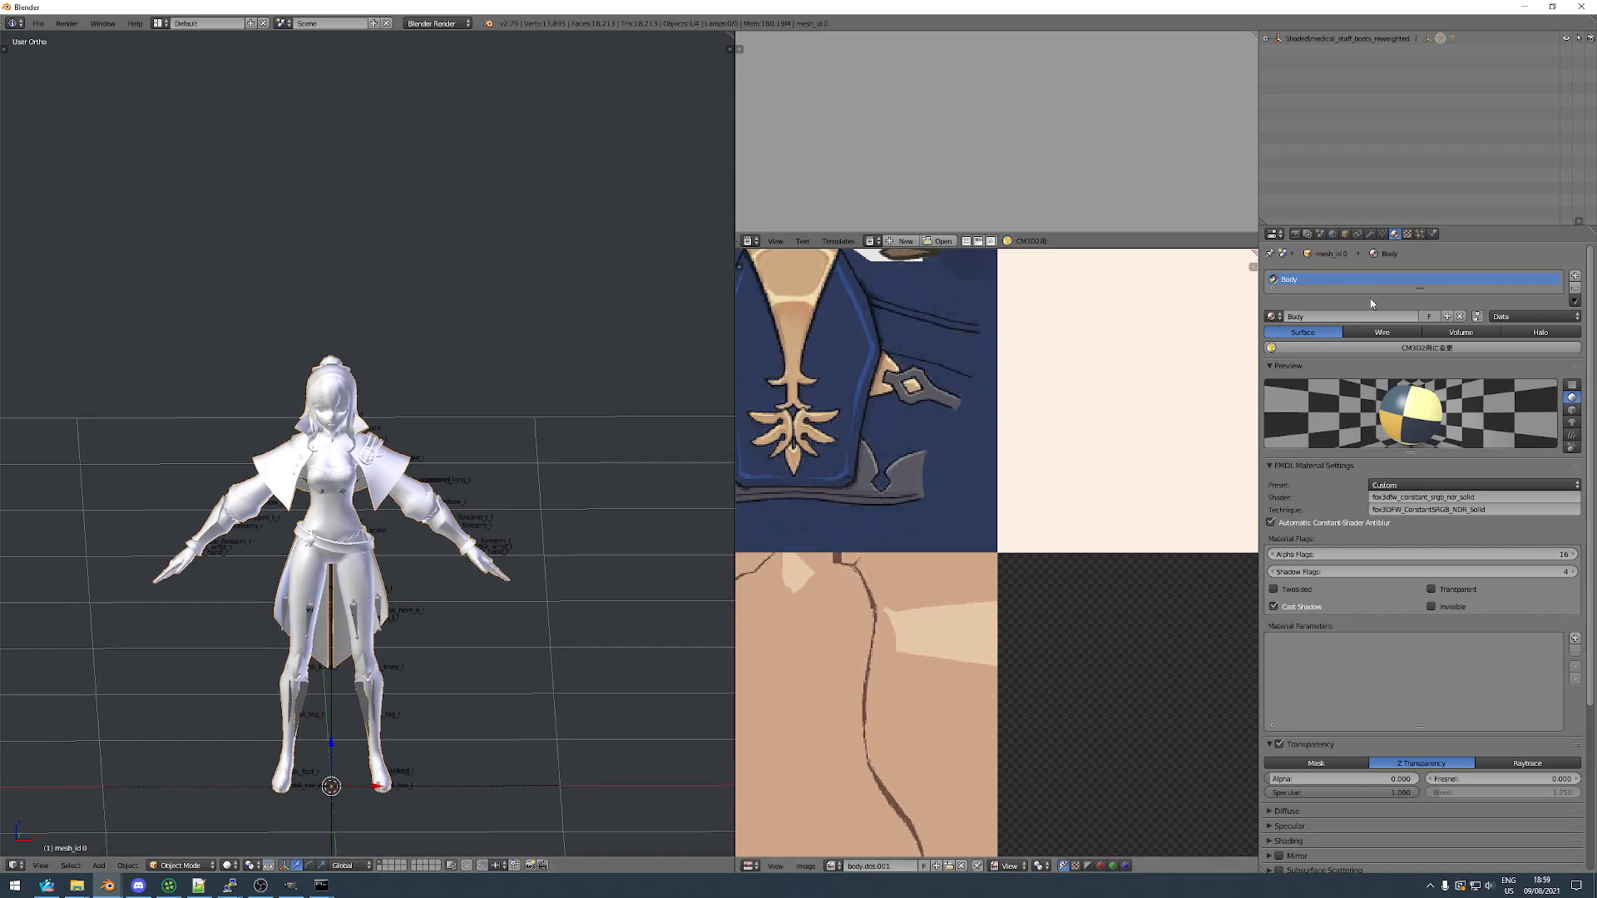
Check the Body material's Base_Tex_SRGB texture settings and turn off Cast Shadow for the material.
{"action": "left_click", "coordinate": [1382, 234]}
{"action": "left_click", "coordinate": [1395, 235]}
{"action": "left_click", "coordinate": [1407, 234]}
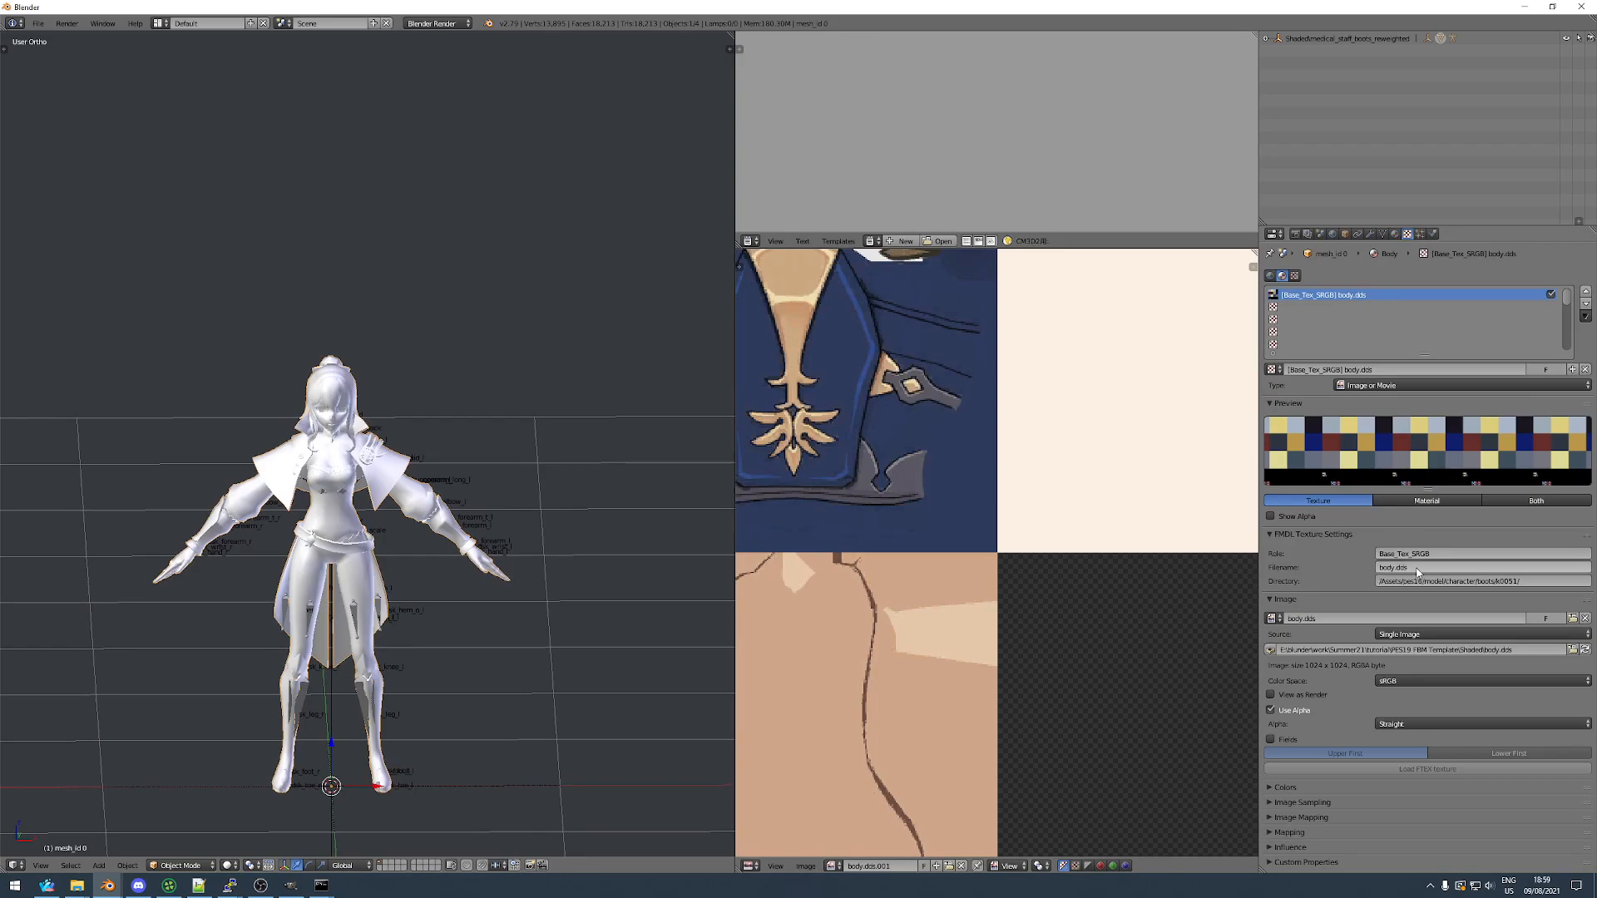
{"action": "left_click", "coordinate": [1395, 234]}
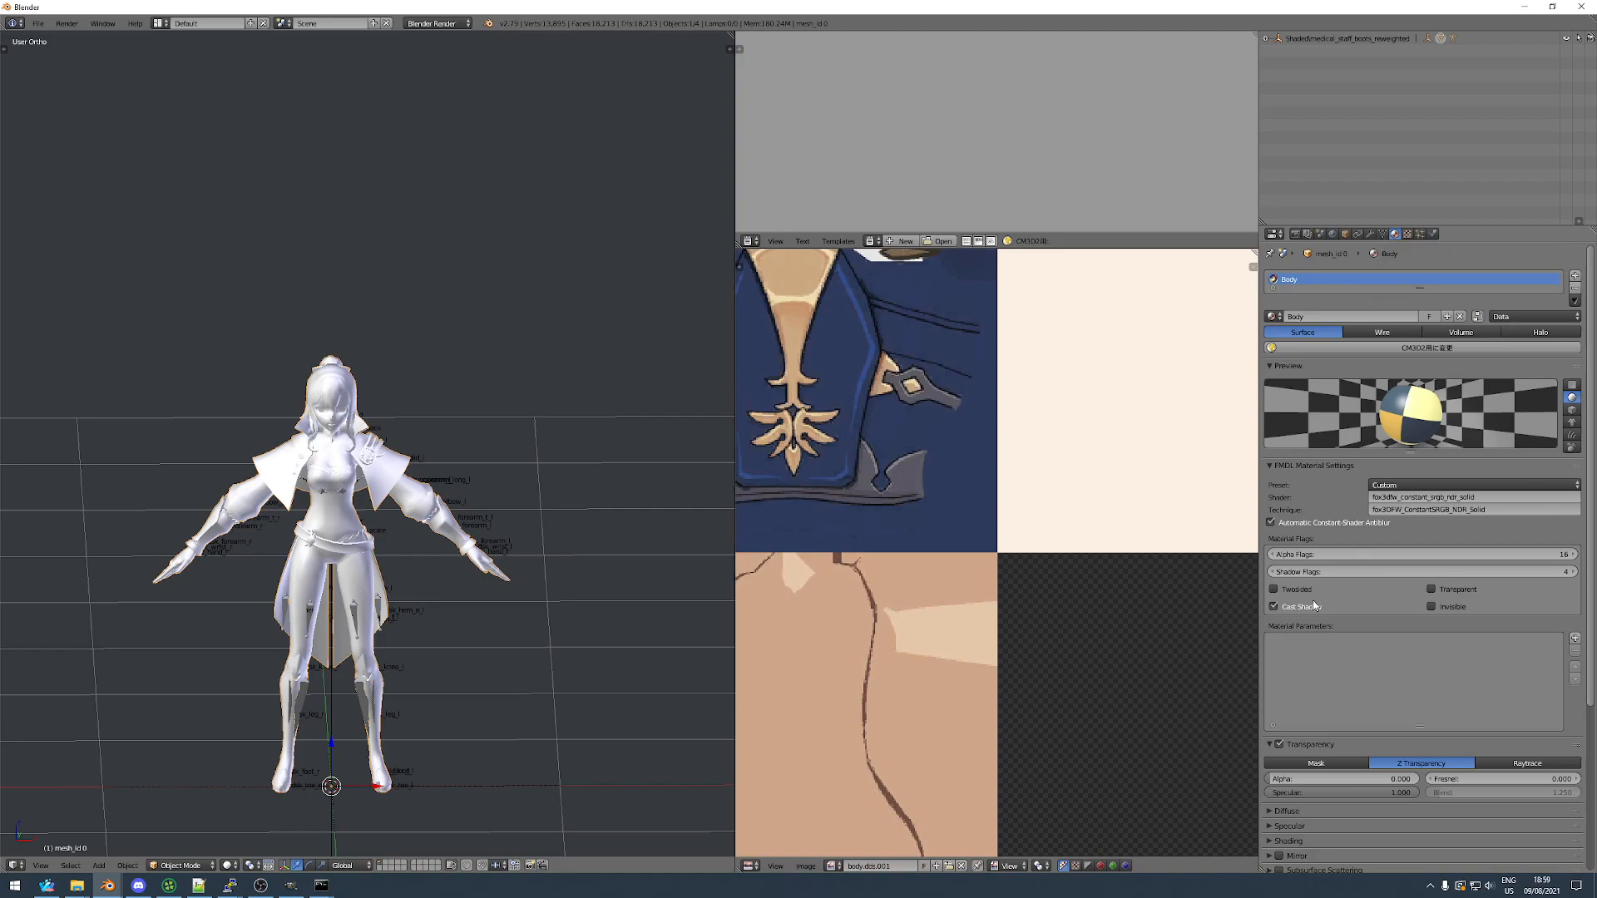
{"action": "left_click", "coordinate": [1383, 234]}
{"action": "left_click", "coordinate": [1395, 234]}
Duplicate the entire character mesh in place and separate the duplicate into its own object.
{"action": "key", "text": "Tab"}
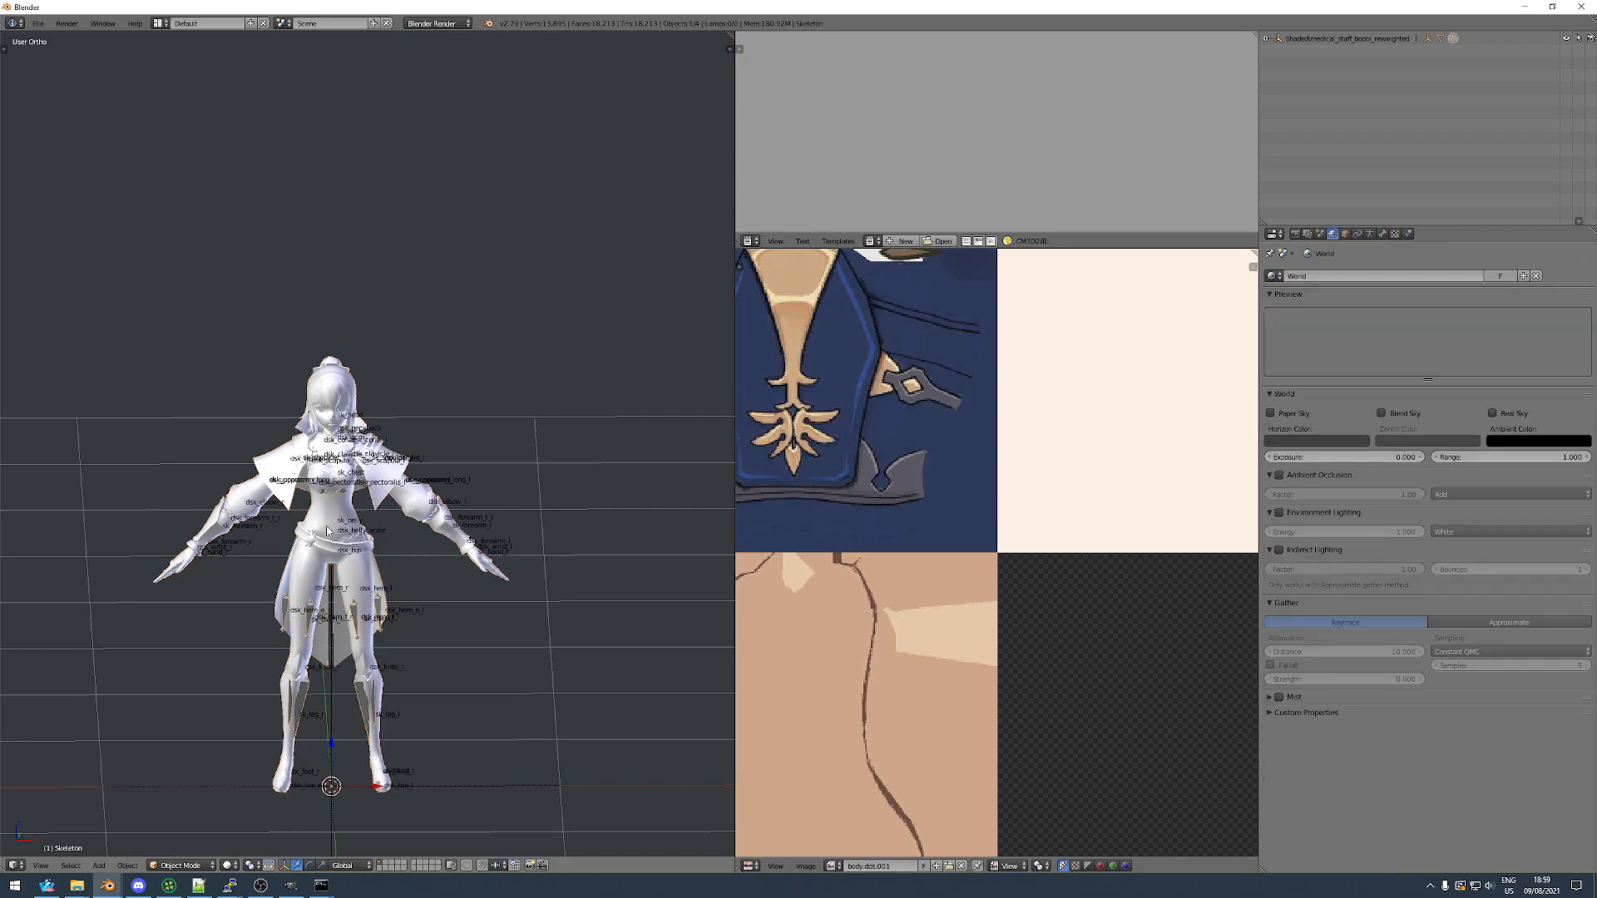
{"action": "key", "text": "a"}
{"action": "key", "text": "KP_1"}
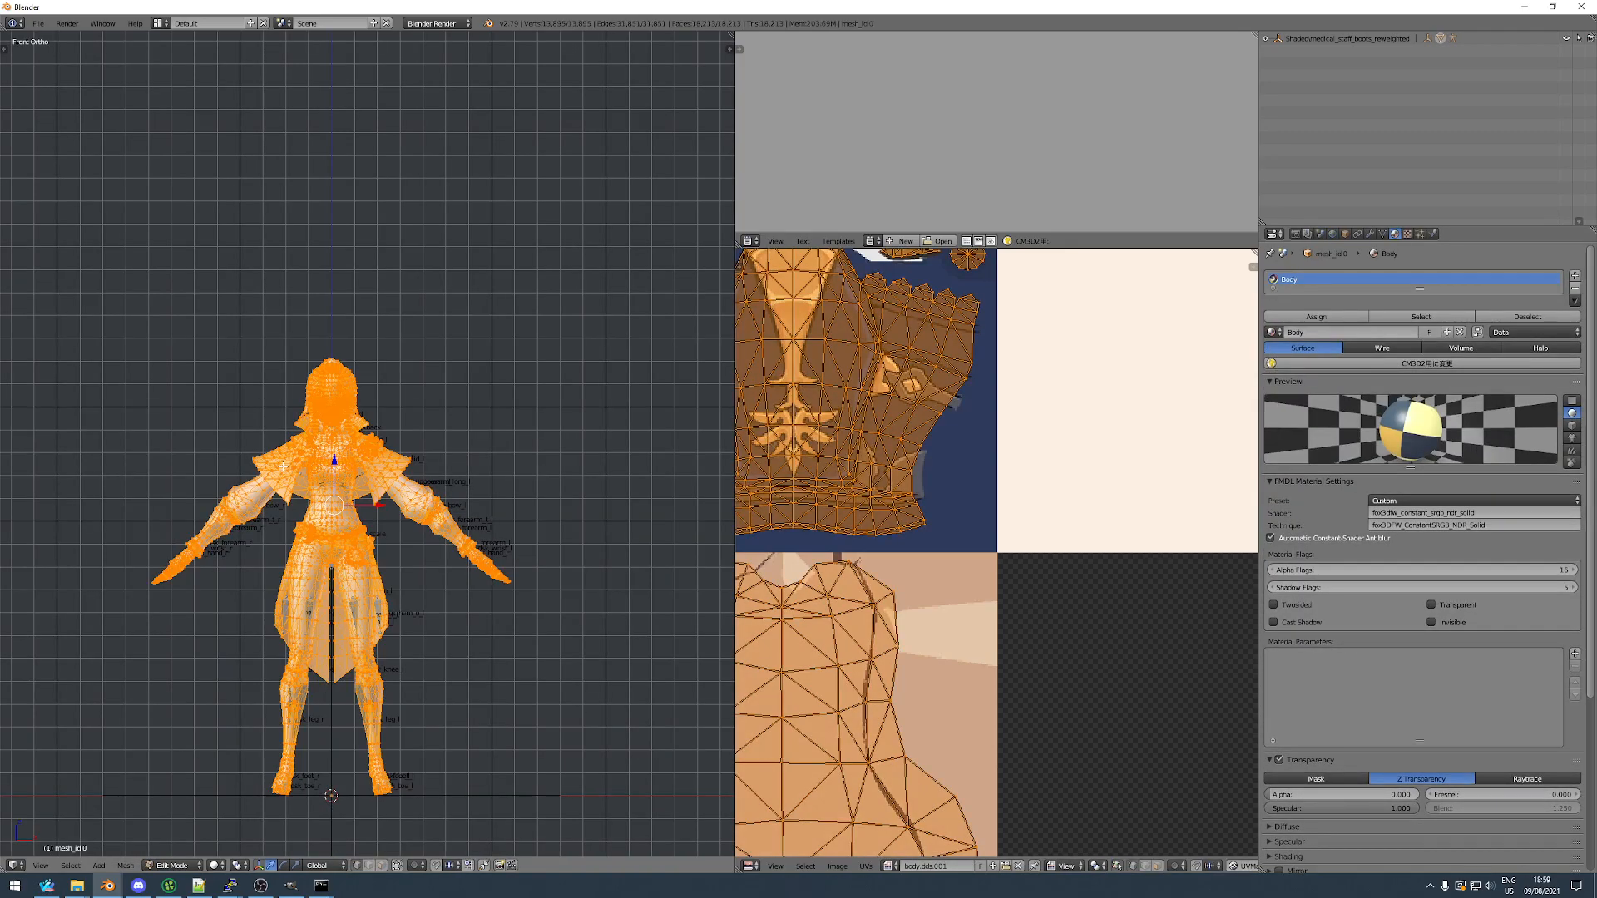
{"action": "middle_click_drag", "start_coordinate": [293, 566], "coordinate": [319, 538], "text": "shift"}
{"action": "scroll", "coordinate": [333, 566], "scroll_direction": "up", "scroll_amount": 2}
{"action": "scroll", "coordinate": [342, 574], "scroll_direction": "down", "scroll_amount": 2}
{"action": "scroll", "coordinate": [319, 538], "scroll_direction": "up", "scroll_amount": 1}
{"action": "key", "text": "shift+d"}
{"action": "right_click", "coordinate": [406, 531]}
{"action": "key", "text": "p"}
{"action": "left_click", "coordinate": [407, 533]}
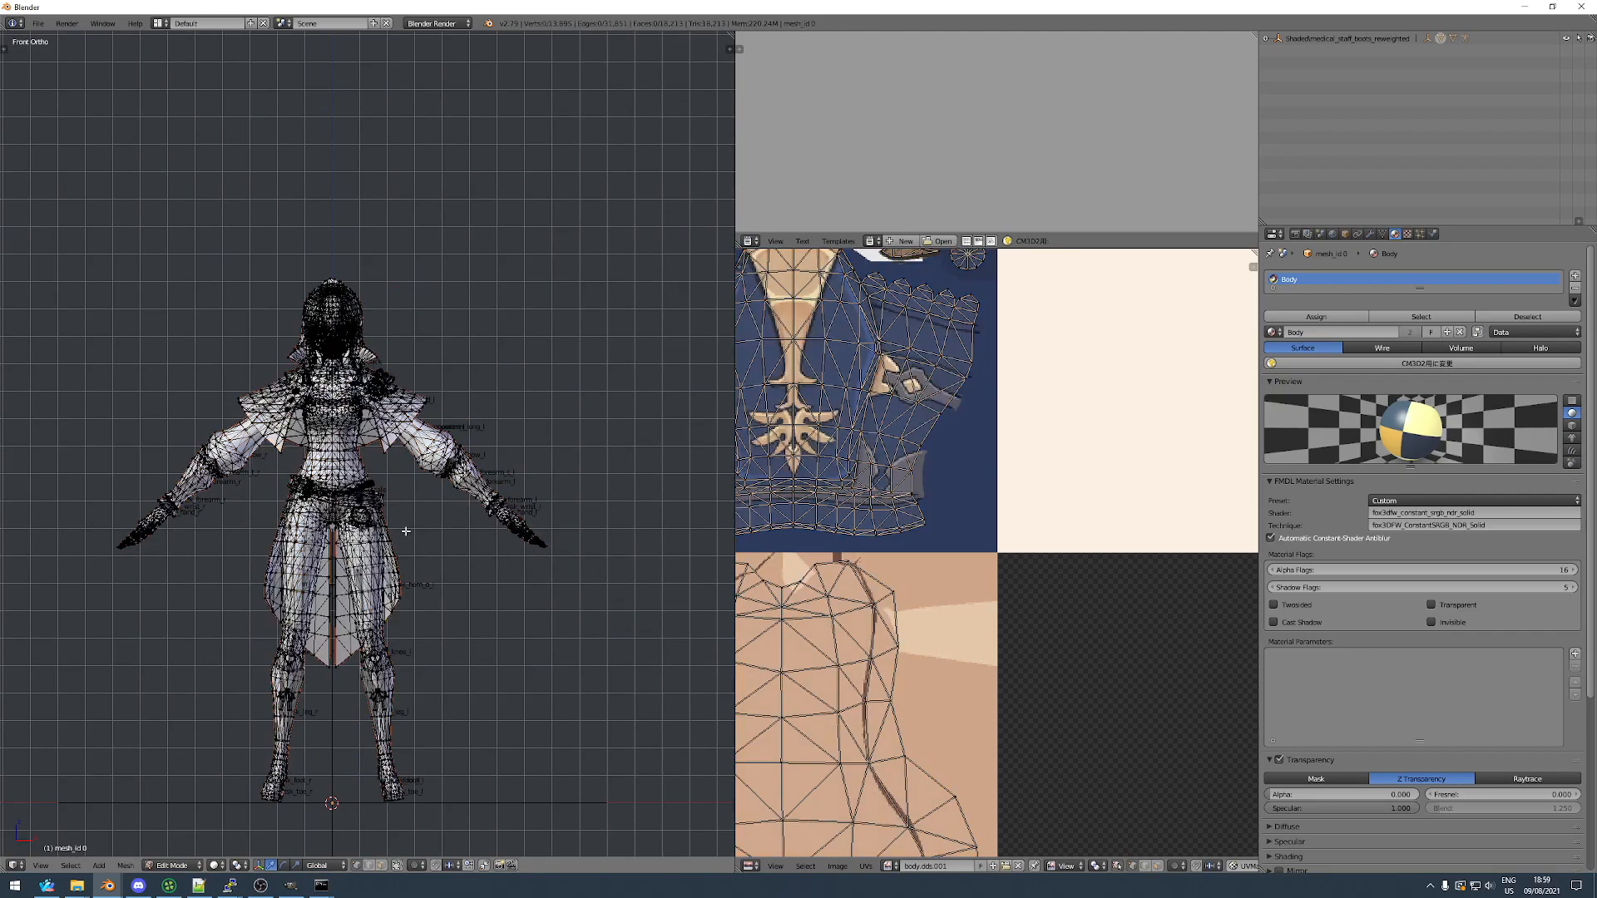
Remove doubles from all vertices of the separated mesh copy, then try Shrink/Fatten on it.
{"action": "key", "text": "Tab"}
{"action": "left_click", "coordinate": [1311, 77]}
{"action": "key", "text": "Tab"}
{"action": "key", "text": "space"}
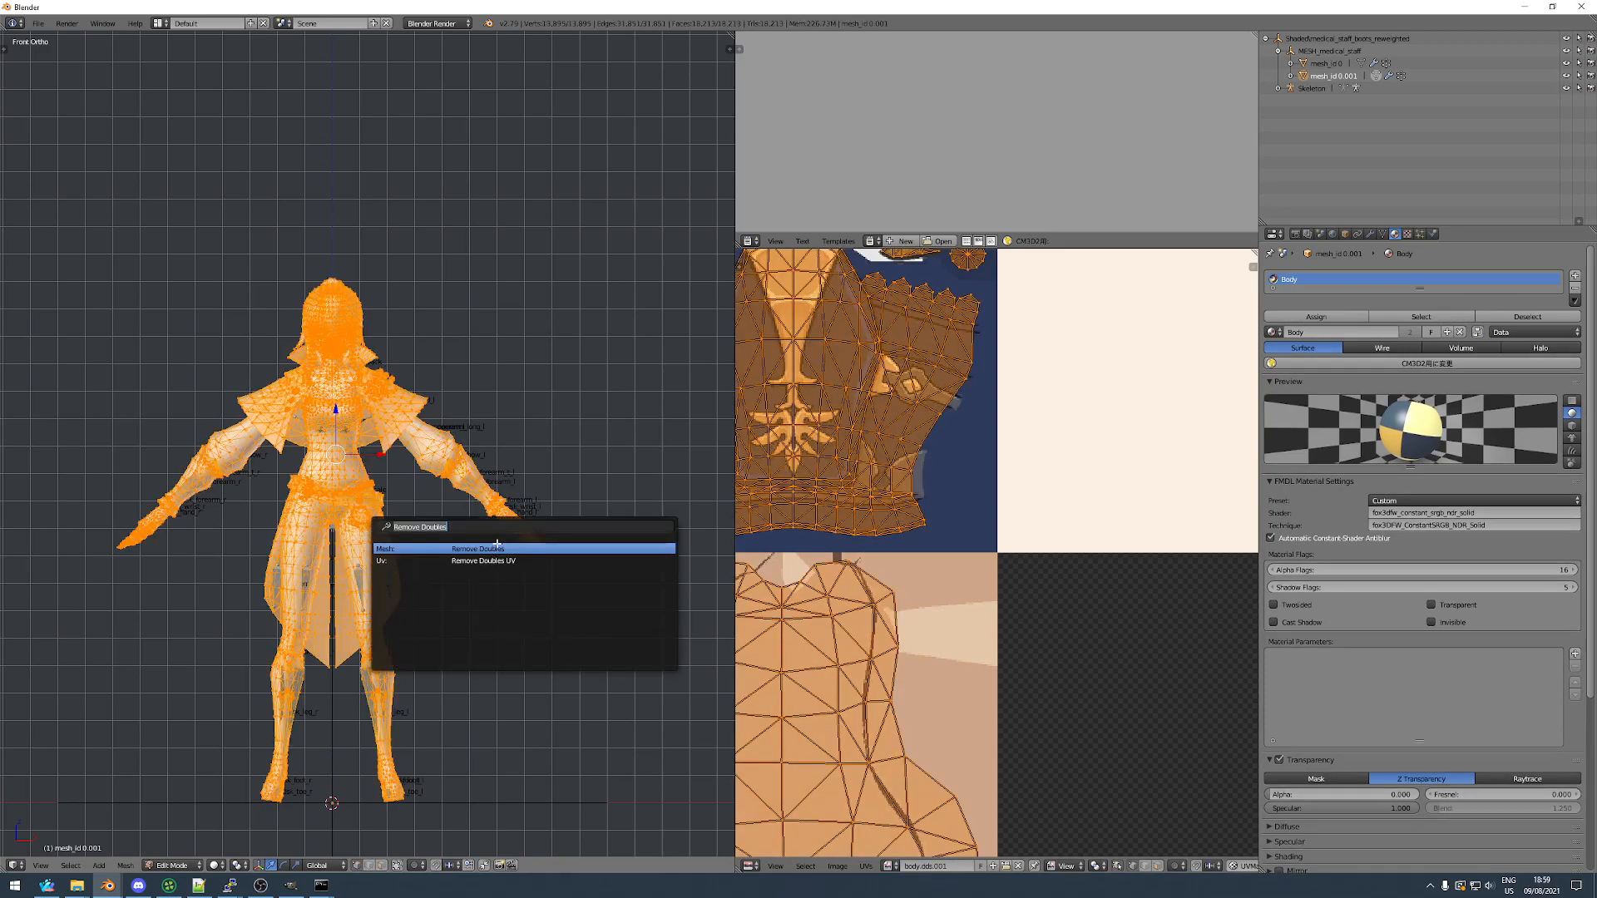
{"action": "key", "text": "Return"}
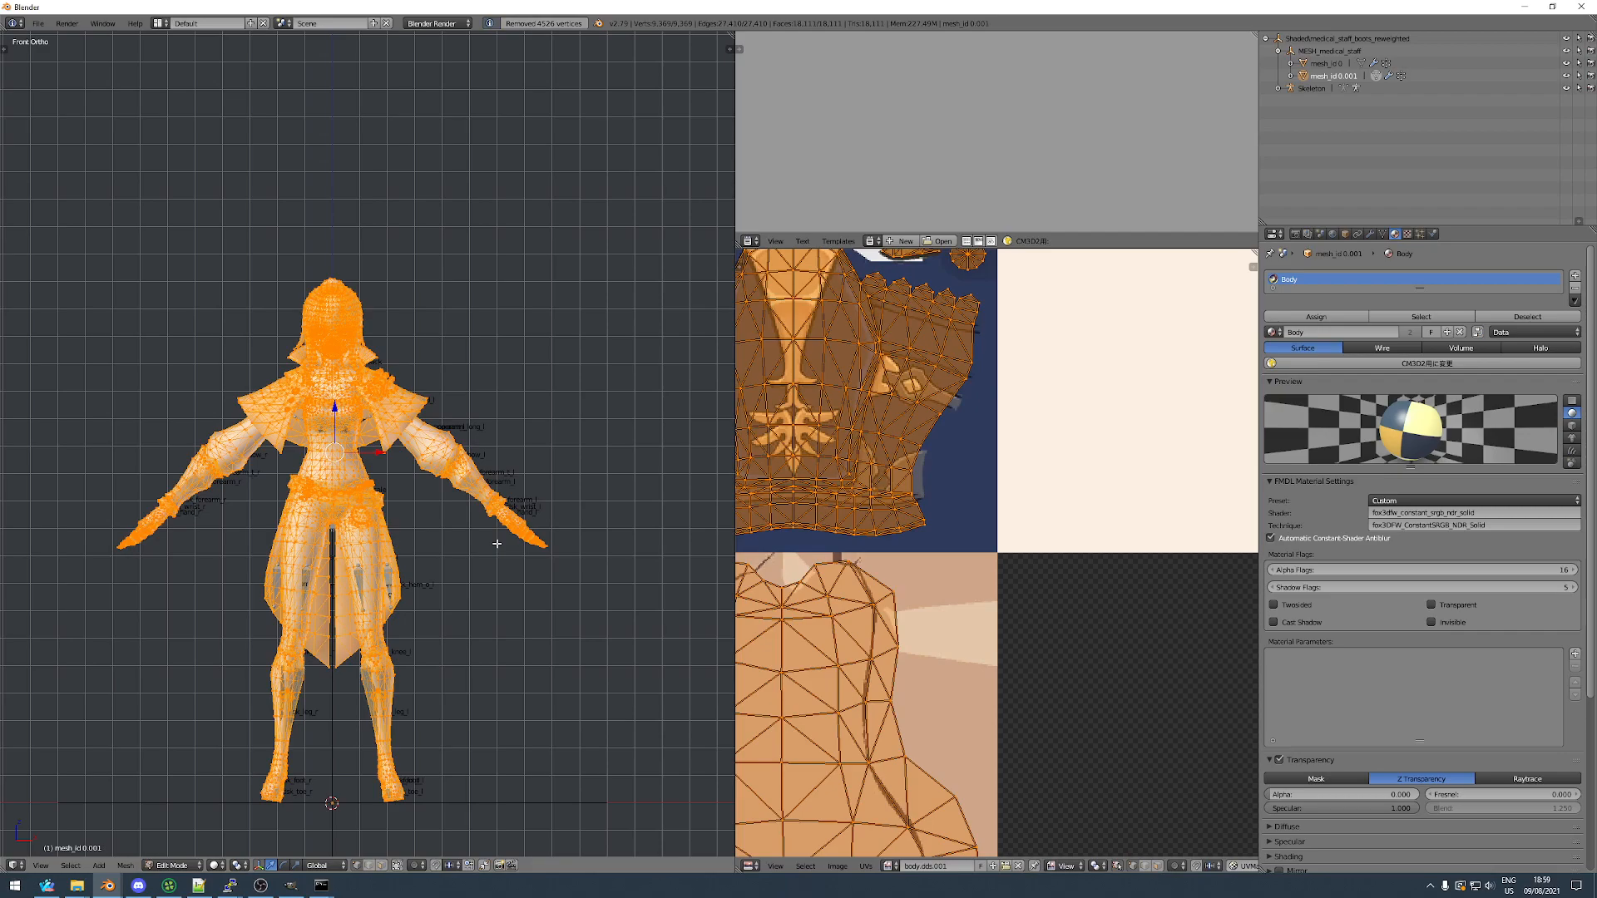
{"action": "key", "text": "alt+s"}
{"action": "key", "text": "Escape"}
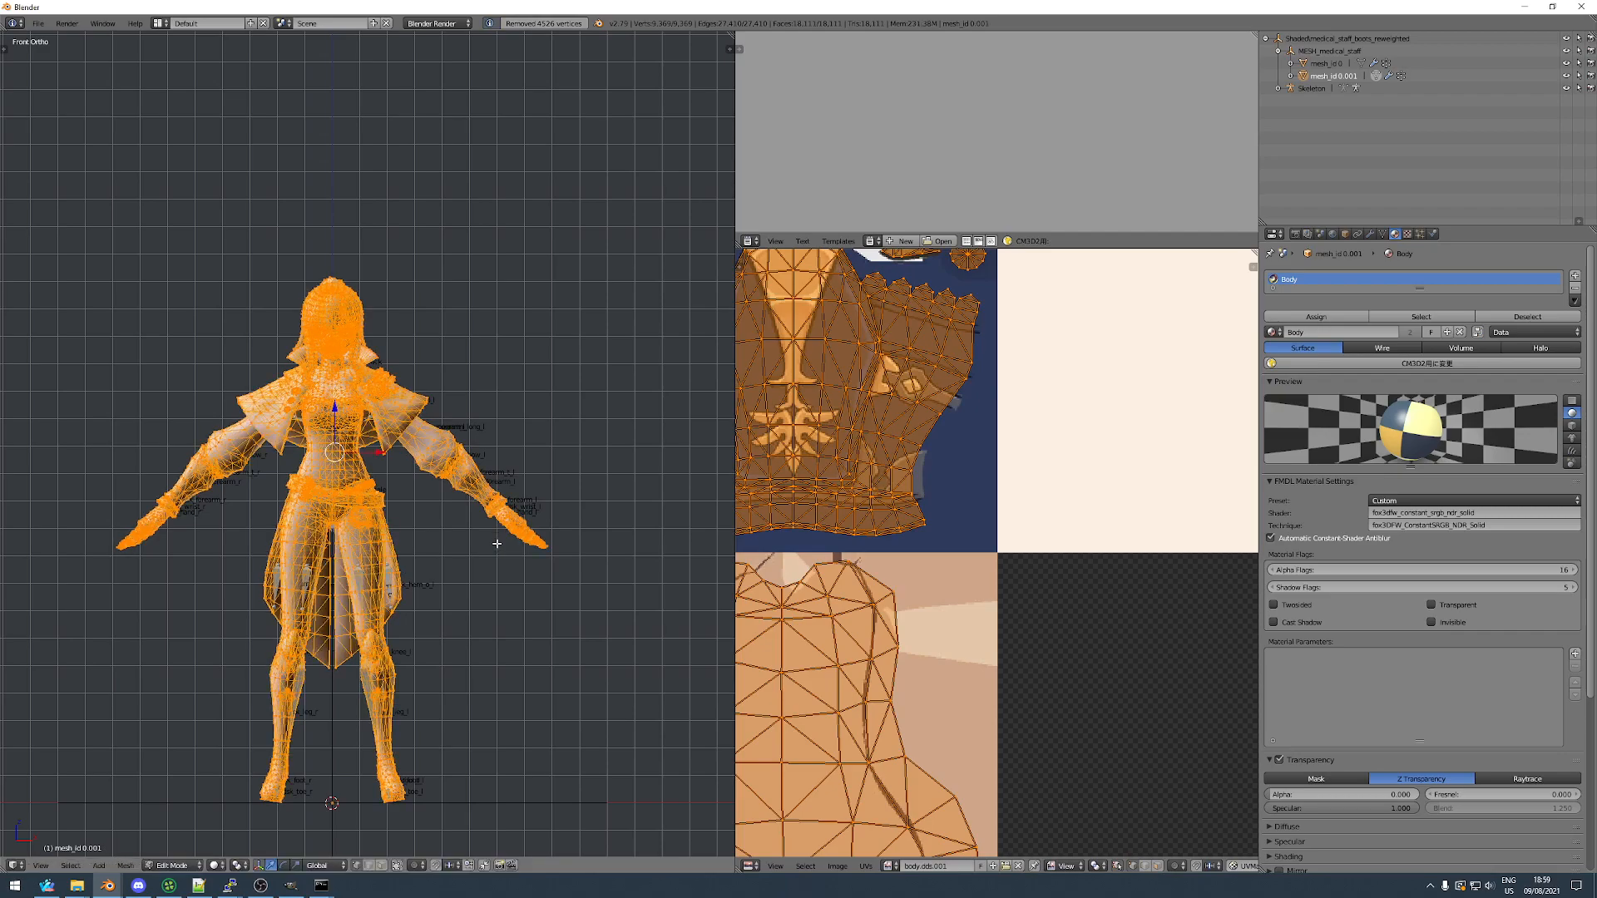
Return to editing the separated mesh copy, clear its selection and switch to face selection.
{"action": "key", "text": "Tab"}
{"action": "right_click", "coordinate": [331, 495]}
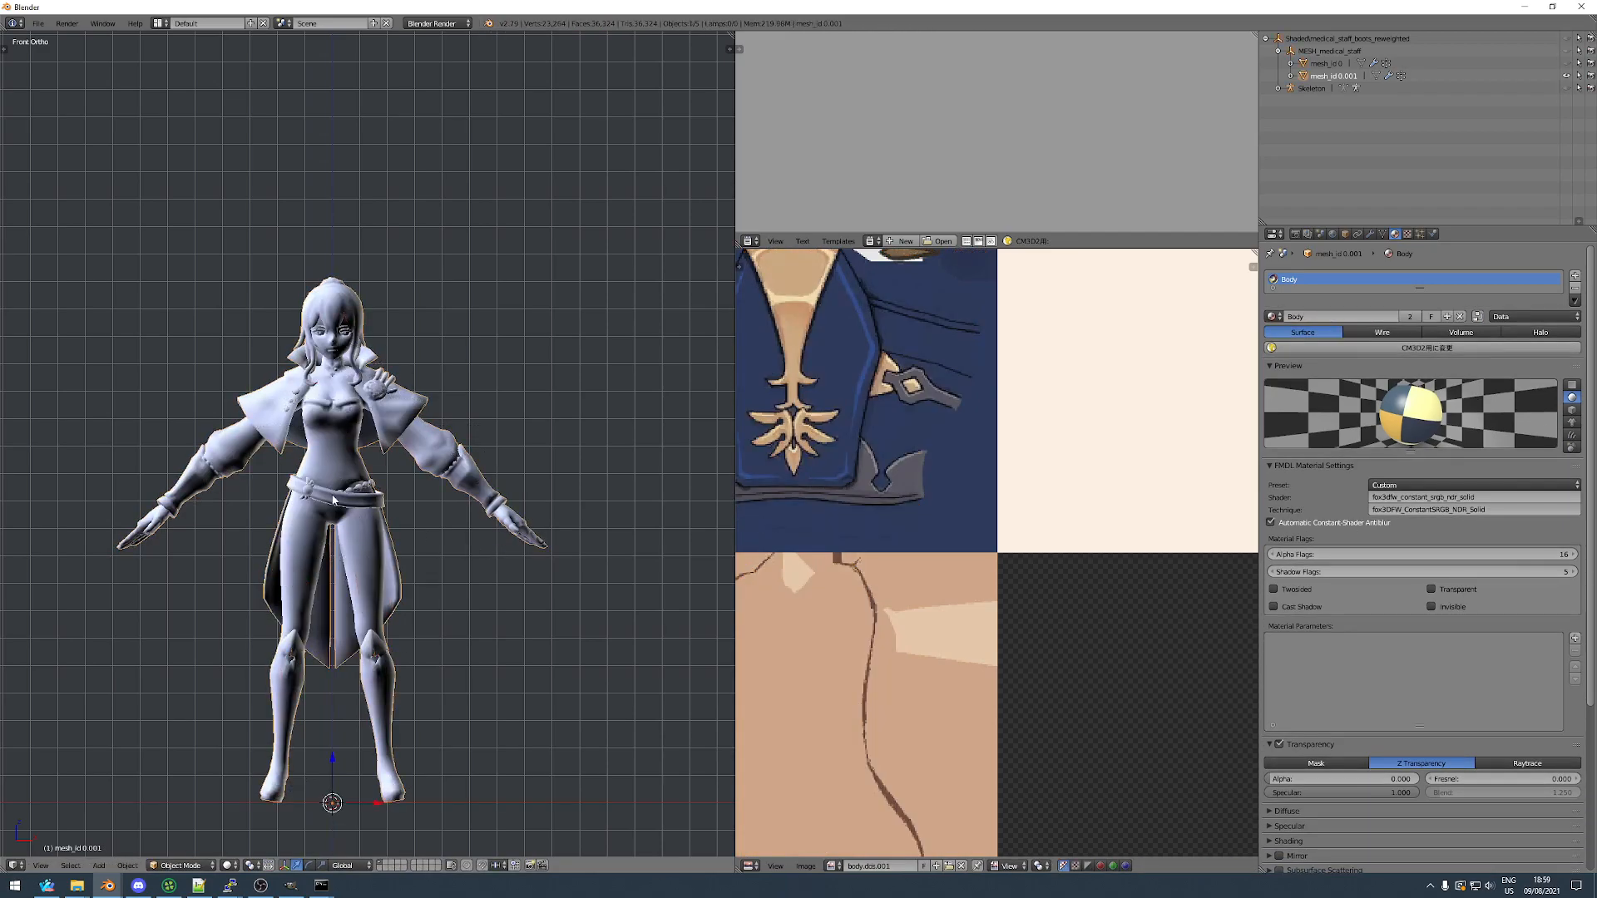
{"action": "key", "text": "Tab"}
{"action": "scroll", "coordinate": [884, 494], "scroll_direction": "down", "scroll_amount": 12}
{"action": "scroll", "coordinate": [955, 488], "scroll_direction": "up", "scroll_amount": 5}
{"action": "key", "text": "a"}
{"action": "left_click_drag", "start_coordinate": [1121, 534], "coordinate": [1116, 532]}
{"action": "key", "text": "a"}
{"action": "scroll", "coordinate": [960, 503], "scroll_direction": "up", "scroll_amount": 1}
{"action": "left_click", "coordinate": [384, 863]}
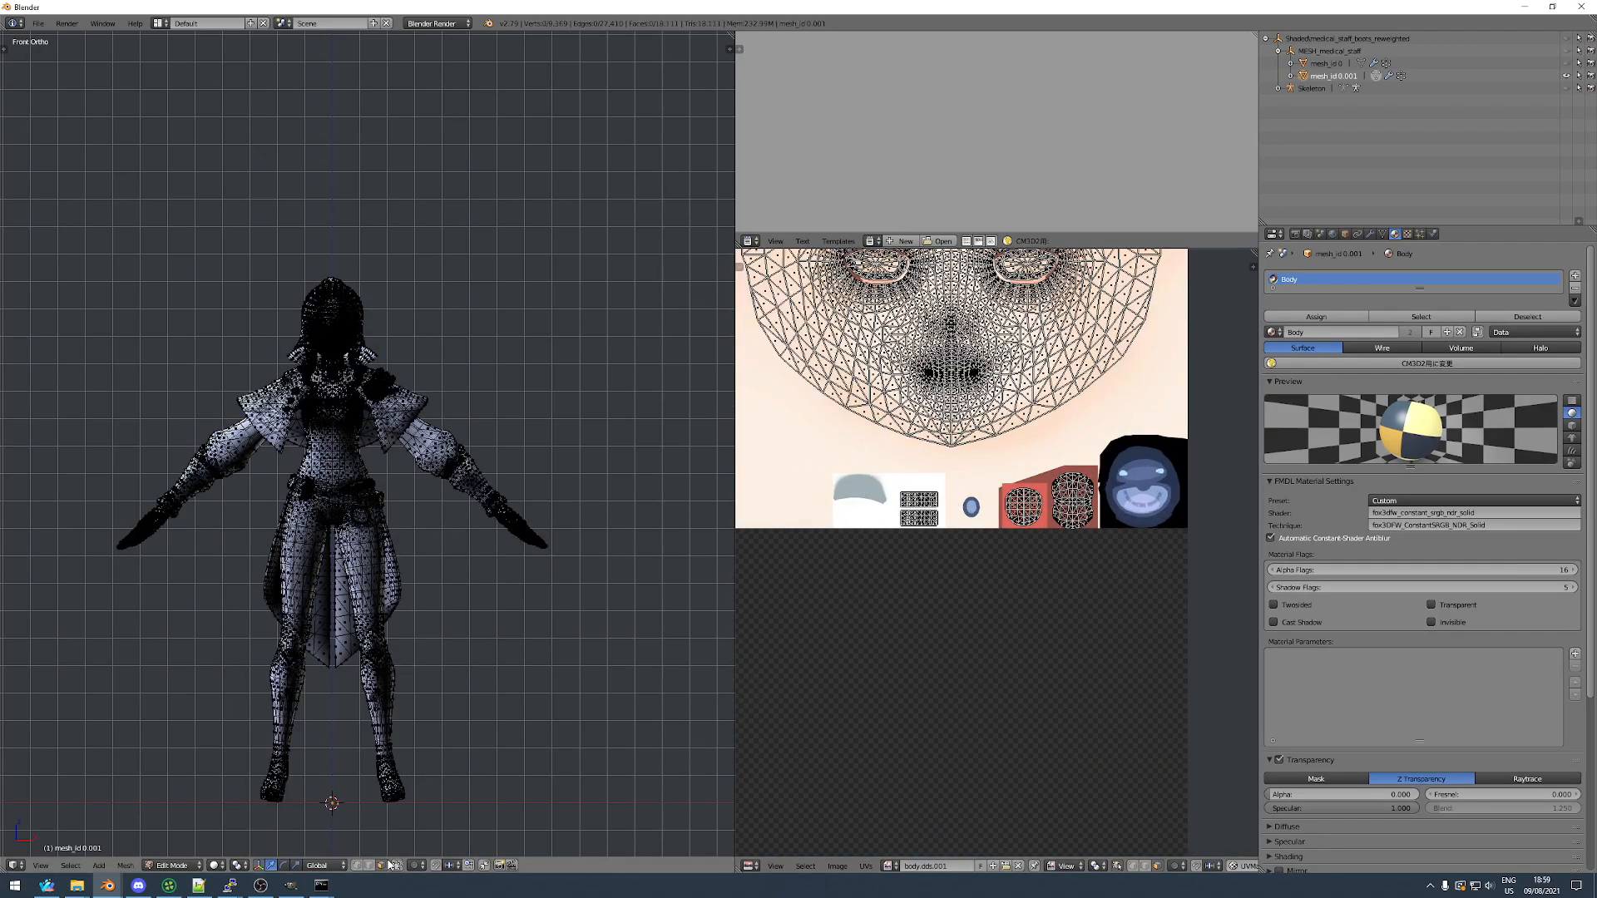
{"action": "key", "text": "a"}
Select the mouth interior and iris islands in the copy's UV layout and delete their faces.
{"action": "scroll", "coordinate": [1148, 553], "scroll_direction": "down", "scroll_amount": 3}
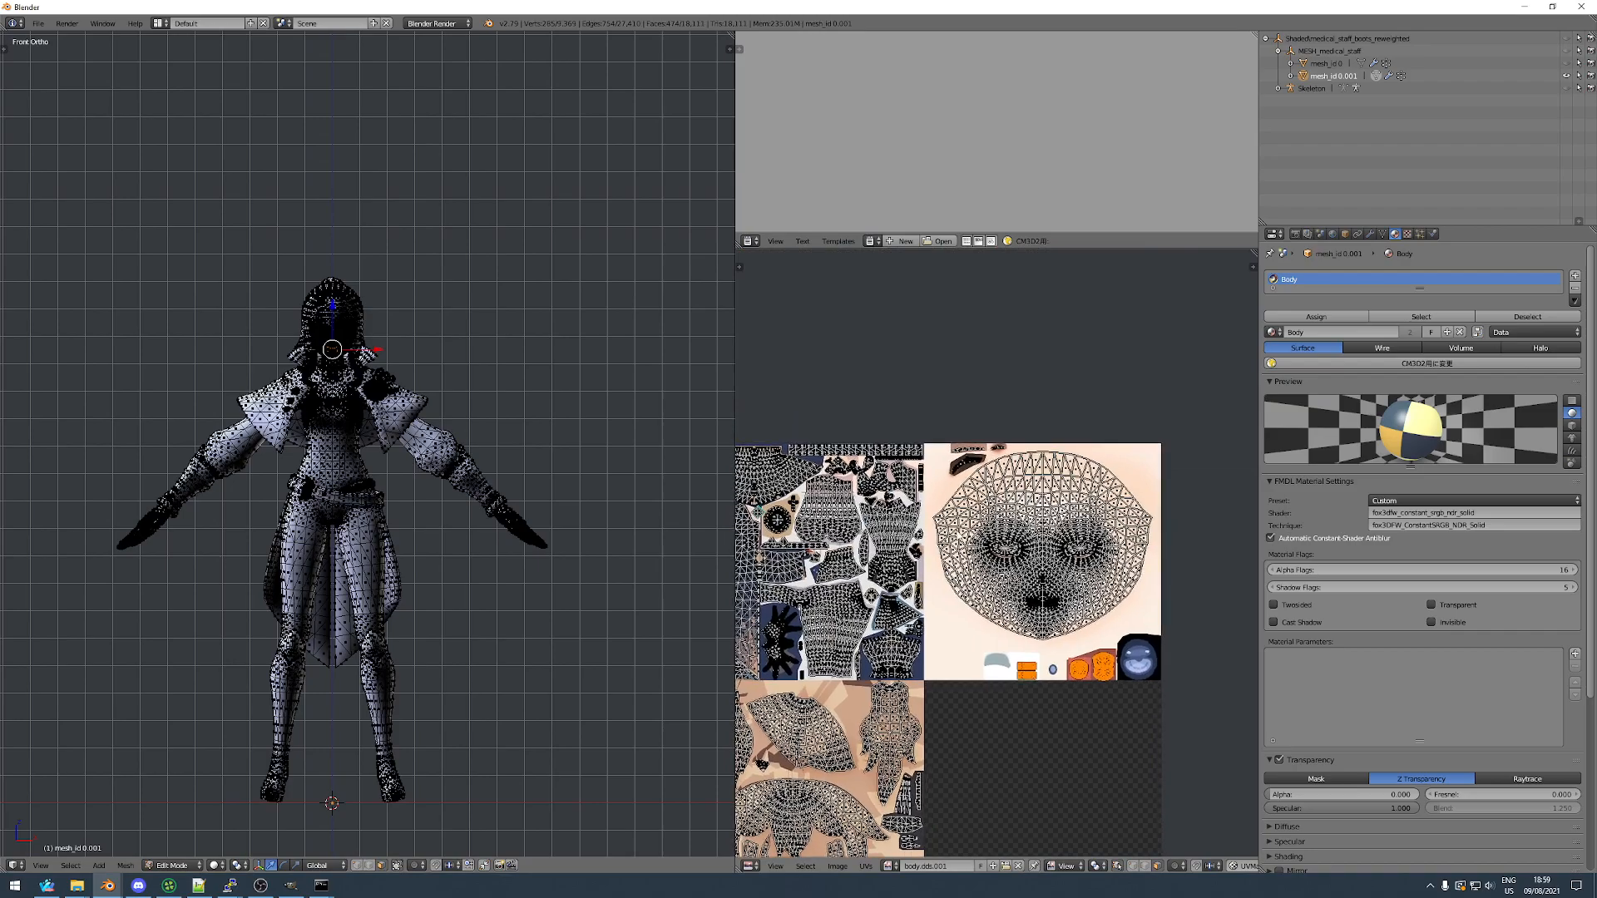
{"action": "scroll", "coordinate": [965, 437], "scroll_direction": "up", "scroll_amount": 8}
{"action": "key", "text": "b"}
{"action": "left_click_drag", "start_coordinate": [879, 437], "coordinate": [1032, 625]}
{"action": "key", "text": "b"}
{"action": "left_click_drag", "start_coordinate": [1037, 432], "coordinate": [1198, 534]}
{"action": "scroll", "coordinate": [1198, 534], "scroll_direction": "down", "scroll_amount": 5}
{"action": "scroll", "coordinate": [1197, 536], "scroll_direction": "down", "scroll_amount": 4}
{"action": "middle_click_drag", "start_coordinate": [1006, 485], "coordinate": [998, 303]}
{"action": "scroll", "coordinate": [1005, 741], "scroll_direction": "up", "scroll_amount": 7}
{"action": "key", "text": "b"}
{"action": "left_click_drag", "start_coordinate": [834, 541], "coordinate": [1007, 741]}
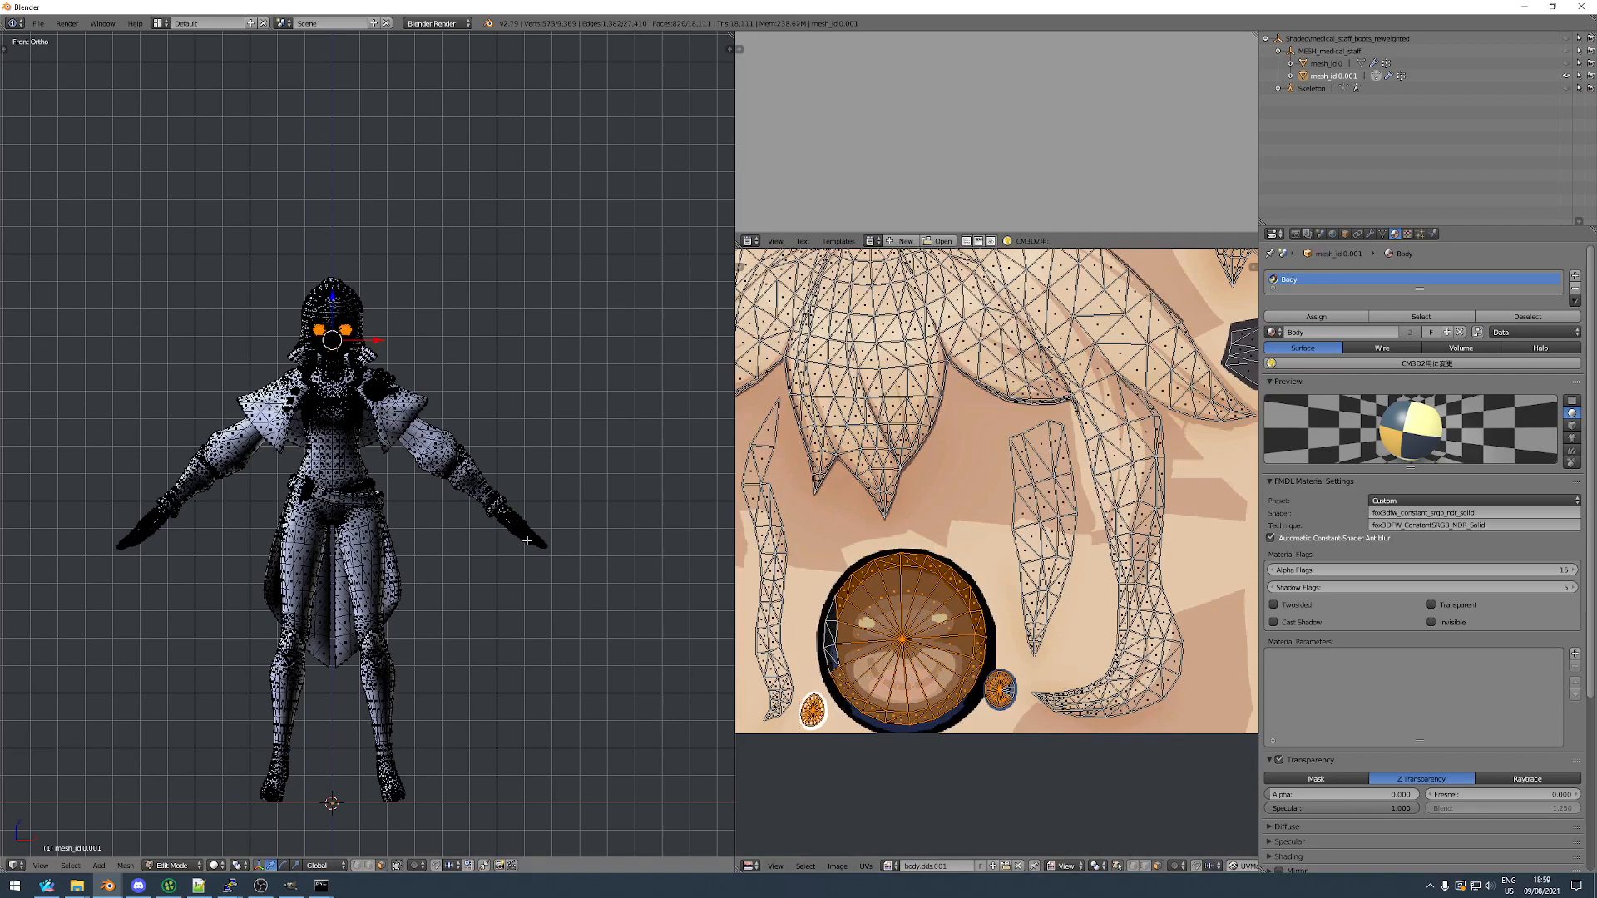
{"action": "key", "text": "ctrl+l"}
{"action": "key", "text": "ctrl+z"}
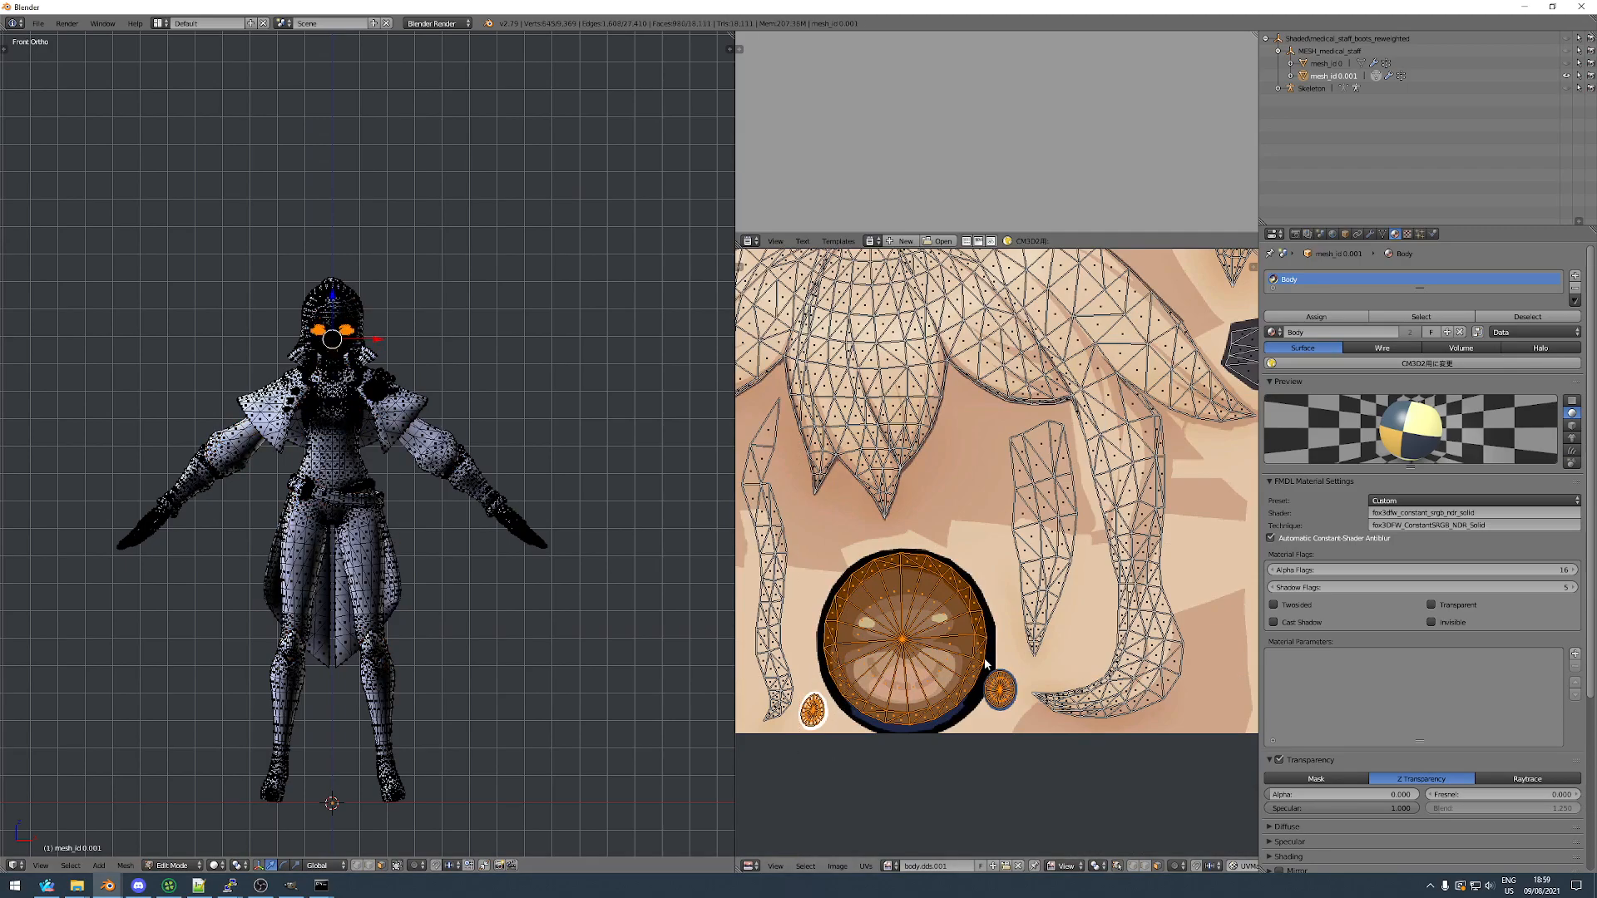
{"action": "key", "text": "x"}
{"action": "left_click", "coordinate": [428, 452]}
Select the faces inside the eye outline in the UV layout and delete the eye whites from both eyes.
{"action": "scroll", "coordinate": [337, 350], "scroll_direction": "up", "scroll_amount": 8}
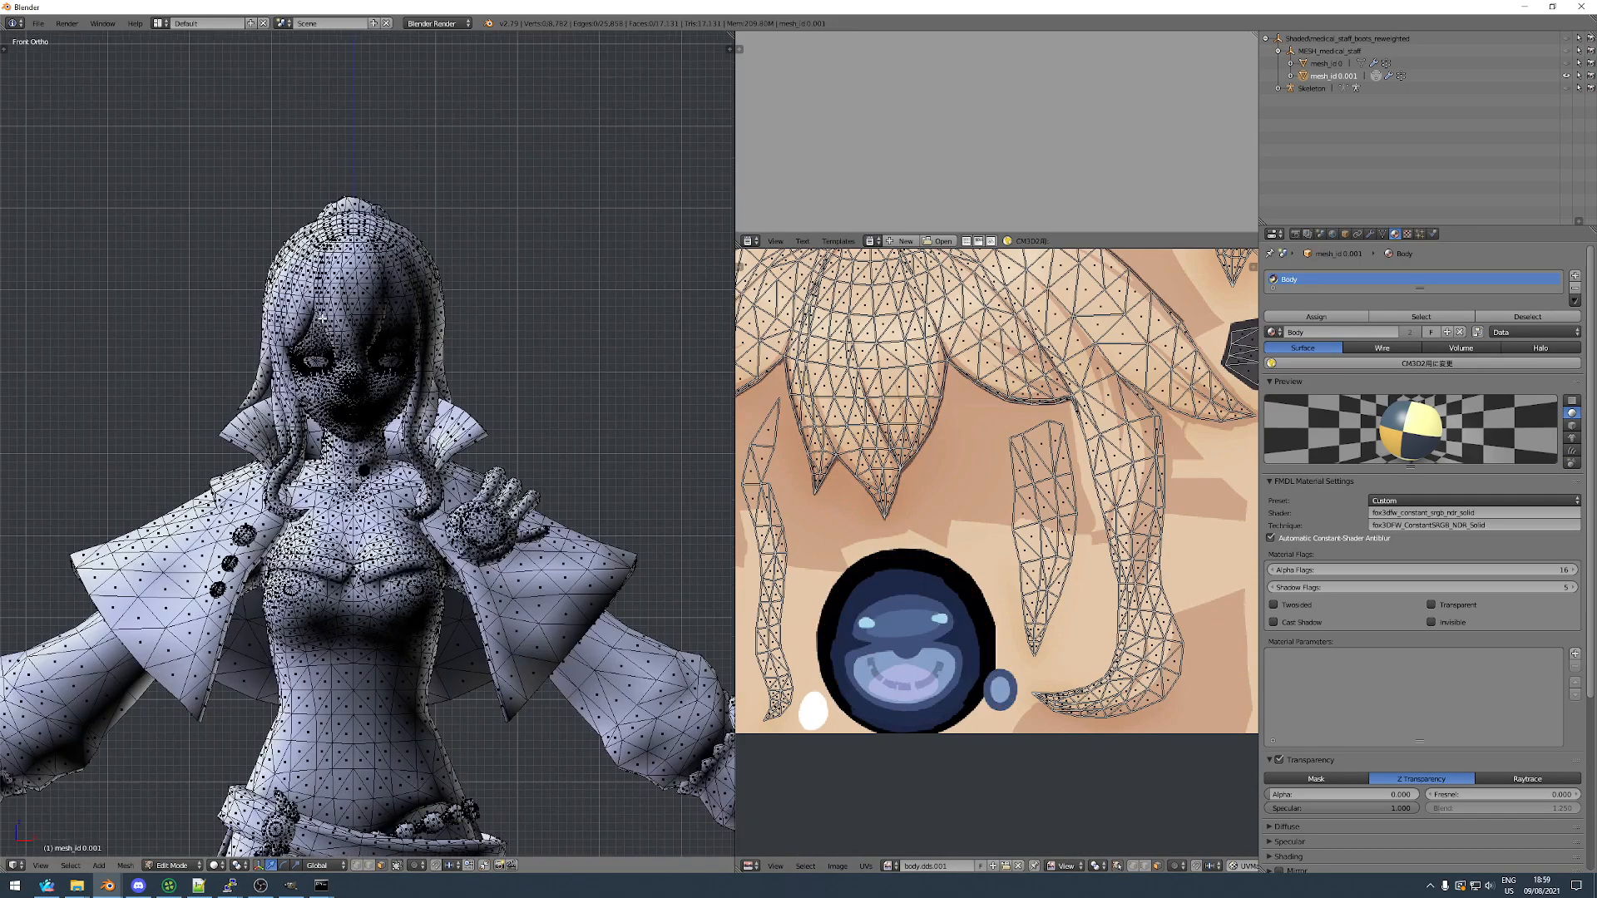
{"action": "scroll", "coordinate": [976, 401], "scroll_direction": "down", "scroll_amount": 5}
{"action": "scroll", "coordinate": [975, 401], "scroll_direction": "up", "scroll_amount": 10}
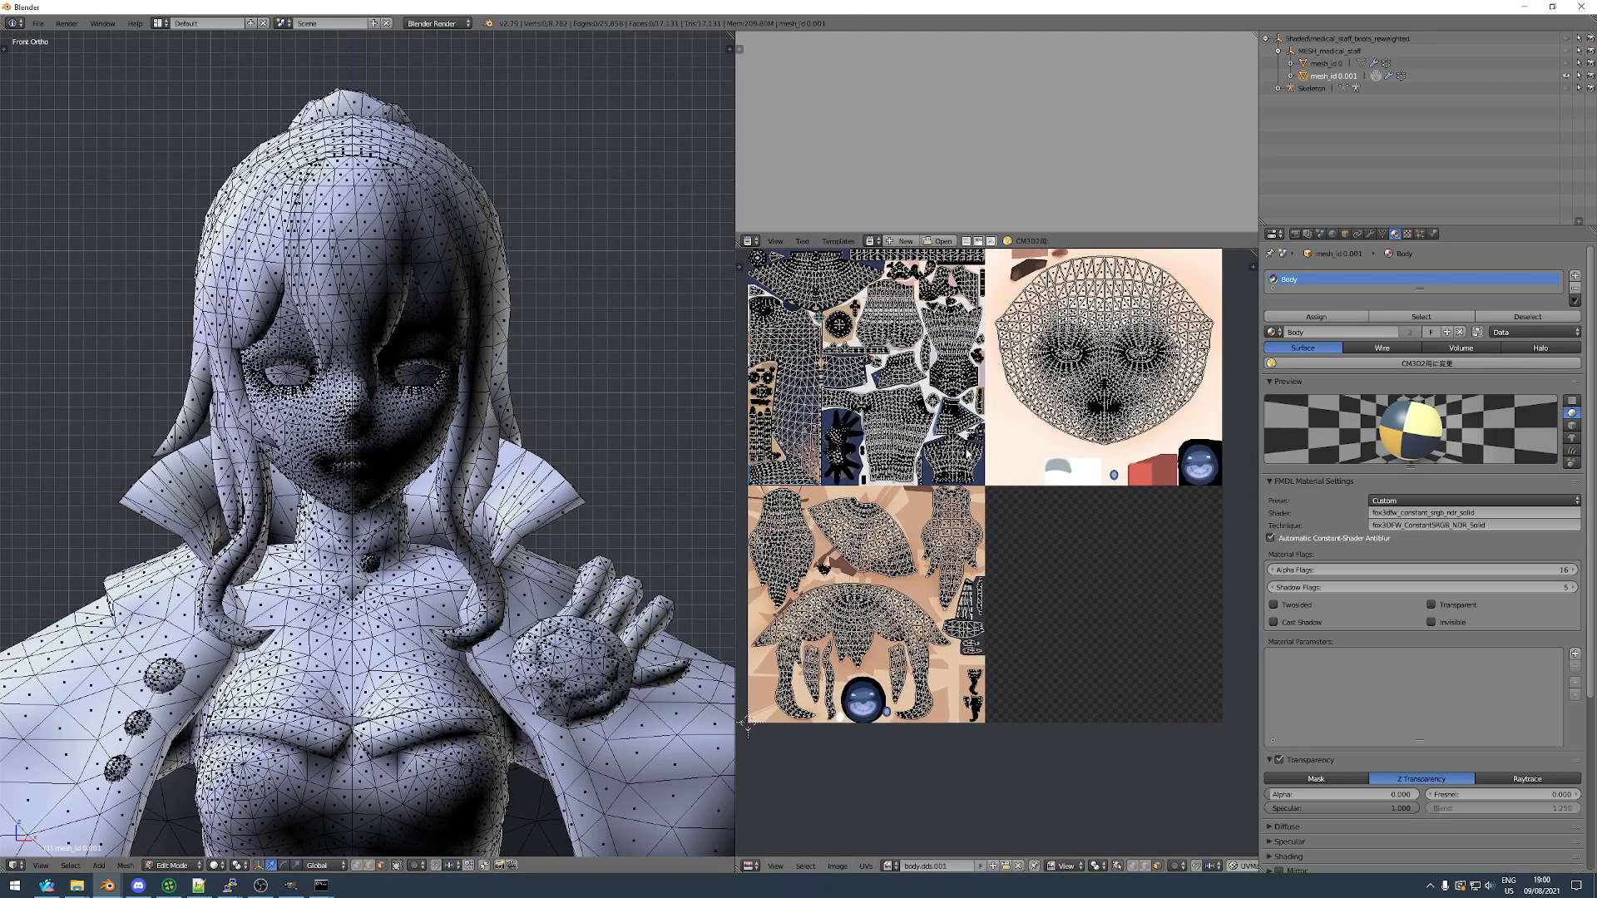
{"action": "left_click_drag", "start_coordinate": [907, 346], "coordinate": [952, 373]}
{"action": "middle_click_drag", "start_coordinate": [998, 375], "coordinate": [745, 480]}
{"action": "scroll", "coordinate": [994, 497], "scroll_direction": "up", "scroll_amount": 3}
{"action": "key", "text": "b"}
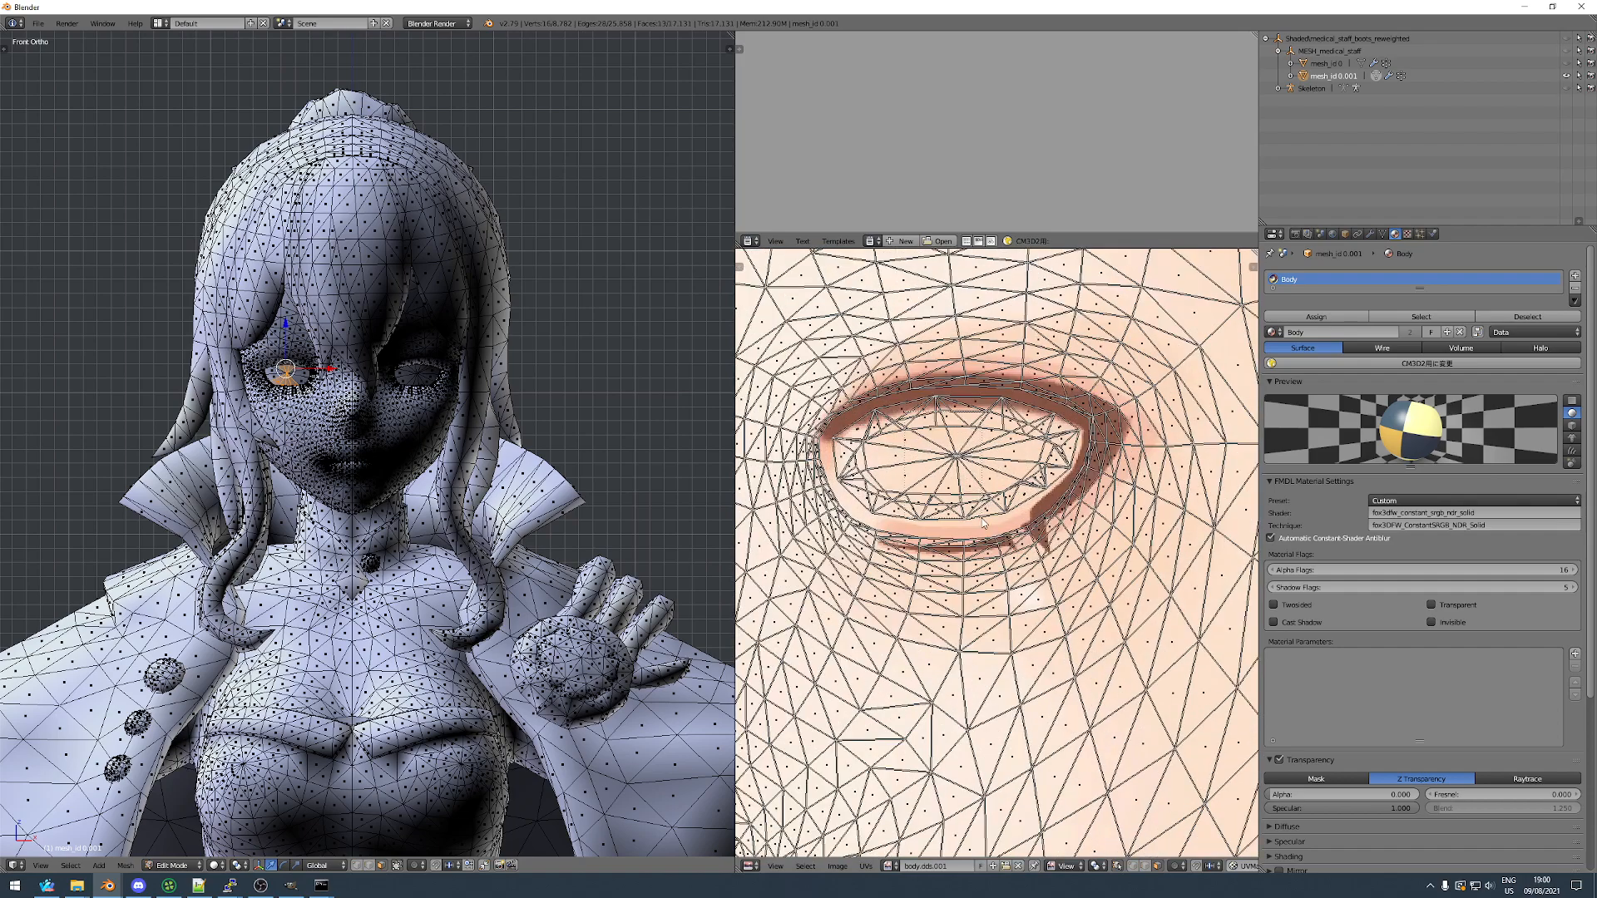
{"action": "left_click_drag", "start_coordinate": [984, 522], "coordinate": [866, 407]}
{"action": "key", "text": "ctrl+l"}
{"action": "key", "text": "ctrl+z"}
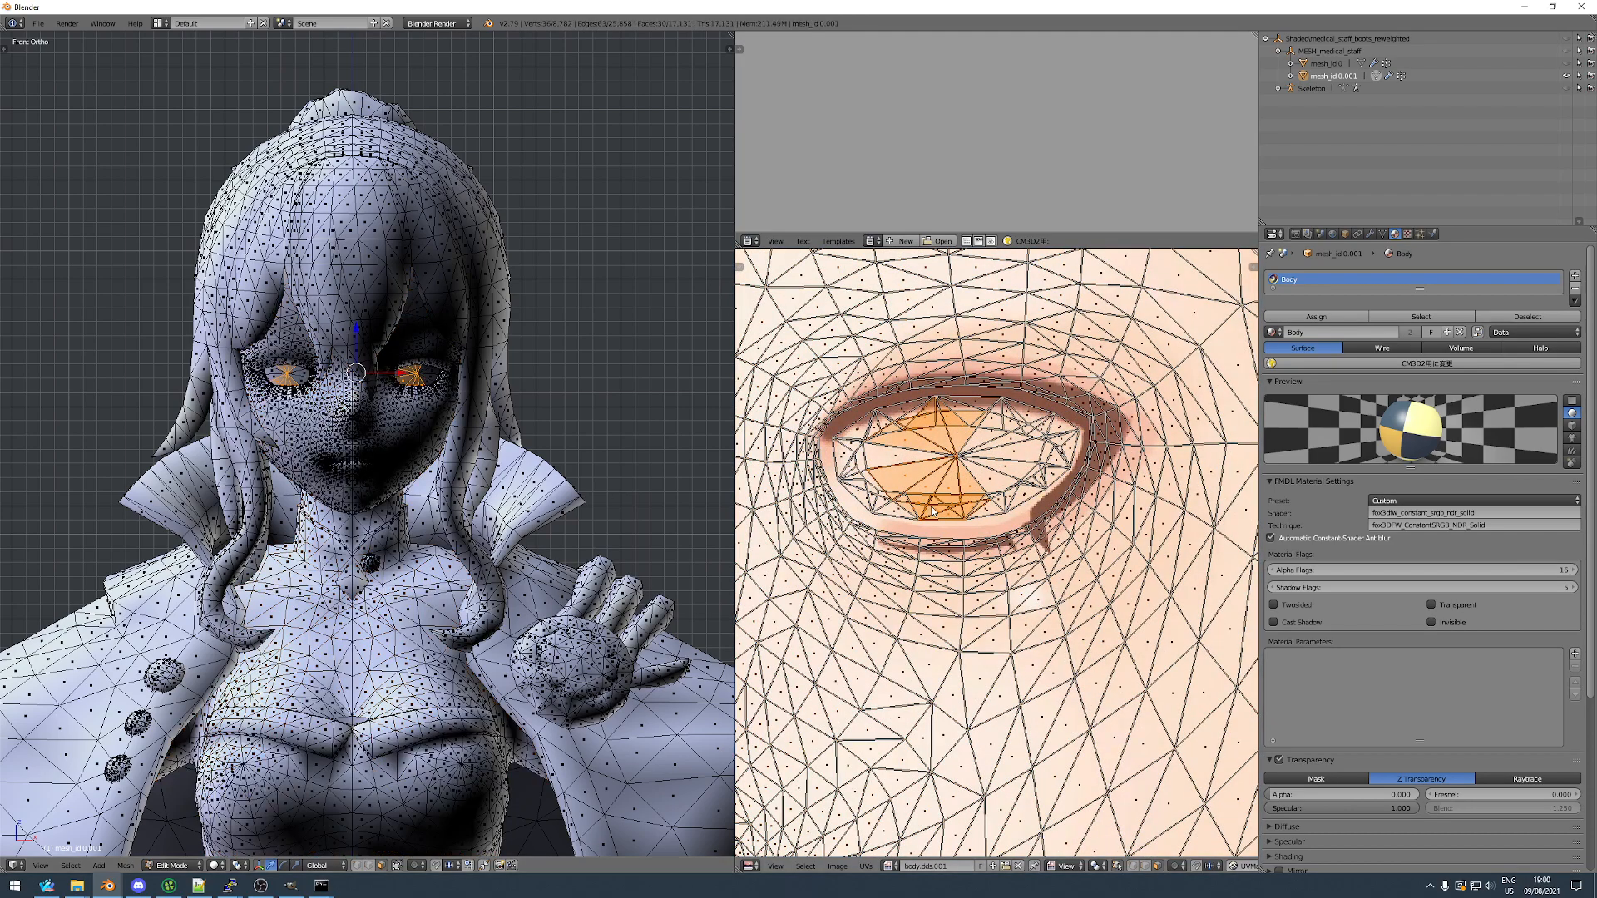
{"action": "key", "text": "x"}
{"action": "left_click", "coordinate": [499, 415]}
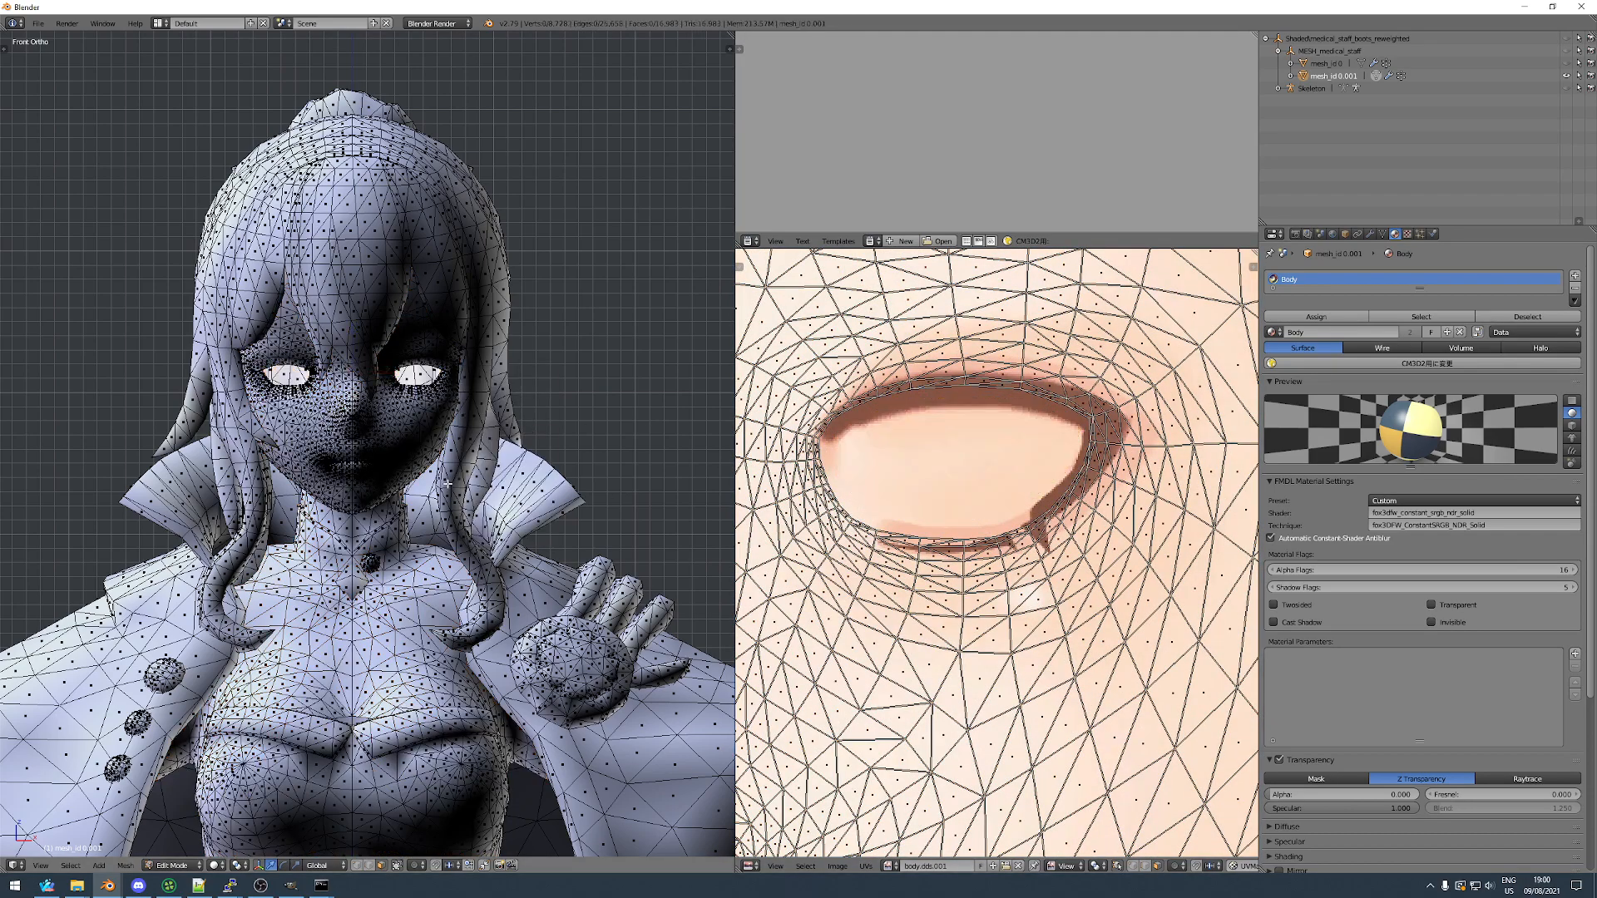
Display the face normals of the mesh copy at a size of 0.01.
{"action": "scroll", "coordinate": [634, 483], "scroll_direction": "up", "scroll_amount": 4}
{"action": "key", "text": "n"}
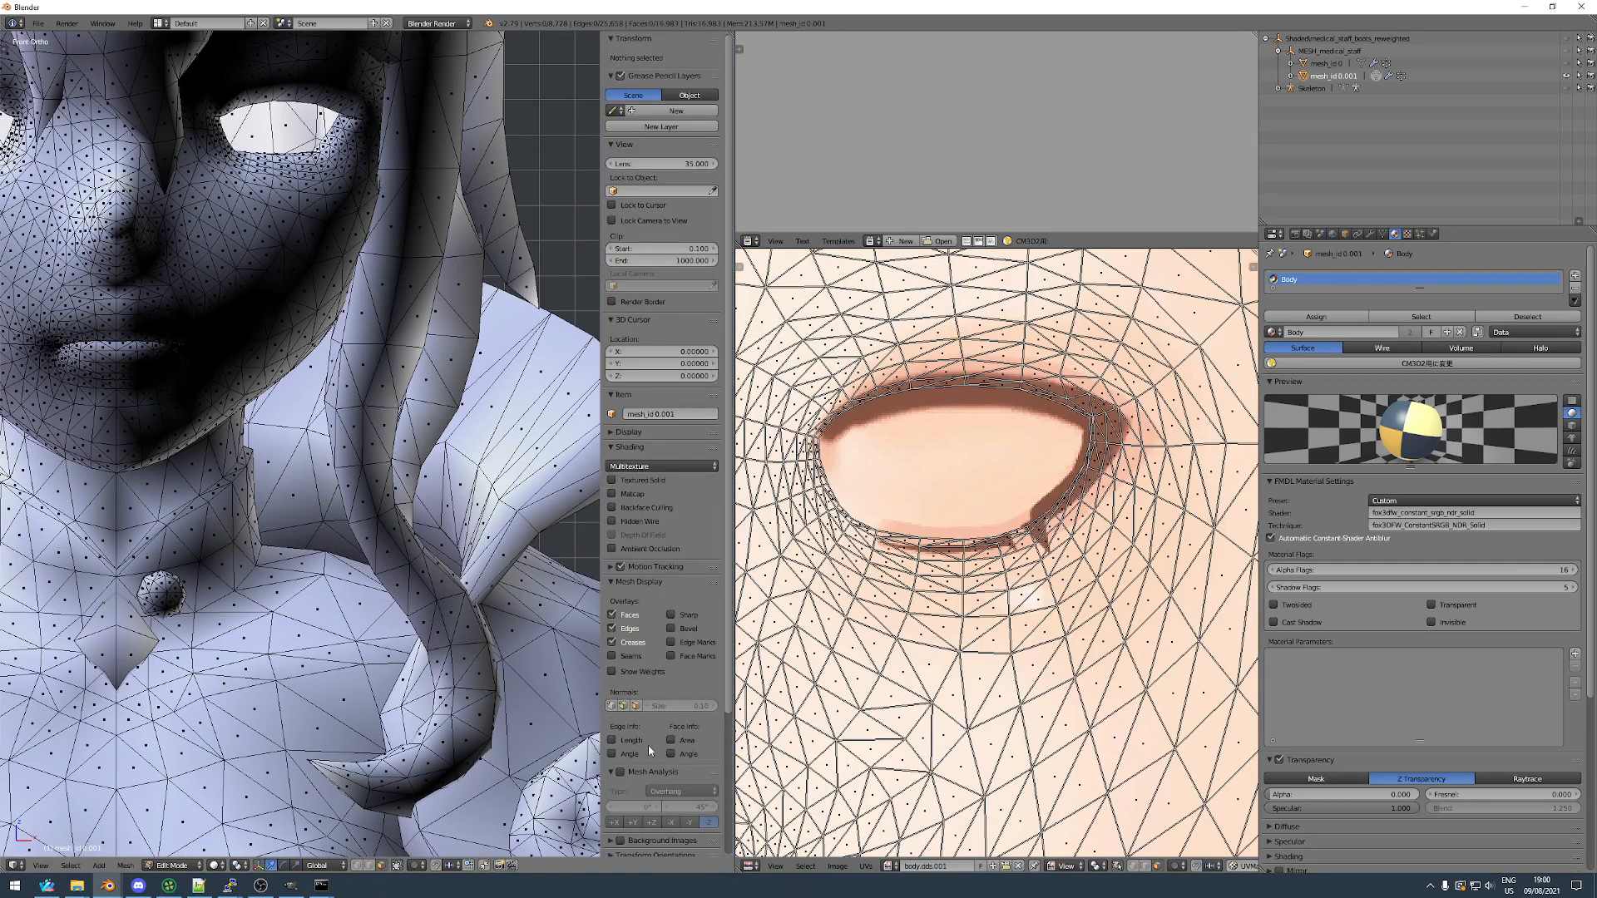
{"action": "left_click", "coordinate": [636, 706]}
{"action": "type", "text": "0.01"}
{"action": "key", "text": "Return"}
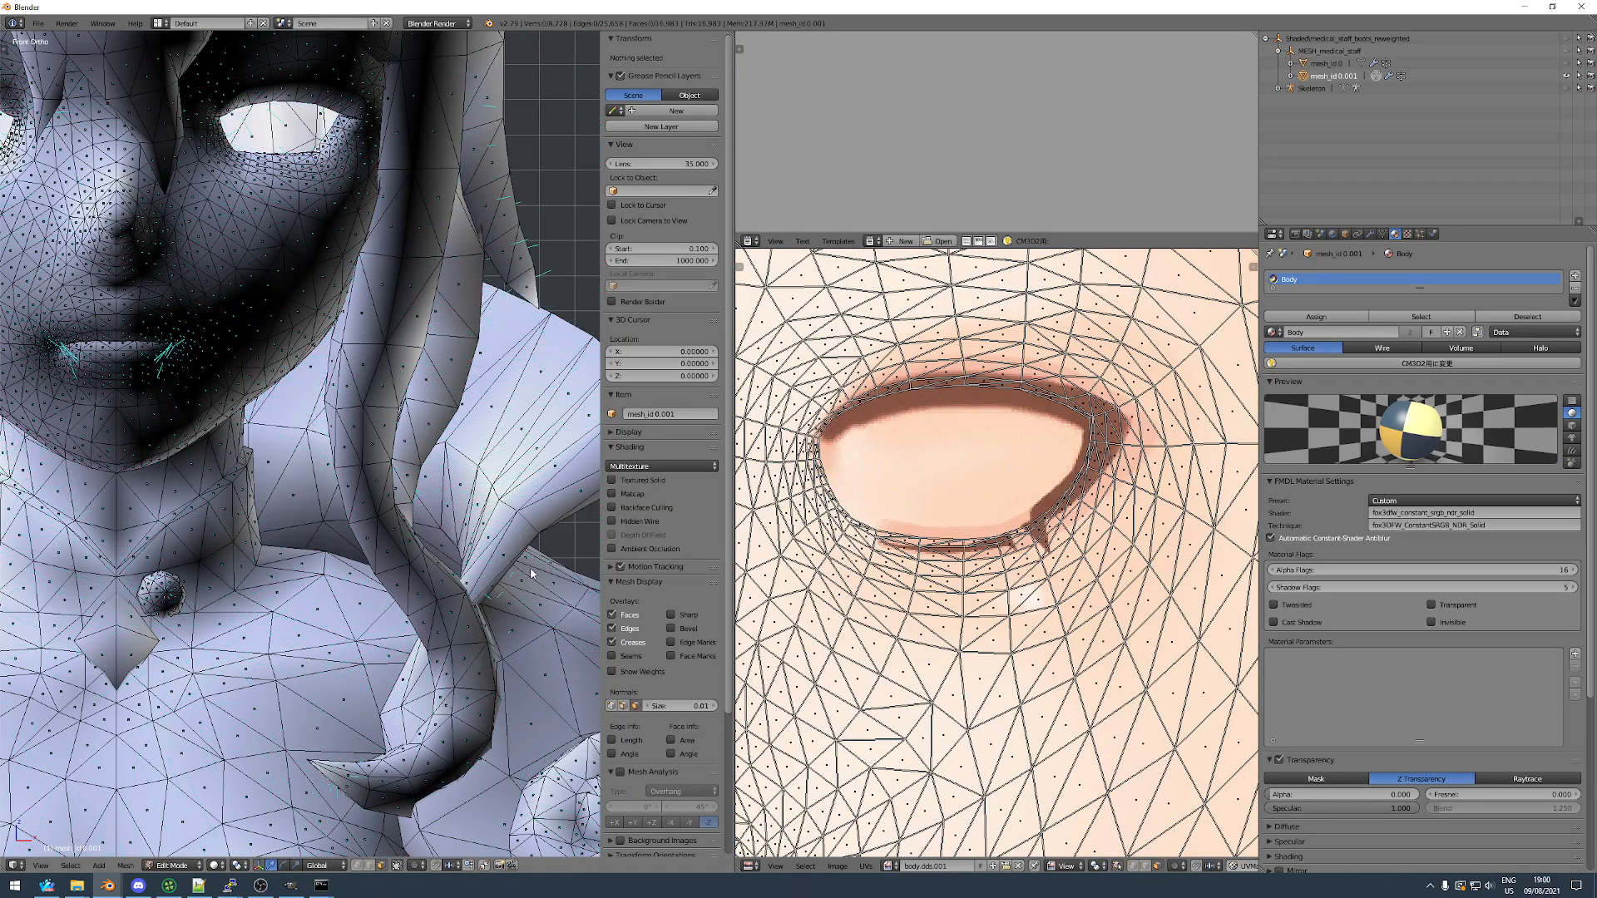
Temporarily hide the faces around the mouth, delete the leftover geometry at the mouth corner and reveal the hidden faces again.
{"action": "right_click", "coordinate": [66, 323]}
{"action": "middle_click_drag", "start_coordinate": [67, 323], "coordinate": [167, 374], "text": "shift"}
{"action": "scroll", "coordinate": [162, 374], "scroll_direction": "up", "scroll_amount": 4}
{"action": "key", "text": "a"}
{"action": "key", "text": "b"}
{"action": "left_click_drag", "start_coordinate": [114, 377], "coordinate": [402, 545]}
{"action": "middle_click_drag", "start_coordinate": [402, 550], "coordinate": [369, 521]}
{"action": "key", "text": "h"}
{"action": "scroll", "coordinate": [171, 416], "scroll_direction": "up", "scroll_amount": 1}
{"action": "right_click", "coordinate": [156, 395]}
{"action": "key", "text": "ctrl+l"}
{"action": "key", "text": "x"}
{"action": "left_click", "coordinate": [157, 396]}
{"action": "key", "text": "alt+h"}
Hide the faces overlapping at one mouth corner, delete the small stray face behind them and reveal the hidden faces.
{"action": "key", "text": "a"}
{"action": "scroll", "coordinate": [388, 454], "scroll_direction": "up", "scroll_amount": 8}
{"action": "right_click", "coordinate": [403, 449]}
{"action": "middle_click_drag", "start_coordinate": [402, 450], "coordinate": [425, 394]}
{"action": "key", "text": "a"}
{"action": "scroll", "coordinate": [424, 394], "scroll_direction": "up", "scroll_amount": 4}
{"action": "right_click", "coordinate": [413, 454]}
{"action": "key", "text": "h"}
{"action": "right_click", "coordinate": [466, 387]}
{"action": "key", "text": "h"}
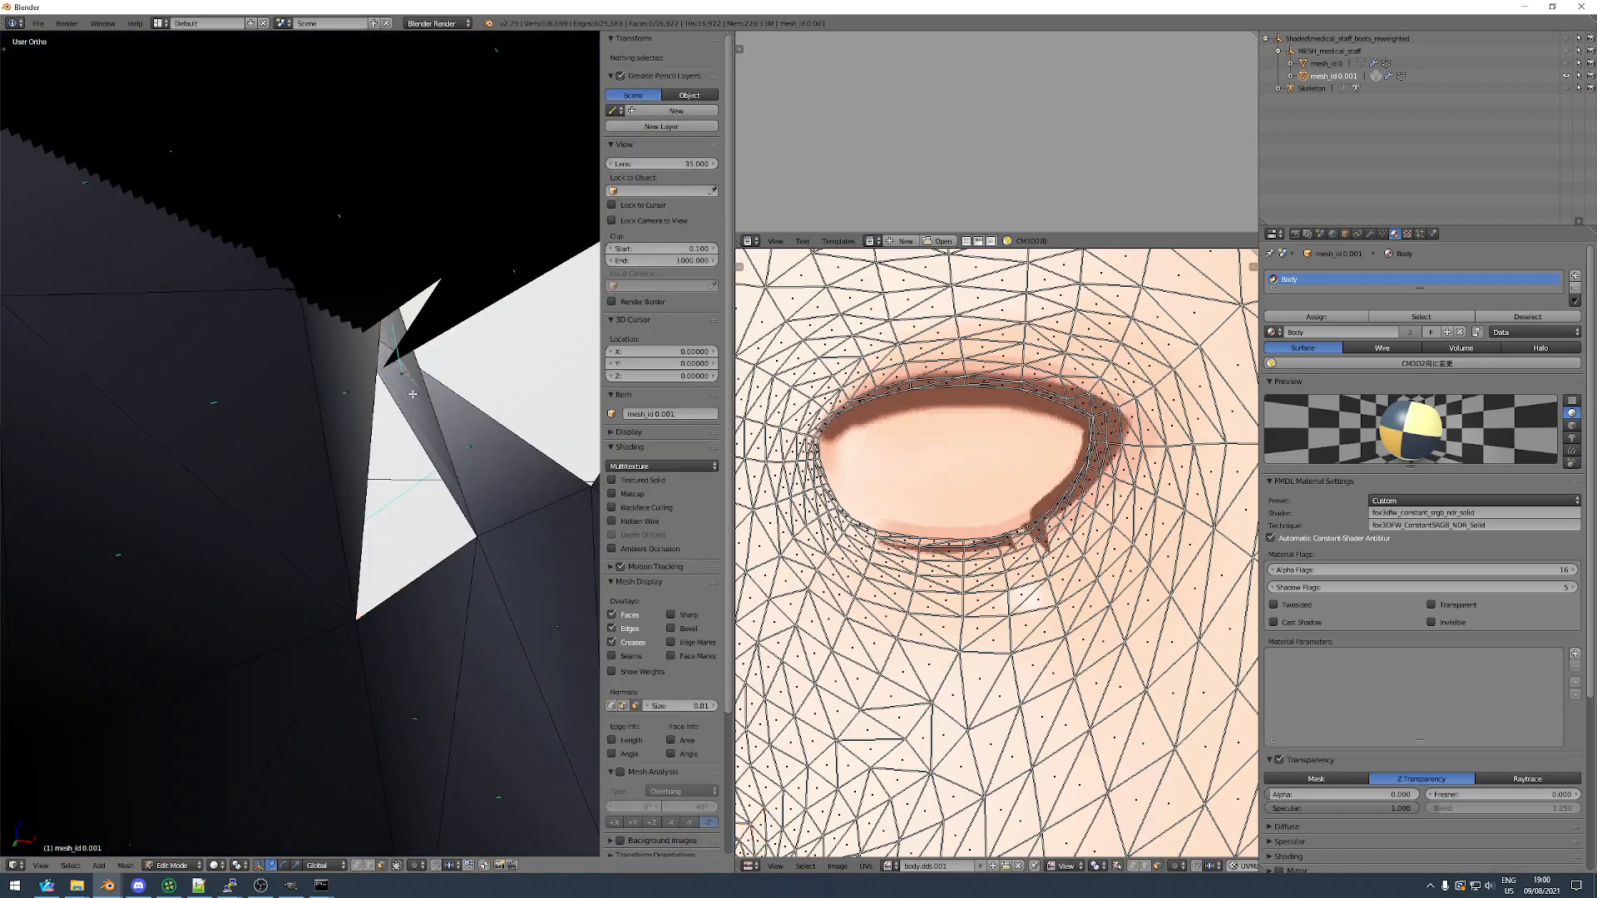
{"action": "right_click", "coordinate": [408, 393]}
{"action": "key", "text": "x"}
{"action": "left_click", "coordinate": [404, 395]}
{"action": "key", "text": "alt+h"}
{"action": "scroll", "coordinate": [317, 452], "scroll_direction": "down", "scroll_amount": 10}
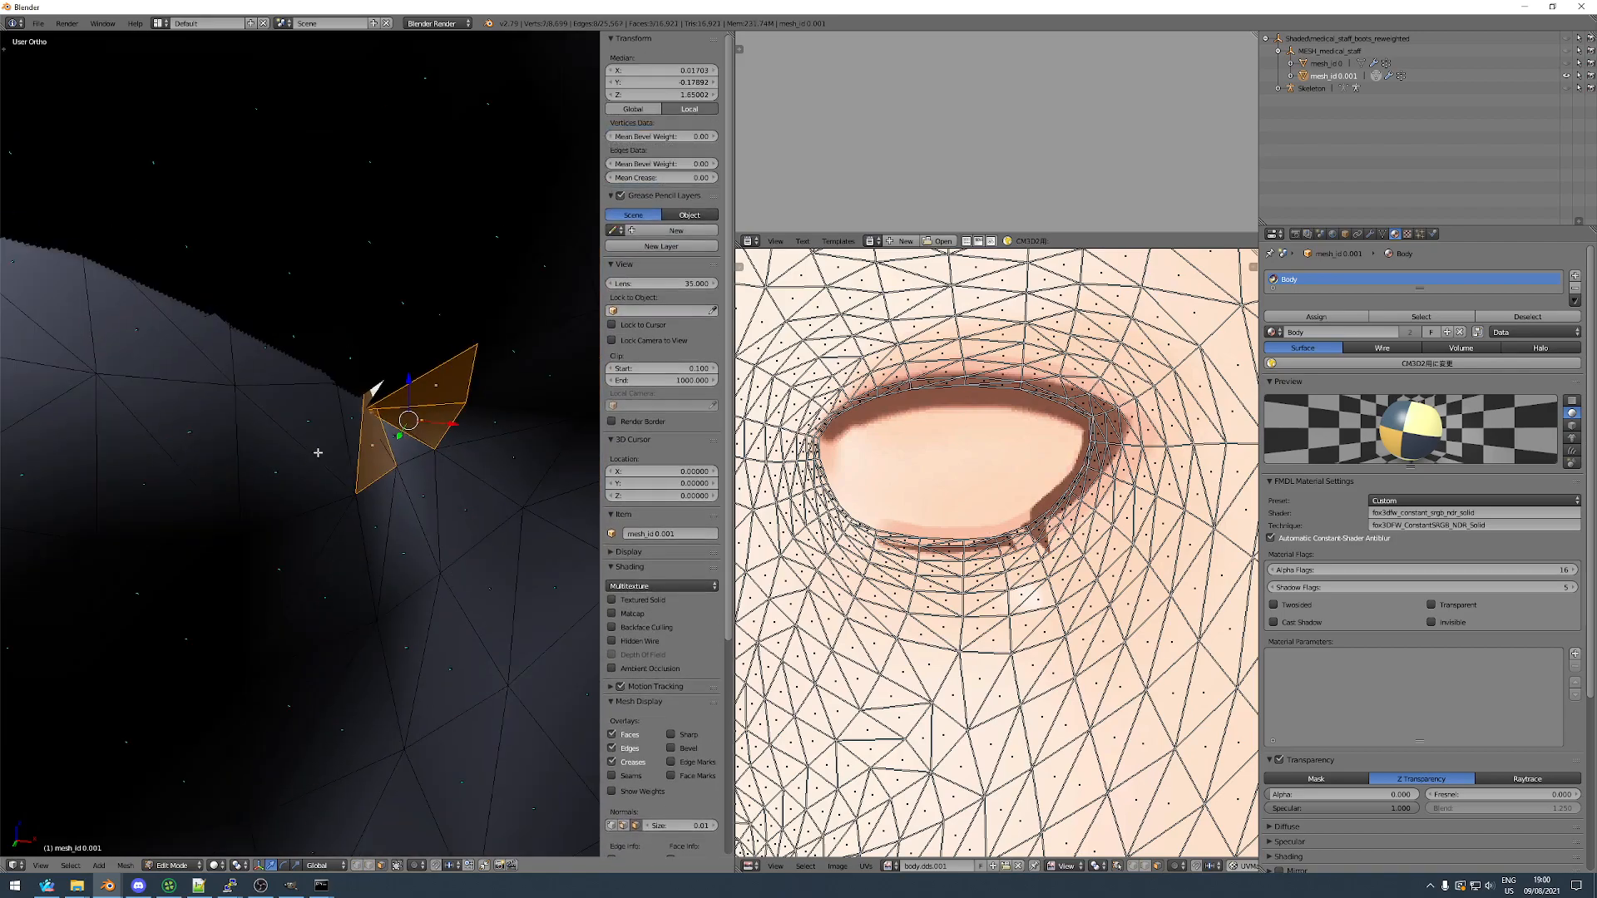
Hide the overlapping face at the opposite mouth corner and delete the stray face there, undoing the first wrong deletion.
{"action": "key", "text": "a"}
{"action": "scroll", "coordinate": [249, 487], "scroll_direction": "down", "scroll_amount": 3}
{"action": "scroll", "coordinate": [268, 497], "scroll_direction": "up", "scroll_amount": 8}
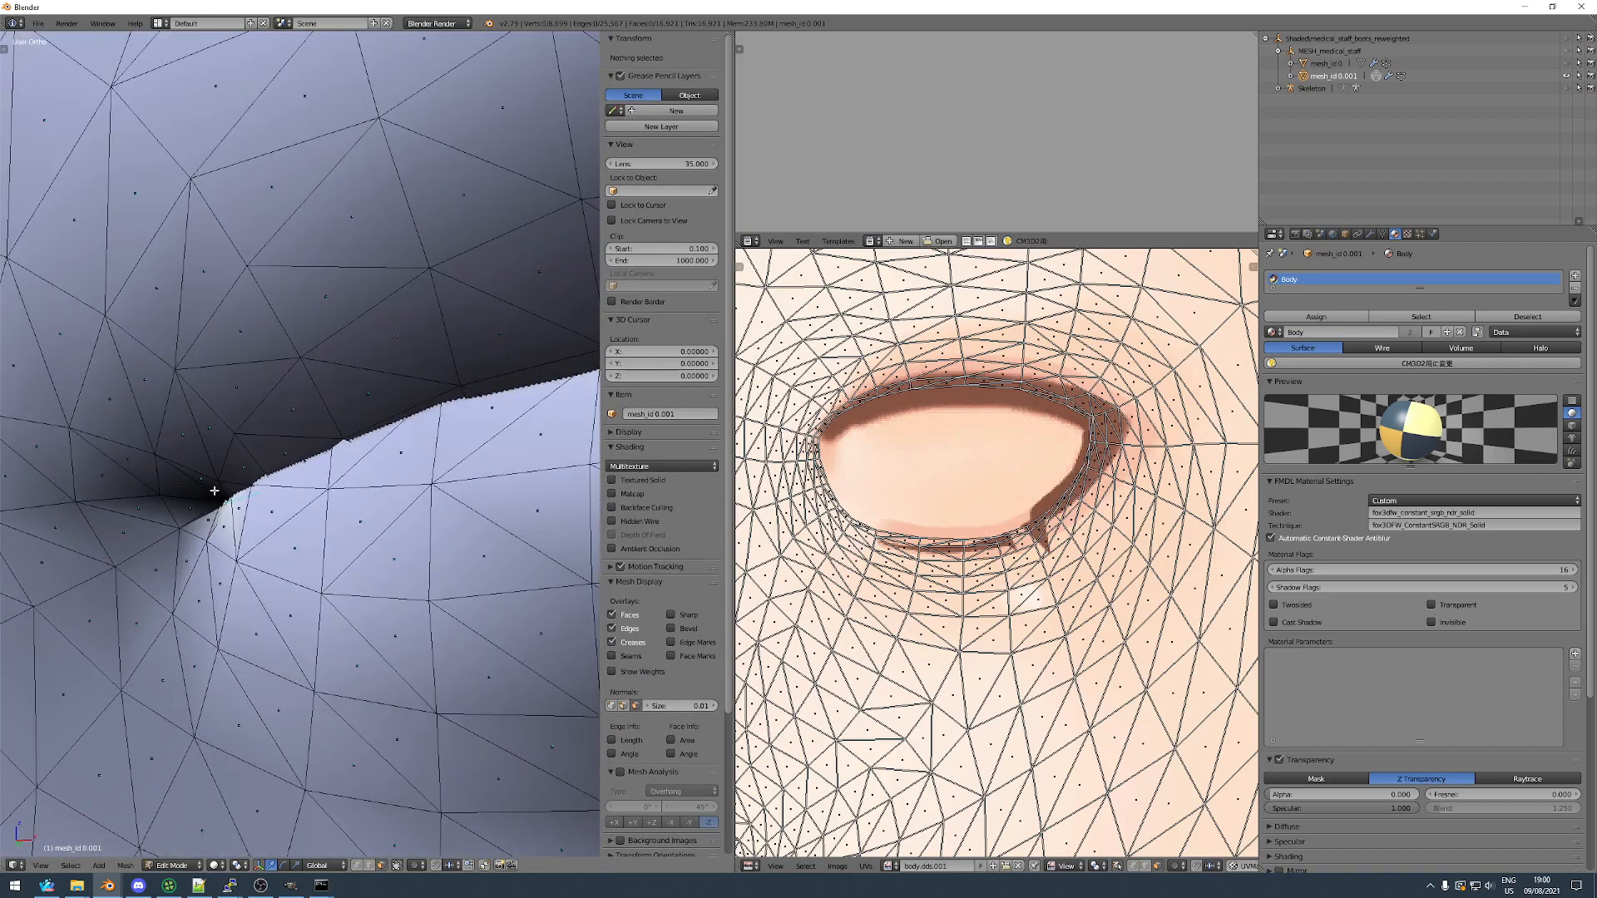
{"action": "right_click", "coordinate": [202, 482]}
{"action": "scroll", "coordinate": [208, 499], "scroll_direction": "up", "scroll_amount": 2}
{"action": "scroll", "coordinate": [213, 514], "scroll_direction": "up", "scroll_amount": 2}
{"action": "key", "text": "h"}
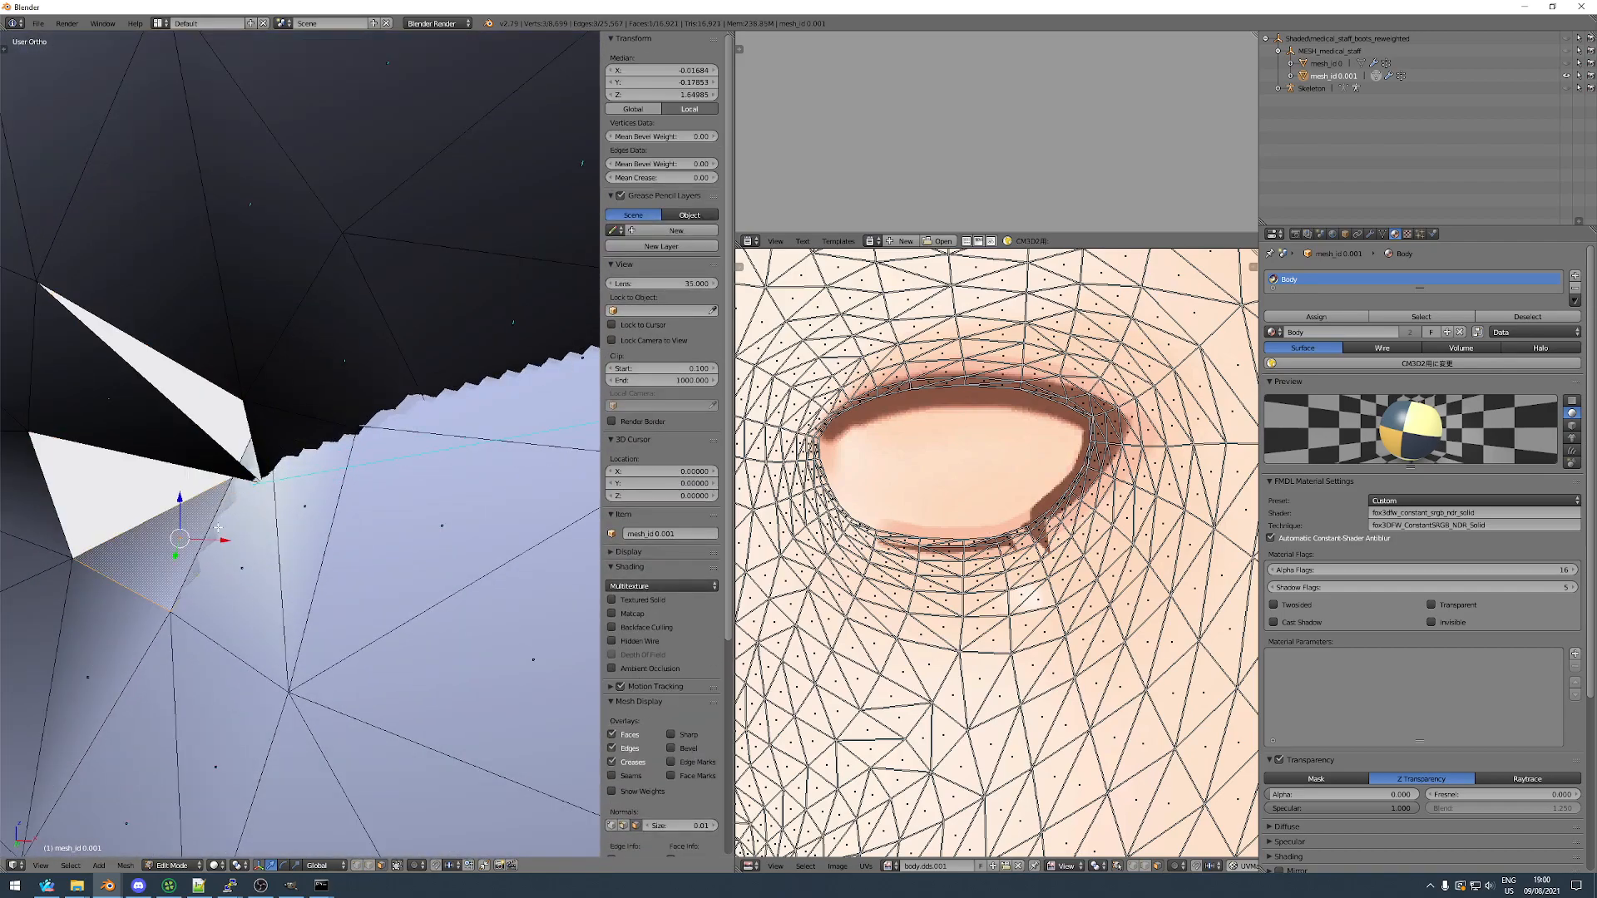
{"action": "right_click", "coordinate": [247, 507]}
{"action": "key", "text": "x"}
{"action": "left_click", "coordinate": [248, 506]}
{"action": "key", "text": "ctrl+z"}
{"action": "right_click", "coordinate": [238, 497]}
{"action": "key", "text": "x"}
{"action": "left_click", "coordinate": [238, 497]}
{"action": "scroll", "coordinate": [238, 497], "scroll_direction": "down", "scroll_amount": 10}
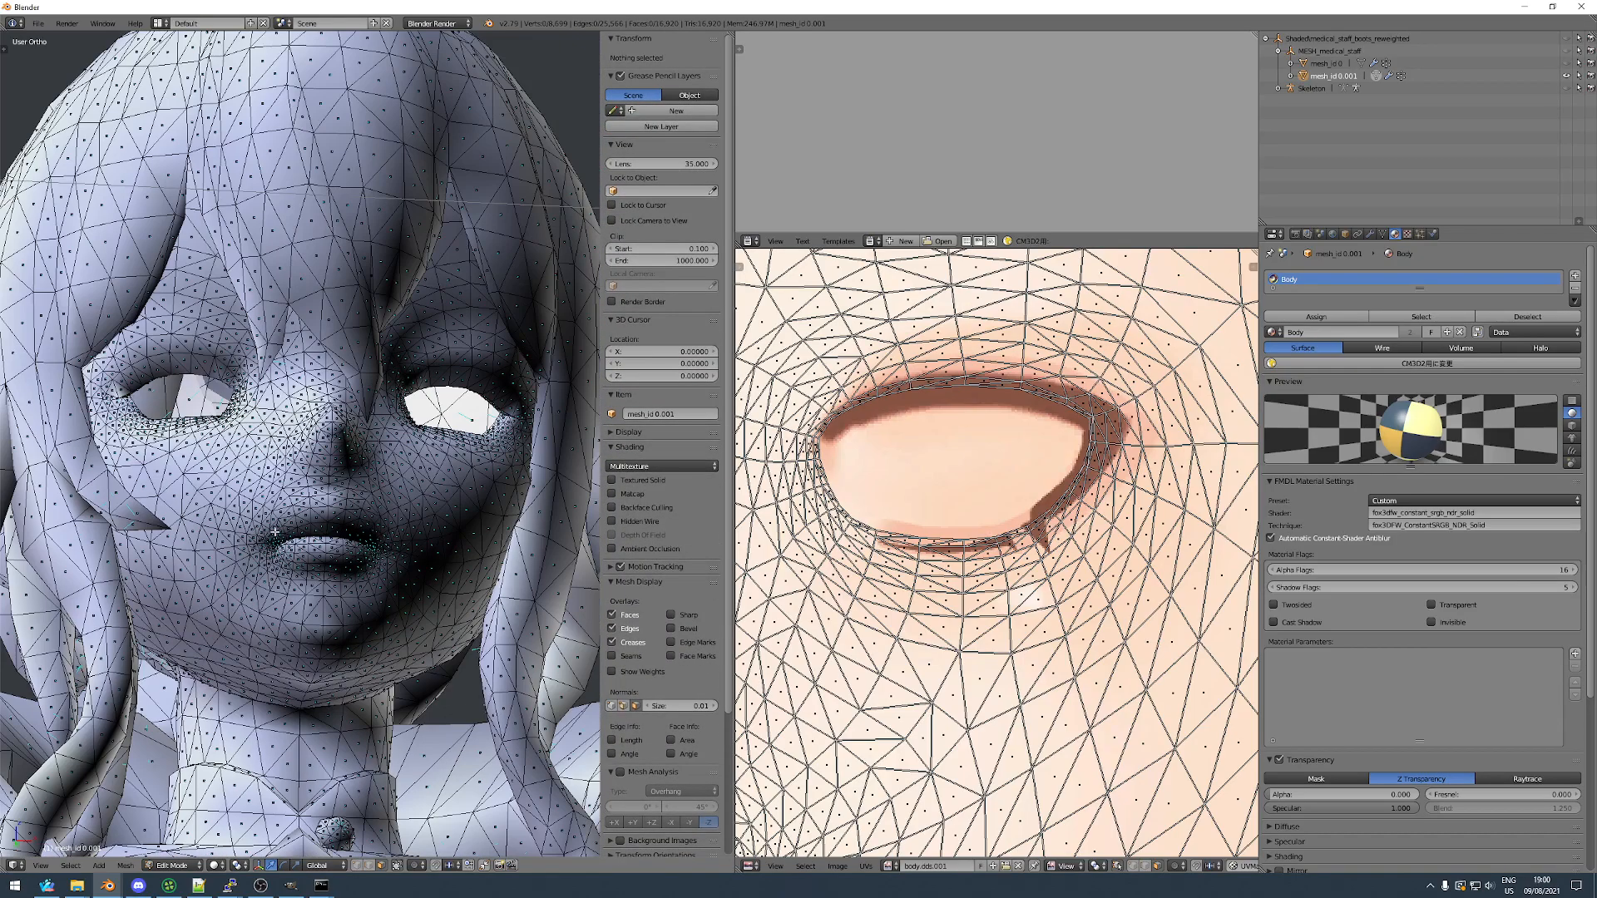
Examine the head and body of the mesh copy for remaining stray faces with protruding normals.
{"action": "middle_click_drag", "start_coordinate": [277, 516], "coordinate": [508, 341]}
{"action": "scroll", "coordinate": [323, 541], "scroll_direction": "down", "scroll_amount": 3}
{"action": "scroll", "coordinate": [333, 499], "scroll_direction": "down", "scroll_amount": 2}
{"action": "middle_click_drag", "start_coordinate": [158, 732], "coordinate": [283, 566], "text": "shift"}
{"action": "middle_click_drag", "start_coordinate": [282, 565], "coordinate": [72, 541]}
{"action": "scroll", "coordinate": [343, 564], "scroll_direction": "down", "scroll_amount": 2}
{"action": "scroll", "coordinate": [343, 564], "scroll_direction": "up", "scroll_amount": 6}
{"action": "scroll", "coordinate": [392, 528], "scroll_direction": "down", "scroll_amount": 7}
Select the entire mesh copy and scale all its UVs down to a small cluster near the gold ornament.
{"action": "key", "text": "a"}
{"action": "scroll", "coordinate": [926, 545], "scroll_direction": "down", "scroll_amount": 6}
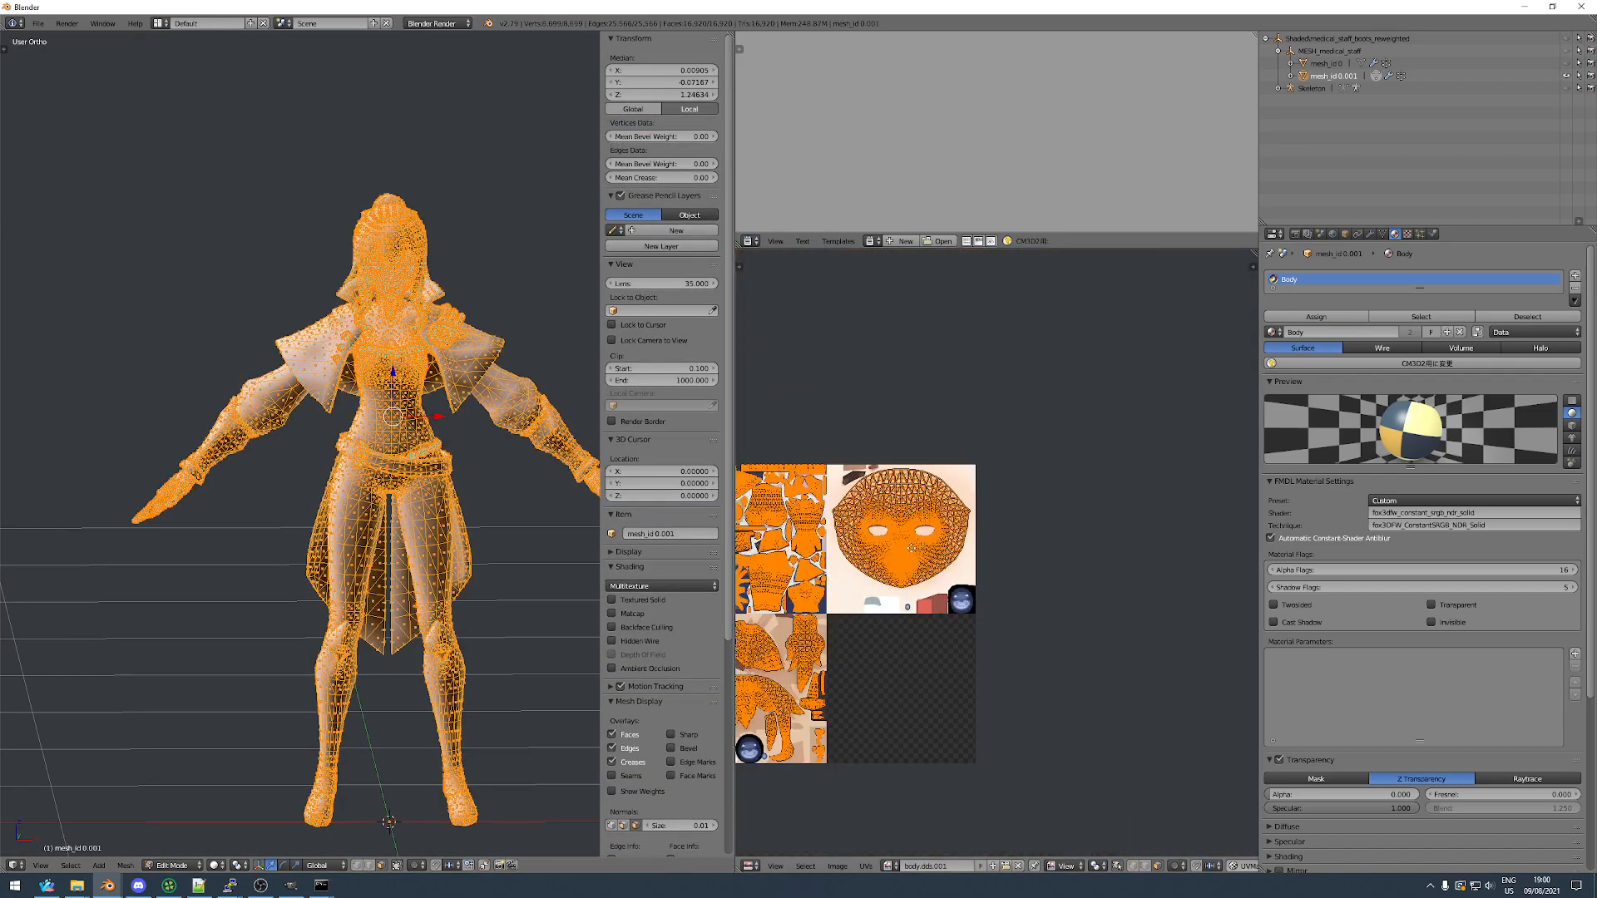
{"action": "middle_click_drag", "start_coordinate": [910, 549], "coordinate": [993, 516]}
{"action": "key", "text": "s"}
{"action": "left_click", "coordinate": [867, 544]}
{"action": "scroll", "coordinate": [866, 544], "scroll_direction": "up", "scroll_amount": 8}
{"action": "key", "text": "s"}
{"action": "left_click", "coordinate": [914, 392]}
{"action": "scroll", "coordinate": [914, 392], "scroll_direction": "up", "scroll_amount": 6}
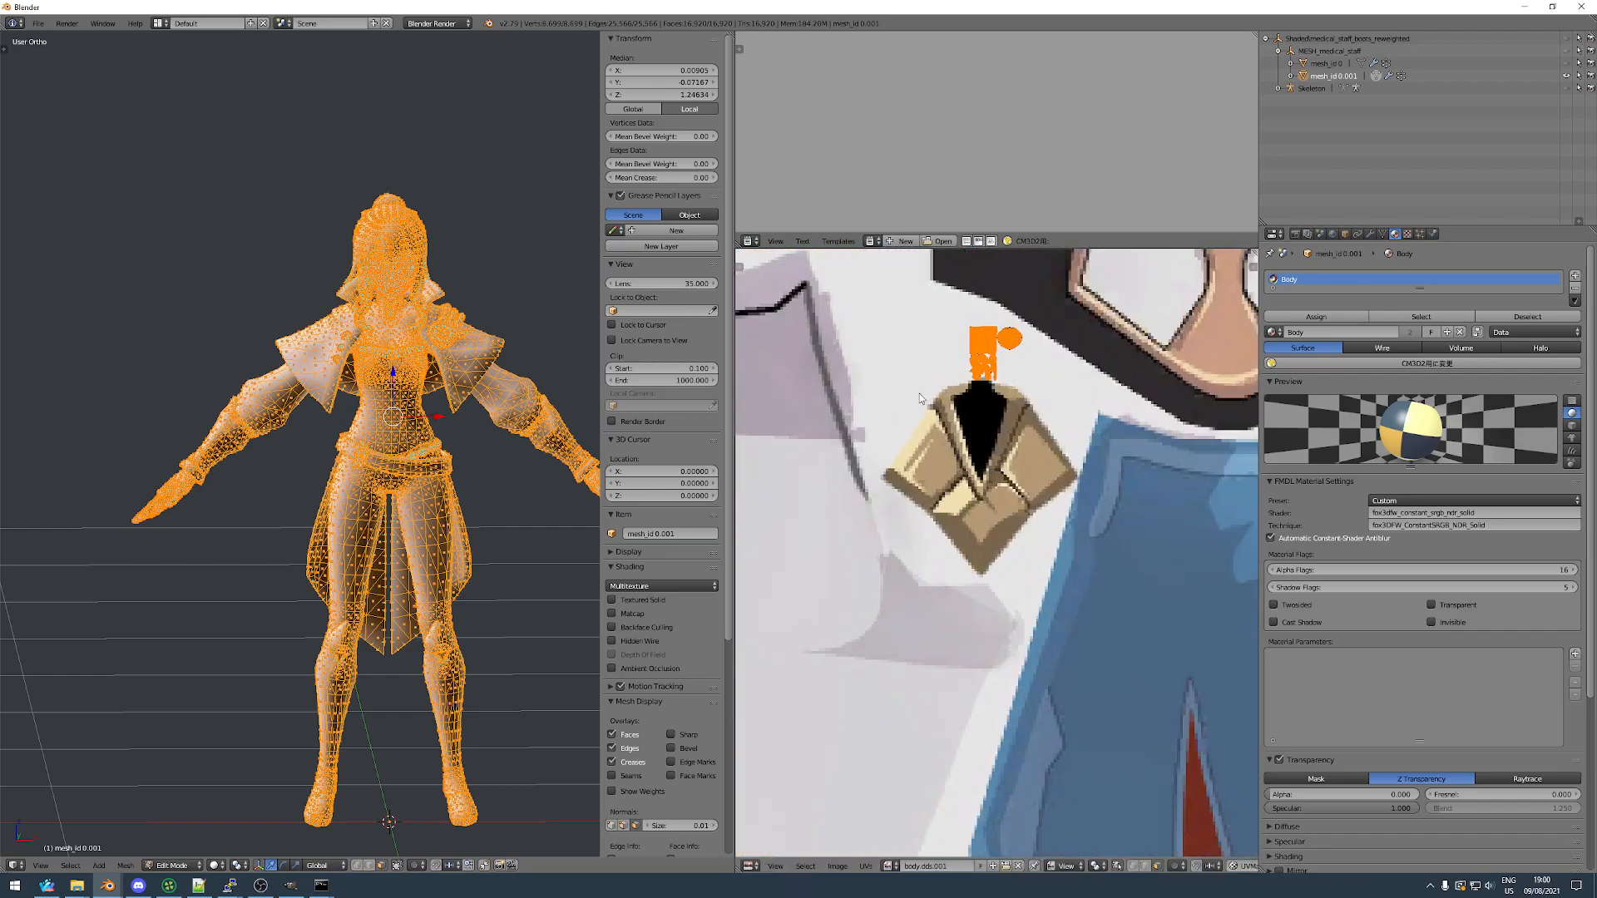
Shrink the UV cluster further and move it onto the black area inside the gold ornament of the texture.
{"action": "scroll", "coordinate": [913, 397], "scroll_direction": "up", "scroll_amount": 3}
{"action": "key", "text": "s"}
{"action": "left_click", "coordinate": [1050, 327]}
{"action": "key", "text": "g"}
{"action": "left_click", "coordinate": [1032, 442]}
{"action": "scroll", "coordinate": [1031, 443], "scroll_direction": "up", "scroll_amount": 5}
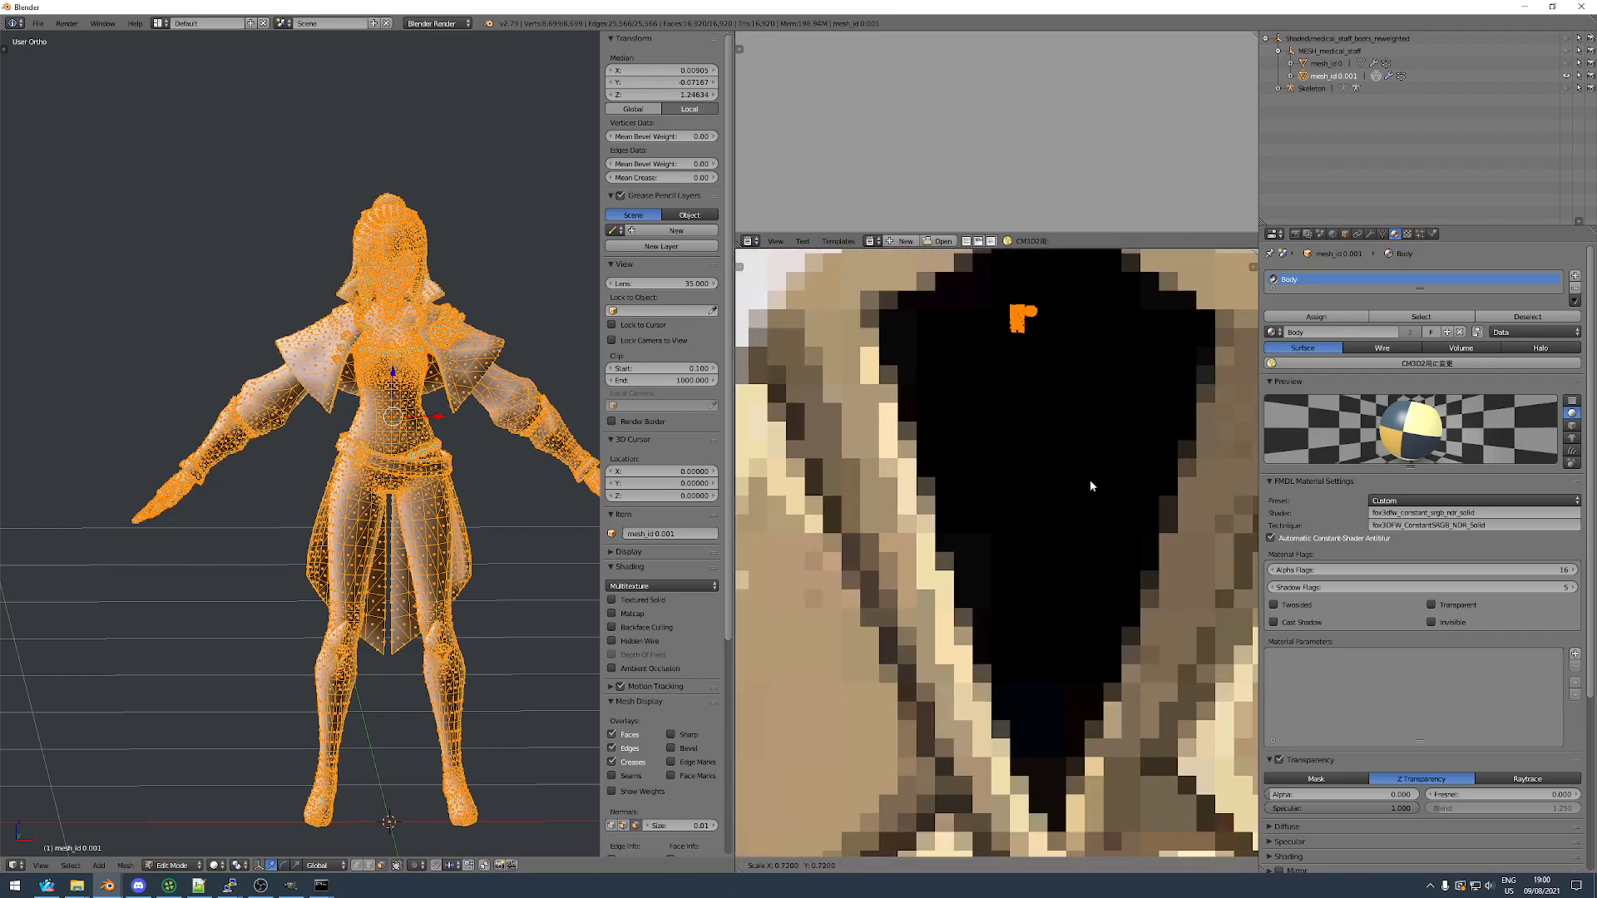
{"action": "left_click", "coordinate": [1065, 463]}
{"action": "key", "text": "g"}
{"action": "left_click", "coordinate": [1054, 482]}
Leave edit mode, unhide the objects, enable backface culling and switch the viewport to textured shading.
{"action": "key", "text": "Tab"}
{"action": "key", "text": "alt+h"}
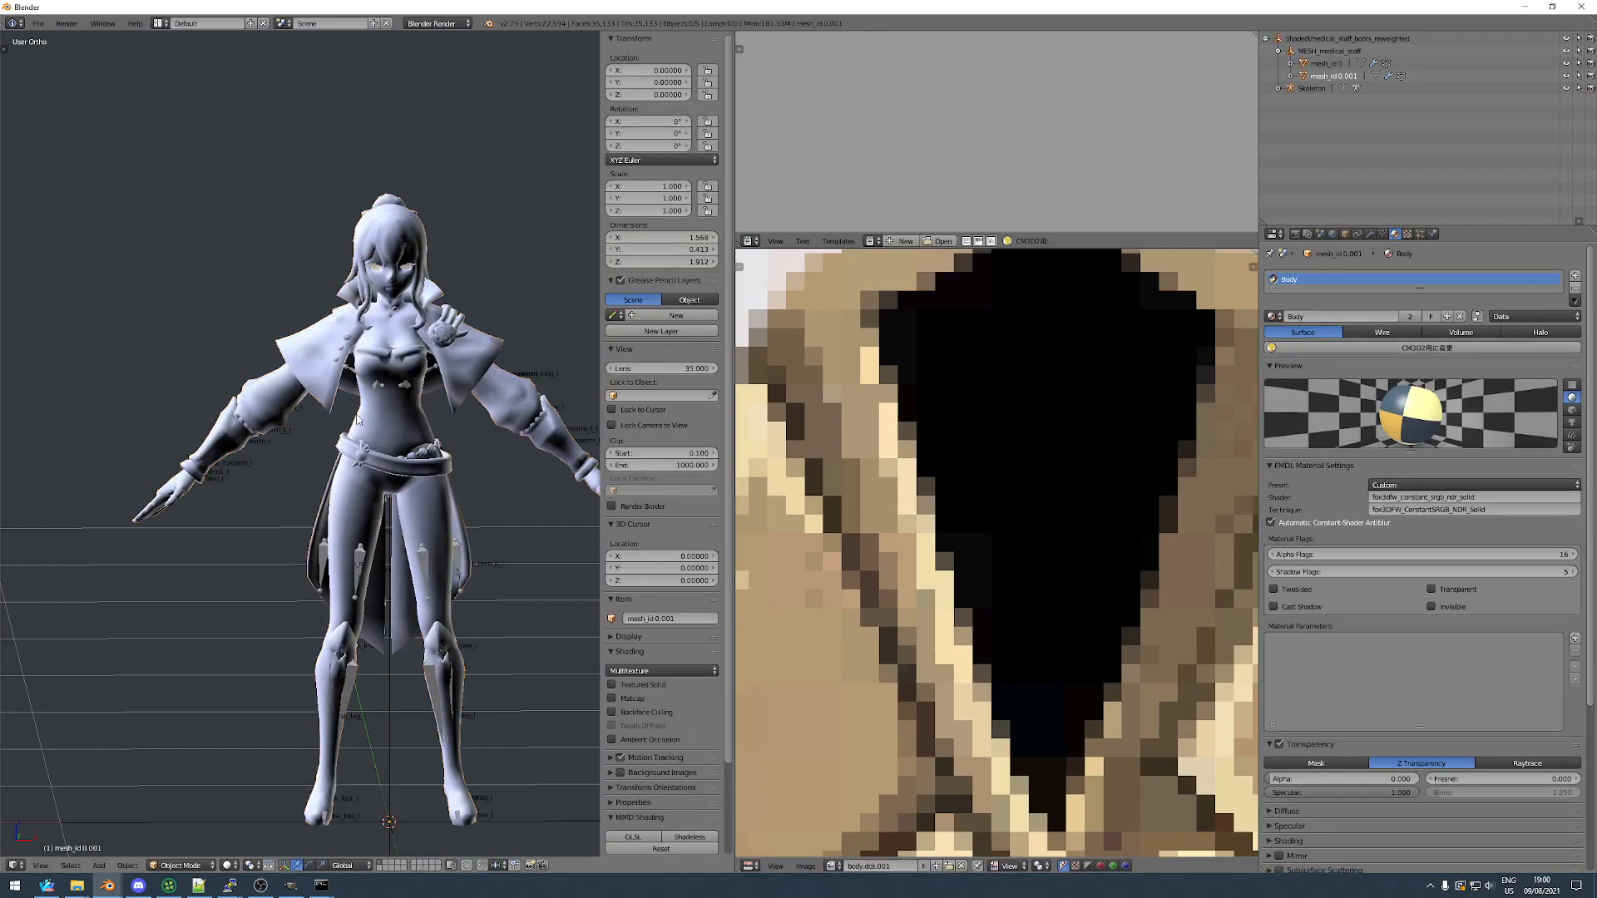
{"action": "left_click", "coordinate": [631, 710]}
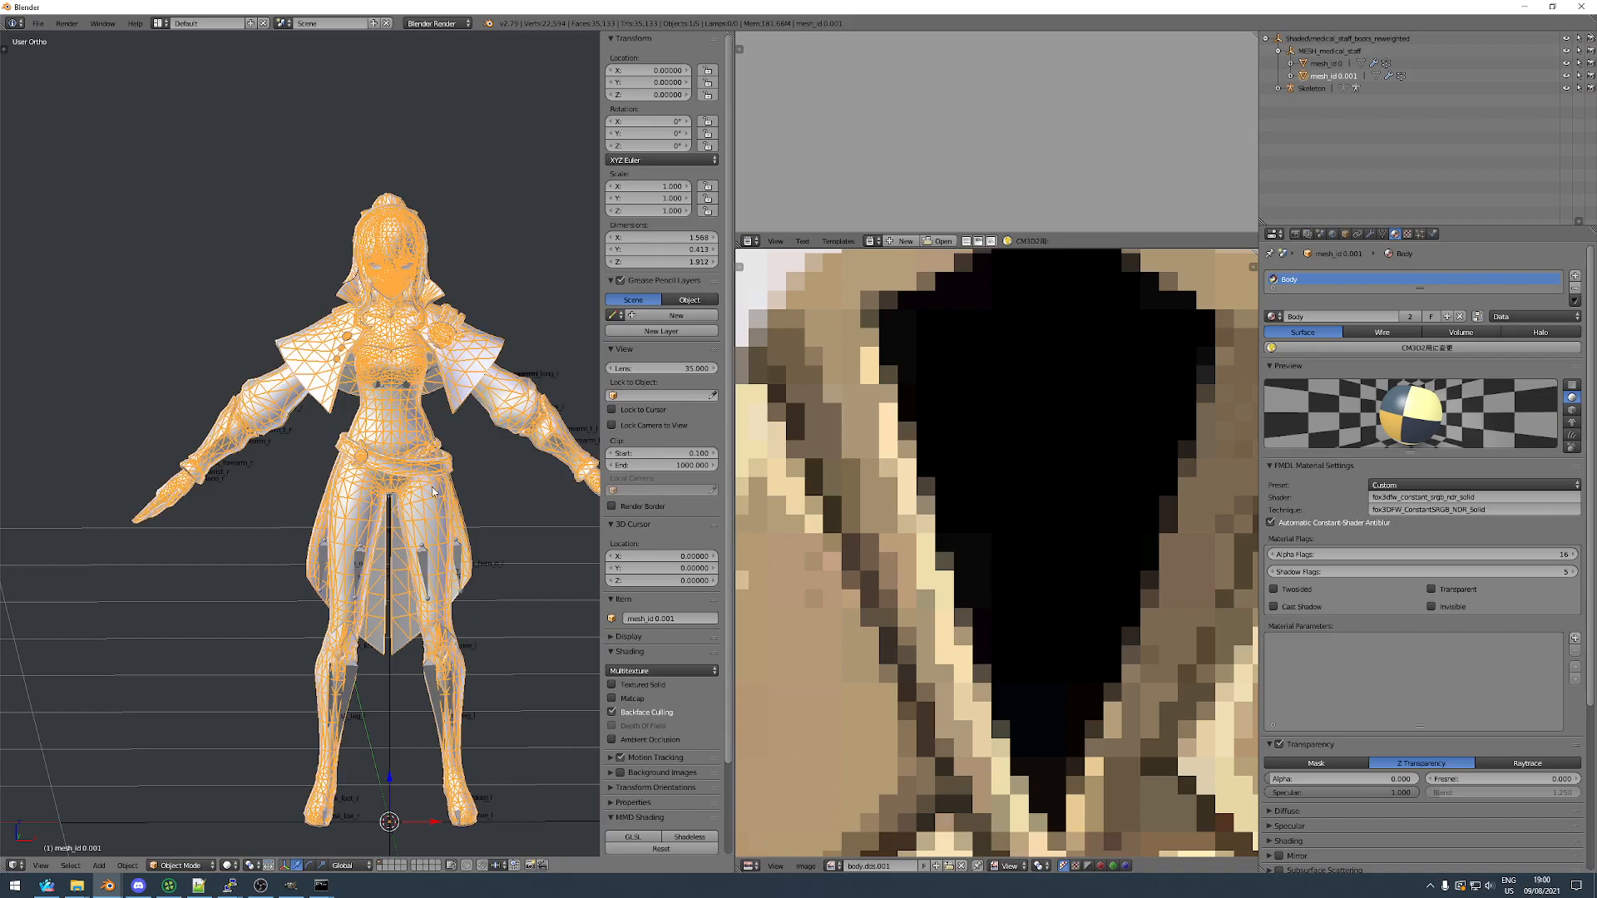
{"action": "key", "text": "alt+z"}
{"action": "key", "text": "a"}
Examine the black outline effect around the character's legs, boots, hair, face and eyes.
{"action": "scroll", "coordinate": [399, 366], "scroll_direction": "up", "scroll_amount": 3}
{"action": "mouse_move", "coordinate": [416, 374]}
{"action": "middle_mouse_down"}
{"action": "mouse_move", "coordinate": [144, 367]}
{"action": "mouse_move", "coordinate": [341, 403]}
{"action": "mouse_move", "coordinate": [355, 428]}
{"action": "middle_mouse_up"}
{"action": "scroll", "coordinate": [355, 428], "scroll_direction": "down", "scroll_amount": 4}
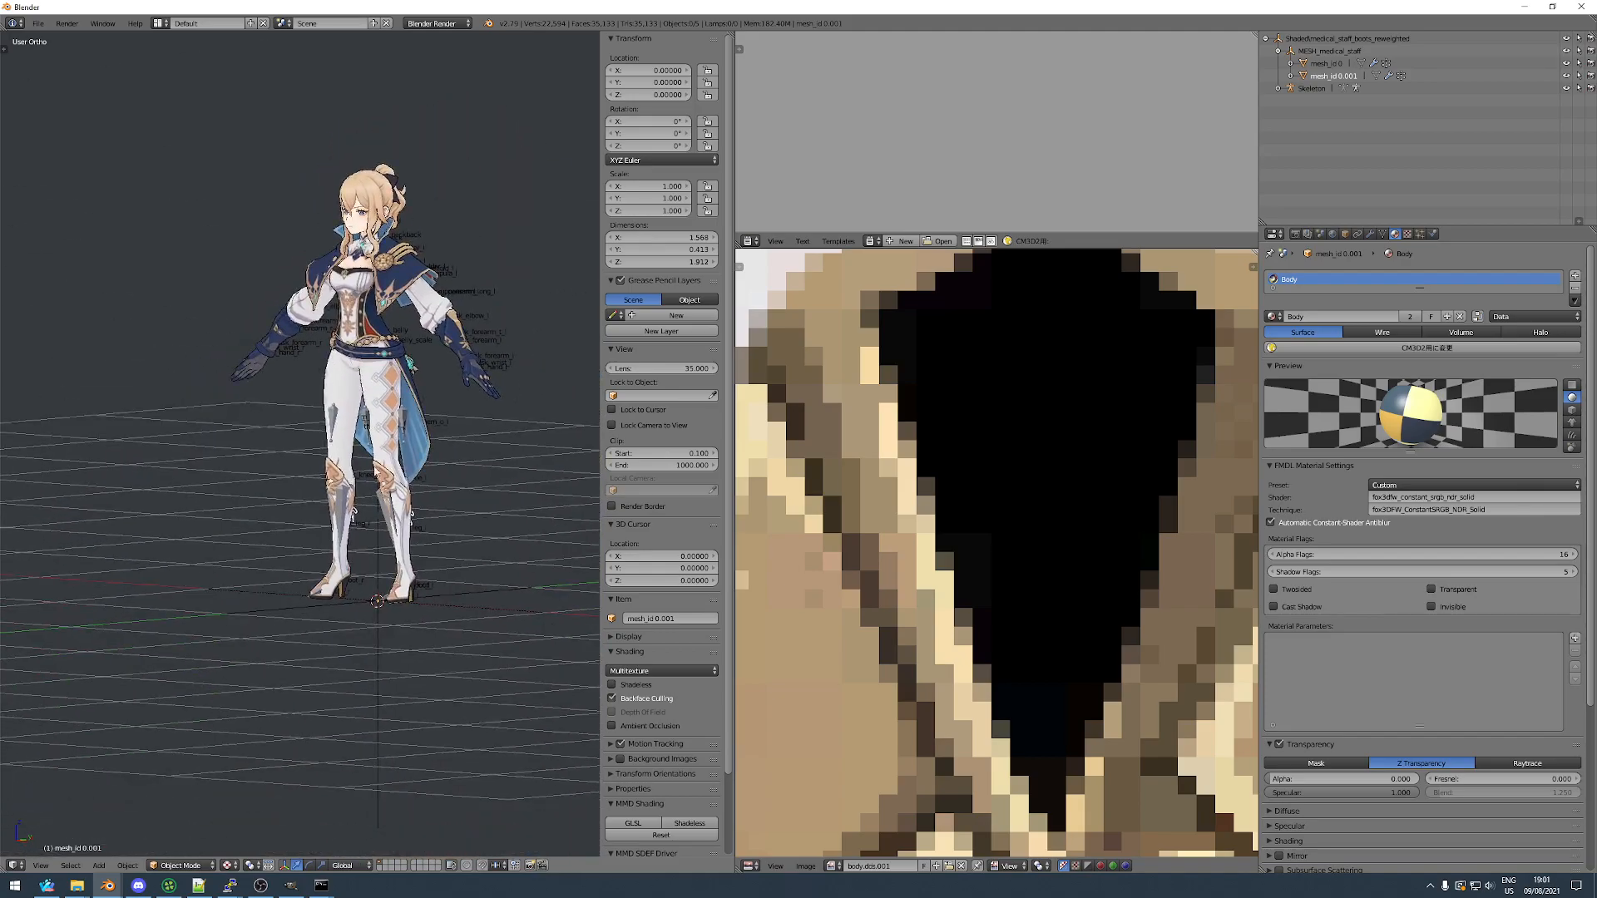
{"action": "scroll", "coordinate": [357, 431], "scroll_direction": "up", "scroll_amount": 4}
{"action": "middle_click_drag", "start_coordinate": [327, 542], "coordinate": [484, 539]}
{"action": "scroll", "coordinate": [486, 542], "scroll_direction": "up", "scroll_amount": 2}
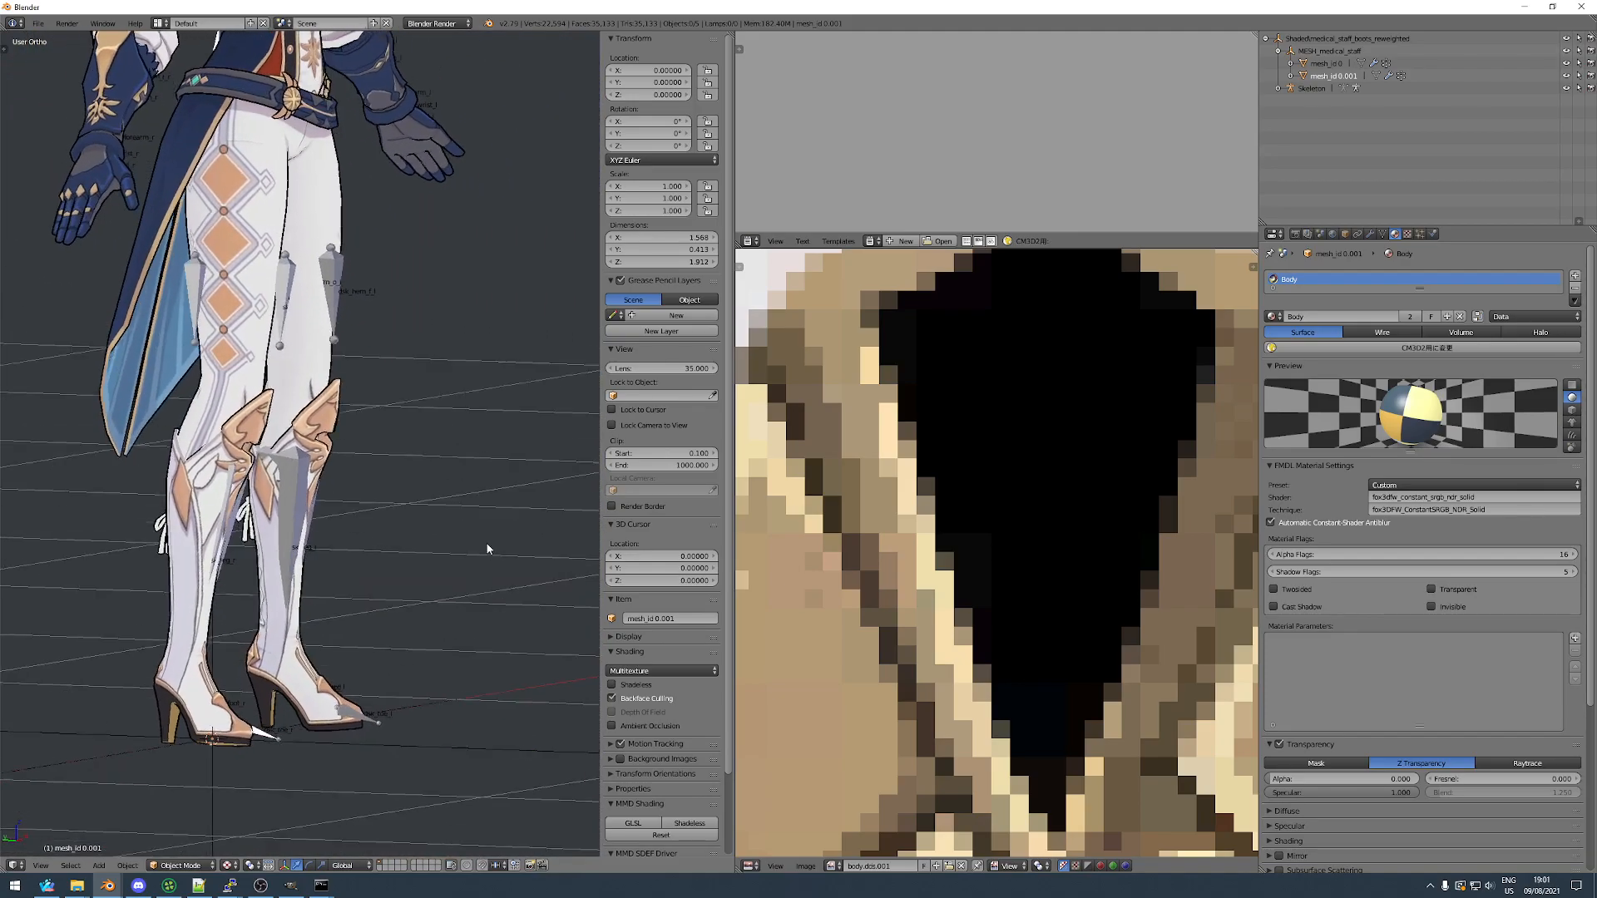
{"action": "scroll", "coordinate": [484, 542], "scroll_direction": "down", "scroll_amount": 4}
{"action": "scroll", "coordinate": [412, 574], "scroll_direction": "up", "scroll_amount": 3}
{"action": "middle_click_drag", "start_coordinate": [410, 467], "coordinate": [411, 580], "text": "shift"}
{"action": "scroll", "coordinate": [439, 487], "scroll_direction": "up", "scroll_amount": 1}
{"action": "scroll", "coordinate": [406, 514], "scroll_direction": "down", "scroll_amount": 1}
{"action": "scroll", "coordinate": [453, 181], "scroll_direction": "up", "scroll_amount": 11}
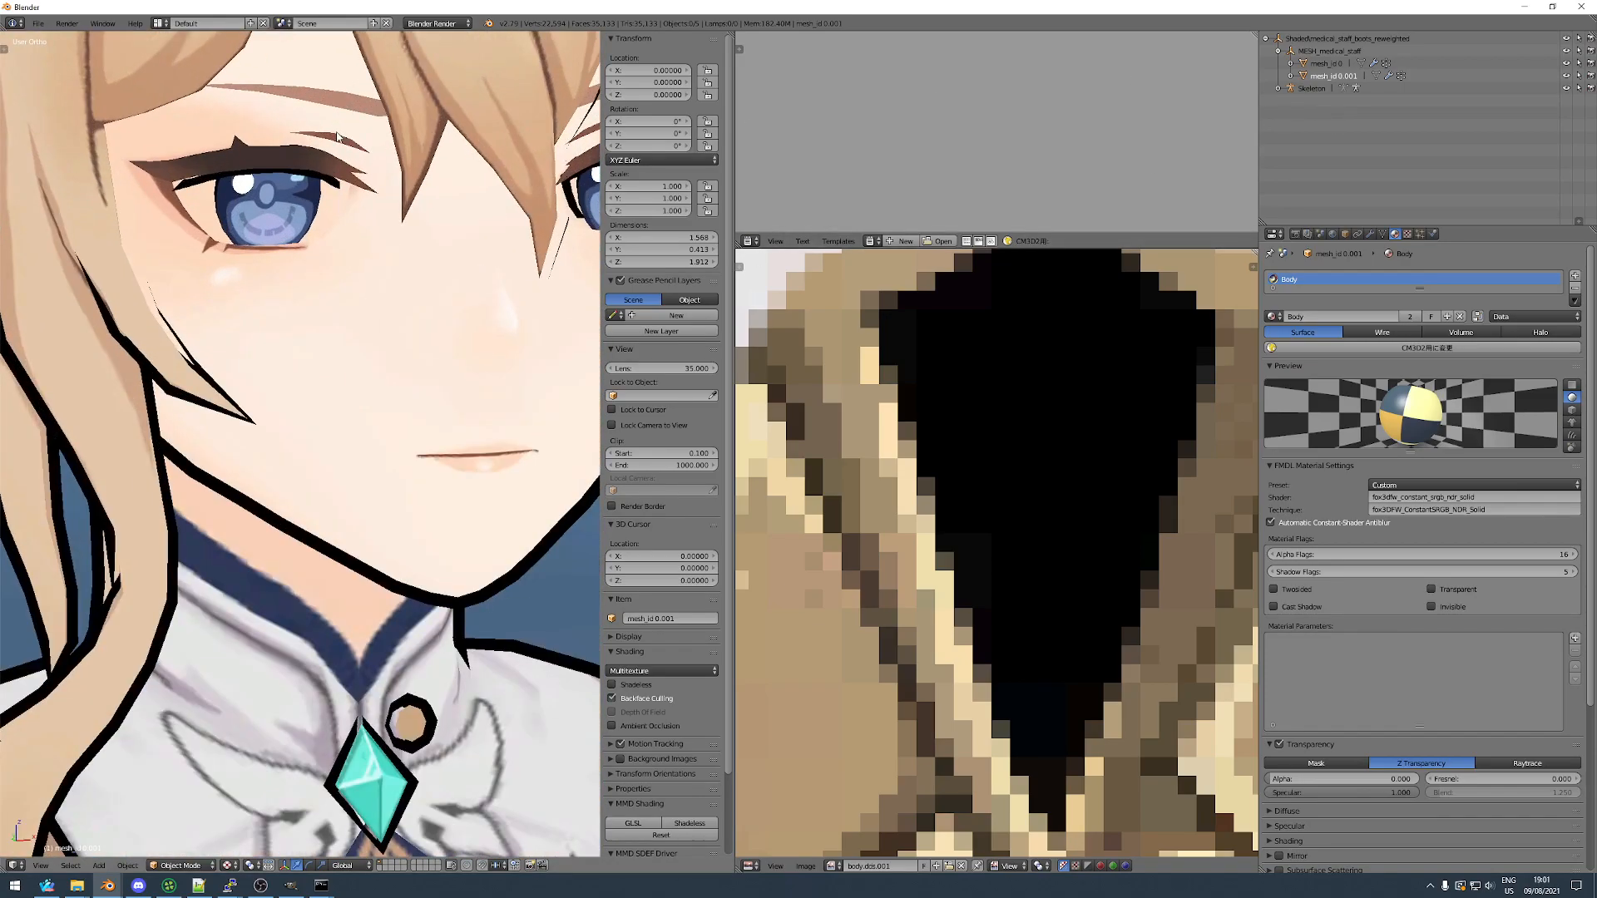
{"action": "scroll", "coordinate": [337, 137], "scroll_direction": "down", "scroll_amount": 5}
{"action": "mouse_move", "coordinate": [279, 173]}
{"action": "middle_mouse_down"}
{"action": "mouse_move", "coordinate": [366, 174]}
{"action": "mouse_move", "coordinate": [250, 175]}
{"action": "middle_mouse_up"}
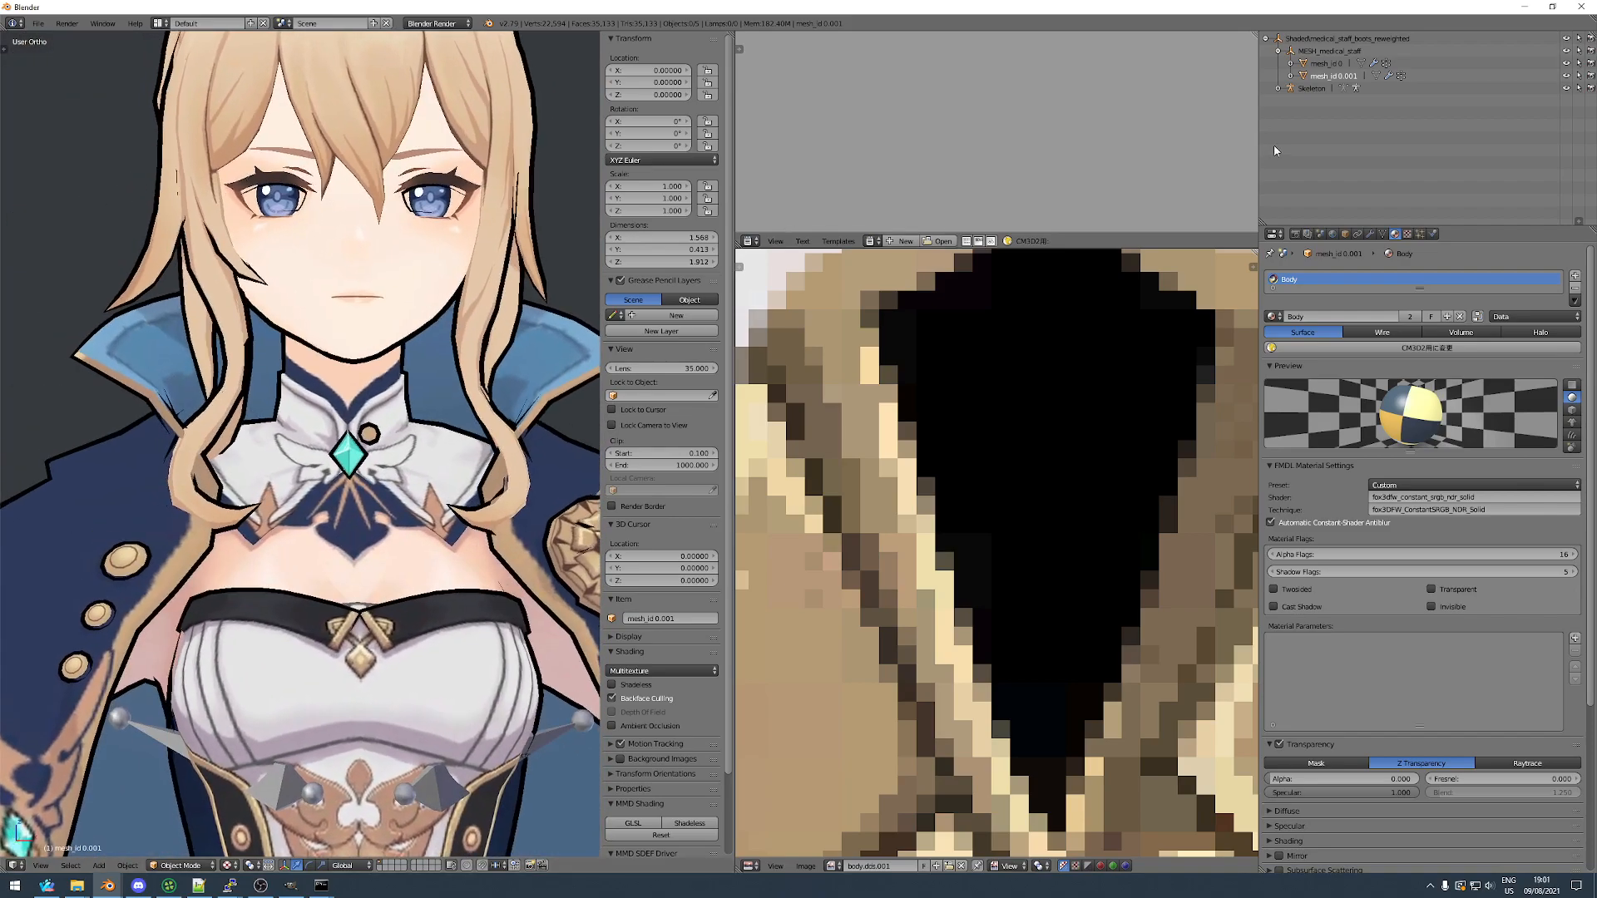
Select the outline mesh mesh_id 0.001, turn off backface culling, return to solid shading and enter edit mode.
{"action": "left_click", "coordinate": [1327, 76]}
{"action": "left_click", "coordinate": [631, 698]}
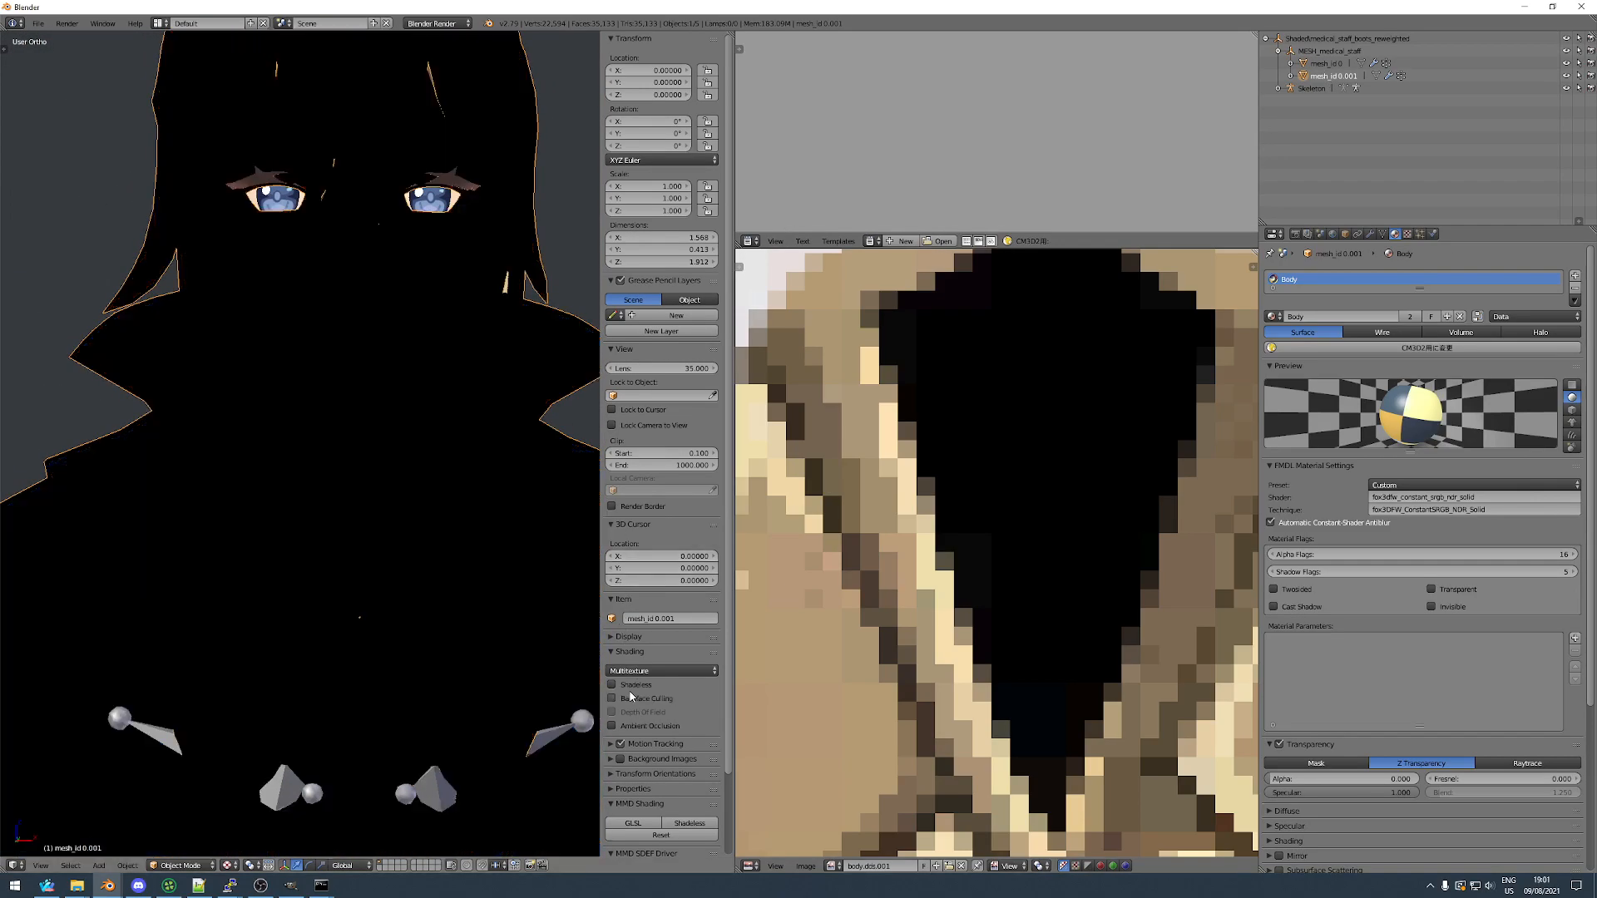
{"action": "key", "text": "a"}
{"action": "key", "text": "alt+z"}
{"action": "scroll", "coordinate": [270, 203], "scroll_direction": "up", "scroll_amount": 8}
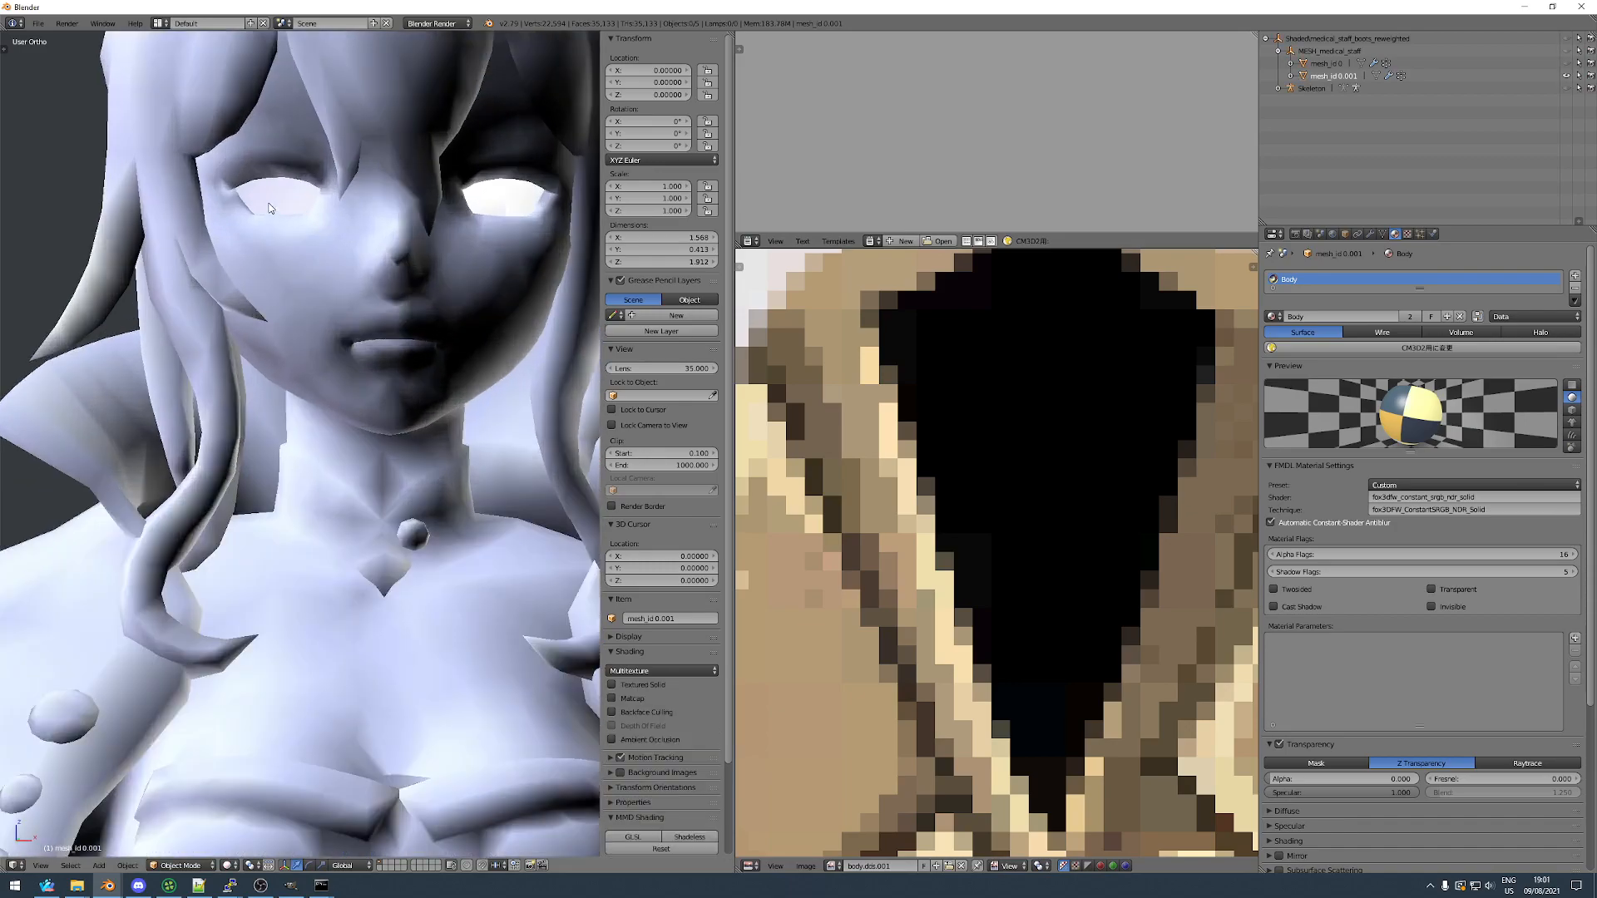
{"action": "middle_click_drag", "start_coordinate": [333, 732], "coordinate": [354, 790]}
{"action": "key", "text": "Tab"}
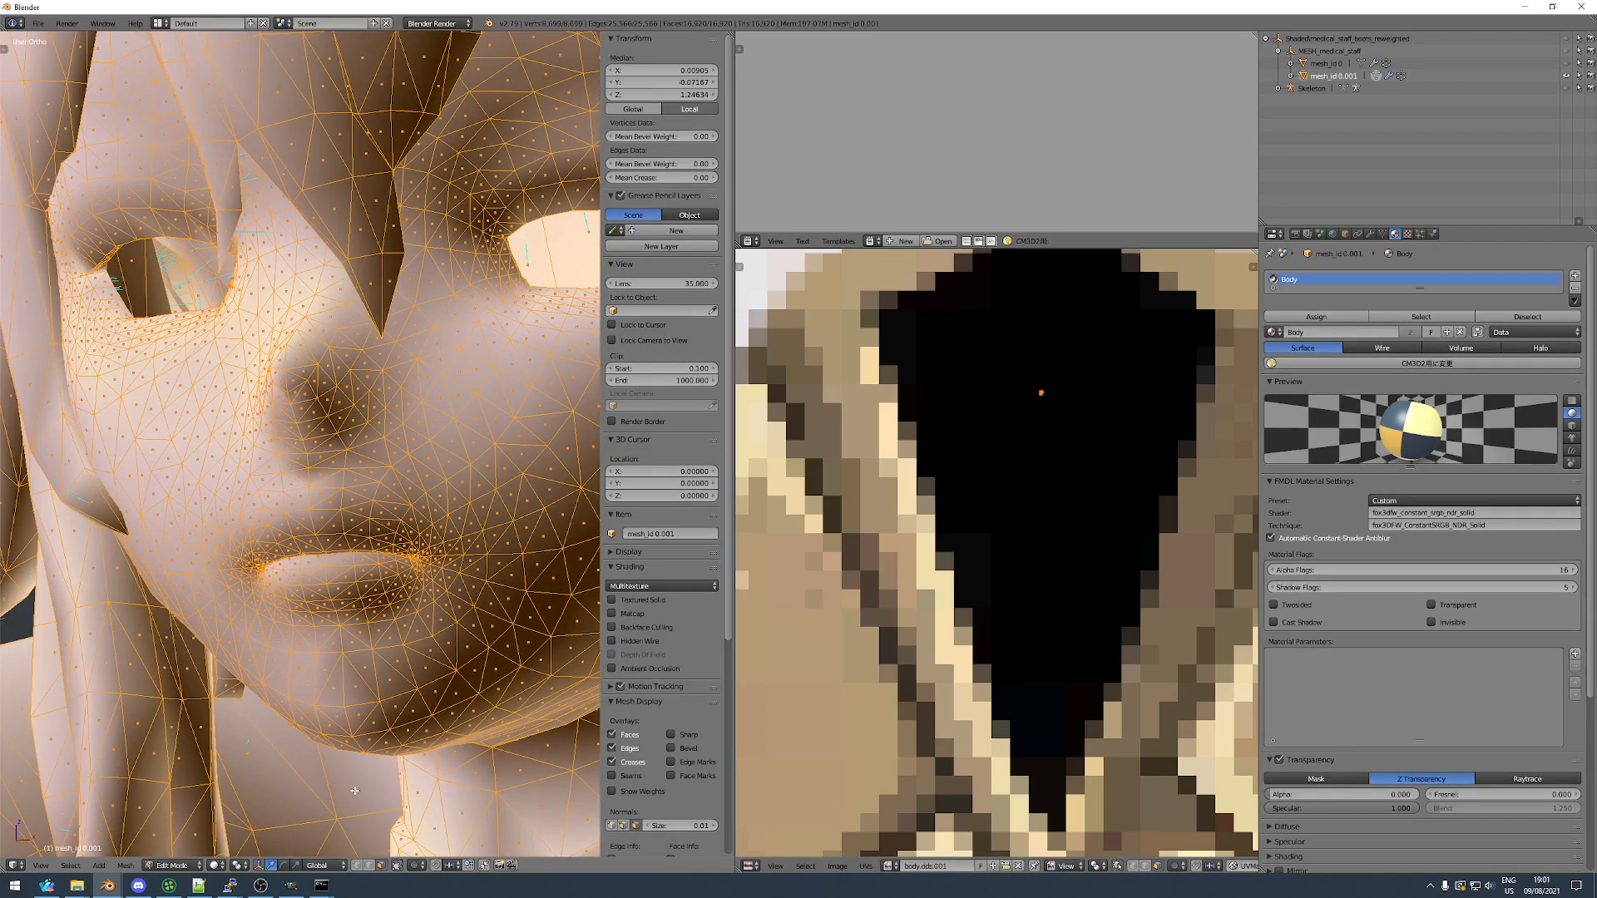
Select a few adjoining faces along the upper eyelid edge of the outline mesh.
{"action": "scroll", "coordinate": [123, 264], "scroll_direction": "up", "scroll_amount": 7}
{"action": "right_click", "coordinate": [123, 270]}
{"action": "middle_click_drag", "start_coordinate": [122, 271], "coordinate": [124, 204]}
{"action": "right_click", "coordinate": [117, 171], "text": "shift"}
{"action": "right_click", "coordinate": [126, 198], "text": "shift"}
{"action": "right_click", "coordinate": [89, 258], "text": "shift"}
{"action": "scroll", "coordinate": [869, 466], "scroll_direction": "down", "scroll_amount": 13}
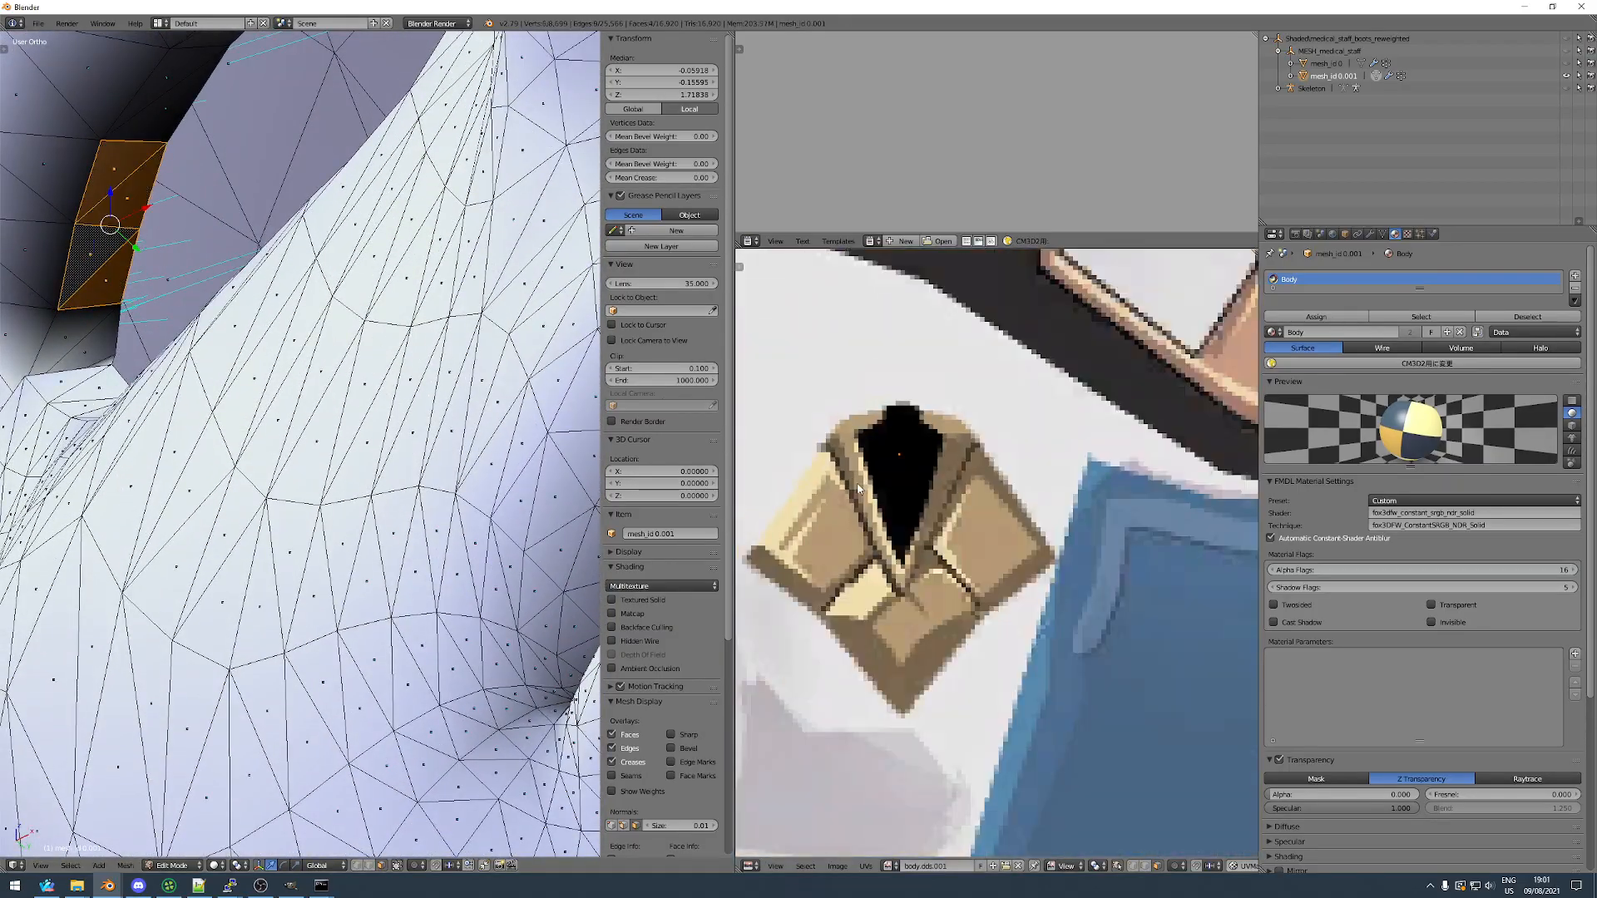
Clear the face selection and box-select the thin rim faces along the first eye's upper edge in the UV layout.
{"action": "scroll", "coordinate": [882, 485], "scroll_direction": "down", "scroll_amount": 3}
{"action": "key", "text": "a"}
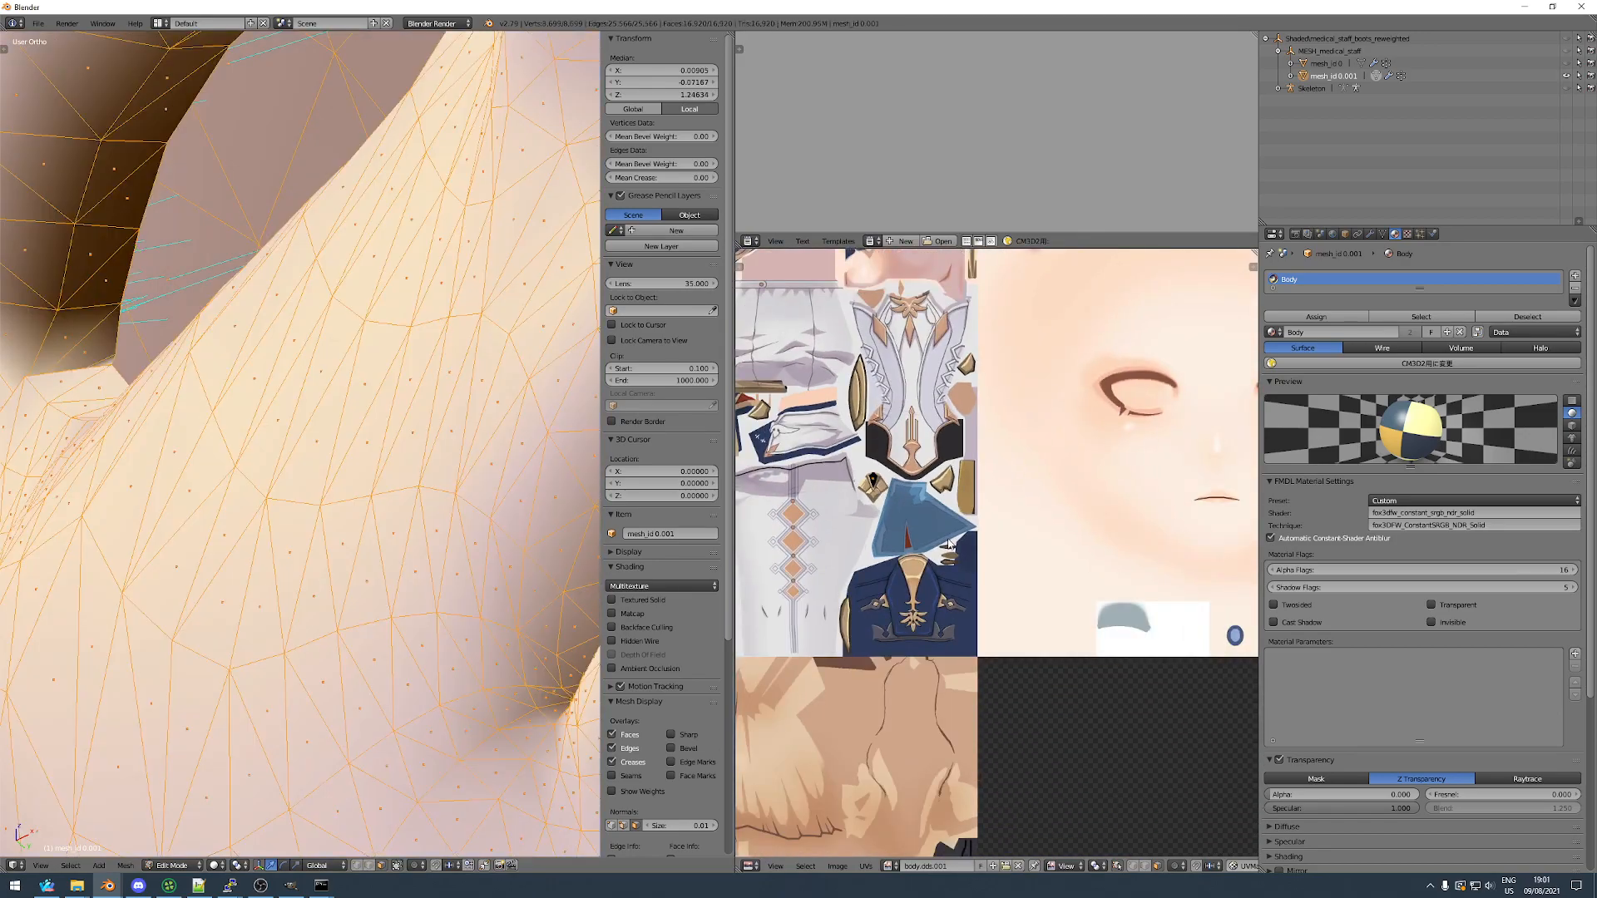
{"action": "scroll", "coordinate": [948, 545], "scroll_direction": "down", "scroll_amount": 1}
{"action": "scroll", "coordinate": [849, 447], "scroll_direction": "up", "scroll_amount": 12}
{"action": "key", "text": "a"}
{"action": "key", "text": "b"}
{"action": "left_click_drag", "start_coordinate": [853, 409], "coordinate": [928, 465]}
{"action": "key", "text": "b"}
{"action": "left_click_drag", "start_coordinate": [980, 407], "coordinate": [1035, 447]}
{"action": "middle_click_drag", "start_coordinate": [1038, 443], "coordinate": [878, 430]}
{"action": "key", "text": "b"}
{"action": "left_click_drag", "start_coordinate": [791, 391], "coordinate": [890, 457]}
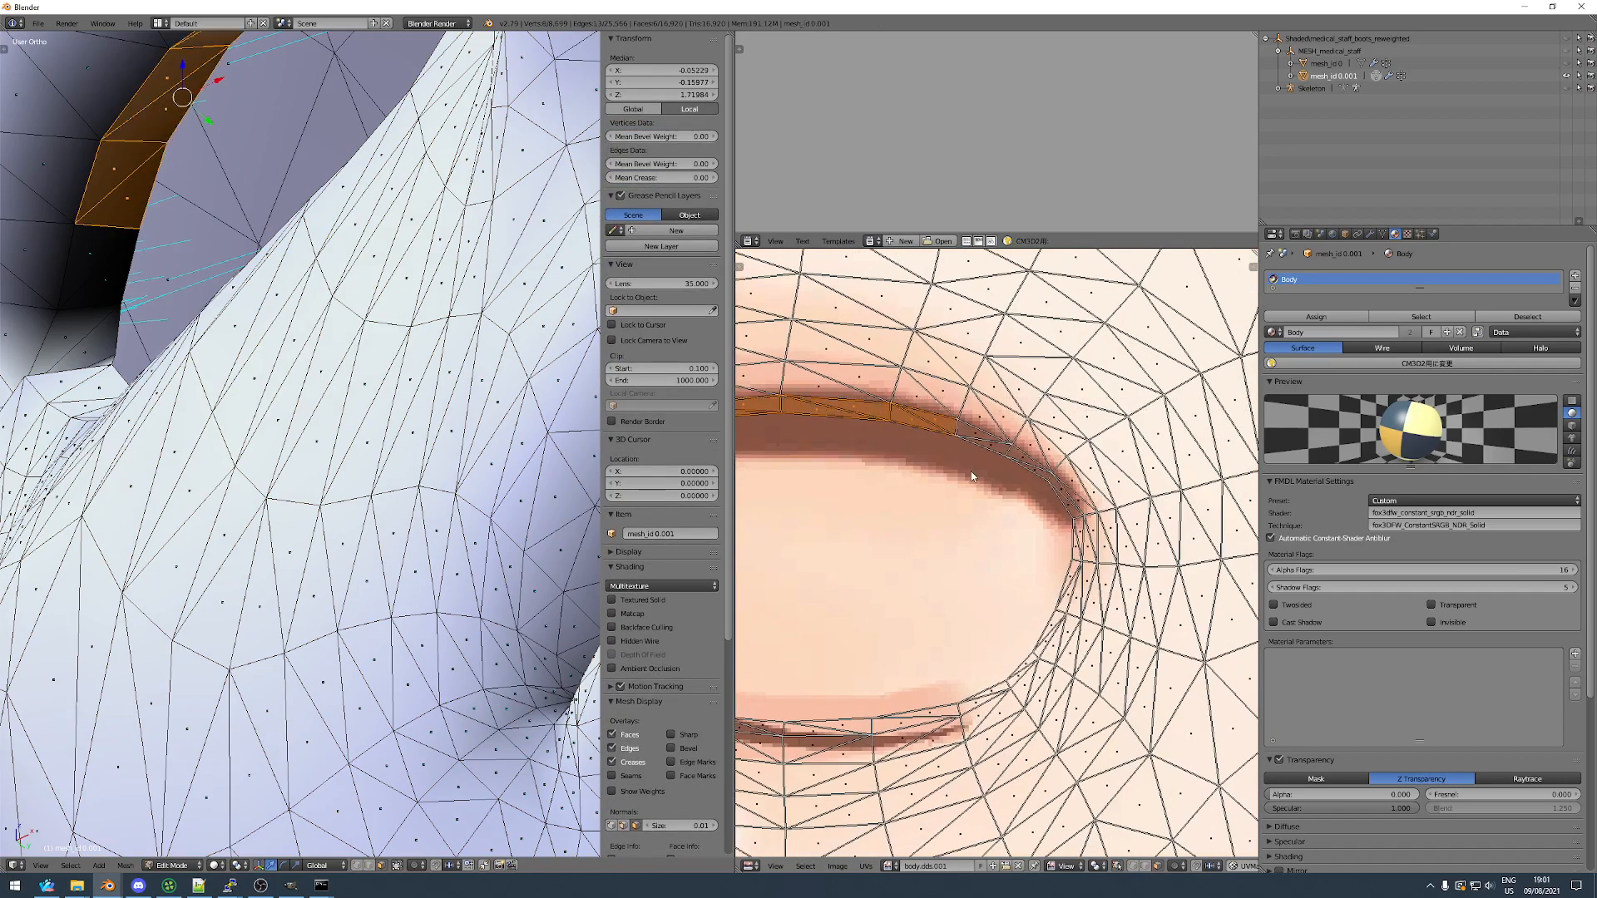
Add the thin rim faces around the first eye's inner corner to the selection in the UV layout.
{"action": "scroll", "coordinate": [1037, 497], "scroll_direction": "up", "scroll_amount": 2}
{"action": "key", "text": "b"}
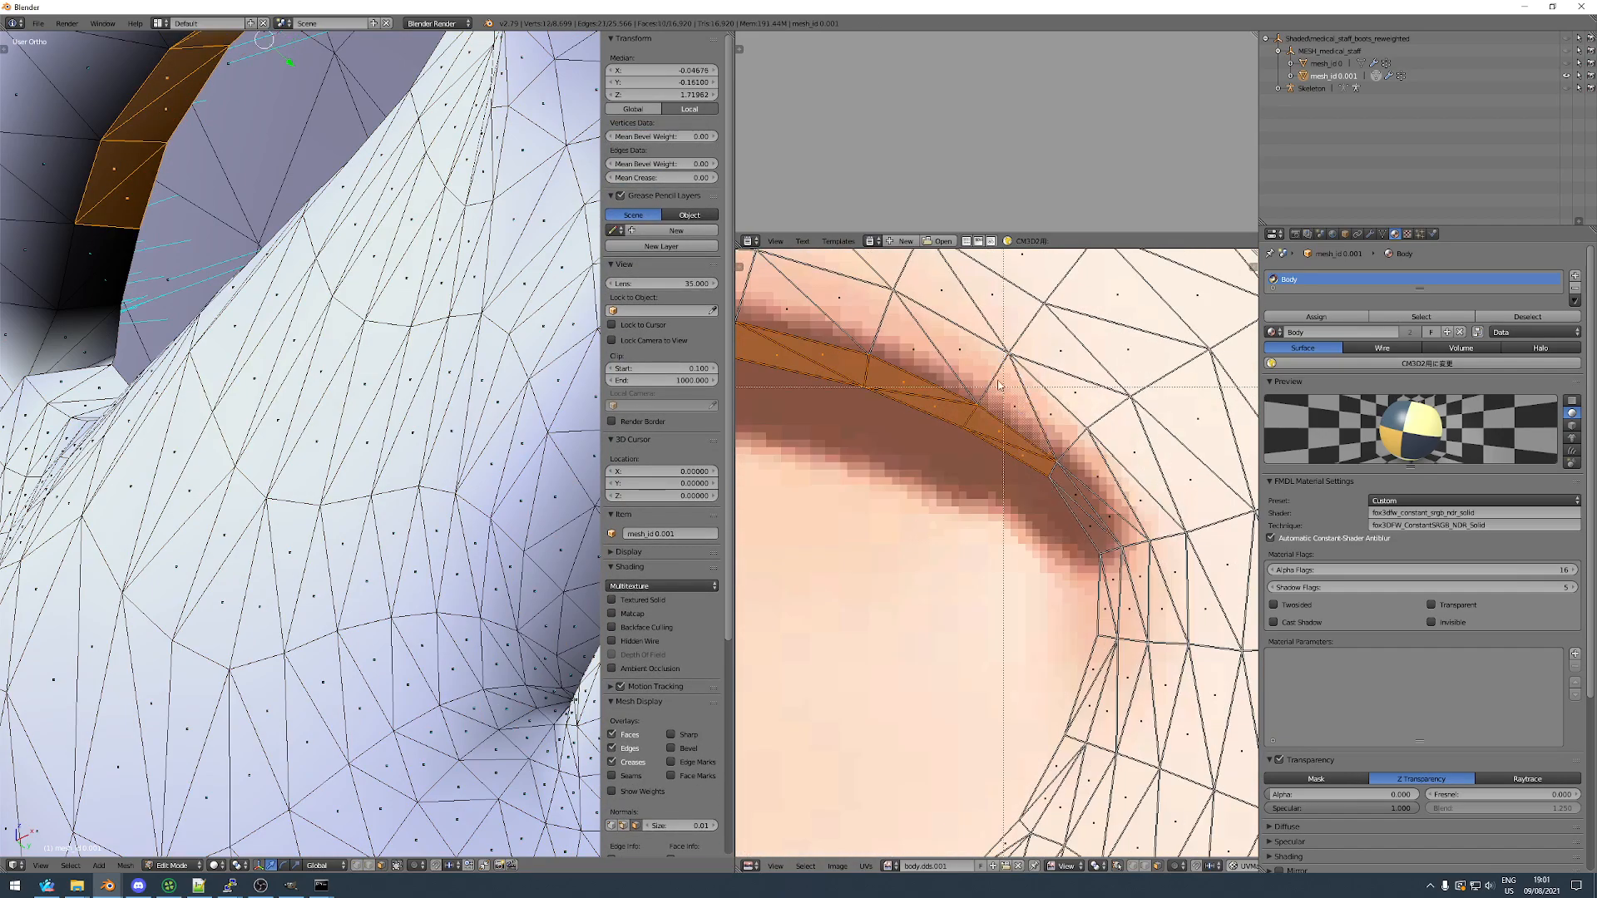
{"action": "middle_click_drag", "start_coordinate": [1120, 478], "coordinate": [1029, 416]}
{"action": "key", "text": "b"}
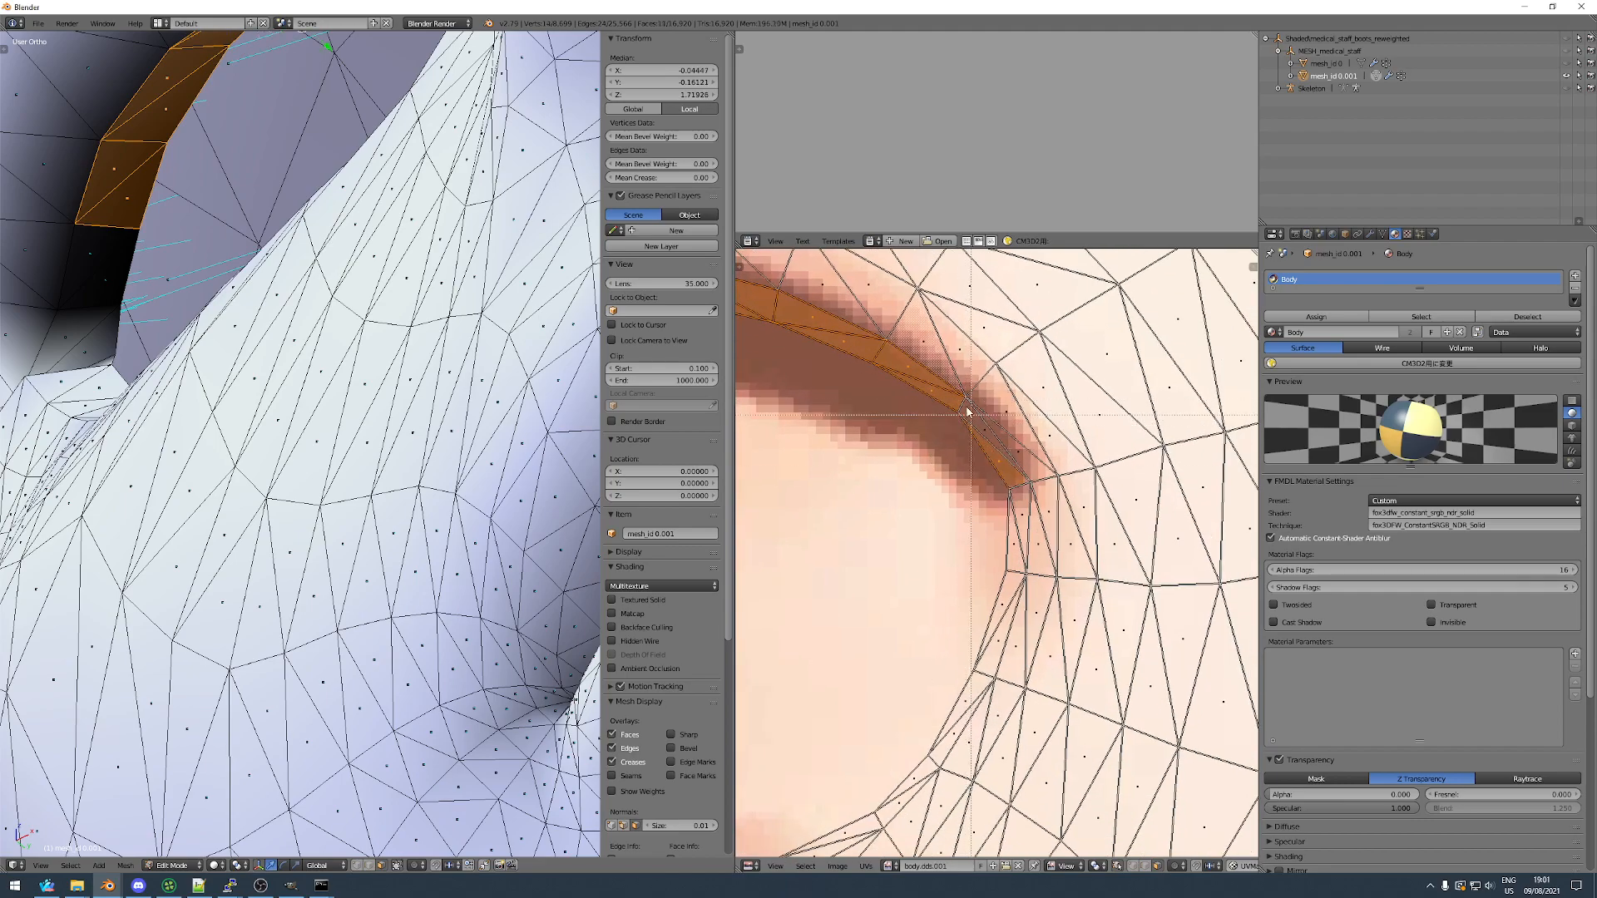
{"action": "middle_click_drag", "start_coordinate": [1013, 595], "coordinate": [981, 441]}
{"action": "key", "text": "b"}
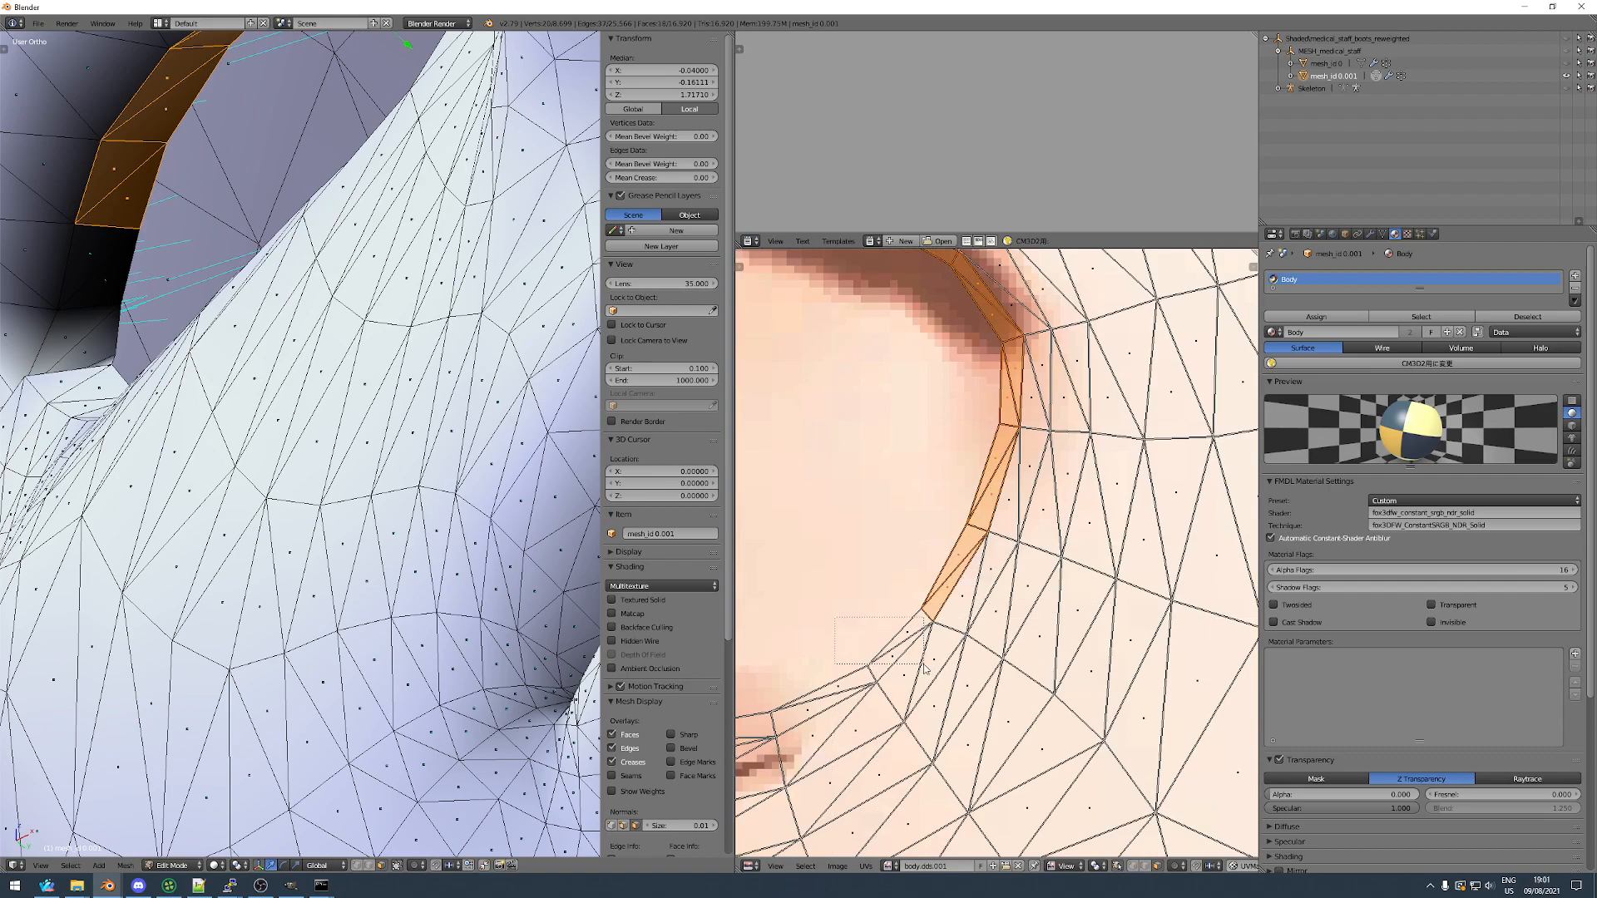
{"action": "left_click_drag", "start_coordinate": [923, 664], "coordinate": [925, 666]}
Extend the selection through the thin rim faces along the first eye's lower edge.
{"action": "middle_click_drag", "start_coordinate": [764, 738], "coordinate": [896, 607]}
{"action": "key", "text": "b"}
{"action": "left_click_drag", "start_coordinate": [888, 575], "coordinate": [990, 591]}
{"action": "scroll", "coordinate": [990, 590], "scroll_direction": "down", "scroll_amount": 2}
{"action": "middle_click_drag", "start_coordinate": [979, 579], "coordinate": [1072, 550]}
{"action": "scroll", "coordinate": [840, 565], "scroll_direction": "up", "scroll_amount": 2}
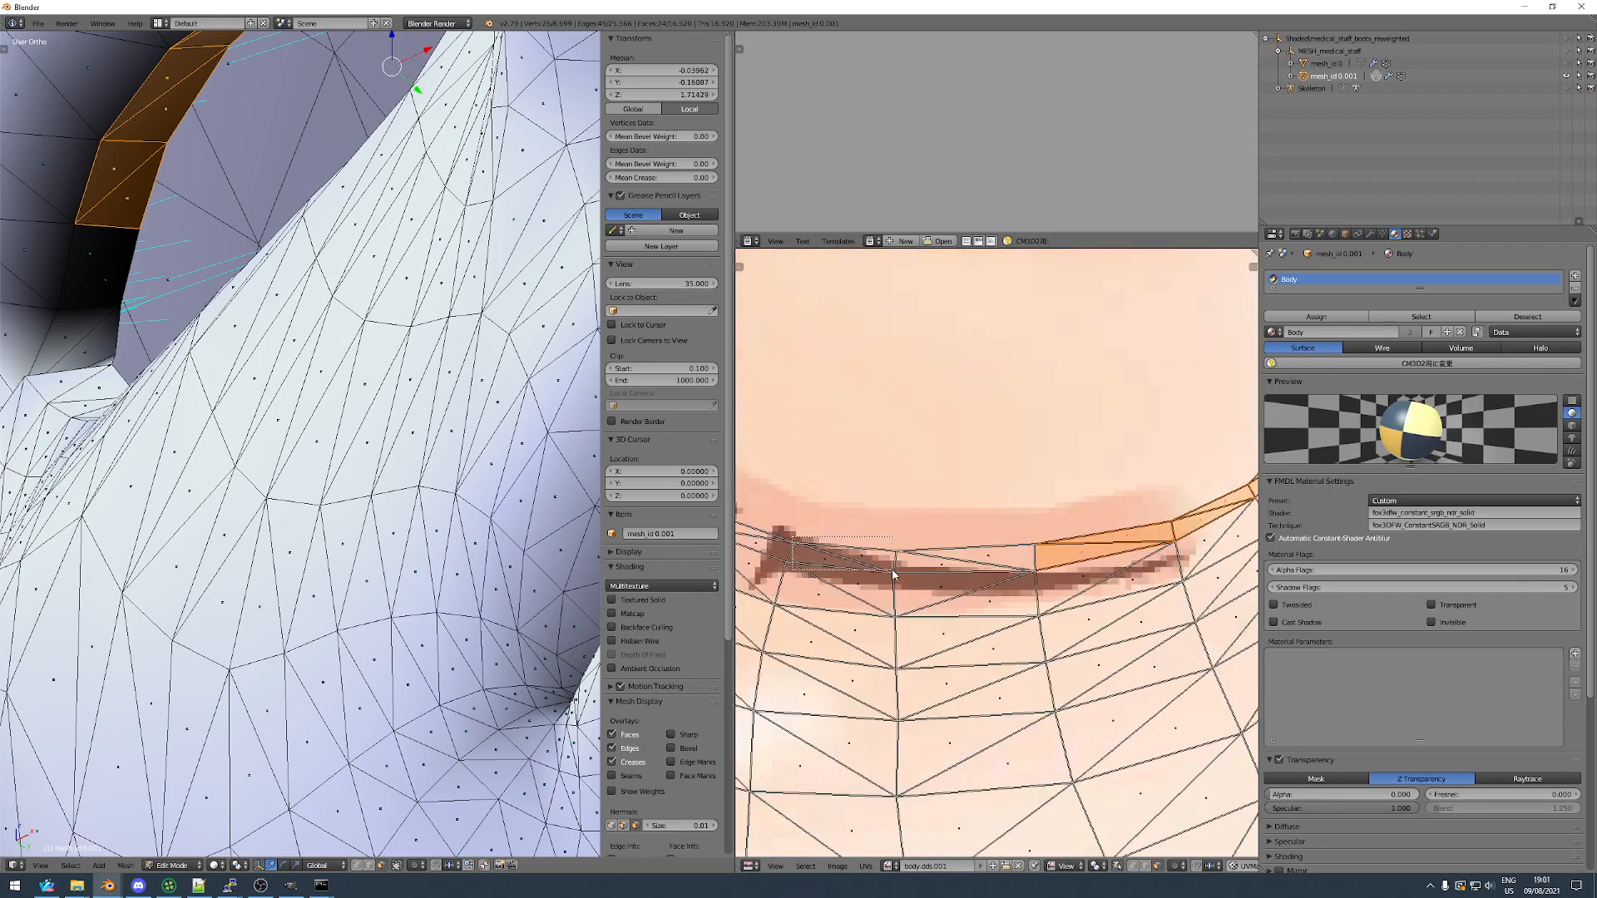
{"action": "left_click_drag", "start_coordinate": [1002, 574], "coordinate": [1003, 574]}
{"action": "scroll", "coordinate": [981, 565], "scroll_direction": "up", "scroll_amount": 4}
{"action": "key", "text": "b"}
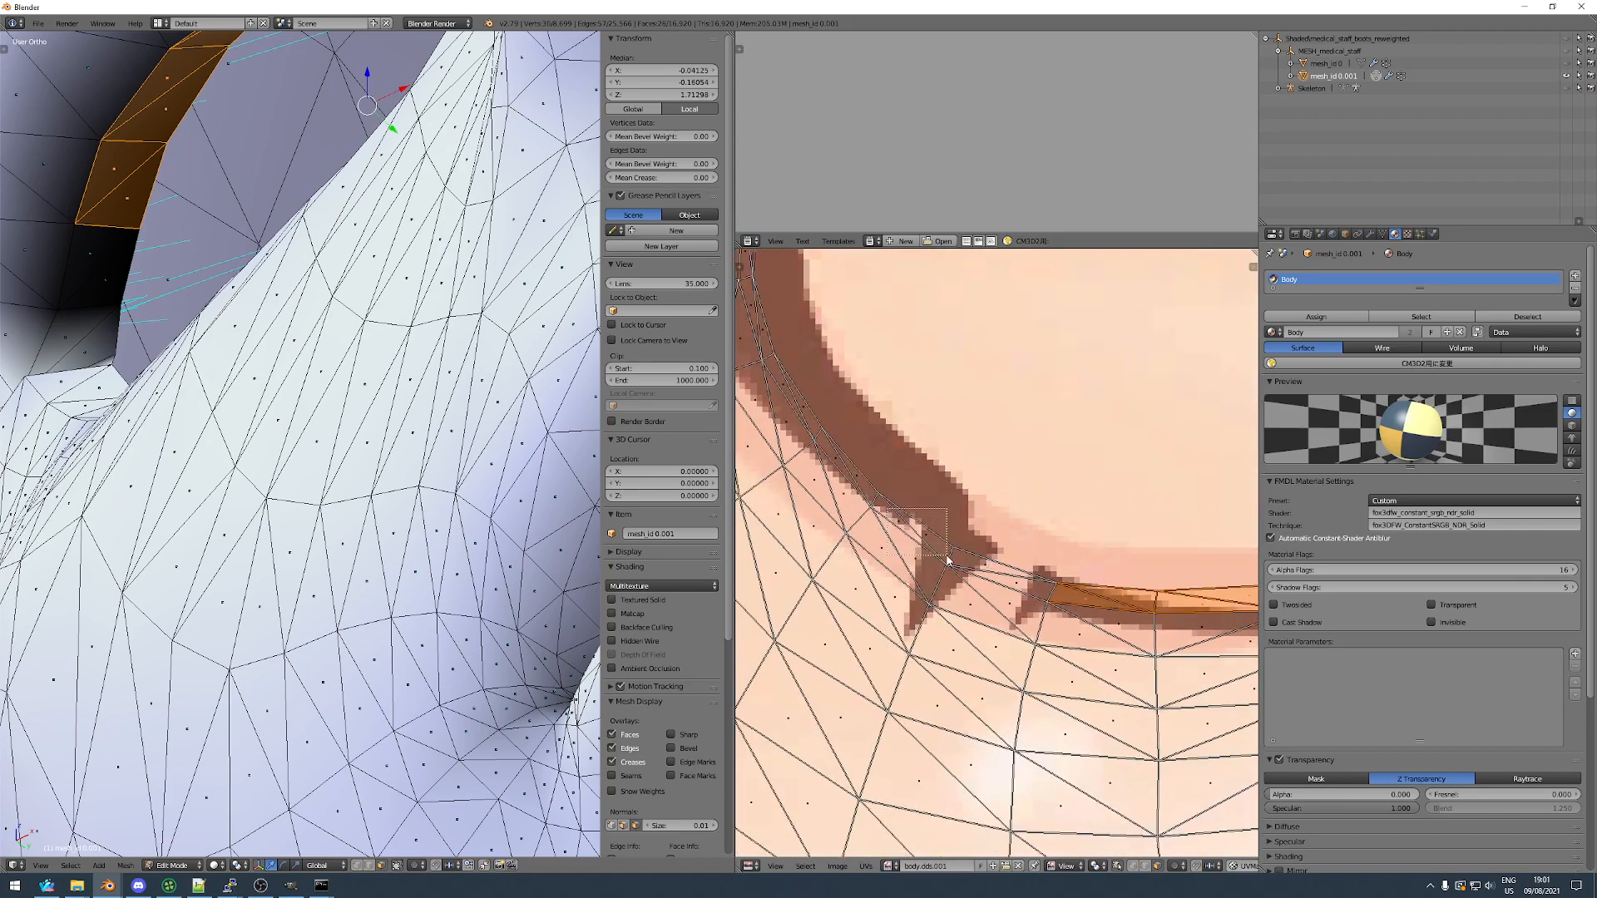
Extend the selection up the thin rim faces beside the lashes at the first eye's outer corner.
{"action": "middle_click_drag", "start_coordinate": [852, 481], "coordinate": [937, 556]}
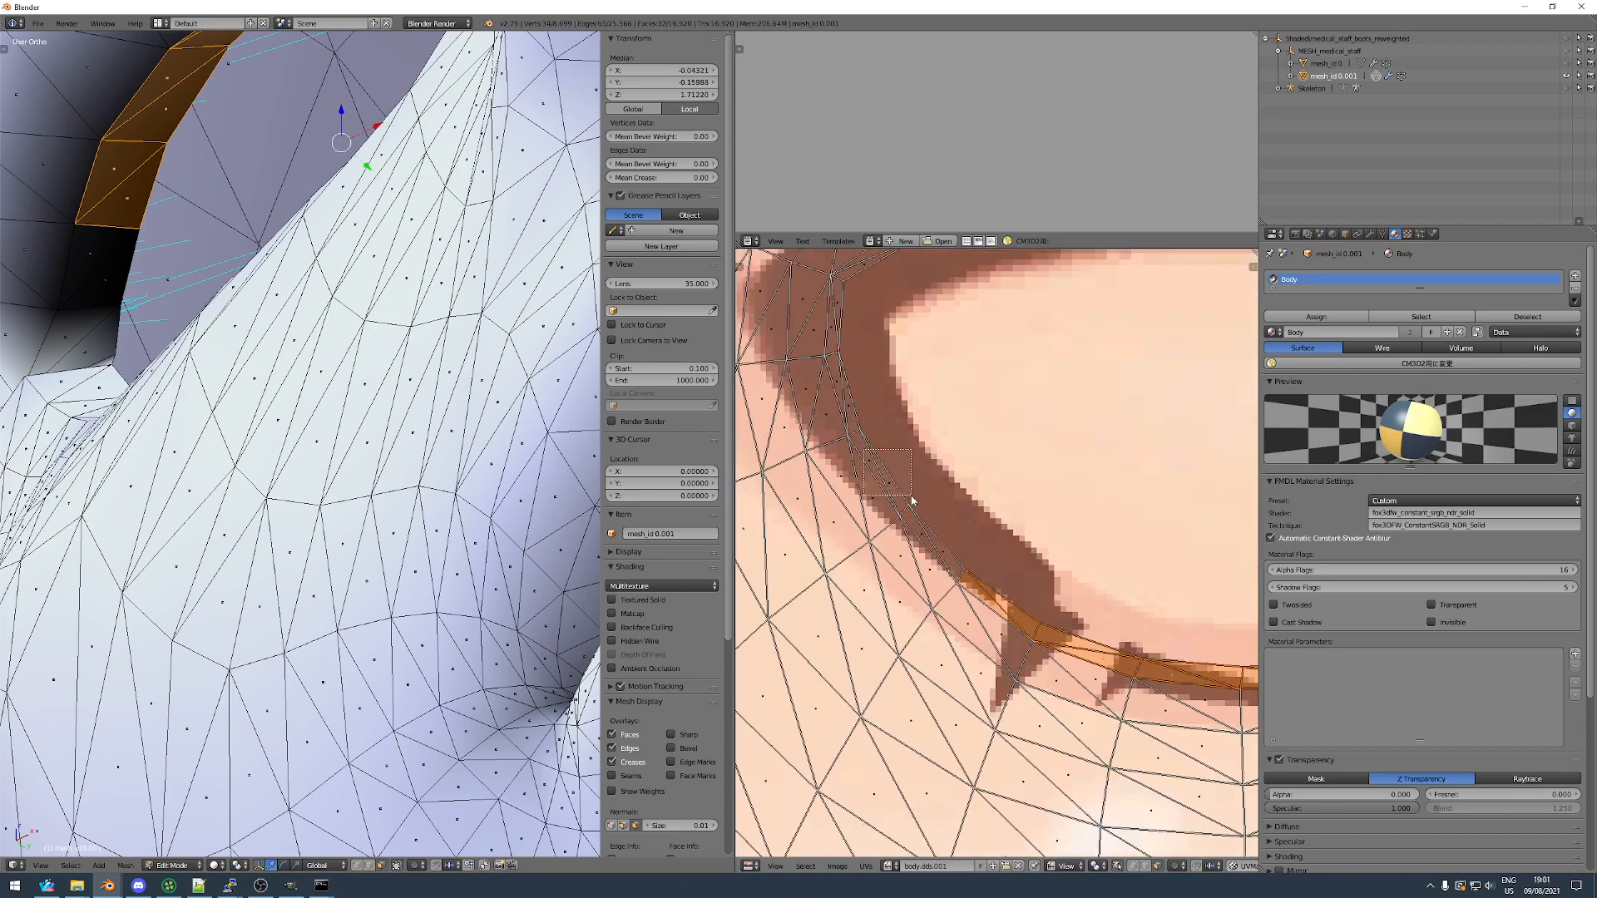
{"action": "left_click_drag", "start_coordinate": [954, 561], "coordinate": [954, 561]}
{"action": "middle_click_drag", "start_coordinate": [894, 477], "coordinate": [934, 555]}
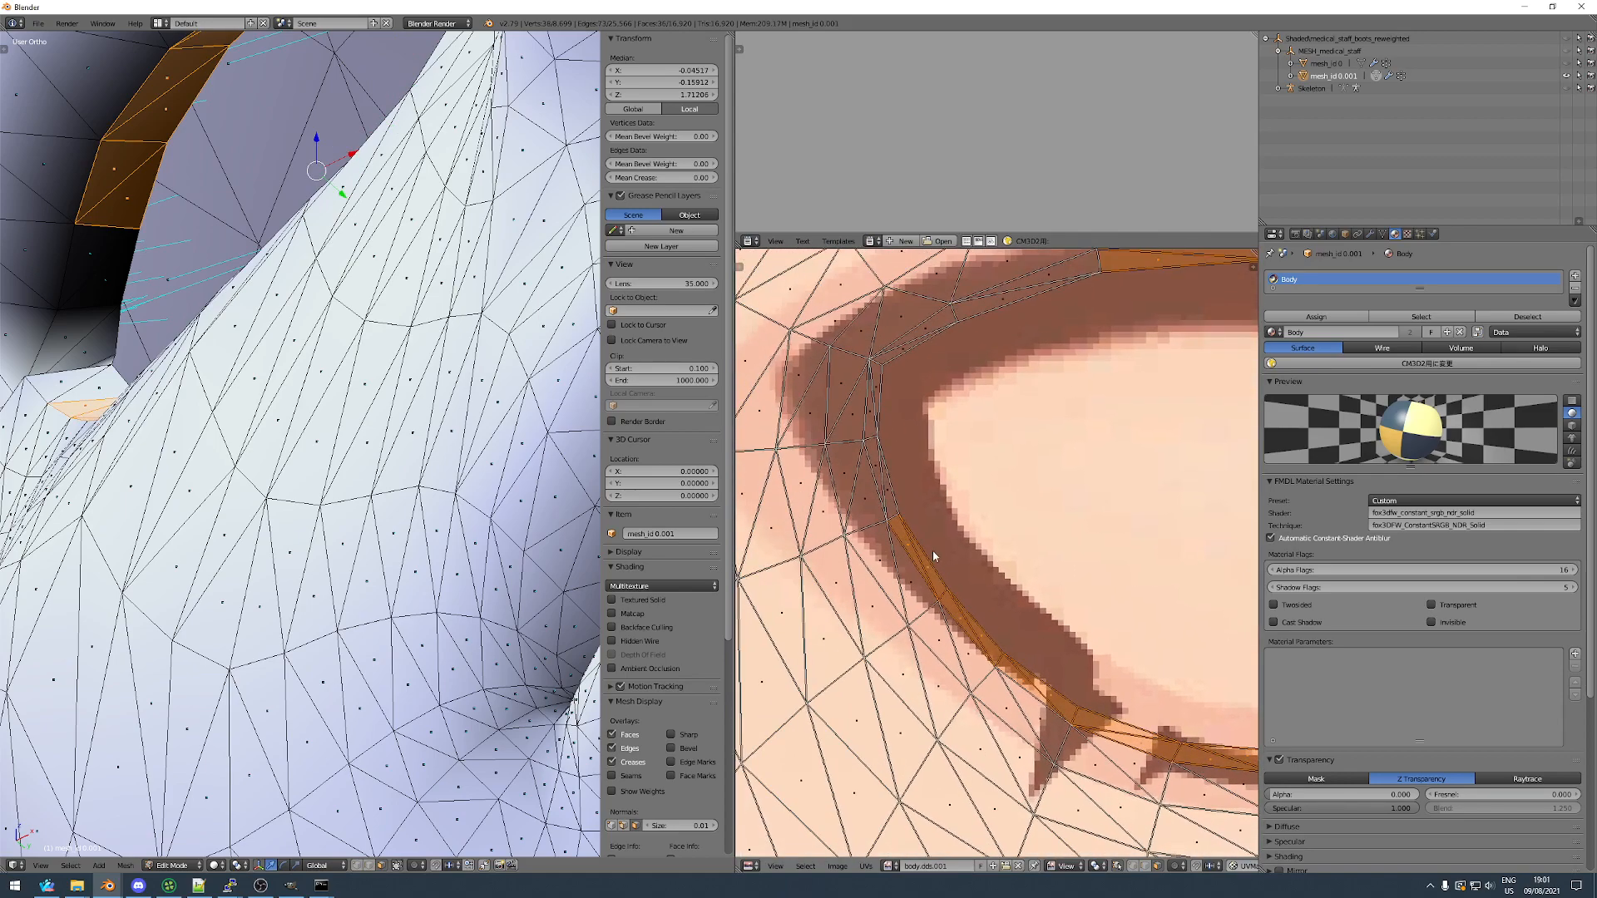
{"action": "right_click", "coordinate": [907, 510]}
{"action": "right_click", "coordinate": [903, 506], "text": "alt"}
{"action": "right_click", "coordinate": [872, 385], "text": "shift"}
{"action": "right_click", "coordinate": [870, 407], "text": "shift"}
{"action": "middle_click_drag", "start_coordinate": [936, 414], "coordinate": [913, 546]}
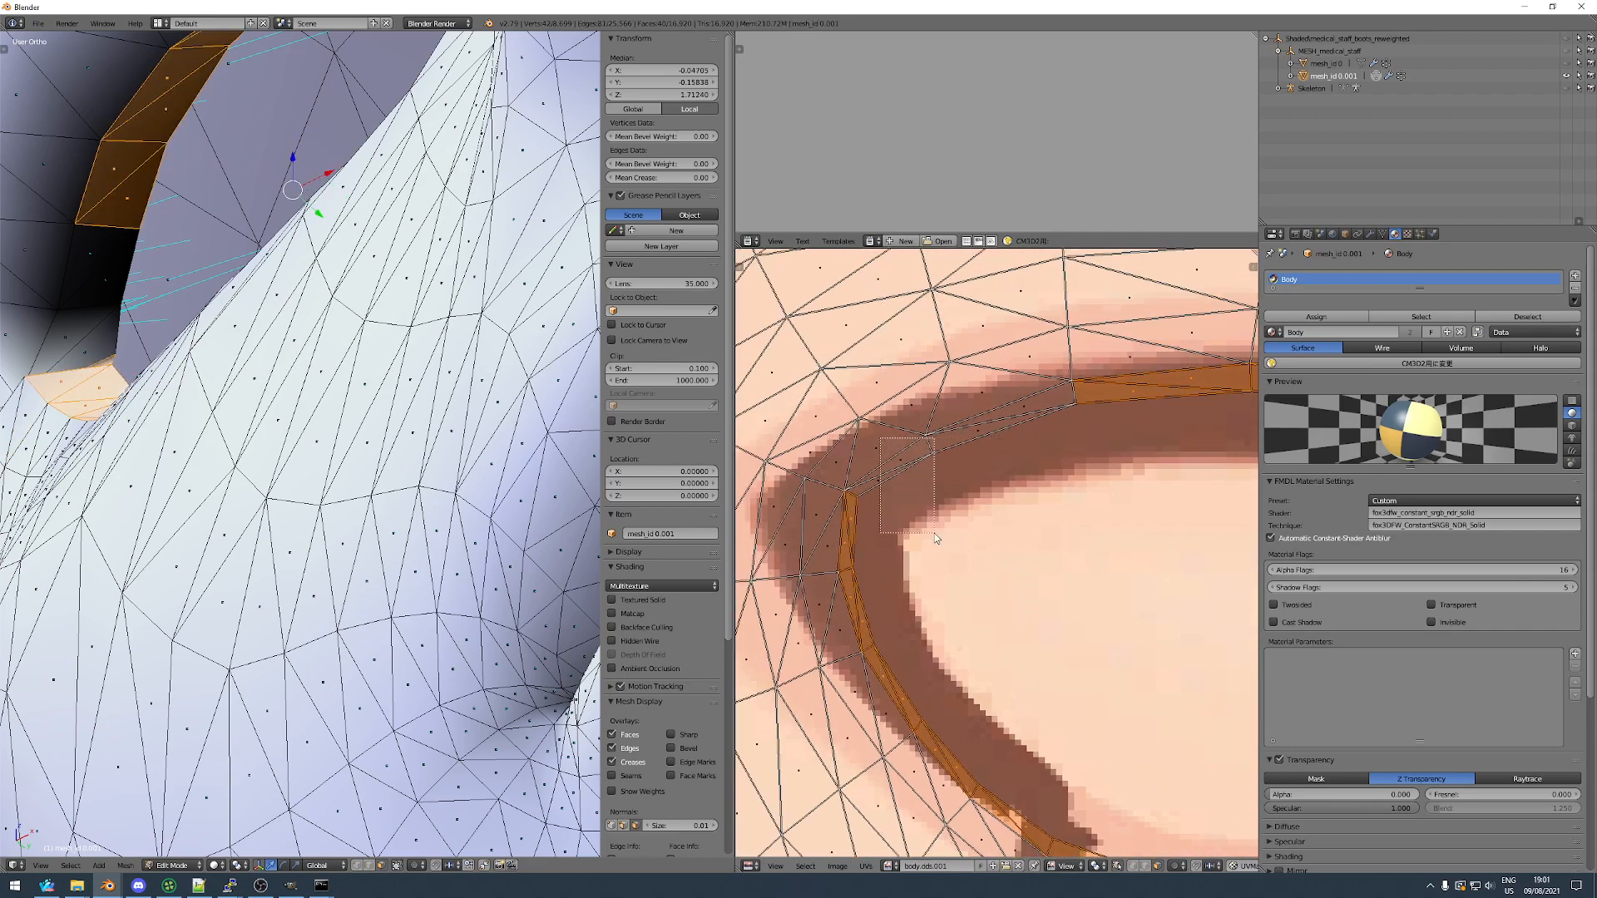
Close the first eye's selected ring by adding the rim faces between its outer corner and upper edge.
{"action": "left_click_drag", "start_coordinate": [935, 533], "coordinate": [936, 534]}
{"action": "key", "text": "b"}
{"action": "left_click_drag", "start_coordinate": [873, 450], "coordinate": [929, 509]}
{"action": "middle_click_drag", "start_coordinate": [983, 437], "coordinate": [931, 460]}
{"action": "key", "text": "b"}
{"action": "left_click_drag", "start_coordinate": [889, 427], "coordinate": [948, 481]}
{"action": "key", "text": "b"}
{"action": "left_click_drag", "start_coordinate": [969, 425], "coordinate": [1016, 483]}
Add the thin rim faces along the second eye's upper edge to the selection in the UV layout.
{"action": "scroll", "coordinate": [1016, 484], "scroll_direction": "down", "scroll_amount": 4}
{"action": "middle_click_drag", "start_coordinate": [1016, 483], "coordinate": [425, 443]}
{"action": "scroll", "coordinate": [998, 401], "scroll_direction": "up", "scroll_amount": 3}
{"action": "key", "text": "b"}
{"action": "left_click_drag", "start_coordinate": [967, 390], "coordinate": [1028, 450]}
{"action": "middle_click_drag", "start_coordinate": [1028, 449], "coordinate": [853, 496]}
{"action": "key", "text": "b"}
{"action": "left_click_drag", "start_coordinate": [925, 414], "coordinate": [1086, 459]}
{"action": "middle_click_drag", "start_coordinate": [1086, 459], "coordinate": [970, 416]}
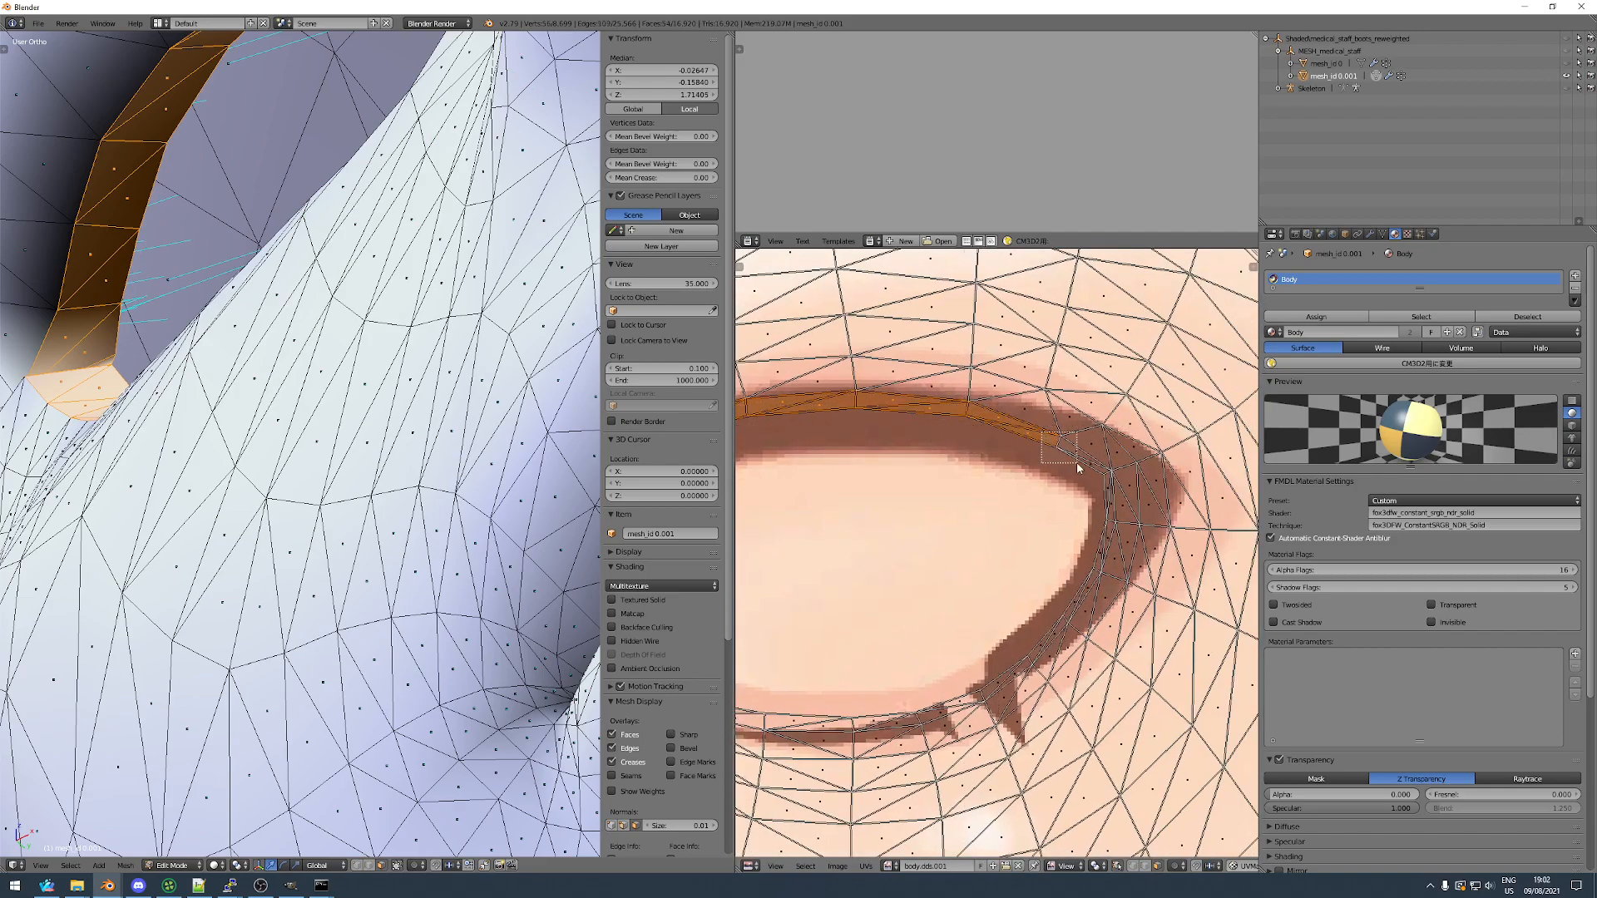
Extend the selection around the second eye's outer corner down to the start of its lower edge.
{"action": "scroll", "coordinate": [1113, 549], "scroll_direction": "up", "scroll_amount": 2}
{"action": "key", "text": "b"}
{"action": "left_click_drag", "start_coordinate": [1072, 509], "coordinate": [1115, 561]}
{"action": "middle_click_drag", "start_coordinate": [1094, 553], "coordinate": [1103, 401]}
{"action": "scroll", "coordinate": [1033, 443], "scroll_direction": "down", "scroll_amount": 1}
{"action": "key", "text": "b"}
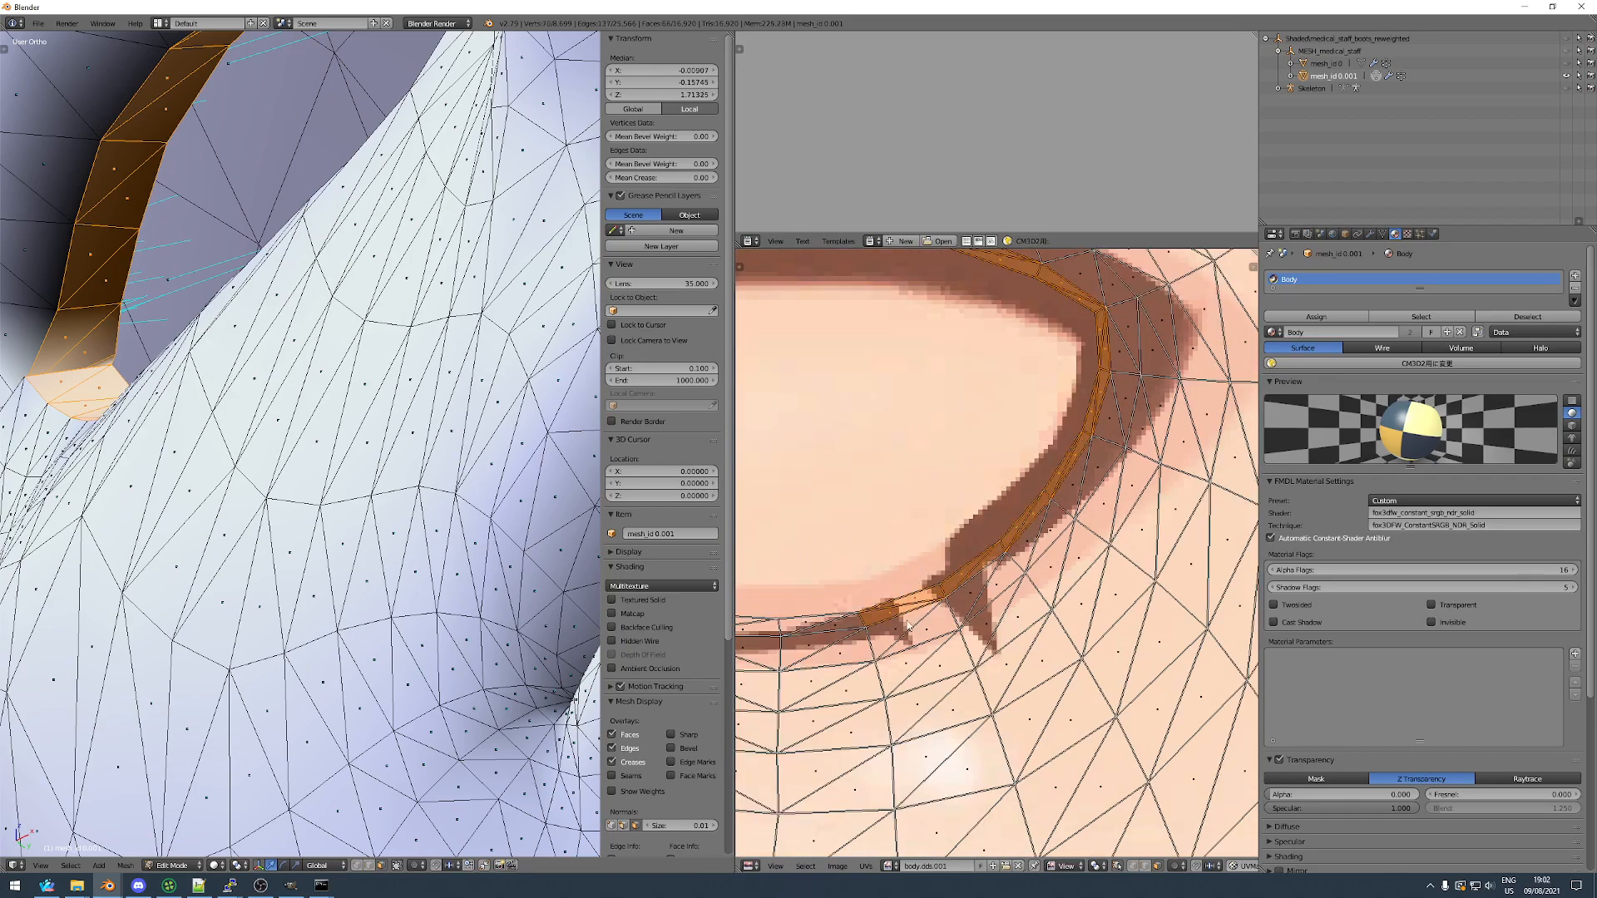
{"action": "middle_click_drag", "start_coordinate": [913, 624], "coordinate": [1007, 520]}
{"action": "left_click_drag", "start_coordinate": [937, 544], "coordinate": [938, 545]}
Complete the second eye's selected ring with the rim faces along its lower edge and inner corner.
{"action": "middle_click_drag", "start_coordinate": [744, 524], "coordinate": [1007, 557]}
{"action": "key", "text": "b"}
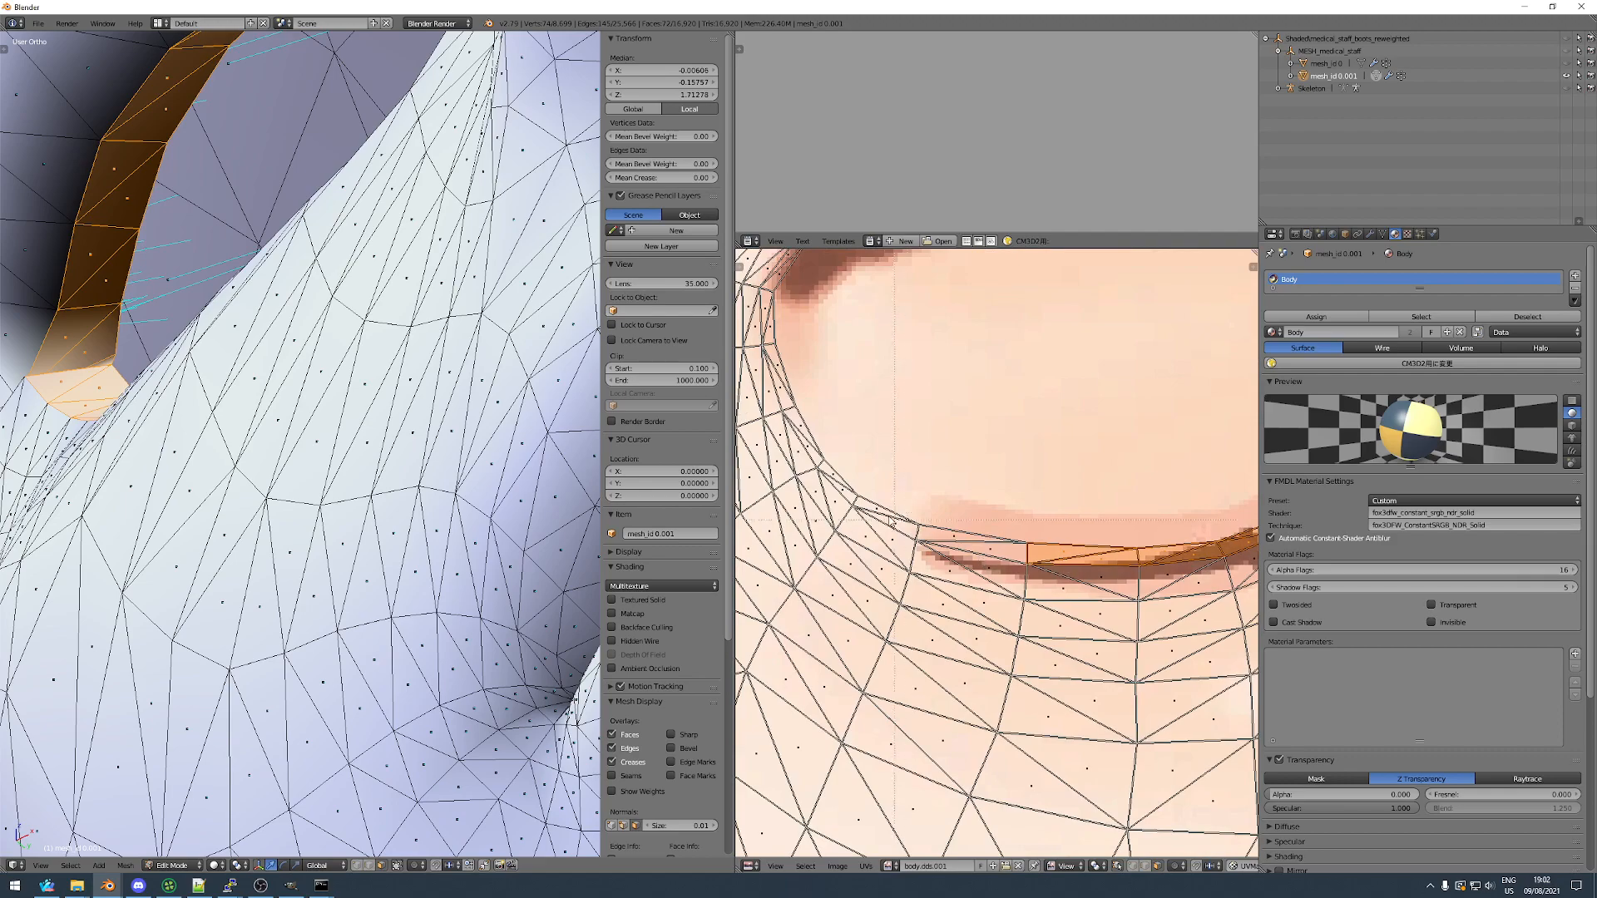
{"action": "left_click_drag", "start_coordinate": [1015, 559], "coordinate": [1016, 559]}
{"action": "middle_click_drag", "start_coordinate": [902, 507], "coordinate": [952, 552]}
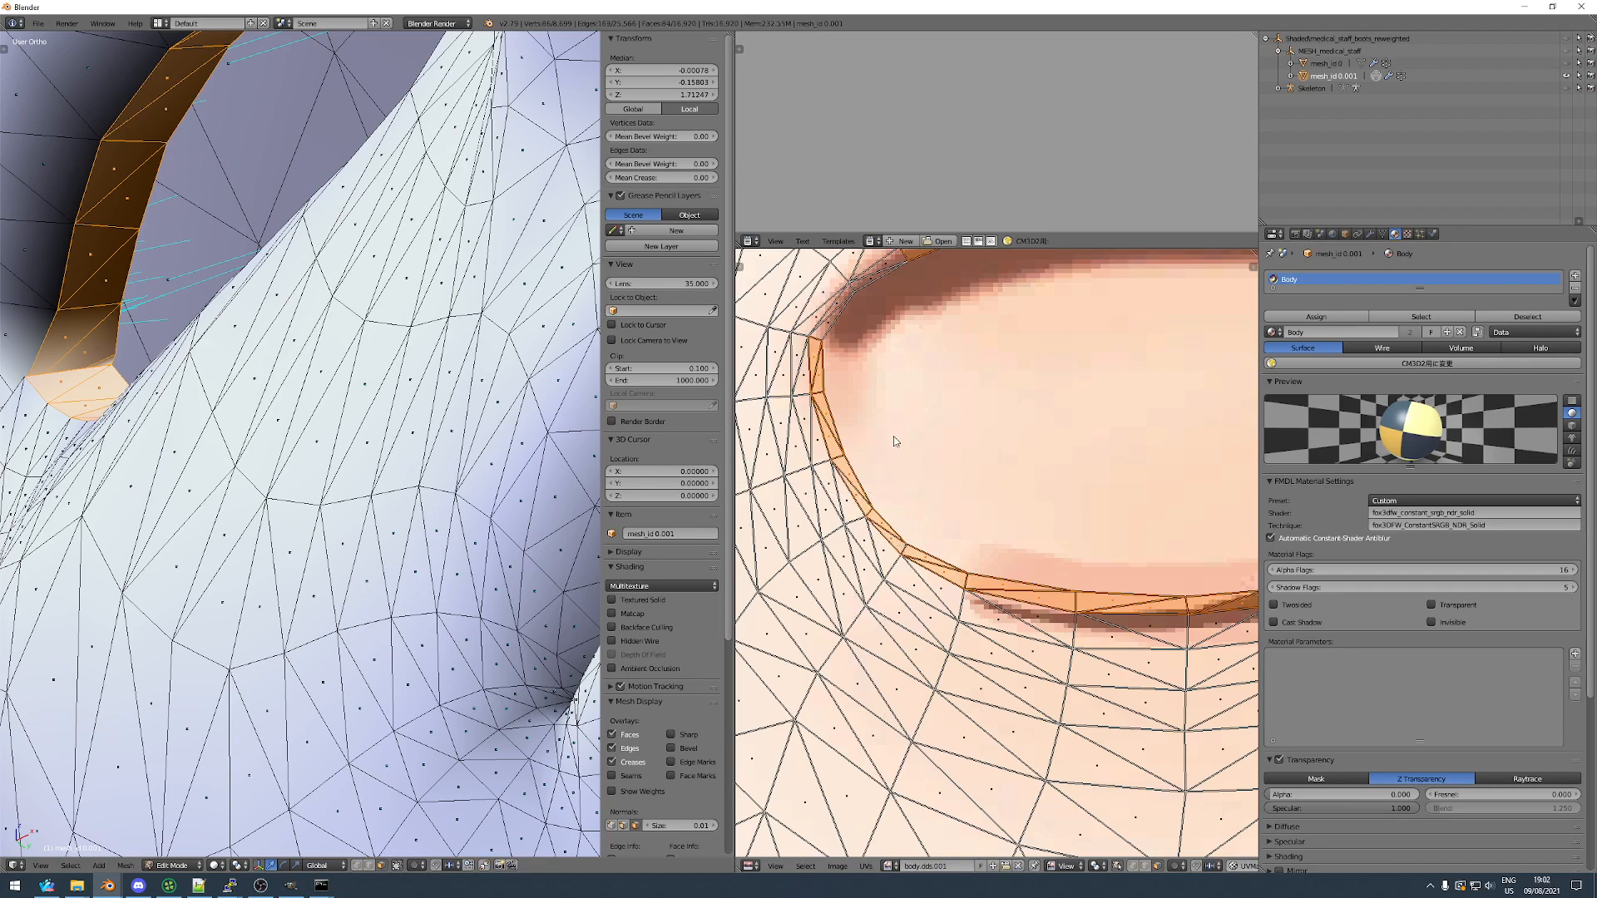
{"action": "middle_click_drag", "start_coordinate": [894, 441], "coordinate": [903, 583]}
{"action": "key", "text": "b"}
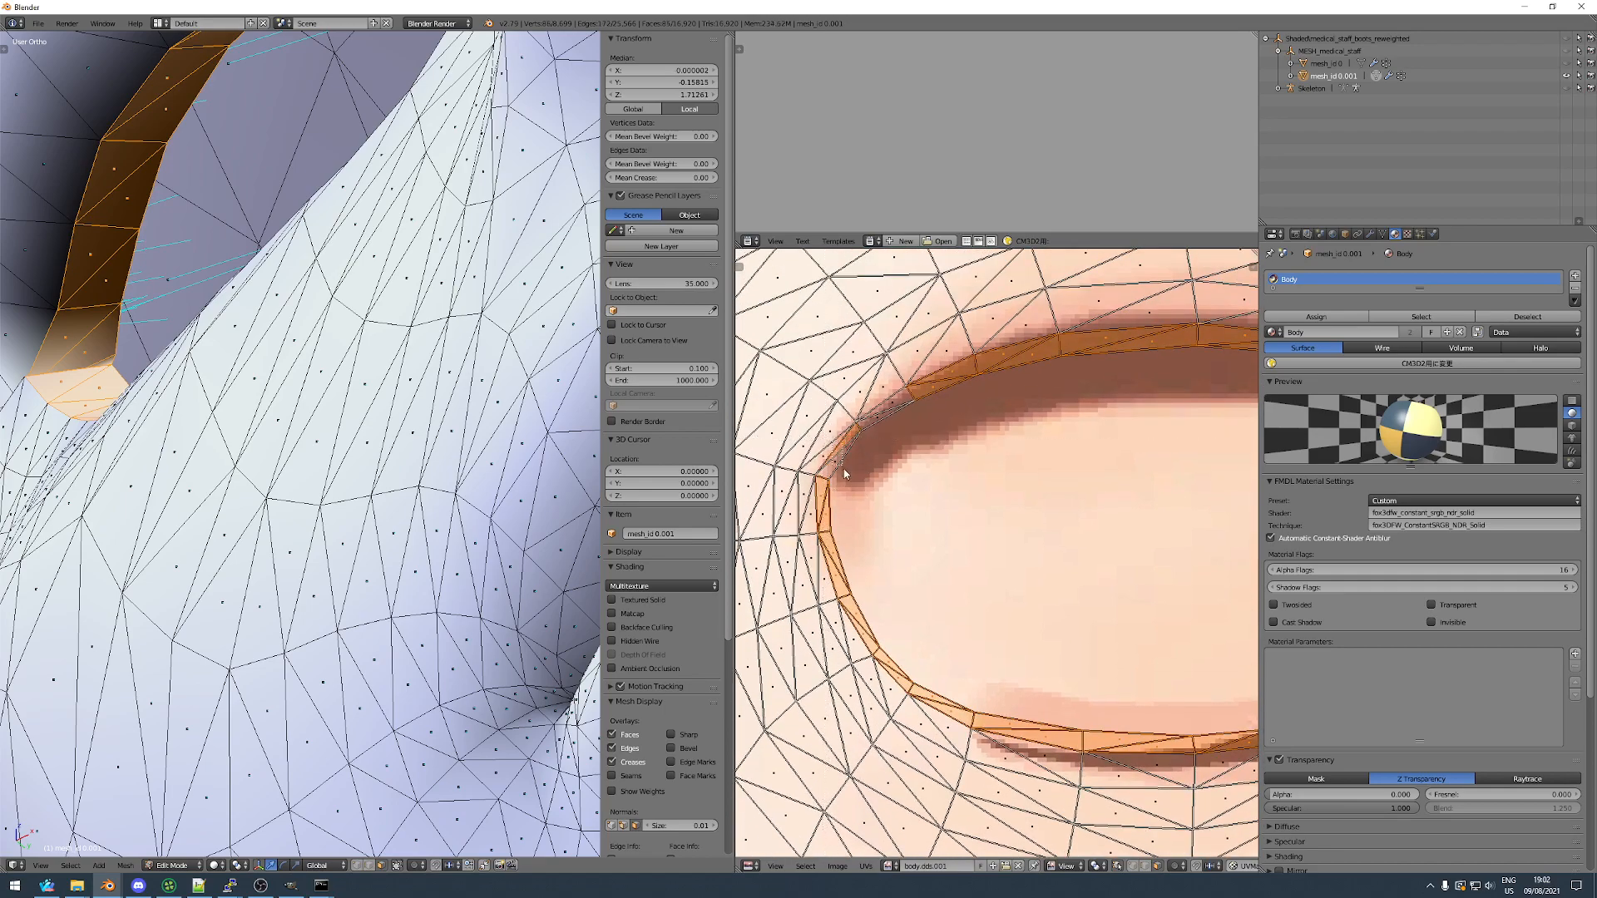
{"action": "key", "text": "Escape"}
{"action": "scroll", "coordinate": [865, 403], "scroll_direction": "down", "scroll_amount": 3}
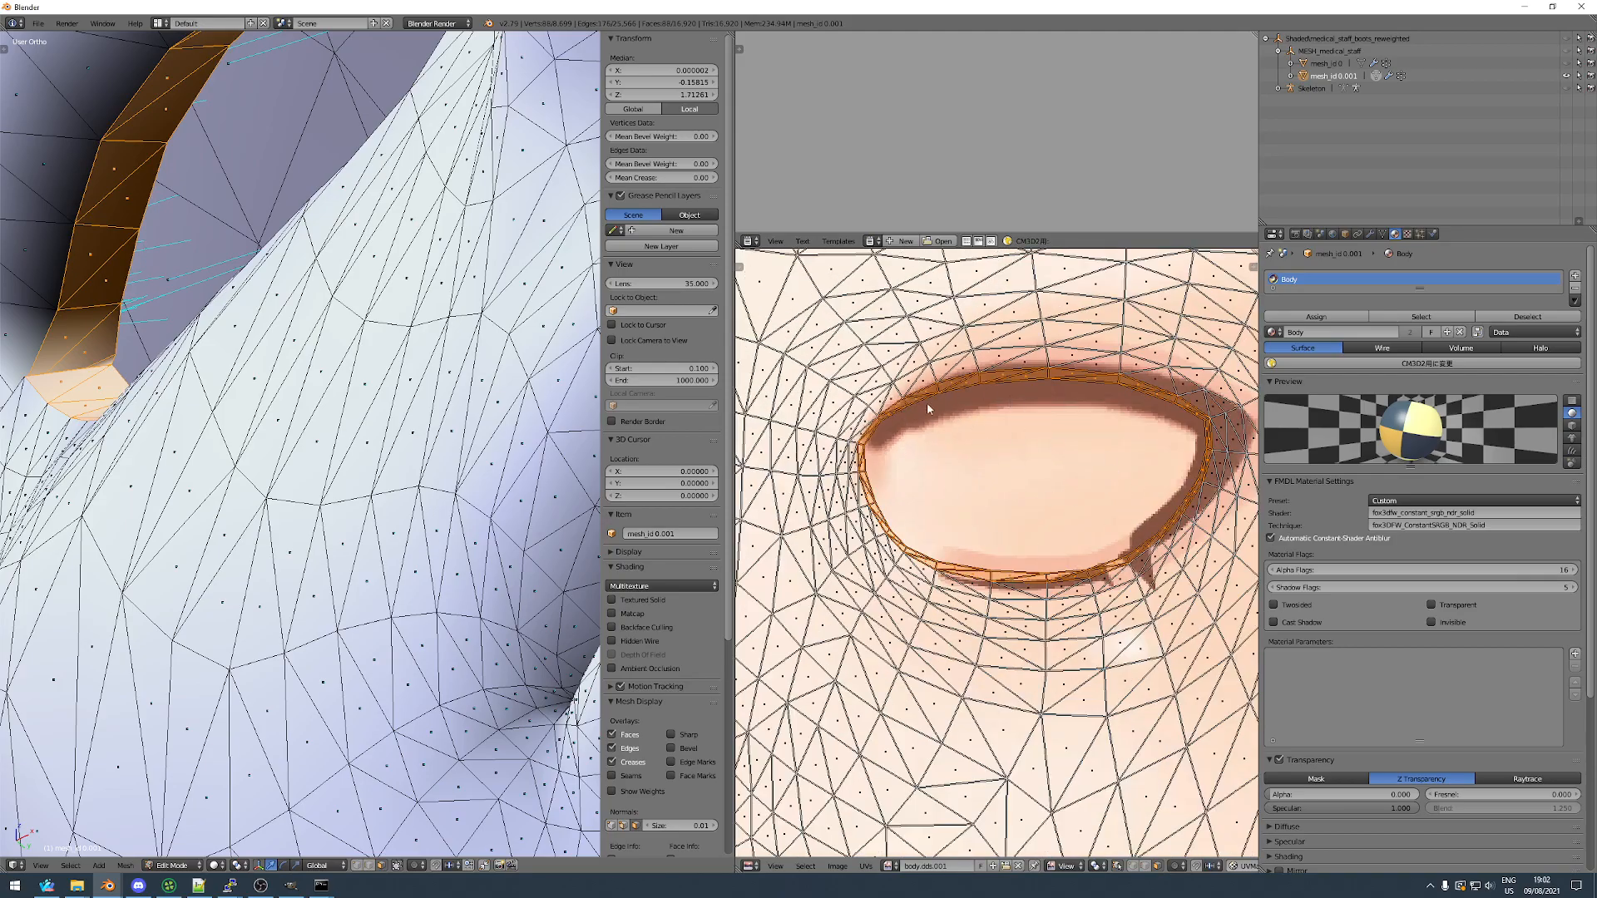
Delete the selected rim faces of both eyes and leave edit mode.
{"action": "scroll", "coordinate": [333, 416], "scroll_direction": "down", "scroll_amount": 10}
{"action": "key", "text": "x"}
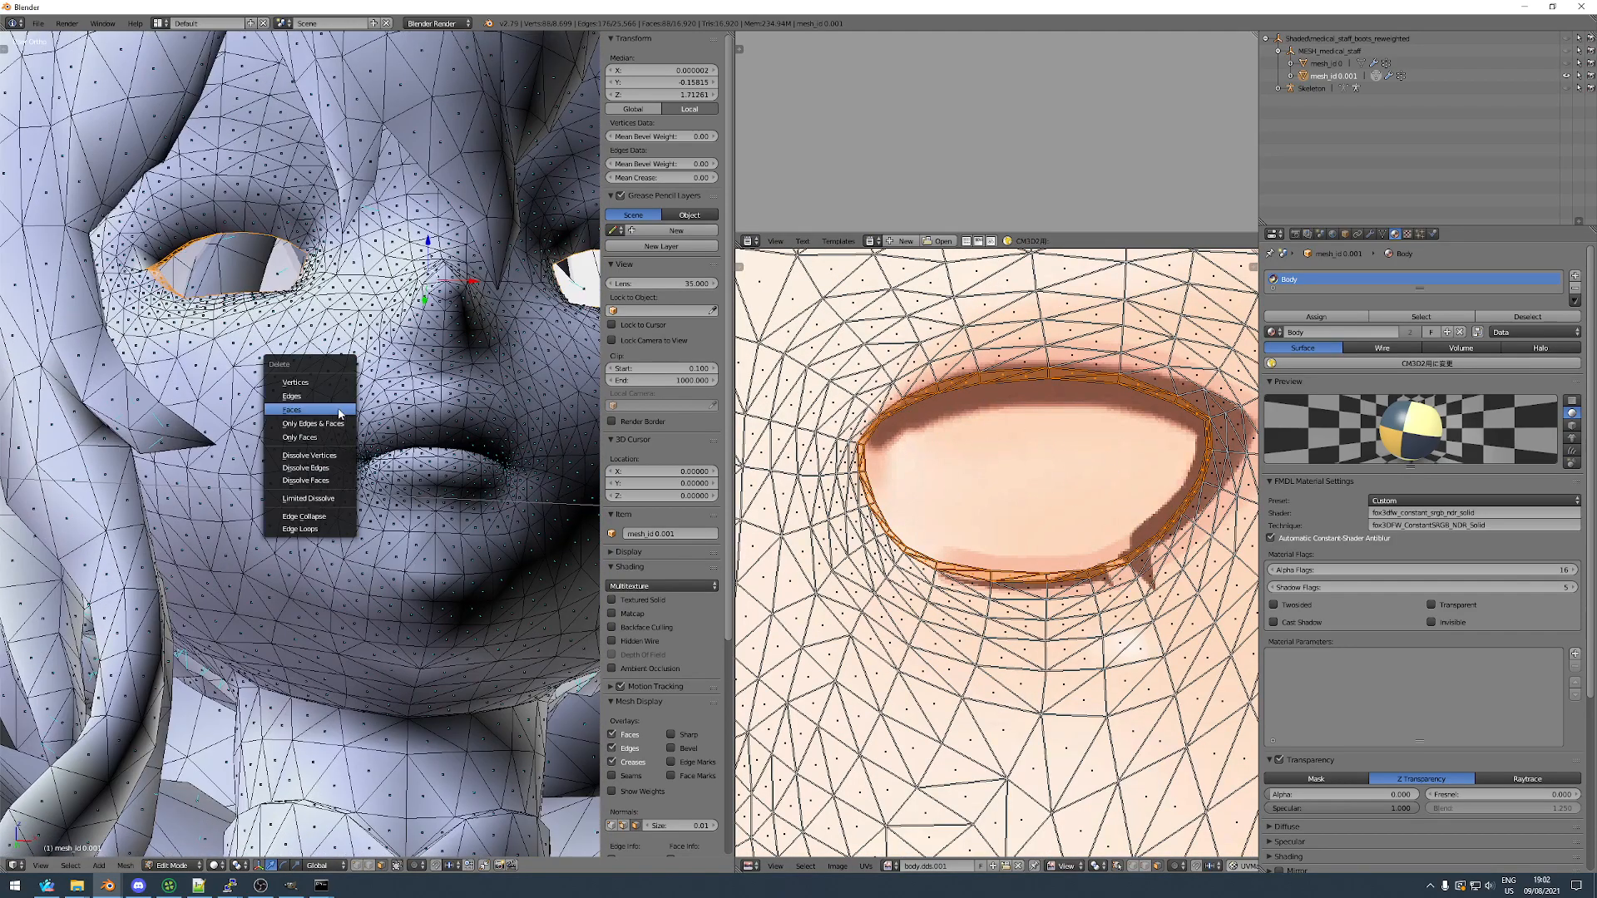
{"action": "left_click", "coordinate": [328, 416]}
{"action": "middle_click_drag", "start_coordinate": [328, 416], "coordinate": [220, 416]}
{"action": "scroll", "coordinate": [384, 463], "scroll_direction": "down", "scroll_amount": 6}
{"action": "key", "text": "Tab"}
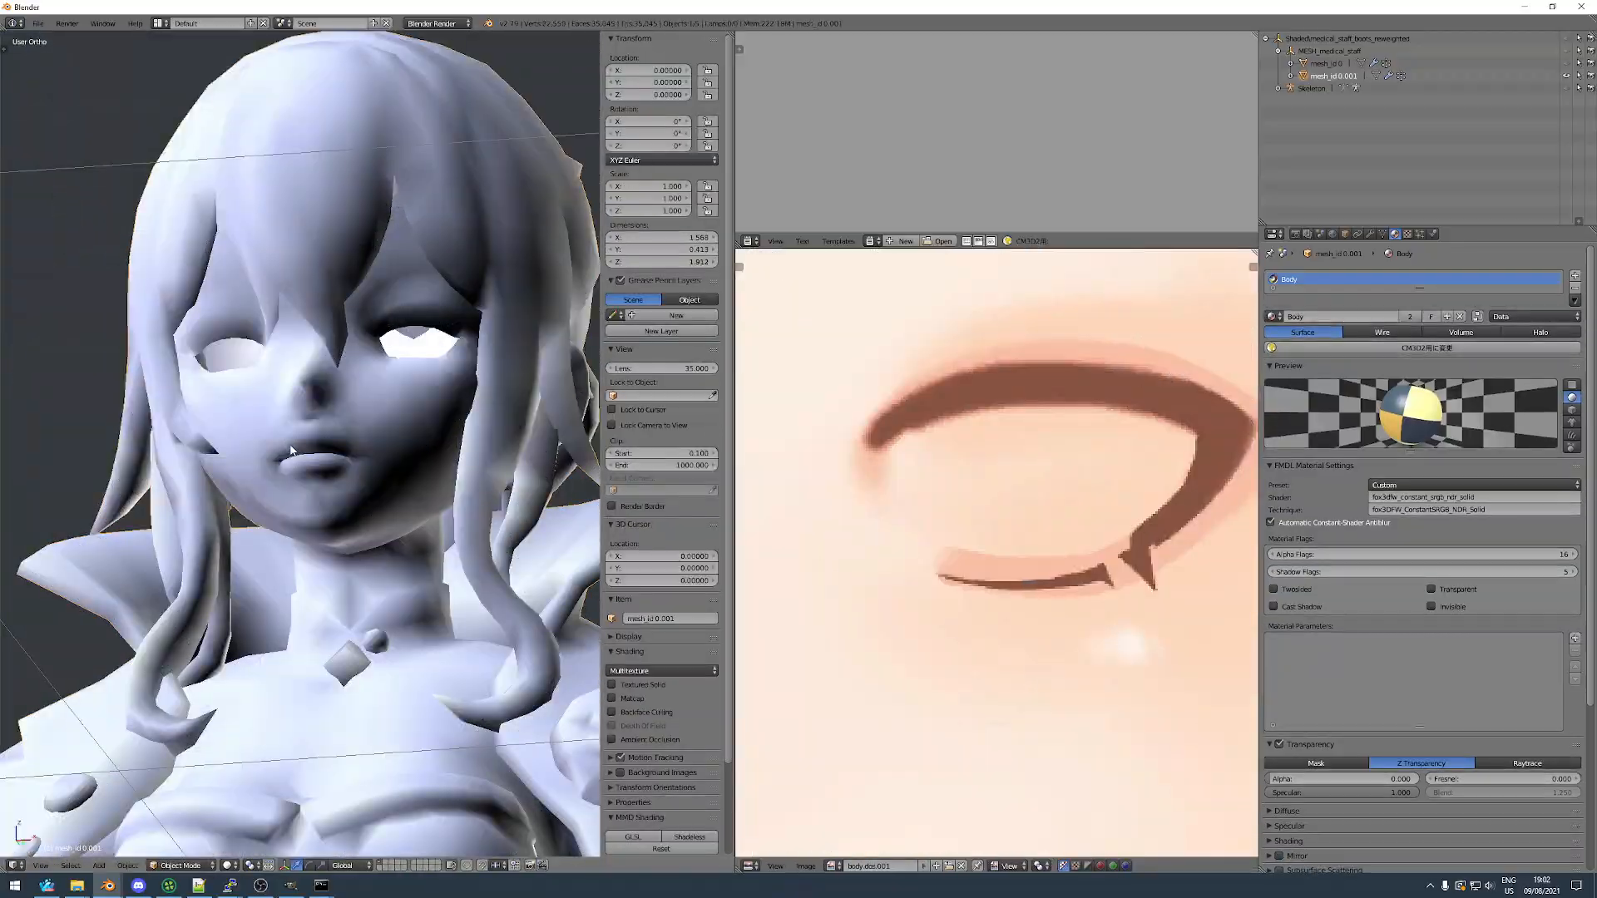
Unhide the original mesh, switch to textured shading with backface culling and check the head.
{"action": "key", "text": "alt+z"}
{"action": "left_click", "coordinate": [613, 698]}
{"action": "key", "text": "a"}
{"action": "mouse_move", "coordinate": [416, 482]}
{"action": "middle_mouse_down"}
{"action": "mouse_move", "coordinate": [364, 440]}
{"action": "mouse_move", "coordinate": [422, 453]}
{"action": "middle_mouse_up"}
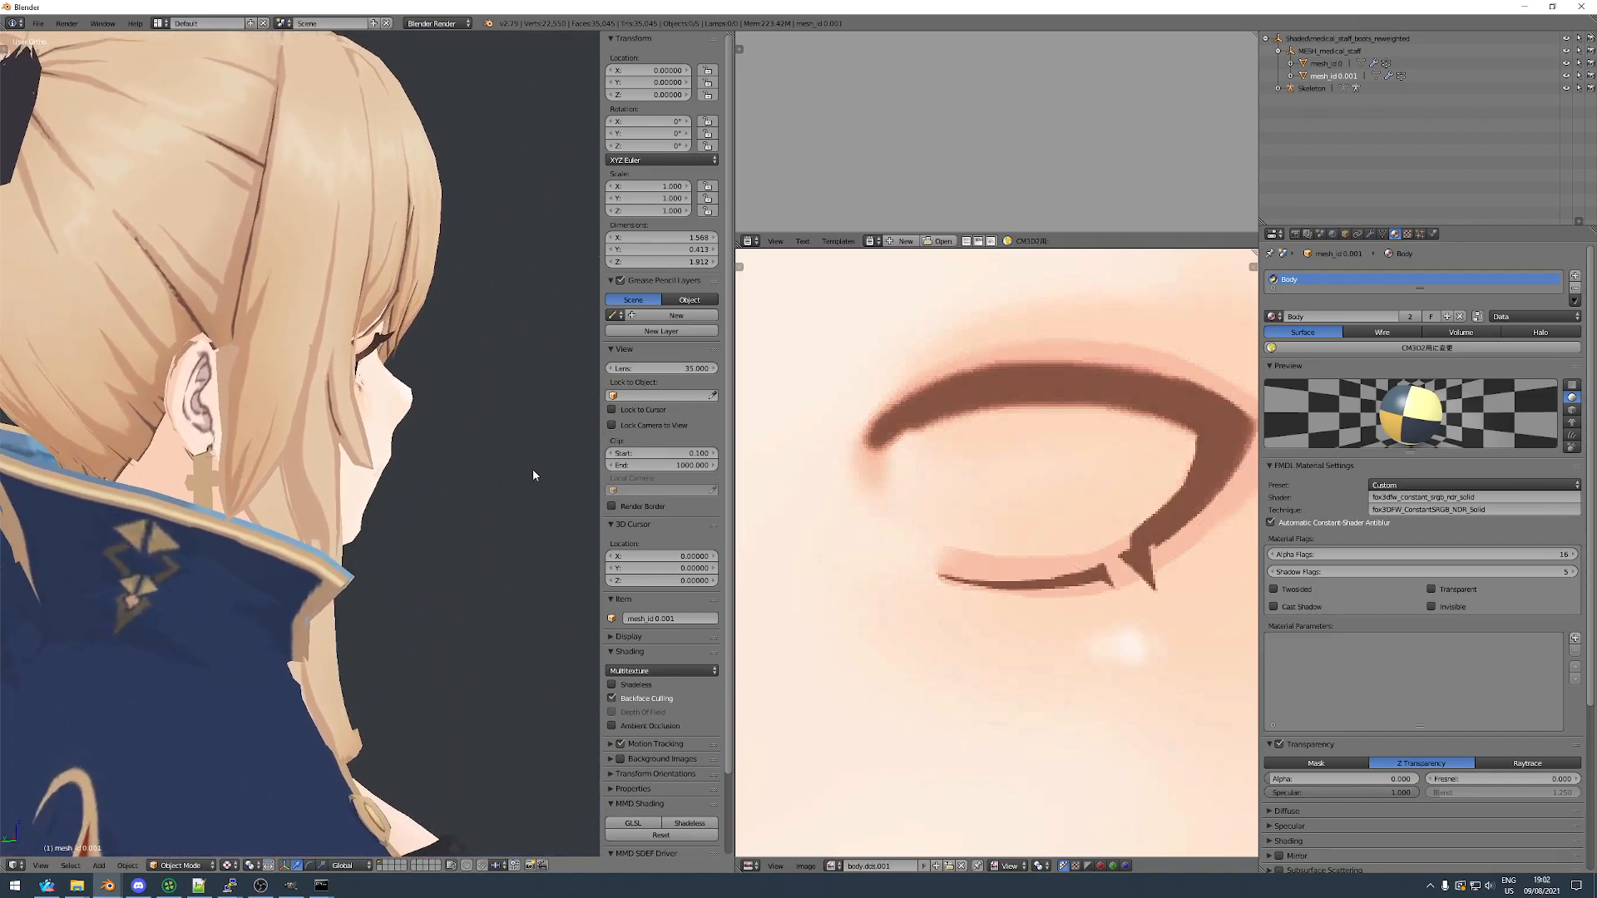
{"action": "scroll", "coordinate": [300, 392], "scroll_direction": "down", "scroll_amount": 5}
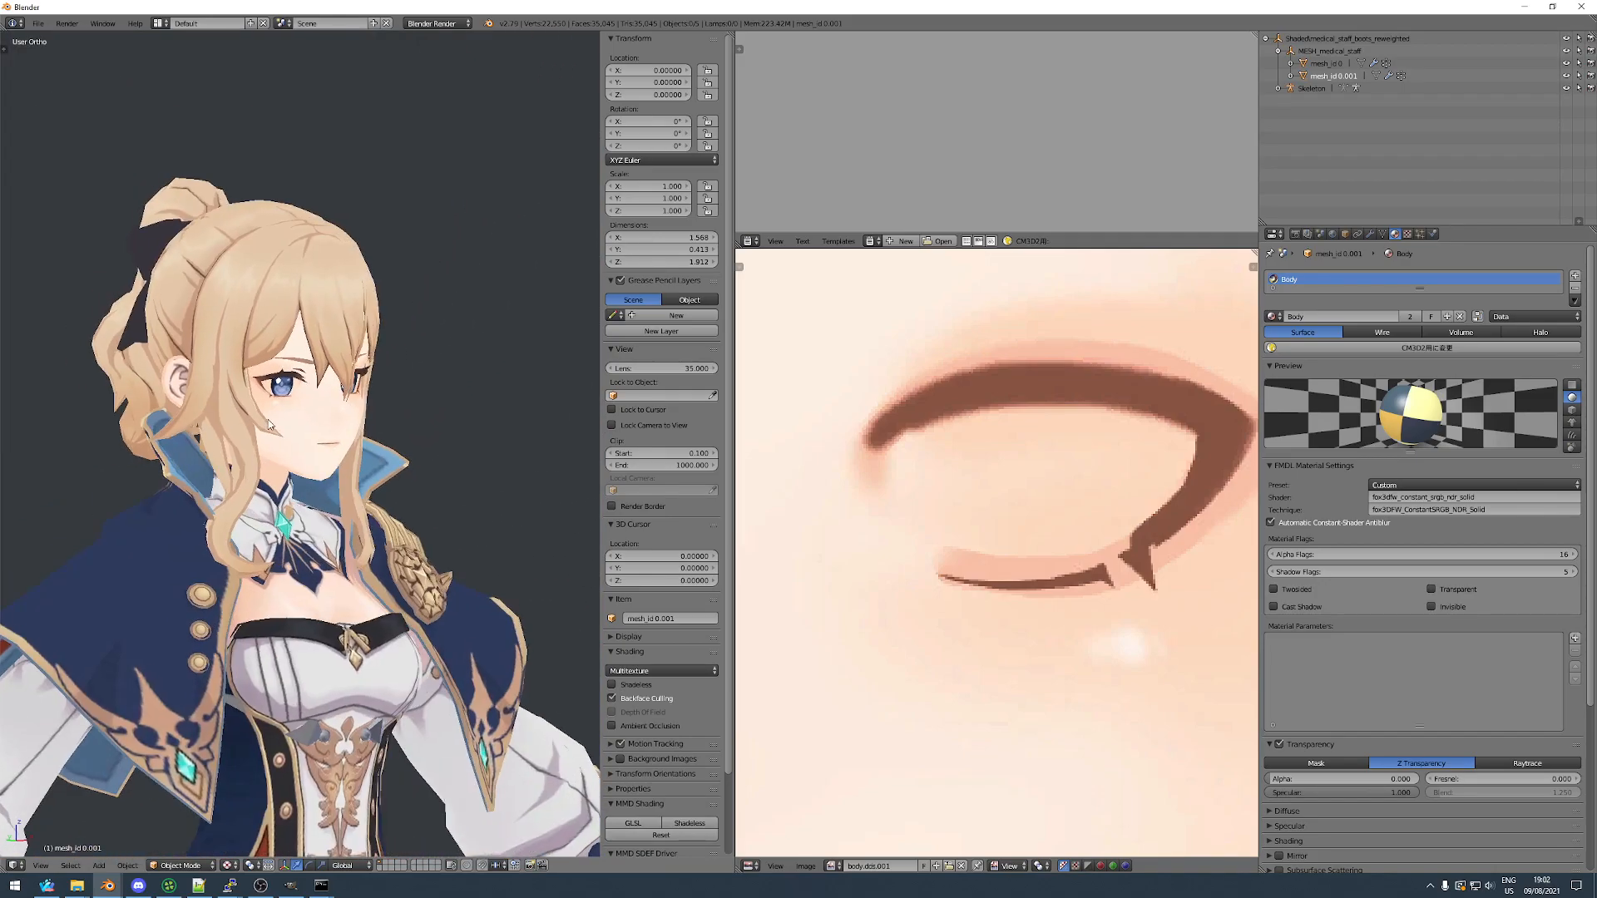
Enter edit mode on the outline mesh, select all its UVs and scale them down to a tiny cluster.
{"action": "key", "text": "Tab"}
{"action": "scroll", "coordinate": [1046, 586], "scroll_direction": "down", "scroll_amount": 14}
{"action": "key", "text": "a"}
{"action": "middle_click_drag", "start_coordinate": [1092, 785], "coordinate": [1061, 679]}
{"action": "key", "text": "s"}
{"action": "left_click", "coordinate": [933, 499]}
Move the shrunken UV cluster onto the black area inside the gold ornament of the texture.
{"action": "scroll", "coordinate": [932, 499], "scroll_direction": "up", "scroll_amount": 8}
{"action": "key", "text": "g"}
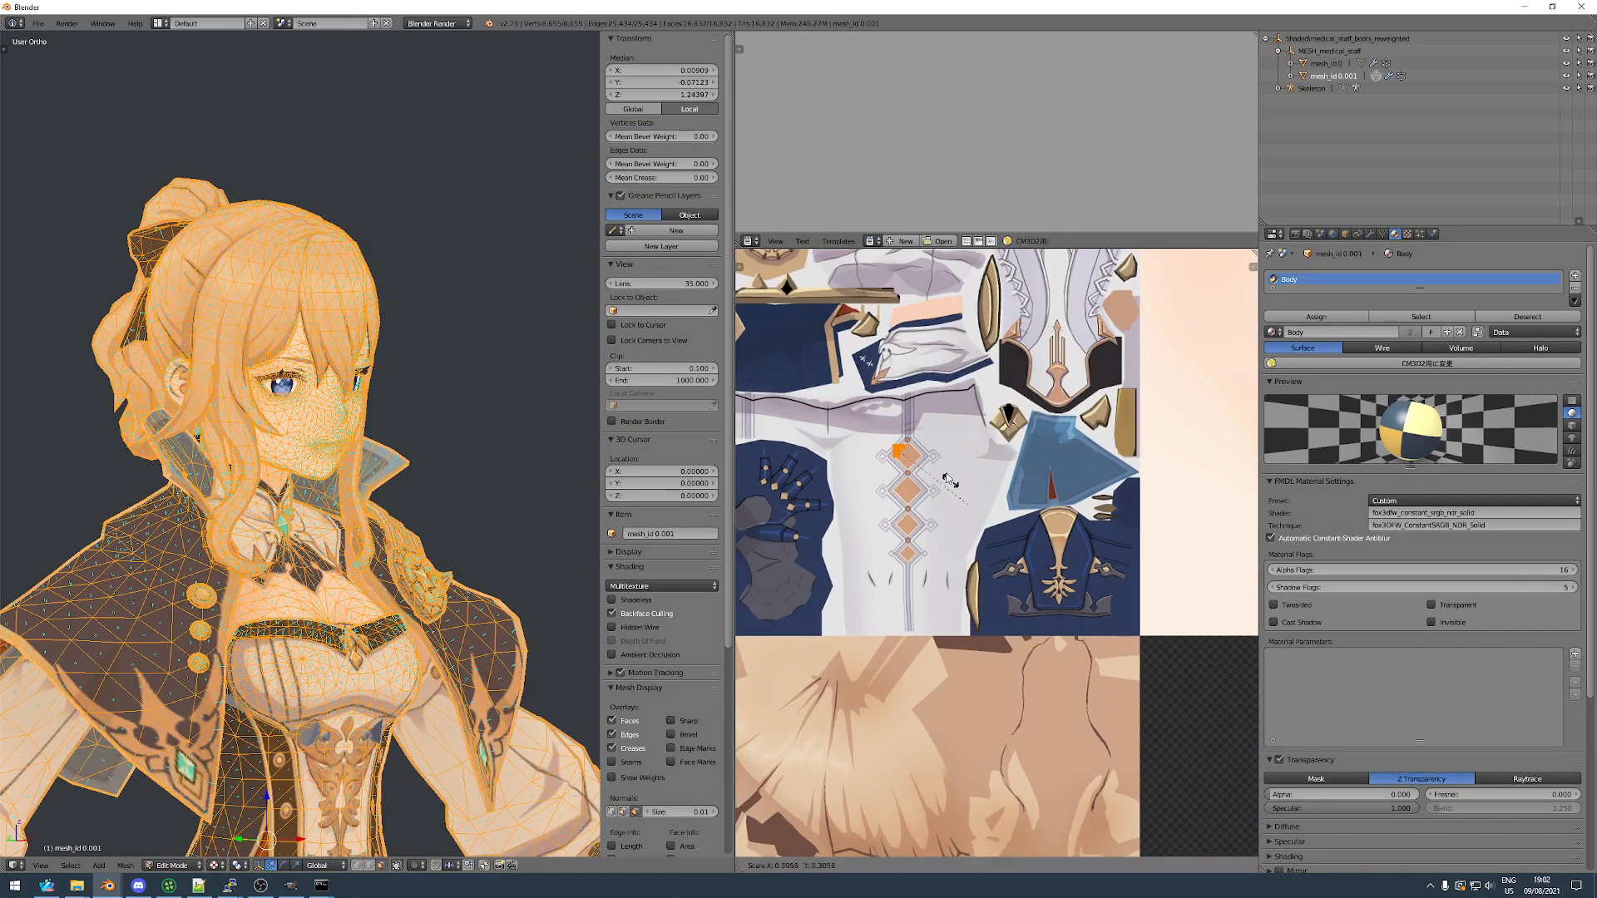
{"action": "scroll", "coordinate": [1008, 397], "scroll_direction": "up", "scroll_amount": 5}
{"action": "scroll", "coordinate": [957, 475], "scroll_direction": "up", "scroll_amount": 4}
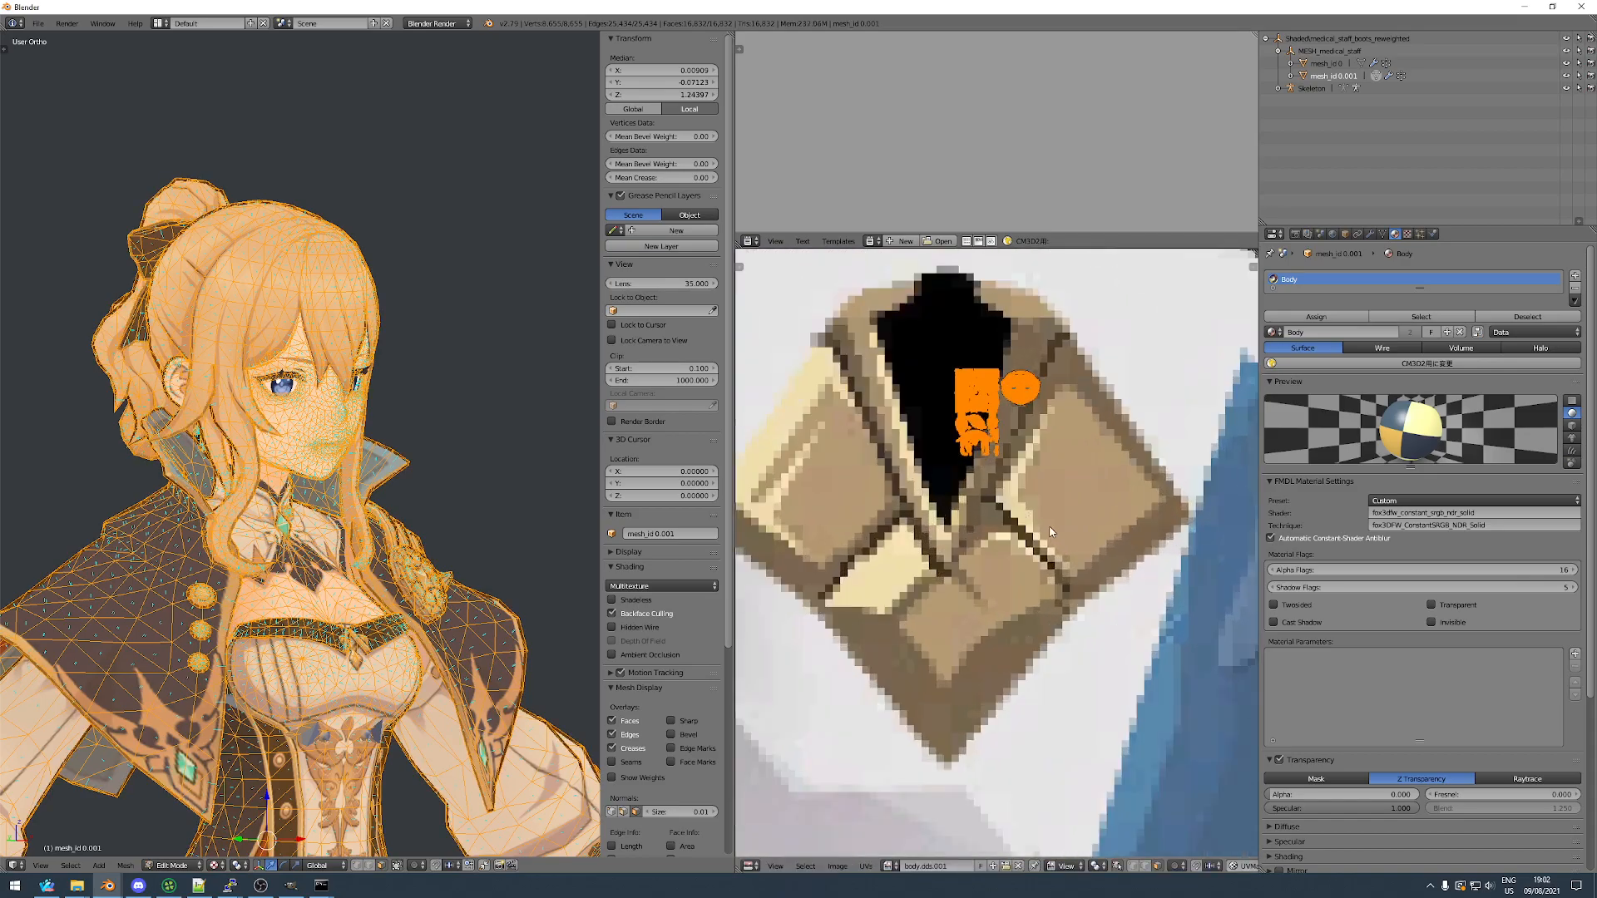
{"action": "left_click", "coordinate": [961, 390]}
Leave edit mode and check the black outline on the character's face and whole body.
{"action": "key", "text": "Tab"}
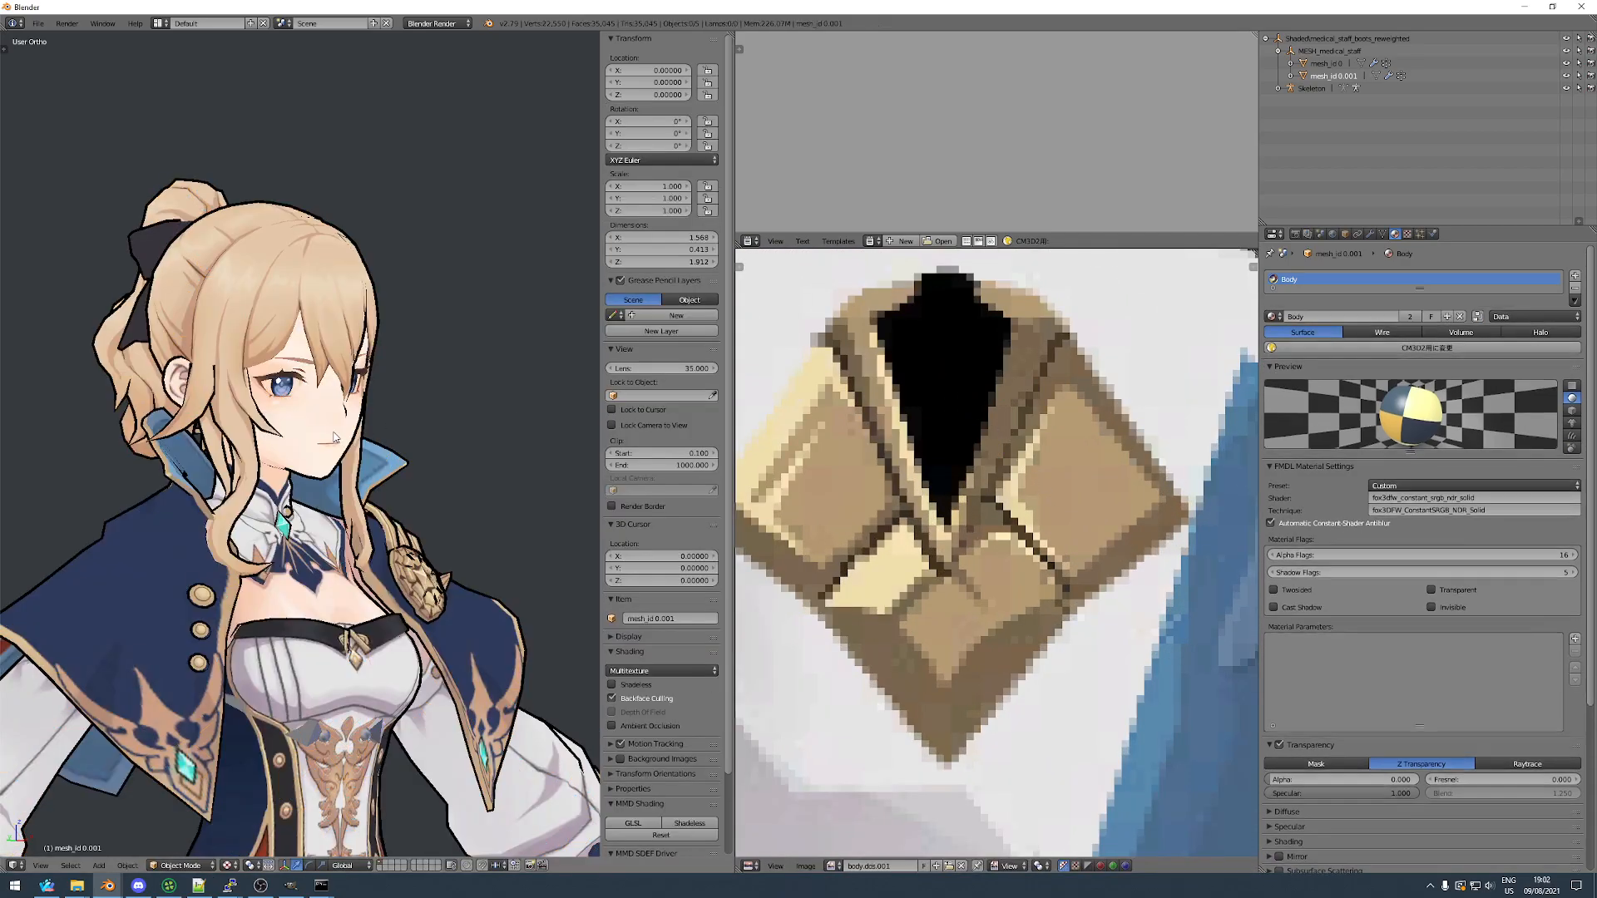
{"action": "scroll", "coordinate": [374, 351], "scroll_direction": "up", "scroll_amount": 8}
{"action": "middle_click_drag", "start_coordinate": [375, 352], "coordinate": [299, 364]}
{"action": "scroll", "coordinate": [225, 402], "scroll_direction": "down", "scroll_amount": 10}
Make the outline mesh's material single-user, rename it Outline and apply the blin - basic material preset.
{"action": "left_click", "coordinate": [1410, 316]}
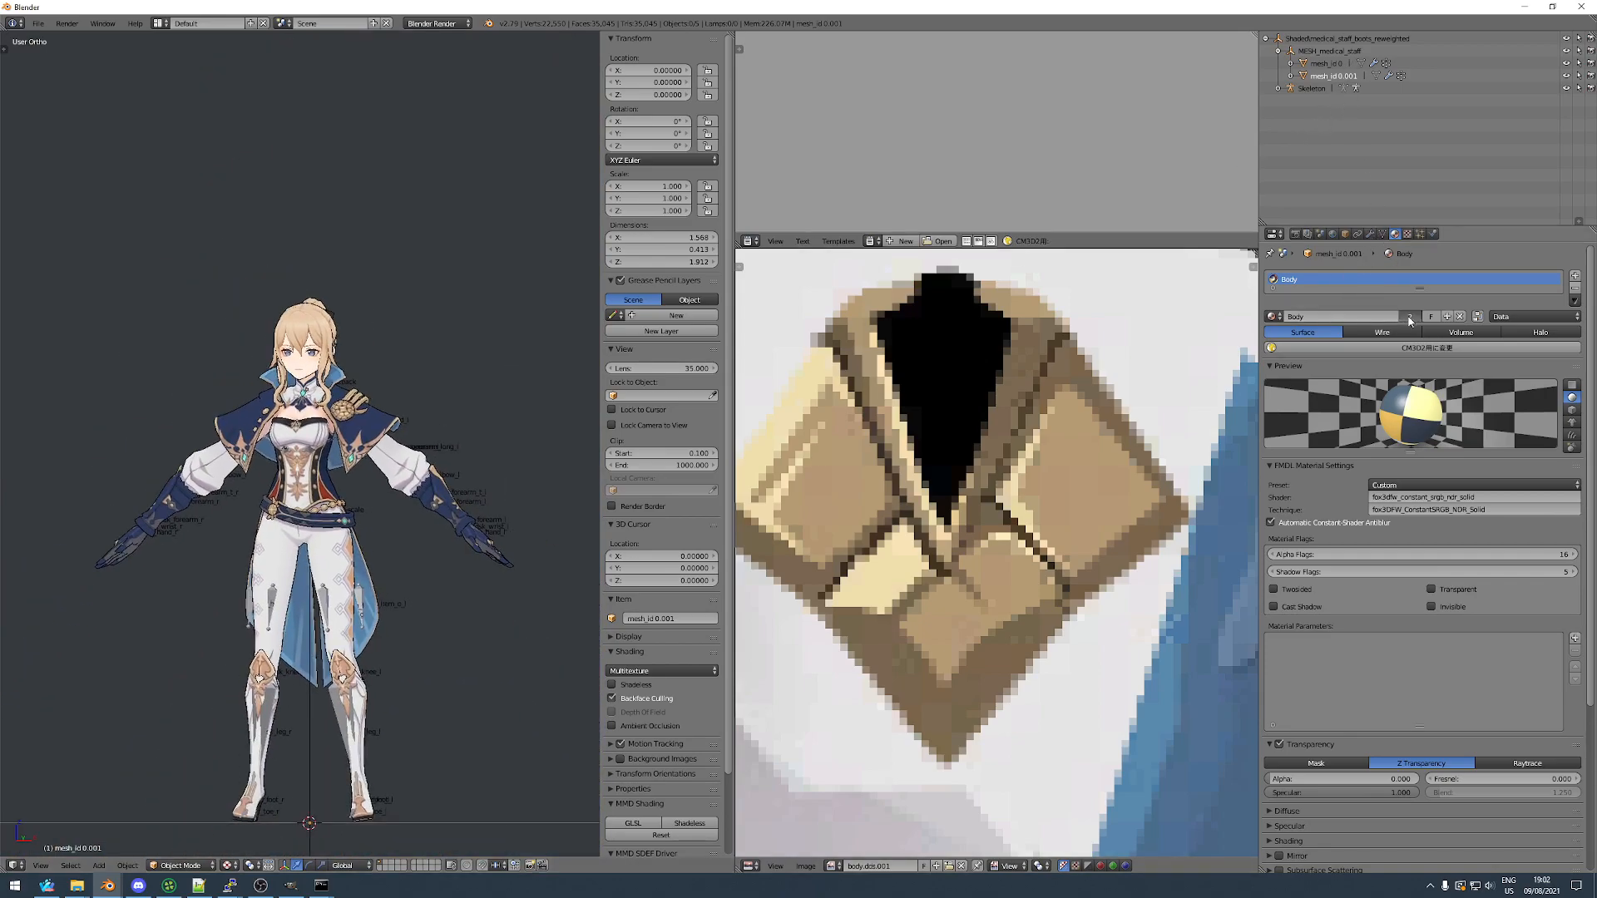
{"action": "double_click", "coordinate": [1303, 279]}
{"action": "type", "text": "Outline"}
{"action": "key", "text": "Return"}
{"action": "left_click", "coordinate": [1380, 499]}
{"action": "left_click", "coordinate": [1389, 402]}
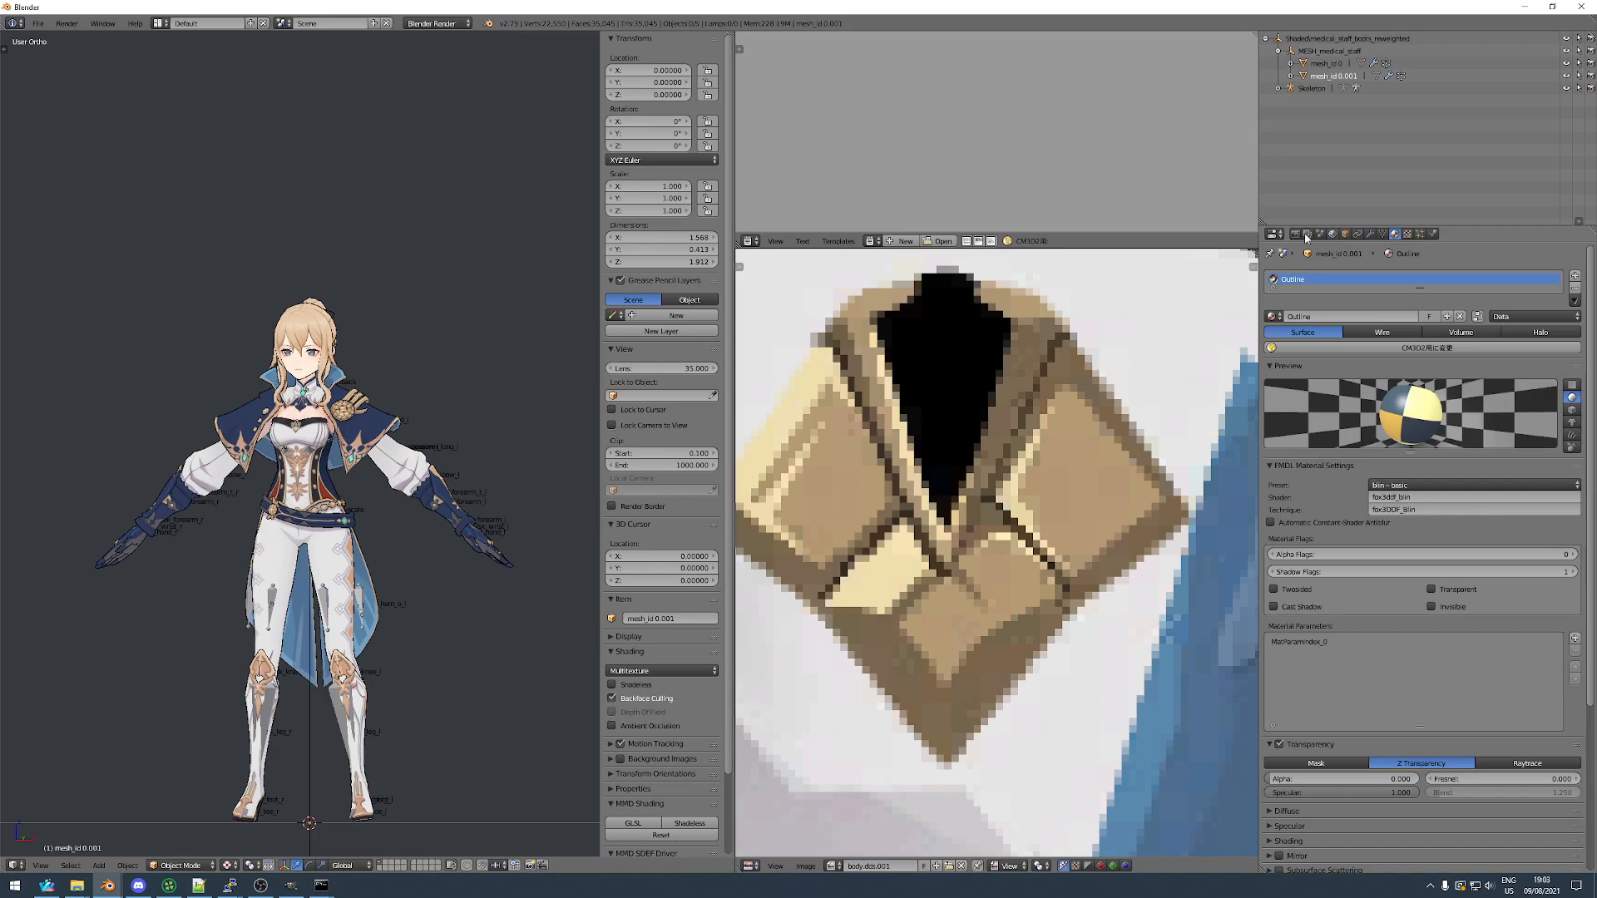
Review the outline mesh's vertex groups, UV map and vertex color settings.
{"action": "left_click", "coordinate": [1383, 234]}
{"action": "scroll", "coordinate": [1351, 714], "scroll_direction": "down", "scroll_amount": 6}
{"action": "scroll", "coordinate": [1348, 811], "scroll_direction": "down", "scroll_amount": 4}
{"action": "scroll", "coordinate": [1337, 727], "scroll_direction": "up", "scroll_amount": 4}
{"action": "scroll", "coordinate": [1334, 634], "scroll_direction": "up", "scroll_amount": 6}
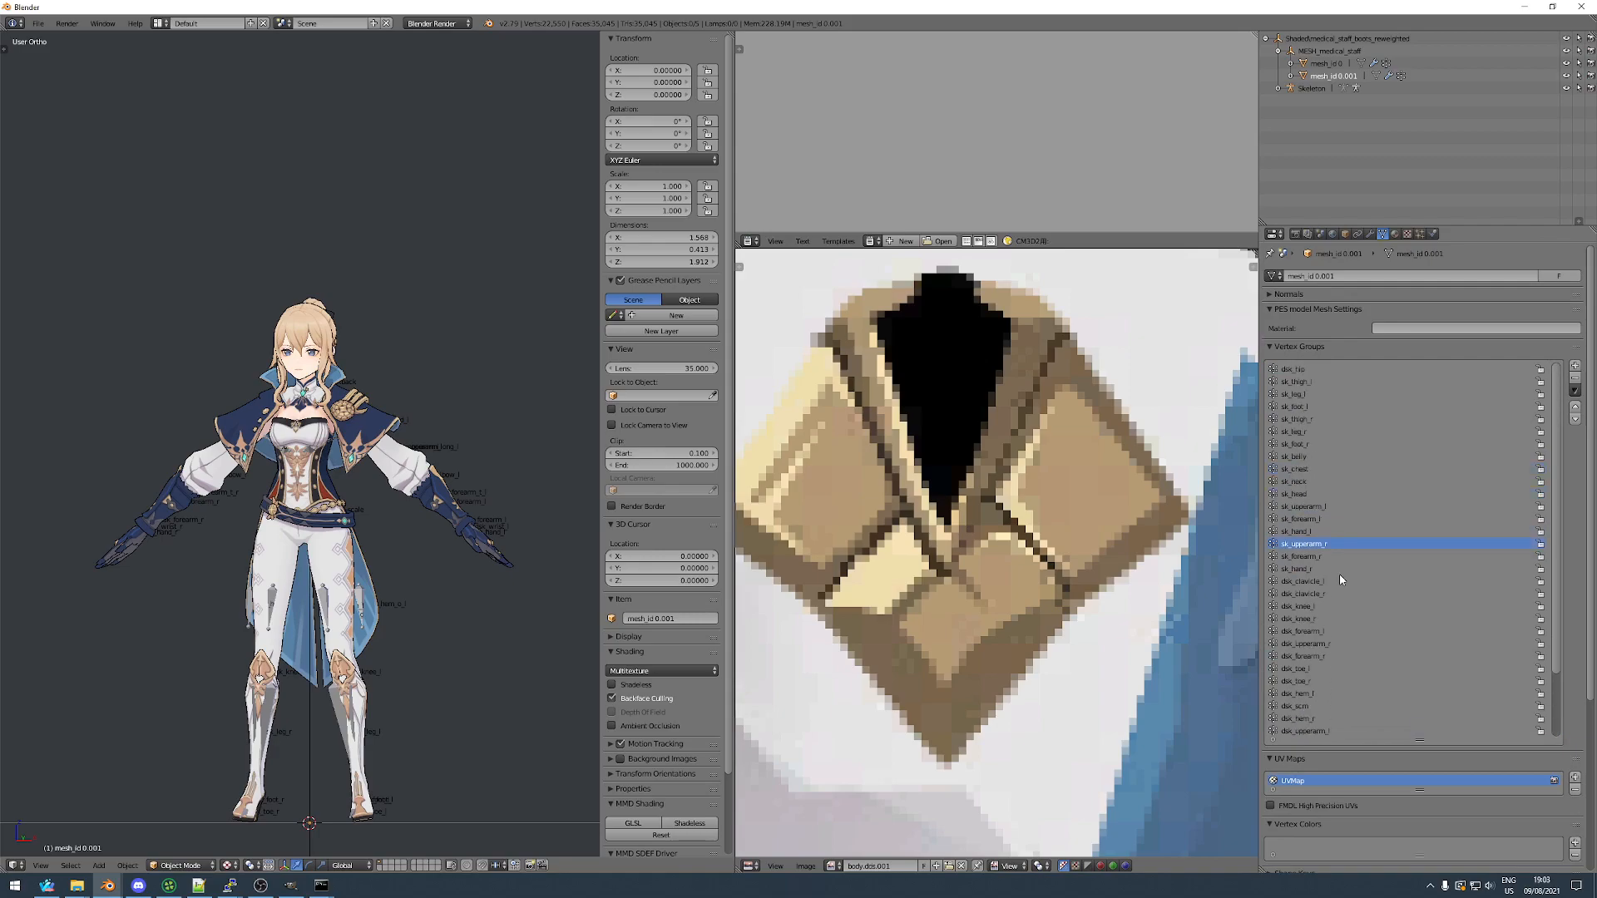
Set the FMDL export path to boots.fmdl in the jeannie folder and export the model.
{"action": "left_click", "coordinate": [1320, 233]}
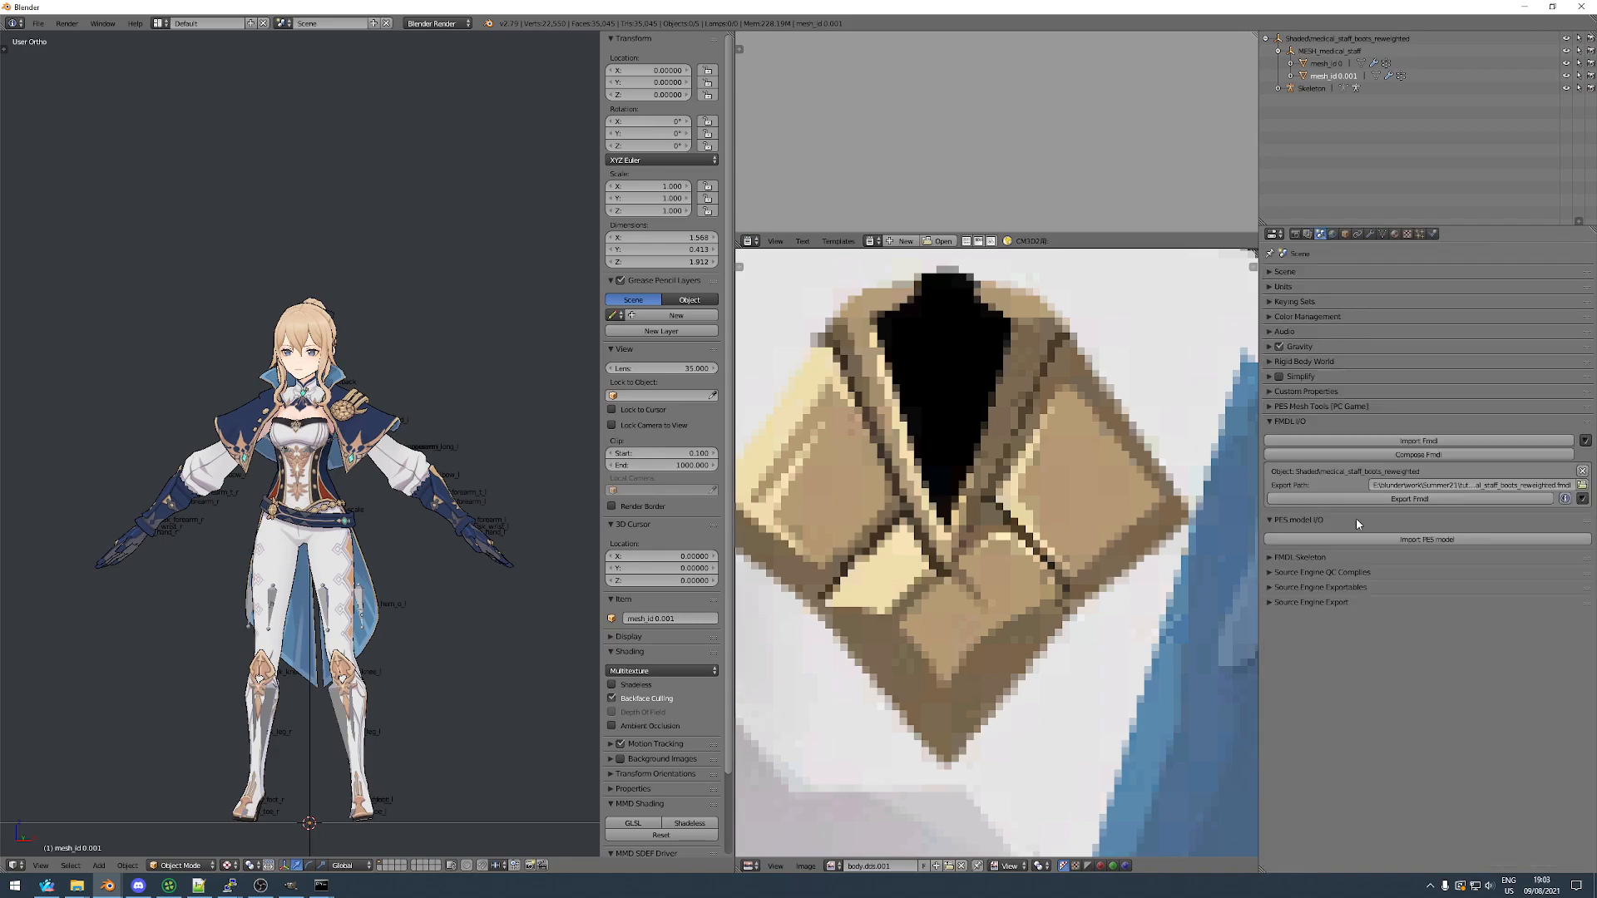
{"action": "left_click", "coordinate": [1583, 485]}
{"action": "left_click", "coordinate": [37, 327]}
{"action": "left_click", "coordinate": [222, 69]}
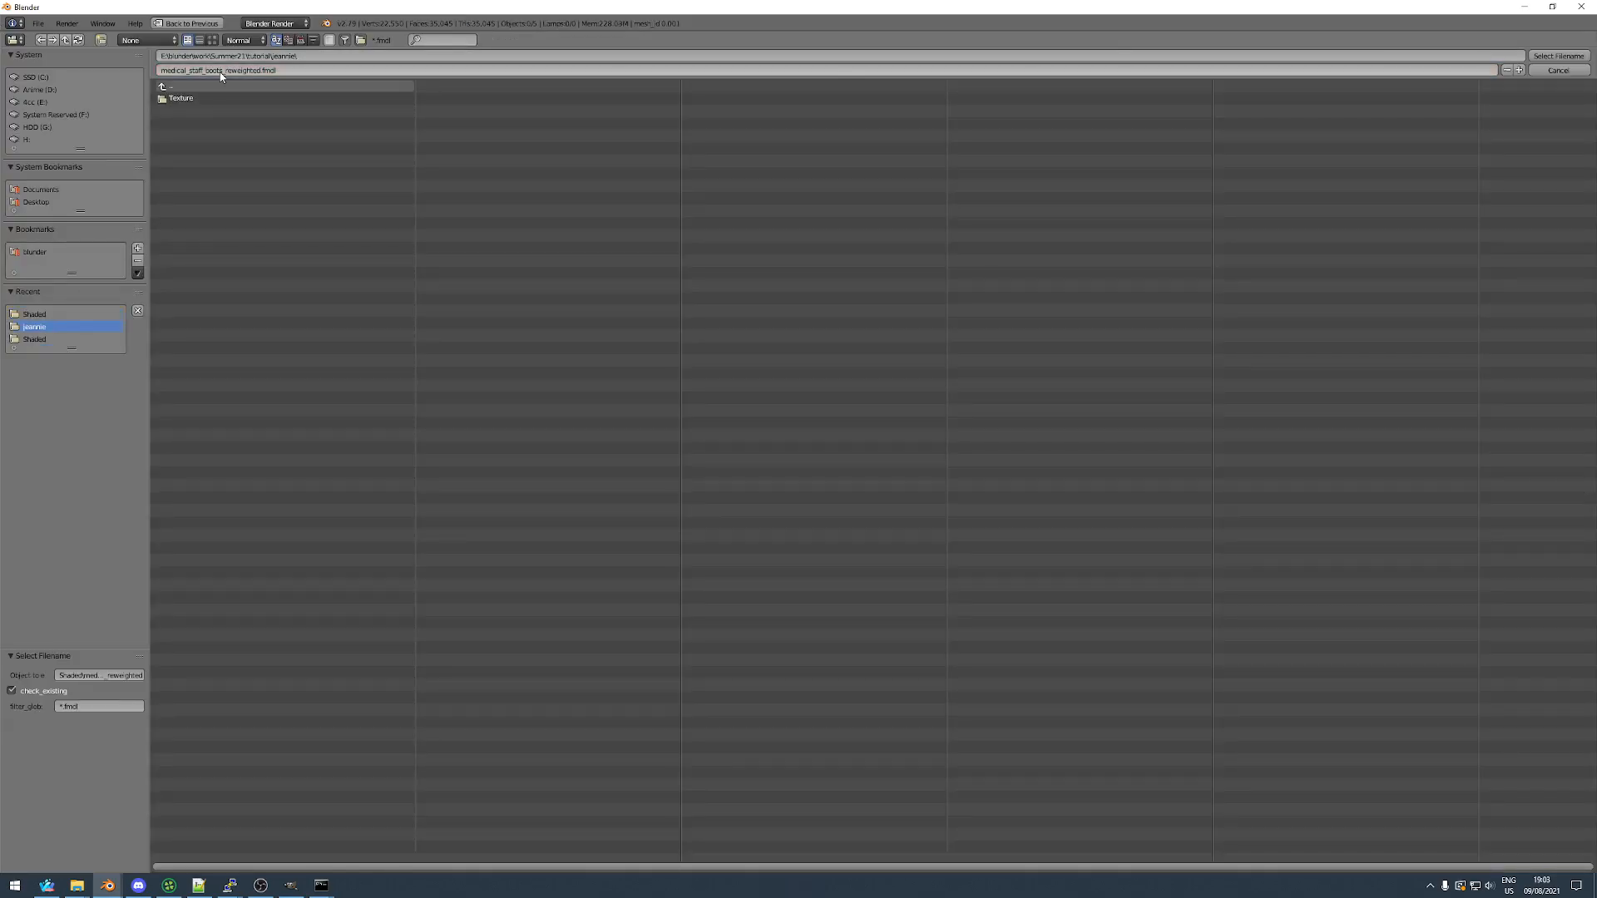
{"action": "type", "text": "boots.f"}
{"action": "key", "text": "Return"}
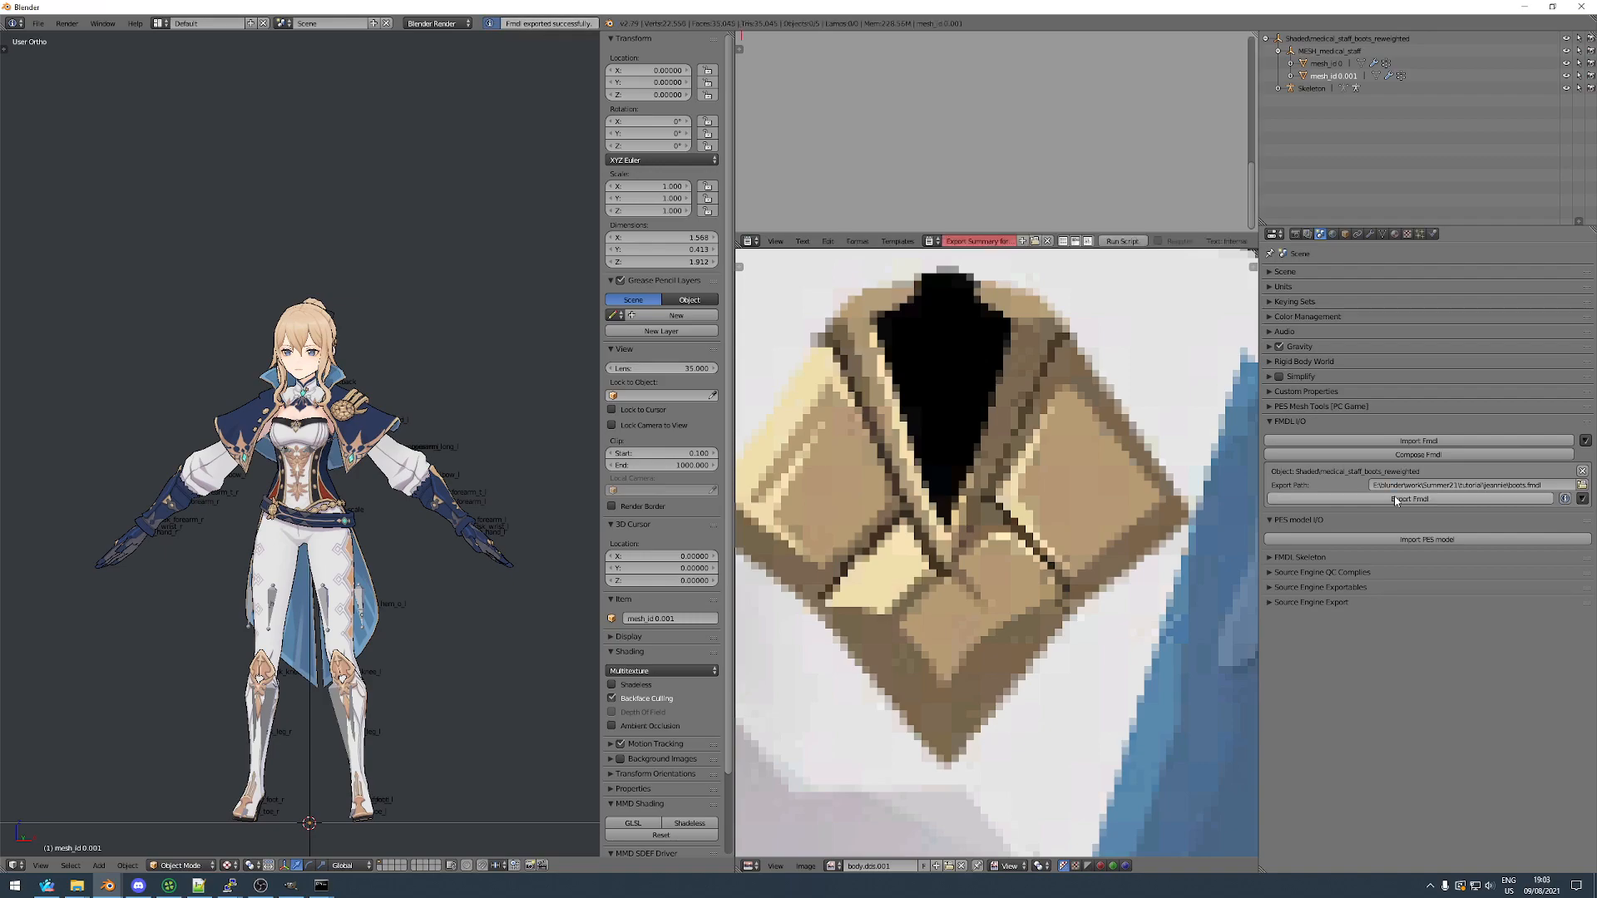
Switch to File Explorer, go to the jeannie folder and select body.dds and boots.fmdl.
{"action": "left_click", "coordinate": [82, 887]}
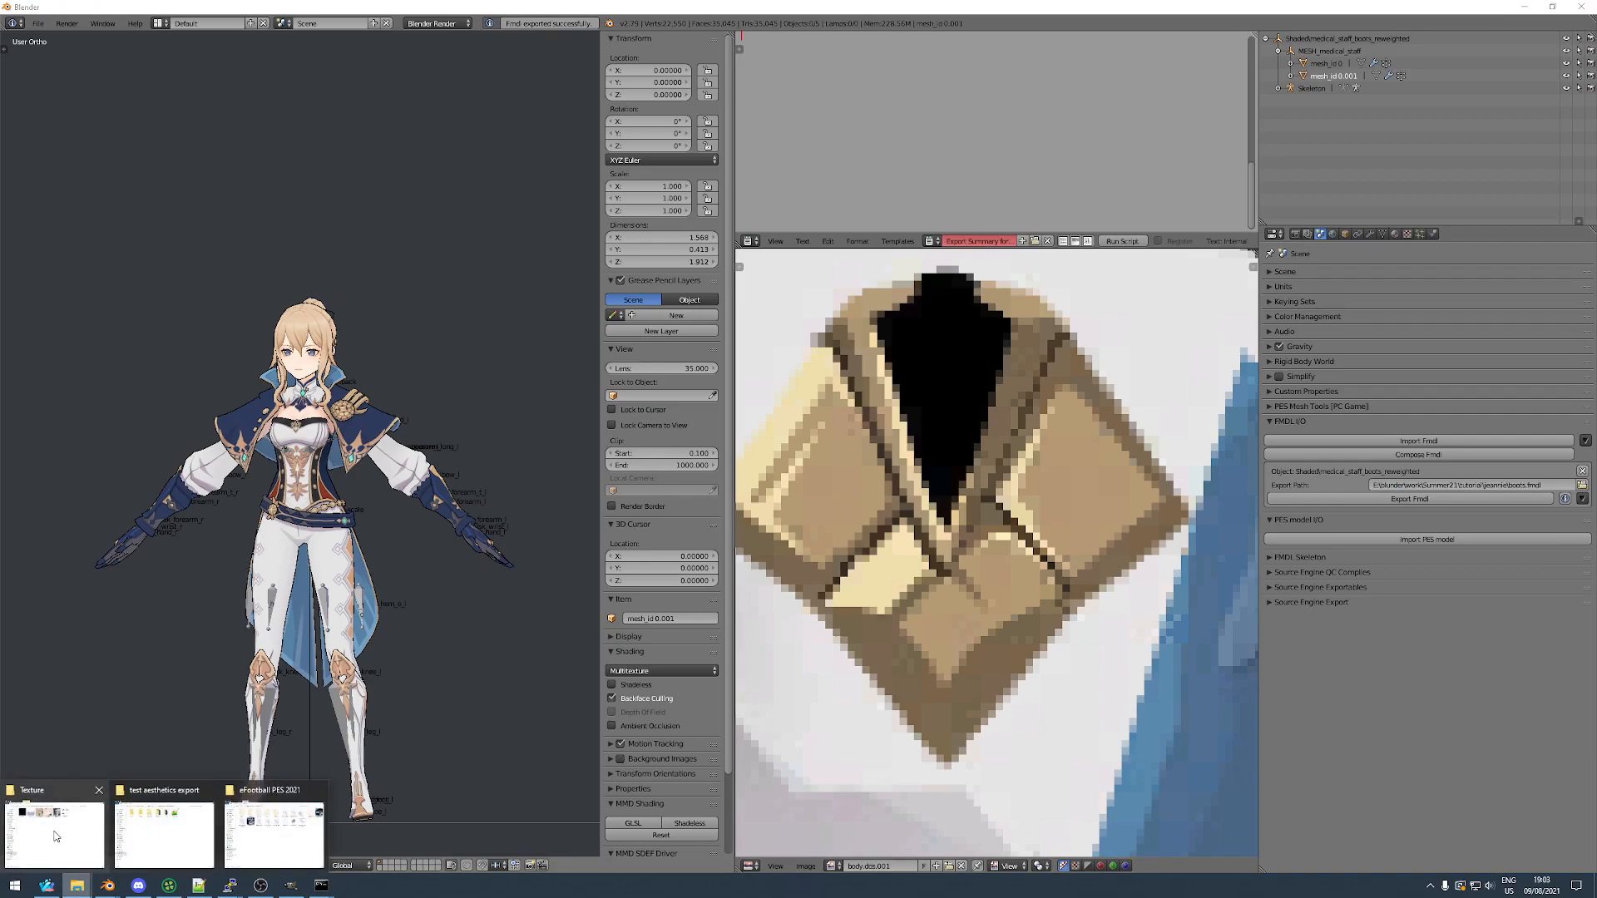
{"action": "left_click", "coordinate": [57, 834]}
{"action": "left_click", "coordinate": [520, 224]}
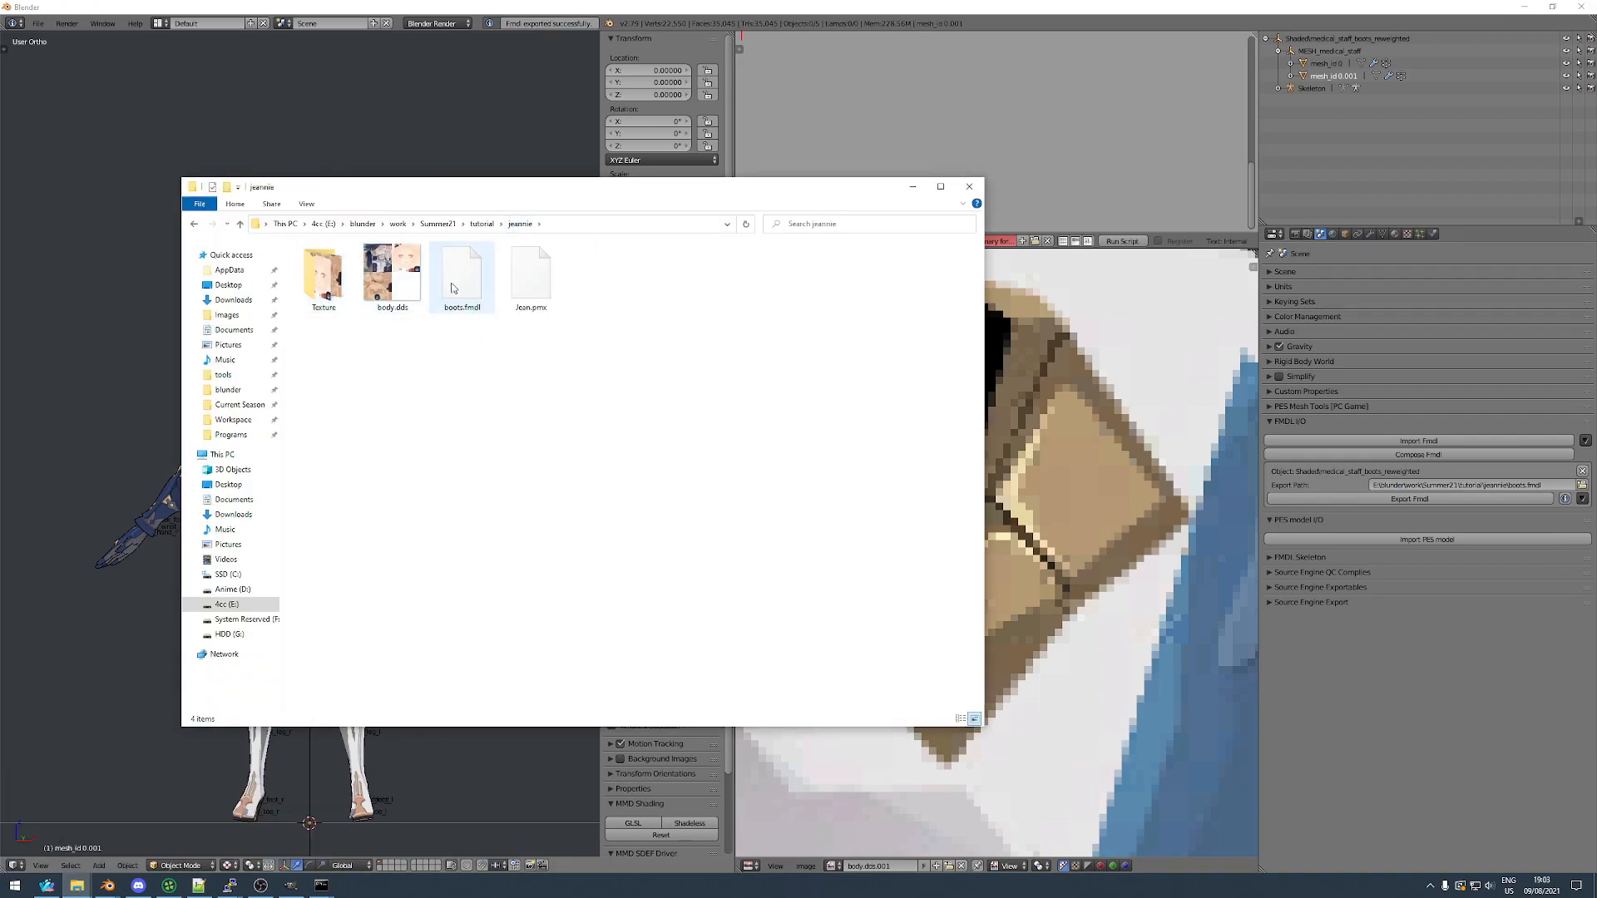
{"action": "left_click", "coordinate": [407, 279]}
{"action": "left_click", "coordinate": [455, 289], "text": "ctrl"}
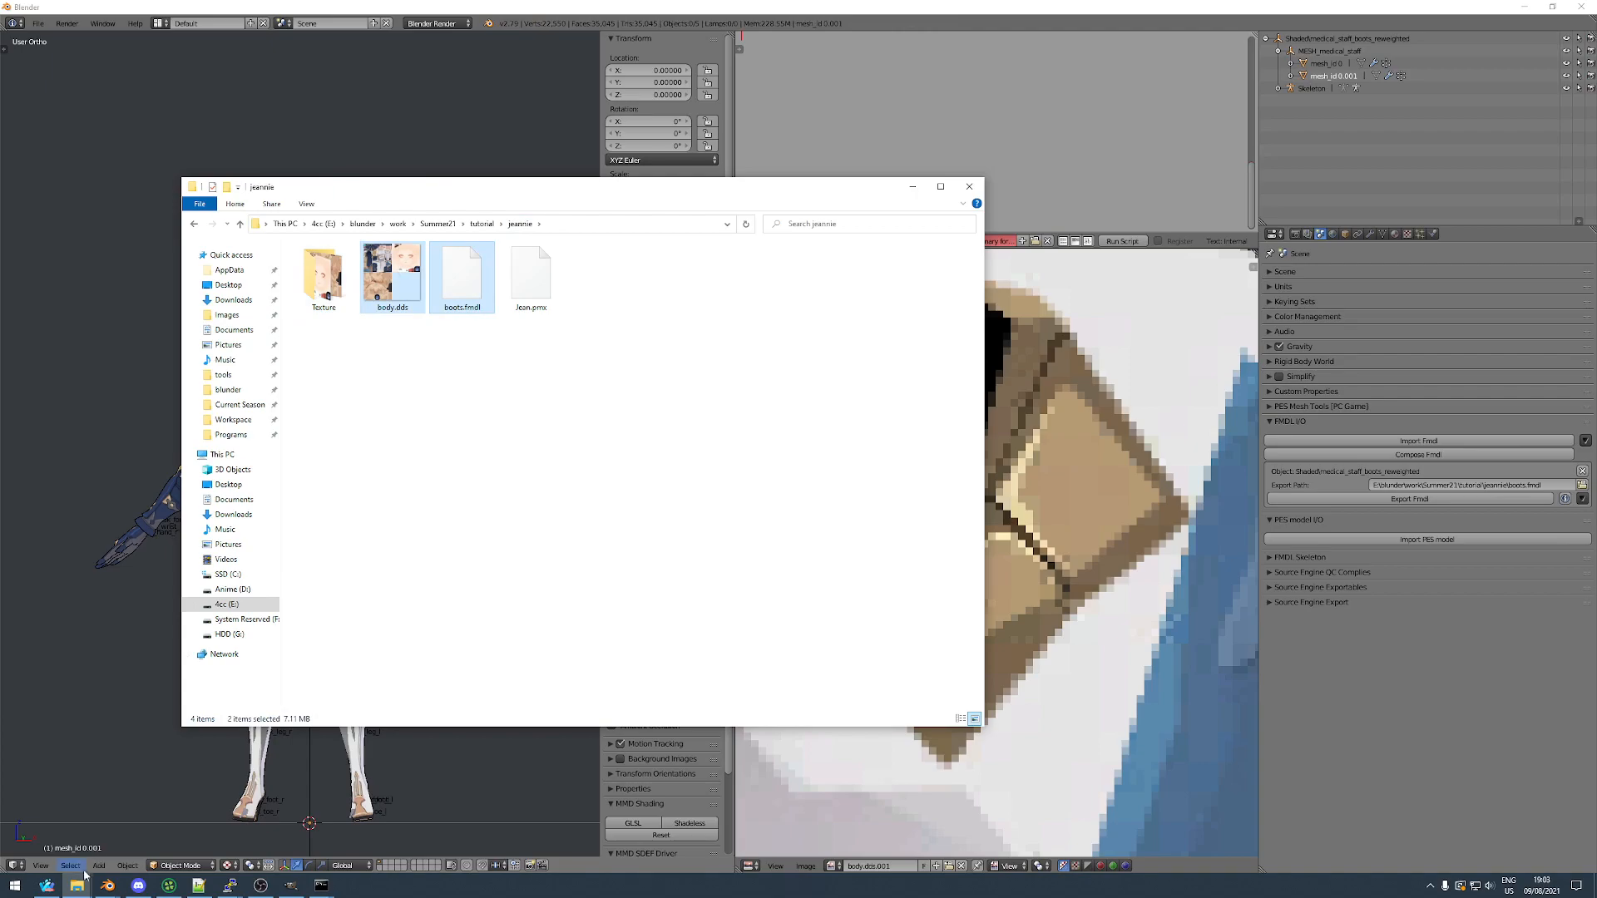
Create a k9998 - test folder in the test aesthetics export's Boots folder and paste body.dds and boots.fmdl into it.
{"action": "mouse_move", "coordinate": [77, 886]}
{"action": "left_click", "coordinate": [275, 828]}
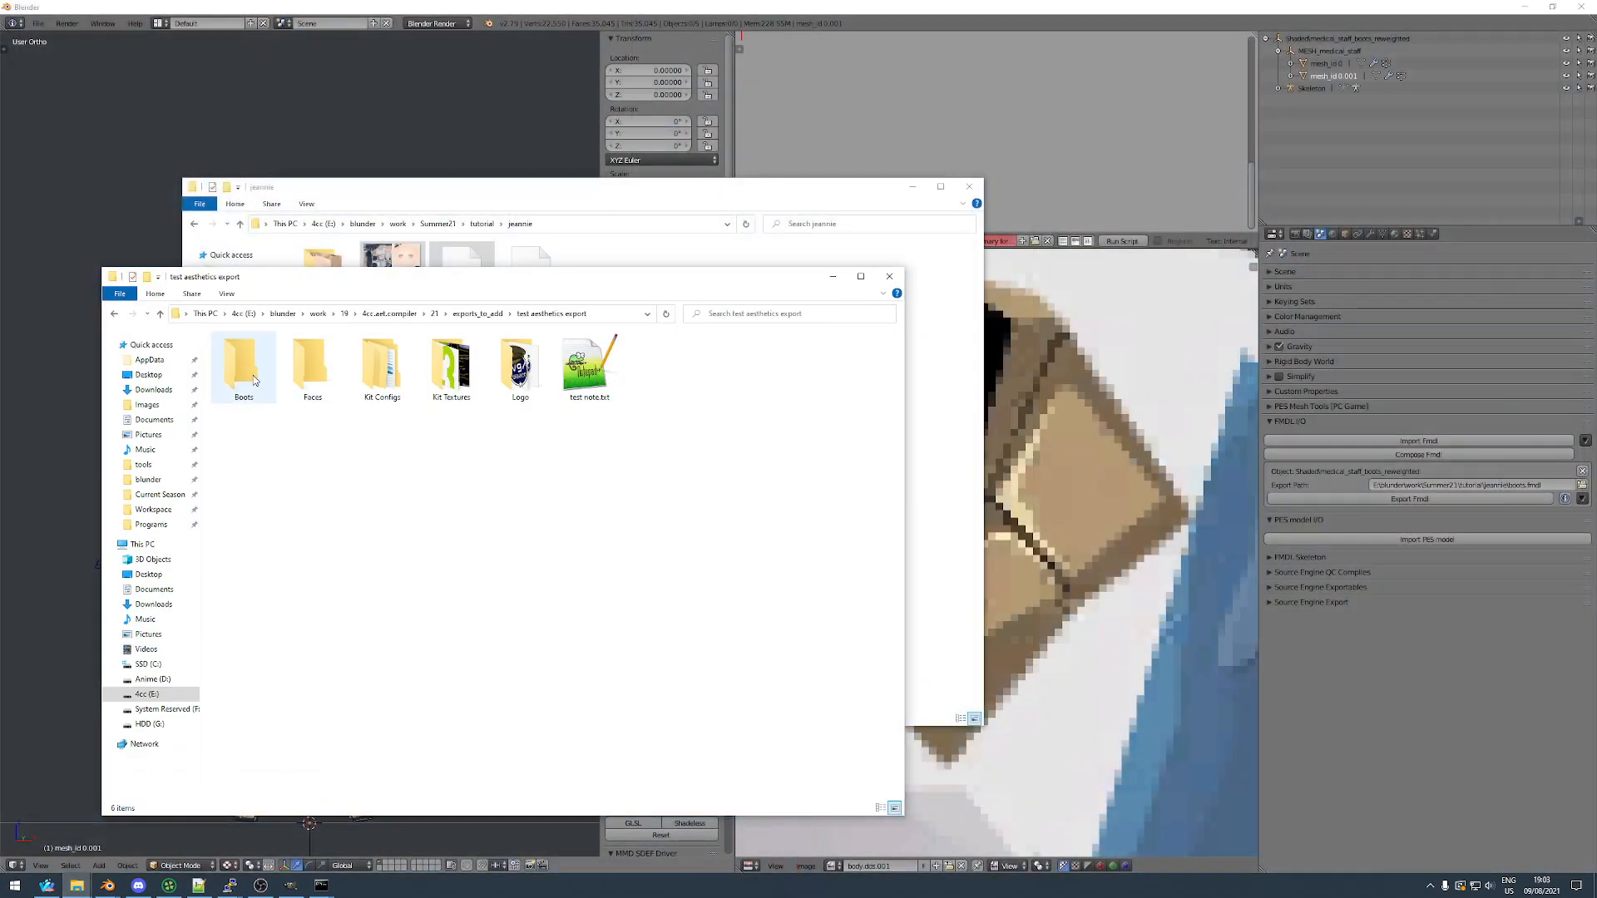
{"action": "double_click", "coordinate": [243, 370]}
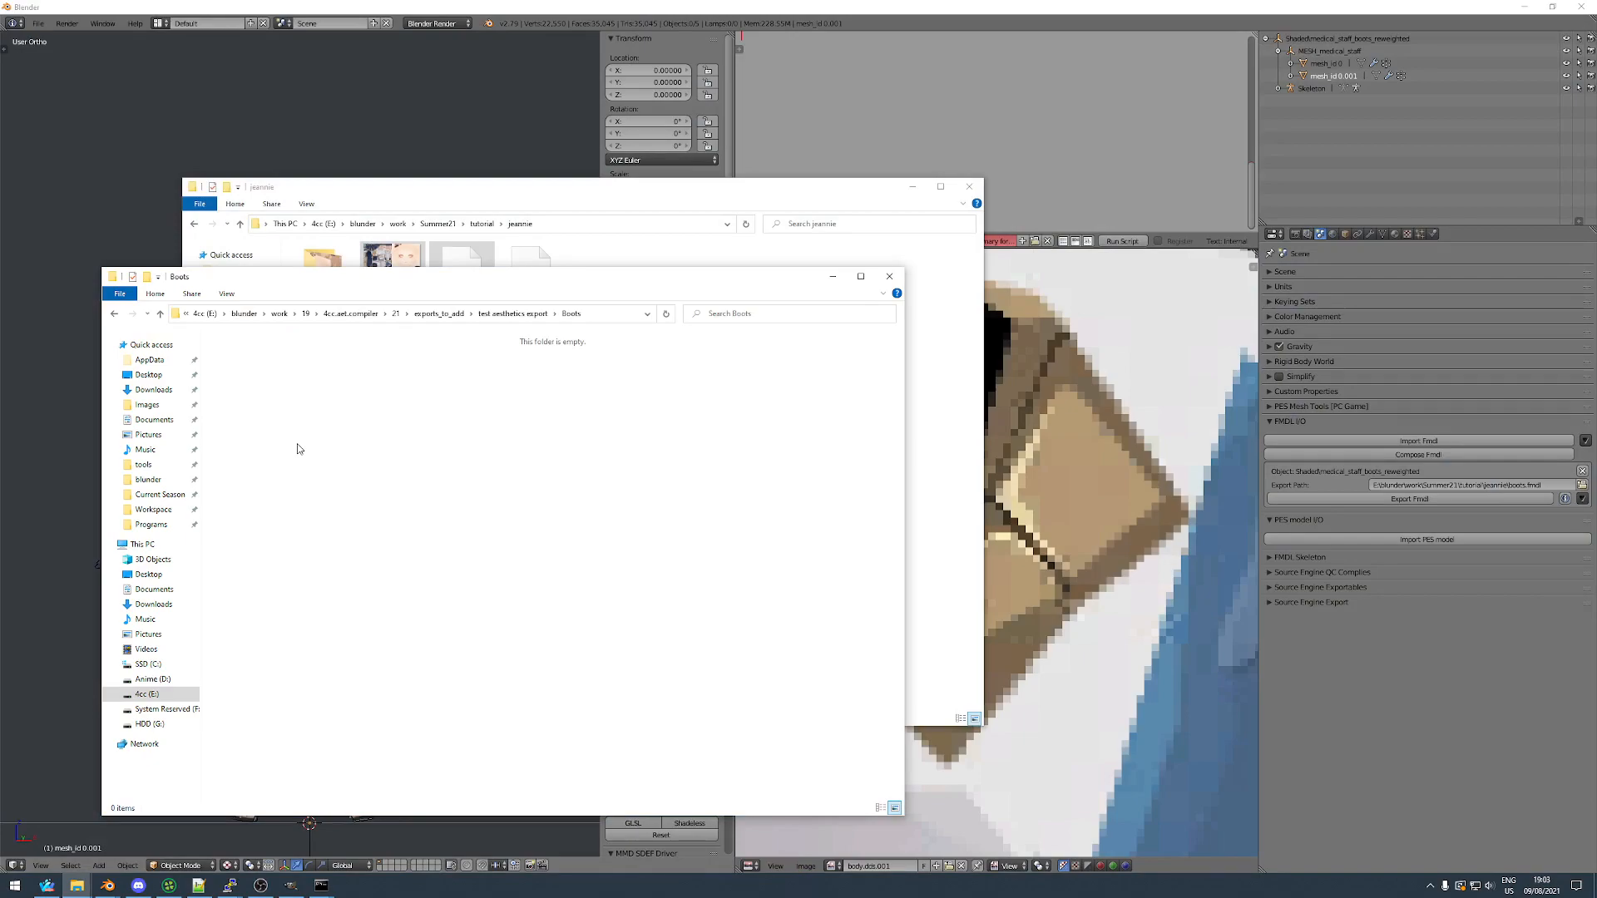
{"action": "right_click", "coordinate": [292, 370]}
{"action": "mouse_move", "coordinate": [333, 528]}
{"action": "left_click", "coordinate": [518, 538]}
{"action": "type", "text": "k999"}
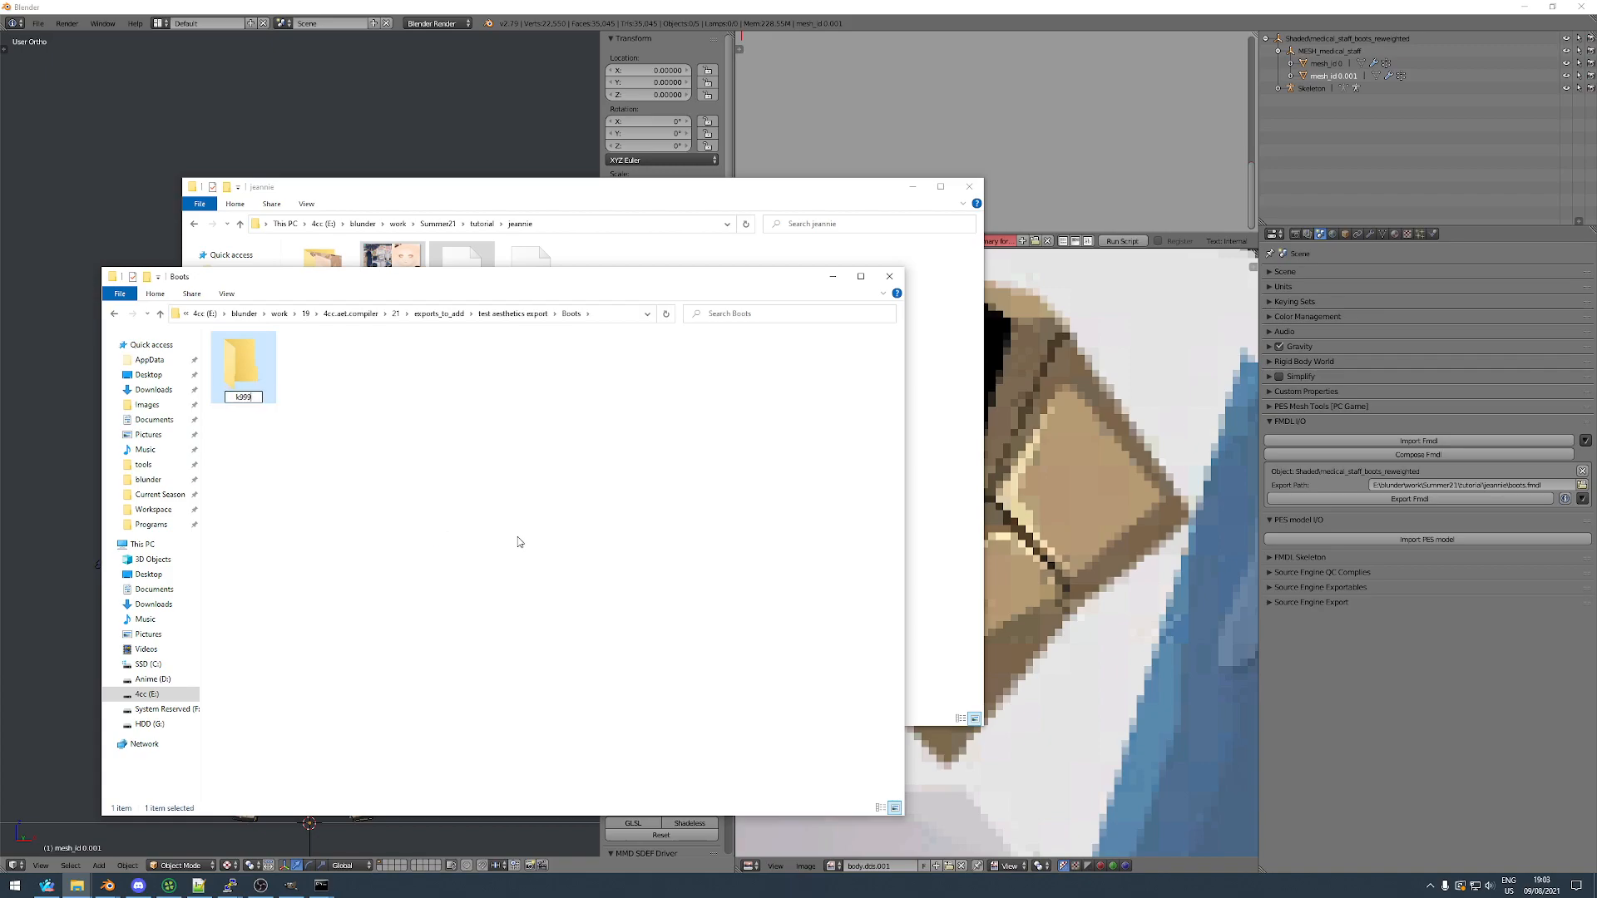
{"action": "type", "text": "8 - test"}
{"action": "left_click", "coordinate": [296, 442]}
{"action": "double_click", "coordinate": [254, 379]}
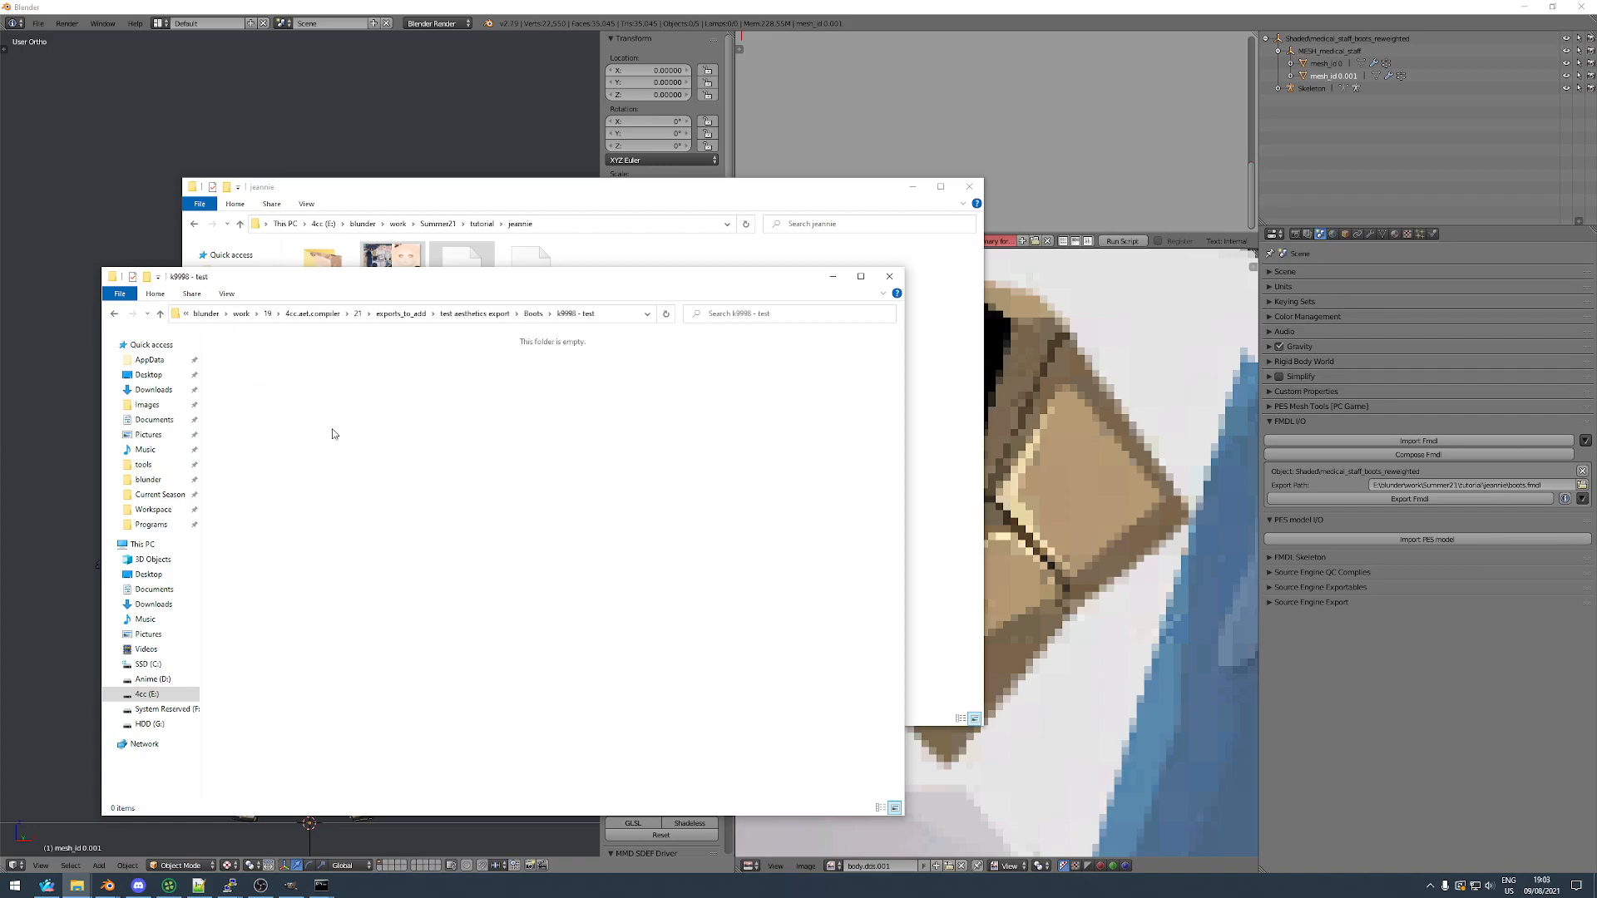
{"action": "key", "text": "ctrl+v"}
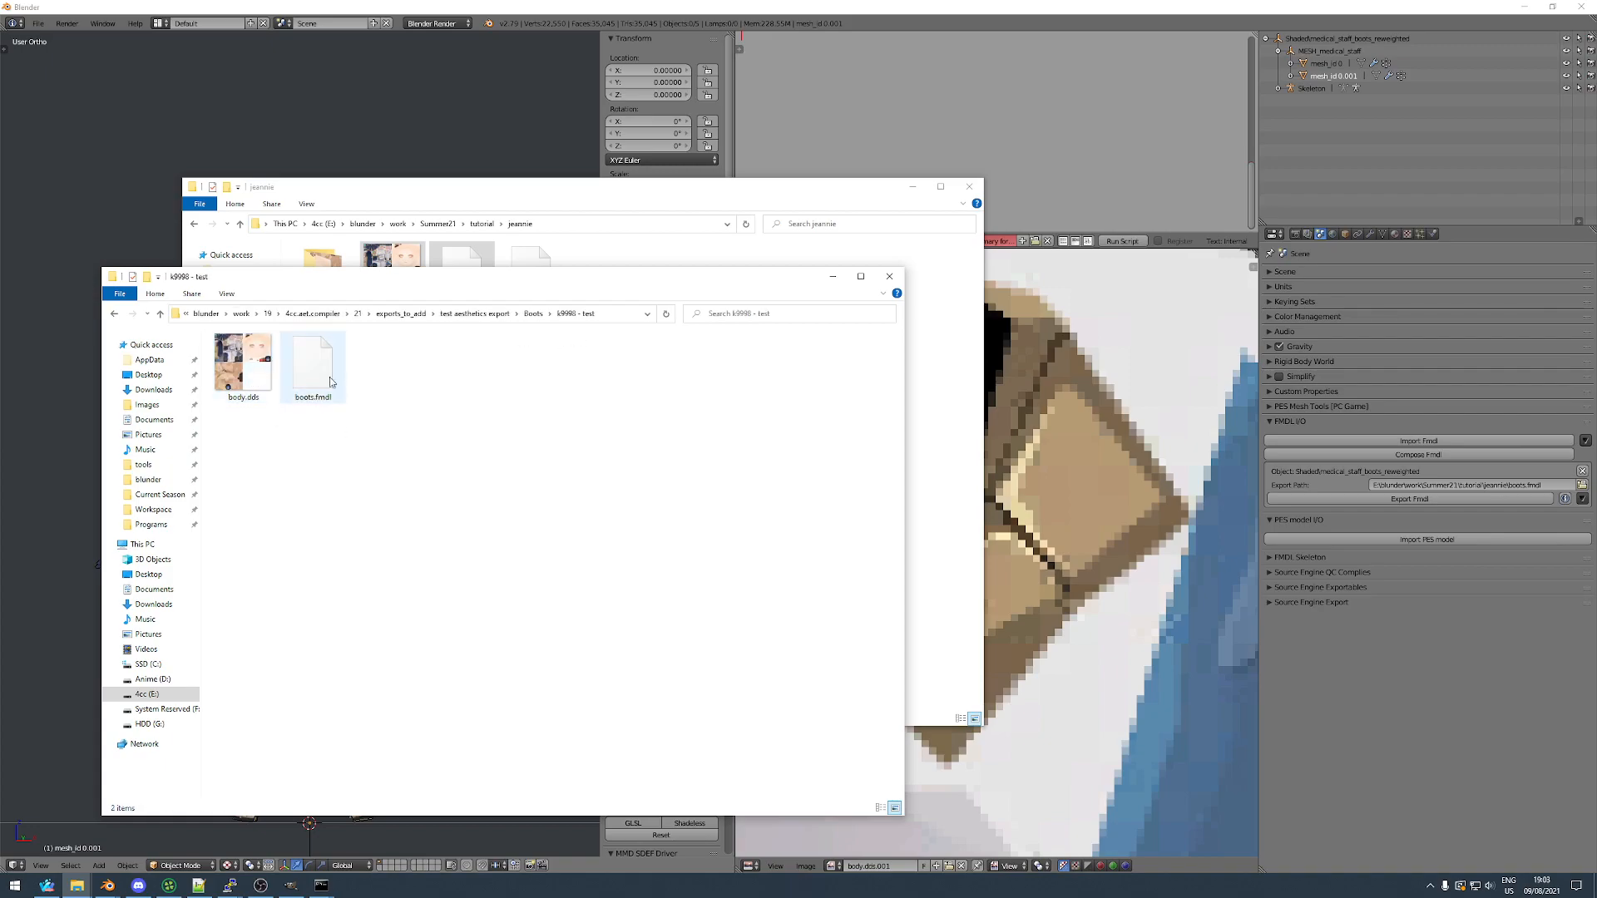
Copy boots.fpk.xml and boots.skl from the PES19 FBM Template's Shadeless folder into the k9998 - test folder.
{"action": "left_click", "coordinate": [482, 224]}
{"action": "left_click", "coordinate": [463, 290]}
{"action": "double_click", "coordinate": [463, 295]}
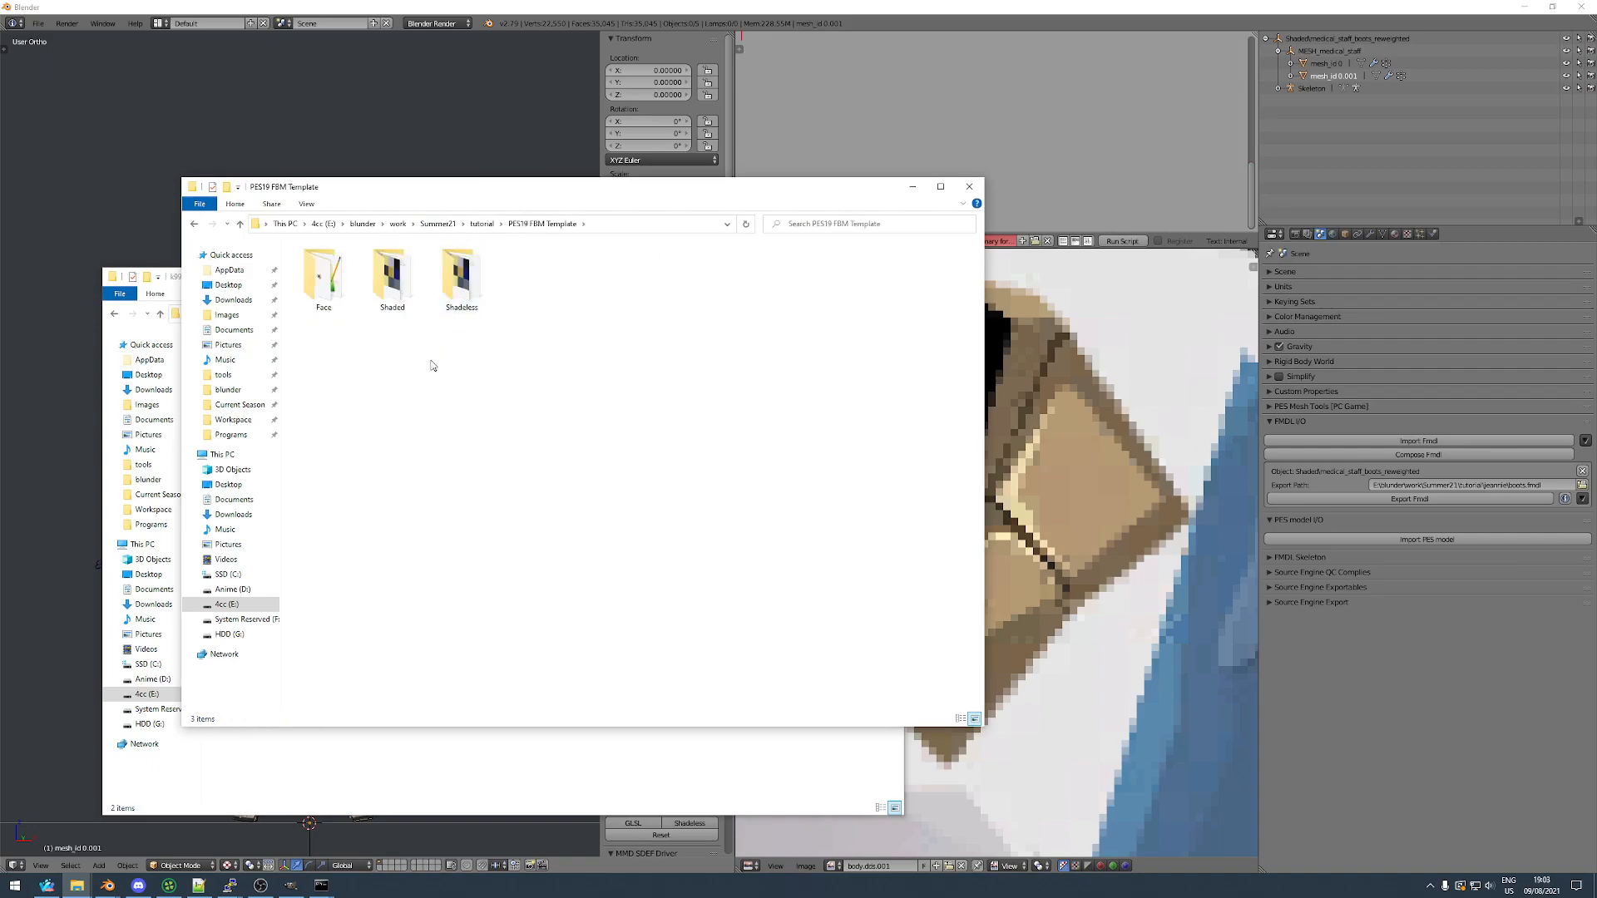
{"action": "double_click", "coordinate": [465, 287]}
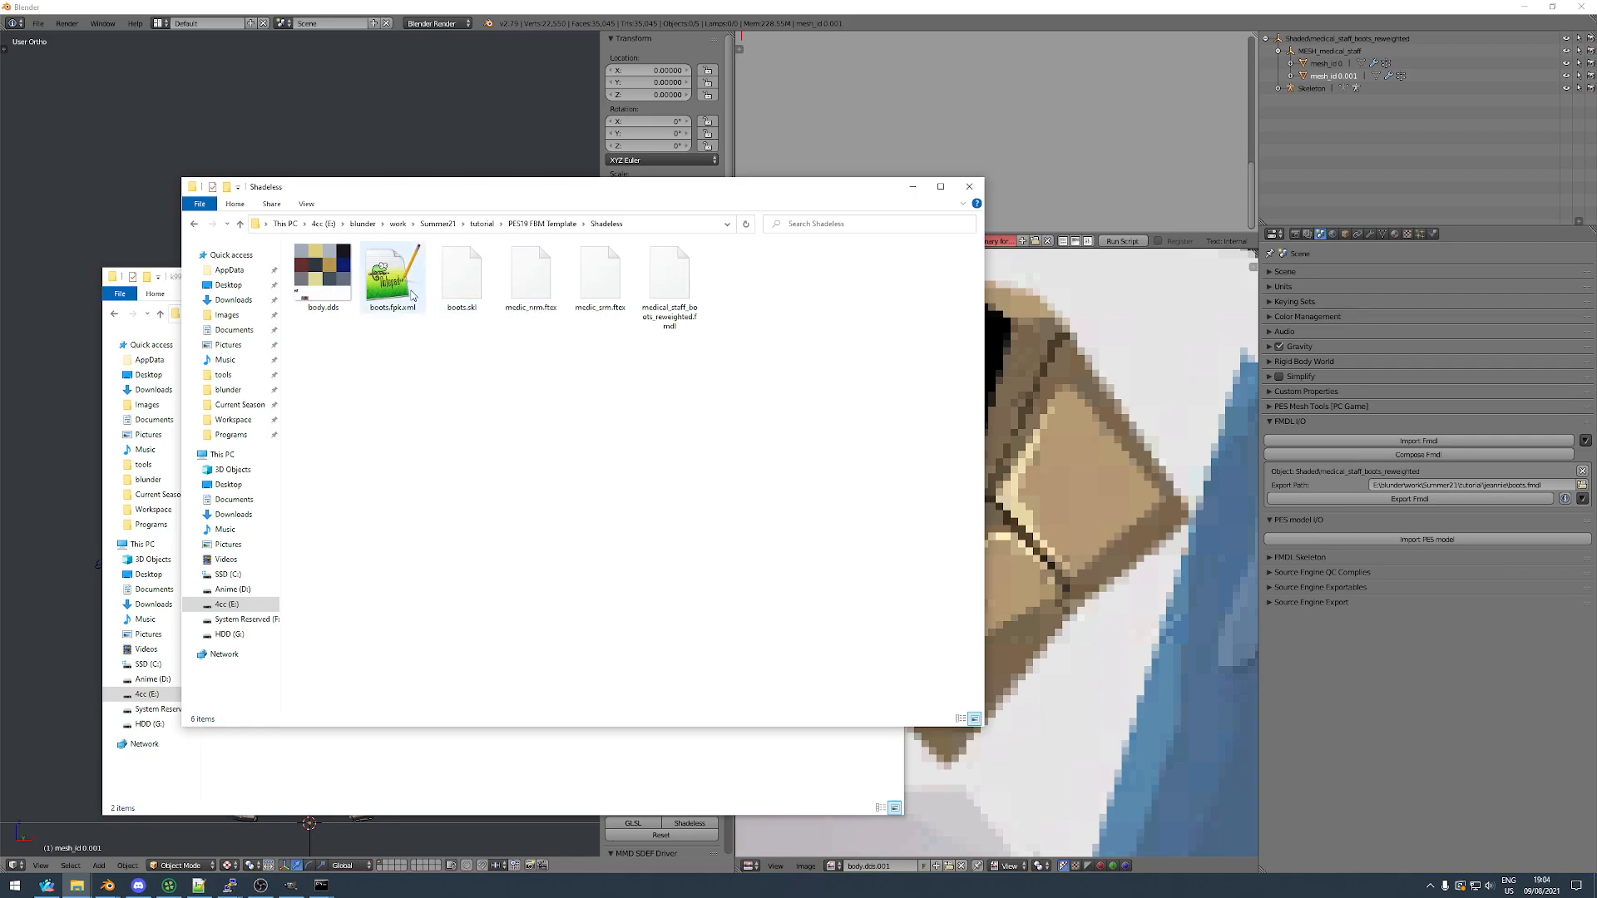
{"action": "left_click", "coordinate": [542, 224]}
{"action": "double_click", "coordinate": [423, 277]}
{"action": "left_click", "coordinate": [543, 224]}
{"action": "double_click", "coordinate": [433, 274]}
{"action": "left_click", "coordinate": [393, 295]}
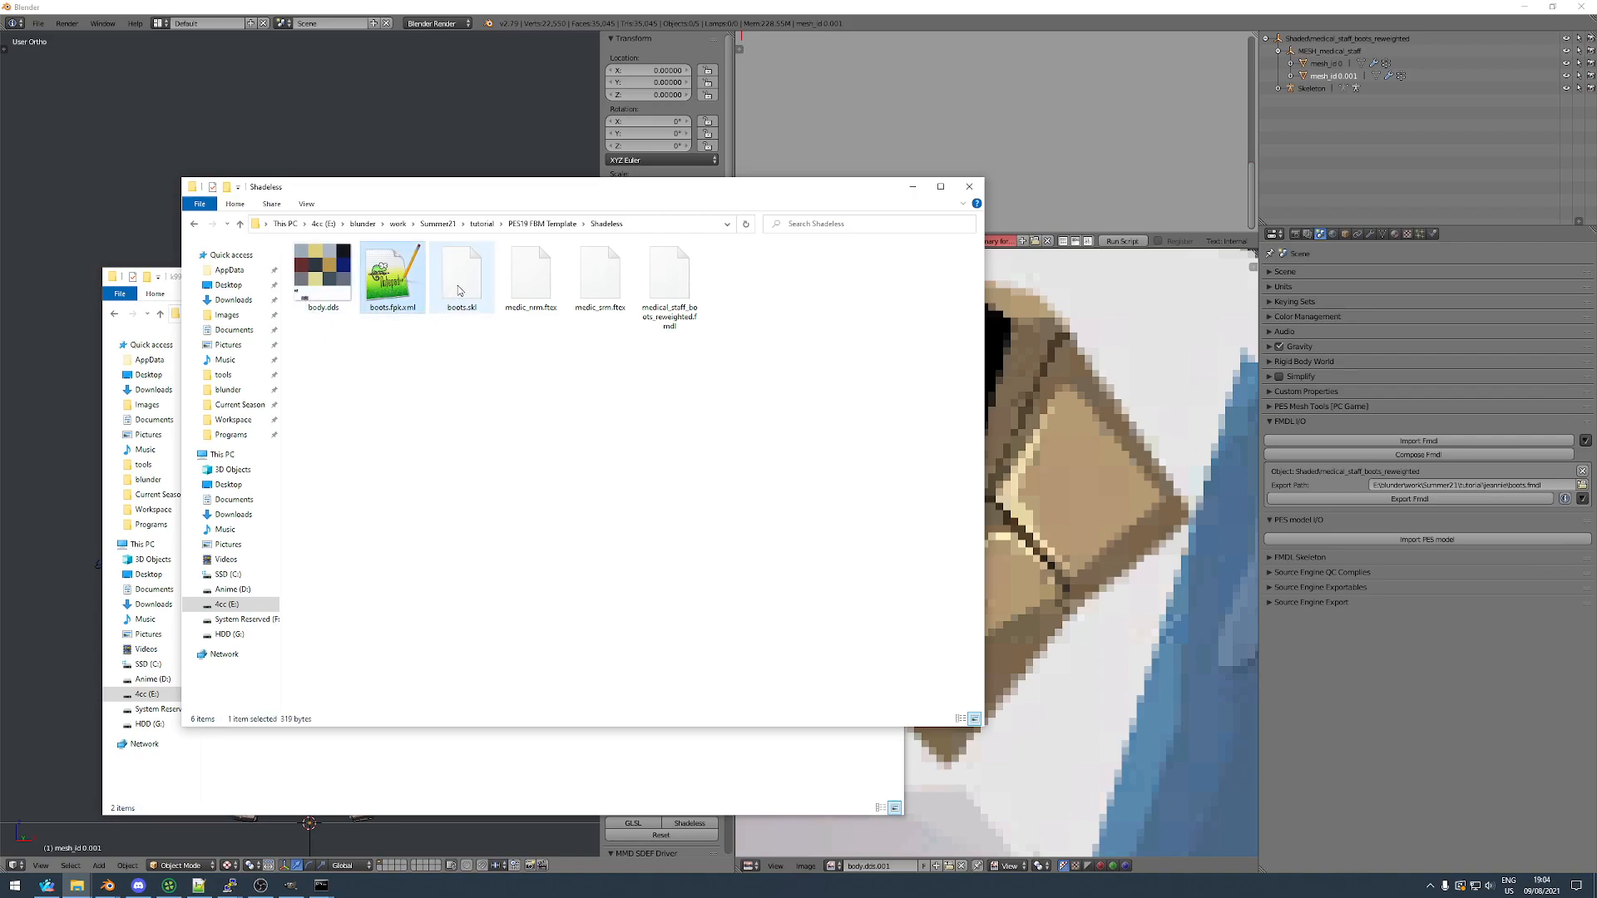
{"action": "left_click", "coordinate": [531, 287], "text": "shift"}
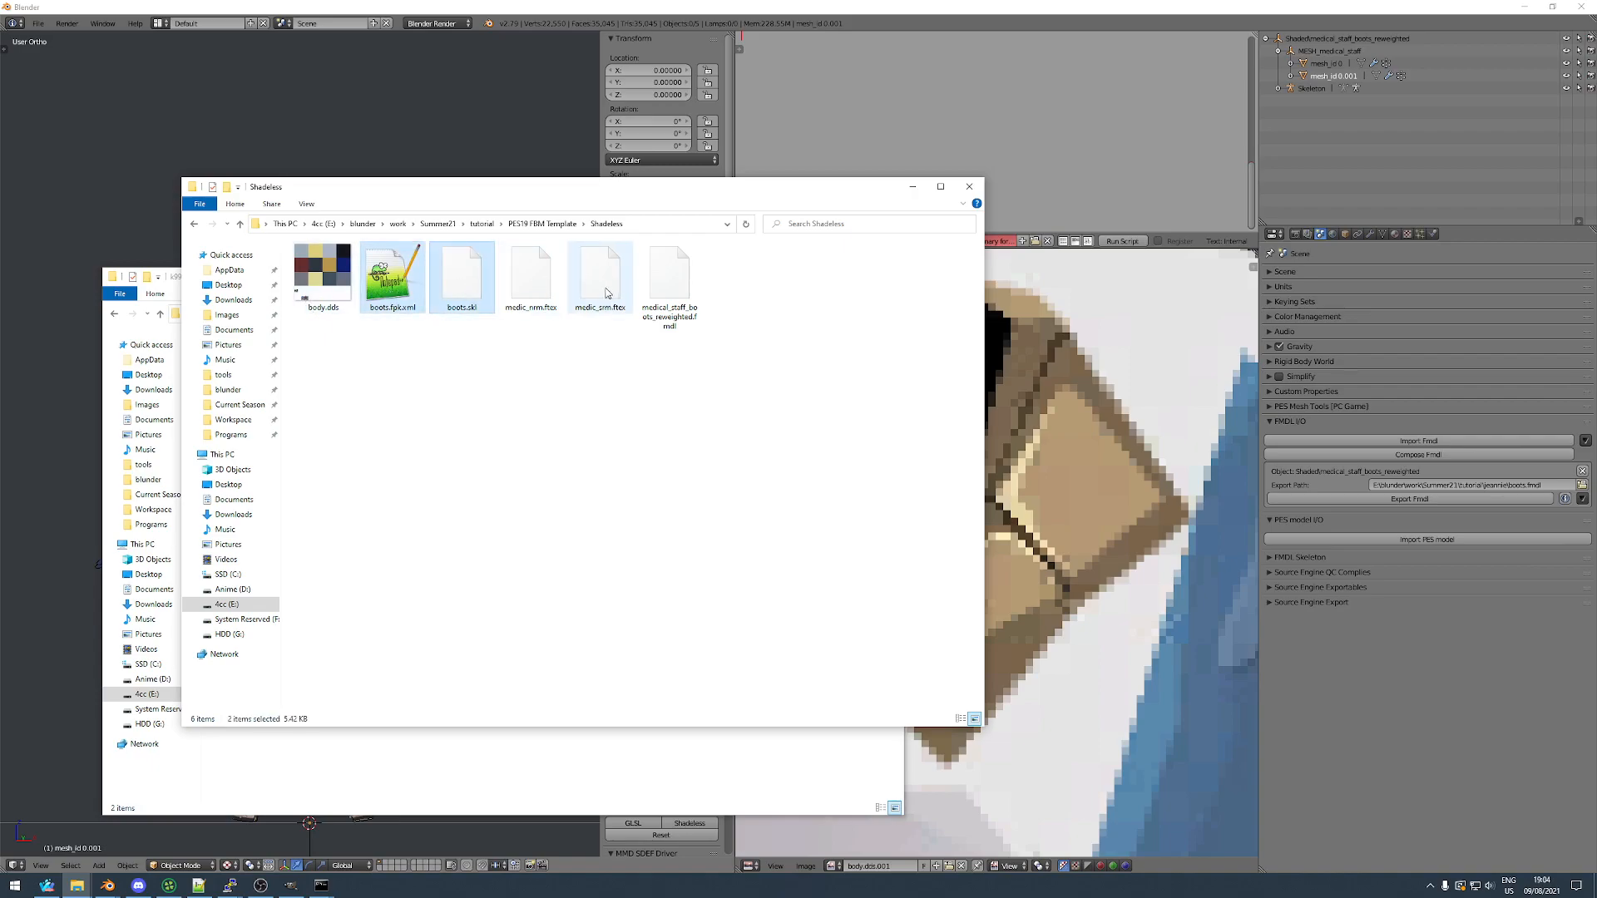
{"action": "left_click", "coordinate": [531, 288], "text": "ctrl"}
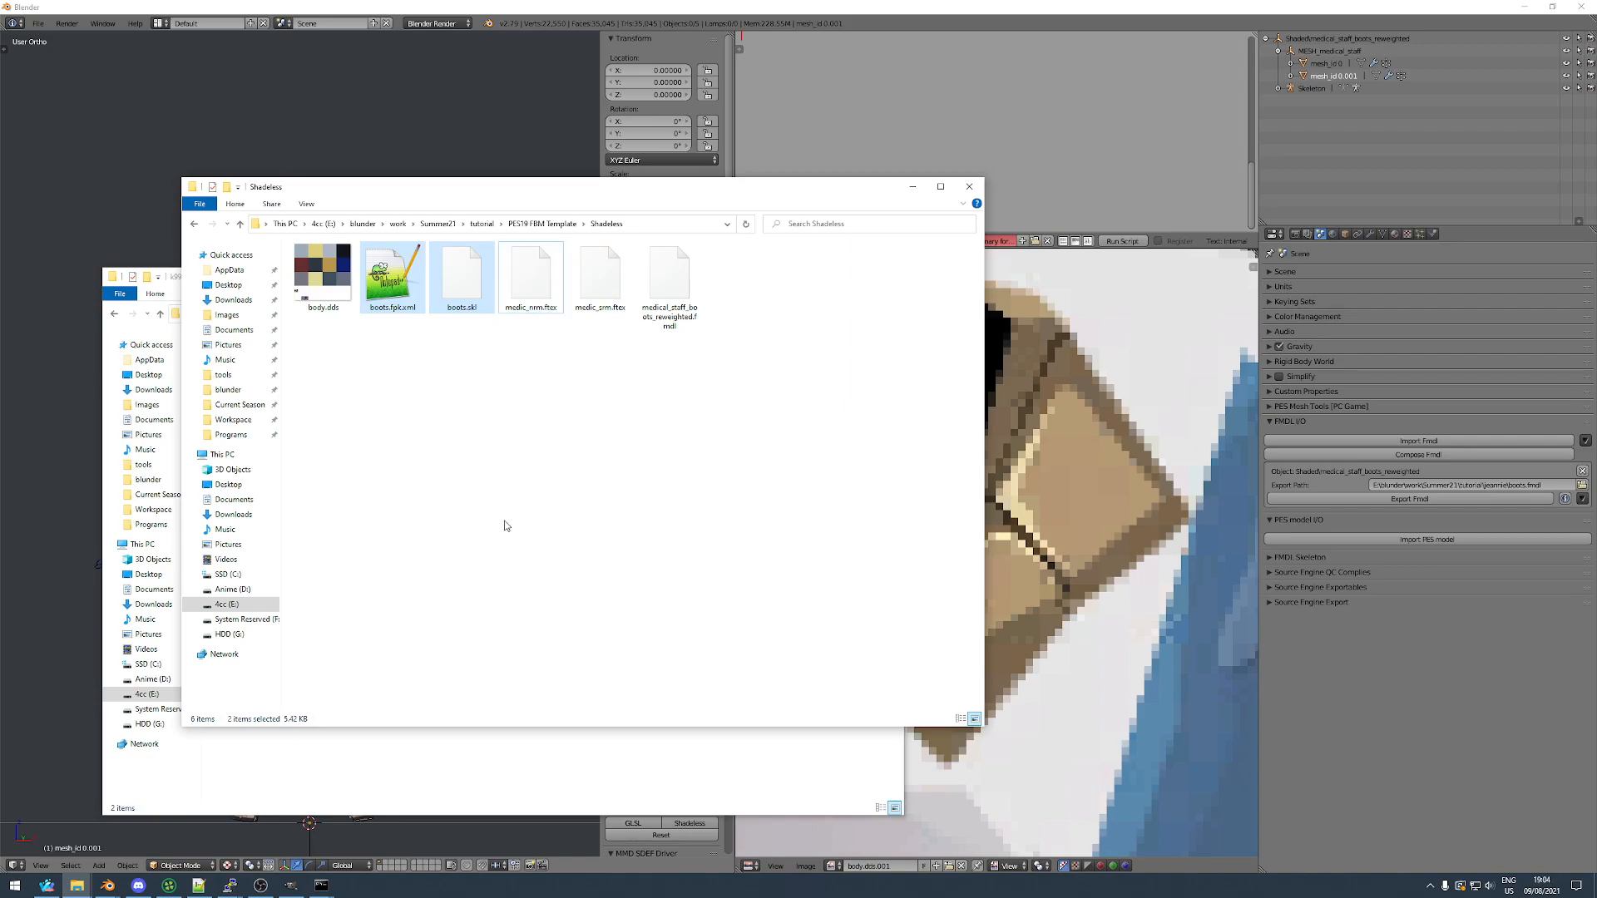
{"action": "left_click", "coordinate": [488, 748]}
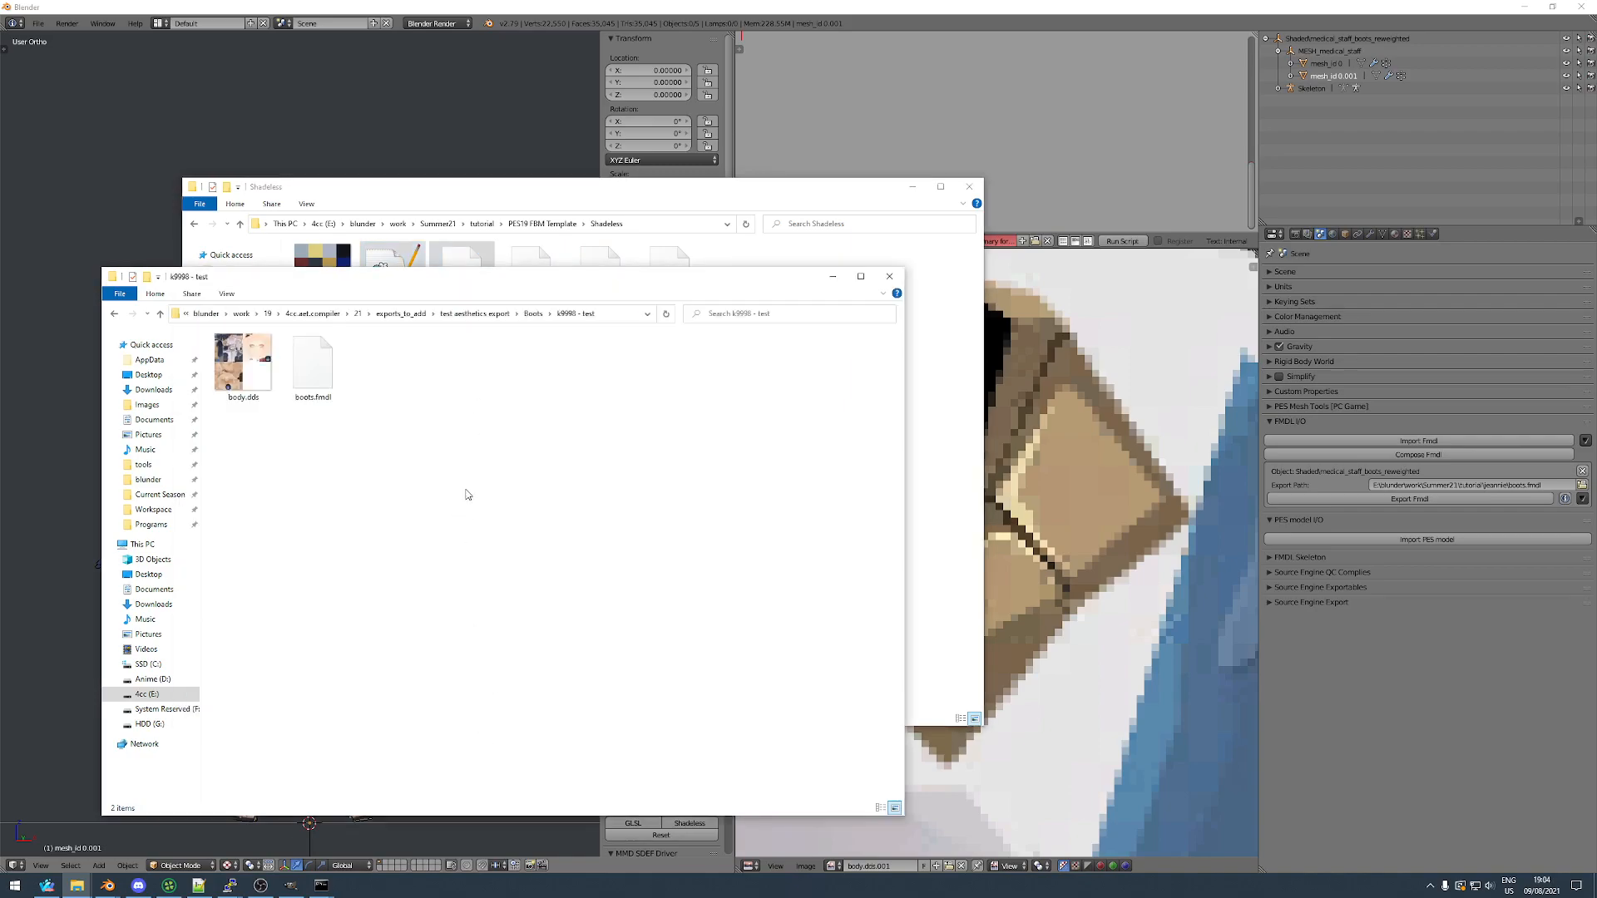
{"action": "key", "text": "ctrl+v"}
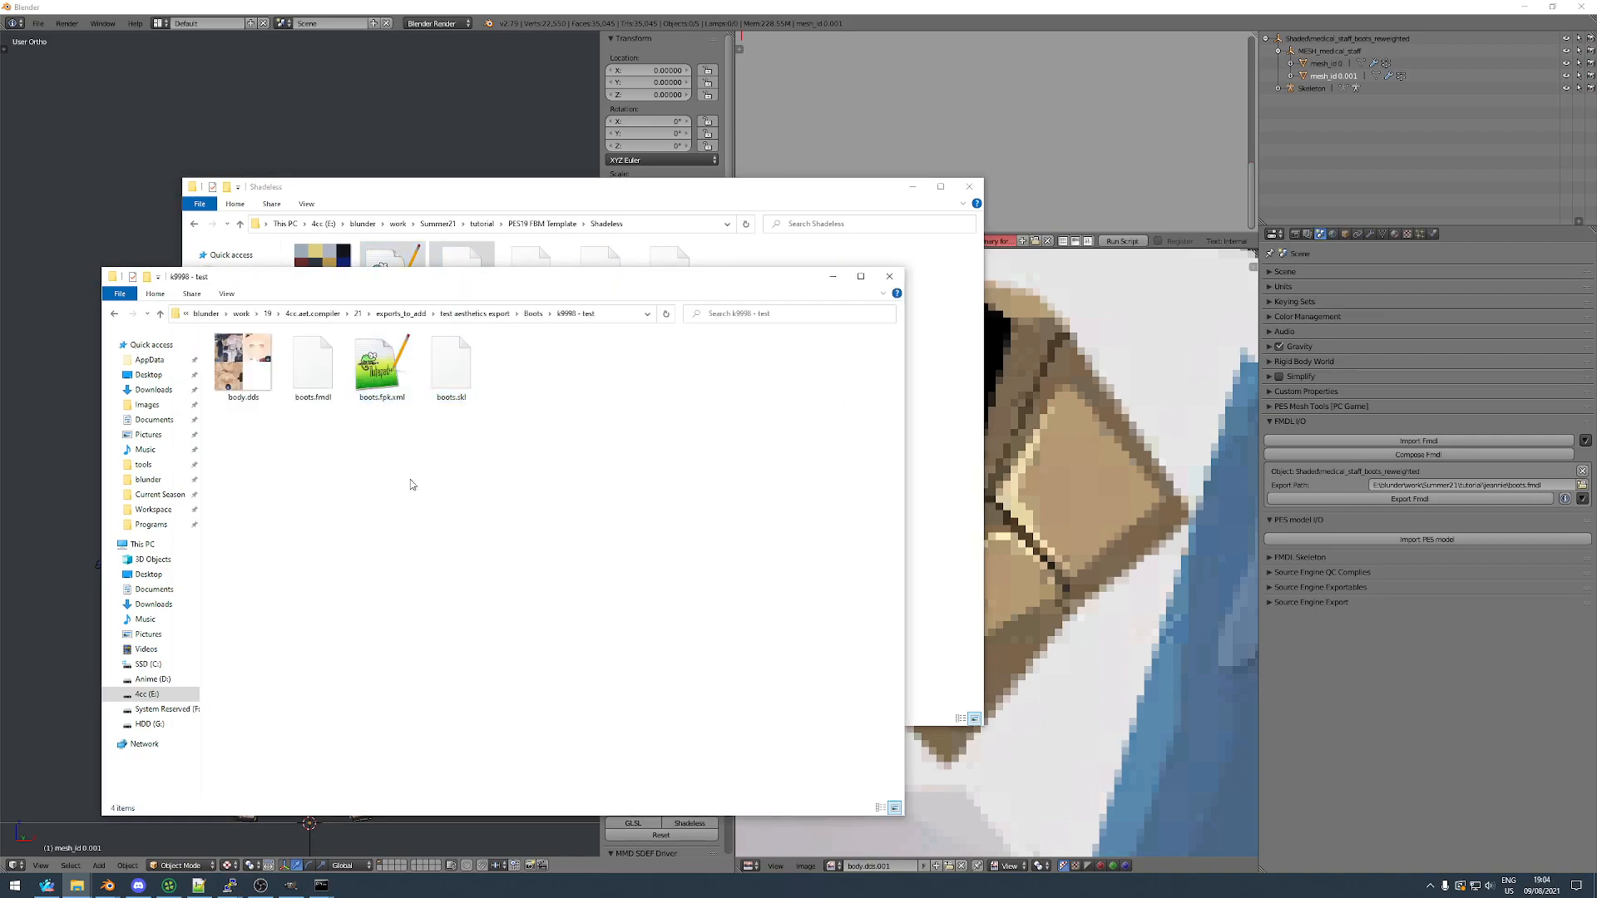
Create a folder named xxx01 - test in the test aesthetics export's Faces folder.
{"action": "left_click", "coordinate": [533, 315]}
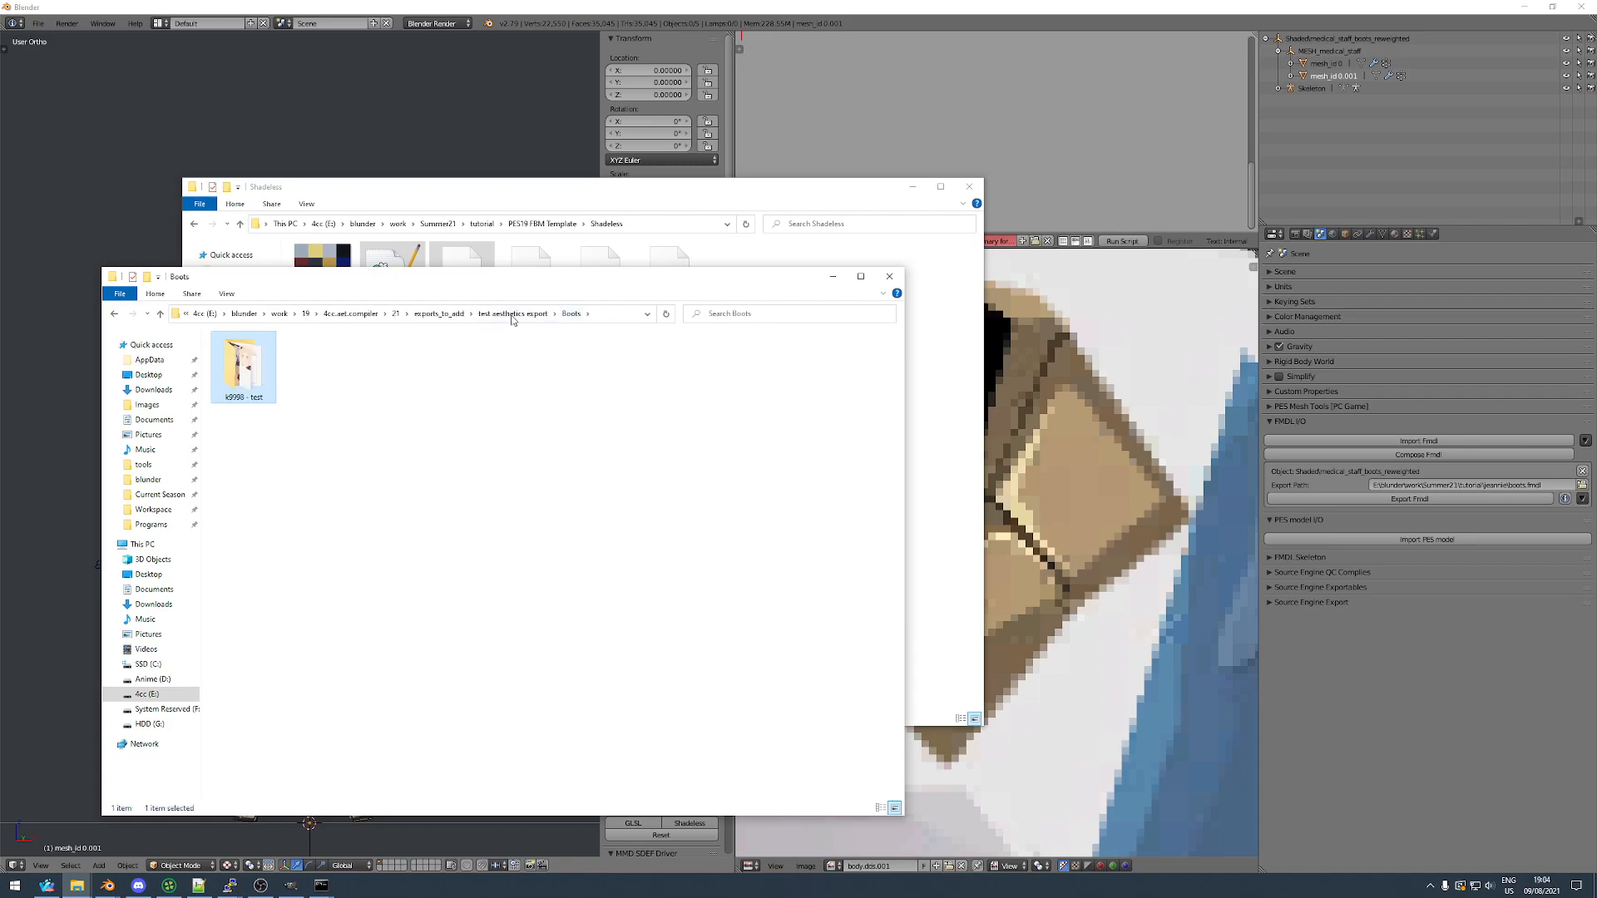
{"action": "double_click", "coordinate": [247, 359]}
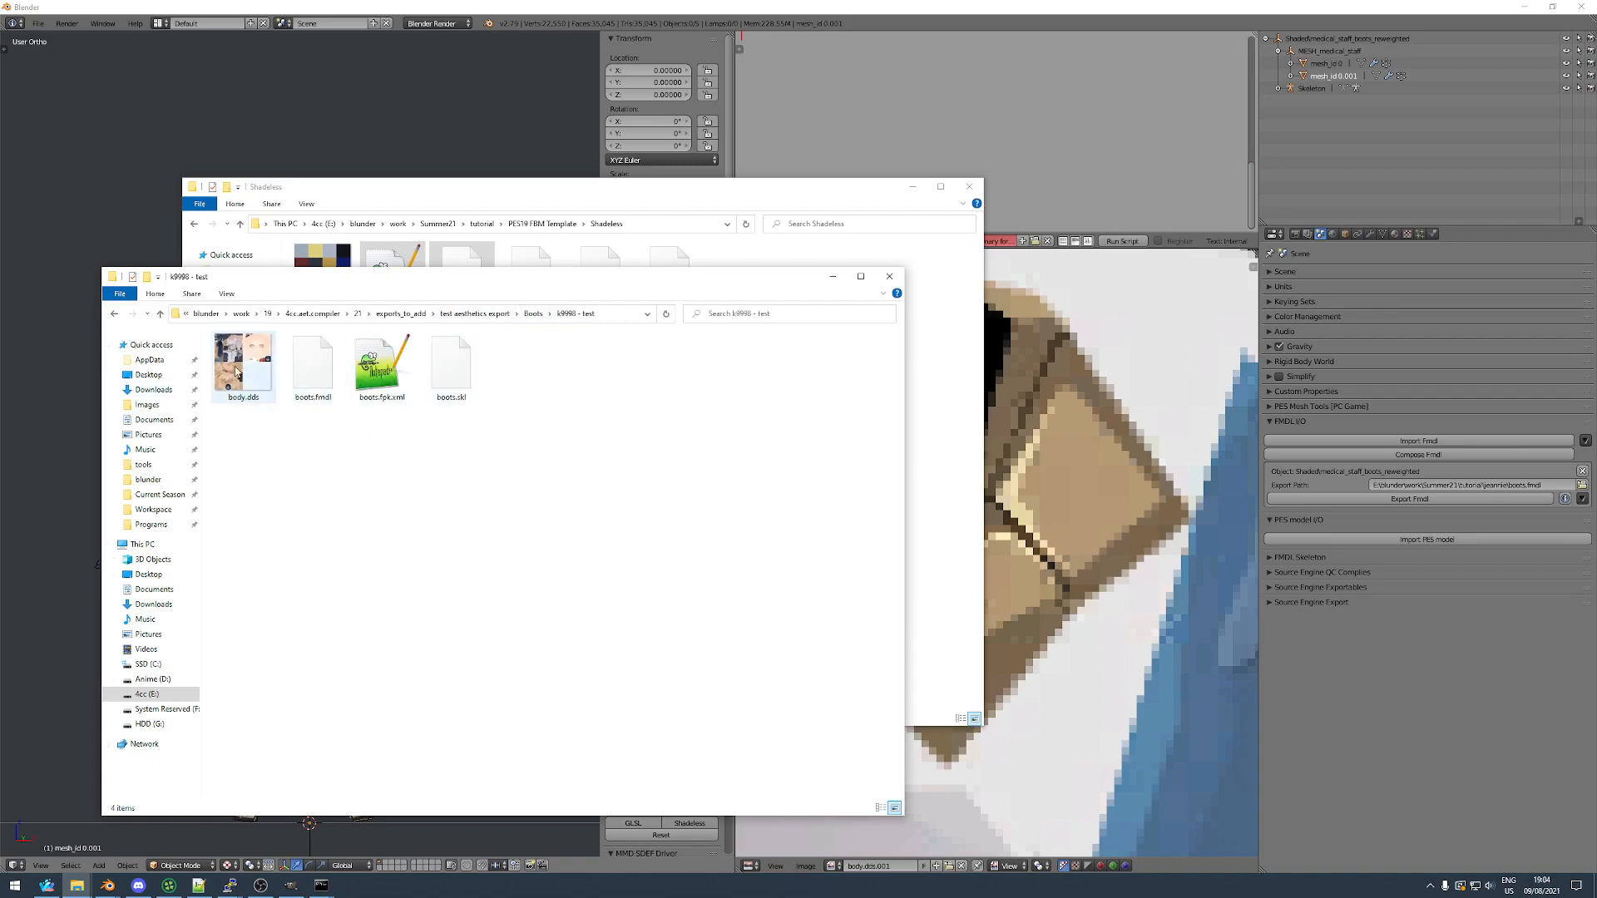
{"action": "left_click", "coordinate": [472, 313]}
{"action": "double_click", "coordinate": [316, 380]}
{"action": "right_click", "coordinate": [256, 386]}
{"action": "mouse_move", "coordinate": [366, 541]}
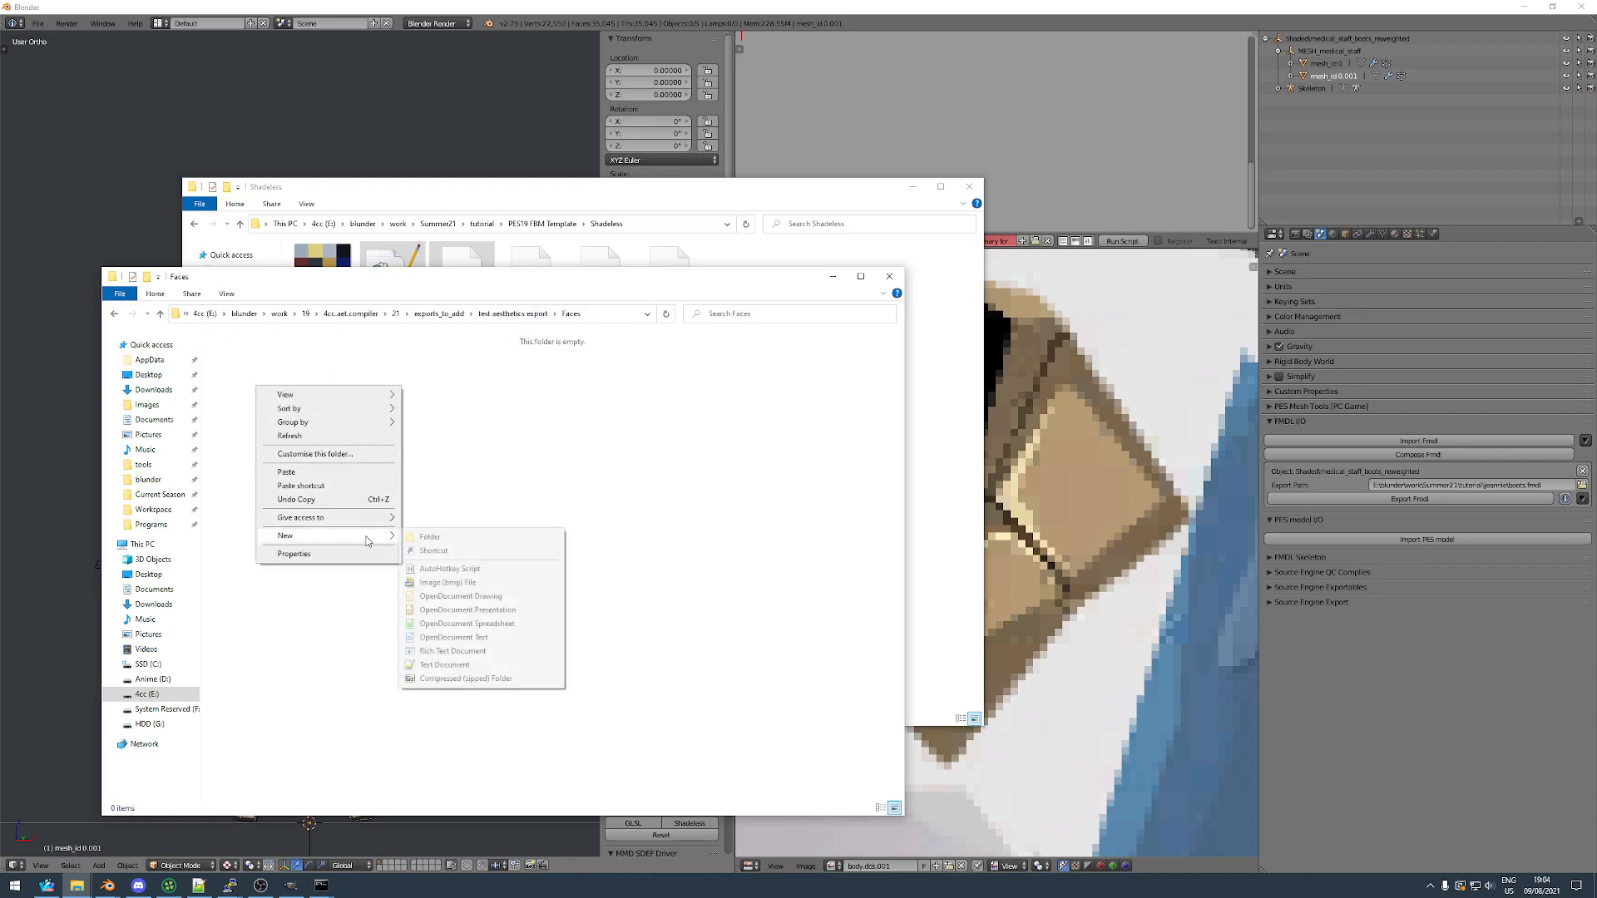
{"action": "left_click", "coordinate": [429, 539]}
{"action": "type", "text": "xxx"}
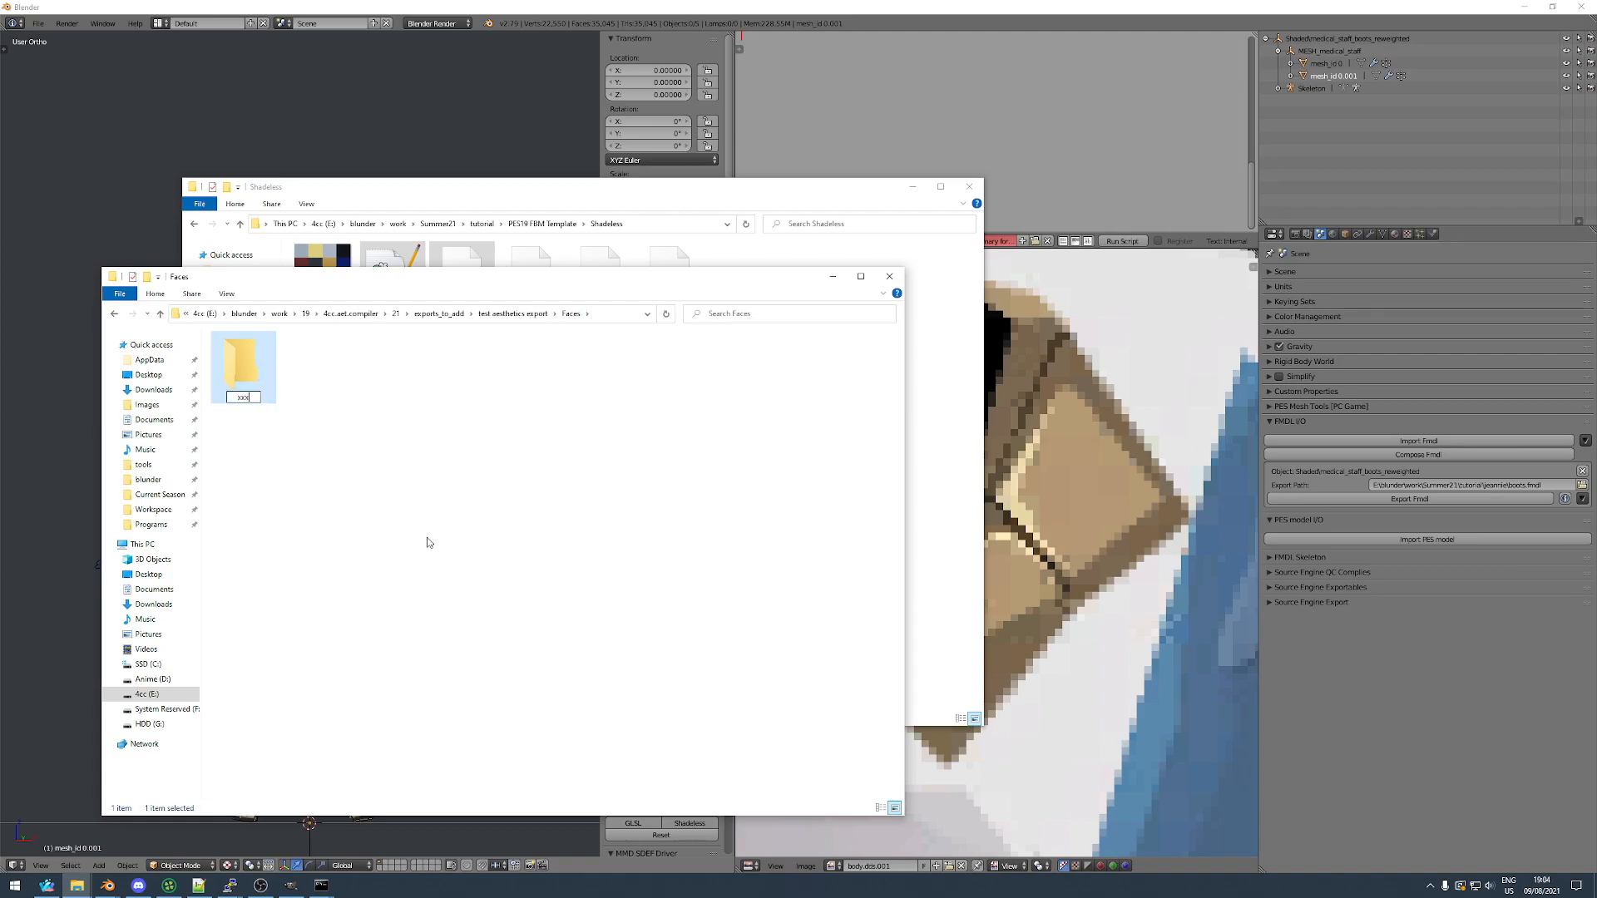
{"action": "type", "text": "01"}
{"action": "key", "text": "Return"}
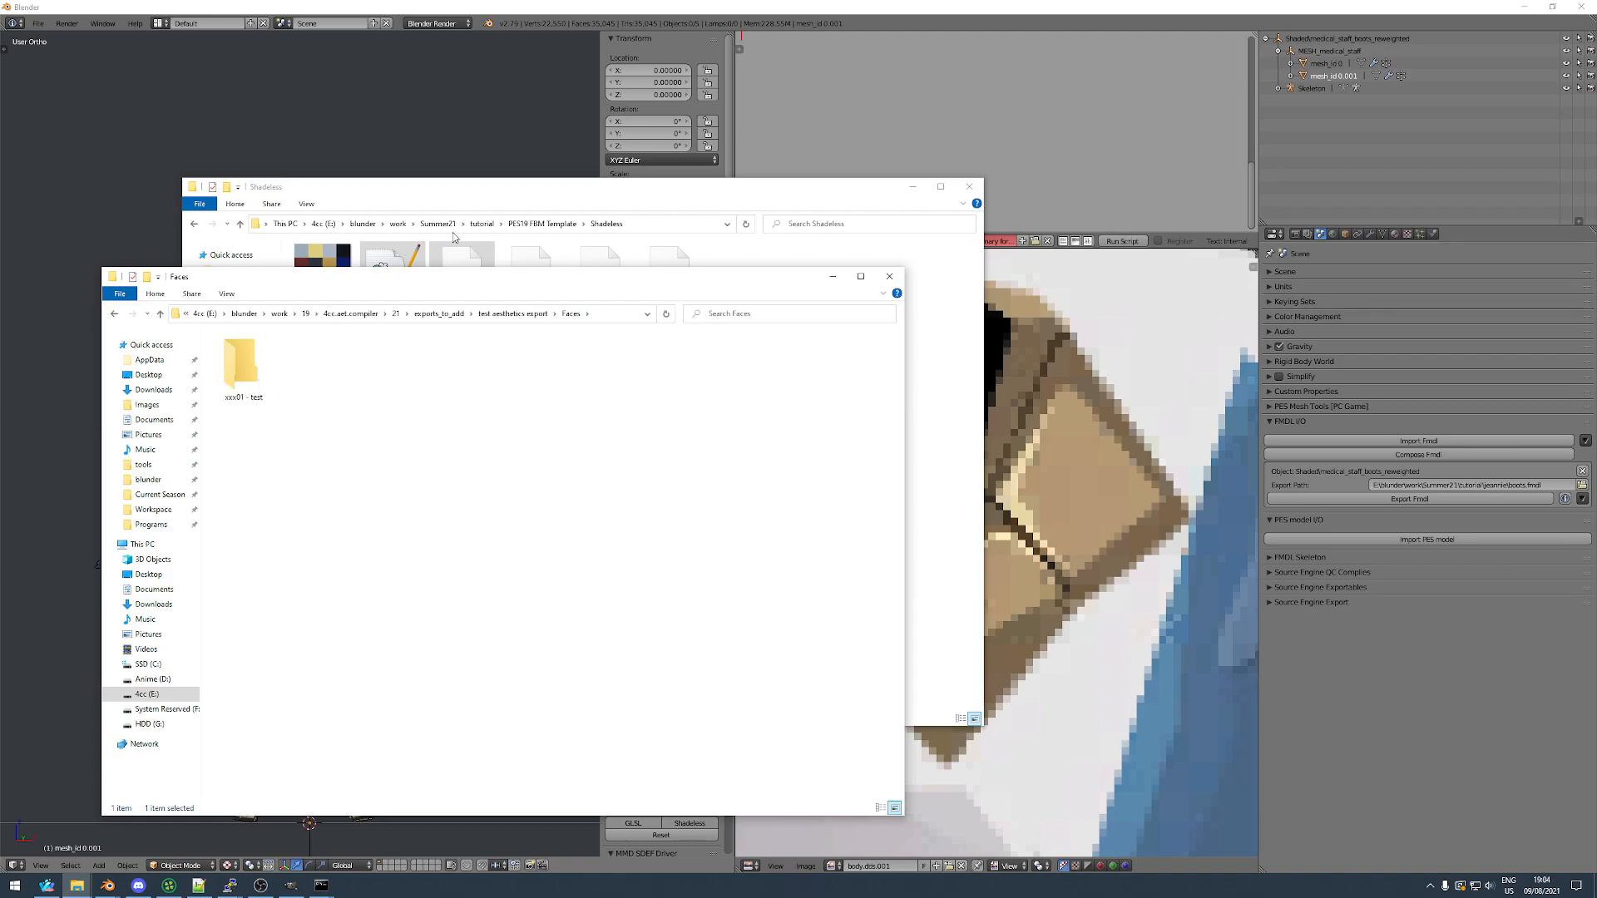
Copy all files from the PES19 FBM Template's Face folder into the xxx01 - test folder.
{"action": "left_click", "coordinate": [542, 224]}
{"action": "double_click", "coordinate": [338, 285]}
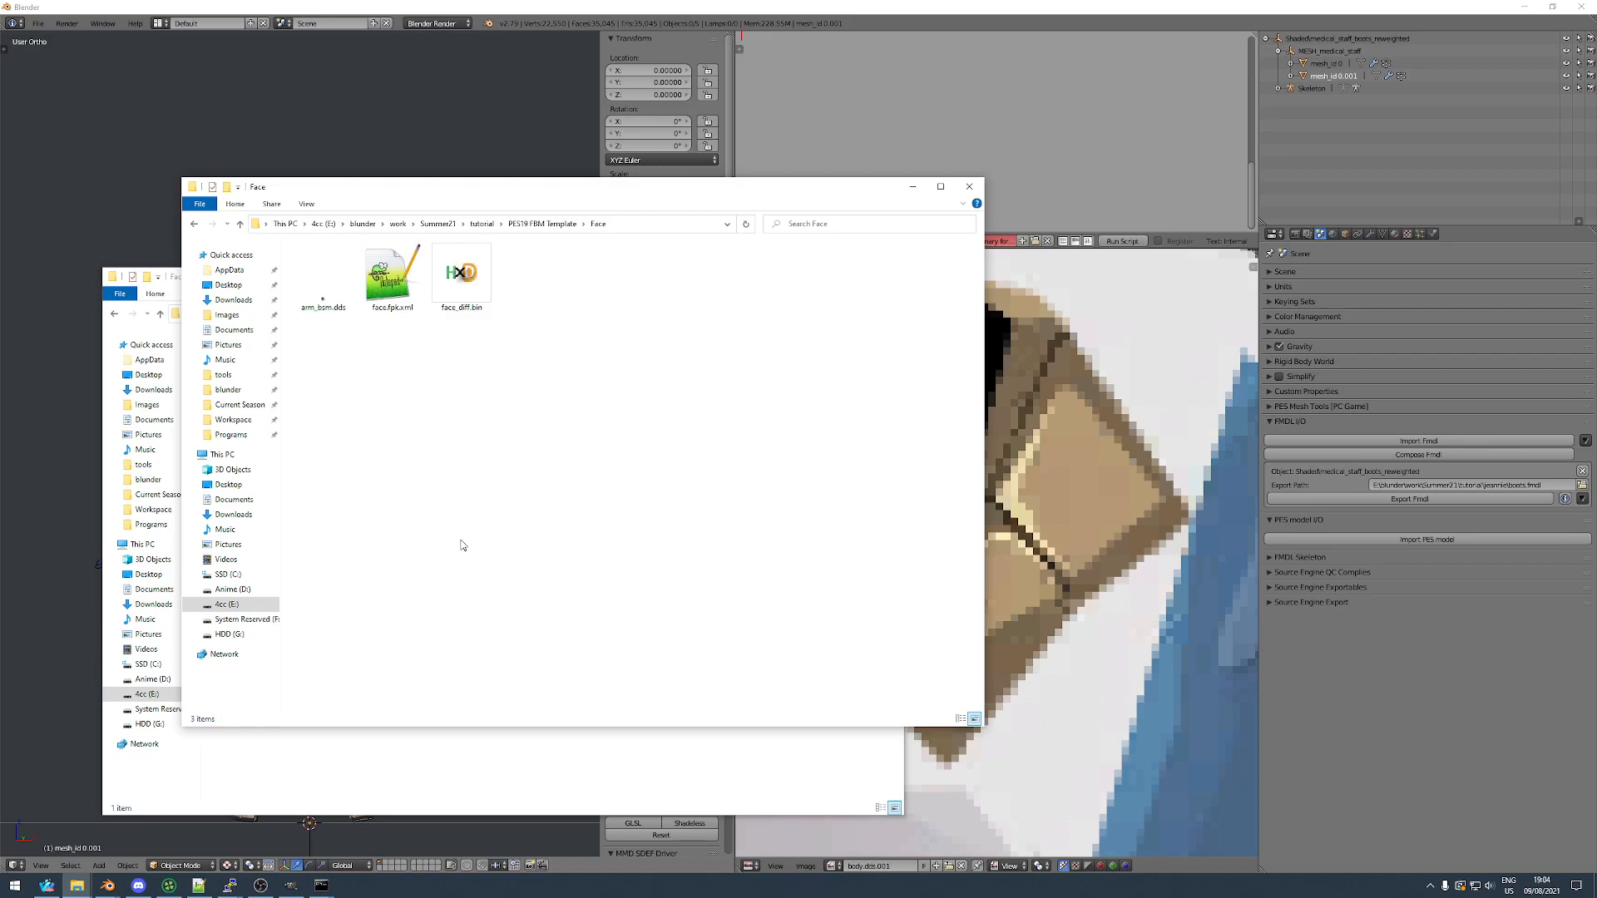
{"action": "key", "text": "ctrl+a"}
{"action": "key", "text": "ctrl+c"}
{"action": "key", "text": "alt+Tab"}
{"action": "key", "text": "ctrl+v"}
{"action": "left_click_drag", "start_coordinate": [291, 387], "coordinate": [242, 374]}
{"action": "double_click", "coordinate": [241, 370]}
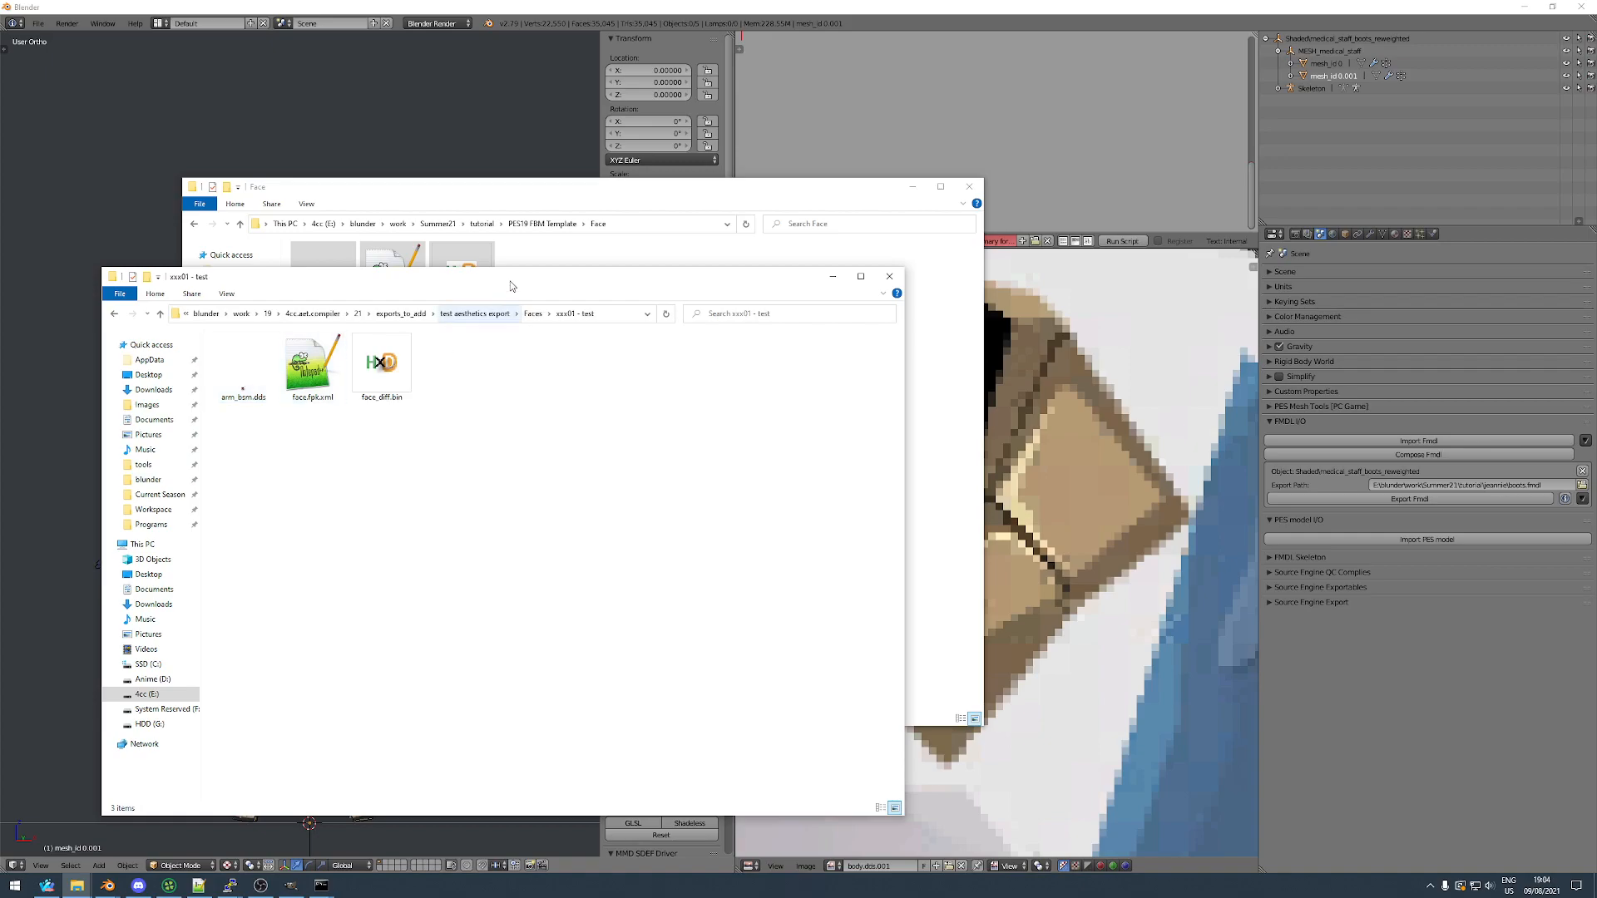
Open face.fpk.xml from xxx01 - test in Notepad++, decline reloading it and save the editor's version.
{"action": "double_click", "coordinate": [301, 375]}
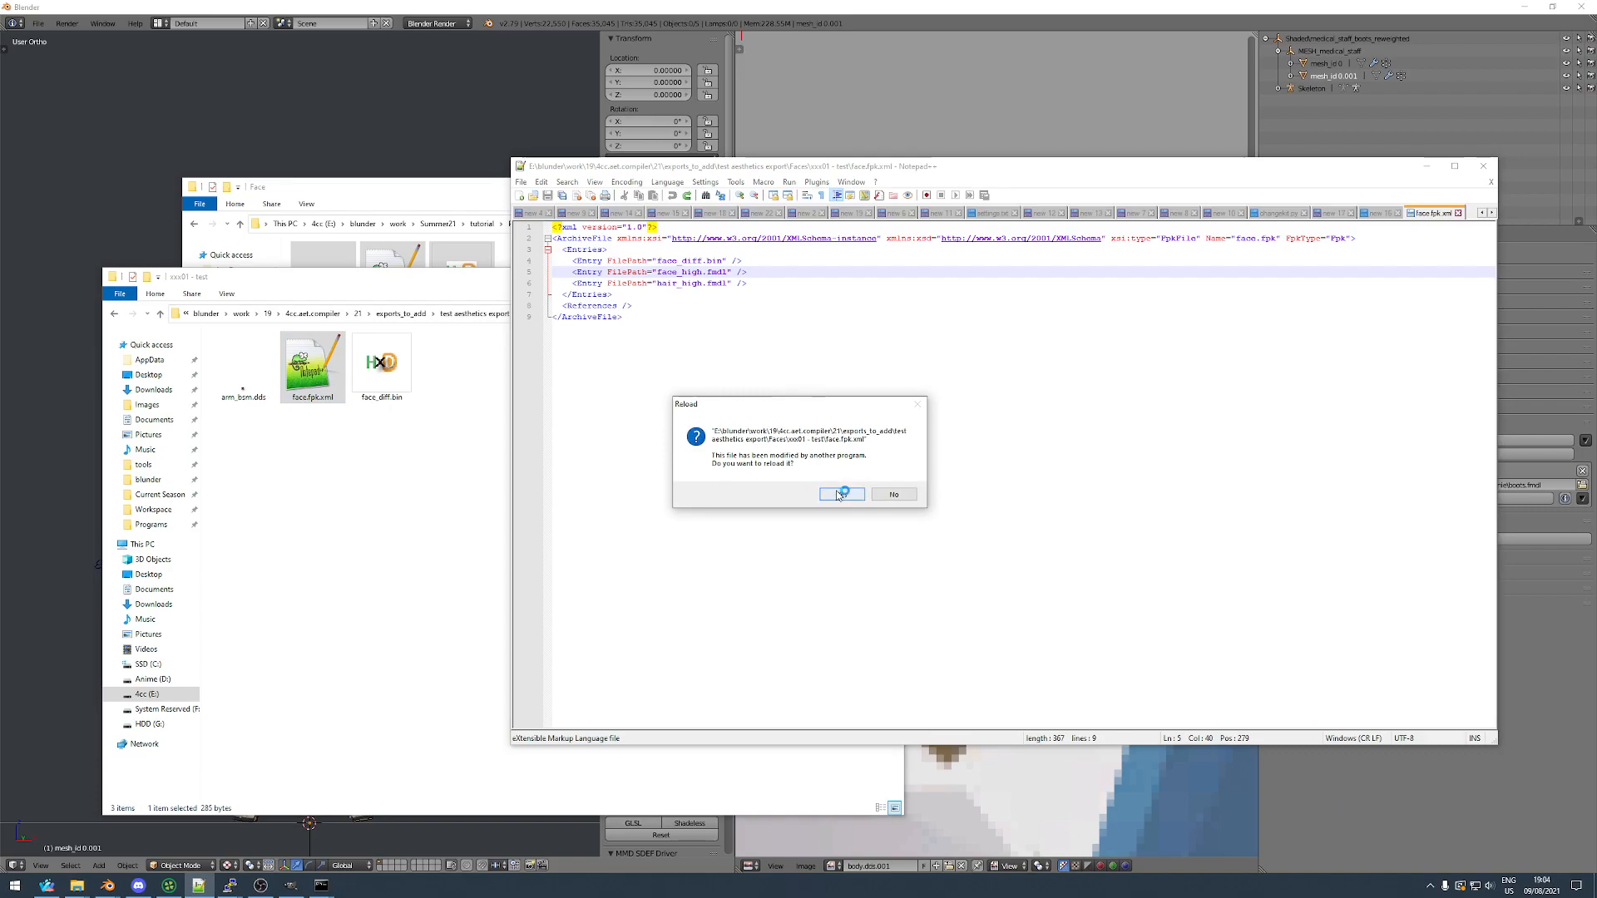
{"action": "left_click", "coordinate": [885, 493]}
{"action": "left_click", "coordinate": [854, 340]}
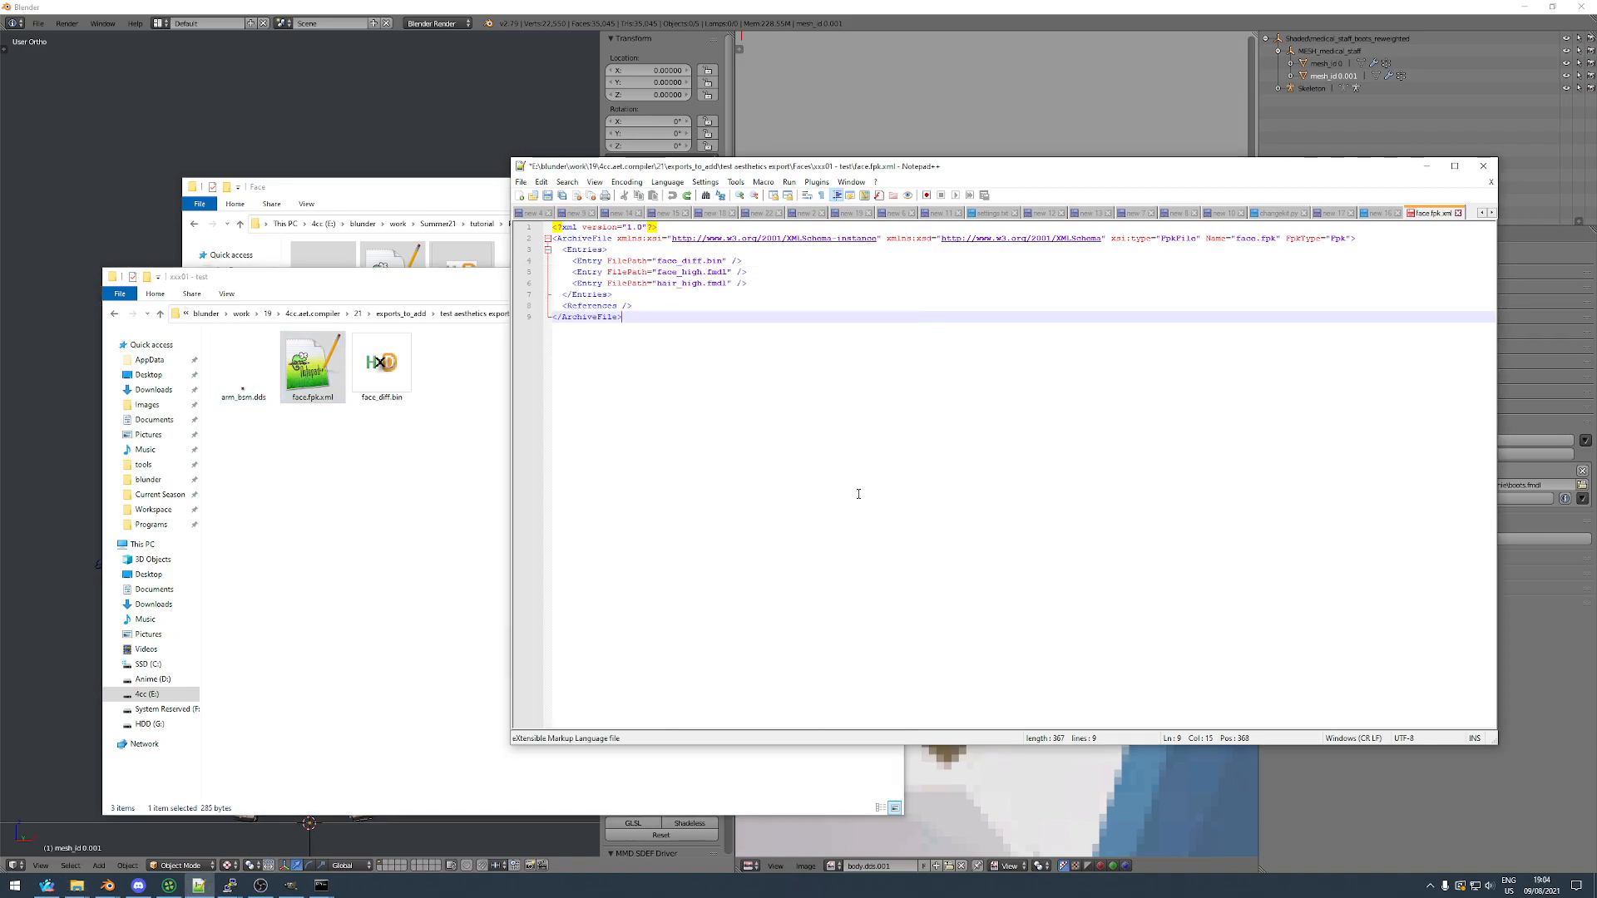
{"action": "key", "text": "ctrl+s"}
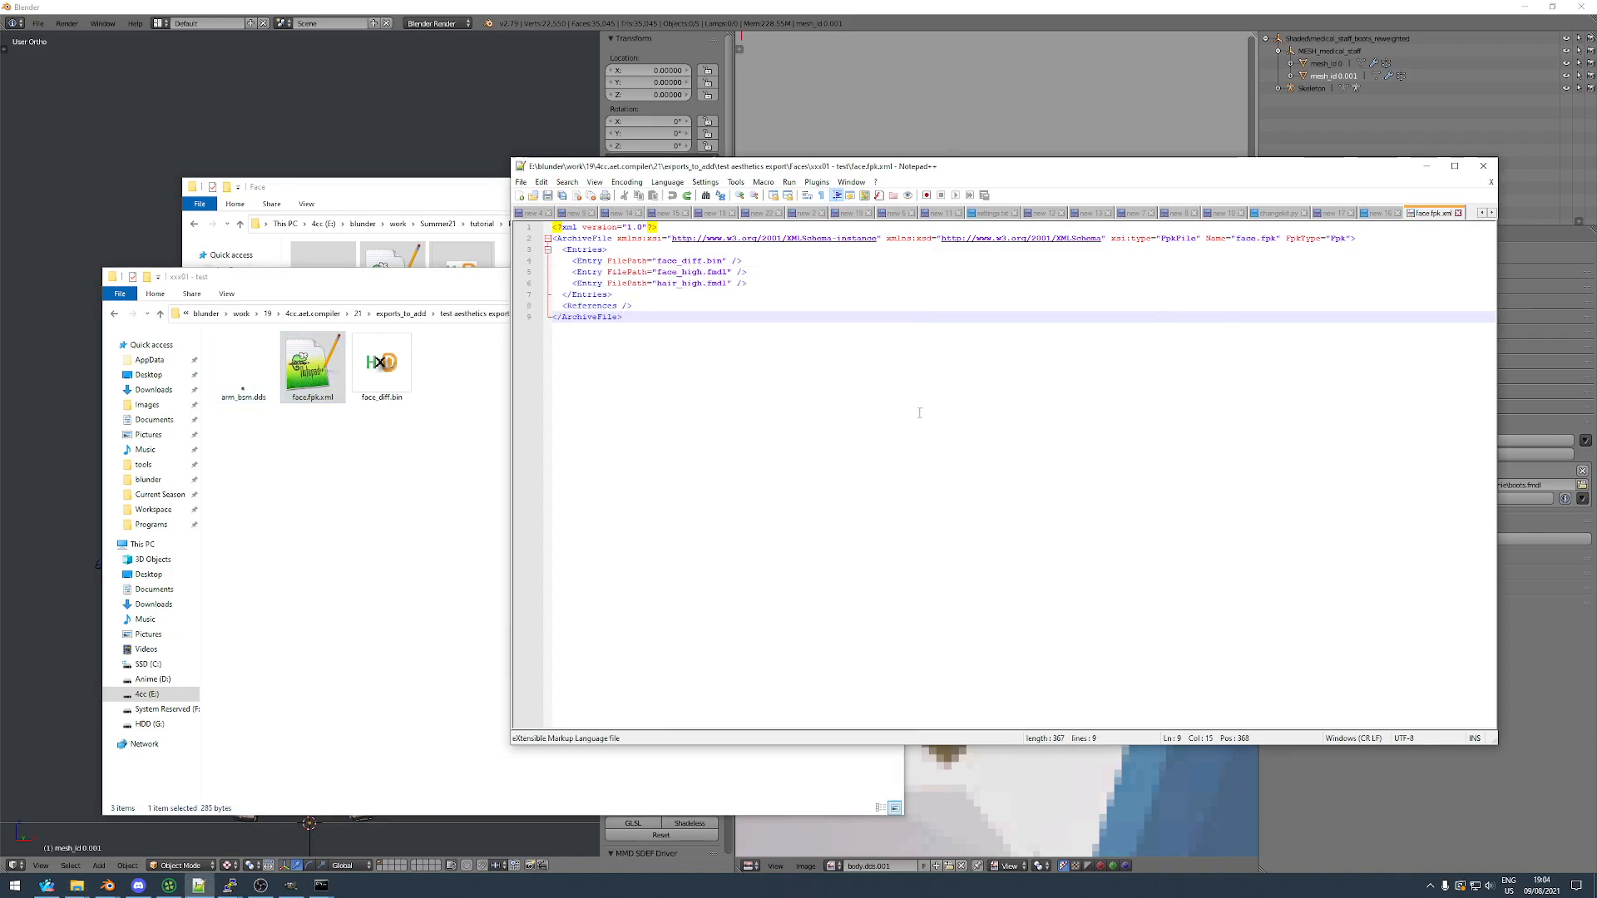
Replace face.fpk.xml in xxx01 - test with the template's copy and reload it in Notepad++.
{"action": "left_click", "coordinate": [728, 351]}
{"action": "left_click", "coordinate": [423, 437]}
{"action": "left_click", "coordinate": [432, 207]}
{"action": "left_click", "coordinate": [427, 333]}
{"action": "left_click", "coordinate": [400, 293]}
{"action": "left_click", "coordinate": [492, 765]}
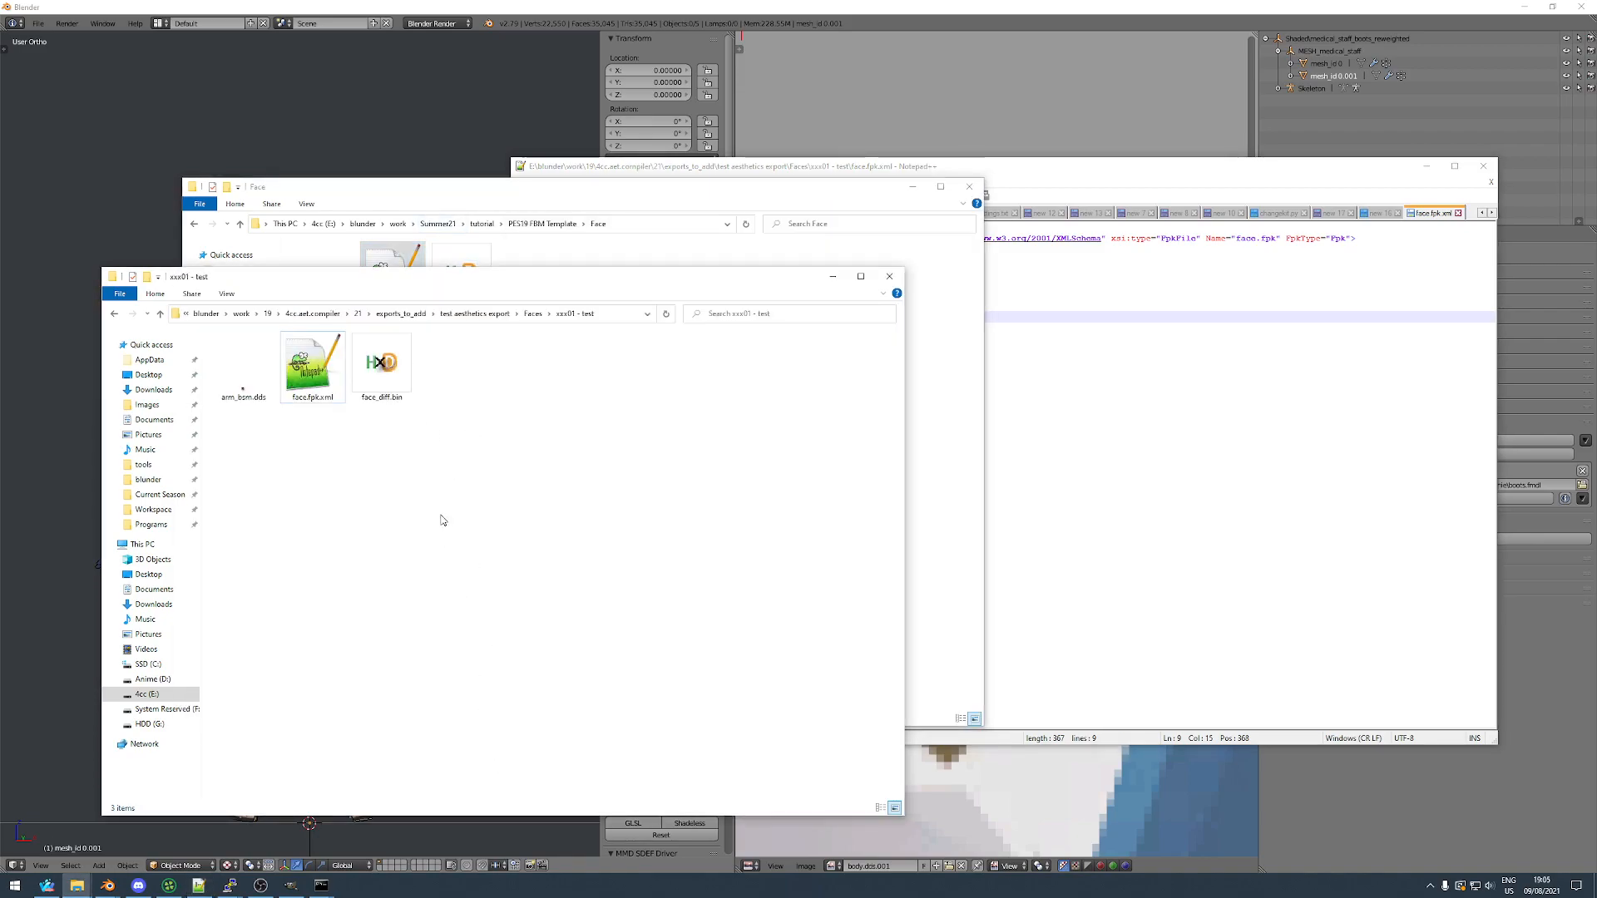
{"action": "key", "text": "ctrl+v"}
{"action": "key", "text": "Return"}
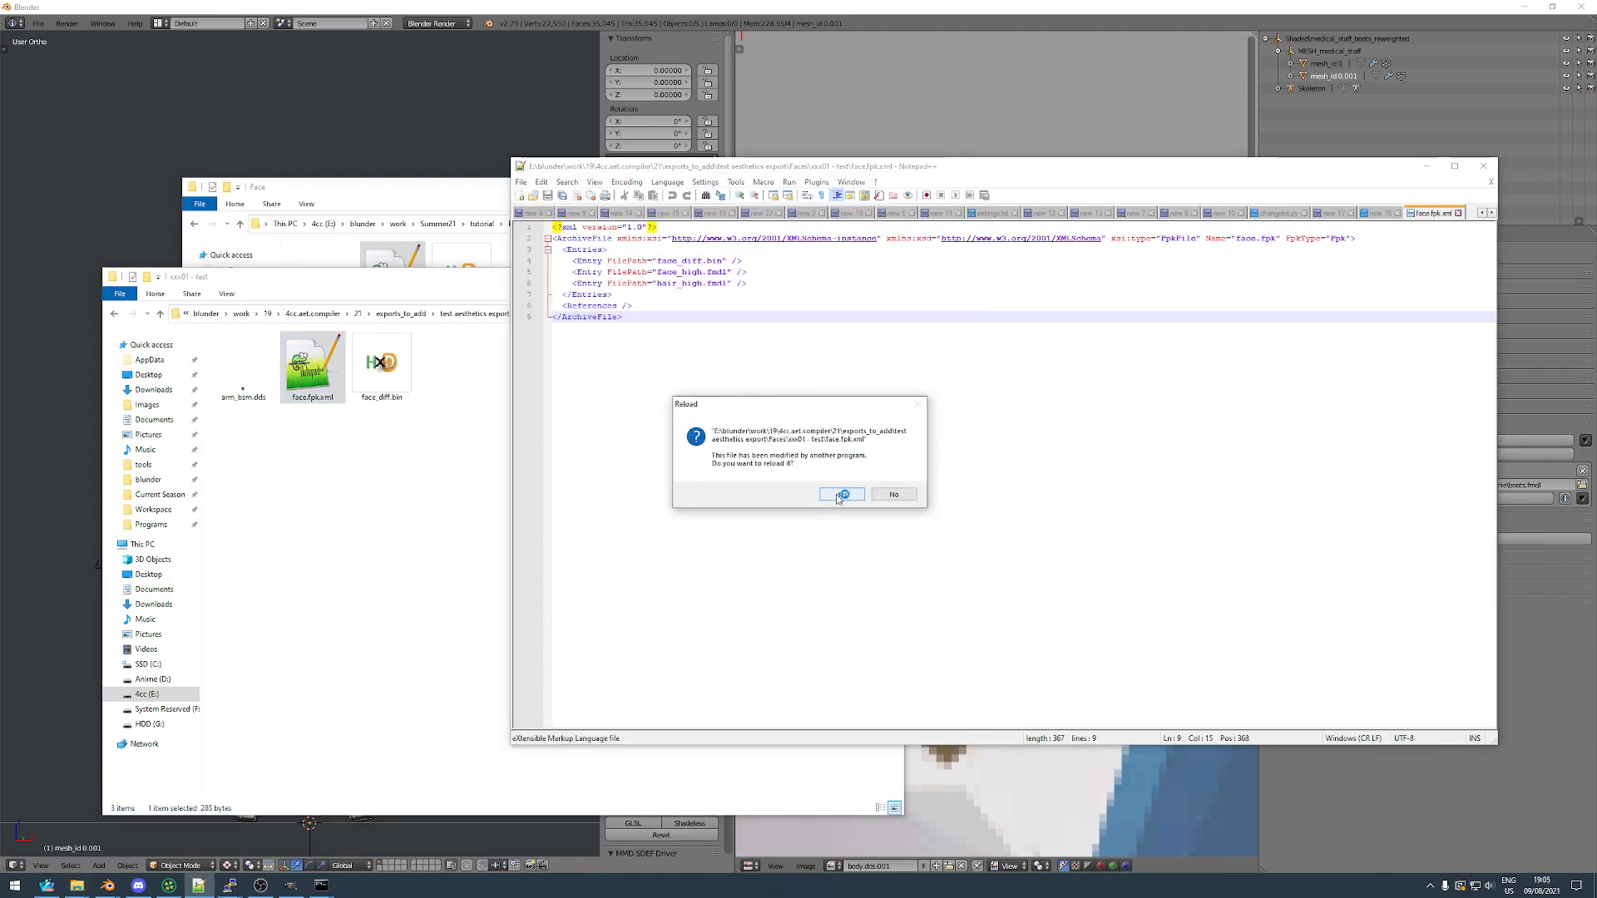
{"action": "left_click", "coordinate": [840, 496]}
Examine the face_diff.bin entry in face.fpk.xml against the files in the xxx01 - test folder.
{"action": "double_click", "coordinate": [692, 261]}
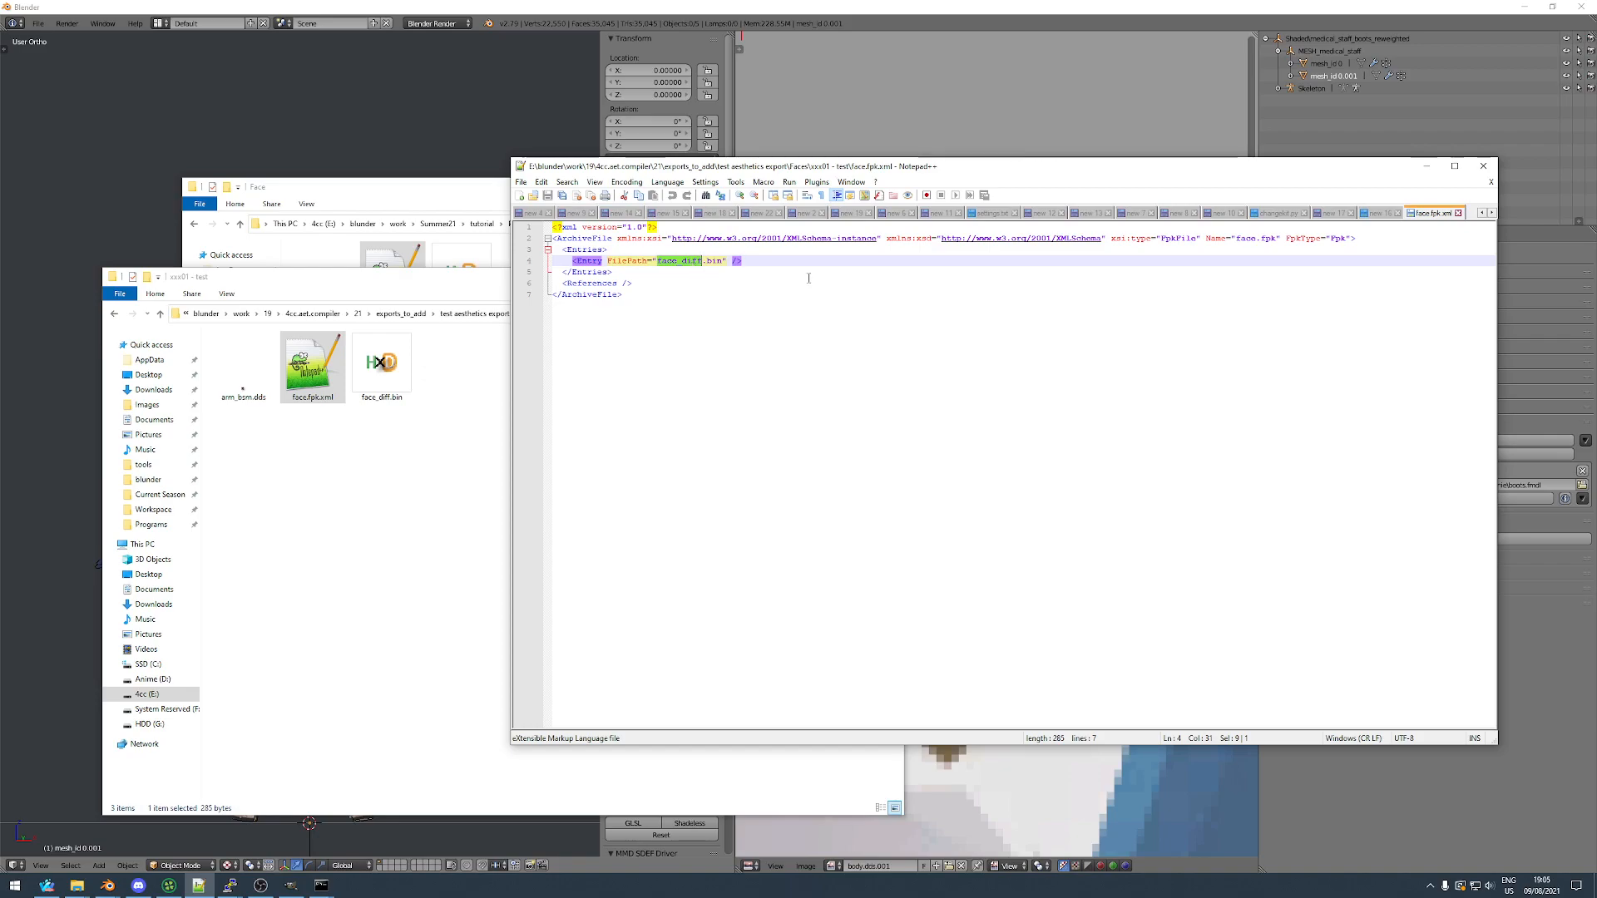
{"action": "left_click", "coordinate": [372, 472]}
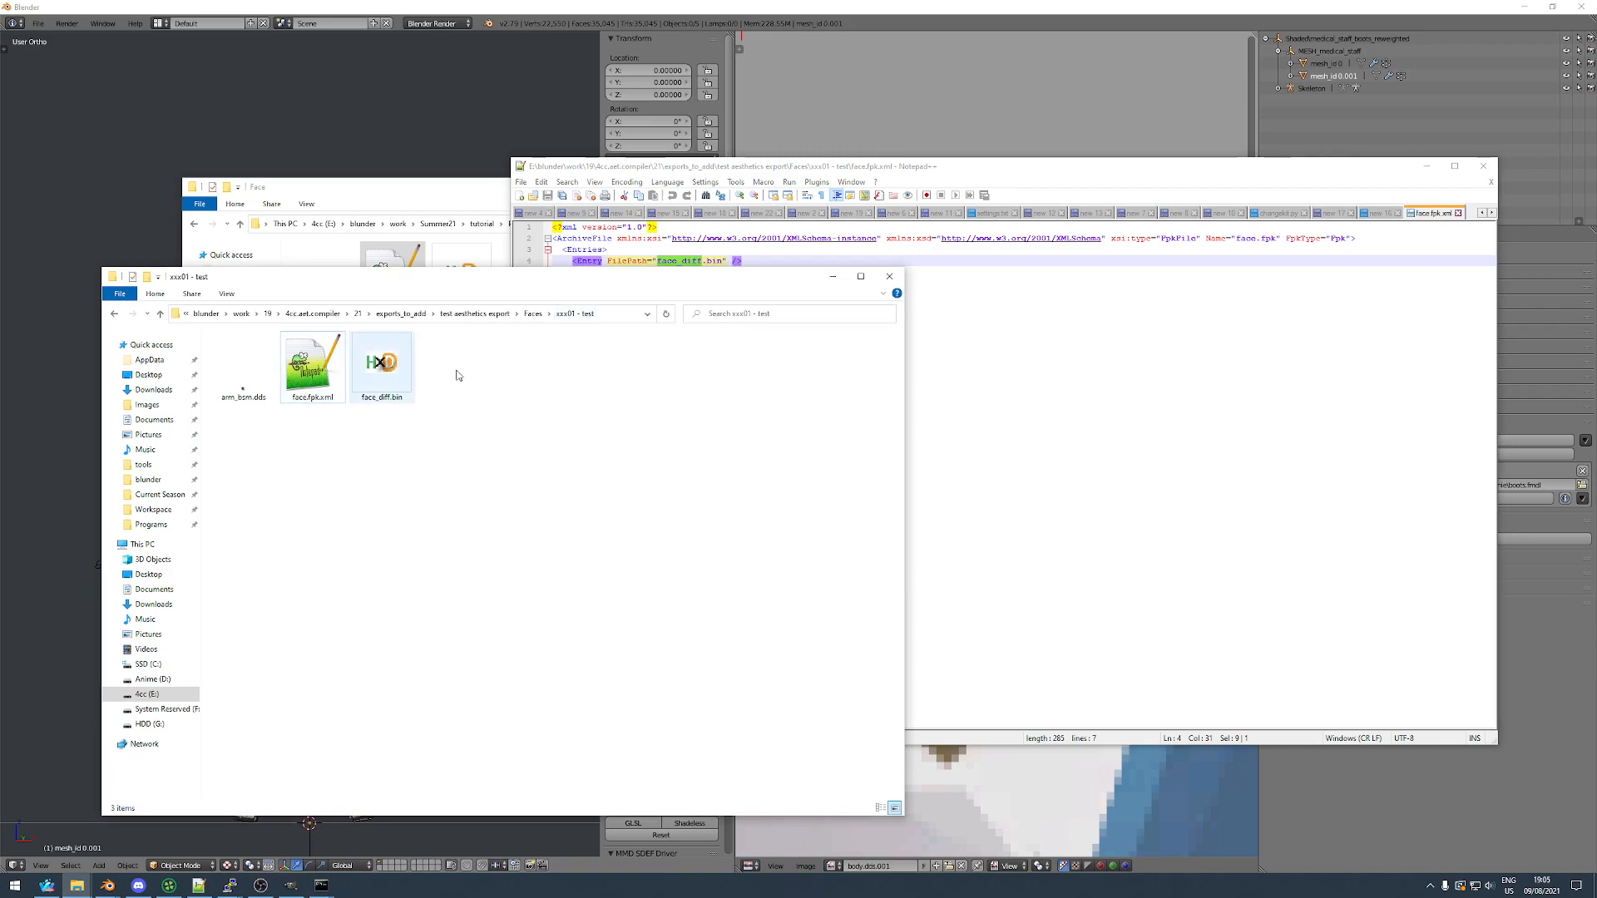
{"action": "left_click", "coordinate": [929, 356]}
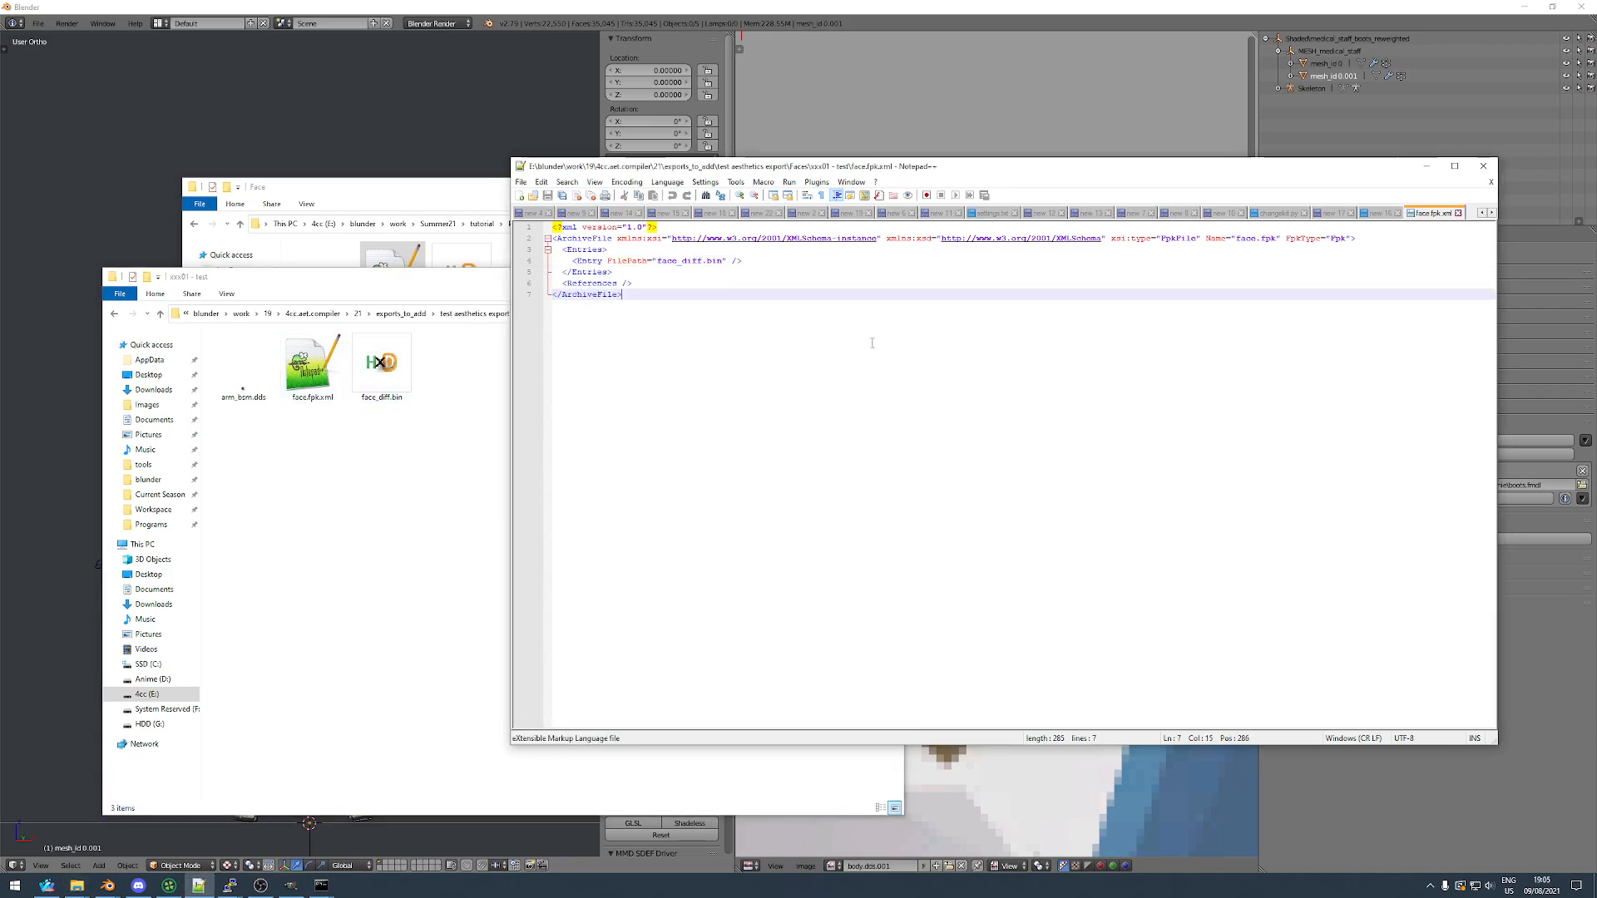
{"action": "left_click_drag", "start_coordinate": [704, 262], "coordinate": [708, 263]}
{"action": "left_click", "coordinate": [362, 373]}
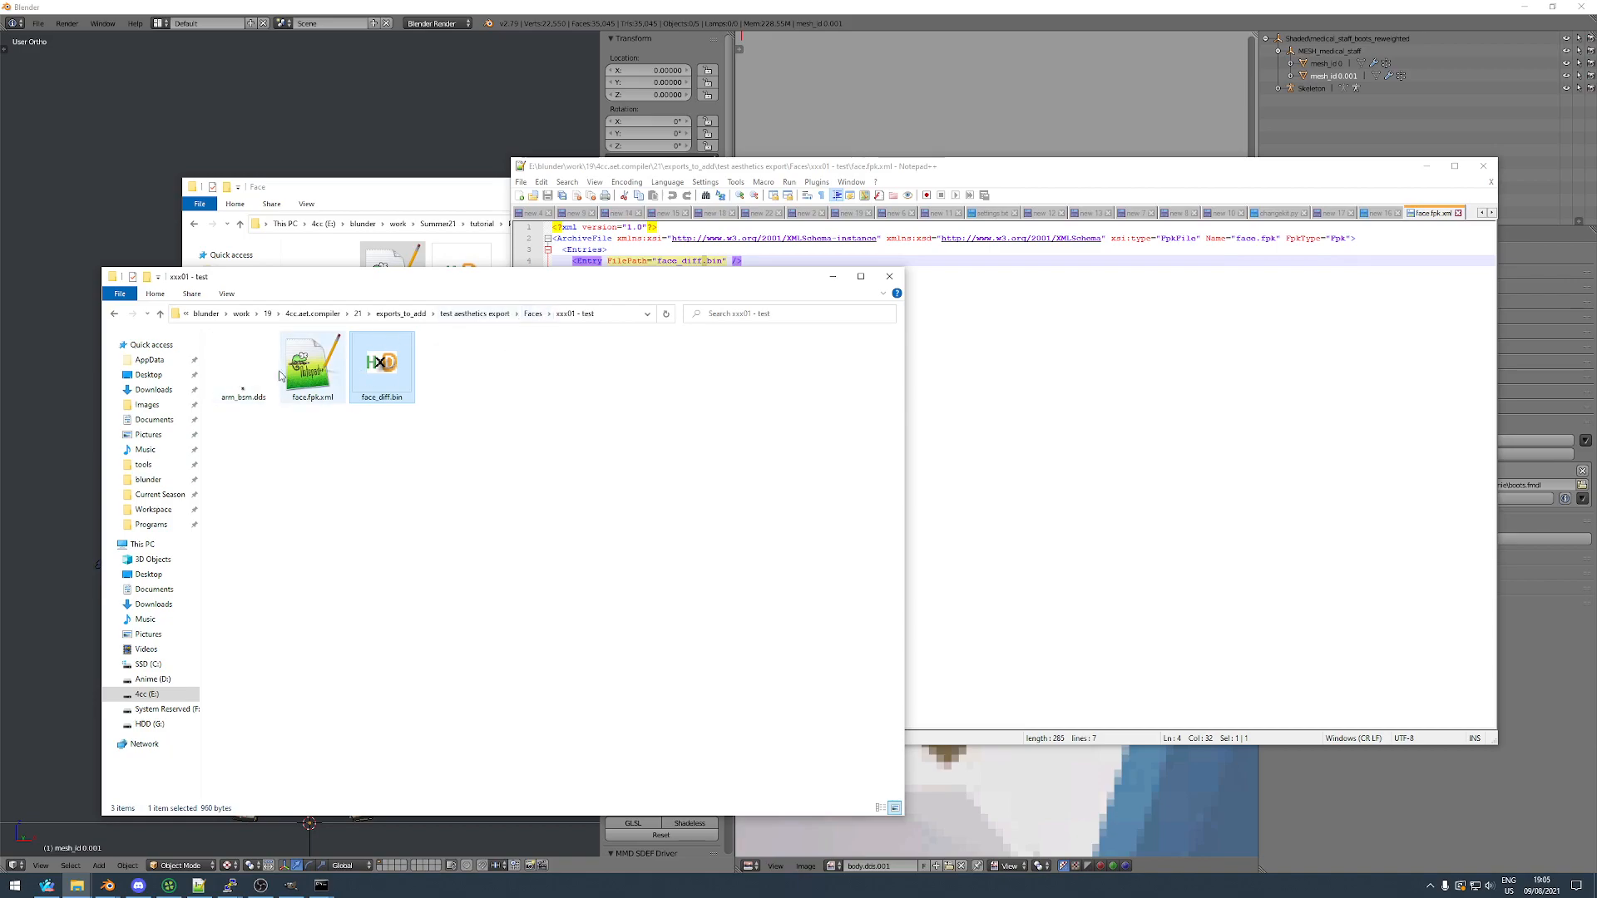
{"action": "left_click", "coordinate": [417, 378]}
{"action": "left_click", "coordinate": [243, 366]}
{"action": "left_click", "coordinate": [471, 371]}
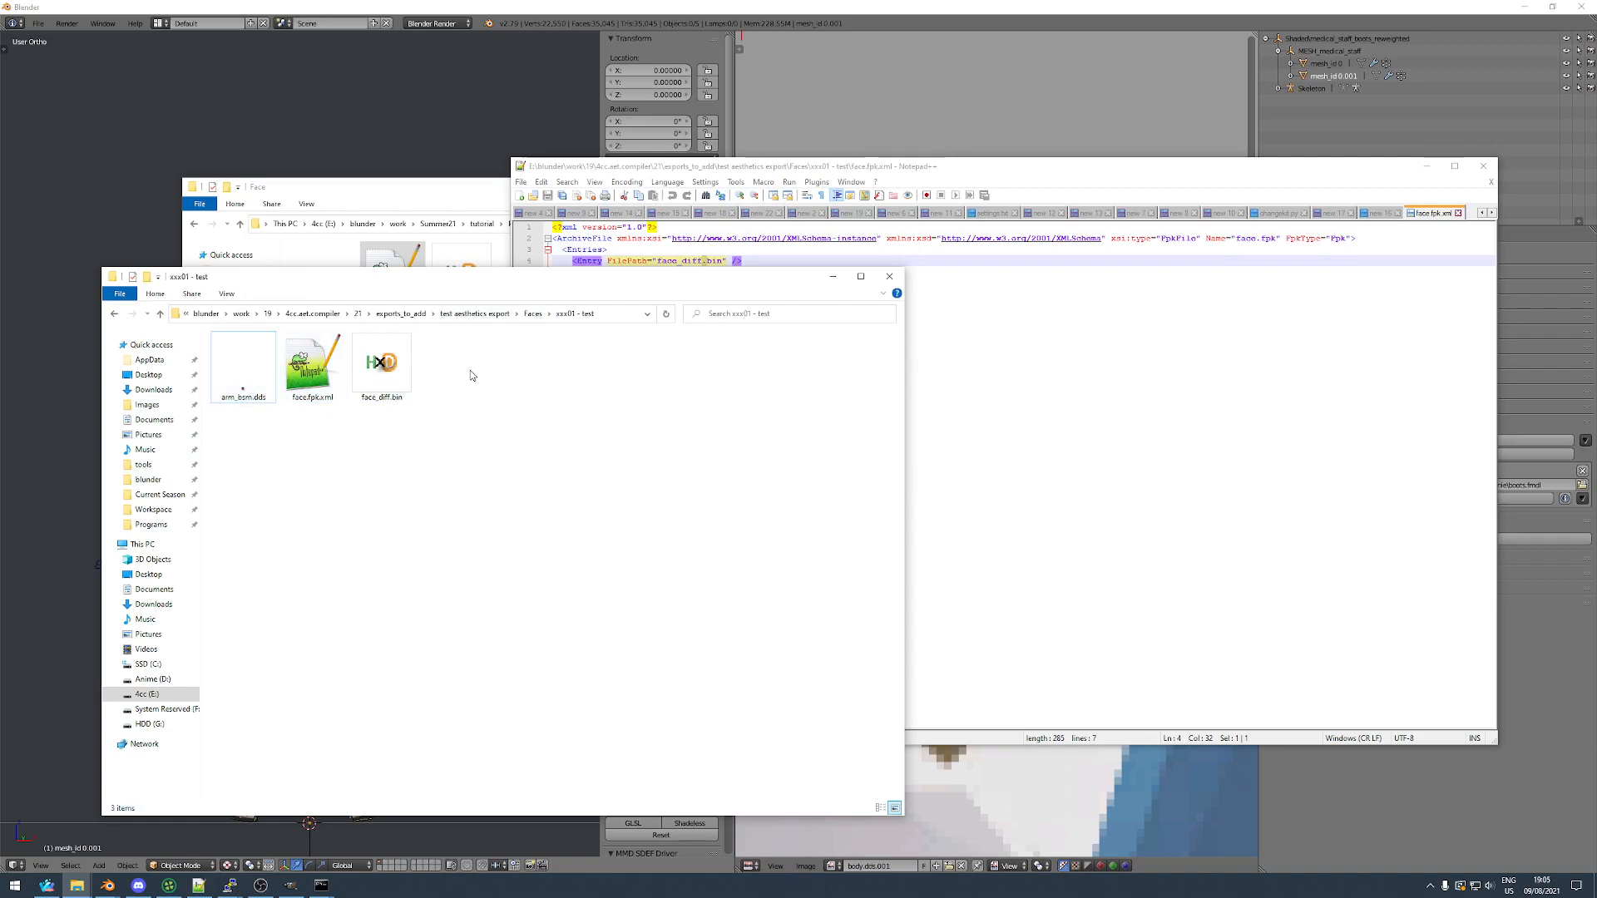
{"action": "mouse_move", "coordinate": [385, 376]}
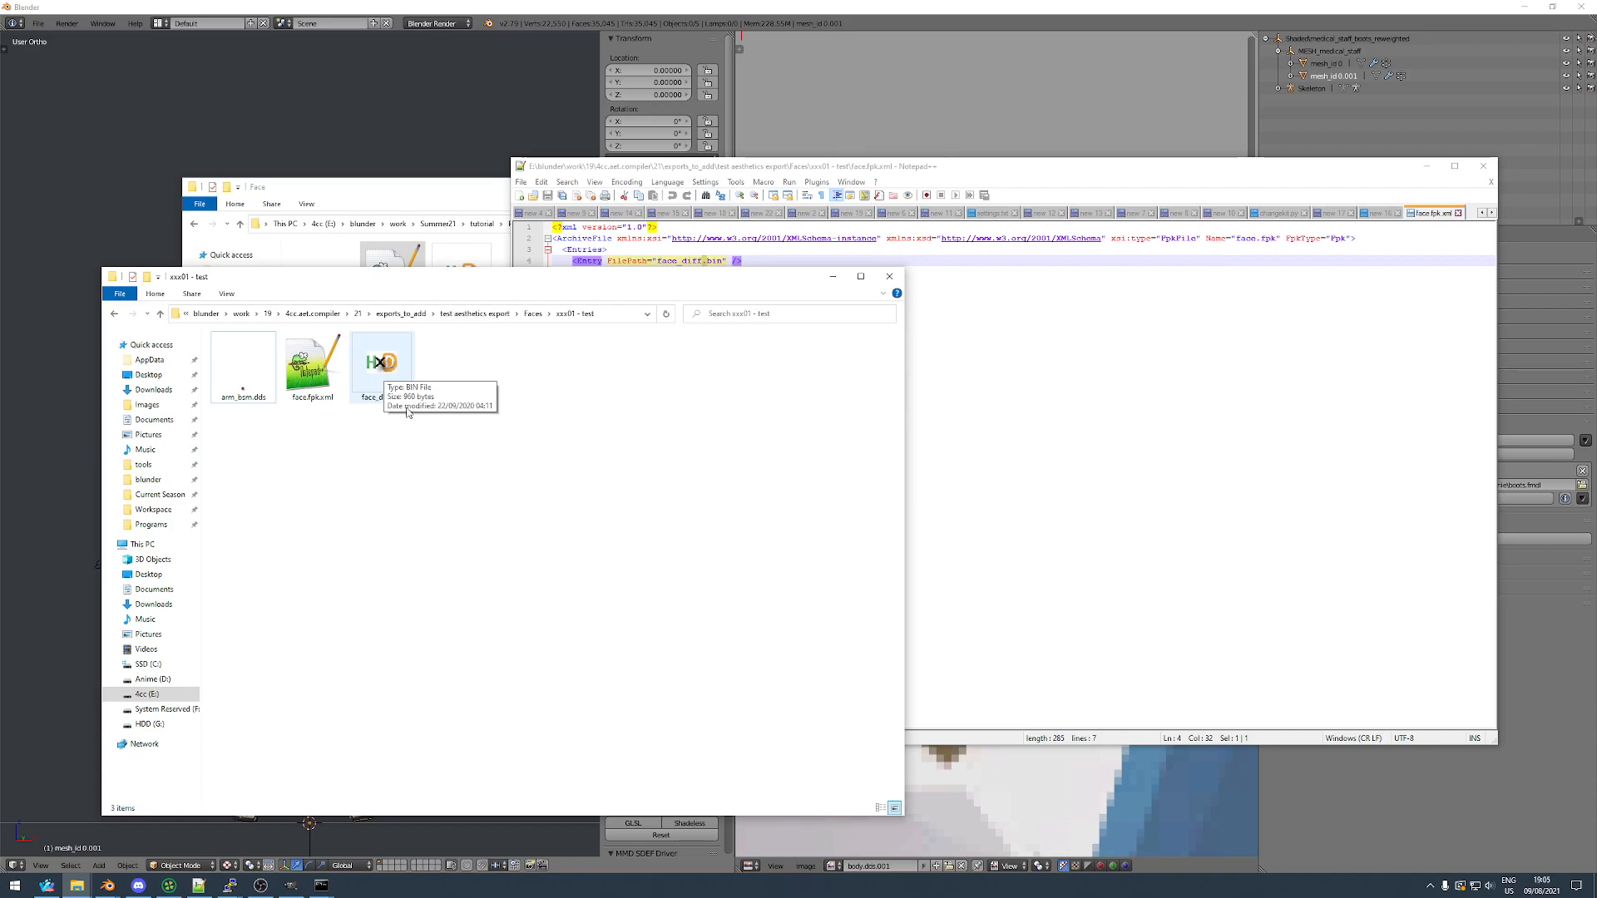
Return to the export's Boots folder, then switch to the Command Prompt and run 0_all_in_one to compile the export.
{"action": "left_click", "coordinate": [475, 313]}
{"action": "double_click", "coordinate": [313, 366]}
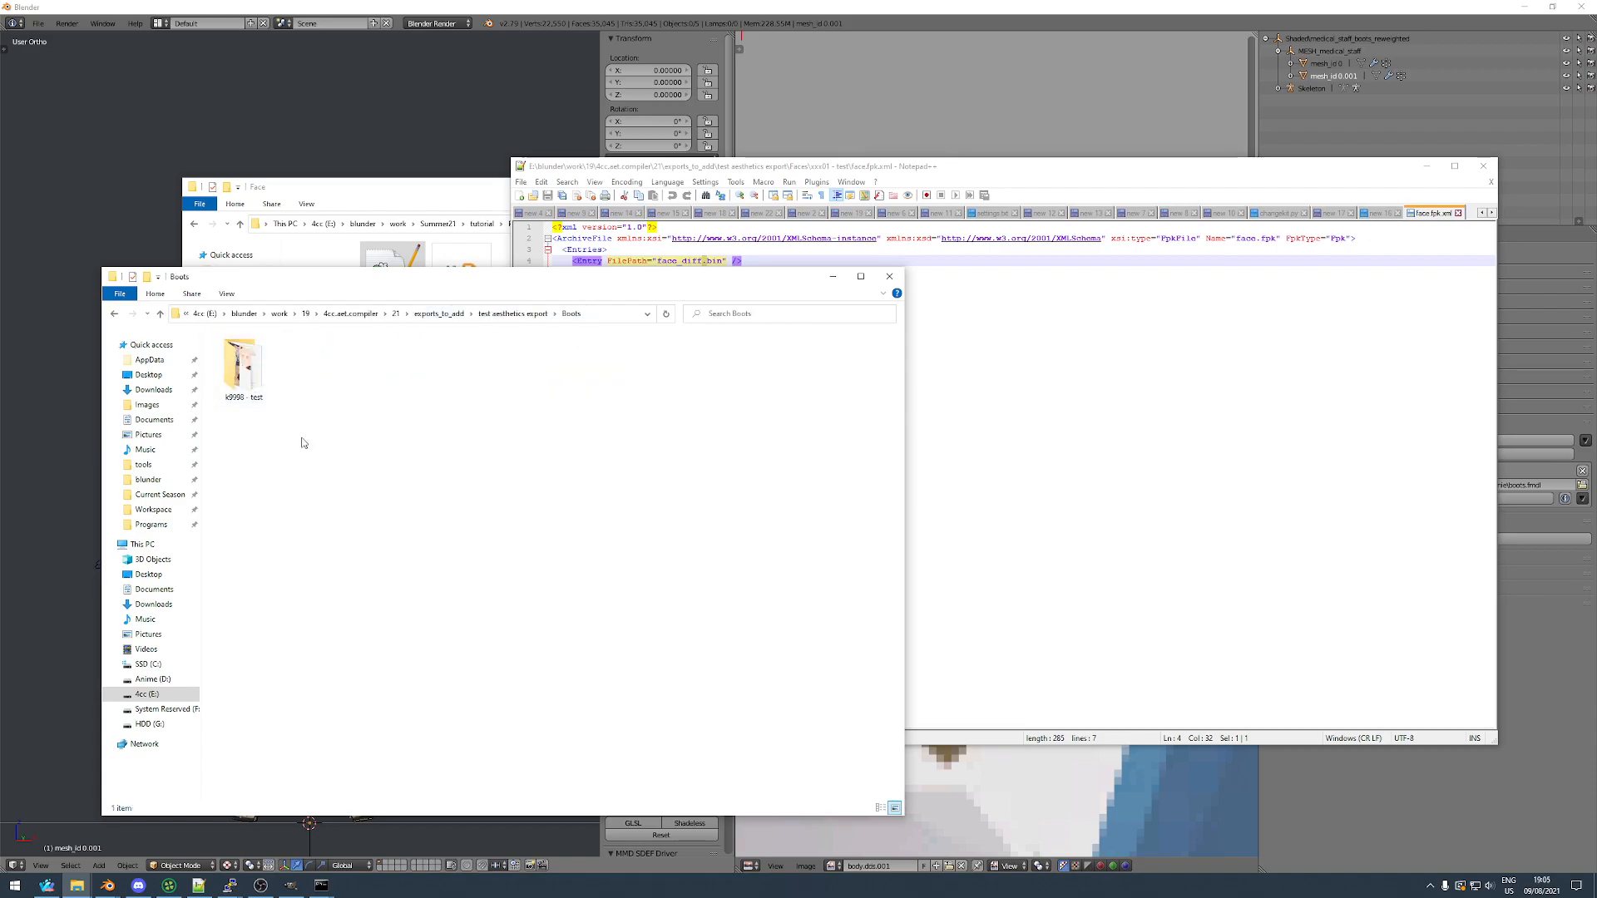
{"action": "mouse_move", "coordinate": [321, 885]}
{"action": "left_click", "coordinate": [341, 819]}
{"action": "key", "text": "Up"}
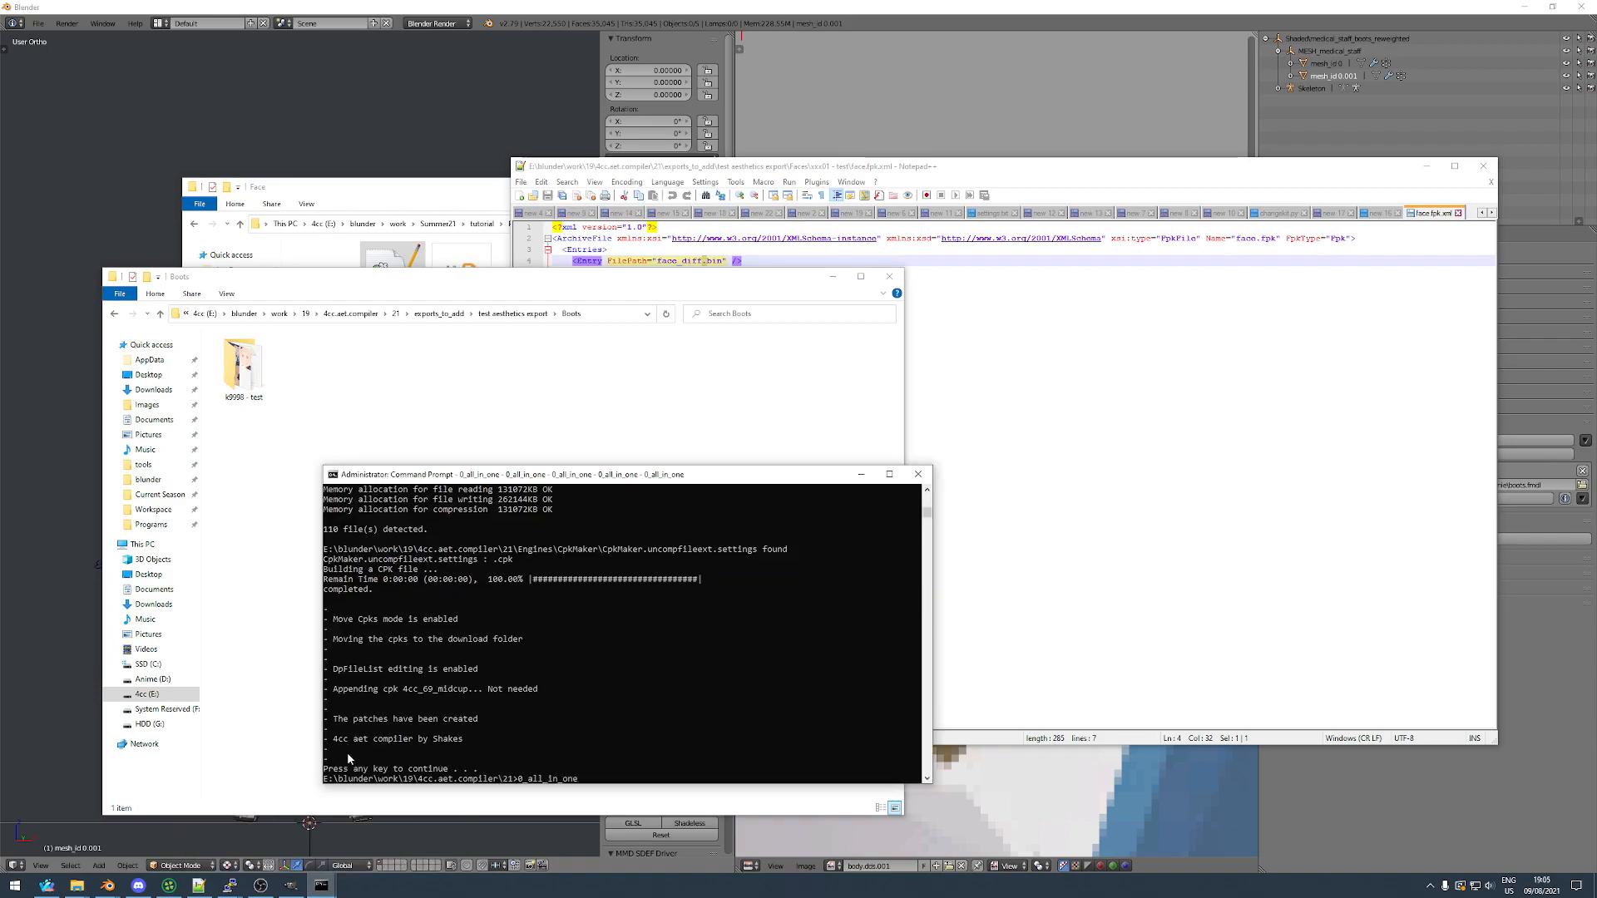
{"action": "key", "text": "Return"}
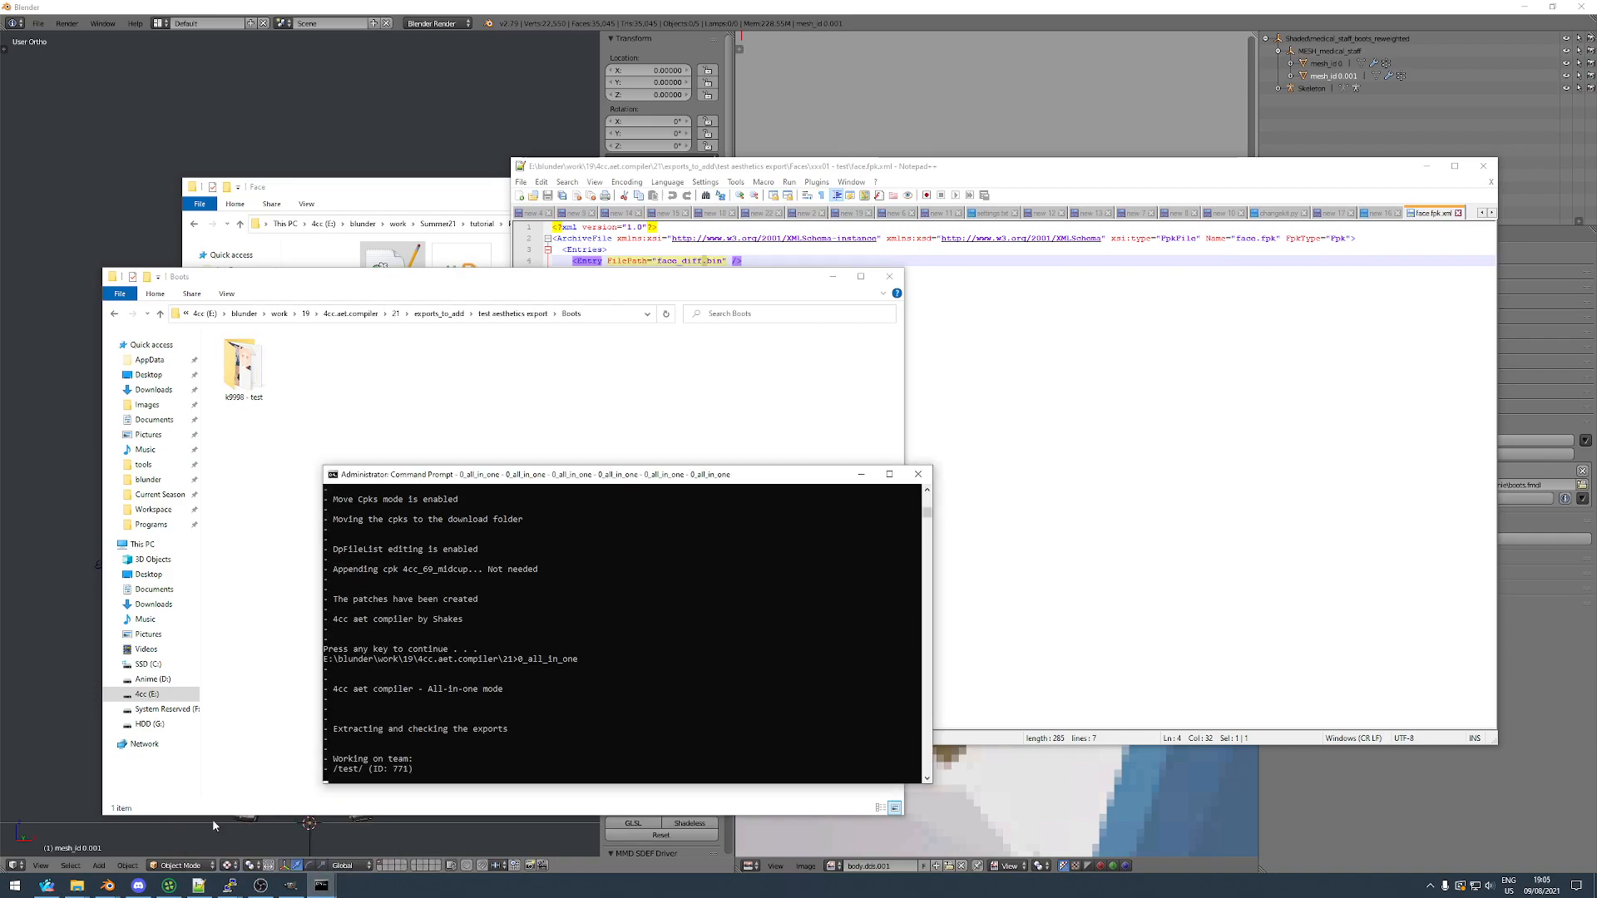
Switch to 4ccEditor, select team VGL 1 and show the appearance settings of its first player.
{"action": "left_click", "coordinate": [169, 885]}
{"action": "left_click", "coordinate": [582, 284]}
{"action": "scroll", "coordinate": [569, 420], "scroll_direction": "down", "scroll_amount": 5}
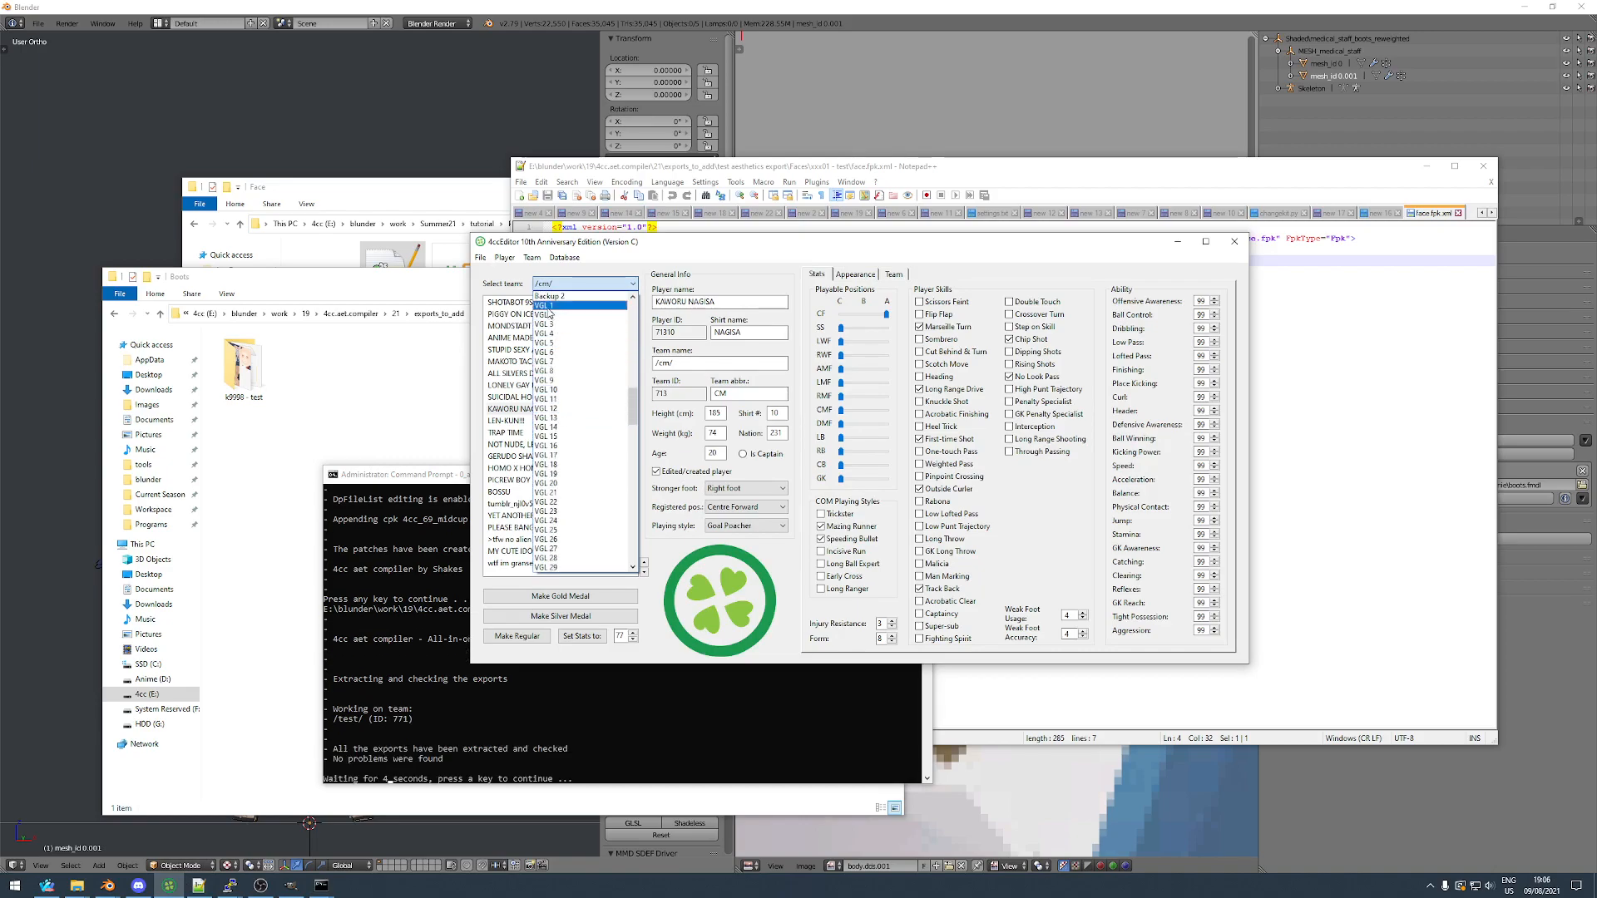
{"action": "left_click", "coordinate": [593, 305]}
{"action": "left_click", "coordinate": [593, 303]}
{"action": "left_click", "coordinate": [505, 259]}
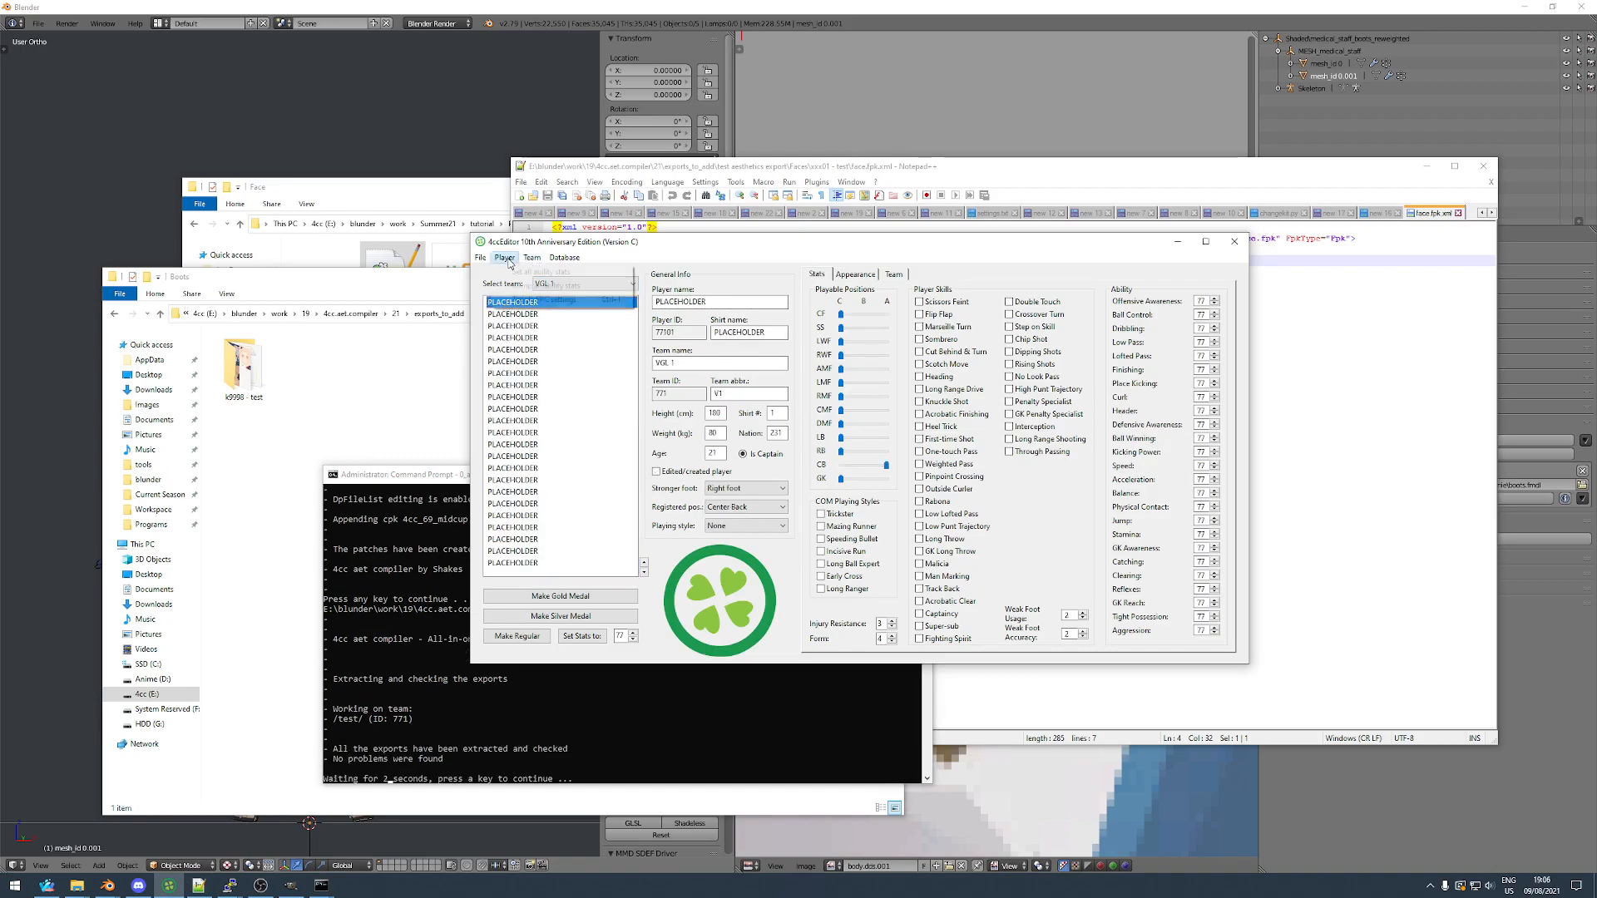
{"action": "left_click", "coordinate": [849, 275]}
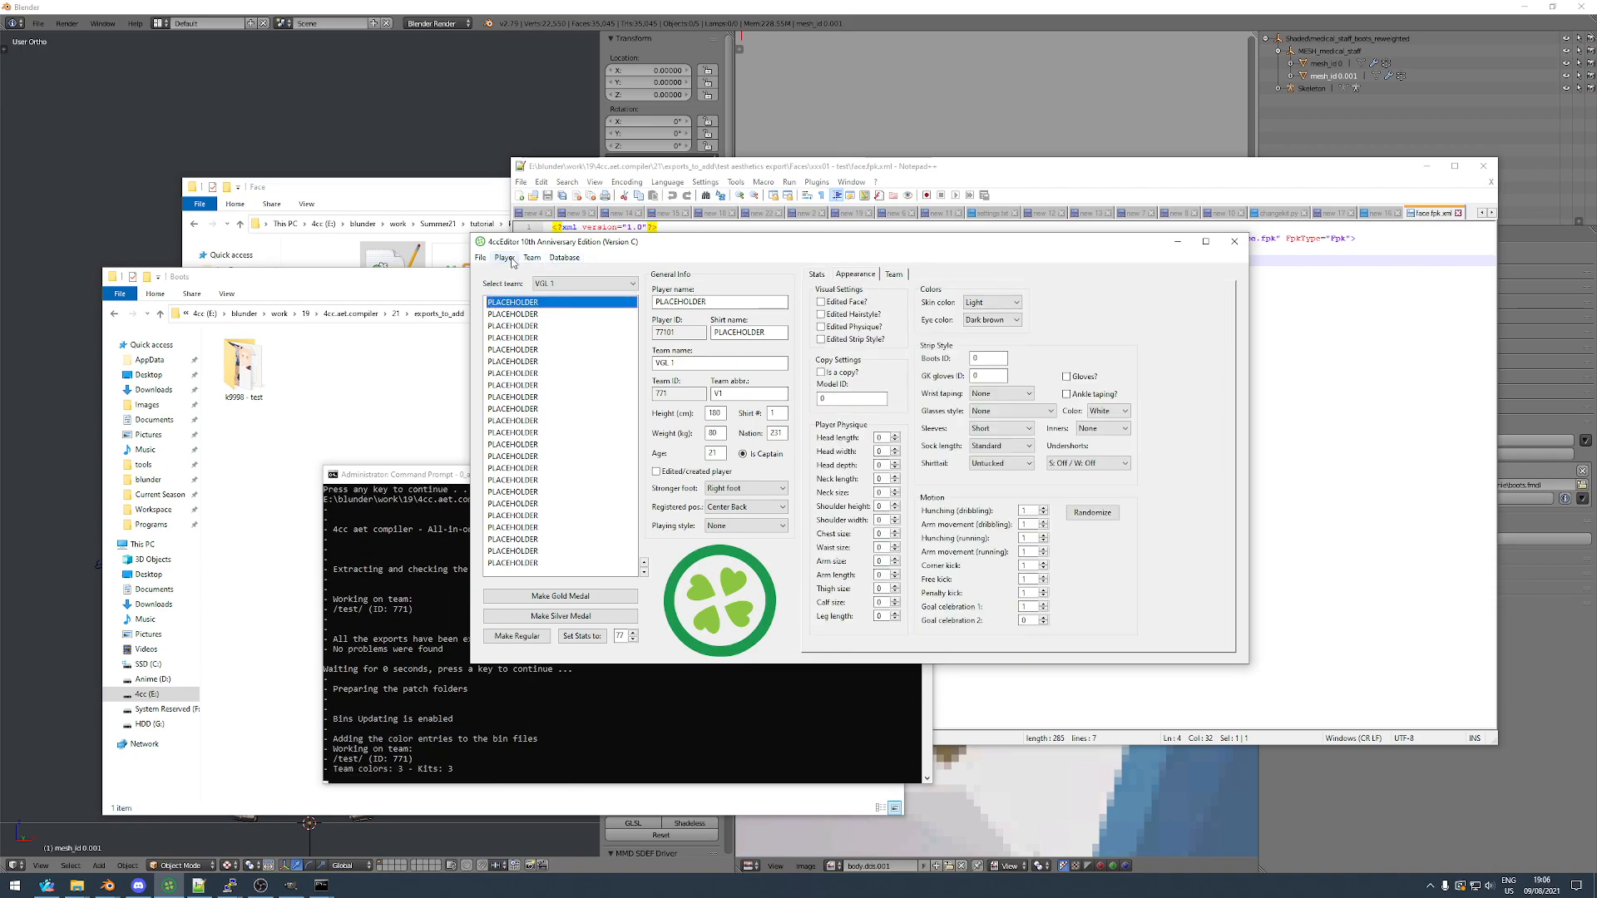
Apply the short-sock, tucked-shirt settings to the first VGL 1 player and set boots ID 9998 and GK gloves ID 12.
{"action": "left_click", "coordinate": [505, 257]}
{"action": "left_click", "coordinate": [549, 298]}
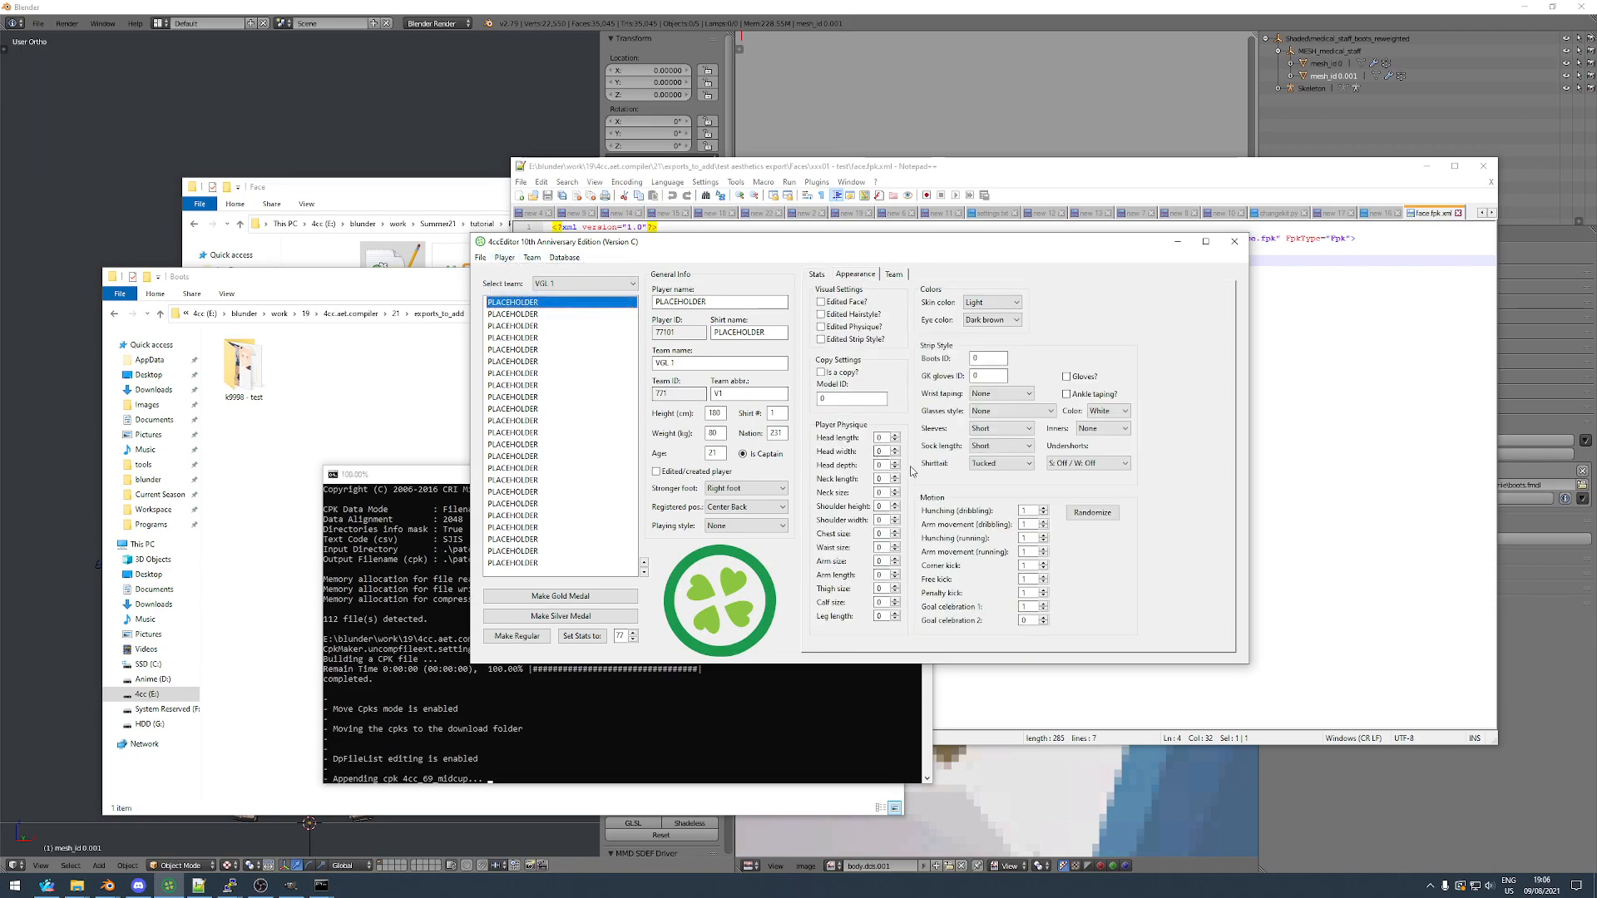
{"action": "left_click", "coordinate": [982, 360]}
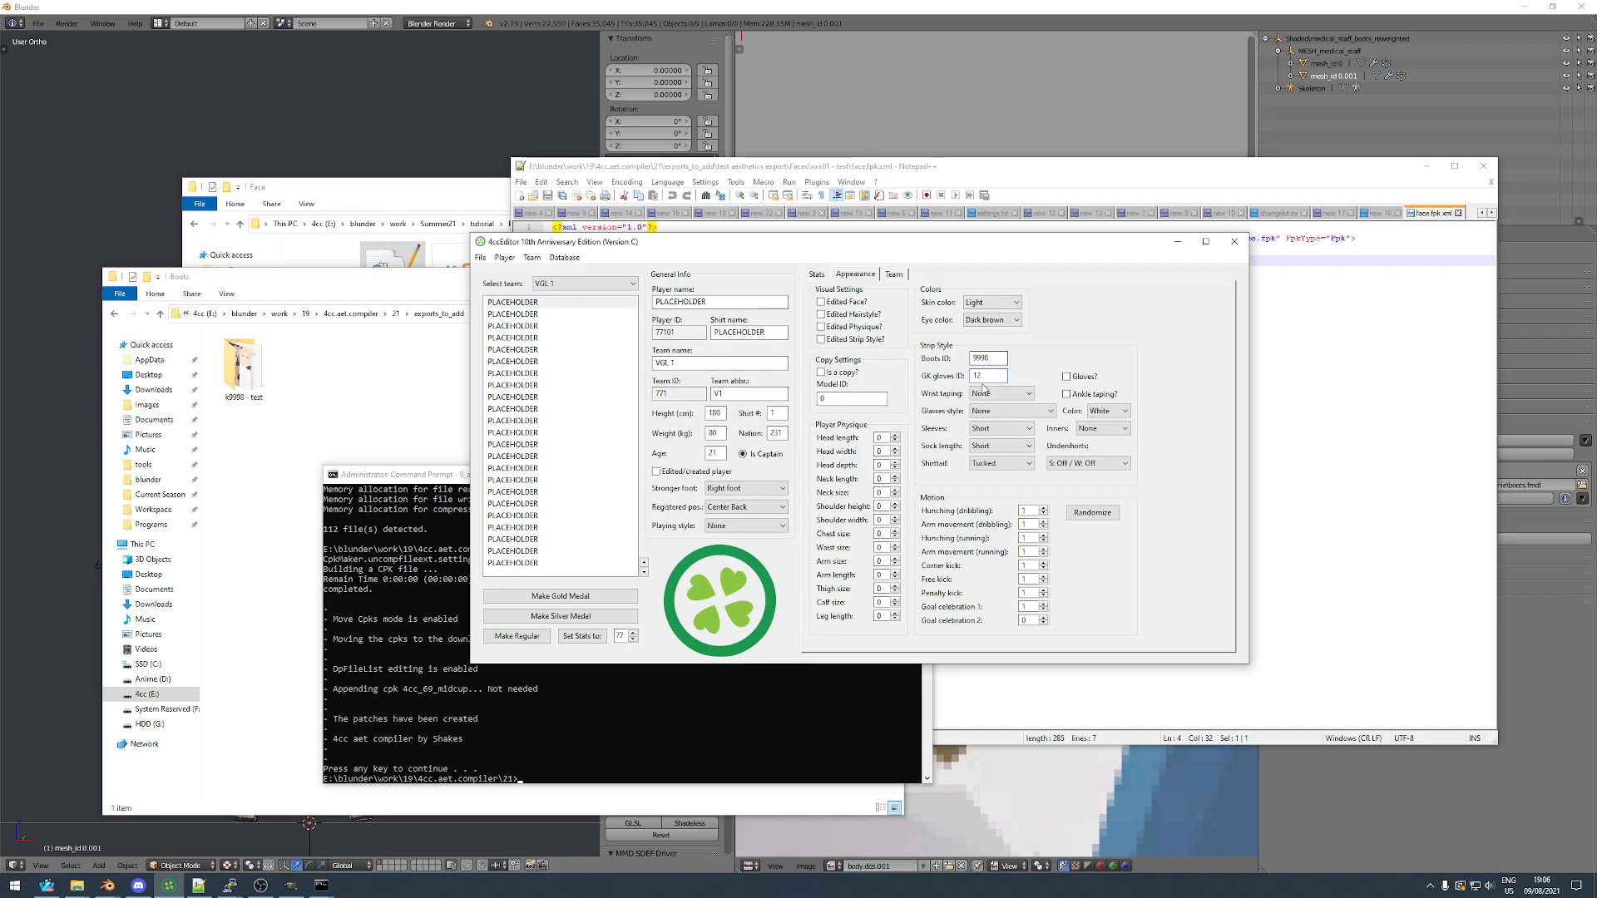
Save the player edits over the existing EDIT00000000 file in the PES 2021 save folder.
{"action": "key", "text": "ctrl+s"}
{"action": "double_click", "coordinate": [617, 368]}
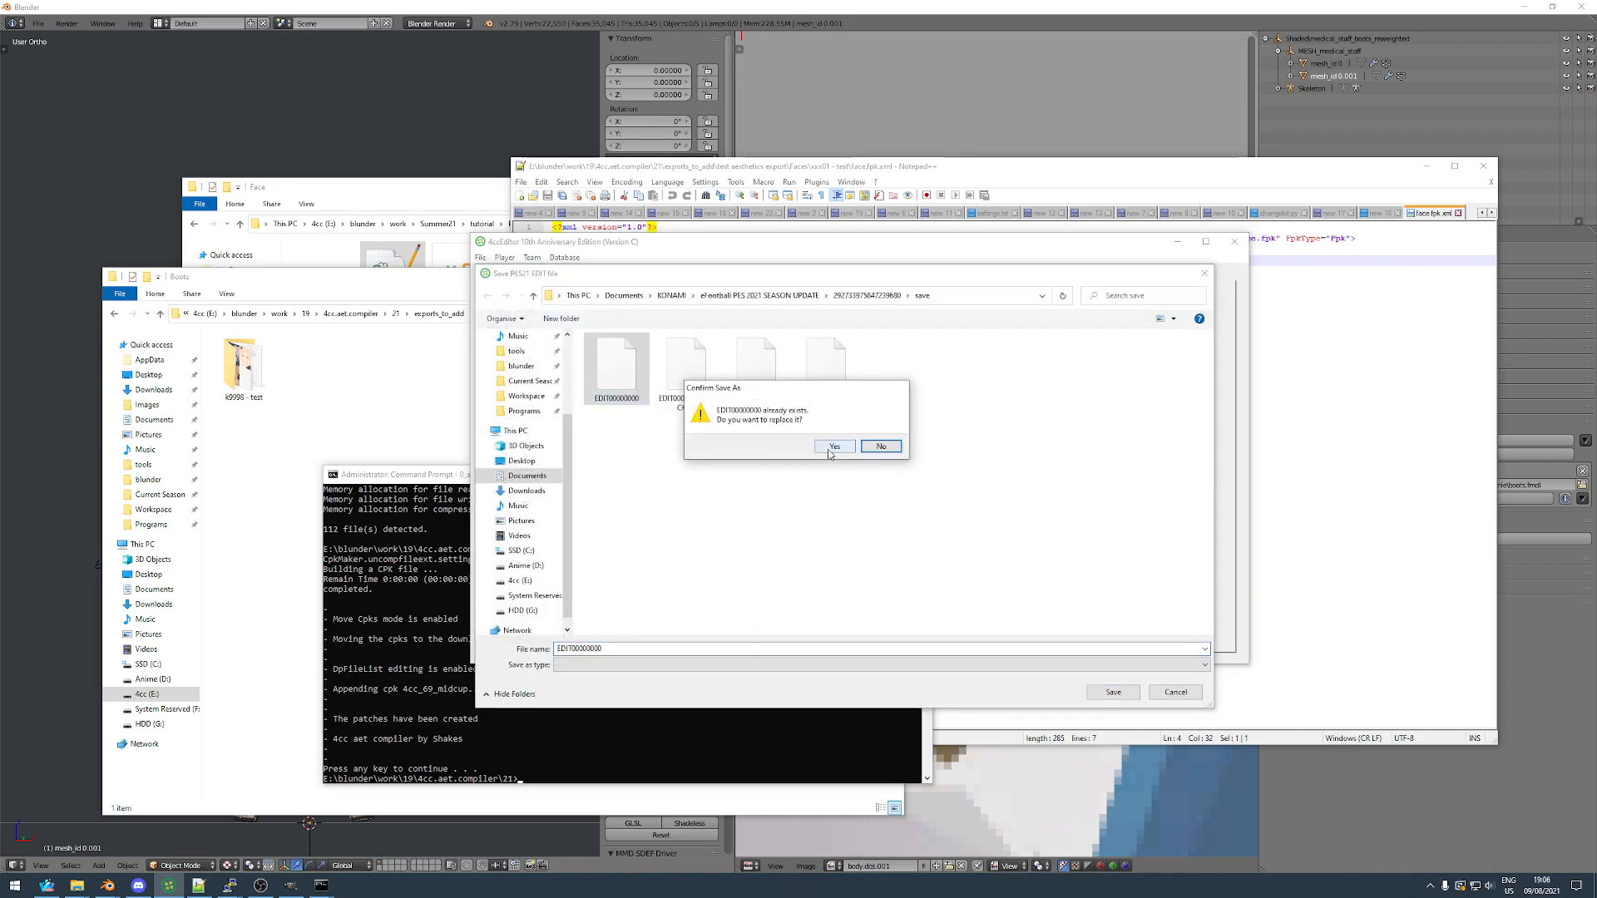
{"action": "left_click", "coordinate": [829, 450]}
Launch the game from the eFootball PES 2021 folder and continue past its title screen to the main menu.
{"action": "left_click", "coordinate": [77, 886]}
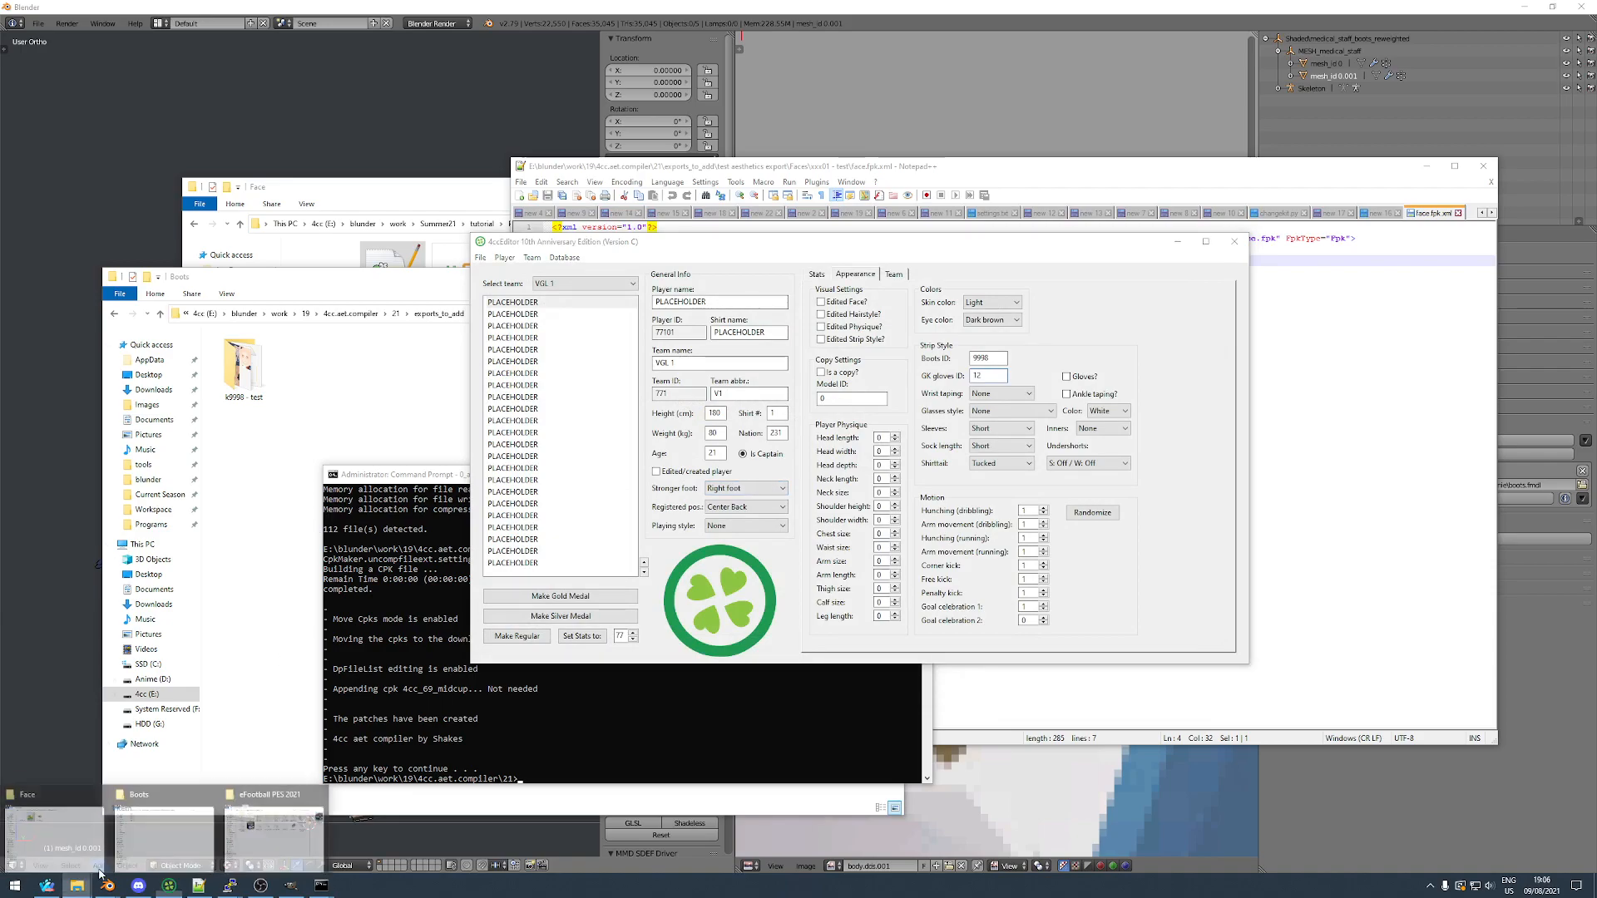
{"action": "left_click", "coordinate": [280, 823]}
{"action": "double_click", "coordinate": [984, 348]}
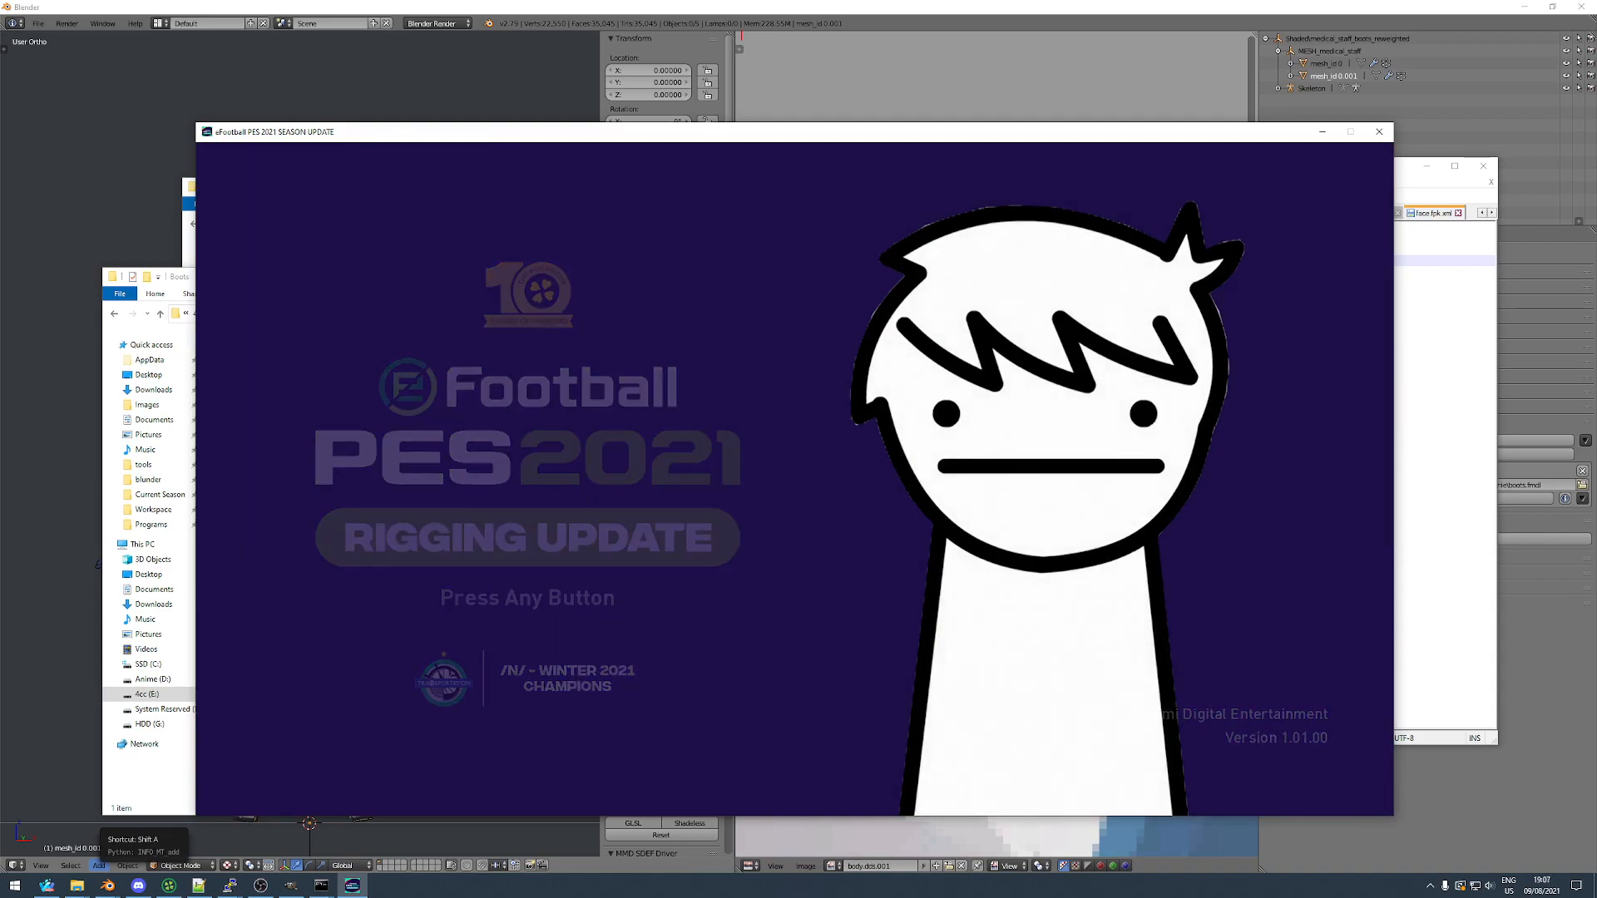
{"action": "key", "text": "Return"}
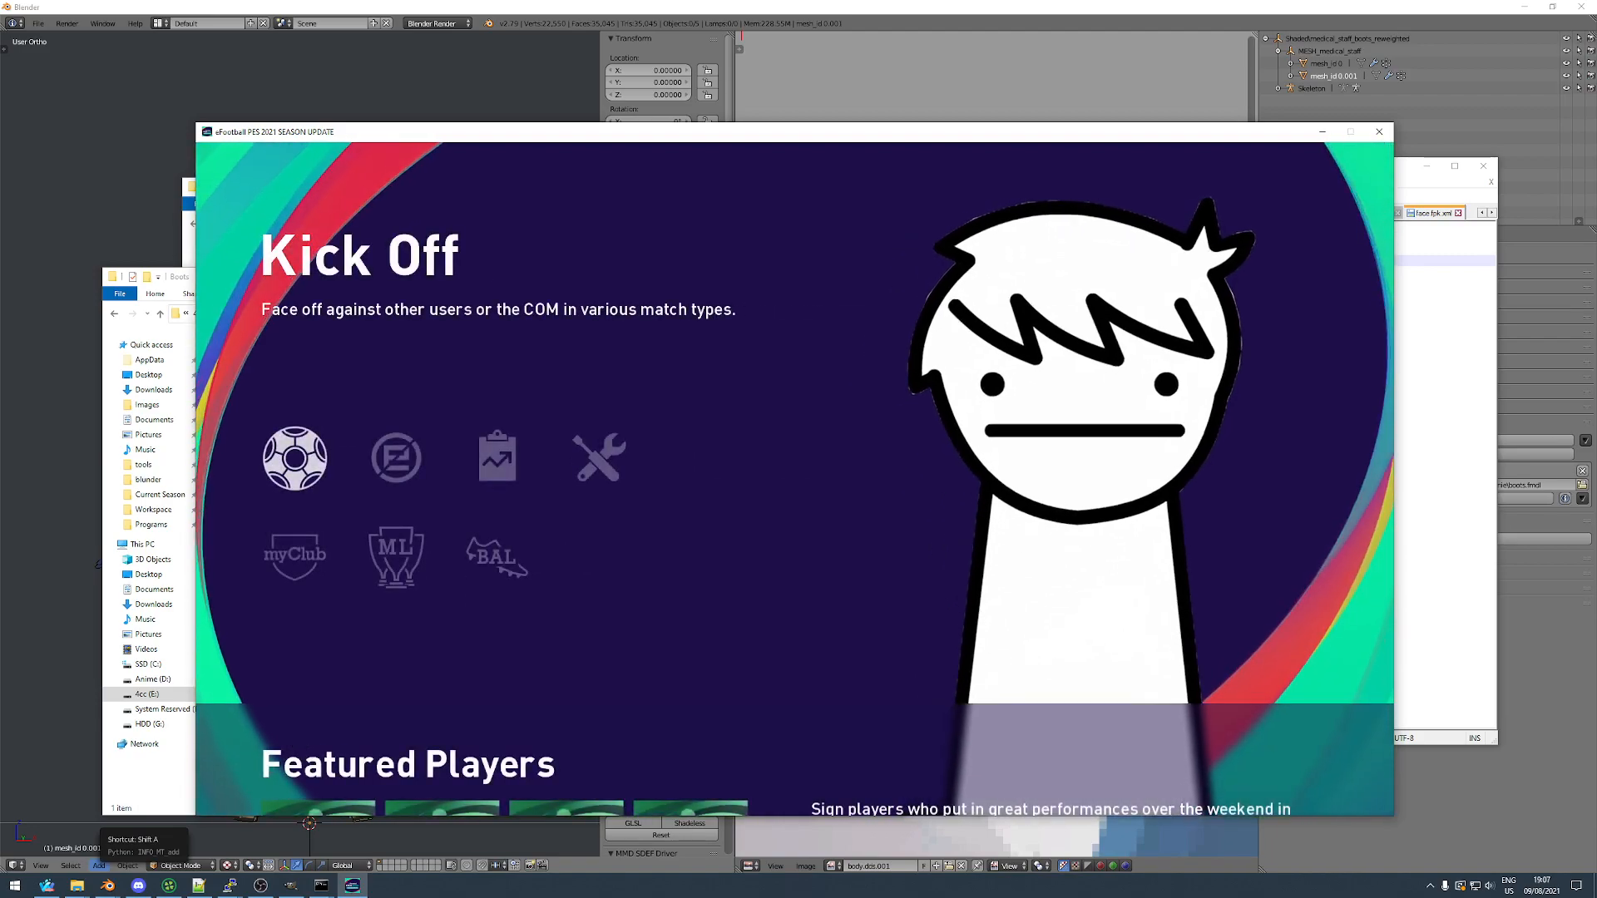
Open the game's wrench-and-screwdriver section from the main menu and proceed through its submenus to inspect the edited player.
{"action": "key", "text": "Right"}
{"action": "key", "text": "Right"}
{"action": "key", "text": "Right"}
{"action": "key", "text": "Return"}
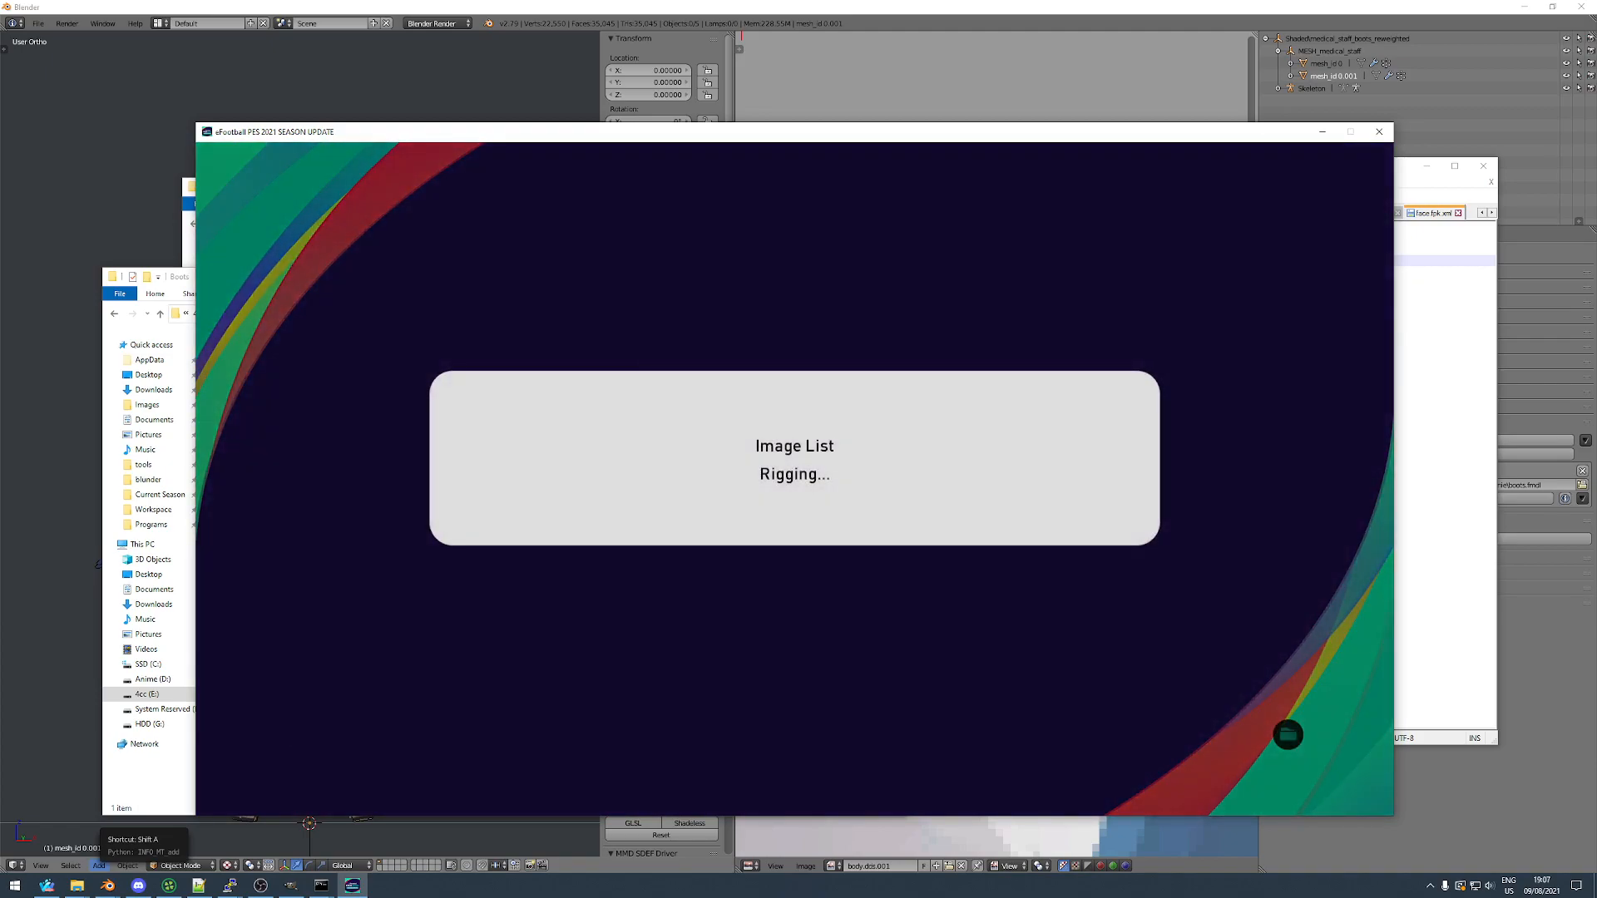
{"action": "key", "text": "Return"}
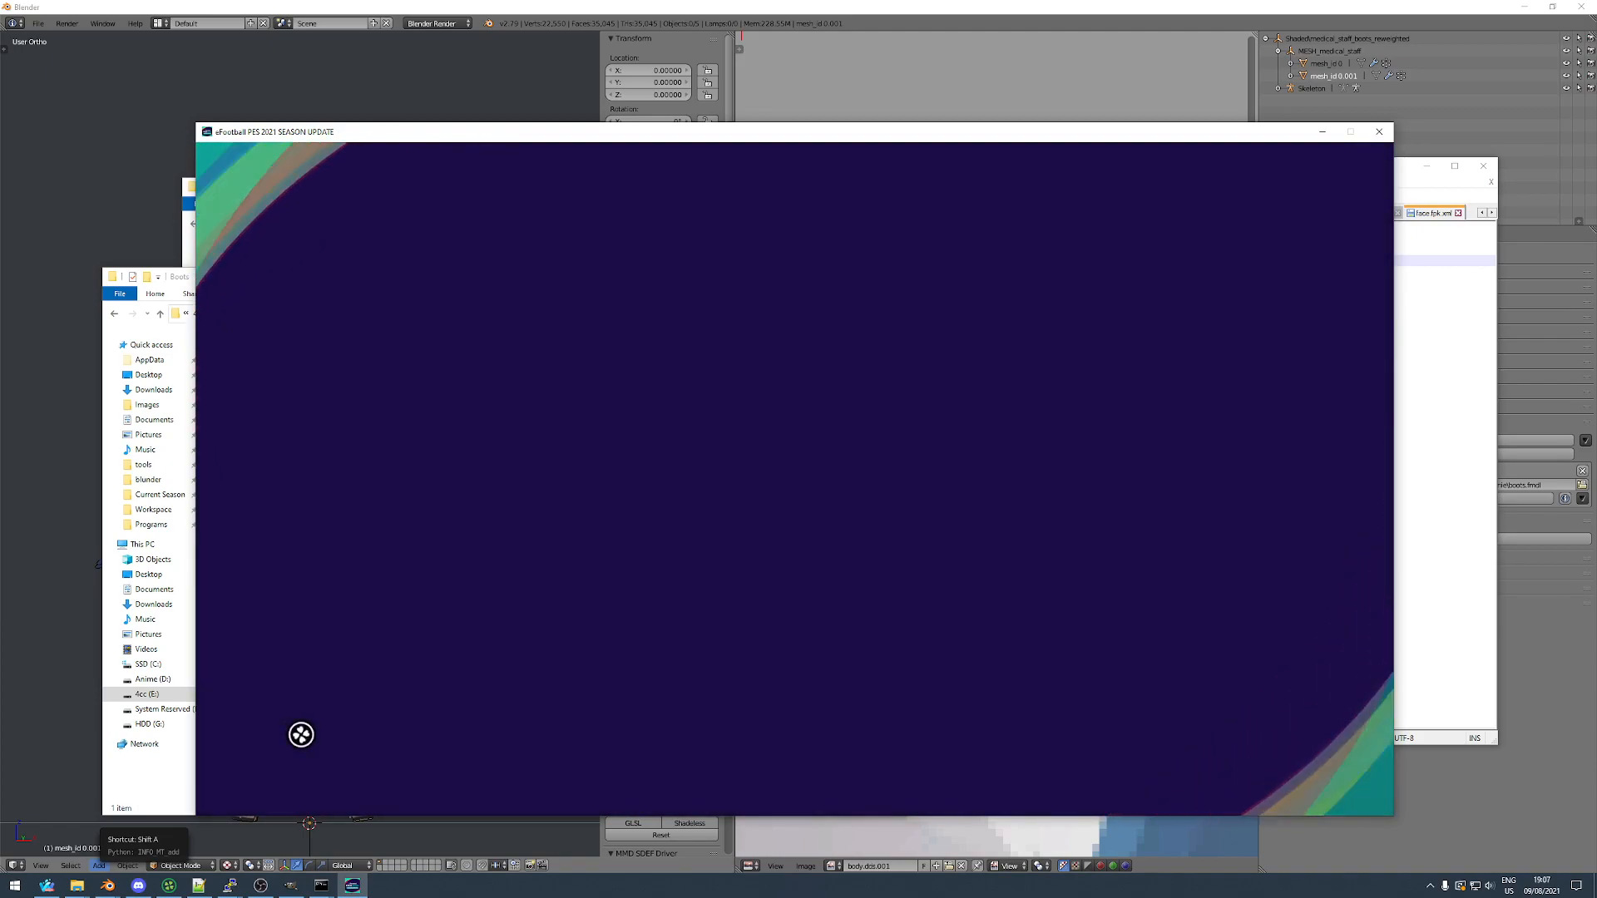
{"action": "key", "text": "Return"}
{"action": "key", "text": "Return"}
{"action": "key", "text": "Down"}
{"action": "key", "text": "Down"}
{"action": "key", "text": "Down"}
{"action": "key", "text": "Return"}
{"action": "key", "text": "Return"}
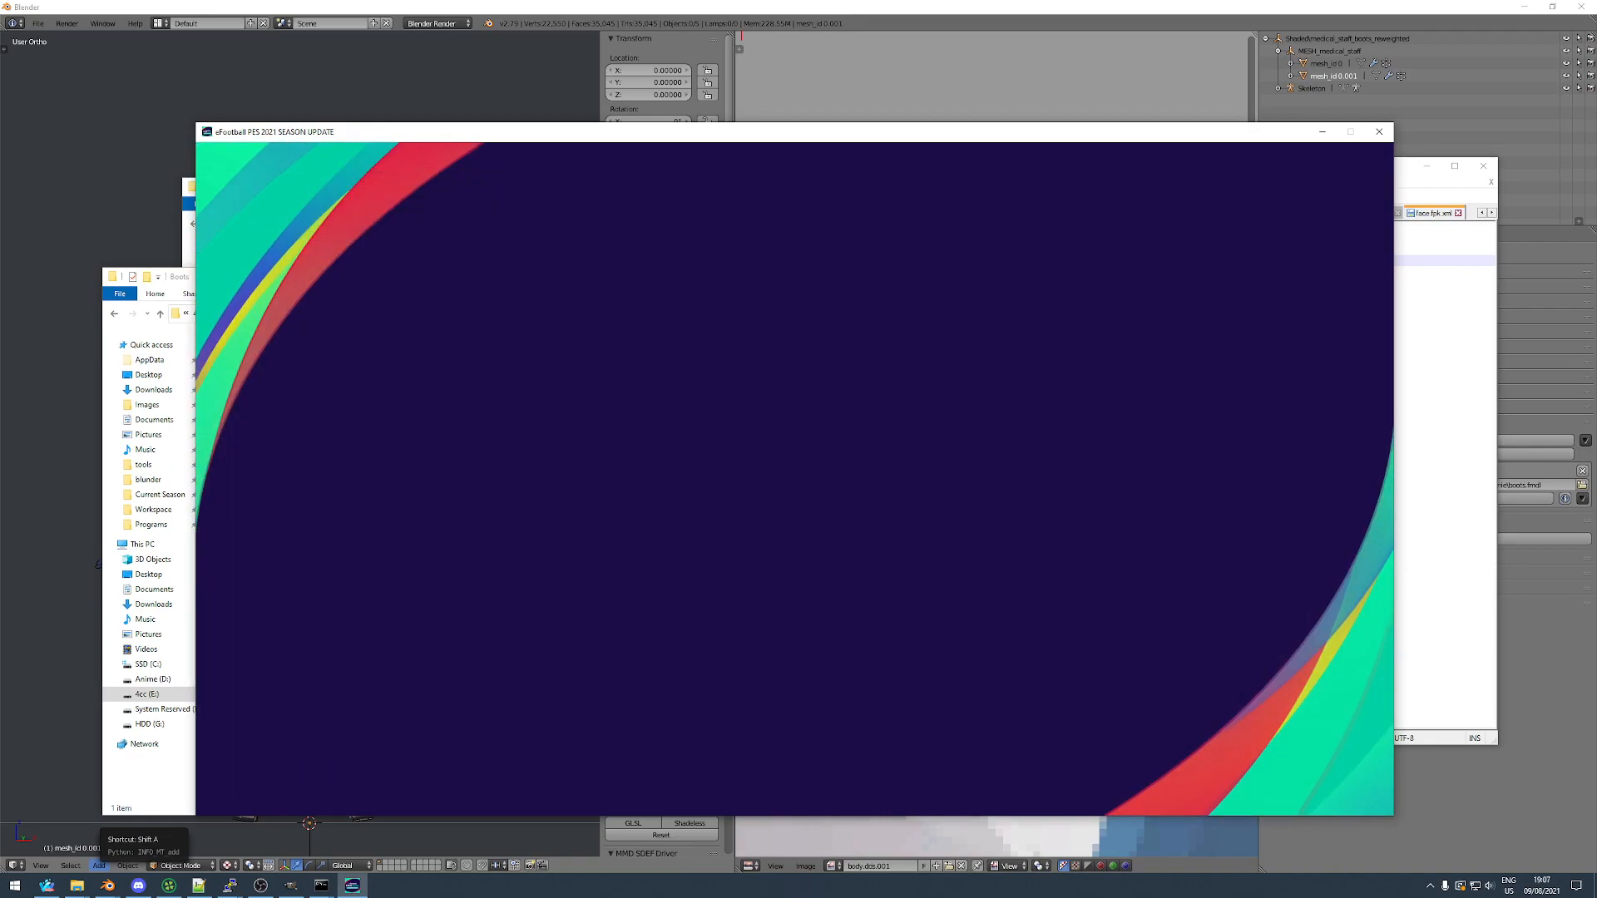
Open the player's Motion settings in the game and preview the Full Celebration 1 animation.
{"action": "key", "text": "Return"}
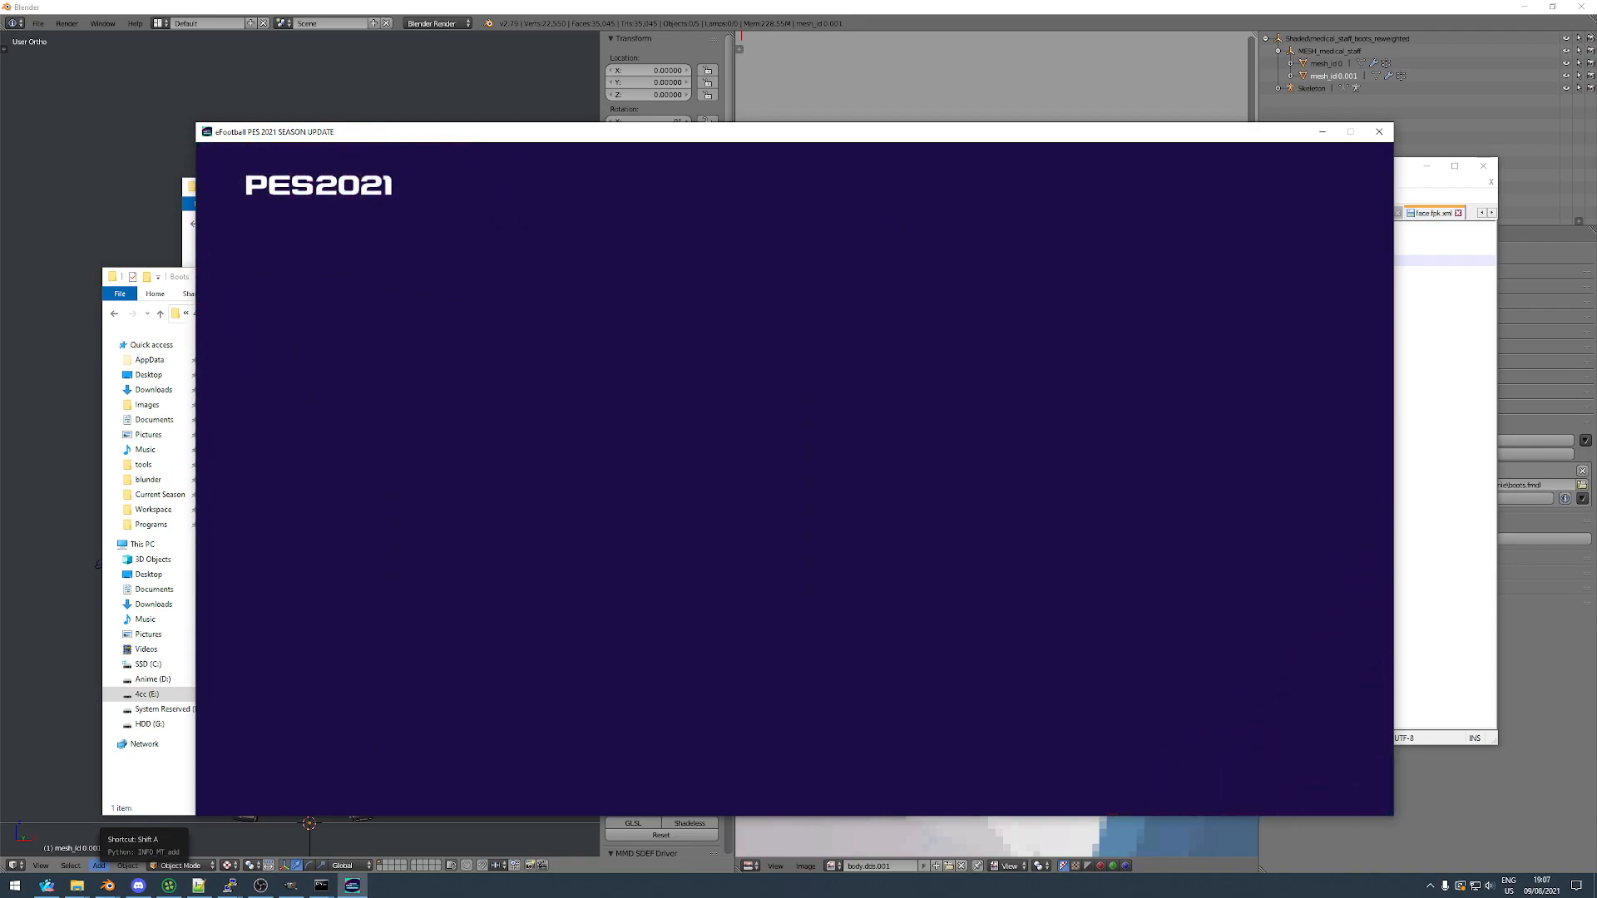
{"action": "key", "text": "Up"}
{"action": "key", "text": "Return"}
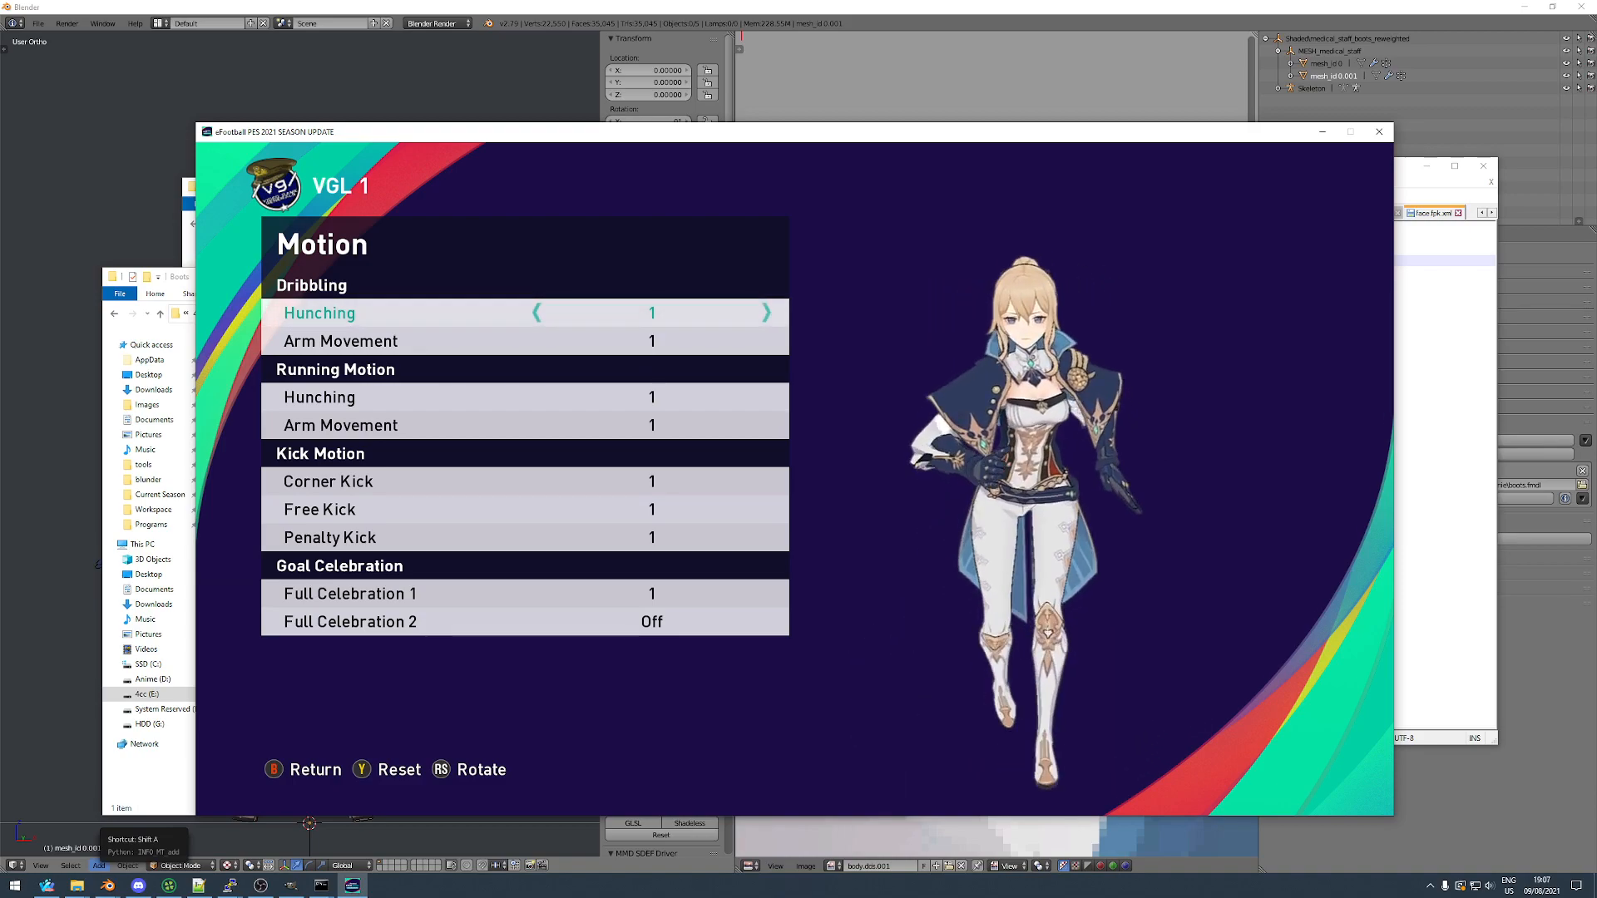
{"action": "key", "text": "Up"}
{"action": "key", "text": "Up"}
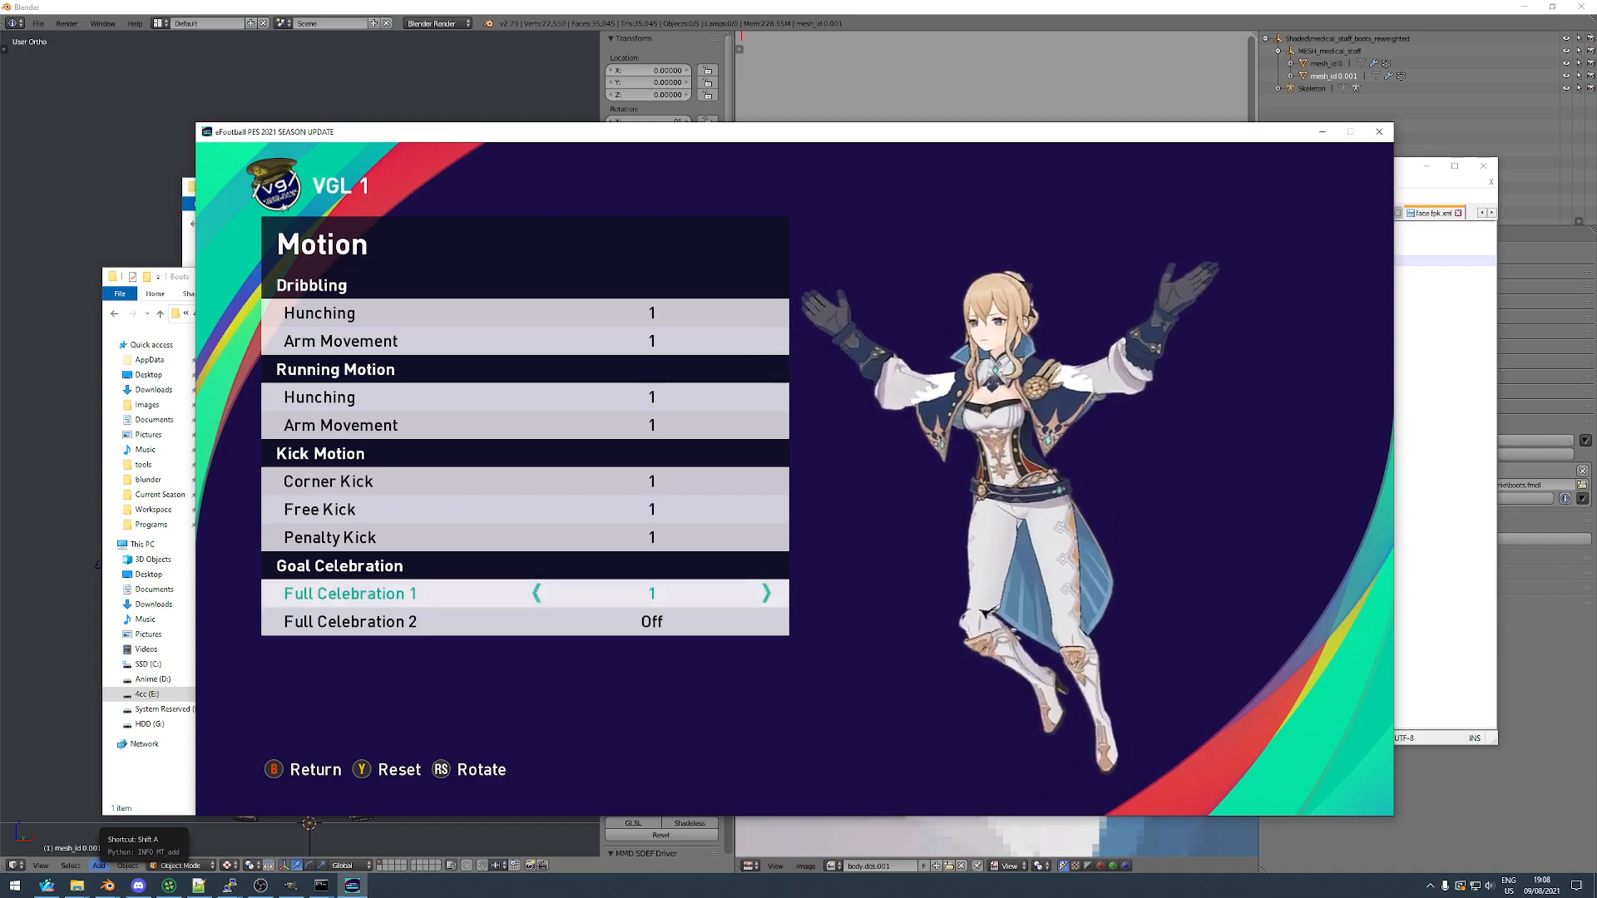
Leave the Motion settings and set Sleeves to Long in the player's Strip Style.
{"action": "key", "text": "Escape"}
{"action": "key", "text": "Up"}
{"action": "key", "text": "Return"}
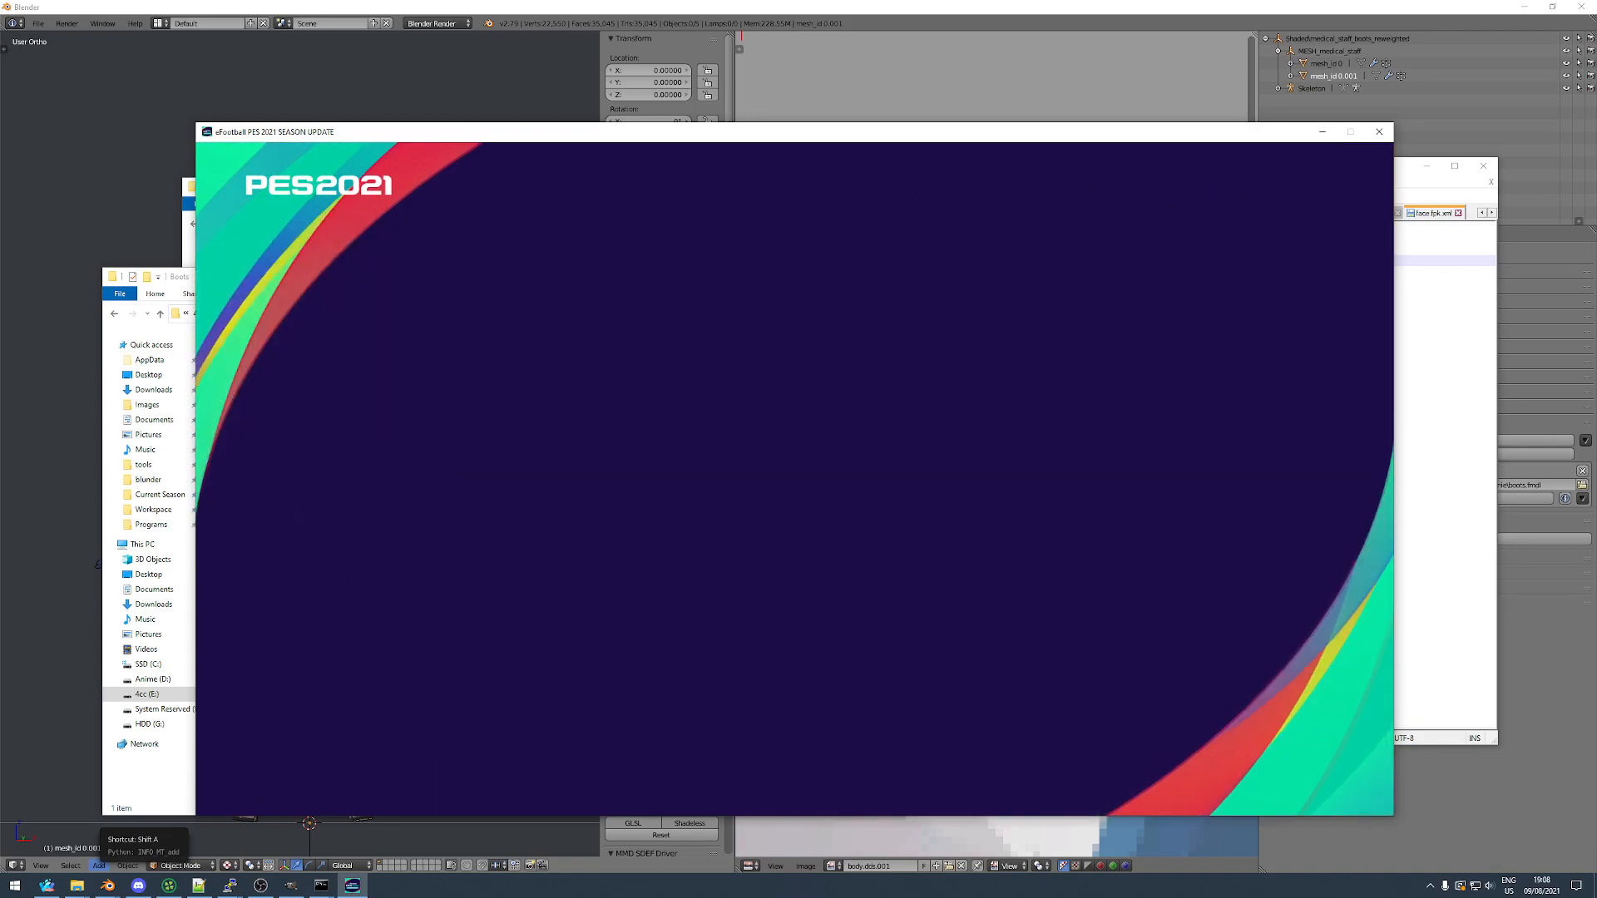
{"action": "key", "text": "Down"}
{"action": "key", "text": "Return"}
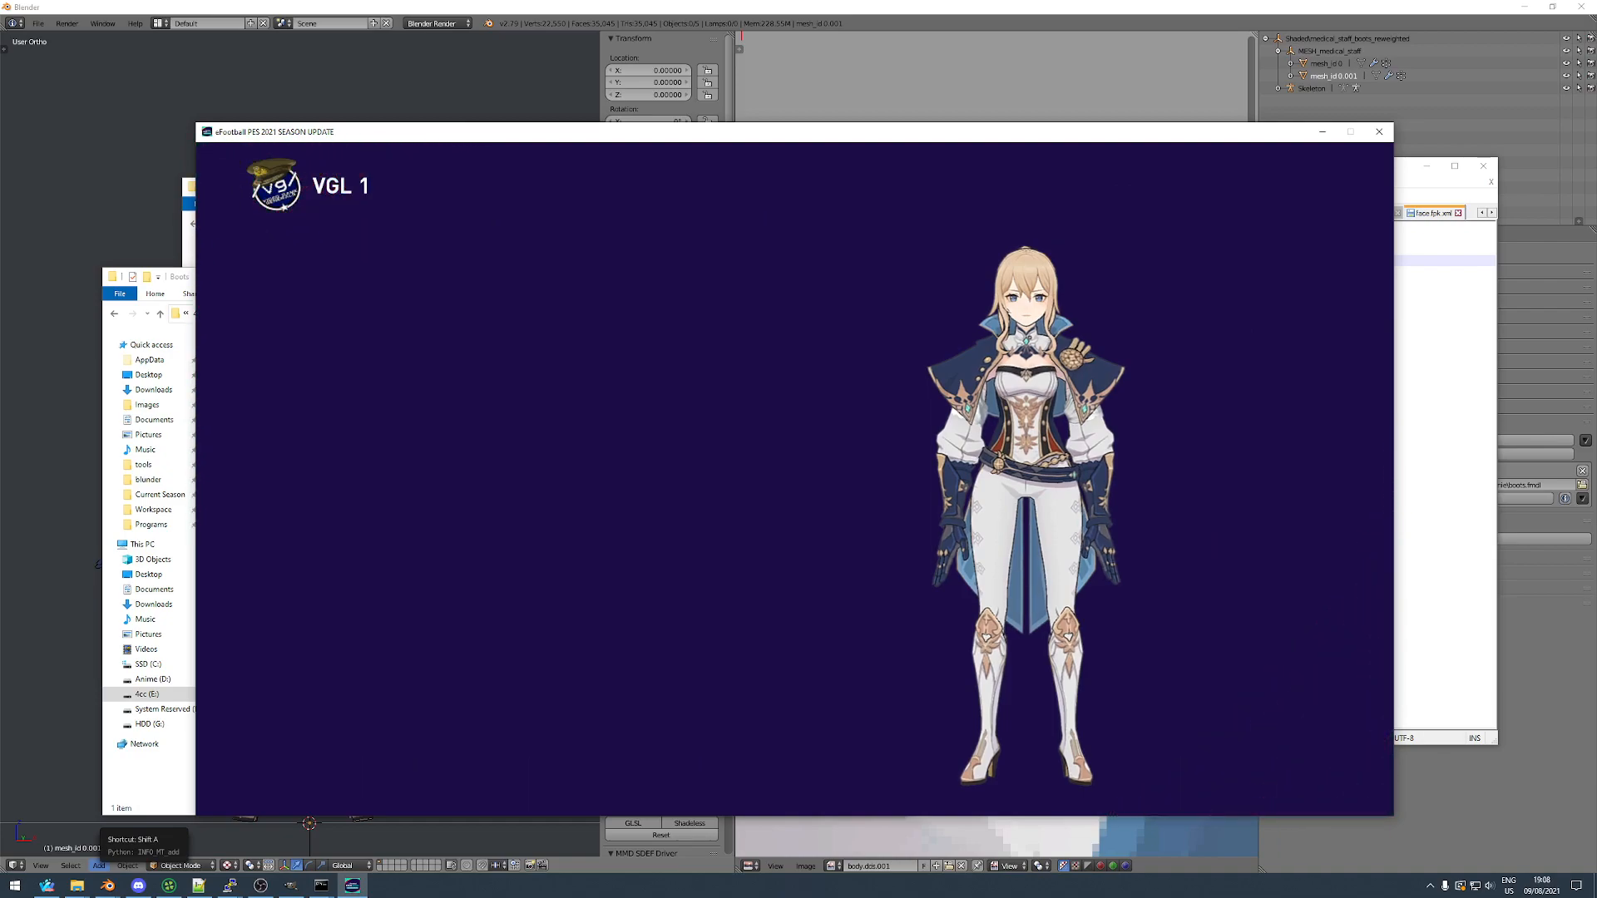
{"action": "key", "text": "Right"}
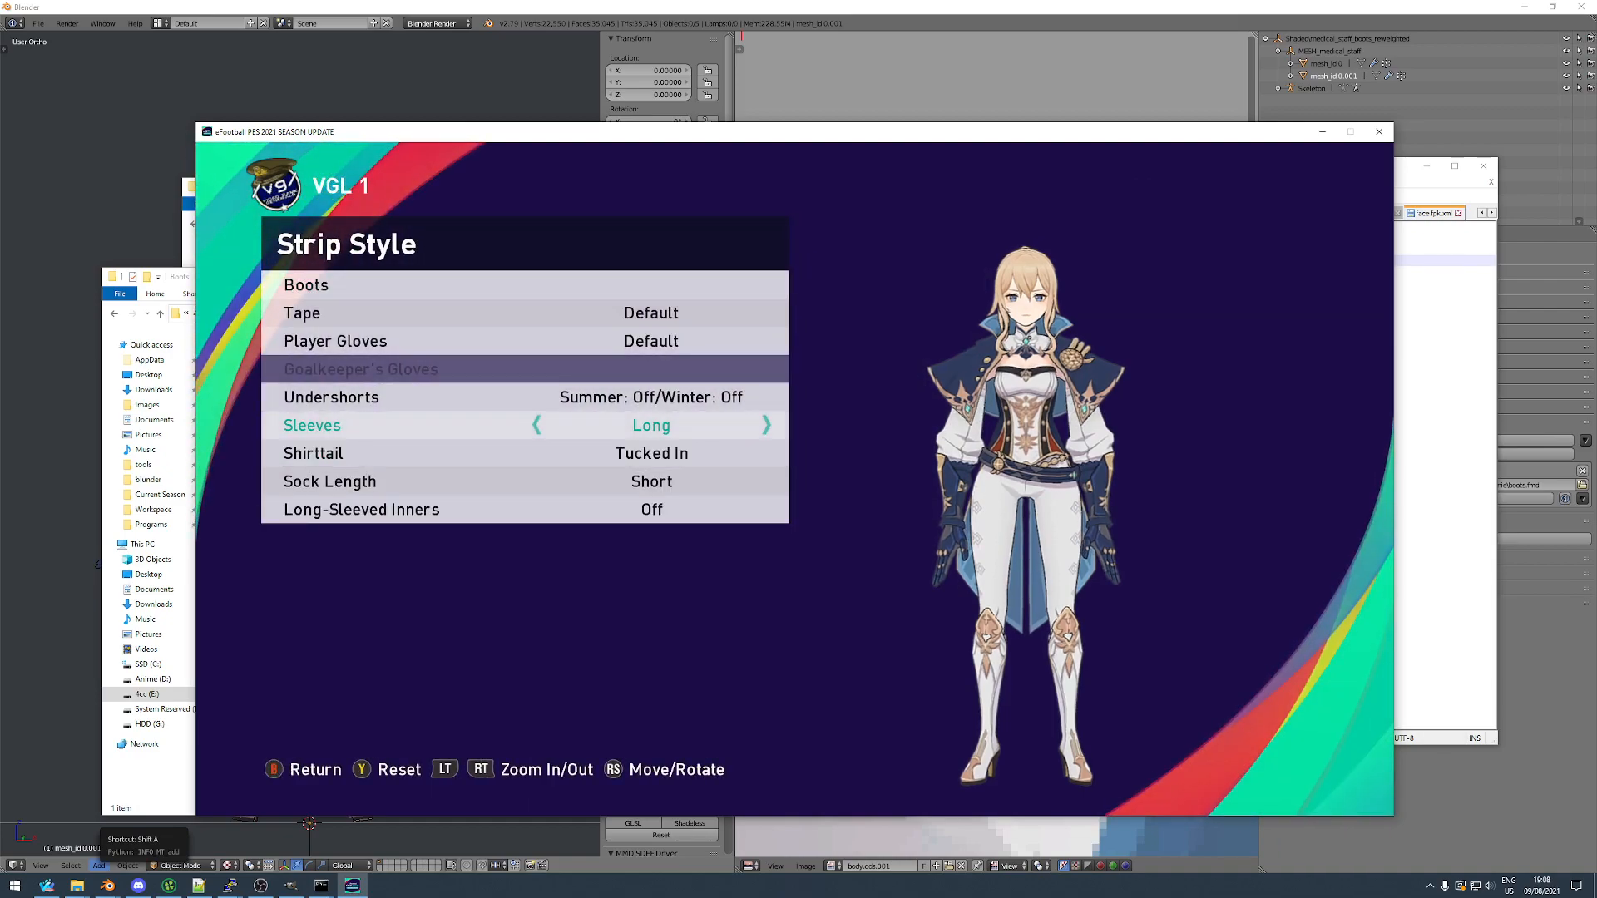
{"action": "key", "text": "Escape"}
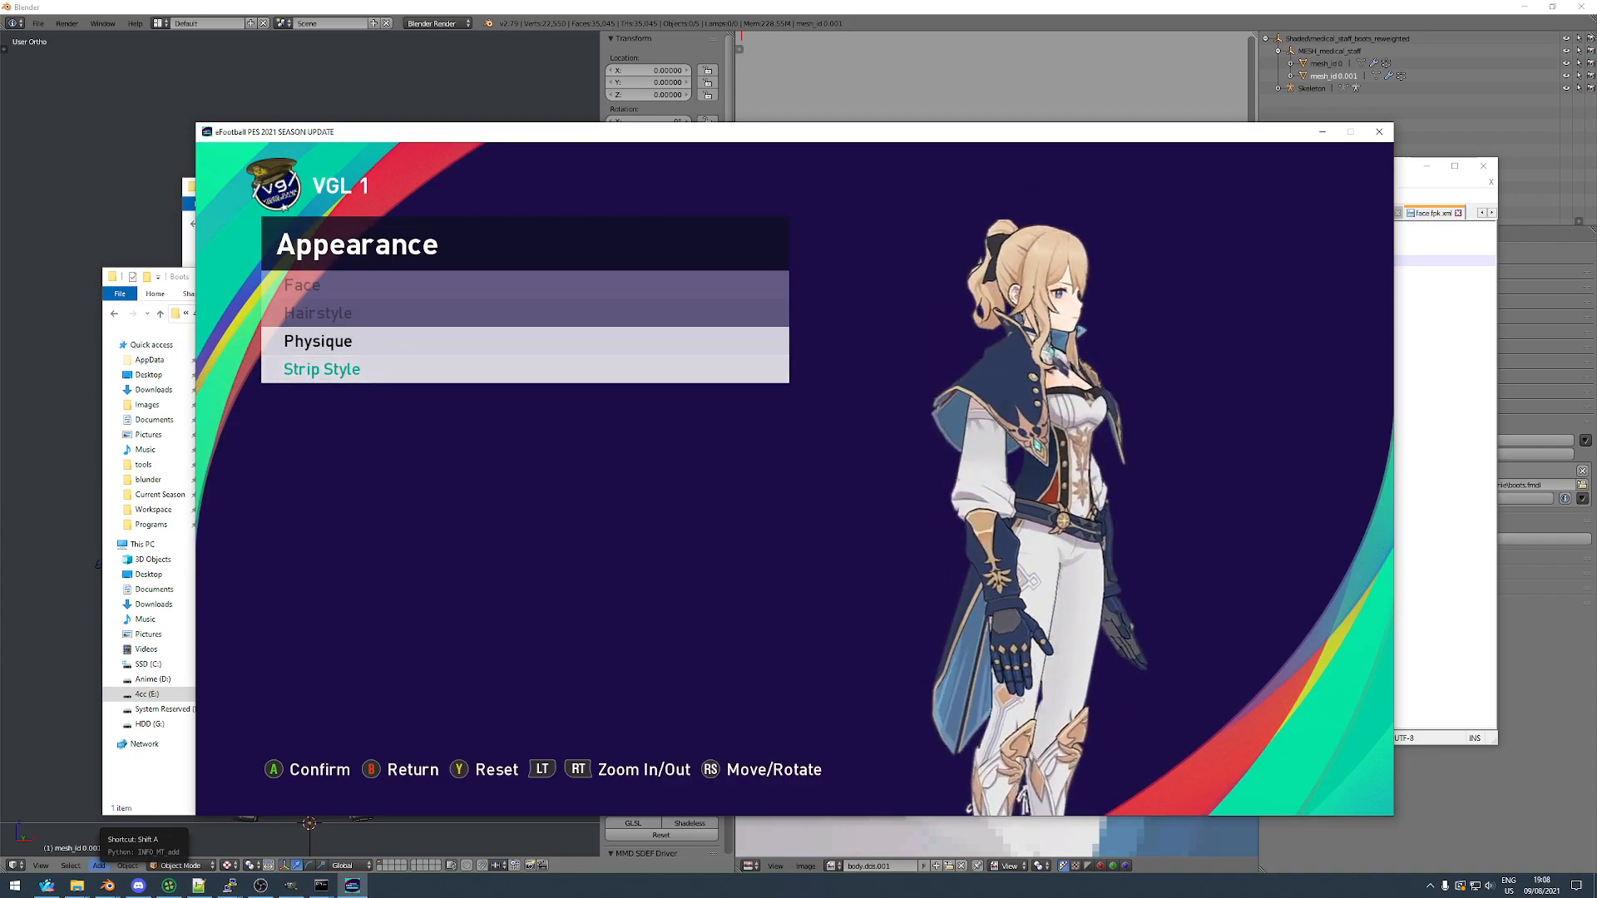
Set Arm Length to -7 in the player's Physique settings.
{"action": "key", "text": "Up"}
{"action": "key", "text": "Return"}
{"action": "key", "text": "Up"}
{"action": "key", "text": "Up"}
{"action": "key", "text": "Up"}
{"action": "key", "text": "Up"}
{"action": "key", "text": "Down"}
{"action": "key", "text": "Down"}
{"action": "key", "text": "Down"}
{"action": "key", "text": "Left"}
{"action": "key", "text": "Left"}
{"action": "key", "text": "Left"}
{"action": "key", "text": "Left"}
{"action": "key", "text": "Left"}
{"action": "key", "text": "Left"}
{"action": "key", "text": "Left"}
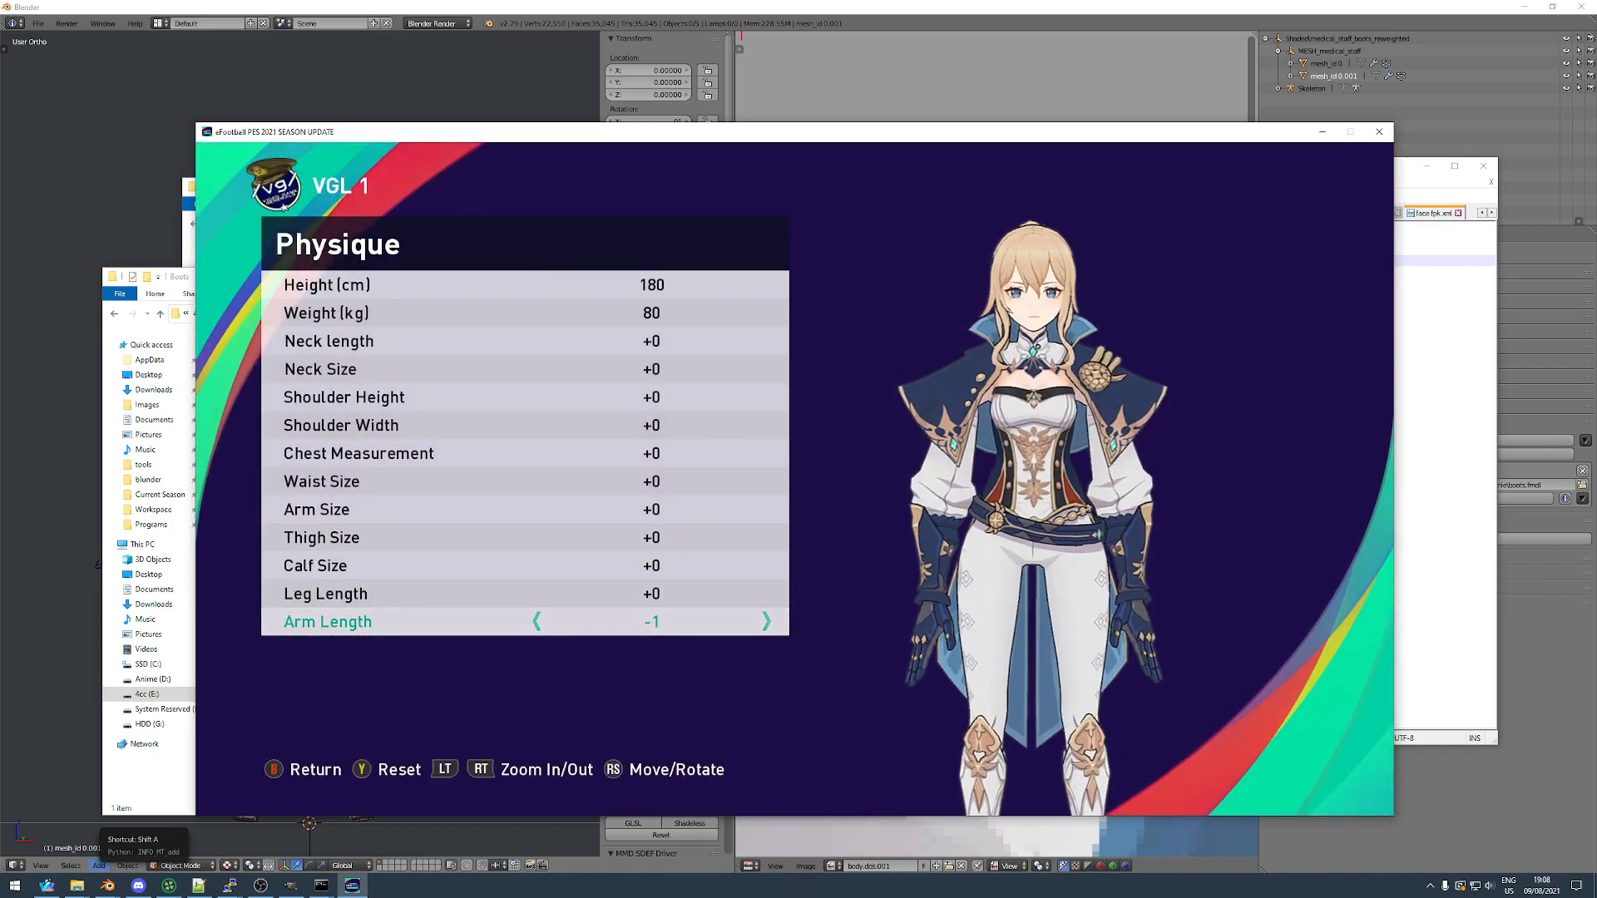
Set the player's Arm Size to -7.
{"action": "key", "text": "Up"}
{"action": "key", "text": "Up"}
{"action": "key", "text": "Up"}
{"action": "key", "text": "Up"}
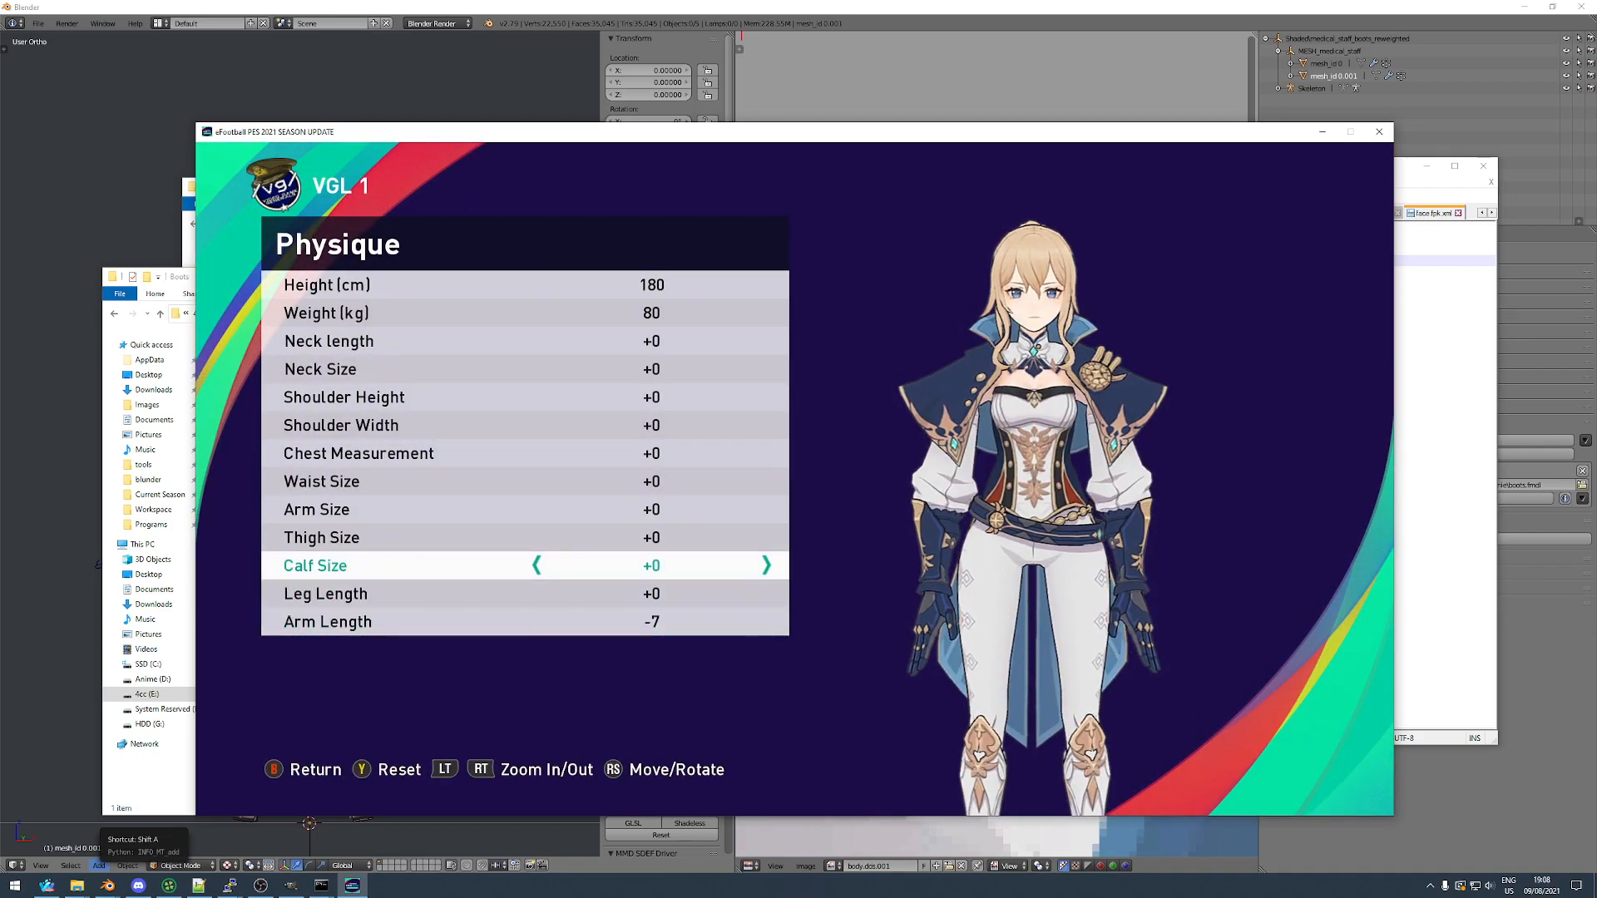
{"action": "key", "text": "Left"}
{"action": "key", "text": "Left"}
{"action": "key", "text": "Left"}
{"action": "key", "text": "Left"}
{"action": "key", "text": "Left"}
{"action": "key", "text": "Left"}
{"action": "key", "text": "Left"}
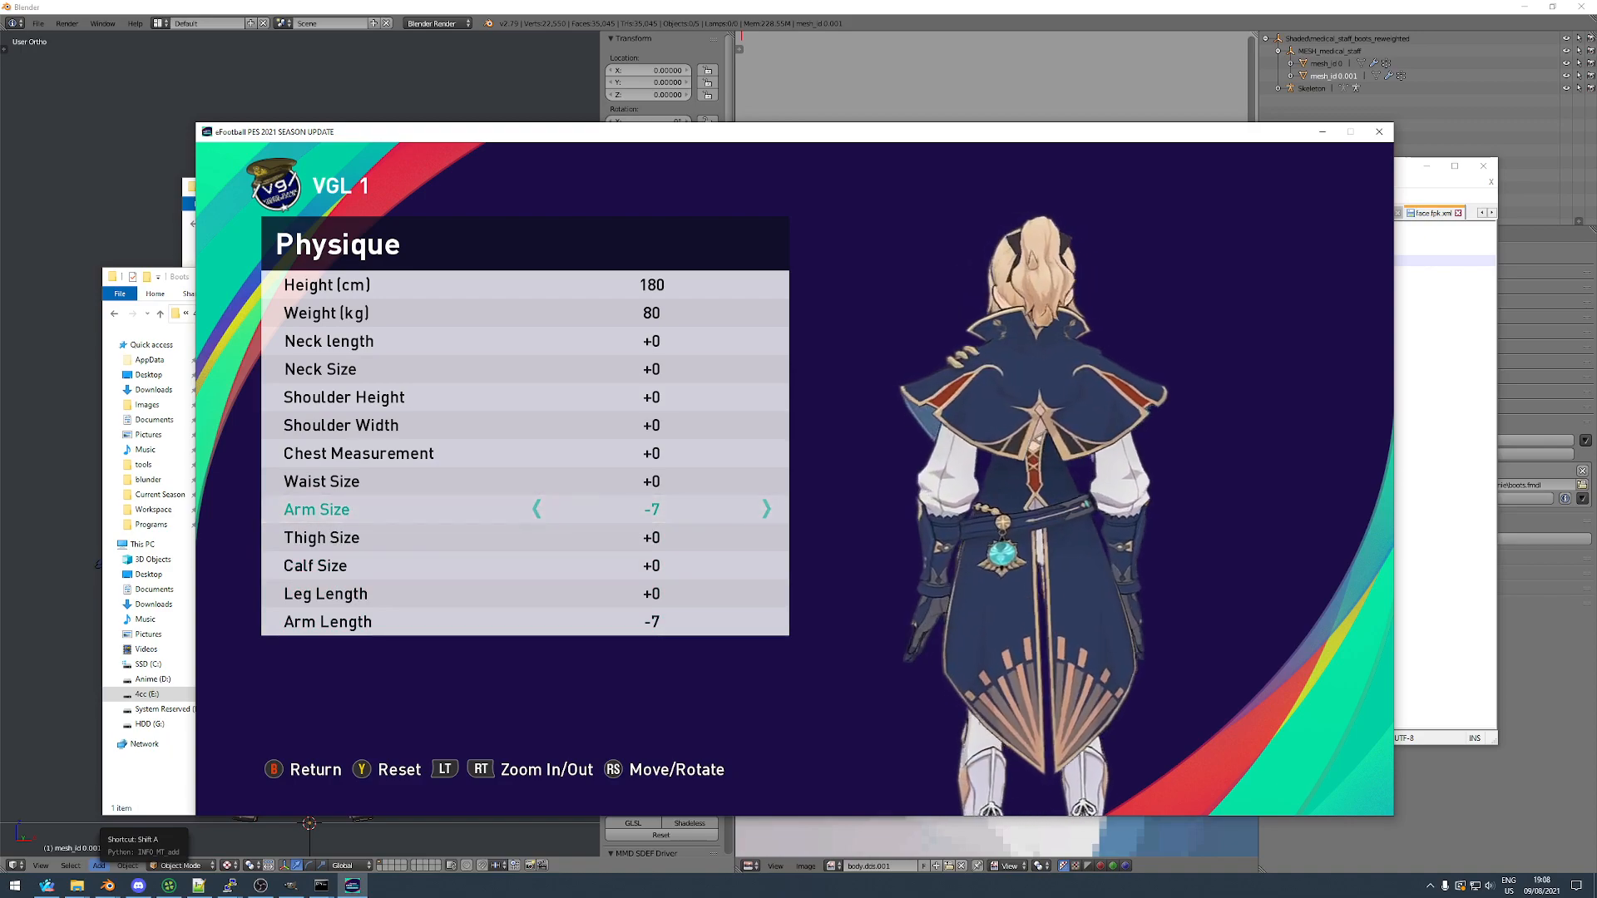
Set the player's Shoulder Height and Shoulder Width to -7.
{"action": "key", "text": "Up"}
{"action": "key", "text": "Up"}
{"action": "key", "text": "Up"}
{"action": "key", "text": "Up"}
{"action": "key", "text": "Down"}
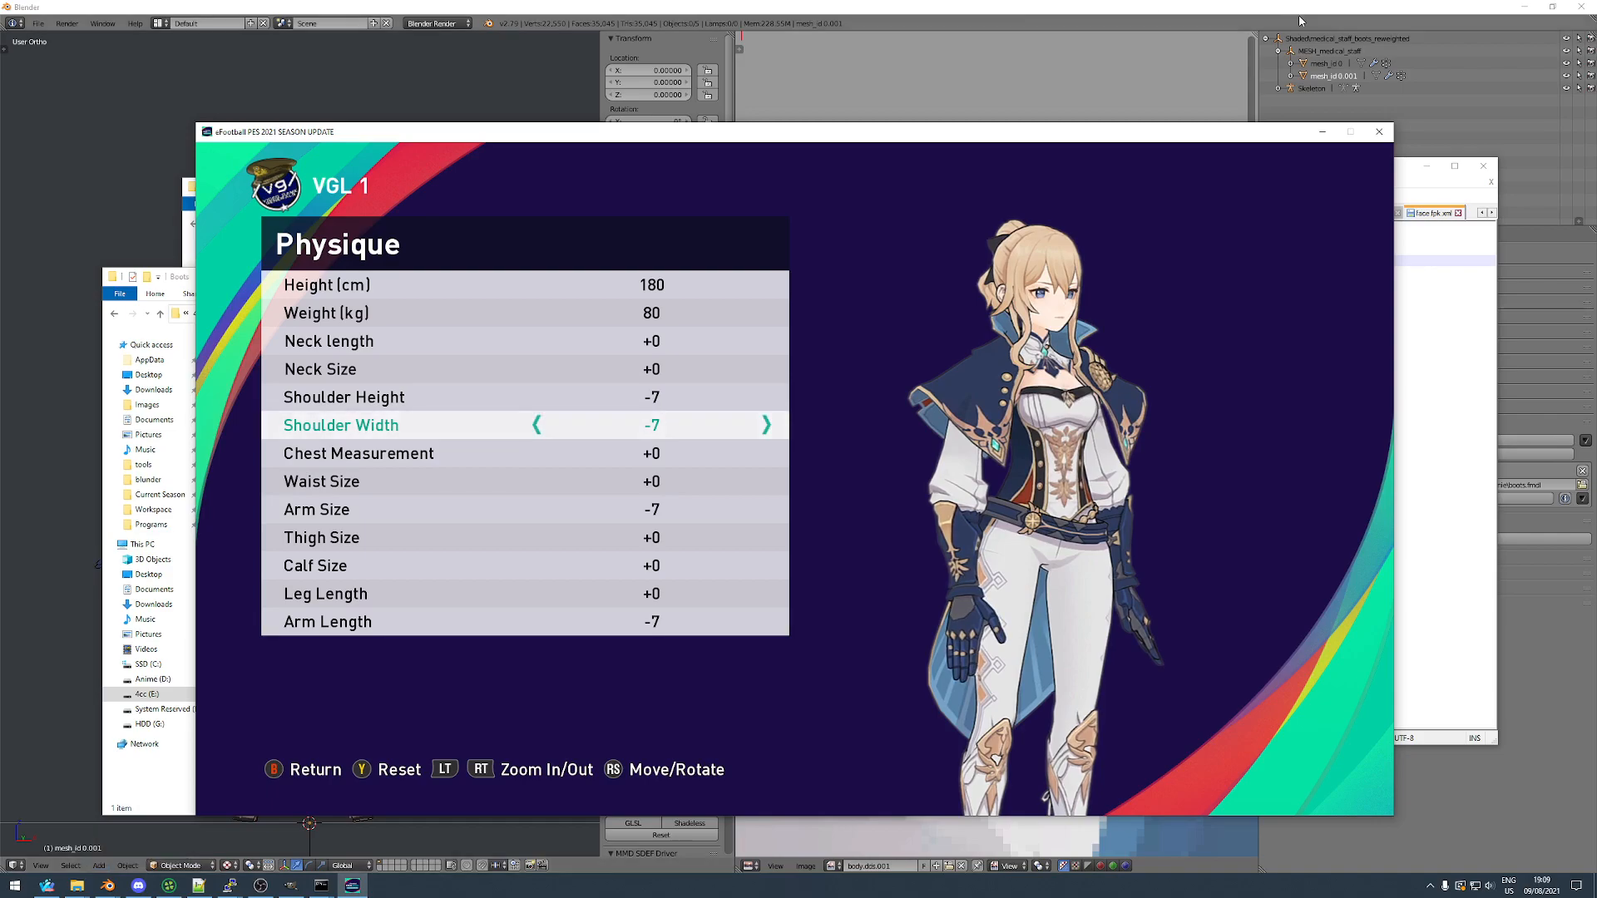
Close the game, switch to the Blender window with the wireframe character, and reload its start-up file.
{"action": "left_click", "coordinate": [1379, 132]}
{"action": "left_click", "coordinate": [428, 5]}
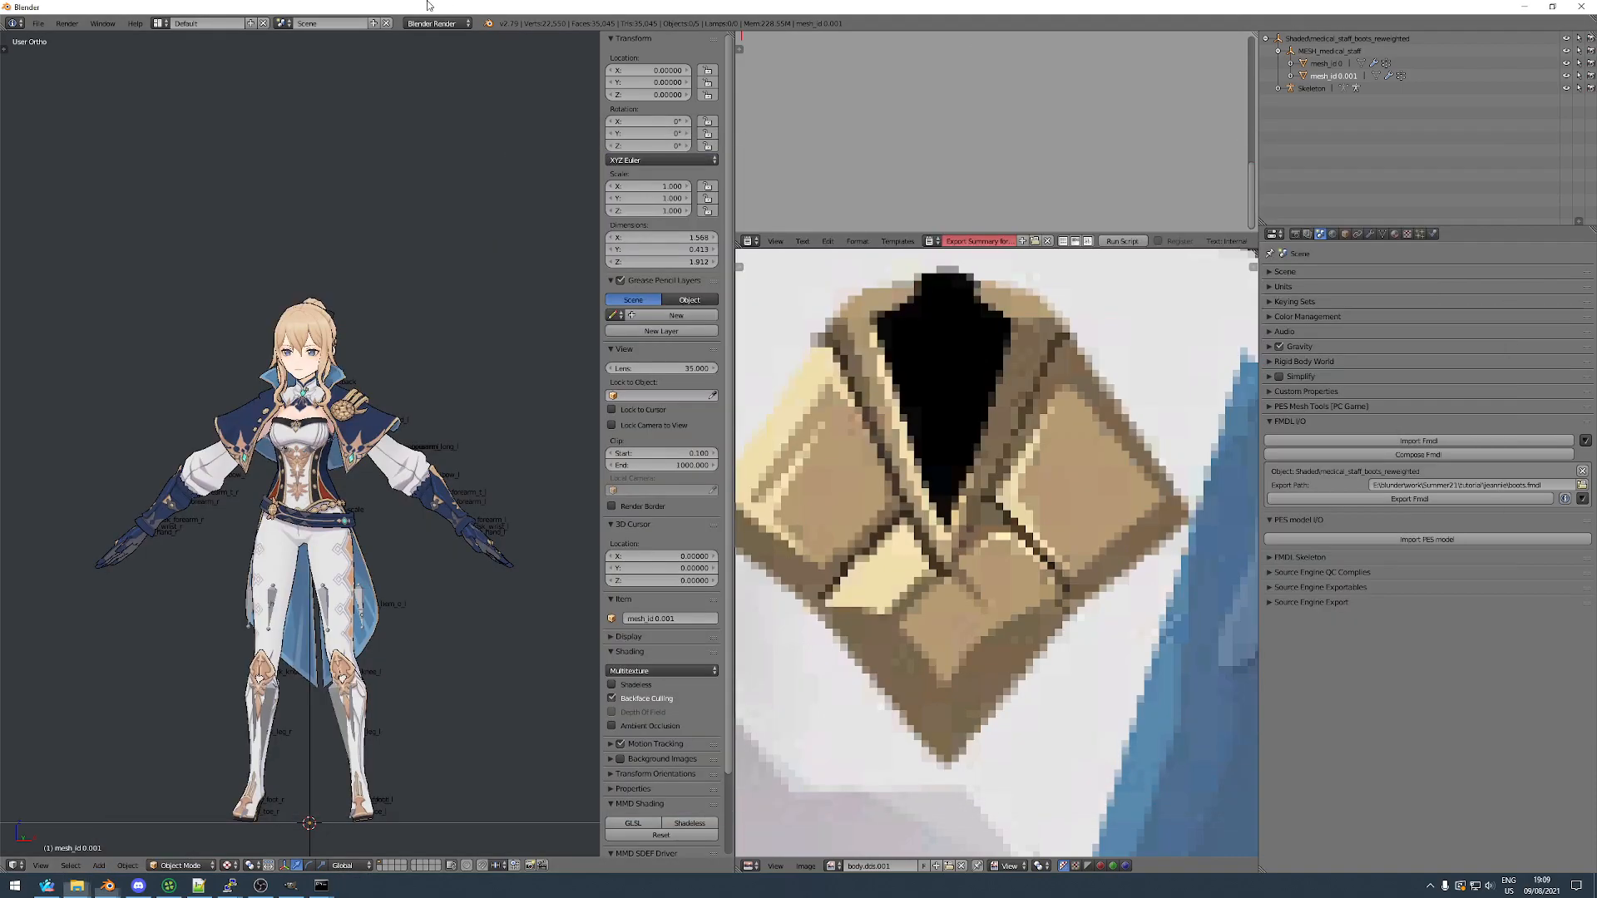
{"action": "mouse_move", "coordinate": [108, 885]}
{"action": "left_click", "coordinate": [204, 823]}
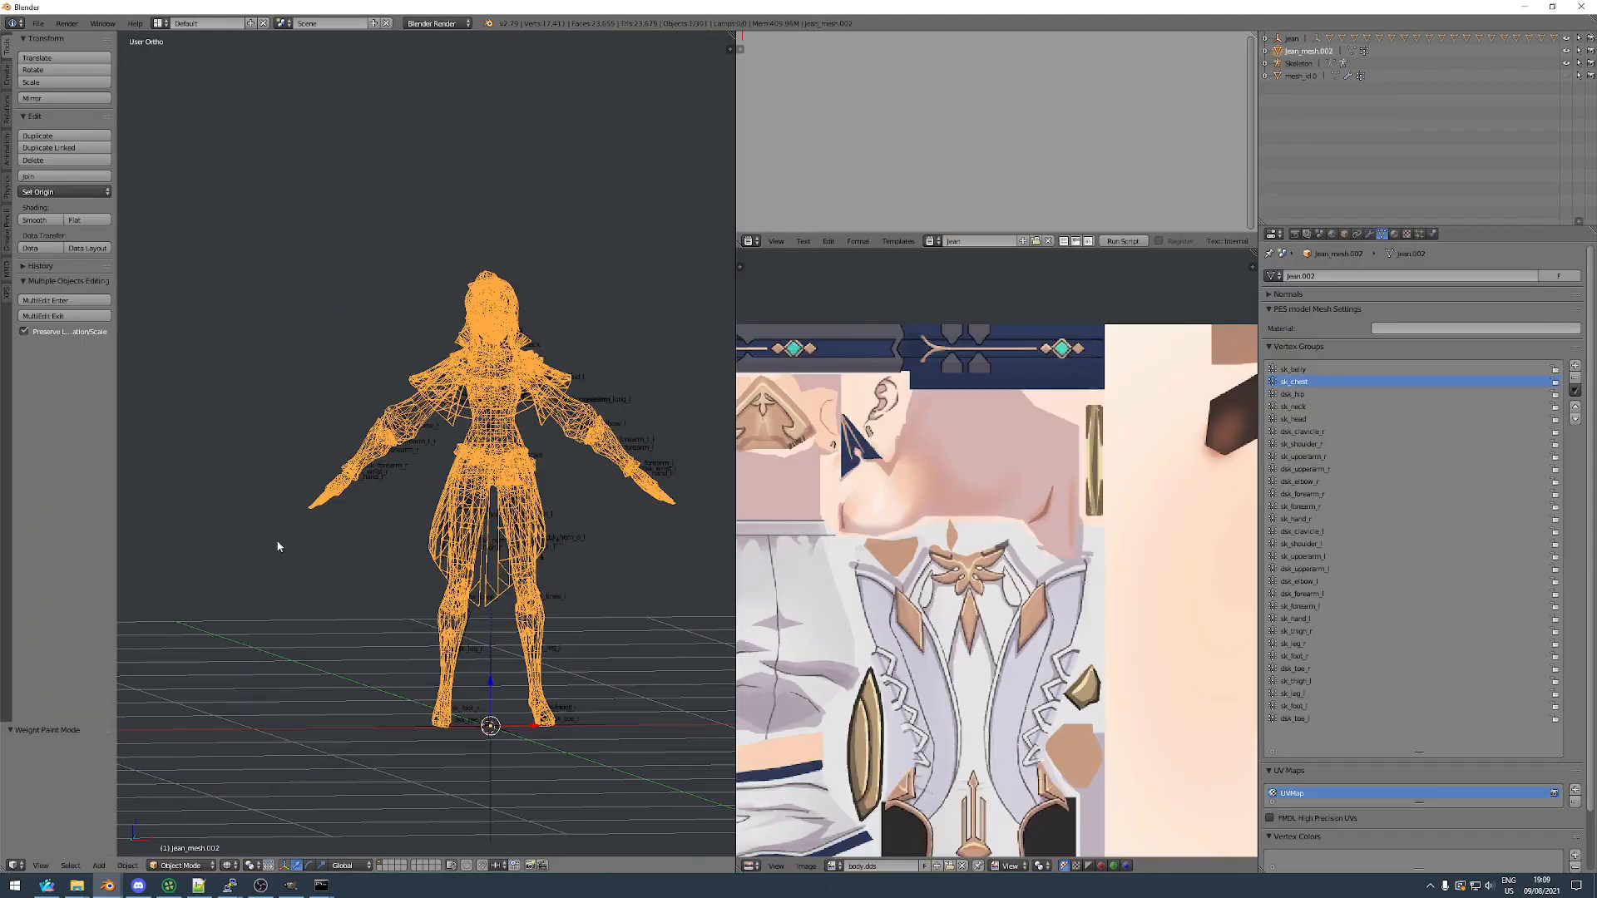
{"action": "key", "text": "ctrl+n"}
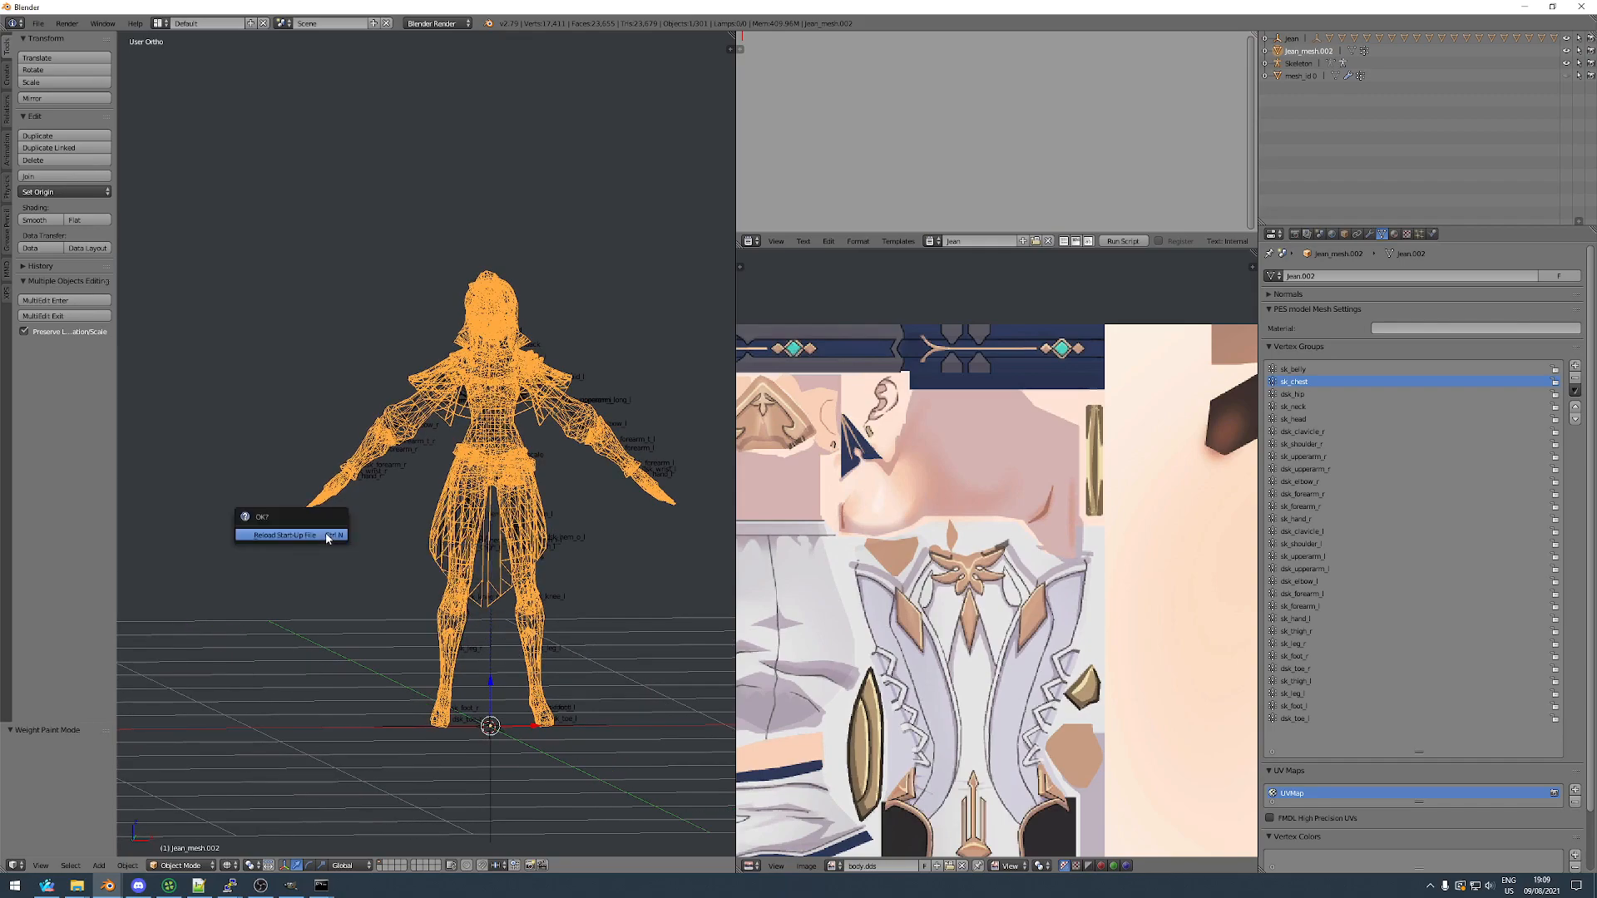
{"action": "left_click", "coordinate": [326, 532]}
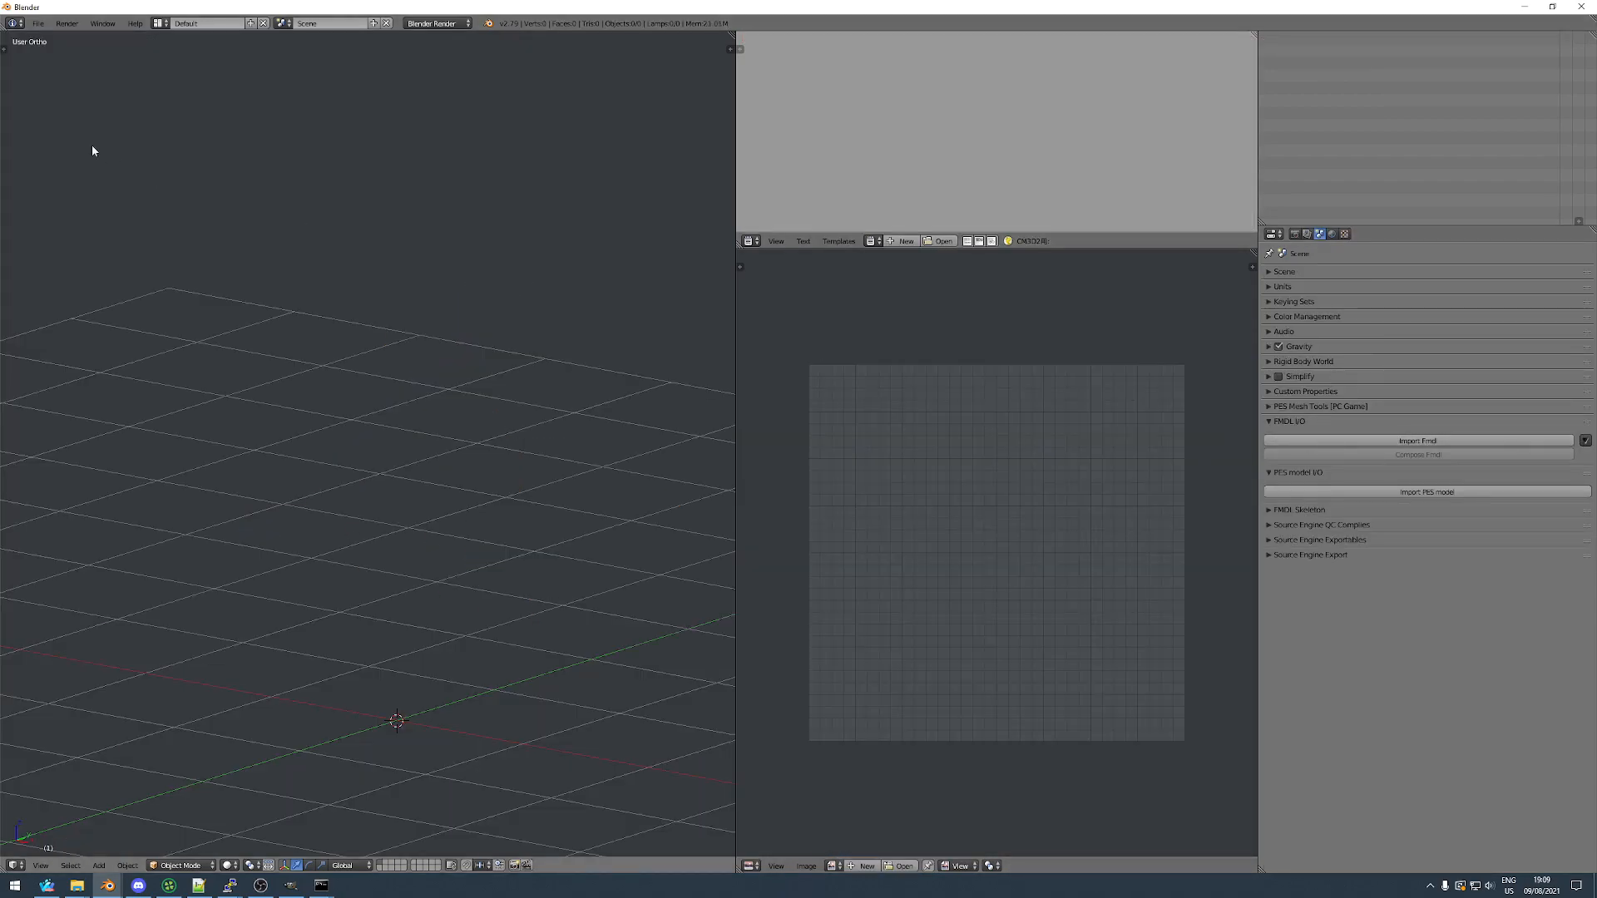
Import the character's MikuMikuDance model into the empty scene.
{"action": "left_click", "coordinate": [39, 22]}
{"action": "mouse_move", "coordinate": [75, 266]}
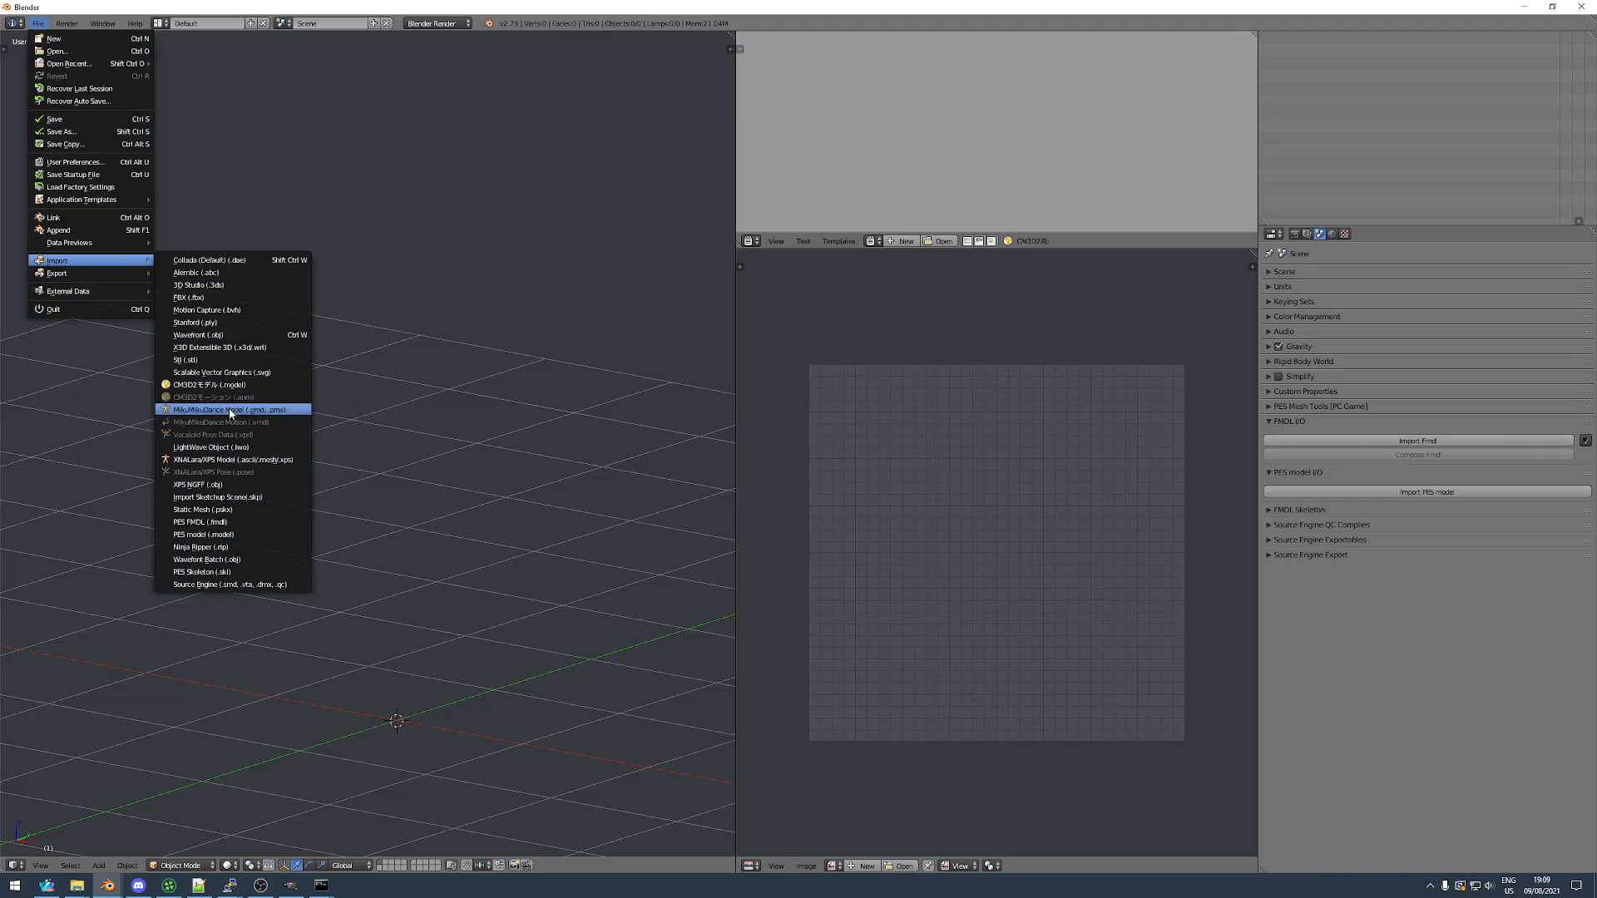
{"action": "left_click", "coordinate": [231, 410]}
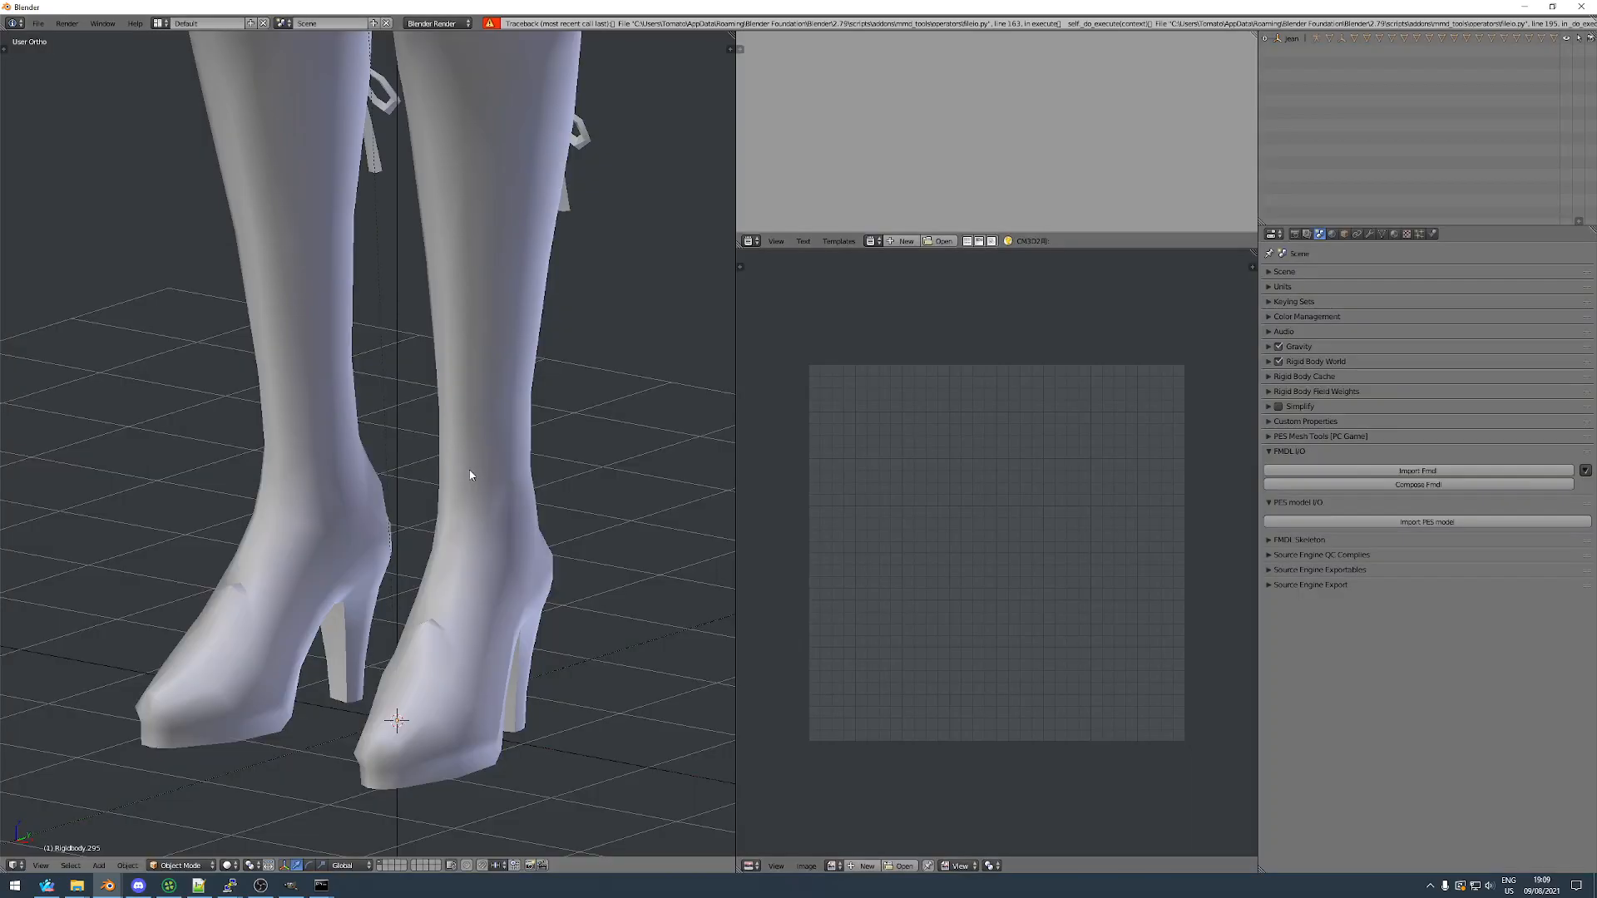
Separate the imported character mesh into individual objects.
{"action": "right_click", "coordinate": [460, 451]}
{"action": "scroll", "coordinate": [454, 443], "scroll_direction": "down", "scroll_amount": 11}
{"action": "middle_click_drag", "start_coordinate": [446, 421], "coordinate": [434, 556], "text": "shift"}
{"action": "key", "text": "KP_1"}
{"action": "key", "text": "Tab"}
{"action": "scroll", "coordinate": [499, 441], "scroll_direction": "down", "scroll_amount": 2}
{"action": "scroll", "coordinate": [465, 437], "scroll_direction": "up", "scroll_amount": 4}
{"action": "middle_click_drag", "start_coordinate": [465, 436], "coordinate": [381, 470], "text": "shift"}
{"action": "key", "text": "p"}
{"action": "left_click", "coordinate": [409, 474]}
{"action": "key", "text": "Tab"}
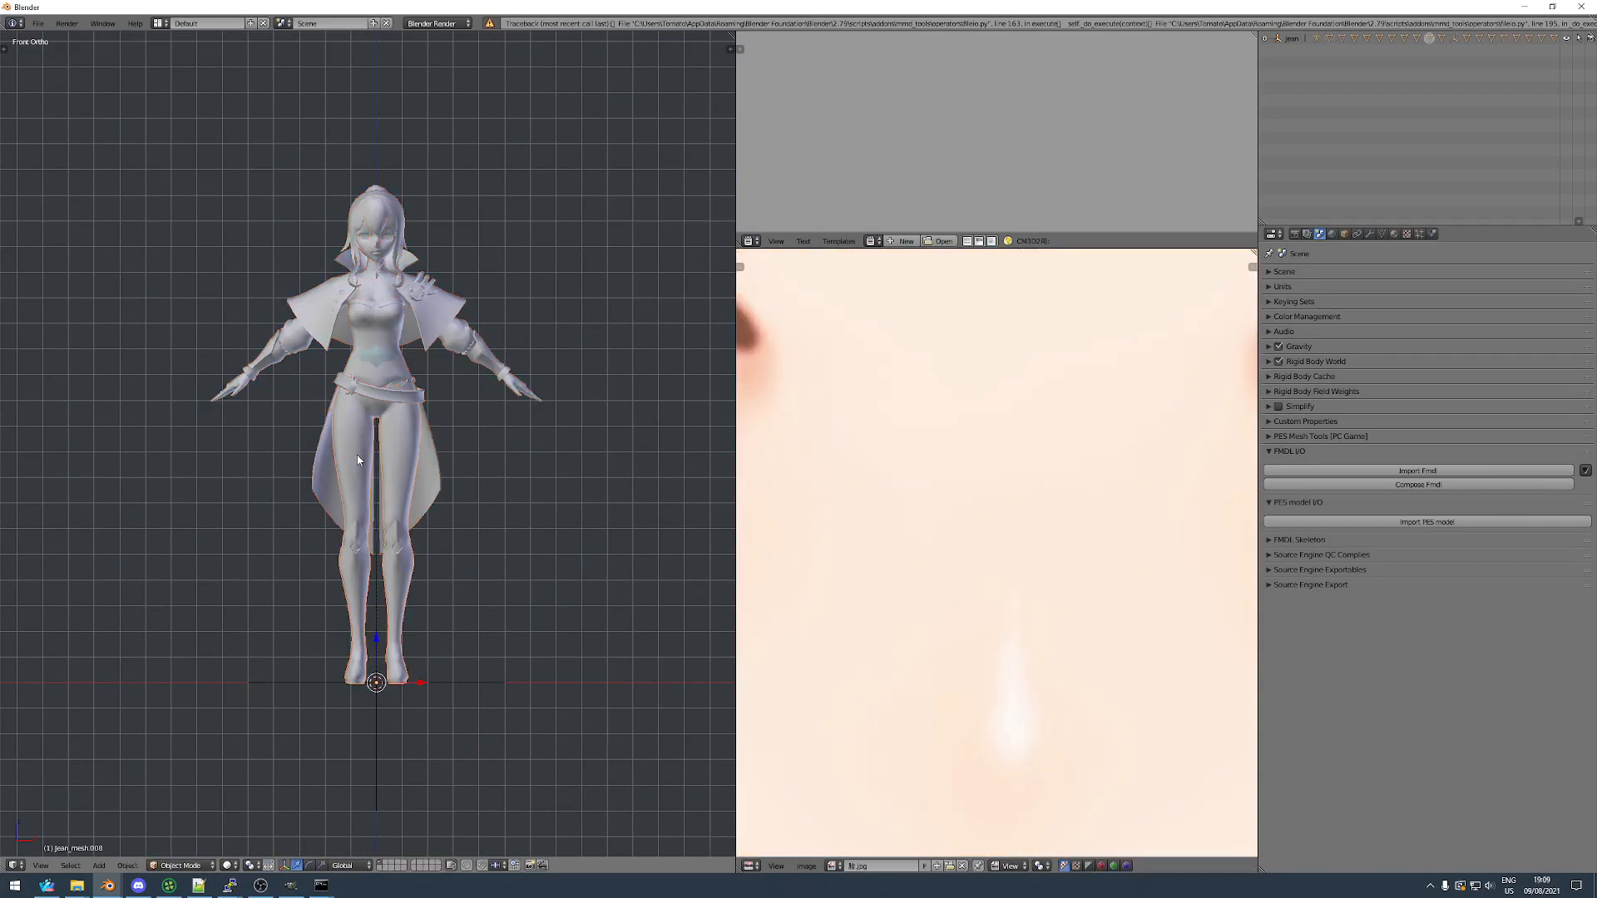
Hide the character's body and clothing mesh, leaving the head in view.
{"action": "scroll", "coordinate": [268, 361], "scroll_direction": "up", "scroll_amount": 2}
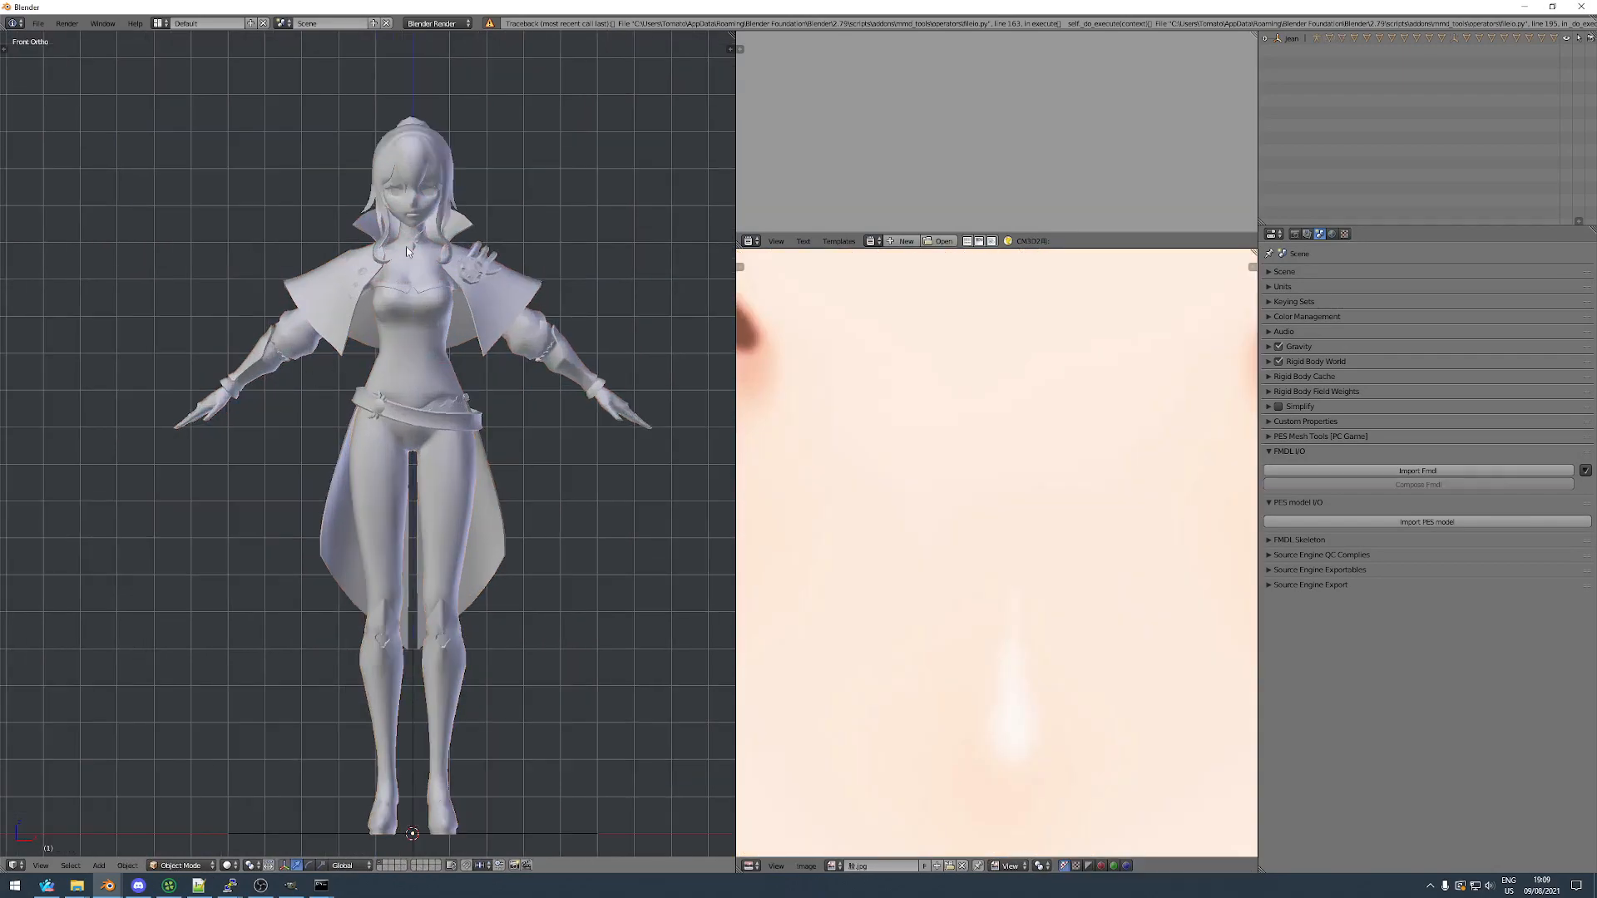
{"action": "right_click", "coordinate": [334, 287]}
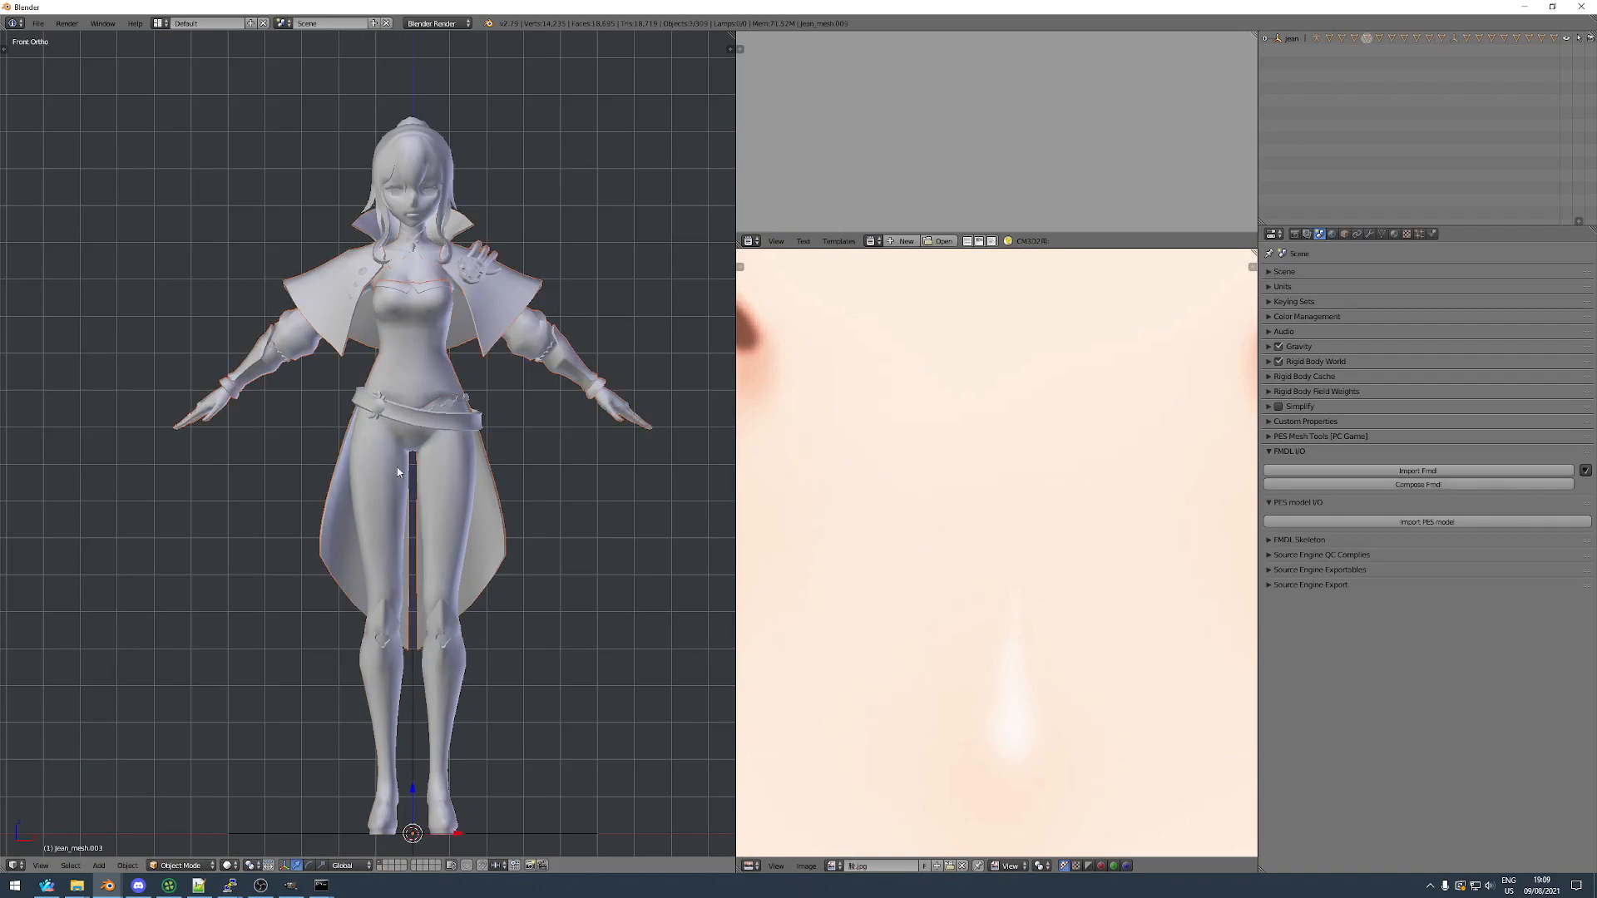
{"action": "key", "text": "Delete"}
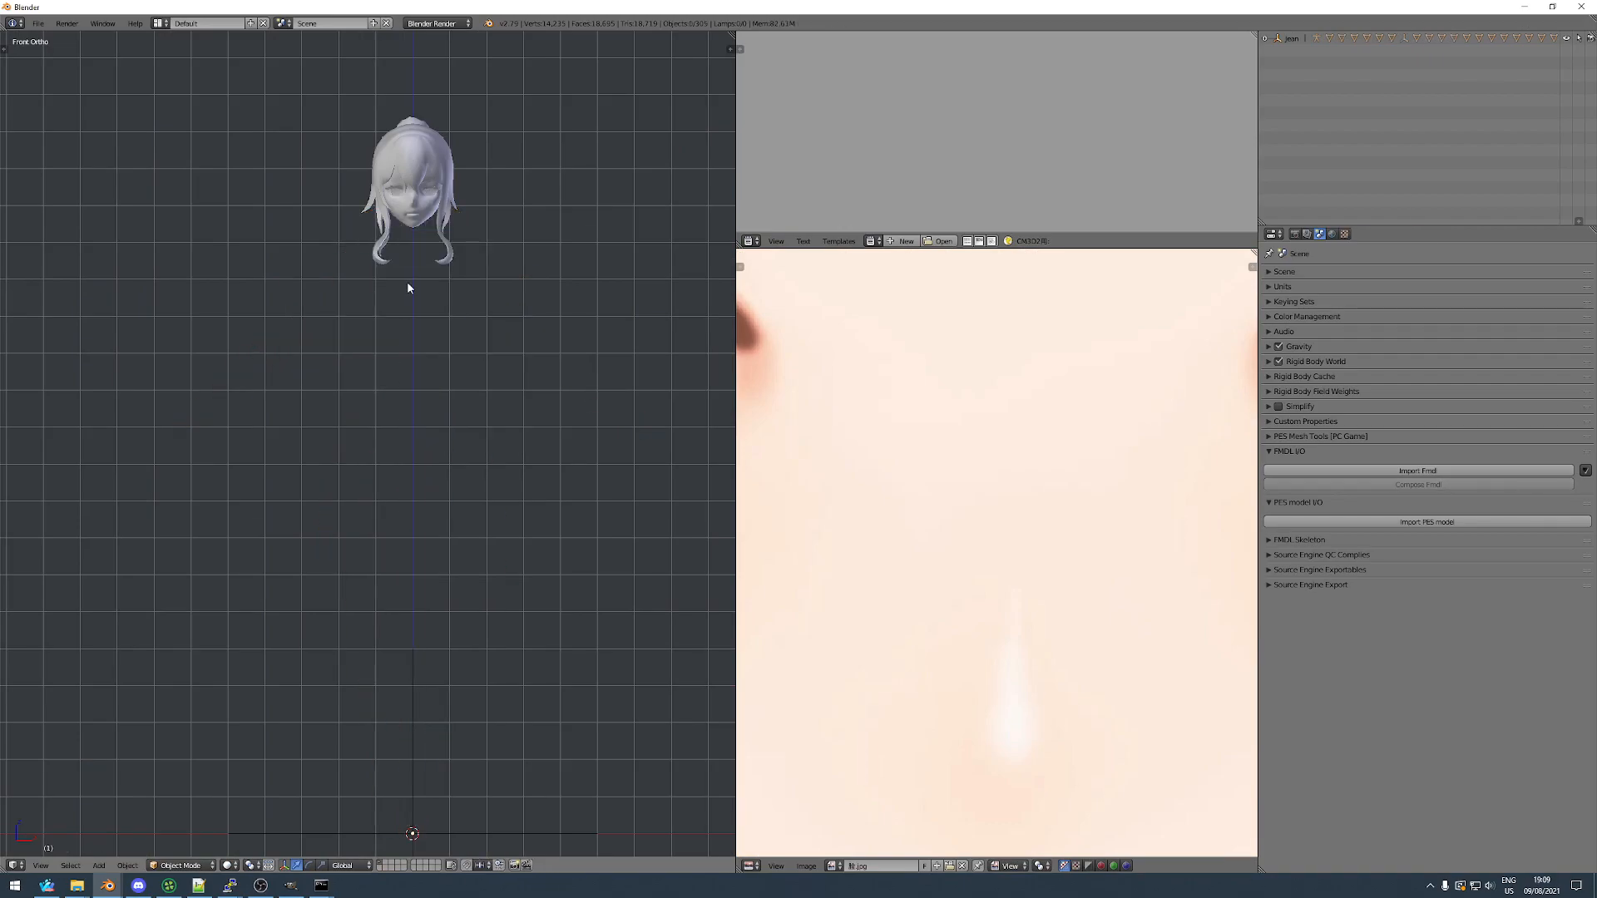
Hide the hair mesh and the face mesh to isolate the small extra mesh on the head.
{"action": "middle_click_drag", "start_coordinate": [387, 237], "coordinate": [466, 238]}
{"action": "middle_click_drag", "start_coordinate": [409, 113], "coordinate": [387, 257], "text": "shift"}
{"action": "scroll", "coordinate": [387, 258], "scroll_direction": "up", "scroll_amount": 2}
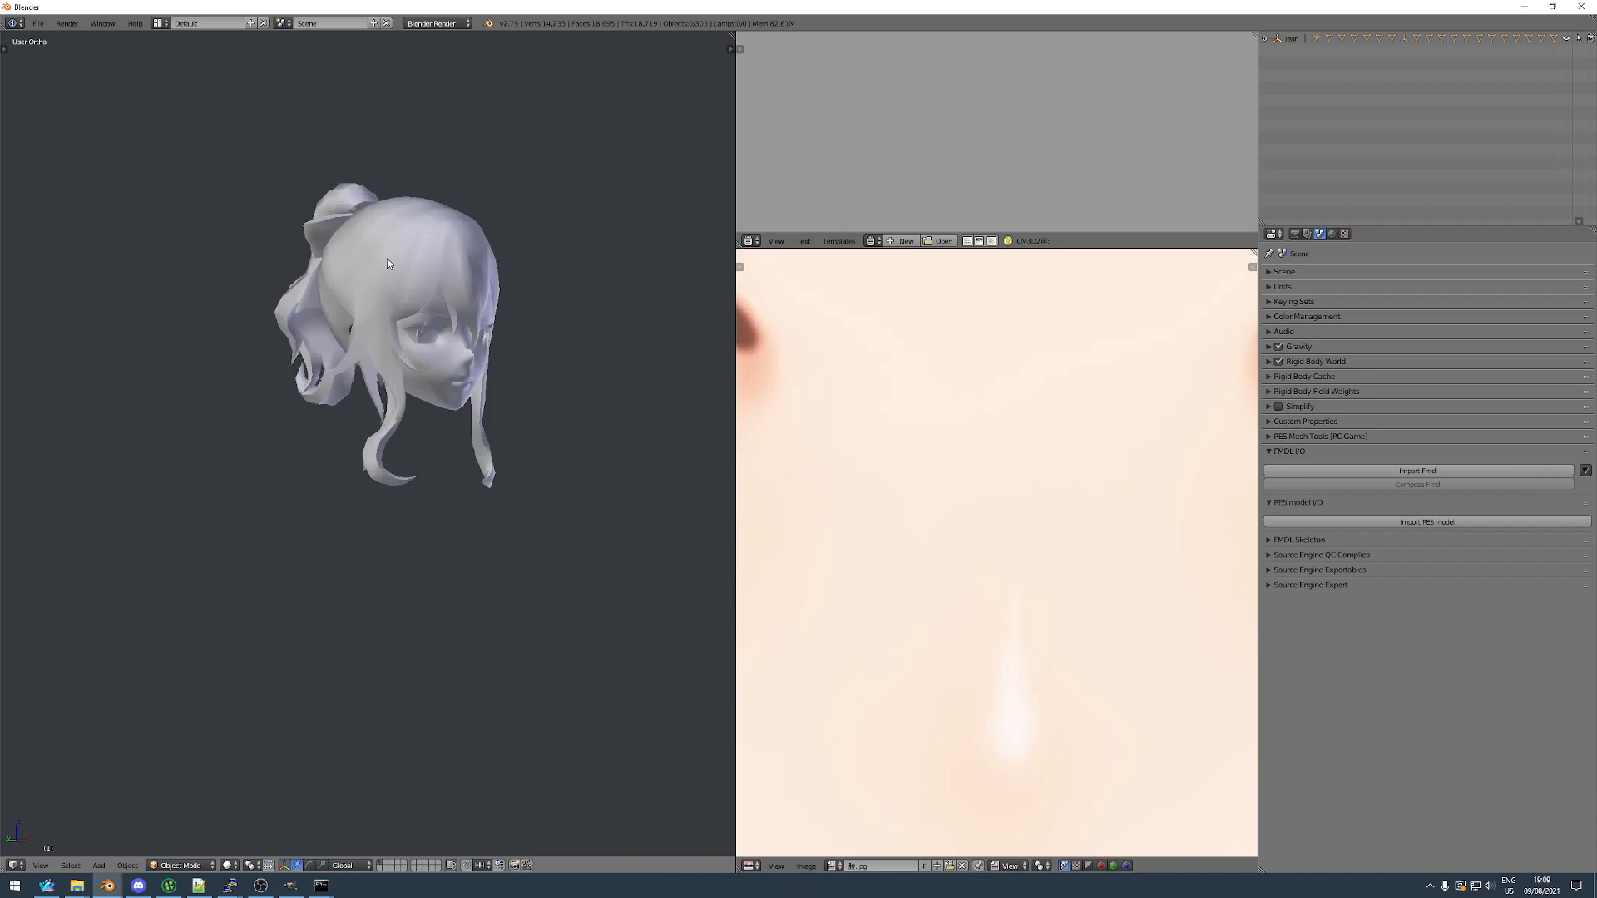
{"action": "right_click", "coordinate": [387, 257]}
{"action": "scroll", "coordinate": [431, 340], "scroll_direction": "up", "scroll_amount": 3}
{"action": "right_click", "coordinate": [431, 340], "text": "shift"}
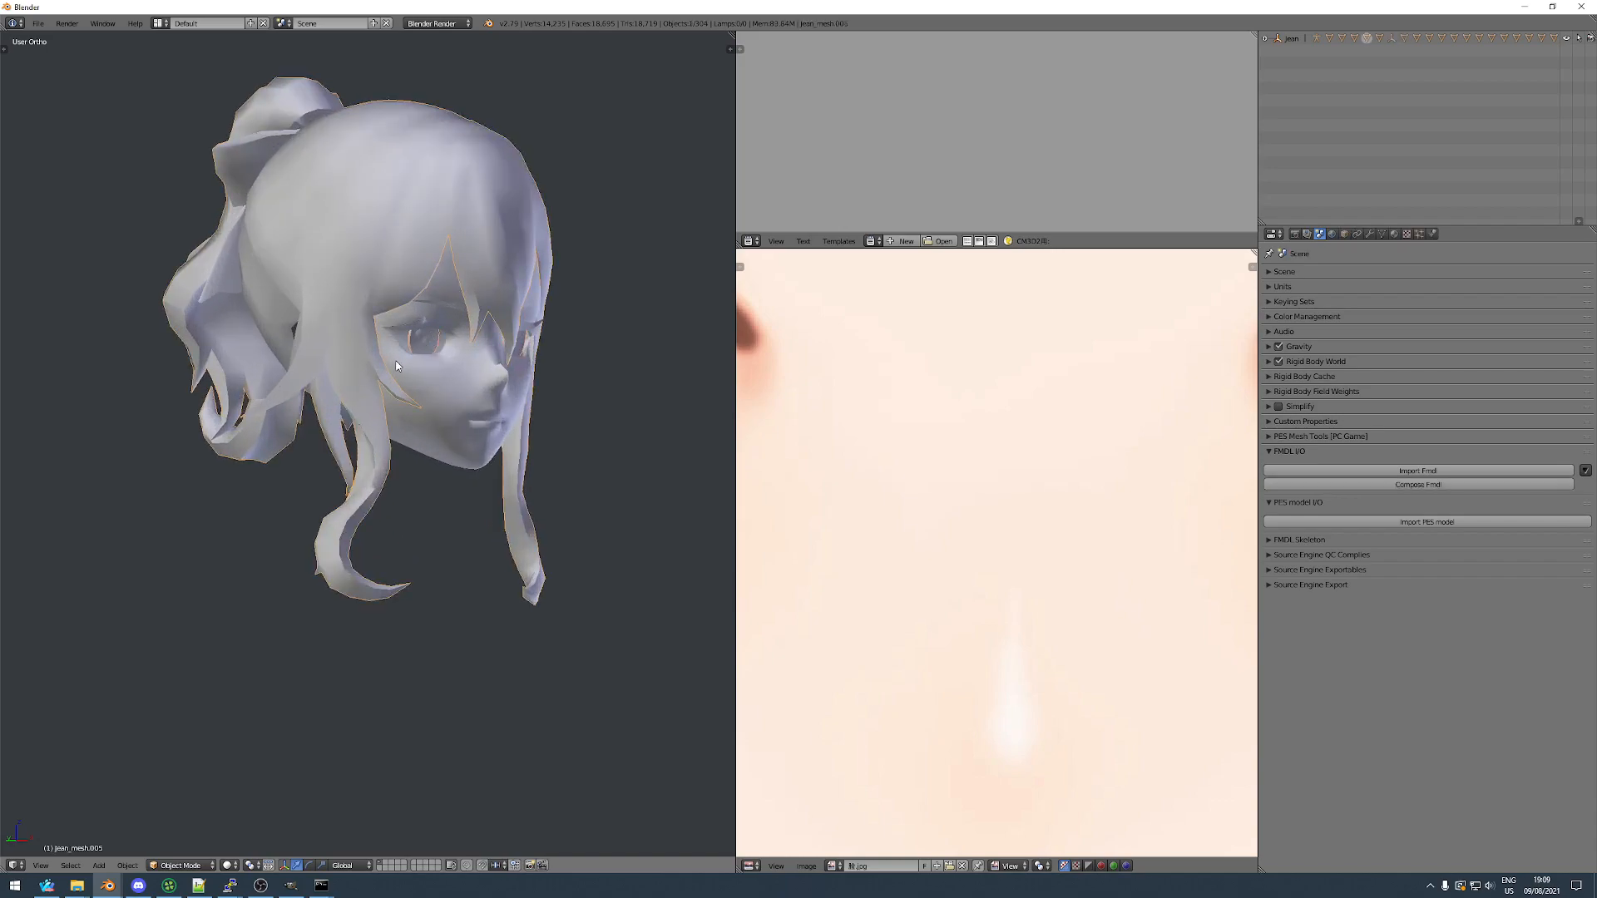
{"action": "key", "text": "h"}
{"action": "right_click", "coordinate": [411, 399]}
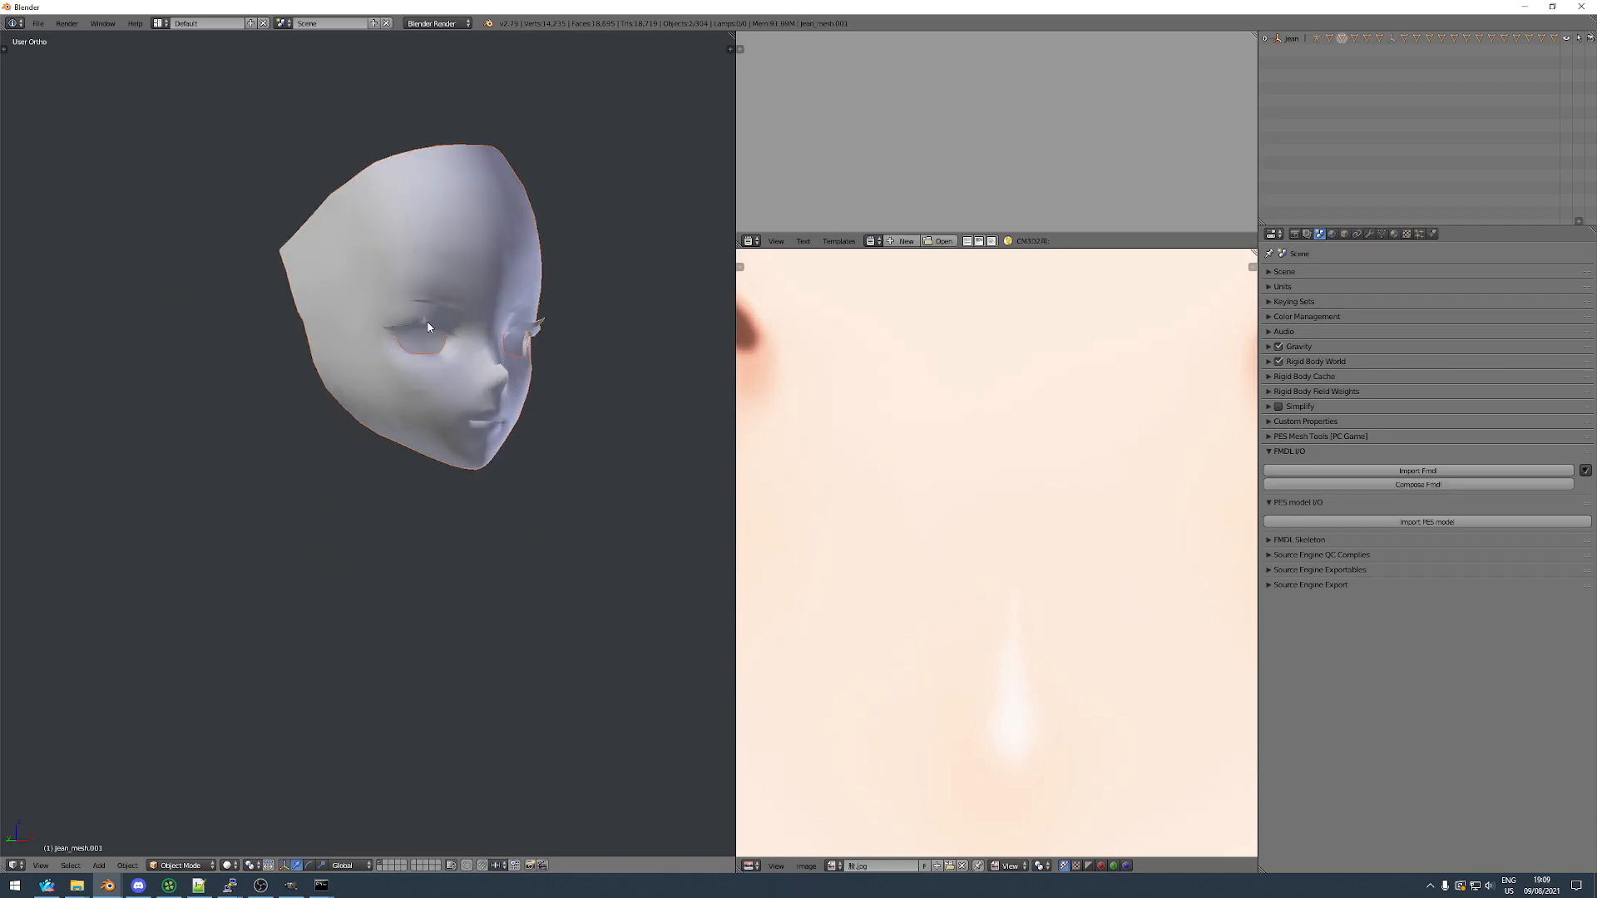
{"action": "key", "text": "h"}
Delete the small extra mesh left on the head and unhide the other parts.
{"action": "right_click", "coordinate": [433, 359]}
{"action": "key", "text": "x"}
{"action": "left_click", "coordinate": [433, 360]}
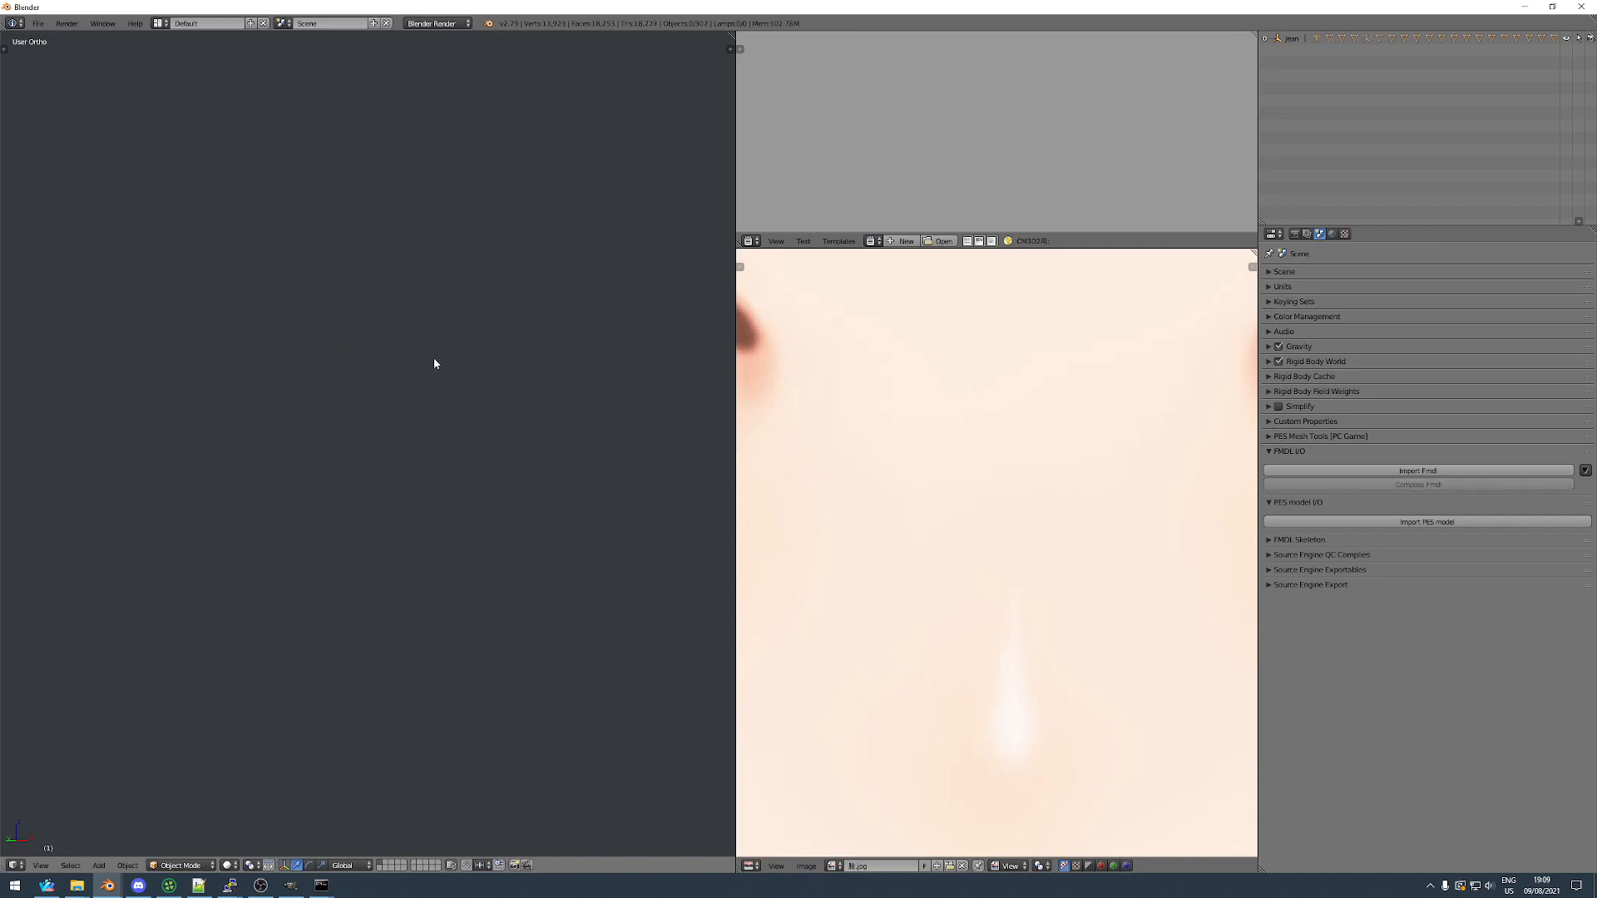
{"action": "key", "text": "alt+h"}
Select the whole hair mesh for editing and load body.dds as the image behind its UVs.
{"action": "scroll", "coordinate": [433, 360], "scroll_direction": "down", "scroll_amount": 8}
{"action": "key", "text": "h"}
{"action": "scroll", "coordinate": [461, 352], "scroll_direction": "up", "scroll_amount": 4}
{"action": "right_click", "coordinate": [468, 348]}
{"action": "middle_click_drag", "start_coordinate": [467, 349], "coordinate": [468, 428]}
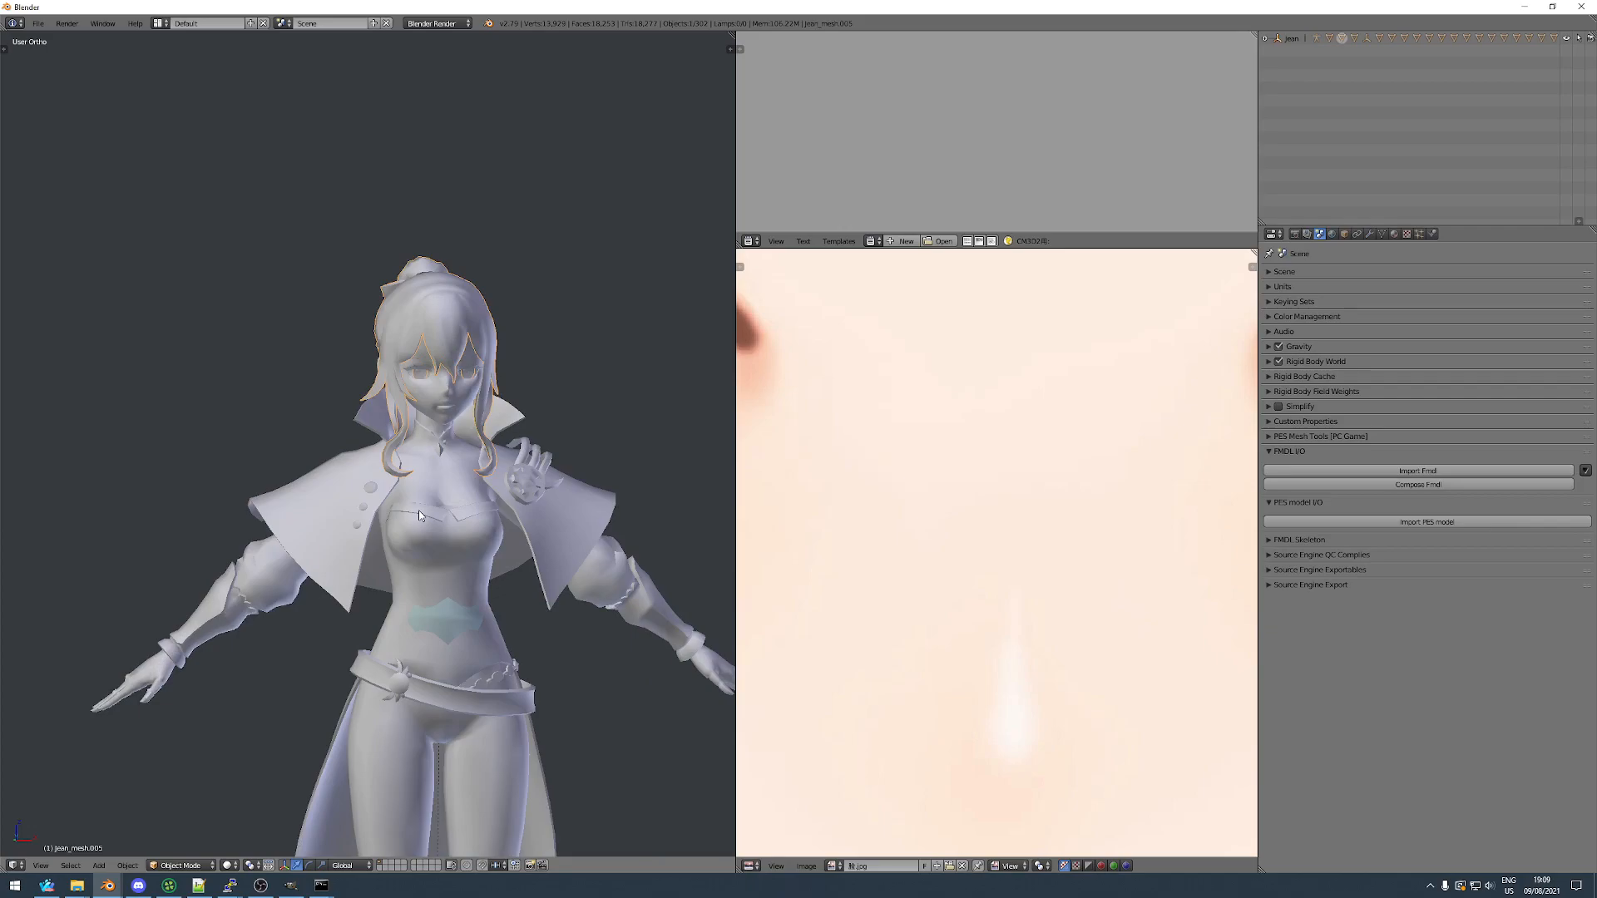
{"action": "key", "text": "Tab"}
{"action": "key", "text": "a"}
{"action": "scroll", "coordinate": [799, 749], "scroll_direction": "down", "scroll_amount": 2}
{"action": "left_click", "coordinate": [837, 866]}
{"action": "left_click", "coordinate": [865, 839]}
{"action": "left_click", "coordinate": [218, 150]}
{"action": "double_click", "coordinate": [385, 146]}
{"action": "scroll", "coordinate": [899, 539], "scroll_direction": "down", "scroll_amount": 3}
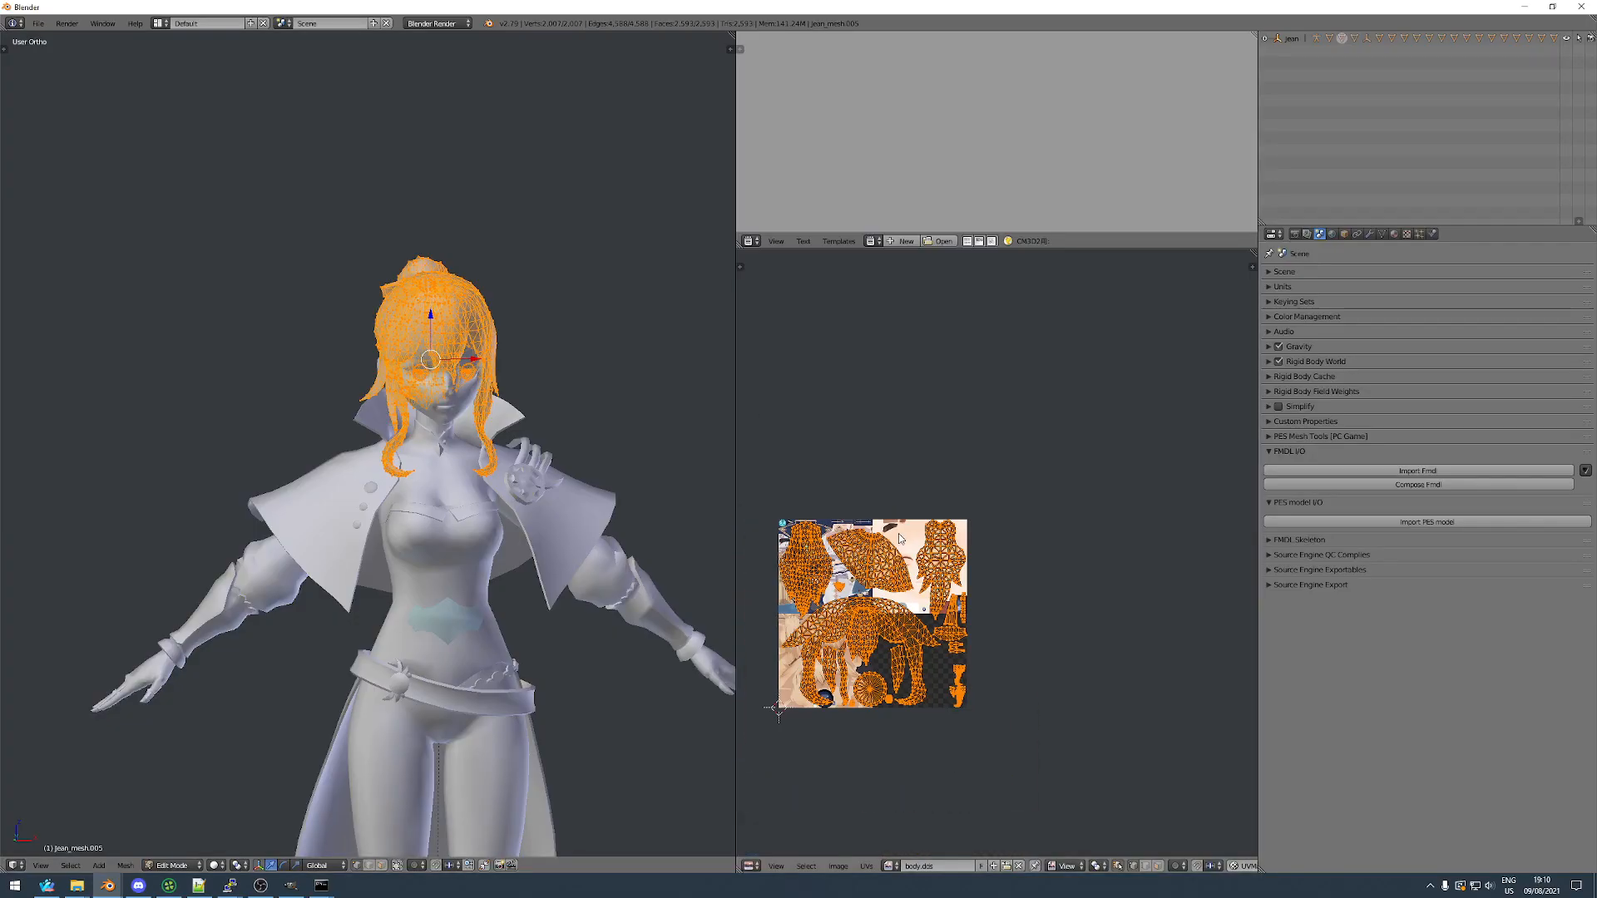
Fit the hair UVs at half size onto the hair section in the lower-left quarter of the body.dds texture.
{"action": "scroll", "coordinate": [880, 611], "scroll_direction": "up", "scroll_amount": 5}
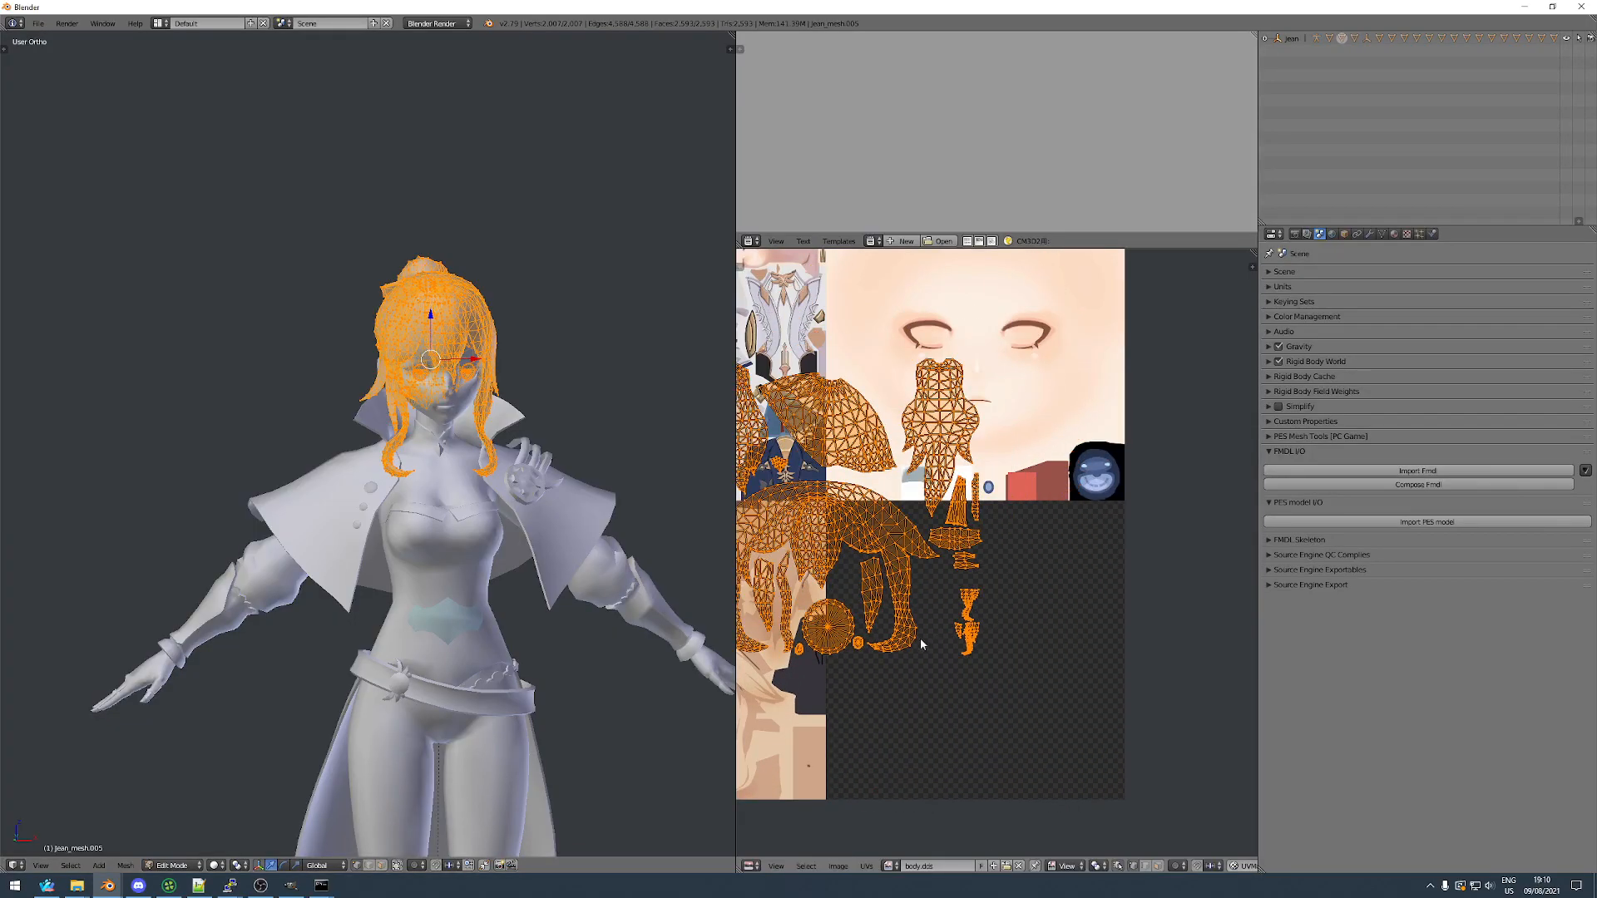
{"action": "scroll", "coordinate": [923, 638], "scroll_direction": "down", "scroll_amount": 2}
{"action": "scroll", "coordinate": [915, 687], "scroll_direction": "up", "scroll_amount": 8}
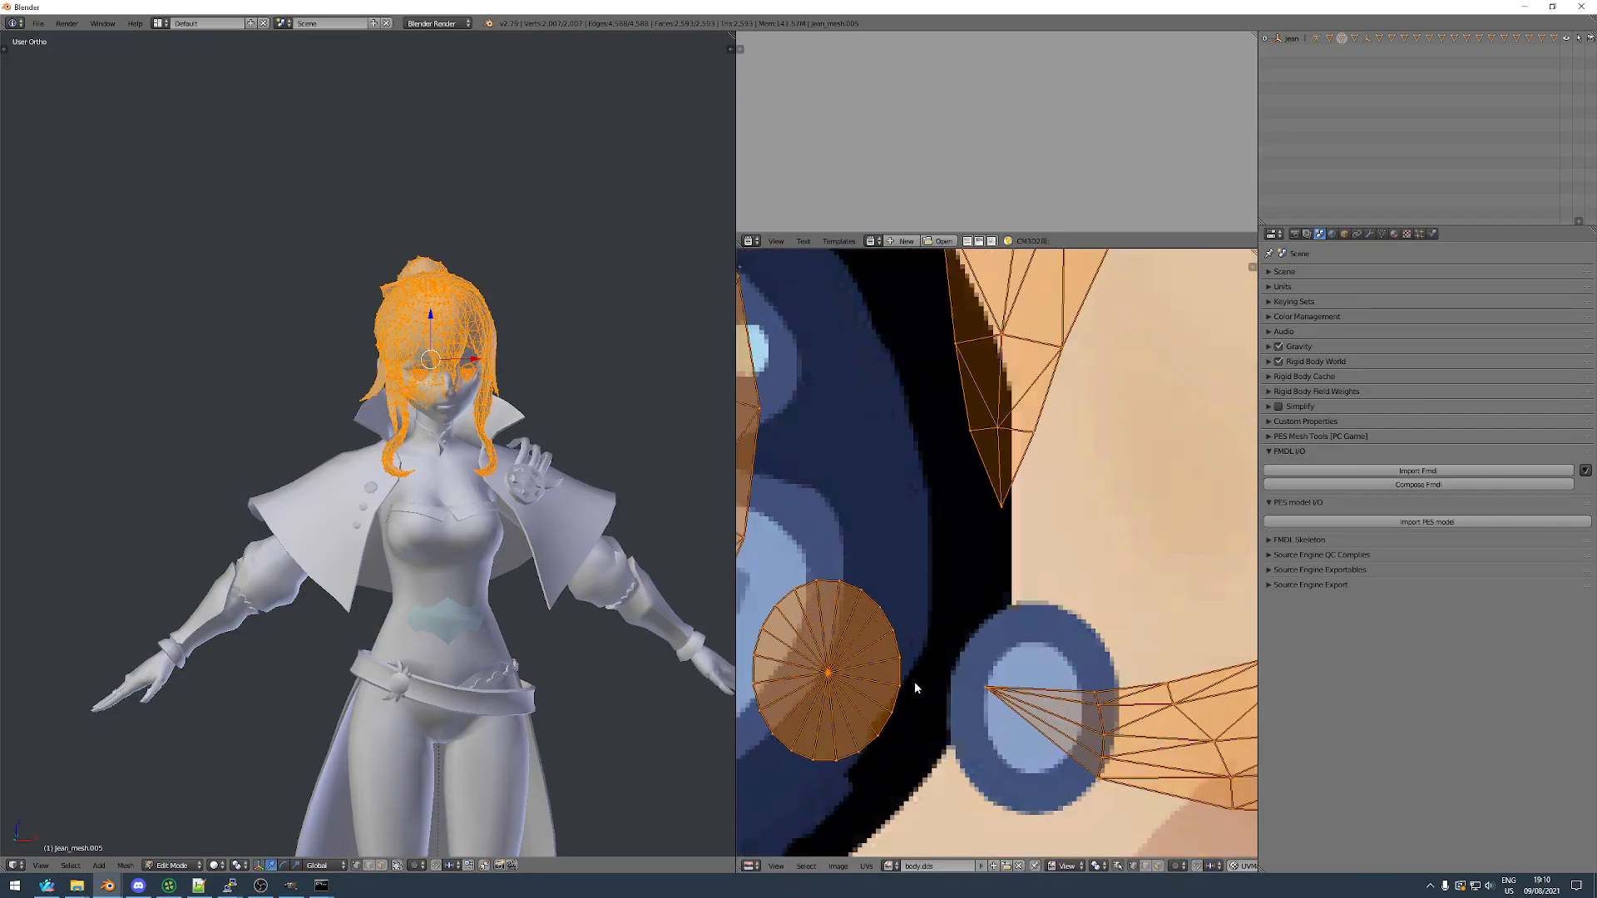
{"action": "key", "text": "g"}
{"action": "left_click", "coordinate": [1135, 722]}
{"action": "key", "text": "Tab"}
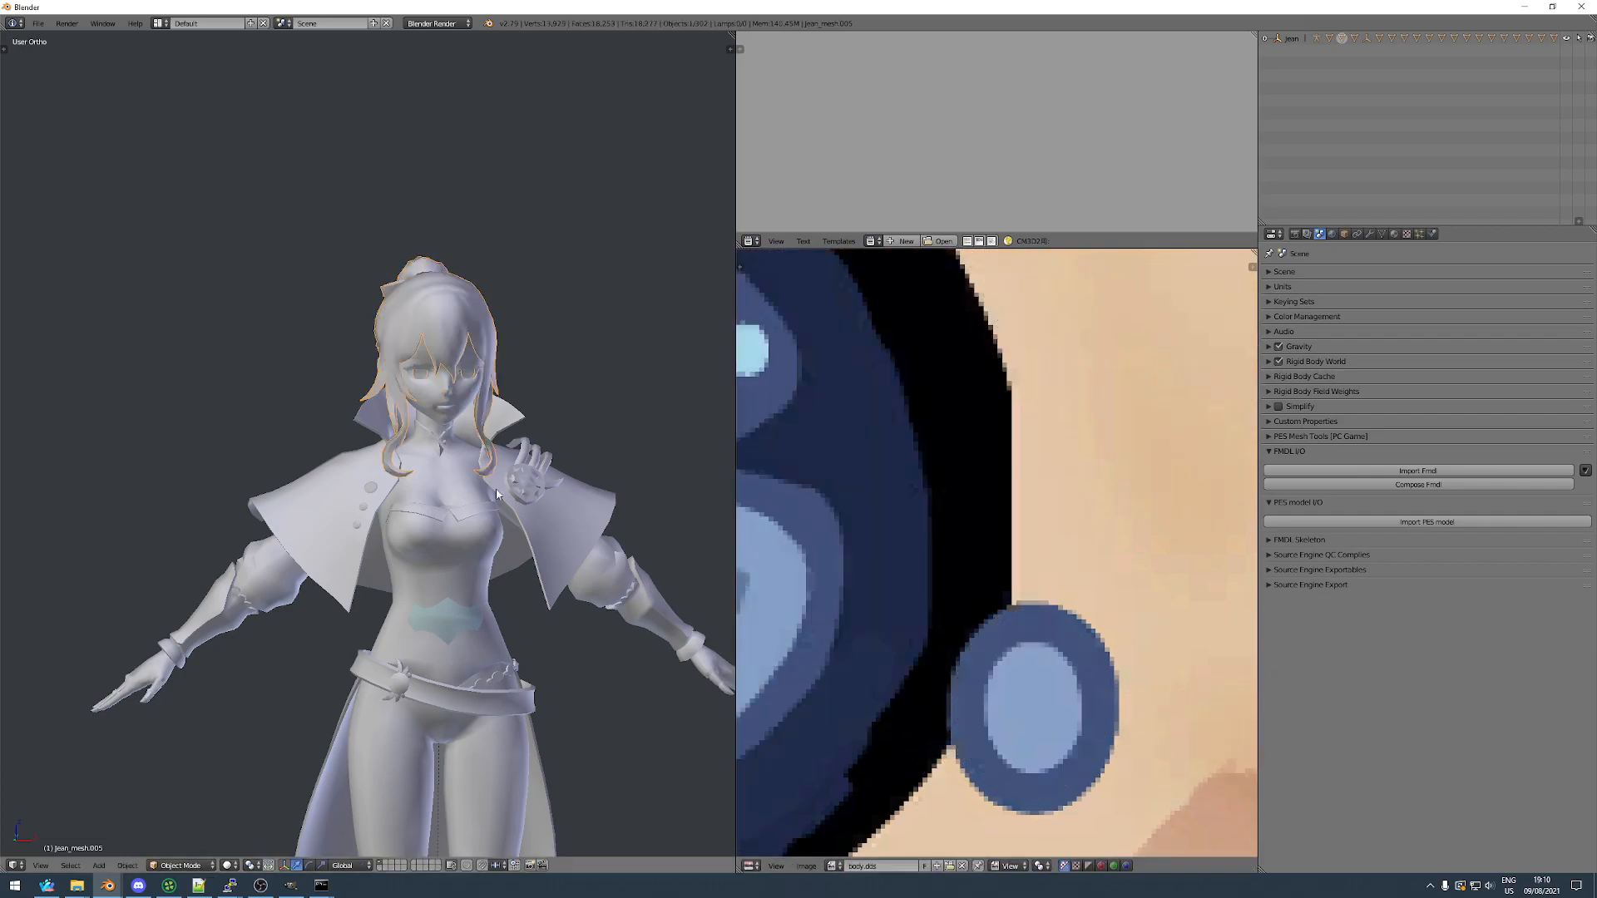
Hide the hair, select the whole face mesh for editing, and assign body.dds to its UVs.
{"action": "key", "text": "h"}
{"action": "right_click", "coordinate": [460, 401]}
{"action": "key", "text": "Tab"}
{"action": "key", "text": "a"}
{"action": "scroll", "coordinate": [972, 725], "scroll_direction": "down", "scroll_amount": 8}
{"action": "left_click", "coordinate": [846, 866]}
{"action": "left_click", "coordinate": [861, 839]}
{"action": "left_click", "coordinate": [201, 138]}
{"action": "double_click", "coordinate": [407, 134]}
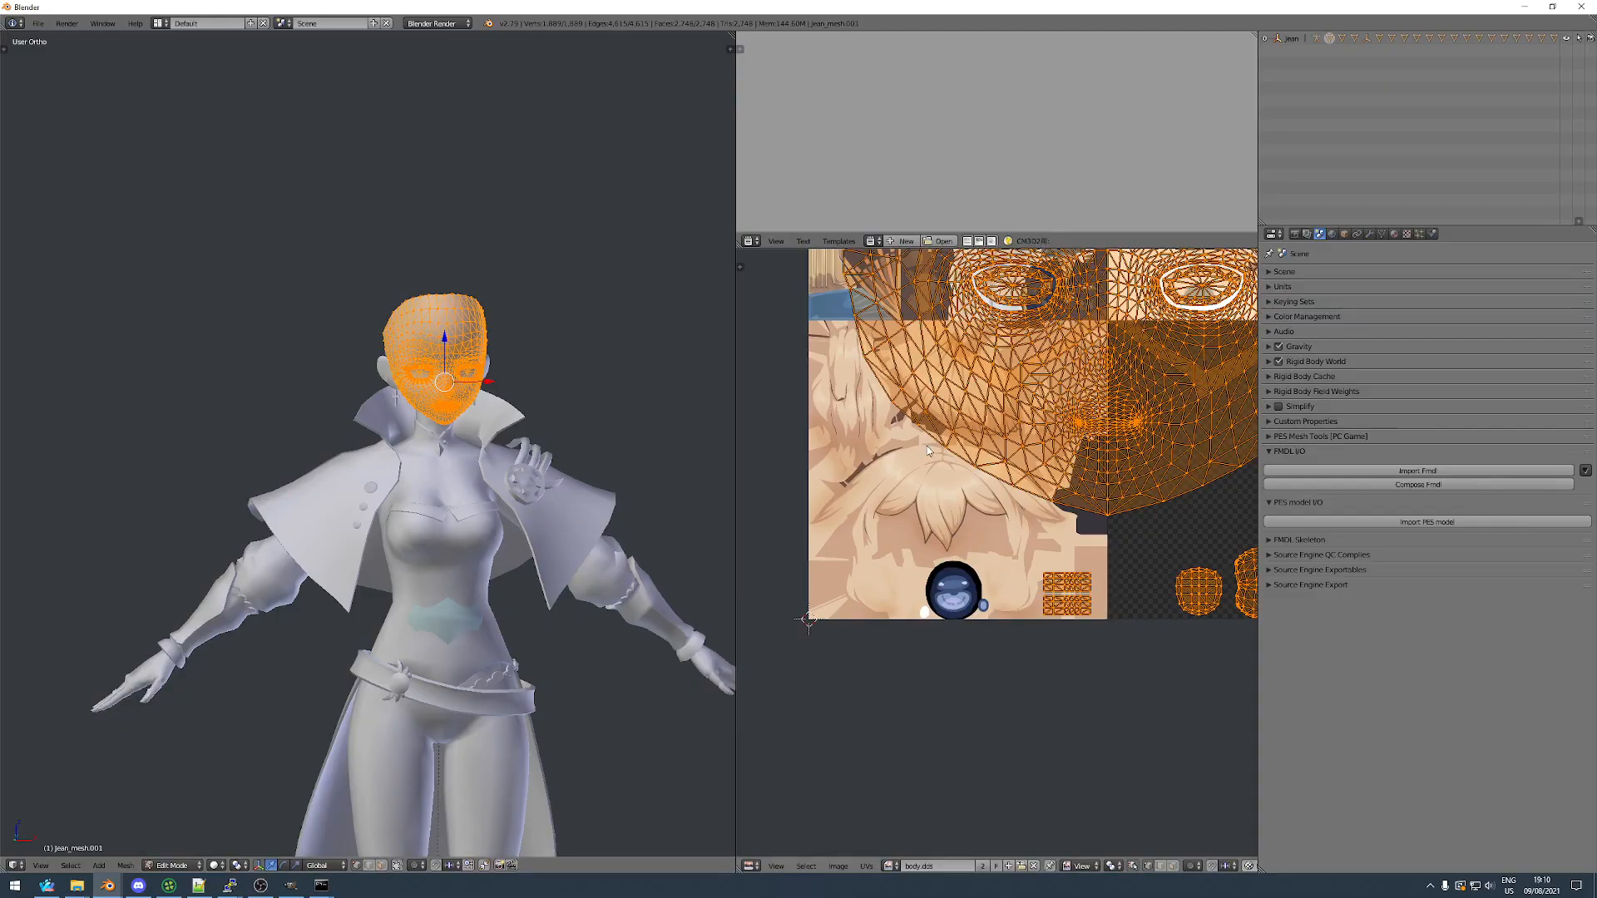
Scale the face UVs by 0.5 and move them onto the face section in the upper-right quarter of the texture.
{"action": "scroll", "coordinate": [927, 446], "scroll_direction": "down", "scroll_amount": 2}
{"action": "type", "text": "s.5"}
{"action": "key", "text": "Return"}
{"action": "middle_click_drag", "start_coordinate": [930, 447], "coordinate": [846, 621]}
{"action": "key", "text": "g"}
{"action": "scroll", "coordinate": [1081, 499], "scroll_direction": "up", "scroll_amount": 8}
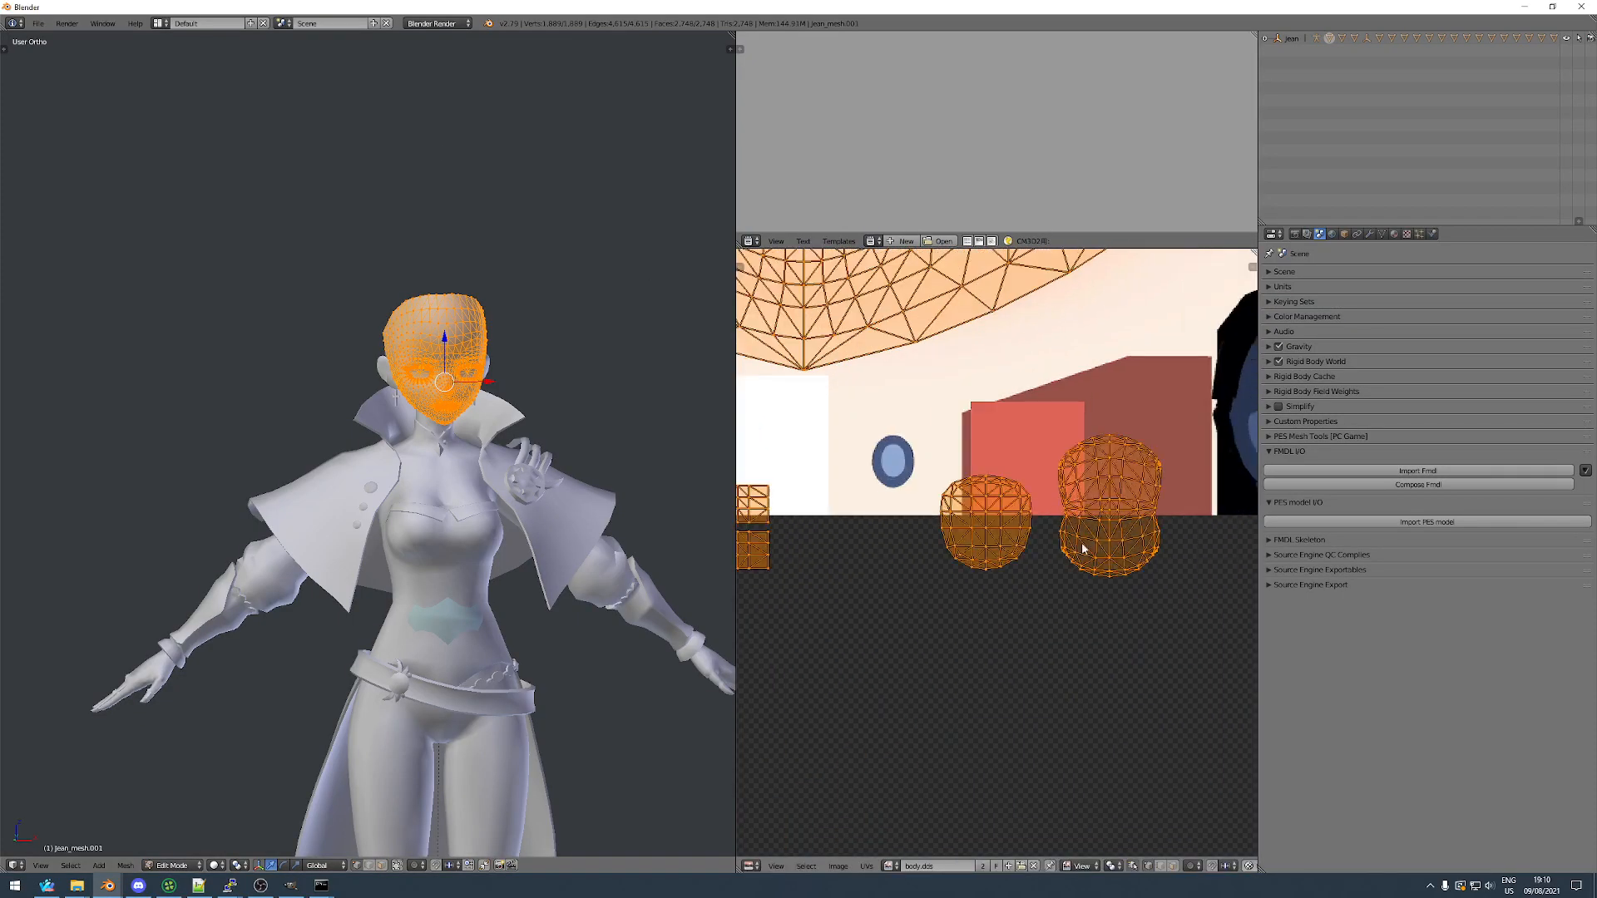
{"action": "left_click", "coordinate": [1113, 481]}
{"action": "key", "text": "Tab"}
Hide the face, select the whole body mesh for editing, and assign body.dds to its UVs.
{"action": "key", "text": "h"}
{"action": "right_click", "coordinate": [417, 515]}
{"action": "key", "text": "Tab"}
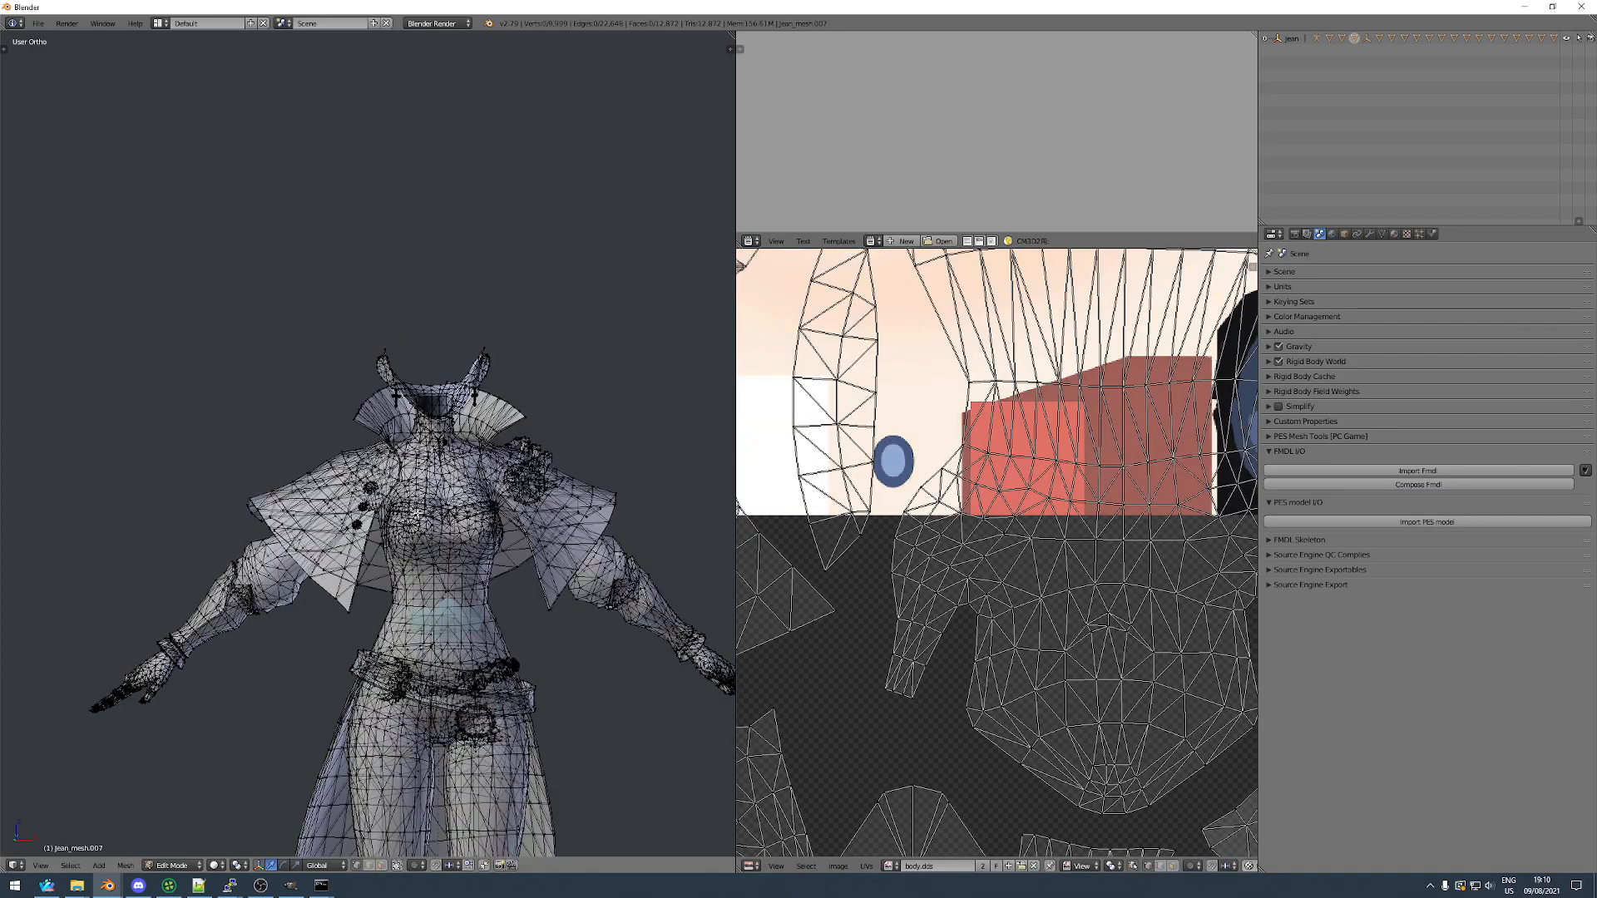
{"action": "key", "text": "a"}
{"action": "left_click", "coordinate": [839, 866]}
{"action": "left_click", "coordinate": [865, 842]}
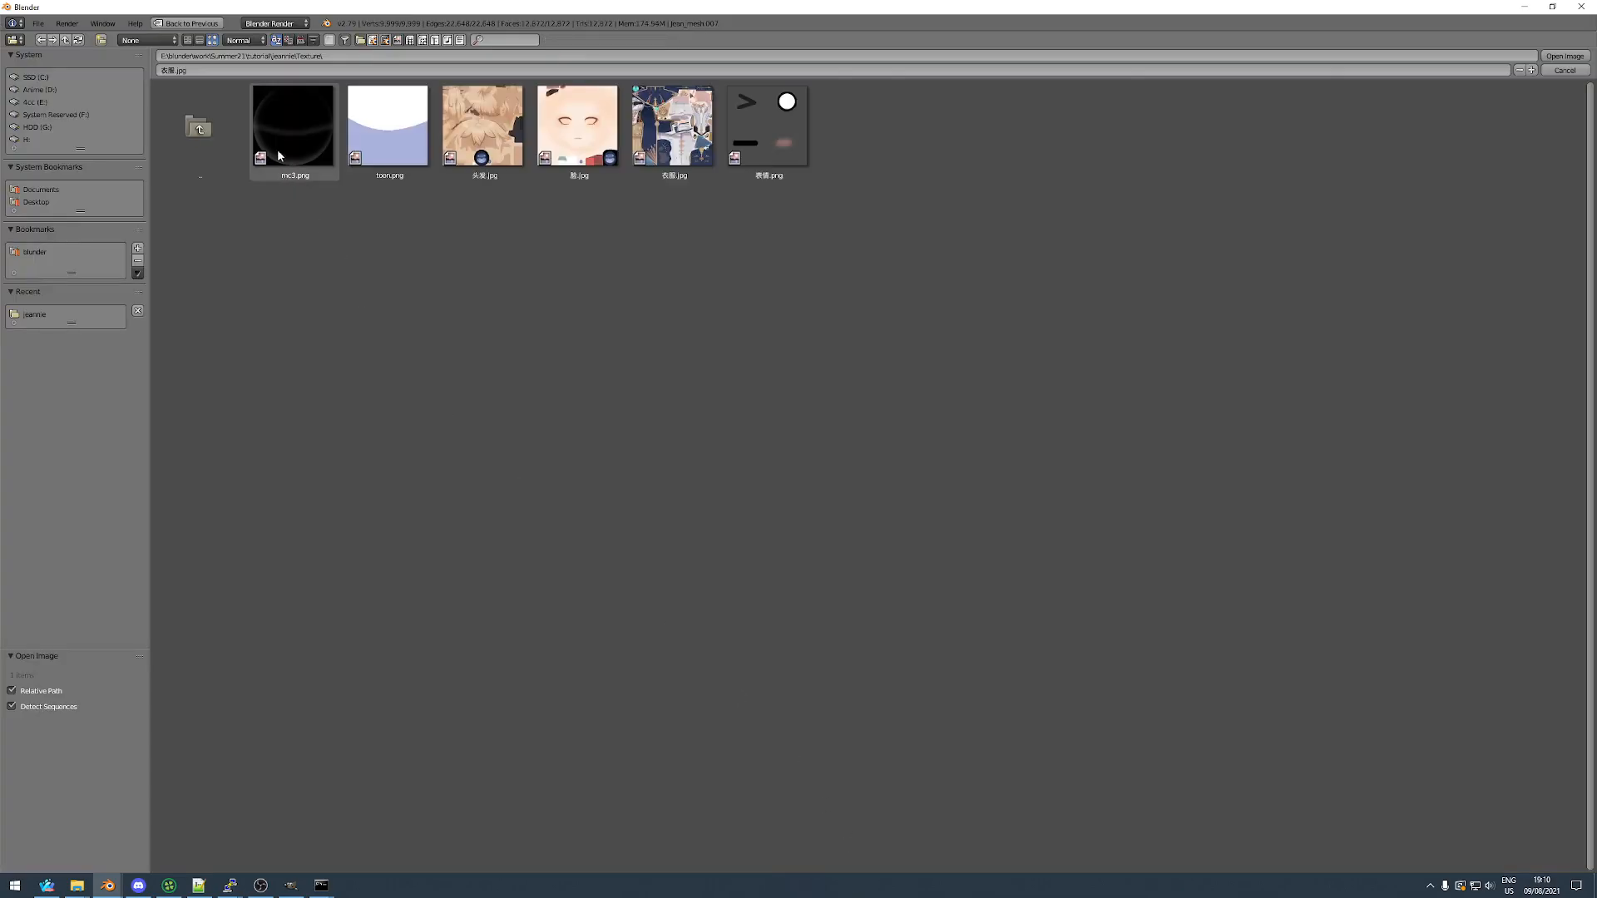
{"action": "double_click", "coordinate": [368, 139]}
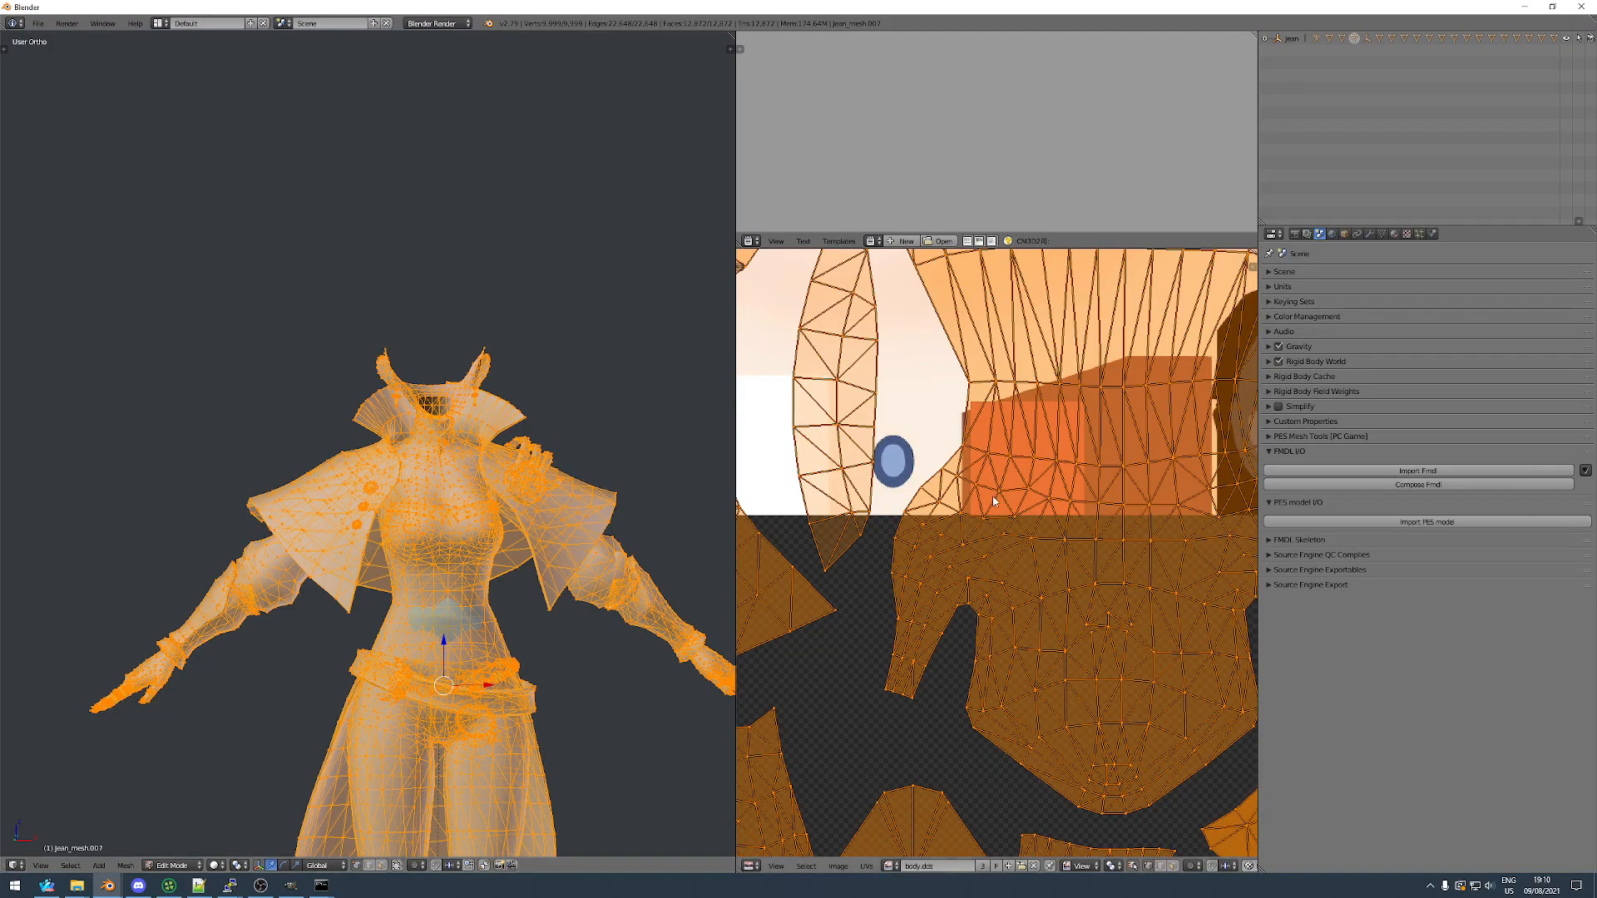
Scale the body UVs by 0.5 and align them with the body section in the upper-left quarter of the body.dds texture.
{"action": "scroll", "coordinate": [1004, 491], "scroll_direction": "down", "scroll_amount": 3}
{"action": "type", "text": "s.5"}
{"action": "key", "text": "Return"}
{"action": "scroll", "coordinate": [993, 500], "scroll_direction": "down", "scroll_amount": 5}
{"action": "middle_click_drag", "start_coordinate": [992, 500], "coordinate": [1102, 452]}
{"action": "key", "text": "g"}
{"action": "left_click", "coordinate": [910, 364]}
{"action": "scroll", "coordinate": [910, 364], "scroll_direction": "up", "scroll_amount": 10}
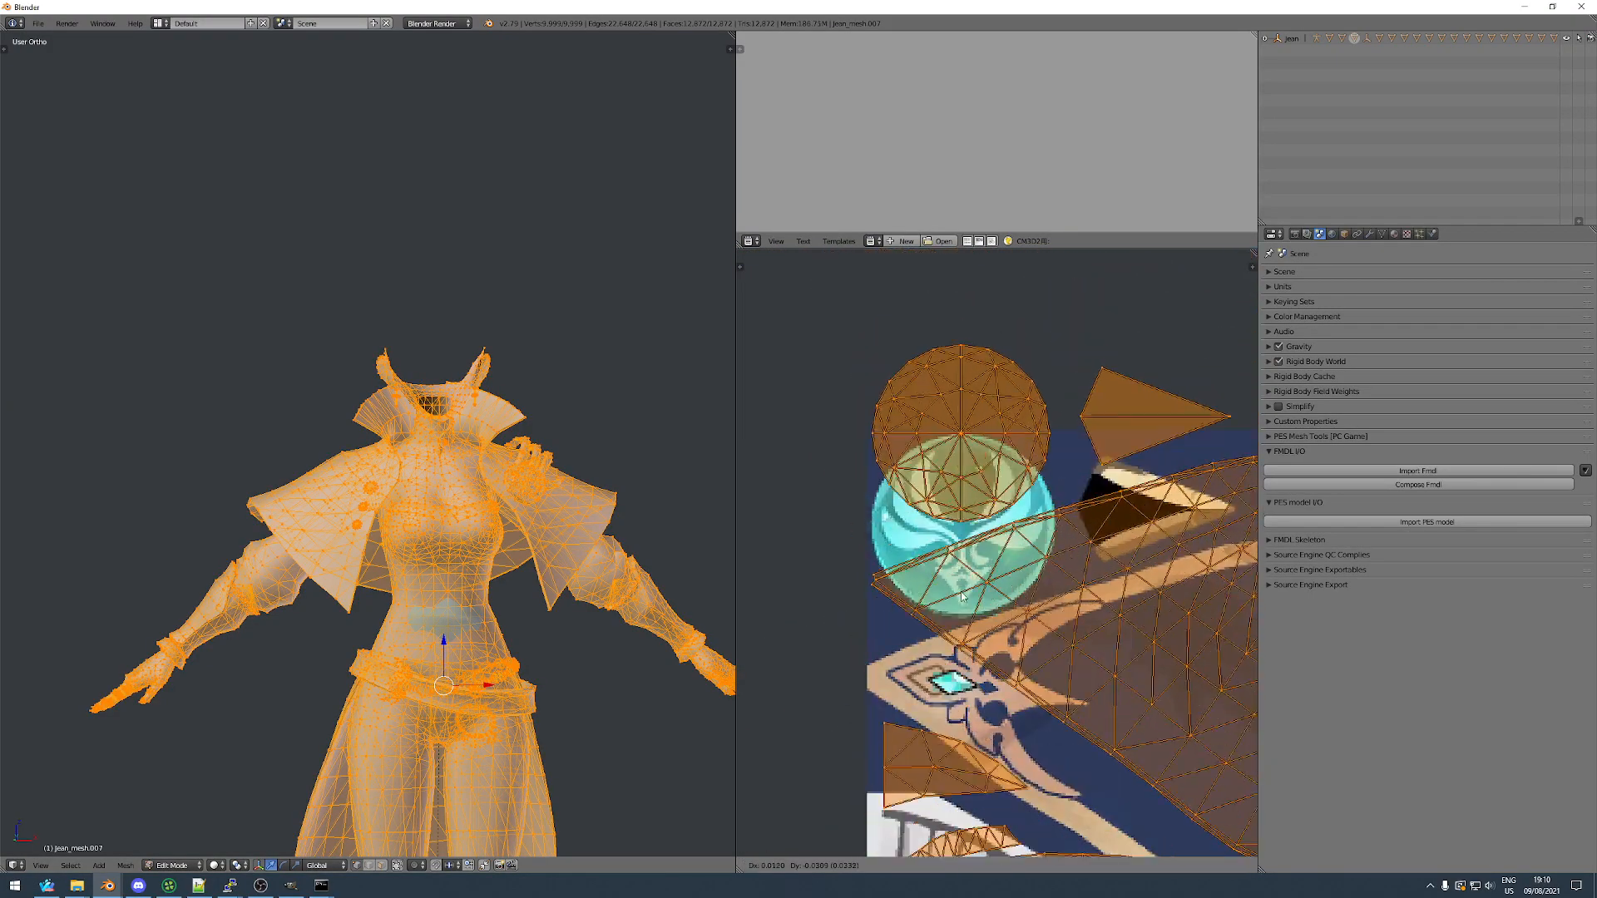
{"action": "key", "text": "g"}
{"action": "scroll", "coordinate": [969, 616], "scroll_direction": "up", "scroll_amount": 1}
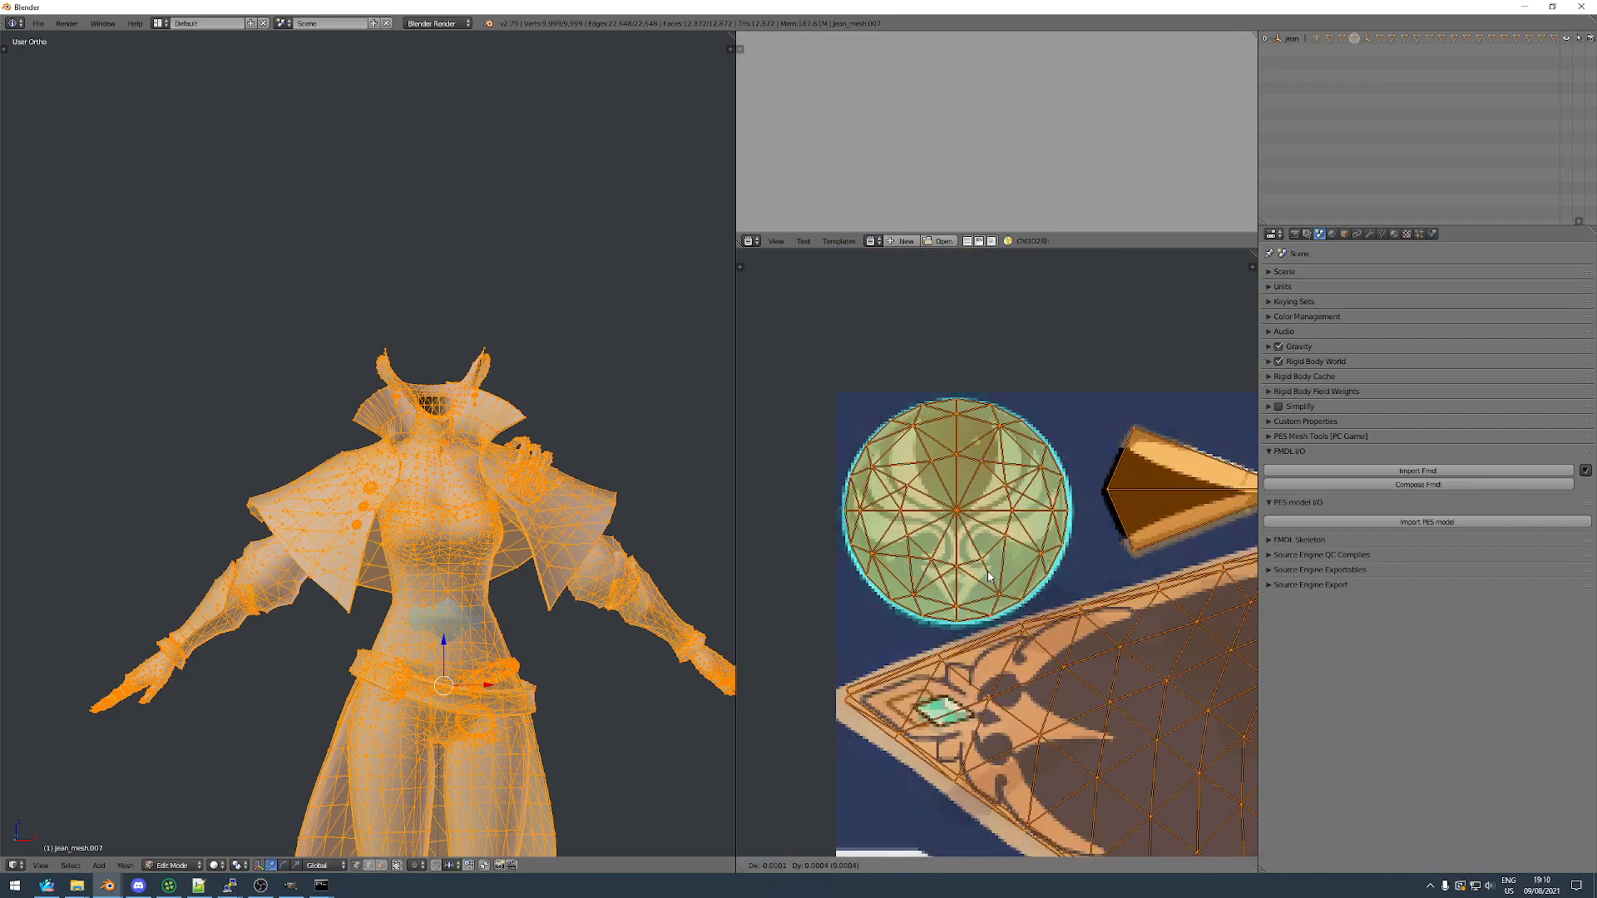
{"action": "left_click", "coordinate": [989, 573]}
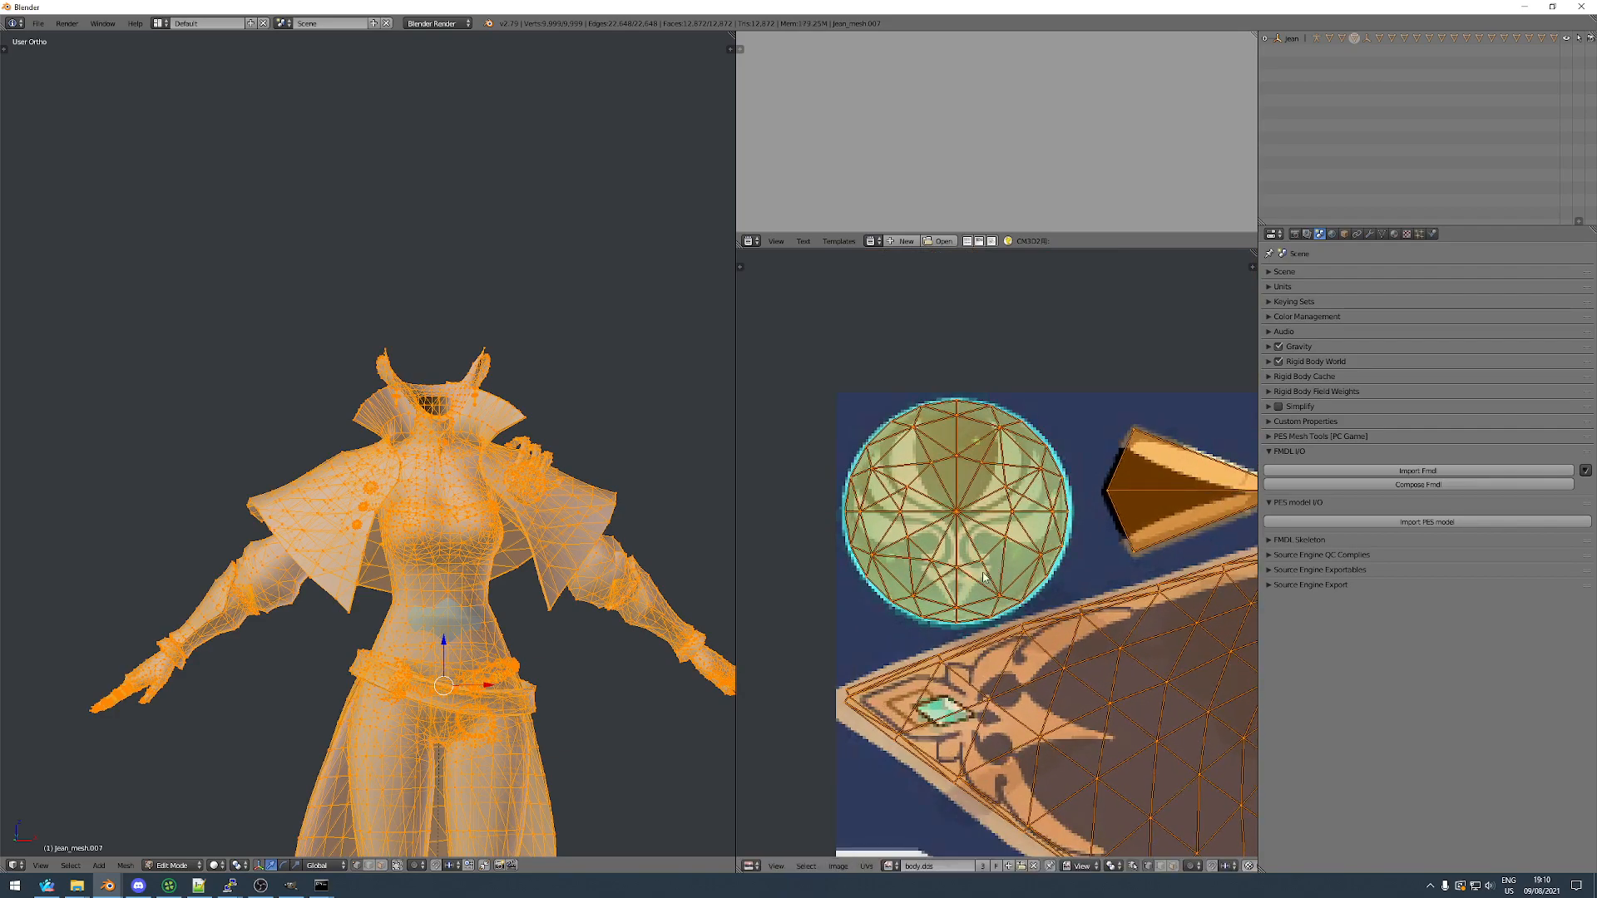
Finish editing the body mesh, reveal all hidden objects, and hide the armature.
{"action": "key", "text": "Tab"}
{"action": "key", "text": "h"}
{"action": "key", "text": "alt+h"}
{"action": "key", "text": "a"}
{"action": "right_click", "coordinate": [389, 540]}
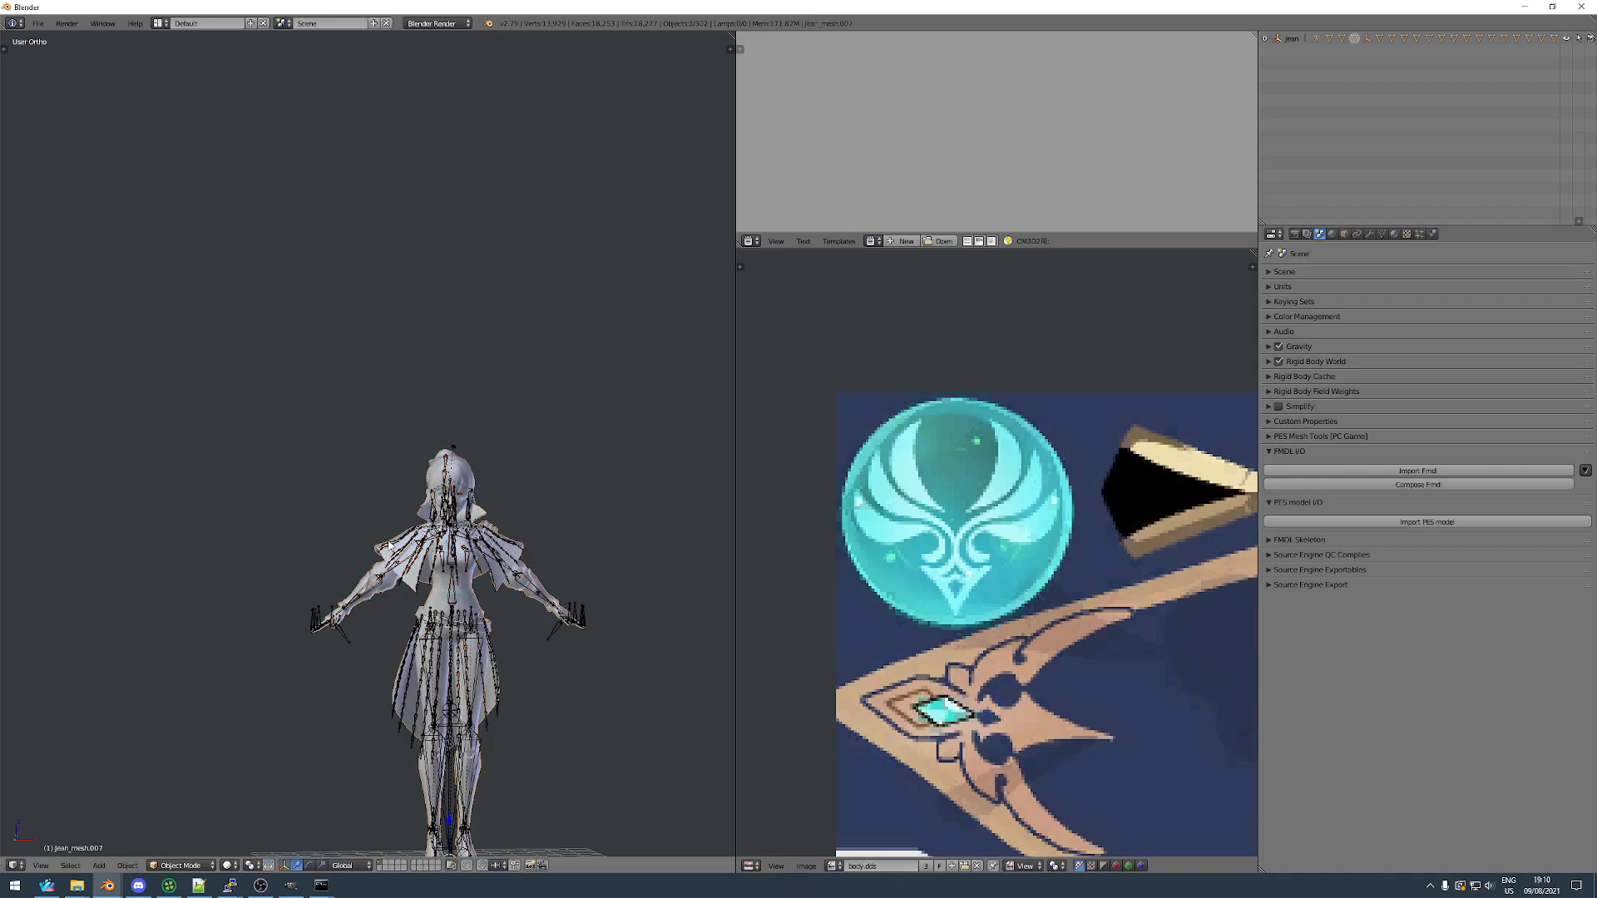
{"action": "right_click", "coordinate": [421, 539]}
{"action": "key", "text": "h"}
{"action": "scroll", "coordinate": [422, 587], "scroll_direction": "up", "scroll_amount": 3}
{"action": "right_click", "coordinate": [438, 667]}
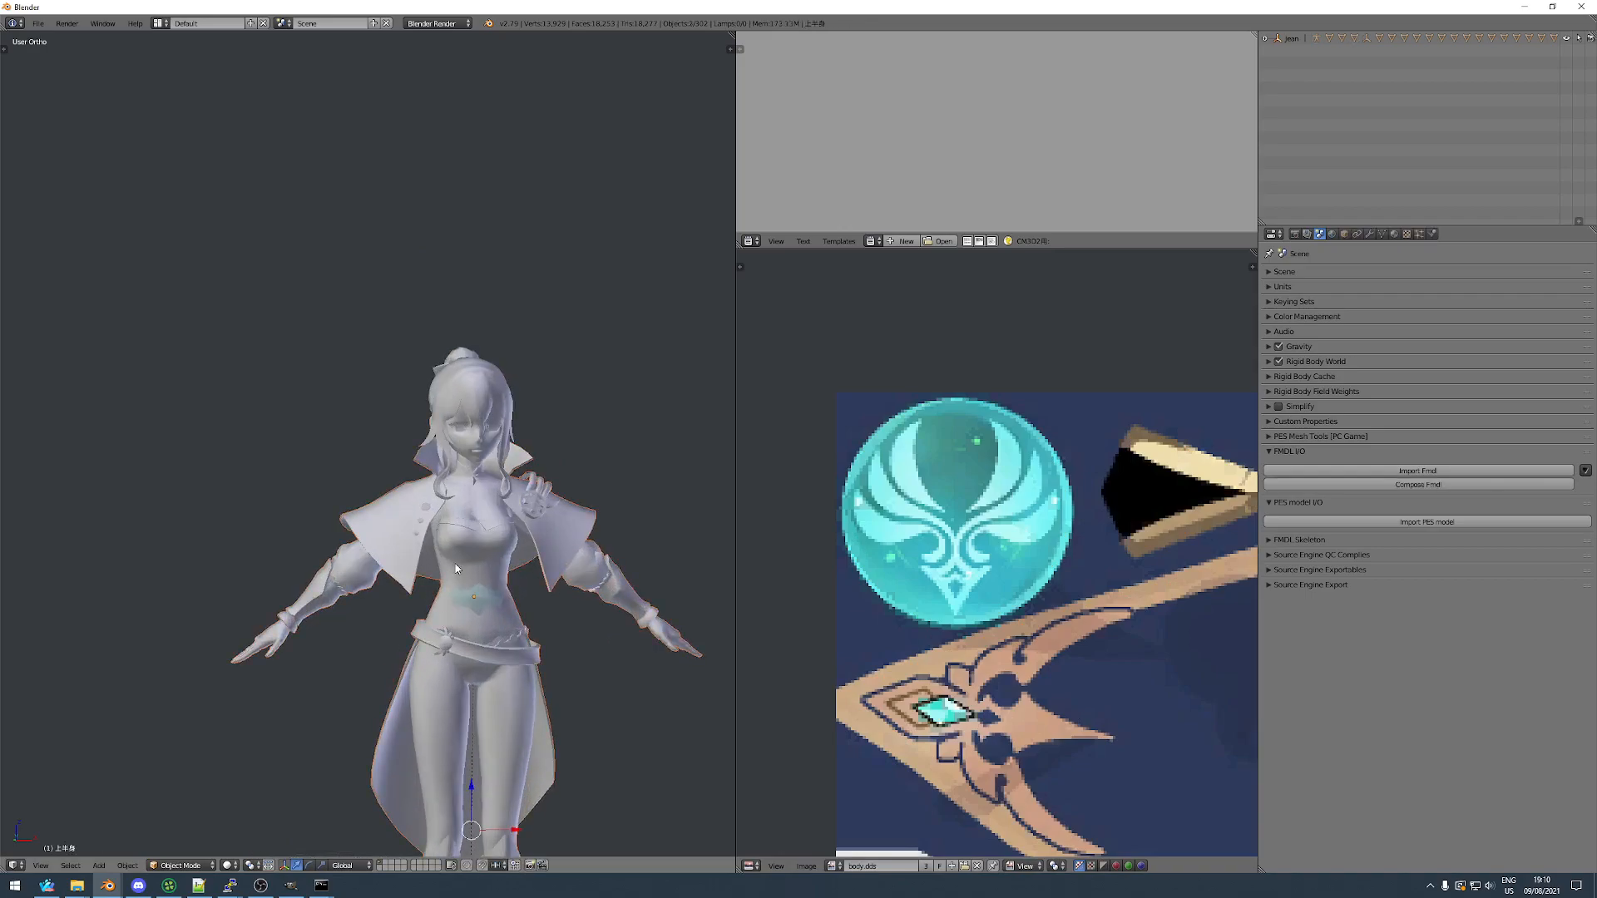
{"action": "key", "text": "z"}
{"action": "key", "text": "z"}
{"action": "key", "text": "g"}
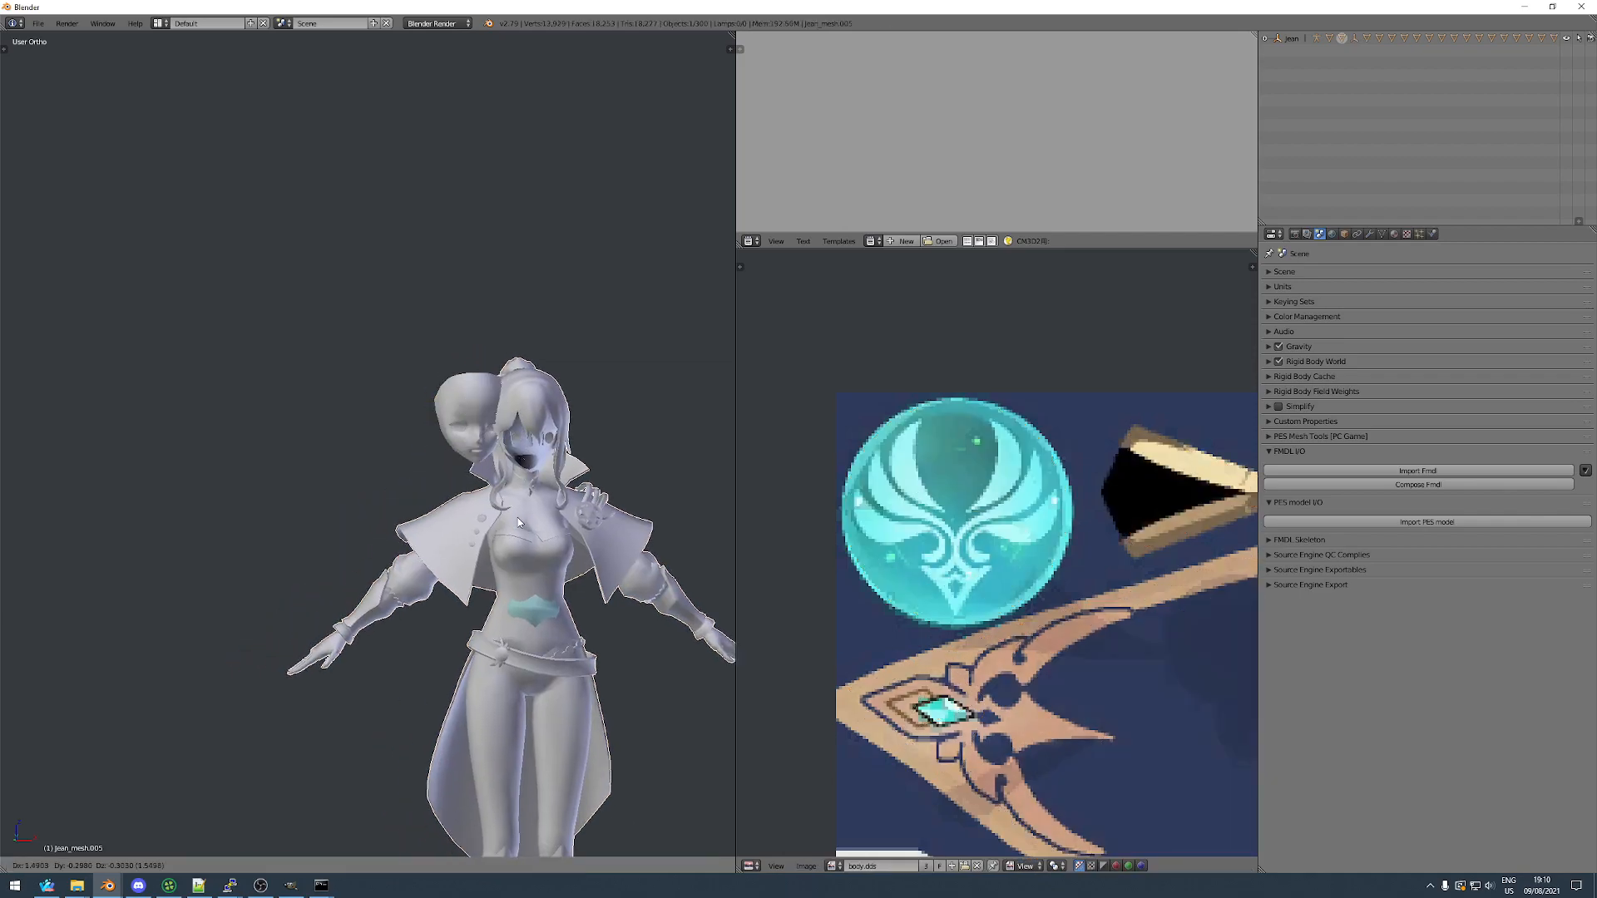
{"action": "left_click", "coordinate": [484, 593]}
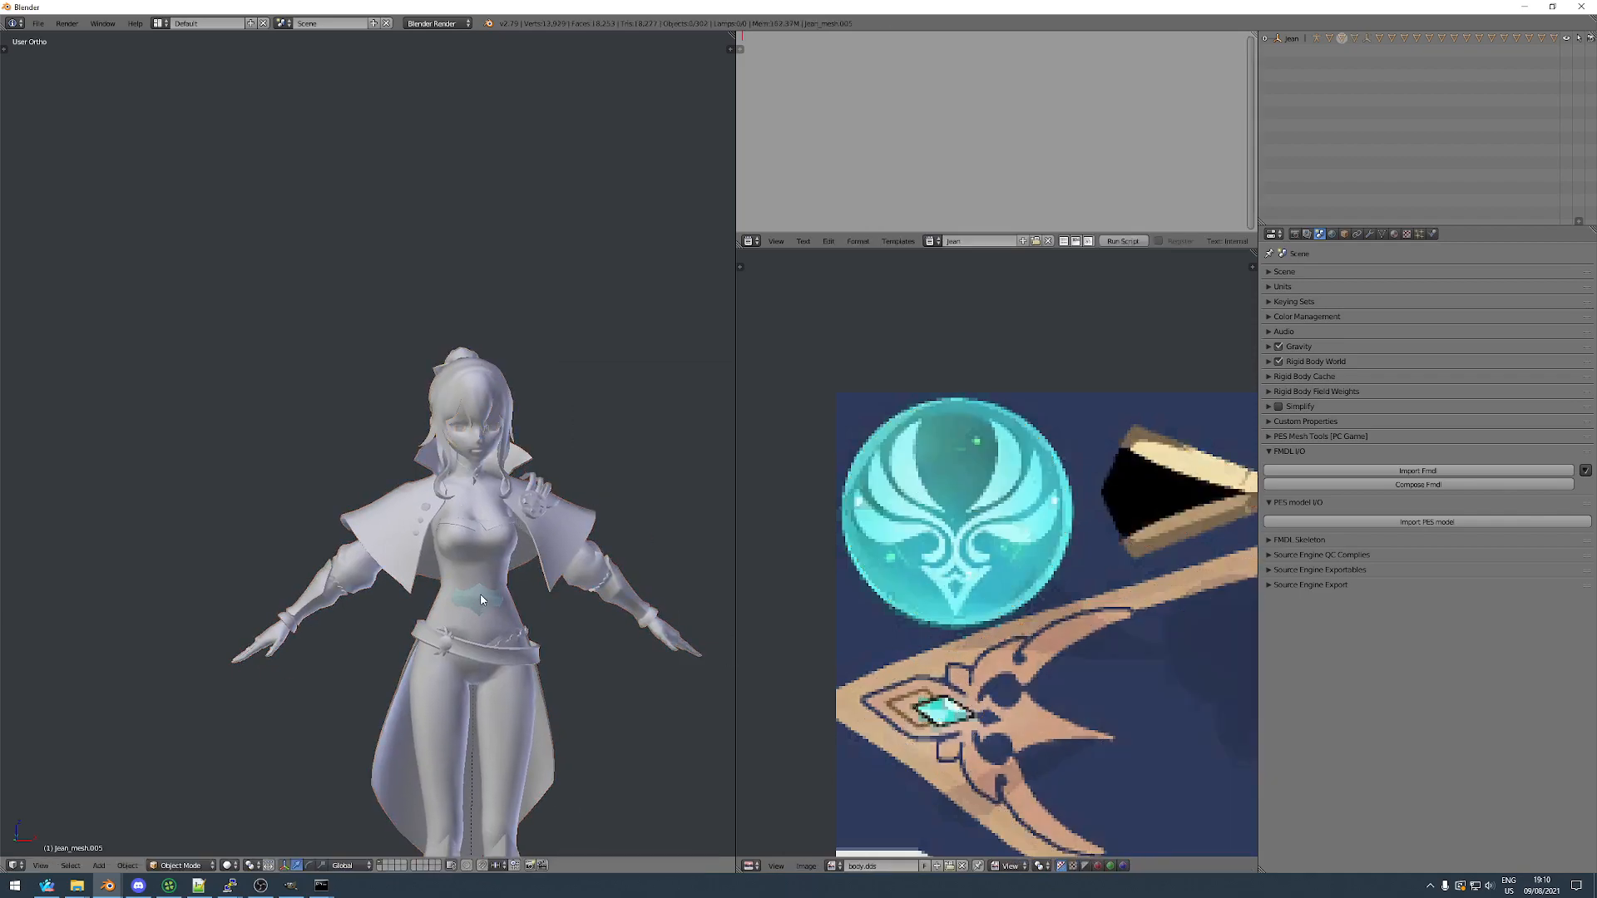
Select the face, hair and body meshes and join them into a single character mesh.
{"action": "key", "text": "h"}
{"action": "right_click", "coordinate": [391, 521]}
{"action": "key", "text": "a"}
{"action": "key", "text": "a"}
{"action": "right_click", "coordinate": [470, 446]}
{"action": "right_click", "coordinate": [462, 416], "text": "shift"}
{"action": "right_click", "coordinate": [406, 539], "text": "shift"}
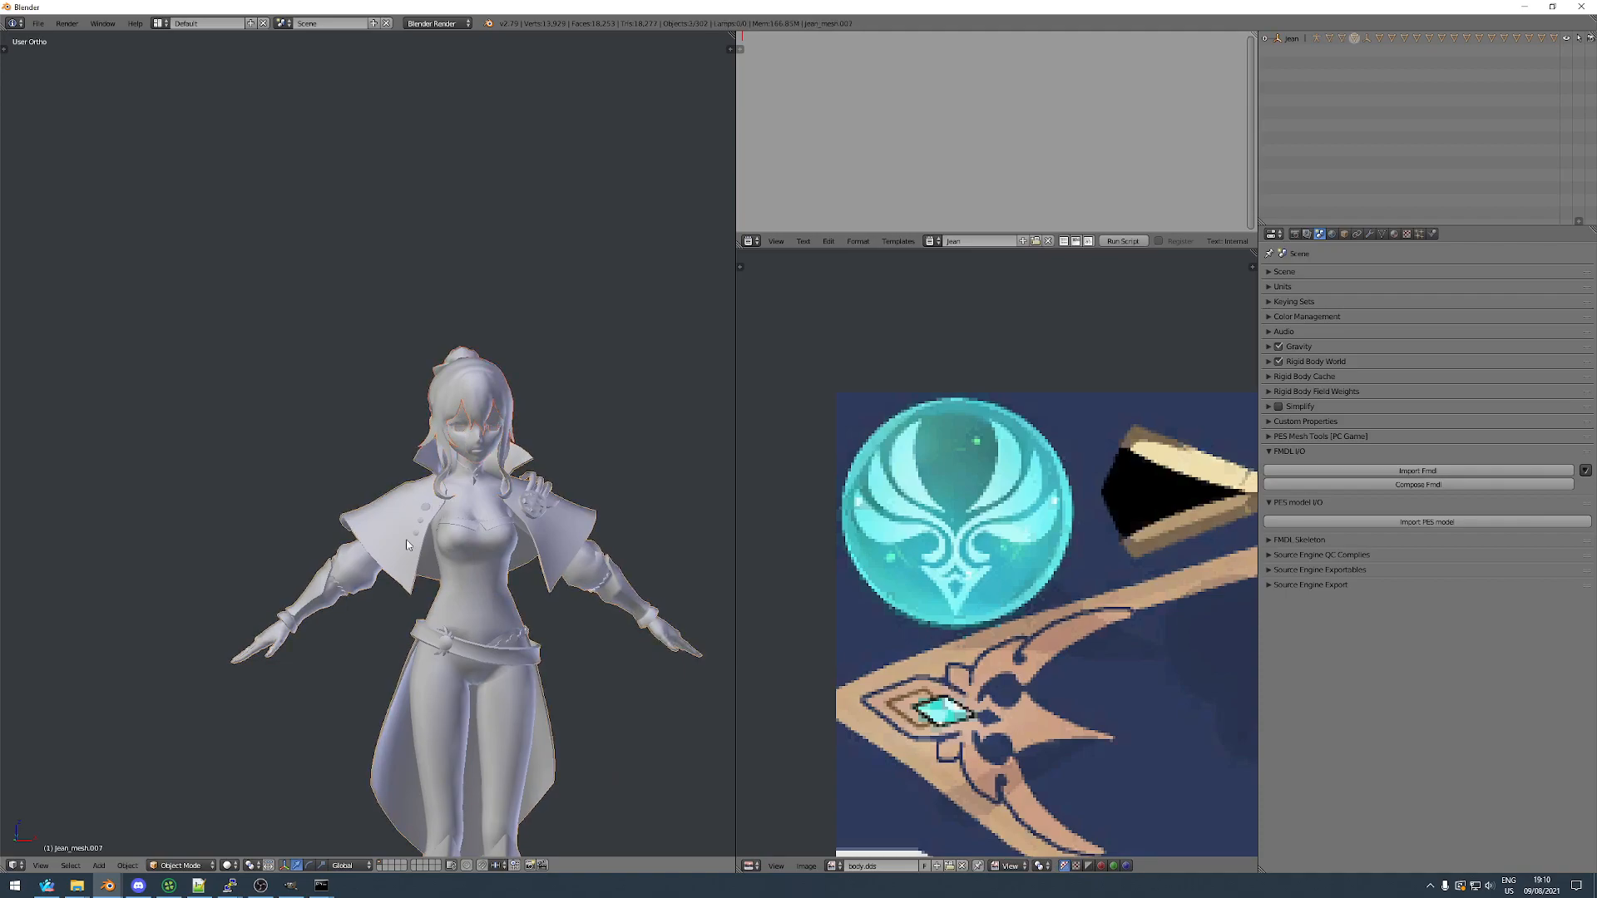
{"action": "key", "text": "ctrl+j"}
{"action": "key", "text": "Tab"}
{"action": "key", "text": "a"}
{"action": "key", "text": "Tab"}
{"action": "scroll", "coordinate": [570, 608], "scroll_direction": "down", "scroll_amount": 6}
{"action": "key", "text": "g"}
{"action": "left_click", "coordinate": [537, 582]}
{"action": "scroll", "coordinate": [533, 599], "scroll_direction": "down", "scroll_amount": 2}
Clear the parent of the joined character mesh in front view.
{"action": "key", "text": "KP_1"}
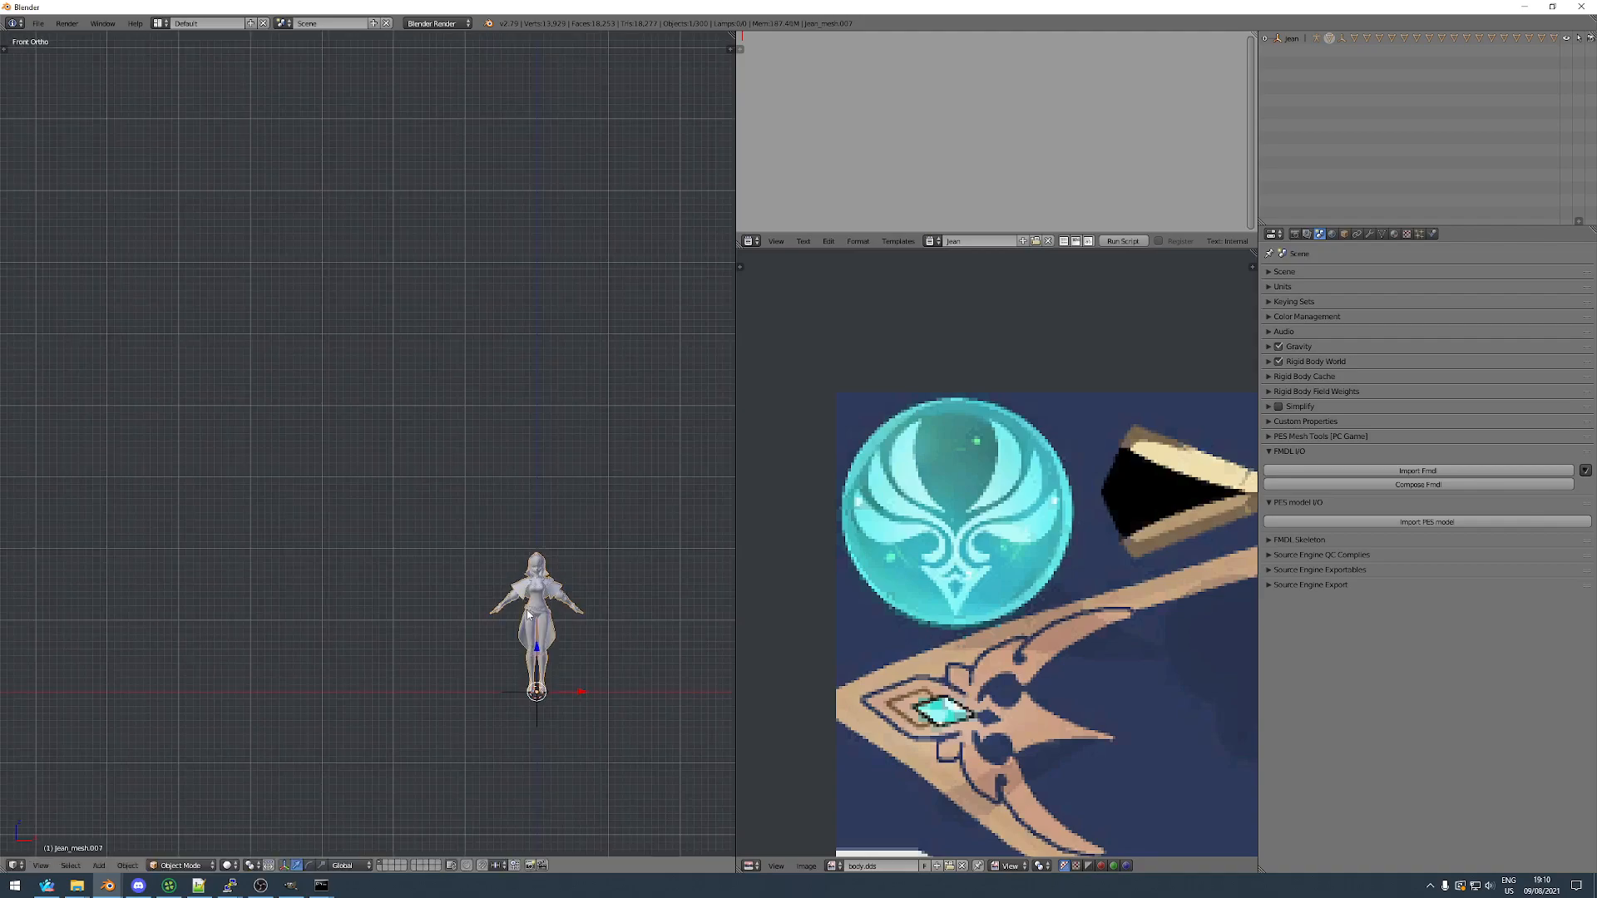
{"action": "scroll", "coordinate": [527, 615], "scroll_direction": "up", "scroll_amount": 10}
{"action": "key", "text": "a"}
{"action": "middle_click_drag", "start_coordinate": [352, 569], "coordinate": [278, 541], "text": "shift"}
{"action": "right_click", "coordinate": [224, 511]}
{"action": "left_click", "coordinate": [398, 502]}
{"action": "right_click", "coordinate": [383, 392]}
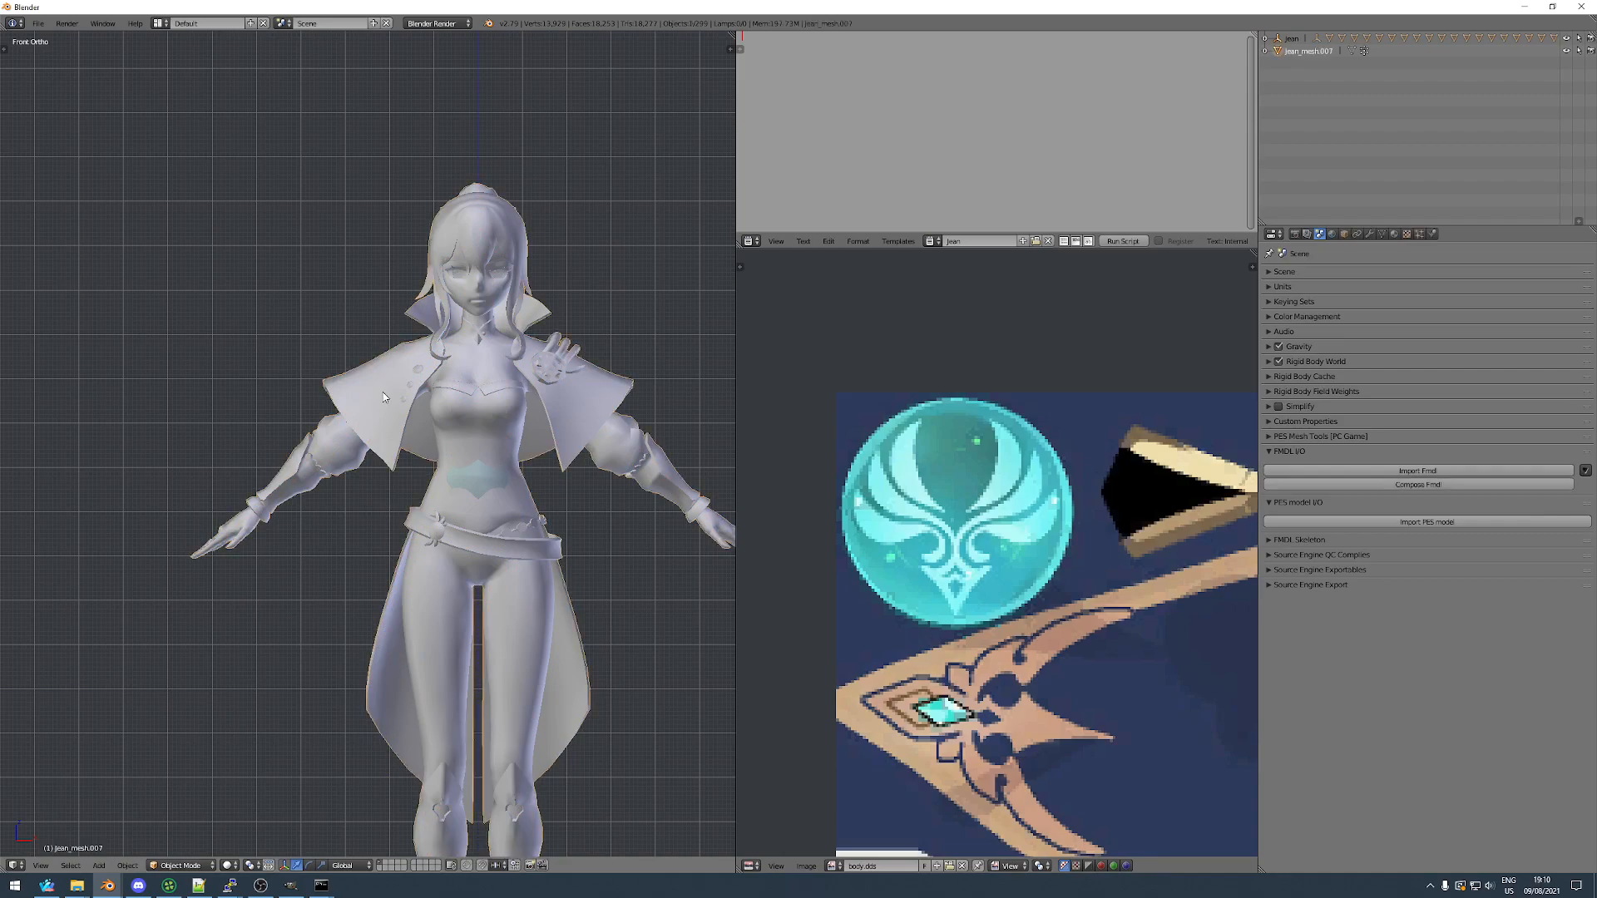
{"action": "key", "text": "alt+p"}
{"action": "left_click", "coordinate": [383, 394]}
{"action": "scroll", "coordinate": [336, 422], "scroll_direction": "down", "scroll_amount": 4}
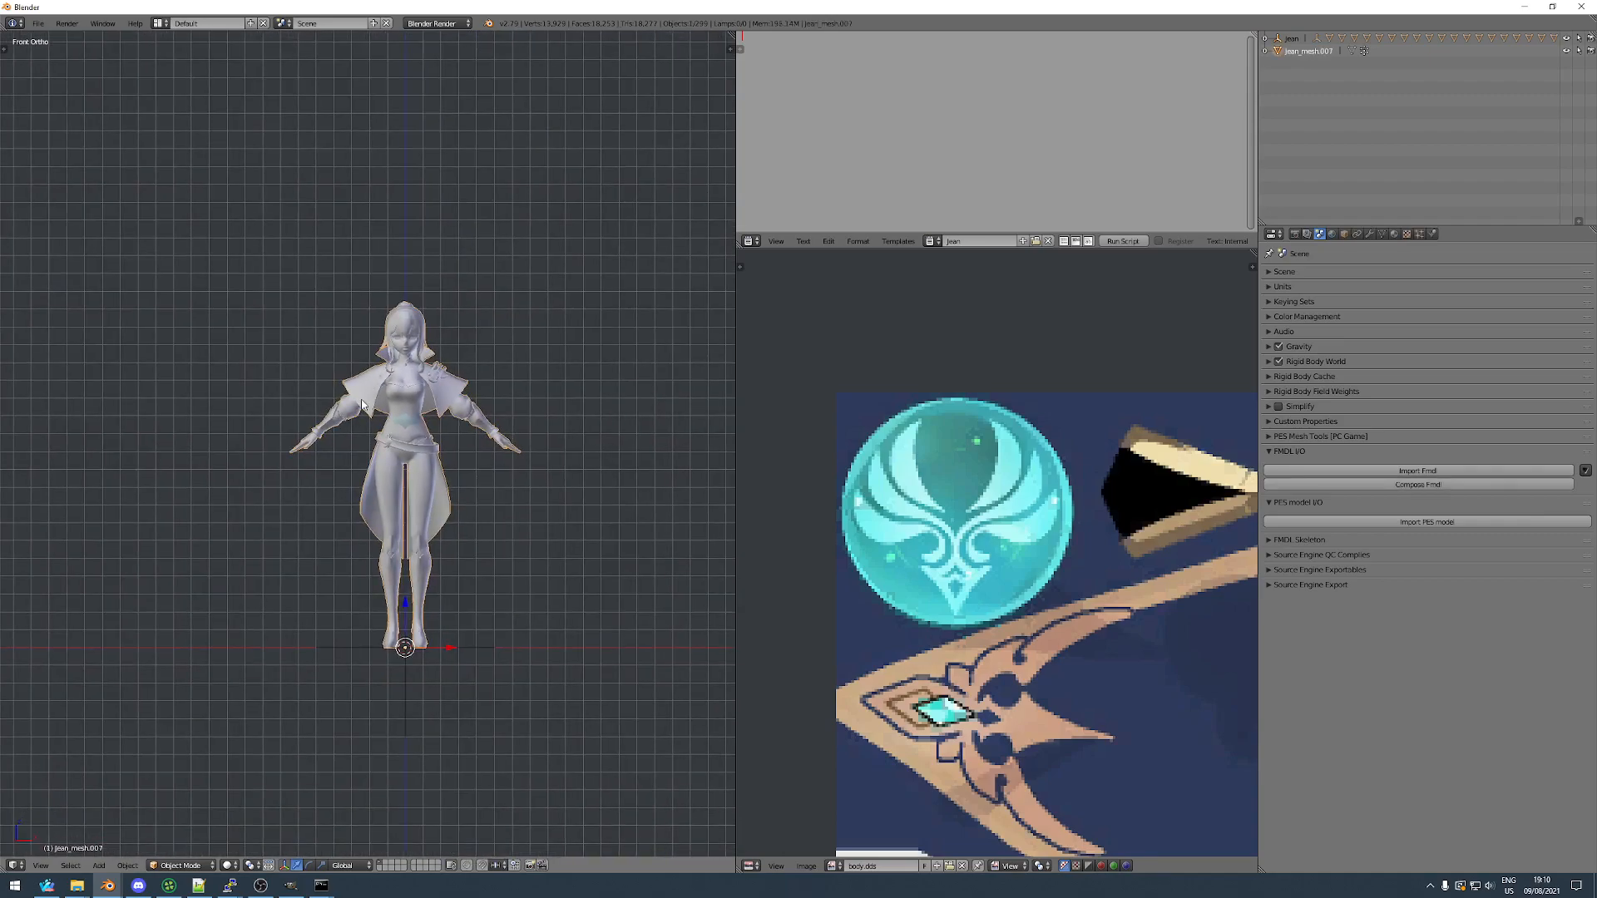
Hide the character mesh, delete all the remaining visible objects, and reveal and select the mesh again.
{"action": "key", "text": "h"}
{"action": "key", "text": "a"}
{"action": "key", "text": "x"}
{"action": "left_click", "coordinate": [361, 400]}
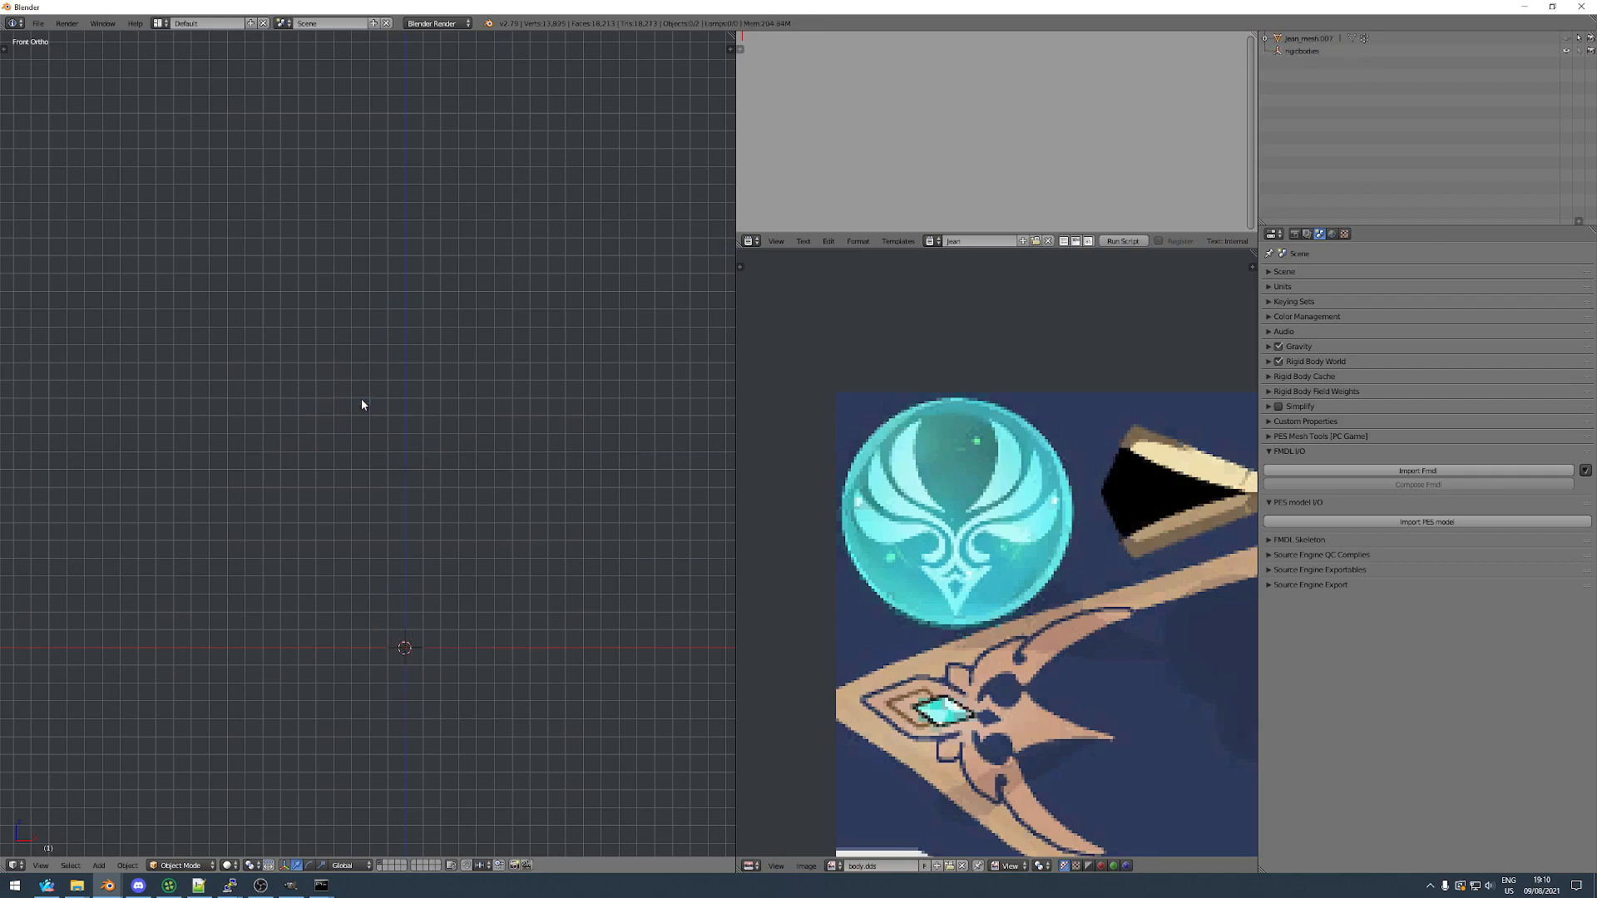
{"action": "key", "text": "alt+h"}
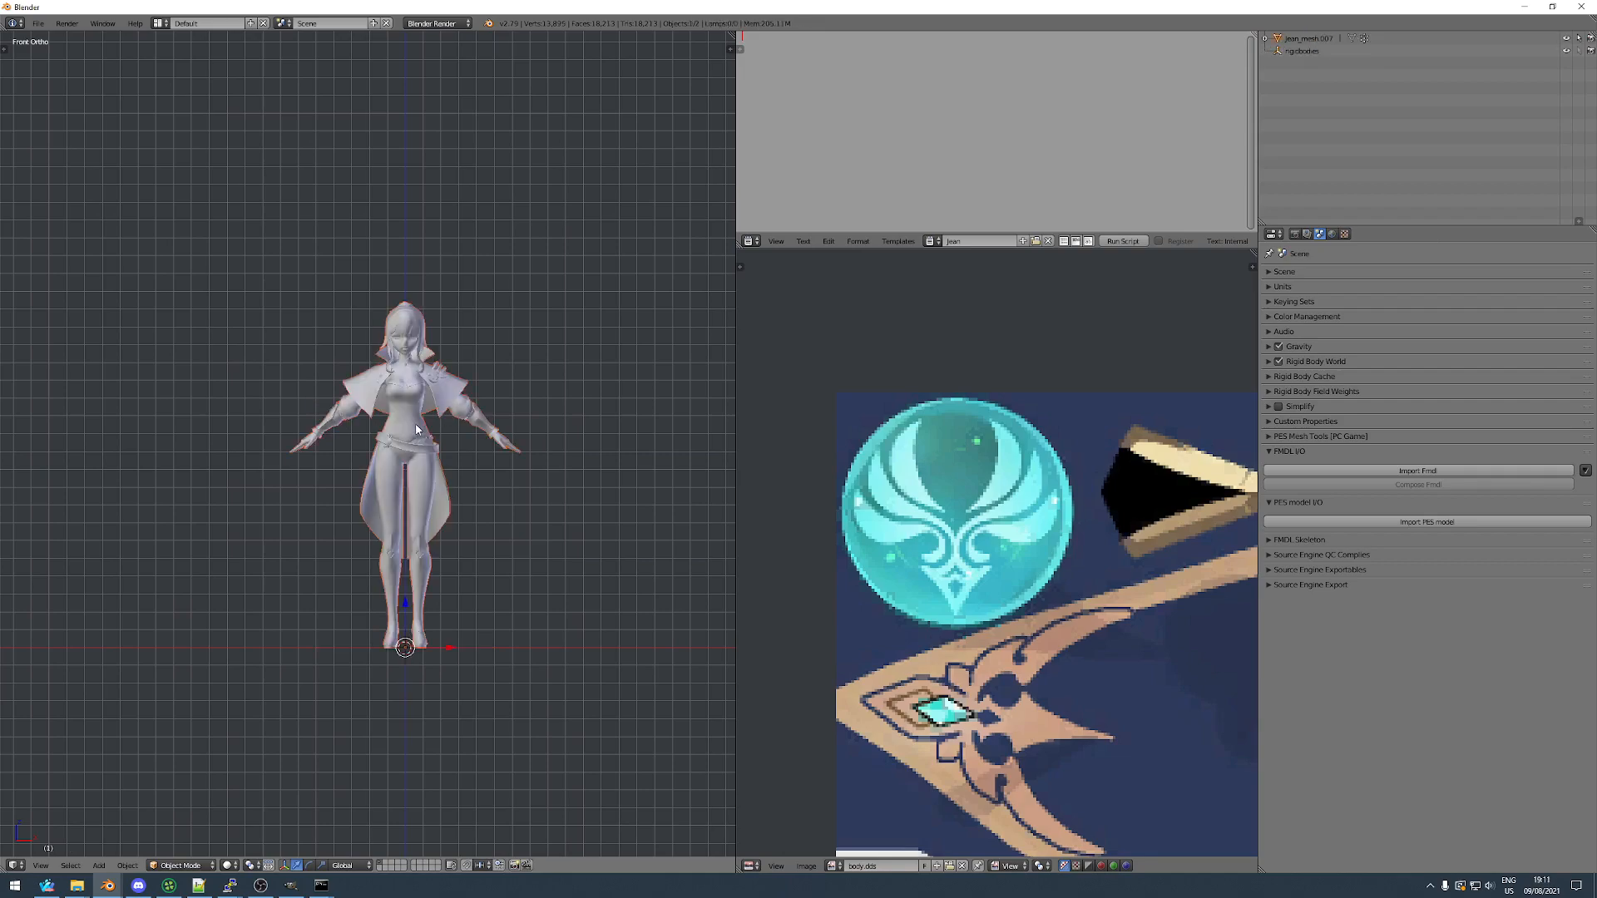
{"action": "right_click", "coordinate": [383, 445]}
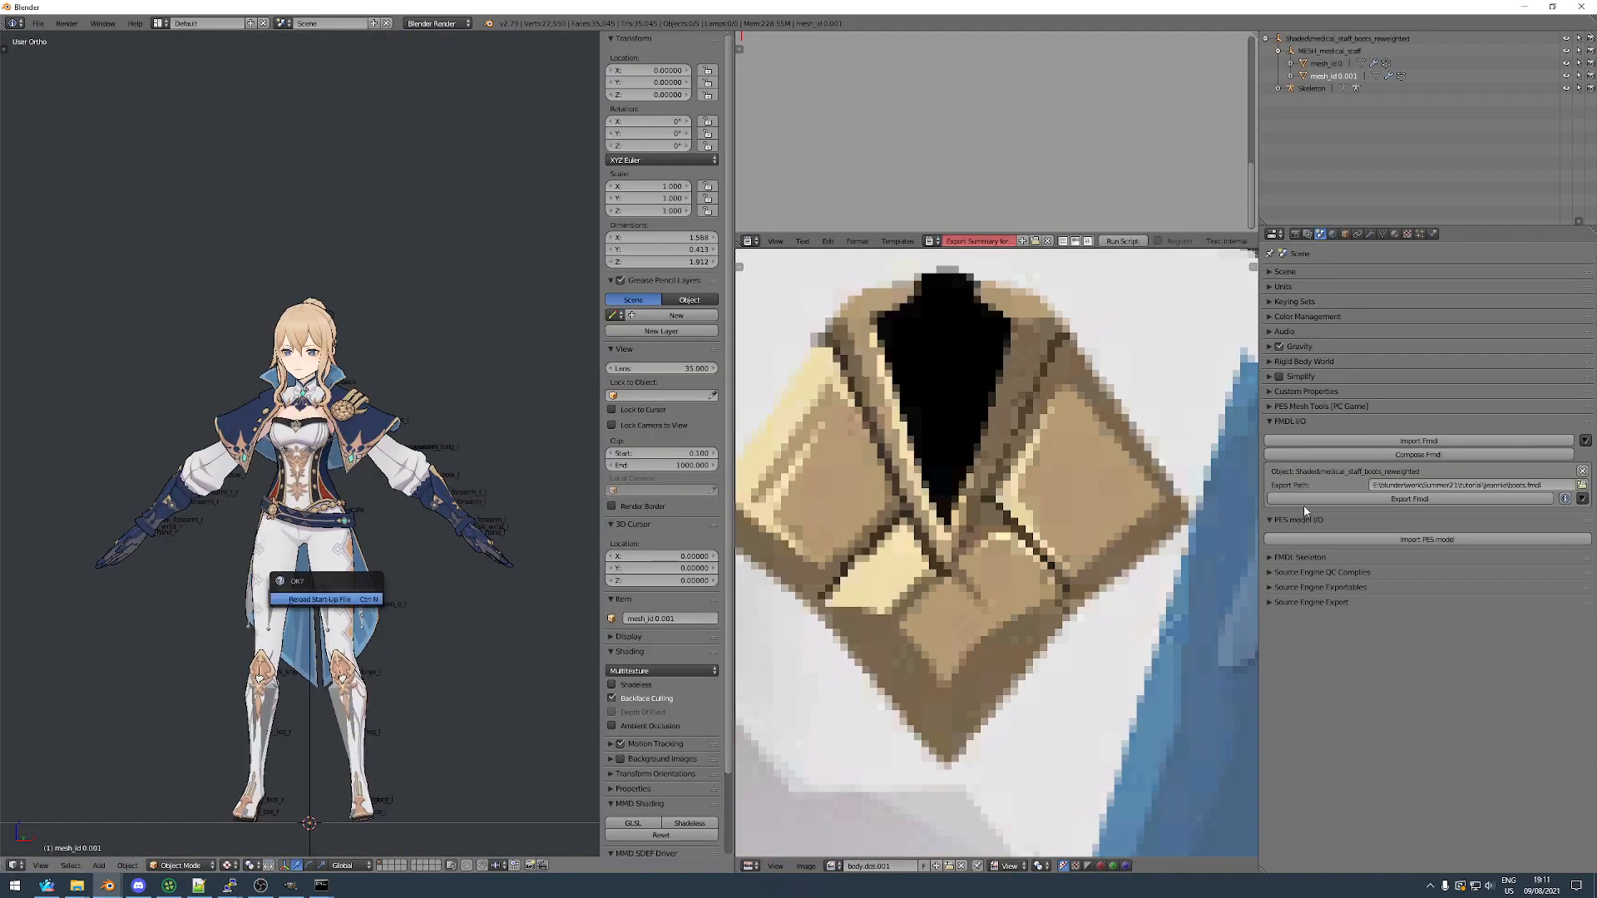
Reload the start-up file in the other Blender window and import medical_staff_boots_reweighted.fmdl.
{"action": "key", "text": "Return"}
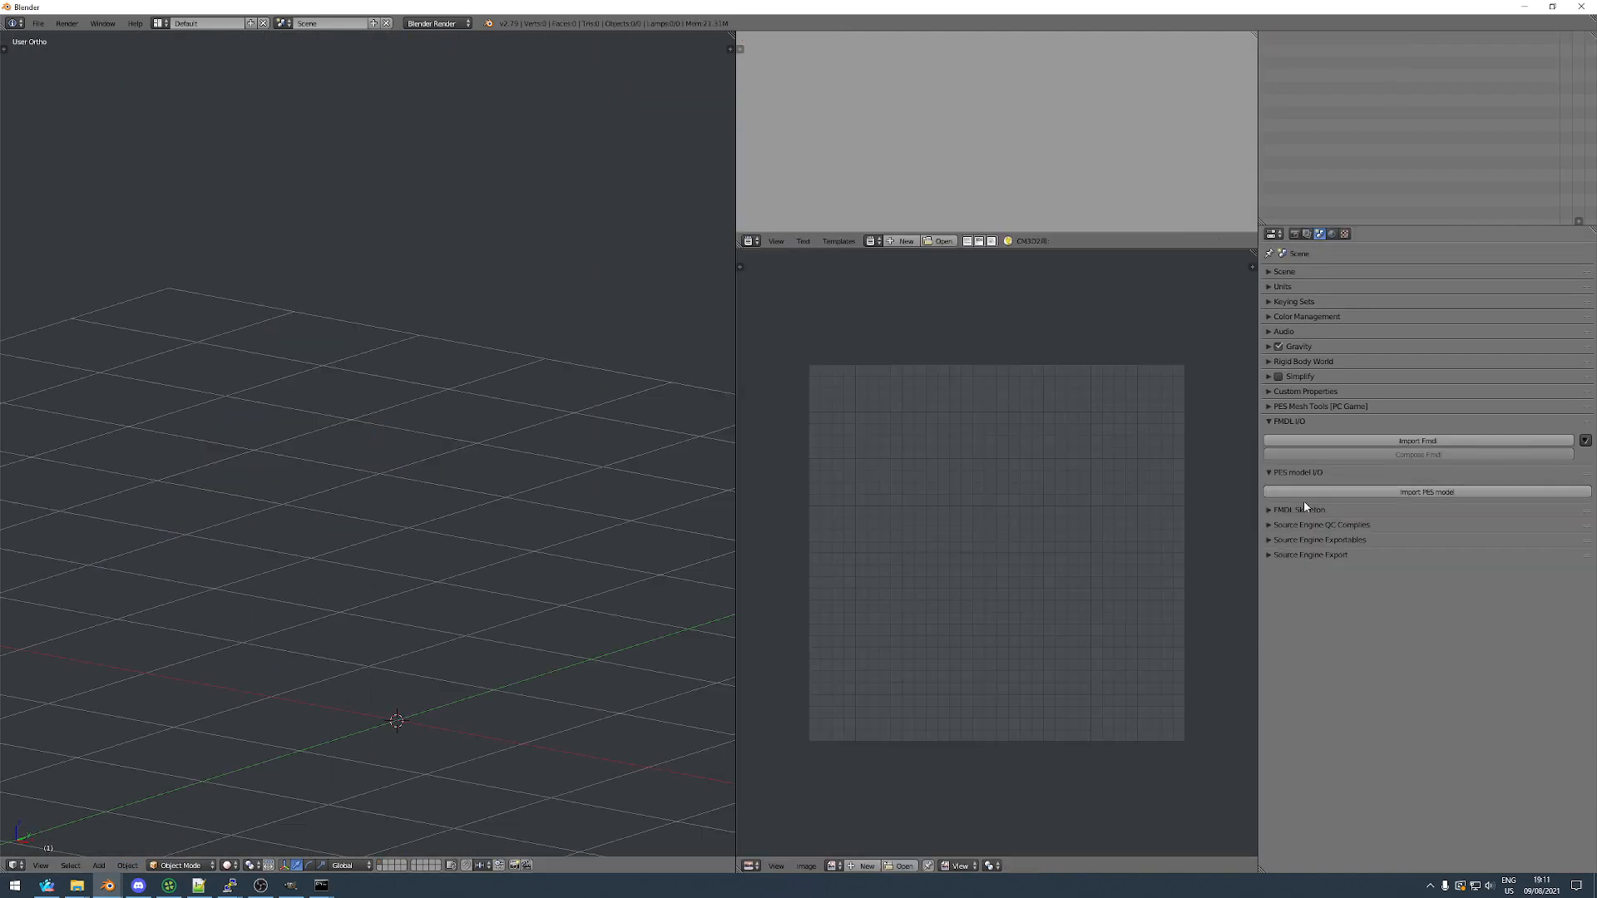
{"action": "left_click", "coordinate": [1414, 441]}
{"action": "left_click", "coordinate": [38, 327]}
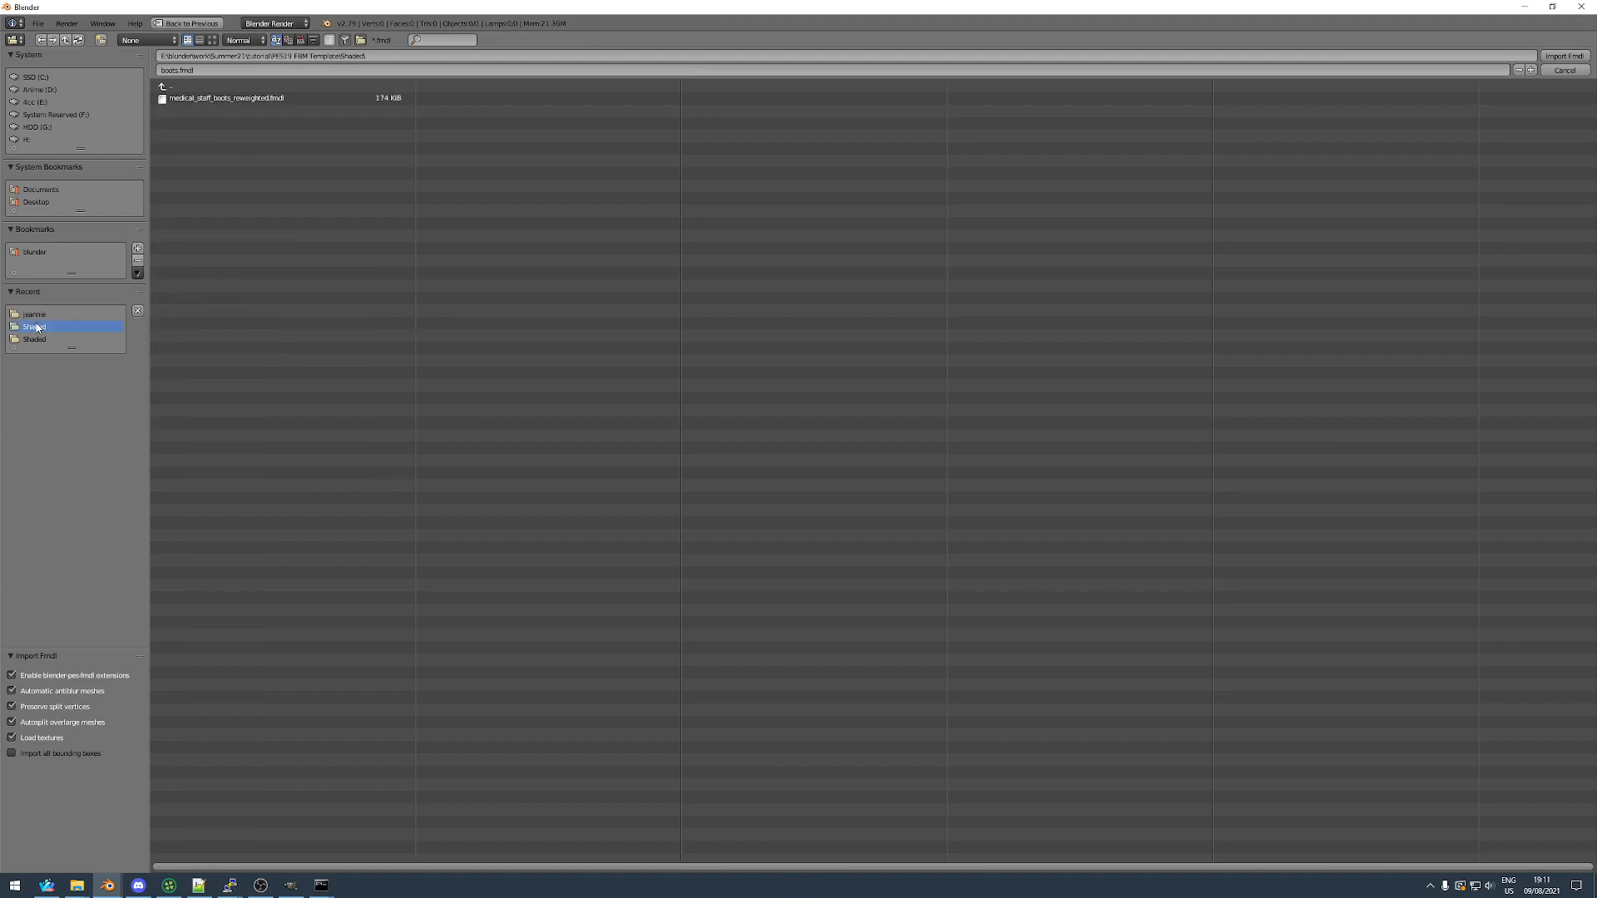
{"action": "left_click", "coordinate": [207, 99]}
{"action": "key", "text": "Return"}
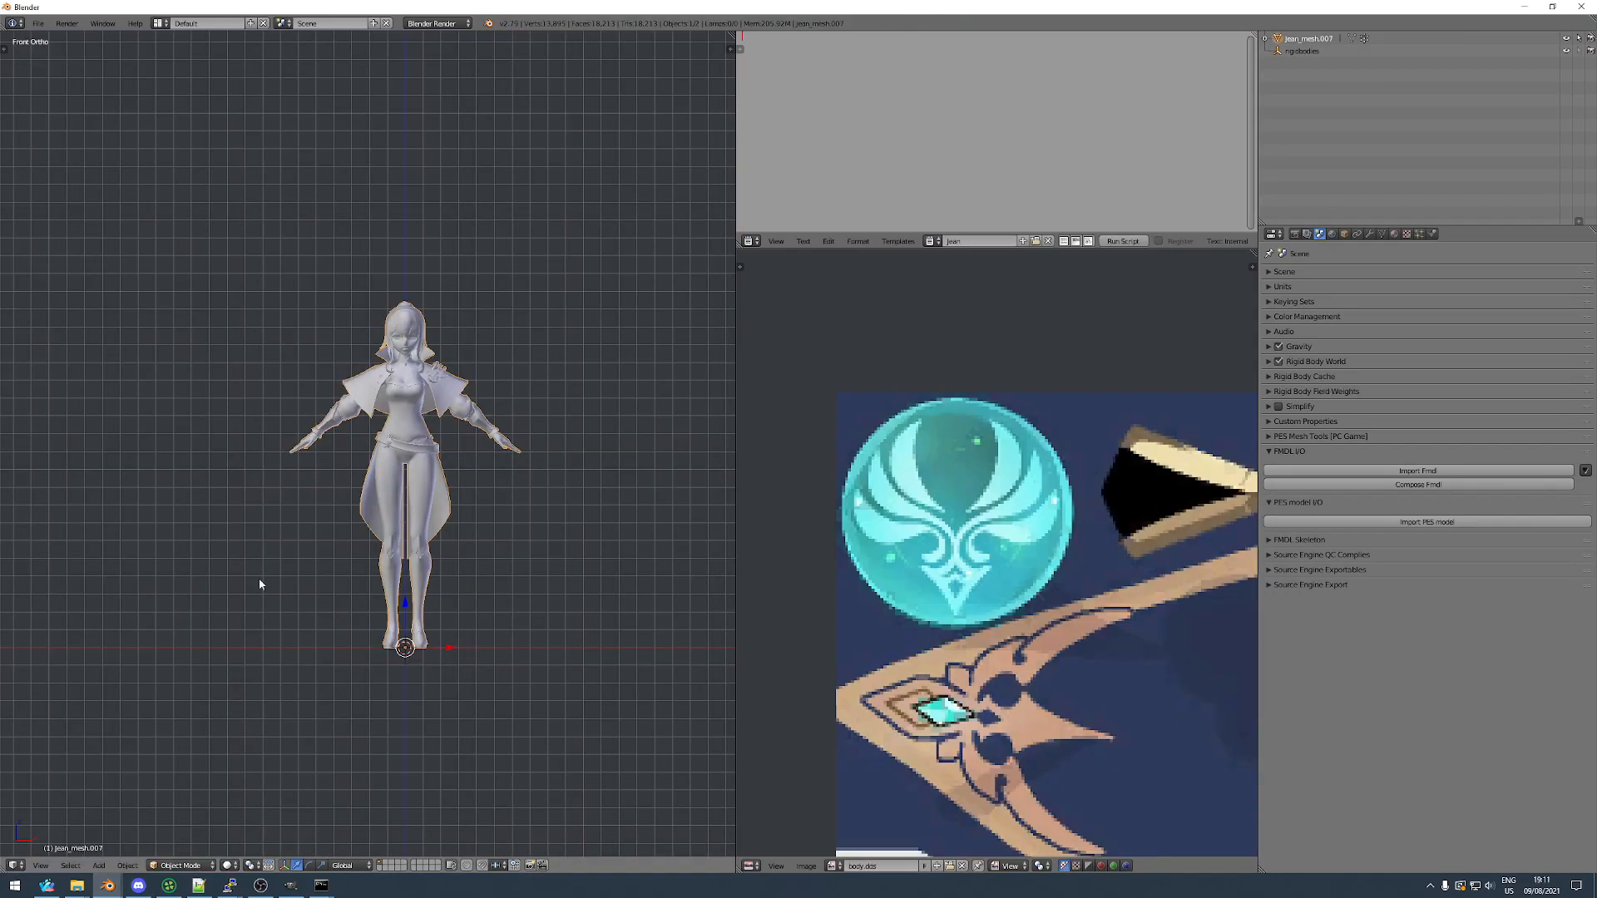
Paste the template mesh and skeleton into the character's scene and scale the character mesh down to roughly the template's height.
{"action": "key", "text": "ctrl+v"}
{"action": "right_click", "coordinate": [432, 468]}
{"action": "key", "text": "s"}
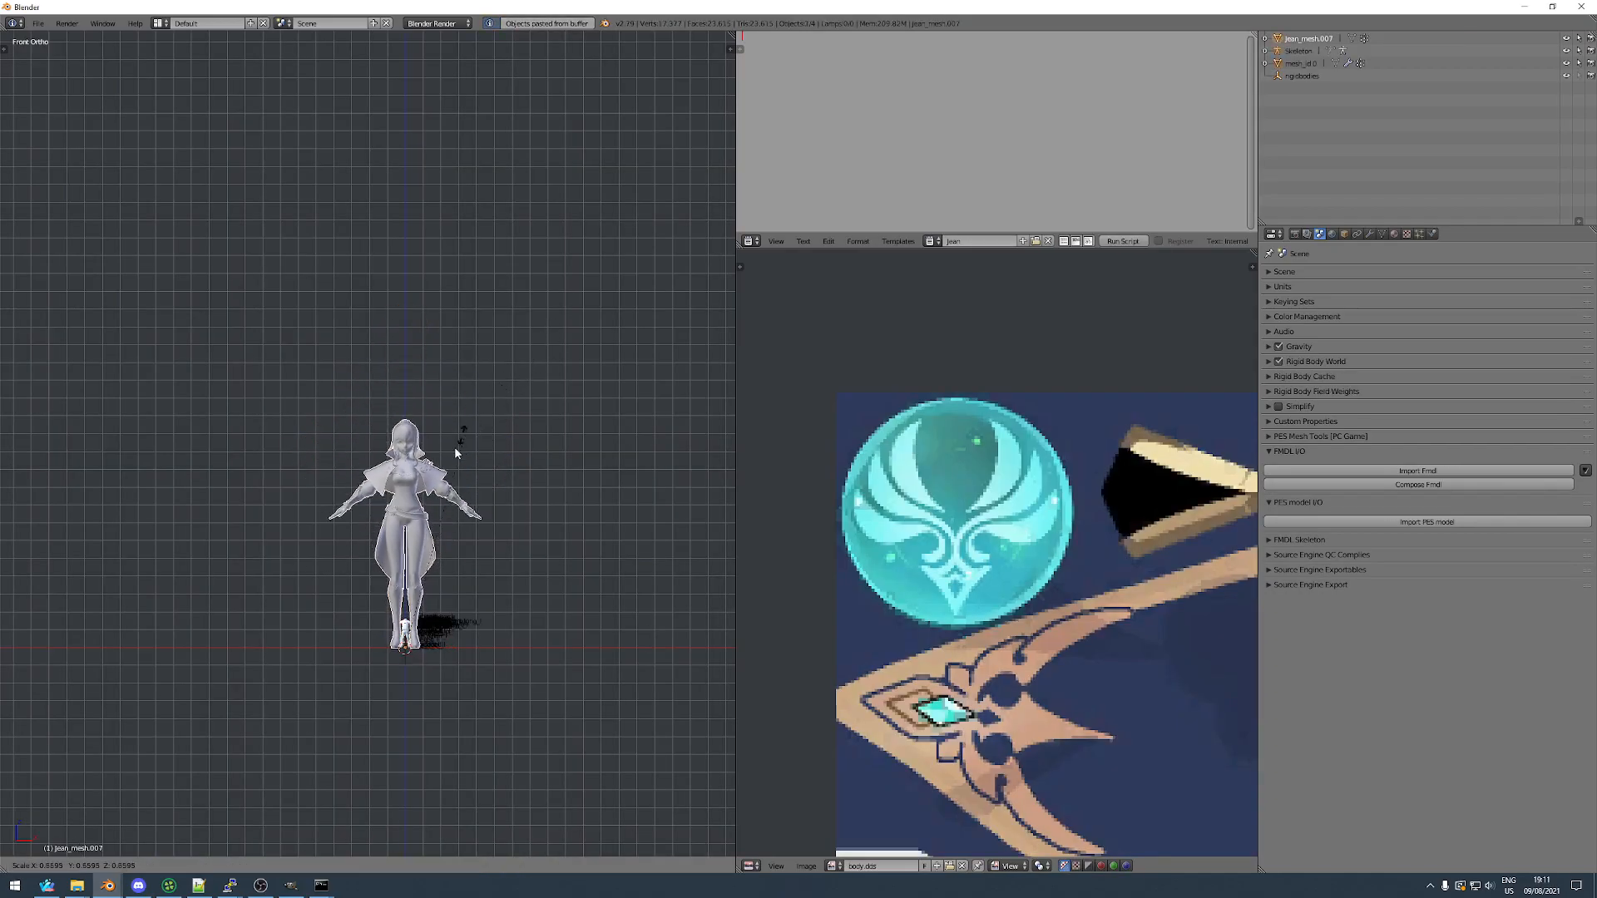
{"action": "left_click", "coordinate": [406, 623]}
{"action": "scroll", "coordinate": [406, 622], "scroll_direction": "up", "scroll_amount": 11}
{"action": "key", "text": "s"}
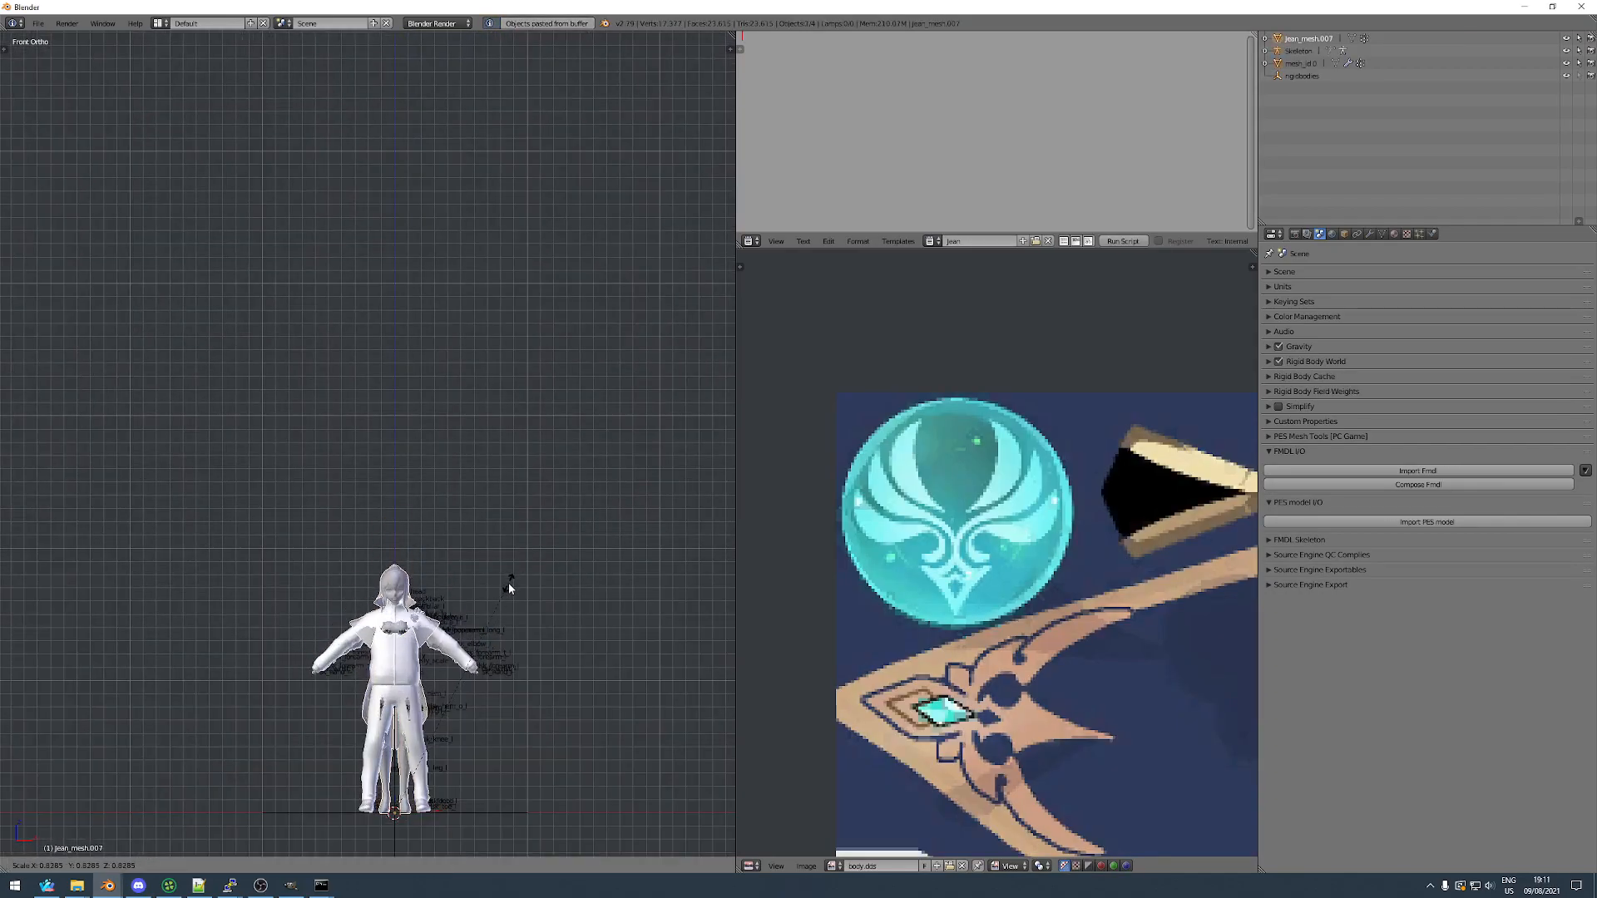
{"action": "left_click", "coordinate": [517, 581]}
Align the character's feet with the template model's feet in side view.
{"action": "scroll", "coordinate": [422, 792], "scroll_direction": "up", "scroll_amount": 3}
{"action": "middle_click_drag", "start_coordinate": [422, 791], "coordinate": [366, 797]}
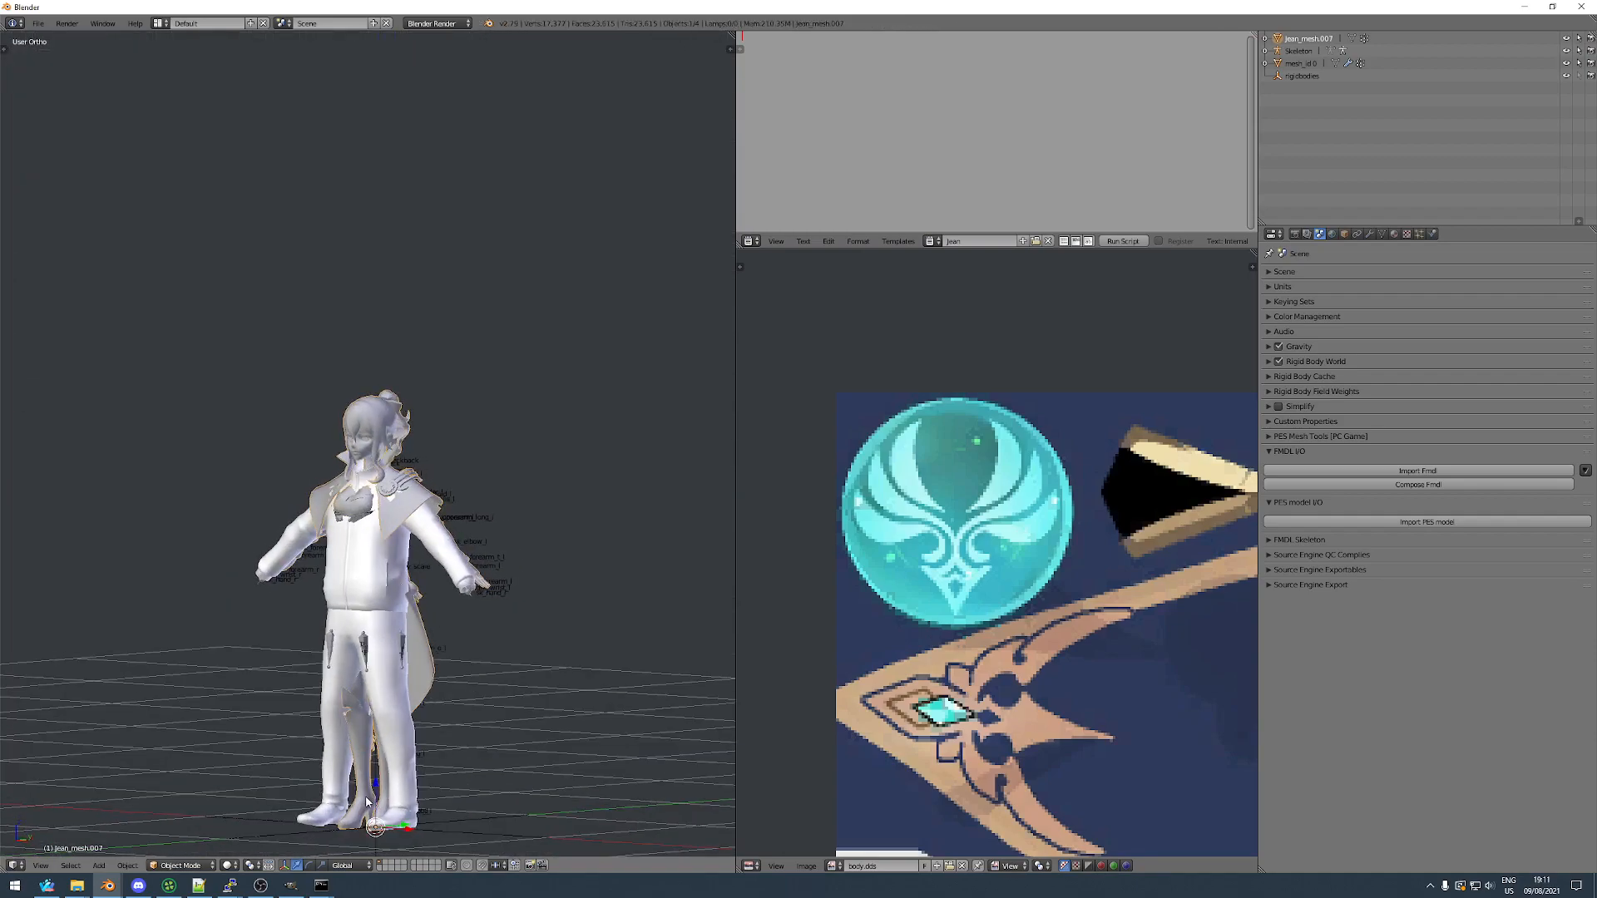
{"action": "key", "text": "KP_3"}
{"action": "scroll", "coordinate": [366, 801], "scroll_direction": "up", "scroll_amount": 9}
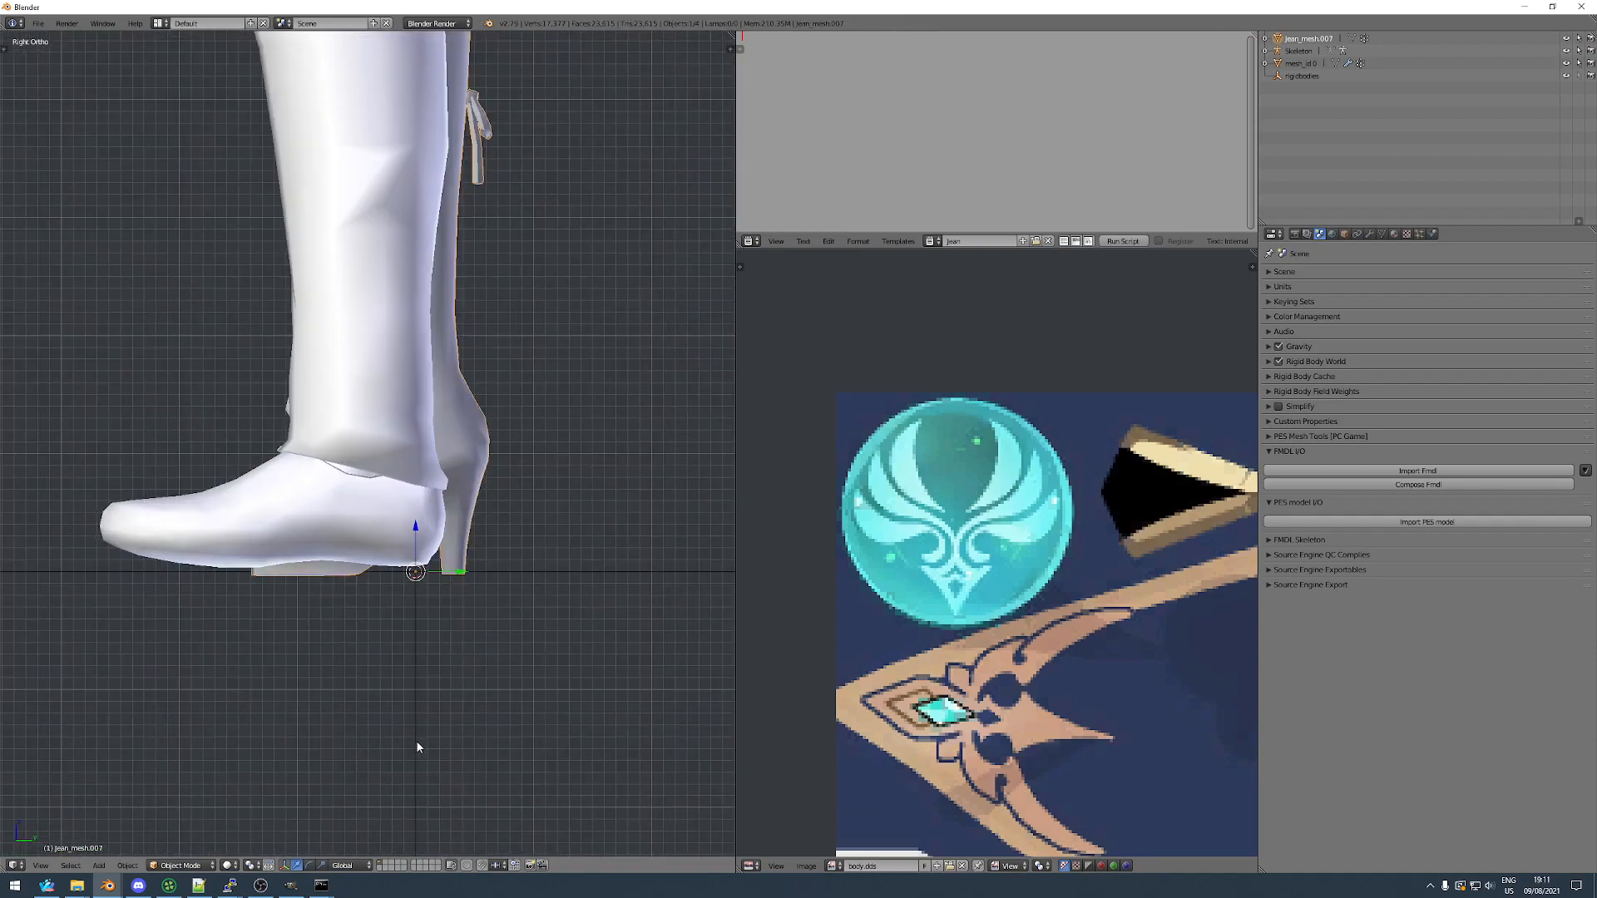
{"action": "key", "text": "g"}
{"action": "key", "text": "y"}
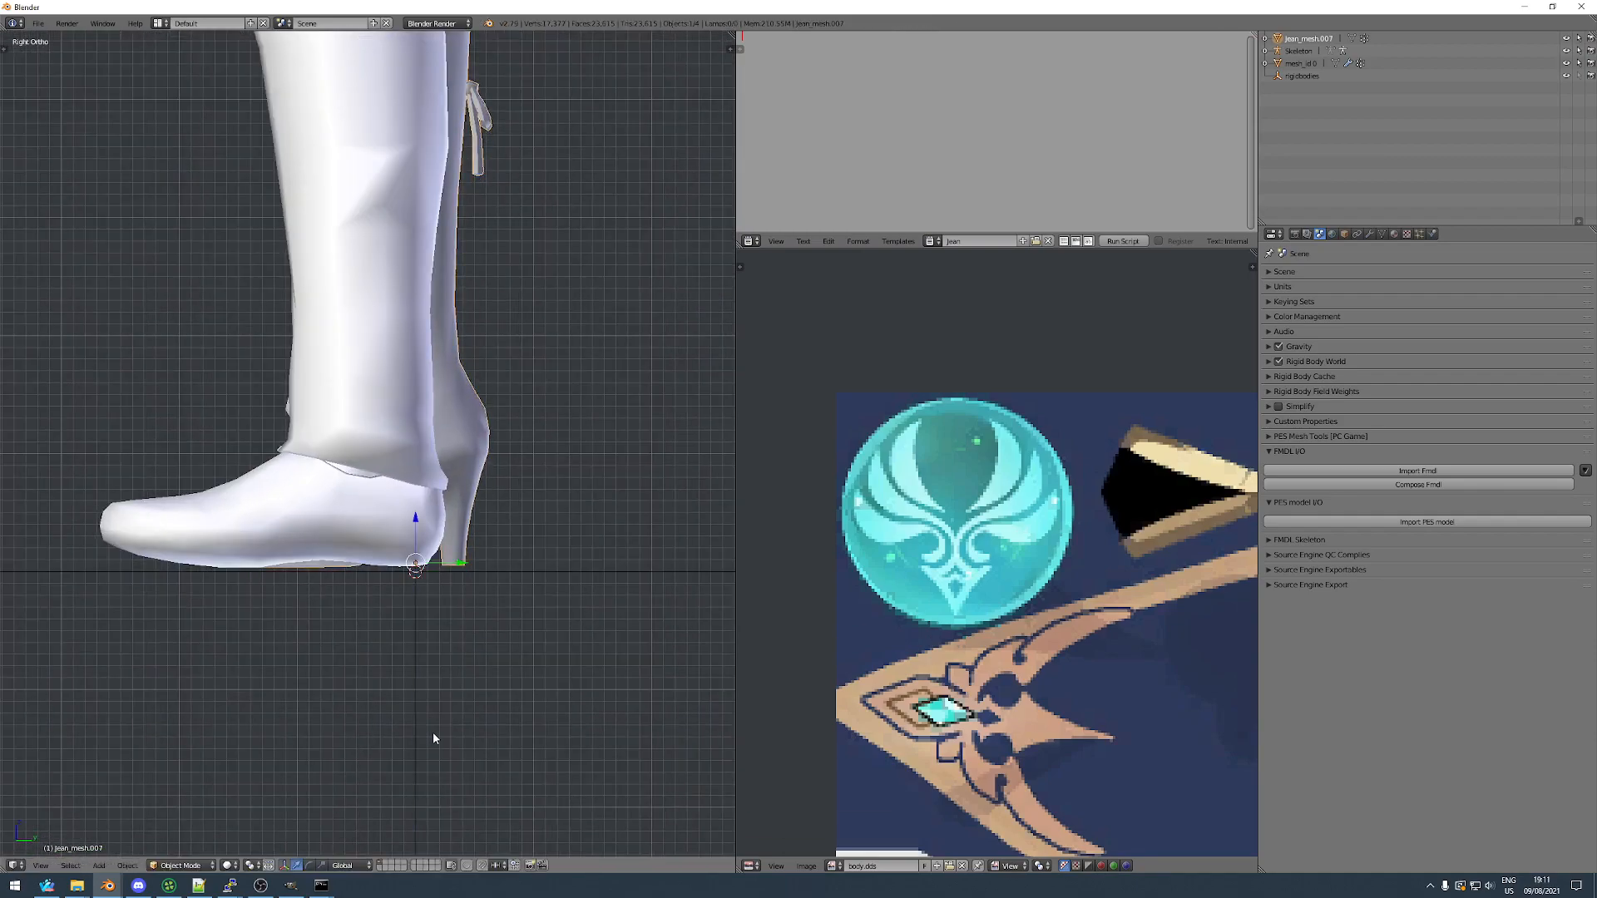
{"action": "left_click", "coordinate": [391, 735]}
Scale the character mesh to fit the template's shoulders and arms, and check the match from the front.
{"action": "scroll", "coordinate": [374, 665], "scroll_direction": "down", "scroll_amount": 10}
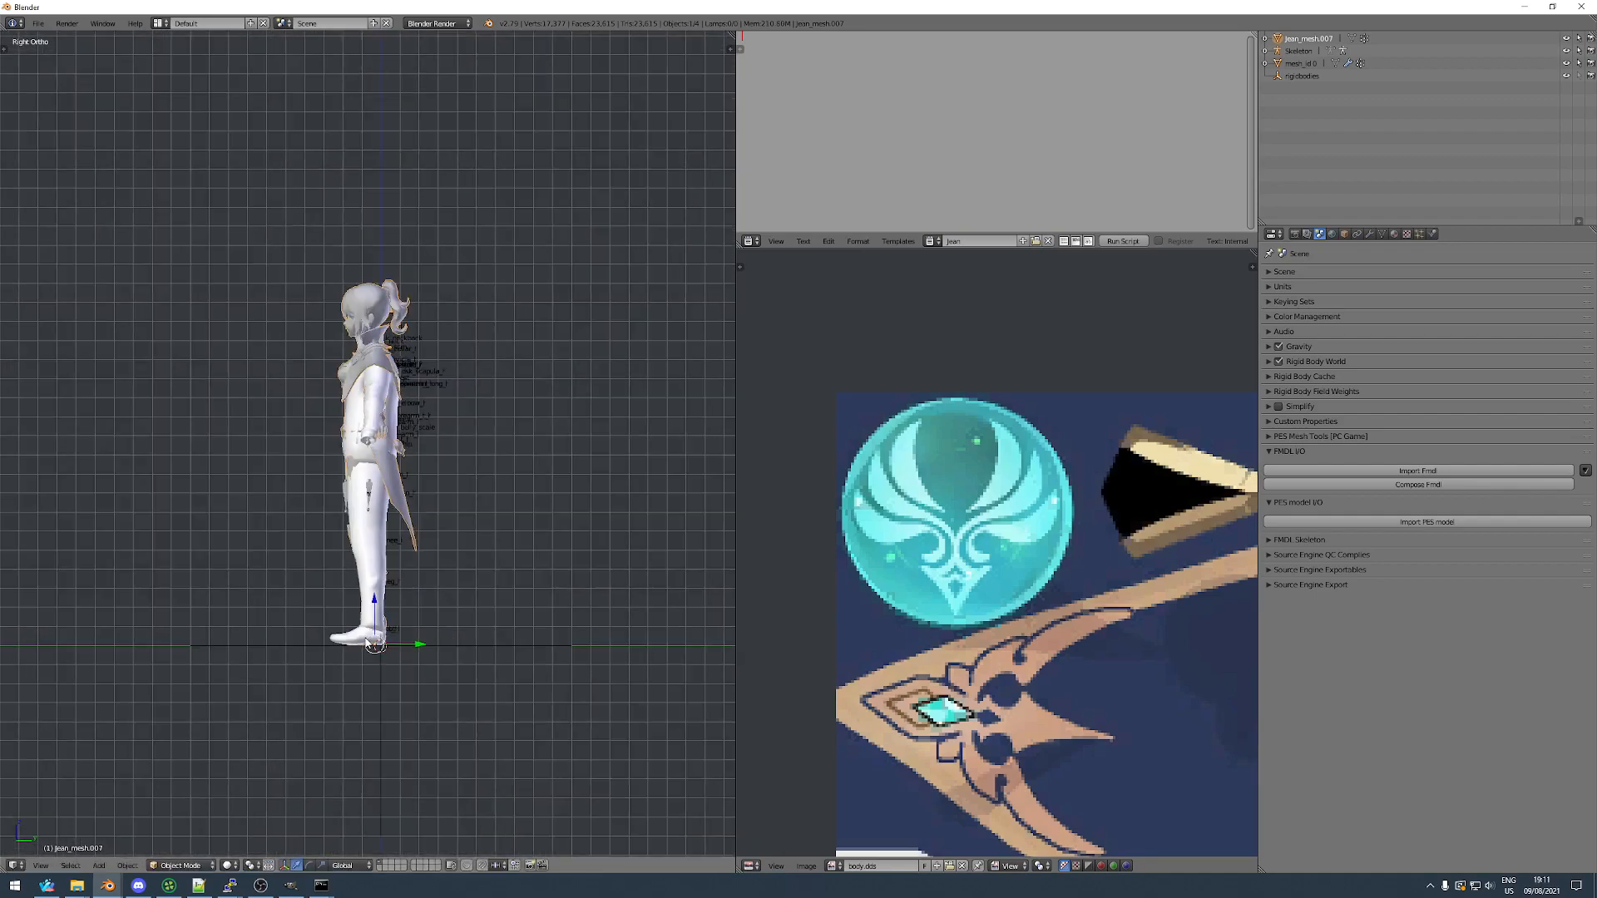
{"action": "middle_click_drag", "start_coordinate": [216, 387], "coordinate": [396, 404]}
{"action": "scroll", "coordinate": [396, 404], "scroll_direction": "up", "scroll_amount": 3}
{"action": "scroll", "coordinate": [396, 404], "scroll_direction": "up", "scroll_amount": 3}
{"action": "middle_click_drag", "start_coordinate": [449, 553], "coordinate": [491, 575]}
{"action": "key", "text": "s"}
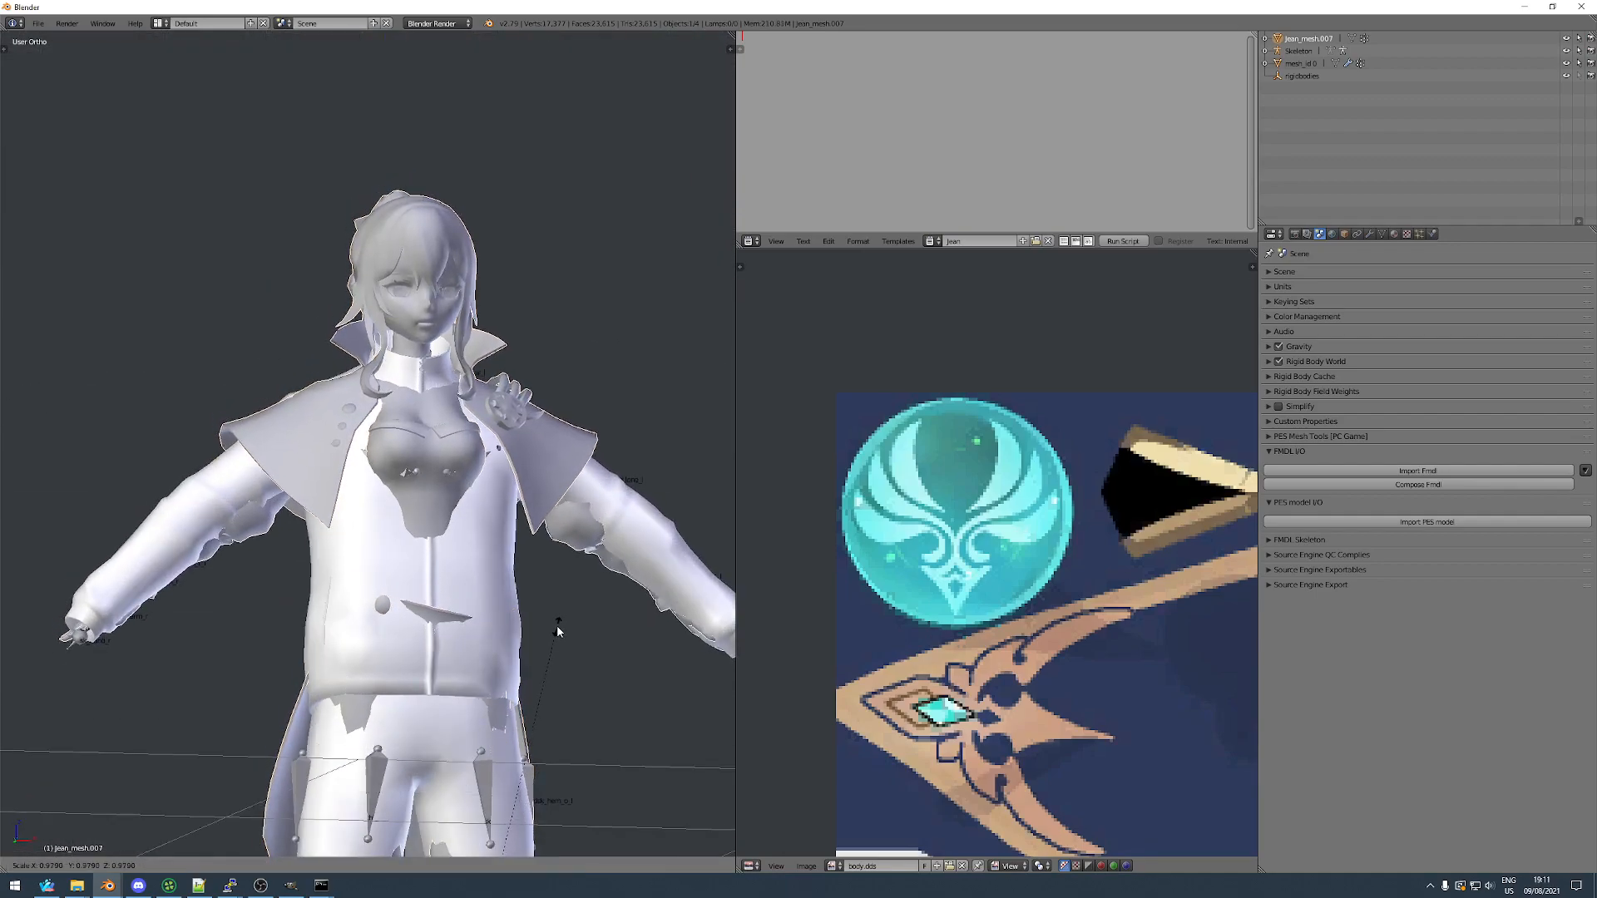
{"action": "left_click", "coordinate": [588, 620]}
{"action": "middle_click_drag", "start_coordinate": [328, 600], "coordinate": [373, 643]}
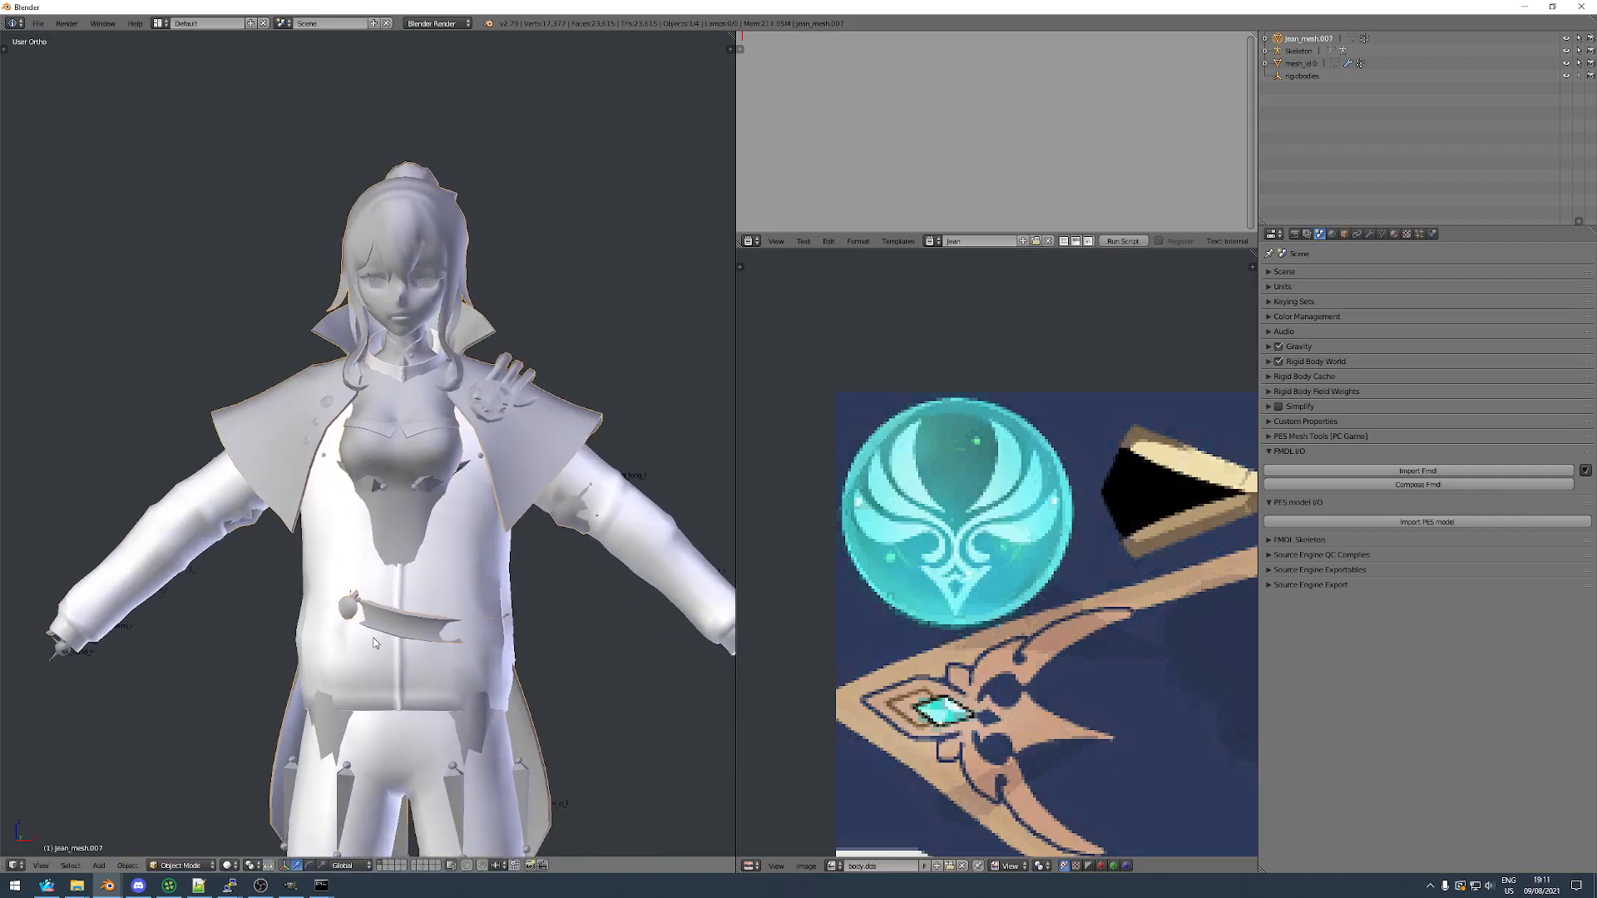
{"action": "middle_click_drag", "start_coordinate": [374, 554], "coordinate": [327, 523]}
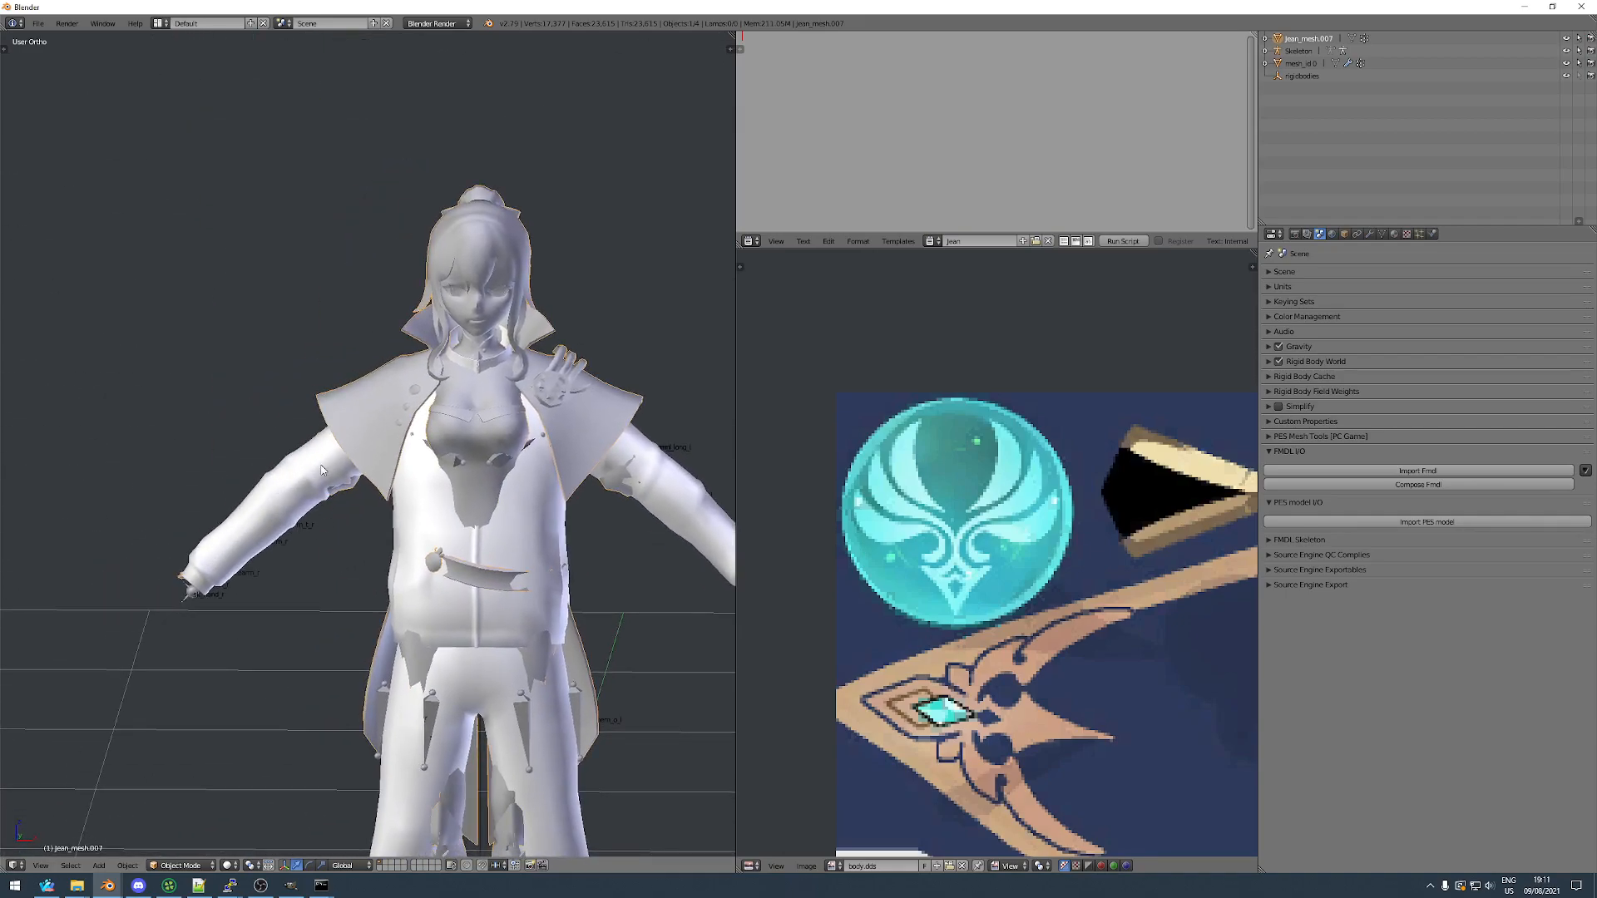
Hide the template mesh and open the character mesh for editing around the arm.
{"action": "scroll", "coordinate": [327, 486], "scroll_direction": "up", "scroll_amount": 5}
{"action": "middle_click_drag", "start_coordinate": [337, 483], "coordinate": [392, 486]}
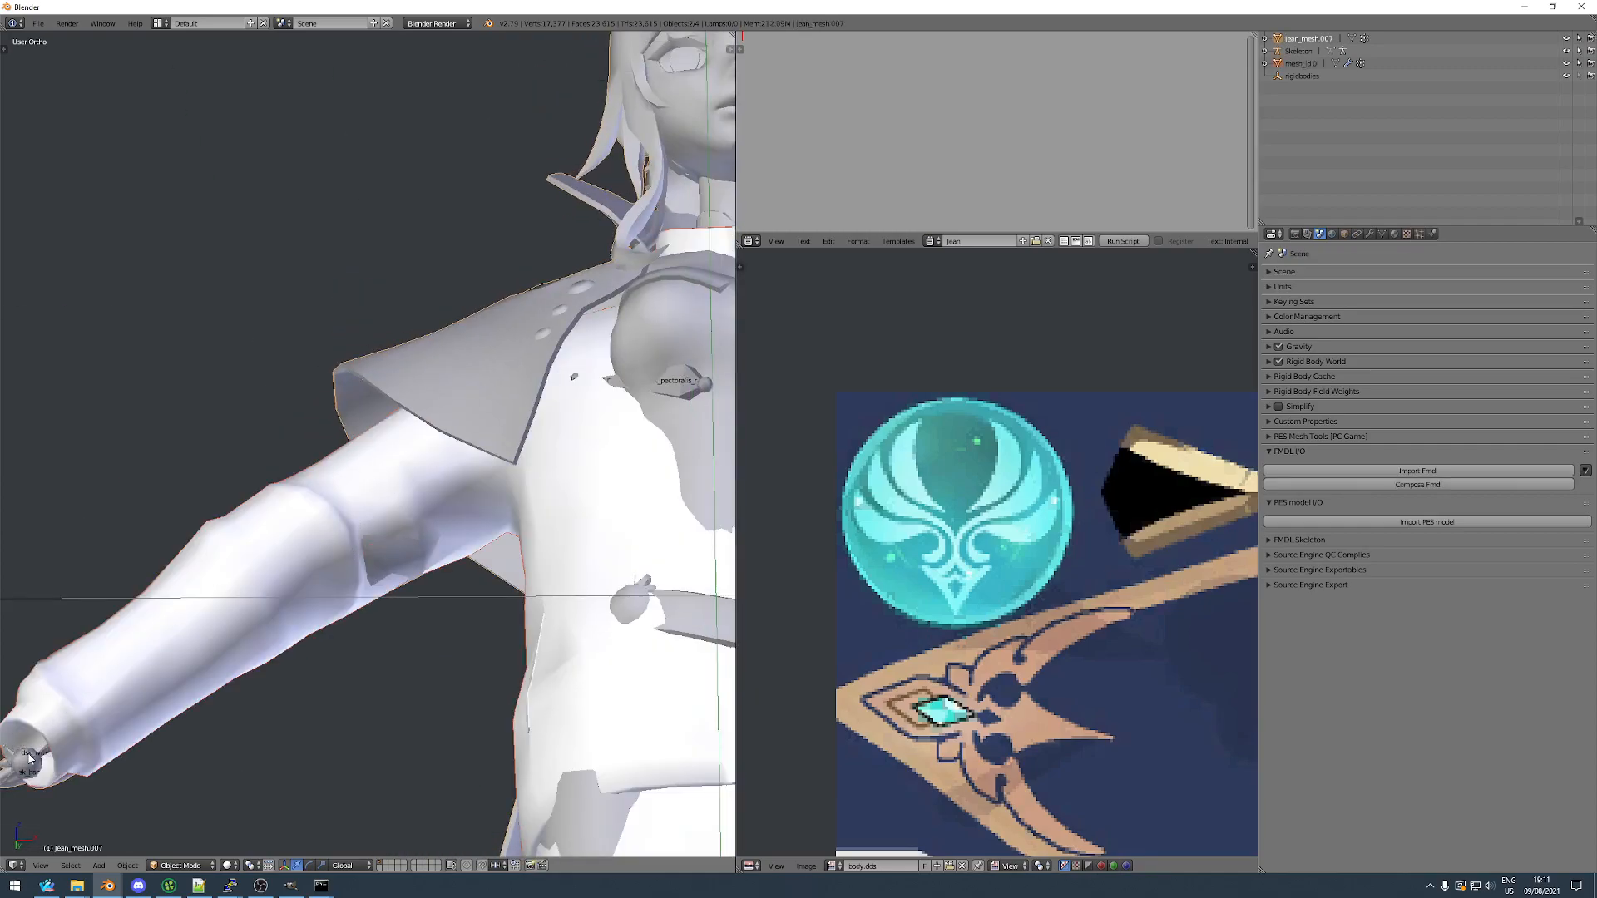
{"action": "key", "text": "z"}
{"action": "scroll", "coordinate": [460, 453], "scroll_direction": "up", "scroll_amount": 3}
{"action": "middle_click_drag", "start_coordinate": [460, 453], "coordinate": [334, 740]}
{"action": "right_click", "coordinate": [292, 327]}
{"action": "key", "text": "h"}
{"action": "right_click", "coordinate": [332, 435]}
{"action": "key", "text": "Tab"}
{"action": "scroll", "coordinate": [424, 446], "scroll_direction": "down", "scroll_amount": 4}
{"action": "key", "text": "z"}
{"action": "scroll", "coordinate": [456, 441], "scroll_direction": "up", "scroll_amount": 4}
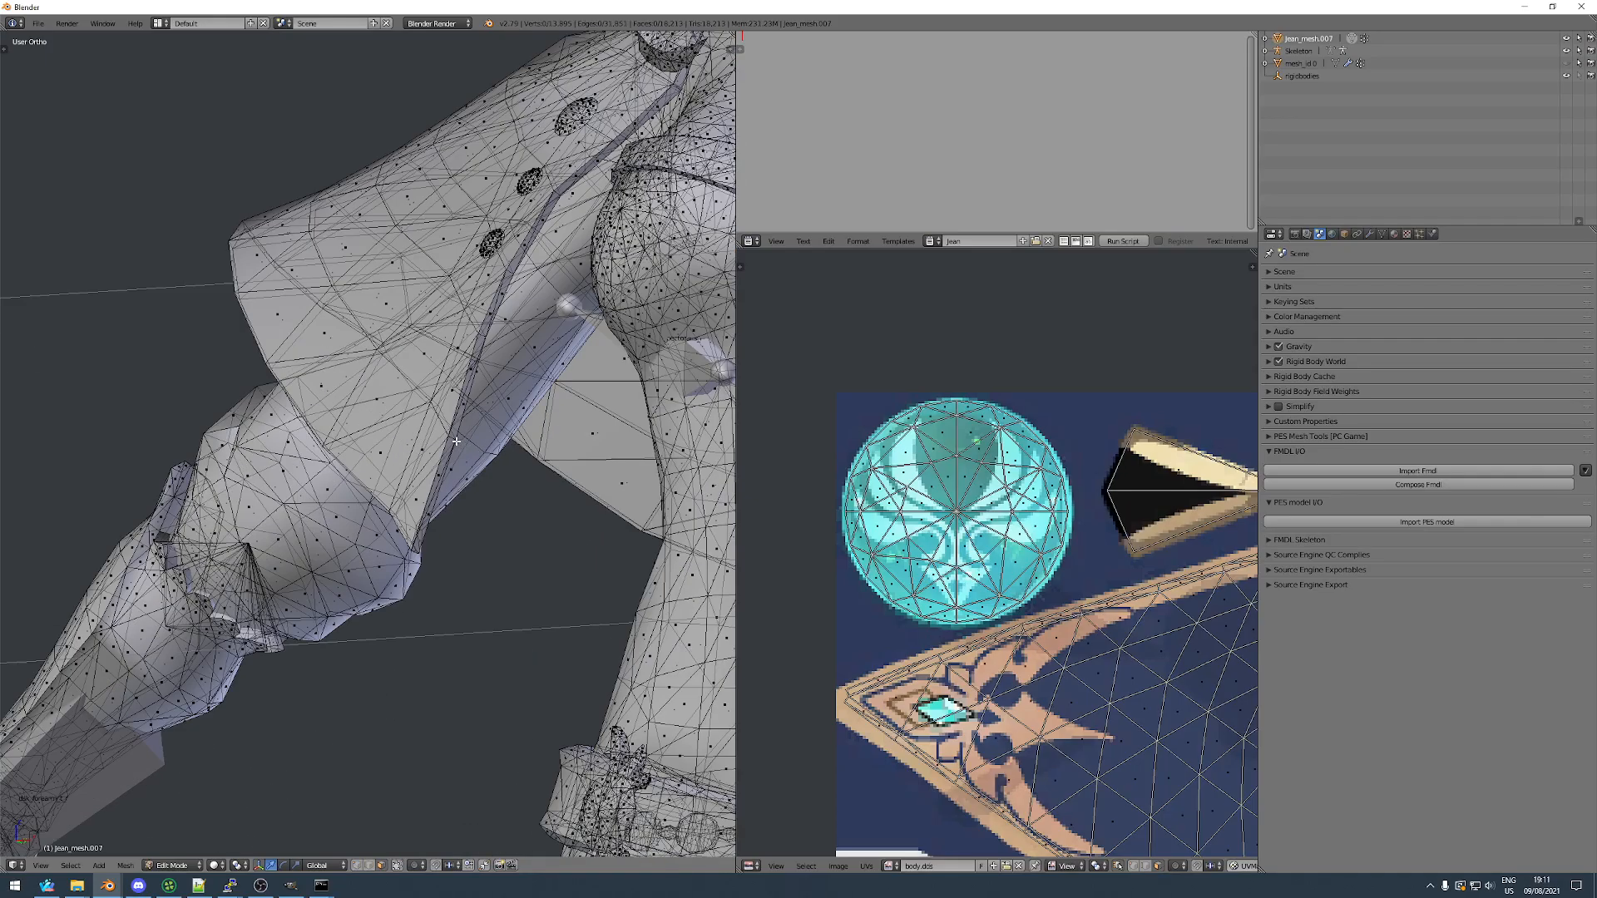
Limit the selection to visible geometry and select an upper-arm face with everything linked to it.
{"action": "left_click", "coordinate": [397, 866]}
{"action": "right_click", "coordinate": [489, 401]}
{"action": "middle_click_drag", "start_coordinate": [490, 401], "coordinate": [536, 317]}
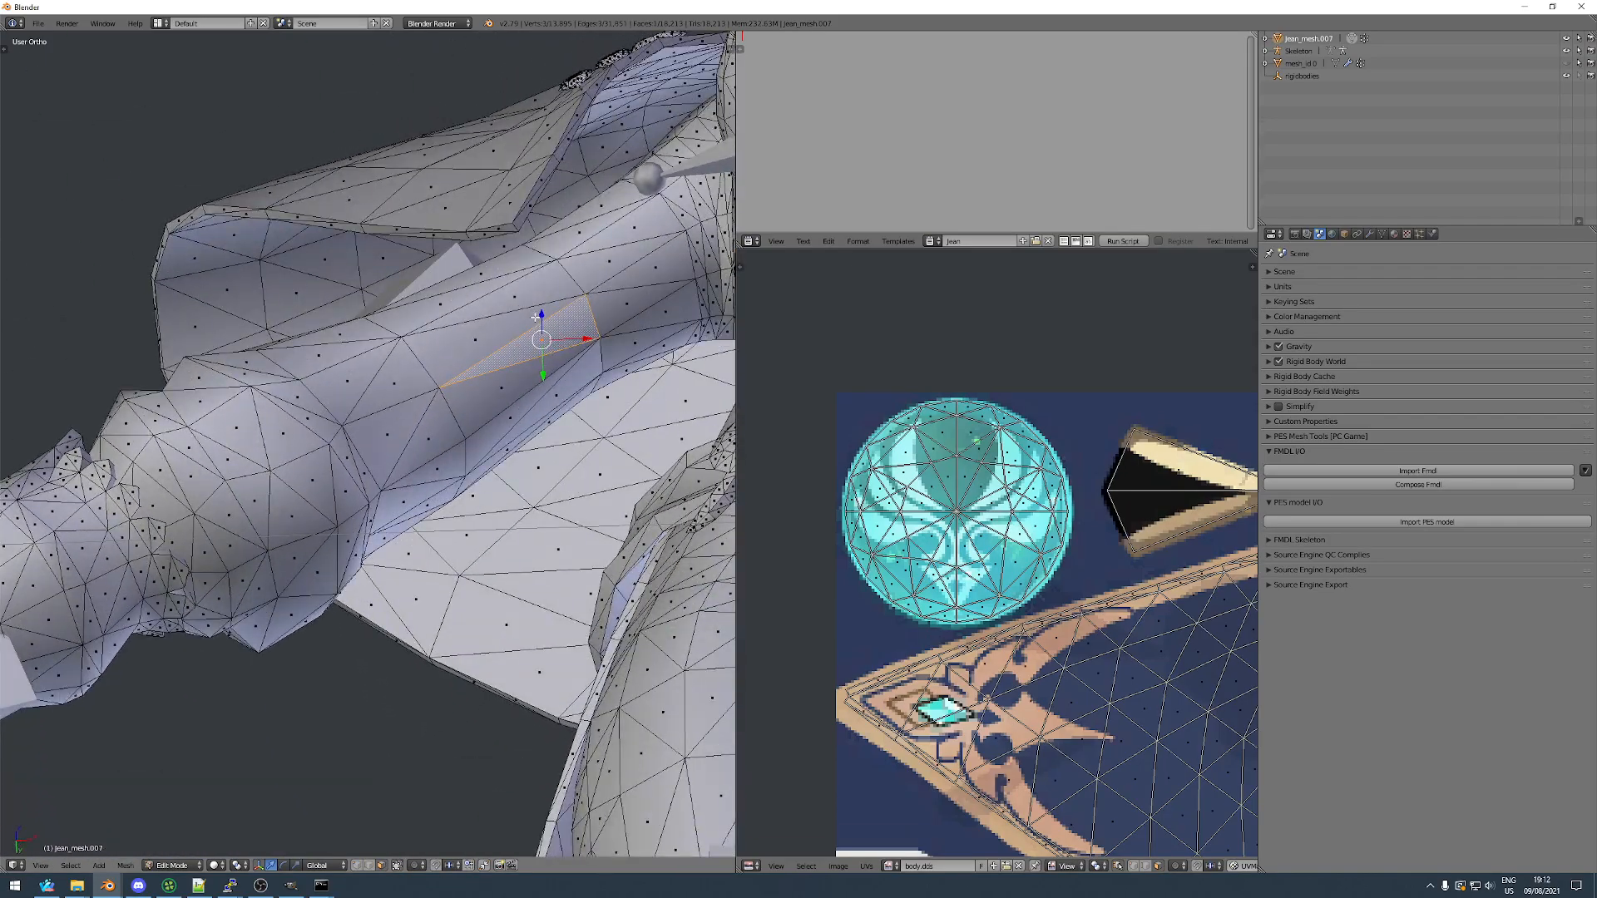
{"action": "key", "text": "ctrl+l"}
{"action": "scroll", "coordinate": [474, 387], "scroll_direction": "down", "scroll_amount": 5}
{"action": "middle_click_drag", "start_coordinate": [295, 375], "coordinate": [416, 474]}
Select the whole character mesh and run Remove Doubles on it.
{"action": "key", "text": "a"}
{"action": "key", "text": "a"}
{"action": "middle_click_drag", "start_coordinate": [632, 499], "coordinate": [504, 512]}
{"action": "key", "text": "space"}
{"action": "type", "text": "remo"}
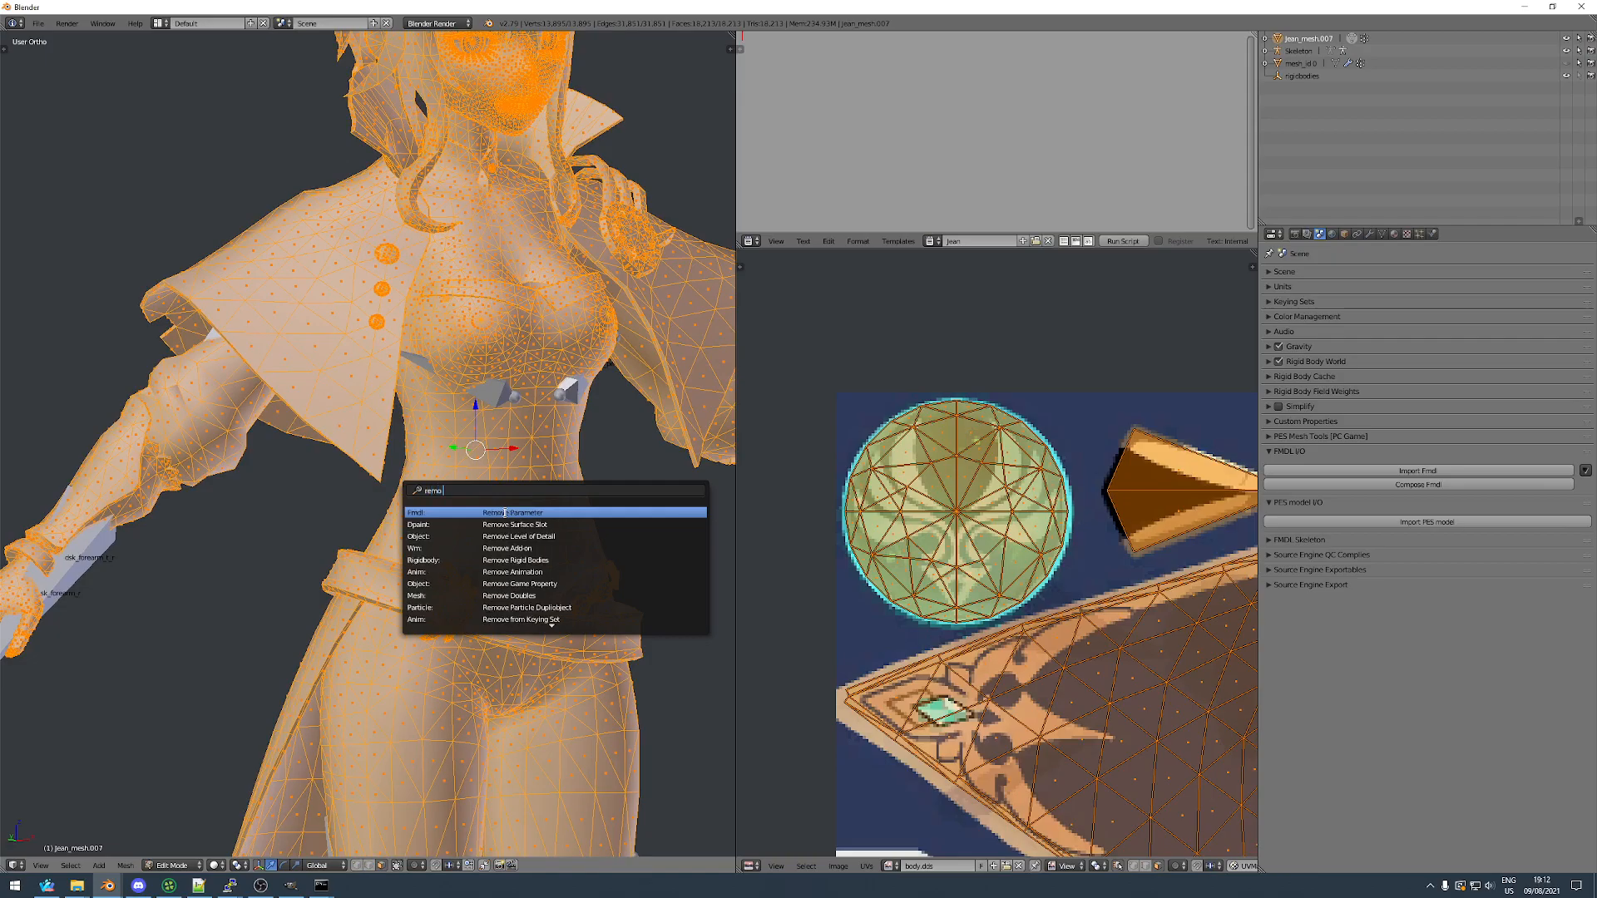
{"action": "type", "text": "ve do"}
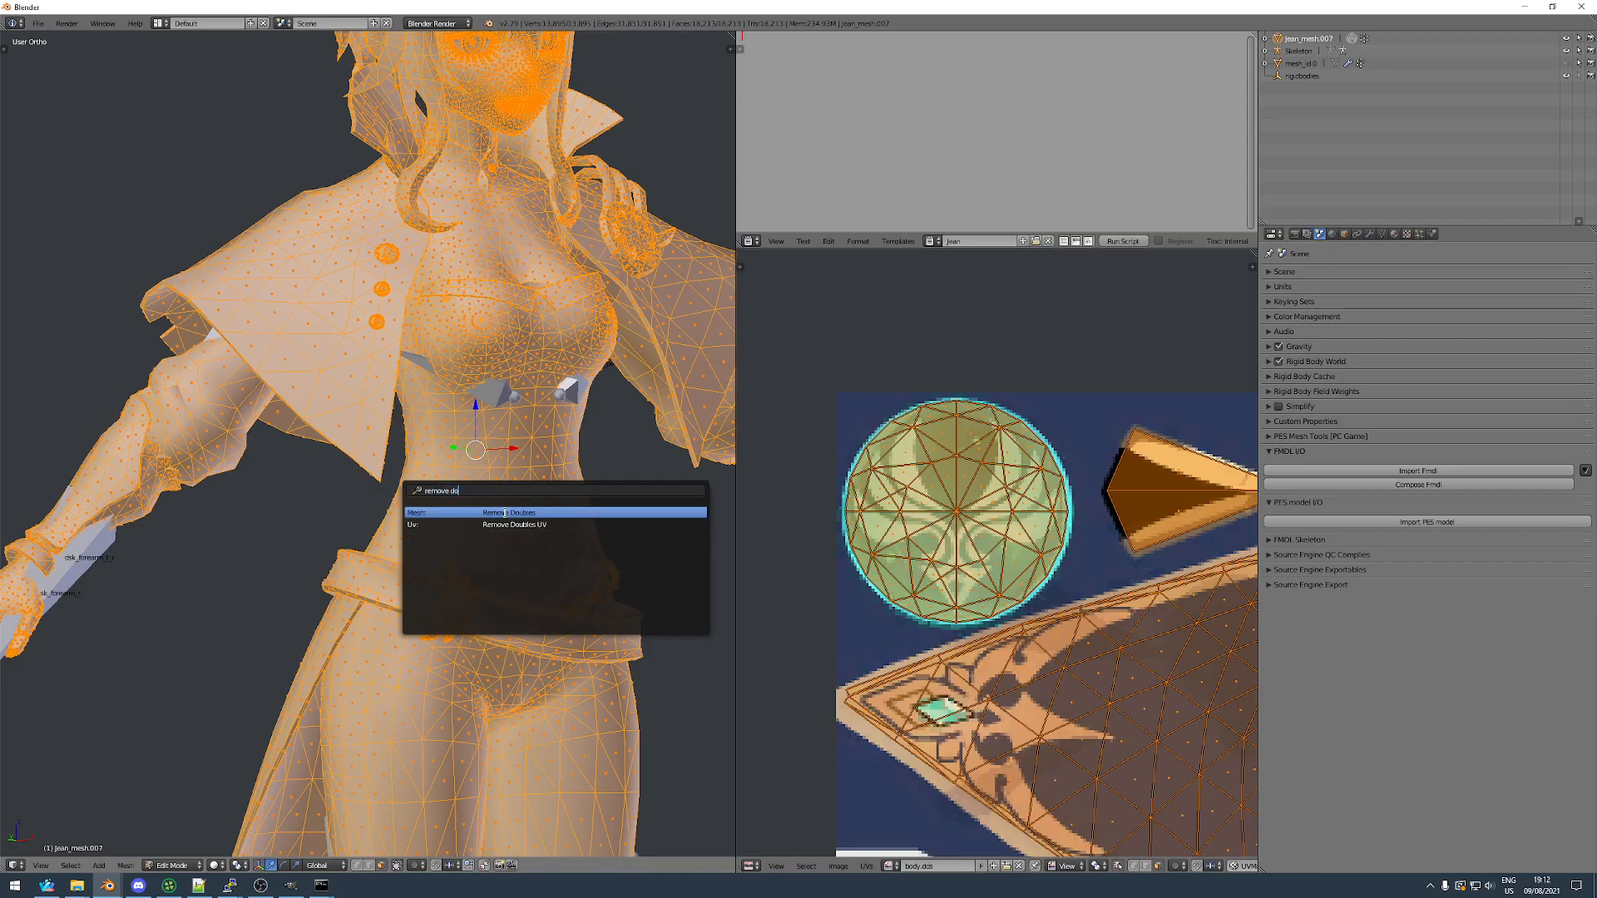
{"action": "left_click", "coordinate": [505, 513]}
Check which parts of the body are connected to the upper arm by selecting its linked faces.
{"action": "key", "text": "a"}
{"action": "middle_click_drag", "start_coordinate": [504, 513], "coordinate": [355, 367]}
{"action": "scroll", "coordinate": [355, 367], "scroll_direction": "up", "scroll_amount": 6}
{"action": "right_click", "coordinate": [400, 401]}
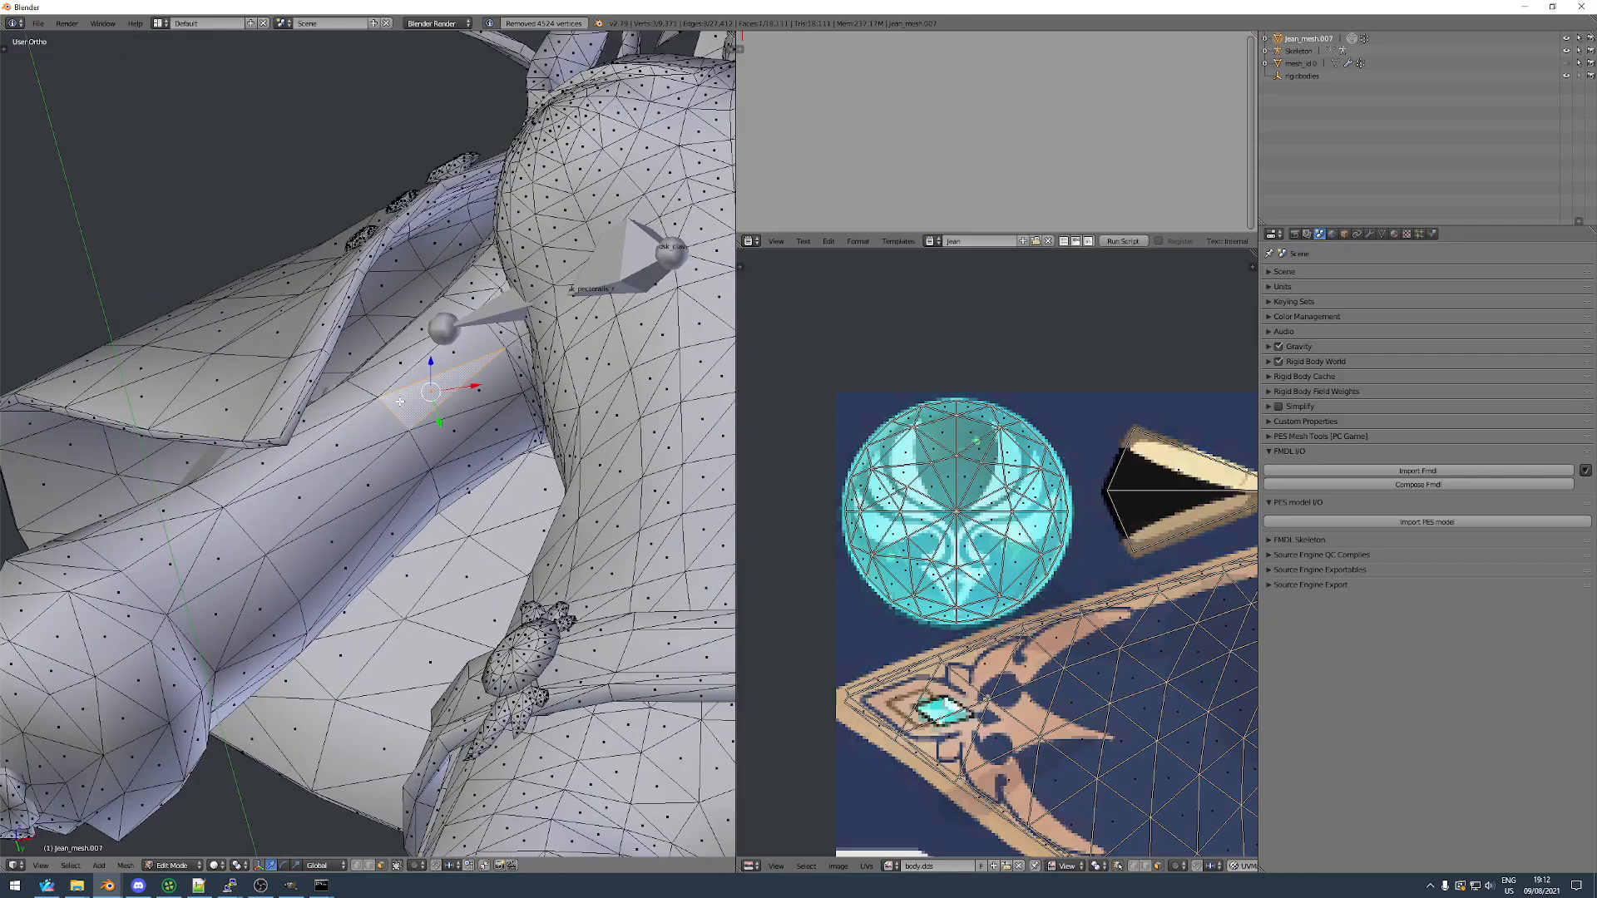
{"action": "key", "text": "l"}
{"action": "scroll", "coordinate": [365, 432], "scroll_direction": "down", "scroll_amount": 6}
{"action": "middle_click_drag", "start_coordinate": [365, 432], "coordinate": [423, 520]}
{"action": "scroll", "coordinate": [424, 520], "scroll_direction": "up", "scroll_amount": 3}
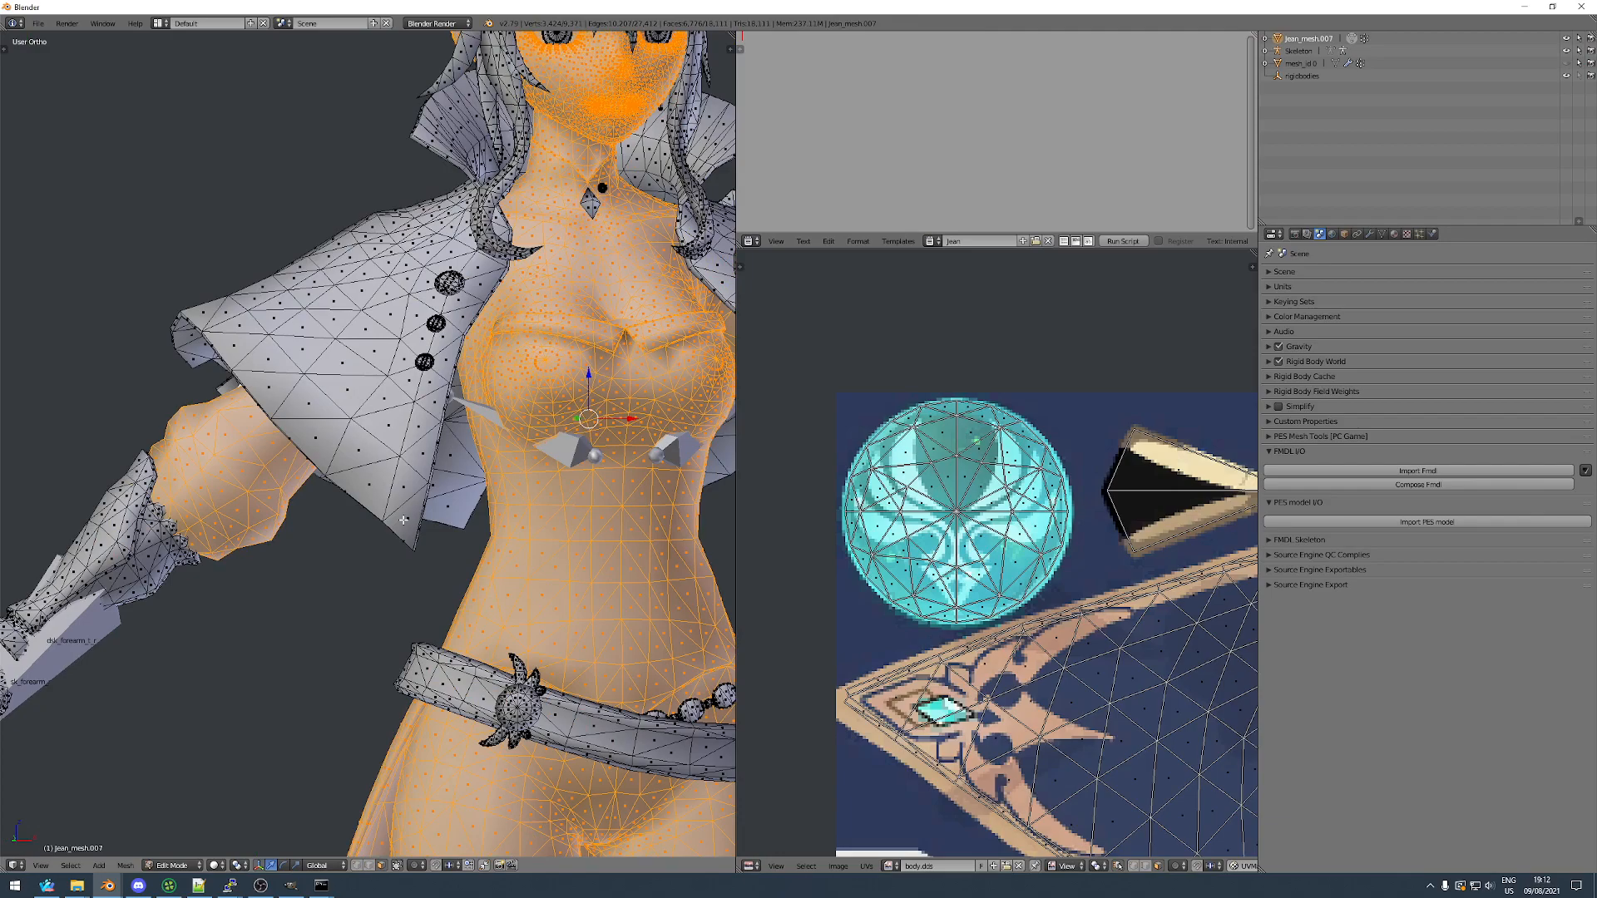
Select the linked cape geometry and hide it in the edited mesh to expose the shoulder and upper arm.
{"action": "key", "text": "ctrl+i"}
{"action": "key", "text": "a"}
{"action": "key", "text": "ctrl+l"}
{"action": "key", "text": "h"}
{"action": "key", "text": "Tab"}
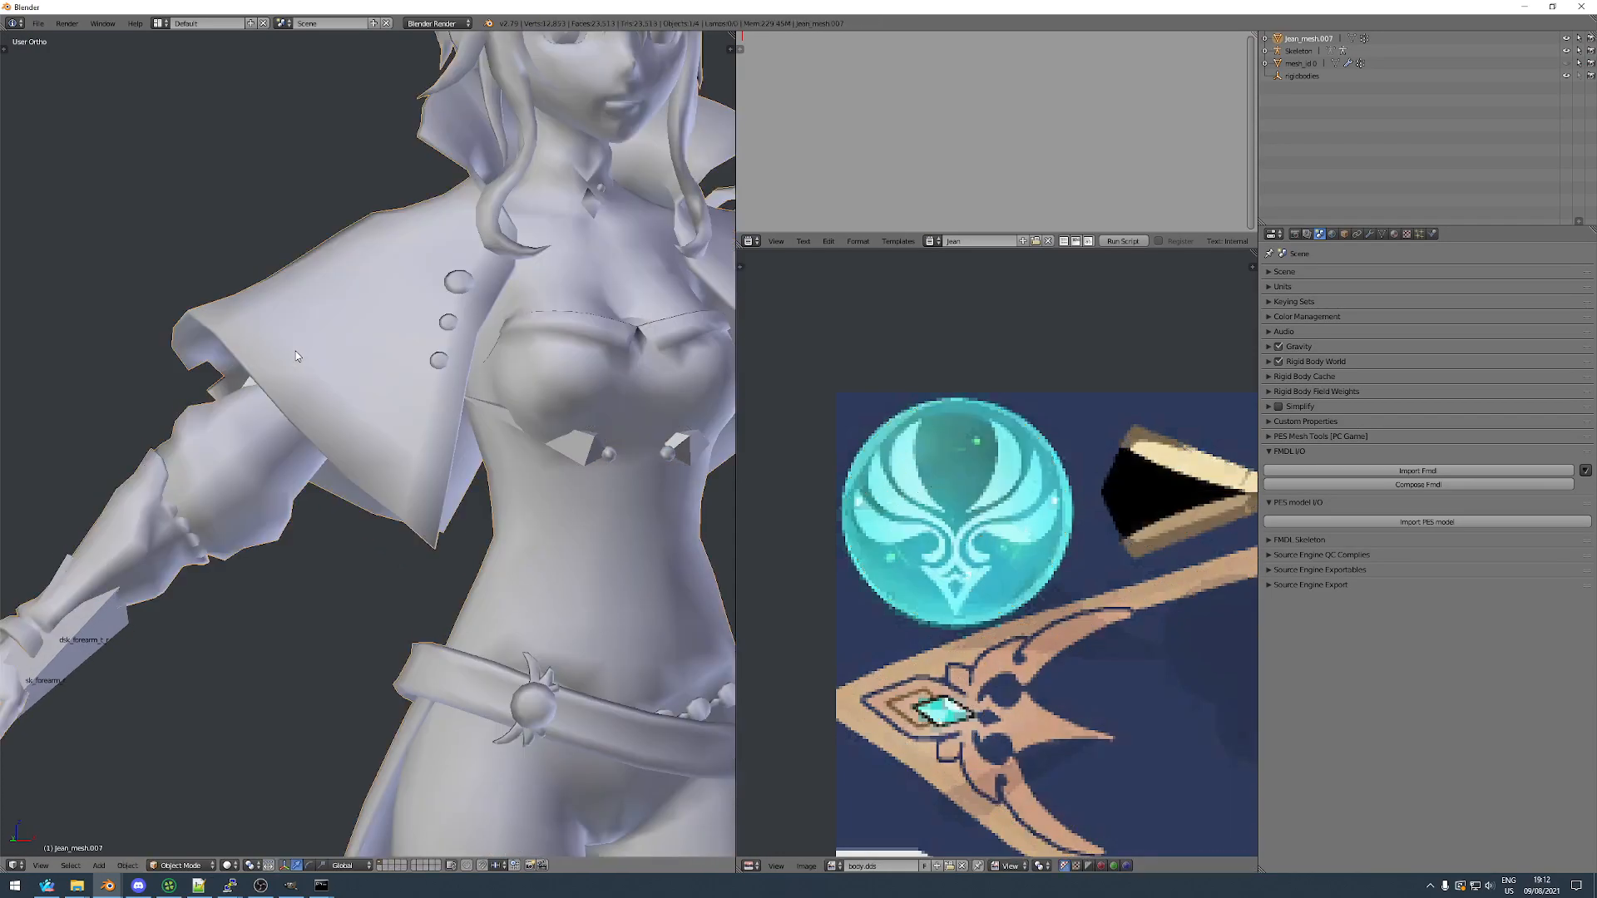
{"action": "key", "text": "Tab"}
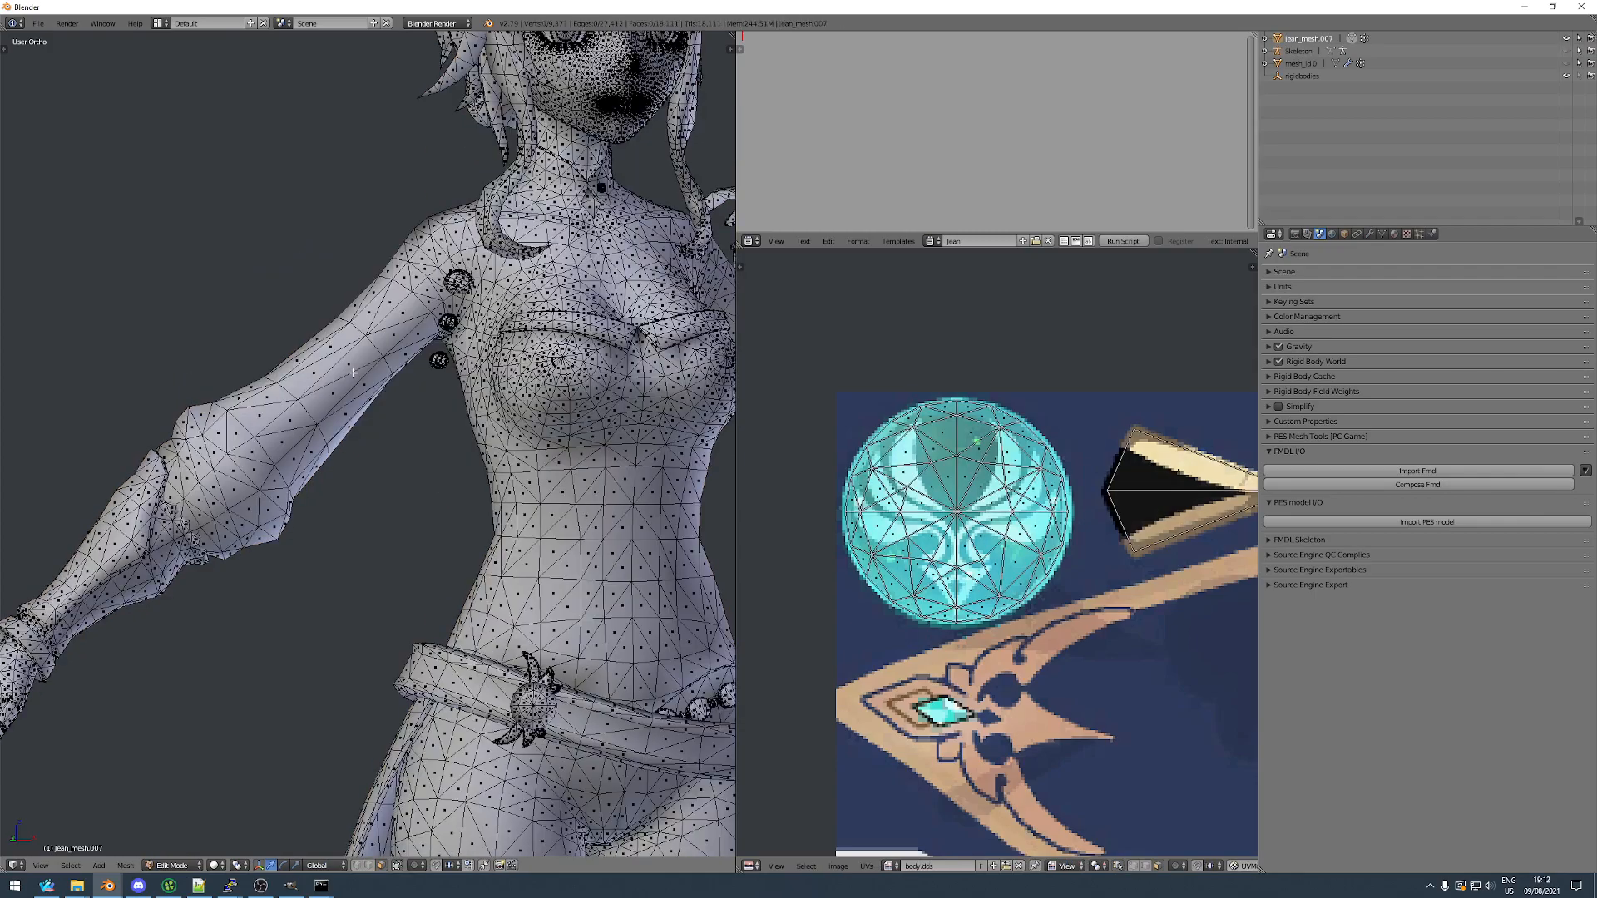
Select a closed band of faces around the character's right upper arm, just below the shoulder.
{"action": "scroll", "coordinate": [383, 349], "scroll_direction": "up", "scroll_amount": 3}
{"action": "right_click", "coordinate": [362, 279]}
{"action": "scroll", "coordinate": [366, 287], "scroll_direction": "up", "scroll_amount": 2}
{"action": "middle_click_drag", "start_coordinate": [271, 275], "coordinate": [293, 249]}
{"action": "right_click", "coordinate": [215, 267], "text": "ctrl"}
{"action": "middle_click_drag", "start_coordinate": [375, 366], "coordinate": [391, 295]}
{"action": "right_click", "coordinate": [372, 366], "text": "ctrl"}
{"action": "right_click", "coordinate": [332, 340], "text": "ctrl"}
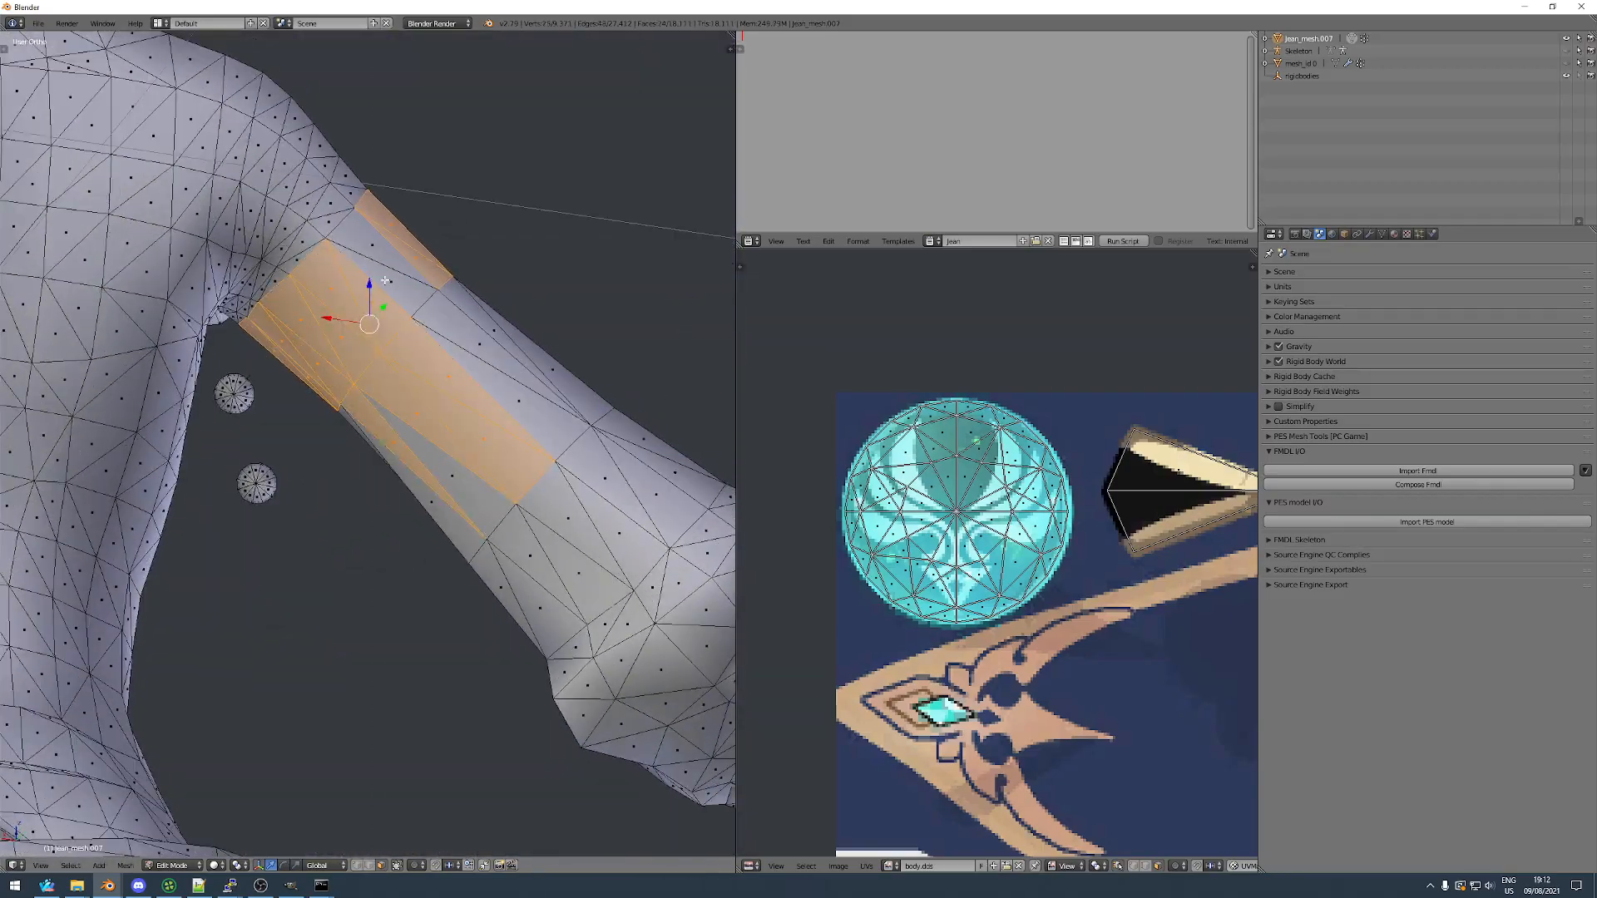
{"action": "key", "text": "h"}
{"action": "middle_click_drag", "start_coordinate": [522, 414], "coordinate": [319, 328], "text": "shift"}
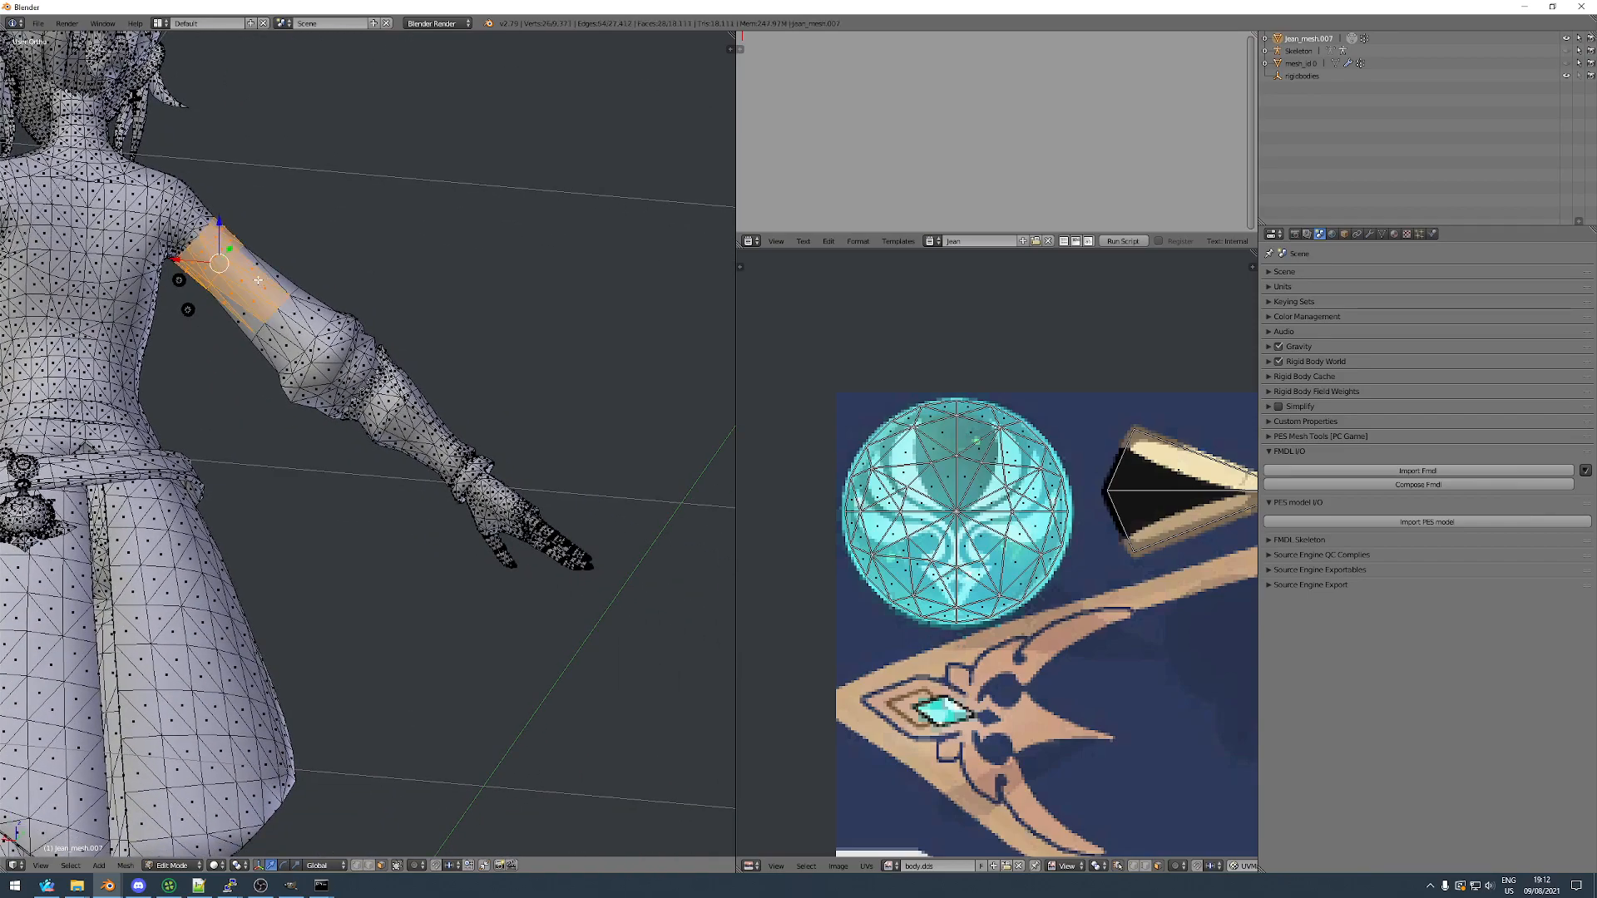
Extend the selection in wireframe over the rest of the right arm, from the upper-arm band to the fingertips.
{"action": "key", "text": "z"}
{"action": "left_click_drag", "start_coordinate": [230, 246], "coordinate": [383, 416]}
{"action": "key", "text": "b"}
{"action": "left_click_drag", "start_coordinate": [307, 285], "coordinate": [507, 531]}
{"action": "key", "text": "b"}
{"action": "left_click_drag", "start_coordinate": [374, 357], "coordinate": [628, 635]}
{"action": "key", "text": "b"}
{"action": "left_click_drag", "start_coordinate": [405, 440], "coordinate": [611, 630]}
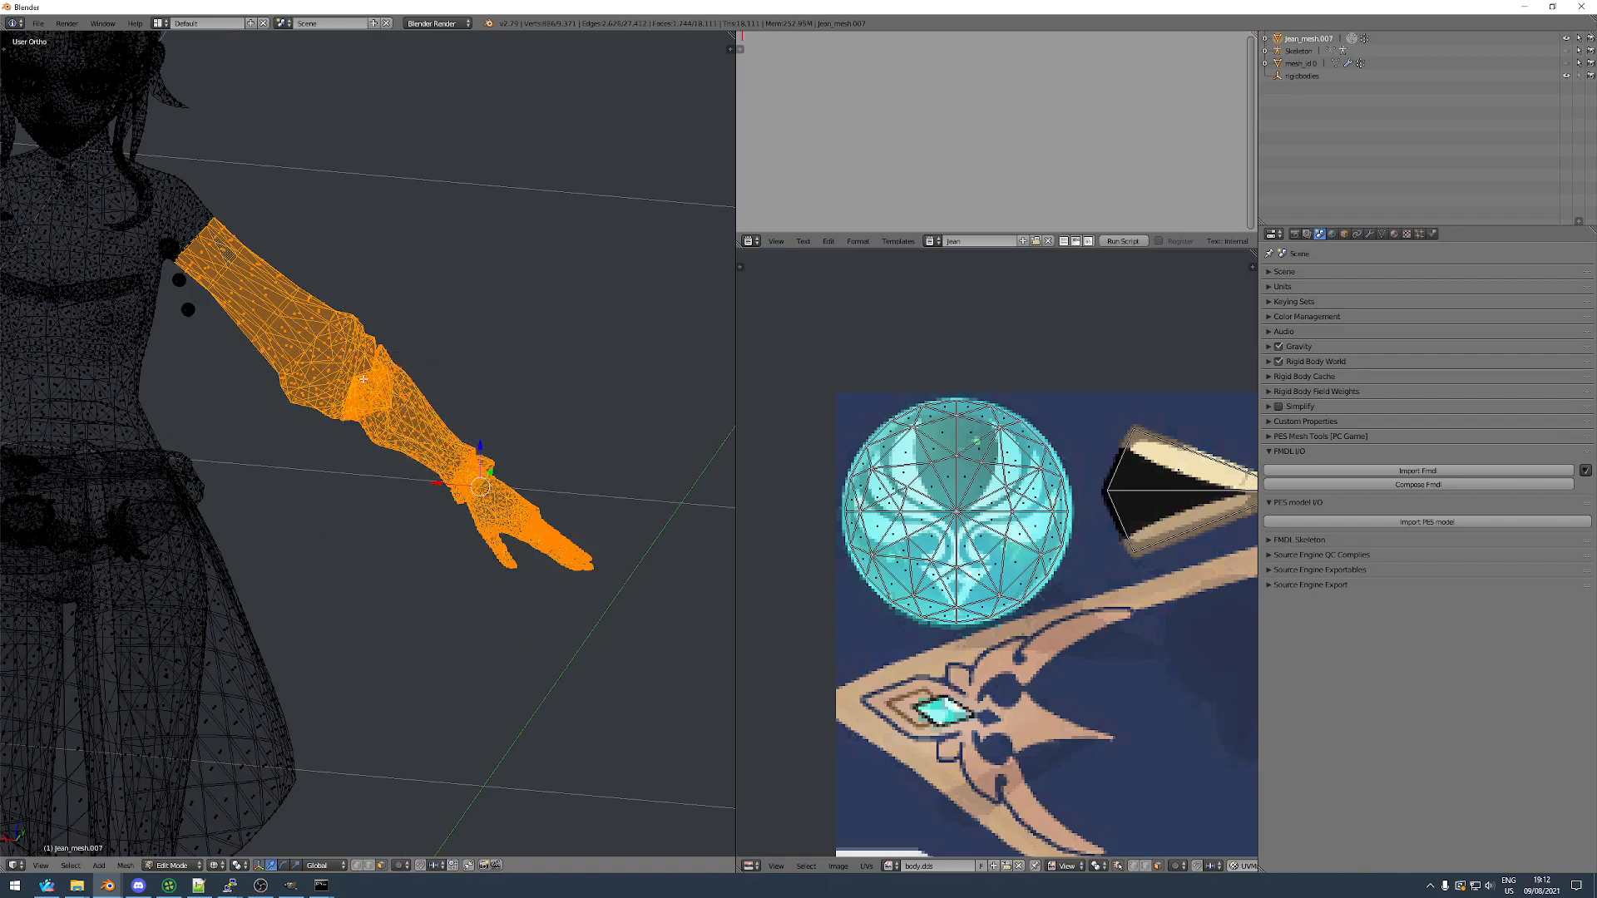
Unhide the template objects in object mode and resume editing jean_mesh.007 with the right arm selected.
{"action": "middle_click_drag", "start_coordinate": [466, 454], "coordinate": [211, 491]}
{"action": "key", "text": "Tab"}
{"action": "scroll", "coordinate": [406, 474], "scroll_direction": "down", "scroll_amount": 5}
{"action": "key", "text": "alt+h"}
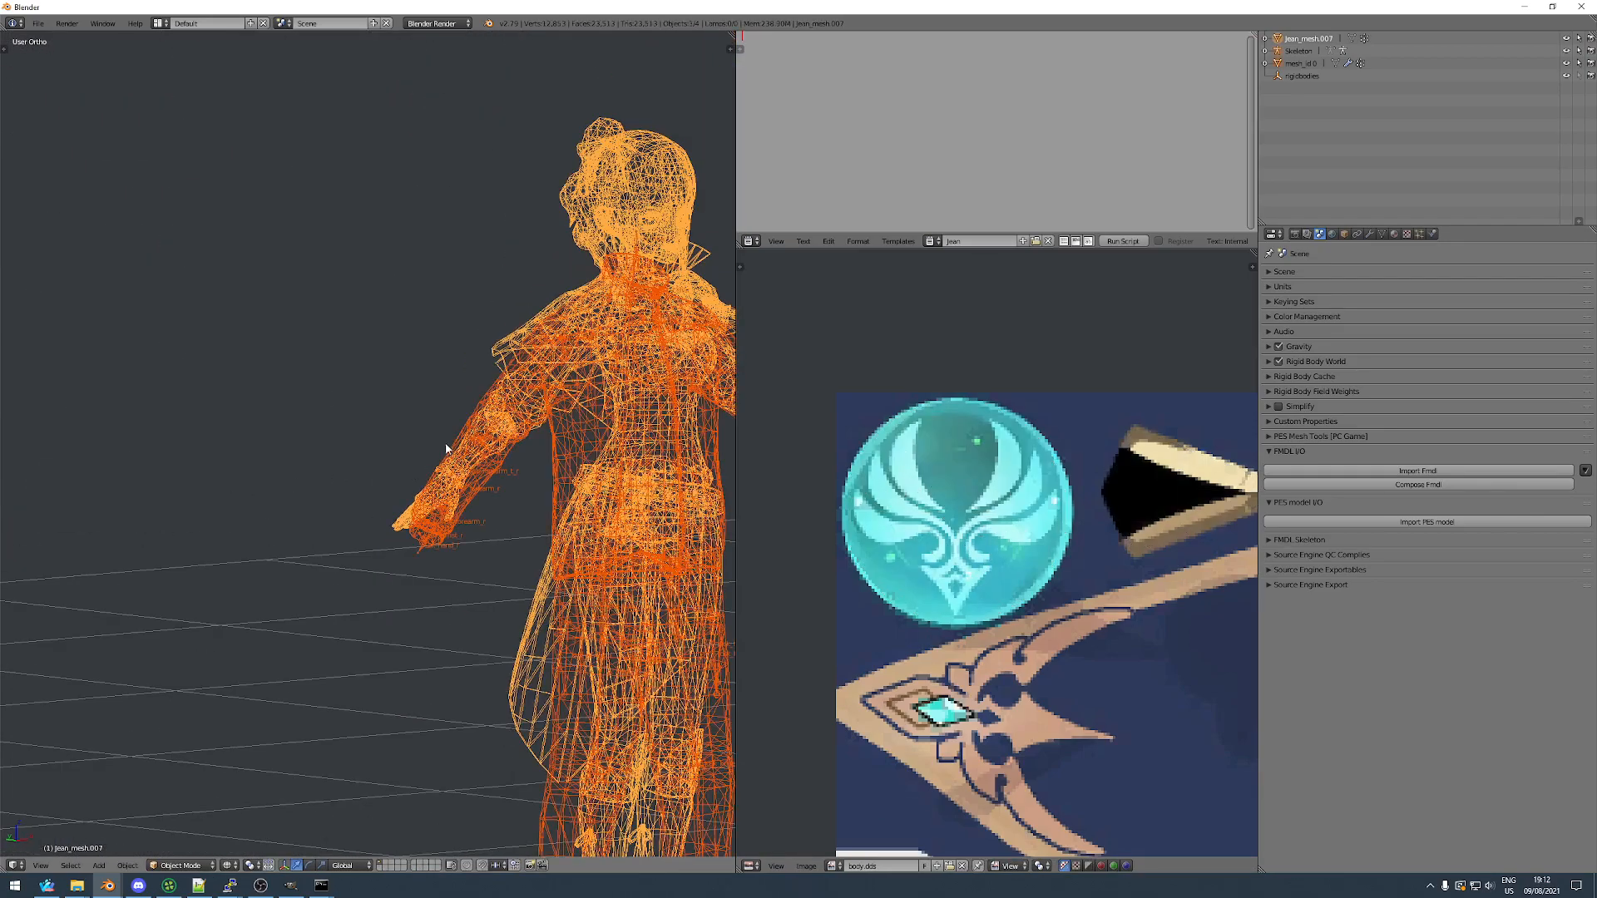
{"action": "key", "text": "a"}
{"action": "scroll", "coordinate": [457, 432], "scroll_direction": "up", "scroll_amount": 1}
{"action": "right_click", "coordinate": [513, 443]}
{"action": "right_click", "coordinate": [526, 428]}
{"action": "middle_click_drag", "start_coordinate": [527, 428], "coordinate": [429, 431], "text": "shift"}
{"action": "right_click", "coordinate": [414, 432]}
{"action": "key", "text": "Tab"}
{"action": "scroll", "coordinate": [431, 428], "scroll_direction": "up", "scroll_amount": 4}
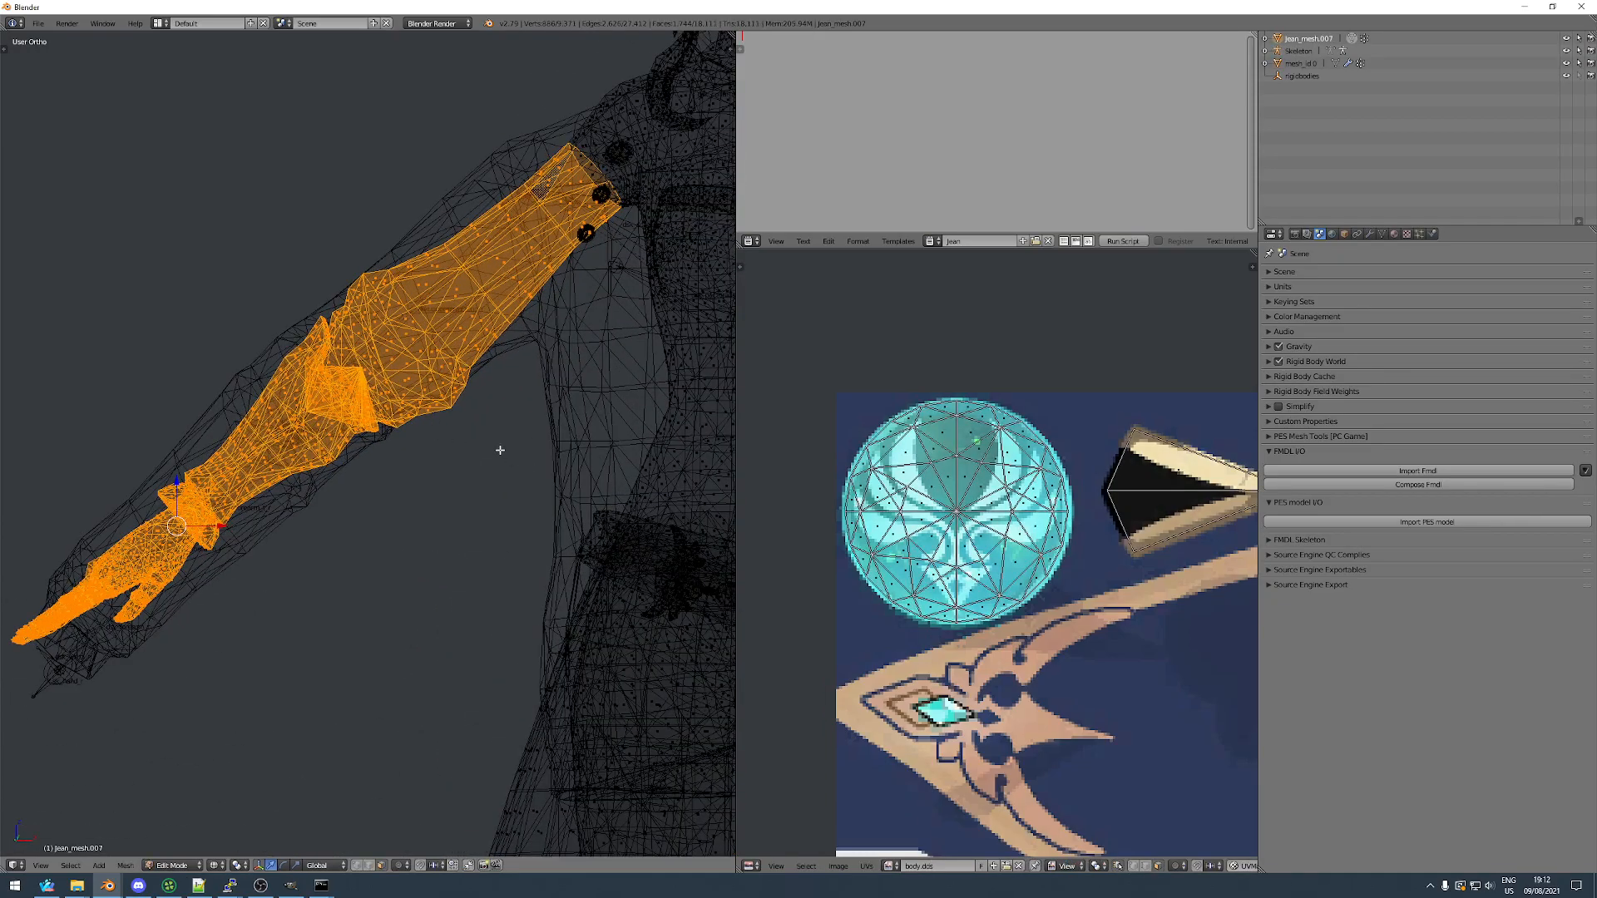
Try rotating the selected arm about the global Y axis and moving it toward the template sleeve, then undo the adjustments.
{"action": "middle_click_drag", "start_coordinate": [497, 442], "coordinate": [514, 456]}
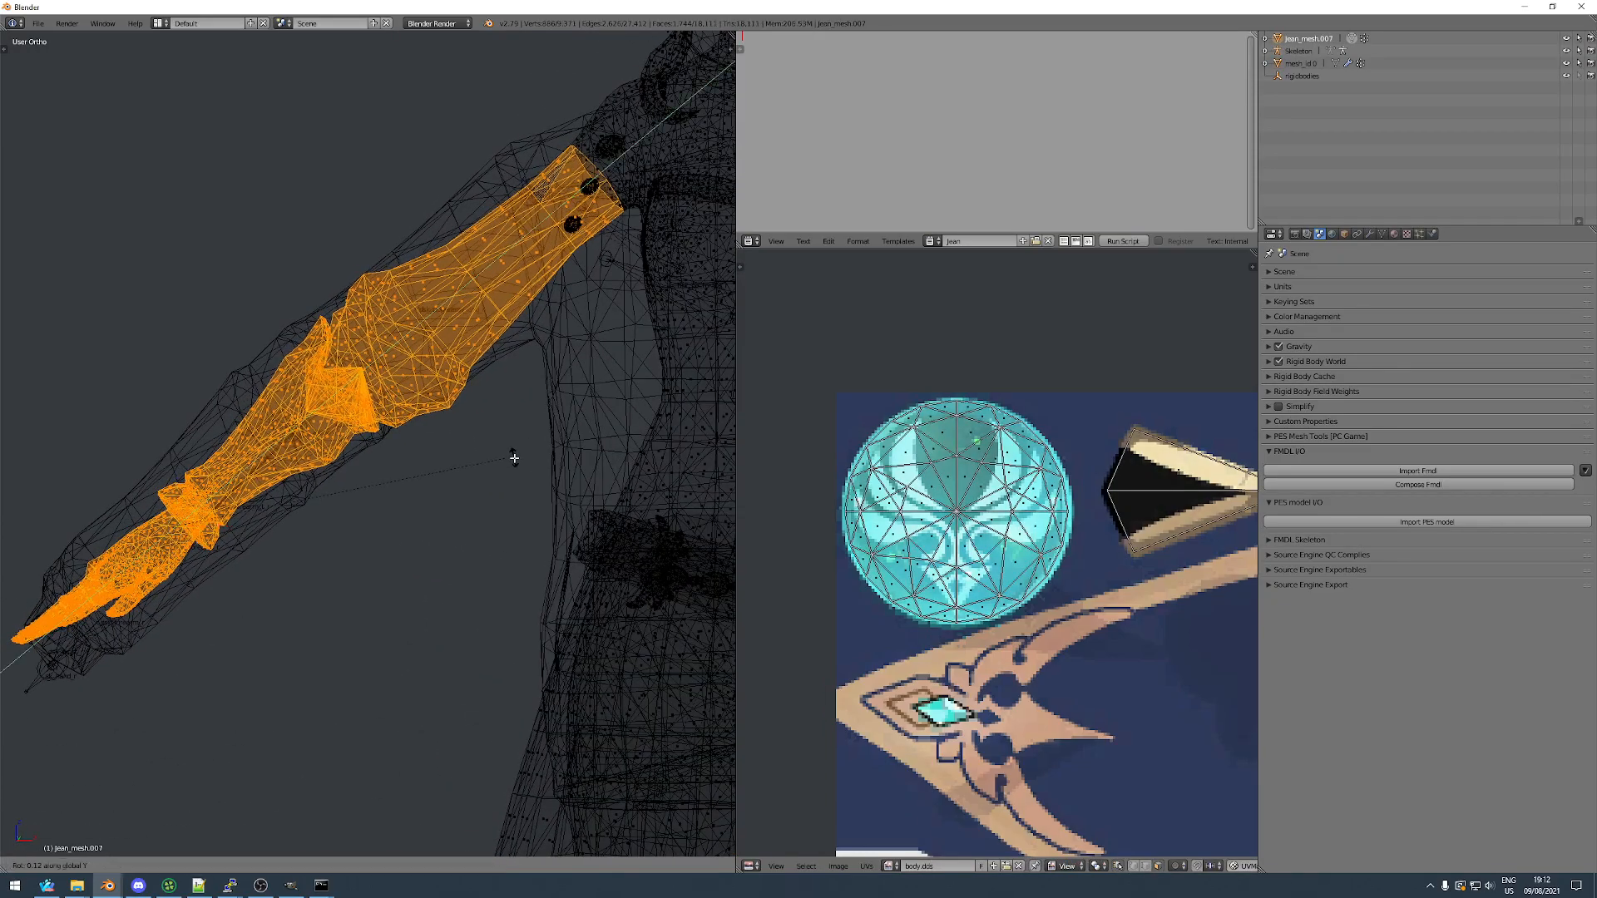
{"action": "key", "text": "g"}
{"action": "left_click", "coordinate": [492, 449]}
{"action": "mouse_move", "coordinate": [491, 449]}
{"action": "middle_mouse_down"}
{"action": "mouse_move", "coordinate": [527, 456]}
{"action": "mouse_move", "coordinate": [499, 458]}
{"action": "middle_mouse_up"}
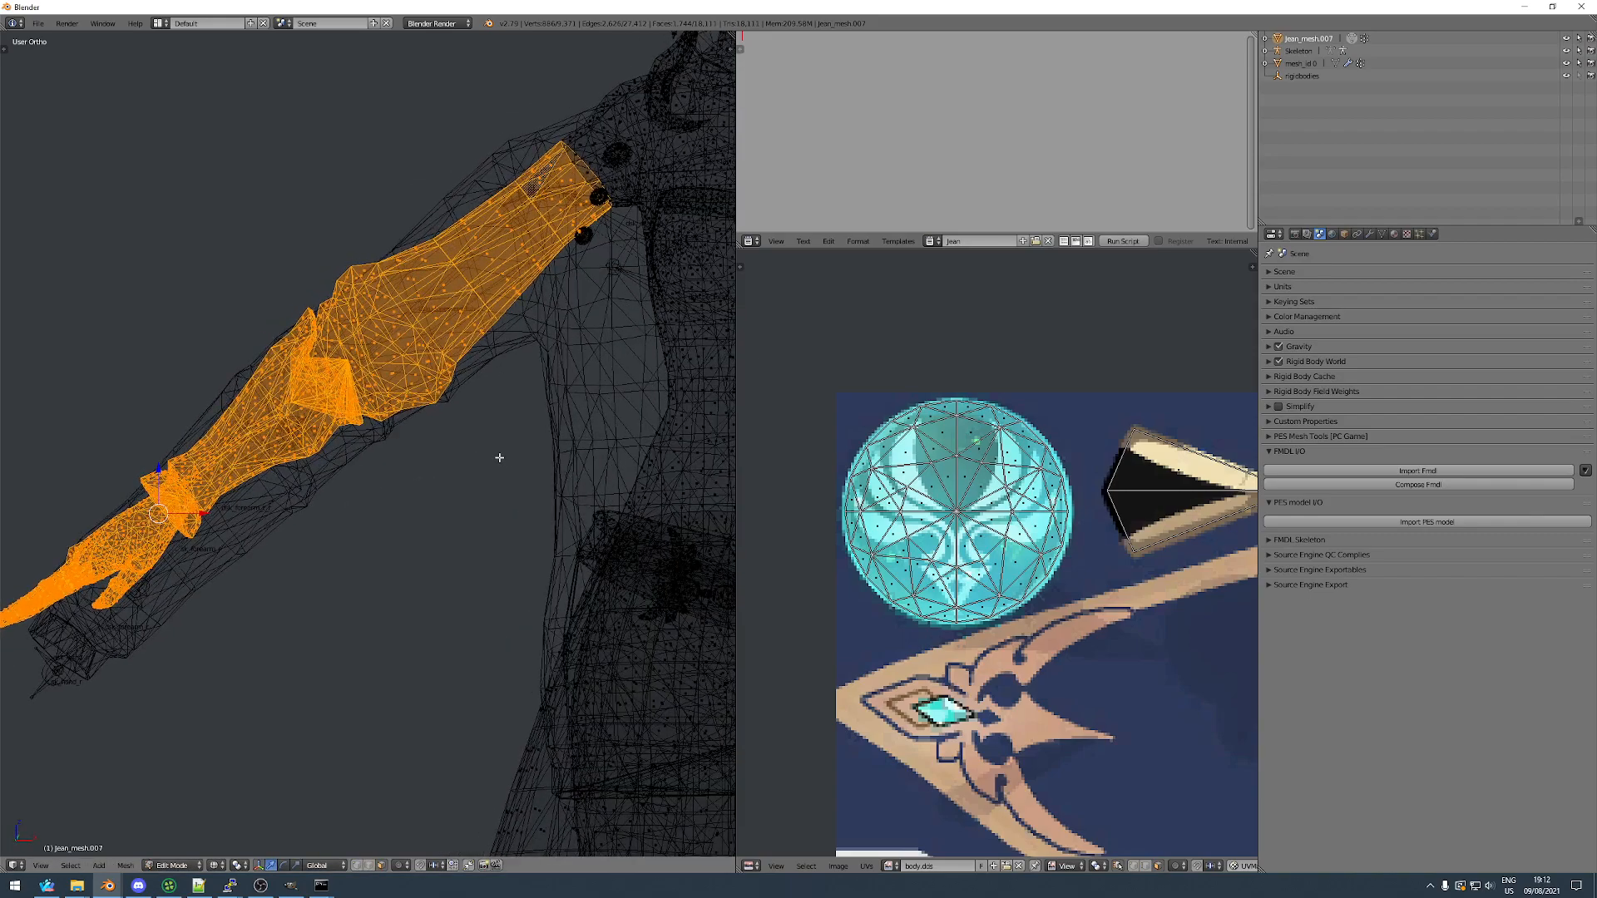
{"action": "key", "text": "g"}
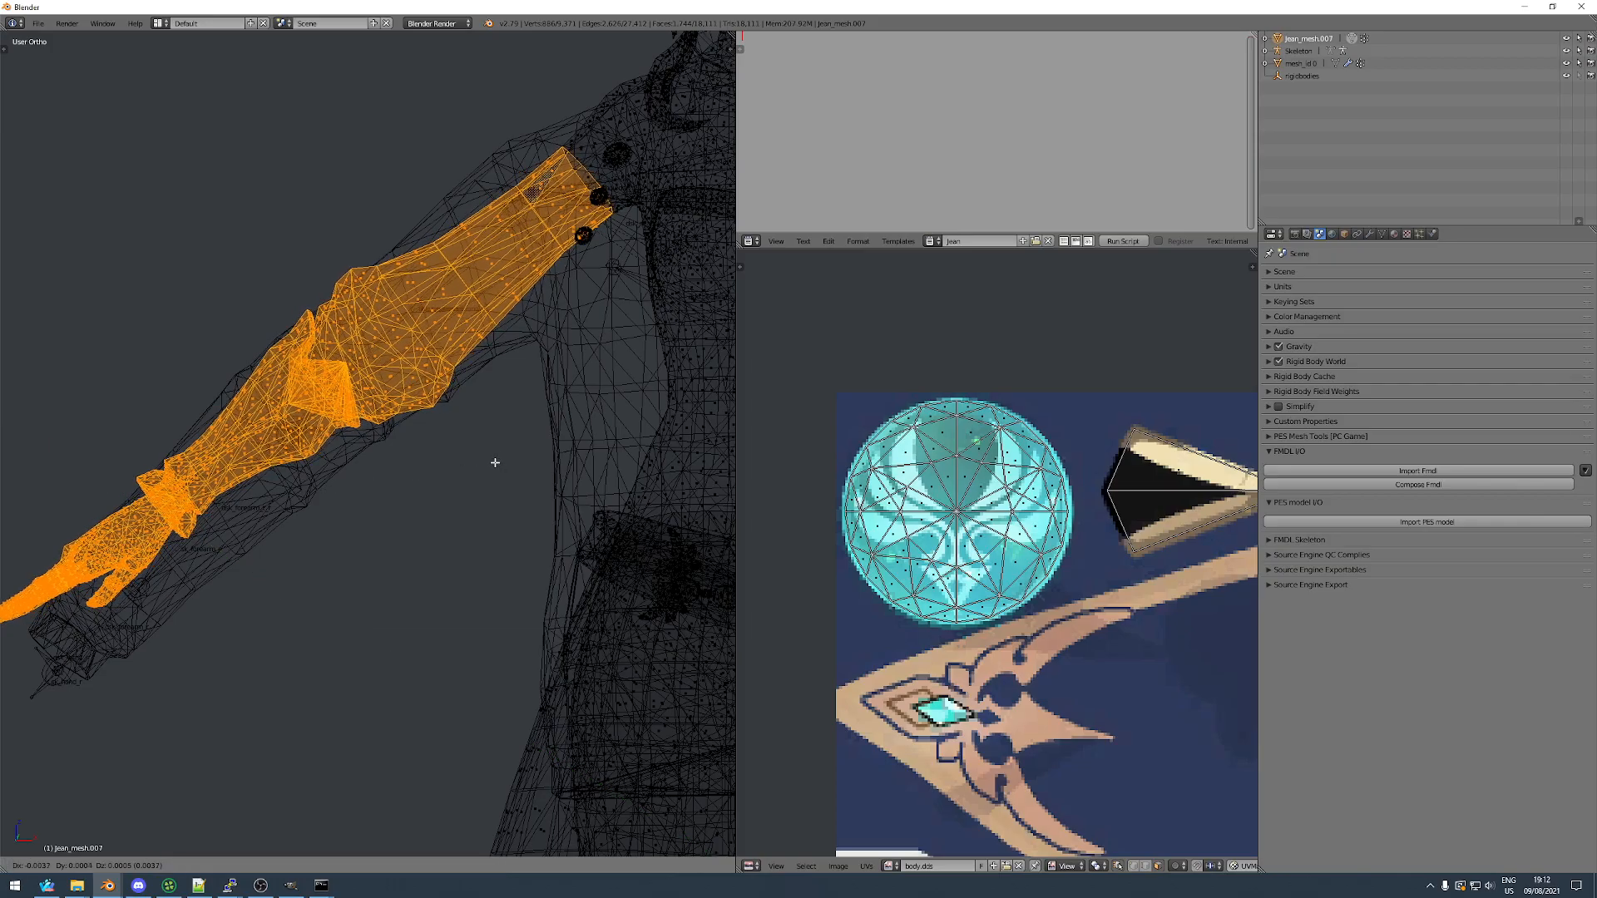
{"action": "middle_click_drag", "start_coordinate": [491, 460], "coordinate": [536, 472]}
{"action": "middle_click_drag", "start_coordinate": [302, 530], "coordinate": [399, 496], "text": "shift"}
{"action": "left_click", "coordinate": [331, 543]}
{"action": "scroll", "coordinate": [646, 164], "scroll_direction": "up", "scroll_amount": 4}
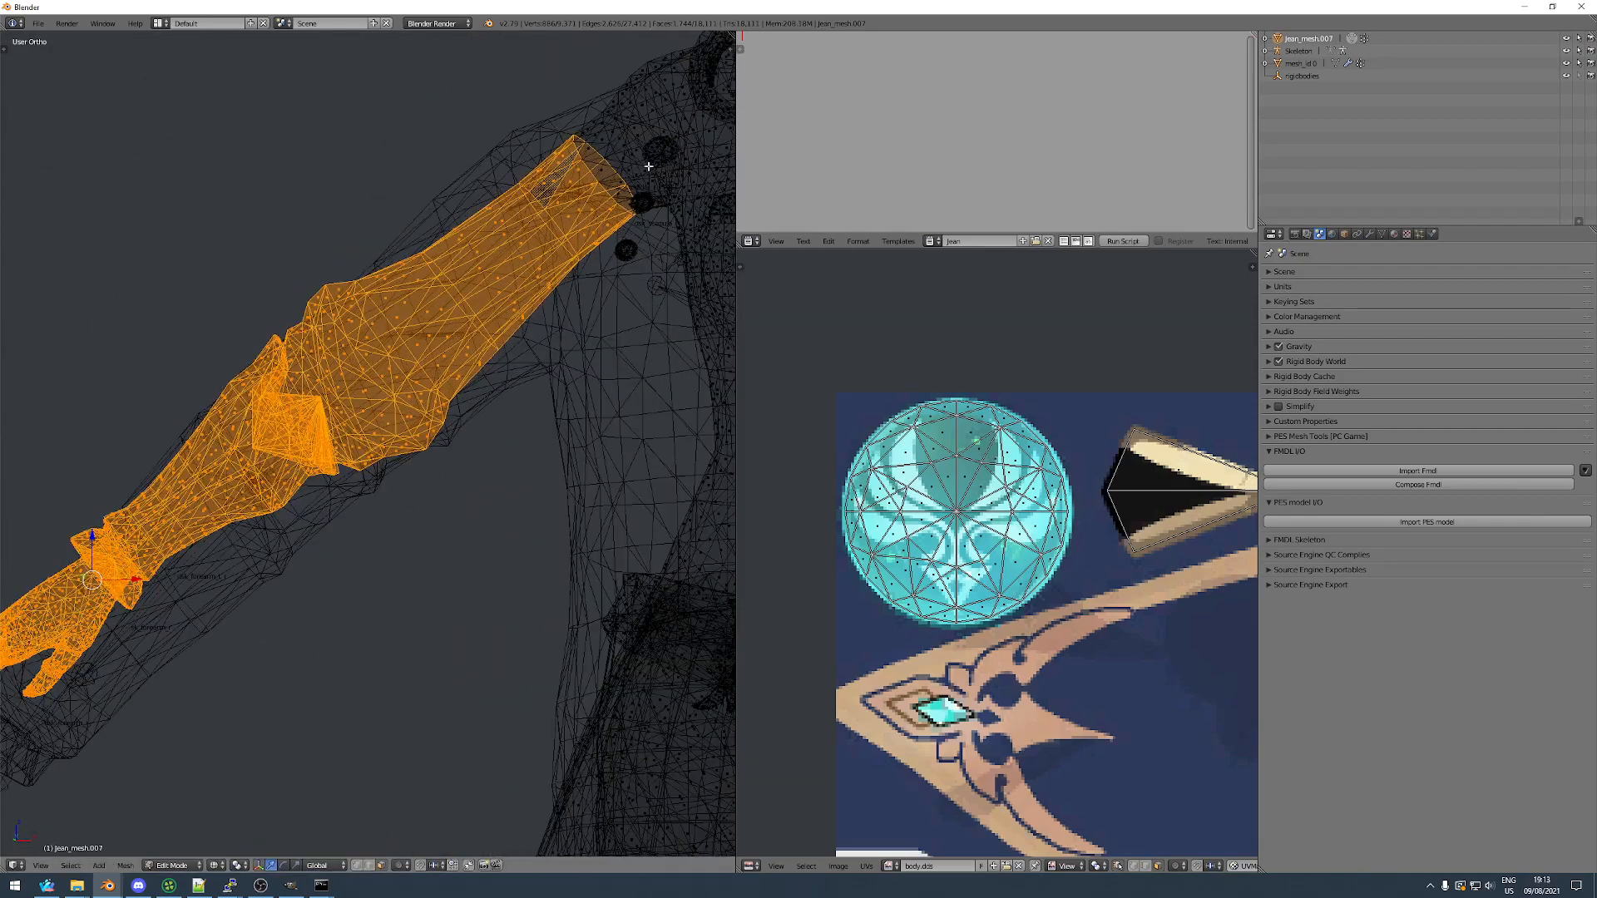
{"action": "key", "text": "ctrl+z"}
{"action": "key", "text": "ctrl+z"}
{"action": "key", "text": "ctrl+z"}
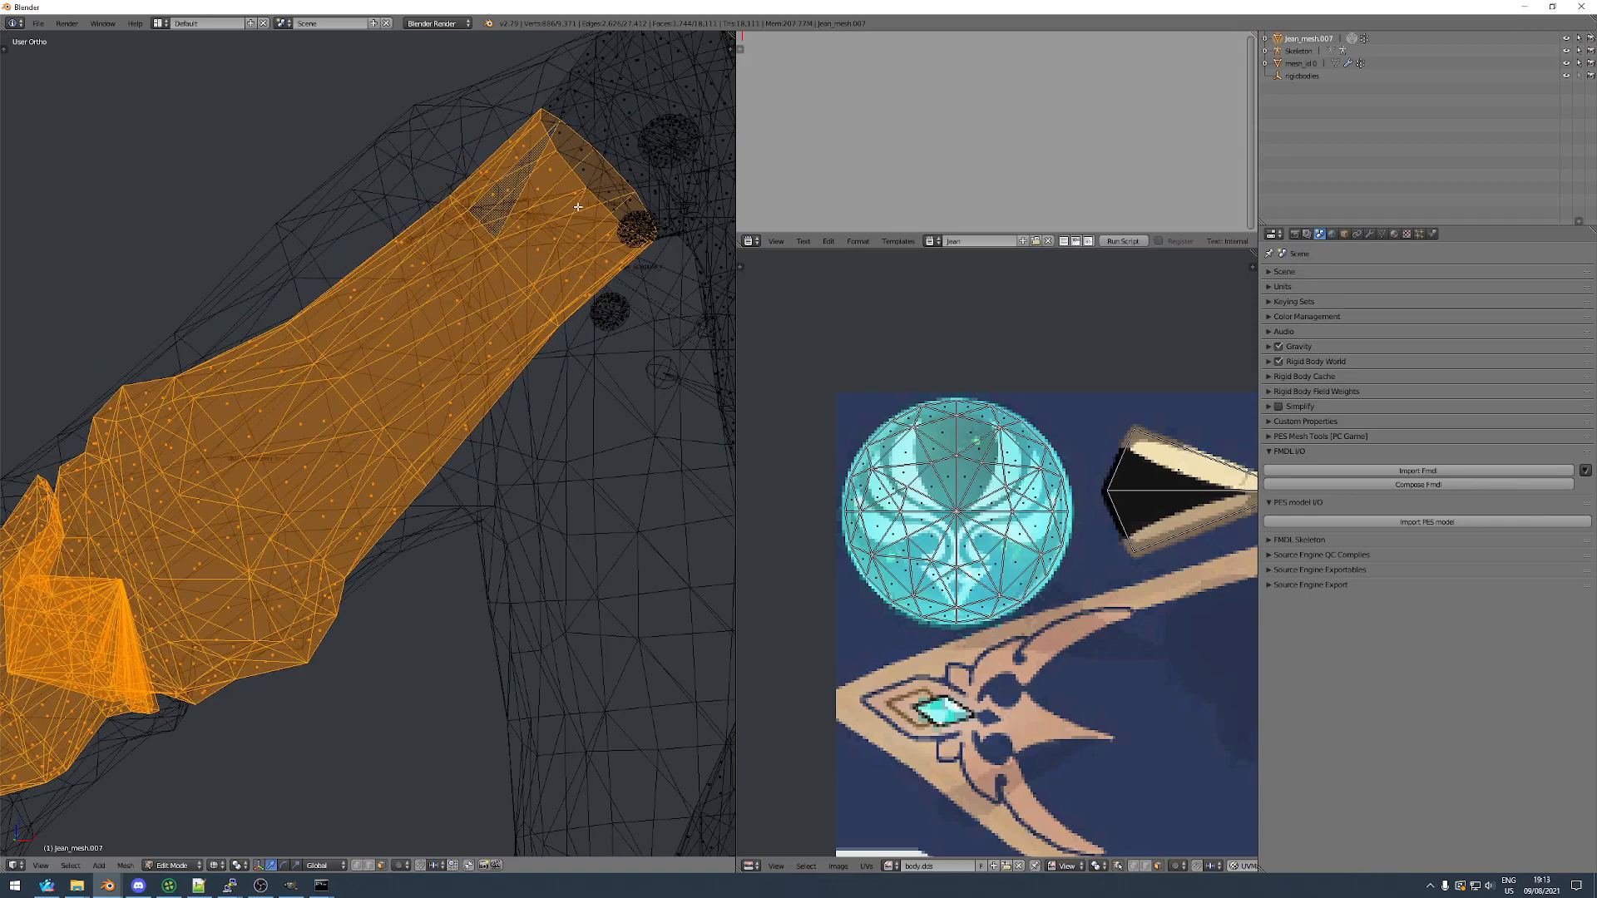
Move the selected right arm slightly to align its upper end with the template sleeve.
{"action": "middle_click_drag", "start_coordinate": [574, 211], "coordinate": [470, 154]}
{"action": "scroll", "coordinate": [623, 271], "scroll_direction": "up", "scroll_amount": 1}
{"action": "key", "text": "g"}
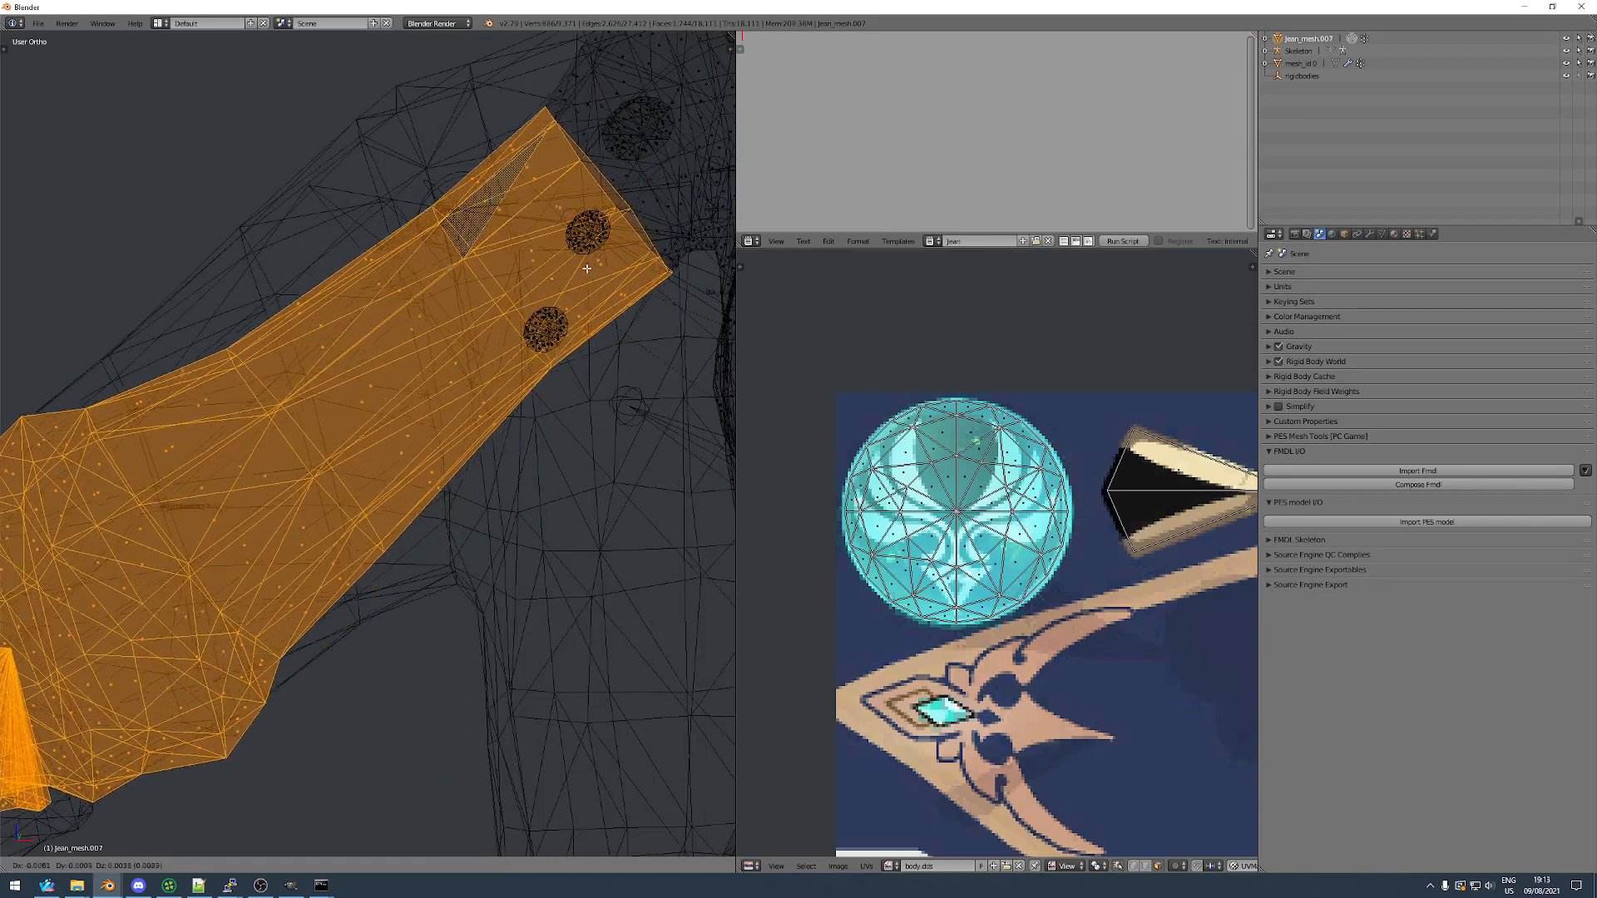
{"action": "left_click", "coordinate": [575, 250]}
Reduce the selection to the arm below the upper sleeve and move it down into the template sleeve.
{"action": "scroll", "coordinate": [371, 422], "scroll_direction": "down", "scroll_amount": 6}
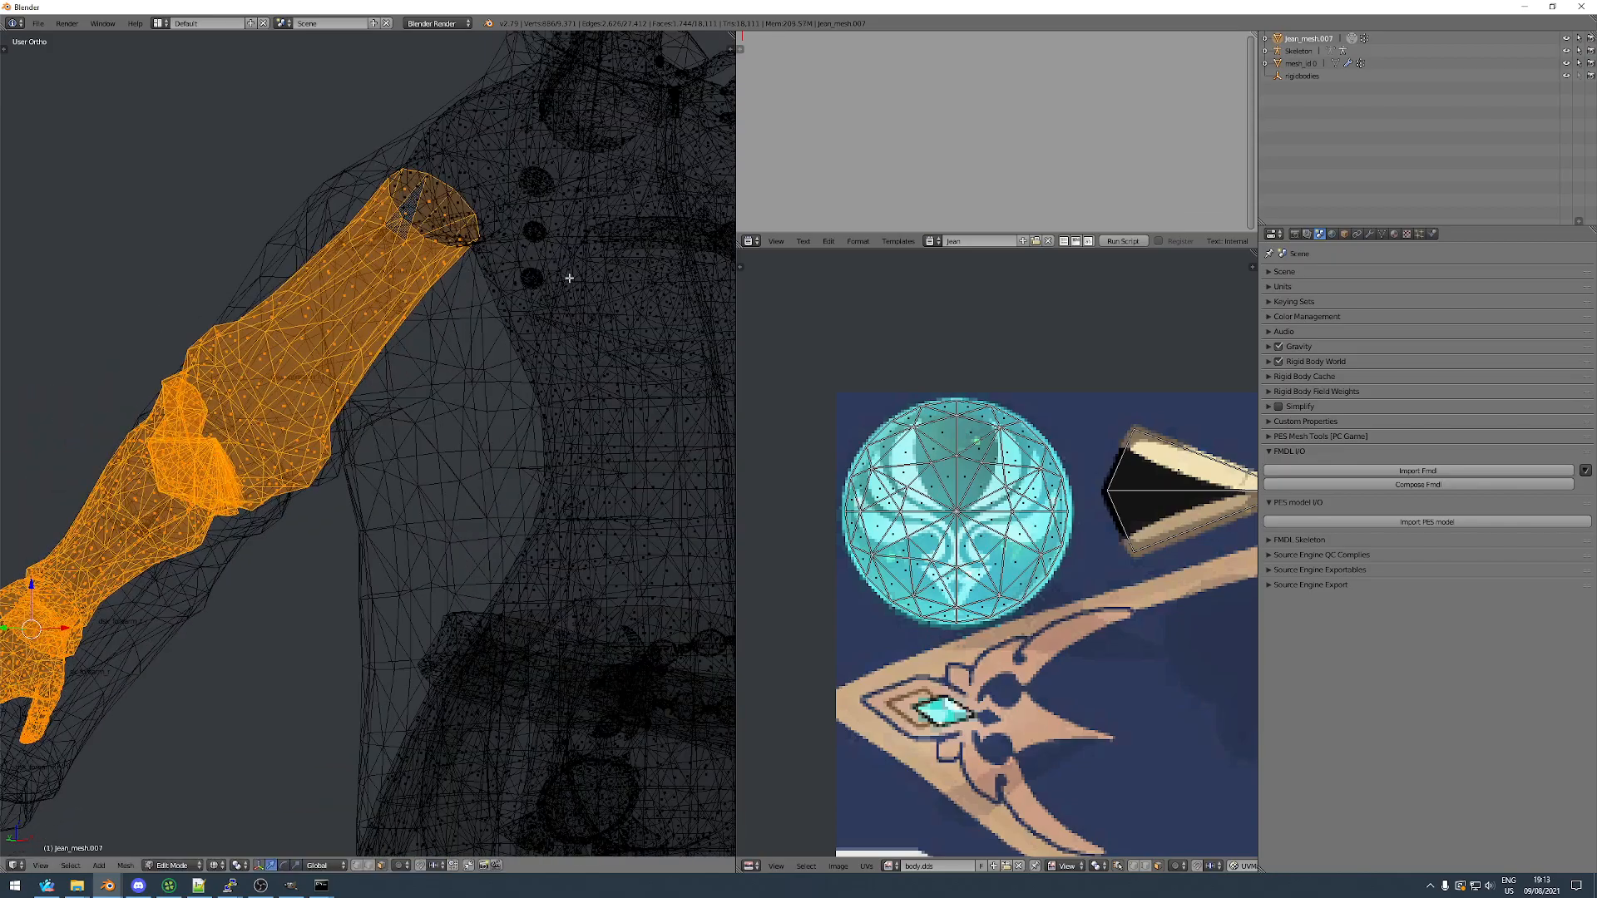
{"action": "middle_click_drag", "start_coordinate": [371, 422], "coordinate": [311, 414]}
{"action": "scroll", "coordinate": [517, 326], "scroll_direction": "up", "scroll_amount": 3}
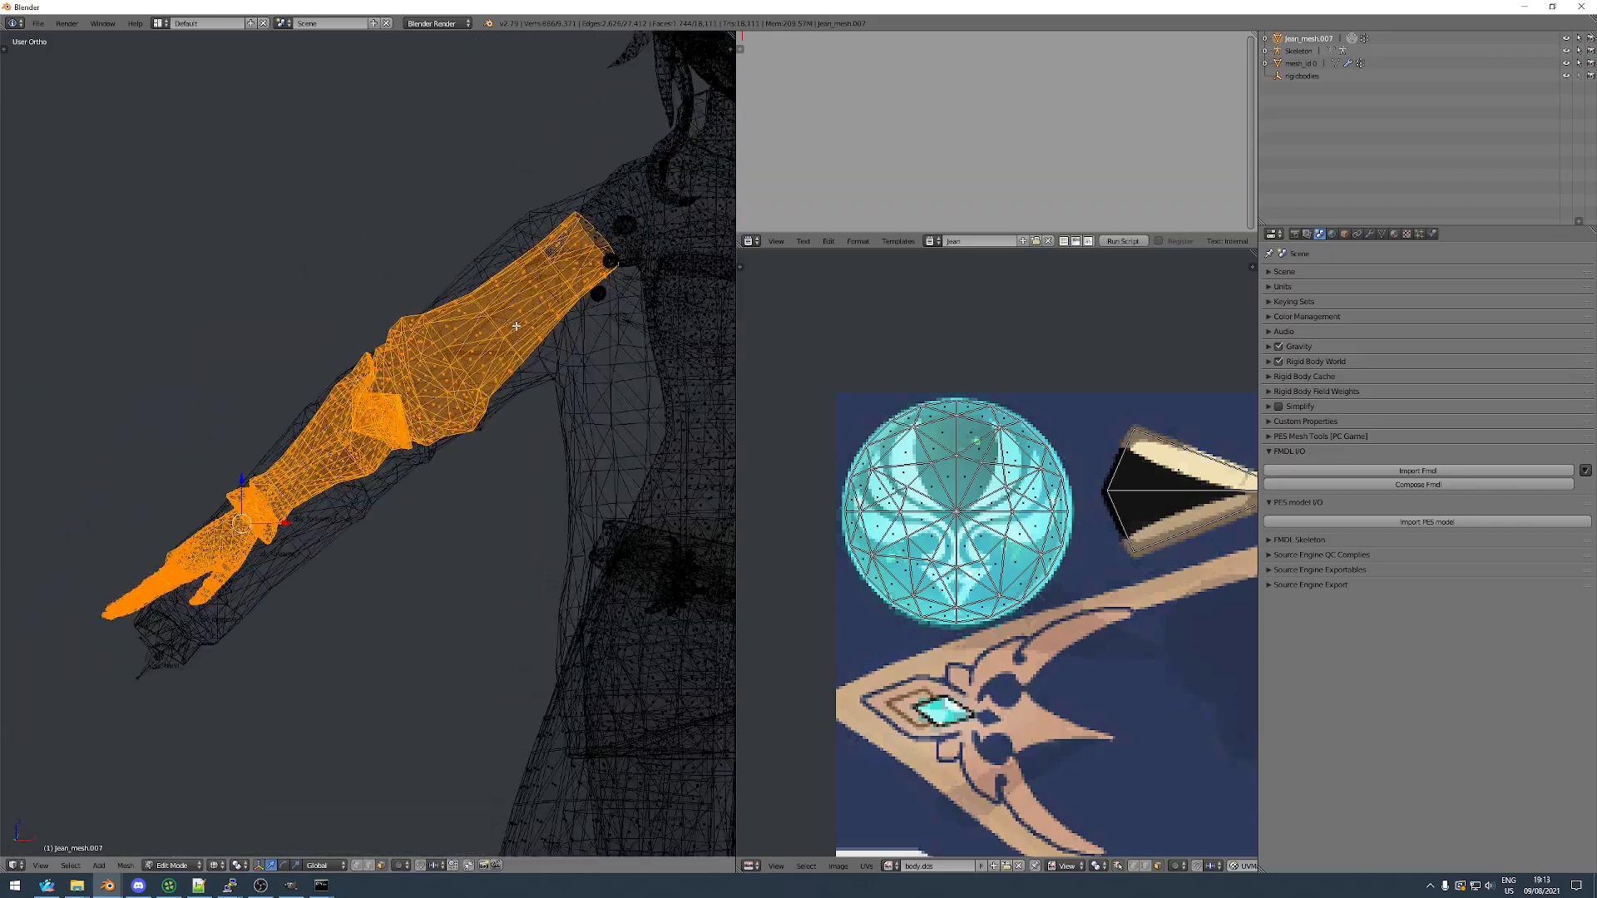
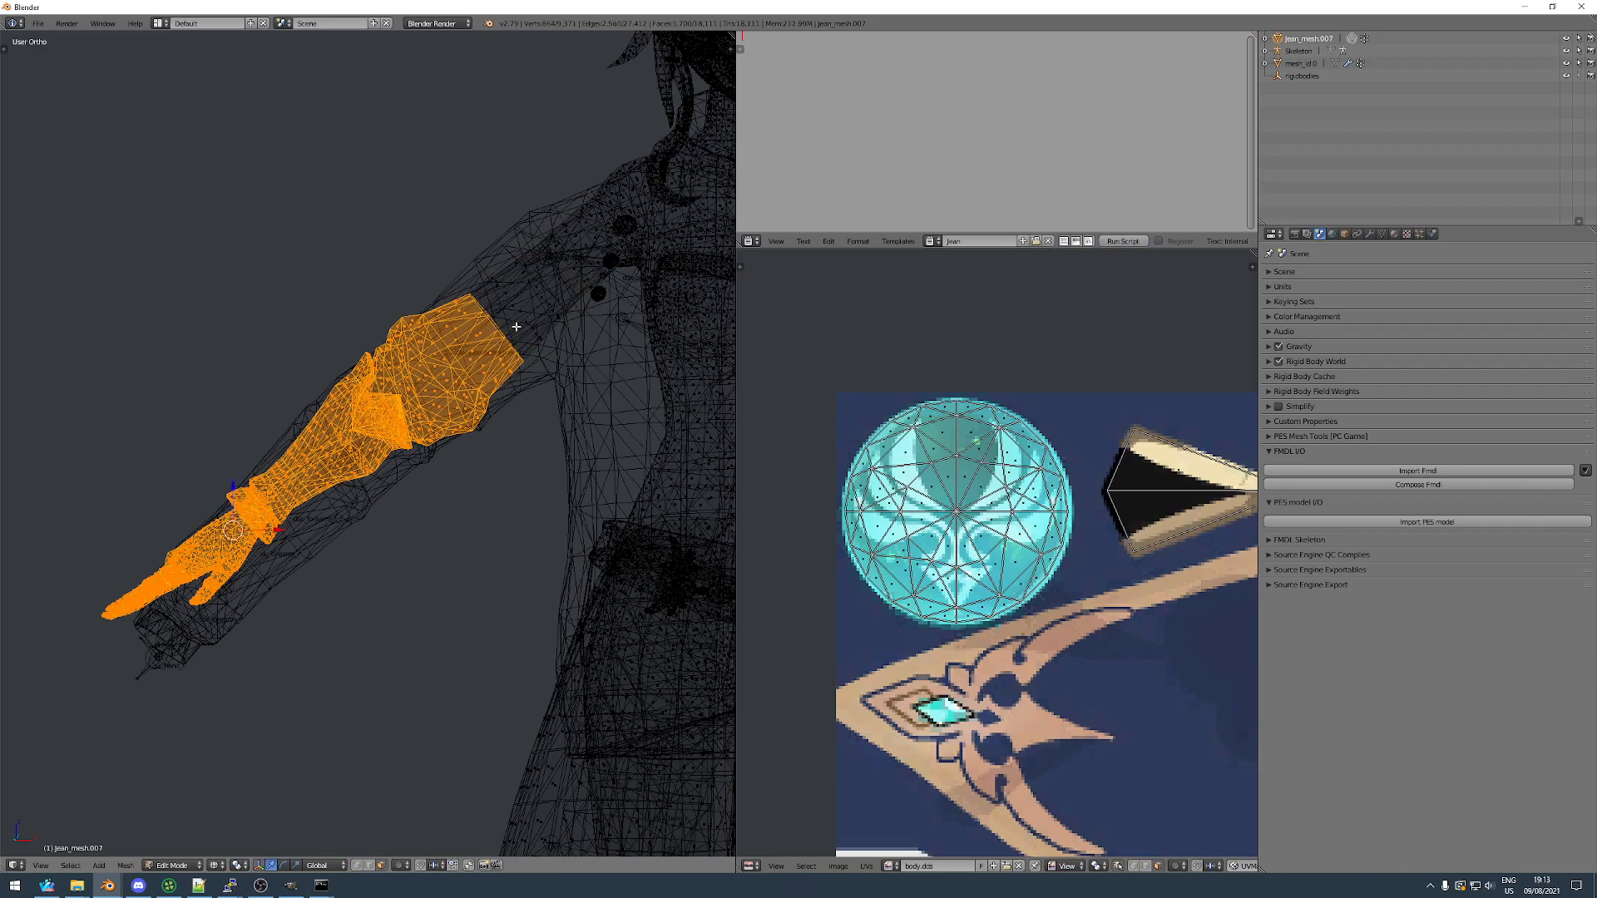
{"action": "scroll", "coordinate": [498, 408], "scroll_direction": "up", "scroll_amount": 2}
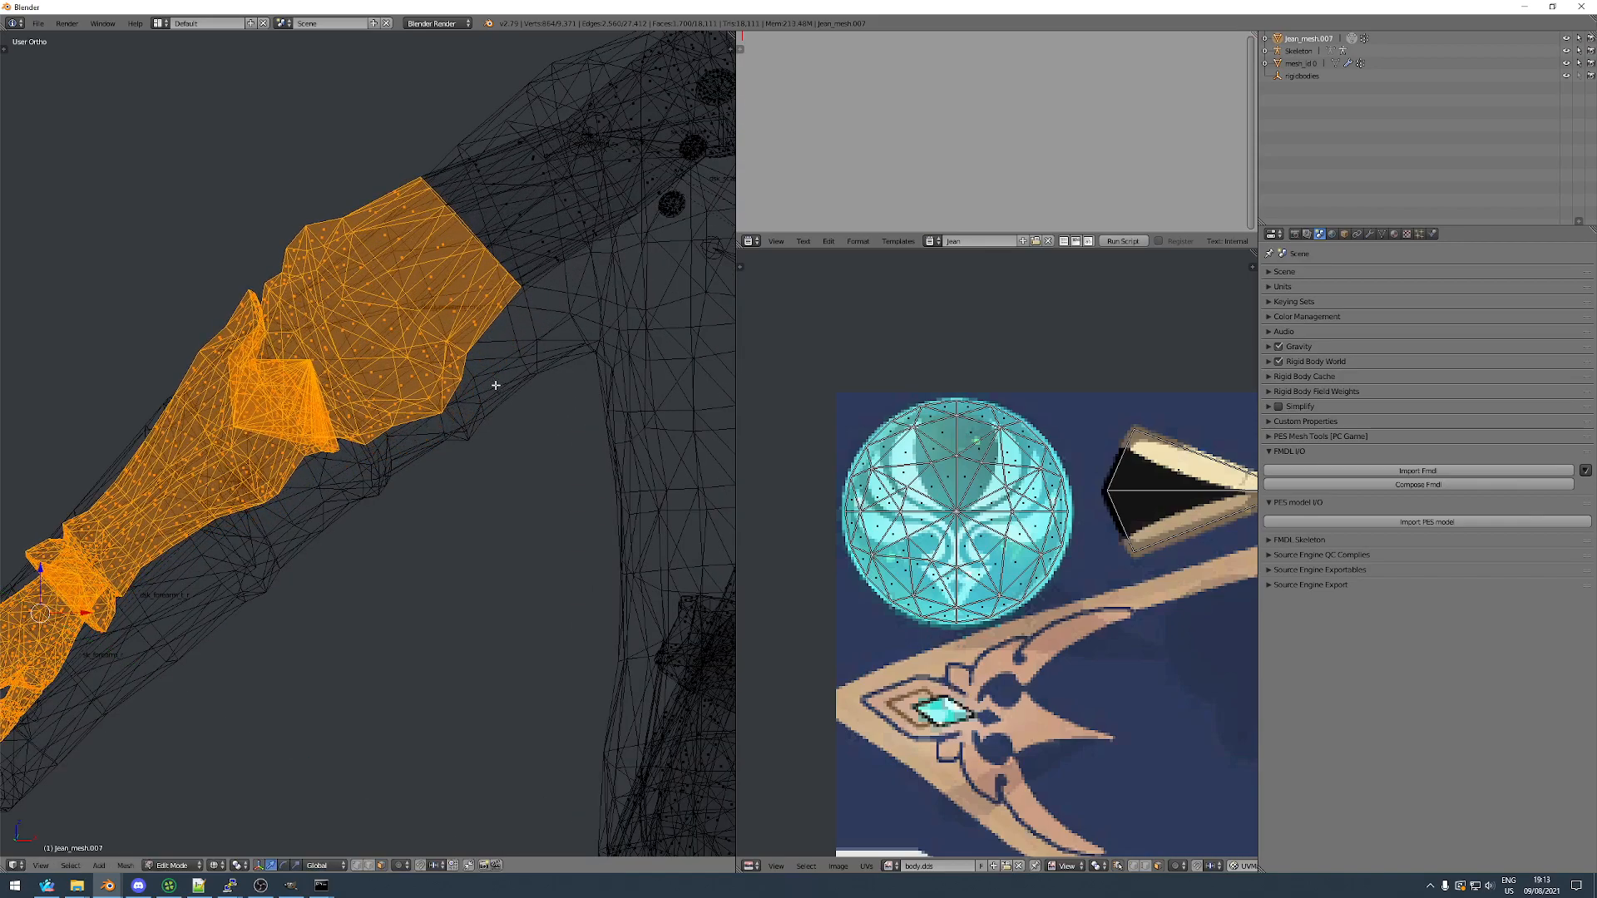
{"action": "key", "text": "g"}
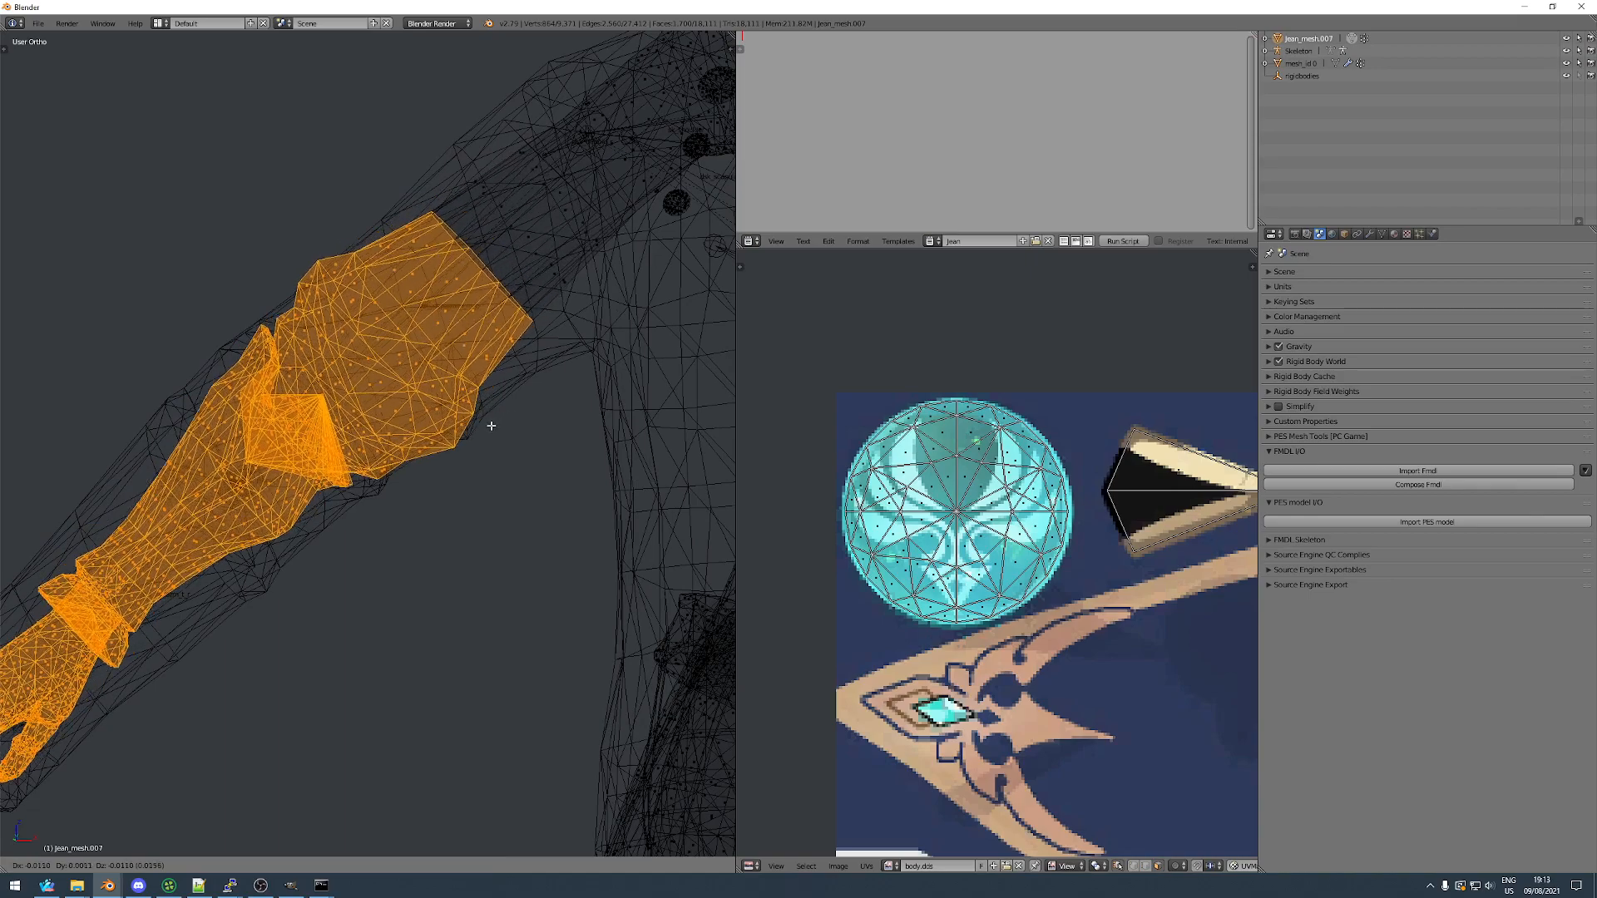
{"action": "left_click", "coordinate": [474, 435]}
{"action": "scroll", "coordinate": [474, 435], "scroll_direction": "down", "scroll_amount": 4}
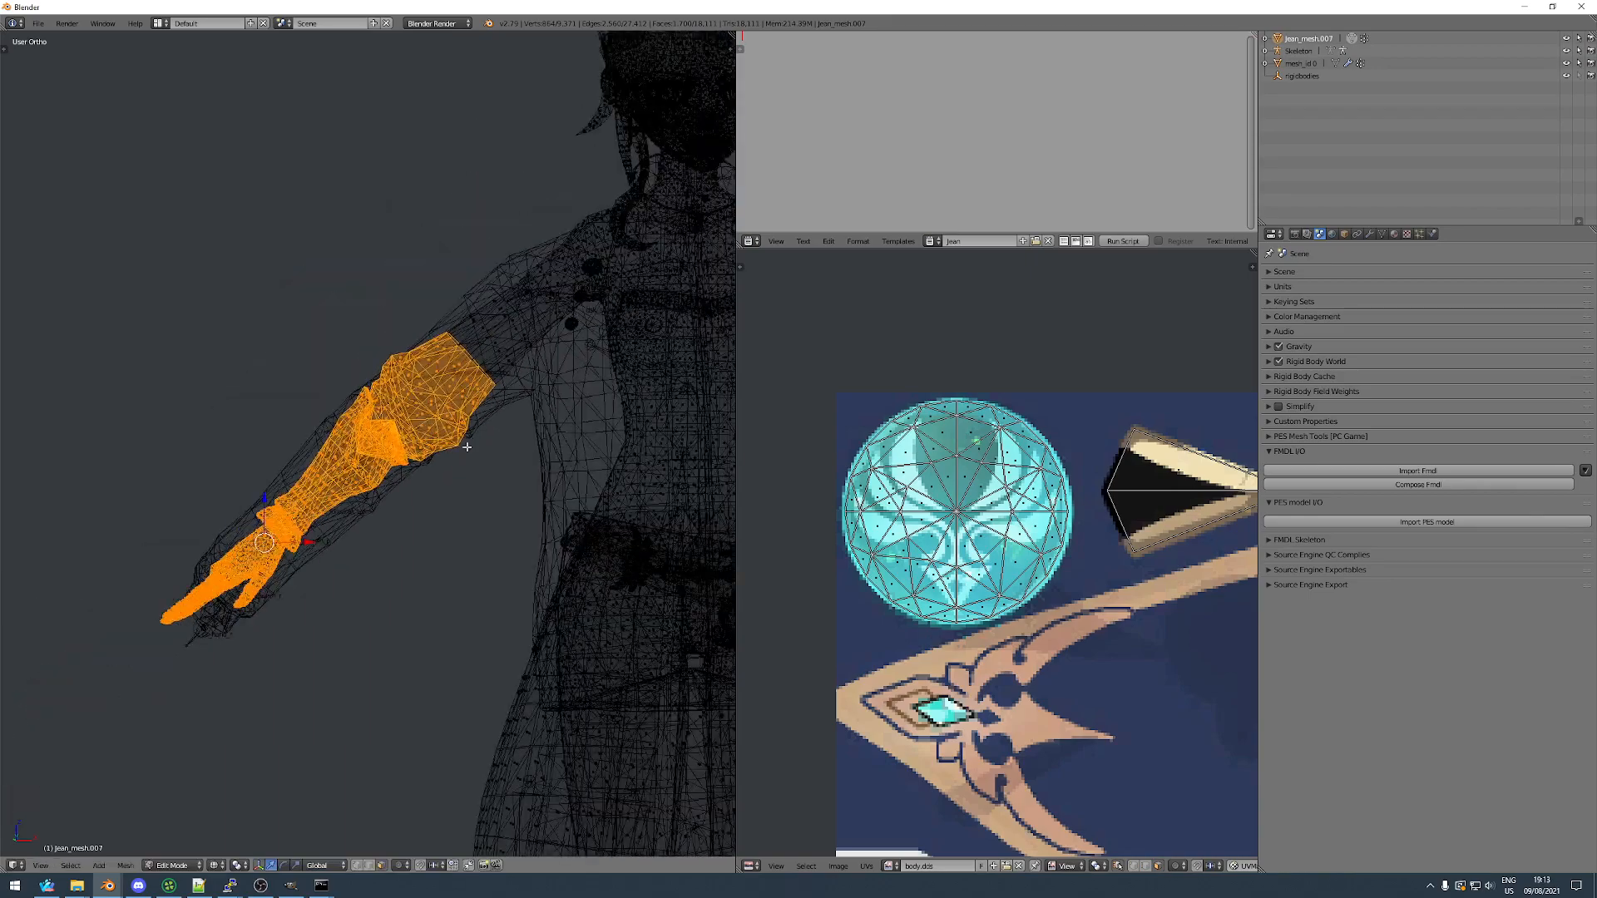
{"action": "scroll", "coordinate": [244, 577], "scroll_direction": "up", "scroll_amount": 4}
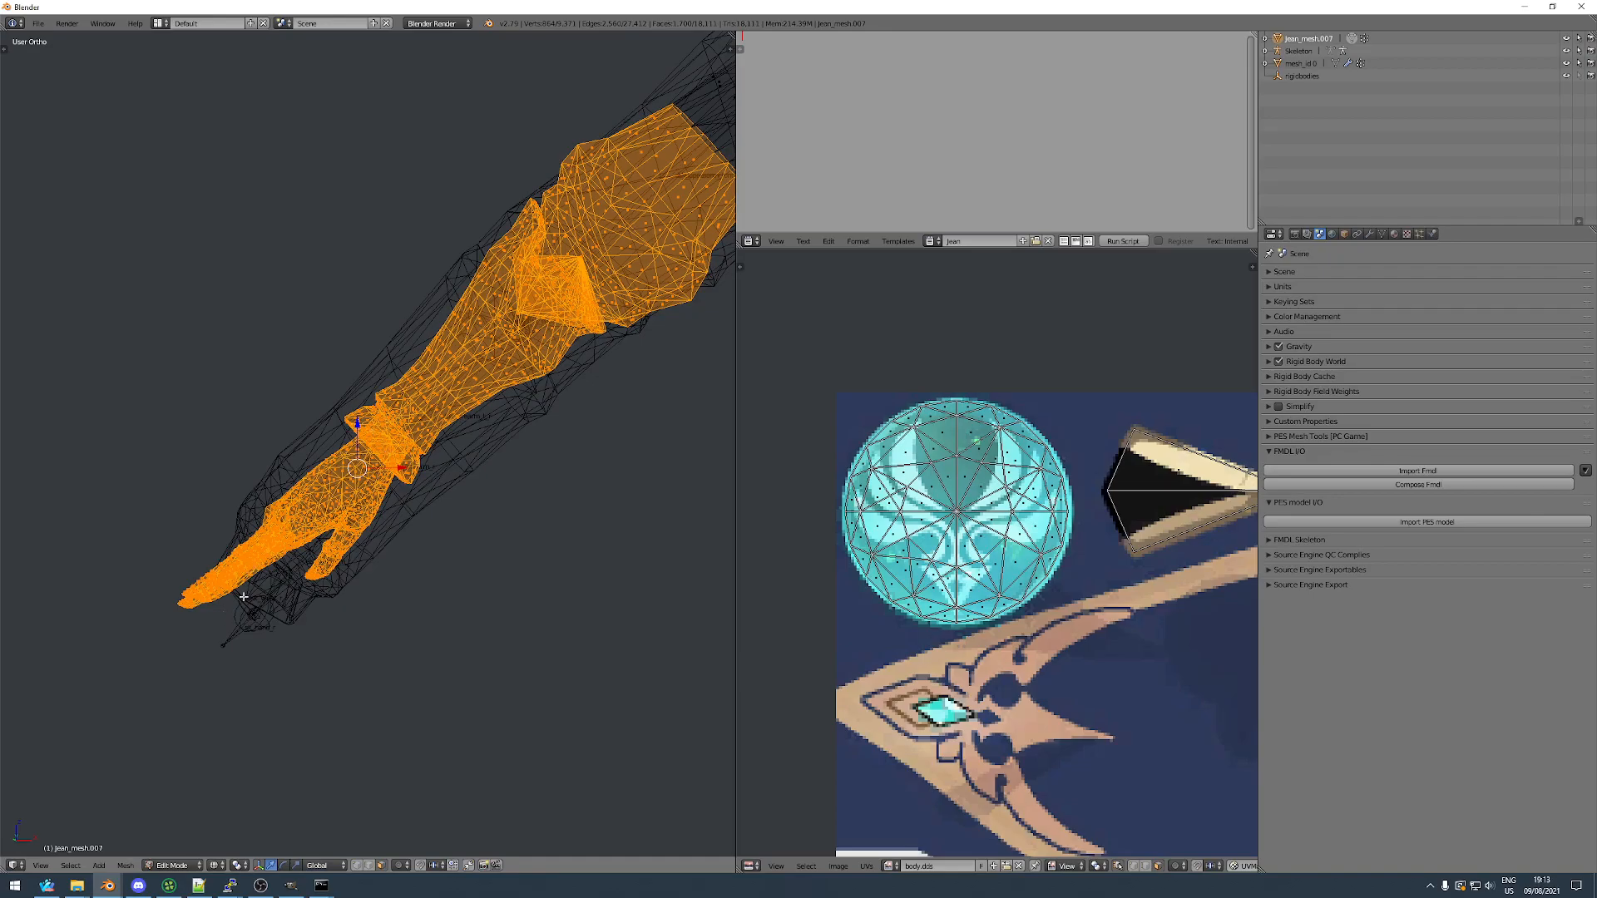
{"action": "scroll", "coordinate": [273, 614], "scroll_direction": "down", "scroll_amount": 3}
{"action": "middle_click_drag", "start_coordinate": [399, 496], "coordinate": [305, 565], "text": "shift"}
{"action": "scroll", "coordinate": [411, 461], "scroll_direction": "up", "scroll_amount": 2}
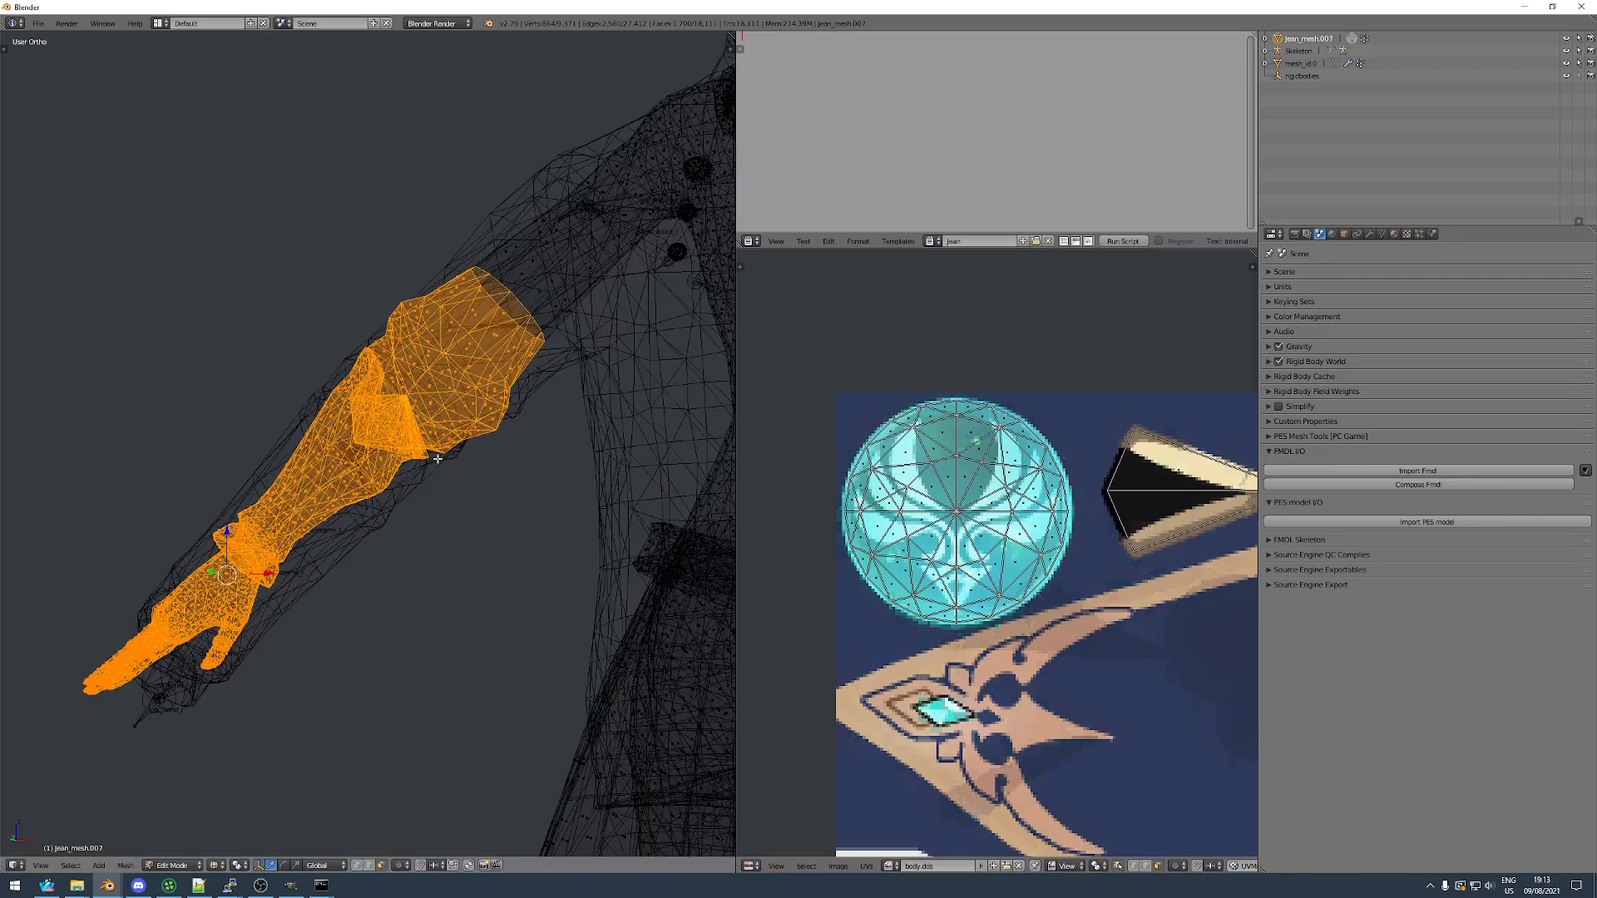
Clear the selection and select a group of faces across the middle of the right forearm in wireframe.
{"action": "middle_click_drag", "start_coordinate": [411, 461], "coordinate": [438, 496]}
{"action": "scroll", "coordinate": [288, 485], "scroll_direction": "up", "scroll_amount": 4}
{"action": "middle_click_drag", "start_coordinate": [289, 485], "coordinate": [292, 415]}
{"action": "key", "text": "a"}
{"action": "scroll", "coordinate": [285, 410], "scroll_direction": "up", "scroll_amount": 4}
{"action": "key", "text": "b"}
{"action": "left_click_drag", "start_coordinate": [254, 389], "coordinate": [360, 532]}
{"action": "middle_click_drag", "start_coordinate": [360, 532], "coordinate": [484, 497]}
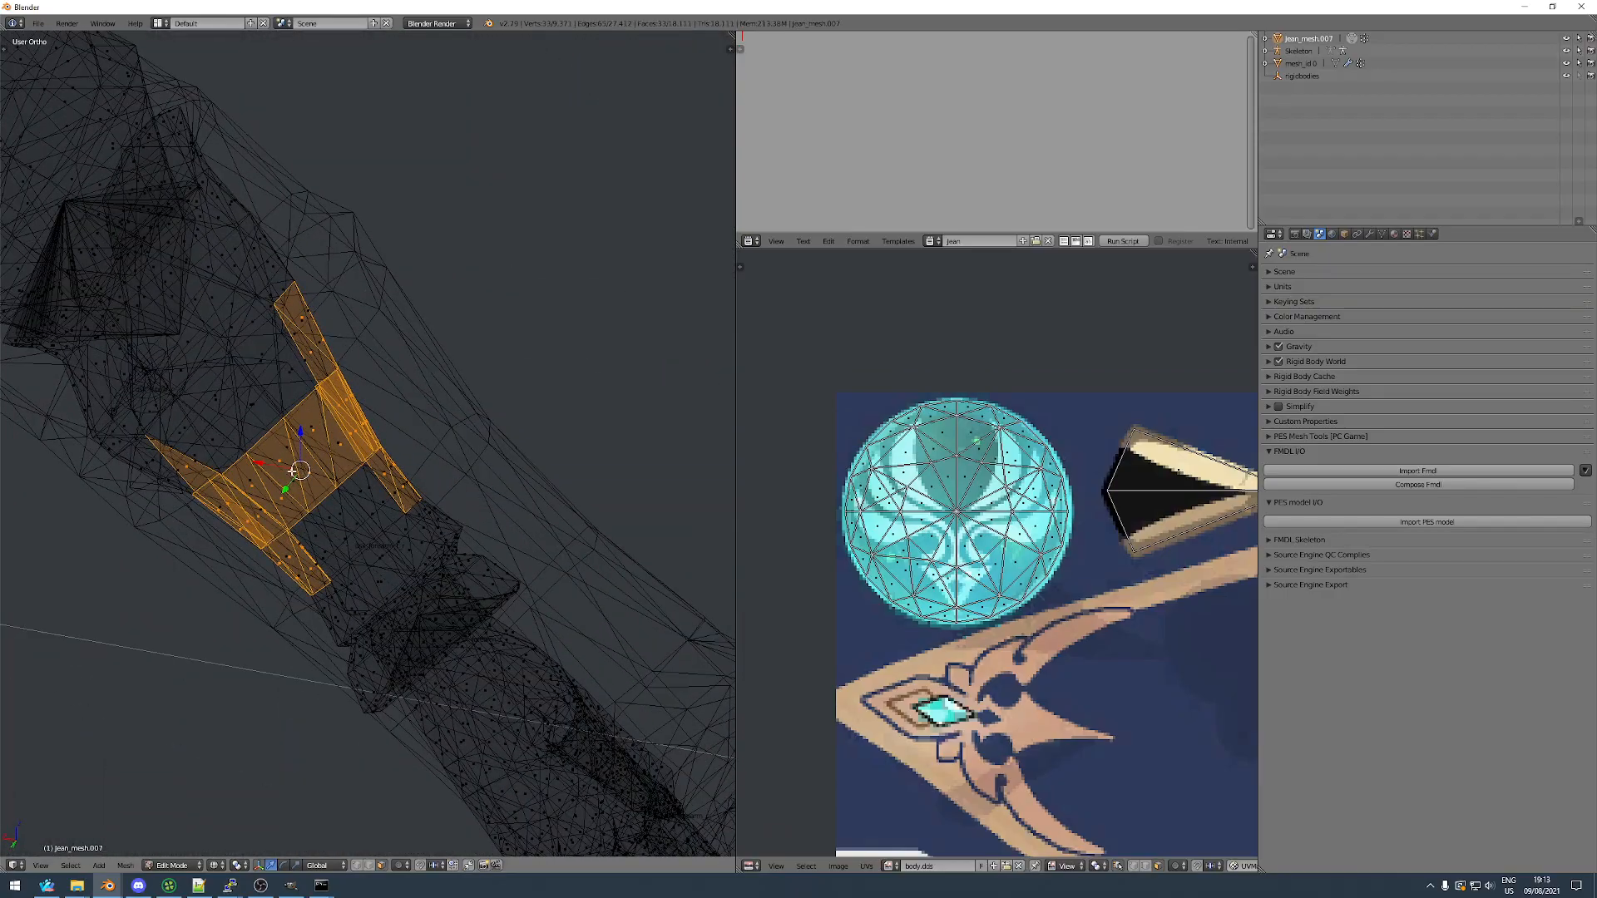
Hide the template mesh in object mode and return to editing the character mesh.
{"action": "key", "text": "Tab"}
{"action": "right_click", "coordinate": [431, 411]}
{"action": "key", "text": "h"}
{"action": "right_click", "coordinate": [292, 431]}
{"action": "key", "text": "Tab"}
{"action": "scroll", "coordinate": [292, 432], "scroll_direction": "down", "scroll_amount": 4}
Complete the selected band of faces all the way around the right forearm in solid shading.
{"action": "key", "text": "z"}
{"action": "middle_click_drag", "start_coordinate": [292, 432], "coordinate": [242, 403]}
{"action": "key", "text": "b"}
{"action": "left_click_drag", "start_coordinate": [241, 403], "coordinate": [365, 479]}
{"action": "middle_click_drag", "start_coordinate": [449, 465], "coordinate": [331, 421]}
{"action": "key", "text": "b"}
{"action": "left_click_drag", "start_coordinate": [332, 421], "coordinate": [391, 499]}
{"action": "middle_click_drag", "start_coordinate": [391, 499], "coordinate": [332, 429]}
{"action": "key", "text": "b"}
{"action": "left_click_drag", "start_coordinate": [333, 428], "coordinate": [403, 520]}
{"action": "middle_click_drag", "start_coordinate": [402, 520], "coordinate": [360, 446]}
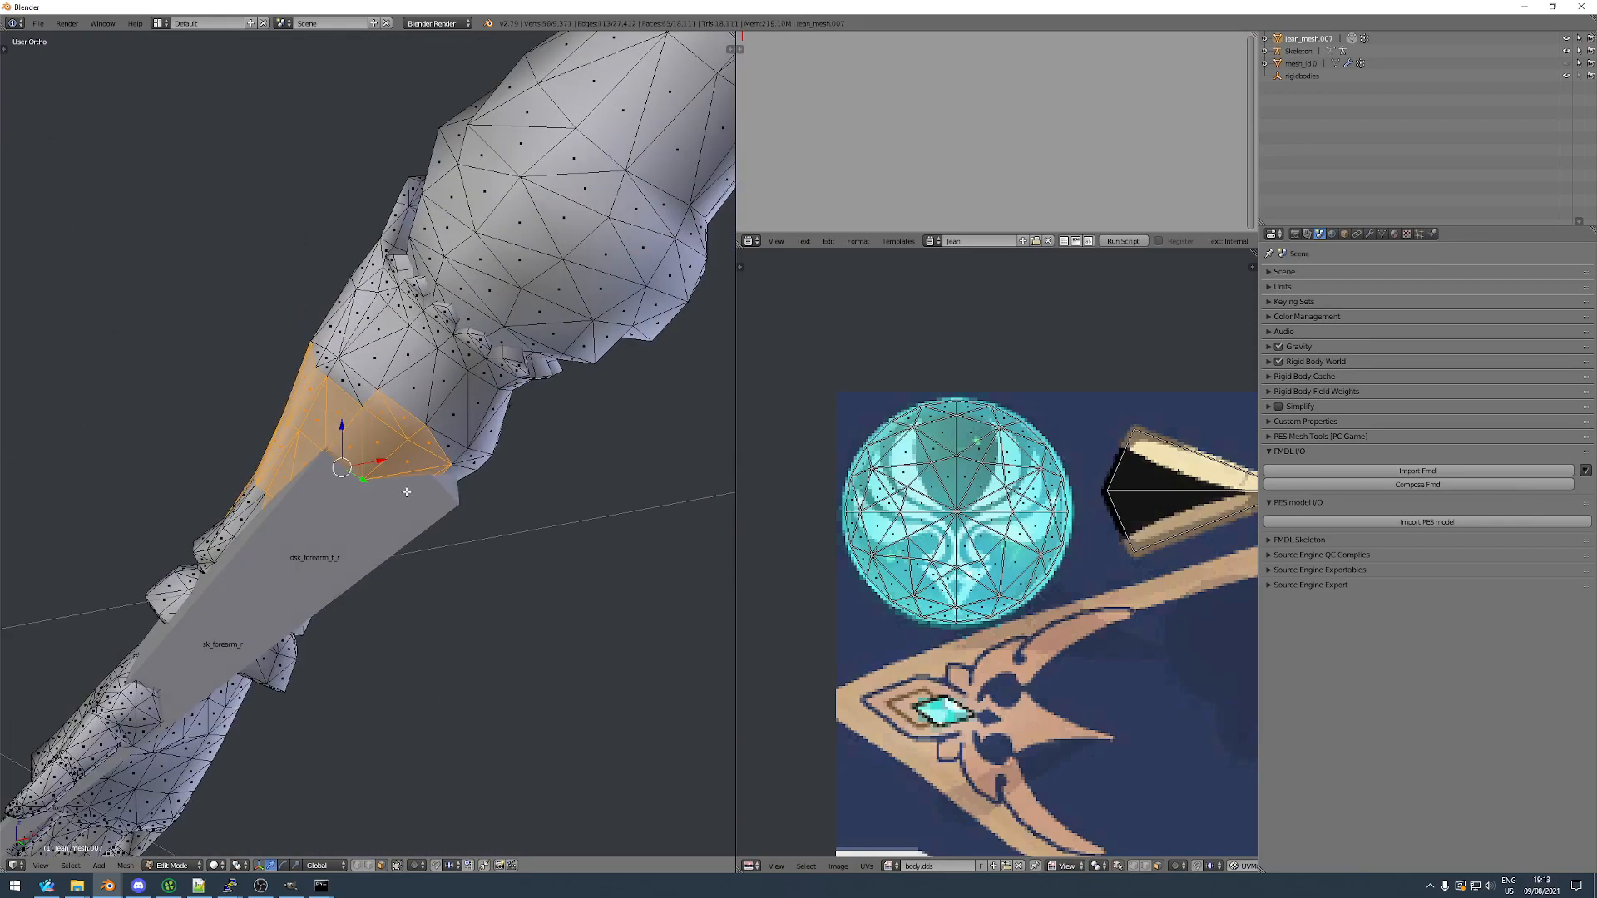
{"action": "left_click_drag", "start_coordinate": [399, 525], "coordinate": [400, 526]}
{"action": "middle_click_drag", "start_coordinate": [401, 526], "coordinate": [374, 468]}
{"action": "key", "text": "b"}
{"action": "left_click_drag", "start_coordinate": [374, 469], "coordinate": [424, 520]}
{"action": "middle_click_drag", "start_coordinate": [424, 520], "coordinate": [312, 487]}
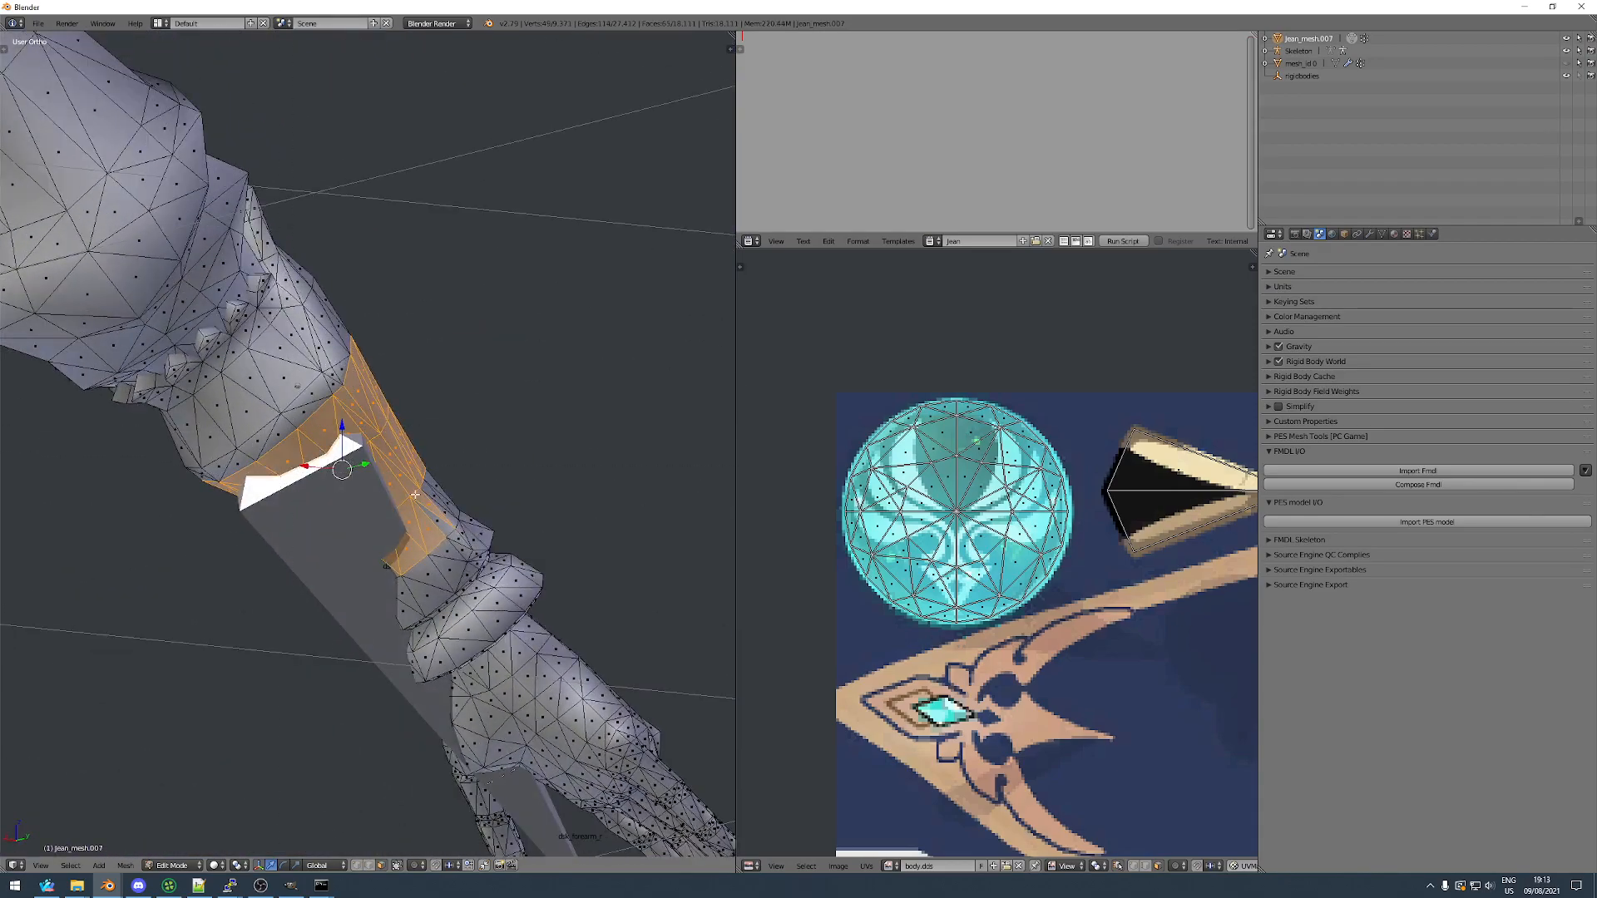
Extend the forearm selection in wireframe over the wrist and the whole hand.
{"action": "scroll", "coordinate": [483, 509], "scroll_direction": "down", "scroll_amount": 3}
{"action": "key", "text": "z"}
{"action": "middle_click_drag", "start_coordinate": [483, 509], "coordinate": [424, 527]}
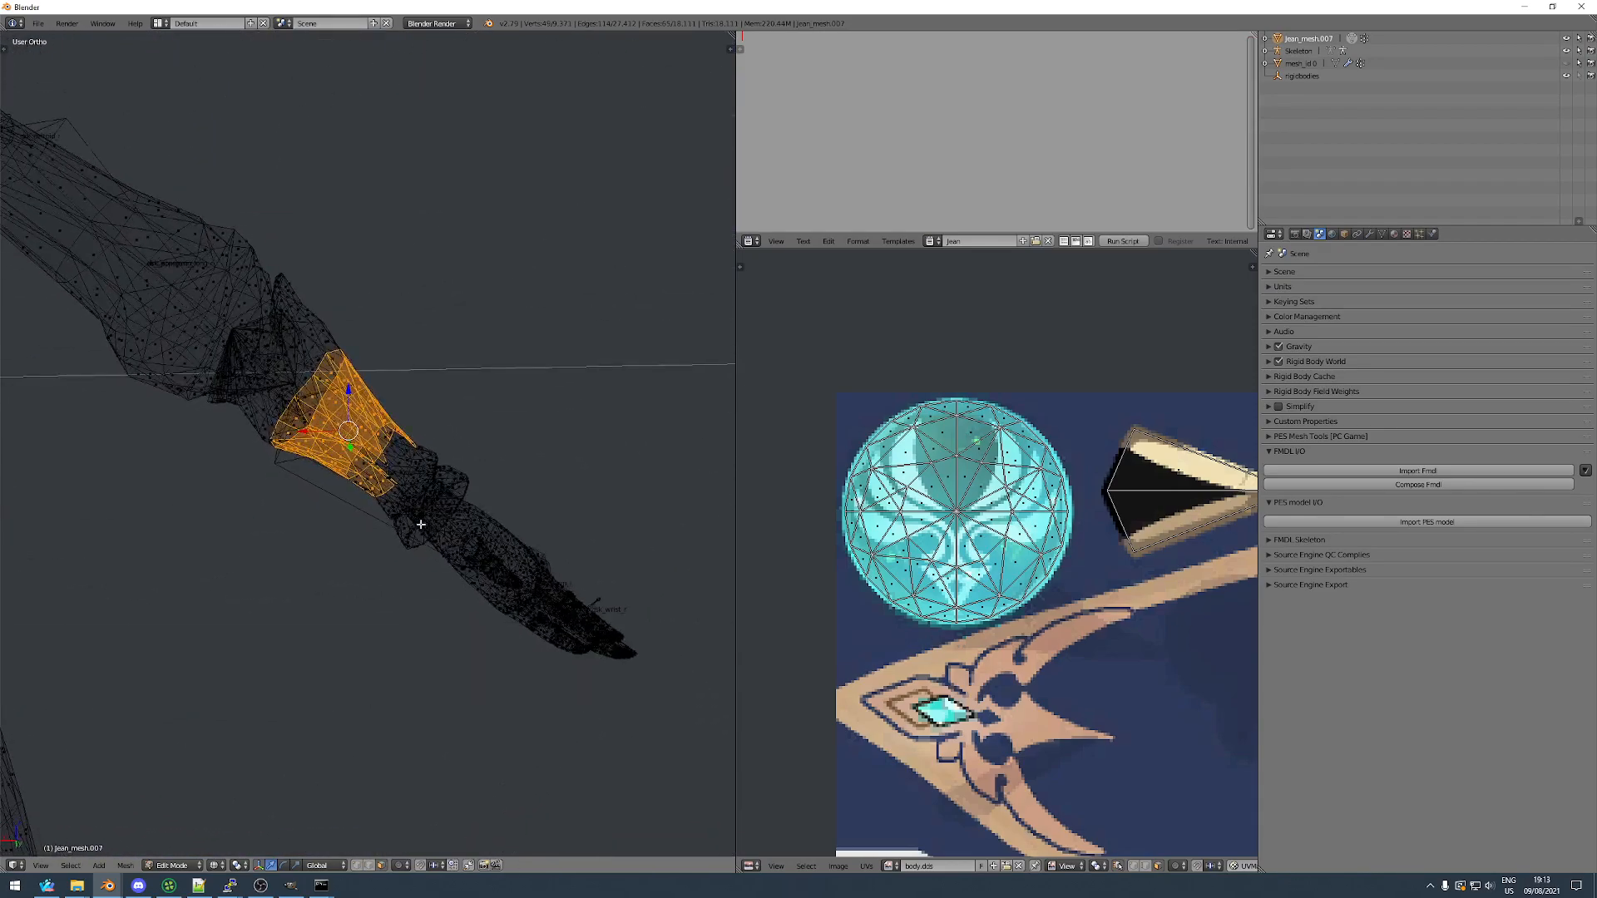
{"action": "left_click_drag", "start_coordinate": [462, 539], "coordinate": [540, 616]}
{"action": "key", "text": "b"}
{"action": "left_click_drag", "start_coordinate": [339, 432], "coordinate": [651, 712]}
{"action": "middle_click_drag", "start_coordinate": [651, 712], "coordinate": [575, 670]}
Unhide the template mesh and reopen the character mesh for editing with the forearm and hand still selected.
{"action": "key", "text": "Tab"}
{"action": "key", "text": "alt+h"}
{"action": "key", "text": "a"}
{"action": "right_click", "coordinate": [487, 549]}
{"action": "right_click", "coordinate": [478, 570]}
{"action": "mouse_move", "coordinate": [477, 571]}
{"action": "middle_mouse_down"}
{"action": "mouse_move", "coordinate": [526, 546]}
{"action": "mouse_move", "coordinate": [403, 578]}
{"action": "mouse_move", "coordinate": [341, 567]}
{"action": "mouse_move", "coordinate": [360, 606]}
{"action": "mouse_move", "coordinate": [333, 613]}
{"action": "mouse_move", "coordinate": [545, 587]}
{"action": "mouse_move", "coordinate": [488, 570]}
{"action": "mouse_move", "coordinate": [462, 582]}
{"action": "mouse_move", "coordinate": [488, 595]}
{"action": "middle_mouse_up"}
{"action": "right_click", "coordinate": [218, 612]}
{"action": "scroll", "coordinate": [332, 574], "scroll_direction": "down", "scroll_amount": 3}
{"action": "key", "text": "r"}
{"action": "right_click", "coordinate": [208, 586]}
{"action": "key", "text": "Tab"}
{"action": "scroll", "coordinate": [349, 606], "scroll_direction": "up", "scroll_amount": 3}
{"action": "key", "text": "z"}
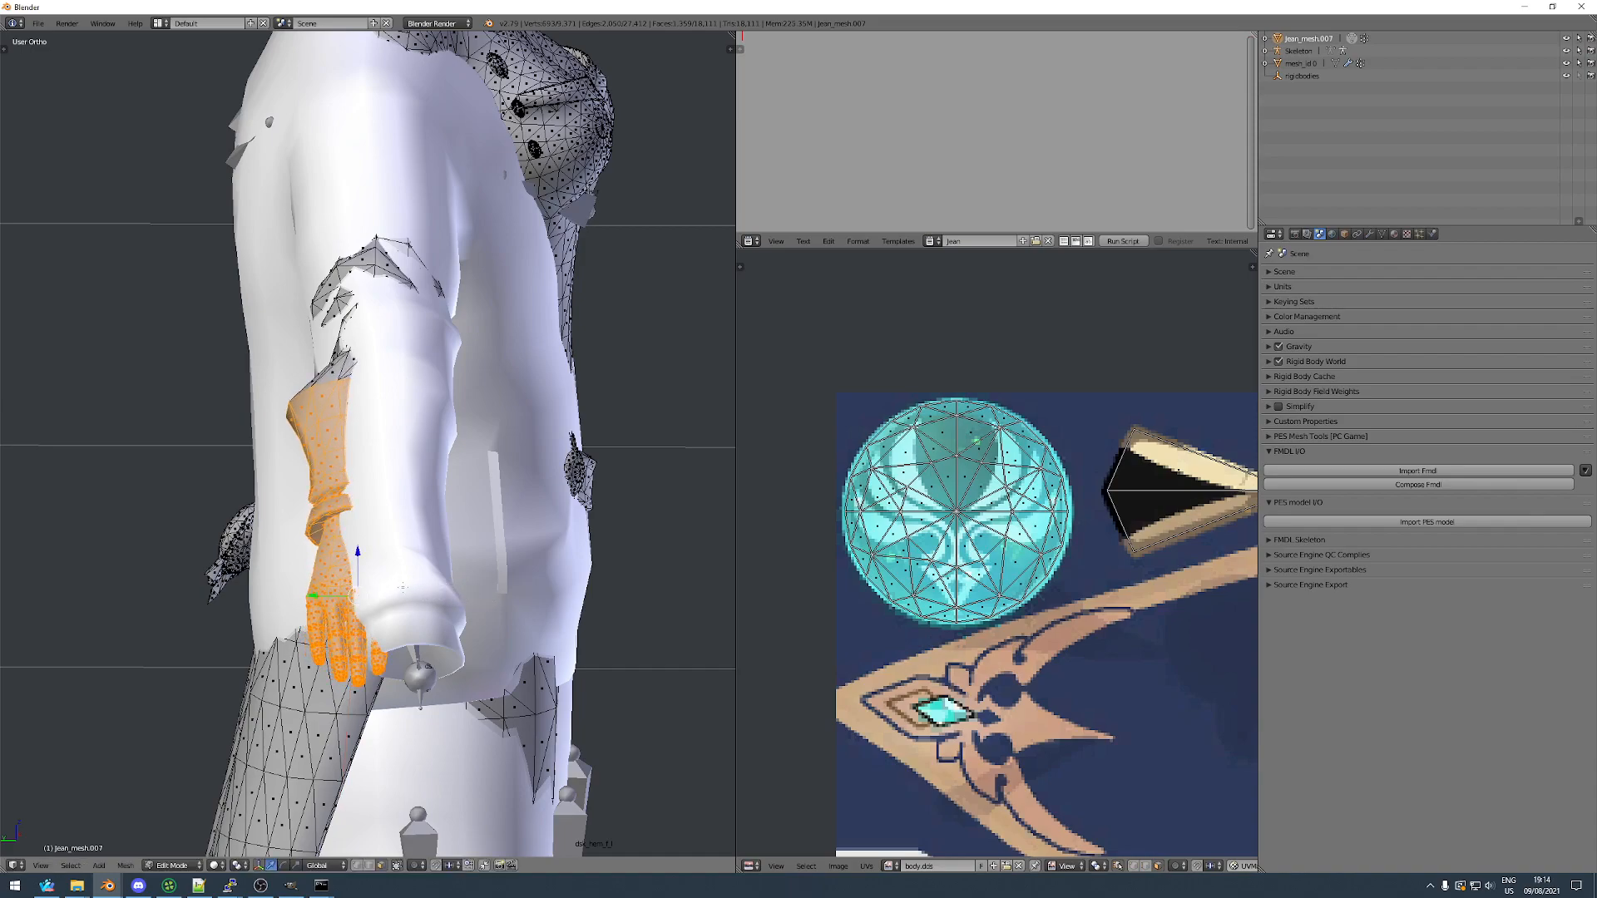
Rotate the selected forearm and hand about the global Y axis to follow the template sleeve.
{"action": "middle_click_drag", "start_coordinate": [440, 593], "coordinate": [448, 601]}
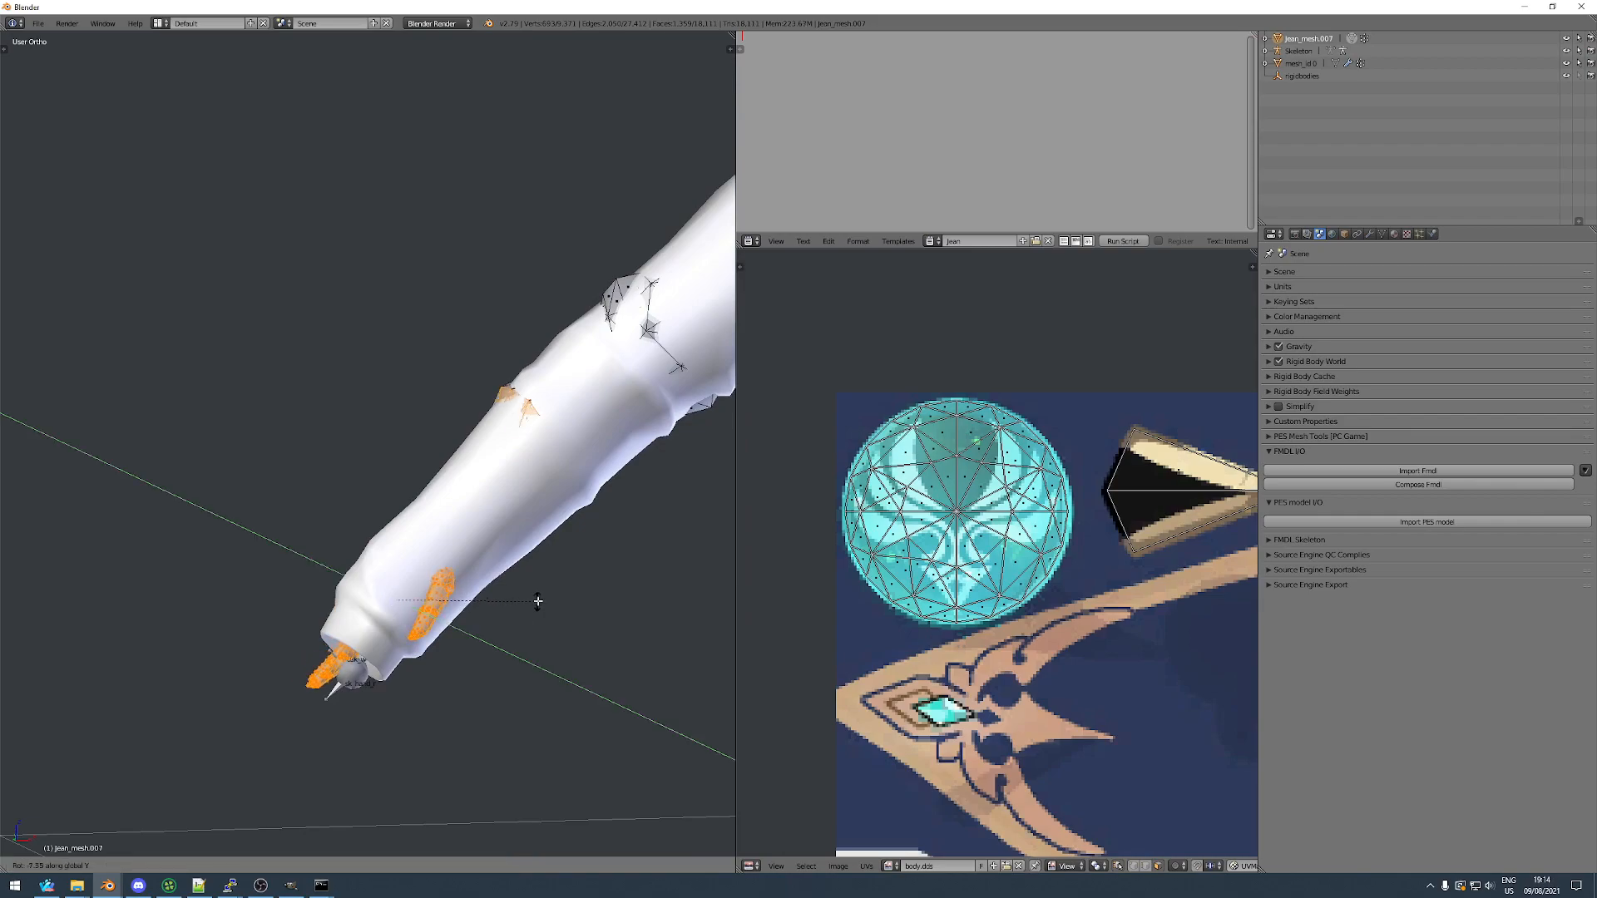
{"action": "key", "text": "z"}
{"action": "mouse_move", "coordinate": [539, 601]}
{"action": "middle_mouse_down"}
{"action": "mouse_move", "coordinate": [521, 588]}
{"action": "mouse_move", "coordinate": [529, 637]}
{"action": "mouse_move", "coordinate": [546, 641]}
{"action": "mouse_move", "coordinate": [540, 607]}
{"action": "mouse_move", "coordinate": [436, 574]}
{"action": "mouse_move", "coordinate": [537, 593]}
{"action": "mouse_move", "coordinate": [437, 597]}
{"action": "mouse_move", "coordinate": [446, 620]}
{"action": "mouse_move", "coordinate": [545, 641]}
{"action": "mouse_move", "coordinate": [443, 622]}
{"action": "middle_mouse_up"}
{"action": "left_click", "coordinate": [474, 631]}
{"action": "left_click", "coordinate": [541, 626]}
{"action": "left_click", "coordinate": [423, 620]}
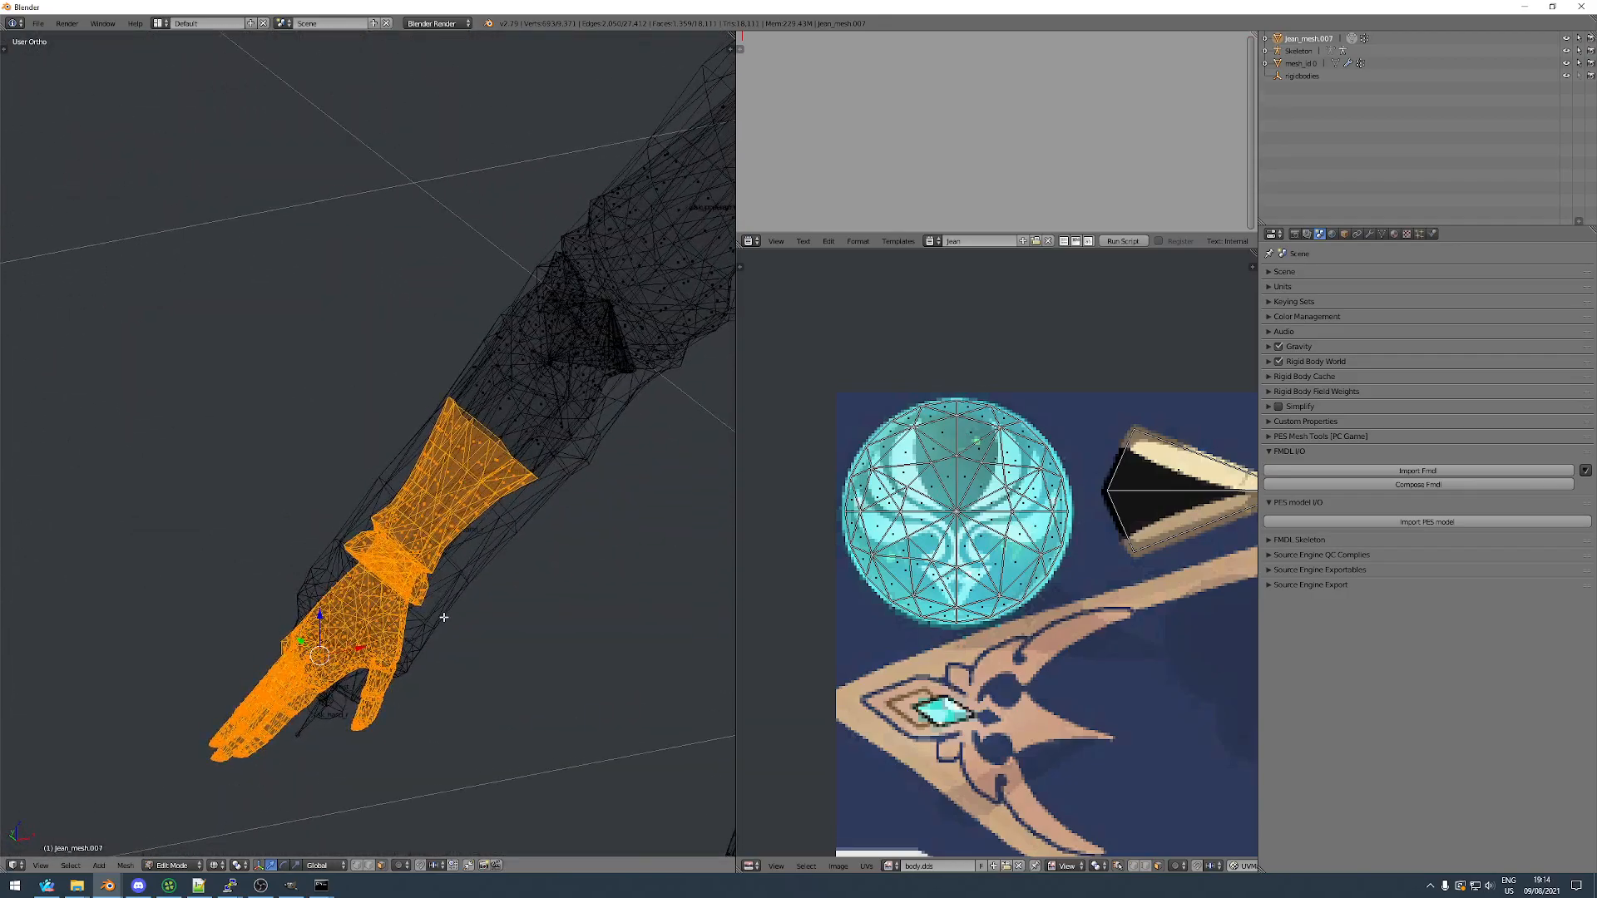
Hide the template mesh again and go back to editing the character mesh in solid shading.
{"action": "scroll", "coordinate": [443, 617], "scroll_direction": "down", "scroll_amount": 3}
{"action": "key", "text": "Tab"}
{"action": "right_click", "coordinate": [506, 368]}
{"action": "key", "text": "h"}
{"action": "right_click", "coordinate": [421, 471]}
{"action": "key", "text": "Tab"}
{"action": "mouse_move", "coordinate": [421, 471]}
{"action": "middle_mouse_down"}
{"action": "mouse_move", "coordinate": [474, 485]}
{"action": "mouse_move", "coordinate": [412, 463]}
{"action": "middle_mouse_up"}
{"action": "key", "text": "z"}
{"action": "scroll", "coordinate": [413, 462], "scroll_direction": "up", "scroll_amount": 4}
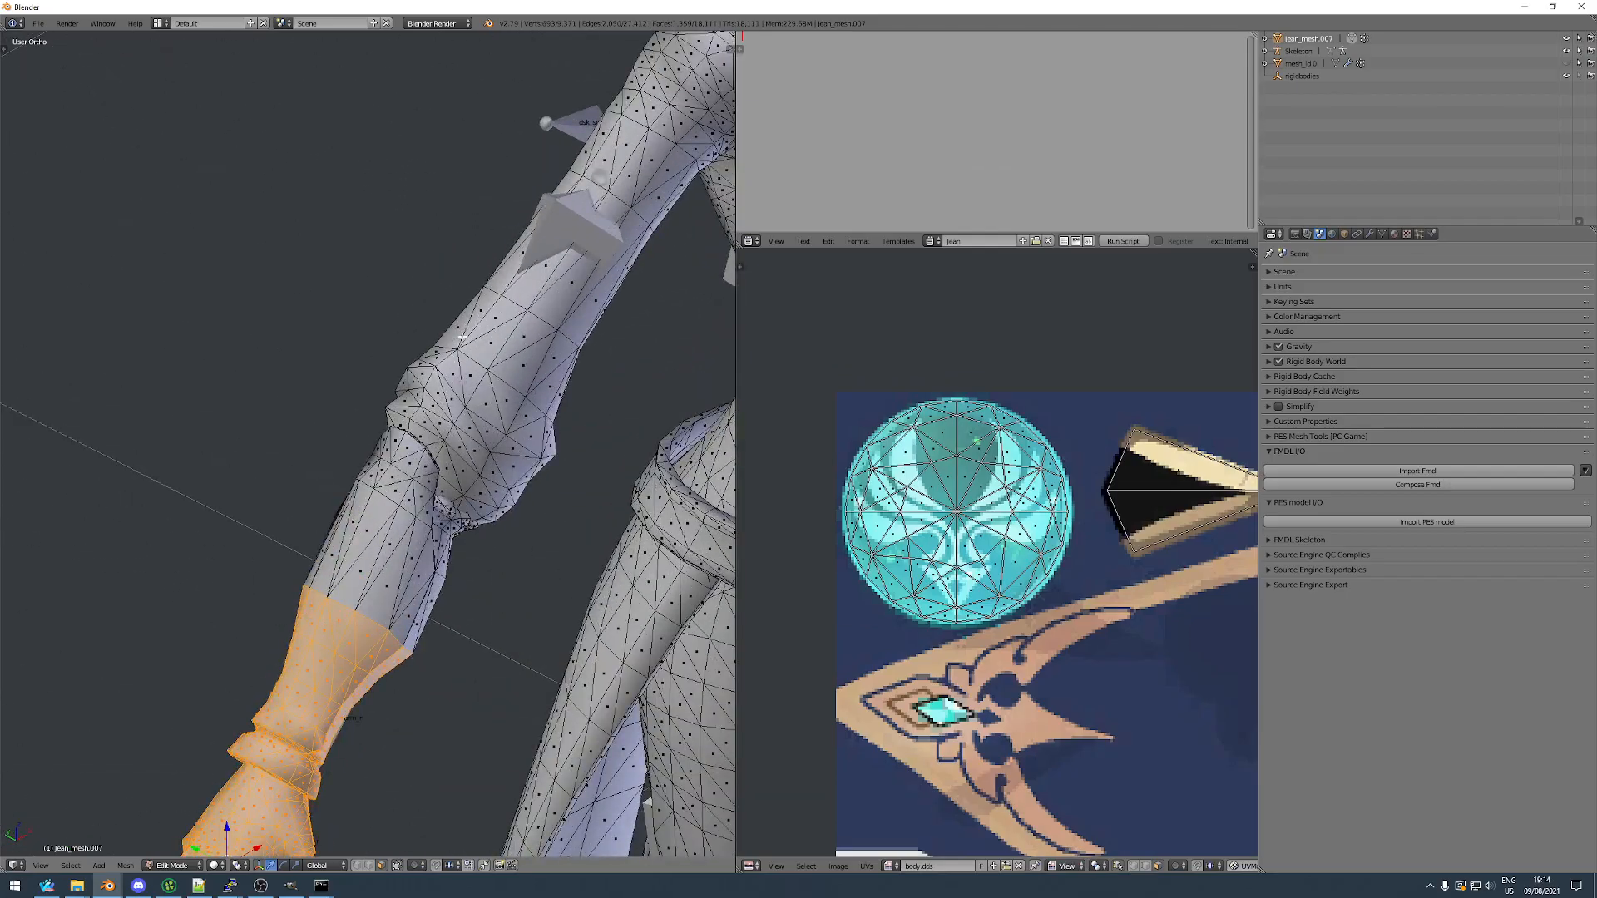
{"action": "left_click_drag", "start_coordinate": [438, 323], "coordinate": [496, 411]}
{"action": "middle_click_drag", "start_coordinate": [497, 411], "coordinate": [732, 374]}
{"action": "key", "text": "b"}
{"action": "left_click_drag", "start_coordinate": [405, 352], "coordinate": [466, 508]}
{"action": "key", "text": "b"}
{"action": "middle_click_drag", "start_coordinate": [632, 441], "coordinate": [401, 406]}
{"action": "key", "text": "b"}
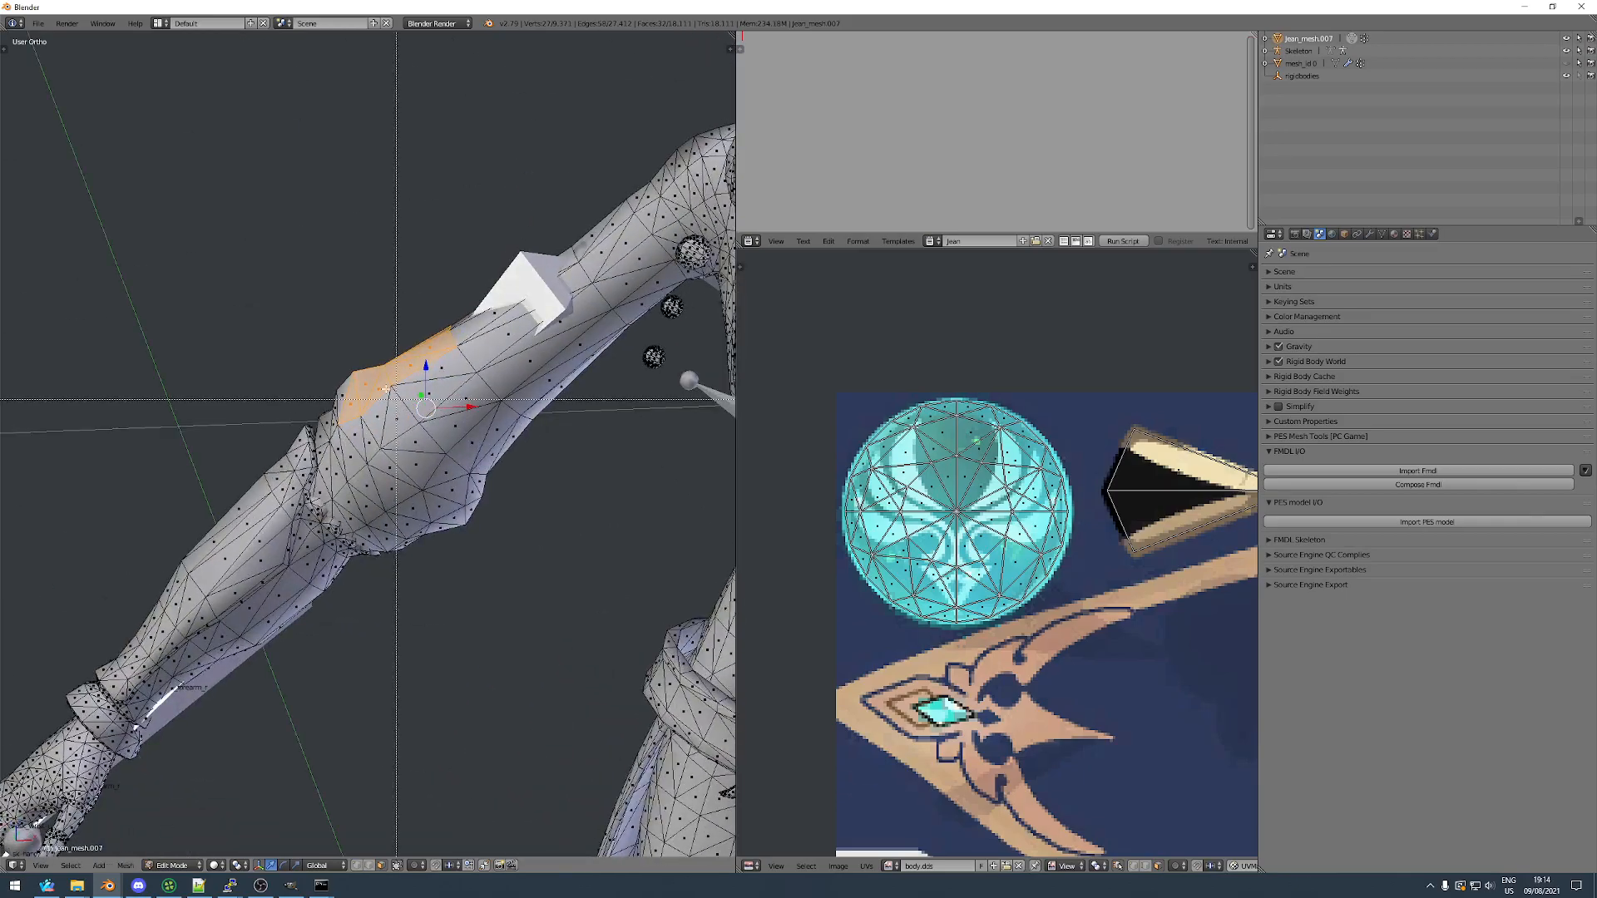
{"action": "middle_click_drag", "start_coordinate": [496, 491], "coordinate": [416, 416]}
{"action": "key", "text": "a"}
Select the faces around the lower part of the right upper arm, above the puffed sleeve, and hide them.
{"action": "middle_click_drag", "start_coordinate": [250, 391], "coordinate": [370, 378]}
{"action": "key", "text": "b"}
{"action": "left_click_drag", "start_coordinate": [370, 379], "coordinate": [453, 414]}
{"action": "mouse_move", "coordinate": [453, 413]}
{"action": "middle_mouse_down"}
{"action": "mouse_move", "coordinate": [441, 383]}
{"action": "mouse_move", "coordinate": [464, 413]}
{"action": "middle_mouse_up"}
{"action": "key", "text": "b"}
{"action": "left_click_drag", "start_coordinate": [494, 466], "coordinate": [558, 391]}
{"action": "middle_click_drag", "start_coordinate": [558, 391], "coordinate": [427, 461]}
{"action": "key", "text": "h"}
{"action": "scroll", "coordinate": [546, 467], "scroll_direction": "down", "scroll_amount": 3}
{"action": "scroll", "coordinate": [427, 460], "scroll_direction": "up", "scroll_amount": 1}
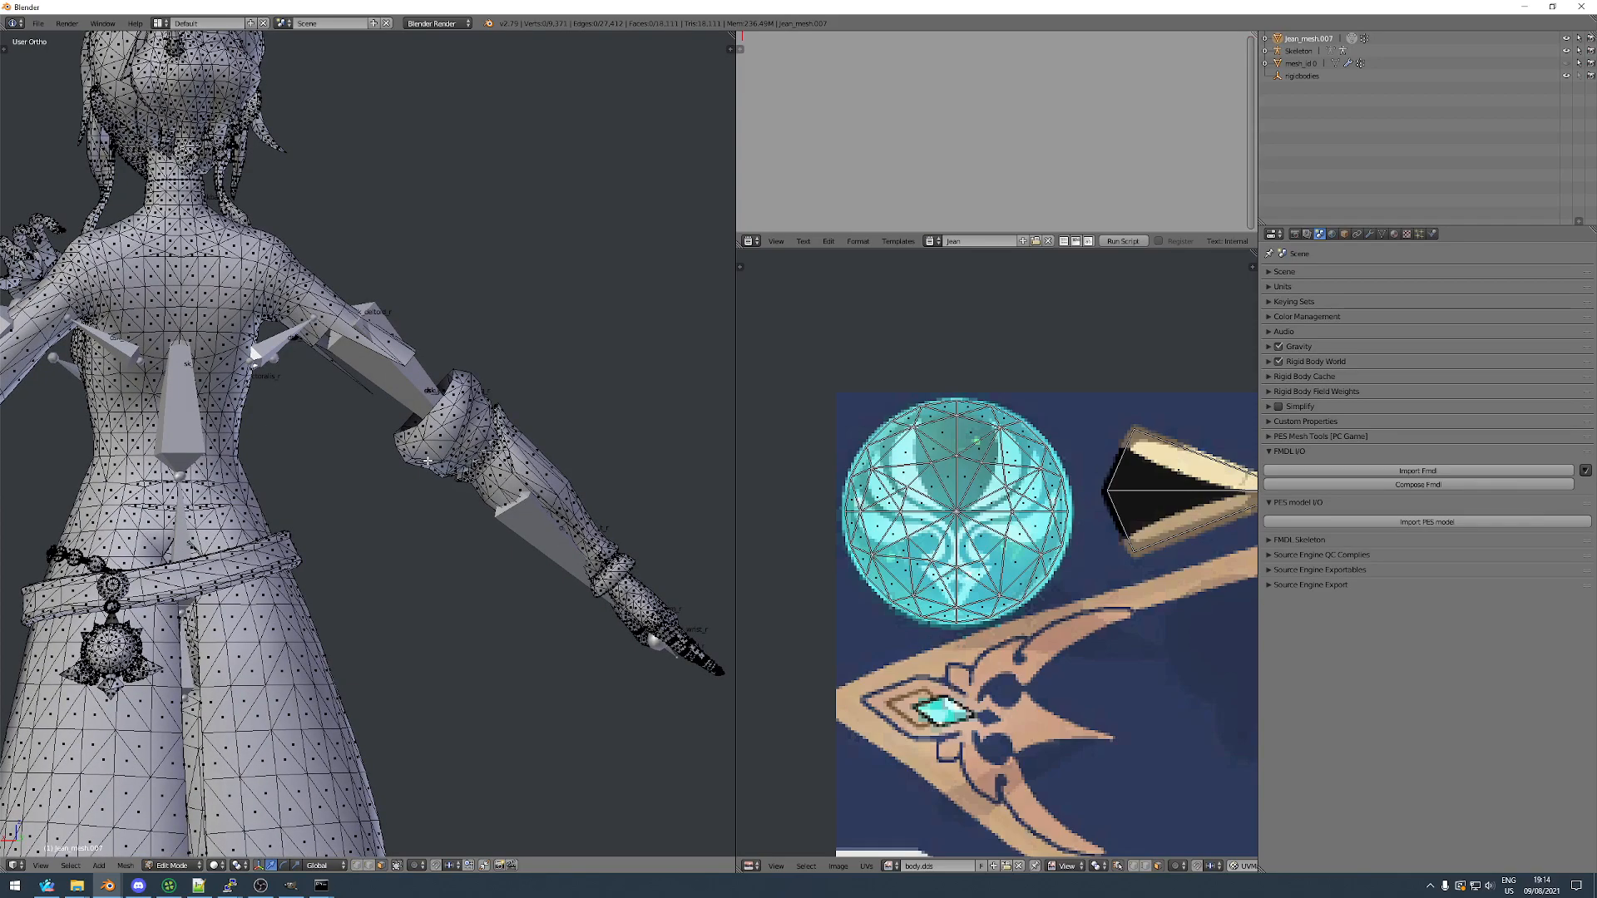
Reveal all hidden geometry and invert the selection to exclude the cape and the upper-arm faces.
{"action": "key", "text": "alt+h"}
{"action": "scroll", "coordinate": [427, 460], "scroll_direction": "down", "scroll_amount": 3}
{"action": "scroll", "coordinate": [414, 462], "scroll_direction": "up", "scroll_amount": 1}
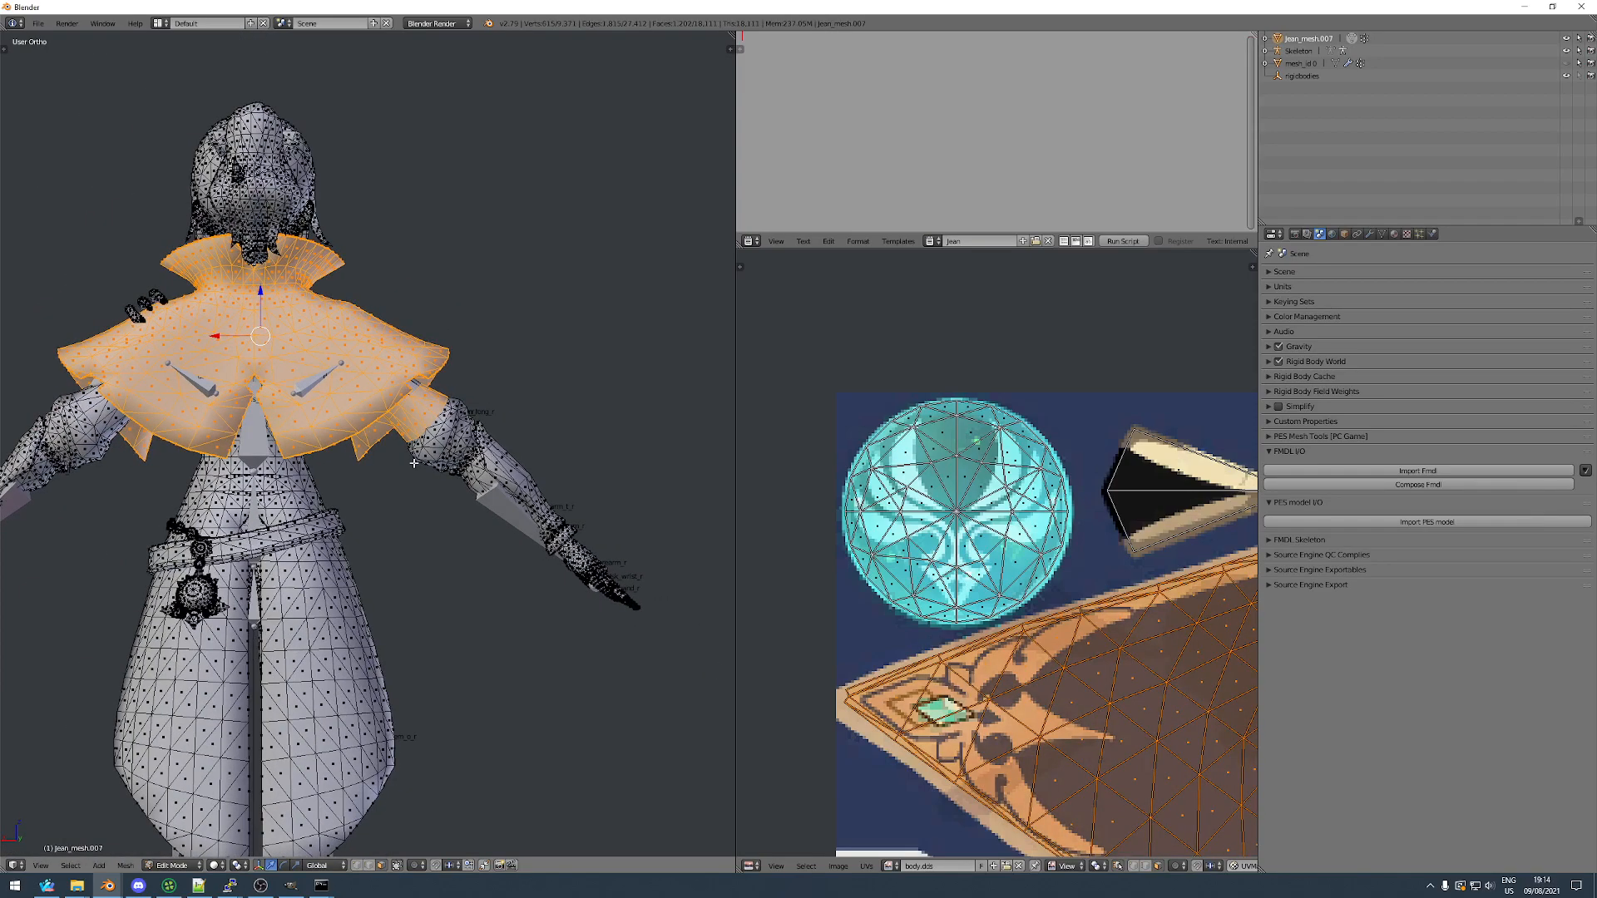
{"action": "key", "text": "ctrl+i"}
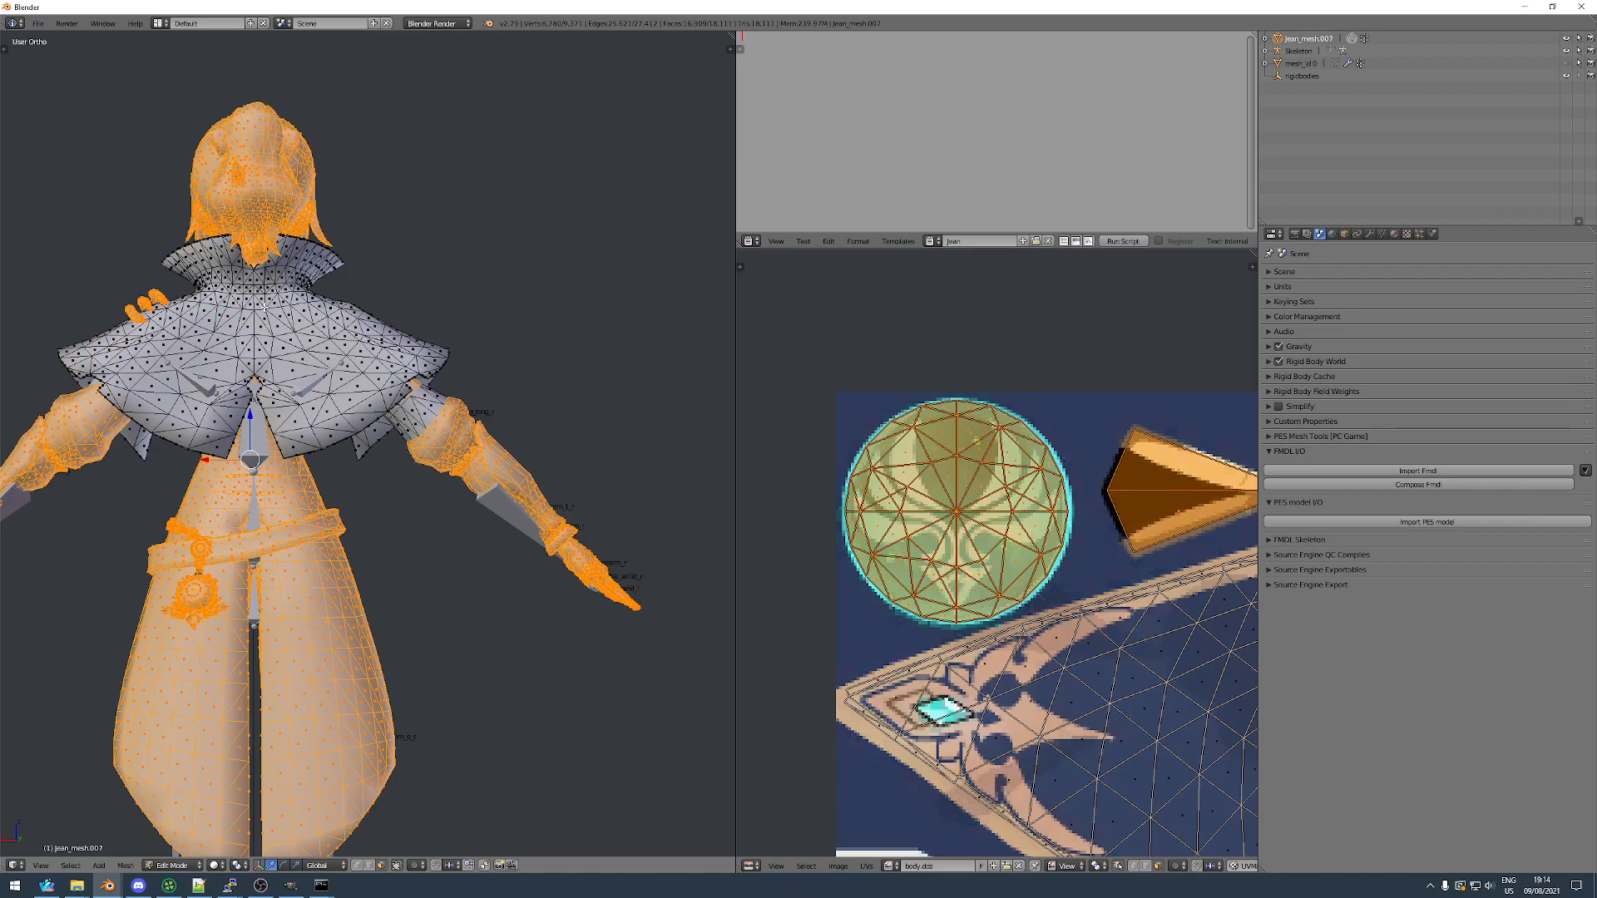
Deselect the head, torso, left arm and legs in wireframe, leaving only the right arm from the puffed sleeve down selected.
{"action": "key", "text": "z"}
{"action": "key", "text": "b"}
{"action": "middle_click_drag", "start_coordinate": [122, 86], "coordinate": [429, 426]}
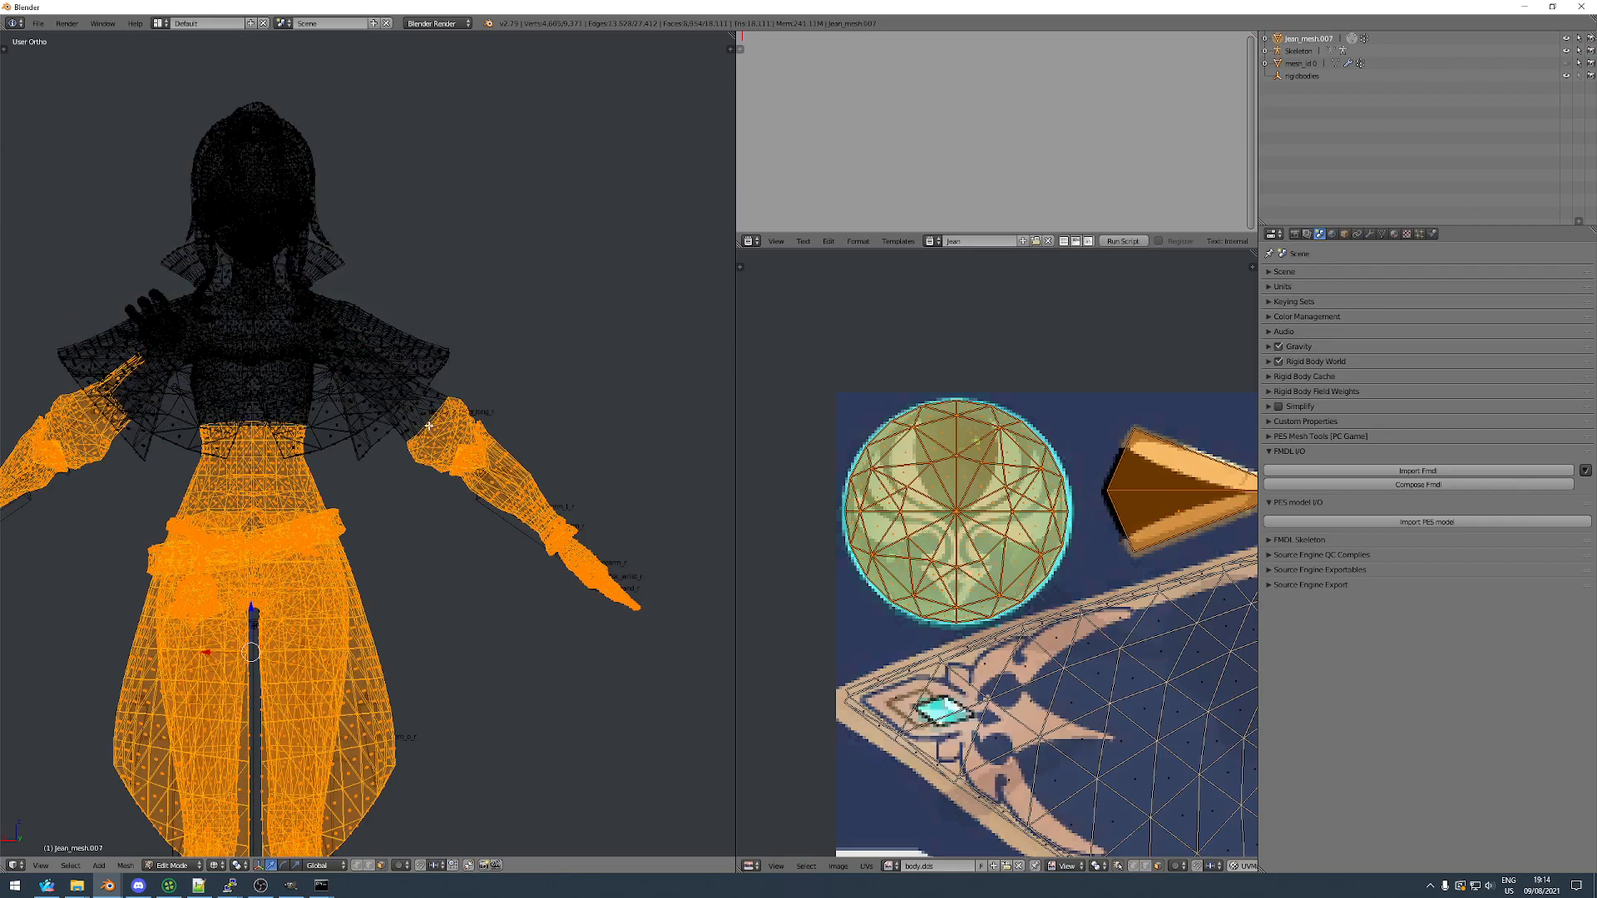
{"action": "scroll", "coordinate": [428, 425], "scroll_direction": "down", "scroll_amount": 2}
{"action": "key", "text": "b"}
{"action": "left_click_drag", "start_coordinate": [99, 289], "coordinate": [349, 667]}
{"action": "middle_click_drag", "start_coordinate": [376, 744], "coordinate": [377, 744]}
{"action": "scroll", "coordinate": [366, 723], "scroll_direction": "down", "scroll_amount": 1}
{"action": "middle_click_drag", "start_coordinate": [358, 705], "coordinate": [353, 563], "text": "shift"}
{"action": "scroll", "coordinate": [351, 562], "scroll_direction": "down", "scroll_amount": 1}
{"action": "key", "text": "b"}
{"action": "middle_click_drag", "start_coordinate": [228, 432], "coordinate": [416, 743]}
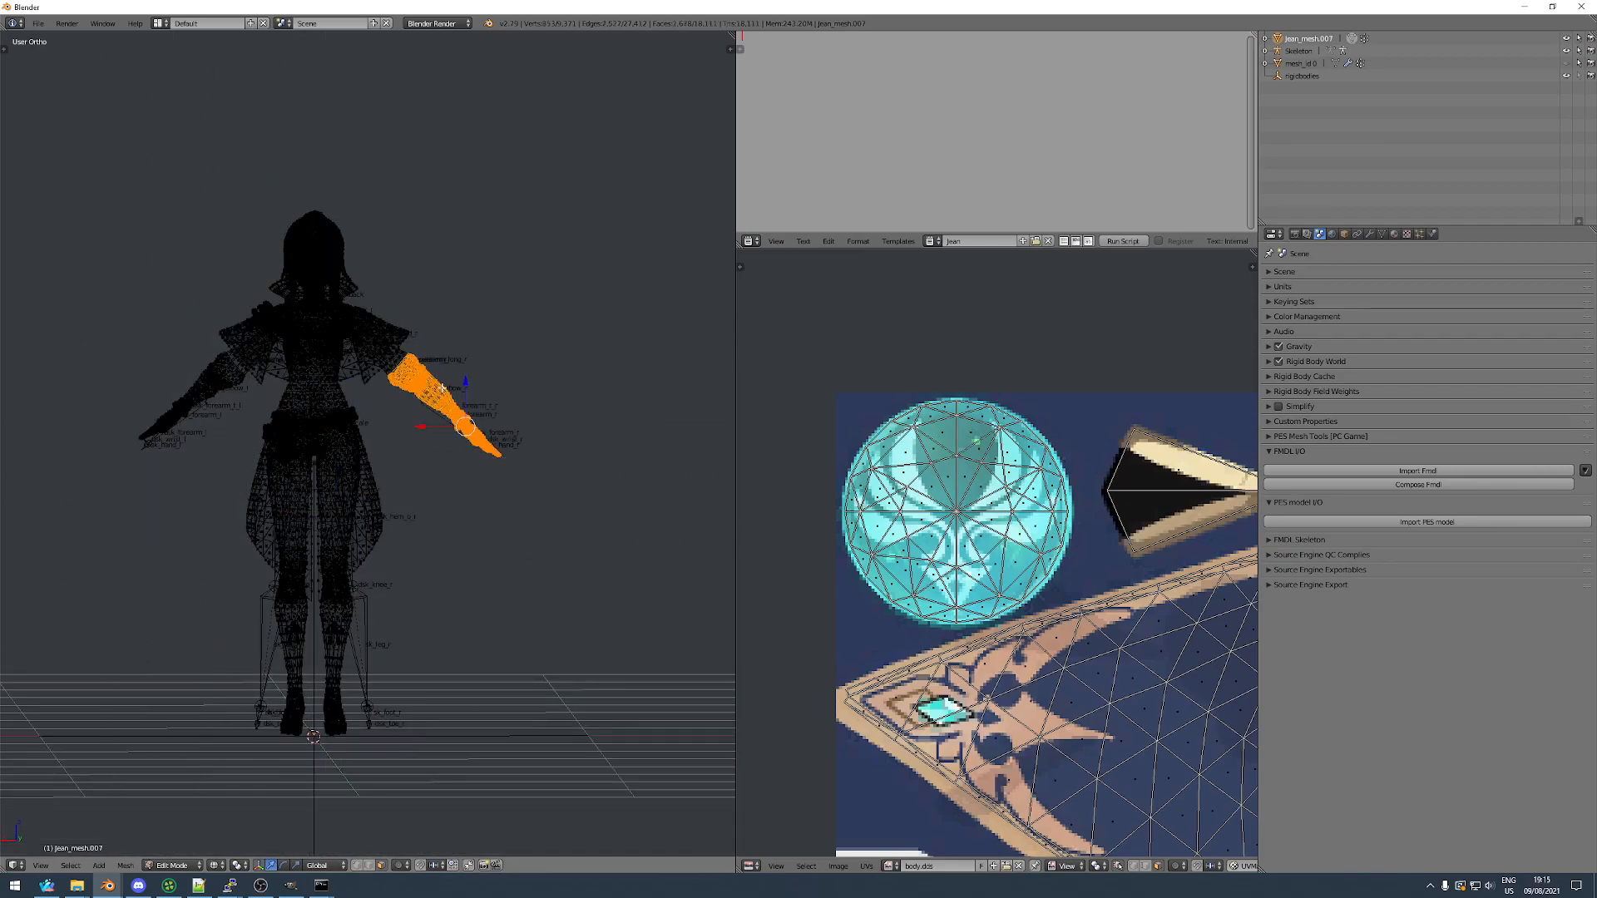
Reveal the template mesh and return to editing only the character mesh in wireframe, keeping the right arm selected.
{"action": "scroll", "coordinate": [442, 392], "scroll_direction": "up", "scroll_amount": 5}
{"action": "key", "text": "z"}
{"action": "key", "text": "Tab"}
{"action": "mouse_move", "coordinate": [421, 384]}
{"action": "middle_mouse_down"}
{"action": "mouse_move", "coordinate": [317, 473]}
{"action": "mouse_move", "coordinate": [134, 482]}
{"action": "mouse_move", "coordinate": [341, 436]}
{"action": "middle_mouse_up"}
{"action": "key", "text": "Tab"}
{"action": "key", "text": "Tab"}
{"action": "key", "text": "alt+h"}
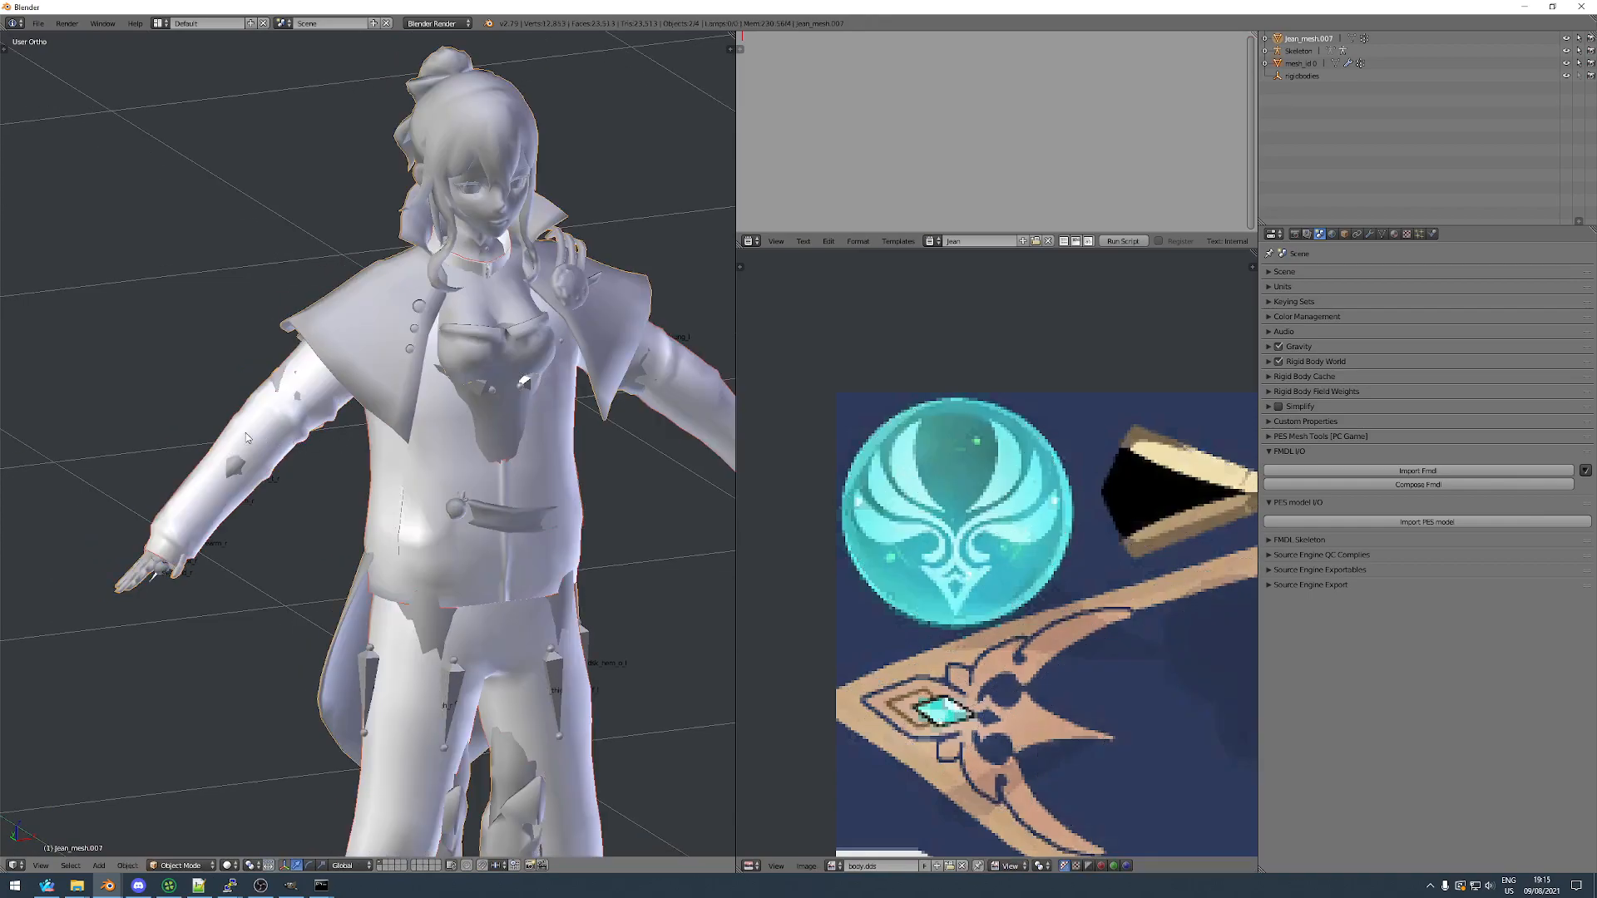
{"action": "key", "text": "Tab"}
{"action": "scroll", "coordinate": [319, 442], "scroll_direction": "up", "scroll_amount": 4}
{"action": "key", "text": "z"}
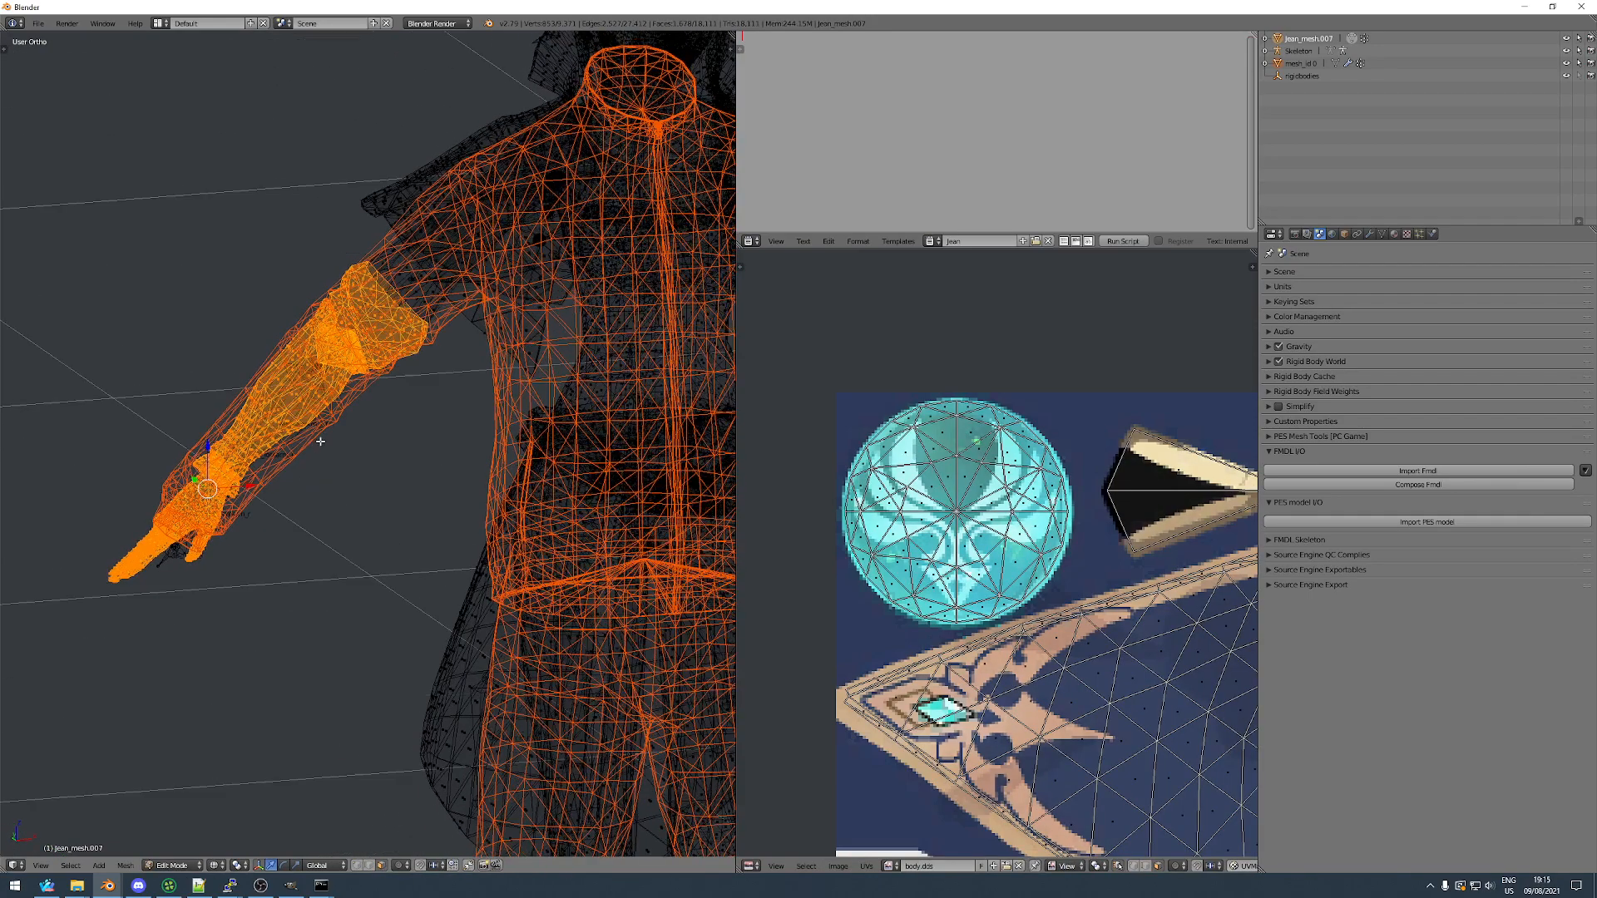
{"action": "key", "text": "Tab"}
{"action": "right_click", "coordinate": [354, 320]}
{"action": "key", "text": "Tab"}
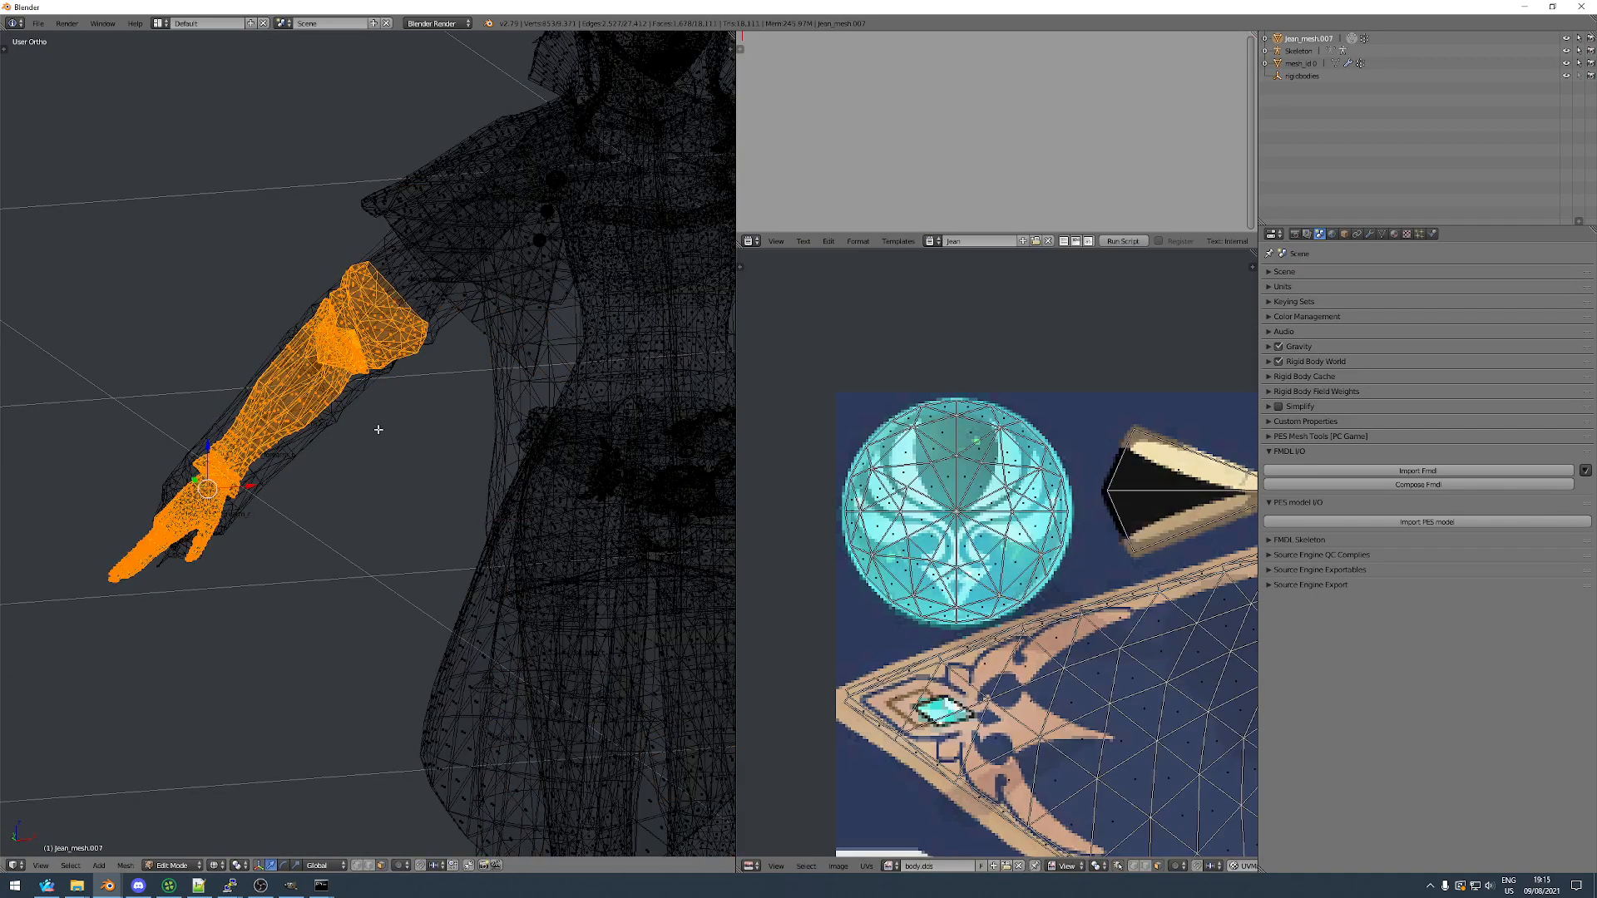
Move and rotate the selected right arm until it sits inside the template sleeve.
{"action": "scroll", "coordinate": [370, 459], "scroll_direction": "up", "scroll_amount": 1}
{"action": "key", "text": "g"}
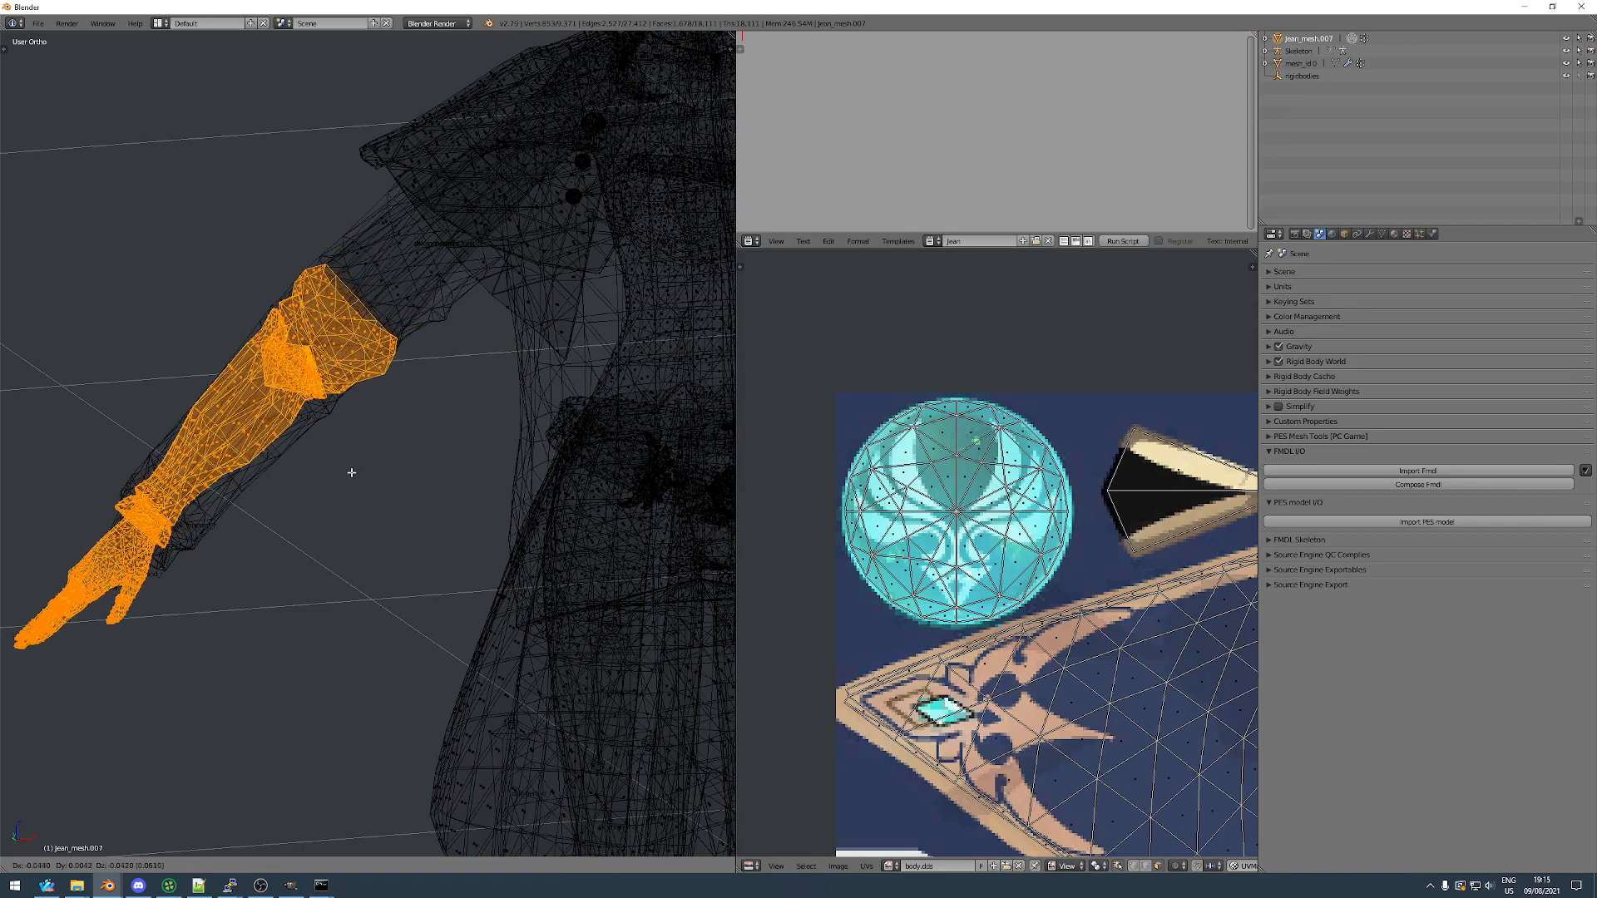
{"action": "left_click", "coordinate": [342, 471]}
{"action": "middle_click_drag", "start_coordinate": [342, 471], "coordinate": [241, 496]}
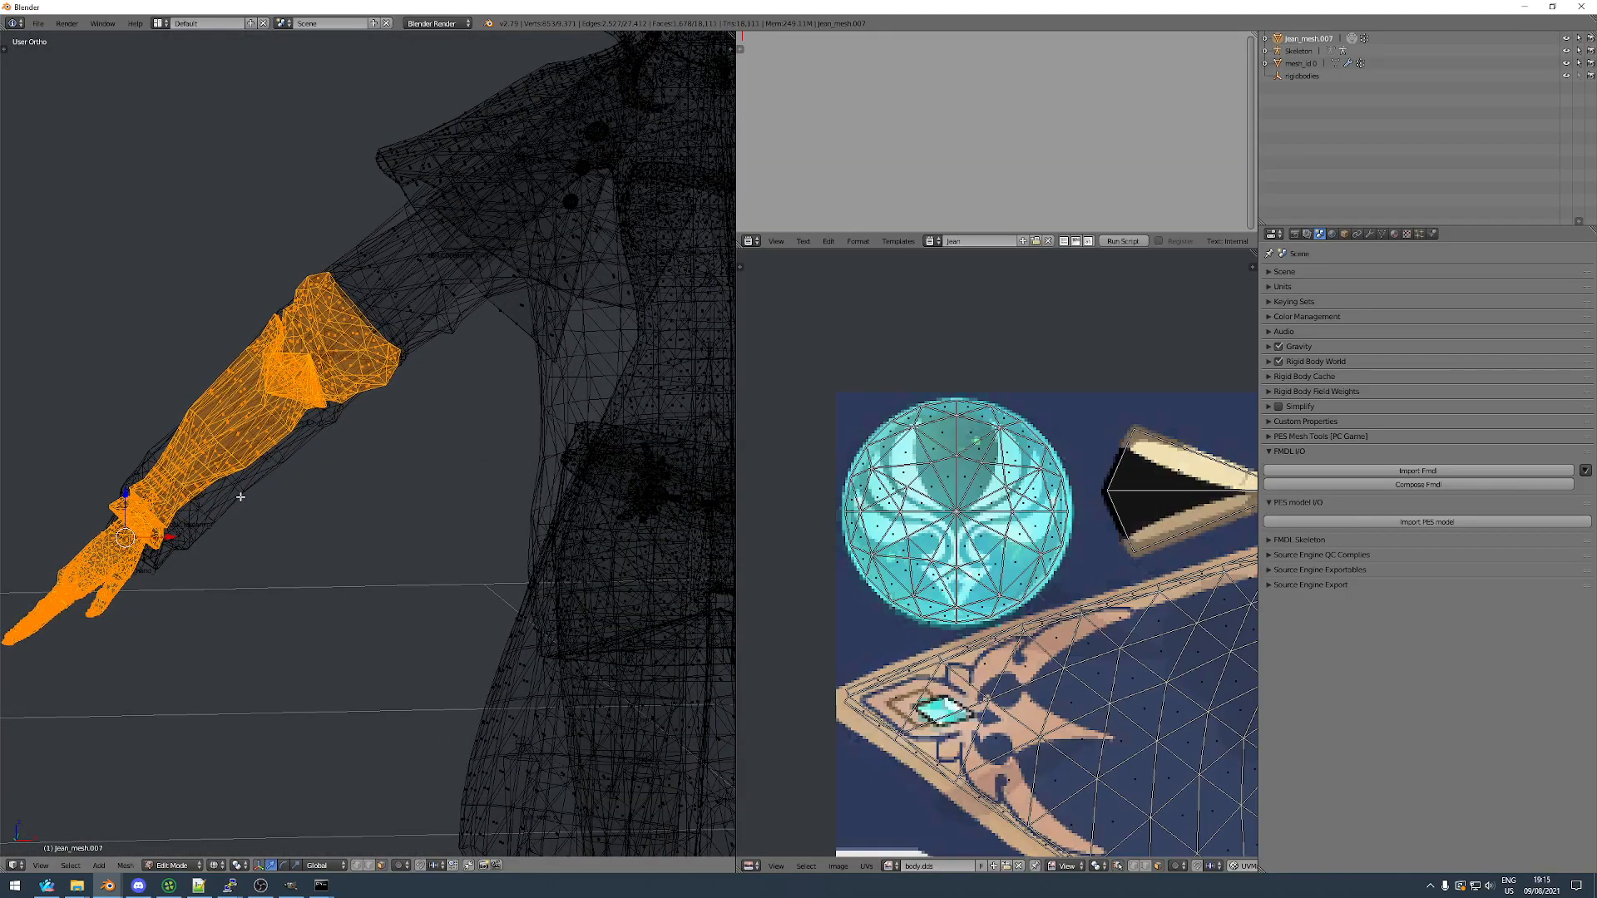
{"action": "scroll", "coordinate": [258, 382], "scroll_direction": "up", "scroll_amount": 2}
{"action": "key", "text": "r"}
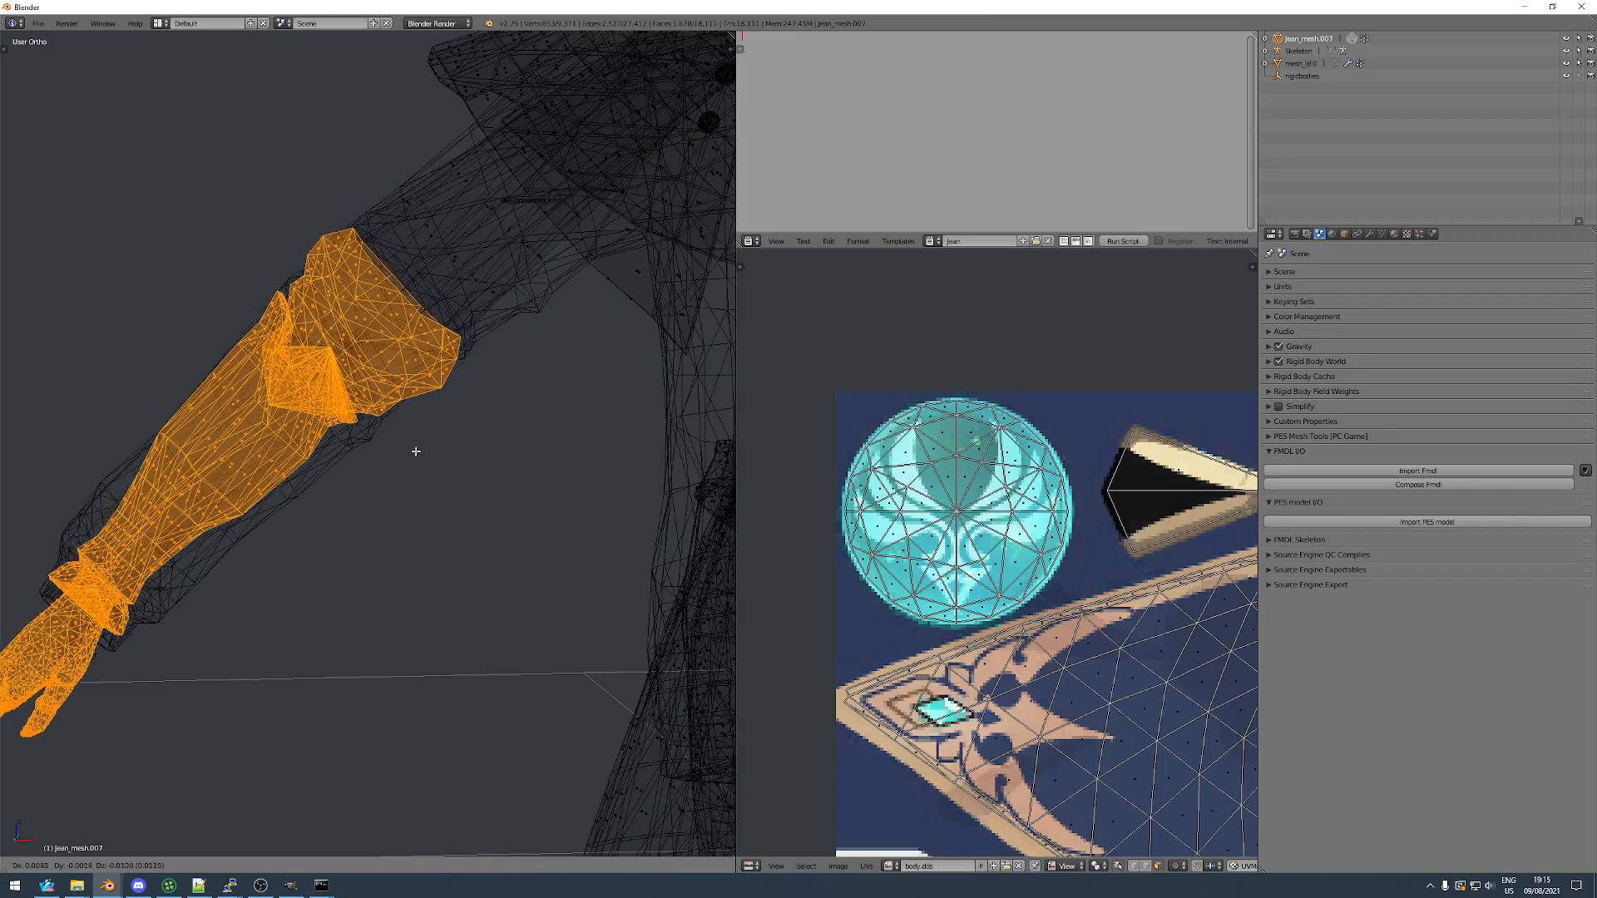
{"action": "middle_click_drag", "start_coordinate": [386, 470], "coordinate": [486, 404]}
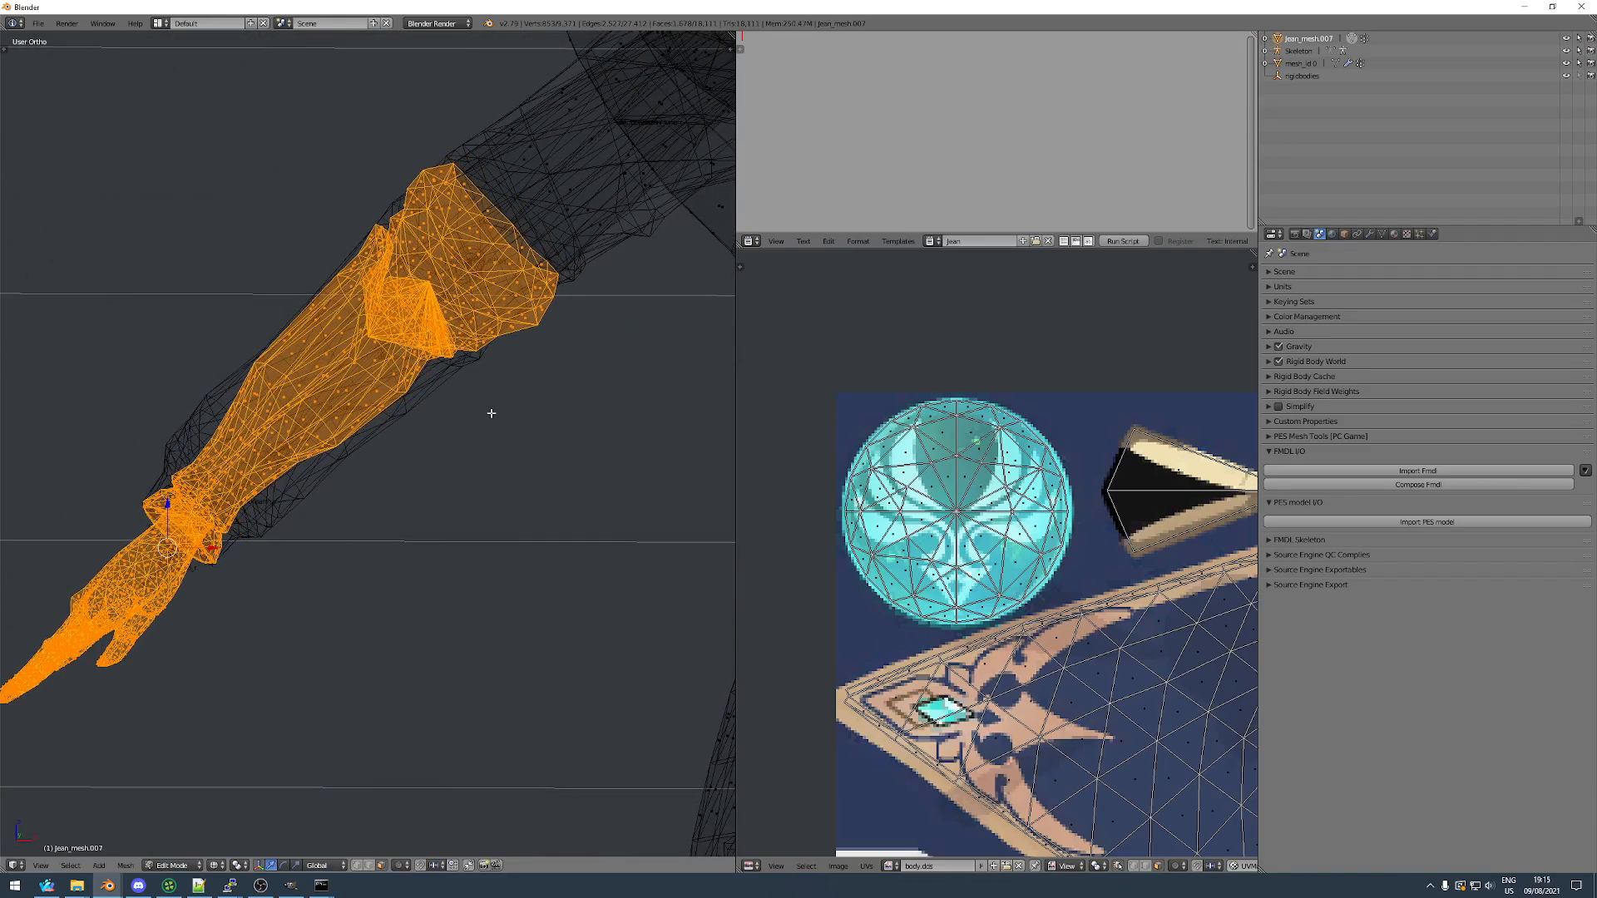
{"action": "key", "text": "g"}
{"action": "mouse_move", "coordinate": [407, 448]}
{"action": "middle_mouse_down"}
{"action": "mouse_move", "coordinate": [499, 438]}
{"action": "mouse_move", "coordinate": [295, 488]}
{"action": "mouse_move", "coordinate": [403, 478]}
{"action": "mouse_move", "coordinate": [321, 457]}
{"action": "mouse_move", "coordinate": [491, 478]}
{"action": "mouse_move", "coordinate": [329, 440]}
{"action": "mouse_move", "coordinate": [402, 457]}
{"action": "mouse_move", "coordinate": [331, 474]}
{"action": "mouse_move", "coordinate": [330, 498]}
{"action": "mouse_move", "coordinate": [494, 471]}
{"action": "mouse_move", "coordinate": [443, 461]}
{"action": "mouse_move", "coordinate": [607, 456]}
{"action": "mouse_move", "coordinate": [636, 478]}
{"action": "middle_mouse_up"}
Examine how both arms fit inside the template sleeves in solid shading outside Edit Mode.
{"action": "key", "text": "Tab"}
{"action": "key", "text": "z"}
{"action": "scroll", "coordinate": [326, 498], "scroll_direction": "up", "scroll_amount": 2}
{"action": "scroll", "coordinate": [408, 481], "scroll_direction": "down", "scroll_amount": 4}
{"action": "key", "text": "z"}
{"action": "key", "text": "z"}
{"action": "scroll", "coordinate": [635, 478], "scroll_direction": "up", "scroll_amount": 7}
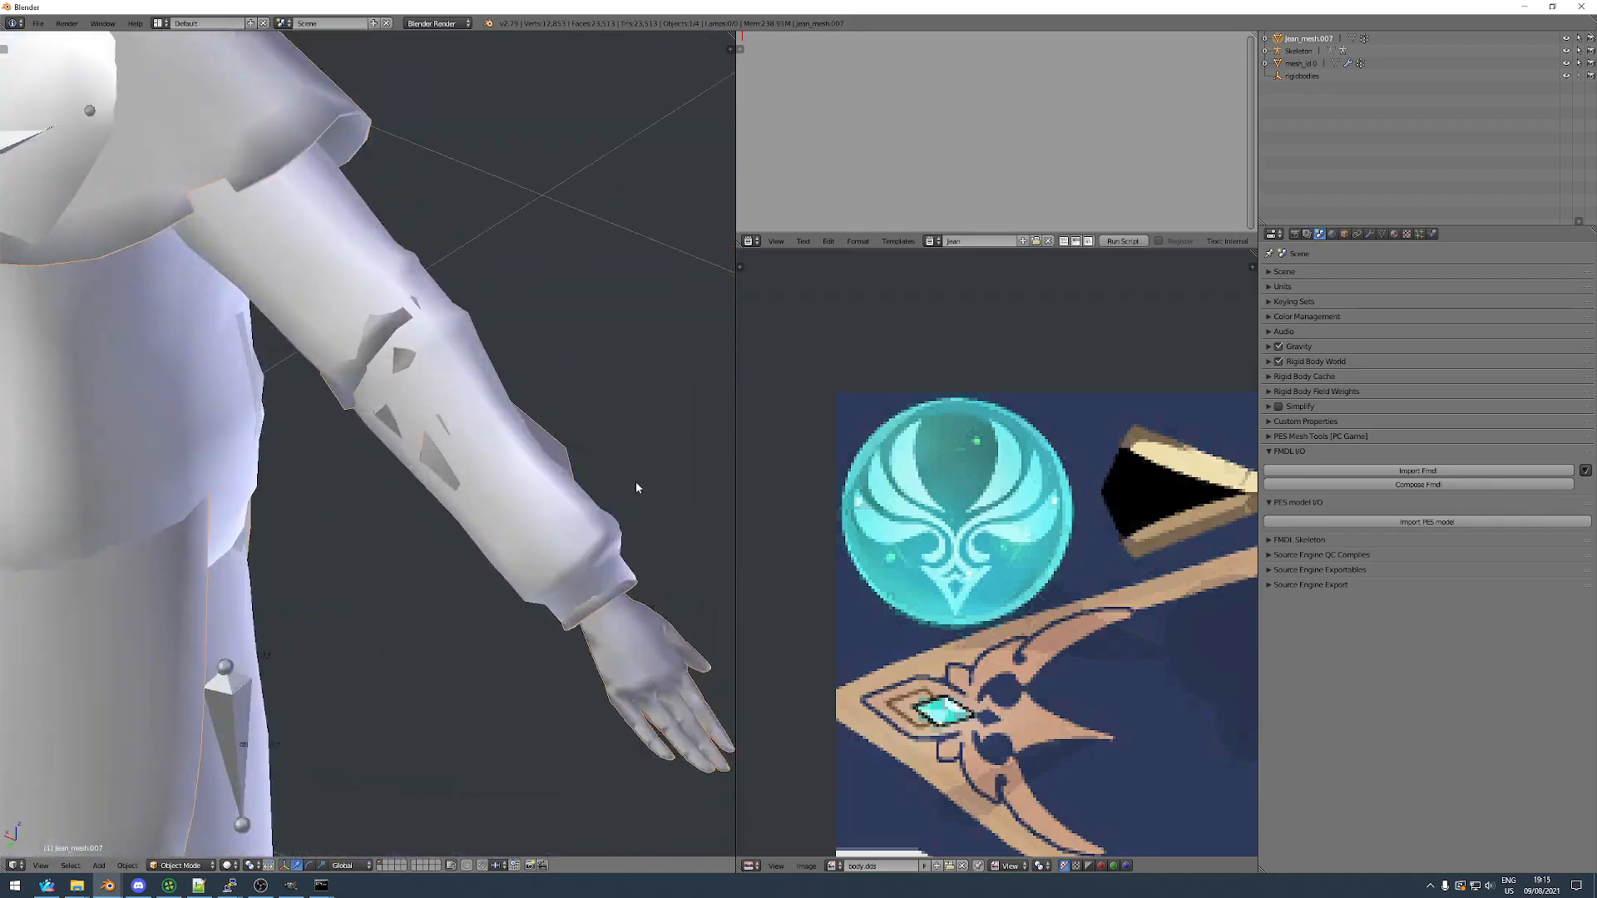
{"action": "scroll", "coordinate": [571, 602], "scroll_direction": "down", "scroll_amount": 10}
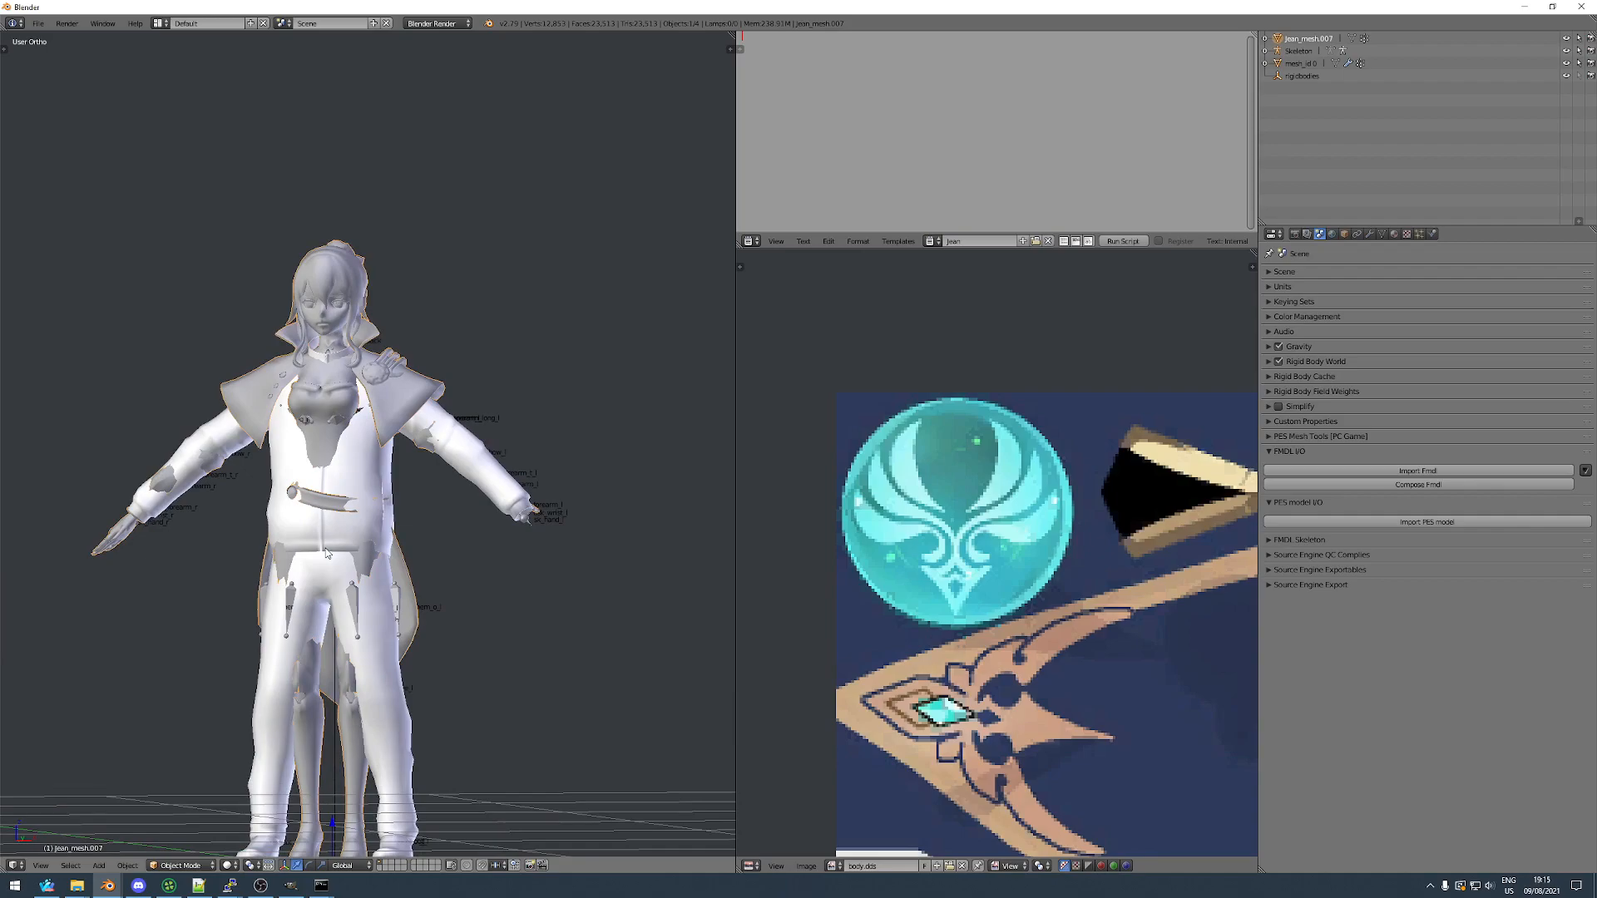
Hide the template mesh and select the character mesh around its left arm.
{"action": "scroll", "coordinate": [444, 467], "scroll_direction": "up", "scroll_amount": 3}
{"action": "right_click", "coordinate": [439, 456]}
{"action": "key", "text": "h"}
{"action": "scroll", "coordinate": [382, 436], "scroll_direction": "up", "scroll_amount": 3}
{"action": "right_click", "coordinate": [382, 436]}
{"action": "middle_click_drag", "start_coordinate": [382, 436], "coordinate": [373, 457]}
{"action": "scroll", "coordinate": [373, 463], "scroll_direction": "down", "scroll_amount": 2}
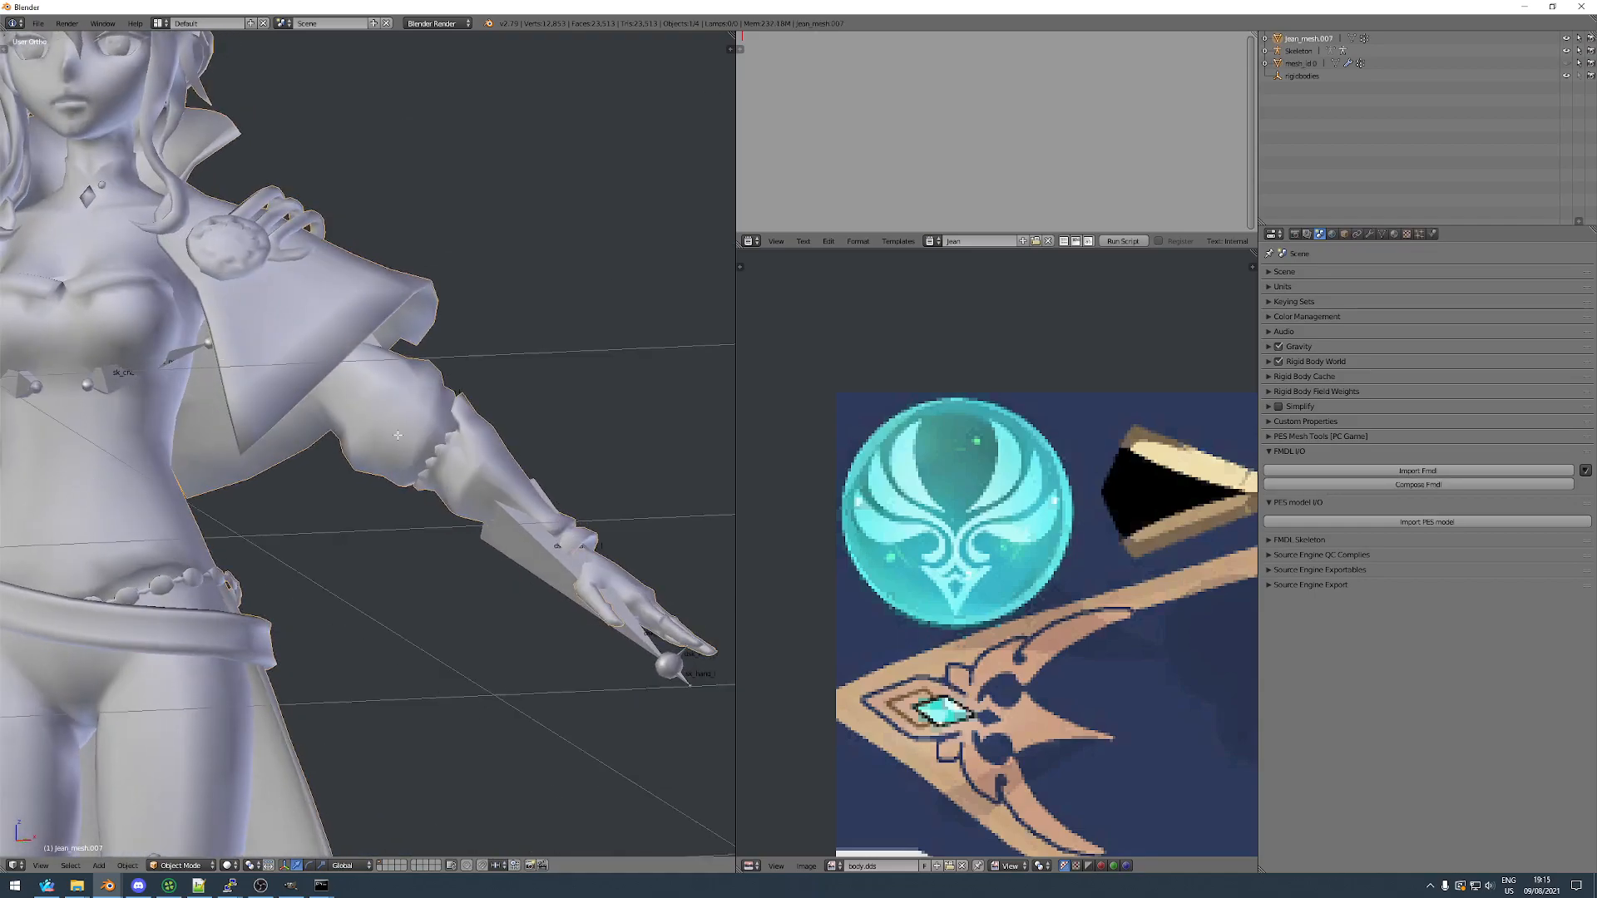
Hide the cape geometry of the character mesh in Edit Mode to expose the left upper arm.
{"action": "key", "text": "Tab"}
{"action": "key", "text": "l"}
{"action": "key", "text": "a"}
{"action": "middle_click_drag", "start_coordinate": [317, 316], "coordinate": [374, 356]}
{"action": "key", "text": "Tab"}
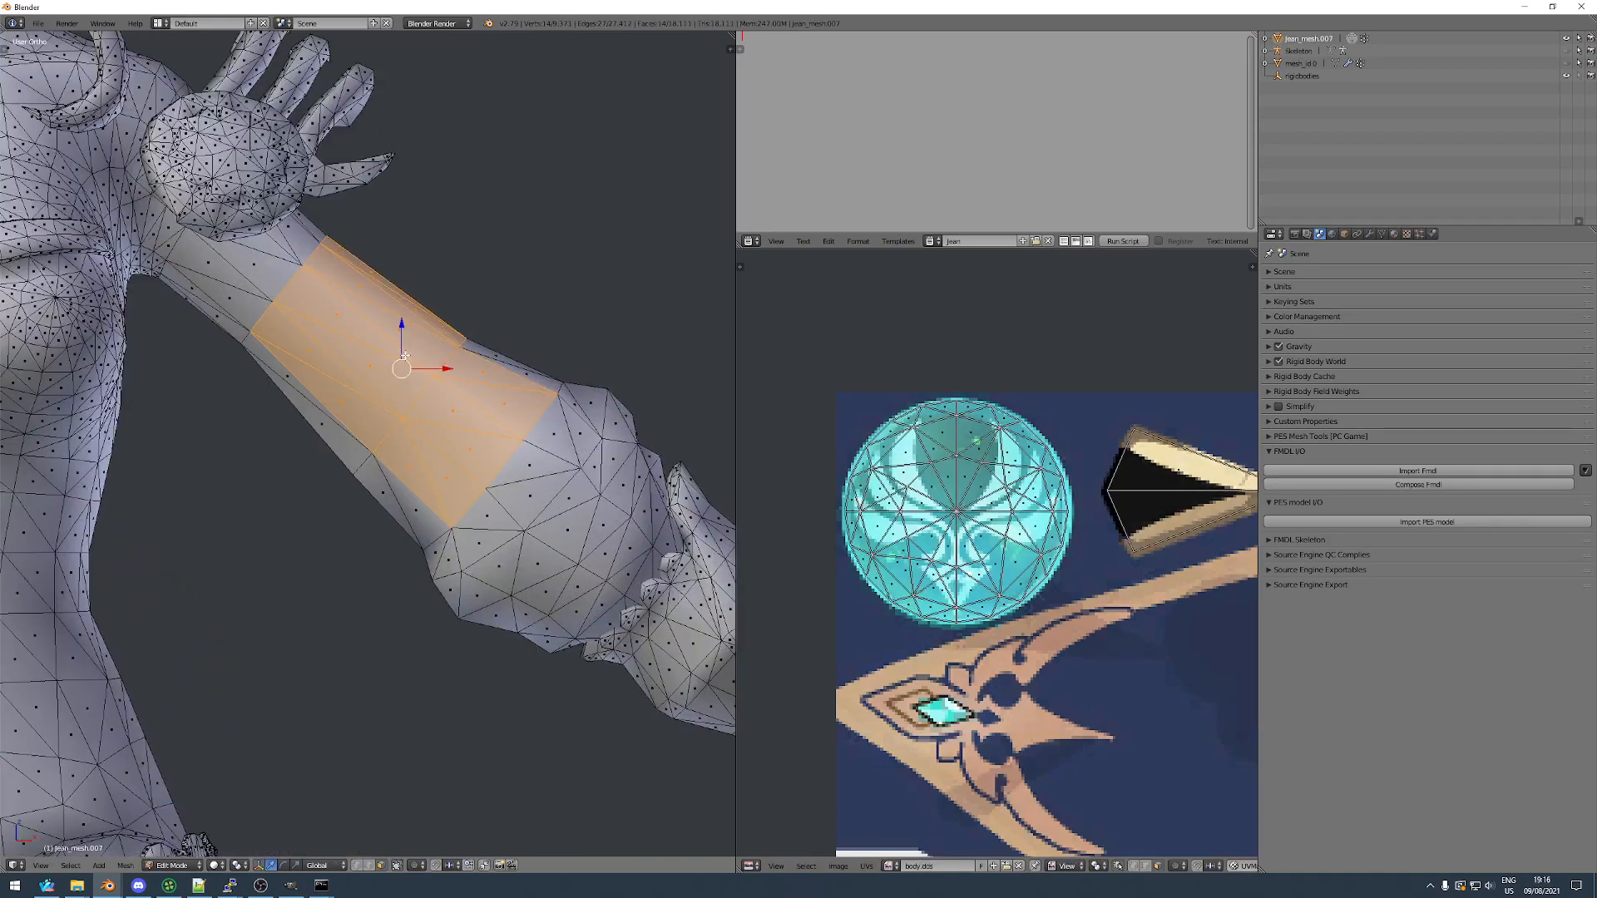
Clear the selection and select the band of faces around the left upper arm just below the shoulder.
{"action": "middle_click_drag", "start_coordinate": [485, 376], "coordinate": [479, 254]}
{"action": "key", "text": "a"}
{"action": "middle_click_drag", "start_coordinate": [564, 305], "coordinate": [559, 317]}
{"action": "key", "text": "b"}
{"action": "left_click_drag", "start_coordinate": [559, 317], "coordinate": [601, 343]}
{"action": "middle_click_drag", "start_coordinate": [601, 343], "coordinate": [475, 256]}
{"action": "key", "text": "b"}
{"action": "left_click_drag", "start_coordinate": [475, 255], "coordinate": [582, 364]}
{"action": "middle_click_drag", "start_coordinate": [583, 364], "coordinate": [285, 317]}
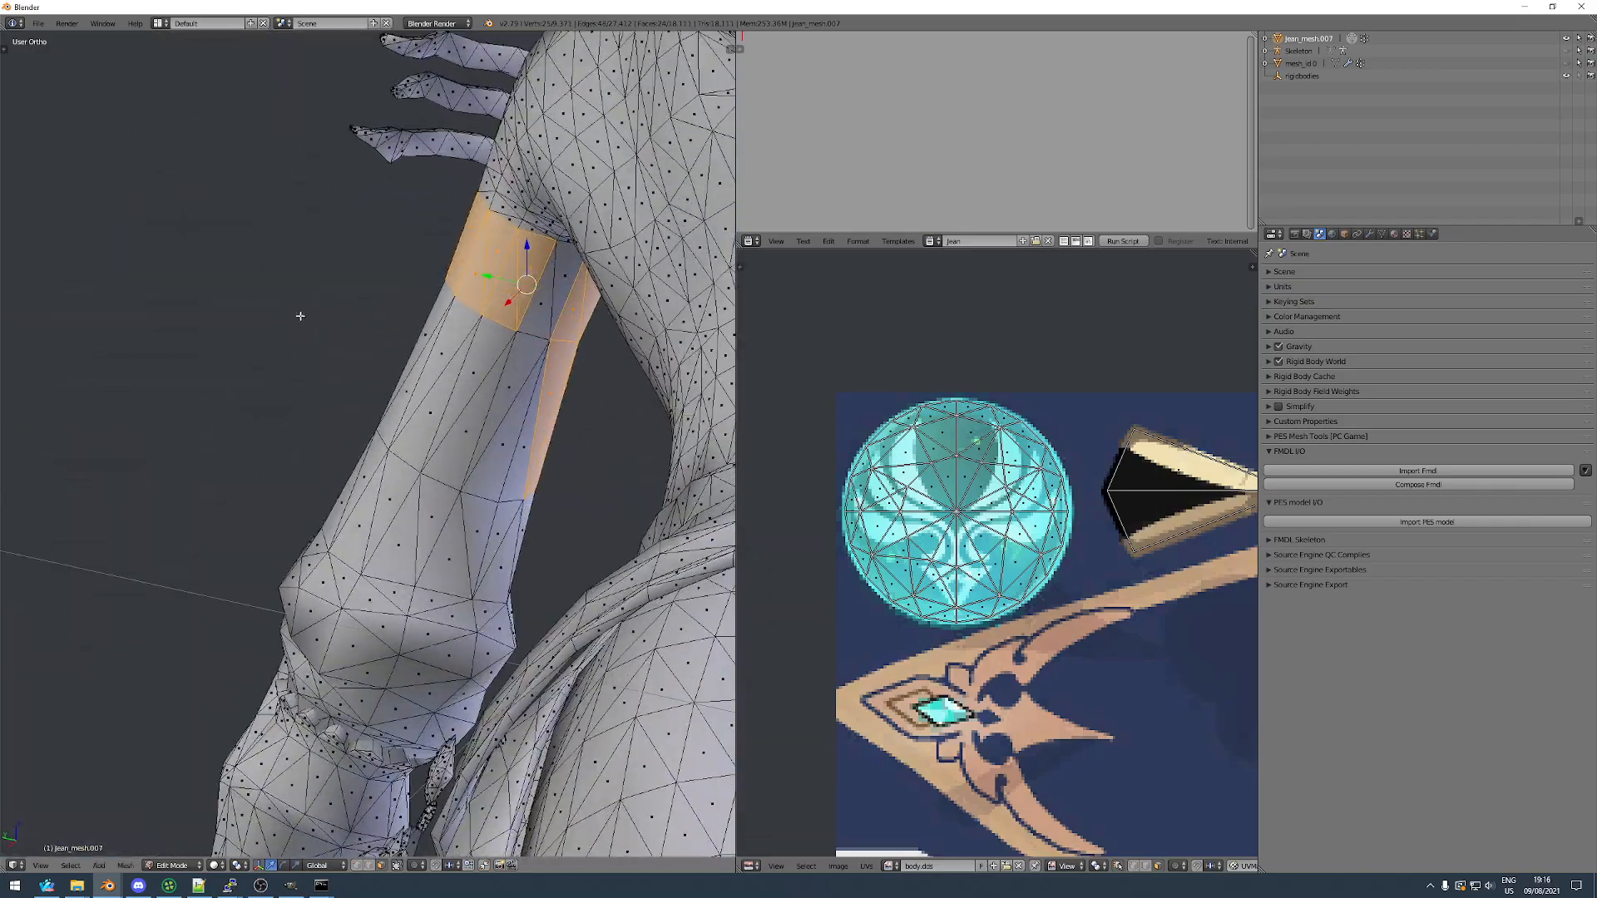
{"action": "left_click_drag", "start_coordinate": [562, 359], "coordinate": [562, 359]}
{"action": "middle_click_drag", "start_coordinate": [562, 359], "coordinate": [388, 371]}
Add the left upper arm and puffed sleeve to the selection in wireframe.
{"action": "key", "text": "z"}
{"action": "scroll", "coordinate": [388, 358], "scroll_direction": "up", "scroll_amount": 2}
{"action": "key", "text": "b"}
{"action": "left_click_drag", "start_coordinate": [374, 321], "coordinate": [511, 487]}
{"action": "scroll", "coordinate": [511, 486], "scroll_direction": "down", "scroll_amount": 5}
{"action": "middle_click_drag", "start_coordinate": [511, 486], "coordinate": [321, 386]}
{"action": "key", "text": "b"}
{"action": "left_click_drag", "start_coordinate": [306, 374], "coordinate": [490, 532]}
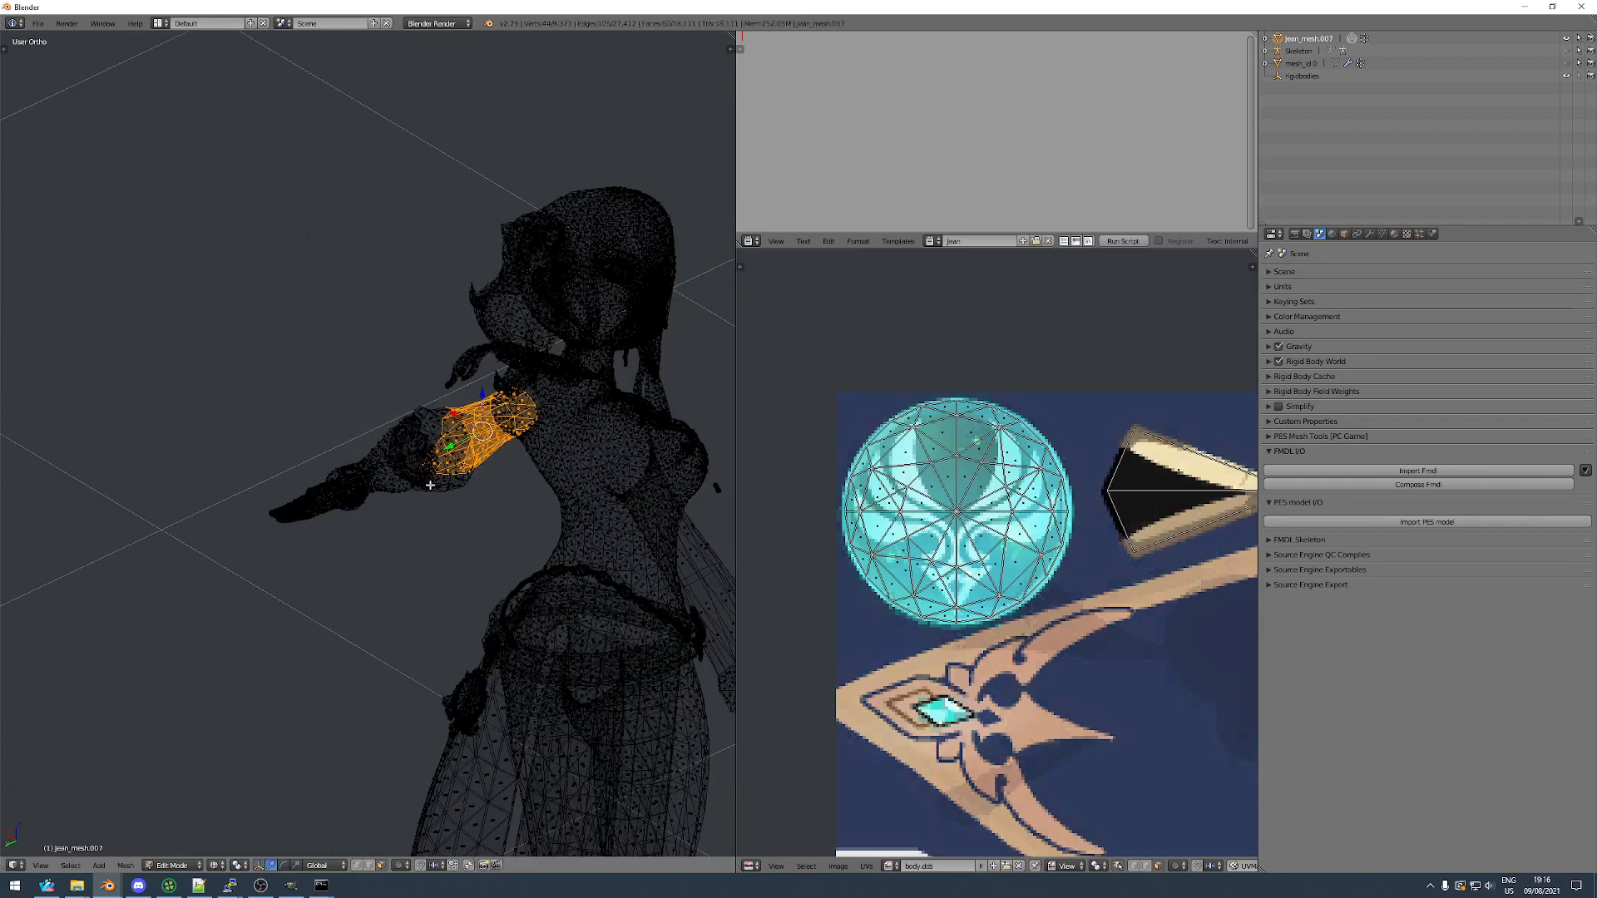
Extend the selection over the left forearm and hand so it covers the whole arm.
{"action": "middle_click_drag", "start_coordinate": [431, 487], "coordinate": [449, 431]}
{"action": "scroll", "coordinate": [449, 432], "scroll_direction": "up", "scroll_amount": 4}
{"action": "left_click_drag", "start_coordinate": [508, 572], "coordinate": [515, 574]}
{"action": "middle_click_drag", "start_coordinate": [374, 578], "coordinate": [505, 398], "text": "shift"}
{"action": "key", "text": "b"}
{"action": "left_click_drag", "start_coordinate": [146, 375], "coordinate": [420, 586]}
{"action": "key", "text": "b"}
{"action": "left_click_drag", "start_coordinate": [286, 276], "coordinate": [519, 568]}
Hide the selected left arm to check that nothing is missed, and bring it back still selected.
{"action": "key", "text": "h"}
{"action": "middle_click_drag", "start_coordinate": [624, 471], "coordinate": [527, 460], "text": "shift"}
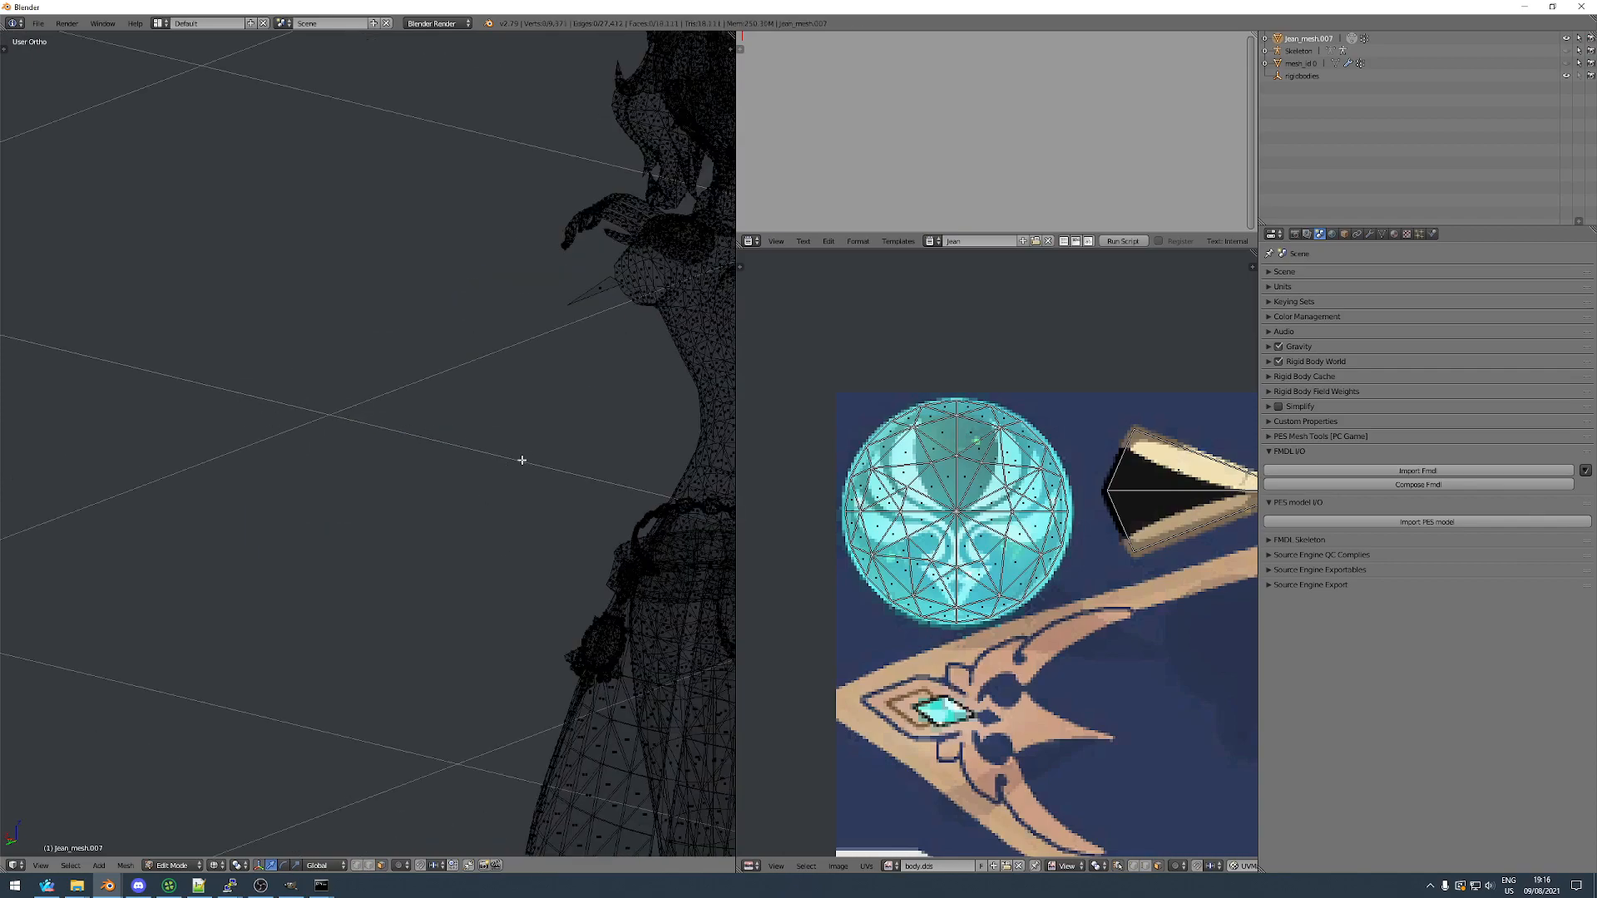
{"action": "middle_click_drag", "start_coordinate": [595, 146], "coordinate": [532, 292], "text": "shift"}
{"action": "key", "text": "alt+h"}
{"action": "scroll", "coordinate": [495, 265], "scroll_direction": "up", "scroll_amount": 2}
{"action": "key", "text": "b"}
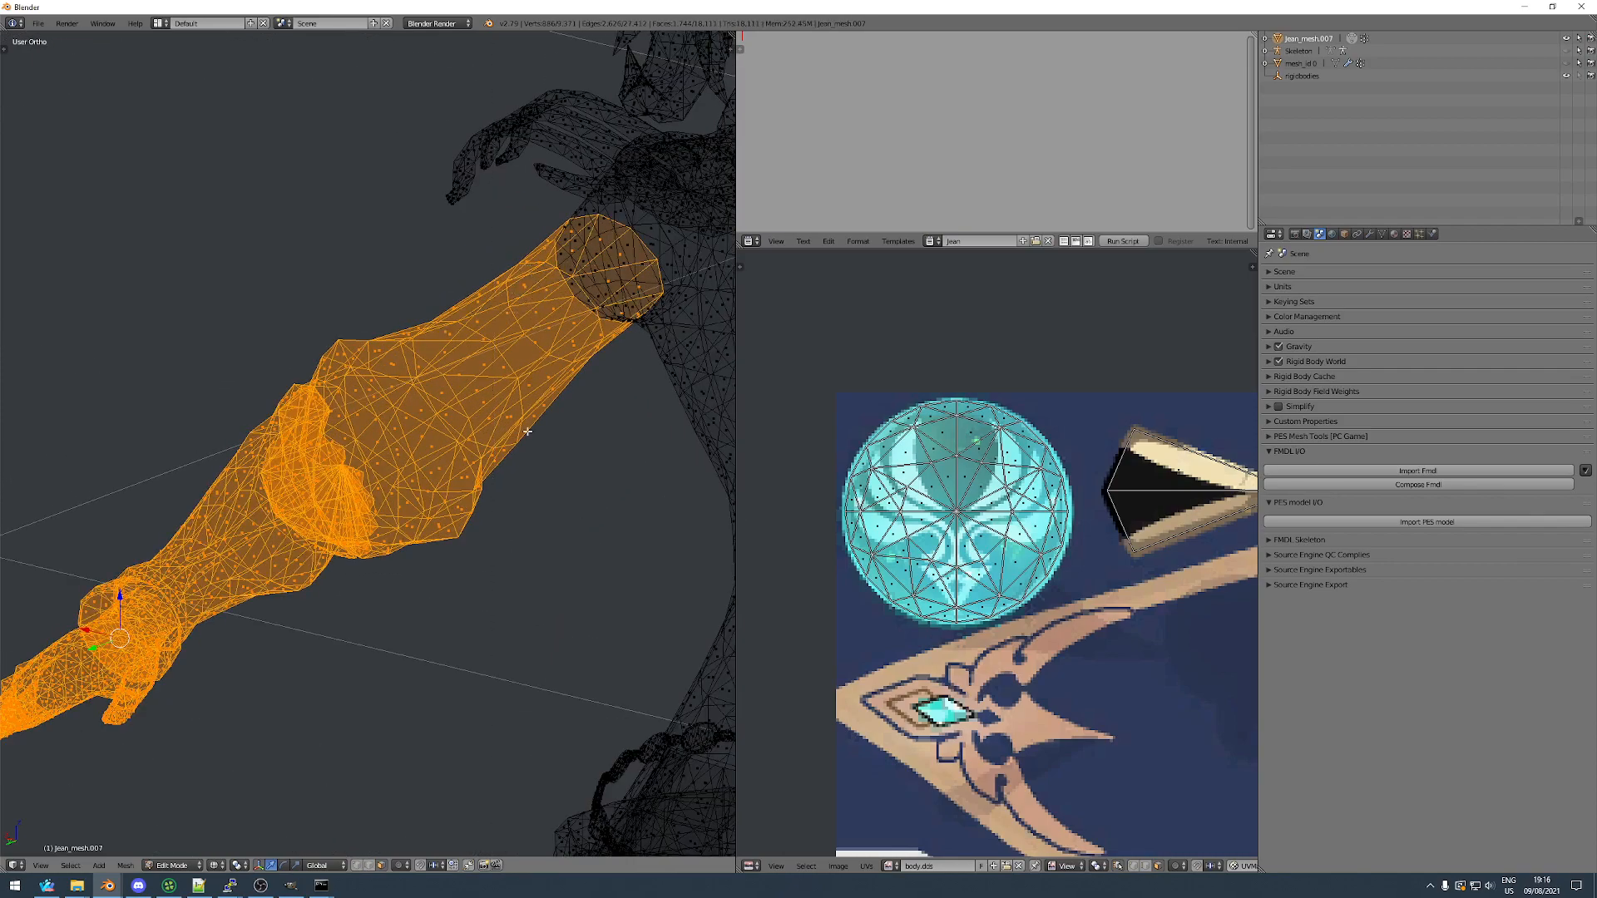
Unhide the template mesh and resume editing the character mesh in wireframe with the left arm selected.
{"action": "key", "text": "z"}
{"action": "key", "text": "shift+h"}
{"action": "key", "text": "Tab"}
{"action": "scroll", "coordinate": [524, 436], "scroll_direction": "down", "scroll_amount": 3}
{"action": "key", "text": "alt+h"}
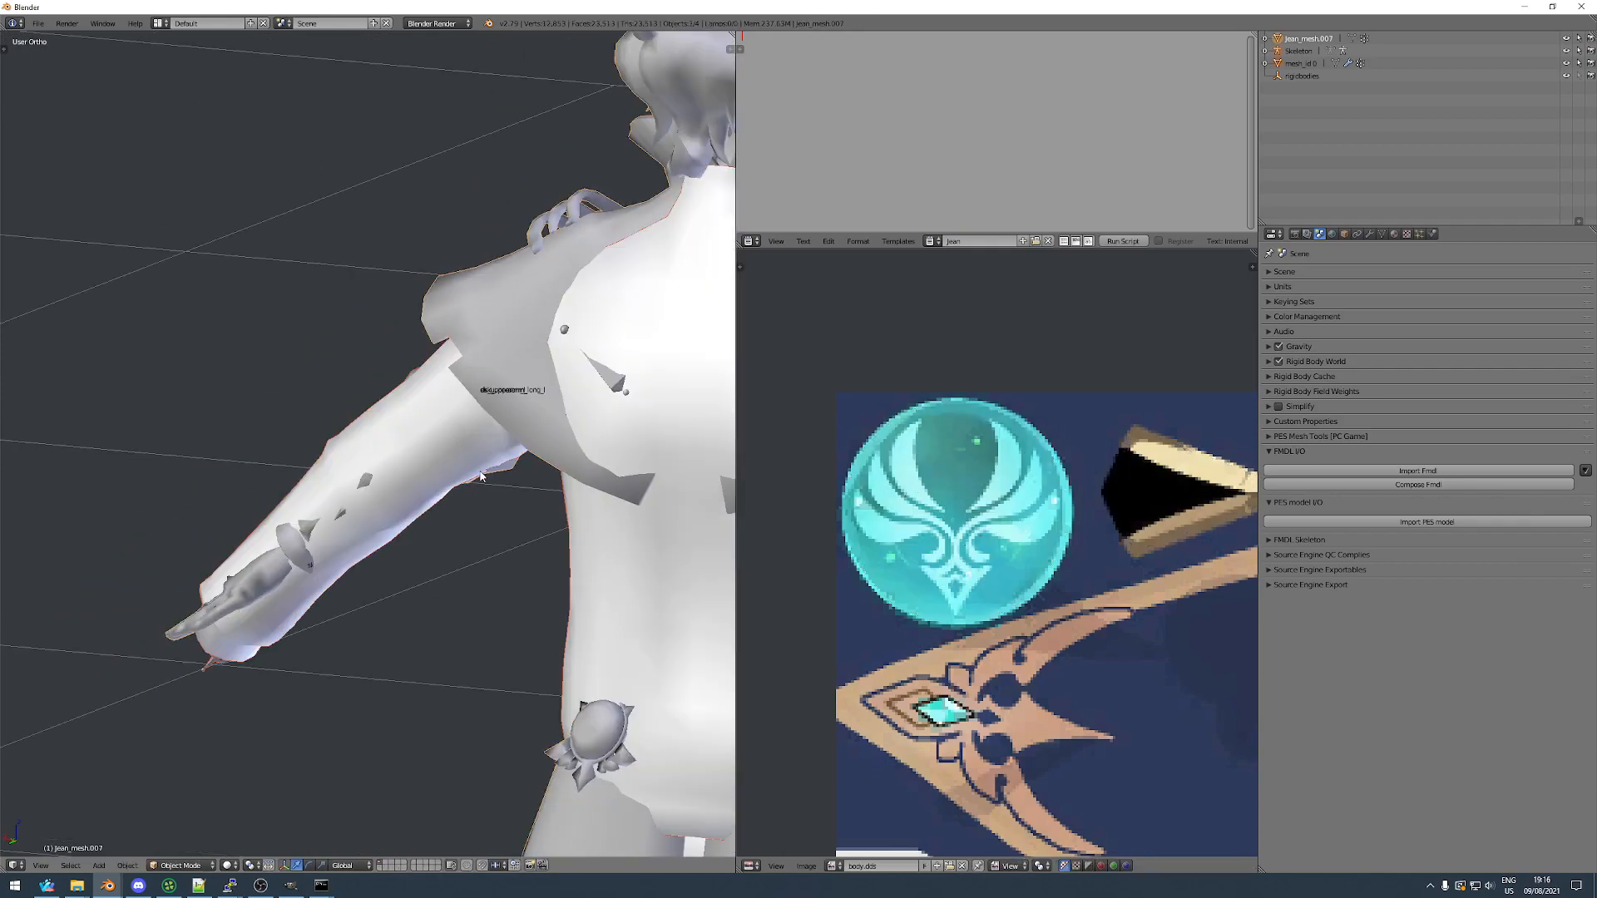
{"action": "key", "text": "Tab"}
{"action": "scroll", "coordinate": [504, 469], "scroll_direction": "up", "scroll_amount": 1}
{"action": "key", "text": "z"}
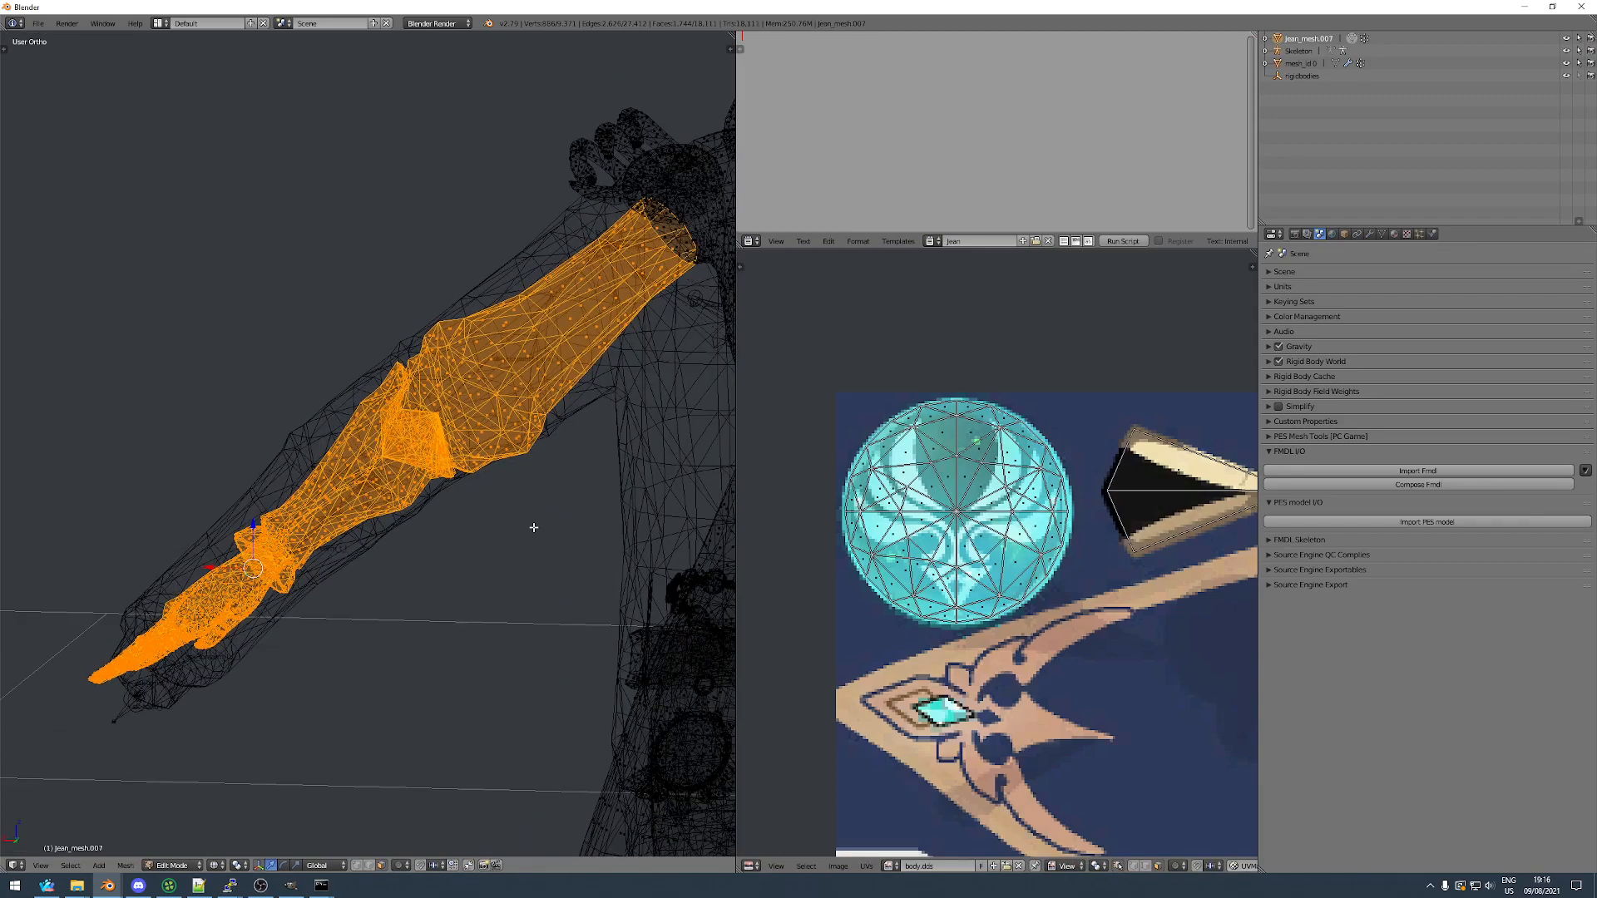
Rotate the selected left arm along the global Y axis to align it with the template sleeve.
{"action": "middle_click_drag", "start_coordinate": [588, 435], "coordinate": [564, 390], "text": "shift"}
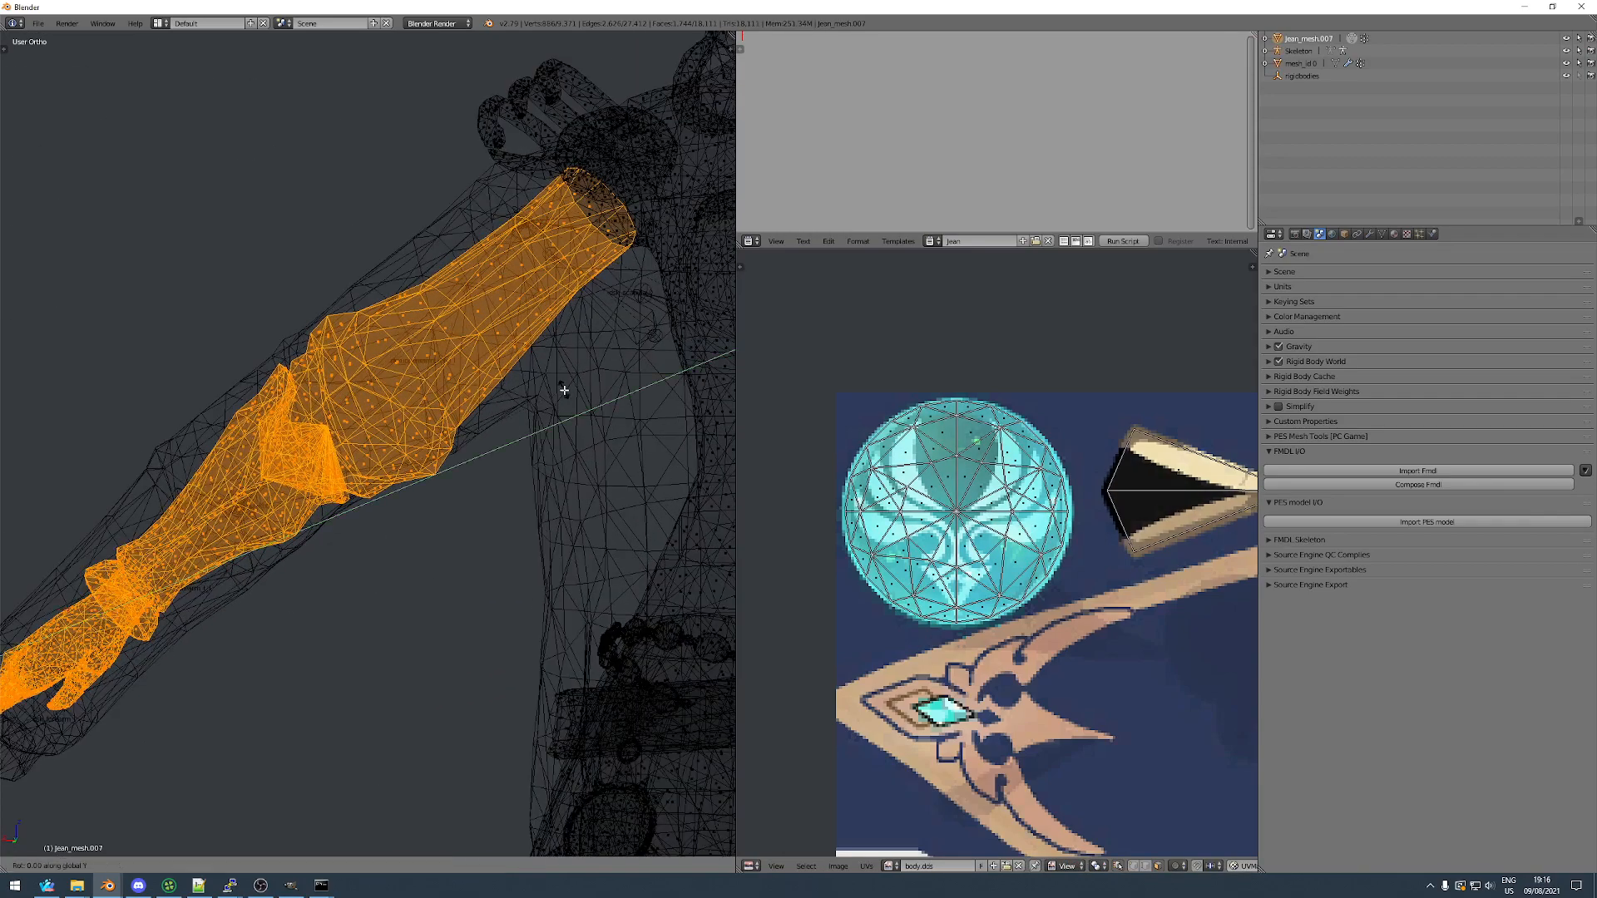
{"action": "left_click", "coordinate": [536, 402]}
{"action": "scroll", "coordinate": [466, 424], "scroll_direction": "down", "scroll_amount": 3}
{"action": "middle_click_drag", "start_coordinate": [428, 442], "coordinate": [386, 428]}
{"action": "scroll", "coordinate": [386, 428], "scroll_direction": "up", "scroll_amount": 3}
{"action": "middle_click_drag", "start_coordinate": [385, 374], "coordinate": [370, 420]}
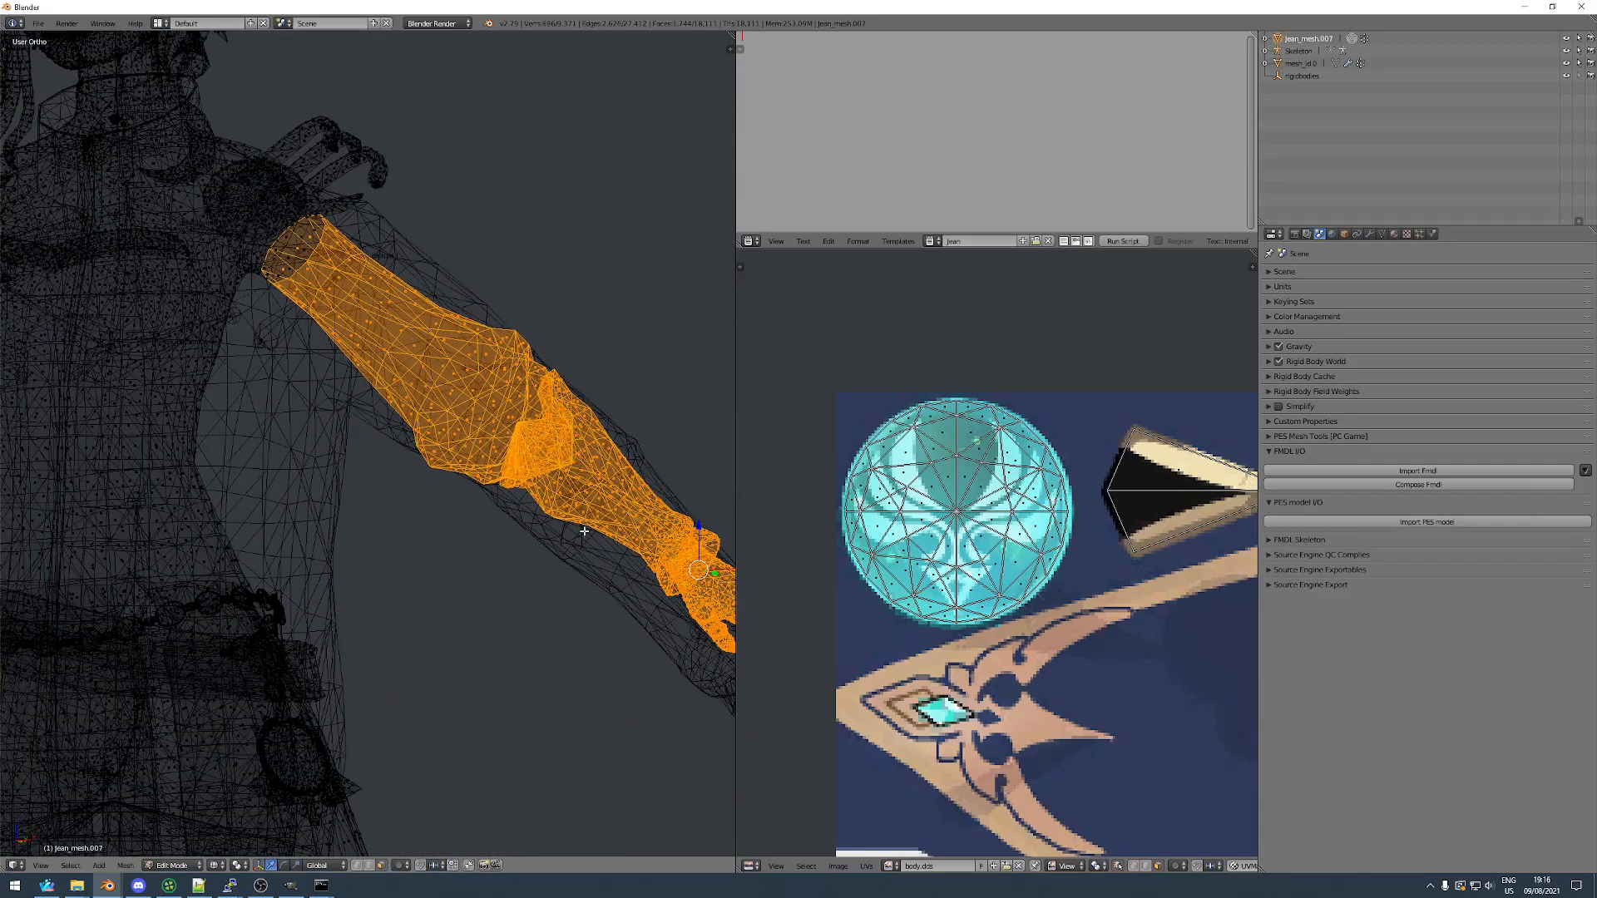
Check the left arm in solid shading, hide the template mesh, and clear the face selection in Edit Mode.
{"action": "mouse_move", "coordinate": [584, 531]}
{"action": "middle_mouse_down"}
{"action": "mouse_move", "coordinate": [528, 541]}
{"action": "mouse_move", "coordinate": [552, 546]}
{"action": "mouse_move", "coordinate": [499, 503]}
{"action": "mouse_move", "coordinate": [532, 532]}
{"action": "mouse_move", "coordinate": [457, 521]}
{"action": "mouse_move", "coordinate": [559, 553]}
{"action": "mouse_move", "coordinate": [572, 537]}
{"action": "mouse_move", "coordinate": [556, 462]}
{"action": "mouse_move", "coordinate": [576, 452]}
{"action": "mouse_move", "coordinate": [516, 470]}
{"action": "mouse_move", "coordinate": [524, 491]}
{"action": "mouse_move", "coordinate": [641, 402]}
{"action": "mouse_move", "coordinate": [561, 456]}
{"action": "mouse_move", "coordinate": [569, 429]}
{"action": "middle_mouse_up"}
{"action": "key", "text": "z"}
{"action": "key", "text": "Tab"}
{"action": "key", "text": "Tab"}
{"action": "key", "text": "Tab"}
{"action": "key", "text": "Tab"}
{"action": "key", "text": "Tab"}
{"action": "key", "text": "Tab"}
{"action": "key", "text": "a"}
{"action": "scroll", "coordinate": [561, 456], "scroll_direction": "up", "scroll_amount": 3}
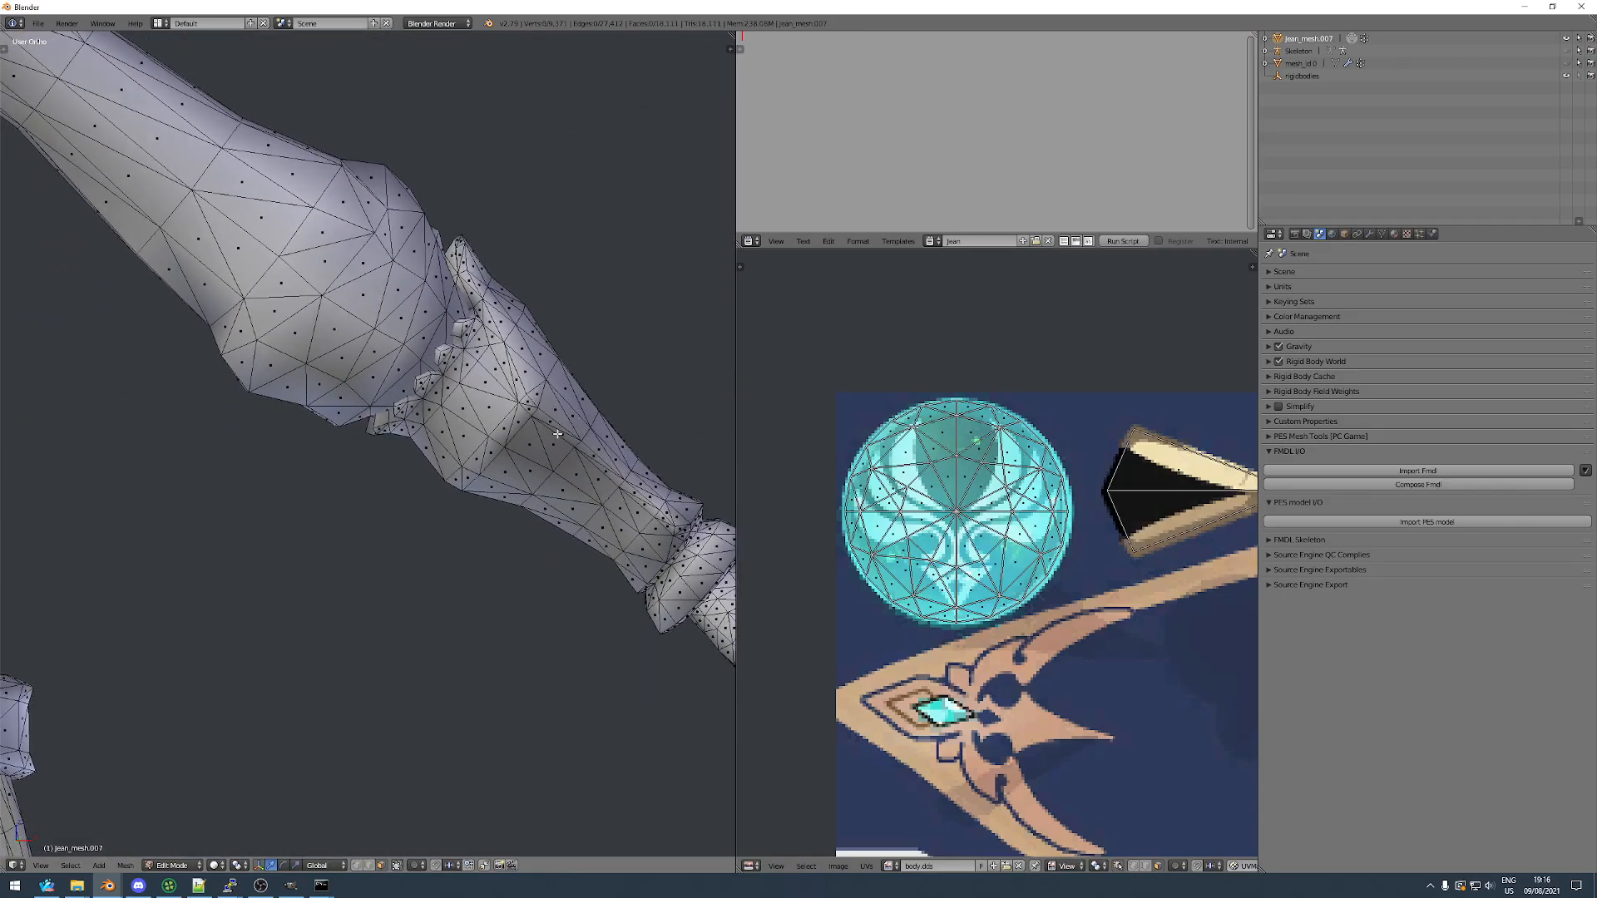
Select the band of faces around the top of the left forearm, just below the puffed sleeve's cuff.
{"action": "key", "text": "b"}
{"action": "left_click_drag", "start_coordinate": [491, 368], "coordinate": [541, 450]}
{"action": "middle_click_drag", "start_coordinate": [541, 450], "coordinate": [455, 485]}
{"action": "key", "text": "b"}
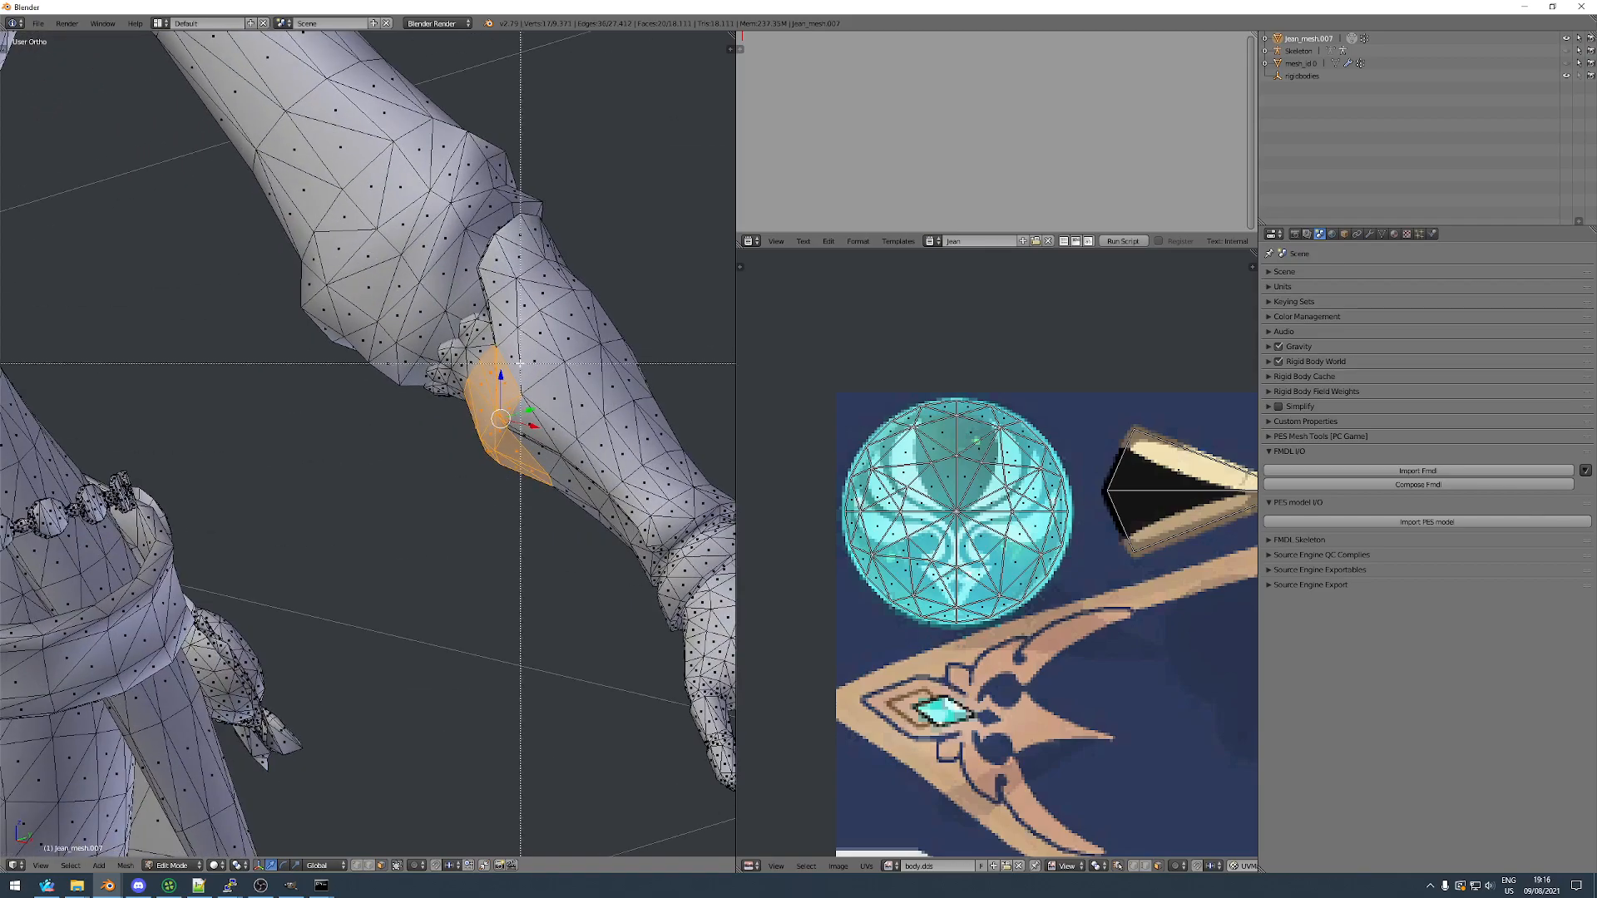
{"action": "middle_click_drag", "start_coordinate": [601, 400], "coordinate": [430, 412]}
{"action": "left_click_drag", "start_coordinate": [547, 407], "coordinate": [598, 468]}
{"action": "middle_click_drag", "start_coordinate": [598, 467], "coordinate": [574, 474]}
{"action": "left_click_drag", "start_coordinate": [588, 469], "coordinate": [588, 469]}
{"action": "middle_click_drag", "start_coordinate": [589, 469], "coordinate": [552, 416]}
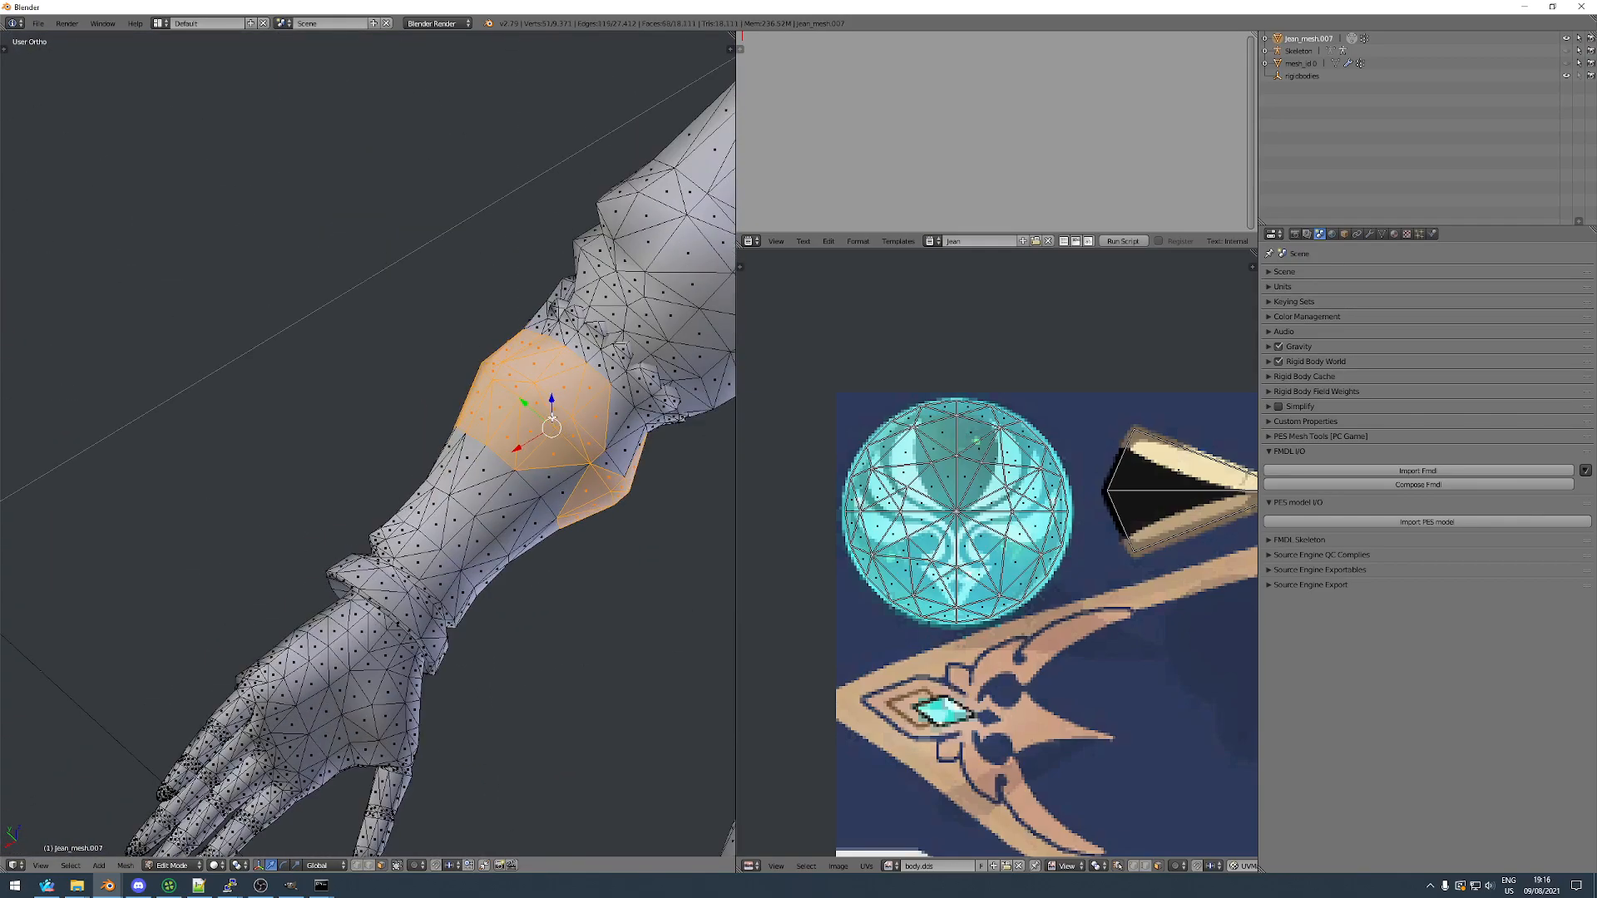
{"action": "left_click_drag", "start_coordinate": [625, 494], "coordinate": [626, 494]}
{"action": "middle_click_drag", "start_coordinate": [626, 494], "coordinate": [558, 439]}
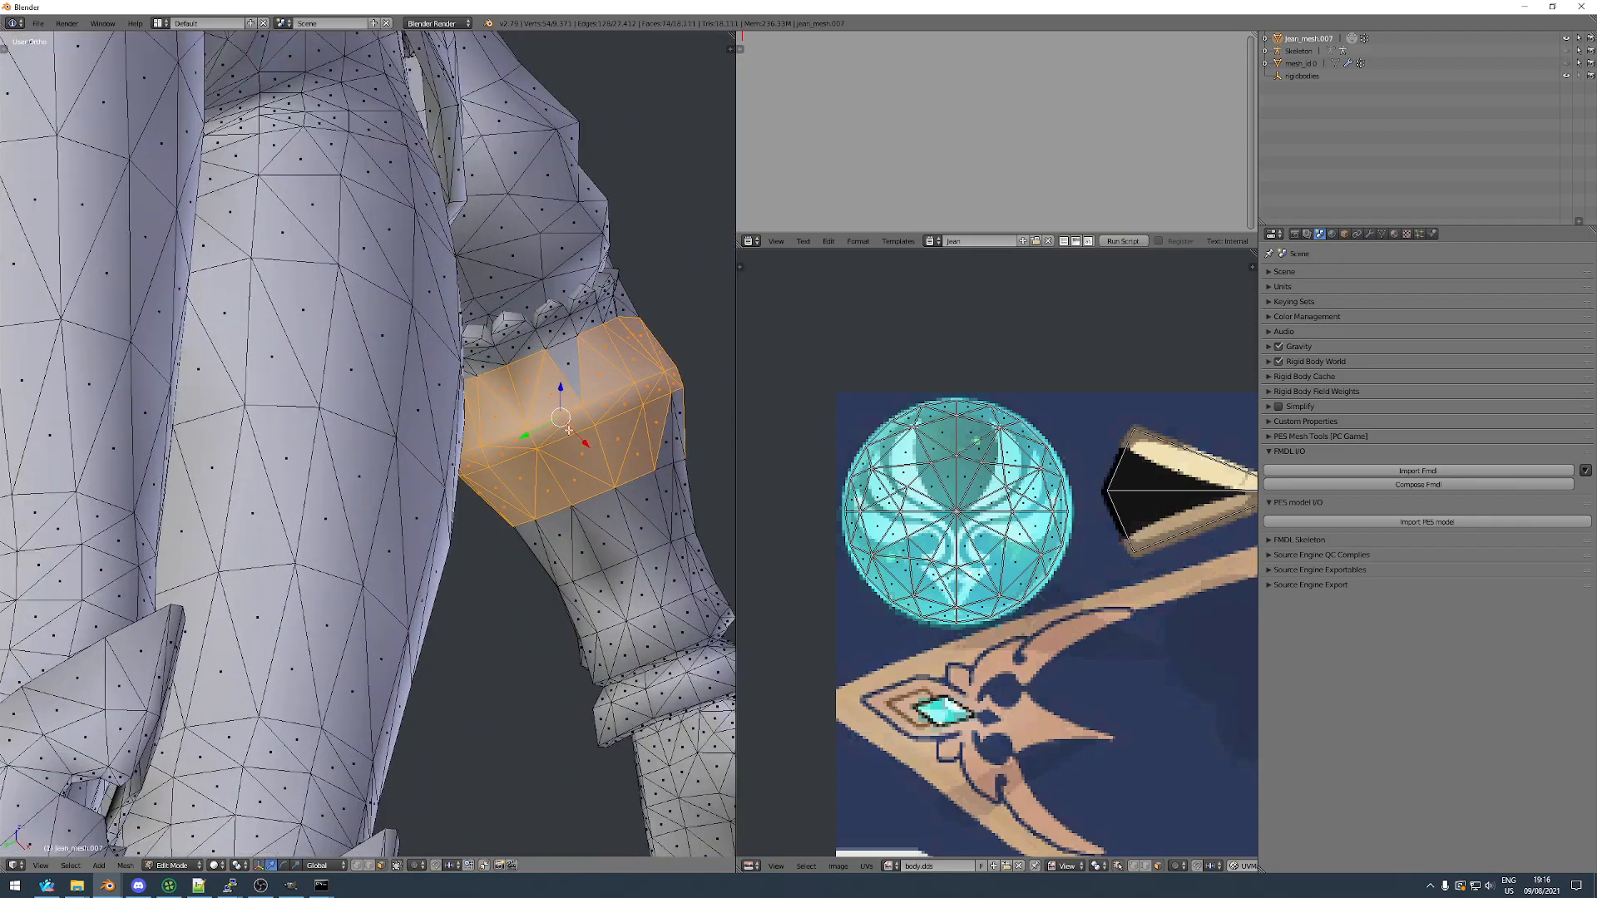
{"action": "left_click_drag", "start_coordinate": [601, 429], "coordinate": [604, 445]}
Select the left forearm, wrist cuff and hand in wireframe, checking the selection by briefly hiding it.
{"action": "scroll", "coordinate": [580, 466], "scroll_direction": "down", "scroll_amount": 3}
{"action": "middle_click_drag", "start_coordinate": [604, 445], "coordinate": [482, 399]}
{"action": "key", "text": "h"}
{"action": "key", "text": "z"}
{"action": "scroll", "coordinate": [492, 414], "scroll_direction": "down", "scroll_amount": 2}
{"action": "left_click_drag", "start_coordinate": [622, 542], "coordinate": [701, 632]}
{"action": "scroll", "coordinate": [516, 499], "scroll_direction": "up", "scroll_amount": 3}
{"action": "middle_click_drag", "start_coordinate": [517, 499], "coordinate": [528, 405]}
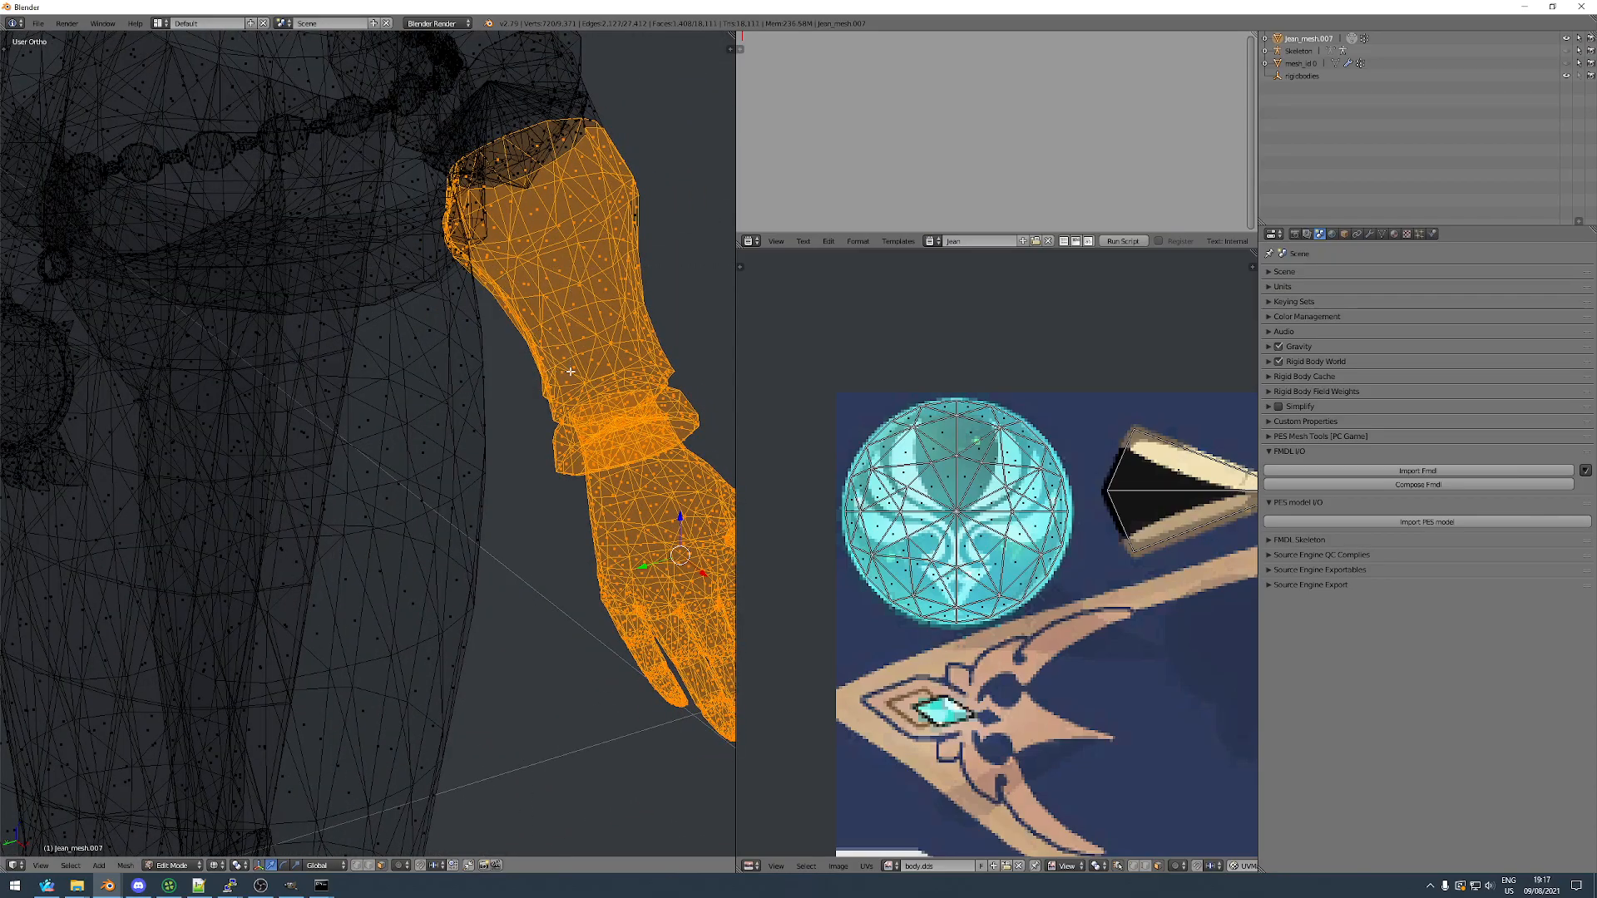
{"action": "key", "text": "h"}
{"action": "mouse_move", "coordinate": [550, 355]}
{"action": "middle_mouse_down"}
{"action": "mouse_move", "coordinate": [578, 344]}
{"action": "mouse_move", "coordinate": [507, 356]}
{"action": "mouse_move", "coordinate": [485, 378]}
{"action": "mouse_move", "coordinate": [632, 527]}
{"action": "mouse_move", "coordinate": [502, 510]}
{"action": "middle_mouse_up"}
{"action": "key", "text": "ctrl+z"}
Bring back the template mesh and reopen the character mesh for wireframe editing with the left forearm selected.
{"action": "scroll", "coordinate": [606, 317], "scroll_direction": "down", "scroll_amount": 4}
{"action": "key", "text": "Tab"}
{"action": "scroll", "coordinate": [485, 378], "scroll_direction": "down", "scroll_amount": 3}
{"action": "key", "text": "alt+h"}
{"action": "scroll", "coordinate": [499, 391], "scroll_direction": "up", "scroll_amount": 2}
{"action": "key", "text": "z"}
{"action": "key", "text": "Tab"}
{"action": "key", "text": "z"}
{"action": "scroll", "coordinate": [602, 477], "scroll_direction": "up", "scroll_amount": 1}
{"action": "middle_click_drag", "start_coordinate": [616, 462], "coordinate": [474, 482], "text": "shift"}
{"action": "scroll", "coordinate": [490, 457], "scroll_direction": "up", "scroll_amount": 2}
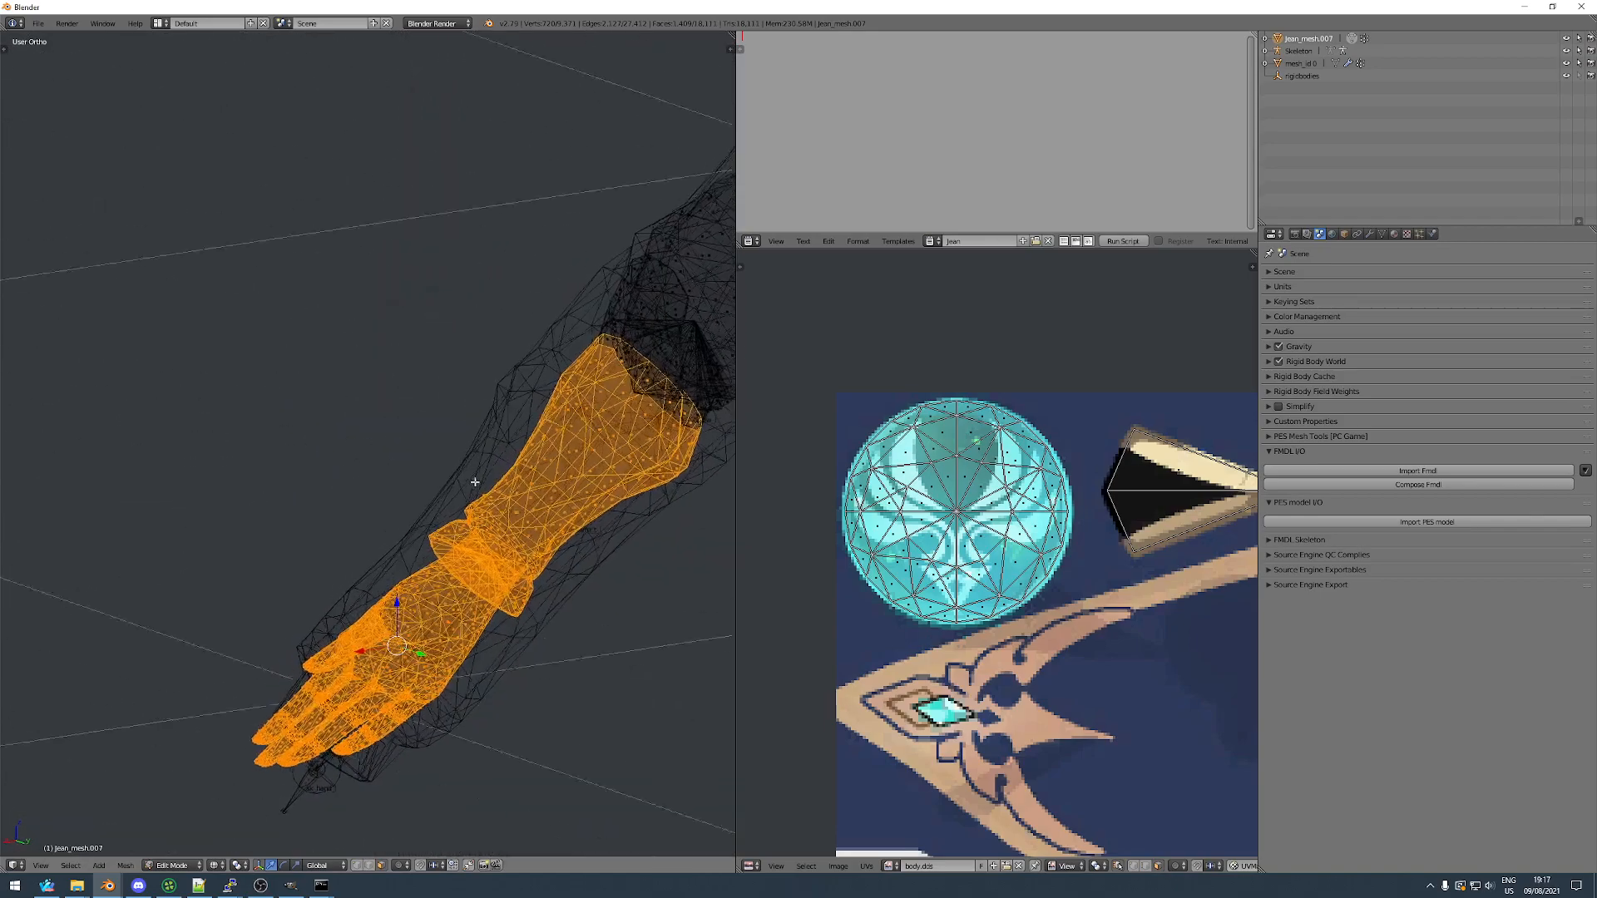
Reposition the selected left forearm and hand to centre them inside the lower template sleeve.
{"action": "scroll", "coordinate": [565, 551], "scroll_direction": "up", "scroll_amount": 1}
{"action": "key", "text": "g"}
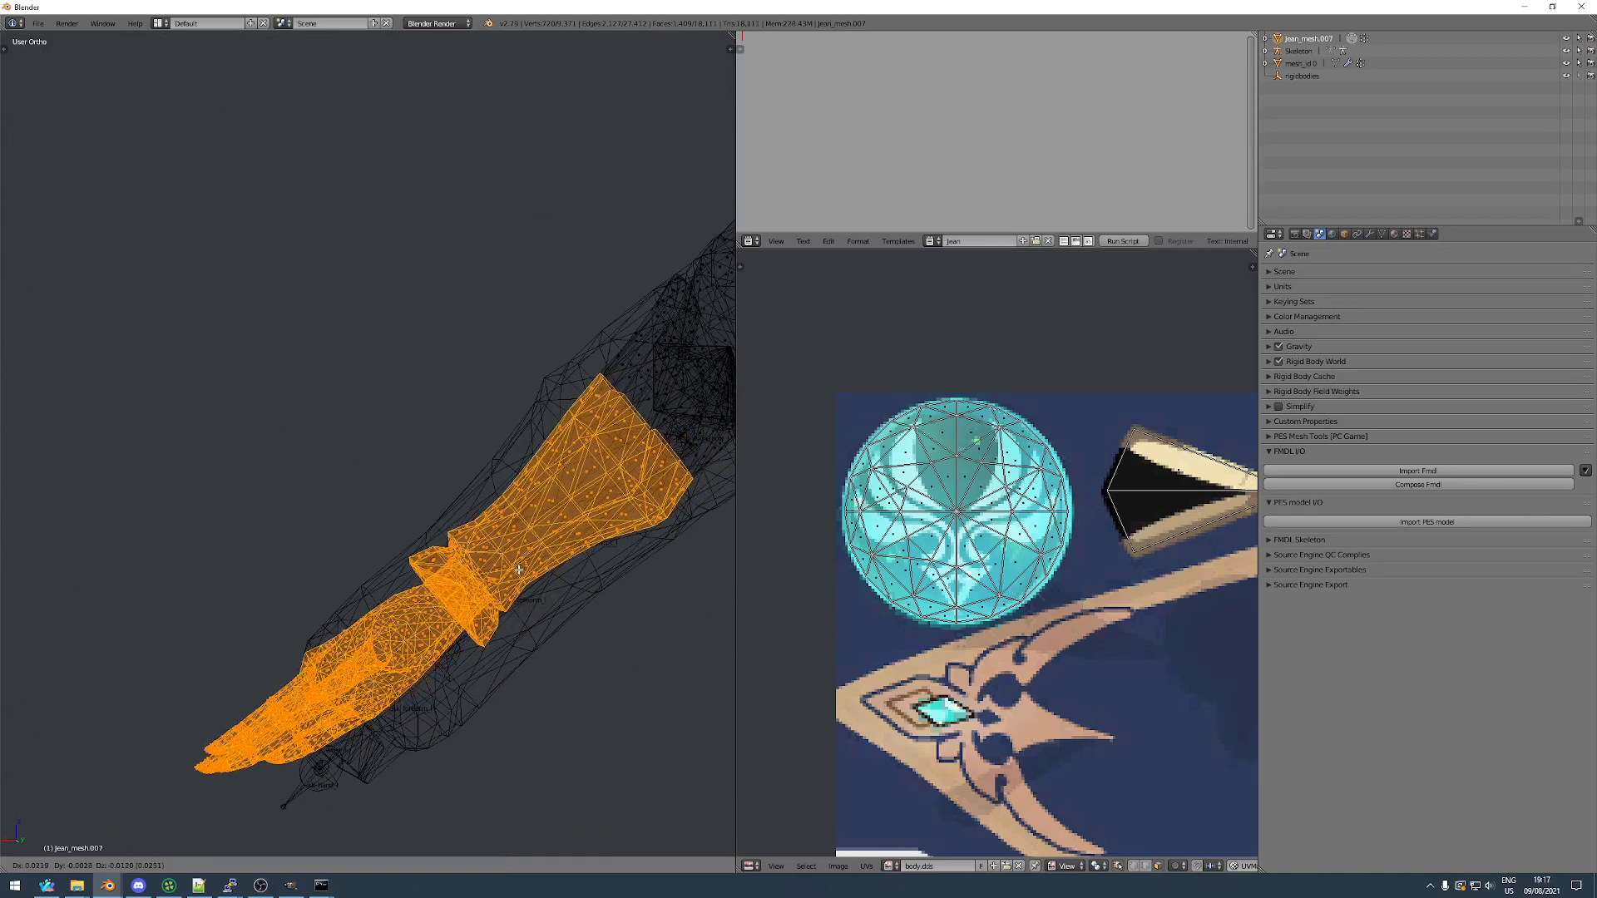
{"action": "left_click", "coordinate": [520, 589]}
{"action": "key", "text": "g"}
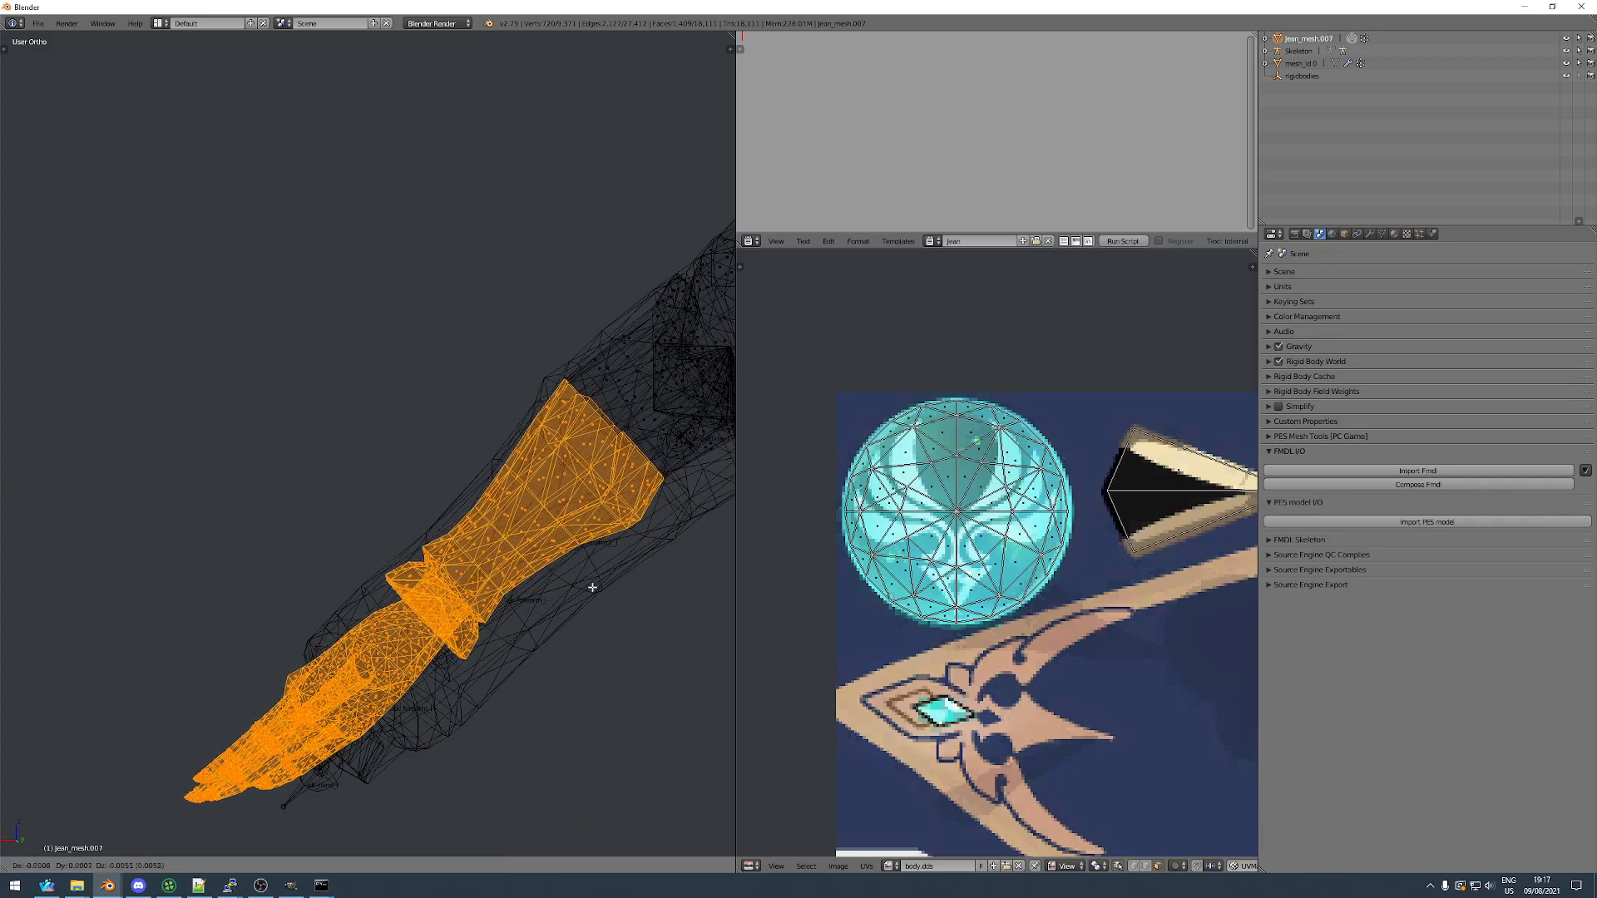
{"action": "left_click", "coordinate": [592, 603]}
{"action": "scroll", "coordinate": [591, 612], "scroll_direction": "down", "scroll_amount": 3}
{"action": "middle_click_drag", "start_coordinate": [591, 612], "coordinate": [505, 570]}
{"action": "left_click", "coordinate": [564, 596]}
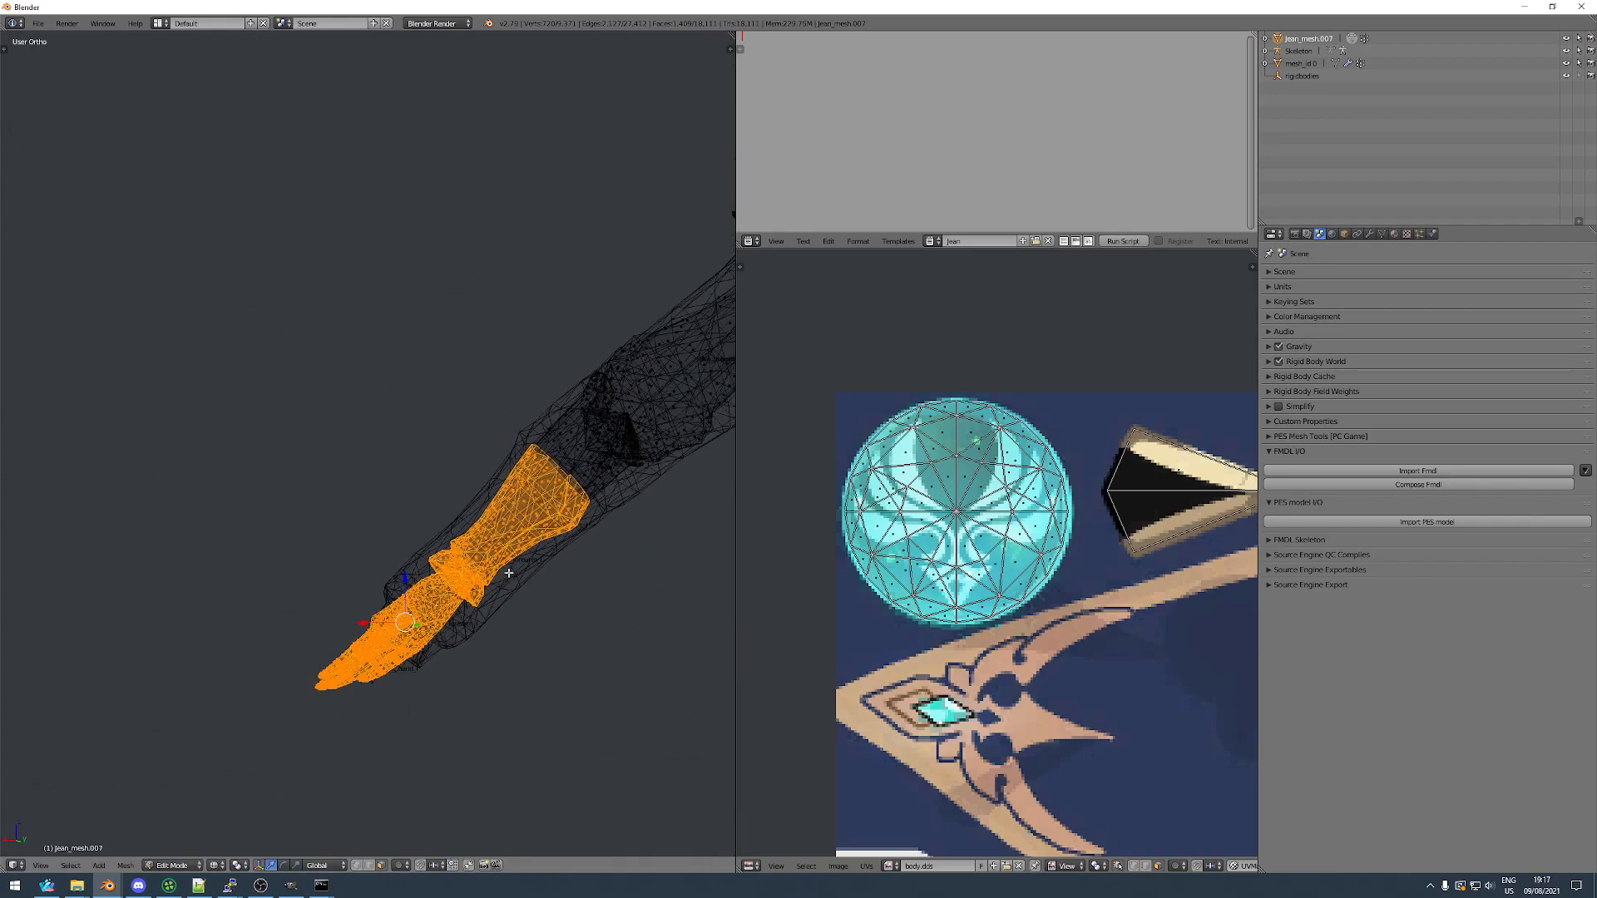
Leave Edit Mode, hide the template mesh and select the character mesh.
{"action": "key", "text": "Tab"}
{"action": "right_click", "coordinate": [574, 425]}
{"action": "key", "text": "h"}
{"action": "right_click", "coordinate": [574, 426]}
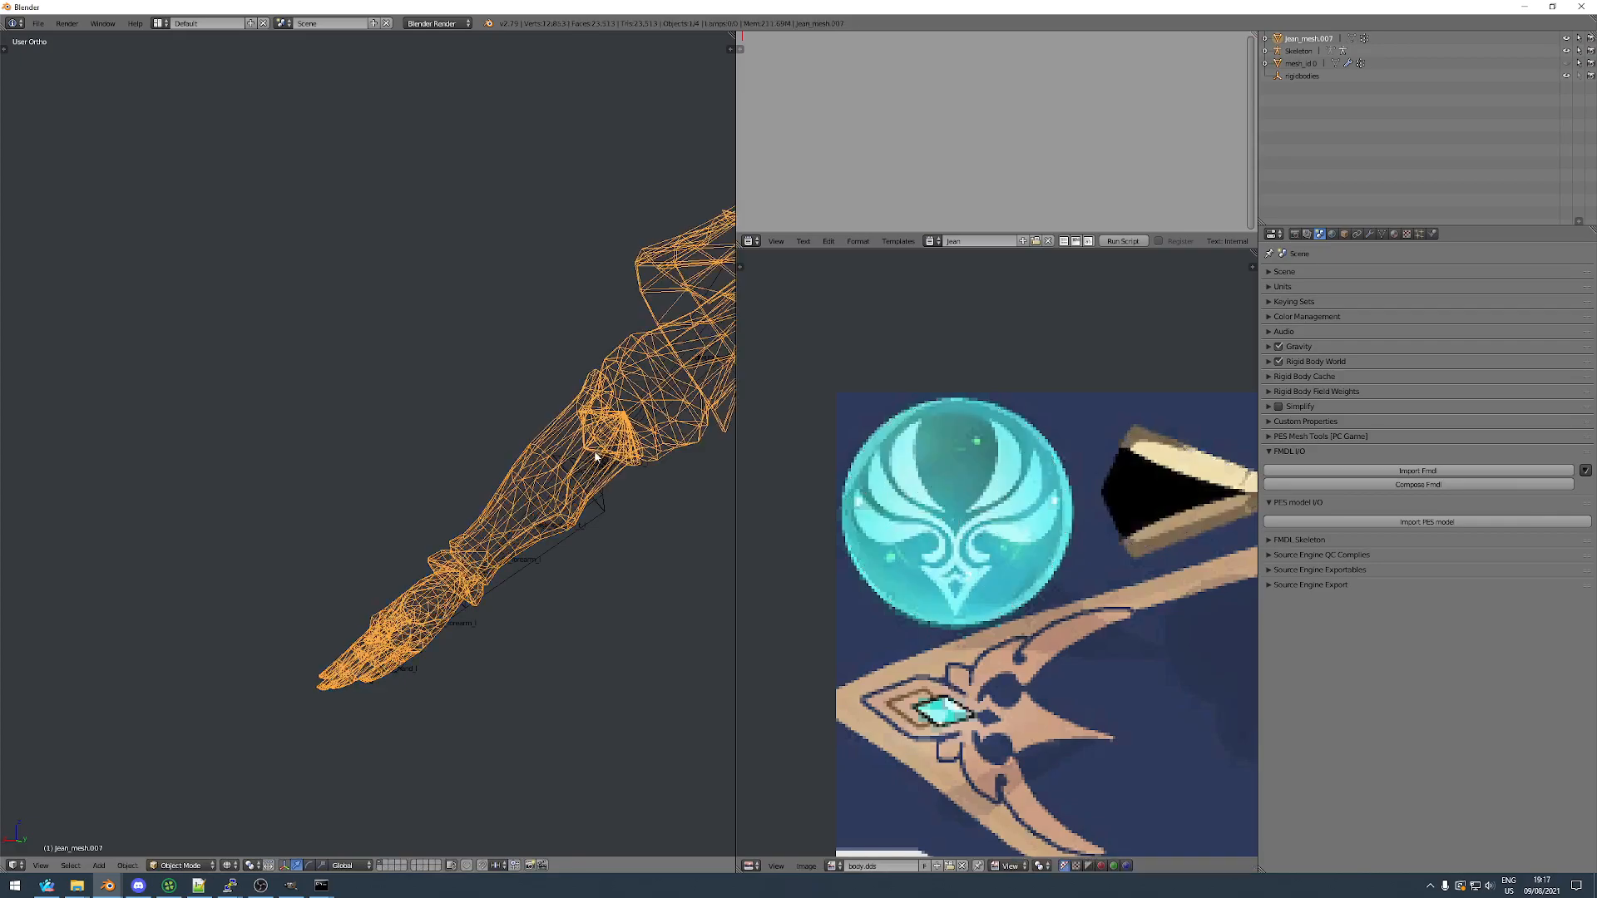
Open the character mesh for editing in solid shading and grow a fresh face selection at the left elbow's puffed sleeve.
{"action": "key", "text": "z"}
{"action": "key", "text": "Tab"}
{"action": "middle_click_drag", "start_coordinate": [634, 424], "coordinate": [410, 255]}
{"action": "key", "text": "a"}
{"action": "scroll", "coordinate": [449, 253], "scroll_direction": "up", "scroll_amount": 2}
{"action": "right_click", "coordinate": [491, 256]}
{"action": "key", "text": "ctrl+KP_Add"}
Add the faces around all sides of the left elbow's puffed sleeve to the selection.
{"action": "middle_click_drag", "start_coordinate": [508, 257], "coordinate": [309, 240]}
{"action": "left_click_drag", "start_coordinate": [554, 429], "coordinate": [582, 466]}
{"action": "middle_click_drag", "start_coordinate": [582, 466], "coordinate": [537, 399]}
{"action": "key", "text": "b"}
{"action": "left_click_drag", "start_coordinate": [536, 399], "coordinate": [599, 481]}
{"action": "middle_click_drag", "start_coordinate": [599, 481], "coordinate": [564, 419]}
{"action": "key", "text": "b"}
{"action": "left_click_drag", "start_coordinate": [552, 351], "coordinate": [624, 417]}
{"action": "middle_click_drag", "start_coordinate": [623, 417], "coordinate": [540, 428]}
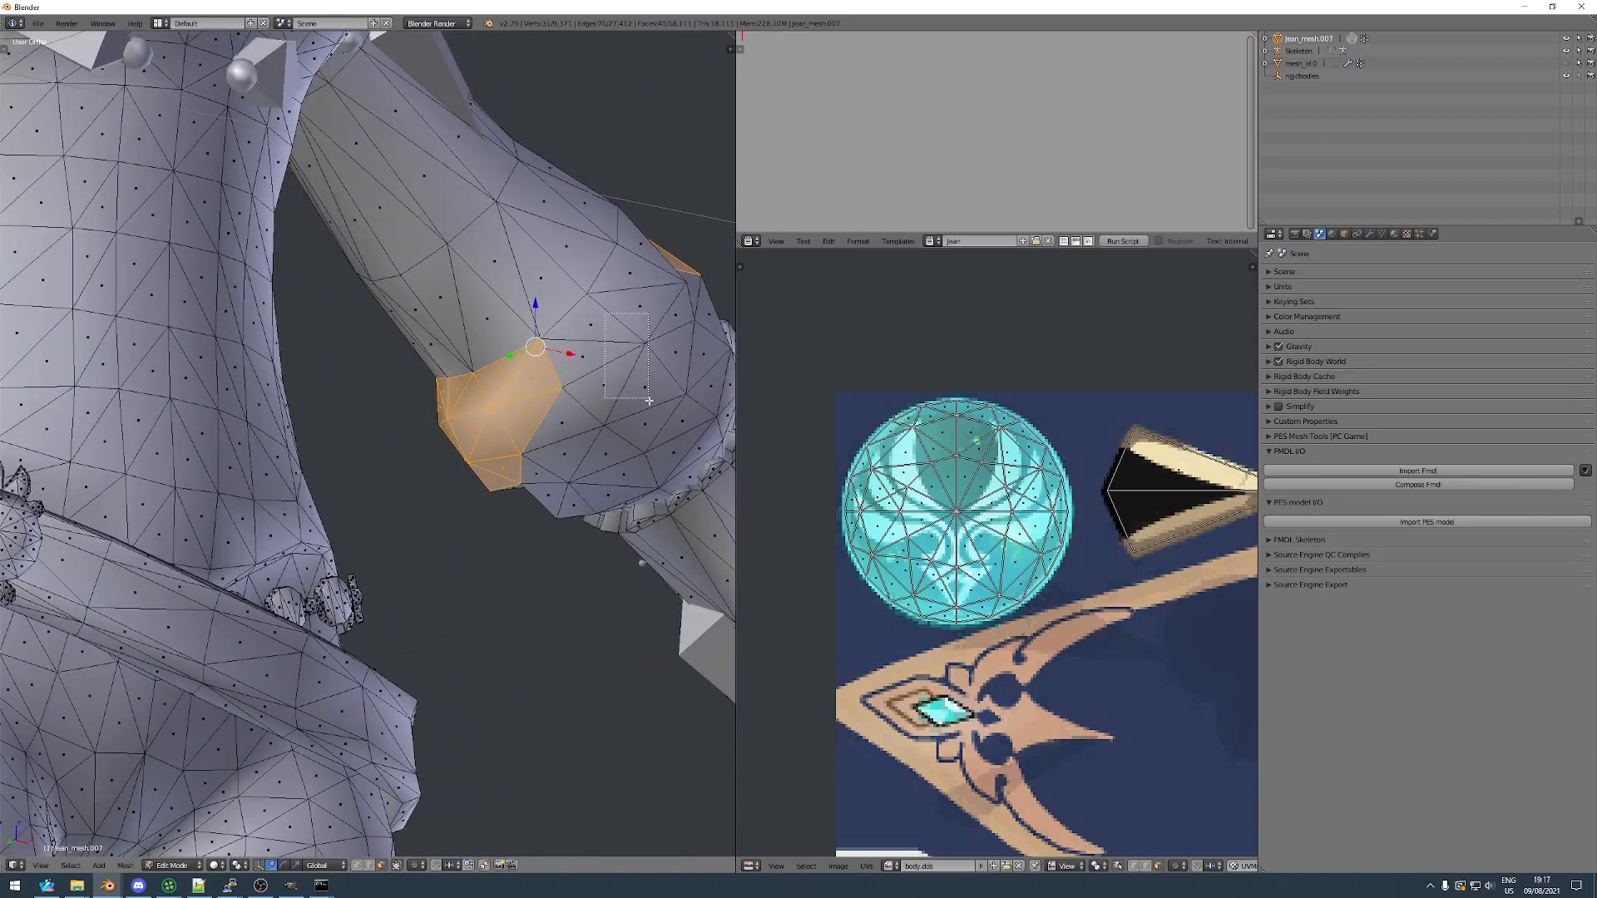
{"action": "left_click_drag", "start_coordinate": [657, 315], "coordinate": [662, 325]}
{"action": "middle_click_drag", "start_coordinate": [662, 324], "coordinate": [574, 308]}
{"action": "scroll", "coordinate": [574, 308], "scroll_direction": "down", "scroll_amount": 2}
{"action": "key", "text": "b"}
{"action": "left_click_drag", "start_coordinate": [554, 304], "coordinate": [628, 445]}
Add the whole left forearm, wrist cuff and hand to the elbow selection in wireframe.
{"action": "scroll", "coordinate": [607, 349], "scroll_direction": "down", "scroll_amount": 3}
{"action": "middle_click_drag", "start_coordinate": [599, 386], "coordinate": [502, 389]}
{"action": "key", "text": "z"}
{"action": "key", "text": "b"}
{"action": "left_click_drag", "start_coordinate": [482, 359], "coordinate": [659, 570]}
{"action": "middle_click_drag", "start_coordinate": [659, 571], "coordinate": [523, 425]}
{"action": "key", "text": "b"}
{"action": "left_click_drag", "start_coordinate": [501, 395], "coordinate": [693, 624]}
{"action": "middle_click_drag", "start_coordinate": [692, 624], "coordinate": [560, 568], "text": "shift"}
{"action": "key", "text": "b"}
{"action": "left_click_drag", "start_coordinate": [396, 387], "coordinate": [641, 649]}
Add the missed elbow sleeve faces to the left arm selection, checking for gaps by briefly hiding it.
{"action": "middle_click_drag", "start_coordinate": [336, 232], "coordinate": [475, 389], "text": "shift"}
{"action": "scroll", "coordinate": [475, 389], "scroll_direction": "up", "scroll_amount": 1}
{"action": "scroll", "coordinate": [475, 390], "scroll_direction": "up", "scroll_amount": 3}
{"action": "key", "text": "b"}
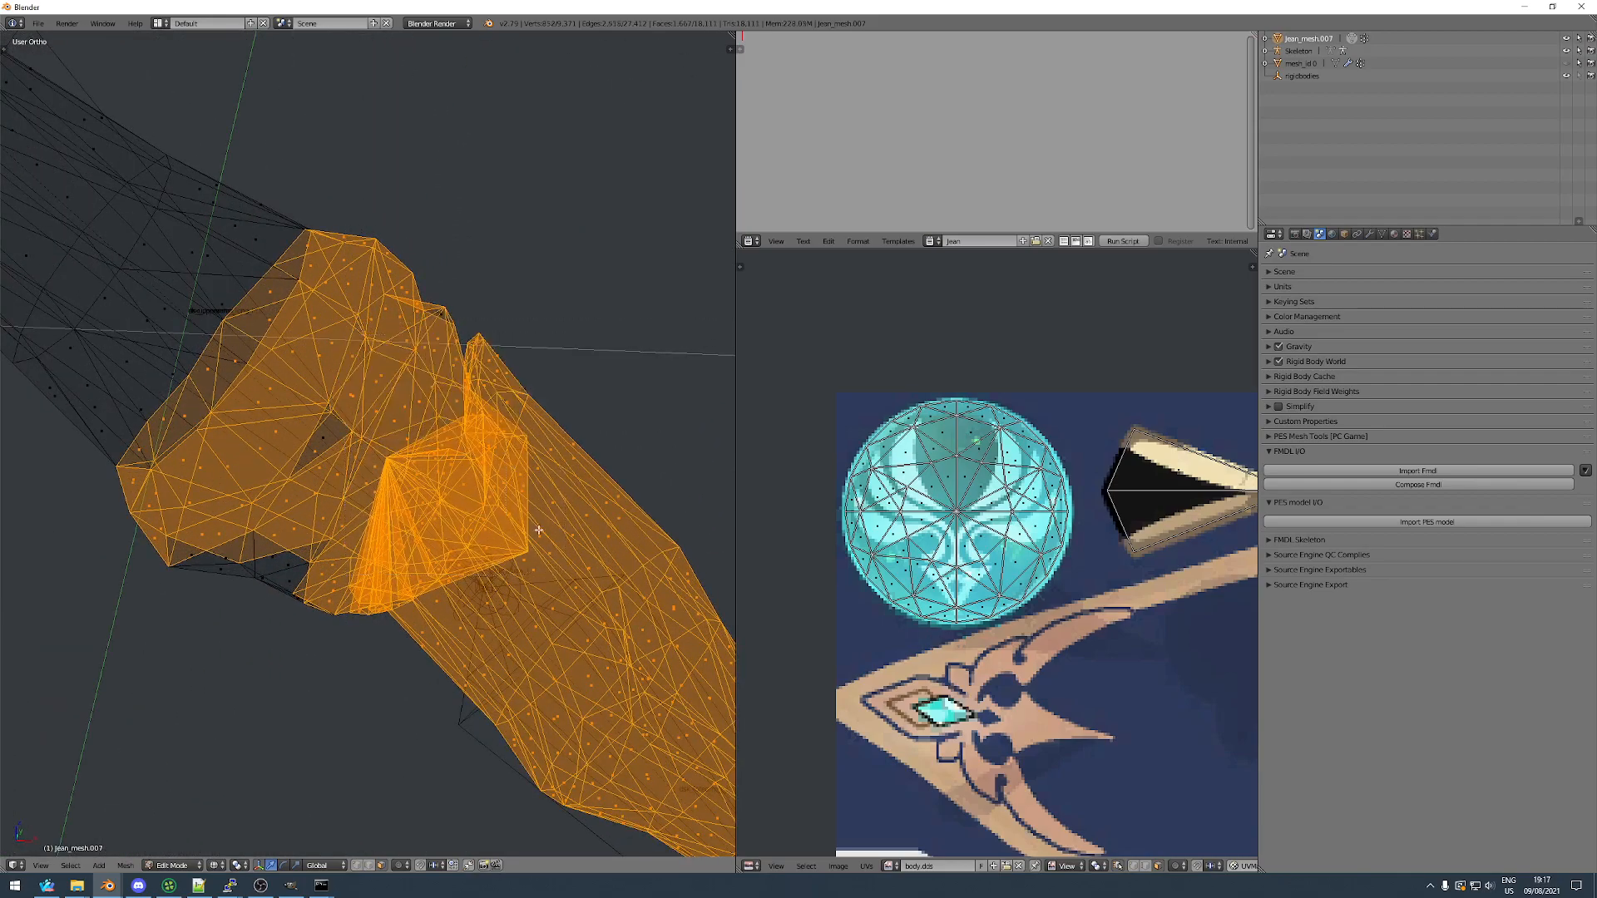
{"action": "middle_click_drag", "start_coordinate": [380, 506], "coordinate": [484, 445], "text": "shift"}
{"action": "key", "text": "b"}
{"action": "left_click_drag", "start_coordinate": [395, 354], "coordinate": [427, 401]}
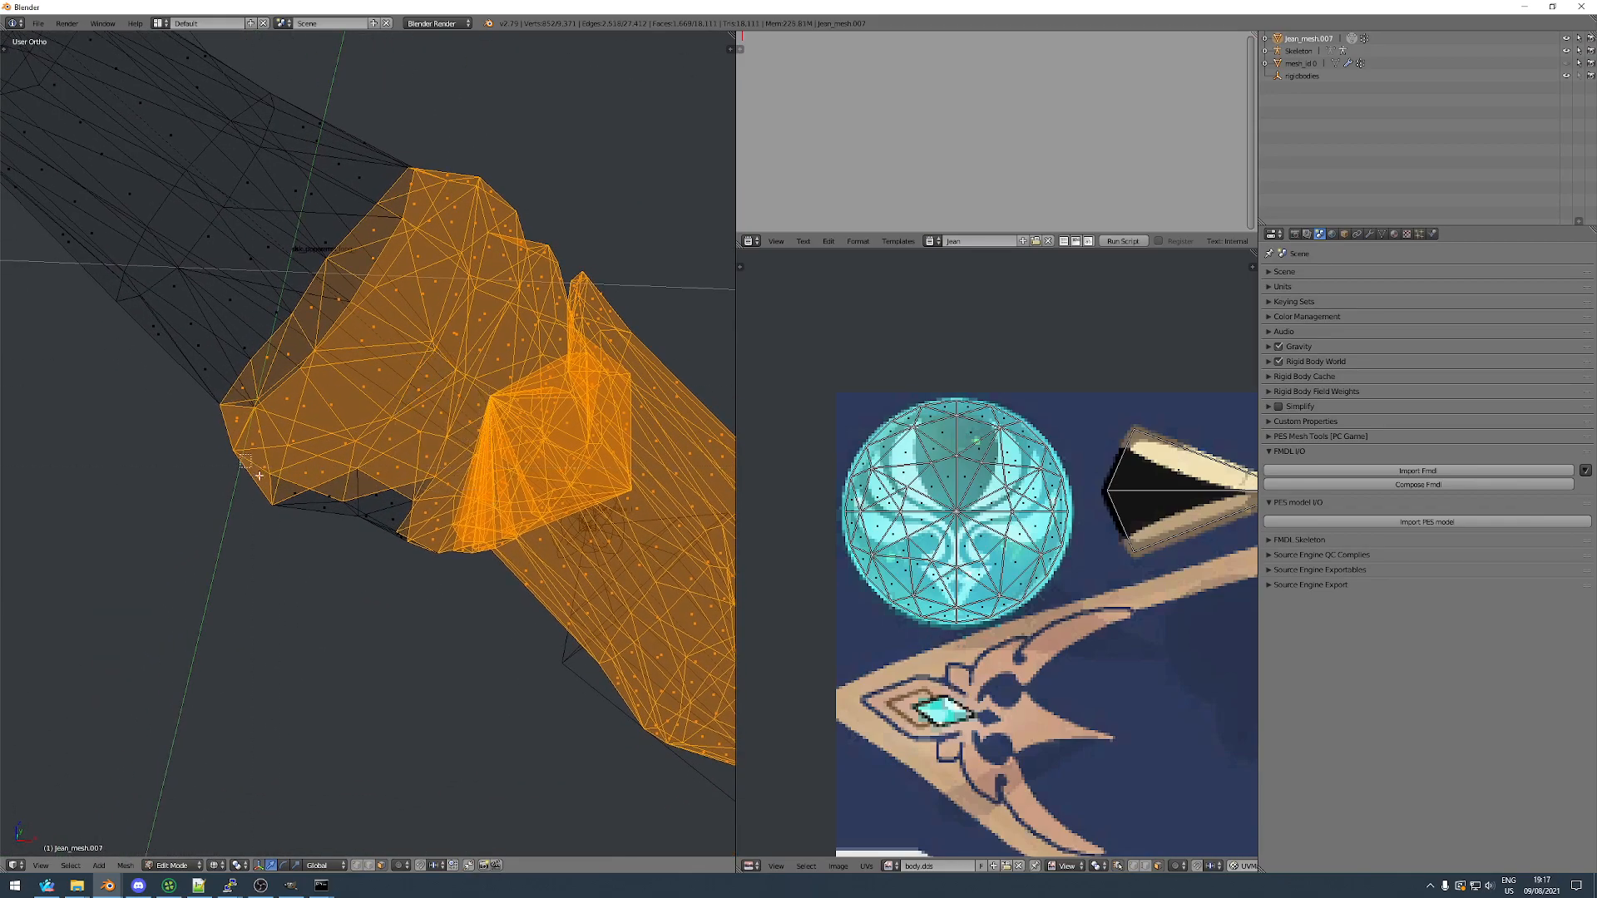
{"action": "key", "text": "h"}
{"action": "key", "text": "alt+h"}
{"action": "scroll", "coordinate": [458, 604], "scroll_direction": "down", "scroll_amount": 5}
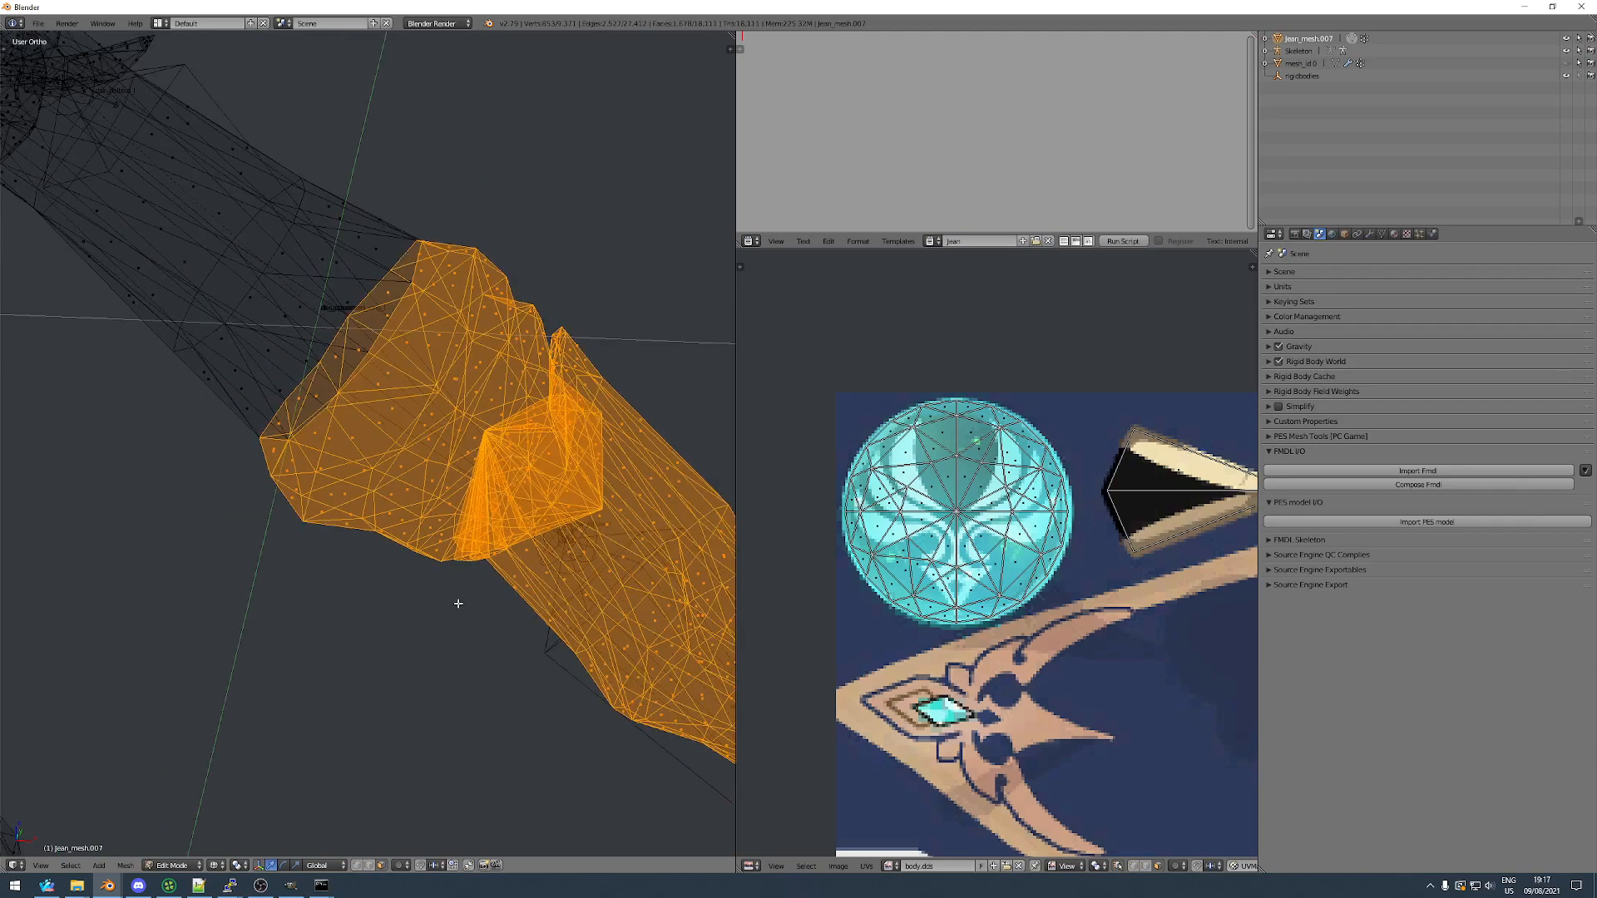
Leave Edit Mode and bring back the hidden template mesh in solid shading.
{"action": "key", "text": "Tab"}
{"action": "key", "text": "alt+h"}
{"action": "key", "text": "z"}
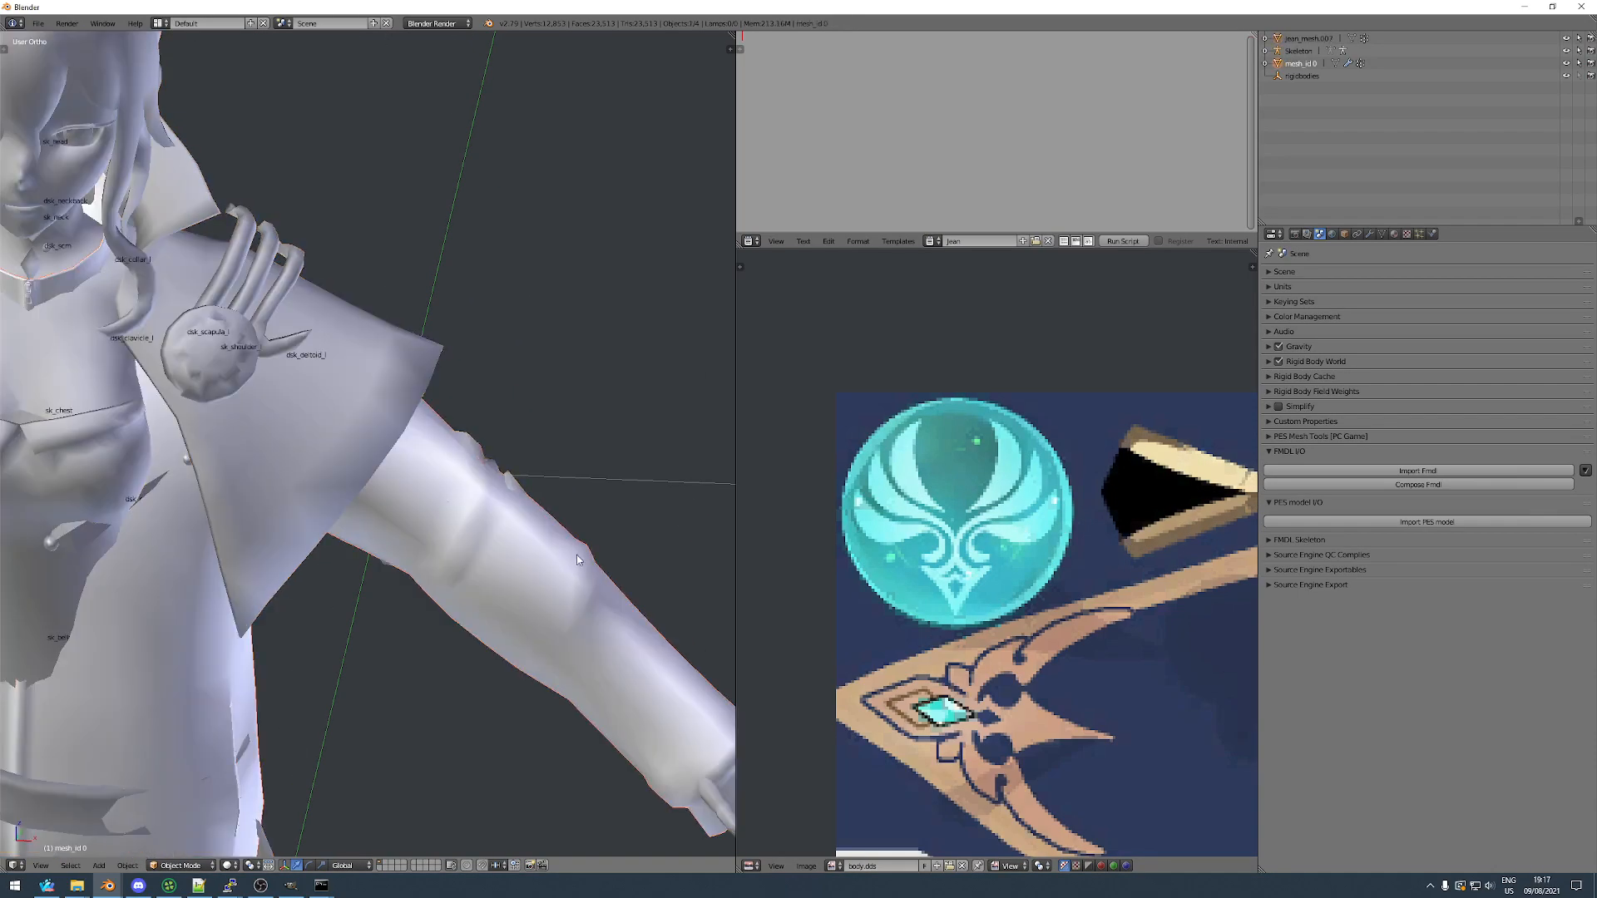
{"action": "middle_click_drag", "start_coordinate": [577, 554], "coordinate": [532, 515], "text": "shift"}
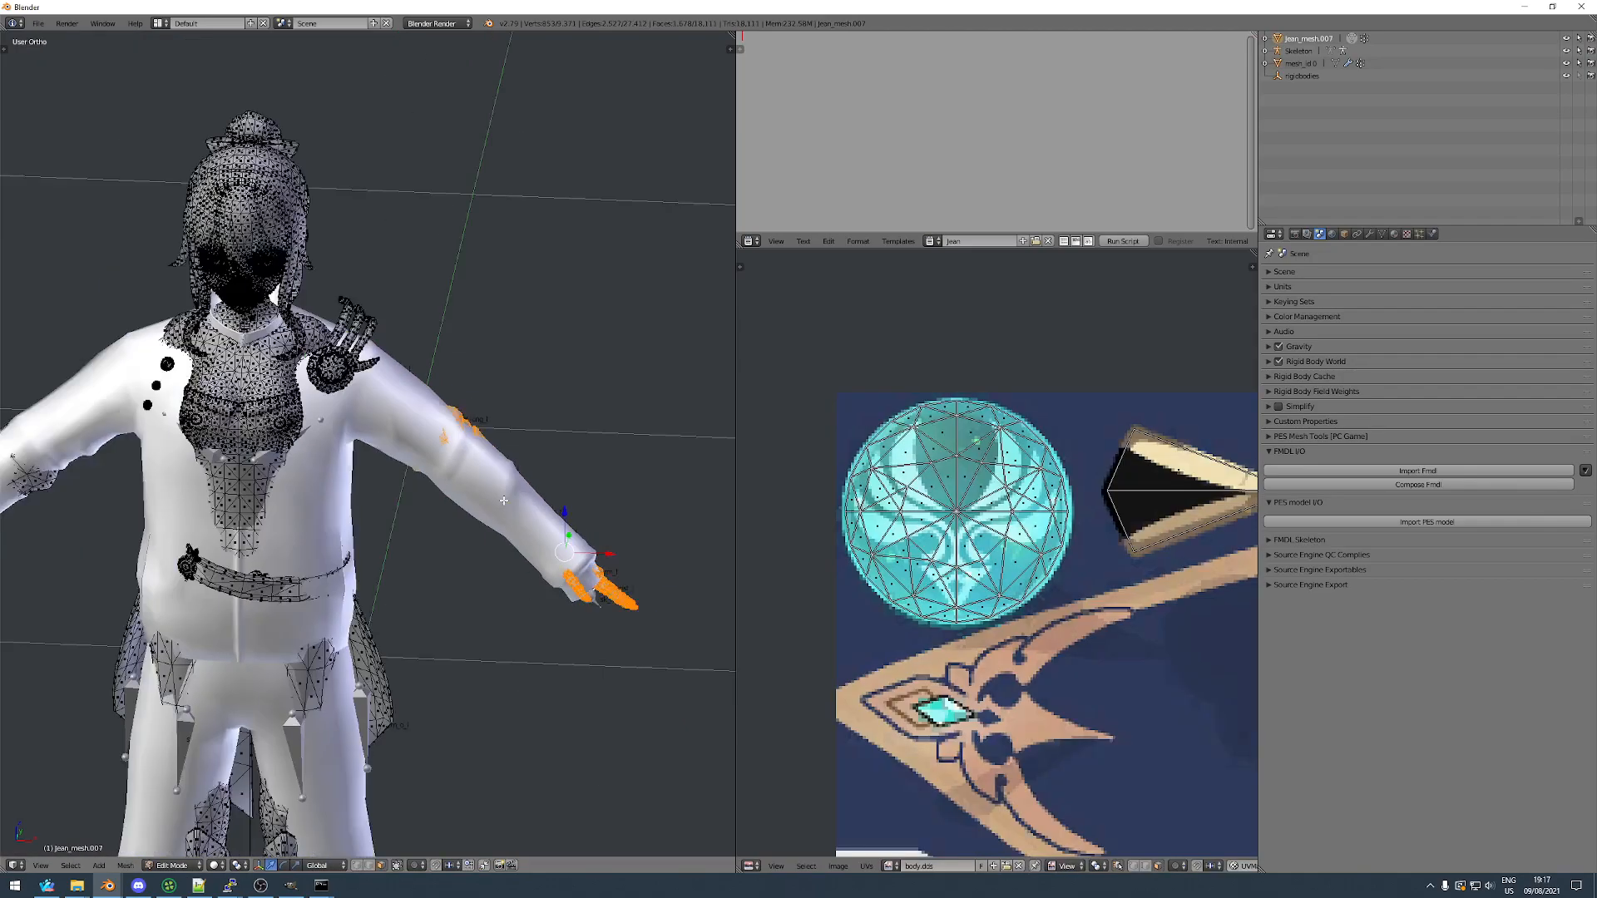
Extend the left arm selection above the elbow and reposition it inside the template sleeve, closing Edit Mode after checking the fit.
{"action": "middle_click_drag", "start_coordinate": [316, 499], "coordinate": [390, 492]}
{"action": "scroll", "coordinate": [556, 547], "scroll_direction": "up", "scroll_amount": 3}
{"action": "key", "text": "z"}
{"action": "middle_click_drag", "start_coordinate": [695, 537], "coordinate": [513, 496]}
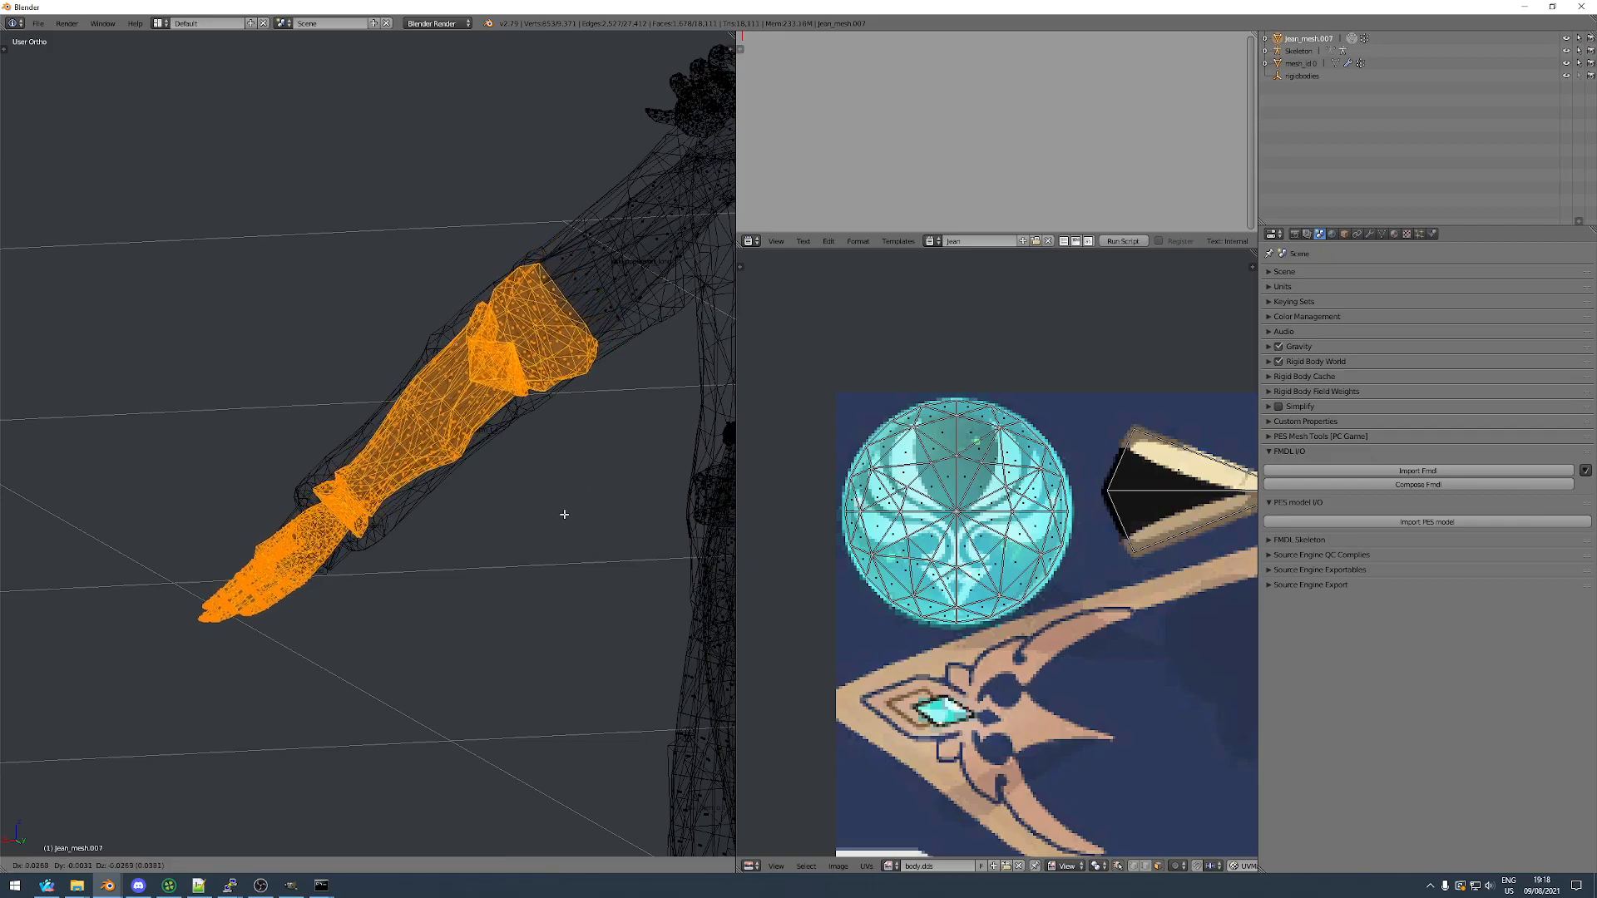
{"action": "mouse_move", "coordinate": [376, 533]}
{"action": "middle_mouse_down"}
{"action": "mouse_move", "coordinate": [449, 534]}
{"action": "mouse_move", "coordinate": [386, 537]}
{"action": "middle_mouse_up"}
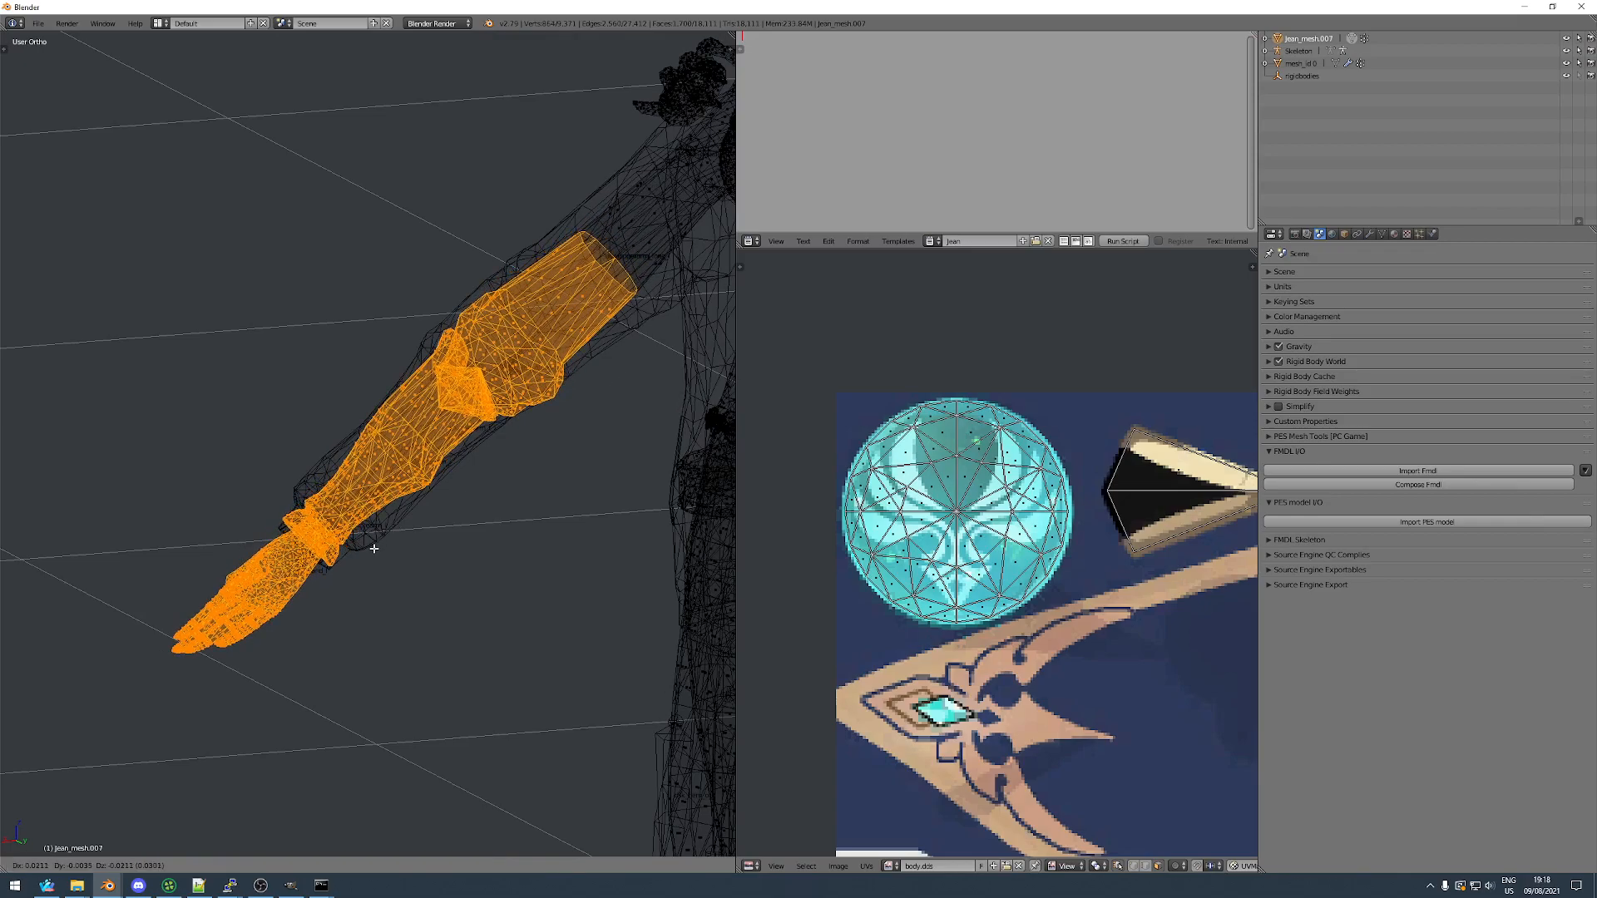
{"action": "mouse_move", "coordinate": [363, 555]}
{"action": "middle_mouse_down"}
{"action": "mouse_move", "coordinate": [449, 528]}
{"action": "mouse_move", "coordinate": [392, 553]}
{"action": "mouse_move", "coordinate": [371, 528]}
{"action": "mouse_move", "coordinate": [346, 537]}
{"action": "mouse_move", "coordinate": [557, 546]}
{"action": "mouse_move", "coordinate": [381, 561]}
{"action": "mouse_move", "coordinate": [365, 542]}
{"action": "mouse_move", "coordinate": [417, 540]}
{"action": "mouse_move", "coordinate": [315, 540]}
{"action": "mouse_move", "coordinate": [445, 470]}
{"action": "mouse_move", "coordinate": [392, 478]}
{"action": "mouse_move", "coordinate": [417, 524]}
{"action": "mouse_move", "coordinate": [491, 532]}
{"action": "mouse_move", "coordinate": [403, 541]}
{"action": "middle_mouse_up"}
{"action": "key", "text": "z"}
{"action": "scroll", "coordinate": [290, 552], "scroll_direction": "up", "scroll_amount": 4}
{"action": "scroll", "coordinate": [315, 540], "scroll_direction": "down", "scroll_amount": 4}
{"action": "key", "text": "z"}
{"action": "left_click", "coordinate": [507, 511]}
{"action": "scroll", "coordinate": [466, 532], "scroll_direction": "up", "scroll_amount": 4}
{"action": "key", "text": "Tab"}
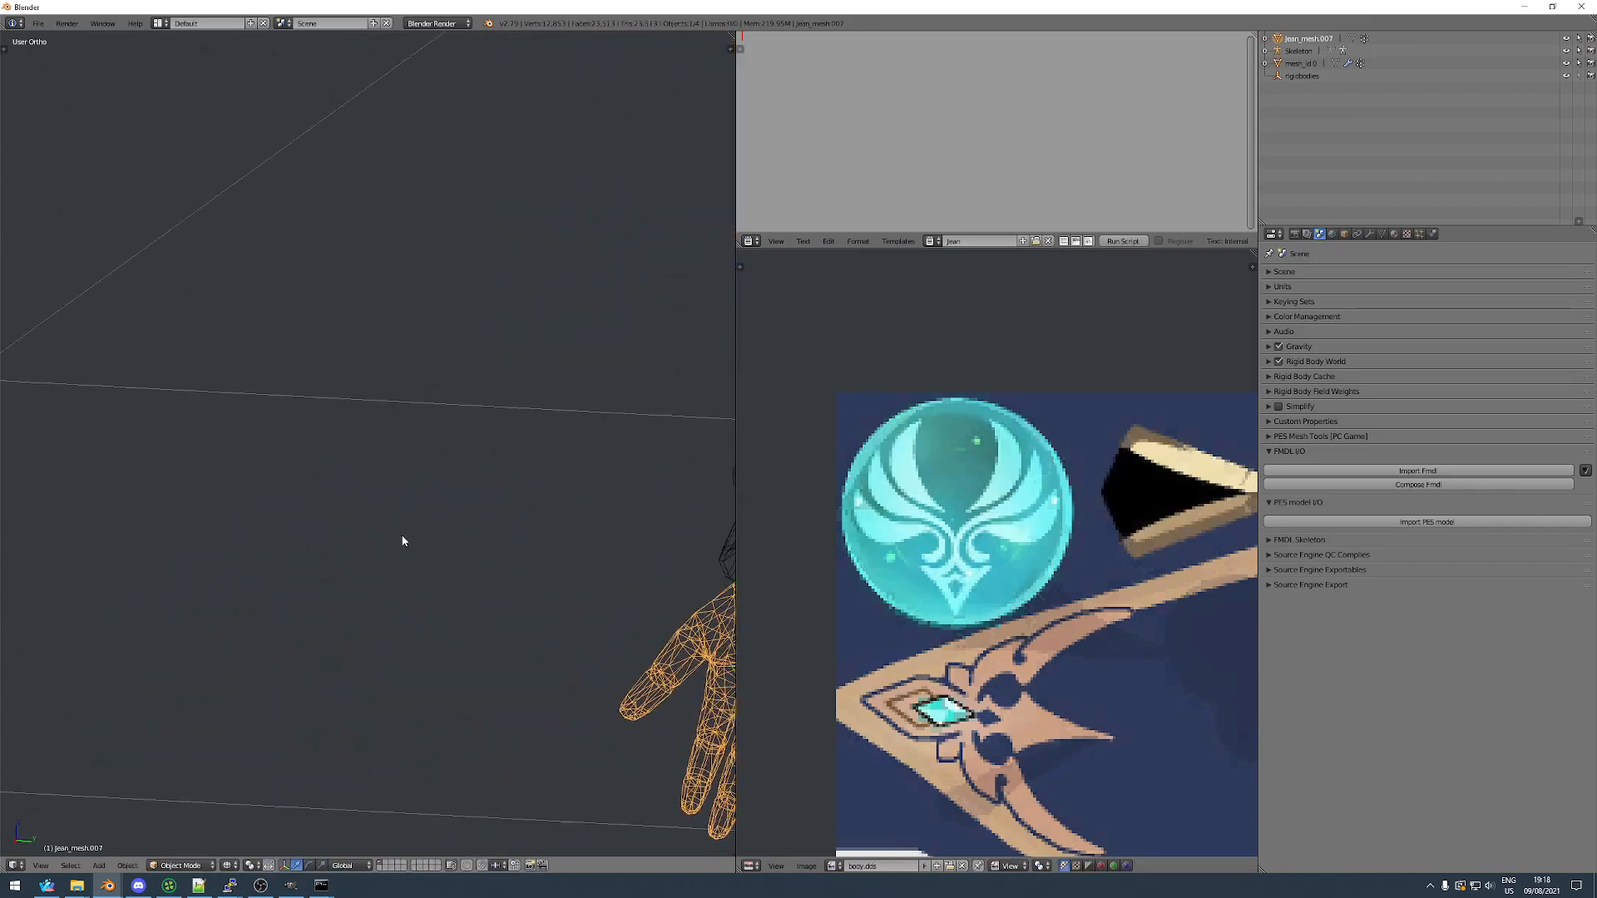
Compare the arm fit in solid shading by undoing and redoing the last change.
{"action": "middle_click_drag", "start_coordinate": [508, 543], "coordinate": [472, 544]}
{"action": "key", "text": "z"}
{"action": "key", "text": "ctrl+z"}
{"action": "key", "text": "ctrl+shift+z"}
{"action": "middle_click_drag", "start_coordinate": [604, 556], "coordinate": [541, 506]}
{"action": "scroll", "coordinate": [402, 514], "scroll_direction": "down", "scroll_amount": 5}
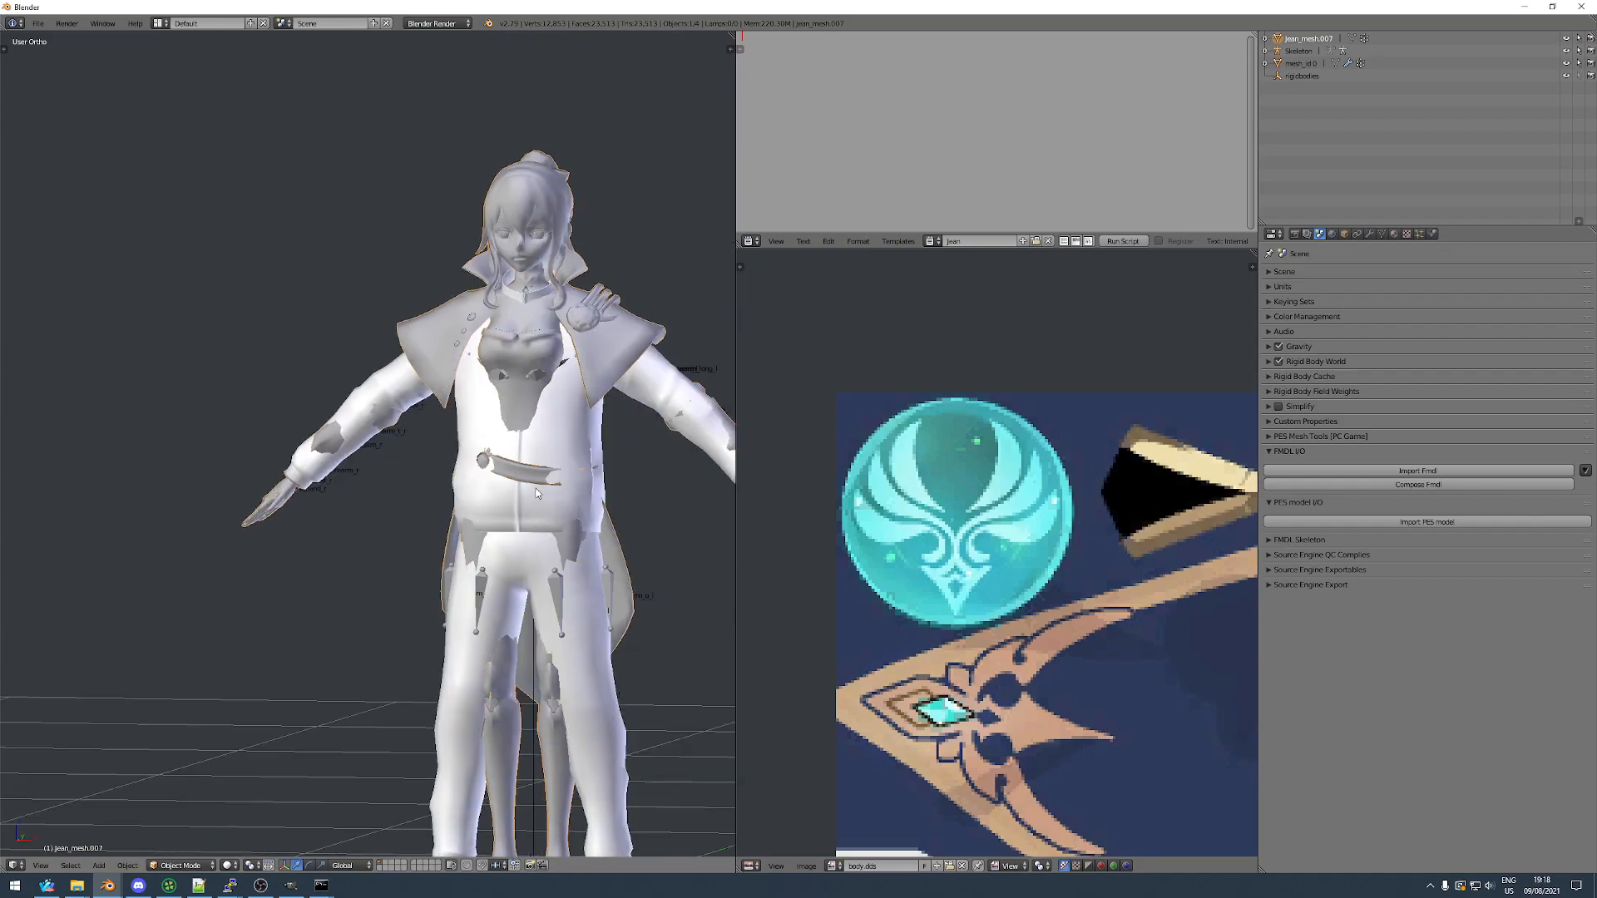
Review the whole character with the template mesh temporarily hidden, and bring the template back.
{"action": "key", "text": "h"}
{"action": "scroll", "coordinate": [478, 435], "scroll_direction": "down", "scroll_amount": 2}
{"action": "middle_click_drag", "start_coordinate": [478, 435], "coordinate": [475, 384]}
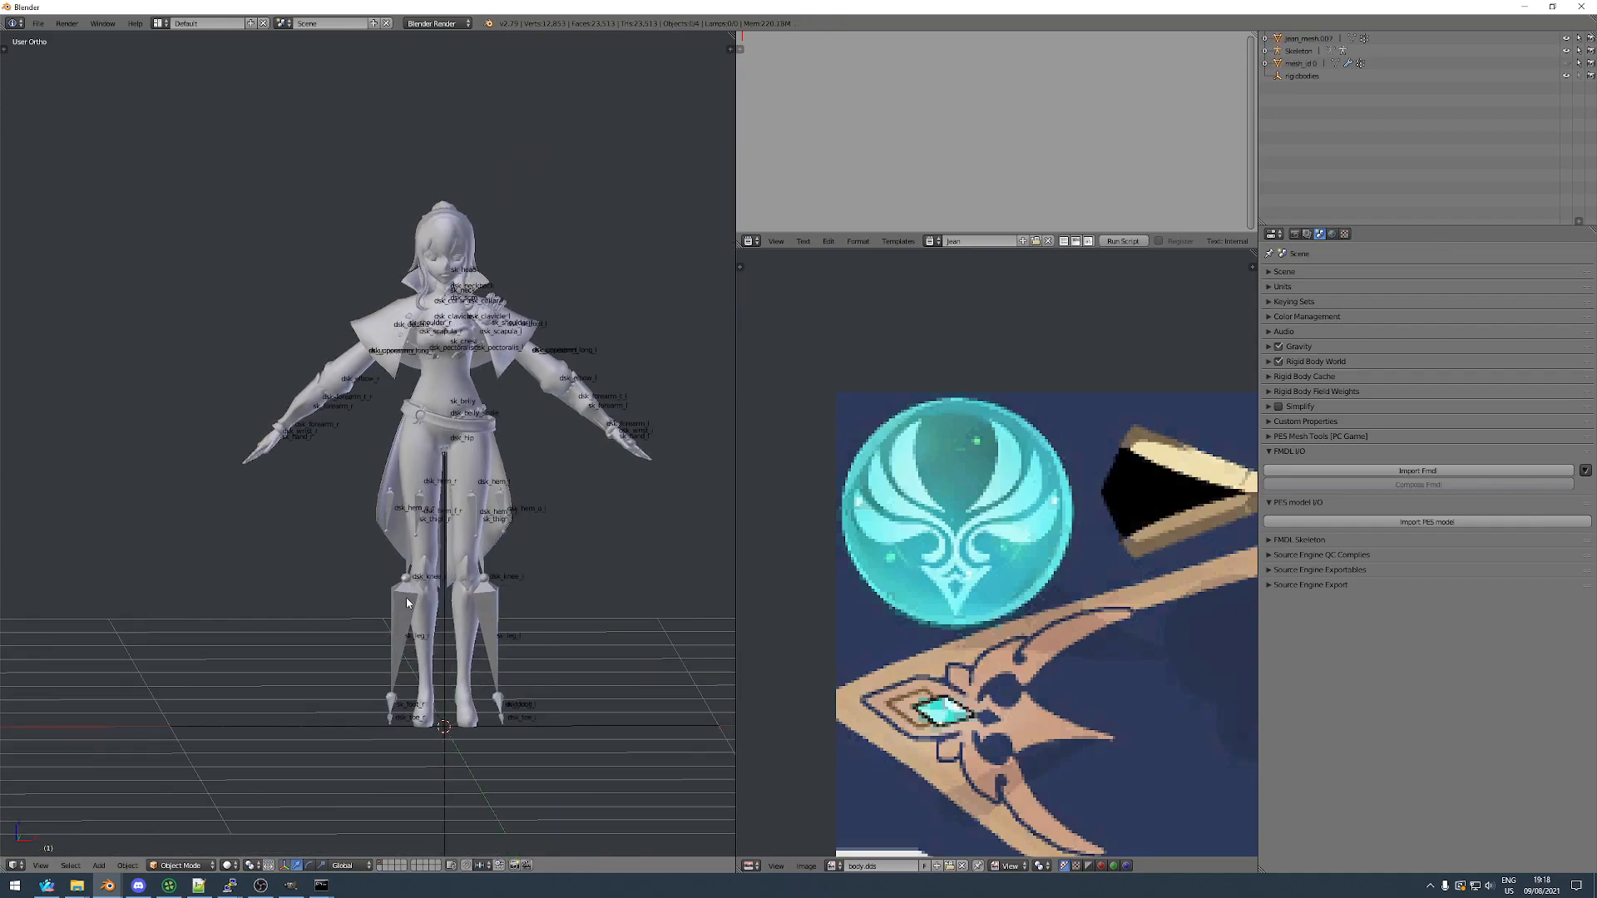
{"action": "mouse_move", "coordinate": [461, 512]}
{"action": "middle_mouse_down"}
{"action": "mouse_move", "coordinate": [502, 486]}
{"action": "mouse_move", "coordinate": [349, 506]}
{"action": "mouse_move", "coordinate": [272, 496]}
{"action": "mouse_move", "coordinate": [250, 392]}
{"action": "mouse_move", "coordinate": [461, 404]}
{"action": "mouse_move", "coordinate": [463, 494]}
{"action": "middle_mouse_up"}
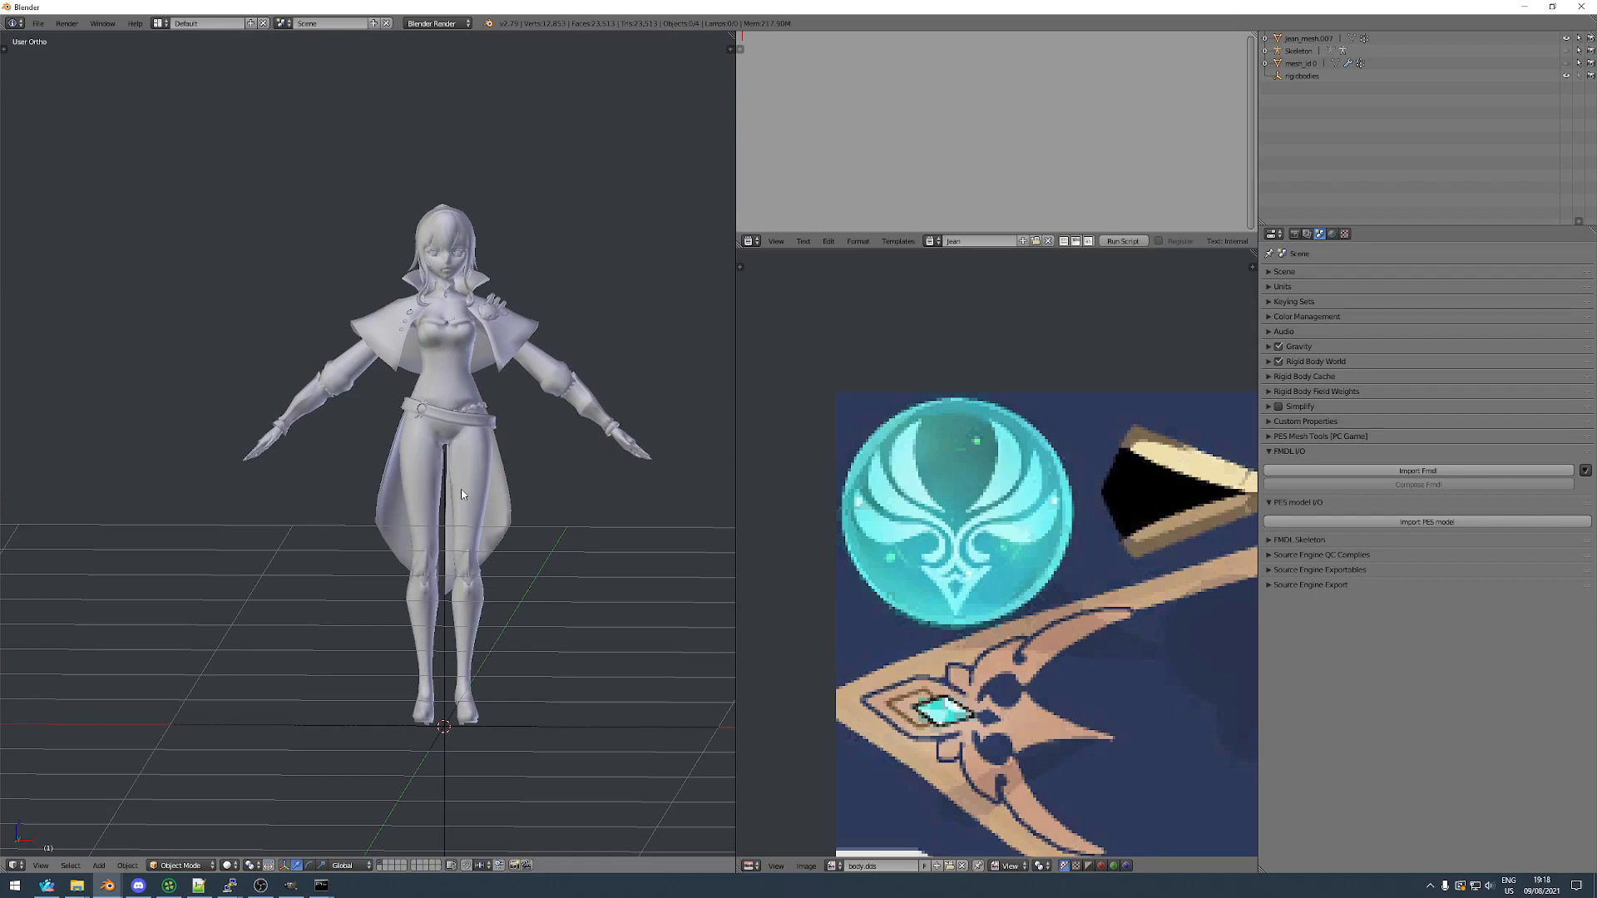
{"action": "key", "text": "alt+h"}
{"action": "mouse_move", "coordinate": [503, 453]}
{"action": "middle_mouse_down"}
{"action": "mouse_move", "coordinate": [564, 456]}
{"action": "mouse_move", "coordinate": [450, 477]}
{"action": "mouse_move", "coordinate": [499, 470]}
{"action": "middle_mouse_up"}
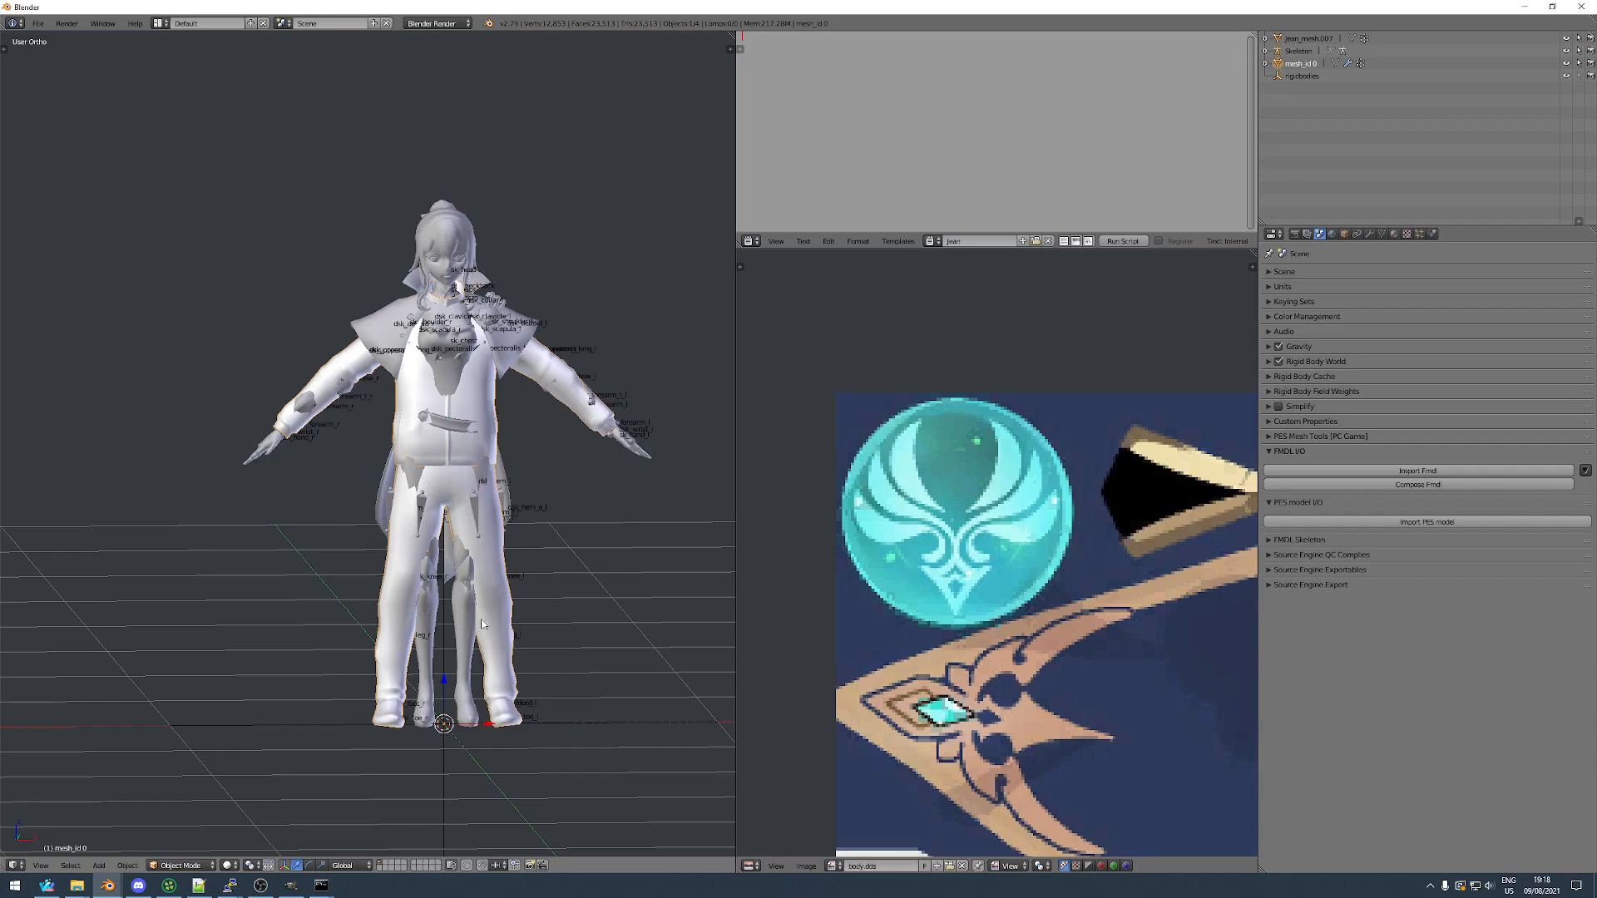
Hide the template mesh and open the character mesh for editing at the upper legs.
{"action": "scroll", "coordinate": [430, 628], "scroll_direction": "up", "scroll_amount": 5}
{"action": "key", "text": "Tab"}
{"action": "key", "text": "Tab"}
{"action": "right_click", "coordinate": [381, 542]}
{"action": "key", "text": "h"}
{"action": "right_click", "coordinate": [422, 559]}
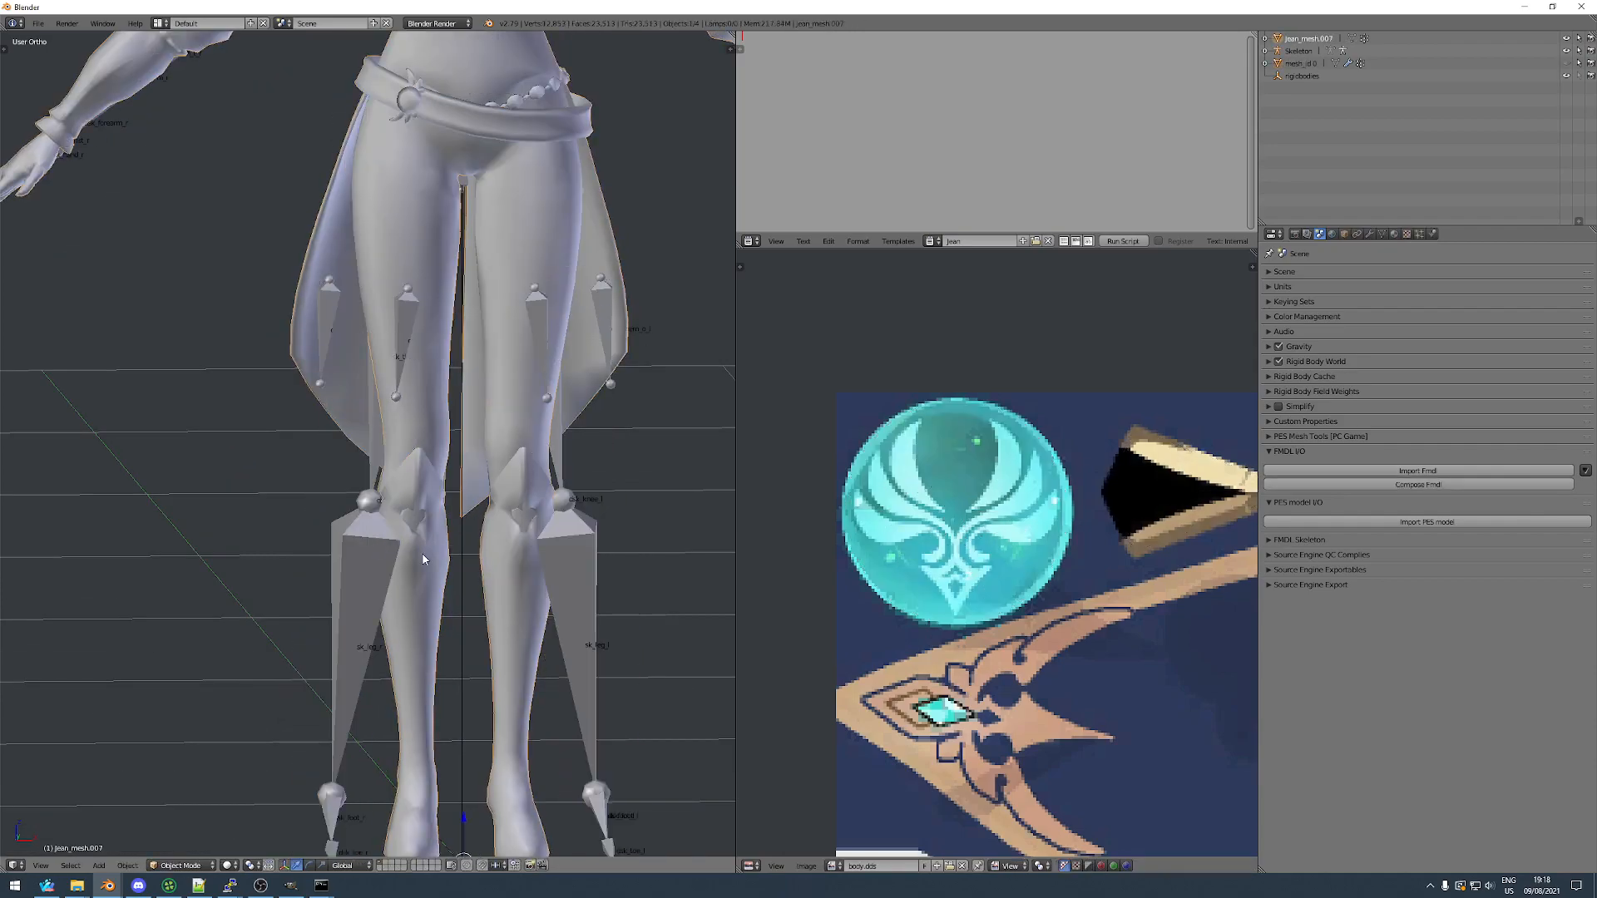
{"action": "scroll", "coordinate": [351, 552], "scroll_direction": "up", "scroll_amount": 2}
{"action": "key", "text": "Tab"}
{"action": "scroll", "coordinate": [417, 310], "scroll_direction": "up", "scroll_amount": 4}
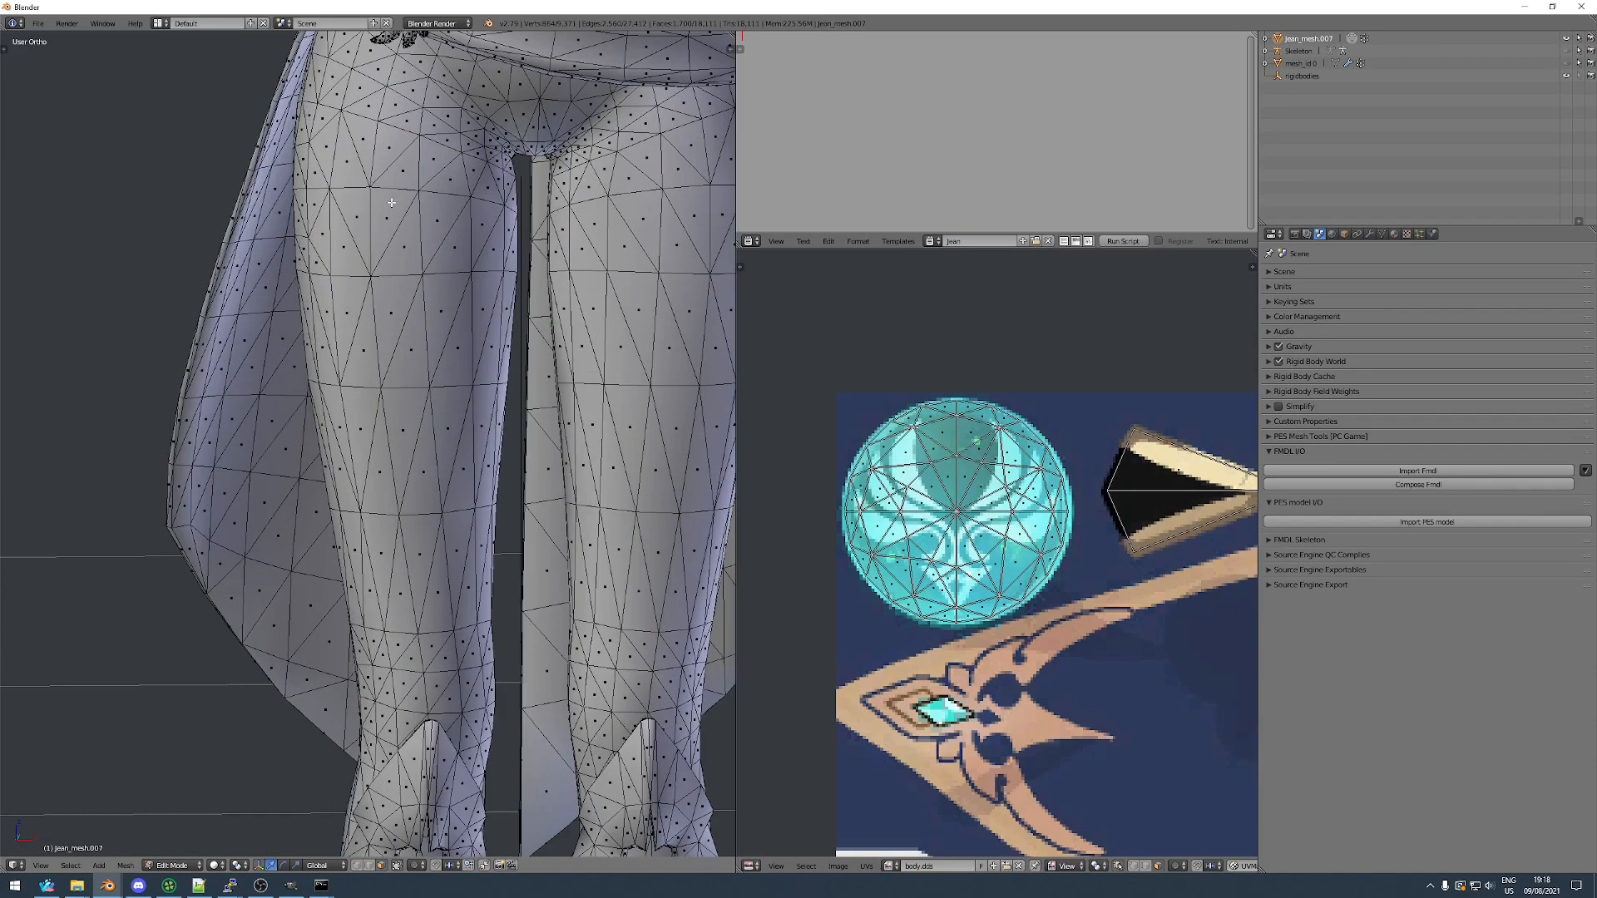
Select the front faces of the right upper thigh, trying a linked selection and undoing it.
{"action": "scroll", "coordinate": [418, 310], "scroll_direction": "up", "scroll_amount": 2}
{"action": "key", "text": "a"}
{"action": "scroll", "coordinate": [399, 288], "scroll_direction": "up", "scroll_amount": 2}
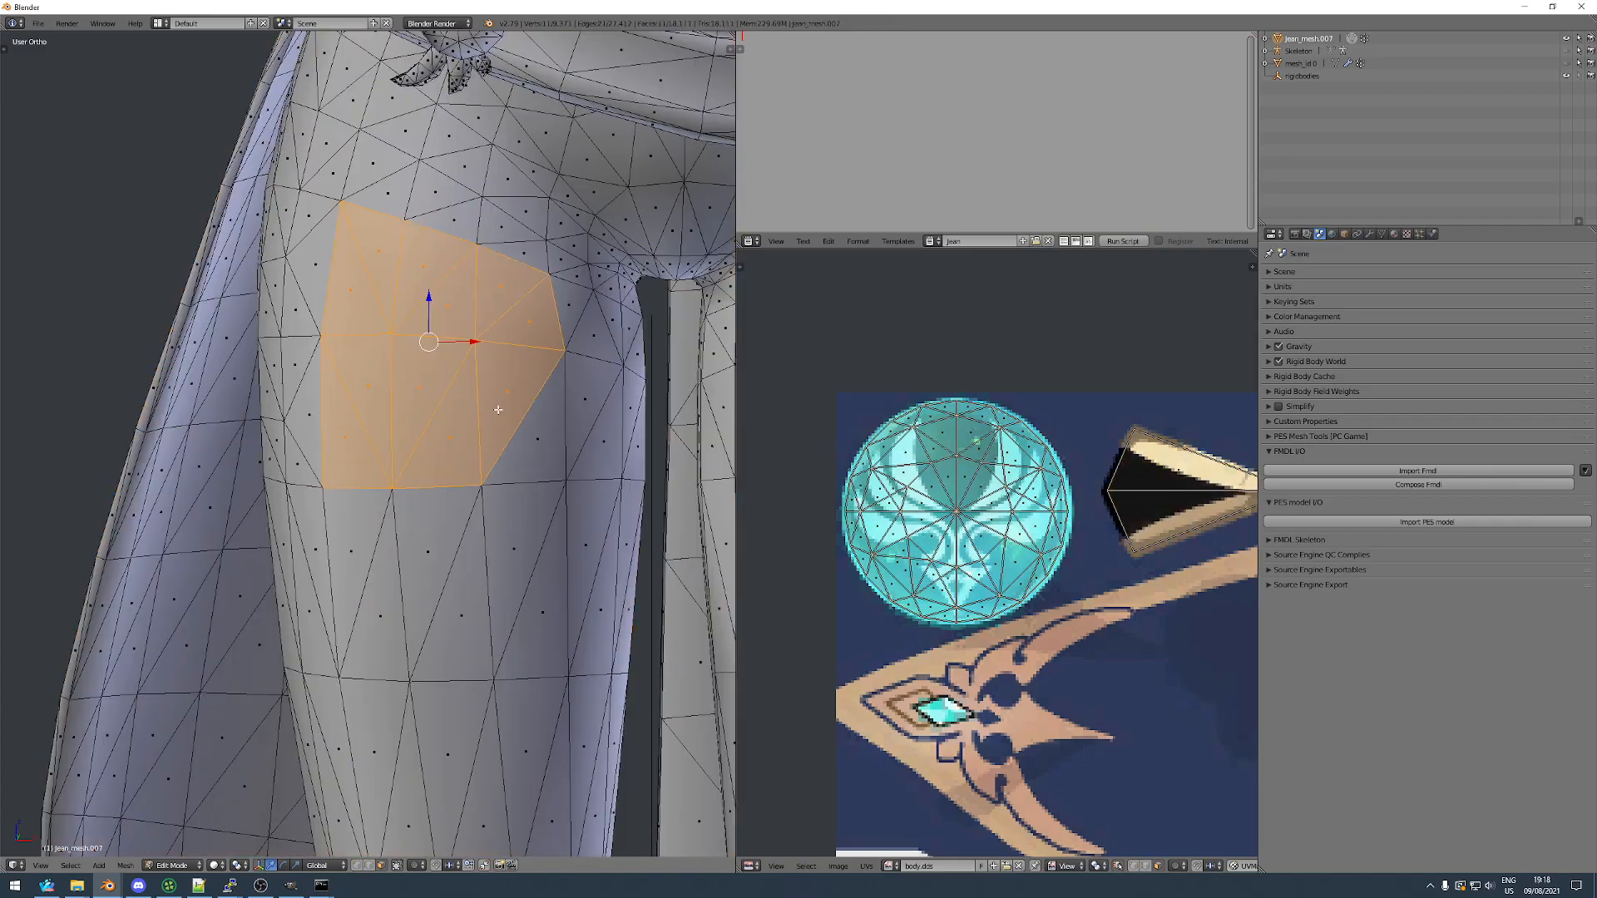
{"action": "left_click_drag", "start_coordinate": [622, 417], "coordinate": [623, 417]}
{"action": "middle_click_drag", "start_coordinate": [662, 397], "coordinate": [252, 412]}
{"action": "key", "text": "l"}
{"action": "scroll", "coordinate": [388, 289], "scroll_direction": "down", "scroll_amount": 8}
{"action": "key", "text": "ctrl+z"}
Extend the face selection around the inner and back sides of the right upper thigh.
{"action": "scroll", "coordinate": [253, 377], "scroll_direction": "up", "scroll_amount": 10}
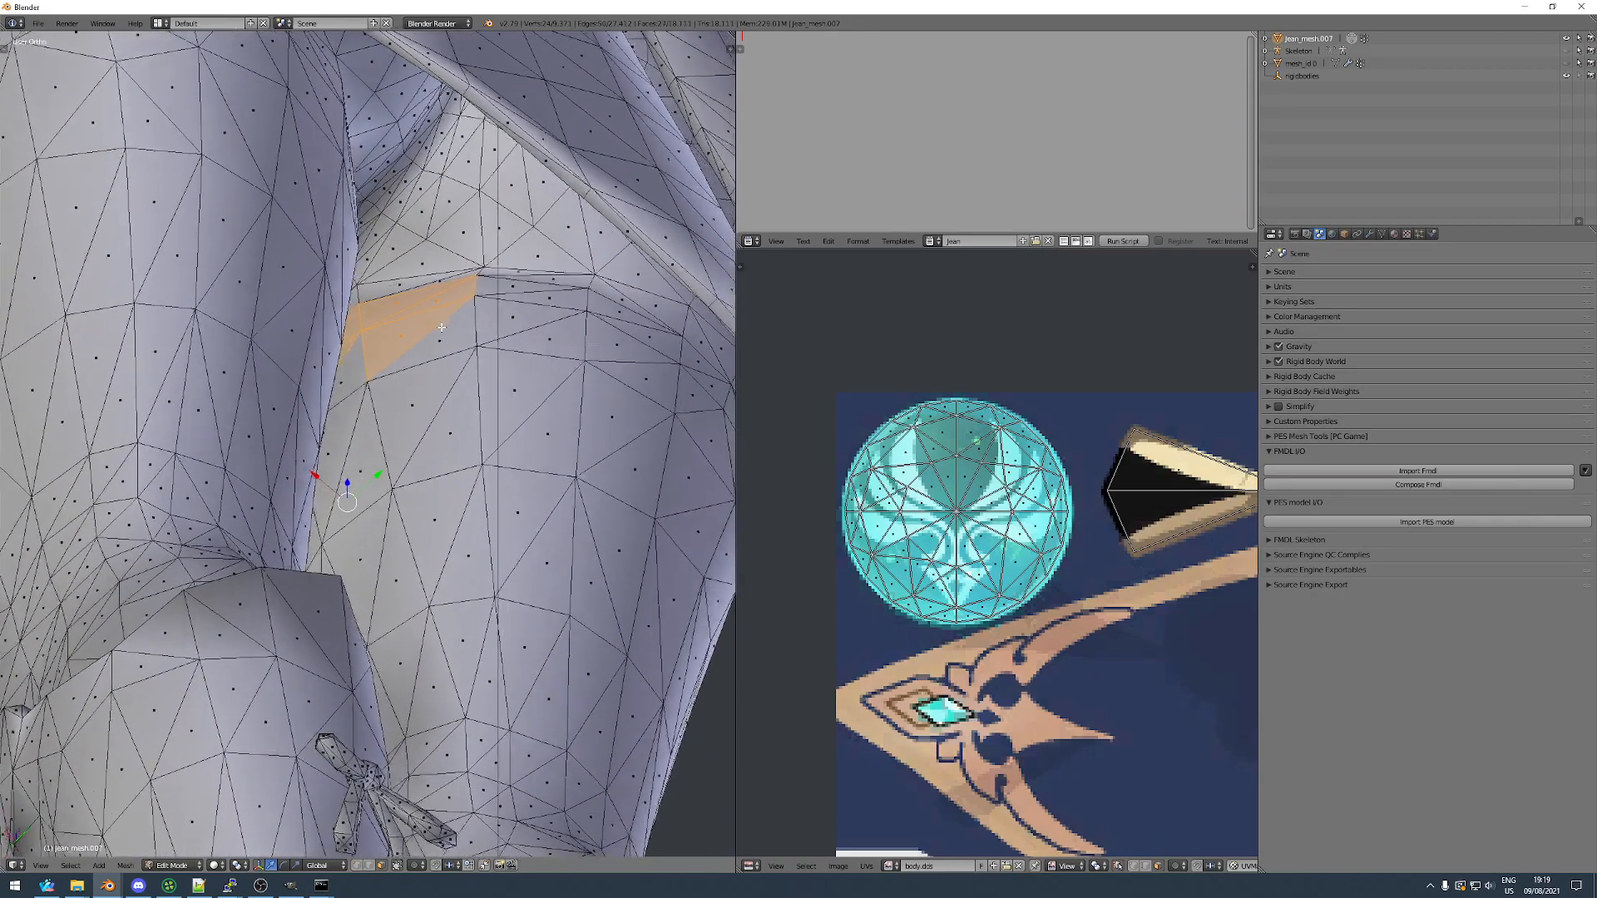
{"action": "middle_click_drag", "start_coordinate": [443, 330], "coordinate": [439, 332]}
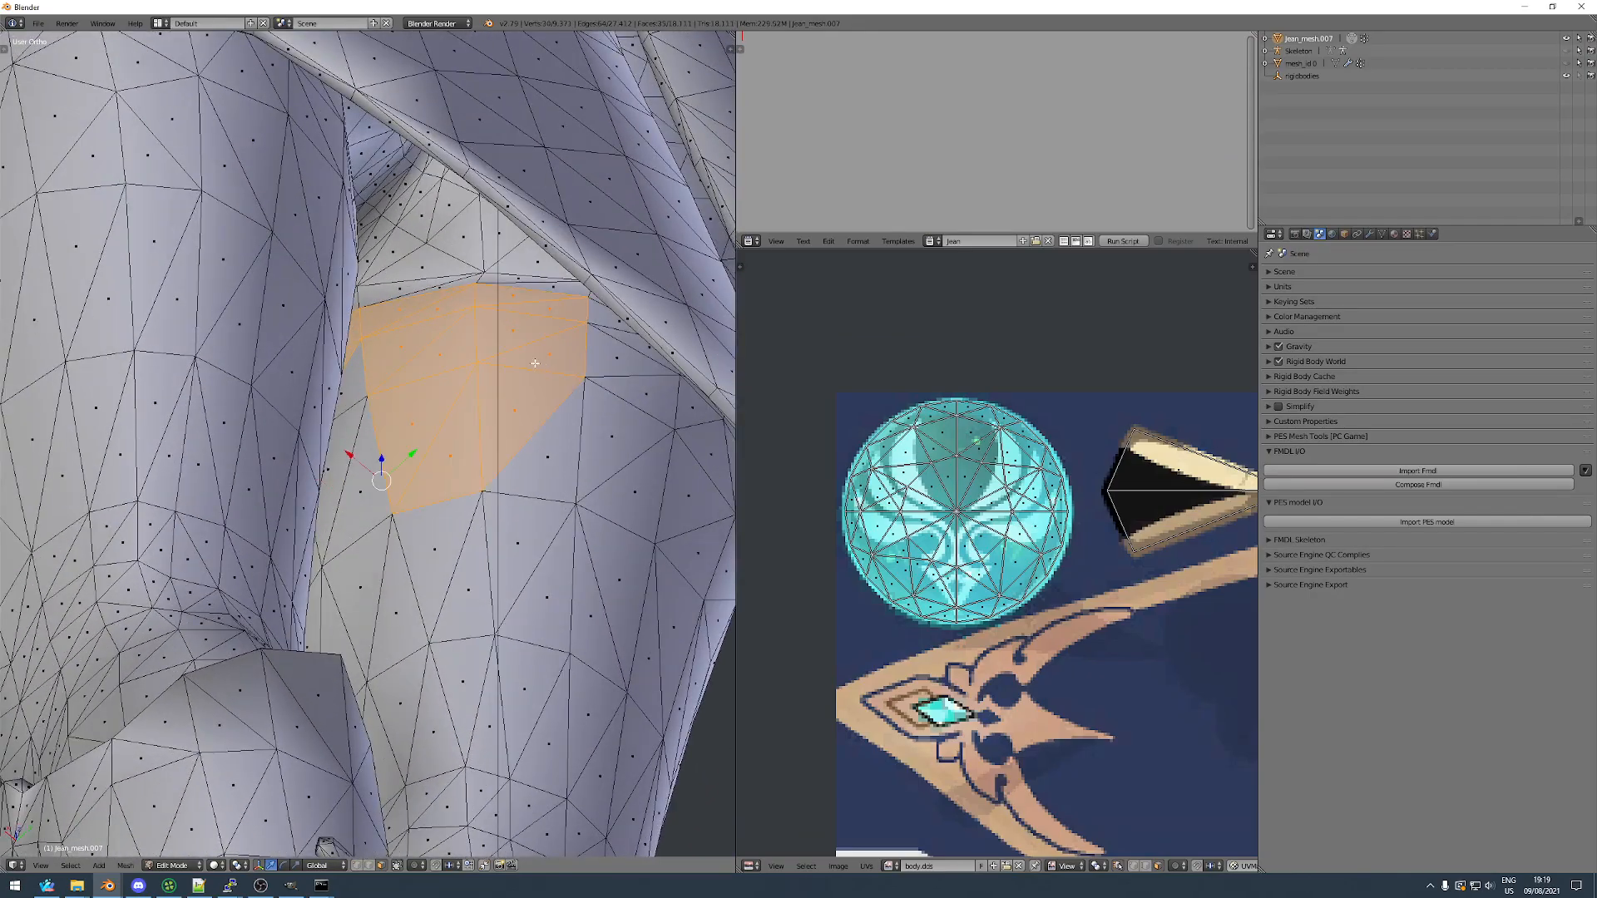
{"action": "middle_click_drag", "start_coordinate": [540, 363], "coordinate": [516, 312]}
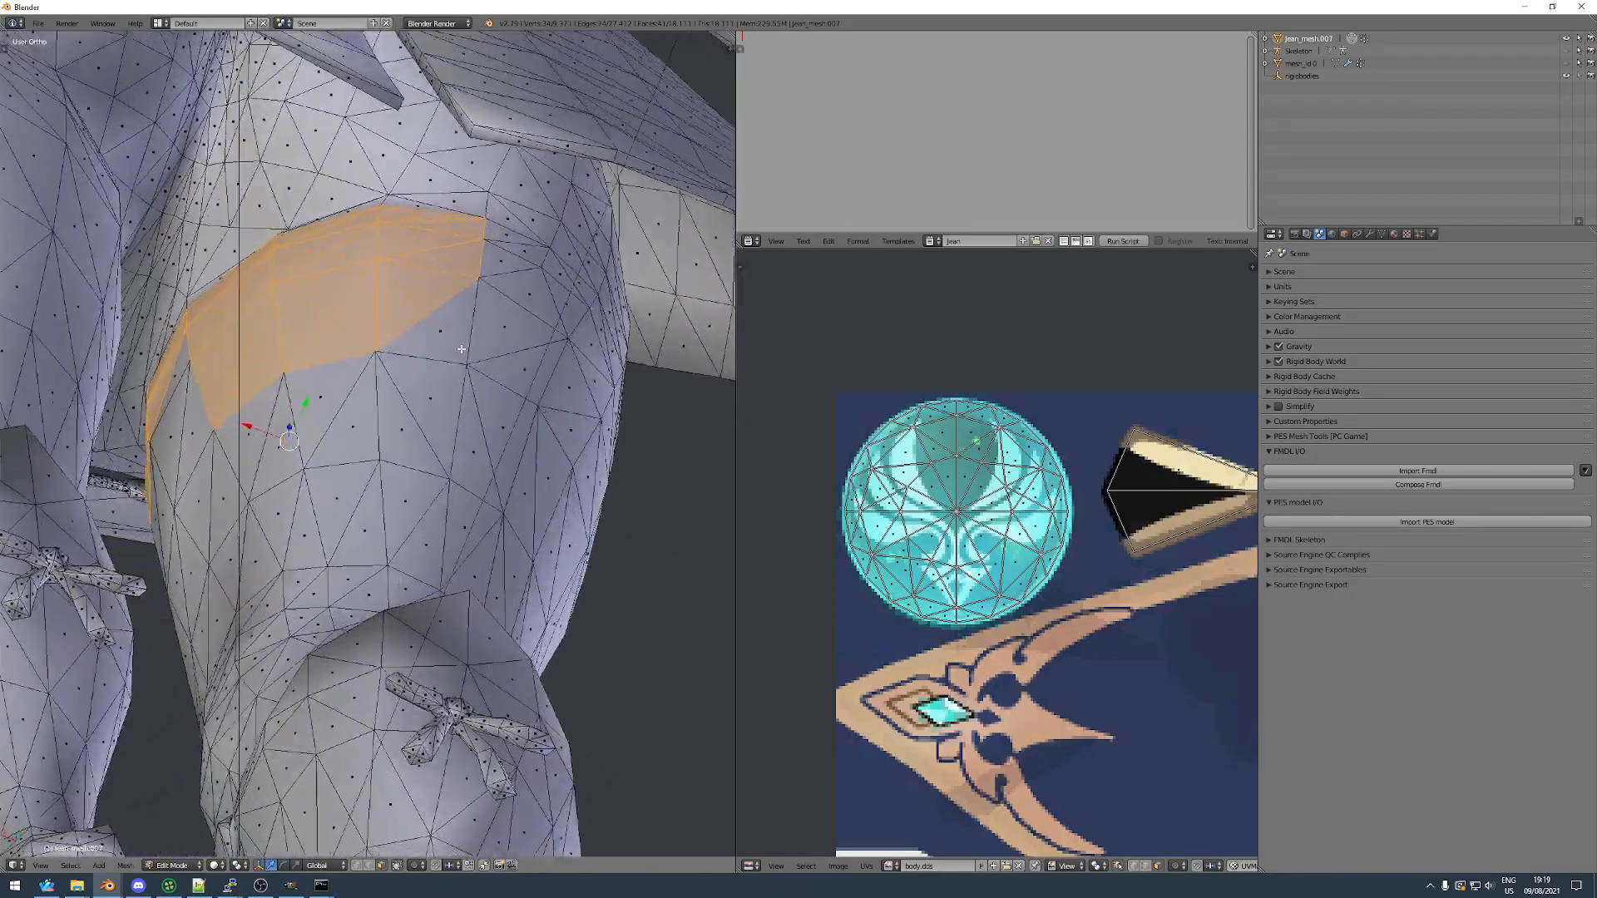
{"action": "middle_click_drag", "start_coordinate": [350, 362], "coordinate": [332, 439]}
{"action": "scroll", "coordinate": [334, 247], "scroll_direction": "down", "scroll_amount": 2}
{"action": "key", "text": "b"}
{"action": "middle_click_drag", "start_coordinate": [337, 350], "coordinate": [461, 356]}
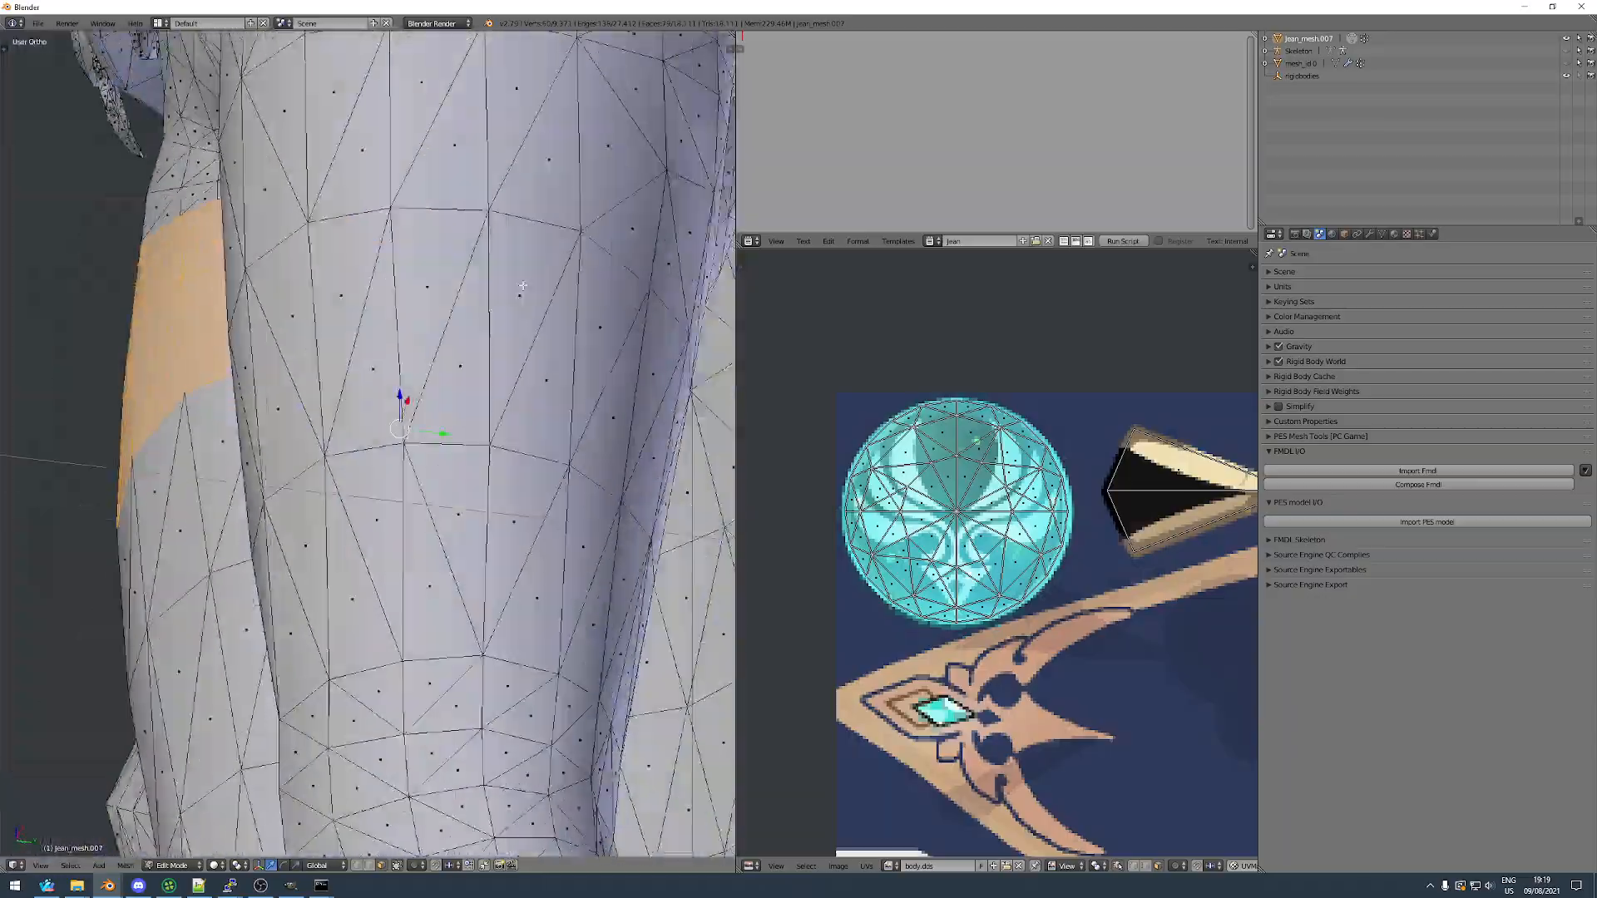
{"action": "middle_click_drag", "start_coordinate": [523, 285], "coordinate": [450, 257]}
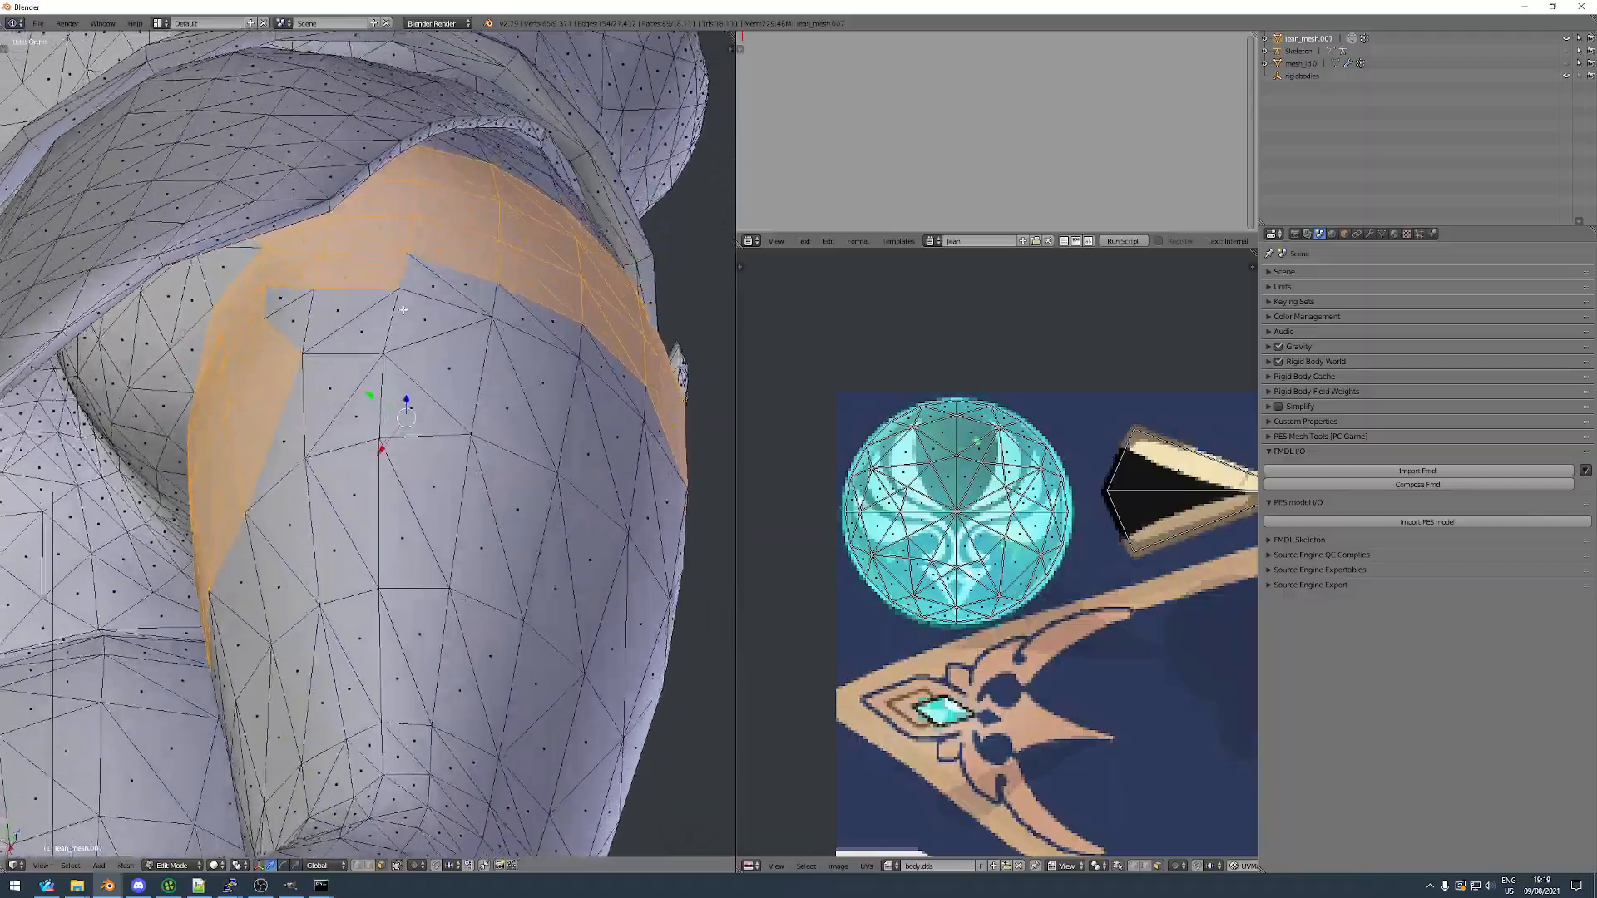
{"action": "mouse_move", "coordinate": [358, 321]}
{"action": "middle_mouse_down"}
{"action": "mouse_move", "coordinate": [202, 379]}
{"action": "mouse_move", "coordinate": [162, 368]}
{"action": "mouse_move", "coordinate": [187, 316]}
{"action": "mouse_move", "coordinate": [316, 341]}
{"action": "mouse_move", "coordinate": [403, 331]}
{"action": "mouse_move", "coordinate": [316, 396]}
{"action": "mouse_move", "coordinate": [385, 325]}
{"action": "middle_mouse_up"}
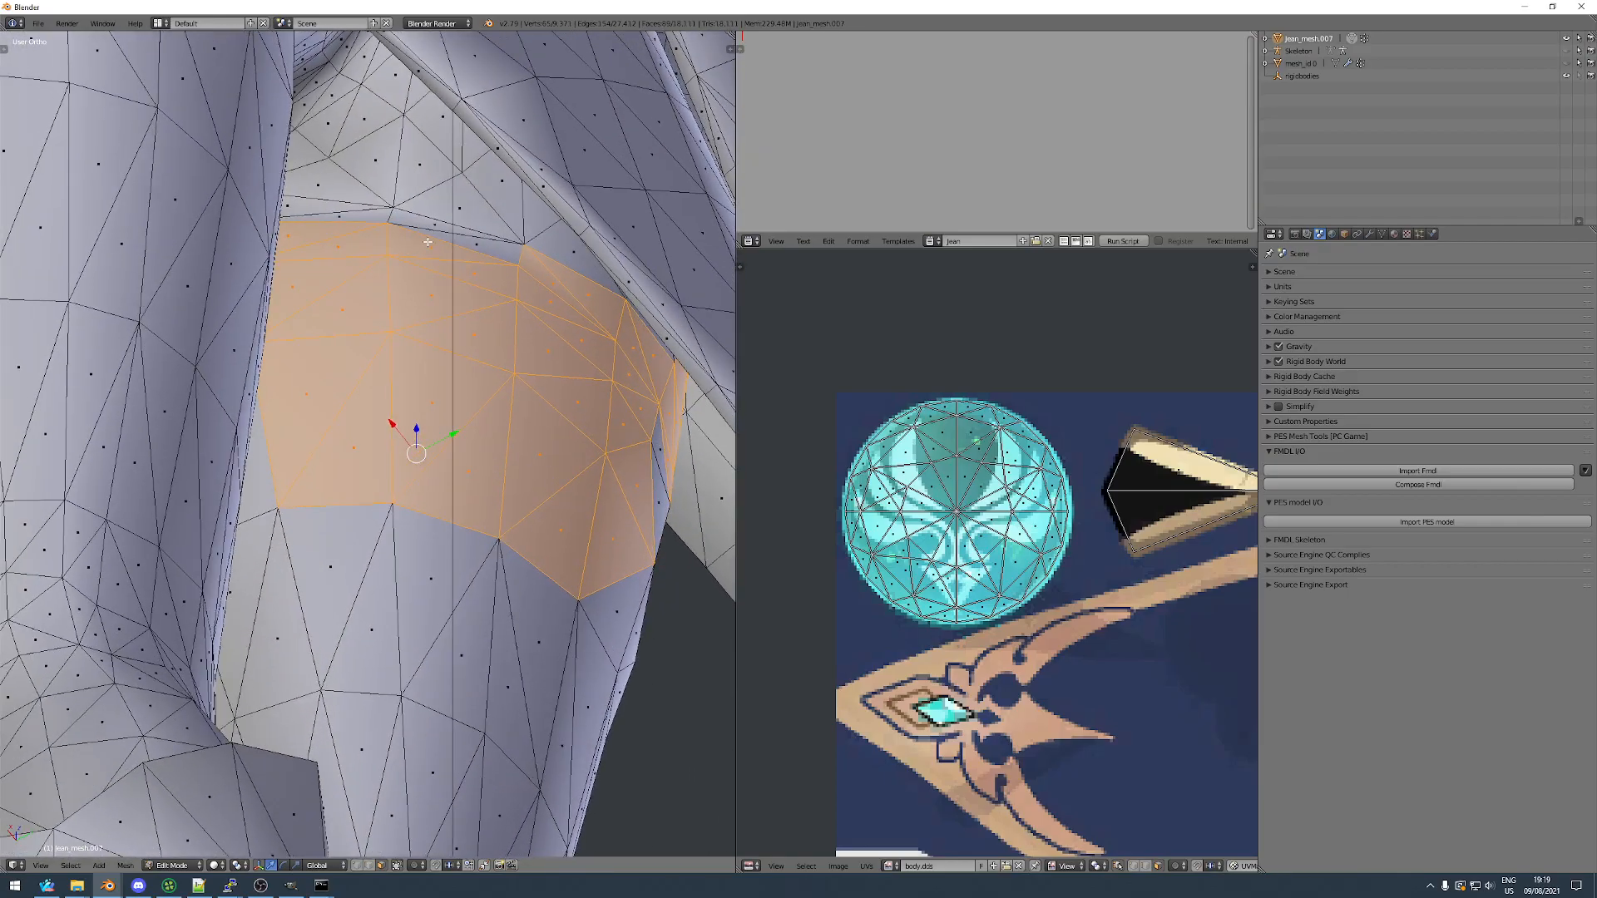
Add the missing faces along the upper edge and outer side of the right thigh band.
{"action": "middle_click_drag", "start_coordinate": [431, 226], "coordinate": [471, 247]}
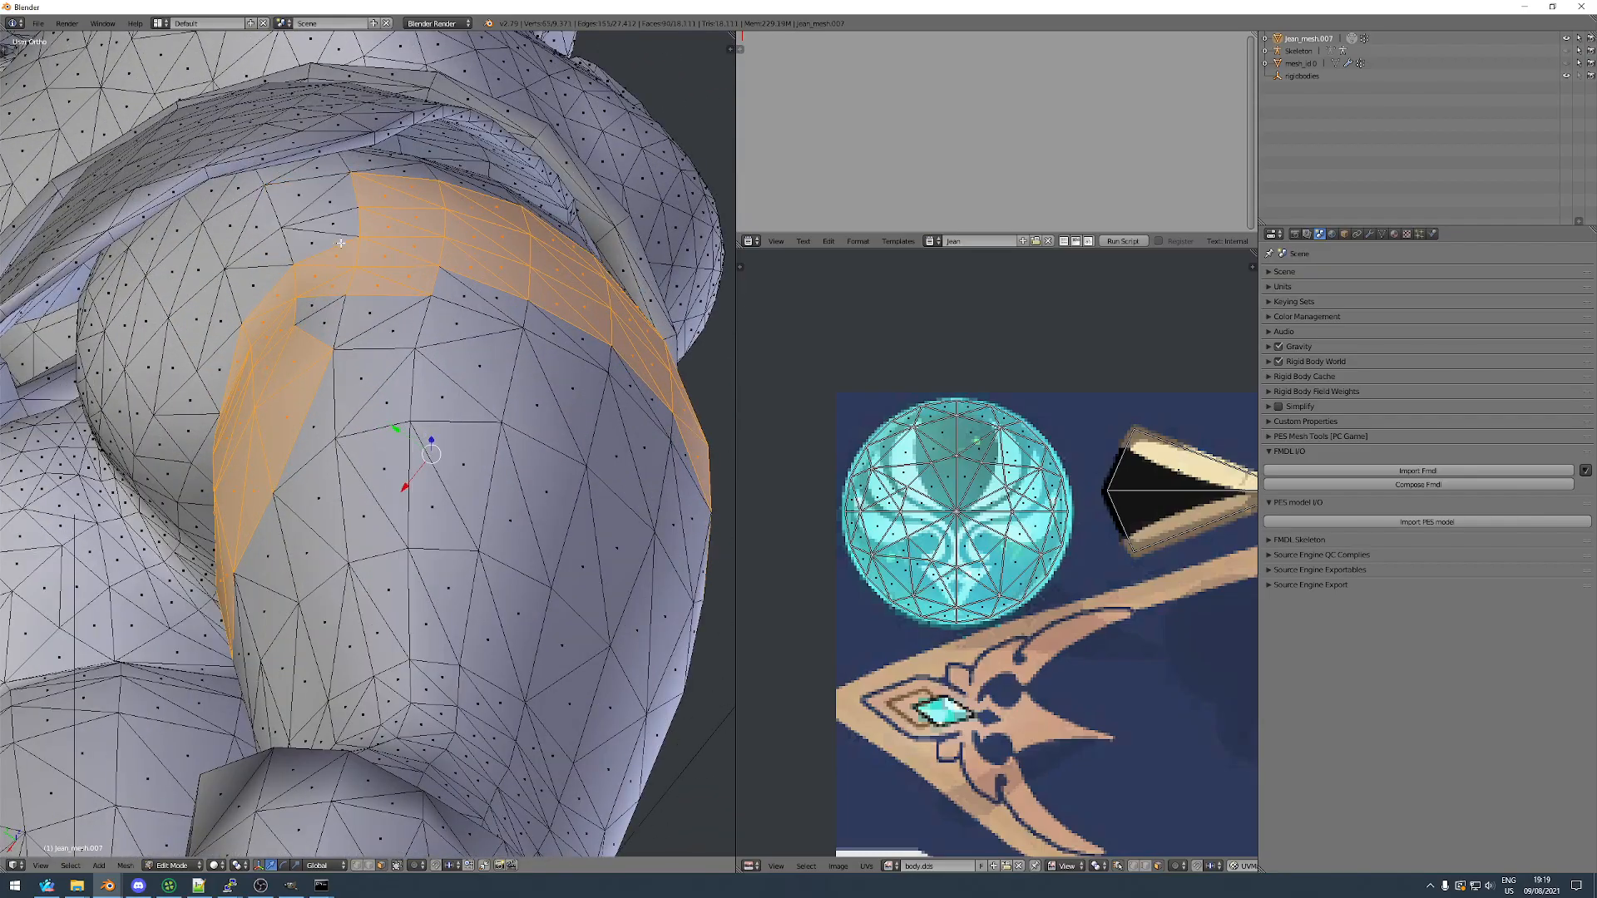
{"action": "middle_click_drag", "start_coordinate": [408, 211], "coordinate": [437, 237]}
{"action": "middle_click_drag", "start_coordinate": [428, 233], "coordinate": [507, 179]}
{"action": "key", "text": "b"}
{"action": "middle_click_drag", "start_coordinate": [462, 248], "coordinate": [565, 220]}
{"action": "middle_click_drag", "start_coordinate": [453, 229], "coordinate": [353, 320]}
{"action": "key", "text": "b"}
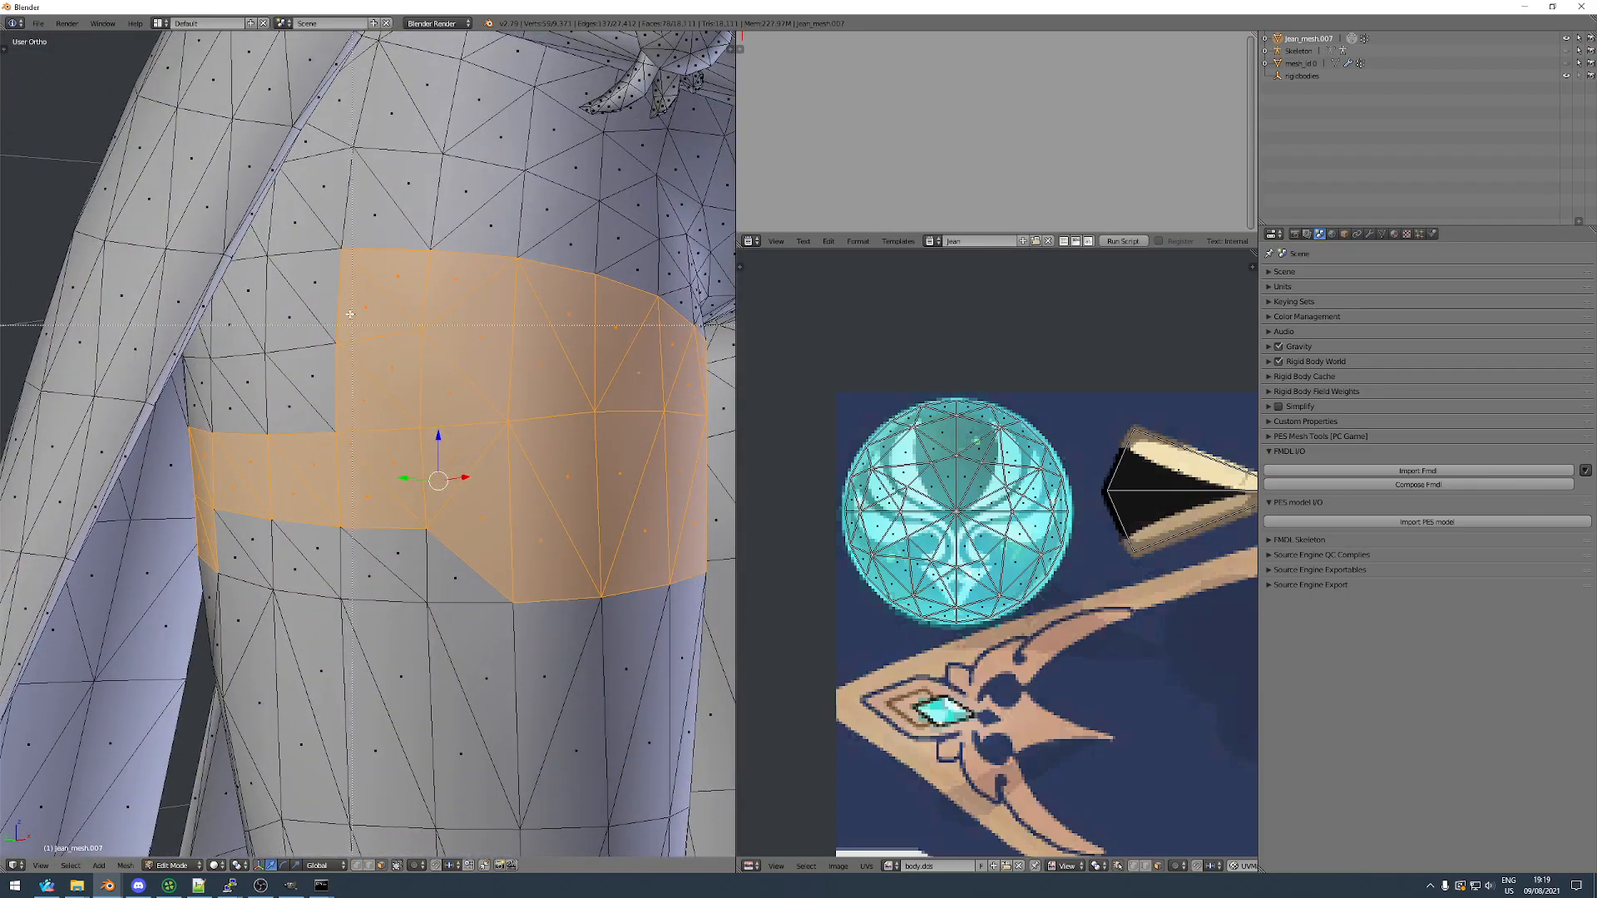
Fill the remaining gaps so the selected face band runs fully around the right upper thigh.
{"action": "middle_click_drag", "start_coordinate": [639, 396], "coordinate": [639, 399]}
{"action": "middle_click_drag", "start_coordinate": [639, 398], "coordinate": [491, 349]}
{"action": "key", "text": "b"}
{"action": "middle_click_drag", "start_coordinate": [304, 265], "coordinate": [347, 290]}
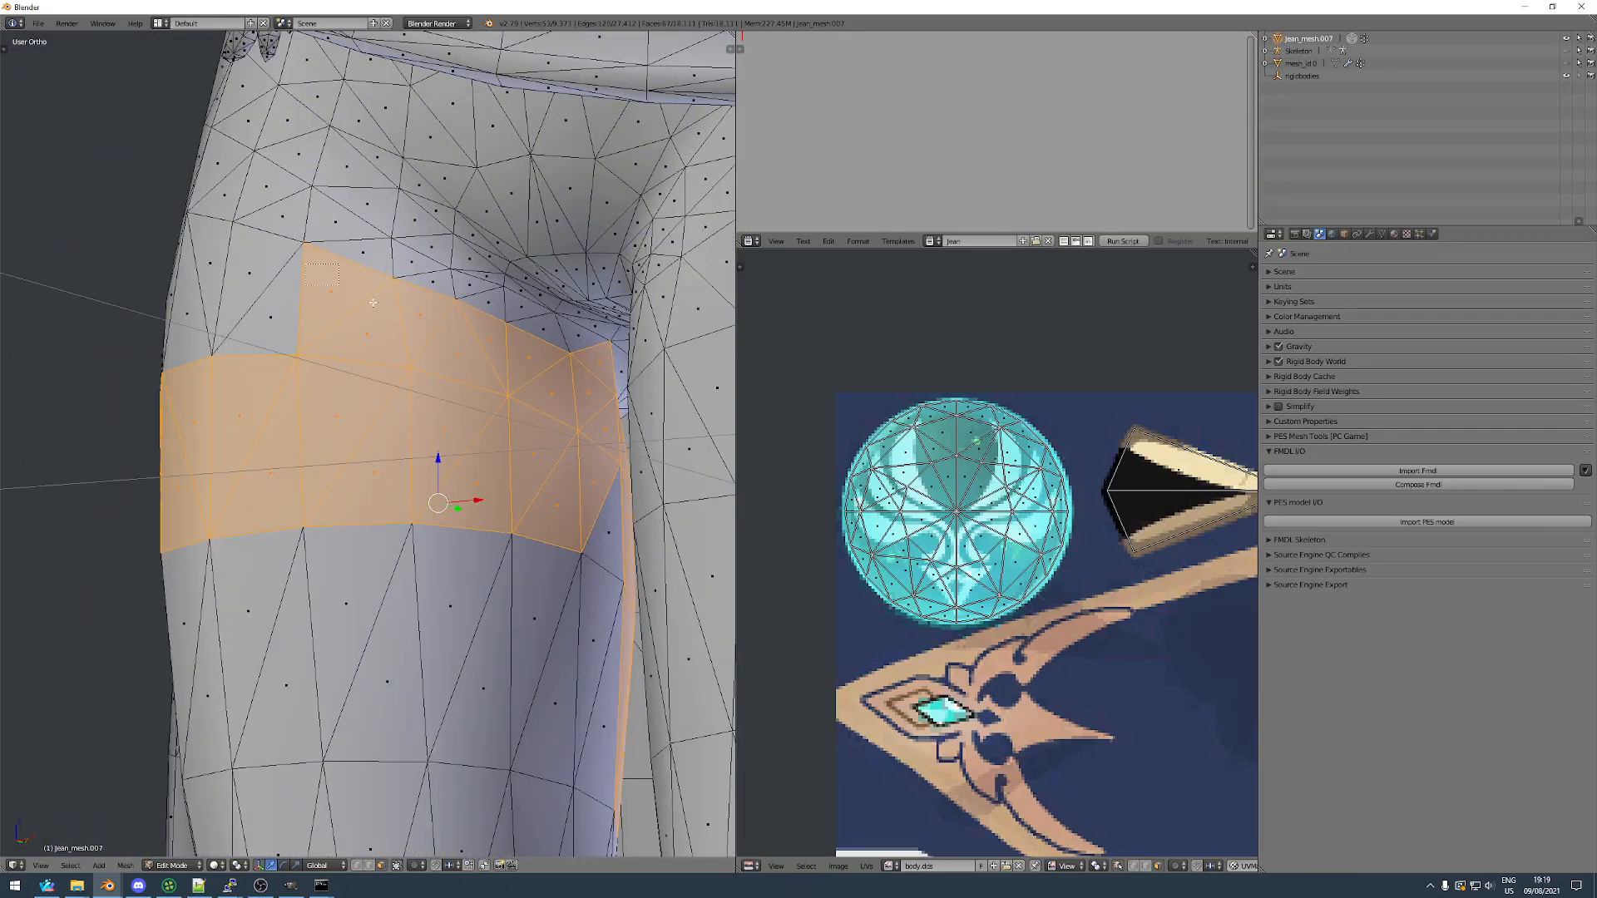
{"action": "middle_click_drag", "start_coordinate": [601, 382], "coordinate": [606, 406]}
{"action": "mouse_move", "coordinate": [606, 406]}
{"action": "middle_mouse_down"}
{"action": "mouse_move", "coordinate": [435, 492]}
{"action": "mouse_move", "coordinate": [578, 397]}
{"action": "middle_mouse_up"}
{"action": "middle_click_drag", "start_coordinate": [530, 445], "coordinate": [280, 344]}
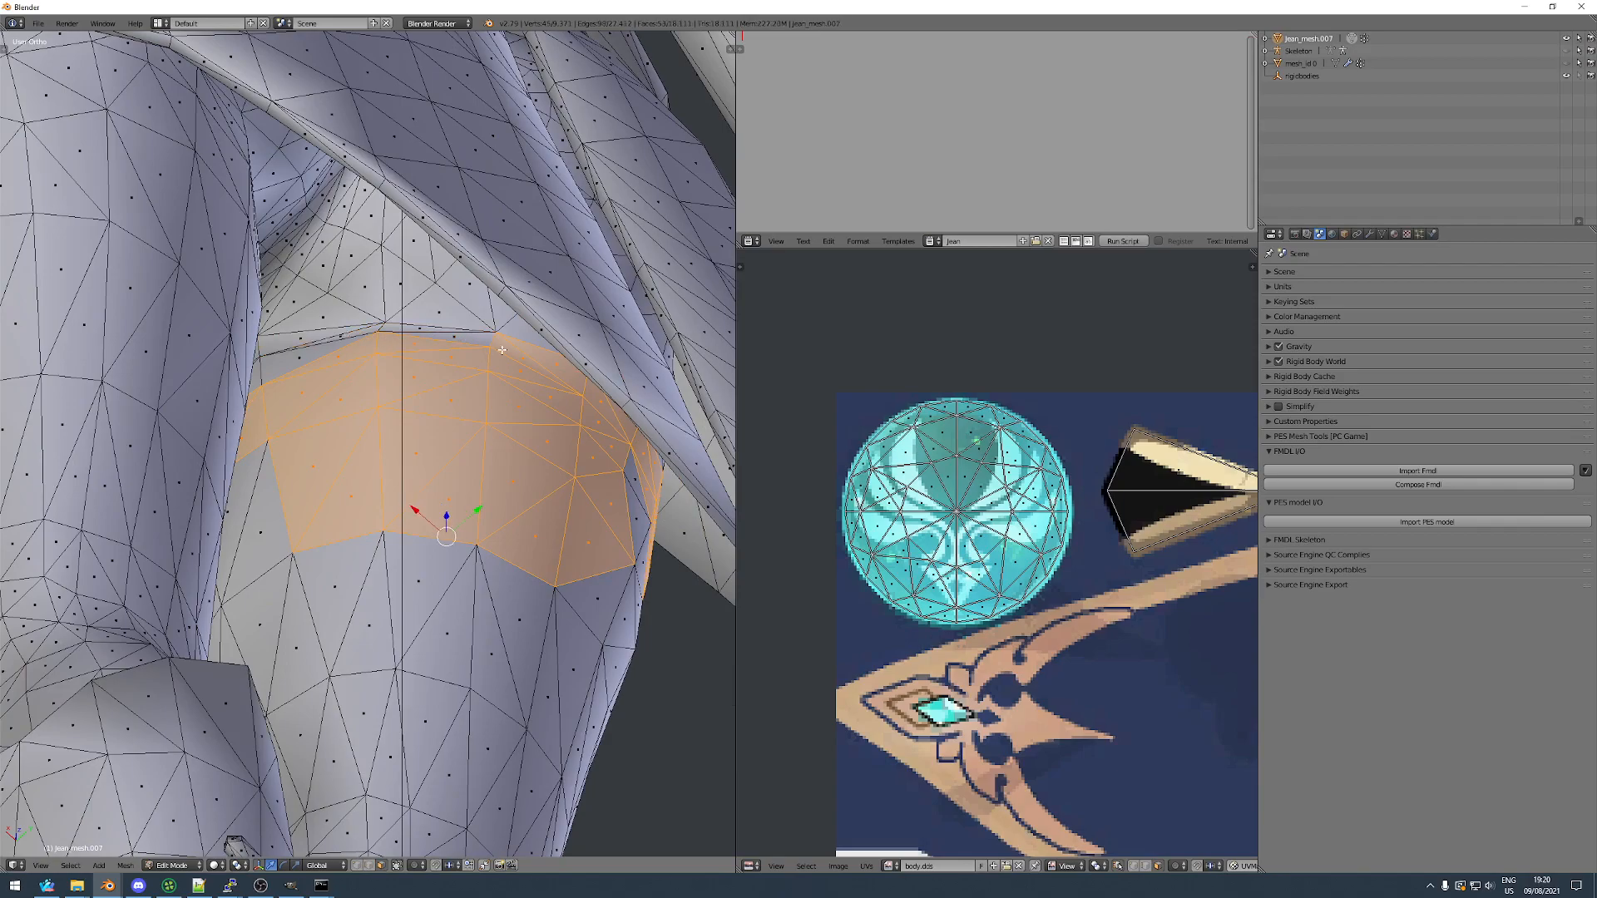
{"action": "middle_click_drag", "start_coordinate": [537, 355], "coordinate": [331, 408]}
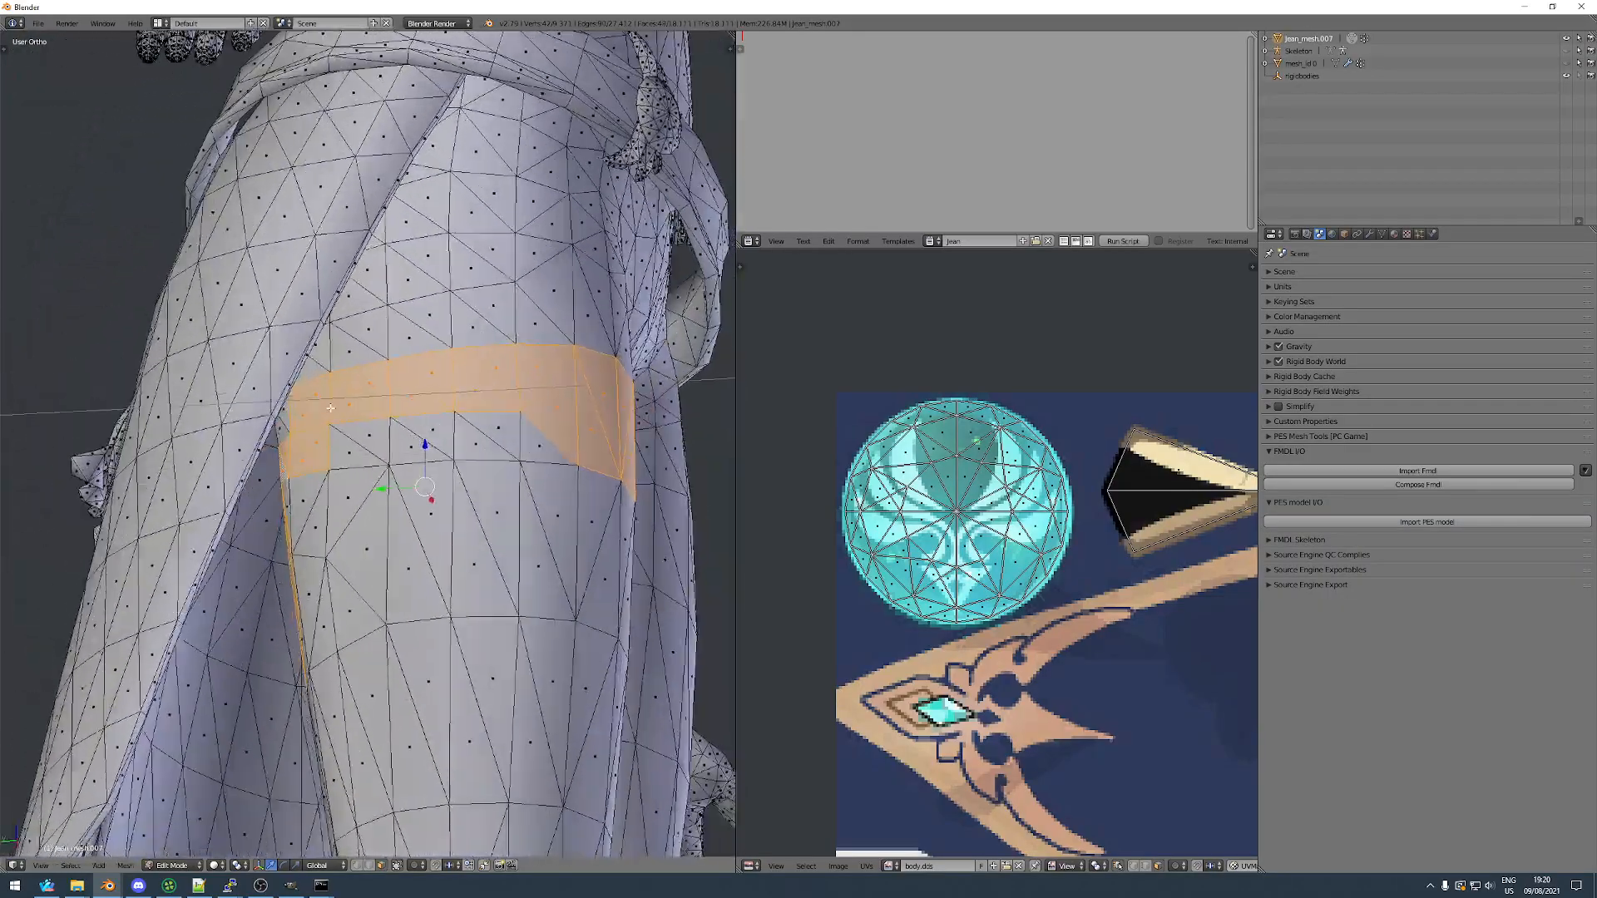
{"action": "middle_click_drag", "start_coordinate": [514, 493], "coordinate": [624, 413]}
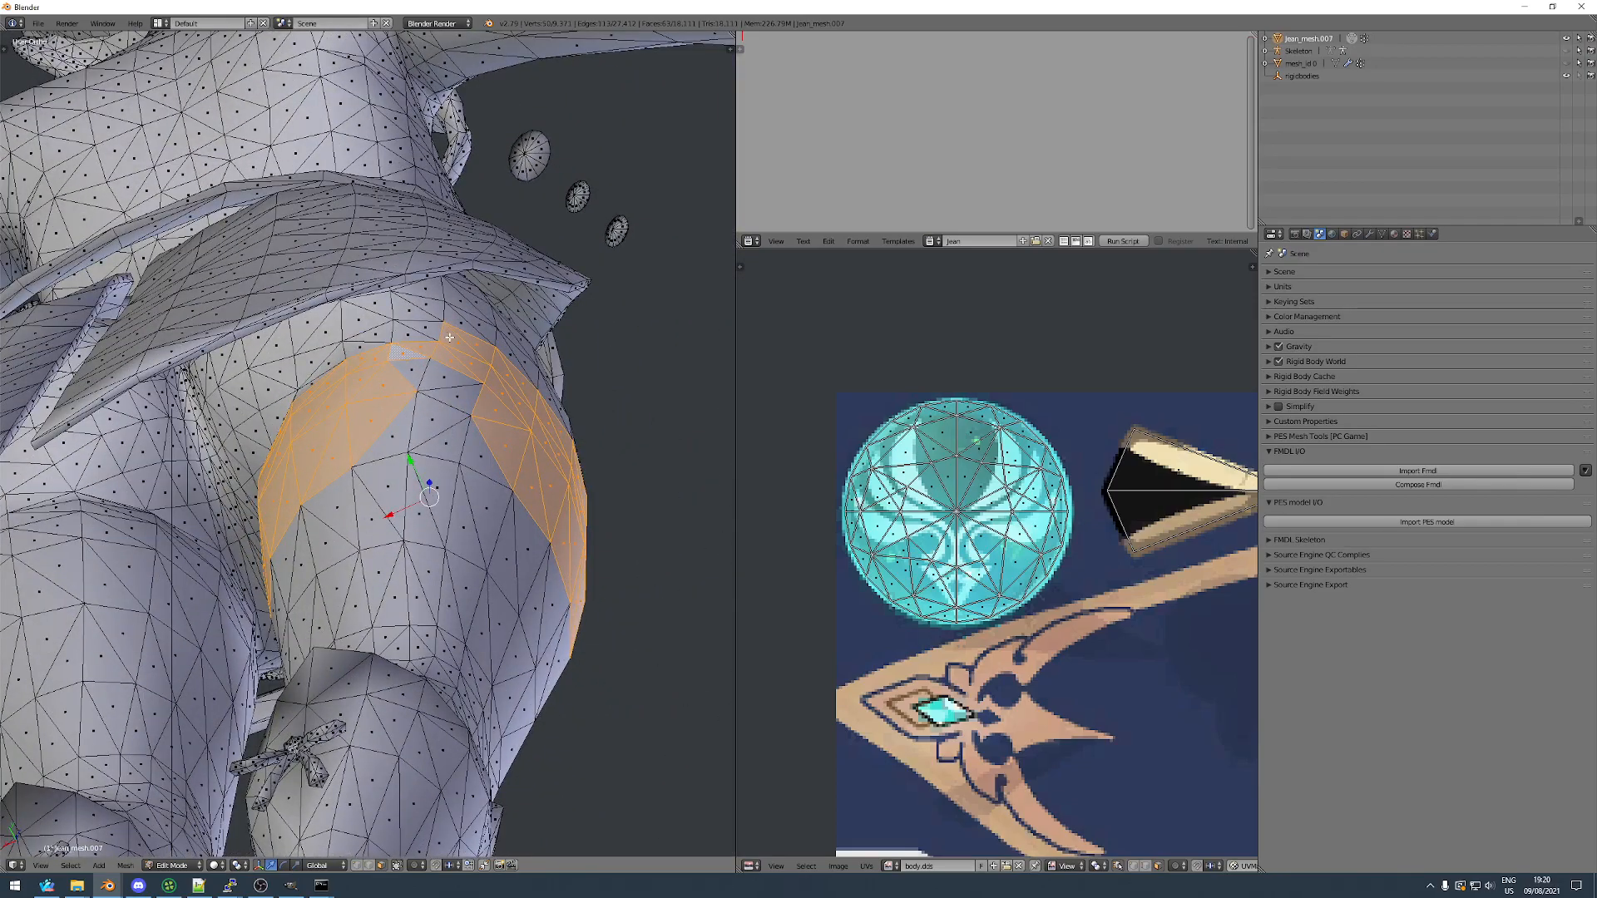
{"action": "scroll", "coordinate": [310, 376], "scroll_direction": "up", "scroll_amount": 5}
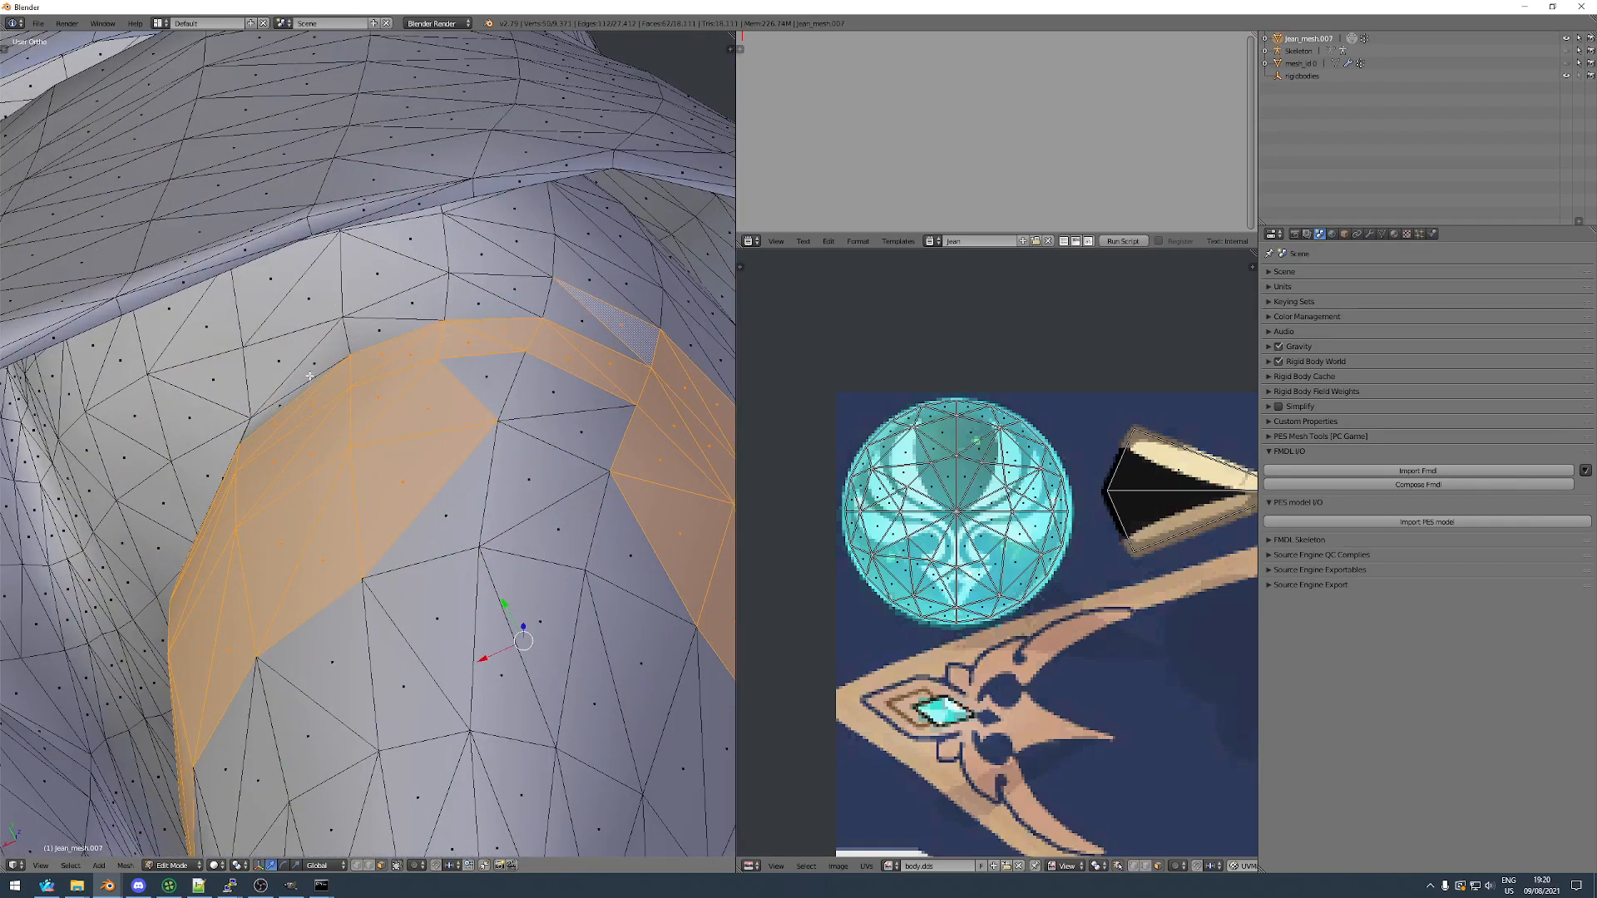
{"action": "middle_click_drag", "start_coordinate": [558, 359], "coordinate": [166, 616]}
Hide the thigh band and select the right leg below it, including all linked geometry, in wireframe.
{"action": "scroll", "coordinate": [480, 401], "scroll_direction": "down", "scroll_amount": 5}
{"action": "key", "text": "a"}
{"action": "scroll", "coordinate": [271, 623], "scroll_direction": "down", "scroll_amount": 5}
{"action": "mouse_move", "coordinate": [272, 622]}
{"action": "middle_mouse_down"}
{"action": "mouse_move", "coordinate": [239, 527]}
{"action": "mouse_move", "coordinate": [261, 613]}
{"action": "mouse_move", "coordinate": [275, 606]}
{"action": "middle_mouse_up"}
{"action": "key", "text": "b"}
{"action": "left_click_drag", "start_coordinate": [283, 580], "coordinate": [402, 690]}
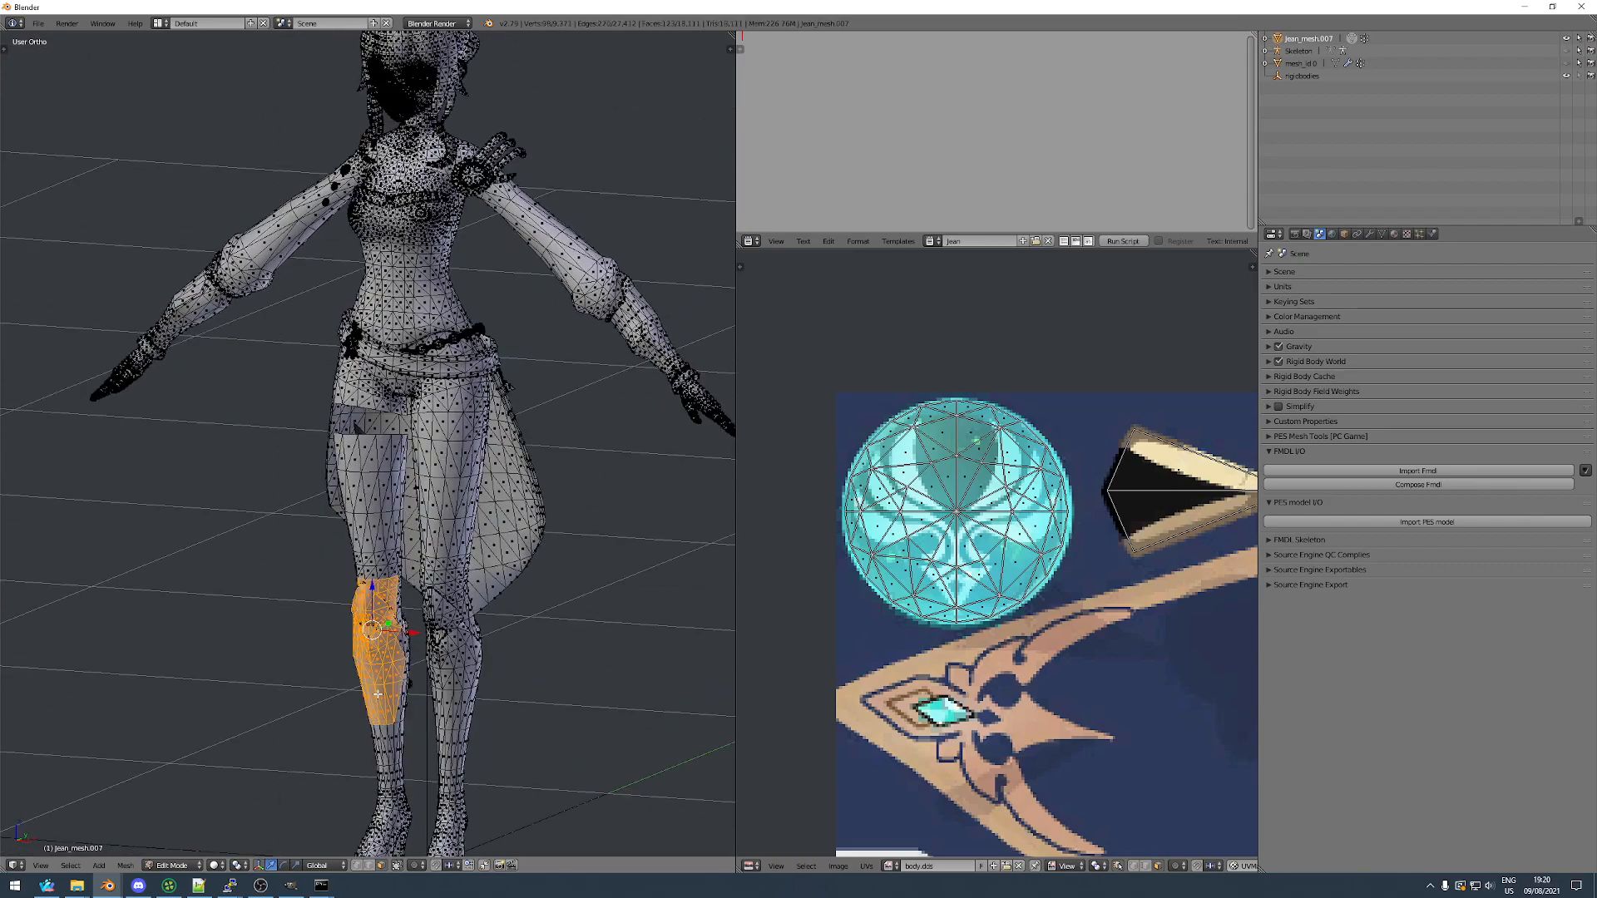
{"action": "scroll", "coordinate": [375, 620], "scroll_direction": "up", "scroll_amount": 4}
{"action": "key", "text": "z"}
{"action": "middle_click_drag", "start_coordinate": [374, 619], "coordinate": [264, 553], "text": "shift"}
{"action": "middle_click_drag", "start_coordinate": [264, 554], "coordinate": [197, 470]}
{"action": "key", "text": "b"}
{"action": "left_click_drag", "start_coordinate": [198, 470], "coordinate": [362, 663]}
{"action": "key", "text": "ctrl+l"}
Check the leg selection by hiding it, reveal all geometry and deselect the cape so only the right leg remains selected.
{"action": "key", "text": "h"}
{"action": "middle_click_drag", "start_coordinate": [274, 603], "coordinate": [336, 606]}
{"action": "scroll", "coordinate": [296, 606], "scroll_direction": "down", "scroll_amount": 6}
{"action": "key", "text": "alt+h"}
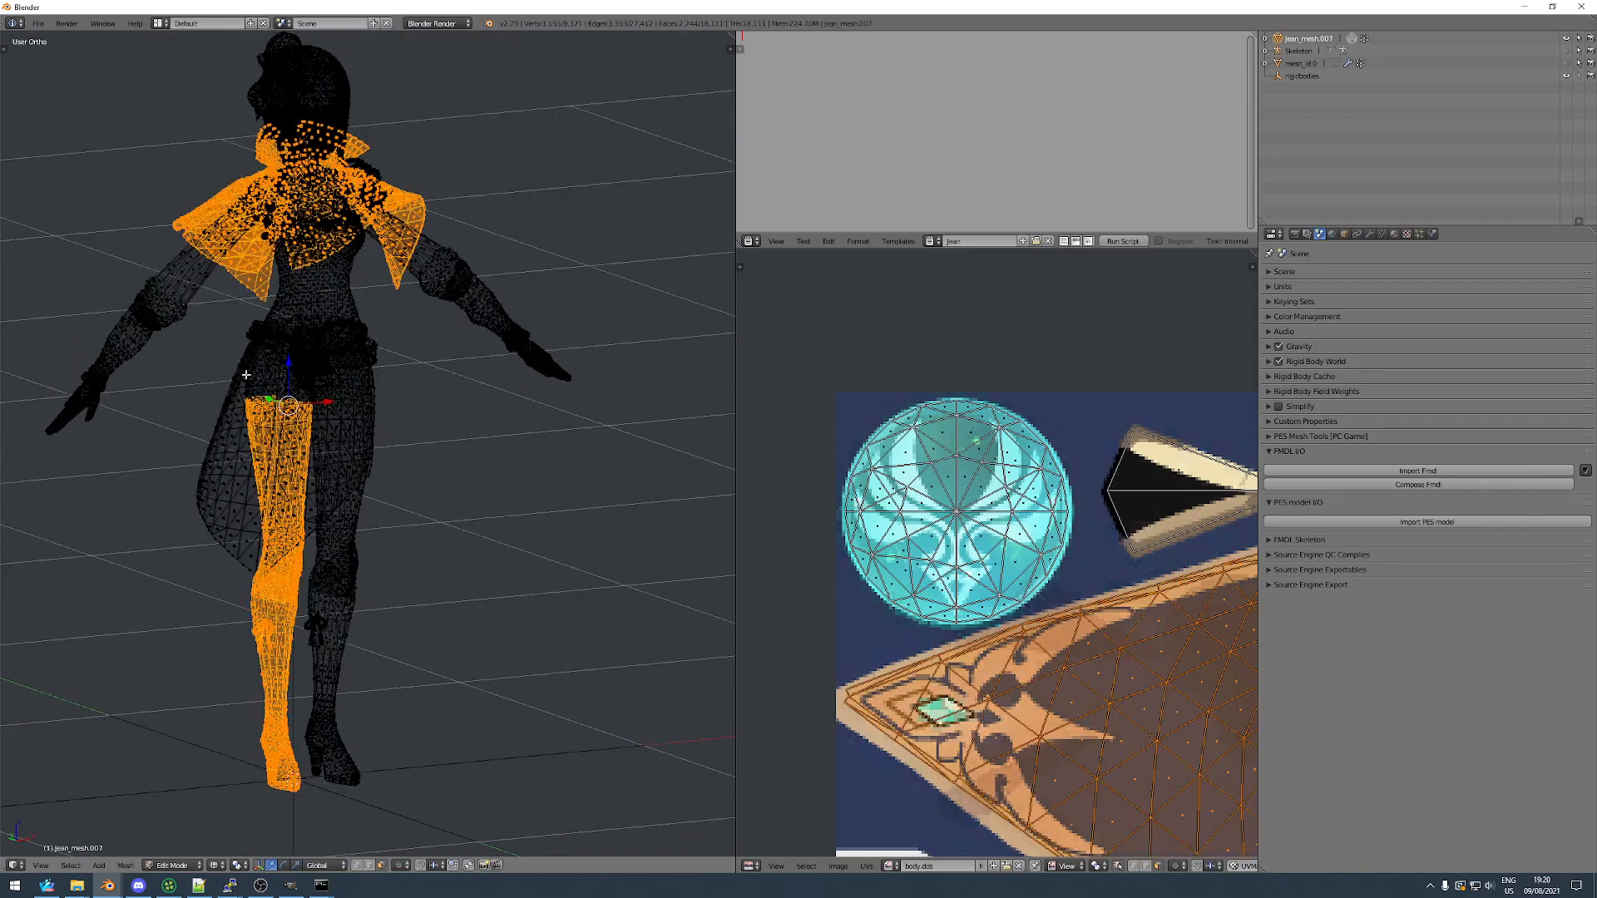
{"action": "scroll", "coordinate": [212, 341], "scroll_direction": "down", "scroll_amount": 2}
{"action": "key", "text": "b"}
{"action": "middle_click_drag", "start_coordinate": [121, 65], "coordinate": [416, 339]}
{"action": "mouse_move", "coordinate": [388, 356]}
{"action": "middle_mouse_down", "text": "shift"}
{"action": "mouse_move", "coordinate": [449, 385]}
{"action": "mouse_move", "coordinate": [399, 385]}
{"action": "middle_mouse_up", "text": "shift"}
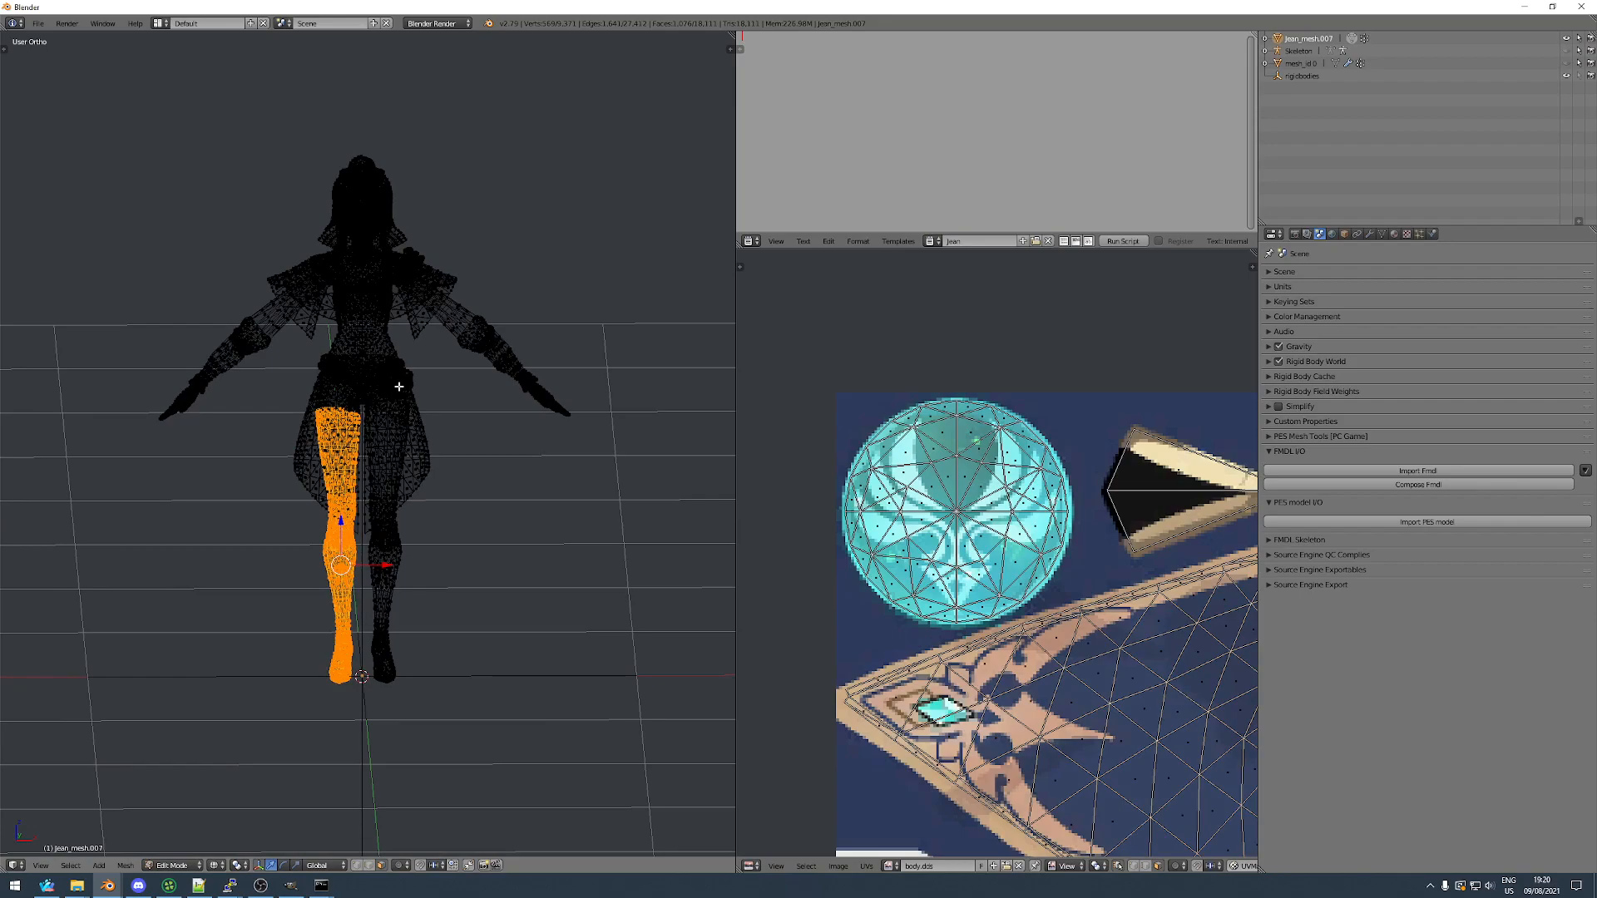
Bring back the template mesh and rotate the selected right leg about 8° around the global Y axis.
{"action": "key", "text": "Tab"}
{"action": "key", "text": "Tab"}
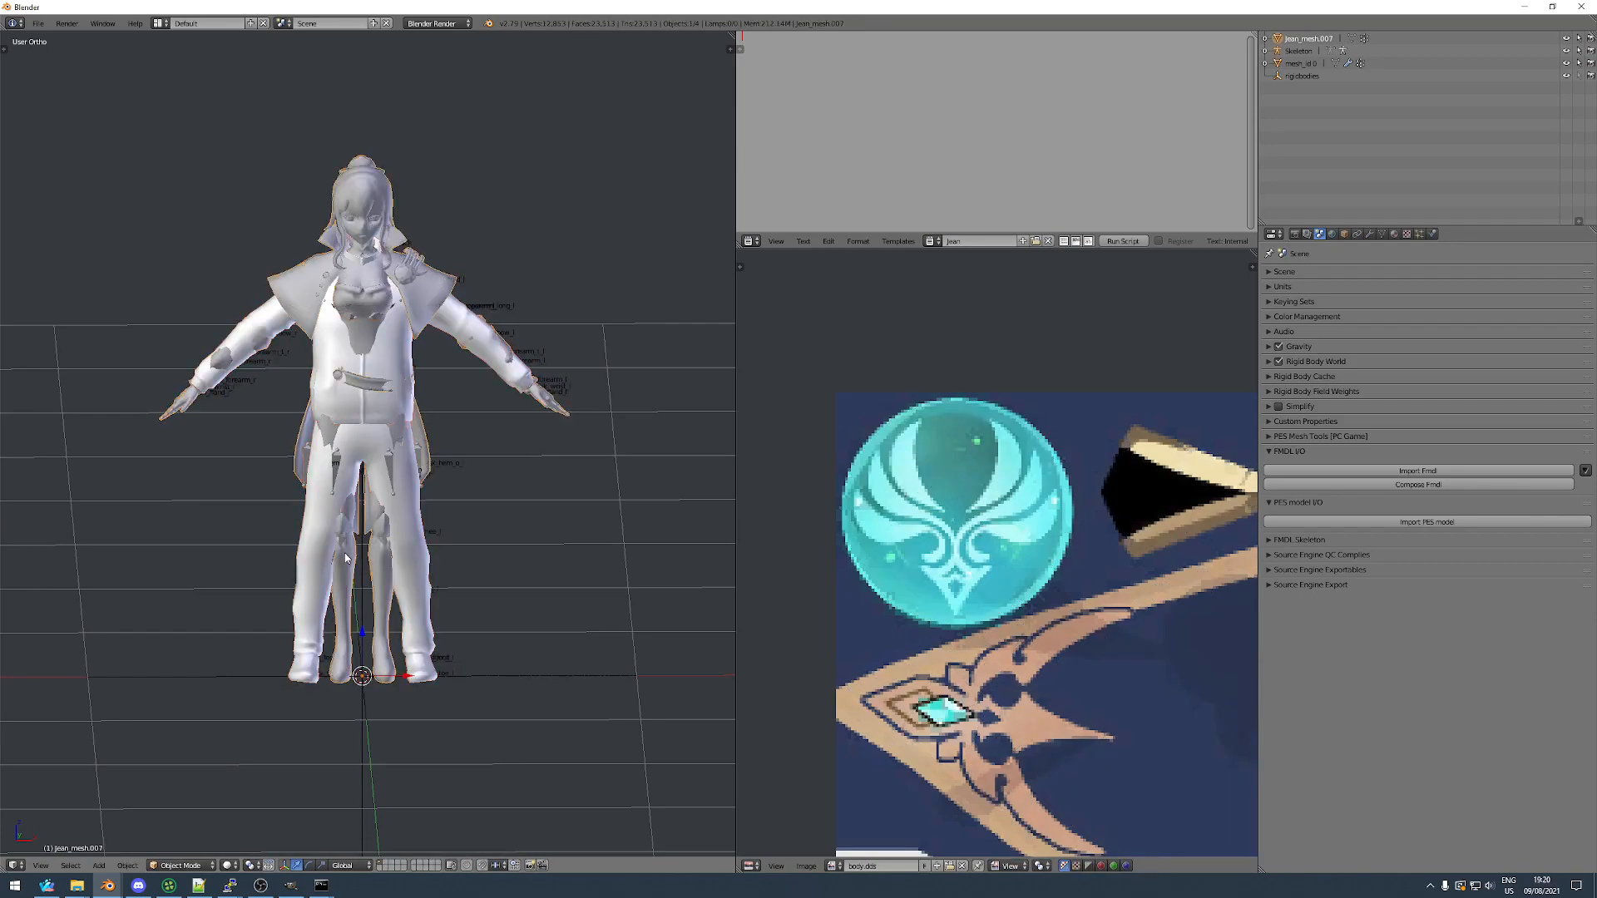
{"action": "scroll", "coordinate": [344, 552], "scroll_direction": "up", "scroll_amount": 5}
{"action": "middle_click_drag", "start_coordinate": [379, 558], "coordinate": [434, 540], "text": "shift"}
{"action": "middle_click_drag", "start_coordinate": [480, 678], "coordinate": [491, 596], "text": "shift"}
{"action": "scroll", "coordinate": [490, 596], "scroll_direction": "up", "scroll_amount": 1}
{"action": "key", "text": "r"}
{"action": "key", "text": "y"}
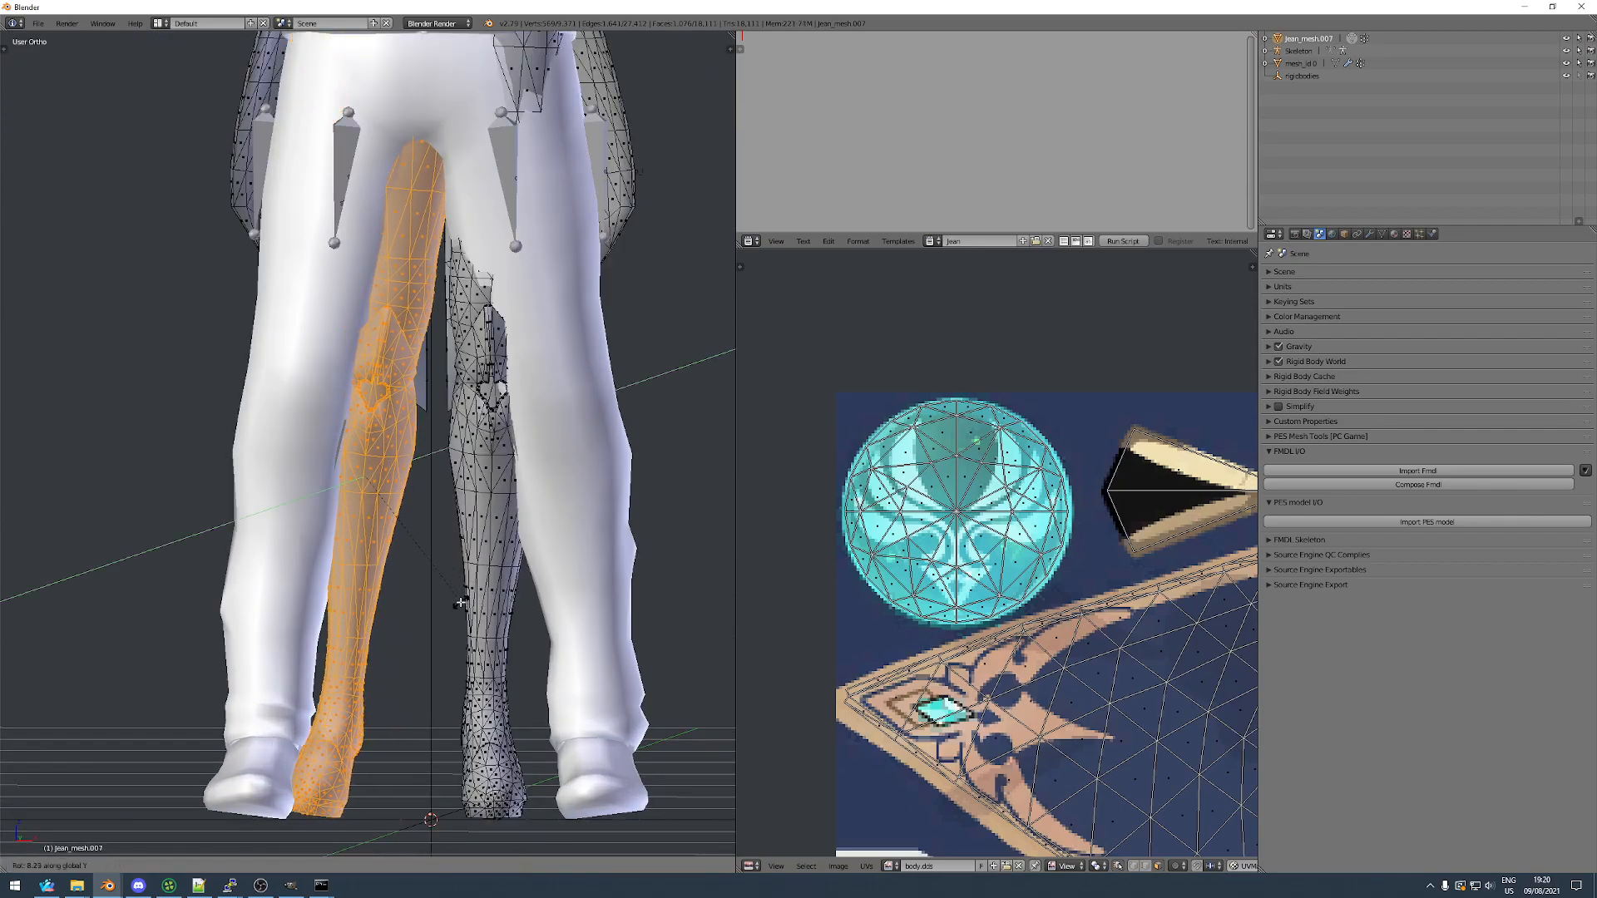
{"action": "left_click", "coordinate": [460, 603]}
Move the selected right leg into the template's trouser leg, checking its alignment from the front and side.
{"action": "key", "text": "g"}
{"action": "left_click", "coordinate": [385, 616]}
{"action": "middle_click_drag", "start_coordinate": [312, 641], "coordinate": [414, 665]}
{"action": "key", "text": "g"}
{"action": "left_click", "coordinate": [413, 664]}
{"action": "key", "text": "z"}
{"action": "mouse_move", "coordinate": [349, 781]}
{"action": "middle_mouse_down"}
{"action": "mouse_move", "coordinate": [407, 766]}
{"action": "mouse_move", "coordinate": [403, 613]}
{"action": "mouse_move", "coordinate": [367, 620]}
{"action": "mouse_move", "coordinate": [435, 616]}
{"action": "mouse_move", "coordinate": [371, 603]}
{"action": "mouse_move", "coordinate": [430, 510]}
{"action": "middle_mouse_up"}
{"action": "scroll", "coordinate": [406, 766], "scroll_direction": "up", "scroll_amount": 3}
{"action": "scroll", "coordinate": [371, 603], "scroll_direction": "down", "scroll_amount": 3}
{"action": "key", "text": "z"}
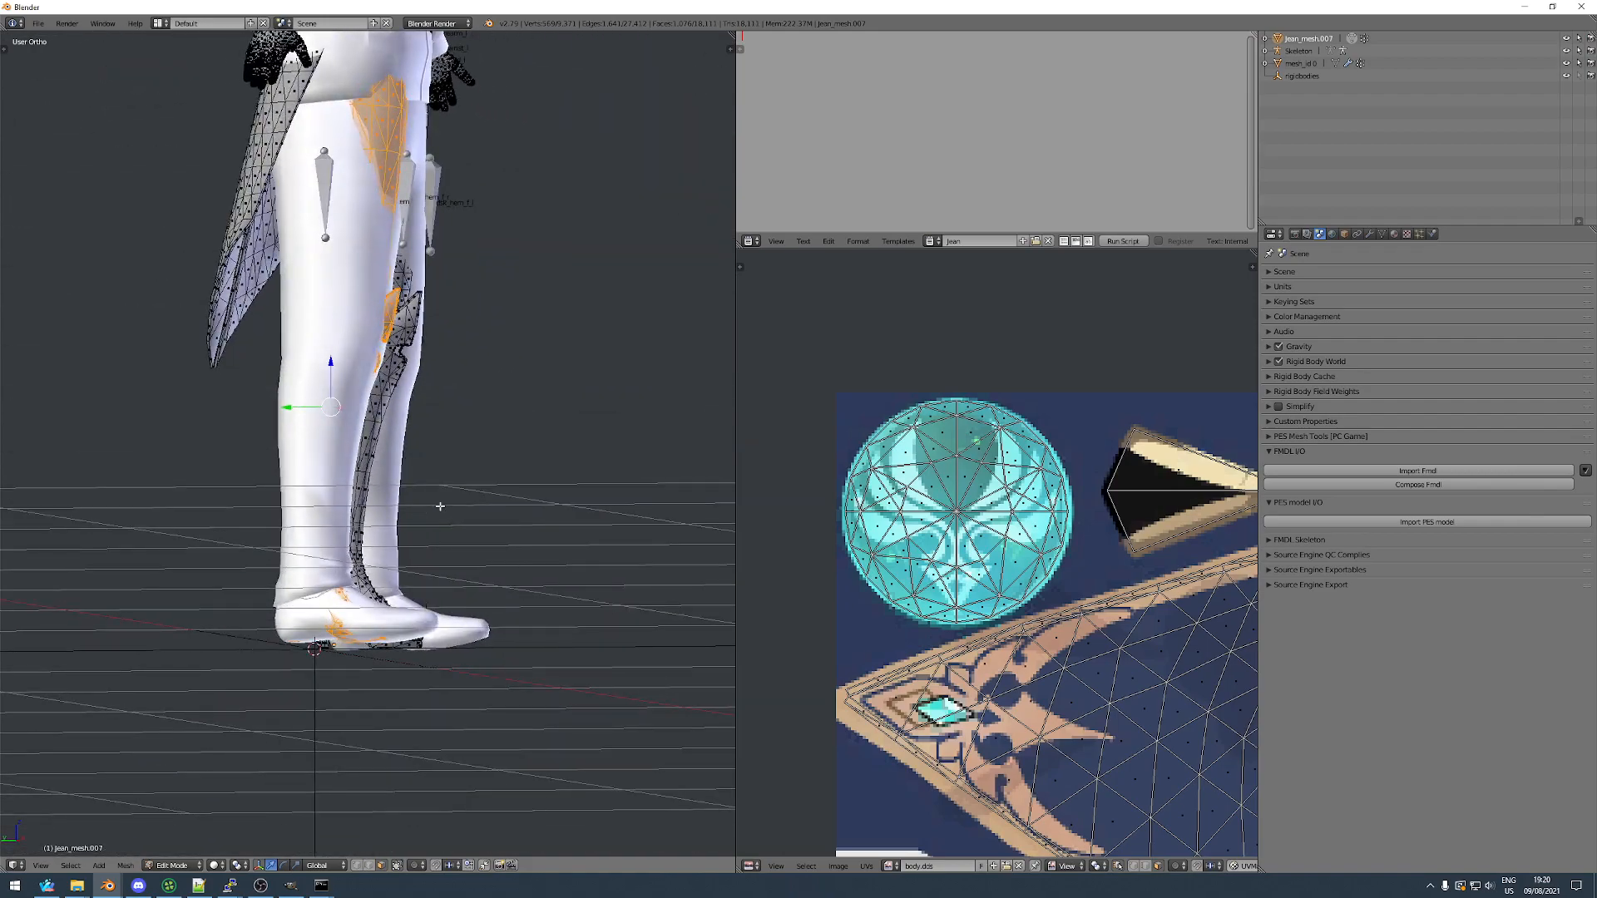
Rotate the right leg slightly about the global X axis and check its fit inside the template's trouser leg.
{"action": "key", "text": "r"}
{"action": "key", "text": "Escape"}
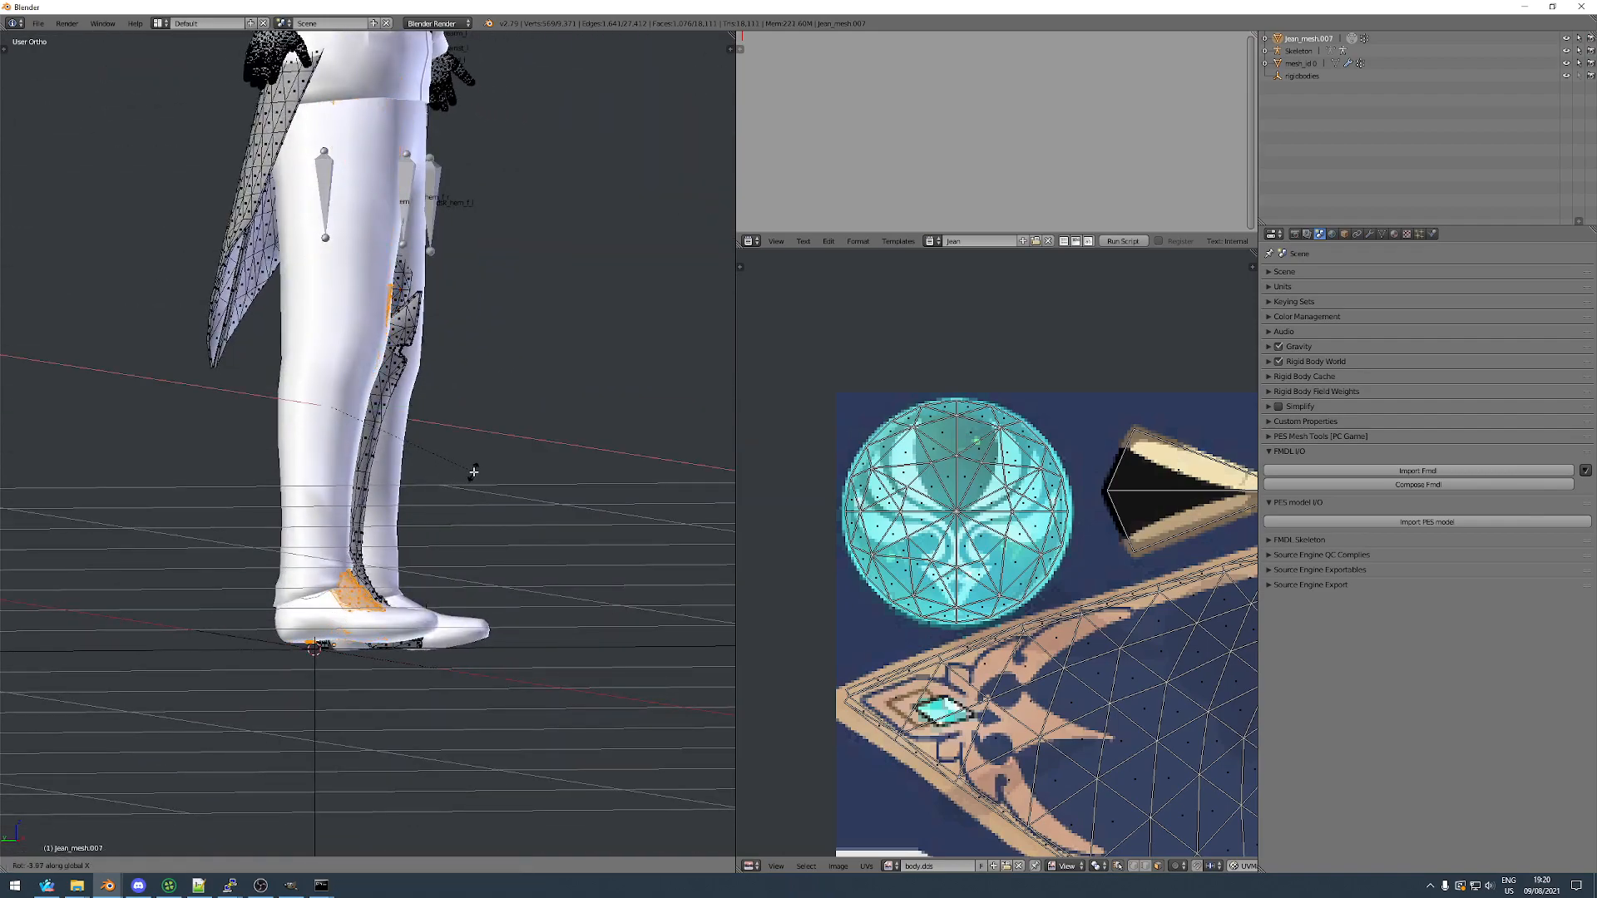
{"action": "mouse_move", "coordinate": [474, 472]}
{"action": "middle_mouse_down"}
{"action": "mouse_move", "coordinate": [325, 466]}
{"action": "mouse_move", "coordinate": [492, 457]}
{"action": "mouse_move", "coordinate": [369, 467]}
{"action": "middle_mouse_up"}
{"action": "key", "text": "z"}
{"action": "key", "text": "z"}
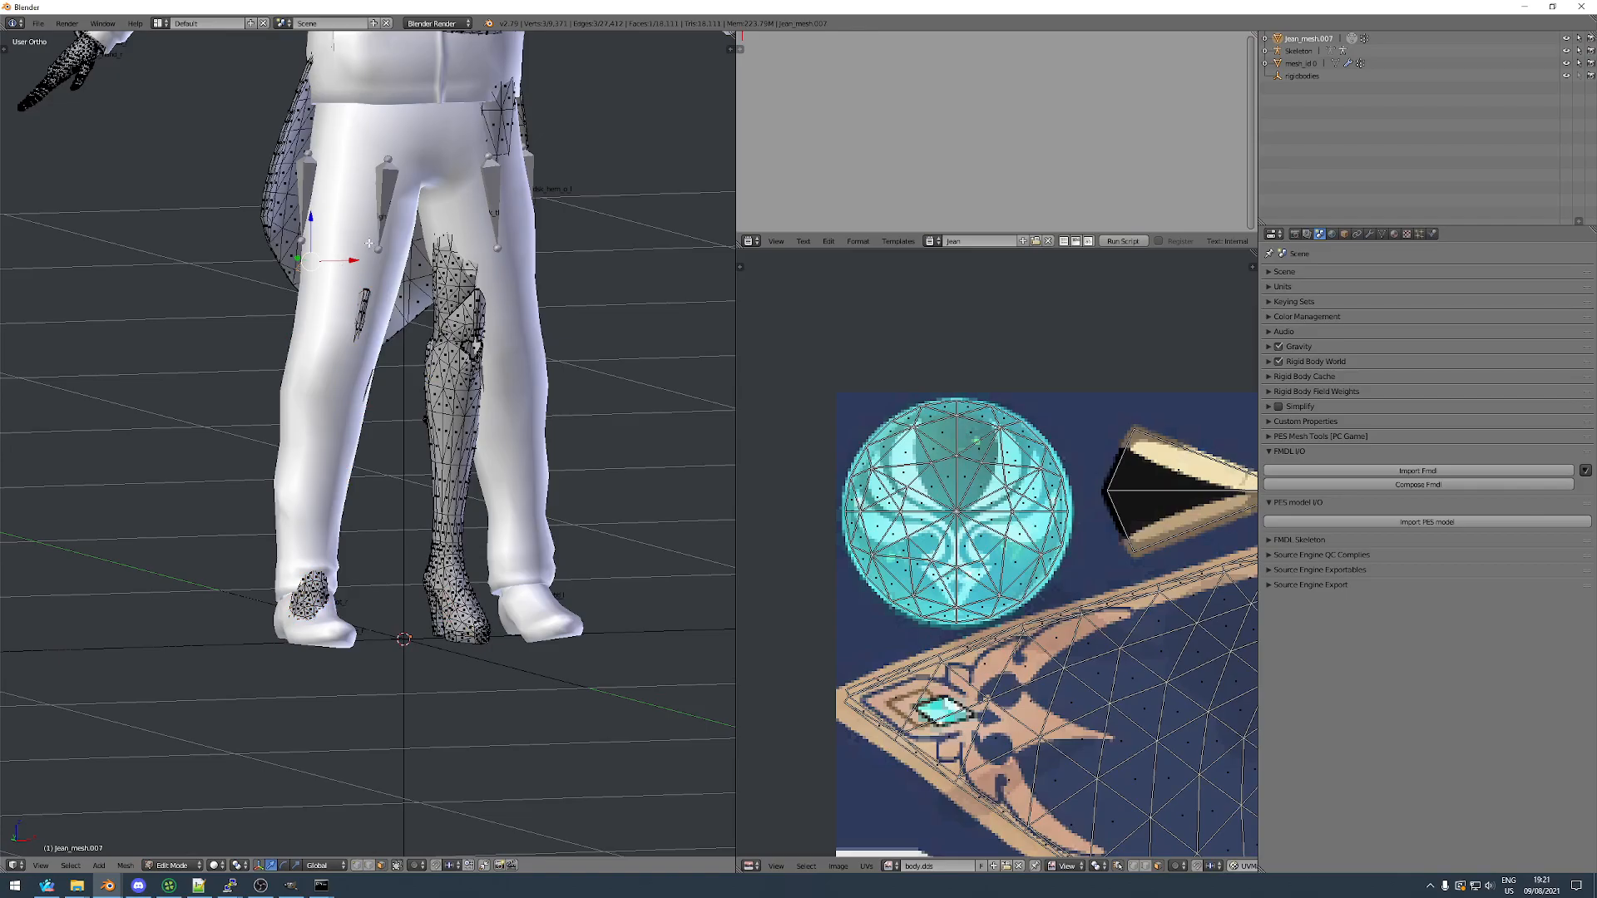
Hide the template mesh and resume editing the character mesh with the right leg still selected.
{"action": "key", "text": "Tab"}
{"action": "right_click", "coordinate": [345, 259]}
{"action": "key", "text": "h"}
{"action": "right_click", "coordinate": [341, 267]}
{"action": "key", "text": "Tab"}
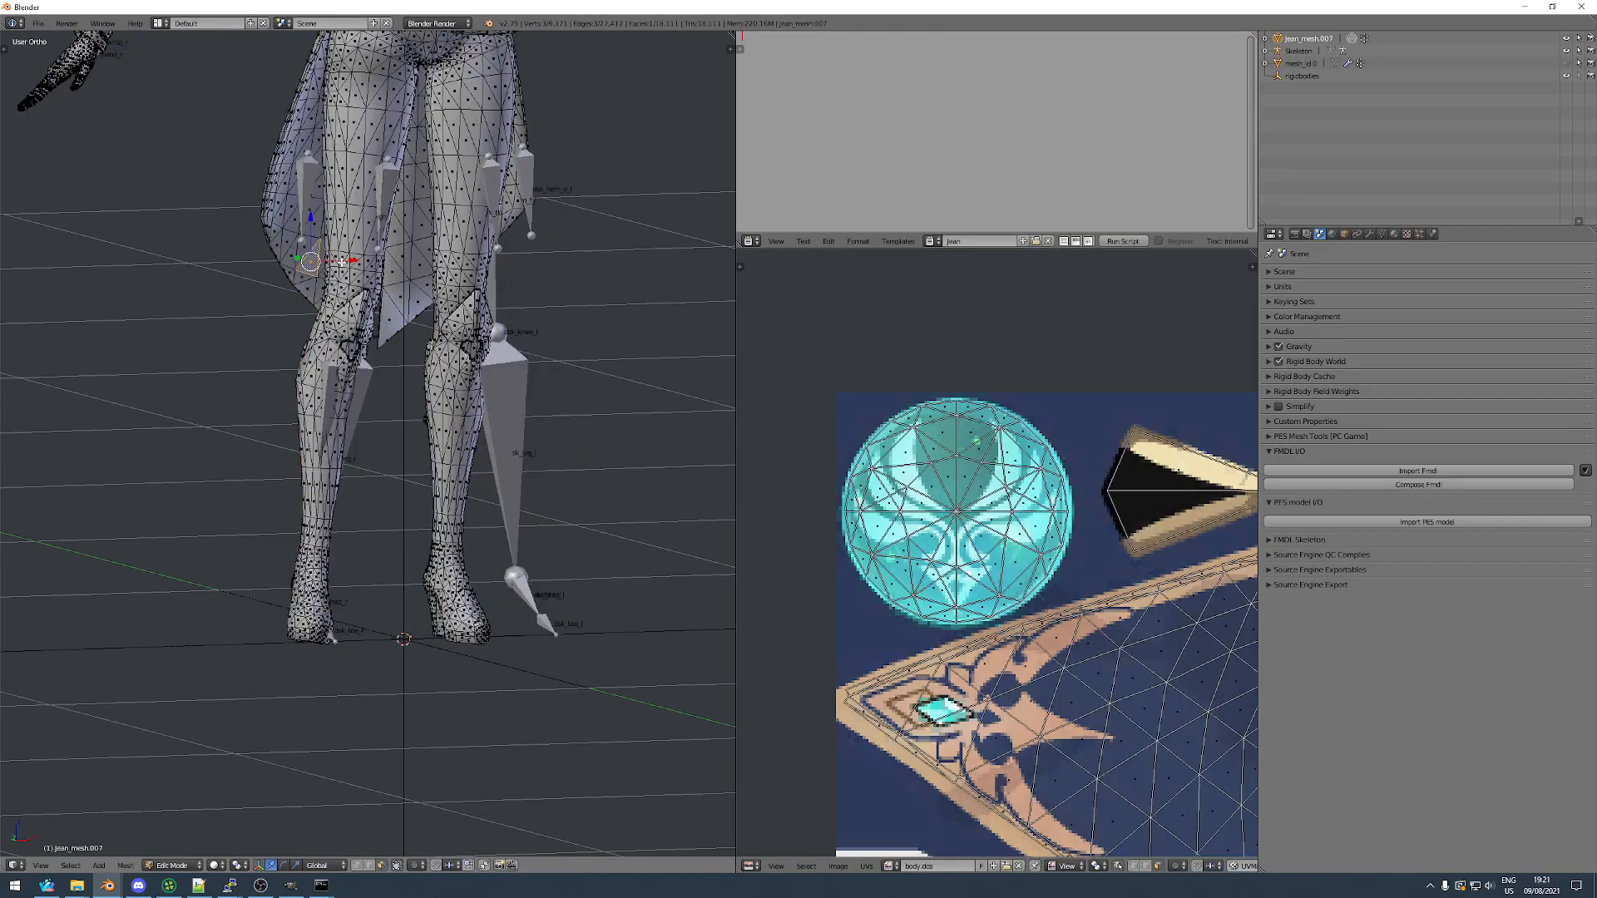
Fine-tune the right leg's rotation about the global Y axis, checking how its top edge meets the hip.
{"action": "scroll", "coordinate": [426, 360], "scroll_direction": "up", "scroll_amount": 4}
{"action": "middle_click_drag", "start_coordinate": [406, 122], "coordinate": [382, 435], "text": "shift"}
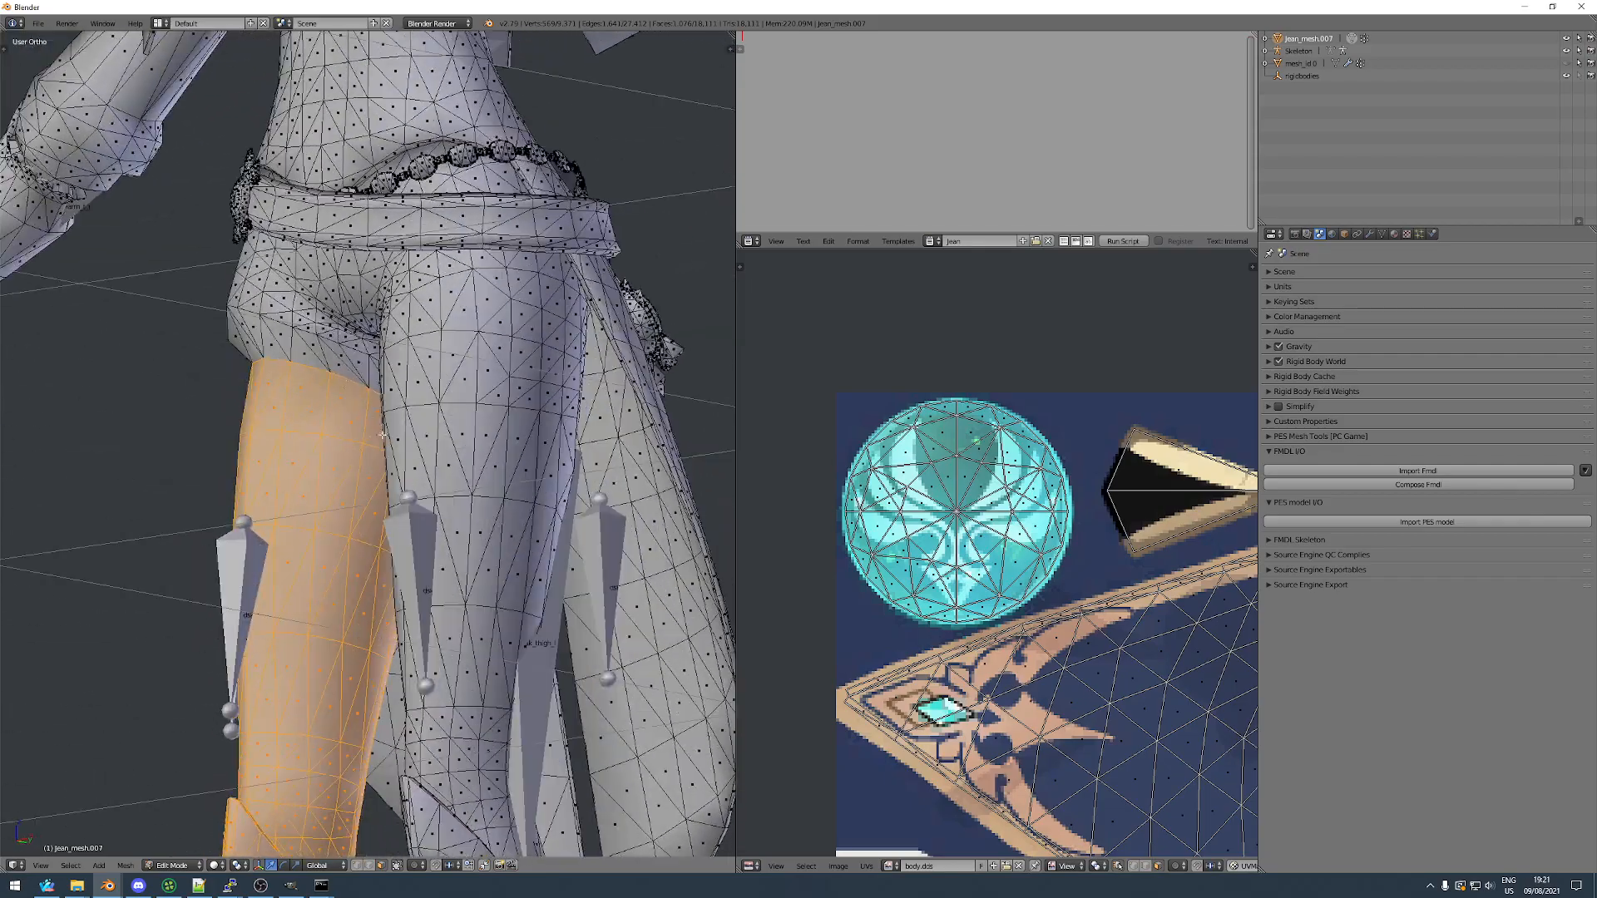
{"action": "key", "text": "y"}
{"action": "left_click", "coordinate": [401, 491]}
{"action": "middle_click_drag", "start_coordinate": [401, 491], "coordinate": [475, 566]}
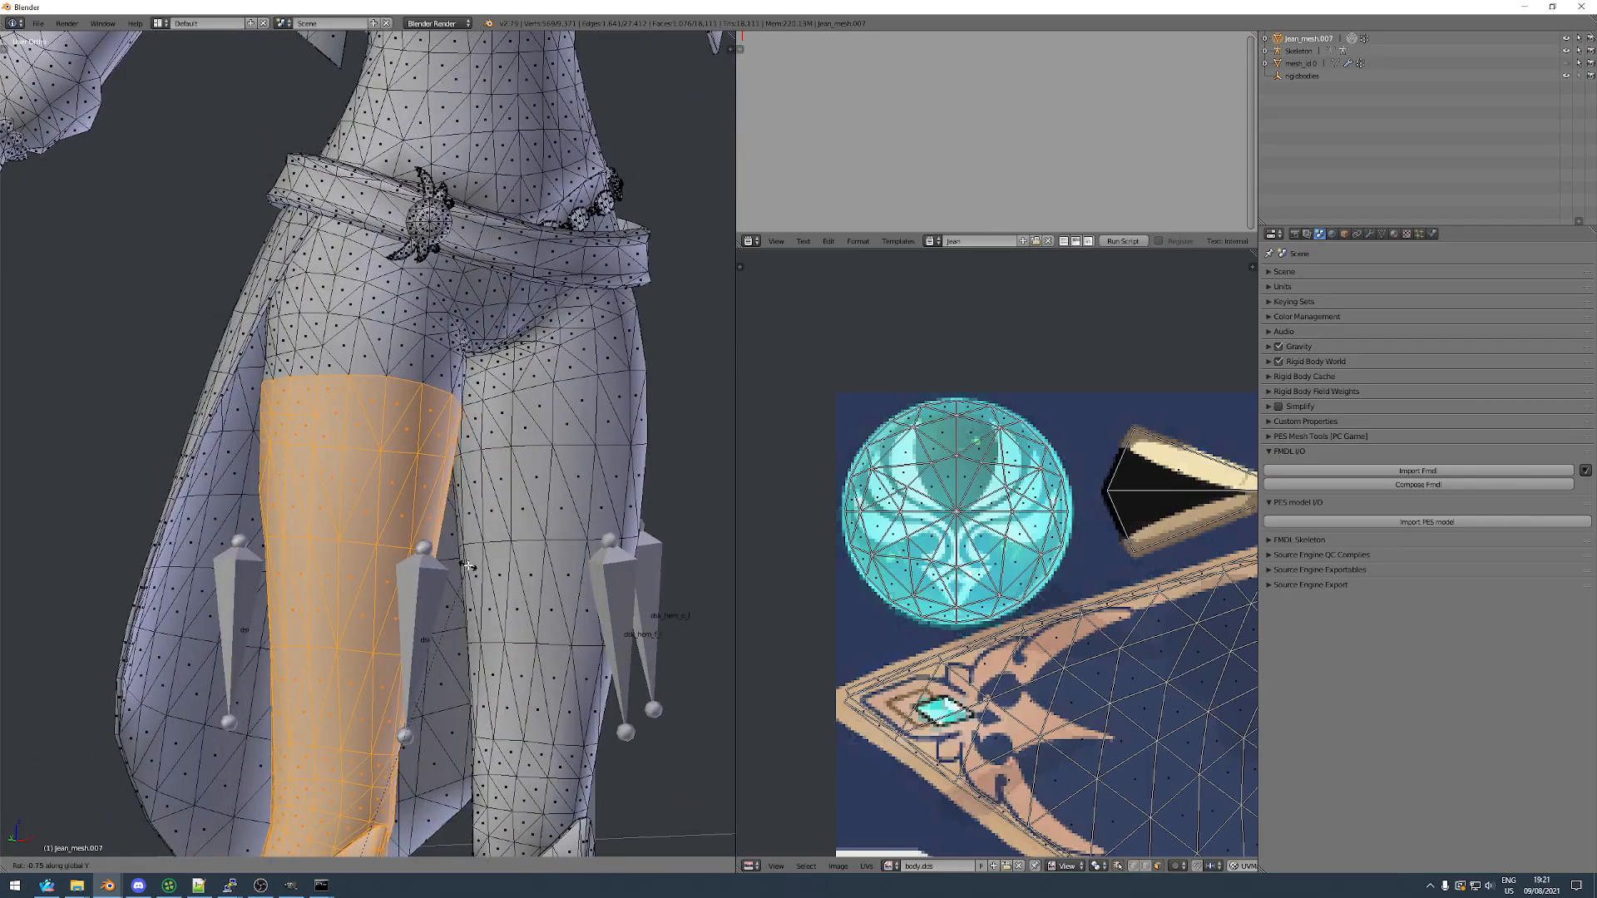
{"action": "key", "text": "Escape"}
Leave mesh editing and reveal the hidden objects to compare the whole character with the template.
{"action": "scroll", "coordinate": [387, 552], "scroll_direction": "down", "scroll_amount": 5}
{"action": "key", "text": "Tab"}
{"action": "key", "text": "alt+h"}
{"action": "scroll", "coordinate": [387, 553], "scroll_direction": "down", "scroll_amount": 3}
{"action": "middle_click_drag", "start_coordinate": [387, 553], "coordinate": [387, 470], "text": "shift"}
{"action": "middle_click_drag", "start_coordinate": [387, 471], "coordinate": [423, 574]}
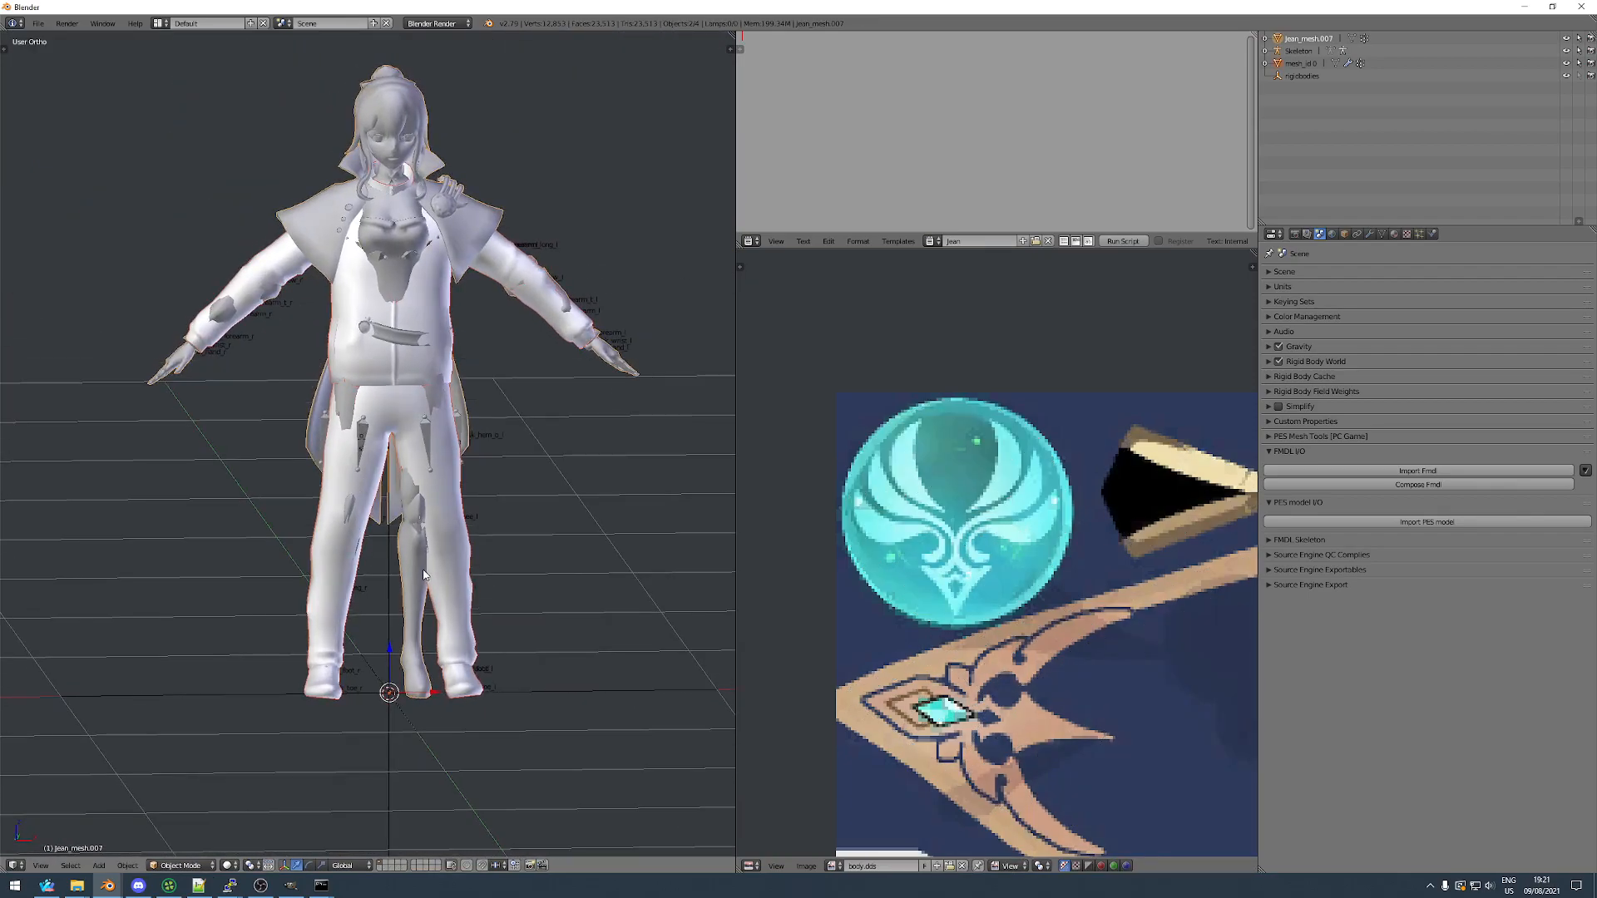
Hide the template mesh and the skeleton, and start editing the character mesh.
{"action": "key", "text": "h"}
{"action": "right_click", "coordinate": [413, 493]}
{"action": "scroll", "coordinate": [414, 493], "scroll_direction": "up", "scroll_amount": 5}
{"action": "right_click", "coordinate": [443, 605]}
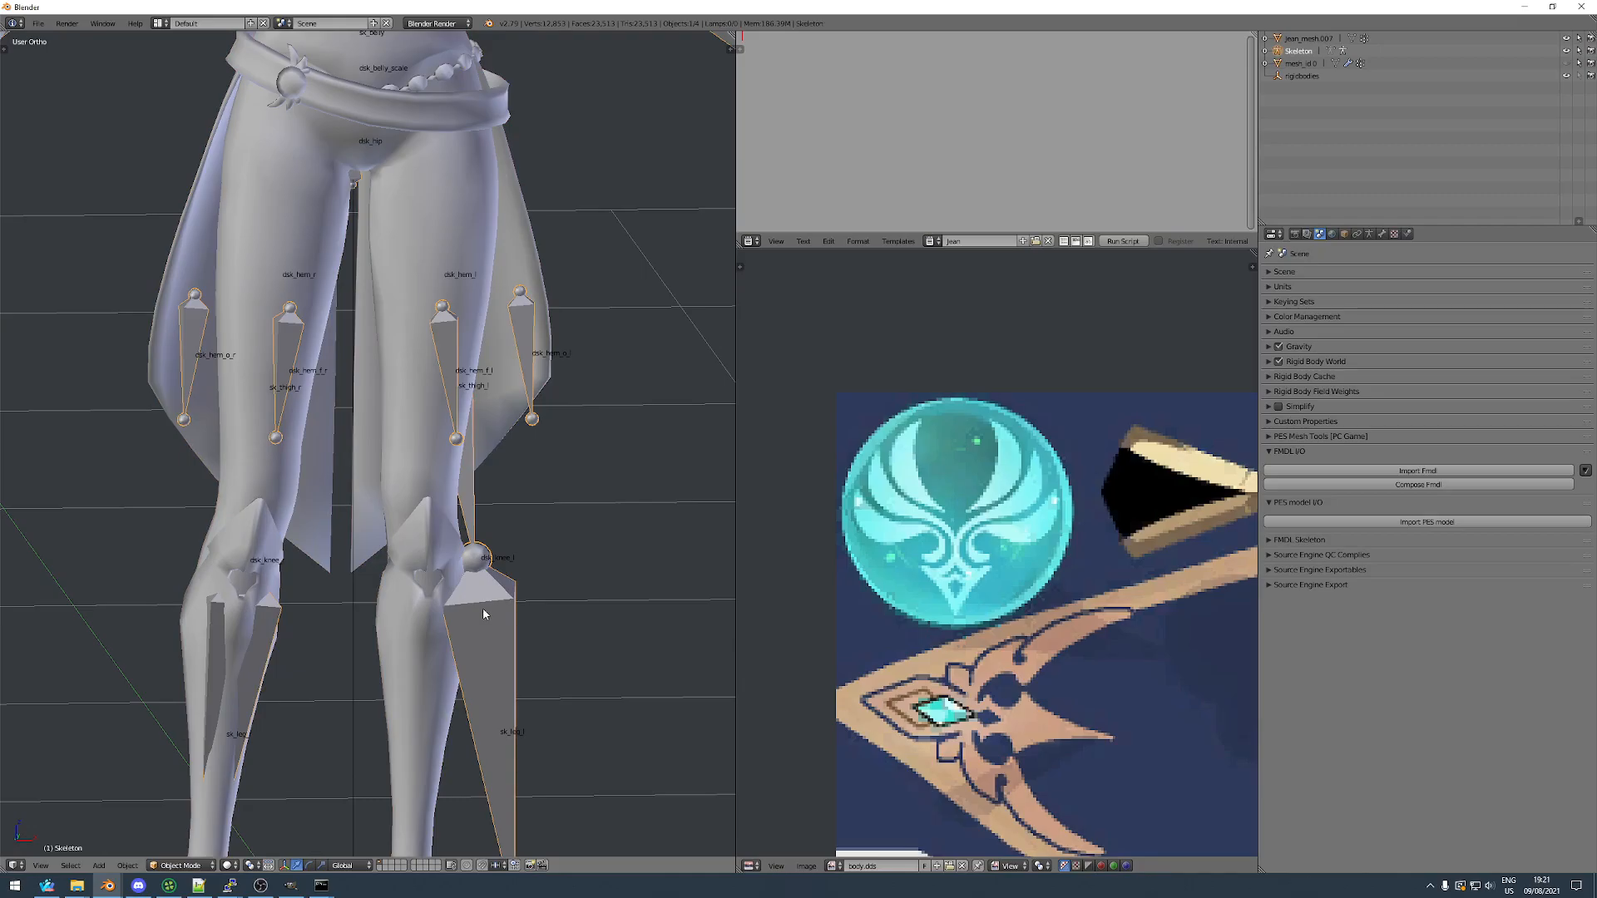
{"action": "key", "text": "h"}
{"action": "right_click", "coordinate": [422, 441]}
{"action": "key", "text": "Tab"}
Clear the selection and select a strip of faces across the front of the upper left thigh.
{"action": "middle_click_drag", "start_coordinate": [422, 439], "coordinate": [423, 549], "text": "shift"}
{"action": "scroll", "coordinate": [390, 326], "scroll_direction": "up", "scroll_amount": 4}
{"action": "key", "text": "a"}
{"action": "key", "text": "b"}
{"action": "left_click_drag", "start_coordinate": [390, 322], "coordinate": [524, 462]}
{"action": "middle_click_drag", "start_coordinate": [504, 372], "coordinate": [473, 311]}
{"action": "key", "text": "b"}
{"action": "left_click_drag", "start_coordinate": [473, 323], "coordinate": [564, 243]}
{"action": "middle_click_drag", "start_coordinate": [564, 243], "coordinate": [505, 147]}
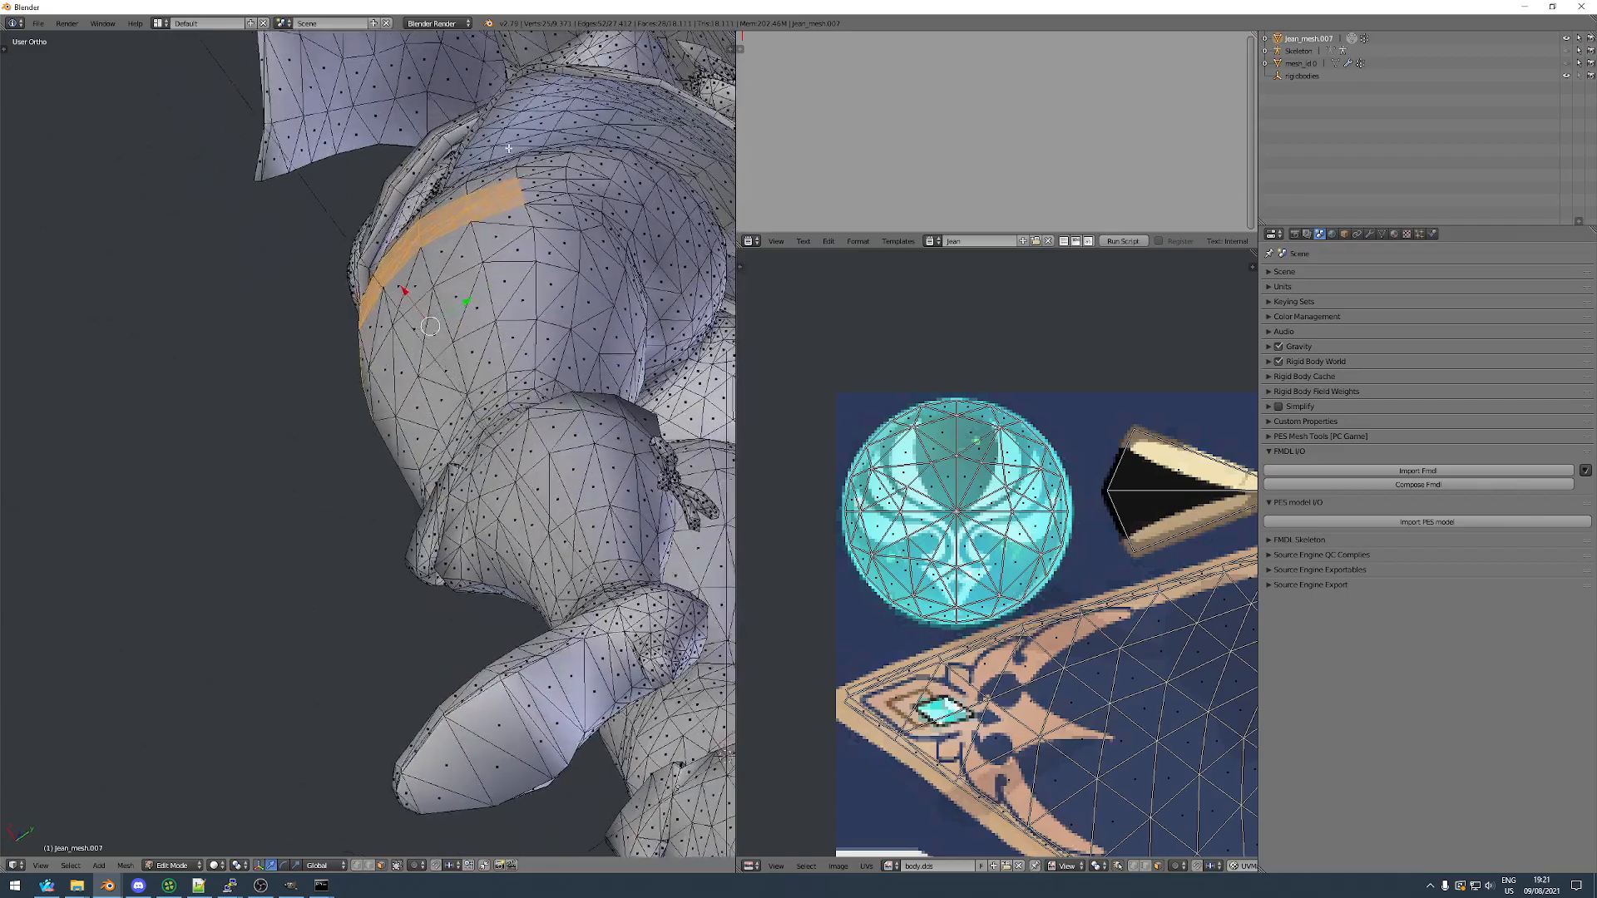
Extend the face selection into a band running around the sides and back of the upper left thigh.
{"action": "scroll", "coordinate": [569, 202], "scroll_direction": "up", "scroll_amount": 4}
{"action": "left_click_drag", "start_coordinate": [687, 329], "coordinate": [687, 330]}
{"action": "middle_click_drag", "start_coordinate": [687, 330], "coordinate": [539, 294]}
{"action": "key", "text": "b"}
{"action": "left_click_drag", "start_coordinate": [446, 80], "coordinate": [542, 133]}
{"action": "middle_click_drag", "start_coordinate": [543, 134], "coordinate": [505, 130]}
{"action": "key", "text": "b"}
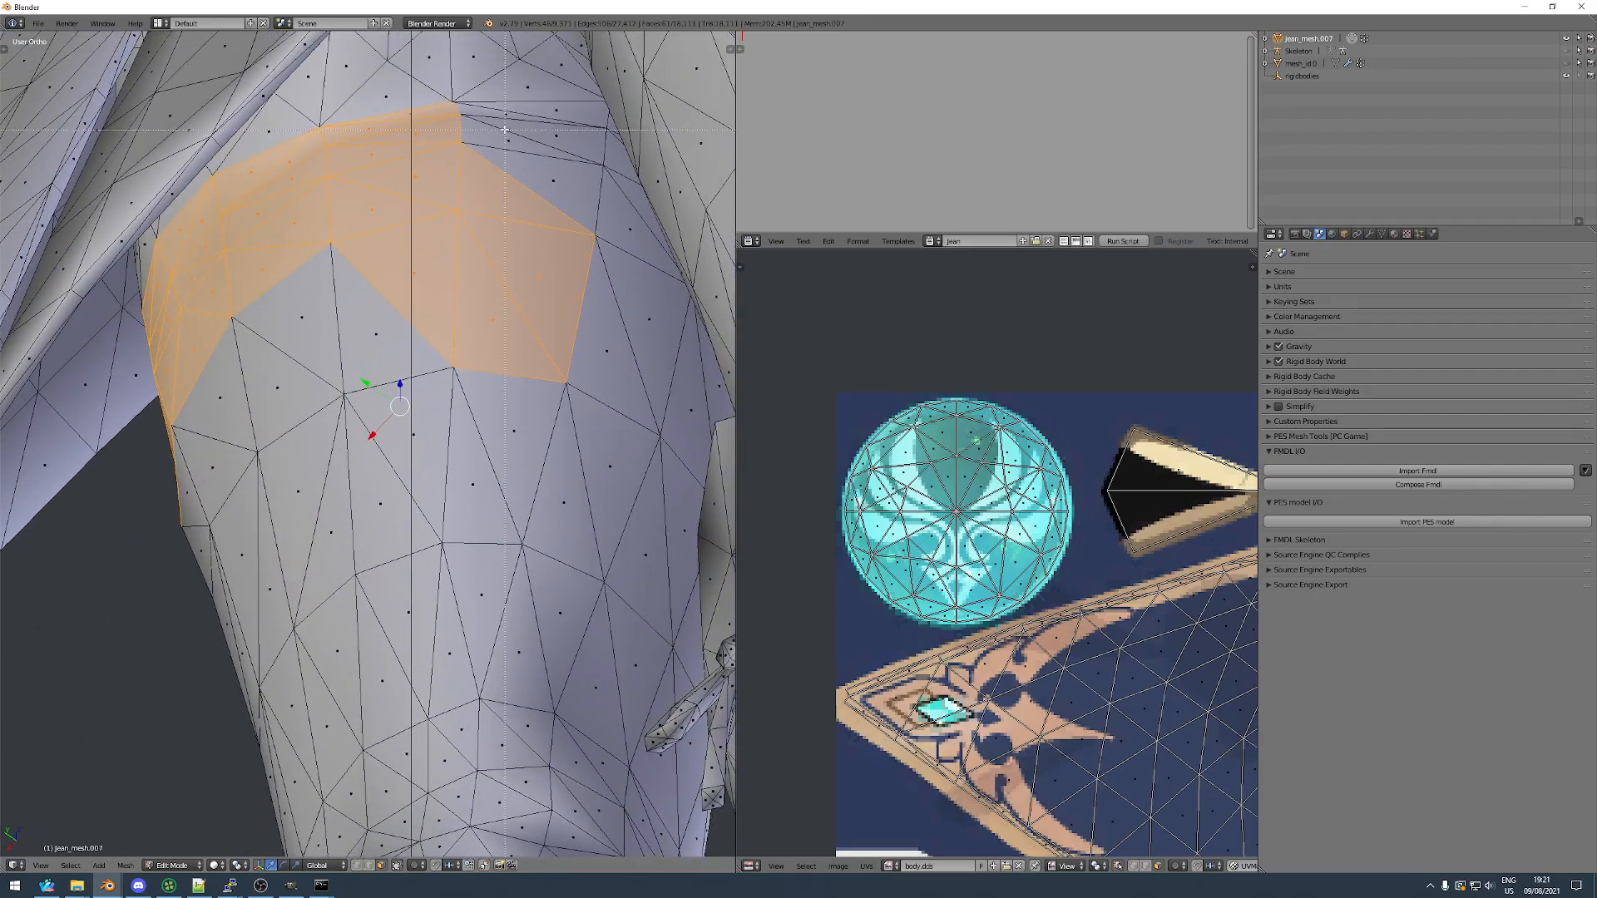
{"action": "left_click_drag", "start_coordinate": [562, 173], "coordinate": [562, 173]}
{"action": "middle_click_drag", "start_coordinate": [562, 173], "coordinate": [374, 225]}
{"action": "key", "text": "b"}
{"action": "left_click_drag", "start_coordinate": [164, 293], "coordinate": [228, 350]}
{"action": "mouse_move", "coordinate": [229, 350]}
{"action": "middle_mouse_down"}
{"action": "mouse_move", "coordinate": [279, 295]}
{"action": "mouse_move", "coordinate": [208, 341]}
{"action": "middle_mouse_up"}
Correct the band selection at the back of the upper left thigh and check that it circles the leg.
{"action": "scroll", "coordinate": [324, 327], "scroll_direction": "down", "scroll_amount": 4}
{"action": "middle_click_drag", "start_coordinate": [324, 327], "coordinate": [472, 208]}
{"action": "scroll", "coordinate": [471, 208], "scroll_direction": "up", "scroll_amount": 3}
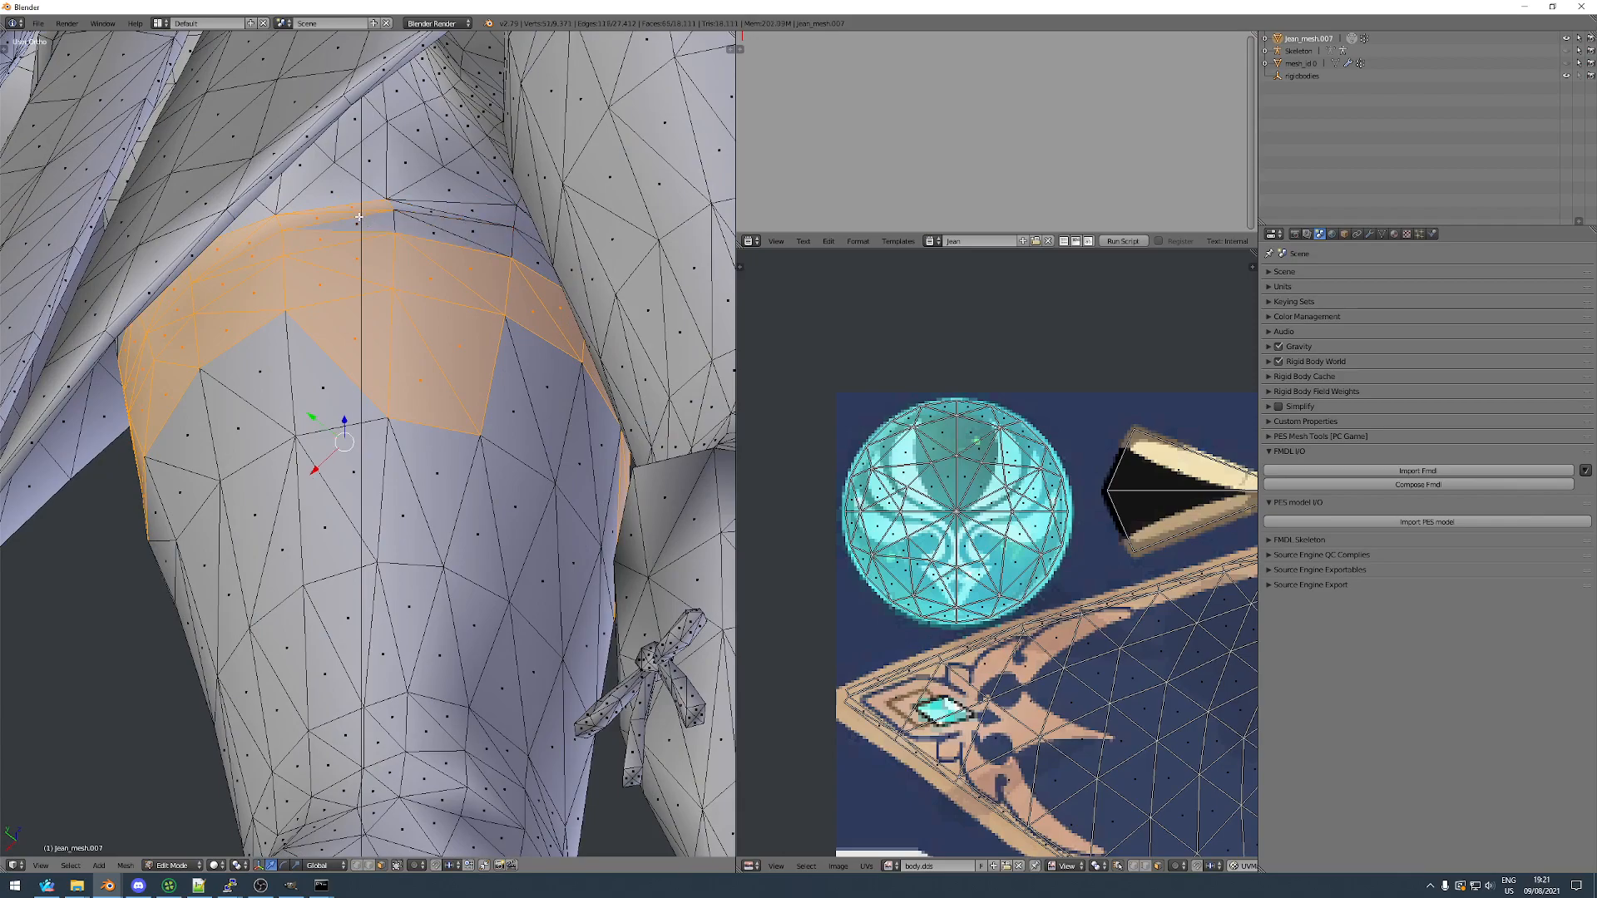
{"action": "right_click", "coordinate": [260, 233], "text": "shift"}
{"action": "middle_click_drag", "start_coordinate": [260, 233], "coordinate": [274, 225]}
{"action": "scroll", "coordinate": [274, 242], "scroll_direction": "down", "scroll_amount": 4}
{"action": "middle_click_drag", "start_coordinate": [303, 291], "coordinate": [100, 432]}
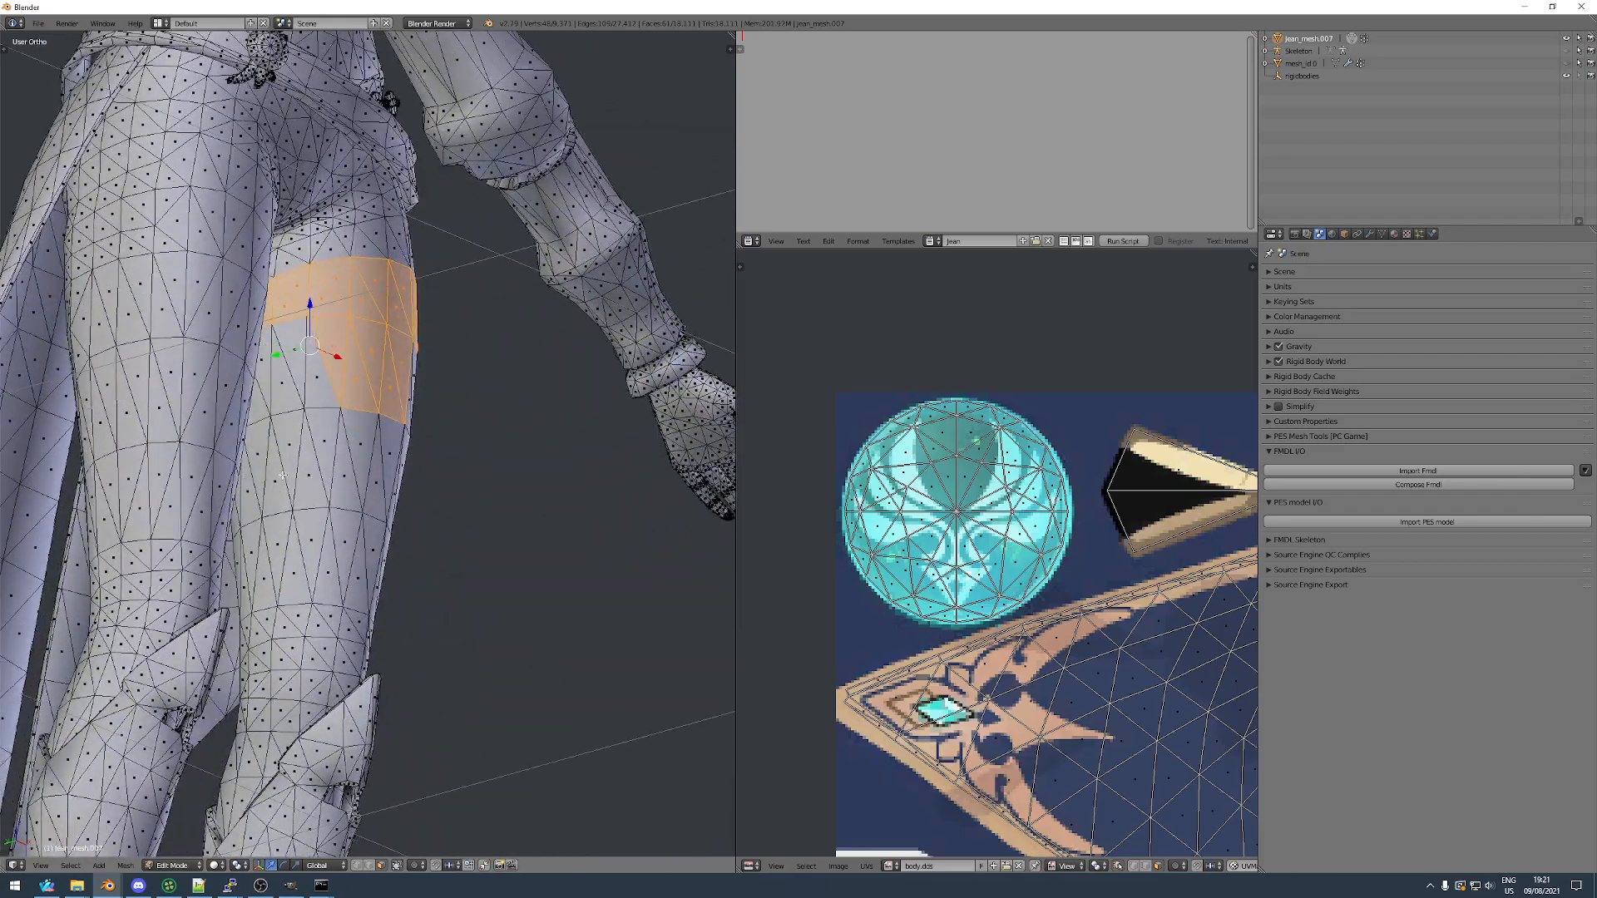
Hide the thigh band, select all linked geometry of the left leg in wireframe, and check it by hiding and revealing.
{"action": "key", "text": "h"}
{"action": "scroll", "coordinate": [332, 533], "scroll_direction": "down", "scroll_amount": 3}
{"action": "middle_click_drag", "start_coordinate": [375, 649], "coordinate": [341, 553], "text": "shift"}
{"action": "key", "text": "z"}
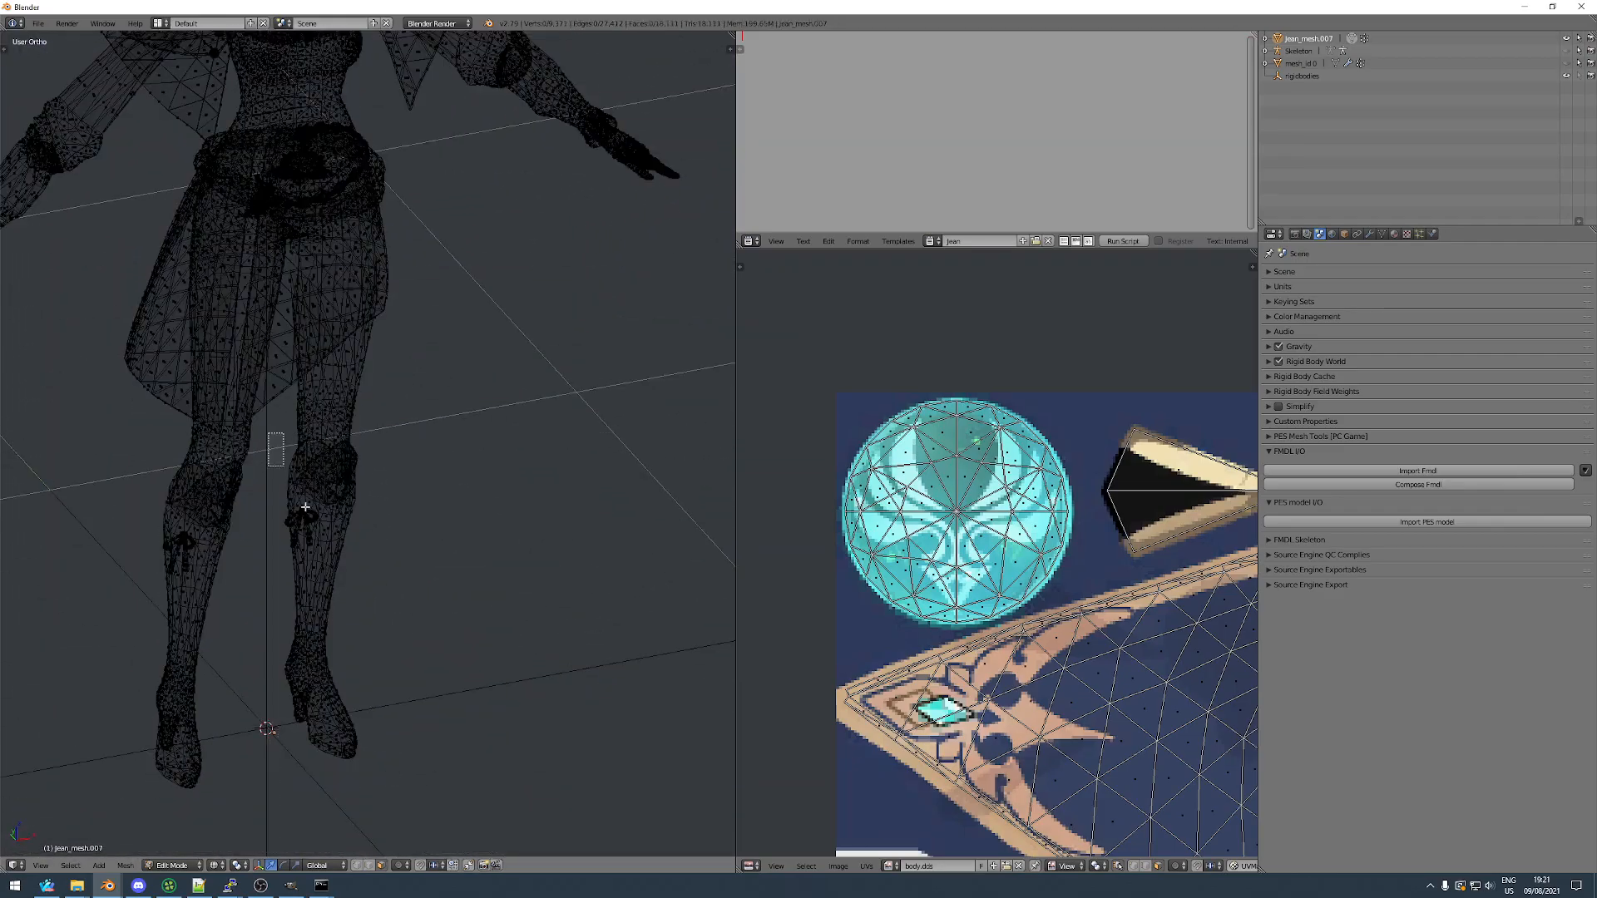
{"action": "key", "text": "l"}
{"action": "key", "text": "h"}
{"action": "key", "text": "alt+h"}
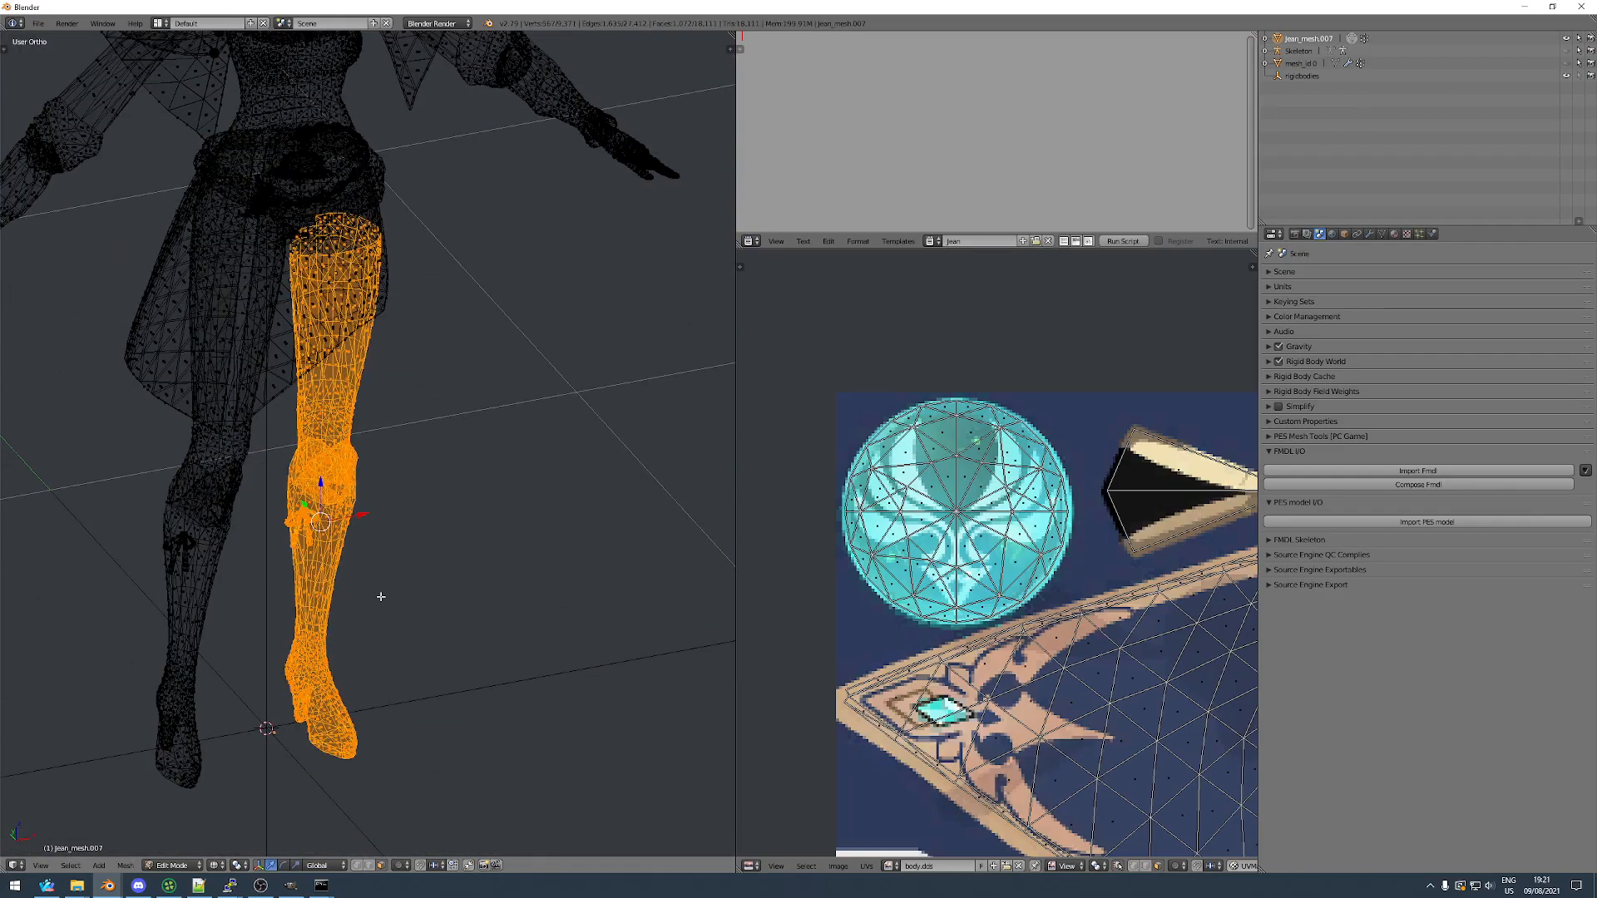
Bring back the template mesh and skeleton, and rotate the selected left leg about the global Y axis.
{"action": "key", "text": "Tab"}
{"action": "key", "text": "alt+h"}
{"action": "key", "text": "Tab"}
{"action": "key", "text": "z"}
{"action": "scroll", "coordinate": [357, 632], "scroll_direction": "up", "scroll_amount": 3}
{"action": "key", "text": "r"}
{"action": "key", "text": "y"}
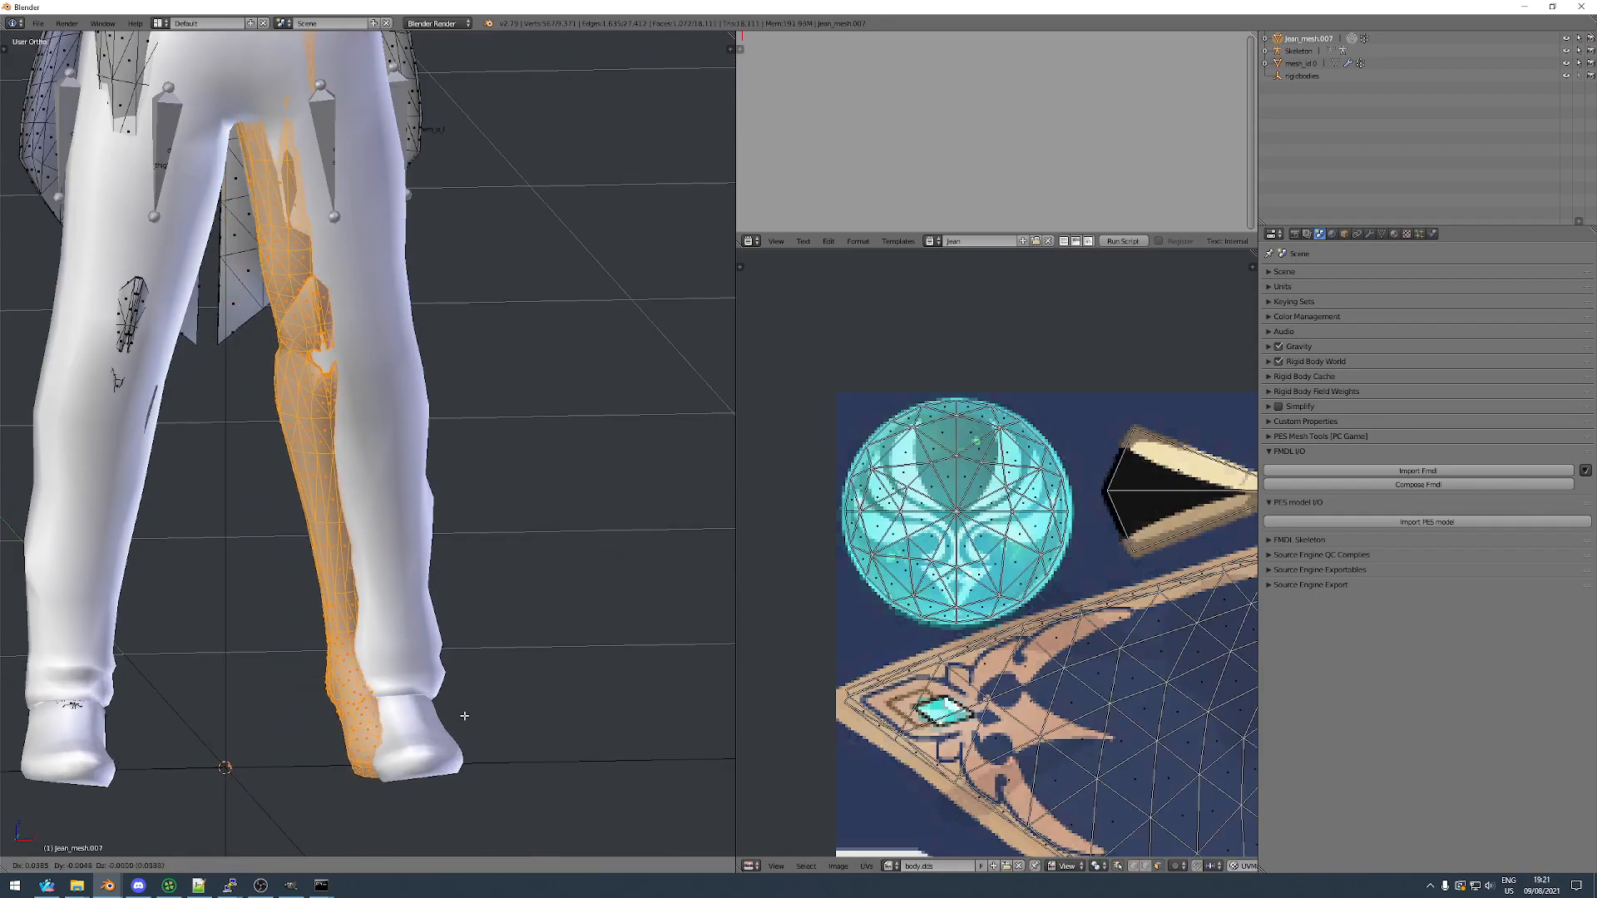
{"action": "left_click", "coordinate": [391, 720]}
Move the left leg into the template's trouser leg and rotate it about the global X axis.
{"action": "middle_click_drag", "start_coordinate": [391, 720], "coordinate": [282, 728]}
{"action": "key", "text": "g"}
{"action": "left_click", "coordinate": [380, 665]}
{"action": "middle_click_drag", "start_coordinate": [381, 666], "coordinate": [502, 638]}
{"action": "key", "text": "r"}
{"action": "key", "text": "x"}
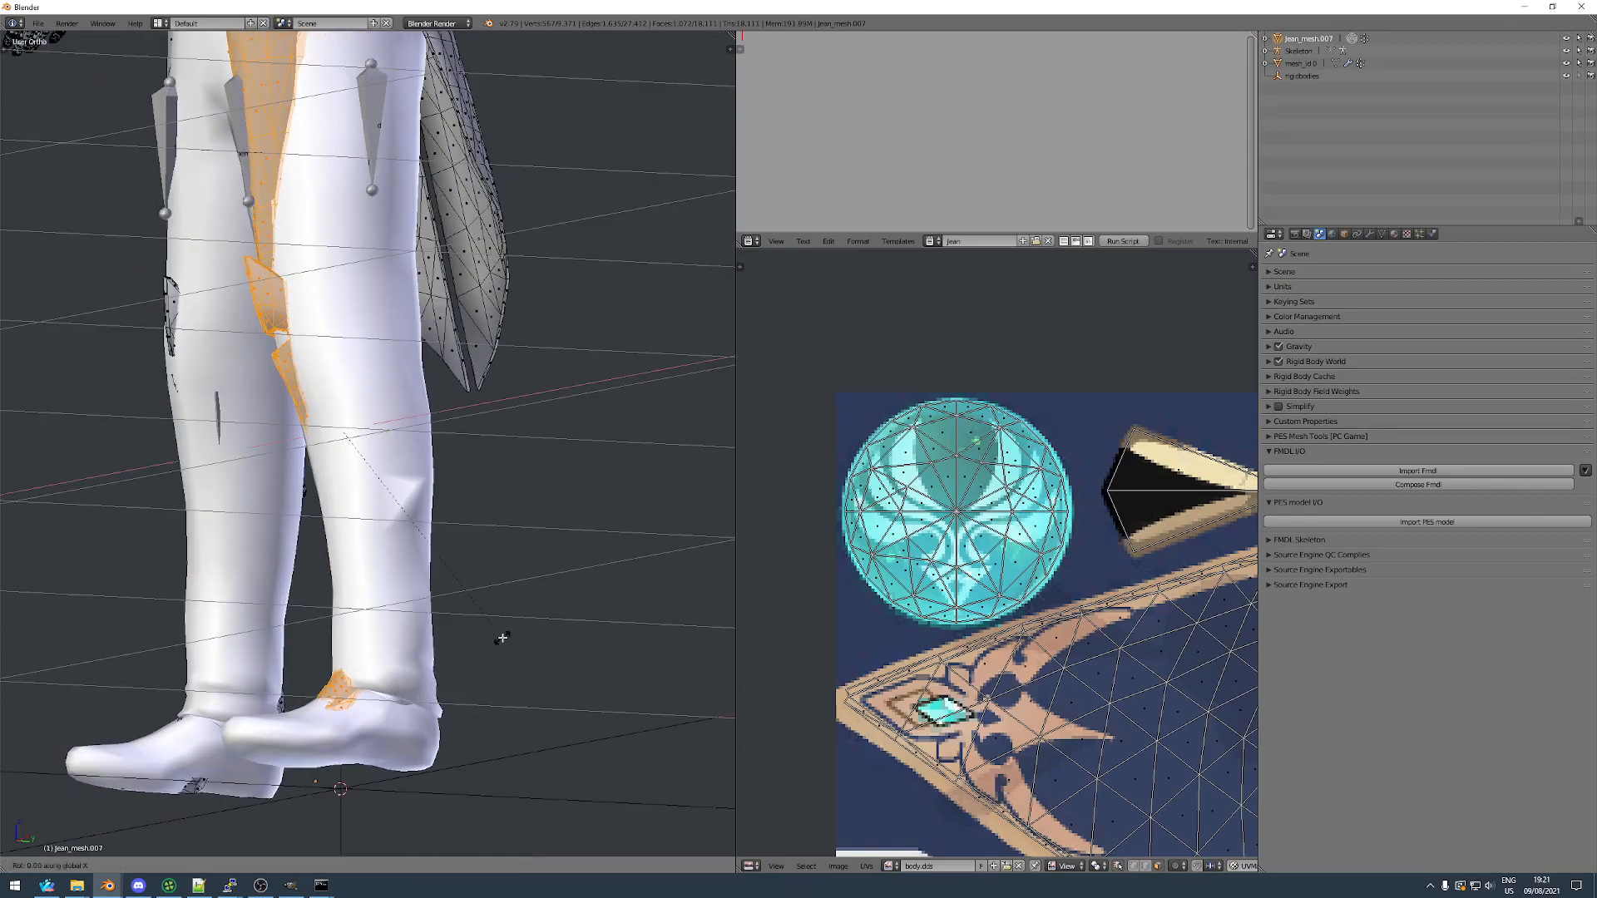
{"action": "left_click", "coordinate": [490, 640]}
Reposition the left leg within the trouser leg from the side, checking its alignment in wireframe.
{"action": "key", "text": "g"}
{"action": "left_click", "coordinate": [445, 715]}
{"action": "key", "text": "z"}
{"action": "middle_click_drag", "start_coordinate": [446, 716], "coordinate": [410, 691]}
{"action": "scroll", "coordinate": [407, 777], "scroll_direction": "up", "scroll_amount": 3}
{"action": "scroll", "coordinate": [410, 690], "scroll_direction": "down", "scroll_amount": 5}
{"action": "middle_click_drag", "start_coordinate": [241, 283], "coordinate": [318, 283]}
{"action": "mouse_move", "coordinate": [319, 283]}
{"action": "middle_mouse_down", "text": "shift"}
{"action": "mouse_move", "coordinate": [403, 473]}
{"action": "mouse_move", "coordinate": [409, 423]}
{"action": "mouse_move", "coordinate": [332, 398]}
{"action": "middle_mouse_up", "text": "shift"}
{"action": "key", "text": "z"}
Hide the template mesh and fine-tune the left leg's placement where it joins the hip.
{"action": "key", "text": "Tab"}
{"action": "right_click", "coordinate": [413, 476]}
{"action": "key", "text": "h"}
{"action": "right_click", "coordinate": [431, 477]}
{"action": "key", "text": "Tab"}
{"action": "scroll", "coordinate": [537, 395], "scroll_direction": "up", "scroll_amount": 3}
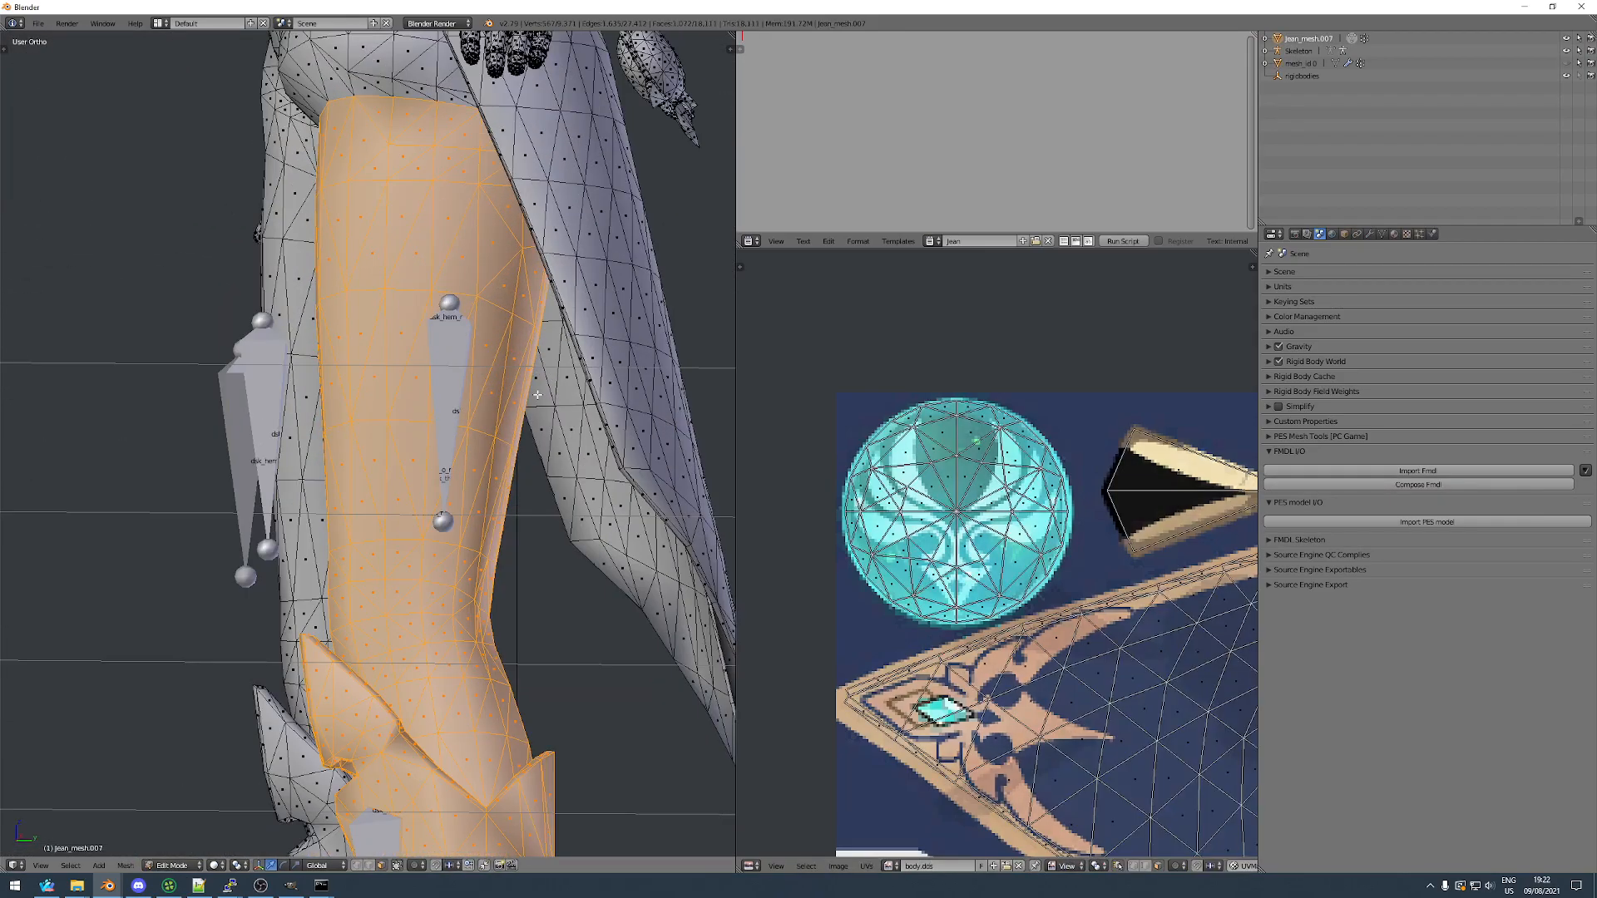
{"action": "left_click", "coordinate": [512, 437]}
{"action": "middle_click_drag", "start_coordinate": [375, 449], "coordinate": [433, 482]}
{"action": "left_click", "coordinate": [559, 467]}
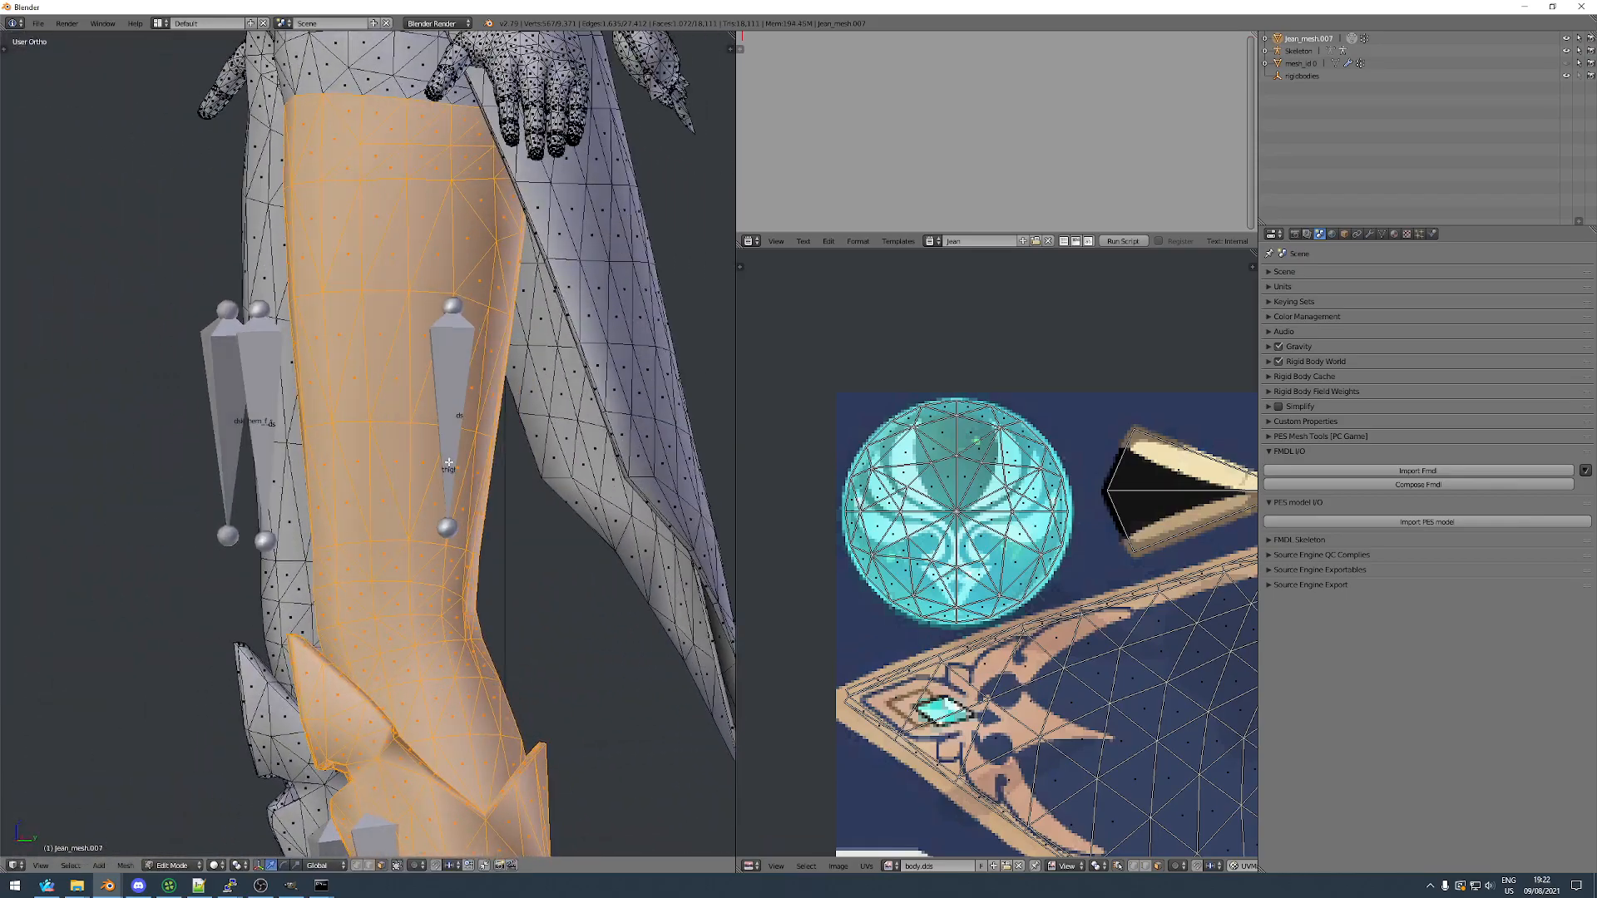
Leave mesh editing and reveal the template mesh over the character.
{"action": "scroll", "coordinate": [433, 483], "scroll_direction": "down", "scroll_amount": 5}
{"action": "middle_click_drag", "start_coordinate": [420, 587], "coordinate": [574, 587]}
{"action": "key", "text": "Tab"}
{"action": "key", "text": "alt+h"}
{"action": "middle_click_drag", "start_coordinate": [413, 587], "coordinate": [474, 652]}
{"action": "scroll", "coordinate": [482, 587], "scroll_direction": "down", "scroll_amount": 4}
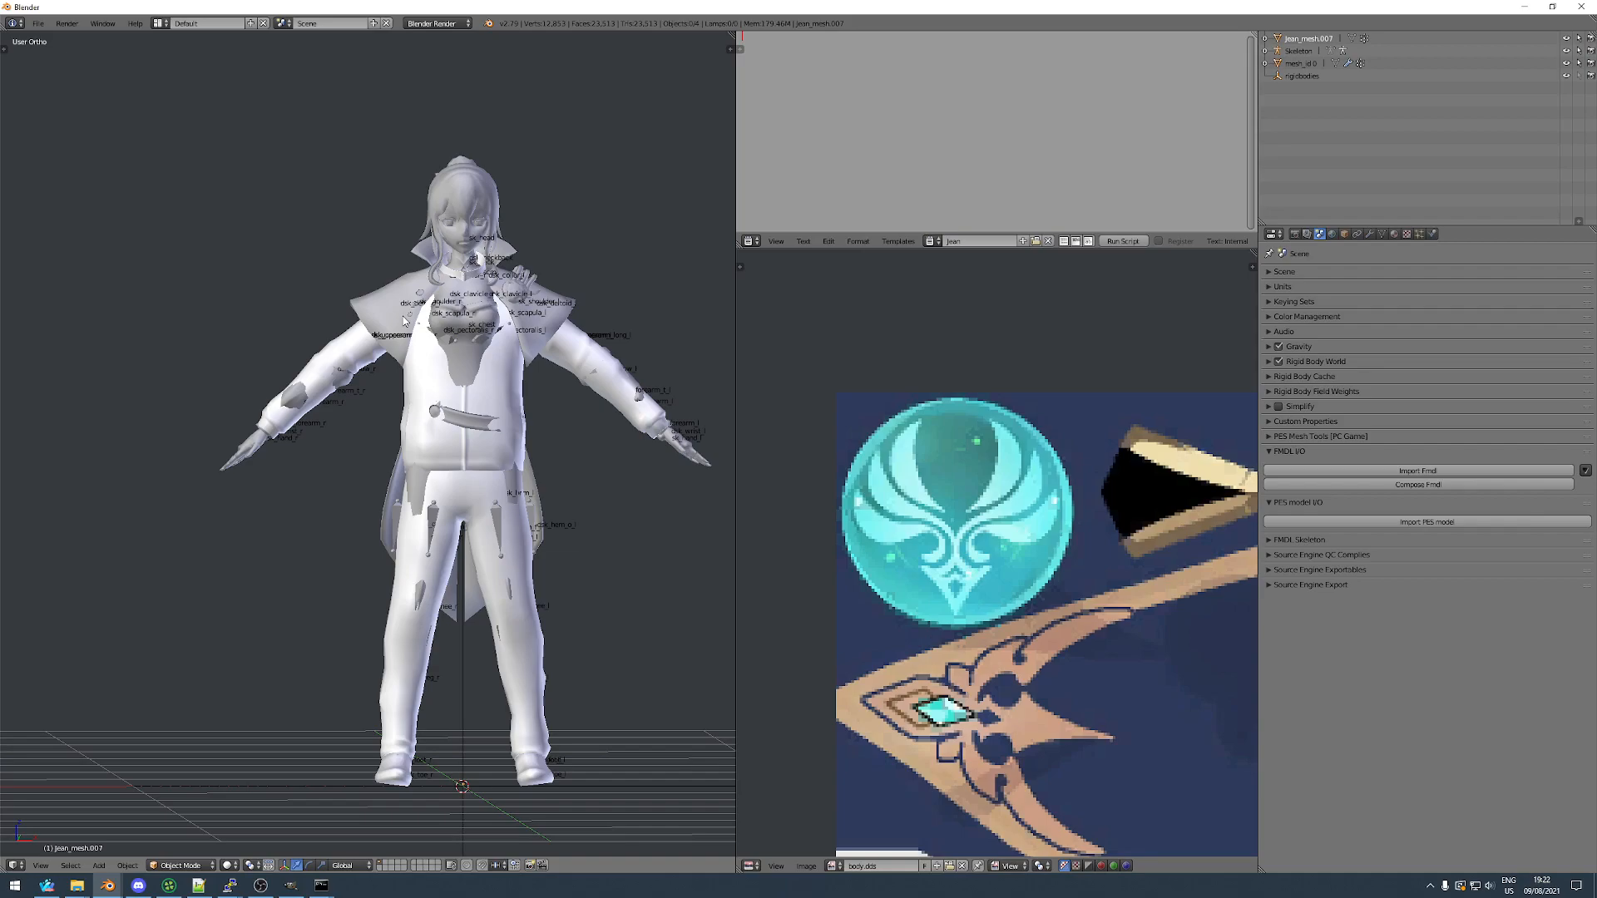
Examine how the character fits the template at the arms and torso, and reselect the character mesh.
{"action": "scroll", "coordinate": [380, 335], "scroll_direction": "up", "scroll_amount": 8}
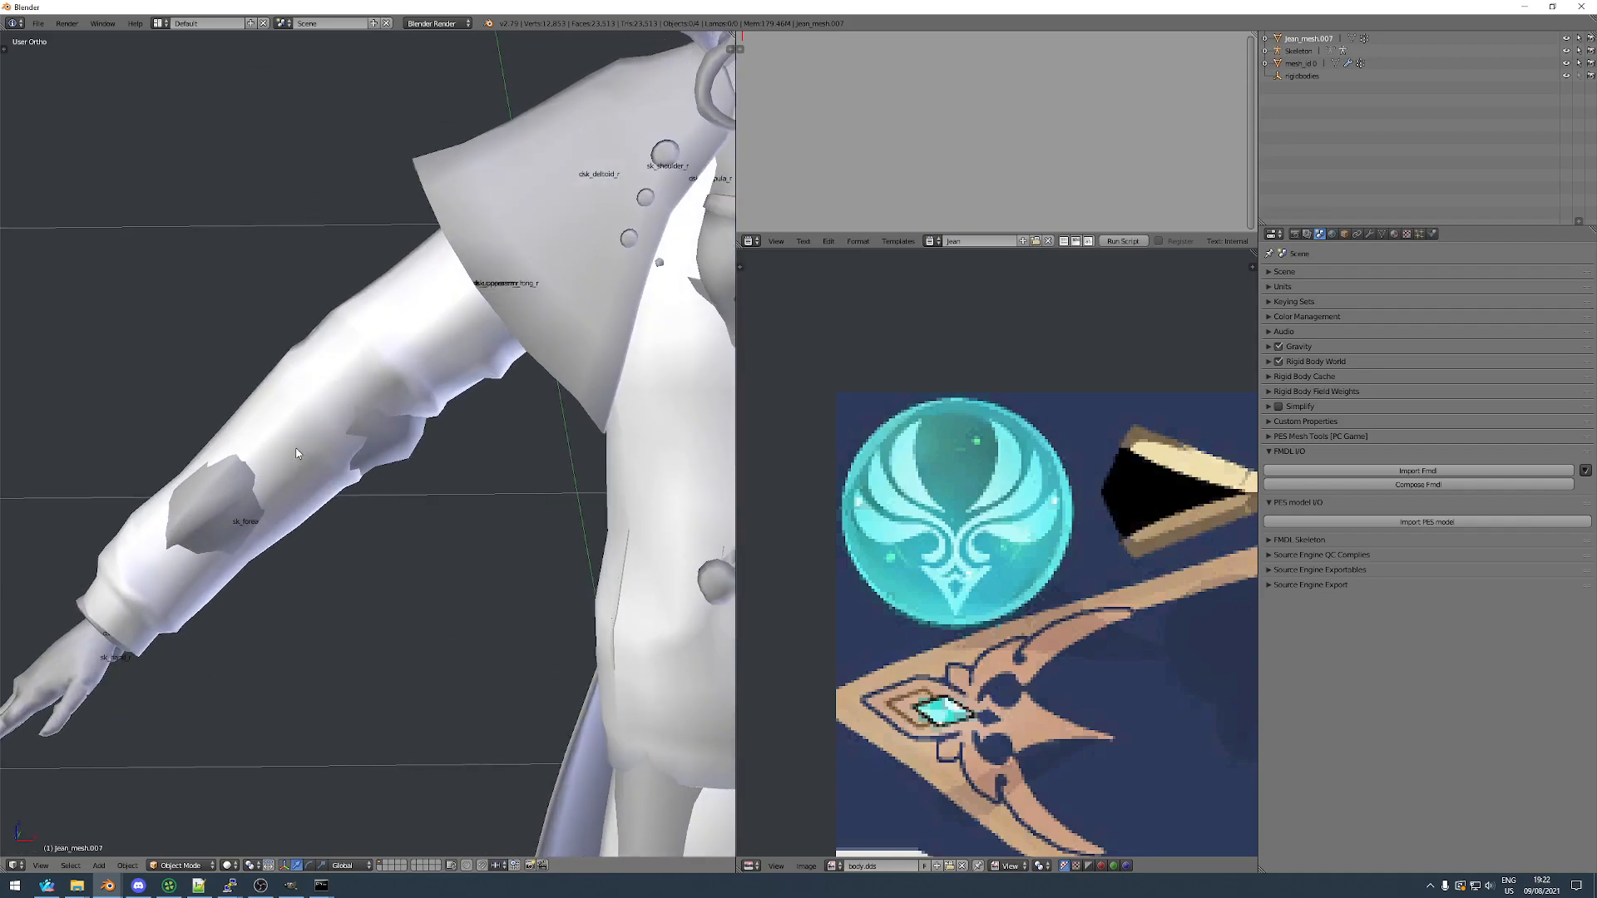
{"action": "right_click", "coordinate": [364, 447]}
{"action": "scroll", "coordinate": [294, 427], "scroll_direction": "down", "scroll_amount": 10}
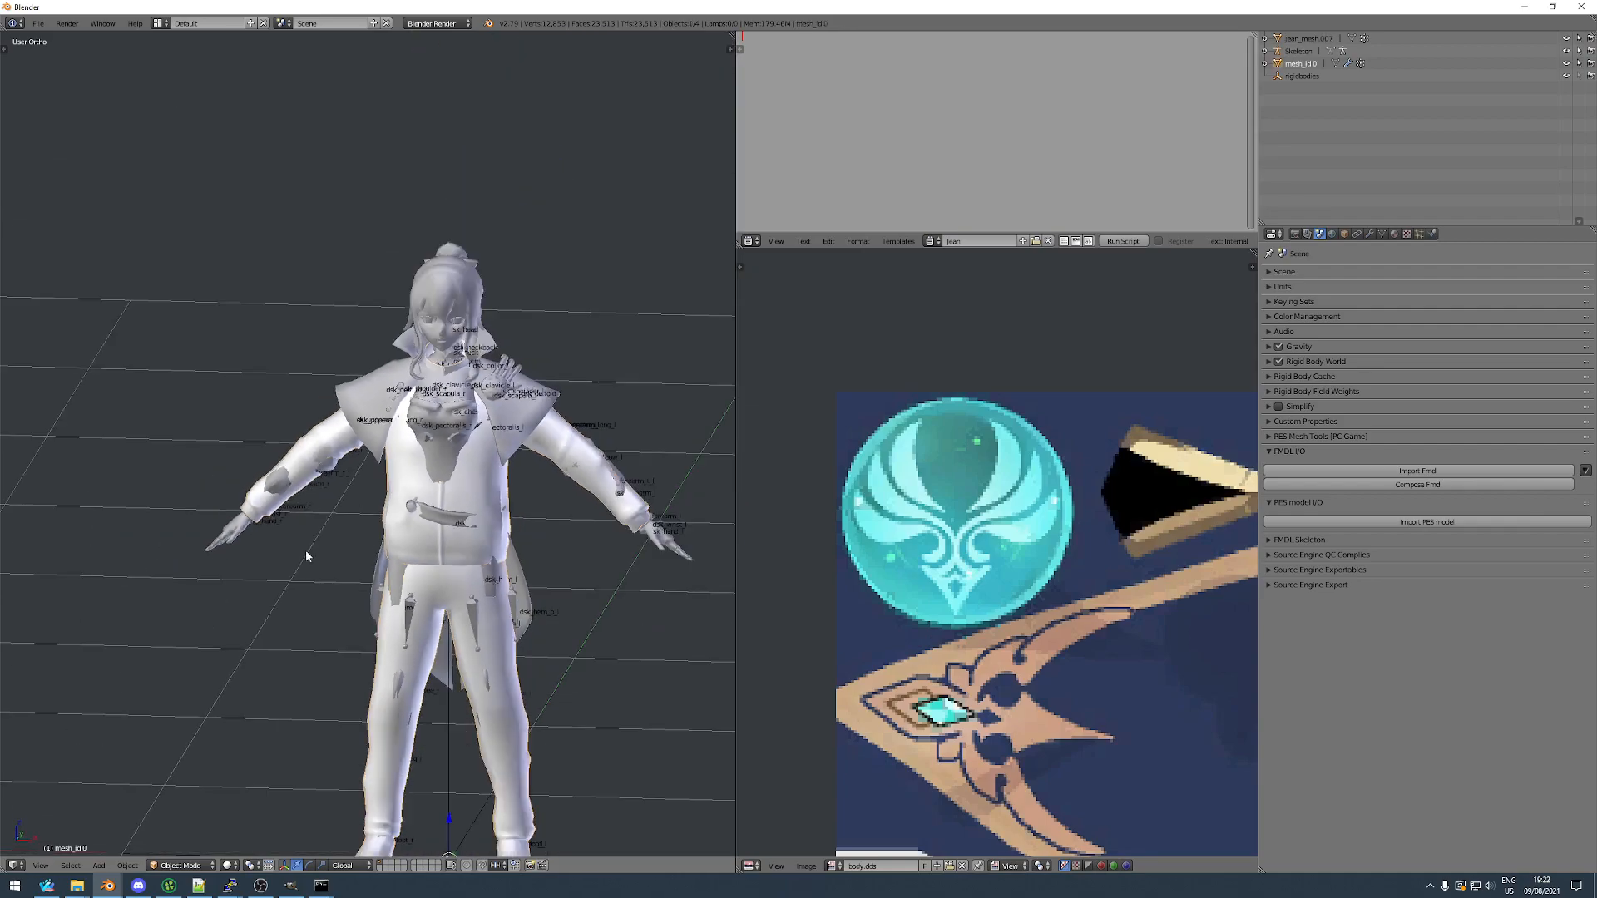
{"action": "scroll", "coordinate": [314, 515], "scroll_direction": "up", "scroll_amount": 5}
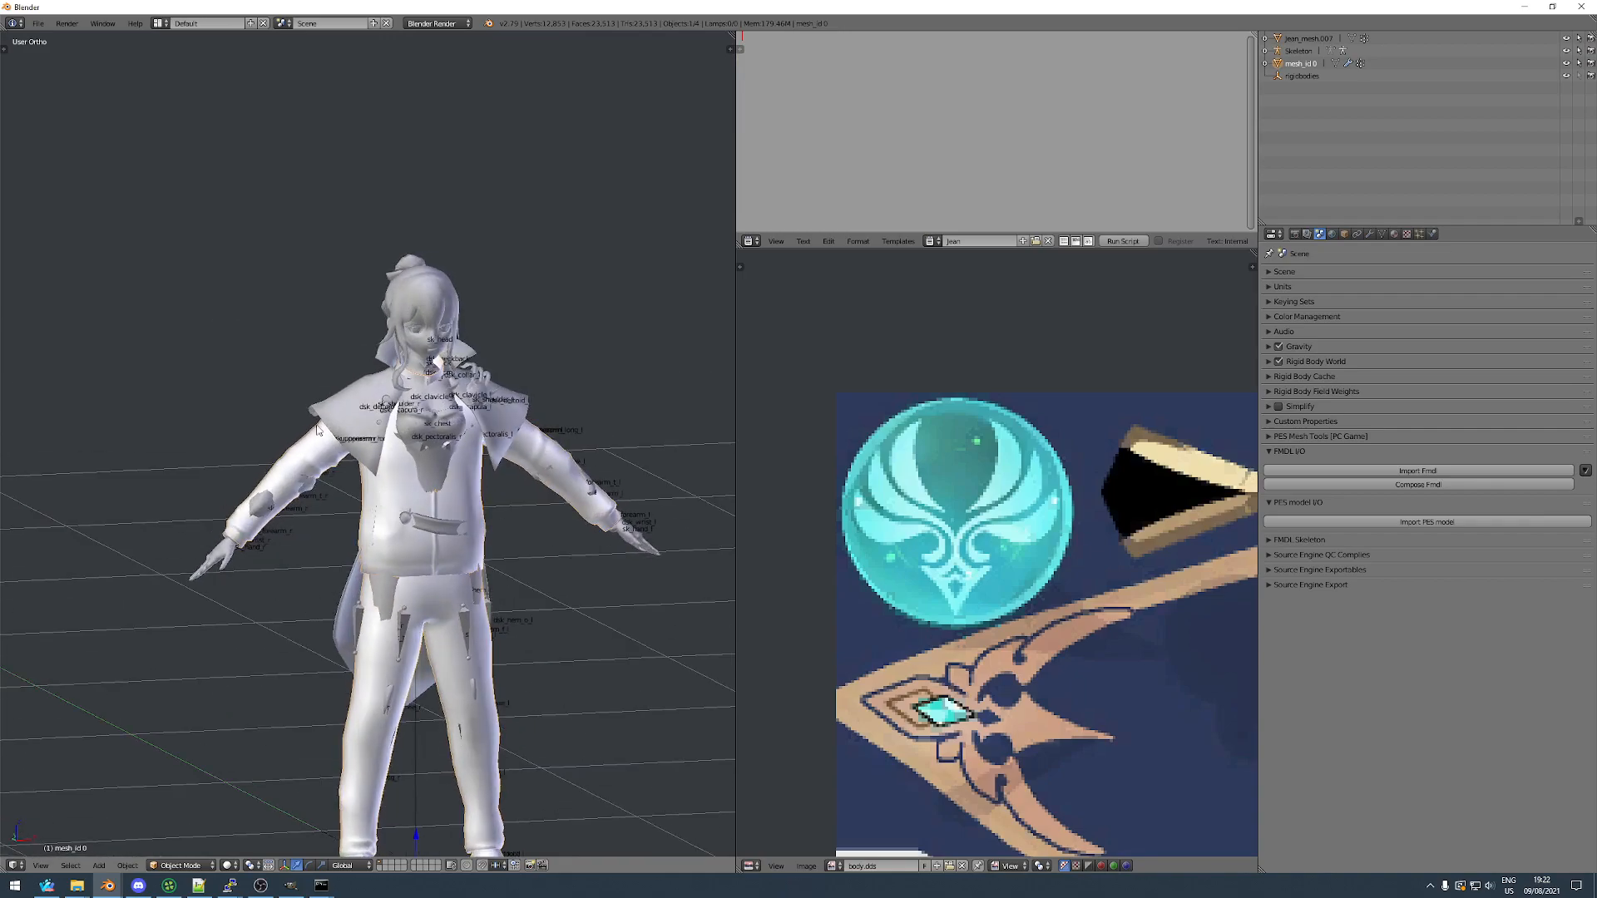
{"action": "right_click", "coordinate": [362, 419]}
{"action": "scroll", "coordinate": [486, 391], "scroll_direction": "down", "scroll_amount": 6}
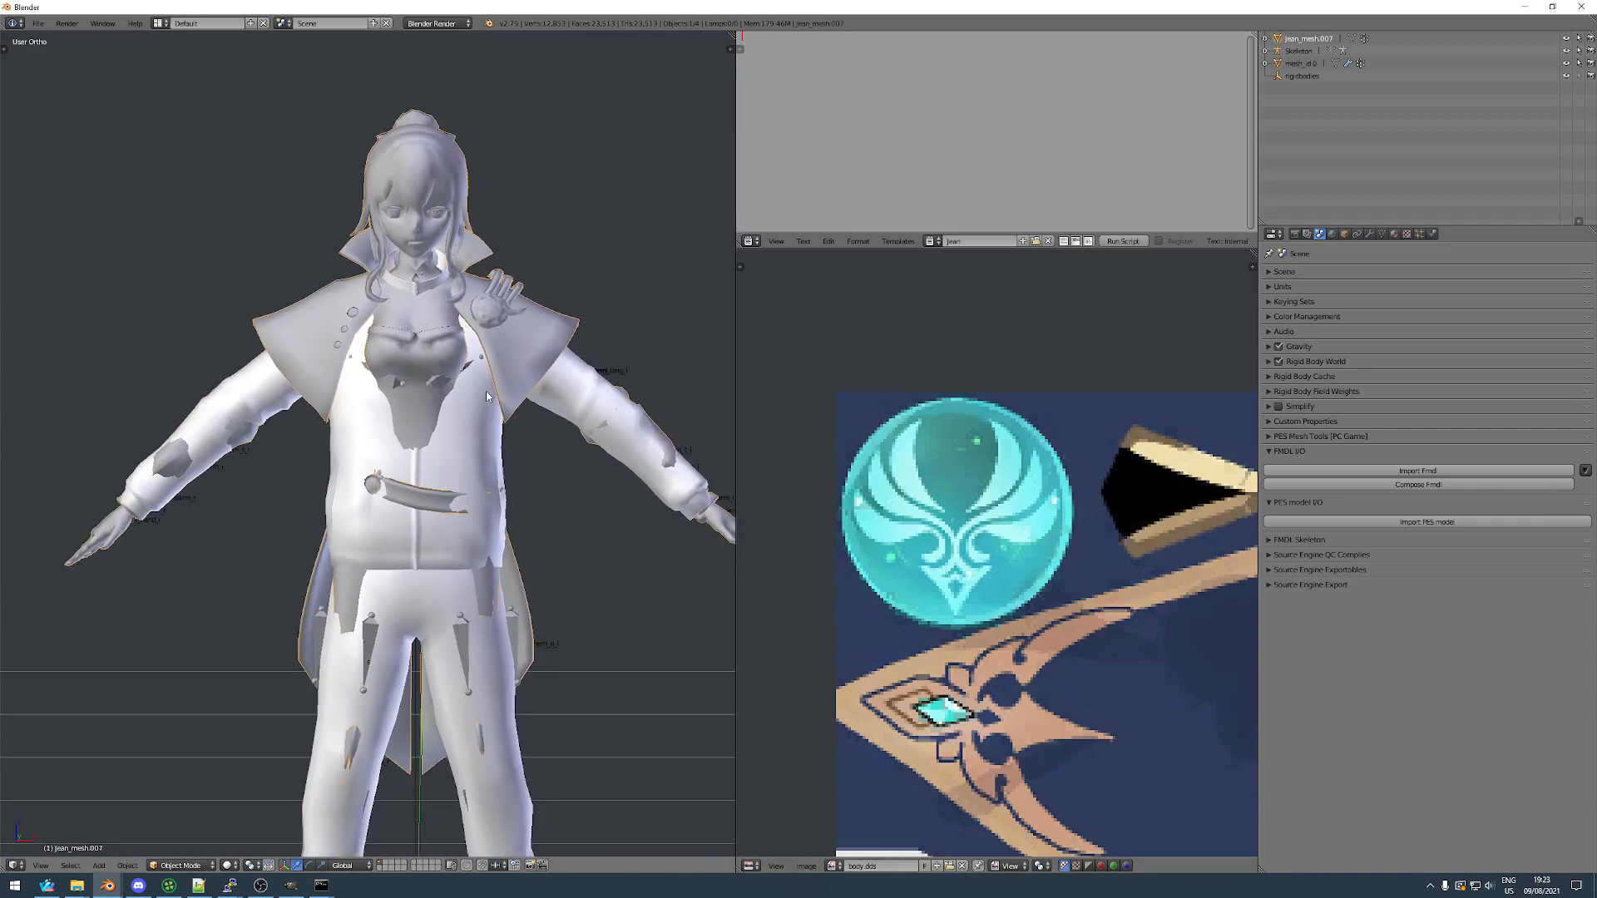
{"action": "middle_click_drag", "start_coordinate": [476, 399], "coordinate": [508, 401]}
Show the character mesh's vertex groups and enlarge their list to reveal the MMD groups from the beginning.
{"action": "left_click", "coordinate": [1382, 235]}
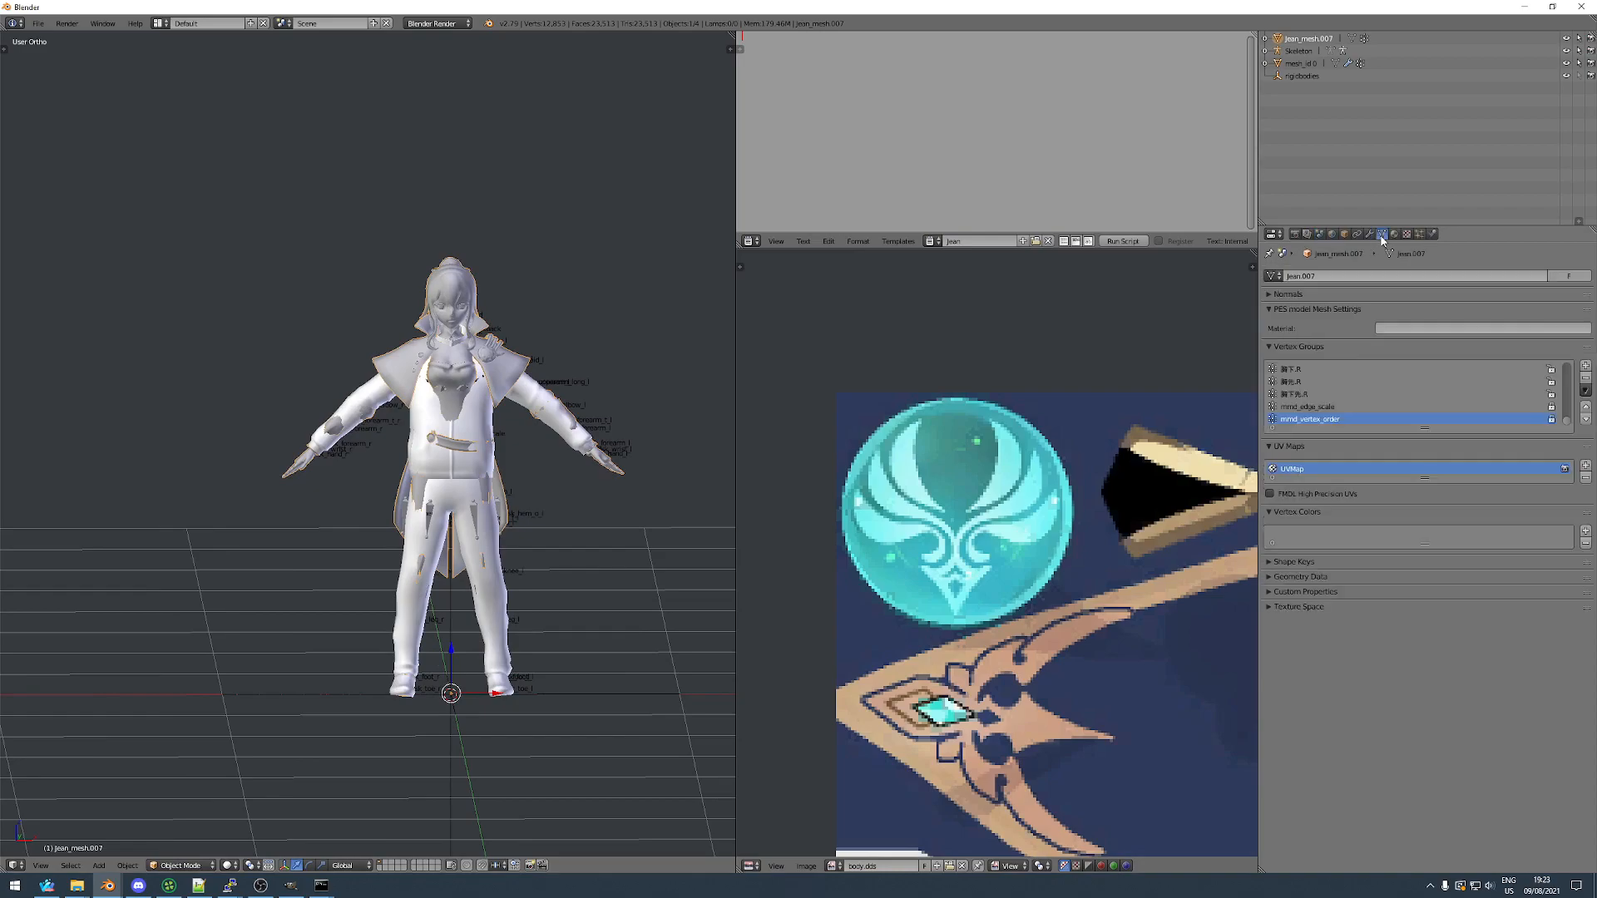
{"action": "left_click_drag", "start_coordinate": [1423, 429], "coordinate": [1402, 729]}
{"action": "left_click_drag", "start_coordinate": [1562, 711], "coordinate": [1561, 383]}
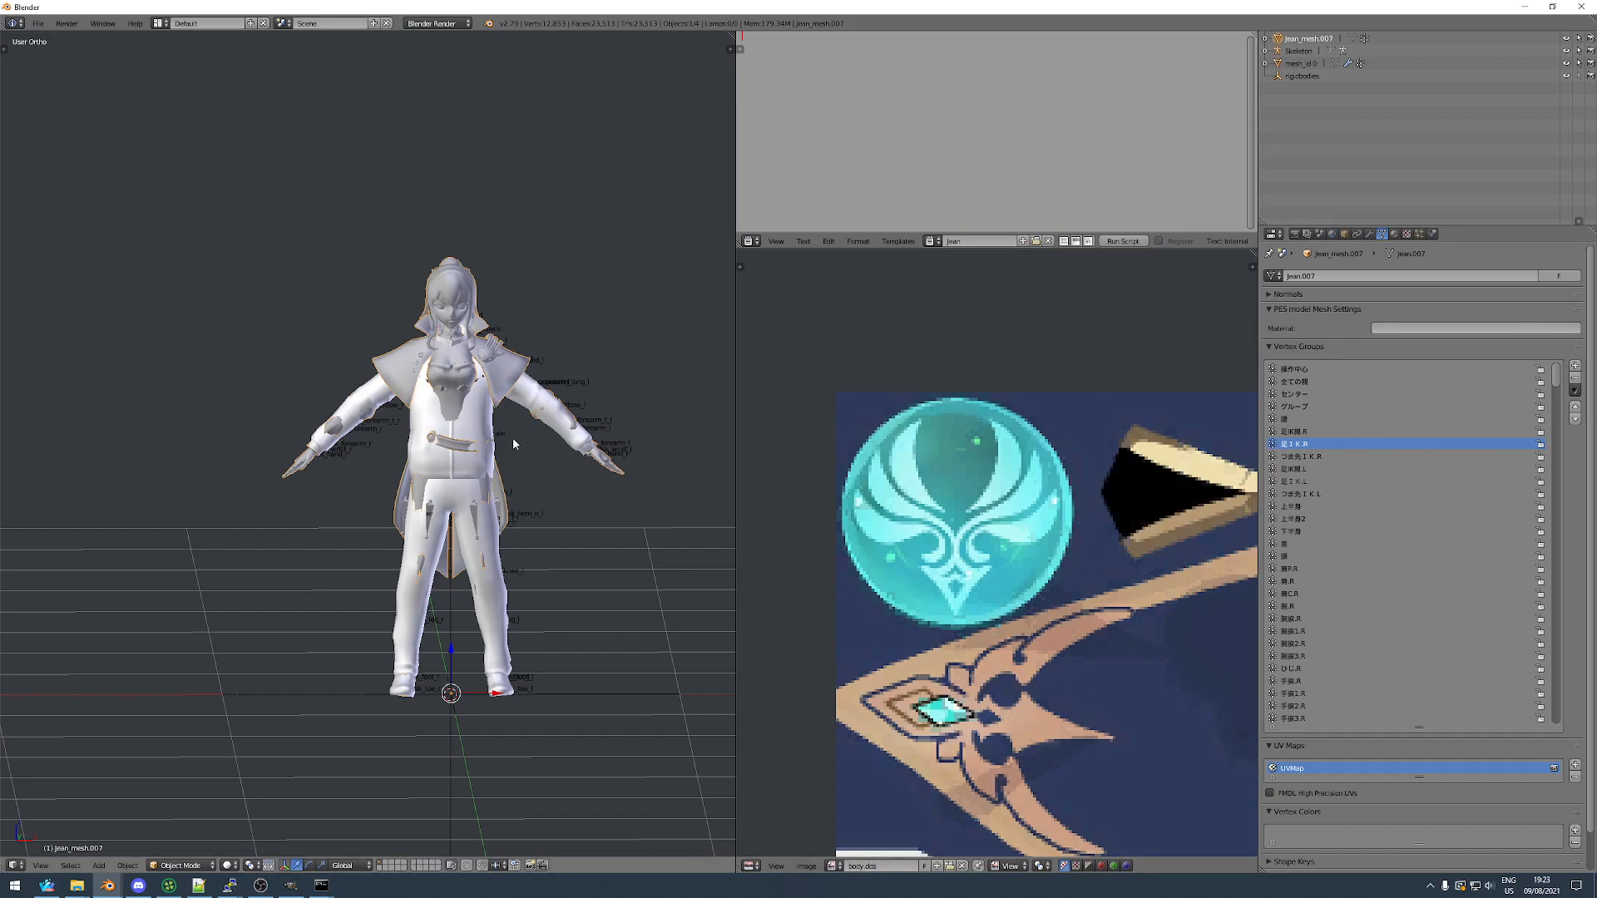
Look through the MMD vertex groups and delete all groups from the character mesh.
{"action": "left_click", "coordinate": [1298, 469]}
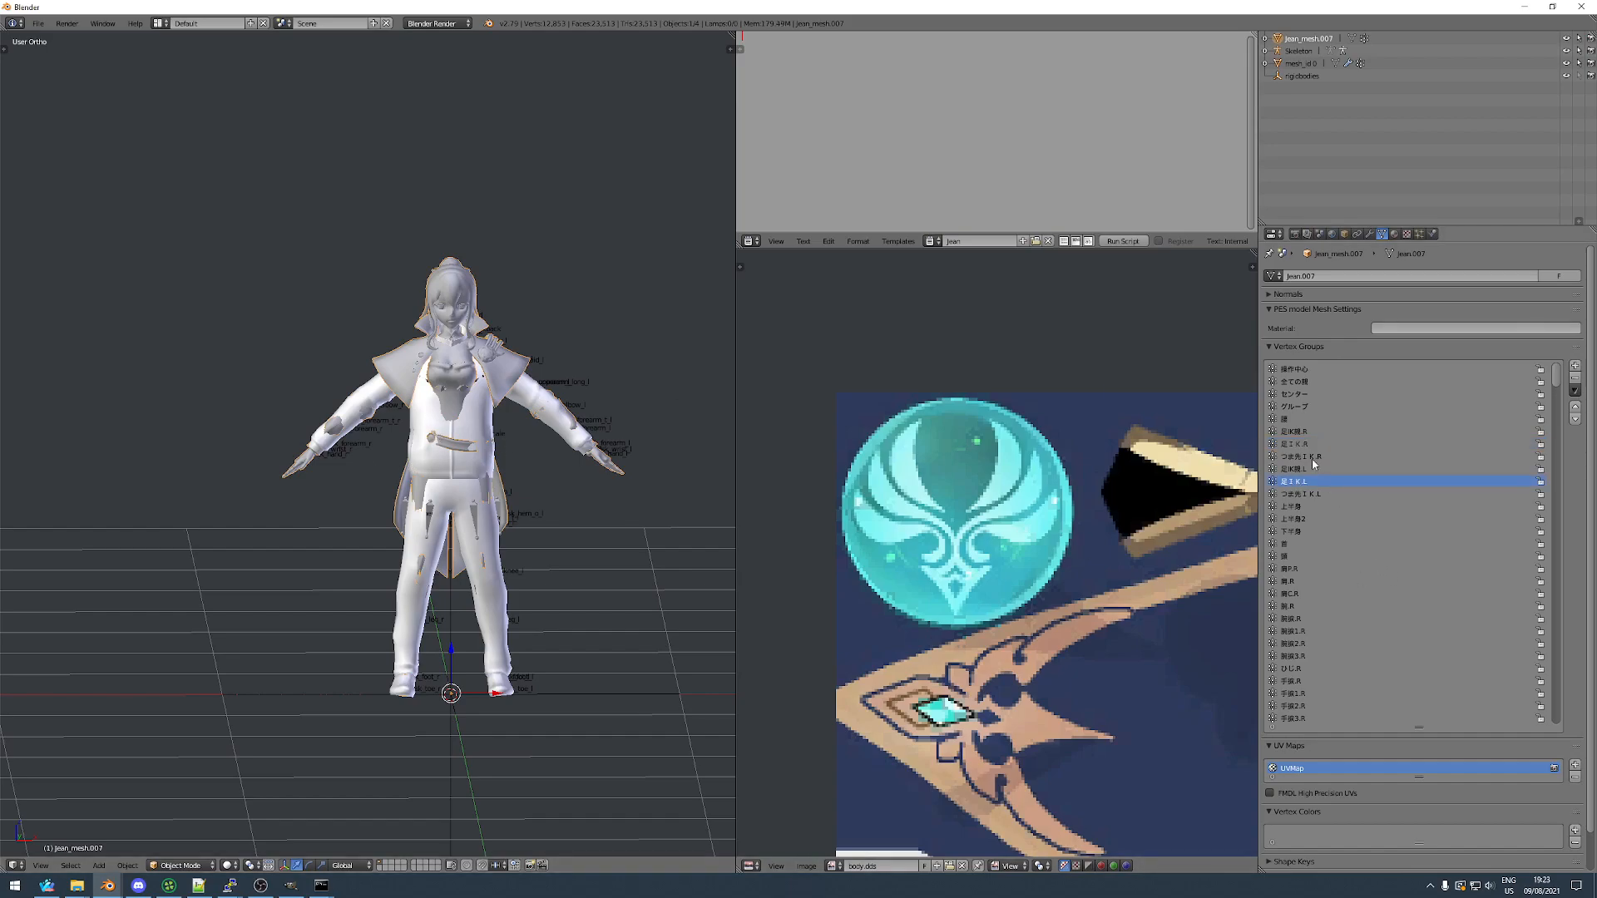
{"action": "left_click", "coordinate": [1301, 394]}
{"action": "left_click", "coordinate": [1298, 368]}
{"action": "left_click", "coordinate": [1298, 518]}
{"action": "left_click", "coordinate": [1283, 594]}
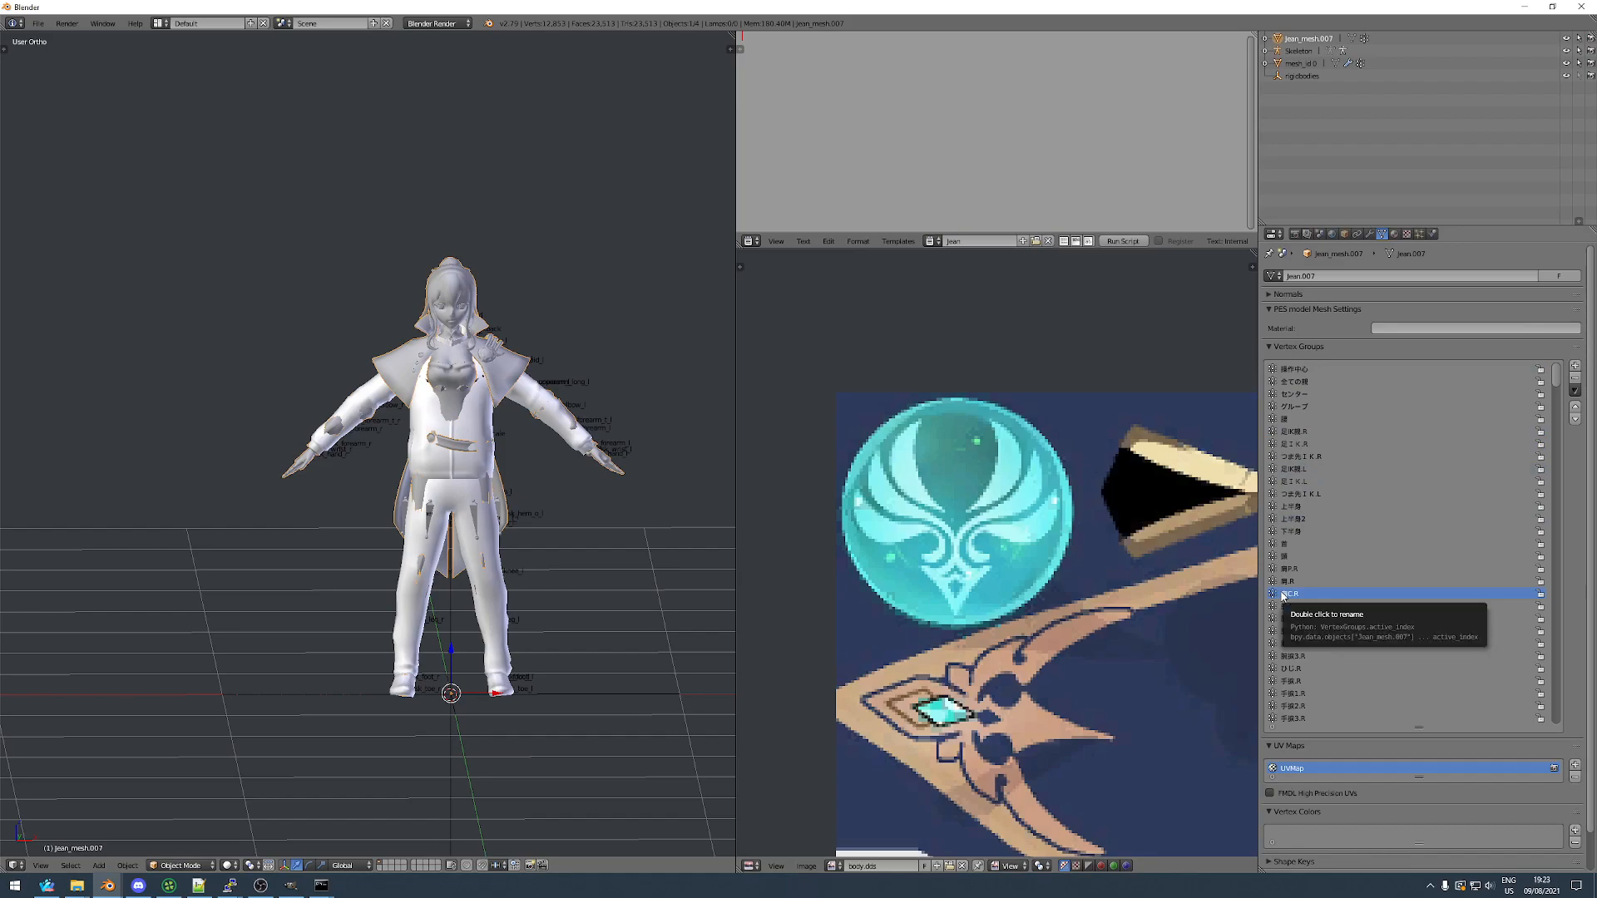
{"action": "left_click", "coordinate": [1575, 389]}
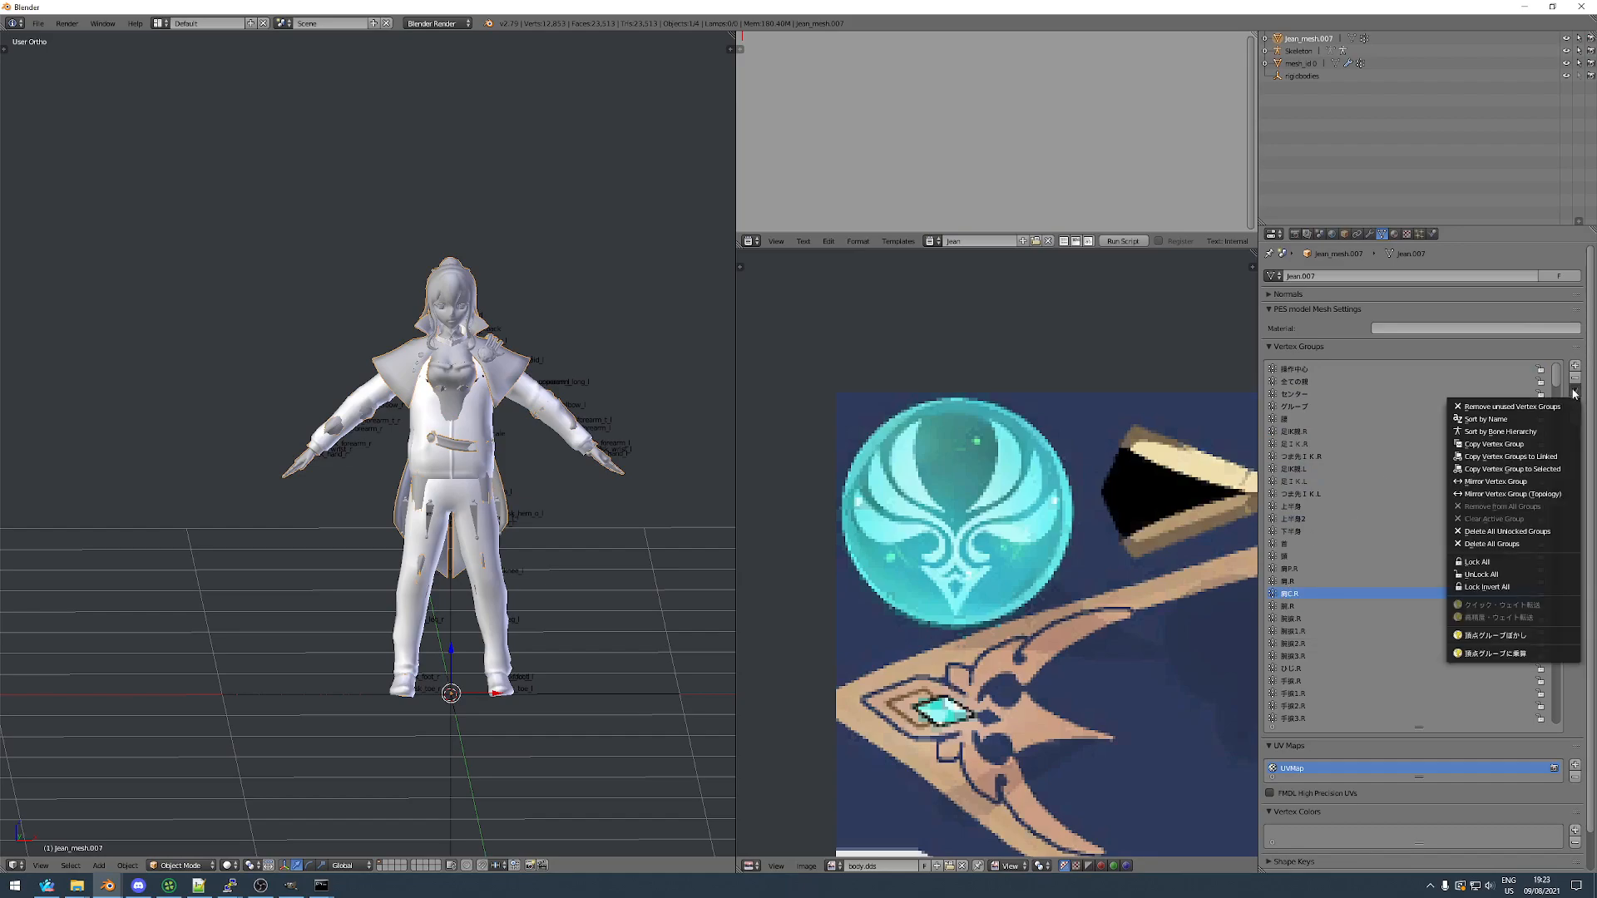
{"action": "left_click", "coordinate": [1492, 544]}
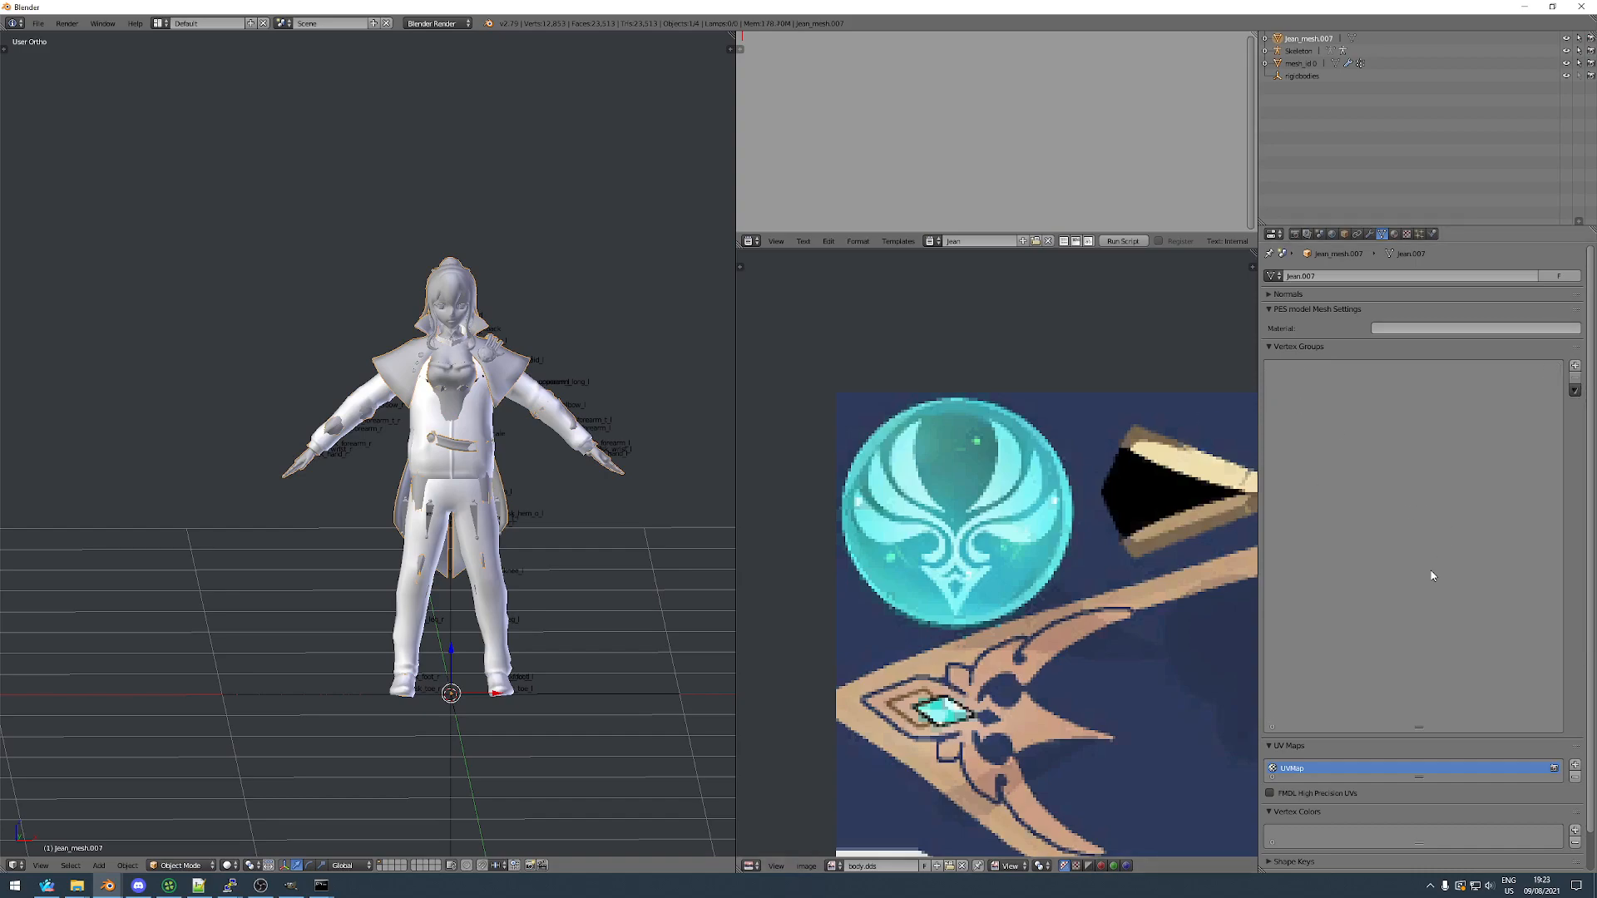
Select the template mesh as the weight source, make the character mesh active, and put it in Weight Paint mode.
{"action": "right_click", "coordinate": [365, 398]}
{"action": "scroll", "coordinate": [451, 448], "scroll_direction": "up", "scroll_amount": 4}
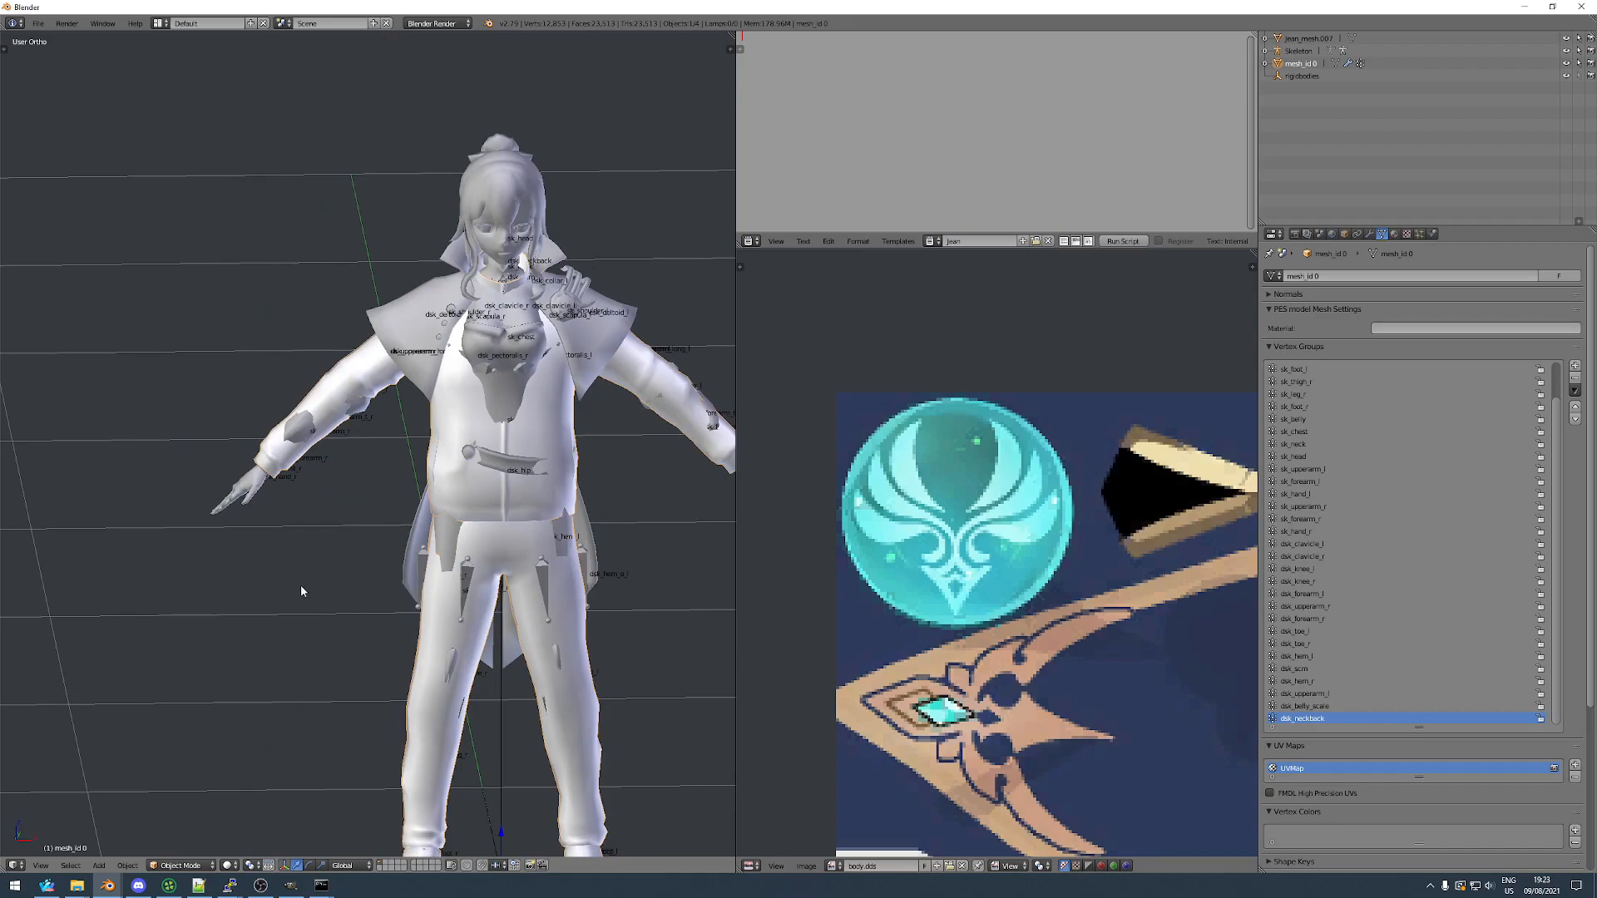
{"action": "right_click", "coordinate": [382, 315]}
{"action": "left_click", "coordinate": [180, 865]}
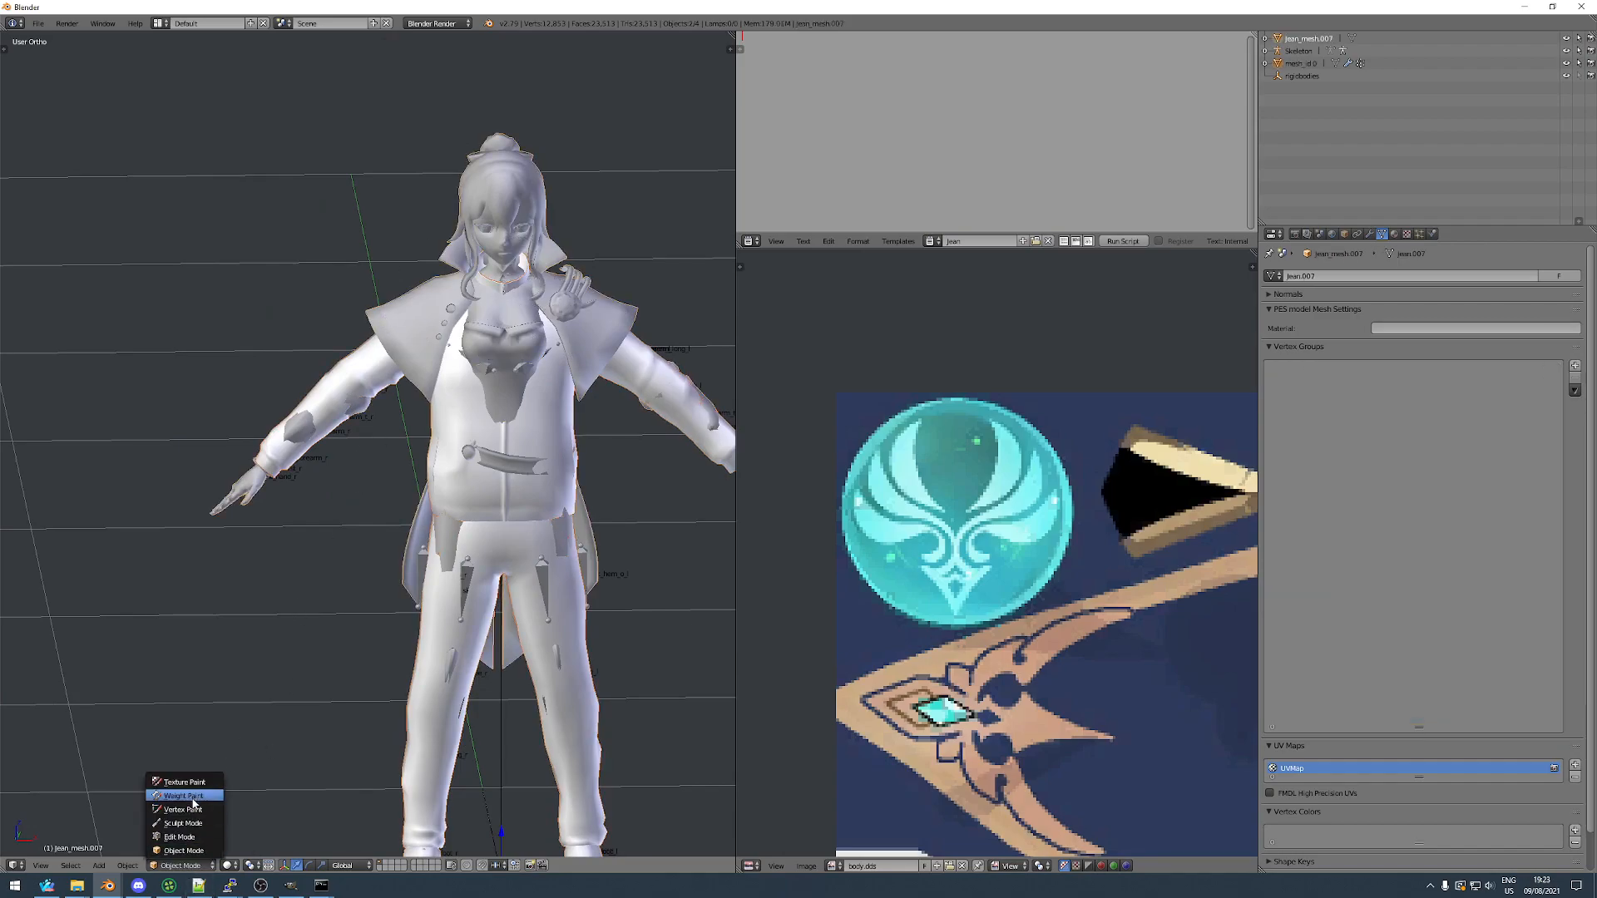
{"action": "left_click", "coordinate": [193, 799]}
{"action": "key", "text": "t"}
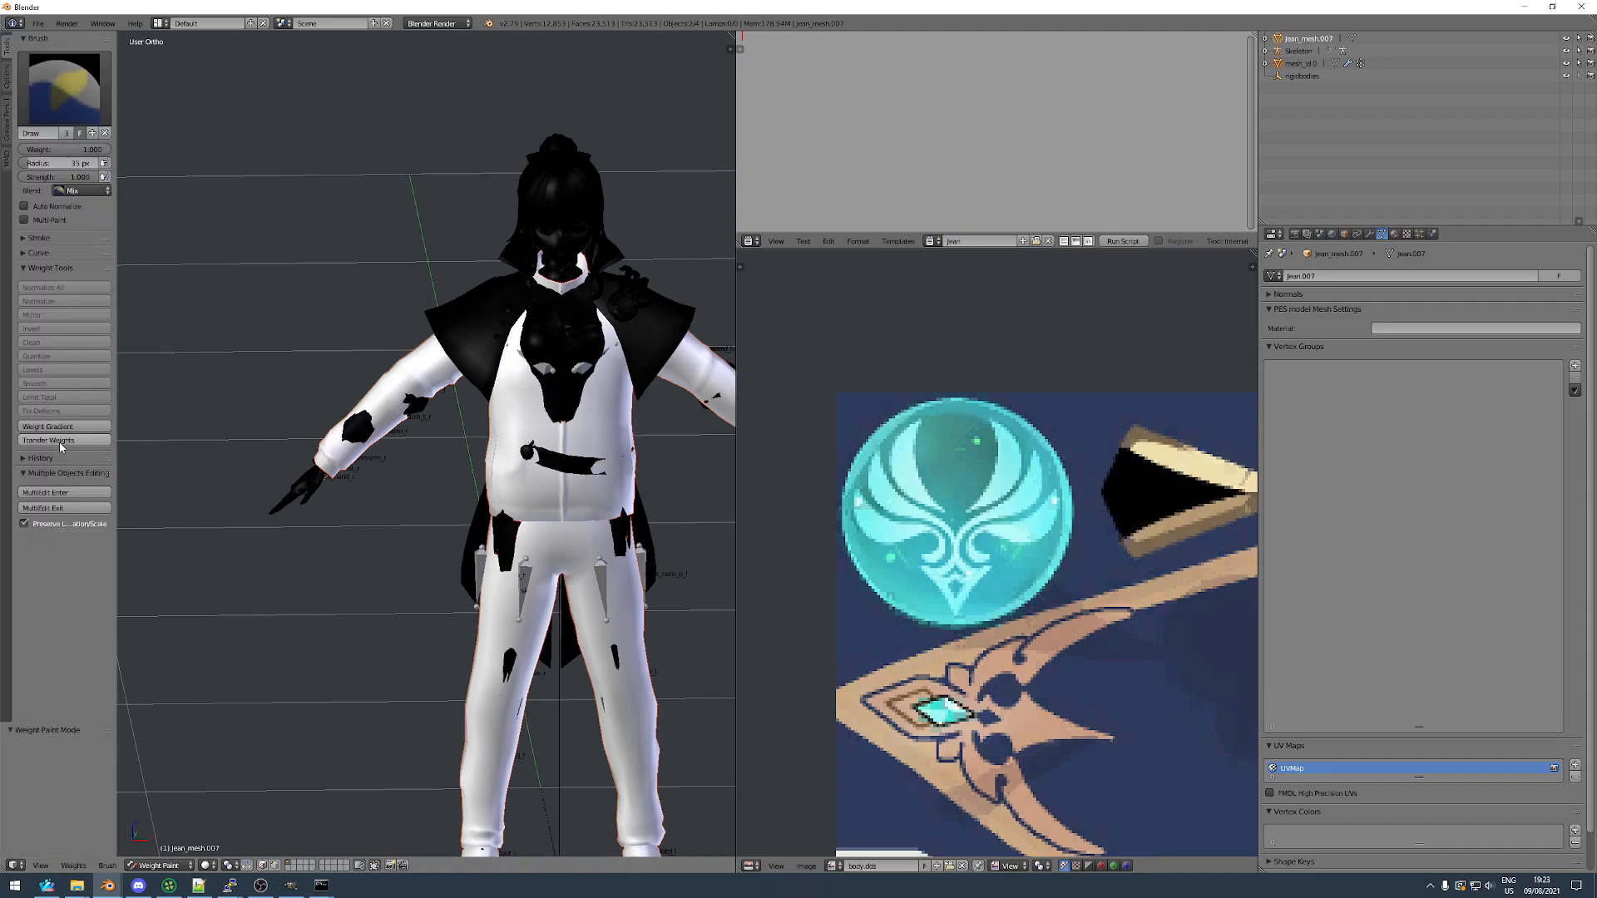
Transfer the template's weights to the character mesh, with source layers By Name and destination All Layers.
{"action": "left_click", "coordinate": [61, 442]}
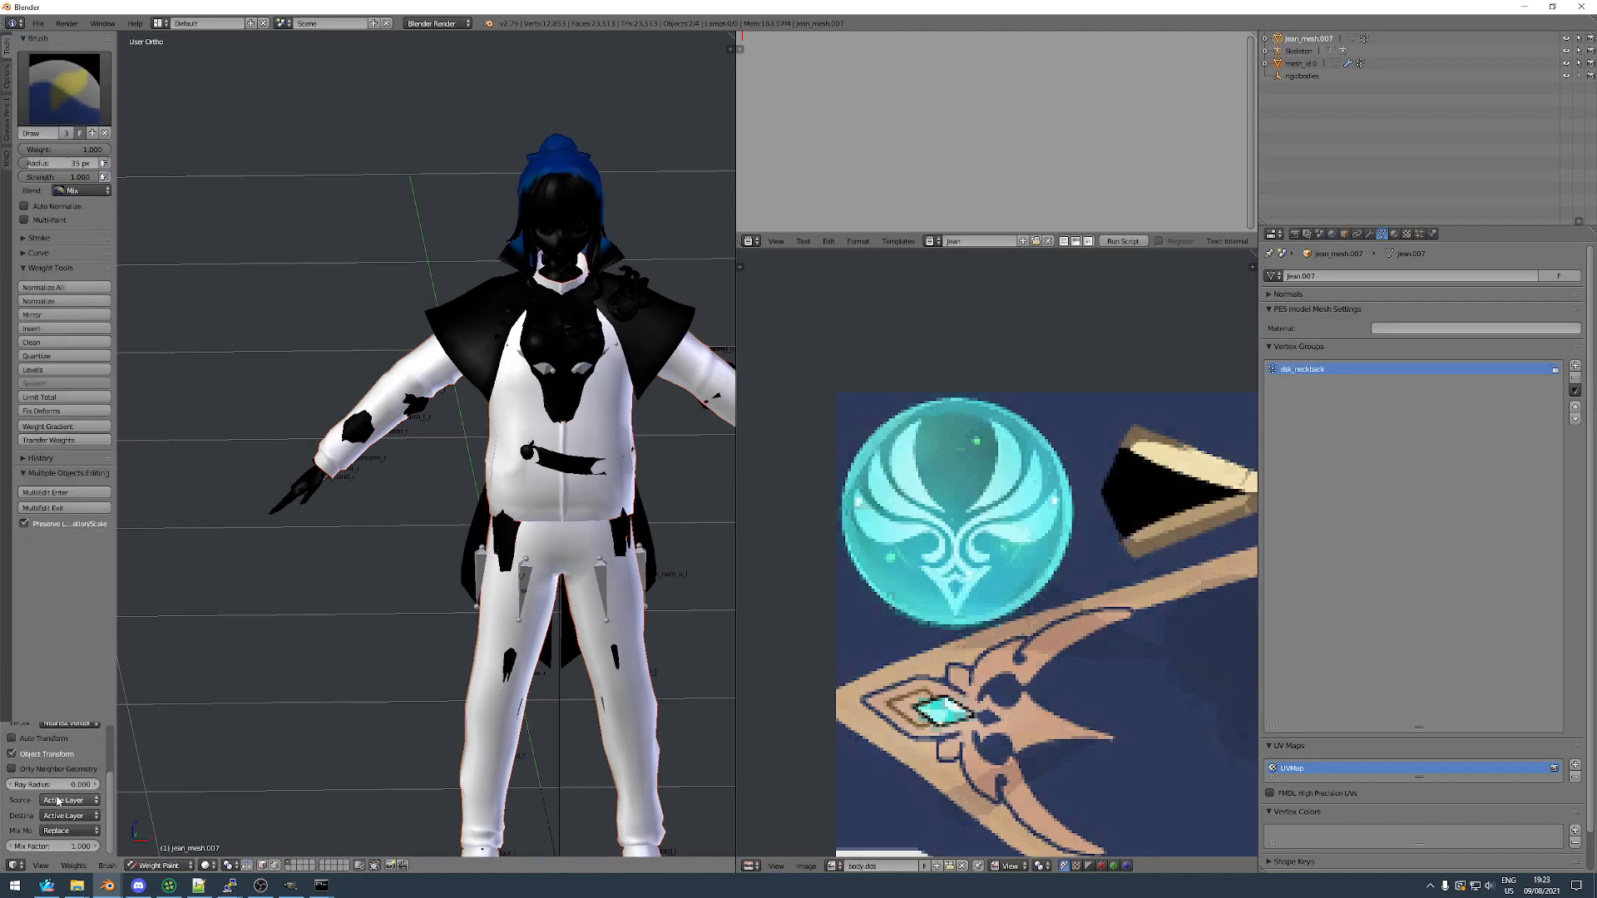
{"action": "left_click", "coordinate": [69, 785]}
{"action": "left_click", "coordinate": [69, 786]}
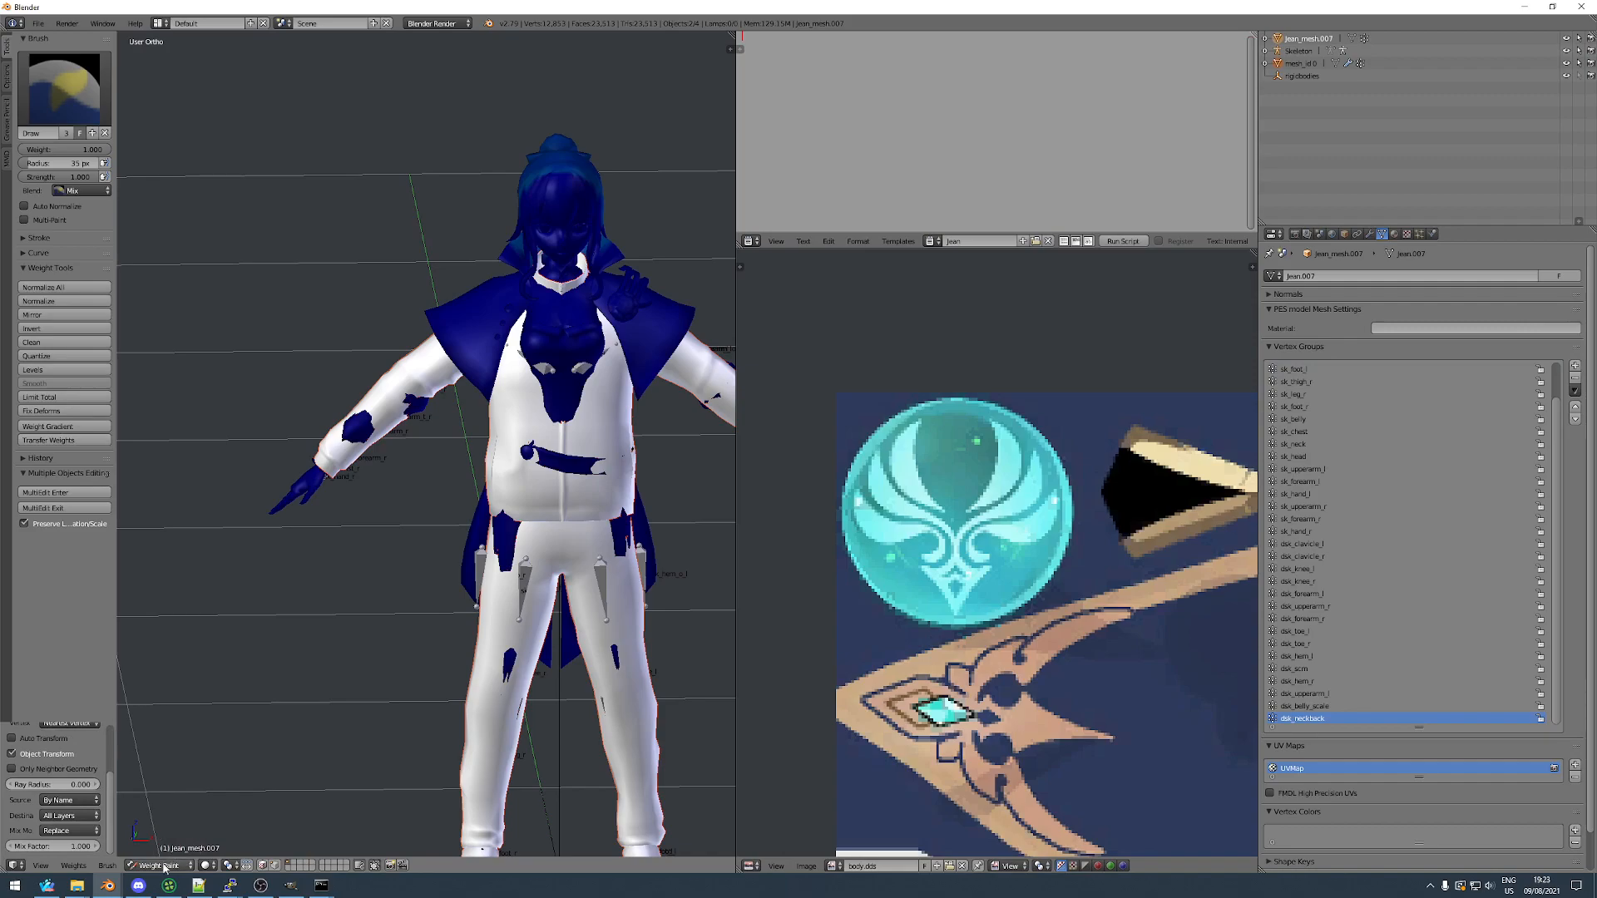
Return to Object Mode, hide the template mesh and the skeleton, and select the character mesh.
{"action": "left_click", "coordinate": [167, 865]}
{"action": "left_click", "coordinate": [152, 861]}
{"action": "right_click", "coordinate": [511, 463]}
{"action": "key", "text": "h"}
{"action": "right_click", "coordinate": [481, 498]}
{"action": "middle_click_drag", "start_coordinate": [506, 530], "coordinate": [487, 530], "text": "shift"}
{"action": "right_click", "coordinate": [602, 734]}
{"action": "key", "text": "h"}
{"action": "right_click", "coordinate": [517, 608]}
Show the character mesh from the front in Weight Paint mode.
{"action": "middle_click_drag", "start_coordinate": [511, 594], "coordinate": [500, 594]}
{"action": "key", "text": "KP_1"}
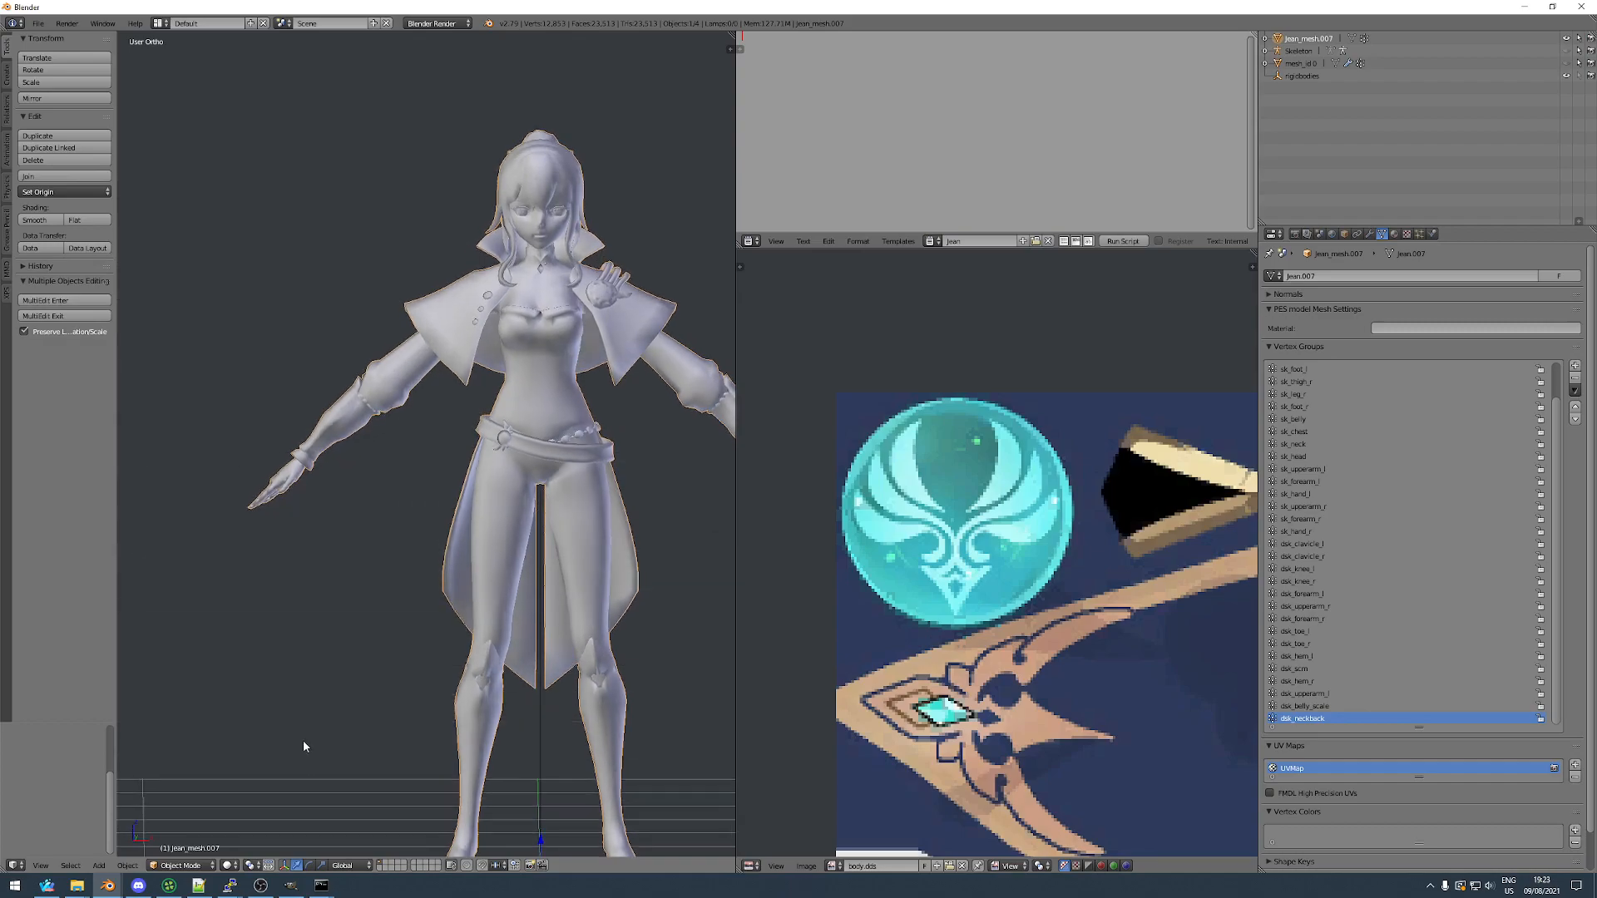
{"action": "left_click", "coordinate": [182, 865]}
{"action": "left_click", "coordinate": [183, 795]}
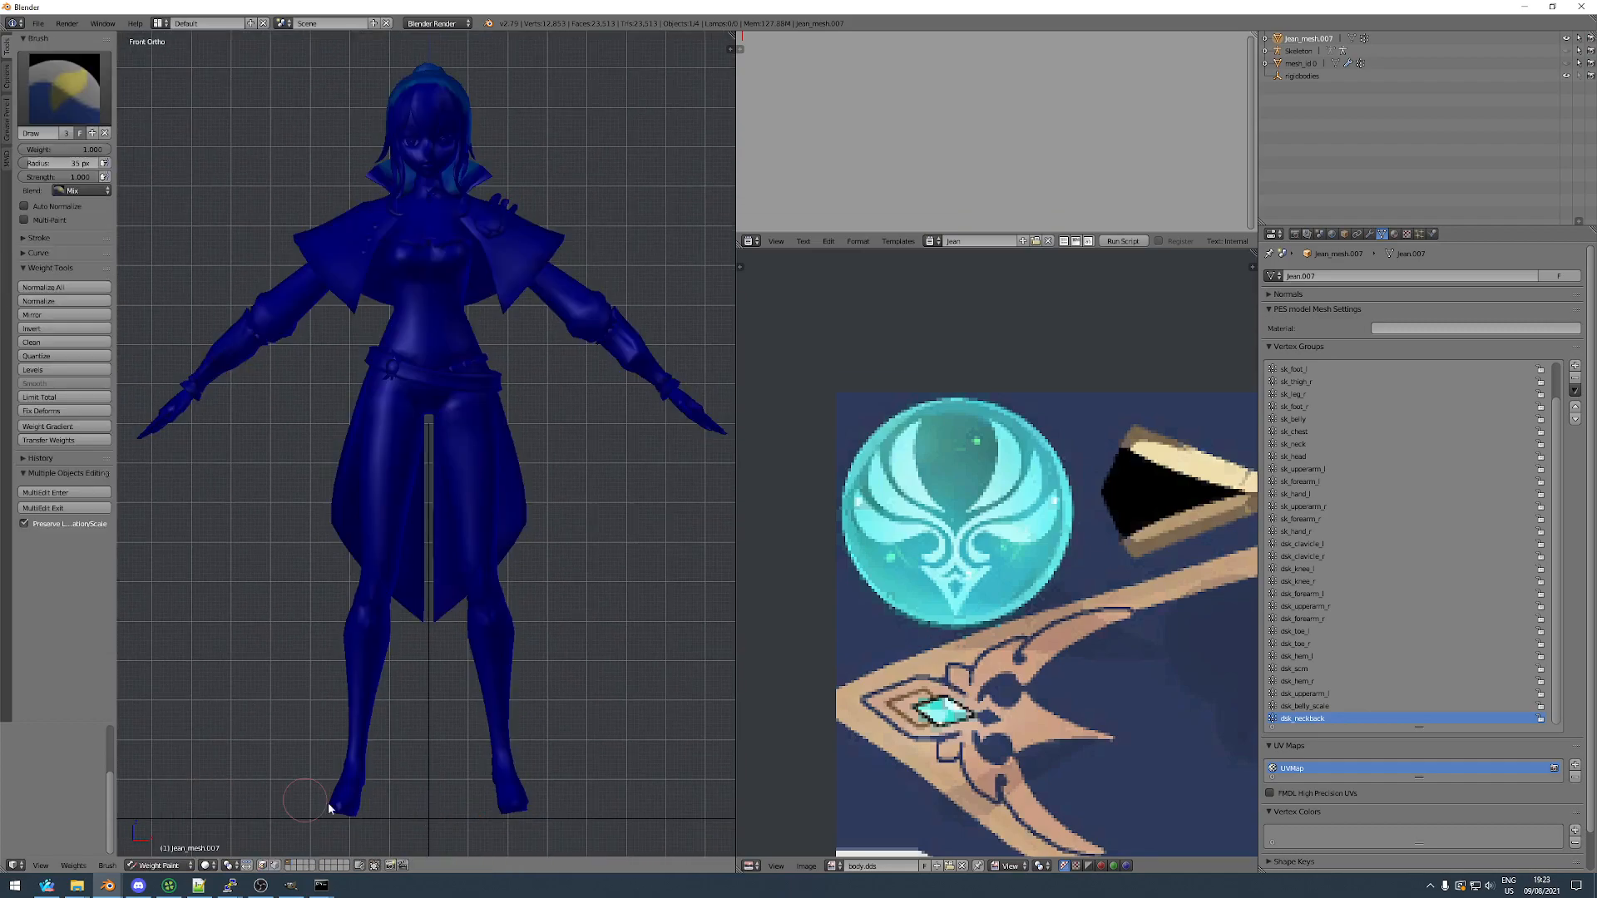
Show the character mesh in wireframe and examine the weights of each vertex group from the list's last entry up to dsk_hip.
{"action": "key", "text": "z"}
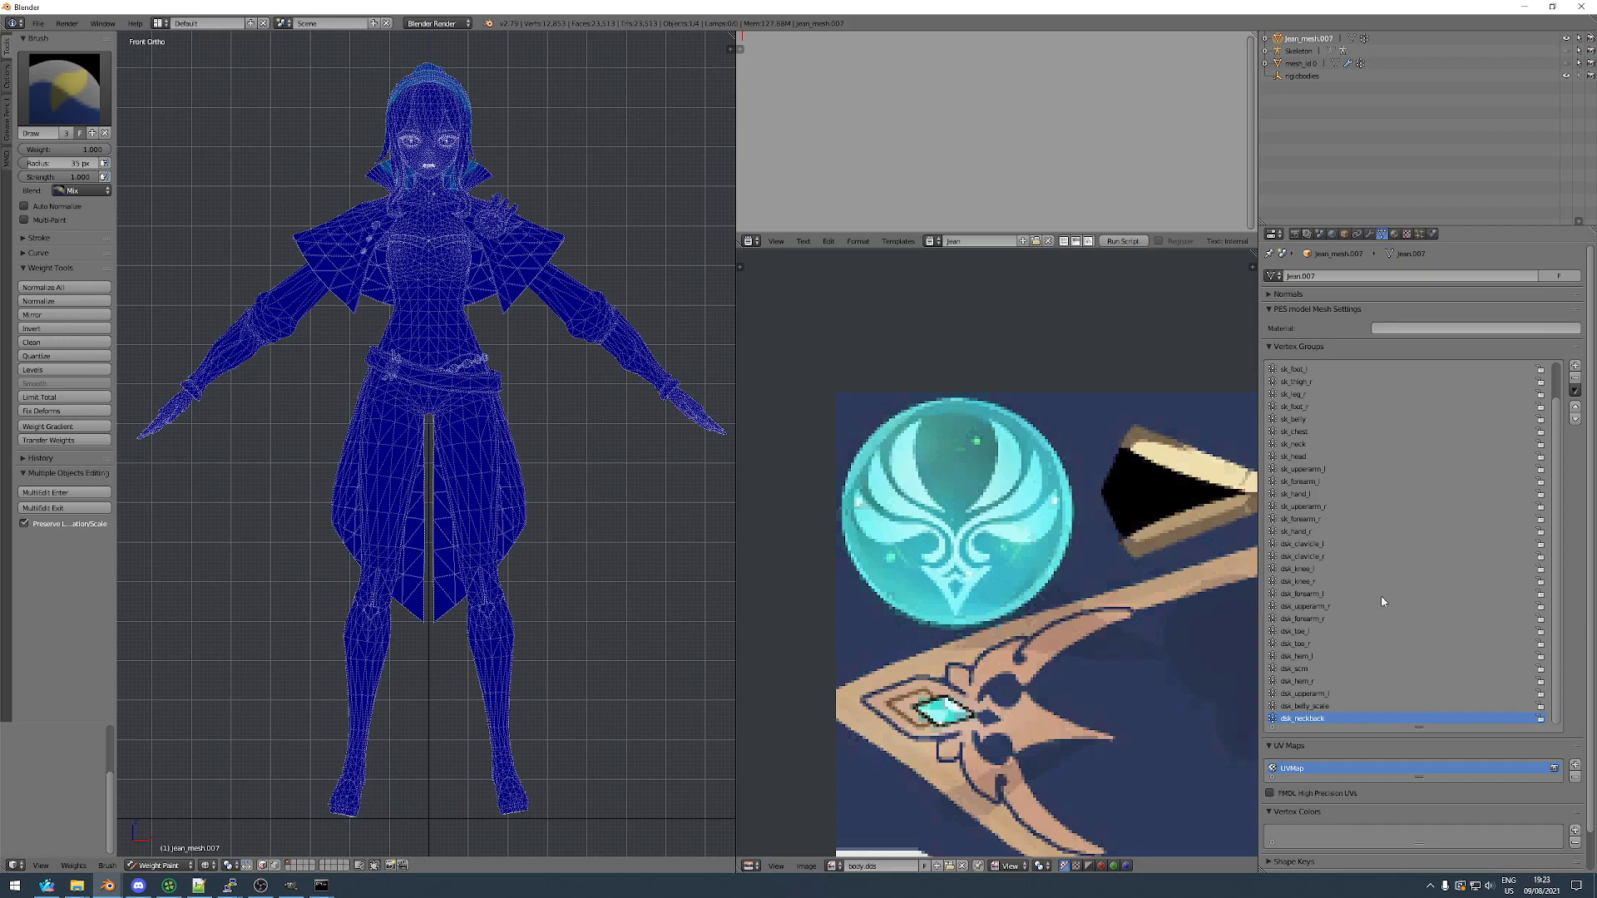
{"action": "key", "text": "Up"}
{"action": "key", "text": "Up"}
{"action": "key", "text": "Up"}
{"action": "key", "text": "Up"}
{"action": "key", "text": "Up"}
{"action": "key", "text": "Up"}
{"action": "key", "text": "Up"}
{"action": "key", "text": "Up"}
{"action": "key", "text": "Up"}
{"action": "key", "text": "Up"}
{"action": "key", "text": "Up"}
{"action": "key", "text": "Up"}
{"action": "key", "text": "Up"}
{"action": "key", "text": "Up"}
{"action": "key", "text": "Up"}
{"action": "key", "text": "Up"}
{"action": "key", "text": "Up"}
{"action": "key", "text": "Up"}
{"action": "key", "text": "Up"}
{"action": "key", "text": "Up"}
{"action": "key", "text": "Up"}
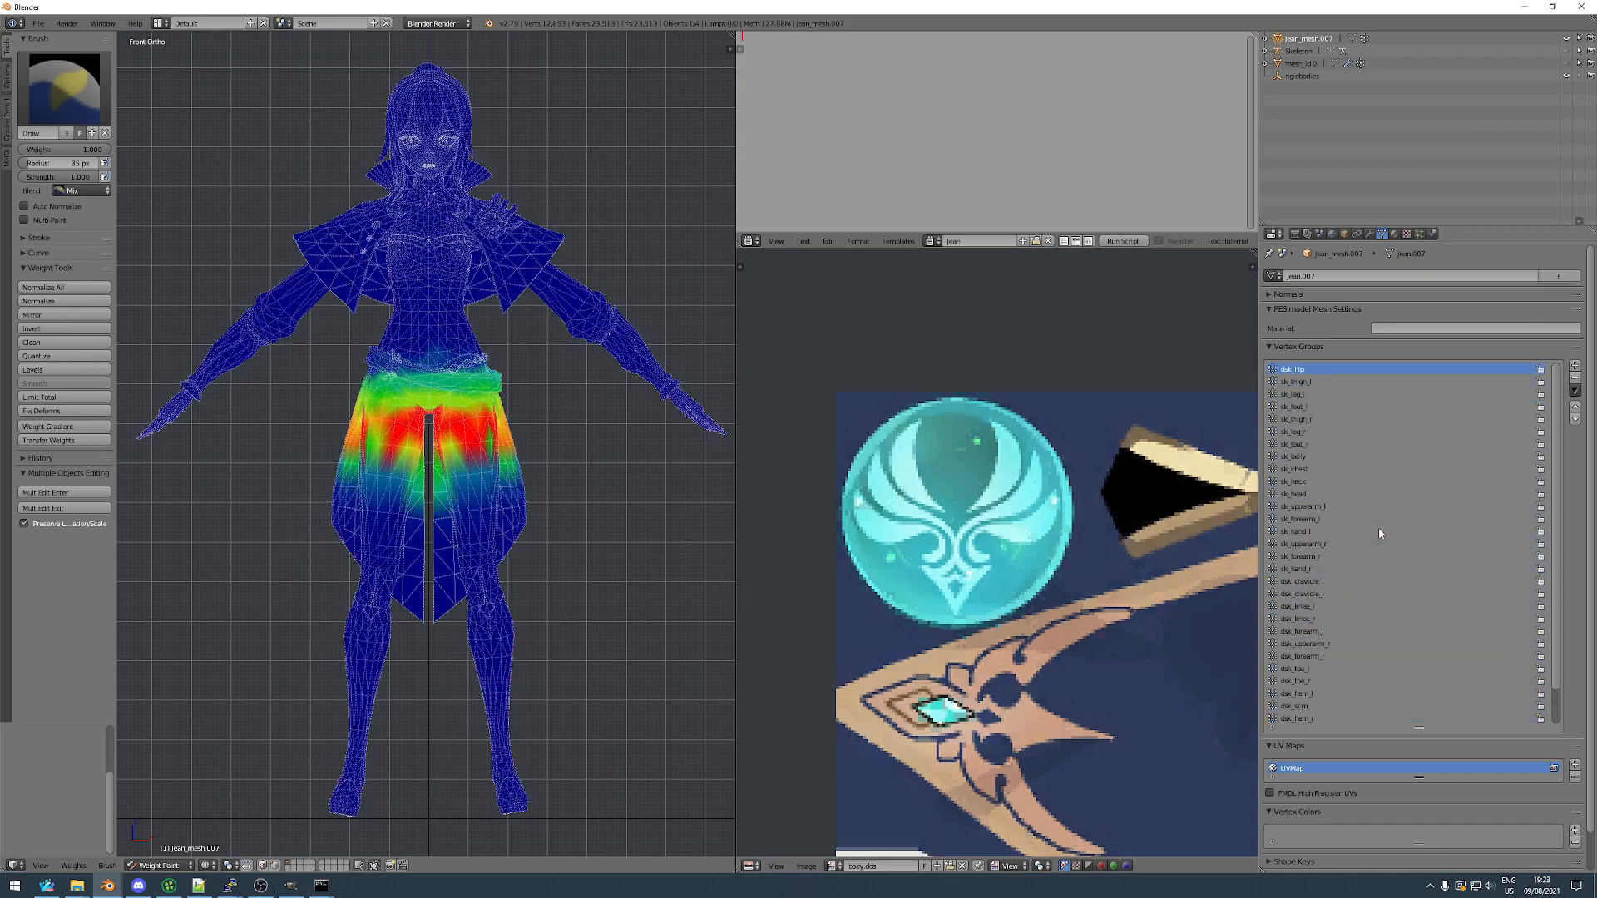
Examine the weight distribution of the leg, torso, arm, clavicle and toe vertex groups one by one, ending back on dsk_hip.
{"action": "key", "text": "Down"}
{"action": "key", "text": "Down"}
{"action": "key", "text": "Down"}
{"action": "key", "text": "Down"}
{"action": "key", "text": "Down"}
{"action": "key", "text": "Down"}
{"action": "key", "text": "Down"}
{"action": "key", "text": "Down"}
{"action": "key", "text": "Down"}
{"action": "key", "text": "Down"}
{"action": "key", "text": "Down"}
{"action": "key", "text": "Down"}
{"action": "key", "text": "Down"}
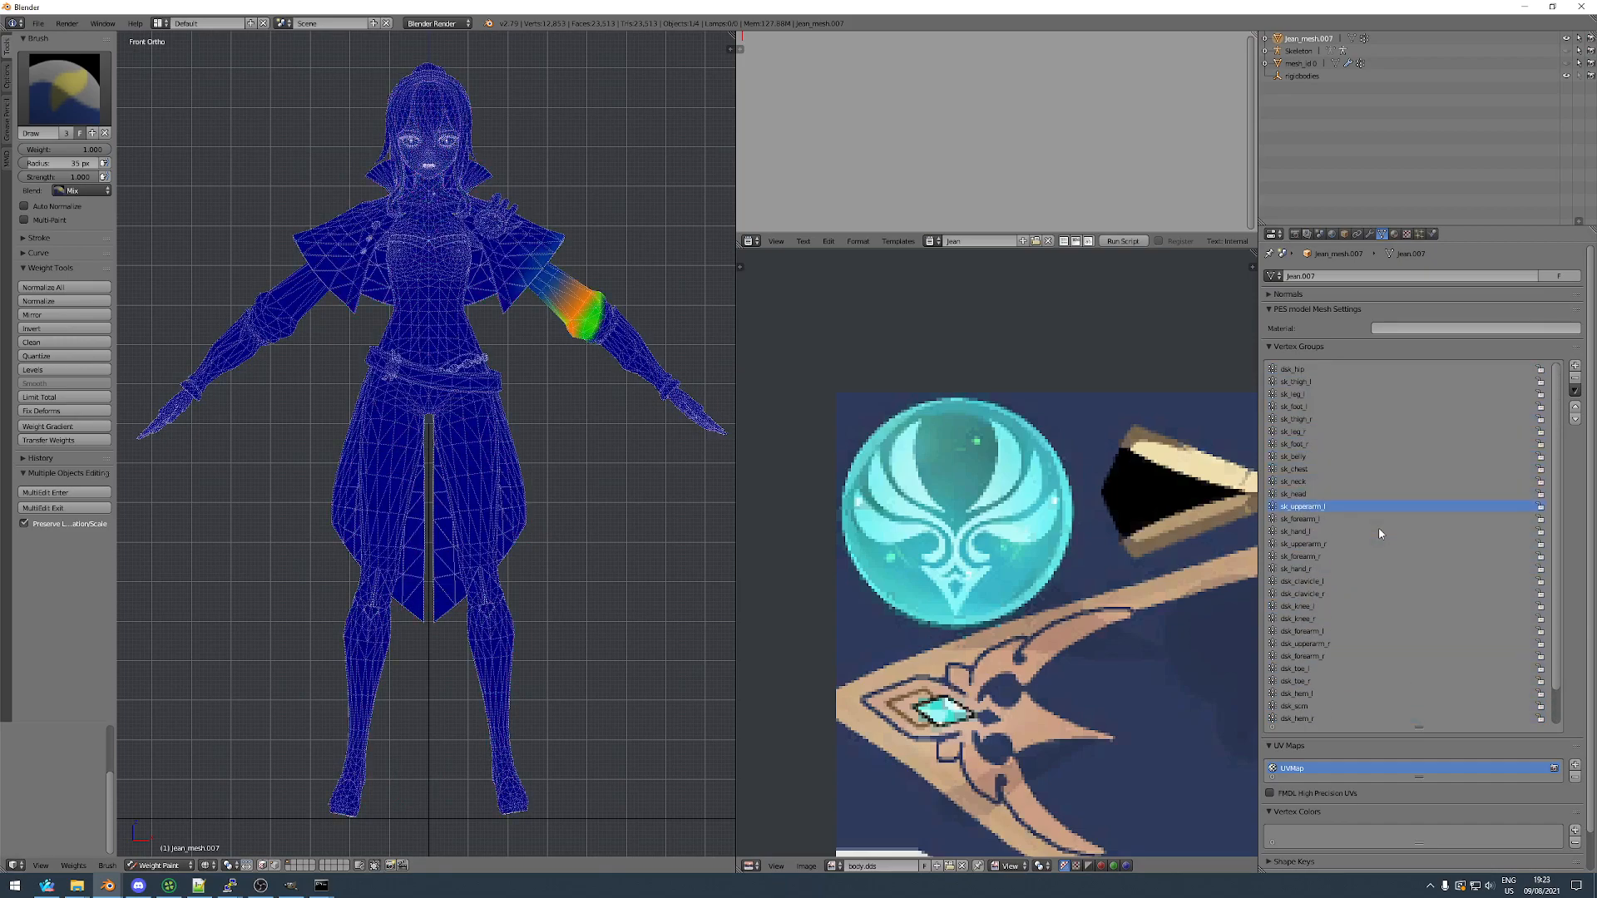
{"action": "key", "text": "Down"}
{"action": "key", "text": "Down"}
{"action": "key", "text": "Down"}
{"action": "key", "text": "Down"}
{"action": "key", "text": "Down"}
{"action": "key", "text": "Down"}
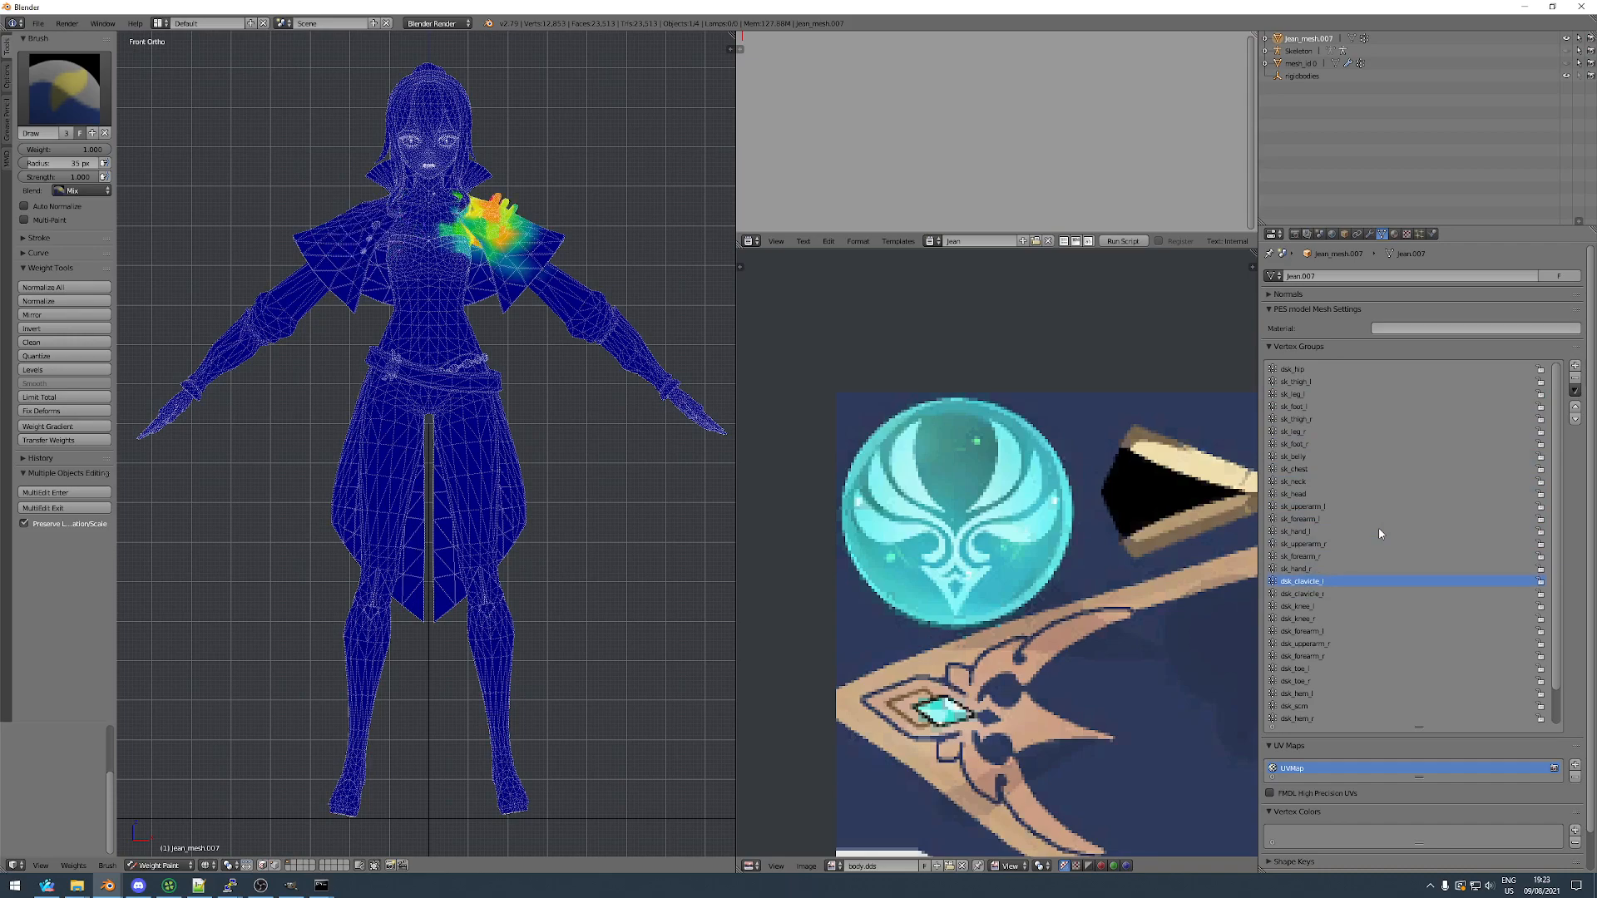
{"action": "key", "text": "Down"}
{"action": "key", "text": "Down"}
{"action": "key", "text": "Down"}
{"action": "key", "text": "Down"}
{"action": "key", "text": "Down"}
{"action": "key", "text": "Down"}
{"action": "key", "text": "Up"}
{"action": "key", "text": "Up"}
{"action": "key", "text": "Up"}
{"action": "key", "text": "Up"}
{"action": "key", "text": "Up"}
{"action": "key", "text": "Up"}
{"action": "key", "text": "Up"}
{"action": "key", "text": "Up"}
{"action": "key", "text": "Up"}
{"action": "key", "text": "Up"}
{"action": "key", "text": "Up"}
{"action": "key", "text": "Up"}
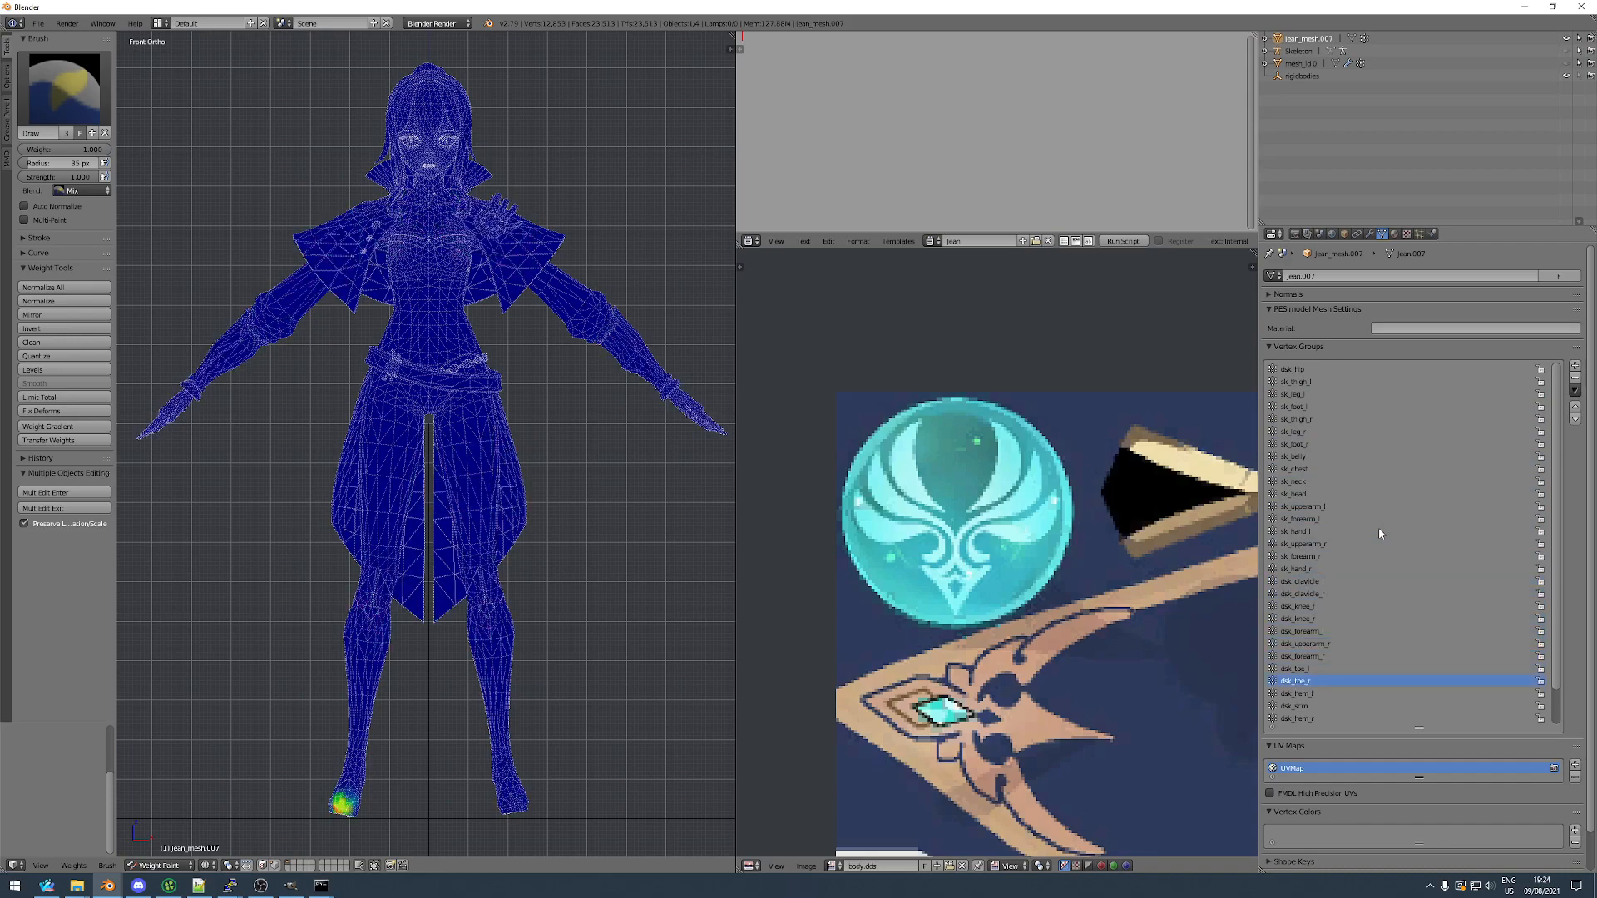
{"action": "key", "text": "Up"}
{"action": "key", "text": "Up"}
{"action": "key", "text": "Up"}
{"action": "key", "text": "Up"}
{"action": "key", "text": "Up"}
{"action": "key", "text": "Up"}
{"action": "key", "text": "Up"}
{"action": "key", "text": "Up"}
{"action": "key", "text": "Up"}
{"action": "key", "text": "Up"}
{"action": "key", "text": "Up"}
{"action": "key", "text": "Up"}
{"action": "key", "text": "Up"}
{"action": "key", "text": "Up"}
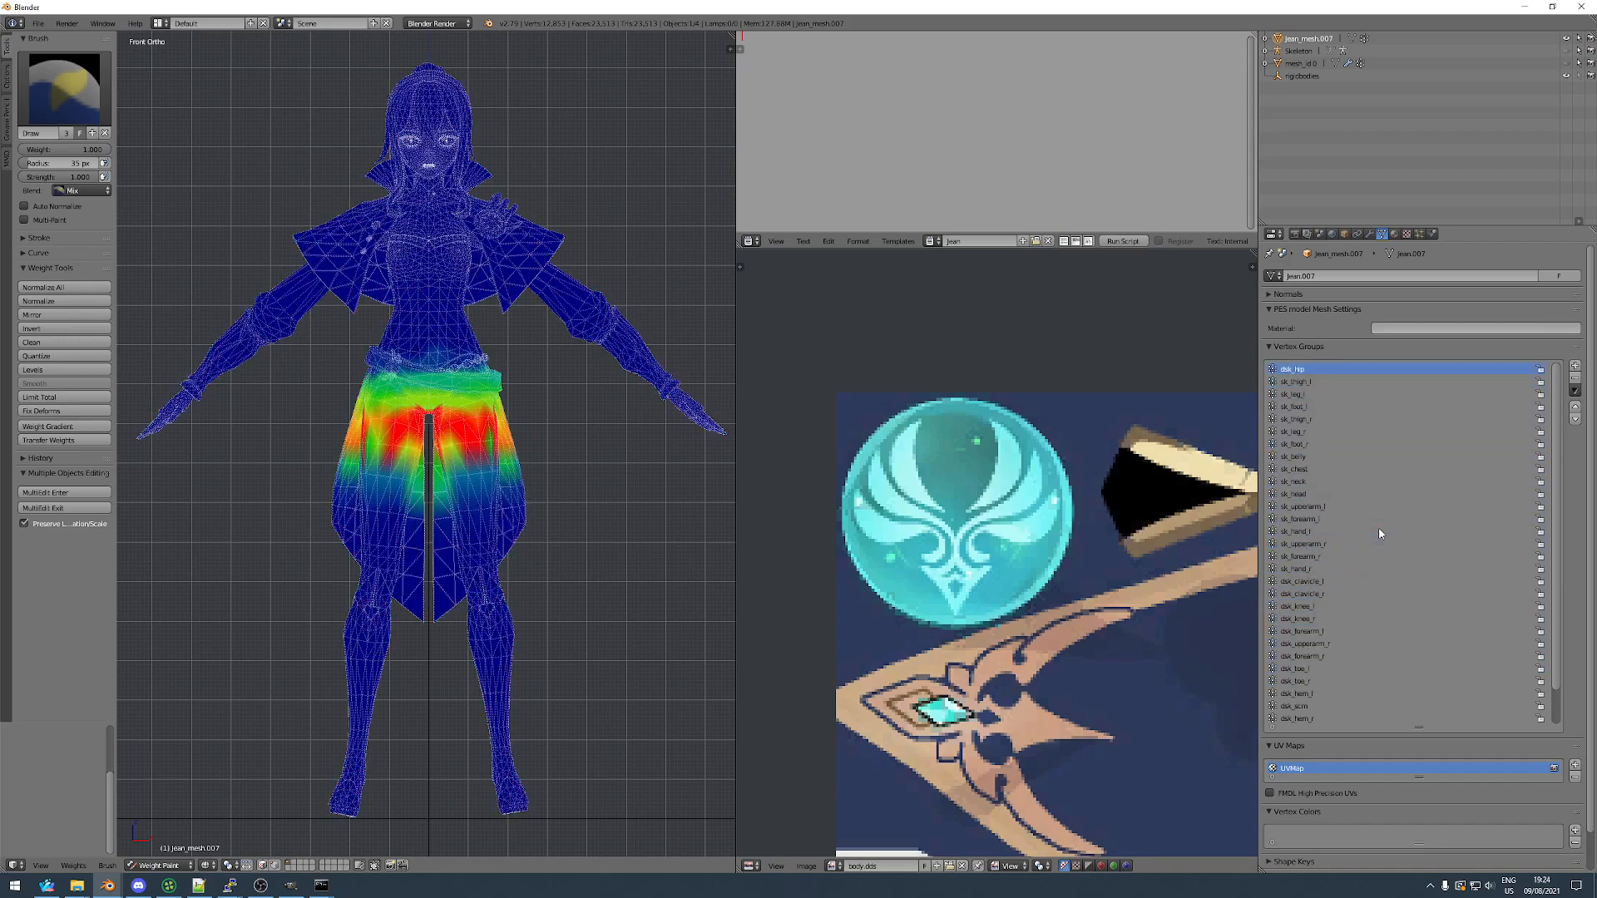
{"action": "key", "text": "Down"}
{"action": "key", "text": "Up"}
Make sk_neck the active vertex group on the character mesh.
{"action": "mouse_move", "coordinate": [522, 383]}
{"action": "middle_mouse_down"}
{"action": "mouse_move", "coordinate": [471, 403]}
{"action": "mouse_move", "coordinate": [337, 405]}
{"action": "mouse_move", "coordinate": [375, 387]}
{"action": "mouse_move", "coordinate": [125, 403]}
{"action": "mouse_move", "coordinate": [552, 413]}
{"action": "mouse_move", "coordinate": [505, 401]}
{"action": "middle_mouse_up"}
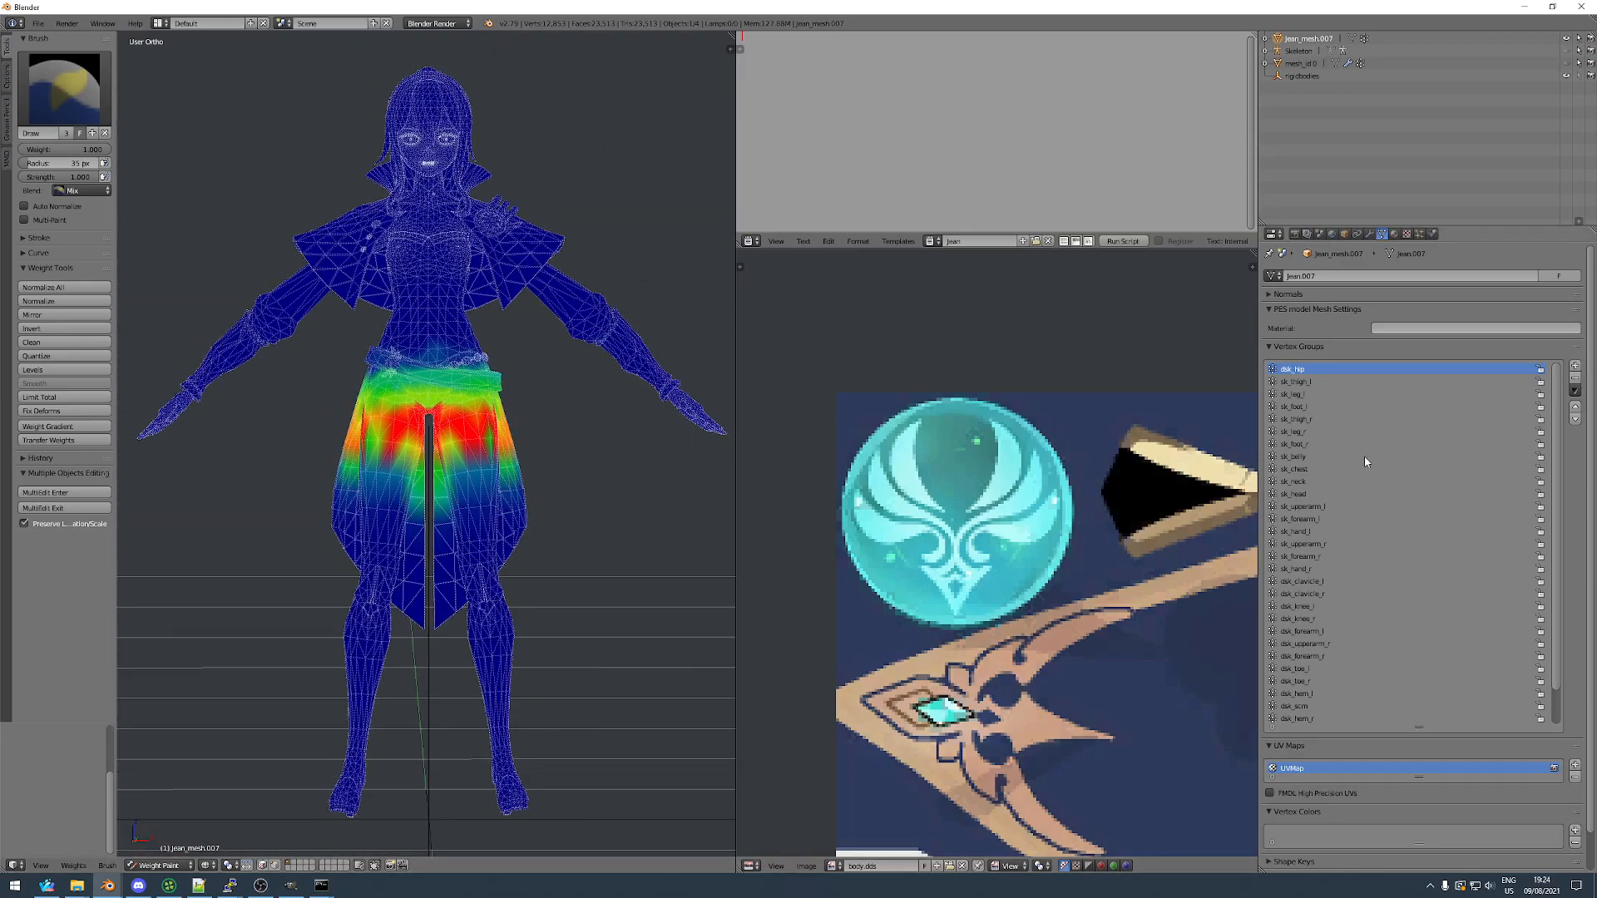
{"action": "key", "text": "Down"}
{"action": "key", "text": "Down"}
{"action": "key", "text": "Down"}
{"action": "key", "text": "Down"}
{"action": "key", "text": "Down"}
{"action": "key", "text": "Down"}
{"action": "key", "text": "Down"}
{"action": "key", "text": "Down"}
{"action": "key", "text": "Down"}
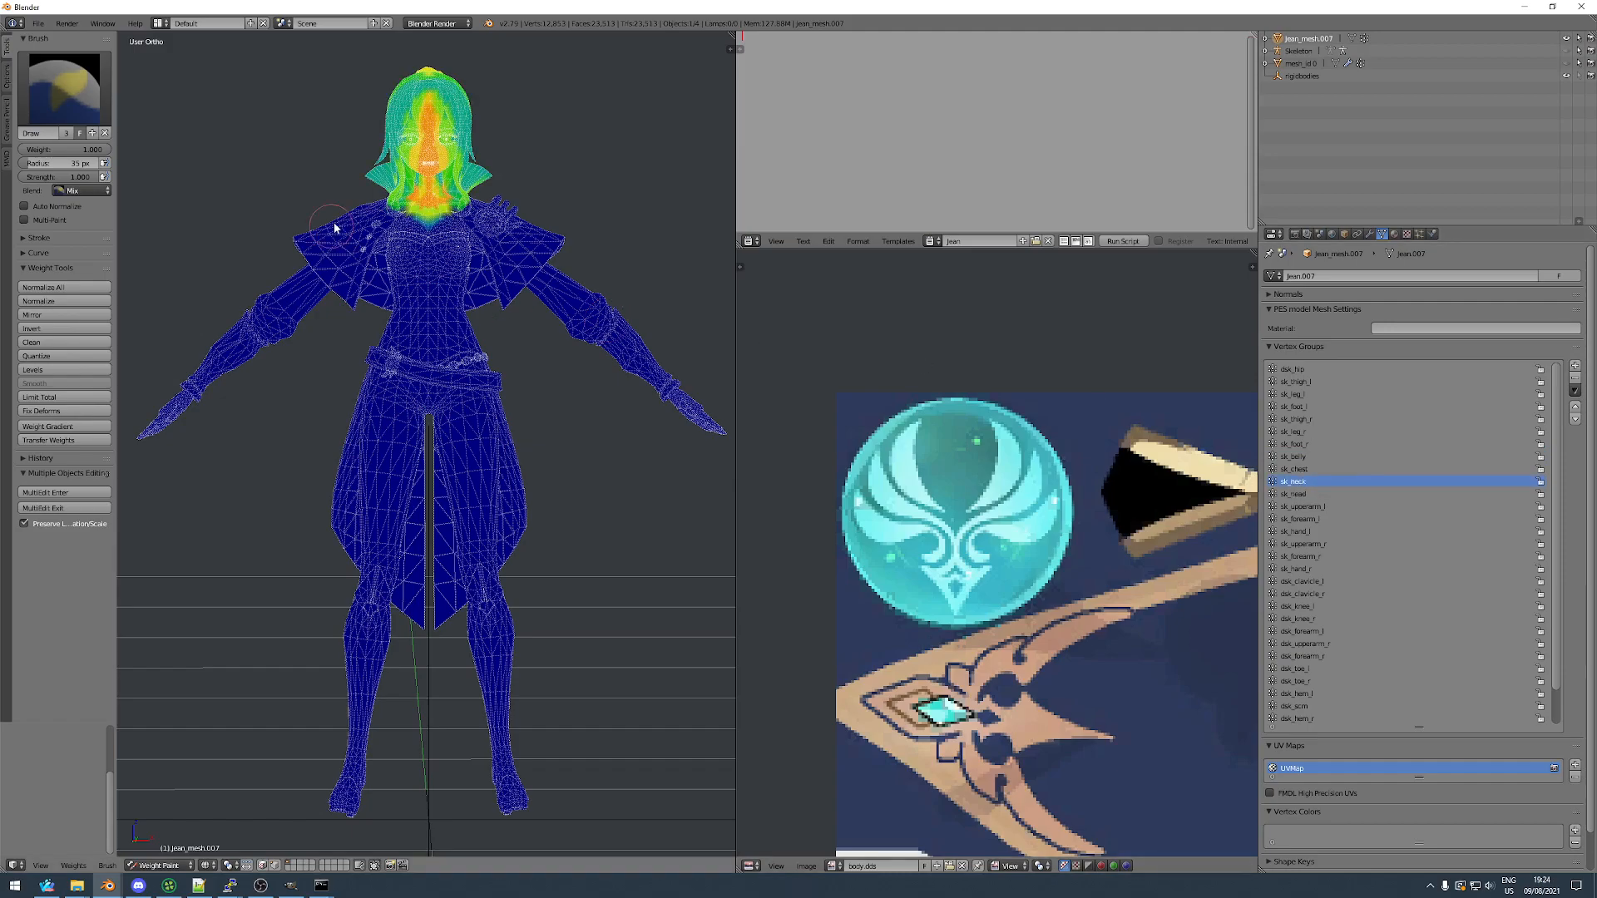
In Edit Mode, select the face and hair geometry by box-selecting their UV islands on the face and hair textures.
{"action": "scroll", "coordinate": [426, 207], "scroll_direction": "up", "scroll_amount": 4}
{"action": "key", "text": "Tab"}
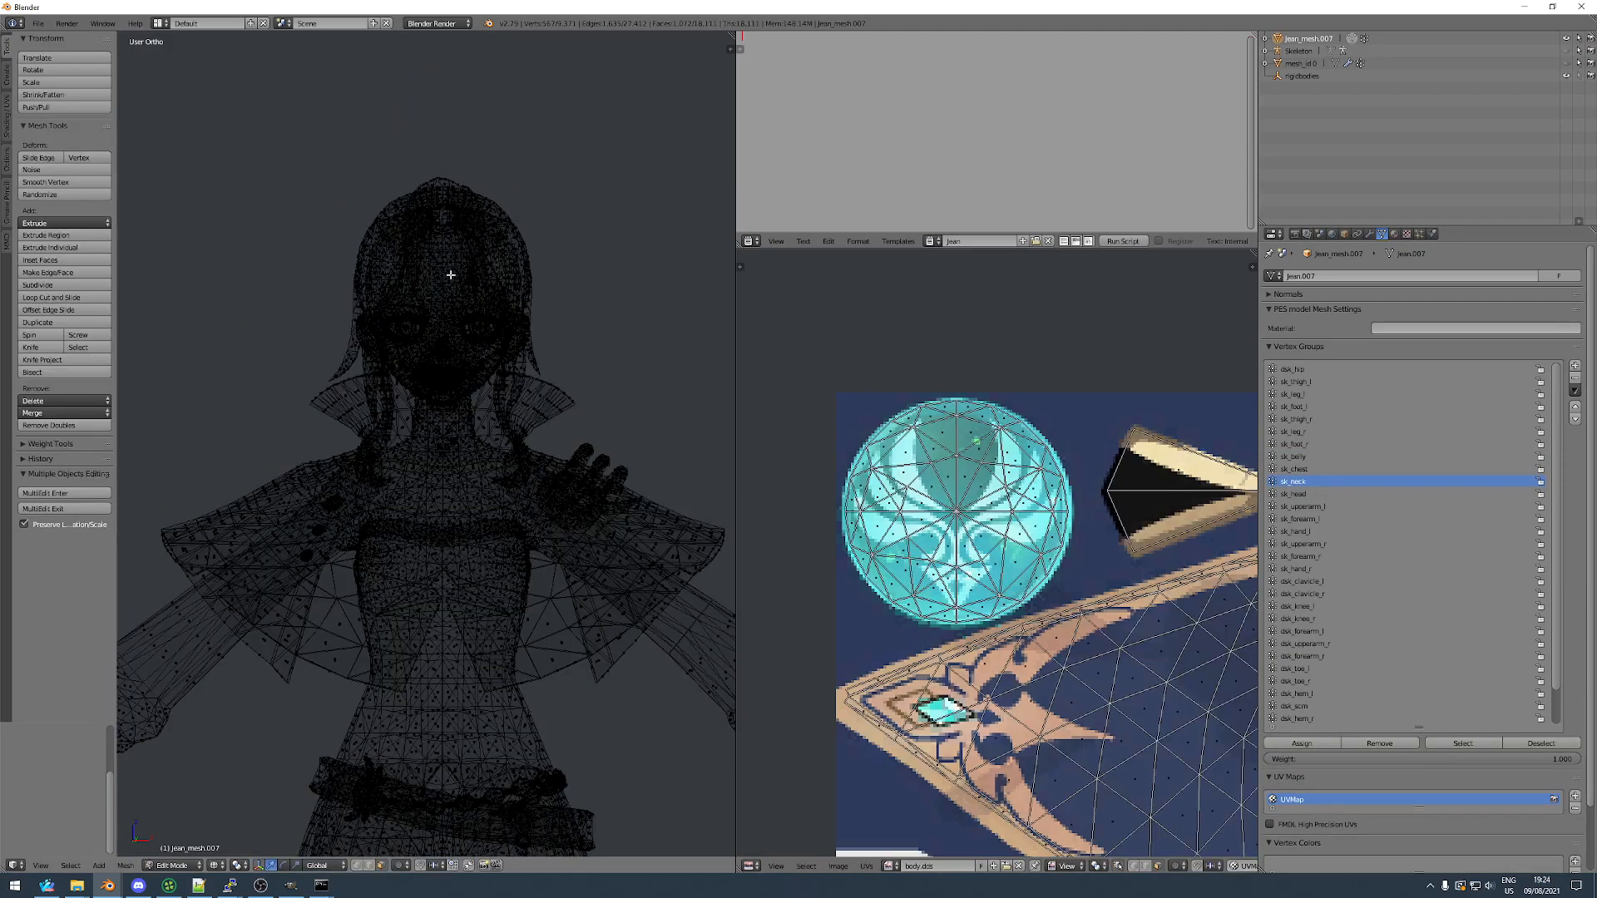
{"action": "scroll", "coordinate": [898, 485], "scroll_direction": "down", "scroll_amount": 6}
{"action": "scroll", "coordinate": [979, 468], "scroll_direction": "up", "scroll_amount": 4}
{"action": "key", "text": "a"}
{"action": "key", "text": "a"}
{"action": "key", "text": "a"}
{"action": "scroll", "coordinate": [974, 442], "scroll_direction": "down", "scroll_amount": 2}
{"action": "key", "text": "b"}
{"action": "left_click_drag", "start_coordinate": [950, 379], "coordinate": [1203, 697]}
{"action": "middle_click_drag", "start_coordinate": [982, 632], "coordinate": [1163, 452]}
{"action": "key", "text": "b"}
{"action": "left_click_drag", "start_coordinate": [864, 471], "coordinate": [1123, 697]}
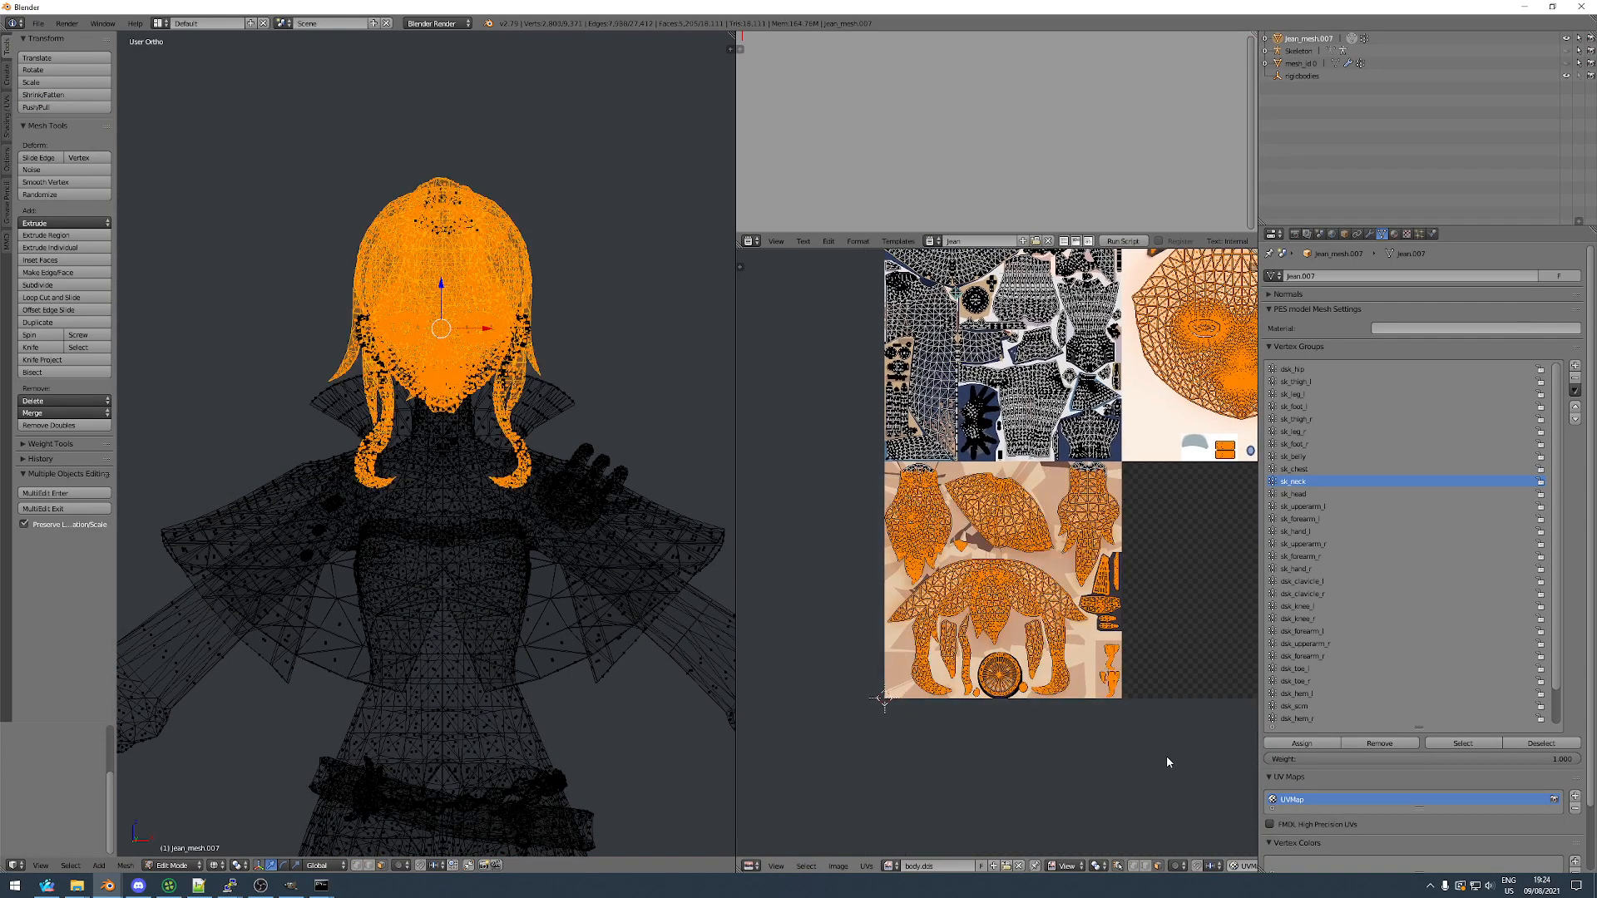
Assign the selected face and hair to the sk_neck vertex group at weight 1.000 and check the weights in Weight Paint mode.
{"action": "left_click", "coordinate": [1333, 744]}
{"action": "key", "text": "Tab"}
{"action": "mouse_move", "coordinate": [416, 358]}
{"action": "middle_mouse_down"}
{"action": "mouse_move", "coordinate": [481, 361]}
{"action": "mouse_move", "coordinate": [416, 361]}
{"action": "middle_mouse_up"}
{"action": "key", "text": "Tab"}
Hide the face and hair, switch to solid display, and select a first patch of the exposed jaw strip above the neck.
{"action": "key", "text": "h"}
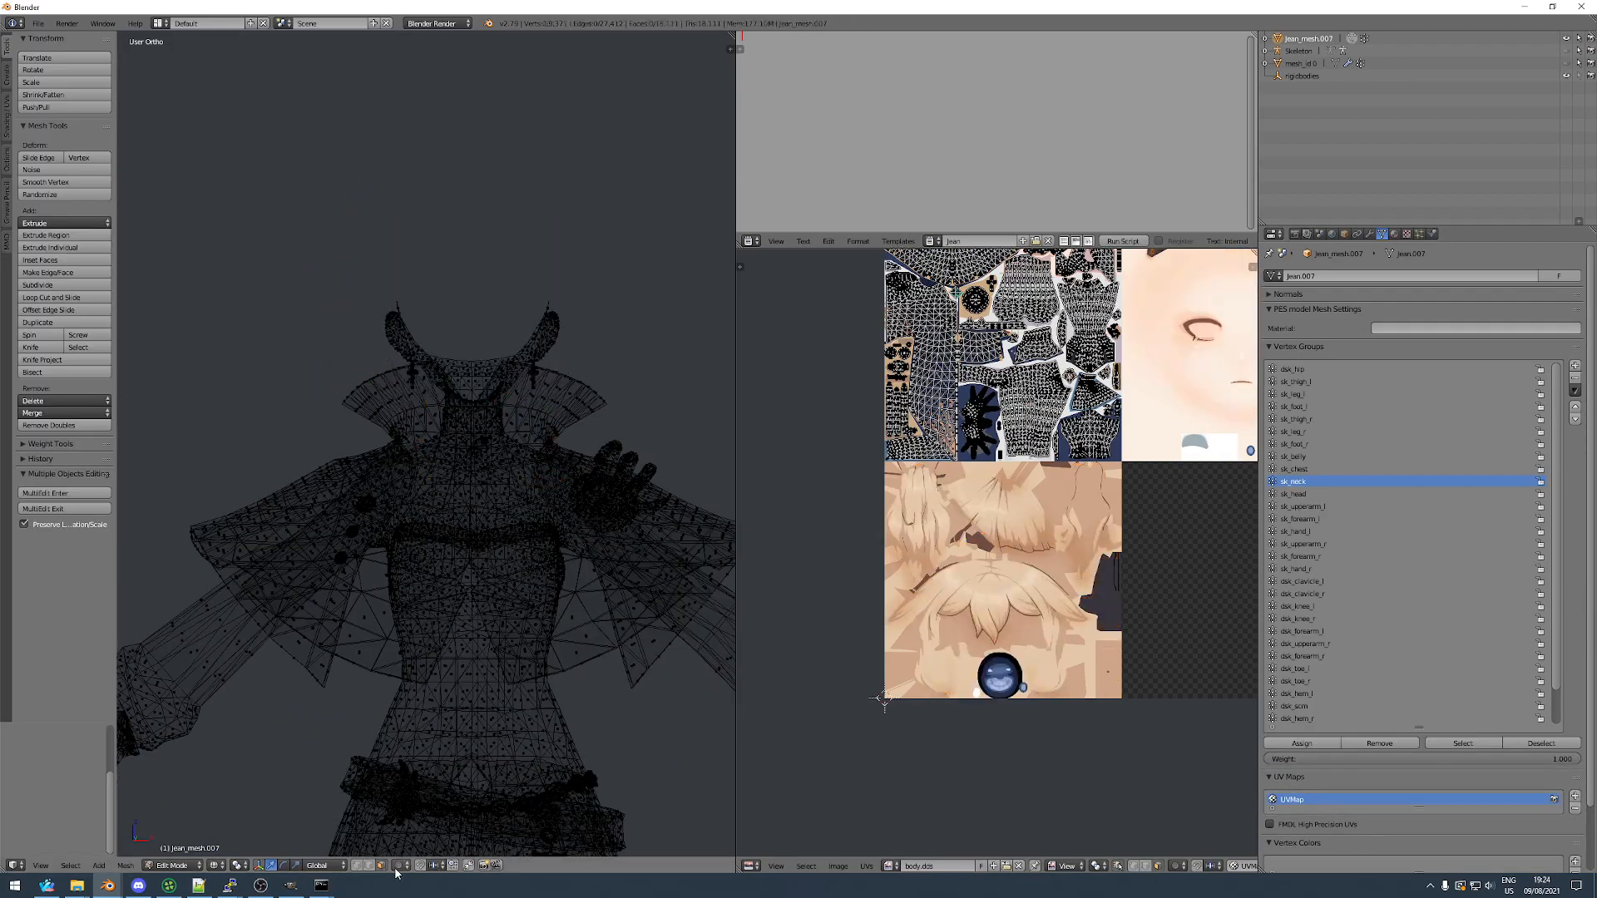
{"action": "key", "text": "z"}
{"action": "scroll", "coordinate": [451, 426], "scroll_direction": "up", "scroll_amount": 6}
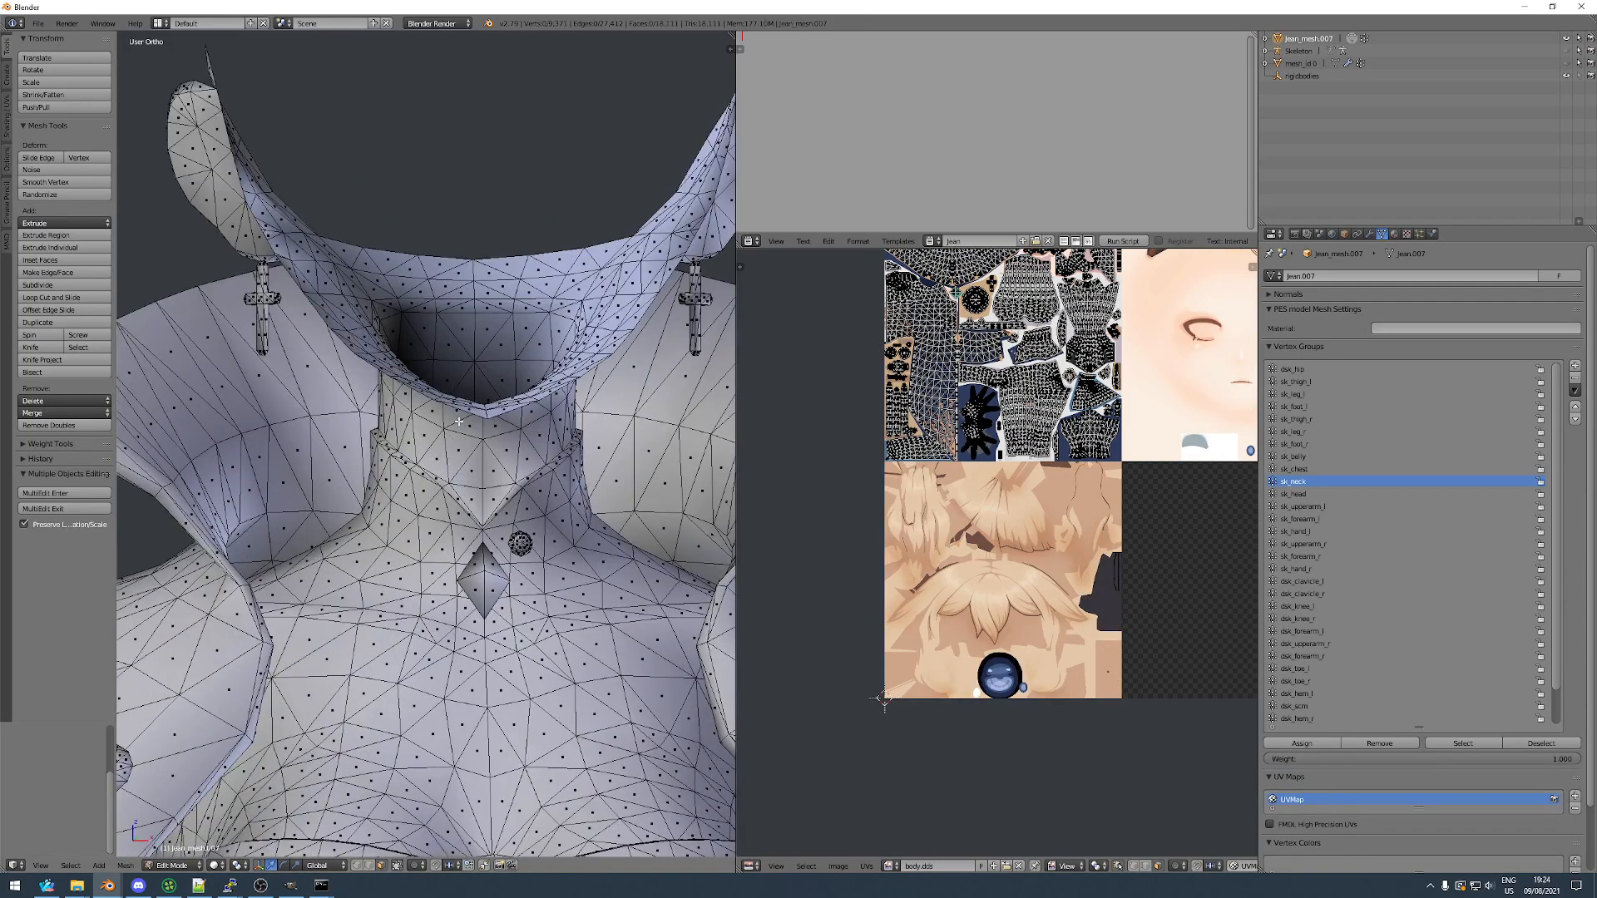
{"action": "middle_click_drag", "start_coordinate": [458, 422], "coordinate": [472, 362]}
{"action": "scroll", "coordinate": [472, 362], "scroll_direction": "up", "scroll_amount": 4}
{"action": "right_click", "coordinate": [468, 415]}
{"action": "key", "text": "ctrl+KP_Add"}
Extend the selection over the rest of the jaw strip, both ears and the earrings.
{"action": "key", "text": "b"}
{"action": "left_click_drag", "start_coordinate": [580, 387], "coordinate": [634, 424]}
{"action": "middle_click_drag", "start_coordinate": [634, 425], "coordinate": [454, 416]}
{"action": "key", "text": "b"}
{"action": "left_click_drag", "start_coordinate": [439, 367], "coordinate": [526, 420]}
{"action": "middle_click_drag", "start_coordinate": [578, 400], "coordinate": [541, 349]}
{"action": "key", "text": "b"}
{"action": "left_click_drag", "start_coordinate": [517, 315], "coordinate": [655, 489]}
{"action": "middle_click_drag", "start_coordinate": [655, 489], "coordinate": [353, 307]}
{"action": "key", "text": "b"}
{"action": "left_click_drag", "start_coordinate": [298, 305], "coordinate": [449, 363]}
{"action": "key", "text": "b"}
{"action": "left_click_drag", "start_coordinate": [460, 308], "coordinate": [541, 366]}
{"action": "middle_click_drag", "start_coordinate": [541, 366], "coordinate": [416, 404]}
{"action": "key", "text": "b"}
{"action": "left_click_drag", "start_coordinate": [389, 408], "coordinate": [508, 460]}
{"action": "key", "text": "b"}
{"action": "left_click_drag", "start_coordinate": [525, 398], "coordinate": [637, 475]}
{"action": "middle_click_drag", "start_coordinate": [637, 449], "coordinate": [446, 409]}
Assign the selected jaw strip, ears and earrings to the sk_head vertex group at weight 1.000.
{"action": "key", "text": "h"}
{"action": "scroll", "coordinate": [575, 438], "scroll_direction": "down", "scroll_amount": 4}
{"action": "key", "text": "alt+h"}
{"action": "middle_click_drag", "start_coordinate": [259, 277], "coordinate": [607, 412]}
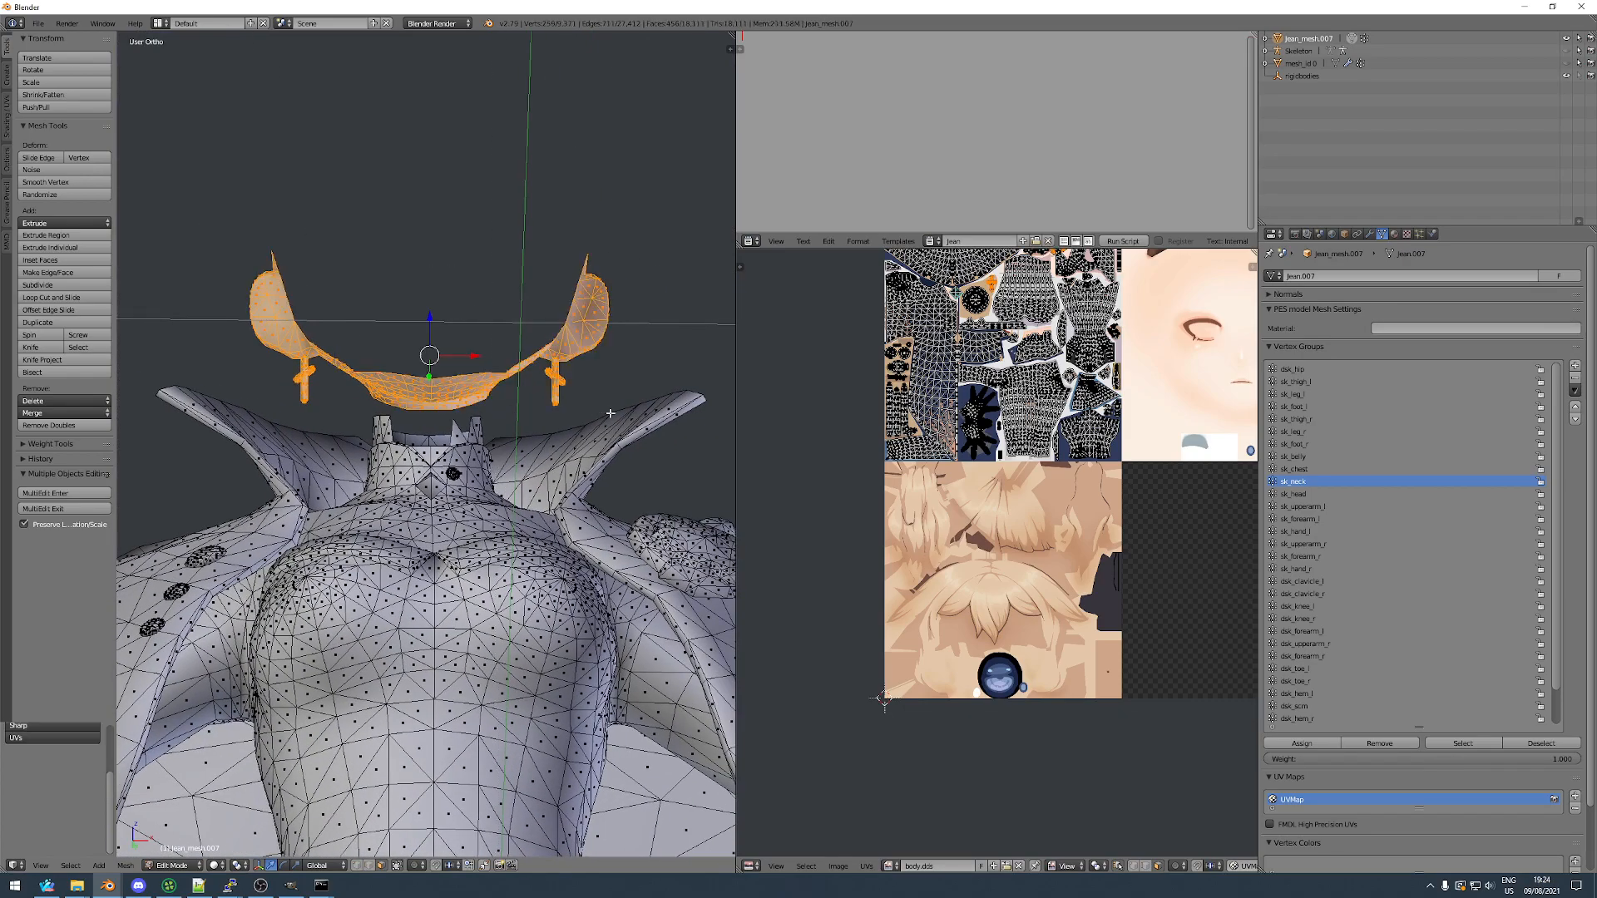
{"action": "key", "text": "h"}
{"action": "key", "text": "alt+h"}
{"action": "key", "text": "ctrl+z"}
{"action": "key", "text": "ctrl+z"}
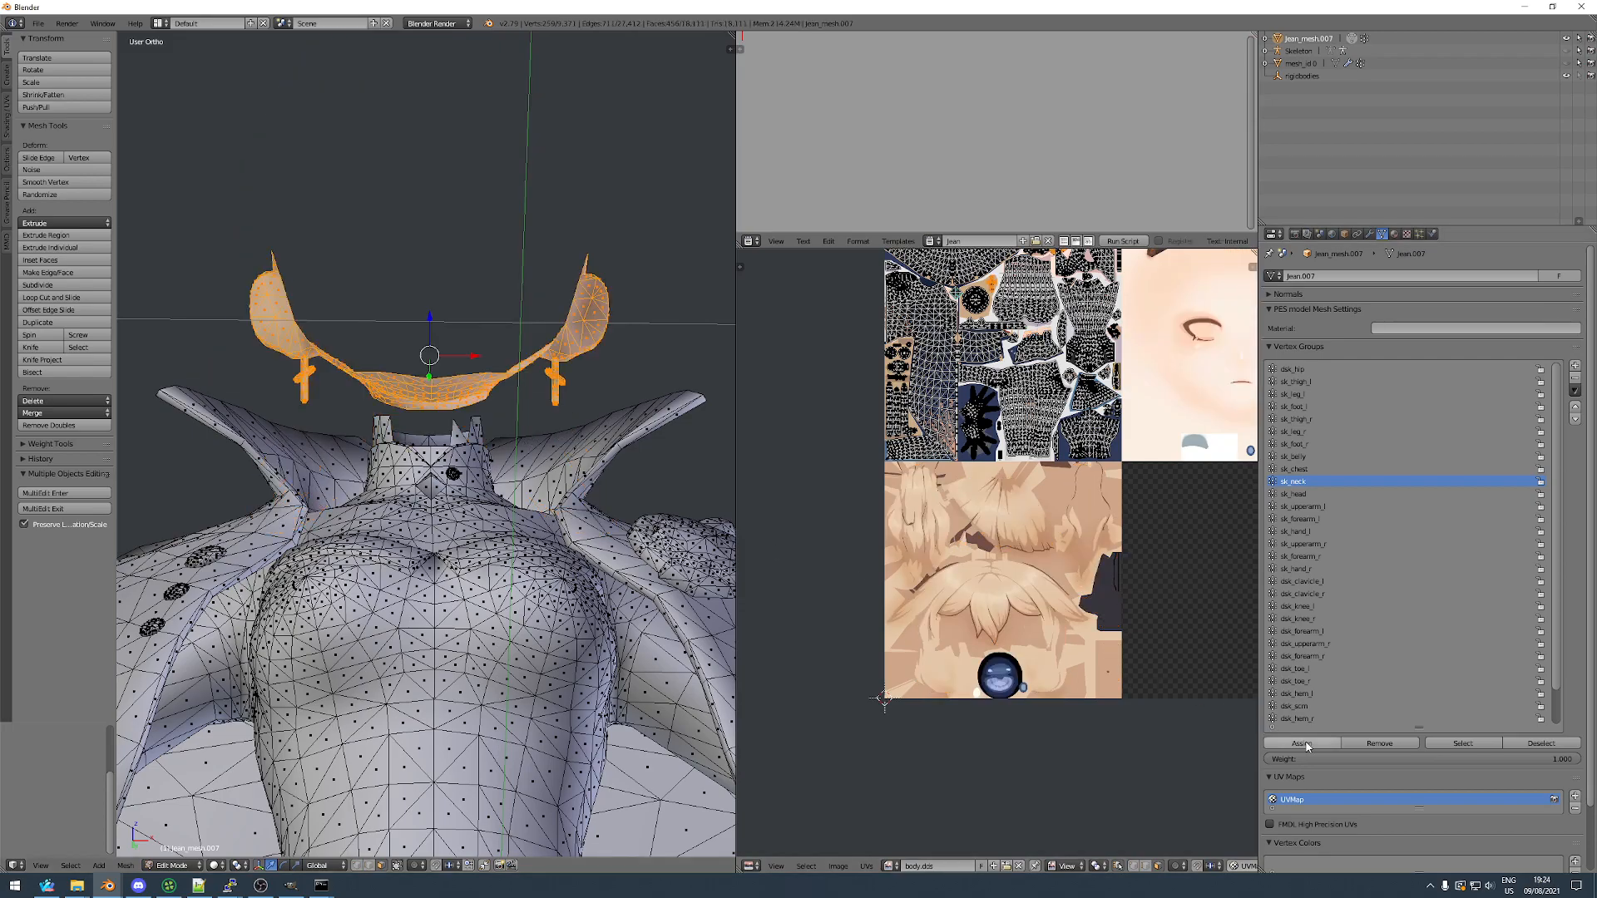
{"action": "left_click", "coordinate": [1310, 494]}
{"action": "left_click", "coordinate": [1310, 744]}
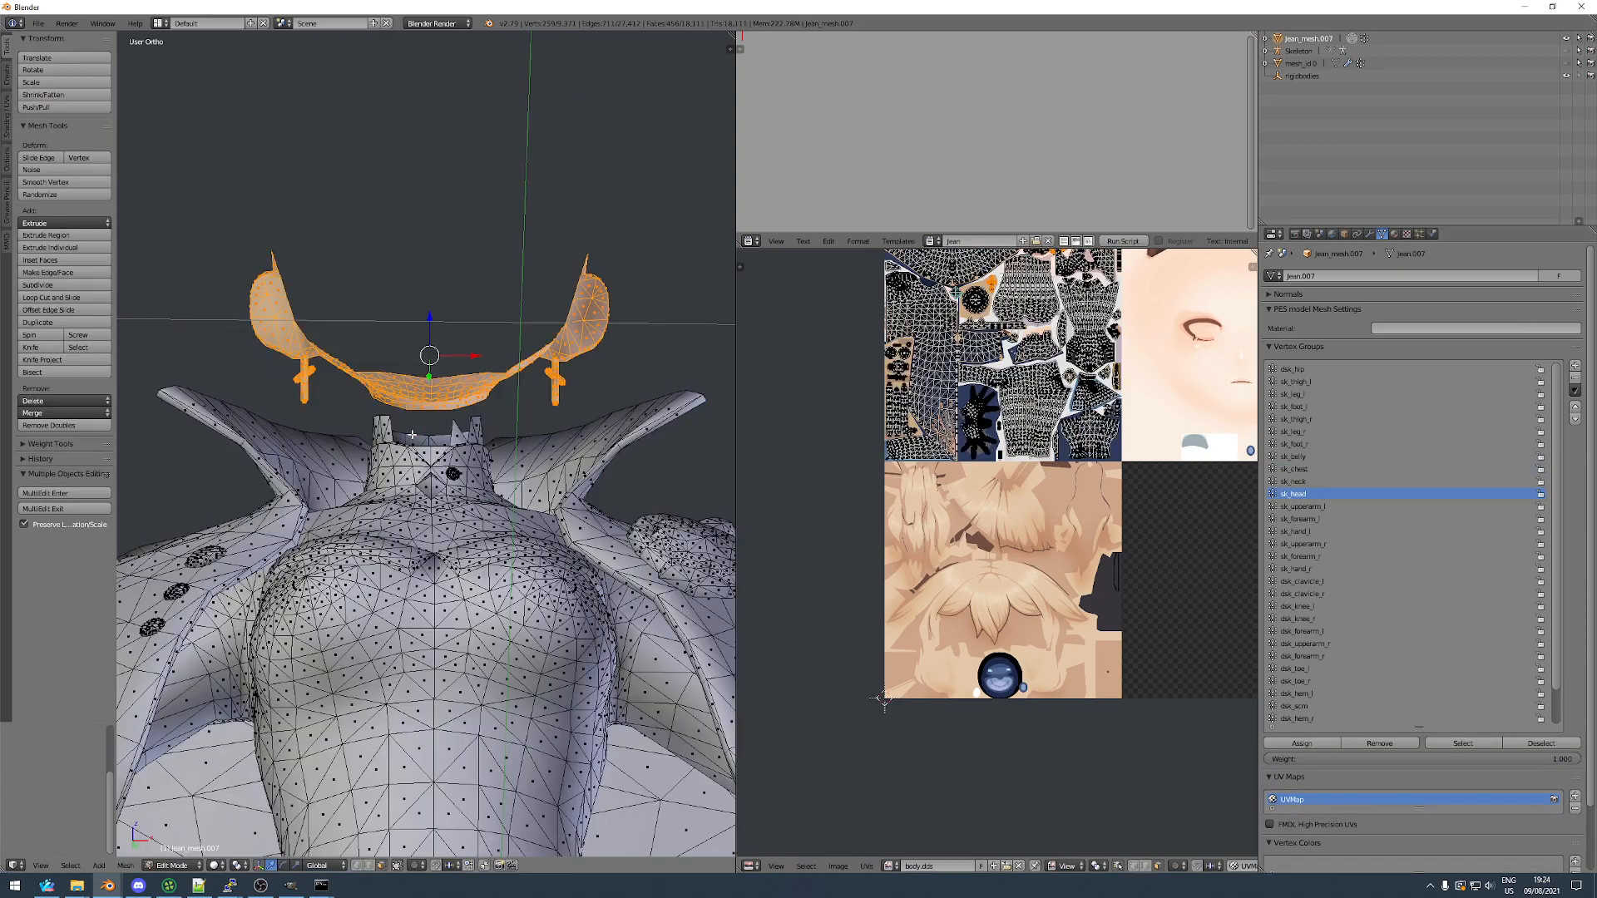
Undo the jaw strip's assignment and selection, going back to the earlier UV-based selection of the face and hair.
{"action": "key", "text": "h"}
{"action": "key", "text": "alt+h"}
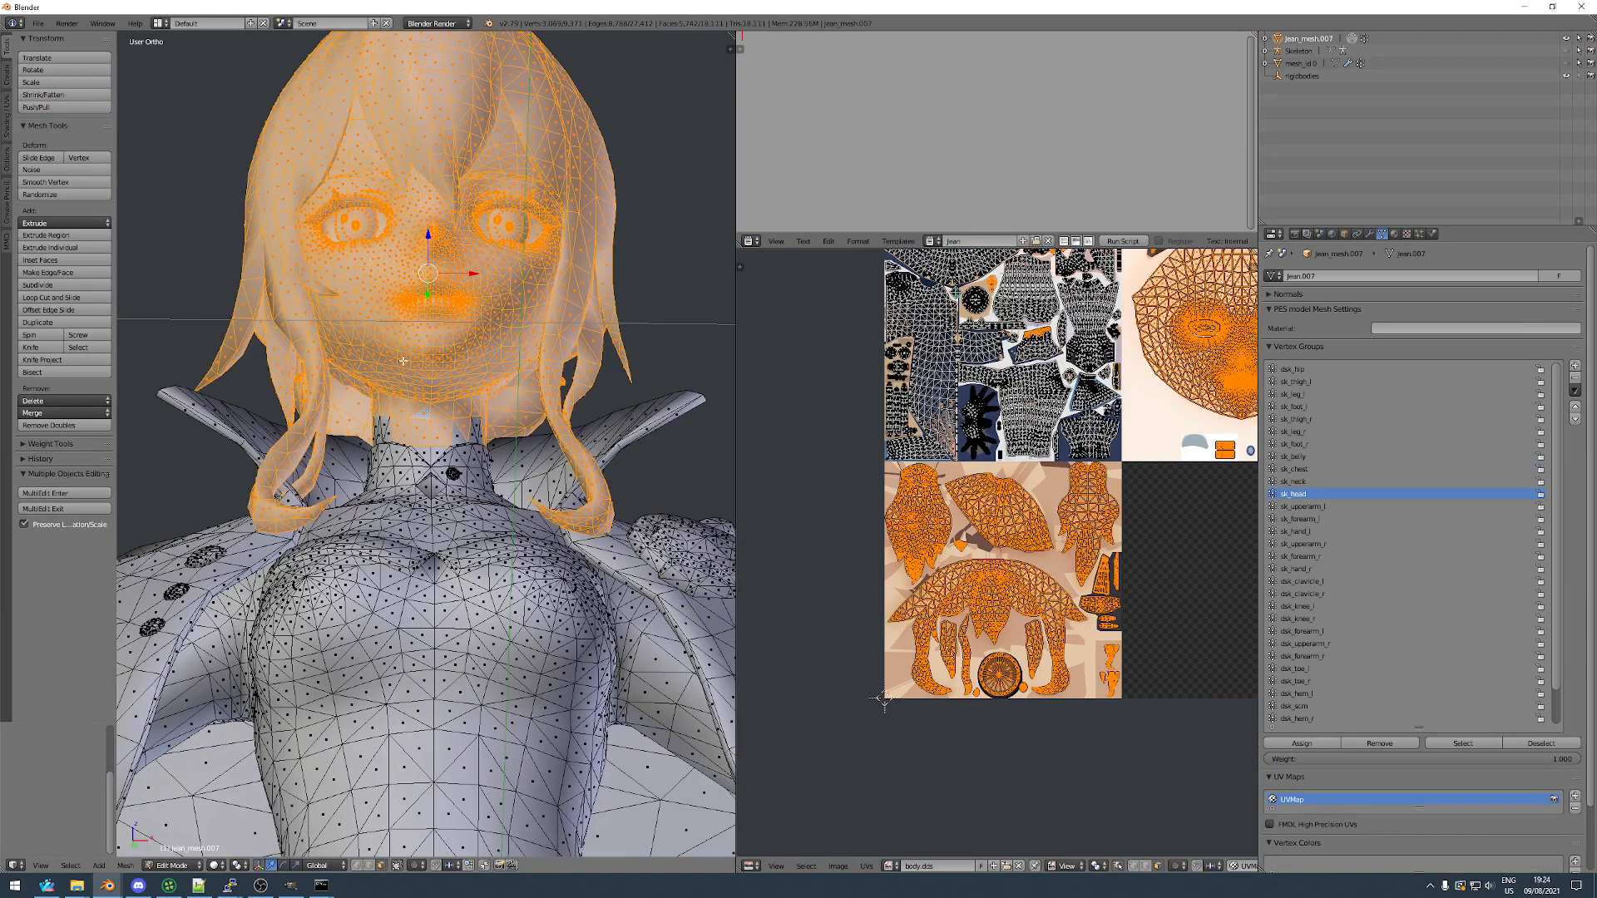
{"action": "key", "text": "h"}
{"action": "key", "text": "alt+h"}
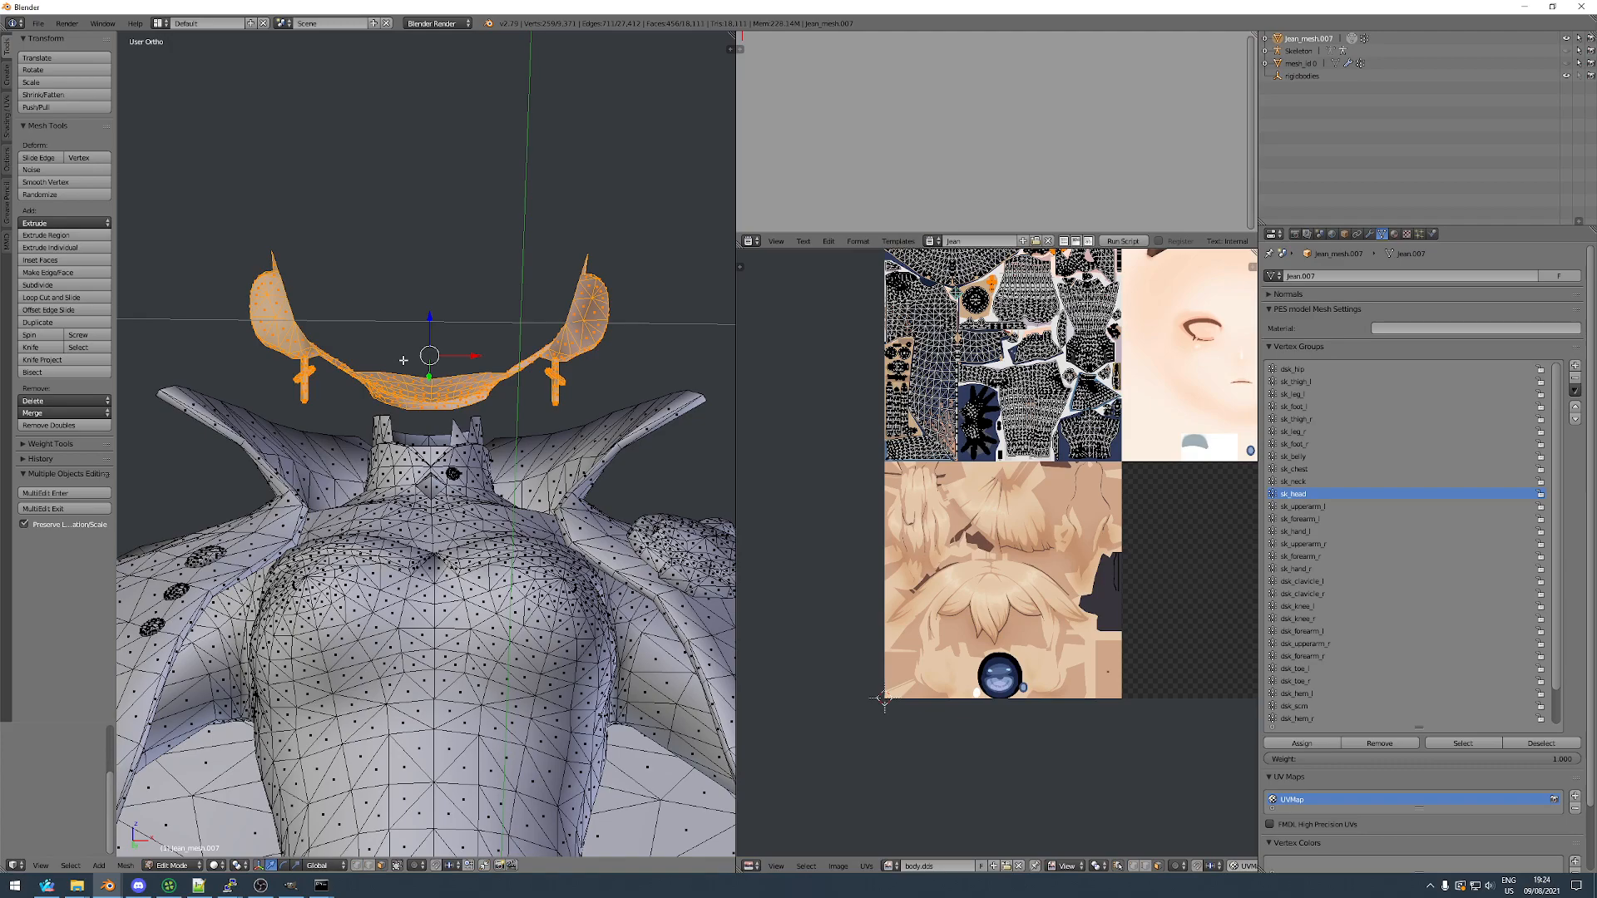
{"action": "key", "text": "ctrl+z"}
{"action": "key", "text": "ctrl+z"}
{"action": "key", "text": "ctrl+z"}
{"action": "key", "text": "ctrl+z"}
{"action": "key", "text": "ctrl+z"}
{"action": "key", "text": "ctrl+z"}
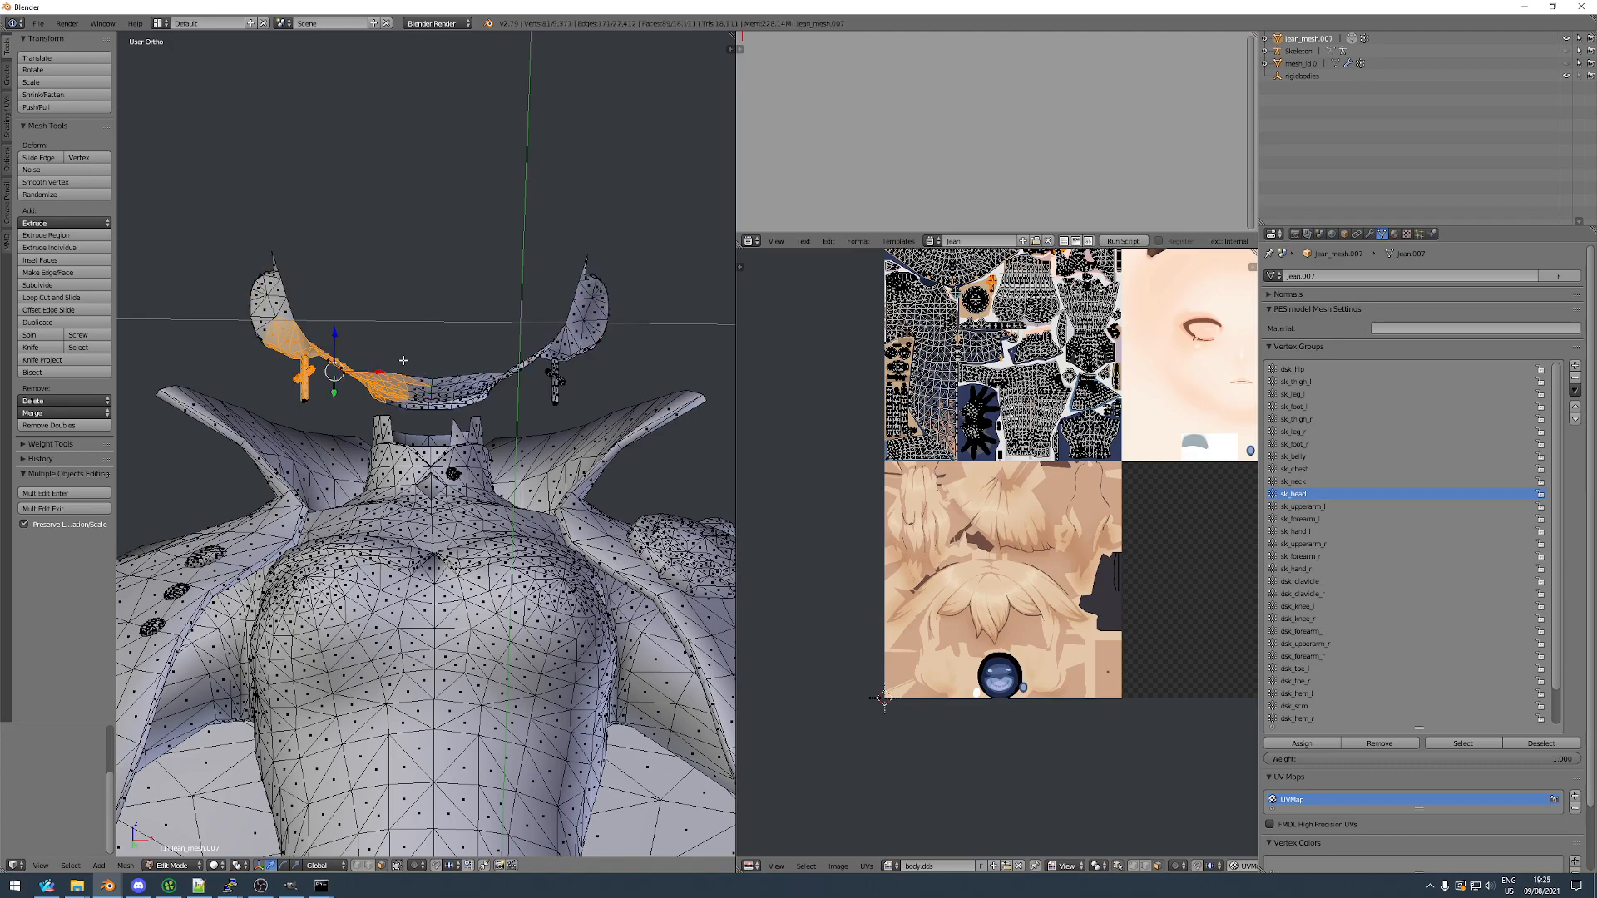
{"action": "key", "text": "ctrl+shift+z"}
{"action": "key", "text": "ctrl+shift+z"}
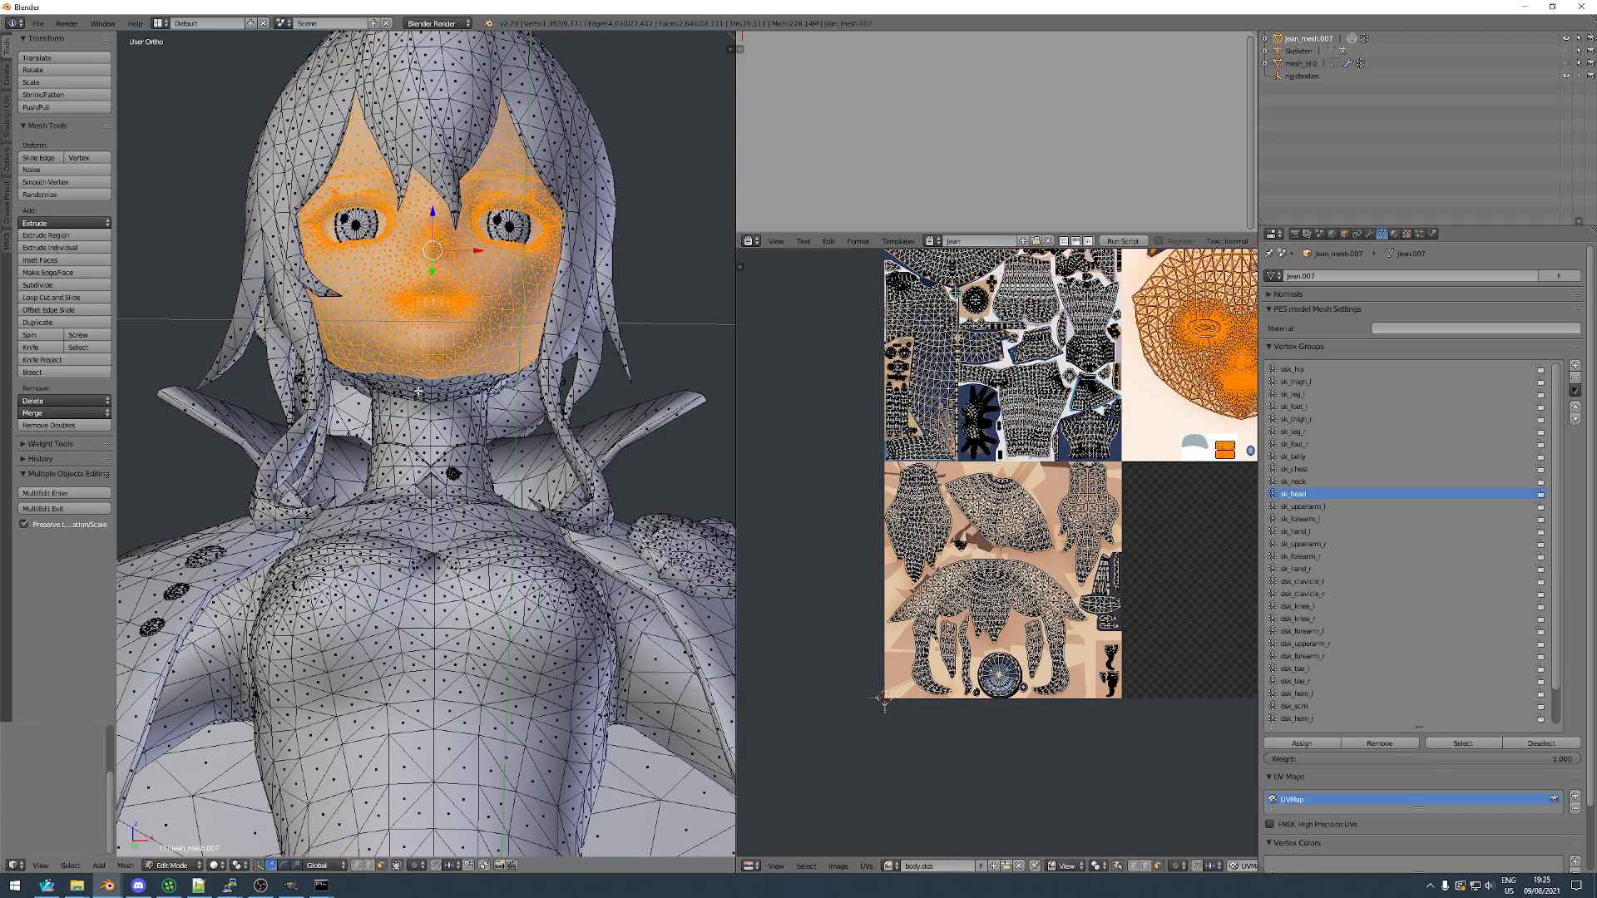
Assign the face and hair to the sk_head vertex group at weight 1.000 and normalize all weights in Weight Paint mode.
{"action": "key", "text": "h"}
{"action": "key", "text": "alt+h"}
{"action": "left_click", "coordinate": [1302, 743]}
{"action": "key", "text": "Tab"}
{"action": "key", "text": "ctrl+Tab"}
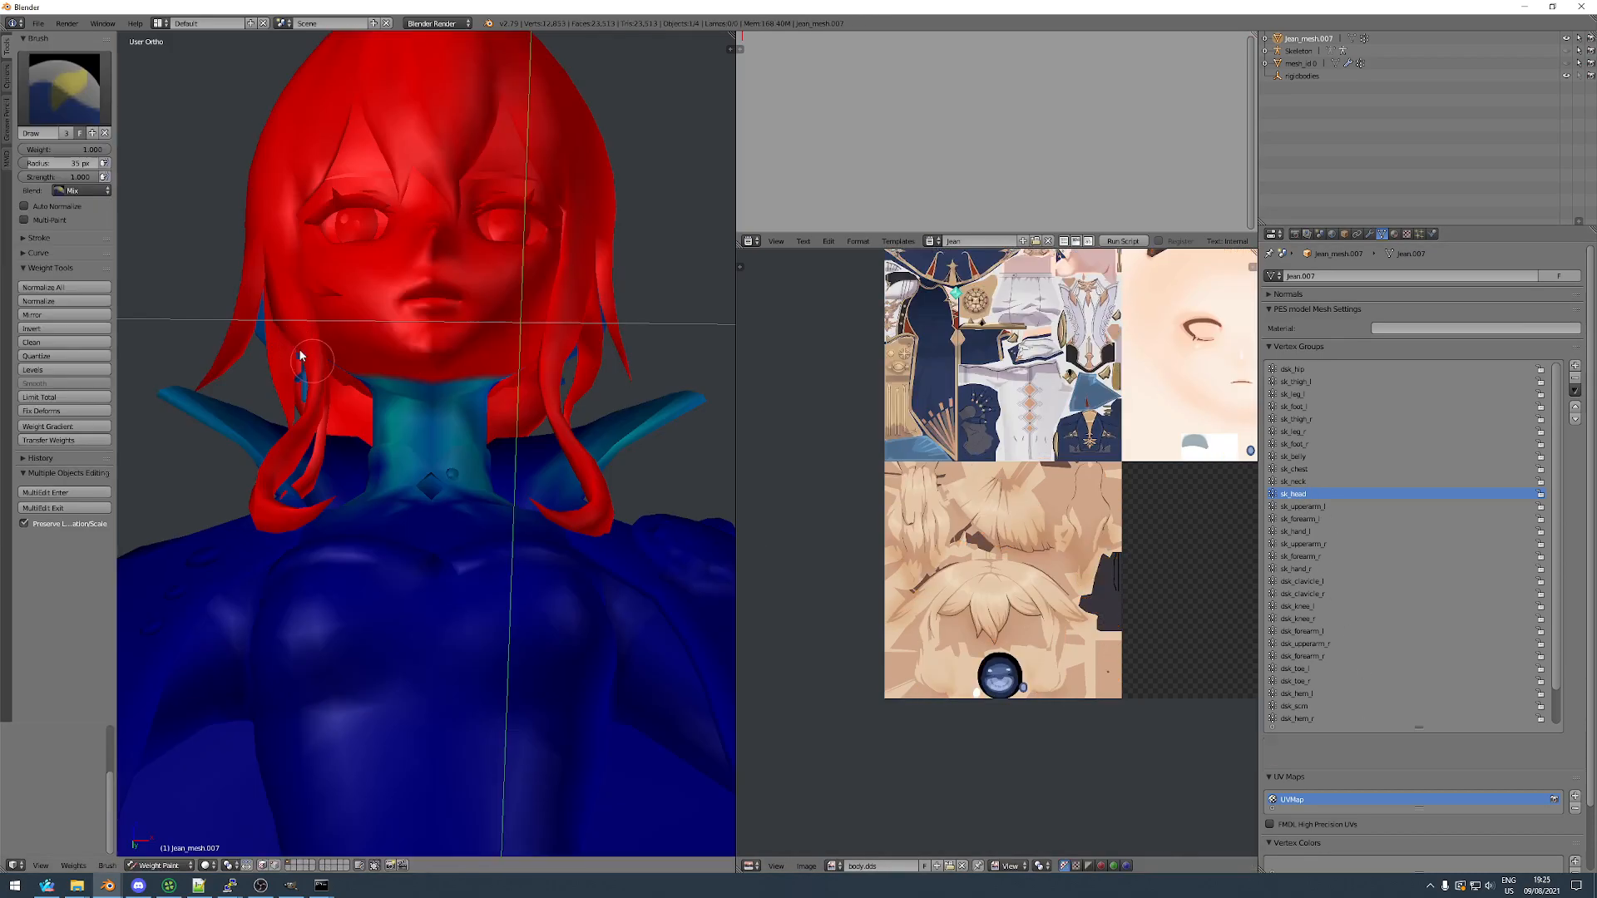
{"action": "left_click", "coordinate": [70, 292]}
Return to Edit Mode and hide the face and hair to expose the jaw strip, ears and neck.
{"action": "key", "text": "Tab"}
{"action": "key", "text": "Tab"}
{"action": "key", "text": "Tab"}
{"action": "key", "text": "h"}
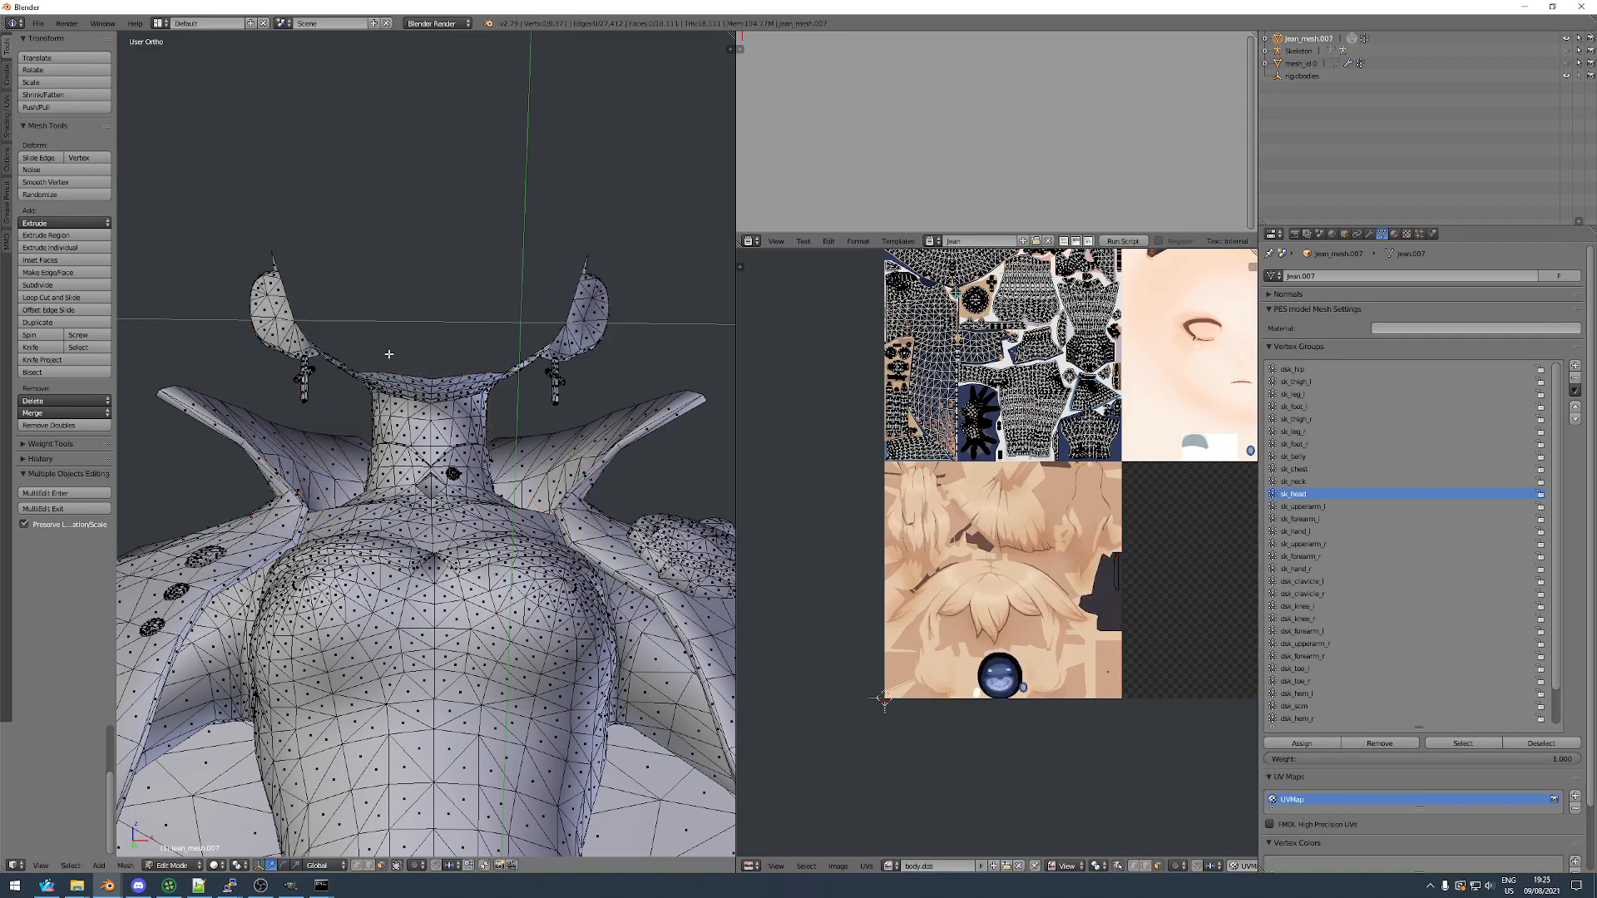
Select the neck faces directly below the jaw strip and hide them to isolate the strip from the body.
{"action": "scroll", "coordinate": [374, 441], "scroll_direction": "up", "scroll_amount": 5}
{"action": "right_click", "coordinate": [374, 440]}
{"action": "right_click", "coordinate": [499, 516], "text": "ctrl+shift"}
{"action": "right_click", "coordinate": [594, 504], "text": "ctrl+shift"}
{"action": "middle_click_drag", "start_coordinate": [557, 486], "coordinate": [486, 393]}
{"action": "right_click", "coordinate": [607, 422], "text": "ctrl+shift"}
{"action": "right_click", "coordinate": [665, 395], "text": "ctrl+shift"}
{"action": "middle_click_drag", "start_coordinate": [665, 396], "coordinate": [442, 520]}
{"action": "right_click", "coordinate": [365, 449], "text": "ctrl+shift"}
{"action": "key", "text": "b"}
{"action": "left_click_drag", "start_coordinate": [349, 440], "coordinate": [650, 440]}
{"action": "middle_click_drag", "start_coordinate": [649, 440], "coordinate": [466, 383]}
{"action": "key", "text": "h"}
Select the jaw strip, ears and earrings, assign them to sk_head at weight 1.000 and return to Weight Paint mode.
{"action": "right_click", "coordinate": [510, 387]}
{"action": "key", "text": "ctrl+l"}
{"action": "scroll", "coordinate": [511, 389], "scroll_direction": "down", "scroll_amount": 5}
{"action": "key", "text": "b"}
{"action": "left_click_drag", "start_coordinate": [344, 316], "coordinate": [391, 351]}
{"action": "key", "text": "b"}
{"action": "left_click_drag", "start_coordinate": [599, 385], "coordinate": [638, 403]}
{"action": "key", "text": "ctrl+l"}
{"action": "key", "text": "h"}
{"action": "key", "text": "ctrl+z"}
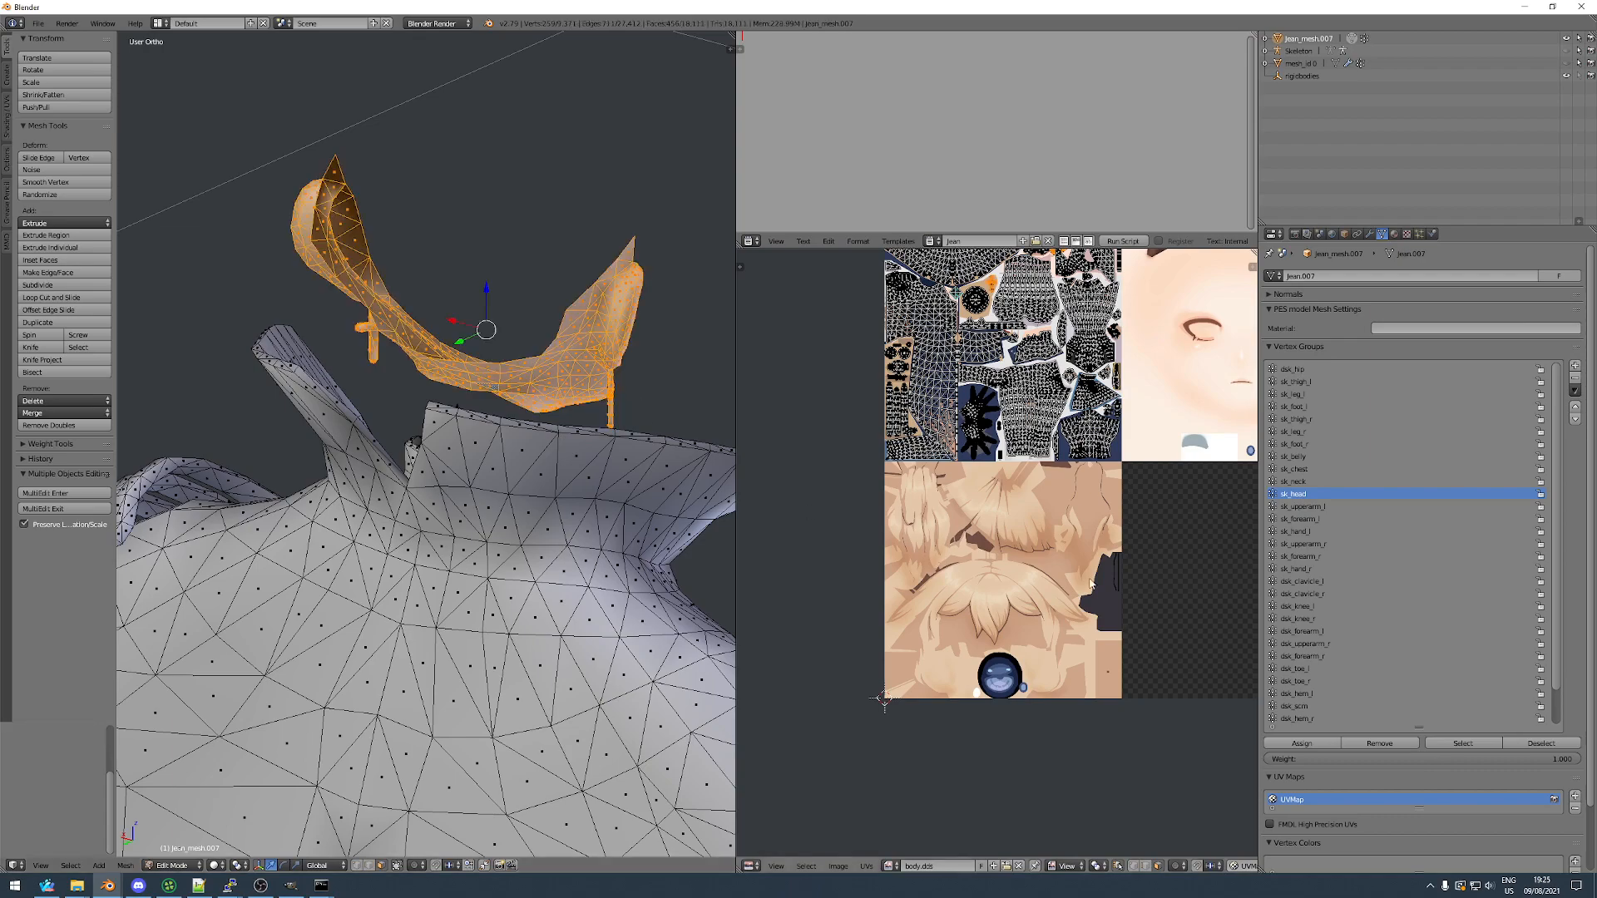
{"action": "left_click", "coordinate": [1301, 743]}
{"action": "key", "text": "Tab"}
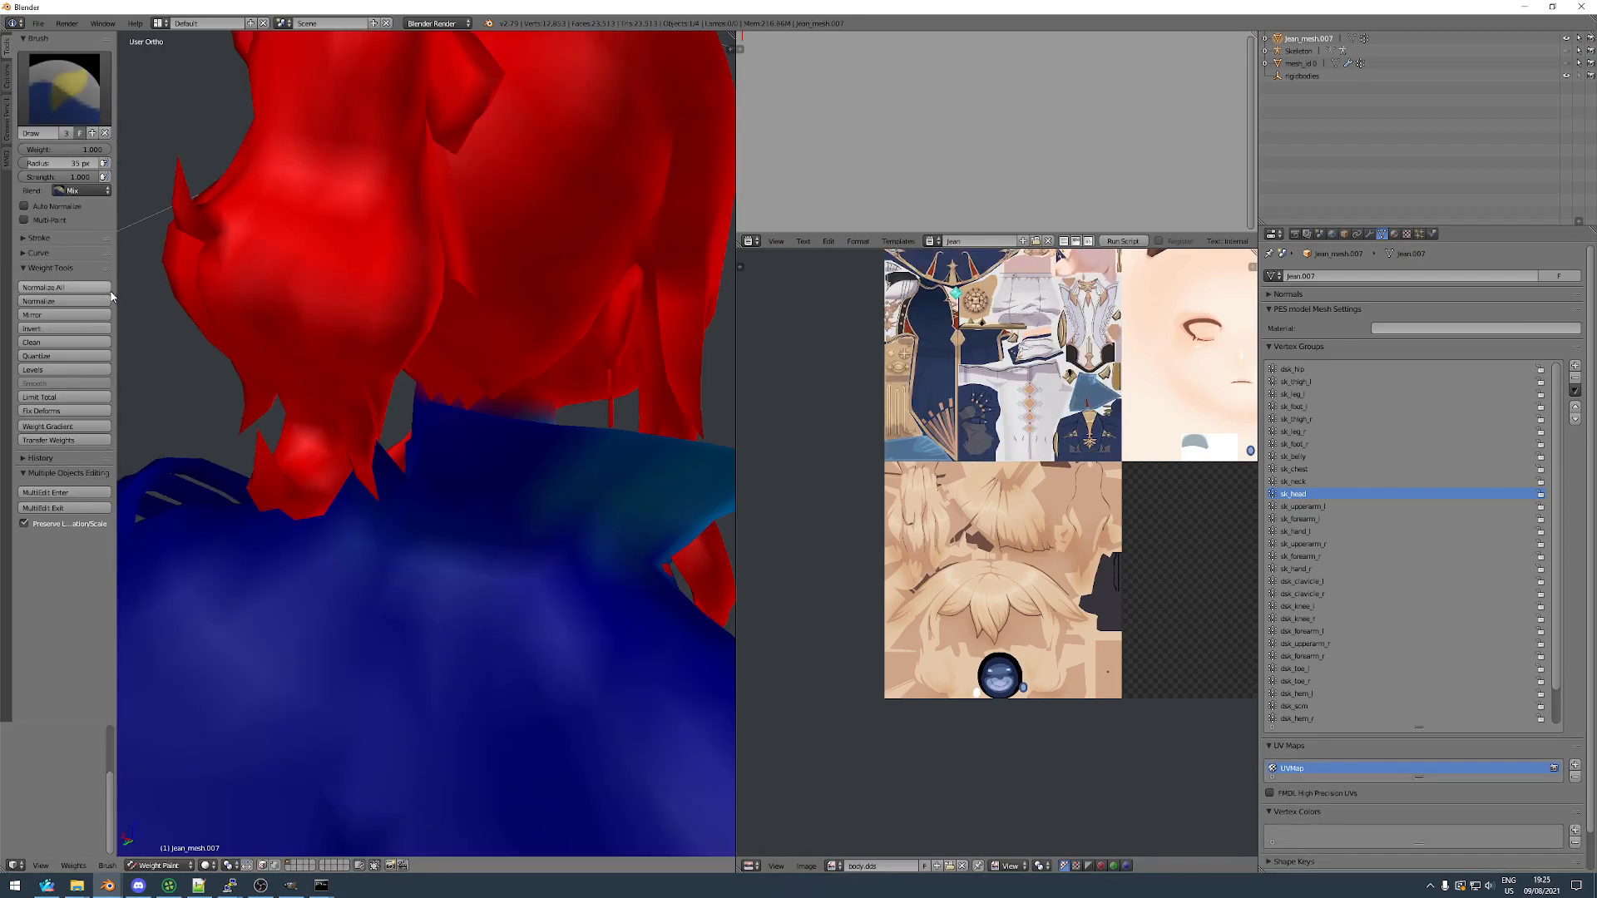
Switch to wireframe display and examine the sk_head weights around the head, neck and collar.
{"action": "scroll", "coordinate": [435, 346], "scroll_direction": "down", "scroll_amount": 6}
{"action": "middle_click_drag", "start_coordinate": [435, 346], "coordinate": [187, 326]}
{"action": "mouse_move", "coordinate": [489, 332]}
{"action": "middle_mouse_down"}
{"action": "mouse_move", "coordinate": [433, 305]}
{"action": "mouse_move", "coordinate": [460, 312]}
{"action": "middle_mouse_up"}
{"action": "scroll", "coordinate": [459, 312], "scroll_direction": "down", "scroll_amount": 1}
{"action": "key", "text": "z"}
{"action": "scroll", "coordinate": [498, 512], "scroll_direction": "down", "scroll_amount": 2}
{"action": "middle_click_drag", "start_coordinate": [498, 512], "coordinate": [492, 517]}
{"action": "mouse_move", "coordinate": [588, 477]}
{"action": "middle_mouse_down"}
{"action": "mouse_move", "coordinate": [540, 480]}
{"action": "mouse_move", "coordinate": [599, 495]}
{"action": "middle_mouse_up"}
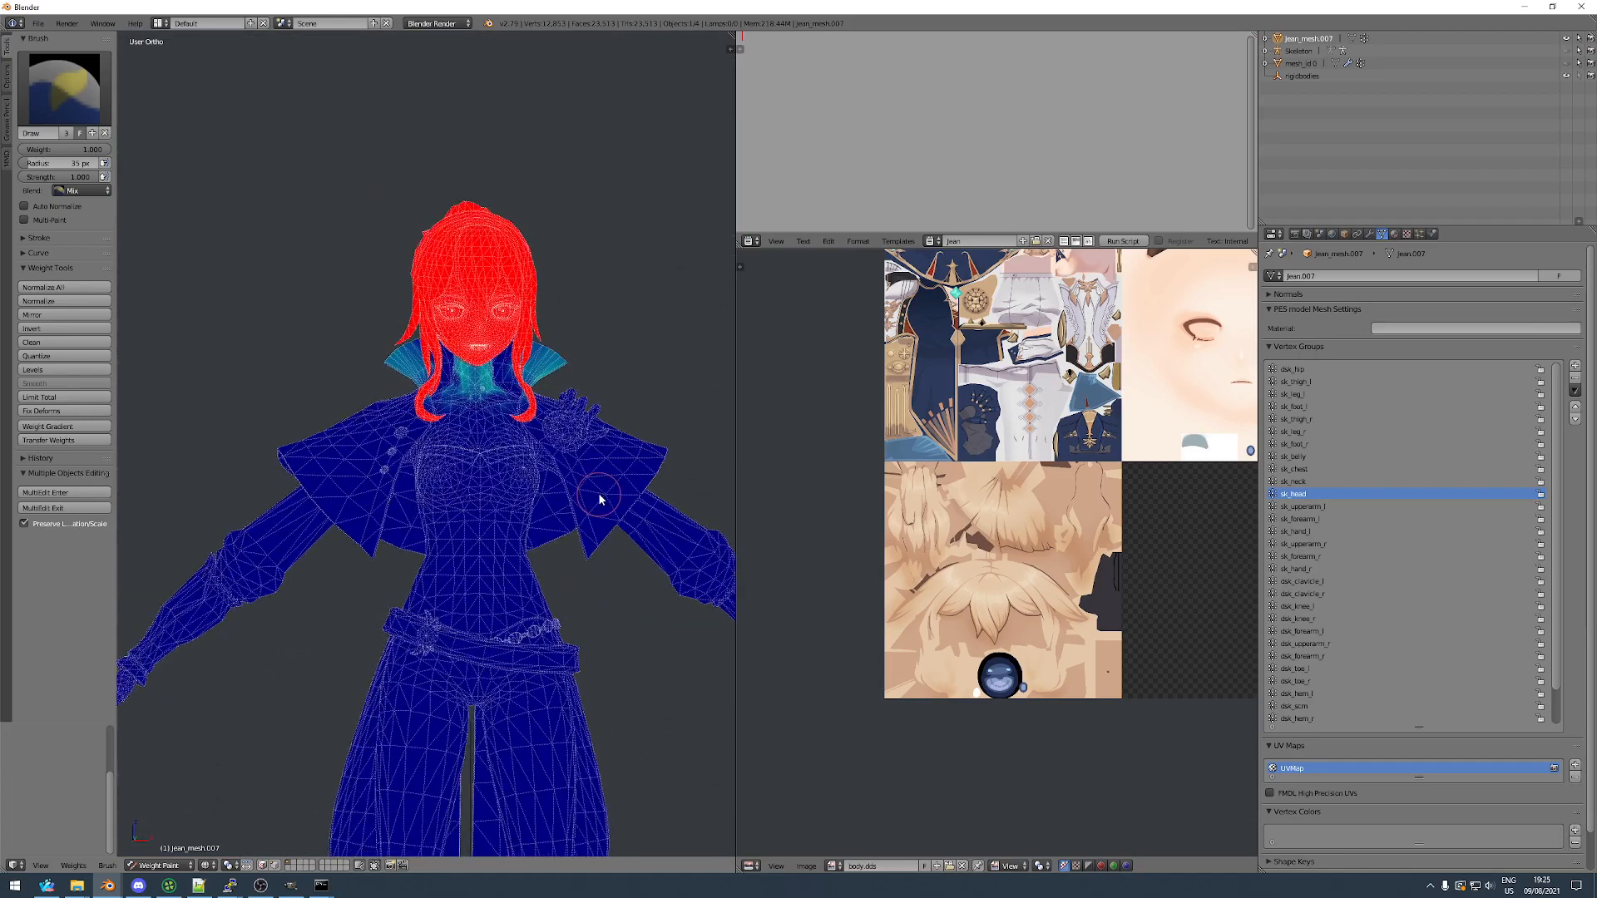
Hide the jaw strip and ears, select the whole collared cape and remove it from the sk_head vertex group.
{"action": "scroll", "coordinate": [599, 499], "scroll_direction": "up", "scroll_amount": 5}
{"action": "key", "text": "Tab"}
{"action": "scroll", "coordinate": [504, 424], "scroll_direction": "down", "scroll_amount": 3}
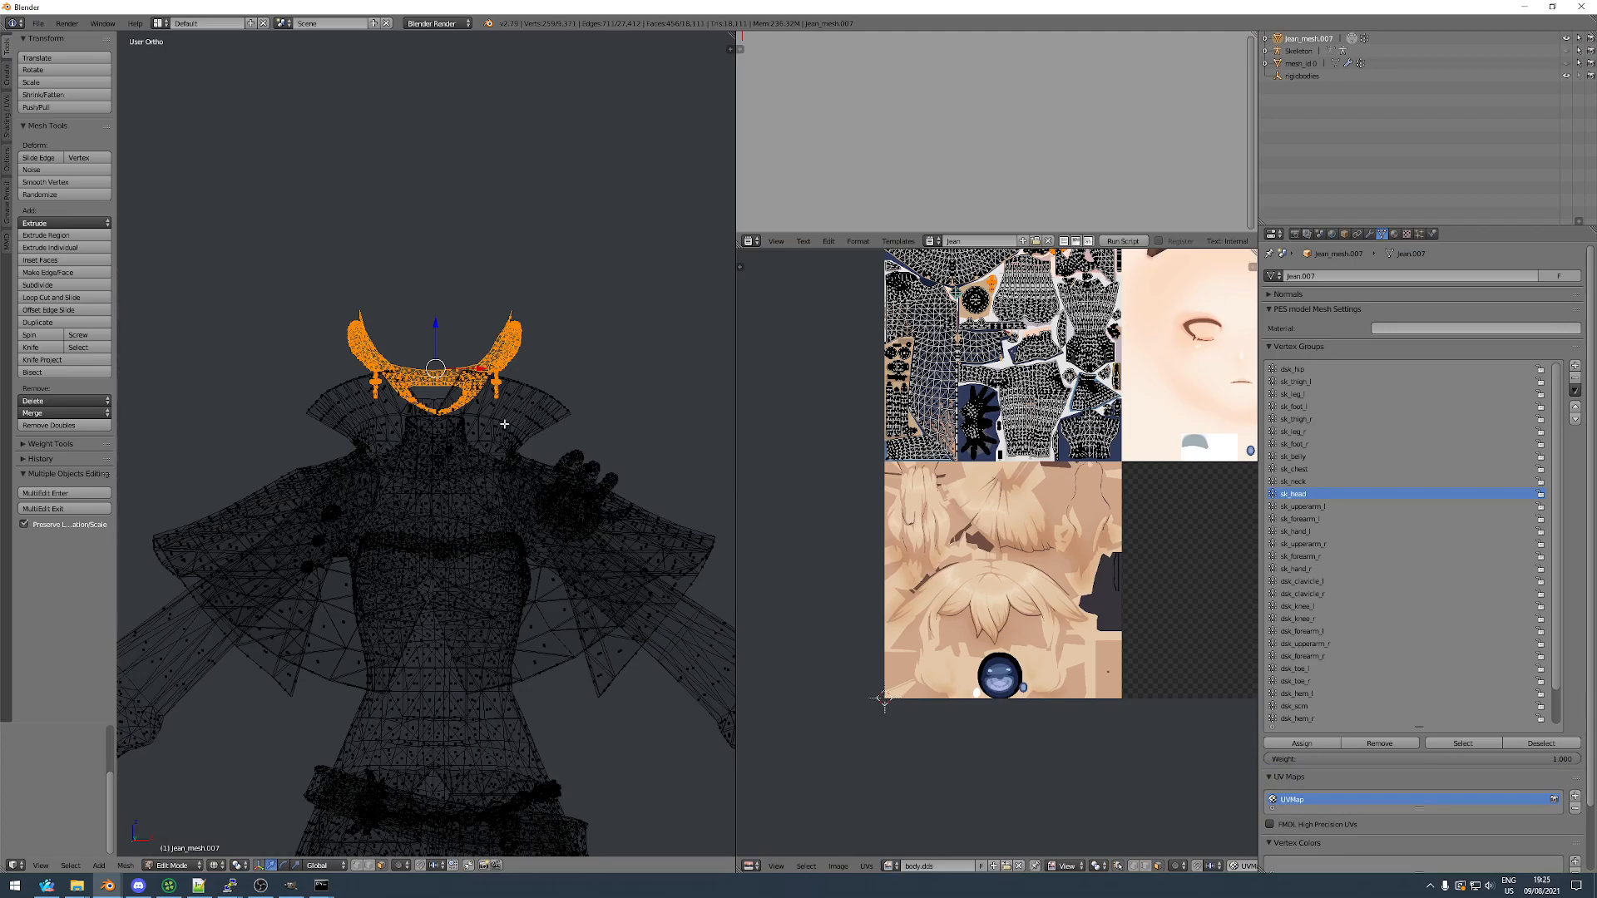
{"action": "key", "text": "h"}
{"action": "scroll", "coordinate": [333, 383], "scroll_direction": "up", "scroll_amount": 2}
{"action": "key", "text": "b"}
{"action": "left_click_drag", "start_coordinate": [253, 368], "coordinate": [345, 457]}
{"action": "key", "text": "ctrl+l"}
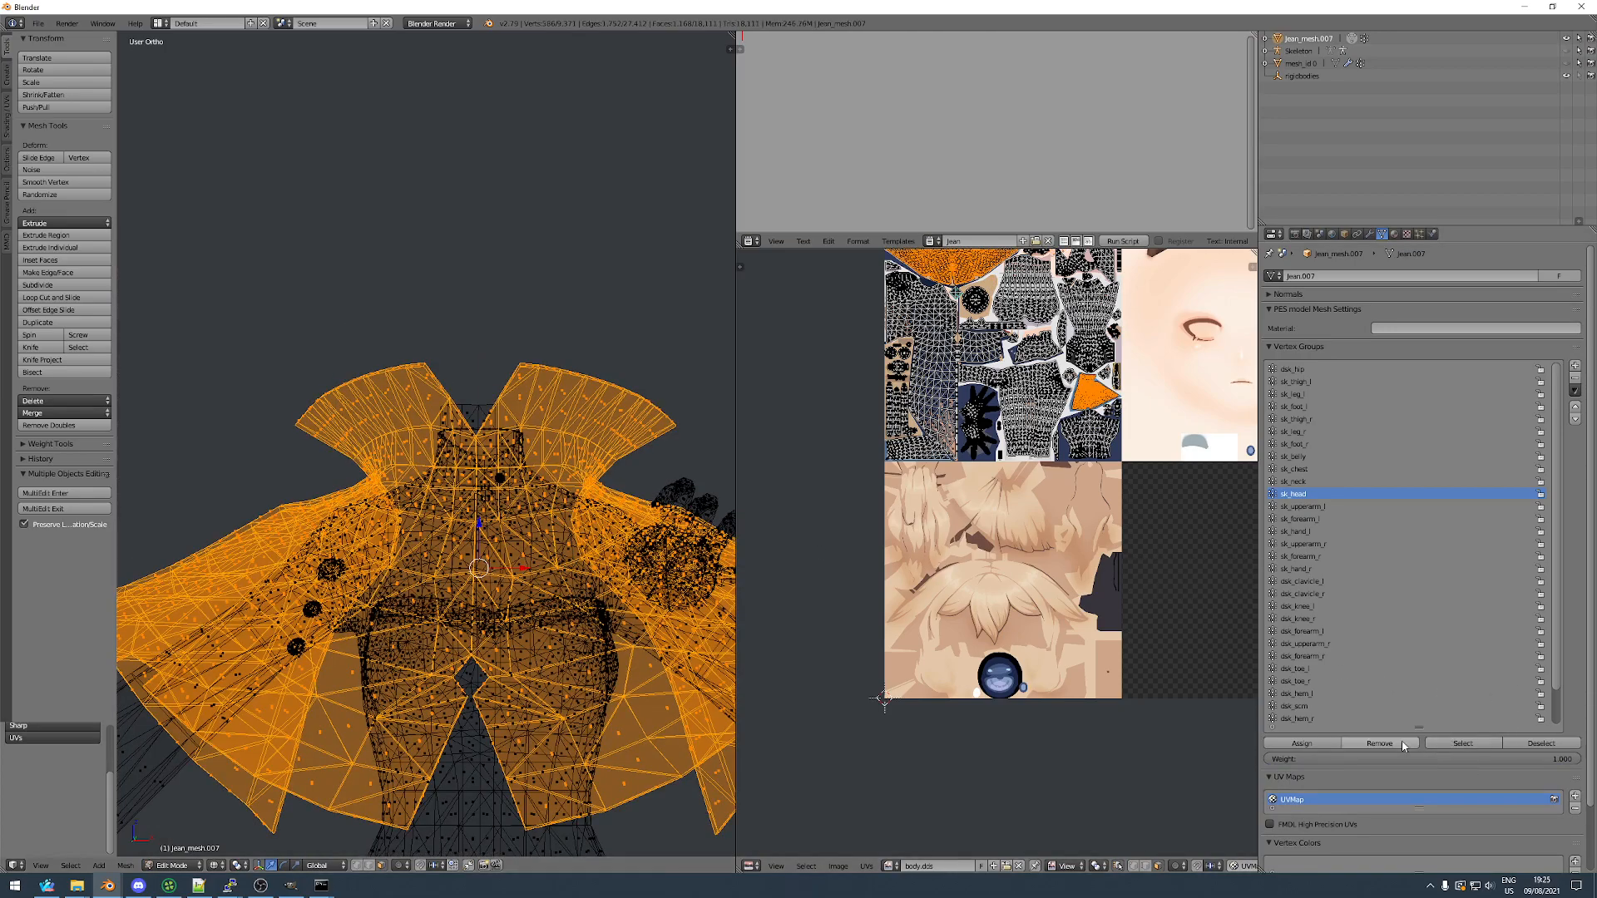
{"action": "key", "text": "Tab"}
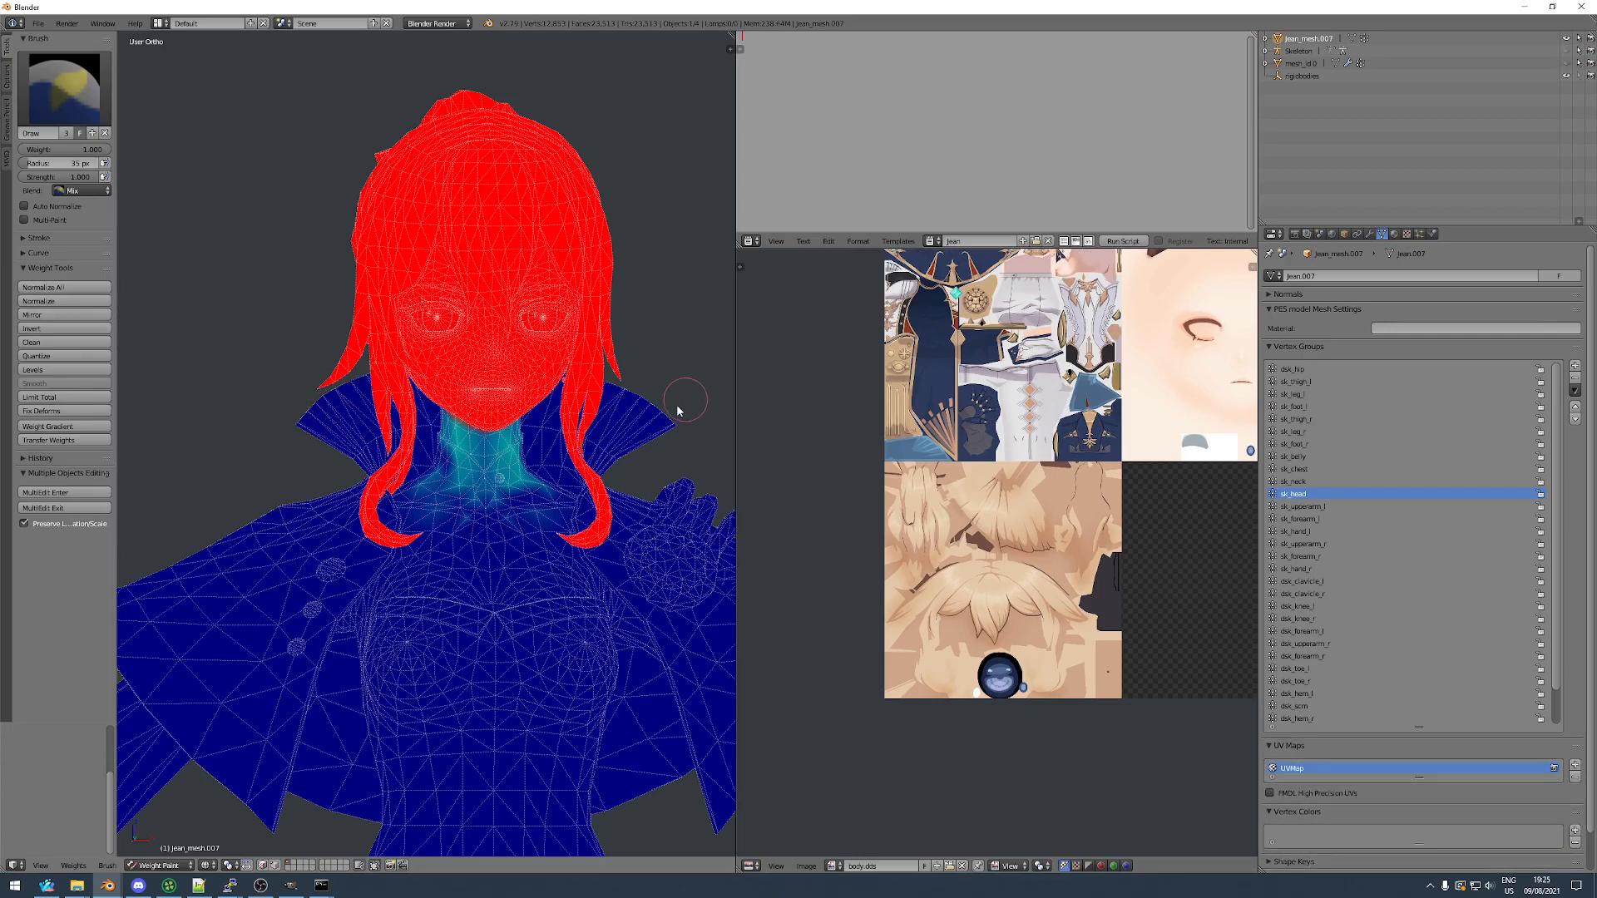
Examine the sk_head result on the figure and step through the vertex groups affecting the right forearm and hand.
{"action": "scroll", "coordinate": [659, 400], "scroll_direction": "down", "scroll_amount": 6}
{"action": "middle_click_drag", "start_coordinate": [659, 400], "coordinate": [480, 376]}
{"action": "scroll", "coordinate": [480, 376], "scroll_direction": "down", "scroll_amount": 2}
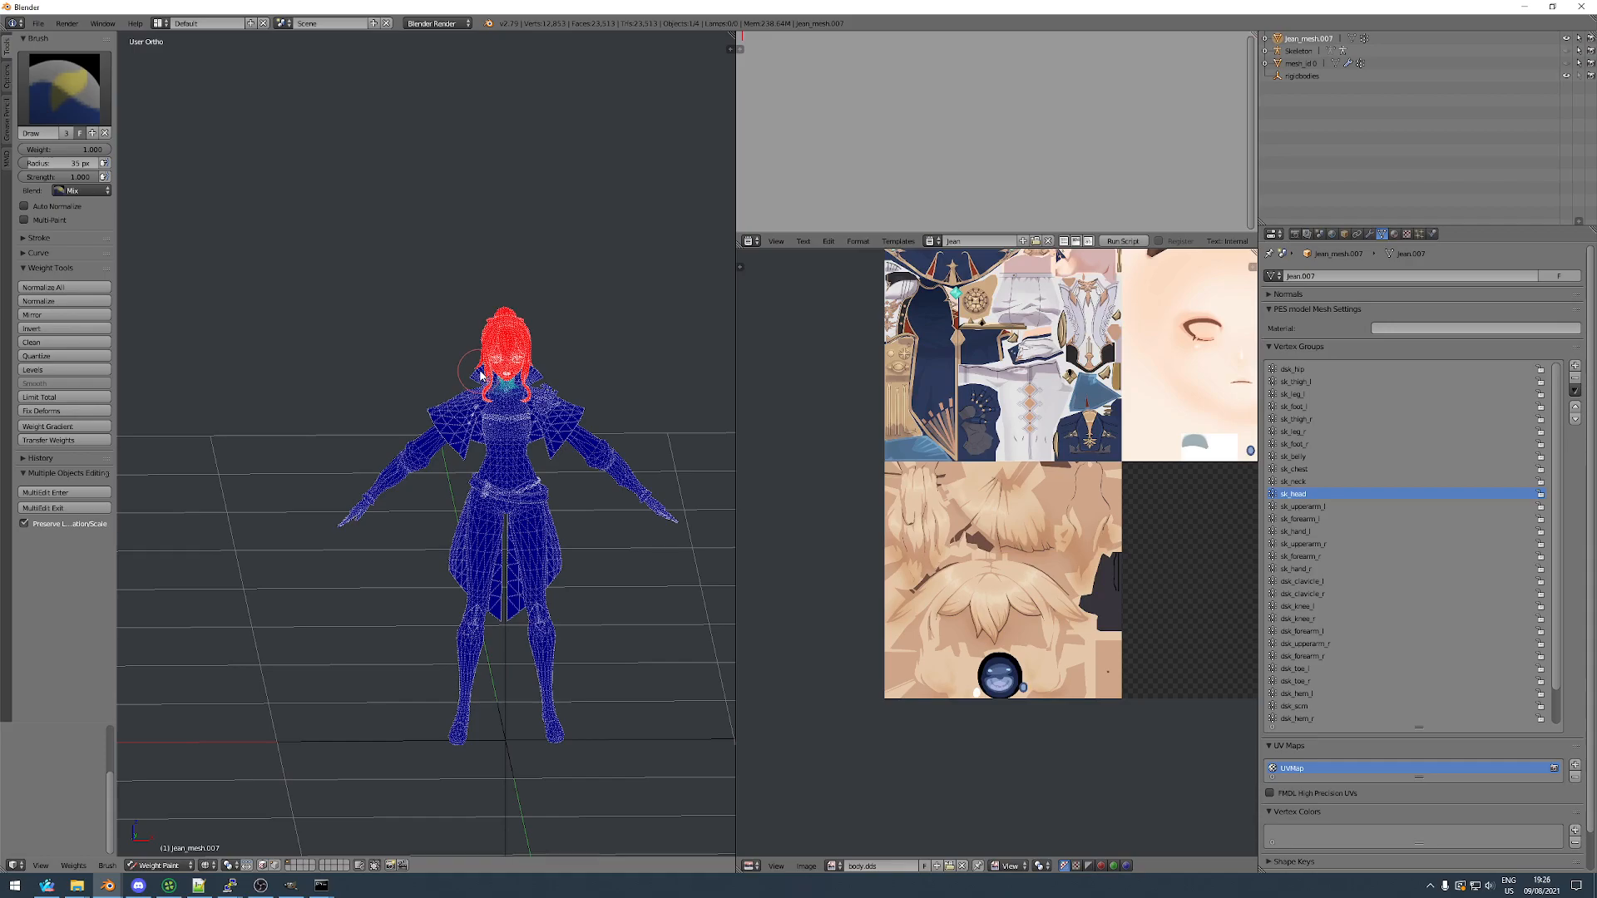
{"action": "scroll", "coordinate": [481, 376], "scroll_direction": "up", "scroll_amount": 5}
{"action": "middle_click_drag", "start_coordinate": [566, 380], "coordinate": [523, 351]}
{"action": "scroll", "coordinate": [586, 347], "scroll_direction": "down", "scroll_amount": 3}
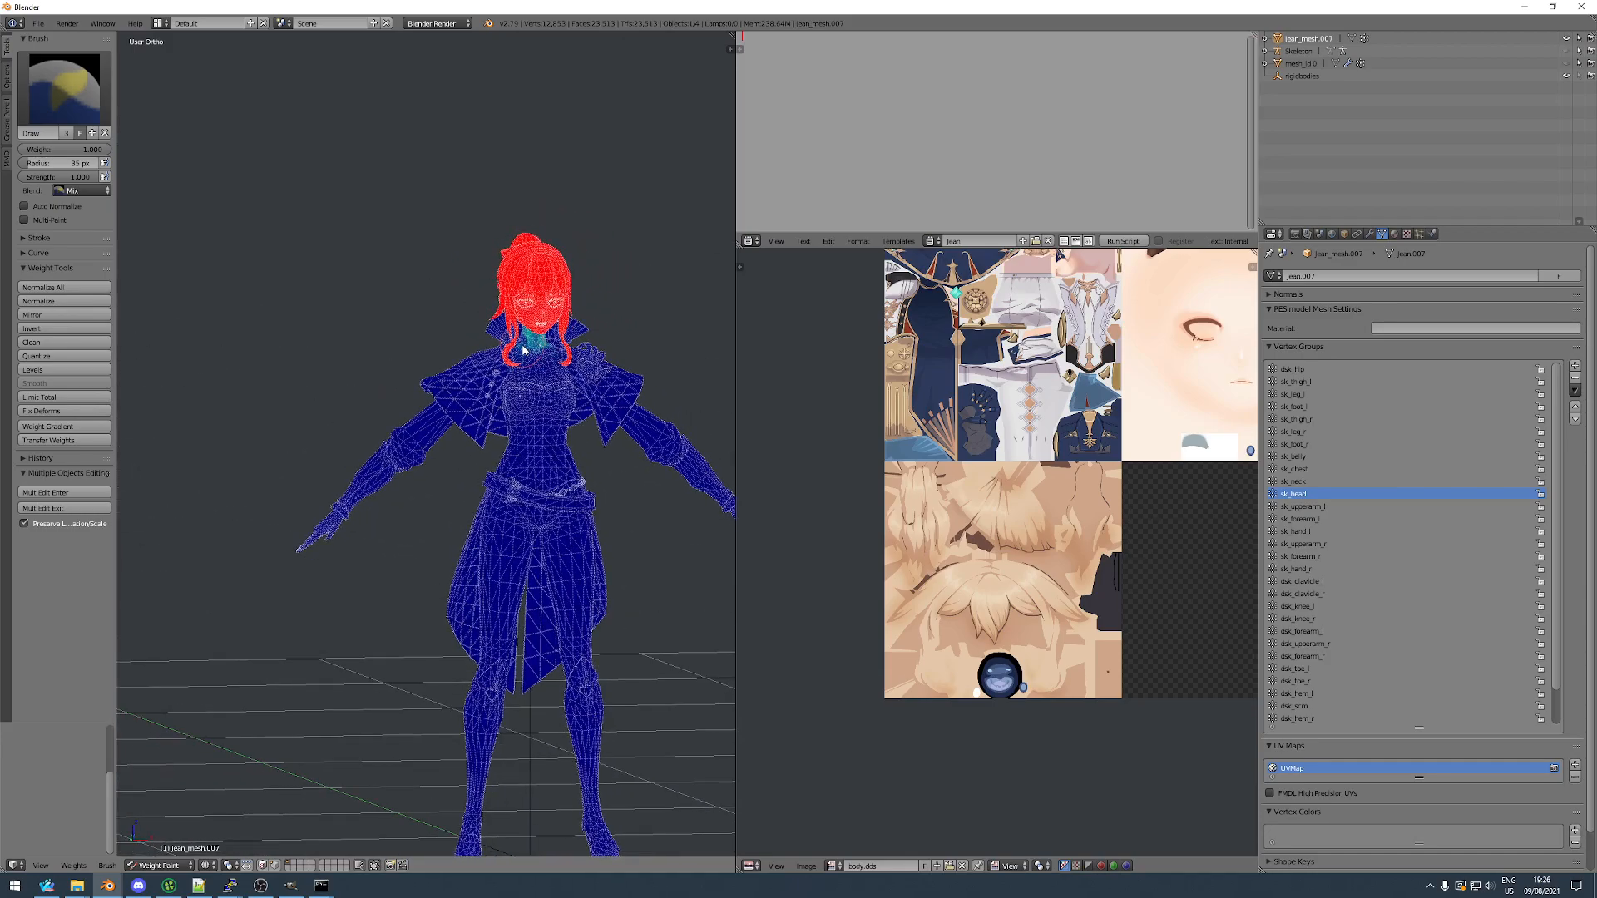
{"action": "left_click", "coordinate": [1302, 507]}
{"action": "scroll", "coordinate": [1315, 504], "scroll_direction": "down", "scroll_amount": 1, "text": "ctrl"}
{"action": "scroll", "coordinate": [1315, 504], "scroll_direction": "up", "scroll_amount": 7, "text": "ctrl"}
{"action": "scroll", "coordinate": [1315, 503], "scroll_direction": "down", "scroll_amount": 4, "text": "ctrl"}
{"action": "scroll", "coordinate": [1315, 502], "scroll_direction": "down", "scroll_amount": 7, "text": "ctrl"}
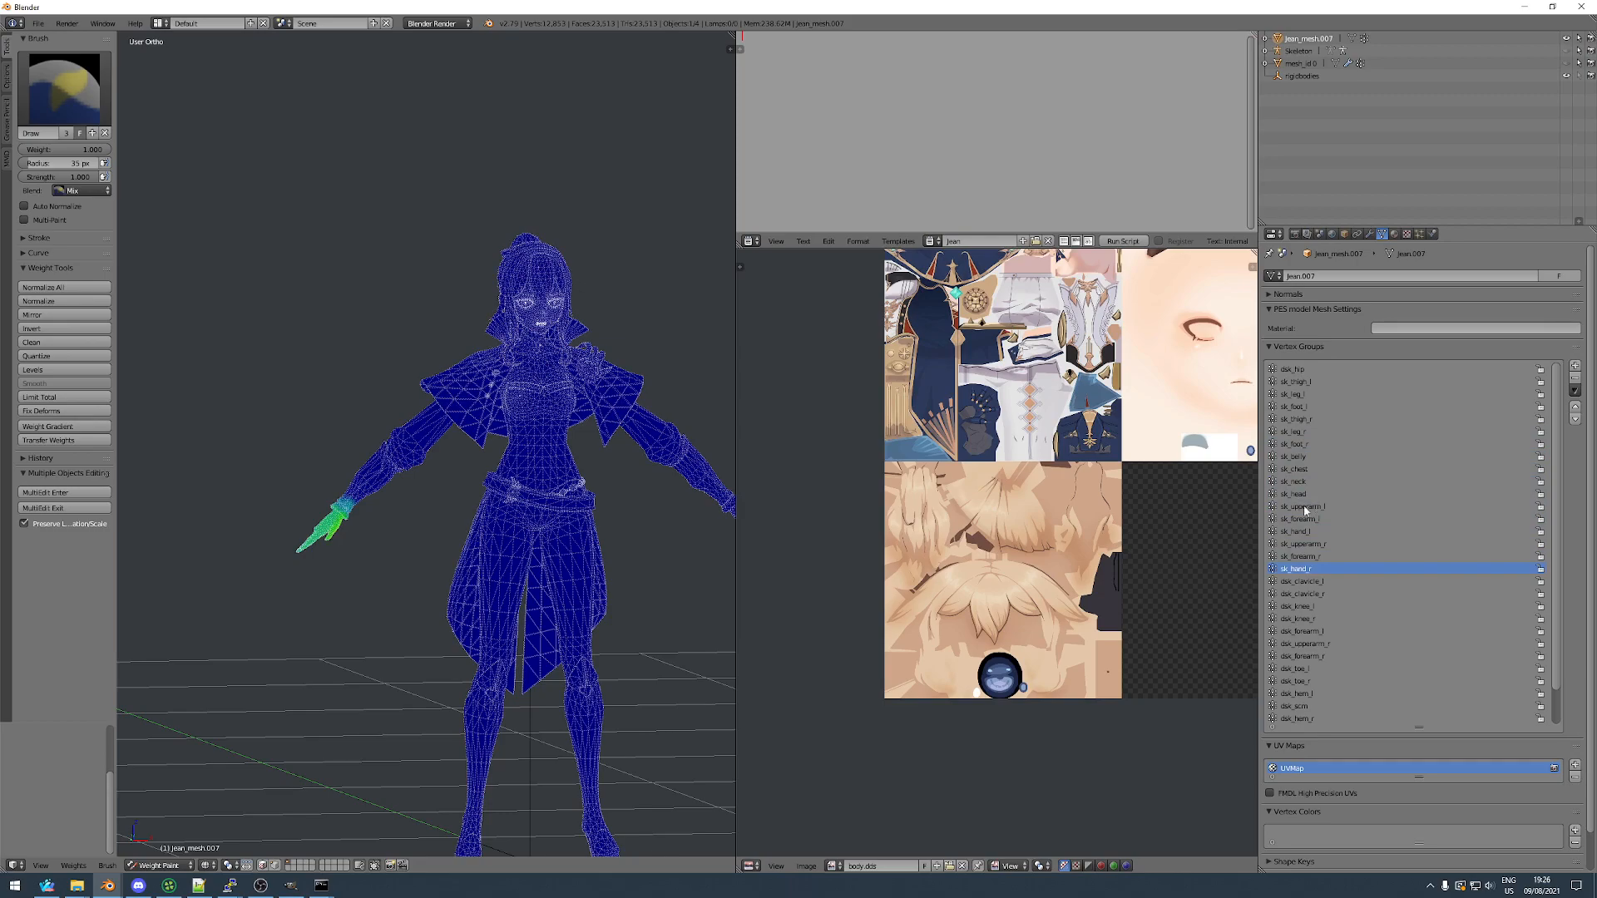
{"action": "scroll", "coordinate": [324, 538], "scroll_direction": "up", "scroll_amount": 8}
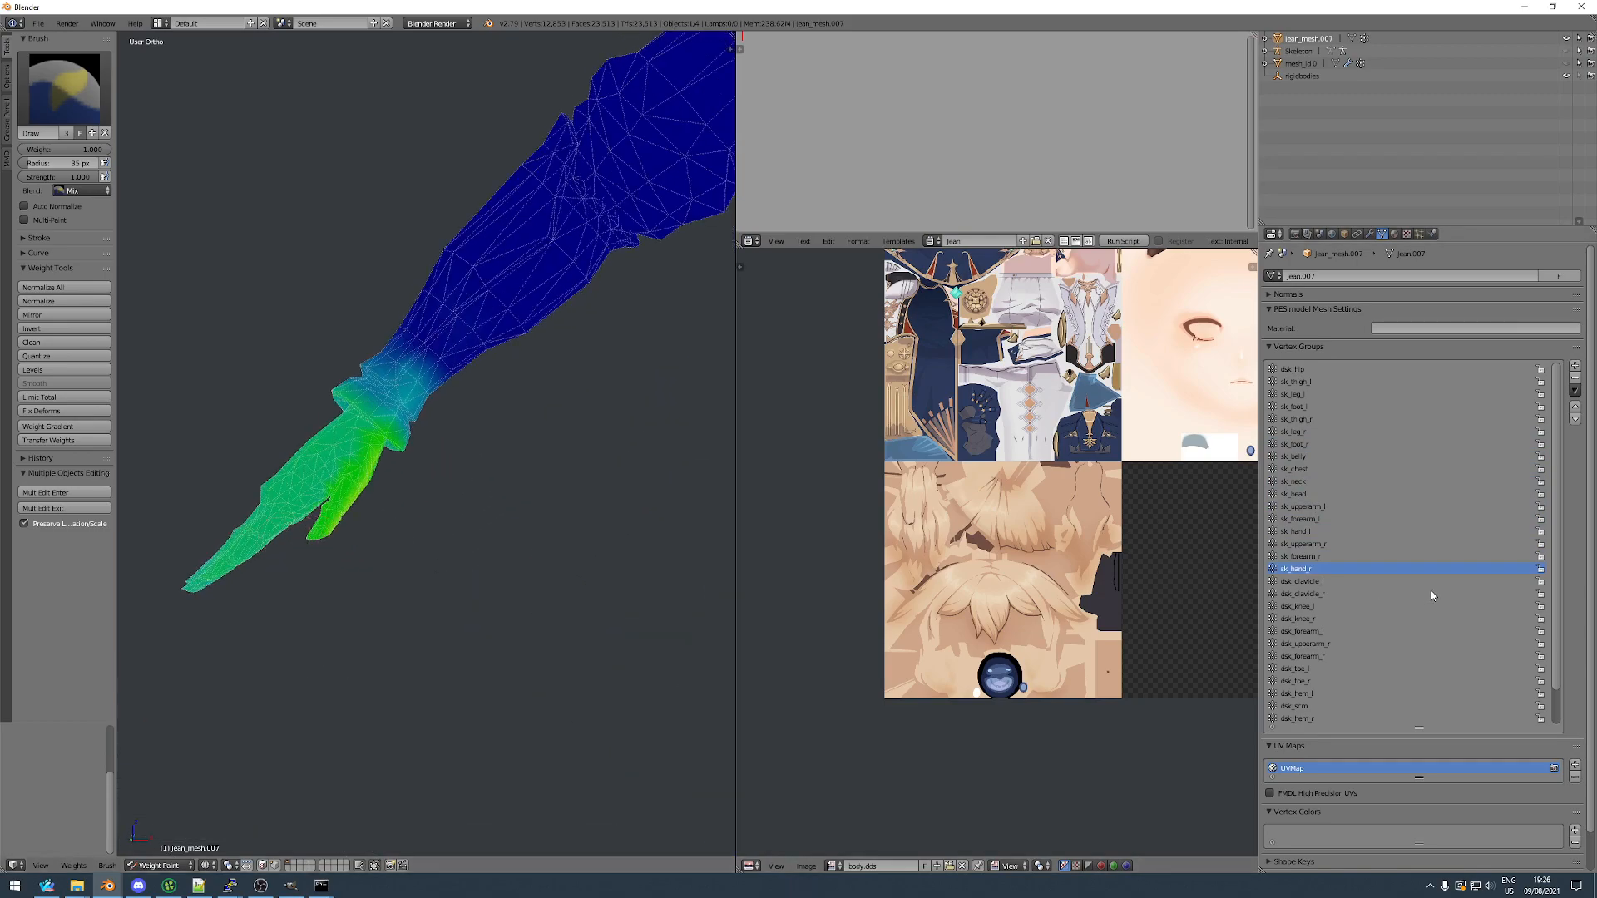
{"action": "scroll", "coordinate": [1431, 595], "scroll_direction": "down", "scroll_amount": 5, "text": "ctrl"}
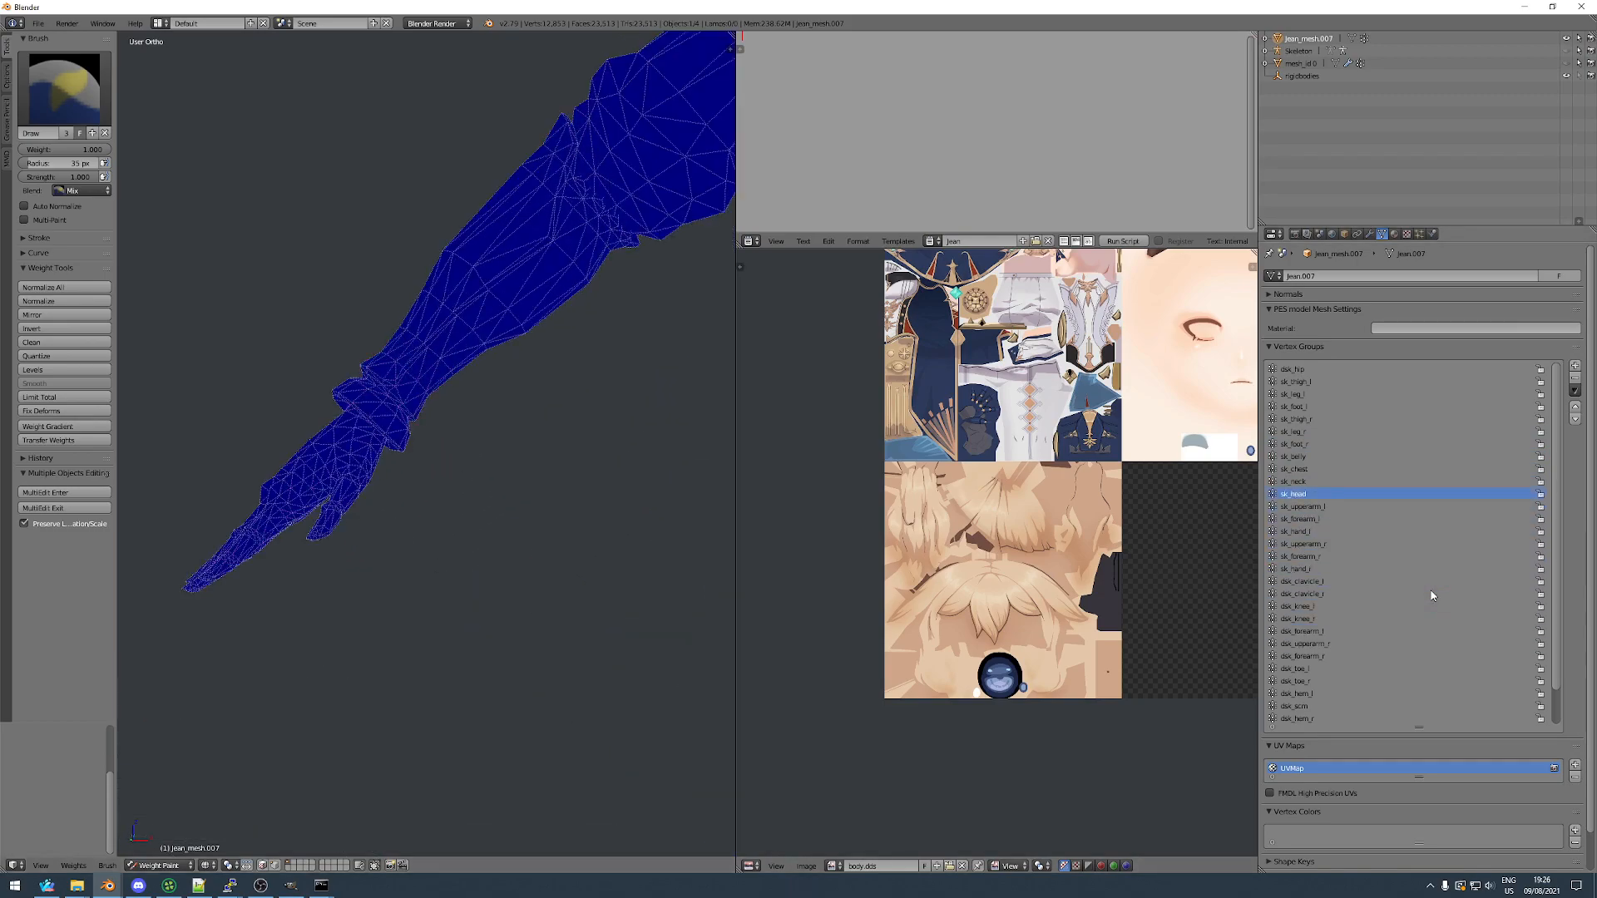
{"action": "scroll", "coordinate": [1432, 596], "scroll_direction": "down", "scroll_amount": 5, "text": "ctrl"}
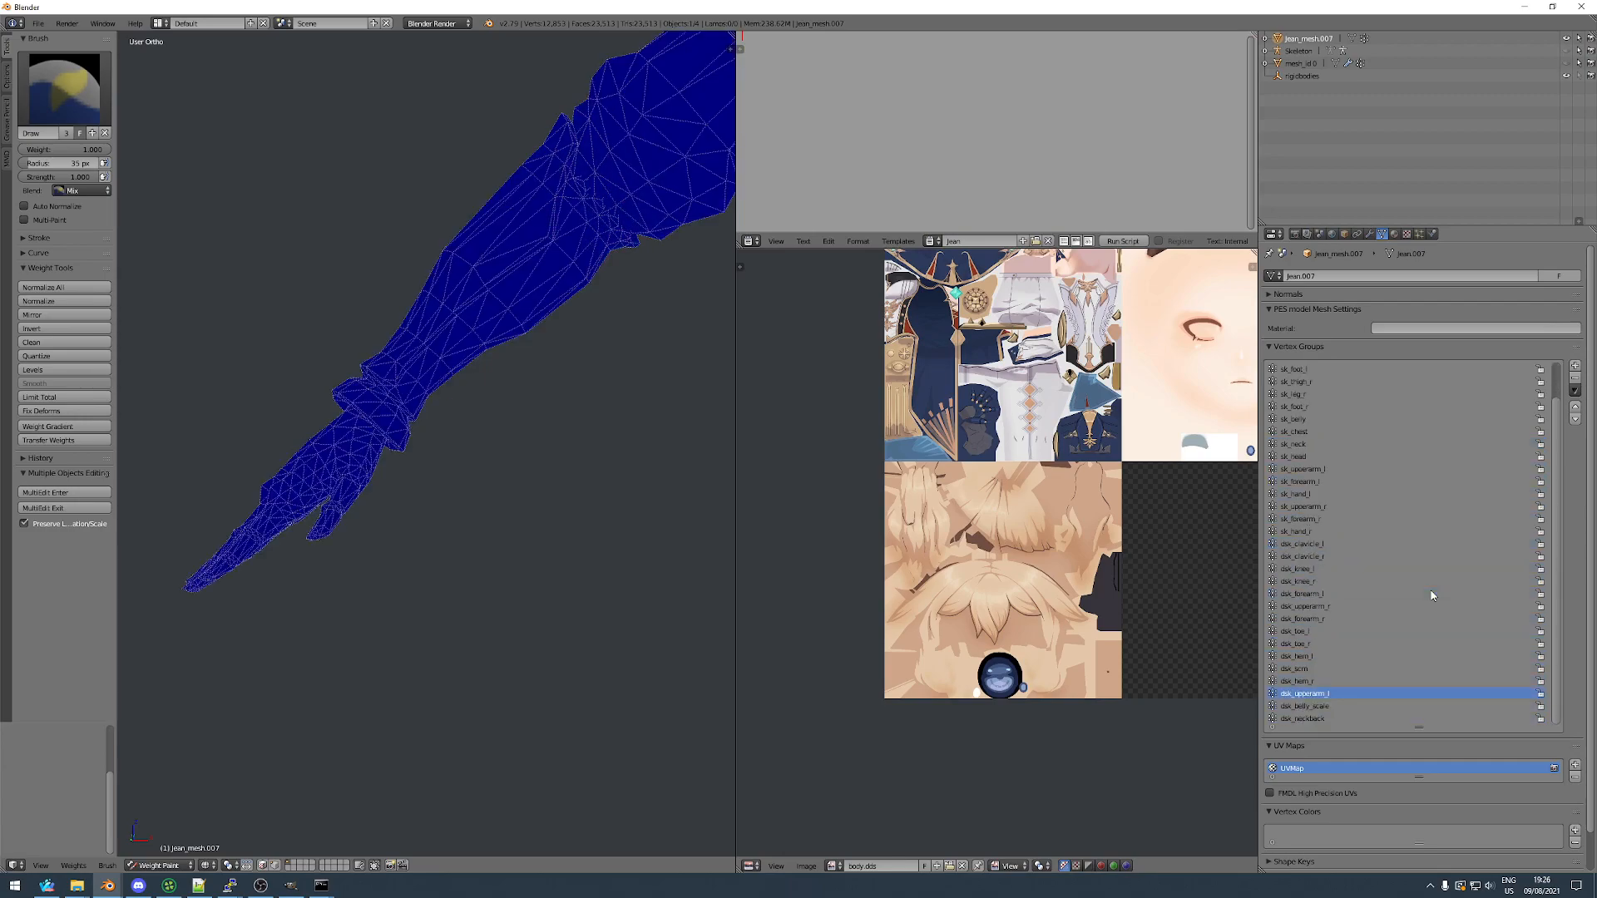
{"action": "scroll", "coordinate": [1431, 595], "scroll_direction": "up", "scroll_amount": 3, "text": "ctrl"}
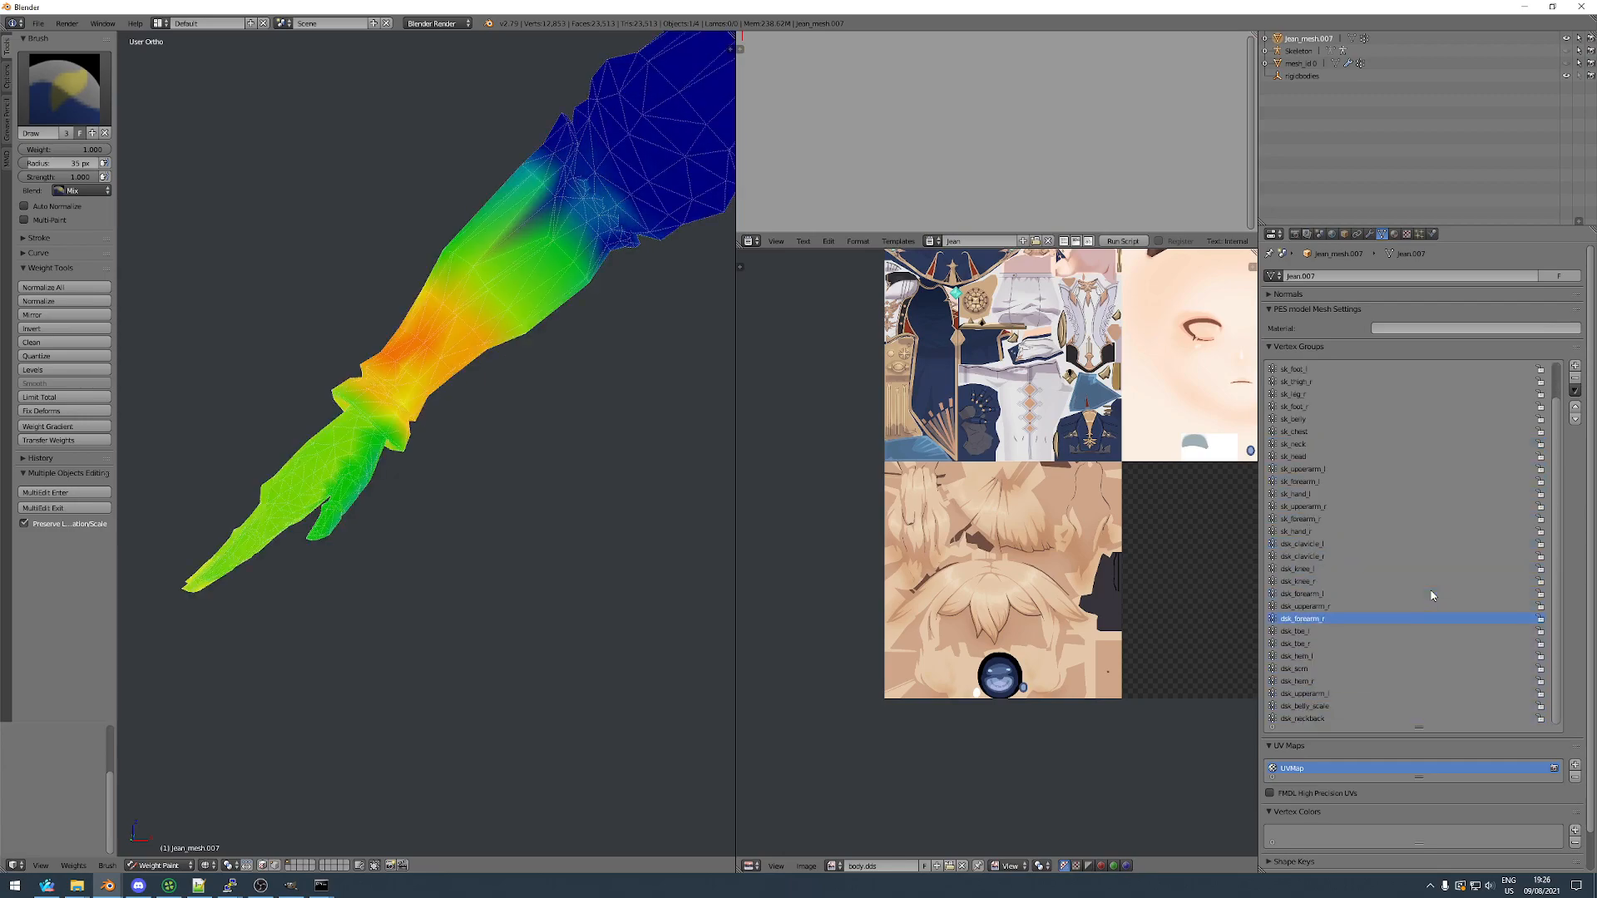
{"action": "scroll", "coordinate": [1431, 595], "scroll_direction": "up", "scroll_amount": 1, "text": "ctrl"}
{"action": "scroll", "coordinate": [1431, 595], "scroll_direction": "up", "scroll_amount": 20, "text": "ctrl"}
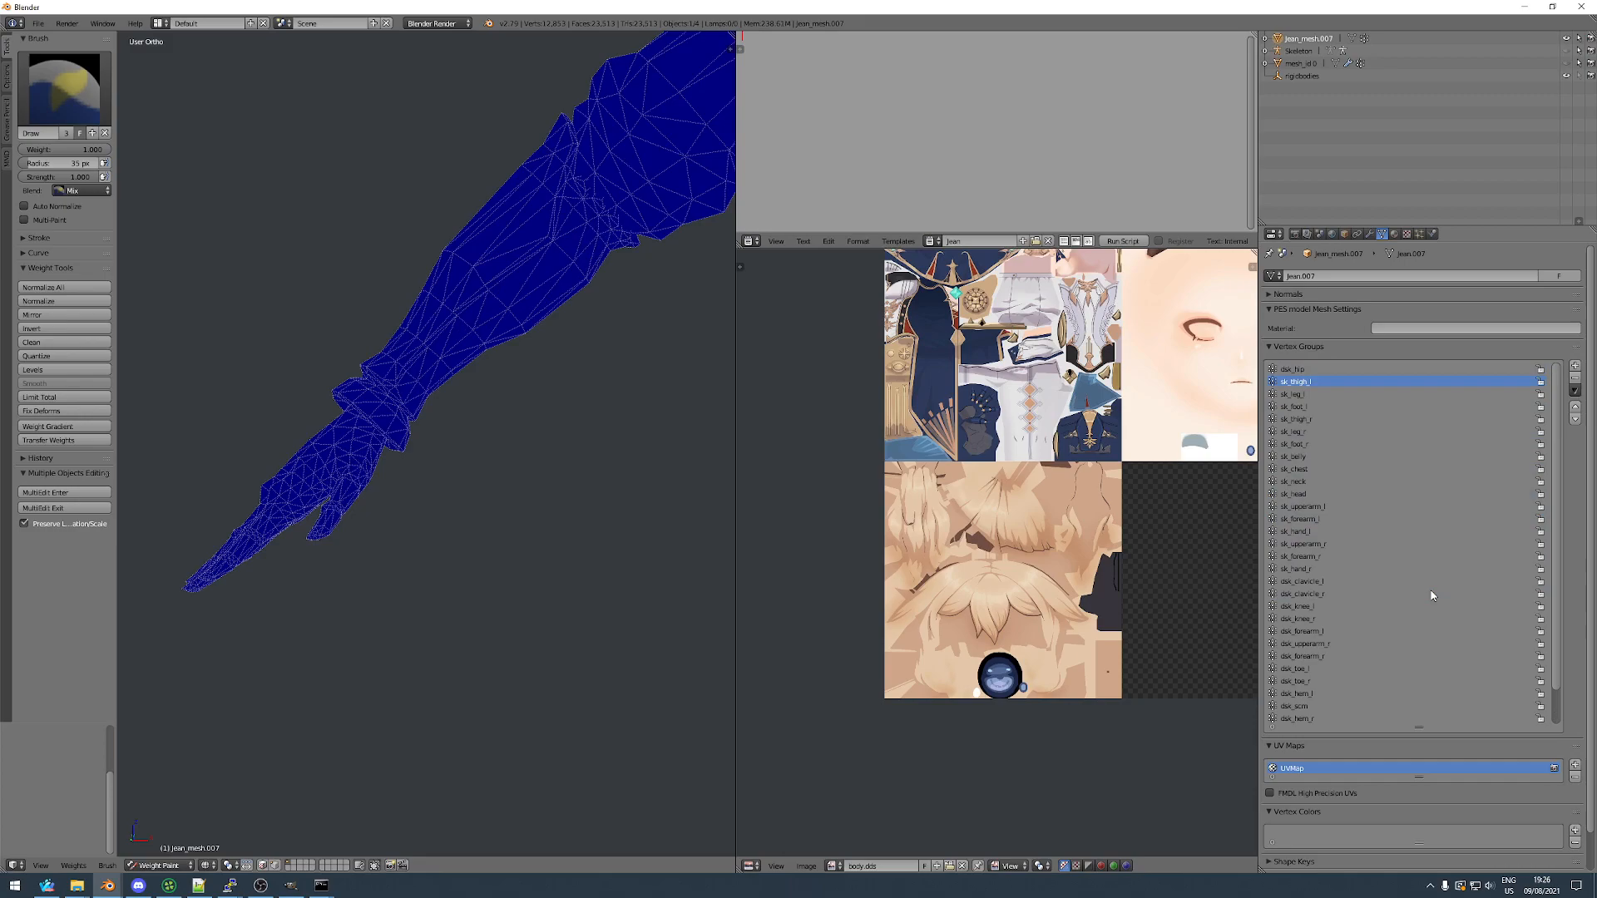
{"action": "scroll", "coordinate": [1431, 595], "scroll_direction": "down", "scroll_amount": 2, "text": "ctrl"}
{"action": "scroll", "coordinate": [1431, 594], "scroll_direction": "down", "scroll_amount": 3, "text": "ctrl"}
{"action": "scroll", "coordinate": [1432, 594], "scroll_direction": "up", "scroll_amount": 1, "text": "ctrl"}
Select the entire right hand, assign it to sk_hand_r at weight 1.000 and normalize all weights.
{"action": "key", "text": "Tab"}
{"action": "key", "text": "b"}
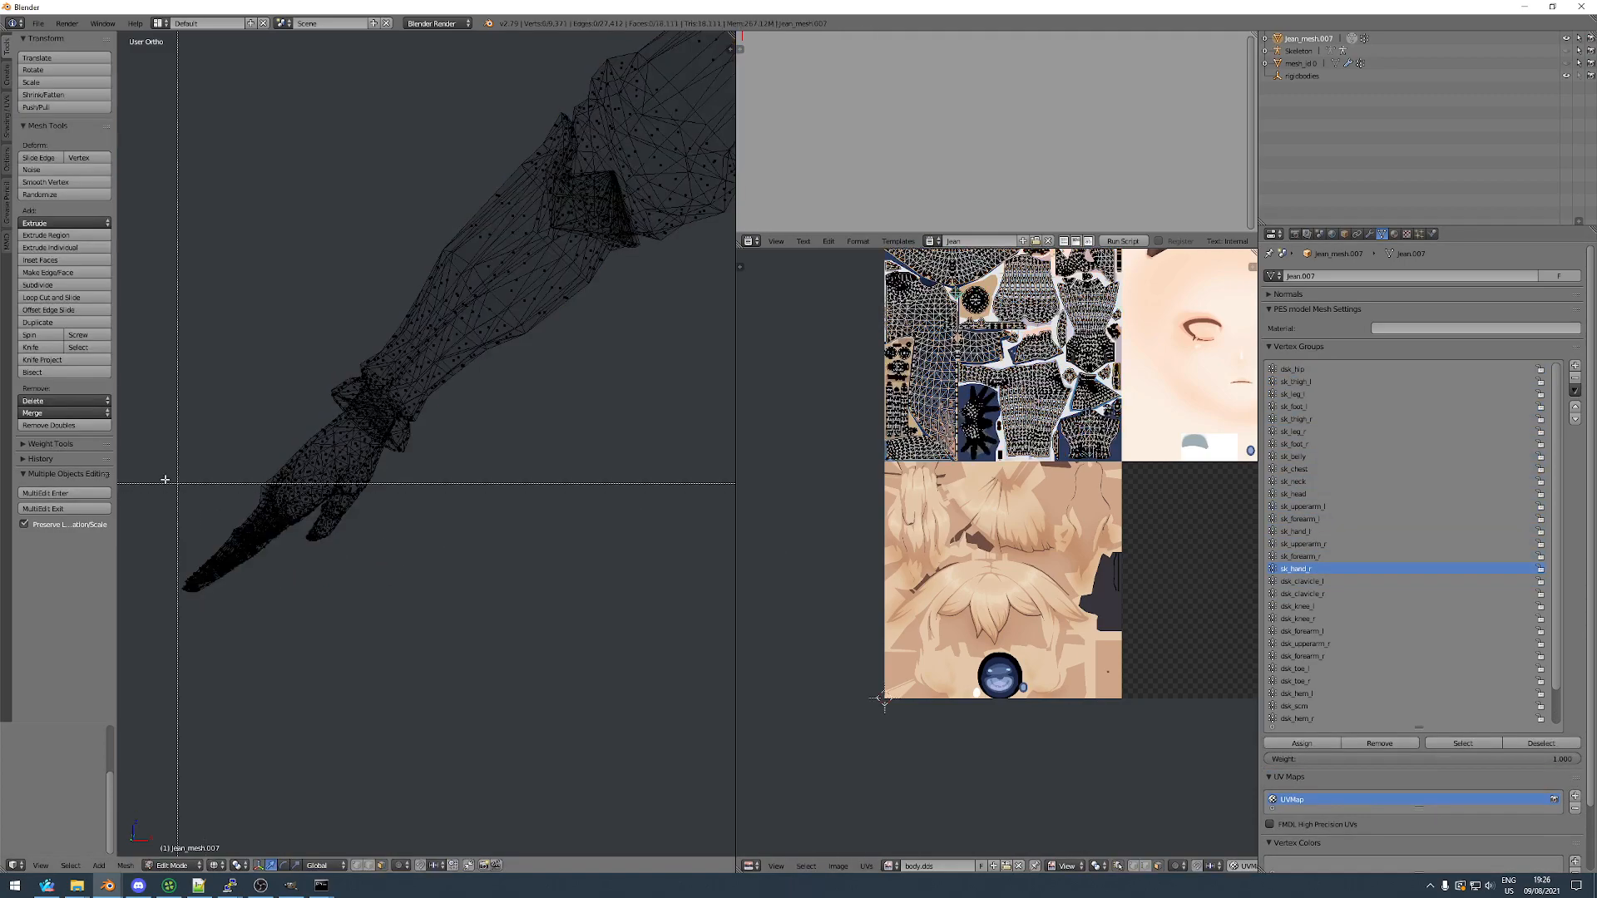
{"action": "left_click_drag", "start_coordinate": [171, 488], "coordinate": [318, 636]}
{"action": "key", "text": "ctrl+l"}
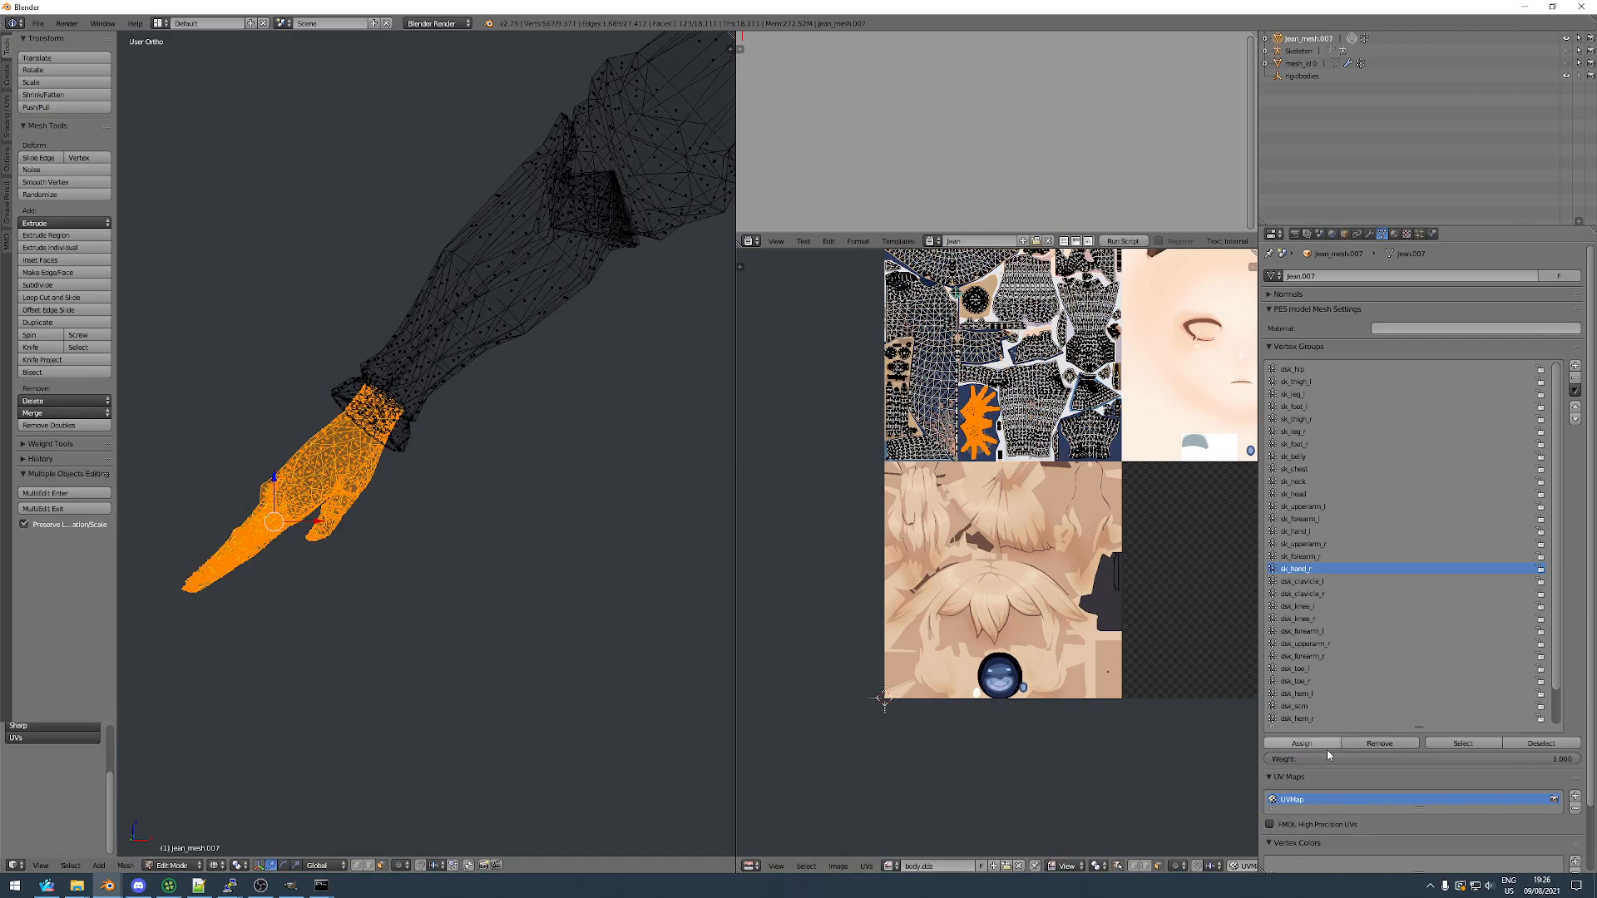
{"action": "left_click", "coordinate": [1299, 745]}
{"action": "key", "text": "Tab"}
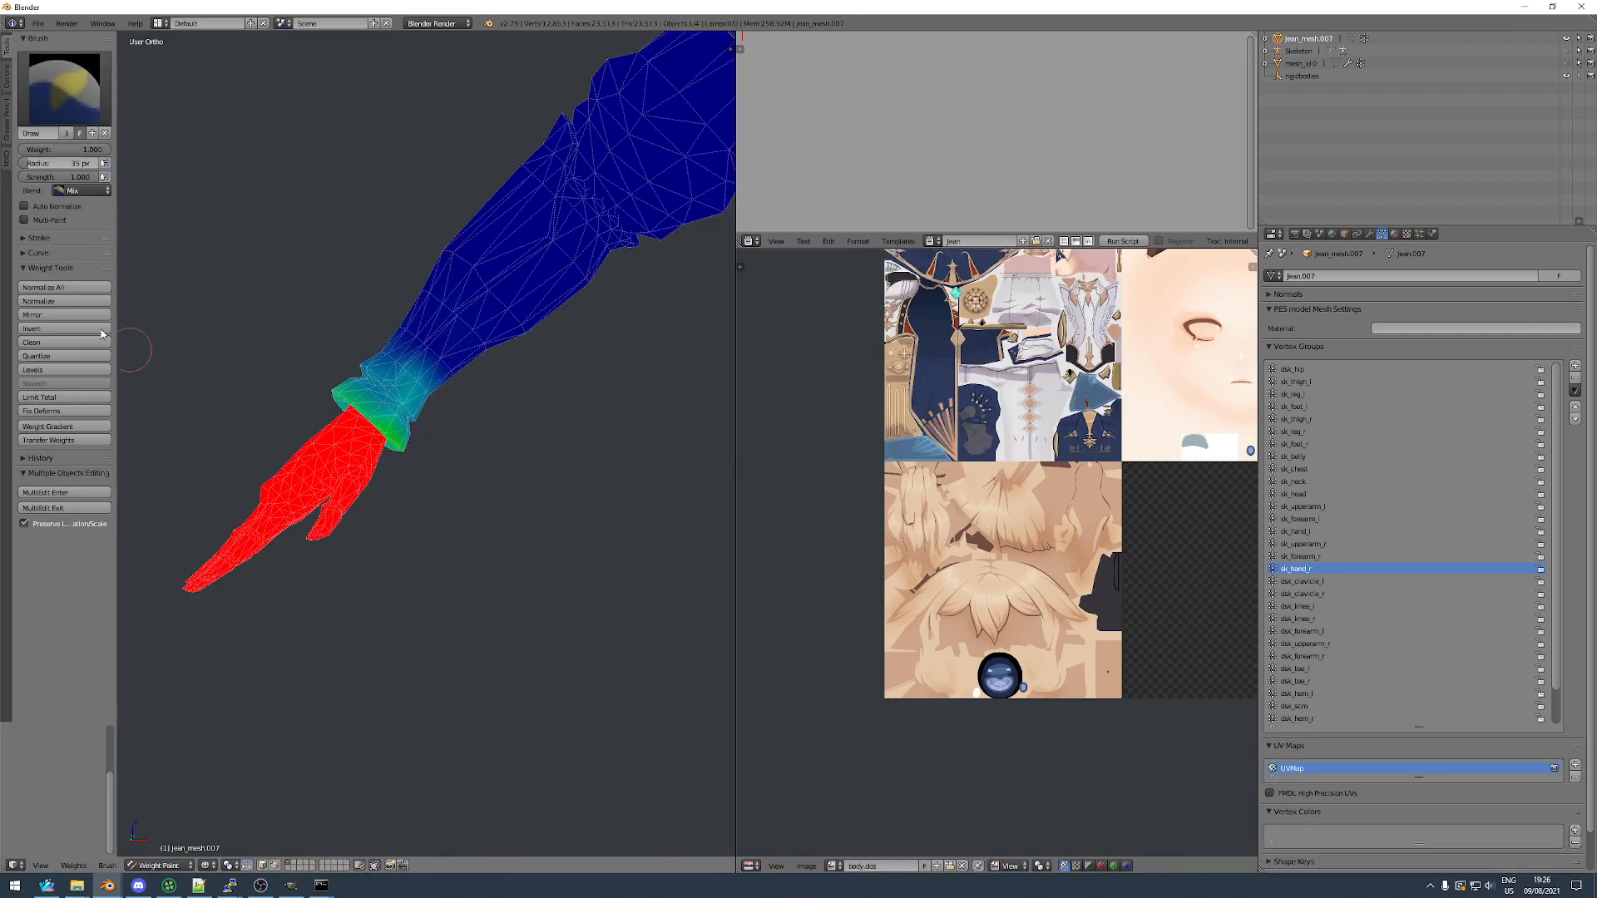
{"action": "left_click", "coordinate": [66, 286]}
Select the character's left hand, assign it to sk_hand_l at weight 1.000, hide it and return to Weight Paint mode.
{"action": "key", "text": "Tab"}
{"action": "key", "text": "h"}
{"action": "key", "text": "alt+h"}
{"action": "scroll", "coordinate": [339, 533], "scroll_direction": "down", "scroll_amount": 10}
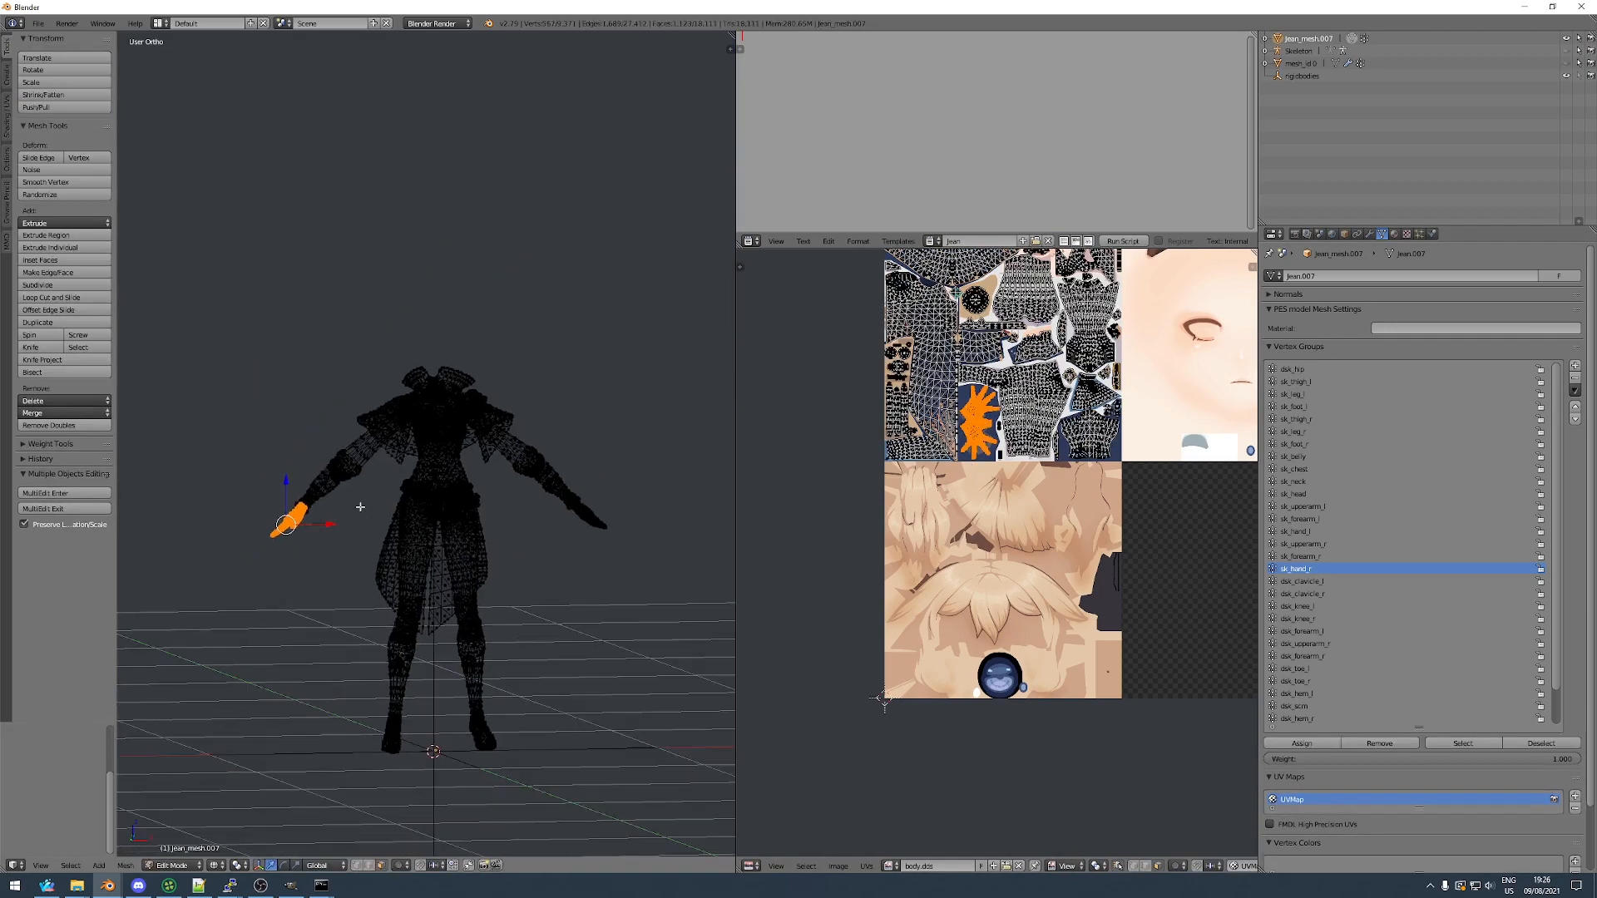
{"action": "middle_click_drag", "start_coordinate": [640, 528], "coordinate": [503, 528], "text": "shift"}
{"action": "scroll", "coordinate": [503, 528], "scroll_direction": "up", "scroll_amount": 8}
{"action": "key", "text": "a"}
{"action": "key", "text": "b"}
{"action": "left_click_drag", "start_coordinate": [388, 442], "coordinate": [537, 583]}
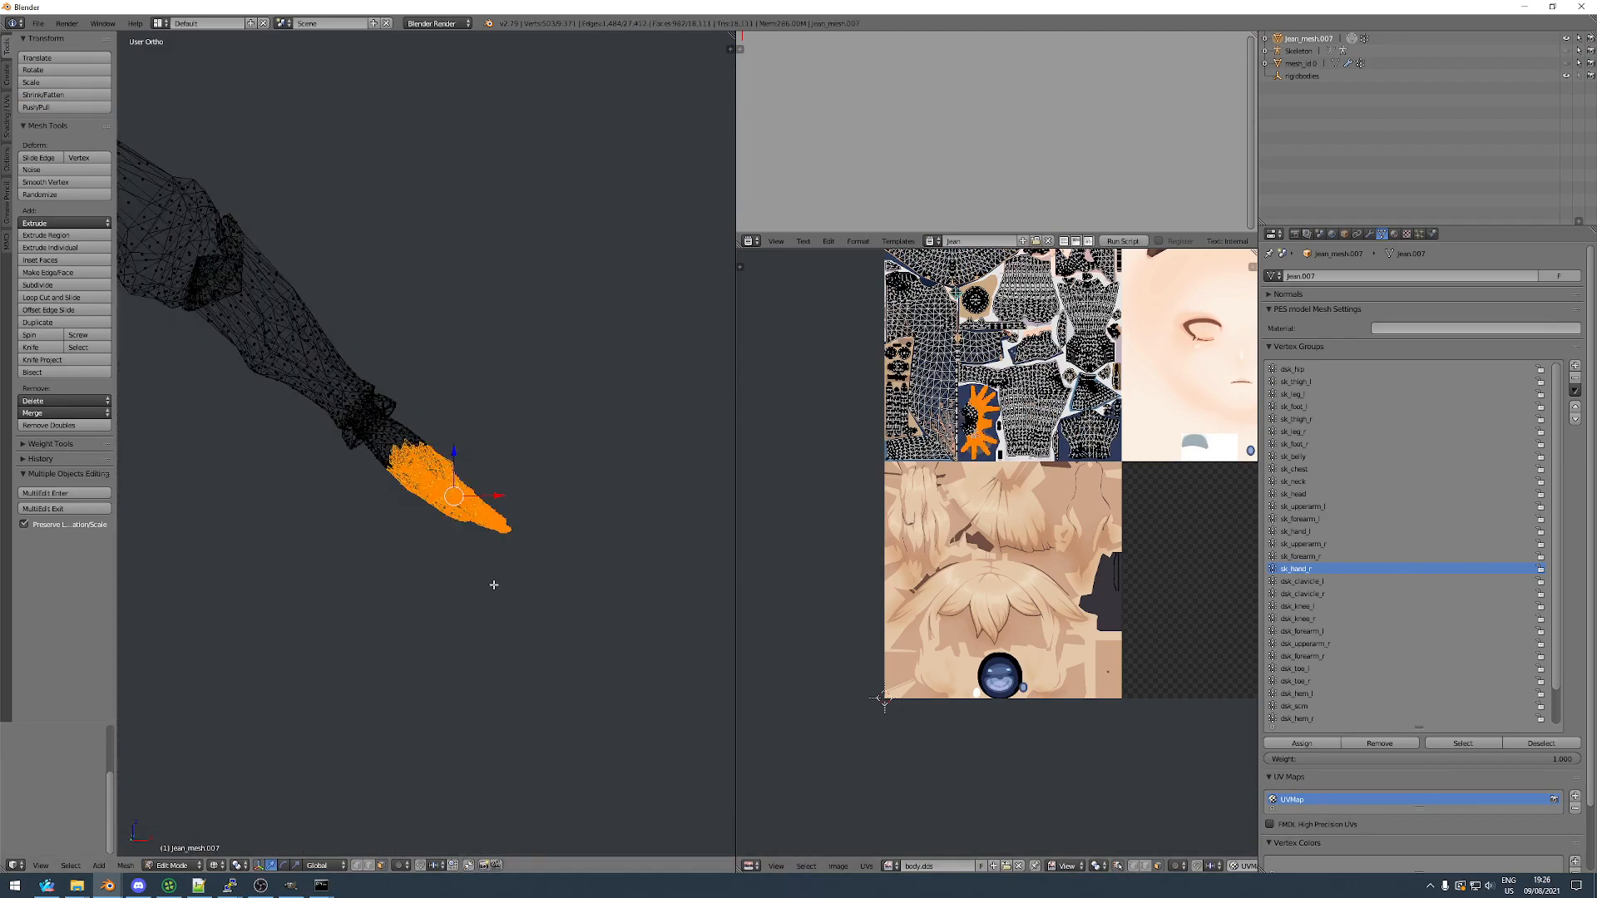
{"action": "key", "text": "Tab"}
{"action": "left_click", "coordinate": [1299, 529]}
{"action": "key", "text": "Tab"}
{"action": "left_click", "coordinate": [1301, 740]}
{"action": "key", "text": "Tab"}
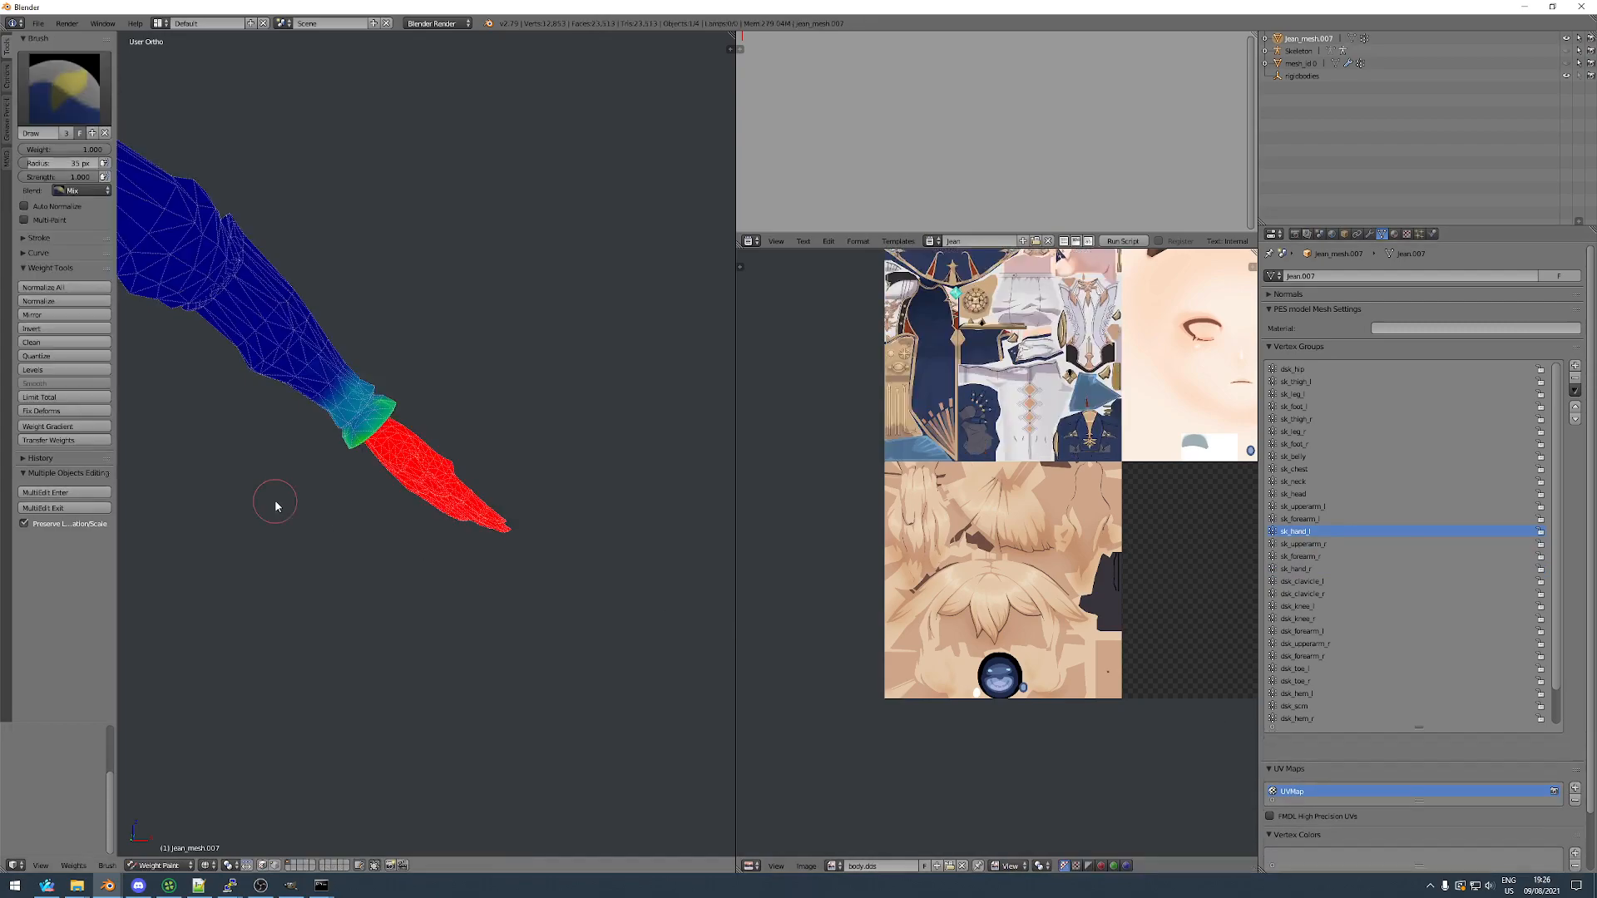
{"action": "key", "text": "Tab"}
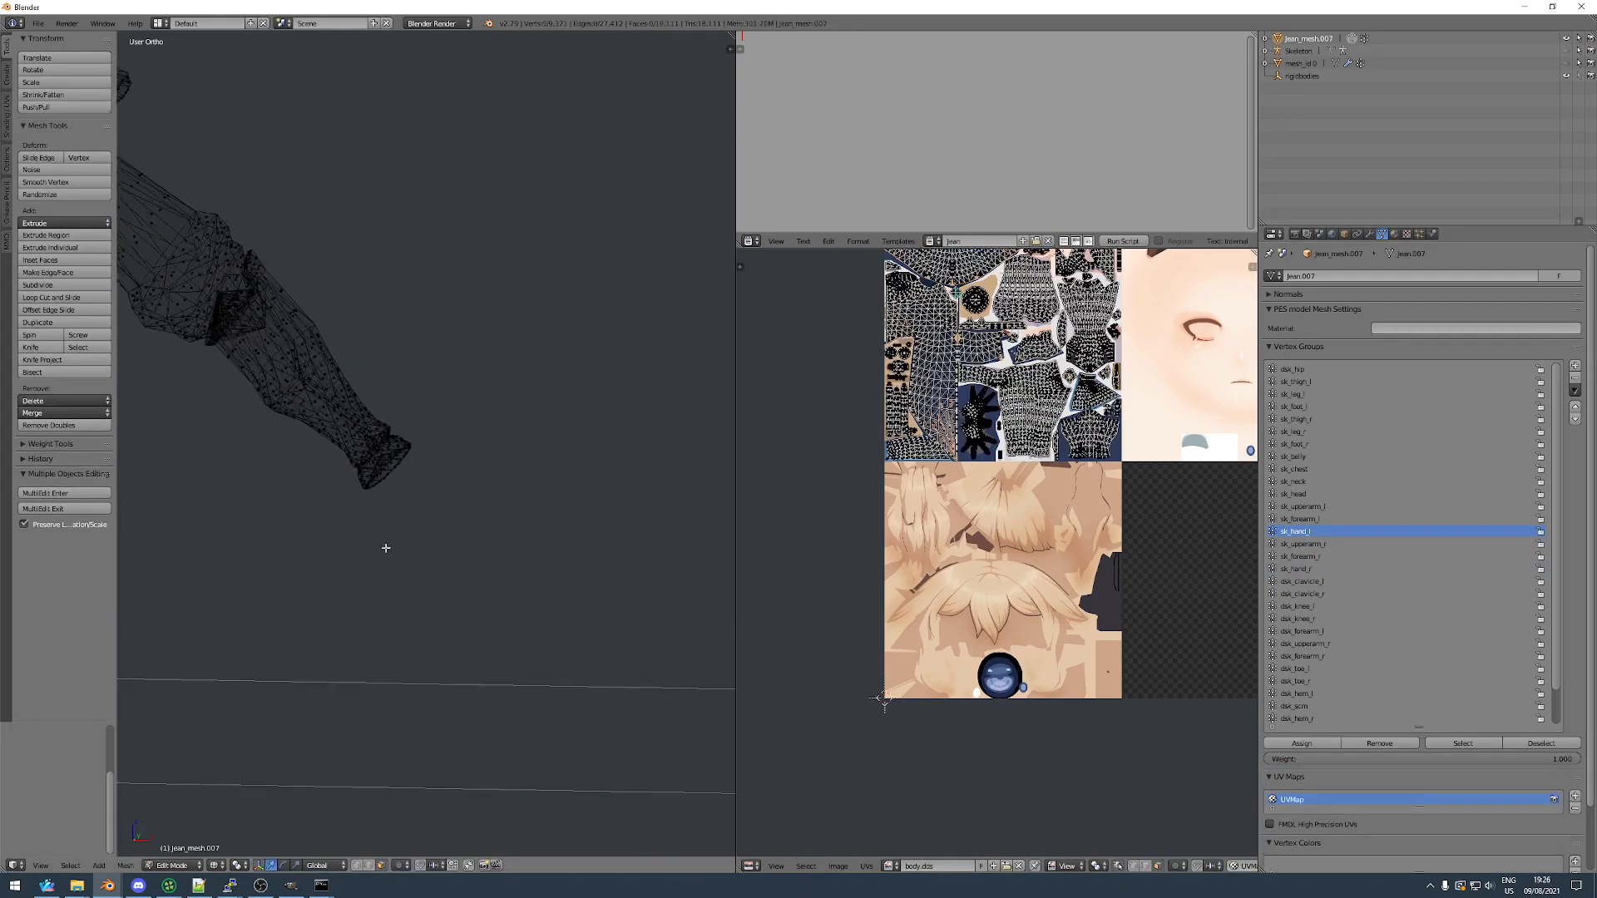
{"action": "key", "text": "Tab"}
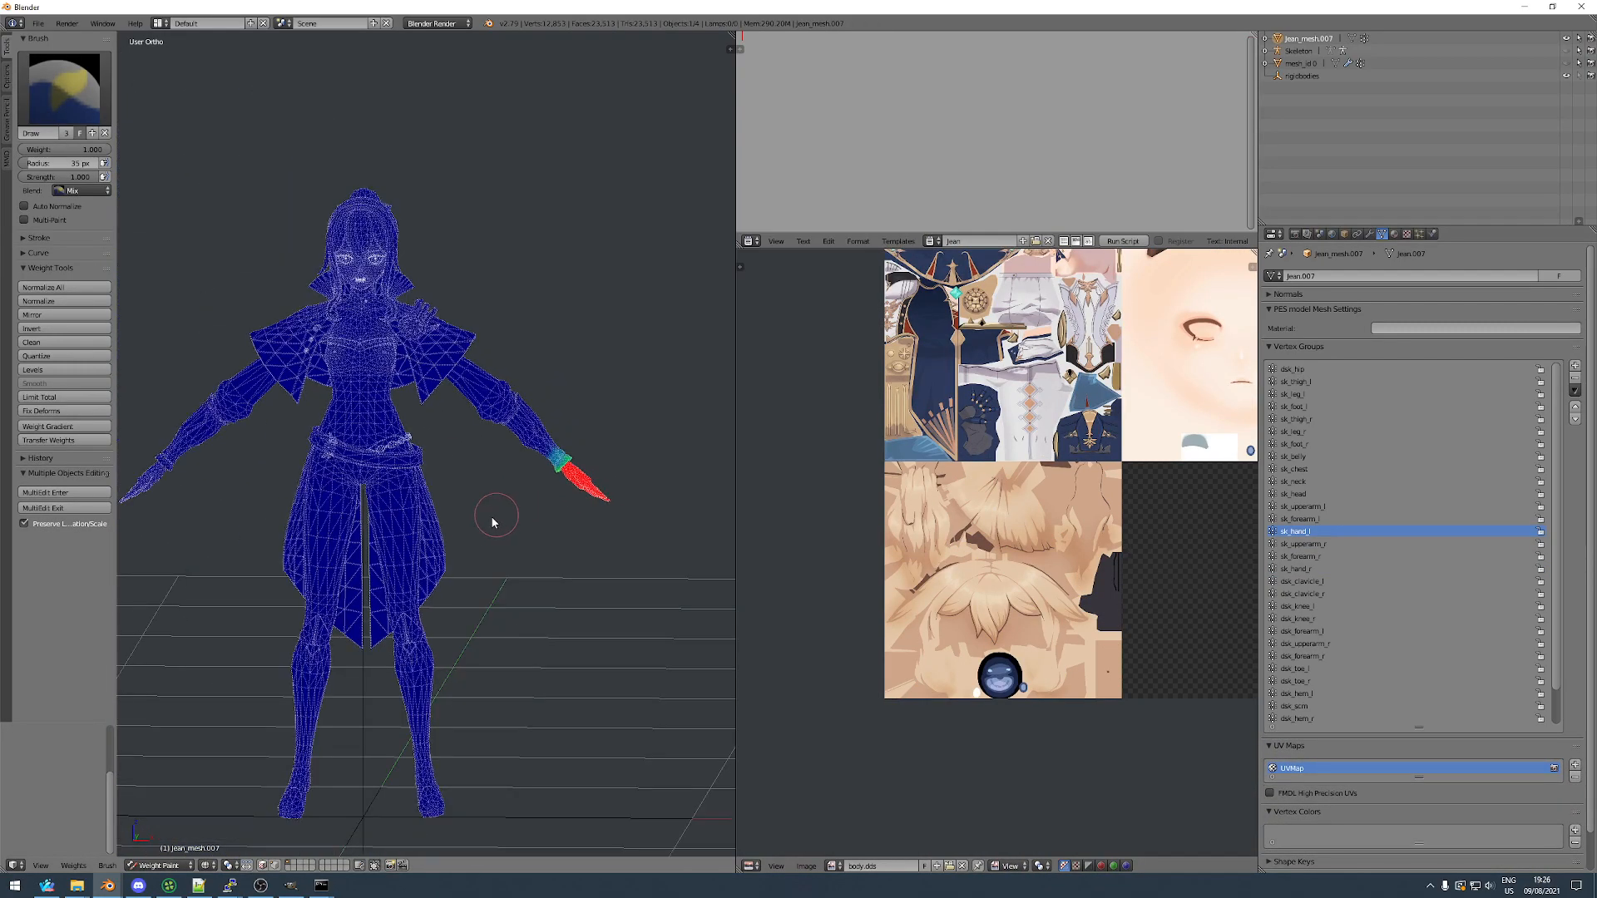
Step through the vertex groups to examine the upper arm, thigh, leg and foot weights.
{"action": "key", "text": "Up"}
{"action": "key", "text": "Up"}
{"action": "key", "text": "Up"}
{"action": "key", "text": "Up"}
{"action": "key", "text": "Up"}
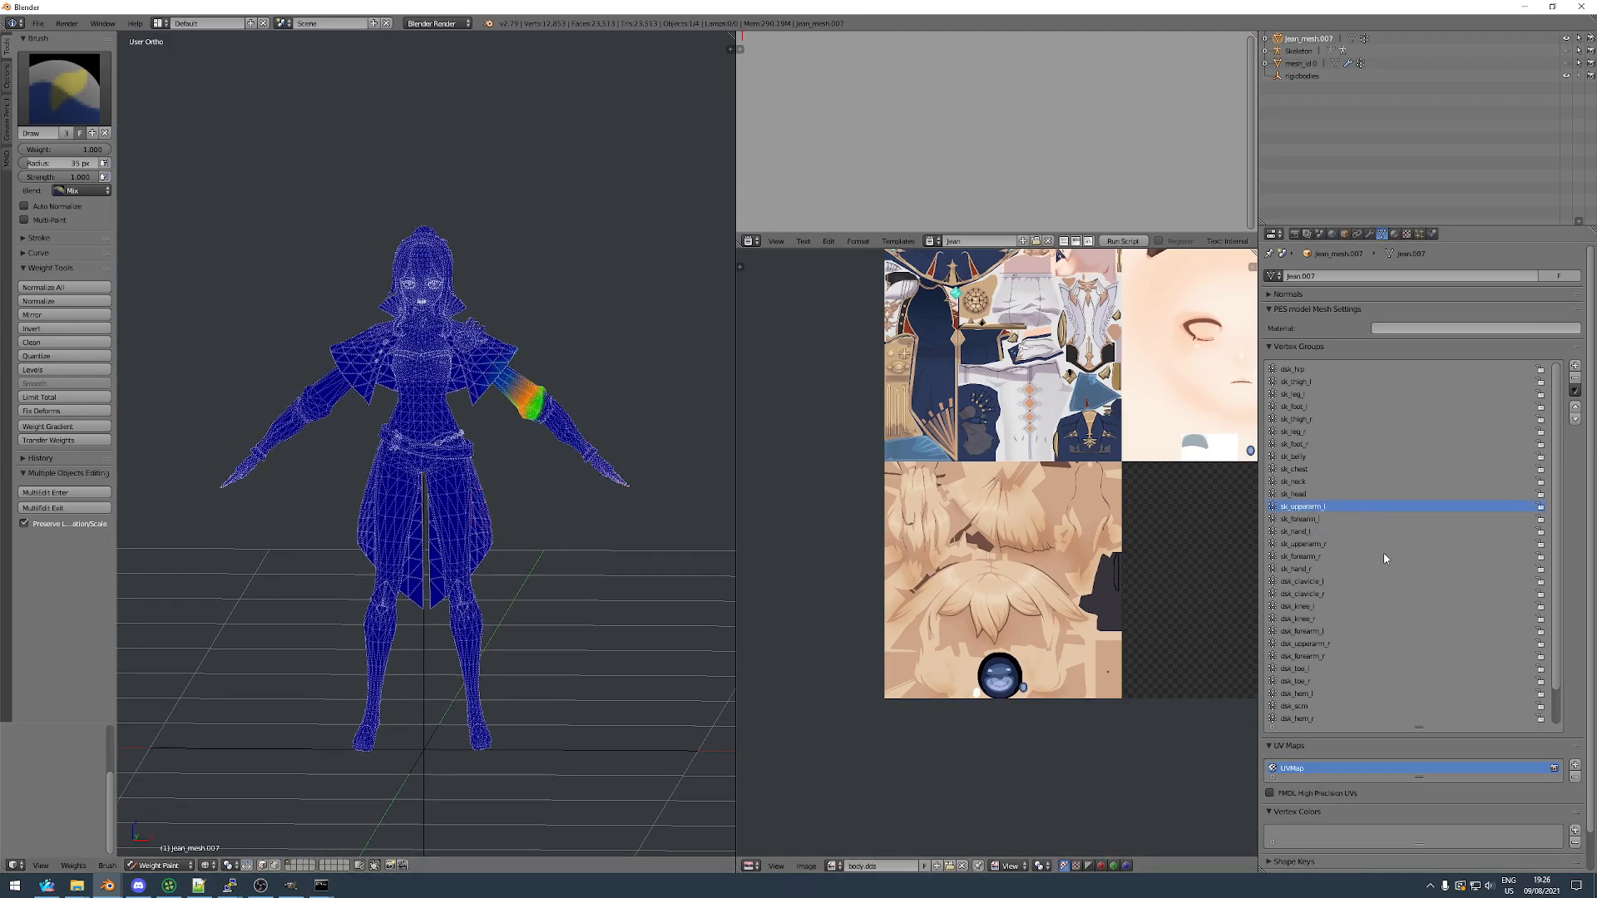
{"action": "key", "text": "Up"}
{"action": "key", "text": "Up"}
{"action": "key", "text": "Up"}
{"action": "key", "text": "Up"}
{"action": "key", "text": "Up"}
{"action": "key", "text": "Up"}
{"action": "key", "text": "Up"}
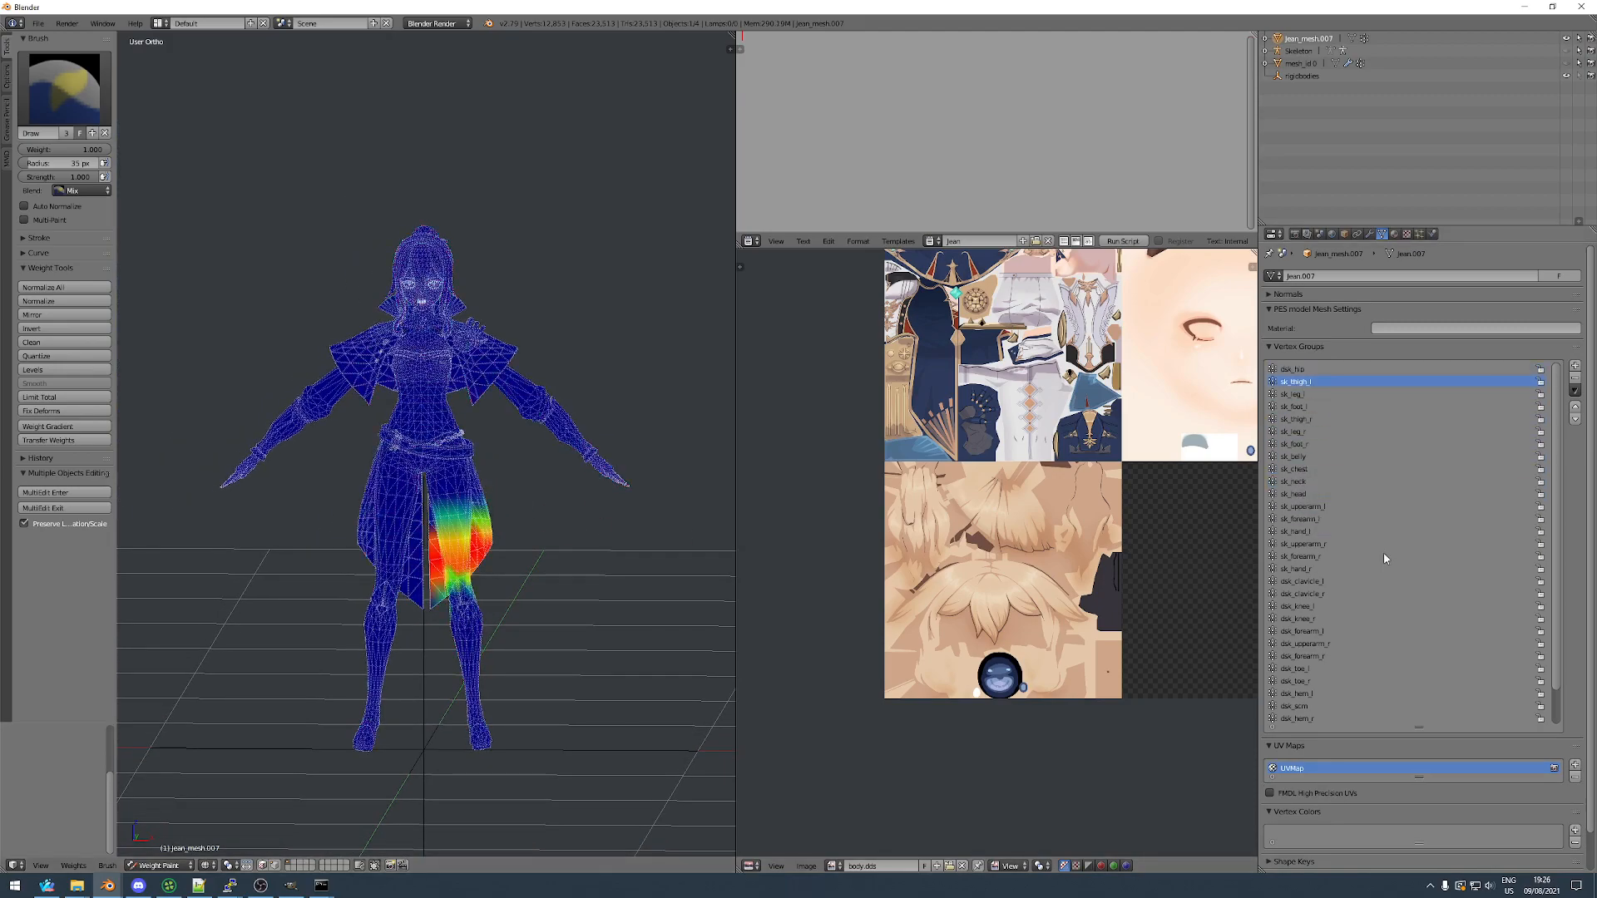
{"action": "middle_click_drag", "start_coordinate": [491, 649], "coordinate": [291, 639]}
{"action": "key", "text": "Down"}
{"action": "key", "text": "Down"}
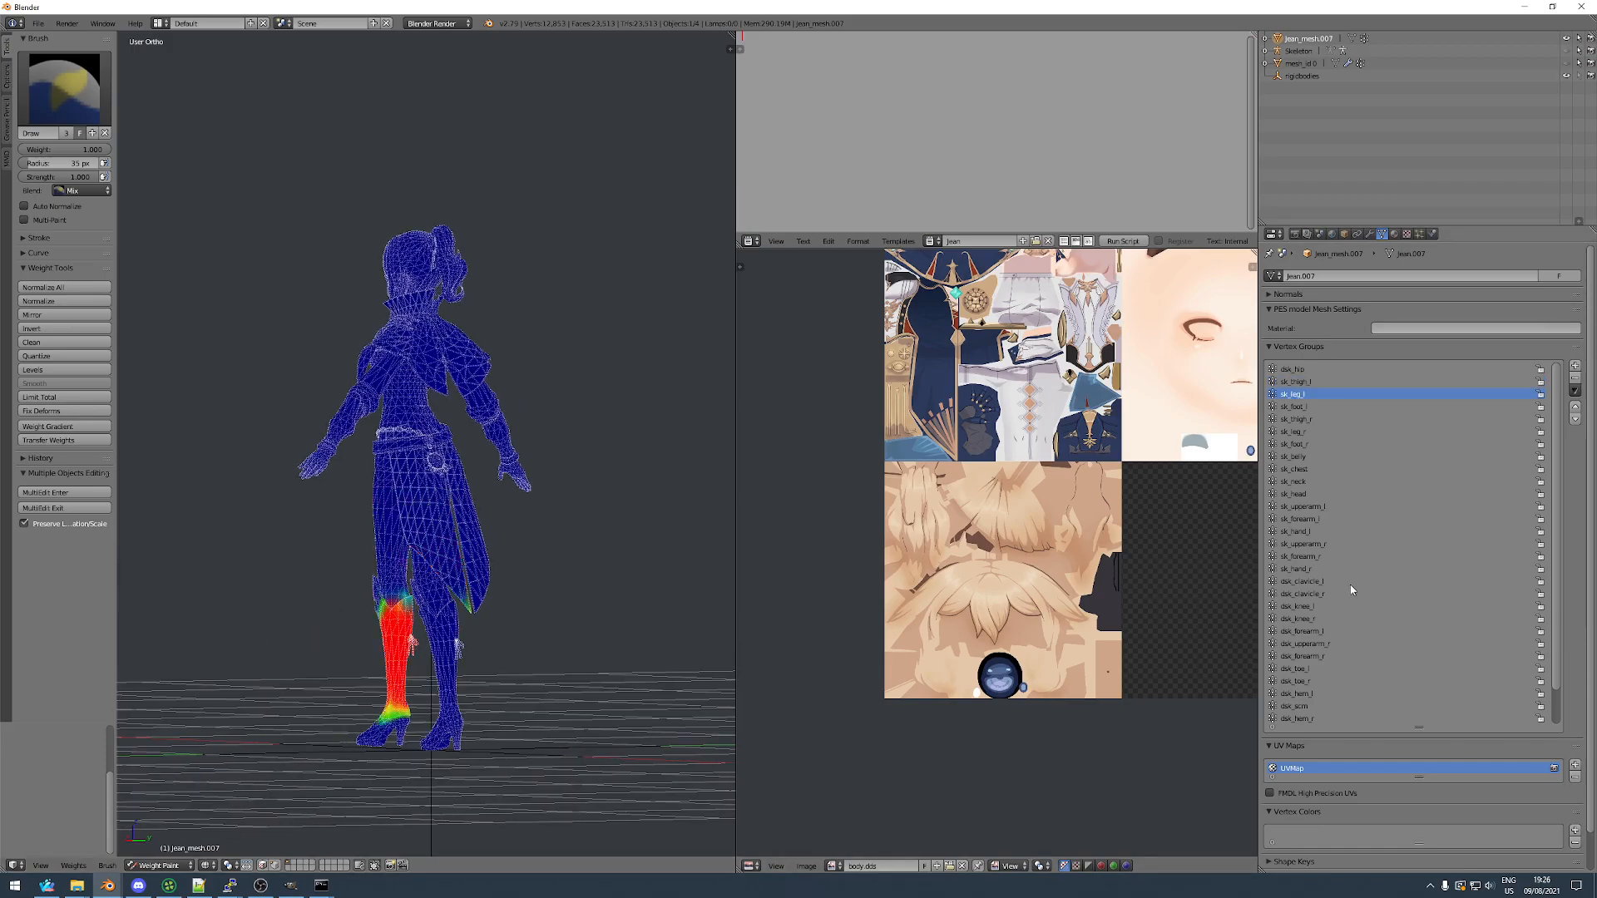
{"action": "key", "text": "Down"}
{"action": "key", "text": "Down"}
{"action": "key", "text": "Down"}
{"action": "key", "text": "Down"}
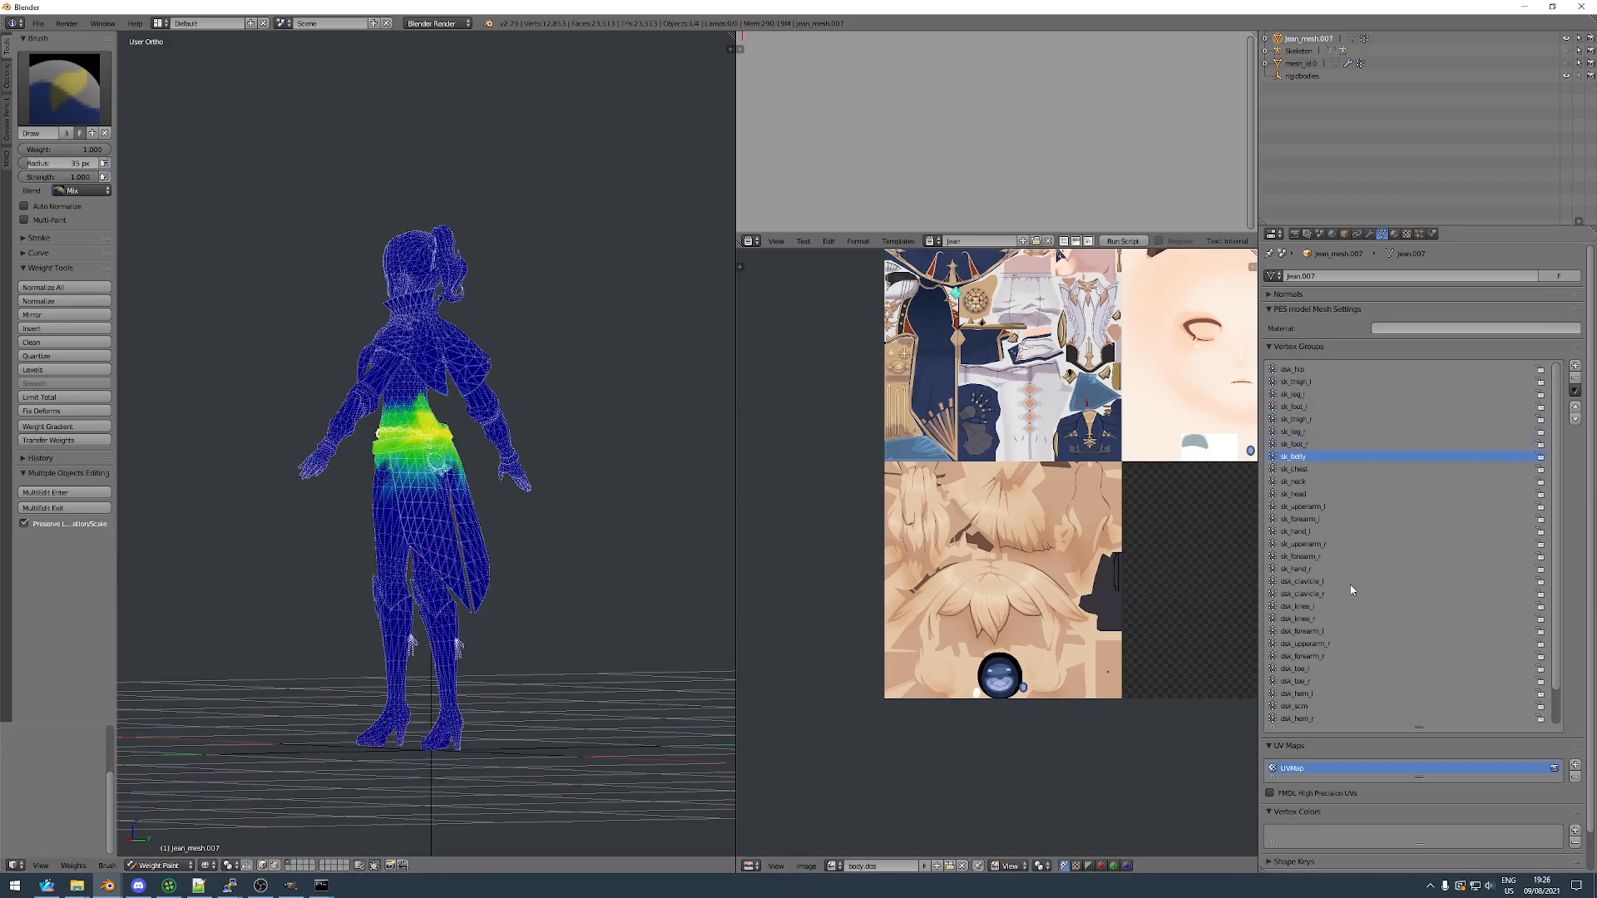
Examine the sk_belly, sk_chest and sk_neck weights from the front and back of the figure.
{"action": "scroll", "coordinate": [416, 461], "scroll_direction": "up", "scroll_amount": 4}
{"action": "middle_click_drag", "start_coordinate": [416, 462], "coordinate": [699, 477]}
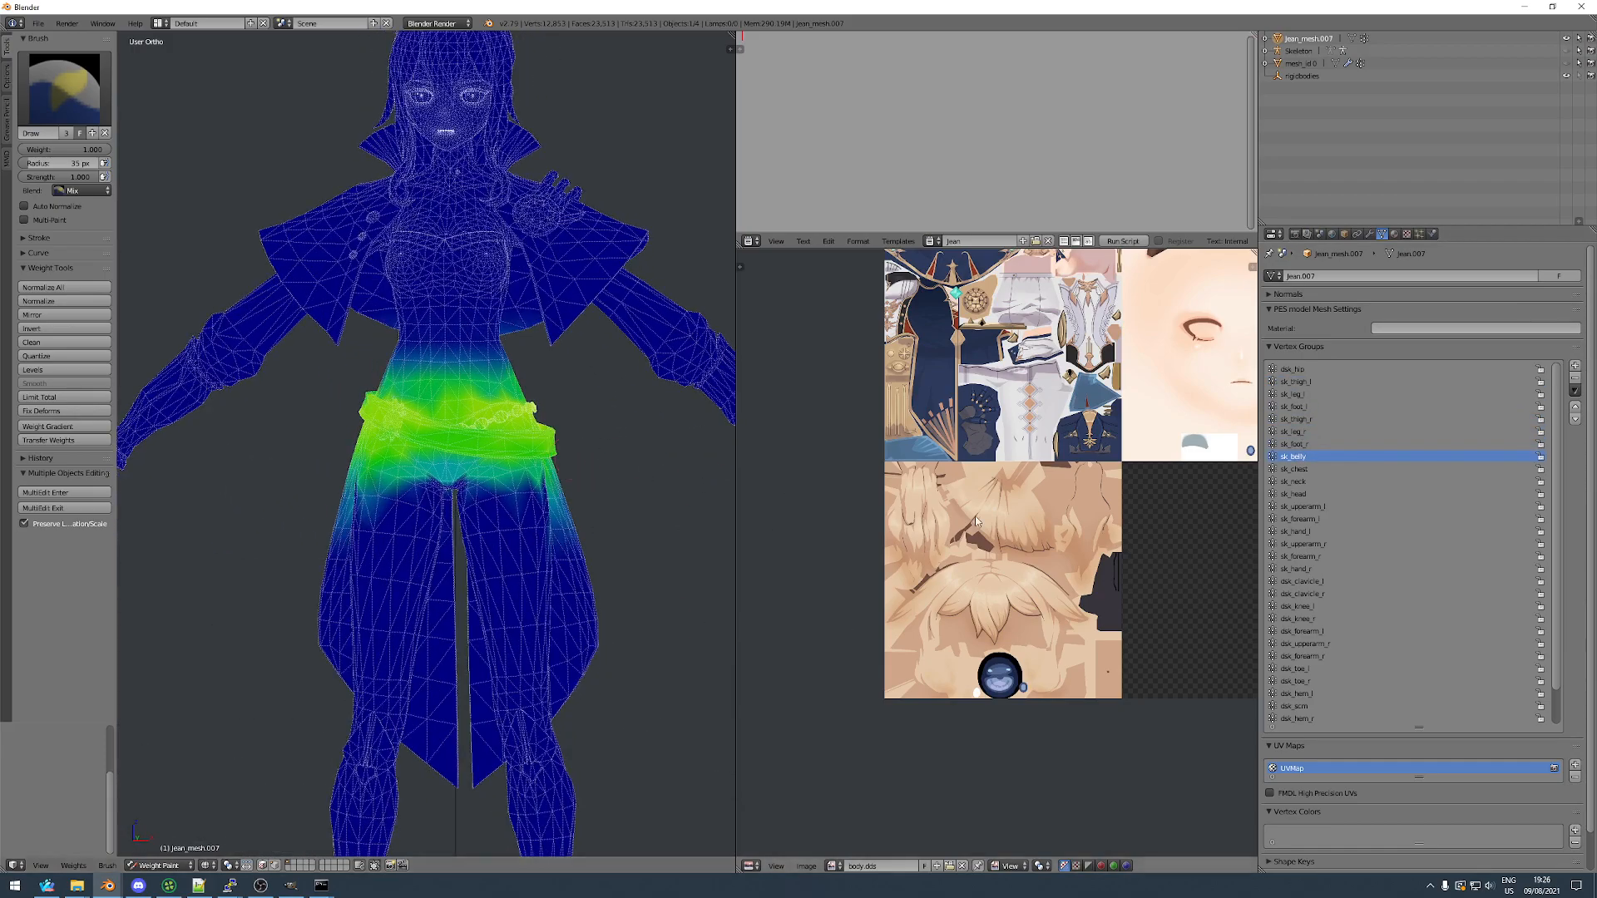
{"action": "key", "text": "Down"}
{"action": "mouse_move", "coordinate": [422, 431]}
{"action": "middle_mouse_down"}
{"action": "mouse_move", "coordinate": [494, 431]}
{"action": "mouse_move", "coordinate": [349, 427]}
{"action": "mouse_move", "coordinate": [418, 430]}
{"action": "middle_mouse_up"}
{"action": "key", "text": "Down"}
{"action": "key", "text": "Down"}
{"action": "scroll", "coordinate": [428, 439], "scroll_direction": "down", "scroll_amount": 2}
{"action": "middle_click_drag", "start_coordinate": [427, 439], "coordinate": [434, 517]}
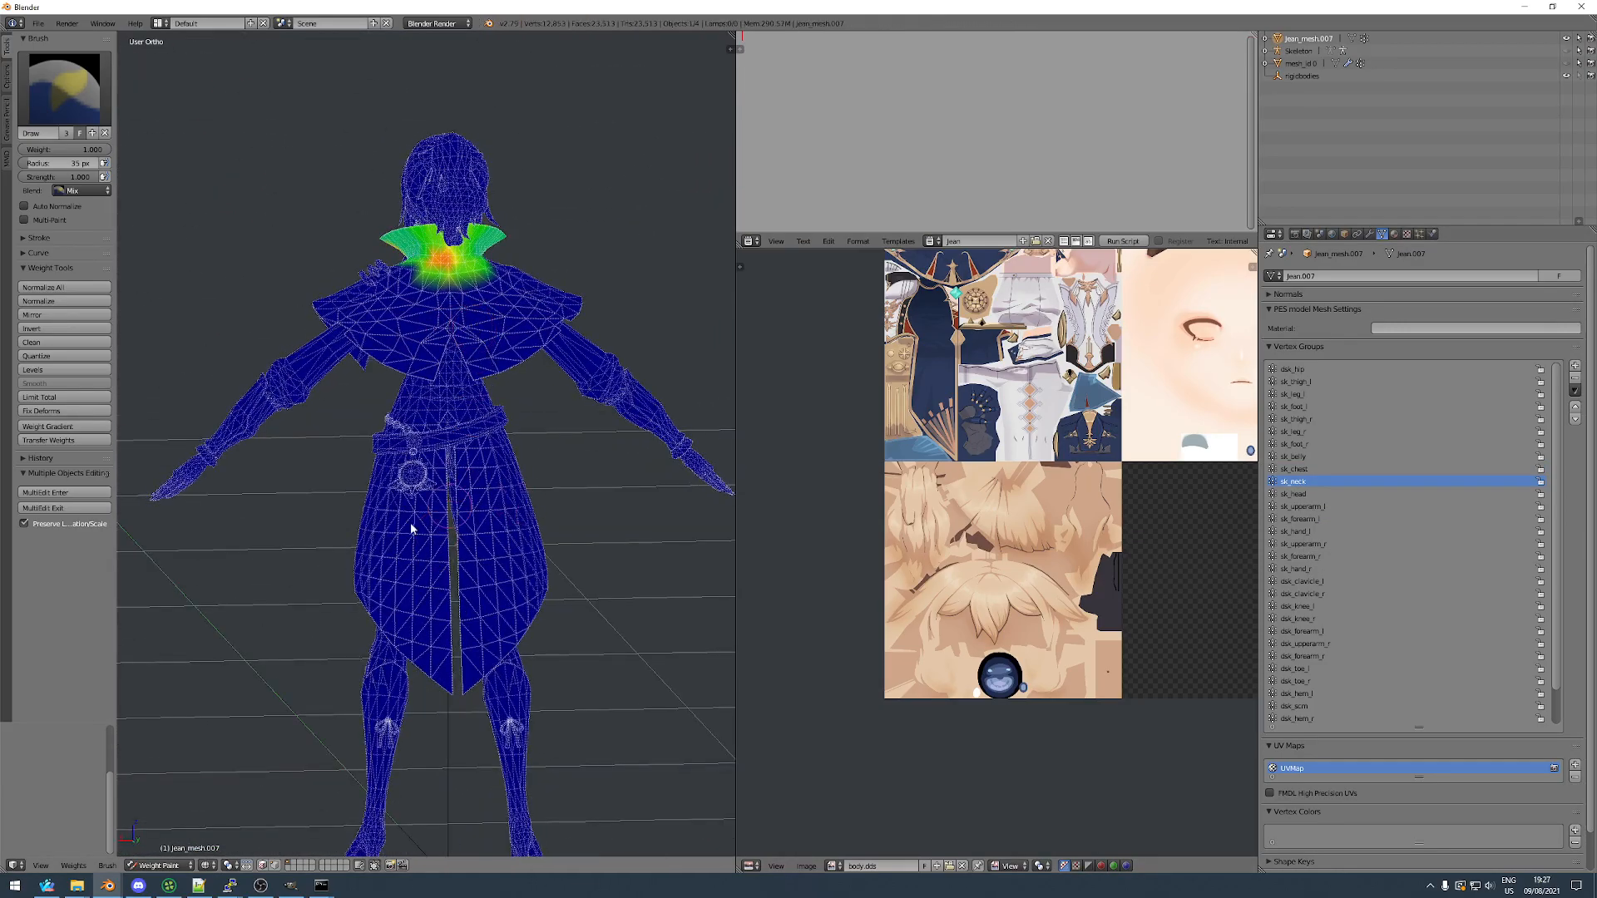
{"action": "middle_click_drag", "start_coordinate": [466, 597], "coordinate": [534, 556]}
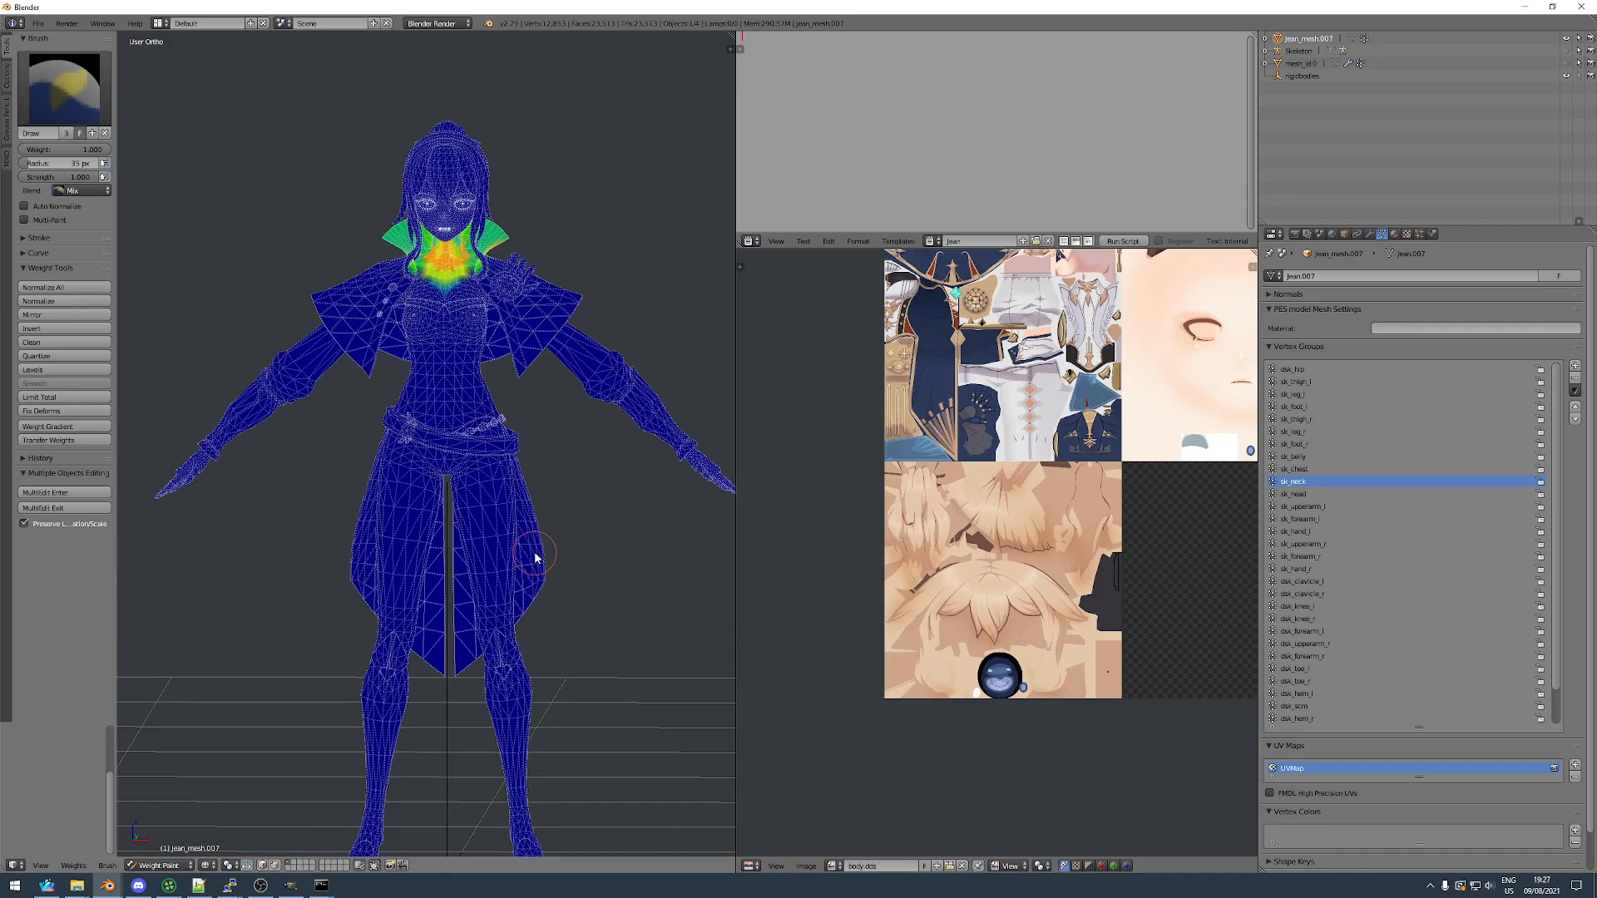
Step through the remaining arm and dsk vertex groups to check their weights down to dsk_hem_r.
{"action": "scroll", "coordinate": [1313, 552], "scroll_direction": "down", "scroll_amount": 8, "text": "ctrl"}
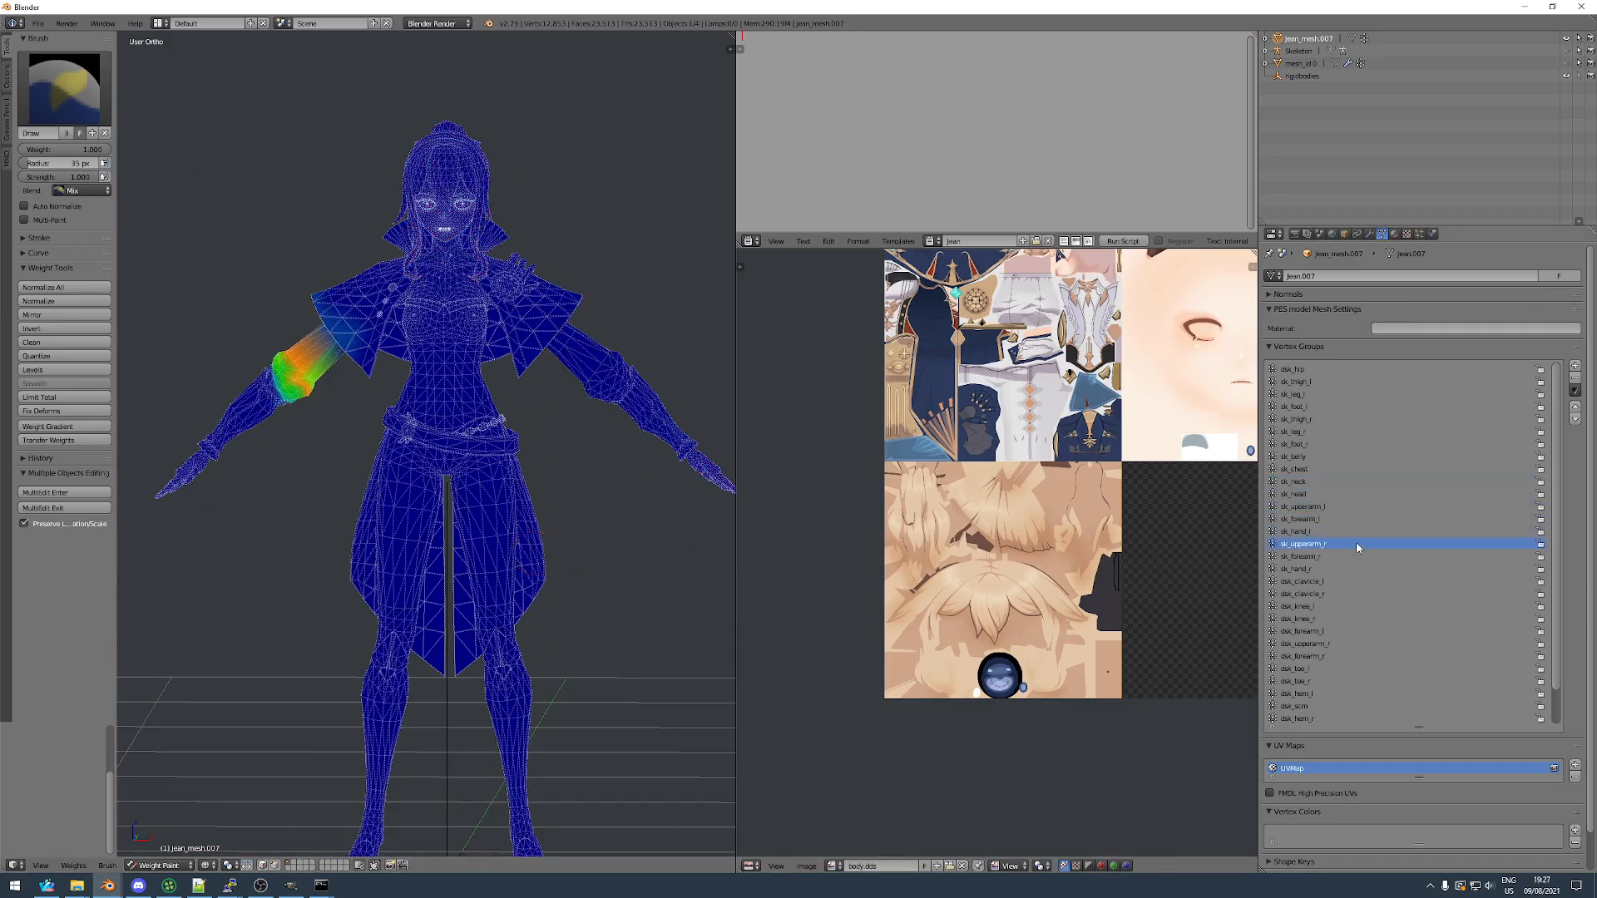
{"action": "scroll", "coordinate": [1357, 548], "scroll_direction": "down", "scroll_amount": 2, "text": "ctrl"}
{"action": "scroll", "coordinate": [1358, 548], "scroll_direction": "up", "scroll_amount": 2, "text": "ctrl"}
{"action": "scroll", "coordinate": [1358, 548], "scroll_direction": "down", "scroll_amount": 5, "text": "ctrl"}
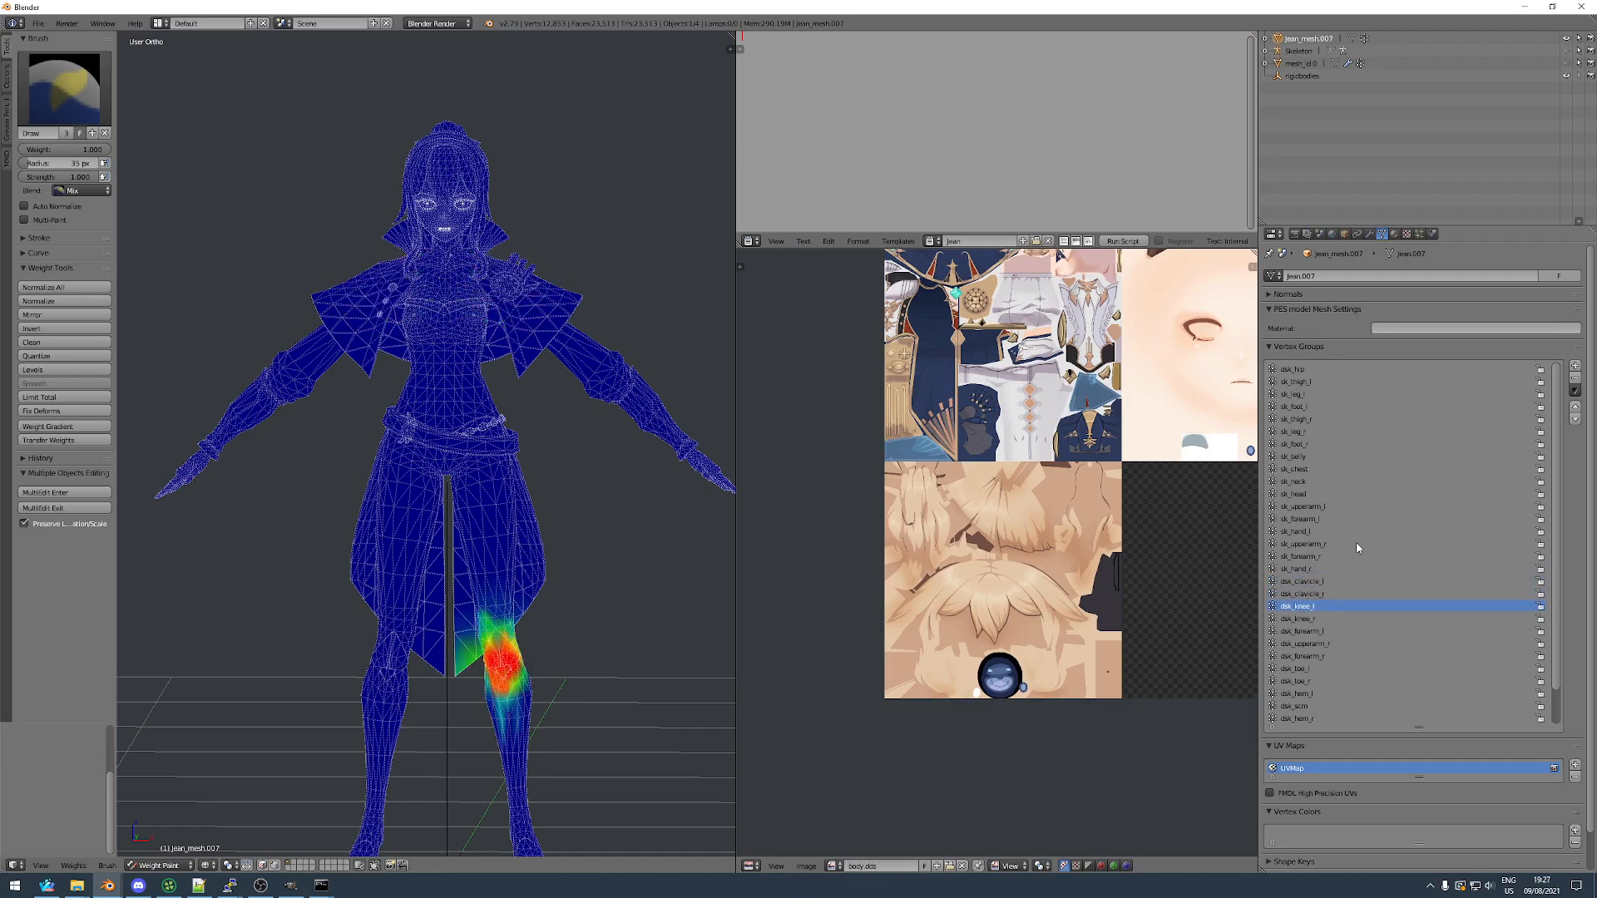
{"action": "scroll", "coordinate": [1358, 548], "scroll_direction": "down", "scroll_amount": 7, "text": "ctrl"}
{"action": "scroll", "coordinate": [1345, 541], "scroll_direction": "up", "scroll_amount": 2, "text": "ctrl"}
{"action": "scroll", "coordinate": [1345, 541], "scroll_direction": "down", "scroll_amount": 1, "text": "ctrl"}
{"action": "middle_click_drag", "start_coordinate": [449, 524], "coordinate": [403, 537]}
Return to Object Mode, copy the jean_mesh.007 object and switch to the Blender window holding the medical staff template.
{"action": "left_click", "coordinate": [150, 871]}
{"action": "left_click", "coordinate": [167, 859]}
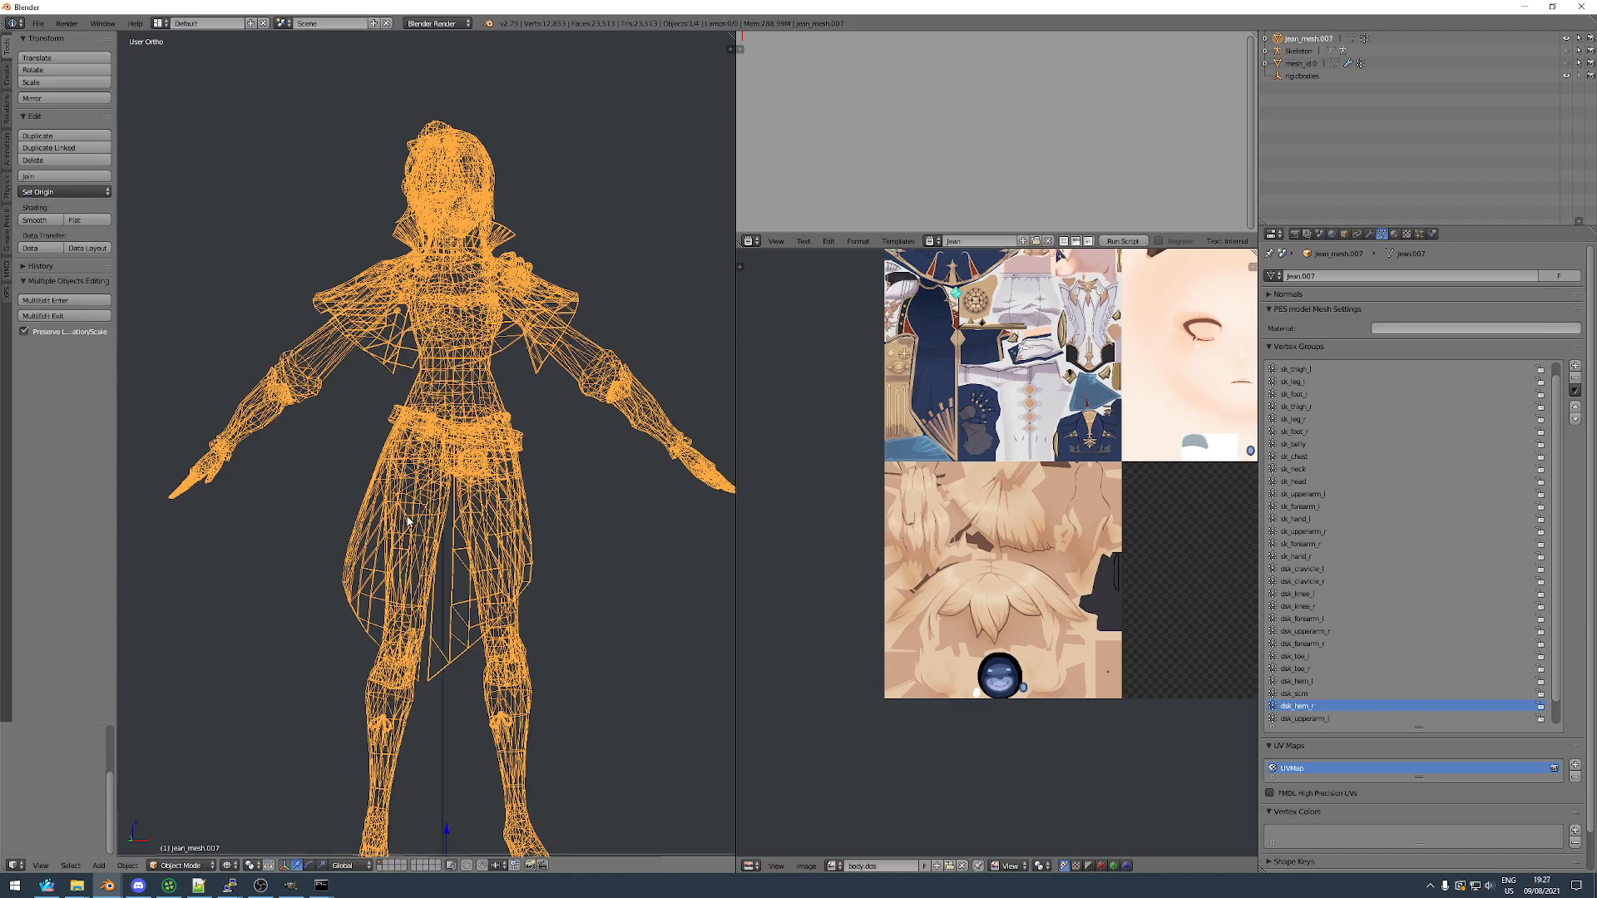
{"action": "key", "text": "ctrl+c"}
{"action": "mouse_move", "coordinate": [108, 887]}
{"action": "left_click", "coordinate": [198, 841]}
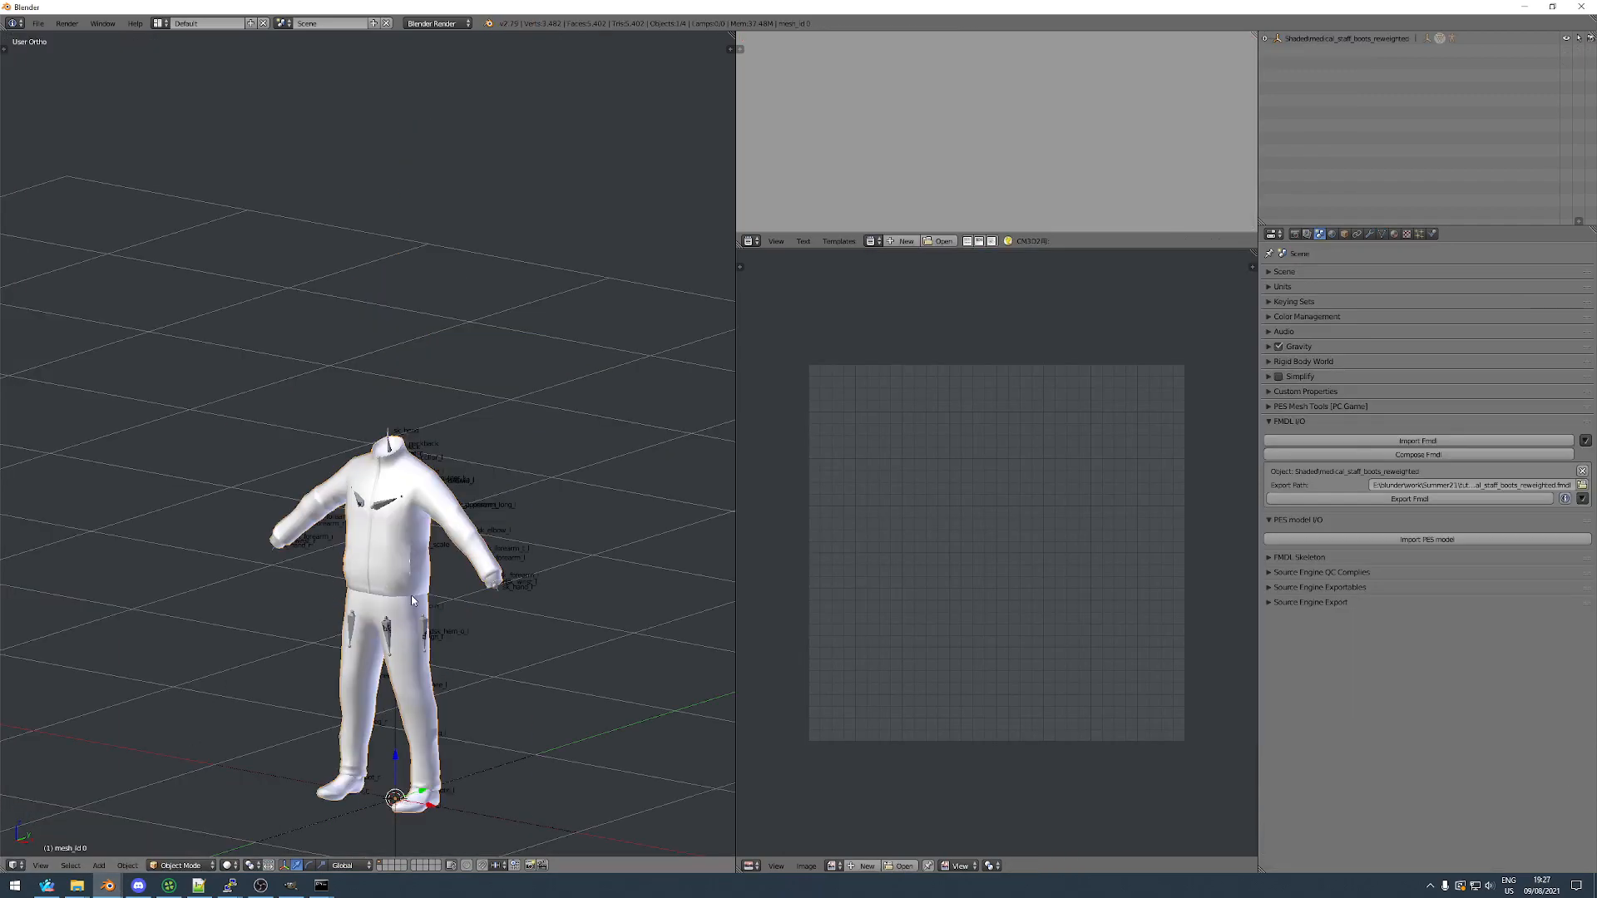
Move the template's whole mesh well away from its skeleton in Edit Mode and paste the character mesh into the scene.
{"action": "key", "text": "Tab"}
{"action": "middle_click_drag", "start_coordinate": [356, 574], "coordinate": [399, 601]}
{"action": "scroll", "coordinate": [399, 601], "scroll_direction": "down", "scroll_amount": 4}
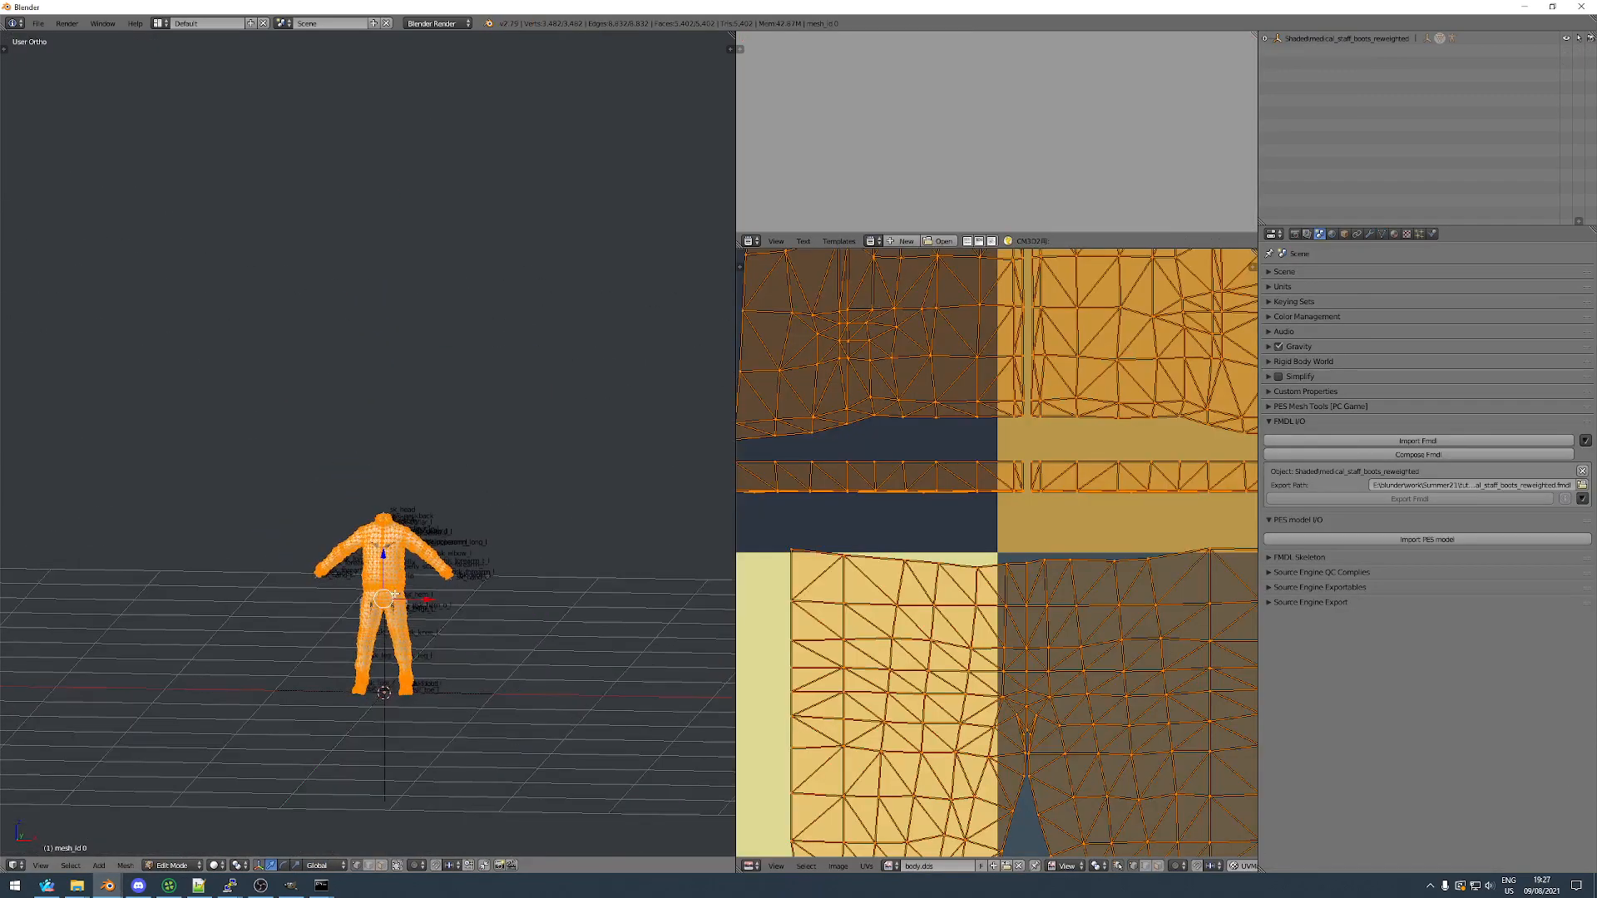
{"action": "key", "text": "g"}
{"action": "left_click", "coordinate": [163, 286]}
{"action": "key", "text": "Tab"}
{"action": "key", "text": "ctrl+v"}
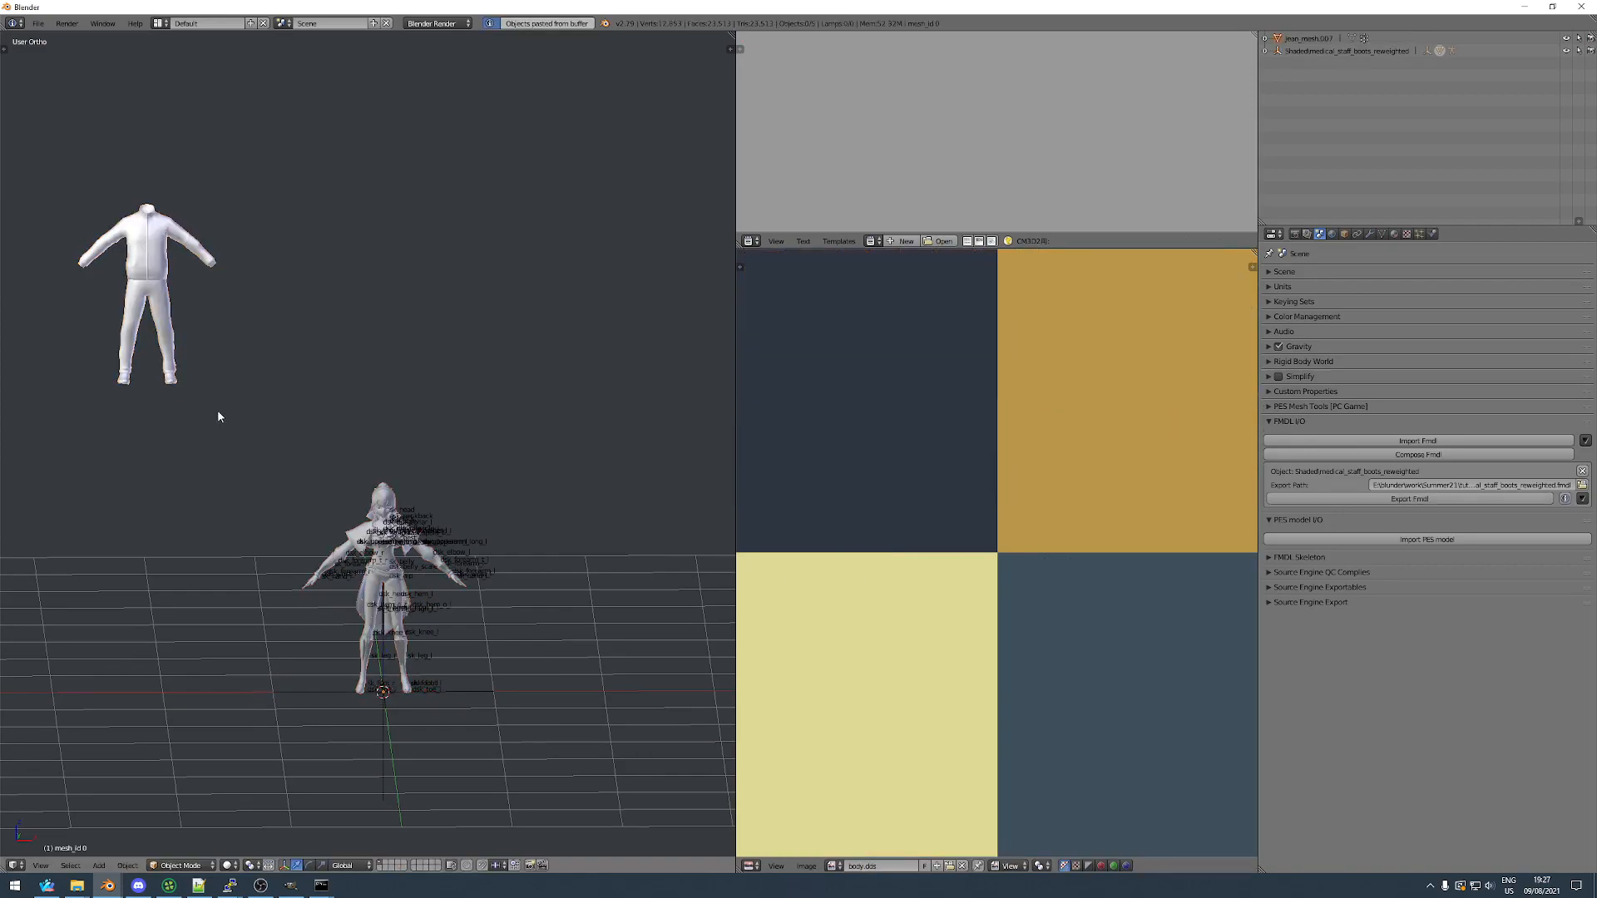
Delete all vertex groups from the template mesh mesh_id 0.
{"action": "left_click", "coordinate": [1382, 234]}
{"action": "left_click", "coordinate": [1586, 393]}
{"action": "left_click", "coordinate": [1513, 547]}
Select the pasted jean_mesh.007 character and remove its material slots.
{"action": "right_click", "coordinate": [347, 549]}
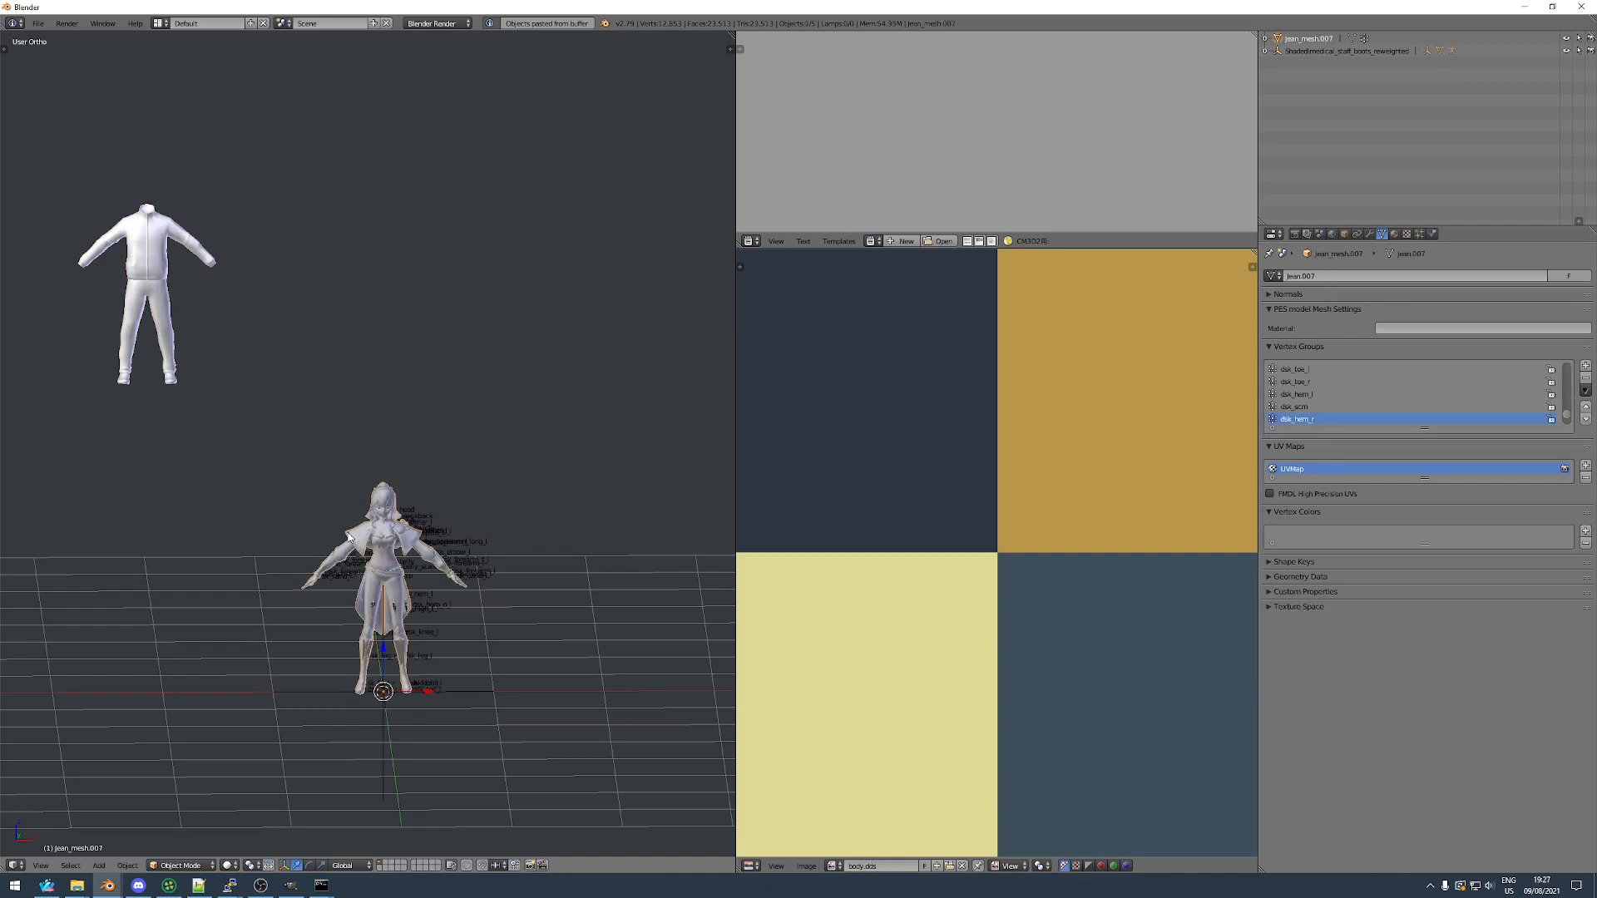
{"action": "middle_click_drag", "start_coordinate": [335, 538], "coordinate": [390, 546], "text": "shift"}
{"action": "right_click", "coordinate": [185, 290], "text": "shift"}
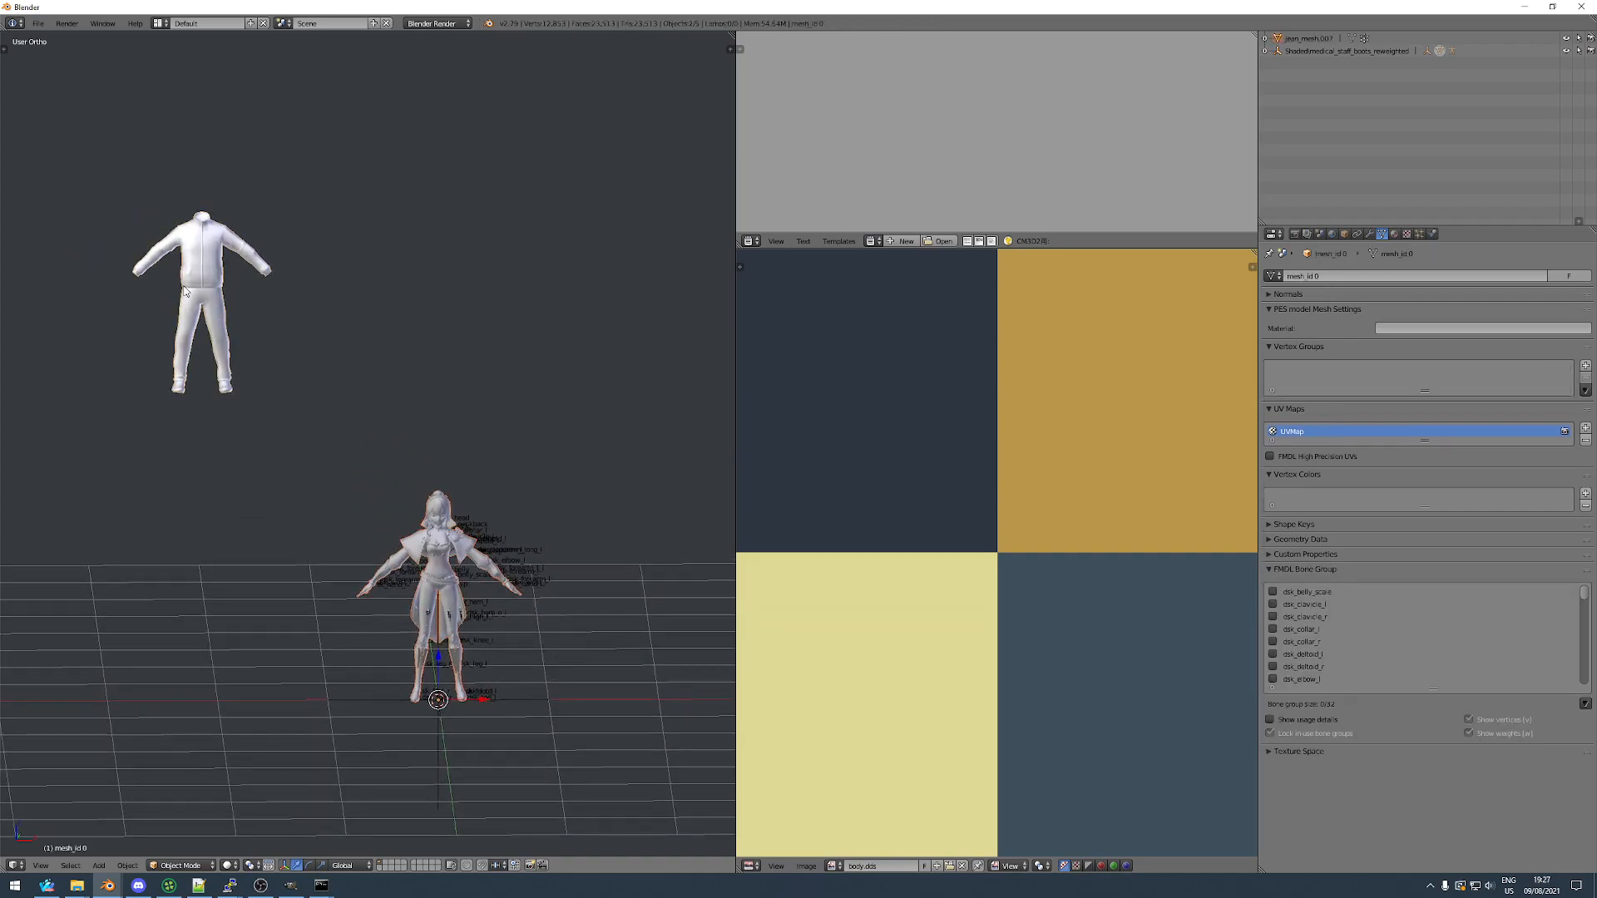
{"action": "right_click", "coordinate": [422, 502]}
{"action": "left_click", "coordinate": [1394, 233]}
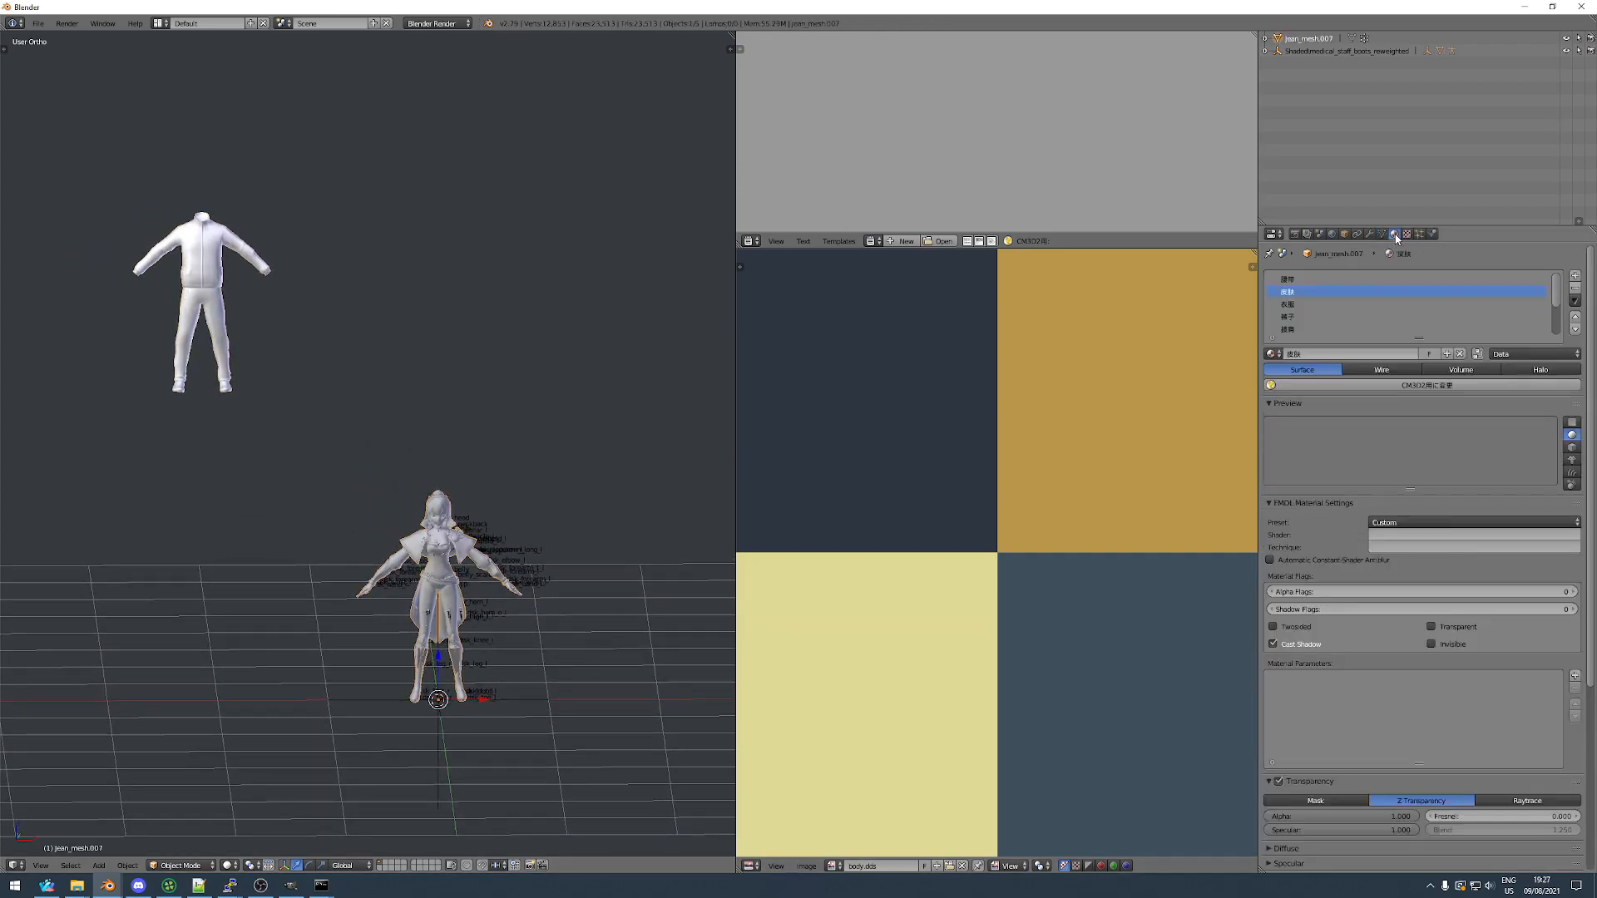
Join jean_mesh.007 into the template mesh and delete the original medical staff suit's vertices.
{"action": "right_click", "coordinate": [197, 252], "text": "shift"}
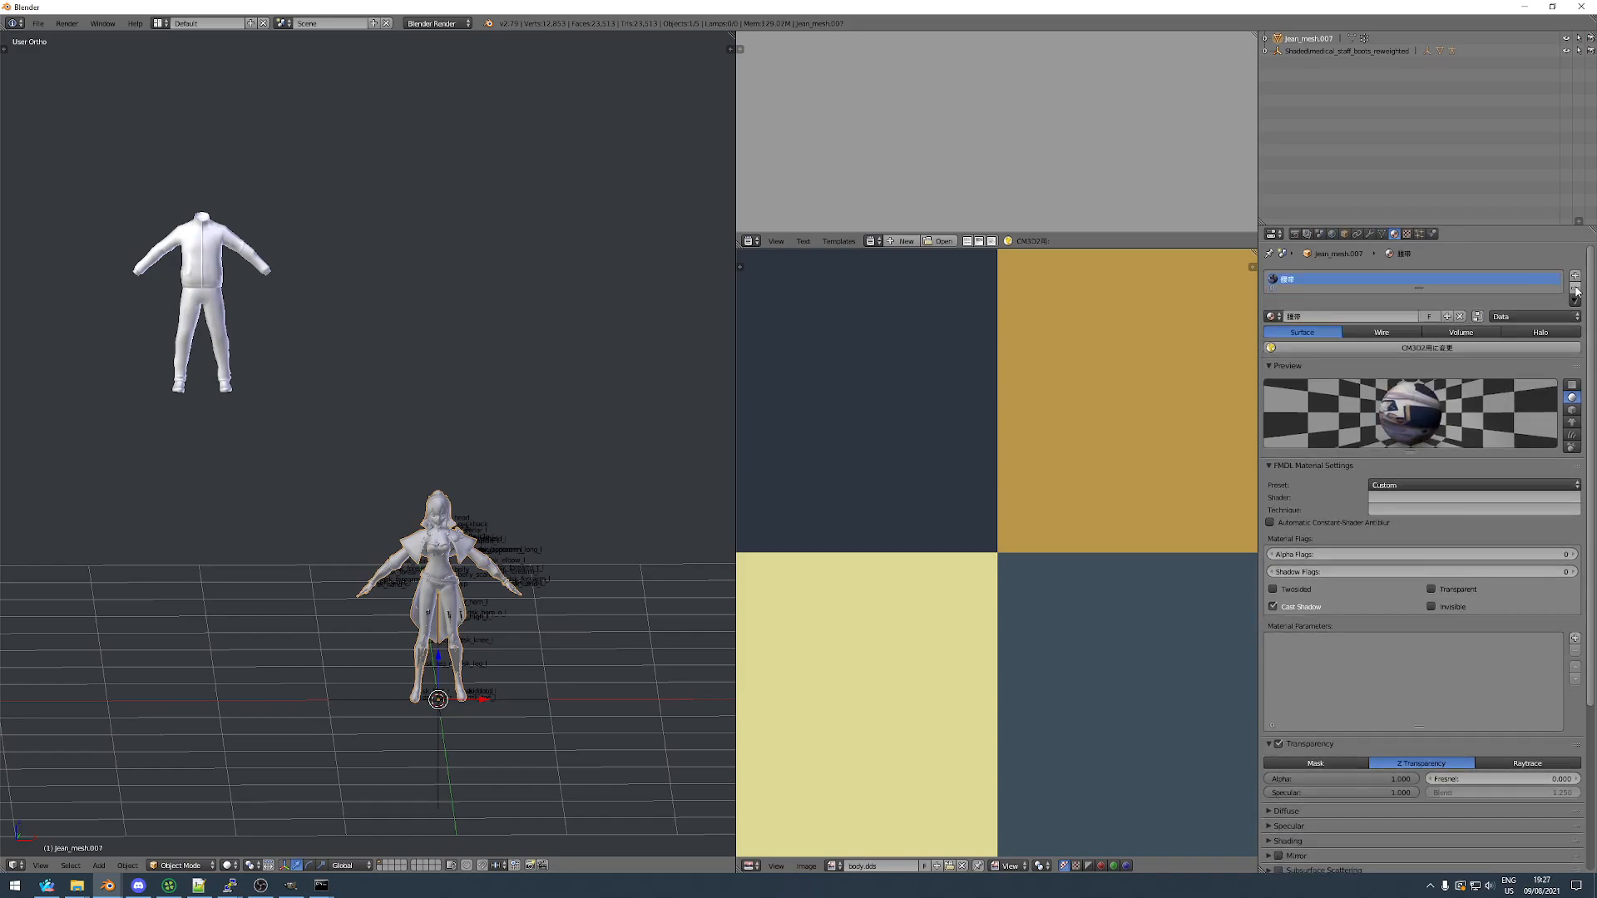
{"action": "key", "text": "ctrl+j"}
{"action": "key", "text": "Tab"}
{"action": "key", "text": "b"}
{"action": "left_click_drag", "start_coordinate": [108, 164], "coordinate": [347, 457]}
{"action": "key", "text": "x"}
{"action": "left_click", "coordinate": [302, 425]}
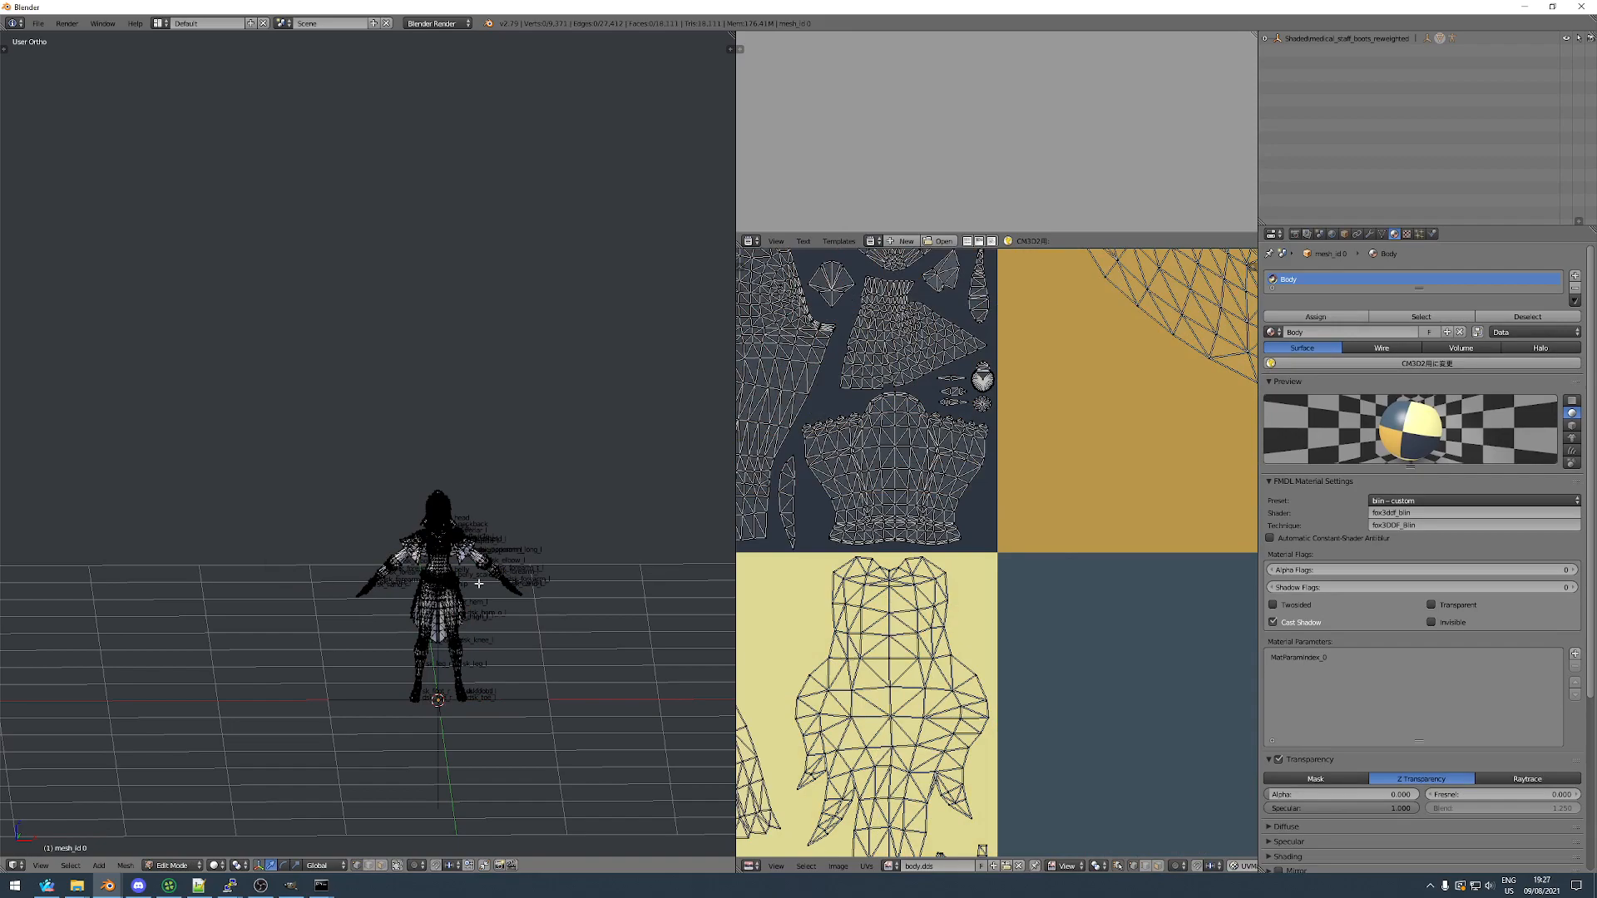
{"action": "key", "text": "Tab"}
Apply the constant FMDL preset to the joined mesh's Body material.
{"action": "left_click", "coordinate": [1383, 234]}
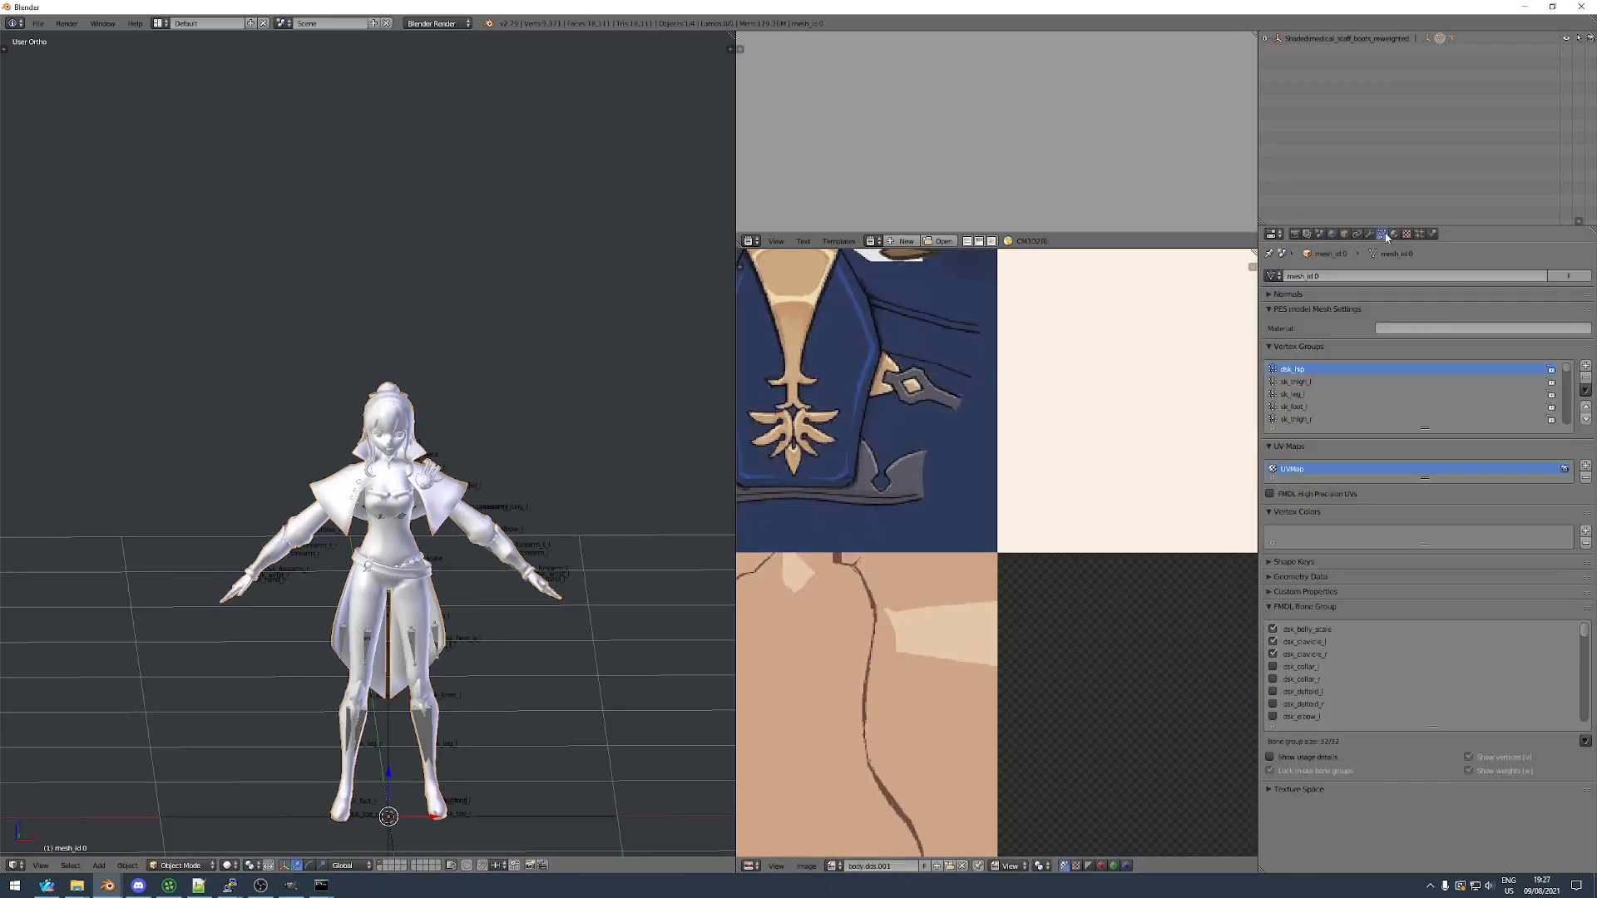
{"action": "left_click", "coordinate": [1395, 235]}
{"action": "left_click", "coordinate": [1401, 485]}
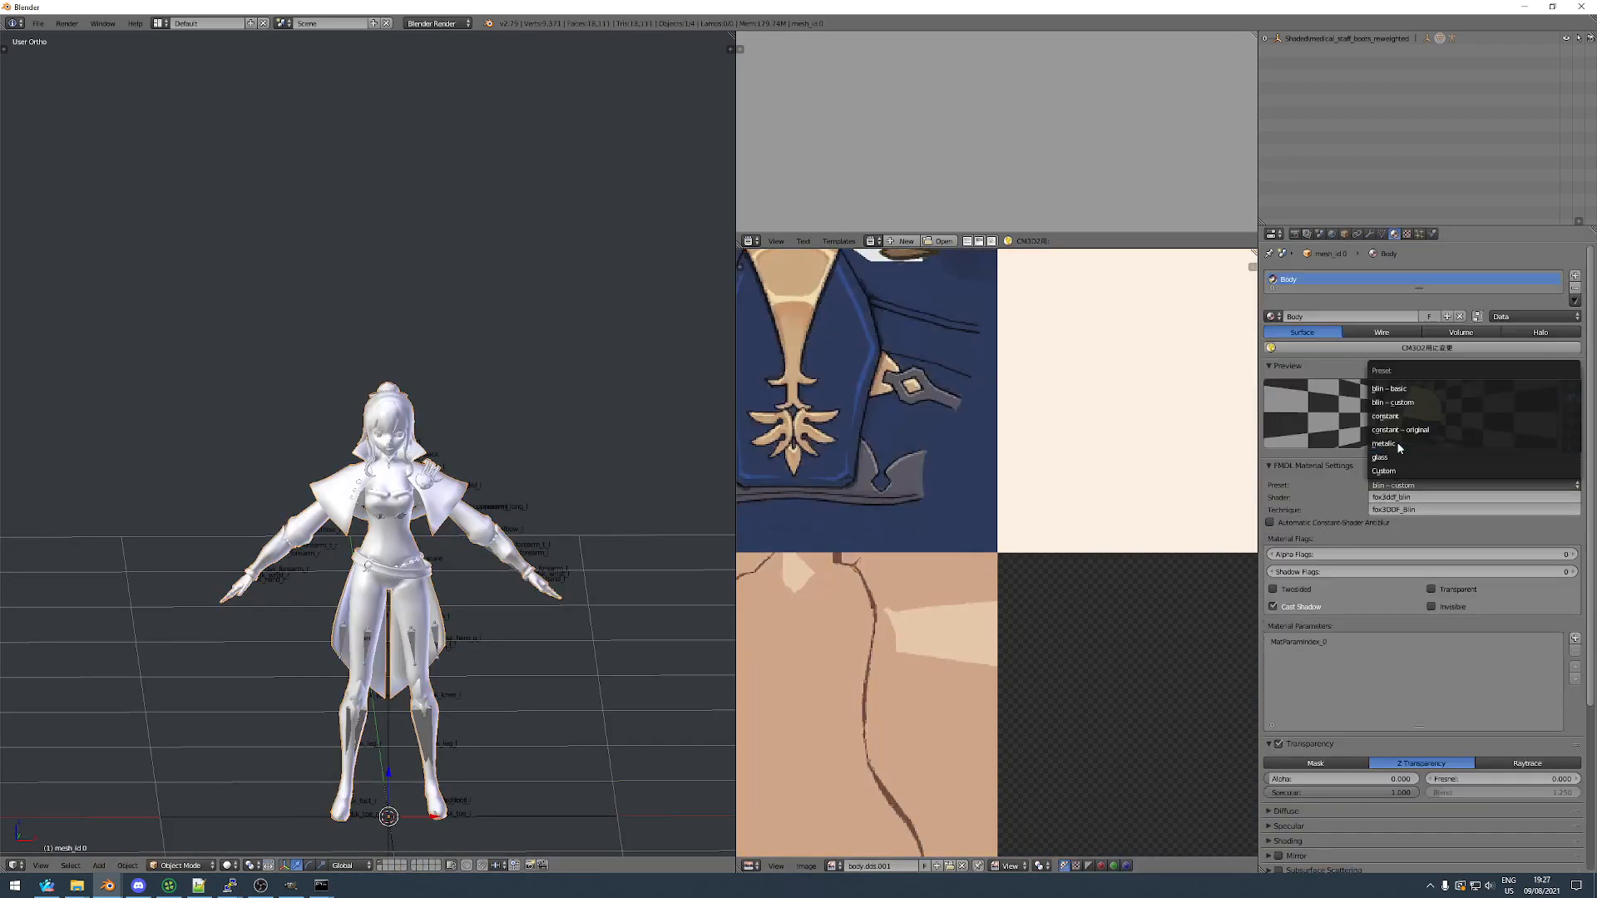
{"action": "left_click", "coordinate": [1394, 418]}
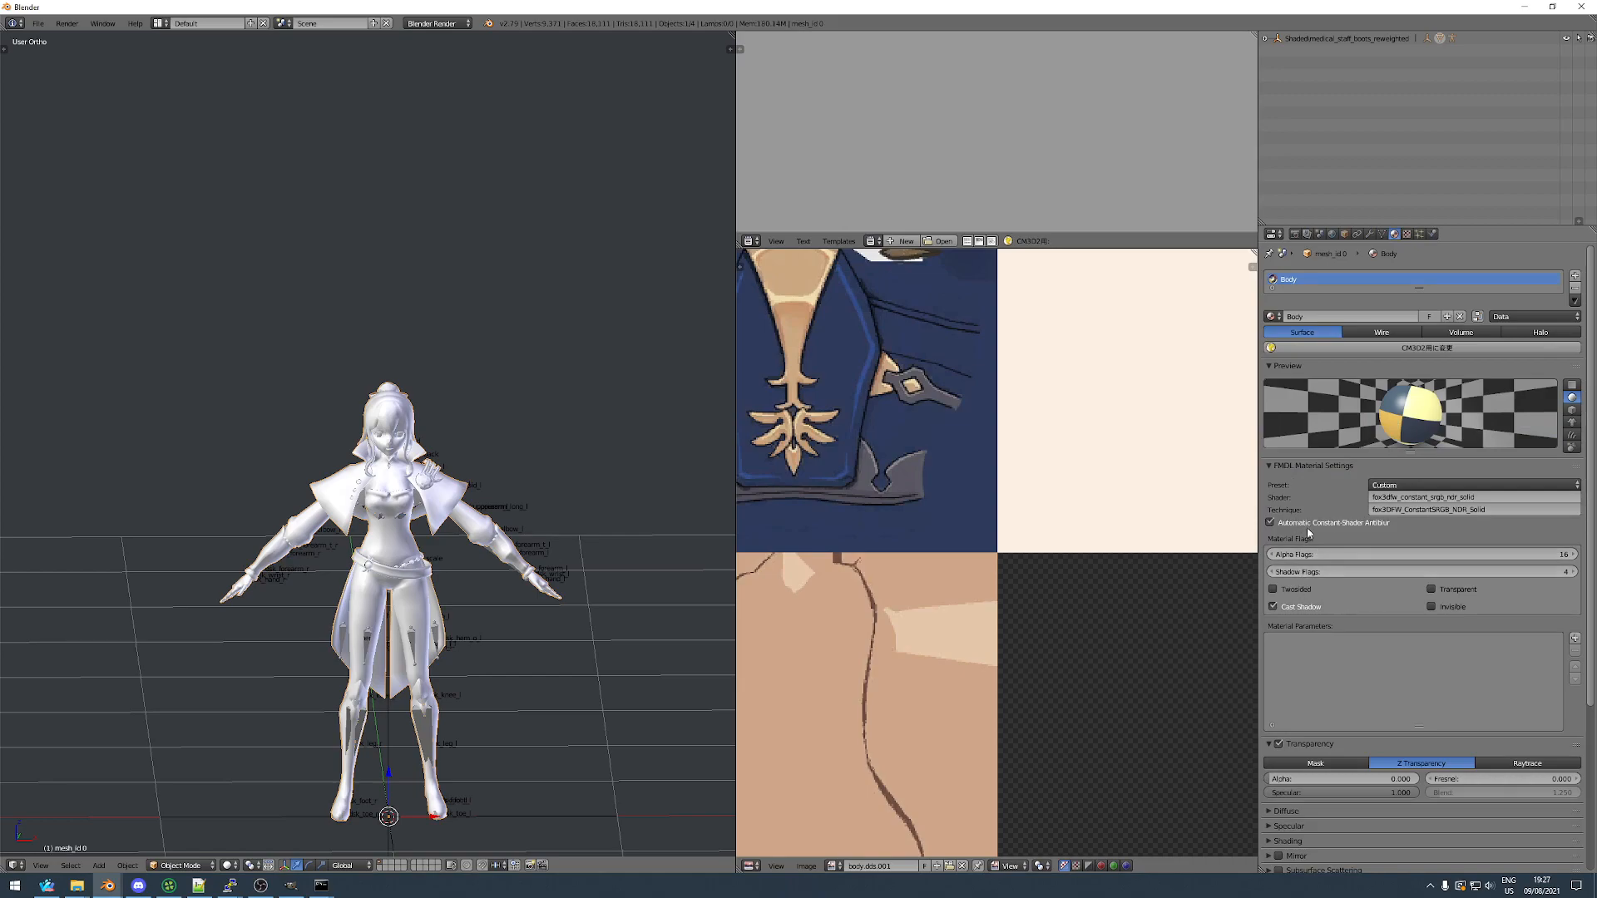
Duplicate the whole character geometry in place and separate the copy into its own object.
{"action": "key", "text": "Tab"}
{"action": "key", "text": "a"}
{"action": "key", "text": "g"}
{"action": "key", "text": "Escape"}
{"action": "key", "text": "Tab"}
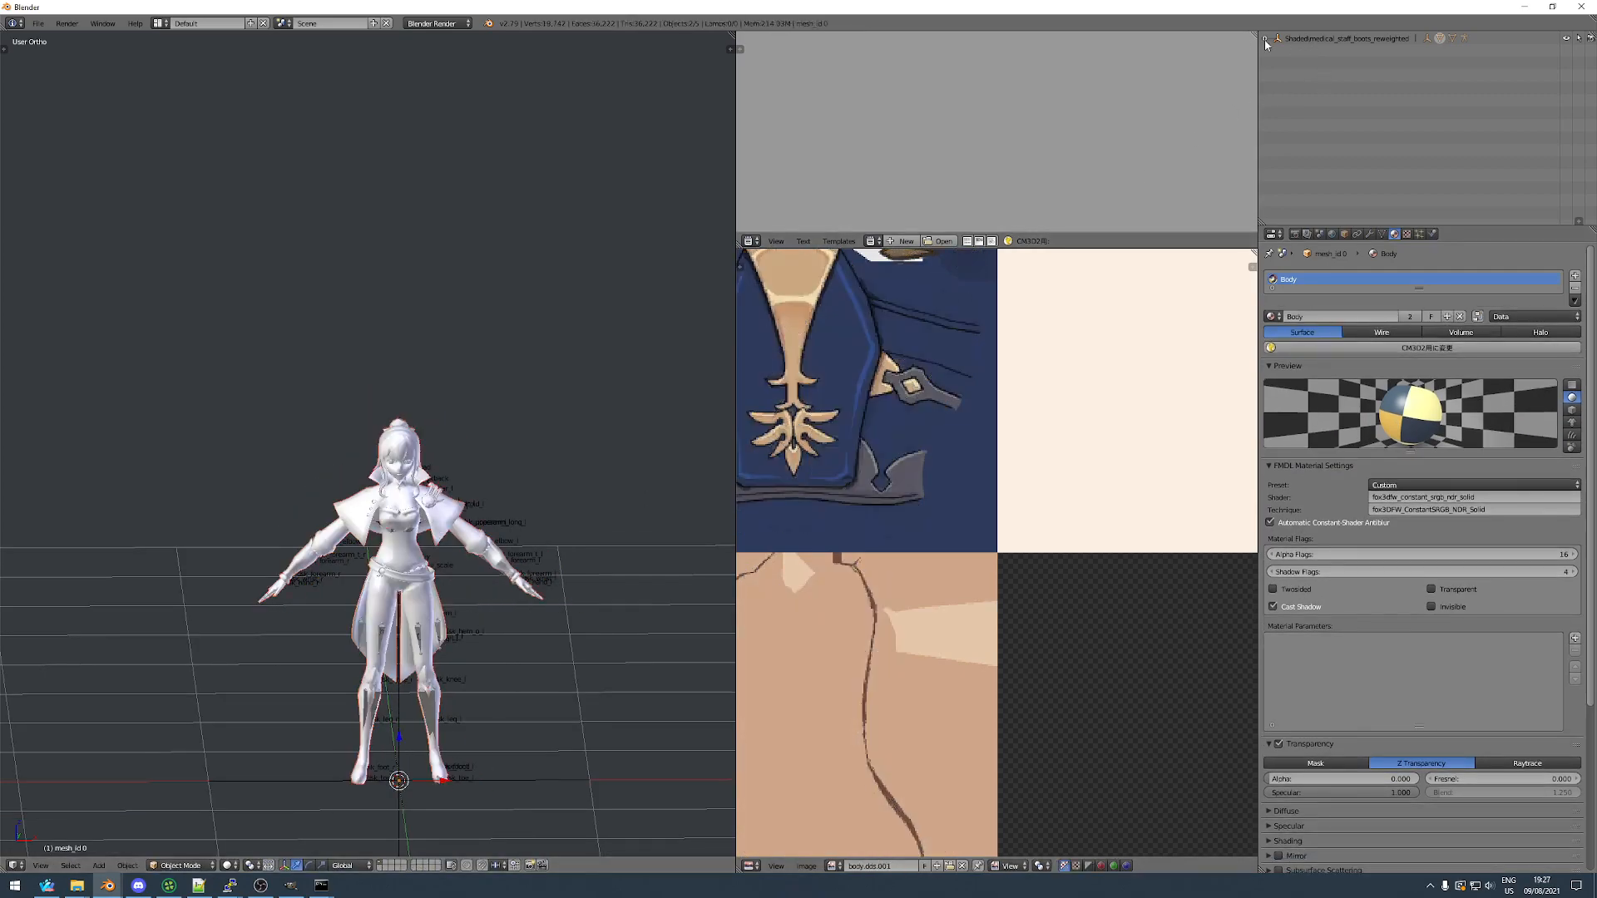
Remove the doubled vertices from the separated copy mesh_id 0.001.
{"action": "left_click", "coordinate": [1316, 77]}
{"action": "key", "text": "Tab"}
{"action": "key", "text": "space"}
{"action": "left_click", "coordinate": [648, 449]}
Fatten the copy by 0.003 along its normals and recalculate the normals to point inside.
{"action": "key", "text": "alt+s"}
{"action": "type", "text": ".001"}
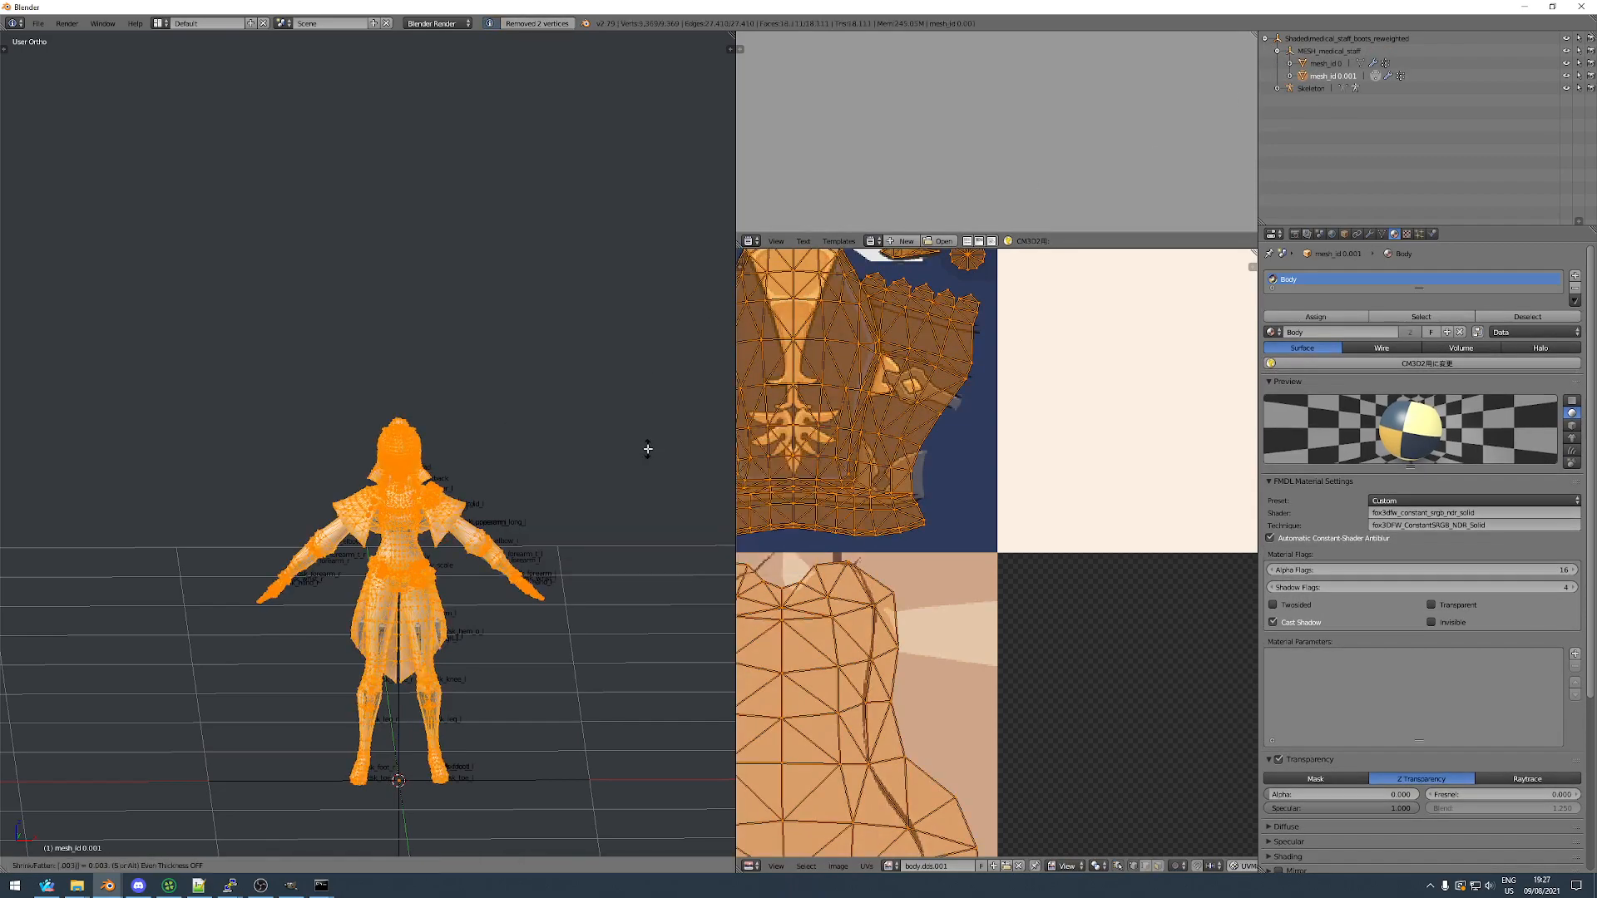
{"action": "key", "text": "Return"}
{"action": "key", "text": "ctrl+shift+n"}
Box-select the teeth and mouth interior UV islands beneath the face on the copy's texture layout.
{"action": "key", "text": "a"}
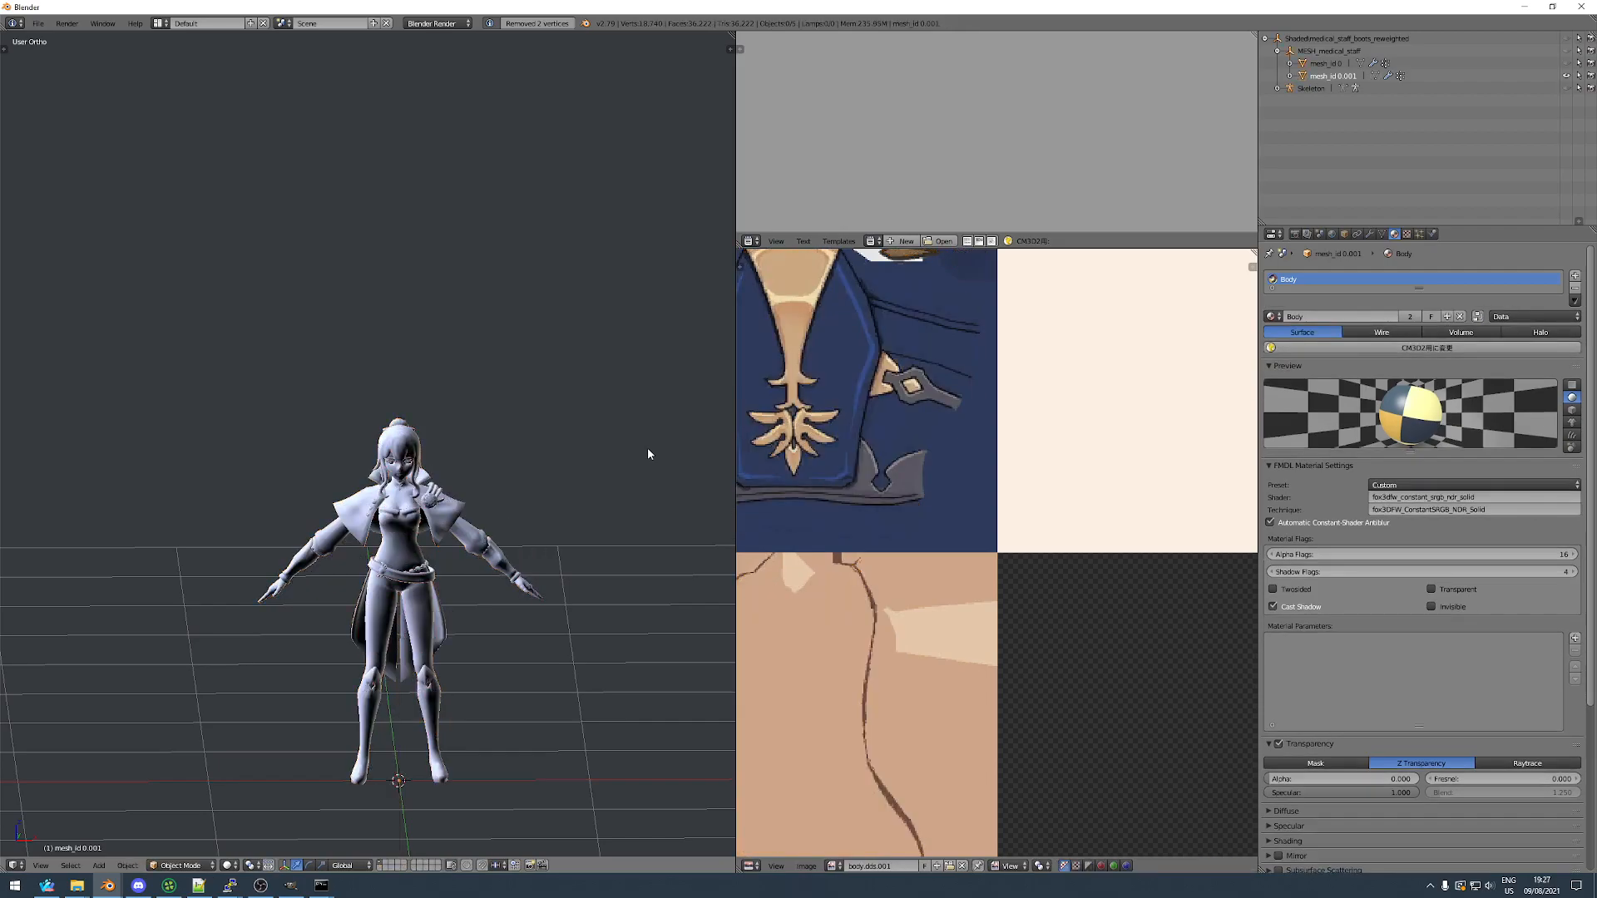
{"action": "key", "text": "a"}
{"action": "scroll", "coordinate": [981, 493], "scroll_direction": "down", "scroll_amount": 5}
{"action": "scroll", "coordinate": [1049, 483], "scroll_direction": "up", "scroll_amount": 4}
{"action": "key", "text": "a"}
{"action": "key", "text": "b"}
{"action": "left_click_drag", "start_coordinate": [987, 452], "coordinate": [1081, 522]}
{"action": "middle_click_drag", "start_coordinate": [1100, 527], "coordinate": [878, 506]}
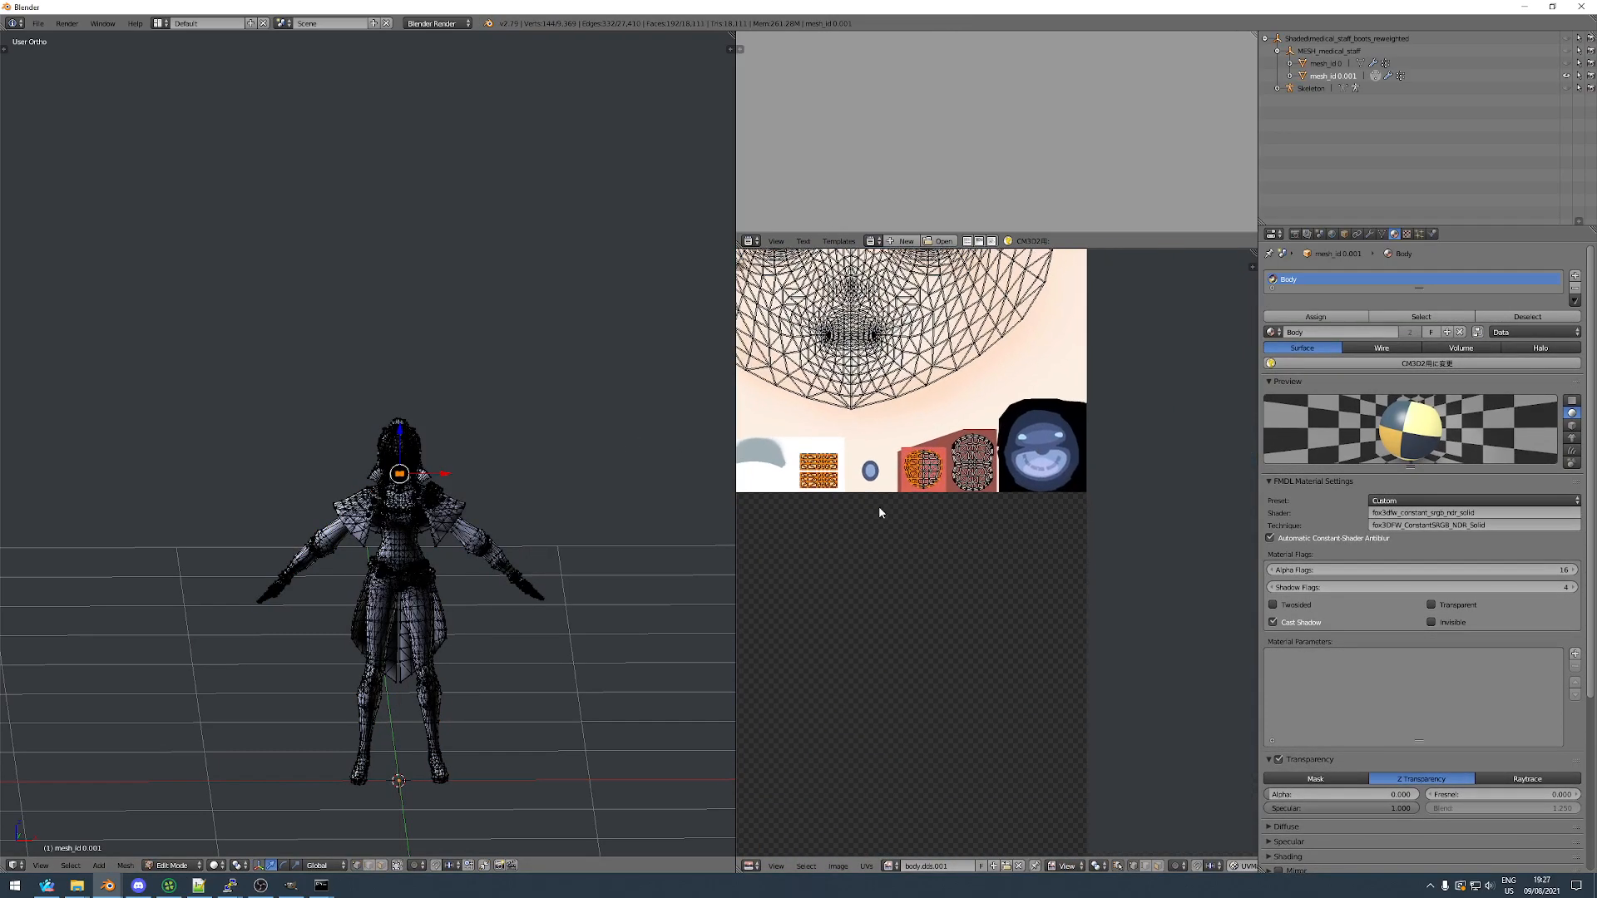
{"action": "scroll", "coordinate": [878, 504], "scroll_direction": "down", "scroll_amount": 2}
{"action": "key", "text": "b"}
{"action": "left_click_drag", "start_coordinate": [894, 452], "coordinate": [956, 497]}
Switch to face selection and add the faces inside both eye openings on the face texture.
{"action": "left_click", "coordinate": [396, 866]}
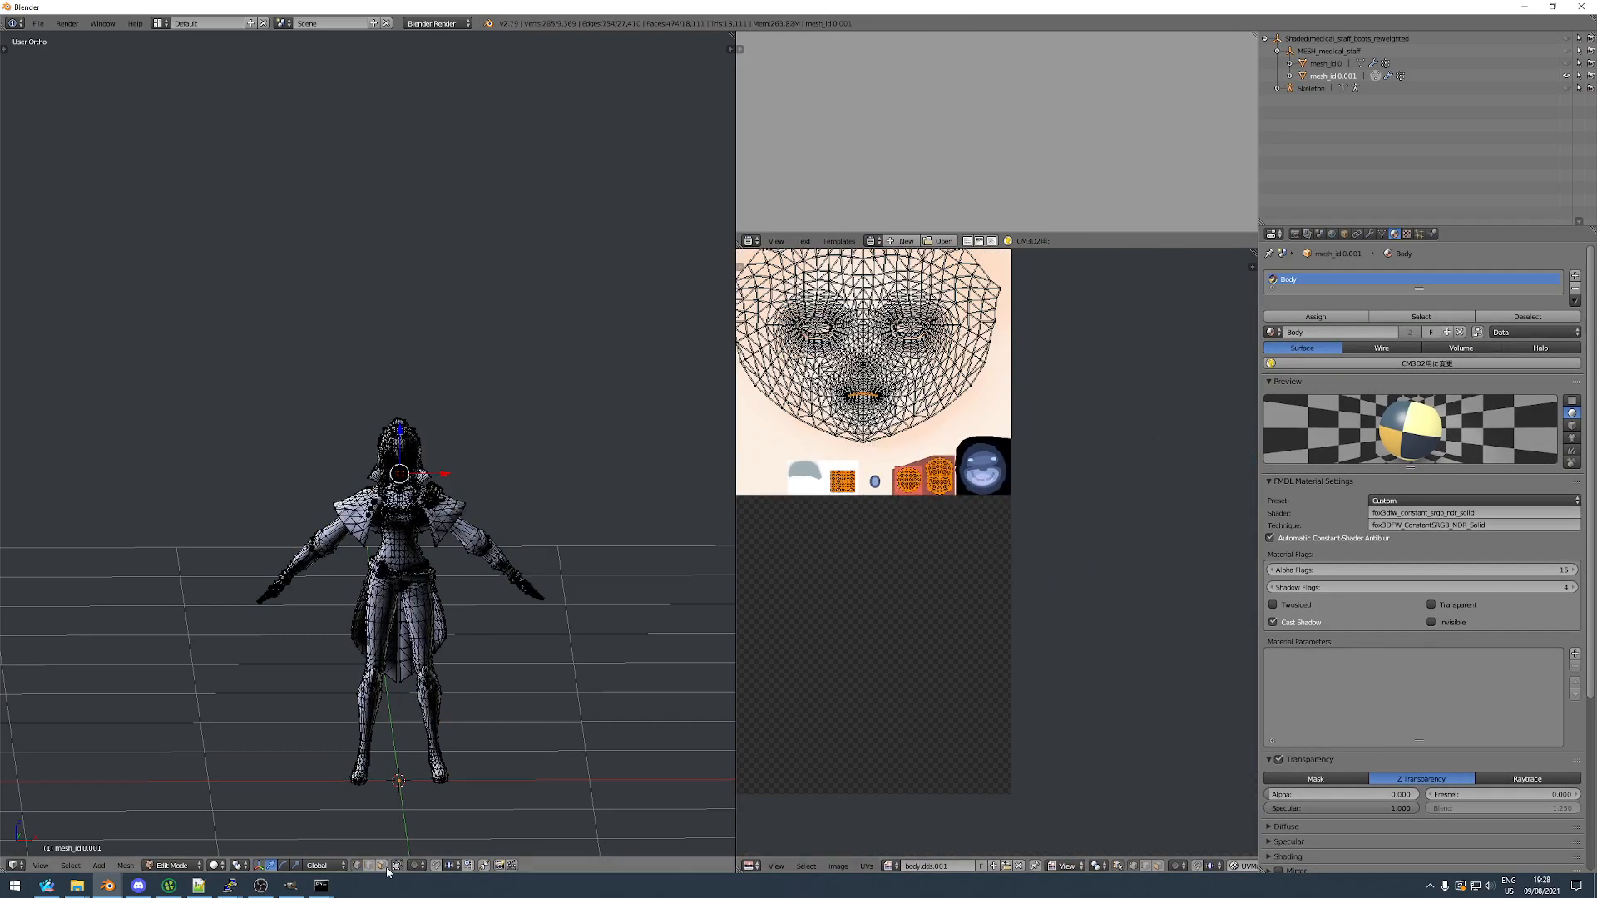
{"action": "left_click", "coordinate": [382, 866]}
{"action": "middle_click_drag", "start_coordinate": [854, 491], "coordinate": [991, 671]}
{"action": "scroll", "coordinate": [894, 388], "scroll_direction": "up", "scroll_amount": 4}
{"action": "key", "text": "b"}
{"action": "left_click_drag", "start_coordinate": [874, 336], "coordinate": [940, 434]}
{"action": "key", "text": "b"}
{"action": "left_click_drag", "start_coordinate": [948, 336], "coordinate": [1024, 384]}
Add the islands around the dark circle at the bottom of the hair texture to the selection.
{"action": "scroll", "coordinate": [1026, 388], "scroll_direction": "down", "scroll_amount": 5}
{"action": "middle_click_drag", "start_coordinate": [915, 599], "coordinate": [1071, 308]}
{"action": "scroll", "coordinate": [967, 667], "scroll_direction": "up", "scroll_amount": 4}
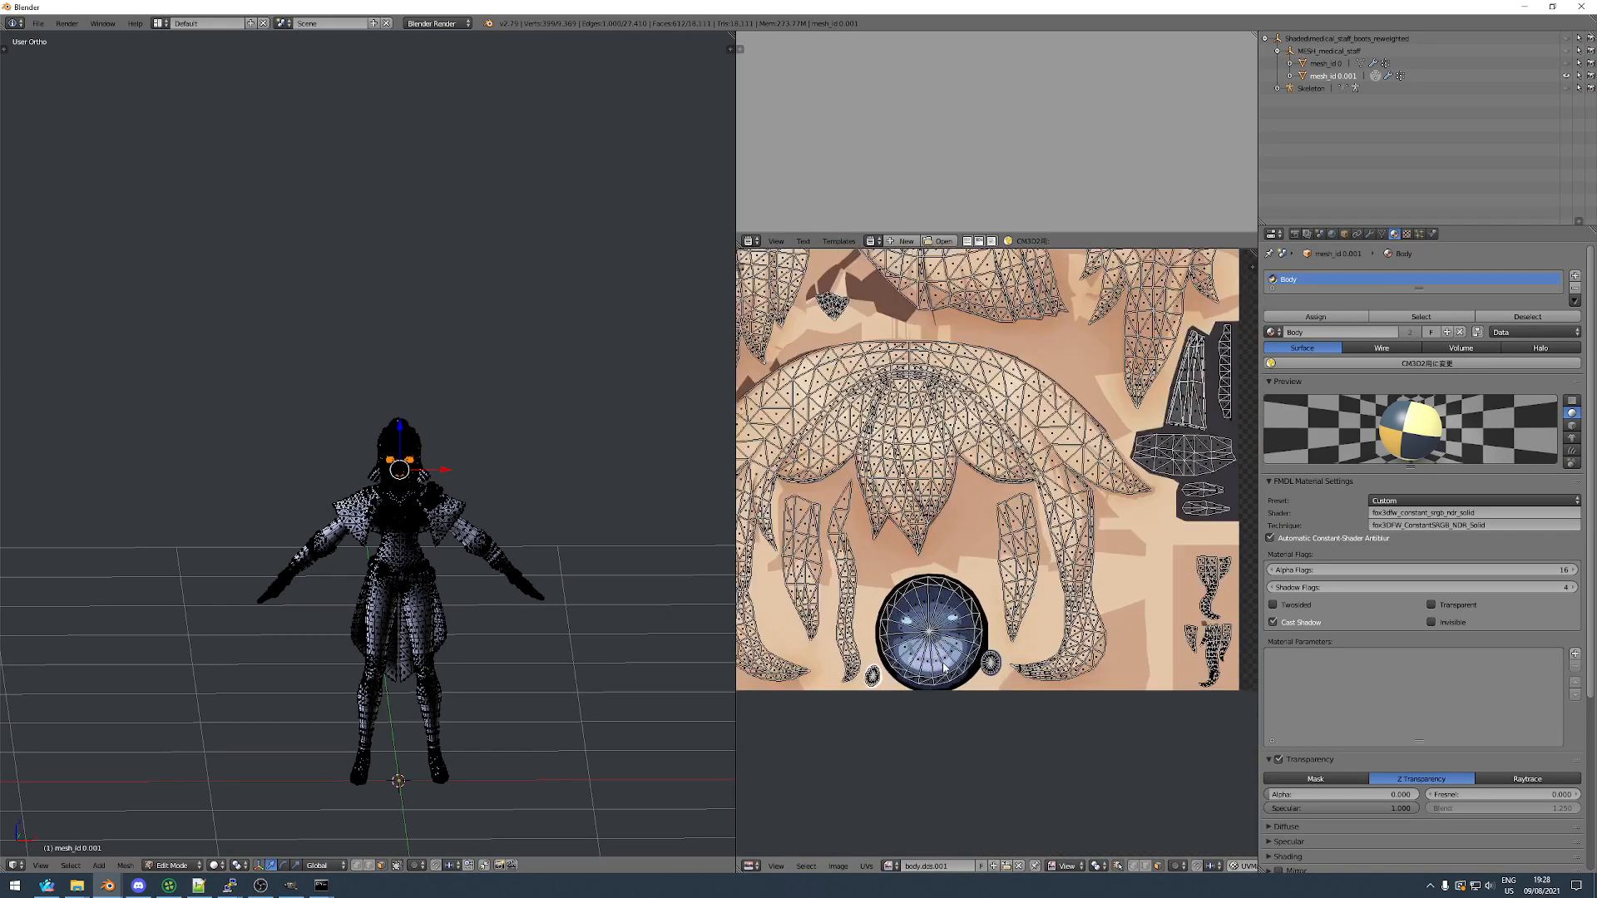
{"action": "left_click_drag", "start_coordinate": [998, 702], "coordinate": [1001, 706]}
{"action": "scroll", "coordinate": [1003, 707], "scroll_direction": "down", "scroll_amount": 5}
{"action": "middle_click_drag", "start_coordinate": [1173, 354], "coordinate": [1005, 318]}
{"action": "scroll", "coordinate": [1004, 318], "scroll_direction": "up", "scroll_amount": 5}
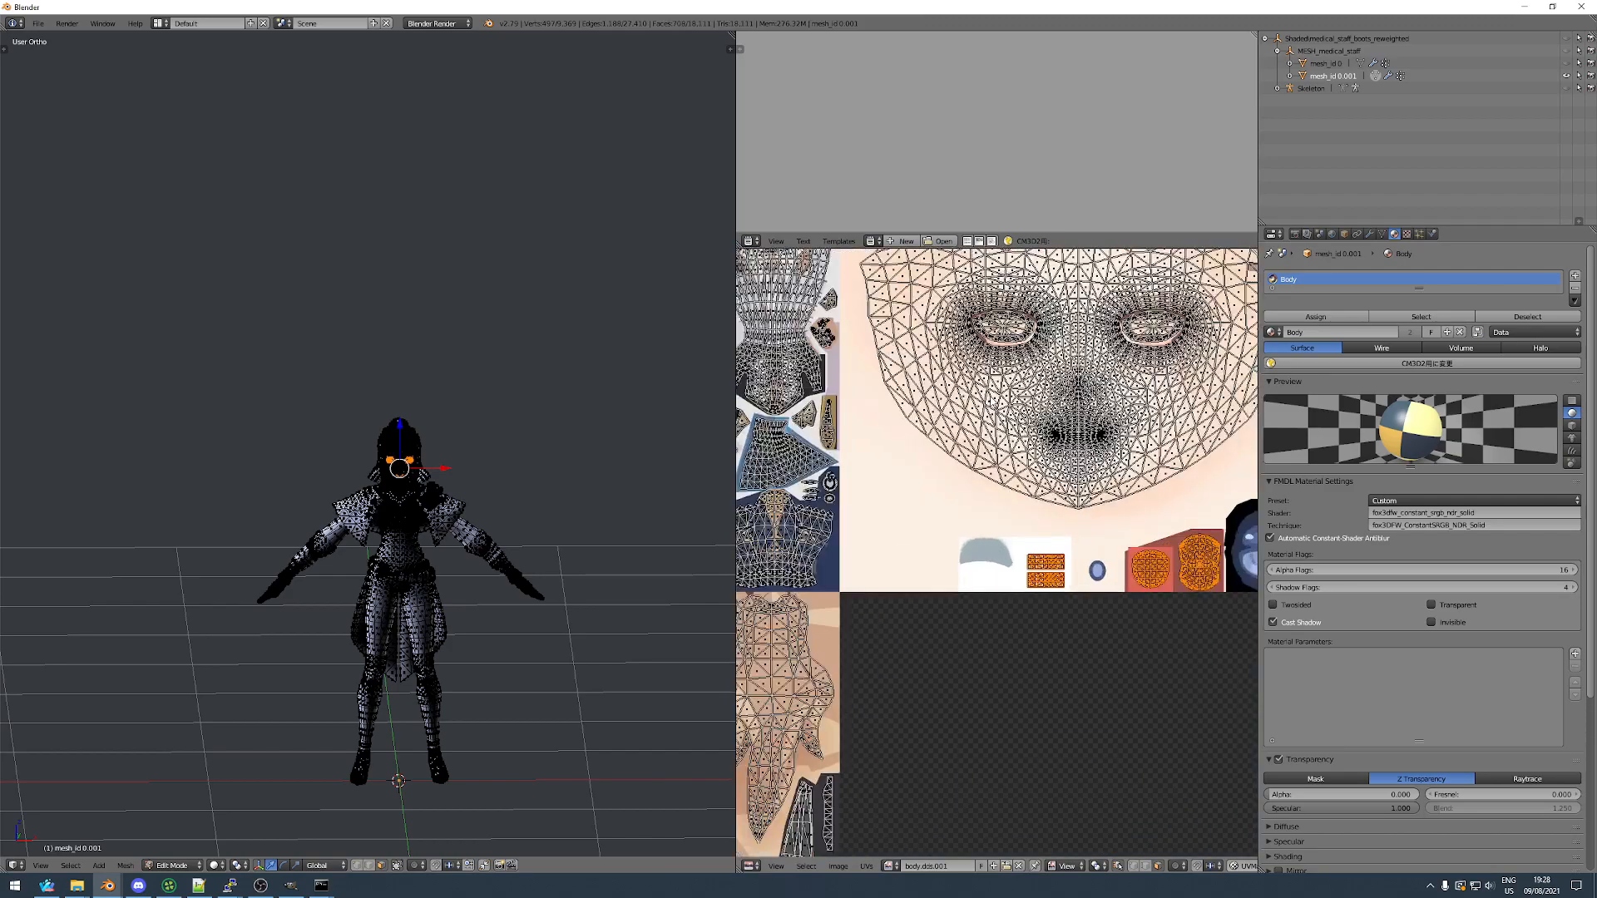
{"action": "middle_click_drag", "start_coordinate": [1158, 339], "coordinate": [1054, 421]}
{"action": "scroll", "coordinate": [1054, 421], "scroll_direction": "up", "scroll_amount": 2}
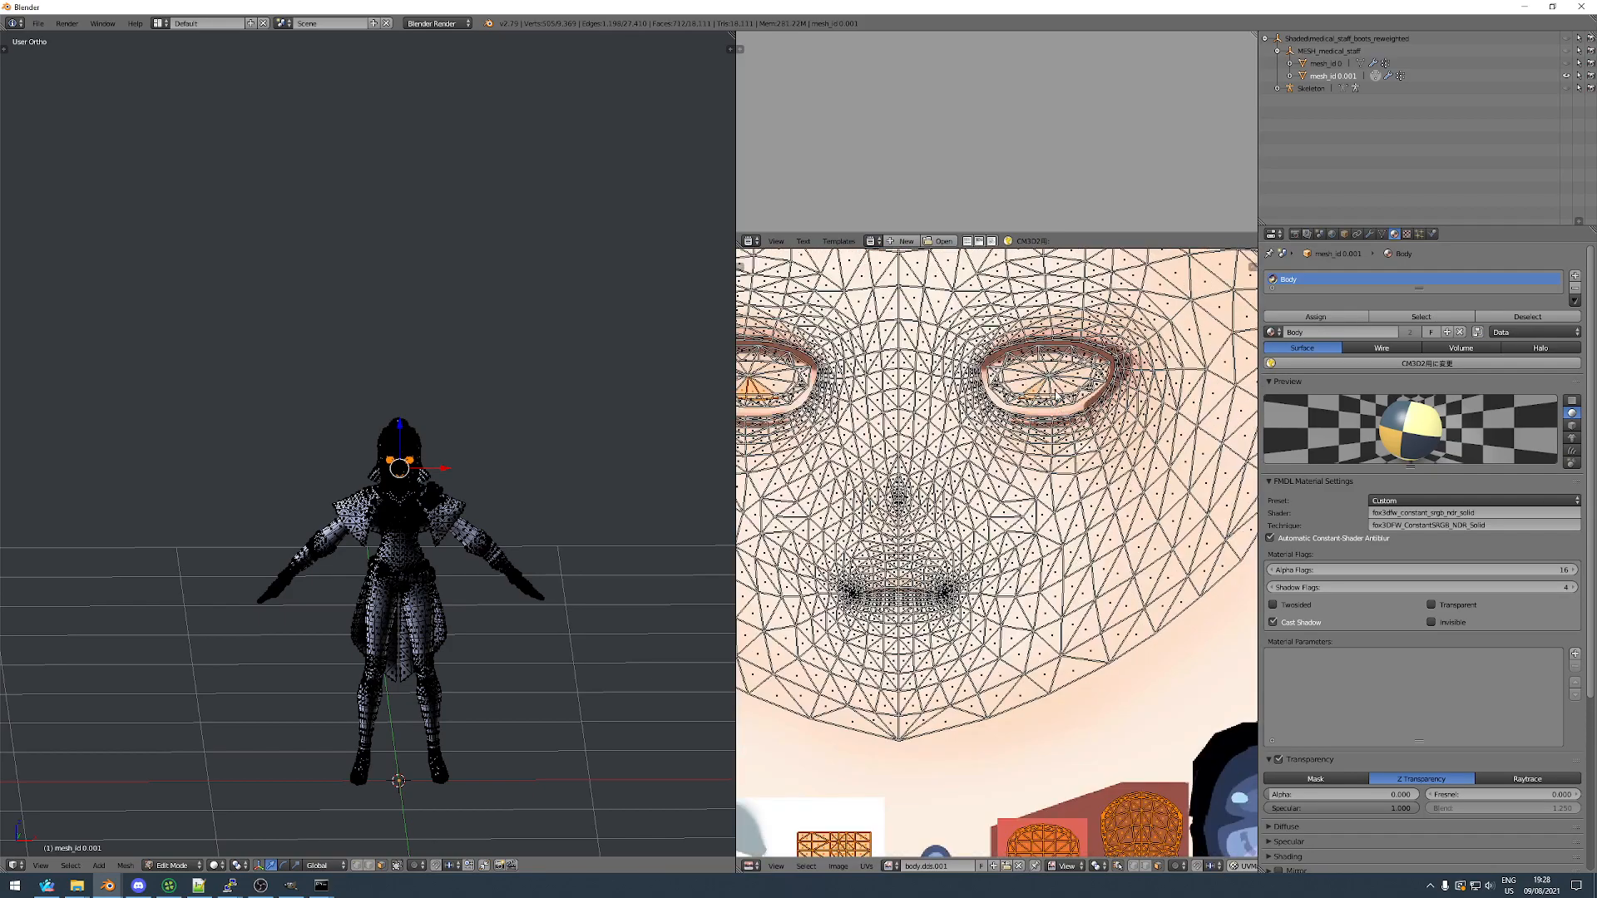
Delete only the selected eye and mouth faces from the copy, keeping the surrounding face geometry.
{"action": "key", "text": "x"}
{"action": "left_click", "coordinate": [381, 539]}
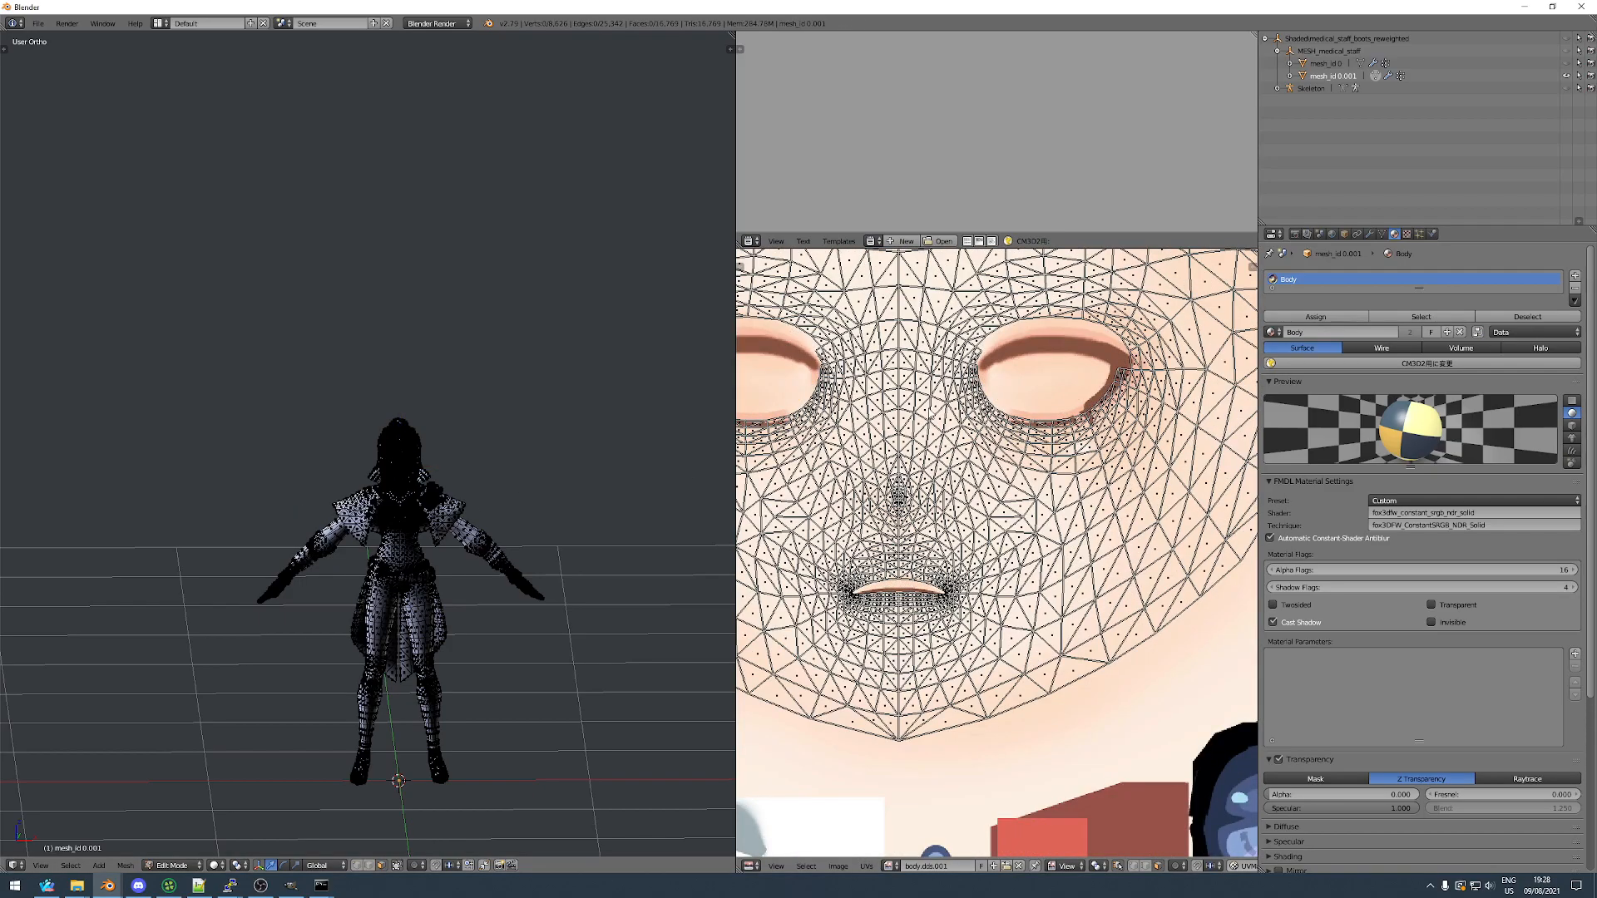
{"action": "key", "text": "ctrl+z"}
{"action": "key", "text": "x"}
{"action": "left_click", "coordinate": [382, 549]}
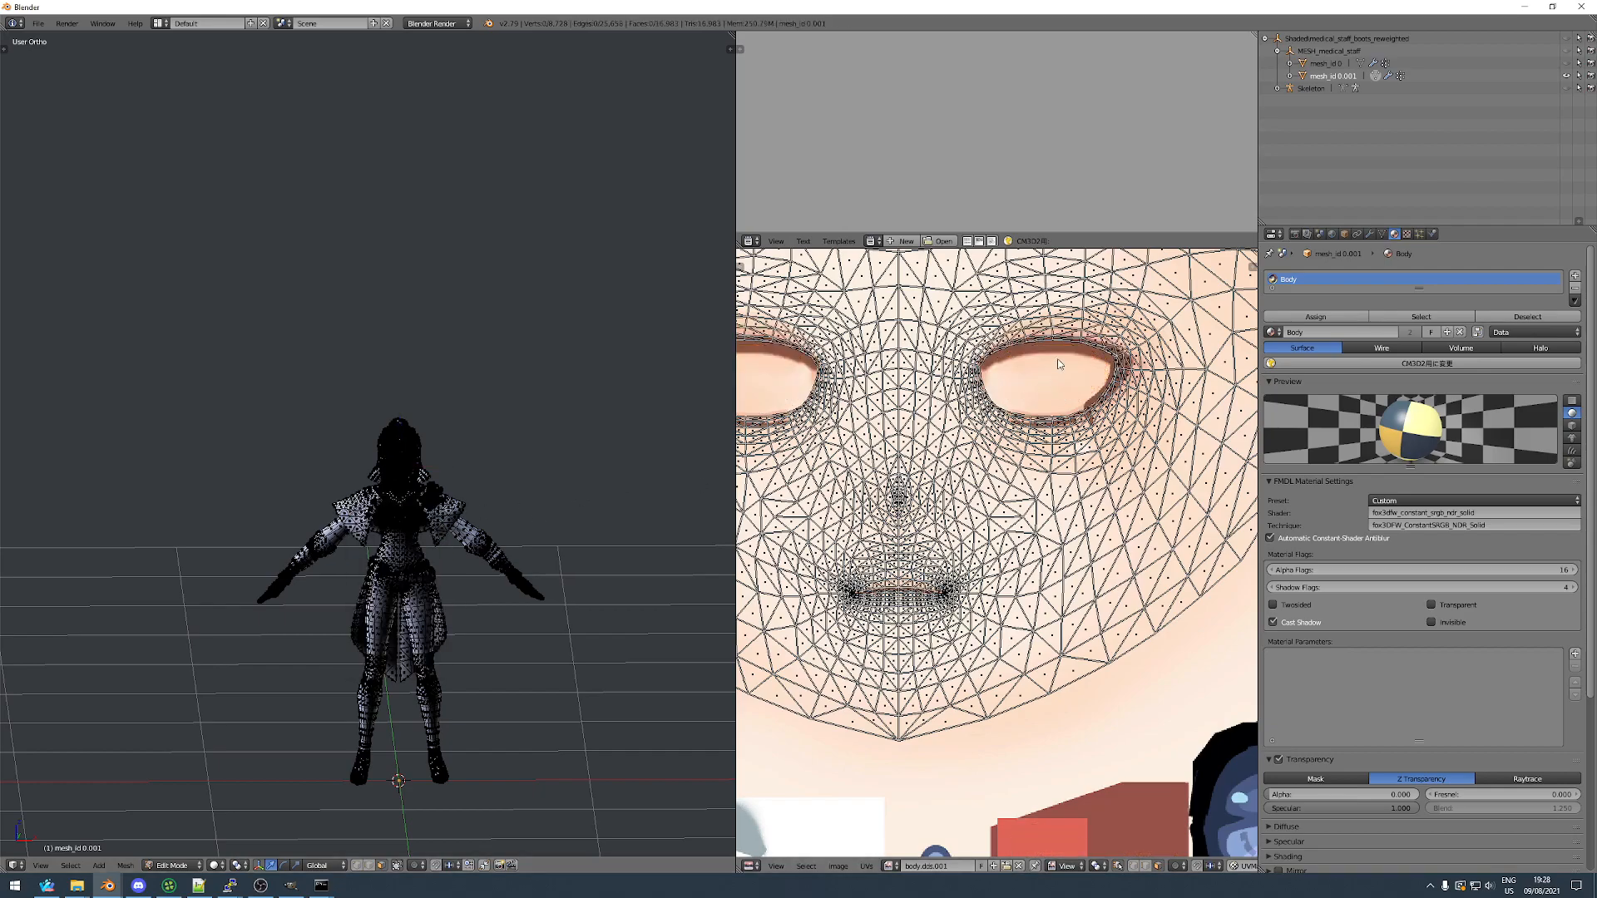
Try to box-select the thin strip of faces along the eye's upper lid in the UV layout.
{"action": "scroll", "coordinate": [1055, 324], "scroll_direction": "up", "scroll_amount": 4}
{"action": "scroll", "coordinate": [1030, 334], "scroll_direction": "up", "scroll_amount": 1}
{"action": "key", "text": "b"}
{"action": "left_click_drag", "start_coordinate": [1014, 311], "coordinate": [1133, 366]}
{"action": "middle_click_drag", "start_coordinate": [1150, 329], "coordinate": [899, 331]}
{"action": "key", "text": "b"}
{"action": "left_click_drag", "start_coordinate": [883, 301], "coordinate": [949, 349]}
{"action": "key", "text": "b"}
{"action": "left_click_drag", "start_coordinate": [946, 328], "coordinate": [1037, 380]}
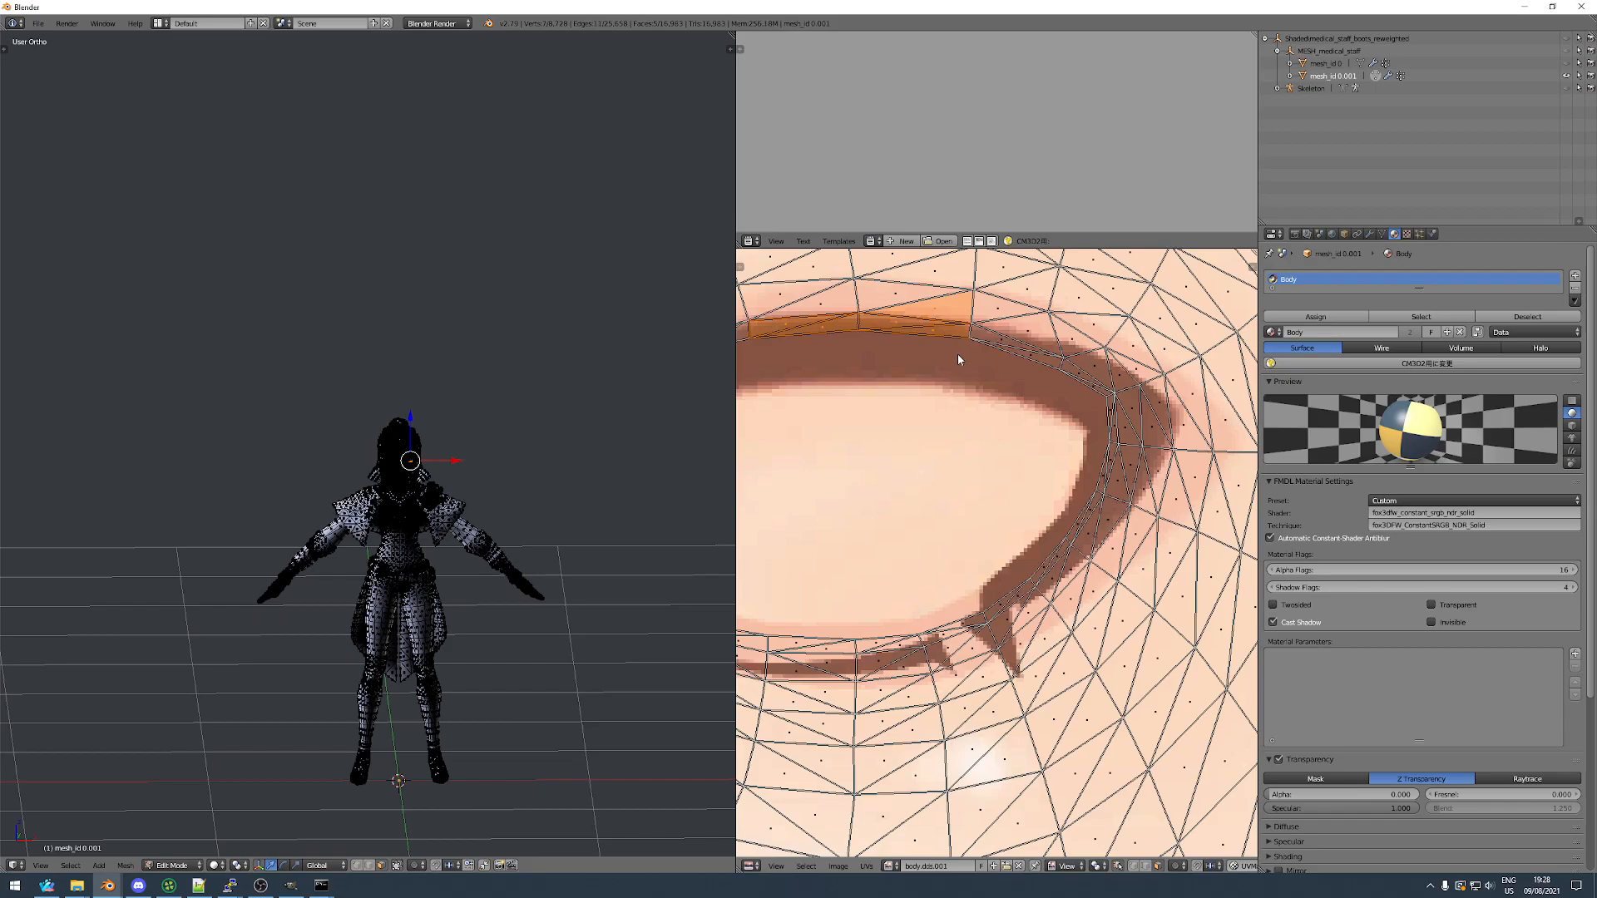
{"action": "key", "text": "a"}
{"action": "scroll", "coordinate": [888, 411], "scroll_direction": "down", "scroll_amount": 5}
{"action": "scroll", "coordinate": [891, 389], "scroll_direction": "up", "scroll_amount": 5}
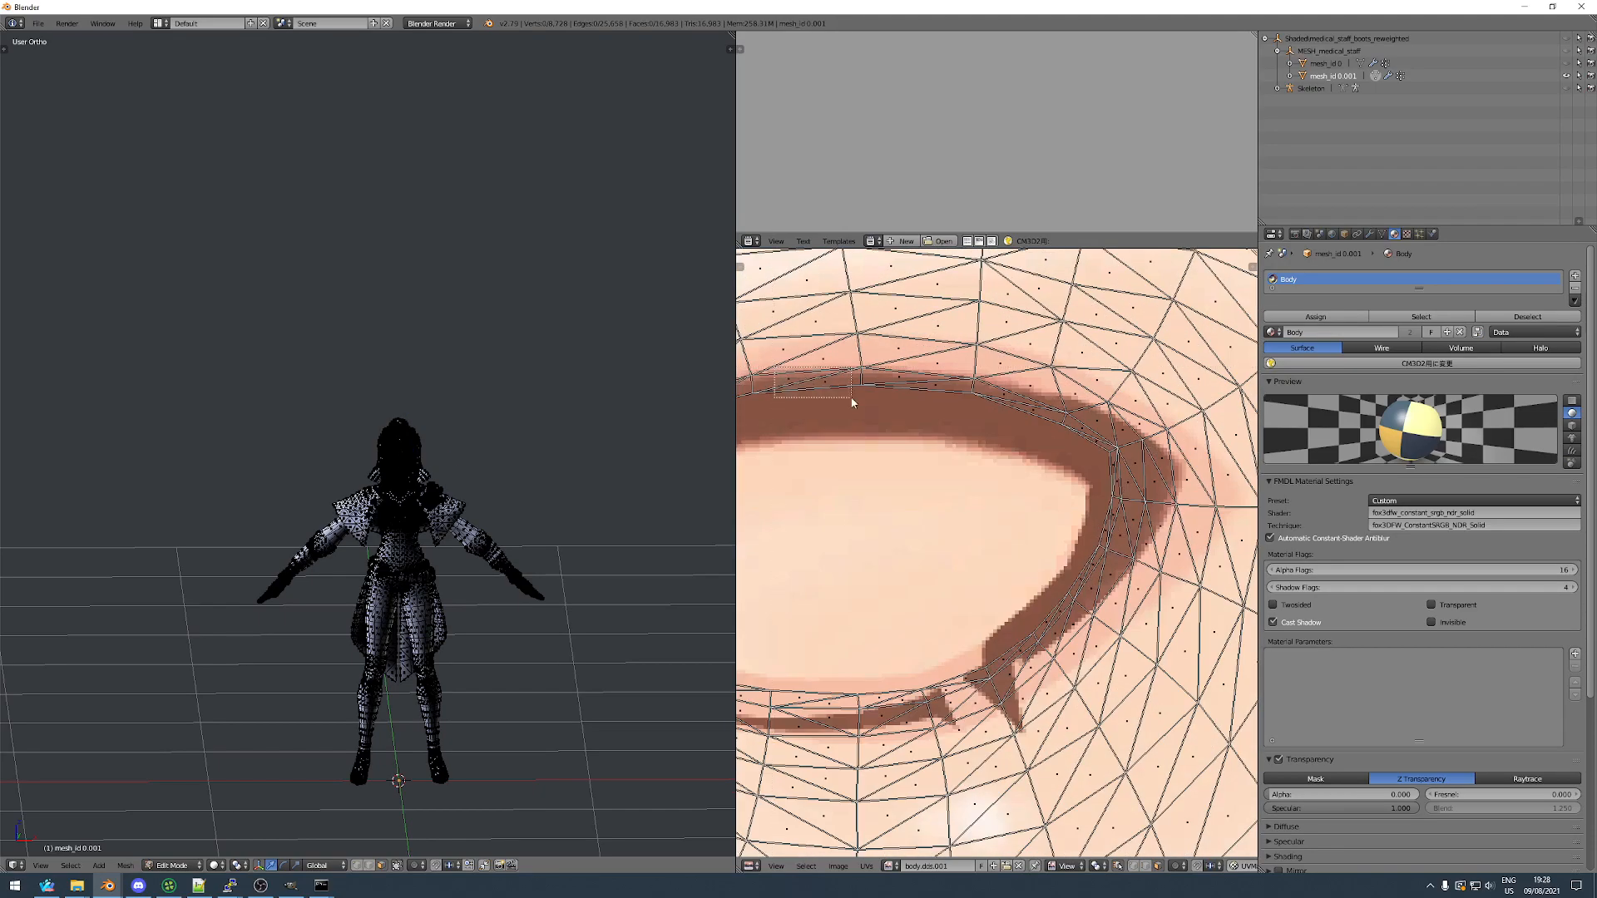
{"action": "left_click_drag", "start_coordinate": [919, 408], "coordinate": [918, 404]}
{"action": "scroll", "coordinate": [918, 404], "scroll_direction": "down", "scroll_amount": 5}
{"action": "scroll", "coordinate": [424, 454], "scroll_direction": "up", "scroll_amount": 5}
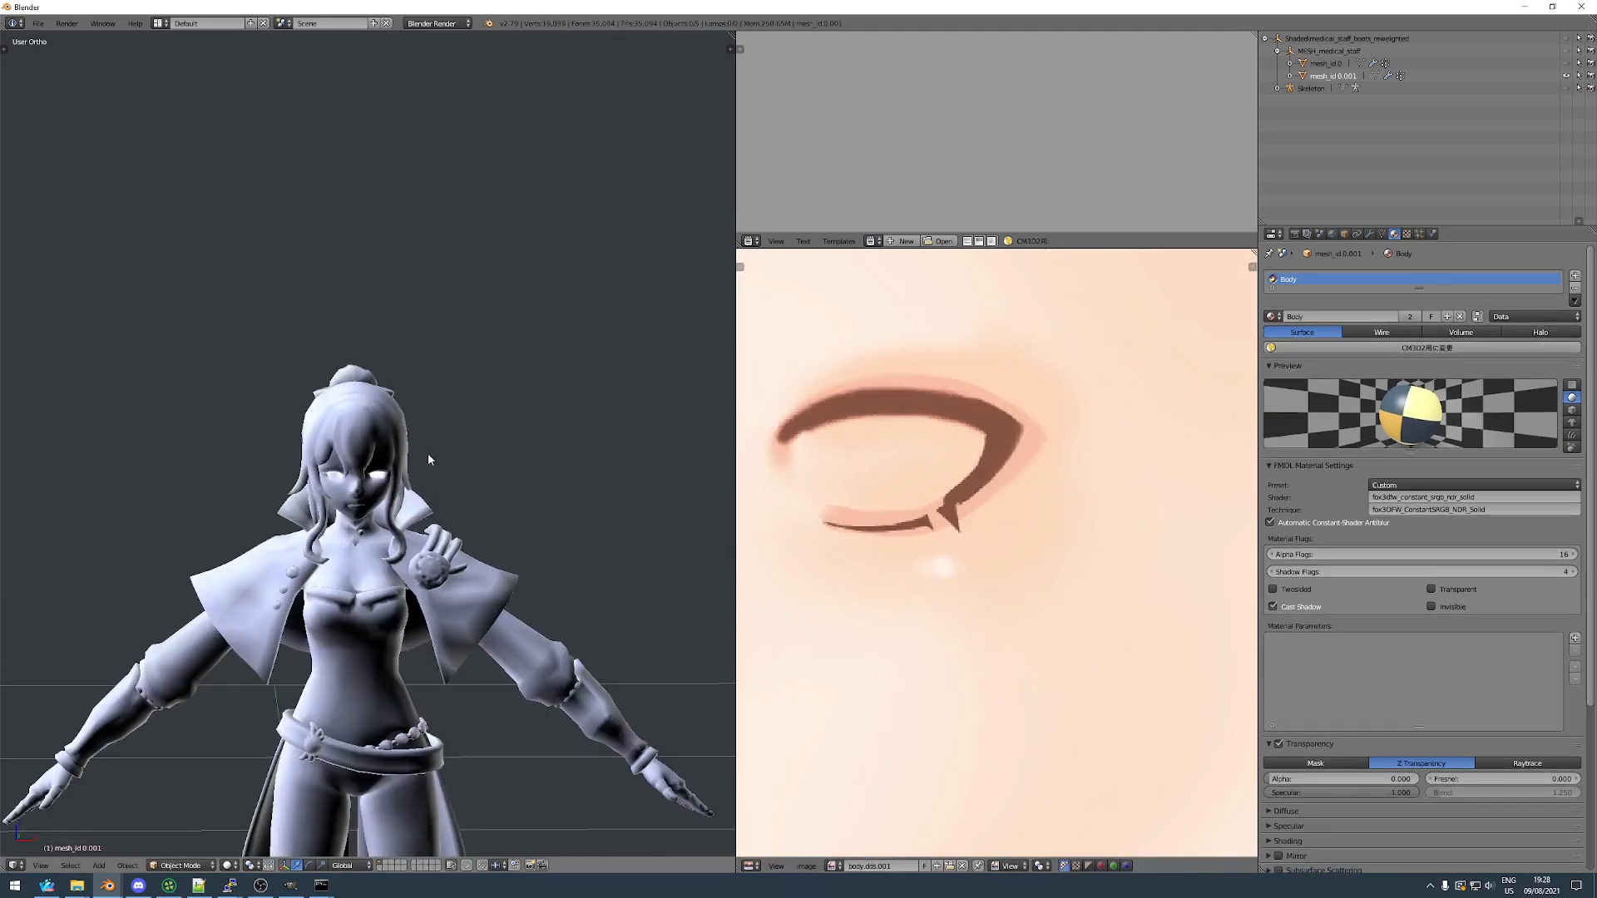
Select all of the copy's geometry and scale its UVs down to a tiny point.
{"action": "scroll", "coordinate": [535, 539], "scroll_direction": "down", "scroll_amount": 5}
{"action": "scroll", "coordinate": [978, 555], "scroll_direction": "down", "scroll_amount": 11}
{"action": "key", "text": "a"}
{"action": "key", "text": "a"}
{"action": "middle_click_drag", "start_coordinate": [960, 713], "coordinate": [1055, 595]}
{"action": "key", "text": "s"}
{"action": "left_click", "coordinate": [951, 468]}
{"action": "scroll", "coordinate": [950, 469], "scroll_direction": "up", "scroll_amount": 4}
{"action": "key", "text": "s"}
{"action": "left_click", "coordinate": [937, 472]}
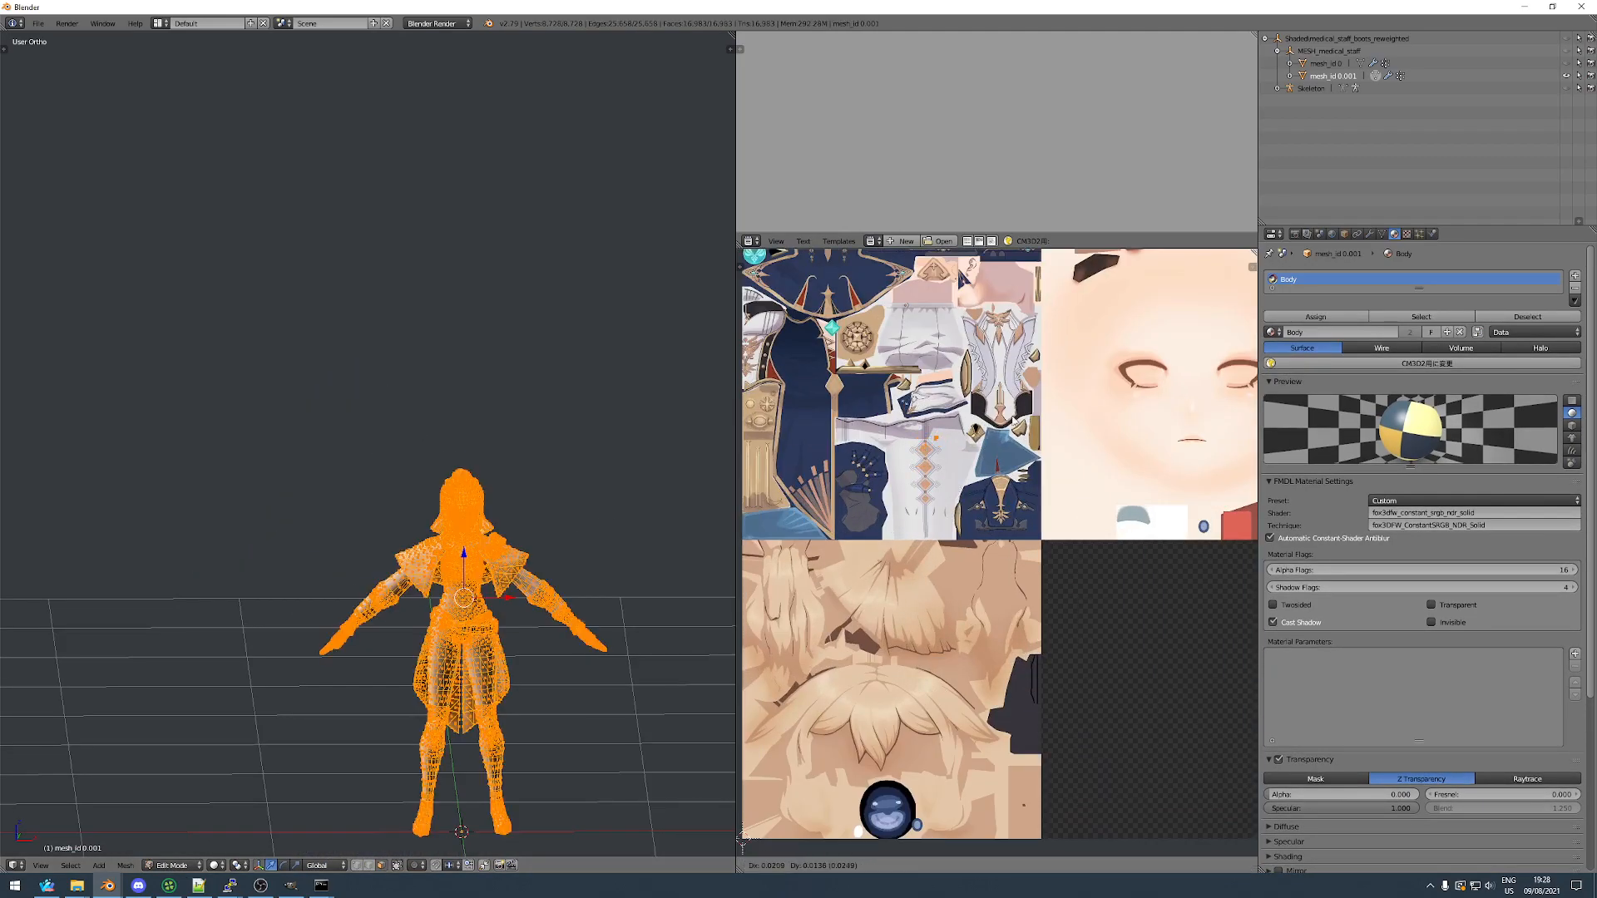
Move the collapsed UVs onto a black patch of the clothing texture and shrink them further.
{"action": "key", "text": "g"}
{"action": "left_click", "coordinate": [999, 448]}
{"action": "scroll", "coordinate": [1000, 448], "scroll_direction": "up", "scroll_amount": 4}
{"action": "scroll", "coordinate": [984, 406], "scroll_direction": "up", "scroll_amount": 2}
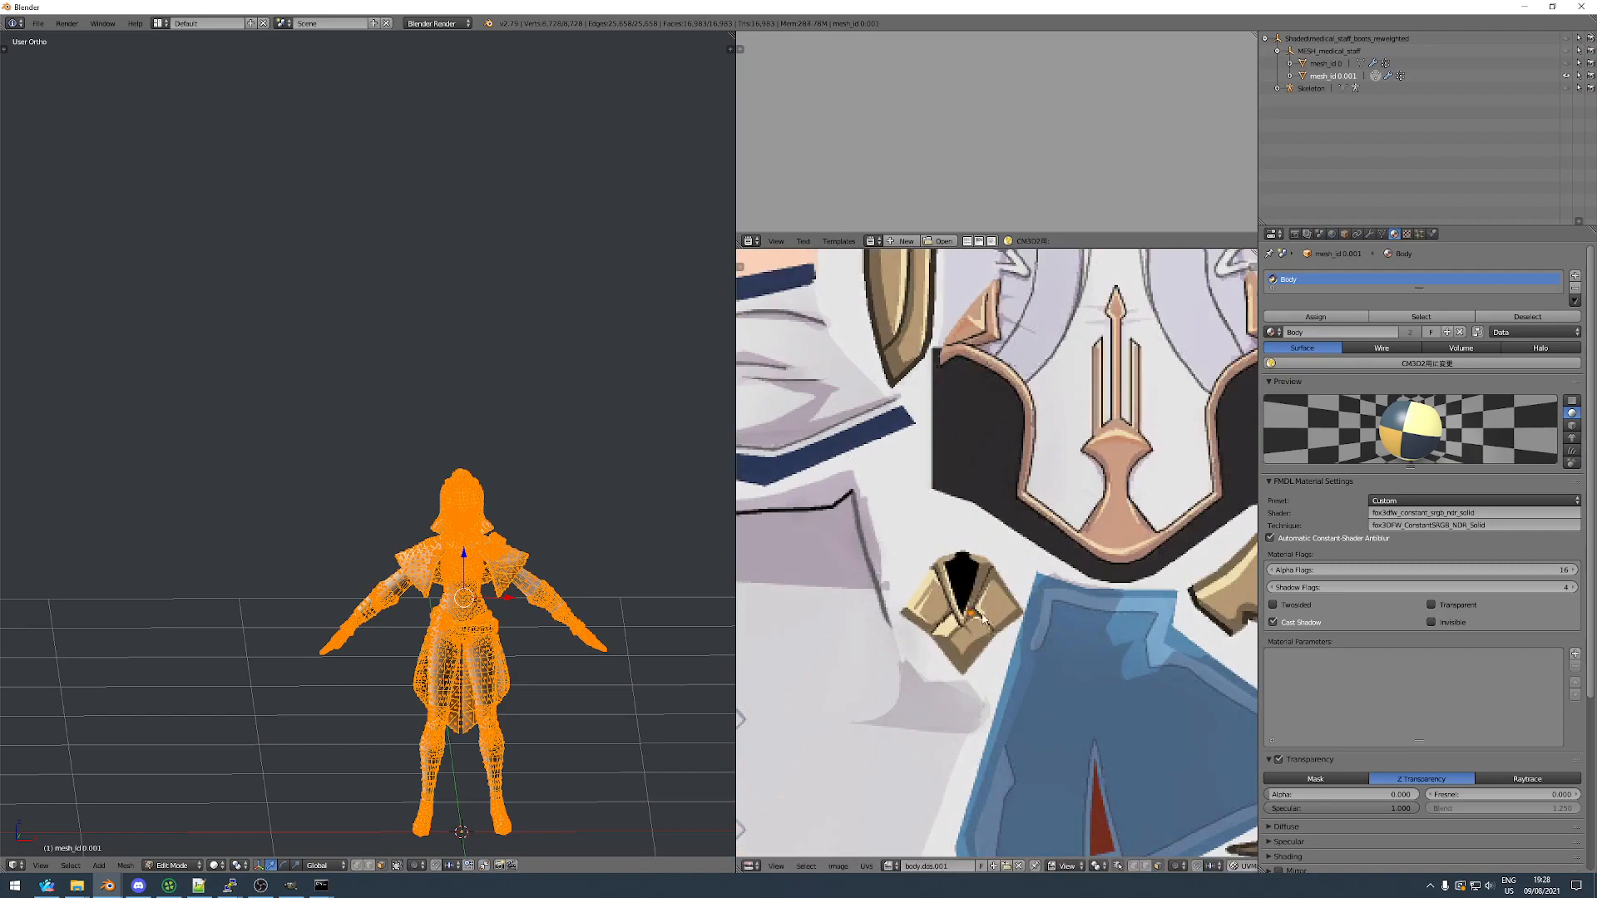
{"action": "scroll", "coordinate": [987, 671], "scroll_direction": "up", "scroll_amount": 6}
{"action": "key", "text": "s"}
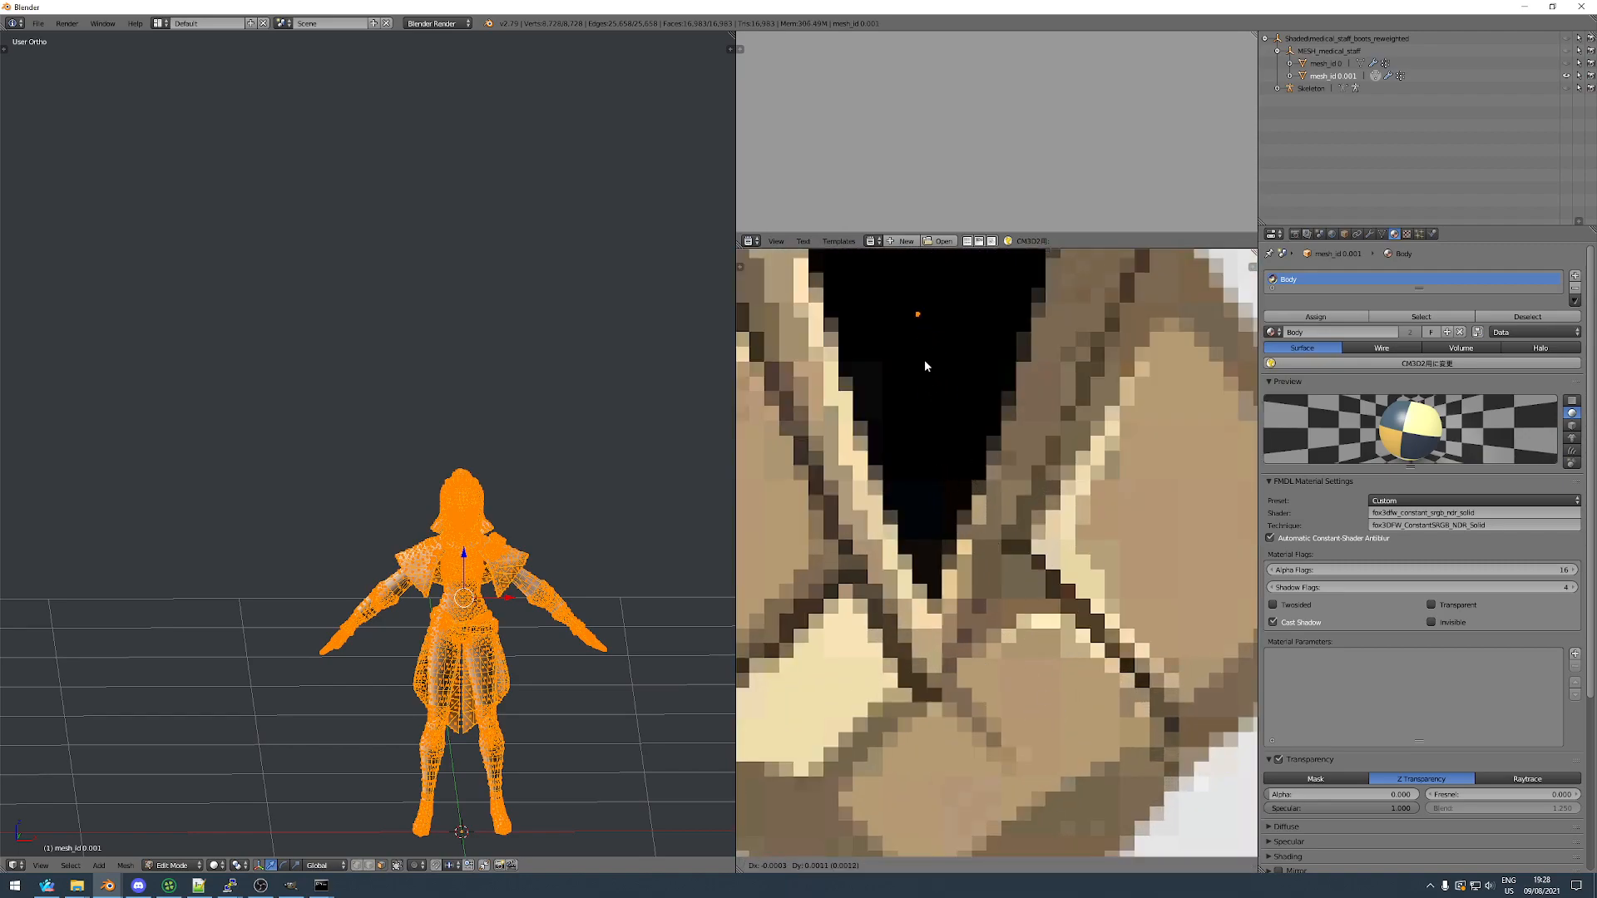
{"action": "left_click", "coordinate": [925, 359]}
Give the copy its own material named Outline with the blin - basic preset.
{"action": "key", "text": "Tab"}
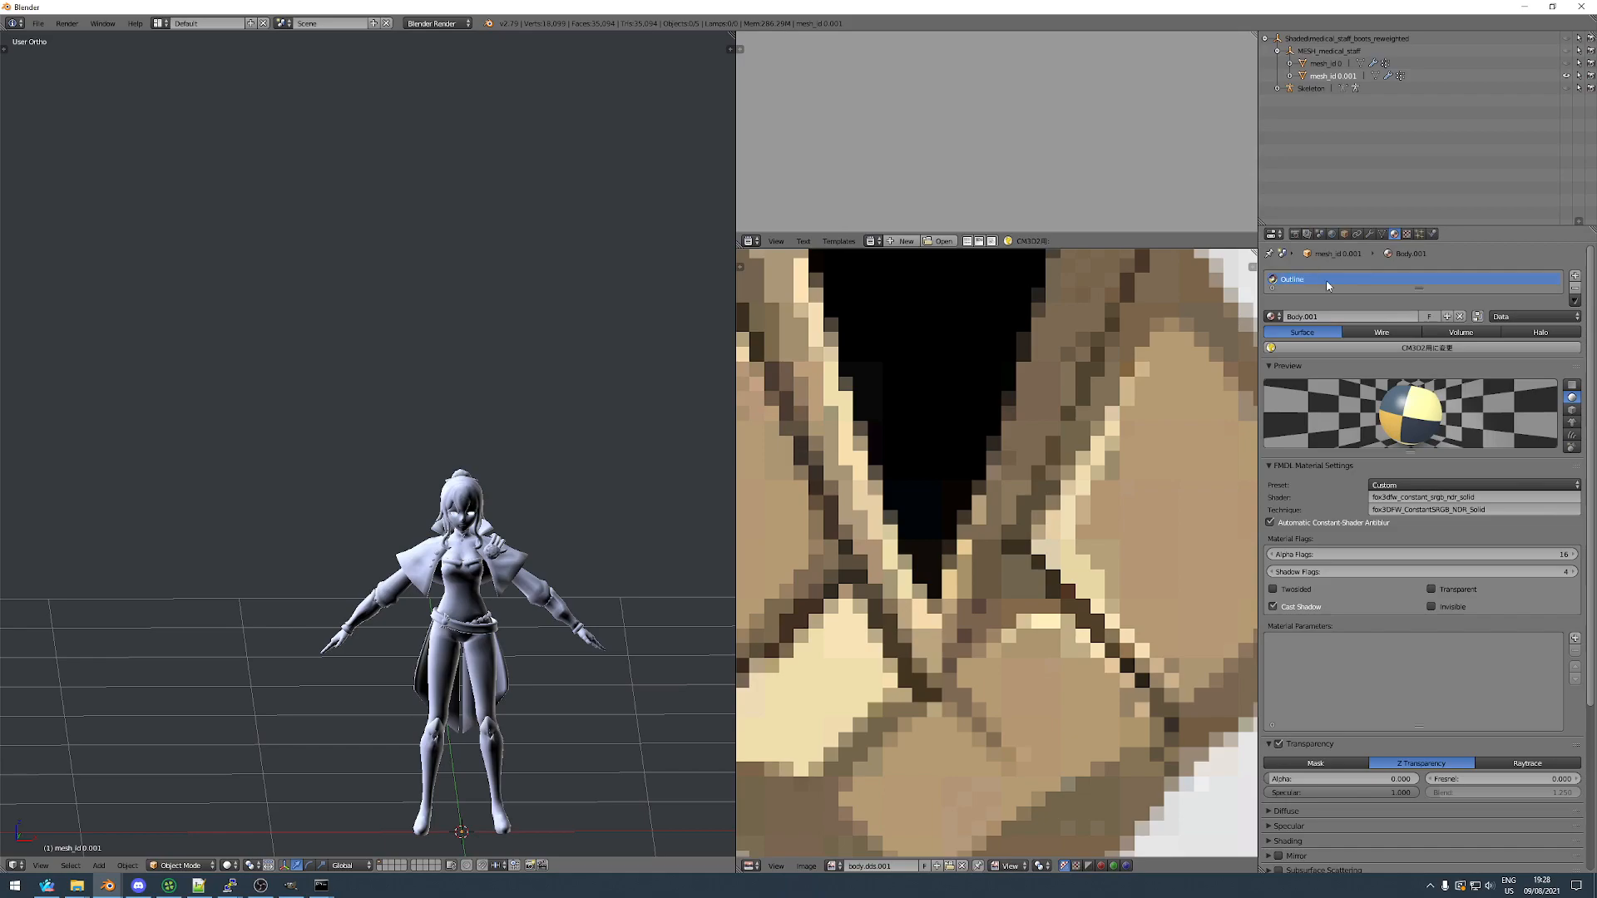
{"action": "left_click", "coordinate": [1414, 485]}
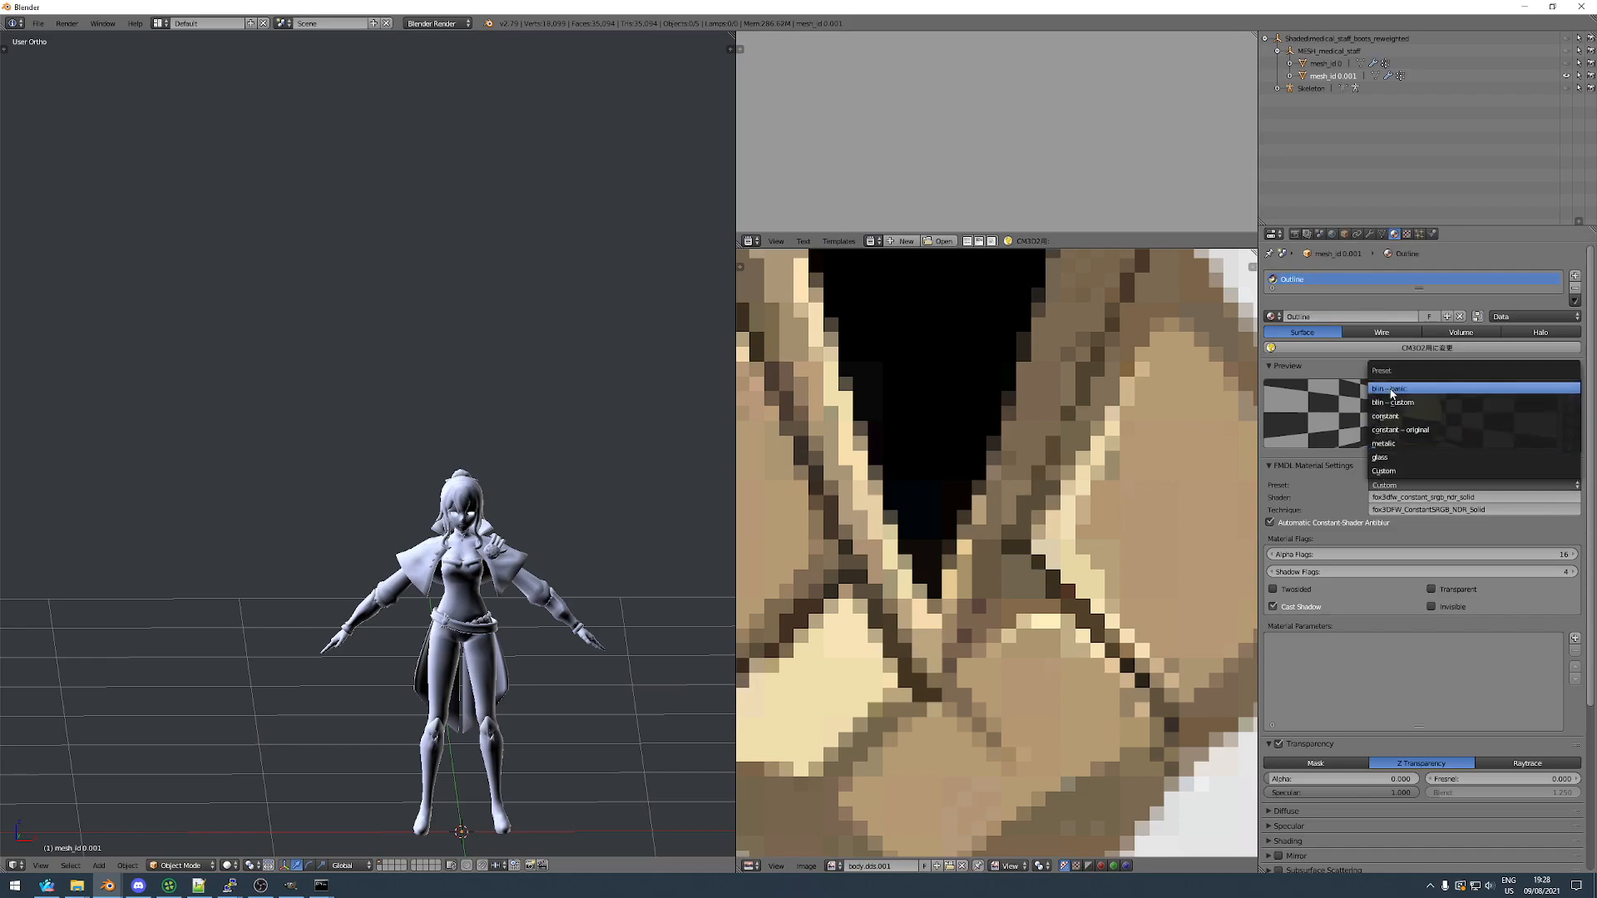
{"action": "left_click", "coordinate": [1405, 388]}
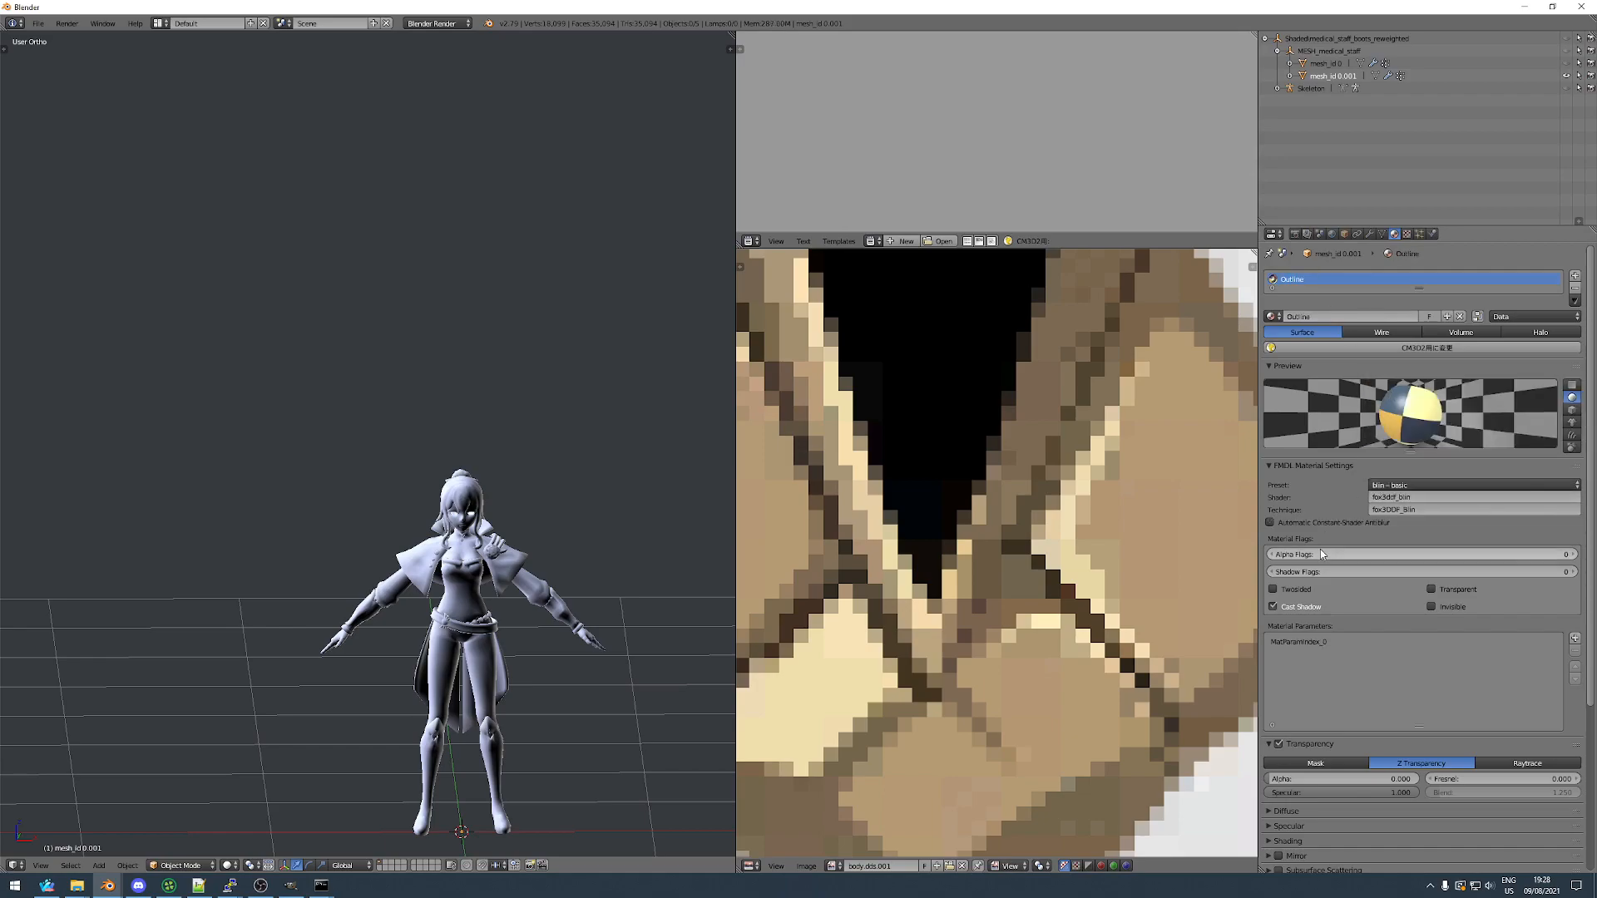
Set the FMDL export path to boots.fmdl in the character's tutorial folder and export the model.
{"action": "left_click", "coordinate": [1320, 236]}
{"action": "left_click", "coordinate": [1580, 485]}
{"action": "left_click", "coordinate": [38, 326]}
{"action": "double_click", "coordinate": [185, 111]}
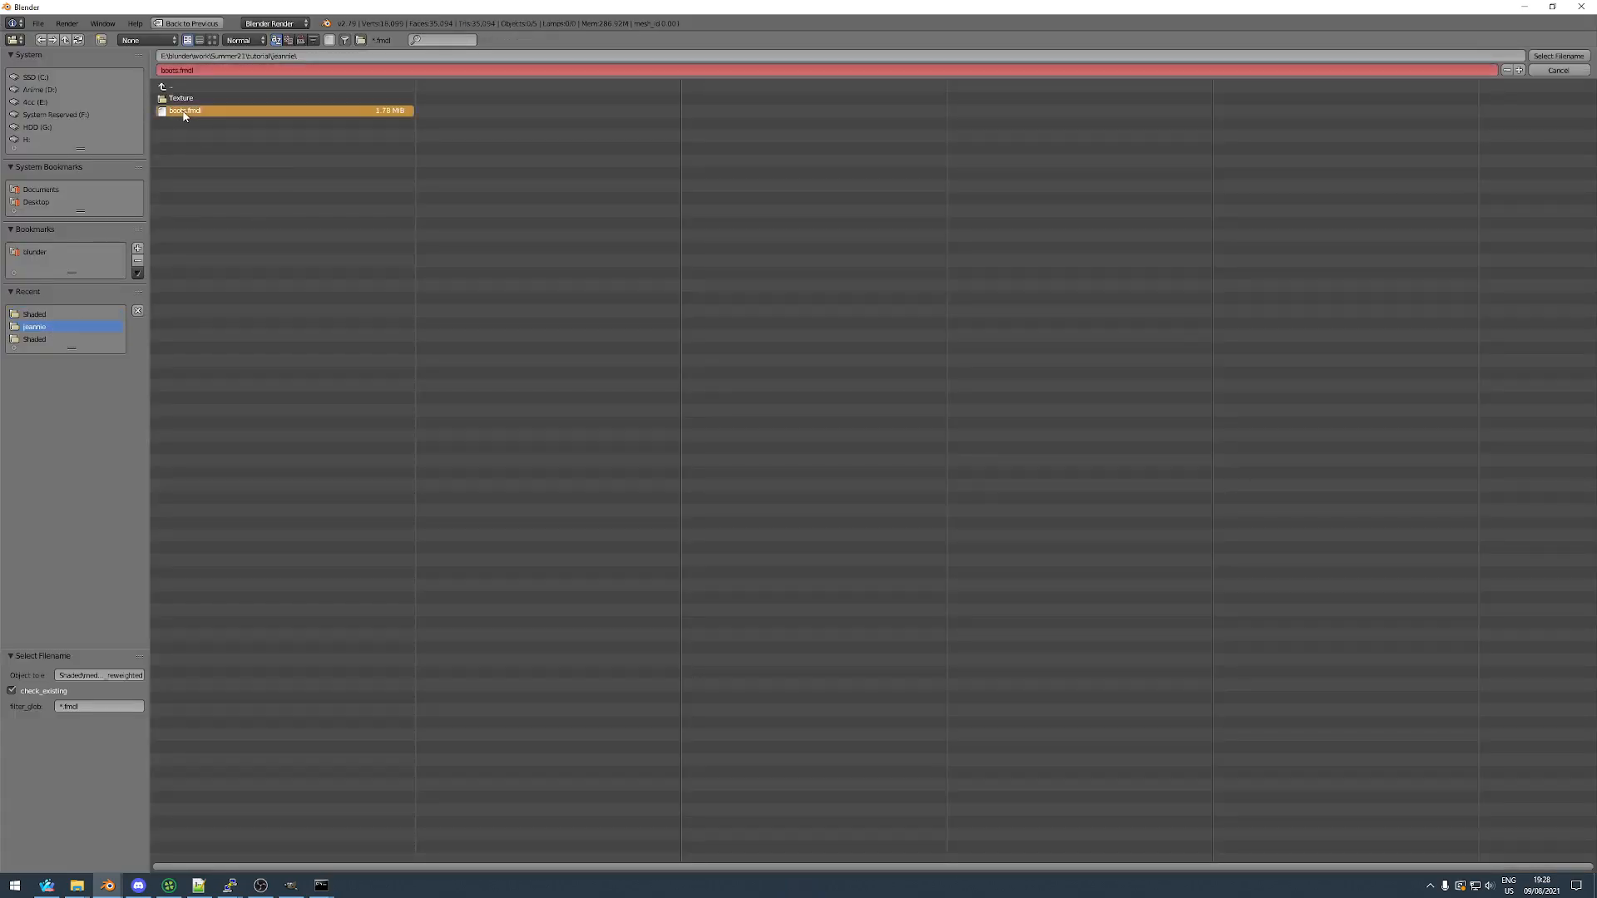
{"action": "left_click", "coordinate": [1411, 503]}
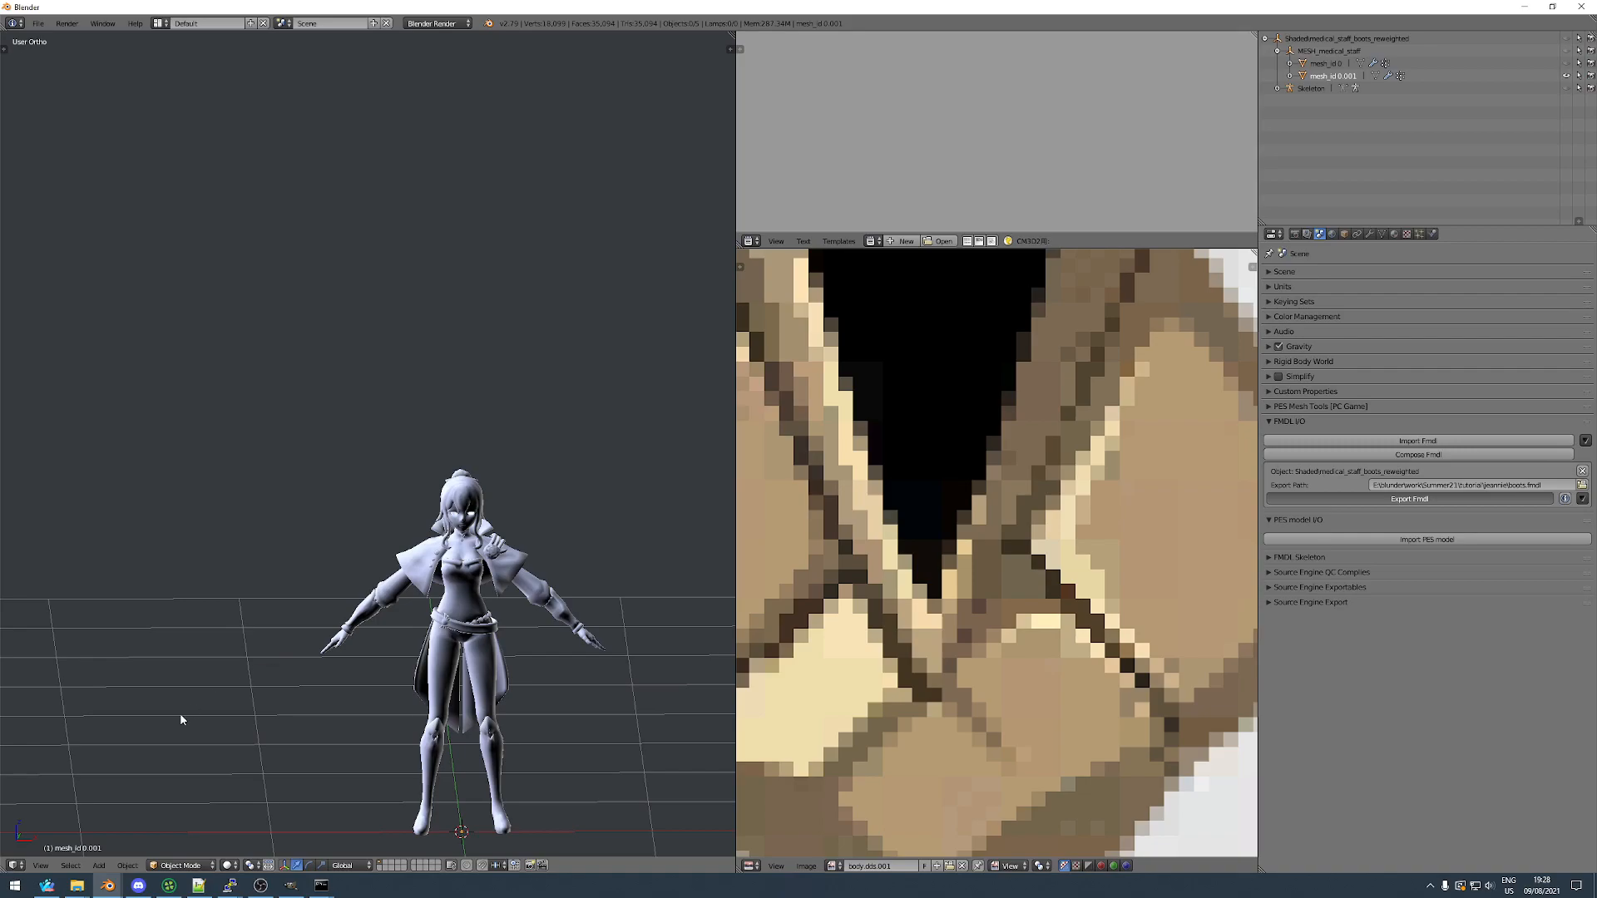
Switch to File Explorer and select the exported boots.fmdl in the character's tutorial folder for copying.
{"action": "left_click", "coordinate": [72, 888]}
{"action": "left_click", "coordinate": [60, 836]}
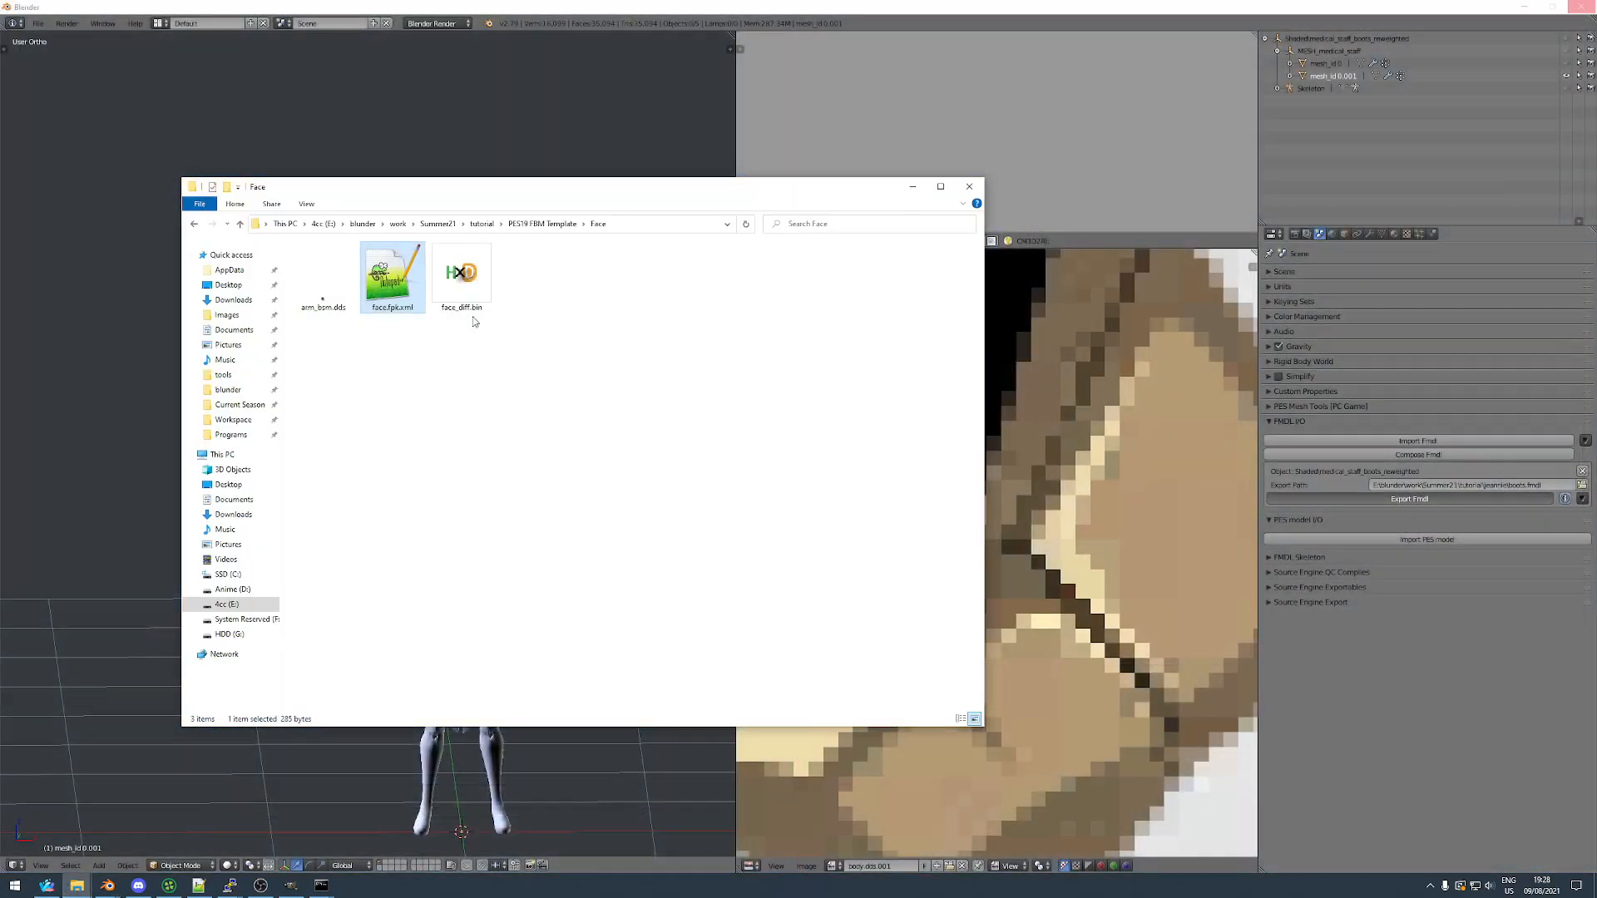
{"action": "left_click", "coordinate": [479, 225]}
{"action": "double_click", "coordinate": [390, 310]}
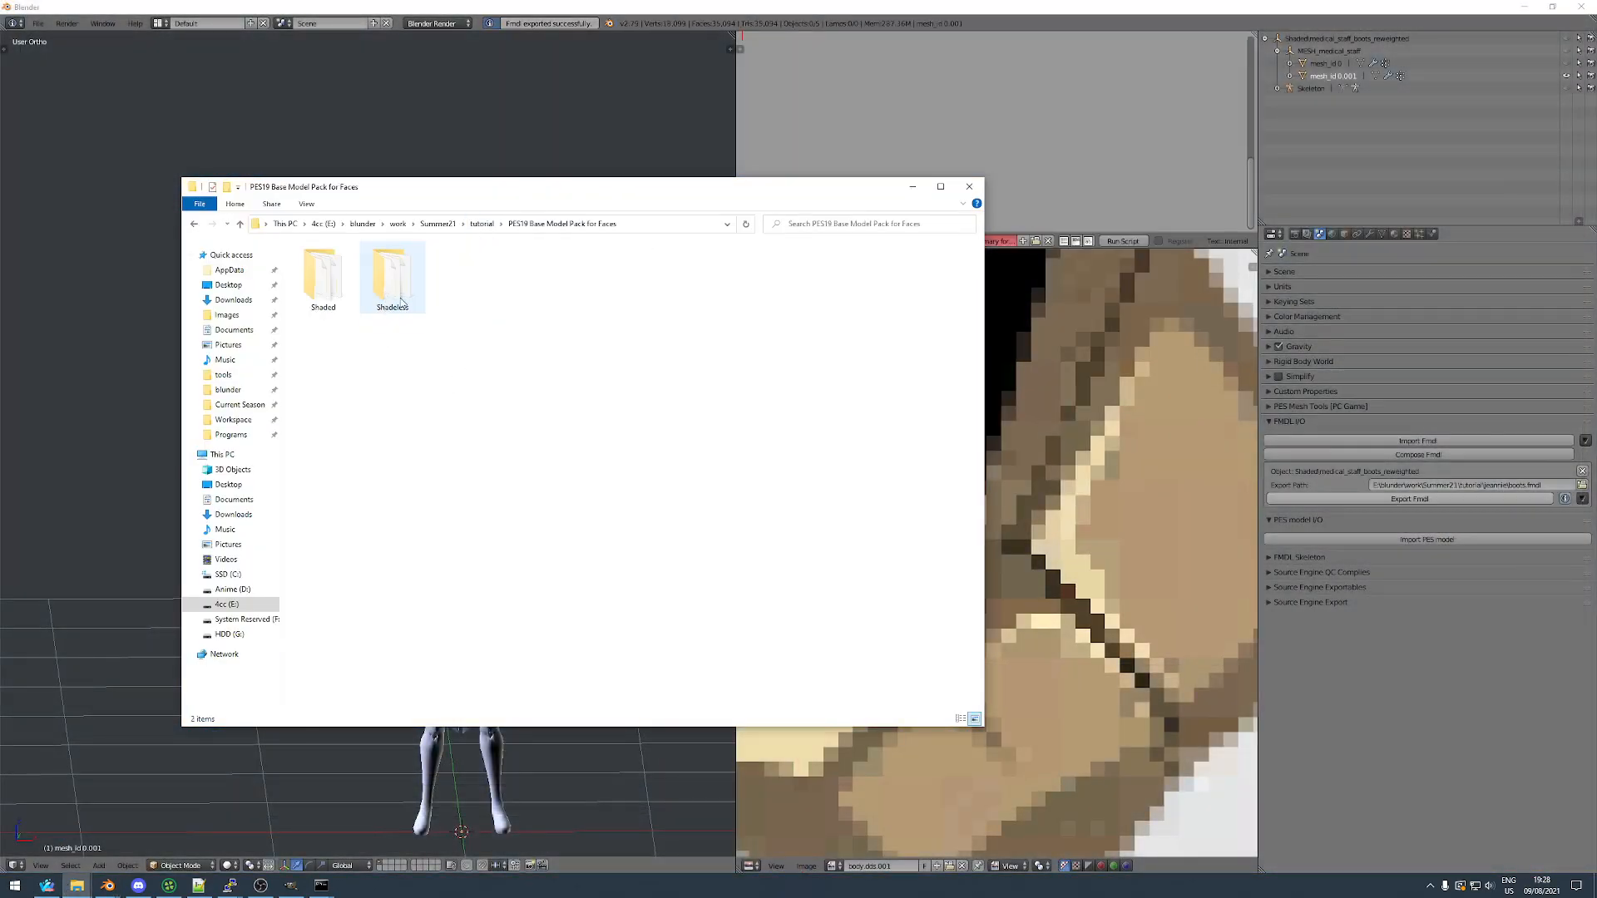
{"action": "left_click", "coordinate": [480, 222]}
{"action": "double_click", "coordinate": [324, 280]}
{"action": "left_click", "coordinate": [462, 294]}
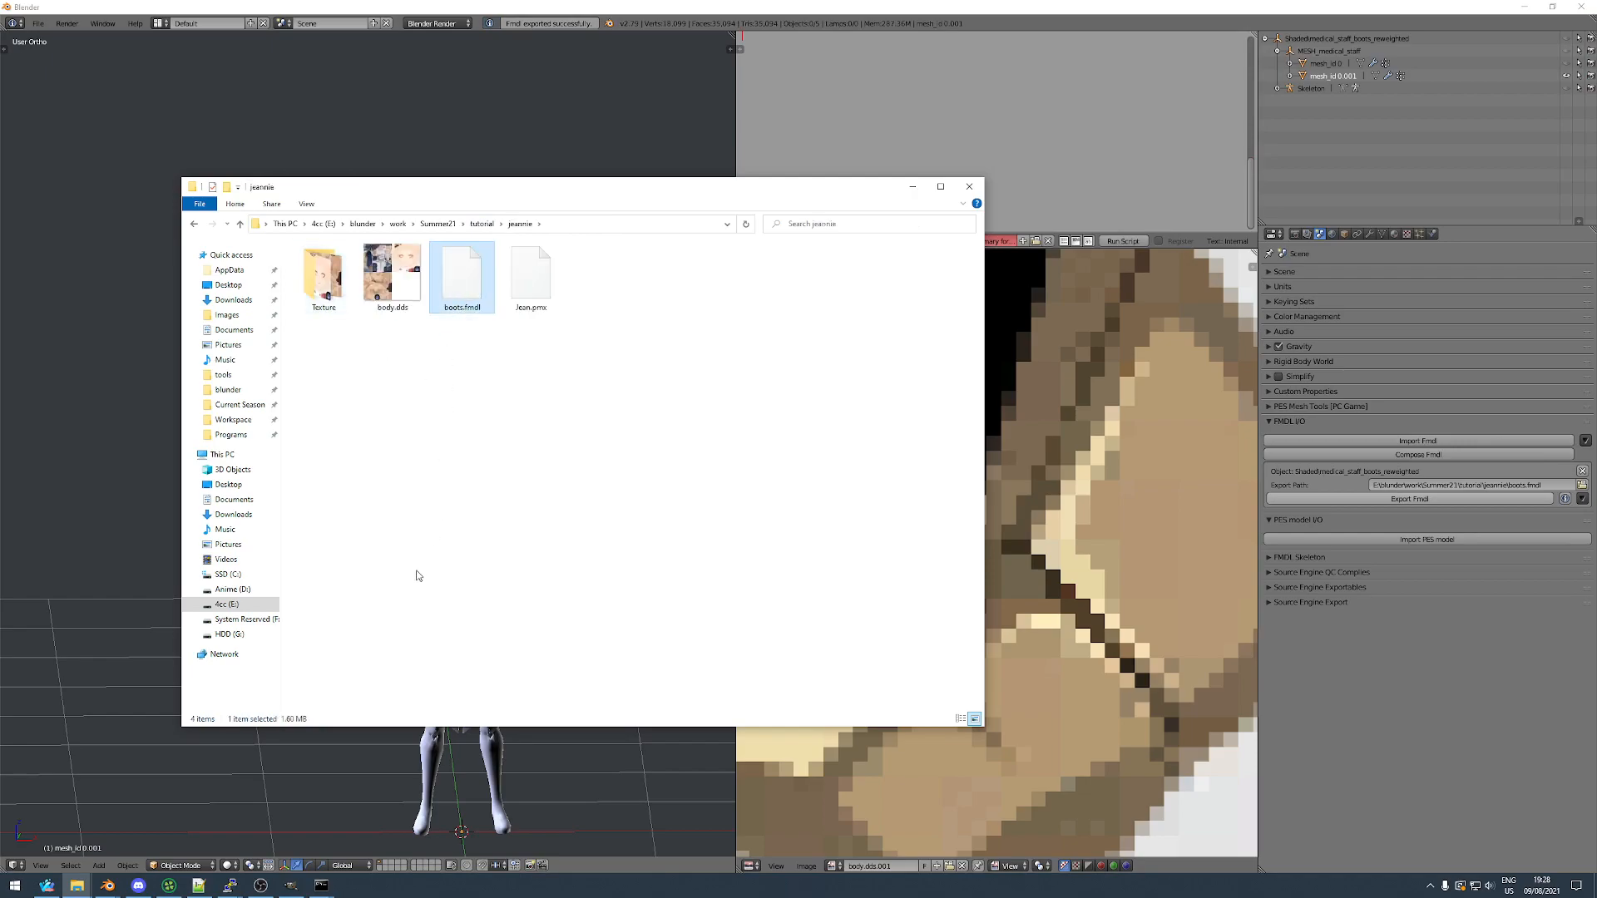
Duplicate the k9998 - test folder in the test aesthetics export's Boots folder and rename the copy k9997 -test.
{"action": "left_click", "coordinate": [76, 885]}
{"action": "left_click", "coordinate": [145, 836]}
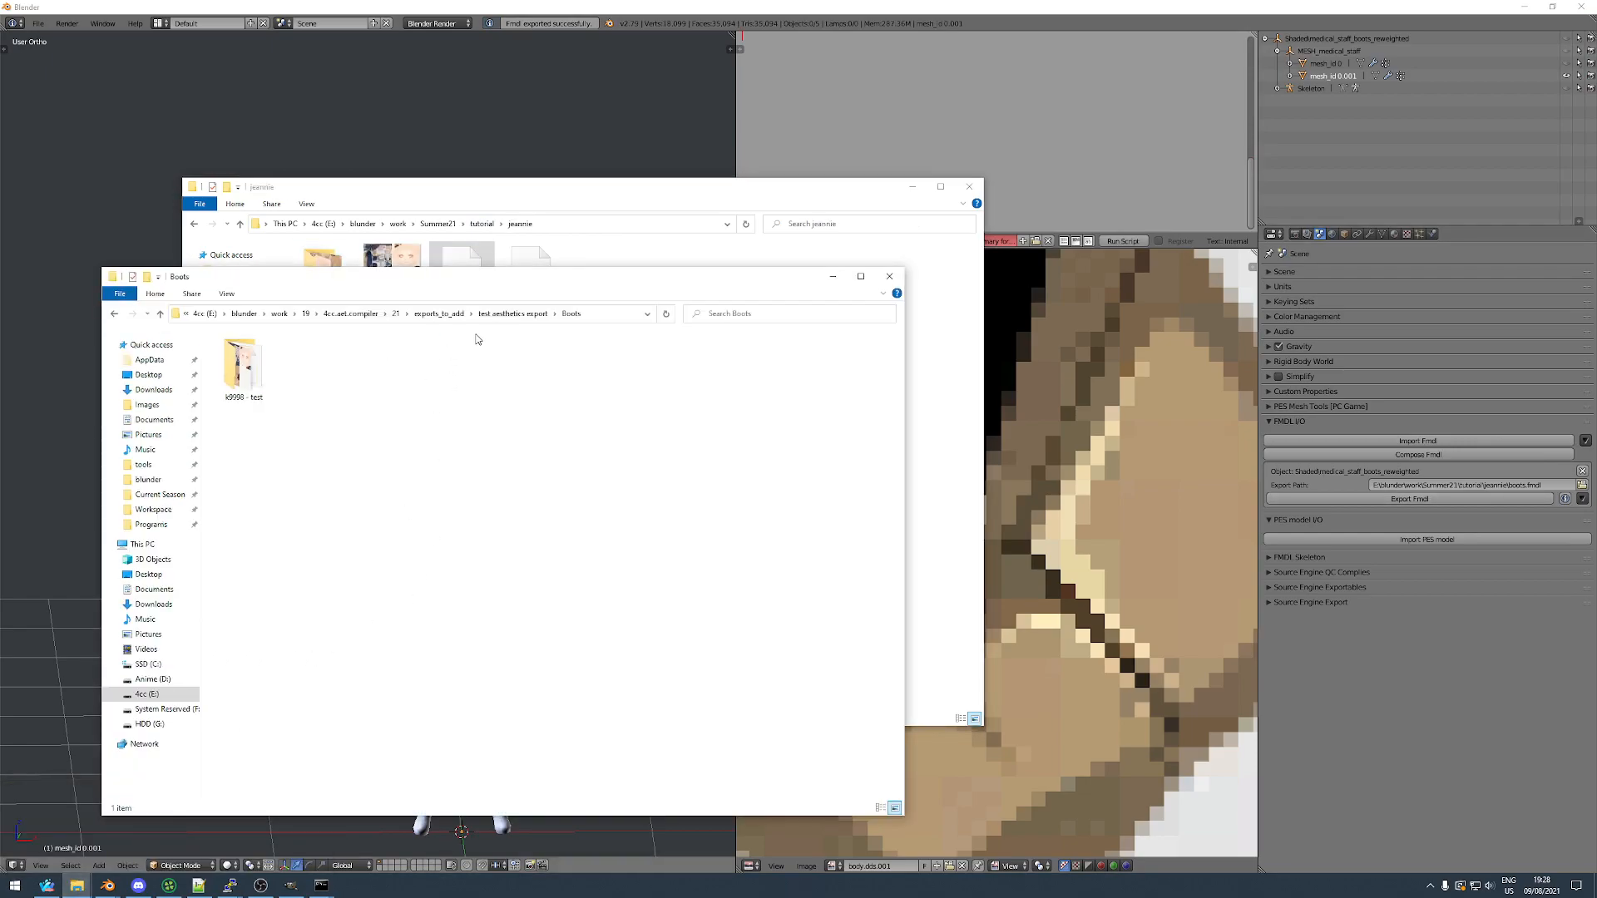
{"action": "left_click", "coordinate": [262, 389]}
{"action": "key", "text": "ctrl+c"}
{"action": "key", "text": "ctrl+v"}
{"action": "right_click", "coordinate": [306, 377]}
{"action": "left_click", "coordinate": [354, 682]}
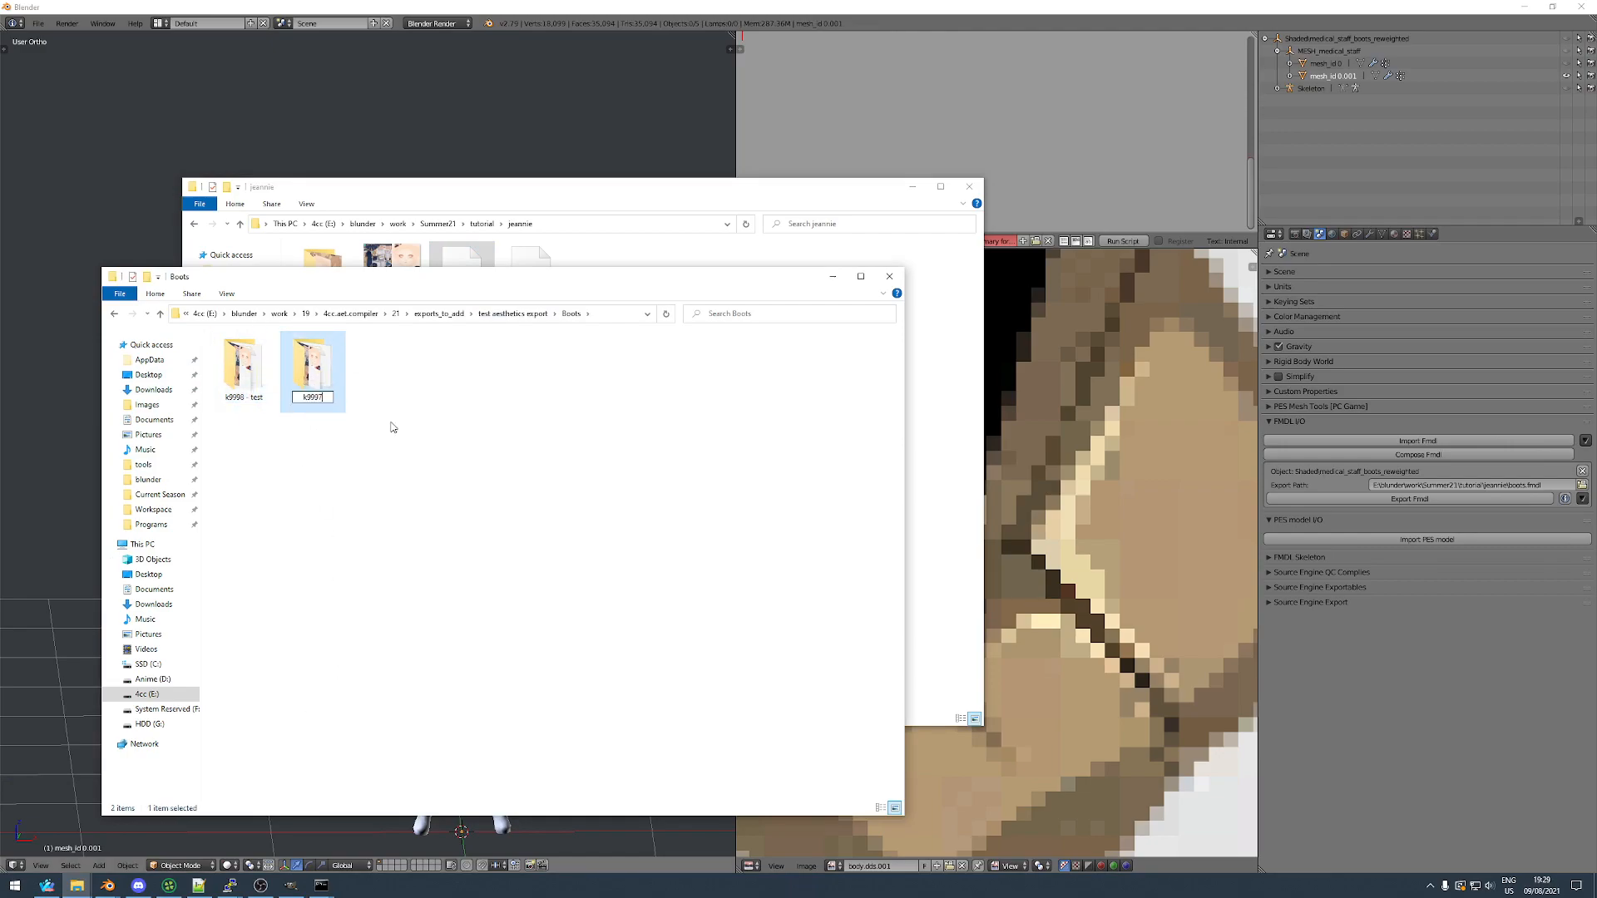
{"action": "type", "text": "k9997 -test"}
{"action": "key", "text": "Return"}
Paste the exported boots.fmdl into the k9997 -test folder, replacing the existing file.
{"action": "double_click", "coordinate": [312, 366]}
{"action": "left_click", "coordinate": [532, 315]}
{"action": "double_click", "coordinate": [243, 367]}
{"action": "key", "text": "ctrl+v"}
{"action": "key", "text": "Return"}
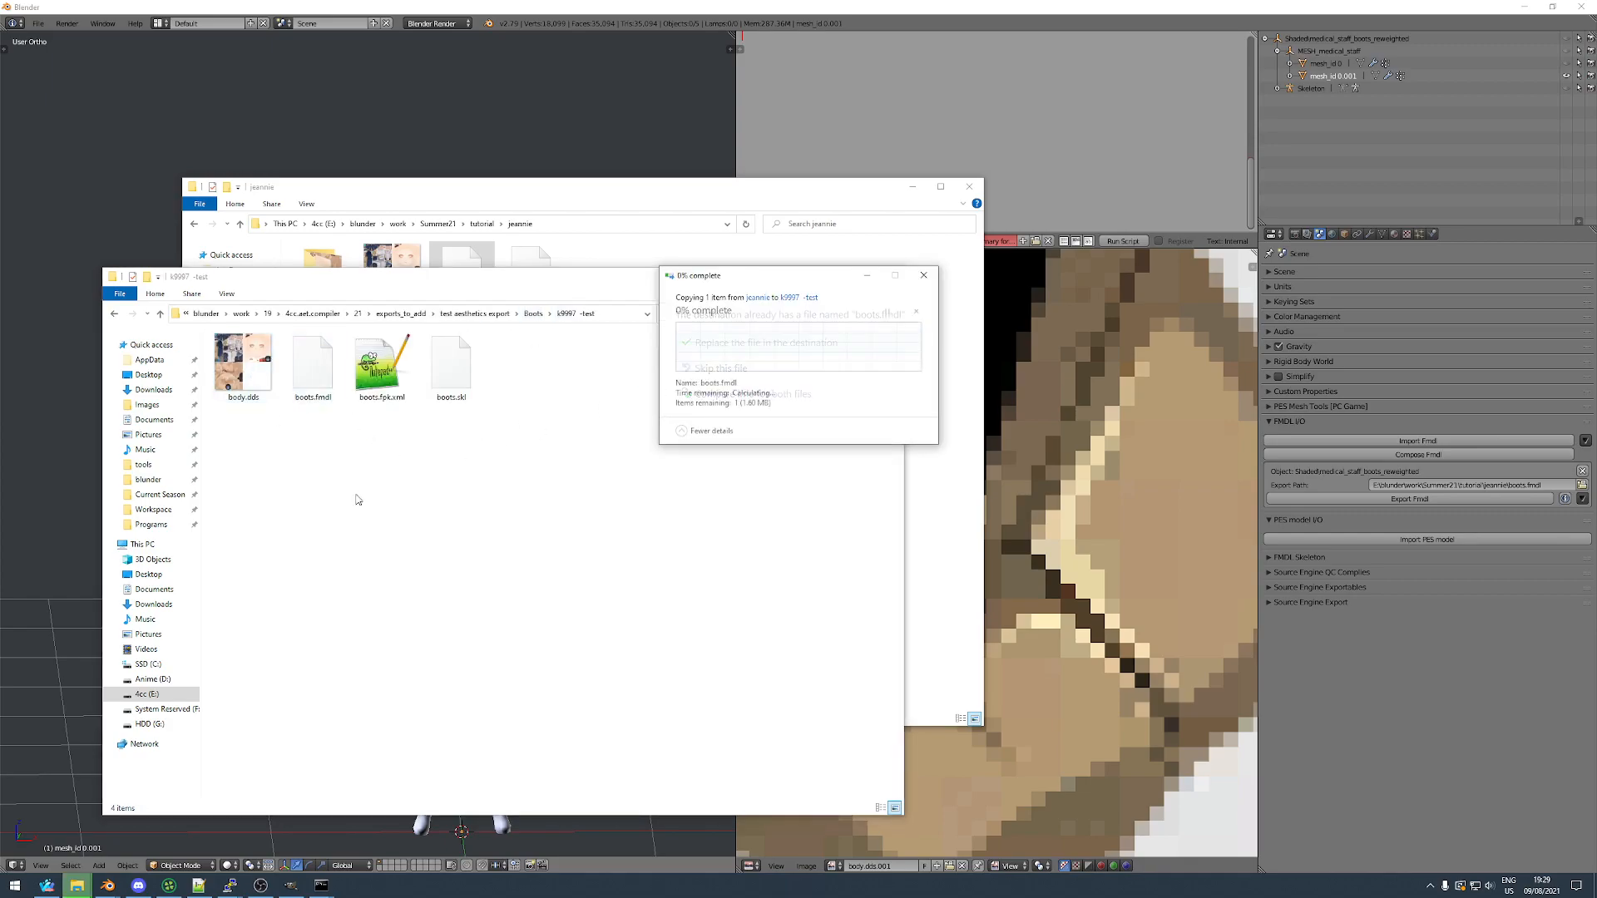
Switch to the Command Prompt and rerun the 0_all_in_one compiler on the updated export.
{"action": "left_click", "coordinate": [318, 884]}
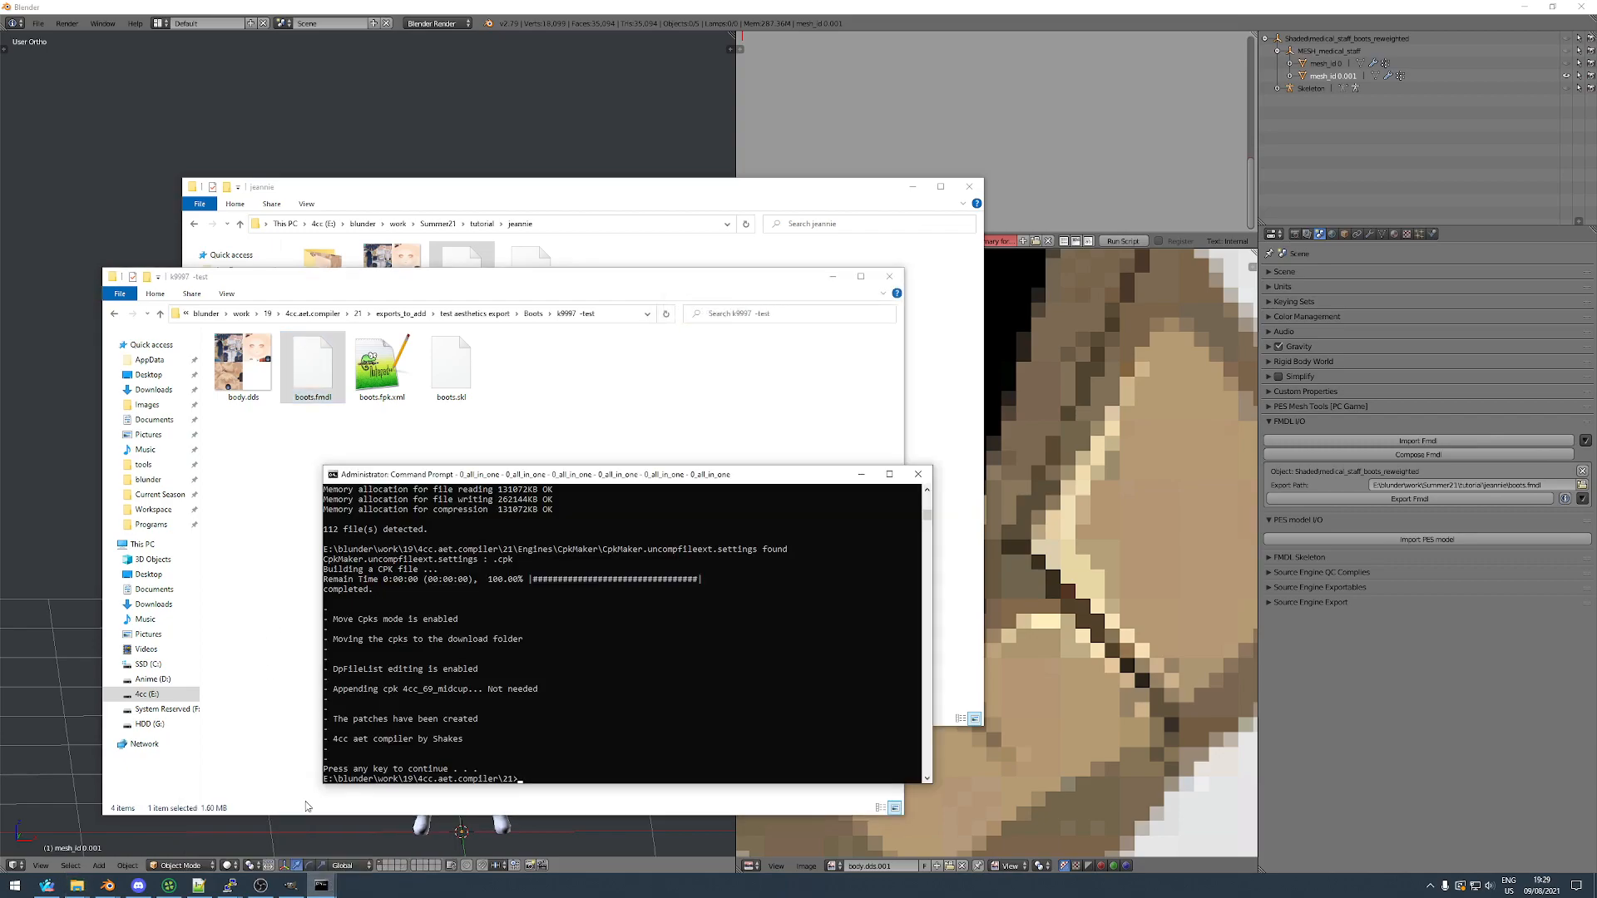
{"action": "key", "text": "Up"}
{"action": "key", "text": "Return"}
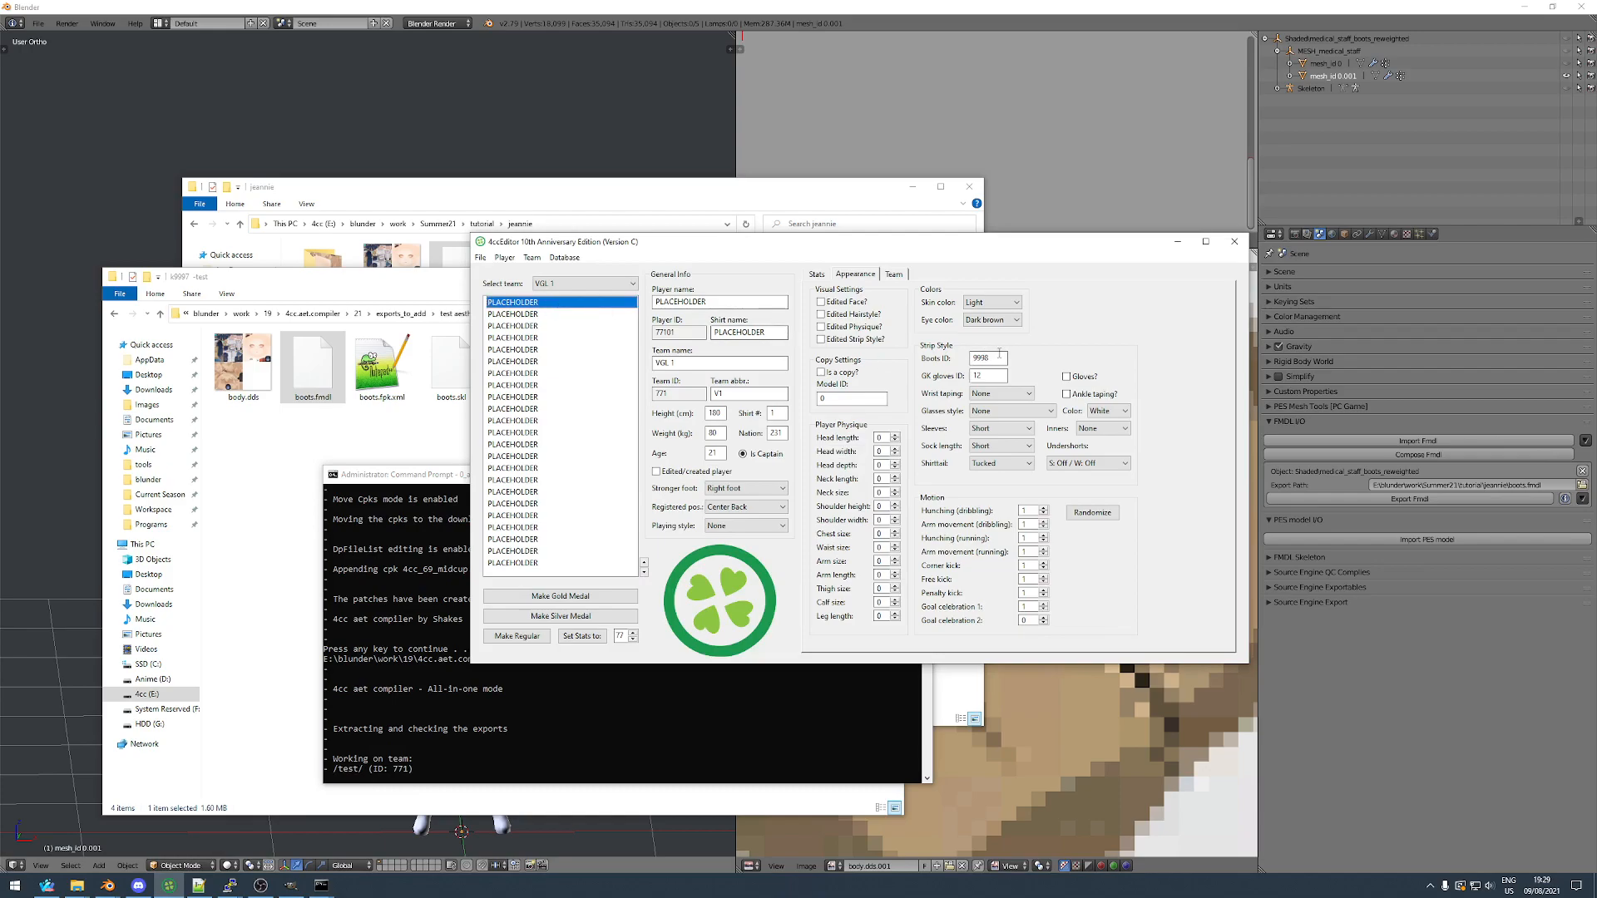
In 4ccEditor, set the first VGL 1 player's boots ID to 9997, and let the waiting compiler continue building the patches.
{"action": "left_click", "coordinate": [999, 354]}
{"action": "key", "text": "BackSpace"}
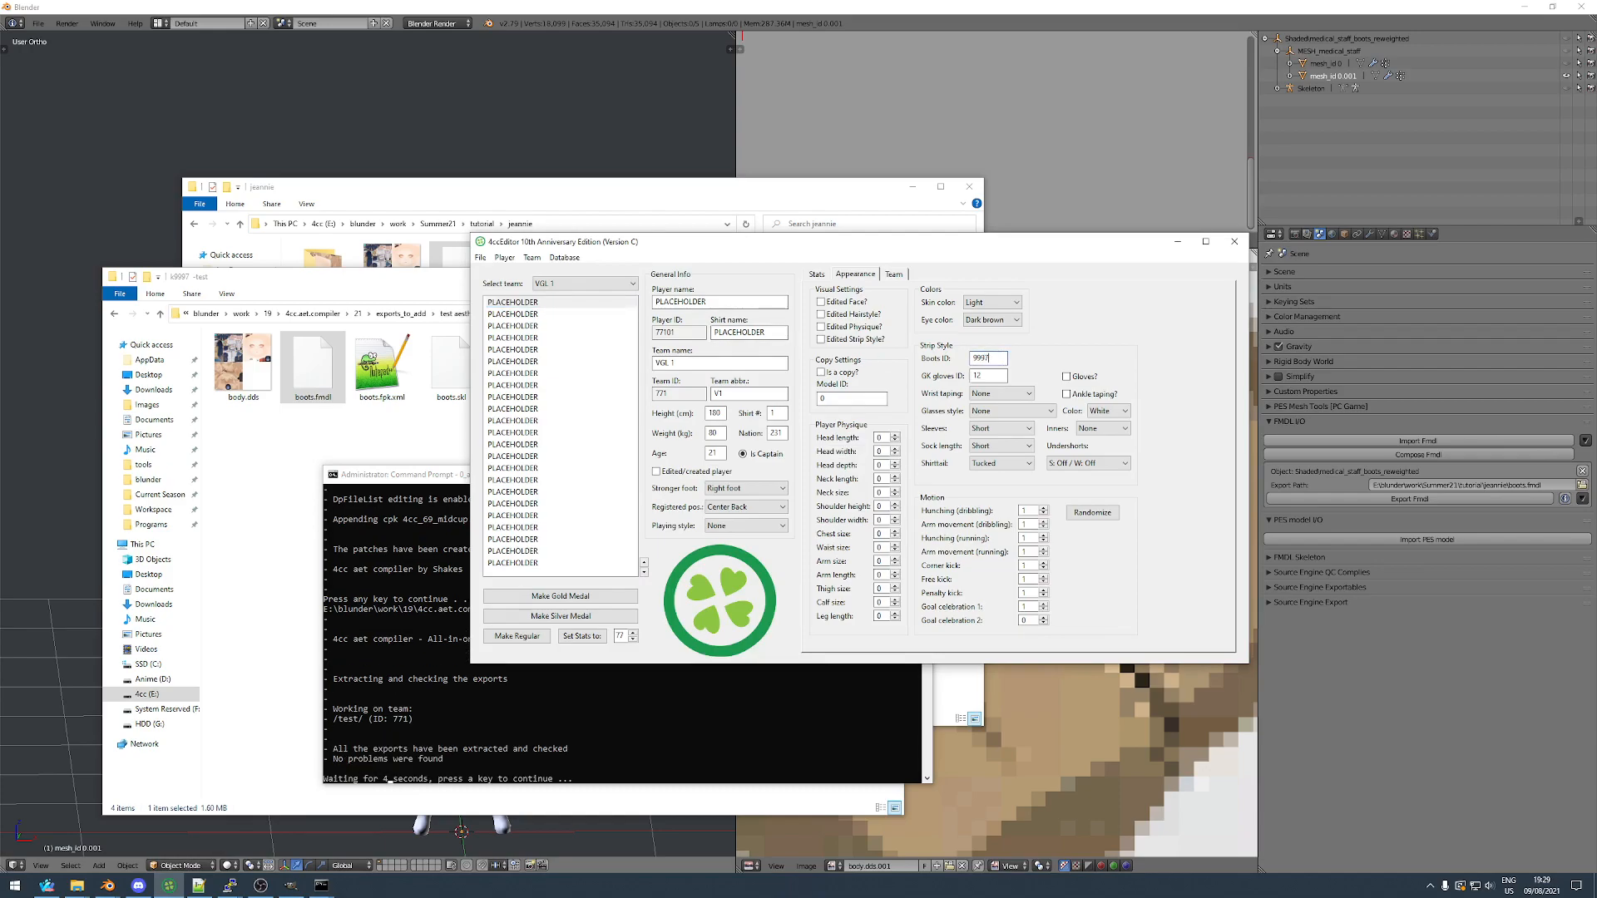
{"action": "left_click", "coordinate": [575, 719]}
{"action": "key", "text": "Return"}
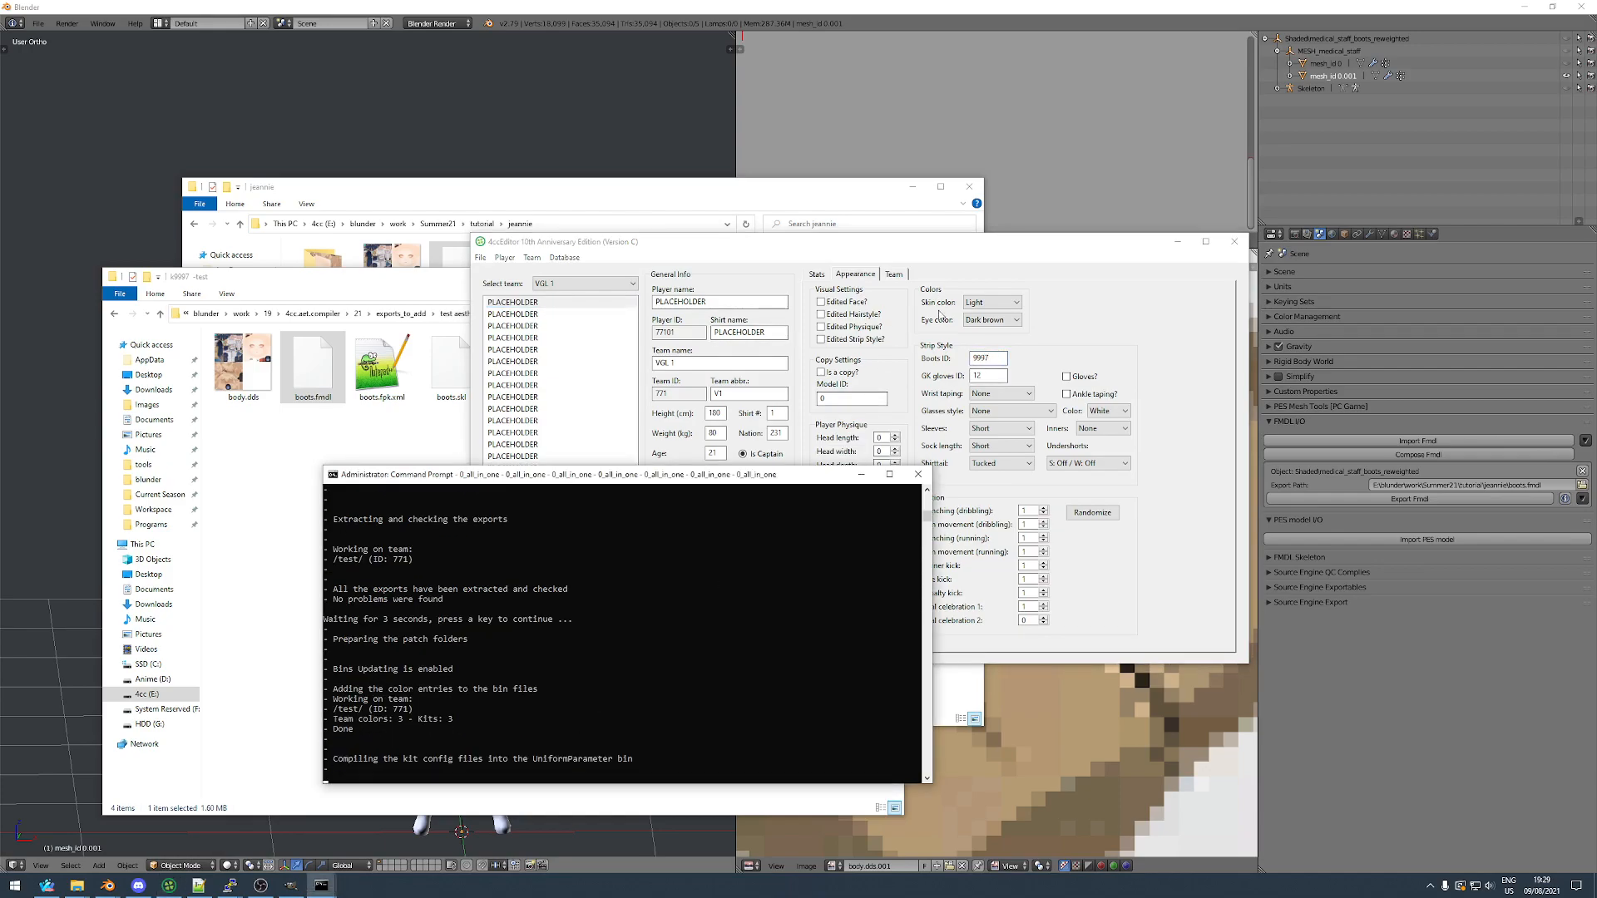
Save the edited player data in 4ccEditor over the existing EDIT00000000 file.
{"action": "left_click", "coordinate": [996, 357]}
{"action": "key", "text": "ctrl+s"}
{"action": "double_click", "coordinate": [617, 365]}
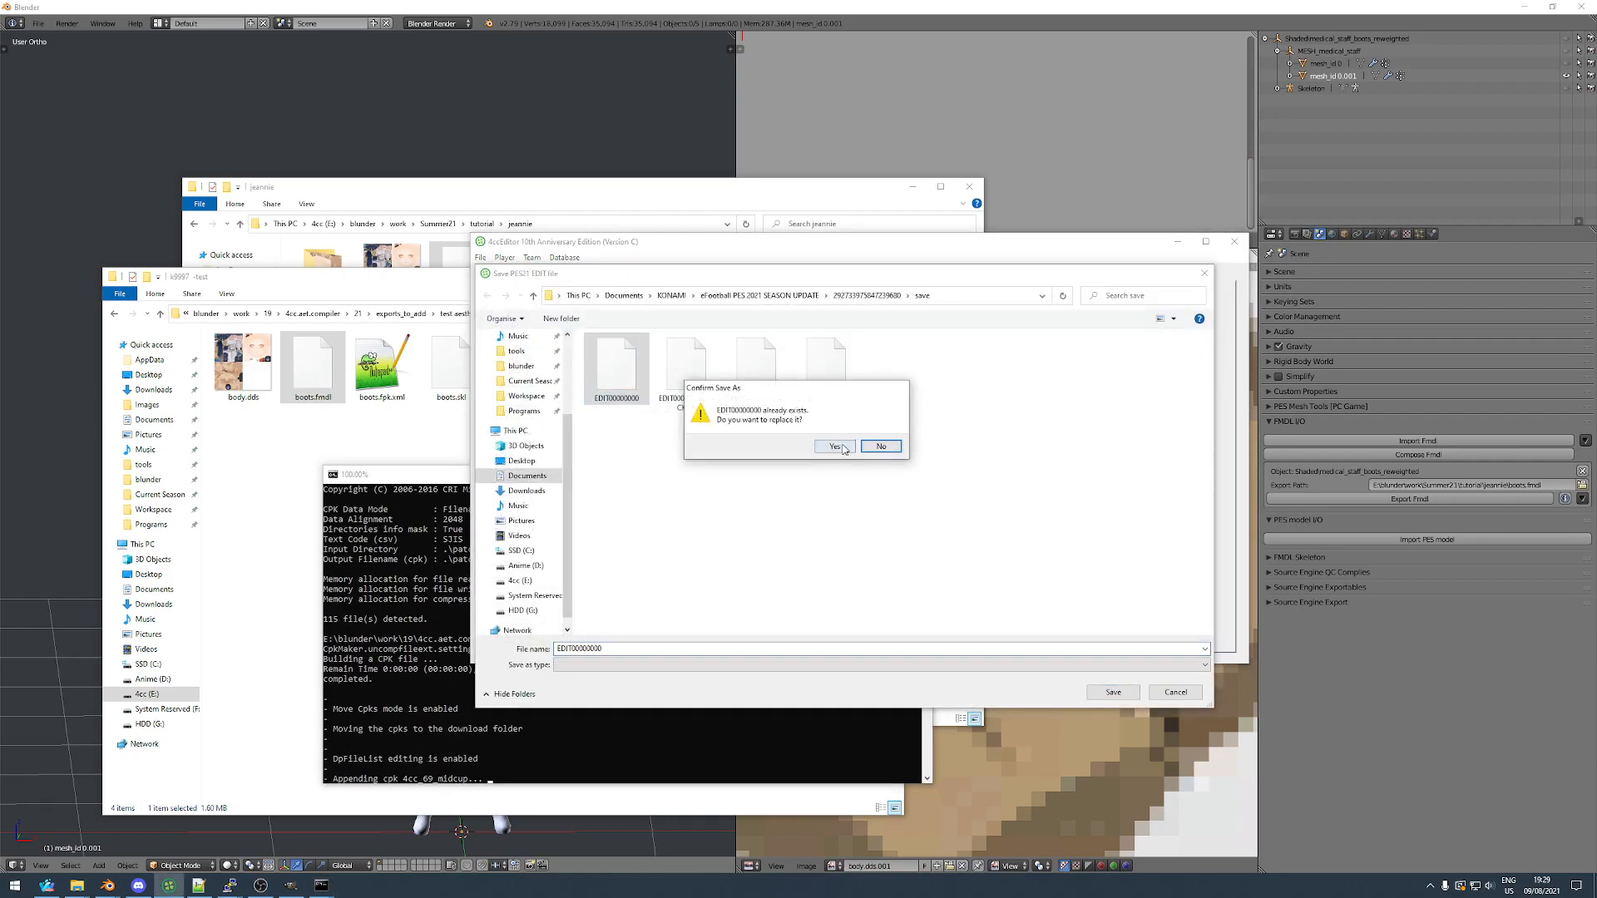
{"action": "left_click", "coordinate": [842, 446]}
Switch to the eFootball PES 2021 folder, launch the game and proceed past its title screen.
{"action": "left_click", "coordinate": [77, 886]}
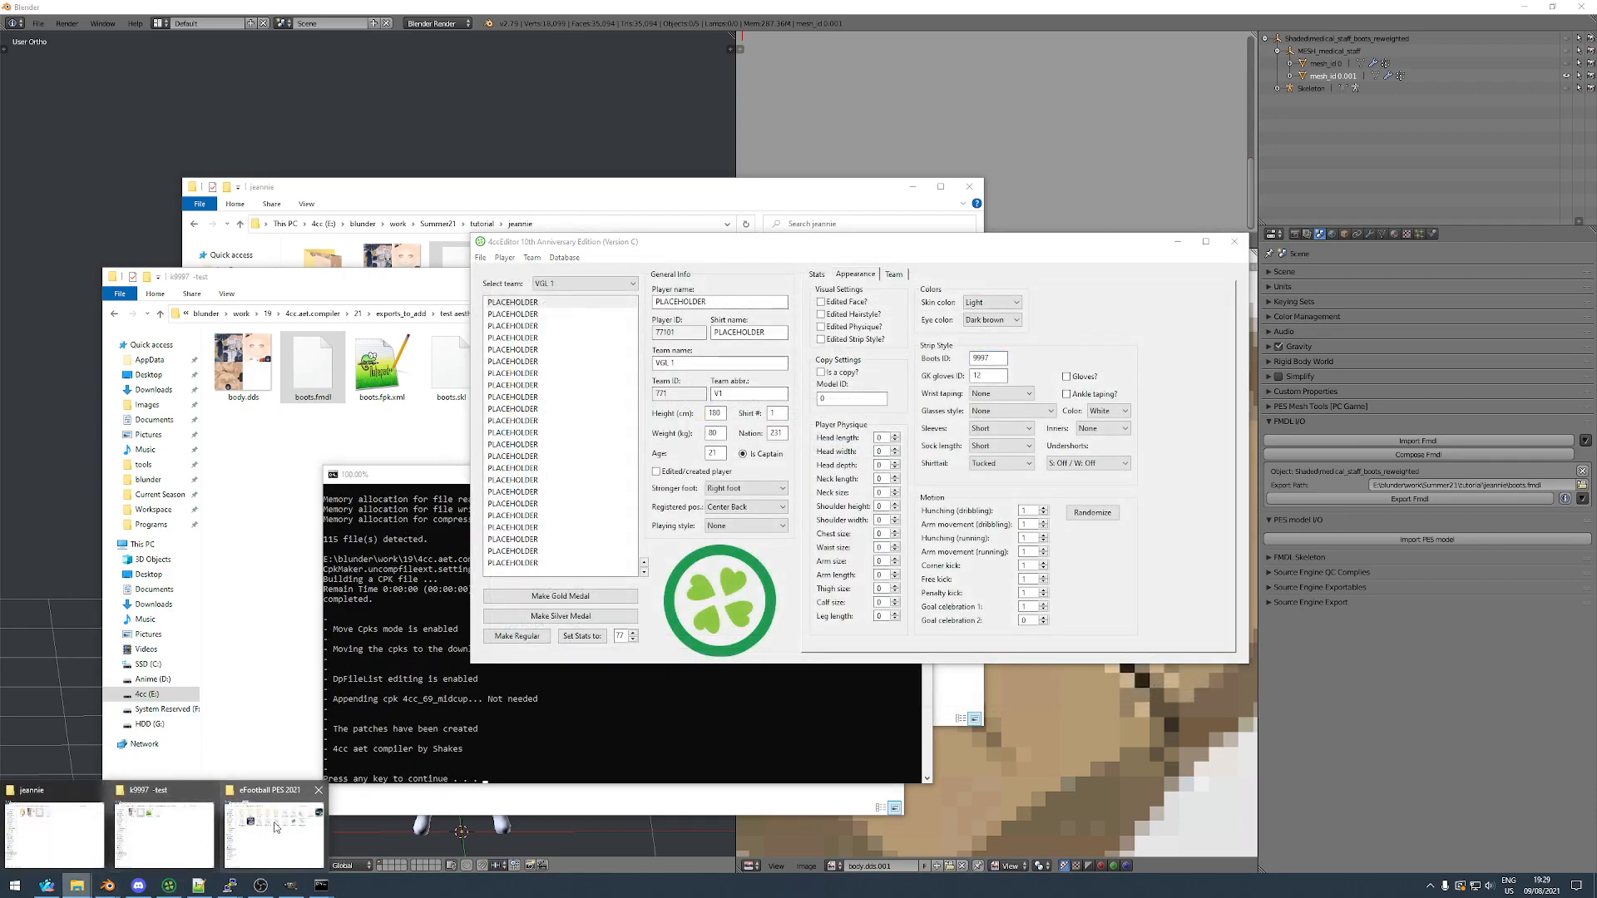
{"action": "left_click", "coordinate": [279, 824]}
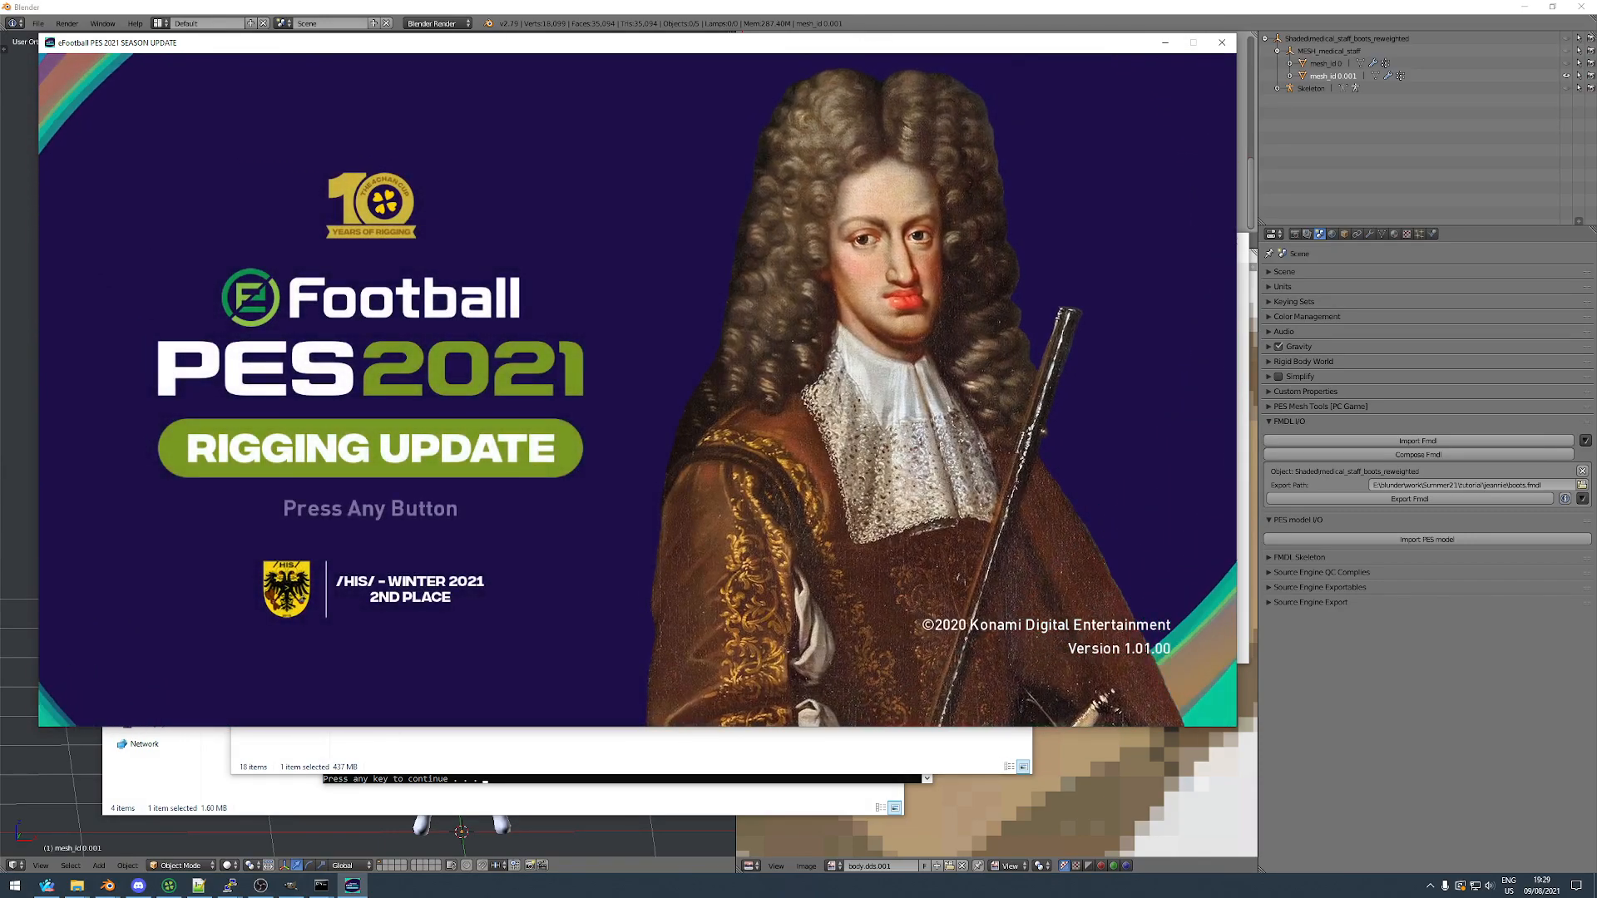
{"action": "key", "text": "Return"}
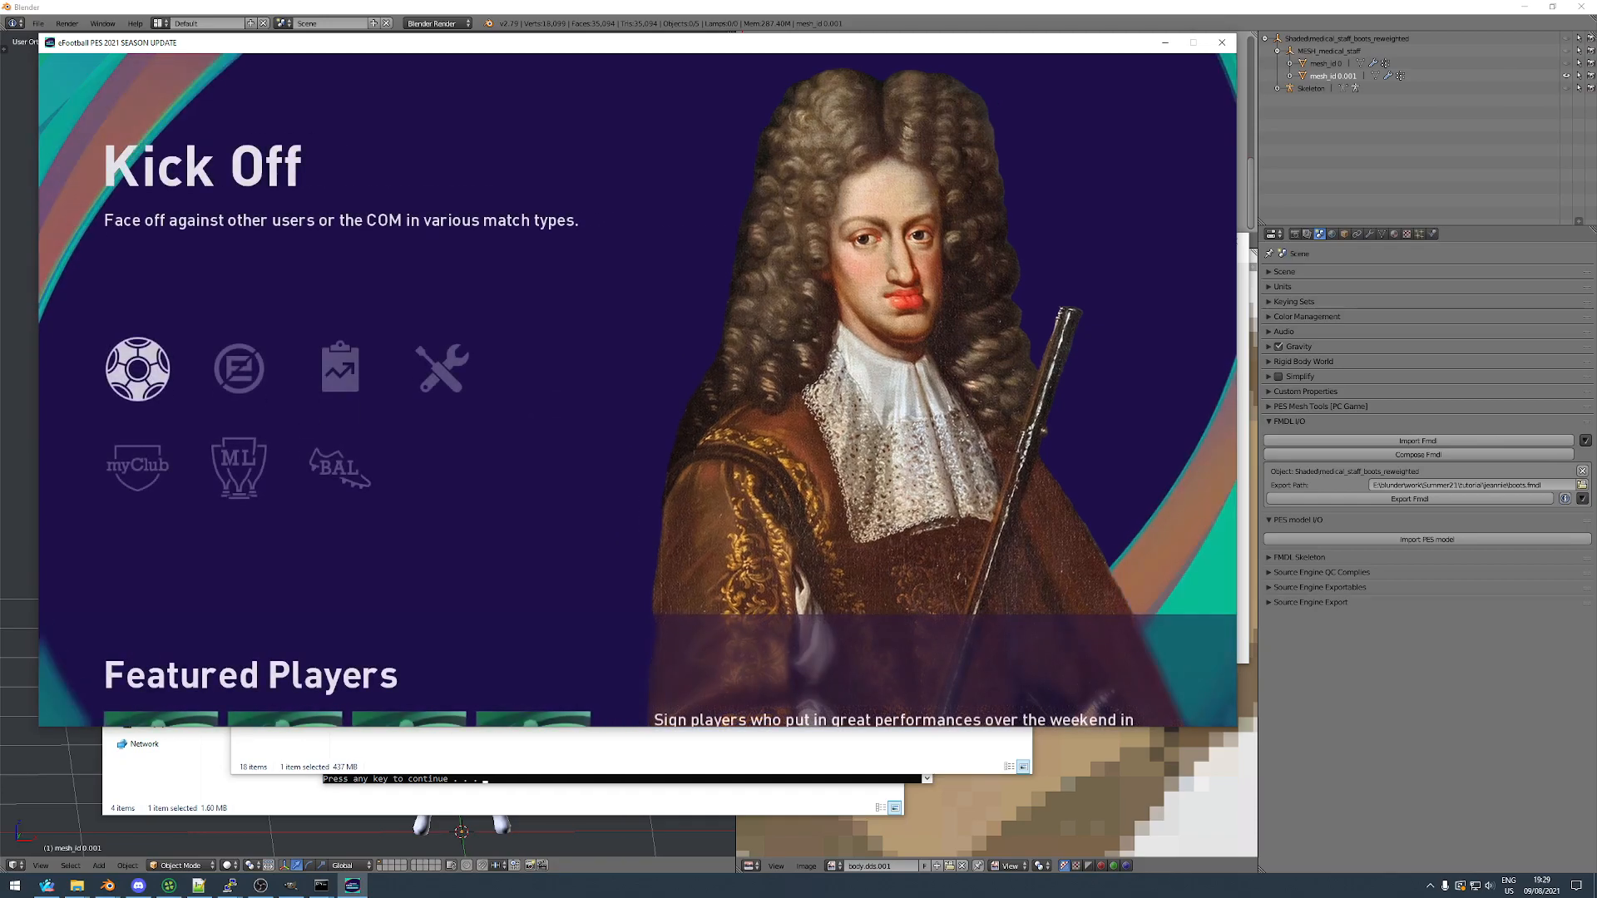
Enter the game's Edit mode from Settings and open the team selection for editing players.
{"action": "key", "text": "Right"}
{"action": "key", "text": "Right"}
{"action": "key", "text": "Right"}
{"action": "key", "text": "Return"}
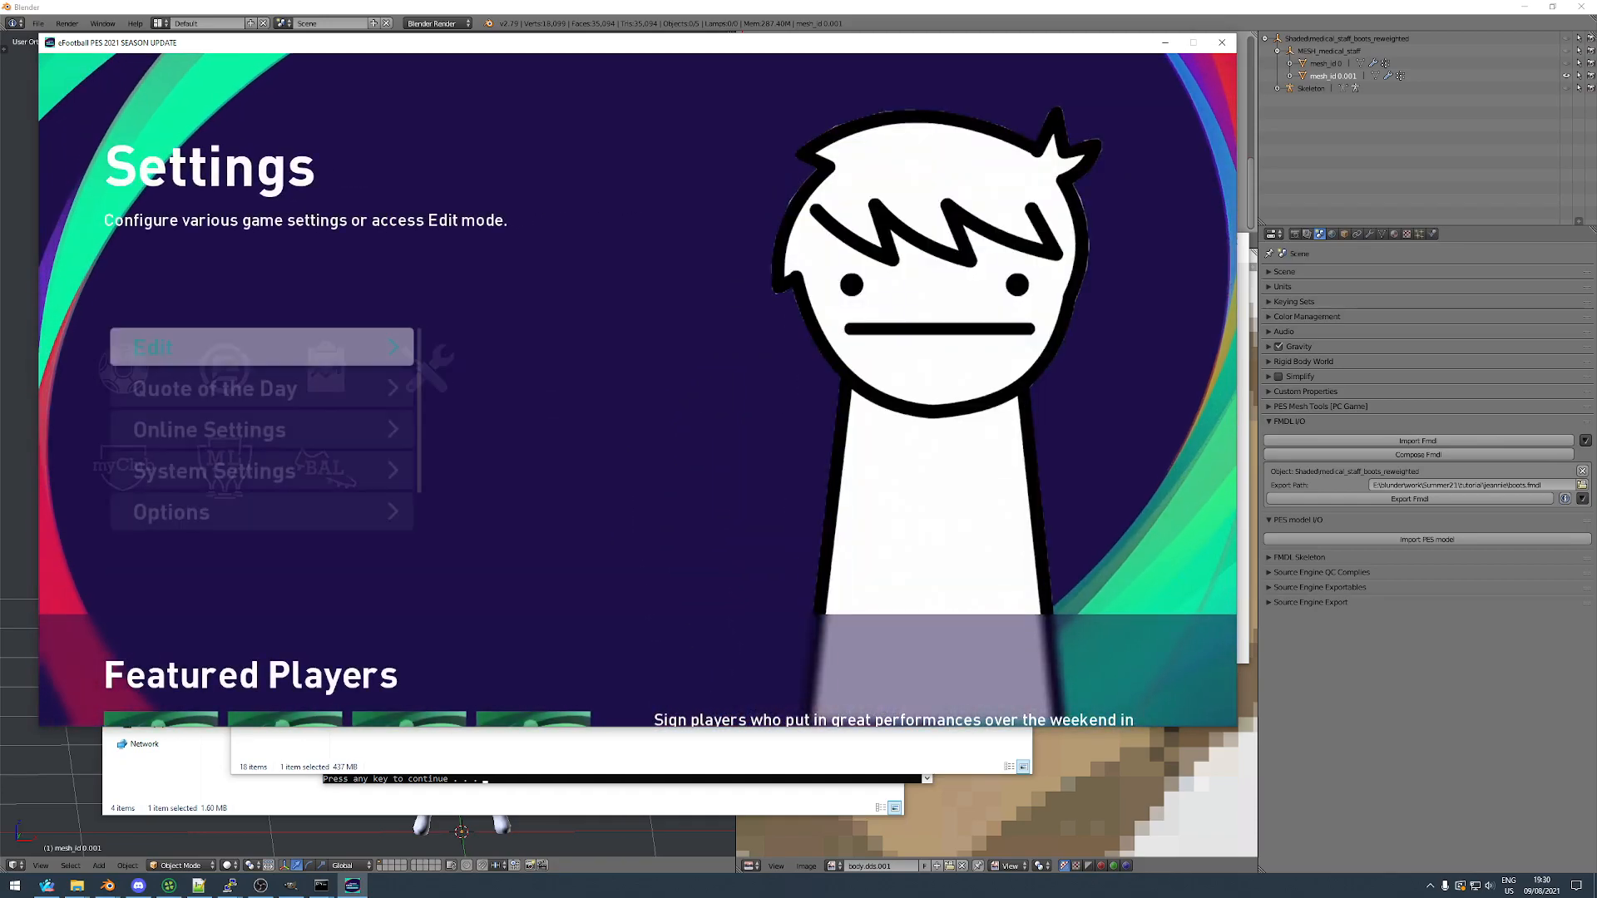
{"action": "key", "text": "Return"}
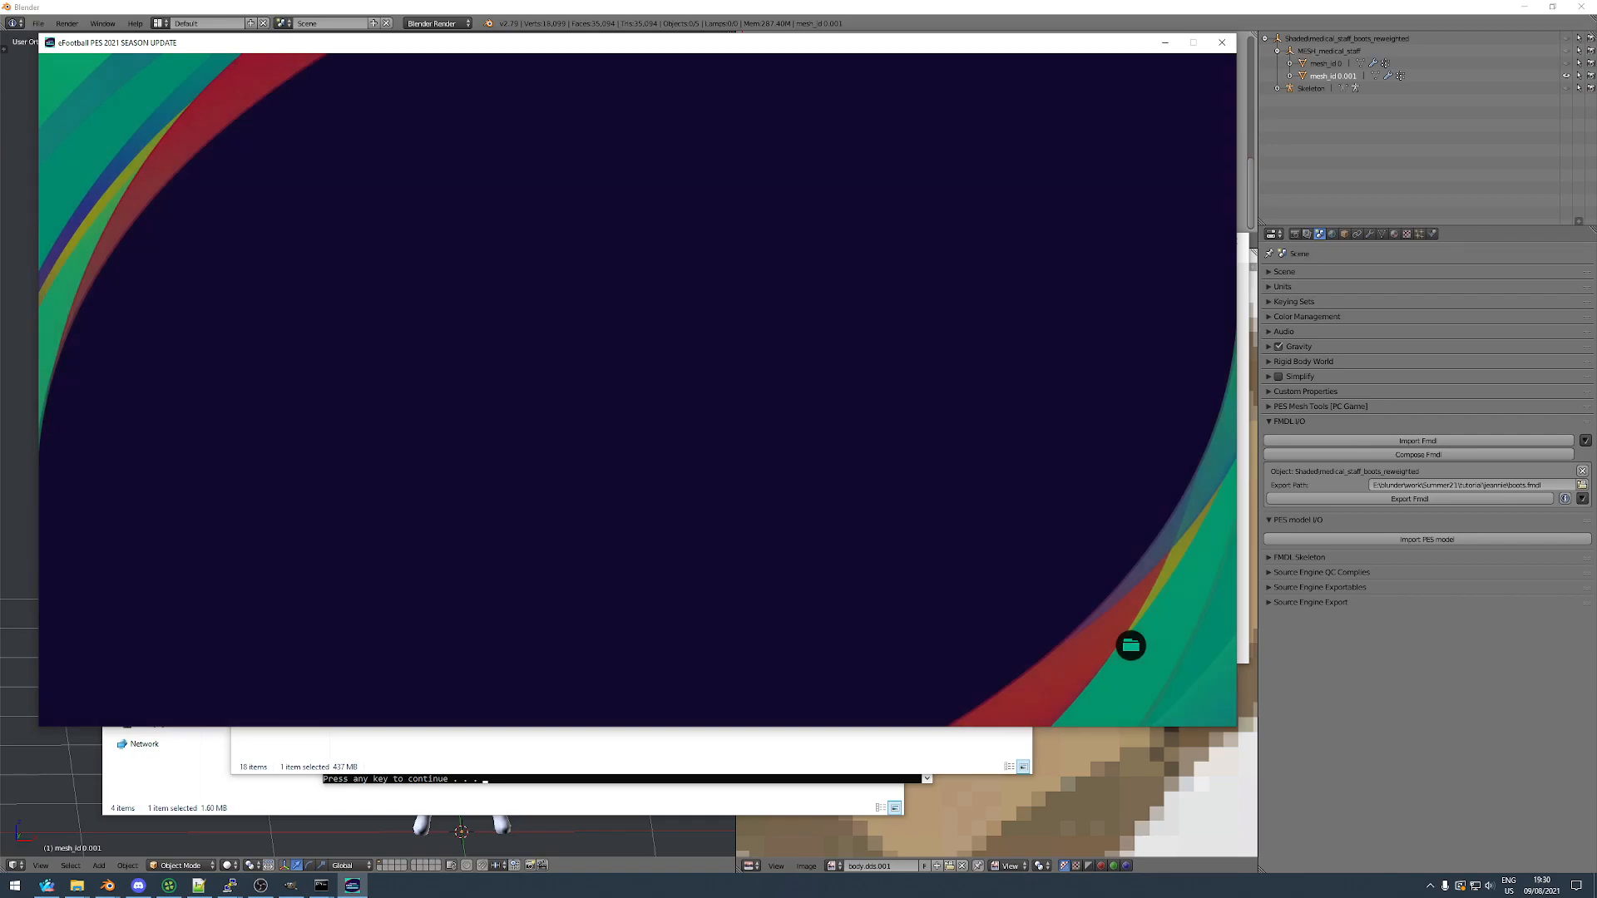
{"action": "key", "text": "Return"}
{"action": "key", "text": "Return"}
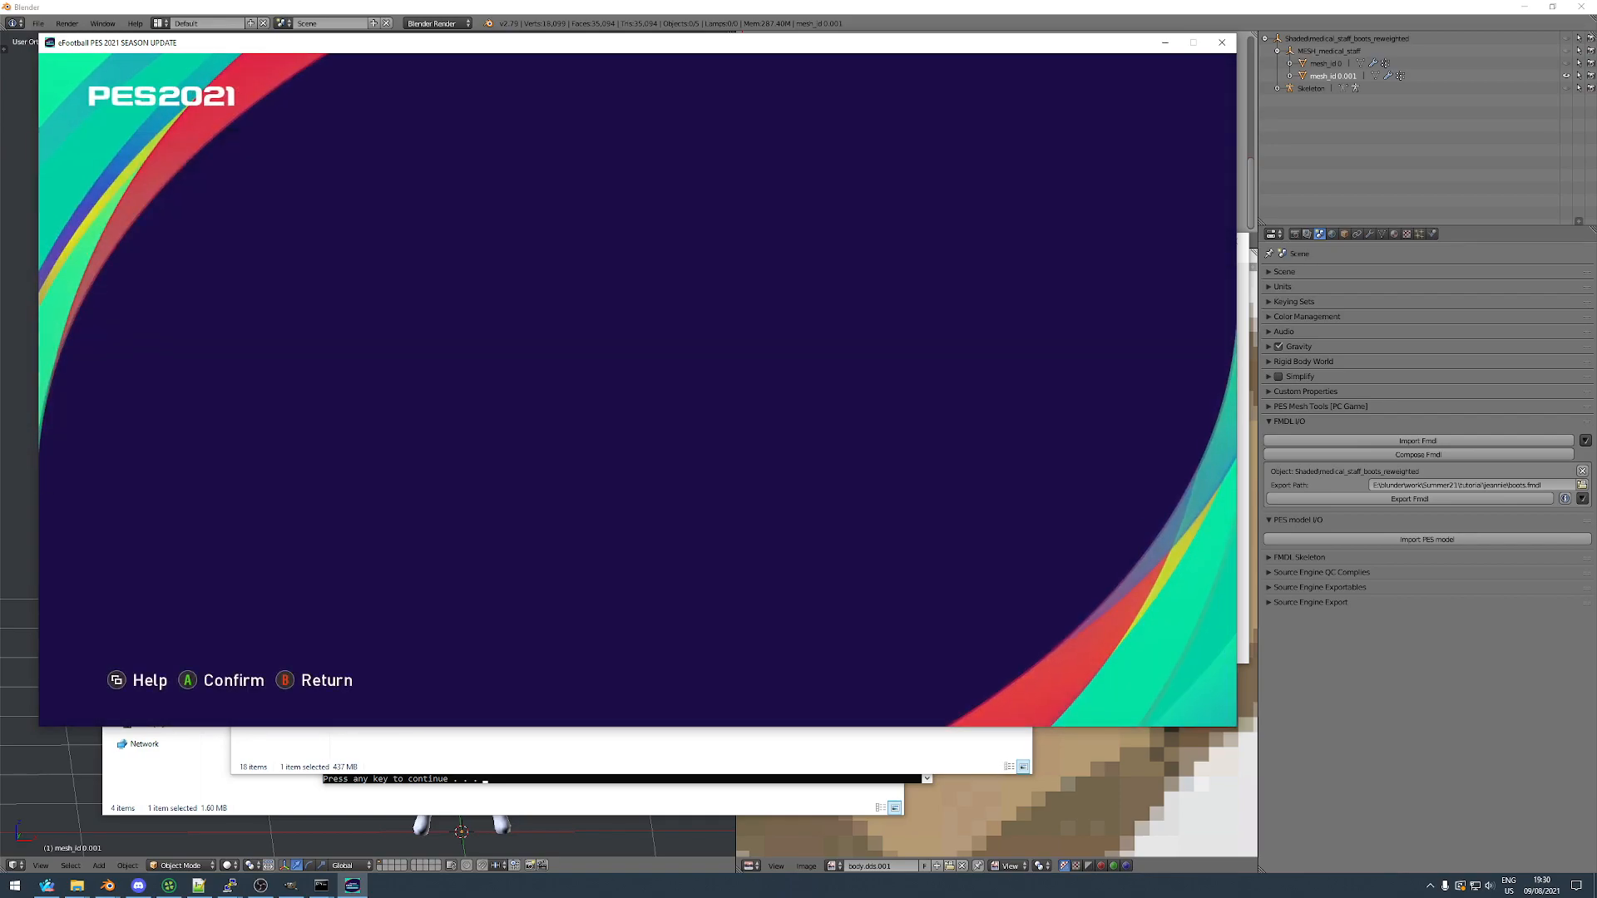
{"action": "key", "text": "Return"}
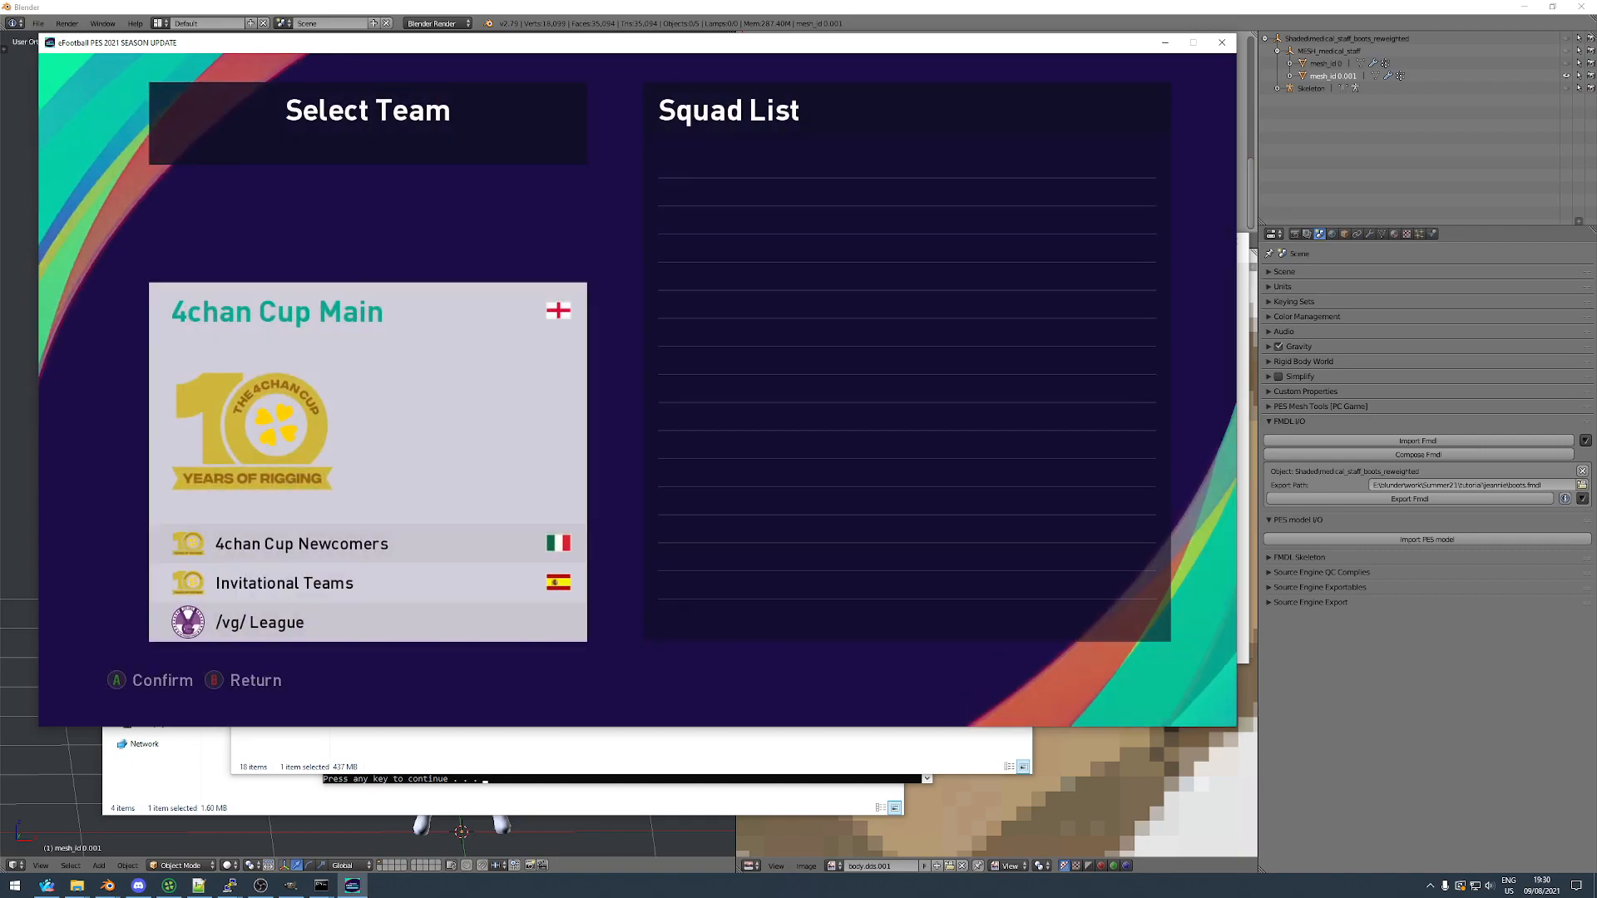
Choose the VGL 1 team from the /vg/ League and open its first PLACEHOLDER player for editing.
{"action": "key", "text": "Down"}
{"action": "key", "text": "Down"}
{"action": "key", "text": "Down"}
{"action": "key", "text": "Return"}
{"action": "key", "text": "Return"}
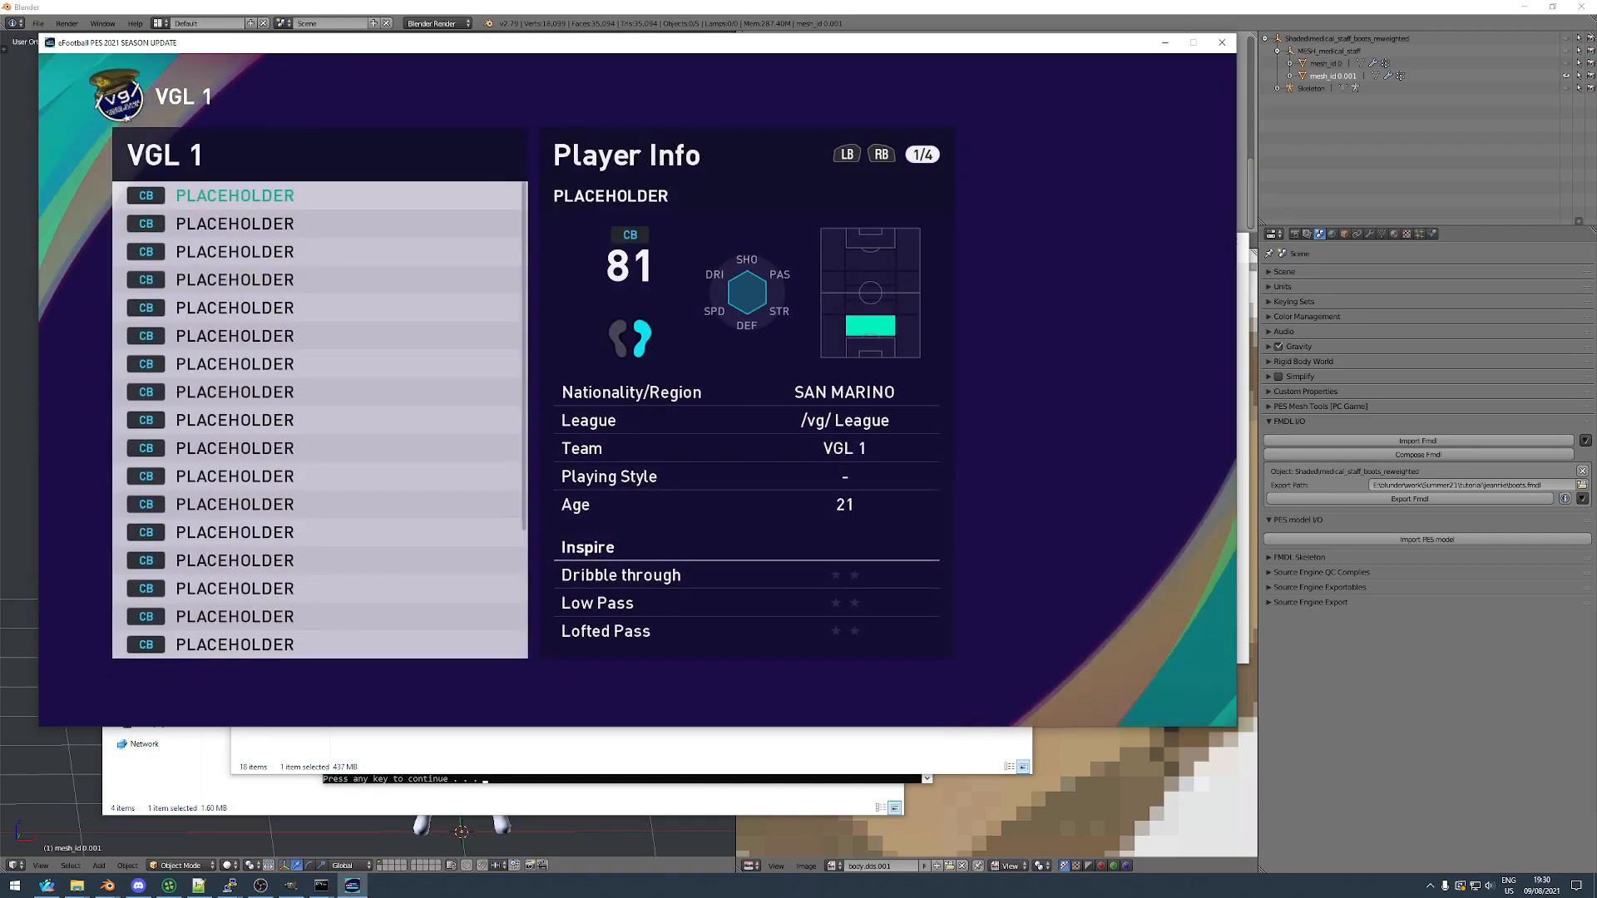
{"action": "key", "text": "Return"}
Open the player's Motion settings and preview the running motion and Full Celebration 1 to check the model's weights.
{"action": "key", "text": "Up"}
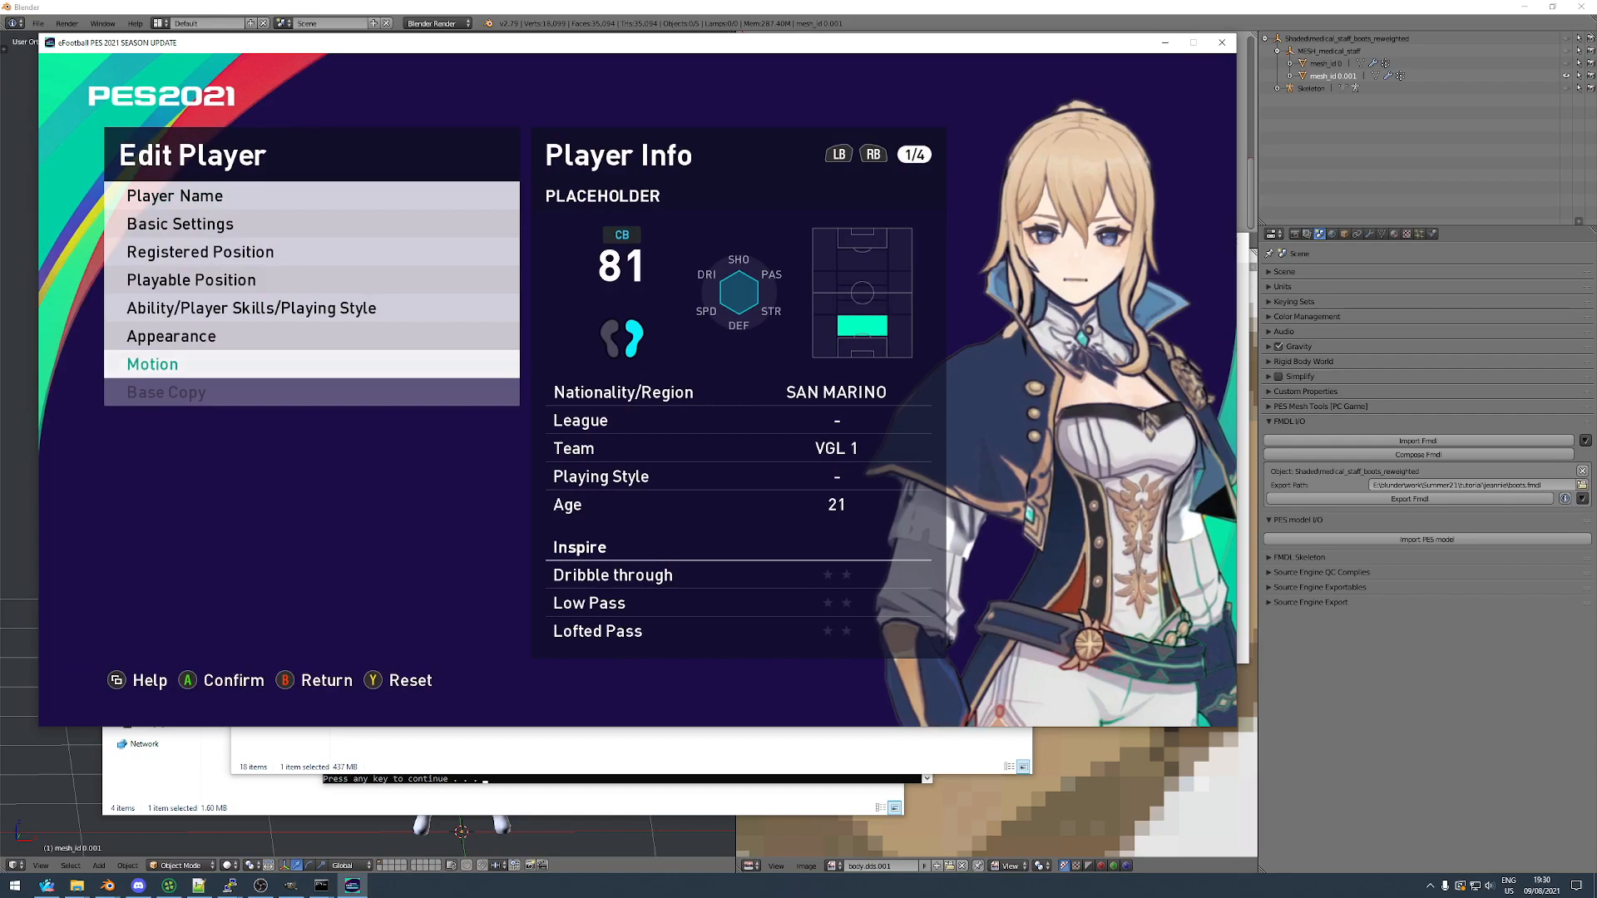
{"action": "key", "text": "Return"}
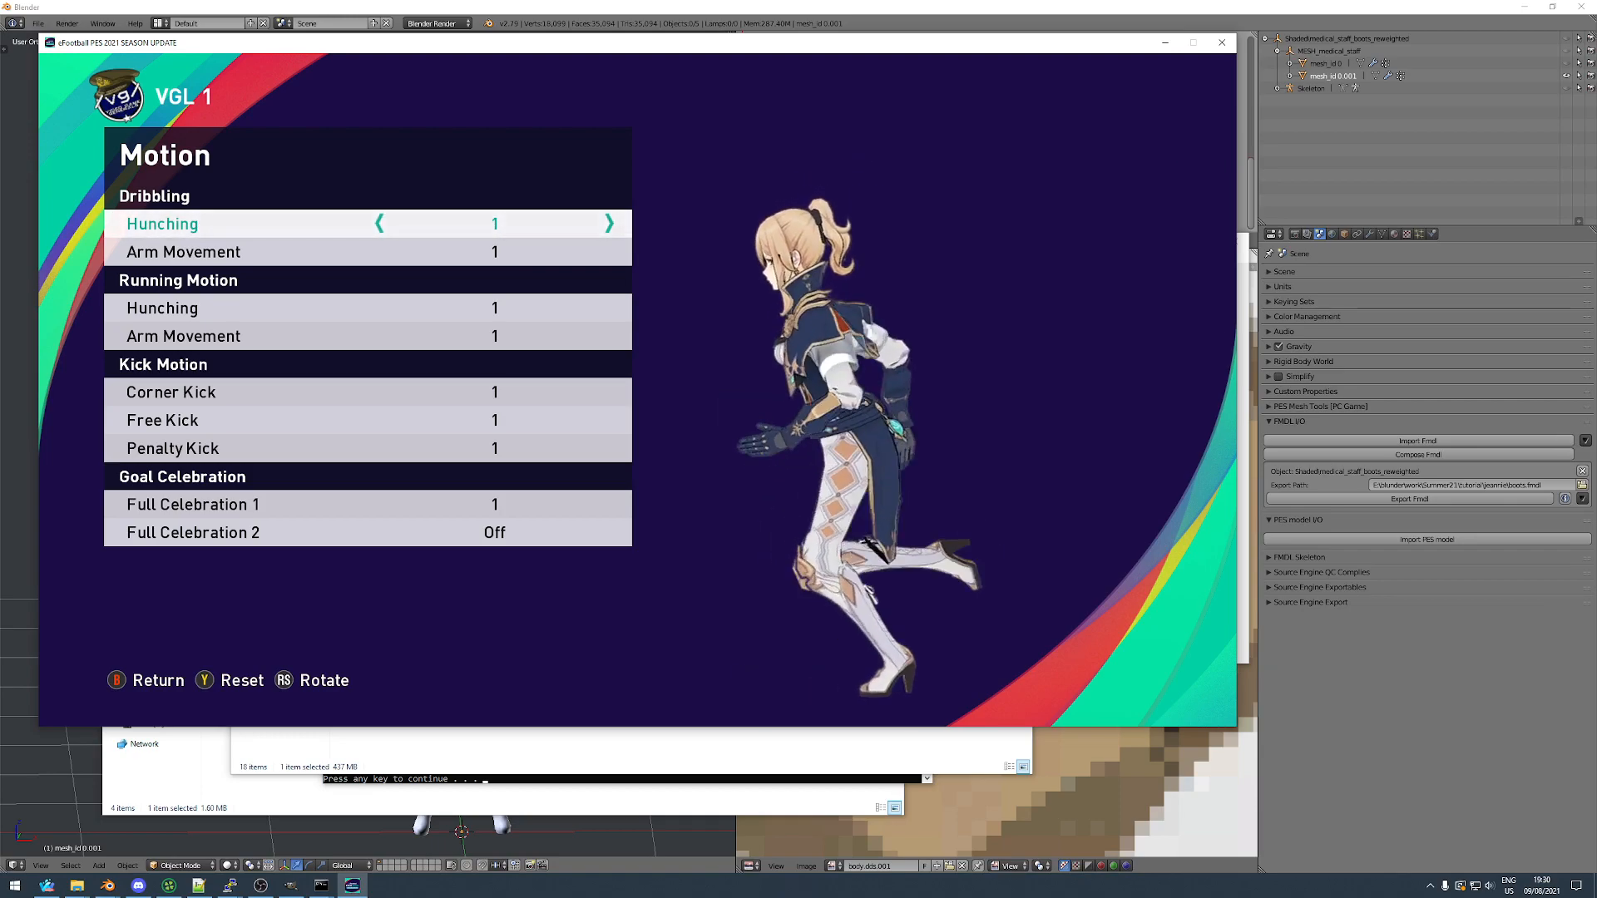
{"action": "key", "text": "Up"}
{"action": "key", "text": "Up"}
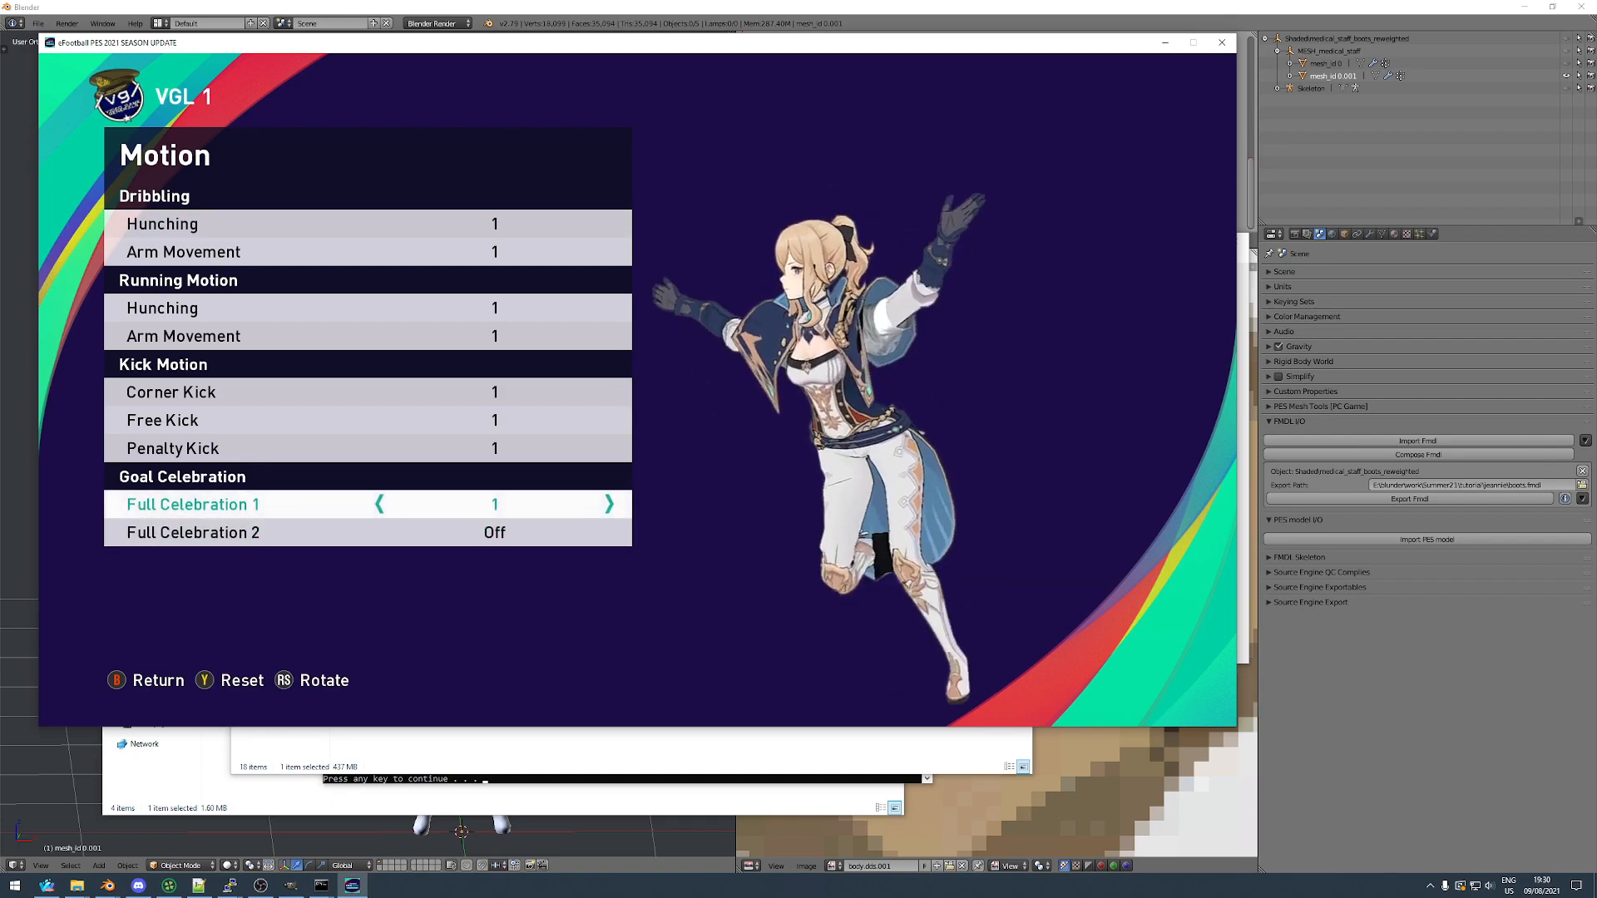